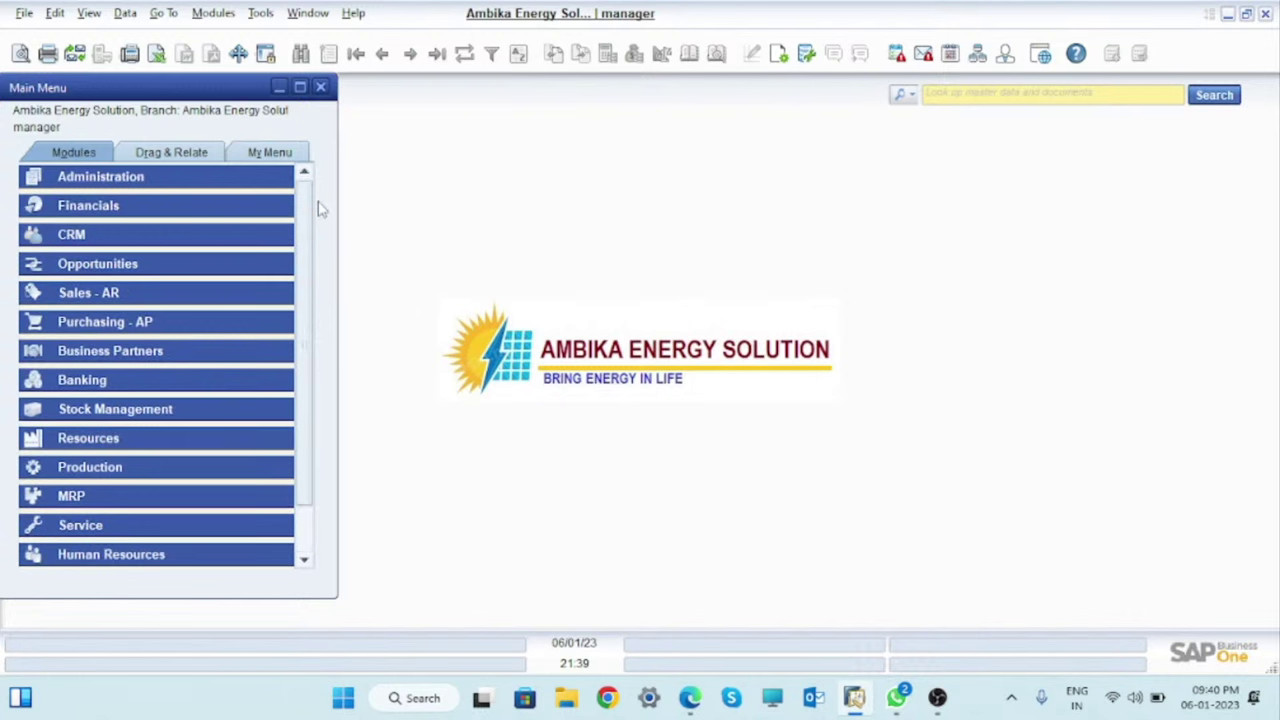
Step: Open a new Journal Entry (number 87) from the Financials module in the Main Menu
{"action": "left_click", "coordinate": [125, 207]}
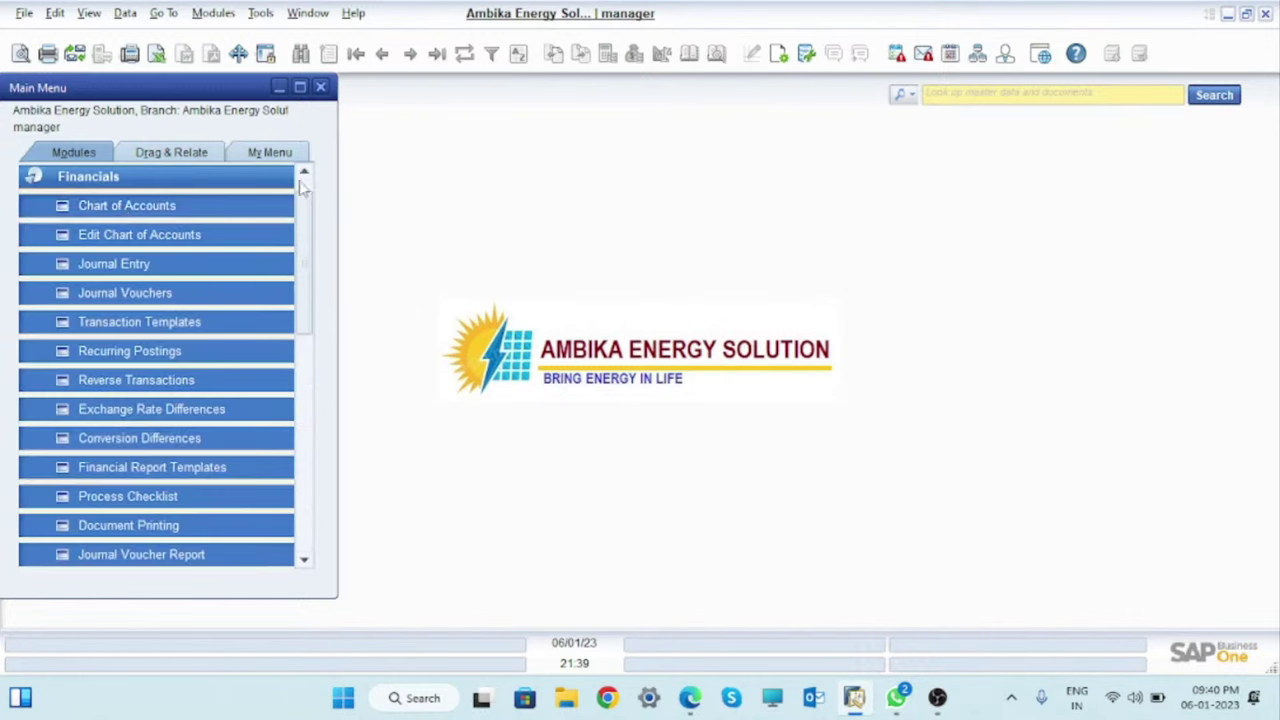
{"action": "left_click", "coordinate": [305, 174]}
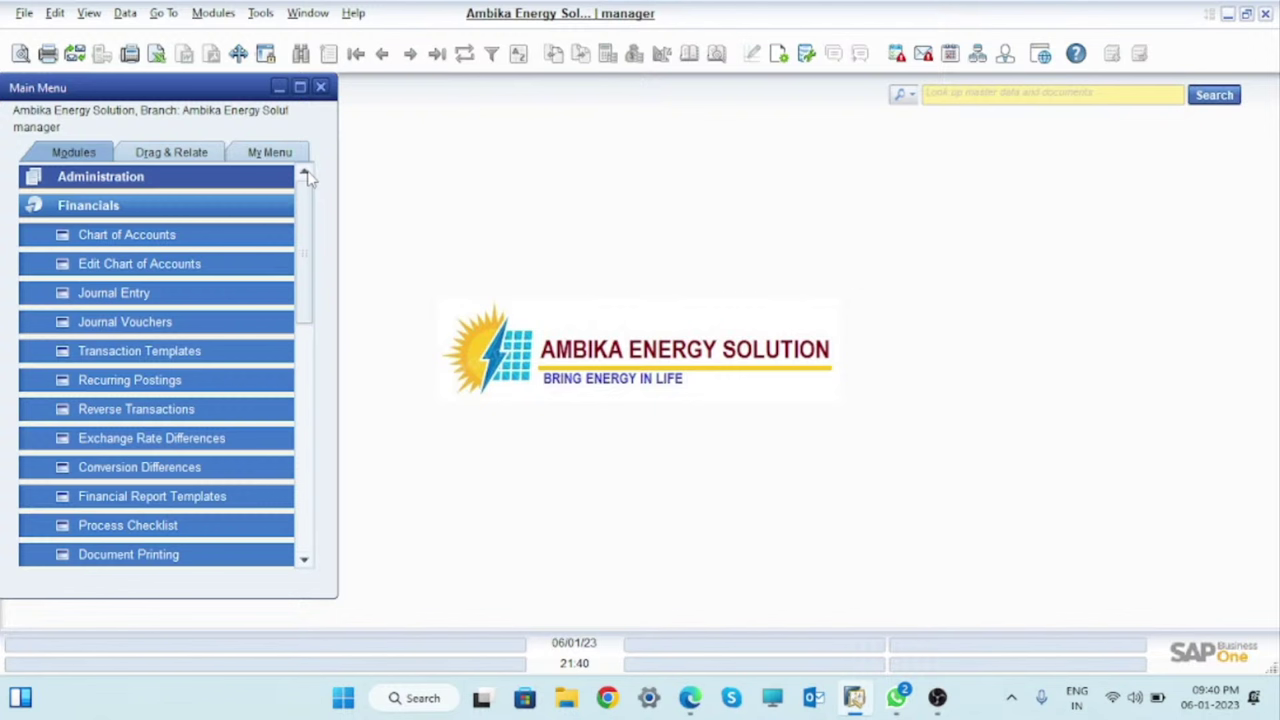
{"action": "left_click", "coordinate": [127, 302]}
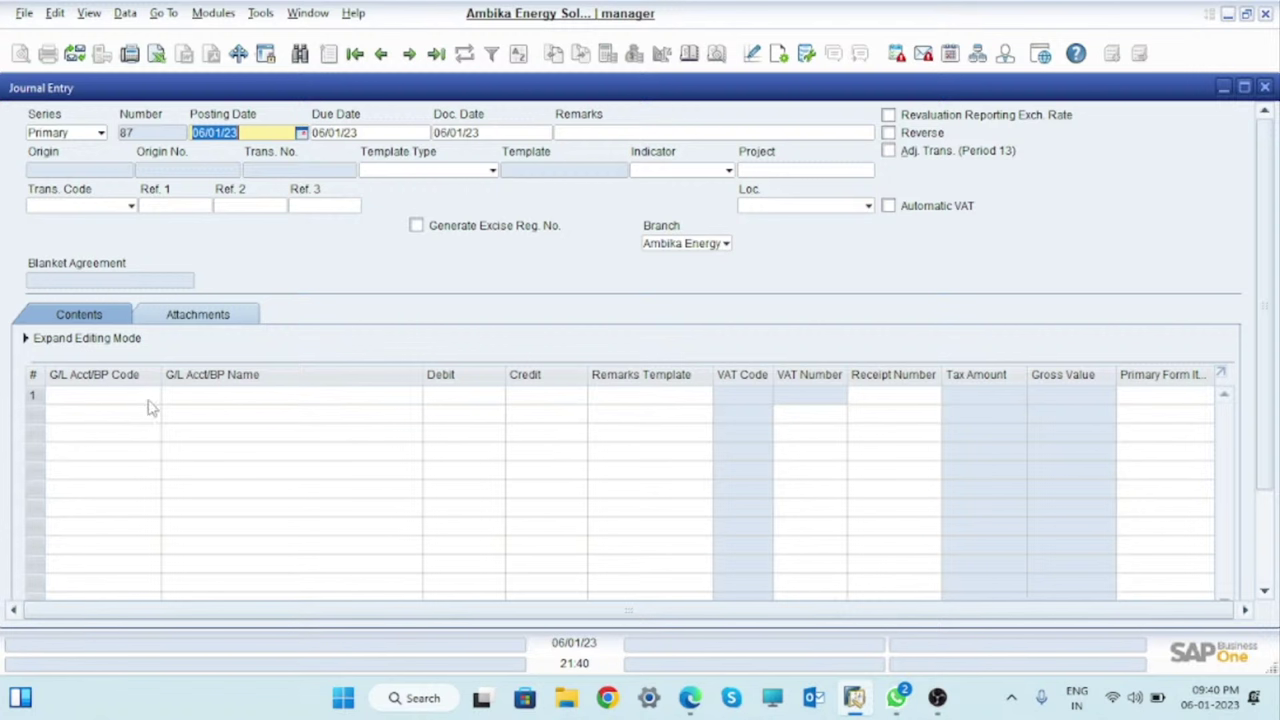
Step: Set the first journal line's G/L account to 102020 Licences
{"action": "left_click", "coordinate": [150, 398]}
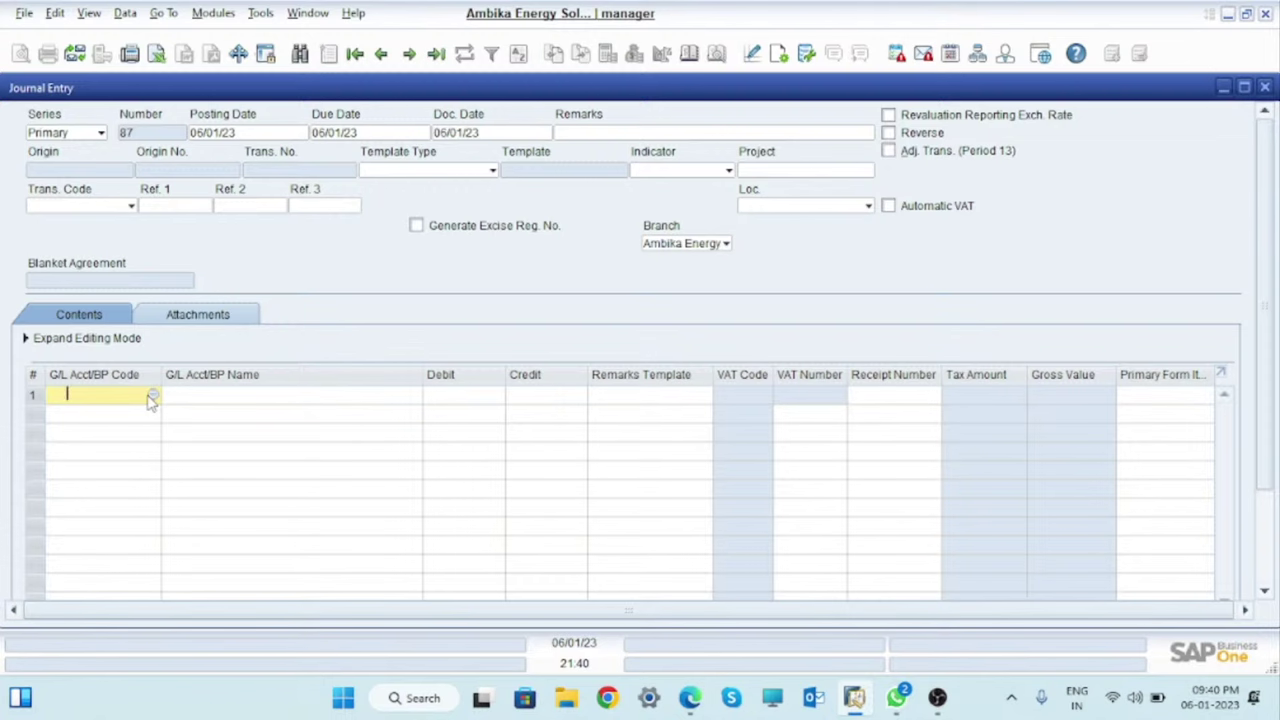
{"action": "left_click", "coordinate": [152, 397]}
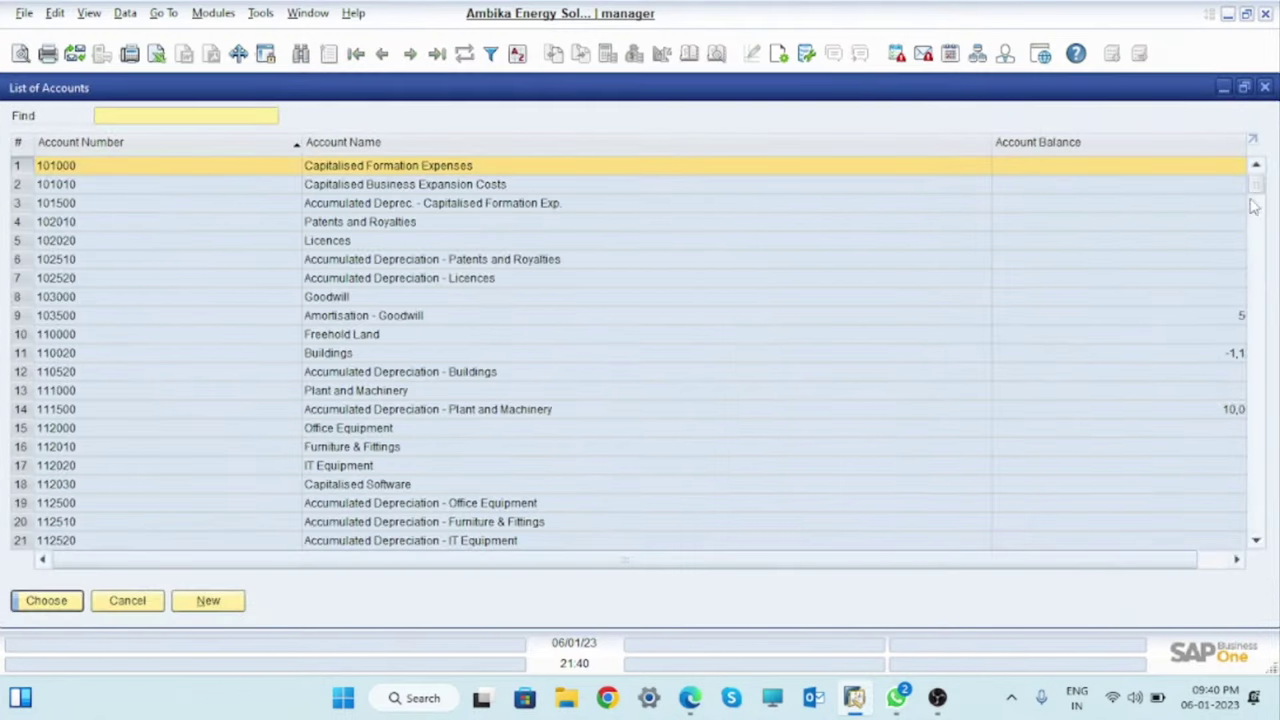
{"action": "mouse_move", "coordinate": [1257, 185]}
{"action": "left_mouse_down"}
{"action": "mouse_move", "coordinate": [1265, 450]}
{"action": "mouse_move", "coordinate": [1258, 188]}
{"action": "left_mouse_up"}
{"action": "left_click", "coordinate": [64, 246]}
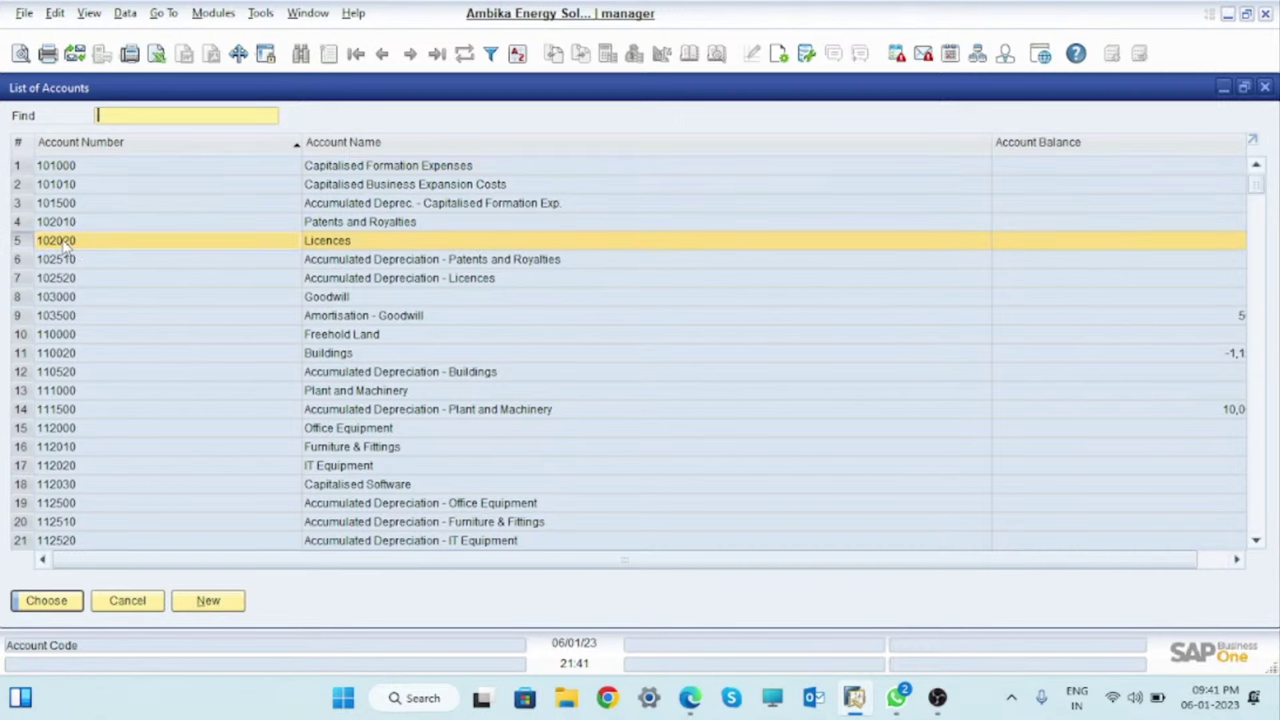
{"action": "left_click", "coordinate": [46, 601]}
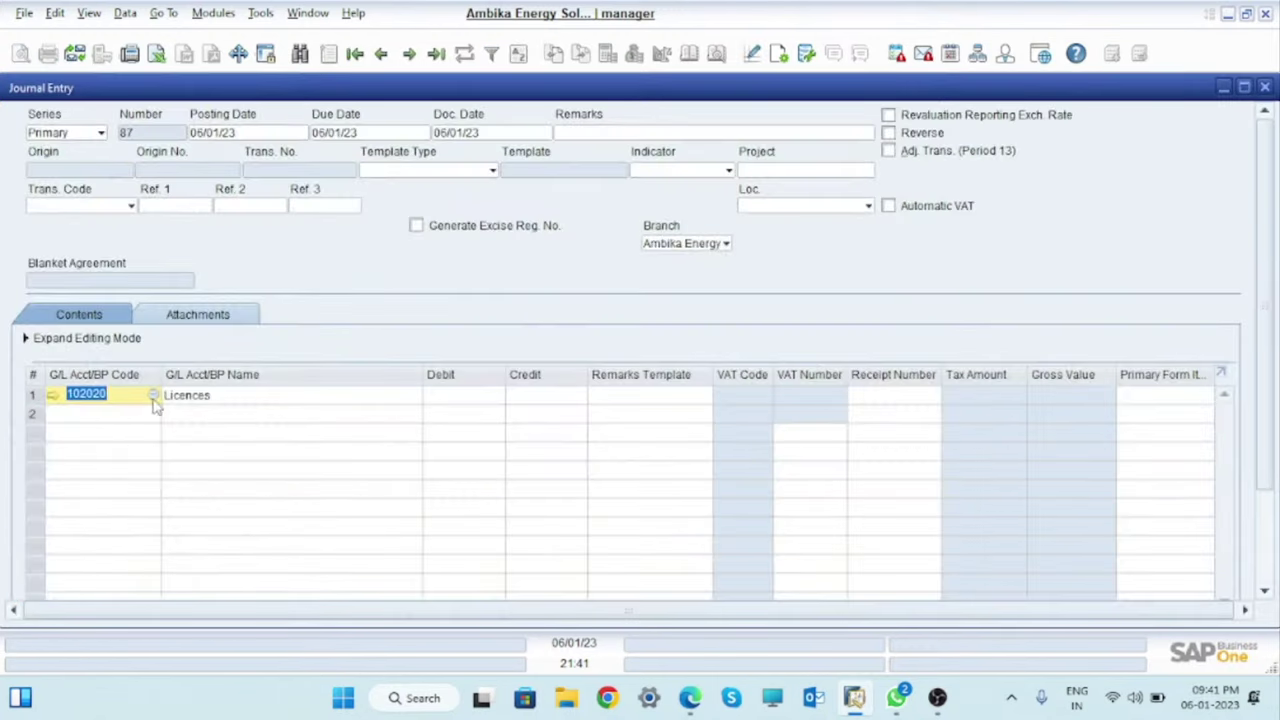
Step: Set the second journal line's G/L account to 110020 Buildings
{"action": "left_click", "coordinate": [155, 419]}
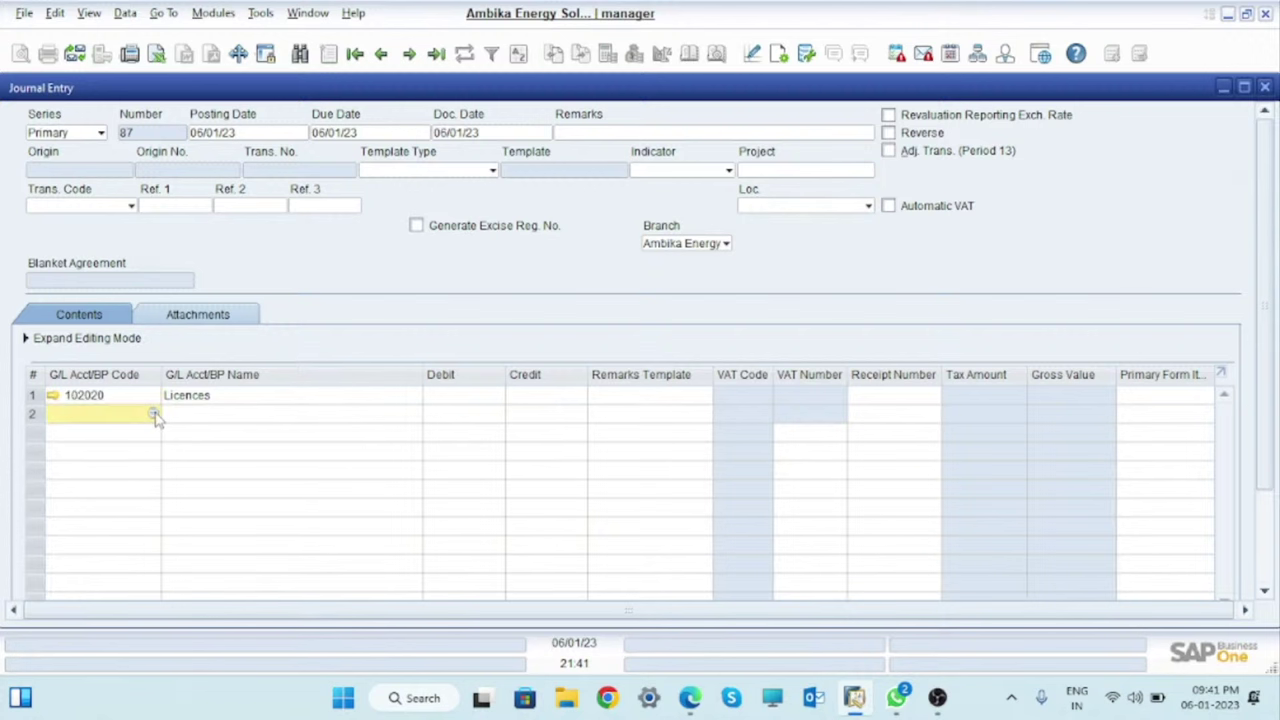
{"action": "left_click", "coordinate": [154, 414]}
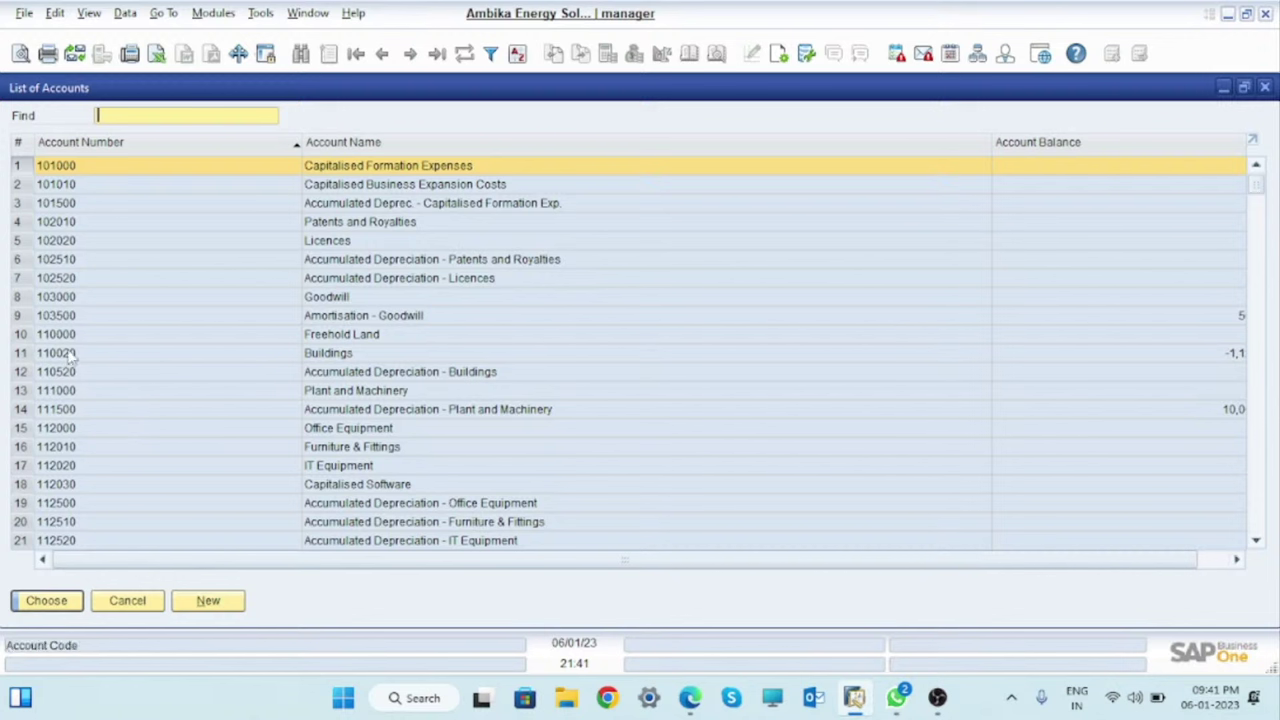
{"action": "left_click", "coordinate": [62, 352]}
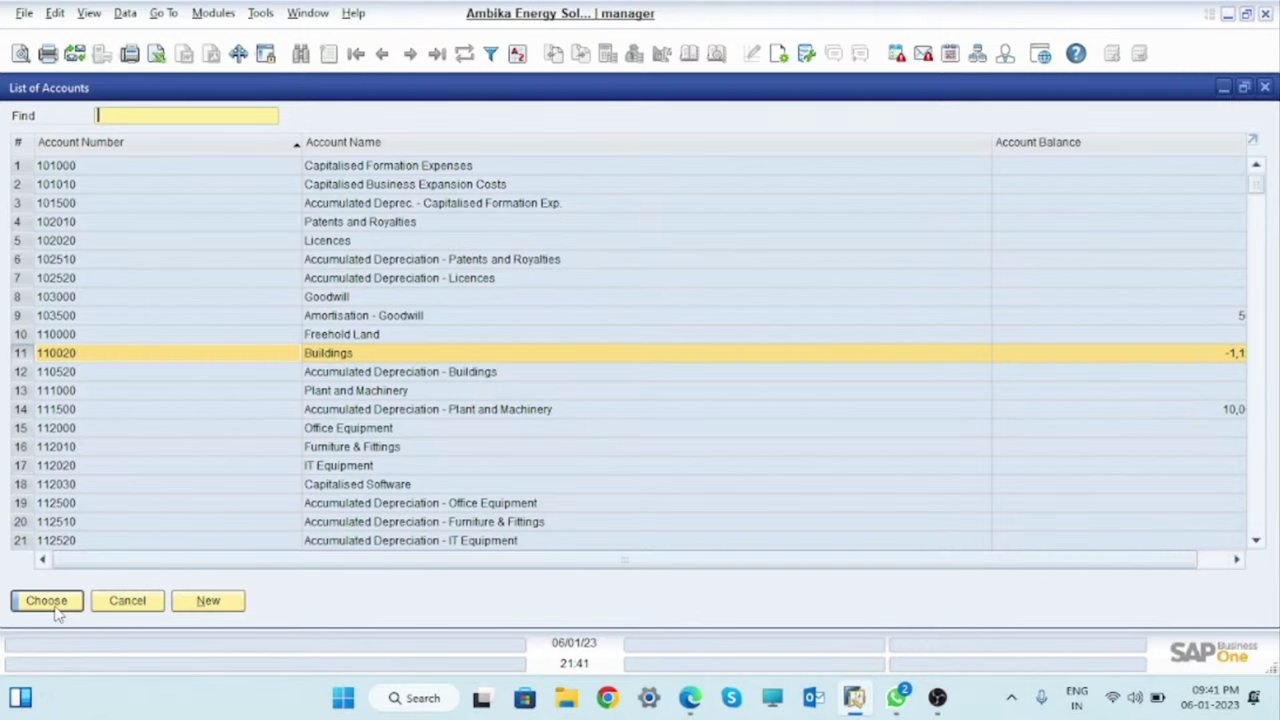
{"action": "left_click", "coordinate": [50, 604]}
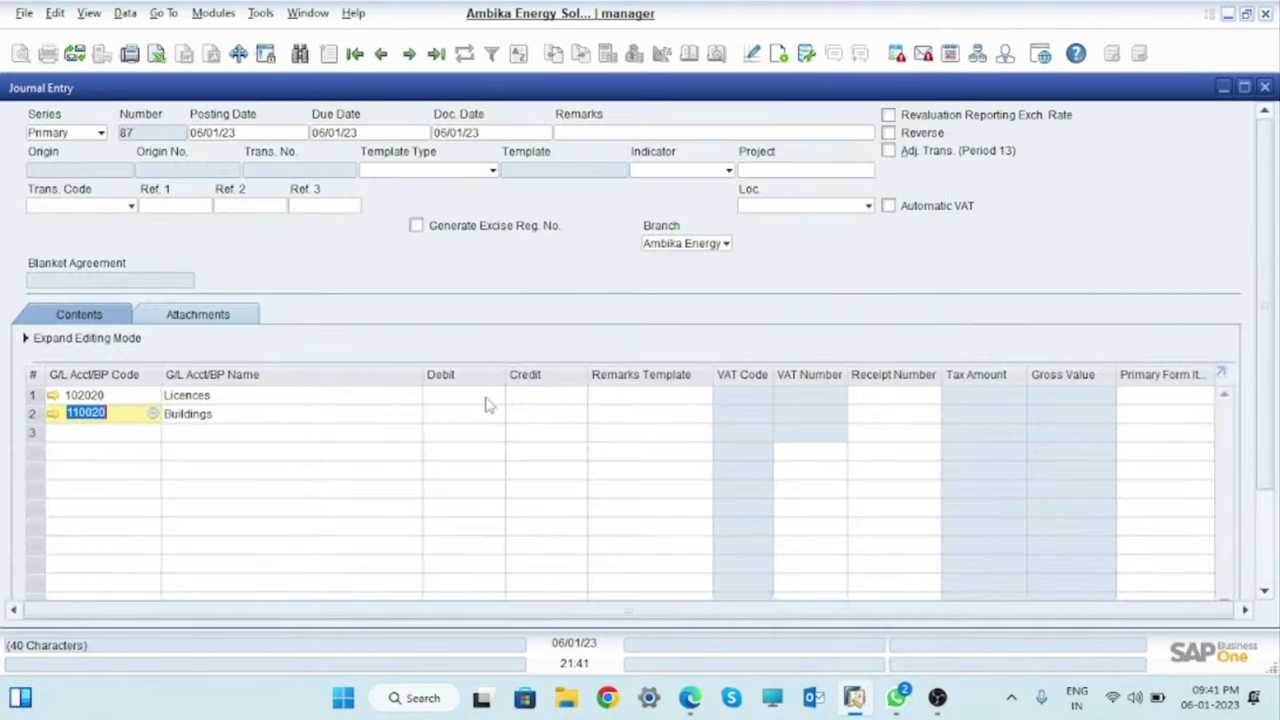
Step: Debit Licences 500 and give Buildings the balancing 500 credit
{"action": "left_click", "coordinate": [467, 396]}
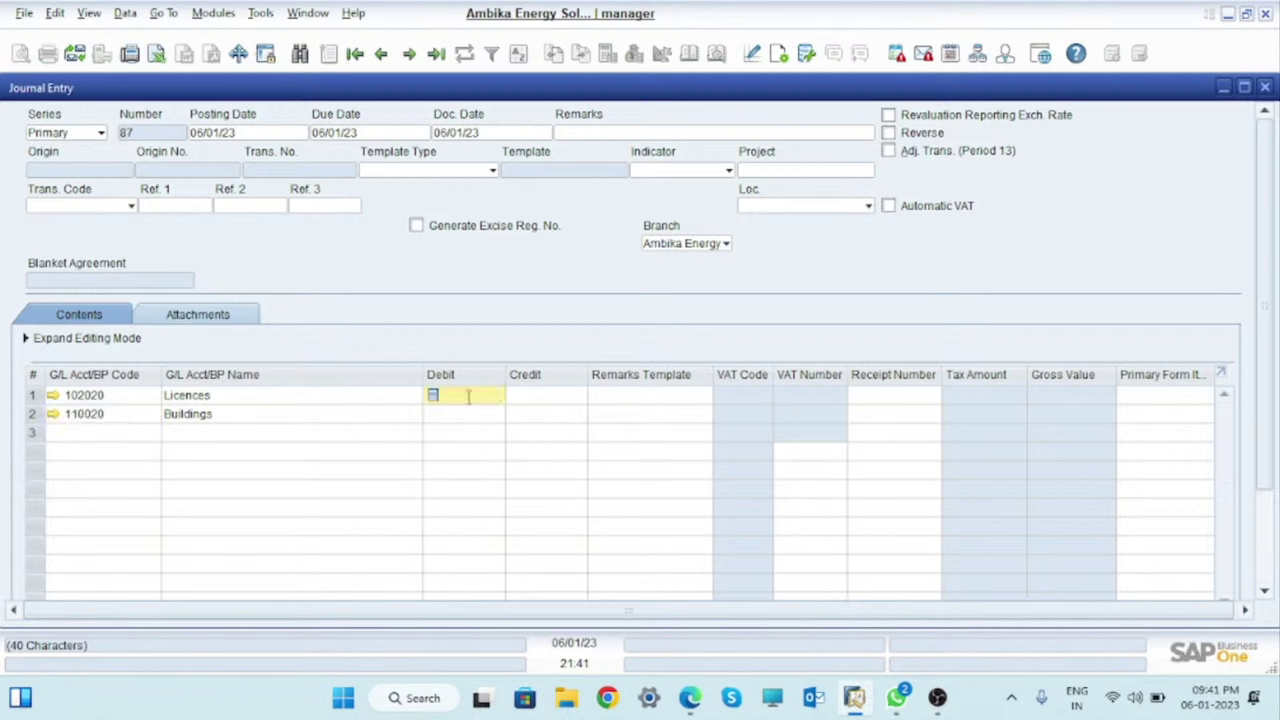
{"action": "type", "text": "500"}
{"action": "key", "text": "Tab"}
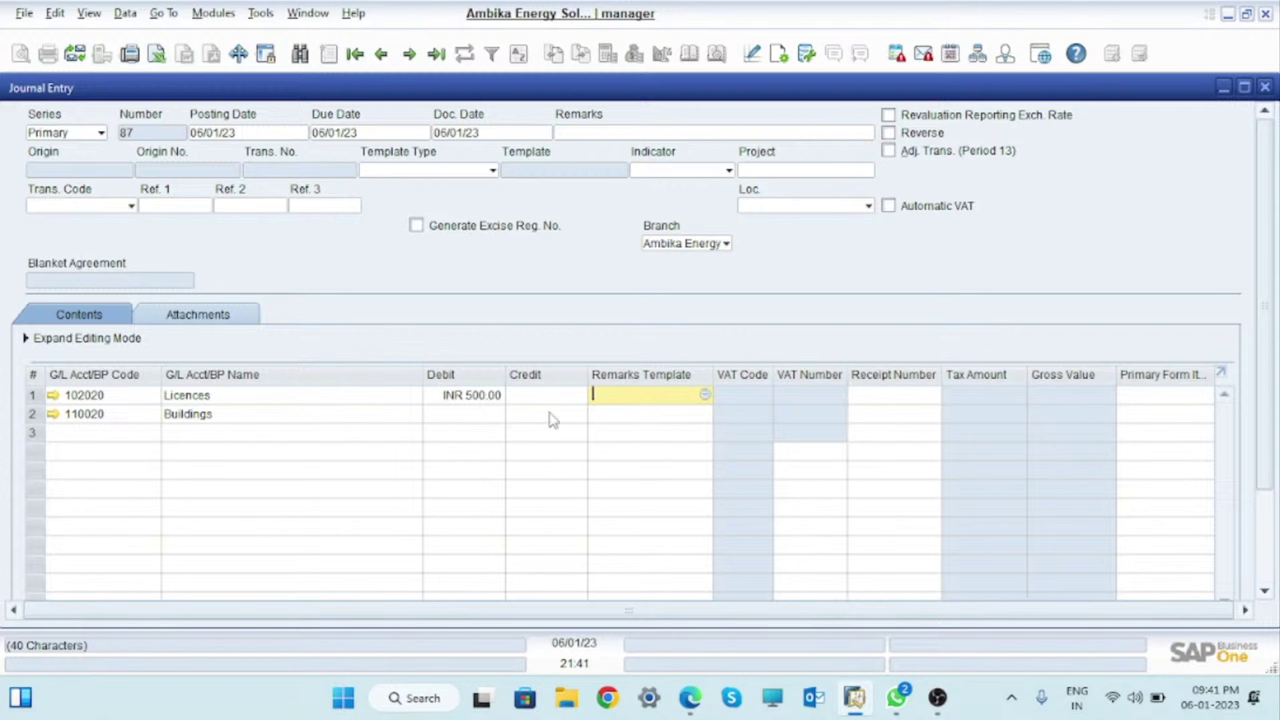
{"action": "left_click", "coordinate": [550, 414]}
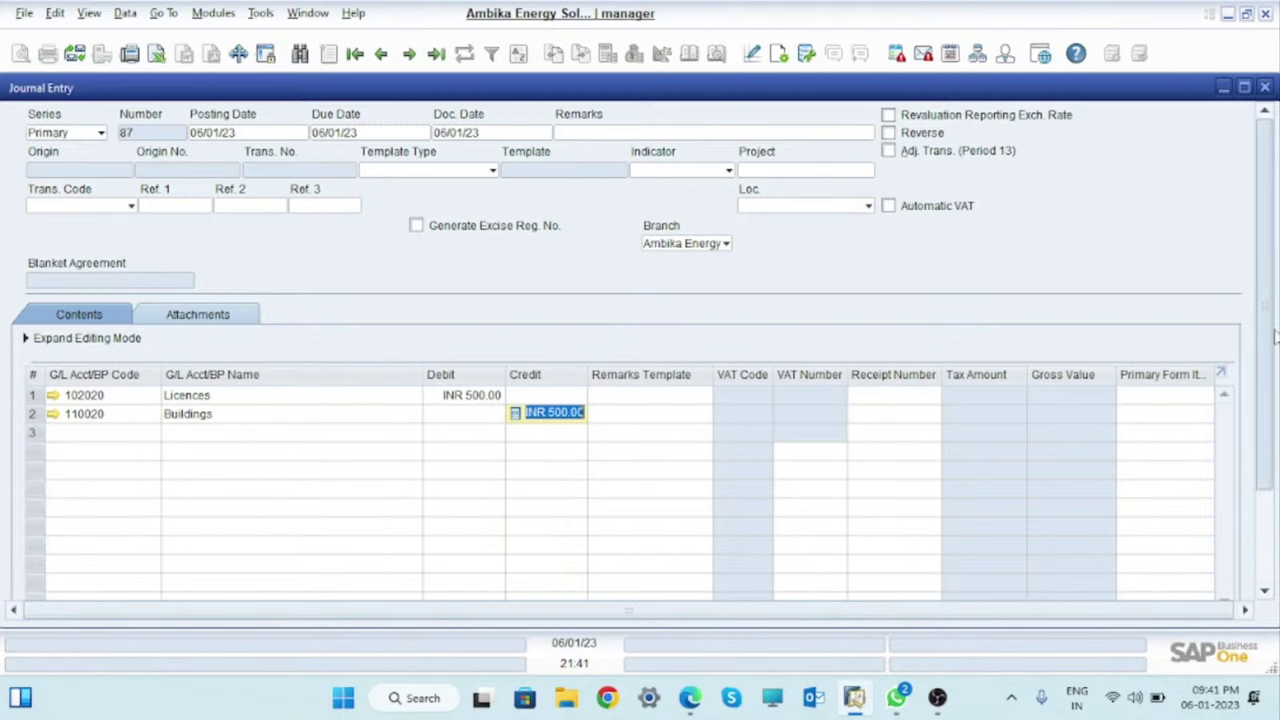
Step: Post Journal Entry 87, leaving a blank entry 88 open
{"action": "left_click_drag", "start_coordinate": [1275, 338], "coordinate": [1278, 510]}
{"action": "scroll", "coordinate": [1276, 488], "scroll_direction": "up", "scroll_amount": 5}
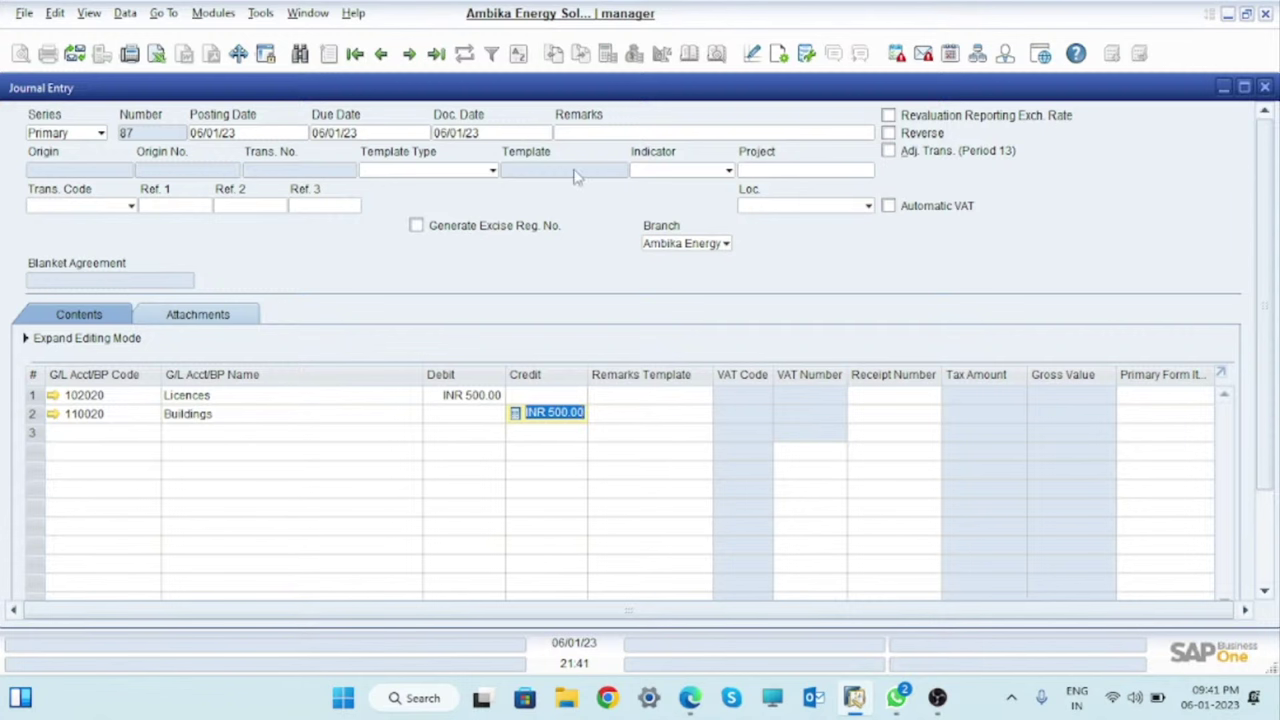
{"action": "scroll", "coordinate": [1273, 180], "scroll_direction": "down", "scroll_amount": 5}
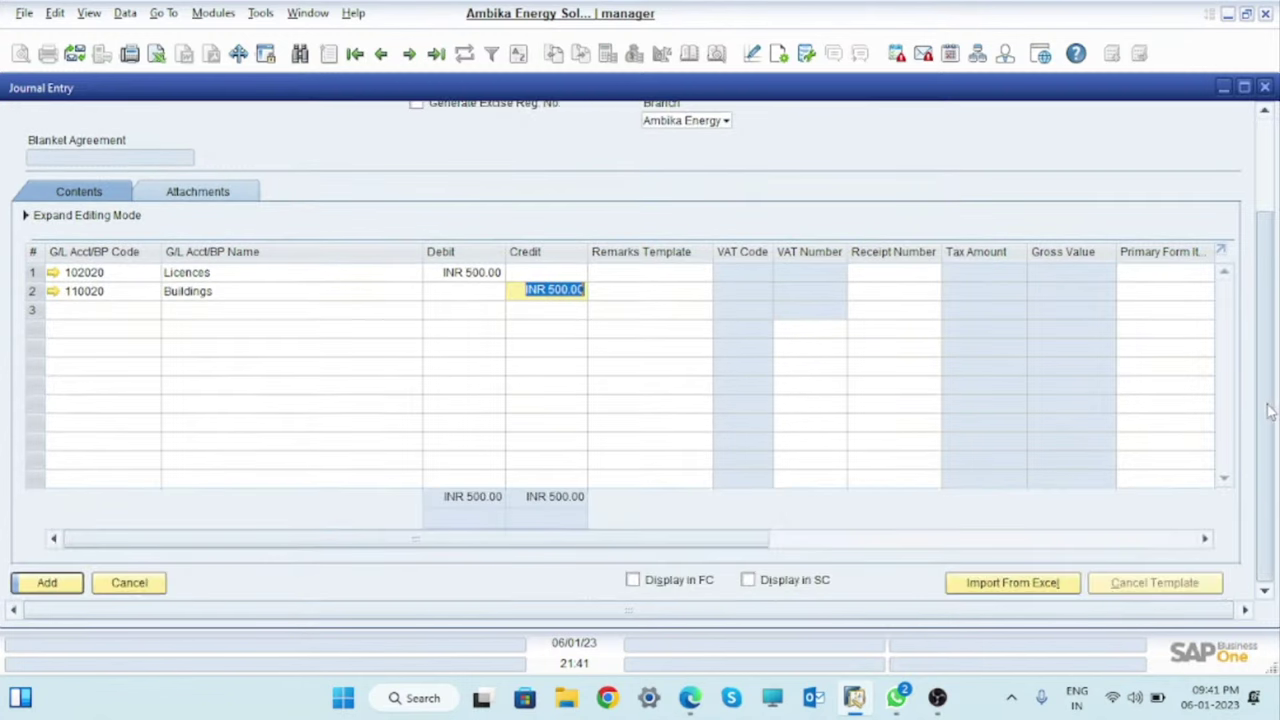
{"action": "left_click", "coordinate": [45, 586]}
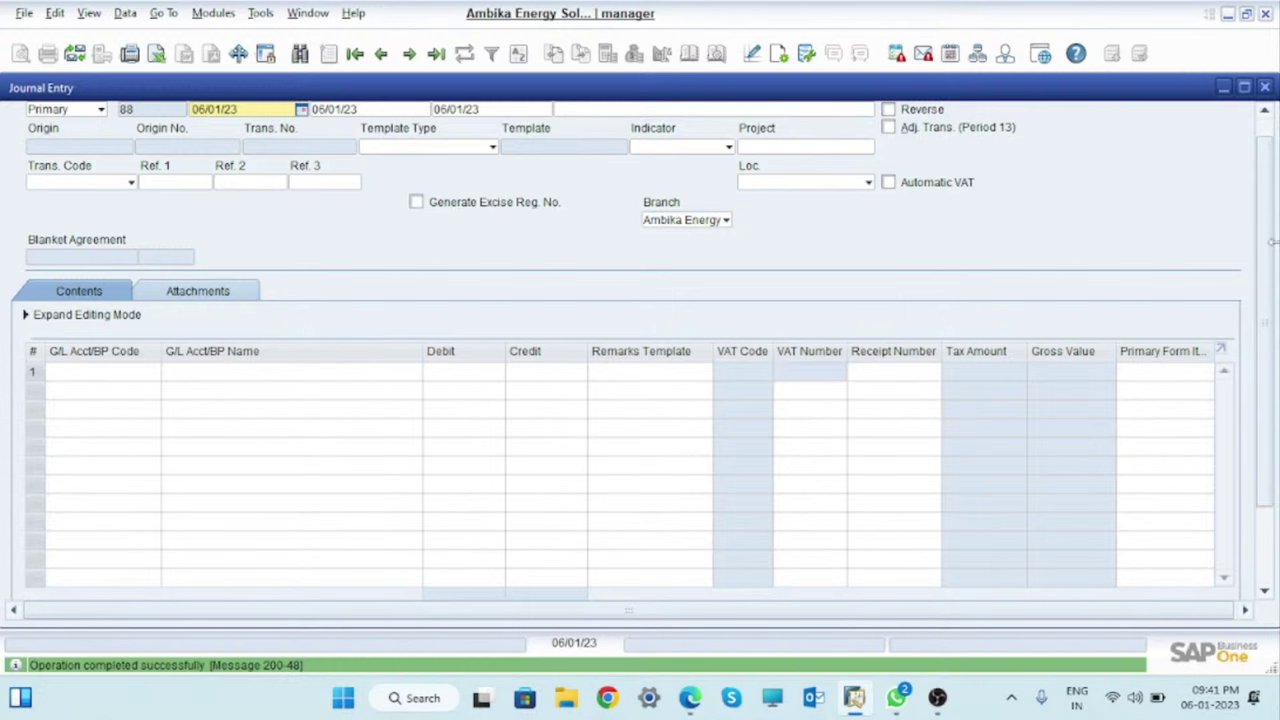
{"action": "scroll", "coordinate": [1272, 256], "scroll_direction": "up", "scroll_amount": 1}
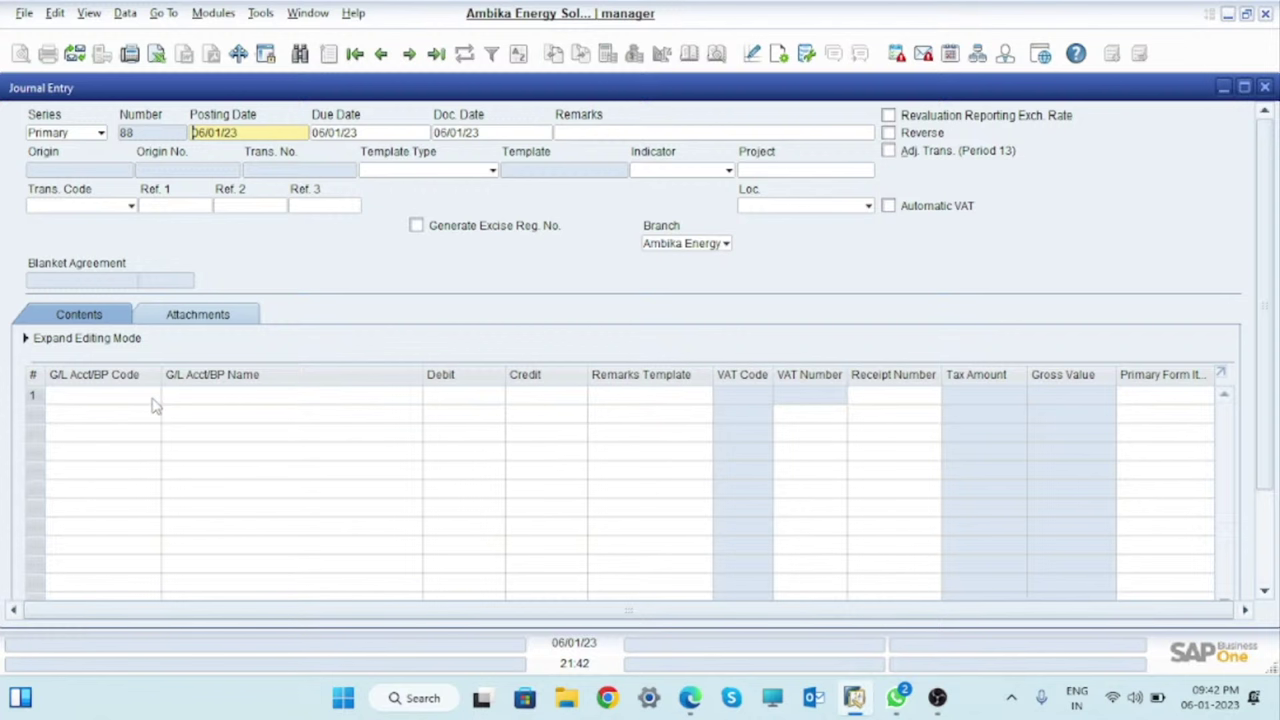
{"action": "left_click", "coordinate": [141, 400]}
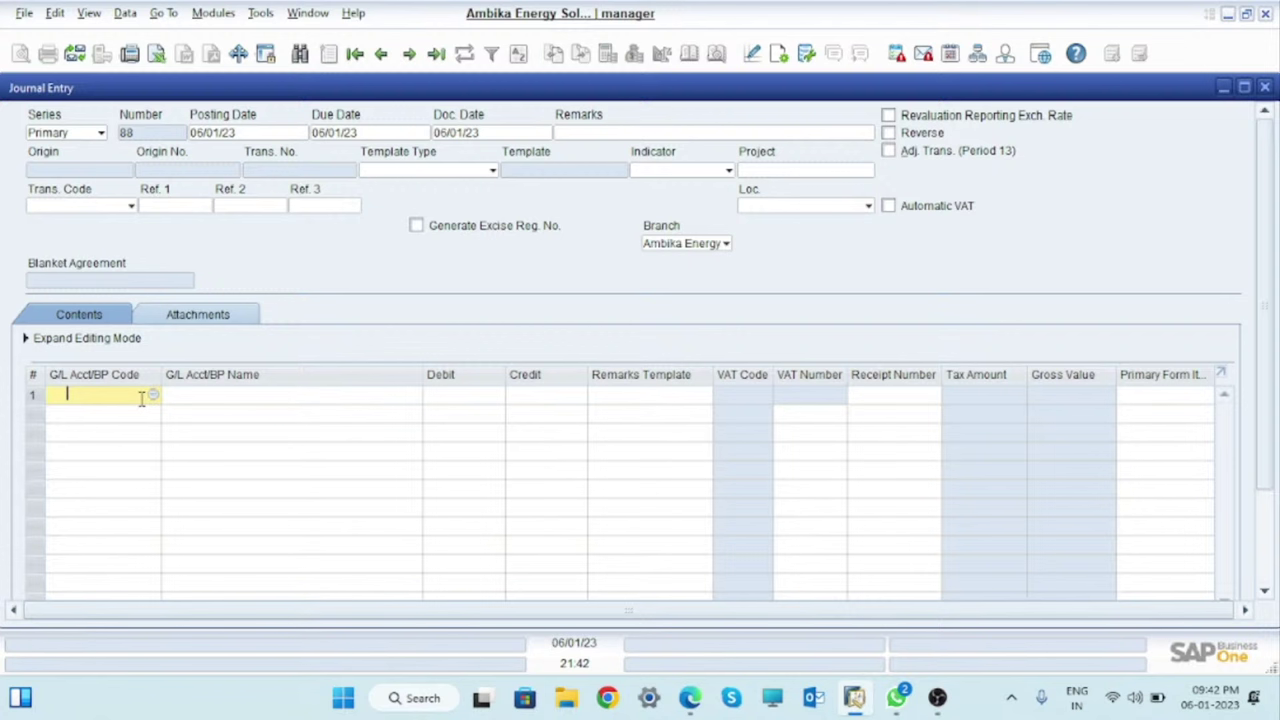
Step: Put the customer from row 15 on line 1 with a 1000 debit
{"action": "left_click", "coordinate": [150, 395]}
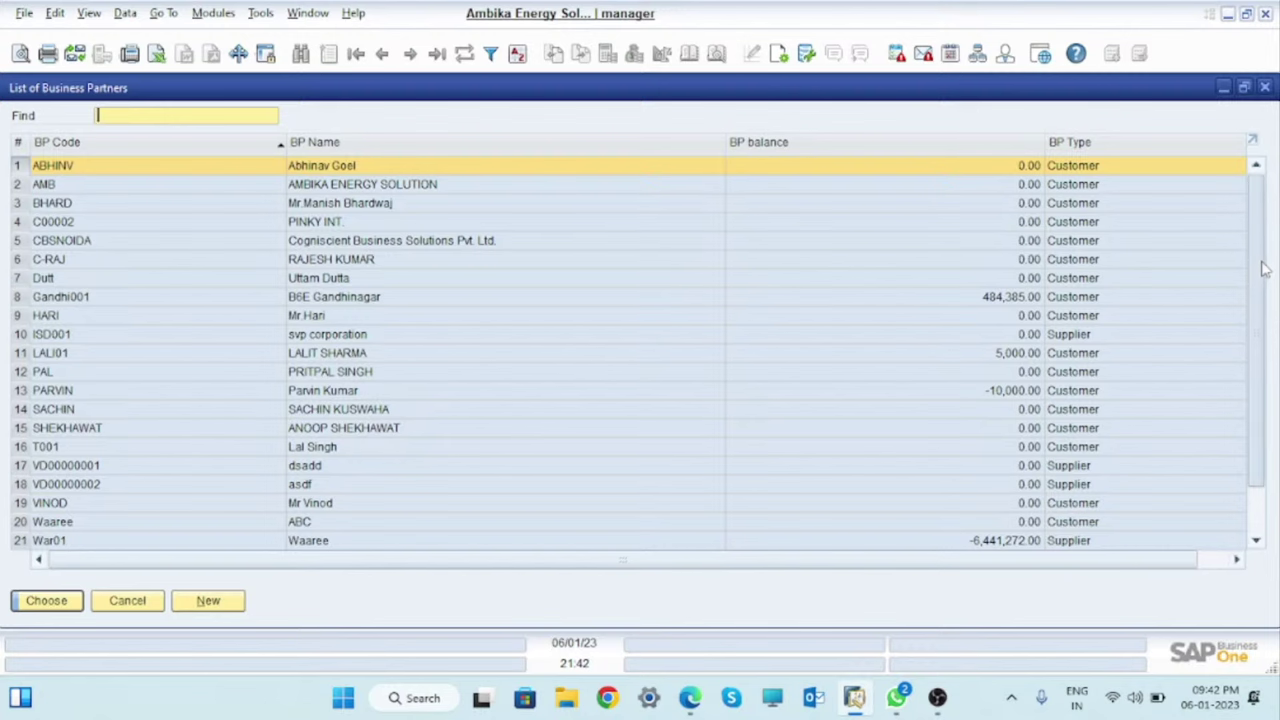
{"action": "left_click_drag", "start_coordinate": [1258, 265], "coordinate": [1275, 420]}
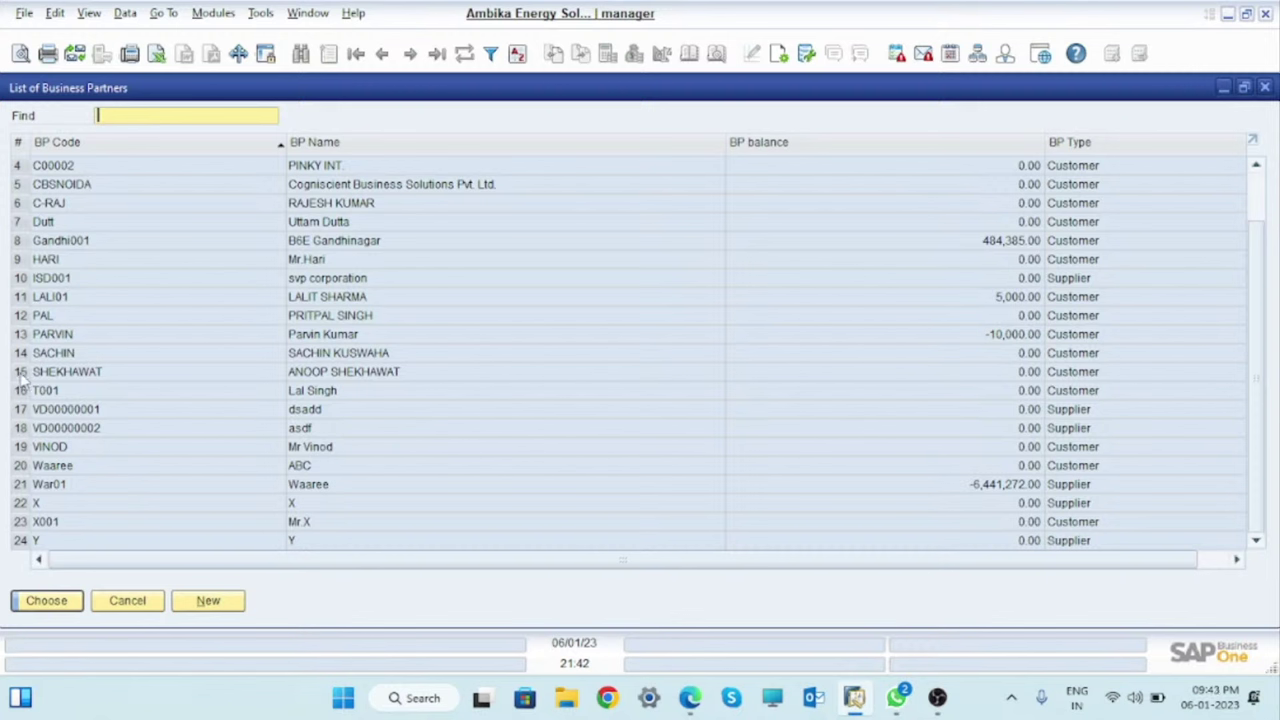
{"action": "left_click", "coordinate": [20, 370]}
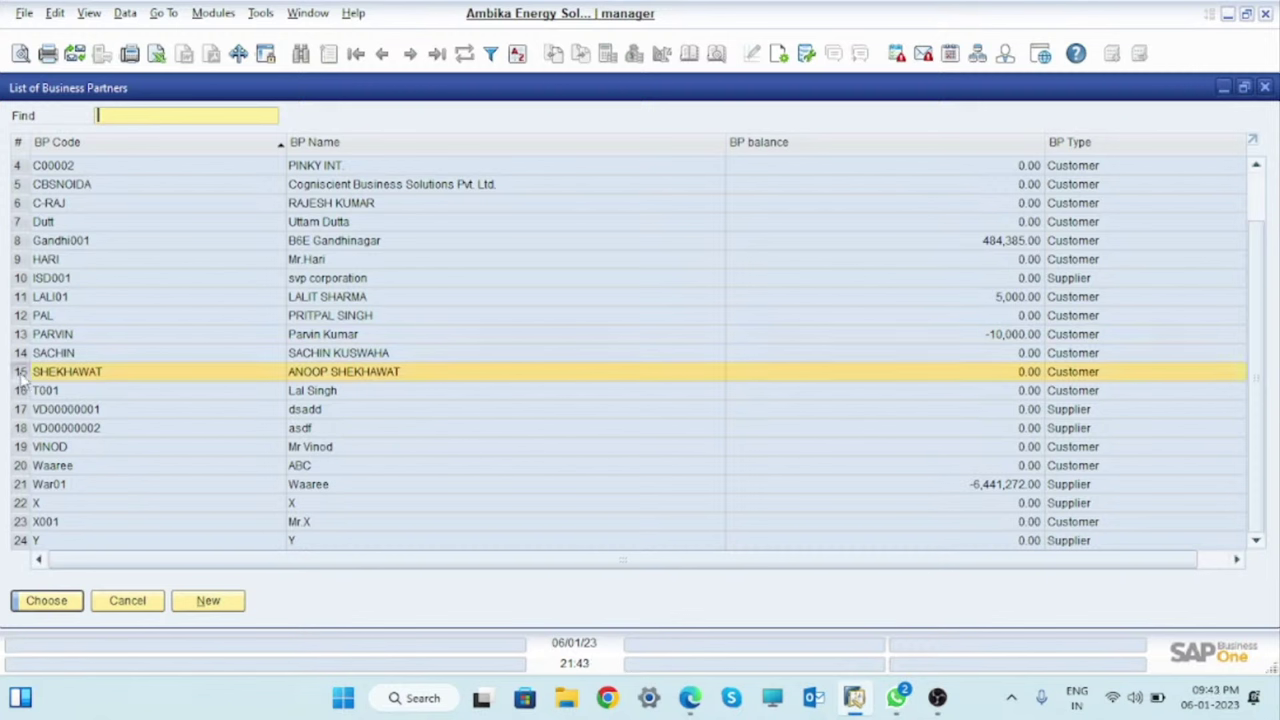
{"action": "left_click", "coordinate": [47, 601]}
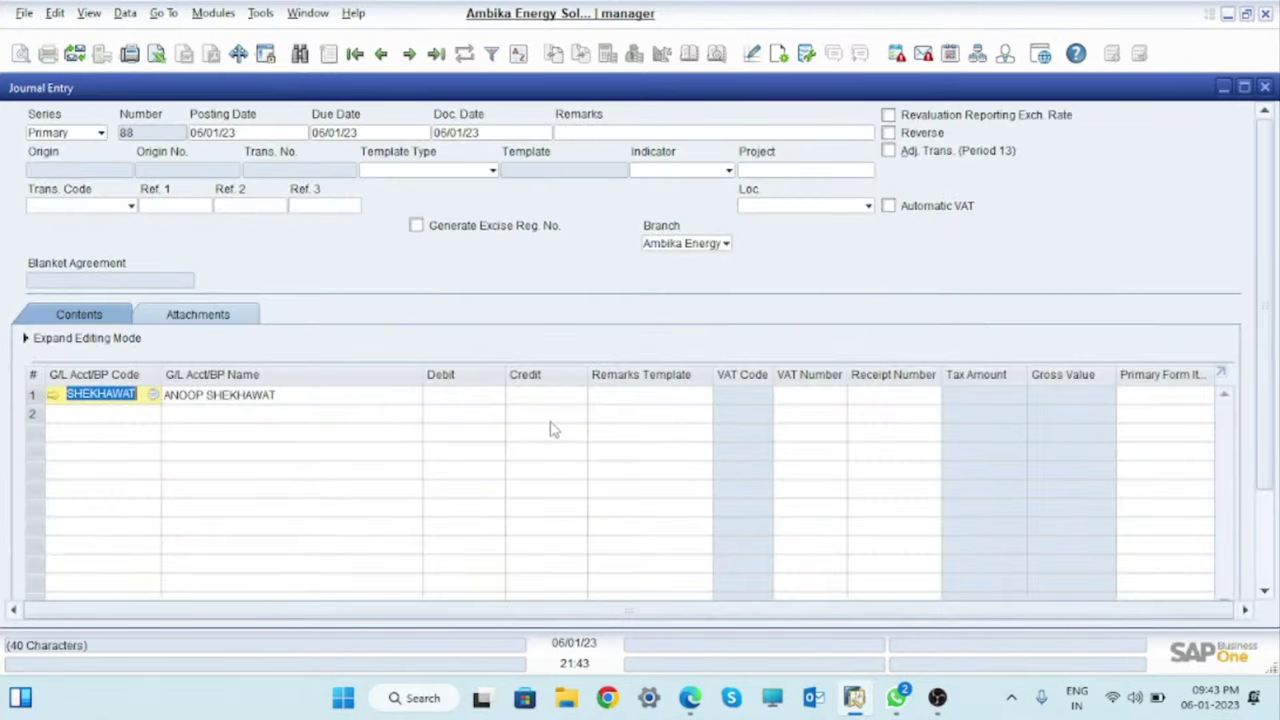
{"action": "left_click", "coordinate": [449, 396]}
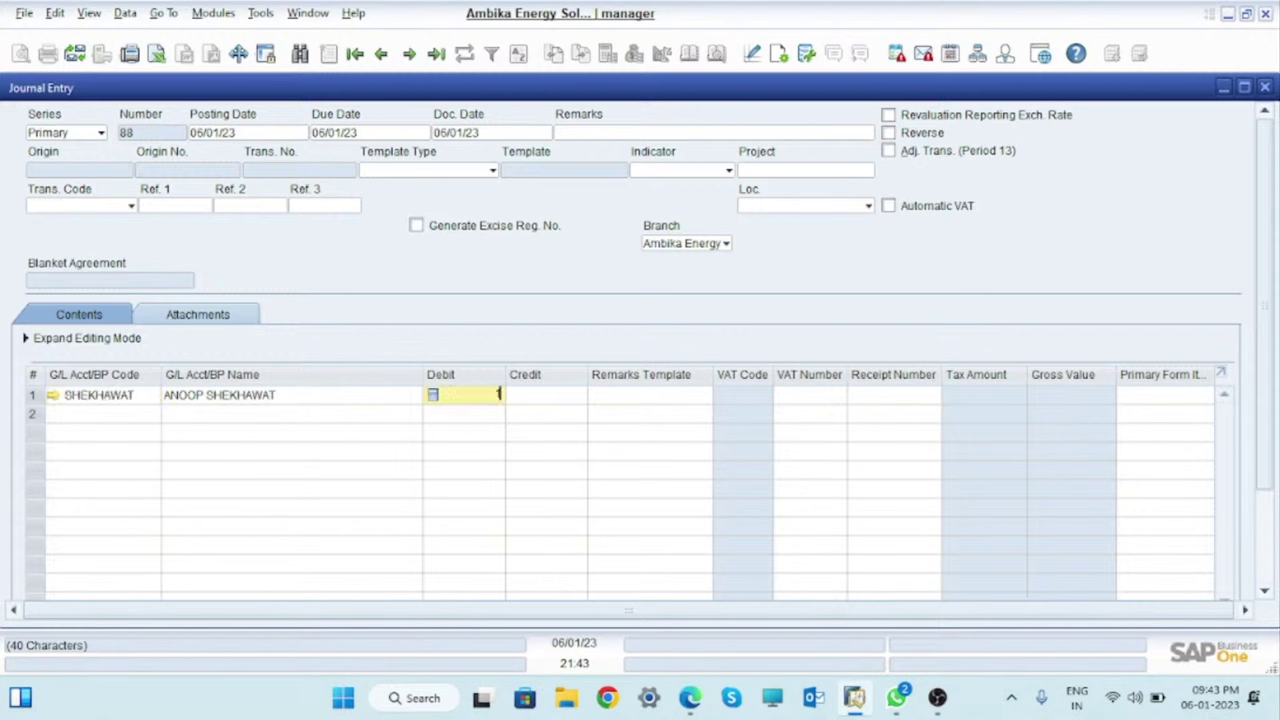
{"action": "type", "text": "1000"}
Step: Set line 2 to the SBI account 161020 with the balancing INR 1,000.00 credit
{"action": "left_click", "coordinate": [148, 418]}
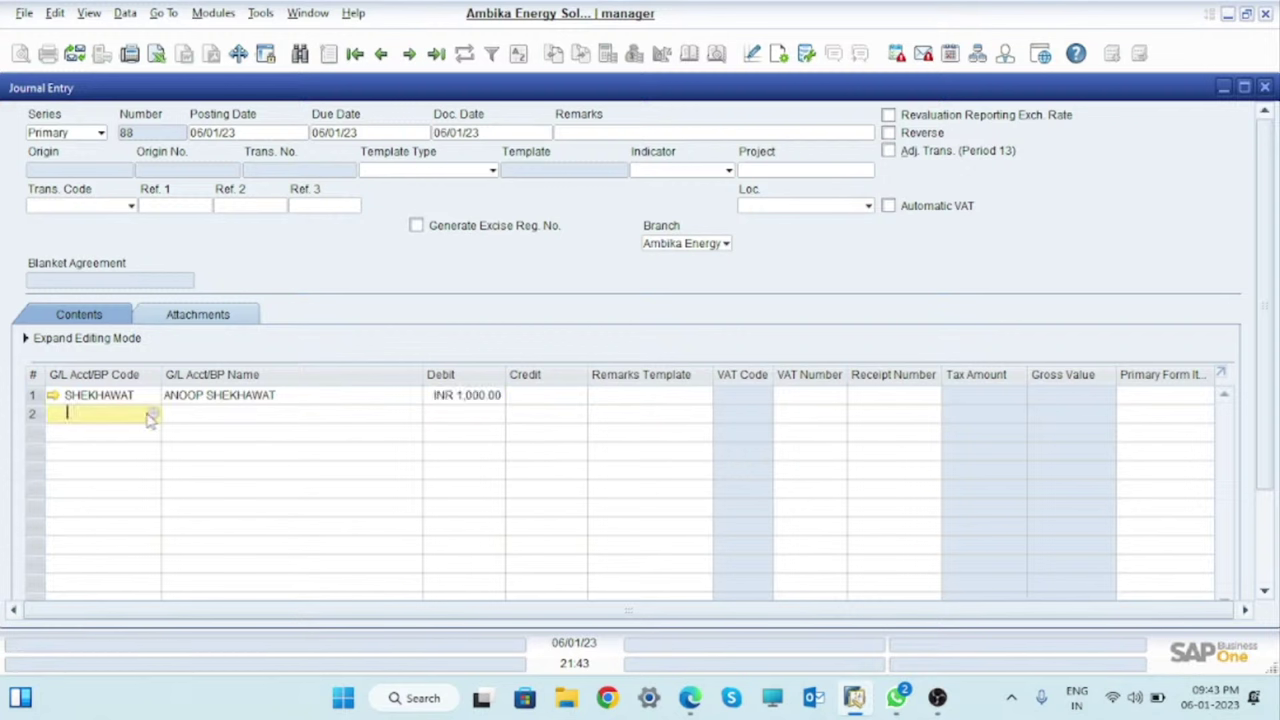
{"action": "left_click", "coordinate": [153, 414]}
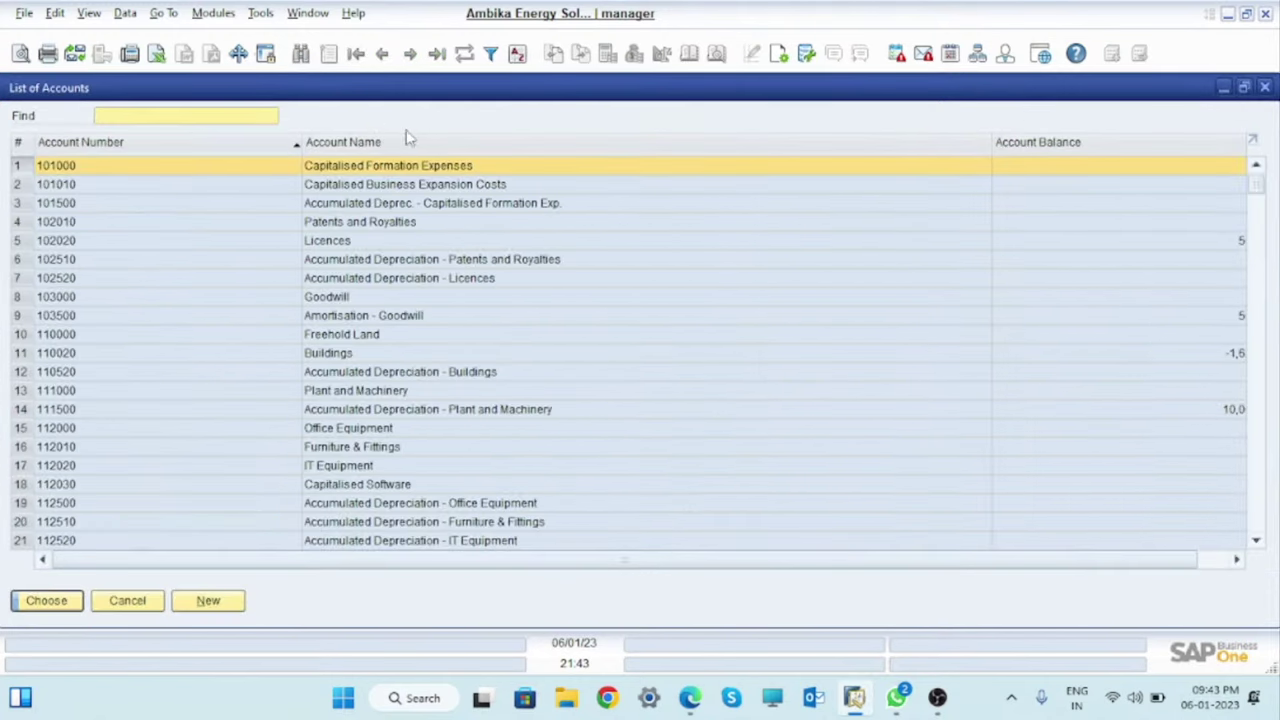
{"action": "left_click", "coordinate": [211, 114]}
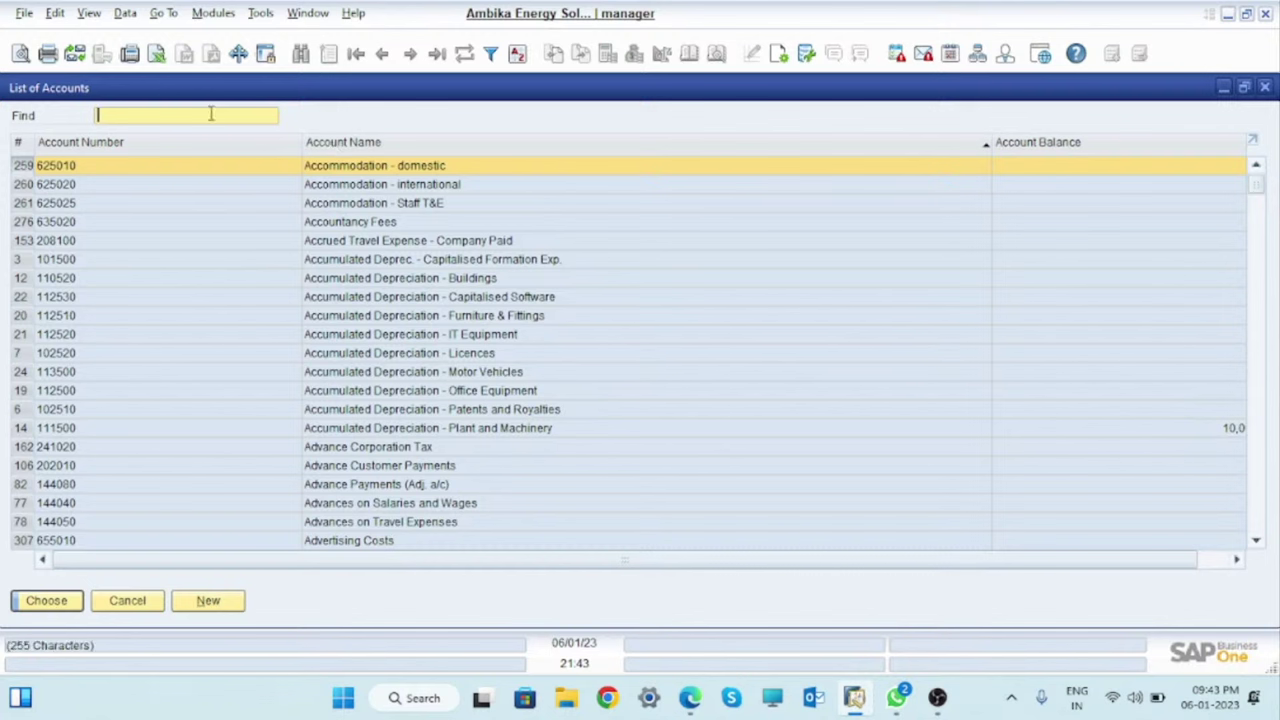
{"action": "type", "text": "BANK"}
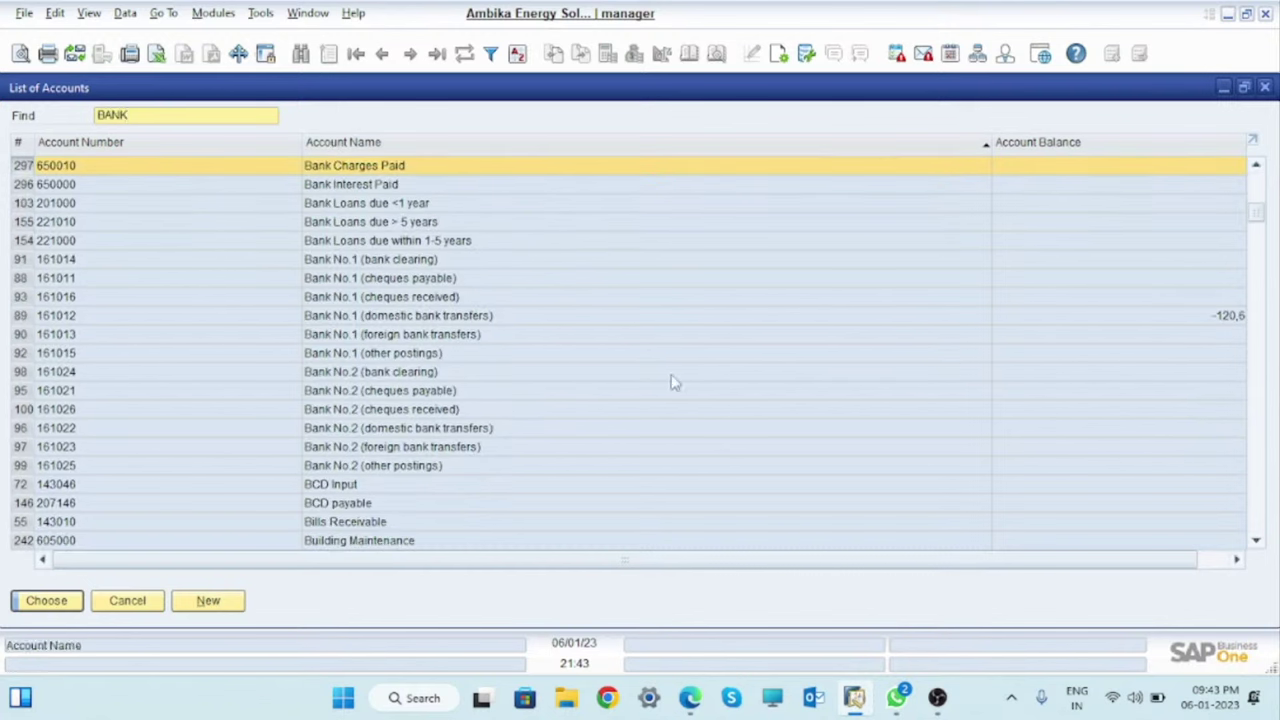
{"action": "scroll", "coordinate": [1262, 170], "scroll_direction": "up", "scroll_amount": 7}
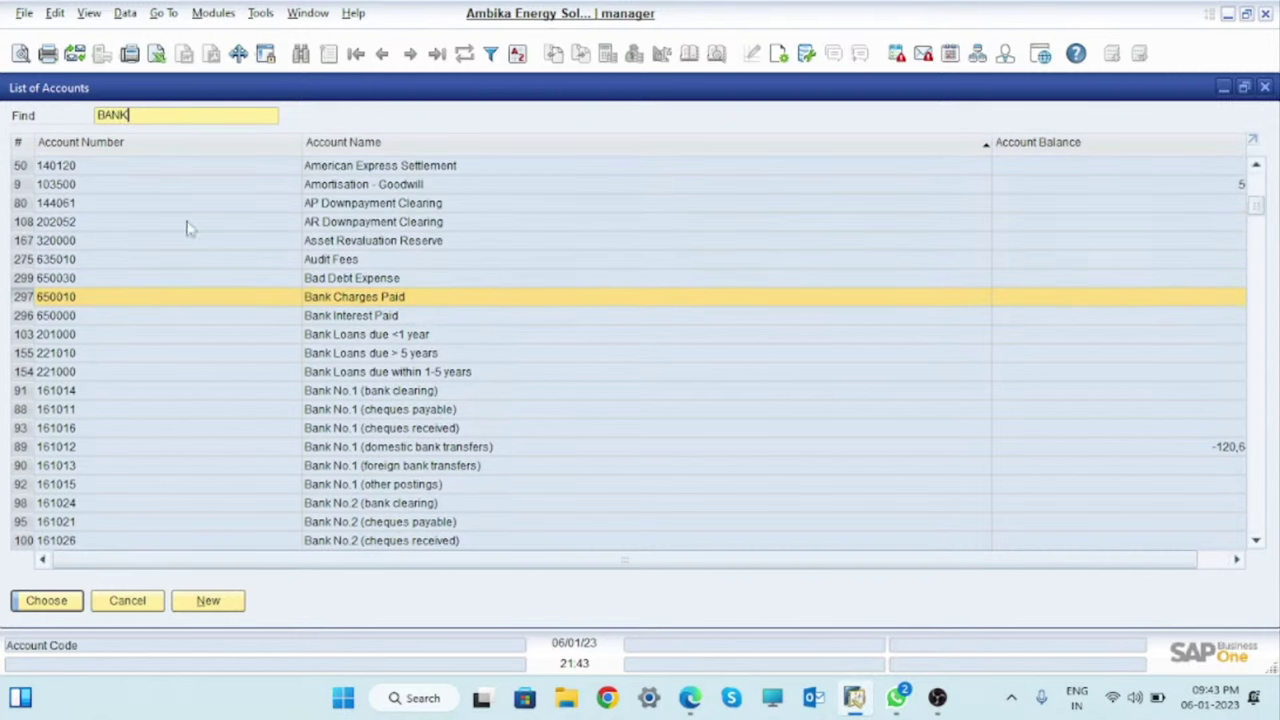
{"action": "key", "text": "BackSpace"}
{"action": "key", "text": "BackSpace"}
{"action": "key", "text": "BackSpace"}
{"action": "key", "text": "BackSpace"}
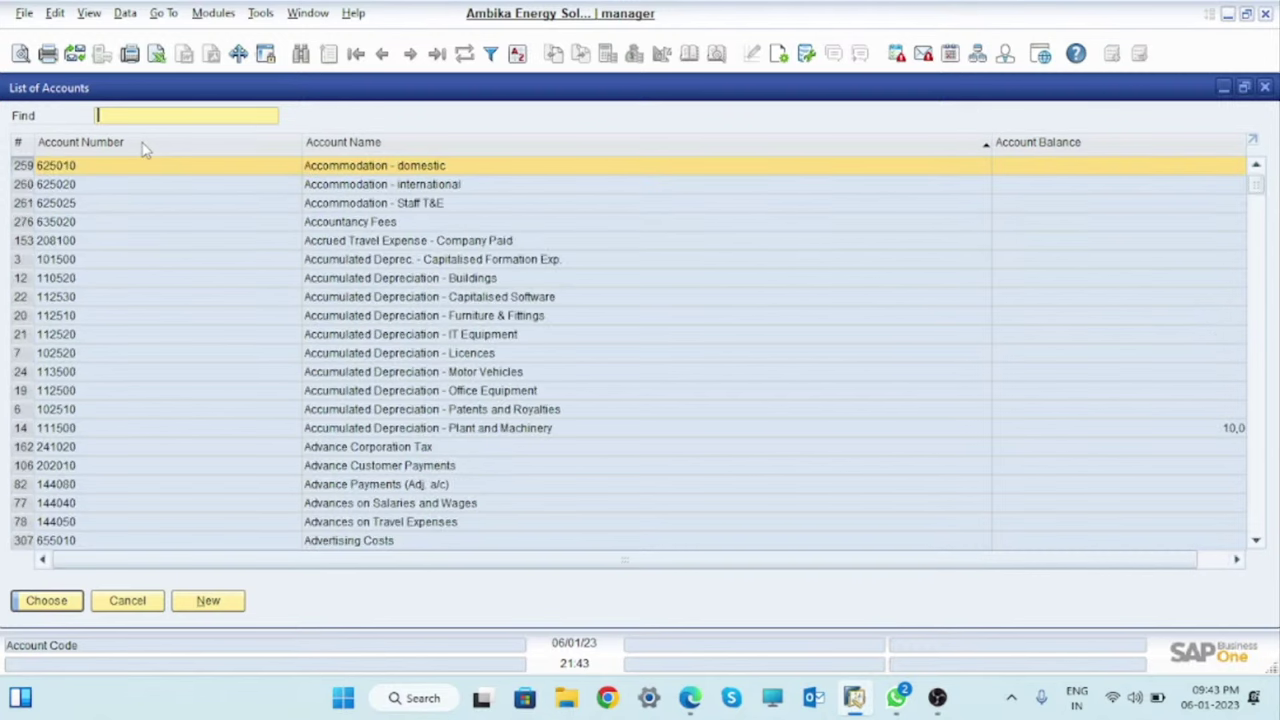
{"action": "type", "text": "SBI"}
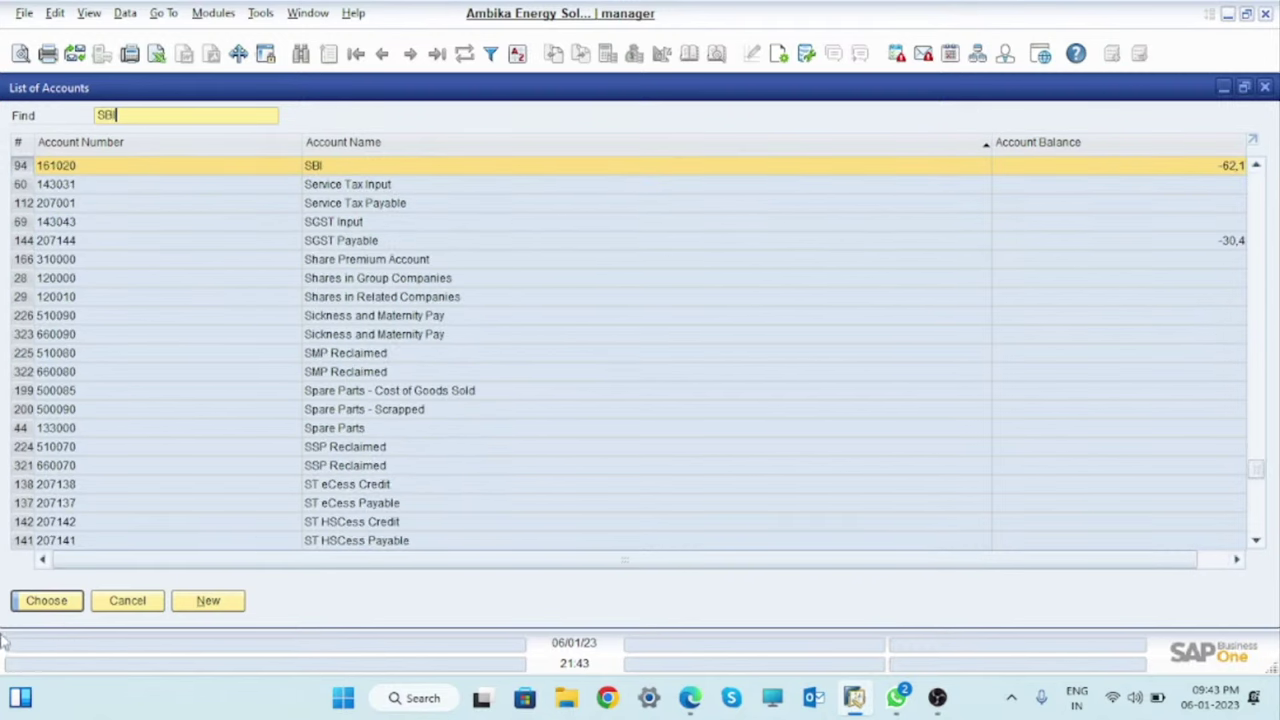
{"action": "left_click", "coordinate": [46, 601]}
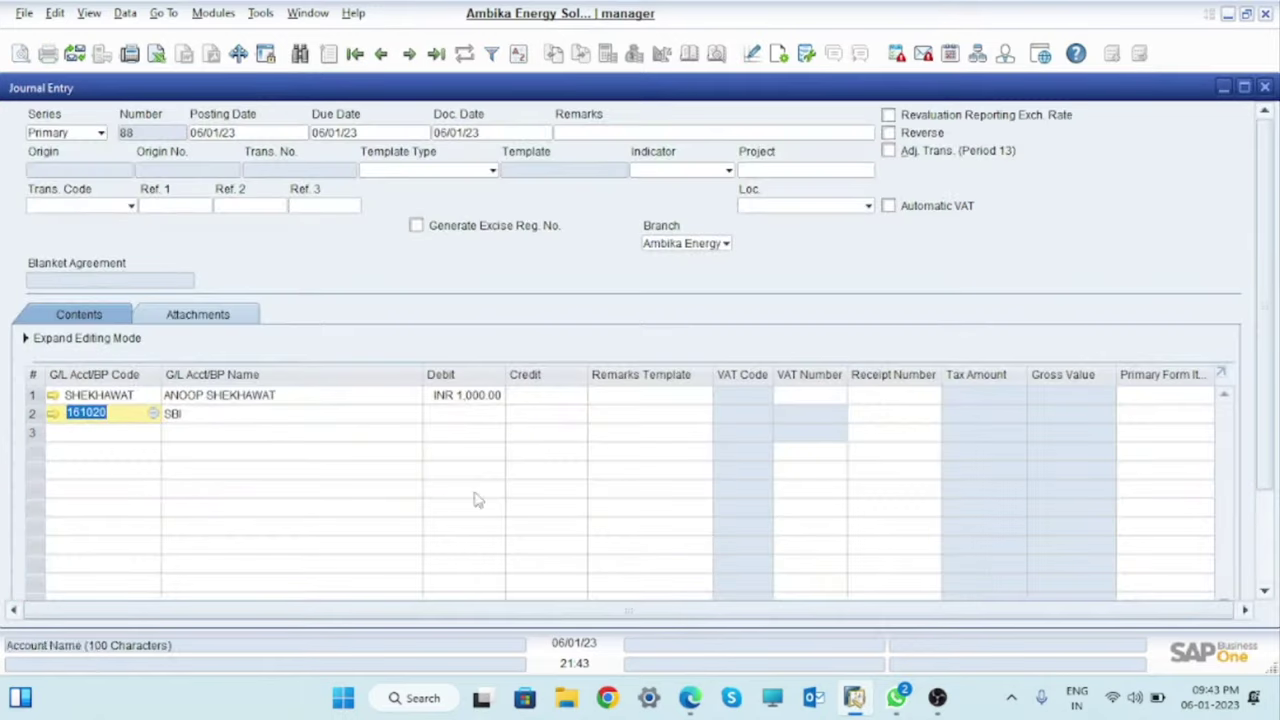
{"action": "left_click", "coordinate": [562, 415]}
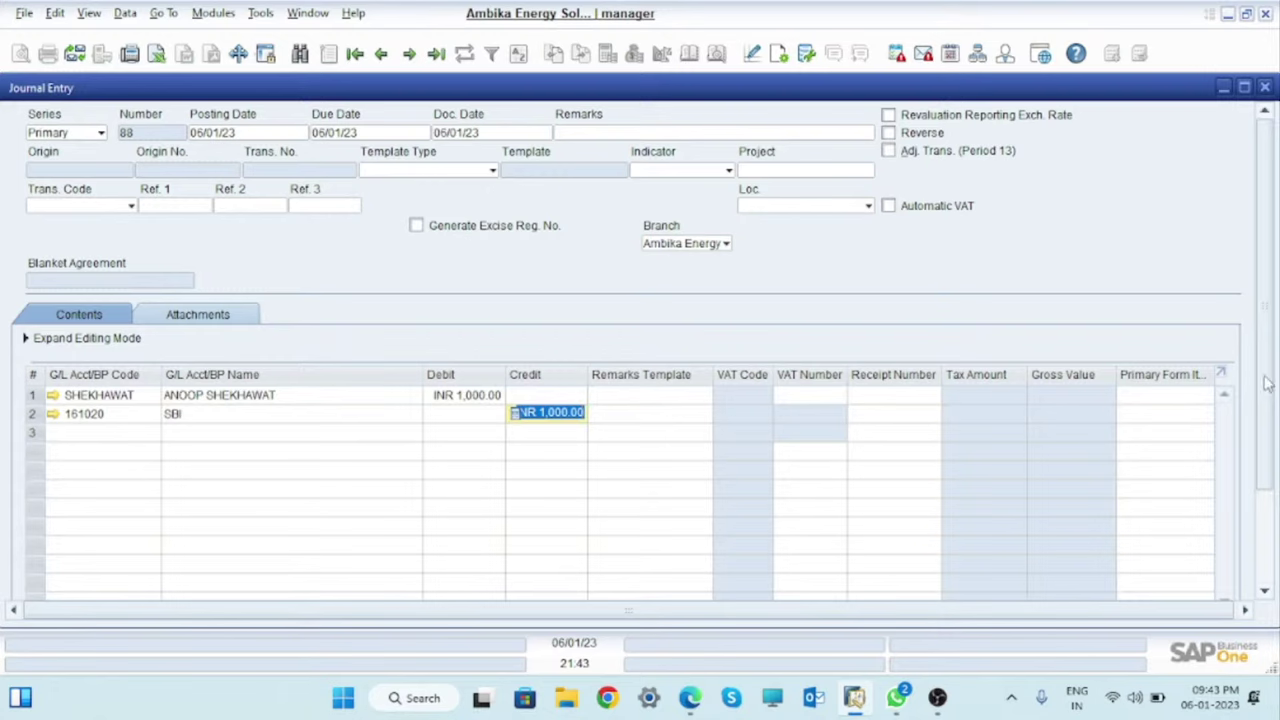
Step: Open the line-1 customer's Business Partner Master Data via its row link arrow
{"action": "scroll", "coordinate": [1270, 384], "scroll_direction": "down", "scroll_amount": 3}
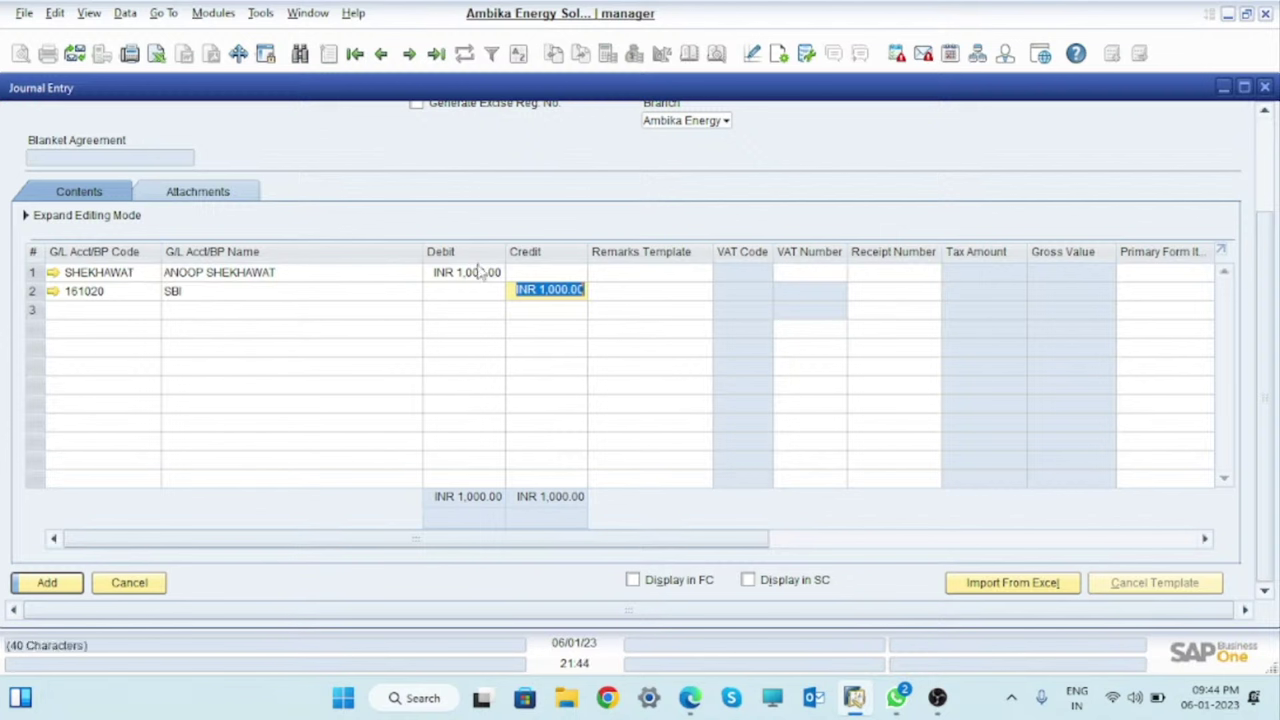
{"action": "left_click", "coordinate": [55, 272]}
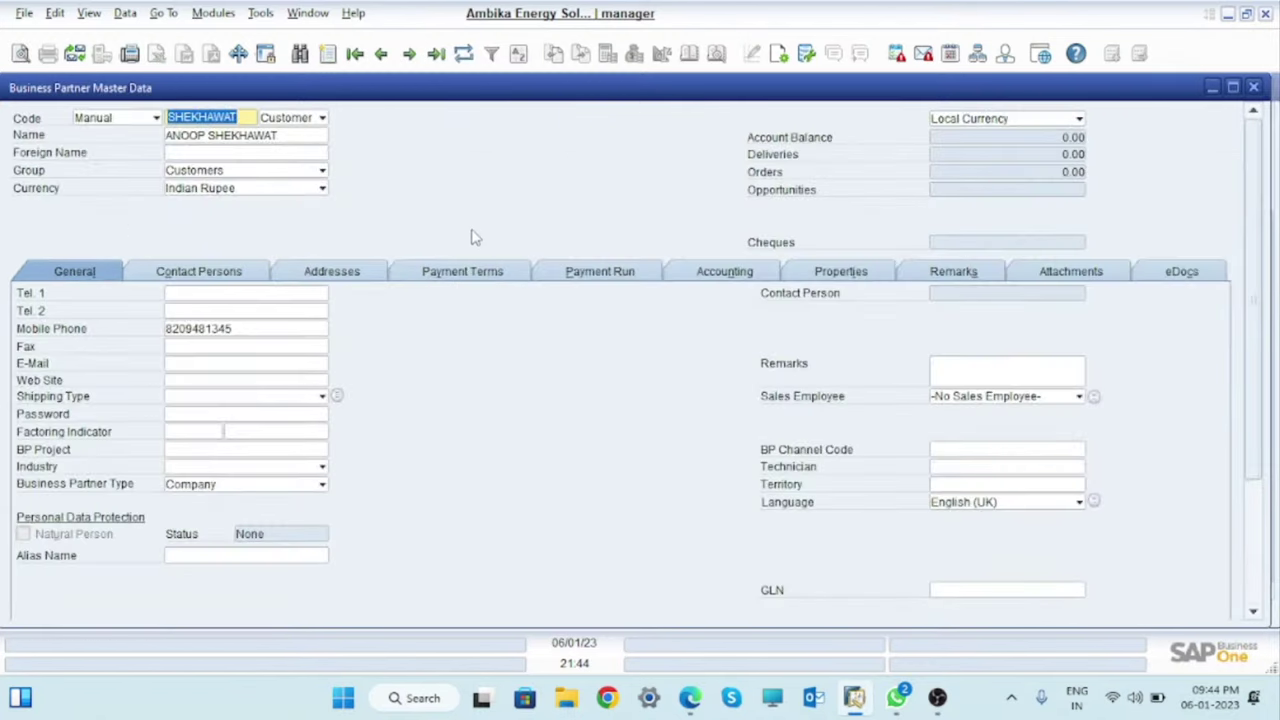
Step: Review the customer's control accounts on the Accounting tab, then close the record
{"action": "left_click", "coordinate": [730, 275]}
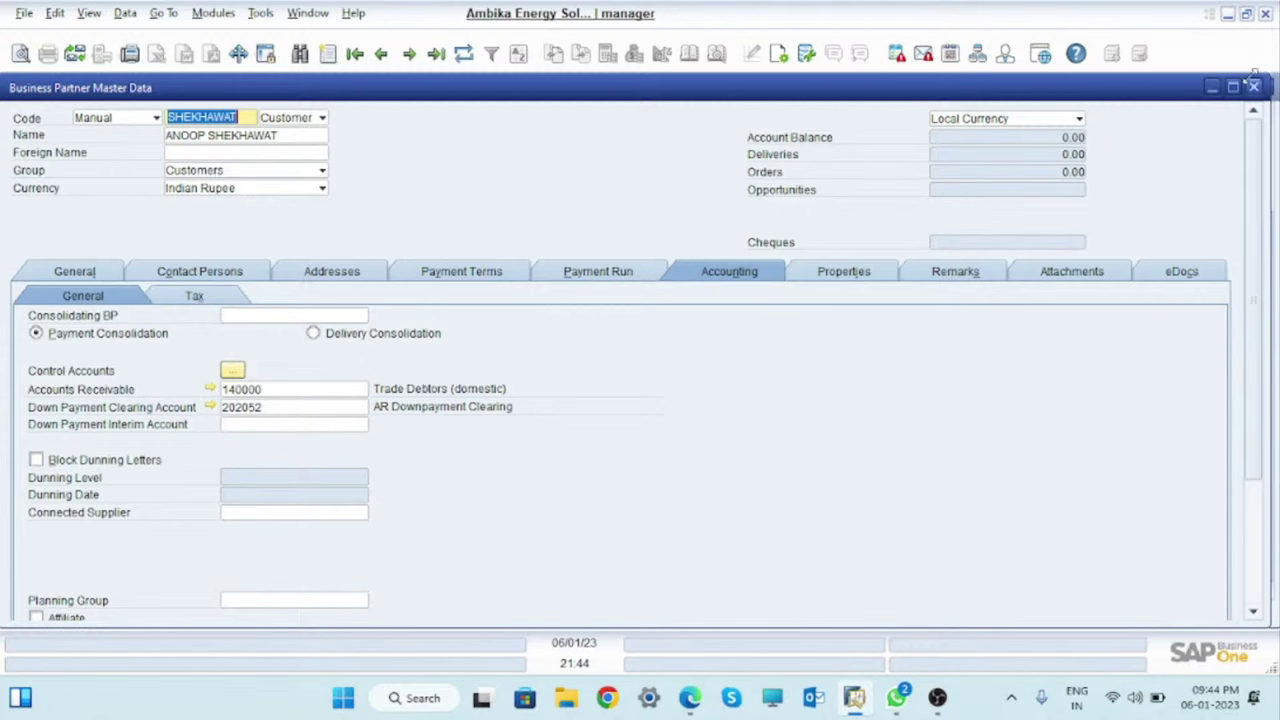
{"action": "left_click", "coordinate": [1254, 87]}
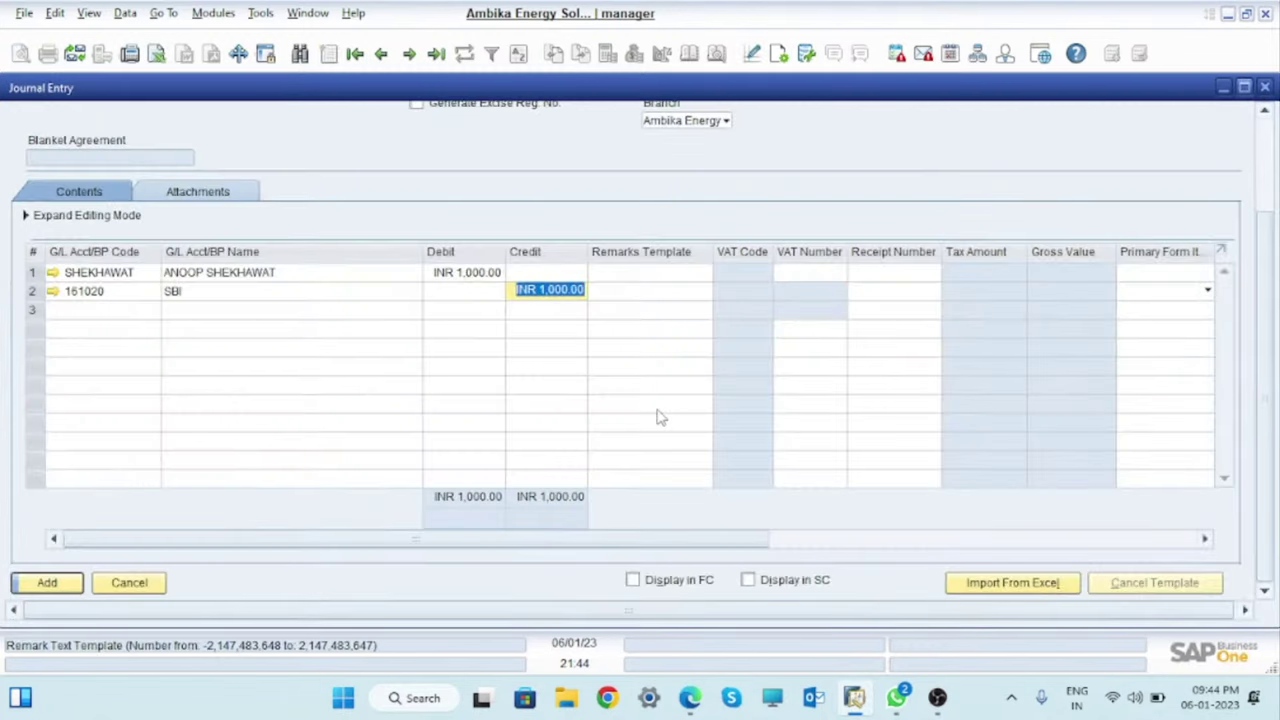
Step: Post Journal Entry 88 and close the journal entry window, back to the Main Menu
{"action": "left_click", "coordinate": [47, 583]}
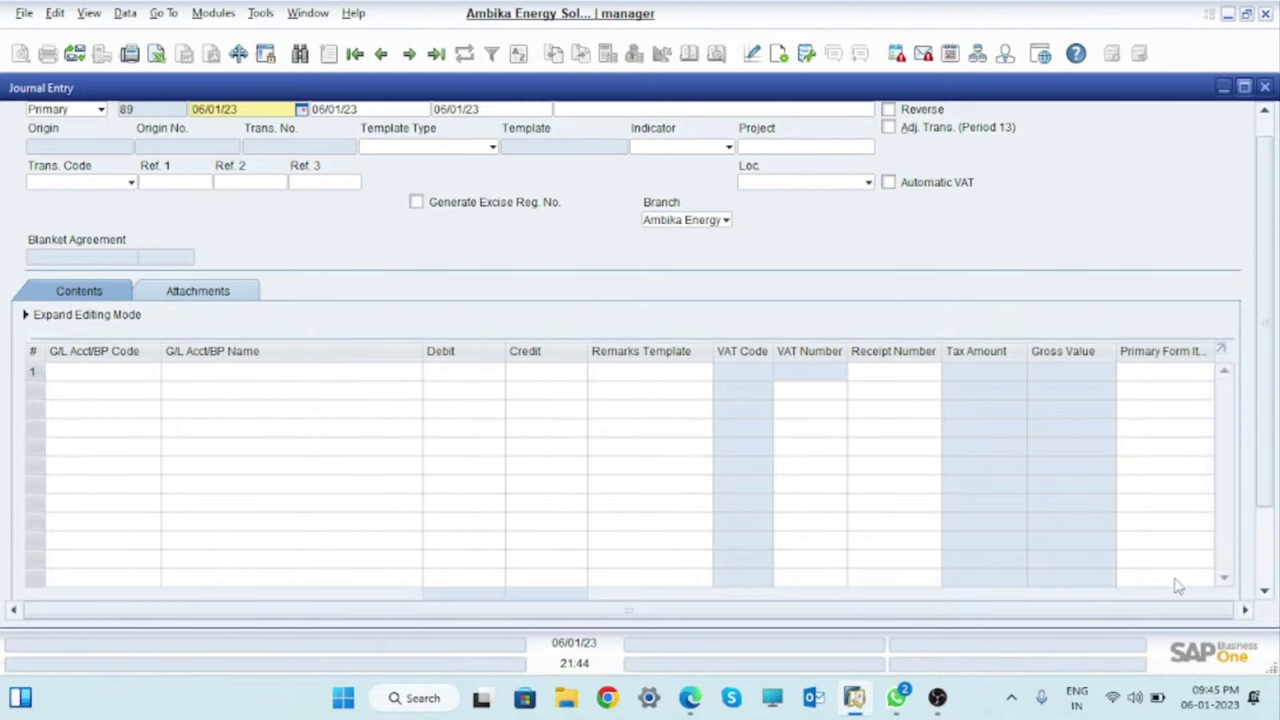
{"action": "scroll", "coordinate": [1268, 437], "scroll_direction": "up", "scroll_amount": 1}
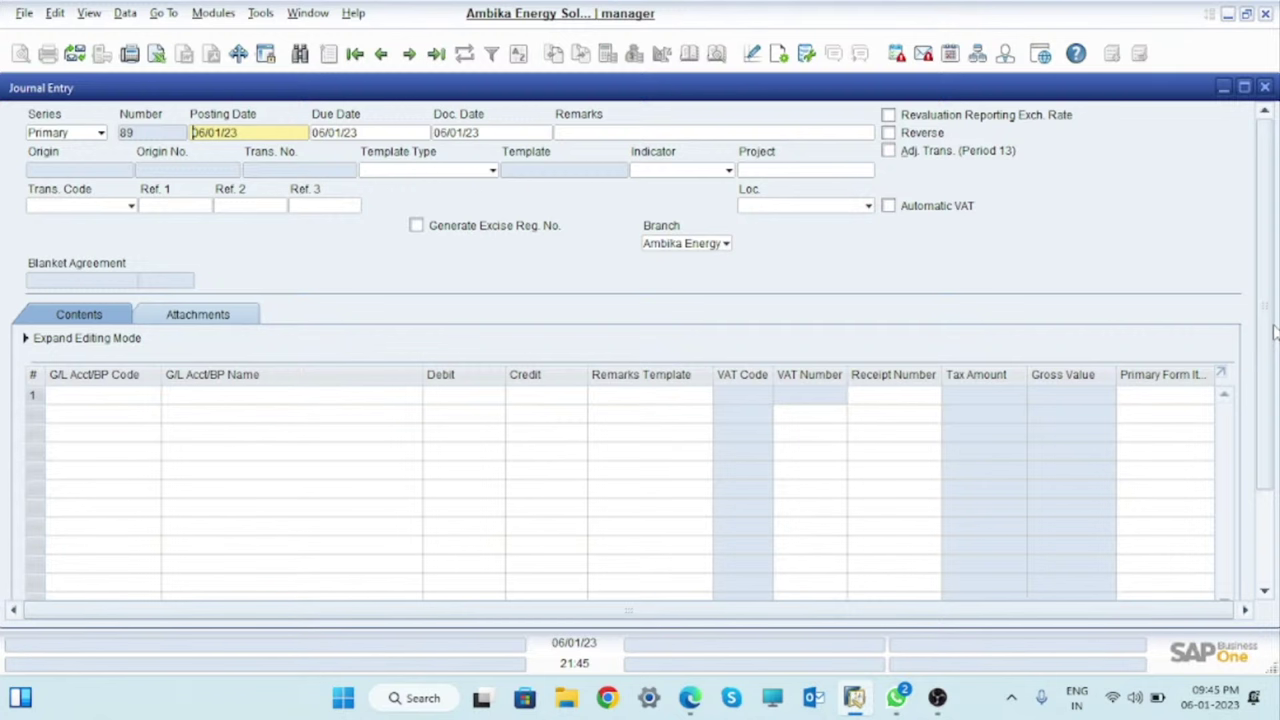
{"action": "left_click", "coordinate": [1265, 88]}
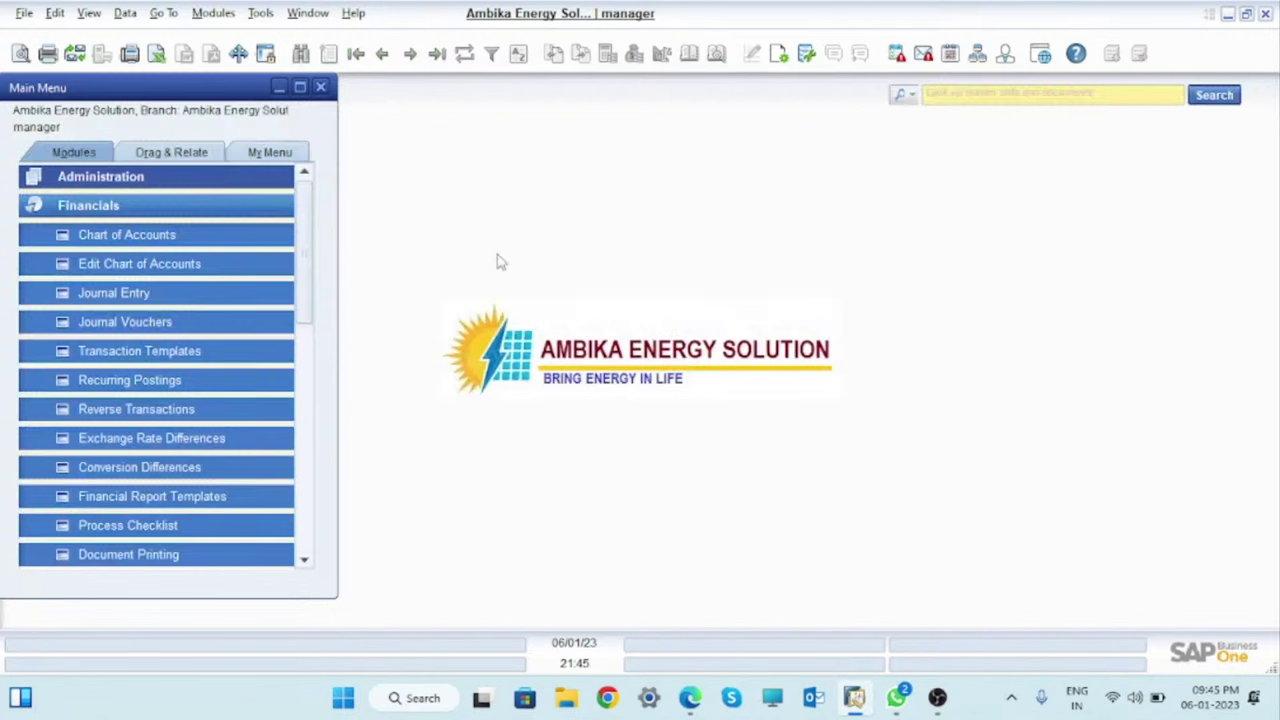
{"action": "left_click", "coordinate": [198, 180]}
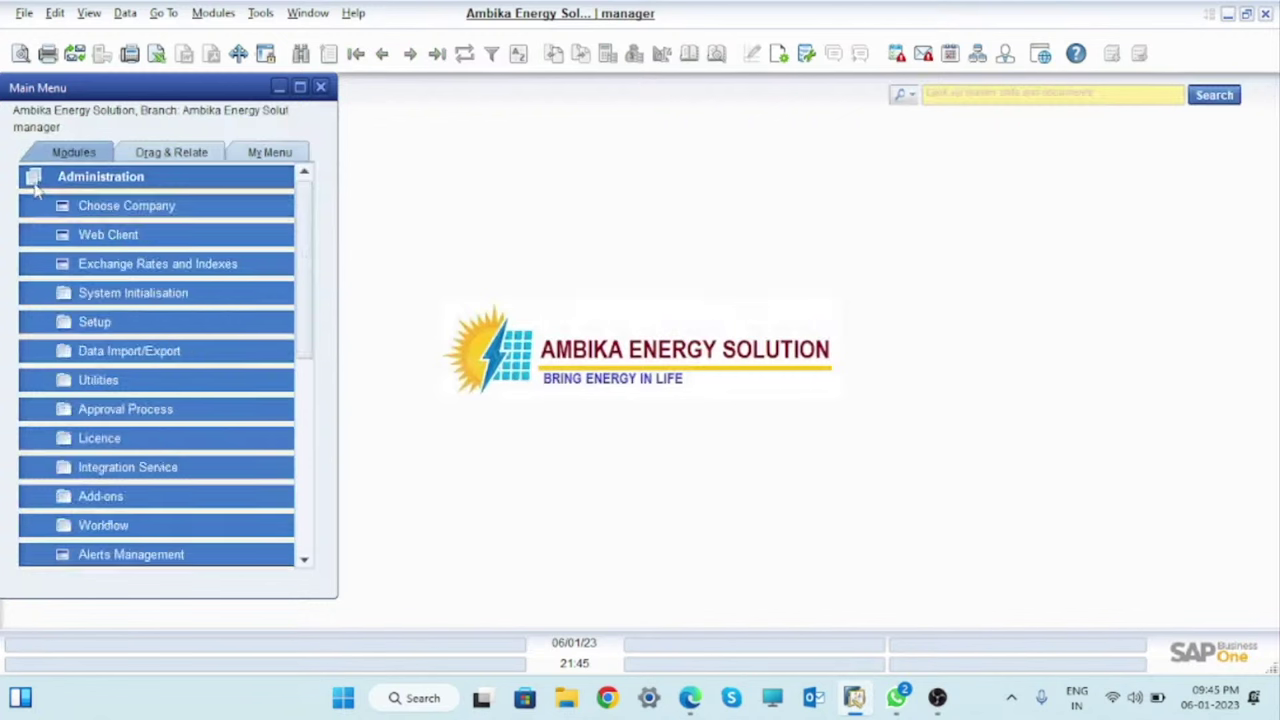
{"action": "left_click", "coordinate": [198, 180]}
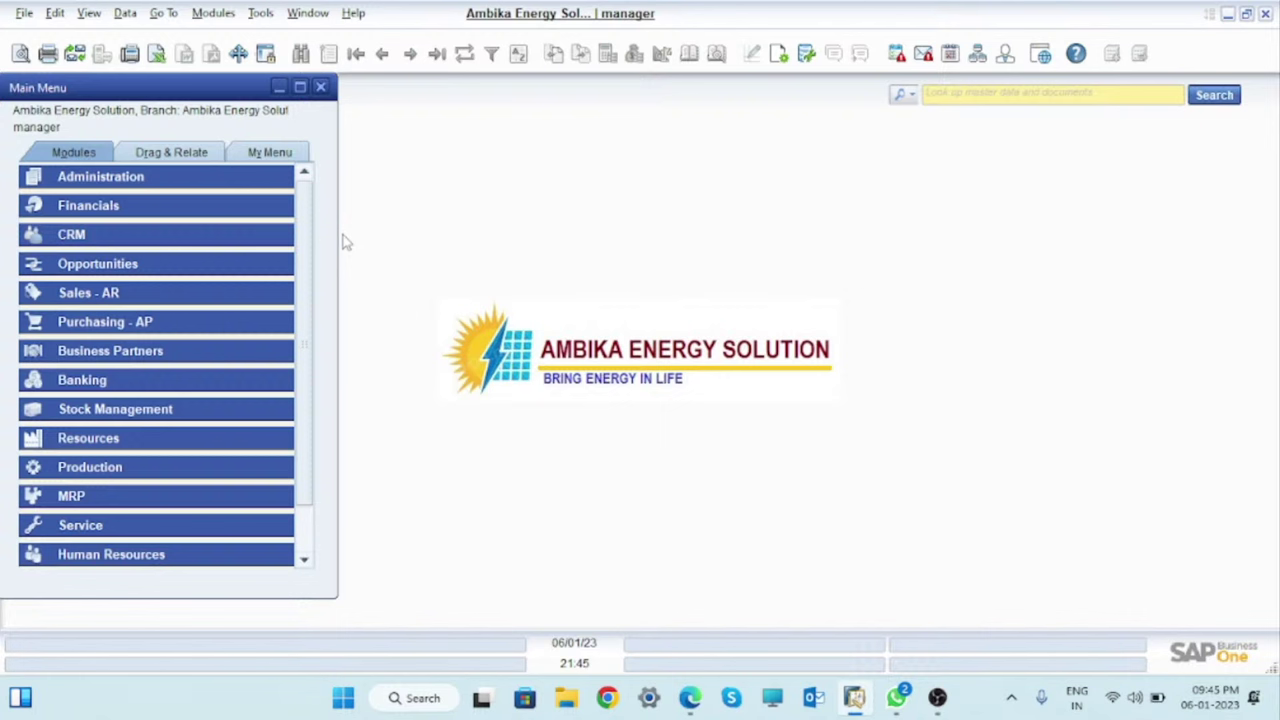
Step: Open a new Purchase Request (number 2) under Purchasing - AP
{"action": "left_click", "coordinate": [140, 322]}
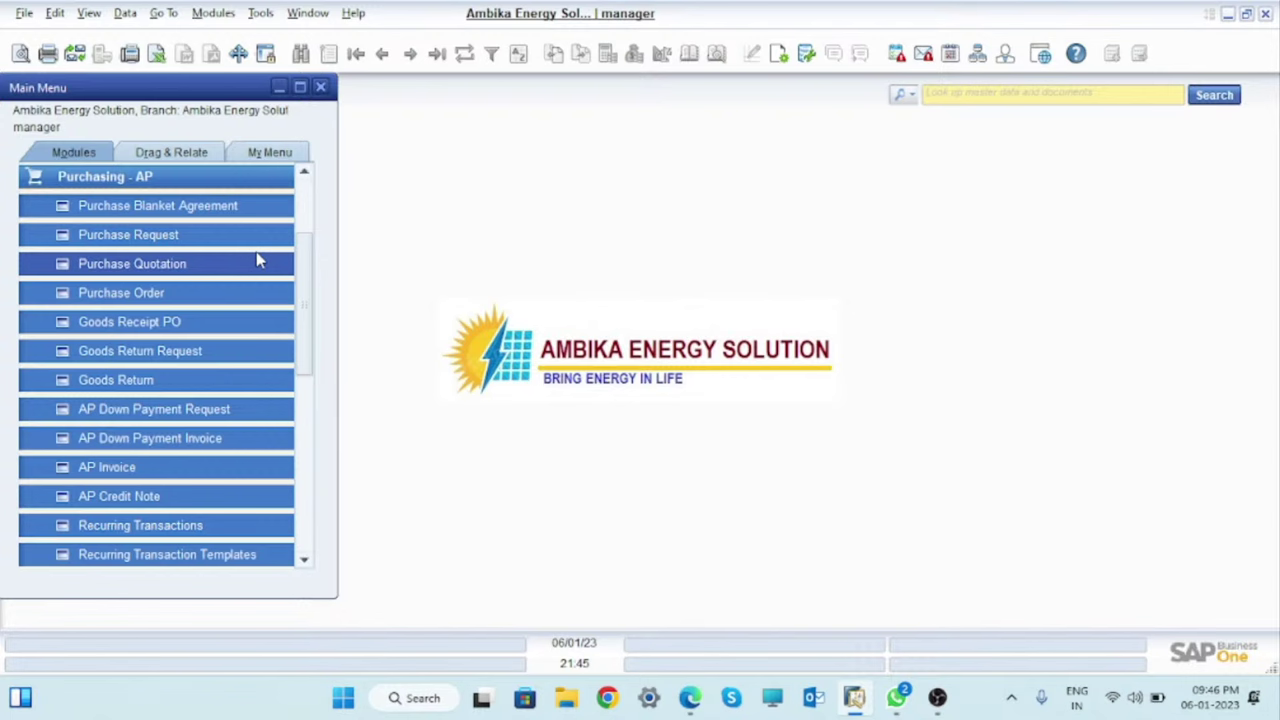
{"action": "left_click", "coordinate": [148, 240]}
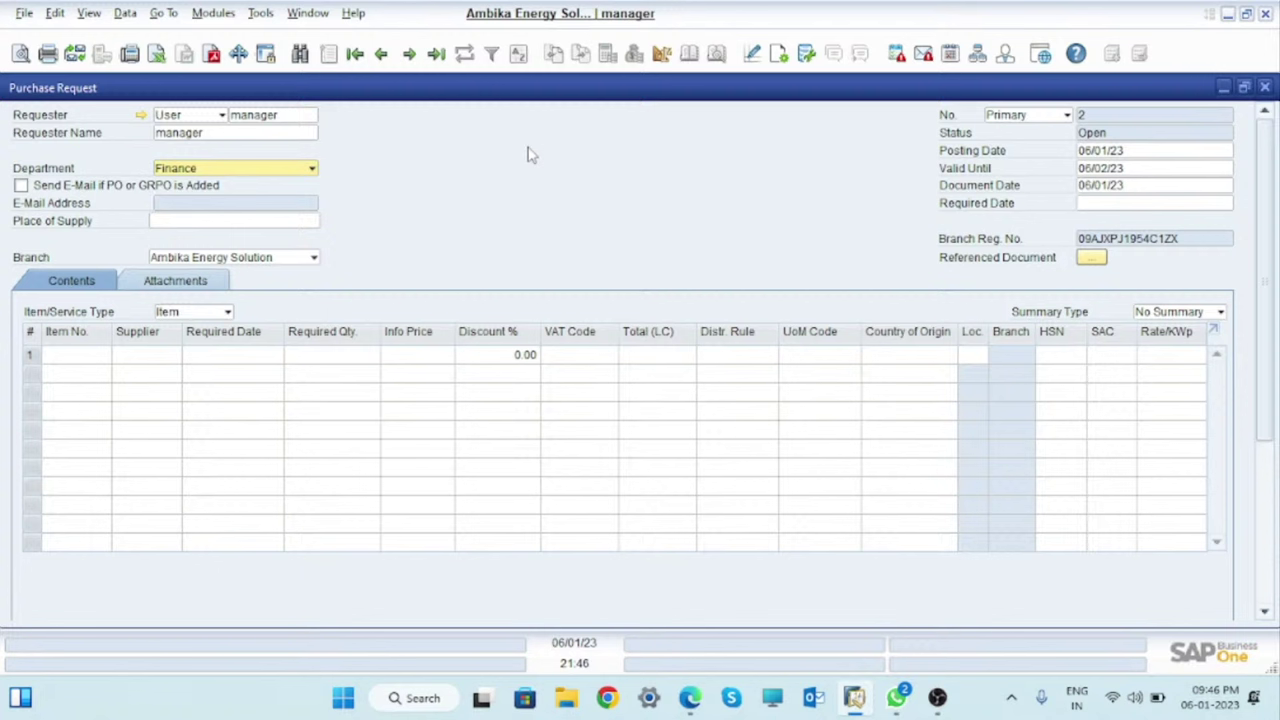
Step: Choose INVENTOR, INVHYB and INVONG from the List of Items as three request lines
{"action": "left_click", "coordinate": [92, 356]}
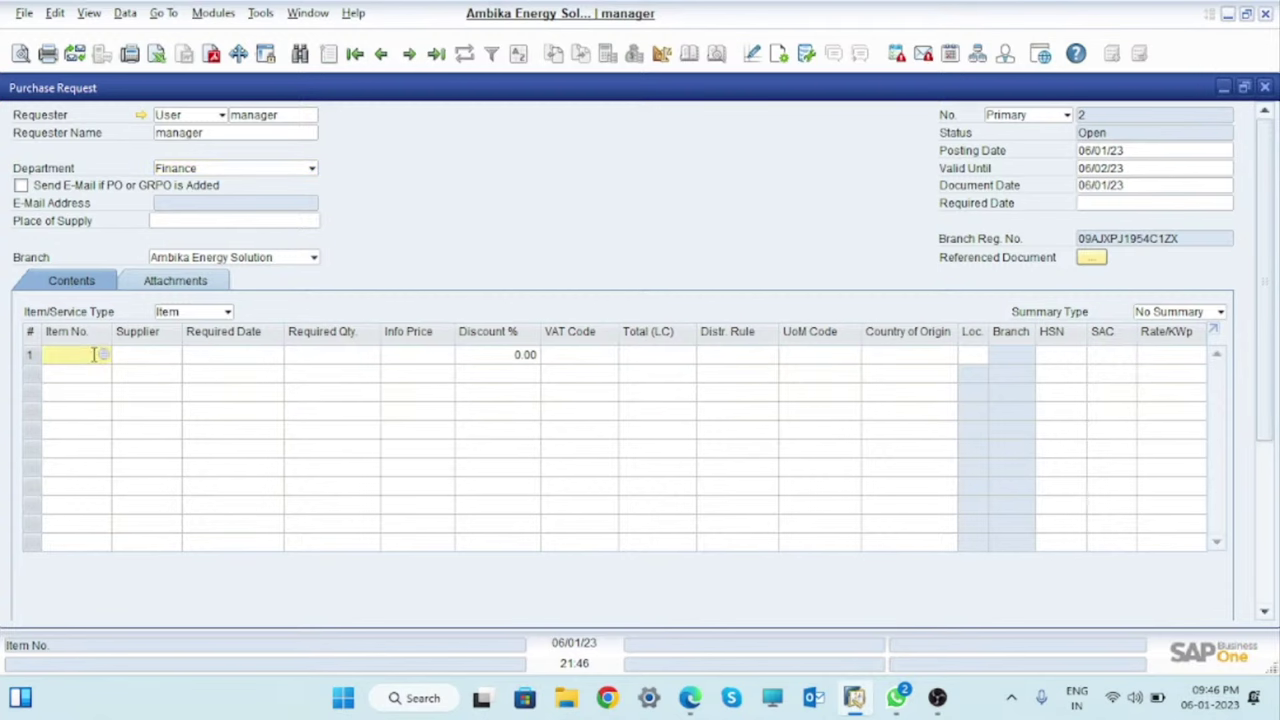
{"action": "key", "text": "Tab"}
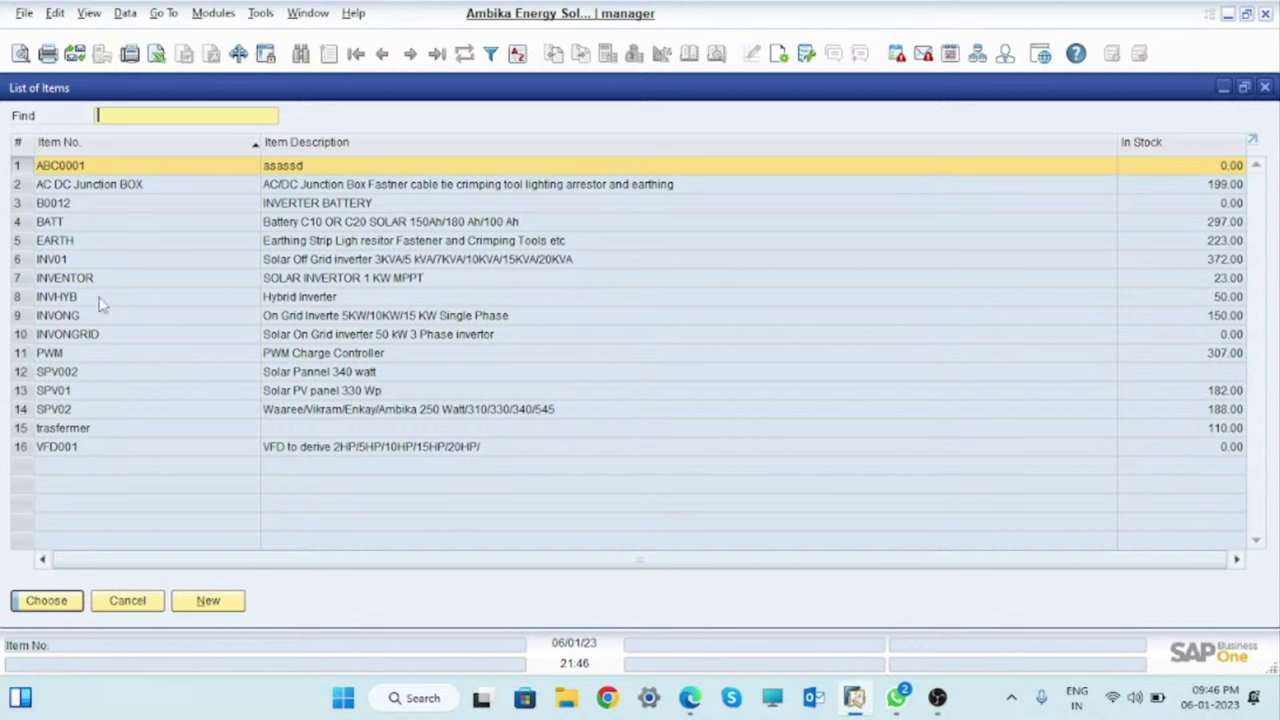
{"action": "left_click", "coordinate": [21, 283]}
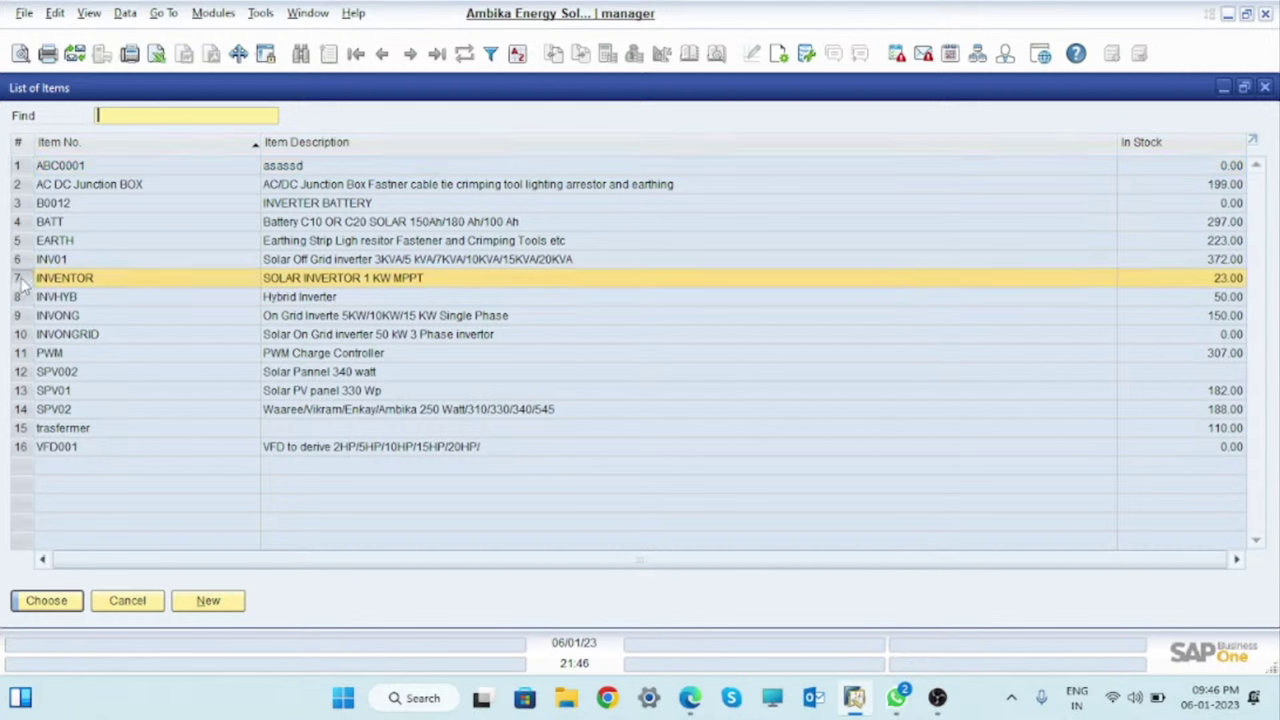
{"action": "left_click", "coordinate": [23, 298], "text": "shift"}
{"action": "left_click", "coordinate": [28, 316], "text": "shift"}
{"action": "left_click", "coordinate": [50, 602]}
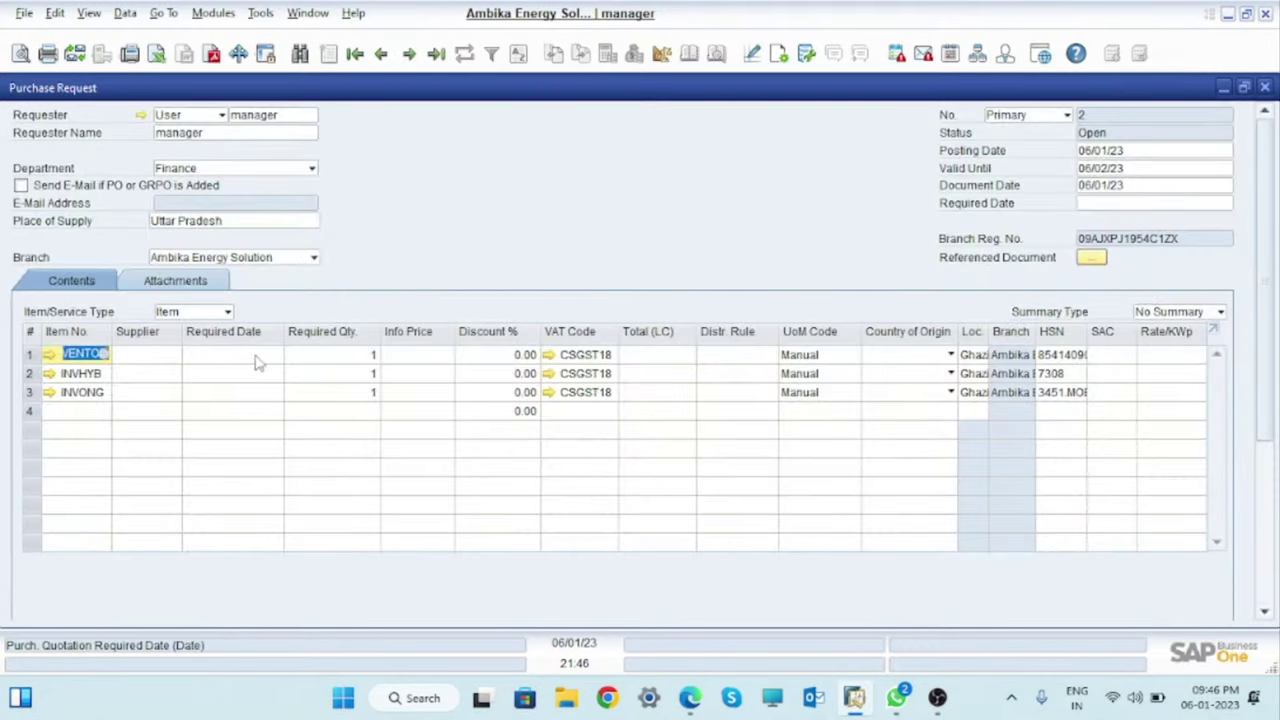
Step: Set the required quantities of the three lines to 5, 3 and 2
{"action": "left_click", "coordinate": [336, 358]}
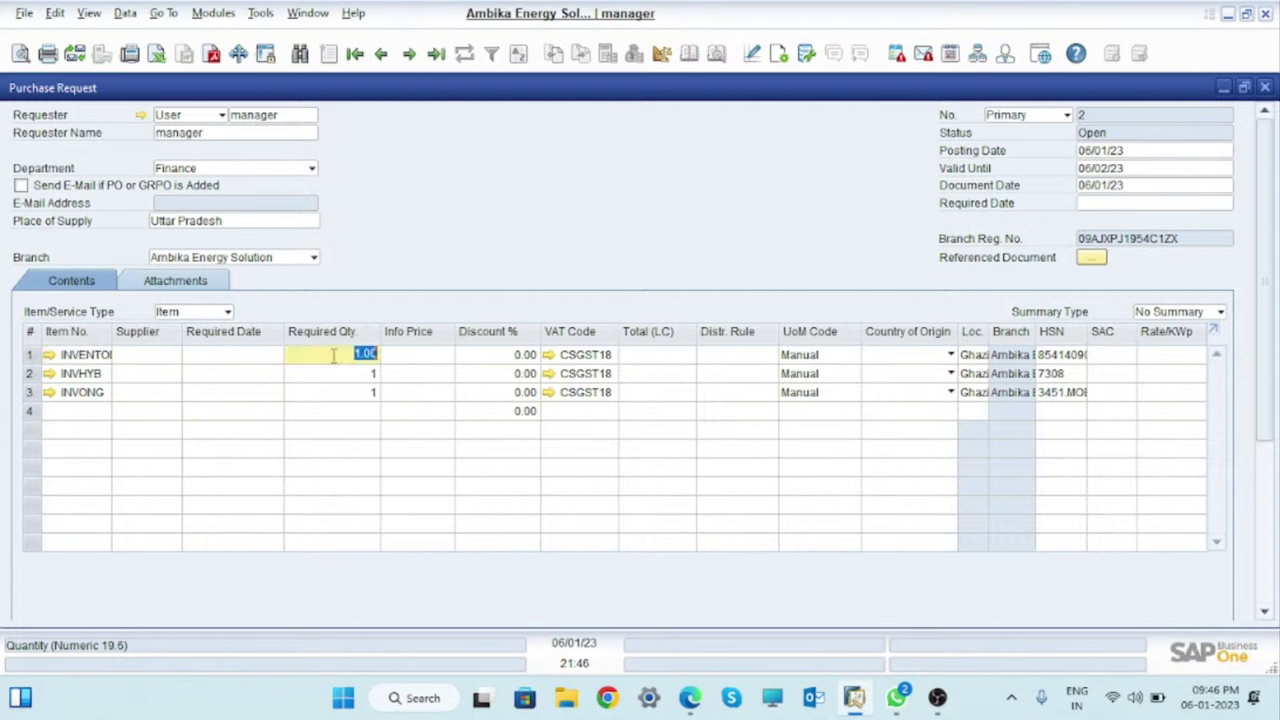
{"action": "type", "text": "5"}
{"action": "left_click", "coordinate": [357, 377]}
{"action": "type", "text": "3"}
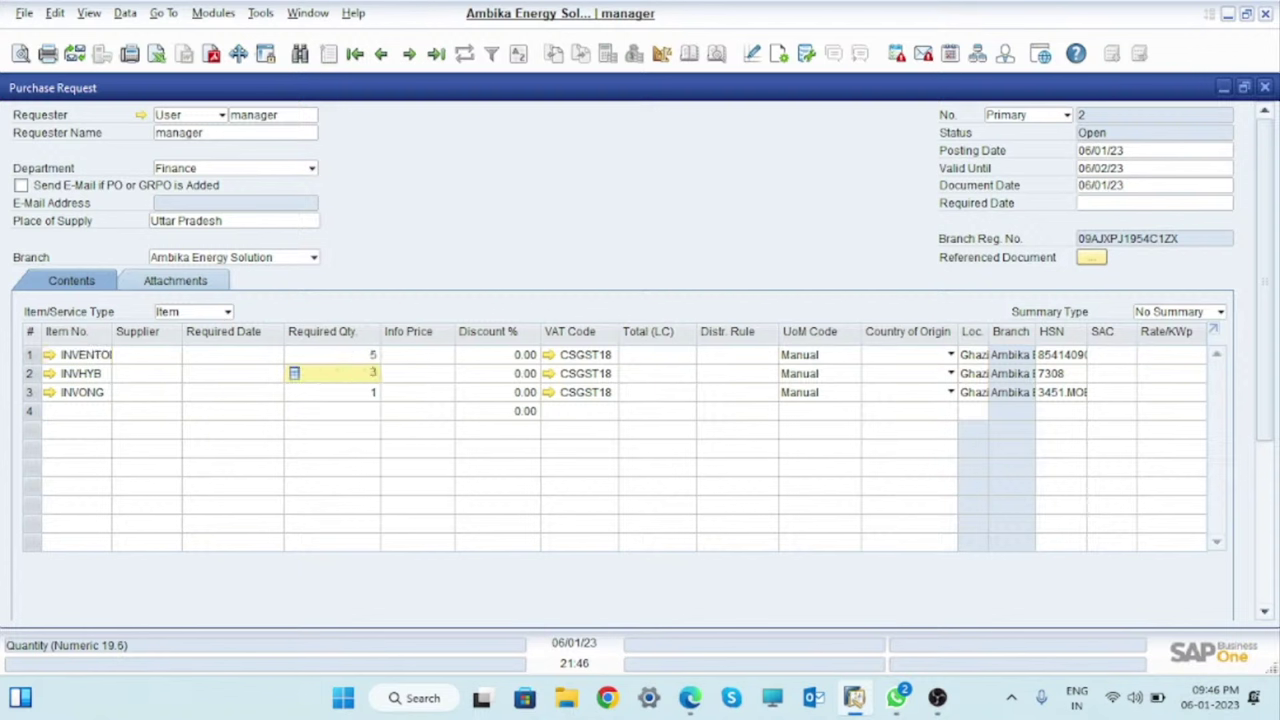
{"action": "left_click", "coordinate": [366, 394]}
{"action": "type", "text": "2"}
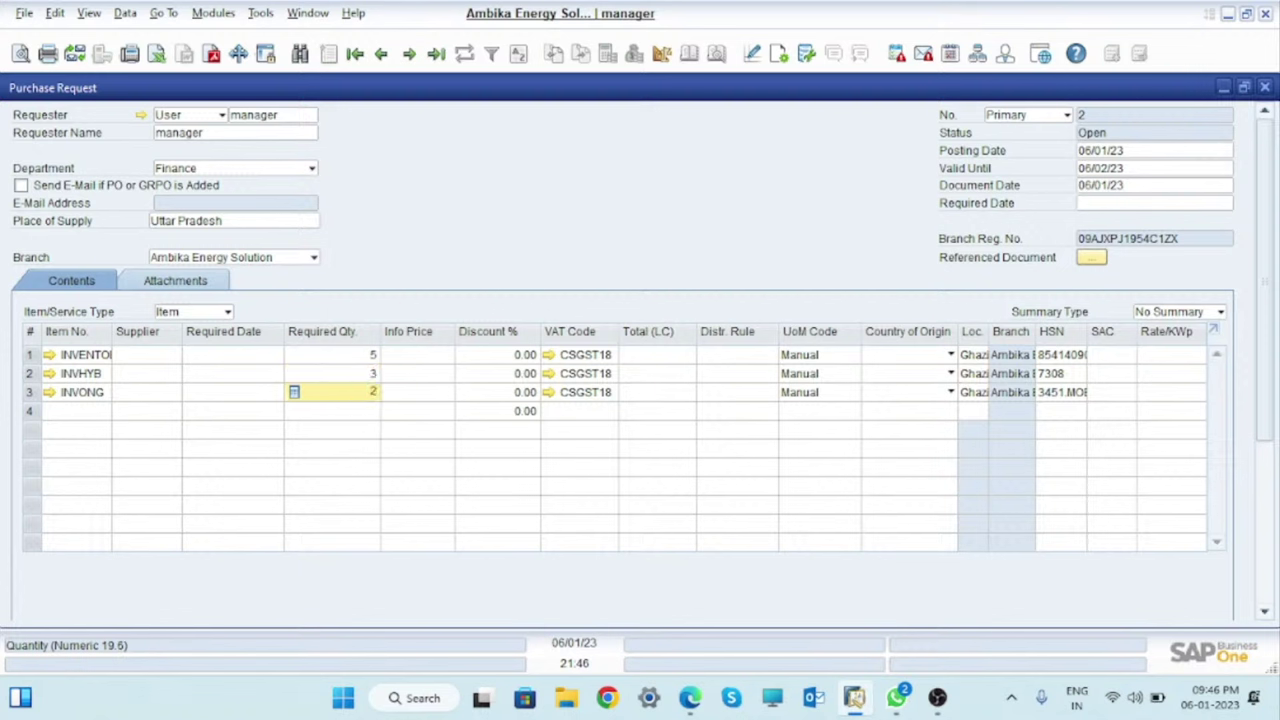
Step: Give all three lines a required date of 10/01/23
{"action": "left_click", "coordinate": [239, 355]}
{"action": "type", "text": "10"}
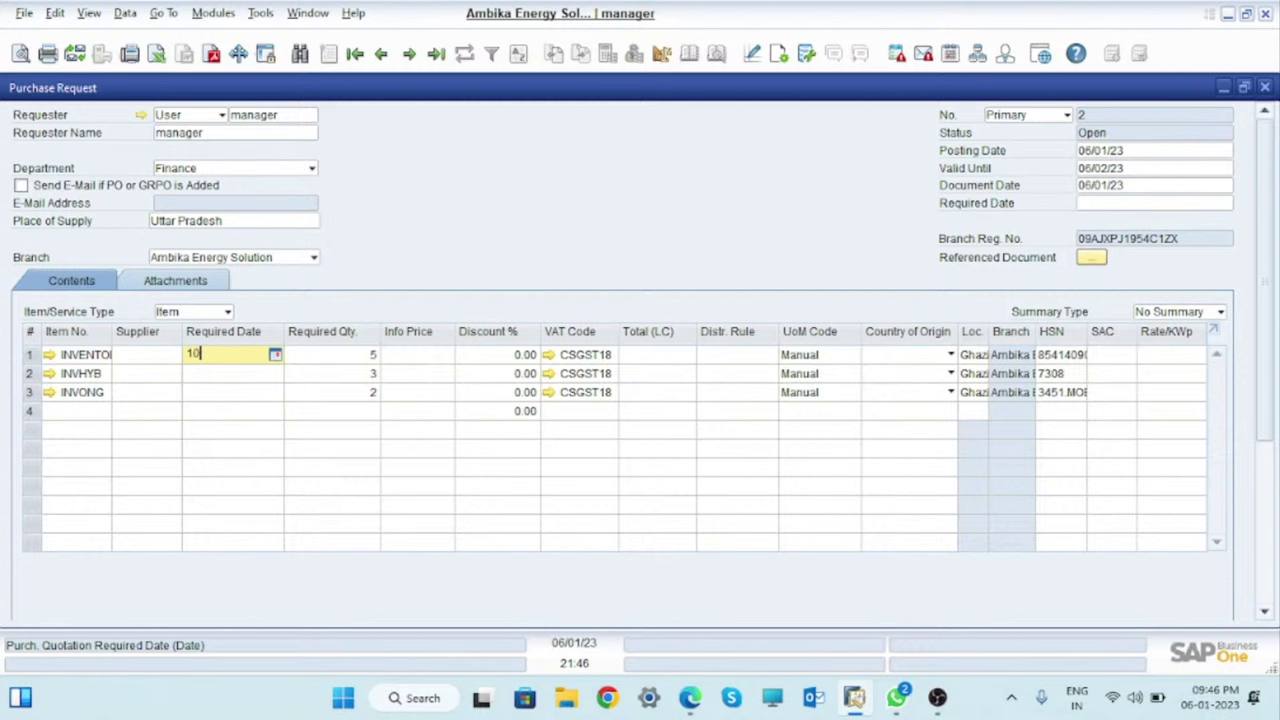
{"action": "type", "text": "/01/23"}
{"action": "key", "text": "Tab"}
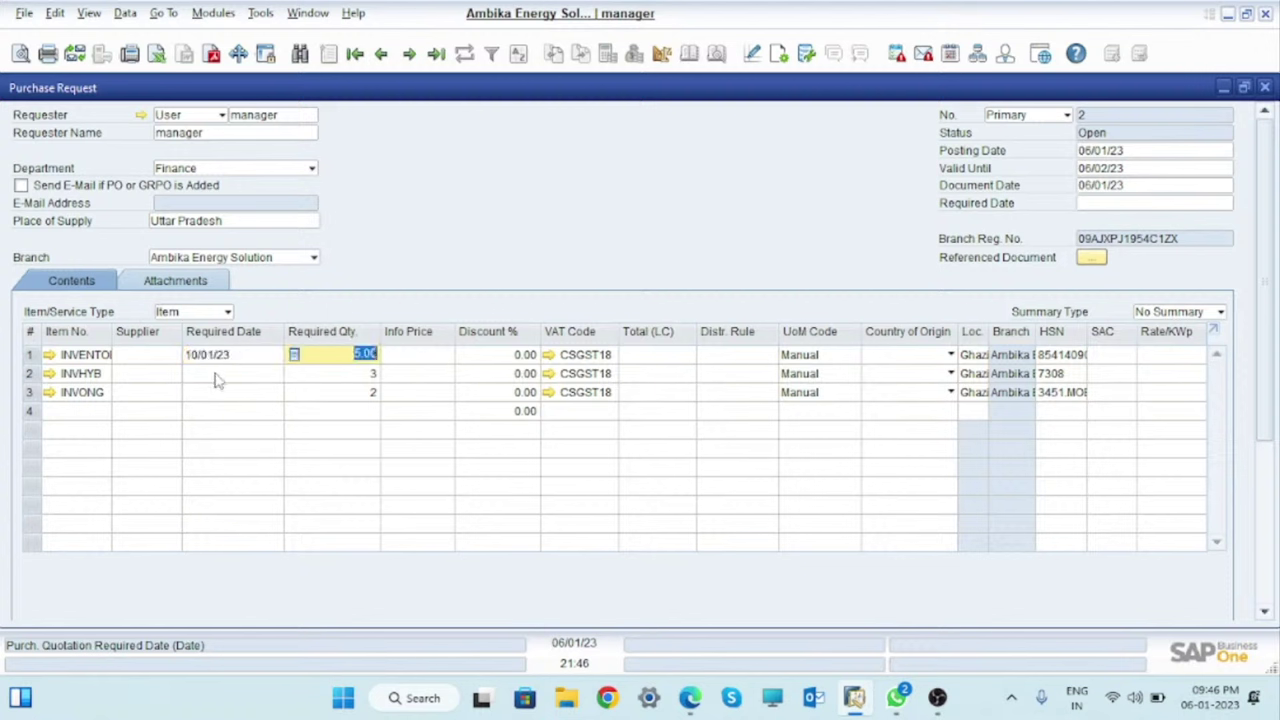
{"action": "left_click", "coordinate": [216, 373]}
{"action": "type", "text": "10"}
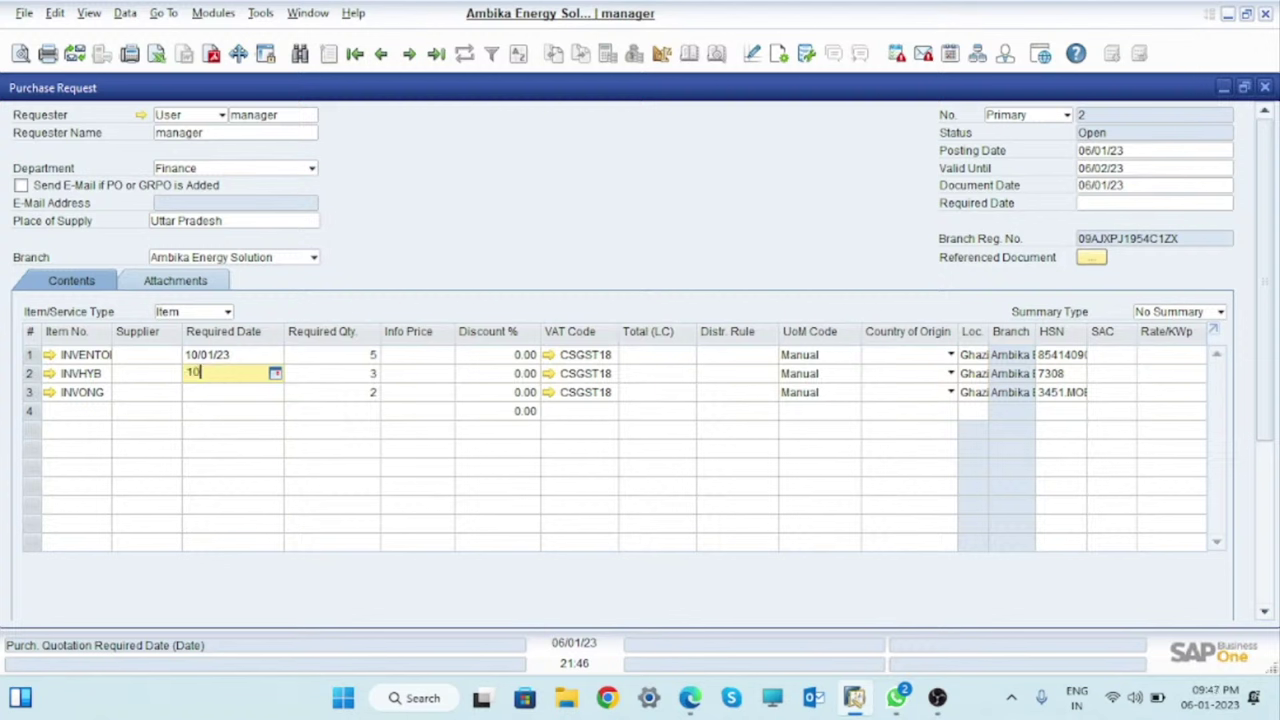
{"action": "type", "text": "/01/23"}
{"action": "key", "text": "Tab"}
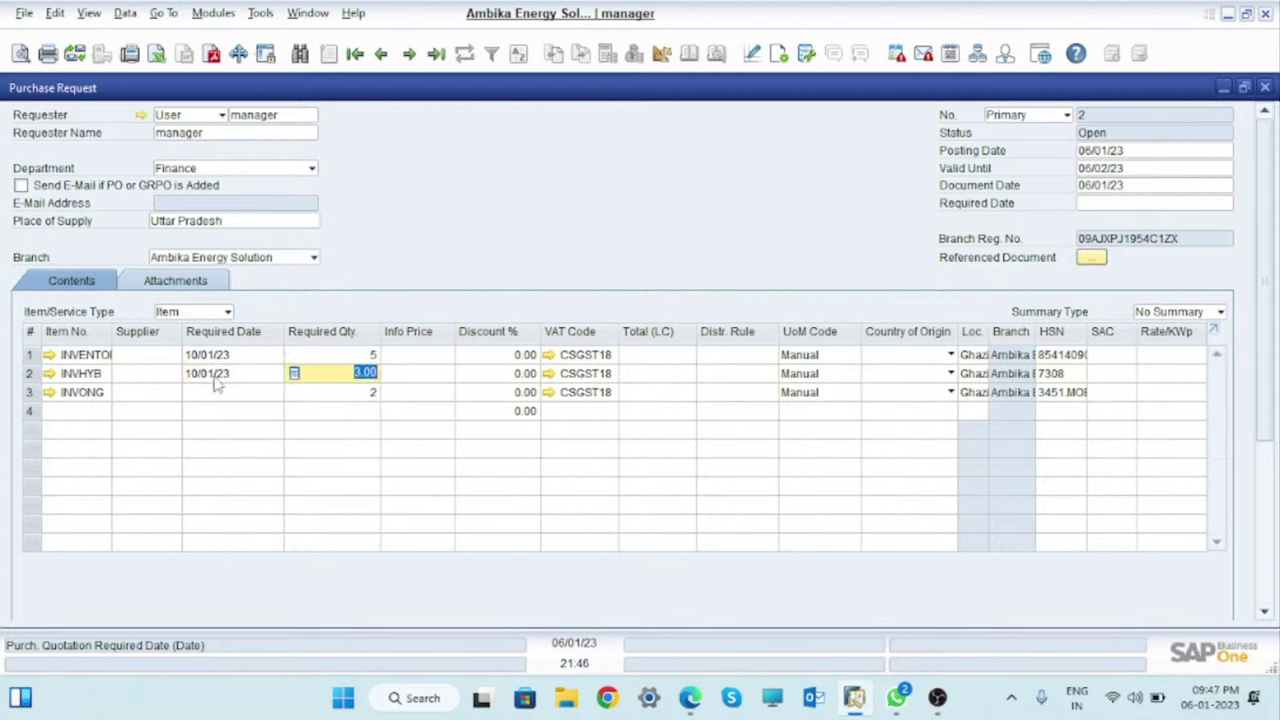
{"action": "left_click", "coordinate": [212, 392]}
{"action": "type", "text": "1"}
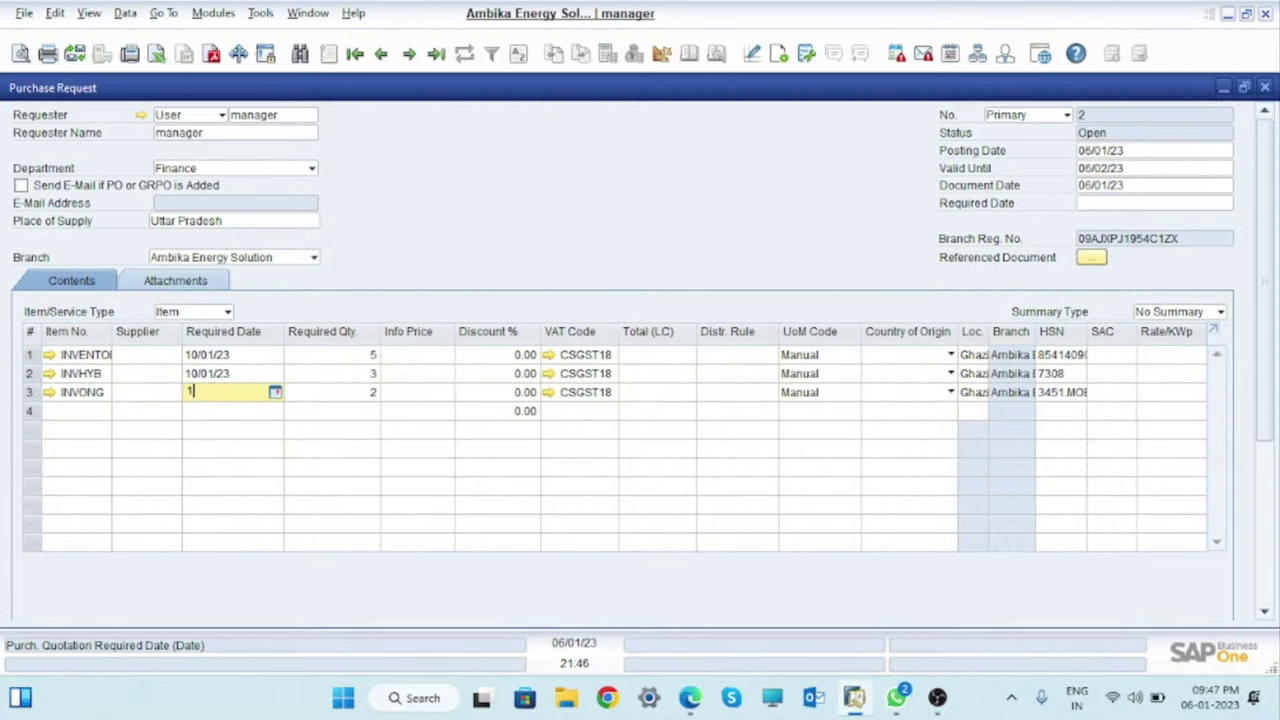
{"action": "type", "text": "0/01/23"}
{"action": "key", "text": "Tab"}
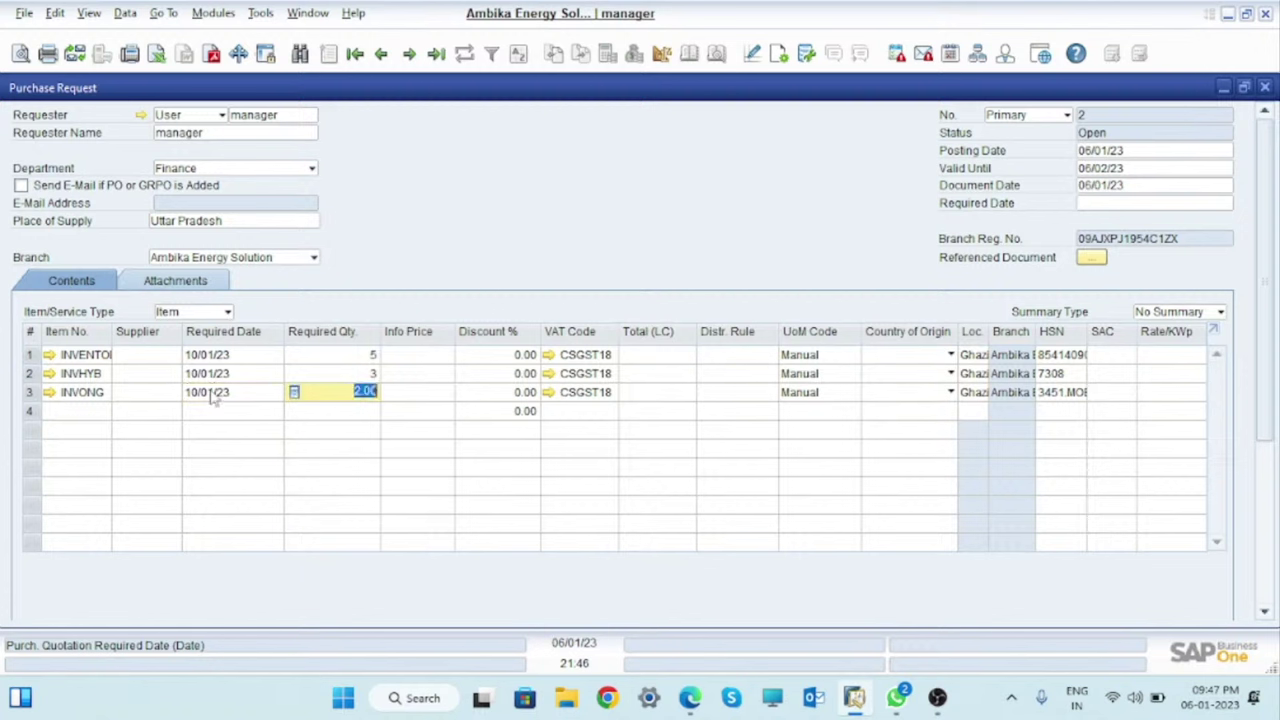
{"action": "left_click", "coordinate": [142, 356]}
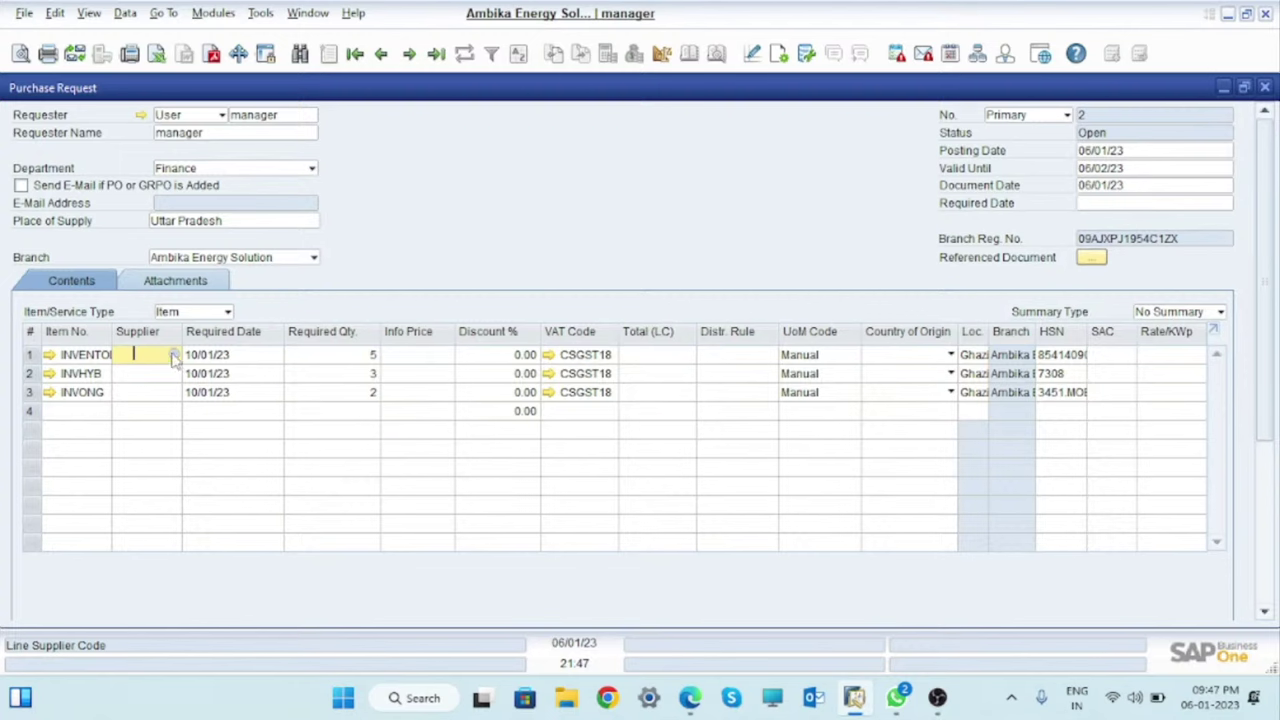
Step: Choose Waaree (War01) from the business partner list as line 1's supplier
{"action": "left_click", "coordinate": [174, 355]}
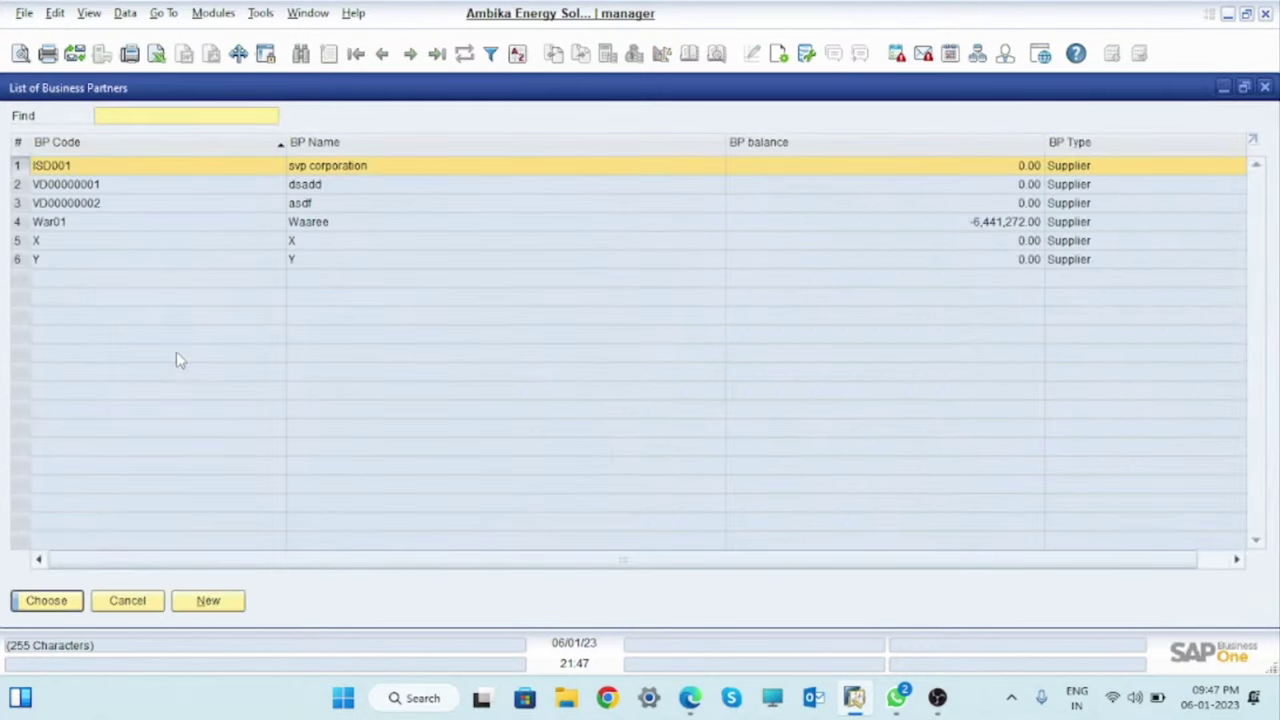
{"action": "left_click", "coordinate": [28, 225]}
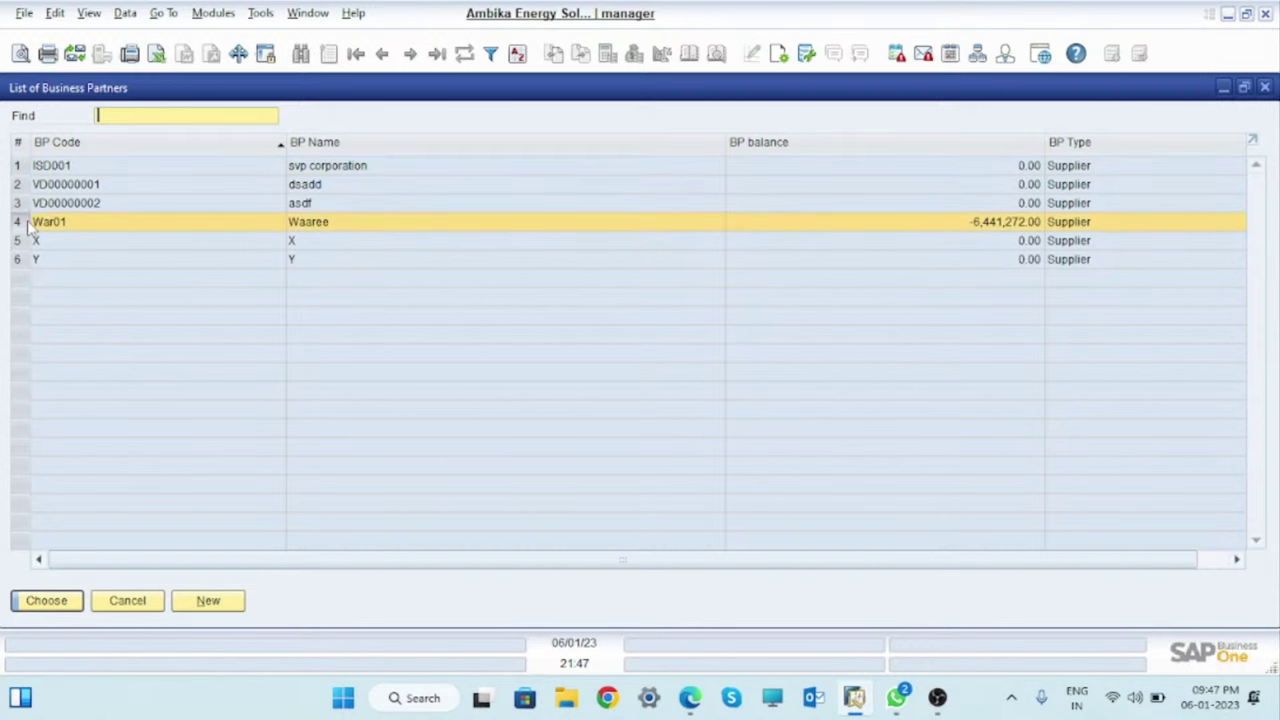
{"action": "left_click", "coordinate": [44, 602]}
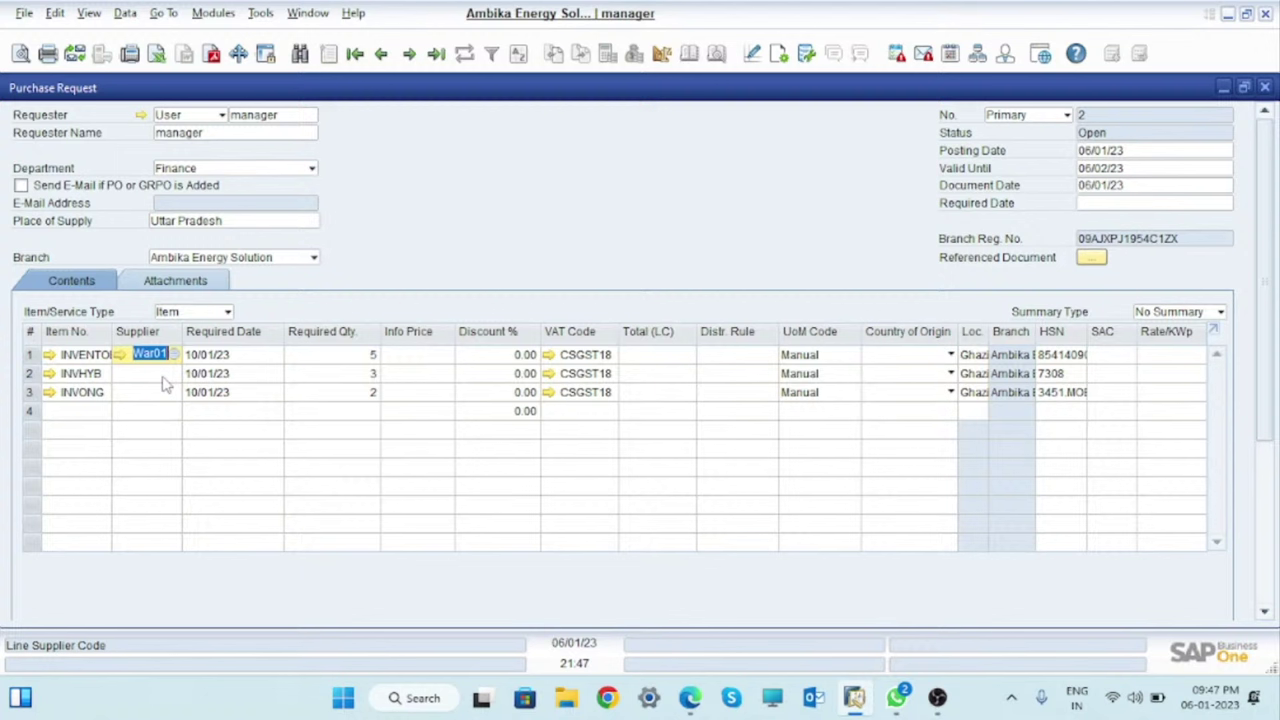
Step: Enter info prices of INR 200, 100 and 110 on item lines 1–3
{"action": "left_click", "coordinate": [430, 356]}
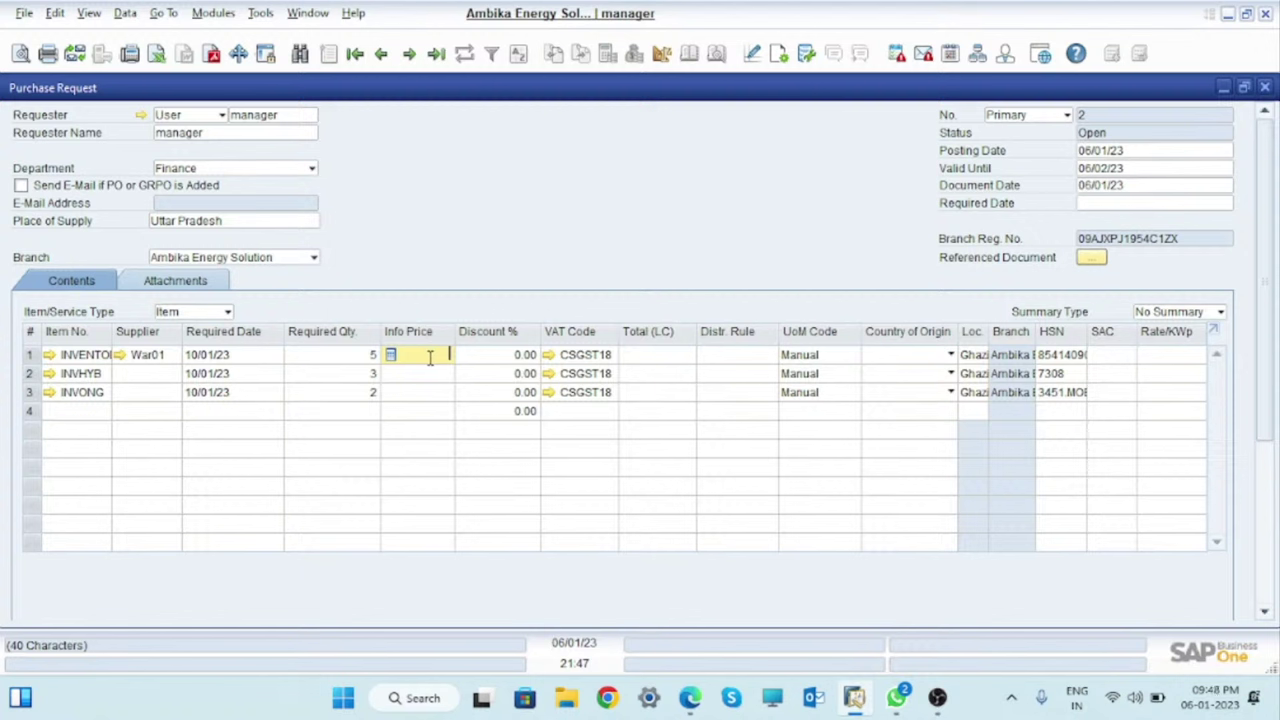
{"action": "type", "text": "2000"}
{"action": "key", "text": "BackSpace"}
{"action": "left_click", "coordinate": [431, 378]}
{"action": "type", "text": "100"}
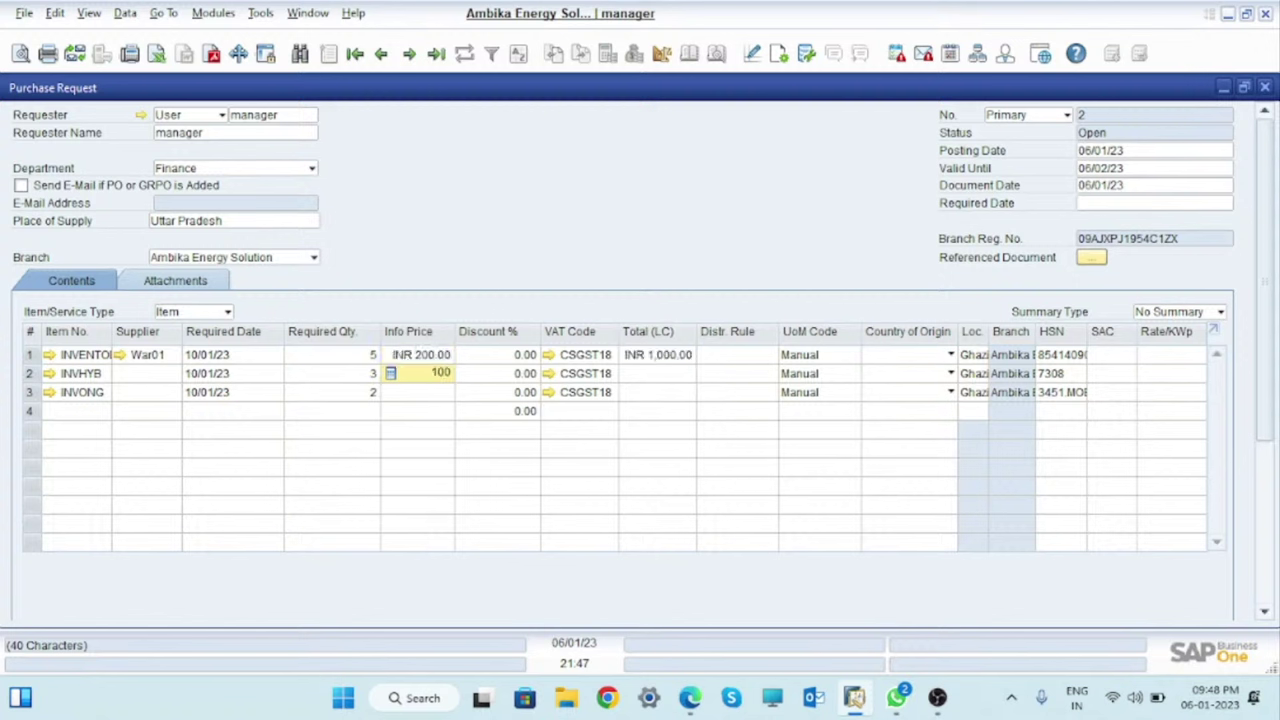
{"action": "left_click", "coordinate": [437, 393]}
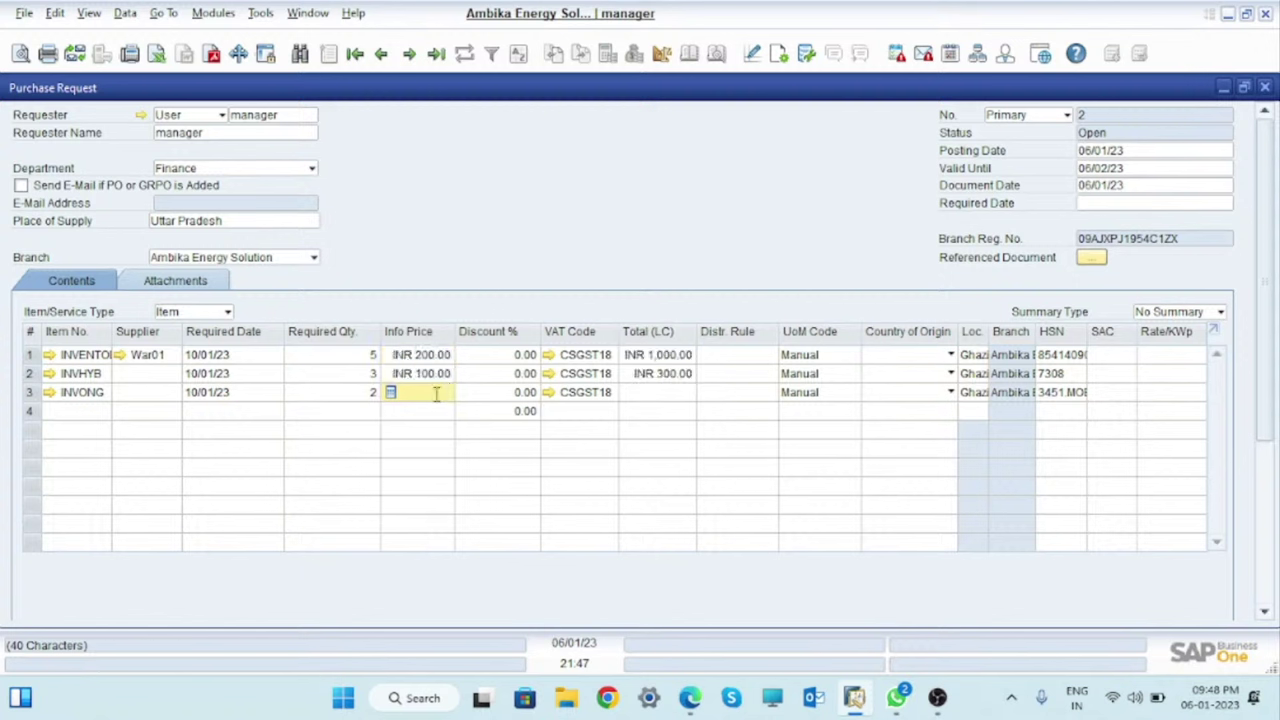
{"action": "type", "text": "110"}
{"action": "key", "text": "Tab"}
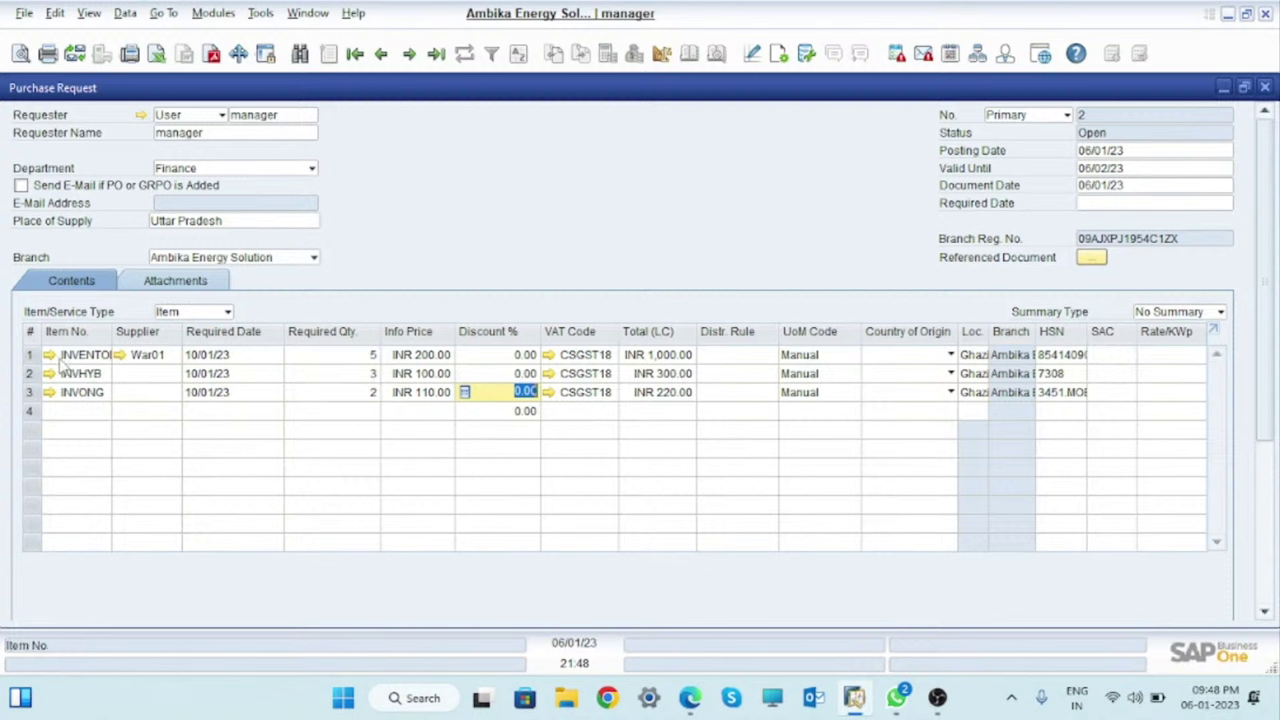
{"action": "left_click", "coordinate": [90, 14]}
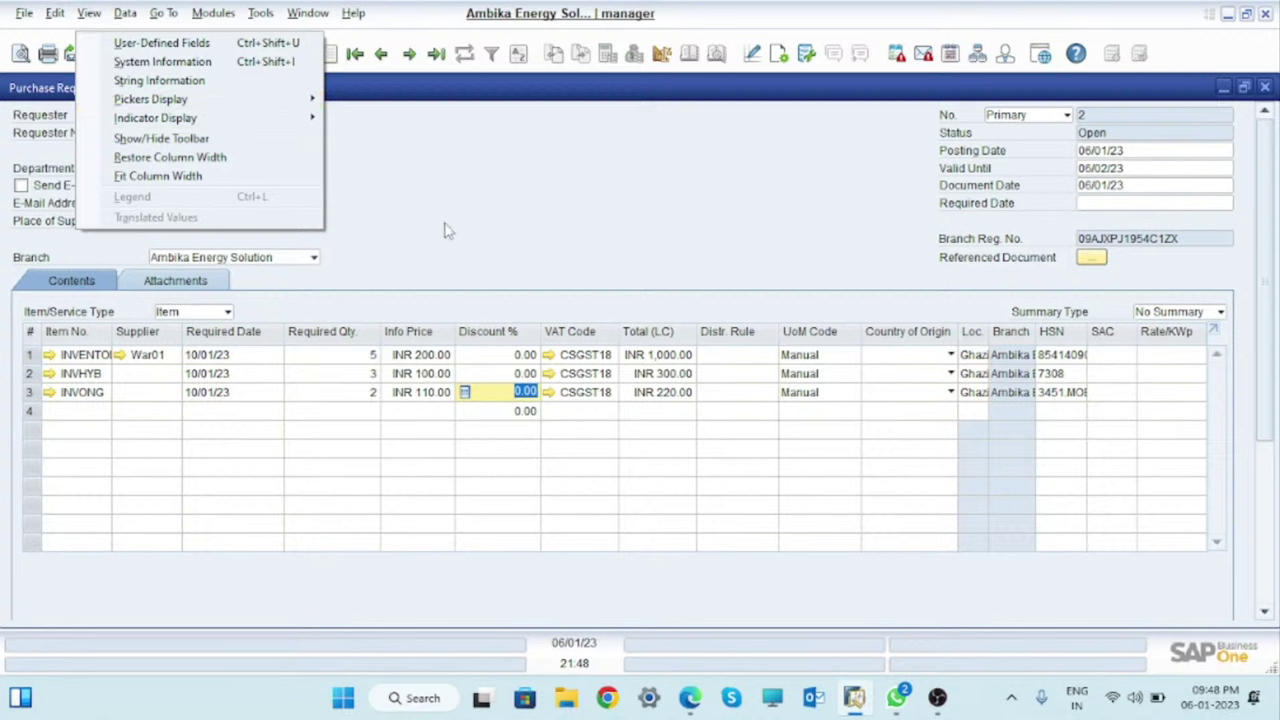
Step: Fit the item grid's column widths to their contents via View > Fit Column Width
{"action": "left_click", "coordinate": [161, 374]}
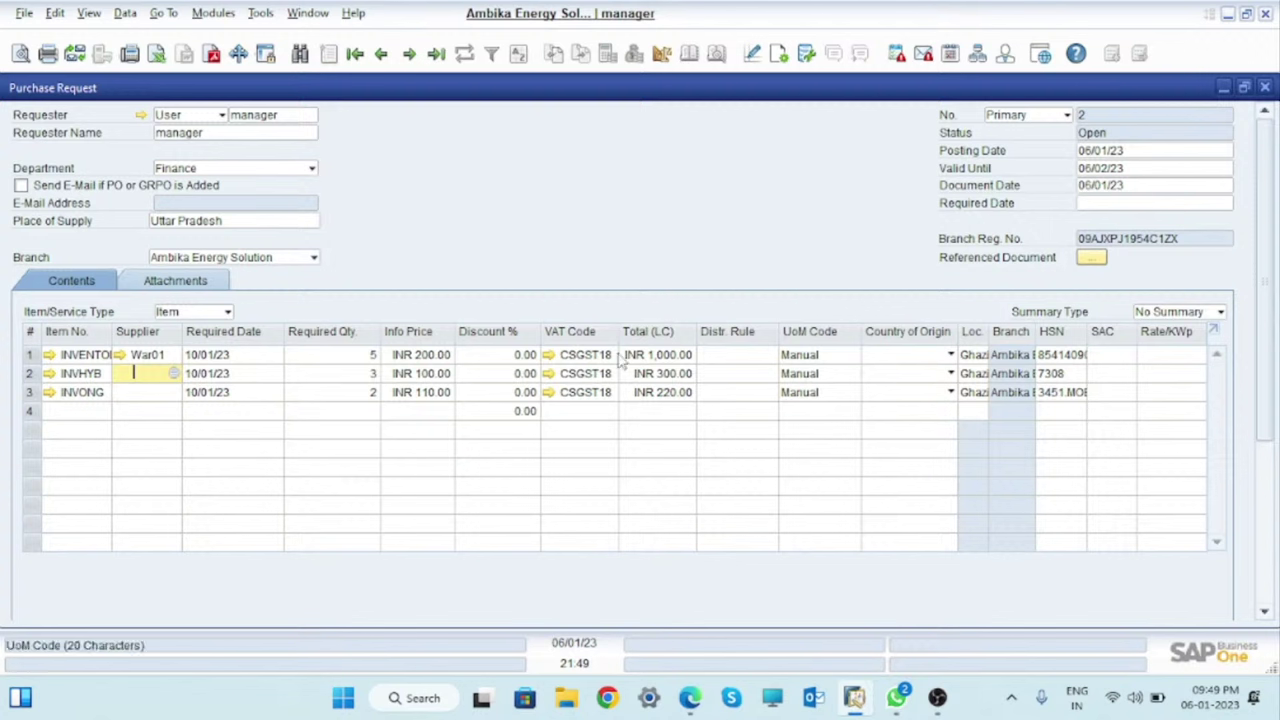
{"action": "left_click", "coordinate": [89, 14]}
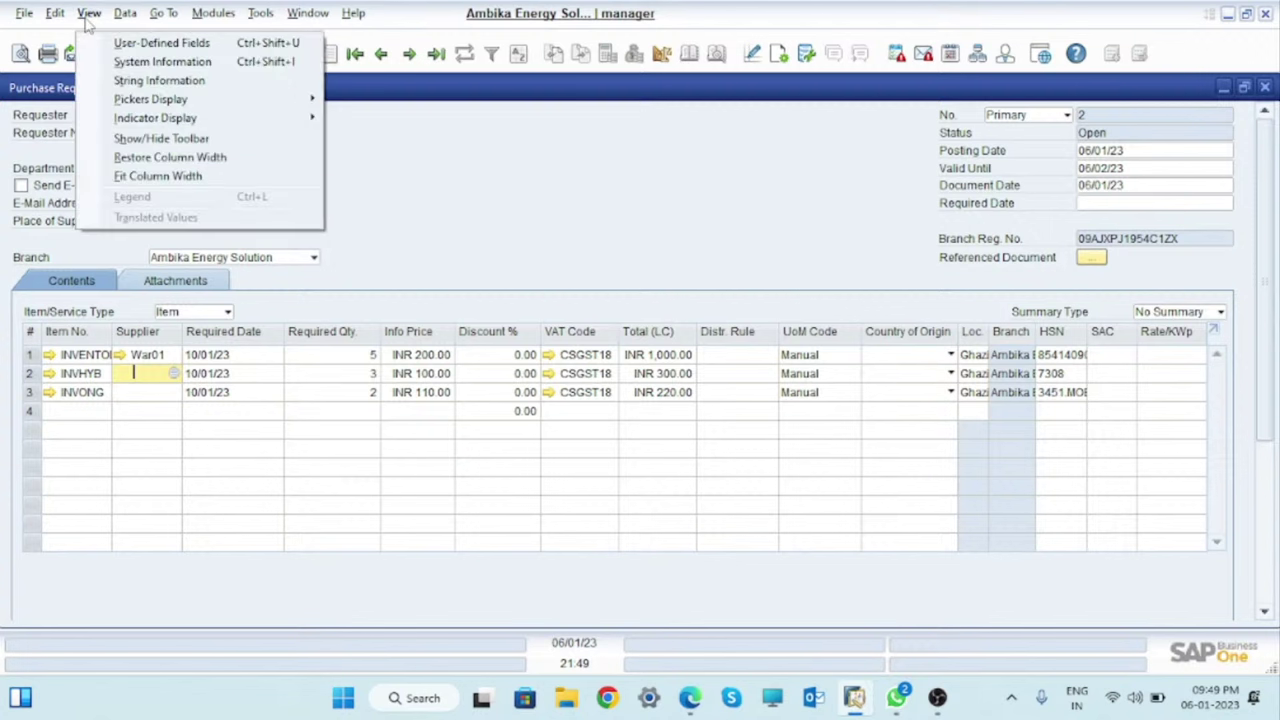
{"action": "left_click", "coordinate": [138, 177]}
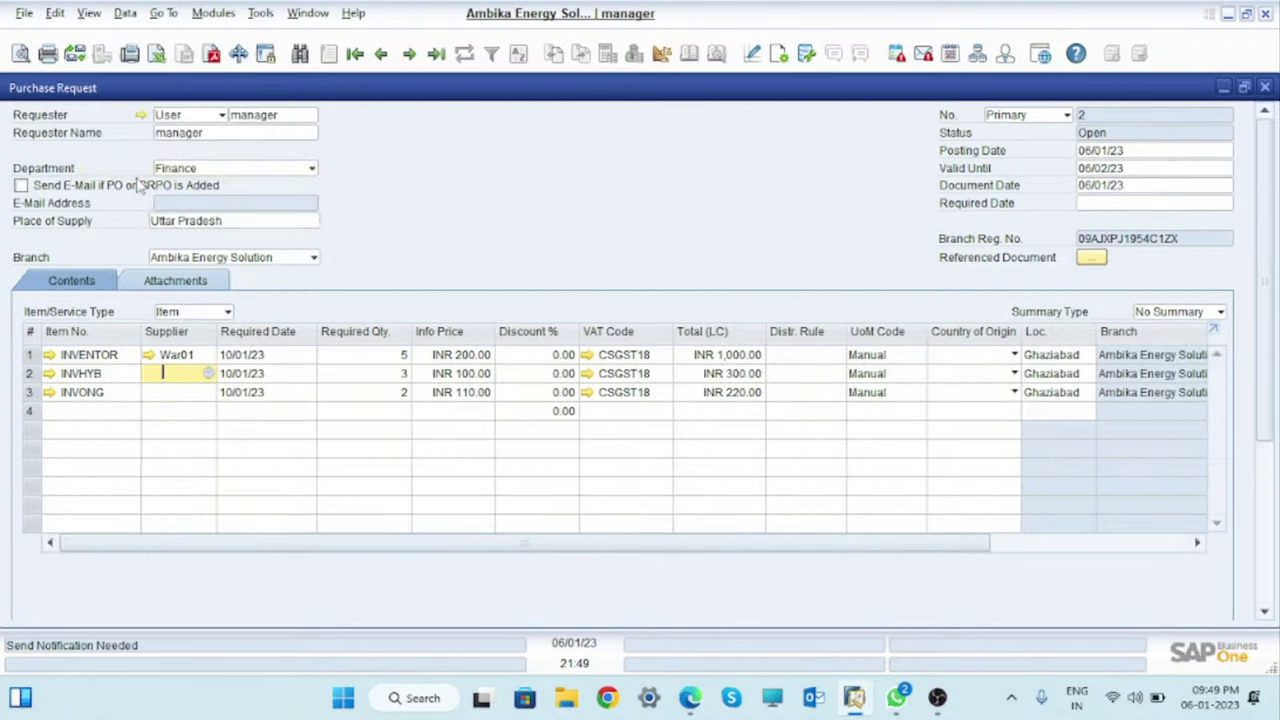
Step: Open the Item Master Data of item INVENTOR from row 1
{"action": "left_click_drag", "start_coordinate": [874, 550], "coordinate": [1096, 530]}
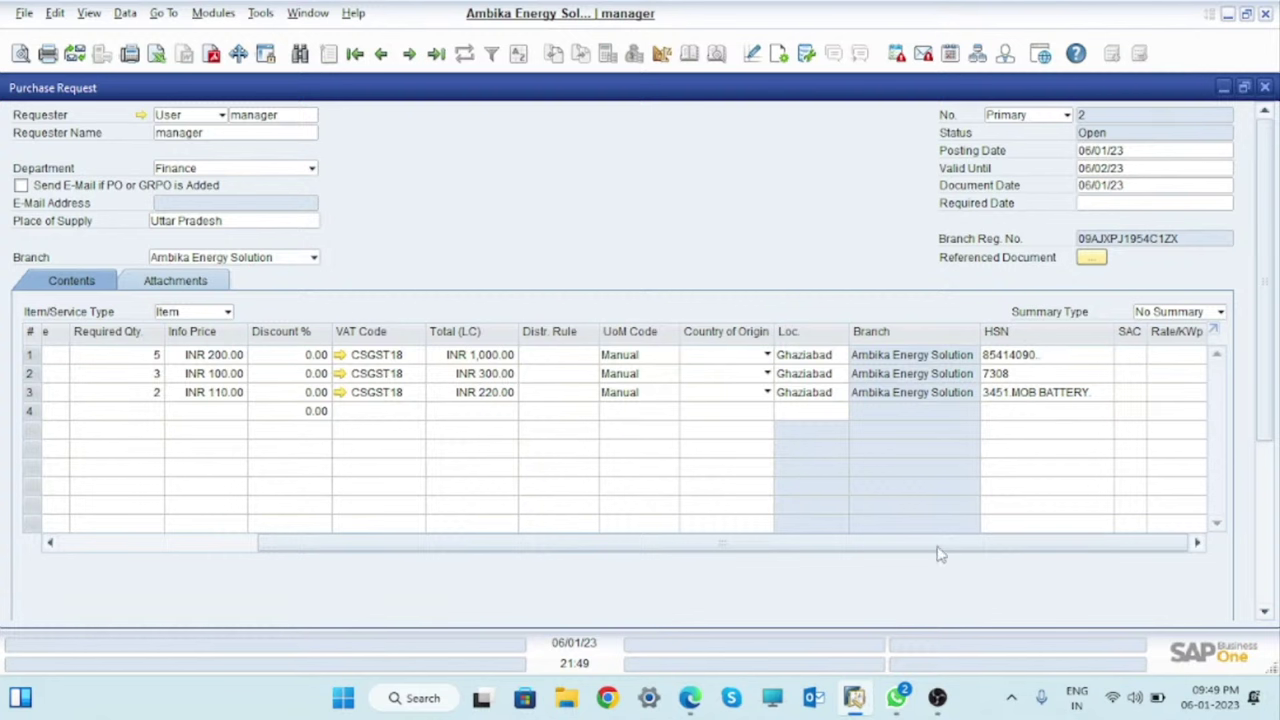
{"action": "left_click_drag", "start_coordinate": [1107, 546], "coordinate": [482, 543]}
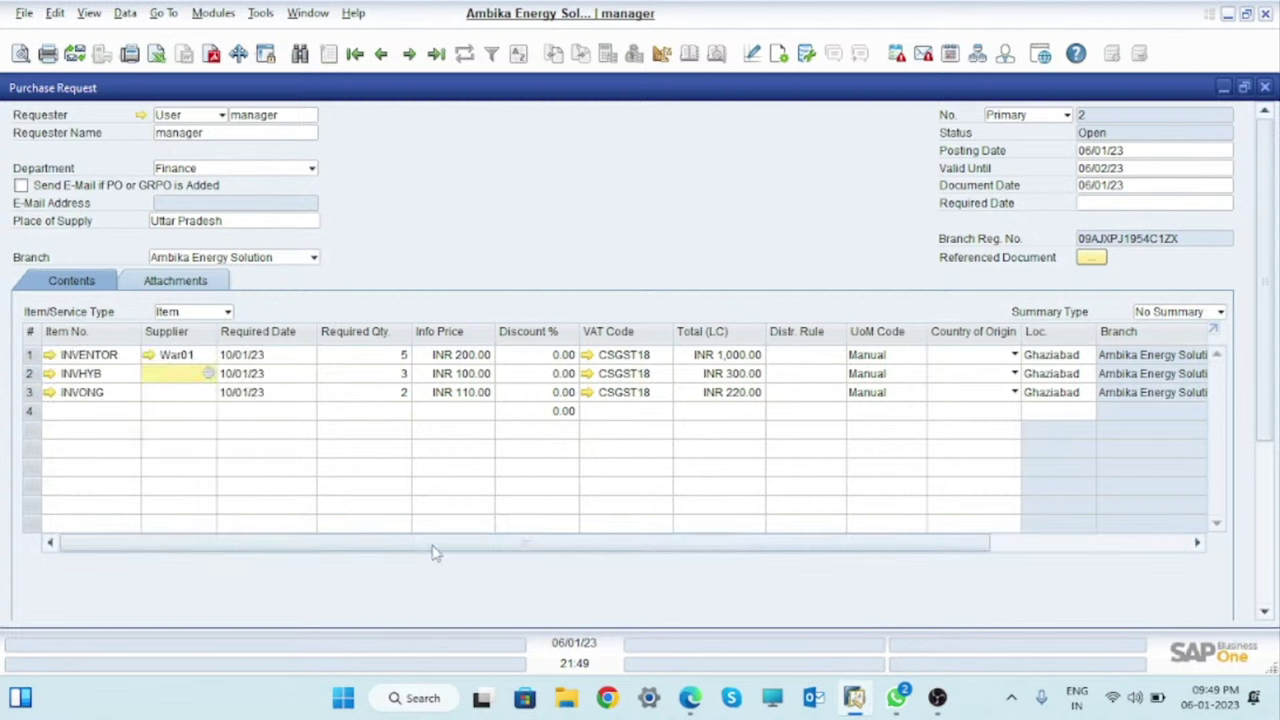
{"action": "left_click", "coordinate": [48, 354]}
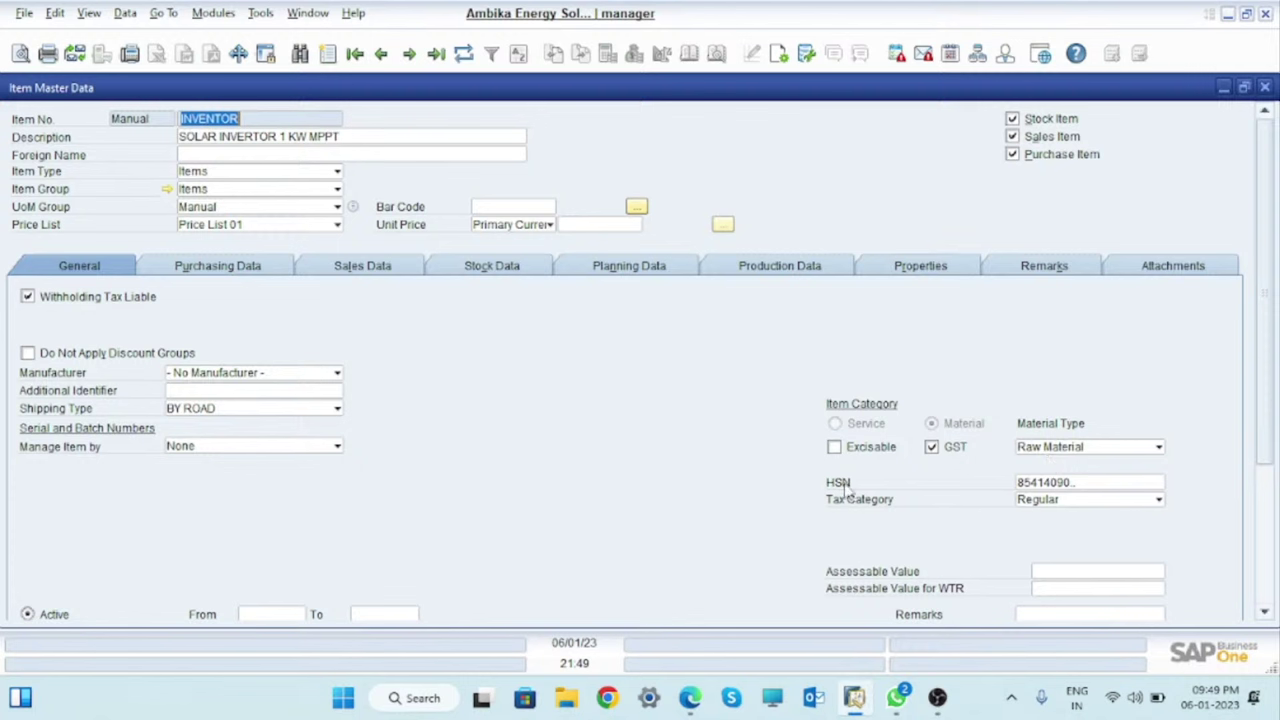
Step: Set INVENTOR's GST Rate(%) user-defined field to 12 and update the item
{"action": "left_click", "coordinate": [89, 14]}
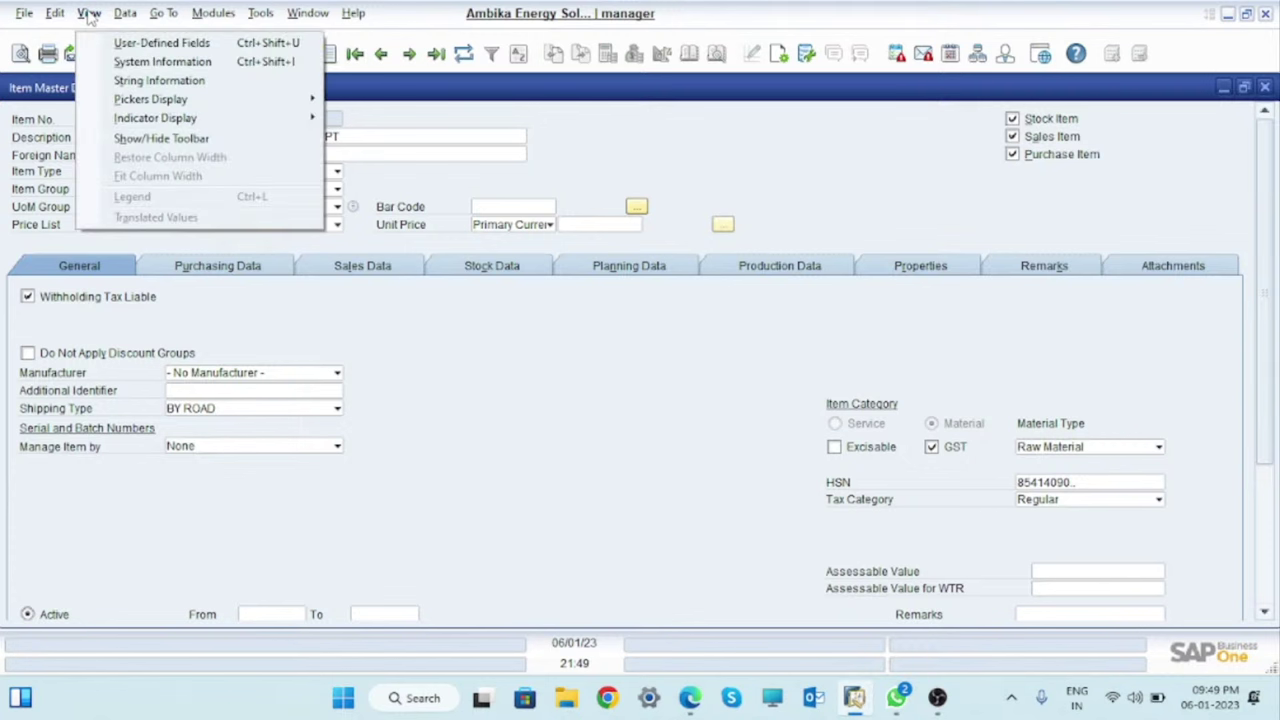
{"action": "left_click", "coordinate": [124, 45]}
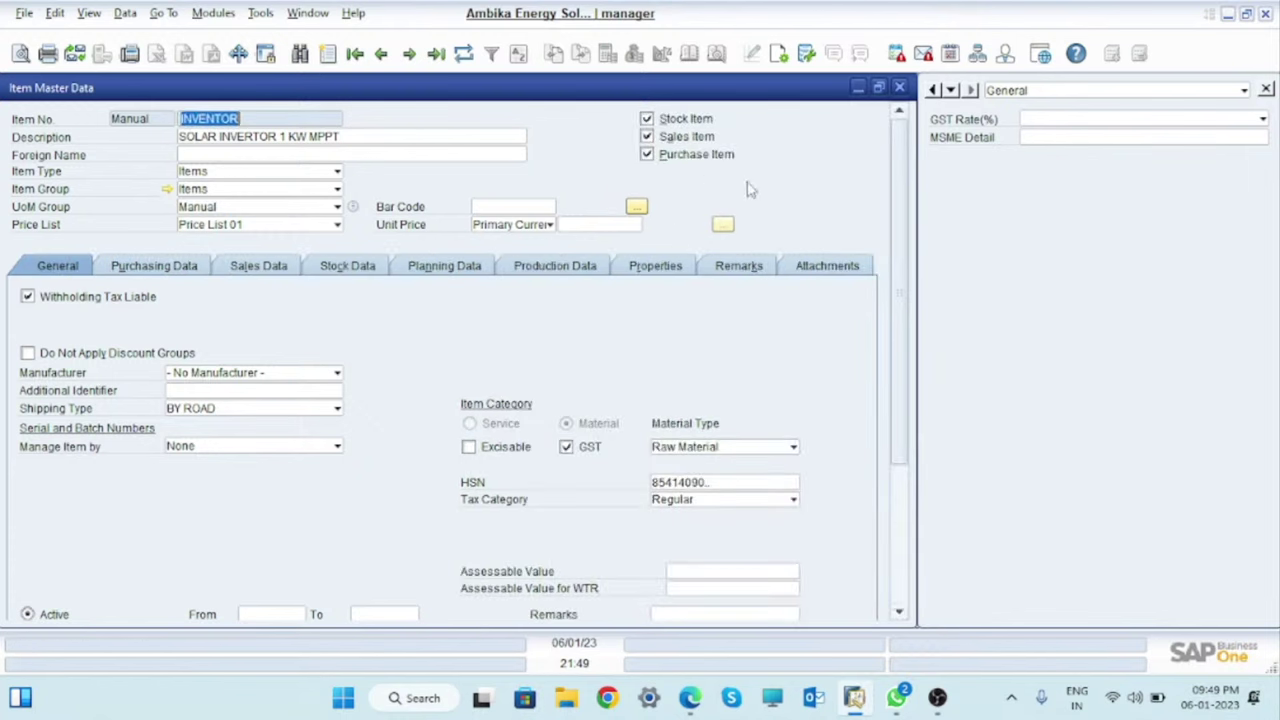
{"action": "left_click", "coordinate": [1262, 120]}
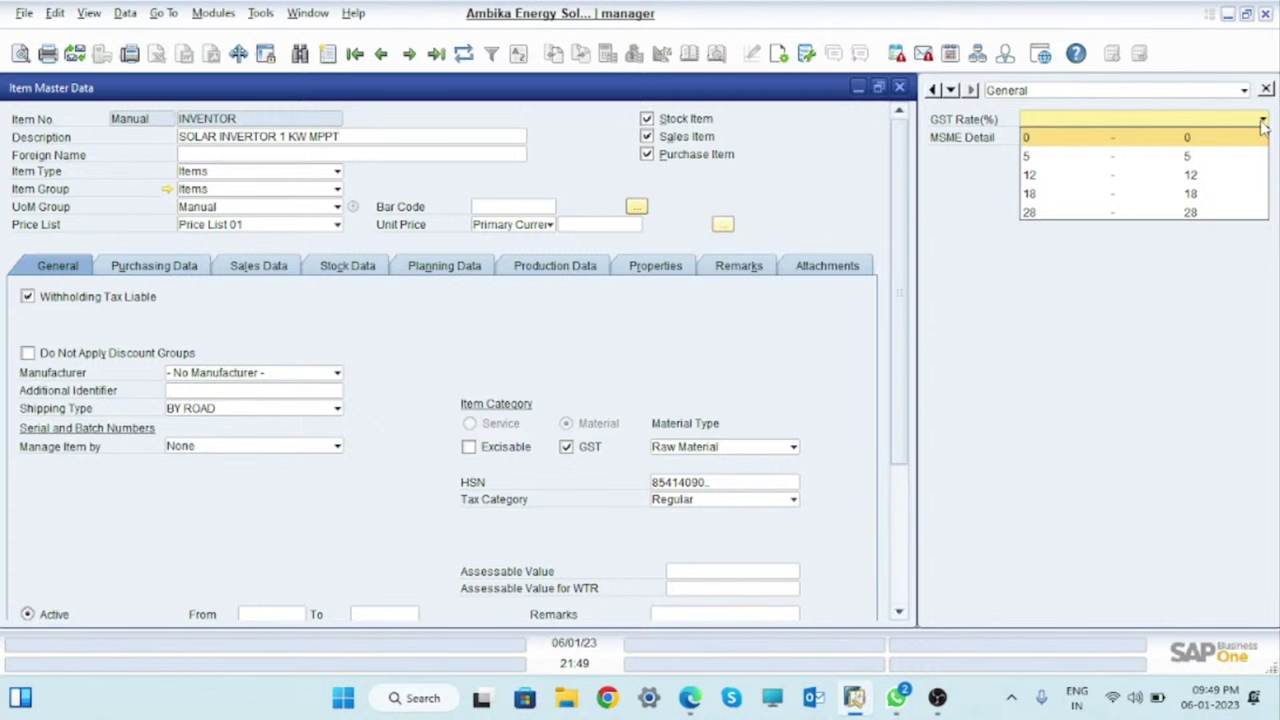
{"action": "left_click", "coordinate": [1040, 176]}
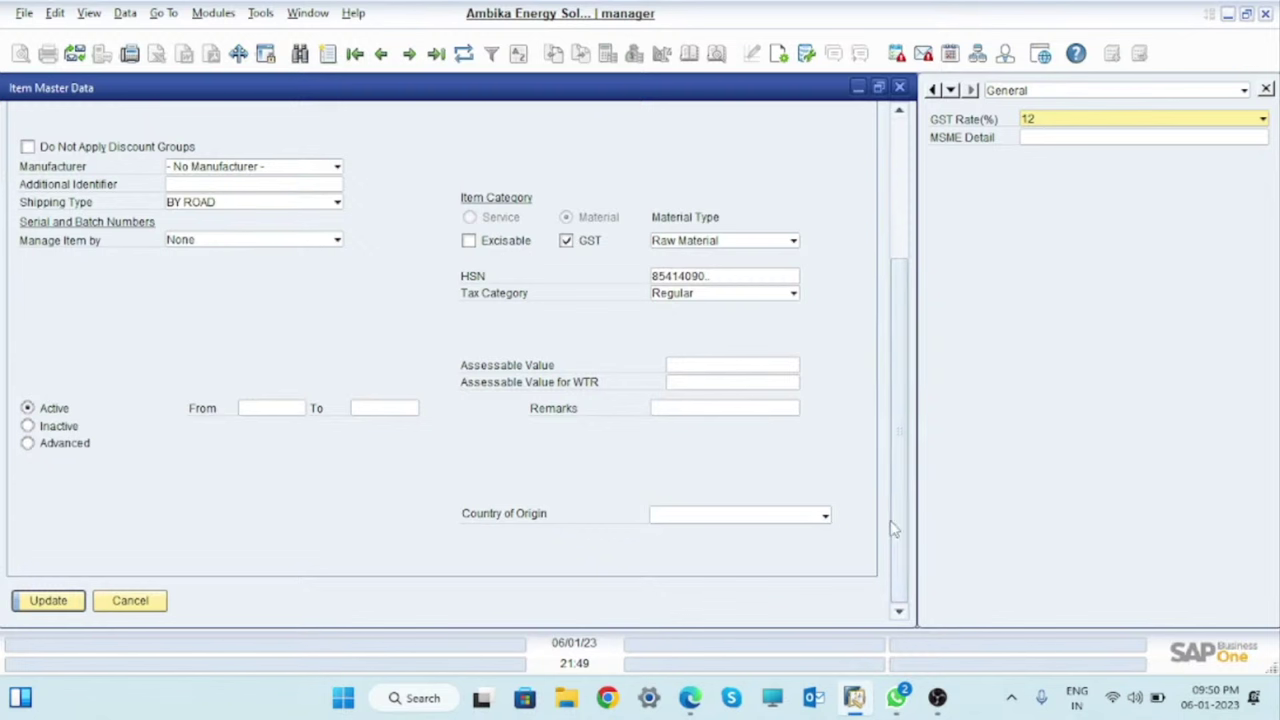
{"action": "left_click", "coordinate": [49, 601]}
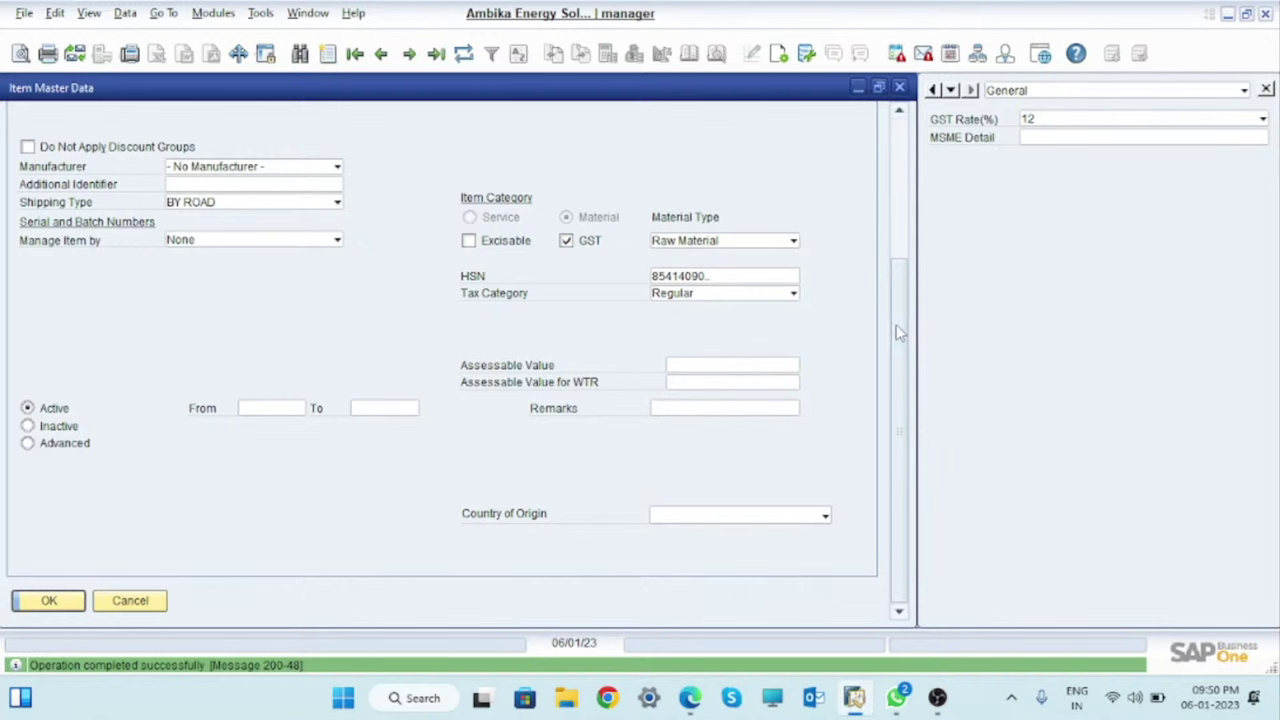
{"action": "left_click_drag", "start_coordinate": [899, 333], "coordinate": [911, 155]}
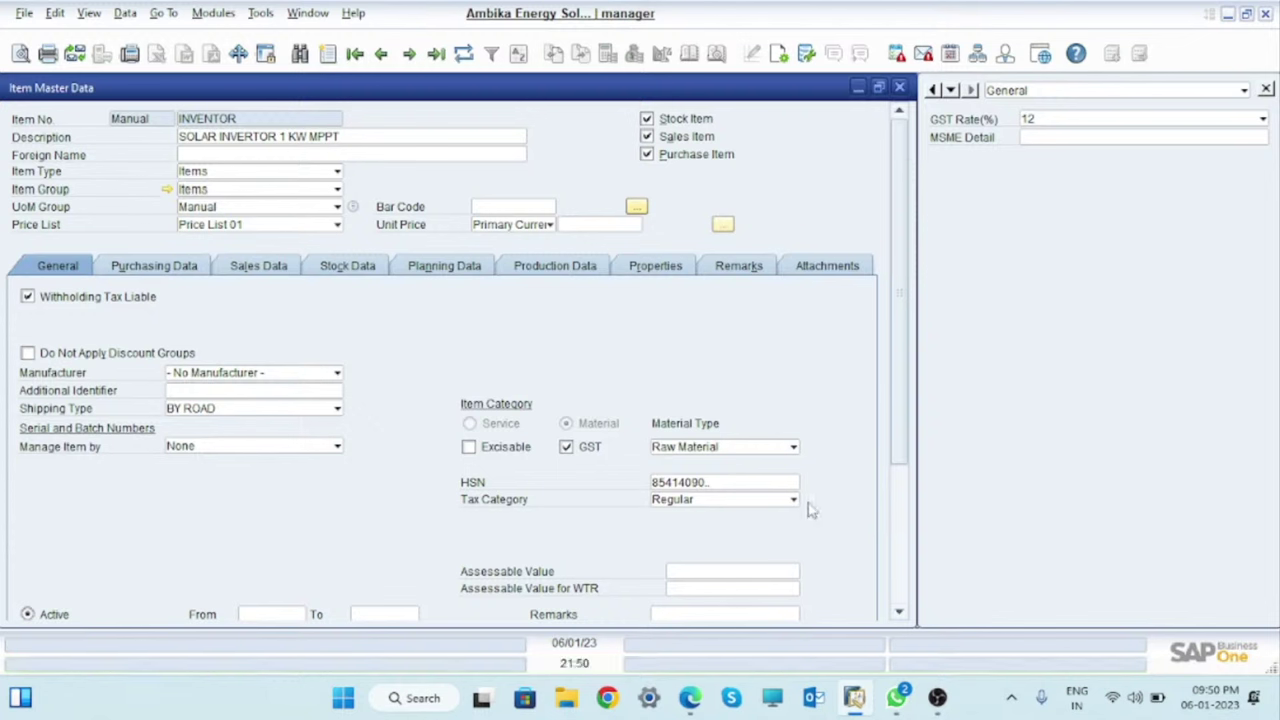
Step: Set INVENTOR's Country of Origin to India, update it, and return to the request
{"action": "left_click", "coordinate": [901, 88]}
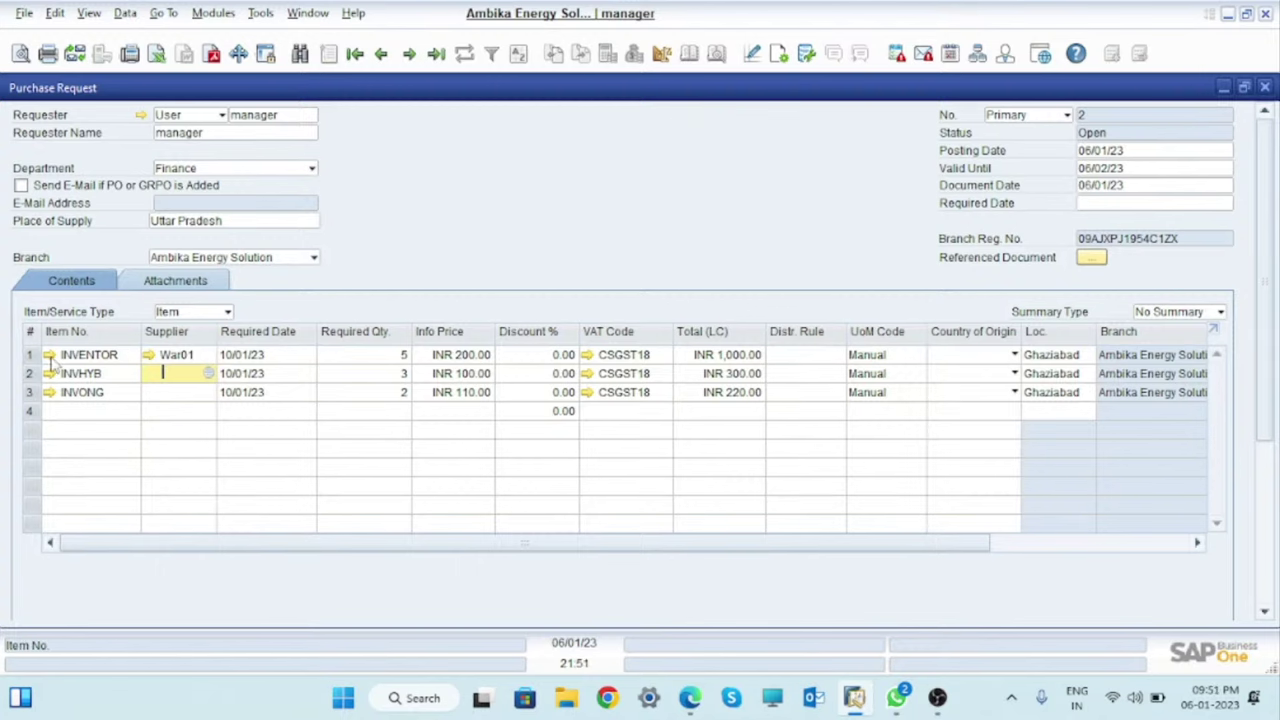
{"action": "left_click", "coordinate": [50, 357]}
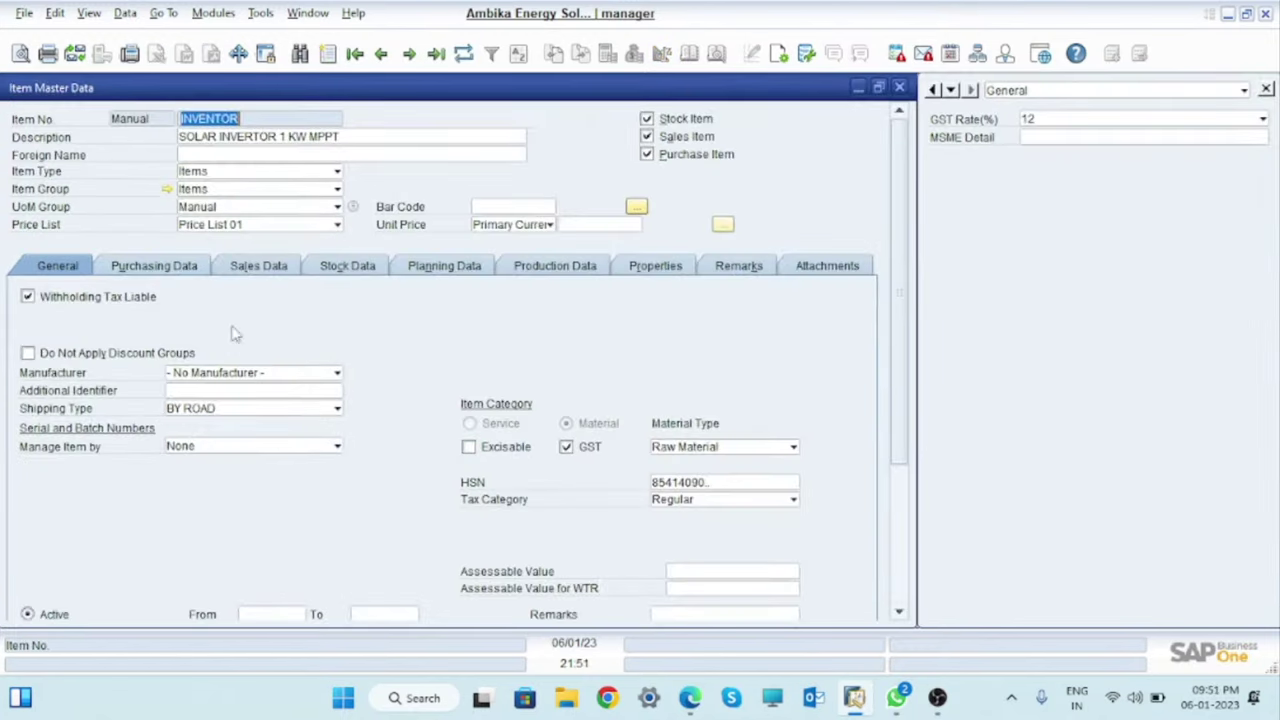
{"action": "left_click_drag", "start_coordinate": [897, 330], "coordinate": [913, 500]}
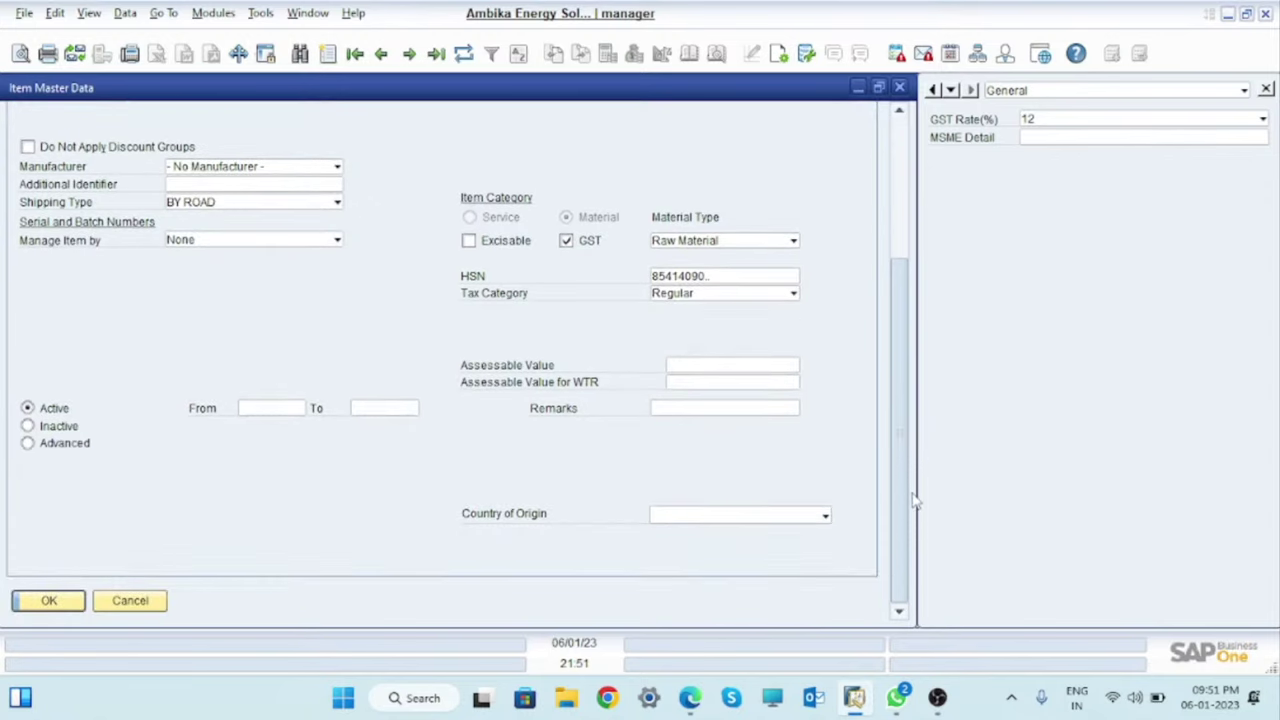
{"action": "left_click", "coordinate": [824, 516]}
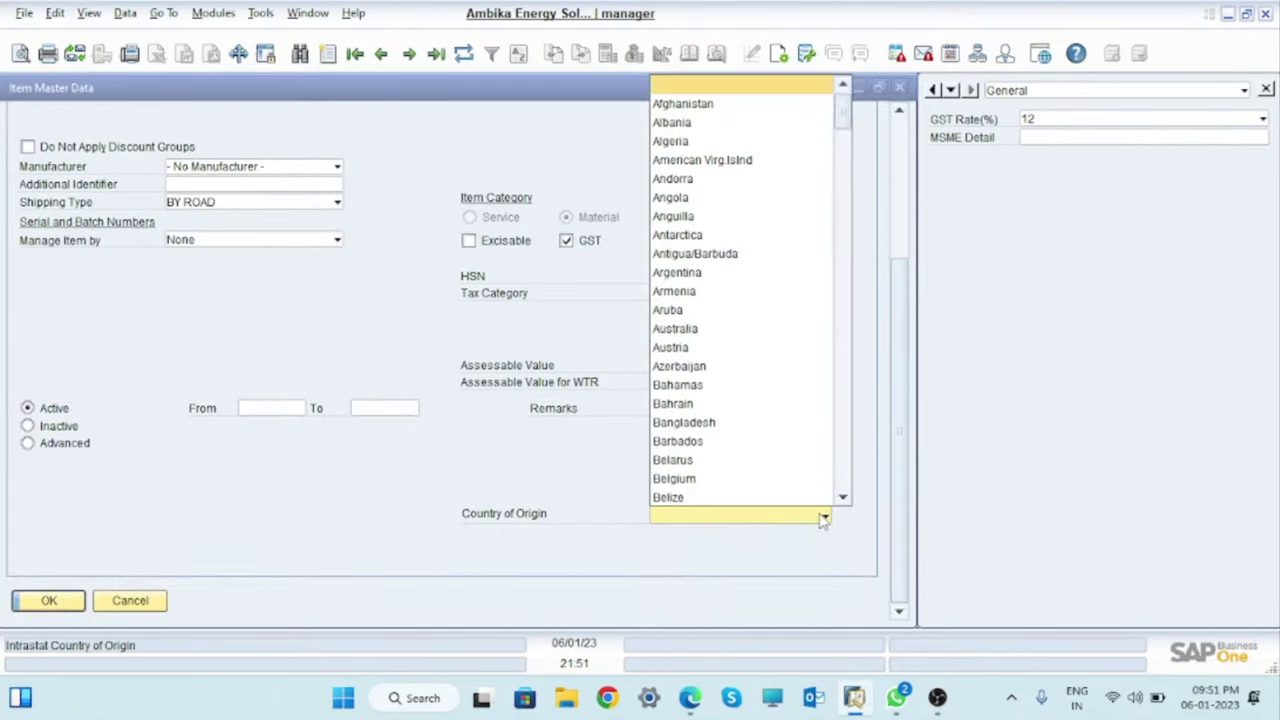
{"action": "scroll", "coordinate": [660, 268], "scroll_direction": "down", "scroll_amount": 20}
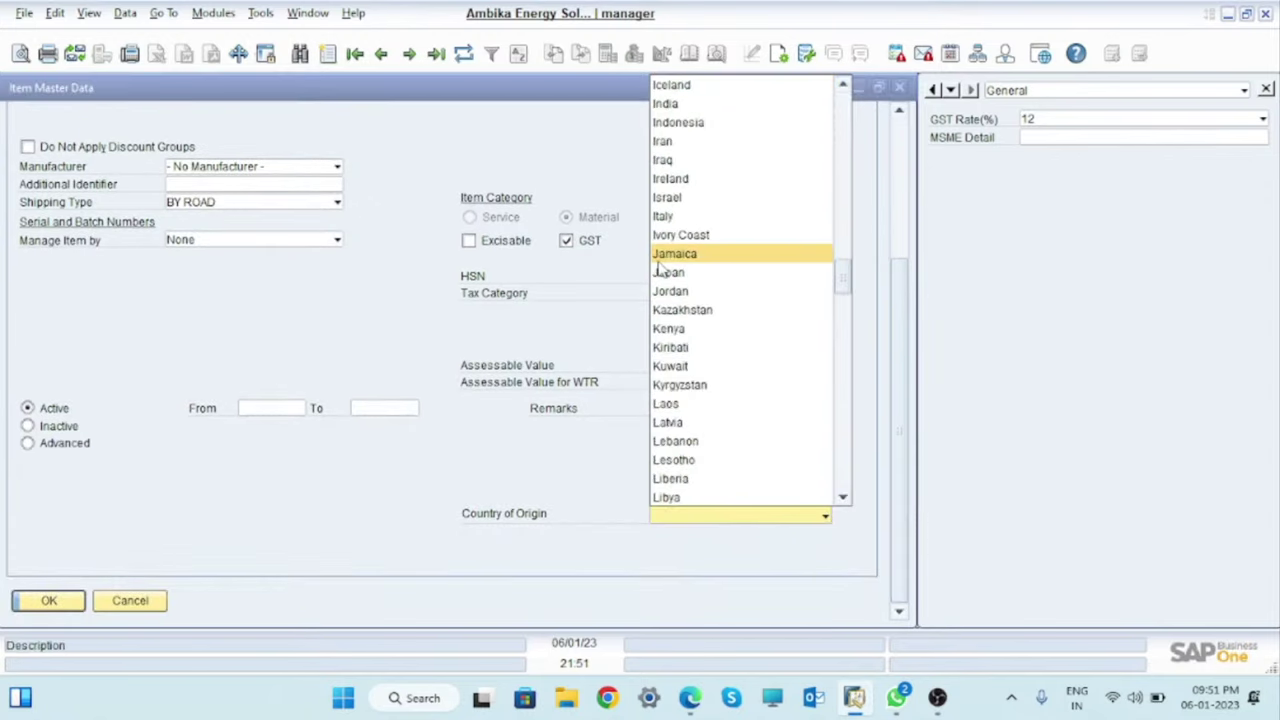
{"action": "key", "text": "Up"}
{"action": "key", "text": "Up"}
{"action": "key", "text": "Up"}
{"action": "key", "text": "Up"}
{"action": "key", "text": "Up"}
{"action": "key", "text": "Up"}
{"action": "key", "text": "Up"}
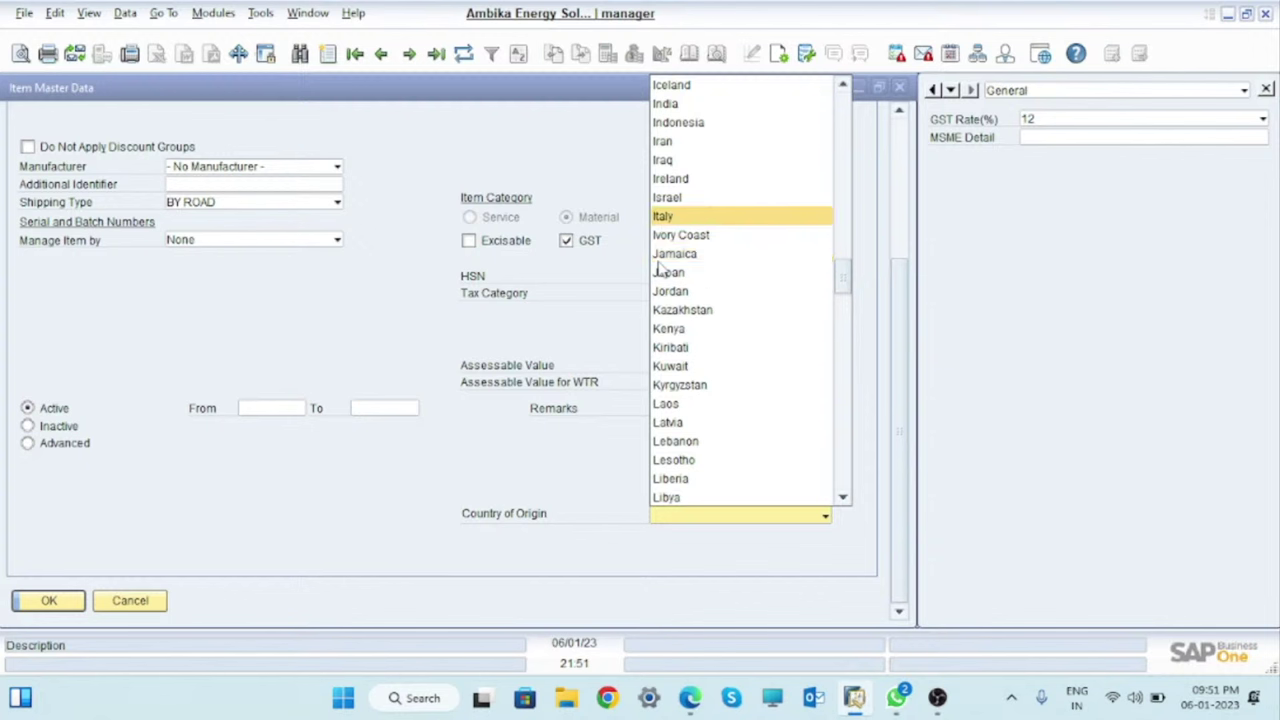
{"action": "key", "text": "Up"}
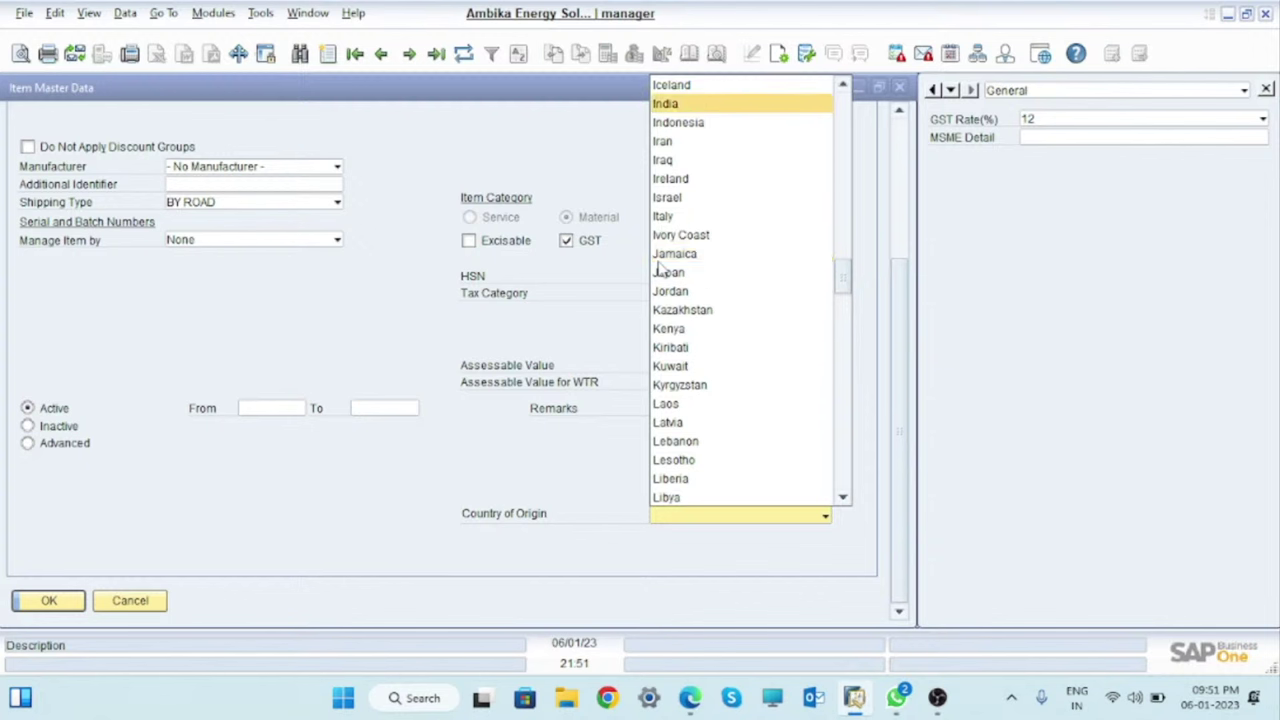
{"action": "key", "text": "Return"}
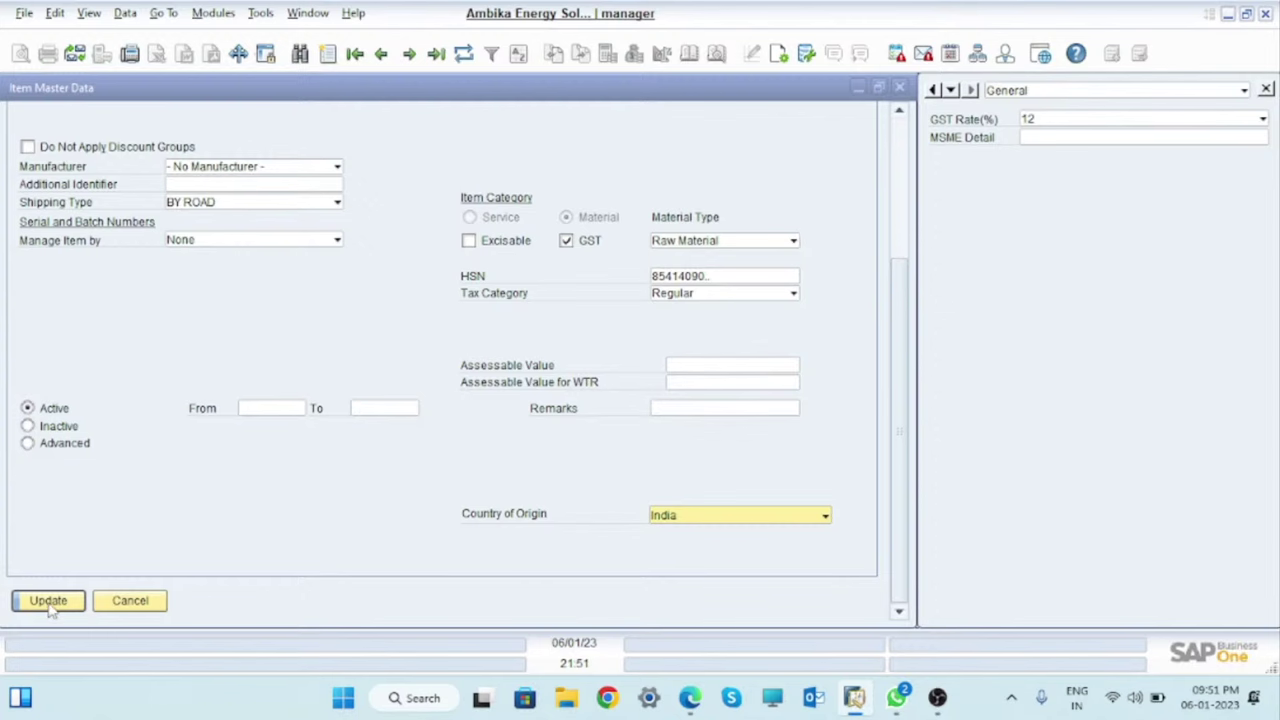
{"action": "left_click", "coordinate": [48, 602]}
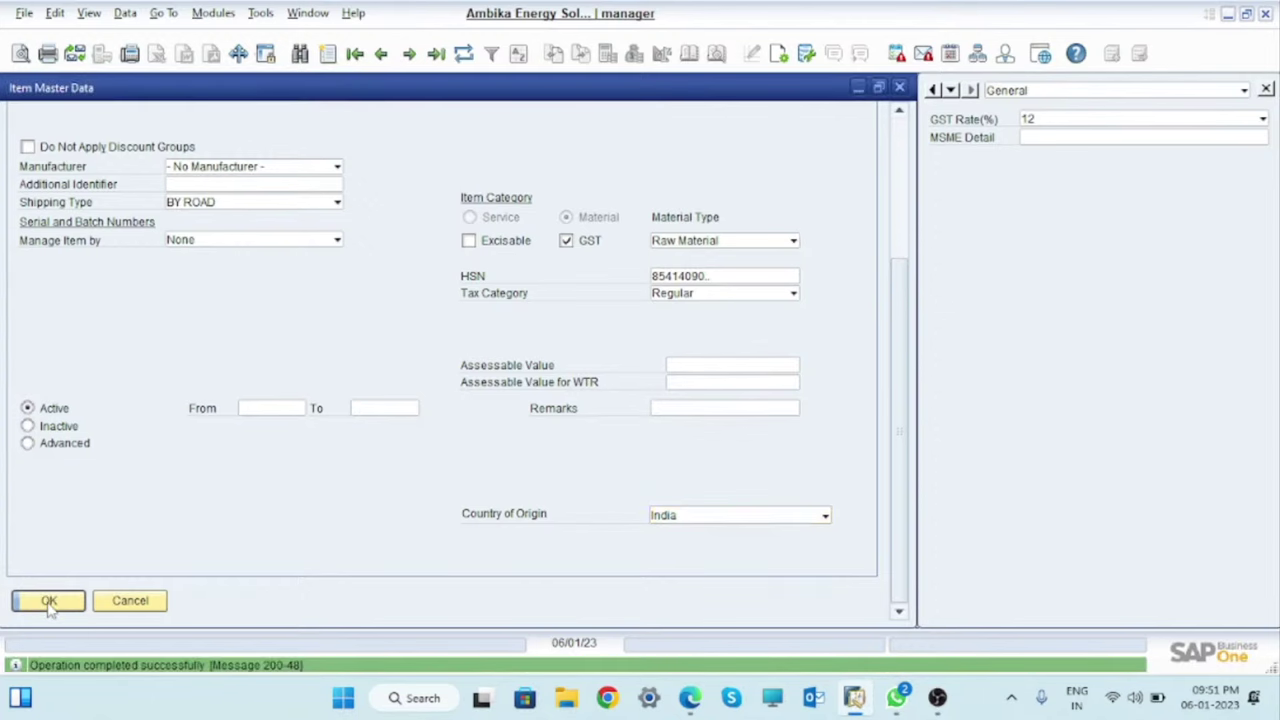
{"action": "left_click", "coordinate": [48, 601]}
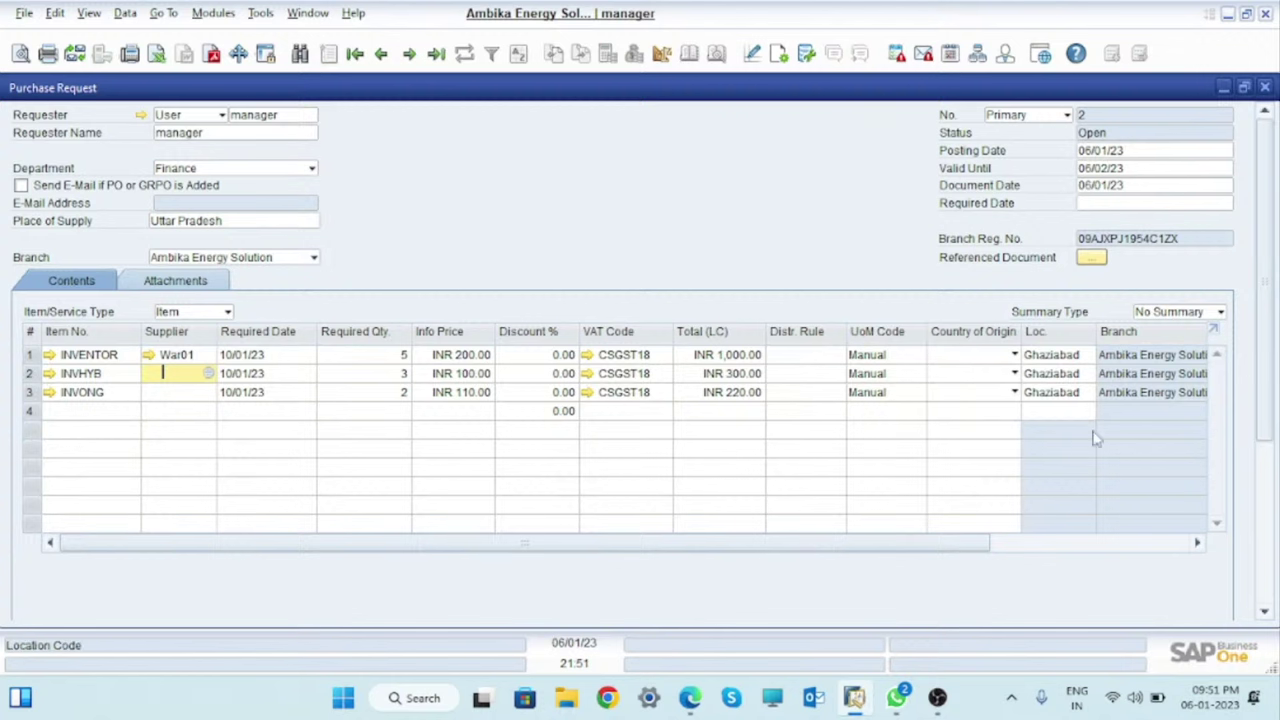
Step: Enter required date 10/01/23 and apply it to all existing item rows
{"action": "left_click", "coordinate": [1029, 544]}
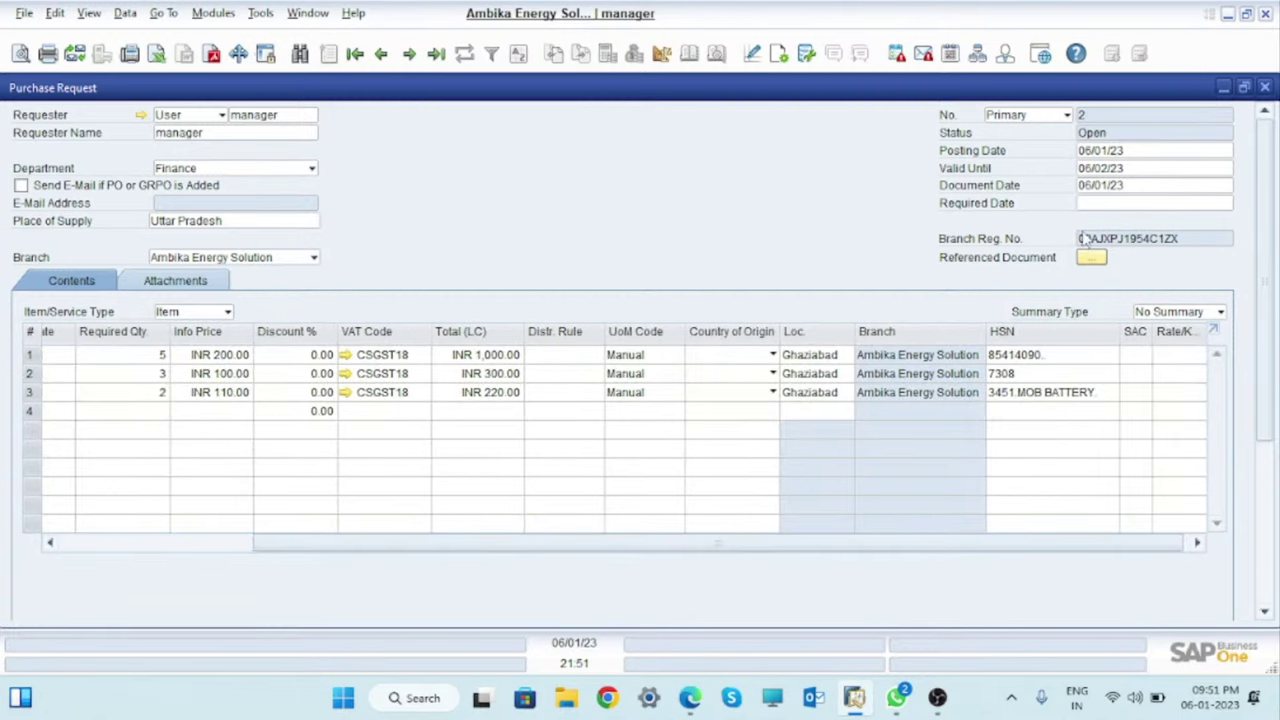
{"action": "left_click", "coordinate": [1095, 202]}
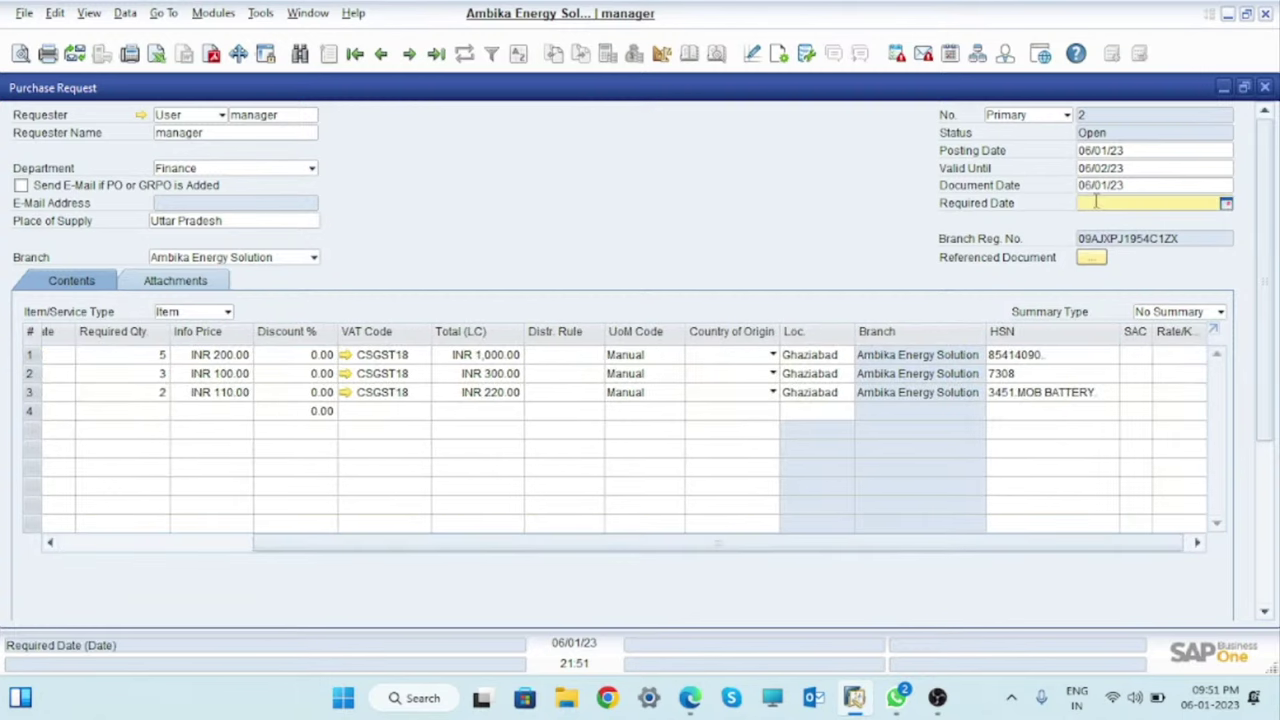
{"action": "type", "text": "1001"}
{"action": "key", "text": "Tab"}
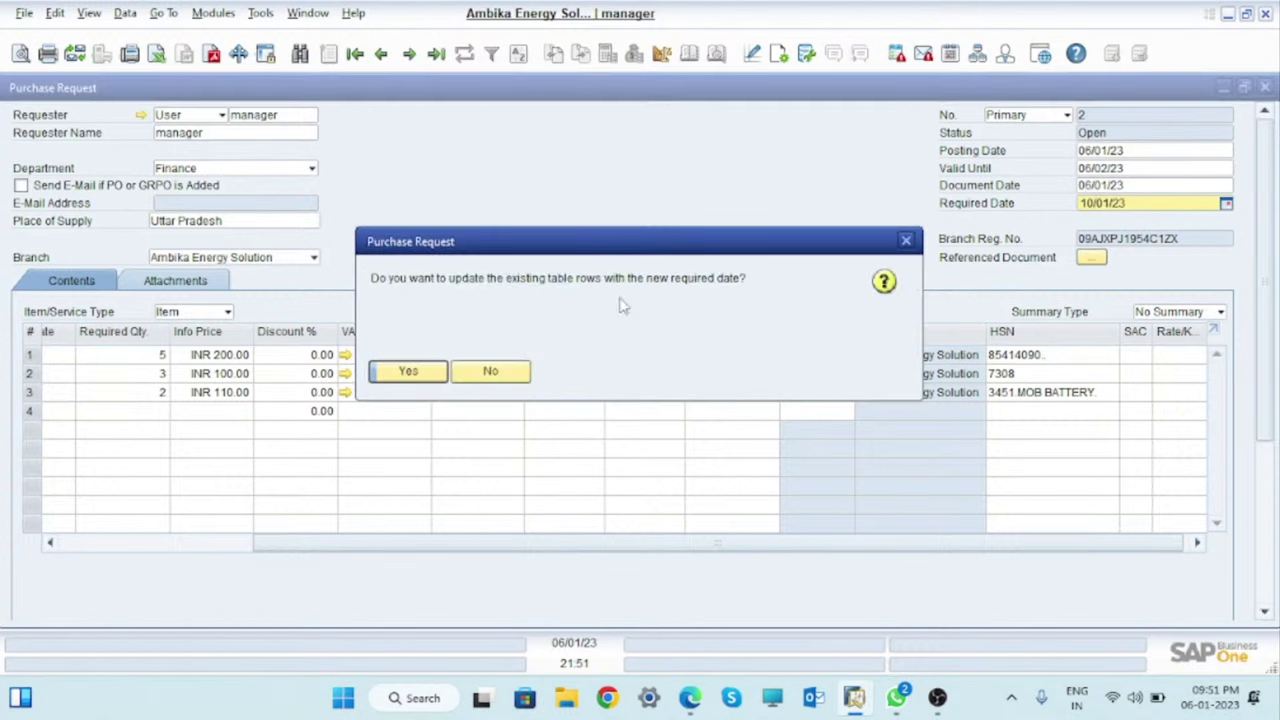
{"action": "left_click", "coordinate": [422, 375]}
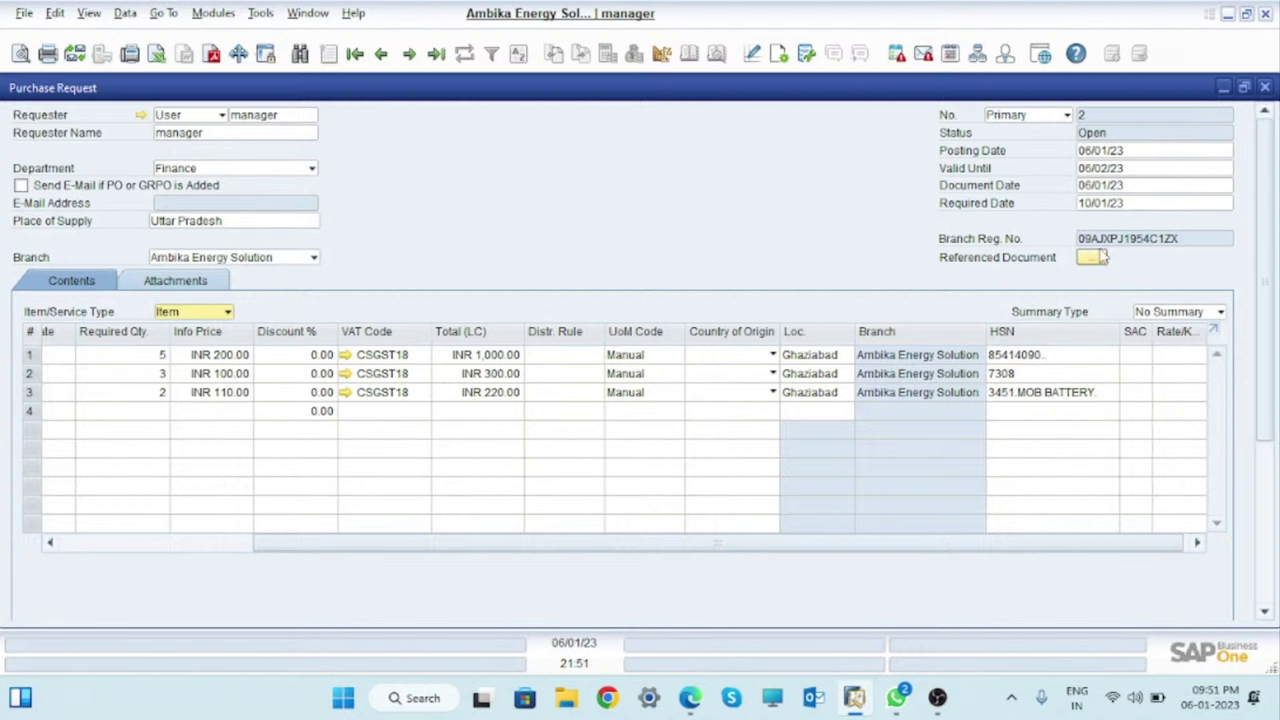
{"action": "left_click", "coordinate": [1091, 258]}
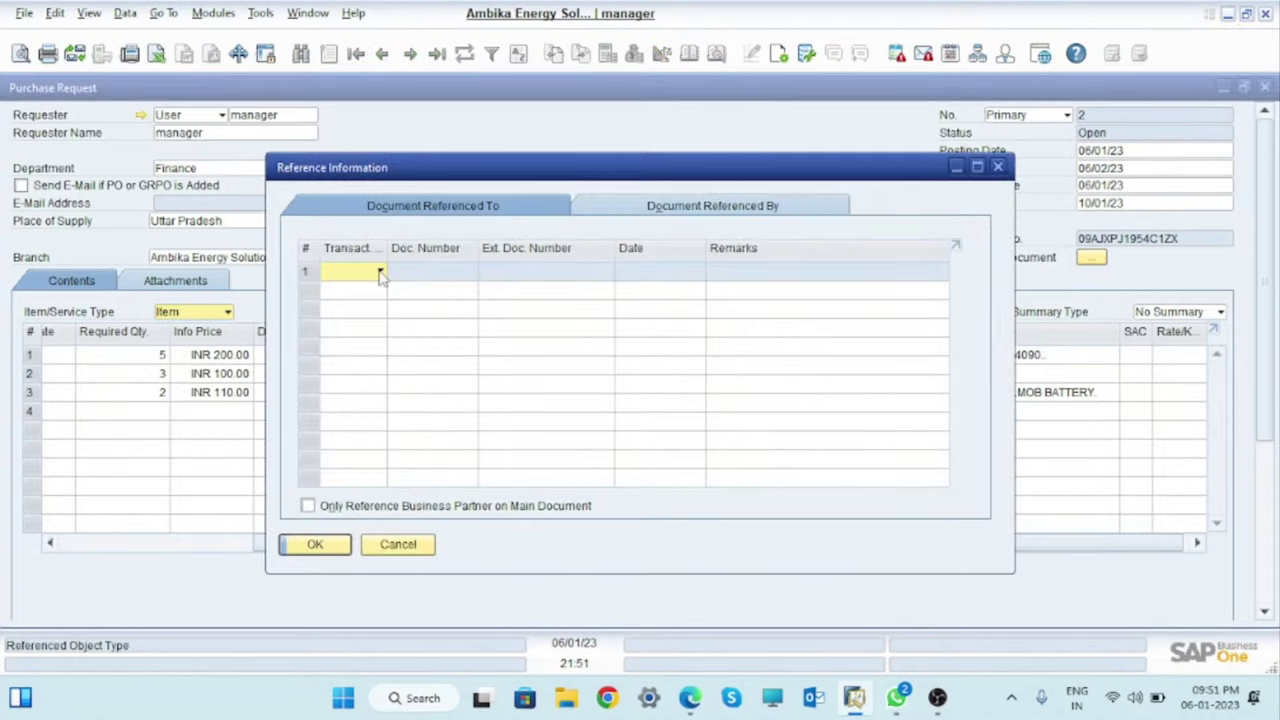
{"action": "left_click", "coordinate": [380, 273]}
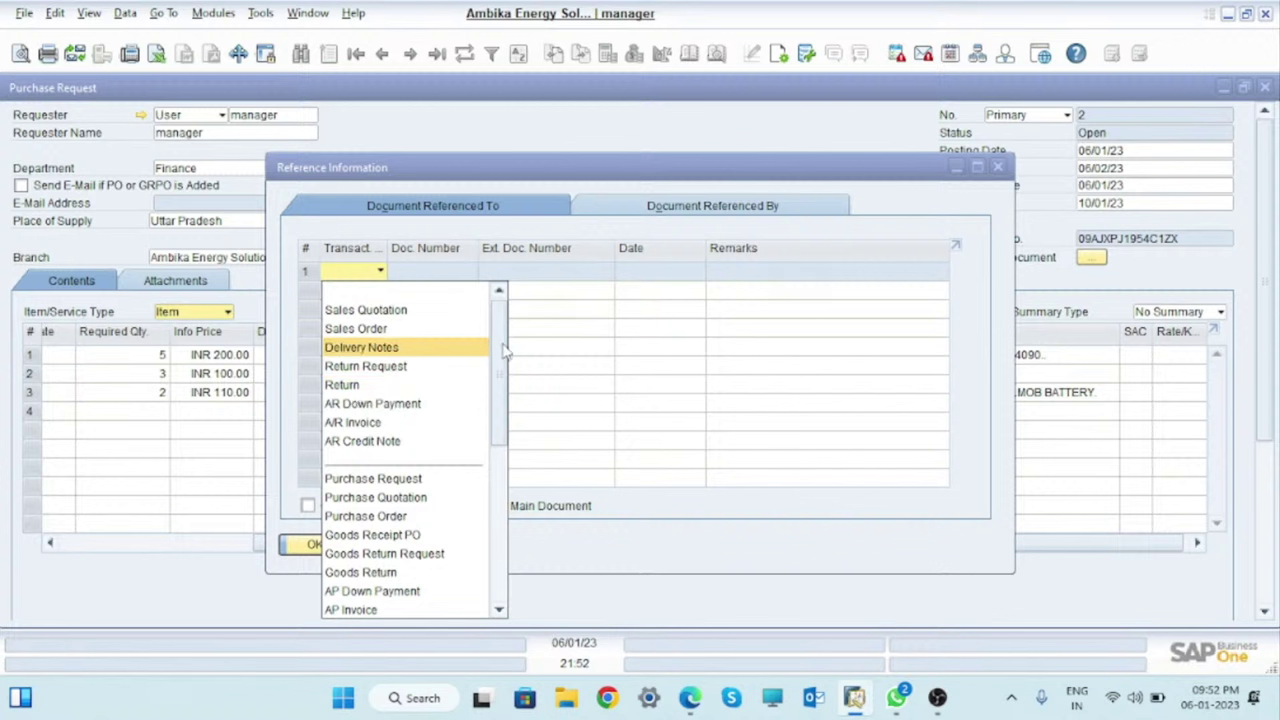
{"action": "left_click_drag", "start_coordinate": [499, 350], "coordinate": [512, 510]}
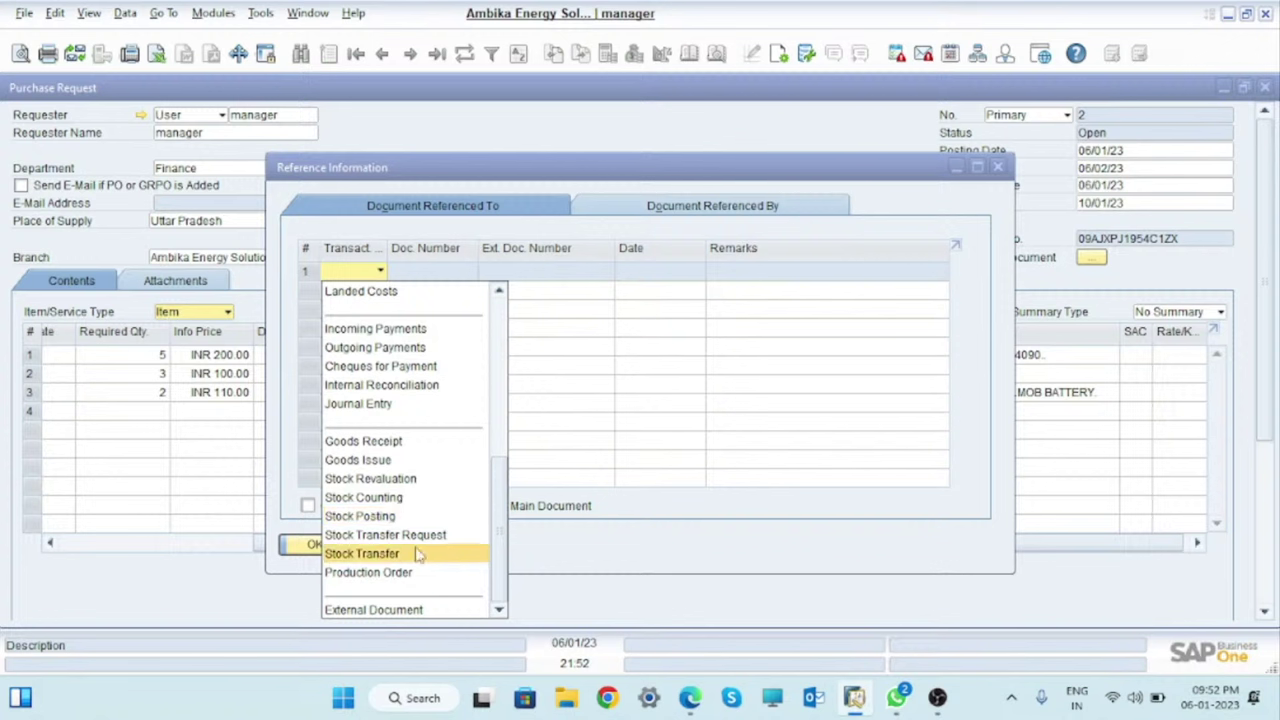
{"action": "left_click", "coordinate": [620, 591]}
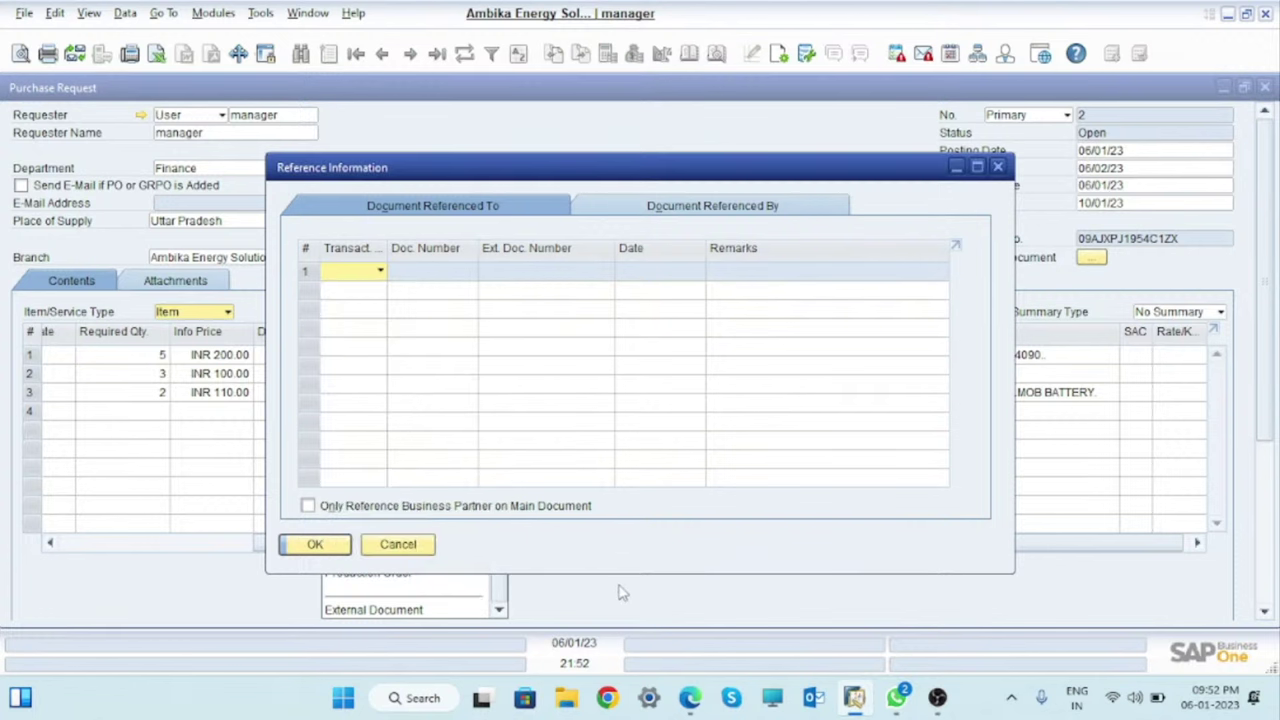
{"action": "left_click", "coordinate": [714, 207]}
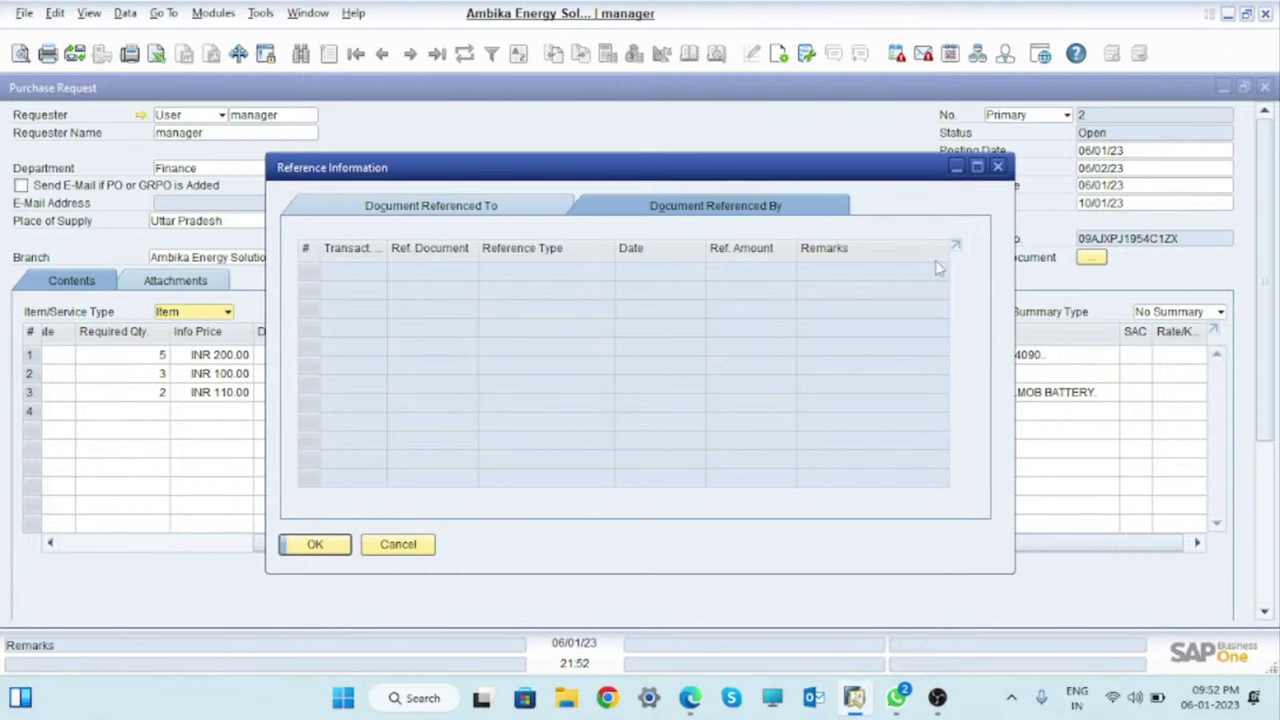
{"action": "left_click", "coordinate": [1000, 167]}
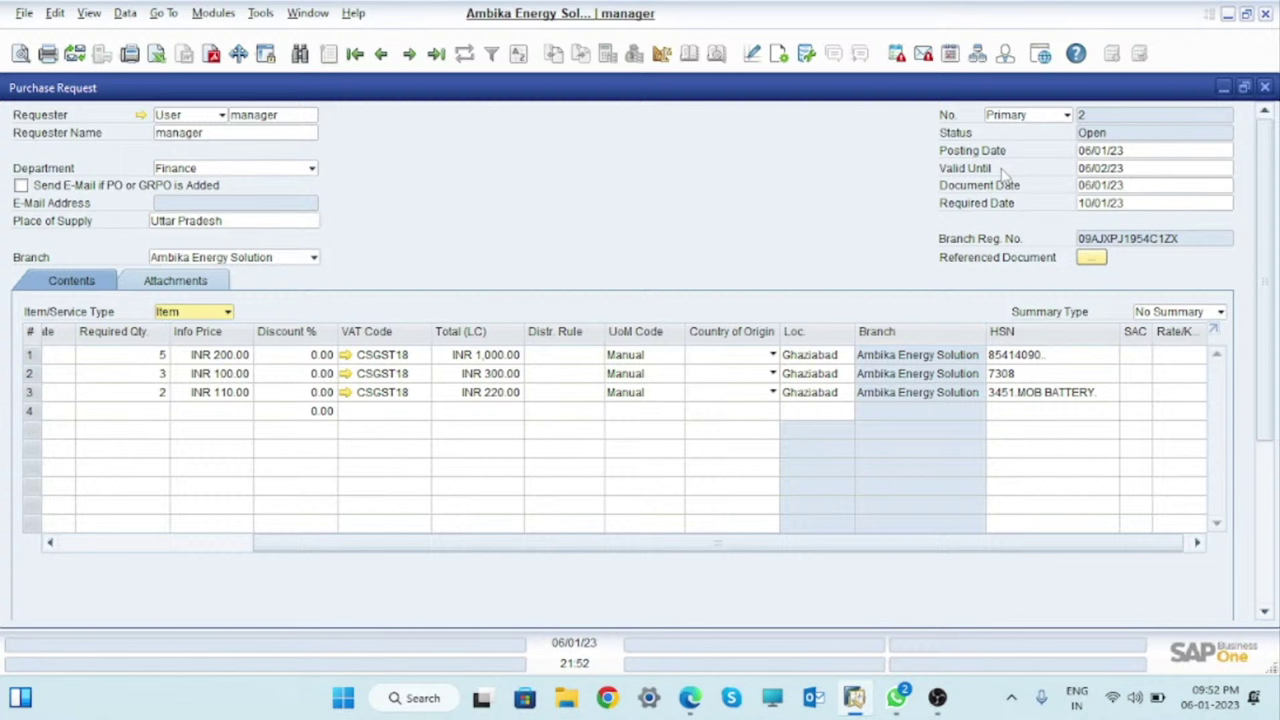
{"action": "left_click", "coordinate": [1091, 259]}
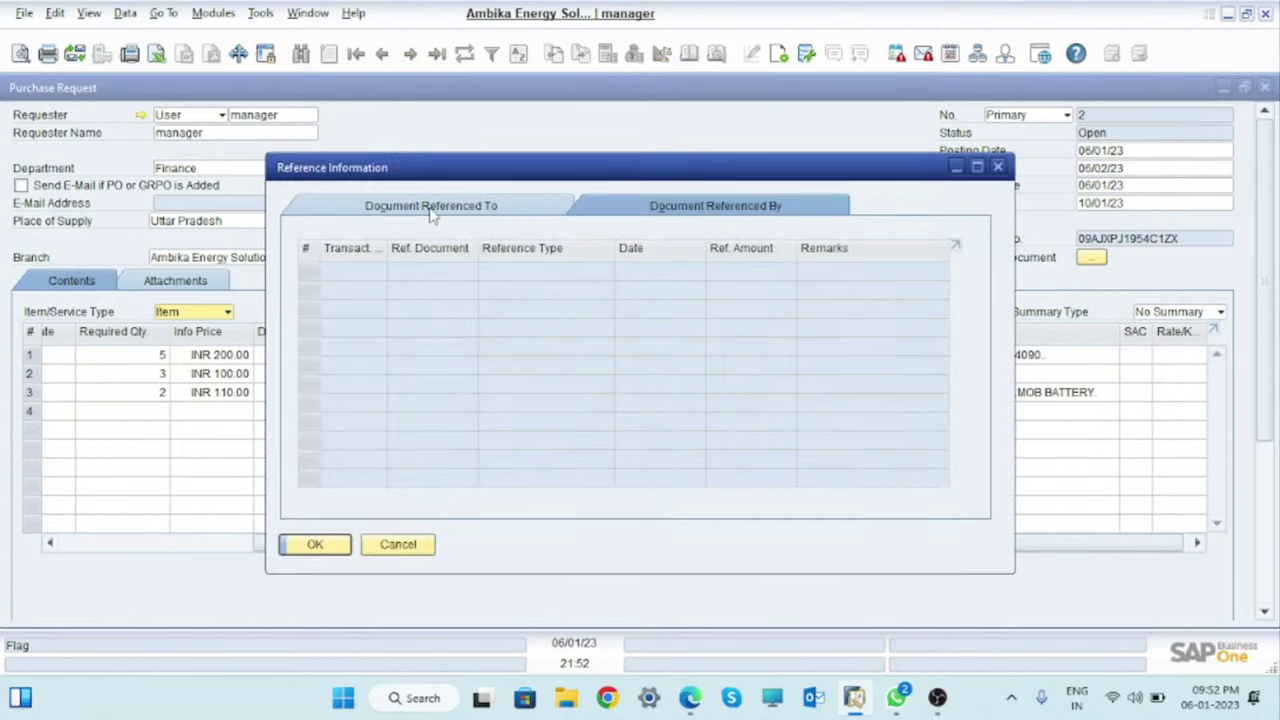
{"action": "left_click", "coordinate": [432, 210]}
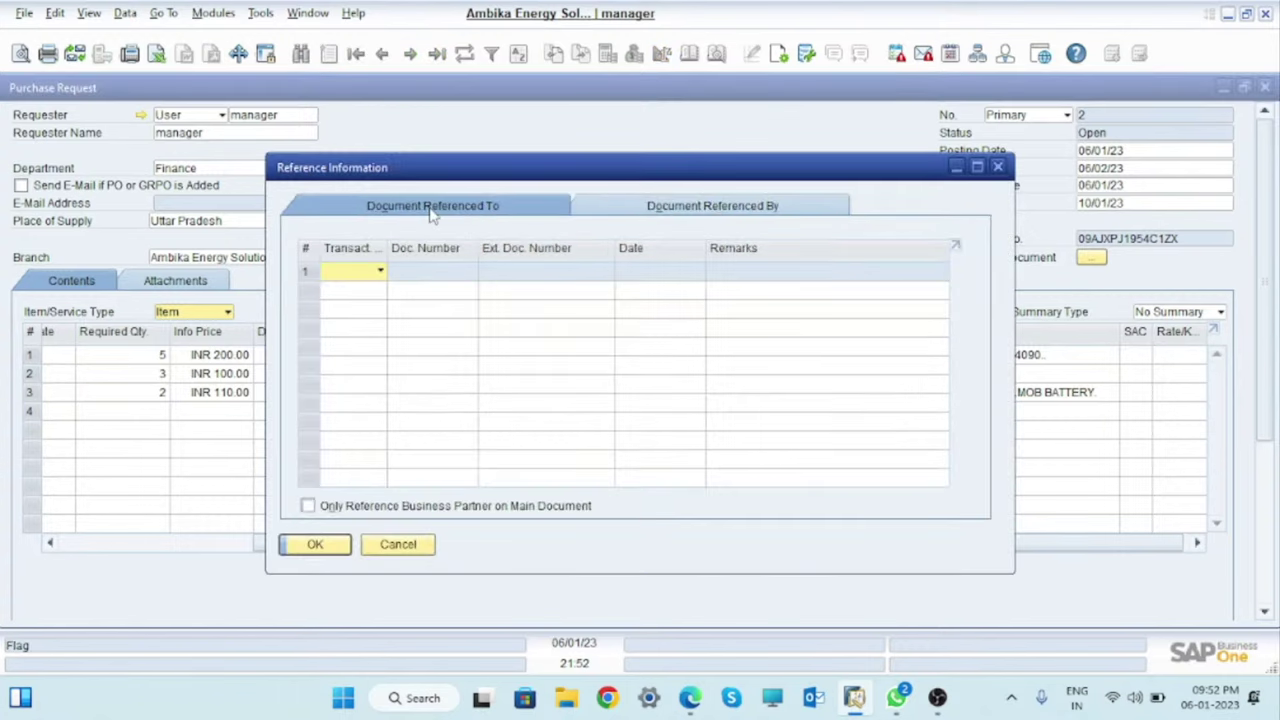
{"action": "left_click", "coordinate": [378, 272]}
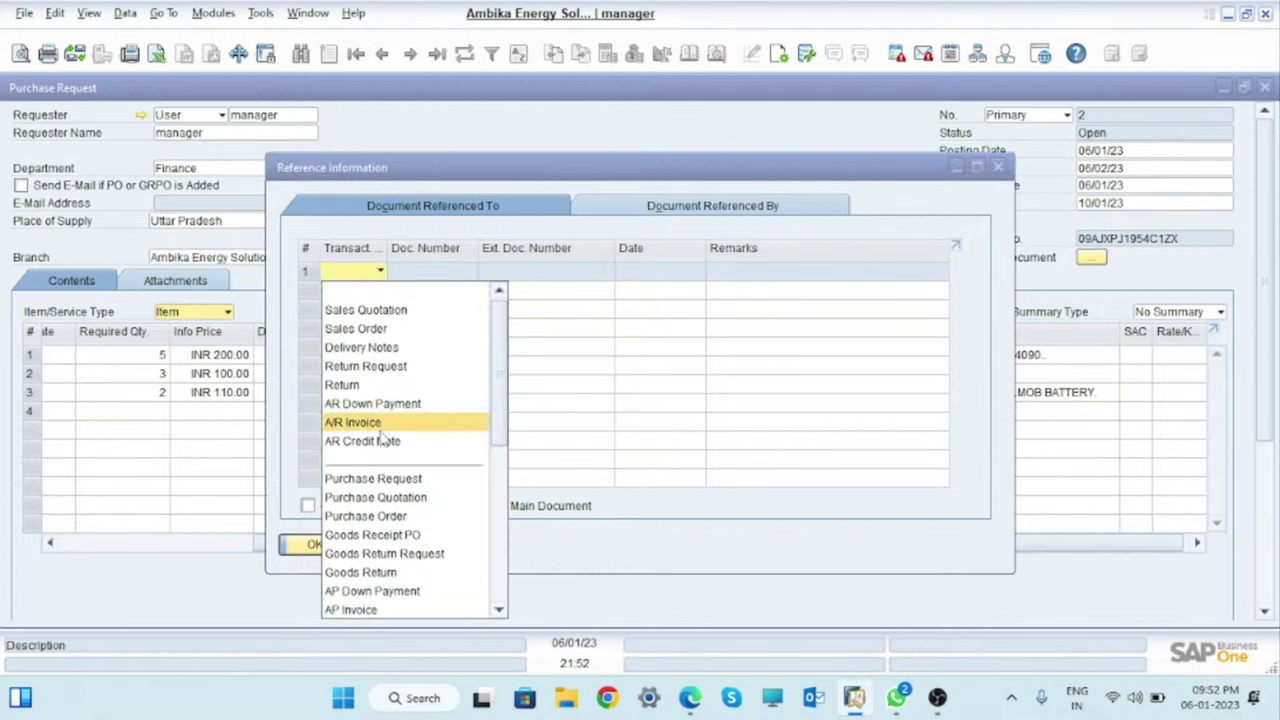
{"action": "left_click", "coordinate": [608, 384]}
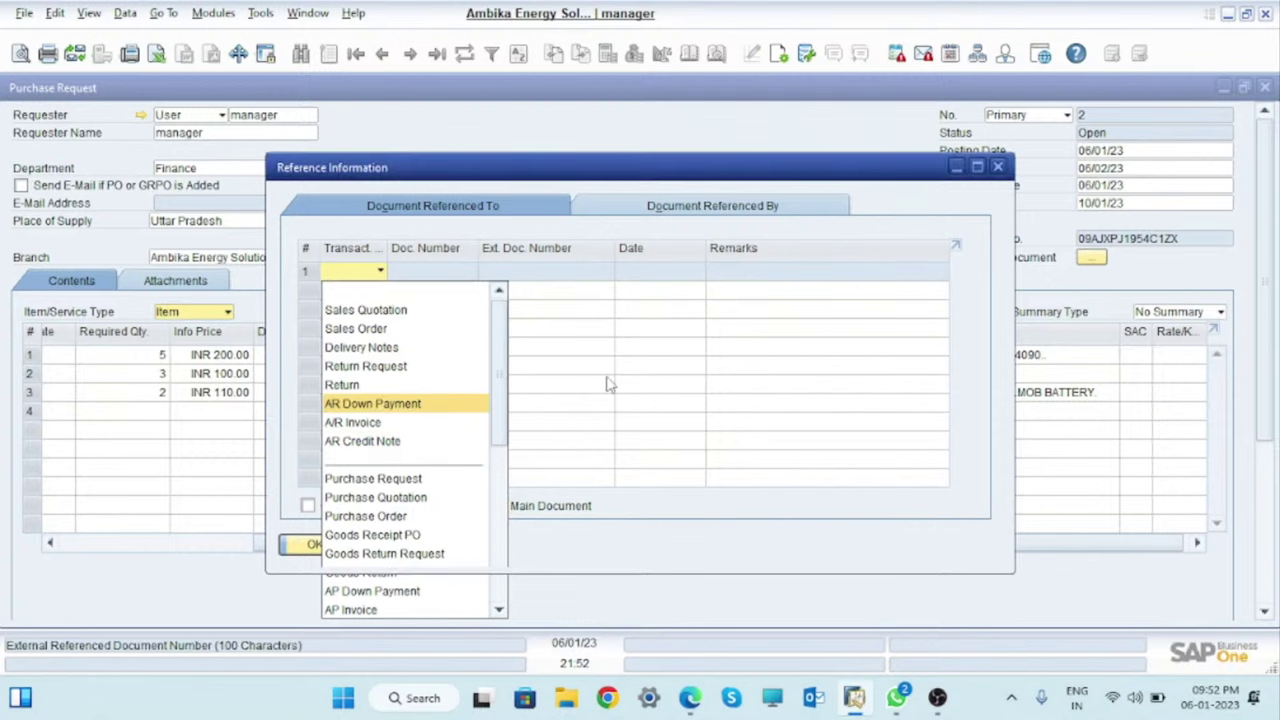
{"action": "left_click", "coordinate": [997, 166]}
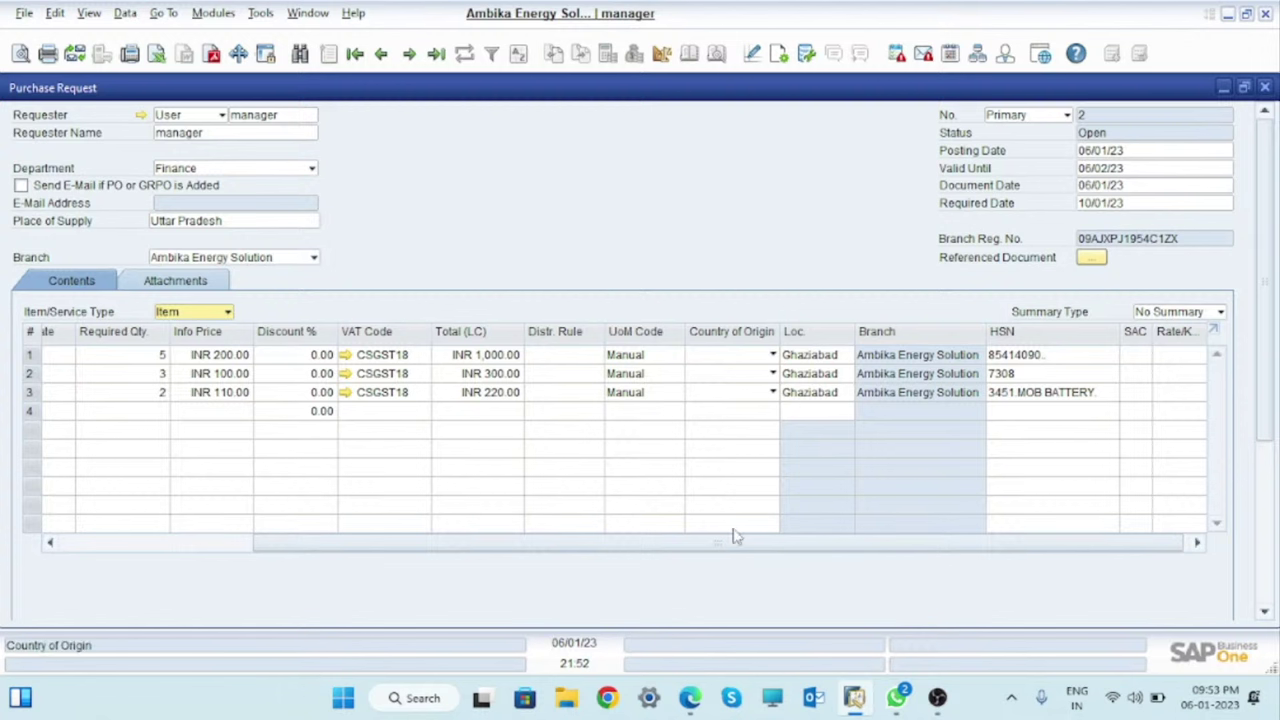
{"action": "left_click_drag", "start_coordinate": [731, 541], "coordinate": [317, 569]}
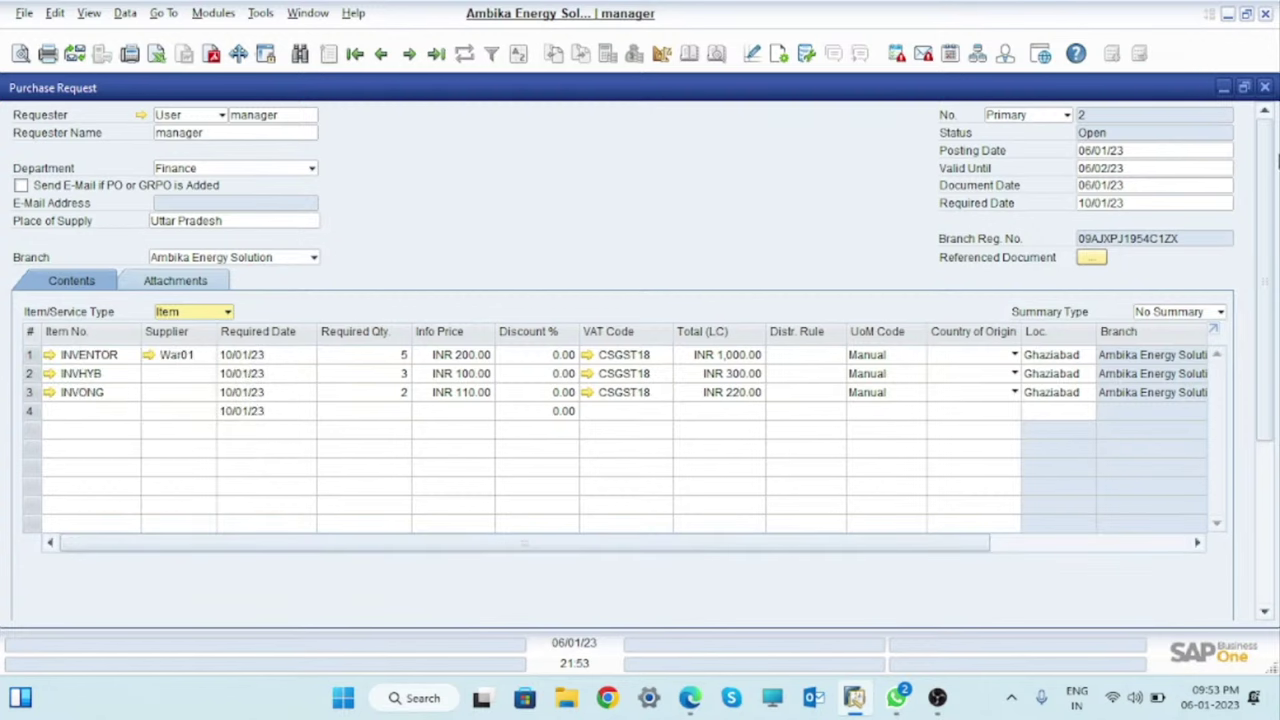
{"action": "left_click_drag", "start_coordinate": [1266, 135], "coordinate": [1274, 308]}
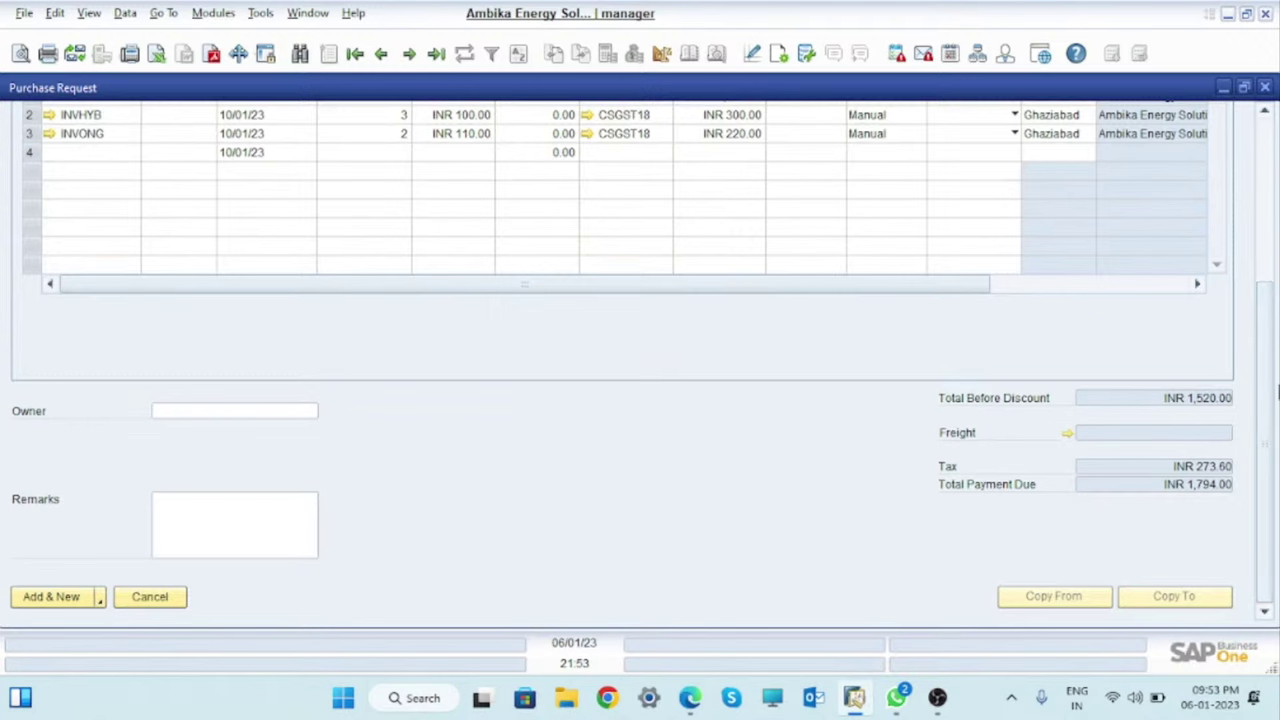
{"action": "left_click_drag", "start_coordinate": [1266, 420], "coordinate": [1270, 145]}
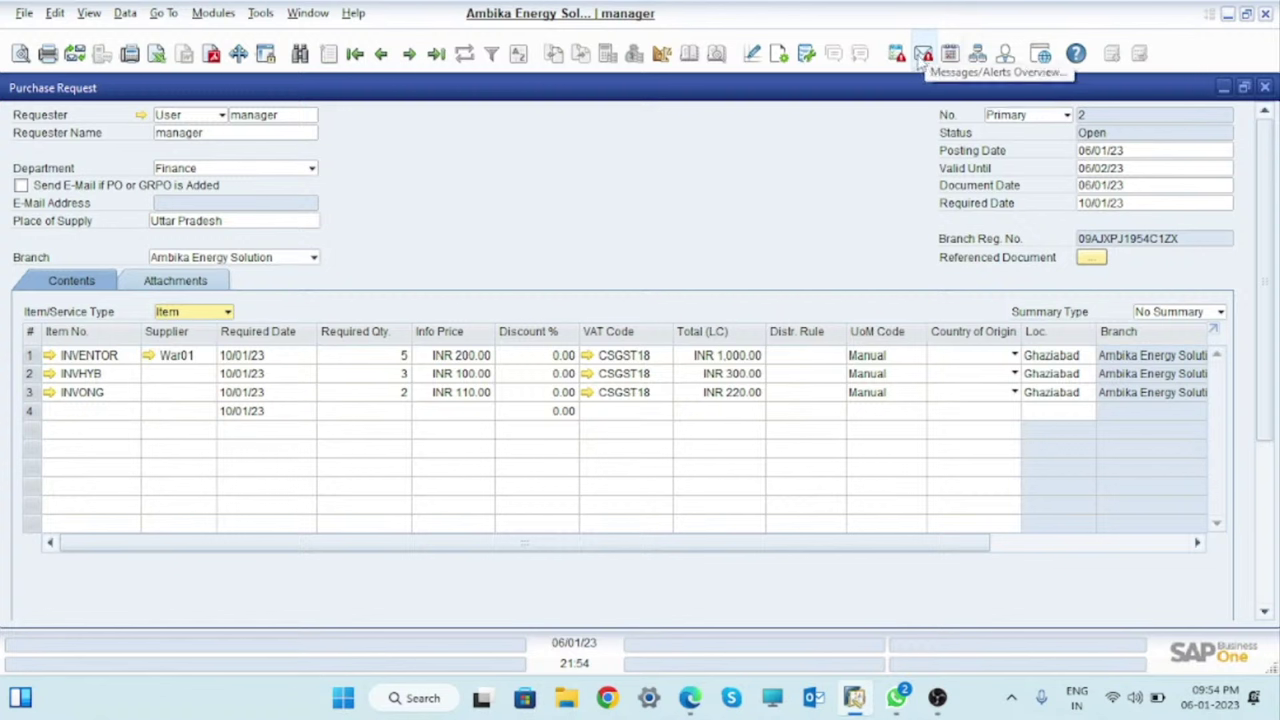
Step: Read and close the new add-ons message in the Messages/Alerts Overview
{"action": "left_click", "coordinate": [922, 55]}
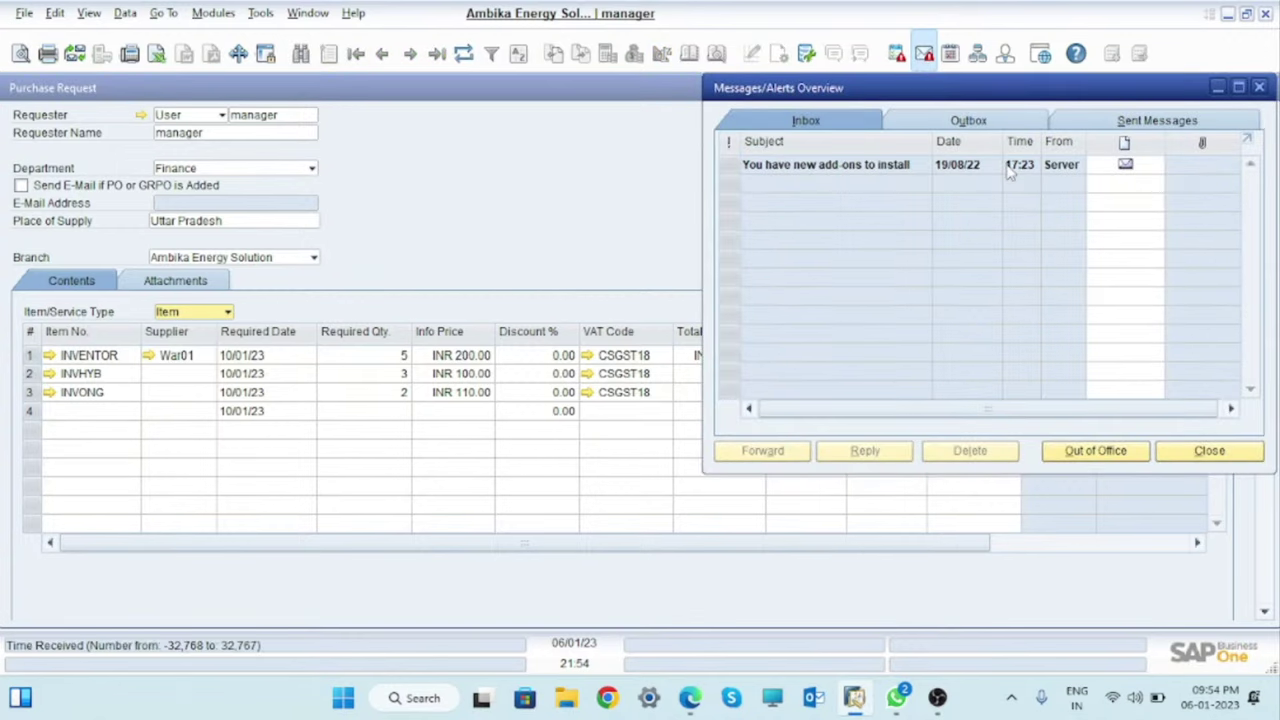
{"action": "left_click", "coordinate": [883, 168]}
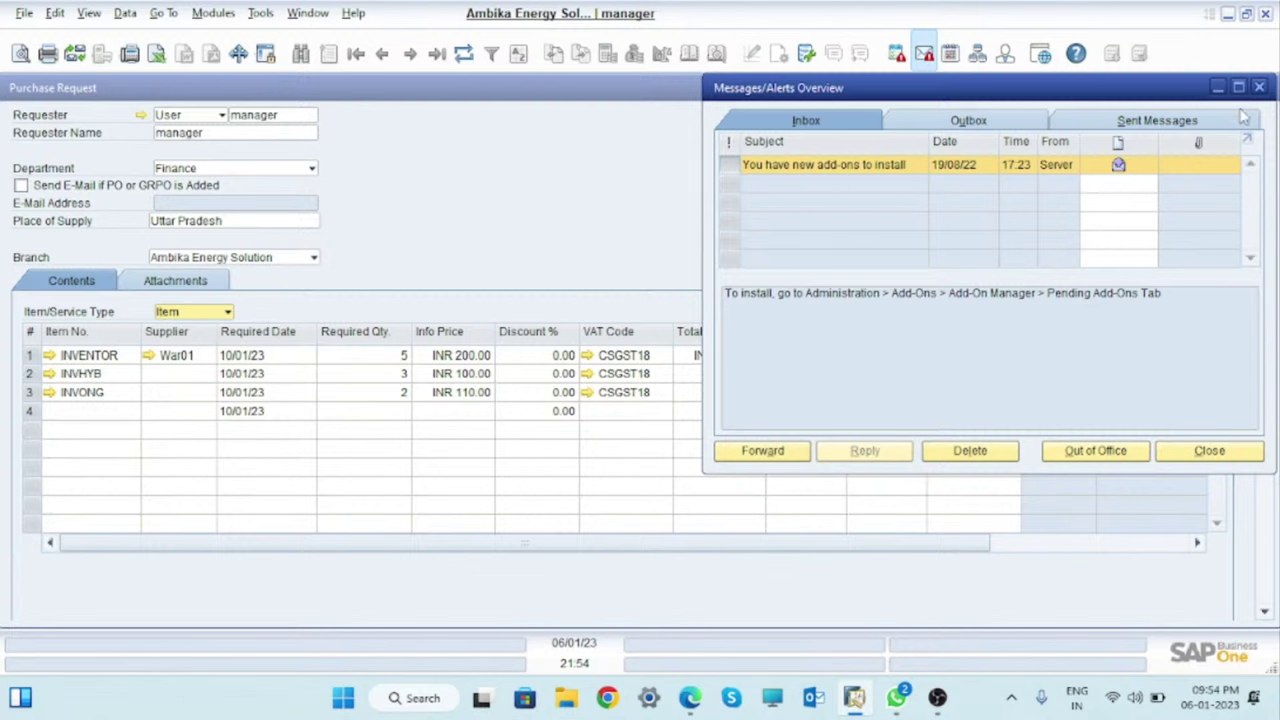
{"action": "left_click", "coordinate": [1259, 87]}
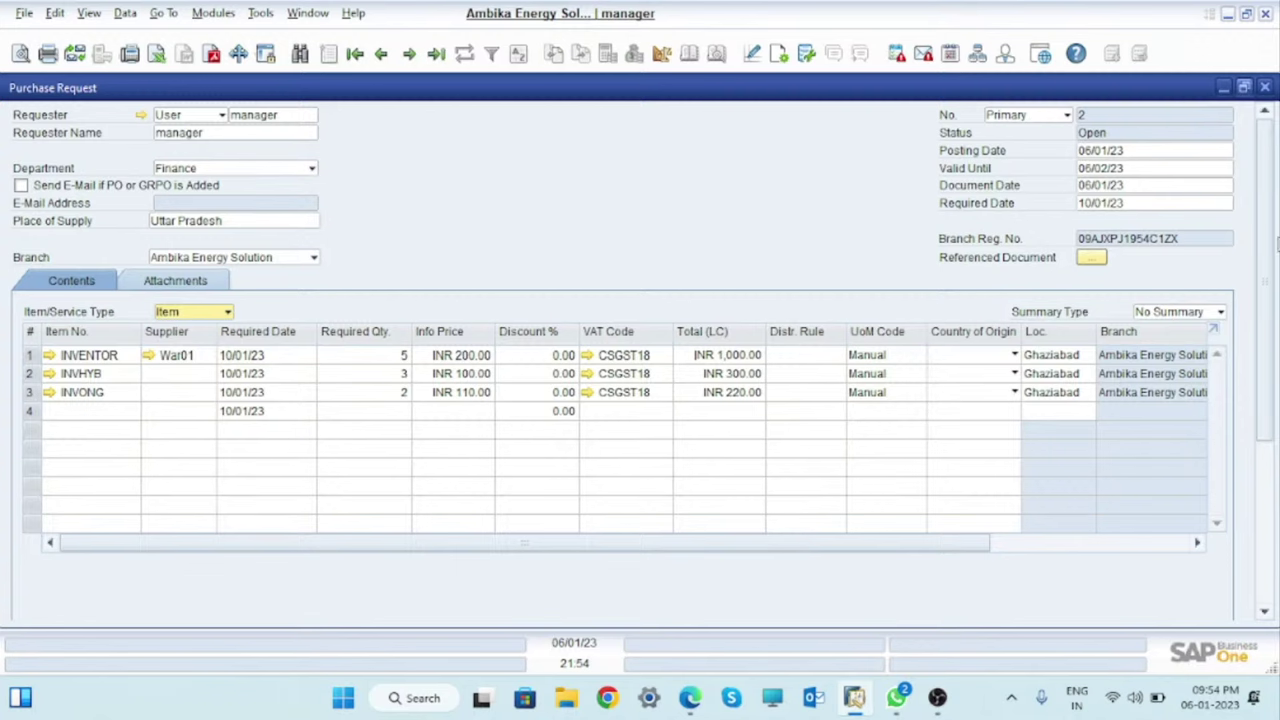
Step: Add Purchase Request 2 with Add & New, opening blank Purchase Request 3
{"action": "left_click_drag", "start_coordinate": [1270, 246], "coordinate": [1270, 480]}
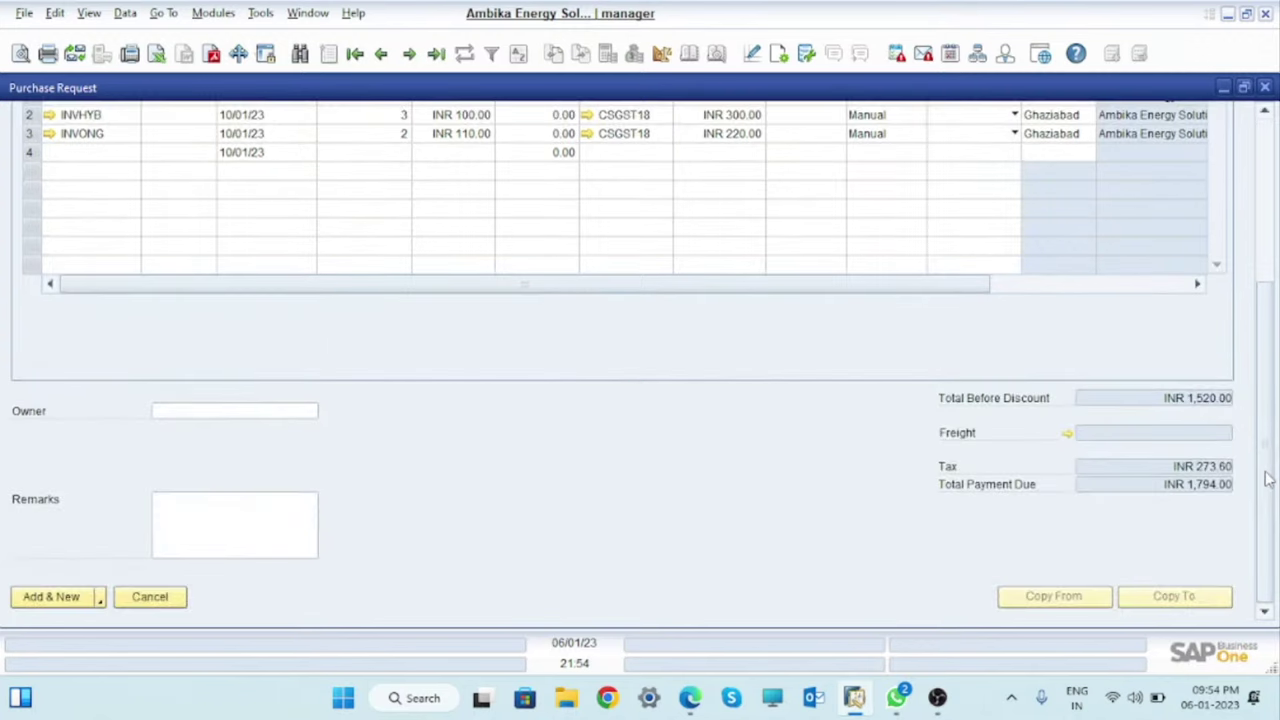
{"action": "left_click", "coordinate": [52, 598]}
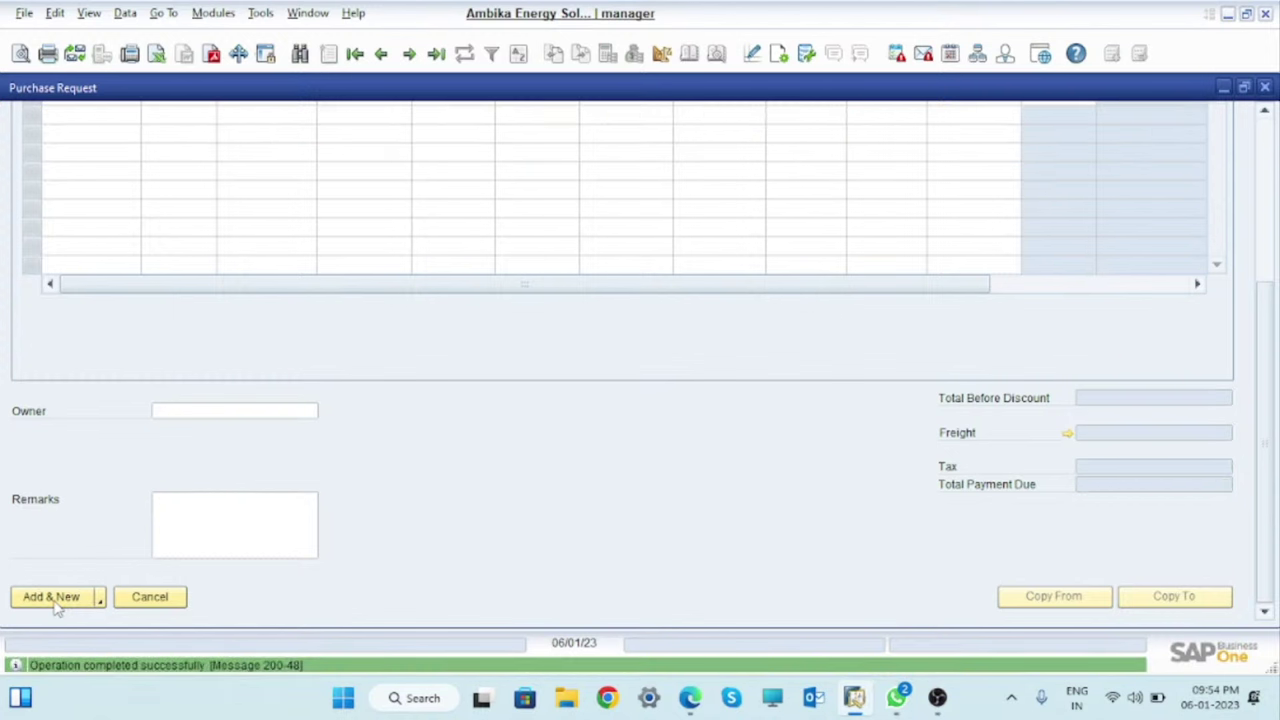
{"action": "left_click_drag", "start_coordinate": [1271, 430], "coordinate": [1268, 160]}
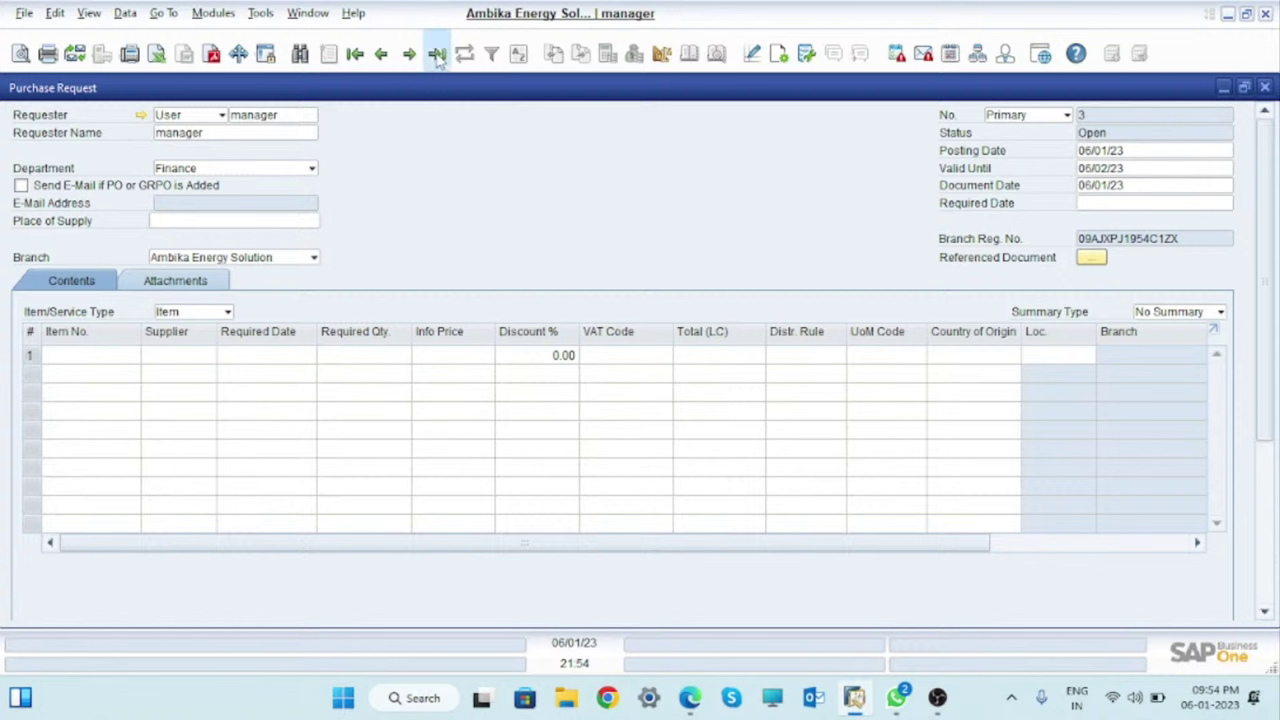
Step: Load the last saved Purchase Request 2 and review its Attachments and Contents tabs
{"action": "left_click", "coordinate": [436, 54]}
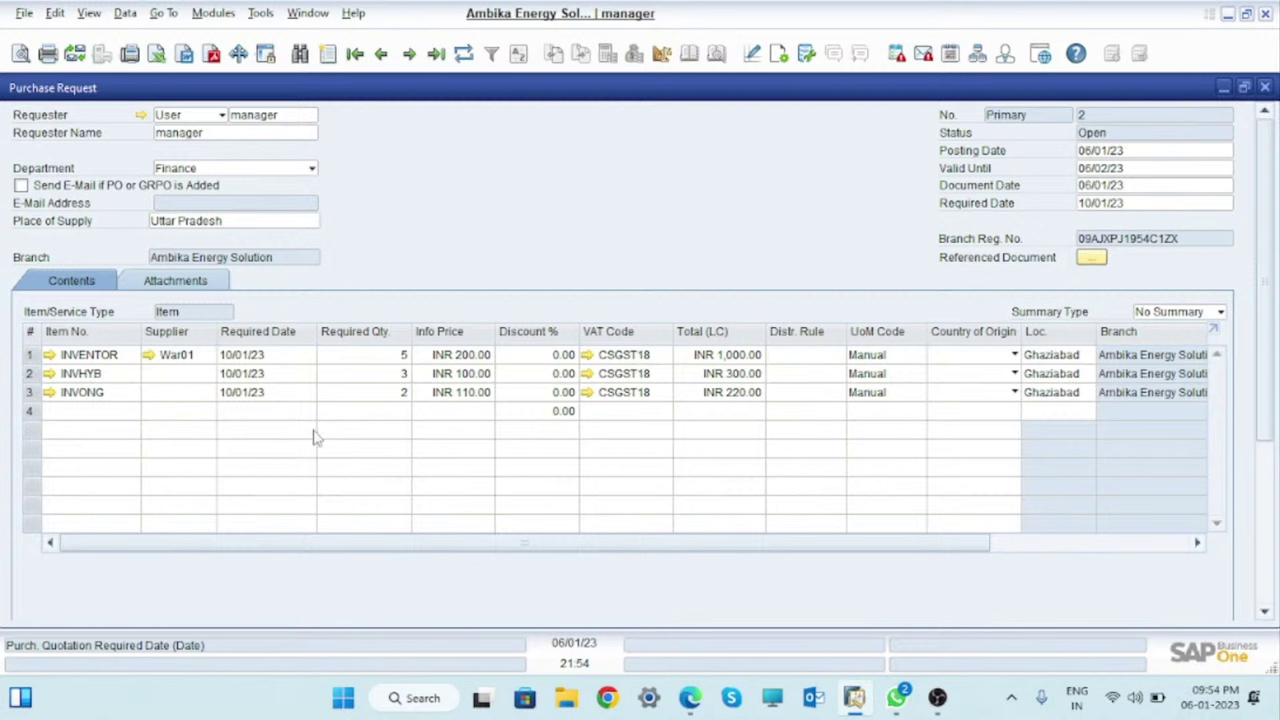
{"action": "left_click", "coordinate": [178, 283]}
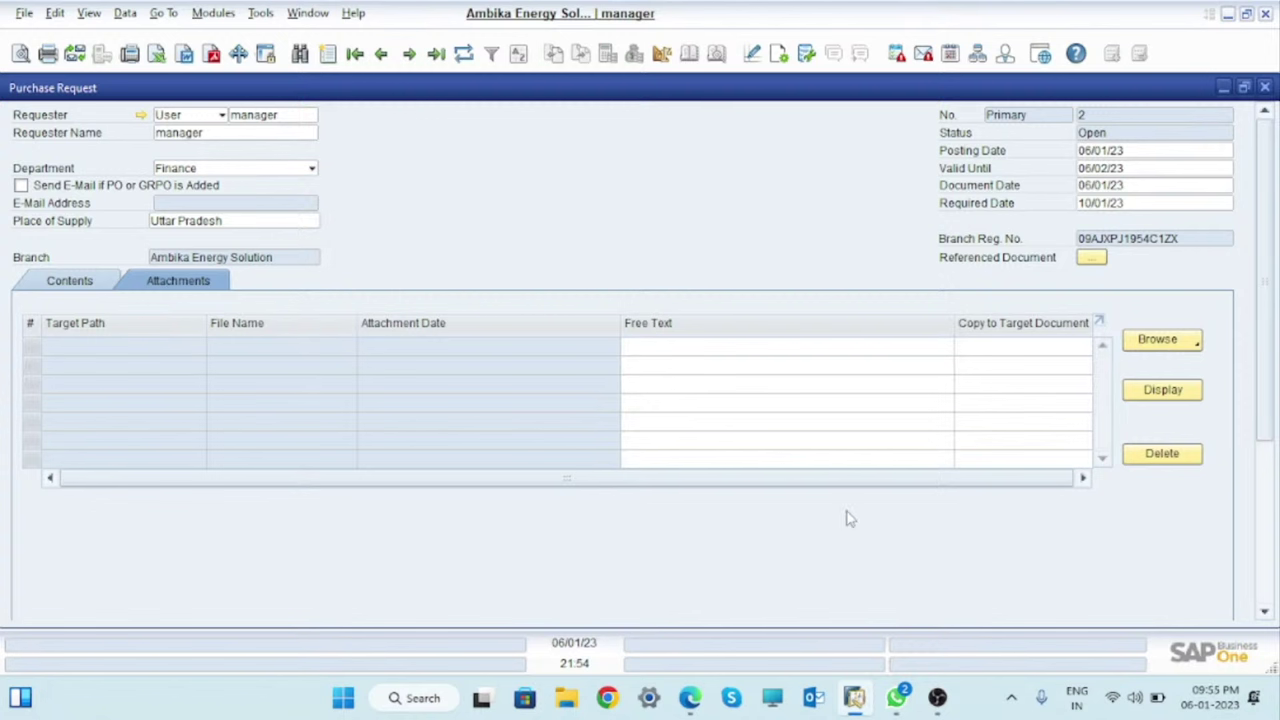
{"action": "left_click", "coordinate": [72, 287]}
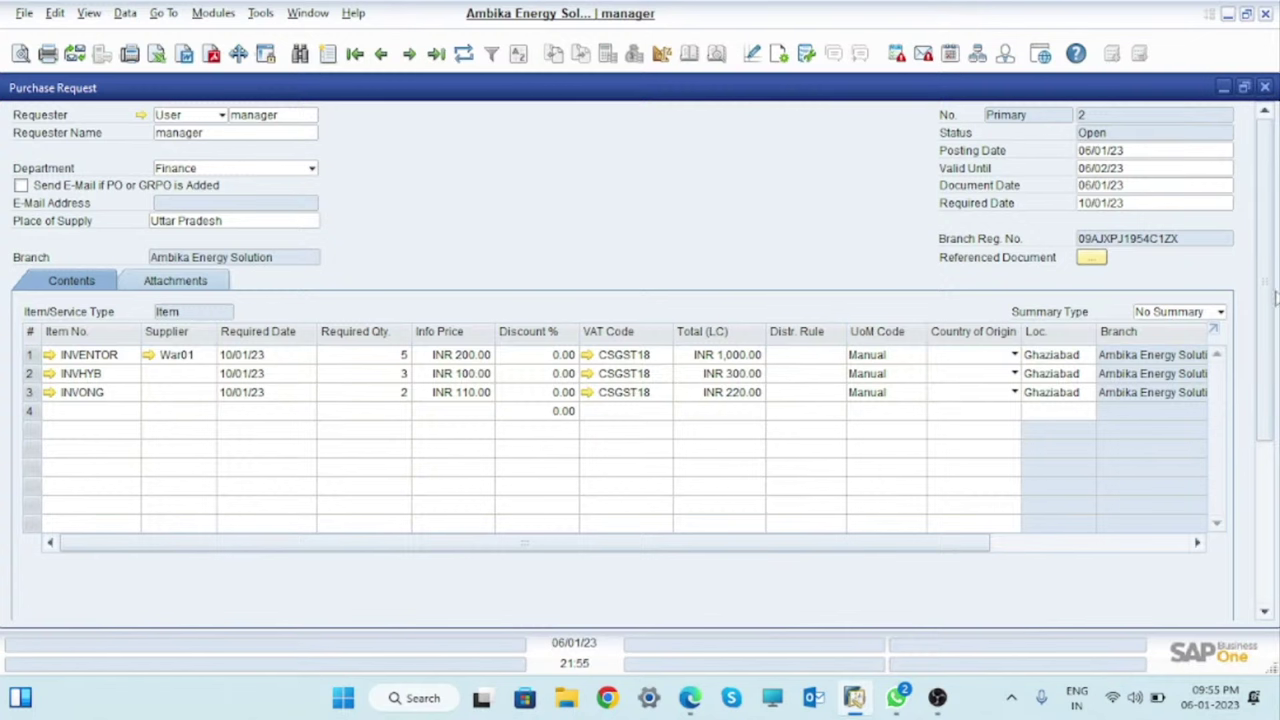
{"action": "scroll", "coordinate": [1270, 289], "scroll_direction": "down", "scroll_amount": 3}
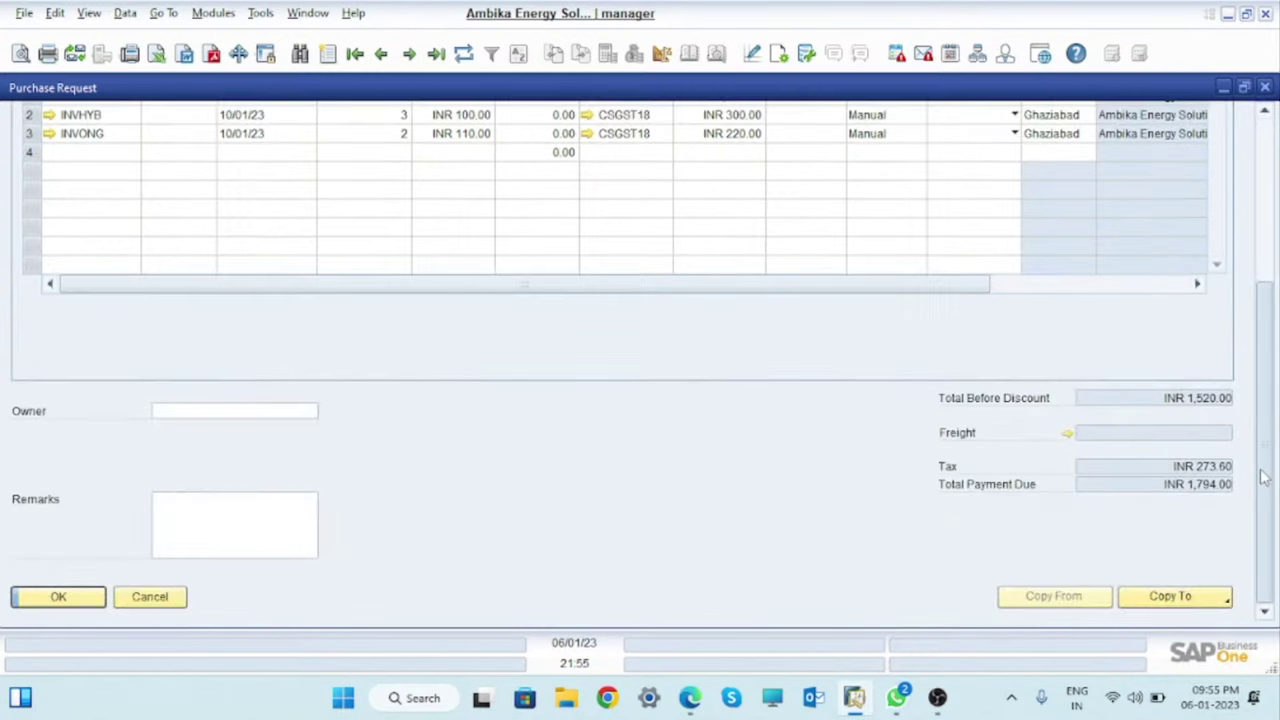
Step: Check the Copy To options without copying, then minimize the Purchase Request window
{"action": "left_click", "coordinate": [1199, 606]}
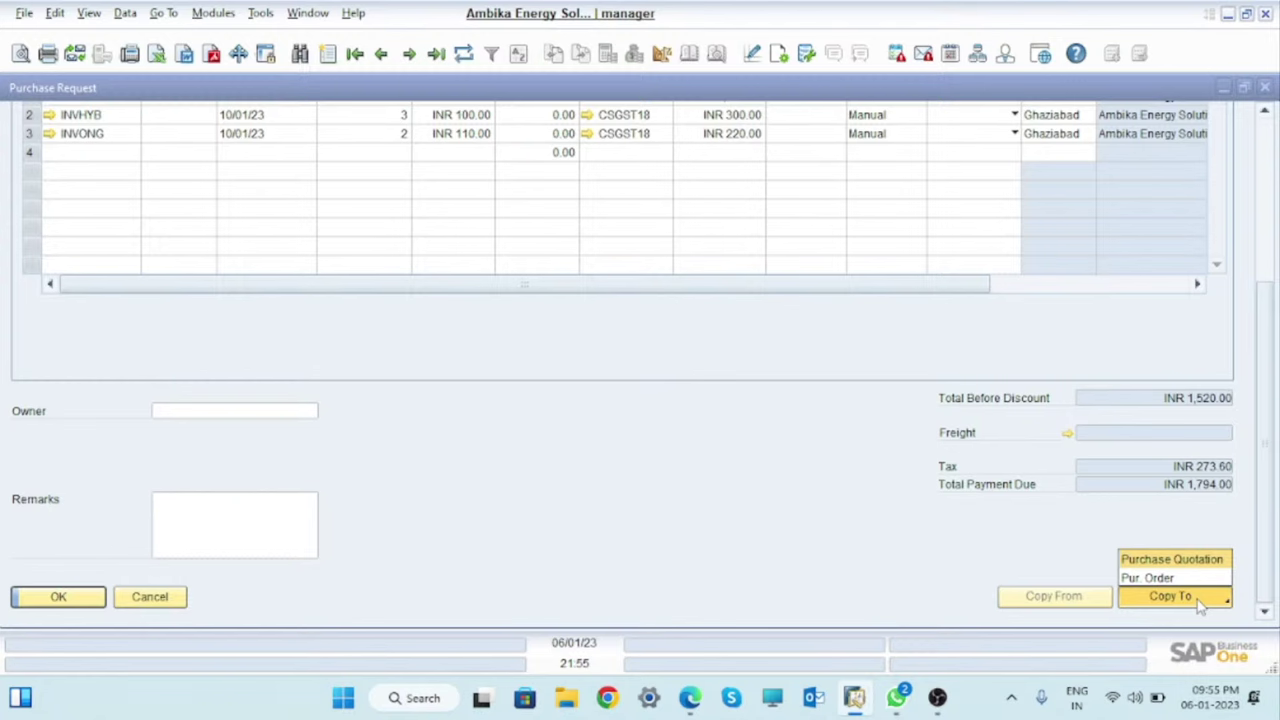
{"action": "left_click", "coordinate": [1025, 550]}
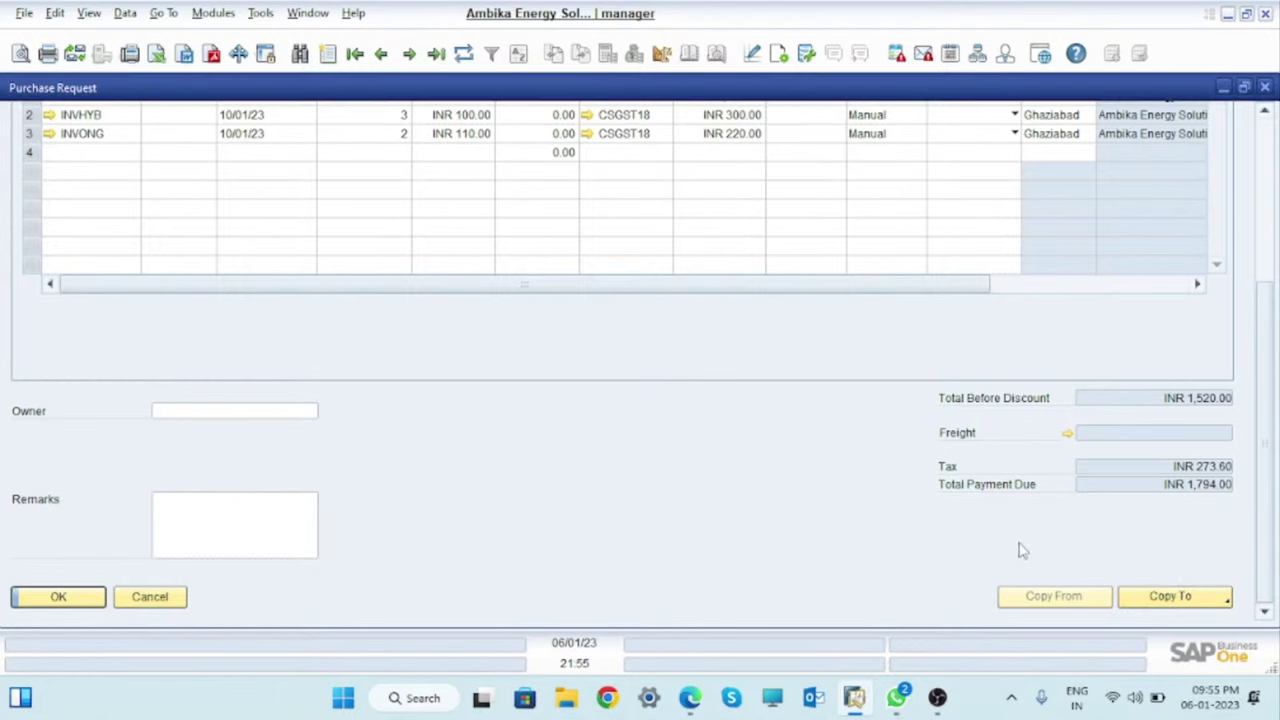
{"action": "left_click", "coordinate": [1224, 88]}
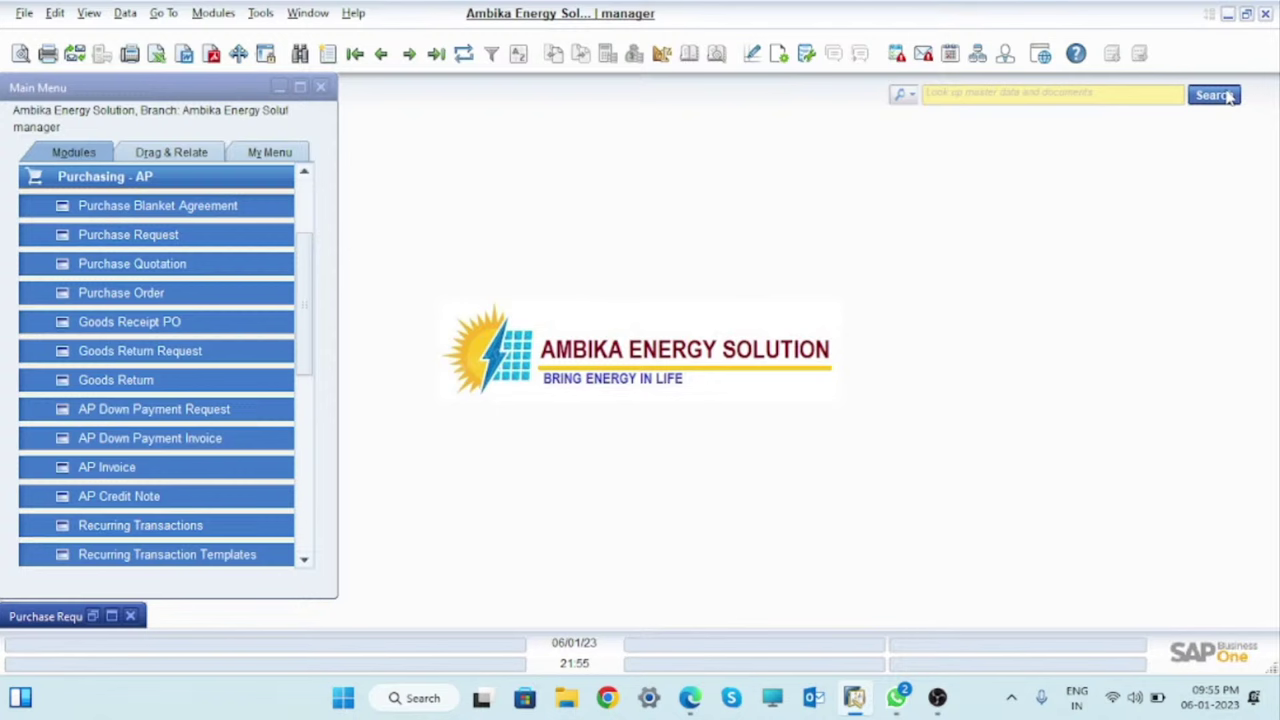
Step: Start a new purchase quotation with supplier Waaree (War01)
{"action": "left_click", "coordinate": [103, 265]}
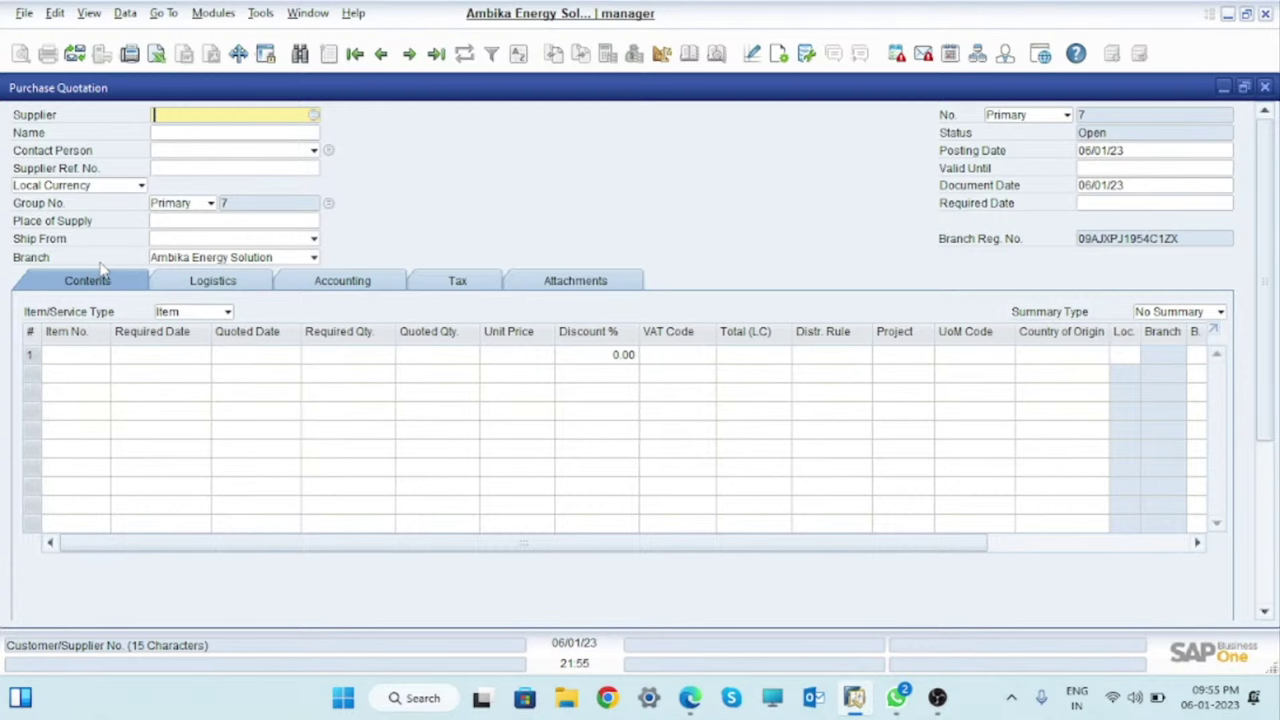
{"action": "key", "text": "Tab"}
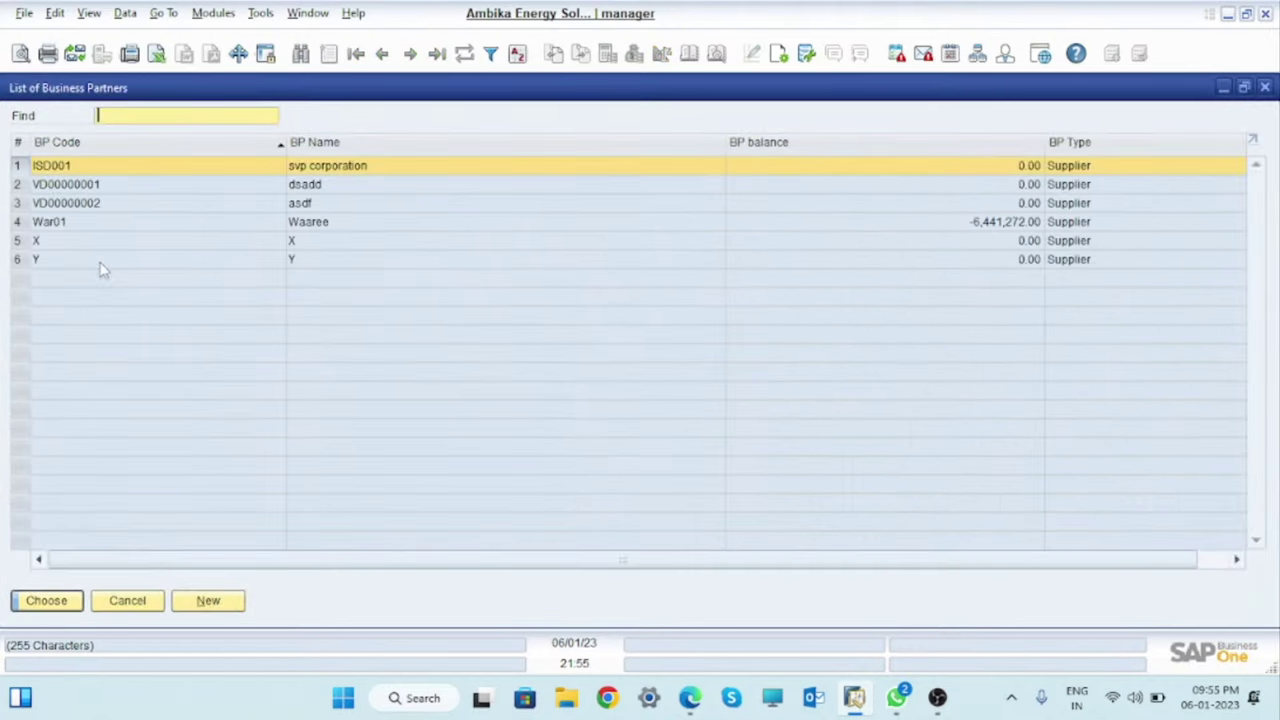
{"action": "left_click", "coordinate": [57, 223]}
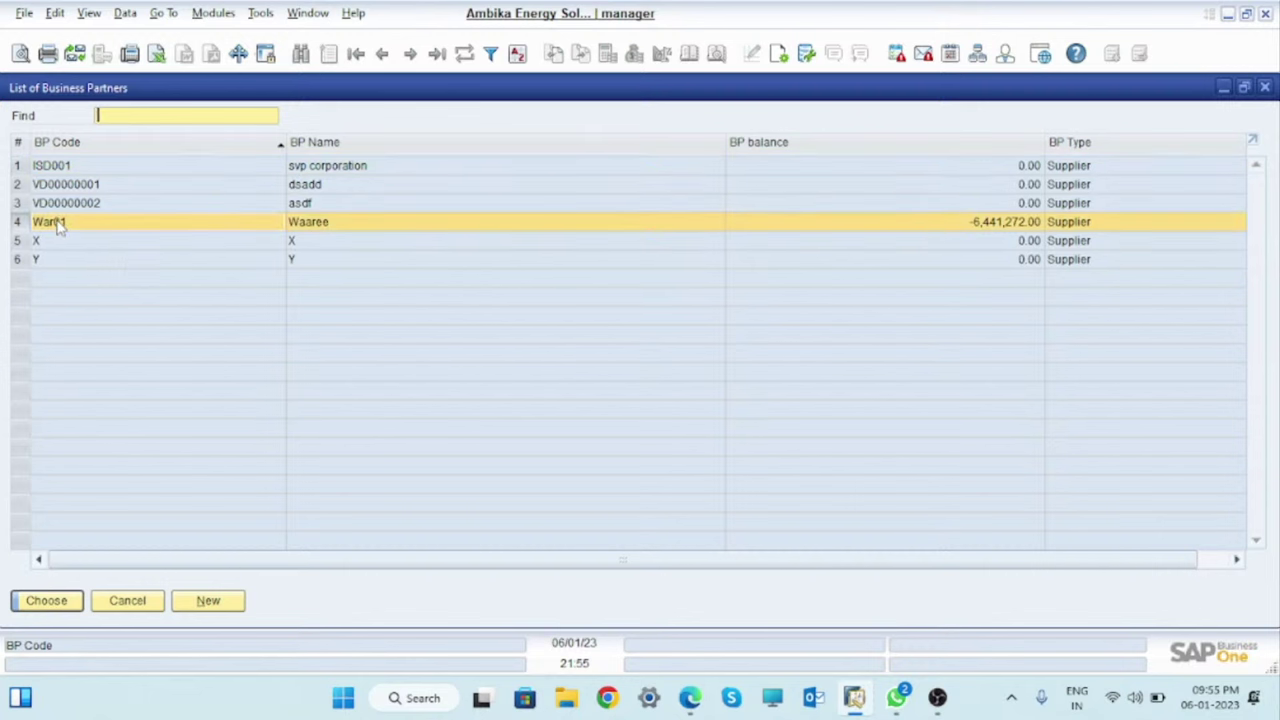
{"action": "left_click", "coordinate": [55, 601]}
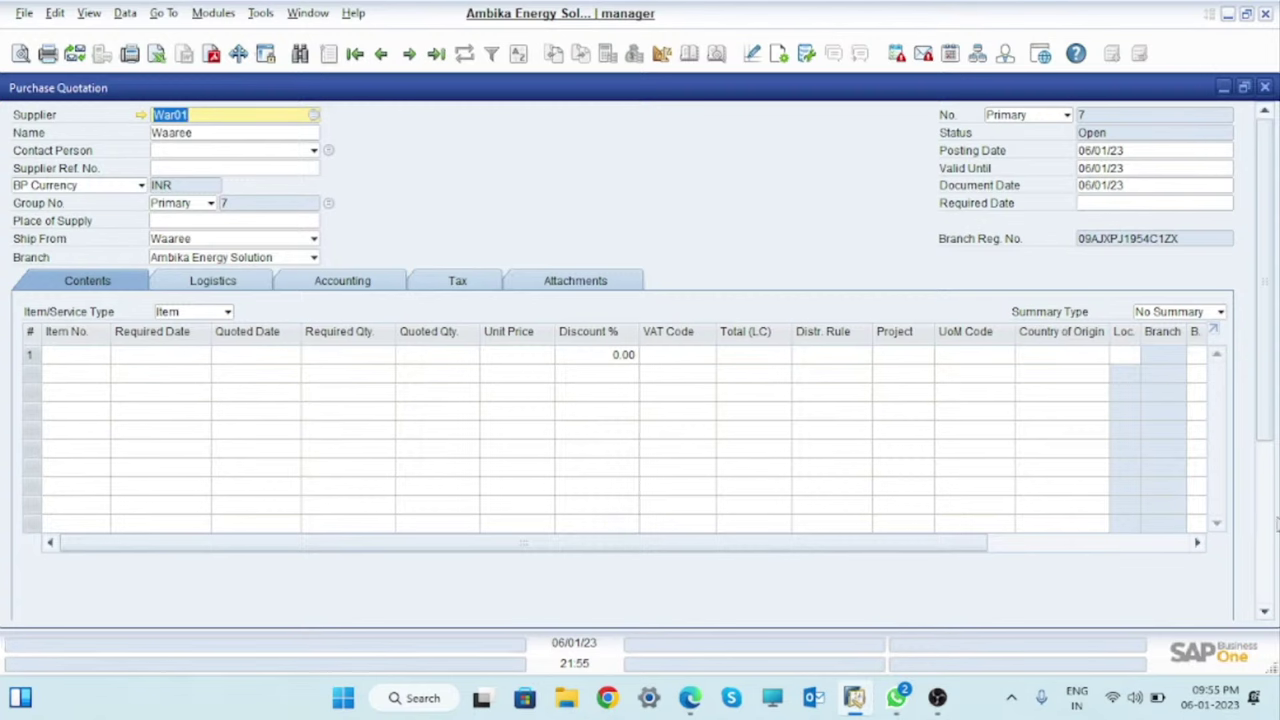
Step: Copy all data from Purchase Request 2 into the quotation
{"action": "left_click_drag", "start_coordinate": [1268, 402], "coordinate": [1276, 609]}
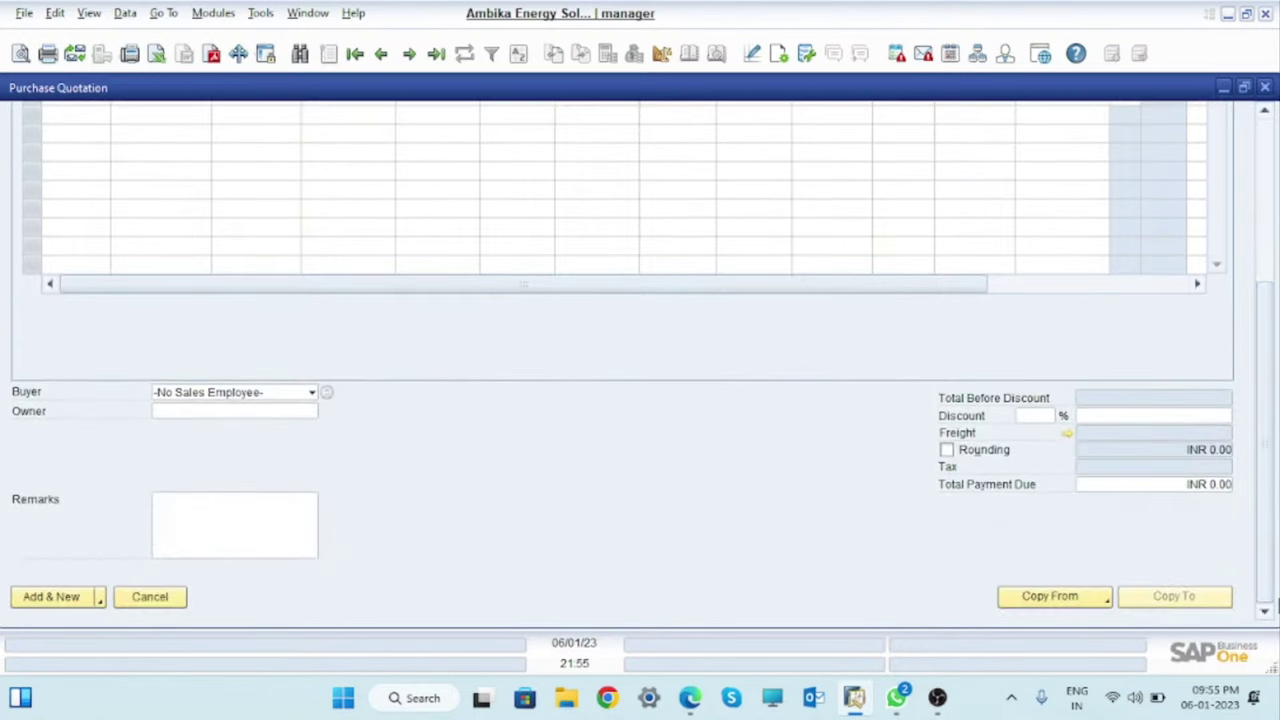
{"action": "left_click", "coordinate": [1082, 602]}
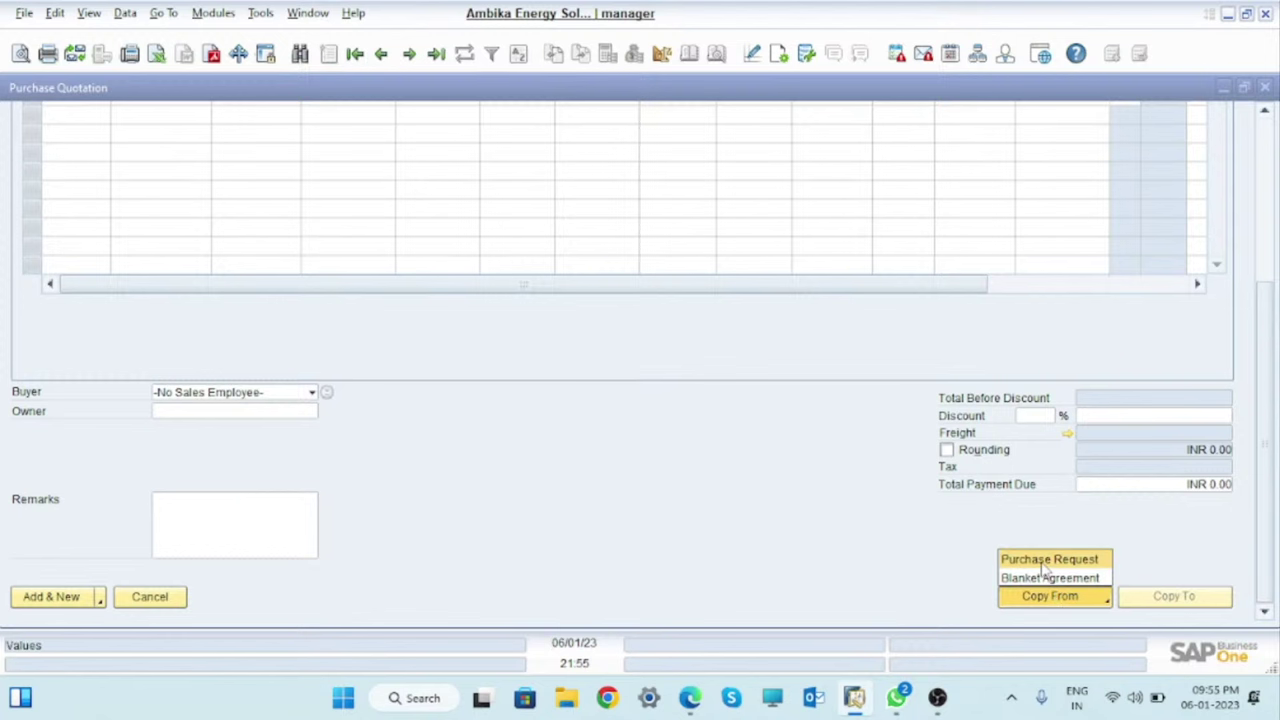
{"action": "left_click", "coordinate": [1043, 561]}
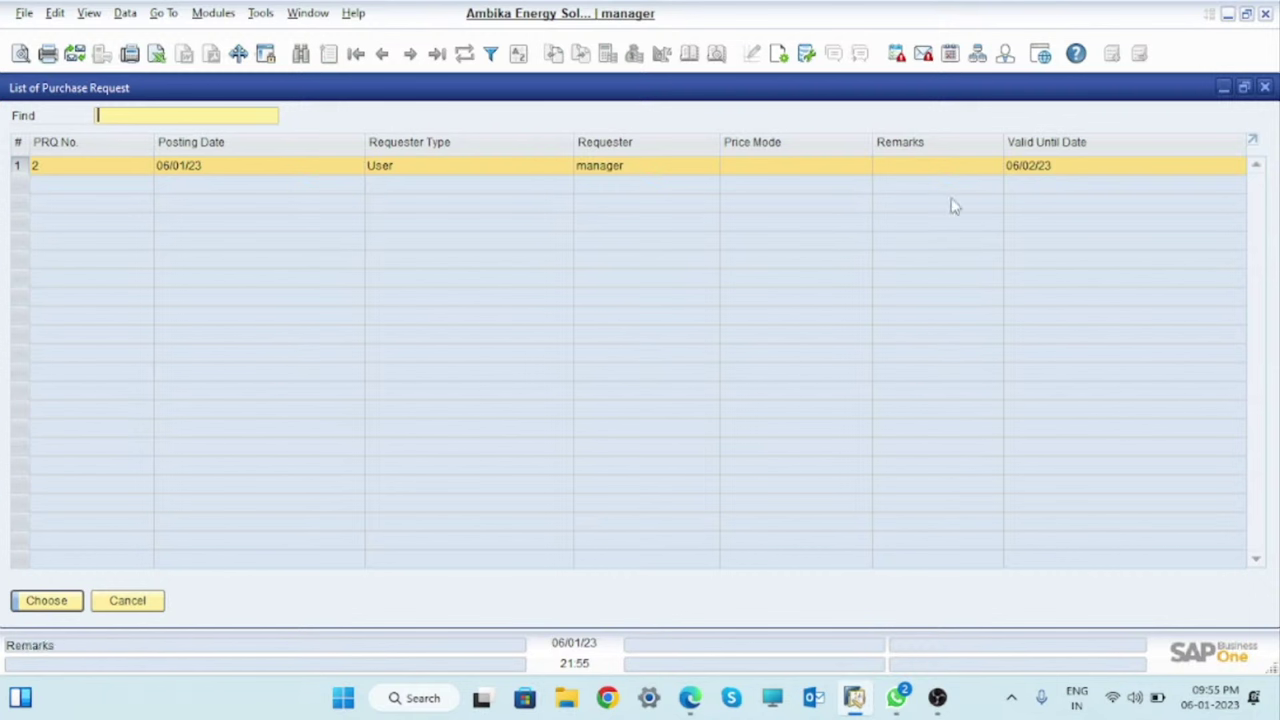
{"action": "left_click", "coordinate": [46, 602]}
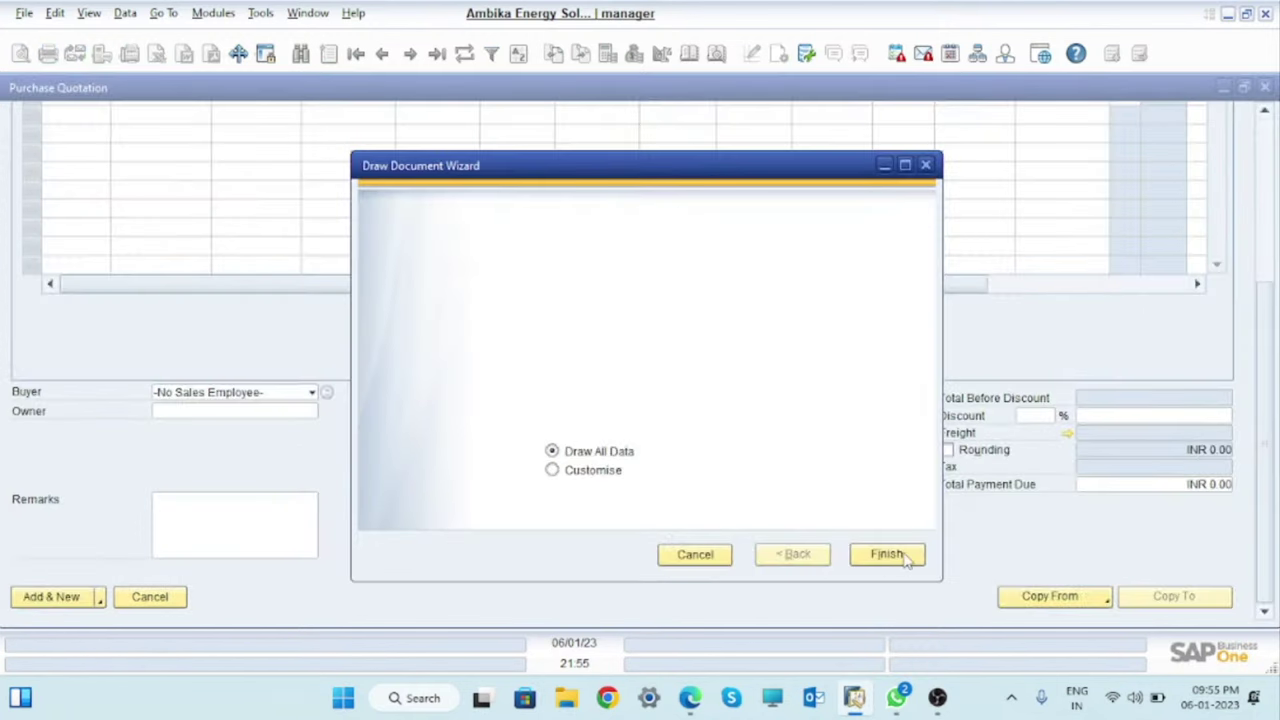
{"action": "left_click", "coordinate": [887, 555]}
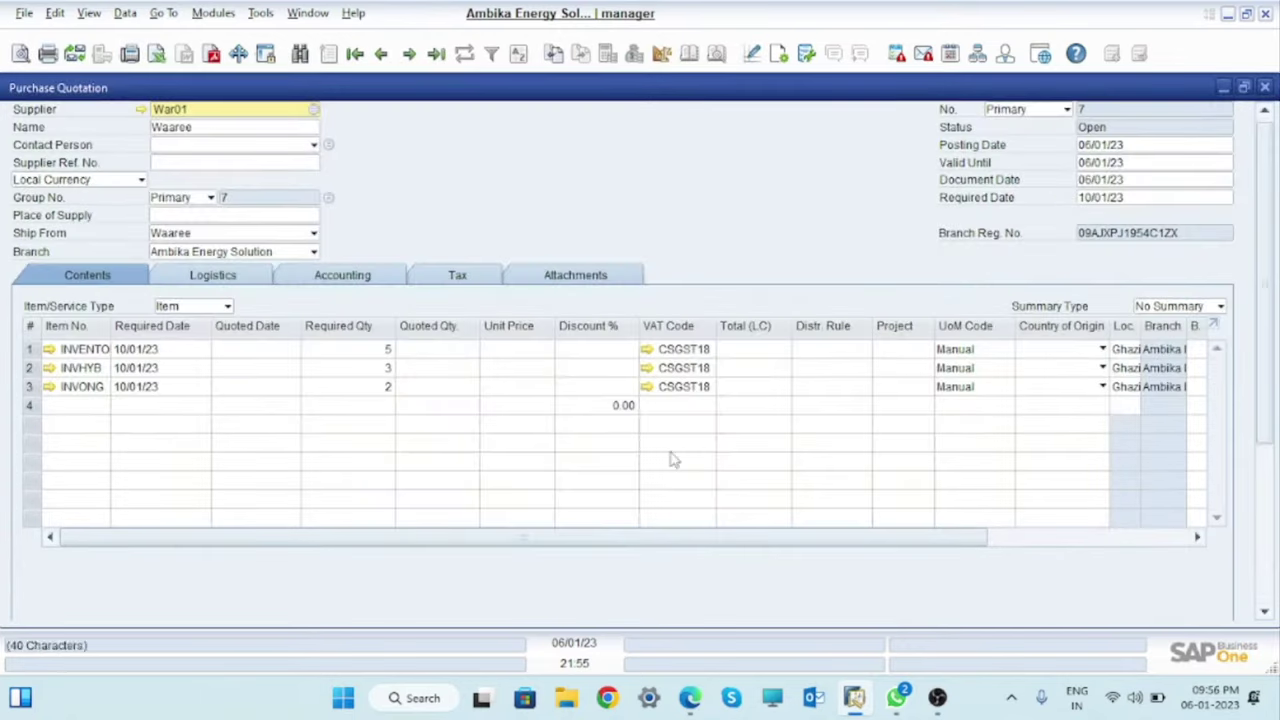
Step: Give all three quotation lines a quoted date of 06/01/23
{"action": "left_click", "coordinate": [255, 348]}
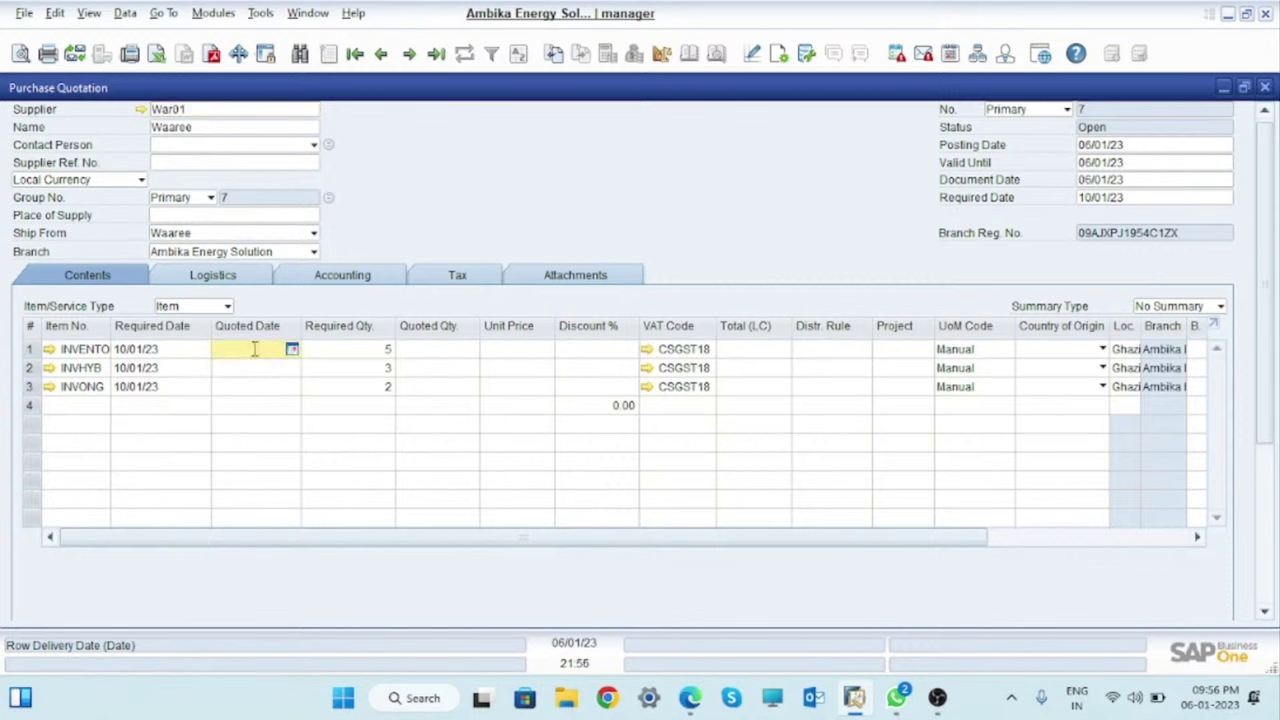
{"action": "type", "text": "06"}
{"action": "key", "text": "Tab"}
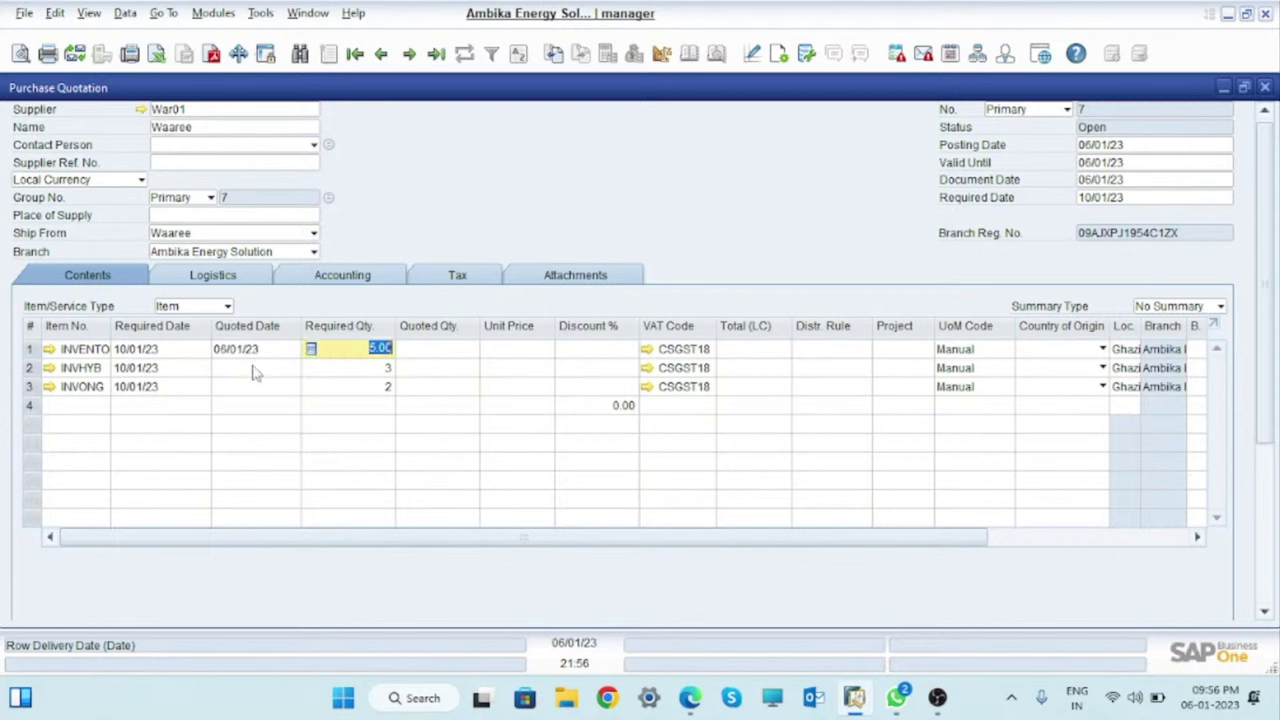
{"action": "left_click", "coordinate": [254, 367]}
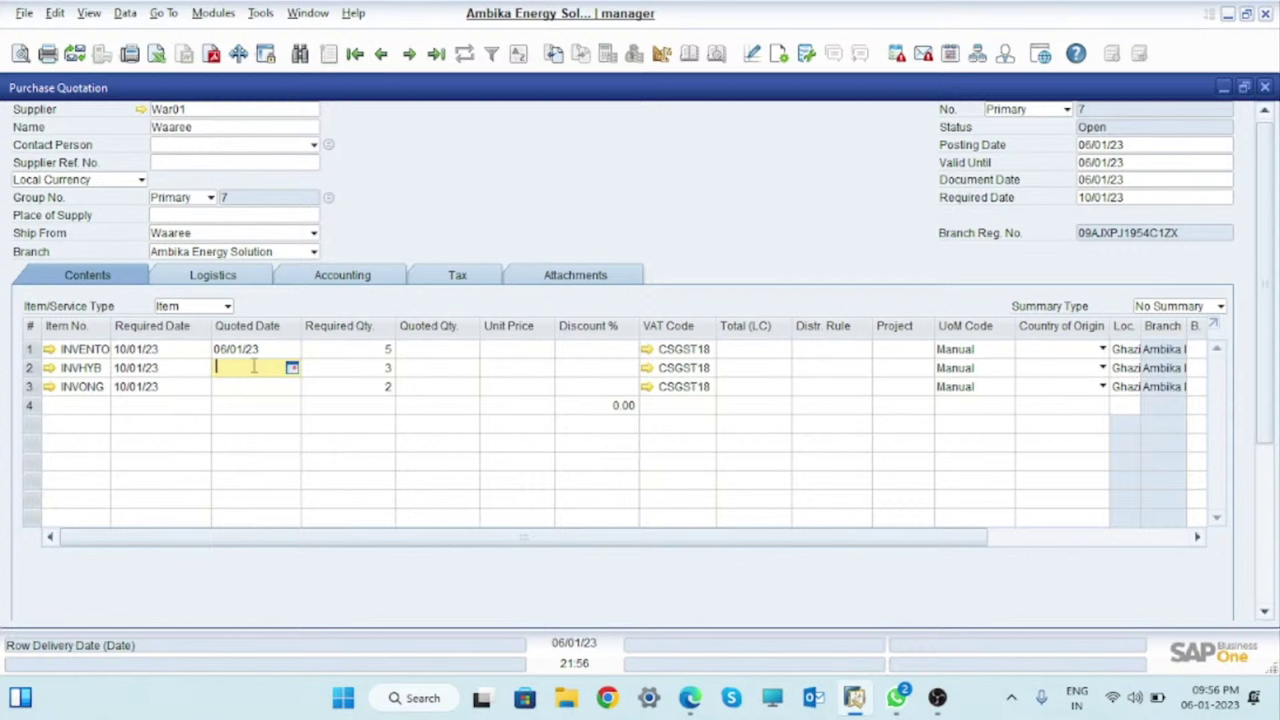
{"action": "type", "text": "06"}
{"action": "key", "text": "Tab"}
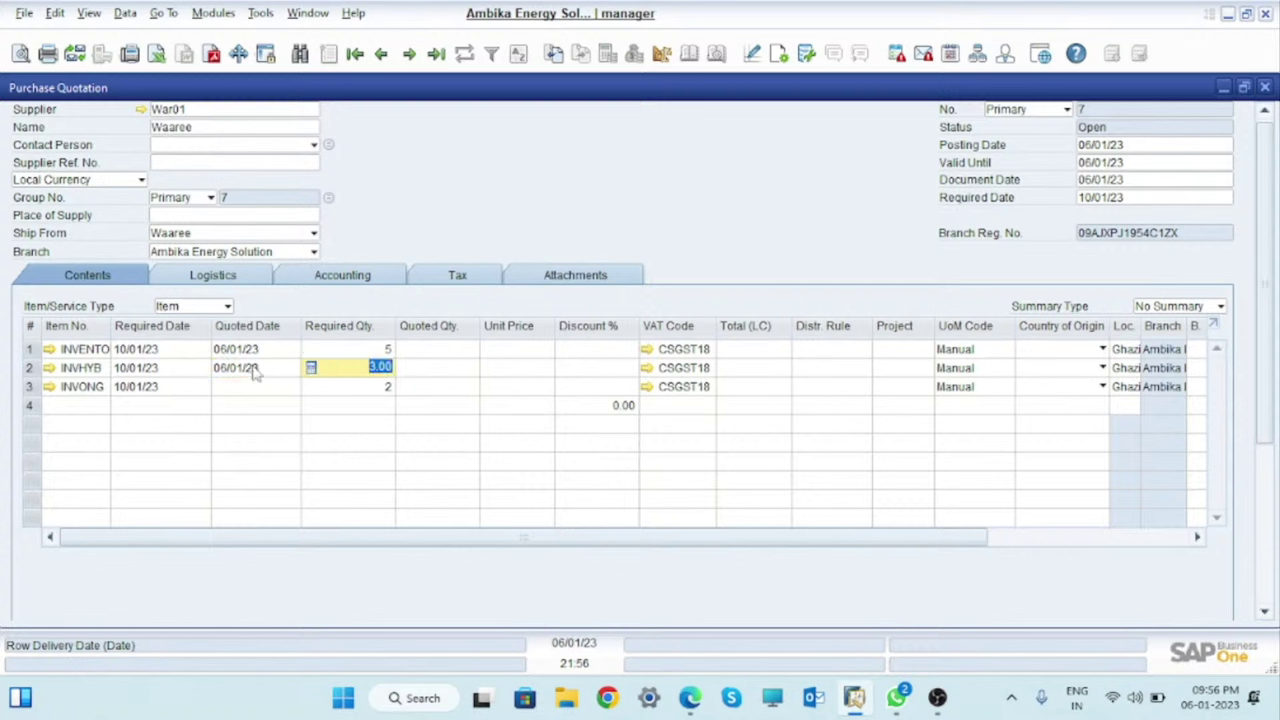
{"action": "left_click", "coordinate": [240, 387]}
{"action": "type", "text": "06"}
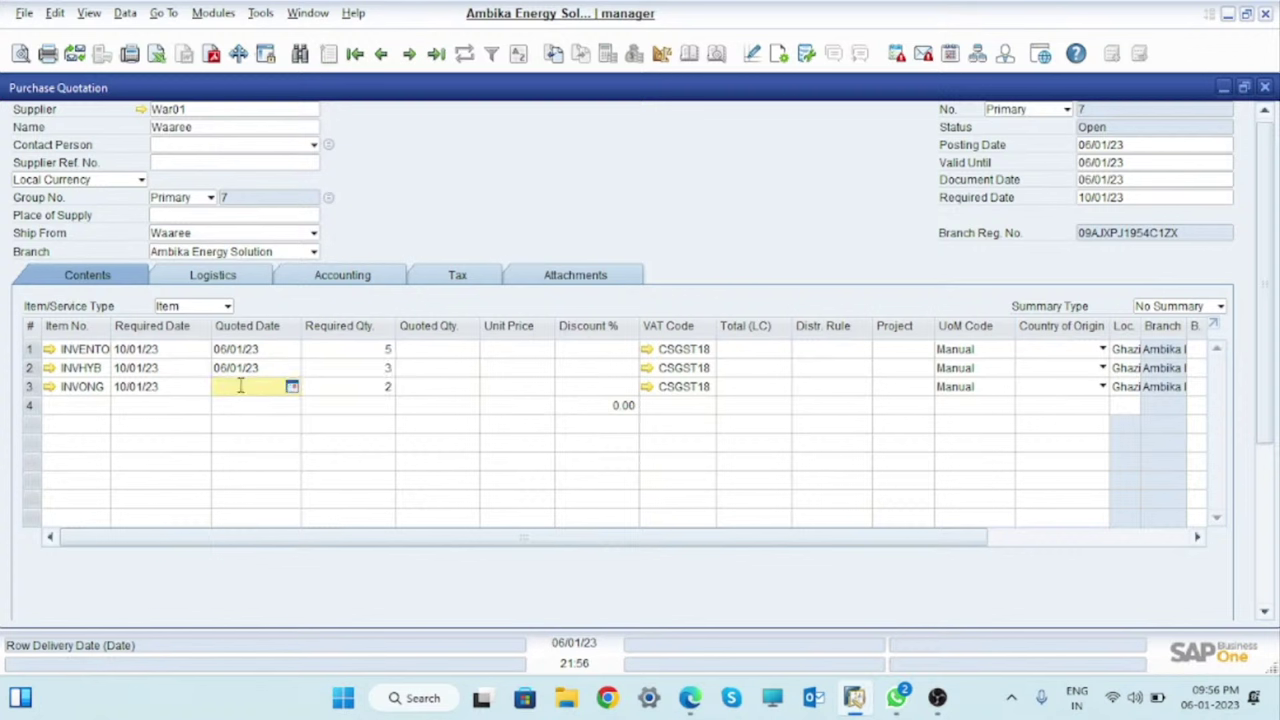
{"action": "key", "text": "Tab"}
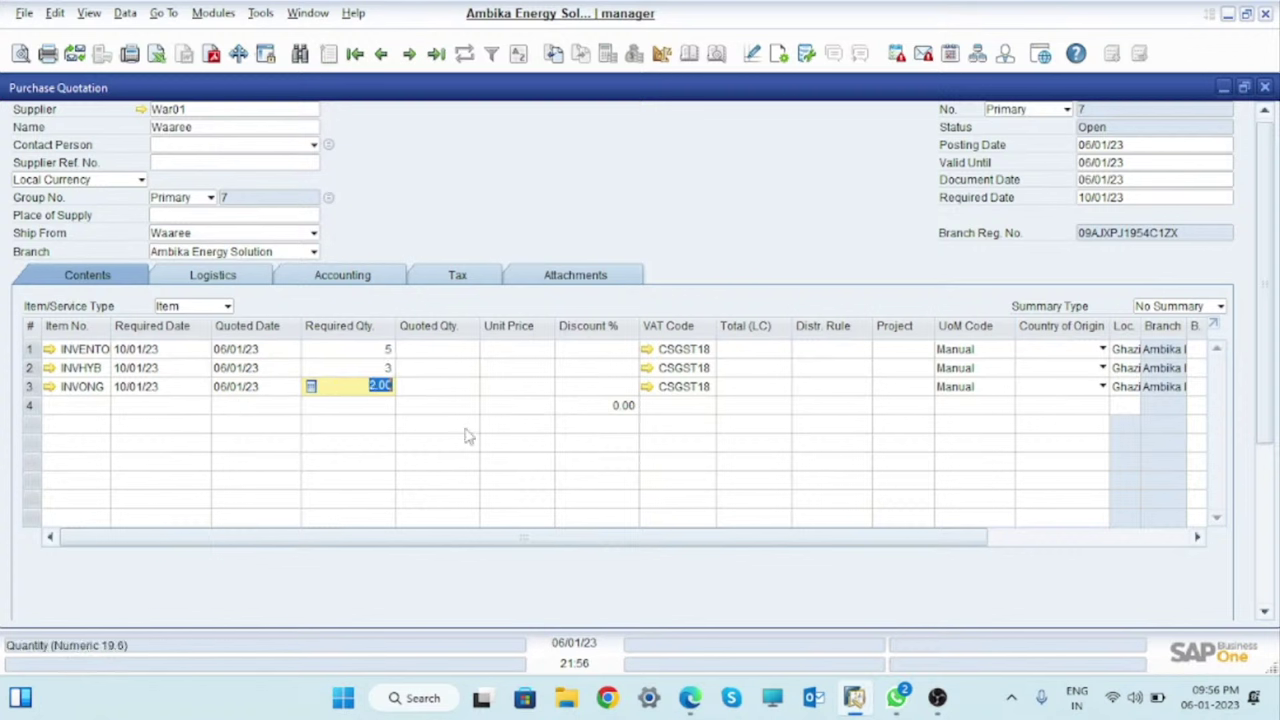
Step: Enter quoted quantities of 5, 3 and 2 on lines 1–3
{"action": "left_click", "coordinate": [444, 349]}
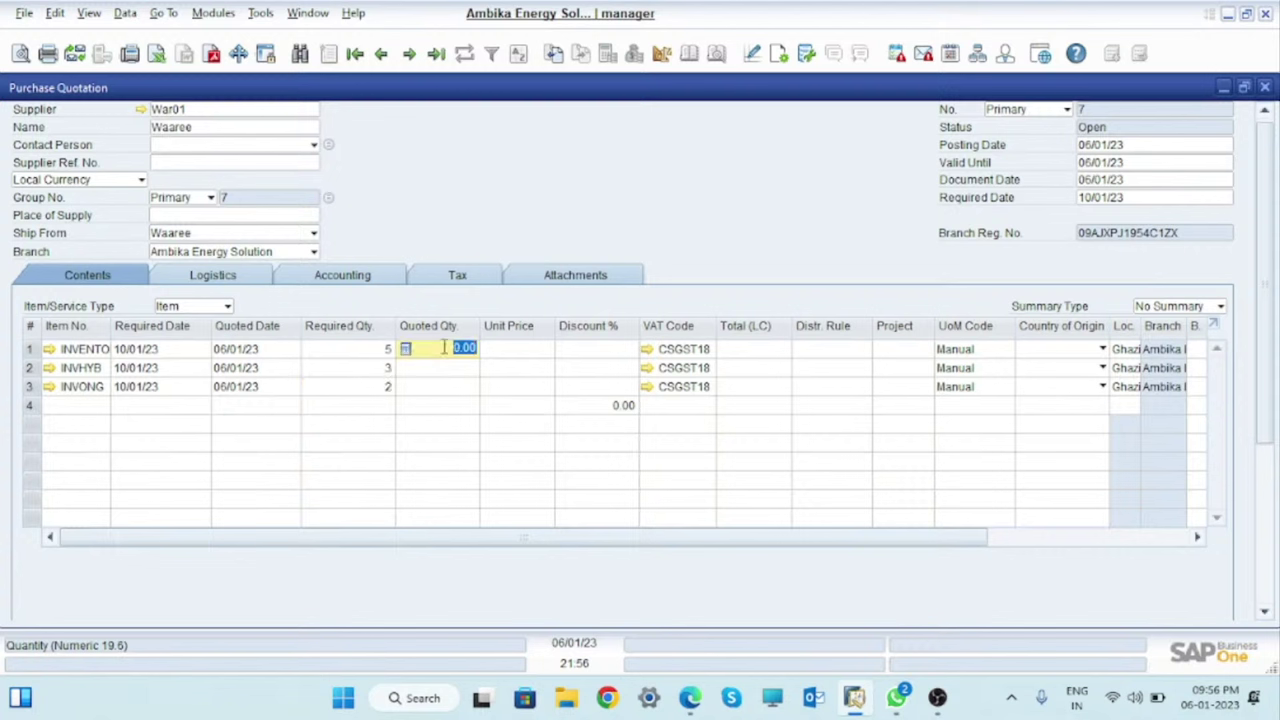
{"action": "type", "text": "5"}
{"action": "left_click", "coordinate": [458, 370]}
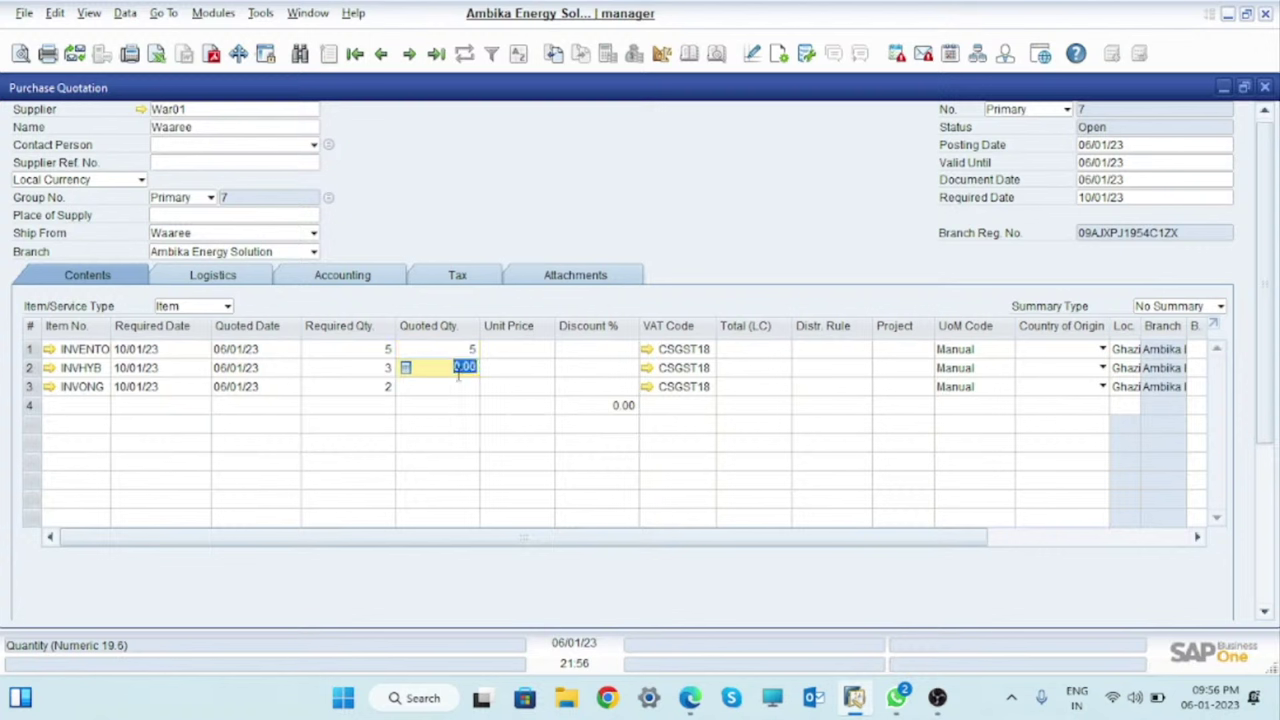
{"action": "type", "text": "4"}
{"action": "key", "text": "BackSpace"}
{"action": "type", "text": "3"}
{"action": "left_click", "coordinate": [459, 388]}
{"action": "type", "text": "2"}
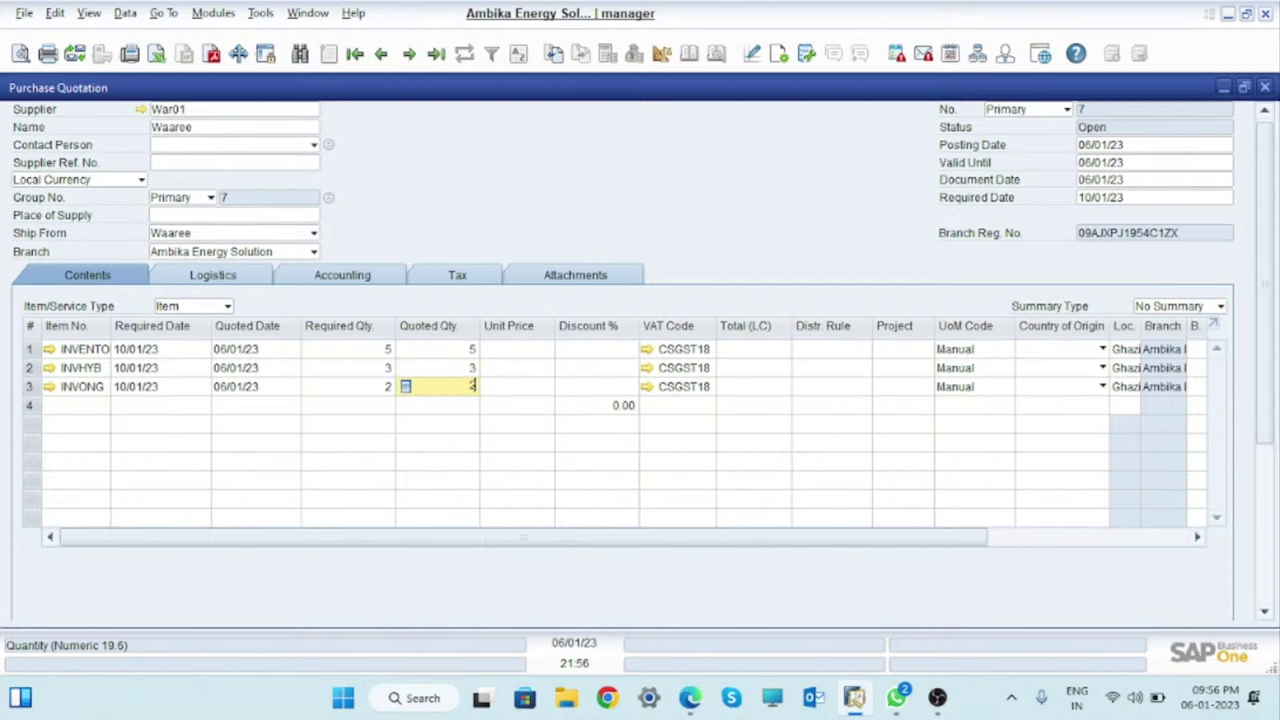
{"action": "left_click", "coordinate": [512, 355]}
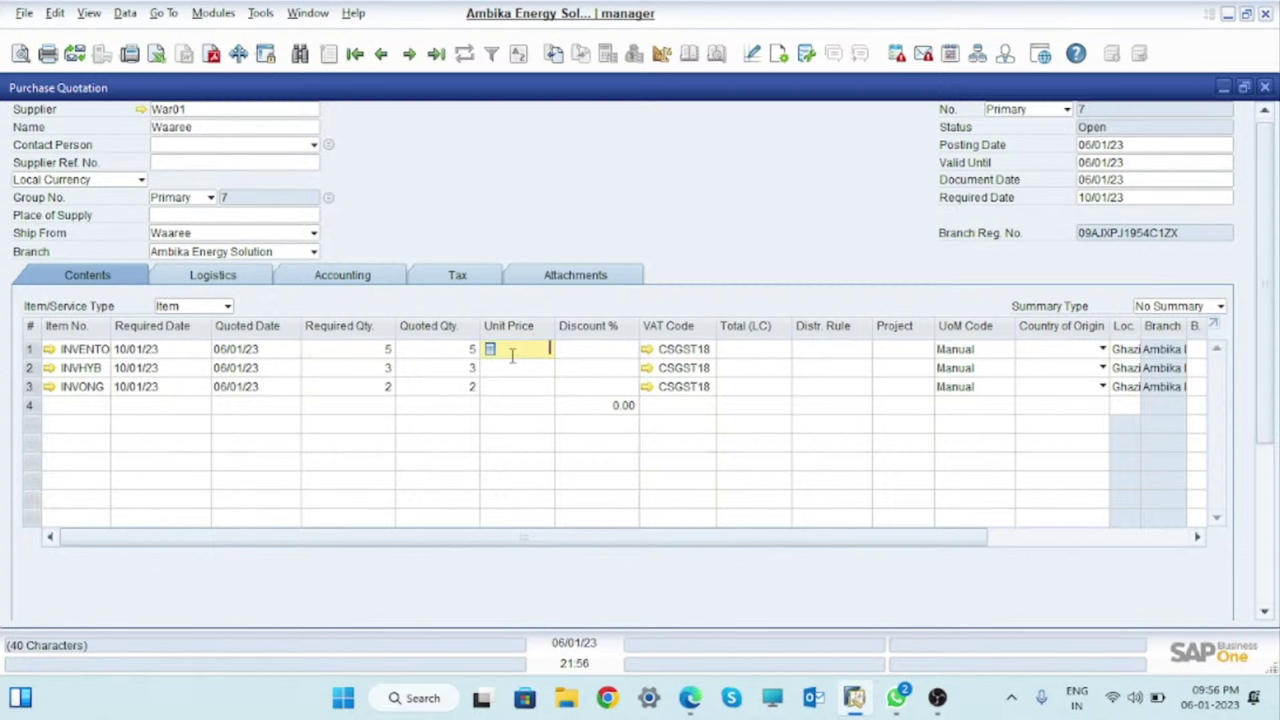
Step: Enter unit prices 200, 110 and 100 on rows 1–3 and check the INR 1,805.00 total
{"action": "type", "text": "1"}
{"action": "left_click", "coordinate": [543, 386]}
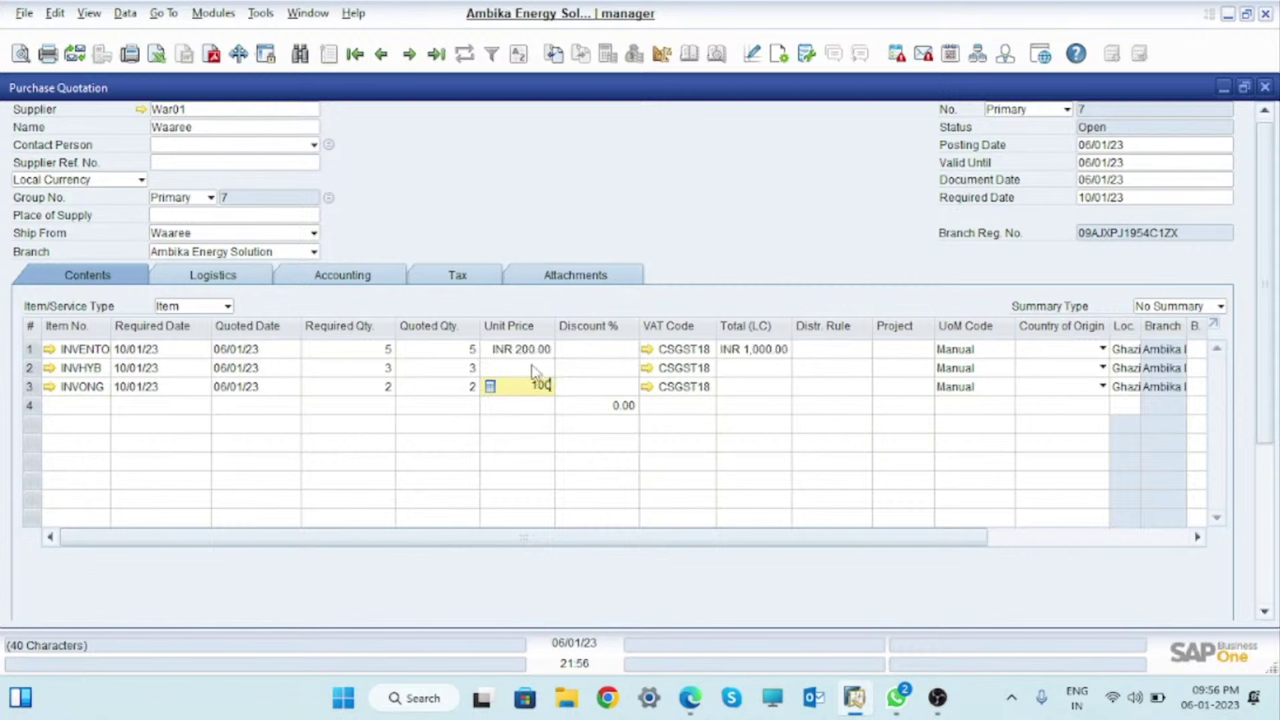
{"action": "left_click", "coordinate": [533, 367]}
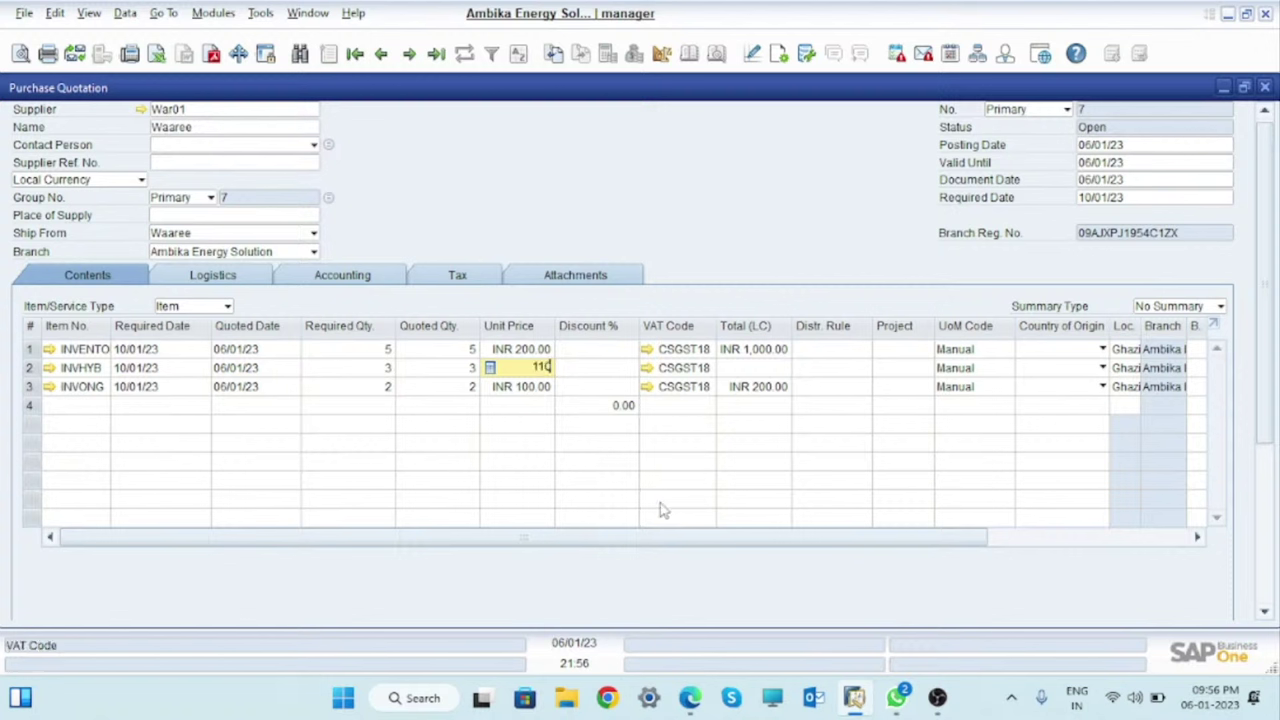
{"action": "key", "text": "Tab"}
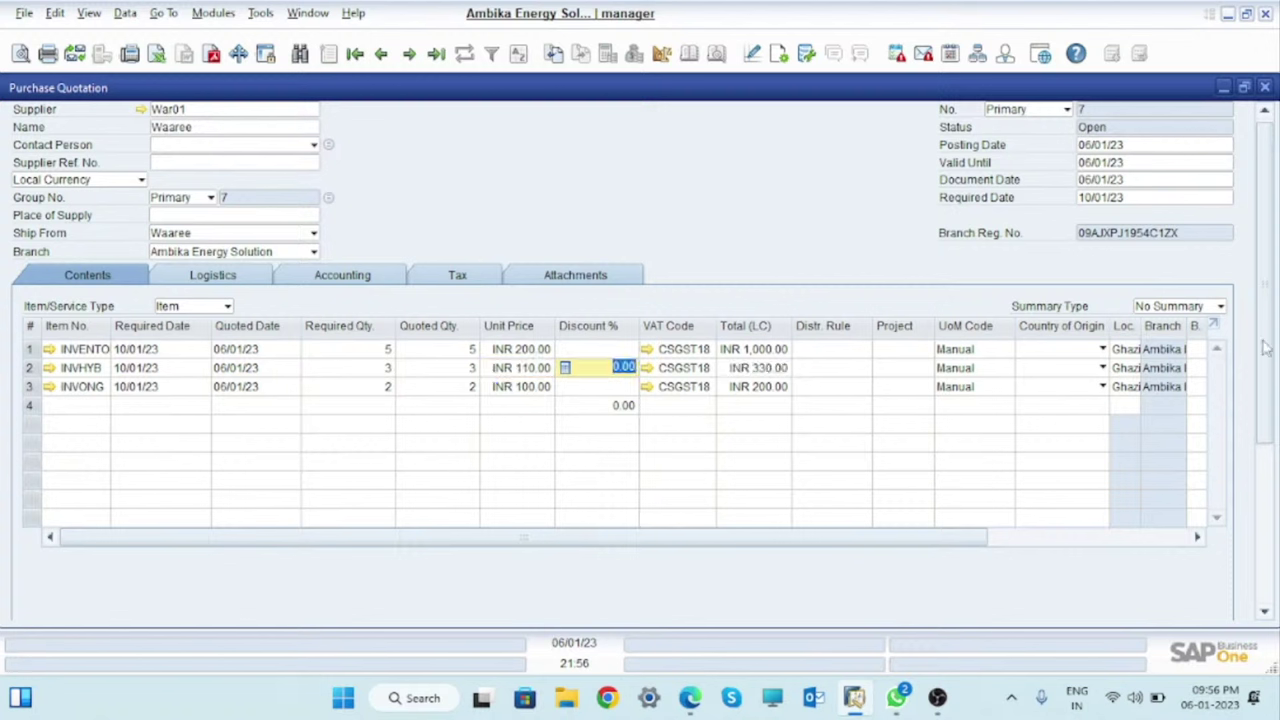
{"action": "left_click_drag", "start_coordinate": [1268, 346], "coordinate": [1276, 535]}
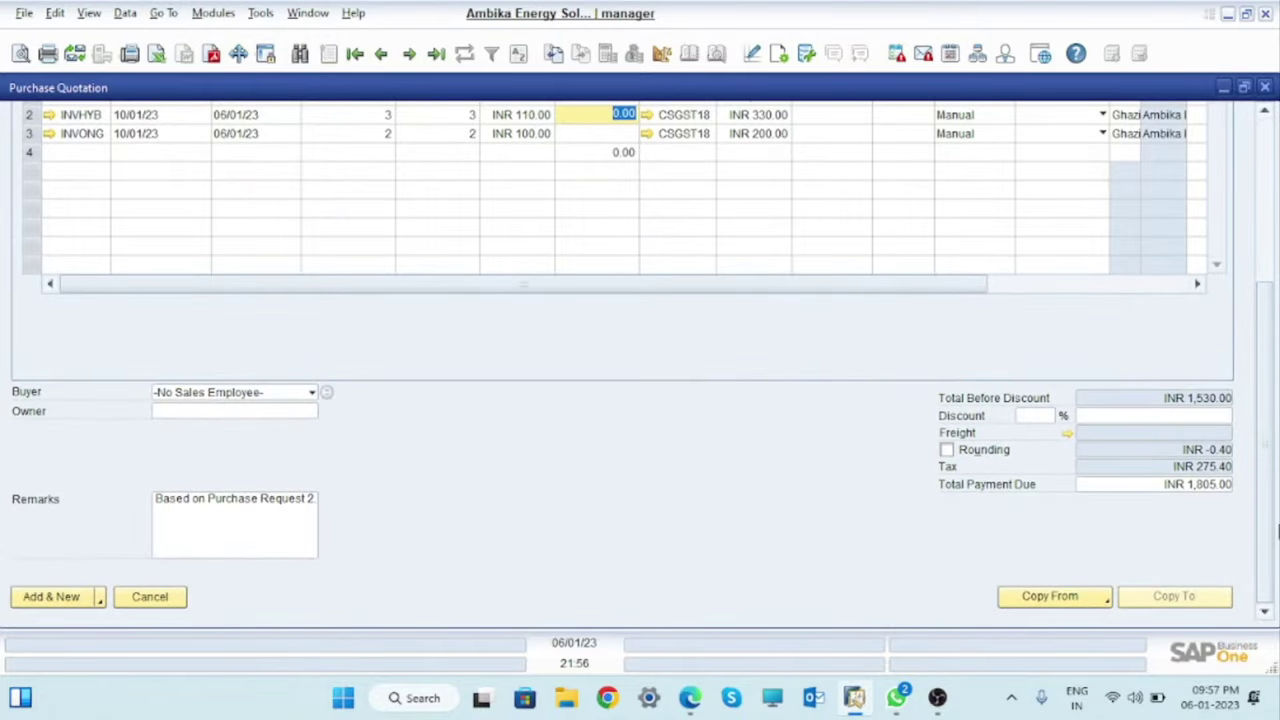
Step: Try adding the quotation, then review the supplier's addresses after the IGST error
{"action": "left_click", "coordinate": [52, 597]}
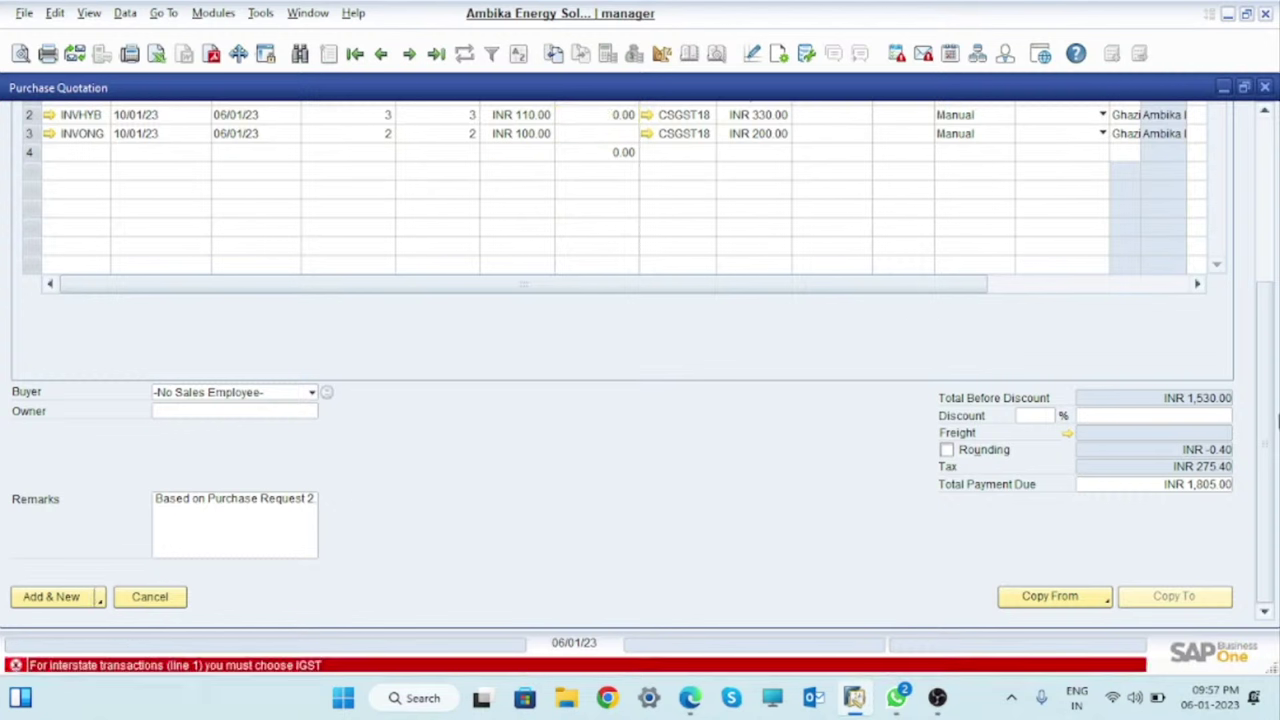
{"action": "scroll", "coordinate": [1274, 395], "scroll_direction": "up", "scroll_amount": 5}
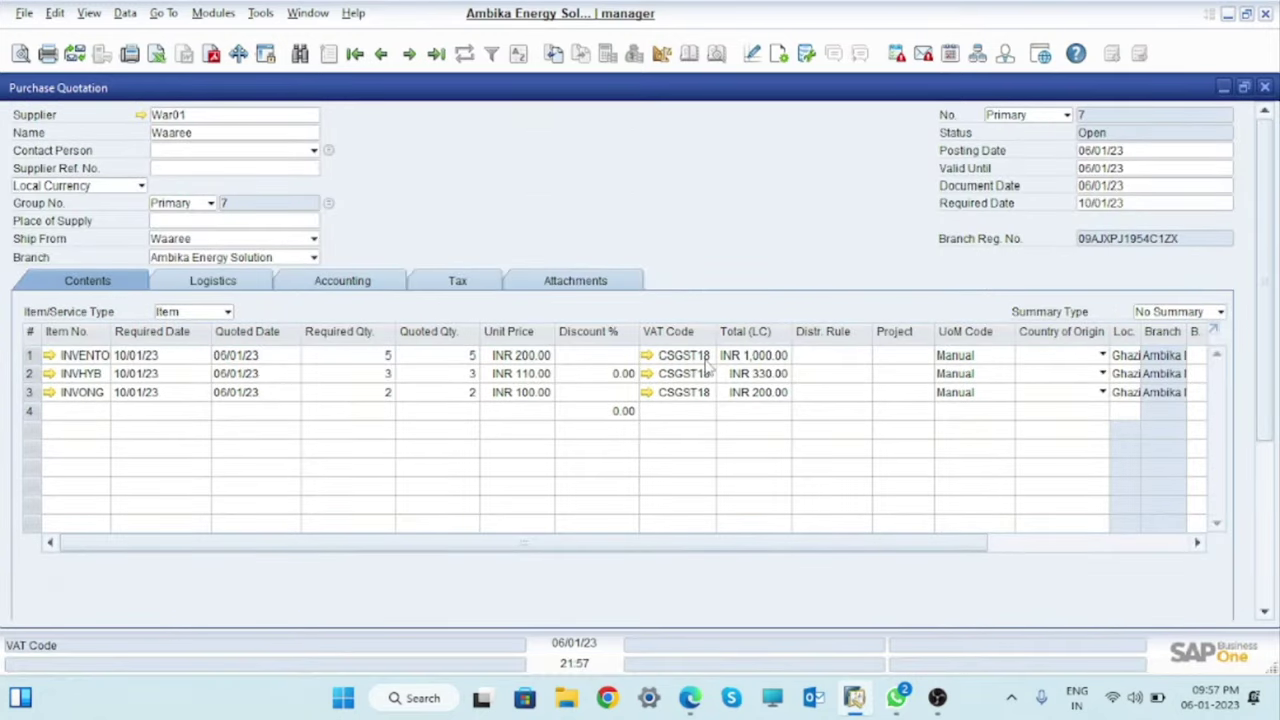
{"action": "left_click", "coordinate": [141, 115]}
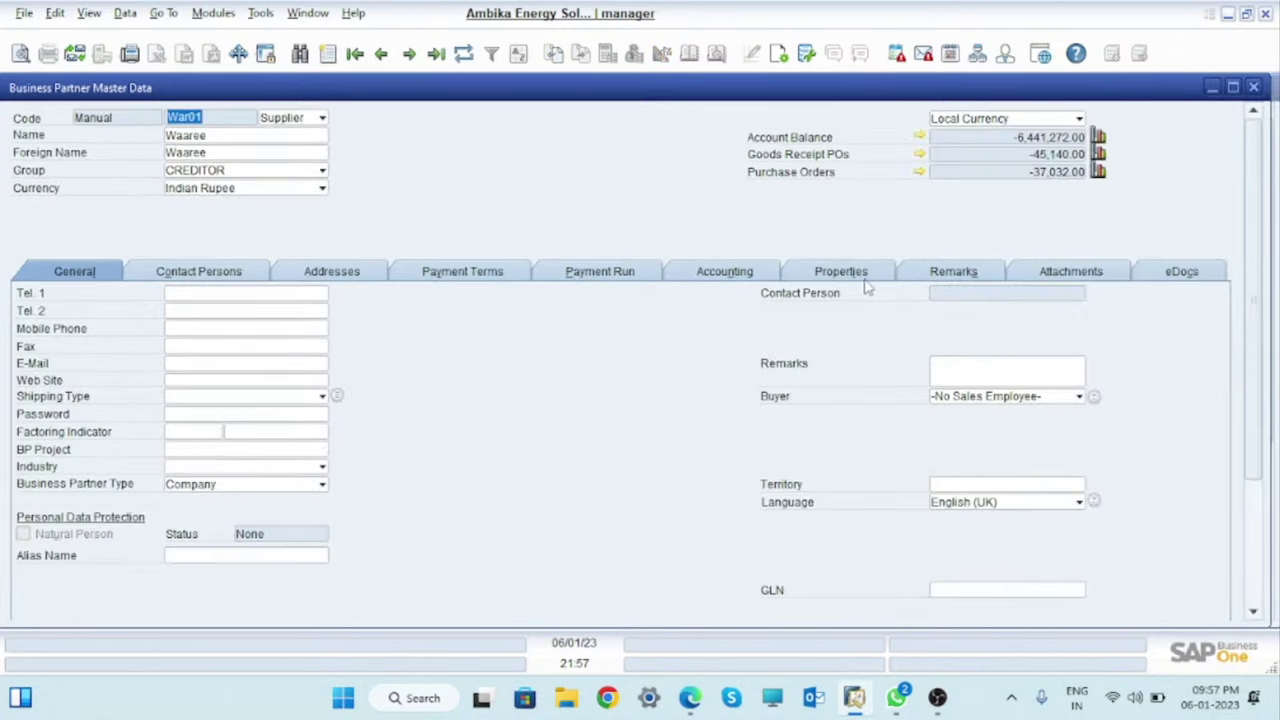
{"action": "left_click", "coordinate": [350, 274]}
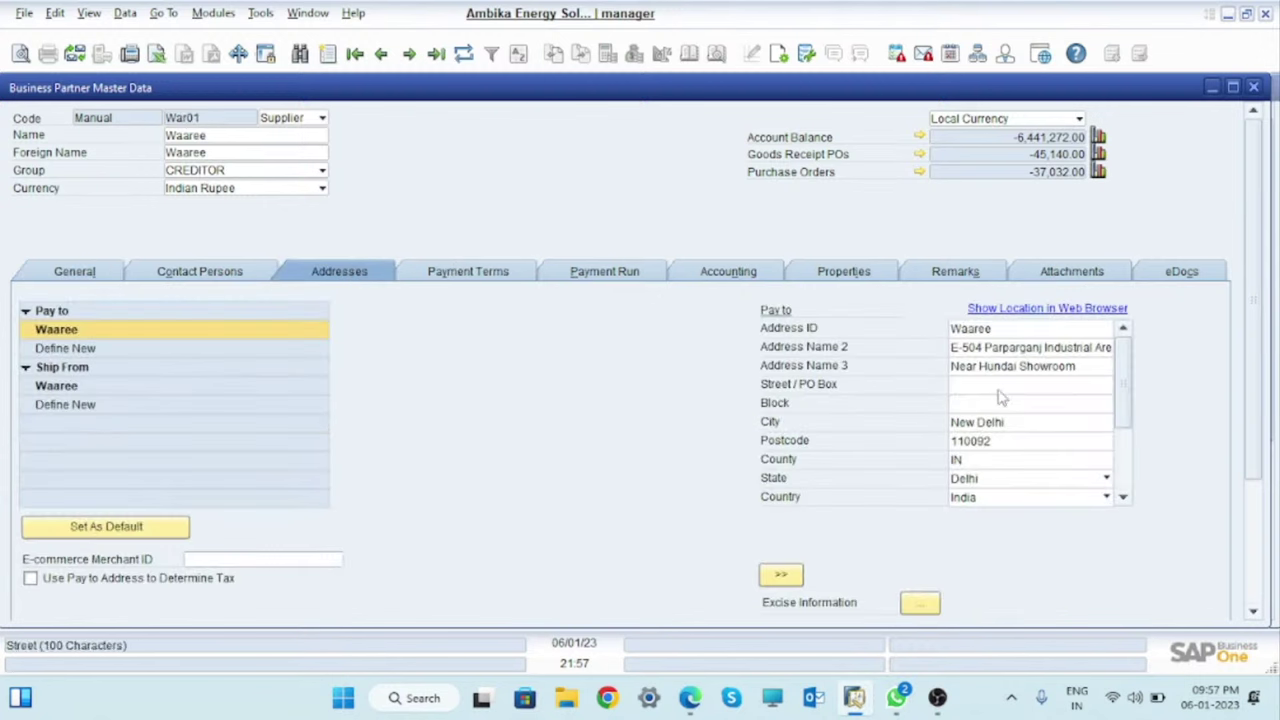
{"action": "left_click", "coordinate": [1254, 88]}
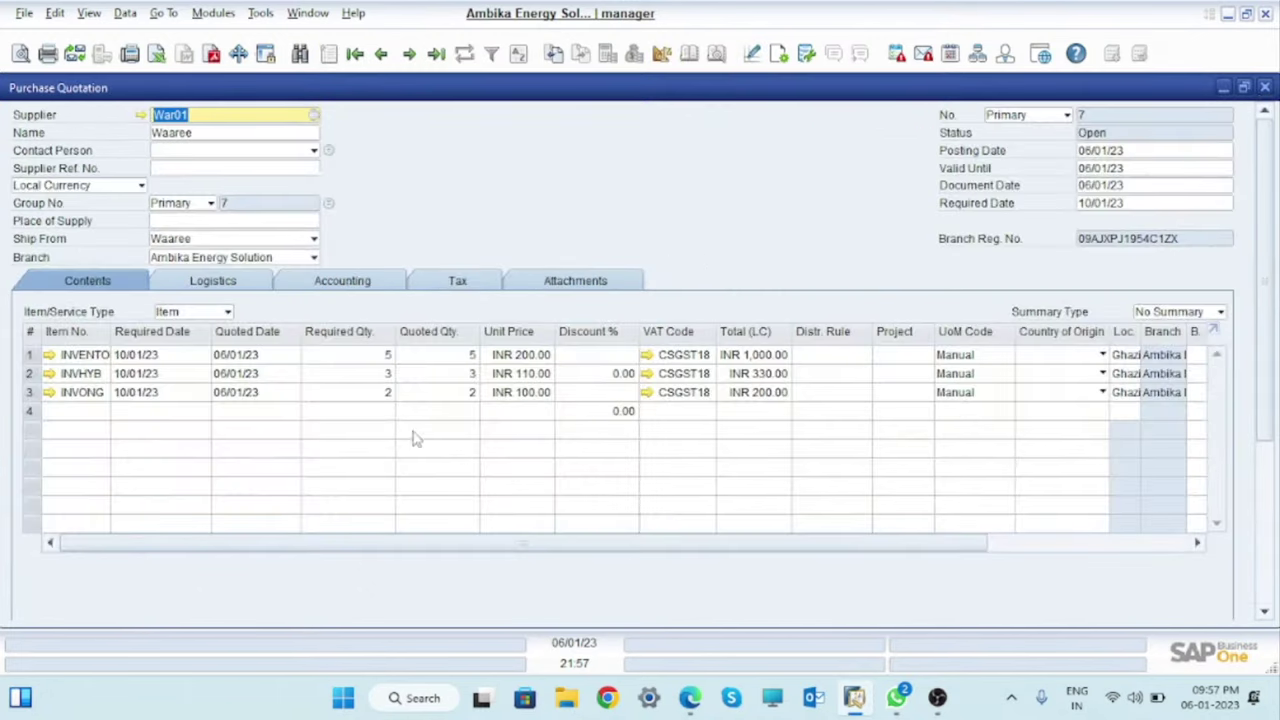
Step: Inspect row 1's tax code and the INVENTOR item record, then minimize the quotation
{"action": "left_click", "coordinate": [712, 360]}
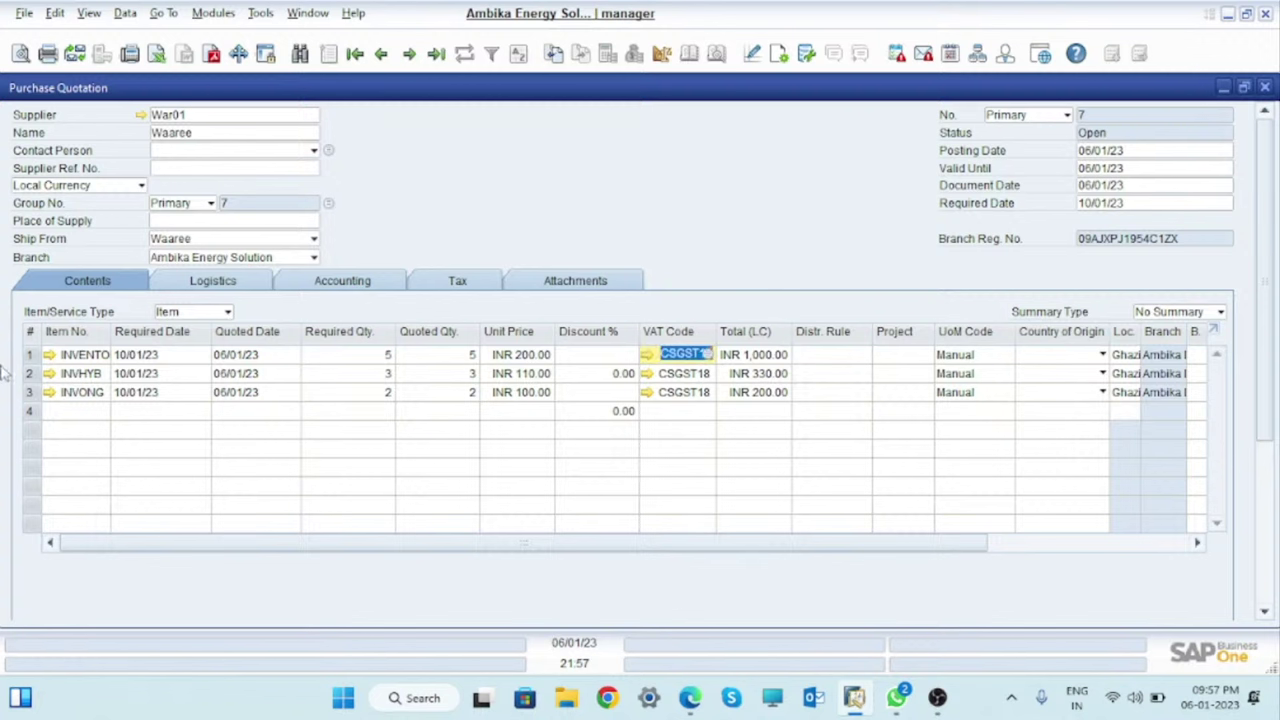
{"action": "left_click", "coordinate": [50, 356]}
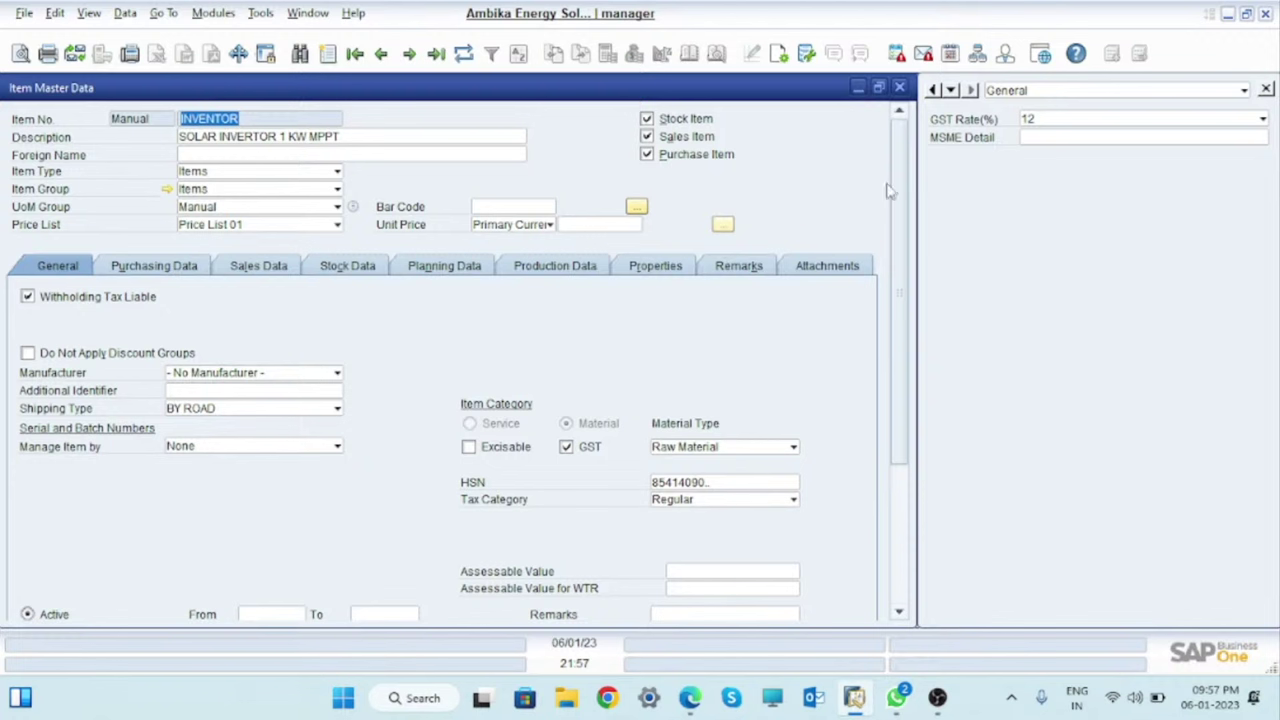
{"action": "left_click", "coordinate": [903, 88]}
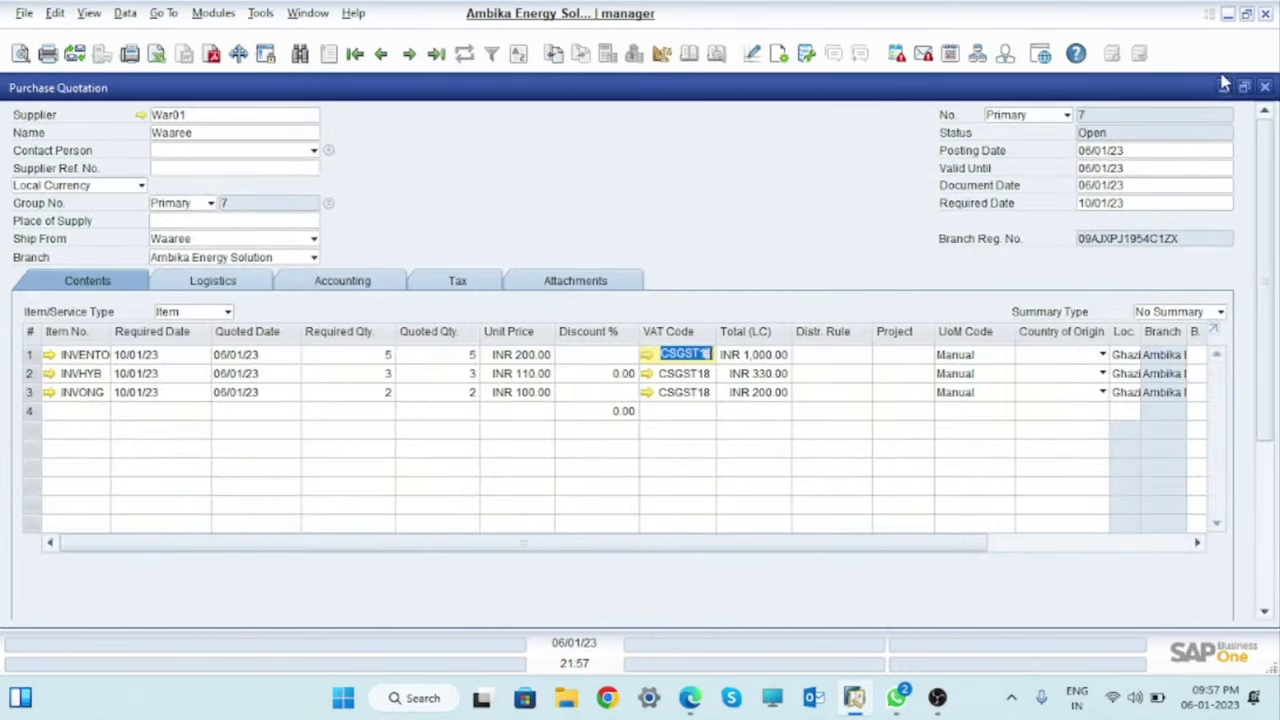
{"action": "left_click", "coordinate": [1225, 90]}
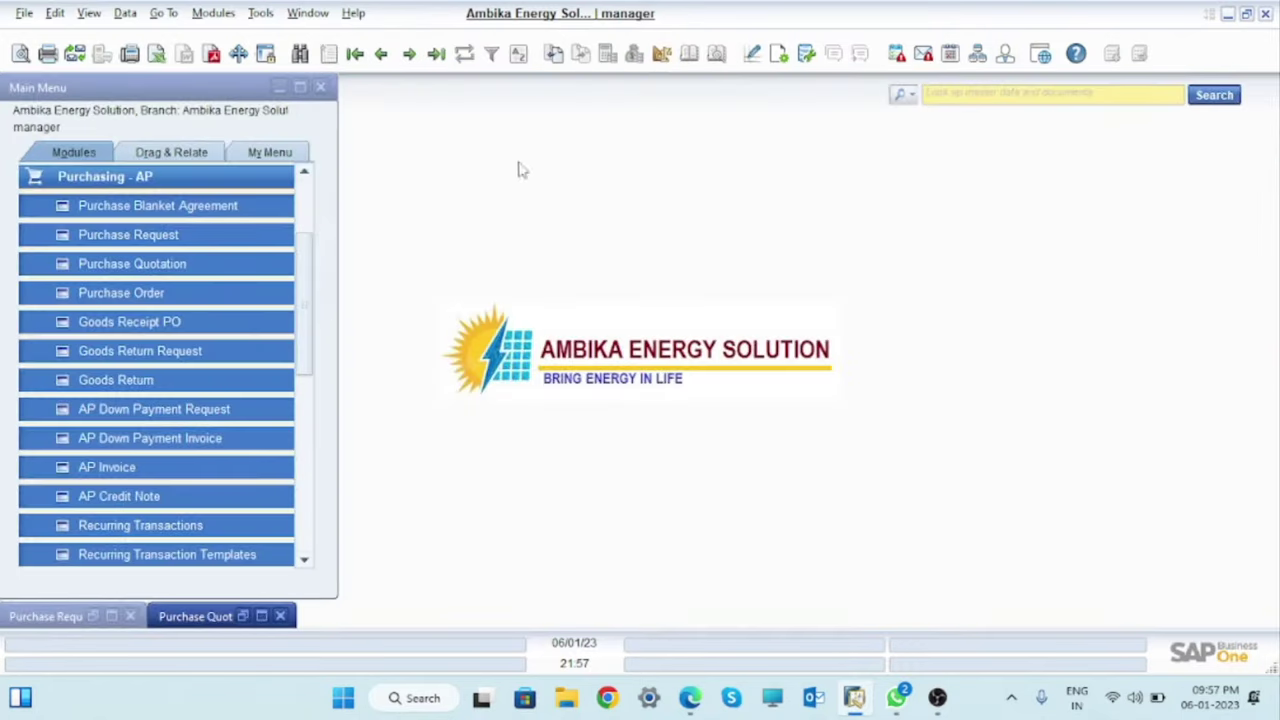
Step: Search the menus for 'DETER' and open Tax Code Determination
{"action": "left_click", "coordinate": [911, 97]}
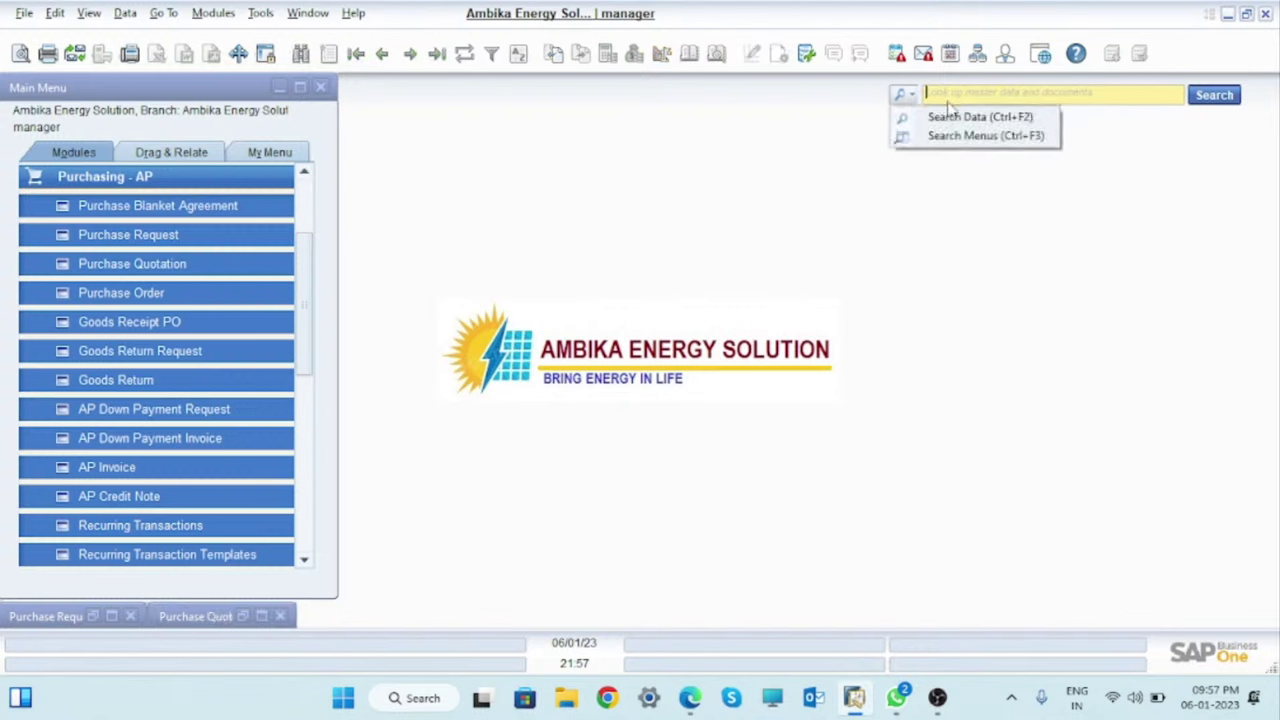
{"action": "left_click", "coordinate": [910, 96]}
{"action": "left_click", "coordinate": [911, 97]}
{"action": "left_click", "coordinate": [960, 136]}
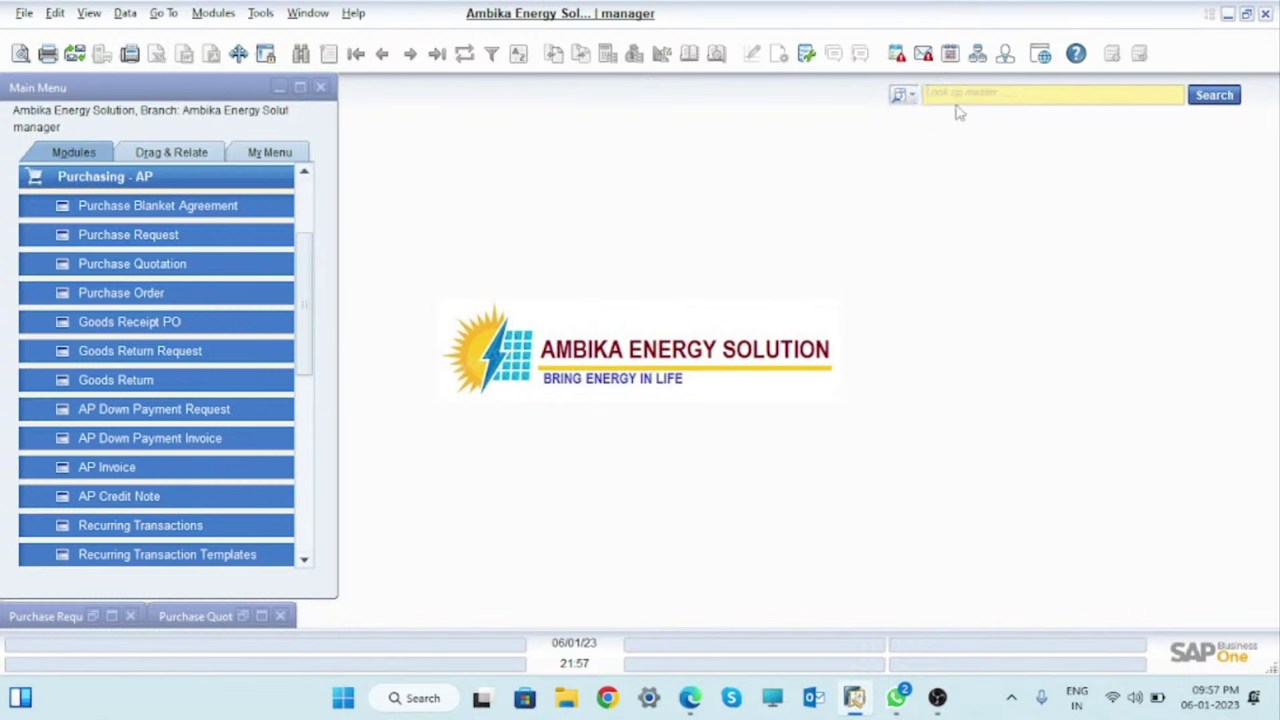
{"action": "type", "text": "VAT"}
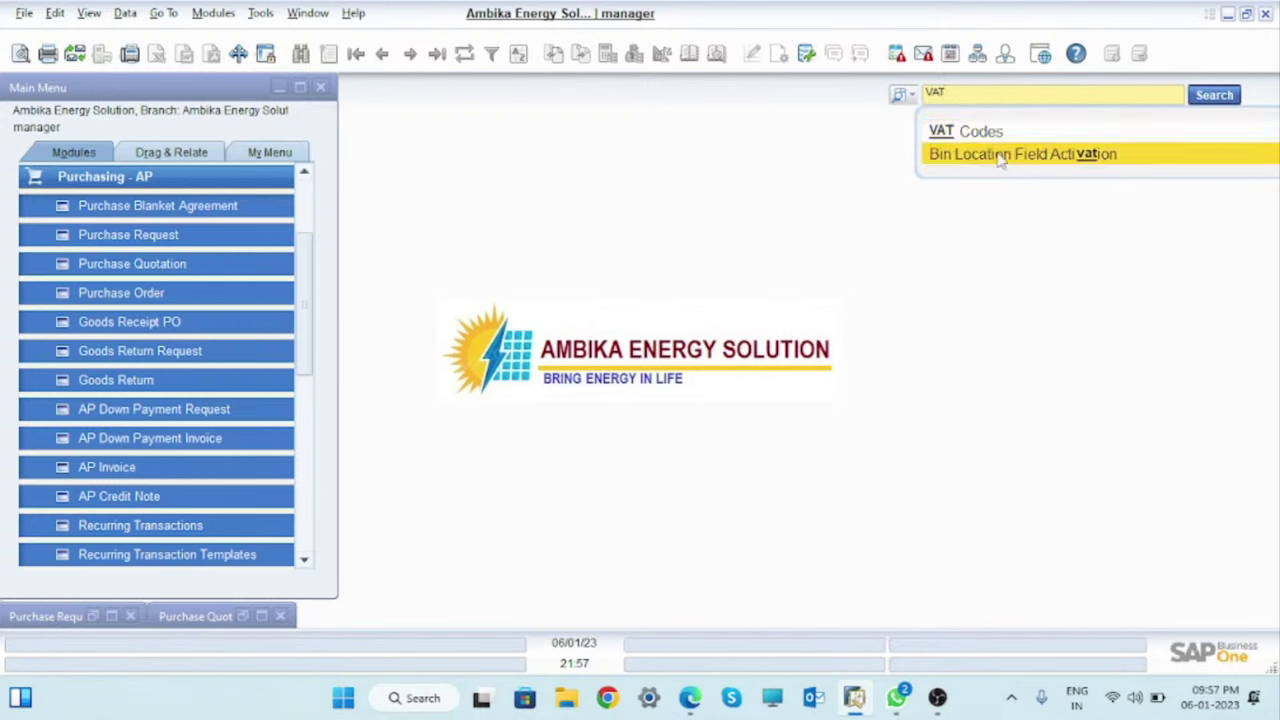
{"action": "left_click", "coordinate": [1003, 133]}
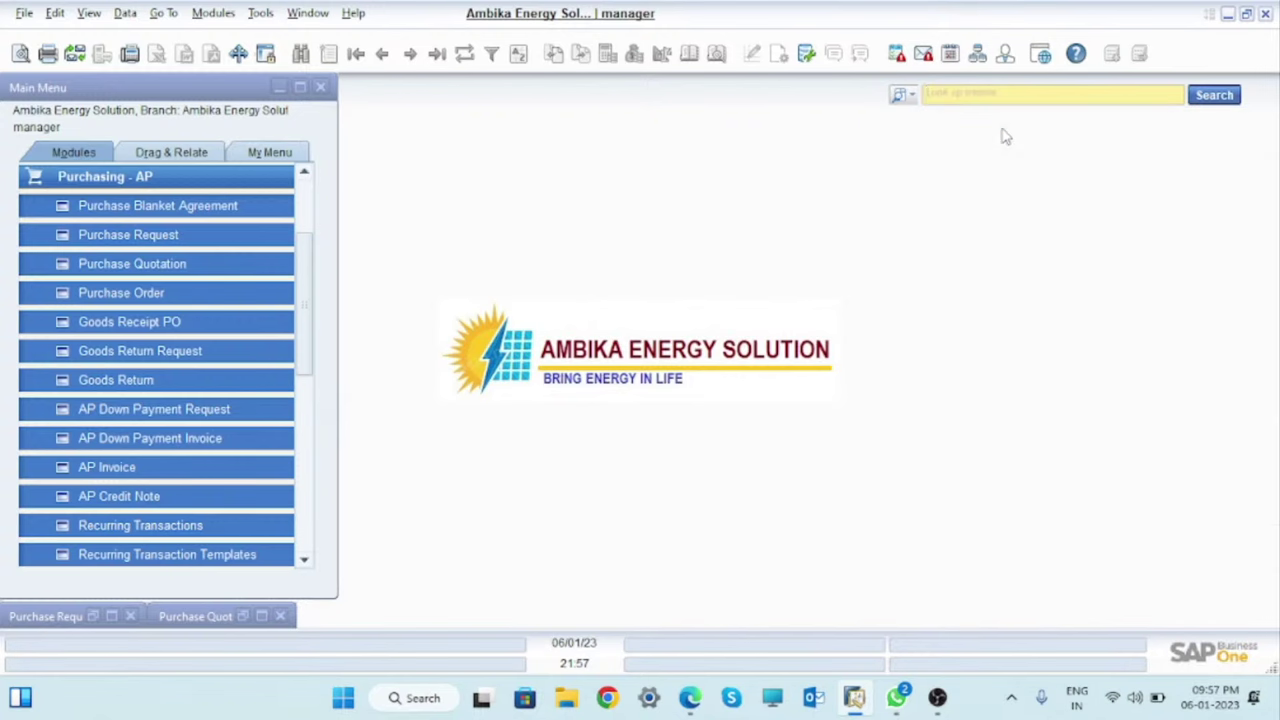
{"action": "type", "text": "DETER"}
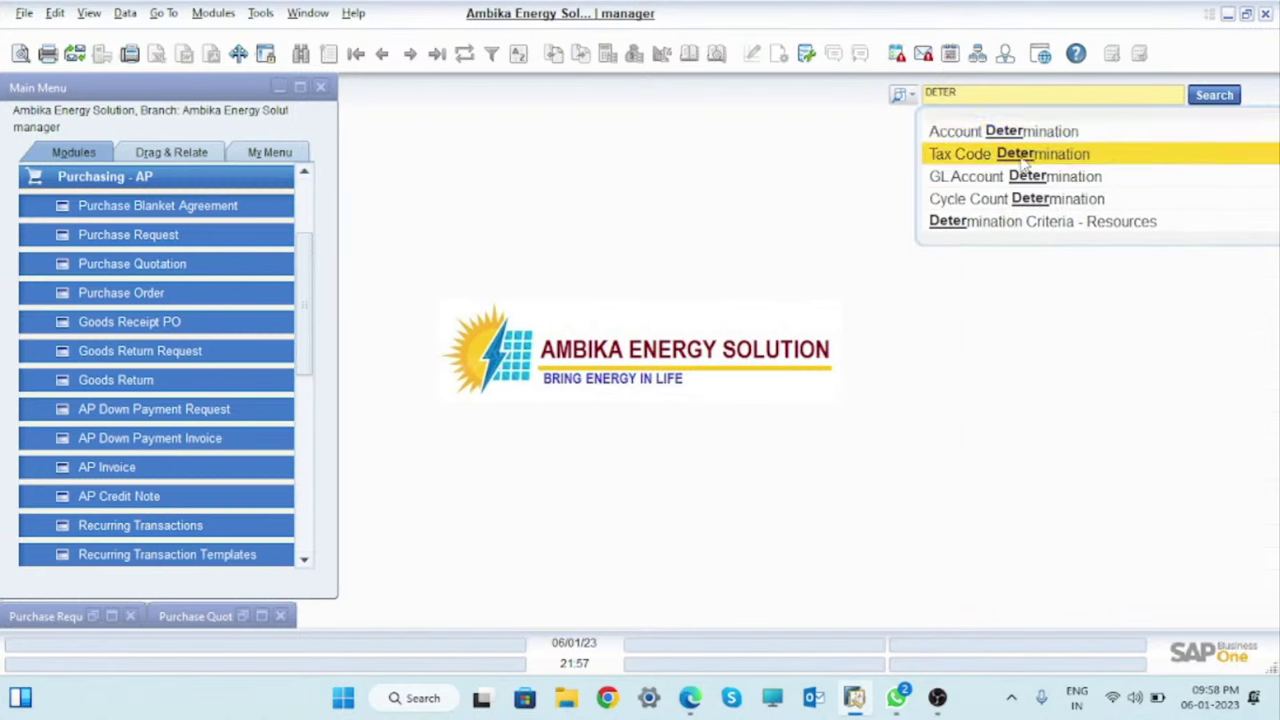
{"action": "left_click", "coordinate": [1025, 155]}
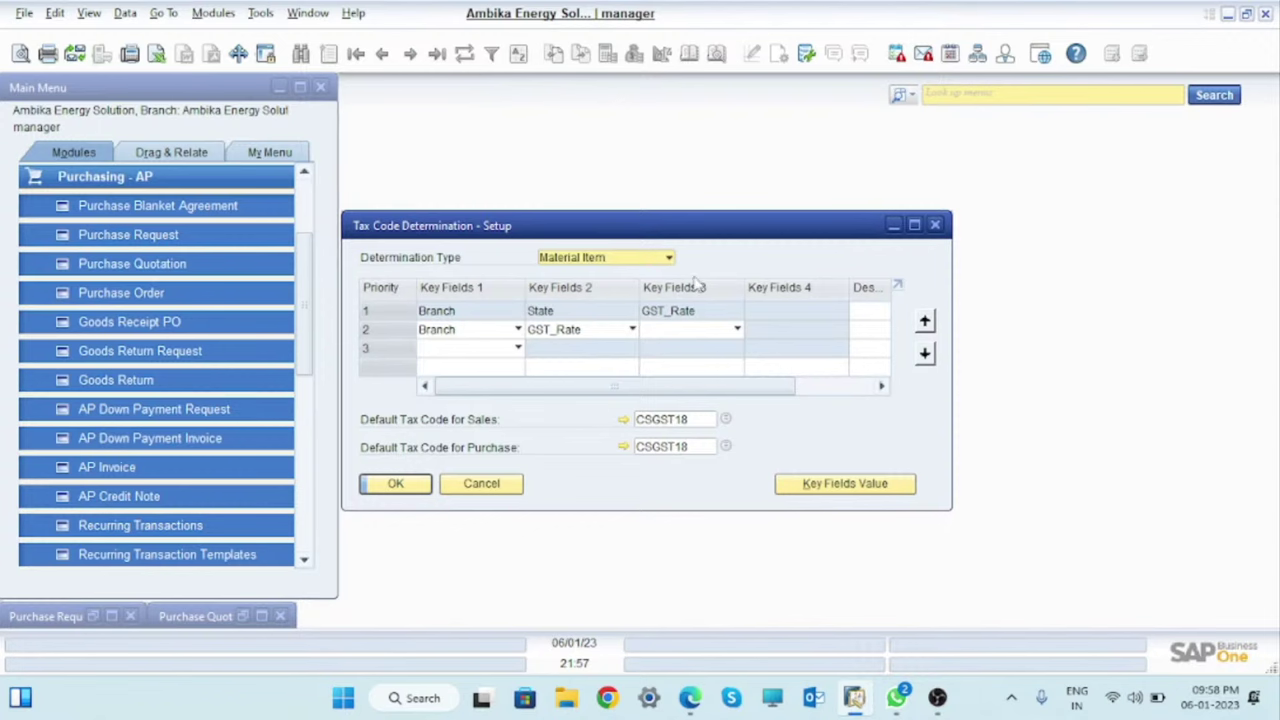
Step: Review priority 1's key field values with CSGST18 defaults, close both windows, and minimize SAP
{"action": "left_click", "coordinate": [914, 228]}
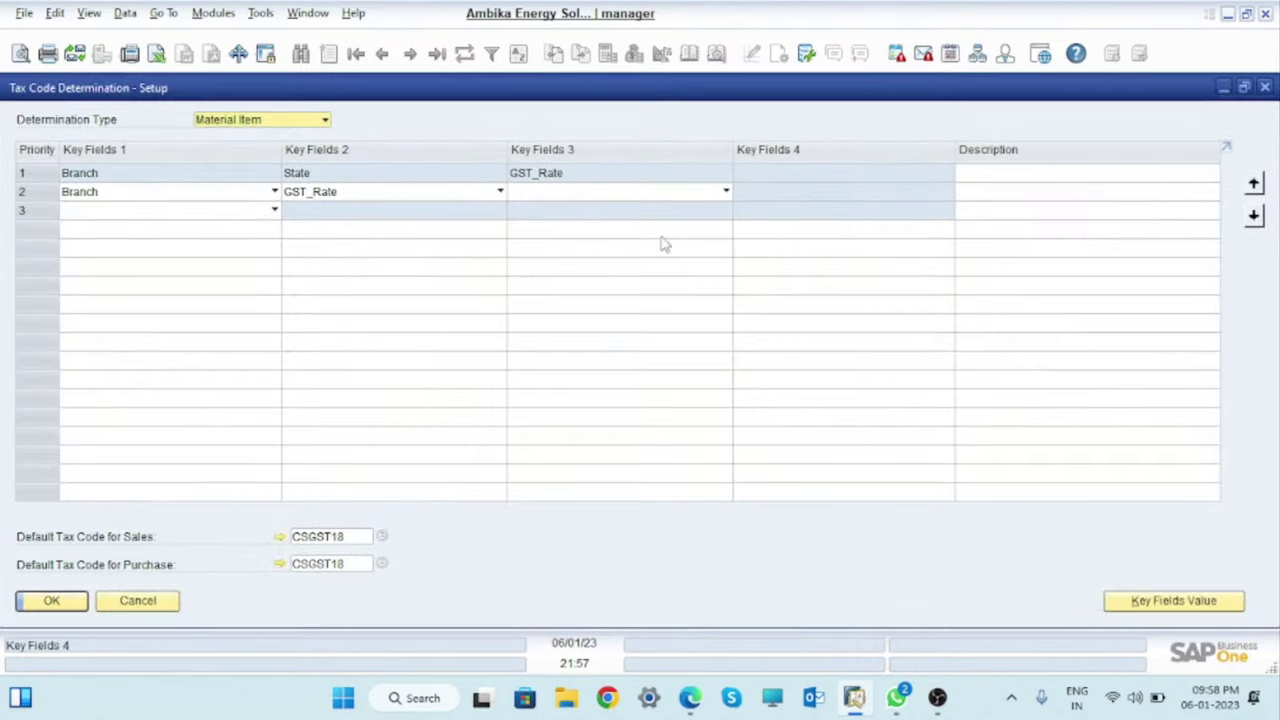
{"action": "double_click", "coordinate": [34, 175]}
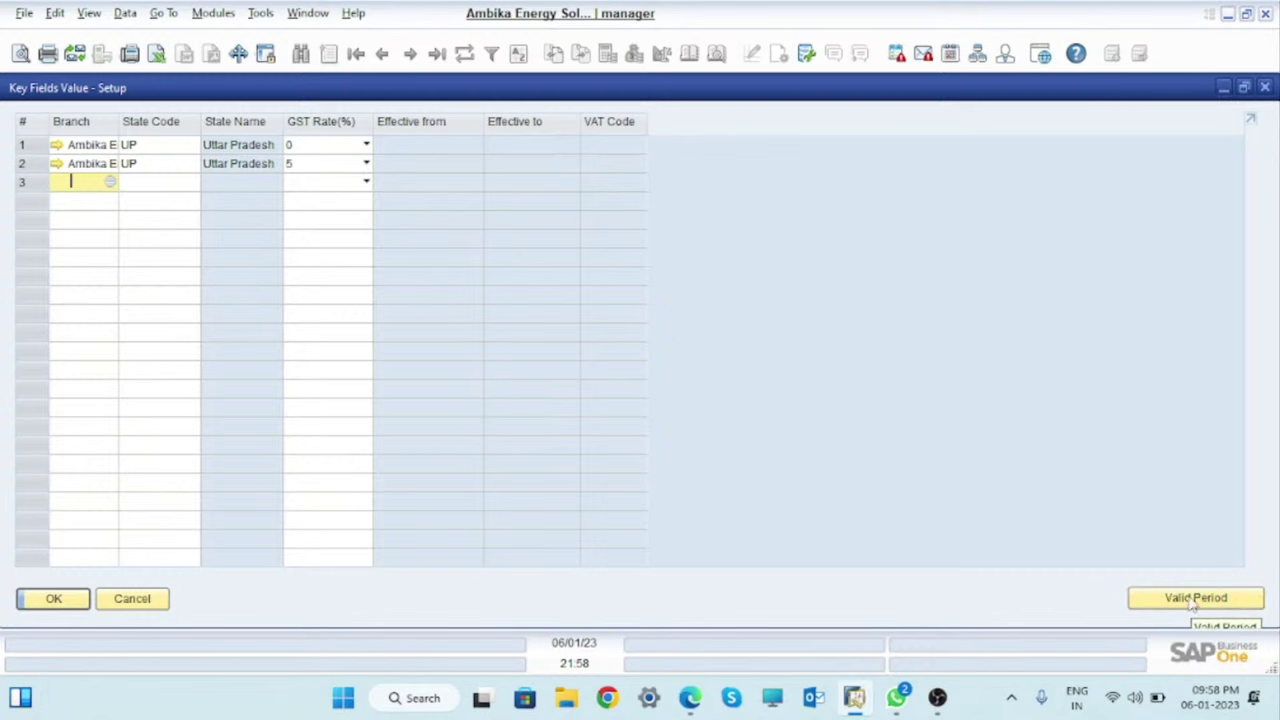
{"action": "left_click", "coordinate": [1265, 88]}
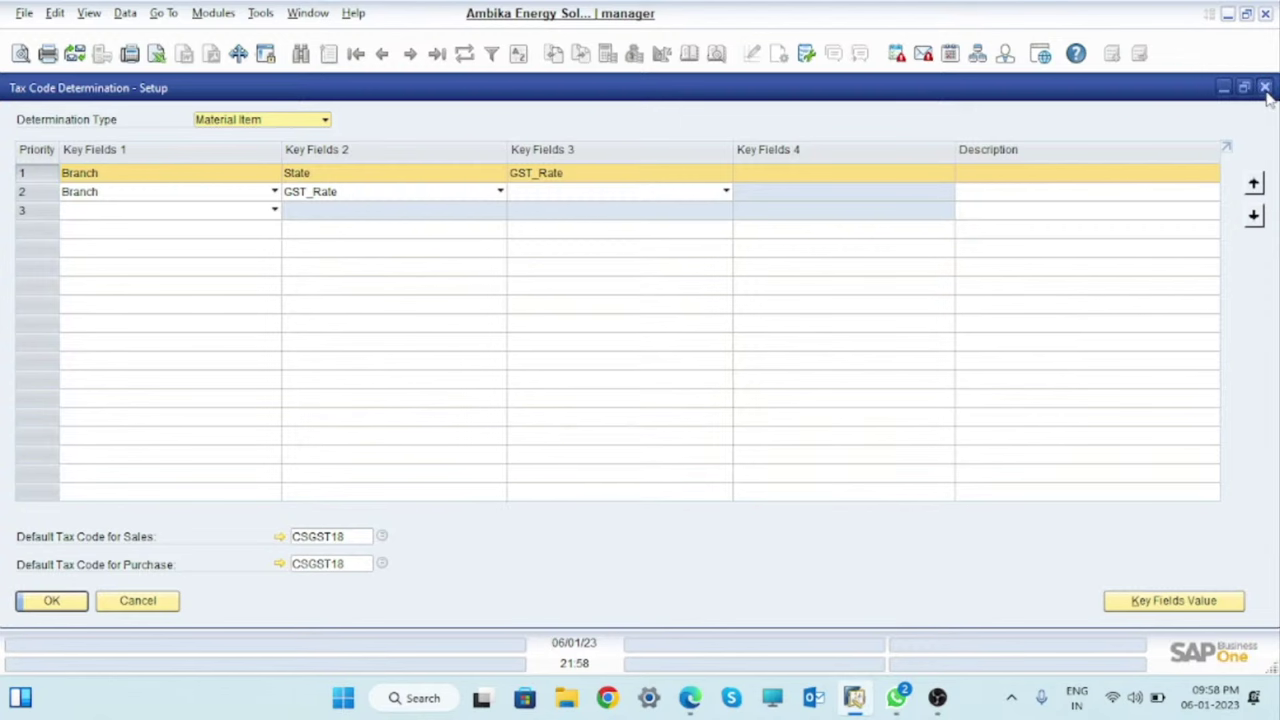
{"action": "left_click", "coordinate": [1265, 88]}
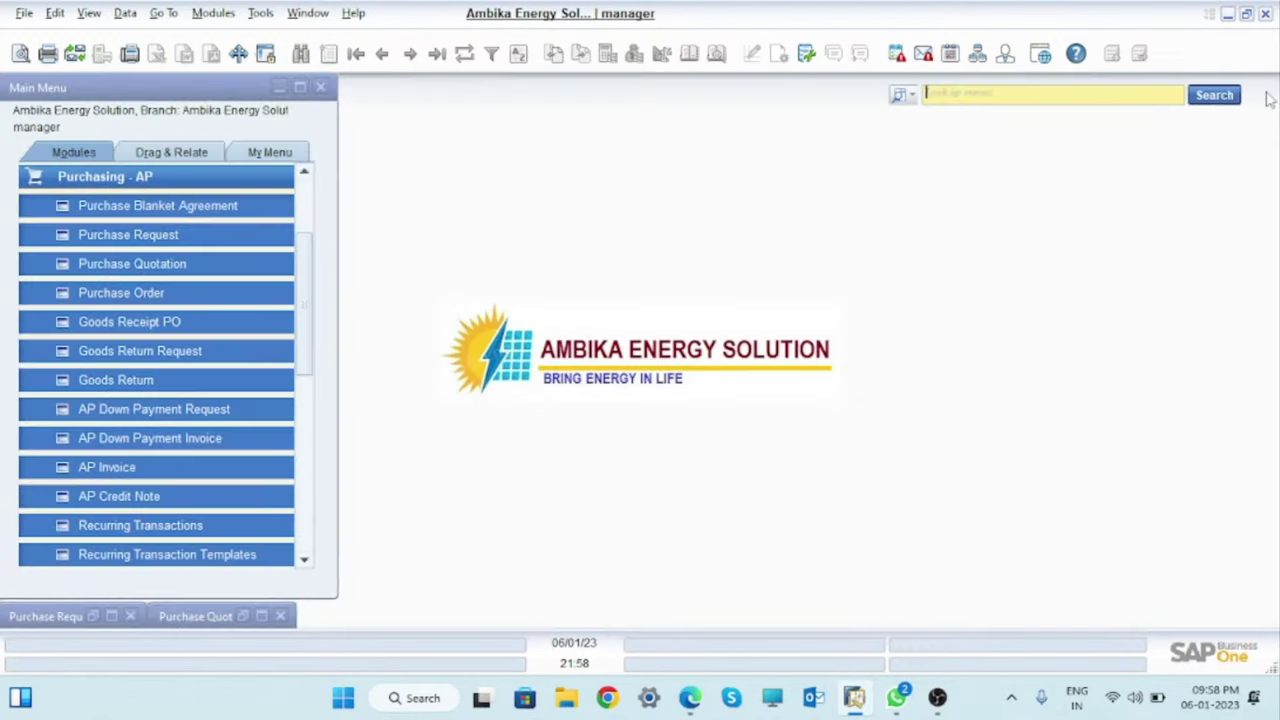
{"action": "left_click", "coordinate": [1227, 13]}
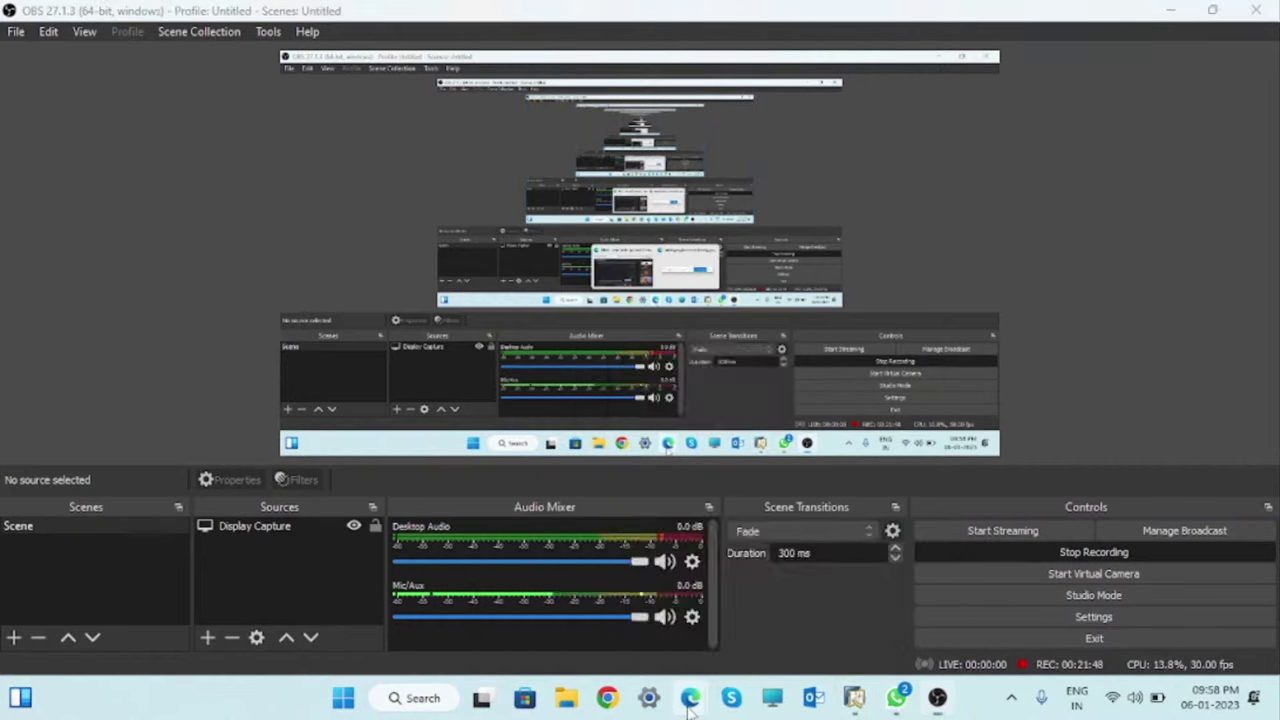
Step: Admit the waiting participant into the Google Meet call
{"action": "mouse_move", "coordinate": [690, 700]}
{"action": "left_click", "coordinate": [598, 620]}
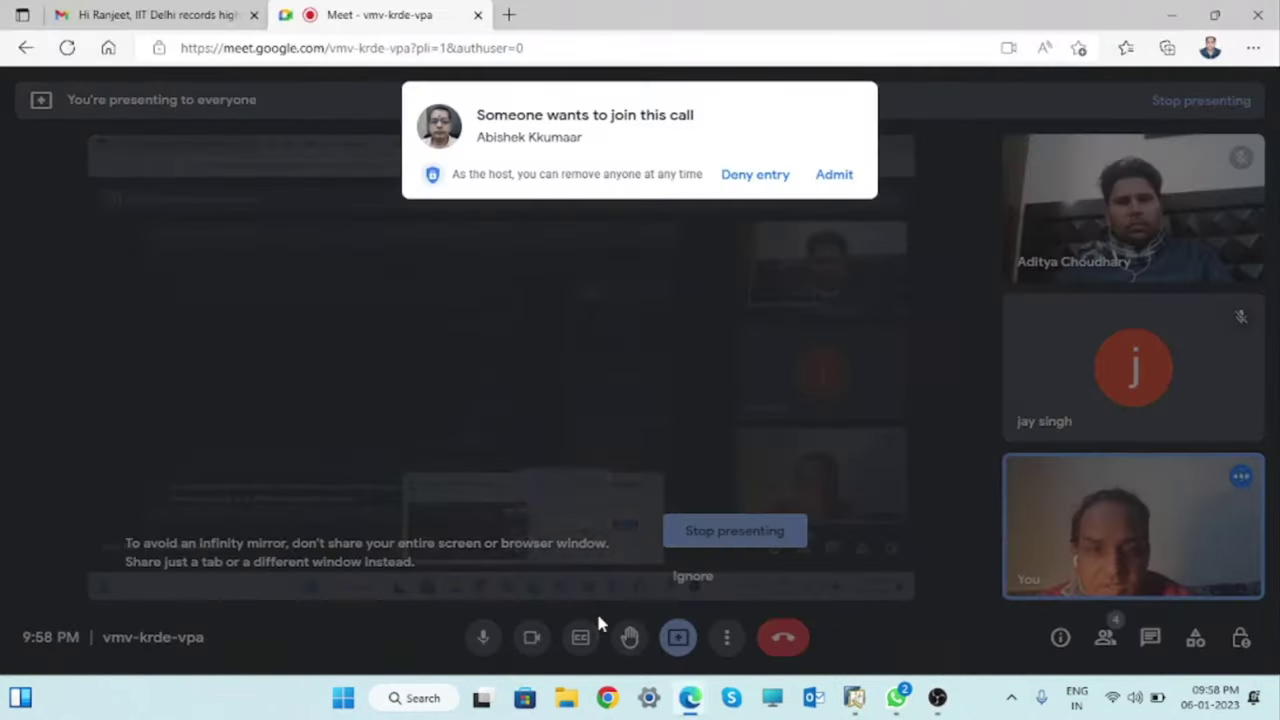
{"action": "left_click", "coordinate": [833, 176]}
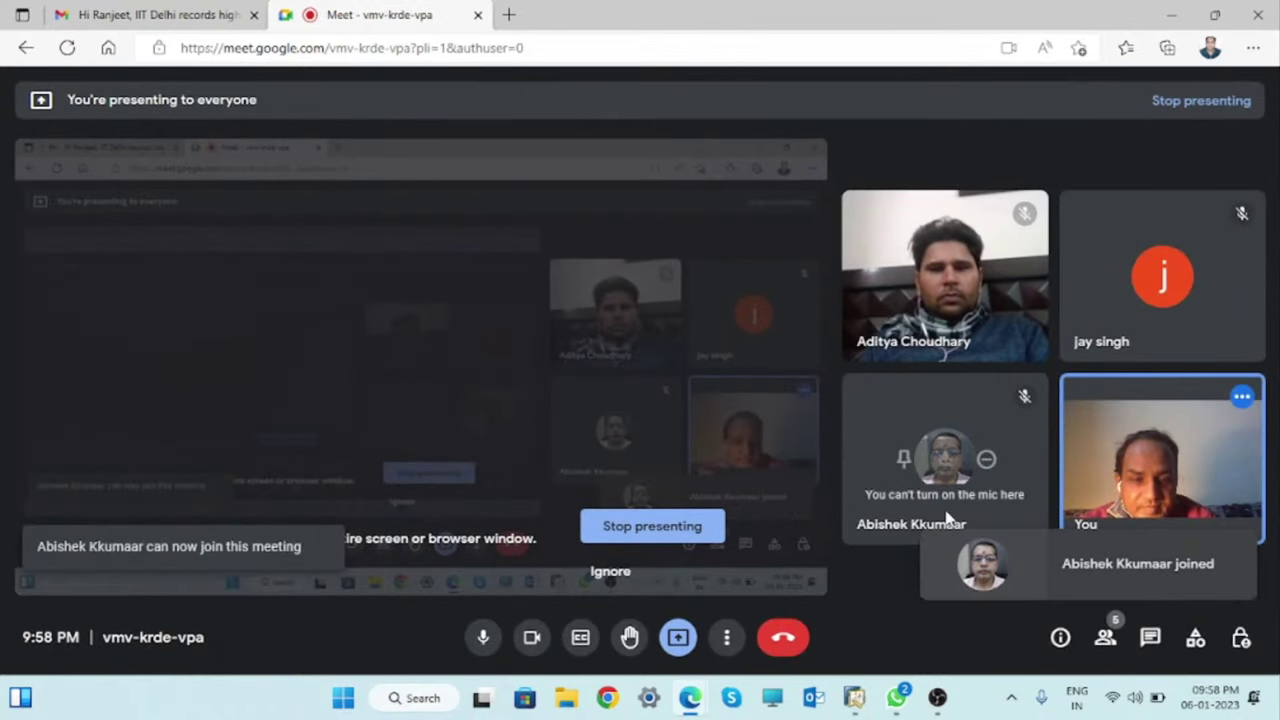
Step: Turn off the camera and restore the Purchase Quotation in SAP Business One
{"action": "mouse_move", "coordinate": [855, 703]}
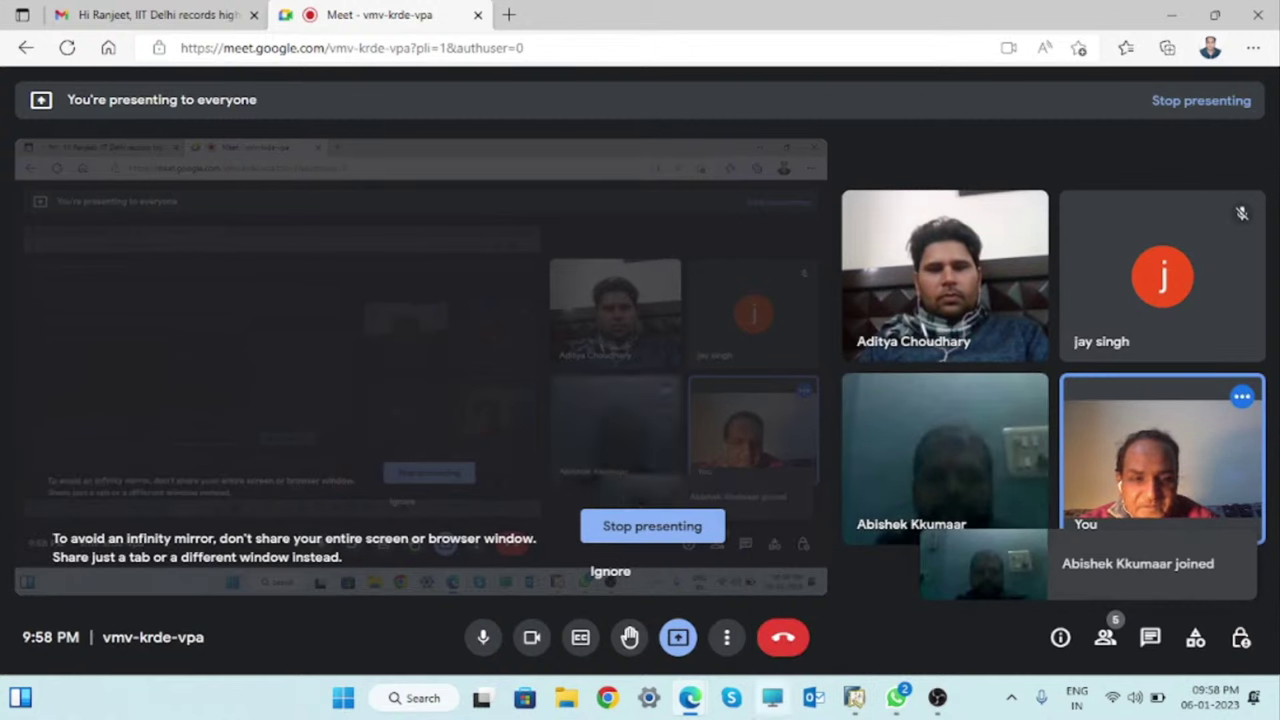
{"action": "mouse_move", "coordinate": [690, 706]}
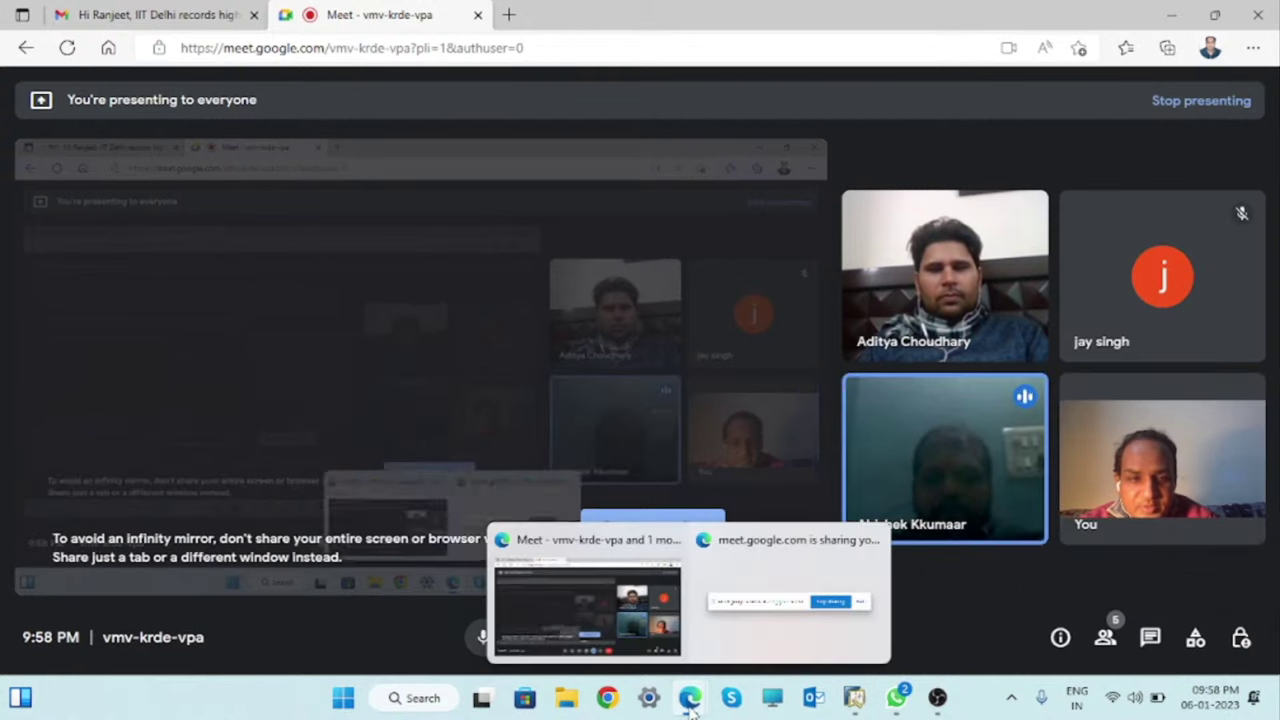
{"action": "left_click", "coordinate": [578, 599]}
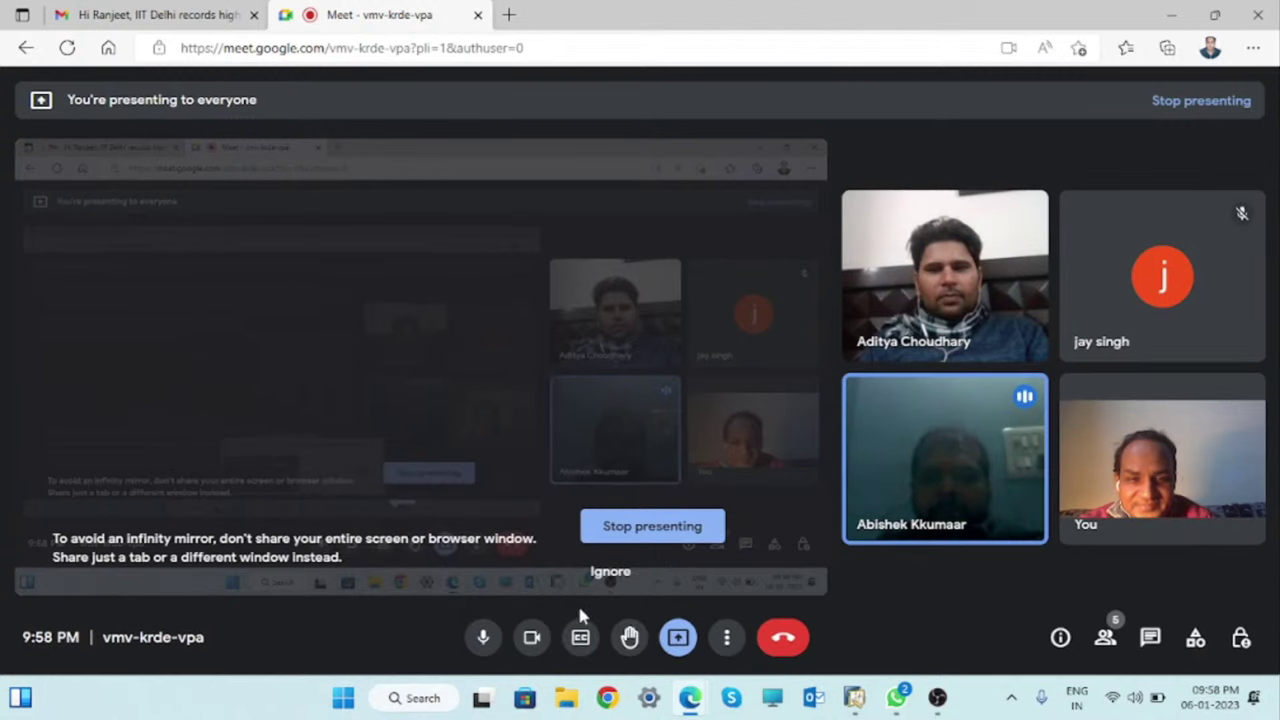
{"action": "left_click", "coordinate": [532, 639]}
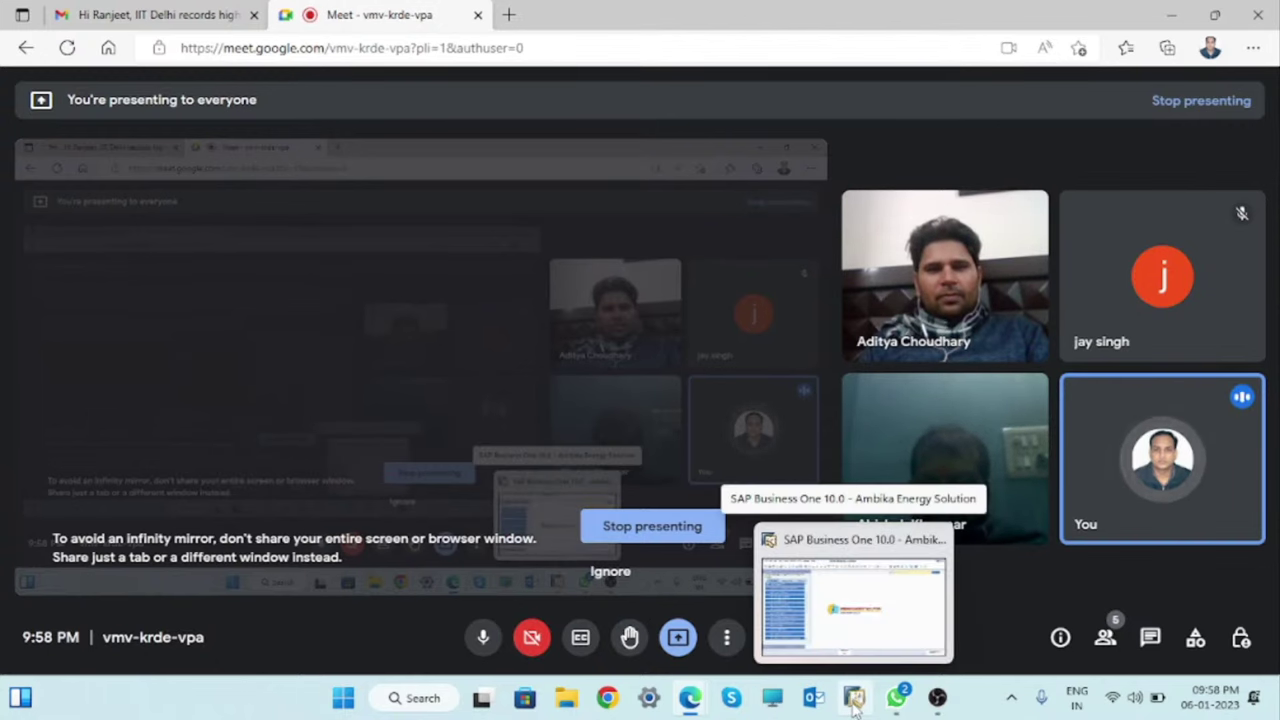
{"action": "left_click", "coordinate": [855, 706]}
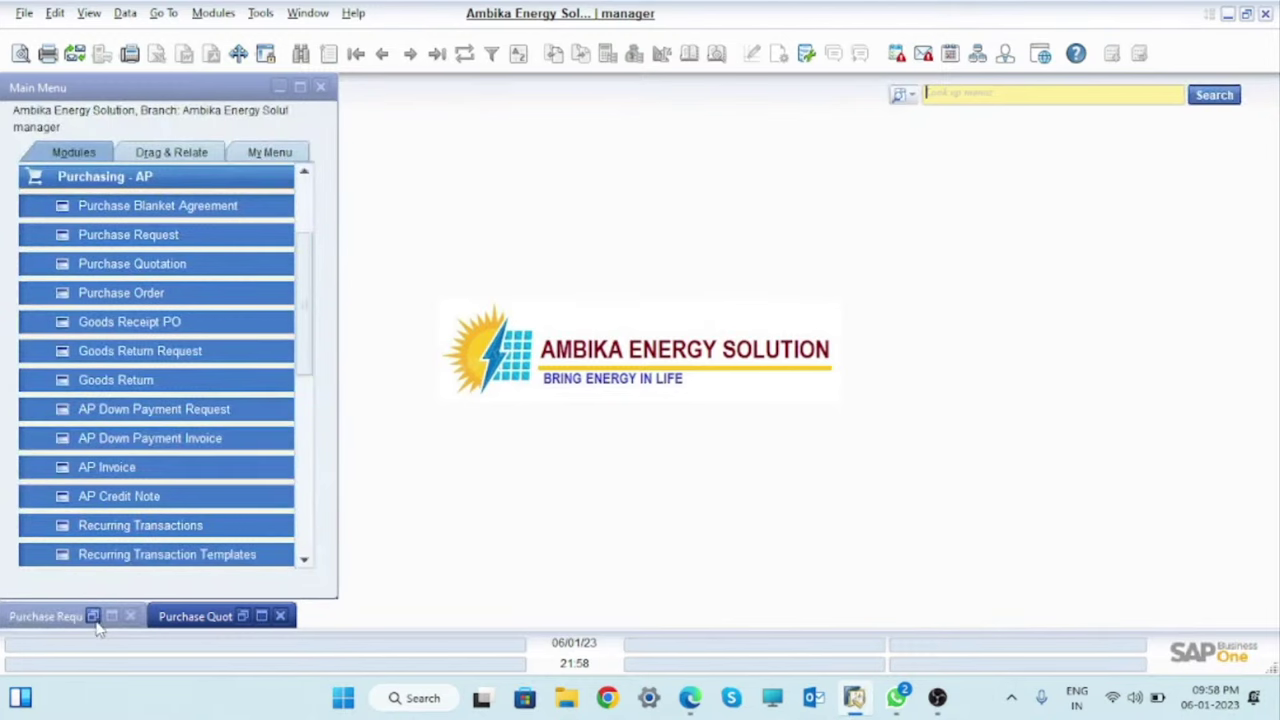
{"action": "left_click", "coordinate": [264, 617]}
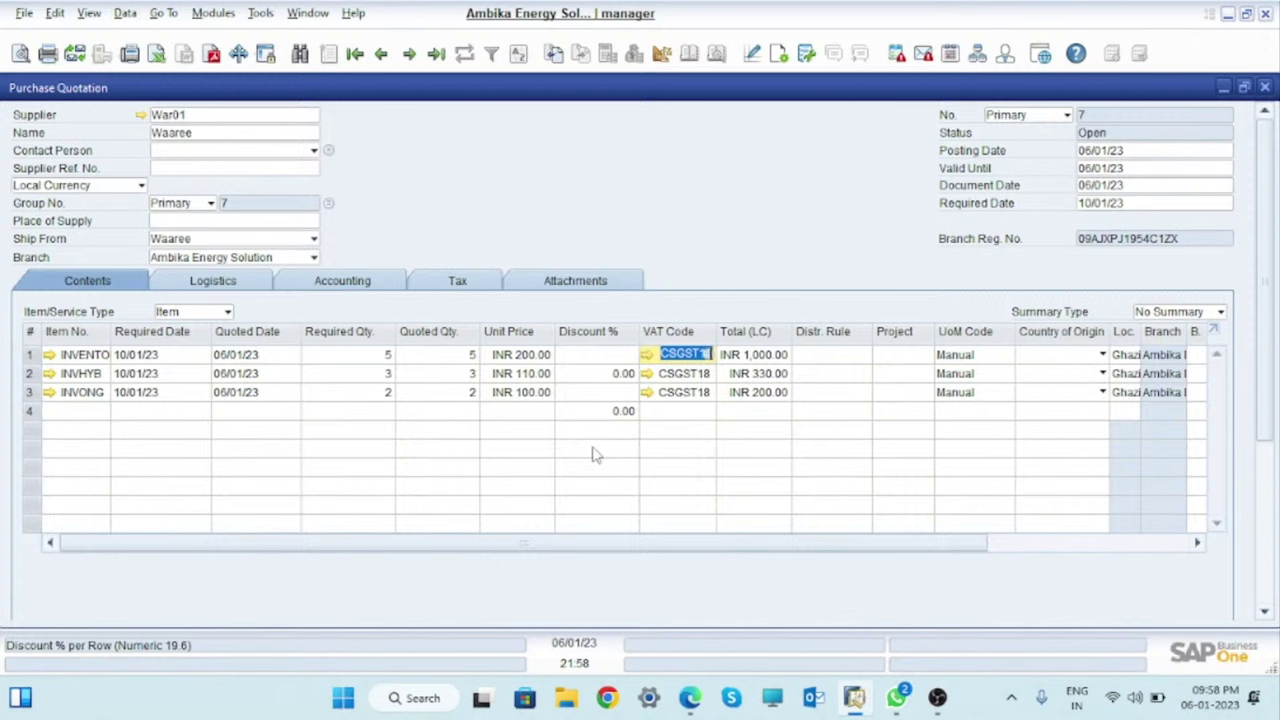
Step: Change row 1's VAT code from CSGST18 to IGST@18
{"action": "key", "text": "BackSpace"}
{"action": "key", "text": "Tab"}
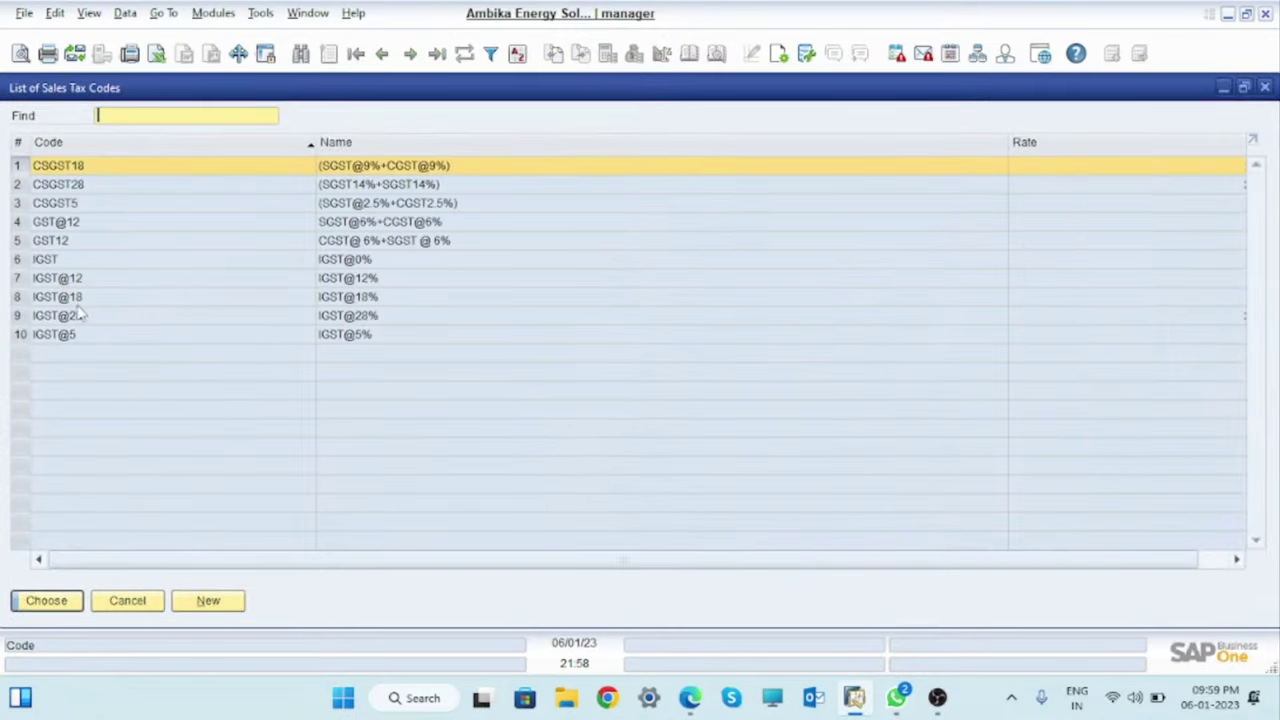
{"action": "left_click", "coordinate": [75, 300]}
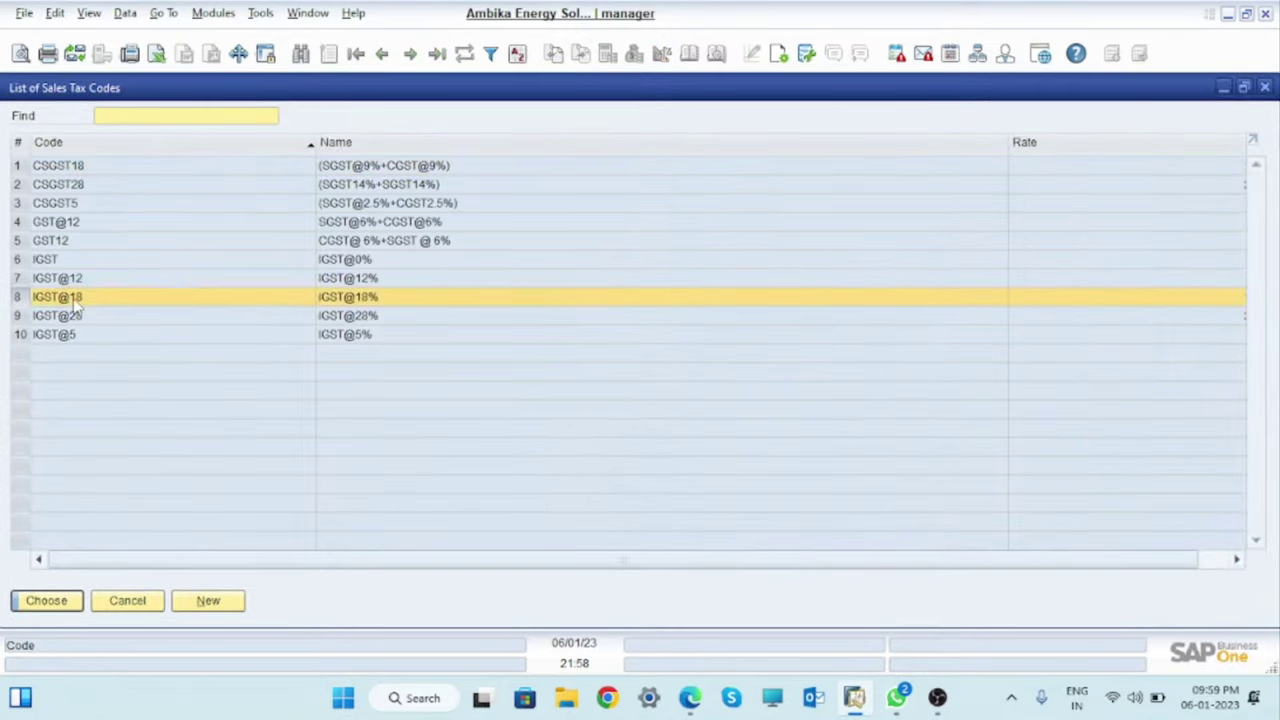
{"action": "left_click", "coordinate": [46, 606]}
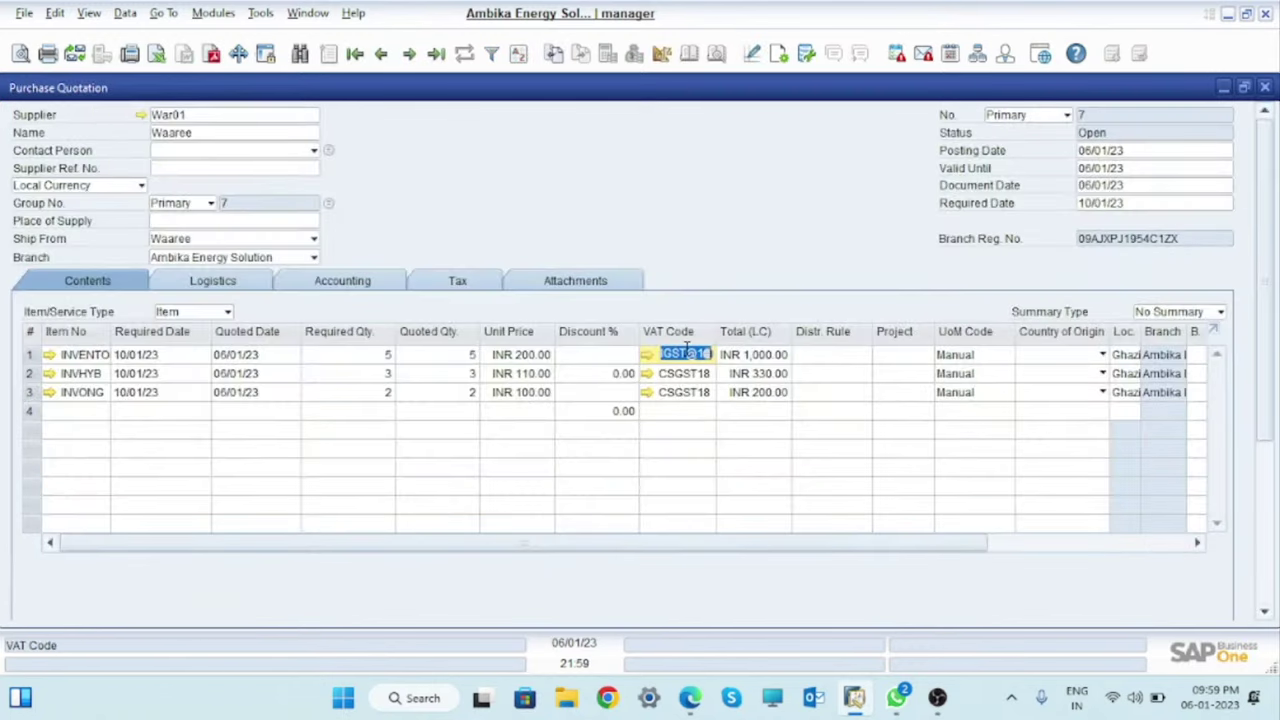
Step: Copy IGST@18 into rows 2 and 3 and add the quotation at INR 1,805.00
{"action": "right_click", "coordinate": [684, 350]}
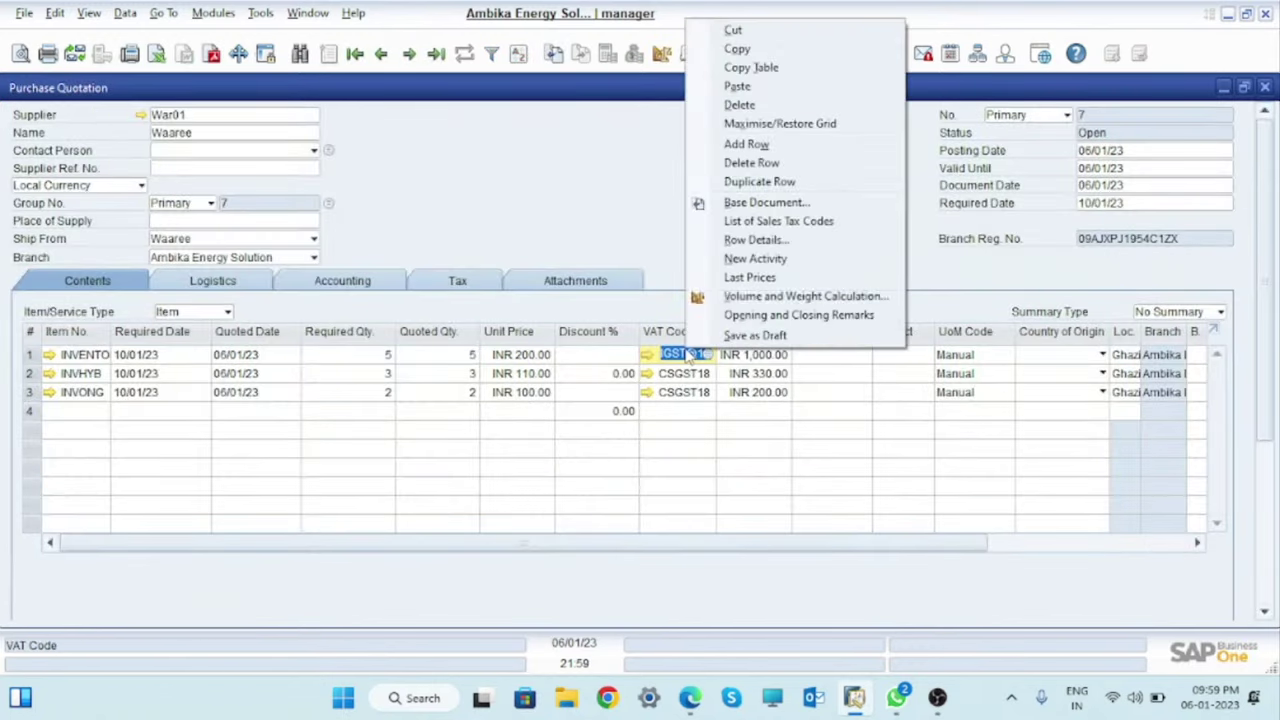
{"action": "left_click", "coordinate": [738, 52]}
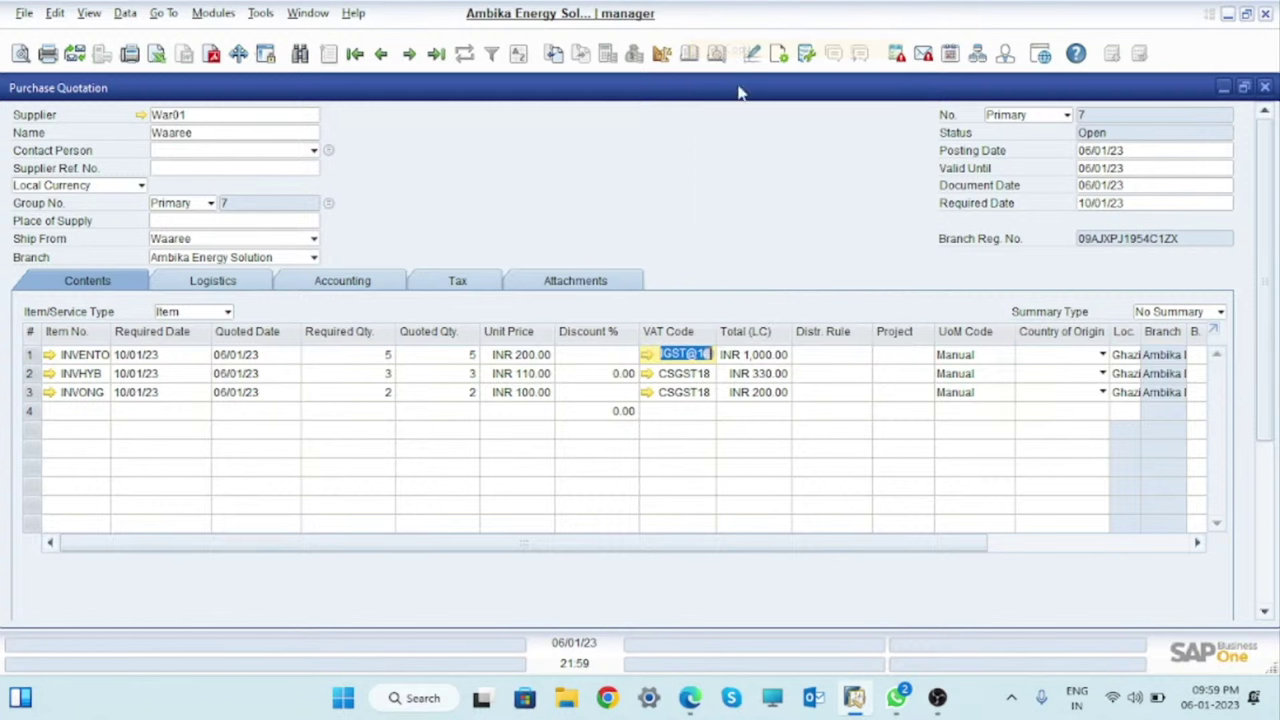
{"action": "left_click", "coordinate": [697, 372]}
{"action": "key", "text": "ctrl+v"}
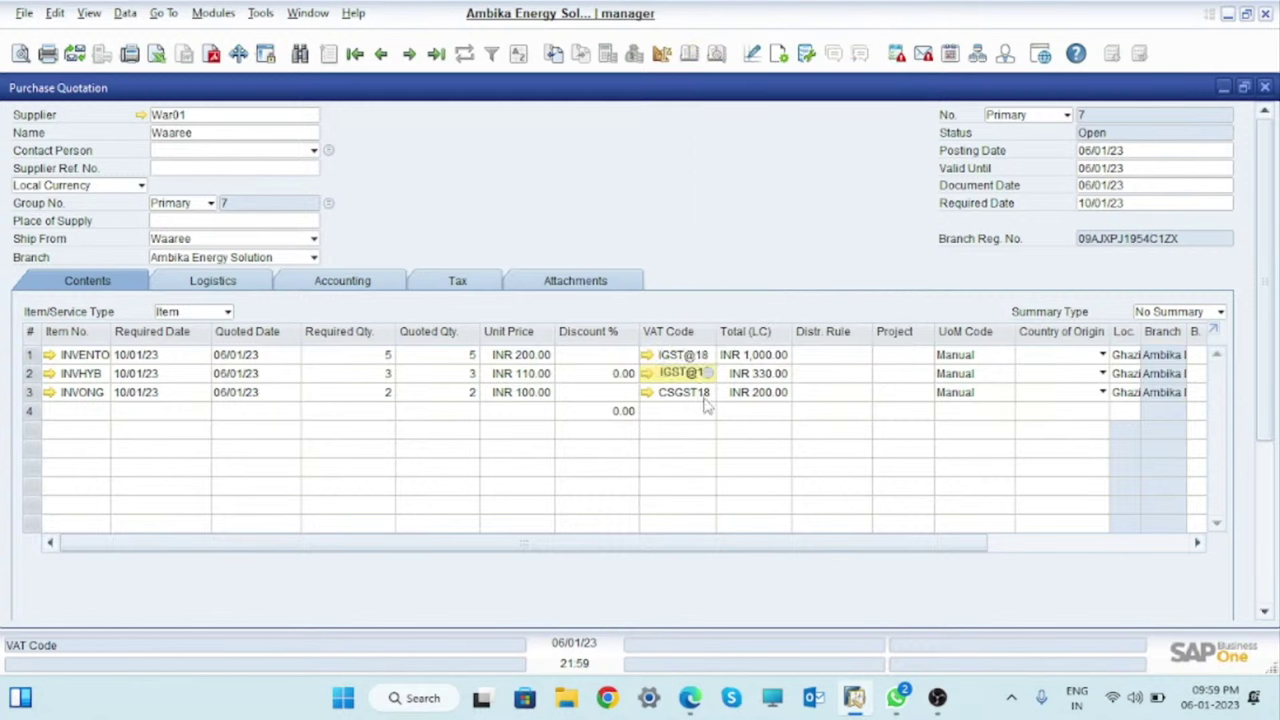
{"action": "left_click", "coordinate": [705, 395]}
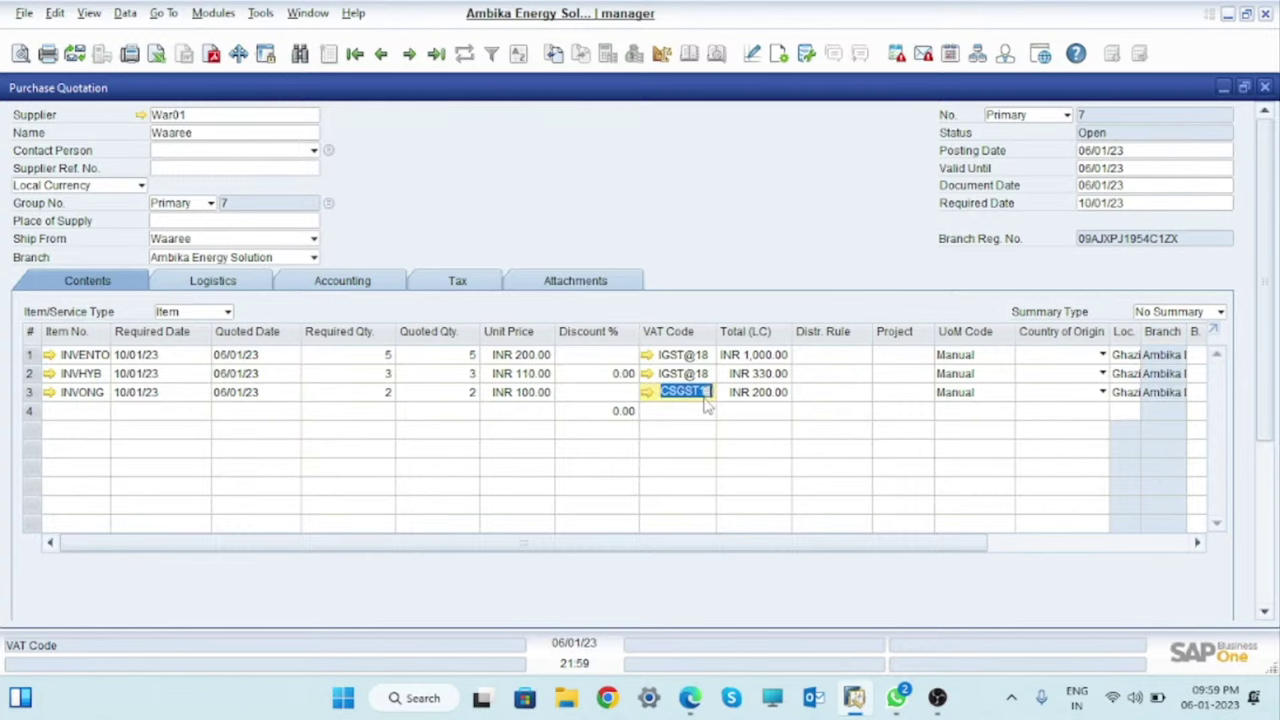
{"action": "key", "text": "ctrl+v"}
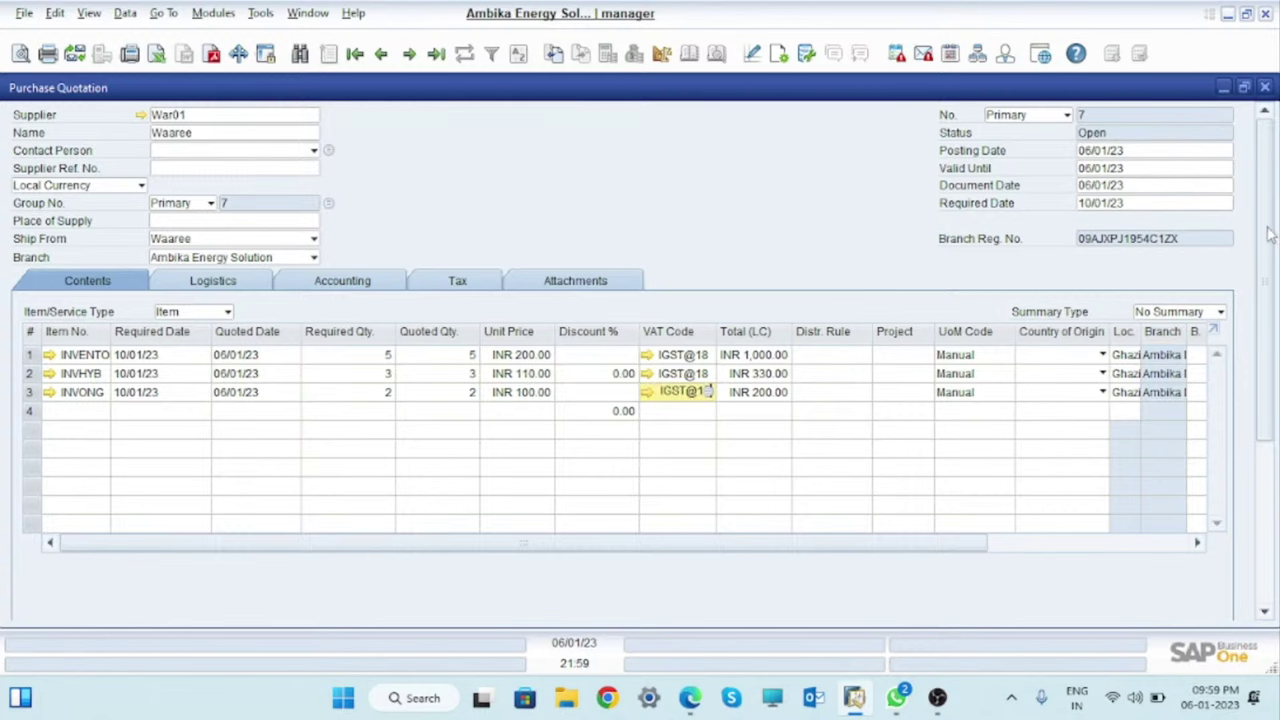
{"action": "left_click_drag", "start_coordinate": [1270, 233], "coordinate": [1276, 410]}
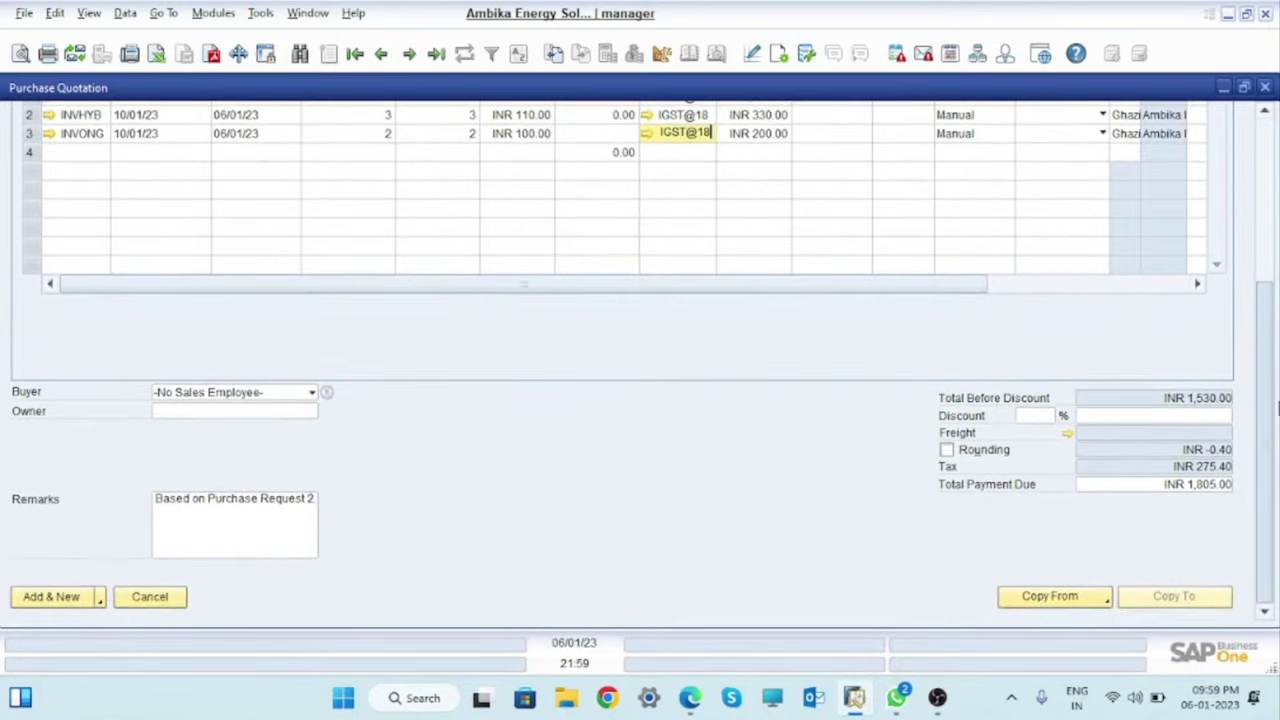
{"action": "left_click", "coordinate": [82, 596]}
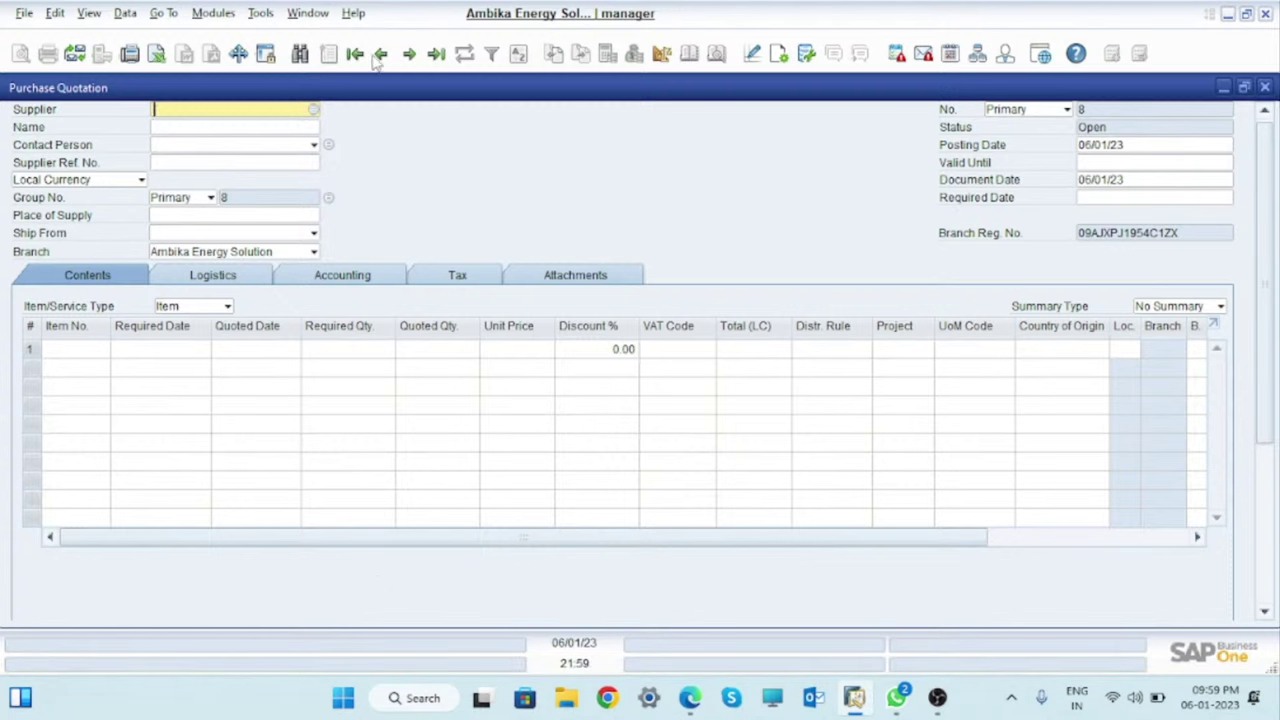
Step: Go back to saved quotation 7 and open its Quotation Comparison report grouped by item
{"action": "left_click", "coordinate": [437, 56]}
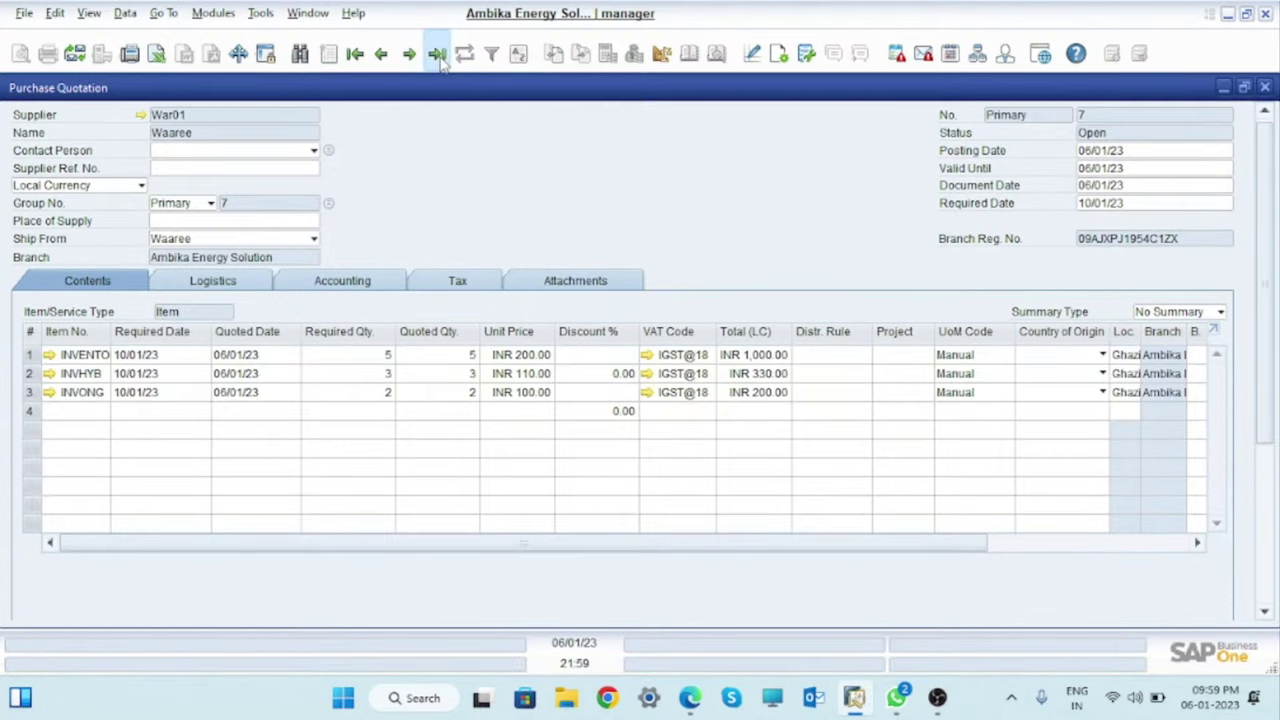
{"action": "right_click", "coordinate": [684, 192]}
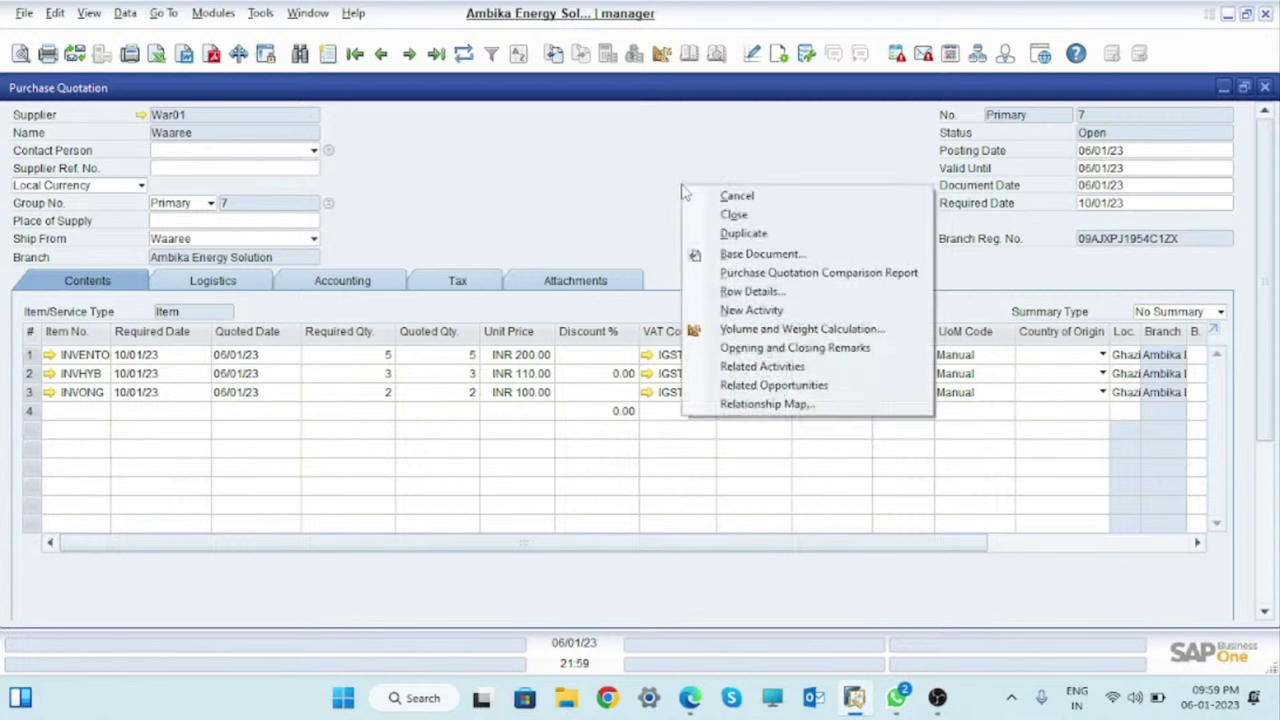
{"action": "left_click", "coordinate": [800, 273]}
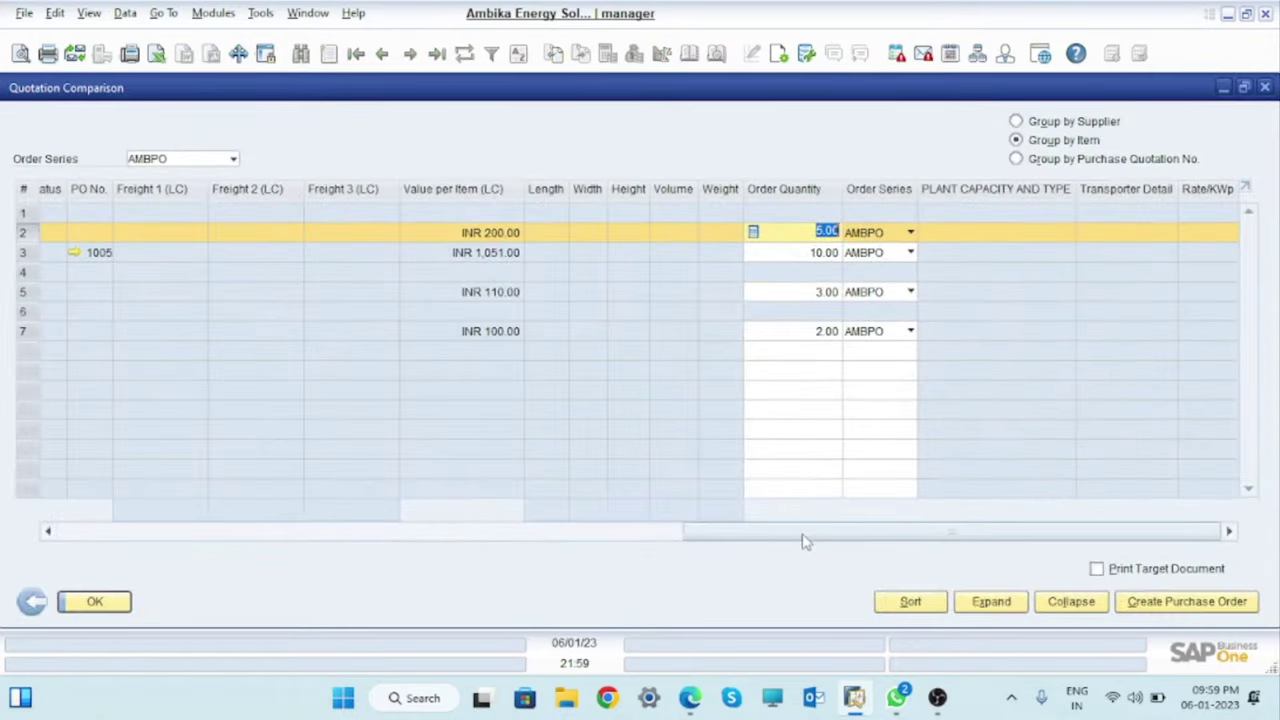
{"action": "left_click_drag", "start_coordinate": [806, 541], "coordinate": [175, 540]}
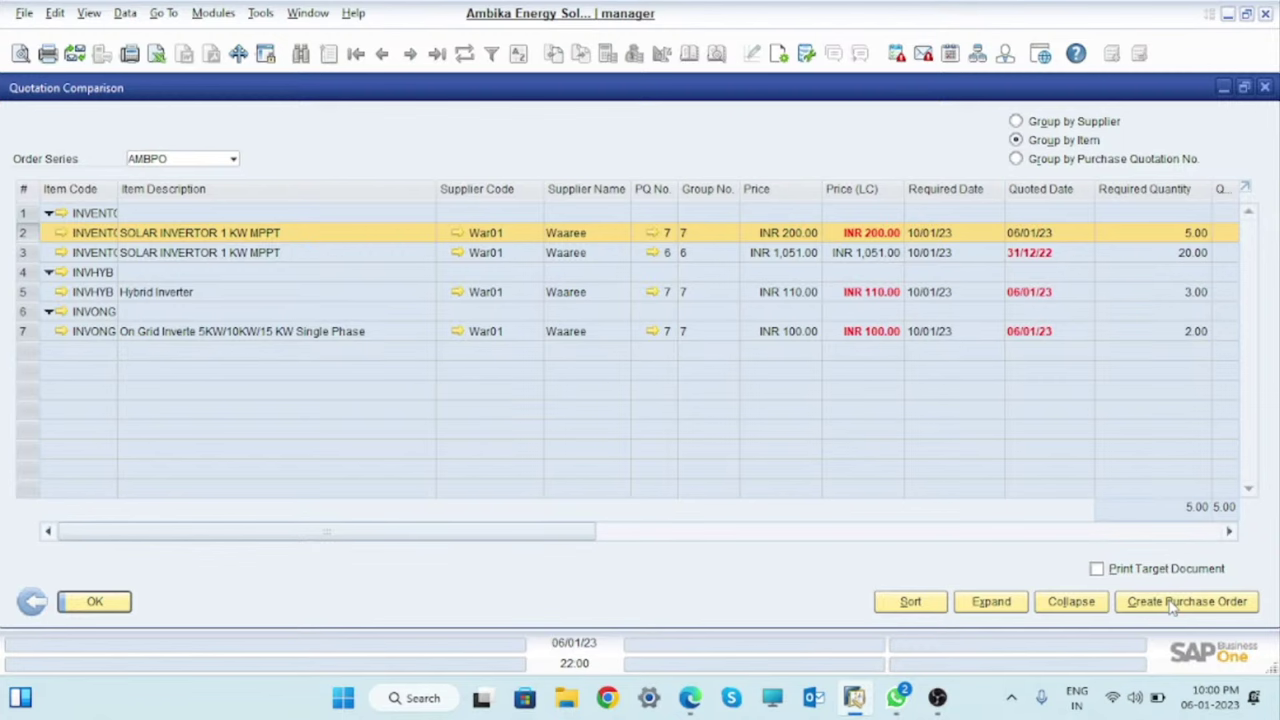
Step: Close the comparison and quotation, then restore Purchase Request 2 with INVENTOR, INVHYB and INVONG
{"action": "left_click", "coordinate": [1266, 88]}
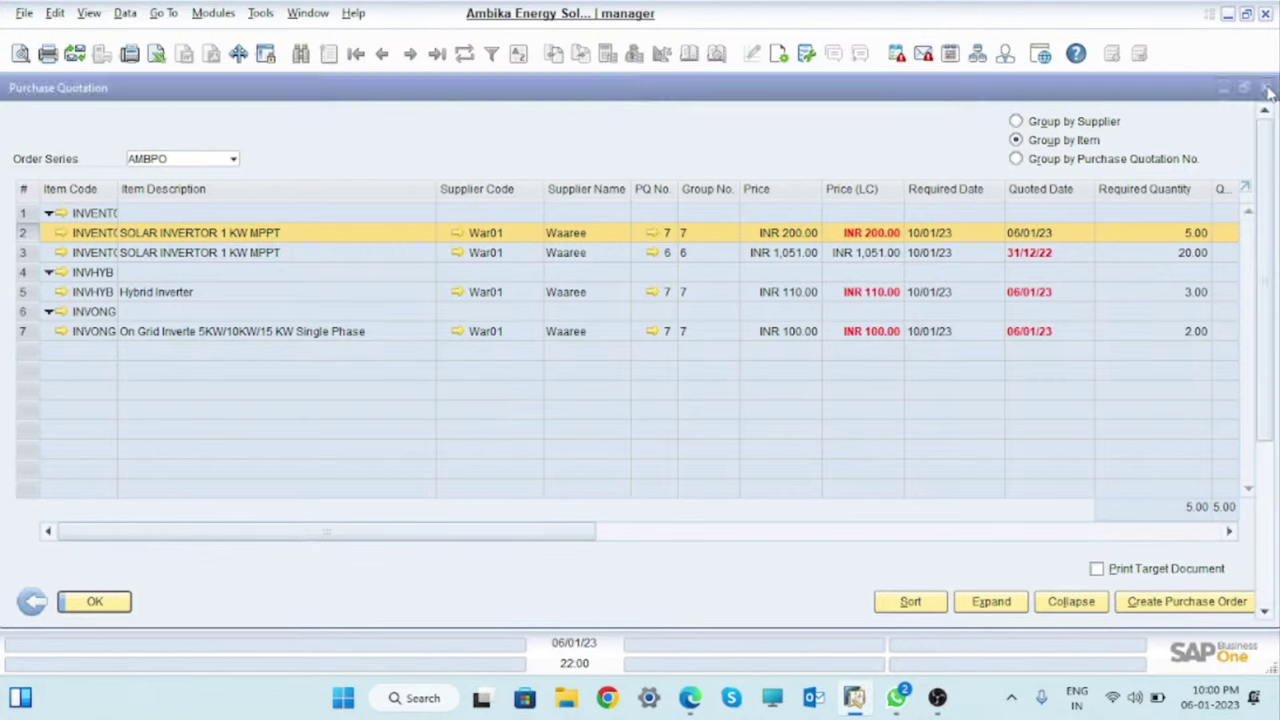
{"action": "left_click", "coordinate": [1268, 90]}
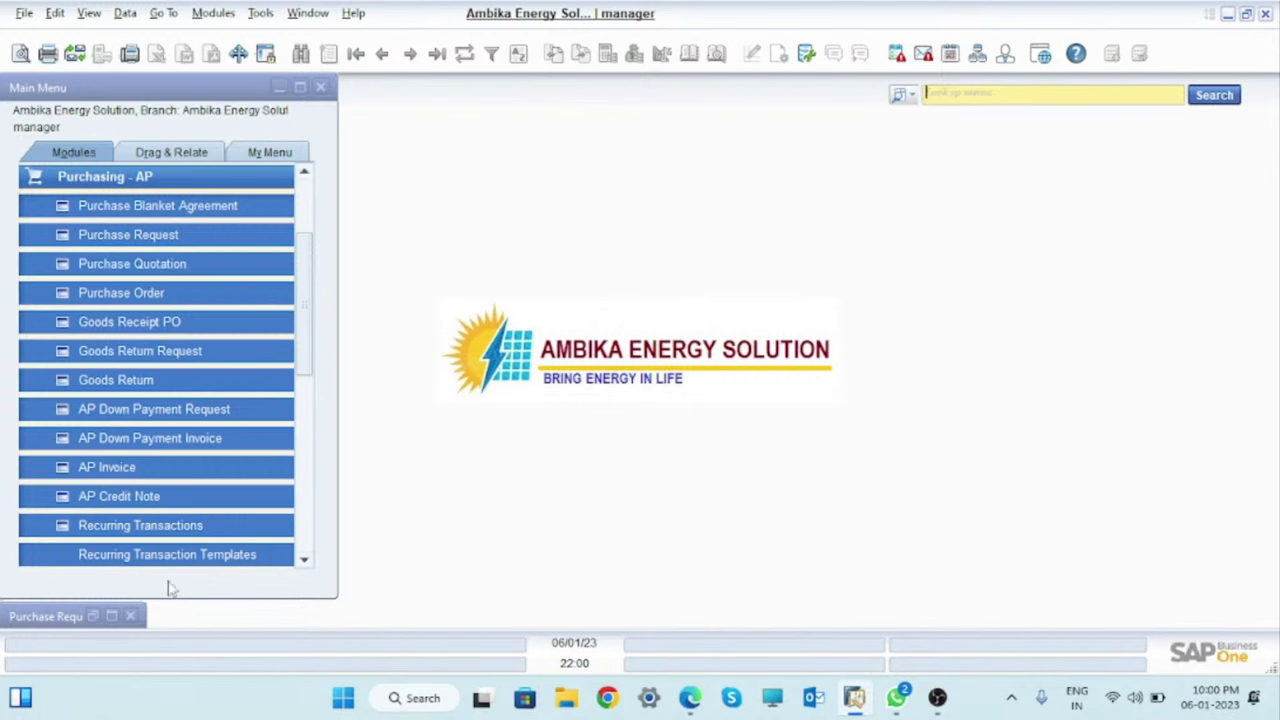
{"action": "left_click", "coordinate": [112, 617]}
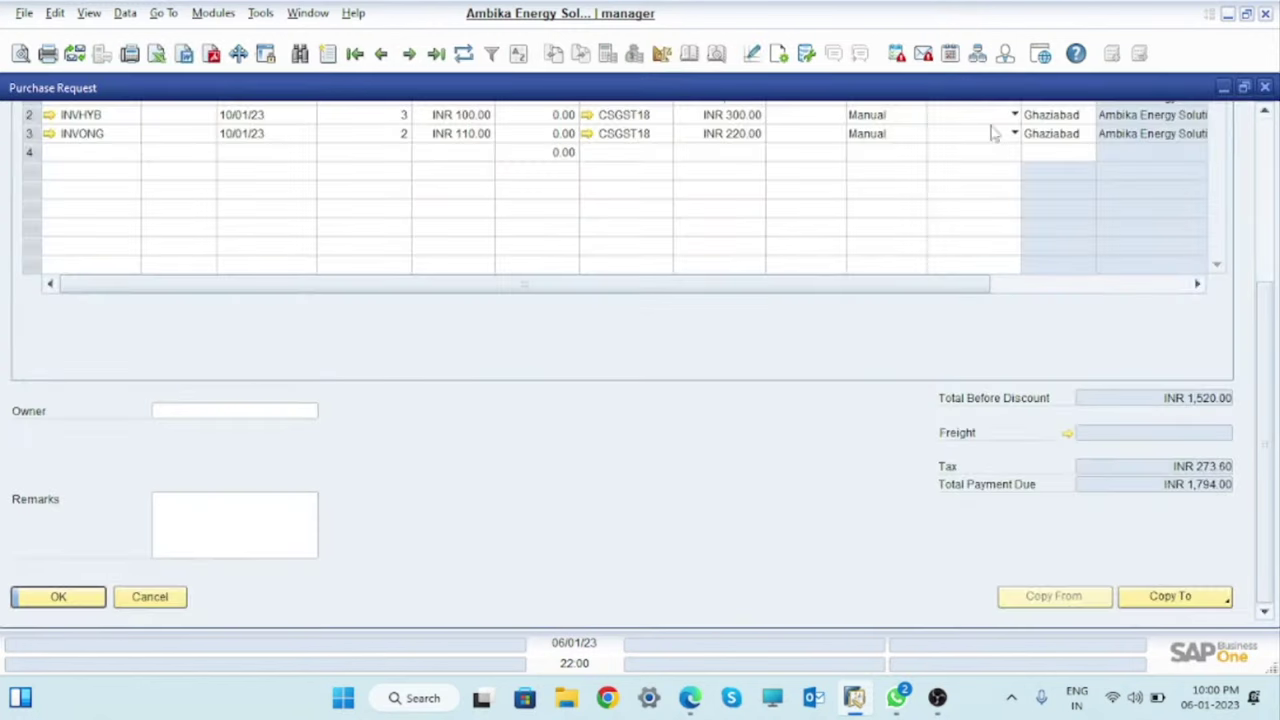
{"action": "left_click_drag", "start_coordinate": [1272, 313], "coordinate": [1271, 151]}
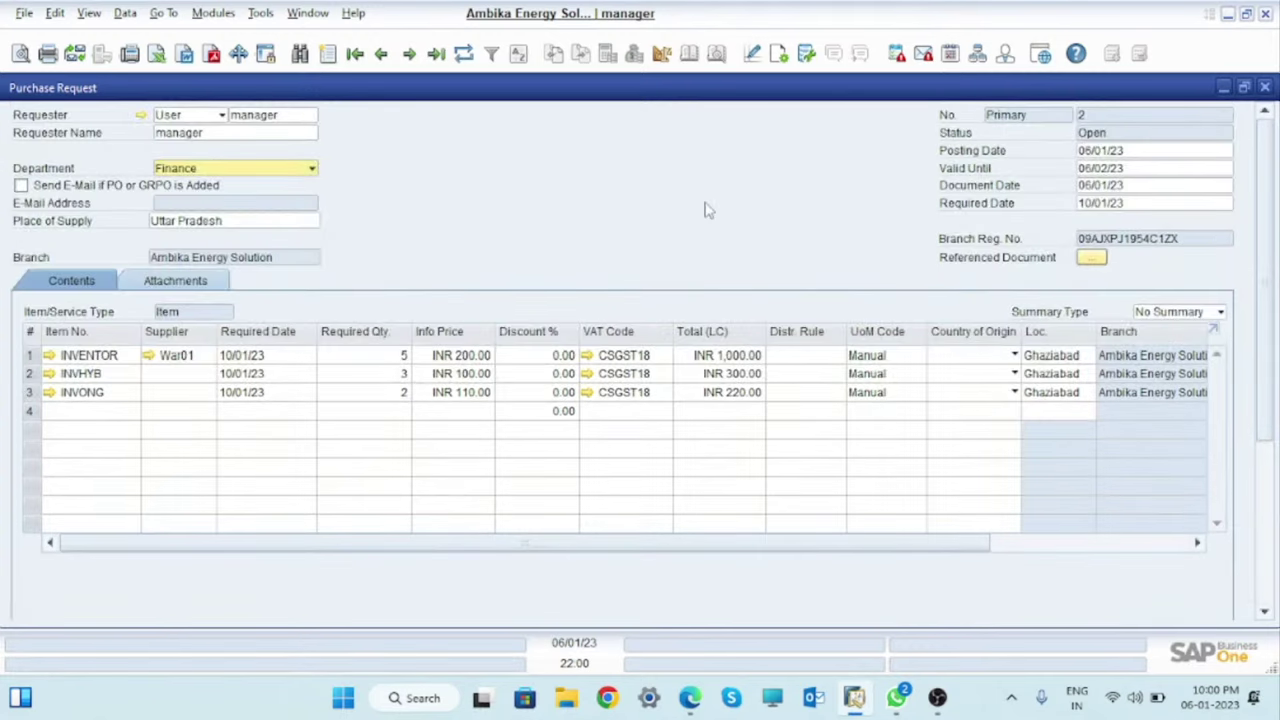
{"action": "mouse_move", "coordinate": [691, 700]}
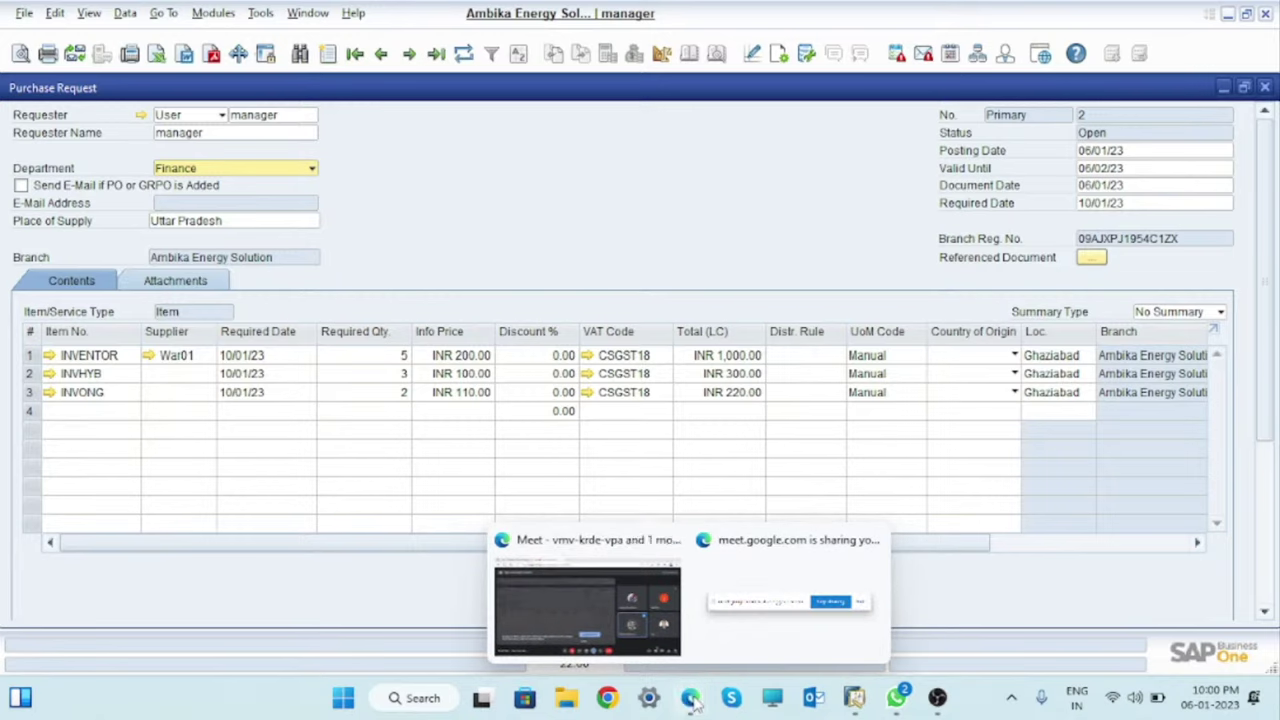
{"action": "left_click", "coordinate": [599, 602]}
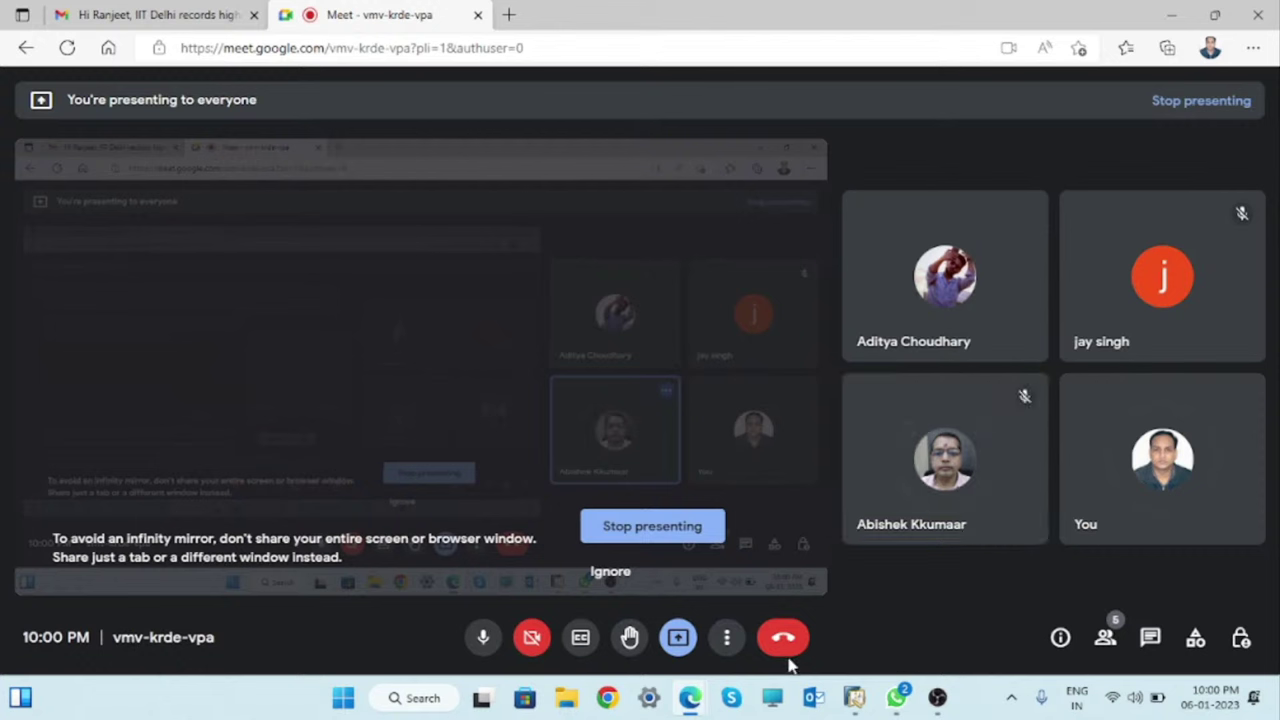
{"action": "left_click", "coordinate": [853, 697]}
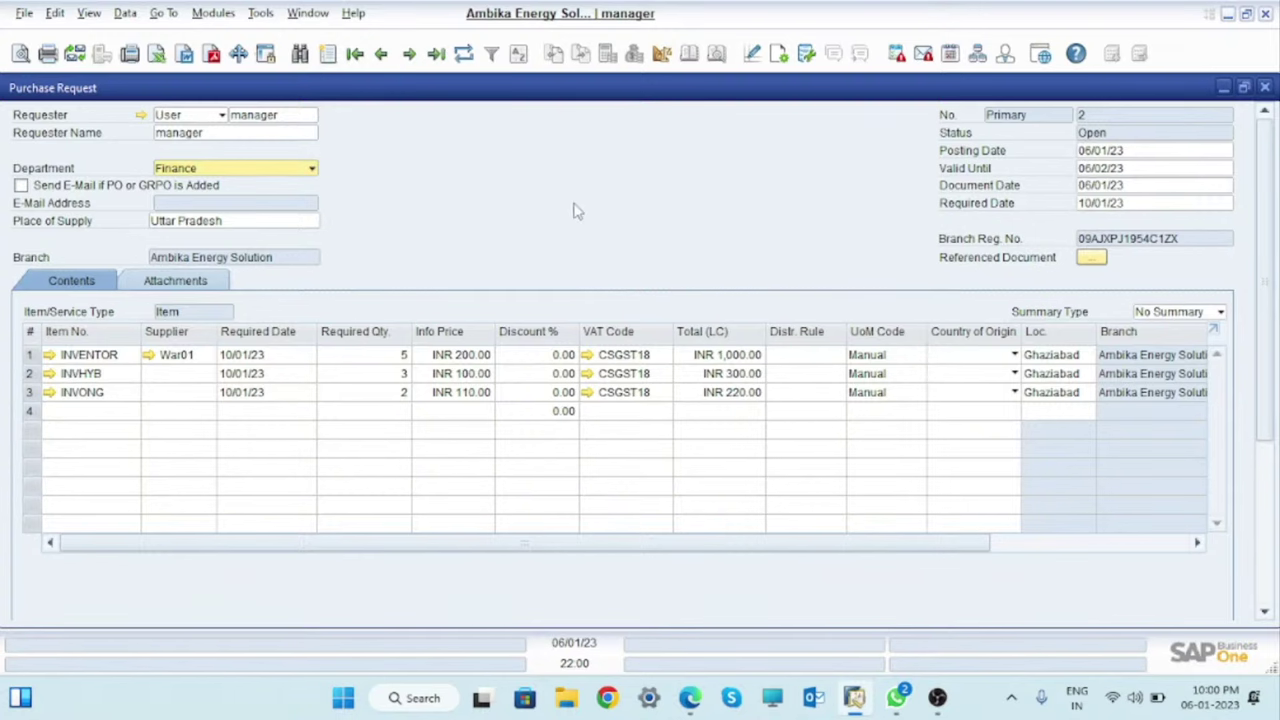
Step: Close the request and start a new purchase order for supplier War01, Waaree
{"action": "left_click", "coordinate": [1265, 88]}
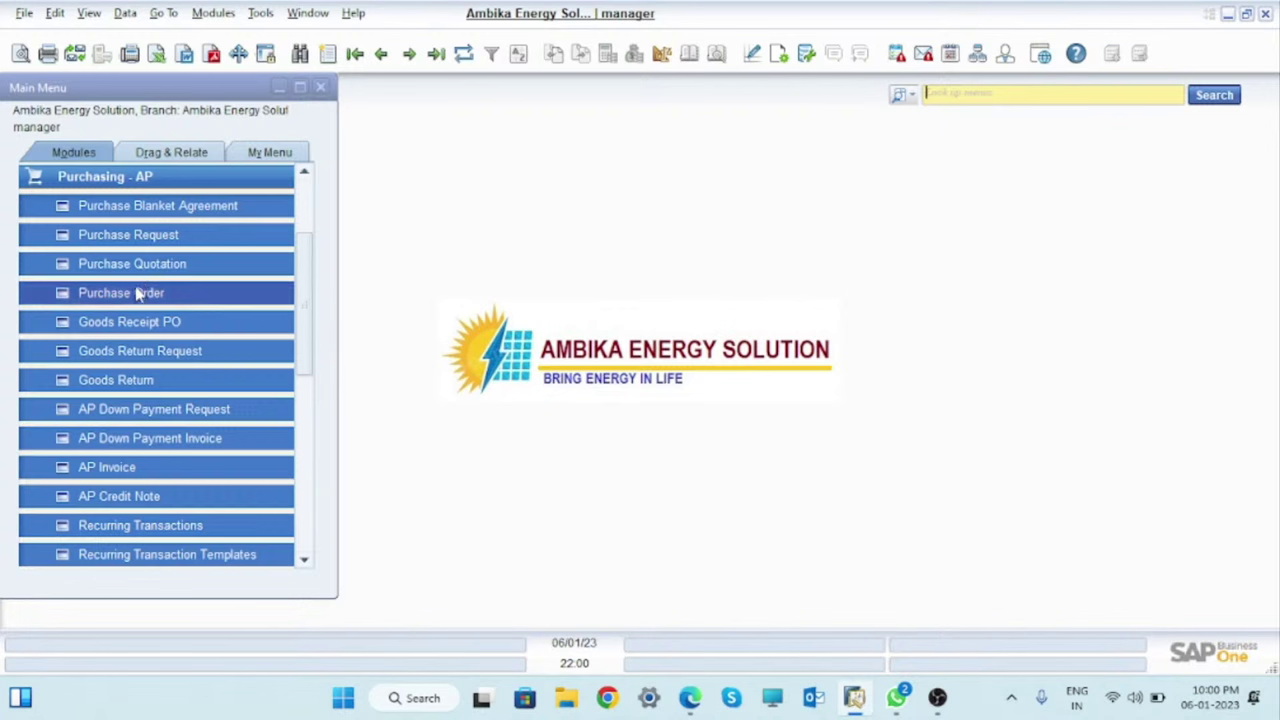
{"action": "left_click", "coordinate": [136, 296]}
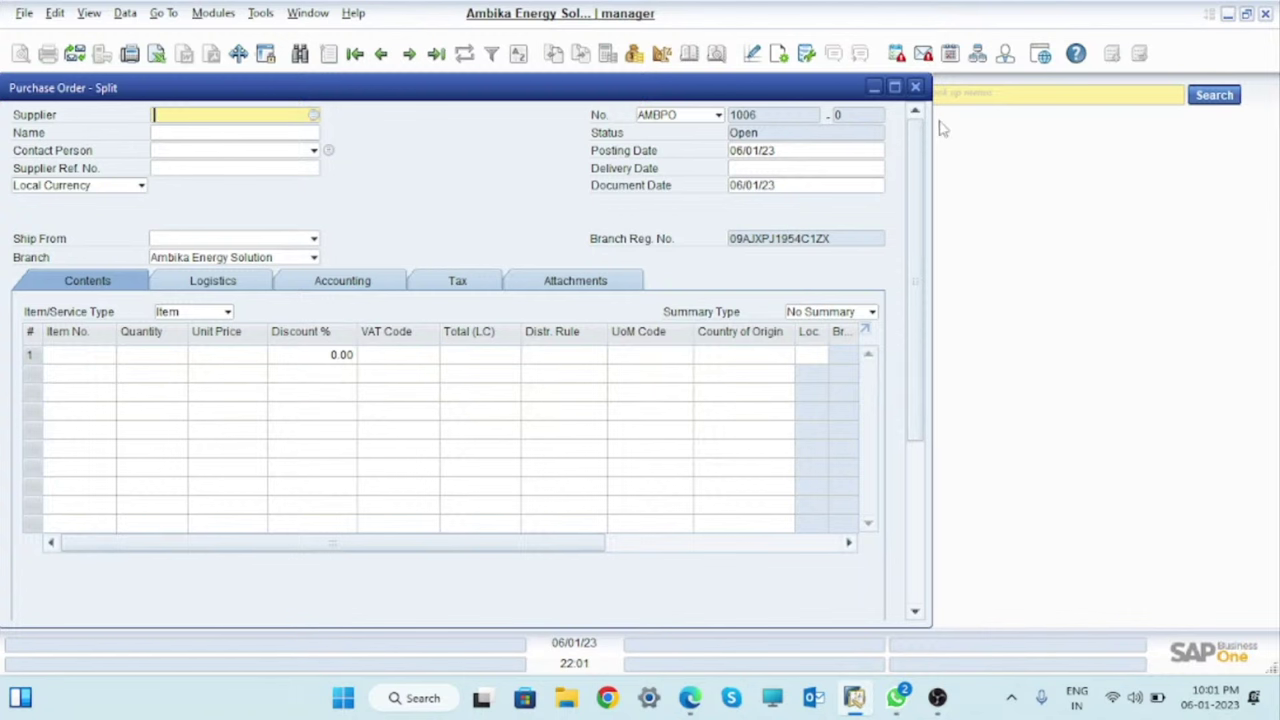
{"action": "left_click", "coordinate": [895, 88]}
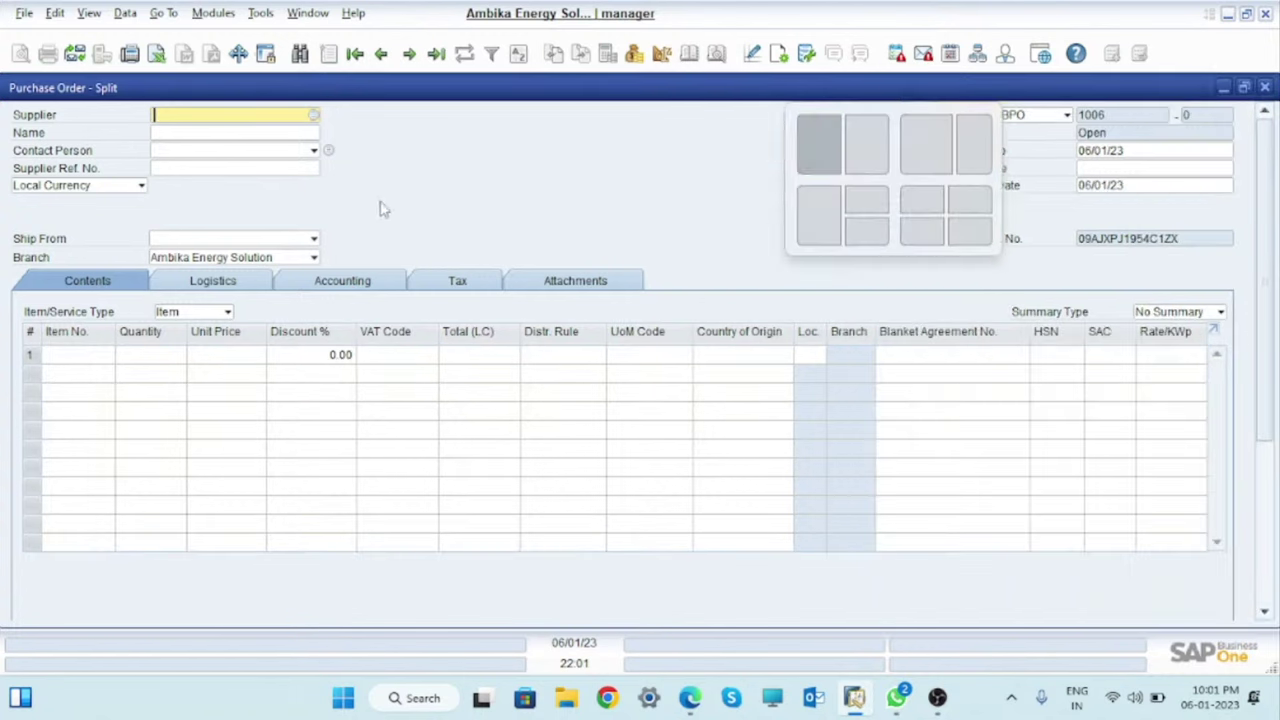
{"action": "key", "text": "Tab"}
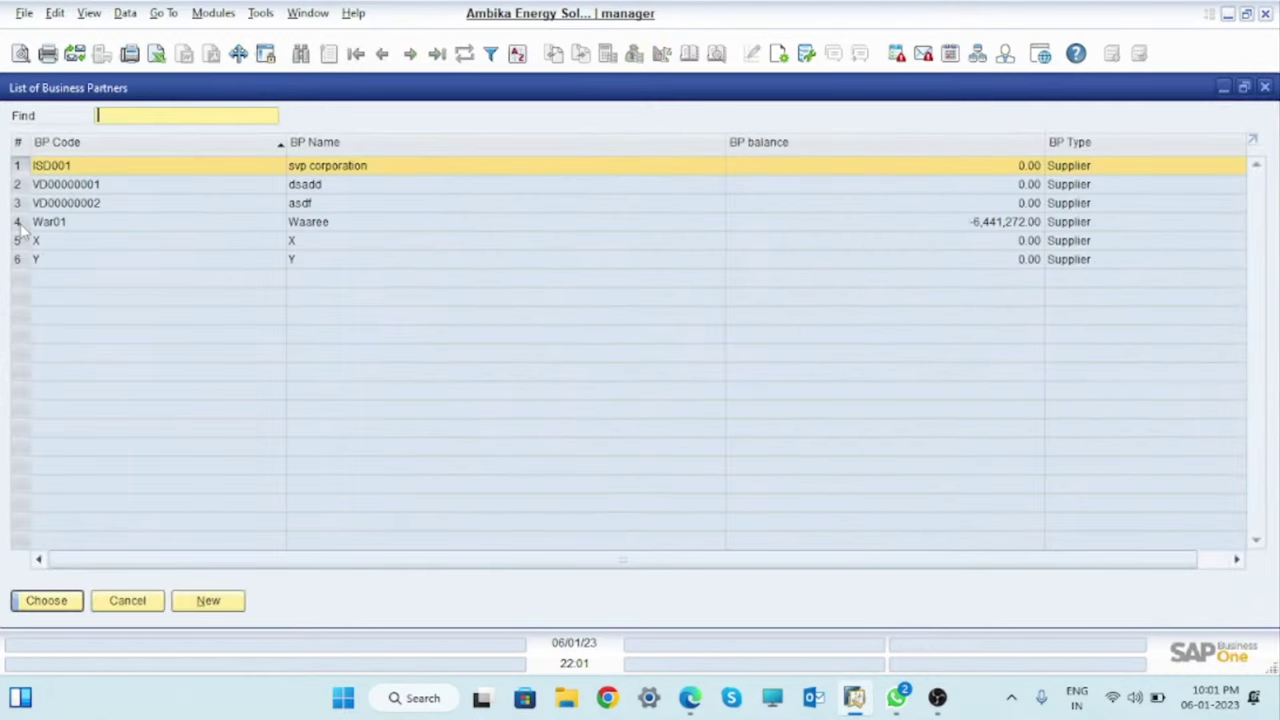
{"action": "left_click", "coordinate": [22, 224]}
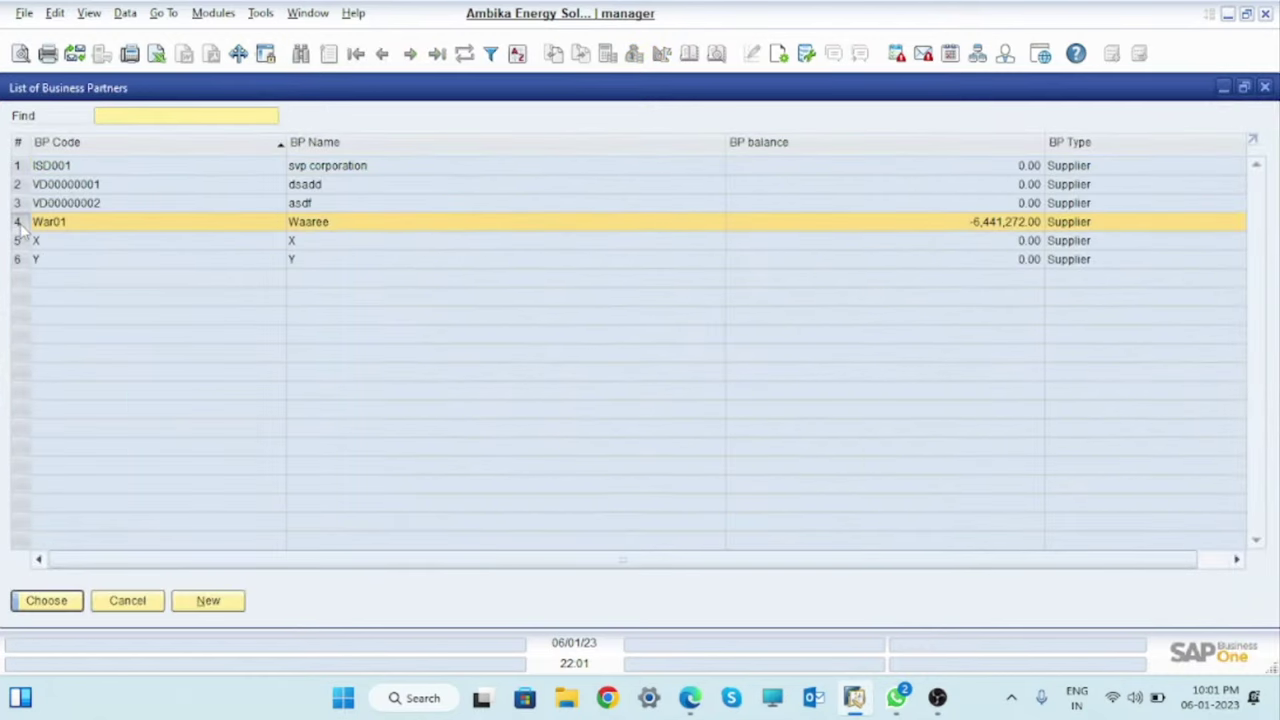
{"action": "left_click", "coordinate": [55, 603]}
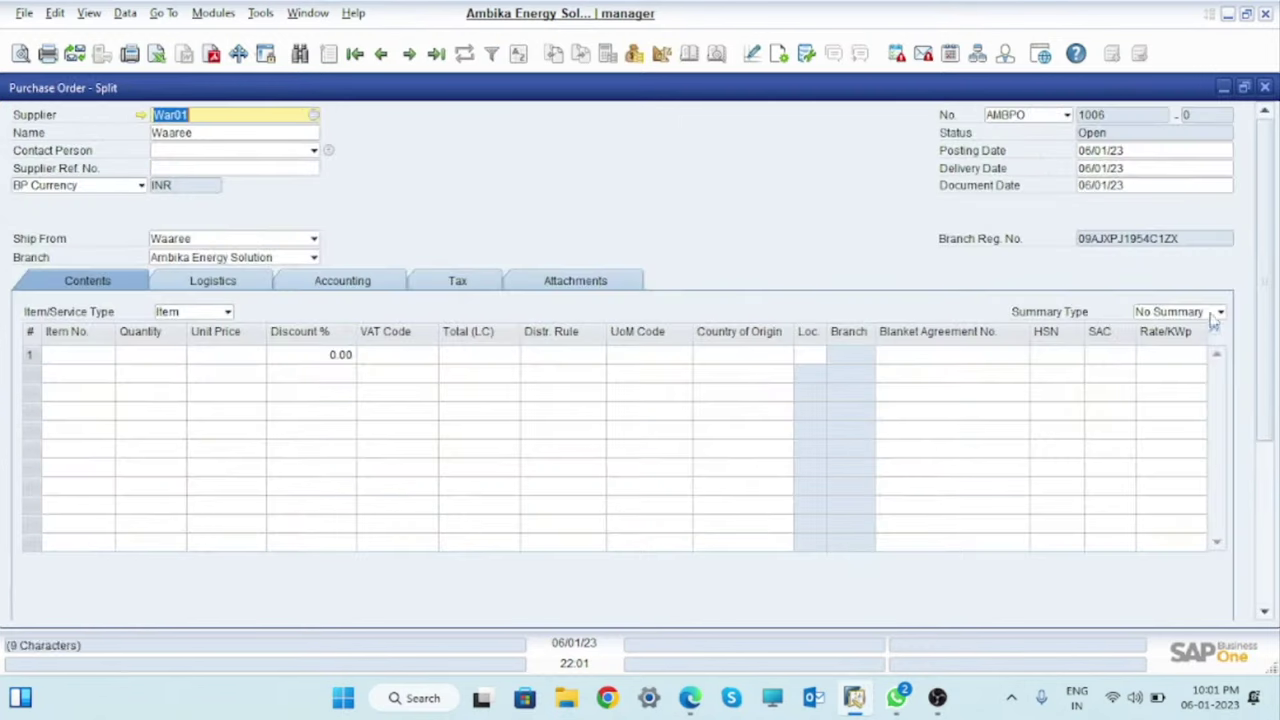
{"action": "left_click_drag", "start_coordinate": [1268, 260], "coordinate": [1272, 435]}
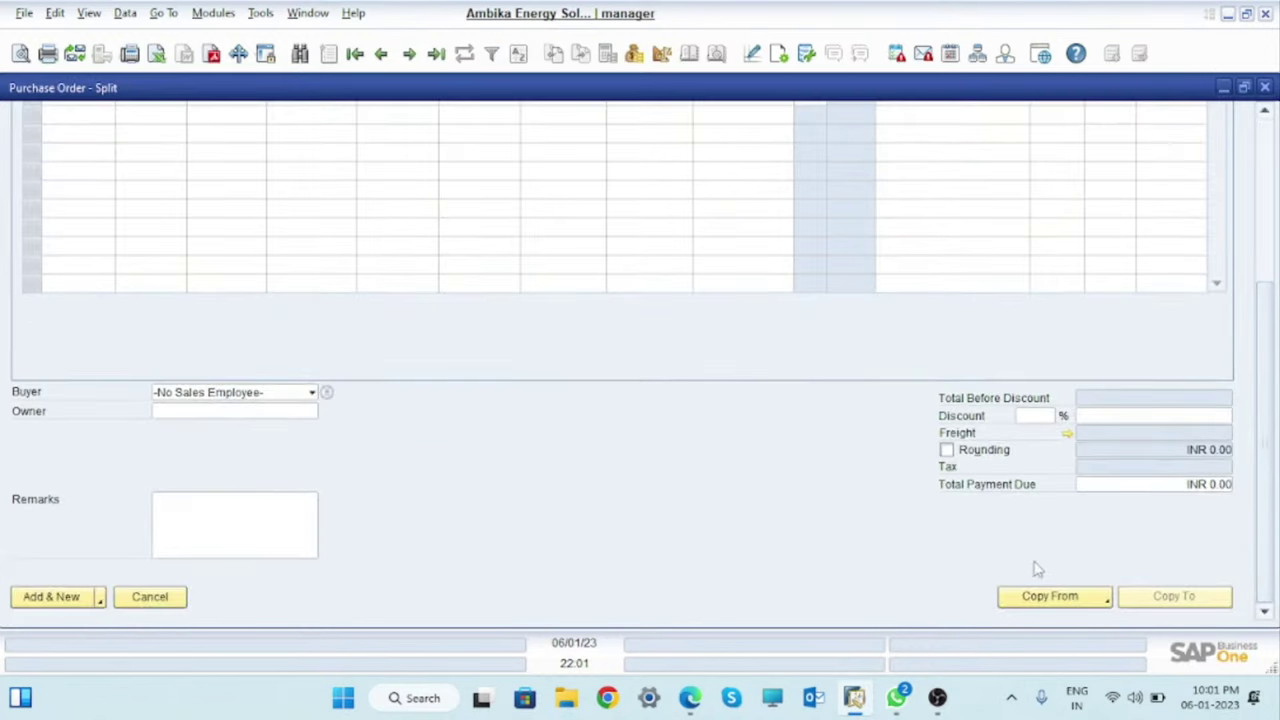
Step: Copy purchase quotation 7 into the order, closing grouped quotations and applying CSGST18 to all rows
{"action": "left_click", "coordinate": [1050, 597]}
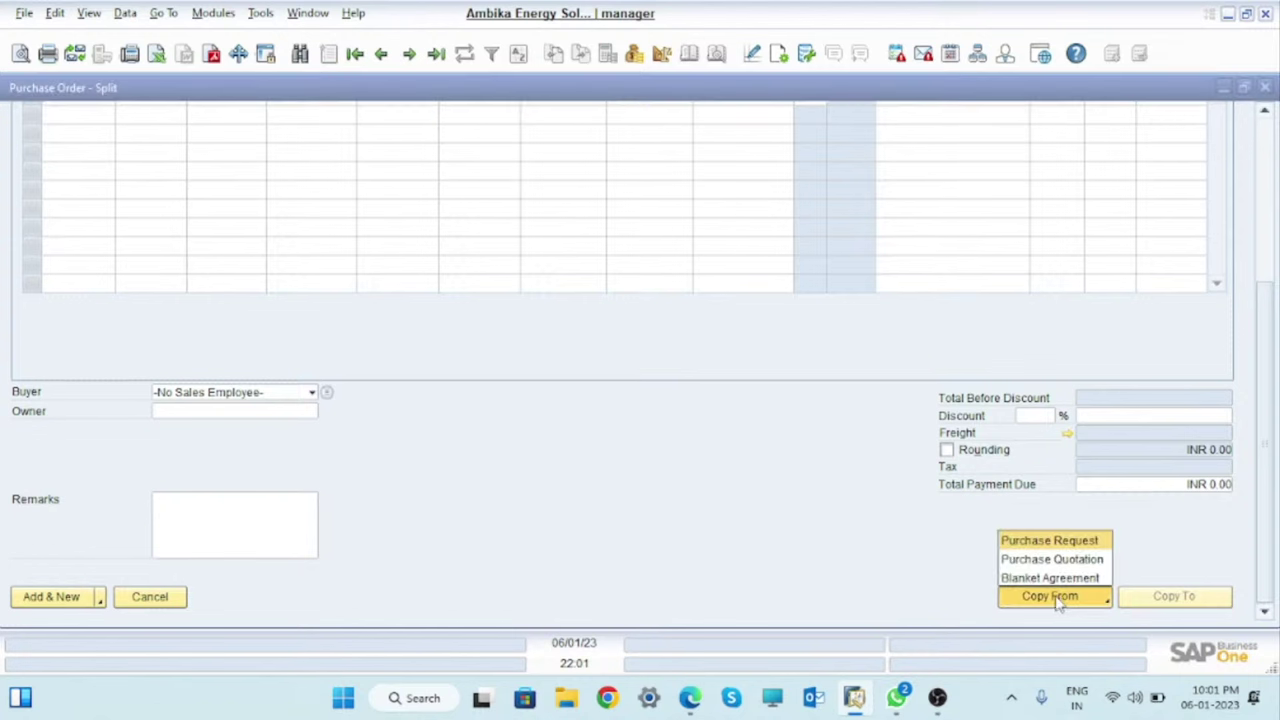
{"action": "left_click", "coordinate": [1064, 561]}
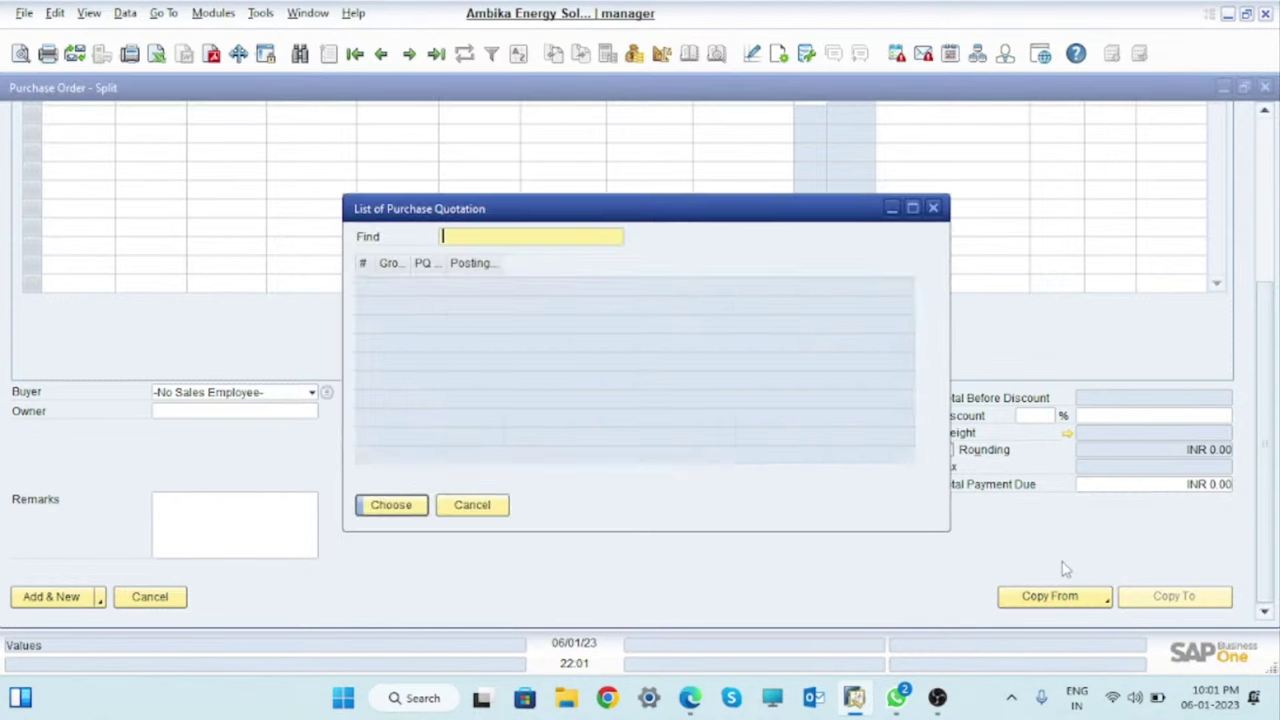
{"action": "left_click", "coordinate": [912, 207]}
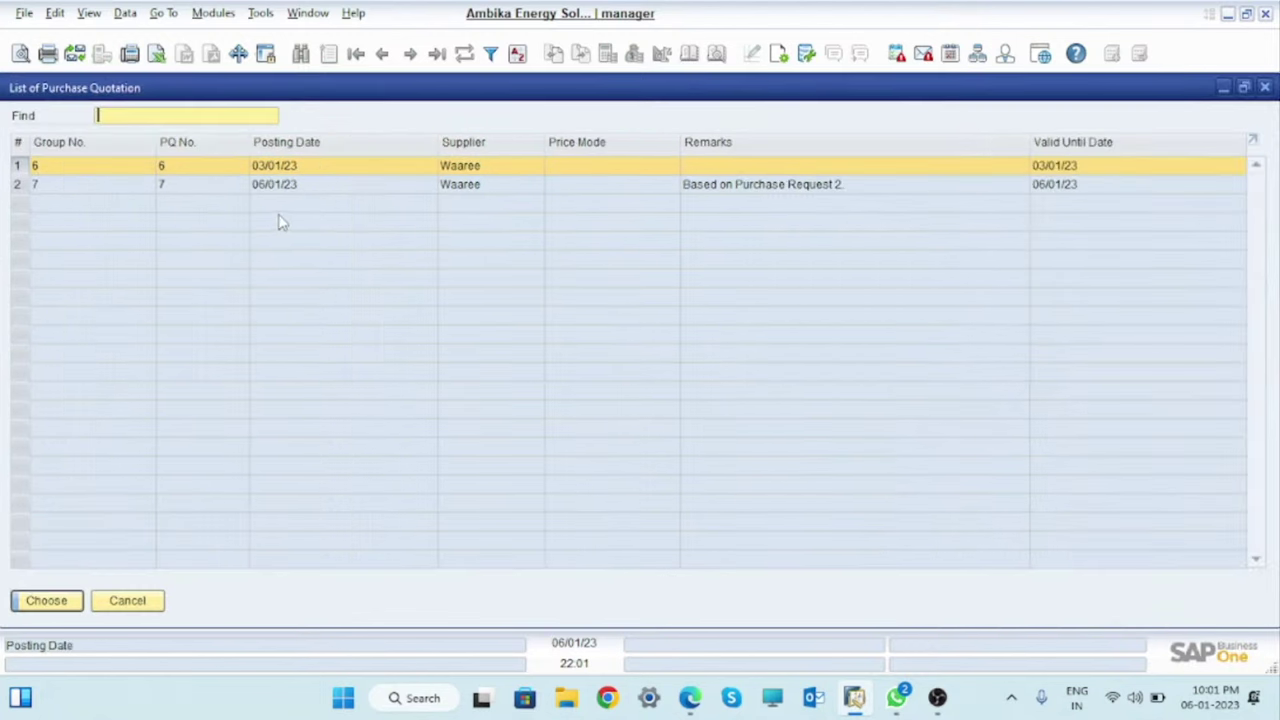
{"action": "left_click", "coordinate": [280, 184]}
{"action": "left_click", "coordinate": [45, 603]}
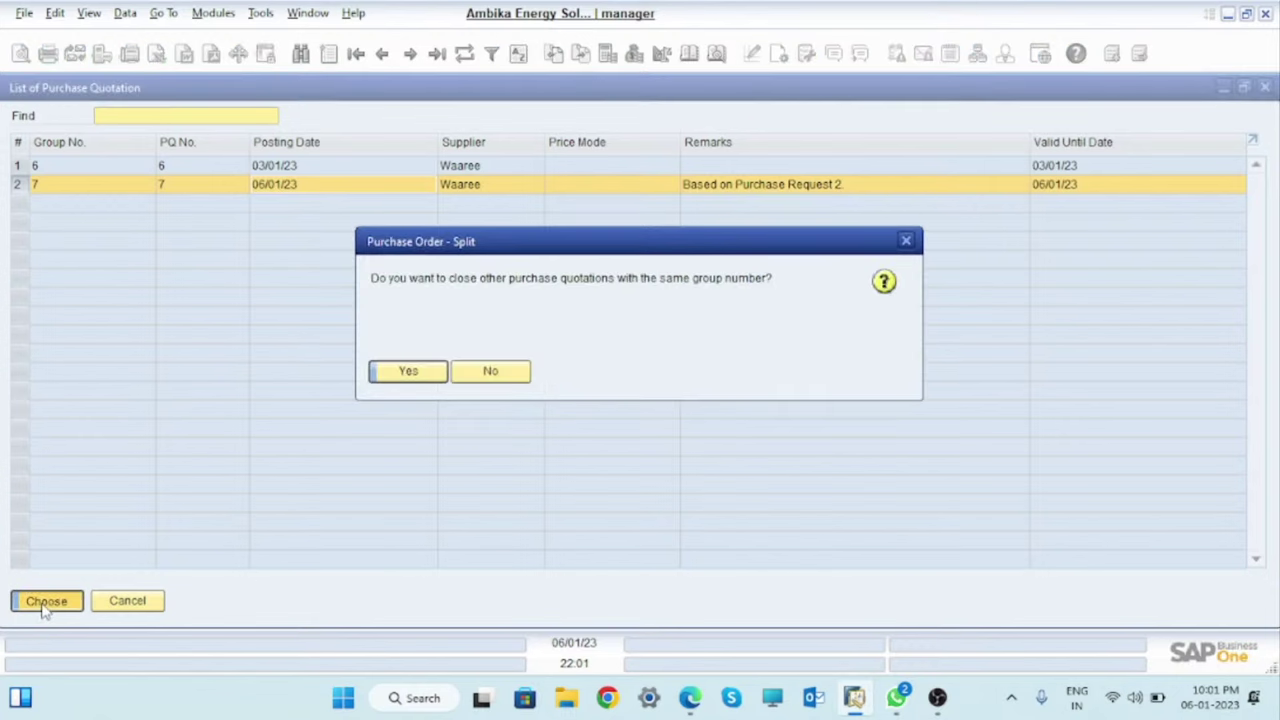
{"action": "left_click", "coordinate": [408, 372]}
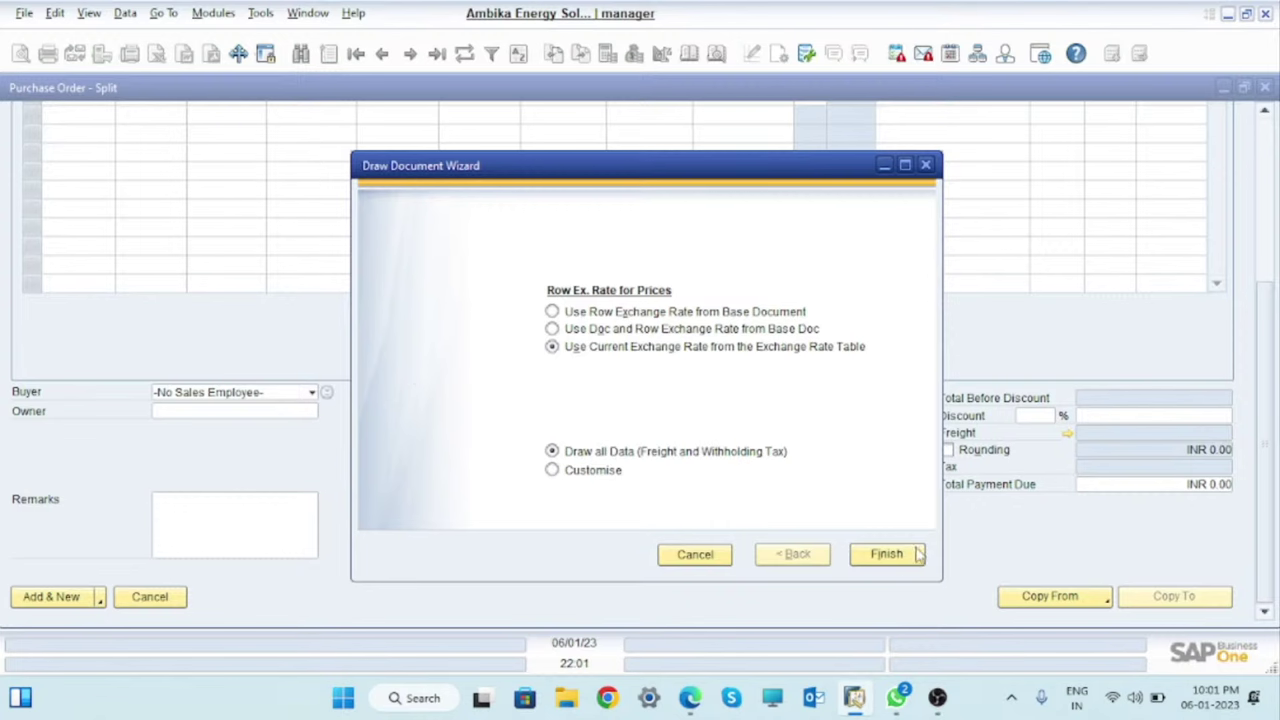
{"action": "left_click", "coordinate": [887, 556]}
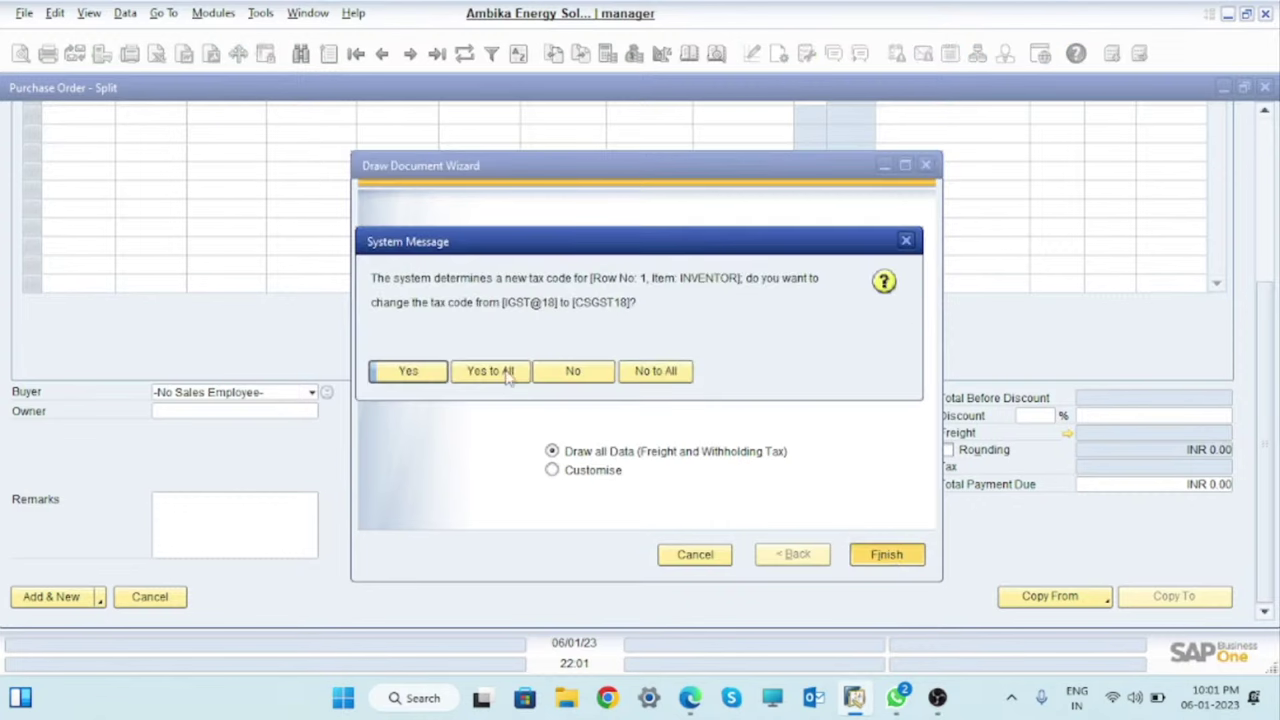
{"action": "left_click", "coordinate": [488, 372]}
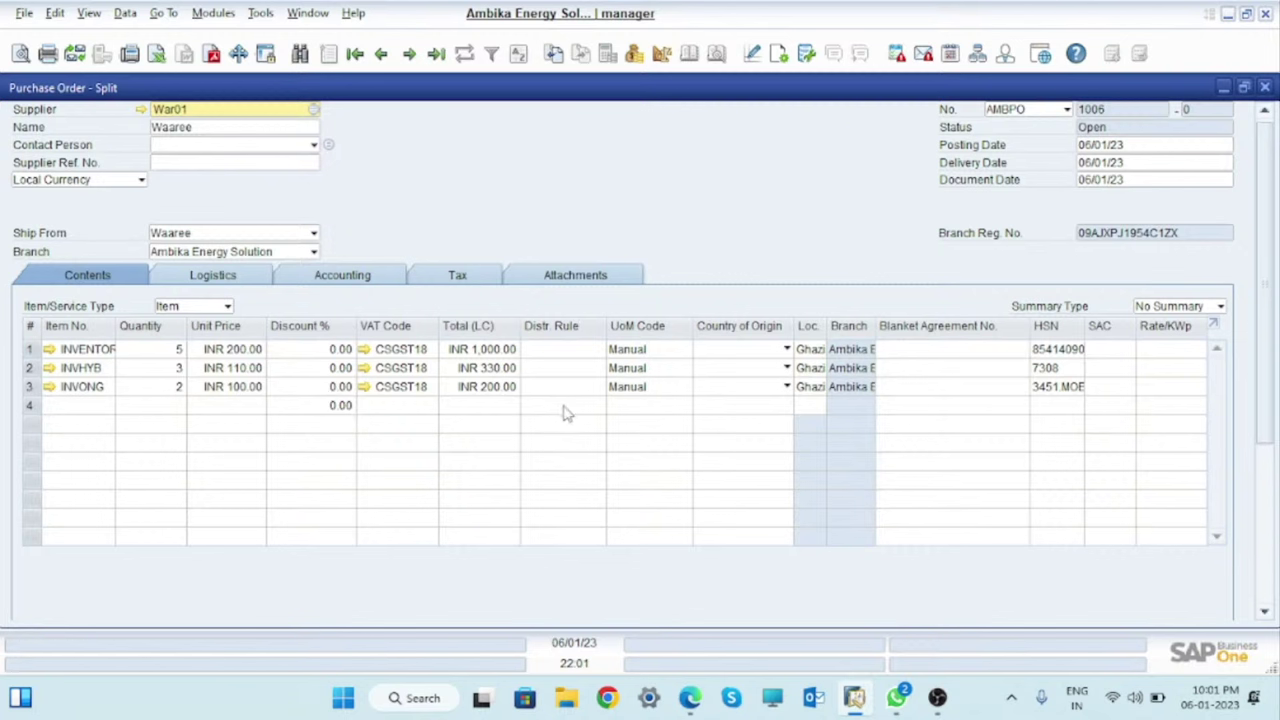
Step: Check row 1's CSGST18 VAT code, then minimize SAP to show the Meet call
{"action": "left_click", "coordinate": [425, 356]}
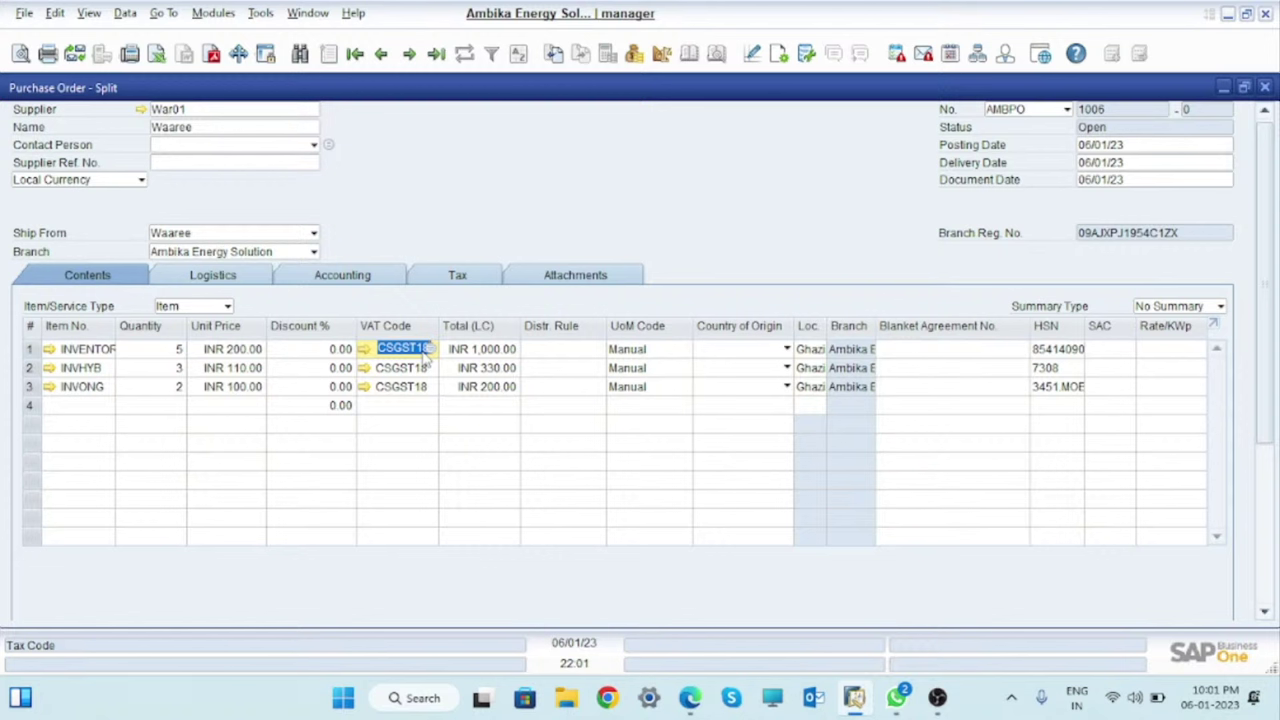
{"action": "left_click", "coordinate": [1228, 14]}
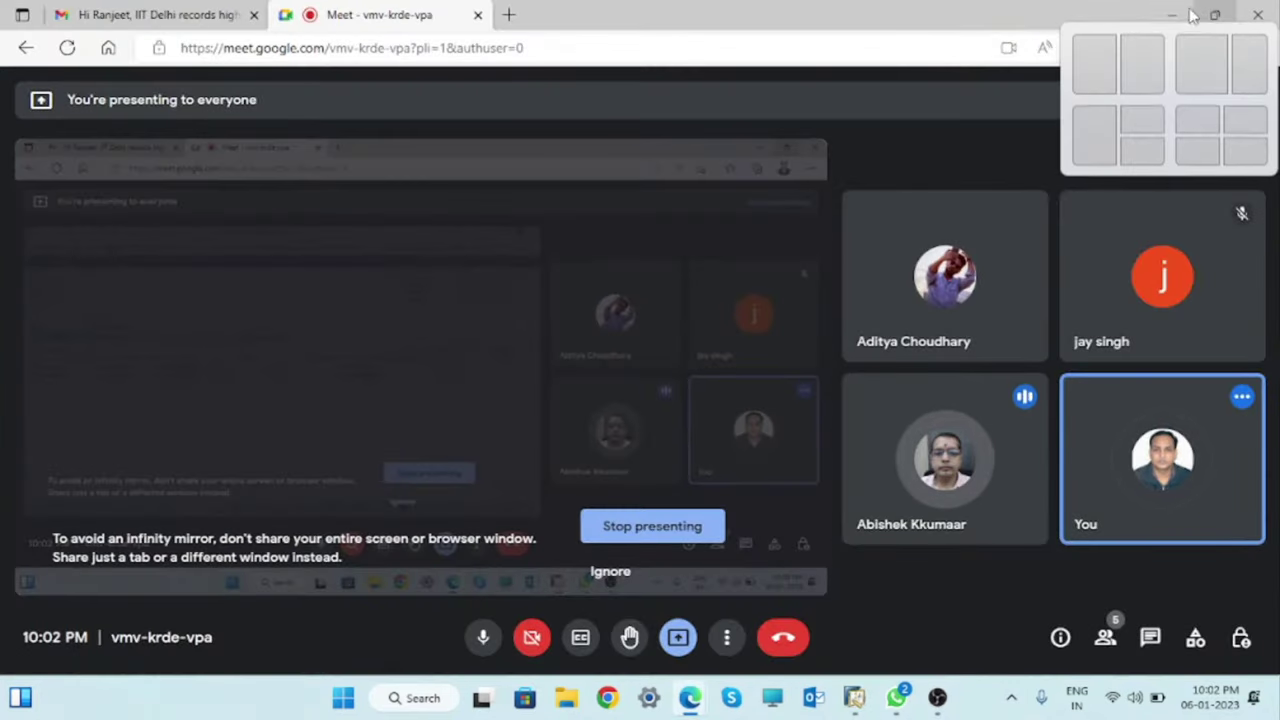
Step: Minimize the Google Meet browser window and OBS Studio to reveal the desktop
{"action": "left_click", "coordinate": [1172, 12]}
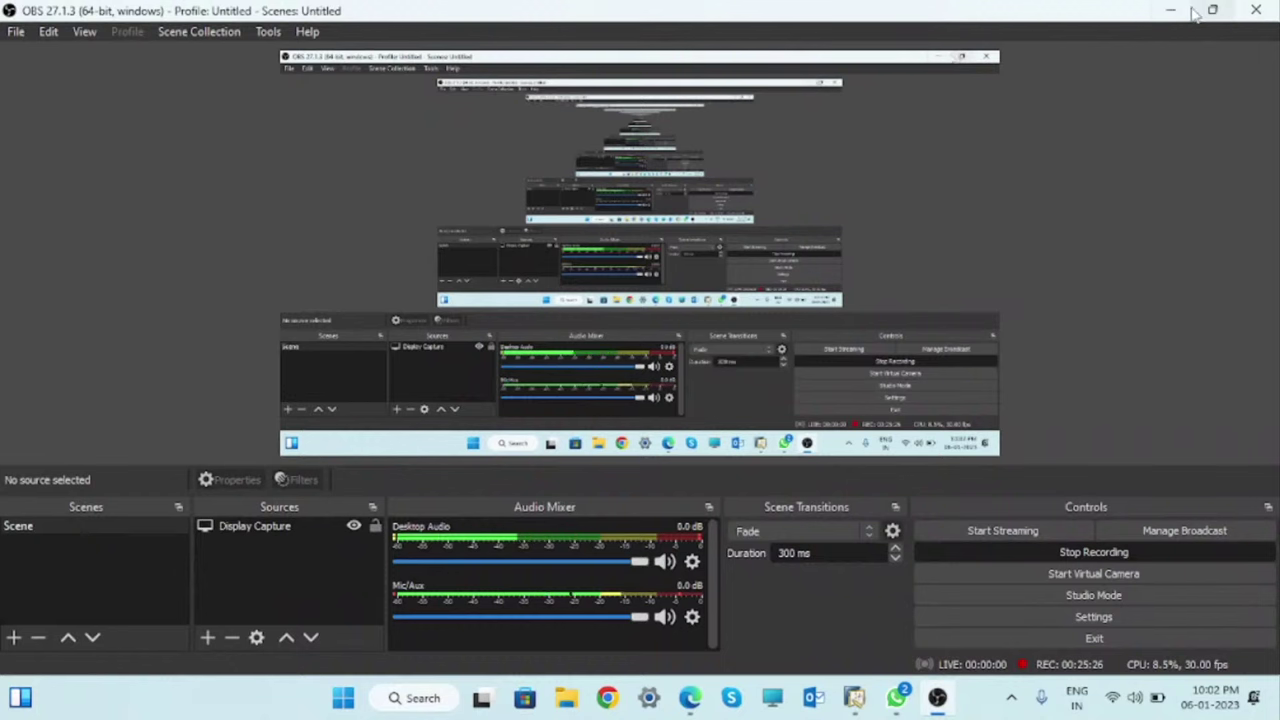
{"action": "left_click", "coordinate": [1174, 12]}
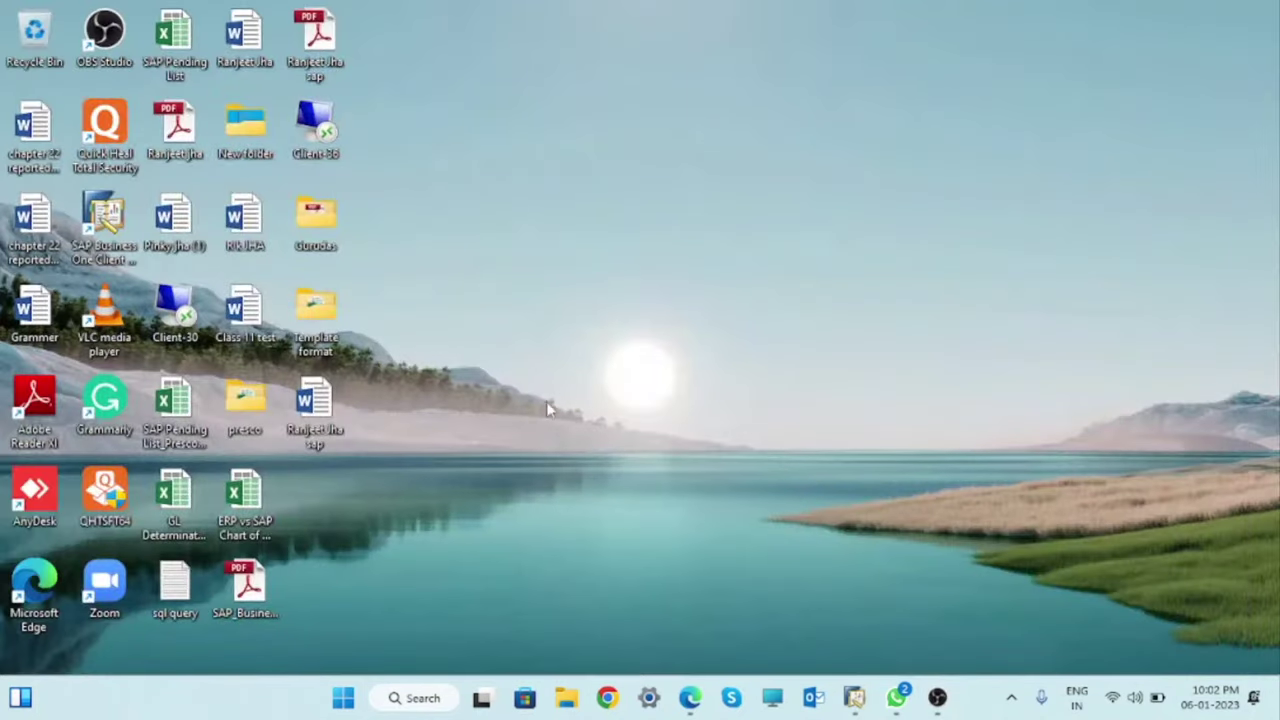
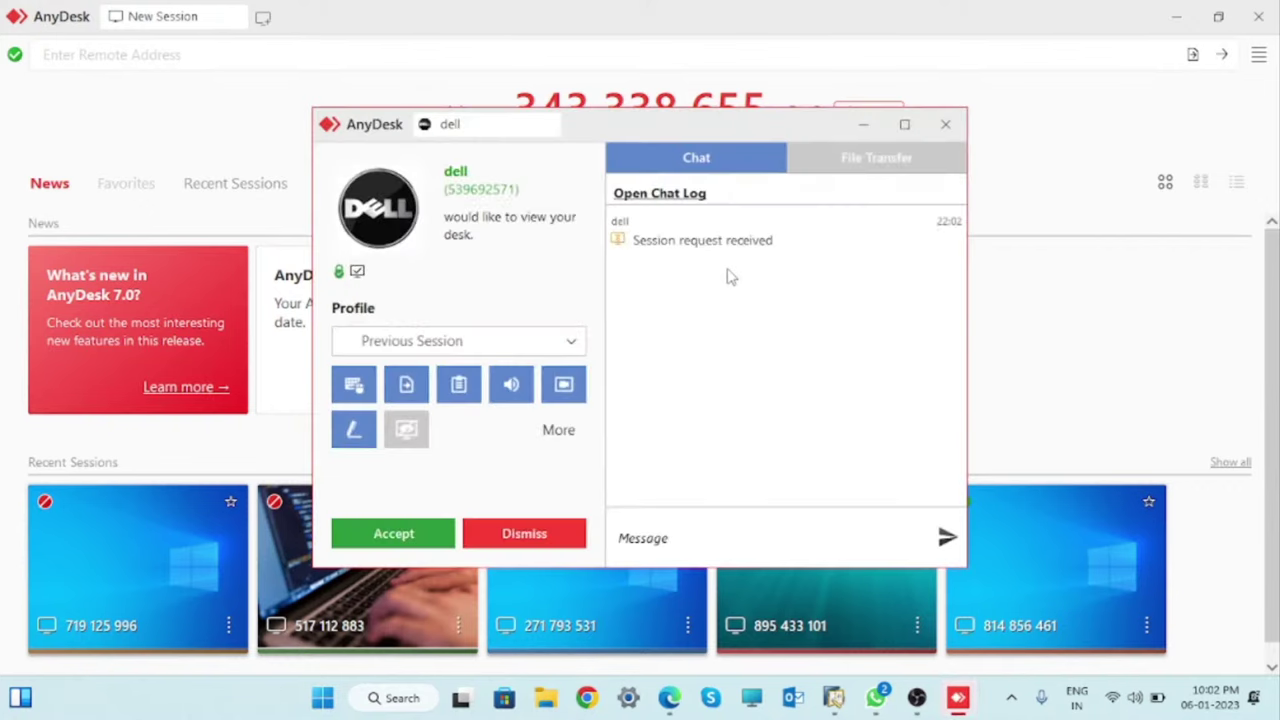
Step: Accept the incoming AnyDesk session and minimize both AnyDesk windows to reveal the desktop
{"action": "left_click", "coordinate": [385, 534]}
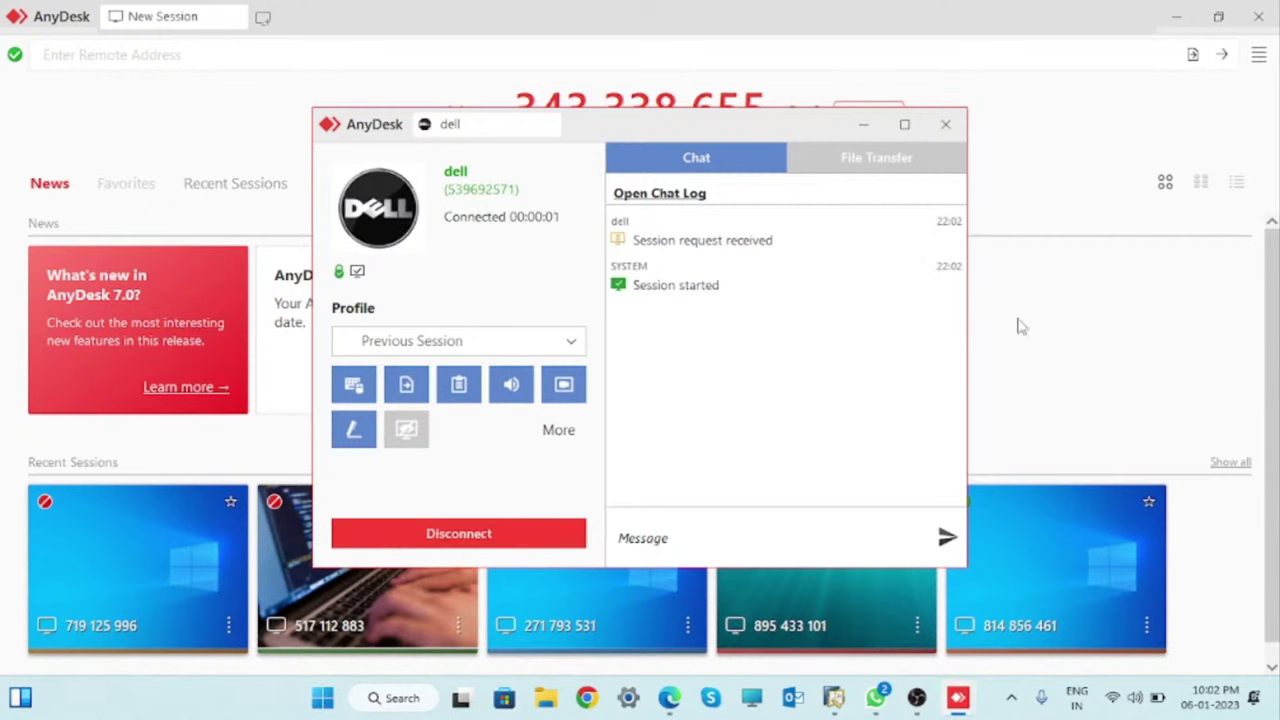
{"action": "left_click", "coordinate": [866, 128]}
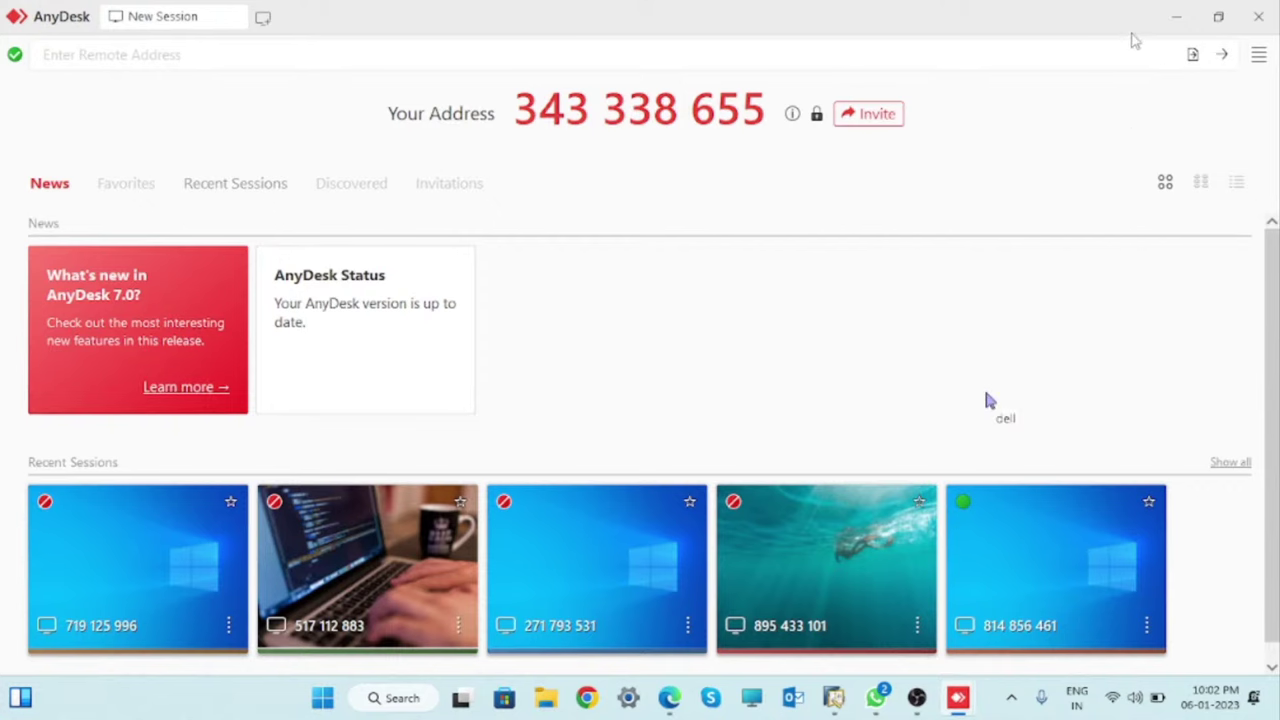
{"action": "left_click", "coordinate": [1176, 17]}
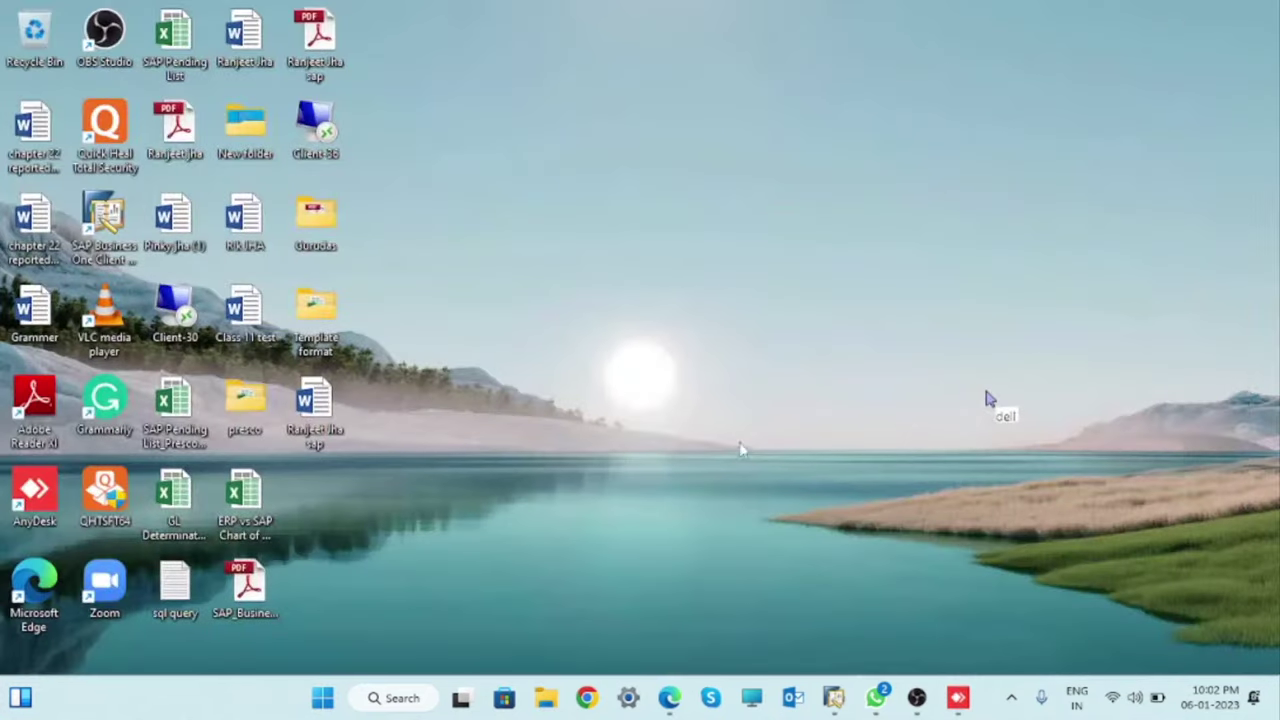
Step: Mute the Google Meet microphone and minimize the browser to return to SAP
{"action": "left_click", "coordinate": [836, 699]}
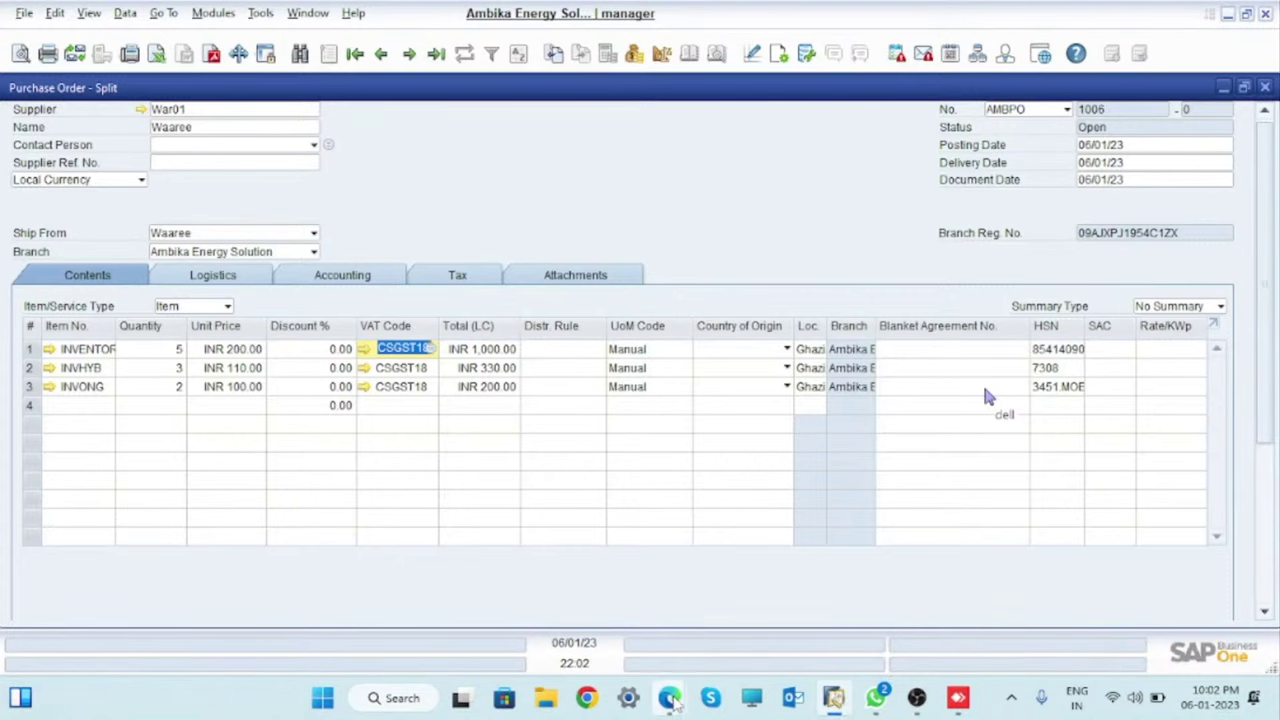
{"action": "mouse_move", "coordinate": [598, 697]}
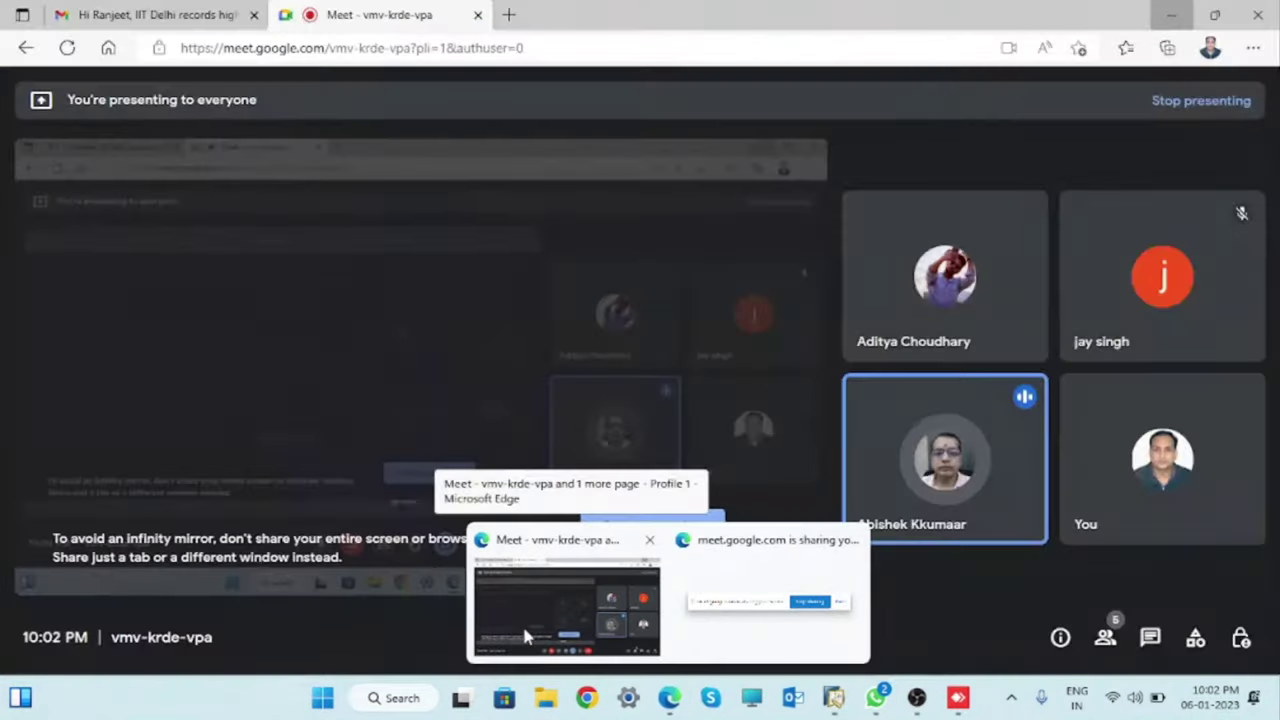
{"action": "left_click", "coordinate": [522, 623]}
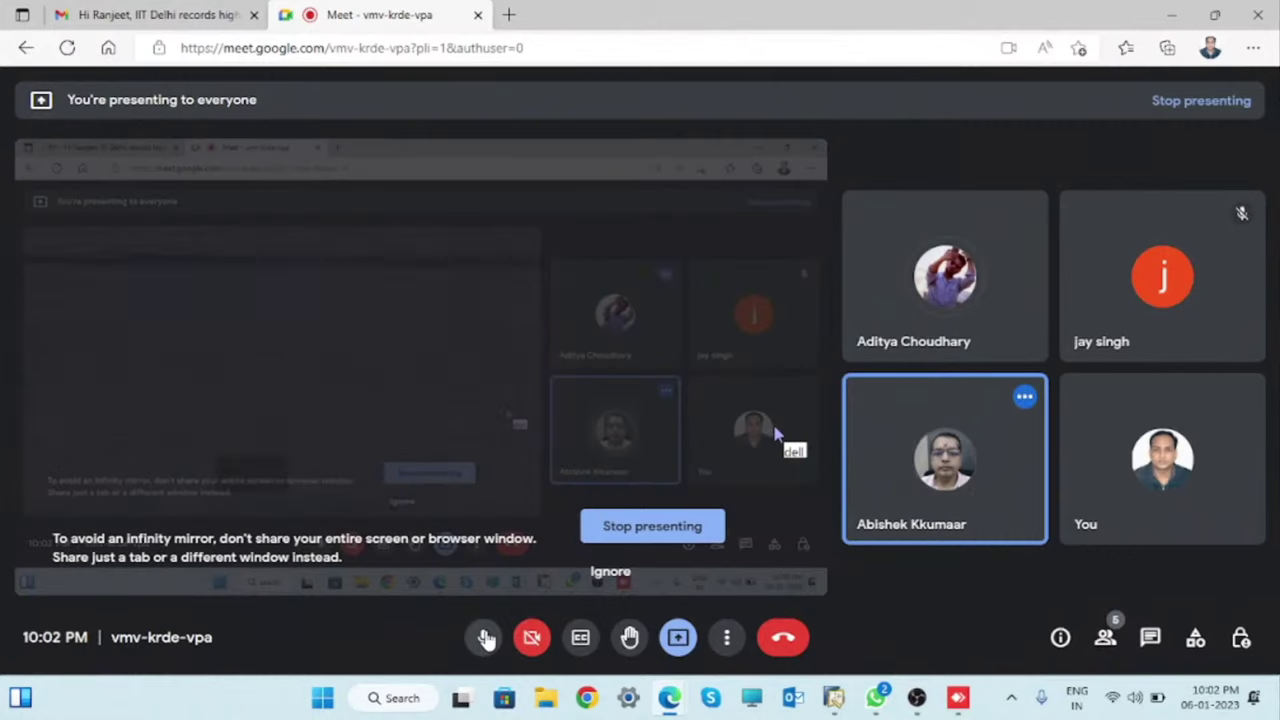
{"action": "left_click", "coordinate": [486, 637]}
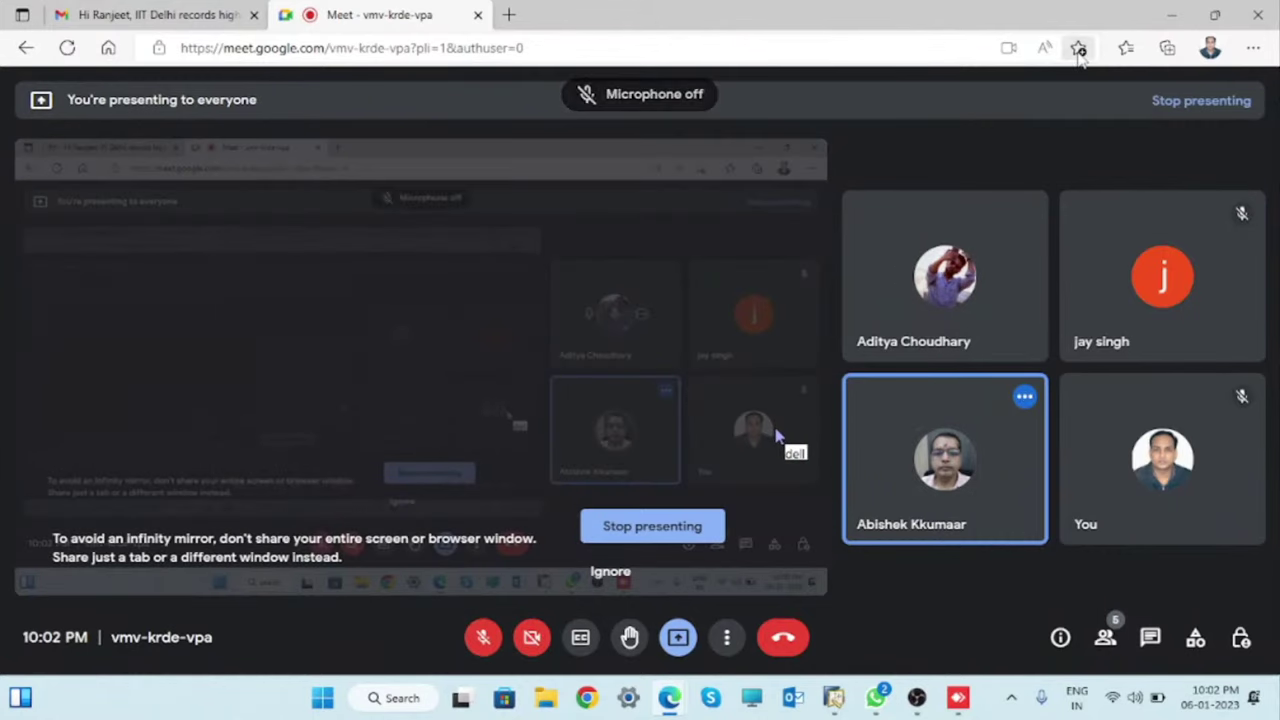
{"action": "left_click", "coordinate": [1177, 20]}
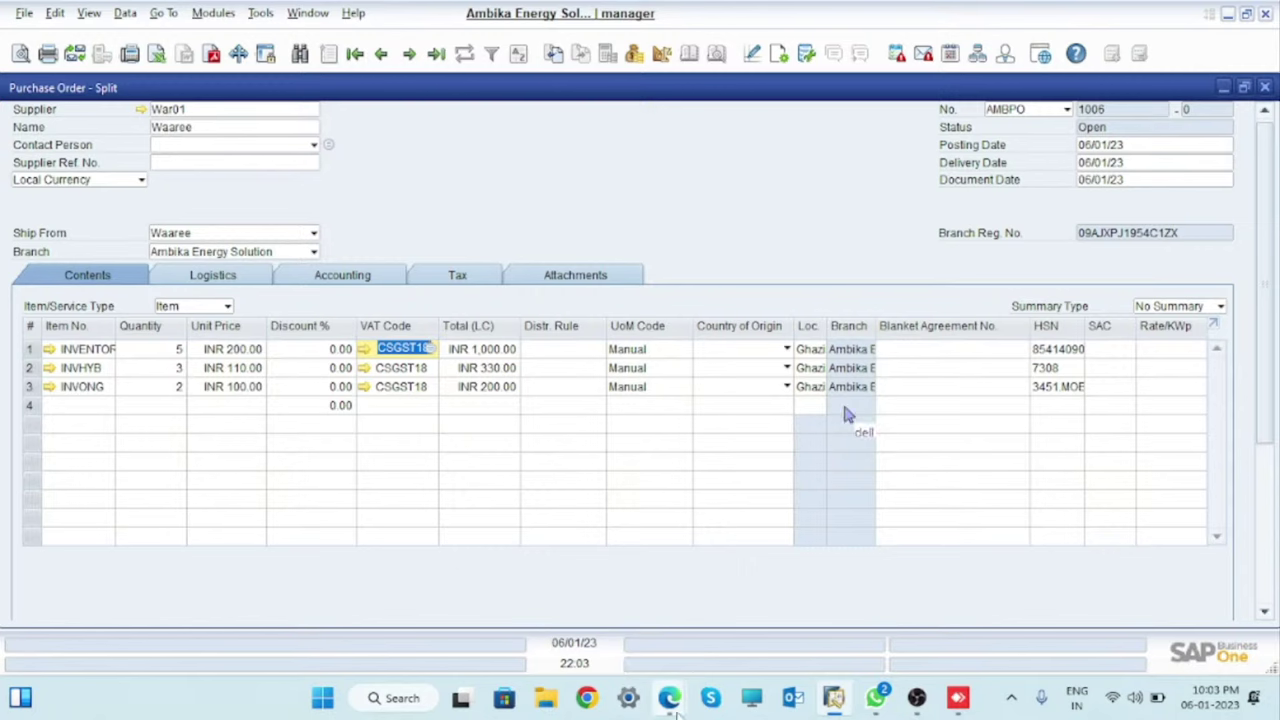
Step: Unmute the Meet microphone to speak, mute it again, and minimize the browser
{"action": "mouse_move", "coordinate": [680, 712]}
{"action": "left_click", "coordinate": [592, 610]}
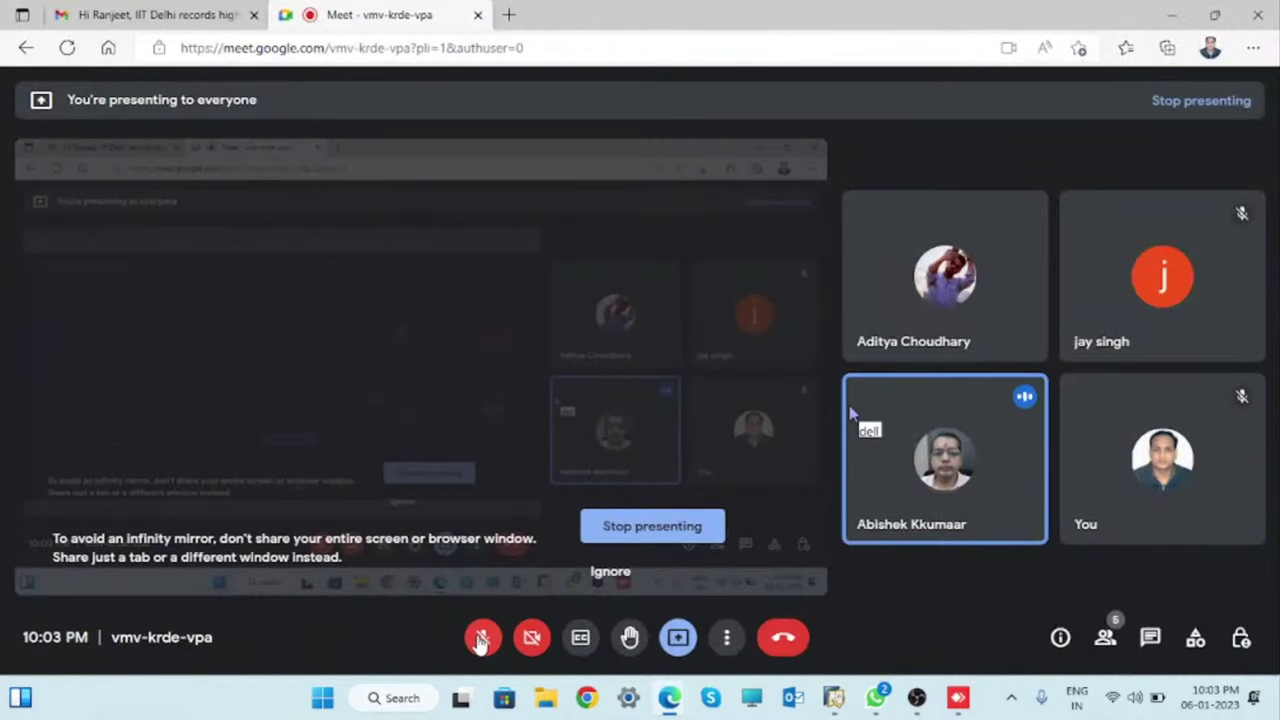
{"action": "left_click", "coordinate": [483, 638]}
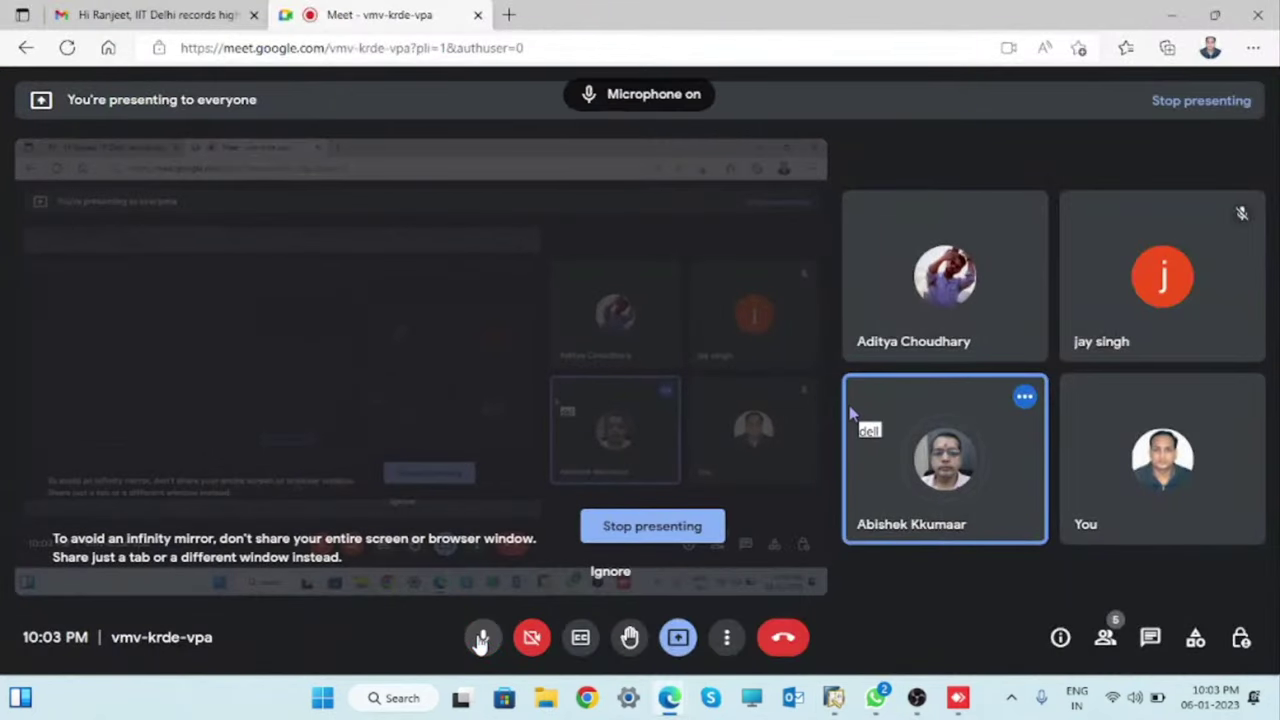
{"action": "mouse_move", "coordinate": [853, 413]}
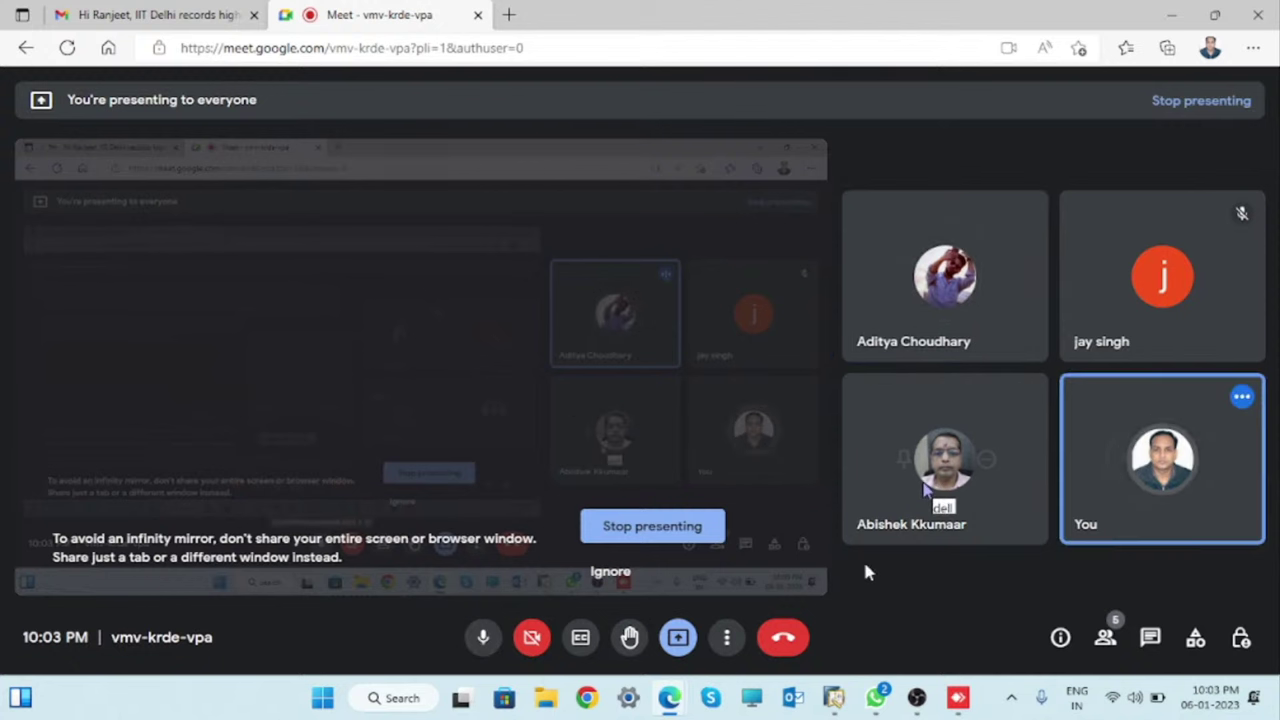
{"action": "left_click", "coordinate": [486, 638]}
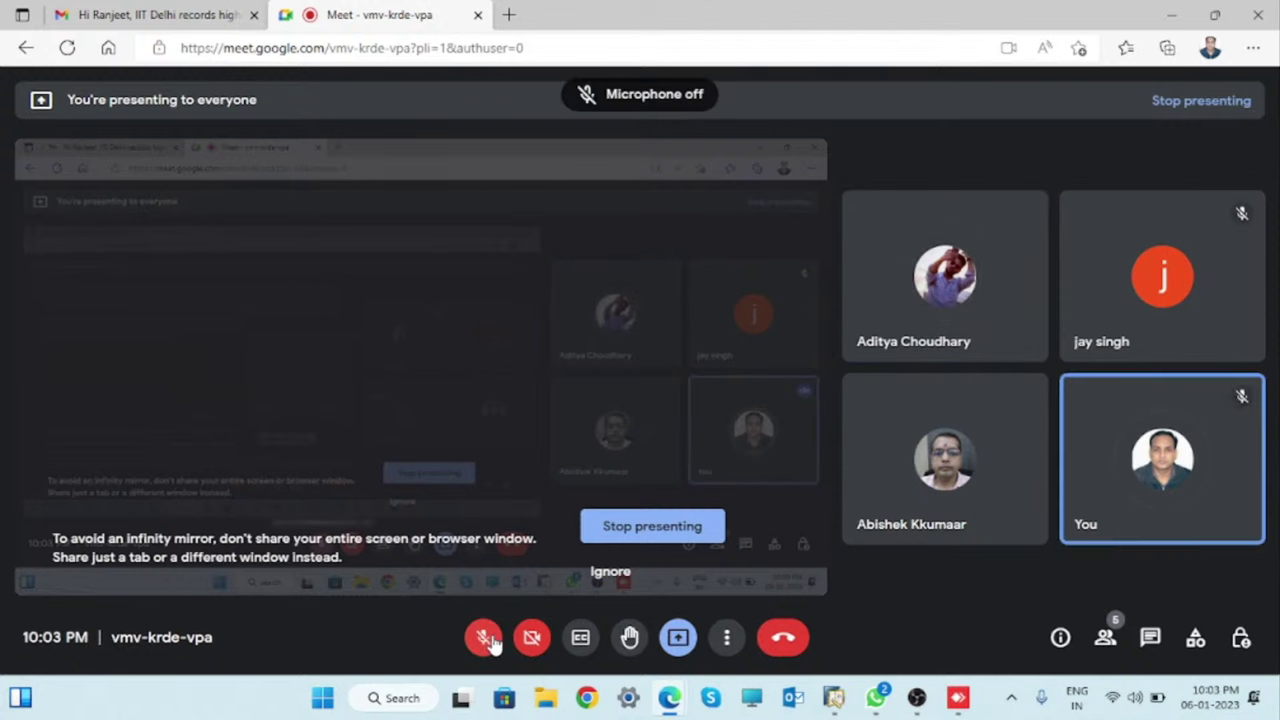
{"action": "left_click", "coordinate": [1174, 16]}
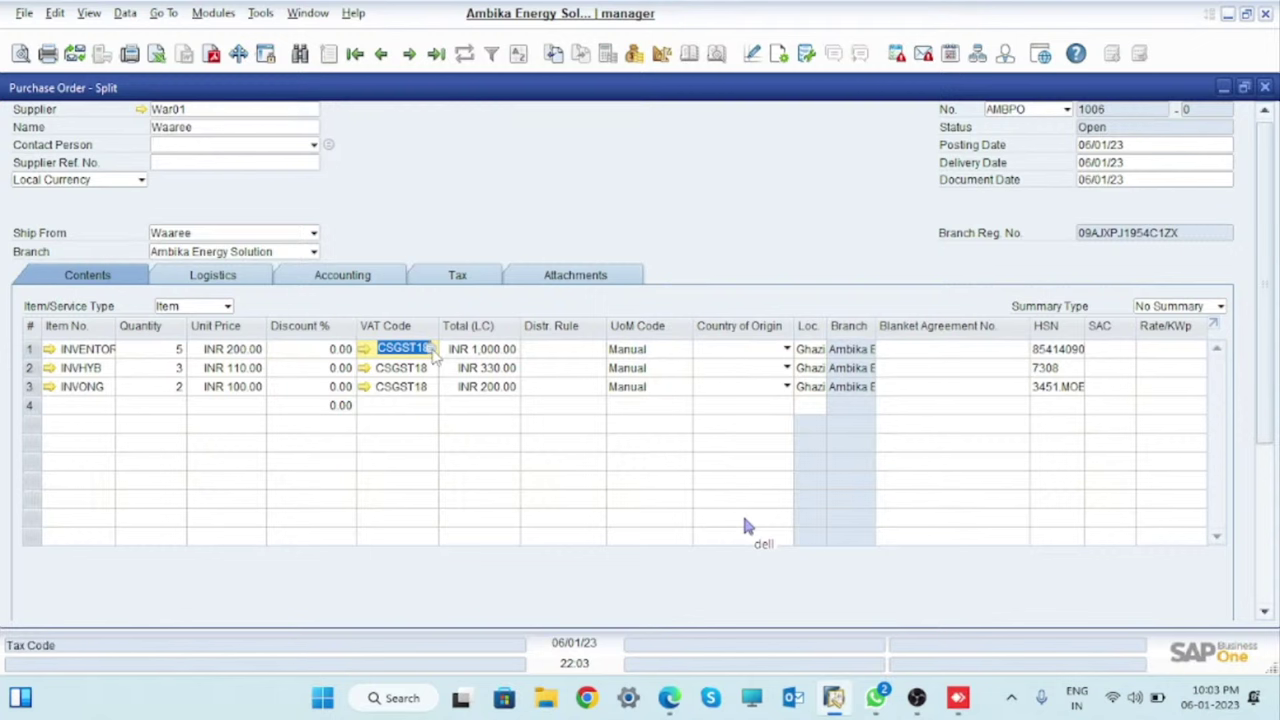
Step: Set the VAT Code to IGST@18 on rows 1, 2 and 3 of purchase order 1006
{"action": "left_click", "coordinate": [432, 351]}
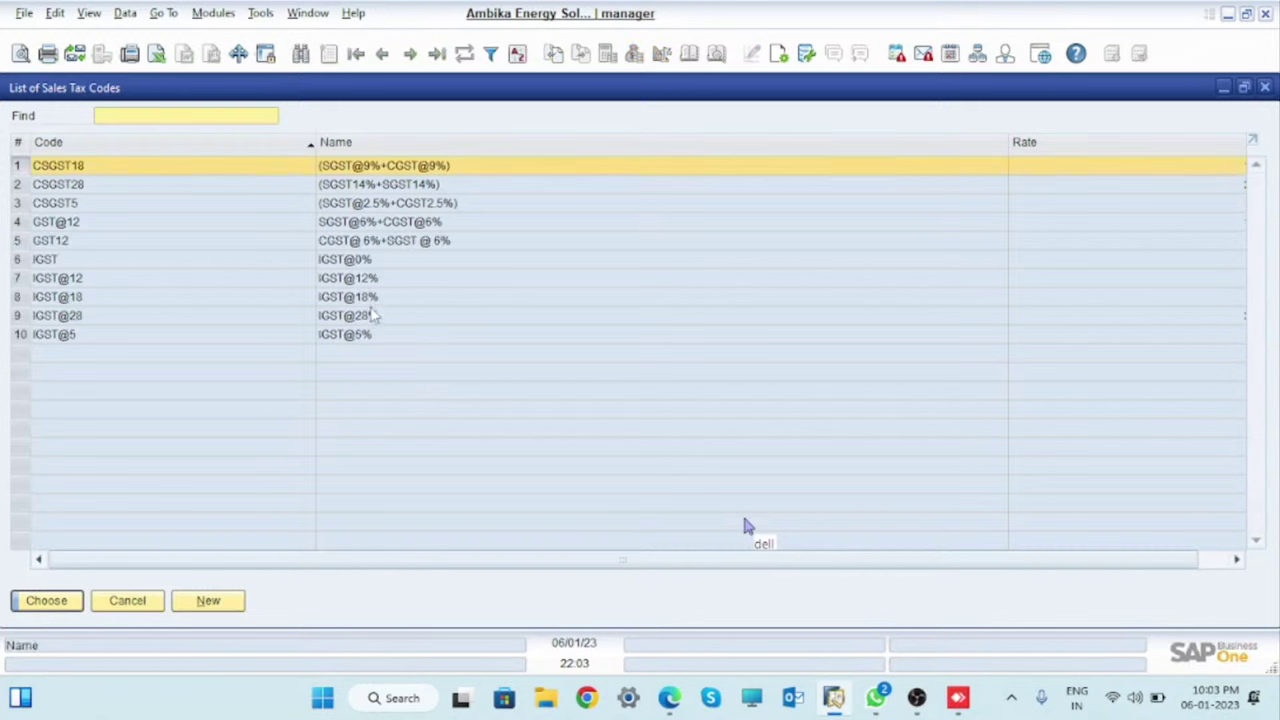
{"action": "left_click", "coordinate": [349, 298]}
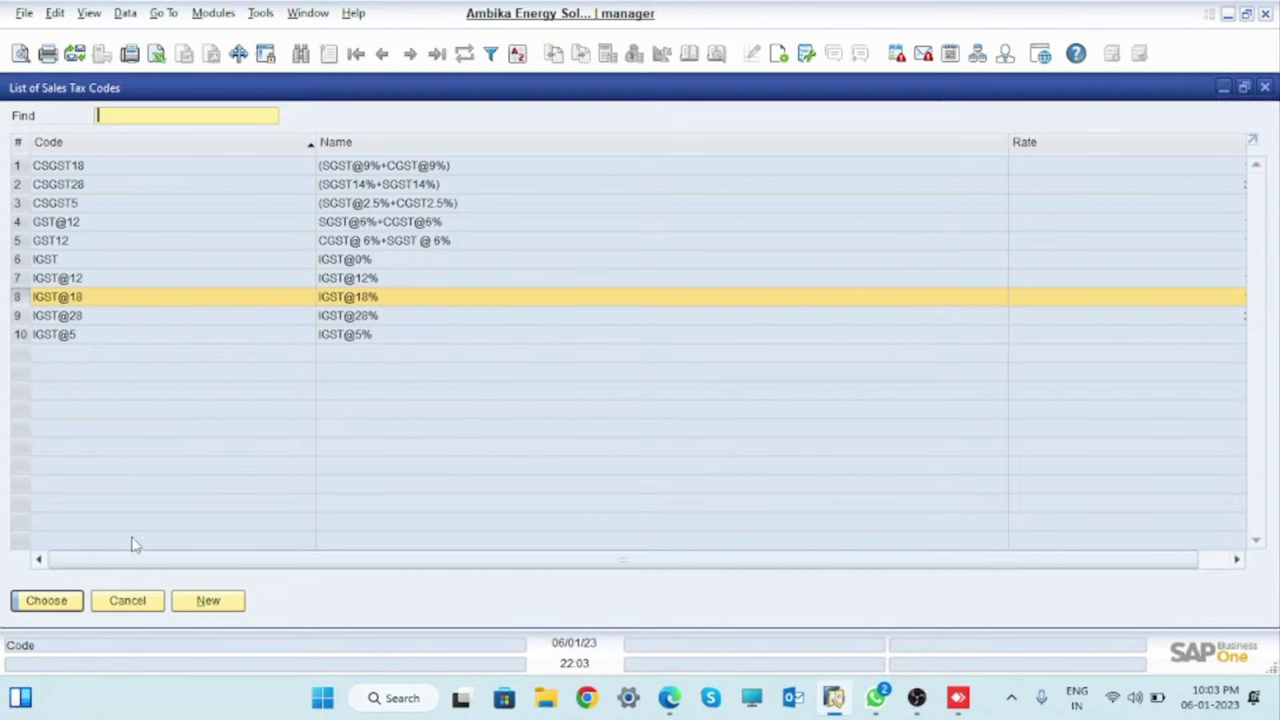
{"action": "left_click", "coordinate": [46, 601]}
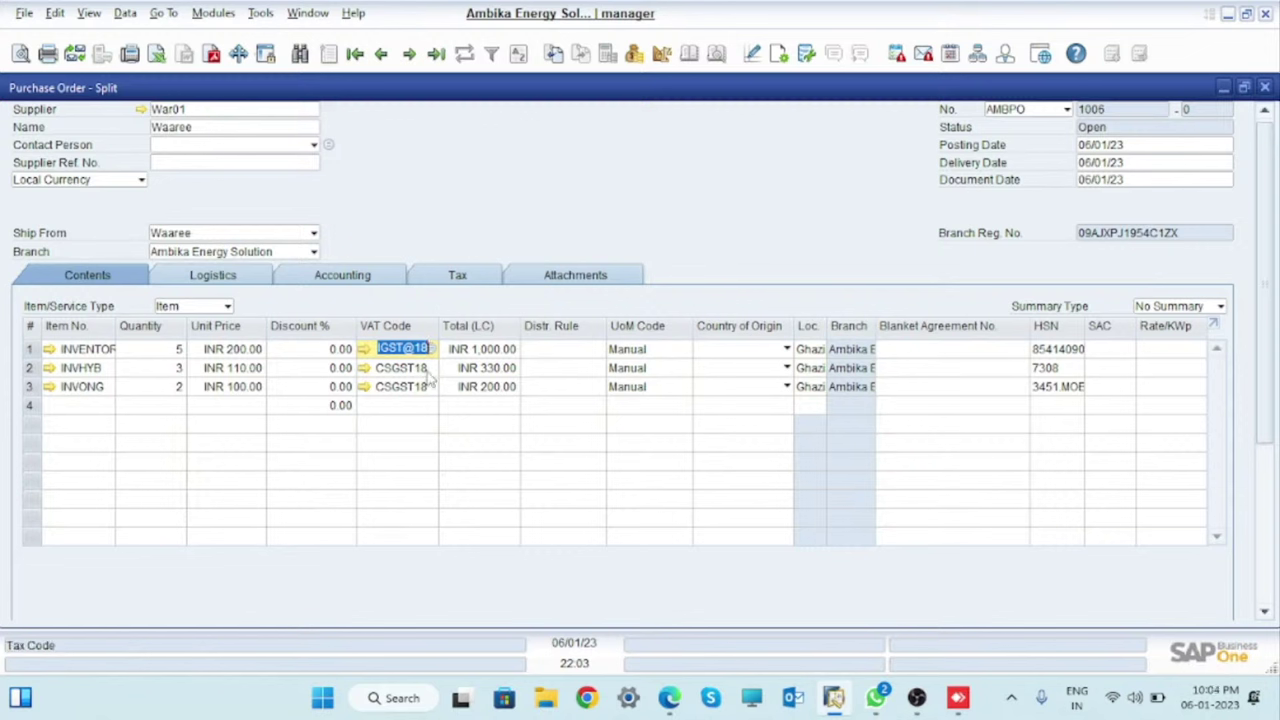
{"action": "left_click", "coordinate": [428, 370]}
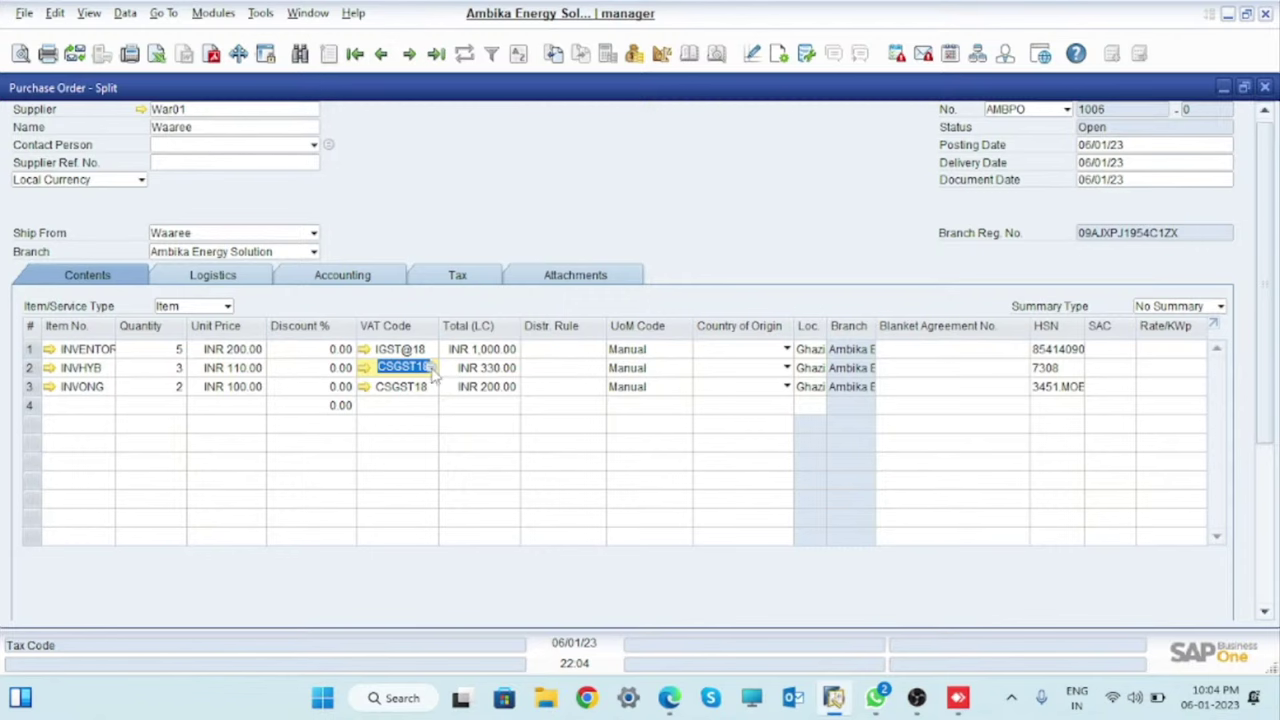
{"action": "left_click", "coordinate": [430, 368]}
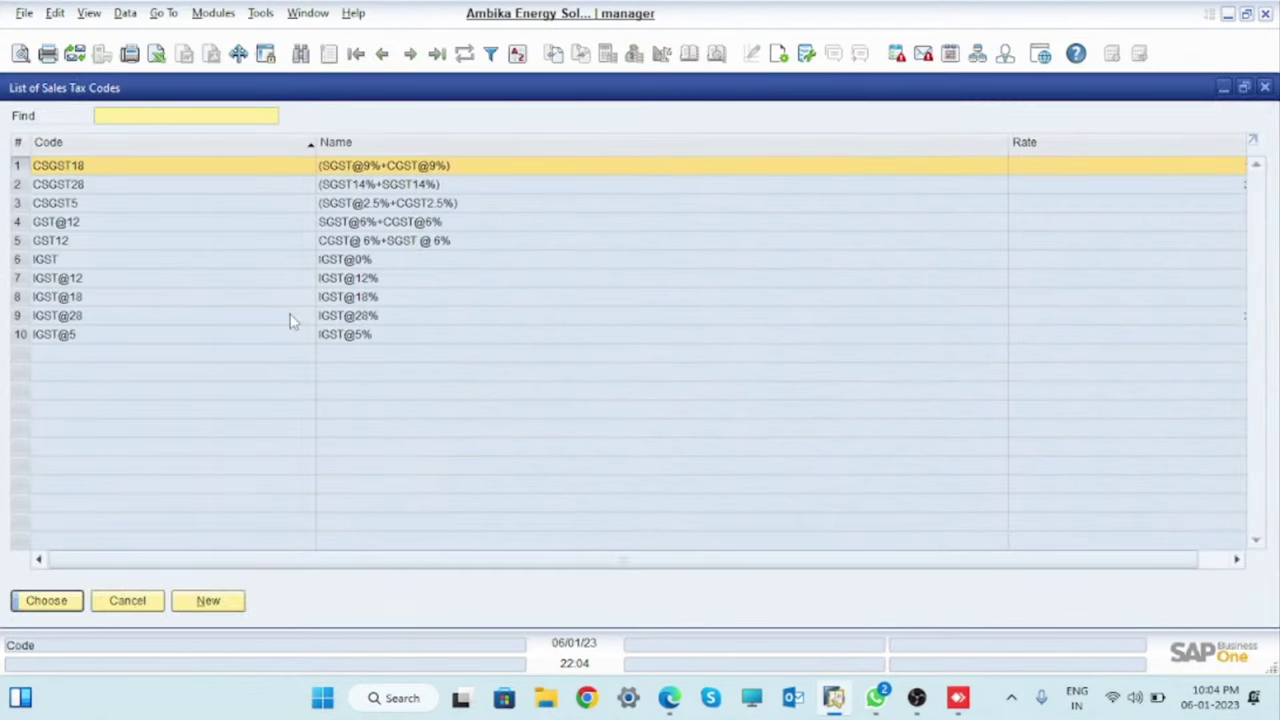
{"action": "left_click", "coordinate": [344, 297]}
{"action": "left_click", "coordinate": [47, 604]}
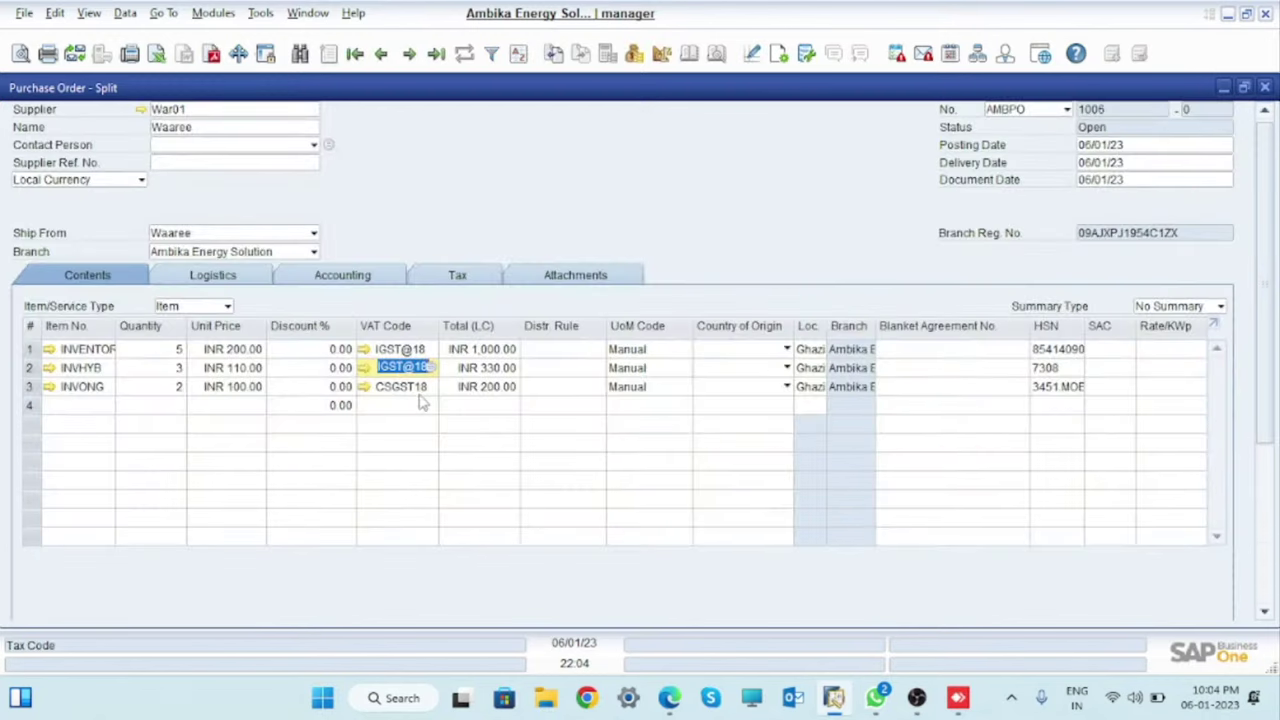
{"action": "left_click", "coordinate": [424, 396]}
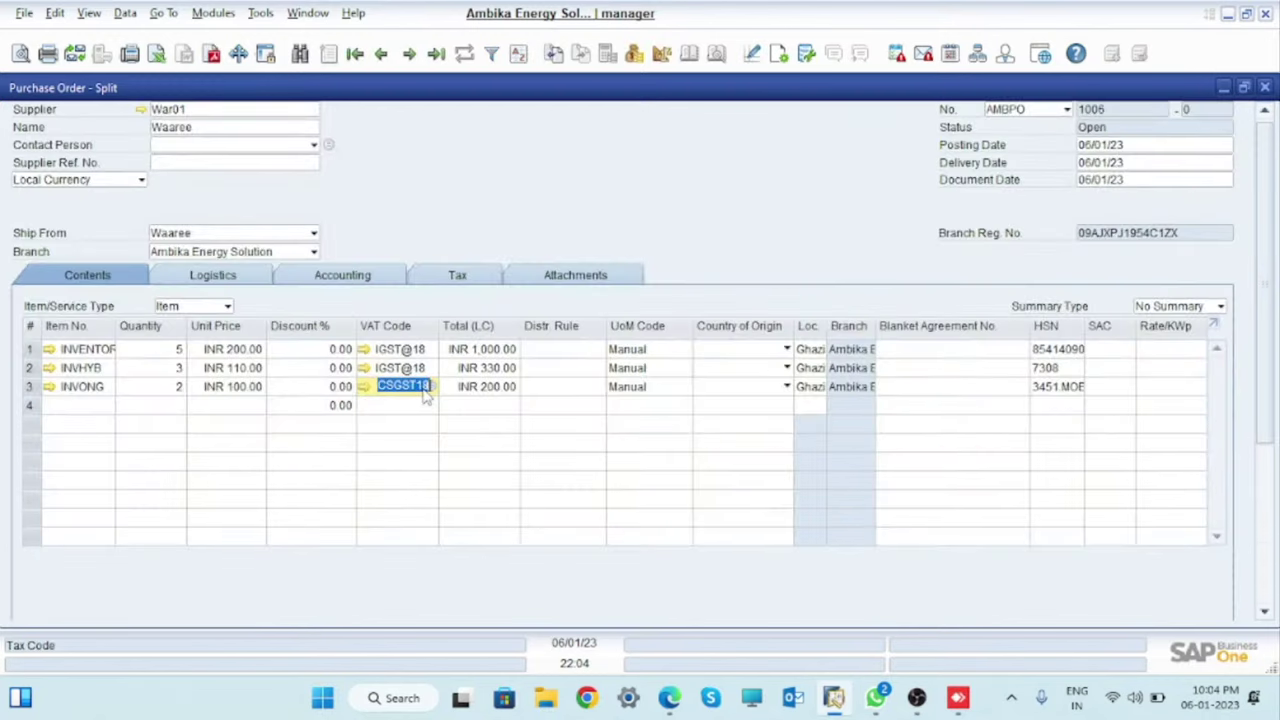
{"action": "left_click", "coordinate": [430, 388]}
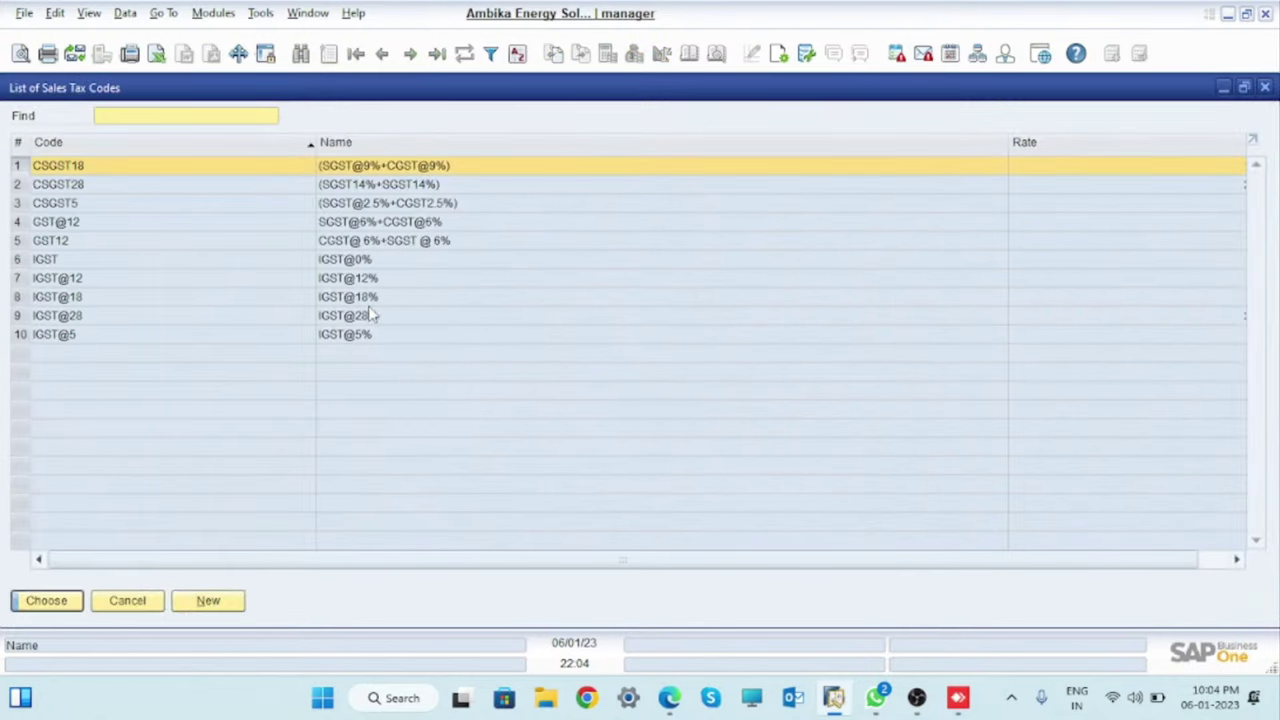
{"action": "double_click", "coordinate": [370, 296]}
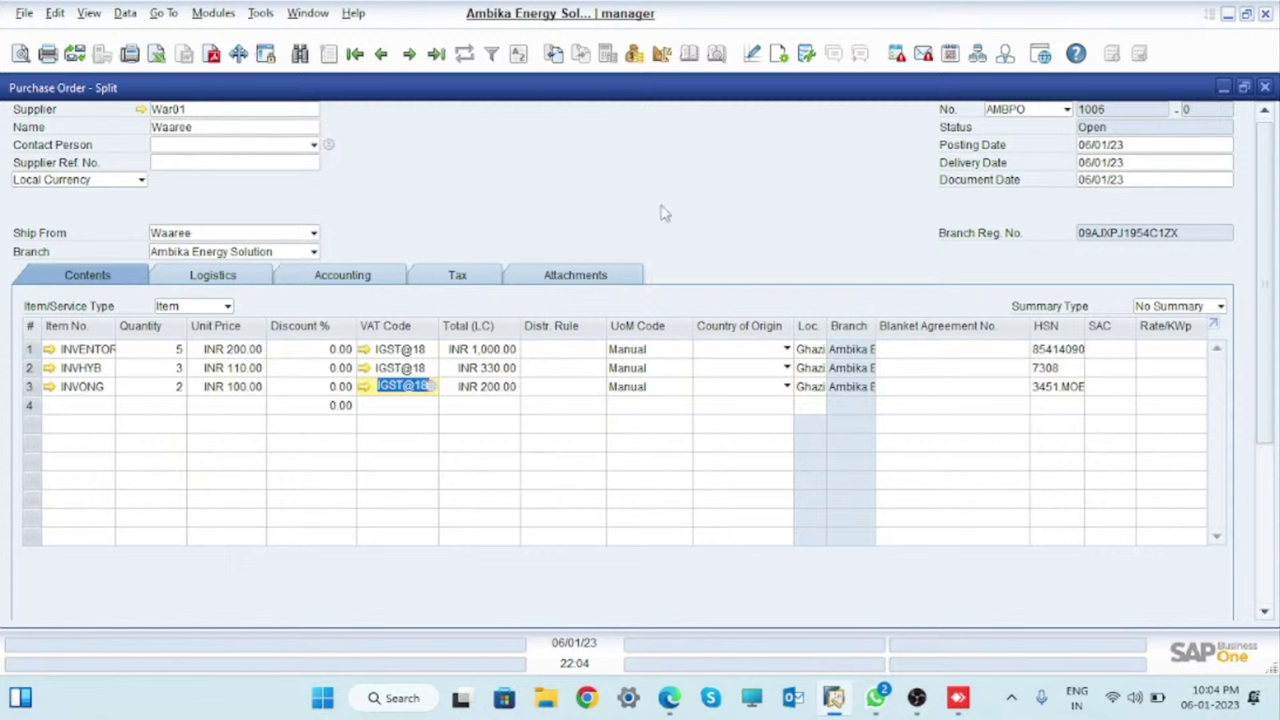
Step: Check purchase order 1006's Logistics, Accounting and Tax tabs, then go back to Contents
{"action": "scroll", "coordinate": [1263, 591], "scroll_direction": "down", "scroll_amount": 5}
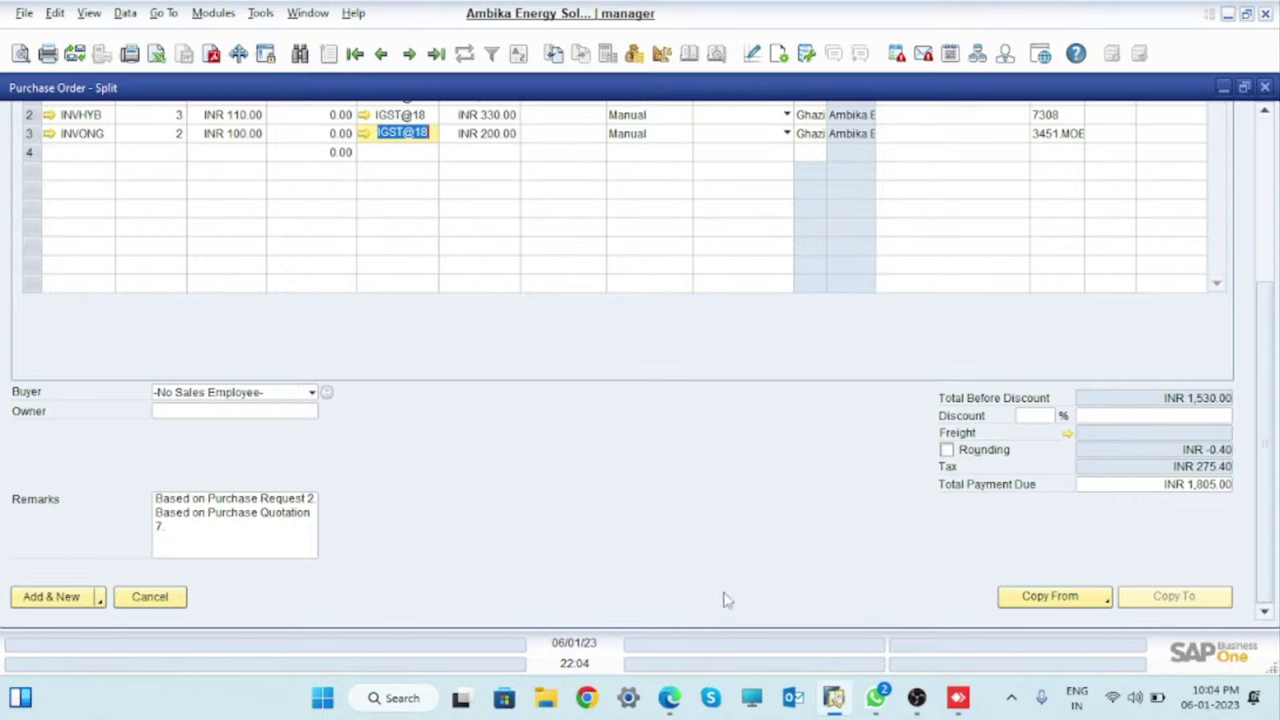
{"action": "left_click", "coordinate": [1265, 141]}
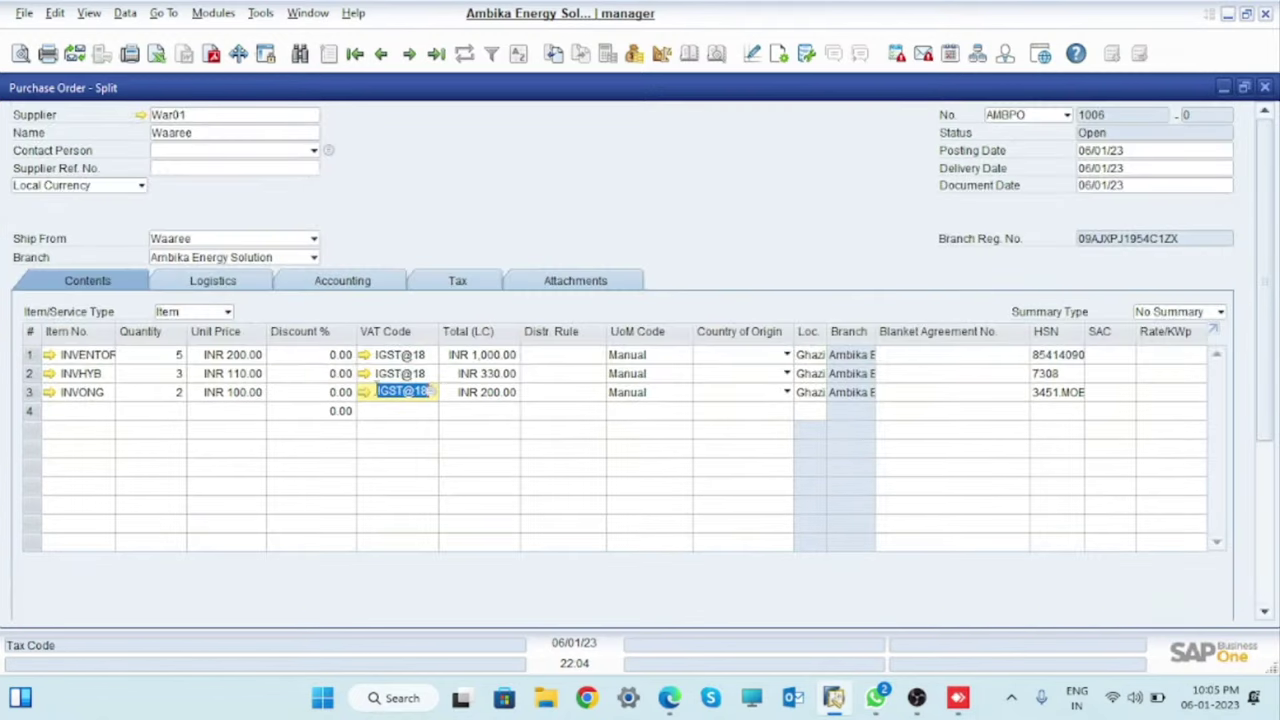
{"action": "left_click", "coordinate": [216, 283]}
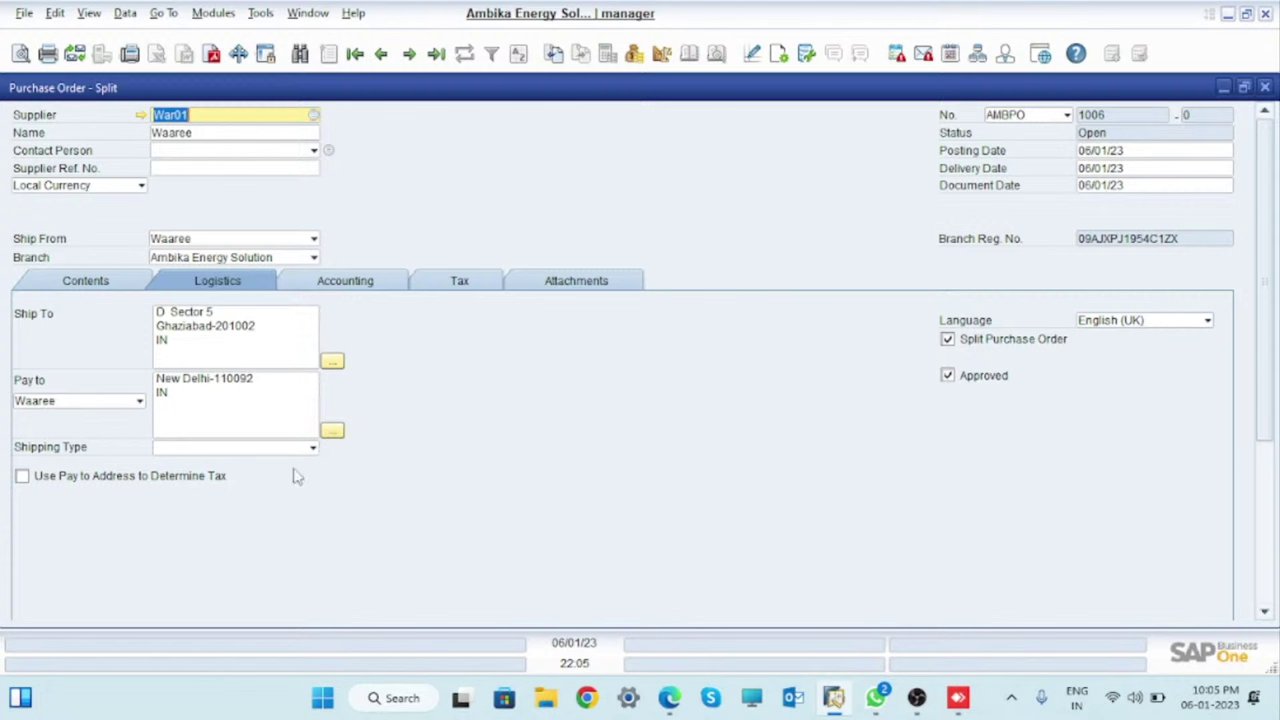
{"action": "left_click", "coordinate": [268, 404]}
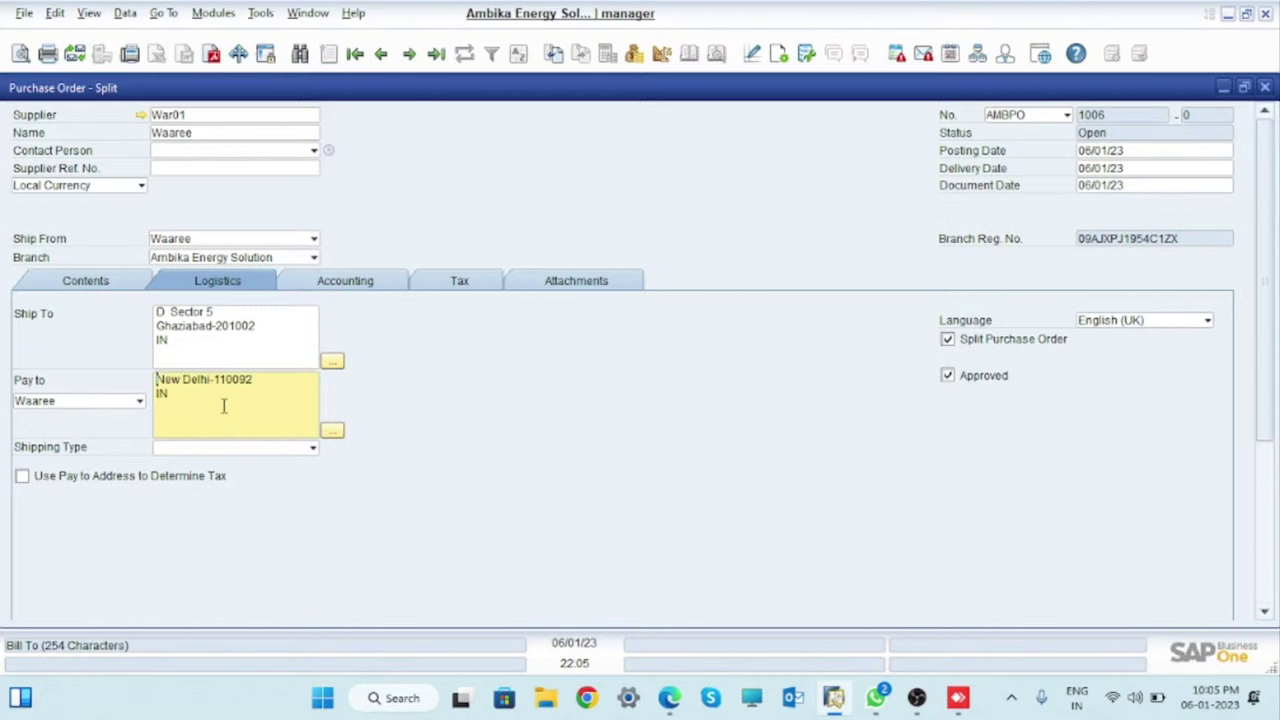
{"action": "left_click", "coordinate": [326, 281]}
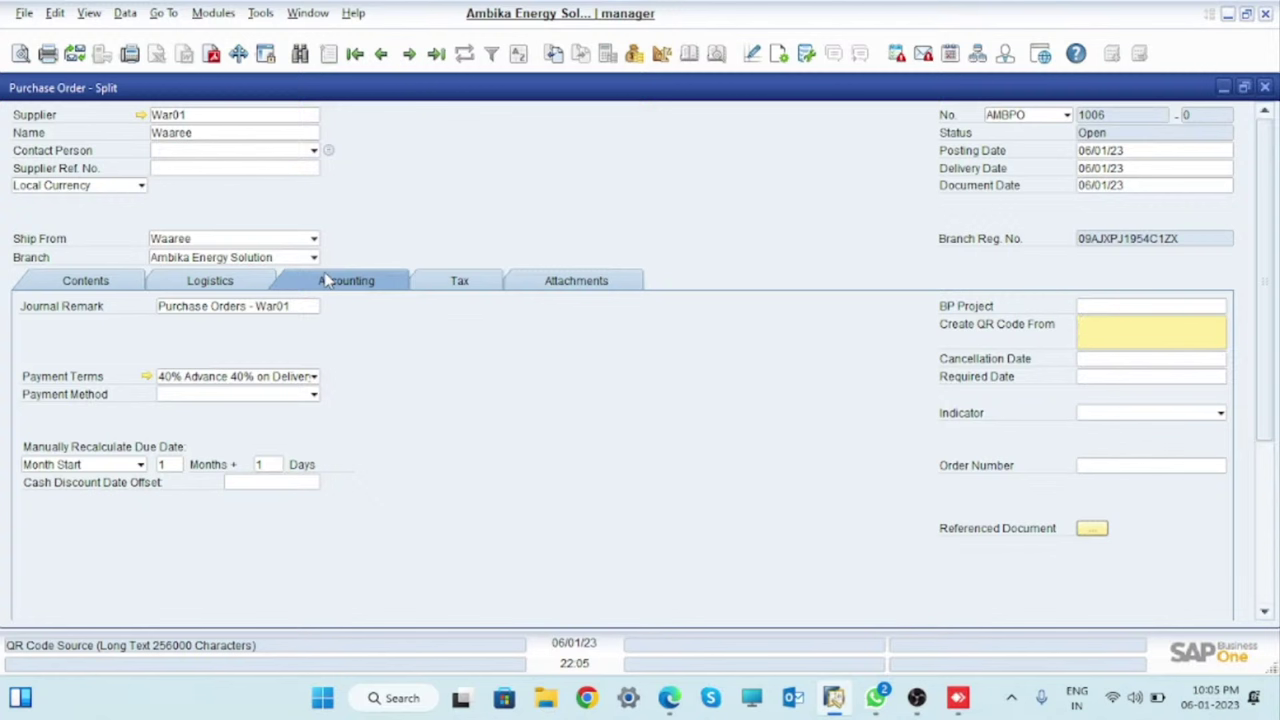
{"action": "left_click", "coordinate": [459, 283]}
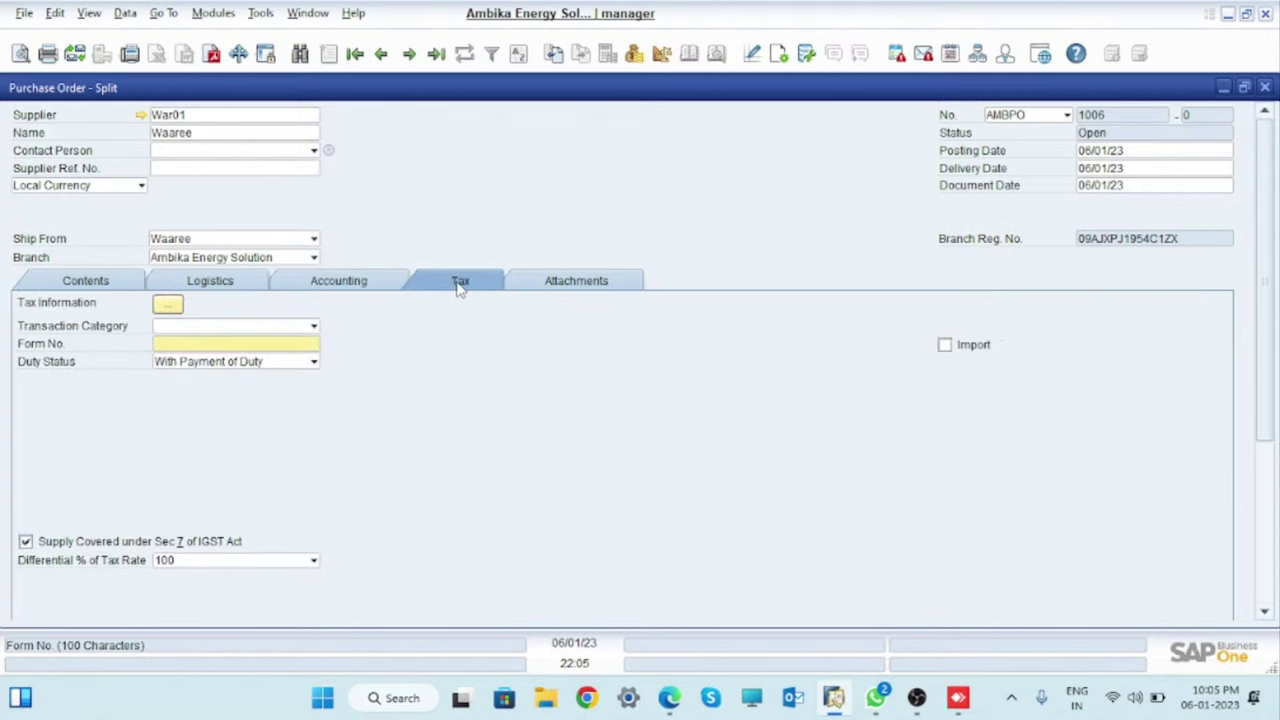
{"action": "left_click", "coordinate": [117, 288]}
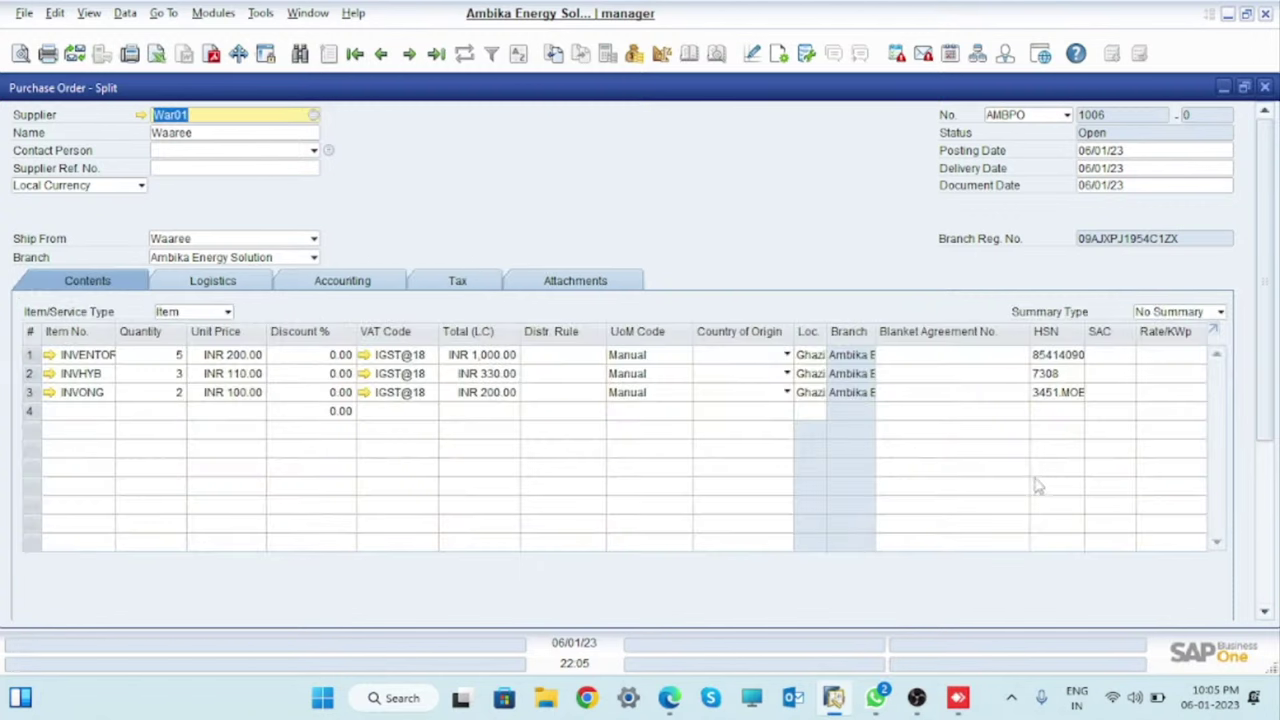
Step: Add the split purchase order, confirming creation of the sub-ordinate order
{"action": "scroll", "coordinate": [1270, 590], "scroll_direction": "down", "scroll_amount": 5}
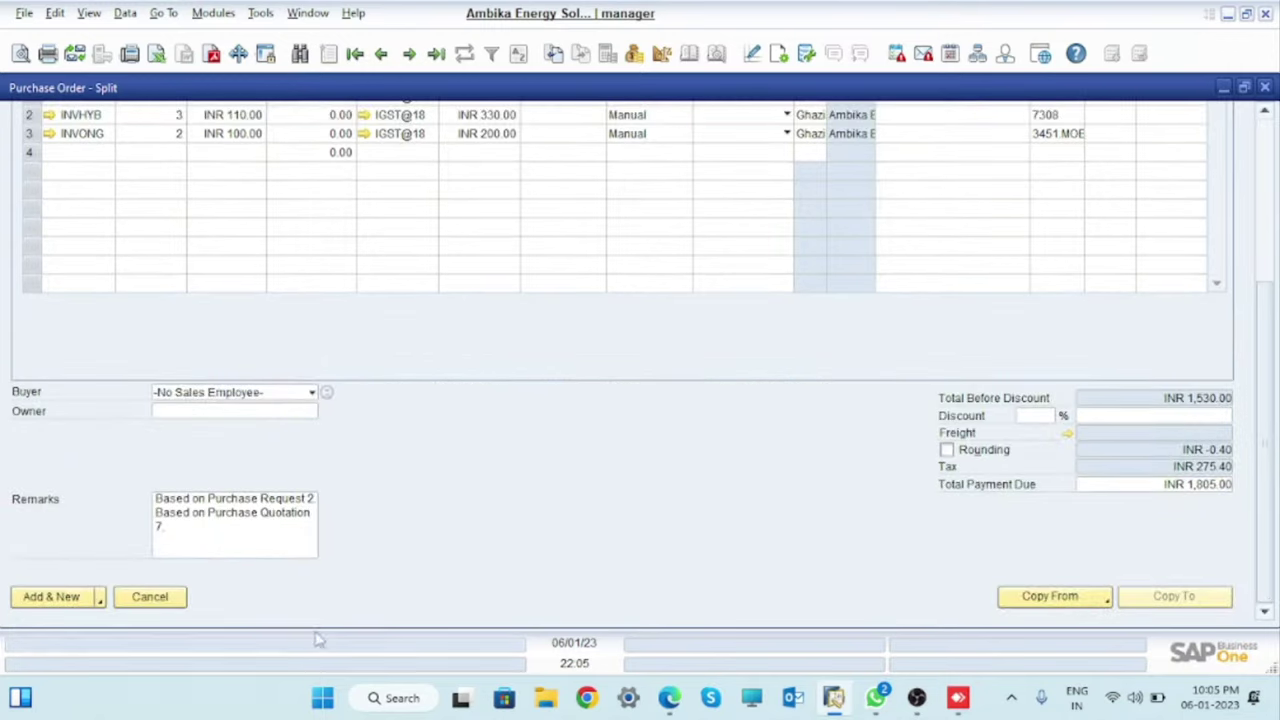
{"action": "left_click", "coordinate": [70, 601]}
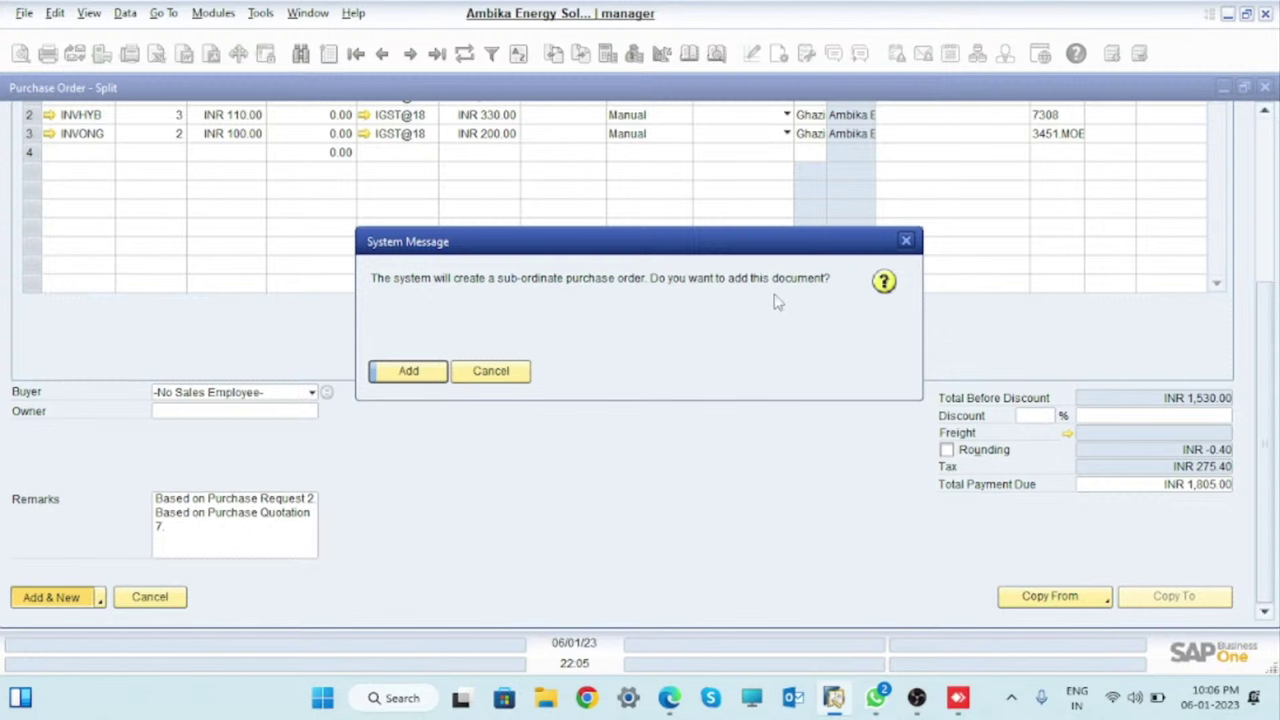
{"action": "left_click", "coordinate": [404, 378]}
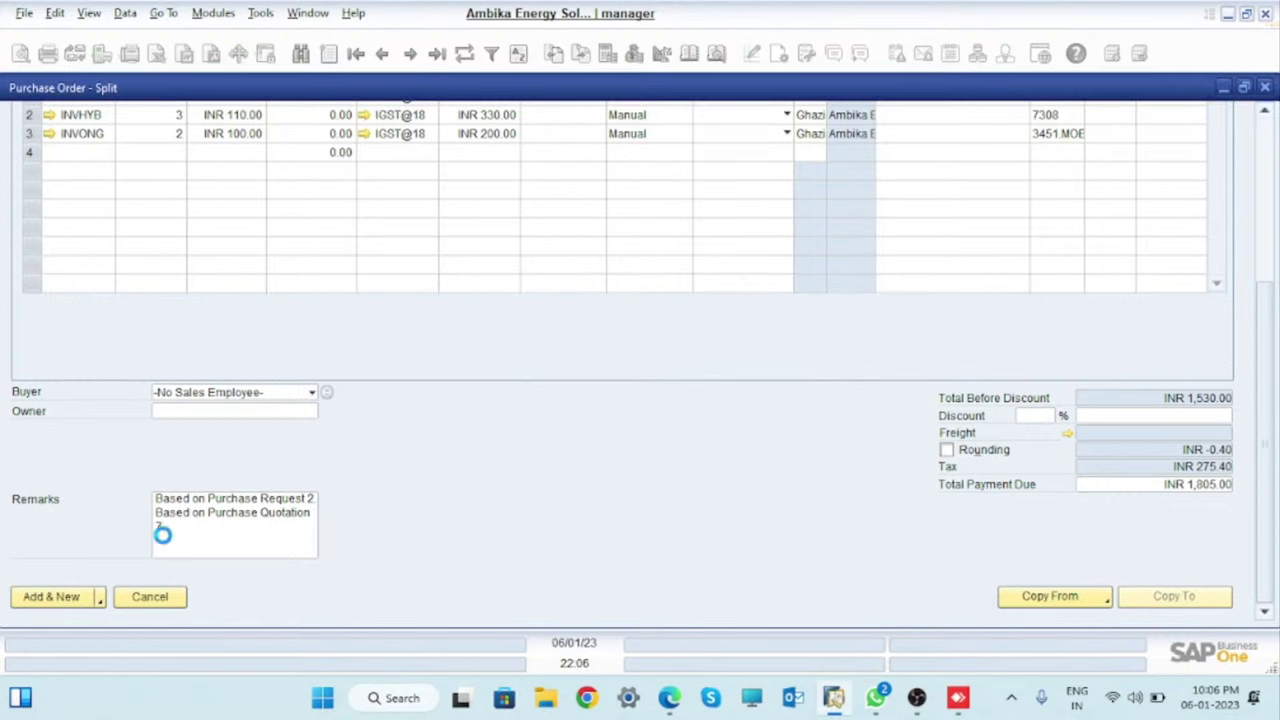
Step: Bring up sub-ordinate purchase order 1006-2 with its single inverter line
{"action": "left_click", "coordinate": [57, 603]}
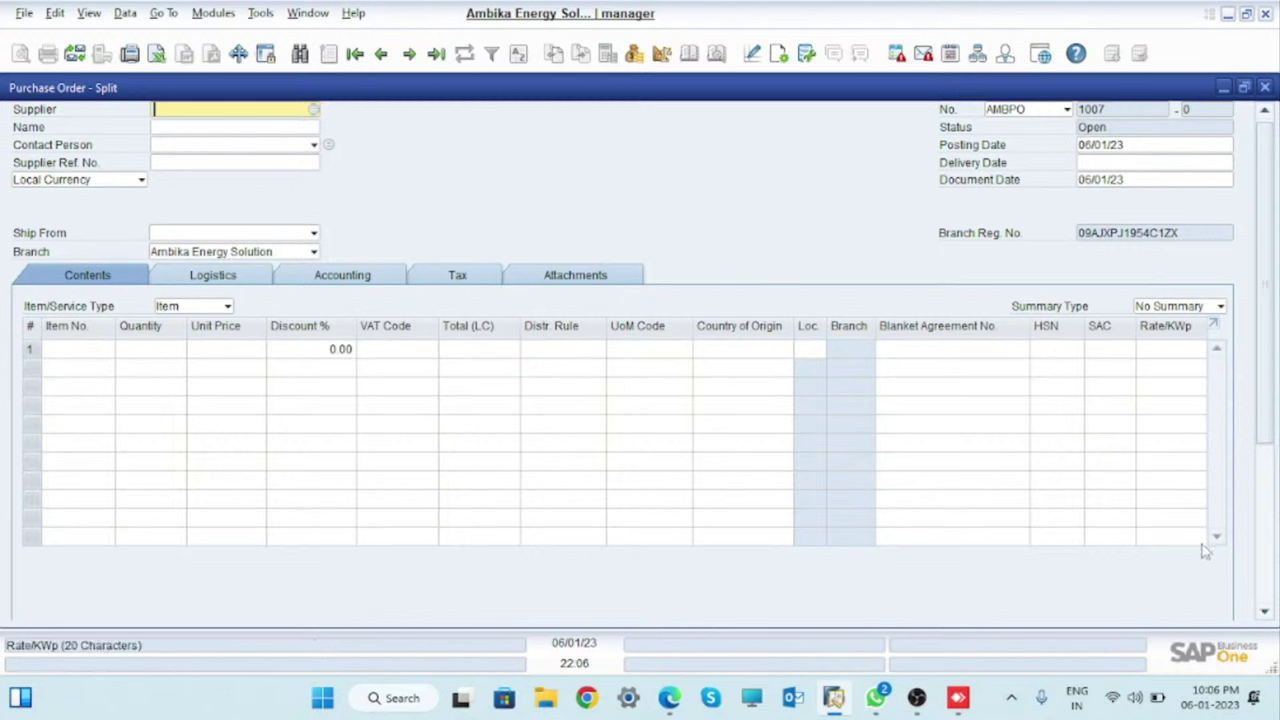
{"action": "left_click", "coordinate": [1268, 577]}
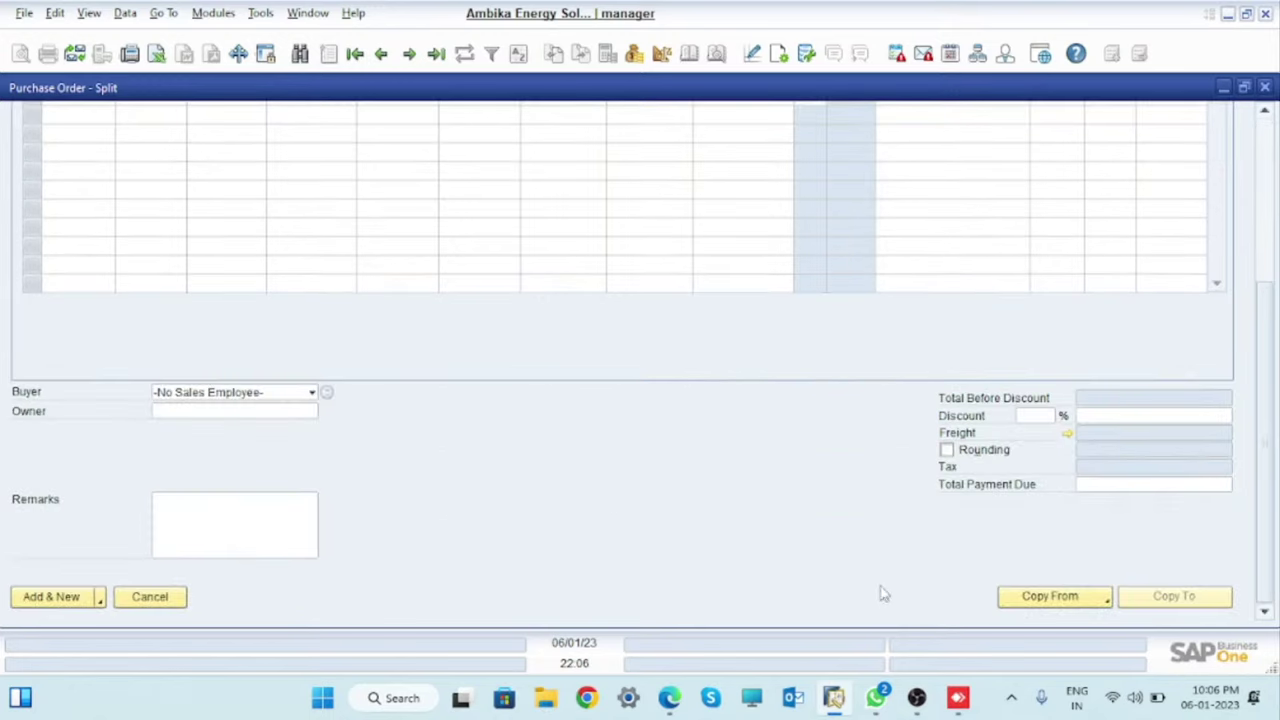
{"action": "left_click", "coordinate": [1052, 598]}
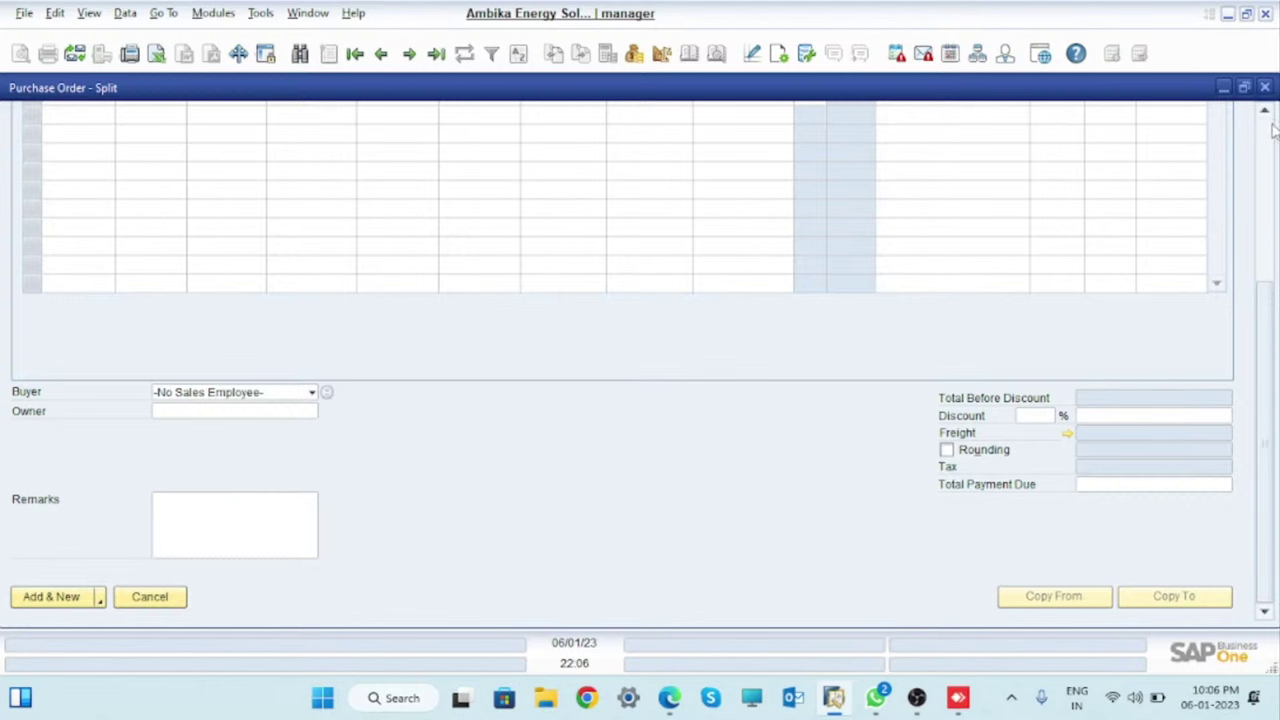
{"action": "scroll", "coordinate": [1273, 130], "scroll_direction": "up", "scroll_amount": 5}
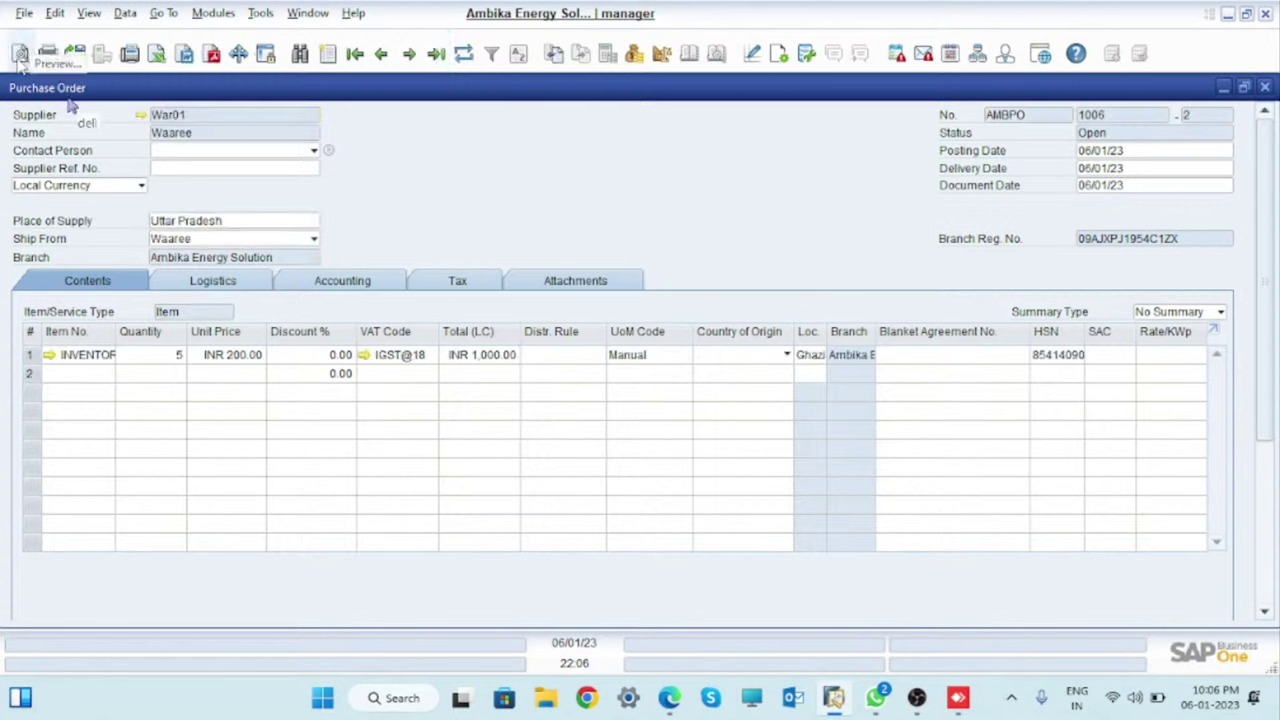
{"action": "left_click", "coordinate": [20, 55]}
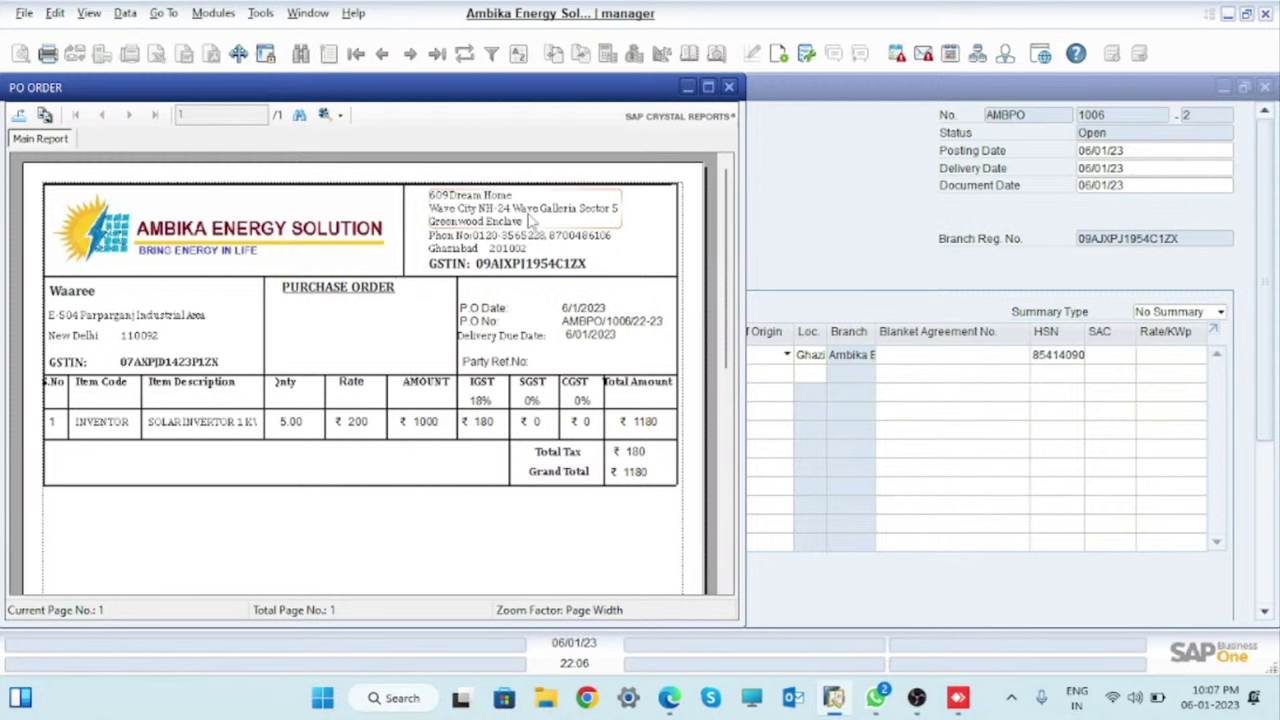
{"action": "left_click", "coordinate": [707, 88]}
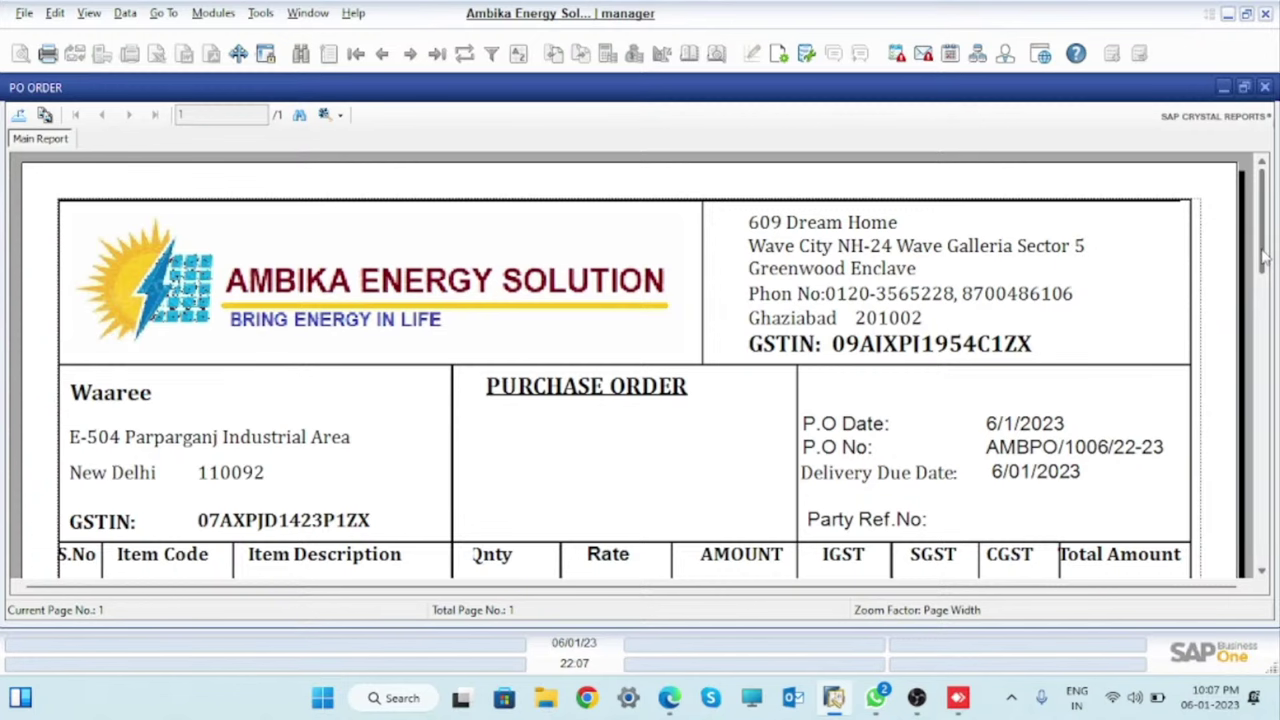
{"action": "scroll", "coordinate": [1263, 258], "scroll_direction": "down", "scroll_amount": 5}
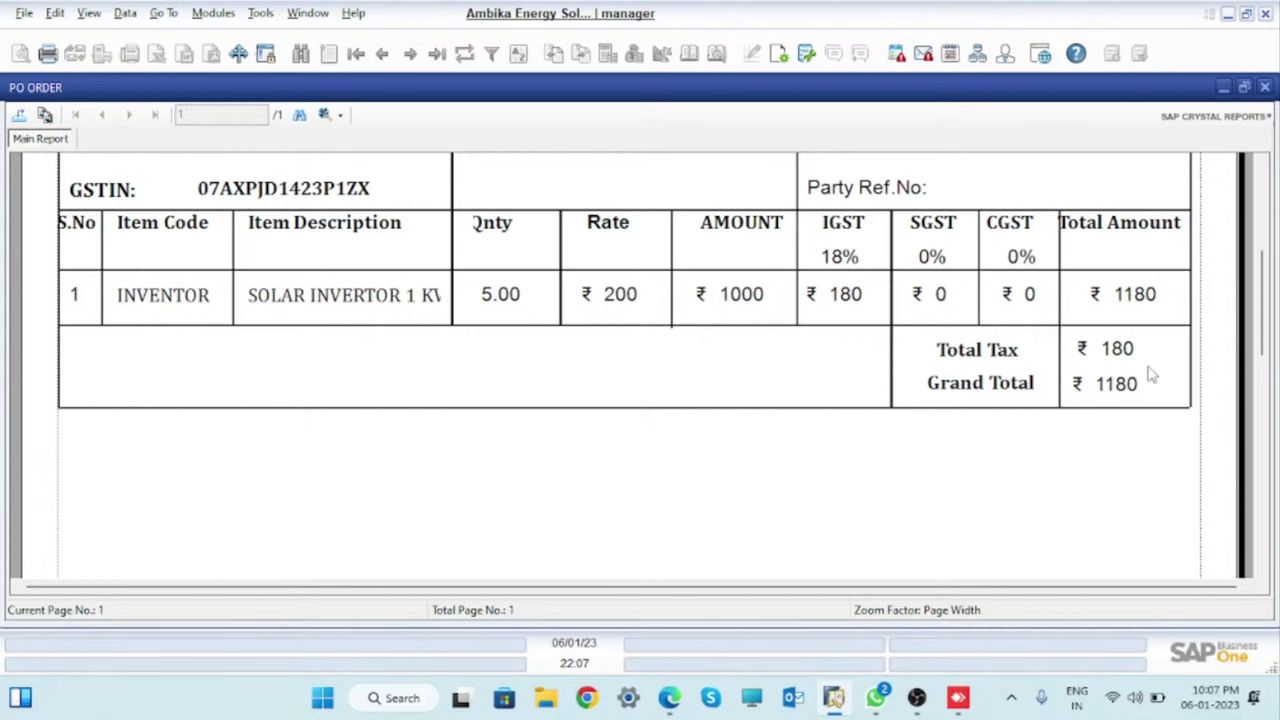
{"action": "left_click", "coordinate": [1100, 298]}
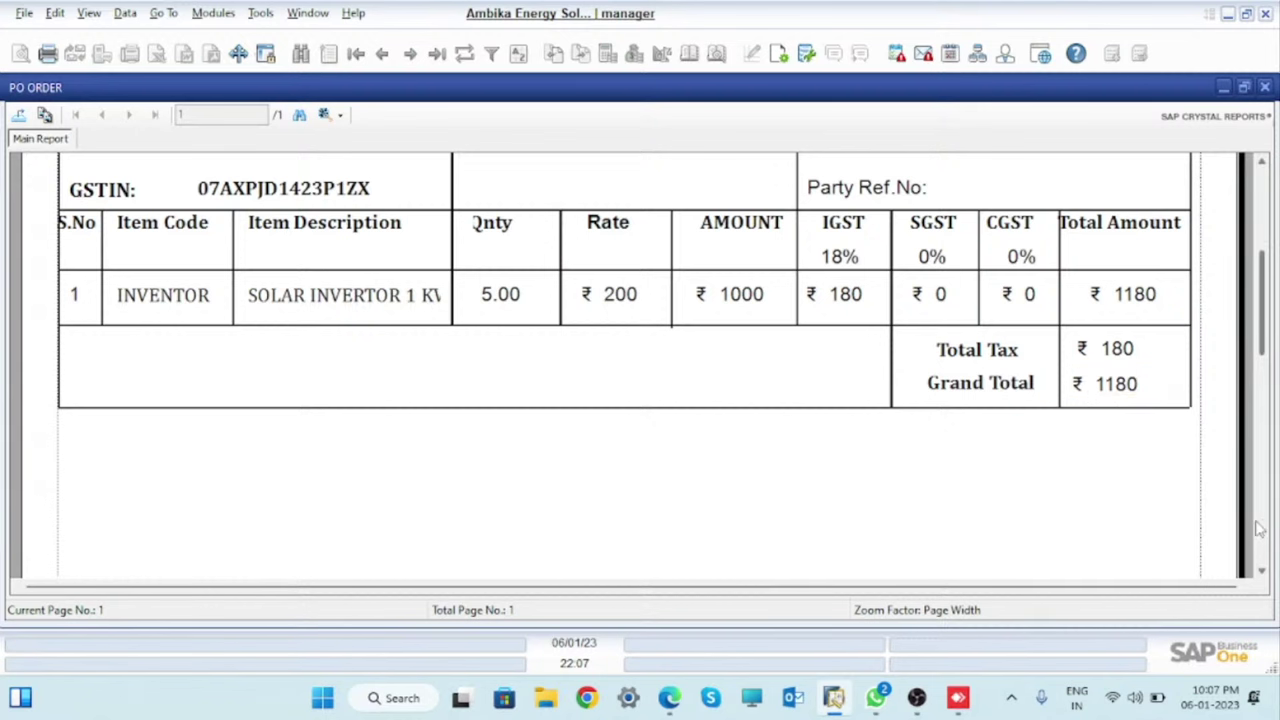
{"action": "left_click", "coordinate": [1259, 530]}
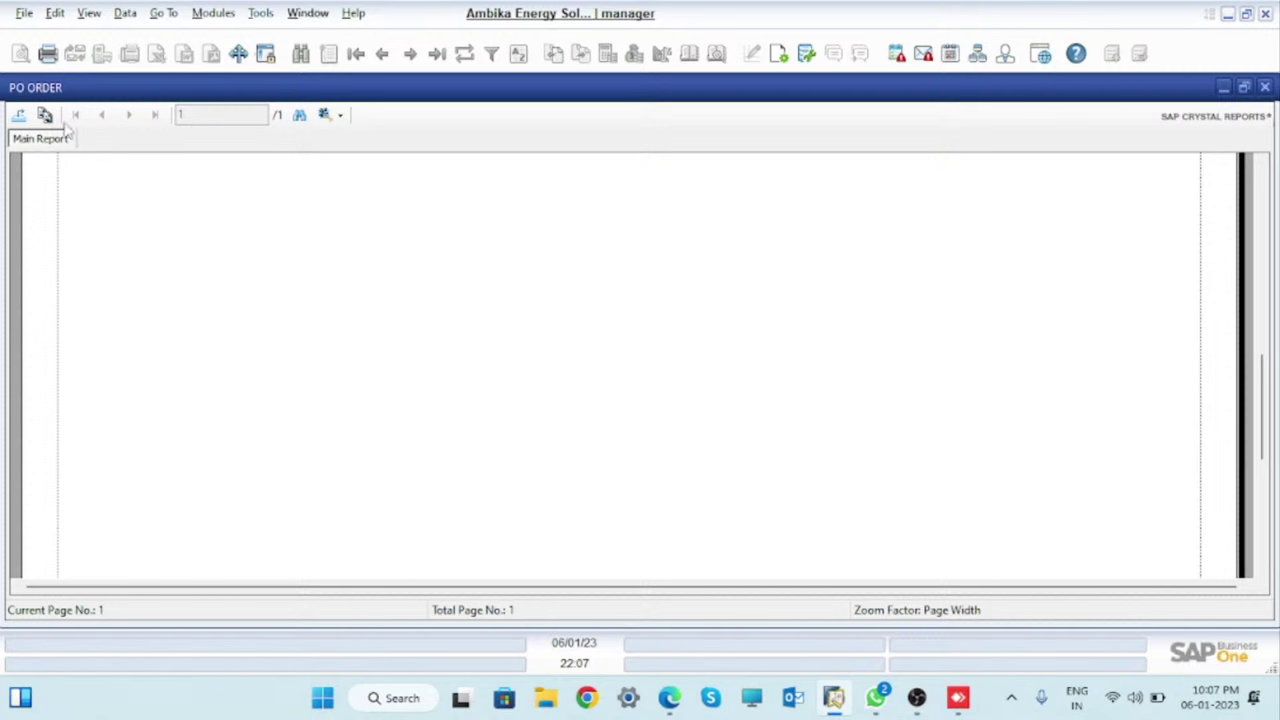
{"action": "left_click", "coordinate": [35, 140]}
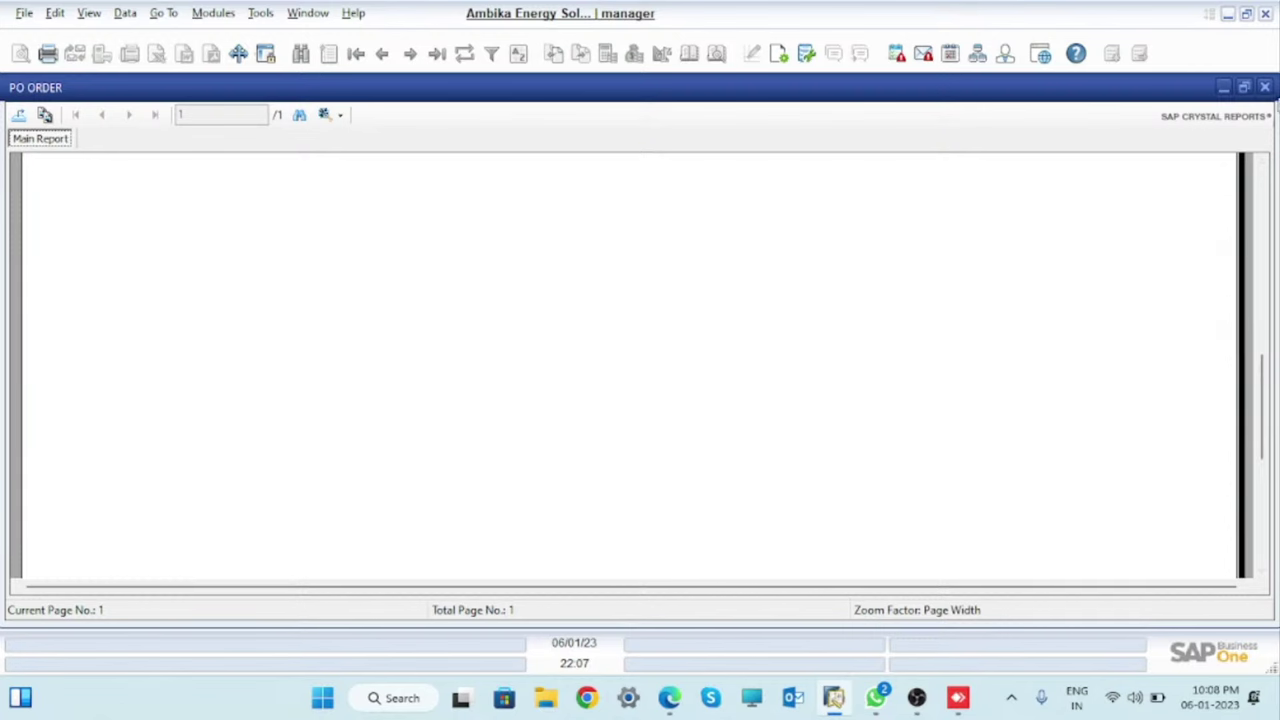
{"action": "left_click", "coordinate": [1265, 88]}
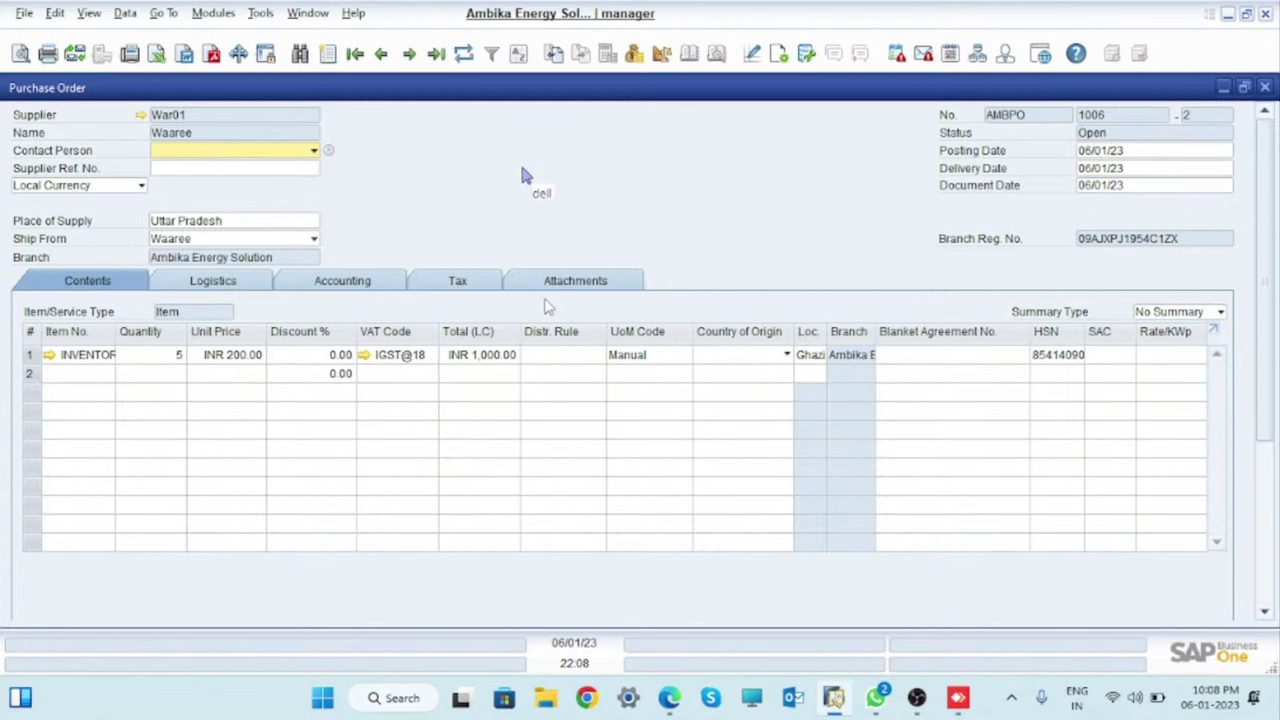
{"action": "mouse_move", "coordinate": [668, 704]}
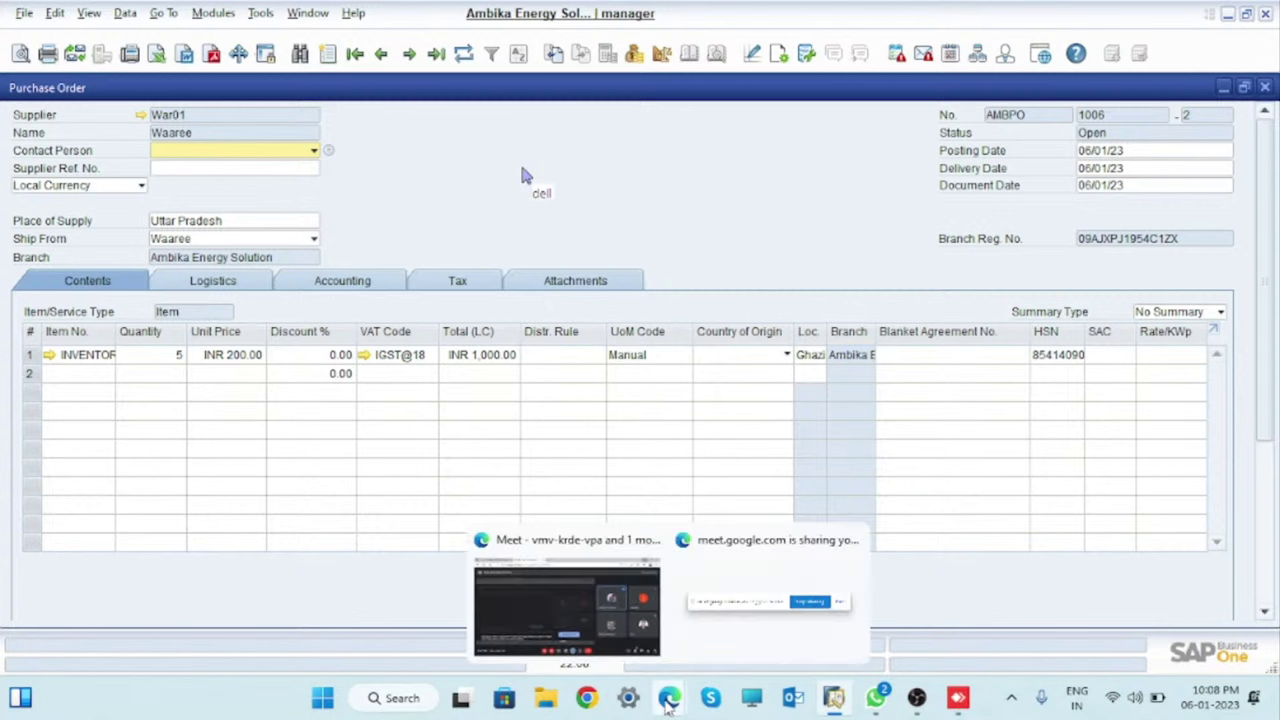
{"action": "left_click", "coordinate": [564, 597]}
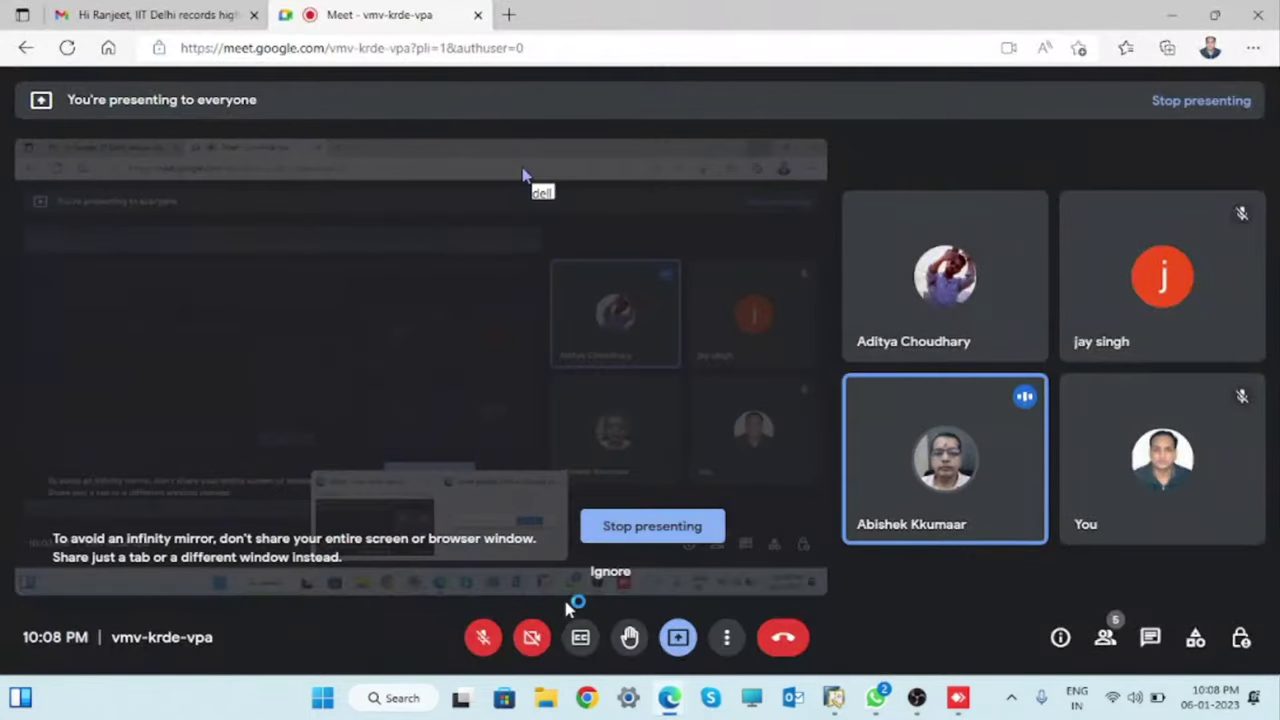
{"action": "left_click", "coordinate": [484, 638]}
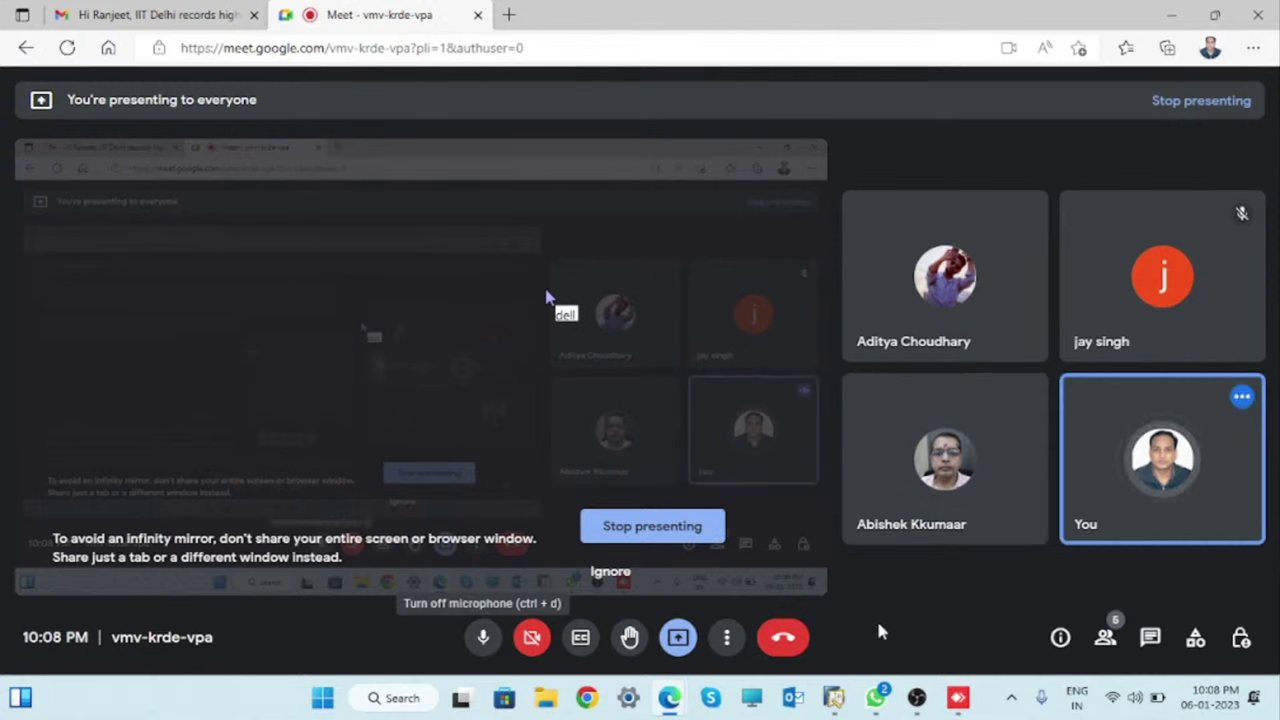
{"action": "mouse_move", "coordinate": [957, 700]}
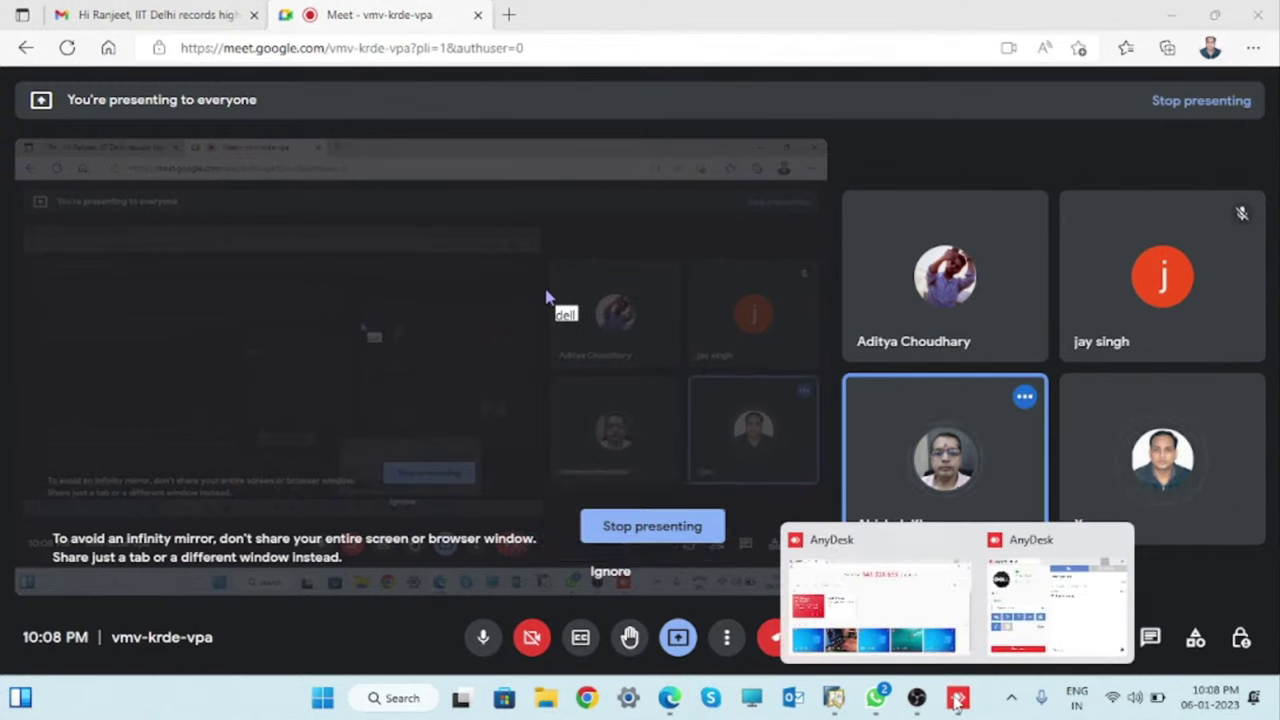
{"action": "left_click", "coordinate": [480, 645]}
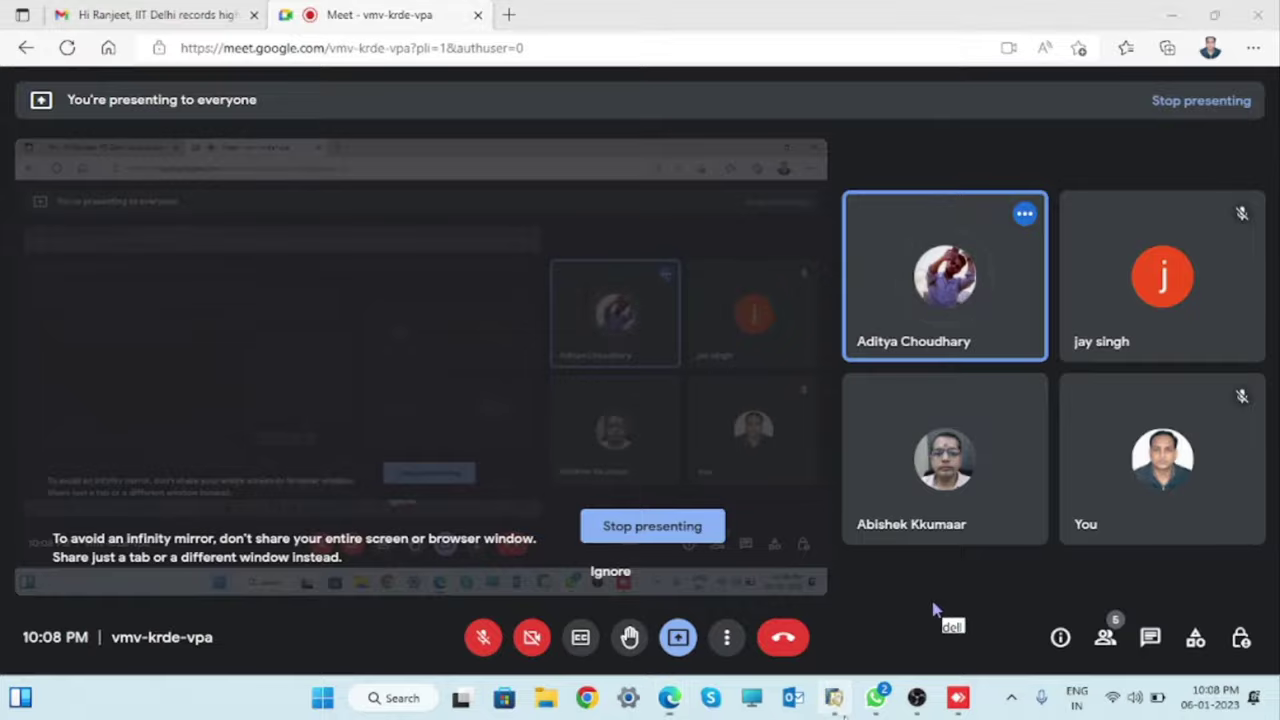
{"action": "key", "text": "alt+Tab"}
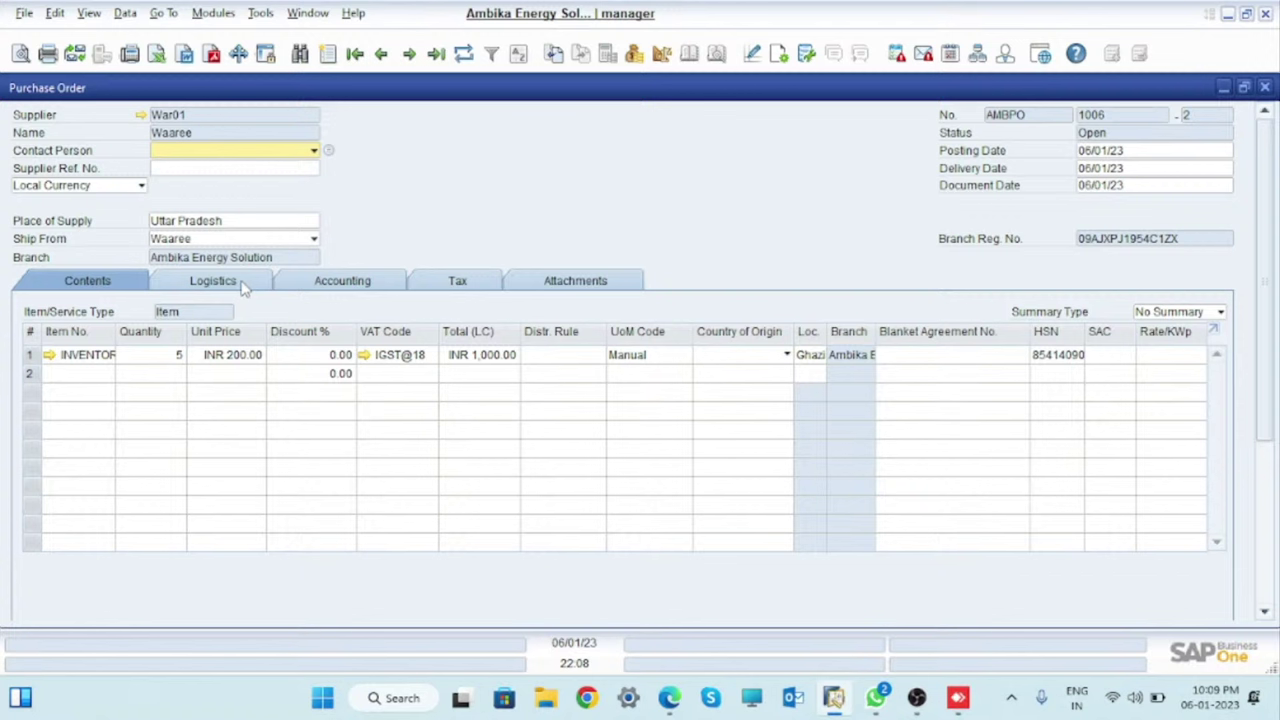
Step: Show the Main Menu panel from the Window menu, with purchase order 1006-2 refreshed behind it
{"action": "left_click", "coordinate": [305, 14]}
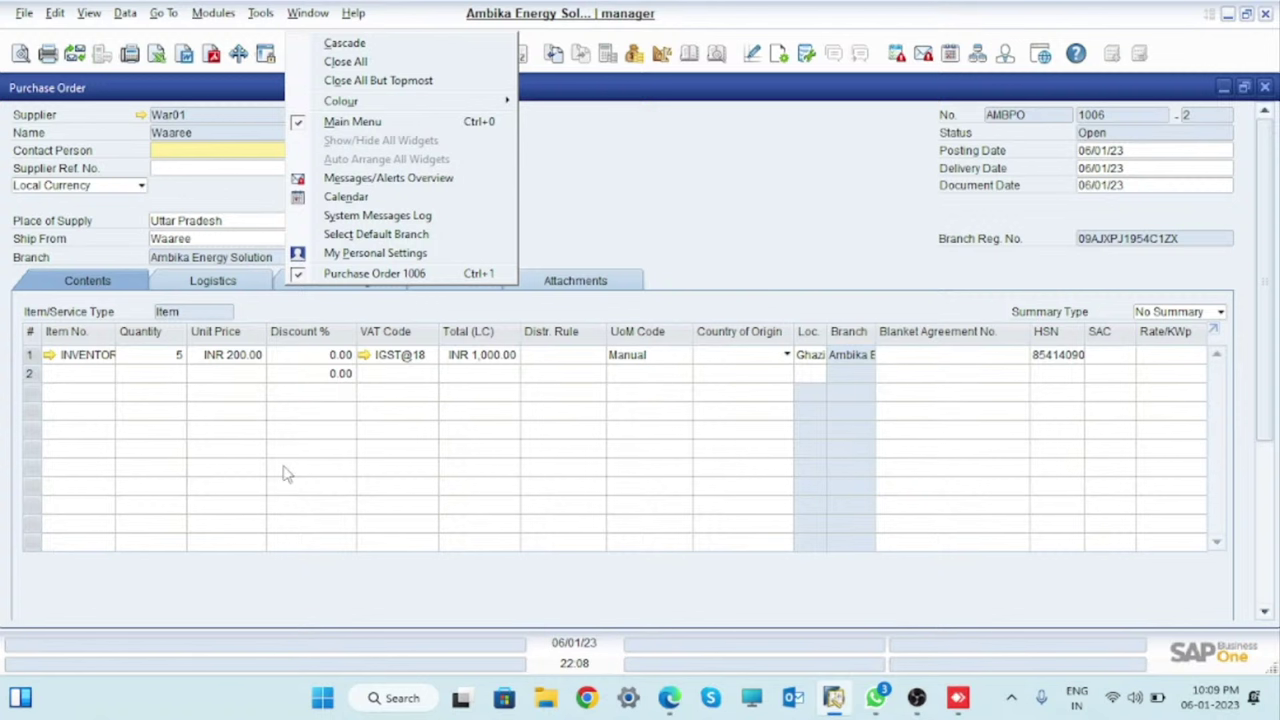
{"action": "left_click", "coordinate": [455, 122]}
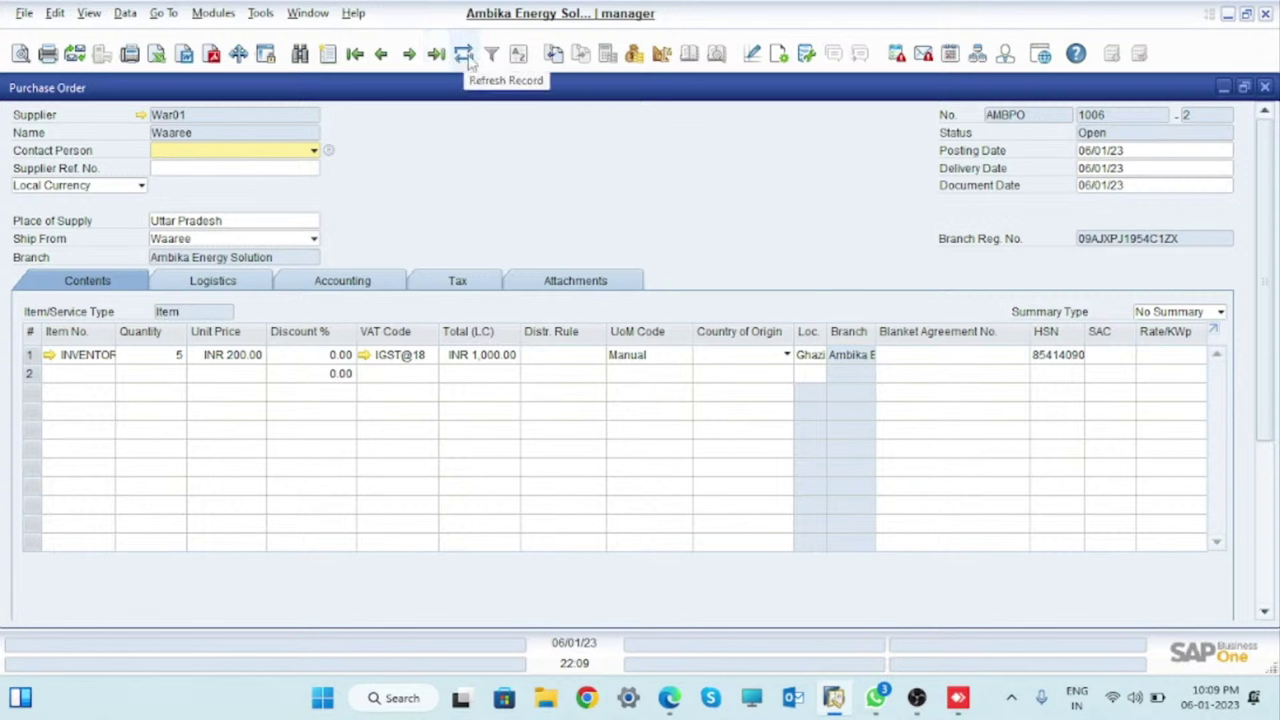
{"action": "left_click", "coordinate": [466, 58]}
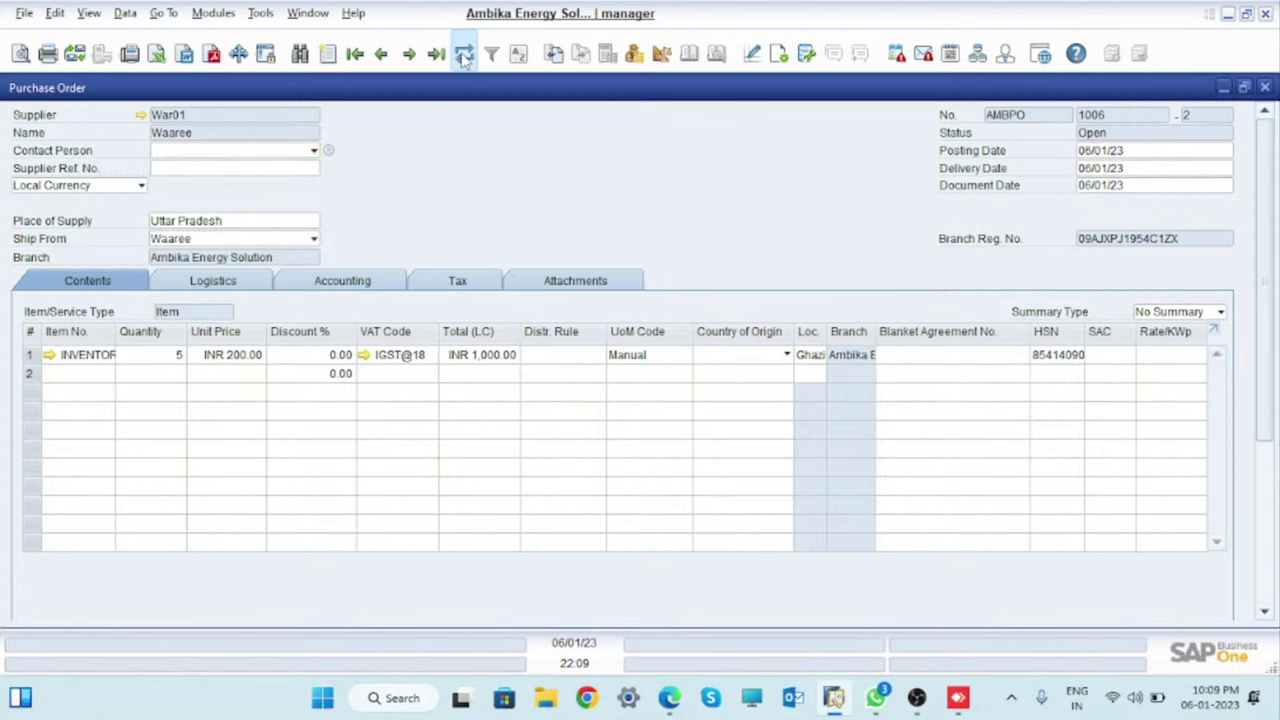
{"action": "left_click", "coordinate": [310, 14]}
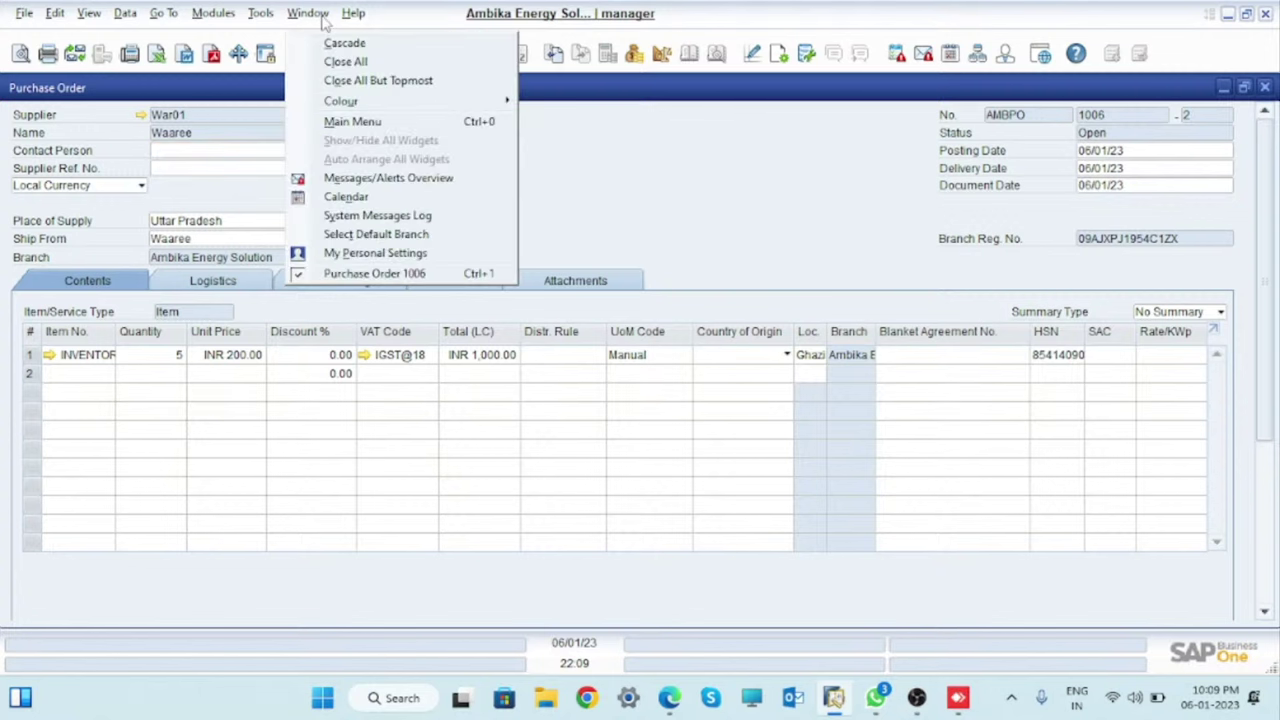
{"action": "left_click", "coordinate": [355, 122]}
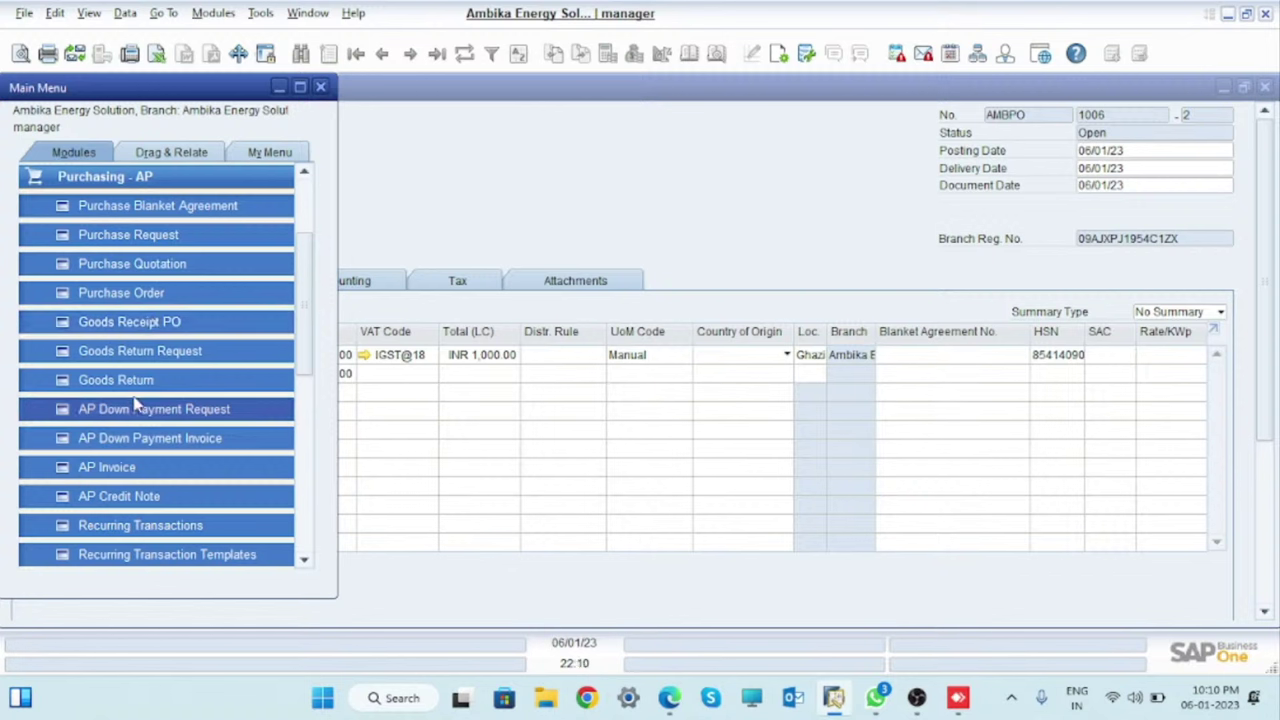
Step: Open a blank Goods Receipt PO (number 7) and redisplay the Main Menu beside it
{"action": "left_click", "coordinate": [140, 326]}
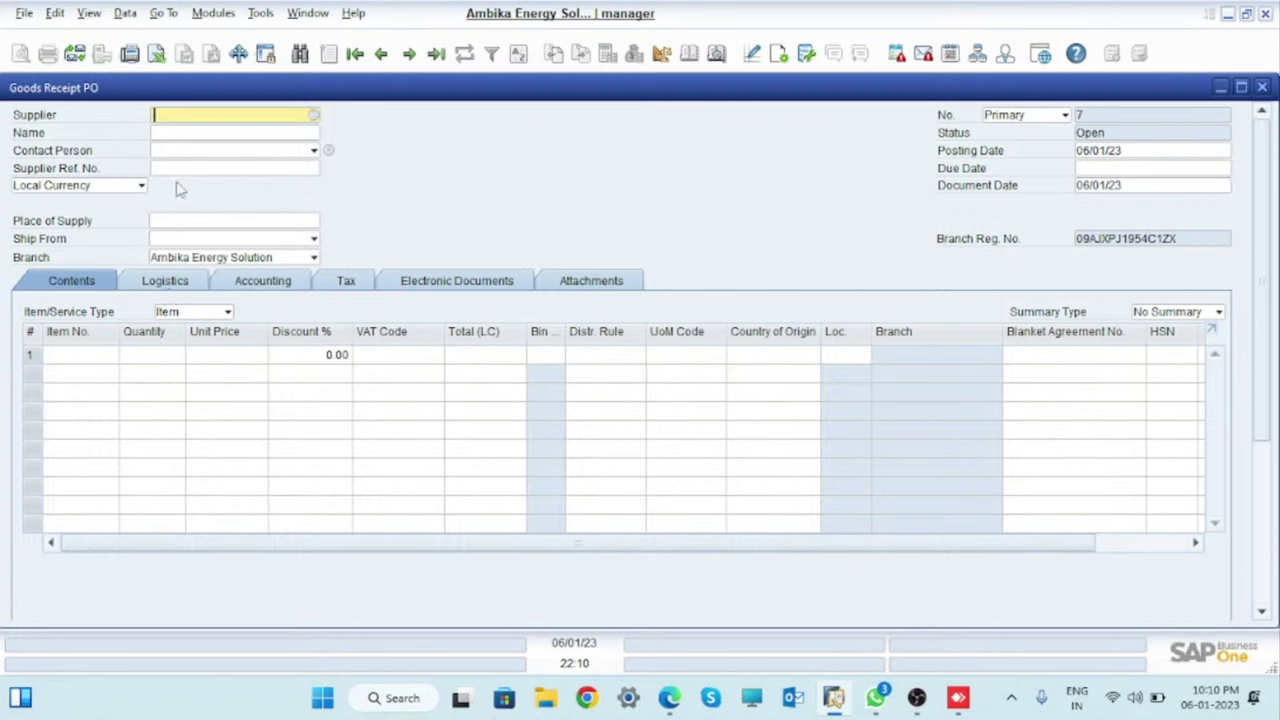
{"action": "left_click", "coordinate": [291, 18]}
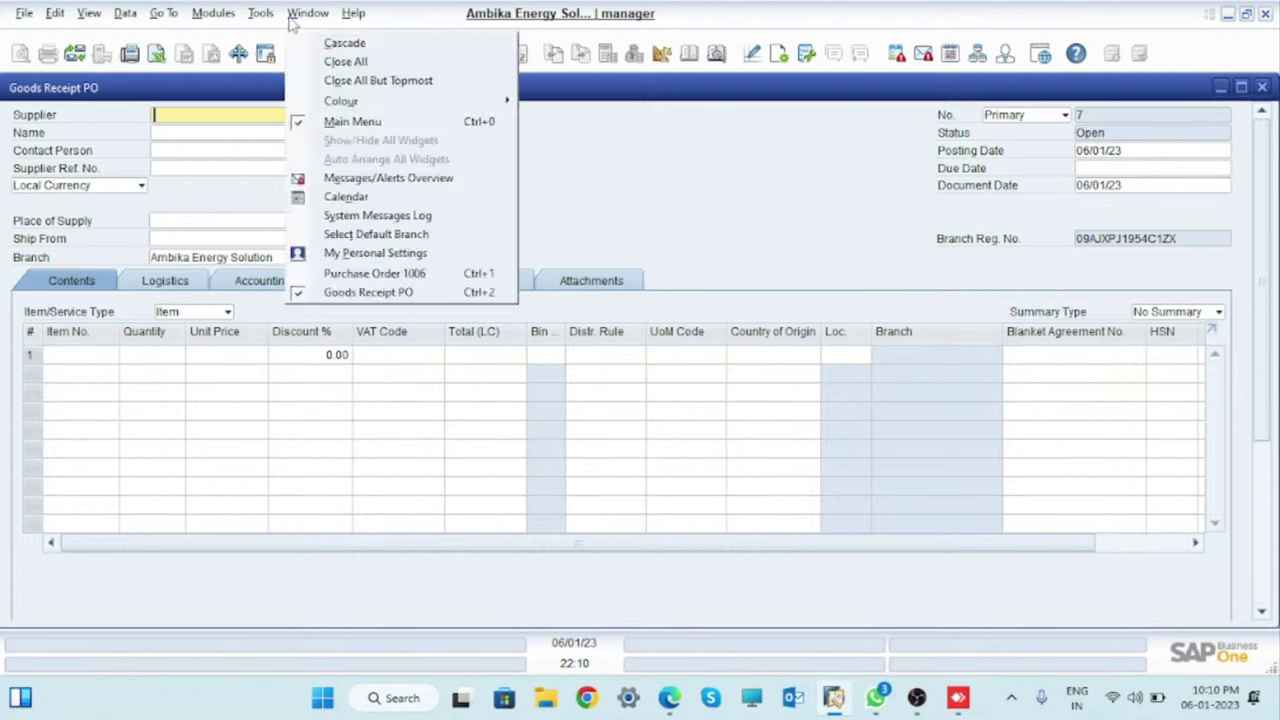
{"action": "left_click", "coordinate": [347, 126]}
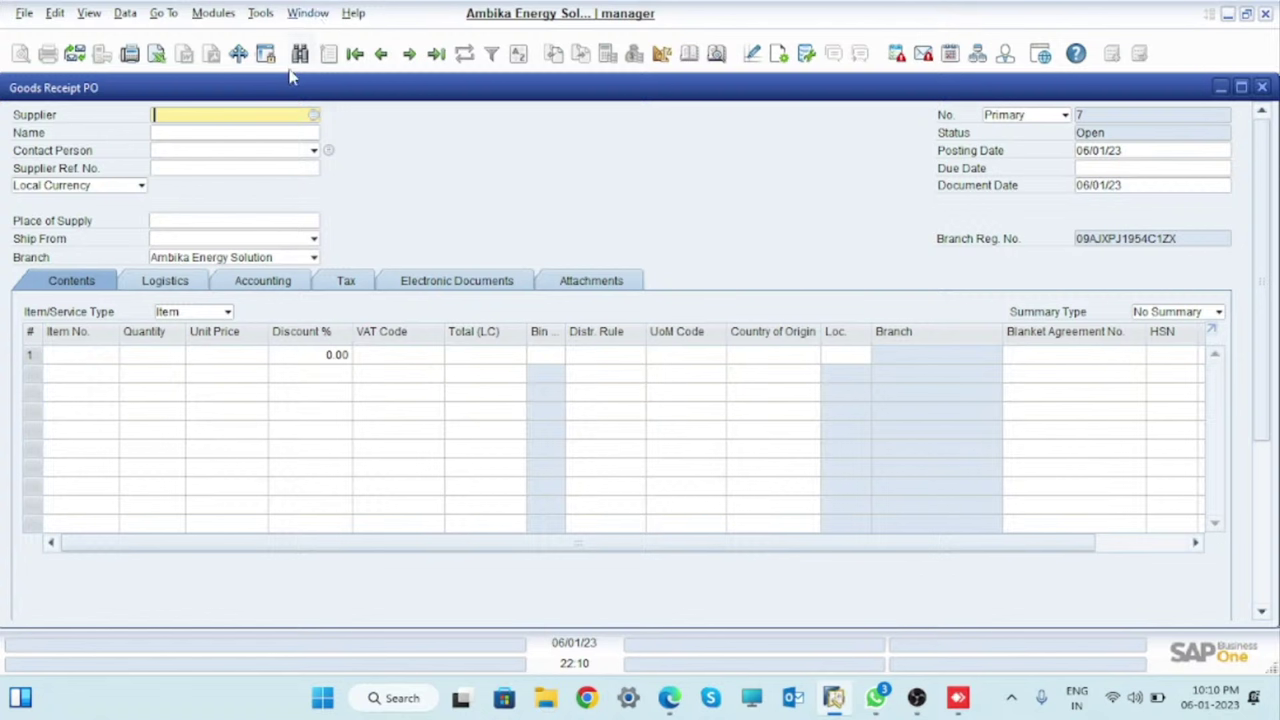
{"action": "left_click", "coordinate": [308, 14]}
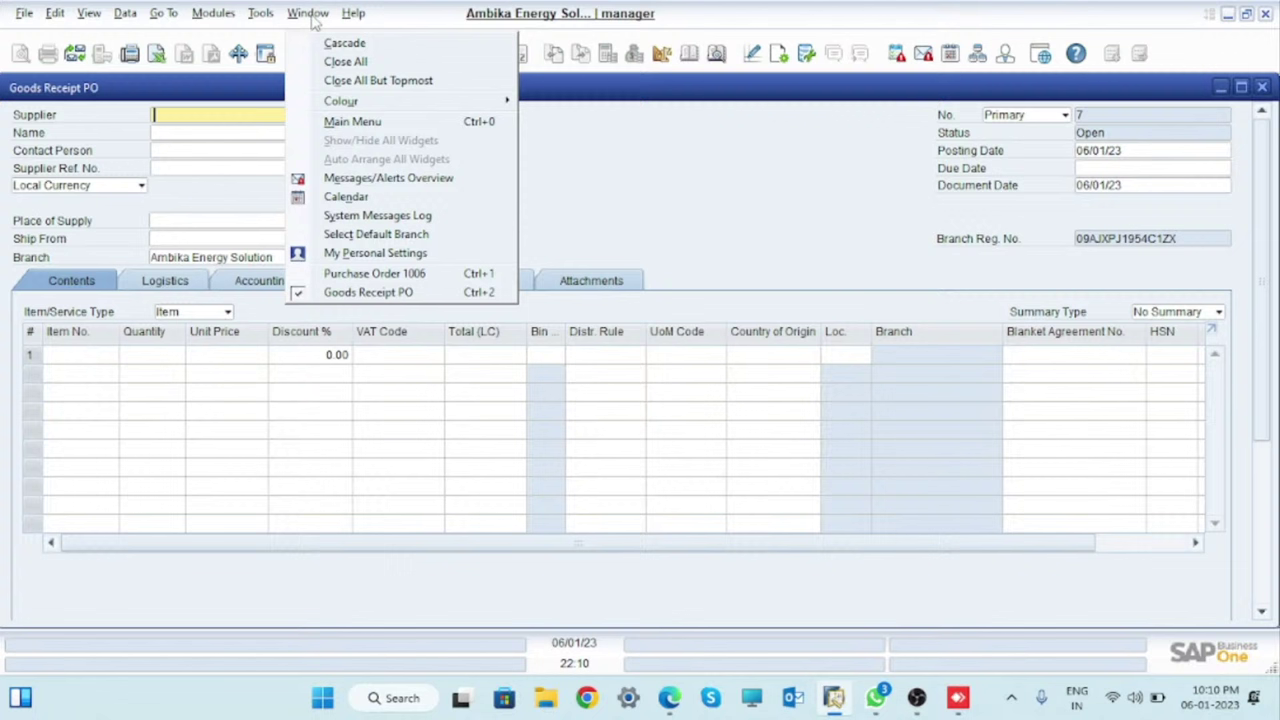
{"action": "left_click", "coordinate": [340, 121]}
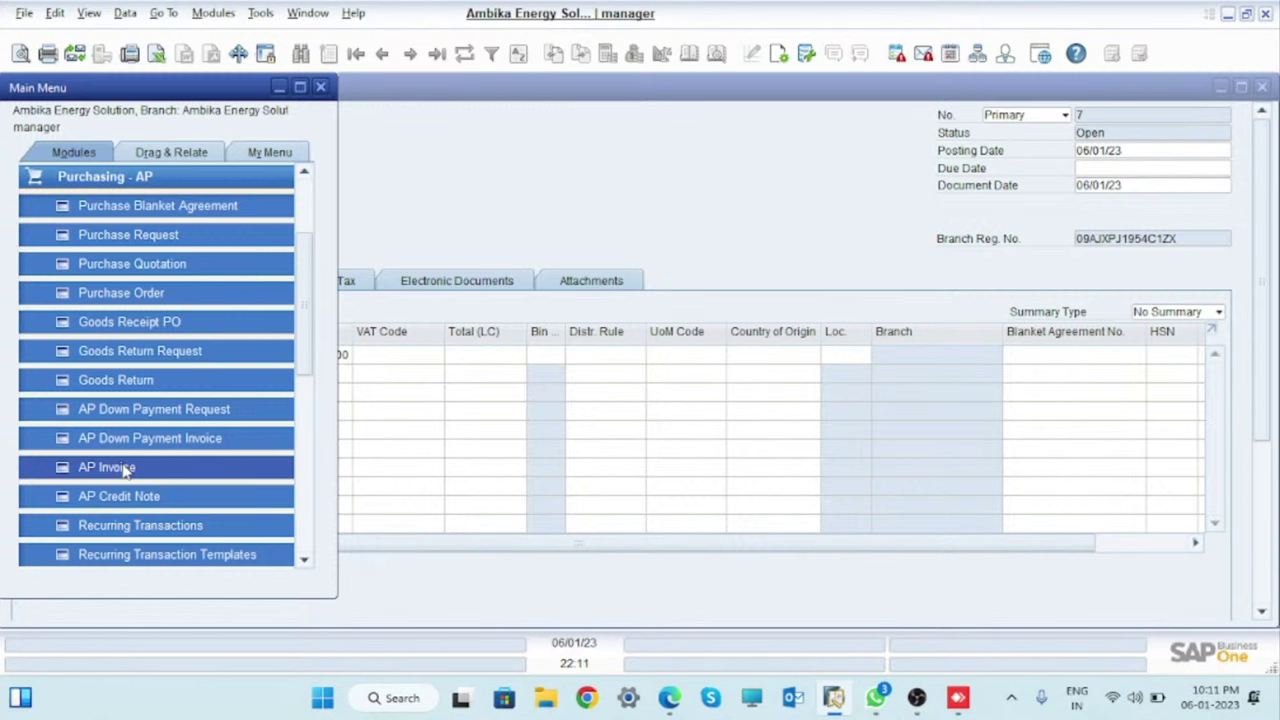
Step: Start a new AP Invoice and choose supplier War01 (Waaree)
{"action": "left_click", "coordinate": [125, 470]}
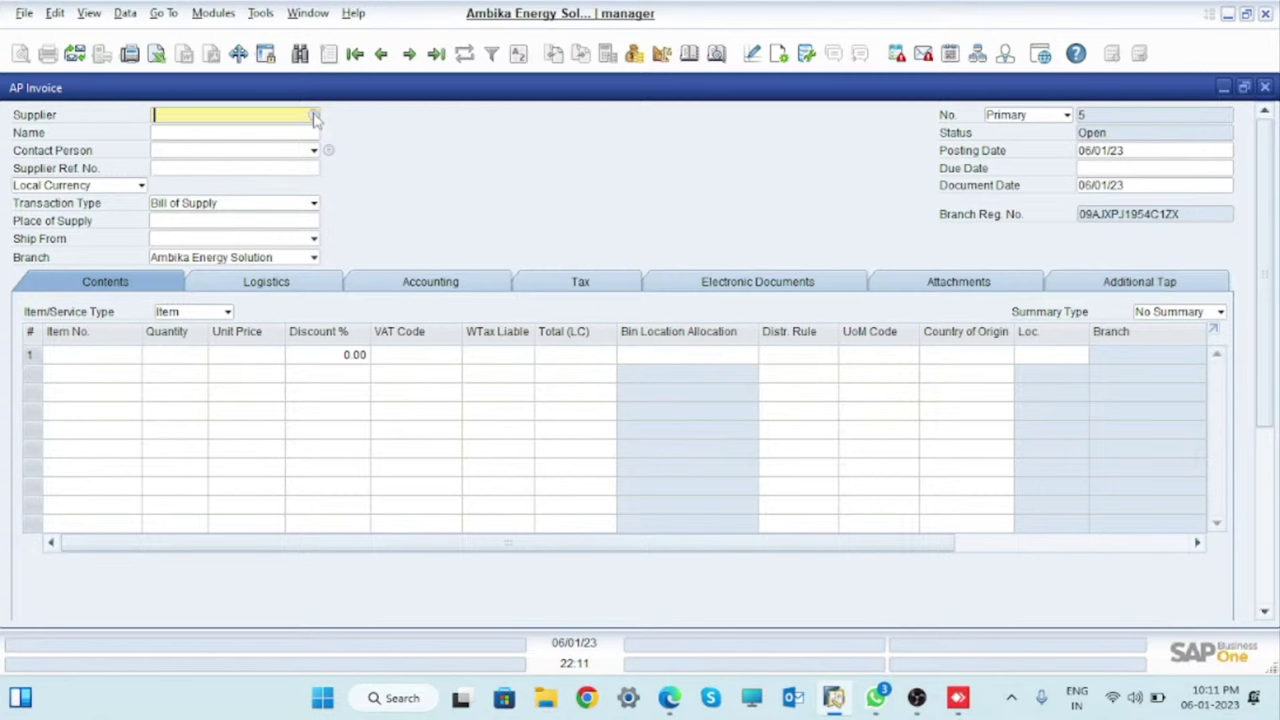
{"action": "left_click", "coordinate": [314, 117]}
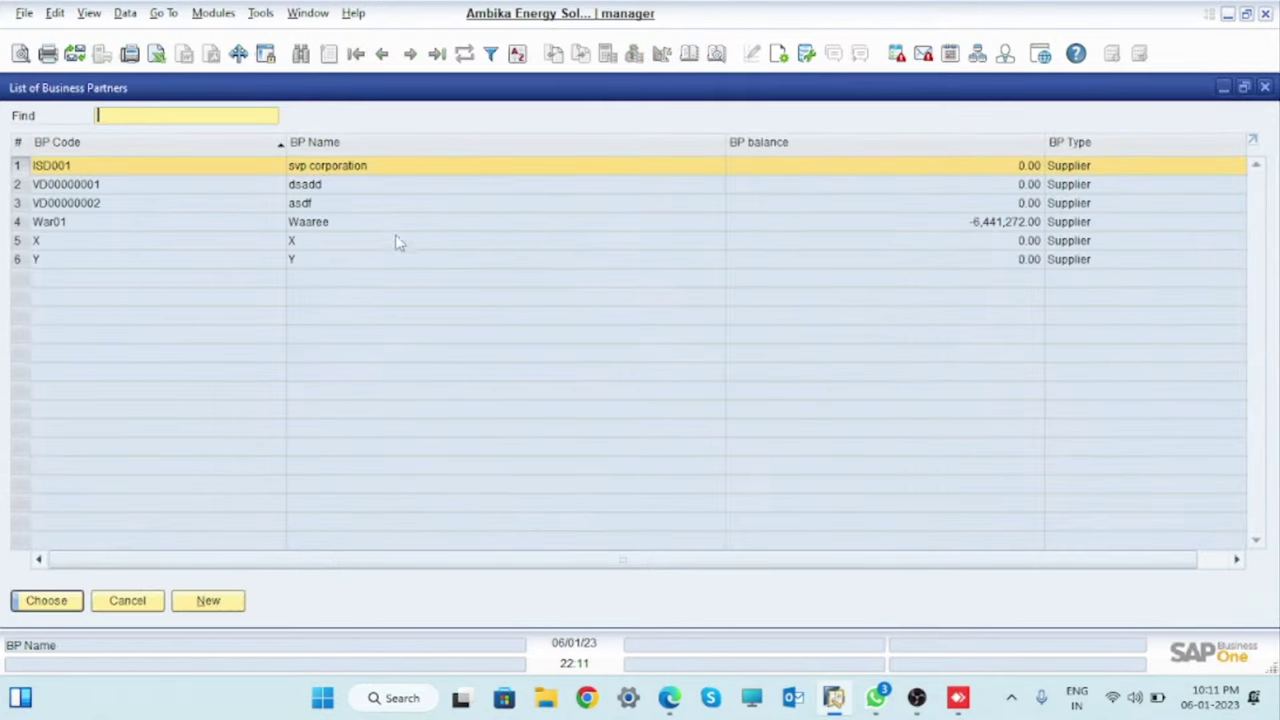
{"action": "double_click", "coordinate": [357, 222]}
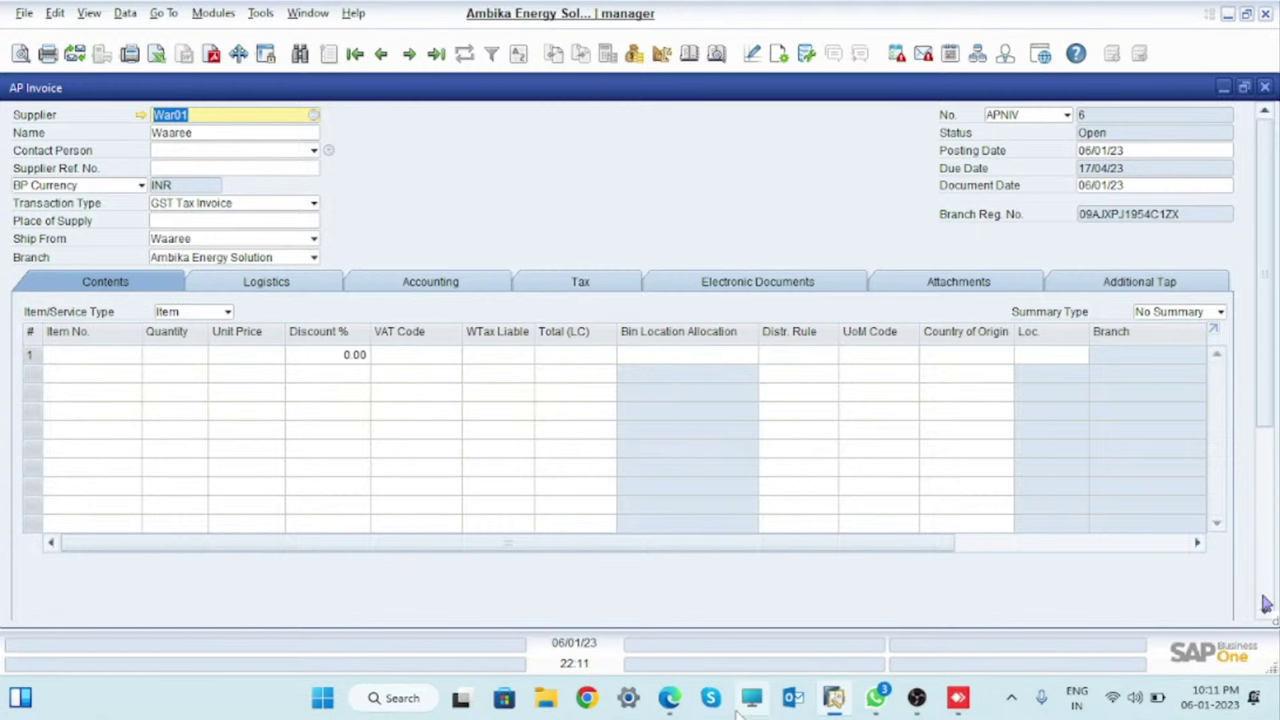
Step: Unmute the Google Meet microphone, then return to AP Invoice 6 in SAP
{"action": "mouse_move", "coordinate": [669, 697]}
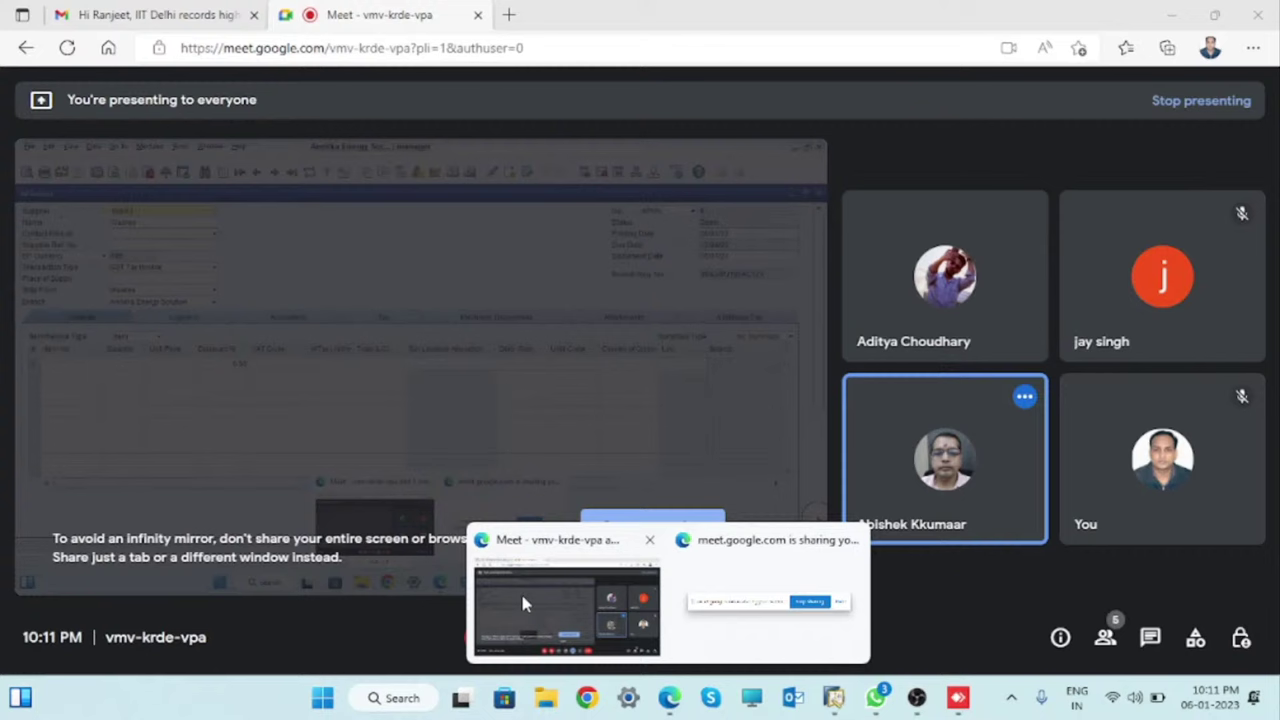
{"action": "left_click", "coordinate": [525, 603]}
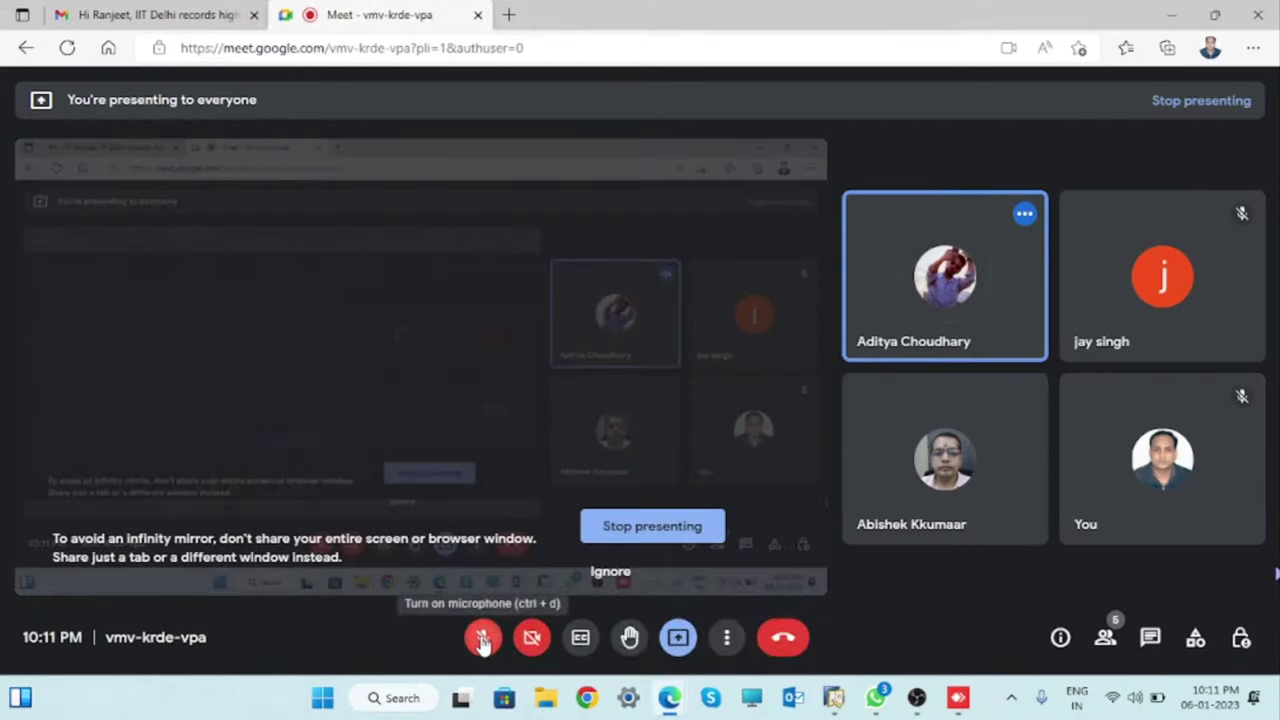
{"action": "left_click", "coordinate": [483, 637]}
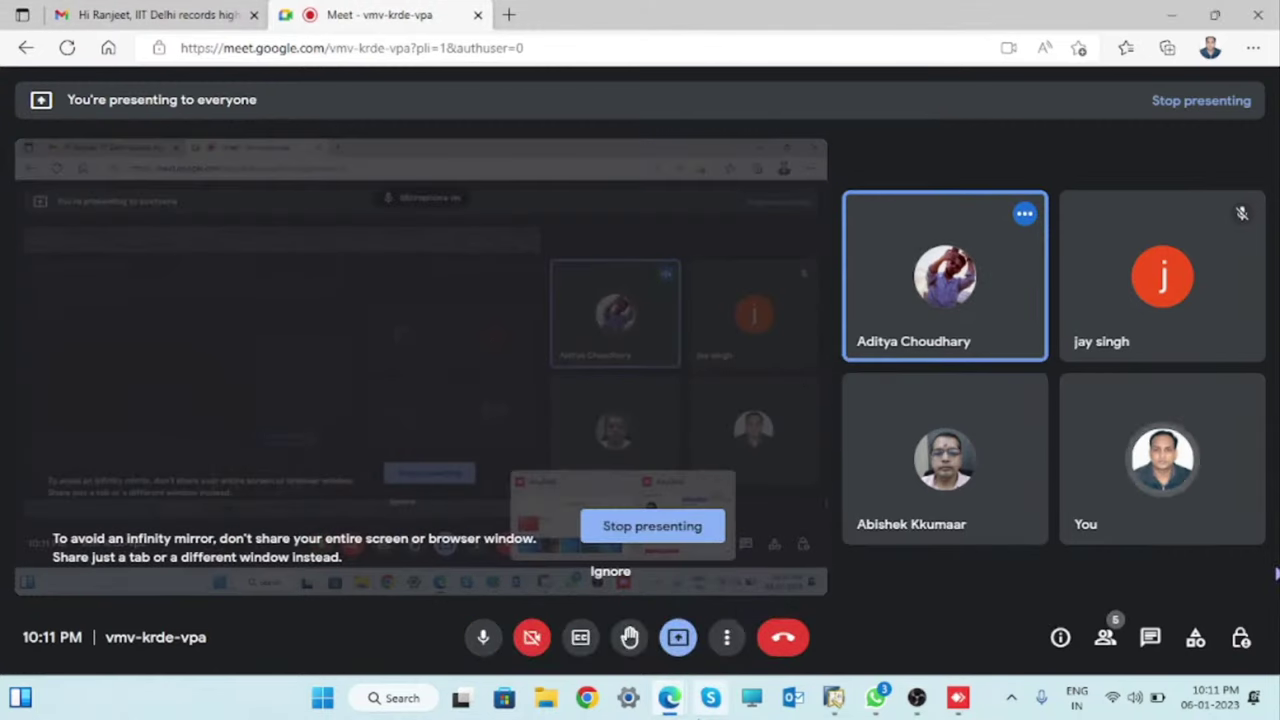
{"action": "left_click", "coordinate": [835, 700]}
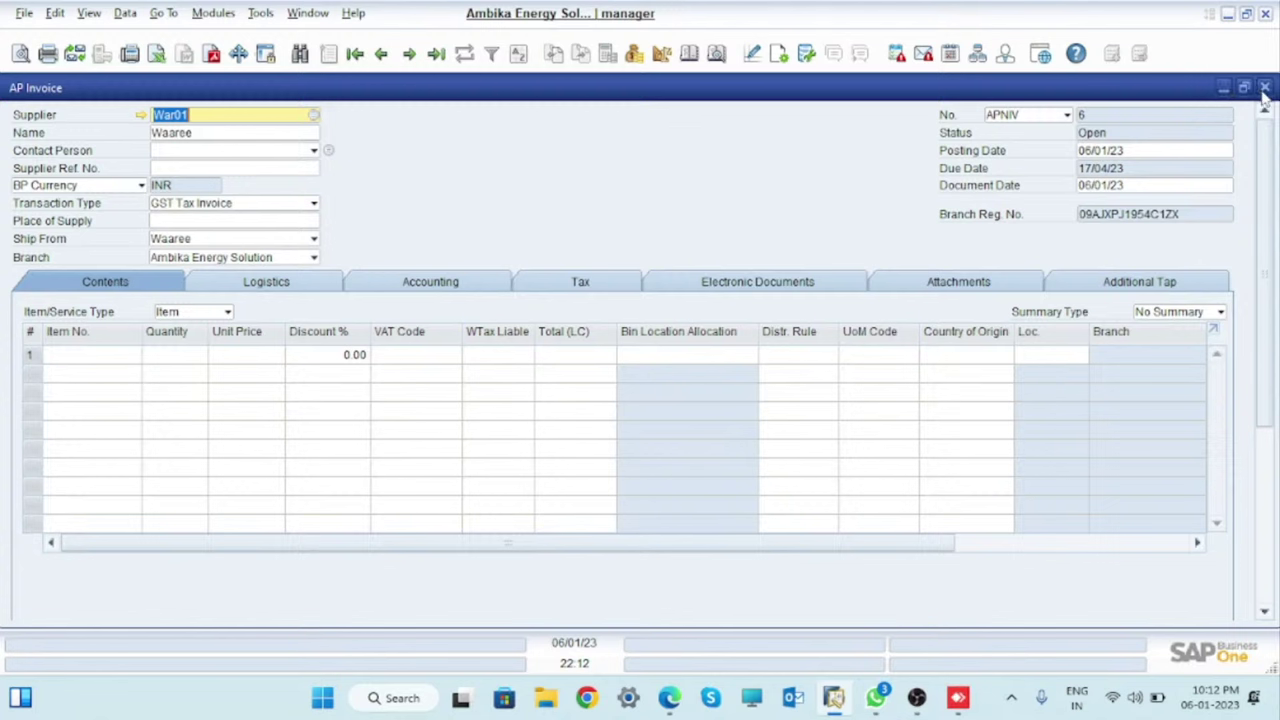
Step: Close AP Invoice 6 without saving and open a blank Goods Receipt PO from Purchasing - AP
{"action": "left_click", "coordinate": [1264, 88]}
{"action": "left_click", "coordinate": [566, 404]}
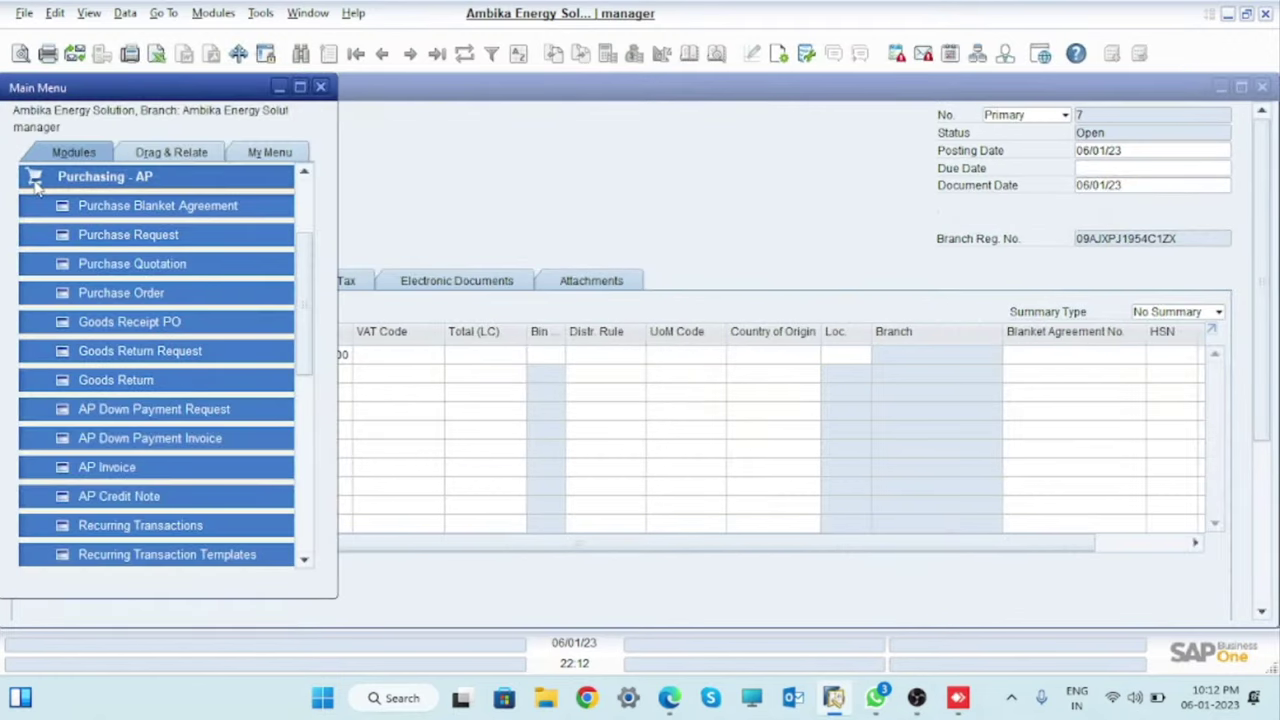
{"action": "left_click", "coordinate": [35, 183]}
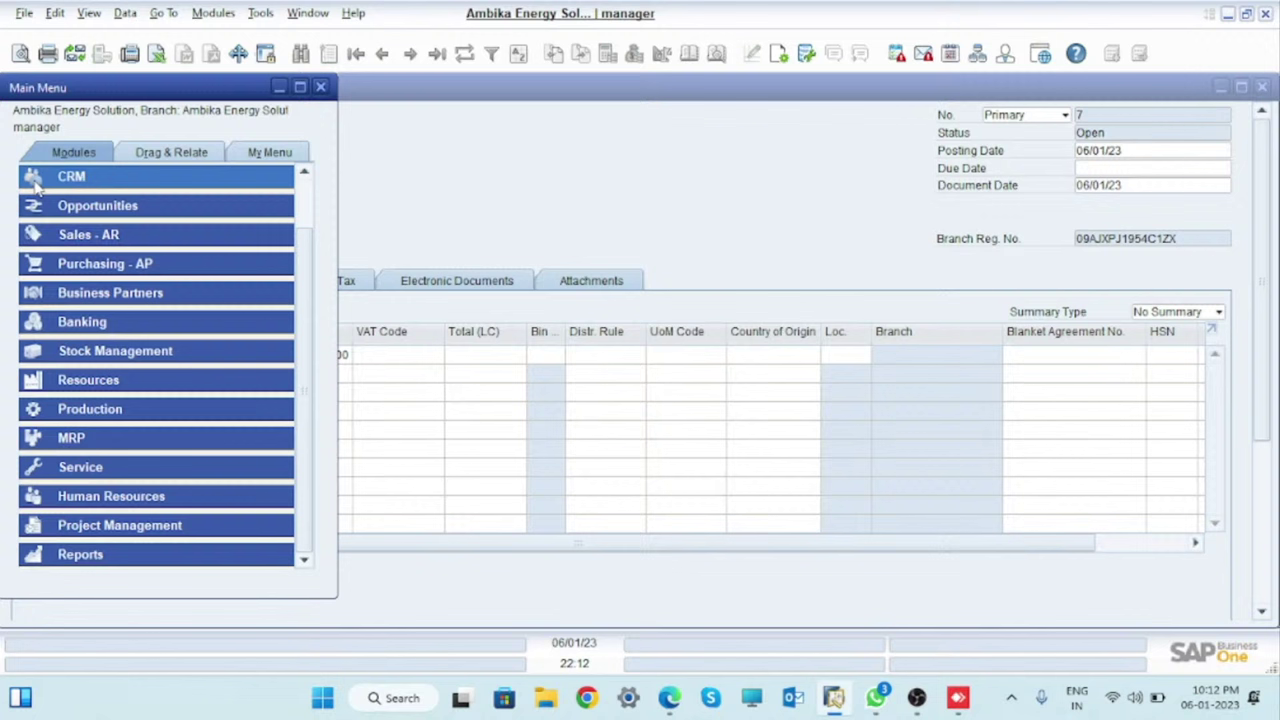
{"action": "left_click", "coordinate": [127, 263]}
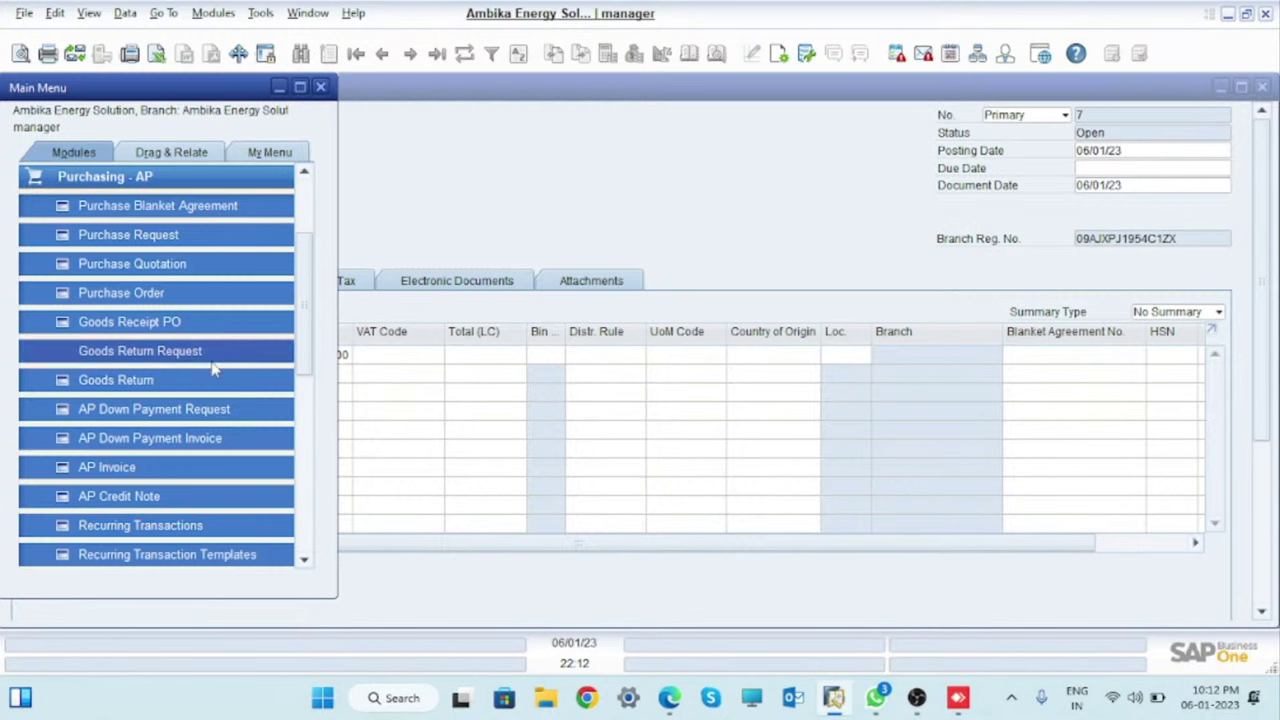
{"action": "left_click", "coordinate": [160, 322]}
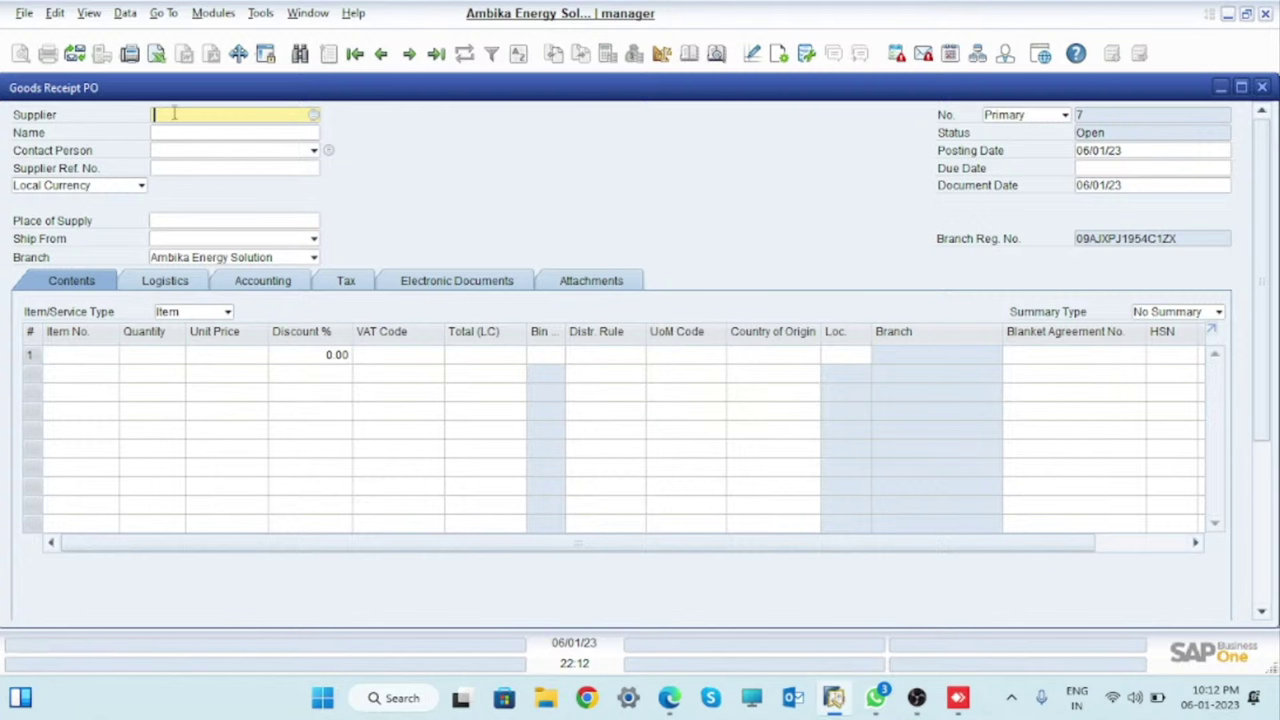
Step: Choose Waaree (War01) as the Goods Receipt PO supplier
{"action": "key", "text": "Tab"}
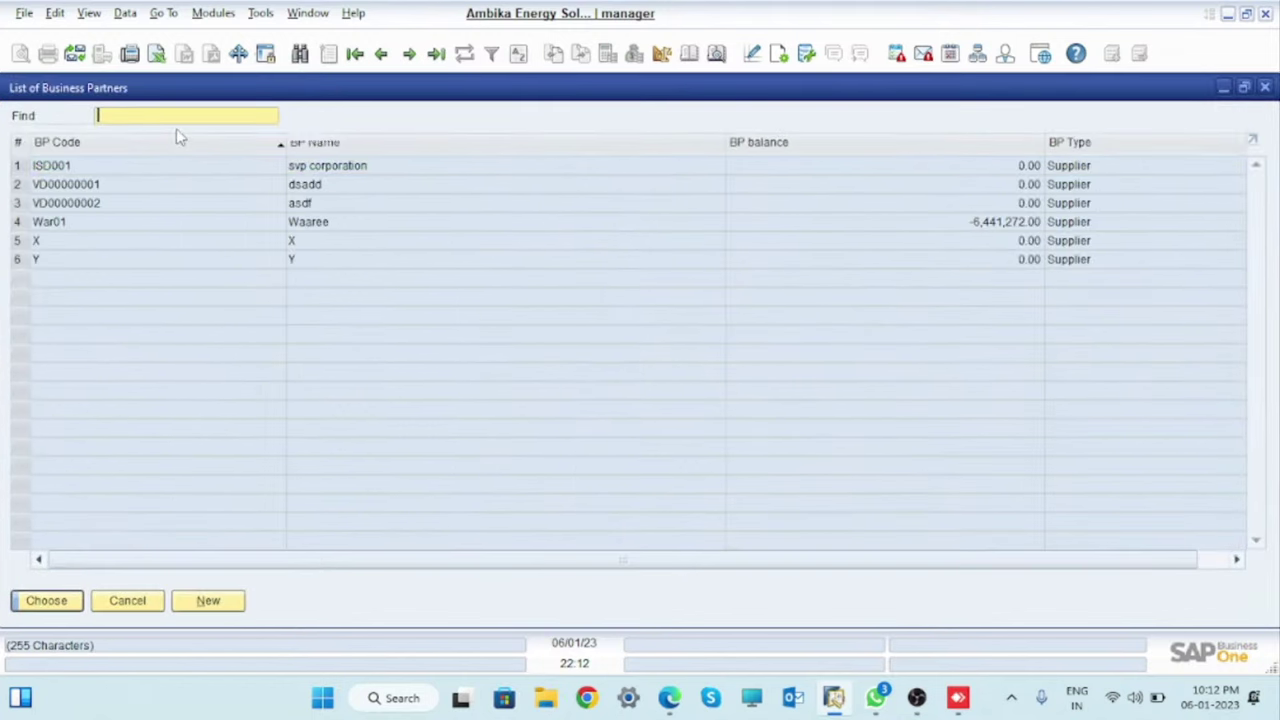
{"action": "left_click", "coordinate": [79, 224]}
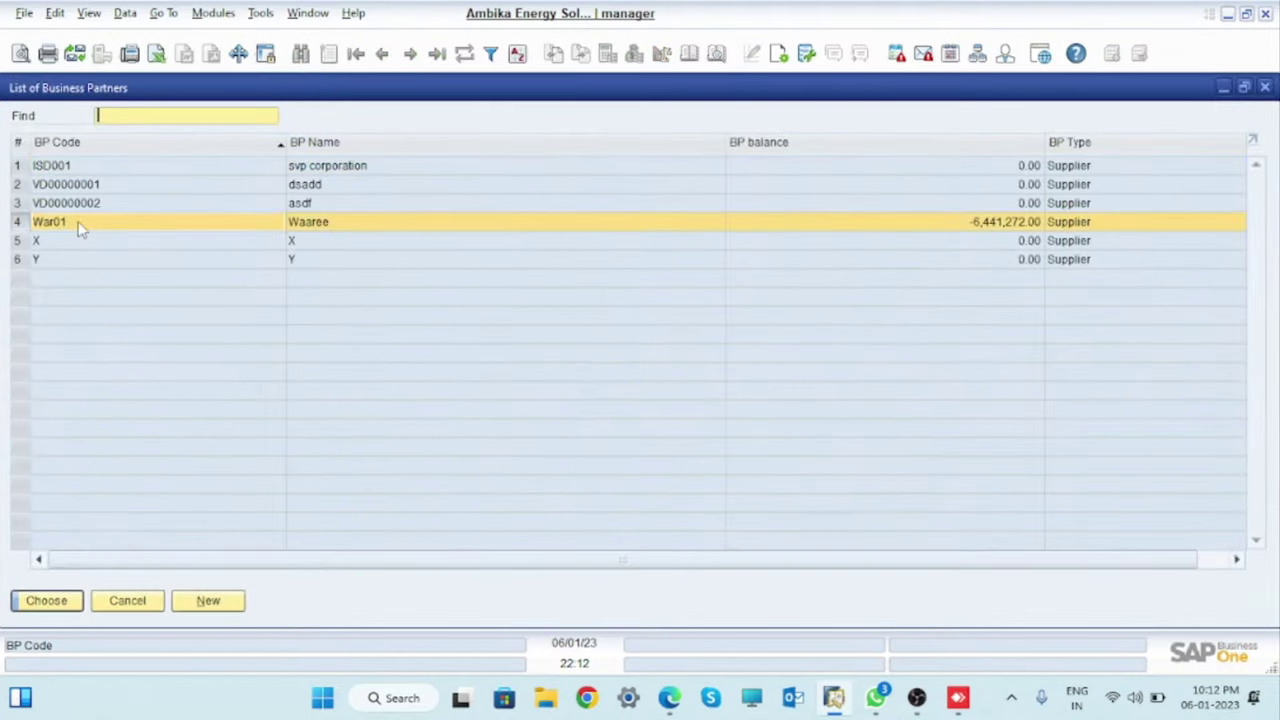
{"action": "left_click", "coordinate": [60, 600]}
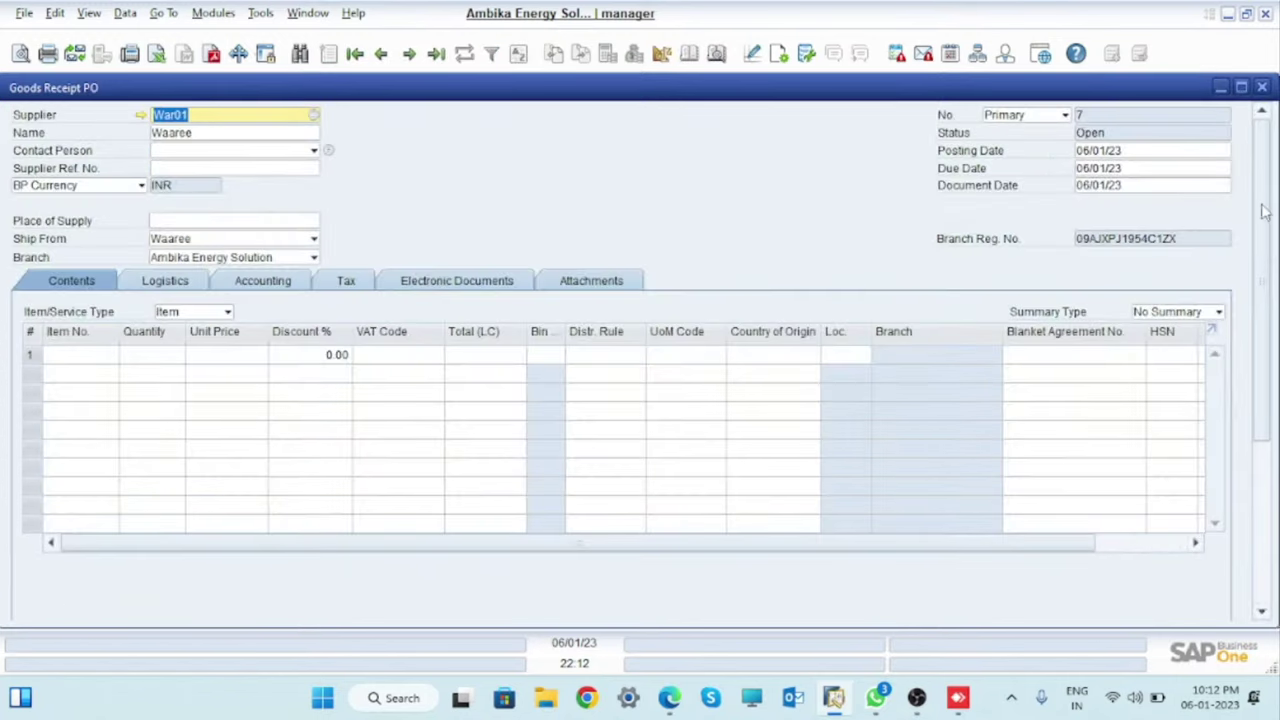
Step: Copy from Waaree's purchase order 1006 into the Draw Document Wizard
{"action": "left_click_drag", "start_coordinate": [1266, 212], "coordinate": [1275, 455]}
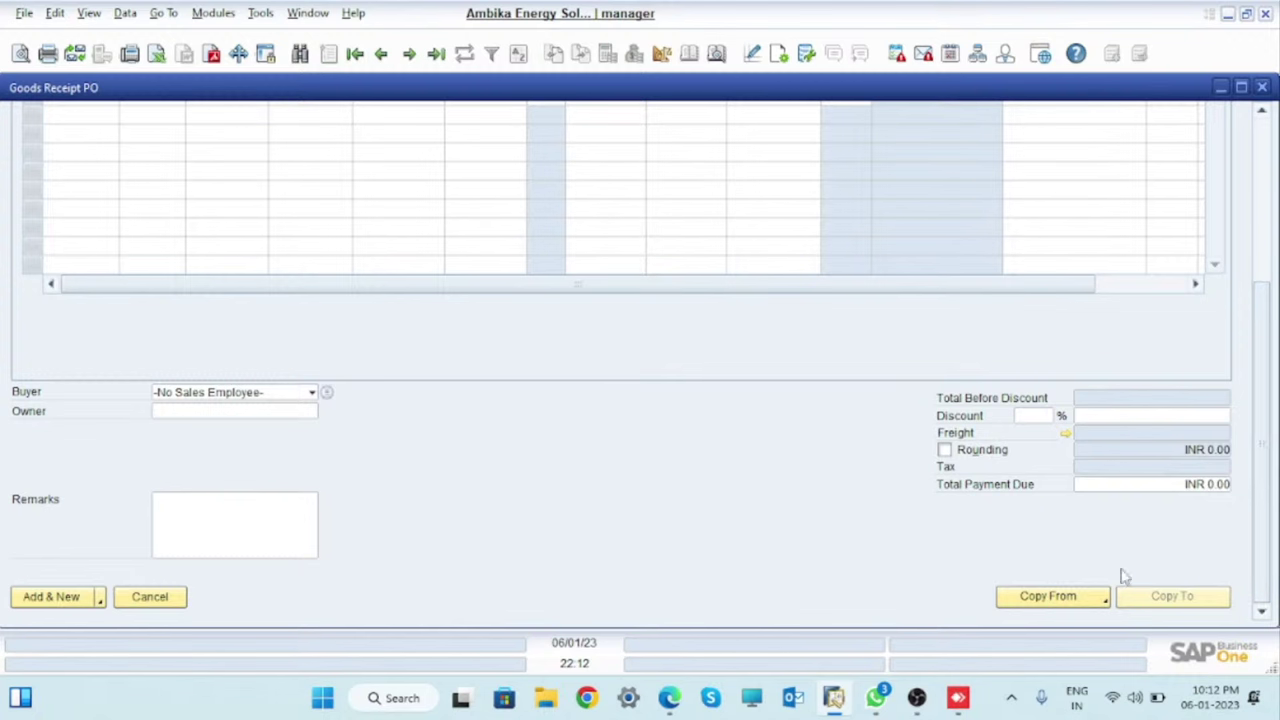
{"action": "left_click", "coordinate": [1083, 605]}
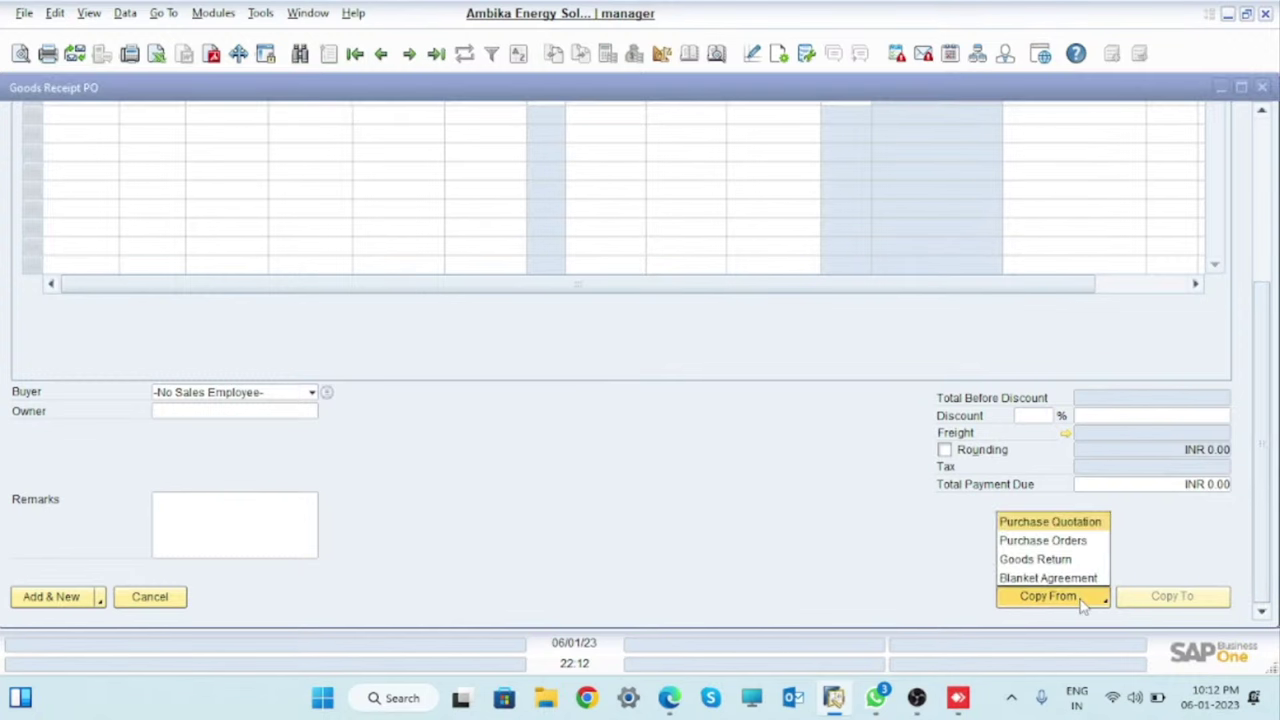
{"action": "left_click", "coordinate": [1043, 541]}
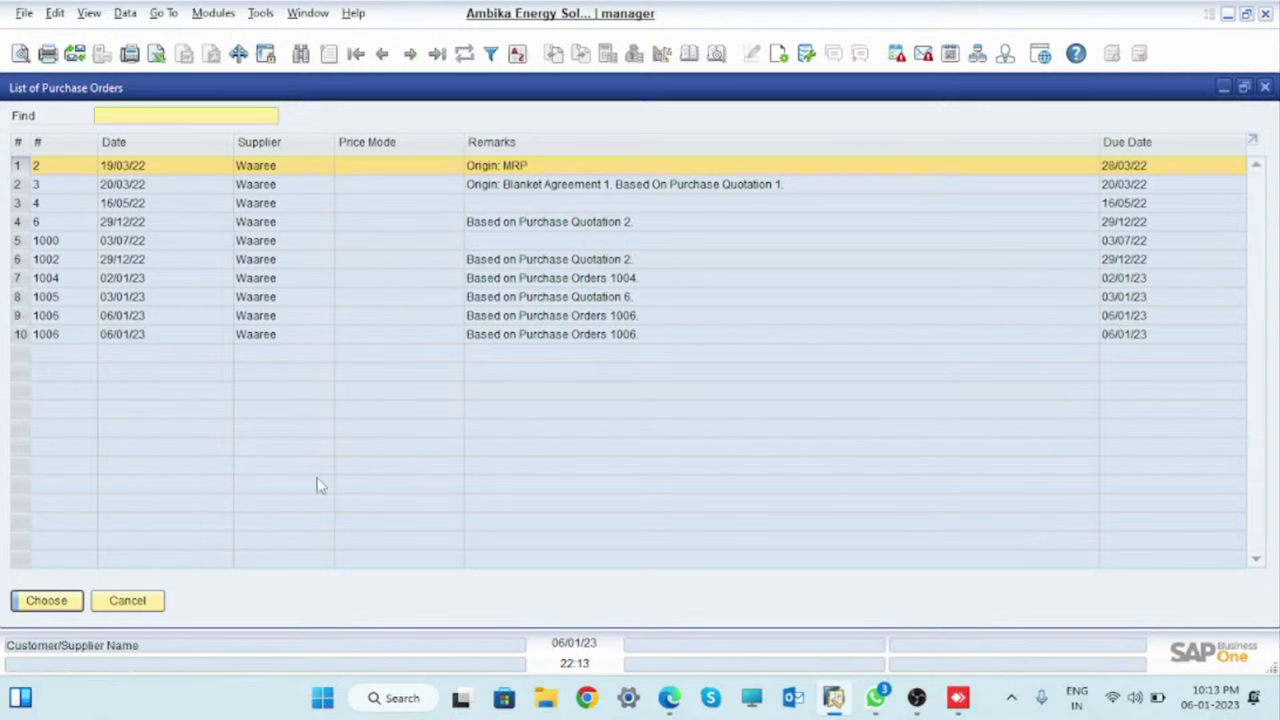
{"action": "left_click", "coordinate": [22, 335]}
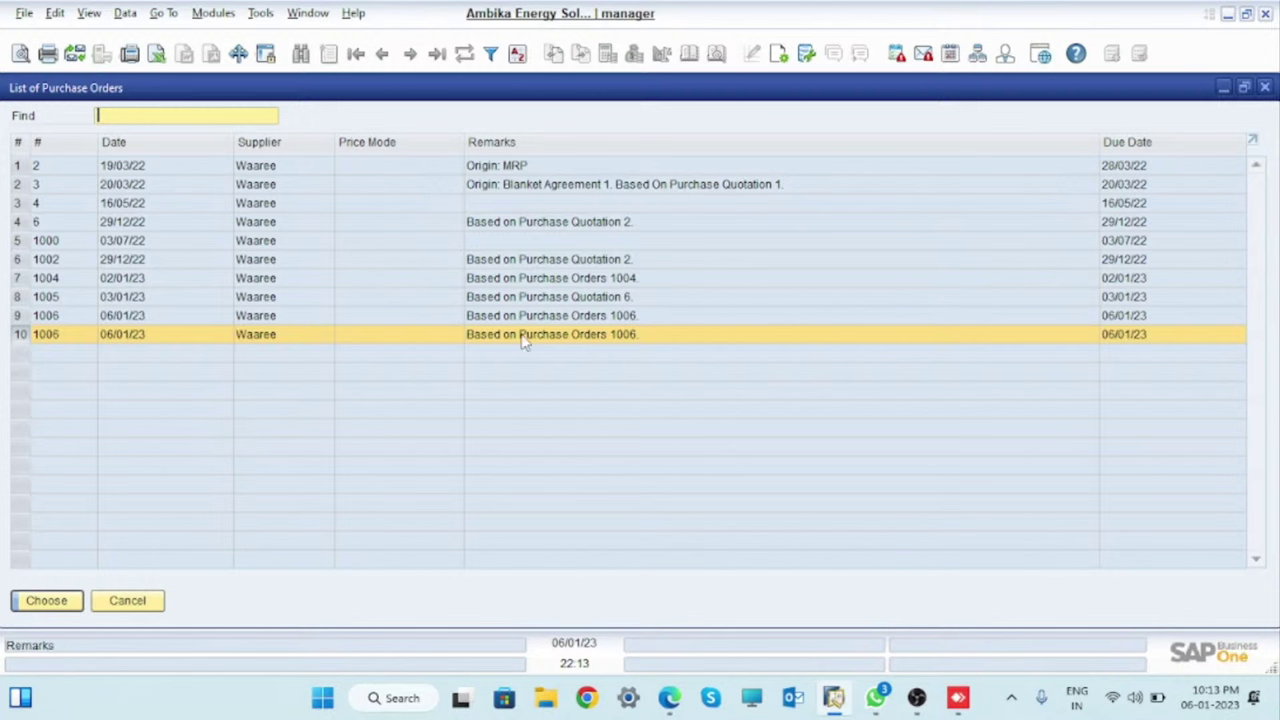
{"action": "left_click", "coordinate": [46, 601]}
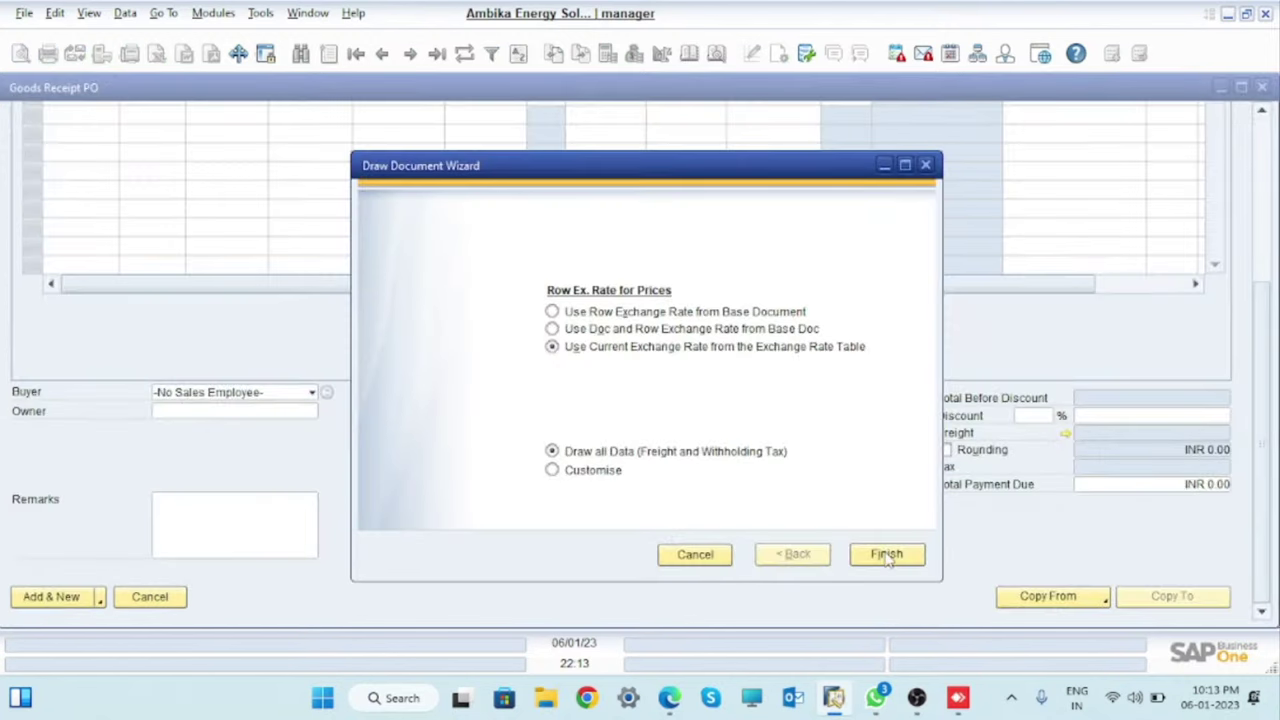
Step: Draw PO 1006's inverter line with all data, accept new tax codes, and clear row 1's CSGST18 code
{"action": "left_click", "coordinate": [886, 556]}
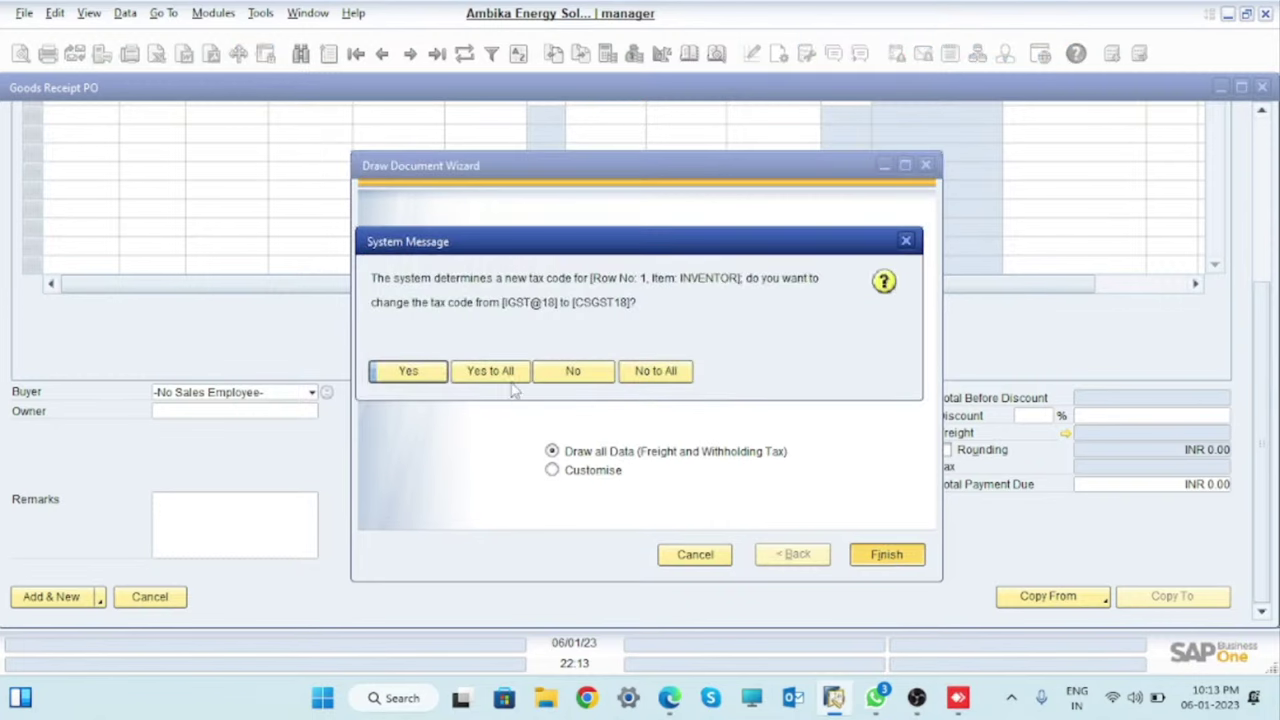
{"action": "left_click", "coordinate": [506, 372]}
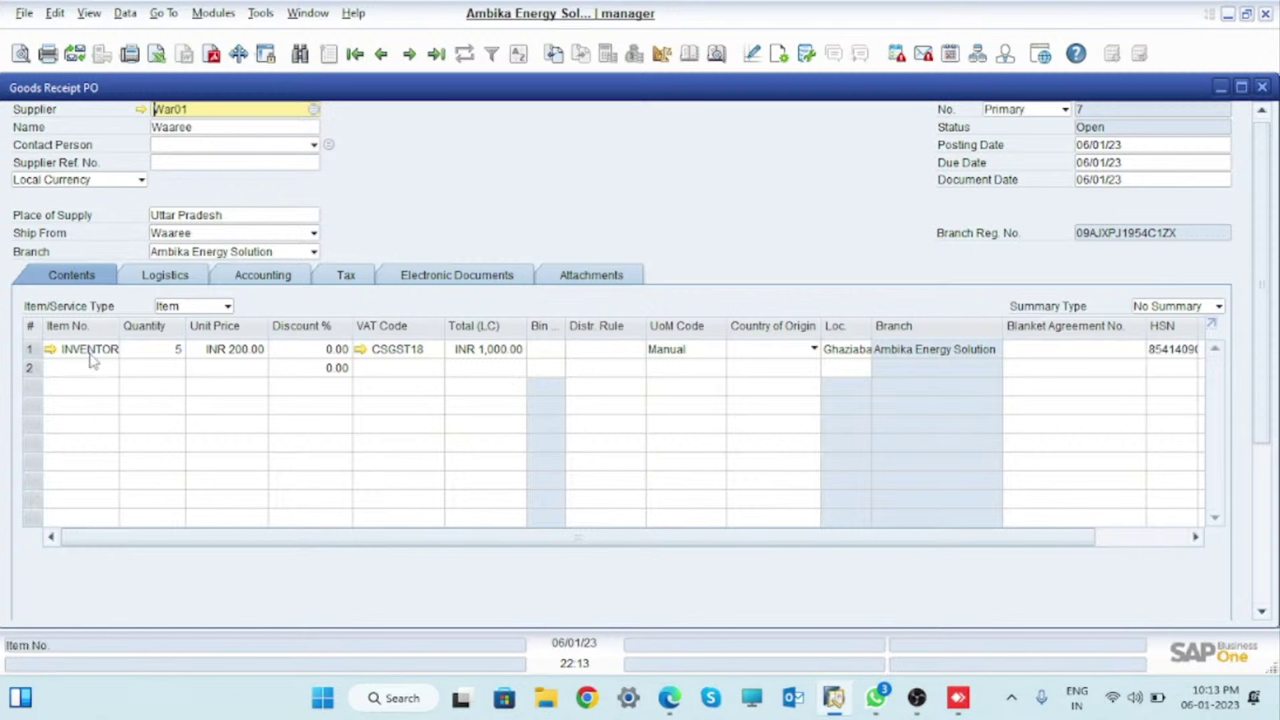
{"action": "left_click", "coordinate": [429, 349]}
{"action": "key", "text": "BackSpace"}
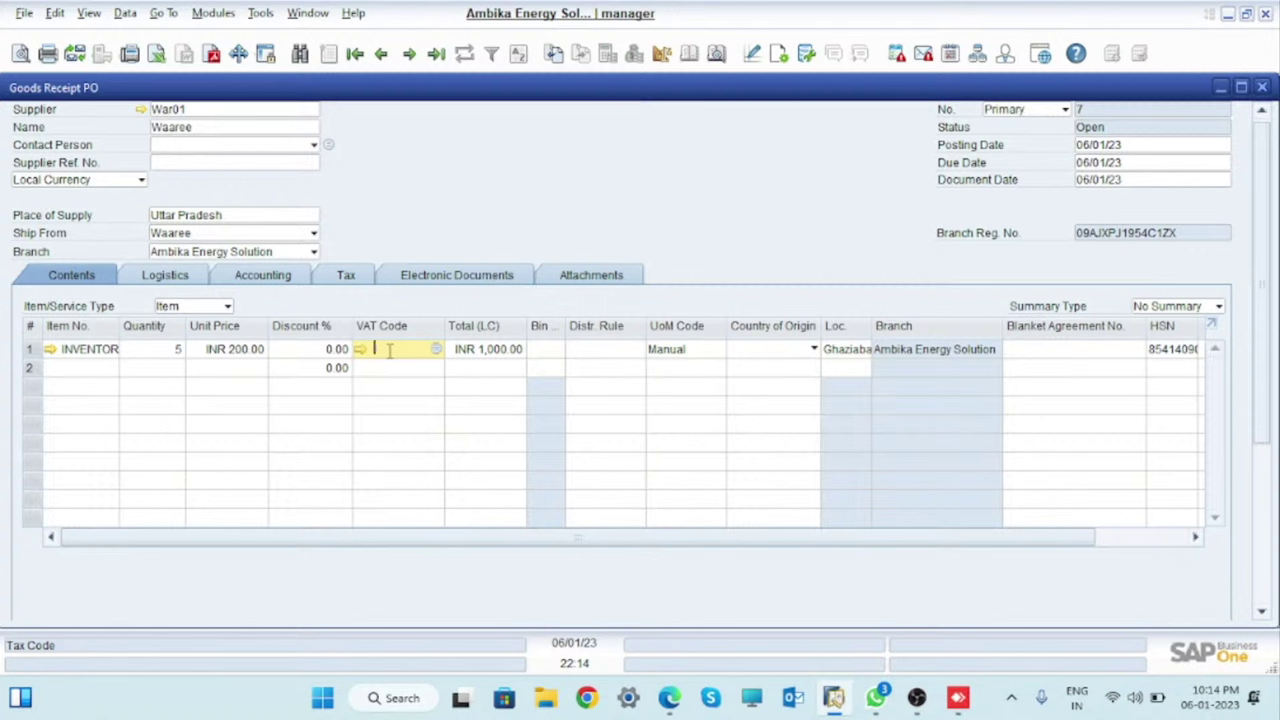
Step: Assign the IGST@12 tax code to row 1's inverter line
{"action": "key", "text": "Tab"}
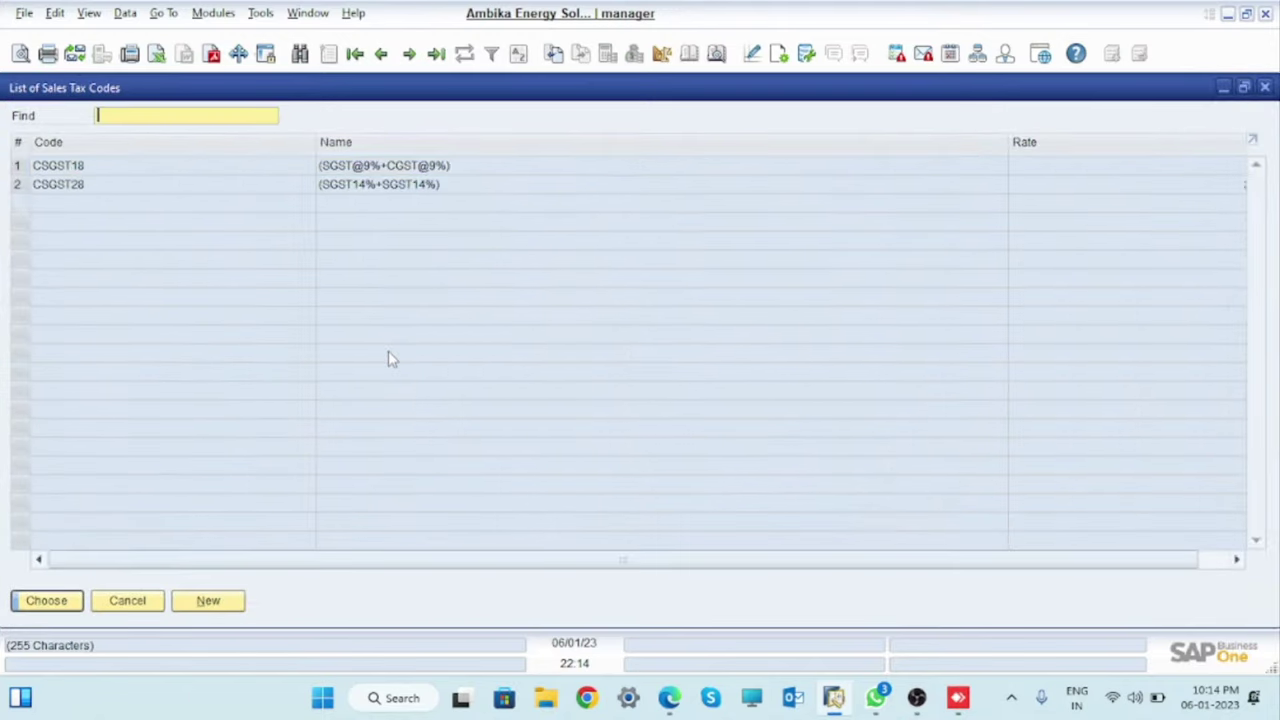
{"action": "left_click", "coordinate": [85, 280]}
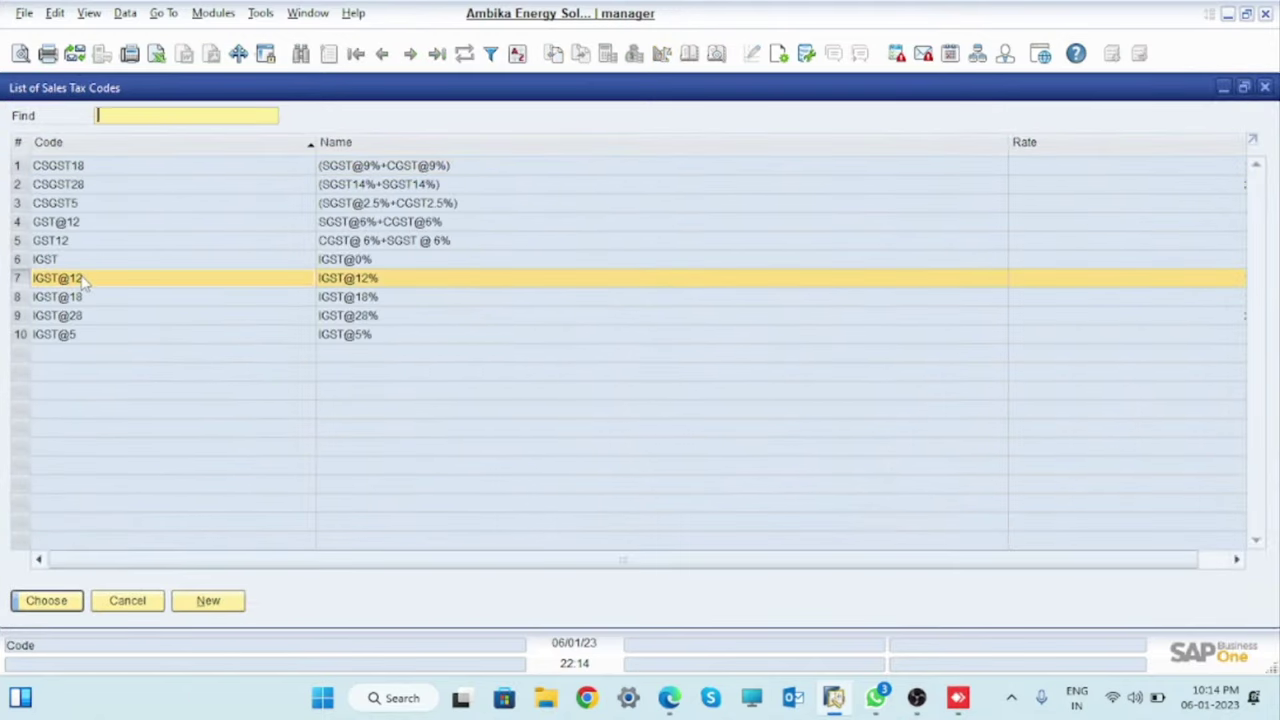
{"action": "left_click", "coordinate": [47, 601]}
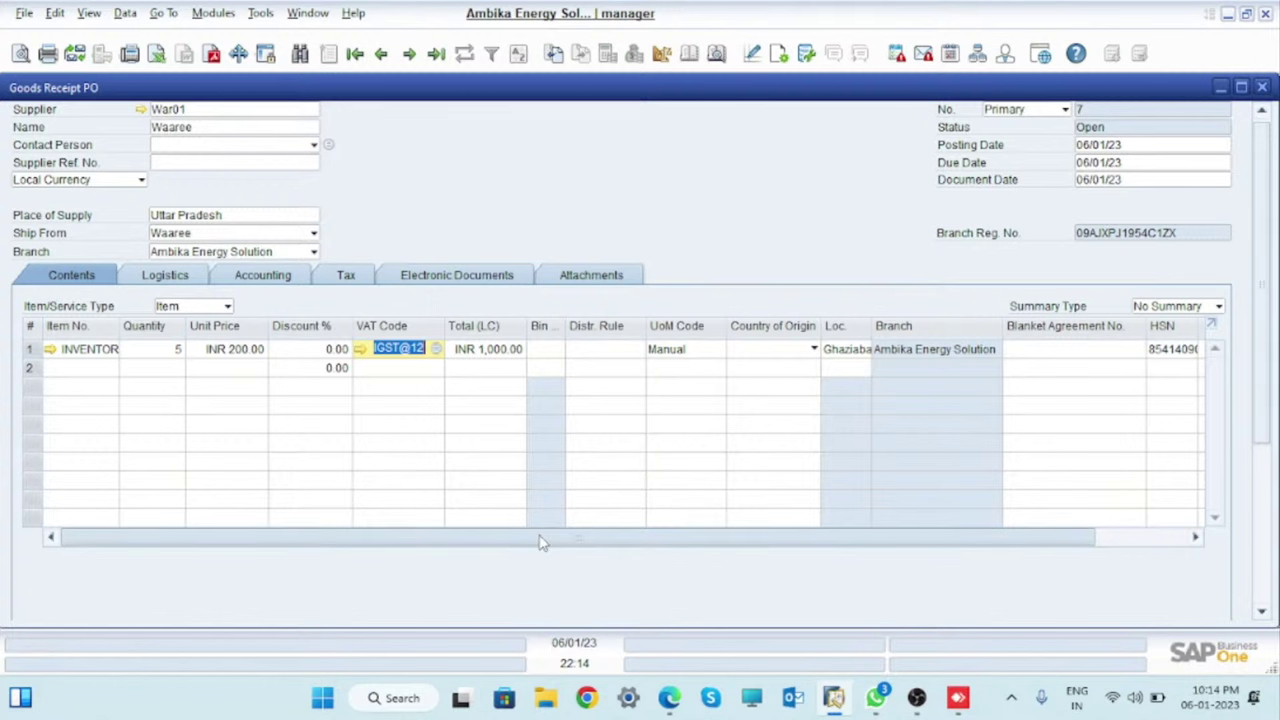
Step: Fit every item grid column's width to its header with View > Fit Column Width
{"action": "left_click_drag", "start_coordinate": [540, 540], "coordinate": [1000, 545]}
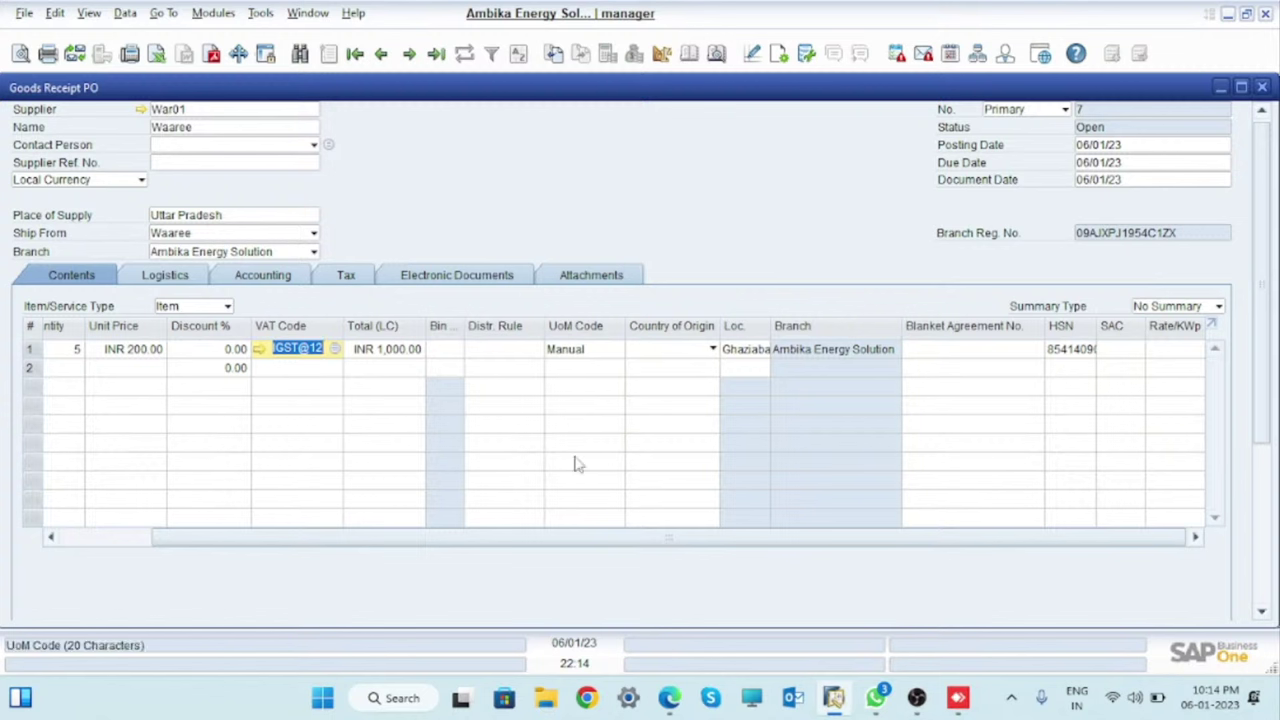
{"action": "left_click", "coordinate": [505, 348]}
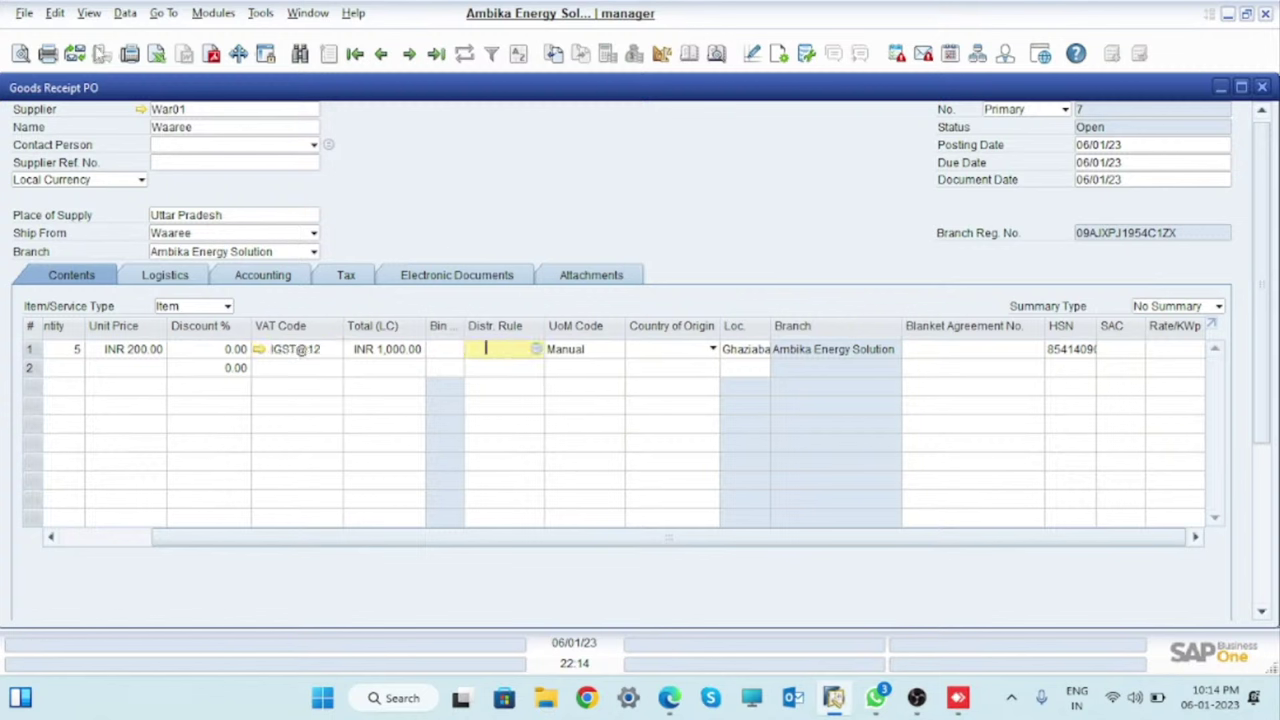
{"action": "left_click", "coordinate": [88, 16]}
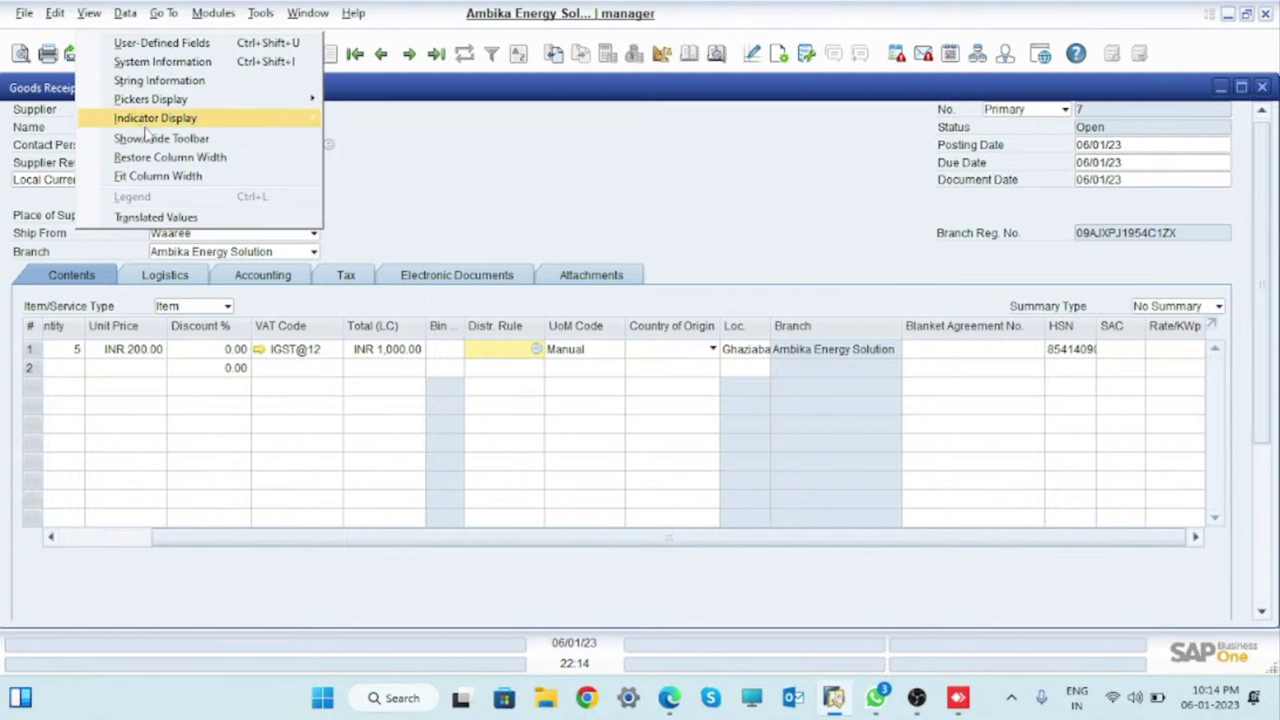
{"action": "left_click", "coordinate": [157, 177]}
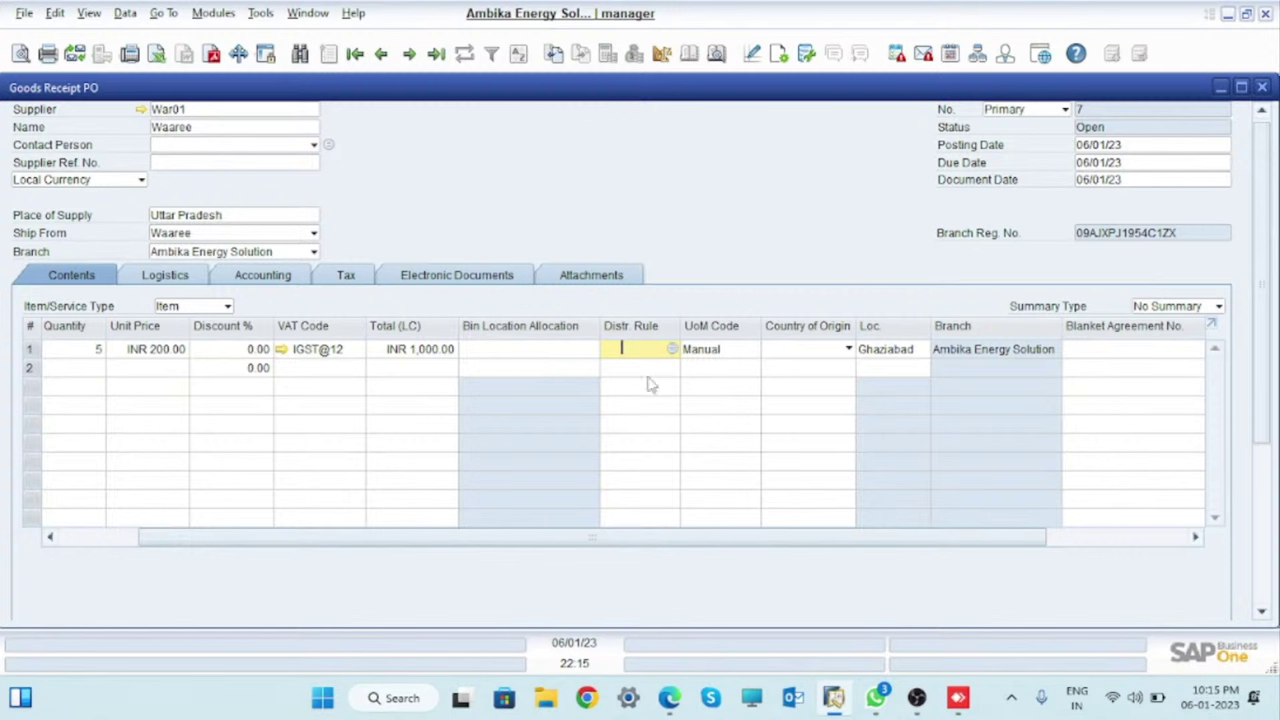
Step: Make the Whse column visible in Form Settings' Table Format so row 1 shows RMWHS
{"action": "left_click", "coordinate": [781, 56]}
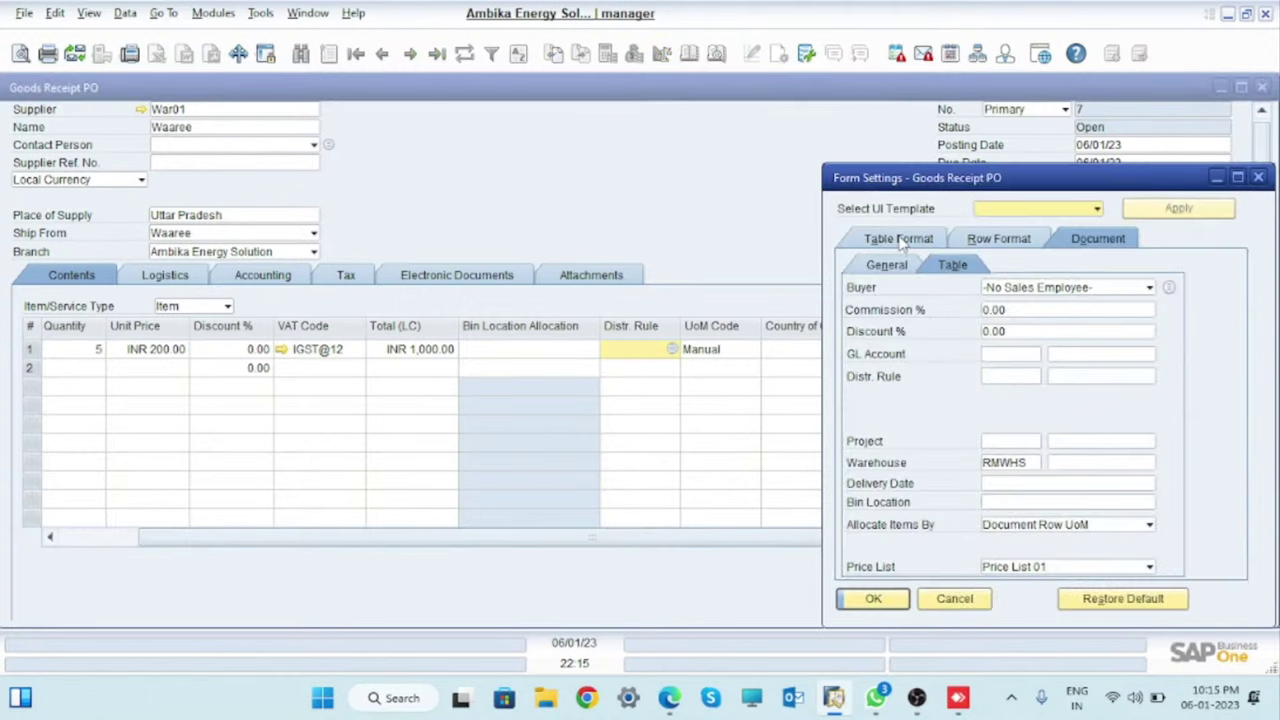
{"action": "left_click", "coordinate": [900, 241]}
{"action": "left_click", "coordinate": [985, 260]}
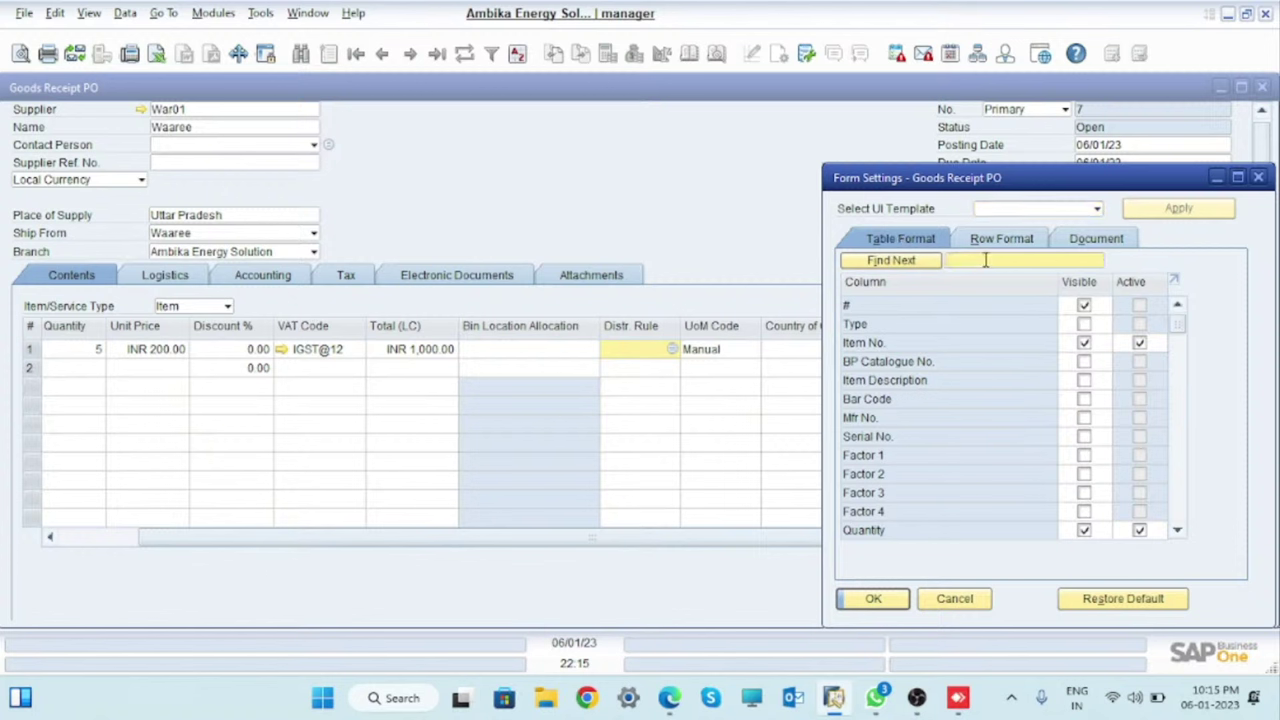
{"action": "type", "text": "wh"}
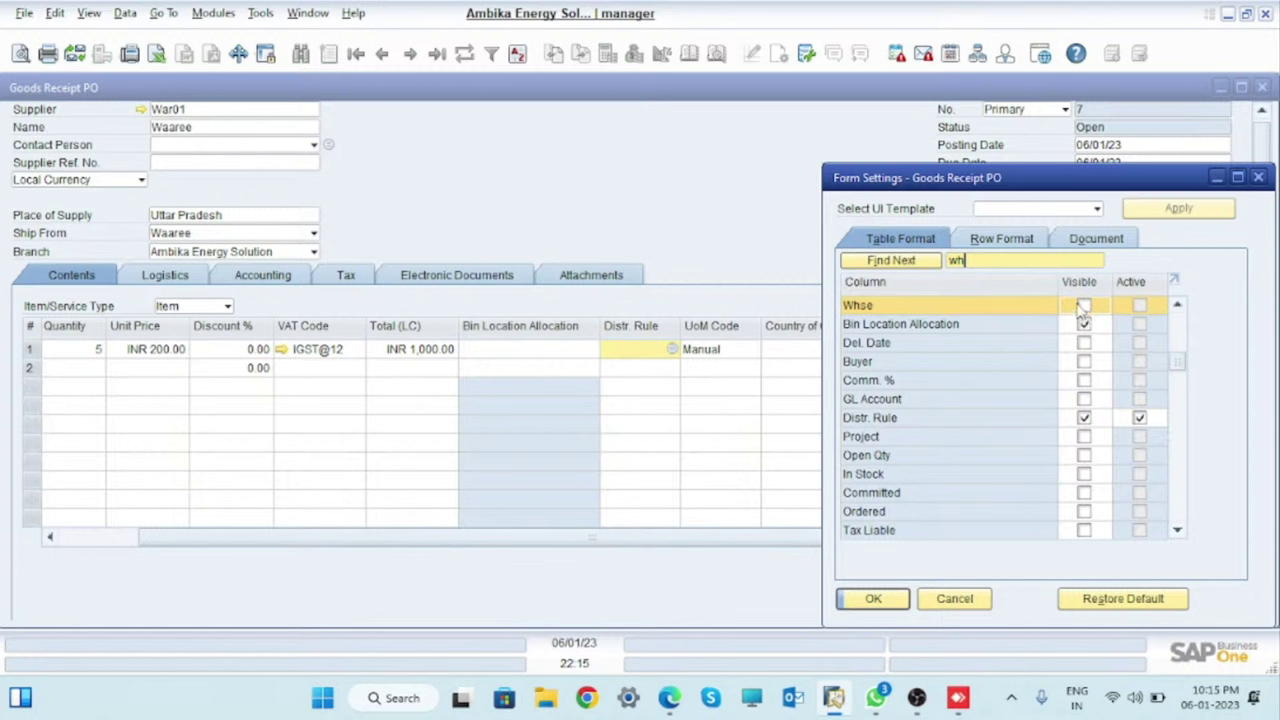
{"action": "left_click", "coordinate": [1085, 306]}
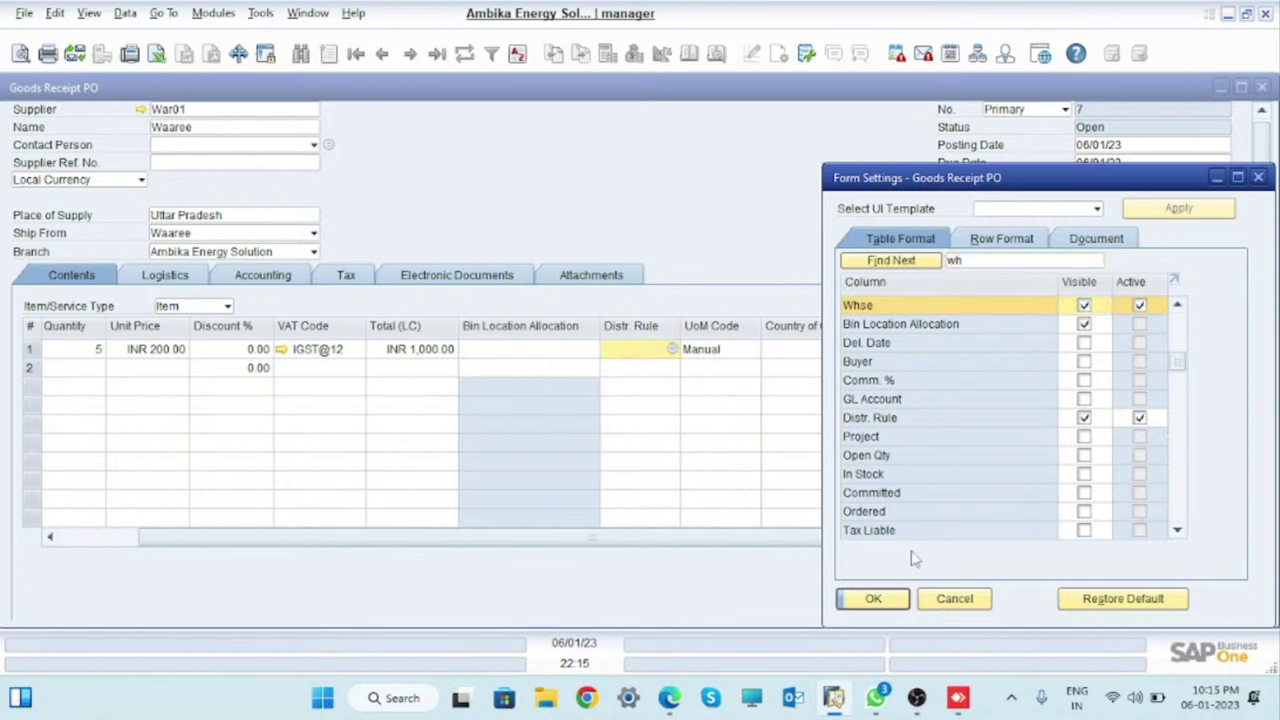
{"action": "left_click", "coordinate": [873, 599]}
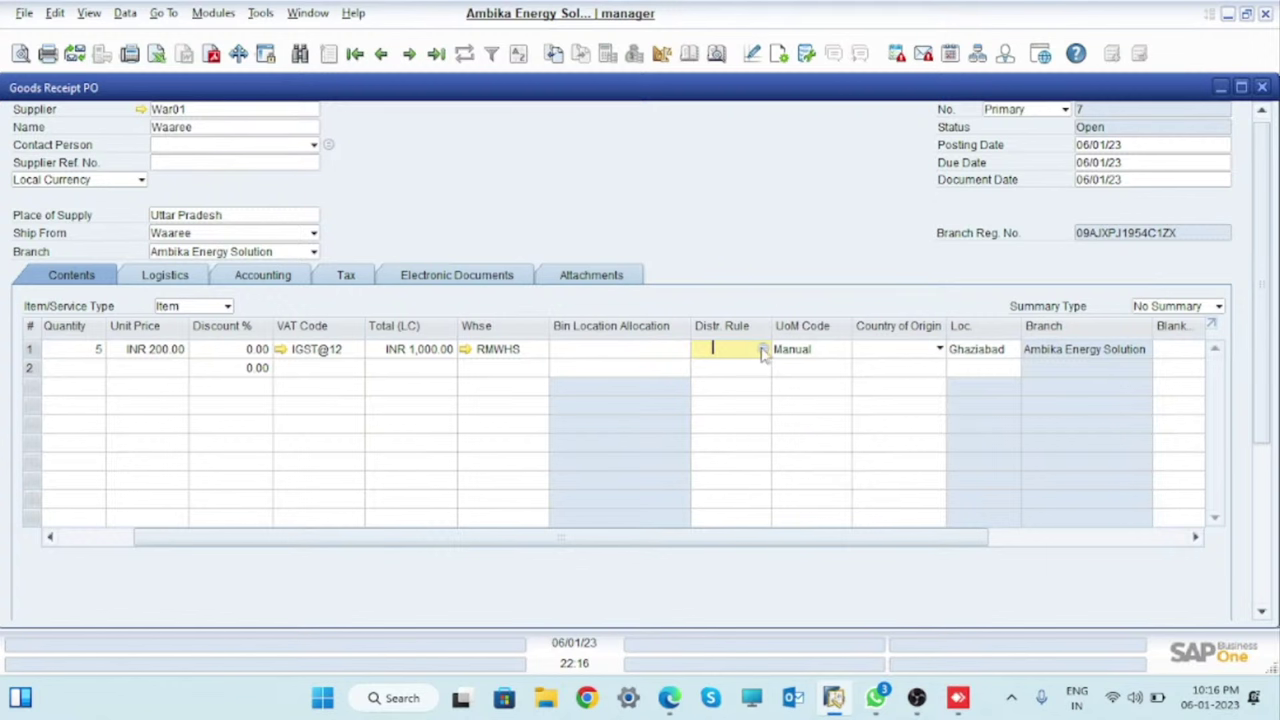
{"action": "left_click", "coordinate": [762, 350]}
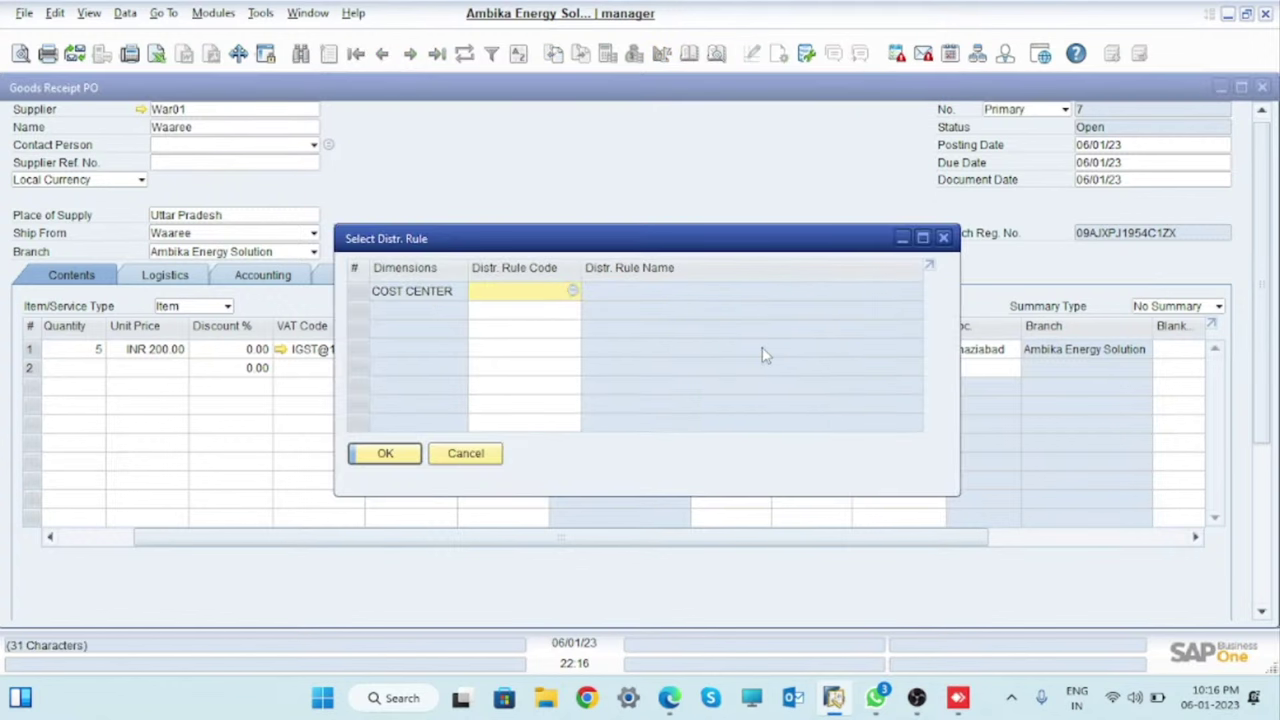
{"action": "left_click", "coordinate": [945, 239]}
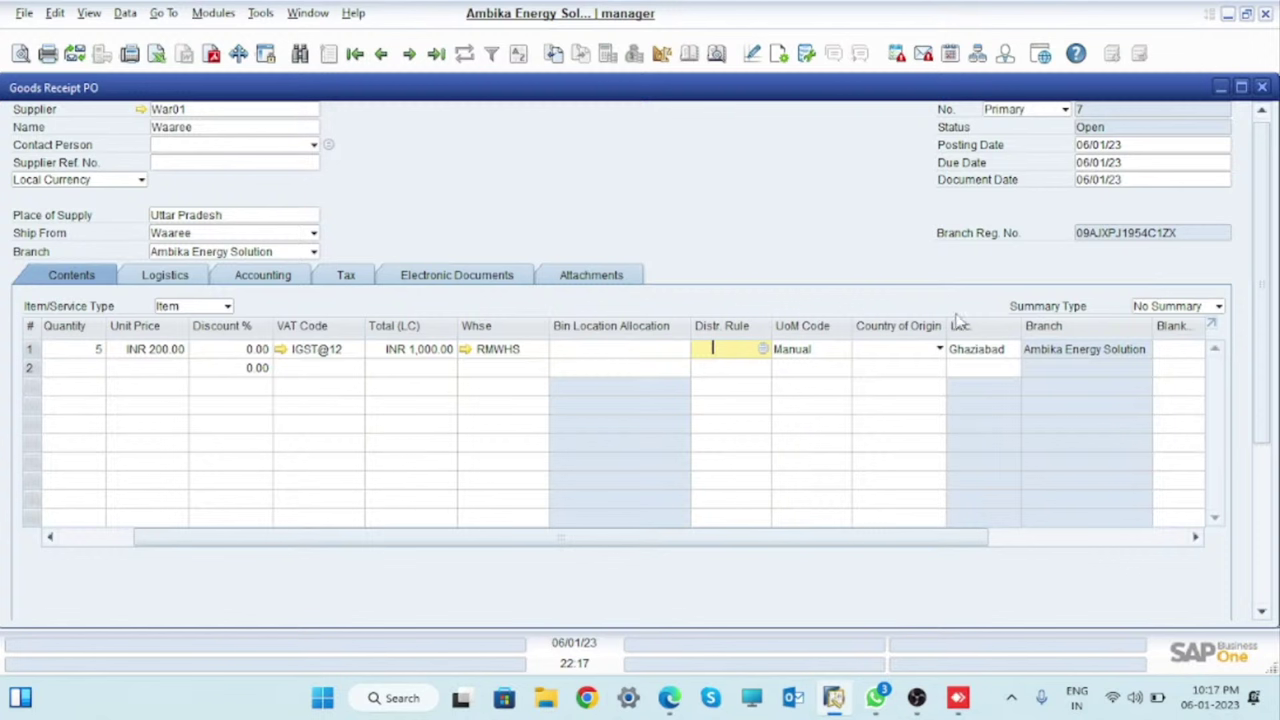
{"action": "left_click", "coordinate": [925, 362]}
{"action": "key", "text": "Down"}
{"action": "key", "text": "Down"}
{"action": "key", "text": "Down"}
{"action": "key", "text": "Down"}
{"action": "key", "text": "Down"}
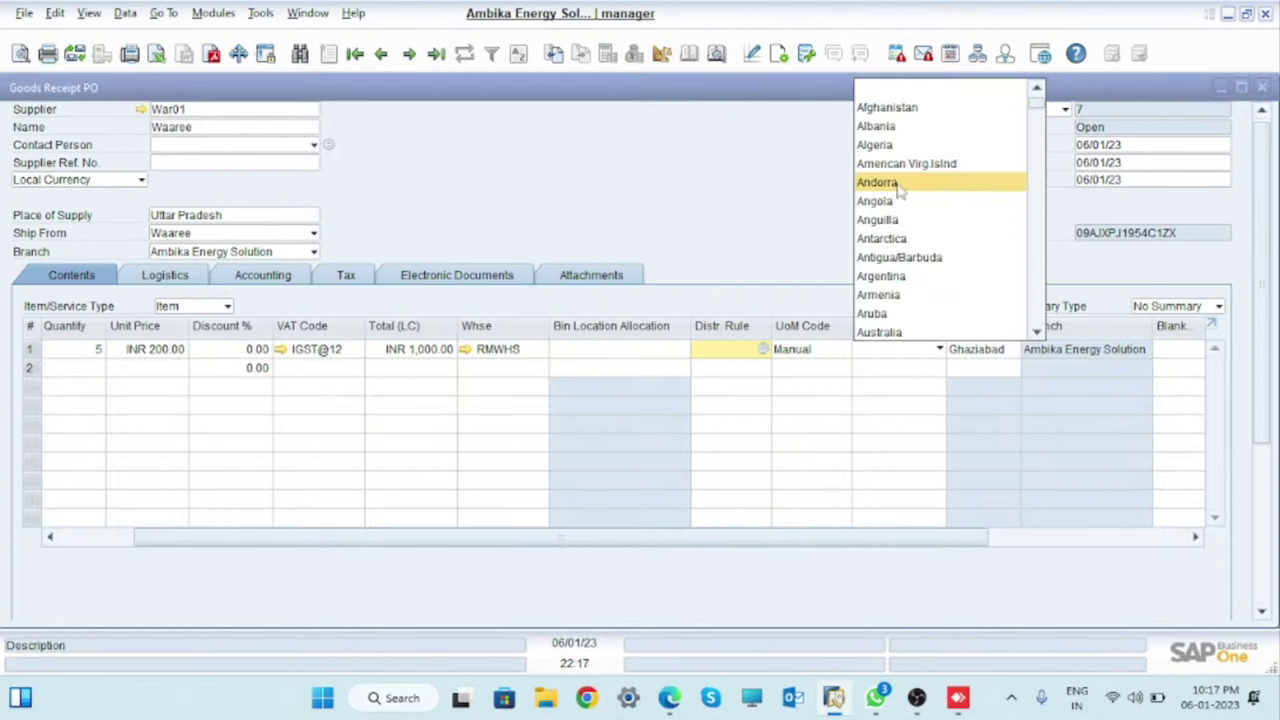
{"action": "key", "text": "Down"}
{"action": "key", "text": "Down"}
{"action": "key", "text": "Down"}
{"action": "key", "text": "Down"}
{"action": "key", "text": "Down"}
{"action": "key", "text": "Down"}
{"action": "key", "text": "Down"}
{"action": "key", "text": "Down"}
{"action": "key", "text": "Escape"}
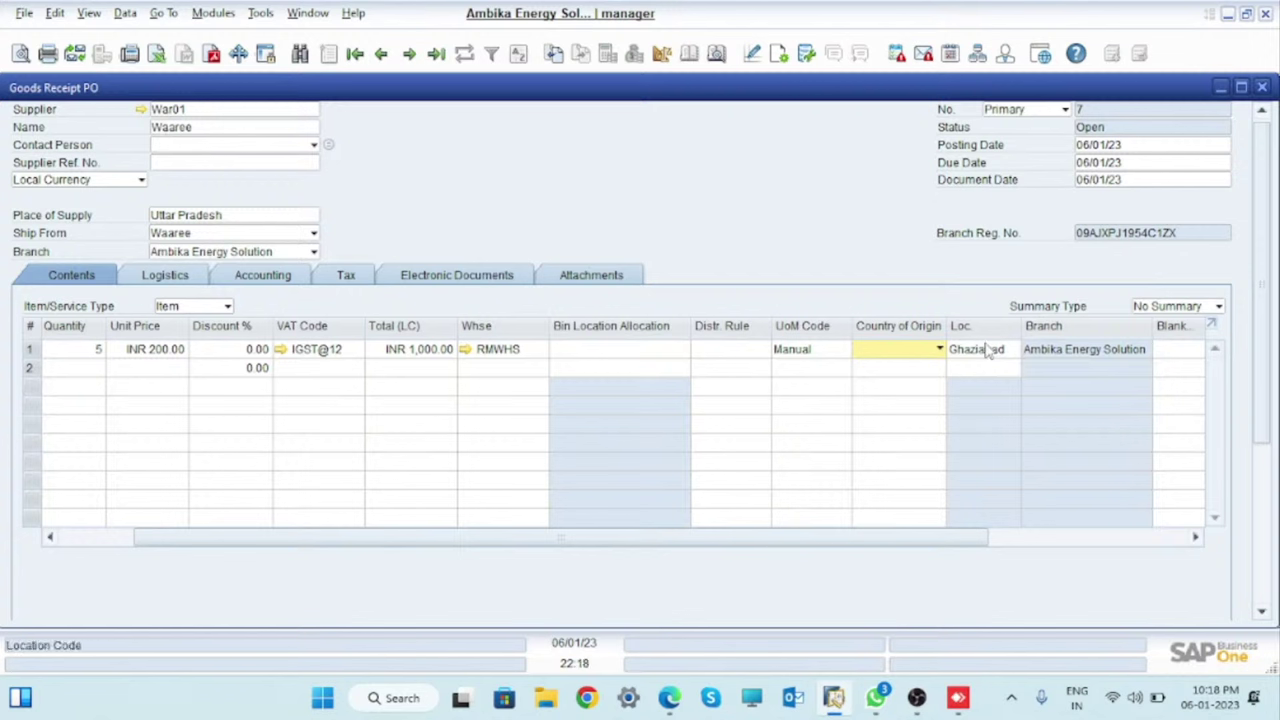
{"action": "left_click_drag", "start_coordinate": [853, 547], "coordinate": [1155, 530]}
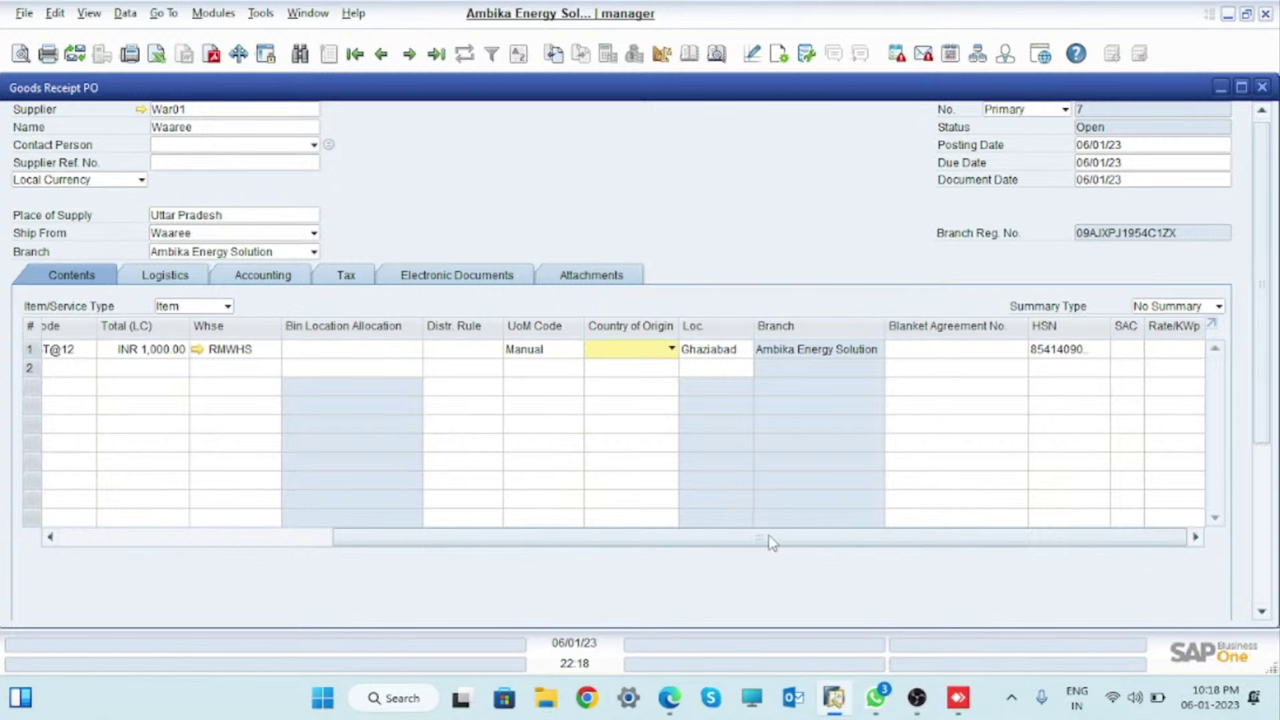
{"action": "left_click_drag", "start_coordinate": [766, 540], "coordinate": [1066, 528]}
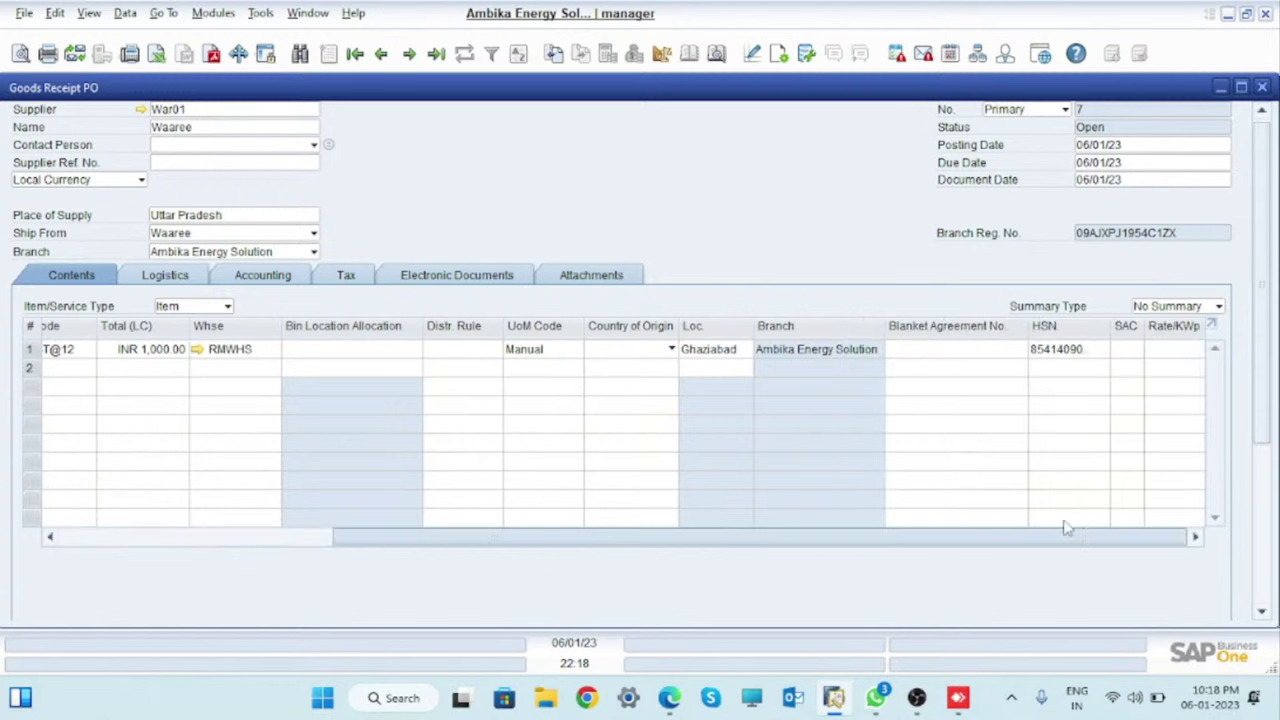
{"action": "left_click", "coordinate": [1160, 347]}
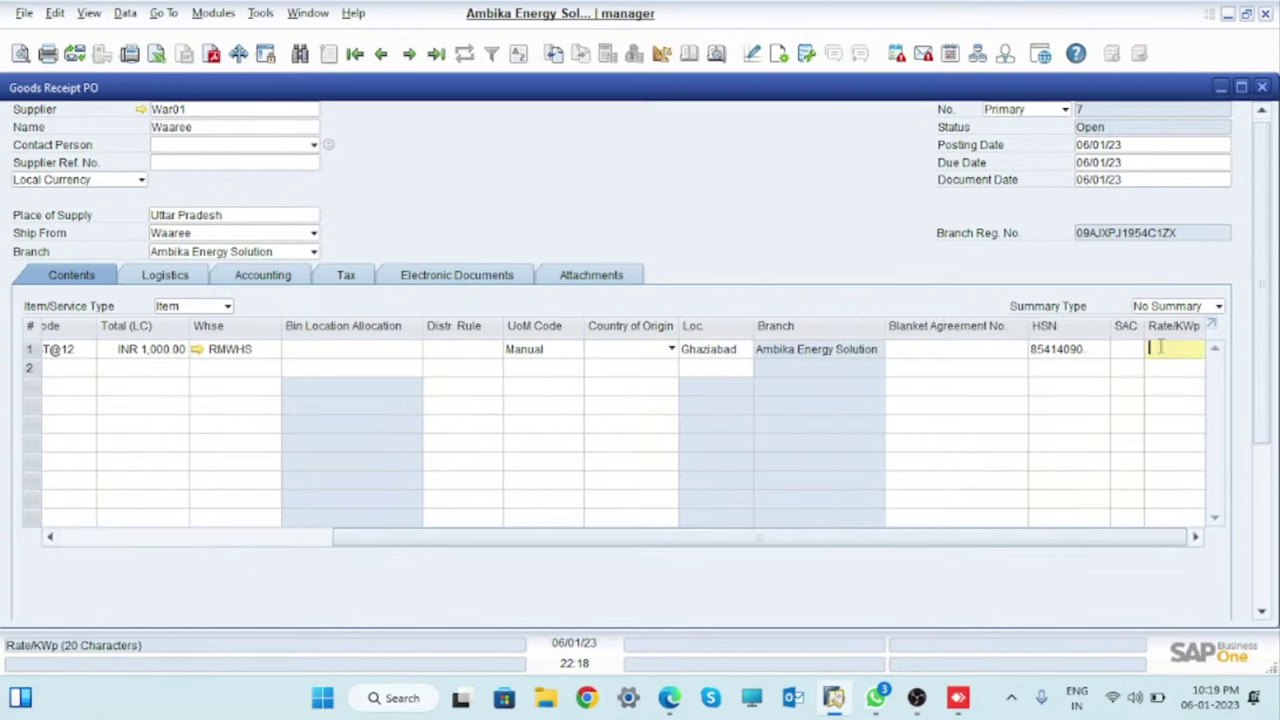
{"action": "left_click", "coordinate": [880, 552]}
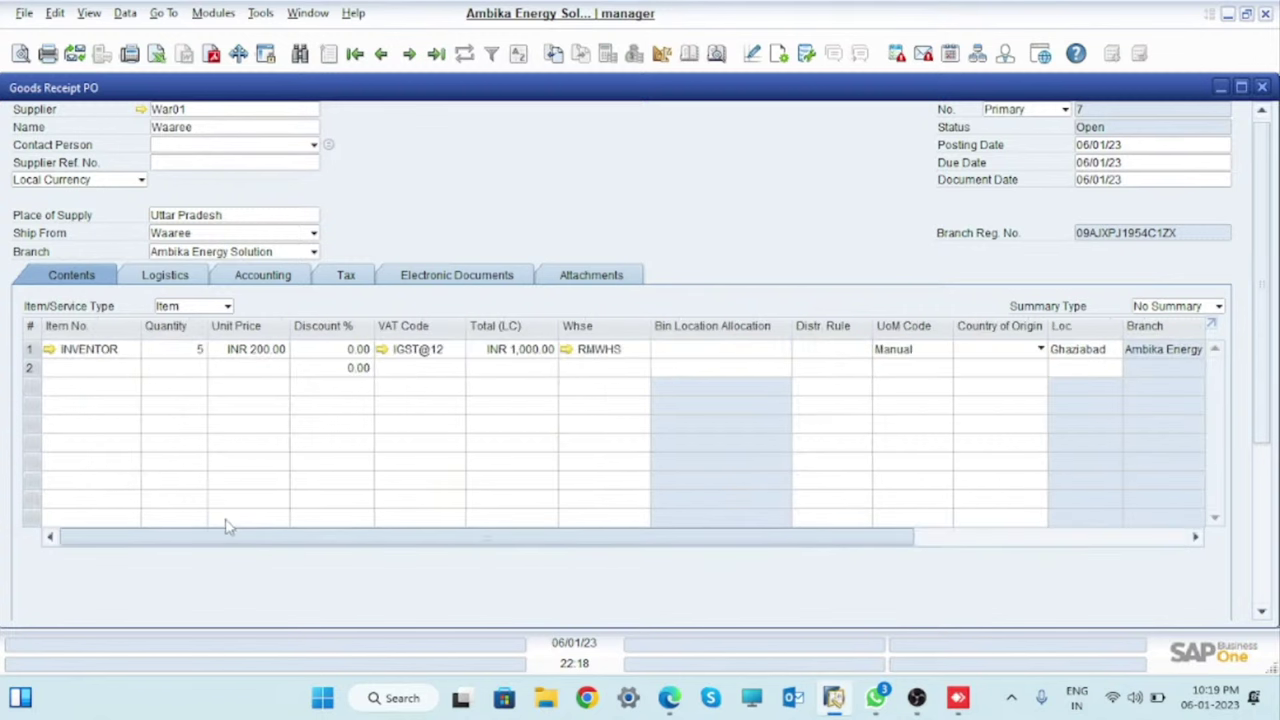
{"action": "left_click", "coordinate": [757, 537]}
{"action": "key", "text": "Tab"}
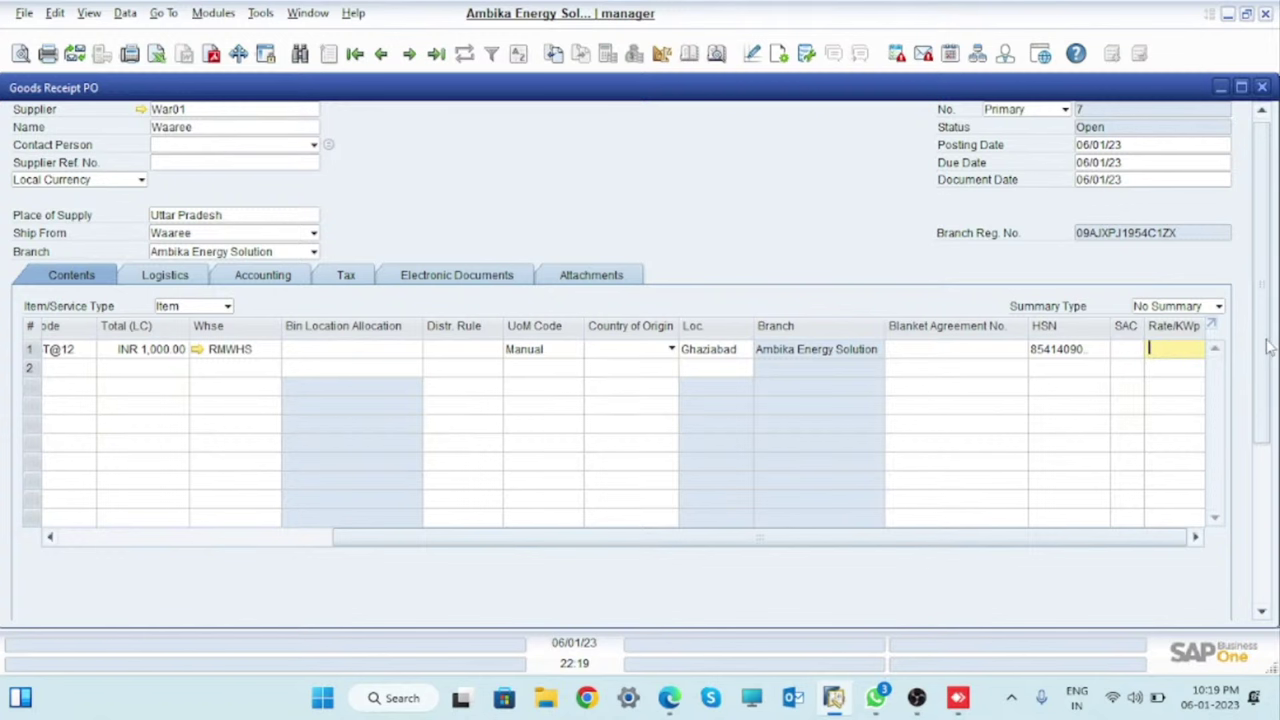
{"action": "left_click_drag", "start_coordinate": [1270, 345], "coordinate": [1270, 525]}
{"action": "left_click_drag", "start_coordinate": [1262, 440], "coordinate": [1262, 277]}
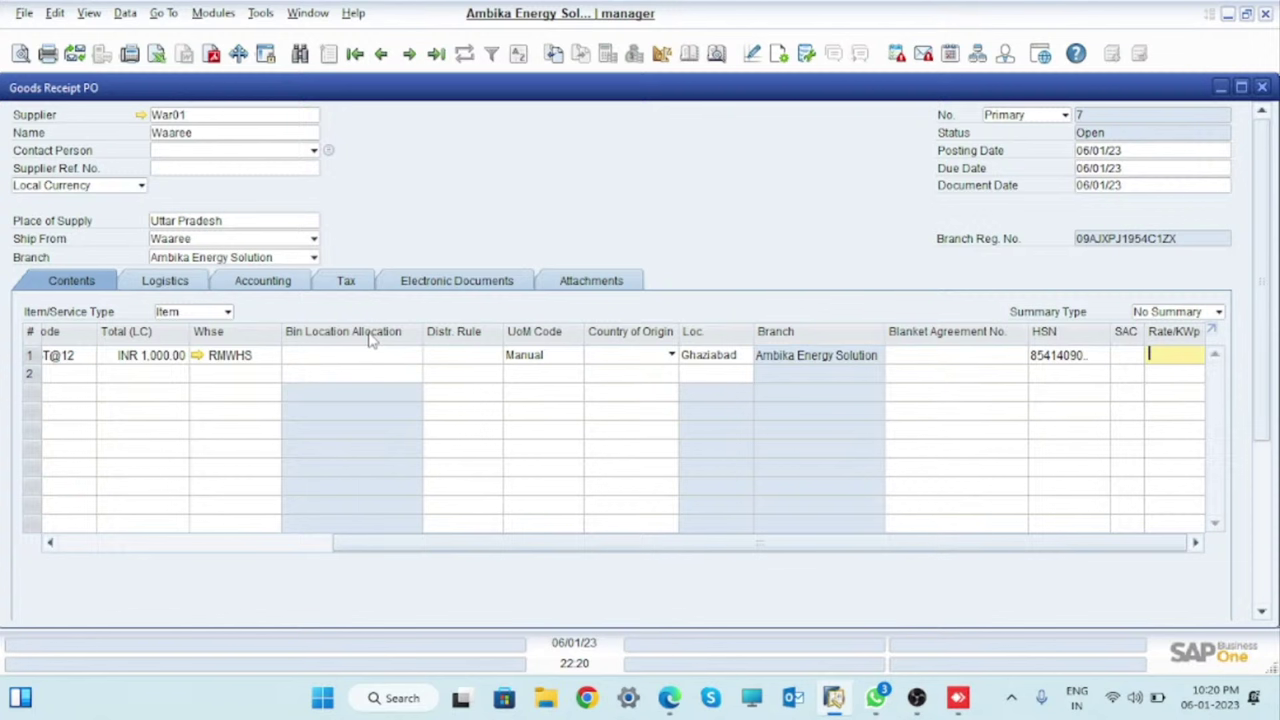
{"action": "double_click", "coordinate": [370, 336]}
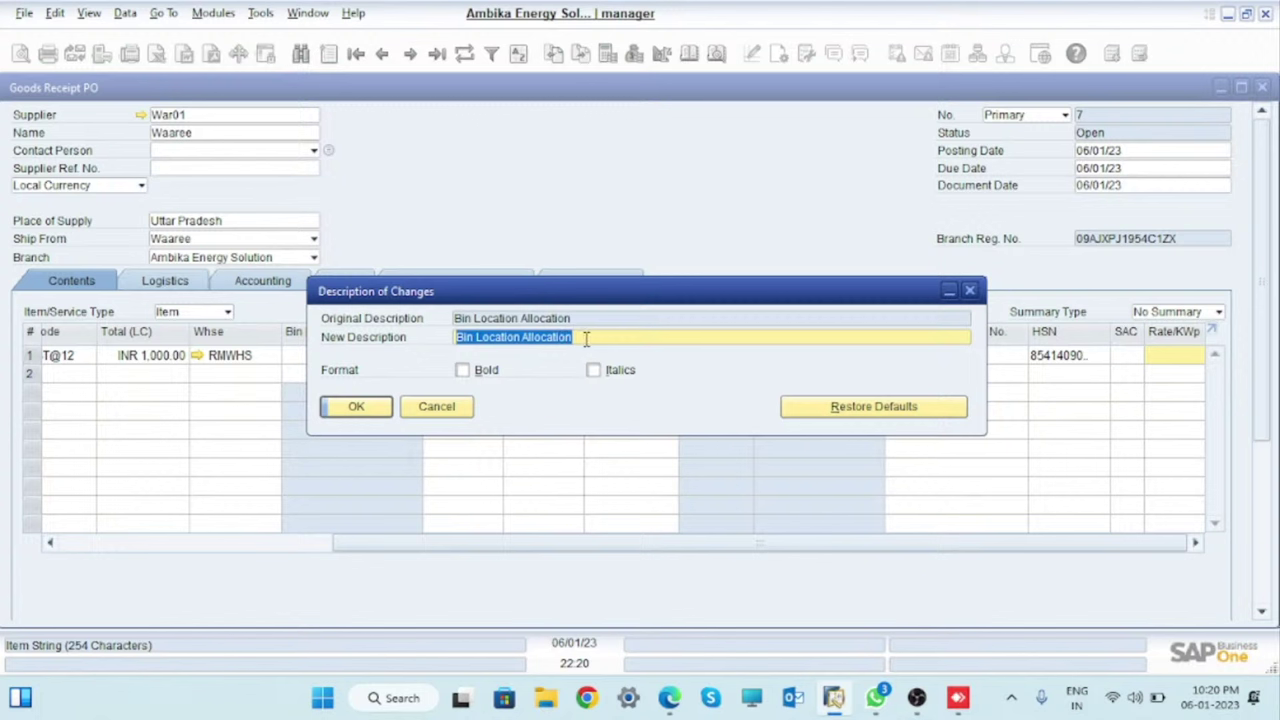
{"action": "key", "text": "BackSpace"}
{"action": "type", "text": "syagshgsd"}
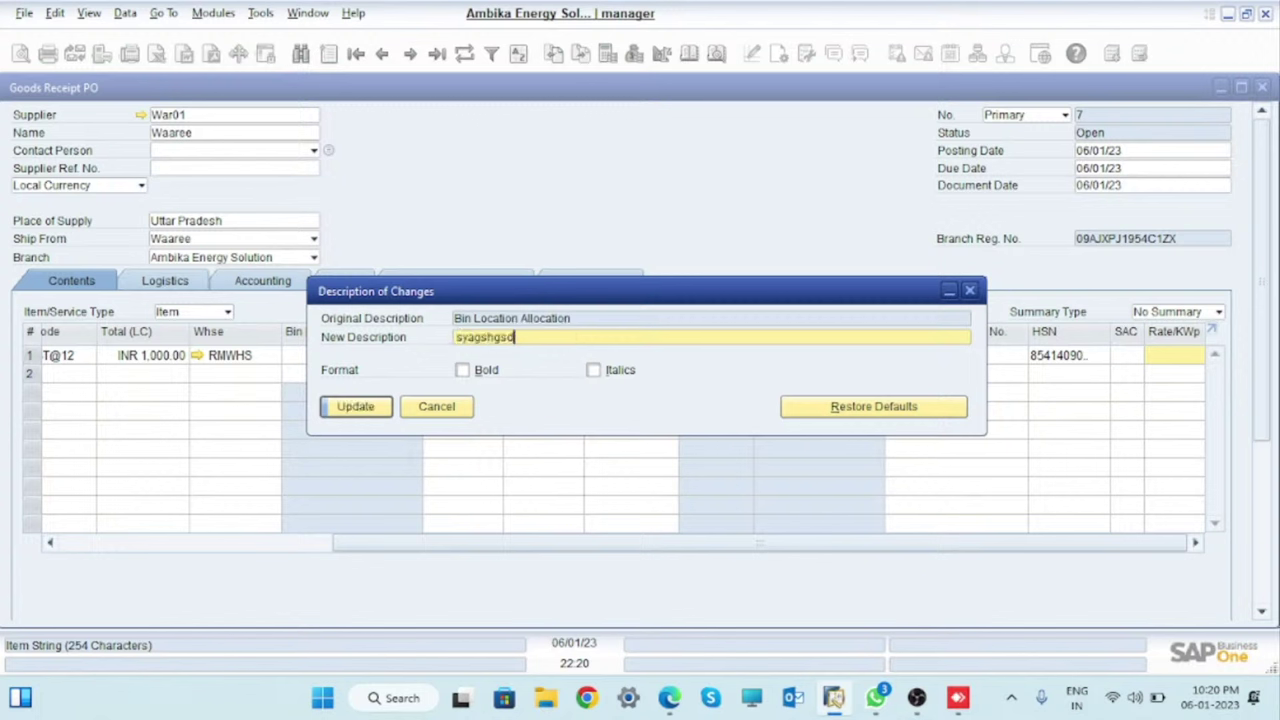
{"action": "left_click", "coordinate": [356, 414]}
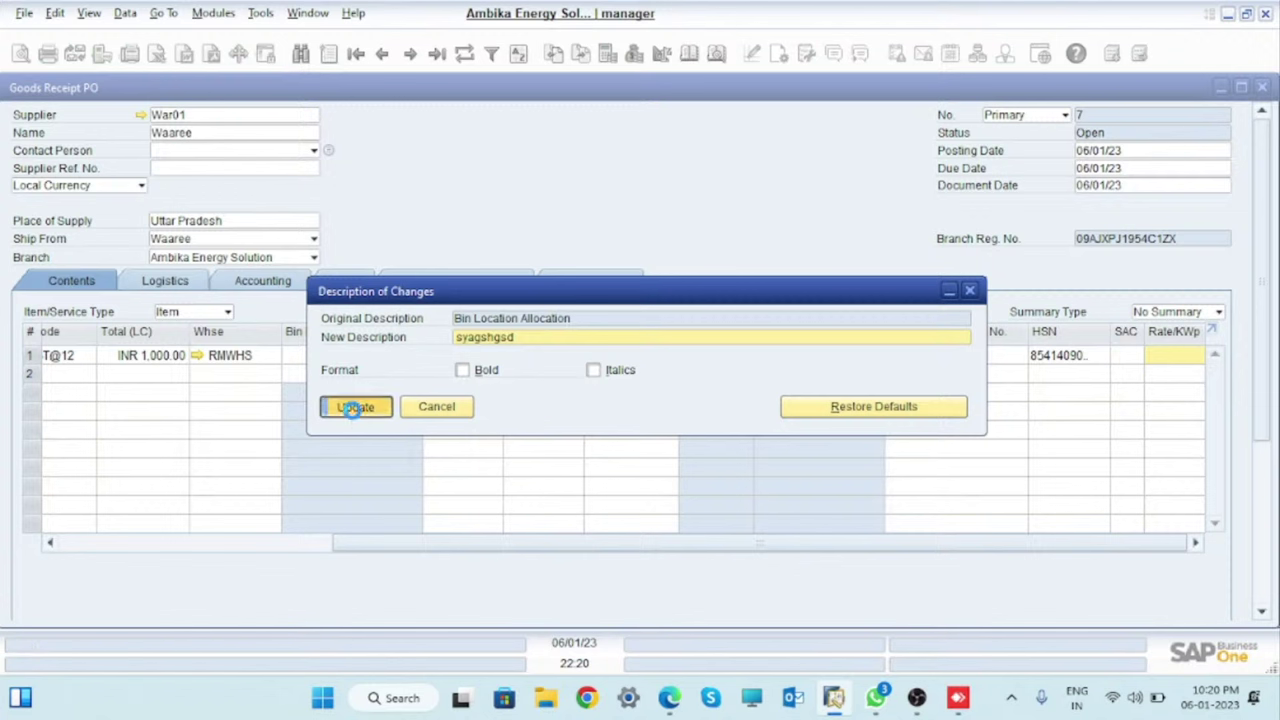
{"action": "left_click", "coordinate": [356, 410]}
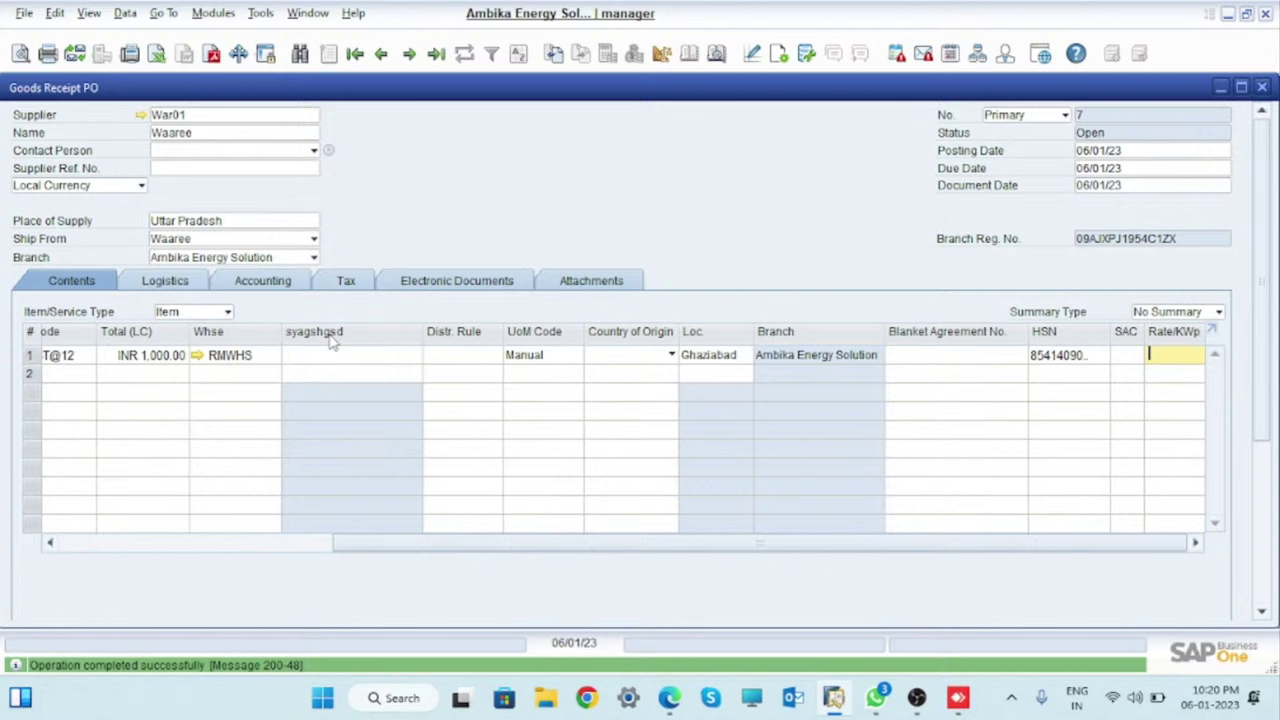
Step: Rename the custom 'syagshgsd' column header back to 'Bin Location Allocation' and apply it
{"action": "double_click", "coordinate": [333, 342], "text": "ctrl"}
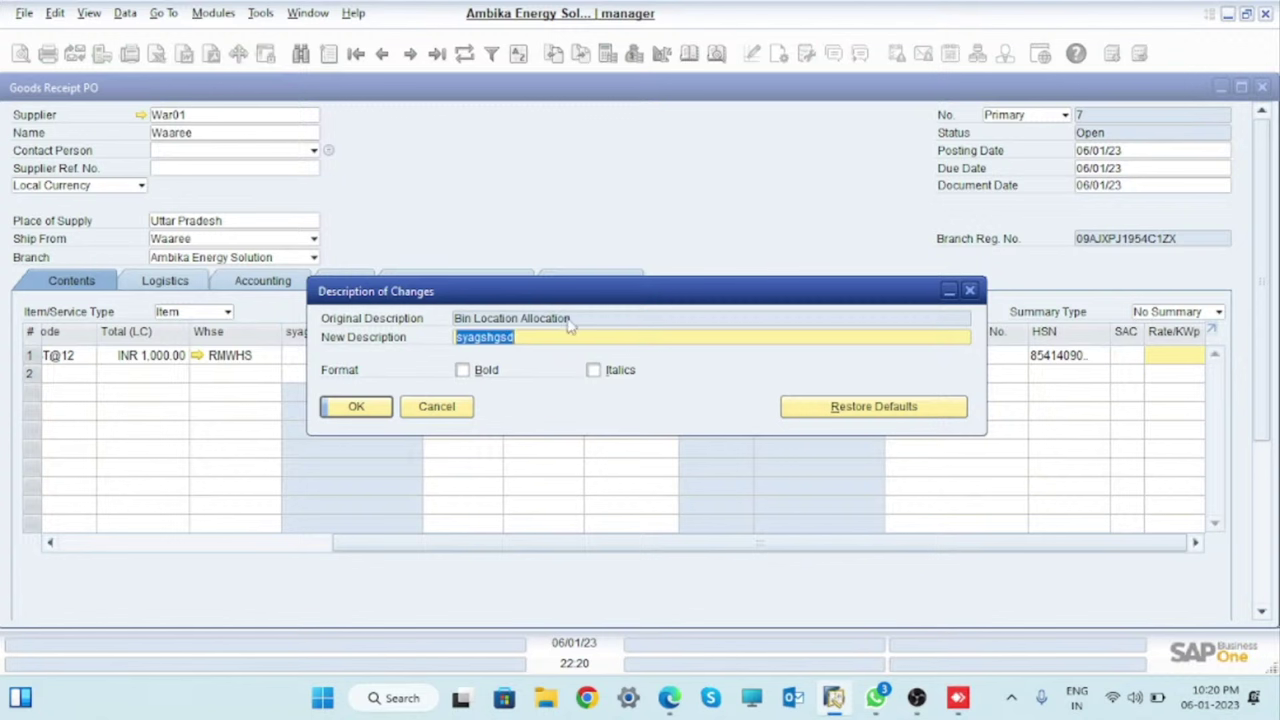
{"action": "key", "text": "BackSpace"}
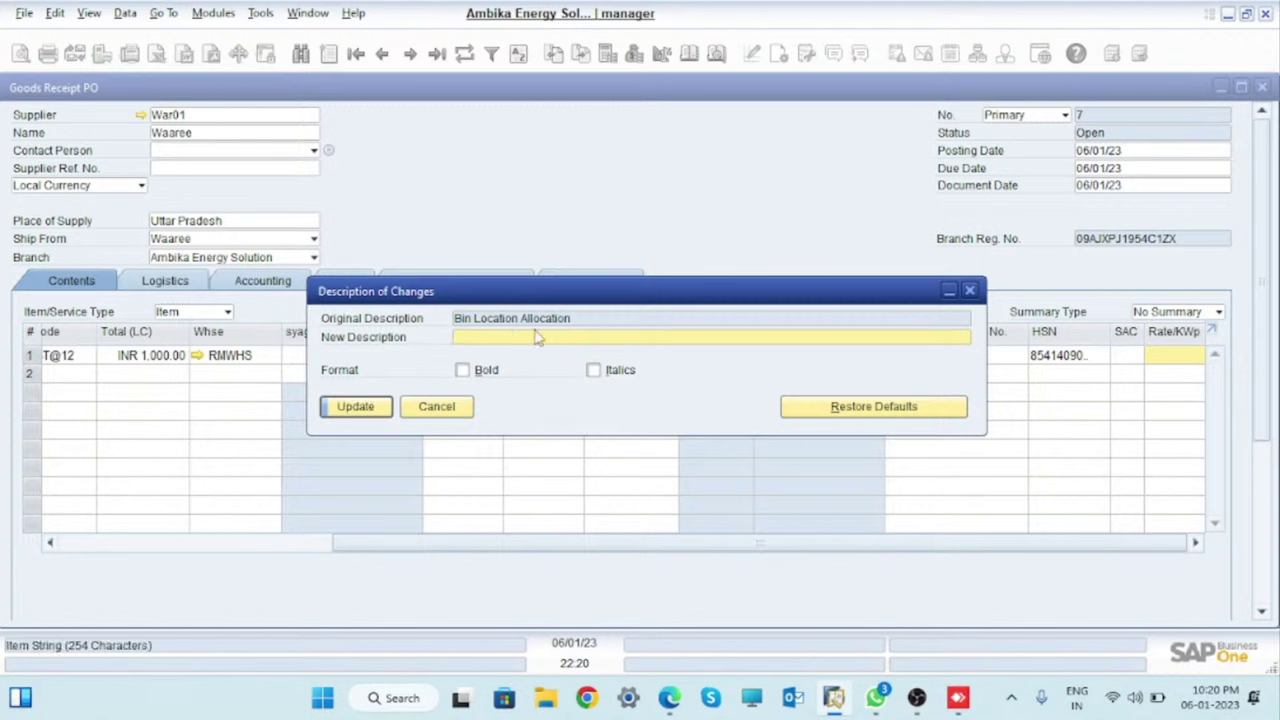
{"action": "type", "text": "Bin Location Allocat"}
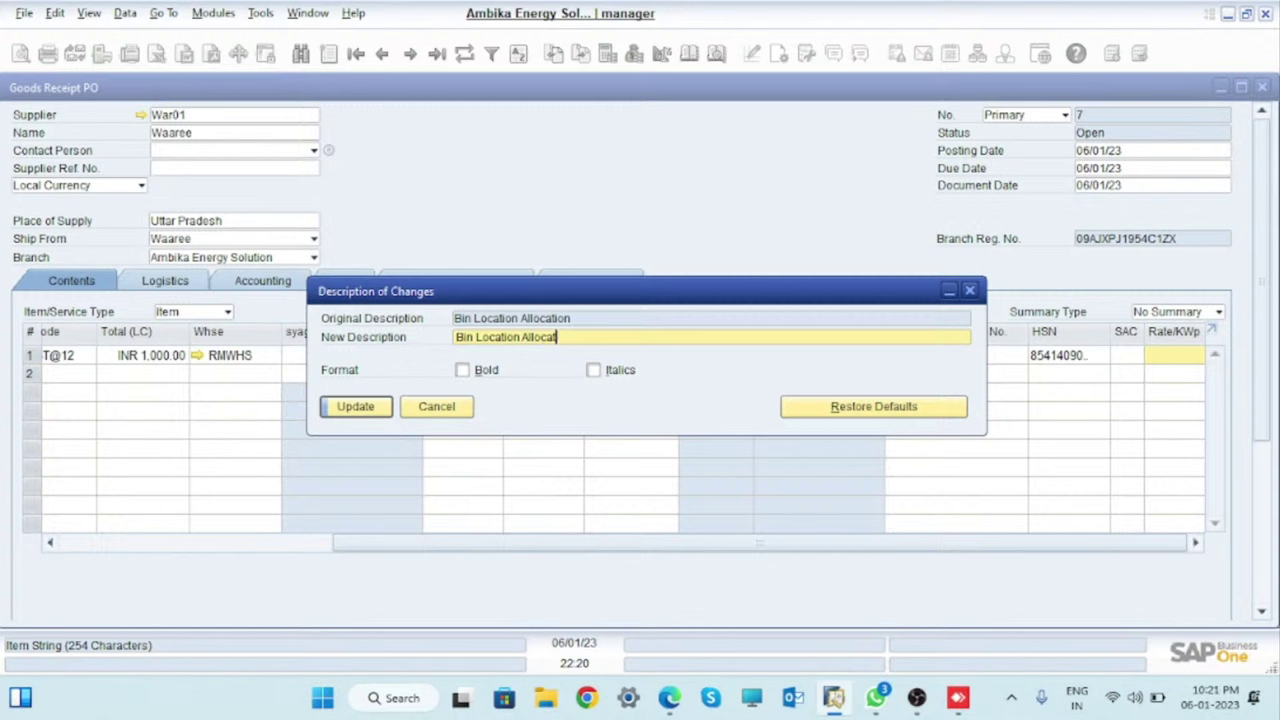
{"action": "type", "text": "ion"}
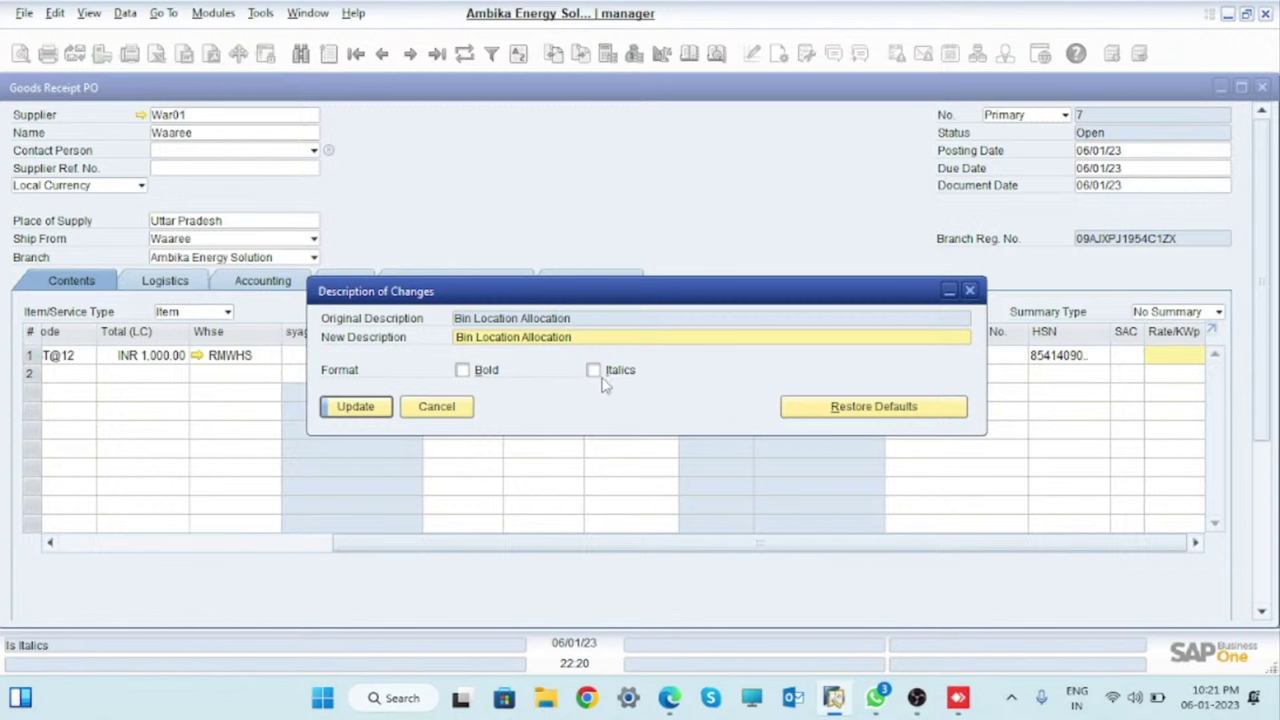
{"action": "left_click", "coordinate": [383, 413]}
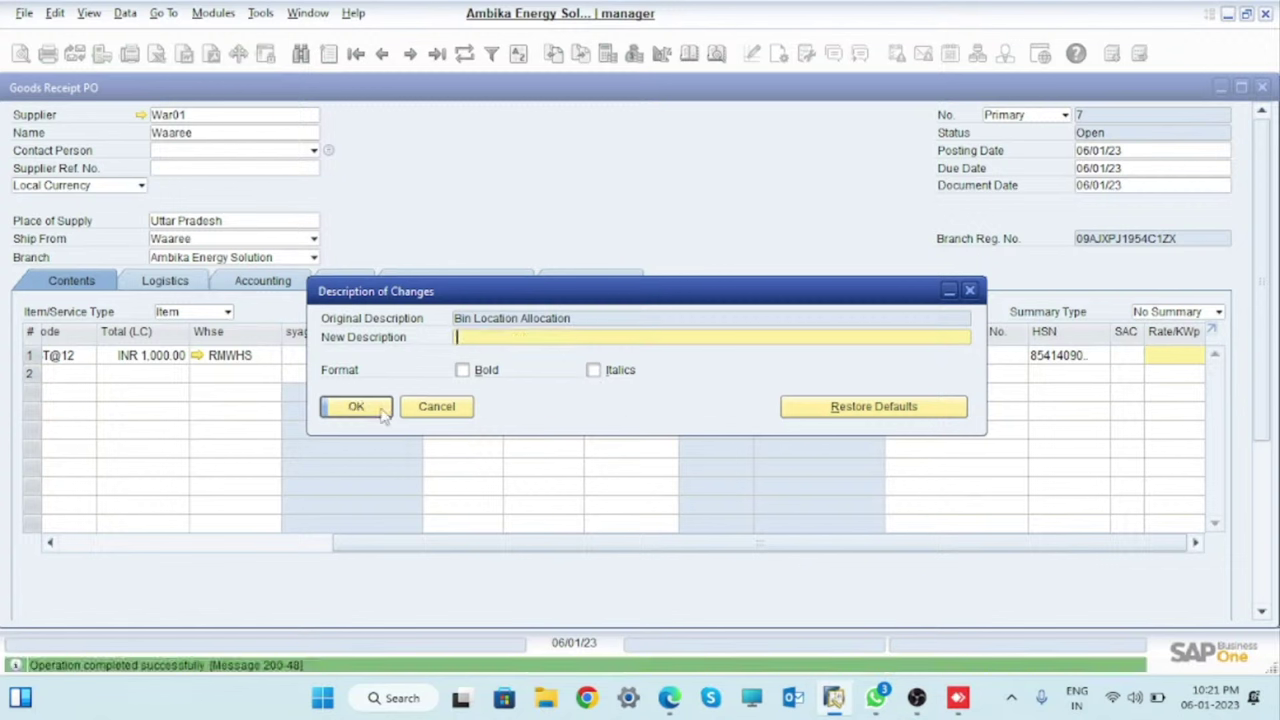
{"action": "left_click", "coordinate": [382, 410]}
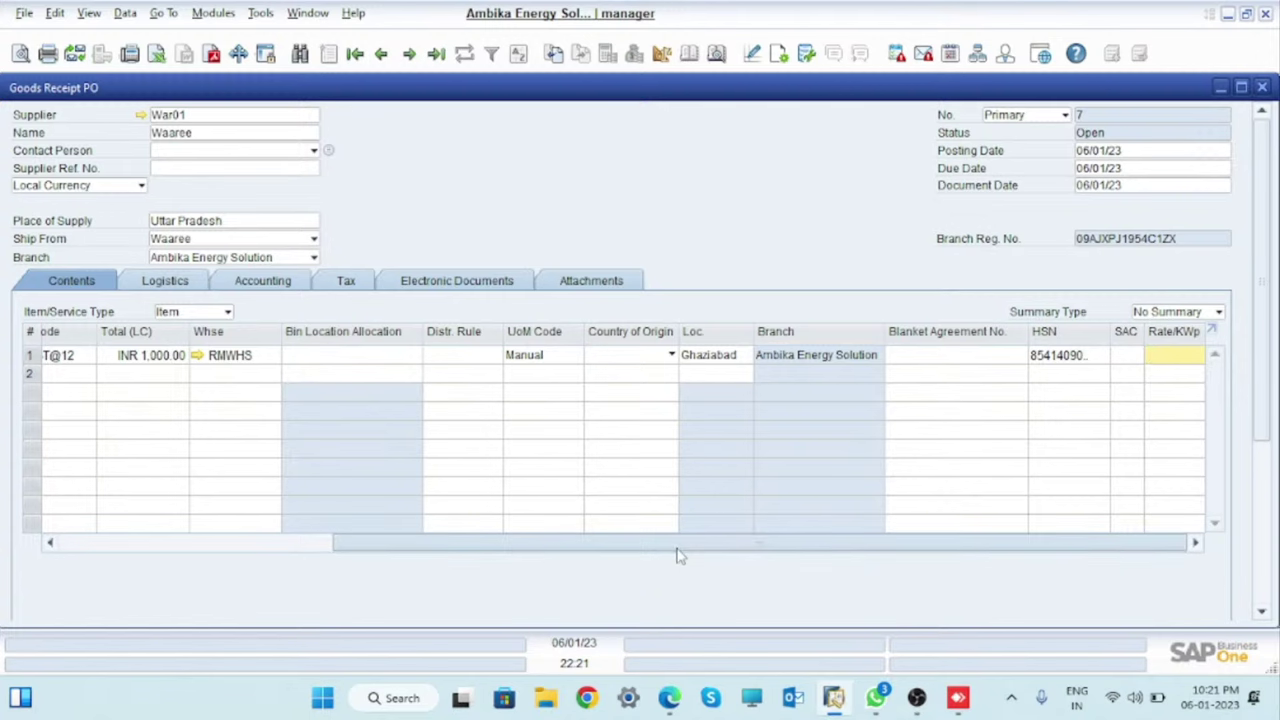
Step: Scroll the item grid fully left to show Item No., Quantity, Unit Price and VAT Code
{"action": "left_click_drag", "start_coordinate": [677, 550], "coordinate": [211, 523]}
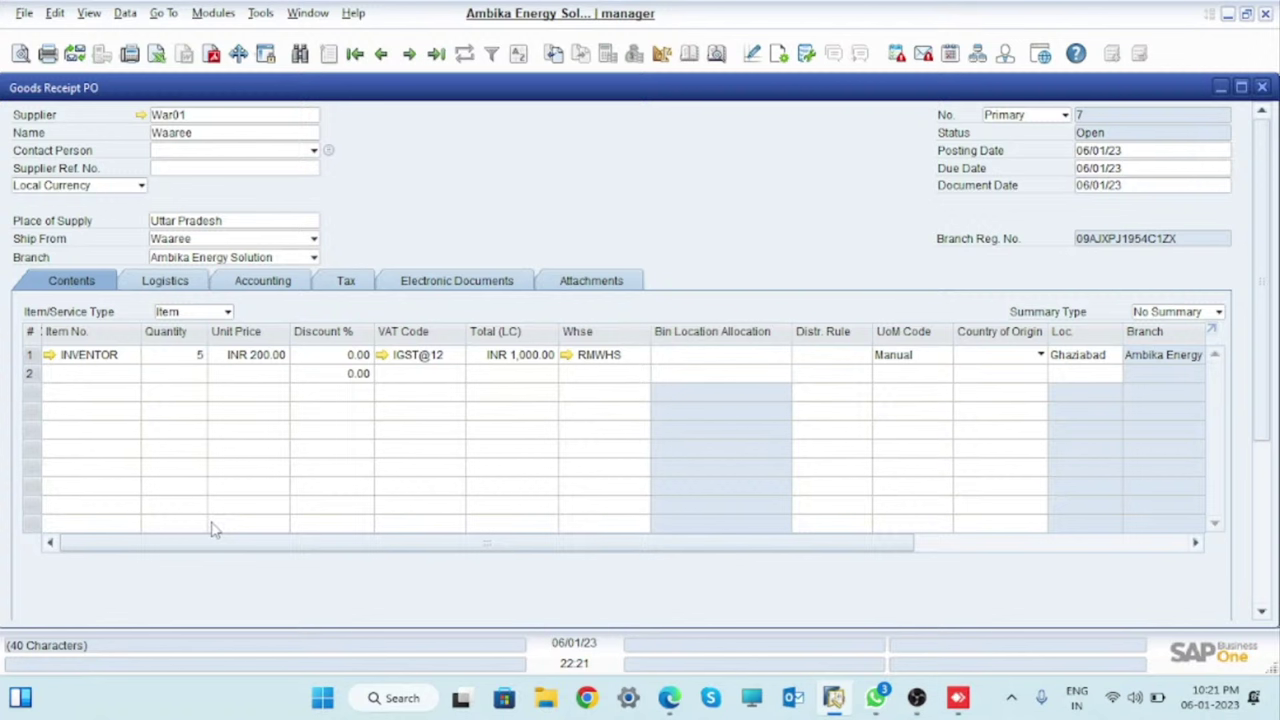
{"action": "left_click", "coordinate": [717, 56]}
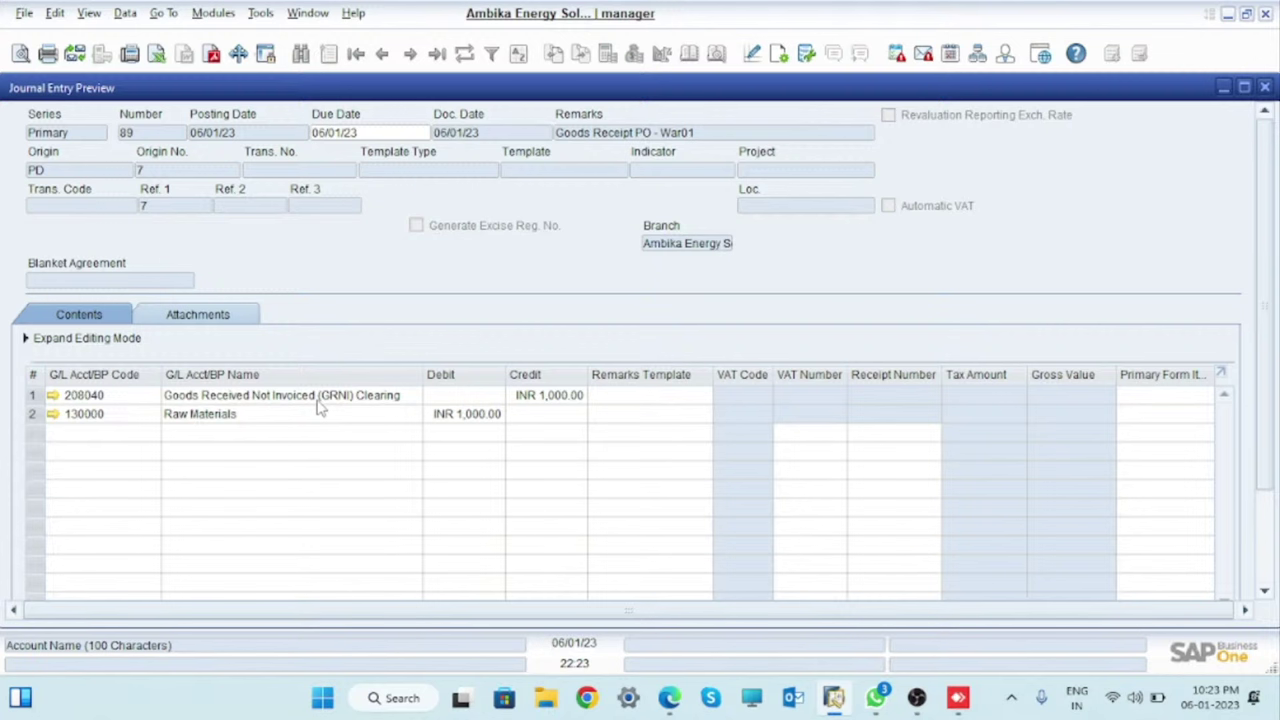
{"action": "left_click", "coordinate": [1265, 89]}
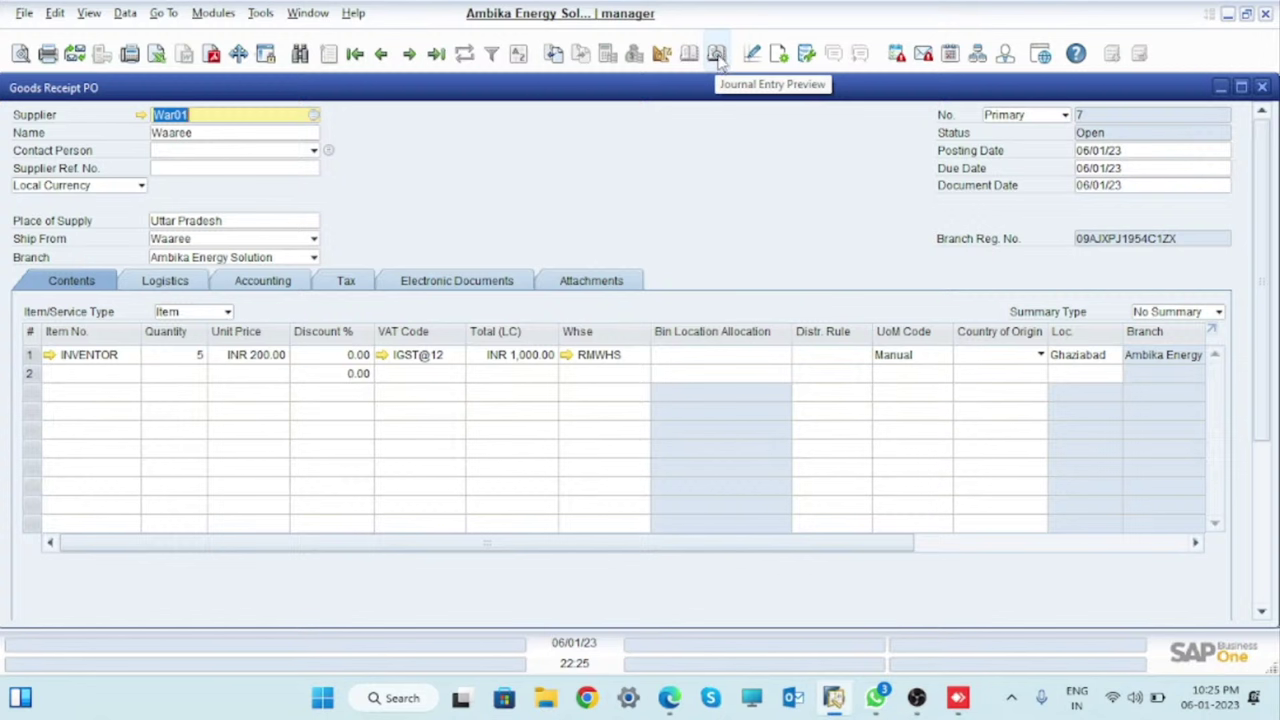
{"action": "right_click", "coordinate": [648, 166]}
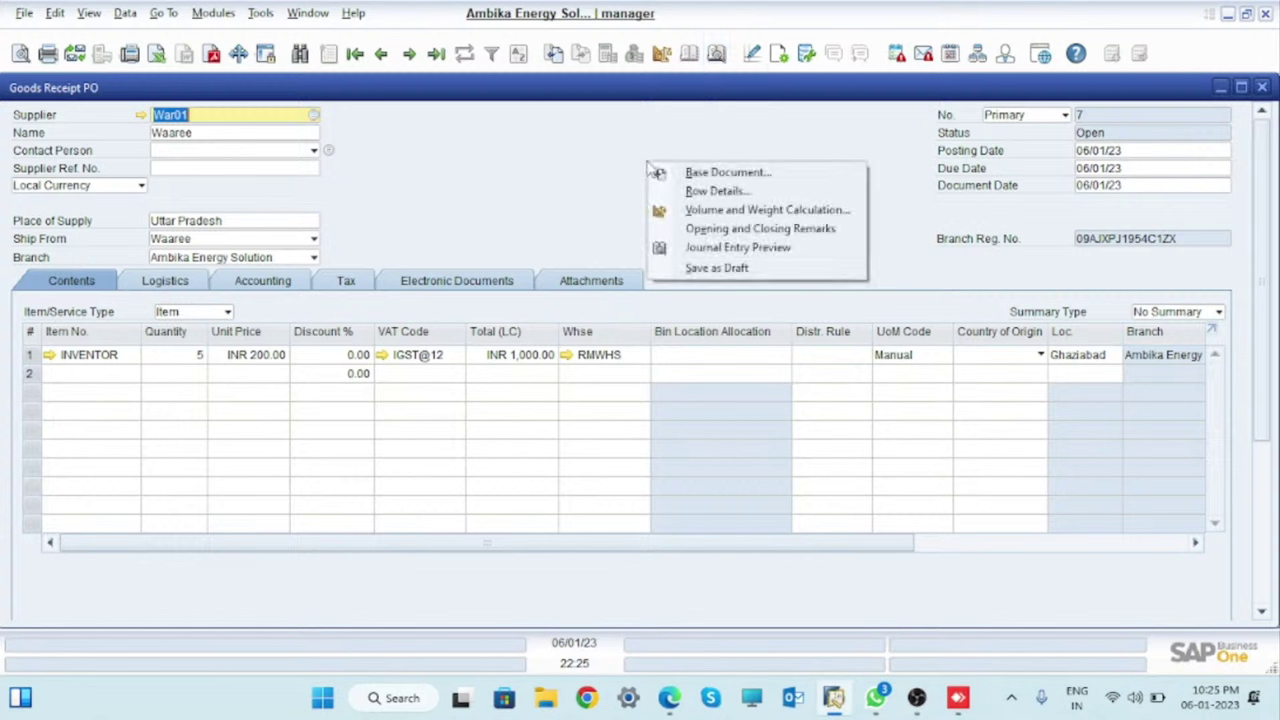
{"action": "left_click", "coordinate": [763, 248]}
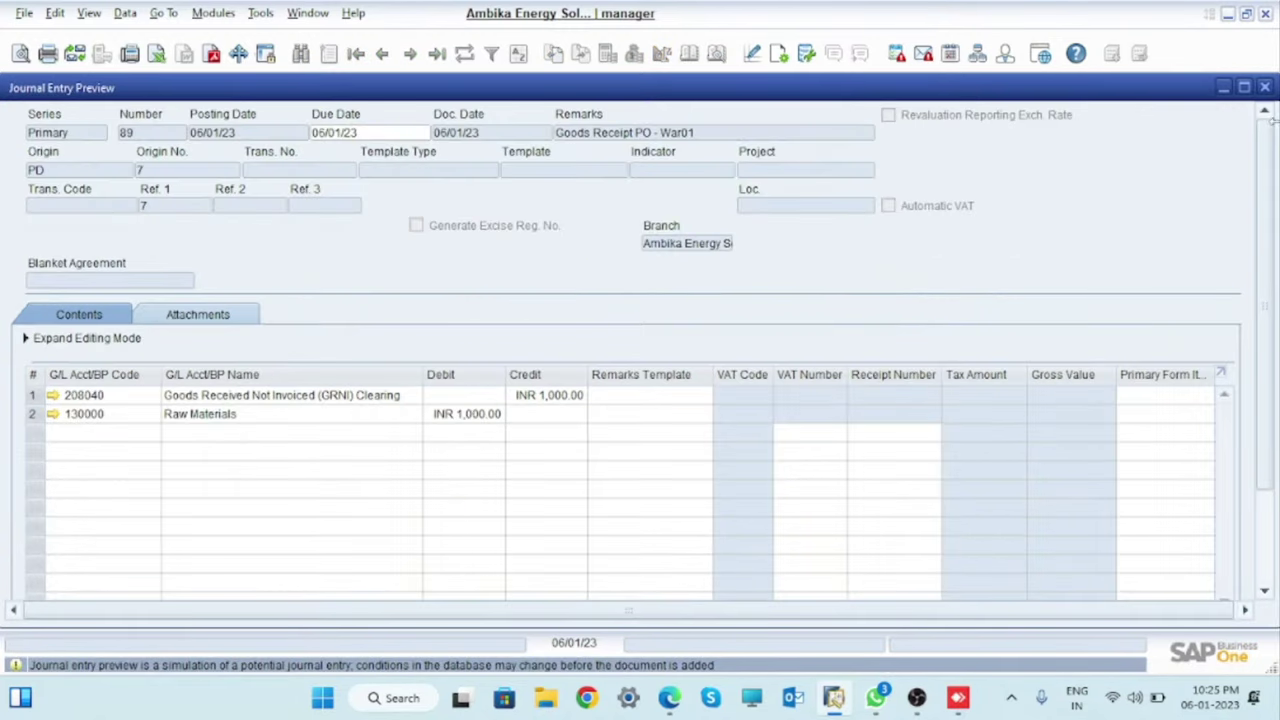
{"action": "left_click", "coordinate": [1265, 87]}
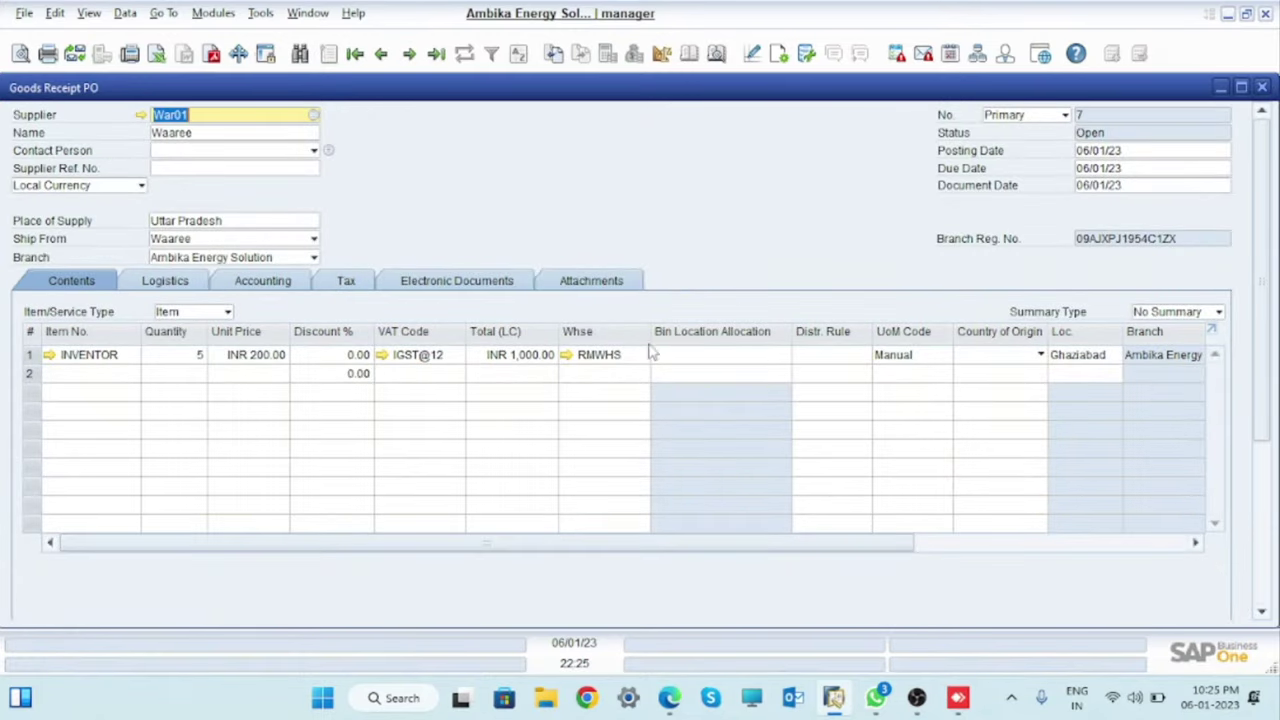
Step: Delete row 1's IGST@12 VAT code, dismiss the tax code list, and preview the journal entry
{"action": "left_click", "coordinate": [450, 362]}
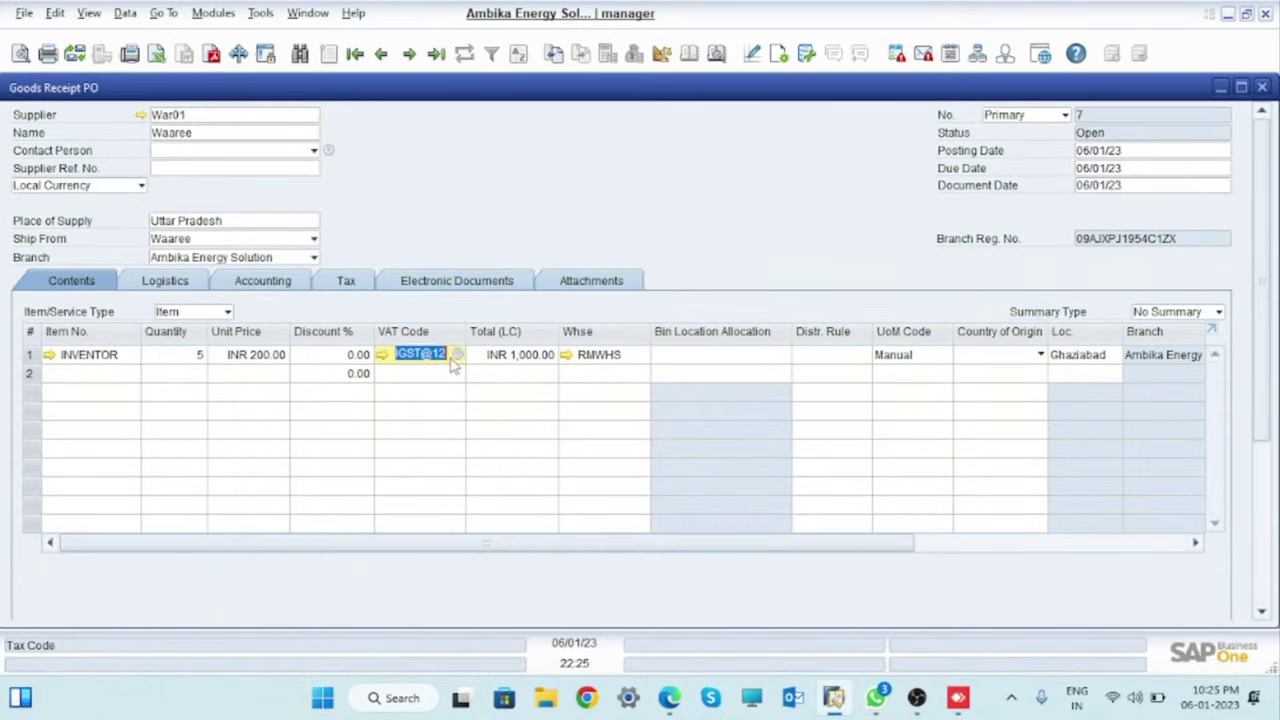
{"action": "key", "text": "BackSpace"}
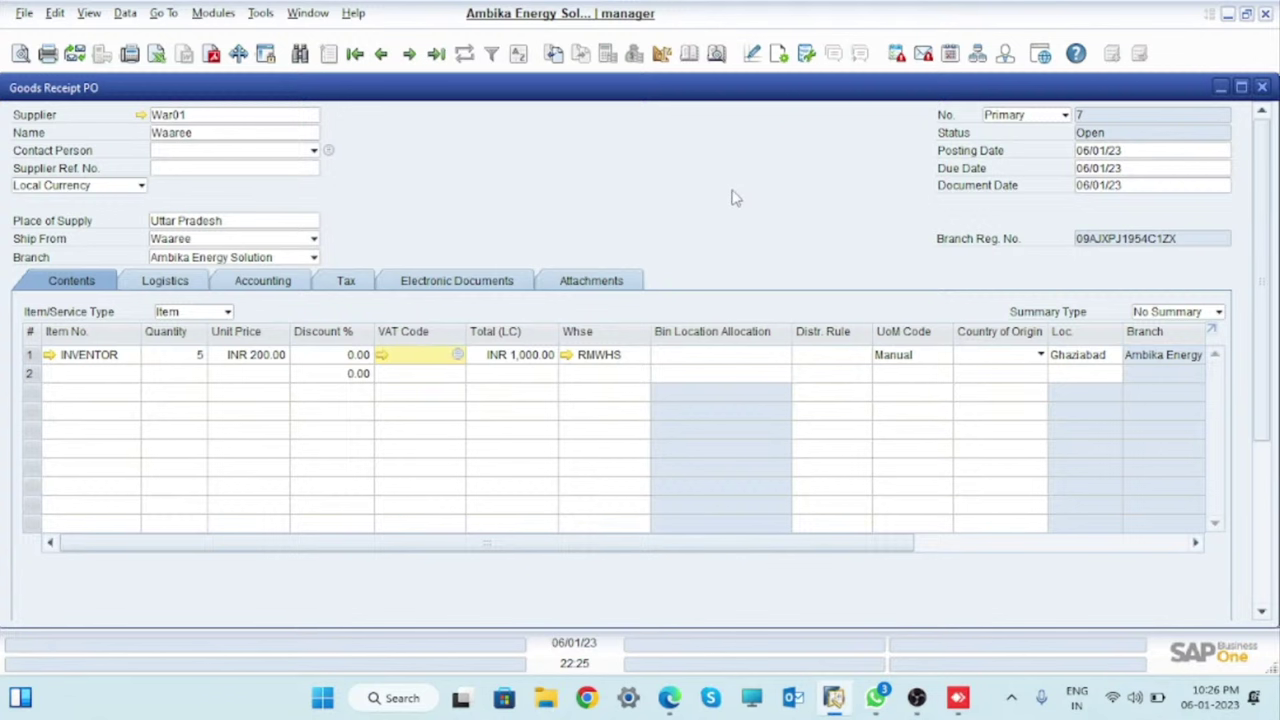
{"action": "key", "text": "Tab"}
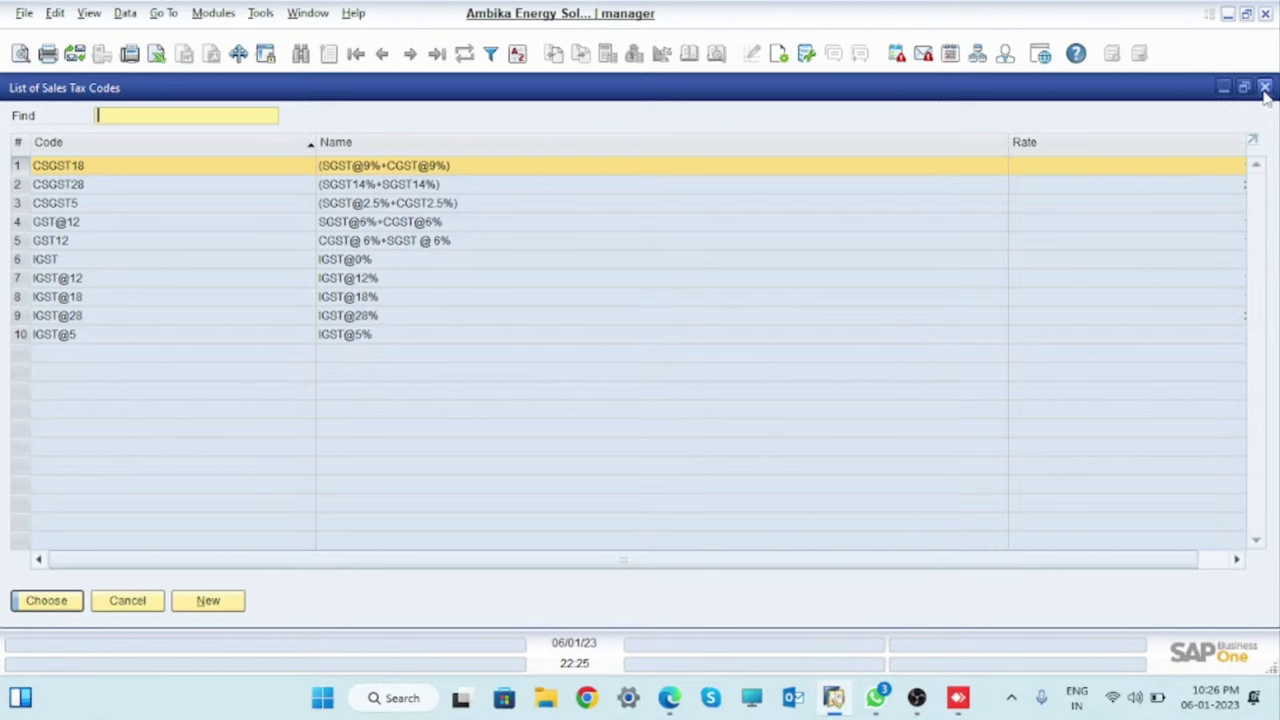
{"action": "left_click", "coordinate": [1264, 88]}
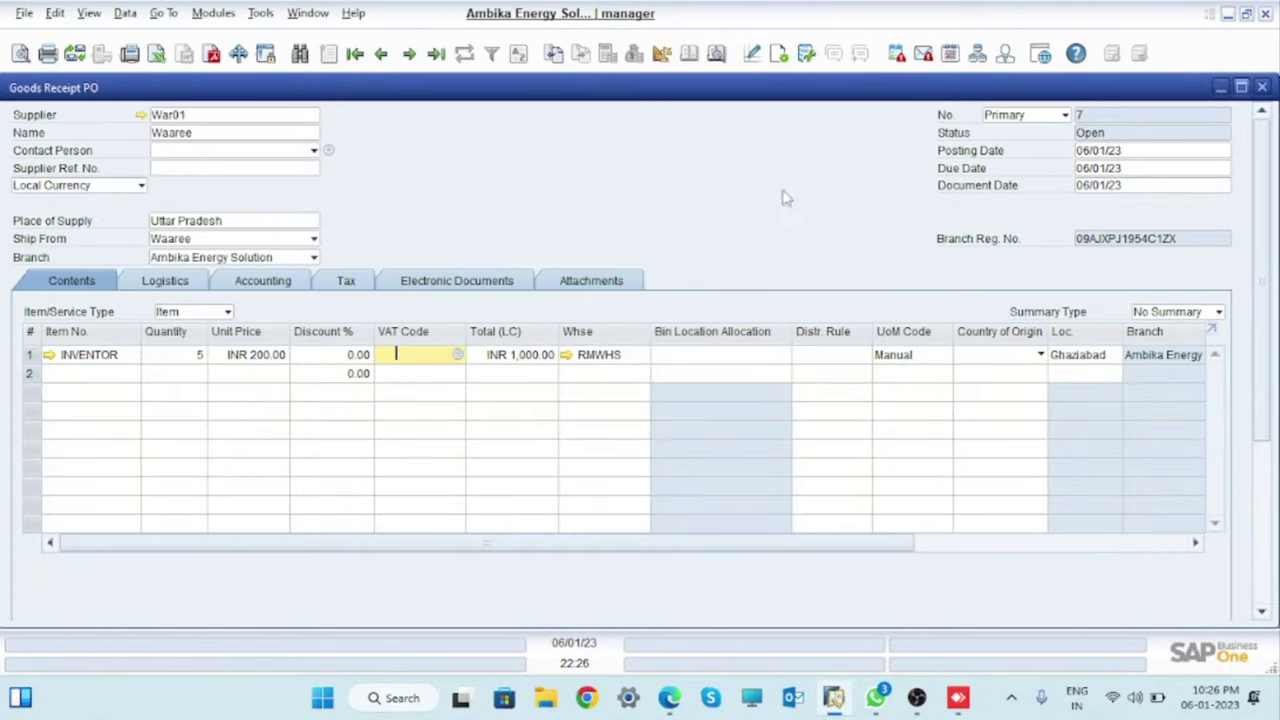
{"action": "left_click", "coordinate": [717, 55]}
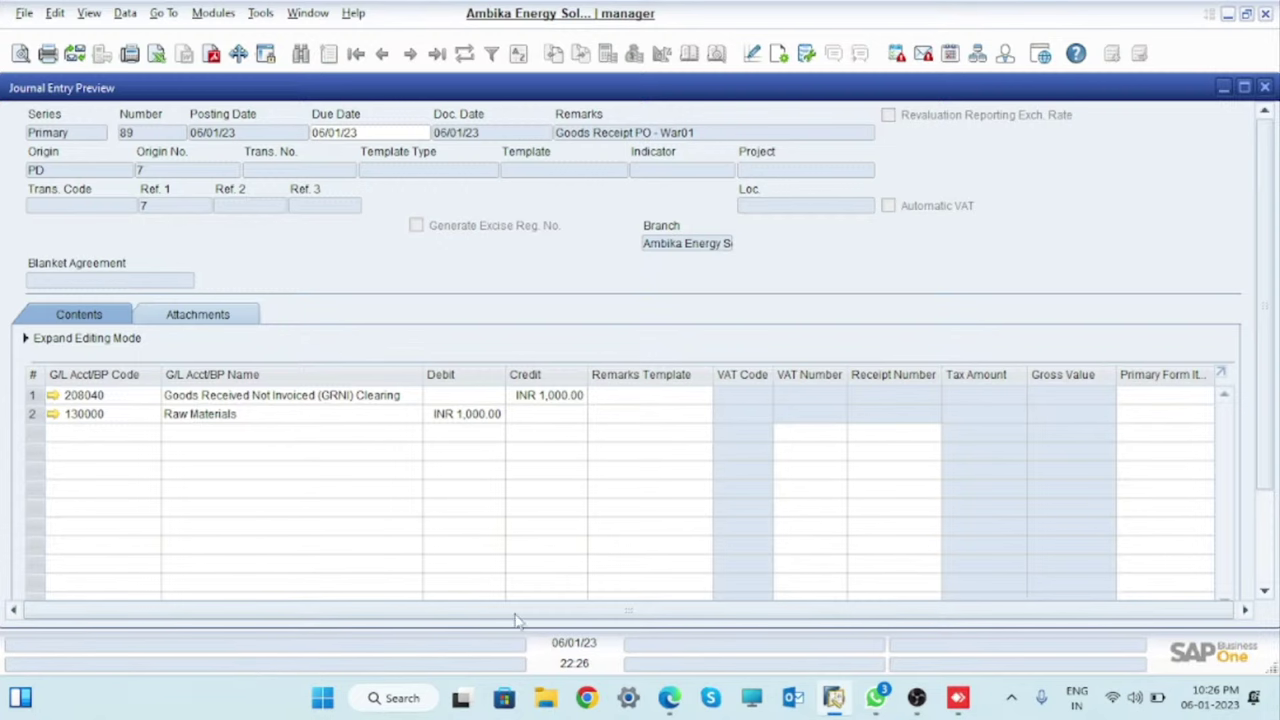
{"action": "left_click", "coordinate": [1266, 88]}
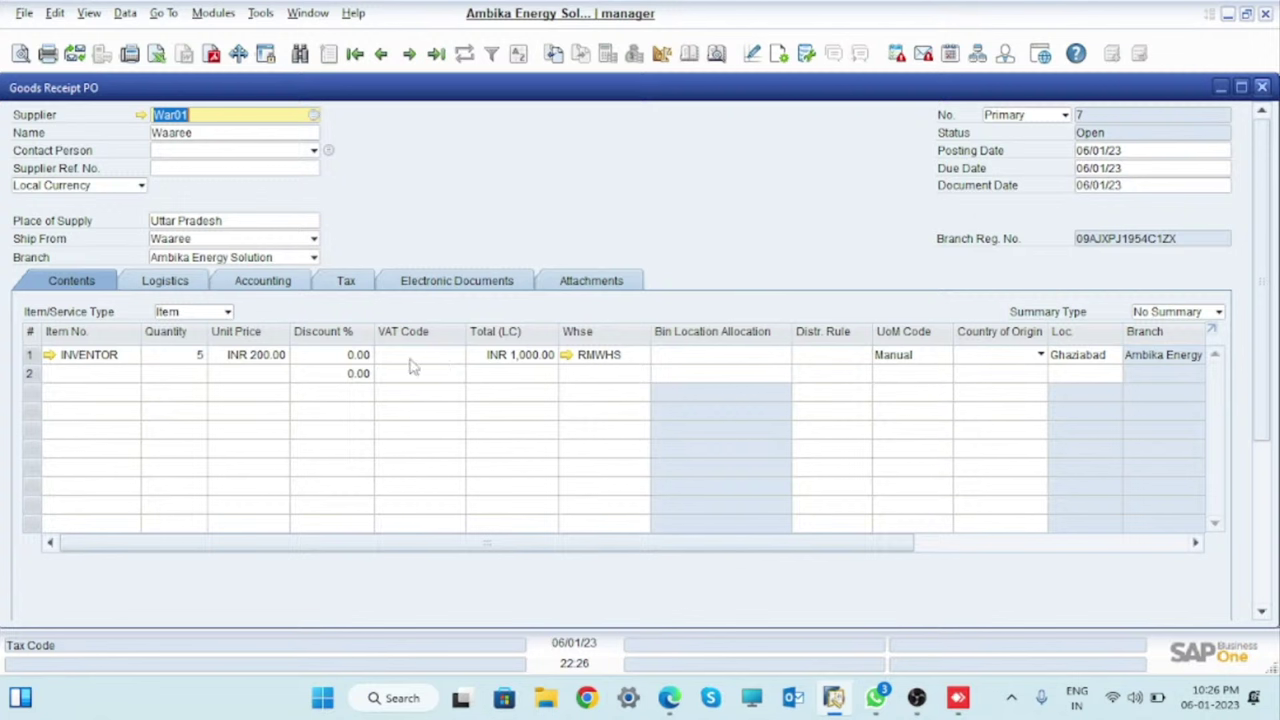
Step: Re-assign IGST@12 as the VAT code on row 1's INVENTOR line
{"action": "left_click", "coordinate": [410, 362]}
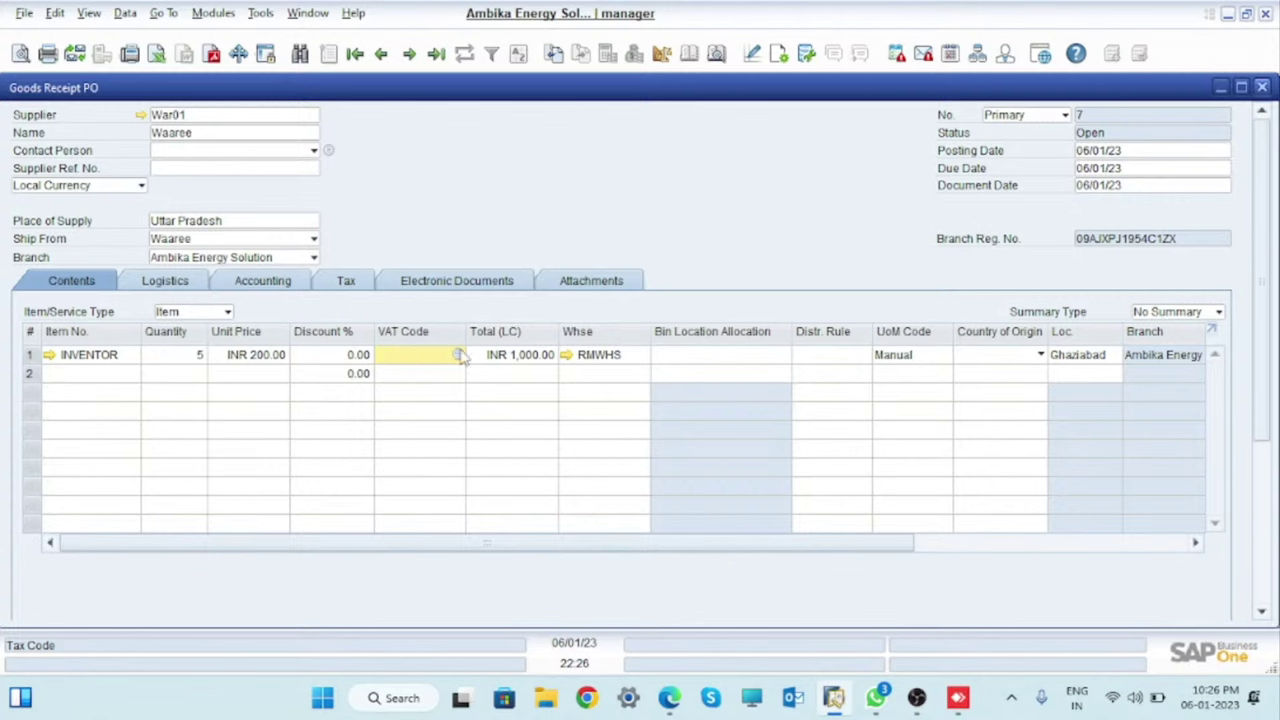
{"action": "left_click", "coordinate": [457, 356]}
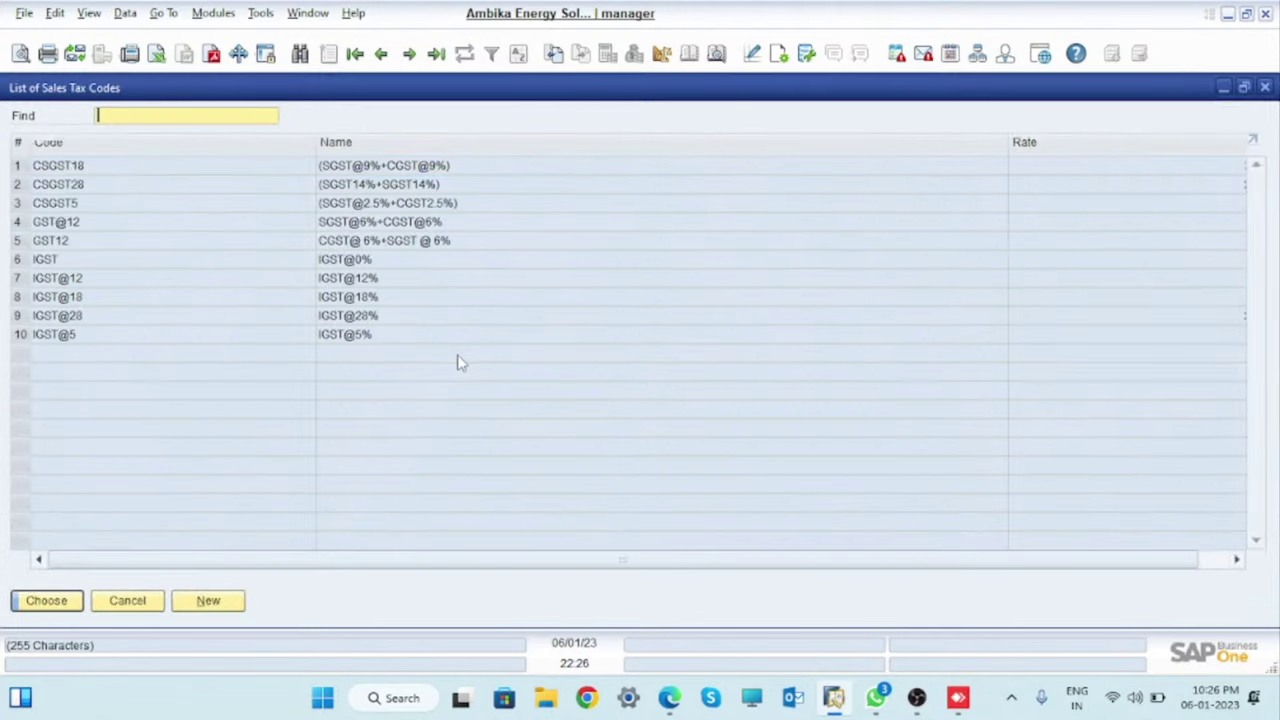
{"action": "left_click", "coordinate": [62, 280]}
{"action": "left_click", "coordinate": [45, 601]}
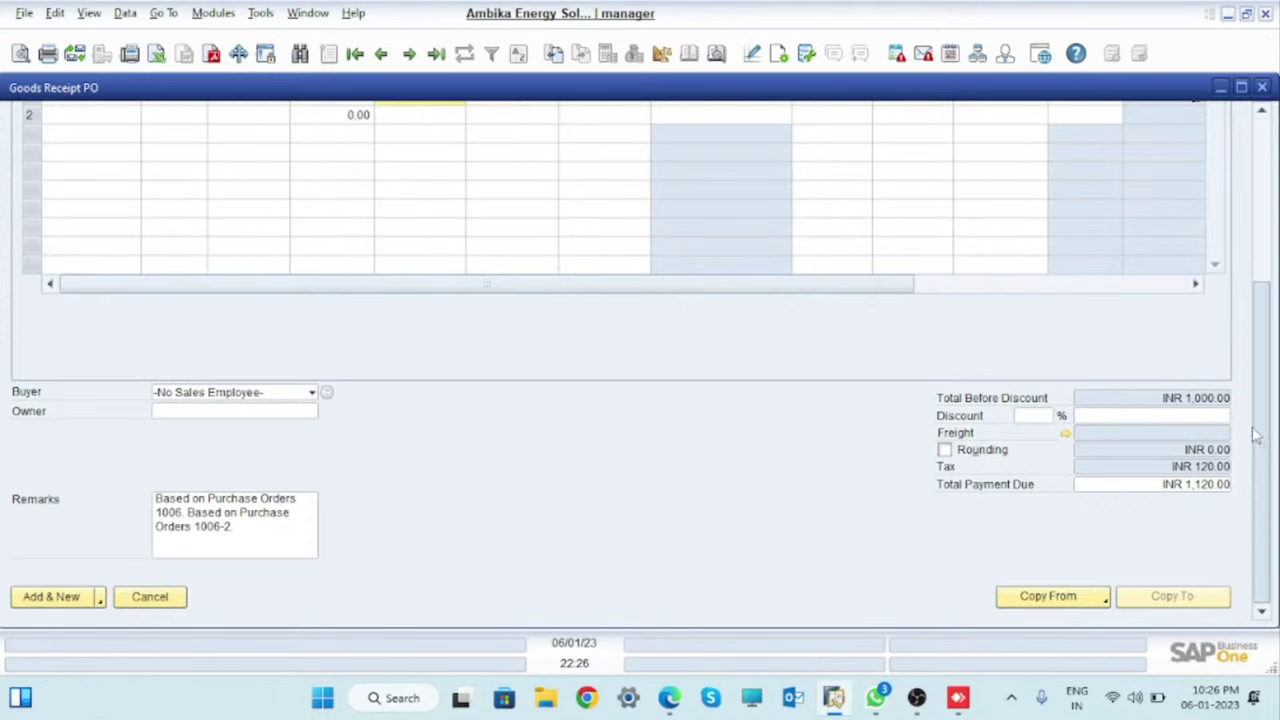
{"action": "left_click_drag", "start_coordinate": [1260, 418], "coordinate": [1268, 222]}
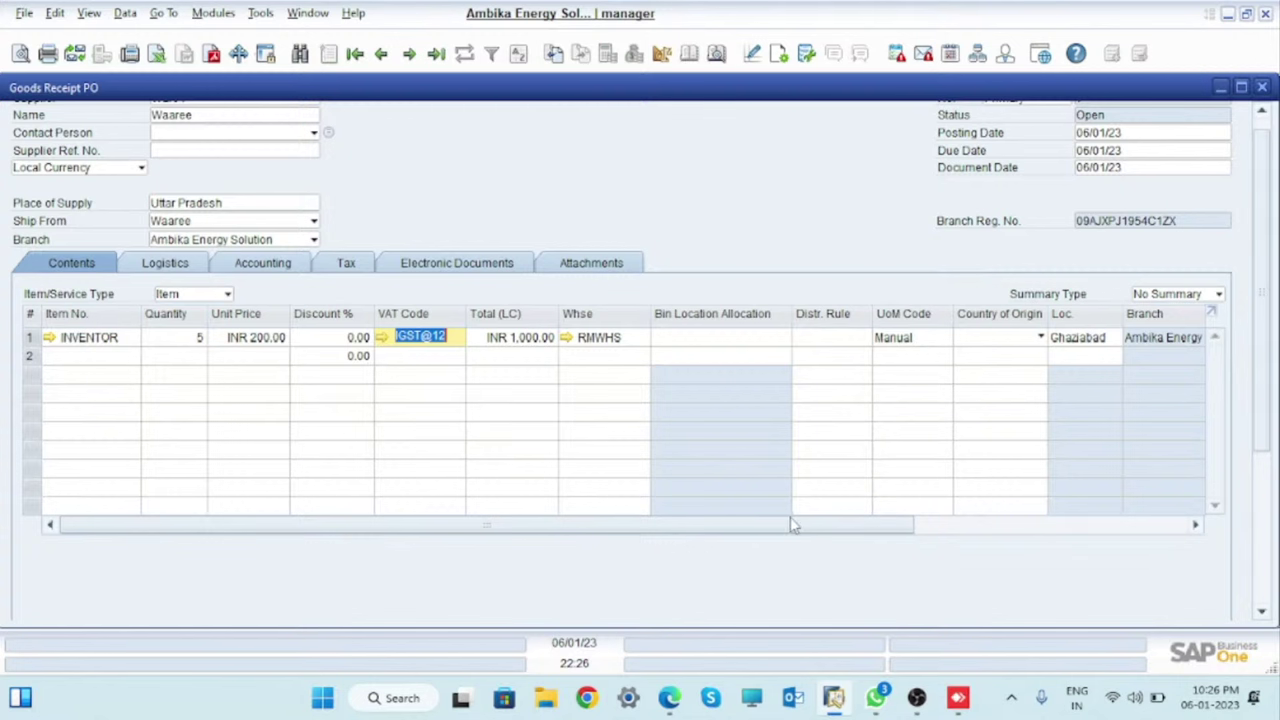
{"action": "left_click_drag", "start_coordinate": [792, 525], "coordinate": [628, 552]}
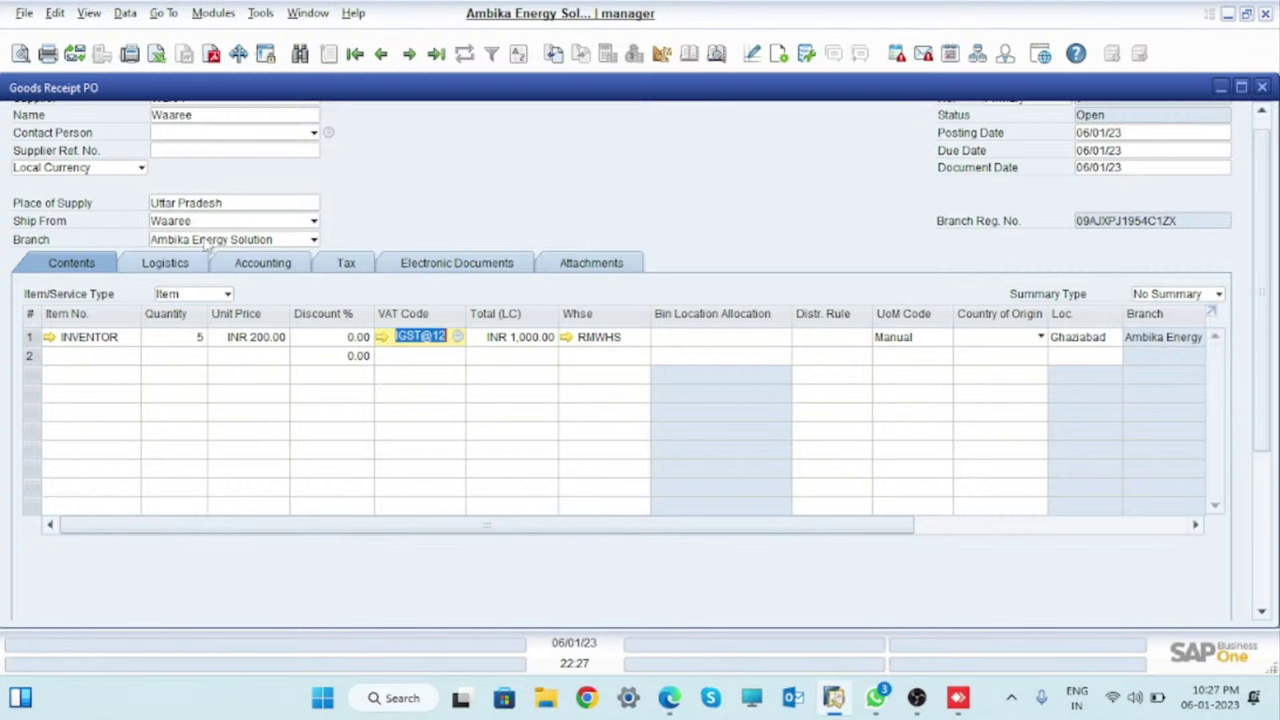
Step: Check the Logistics, Accounting and Tax tabs and Tax Information, ending on Electronic Documents (E-Way Bill Not Relevant)
{"action": "left_click", "coordinate": [176, 262]}
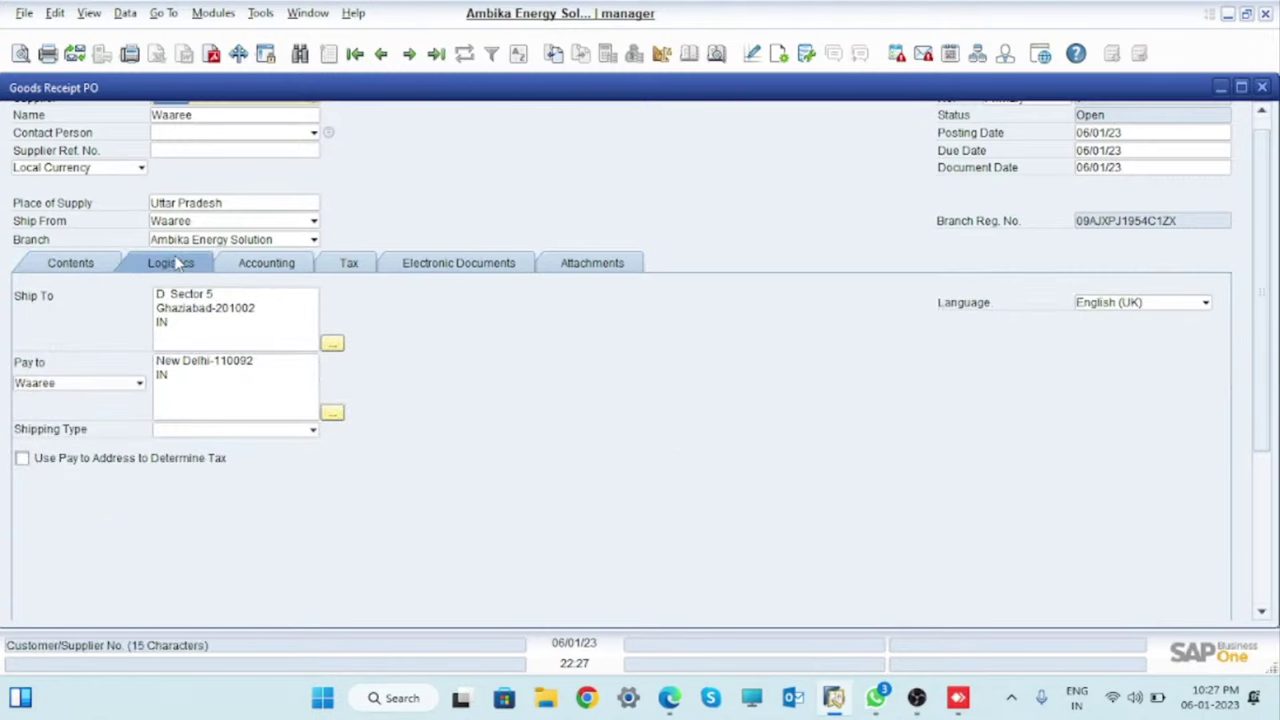
{"action": "left_click", "coordinate": [282, 268]}
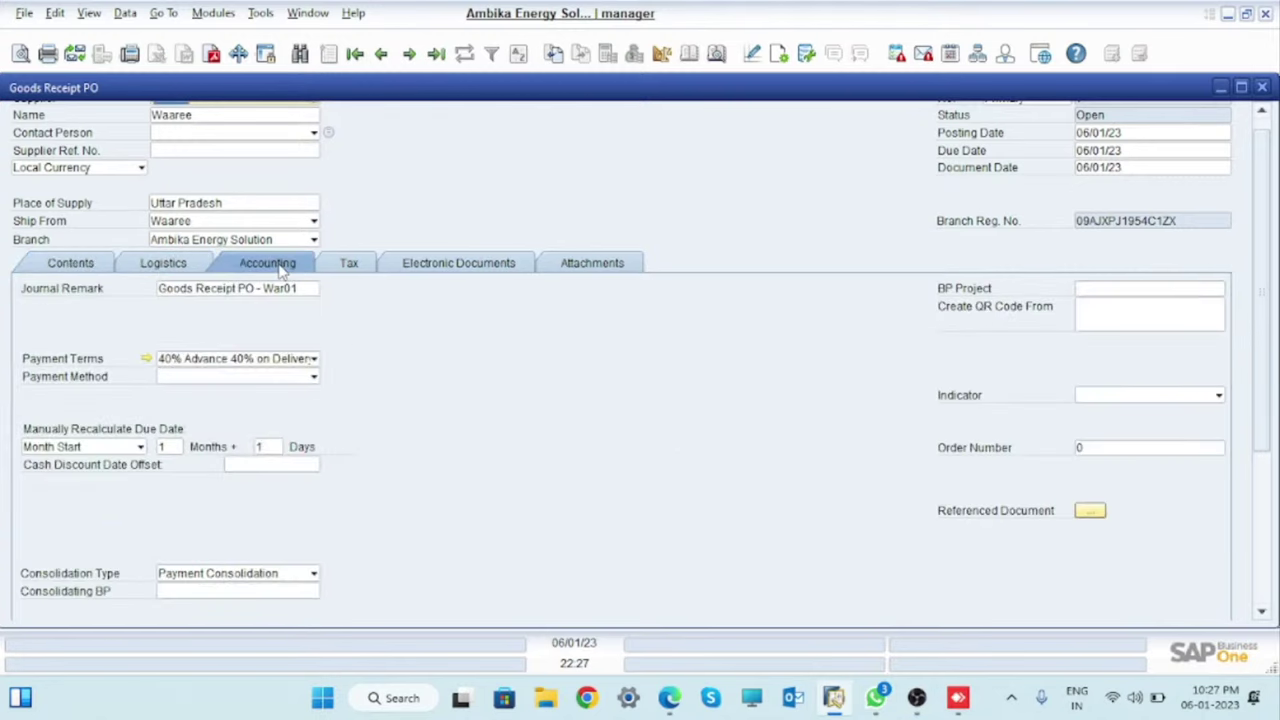
{"action": "left_click", "coordinate": [350, 268]}
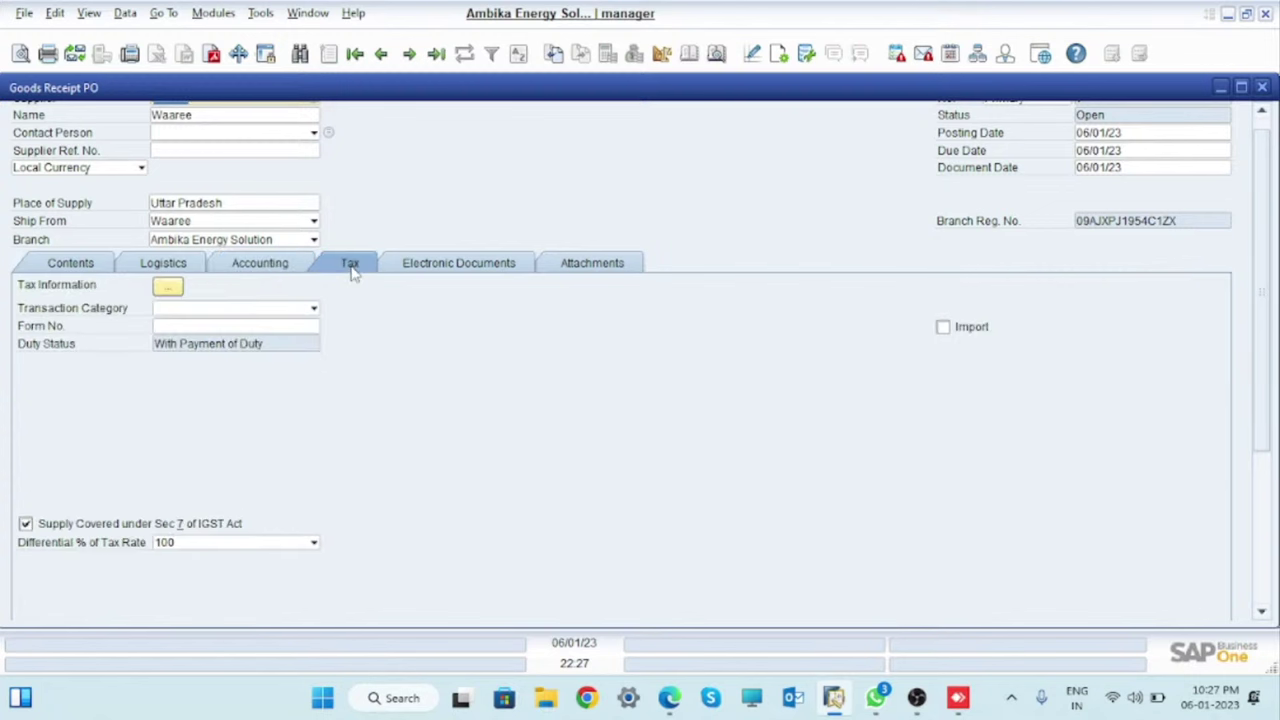
{"action": "left_click", "coordinate": [168, 288]}
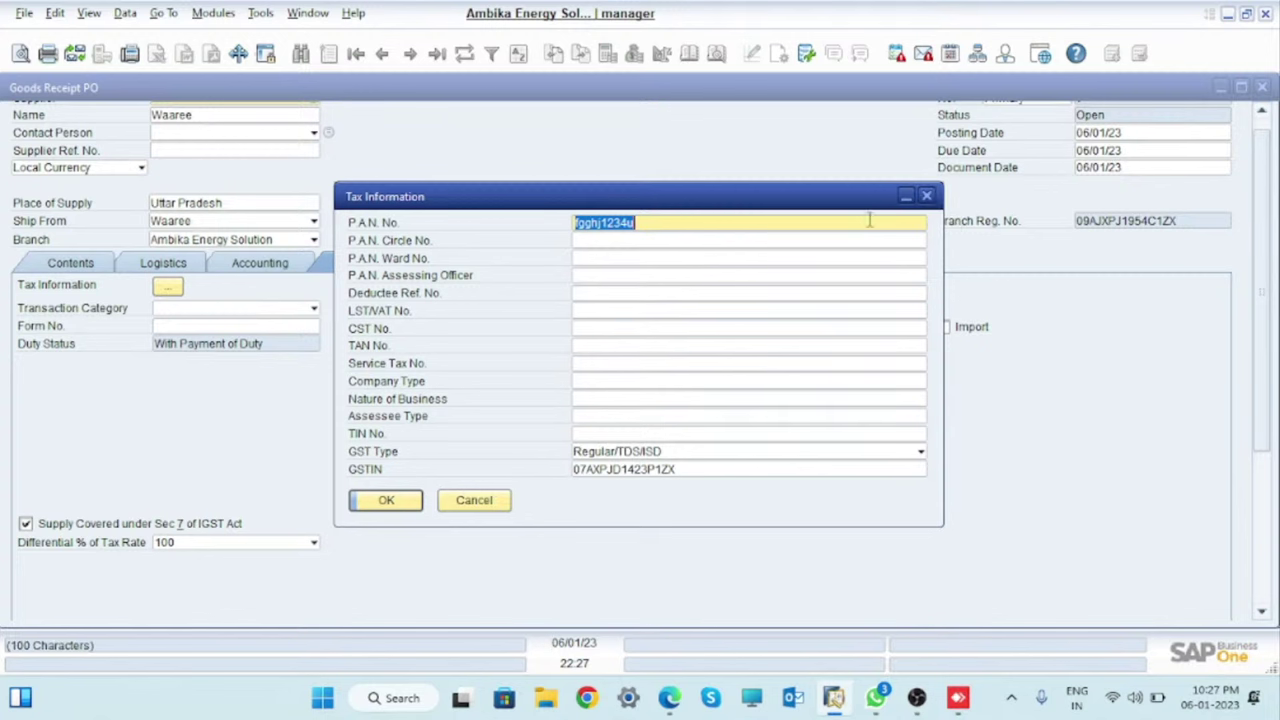
{"action": "left_click", "coordinate": [932, 194]}
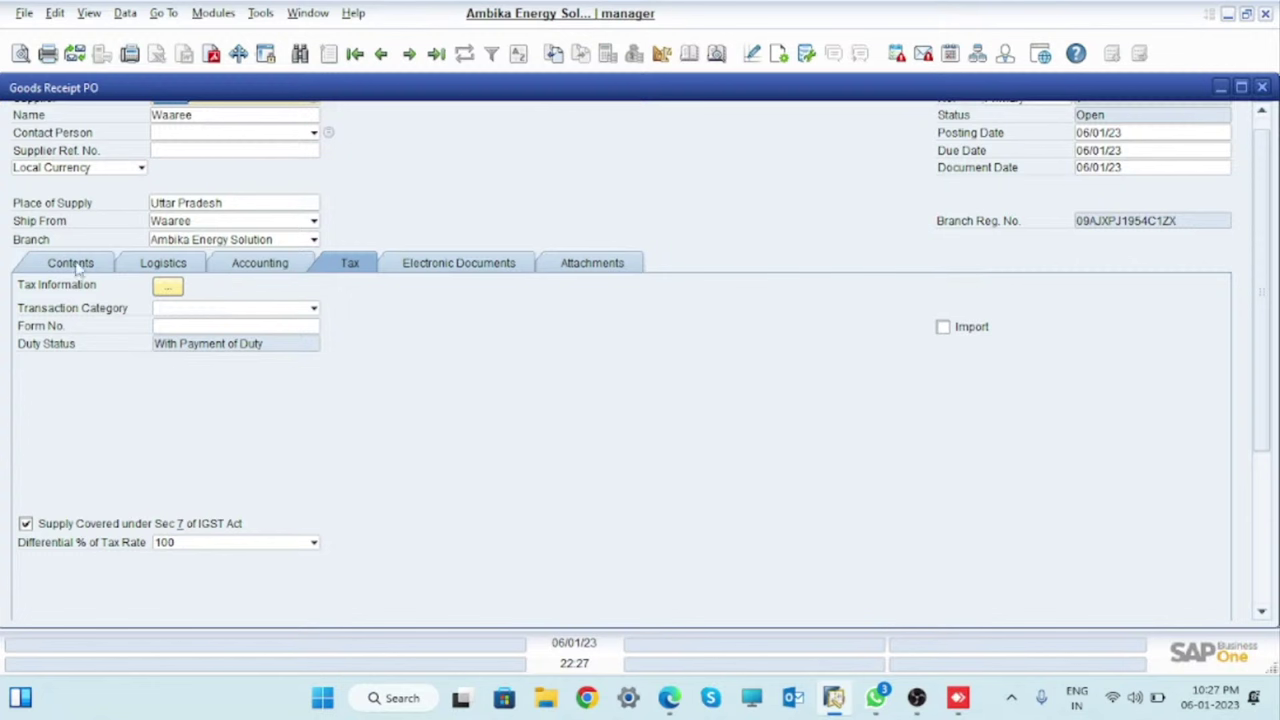
{"action": "left_click", "coordinate": [465, 266]}
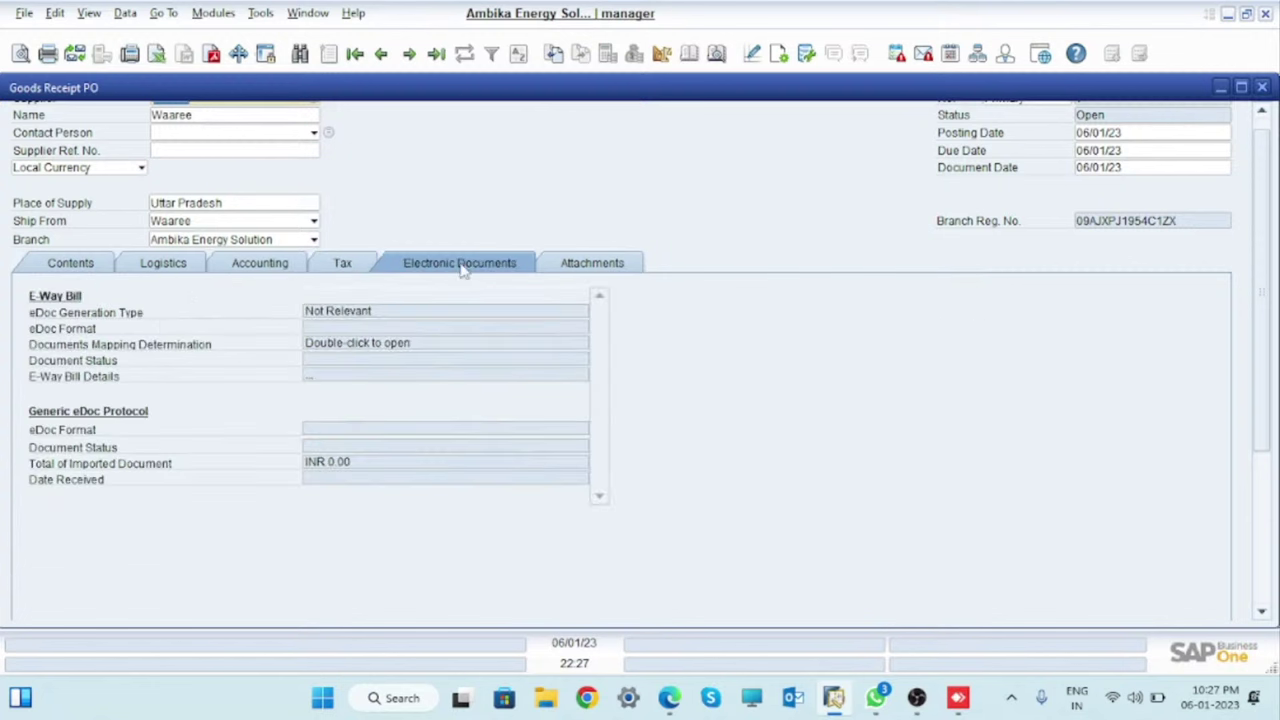
Step: Add Goods Receipt PO 7 totalling INR 1,120 and close the empty form that follows
{"action": "left_click", "coordinate": [57, 268]}
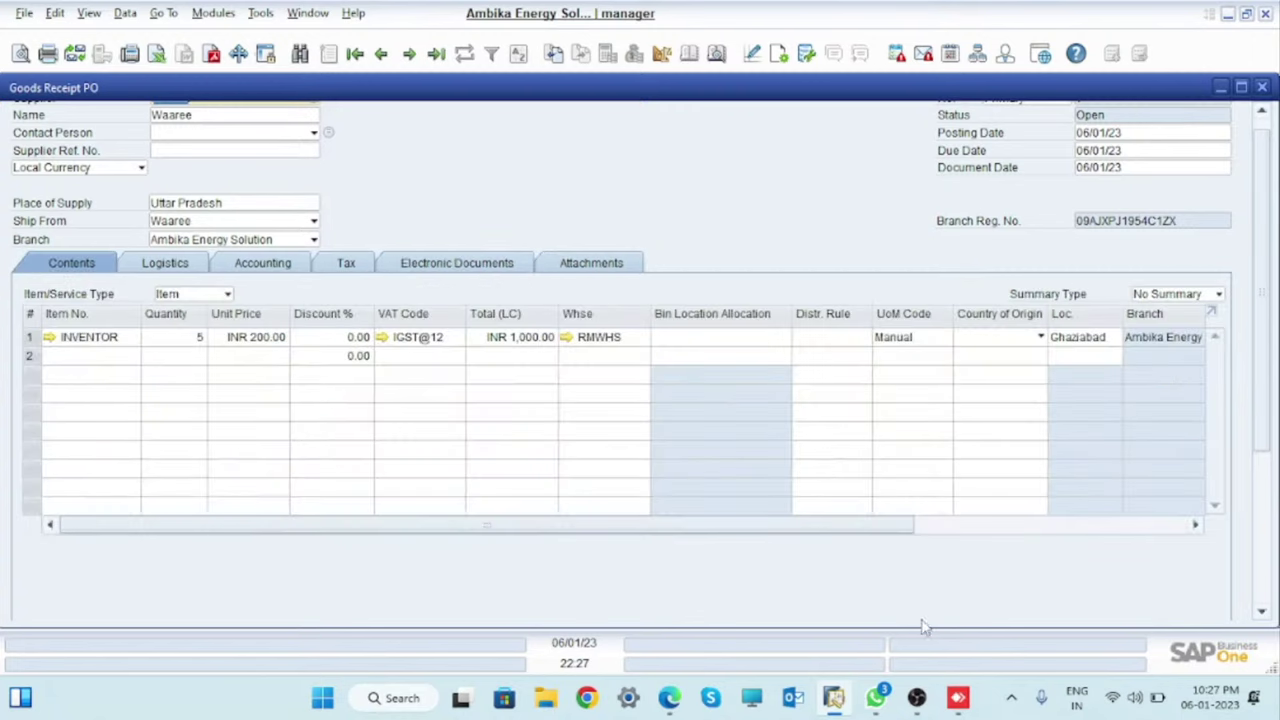
{"action": "left_click_drag", "start_coordinate": [1275, 304], "coordinate": [1255, 566]}
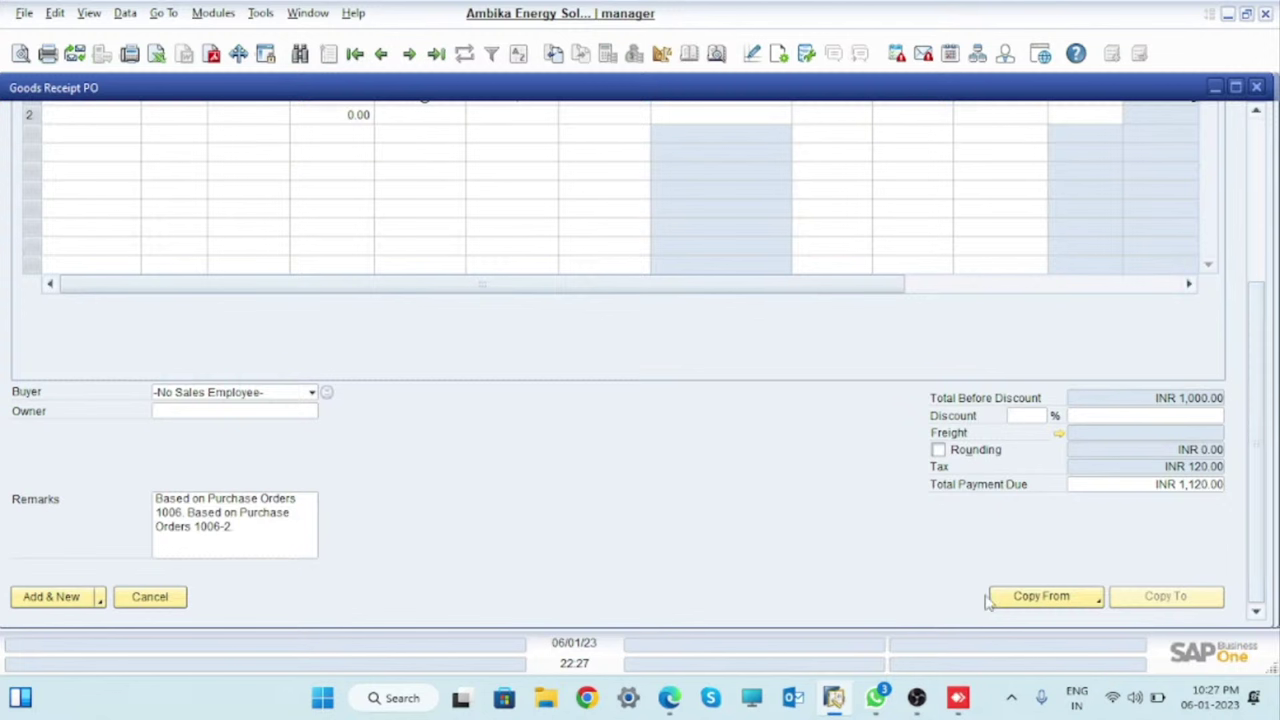
{"action": "left_click", "coordinate": [59, 600]}
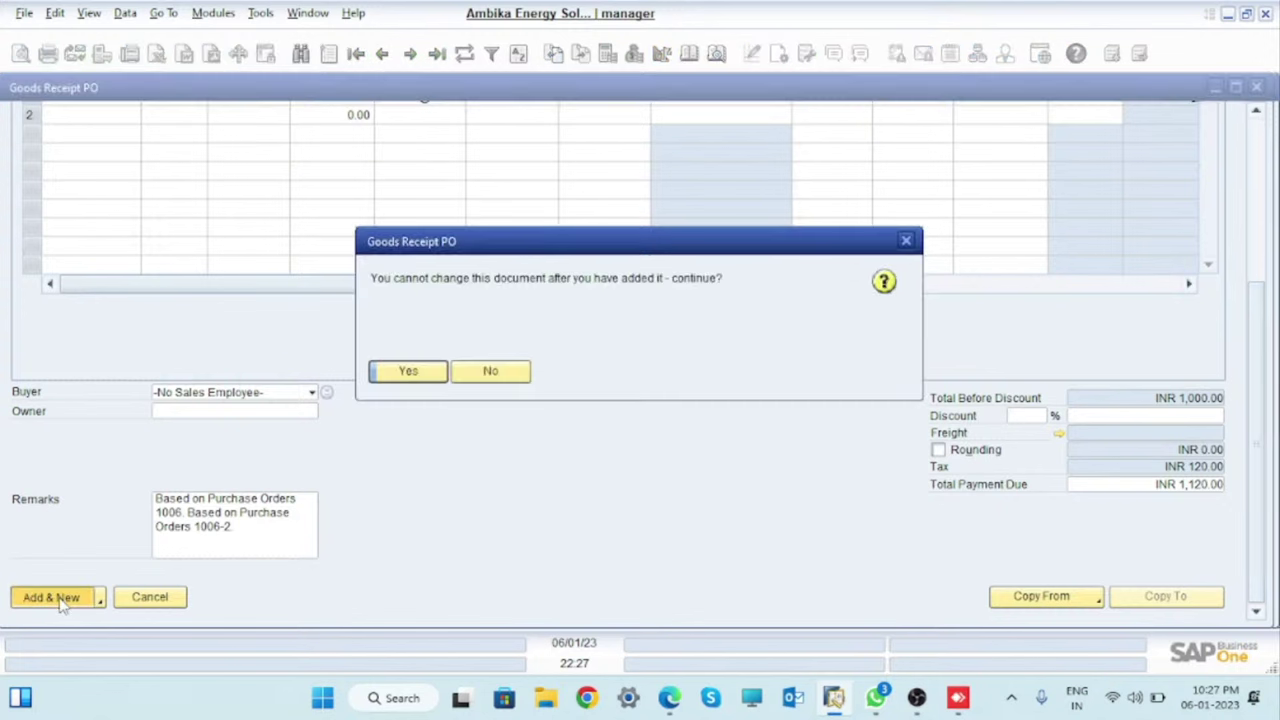
{"action": "left_click", "coordinate": [417, 378]}
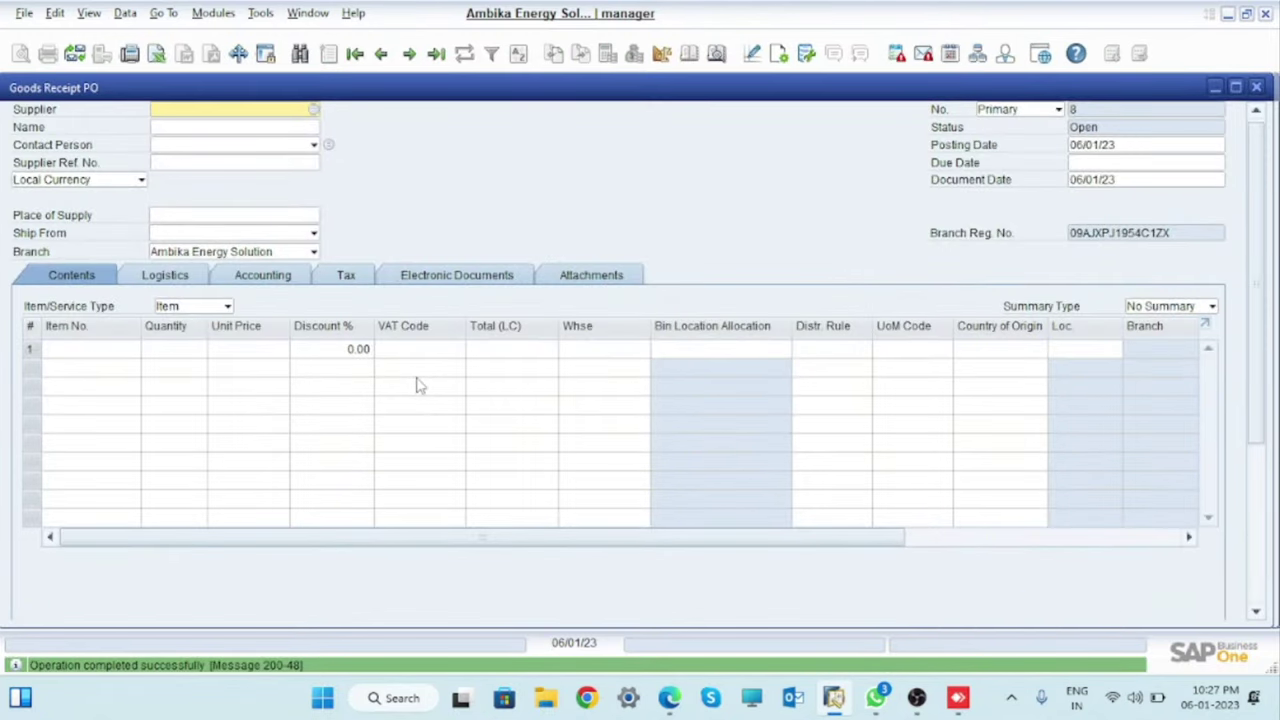
{"action": "left_click", "coordinate": [1259, 88]}
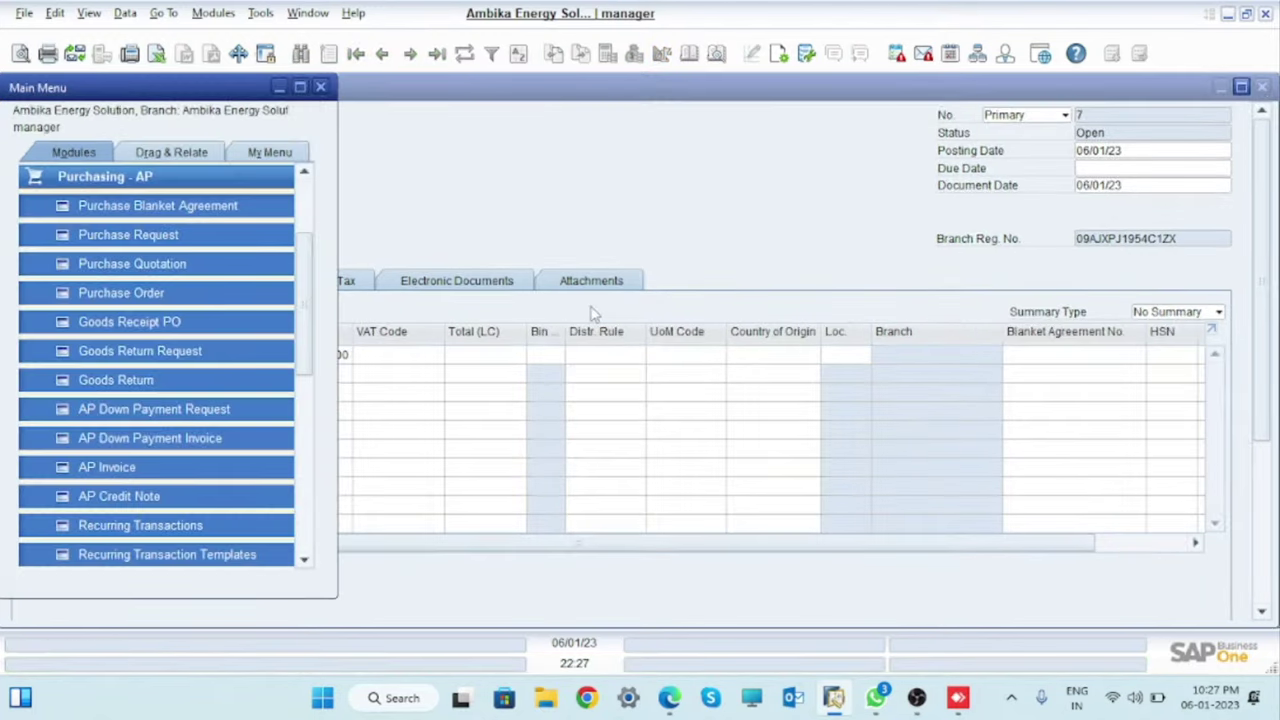
Step: Start a new AP Invoice, number 5 in the Primary series, from Purchasing - AP
{"action": "left_click", "coordinate": [92, 468]}
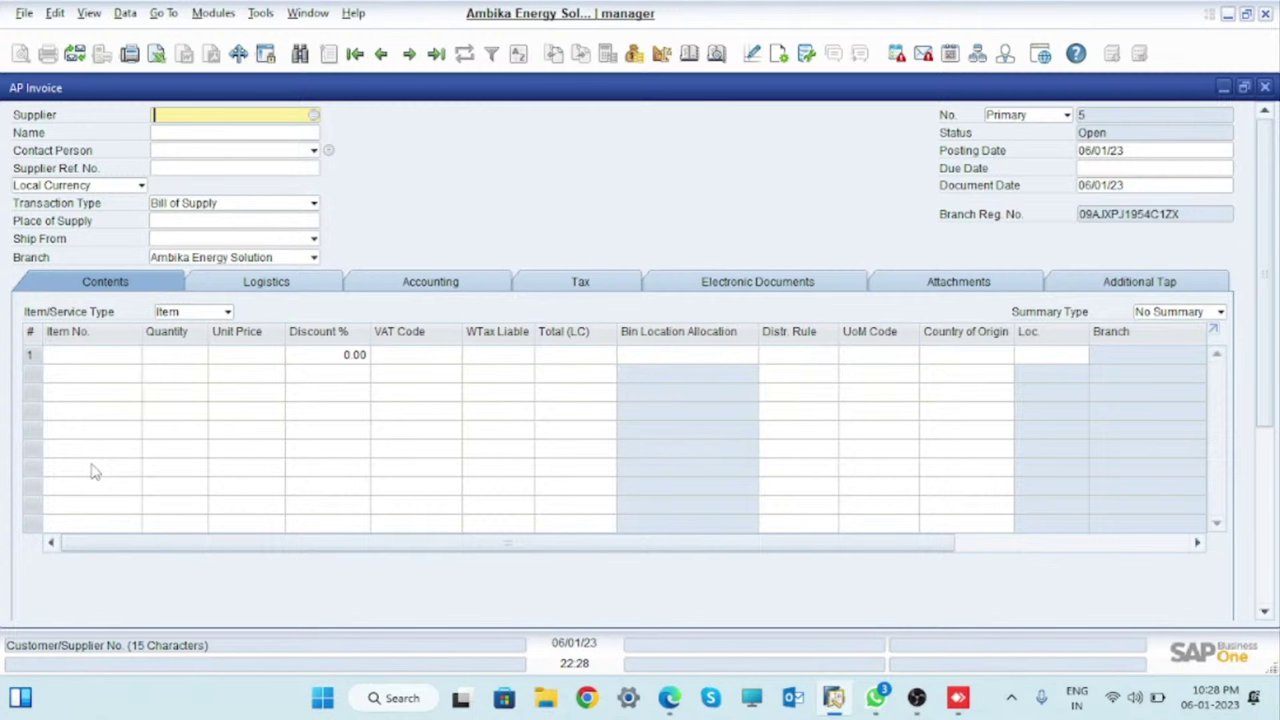
Step: Set the invoice supplier to War01 Waaree
{"action": "key", "text": "Tab"}
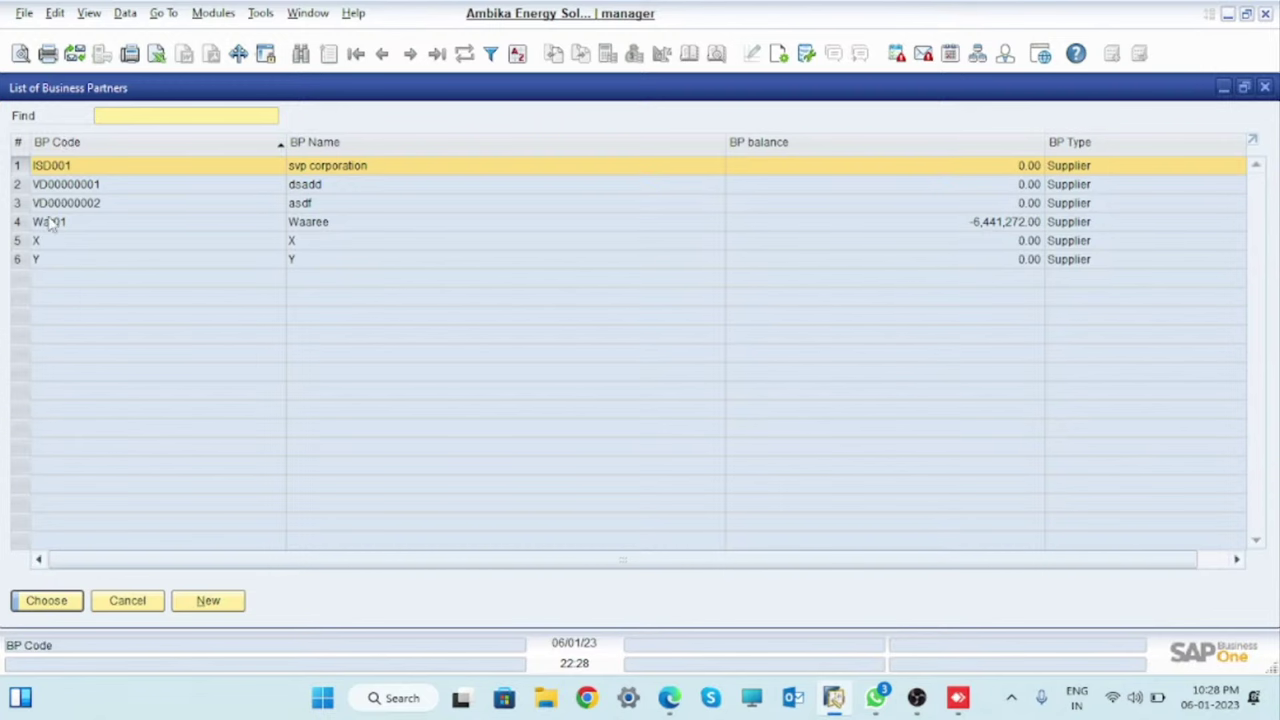
{"action": "left_click", "coordinate": [53, 222]}
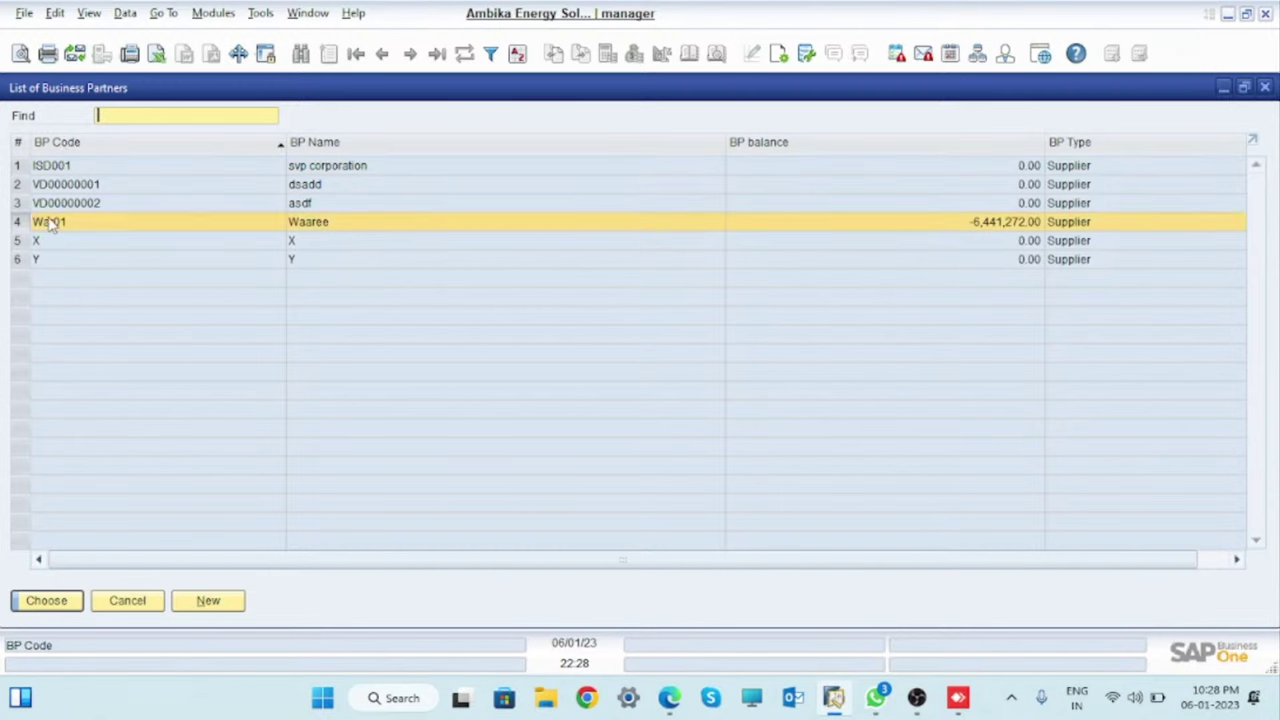
{"action": "left_click", "coordinate": [47, 601]}
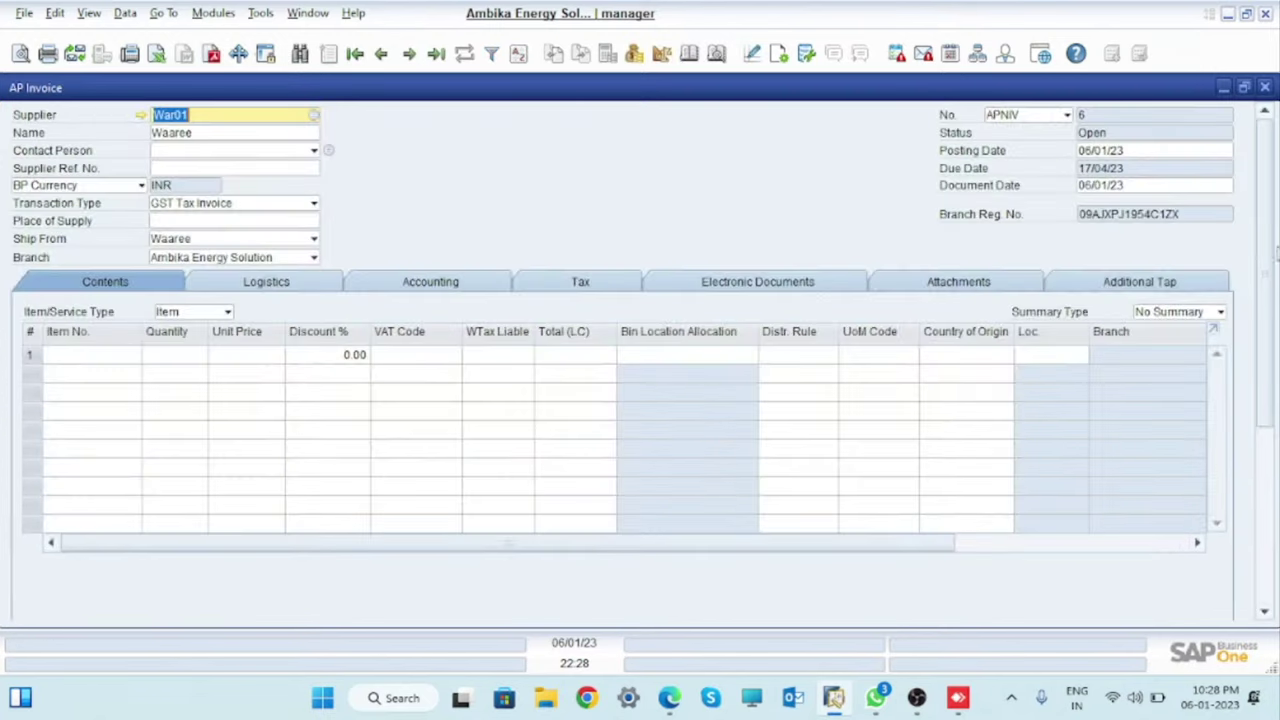
Step: Copy from Goods Receipt PO and select Waaree's receipt 7 dated 06/01/23
{"action": "left_click_drag", "start_coordinate": [1266, 209], "coordinate": [1268, 476]}
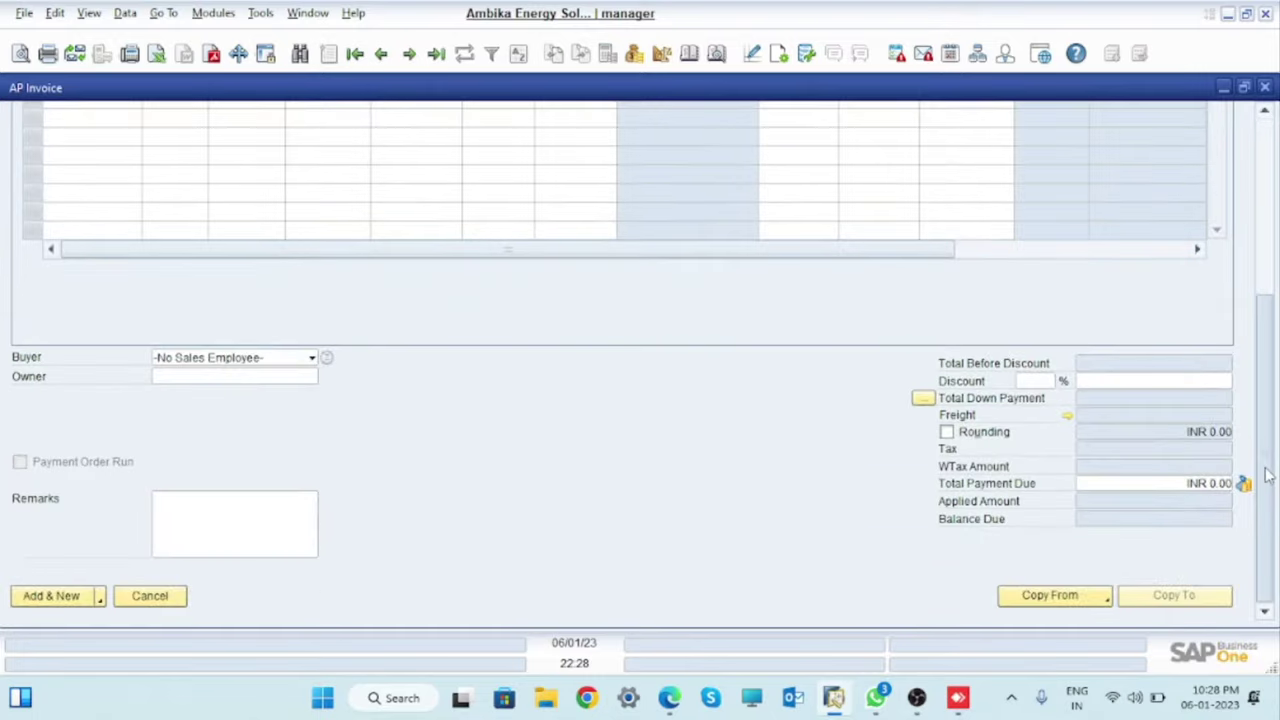
{"action": "left_click", "coordinate": [1049, 597]}
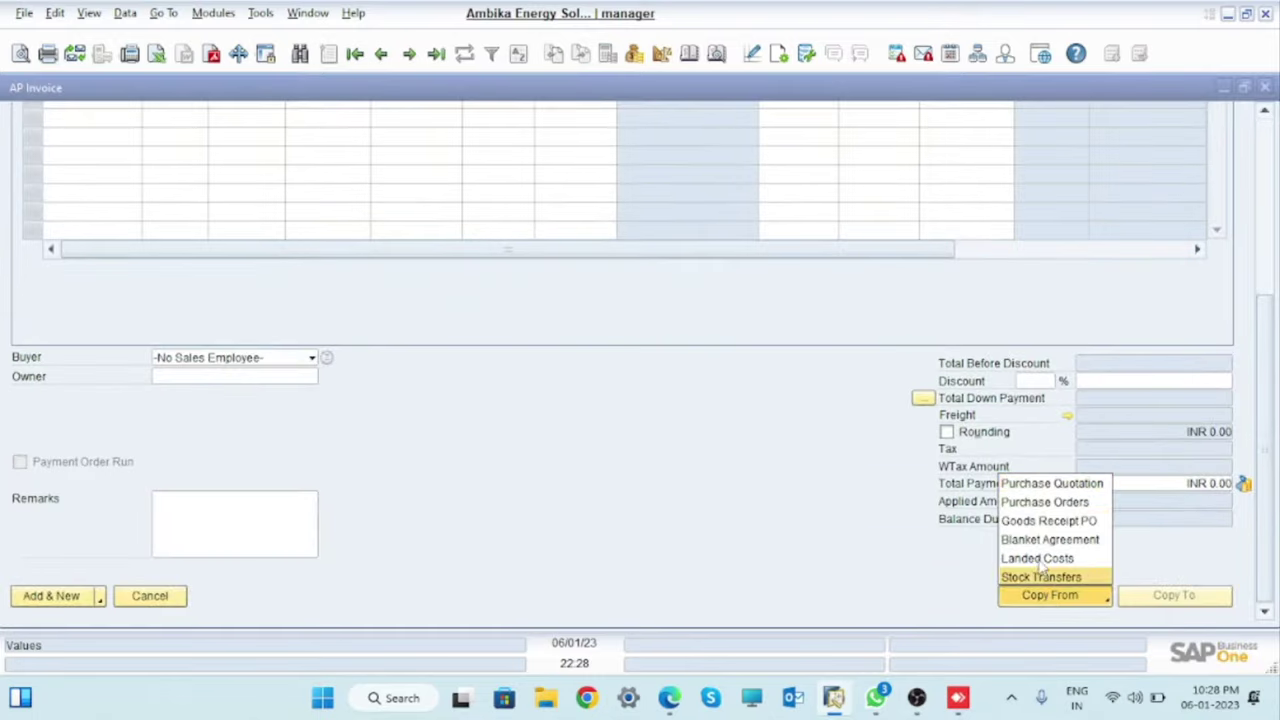
{"action": "left_click", "coordinate": [1047, 521]}
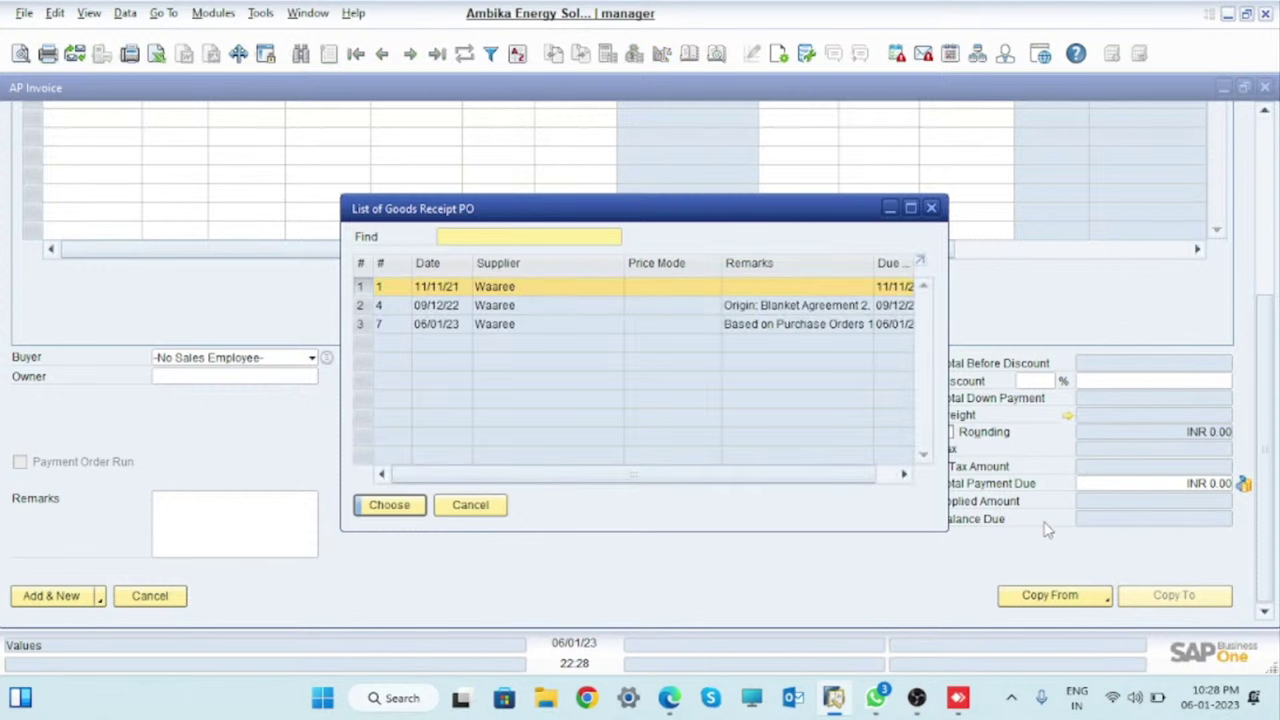
{"action": "left_click", "coordinate": [392, 326]}
Step: Draw the SOLAR INVERTOR 1 KW MPPT line from receipt 7 using the wizard's Customise option
{"action": "left_click", "coordinate": [388, 505]}
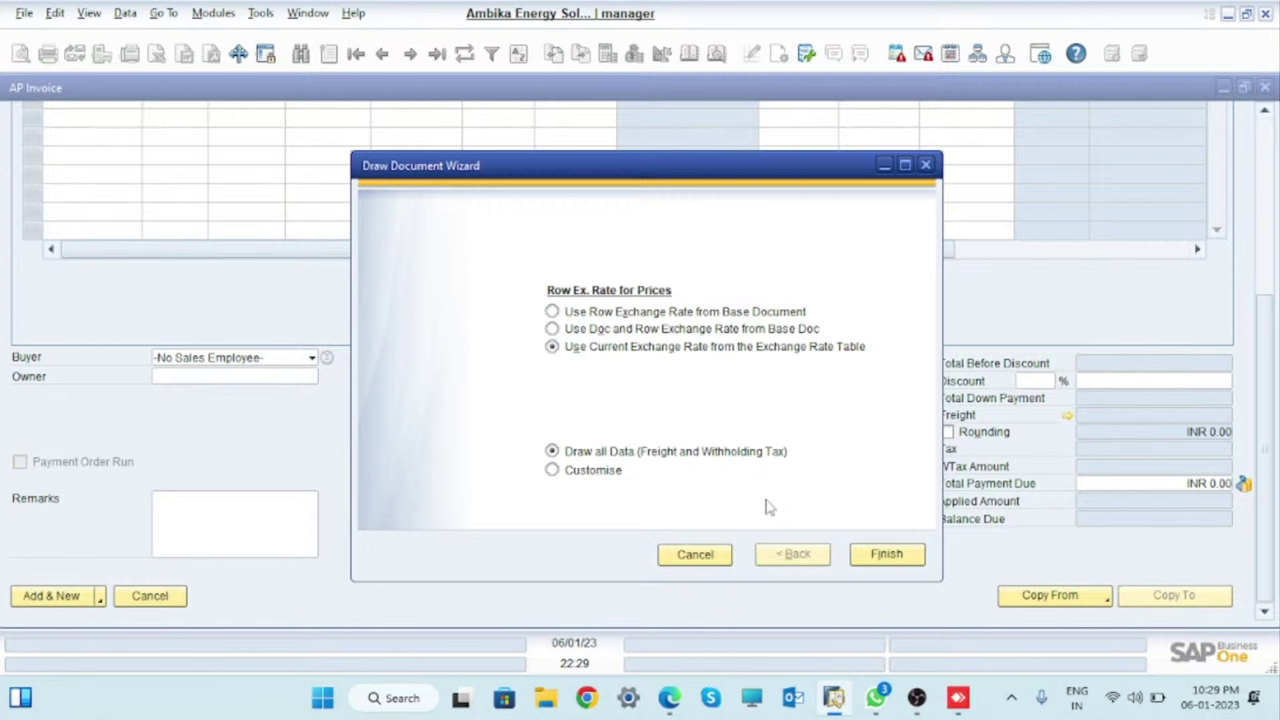
{"action": "left_click", "coordinate": [555, 476]}
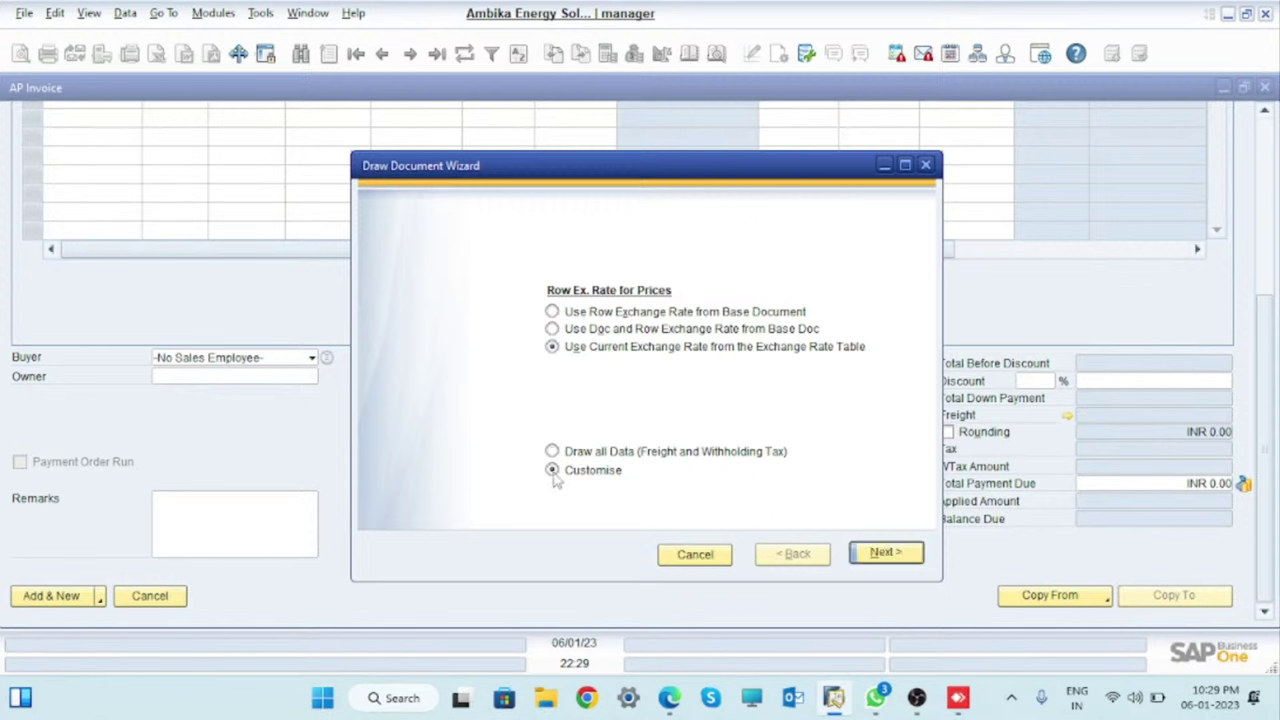
{"action": "left_click", "coordinate": [899, 557]}
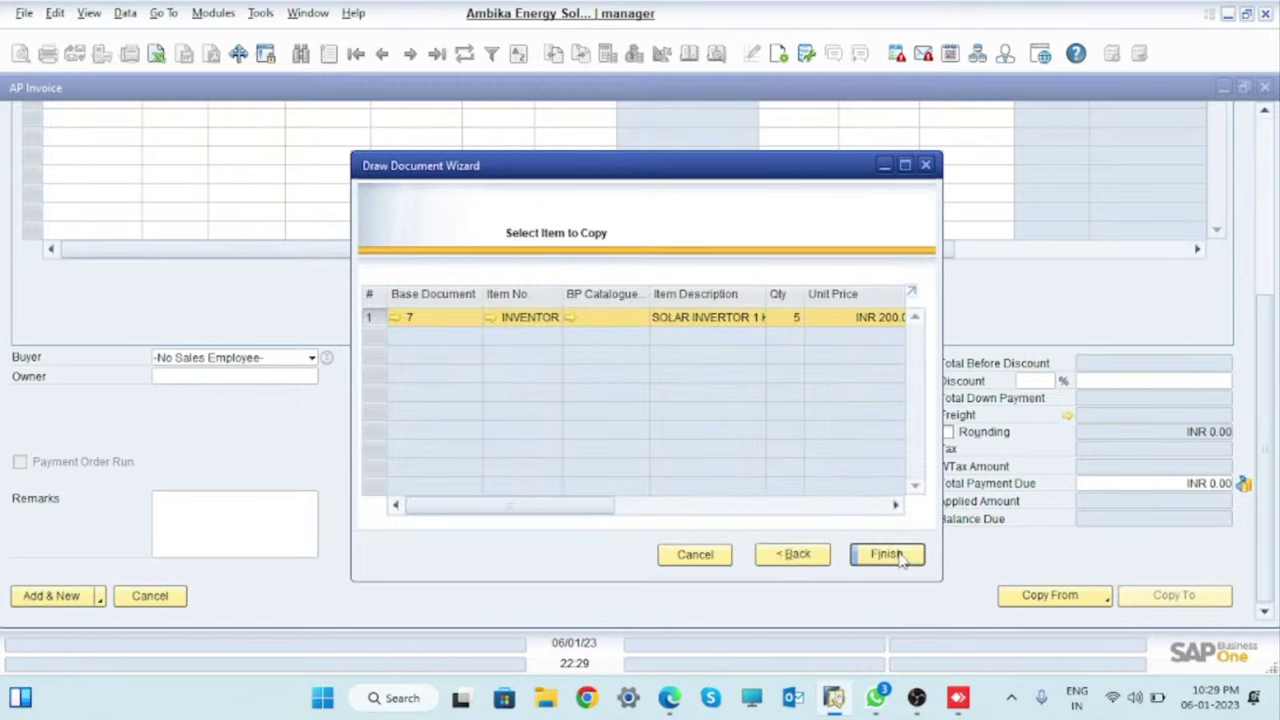
{"action": "left_click", "coordinate": [904, 165]}
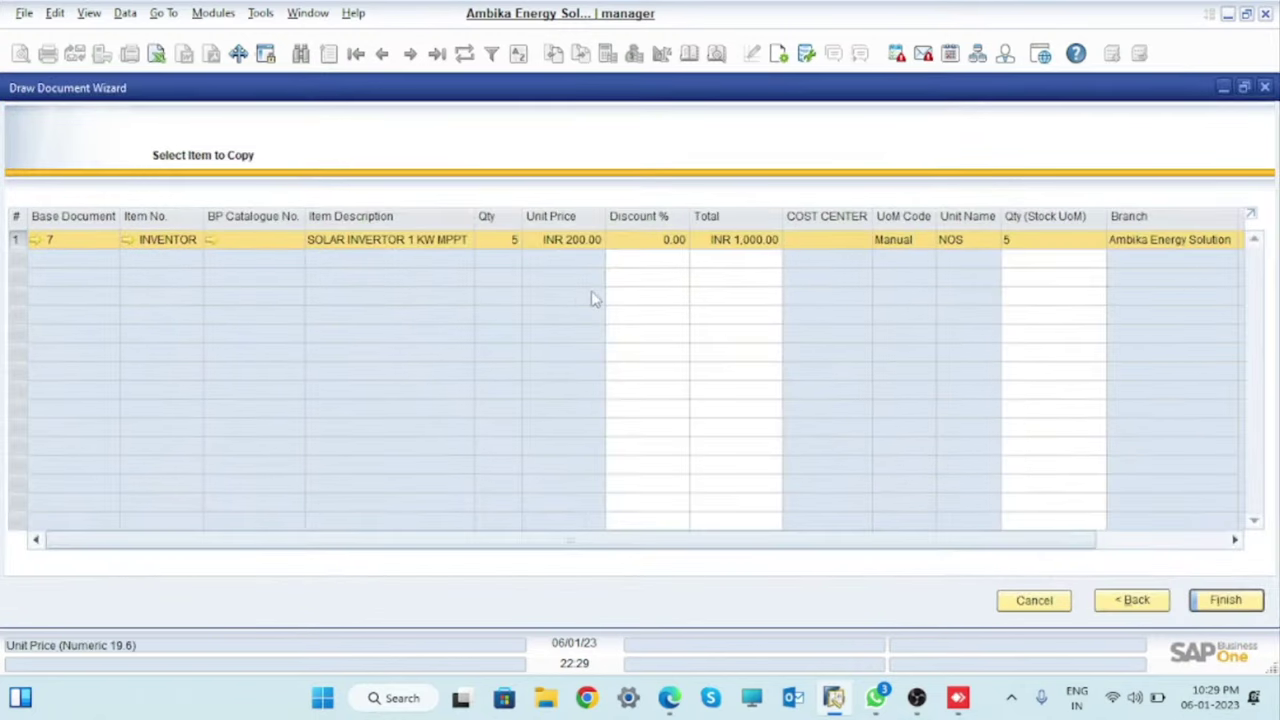
{"action": "left_click", "coordinate": [508, 242]}
{"action": "left_click", "coordinate": [1228, 602]}
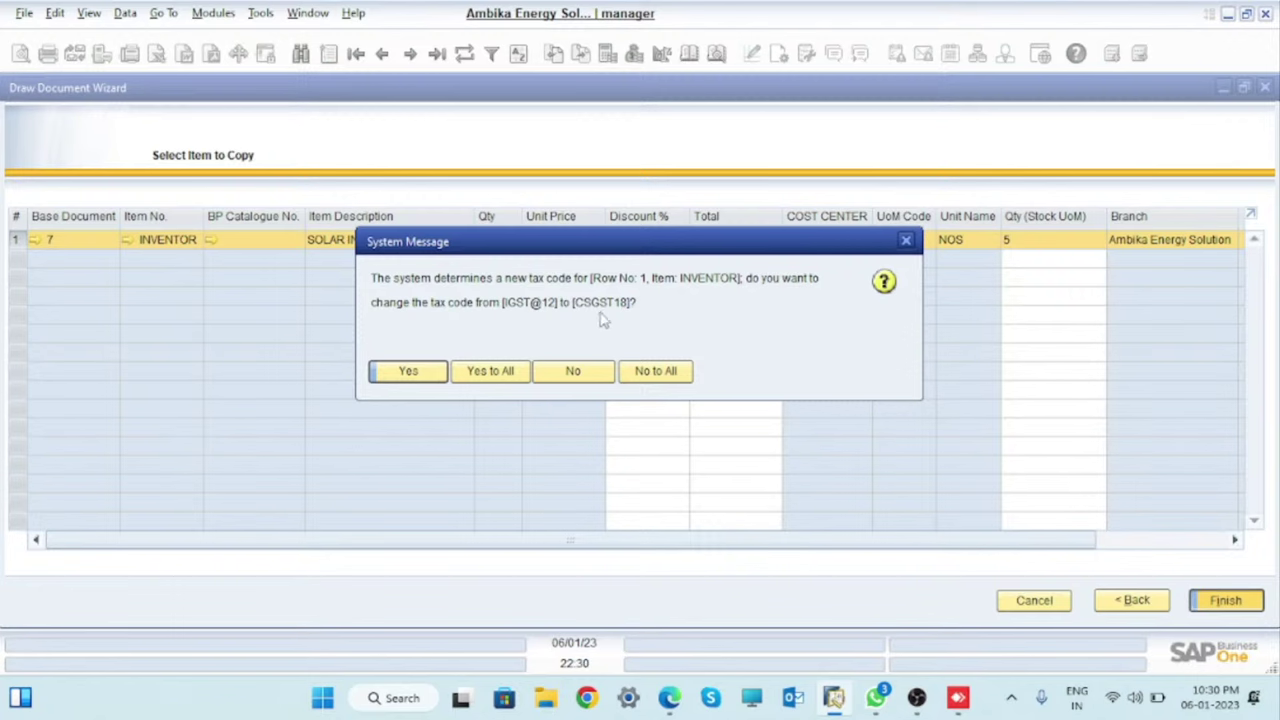
Step: Keep the IGST@12 tax code and change the INVENTOR line quantity to 3
{"action": "left_click", "coordinate": [569, 372]}
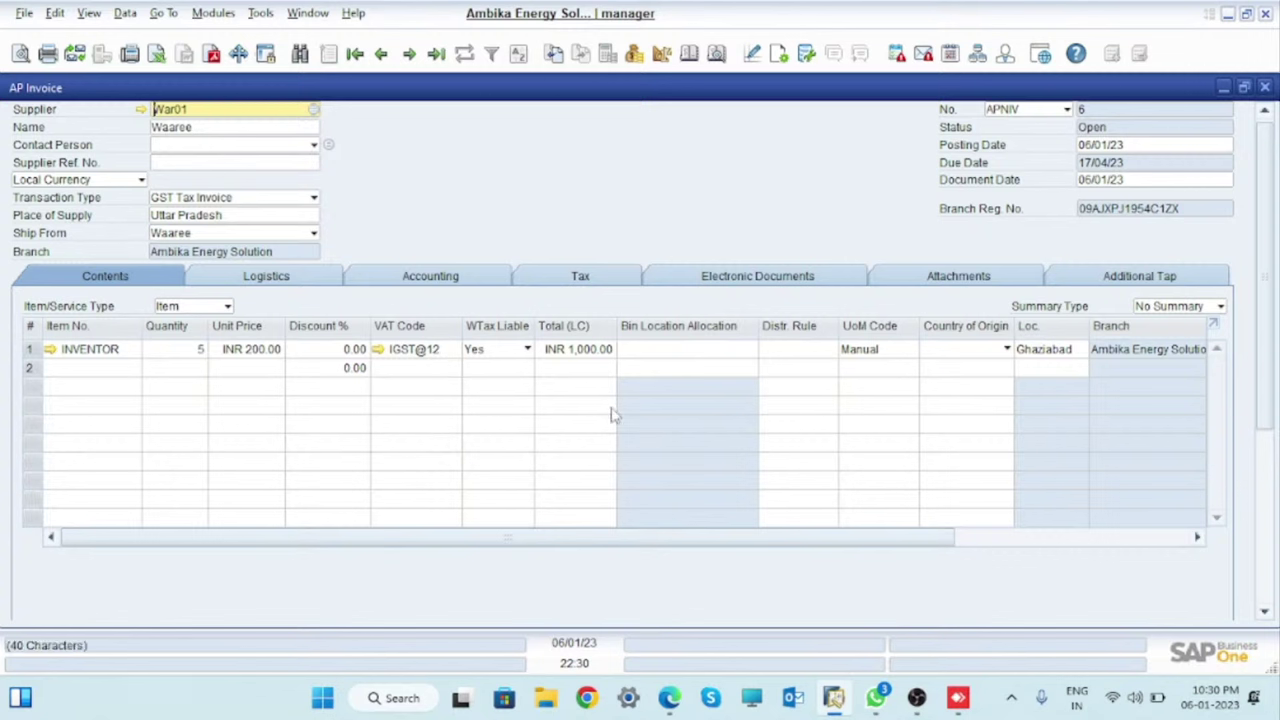
{"action": "left_click", "coordinate": [197, 350]}
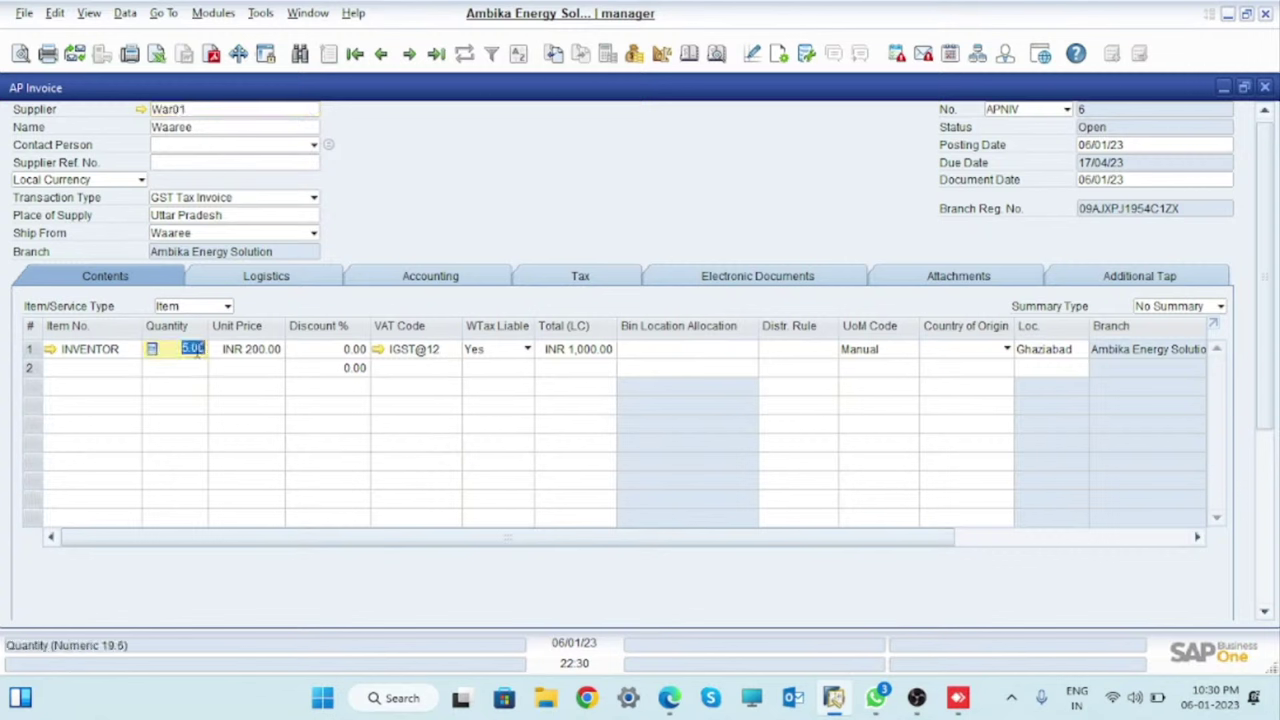
{"action": "type", "text": "3"}
{"action": "key", "text": "Tab"}
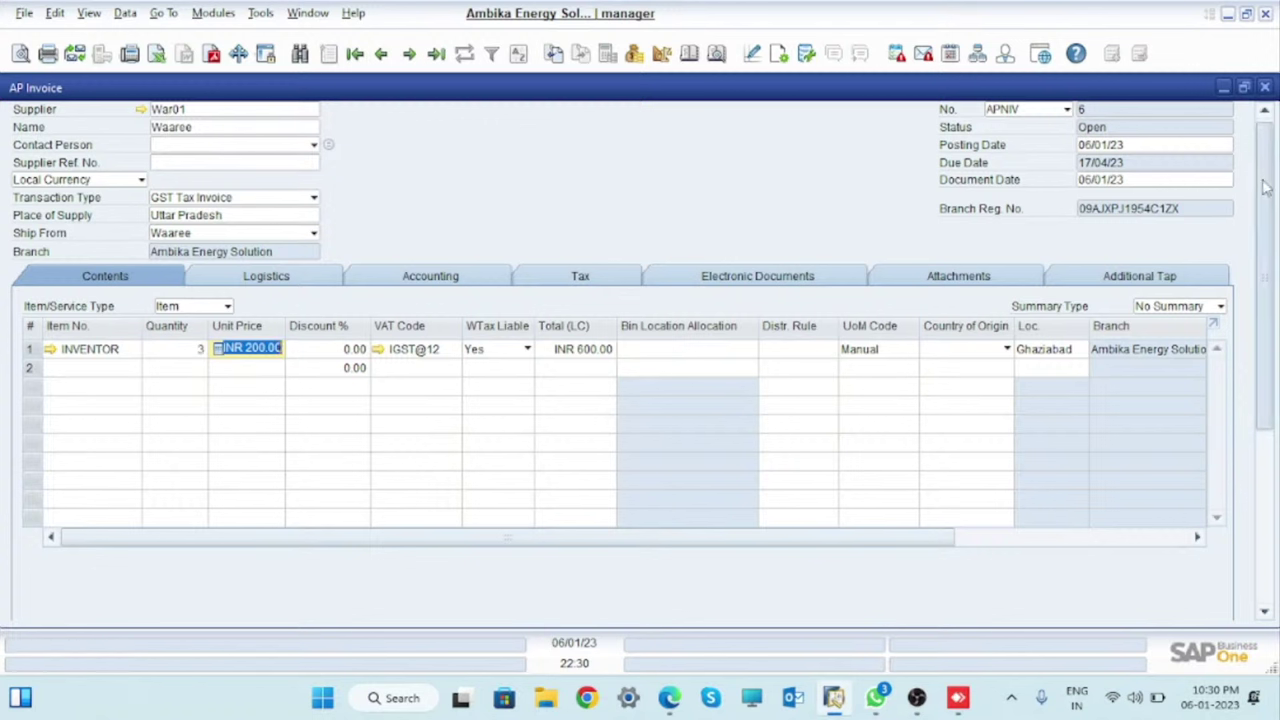
Step: Add AP Invoice 6 for INR 672.00 and display the added record
{"action": "left_click_drag", "start_coordinate": [1265, 188], "coordinate": [1276, 390]}
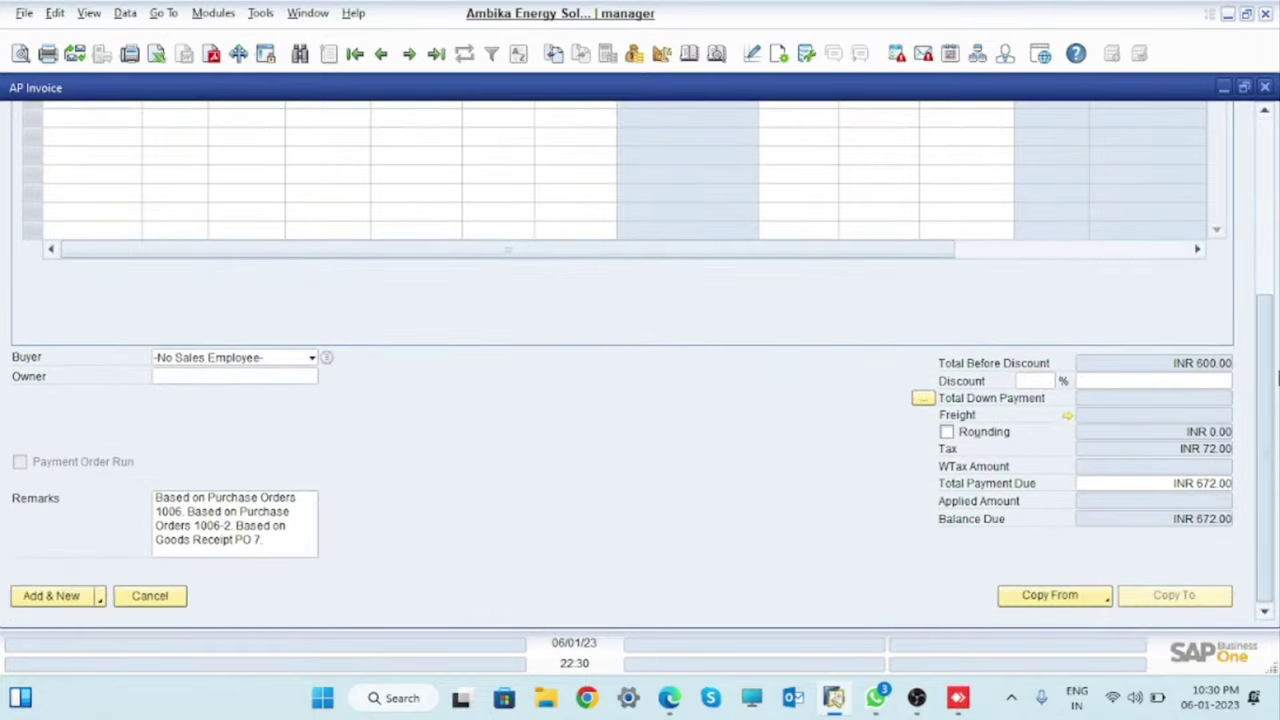
{"action": "left_click", "coordinate": [50, 596]}
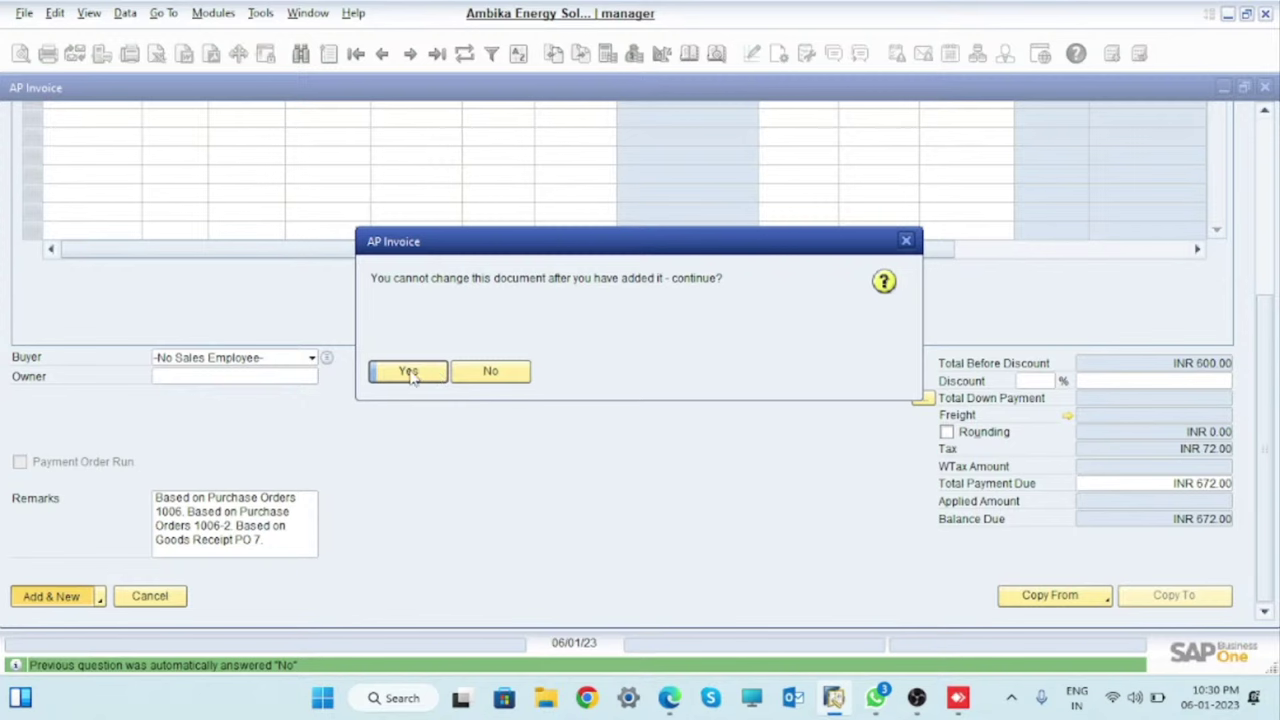
{"action": "left_click", "coordinate": [408, 372]}
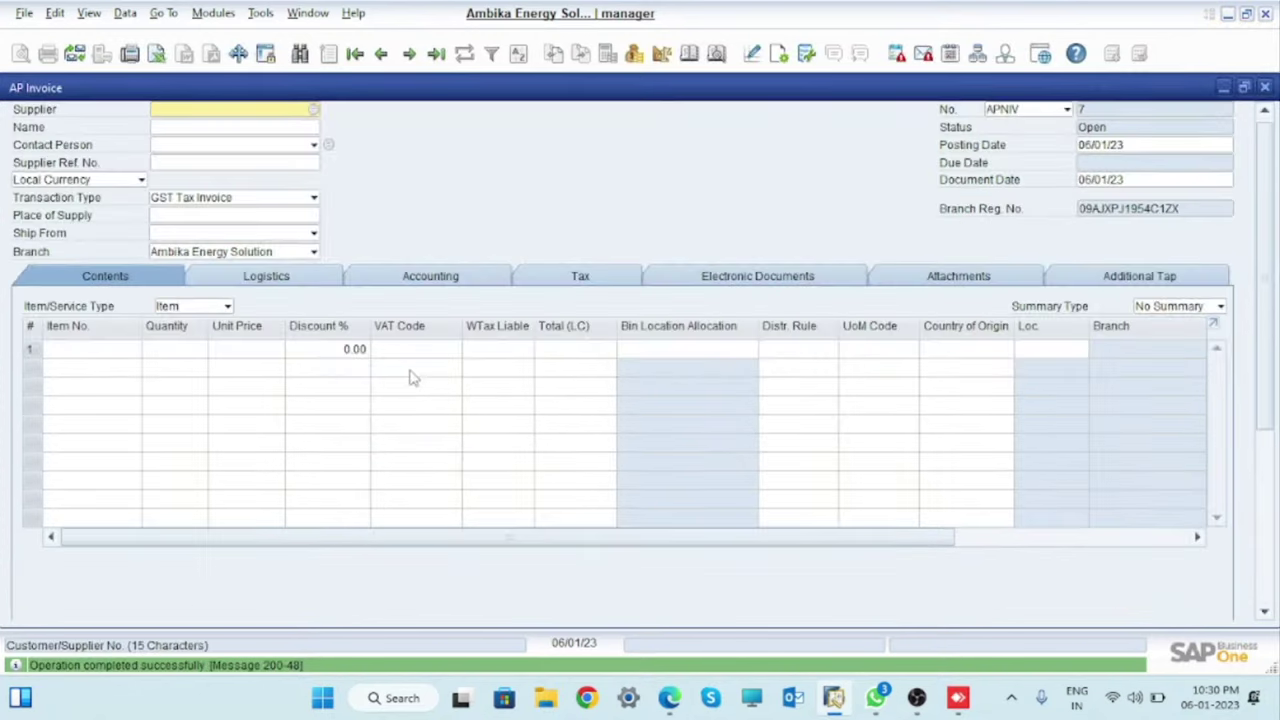
{"action": "left_click", "coordinate": [437, 55]}
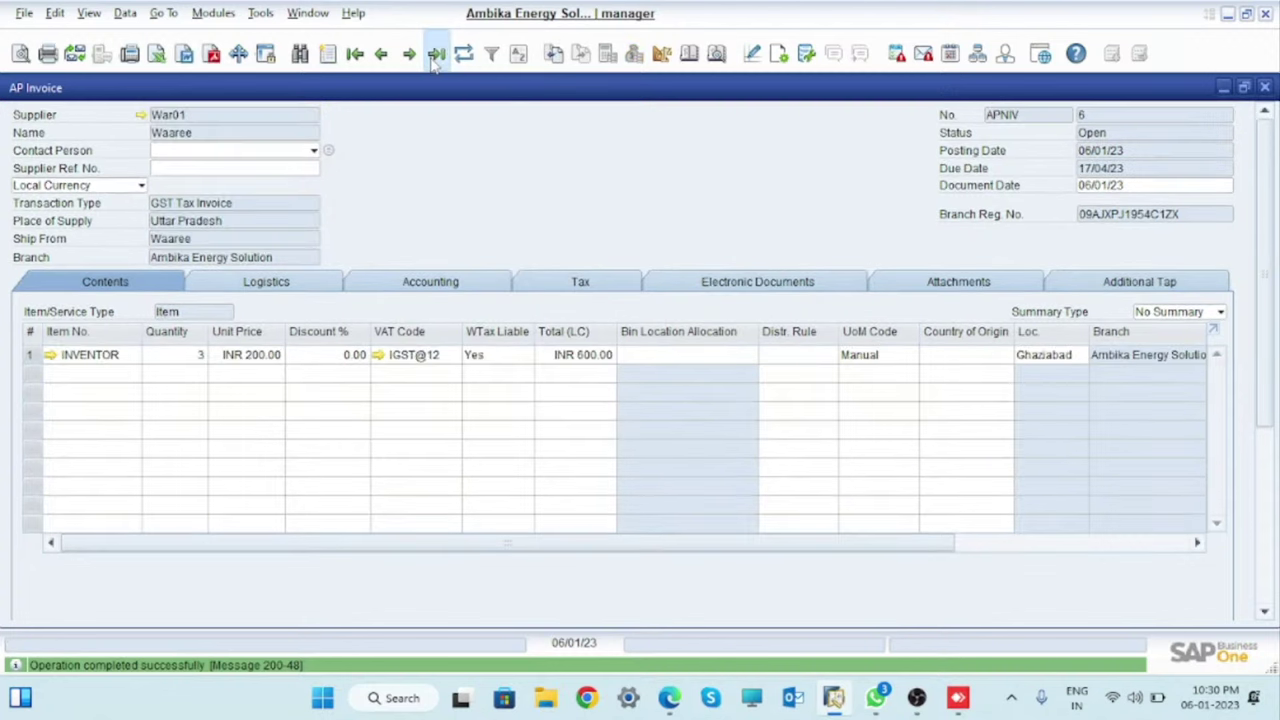
Step: Open AP Invoice 6's Relationship Map and maximize it to full screen
{"action": "right_click", "coordinate": [476, 199]}
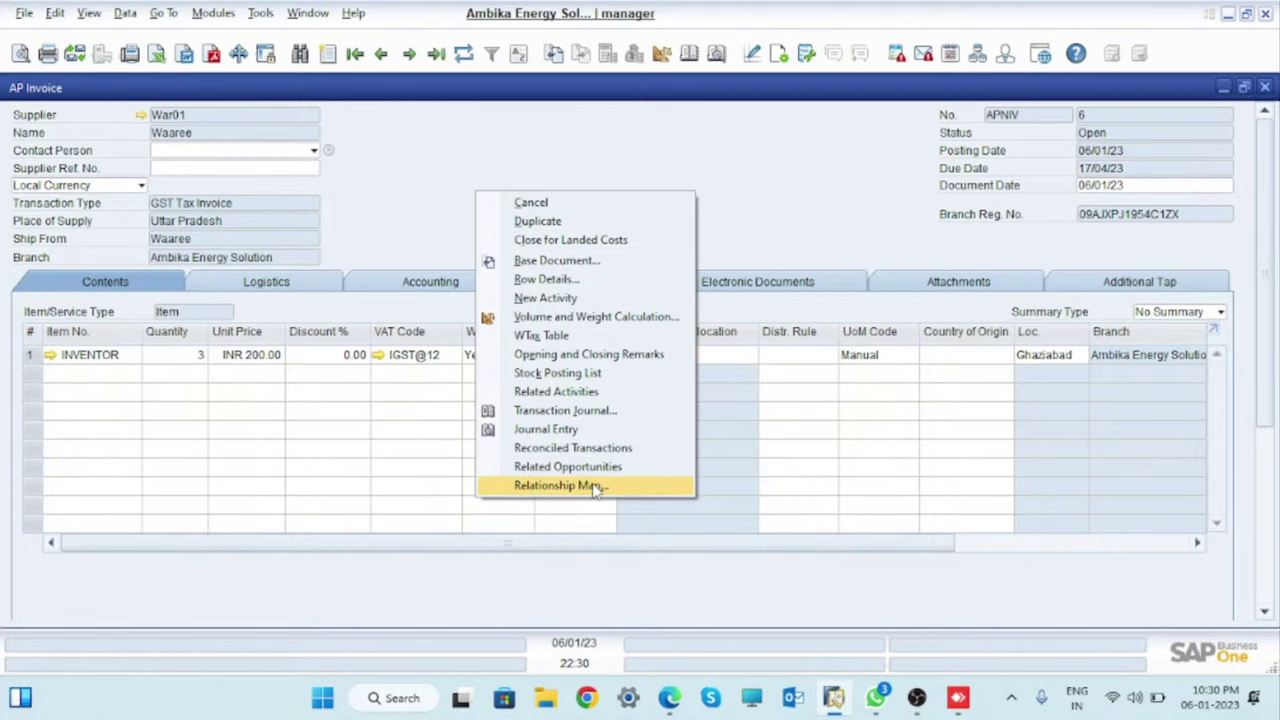
{"action": "left_click", "coordinate": [558, 485]}
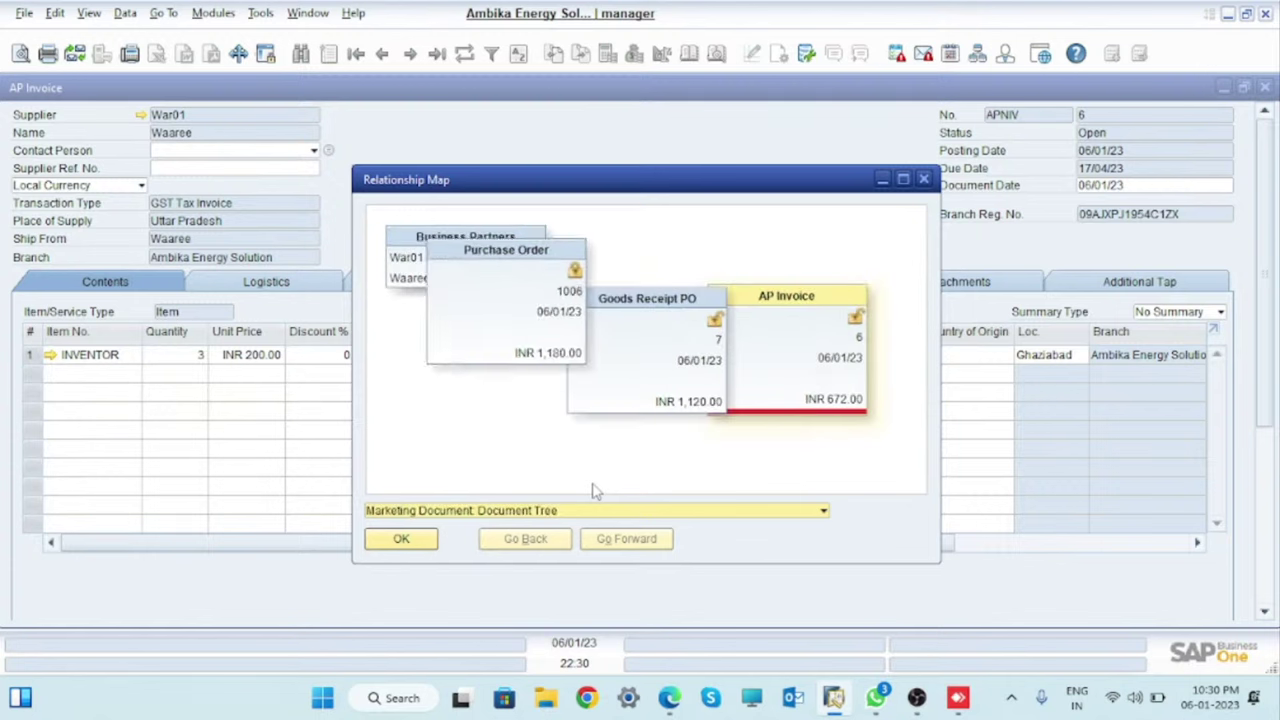
{"action": "left_click", "coordinate": [902, 180]}
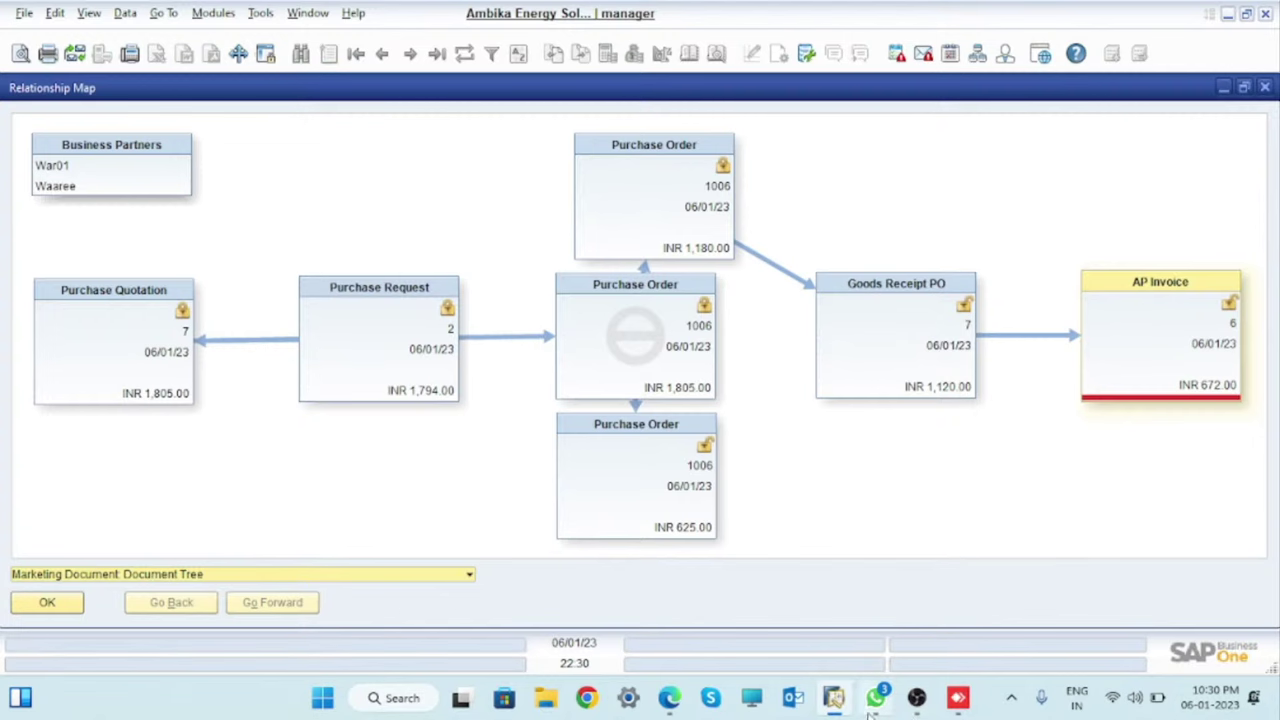
Step: Switch briefly to the Google Meet call, then return to the relationship map
{"action": "mouse_move", "coordinate": [669, 700]}
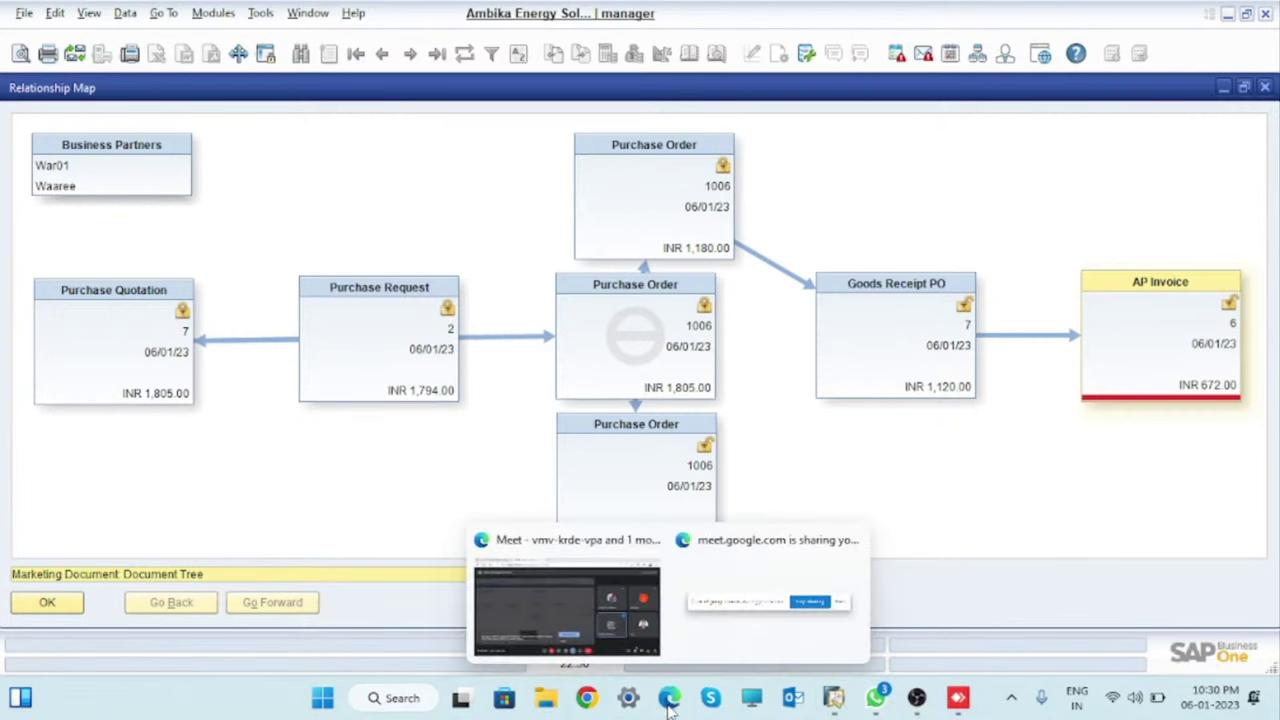
{"action": "left_click", "coordinate": [580, 635]}
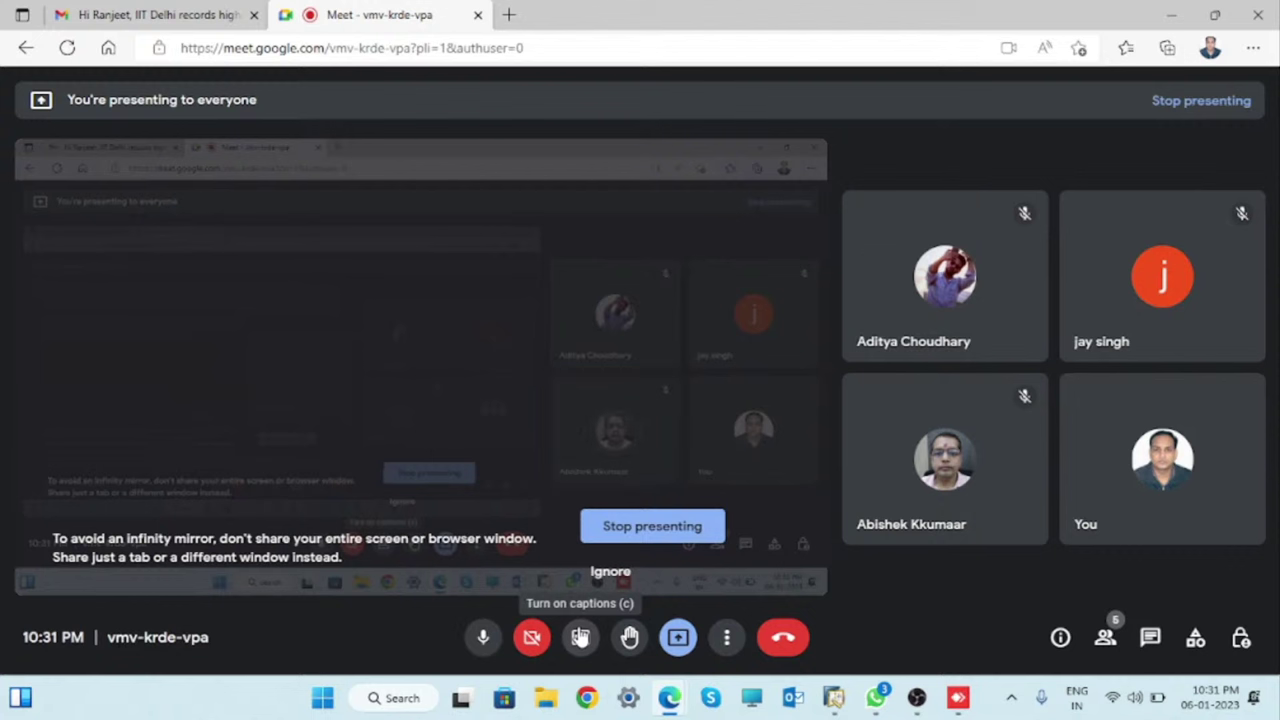
{"action": "left_click", "coordinate": [836, 704]}
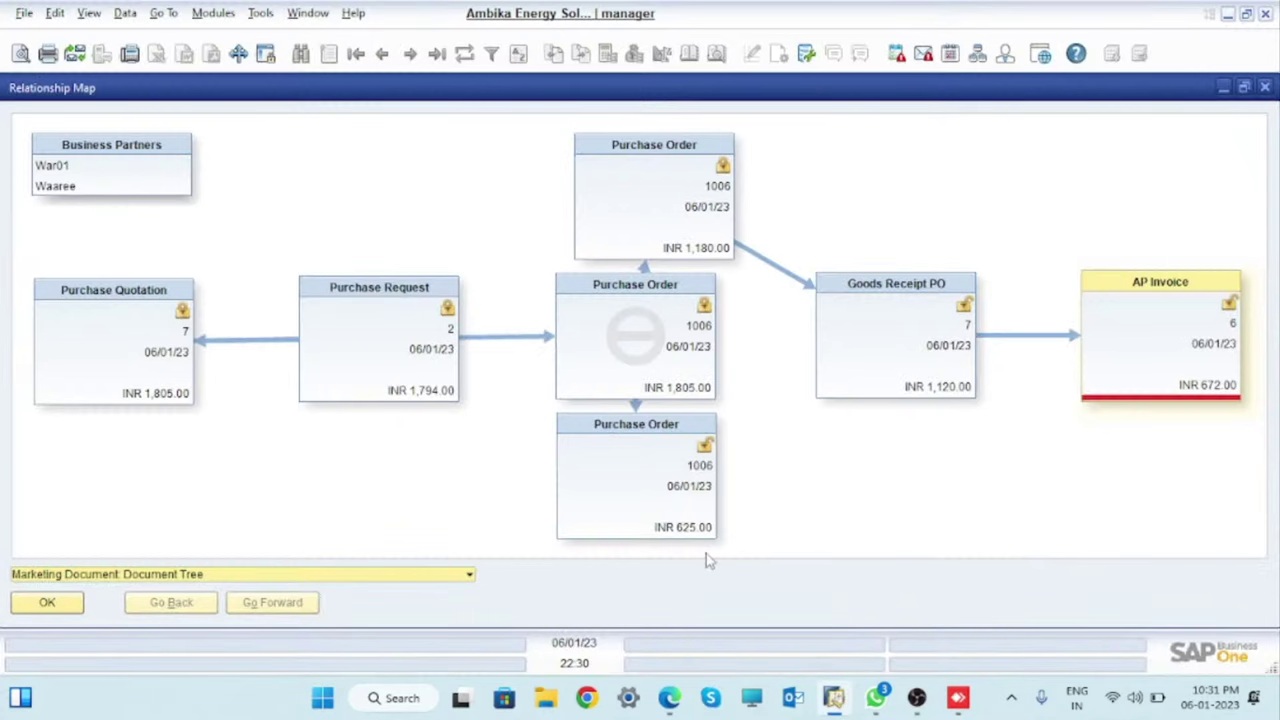
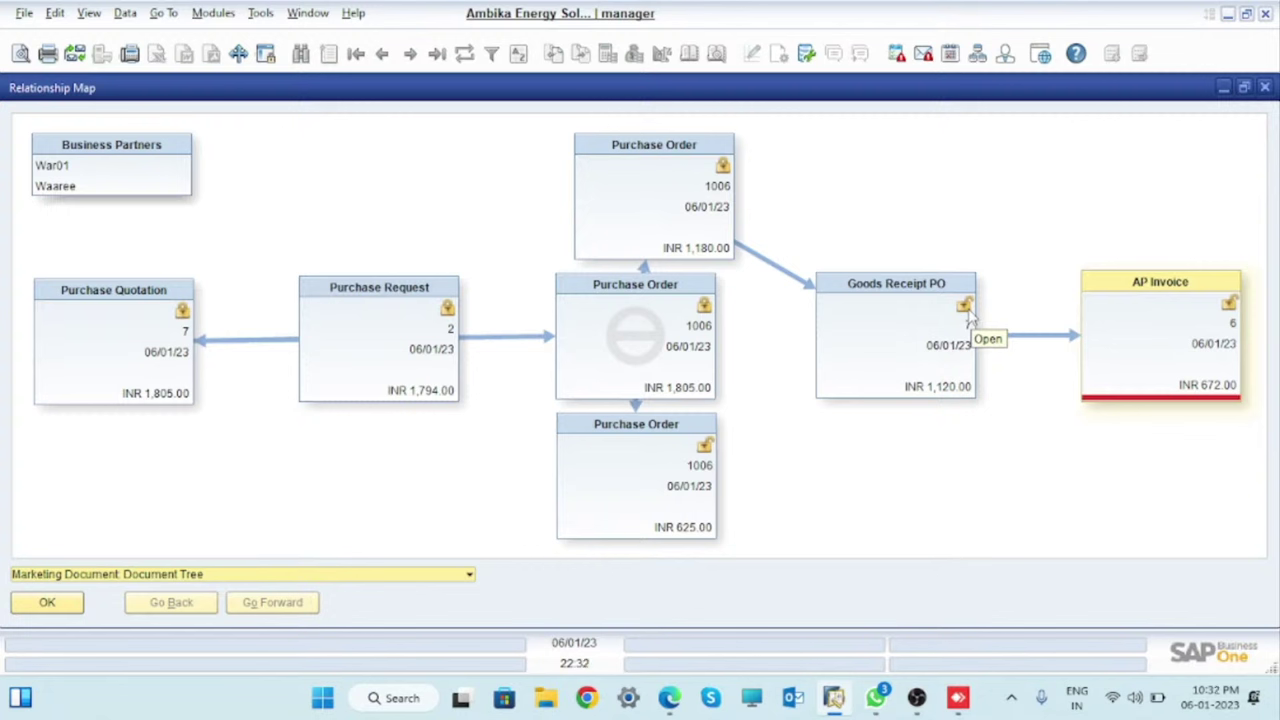
Step: Open Purchase Order 1006 (INR 625.00) from the relationship map, then close it and the map
{"action": "left_click", "coordinate": [702, 460]}
{"action": "left_click", "coordinate": [702, 460]}
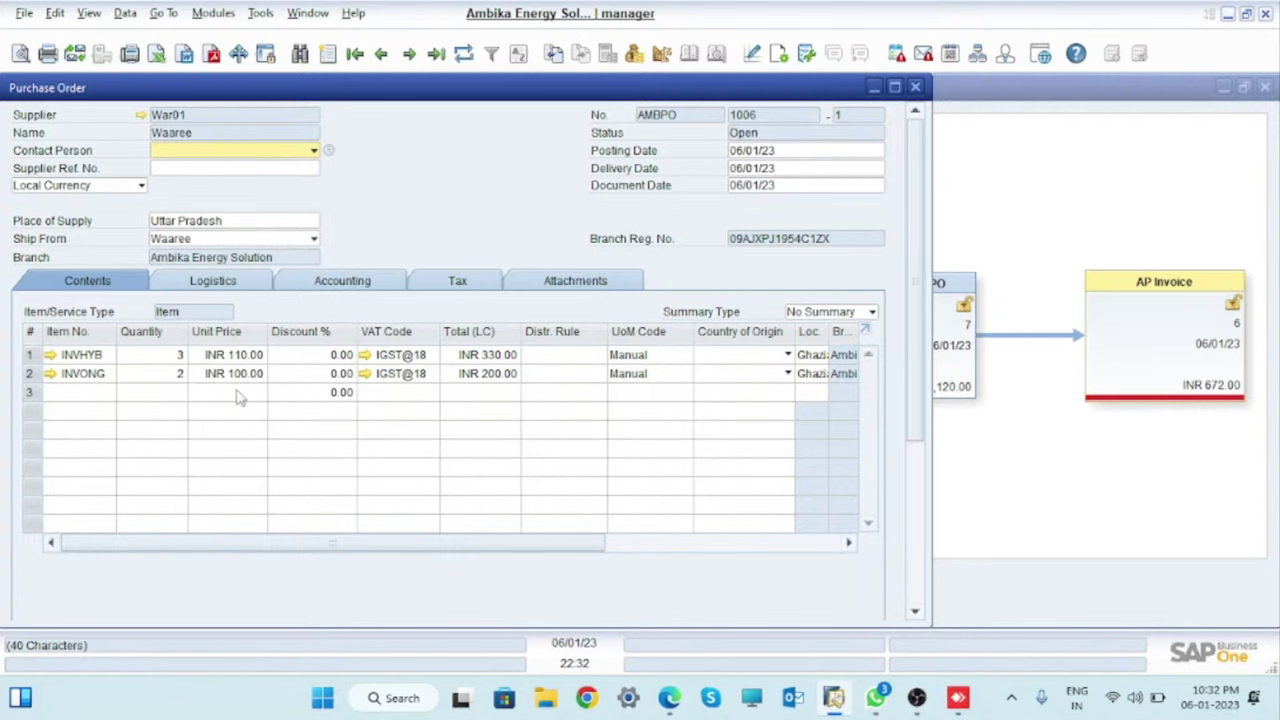
{"action": "left_click", "coordinate": [916, 88]}
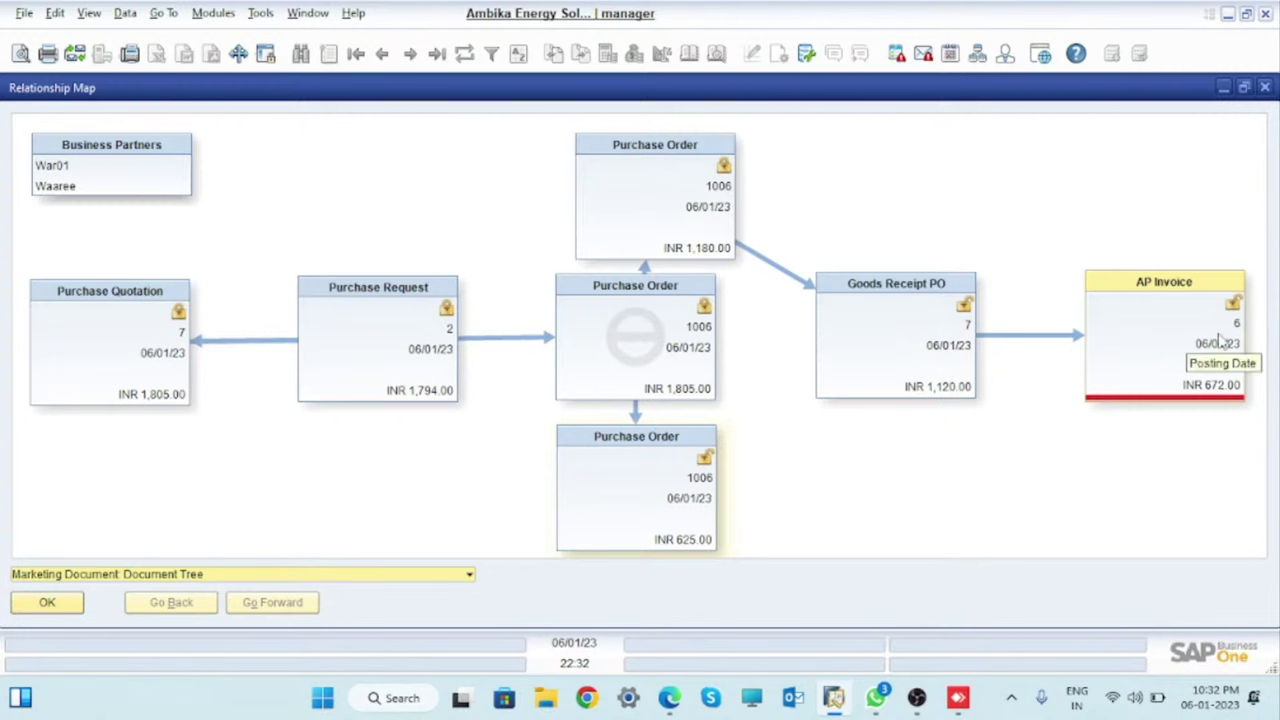
{"action": "left_click", "coordinate": [1264, 88]}
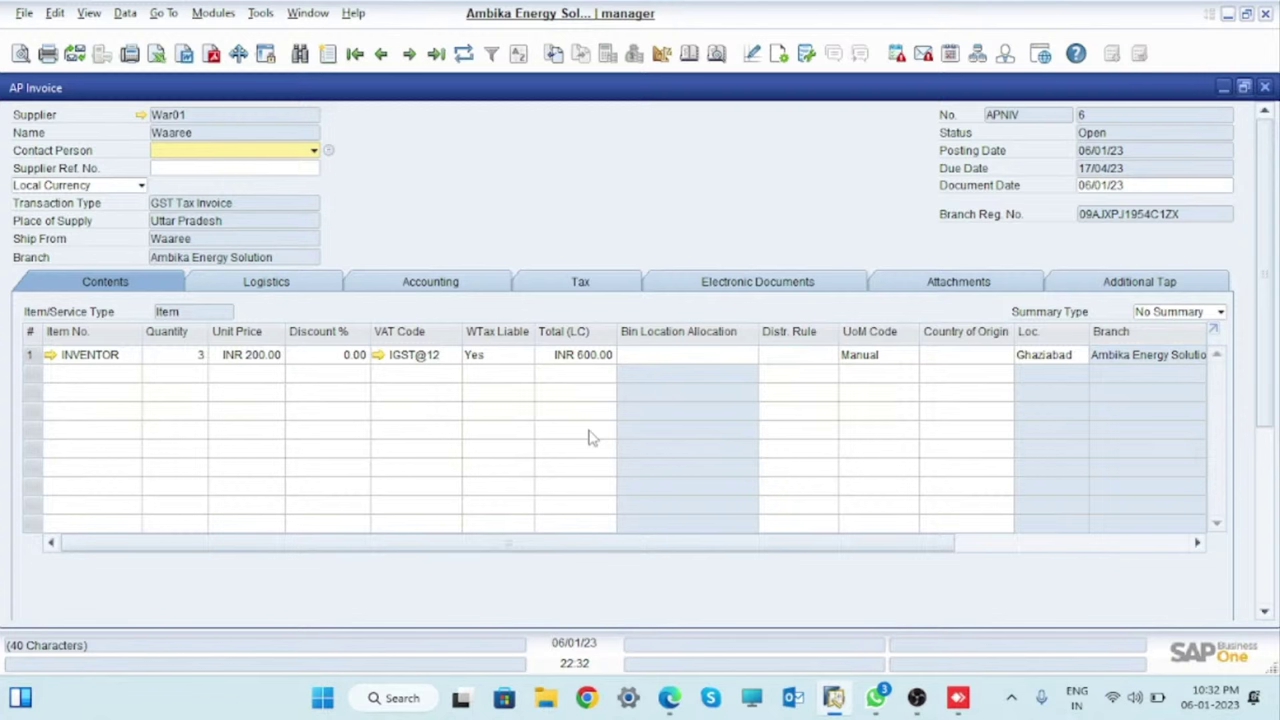
Step: Start a new AP invoice for supplier War01 Waaree
{"action": "key", "text": "ctrl+a"}
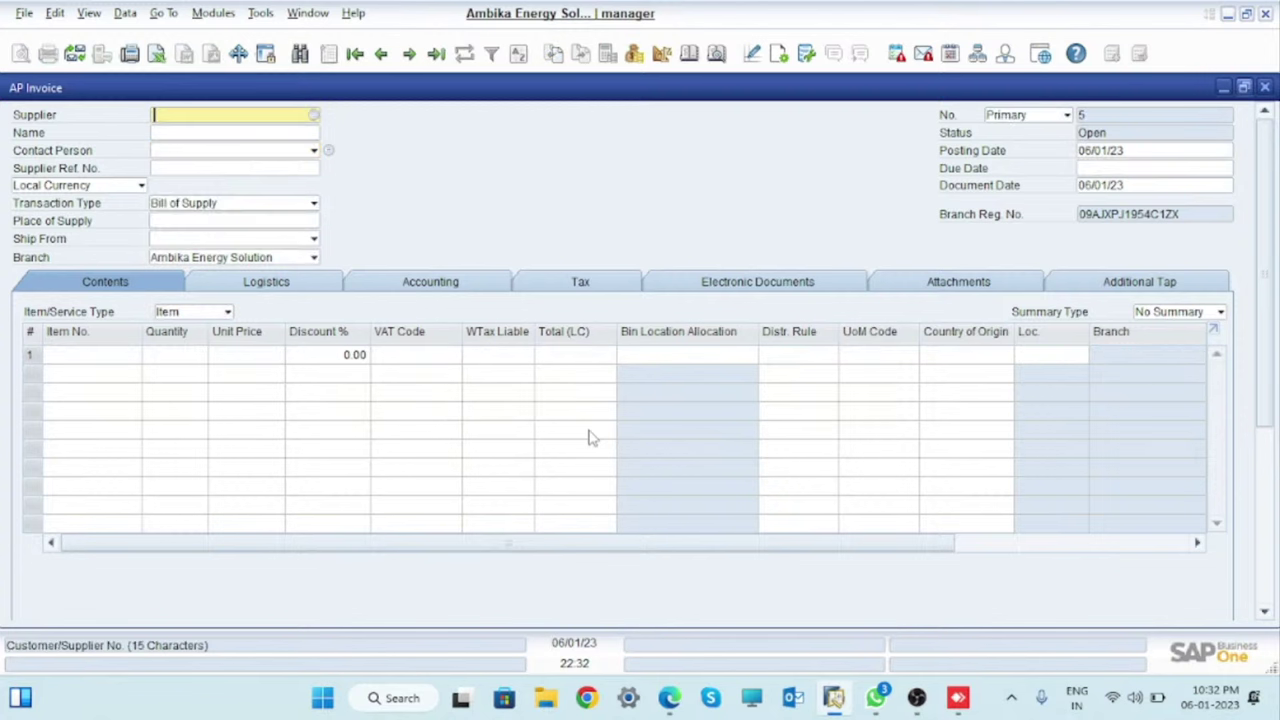
{"action": "key", "text": "Tab"}
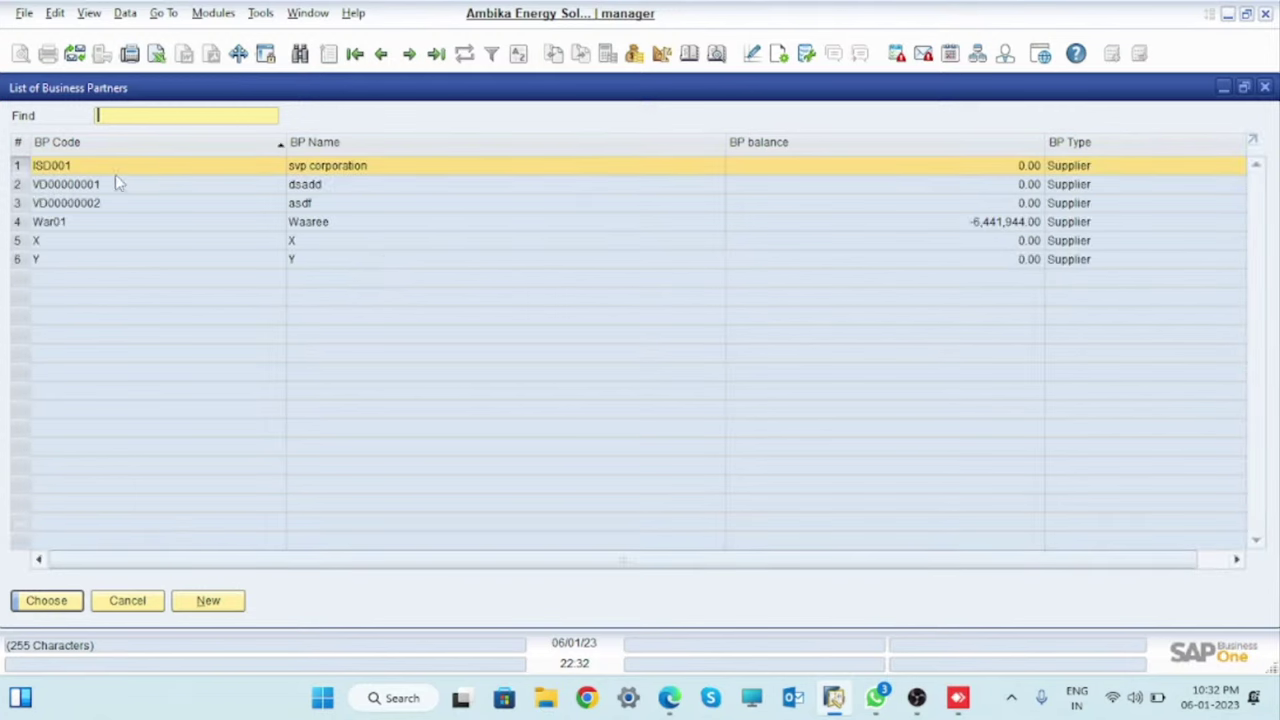
{"action": "left_click", "coordinate": [55, 224]}
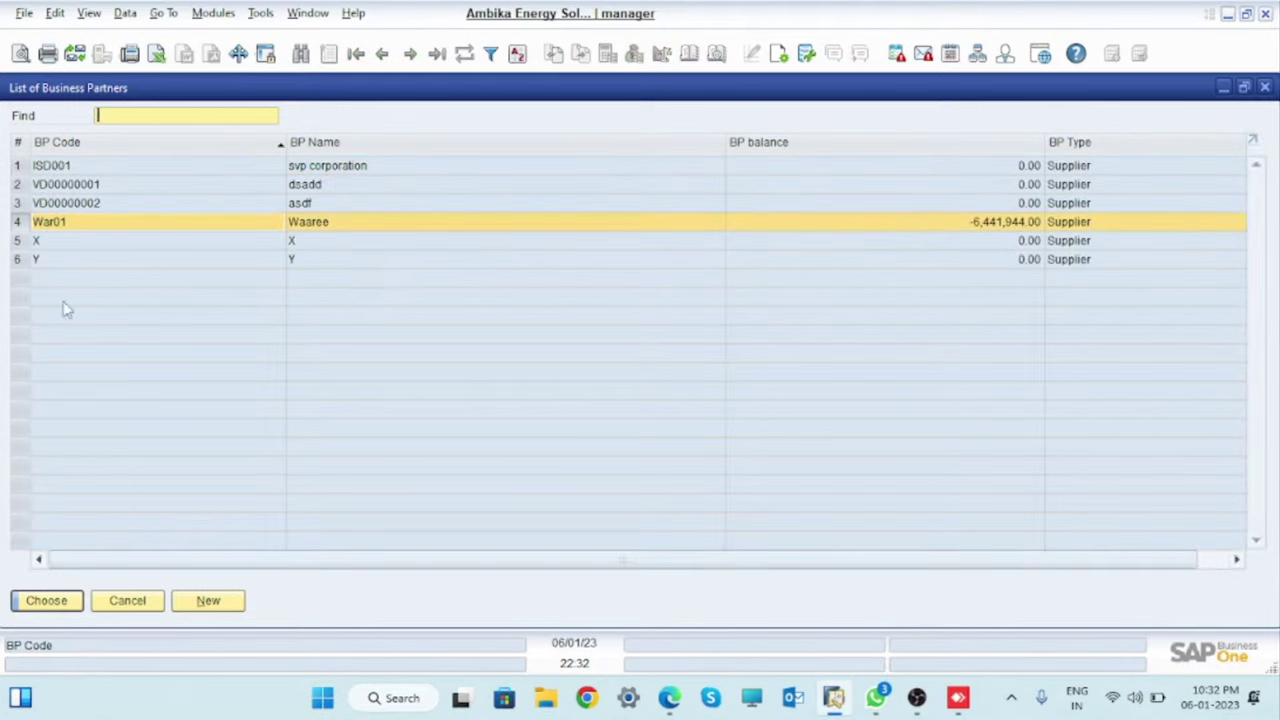
{"action": "left_click", "coordinate": [66, 607]}
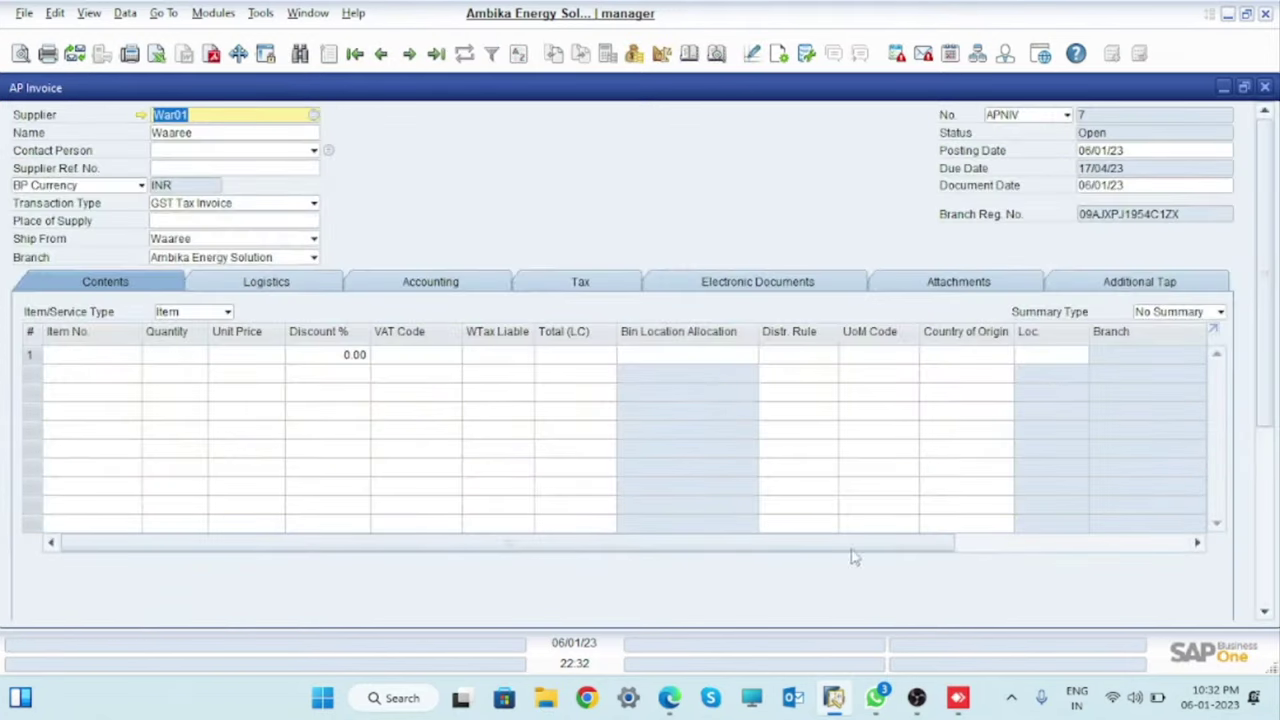
Step: Copy the INVENTOR line from Goods Receipt PO 7, keeping the original IGST@12 tax code
{"action": "left_click_drag", "start_coordinate": [1270, 352], "coordinate": [1274, 614]}
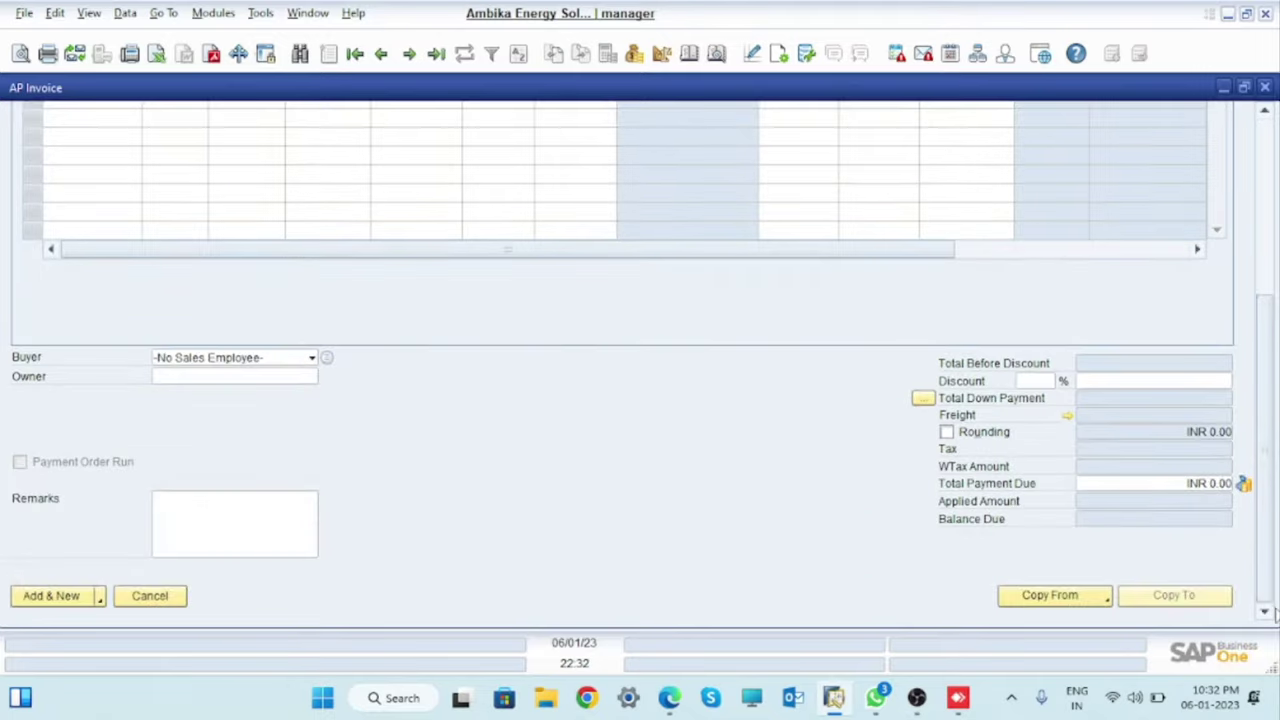
{"action": "left_click", "coordinate": [1083, 598]}
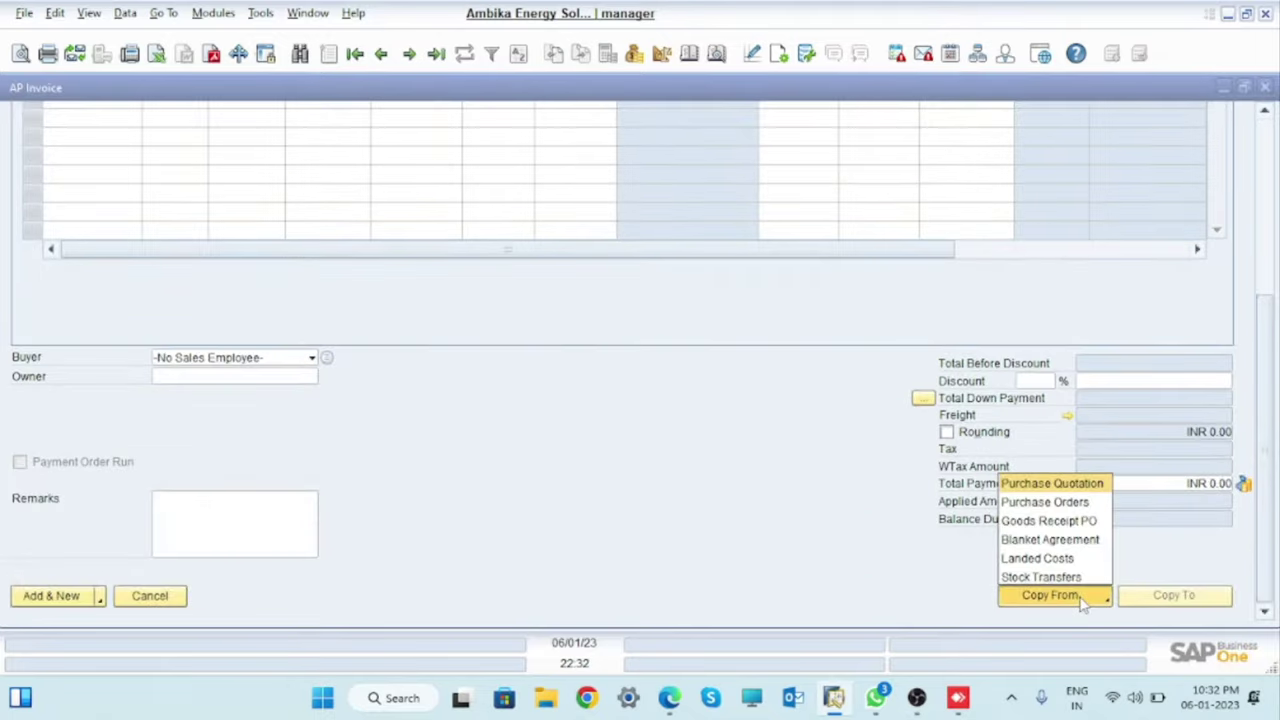
{"action": "left_click", "coordinate": [1040, 521]}
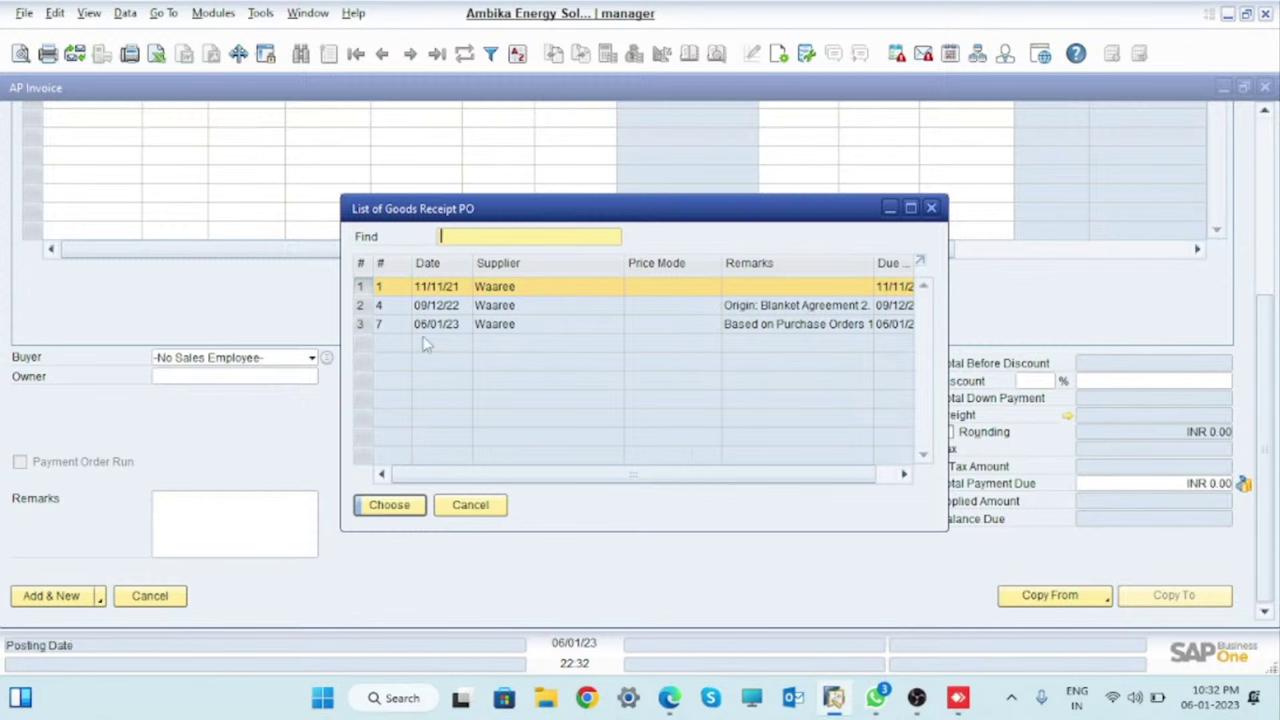
{"action": "left_click", "coordinate": [911, 209]}
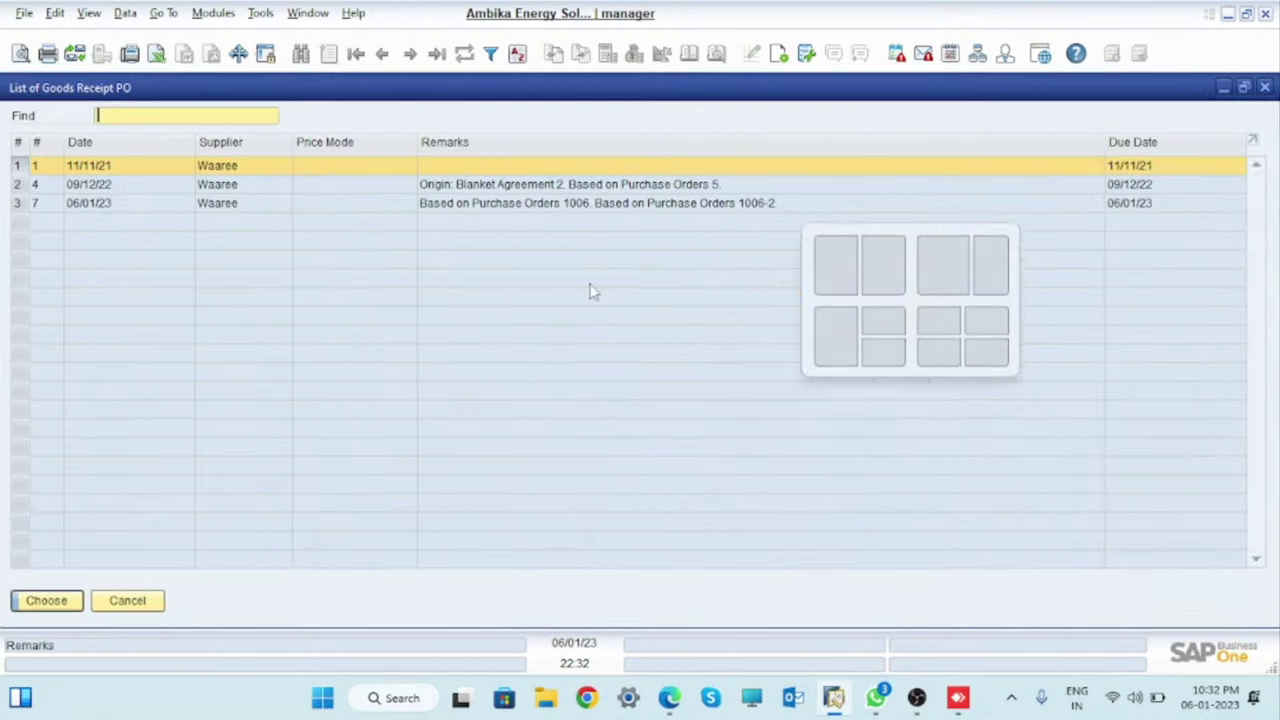
{"action": "left_click", "coordinate": [17, 205]}
{"action": "left_click", "coordinate": [53, 604]}
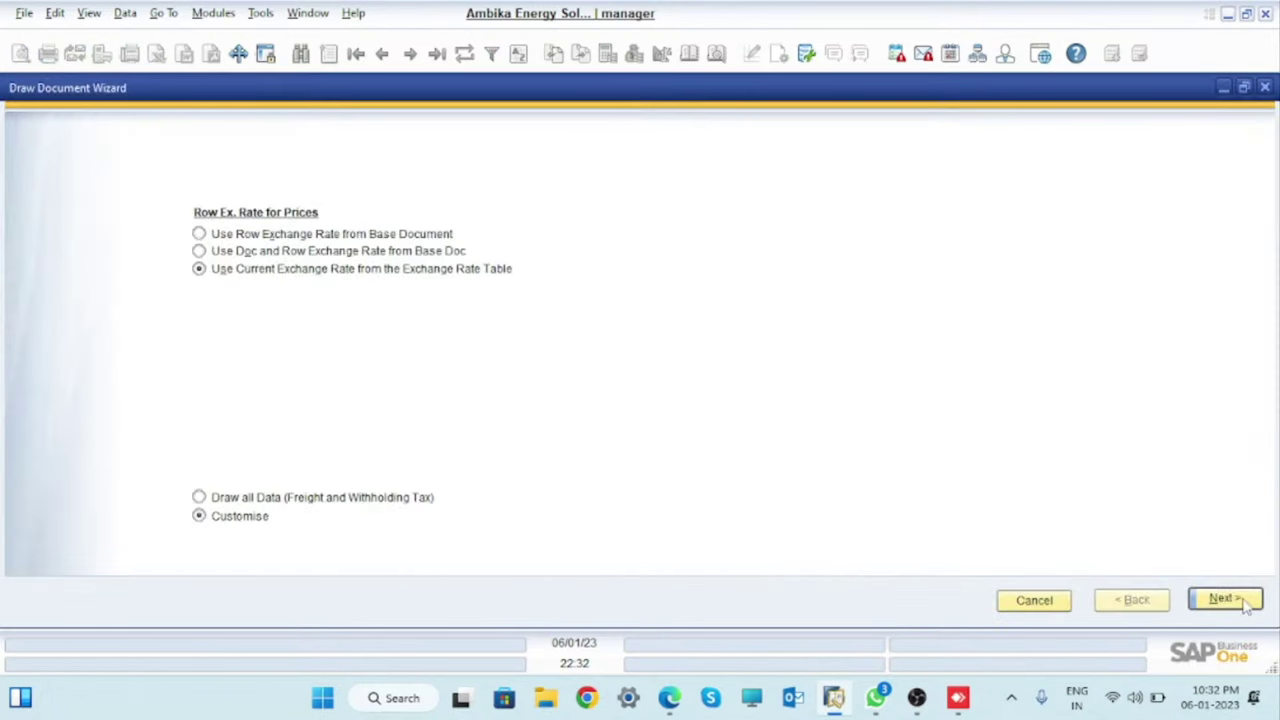
{"action": "left_click", "coordinate": [1230, 602]}
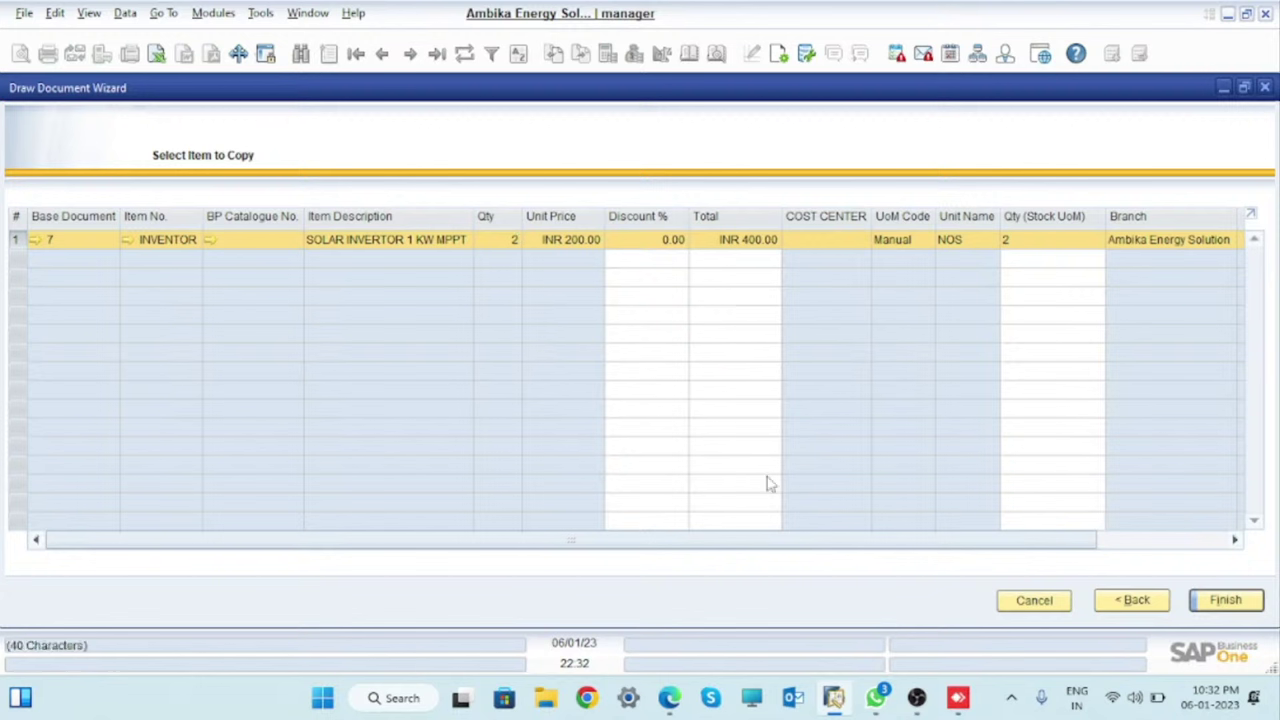
{"action": "left_click", "coordinate": [1237, 600]}
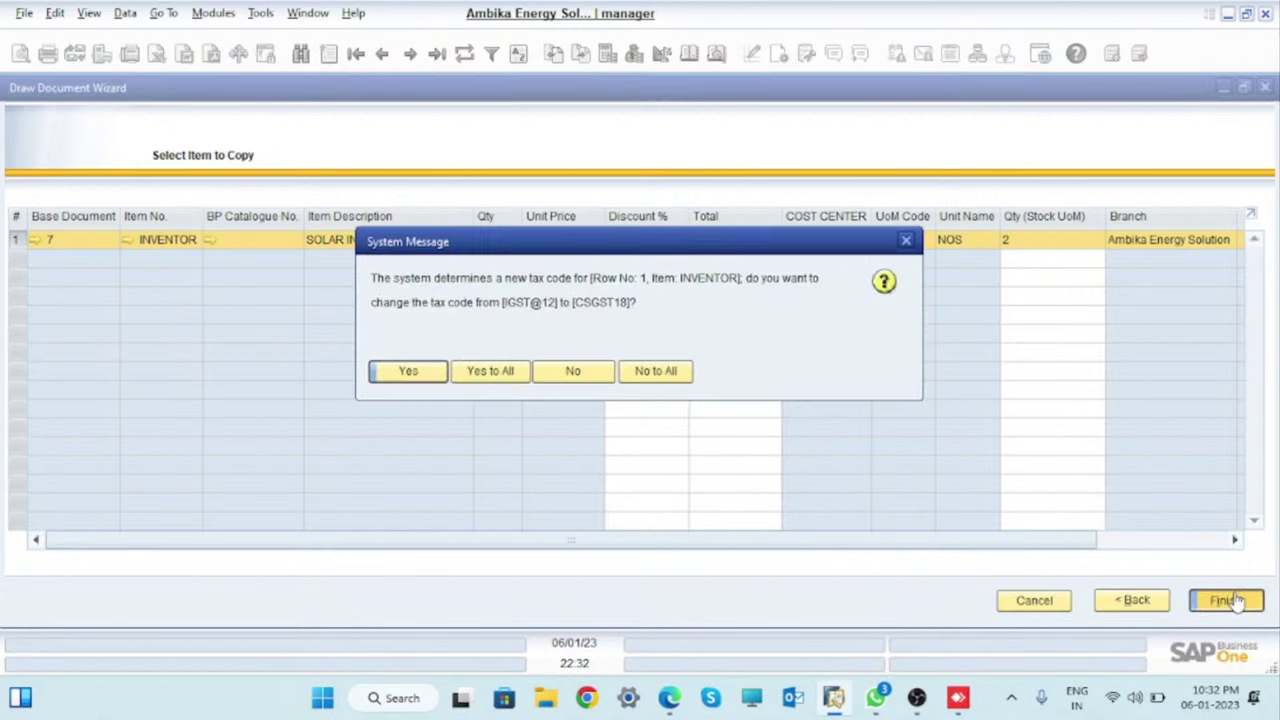
{"action": "left_click", "coordinate": [572, 371]}
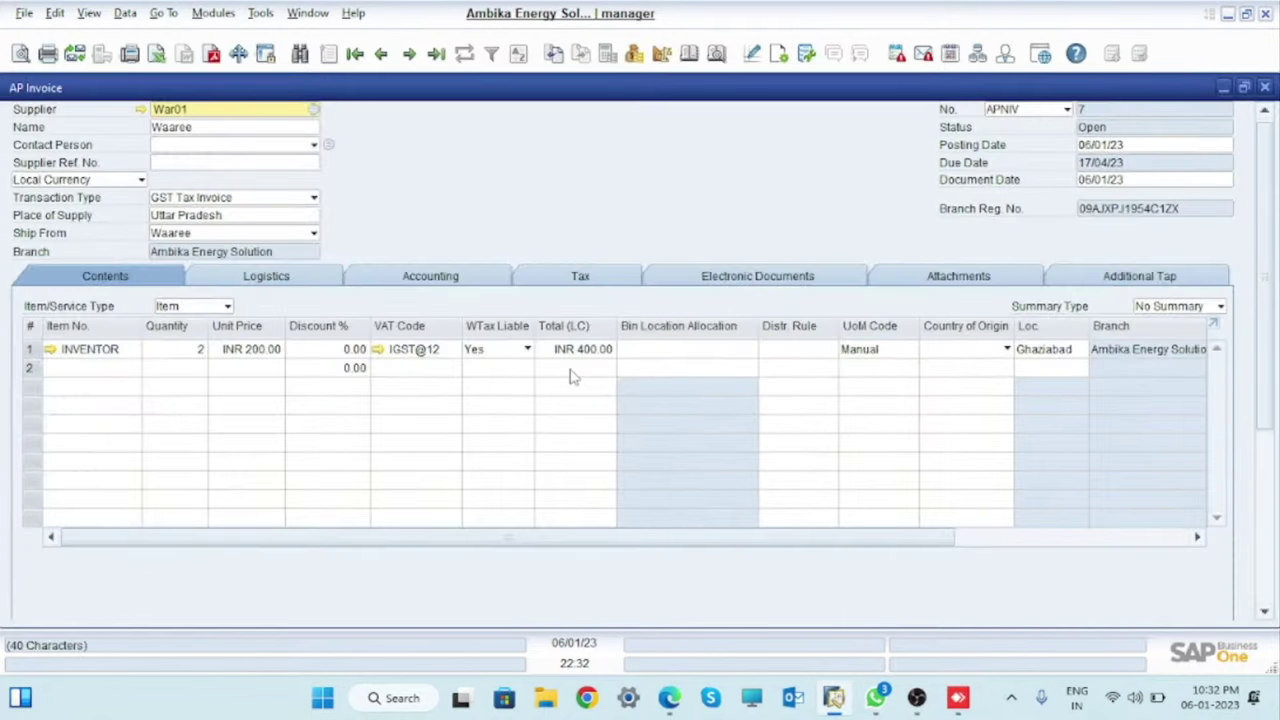
{"action": "left_click_drag", "start_coordinate": [1268, 277], "coordinate": [1268, 449]}
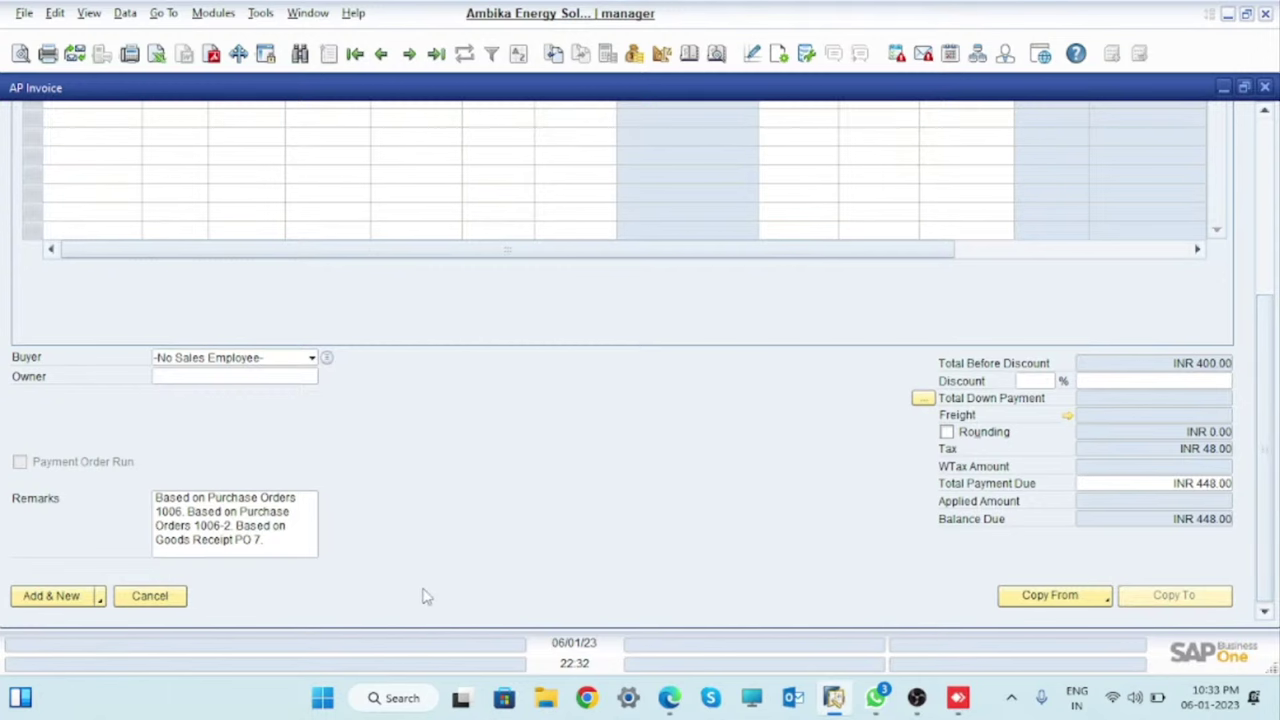
{"action": "left_click_drag", "start_coordinate": [1272, 484], "coordinate": [1270, 513]}
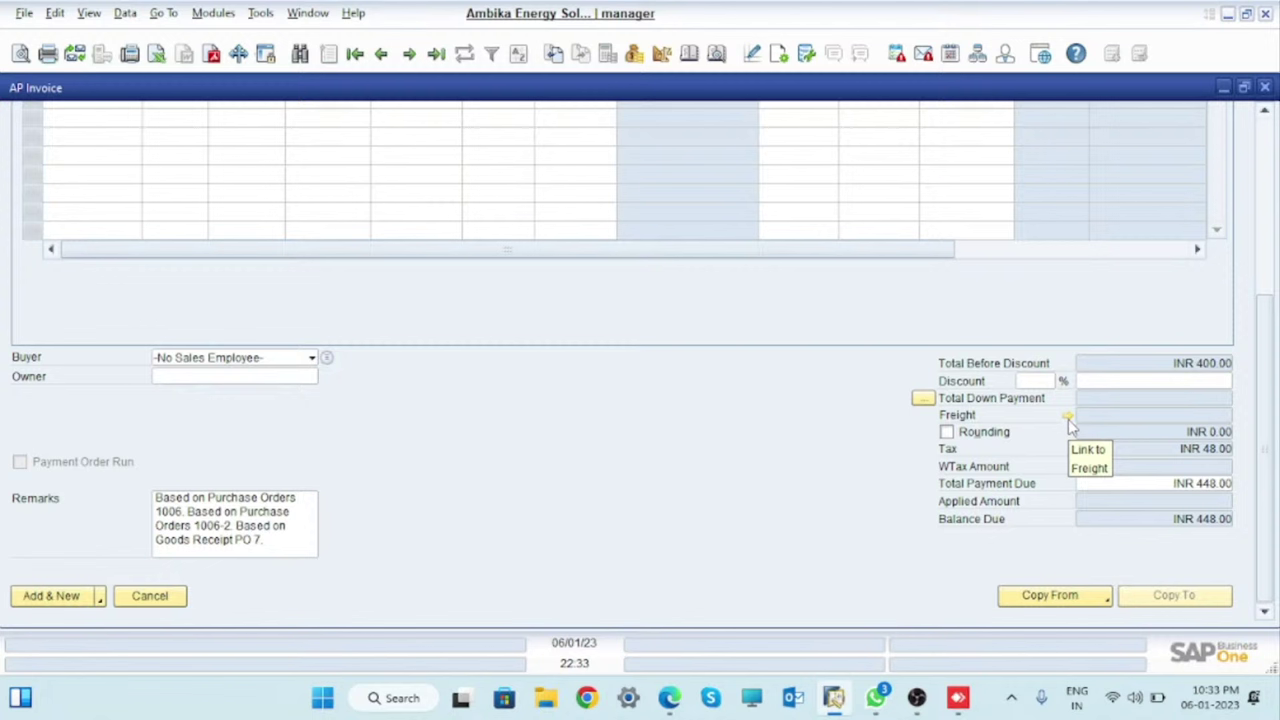
Step: Set the Freight Trasport charge to INR 500.00 net with tax code IGST@5, then recheck it
{"action": "left_click", "coordinate": [1068, 418]}
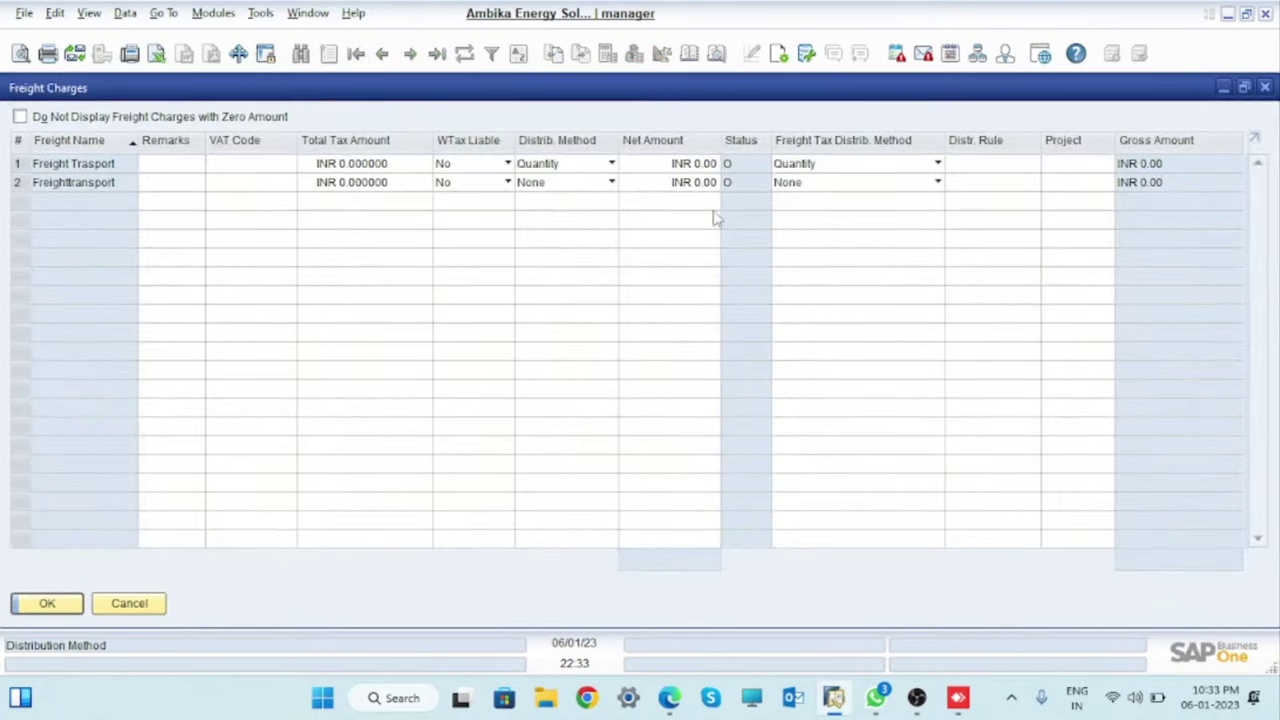
{"action": "left_click", "coordinate": [693, 167]}
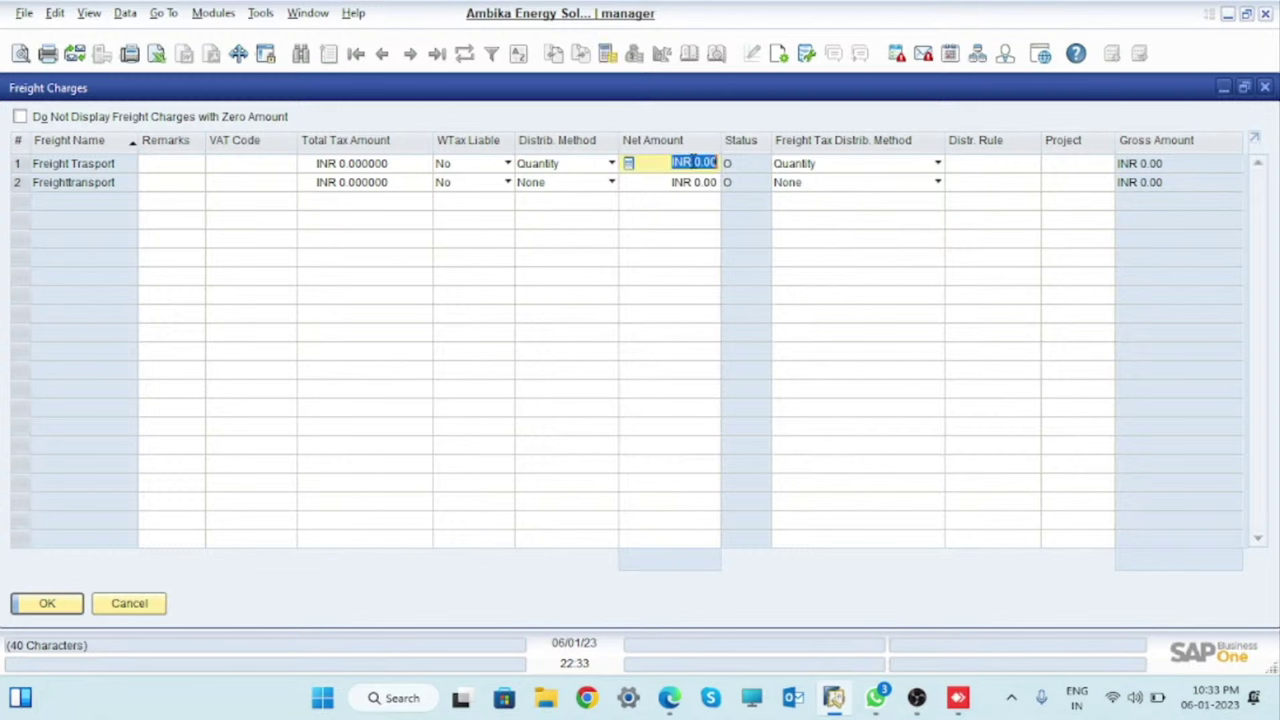
{"action": "type", "text": "500"}
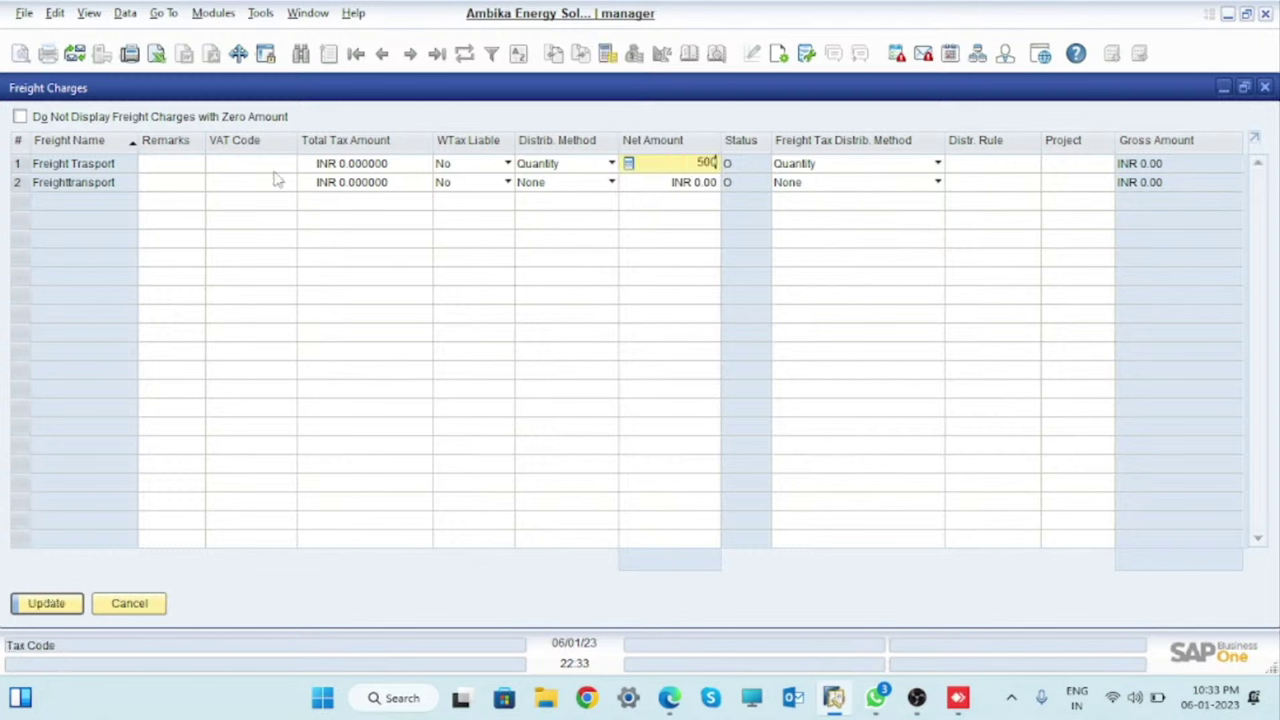
{"action": "left_click", "coordinate": [281, 172]}
{"action": "left_click", "coordinate": [281, 165]}
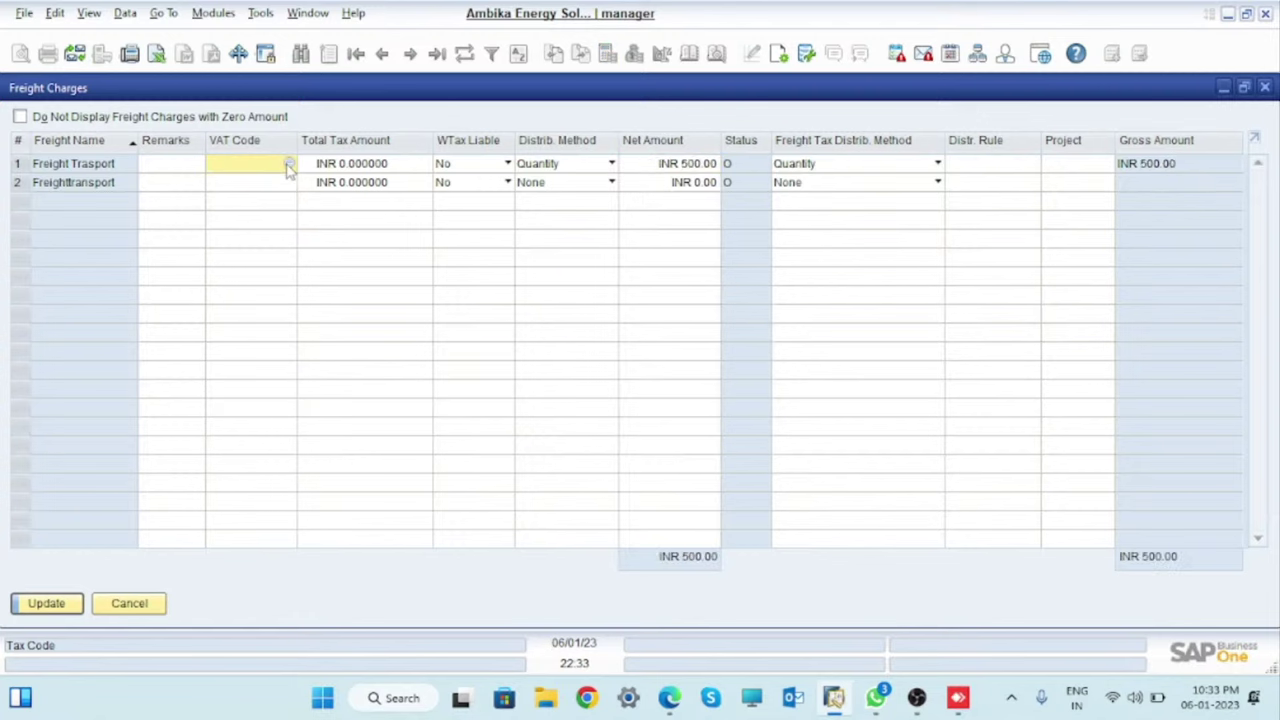
{"action": "left_click", "coordinate": [288, 164]}
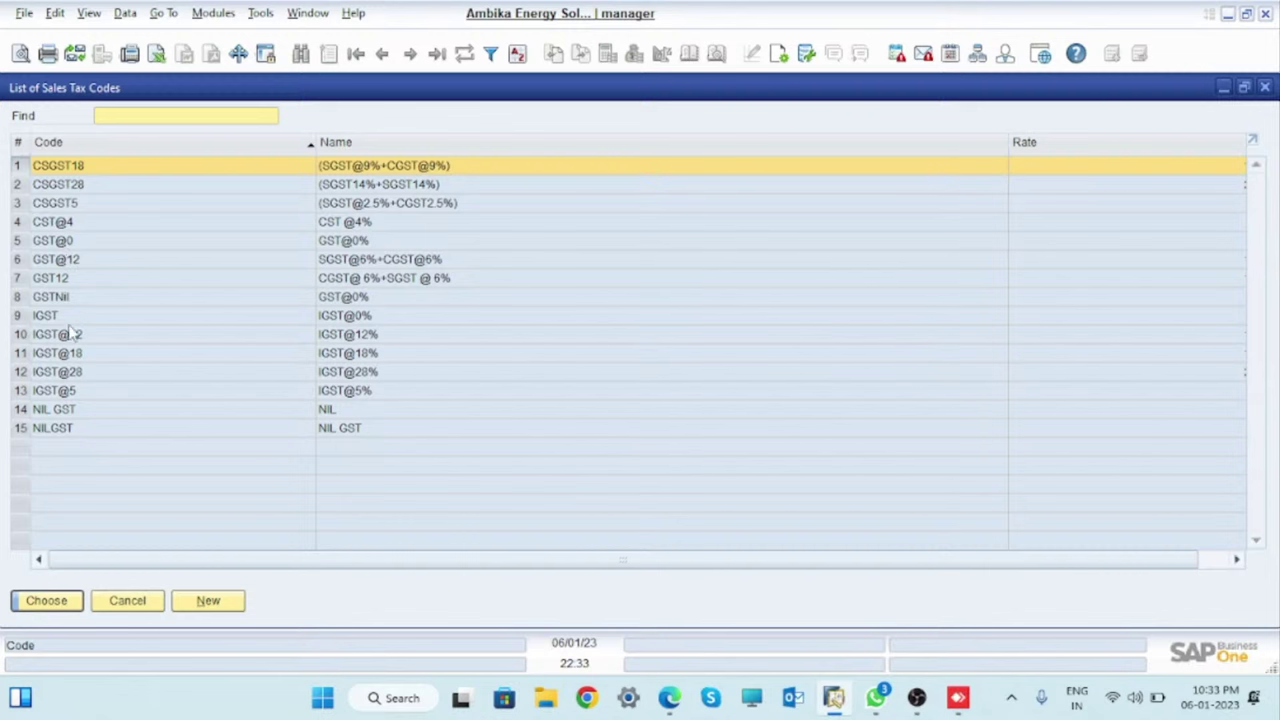
{"action": "left_click", "coordinate": [78, 391]}
{"action": "left_click", "coordinate": [47, 601]}
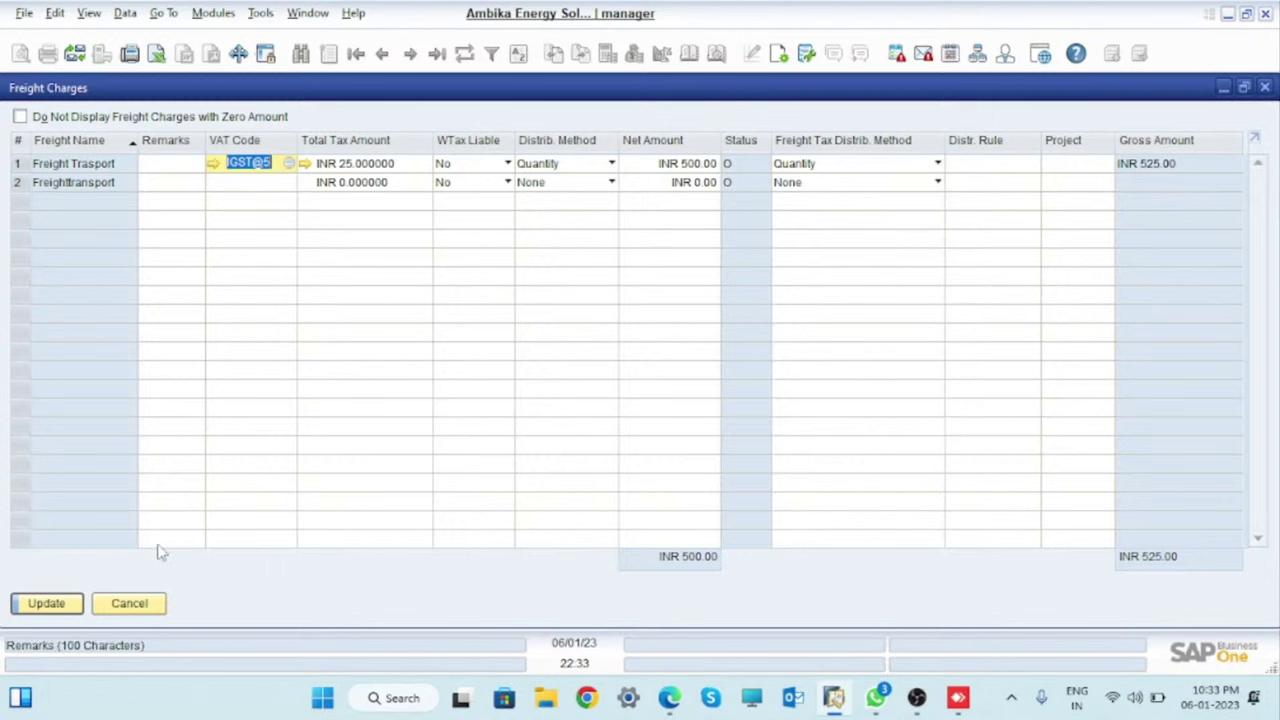
{"action": "left_click", "coordinate": [47, 603]}
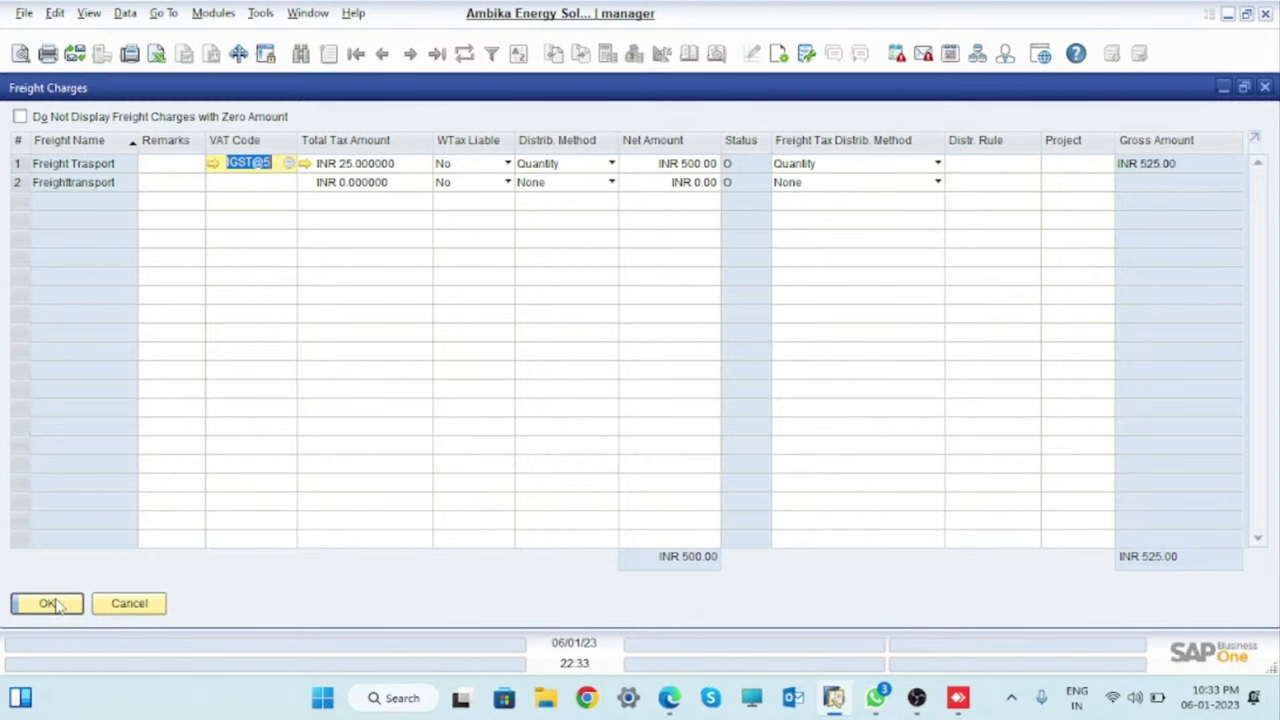
{"action": "left_click", "coordinate": [48, 603]}
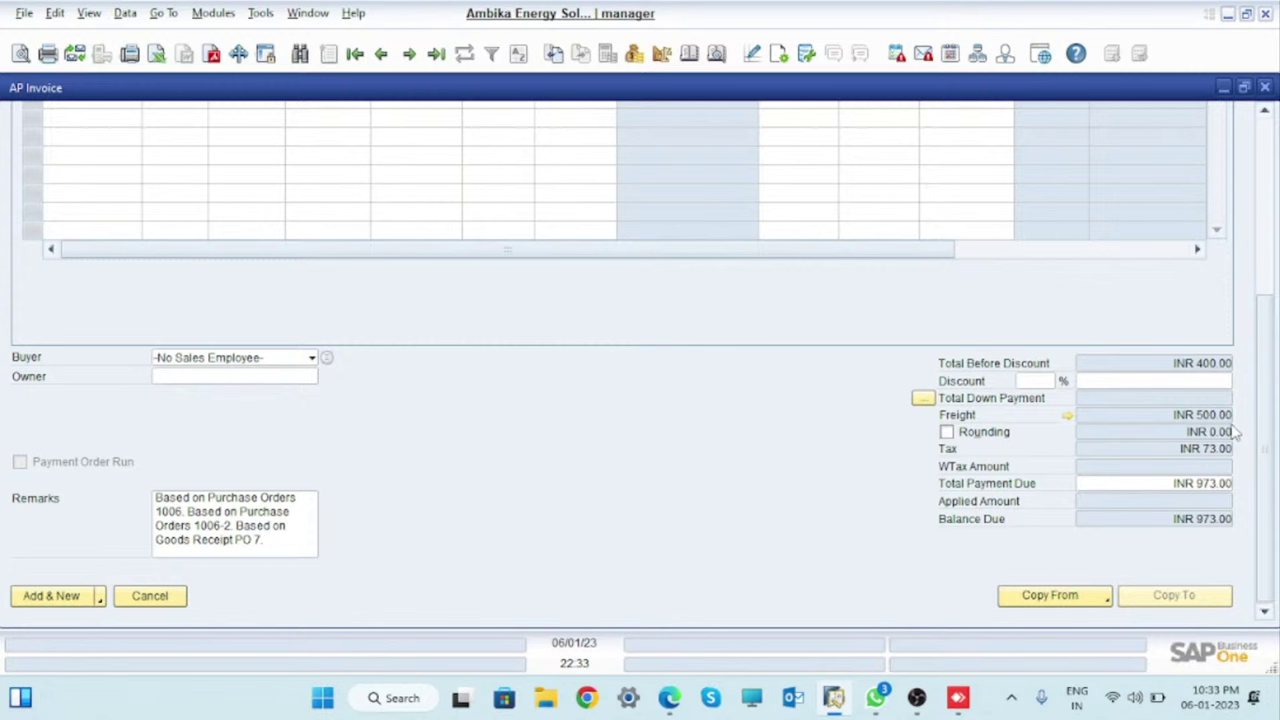
{"action": "left_click", "coordinate": [1067, 416]}
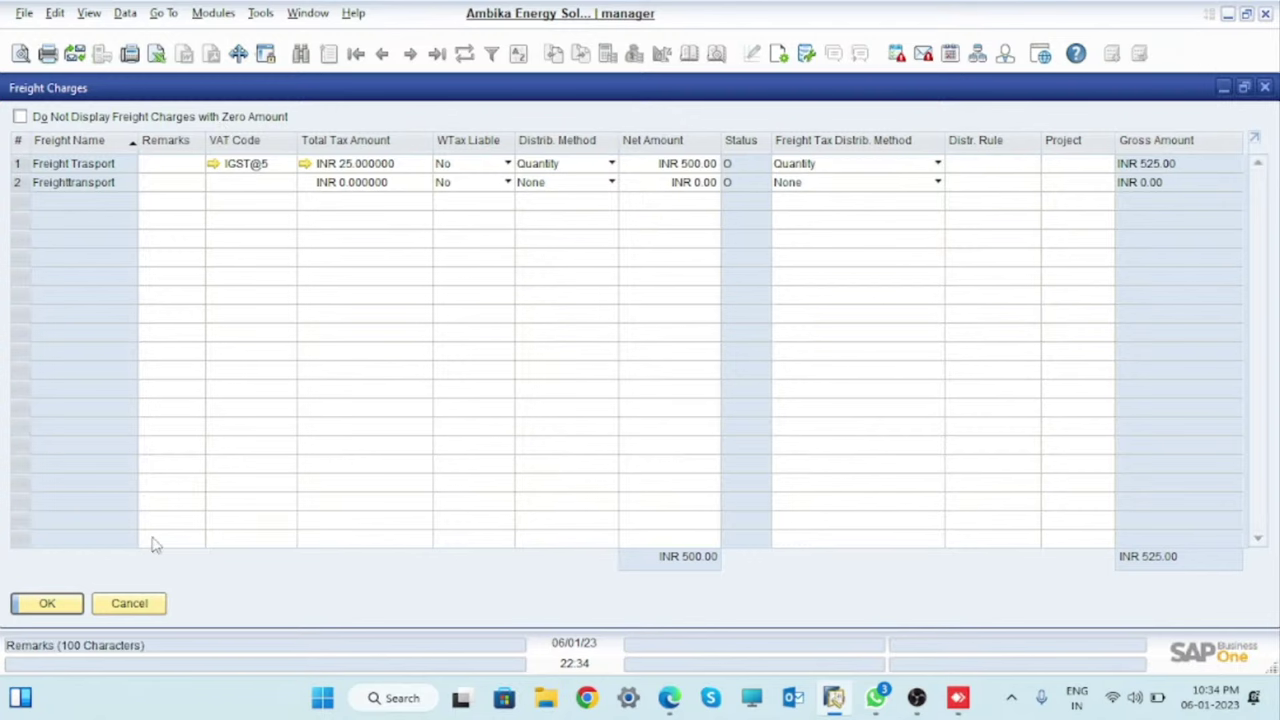
Step: Close the freight charges and review the invoice lines, totalling INR 973.00, before adding it
{"action": "left_click", "coordinate": [52, 606]}
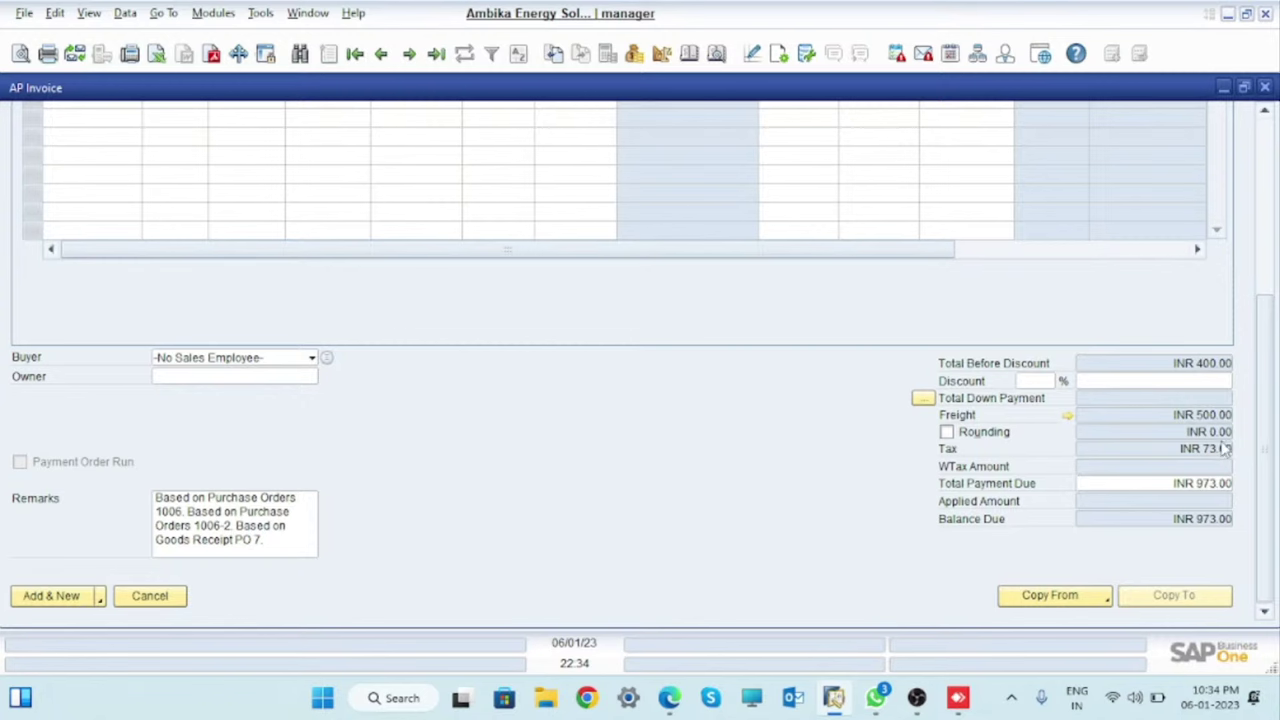
{"action": "left_click_drag", "start_coordinate": [1268, 475], "coordinate": [1265, 288]}
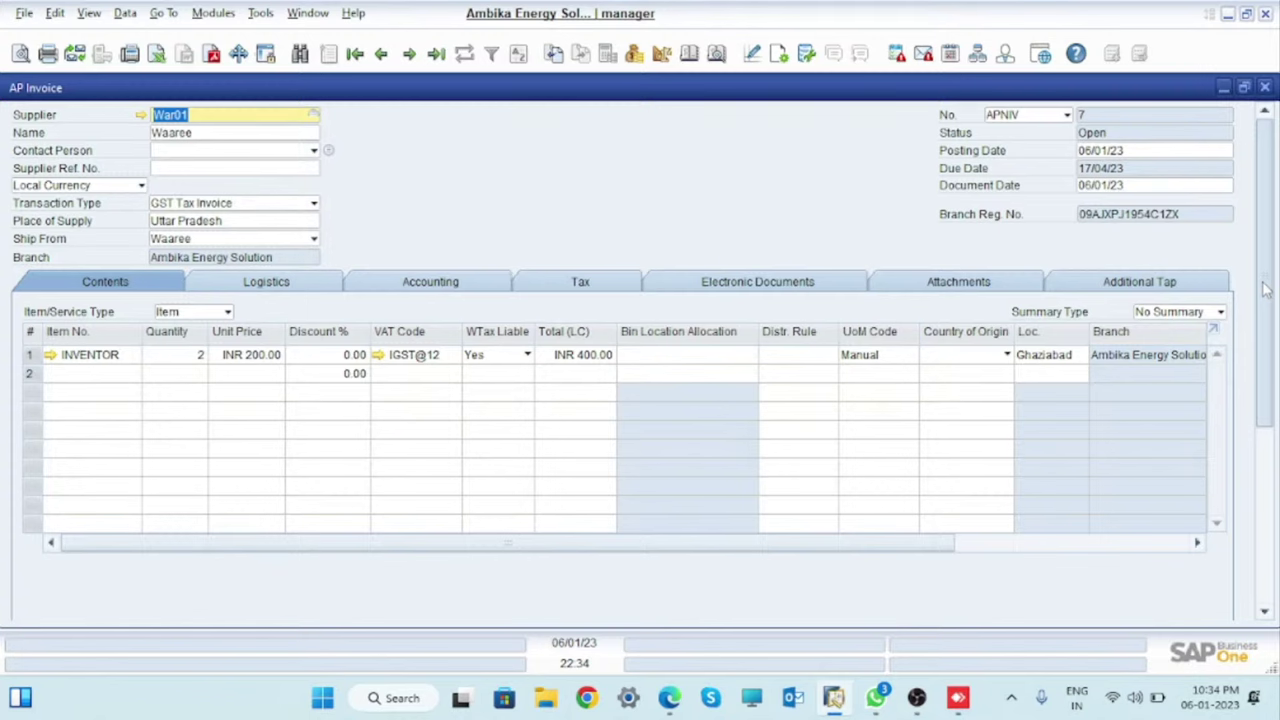
{"action": "left_click_drag", "start_coordinate": [1265, 288], "coordinate": [1276, 541]}
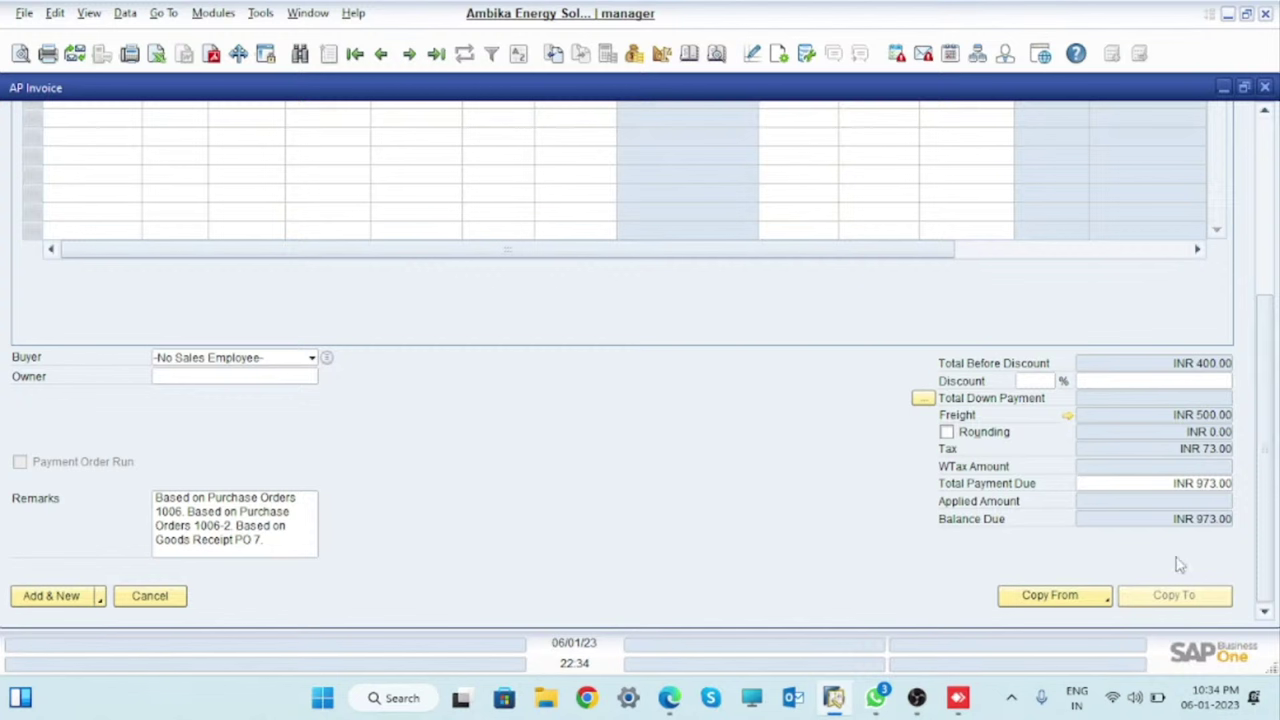
{"action": "left_click_drag", "start_coordinate": [1268, 562], "coordinate": [1274, 510]}
{"action": "mouse_move", "coordinate": [20, 697]}
Step: Add AP Invoice 7 to the system and bring it back up as the last record
{"action": "left_click", "coordinate": [52, 596]}
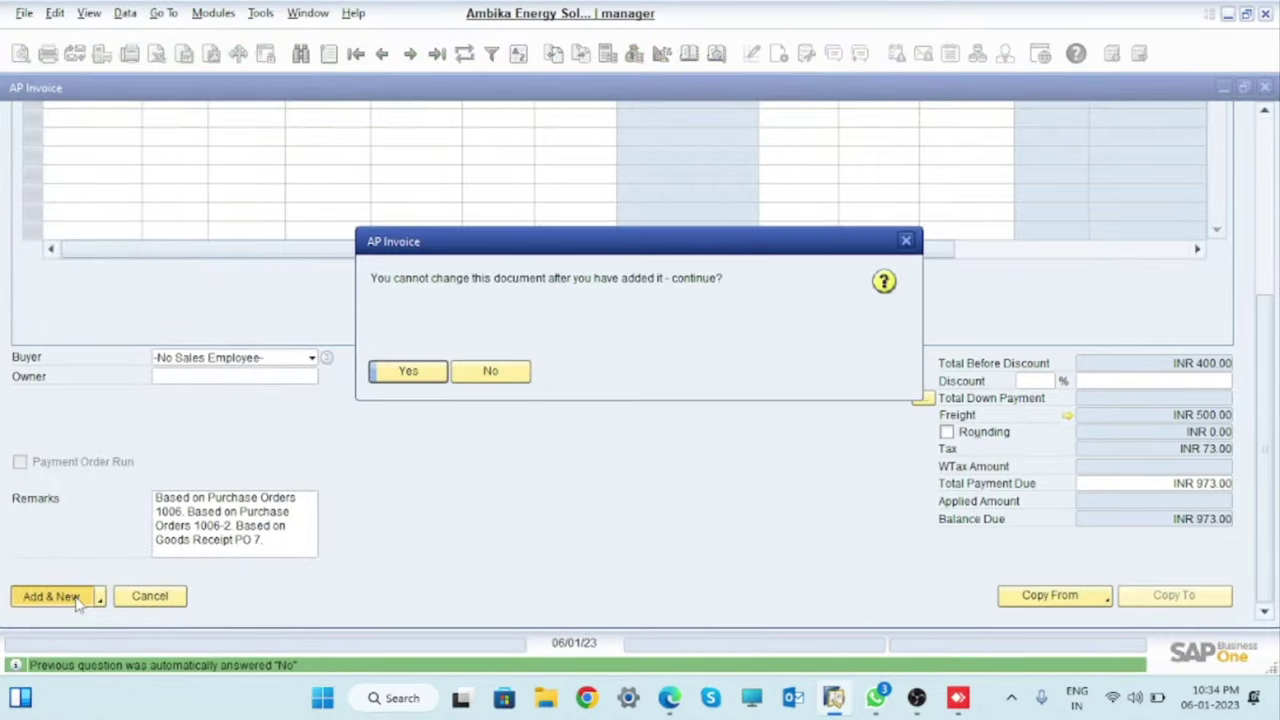
{"action": "left_click", "coordinate": [409, 372]}
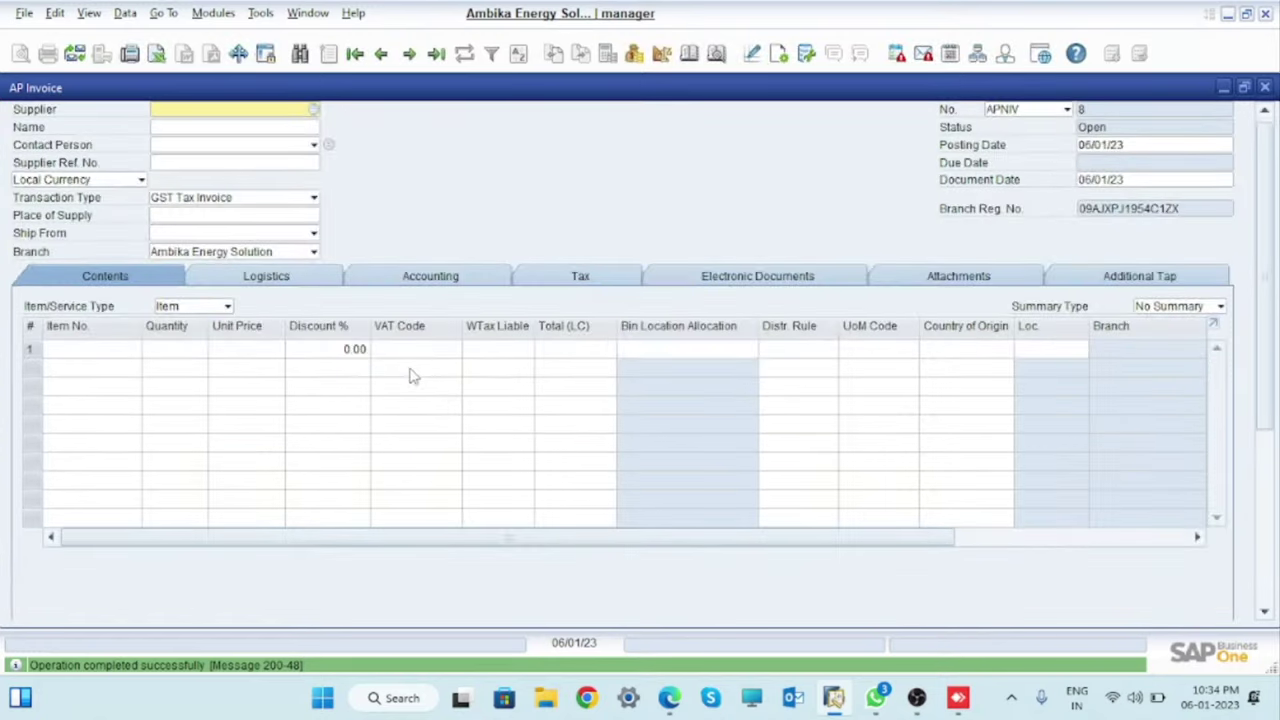
{"action": "left_click", "coordinate": [436, 60]}
Step: Review AP Invoice 7's relationship map back to receipt, orders, request and quotation
{"action": "right_click", "coordinate": [516, 199]}
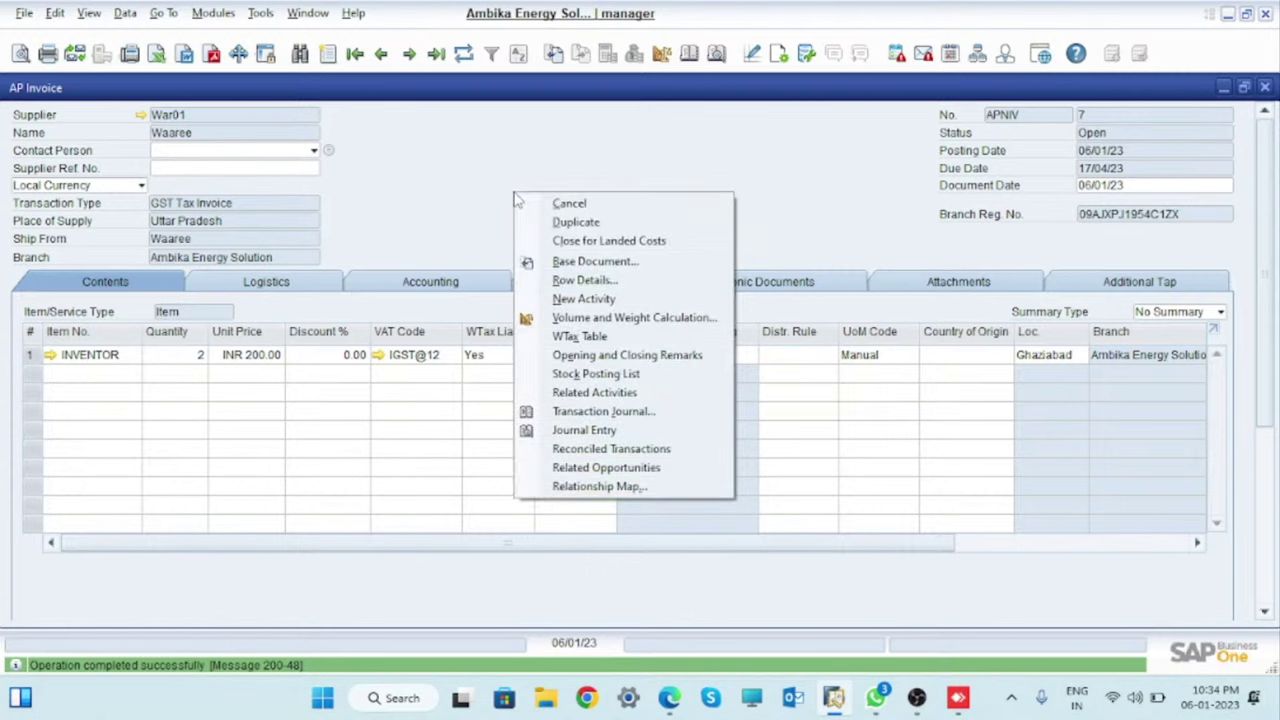
{"action": "left_click", "coordinate": [636, 487]}
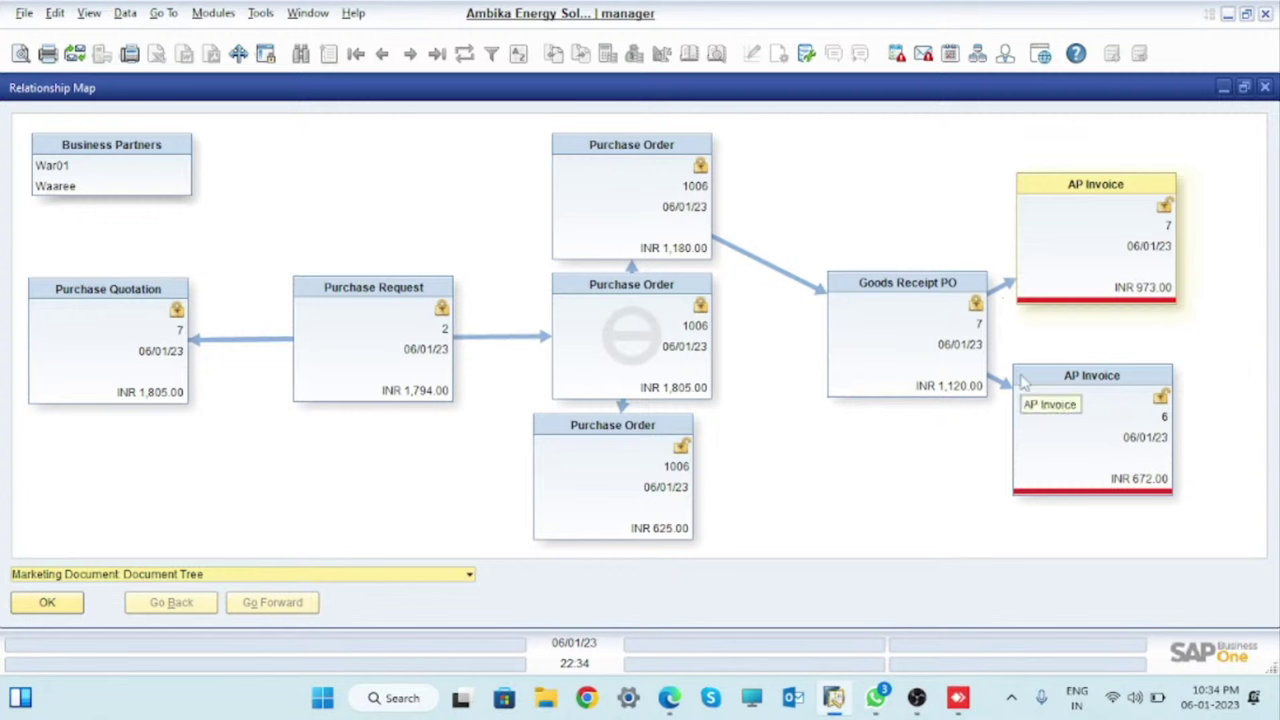
{"action": "left_click", "coordinate": [1266, 88]}
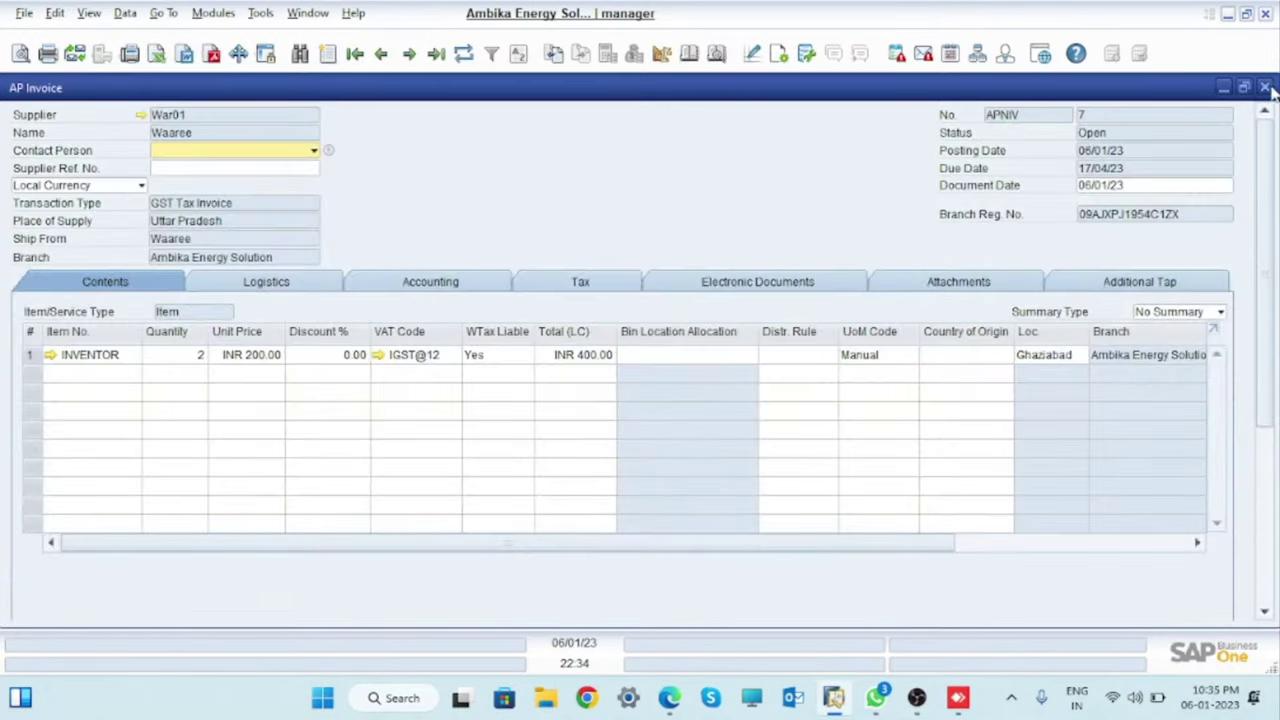
Step: Close AP Invoice 7 and load the latest goods receipt, number 7
{"action": "left_click", "coordinate": [1265, 88]}
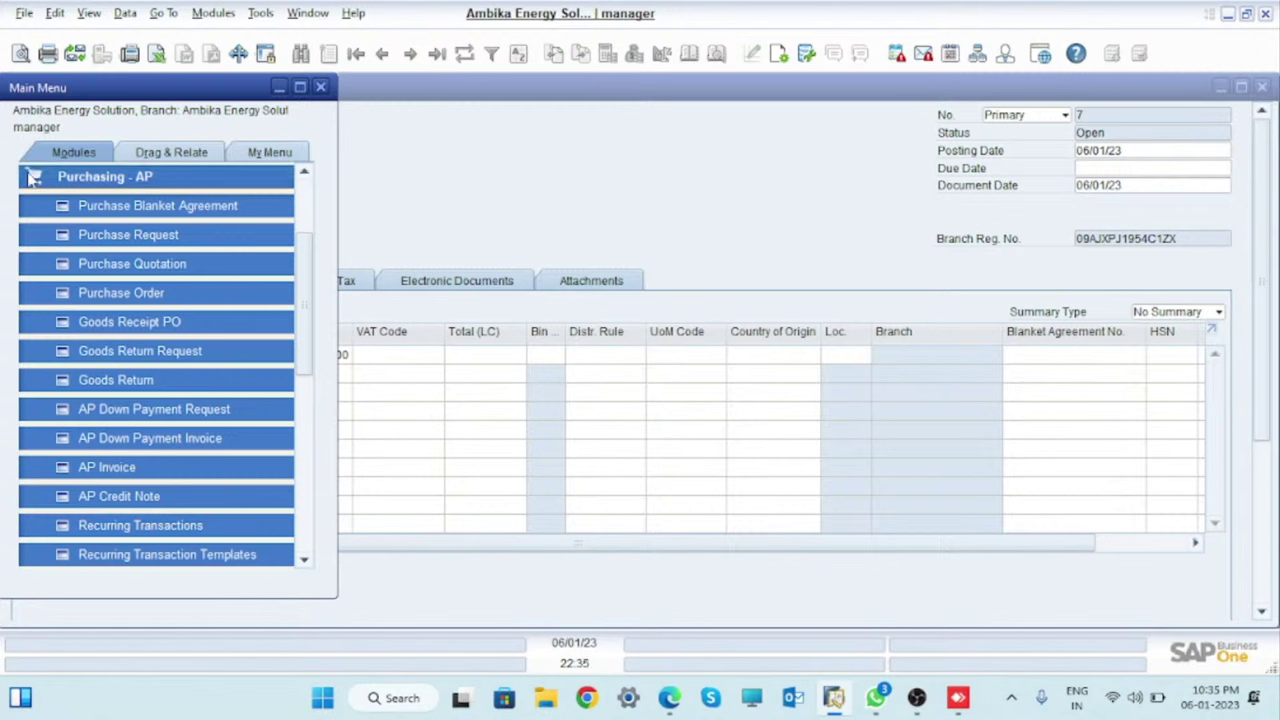
{"action": "left_click", "coordinate": [36, 178]}
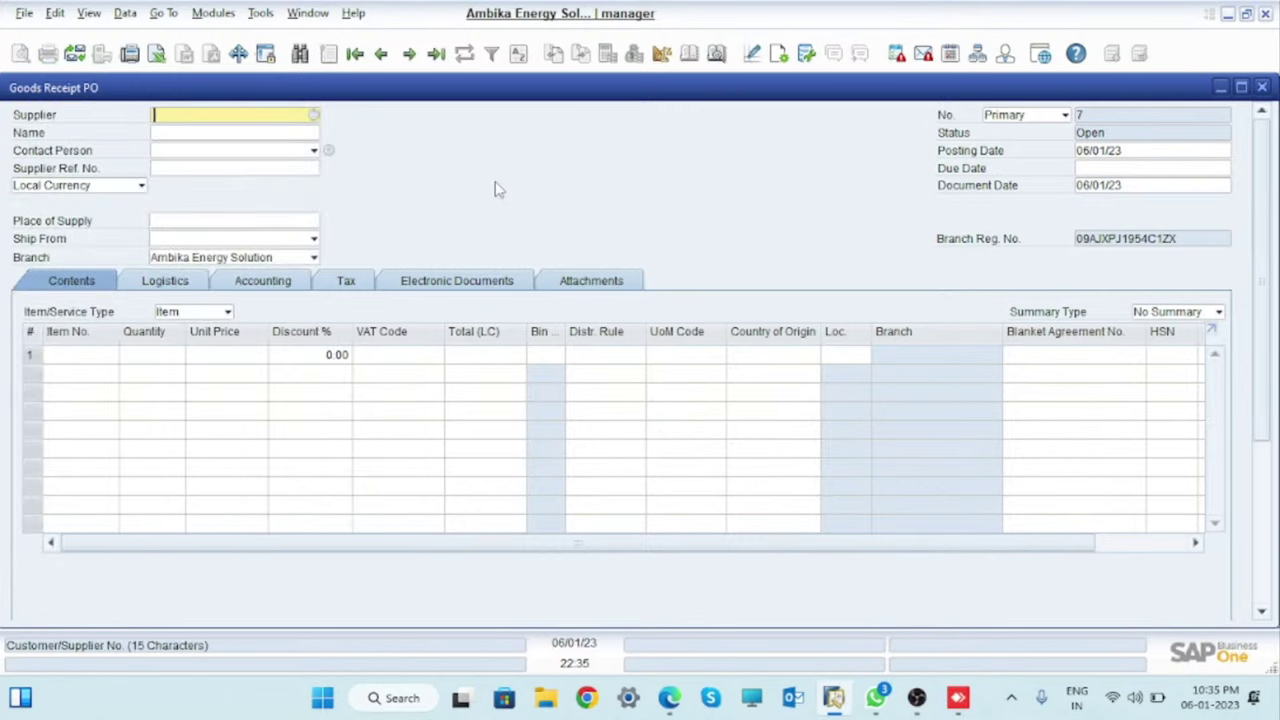
{"action": "left_click", "coordinate": [434, 56]}
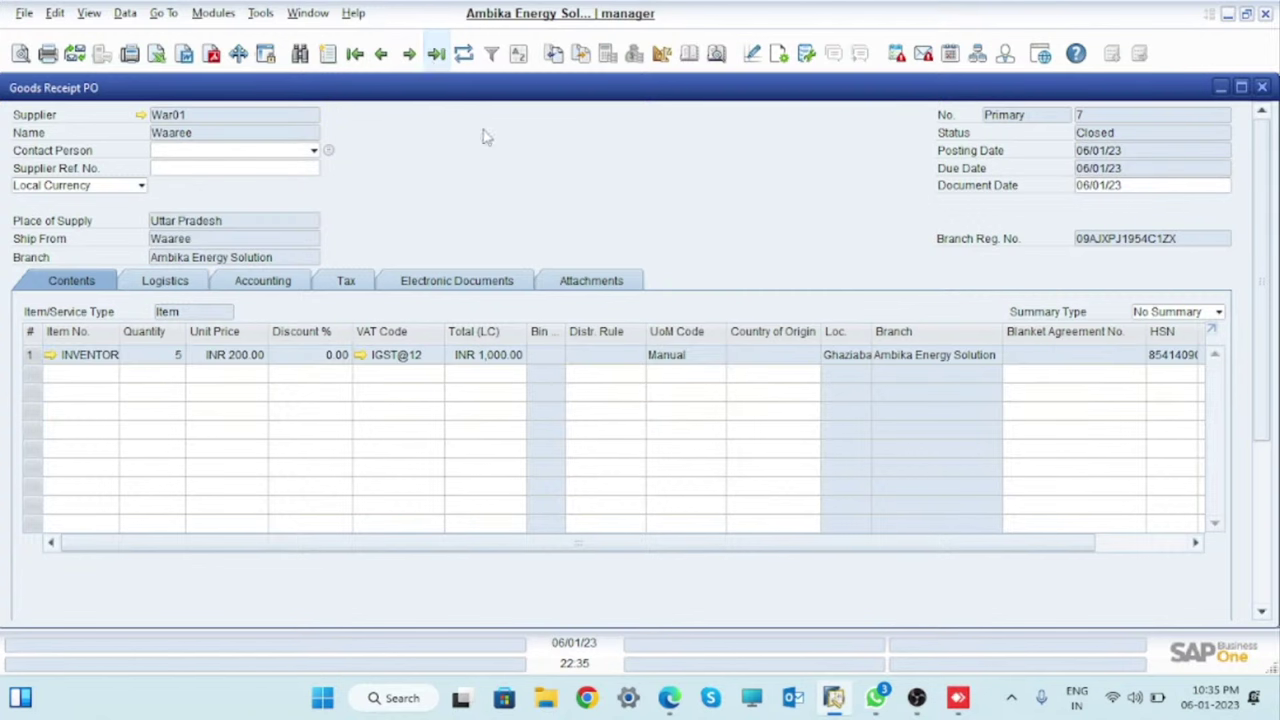
Step: Inspect receipt 7's logistics, accounting with journal entry, tax, e-document and attachment details
{"action": "left_click", "coordinate": [172, 283]}
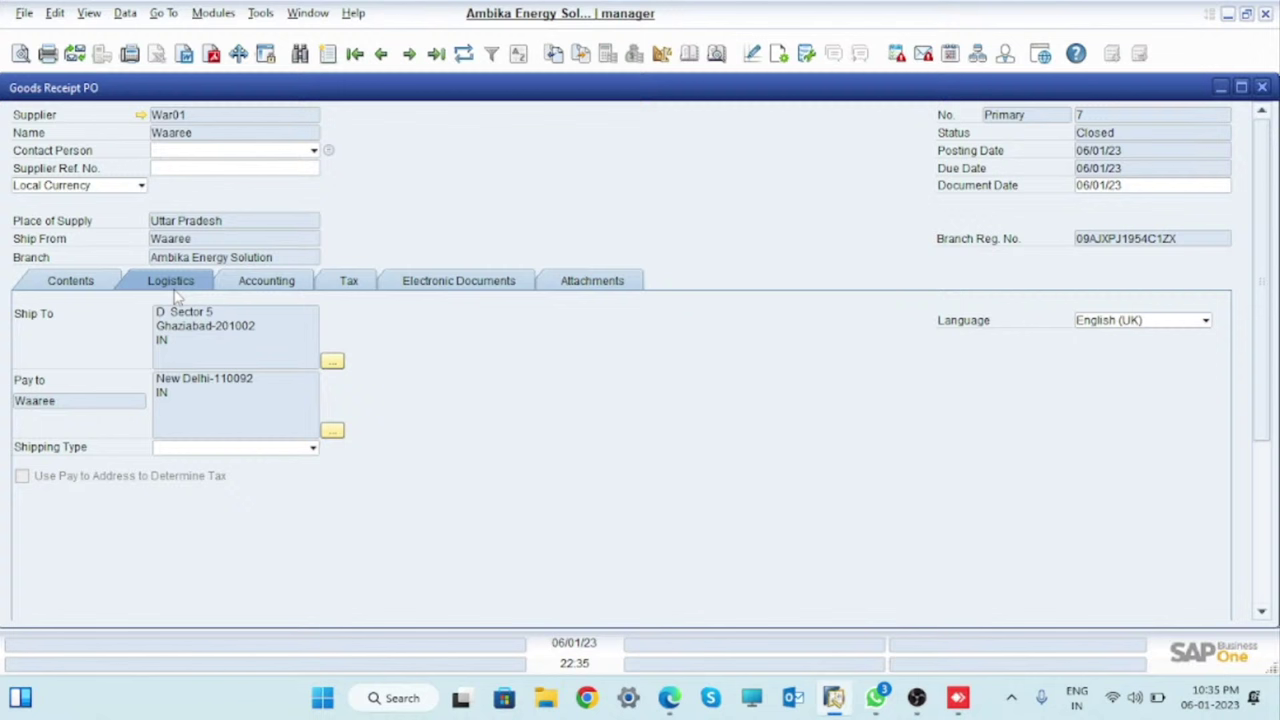
{"action": "left_click", "coordinate": [278, 285]}
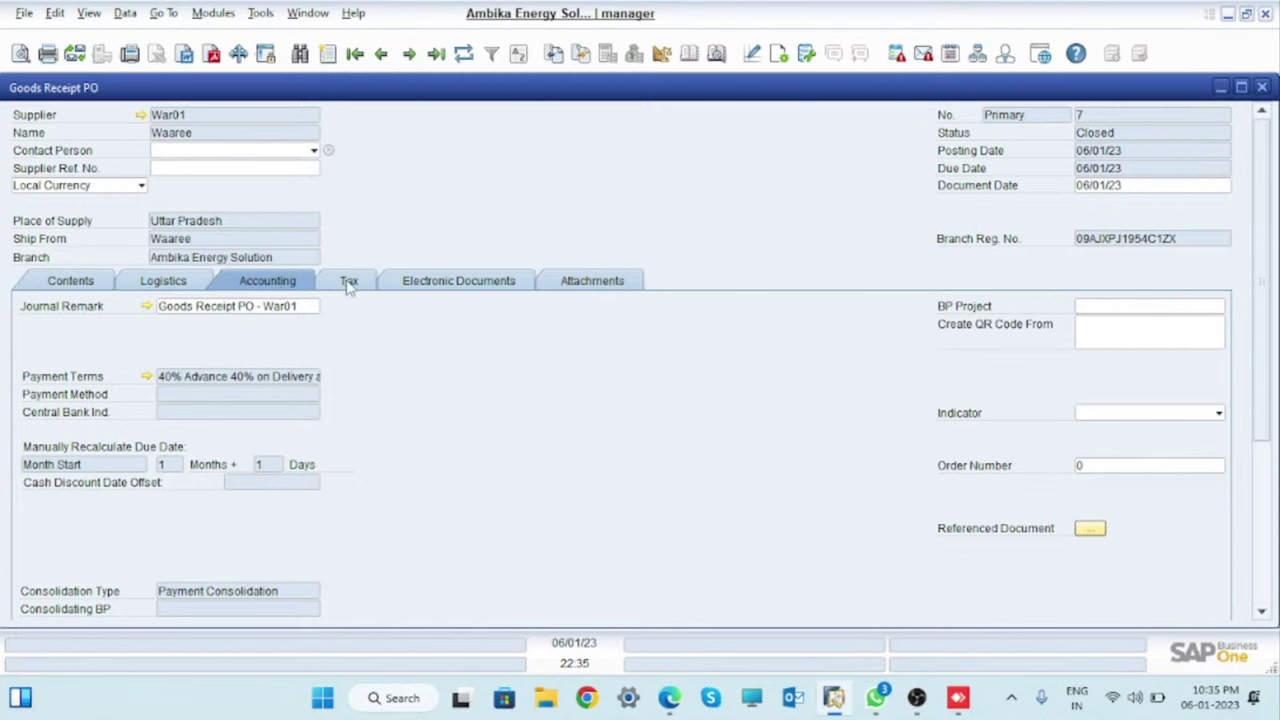
{"action": "left_click", "coordinate": [147, 311]}
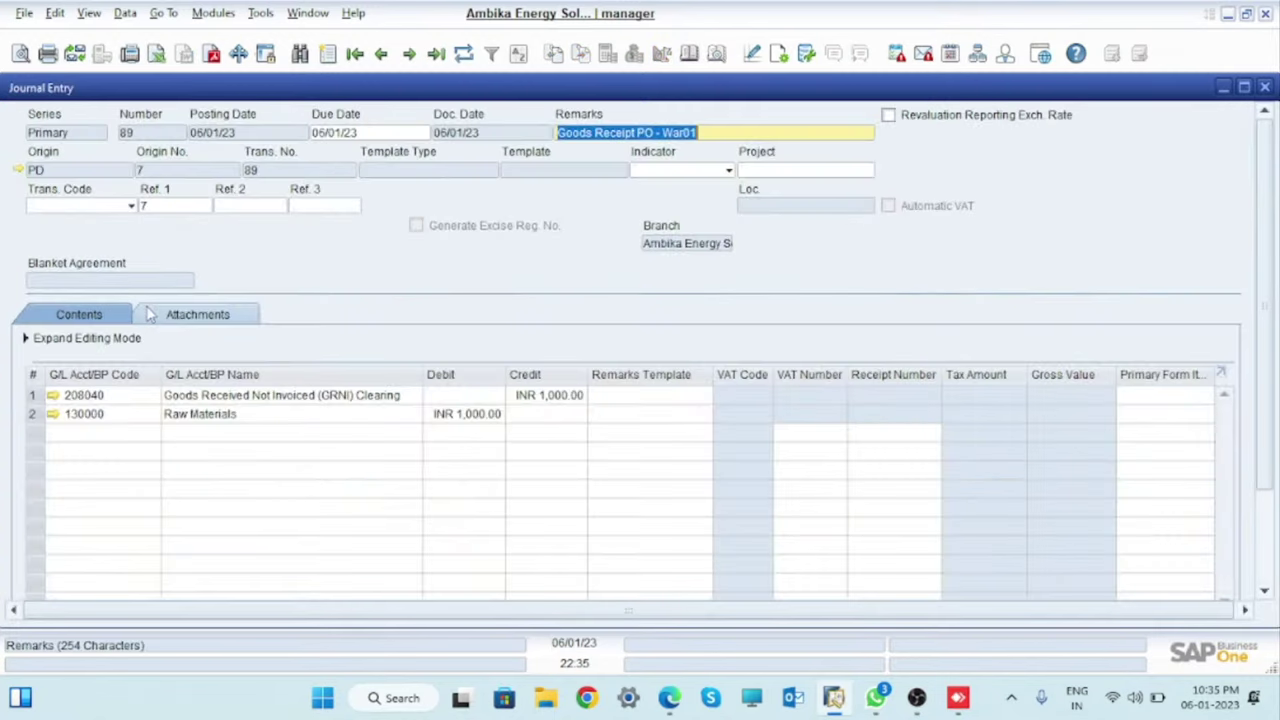
{"action": "left_click", "coordinate": [1266, 88]}
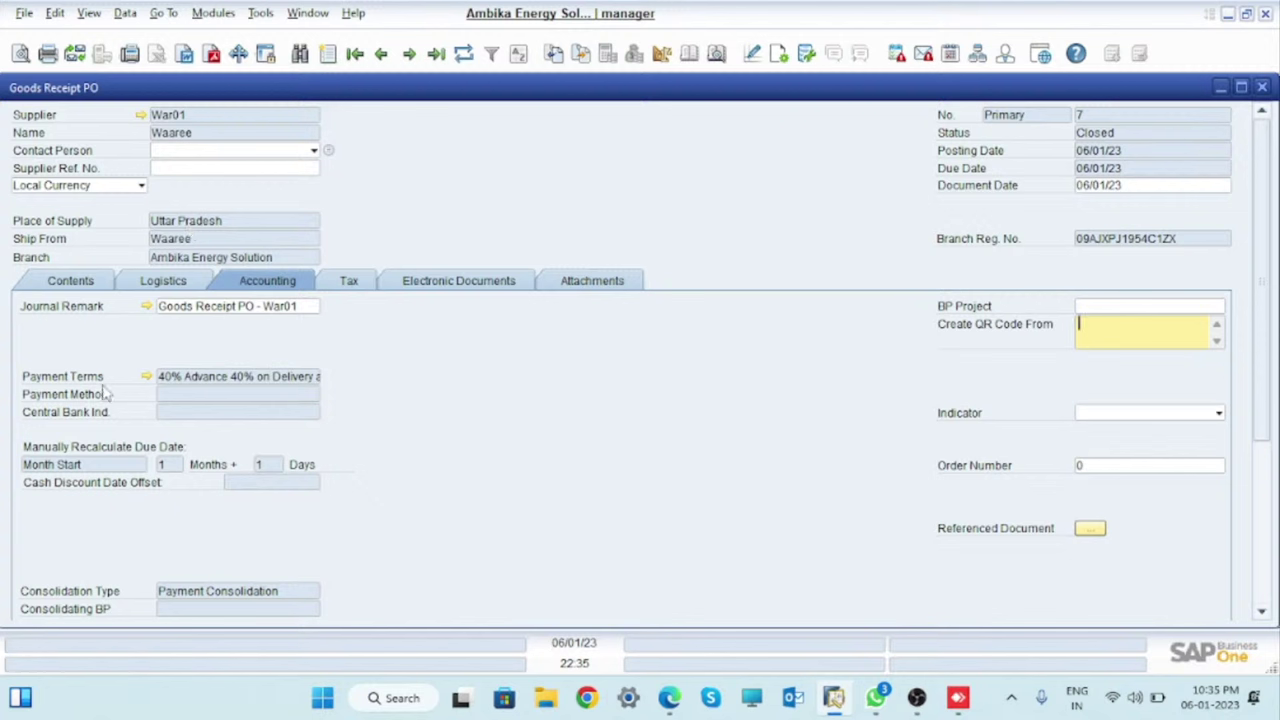
{"action": "left_click", "coordinate": [350, 283]}
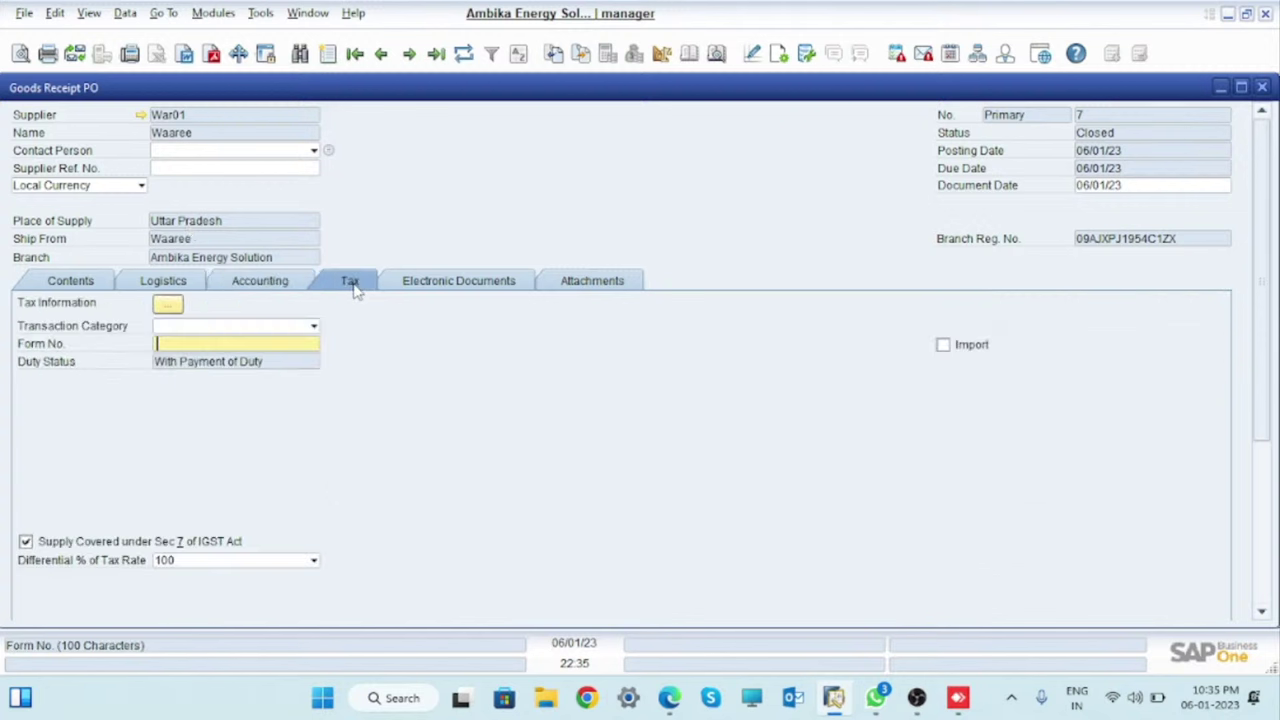
{"action": "left_click", "coordinate": [168, 306]}
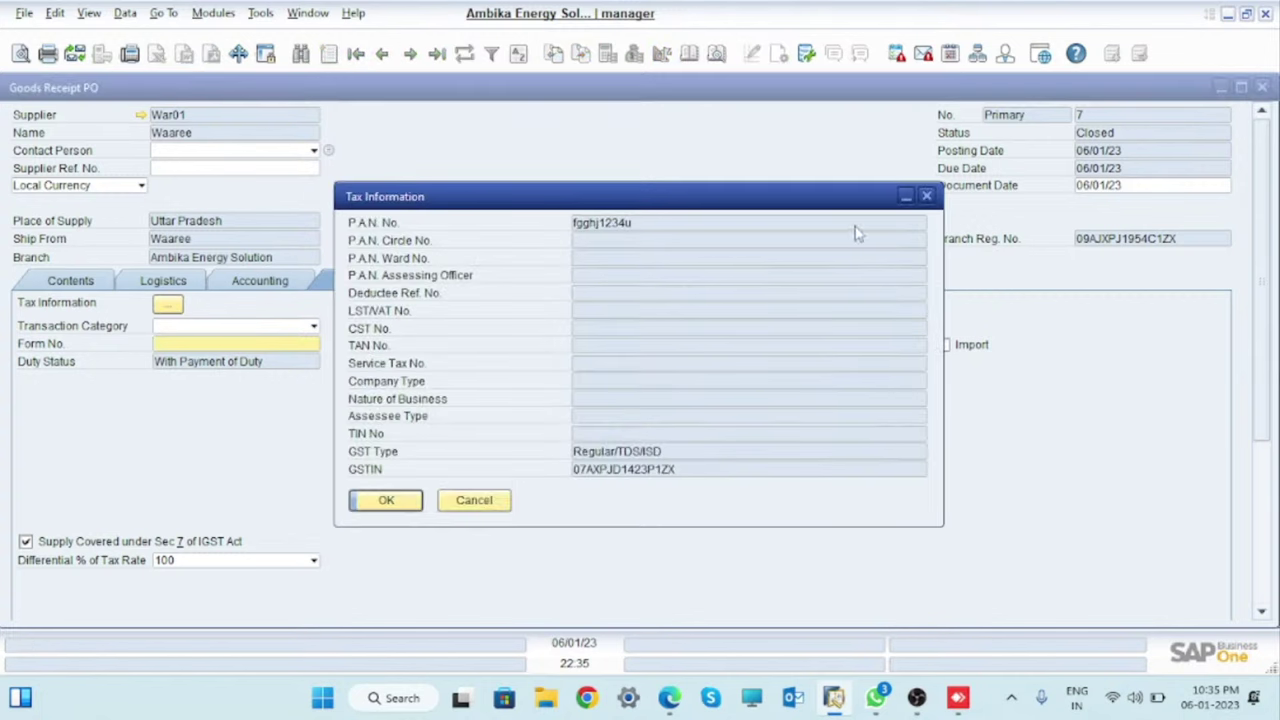
{"action": "left_click", "coordinate": [928, 195]}
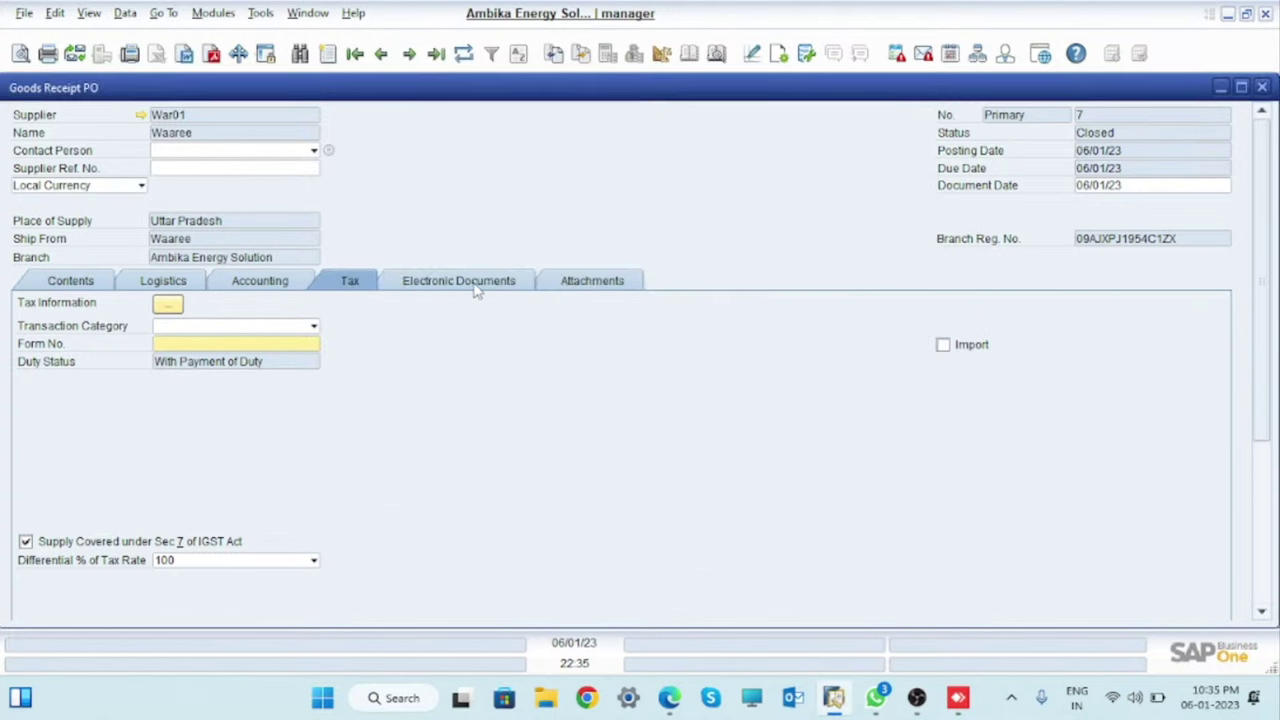
{"action": "left_click", "coordinate": [477, 288]}
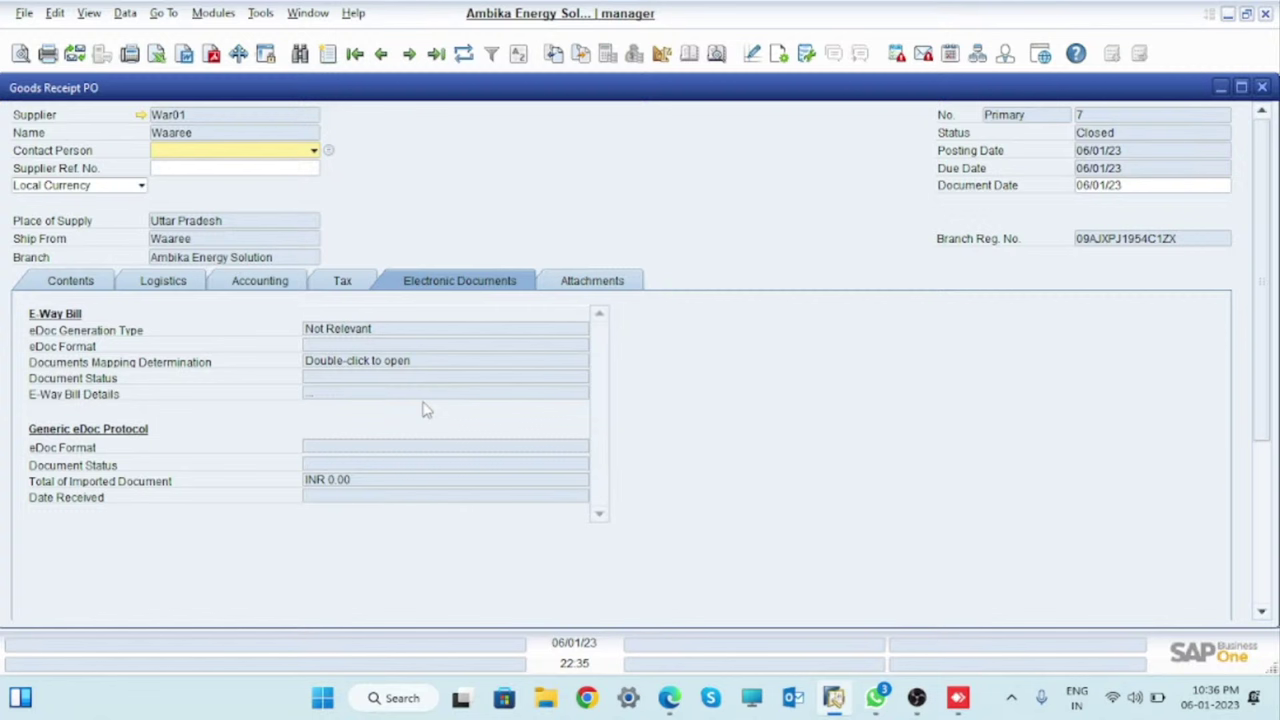
{"action": "left_click", "coordinate": [597, 284]}
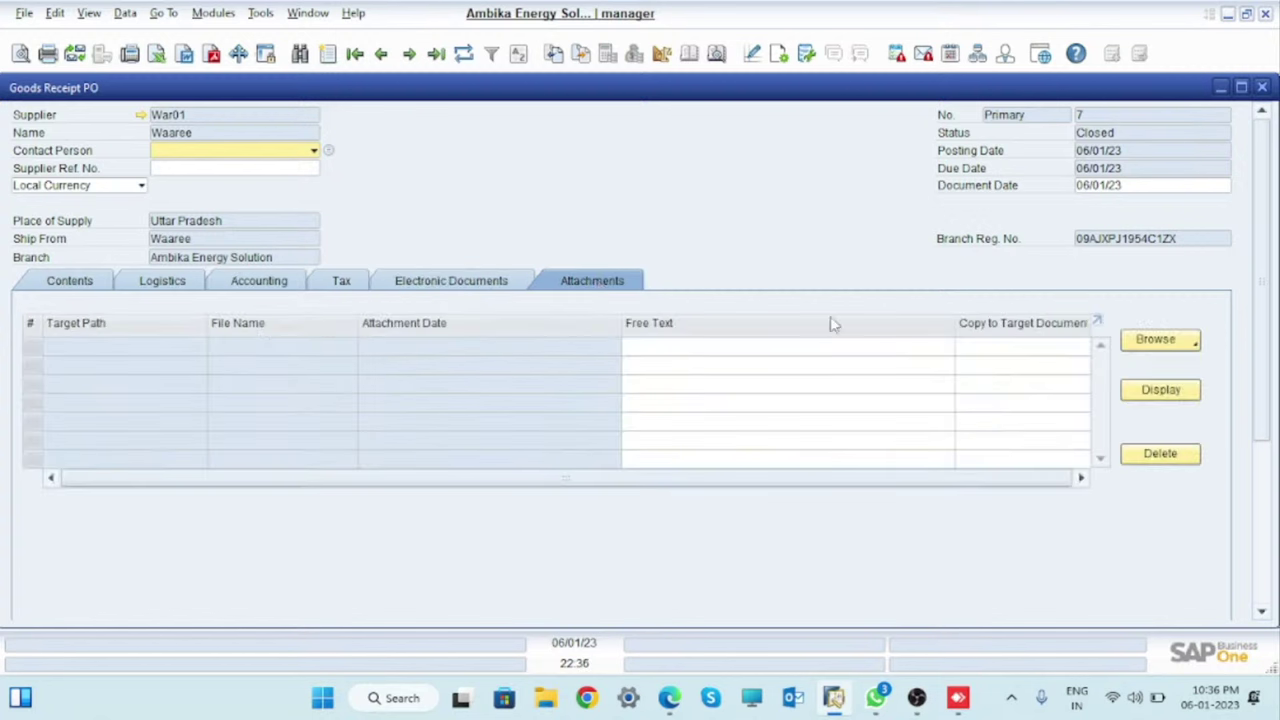
{"action": "left_click", "coordinate": [63, 285]}
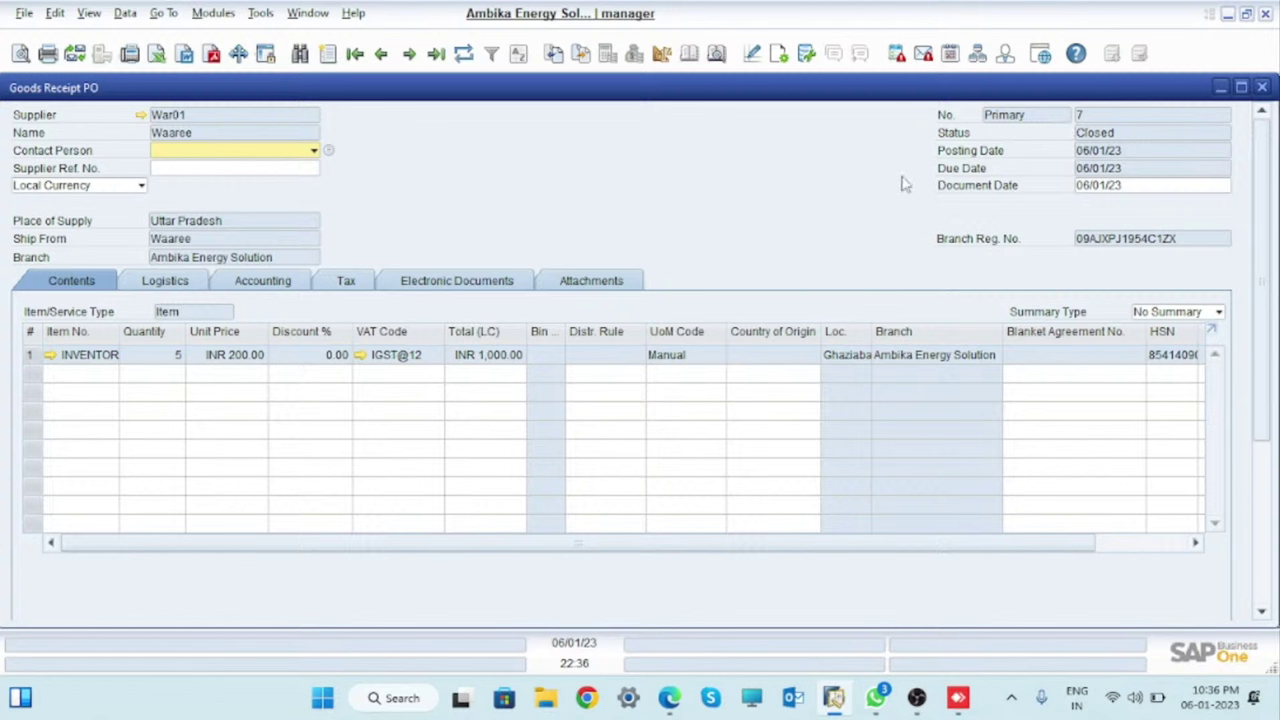
Step: Step back through the receipts to Goods Receipt PO 5 for the BATT items
{"action": "left_click", "coordinate": [381, 55]}
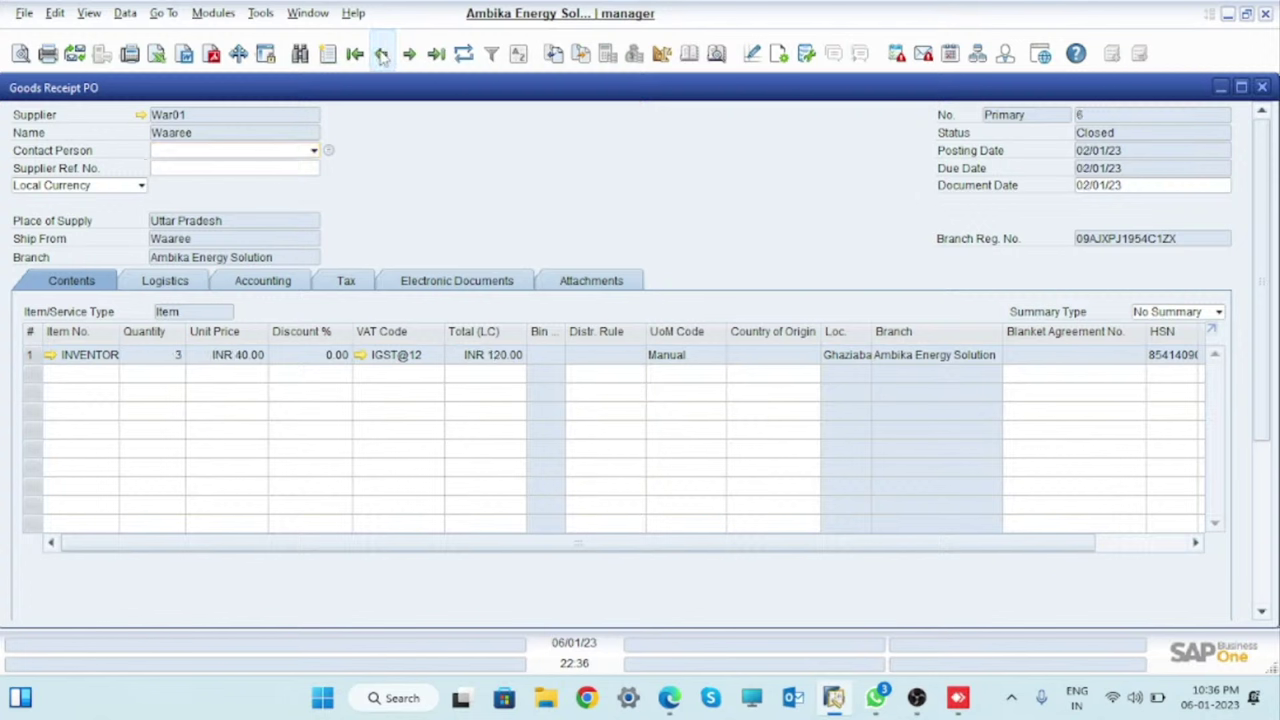
{"action": "left_click", "coordinate": [381, 55]}
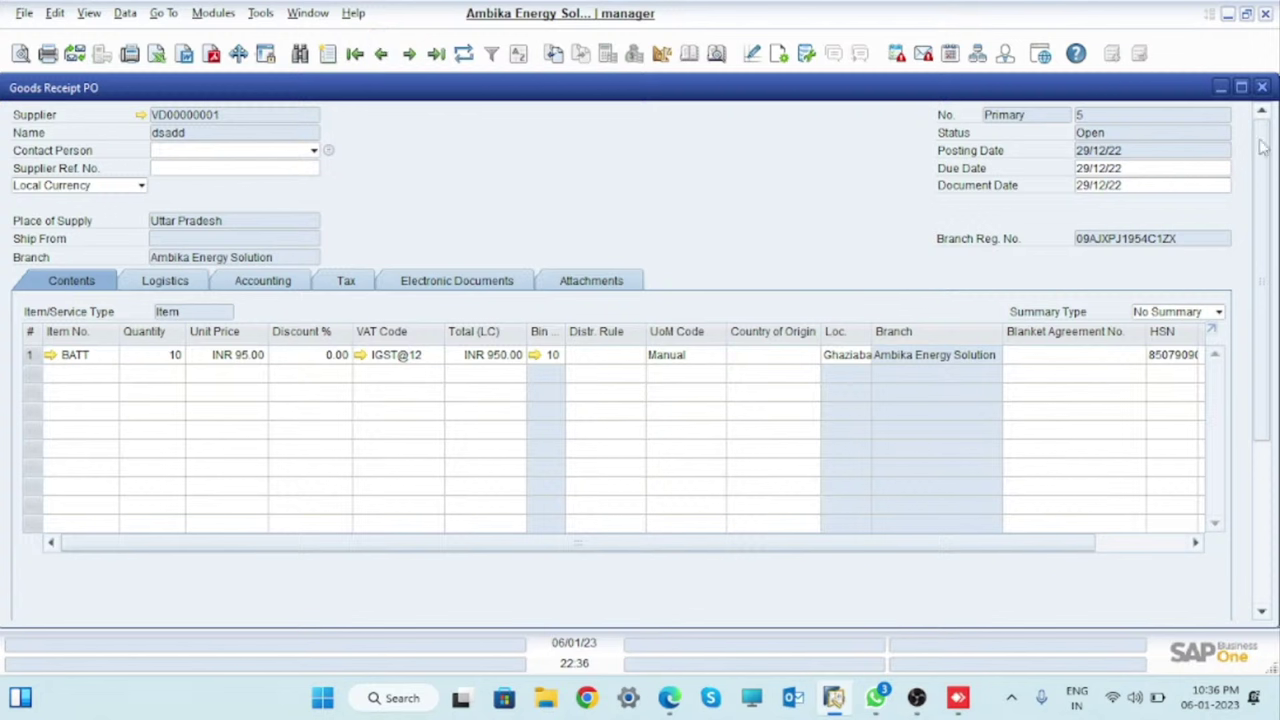
{"action": "right_click", "coordinate": [636, 192]}
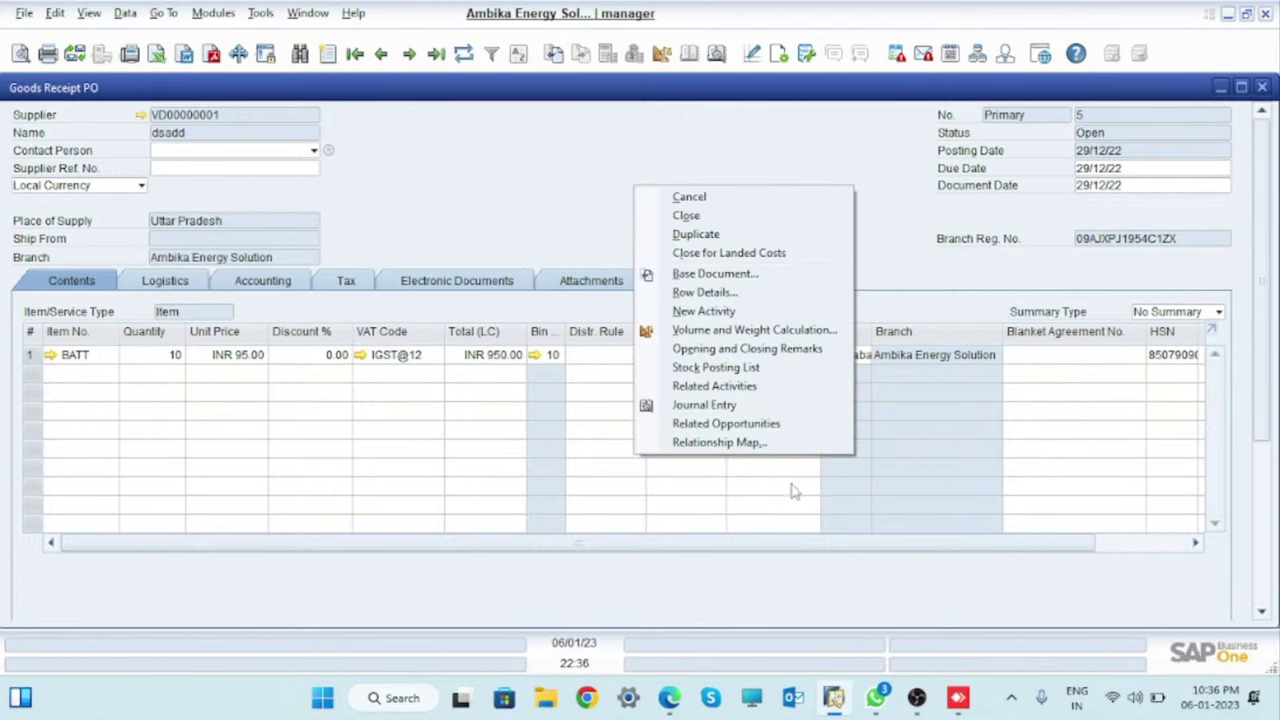
Step: Open Purchase Quotation 3 from receipt 5's relationship map, minimize it, and close the map
{"action": "left_click", "coordinate": [720, 445]}
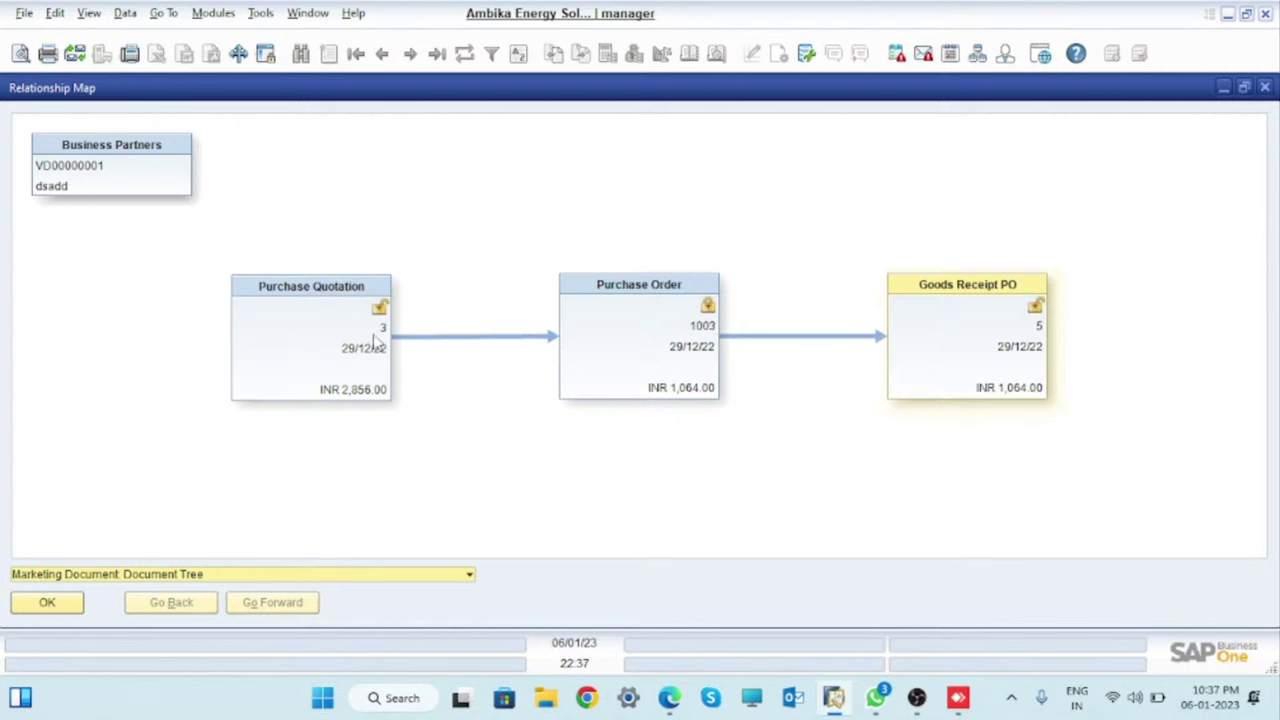
{"action": "double_click", "coordinate": [375, 340]}
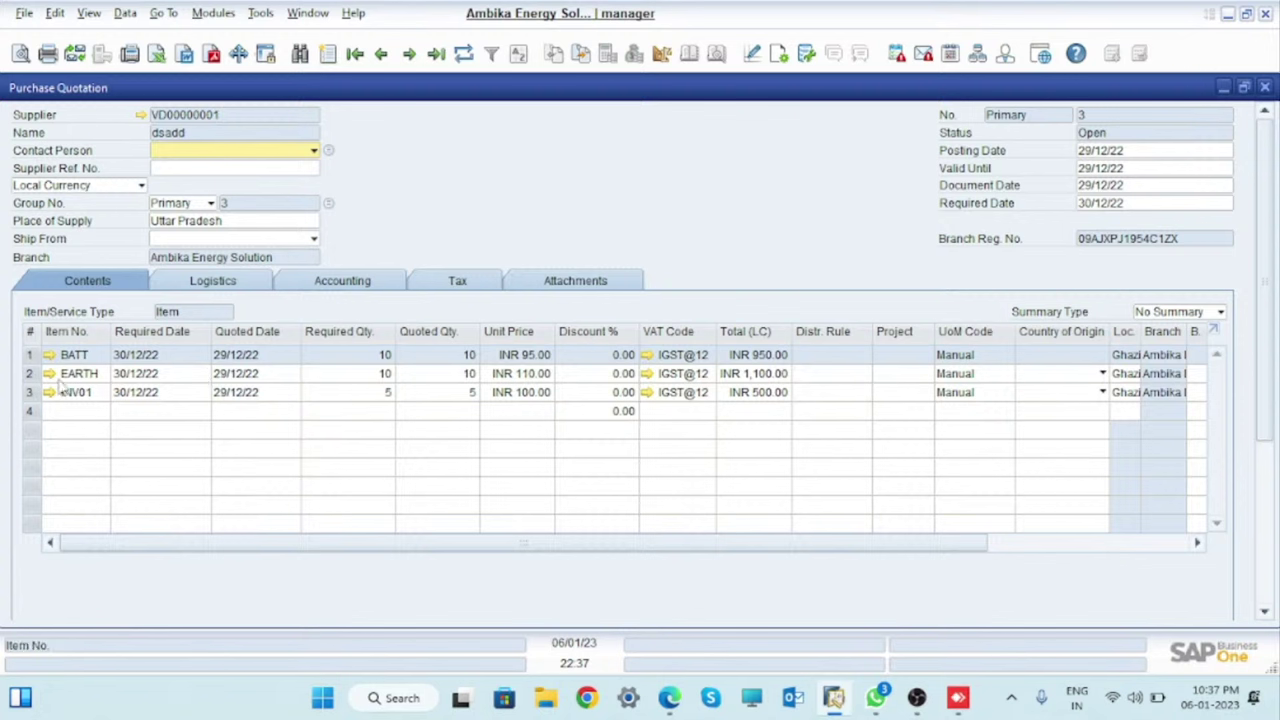
{"action": "left_click", "coordinate": [1224, 88]}
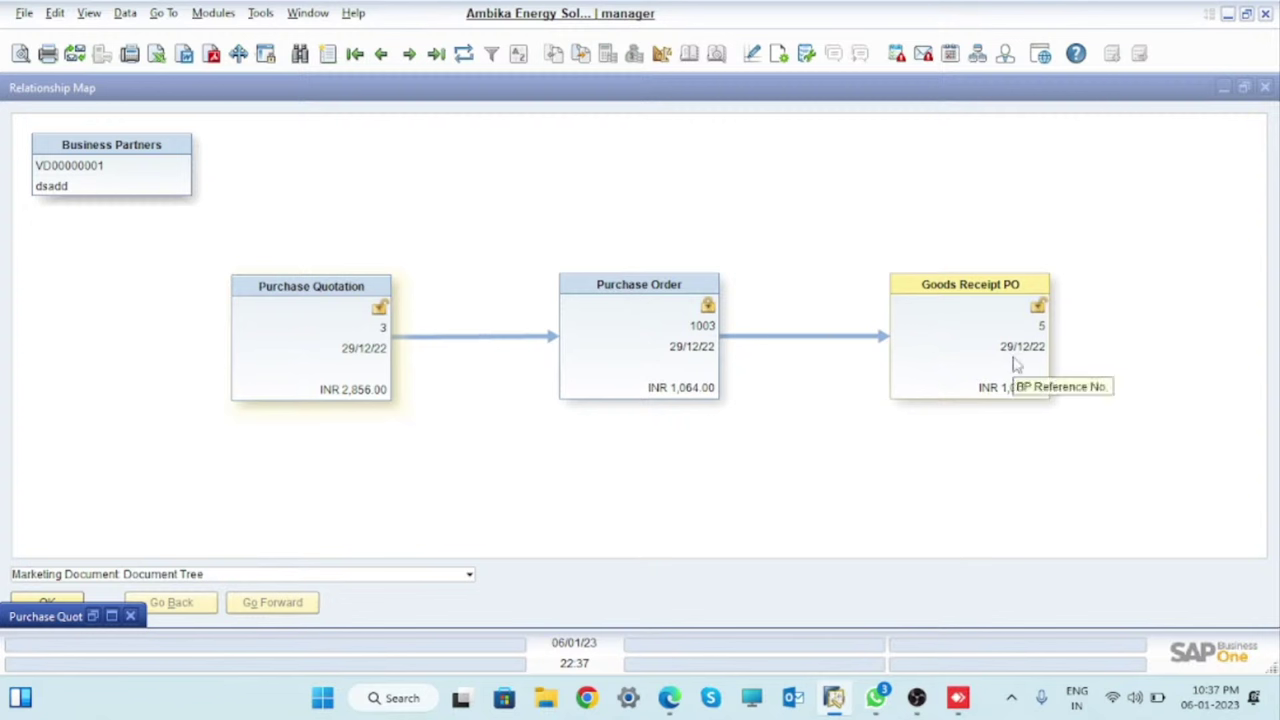
{"action": "left_click", "coordinate": [1266, 88]}
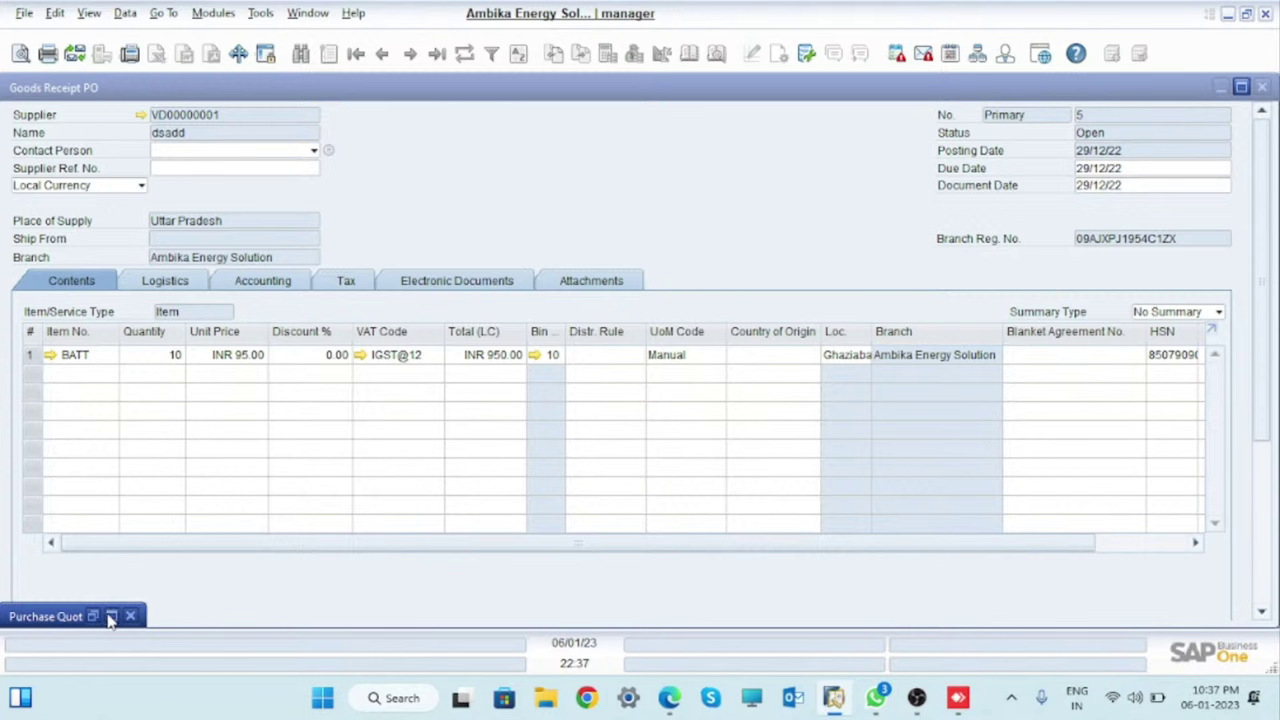
Step: Copy Purchase Quotation 3's supplier code, then minimize the quotation and Goods Receipt PO 5
{"action": "left_click", "coordinate": [111, 616]}
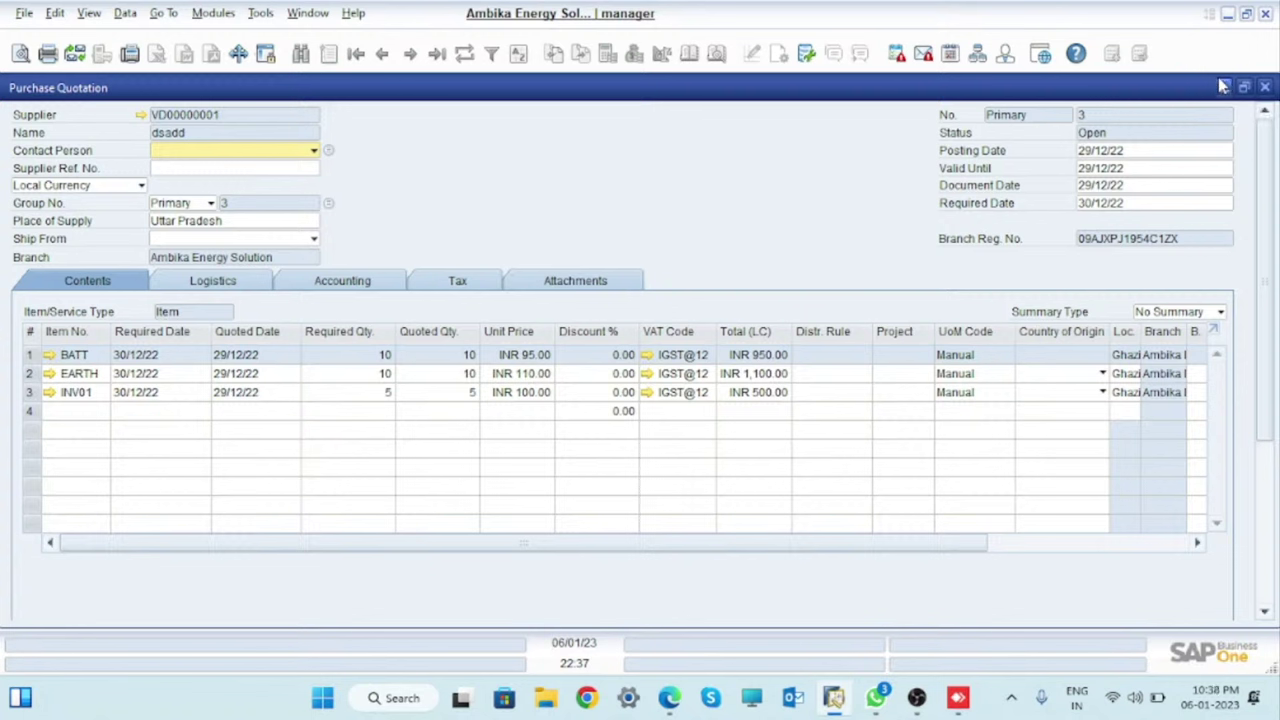
{"action": "right_click", "coordinate": [226, 118]}
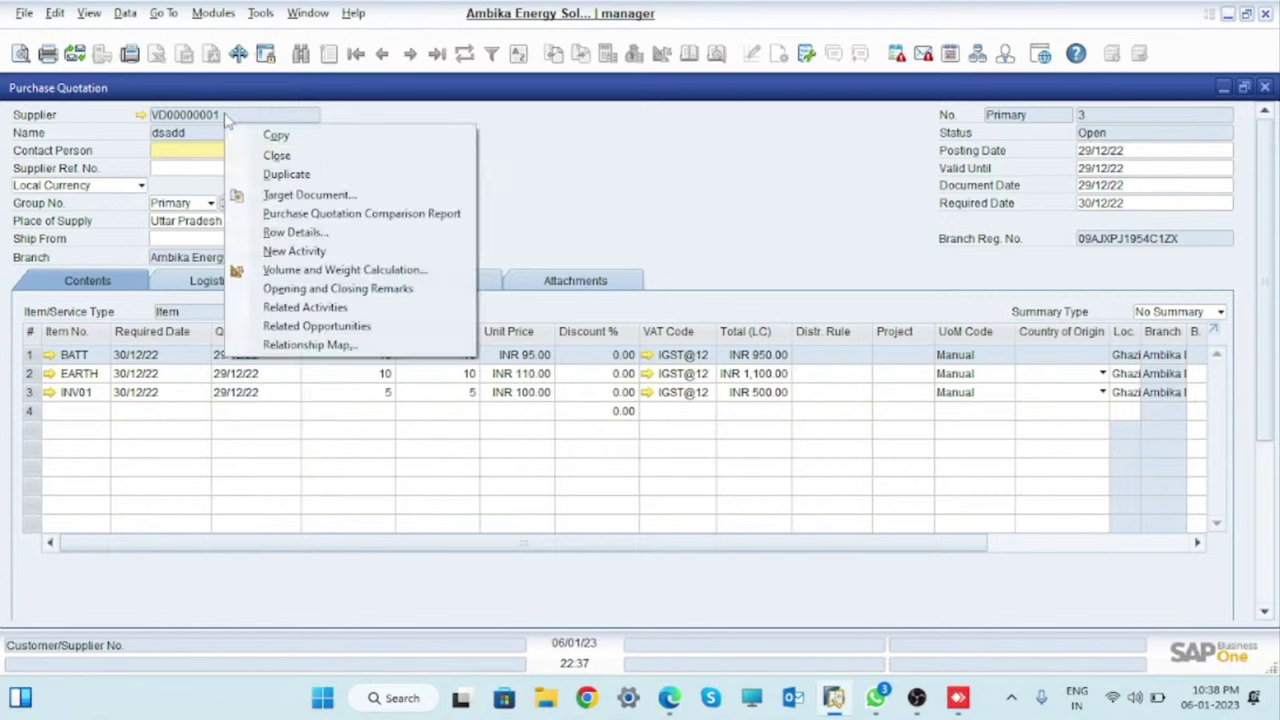
{"action": "left_click", "coordinate": [276, 135]}
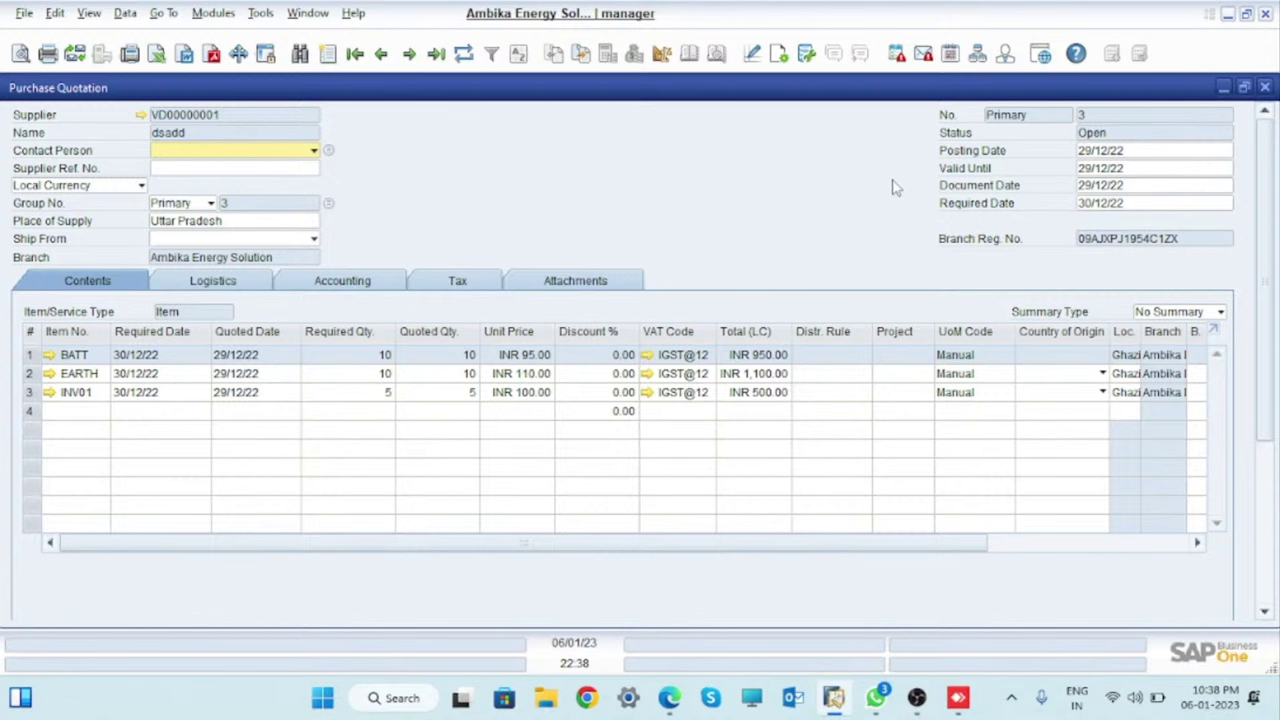
{"action": "left_click", "coordinate": [1224, 90]}
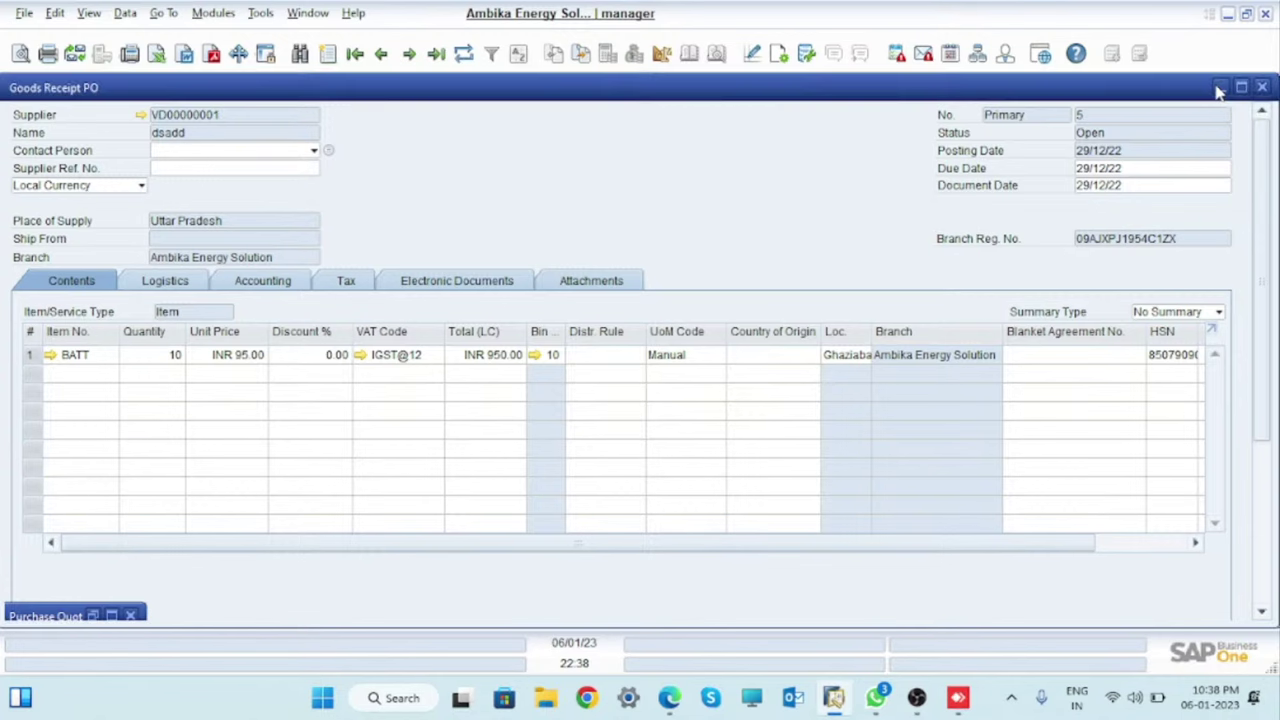
{"action": "left_click", "coordinate": [1220, 89]}
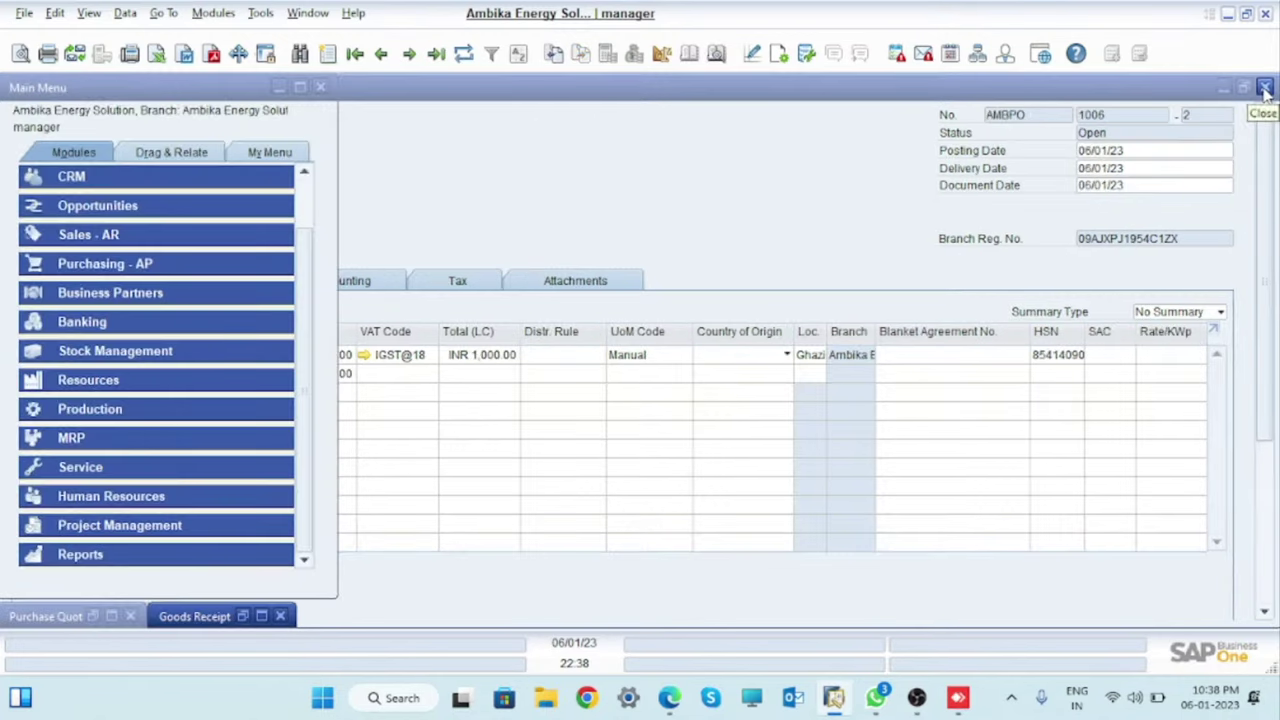
Step: Close purchase order 1006 and the goods receipt, then start new Purchase Order 1007
{"action": "left_click", "coordinate": [1264, 89]}
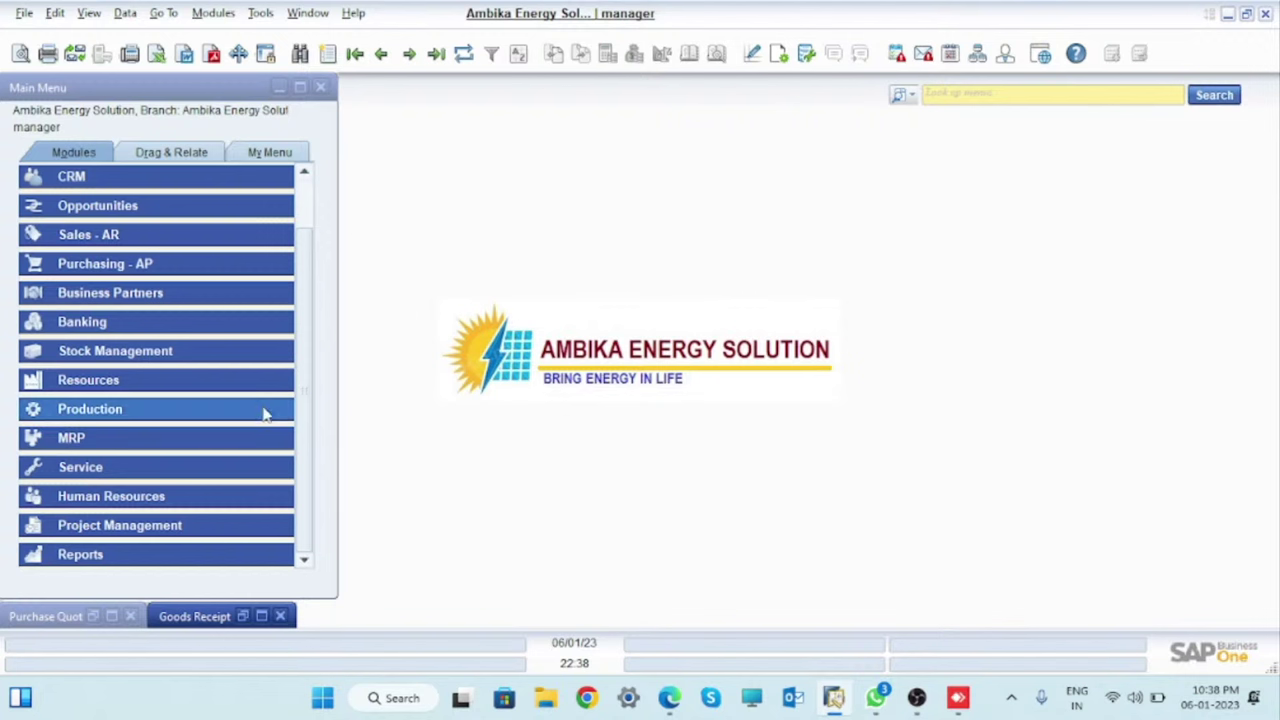
{"action": "left_click", "coordinate": [280, 616]}
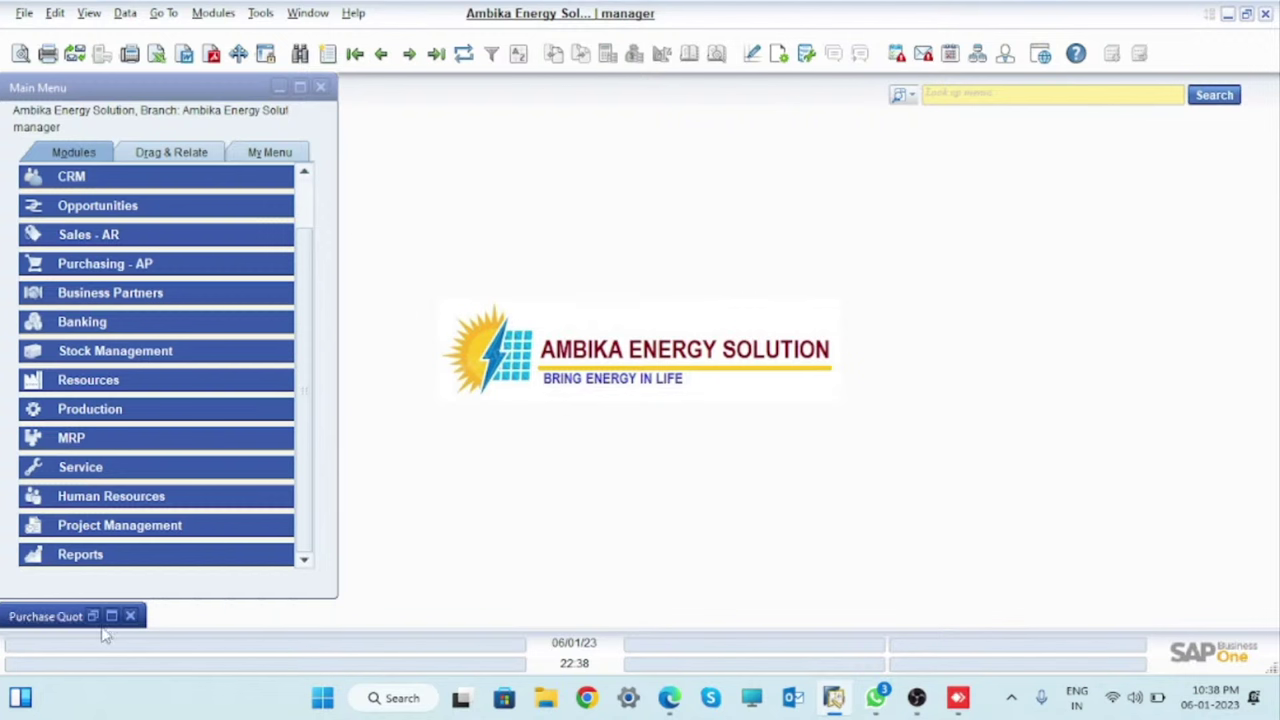
{"action": "left_click", "coordinate": [87, 264]}
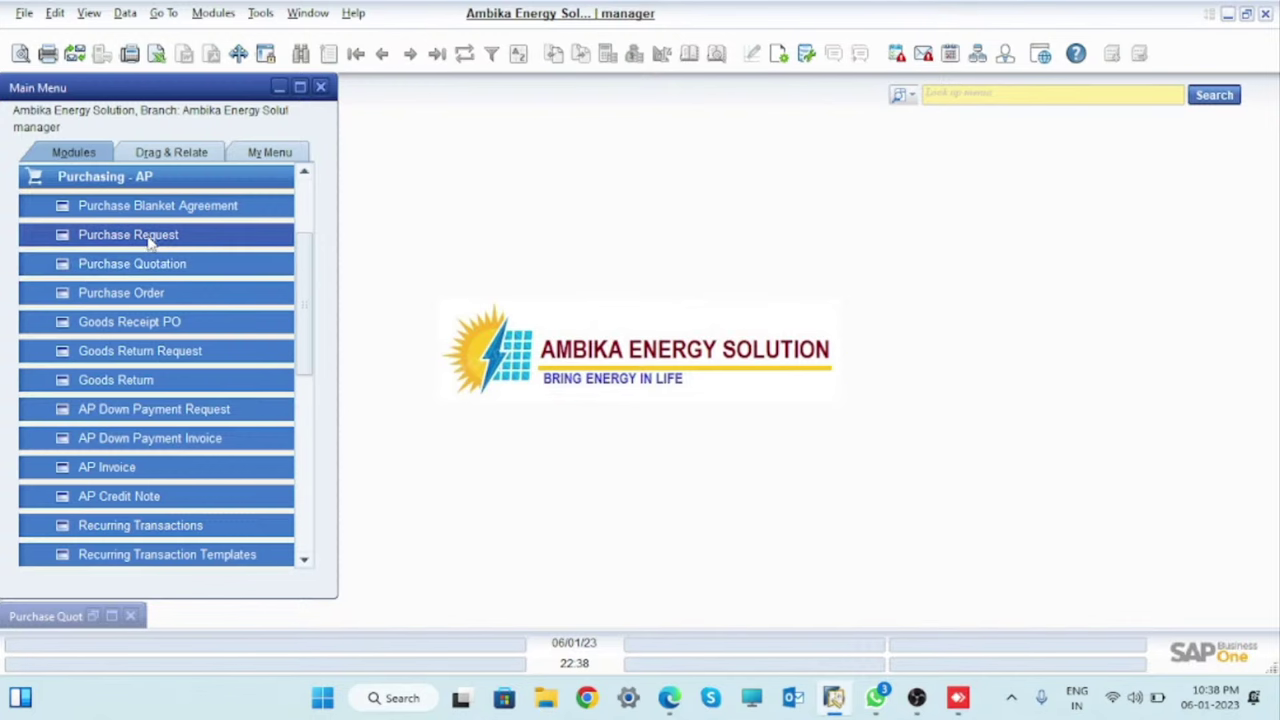
{"action": "left_click", "coordinate": [125, 295]}
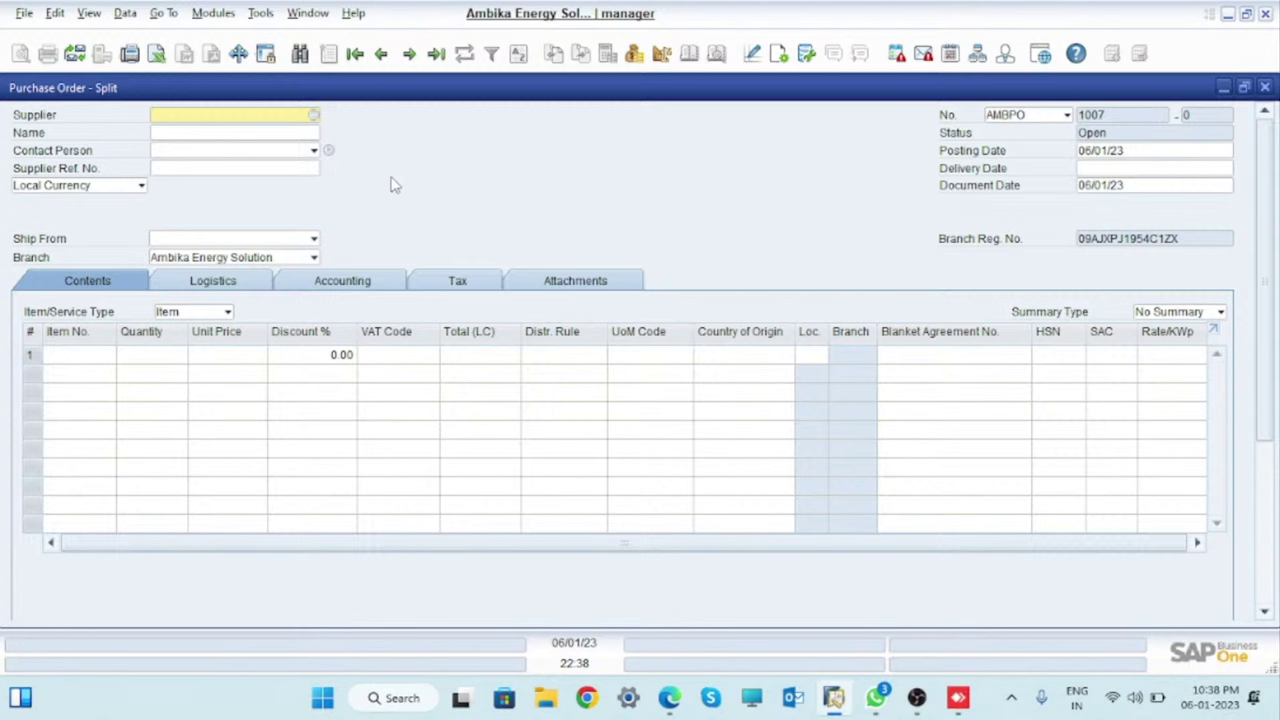
Step: Paste the supplier into the new order and copy from Purchase Quotation 3, closing other group quotations
{"action": "key", "text": "ctrl+v"}
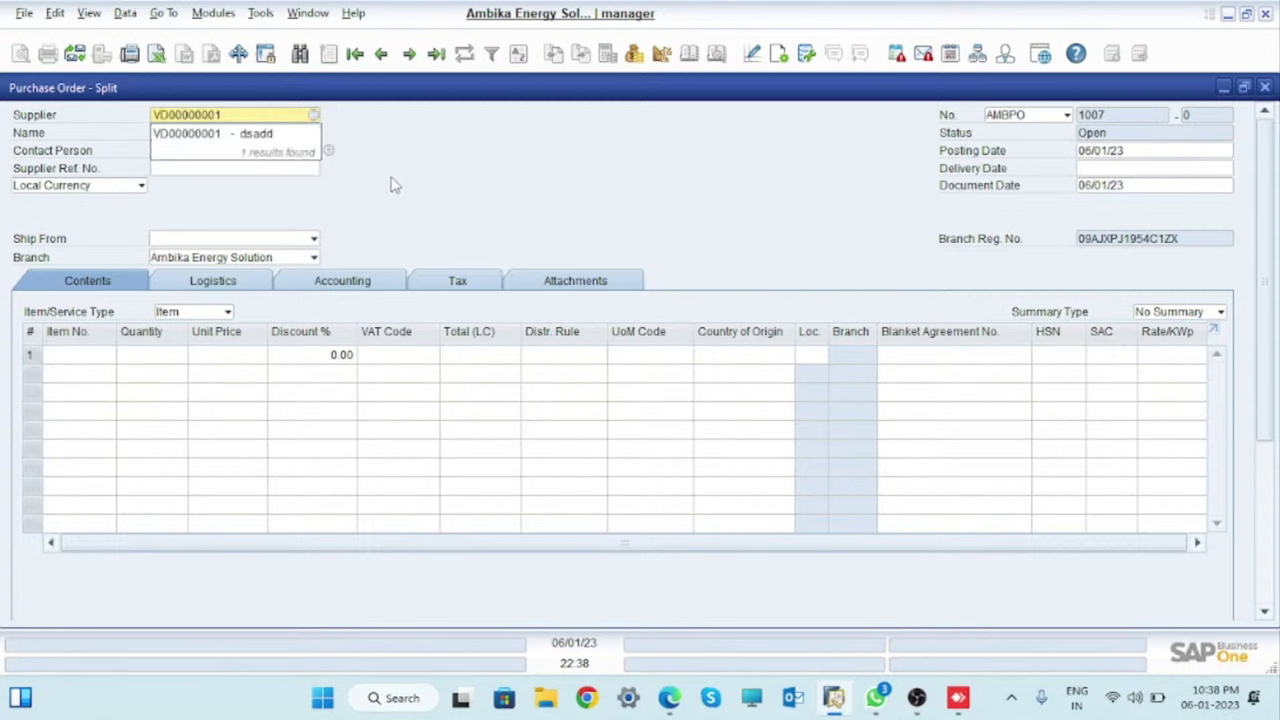
{"action": "left_click", "coordinate": [258, 135]}
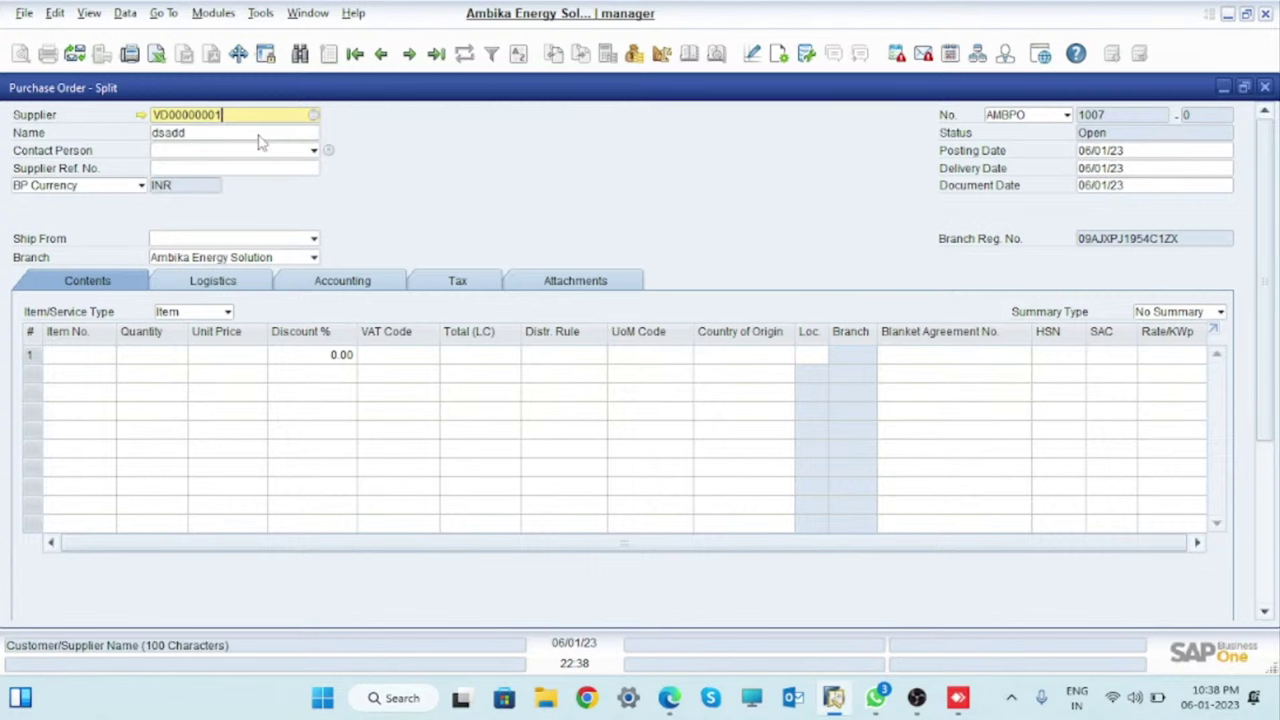
{"action": "left_click_drag", "start_coordinate": [1270, 188], "coordinate": [1274, 354]}
{"action": "left_click", "coordinate": [1050, 605]}
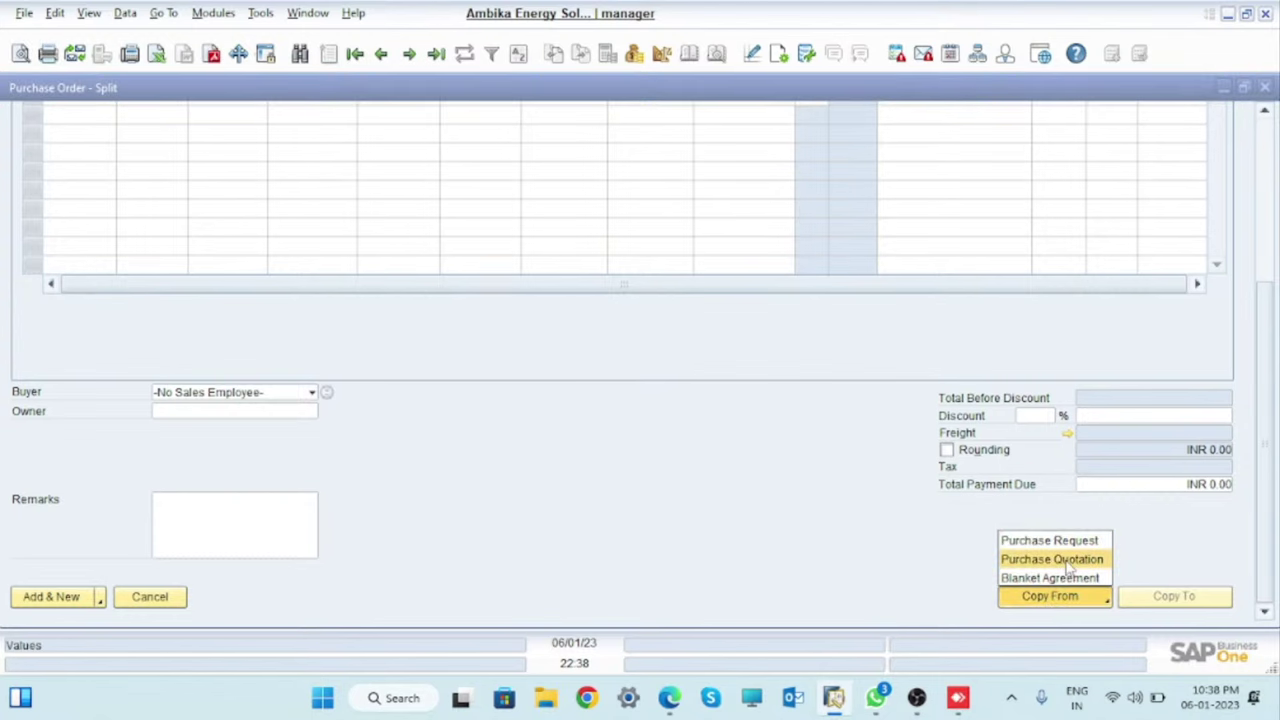
{"action": "left_click", "coordinate": [1068, 561]}
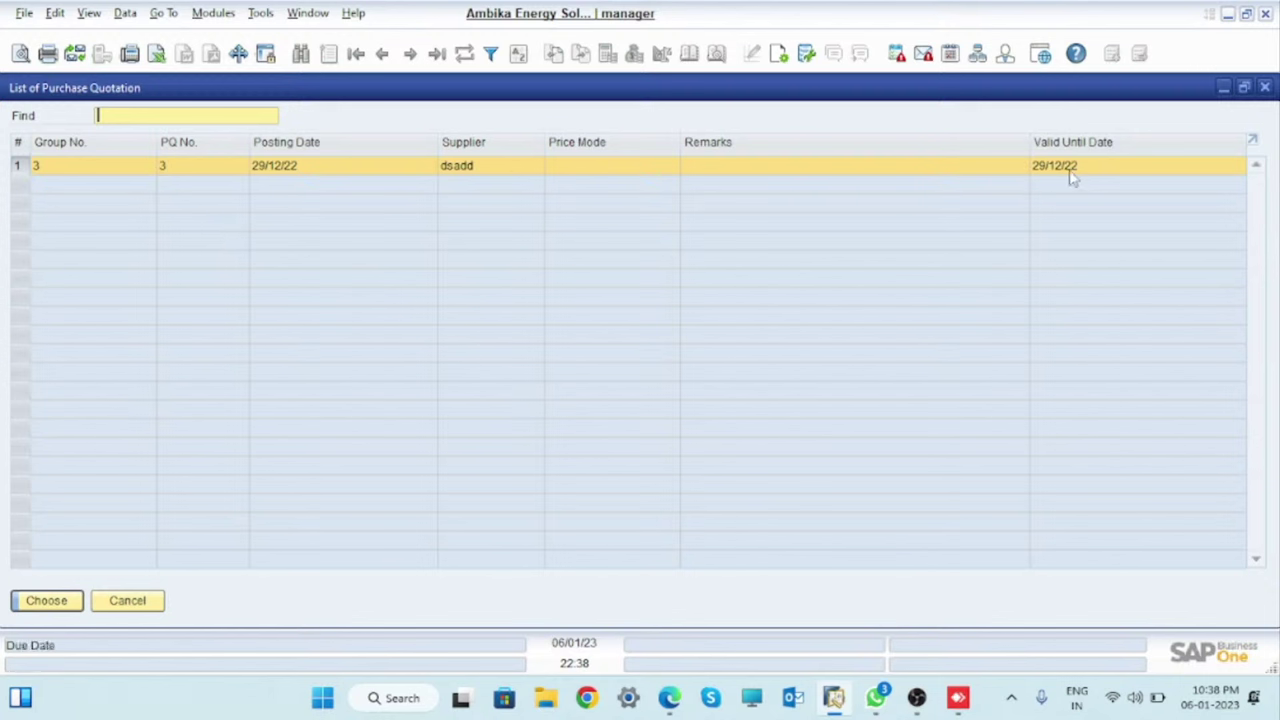
{"action": "left_click", "coordinate": [50, 605]}
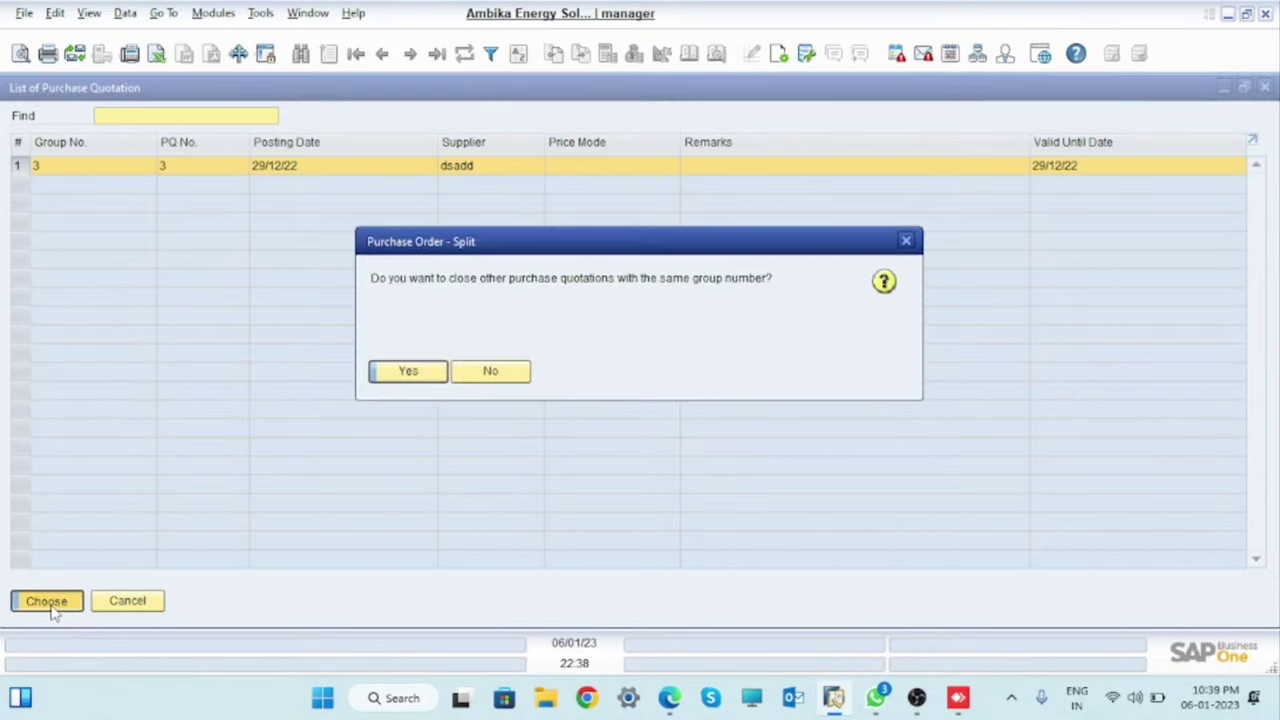
{"action": "left_click", "coordinate": [408, 371]}
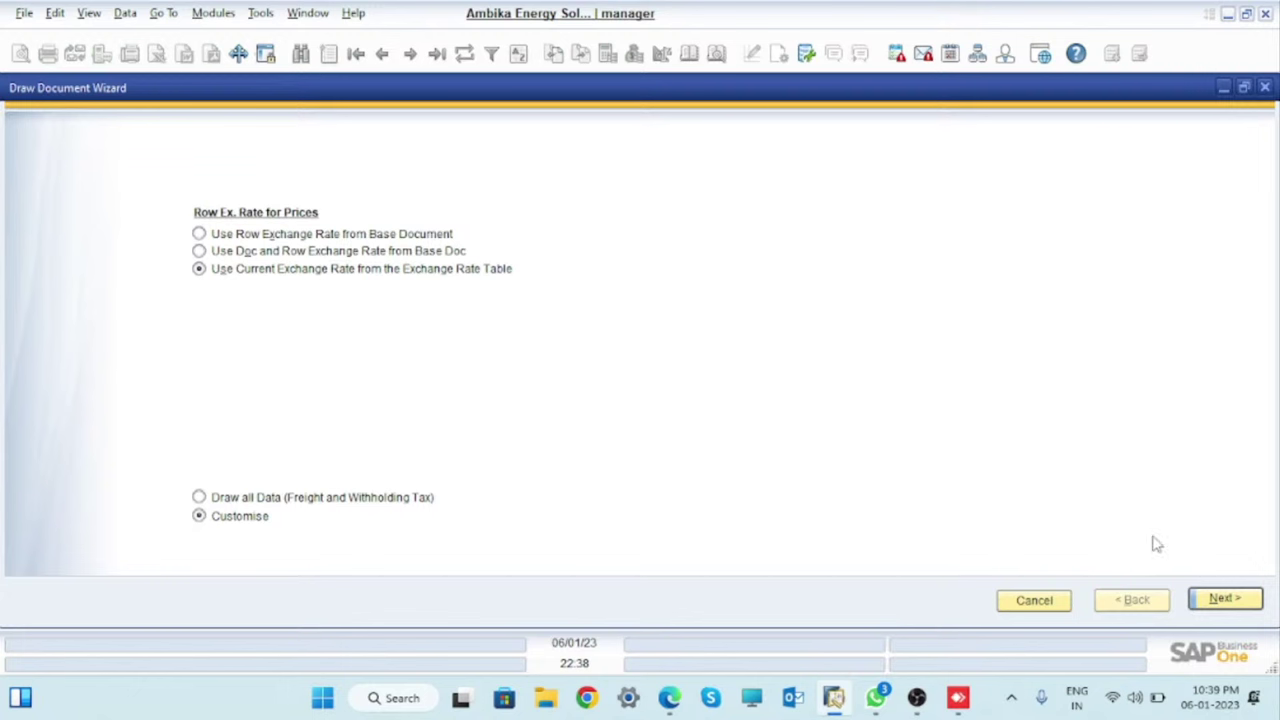
Step: Copy only the INV01 line from Purchase Quotation 3 into the order, keeping its IGST@12 tax code
{"action": "left_click", "coordinate": [1222, 599]}
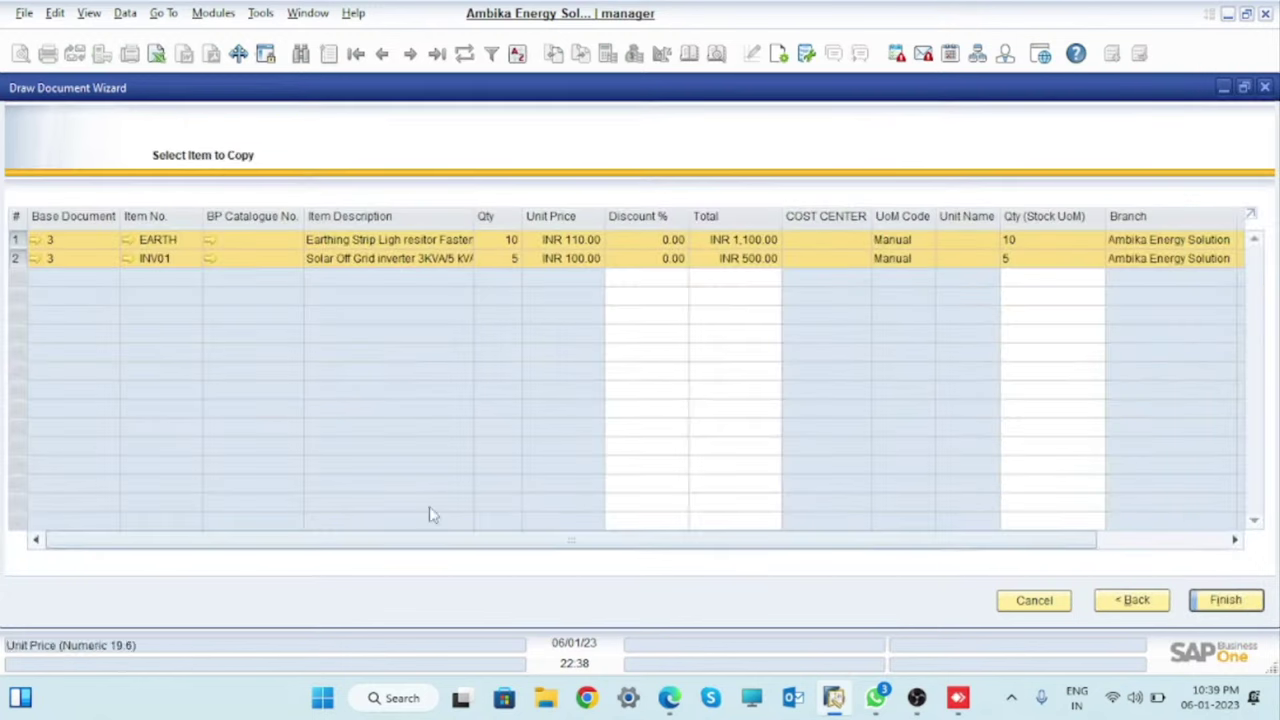
{"action": "left_click", "coordinate": [18, 263]}
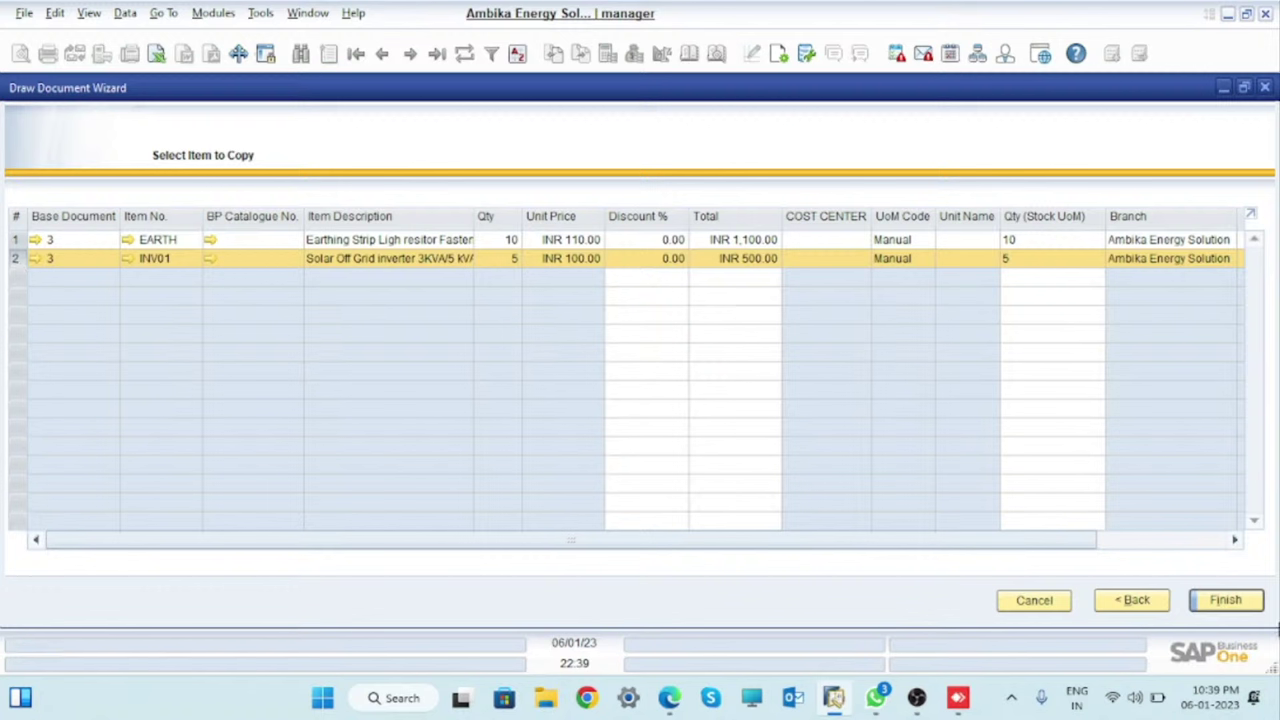
{"action": "left_click", "coordinate": [1226, 600]}
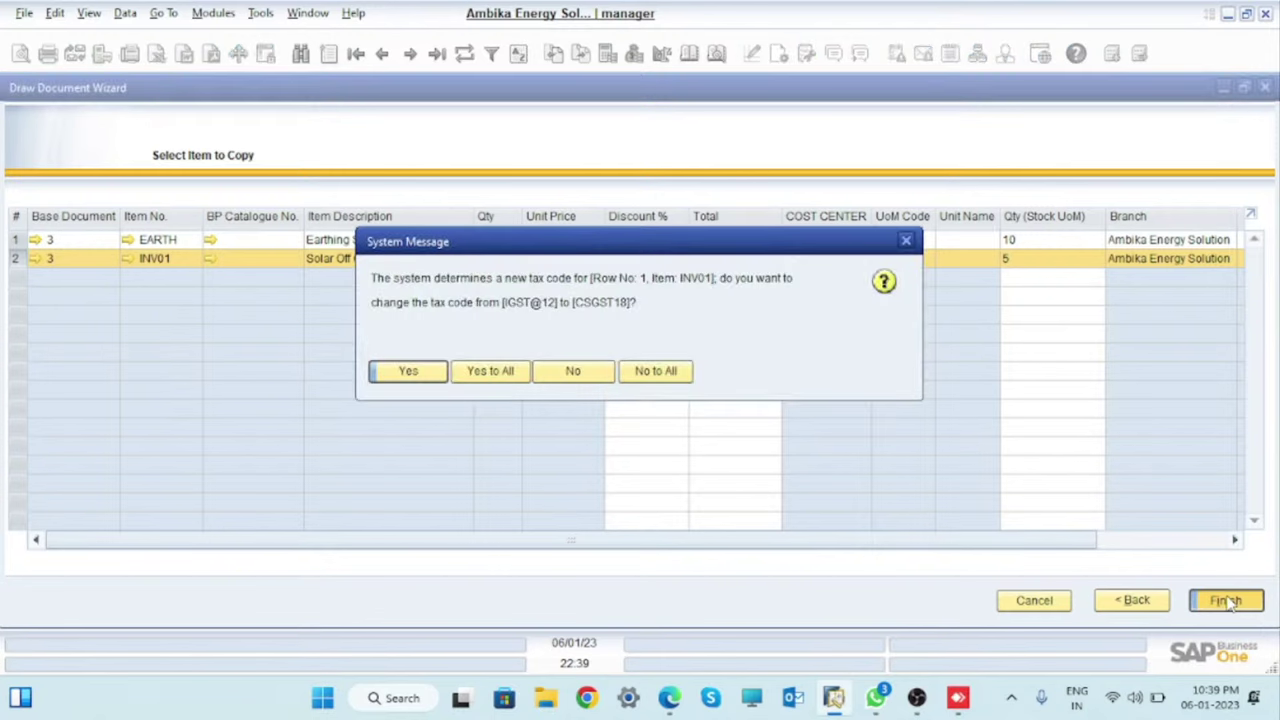
{"action": "left_click", "coordinate": [591, 371]}
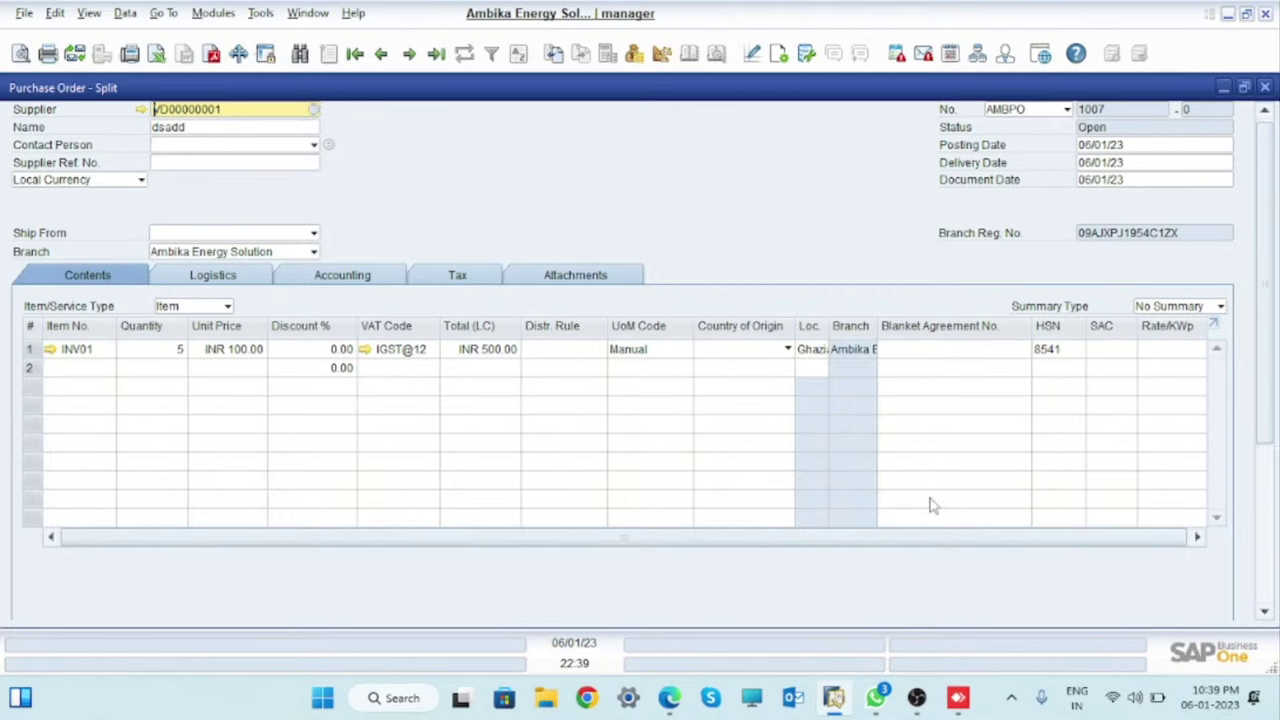
{"action": "scroll", "coordinate": [1265, 400], "scroll_direction": "down", "scroll_amount": 5}
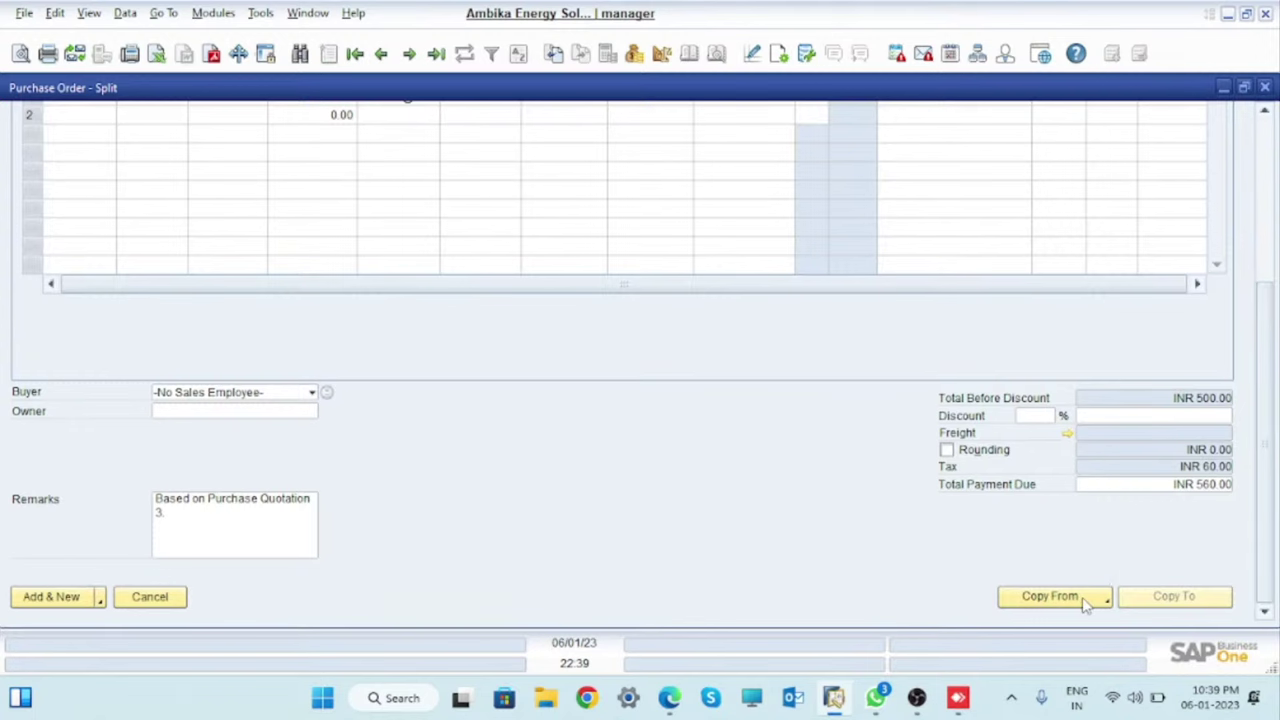
Step: Choose Purchase Quotation 3 again as the source to copy from
{"action": "left_click", "coordinate": [1082, 597]}
{"action": "left_click", "coordinate": [1052, 559]}
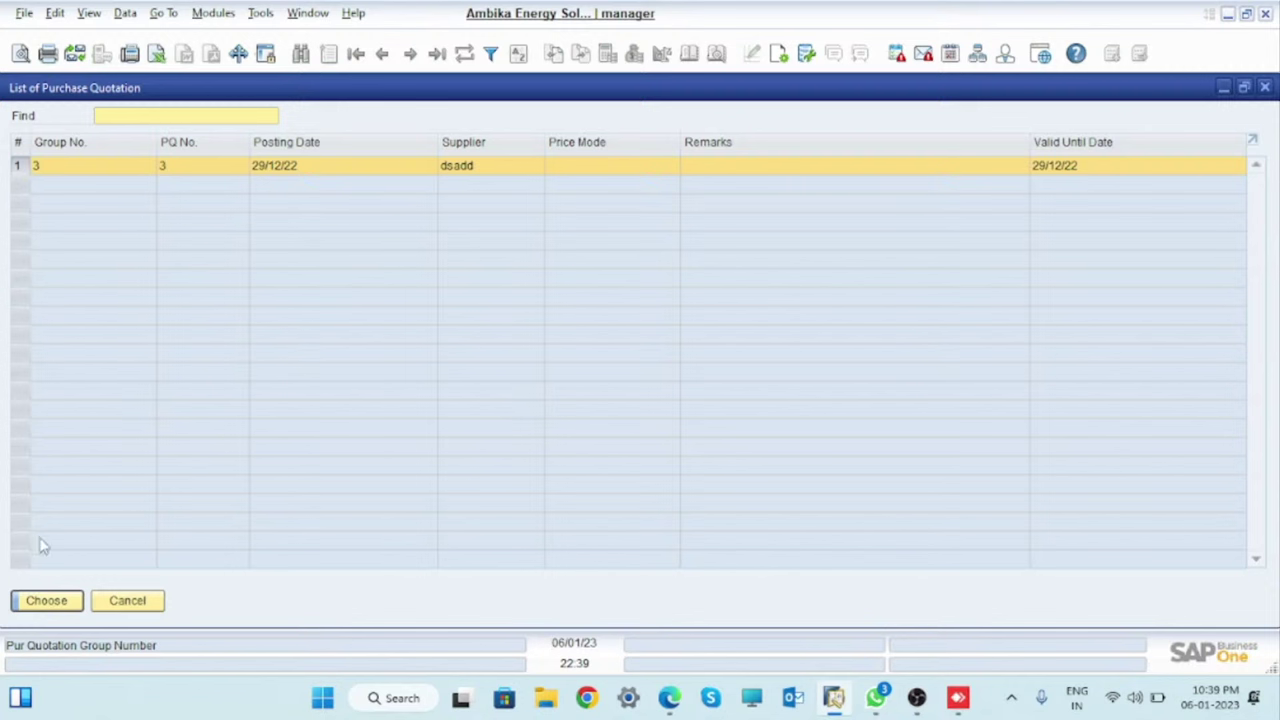
{"action": "left_click", "coordinate": [67, 601]}
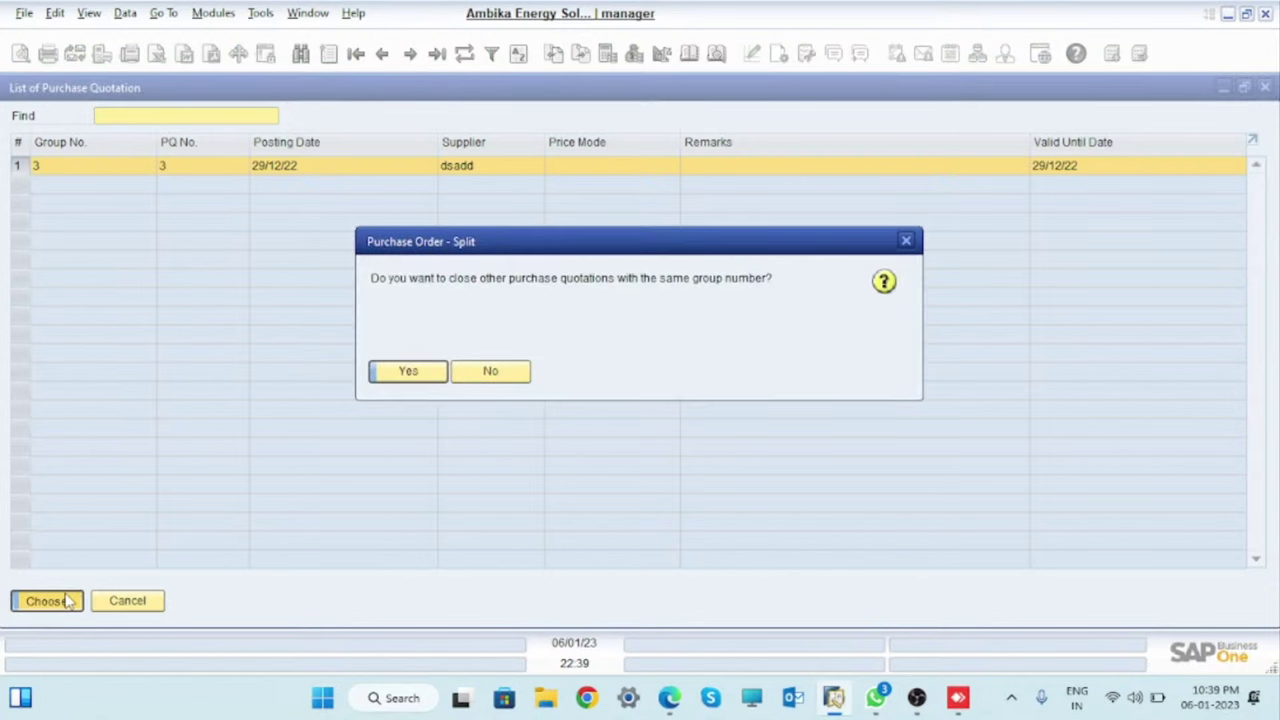
{"action": "left_click", "coordinate": [440, 373]}
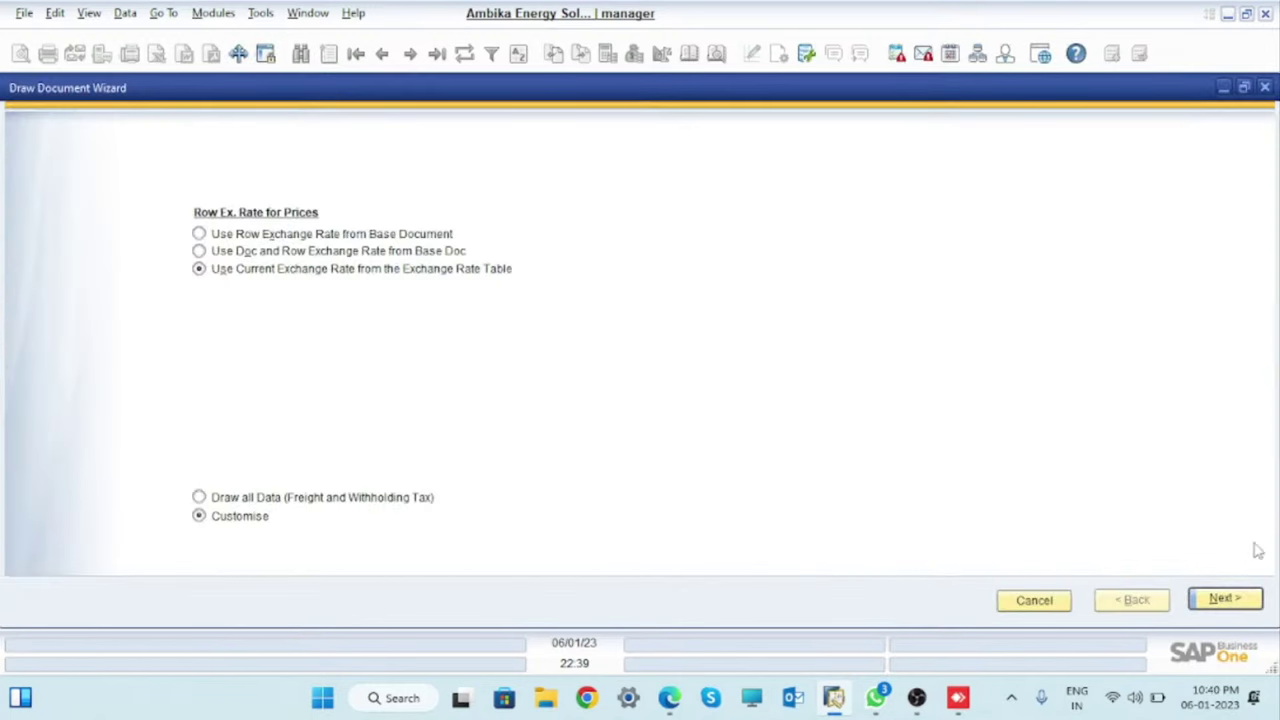
{"action": "left_click", "coordinate": [1230, 604]}
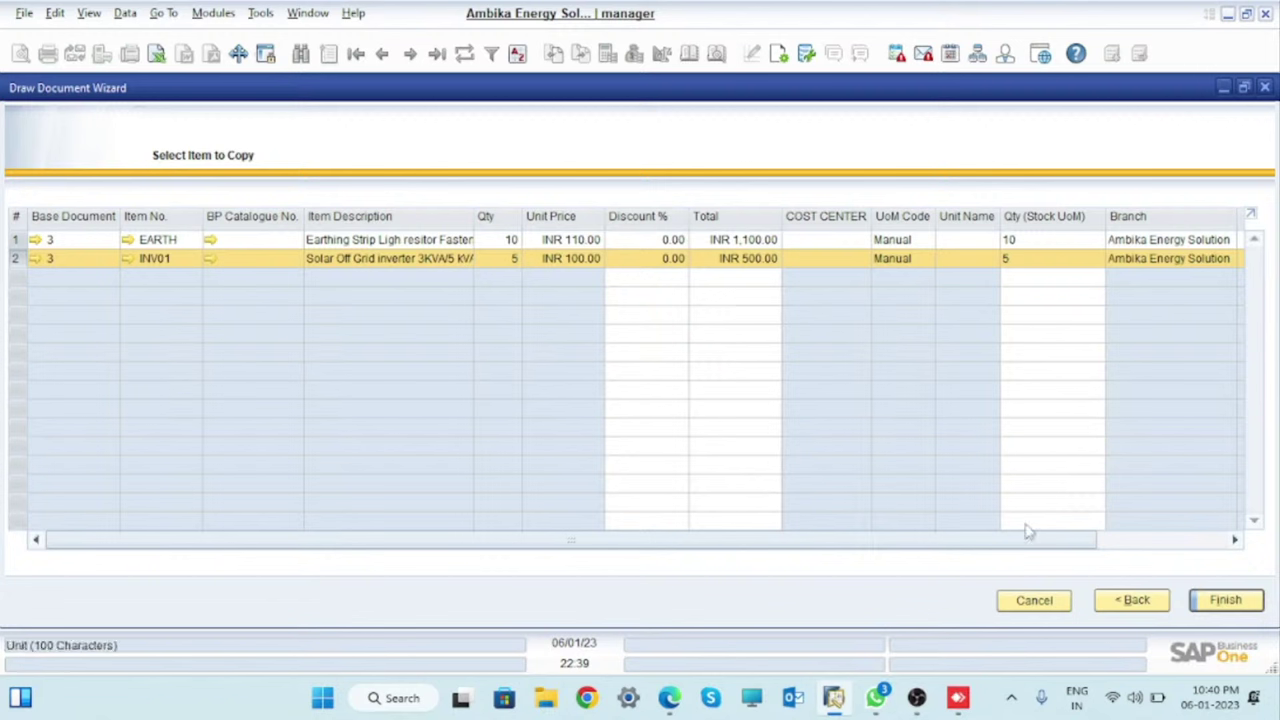
Step: Copy both the EARTH and INV01 lines into the order, keeping IGST@12 on each
{"action": "left_click", "coordinate": [15, 241]}
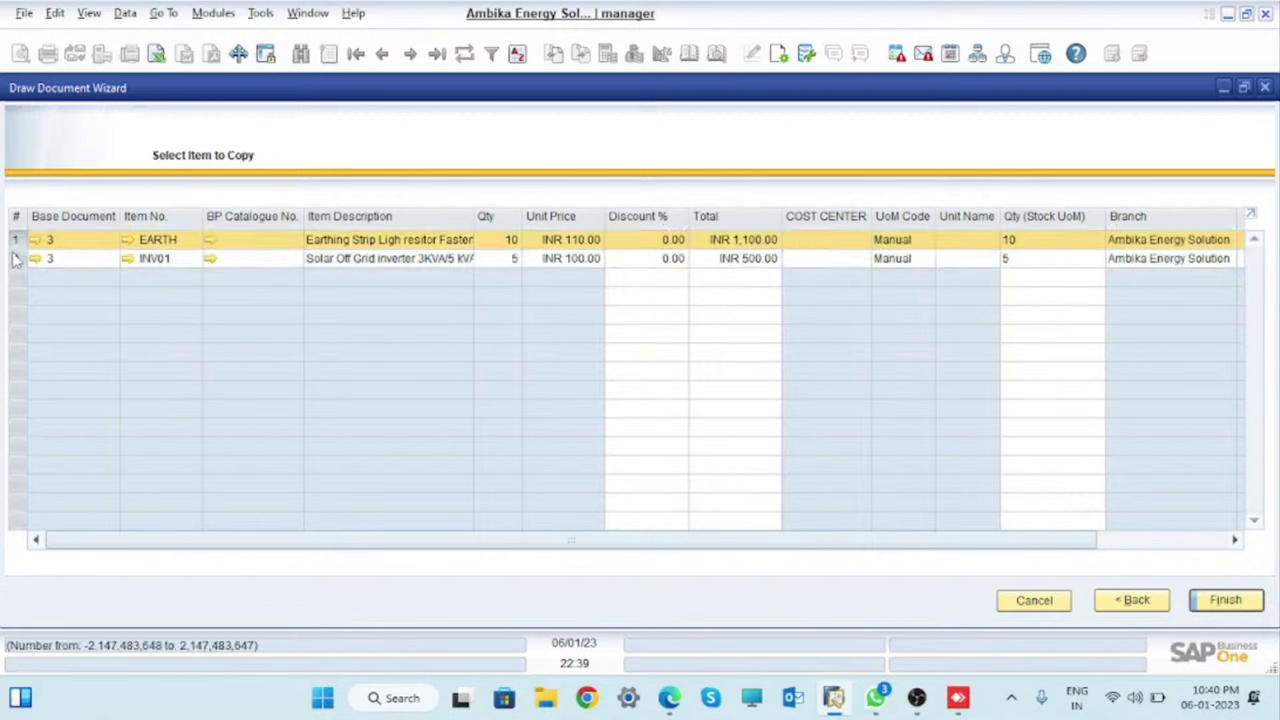
{"action": "left_click", "coordinate": [15, 258], "text": "ctrl"}
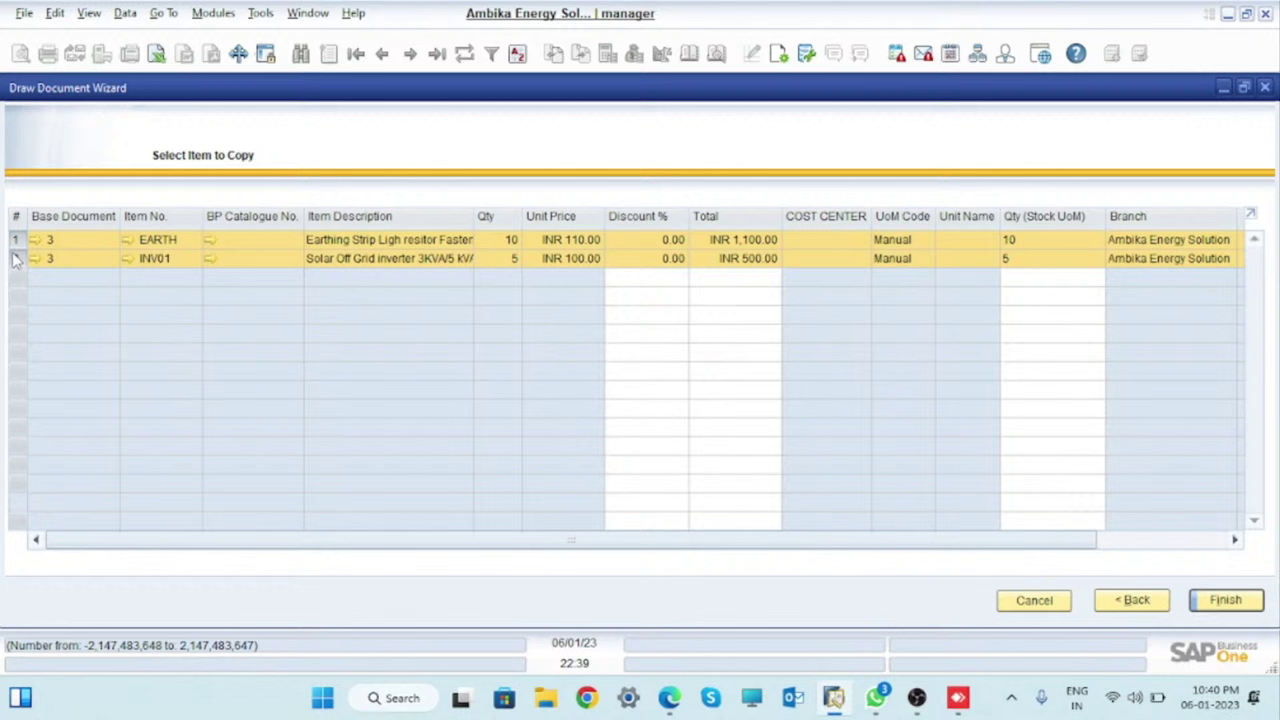
{"action": "left_click", "coordinate": [1233, 605]}
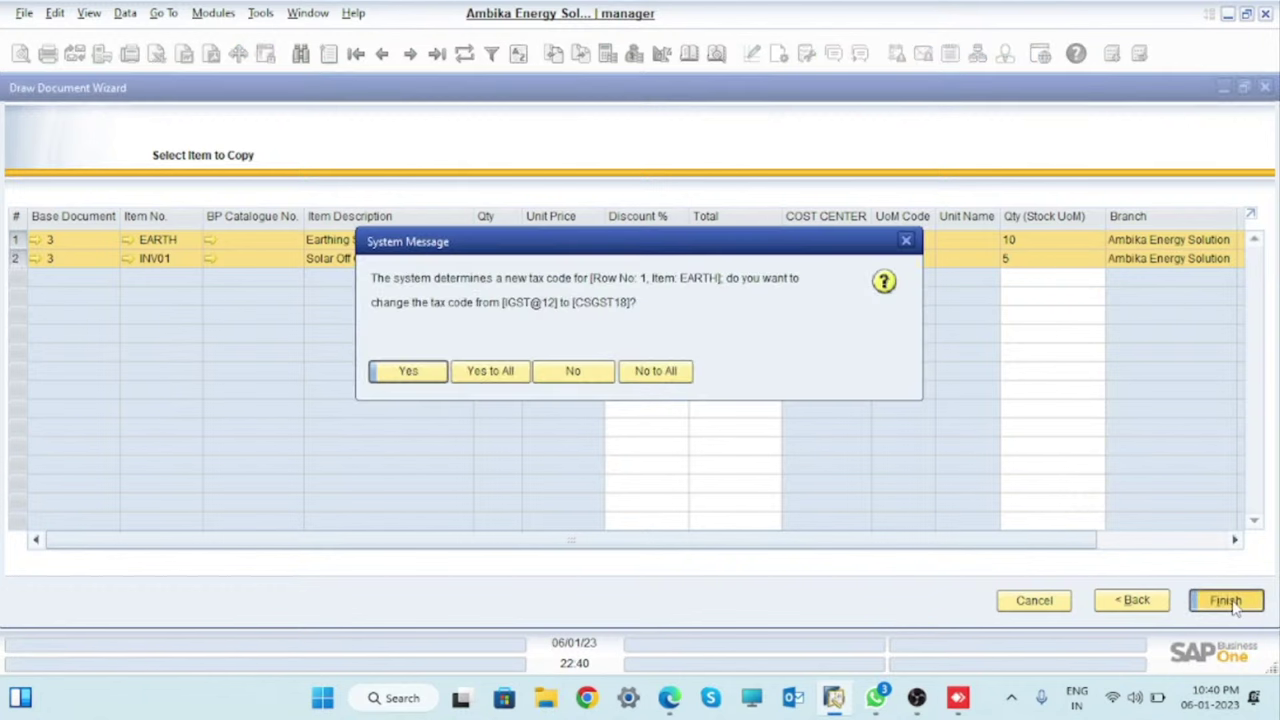
{"action": "left_click", "coordinate": [590, 381]}
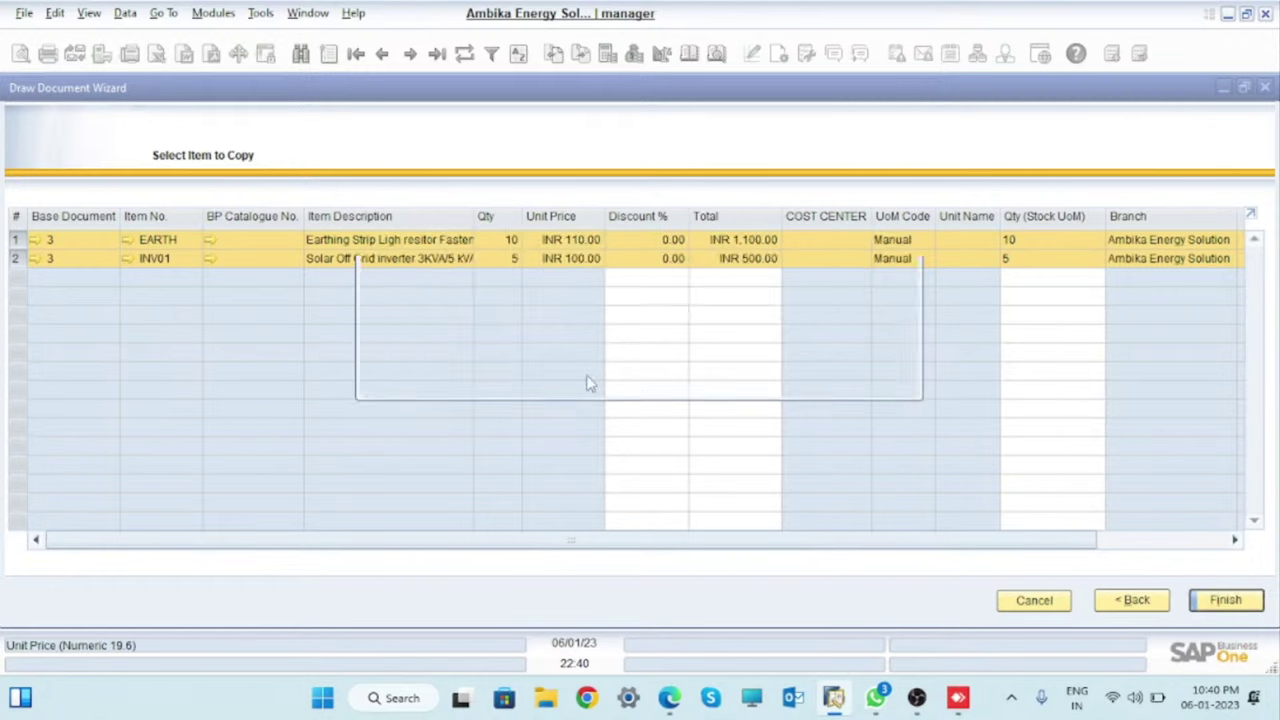
{"action": "left_click", "coordinate": [590, 381]}
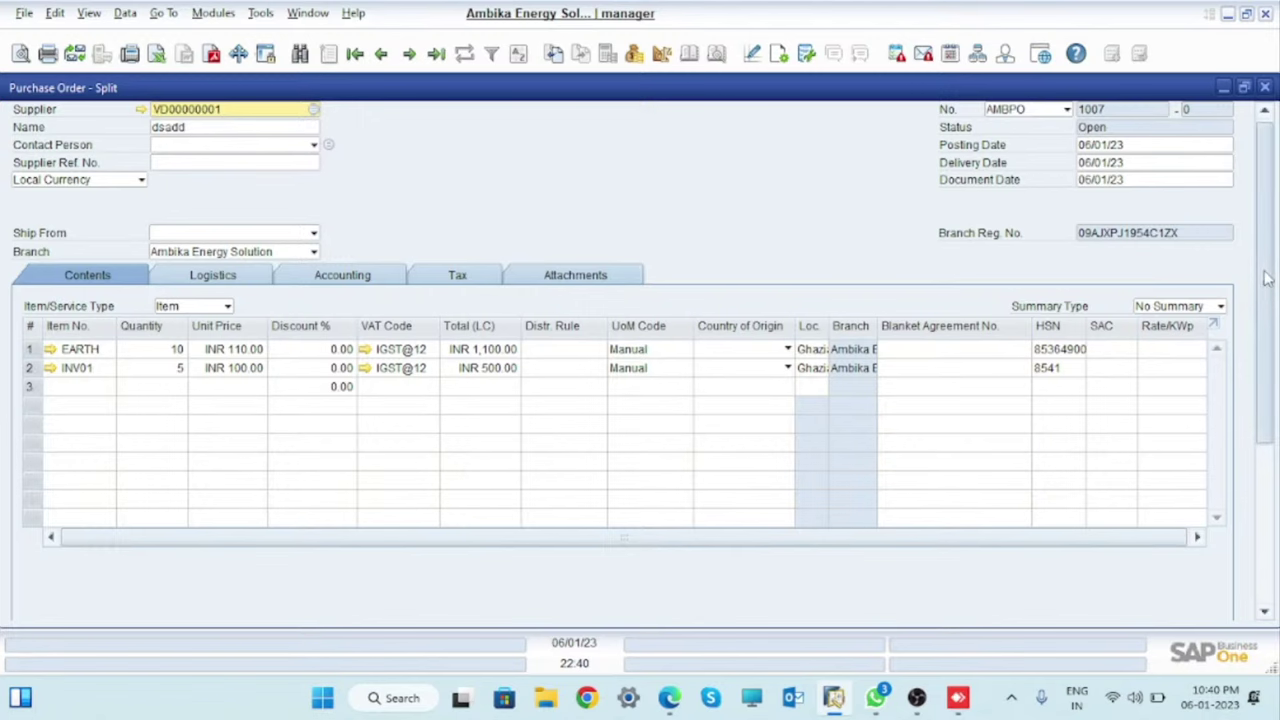
Step: Save purchase order 1007, totalling INR 1,792.00, with Add & New
{"action": "scroll", "coordinate": [1270, 292], "scroll_direction": "down", "scroll_amount": 1}
{"action": "left_click_drag", "start_coordinate": [1270, 292], "coordinate": [1275, 440]}
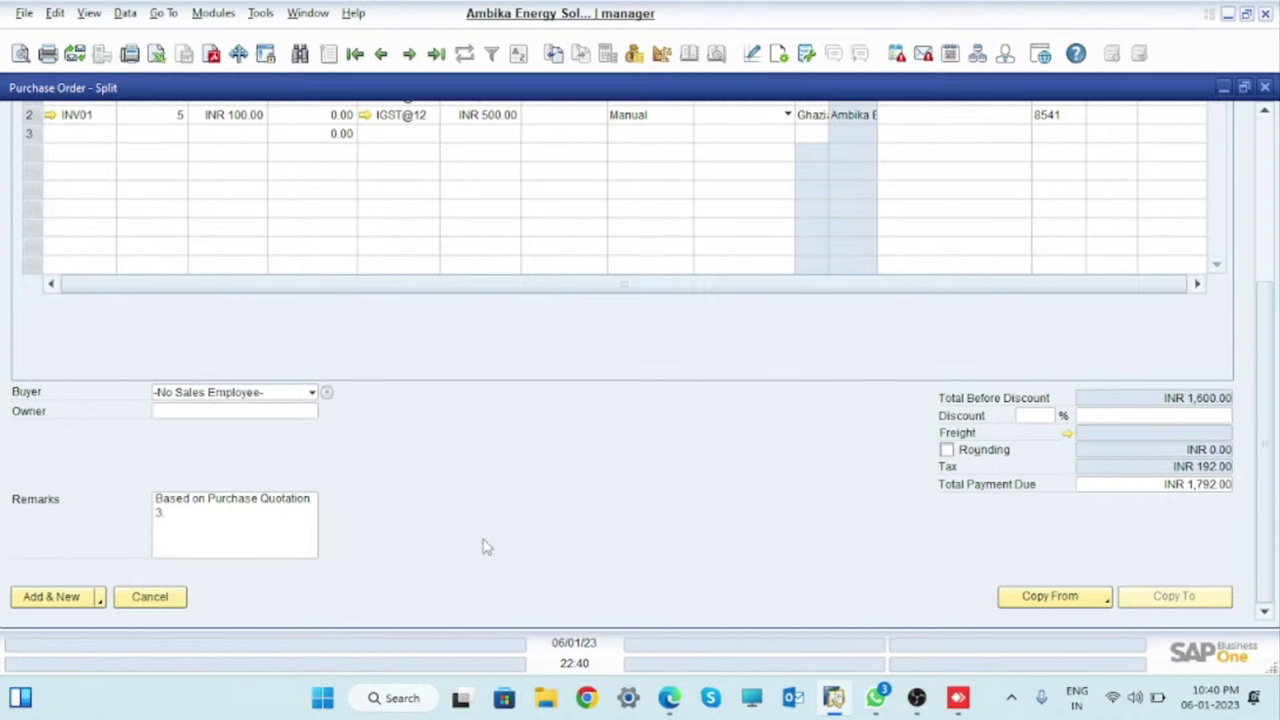
{"action": "left_click", "coordinate": [66, 596]}
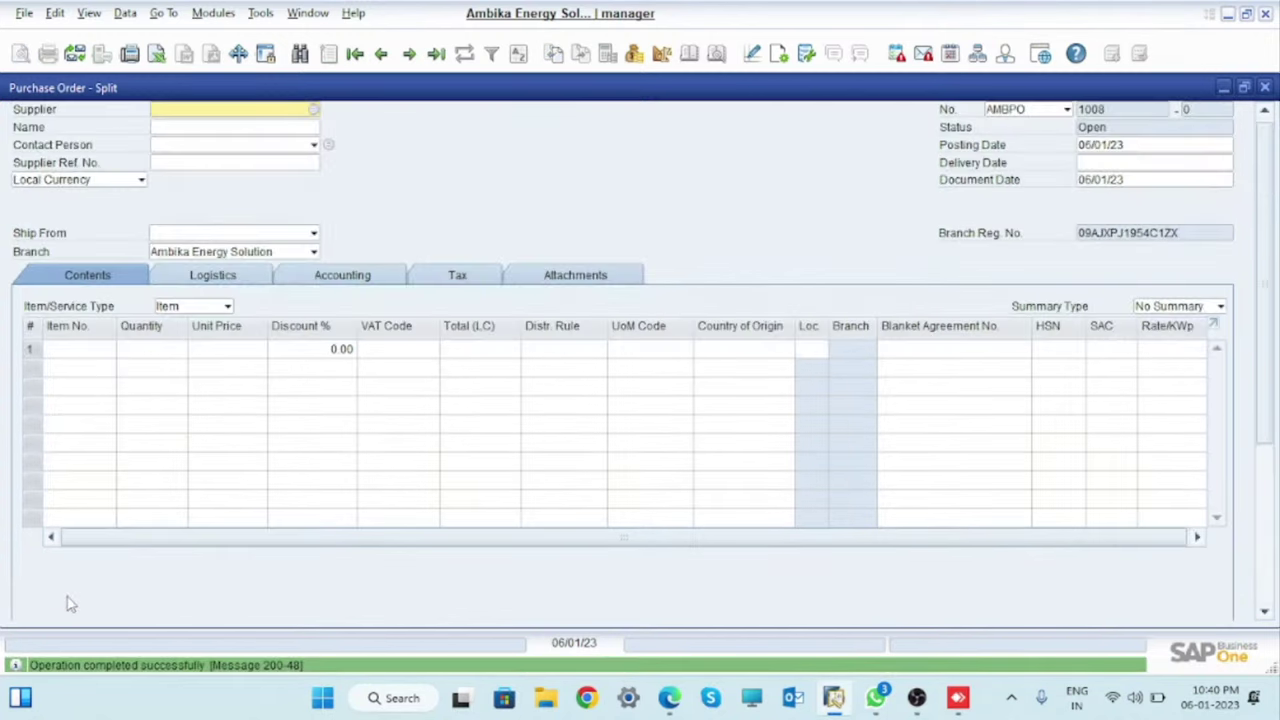
Step: Close the blank order and start a new Goods Receipt PO for the same supplier
{"action": "left_click", "coordinate": [1266, 89]}
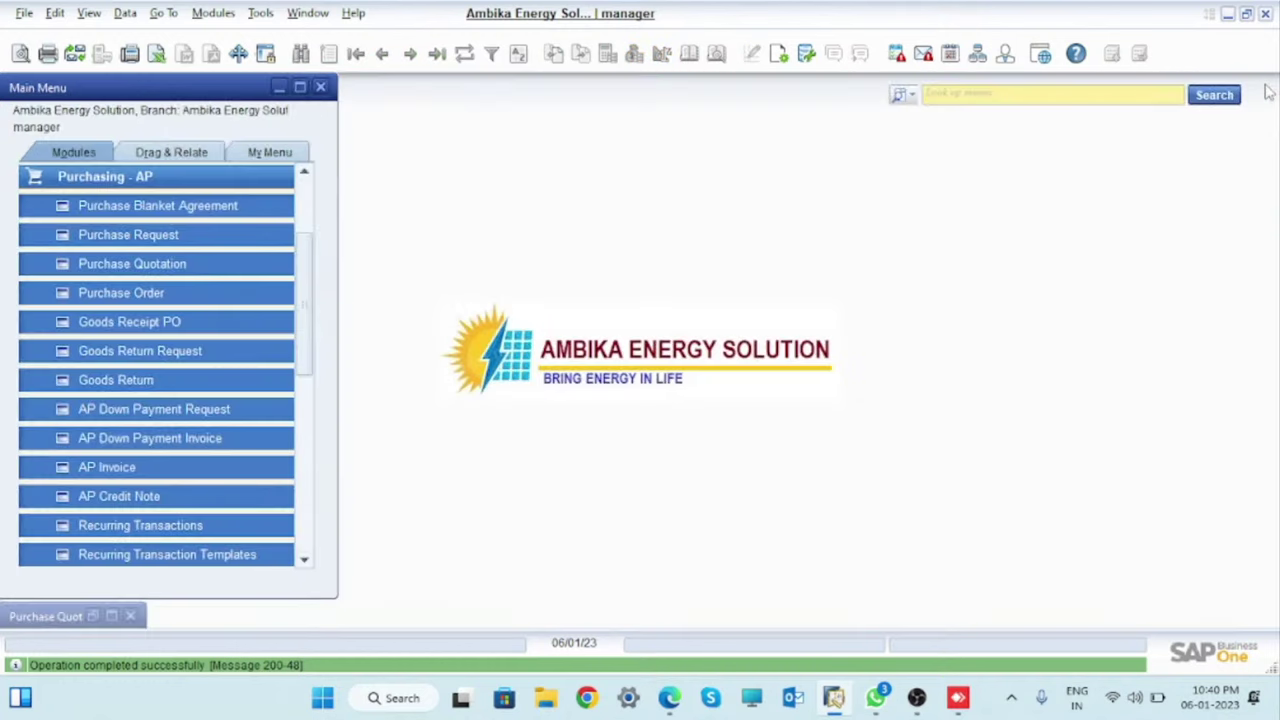
{"action": "left_click", "coordinate": [137, 334]}
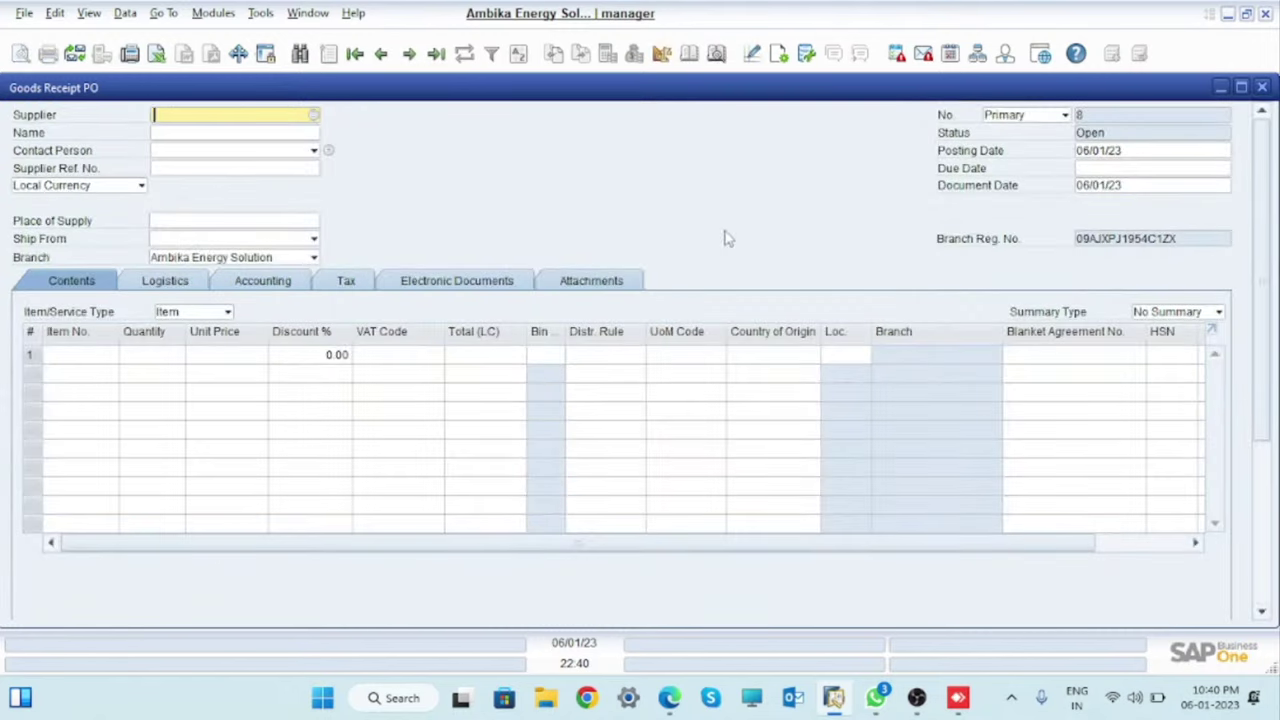
{"action": "type", "text": "VD00000001"}
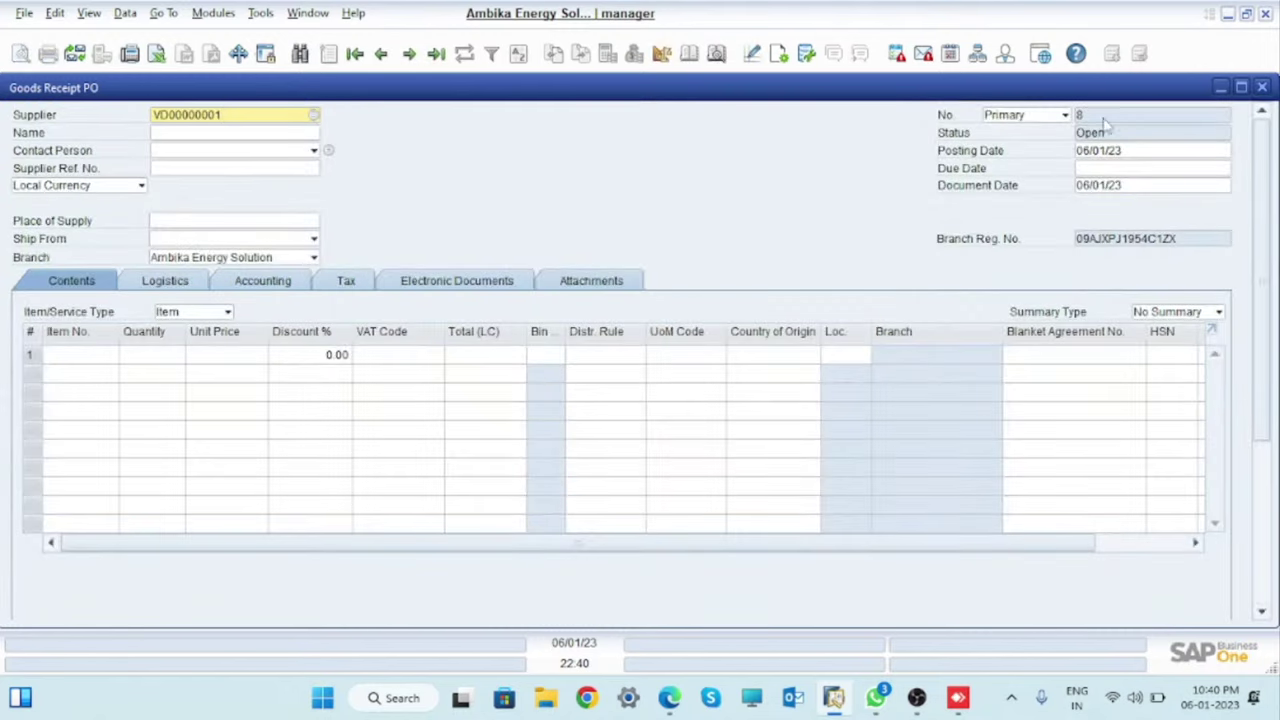
{"action": "key", "text": "ctrl+a"}
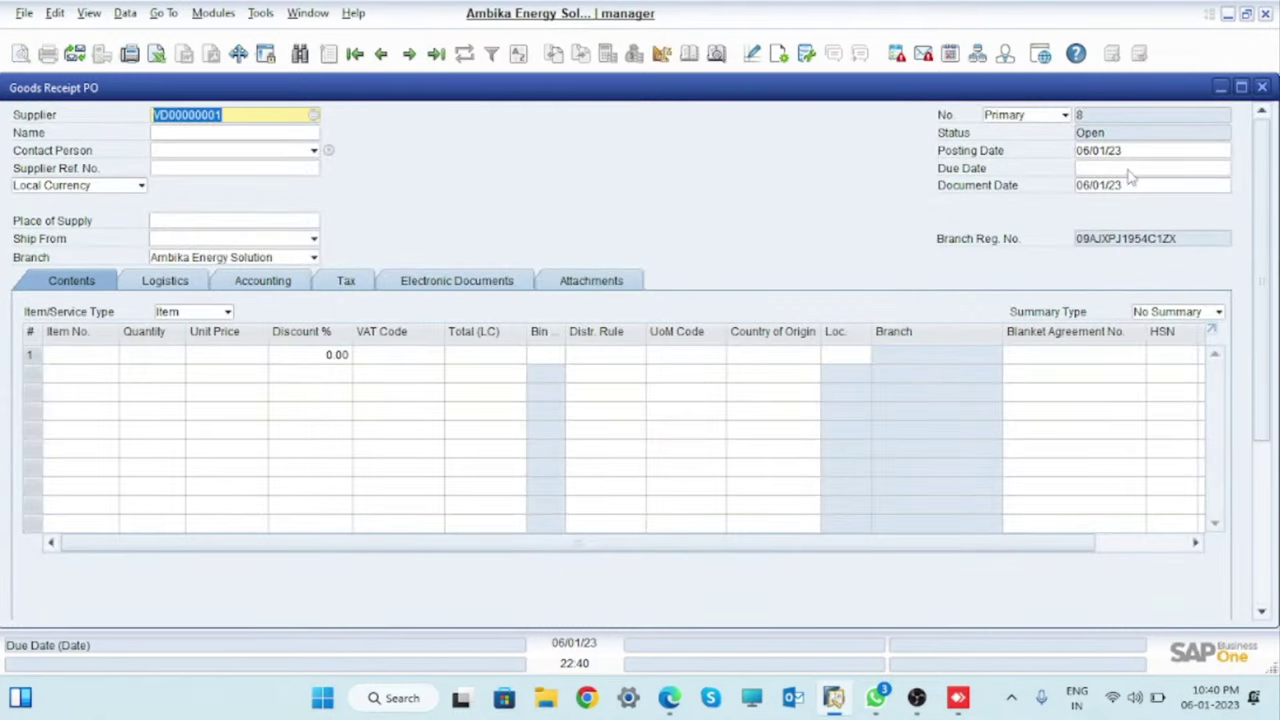
{"action": "left_click", "coordinate": [1130, 170]}
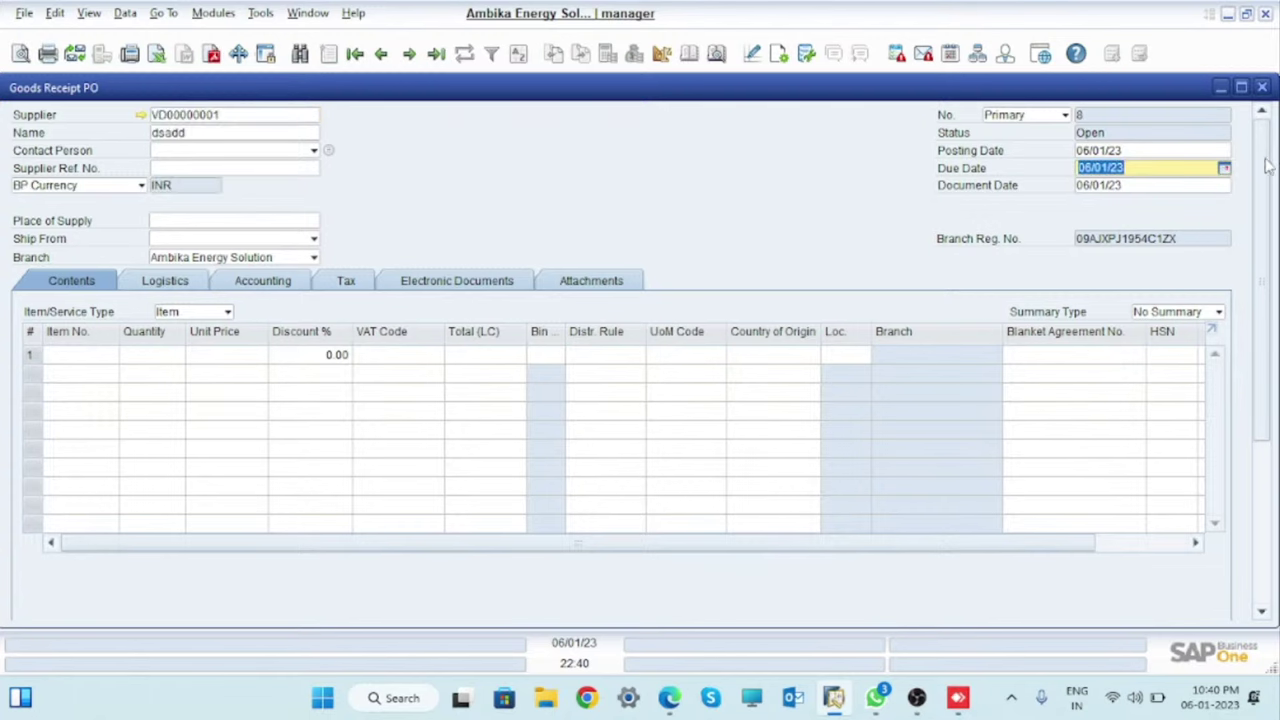
{"action": "left_click_drag", "start_coordinate": [1265, 165], "coordinate": [1276, 403]}
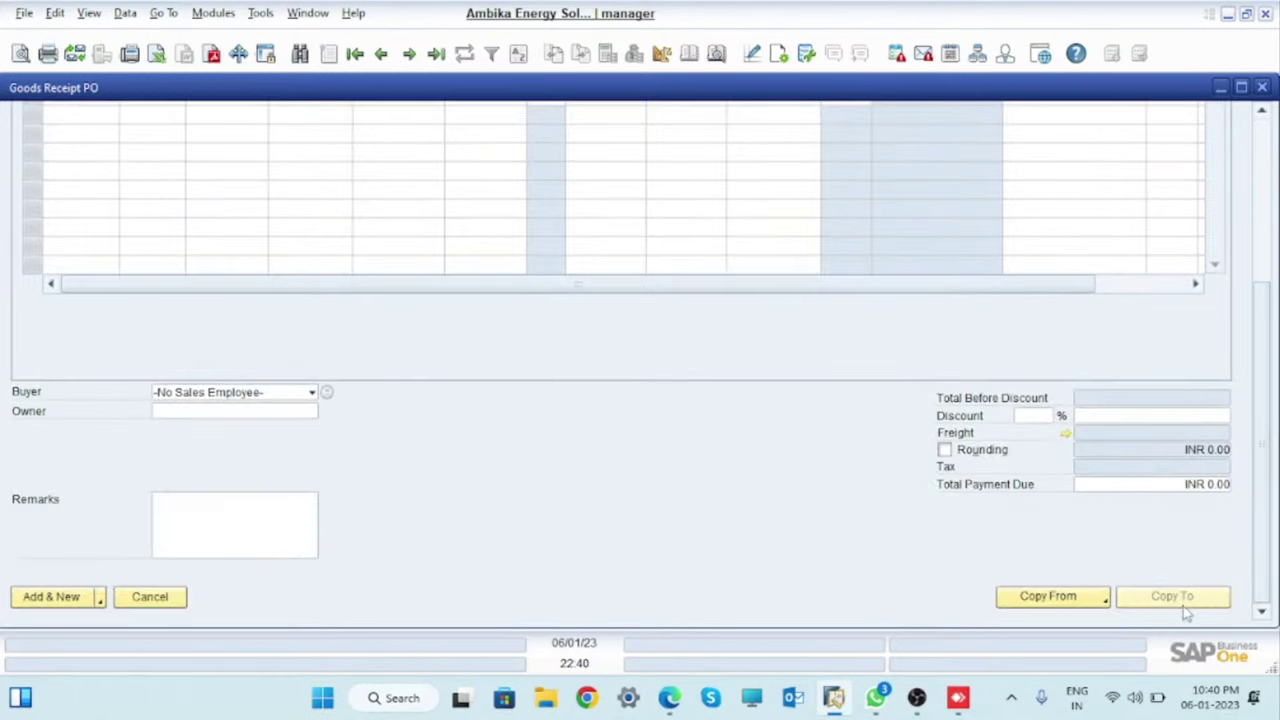
Step: Copy all data from purchase order 1007 into the receipt, keeping IGST@12 on EARTH and INV01
{"action": "left_click", "coordinate": [1080, 604]}
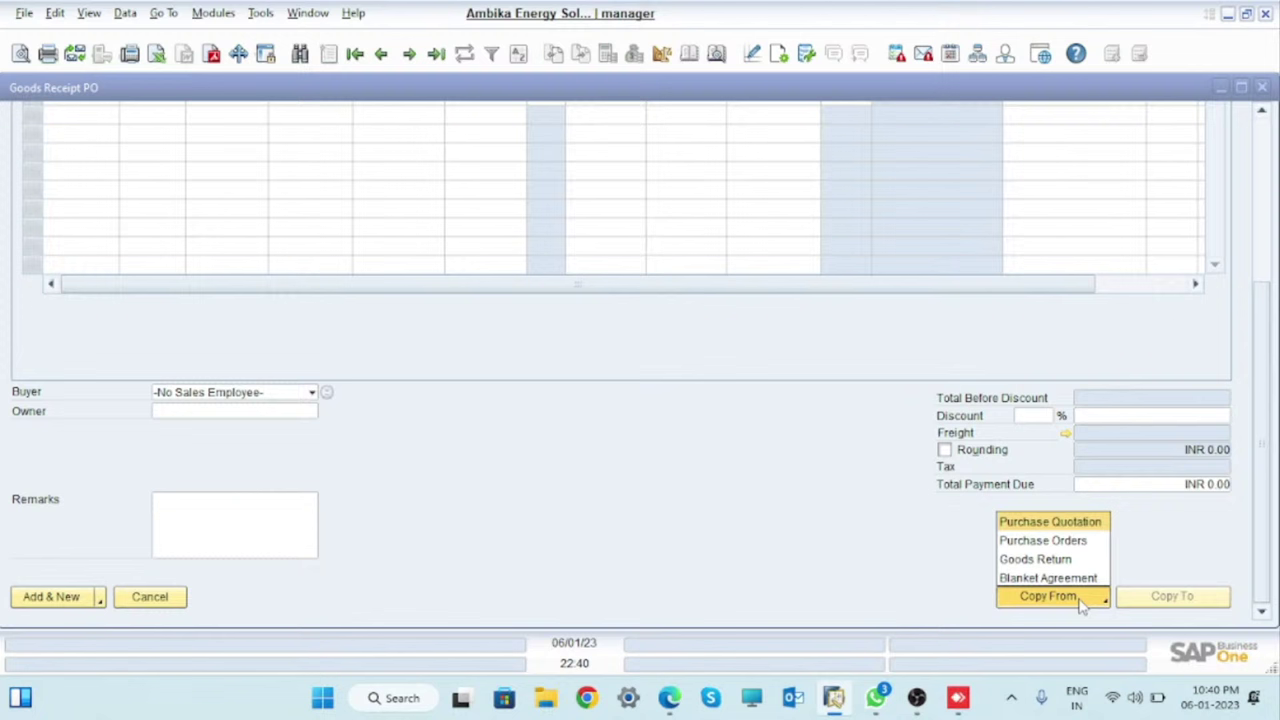
{"action": "left_click", "coordinate": [1063, 545]}
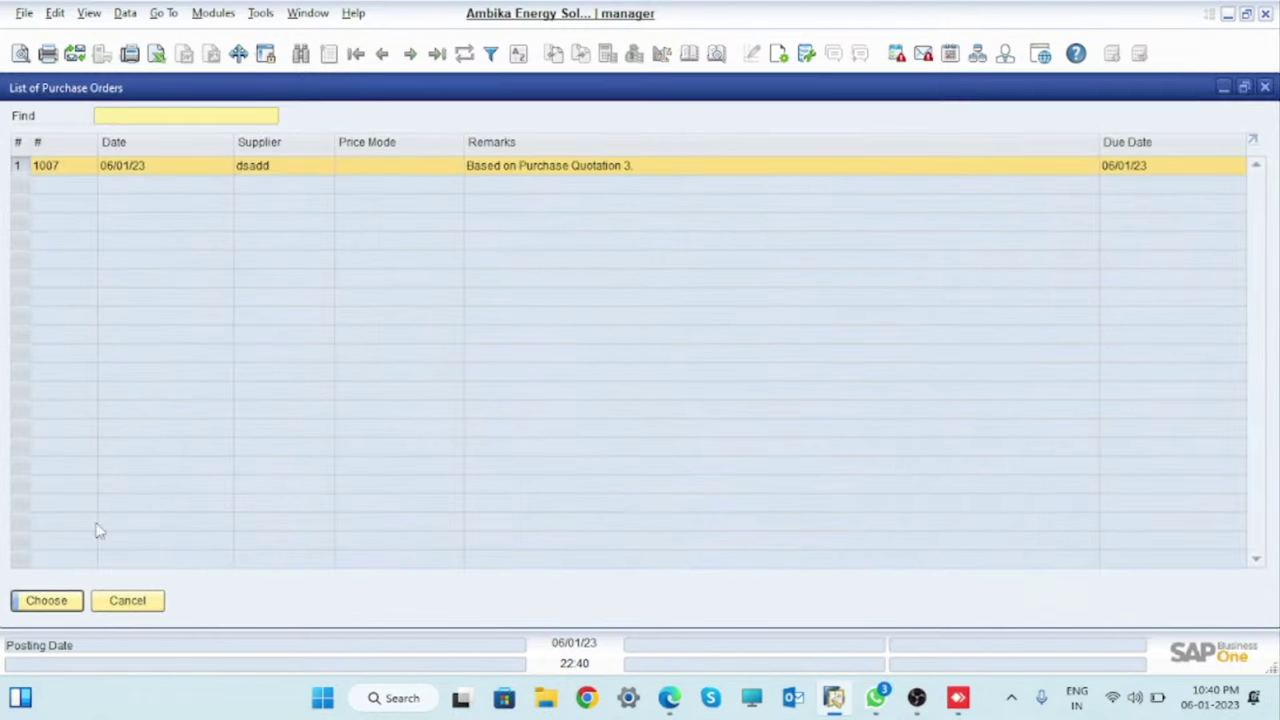
{"action": "left_click", "coordinate": [50, 604]}
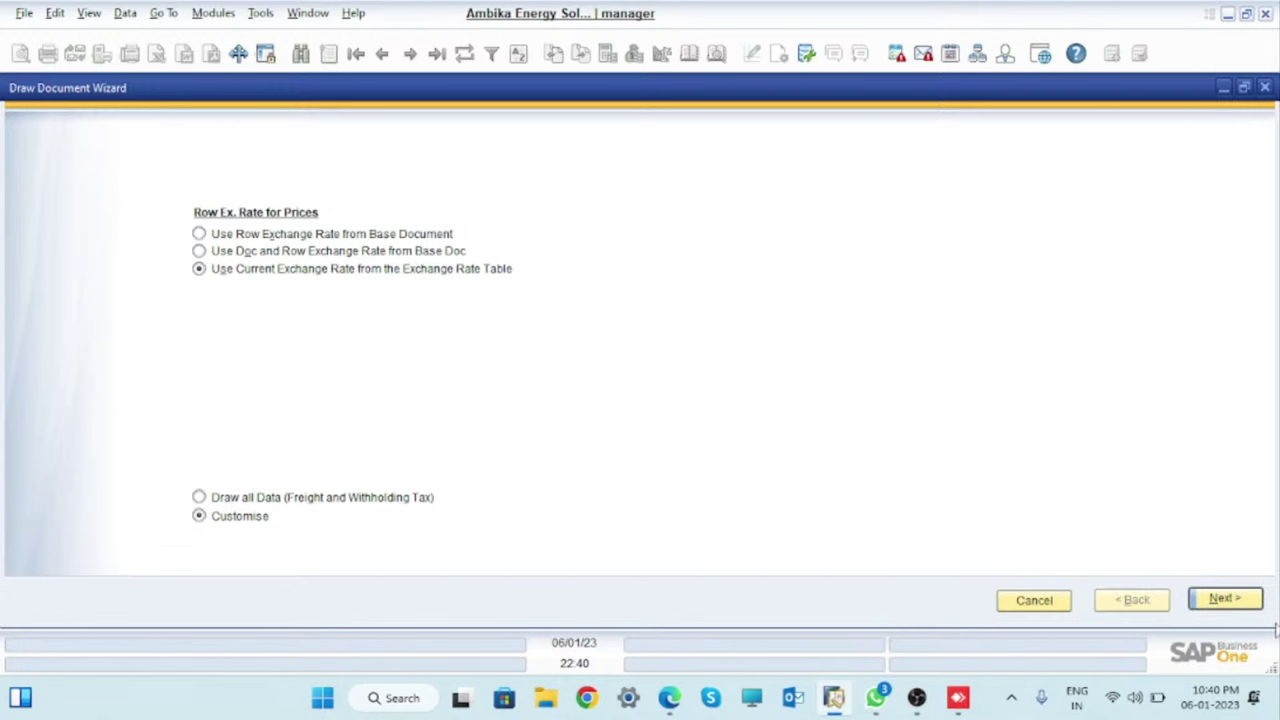
{"action": "left_click", "coordinate": [219, 504]}
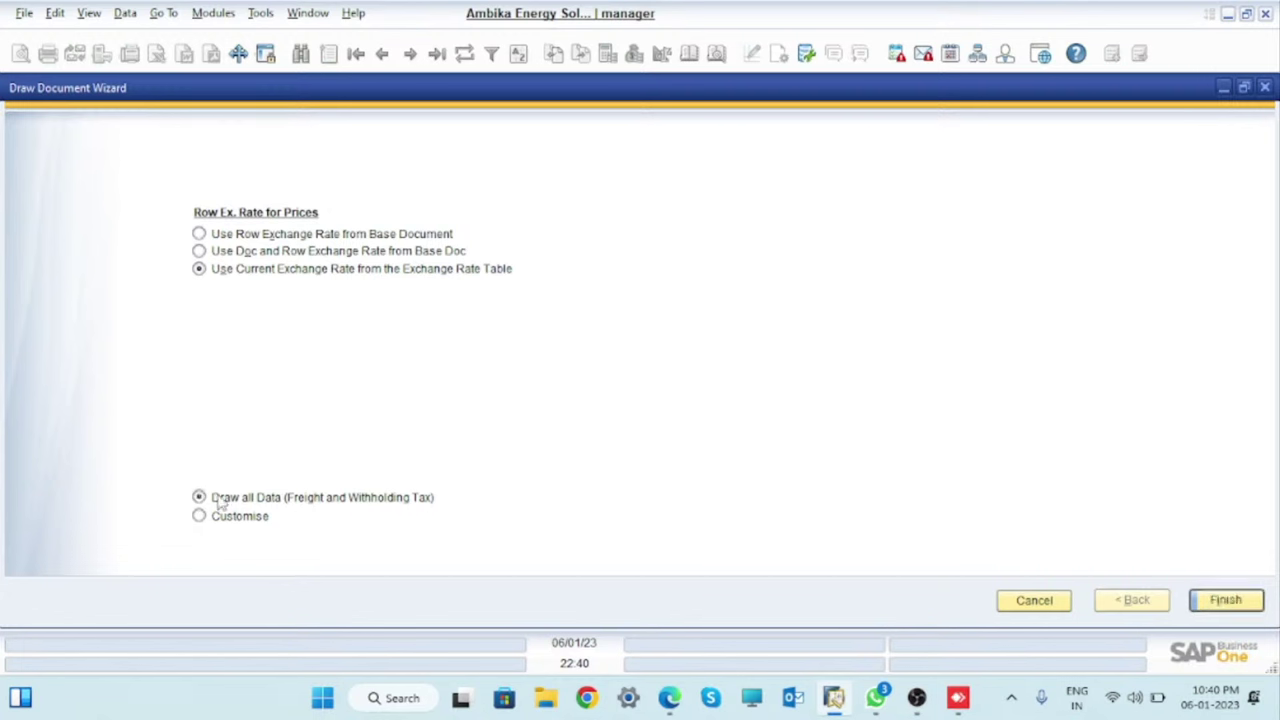
{"action": "left_click", "coordinate": [1222, 600]}
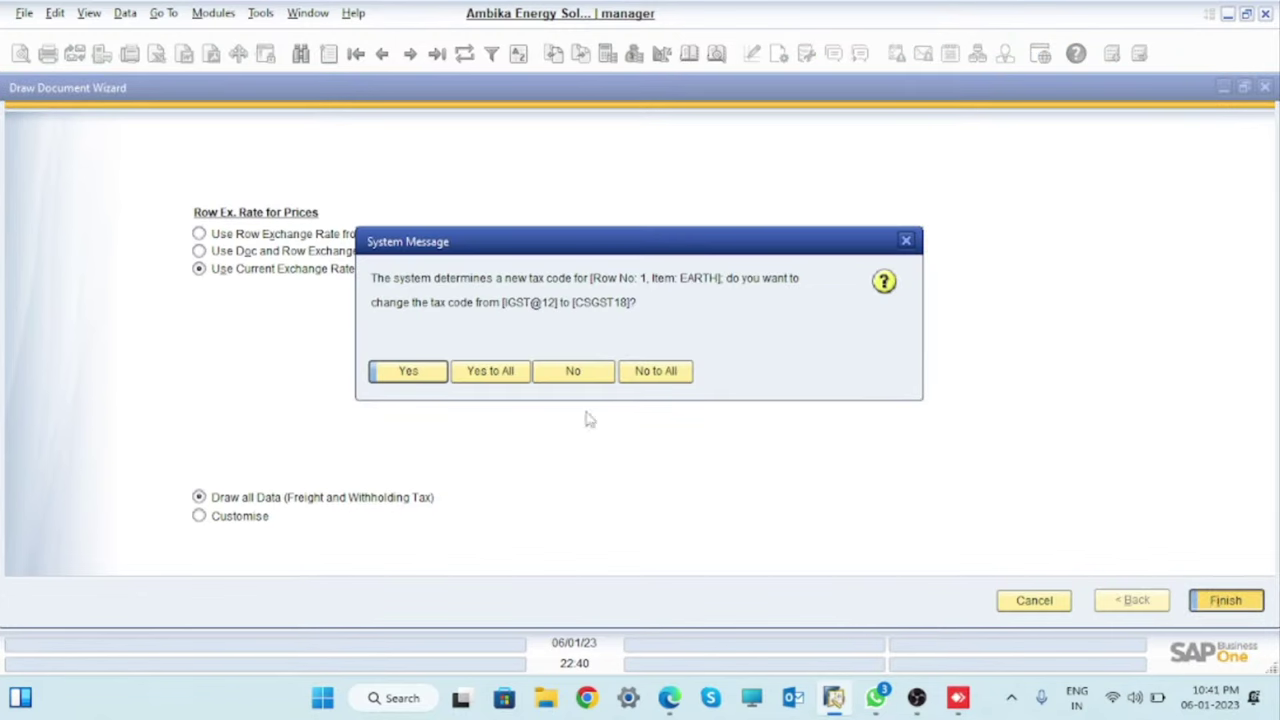
{"action": "left_click", "coordinate": [575, 371]}
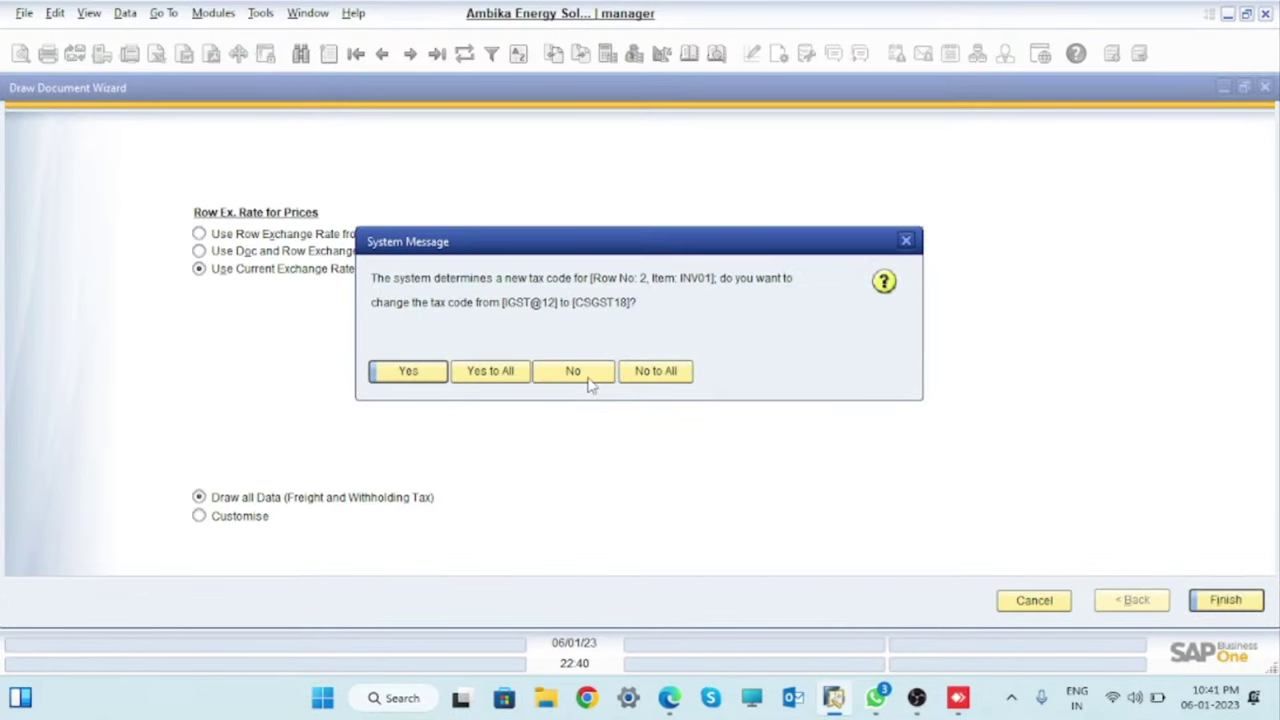
{"action": "left_click", "coordinate": [575, 371]}
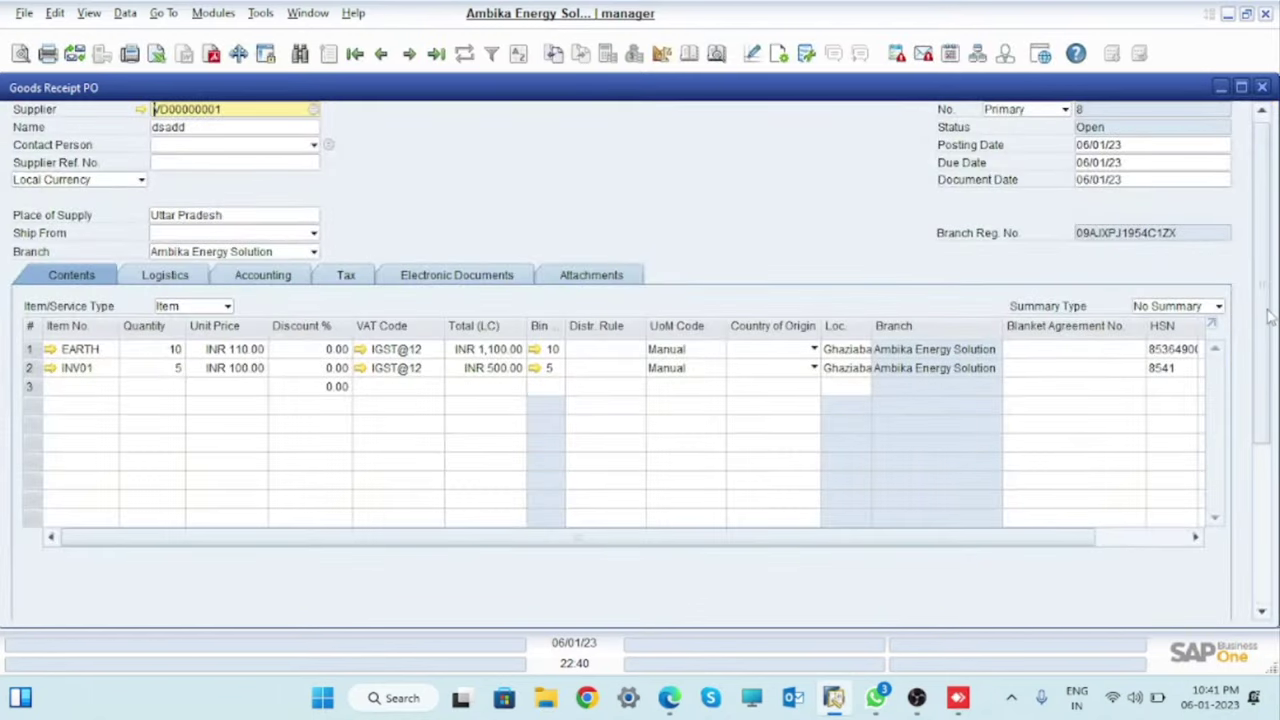
Step: Check the Goods Receipt PO's journal entry preview
{"action": "scroll", "coordinate": [1272, 340], "scroll_direction": "down", "scroll_amount": 2}
{"action": "scroll", "coordinate": [1275, 355], "scroll_direction": "up", "scroll_amount": 2}
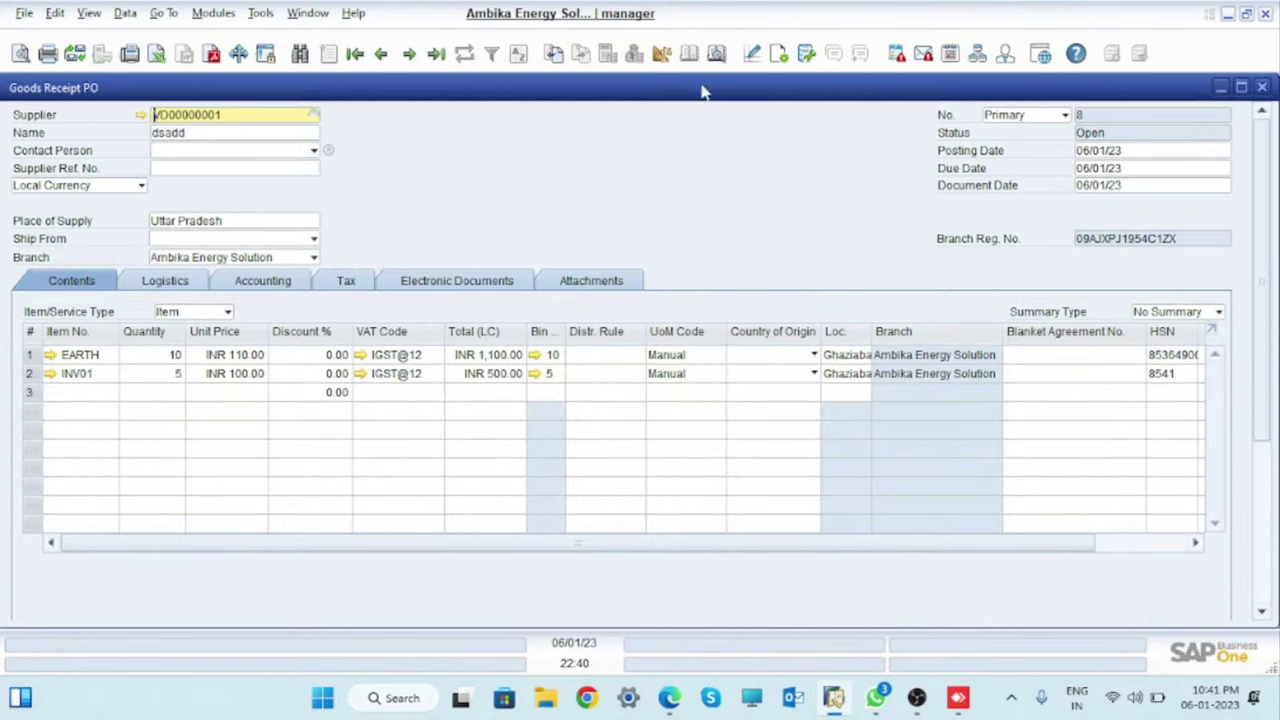
{"action": "left_click", "coordinate": [716, 53]}
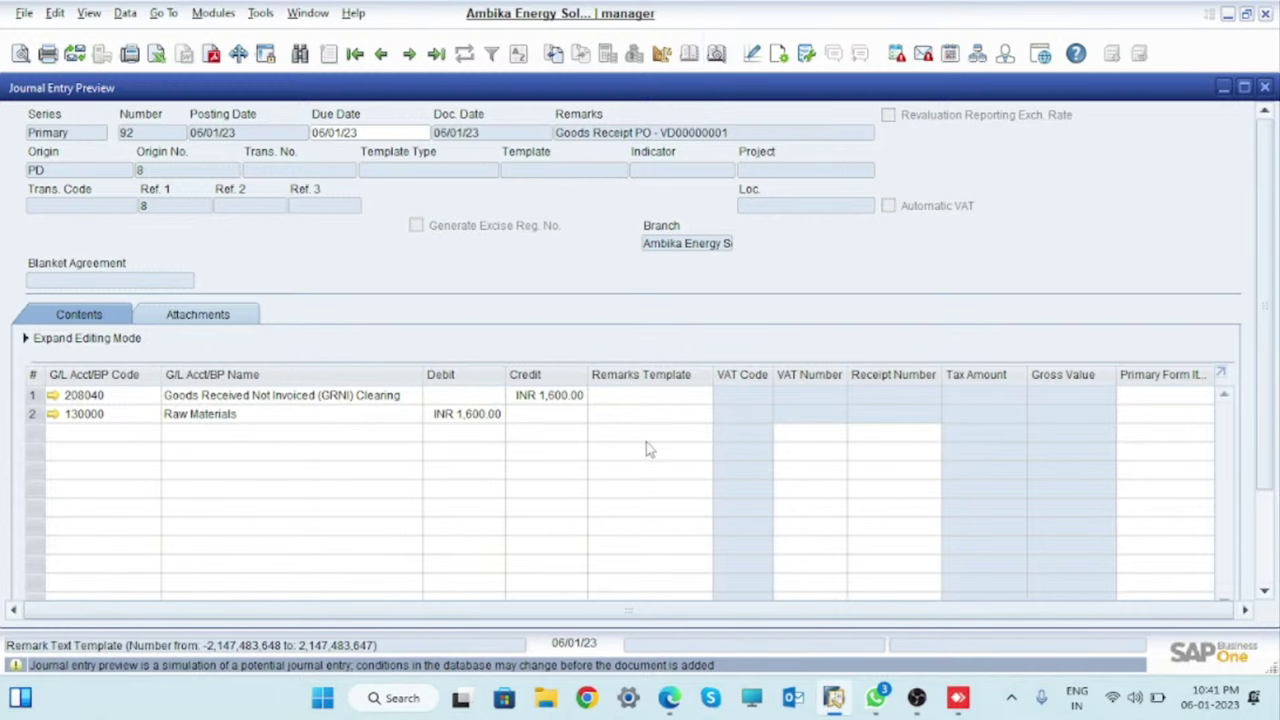
{"action": "left_click", "coordinate": [1265, 89]}
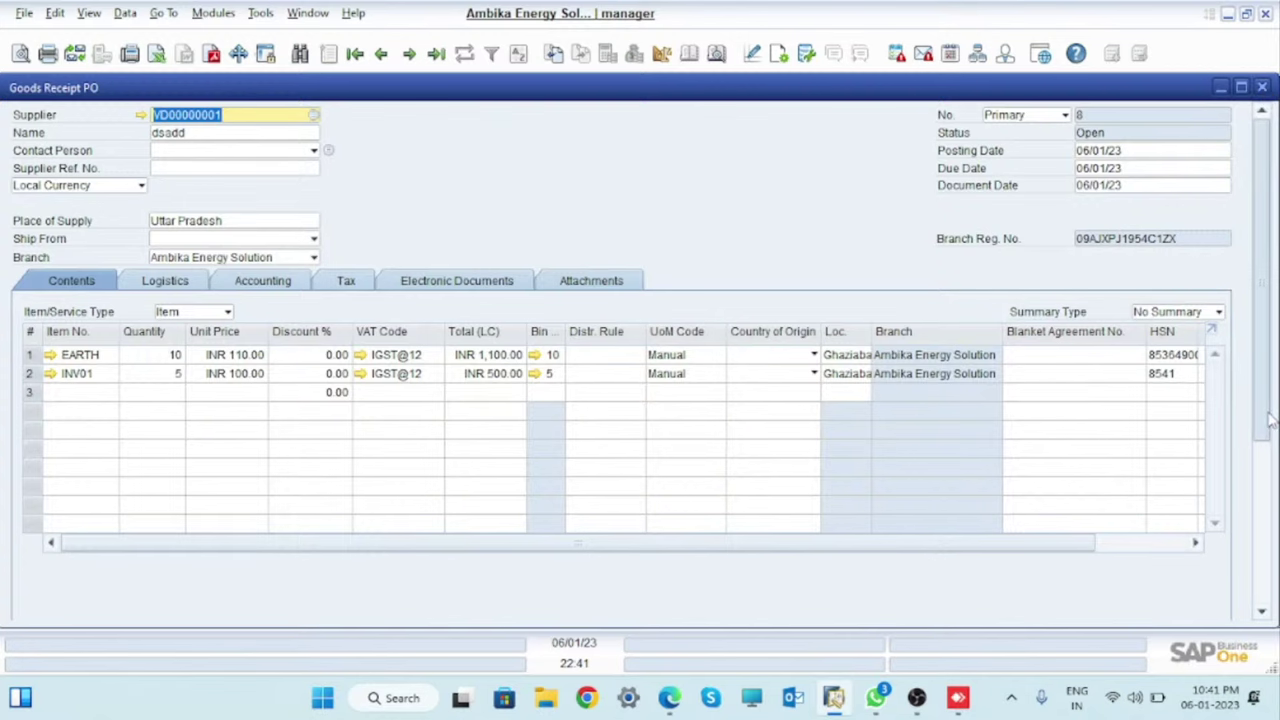
Step: Add Goods Receipt PO 8 for INR 1,792.00 and close the receipt form
{"action": "left_click_drag", "start_coordinate": [1265, 437], "coordinate": [1265, 597]}
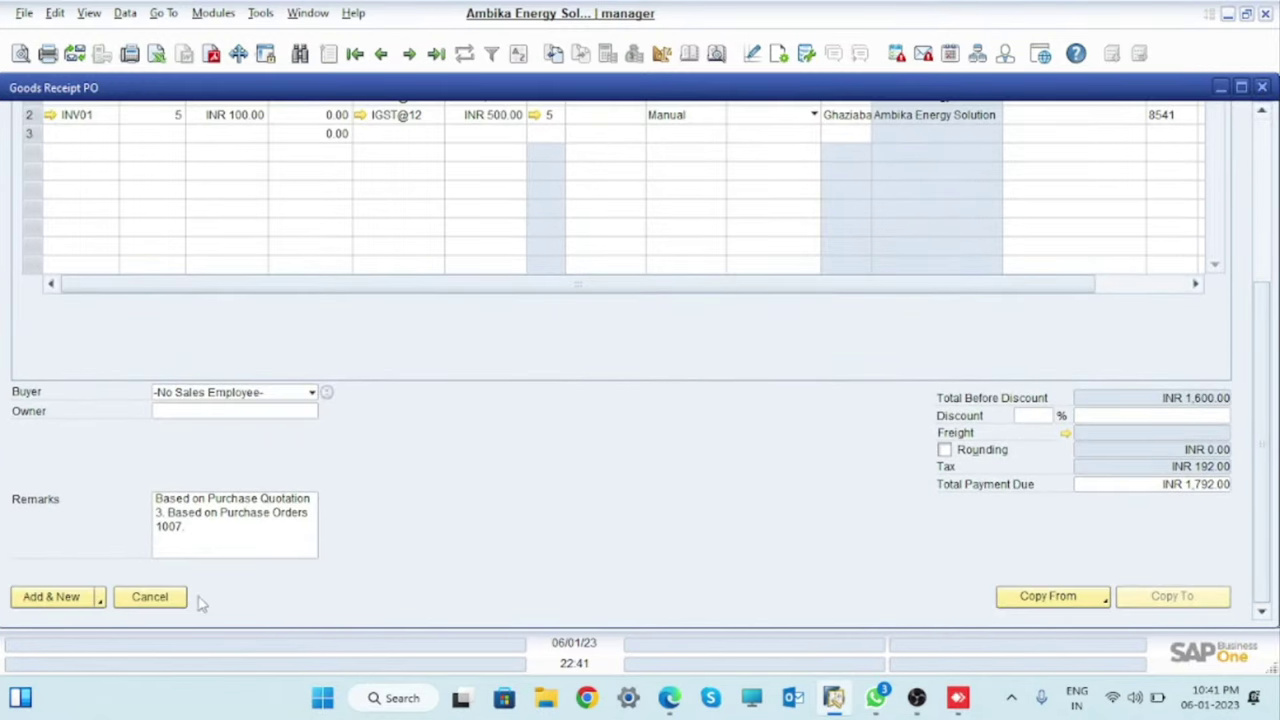
{"action": "left_click", "coordinate": [93, 597]}
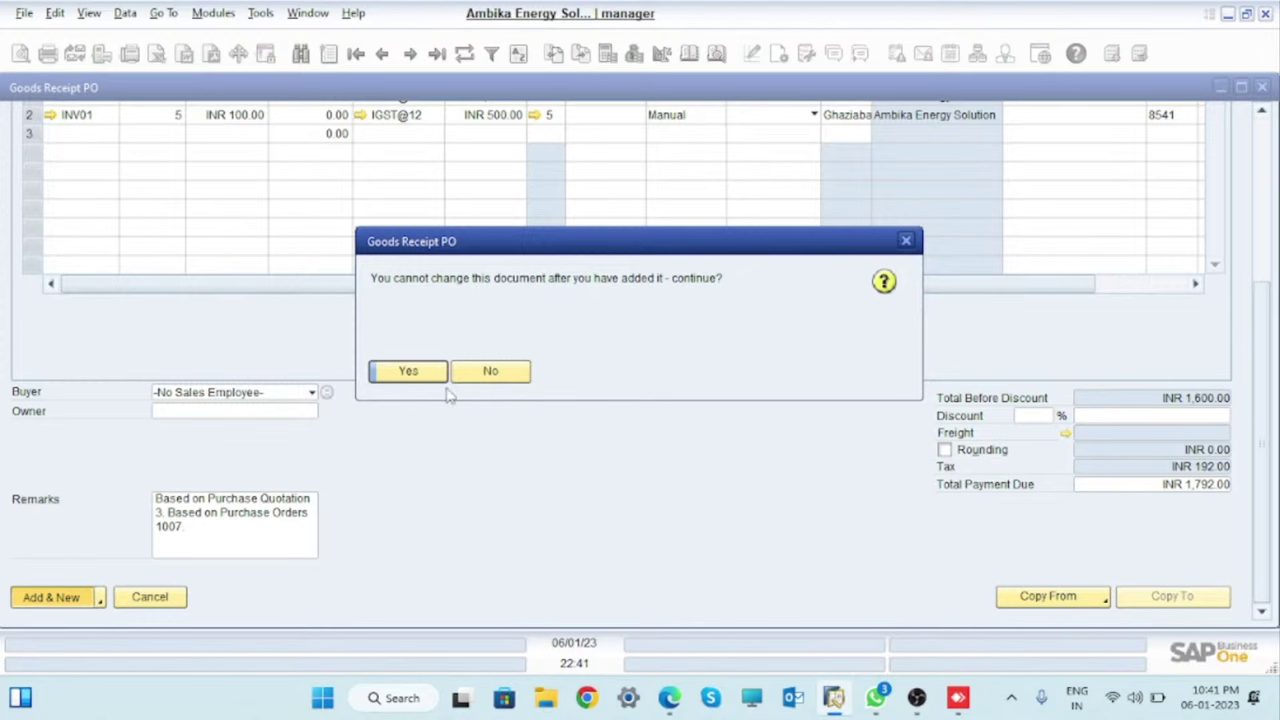
{"action": "left_click", "coordinate": [410, 372]}
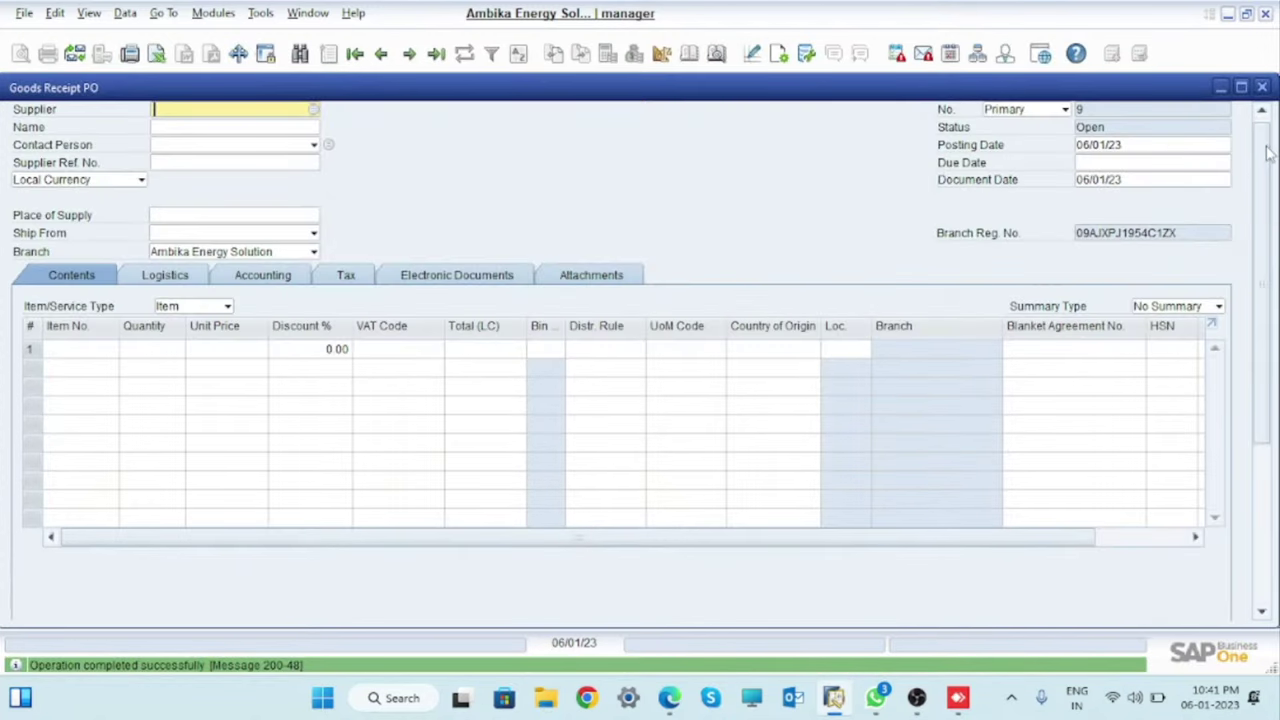
{"action": "left_click", "coordinate": [1263, 88]}
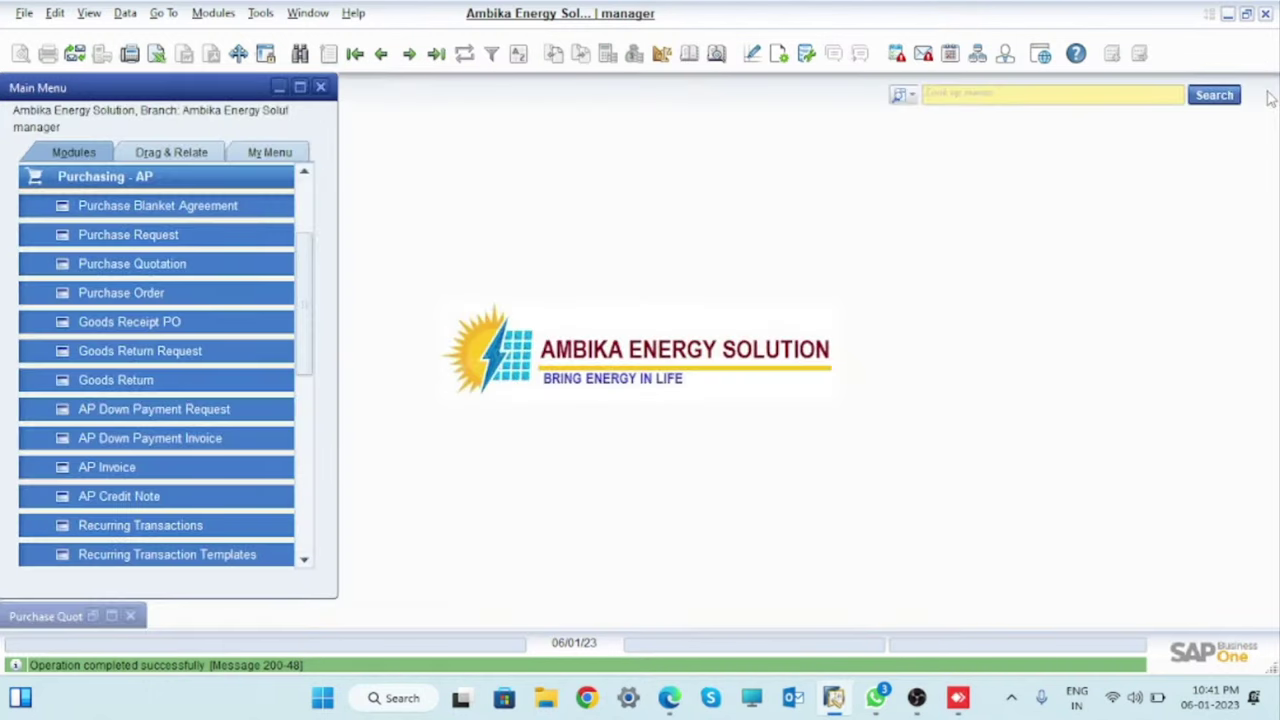
Step: Start a new AP Invoice for the supplier, entered by supplier code, and list Copy From document types
{"action": "left_click", "coordinate": [129, 467]}
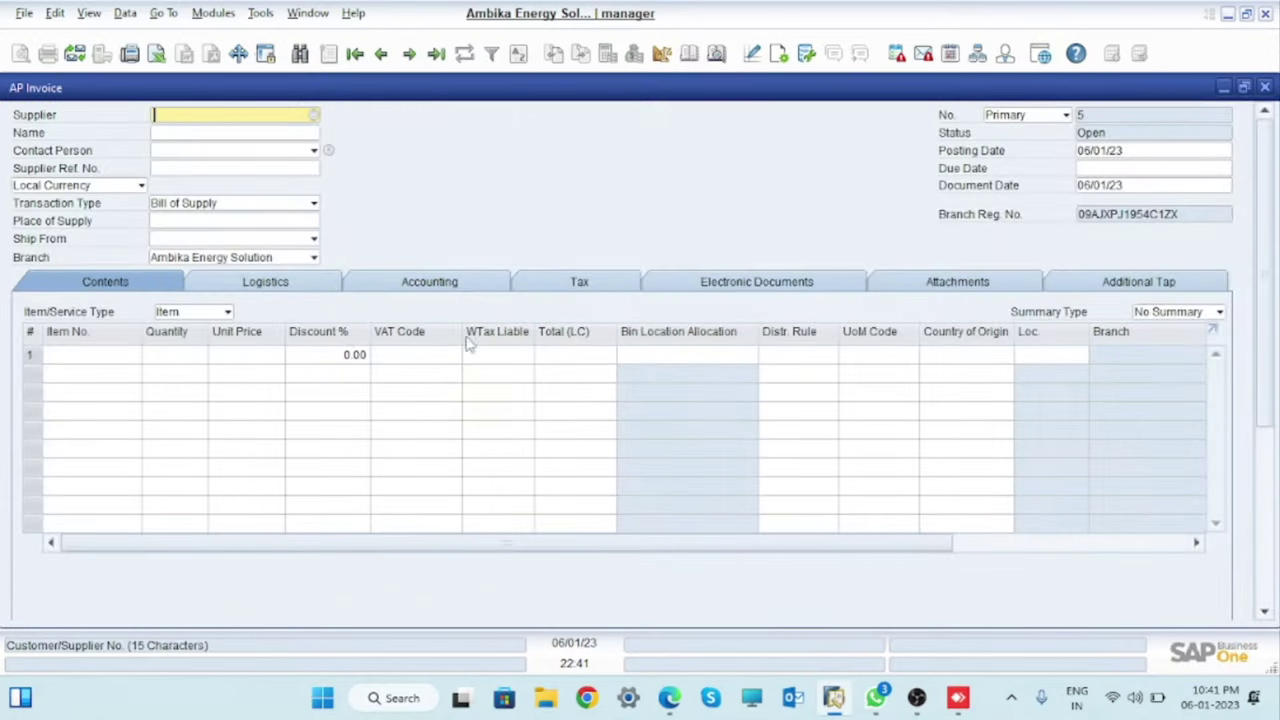
{"action": "type", "text": "VD00000001"}
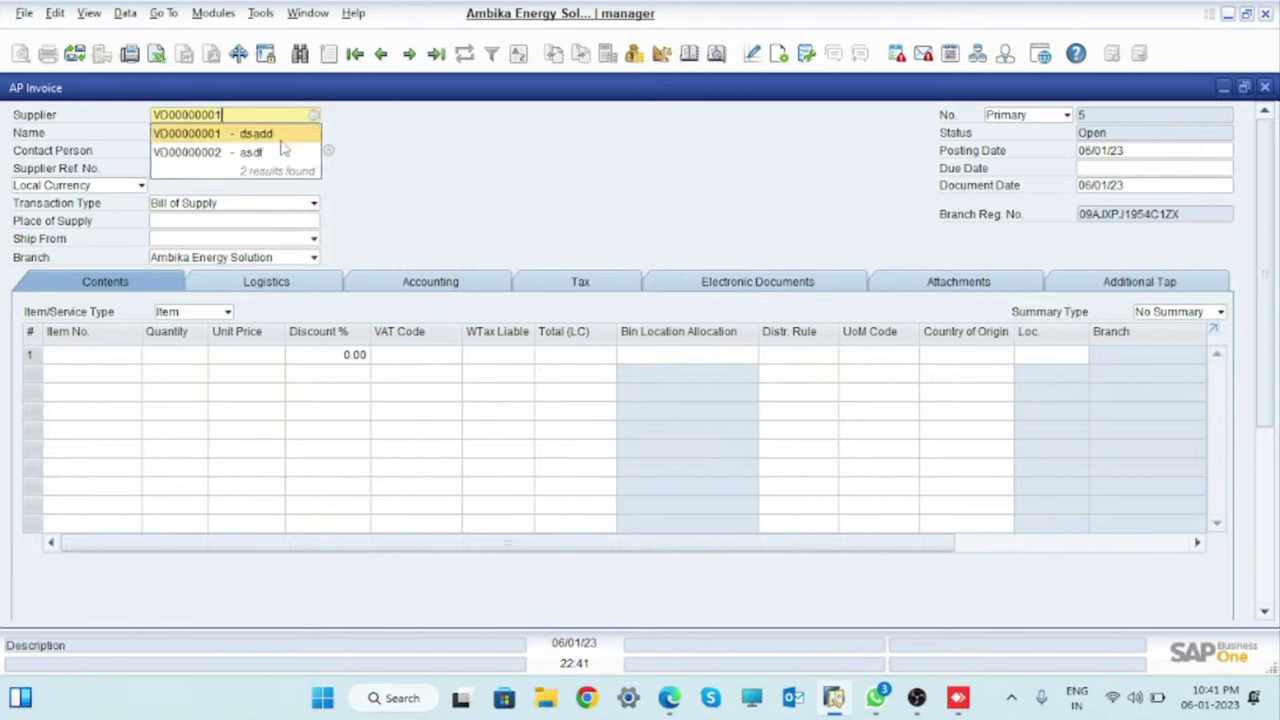
{"action": "left_click", "coordinate": [268, 135]}
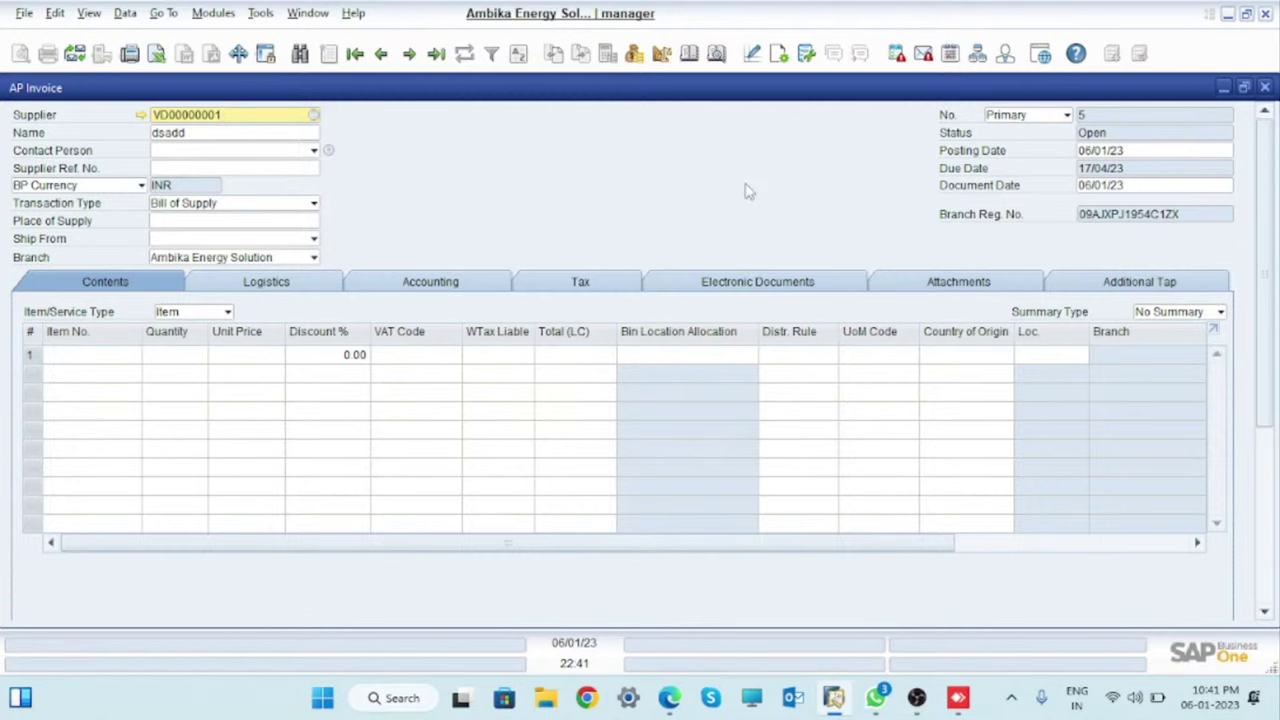
{"action": "left_click_drag", "start_coordinate": [1272, 175], "coordinate": [1270, 418]}
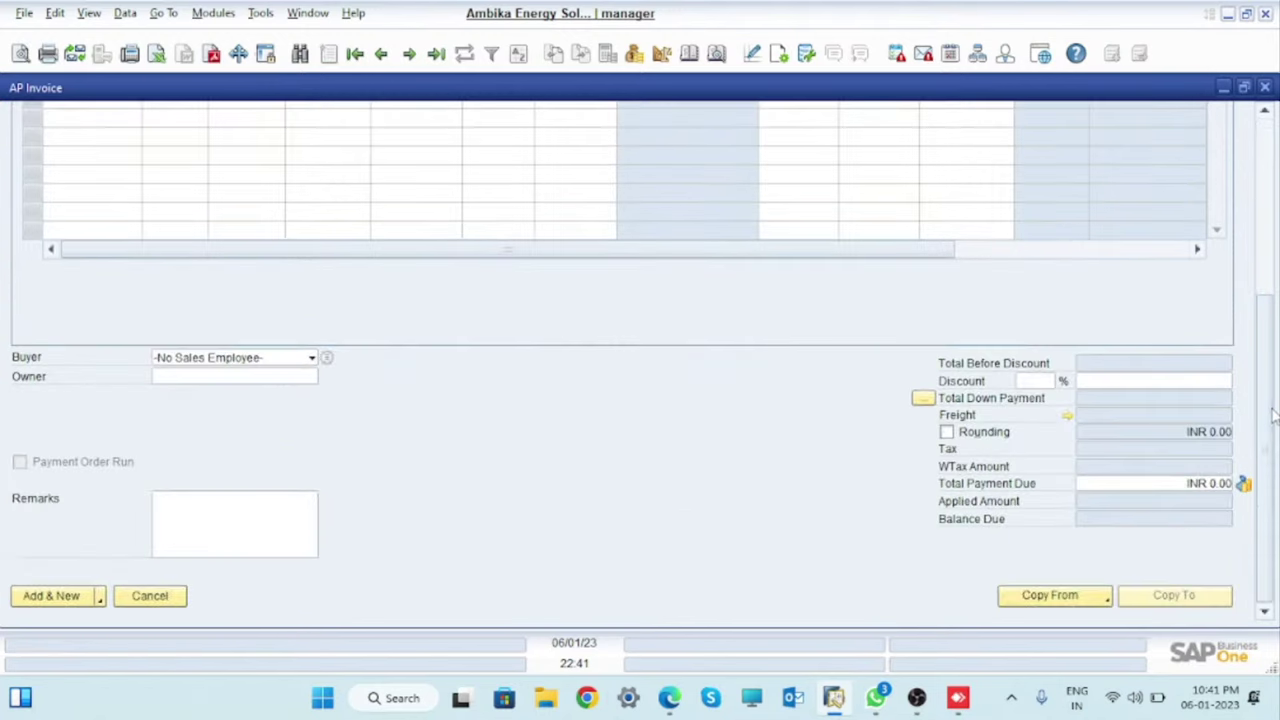
{"action": "left_click", "coordinate": [1050, 596]}
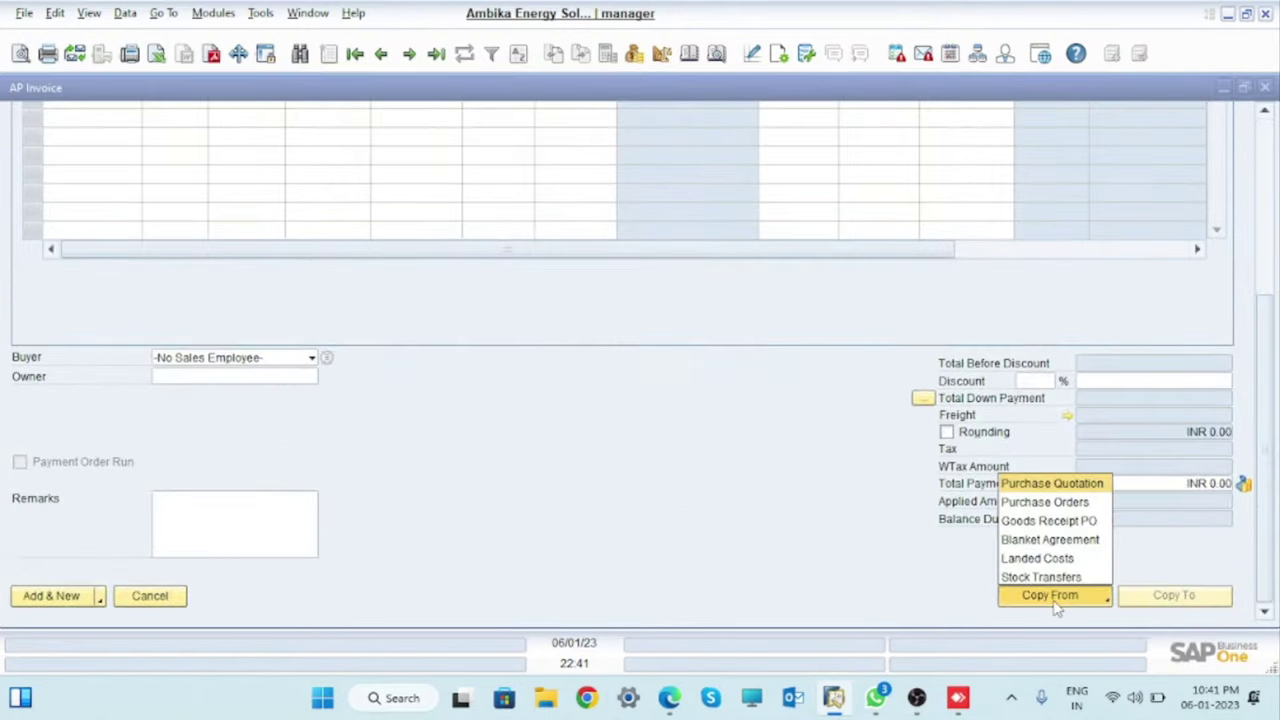
Step: Copy Goods Receipt PO 8 into the invoice, keeping IGST@12 on EARTH and INV01
{"action": "left_click", "coordinate": [1050, 521]}
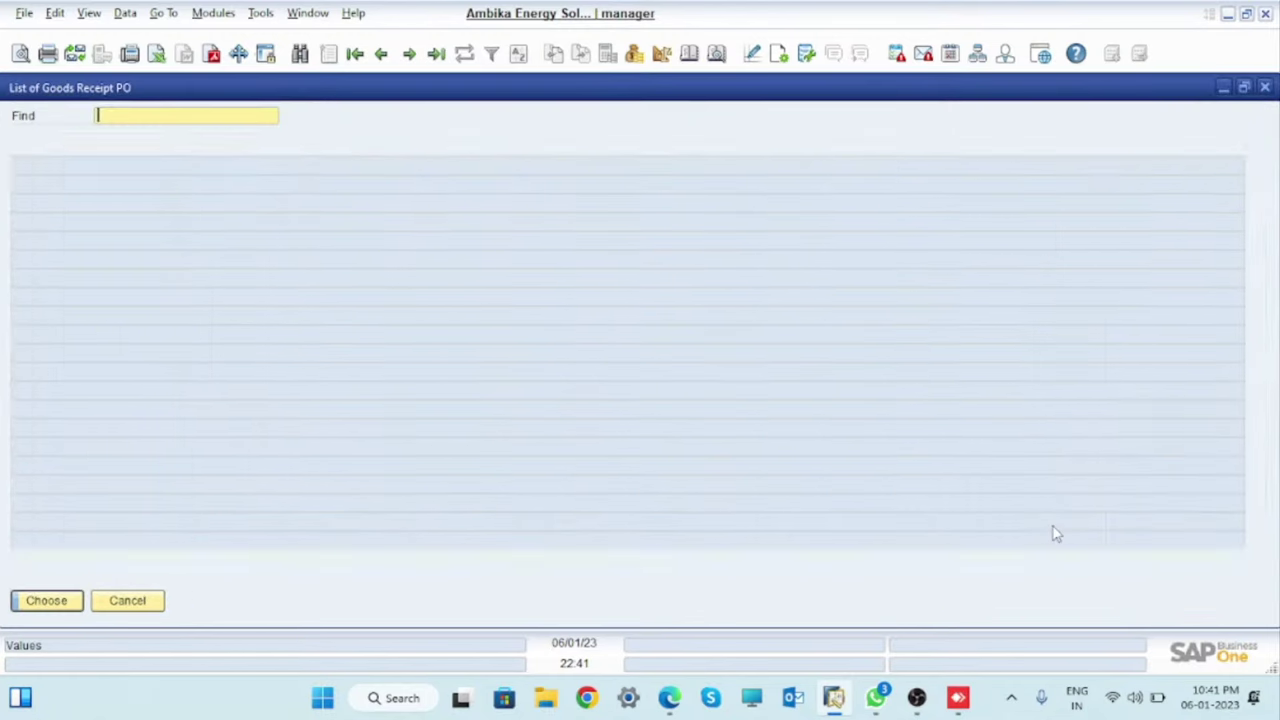
{"action": "left_click", "coordinate": [35, 187]}
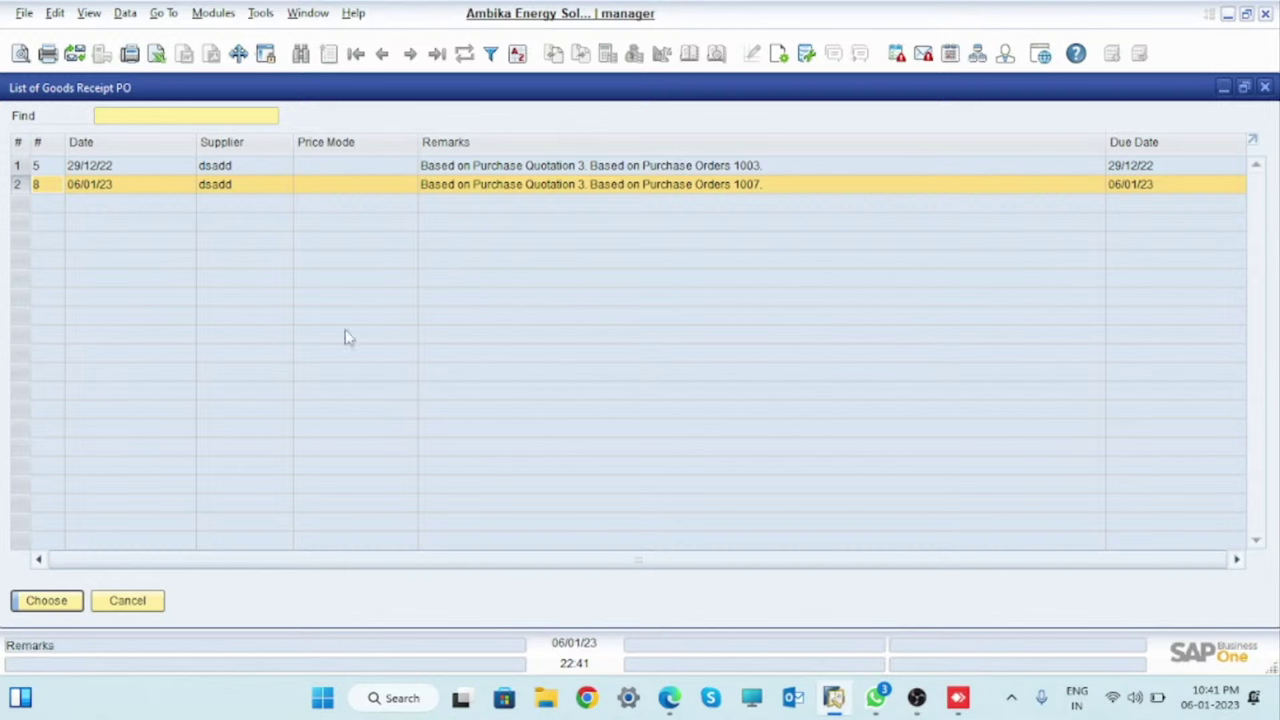
{"action": "left_click", "coordinate": [47, 601]}
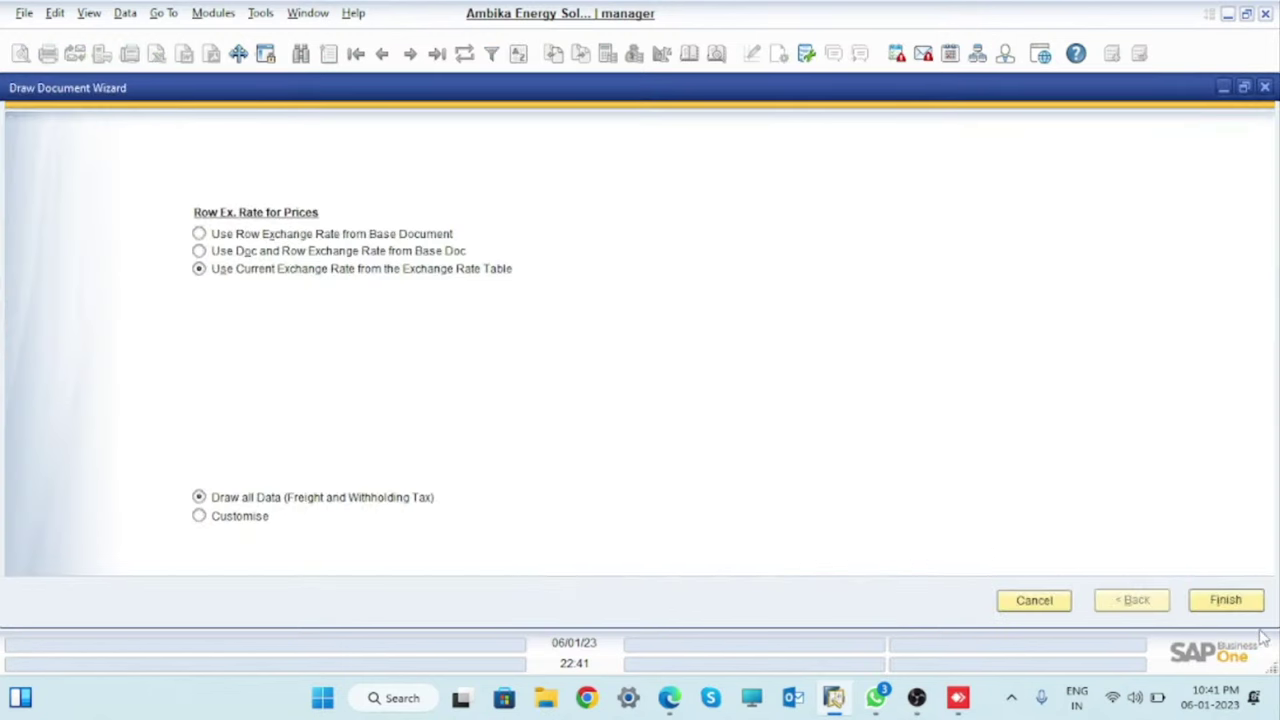
{"action": "left_click", "coordinate": [1230, 602]}
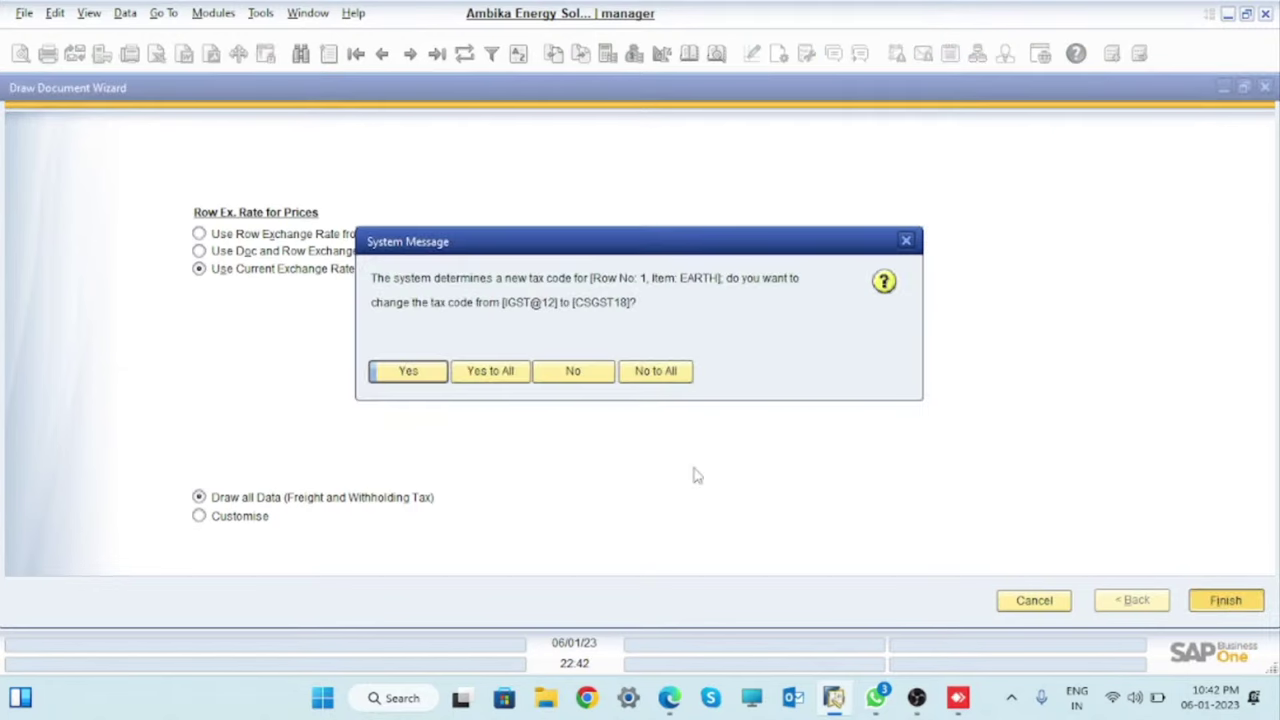
{"action": "left_click", "coordinate": [587, 380]}
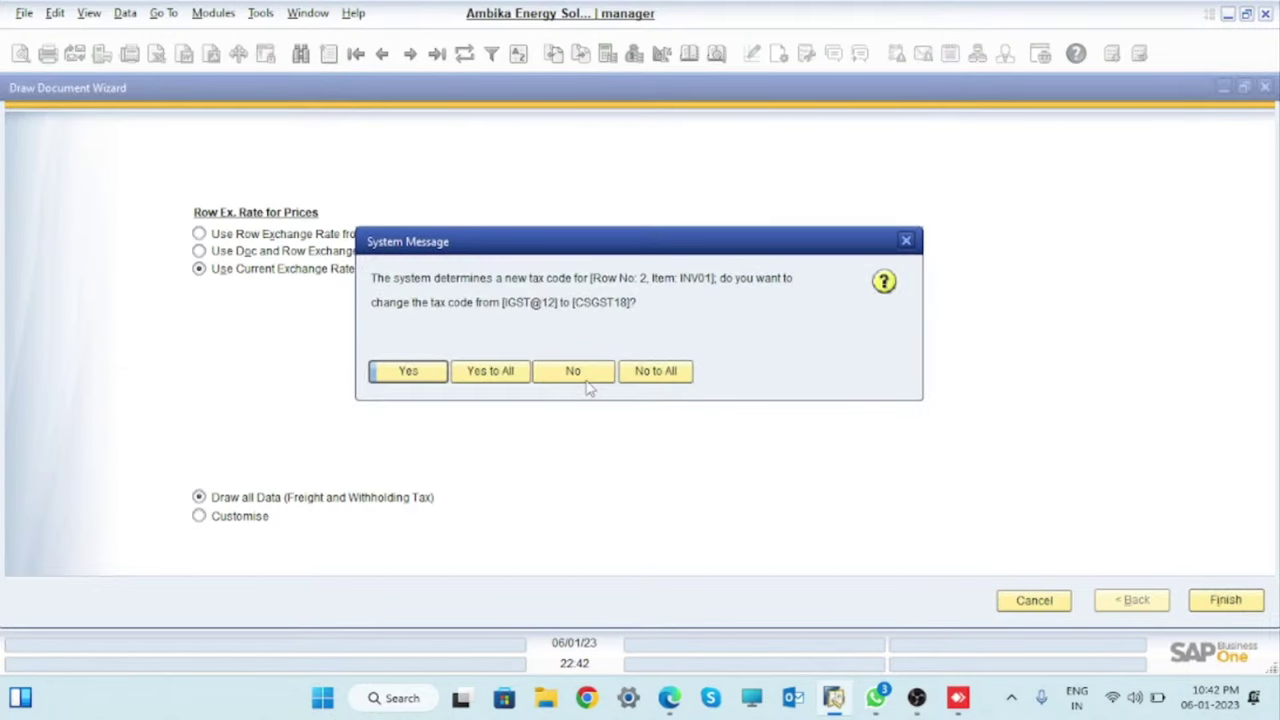
{"action": "left_click", "coordinate": [588, 385]}
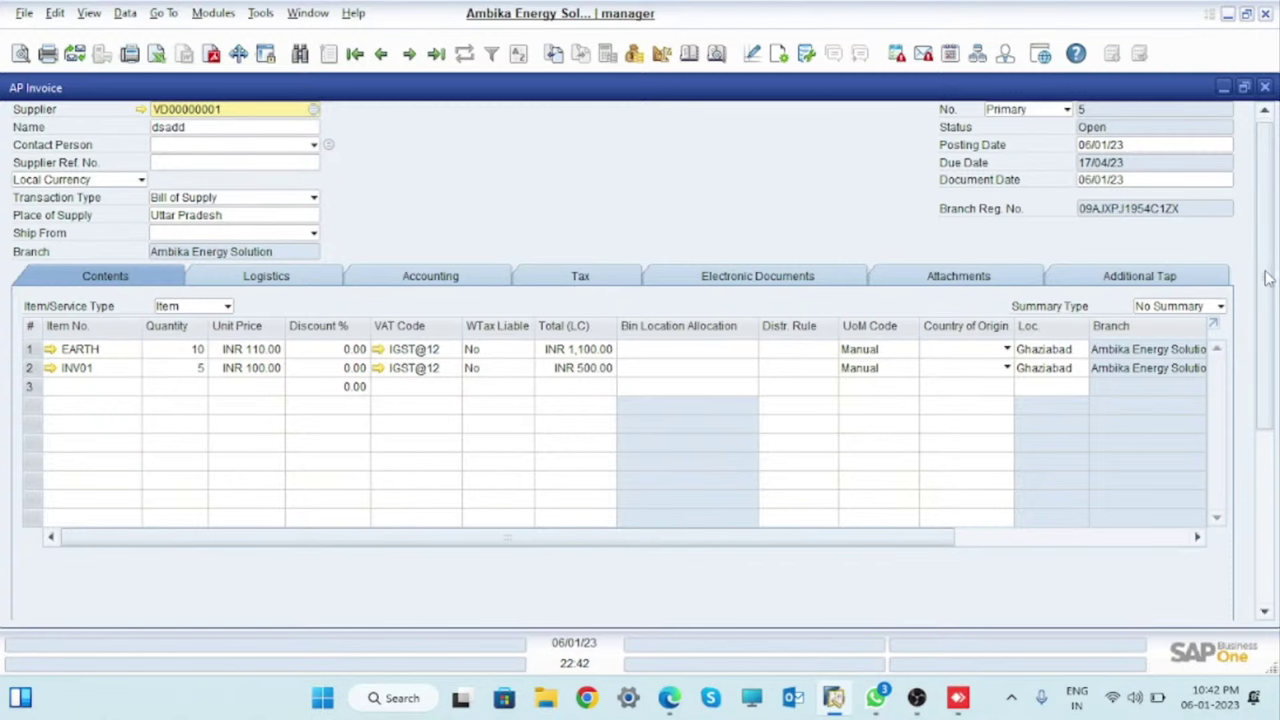
{"action": "left_click_drag", "start_coordinate": [1268, 278], "coordinate": [1268, 455]}
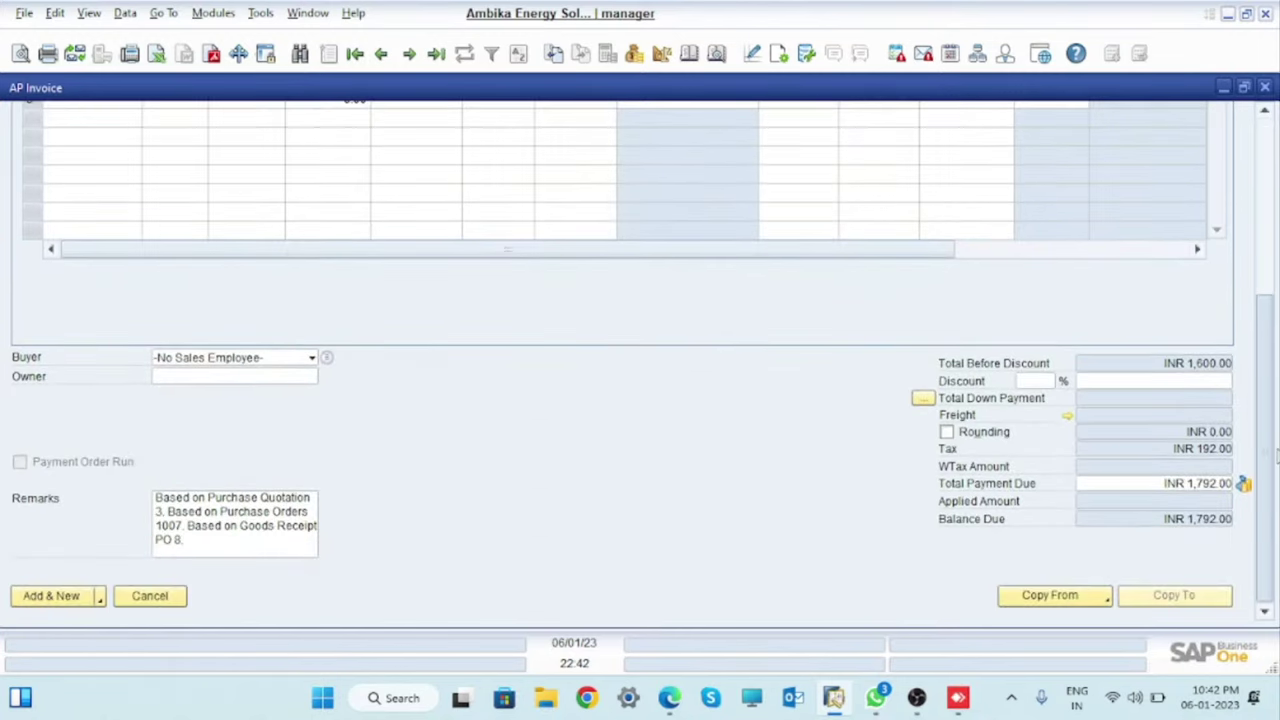
Step: Add a INR 1,000 Freight Trasport charge with VAT code IGST@5 to the invoice
{"action": "left_click", "coordinate": [1067, 416]}
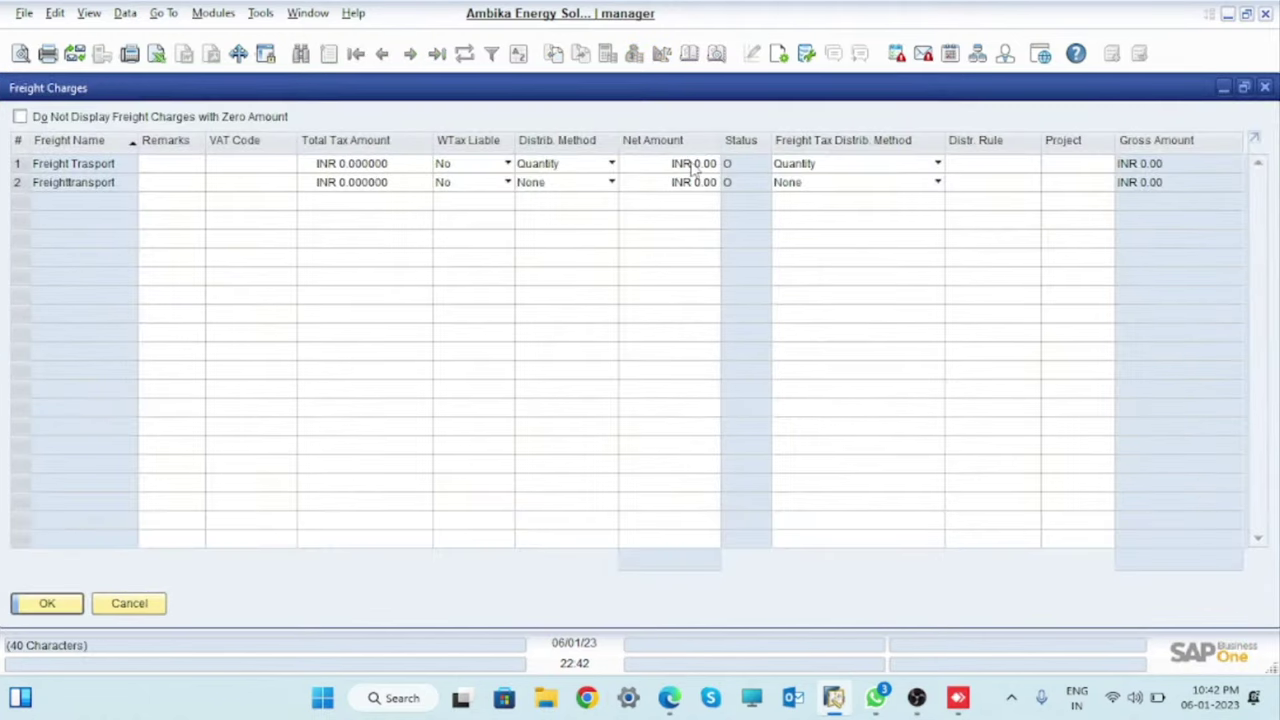
{"action": "left_click", "coordinate": [691, 166]}
{"action": "type", "text": "1000"}
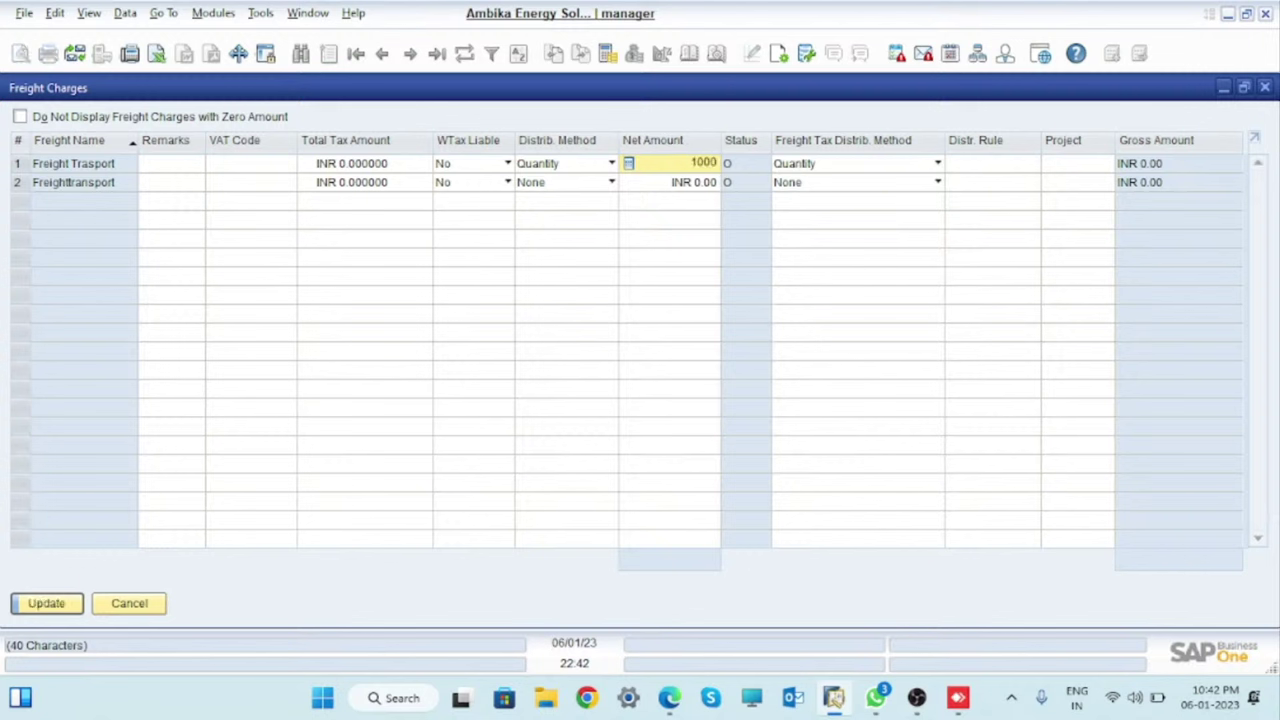
{"action": "left_click", "coordinate": [242, 164]}
{"action": "key", "text": "Tab"}
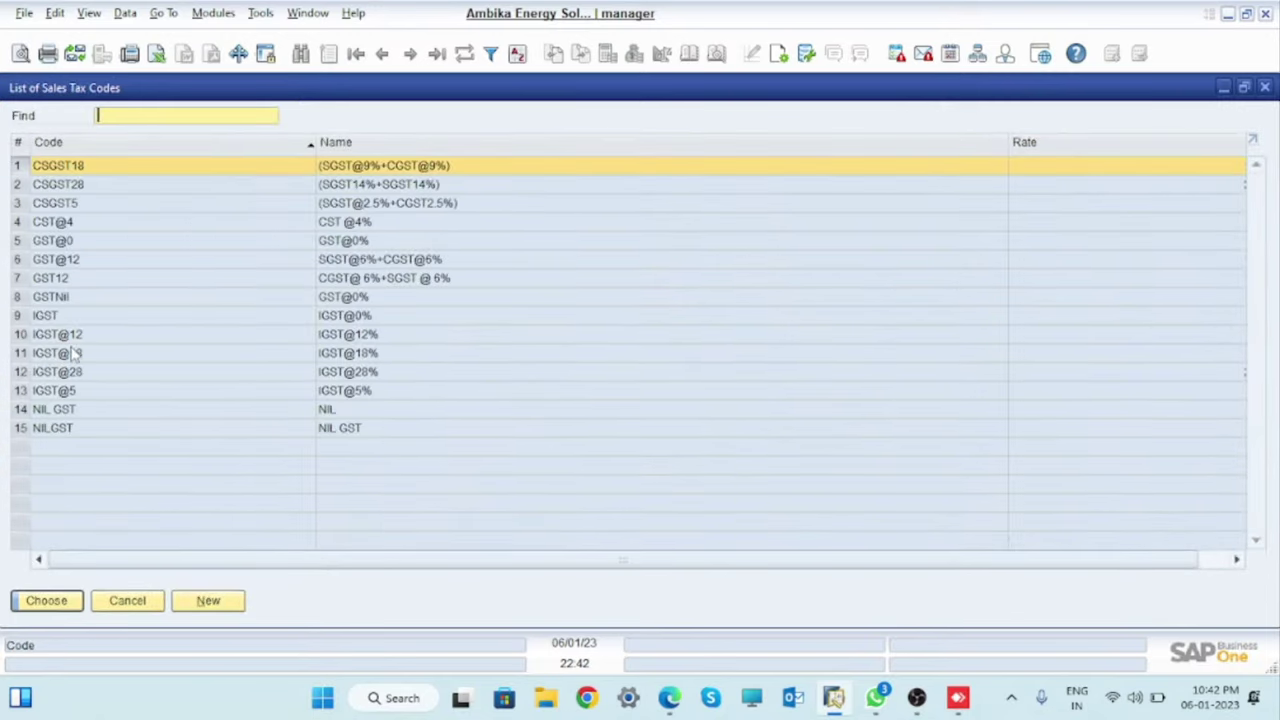
{"action": "left_click", "coordinate": [62, 392]}
{"action": "left_click", "coordinate": [47, 604]}
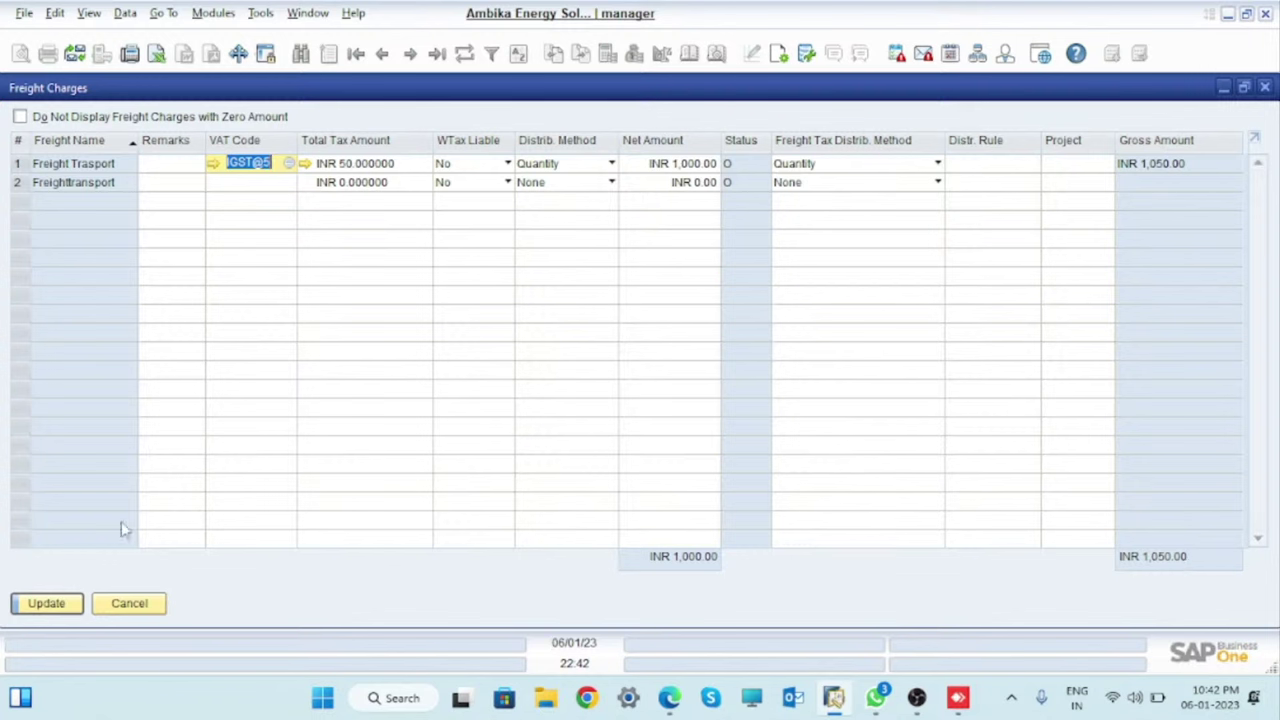
{"action": "left_click", "coordinate": [46, 604]}
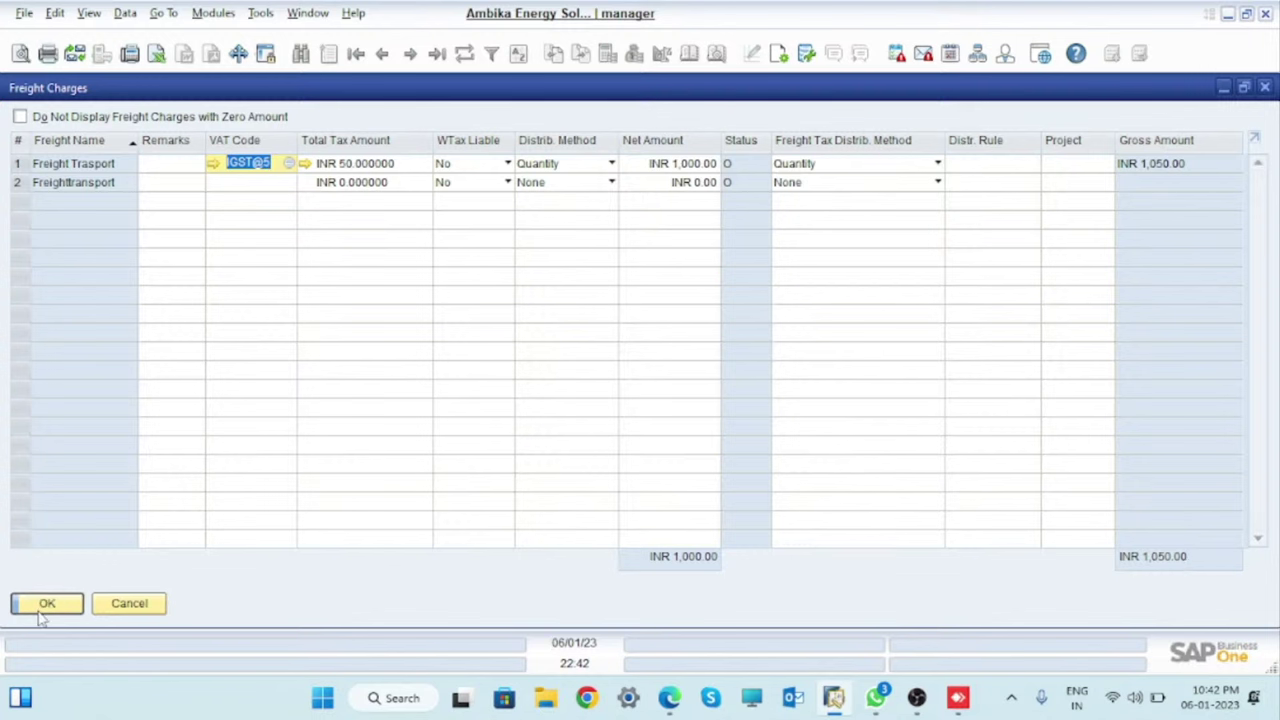
{"action": "left_click", "coordinate": [46, 604]}
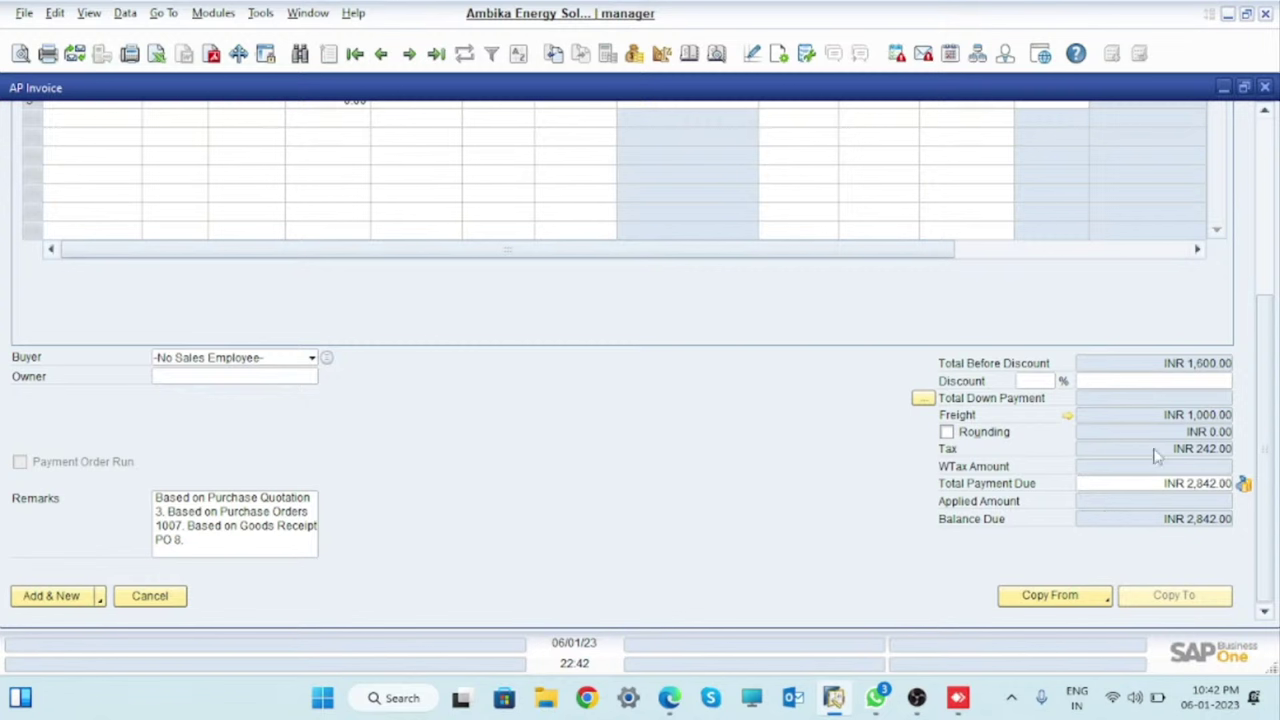
Step: Add AP Invoice 5 with Add & New, then reload the last added invoice
{"action": "left_click", "coordinate": [58, 596]}
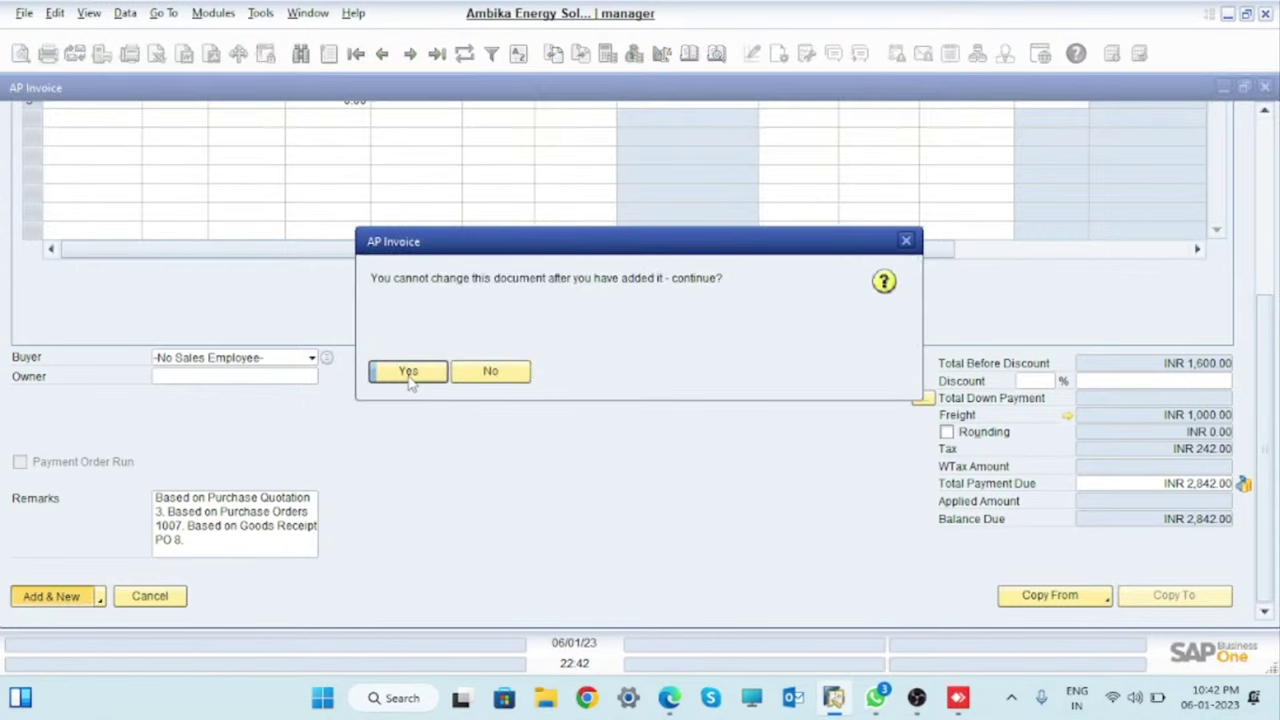
{"action": "left_click", "coordinate": [409, 381]}
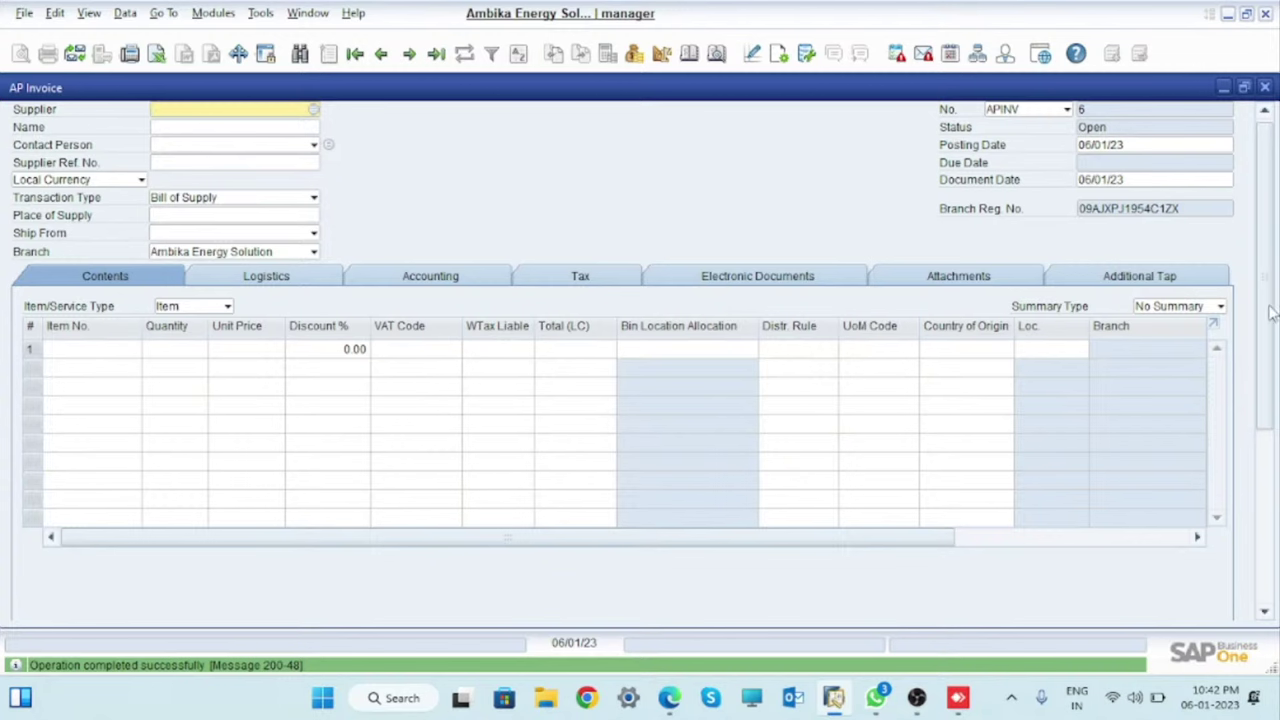
{"action": "scroll", "coordinate": [1270, 313], "scroll_direction": "up", "scroll_amount": 1}
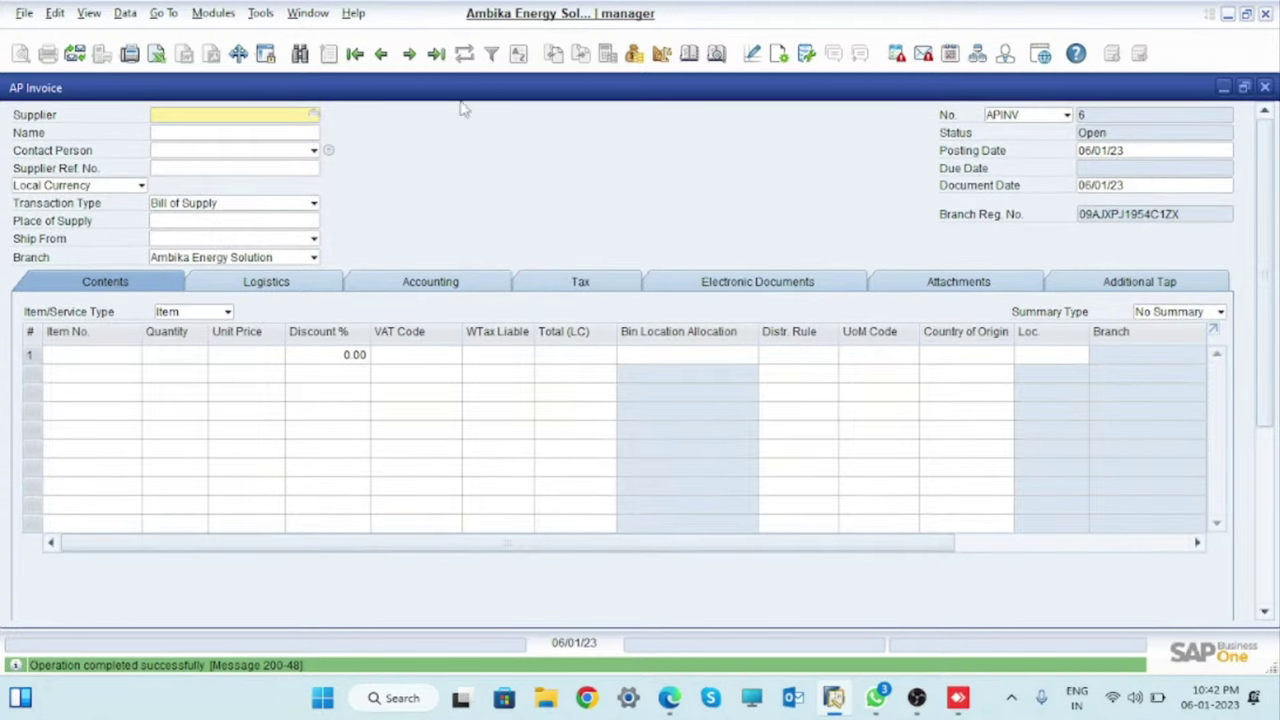
{"action": "left_click", "coordinate": [437, 57]}
Step: Open Goods Receipt PO 5 from AP Invoice 5's relationship map
{"action": "right_click", "coordinate": [487, 170]}
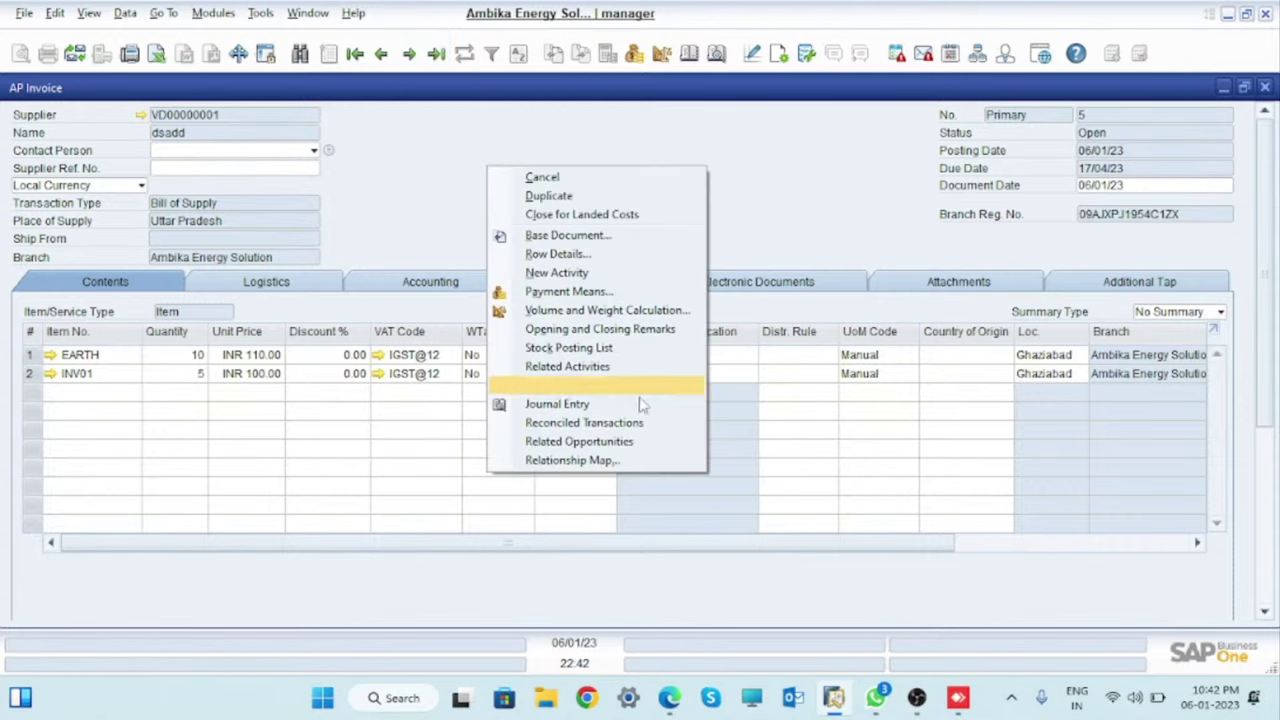
{"action": "left_click", "coordinate": [601, 461]}
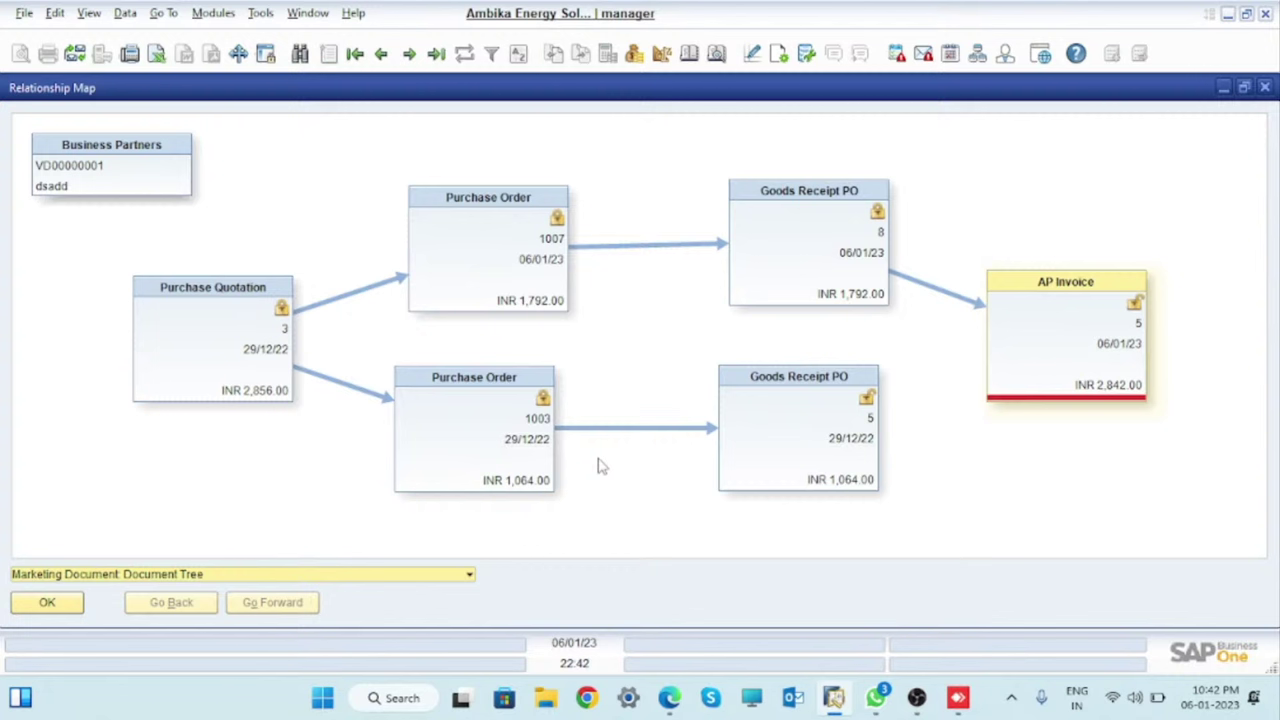
{"action": "double_click", "coordinate": [851, 452]}
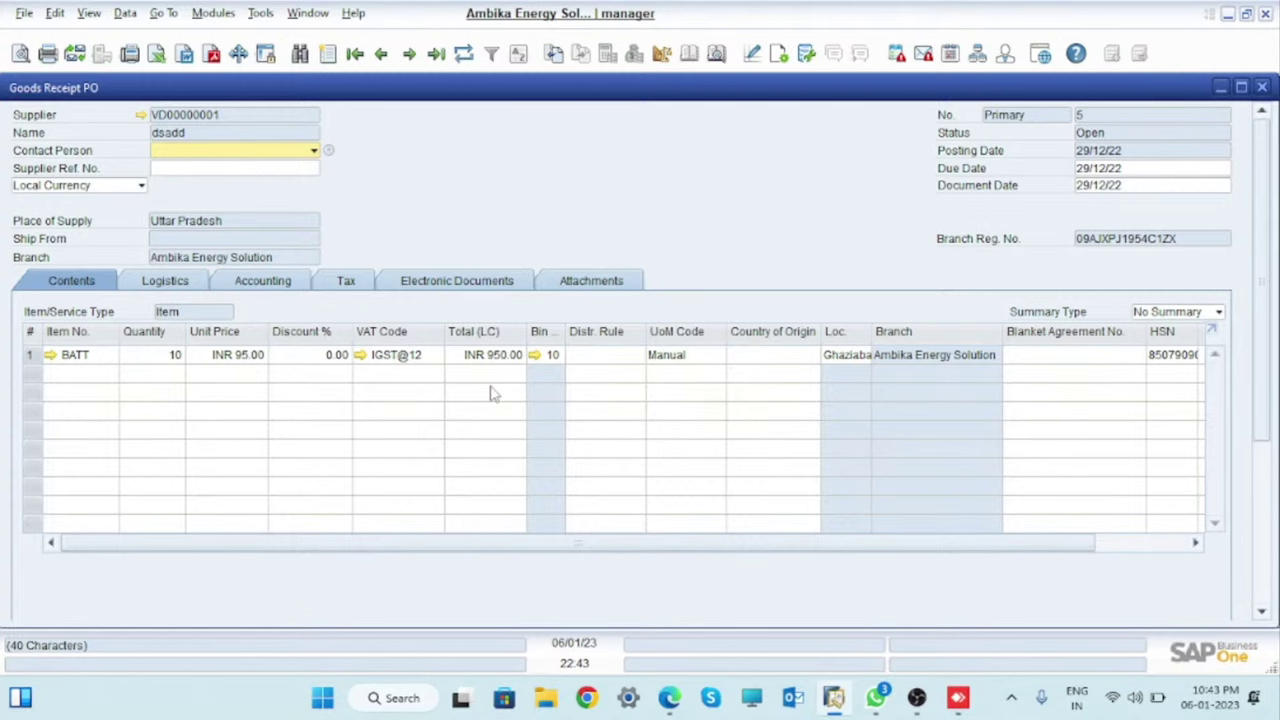
Step: Copy Goods Receipt PO 5 to a new AP Invoice with a INR 20 freight charge
{"action": "scroll", "coordinate": [1263, 374], "scroll_direction": "down", "scroll_amount": 5}
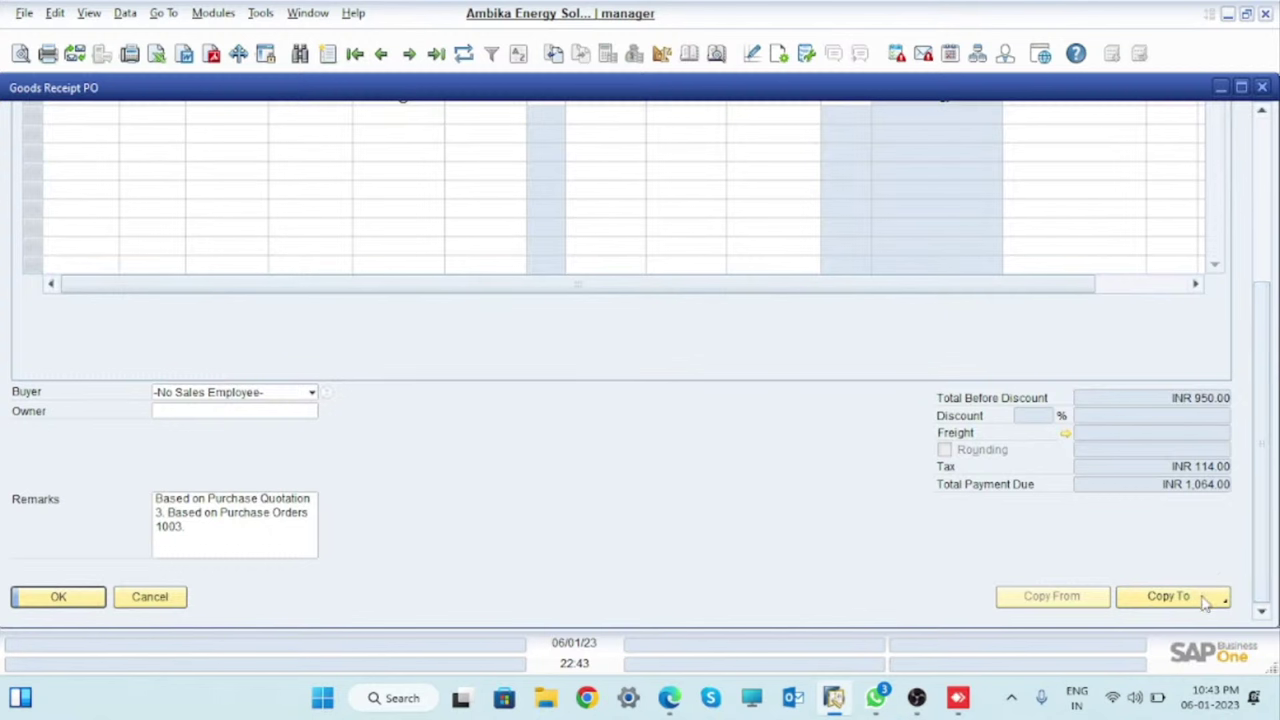
{"action": "left_click", "coordinate": [1205, 600]}
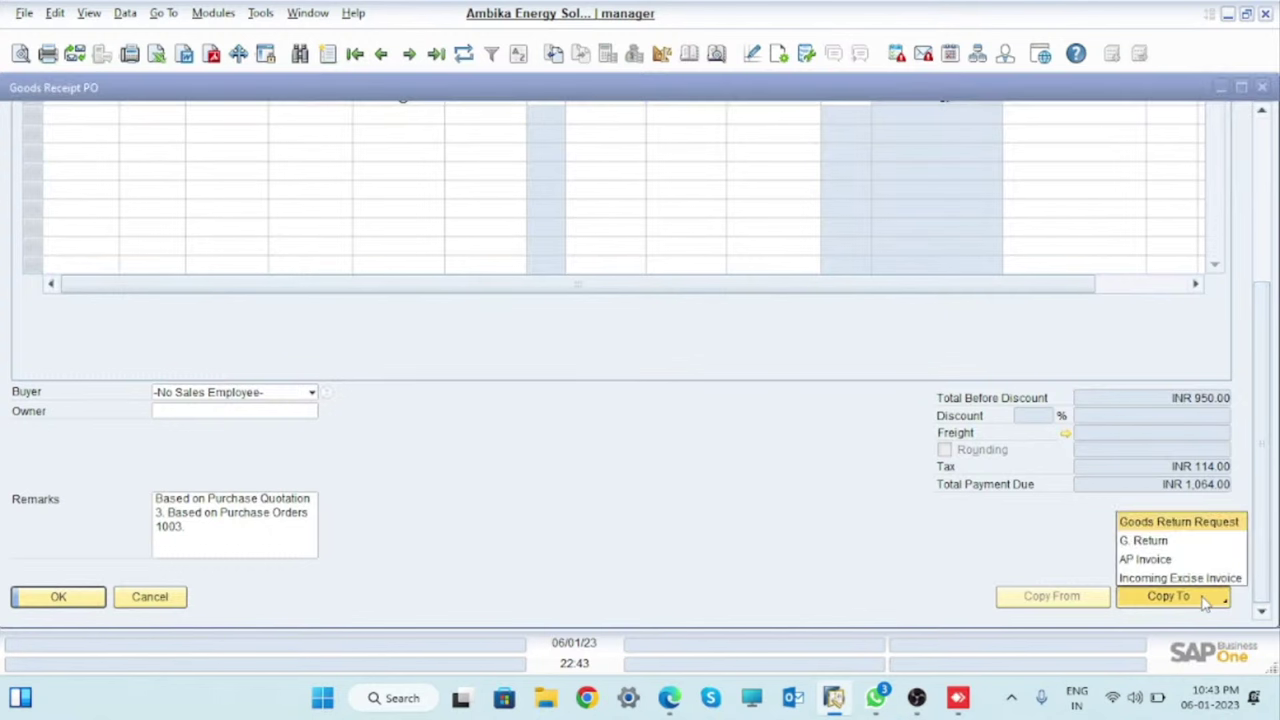
{"action": "left_click", "coordinate": [1146, 560]}
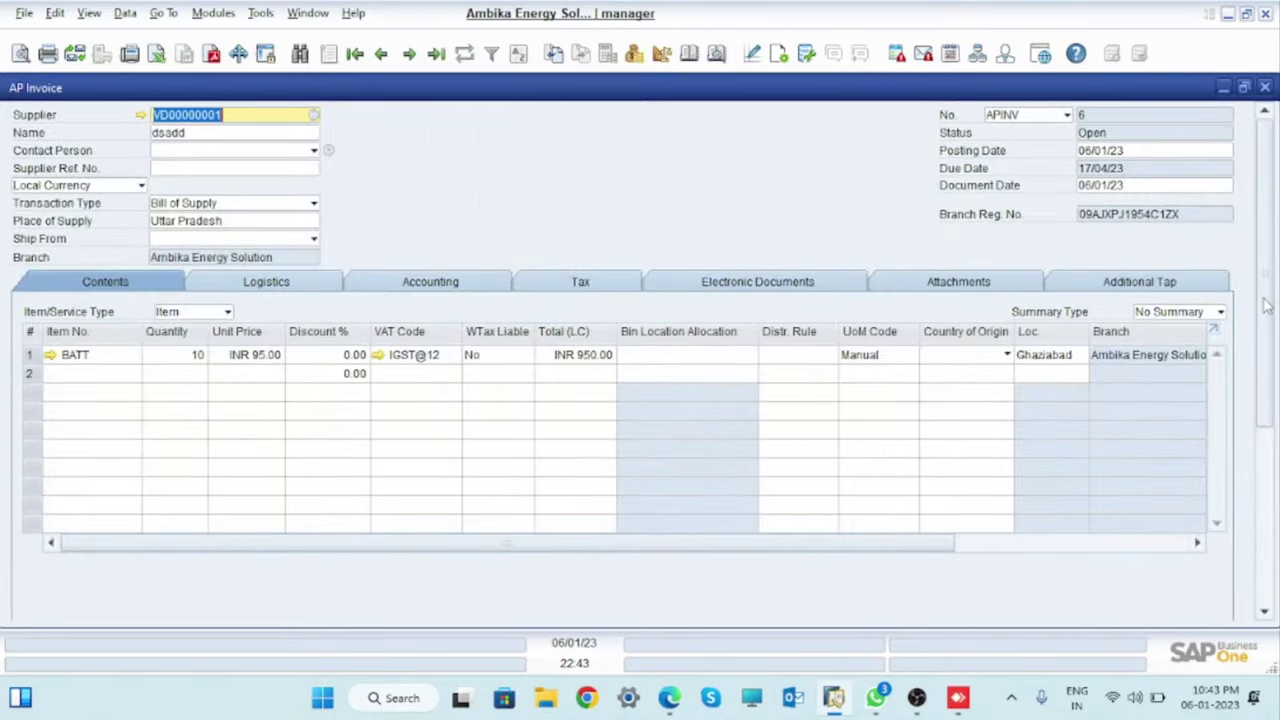
{"action": "left_click_drag", "start_coordinate": [1268, 305], "coordinate": [1274, 508]}
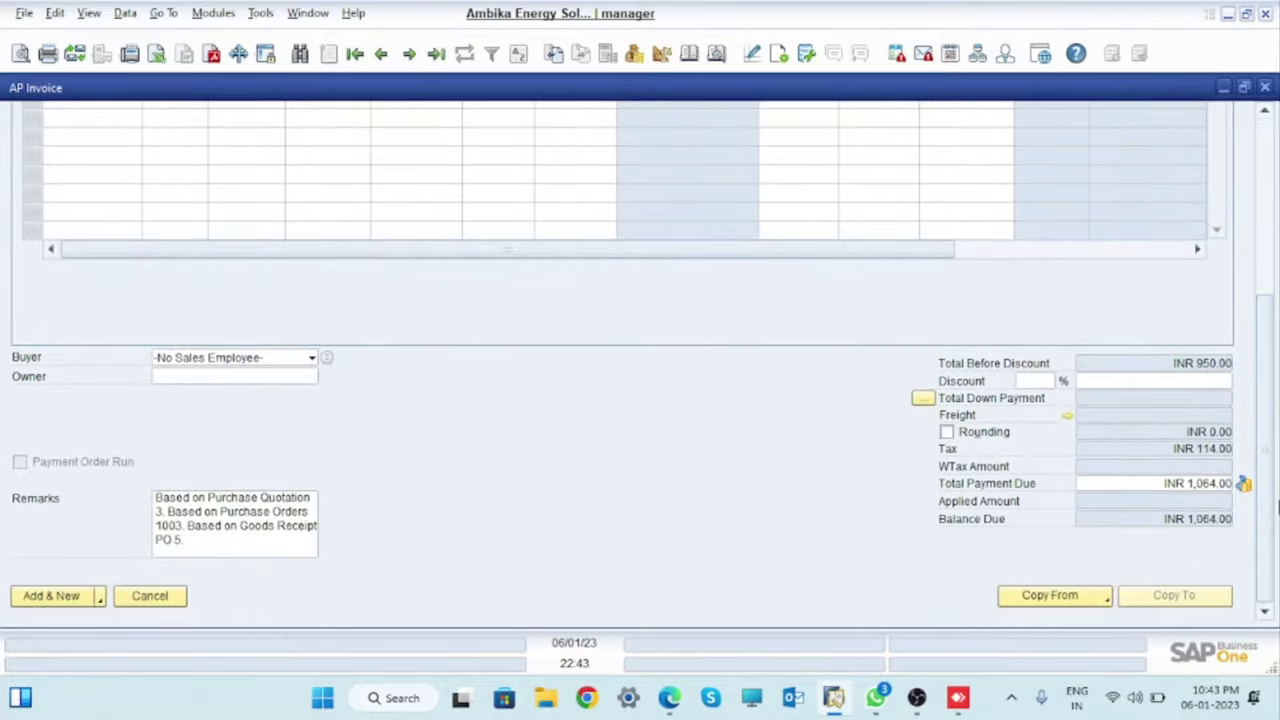
{"action": "left_click", "coordinate": [1068, 418]}
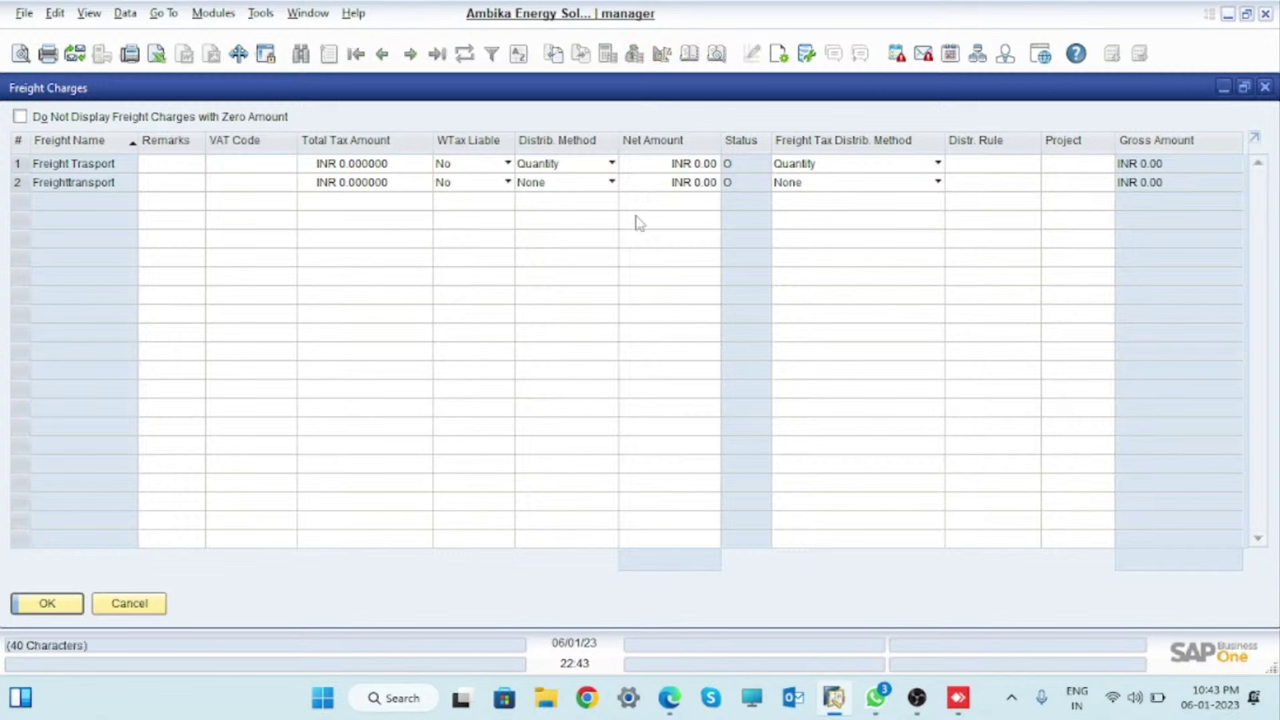
{"action": "left_click", "coordinate": [684, 168]}
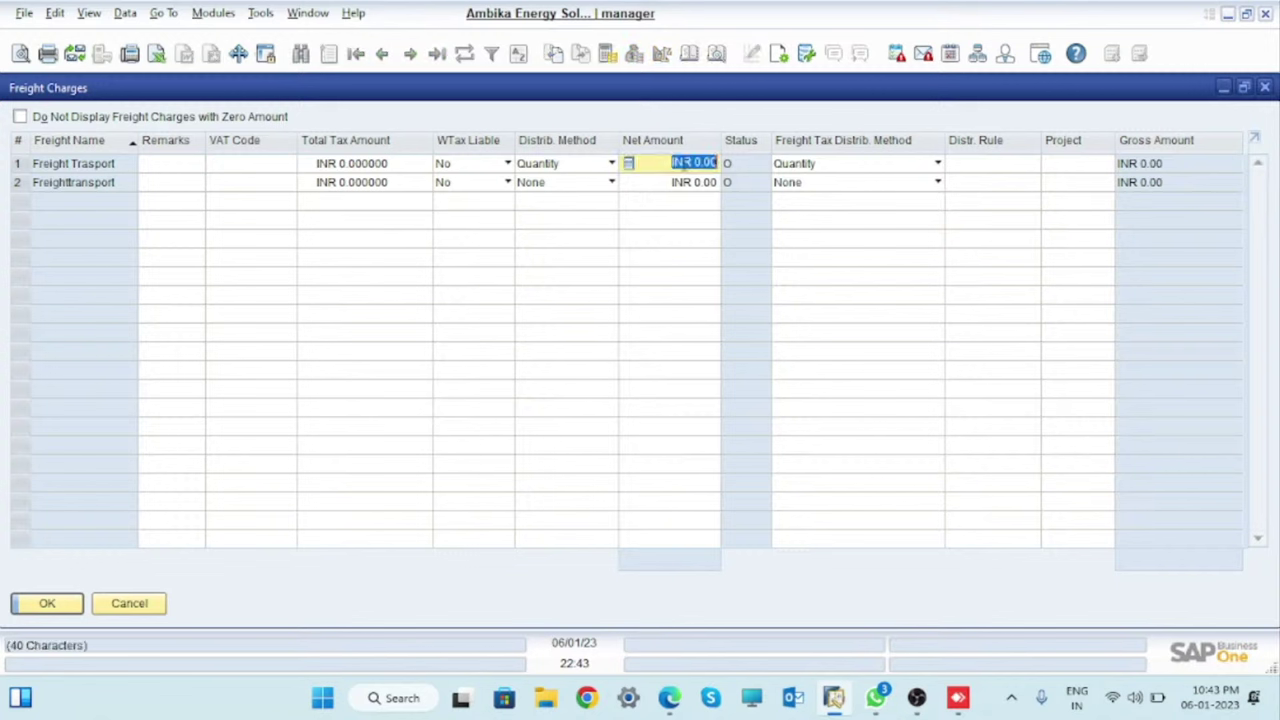
{"action": "type", "text": "20"}
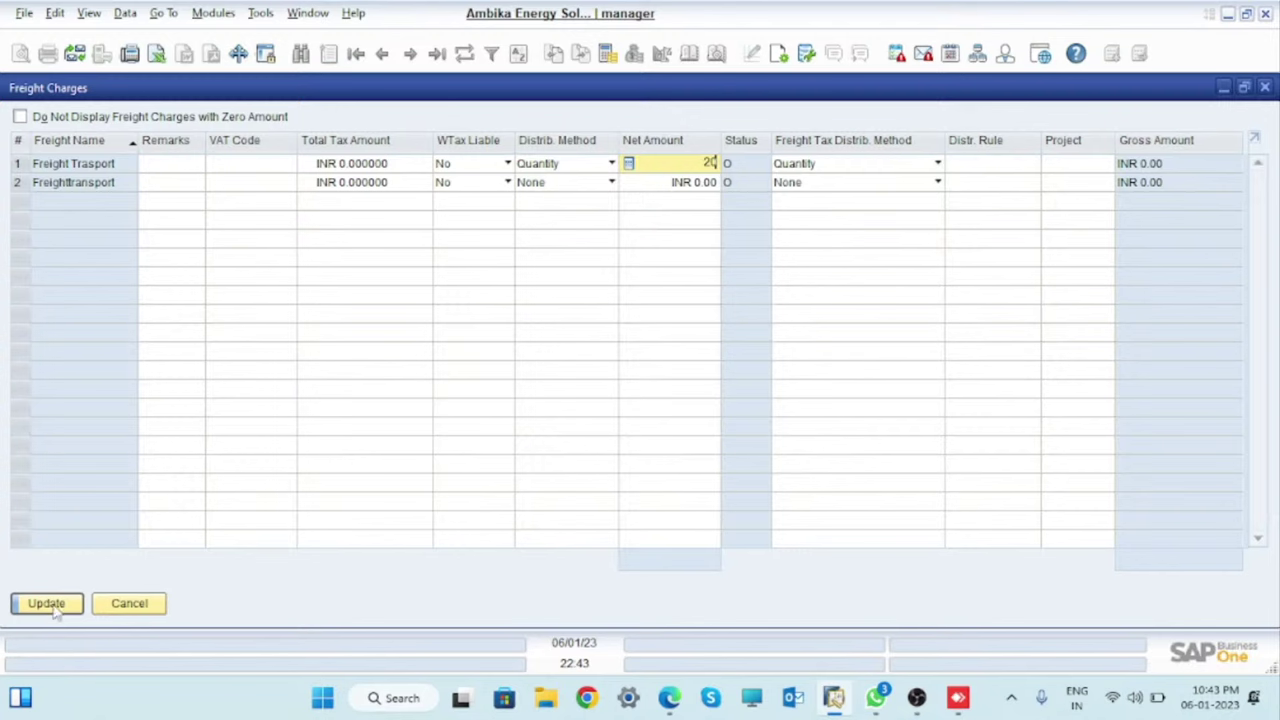
{"action": "left_click", "coordinate": [56, 610]}
{"action": "left_click", "coordinate": [56, 610]}
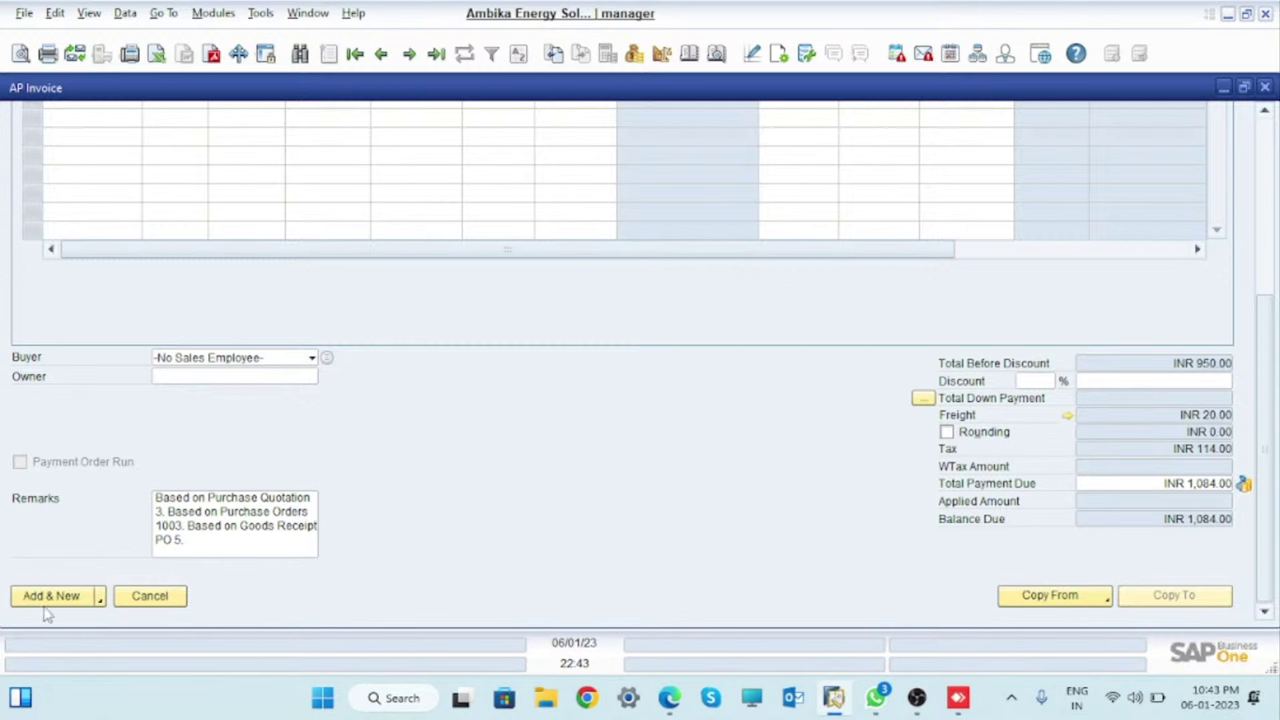
{"action": "left_click", "coordinate": [63, 597]}
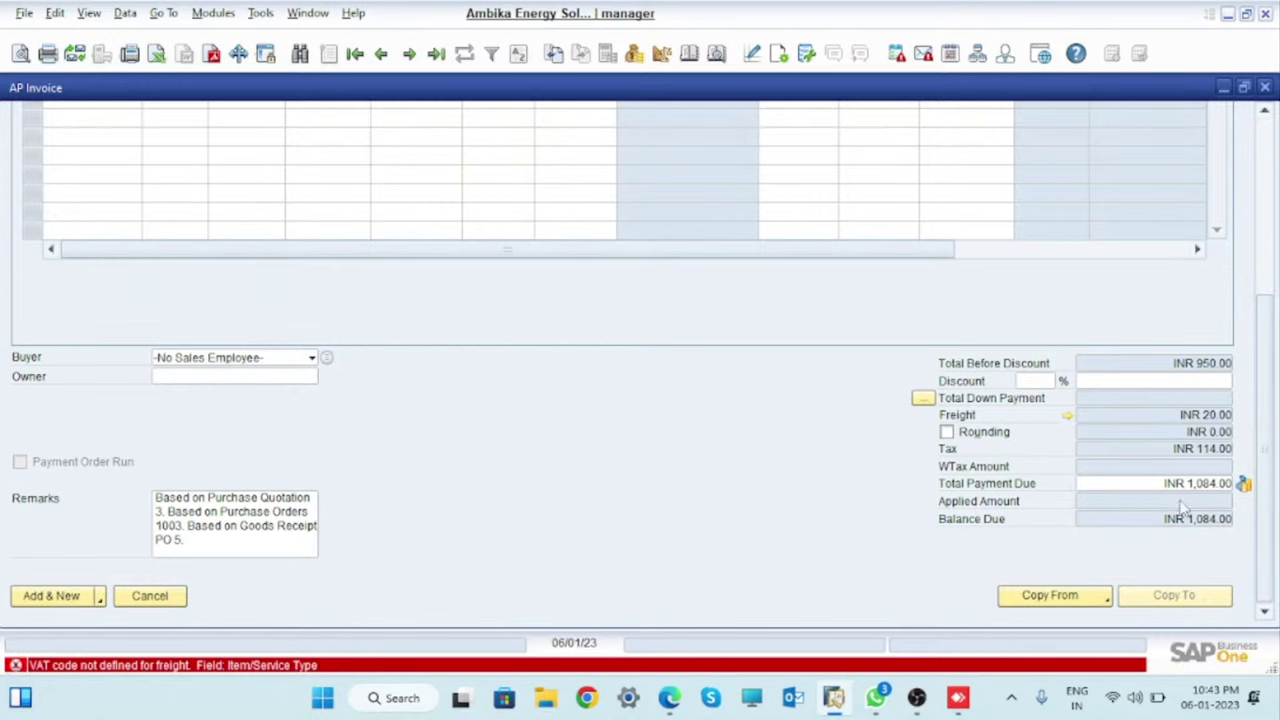
Step: Give the freight VAT code IGST@5 and add the invoice totalling INR 1,085.00
{"action": "left_click_drag", "start_coordinate": [1268, 437], "coordinate": [1245, 201]}
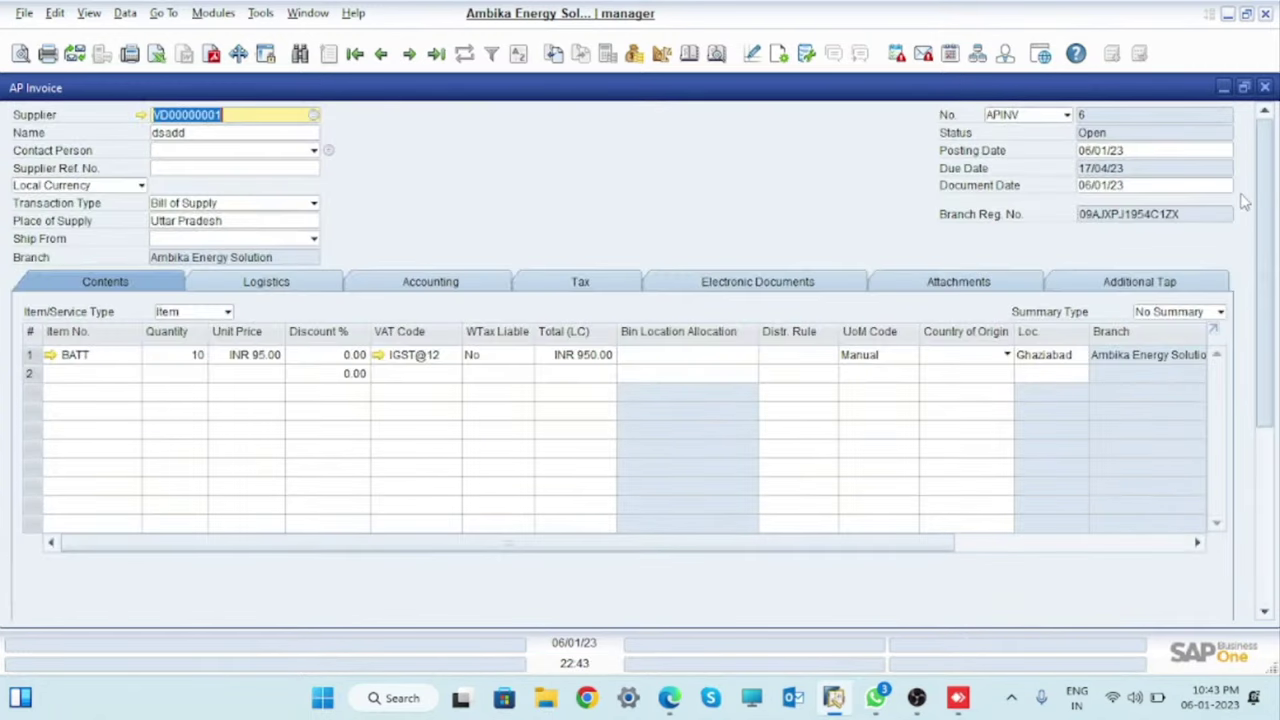
{"action": "scroll", "coordinate": [1245, 201], "scroll_direction": "down", "scroll_amount": 10}
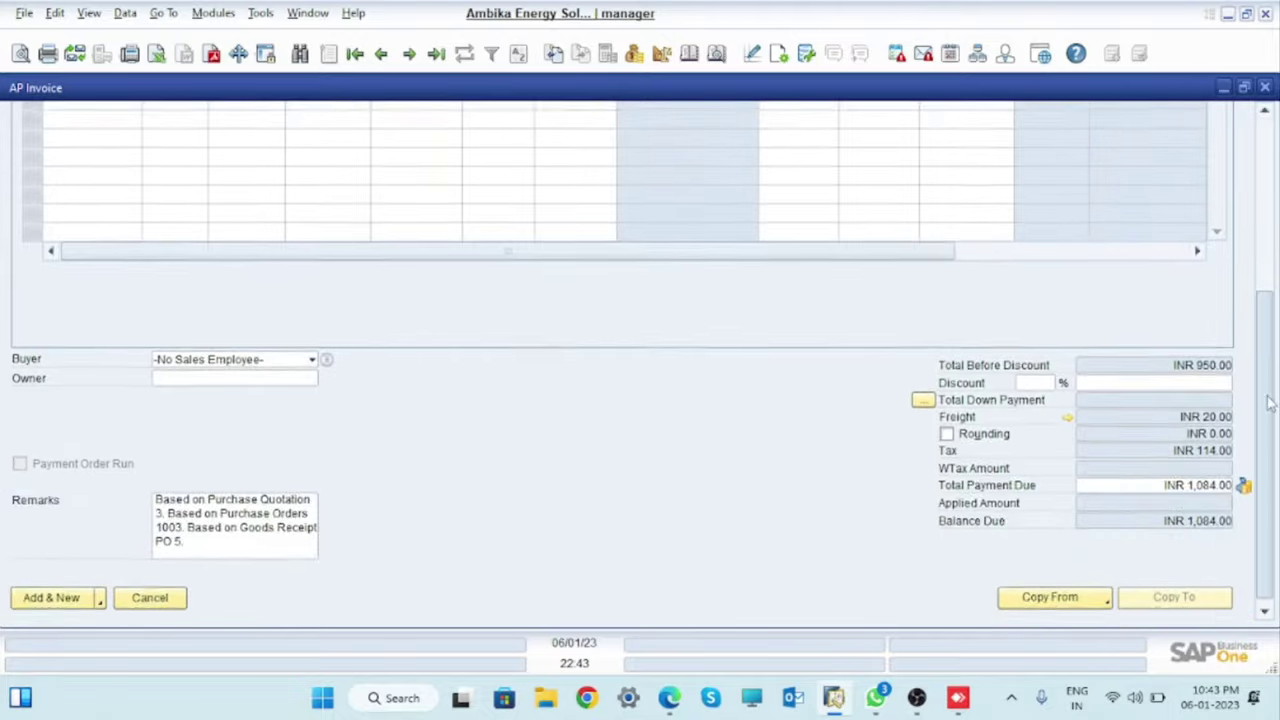
{"action": "left_click", "coordinate": [1068, 420]}
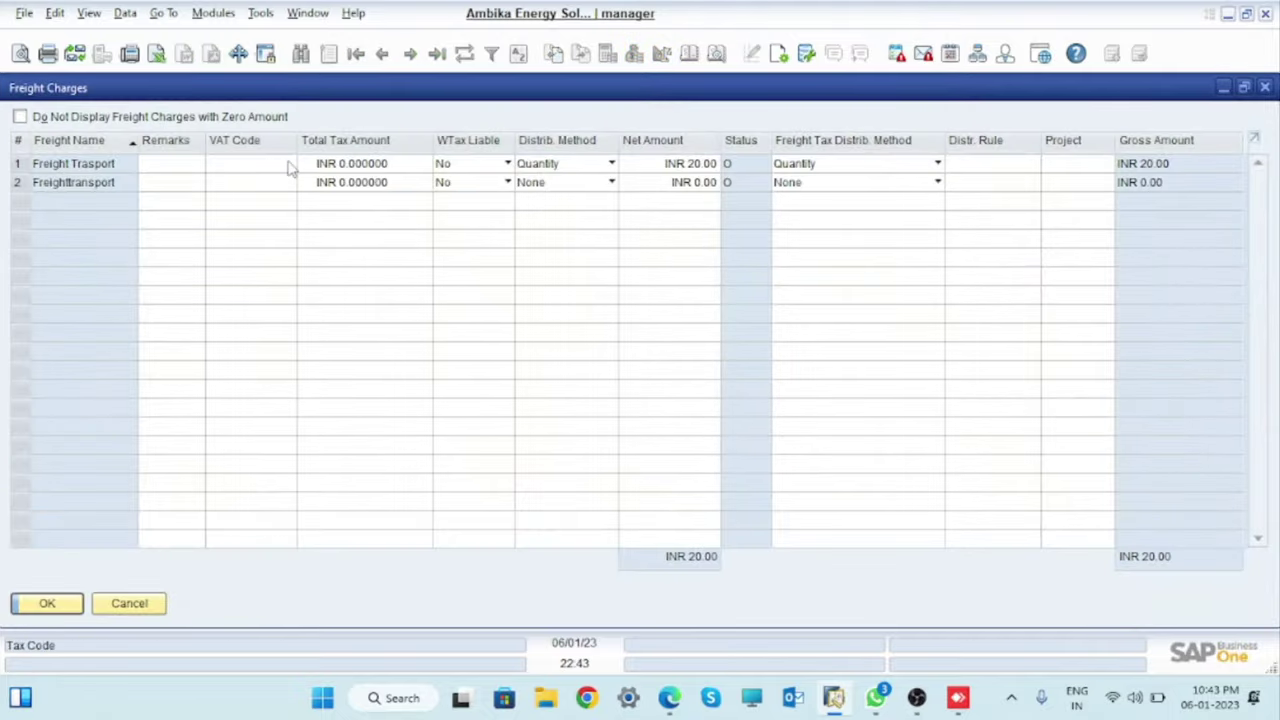
{"action": "left_click", "coordinate": [289, 166]}
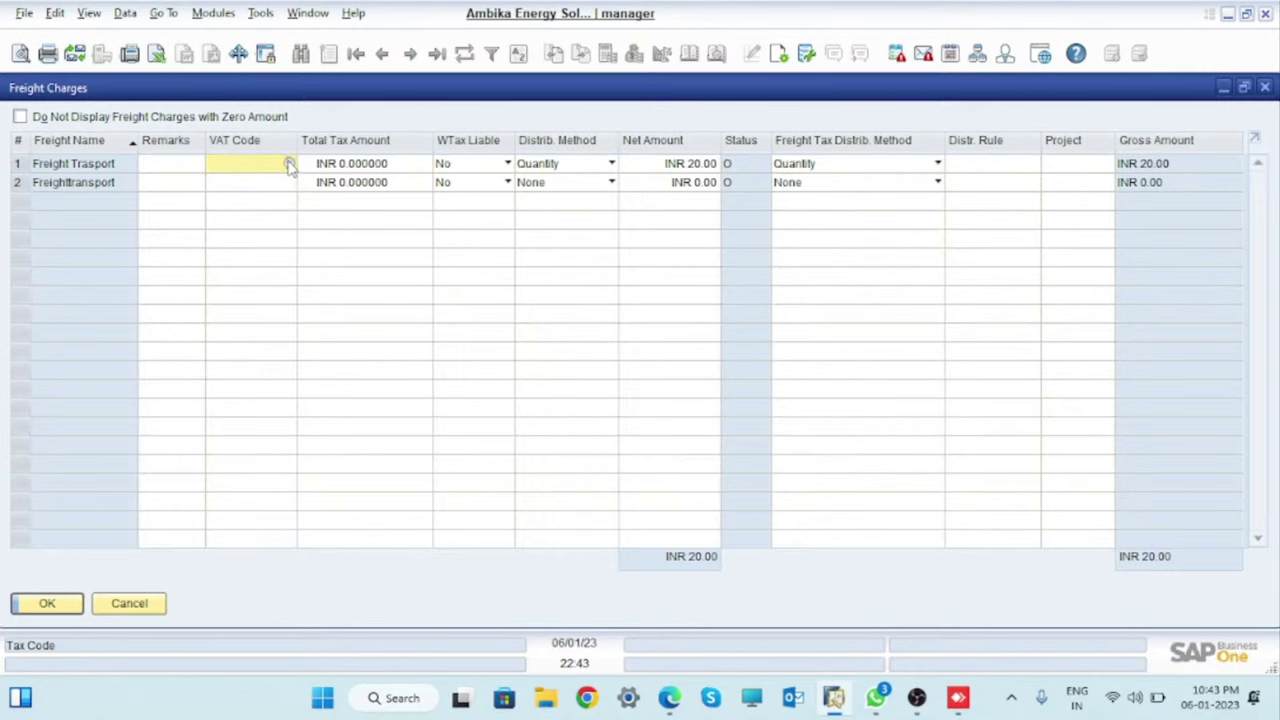
{"action": "left_click", "coordinate": [289, 166]}
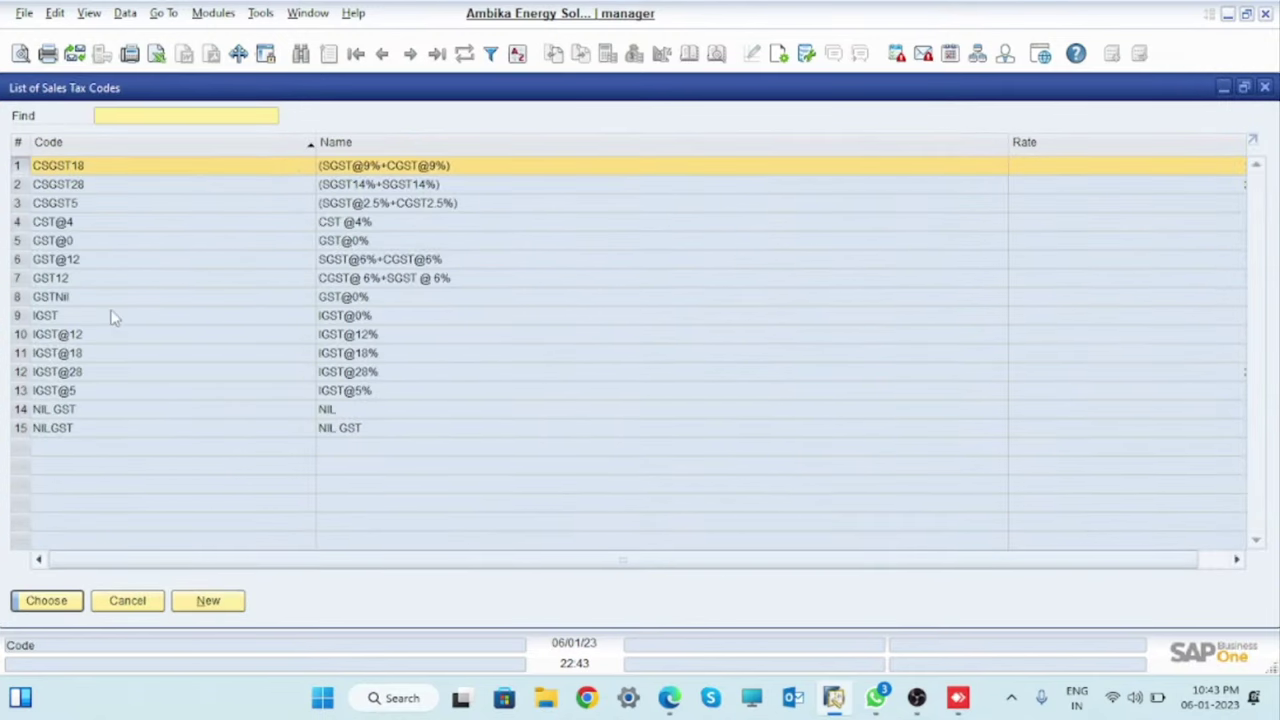
{"action": "left_click", "coordinate": [66, 394]}
{"action": "left_click", "coordinate": [56, 602]}
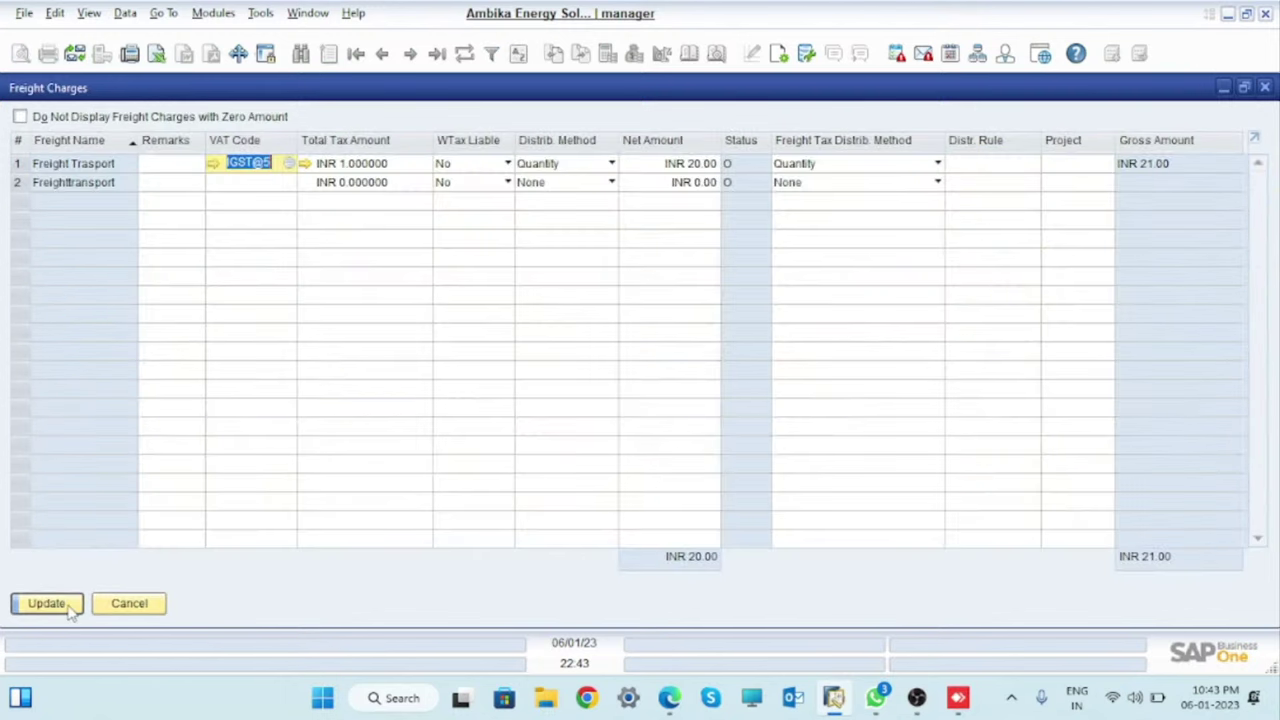
{"action": "left_click", "coordinate": [68, 605]}
{"action": "left_click", "coordinate": [70, 606]}
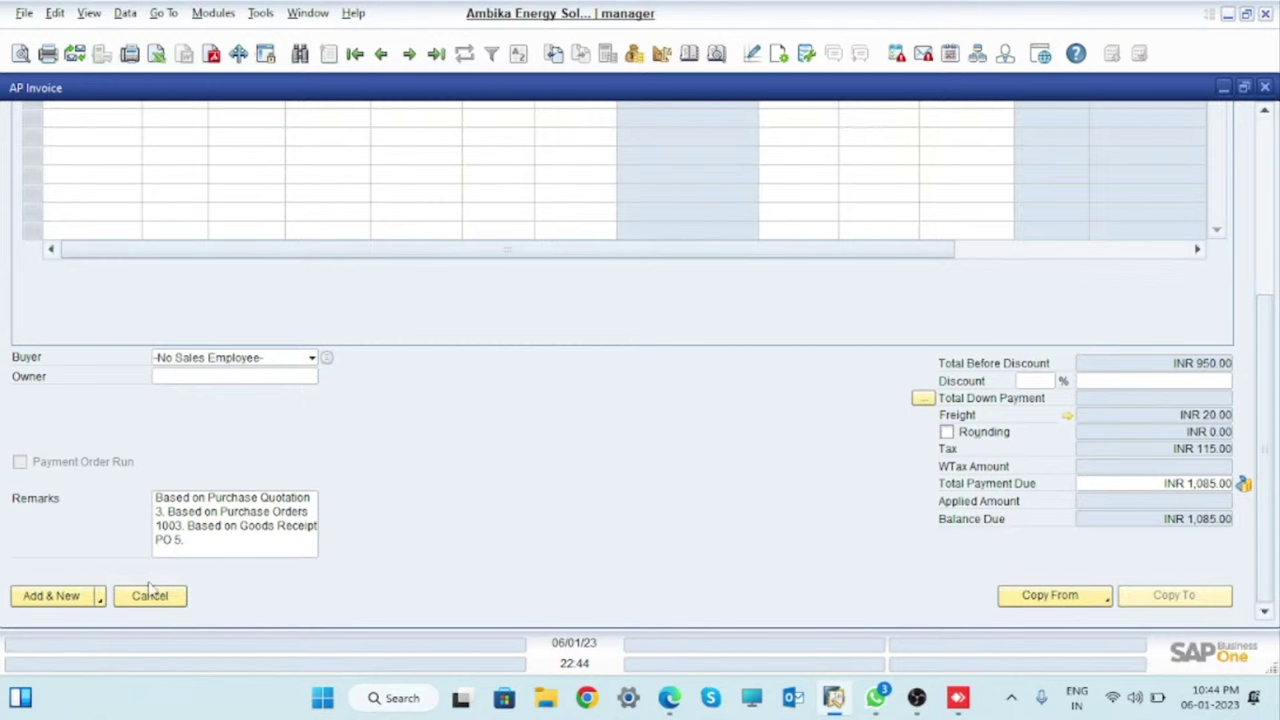
{"action": "left_click", "coordinate": [82, 598]}
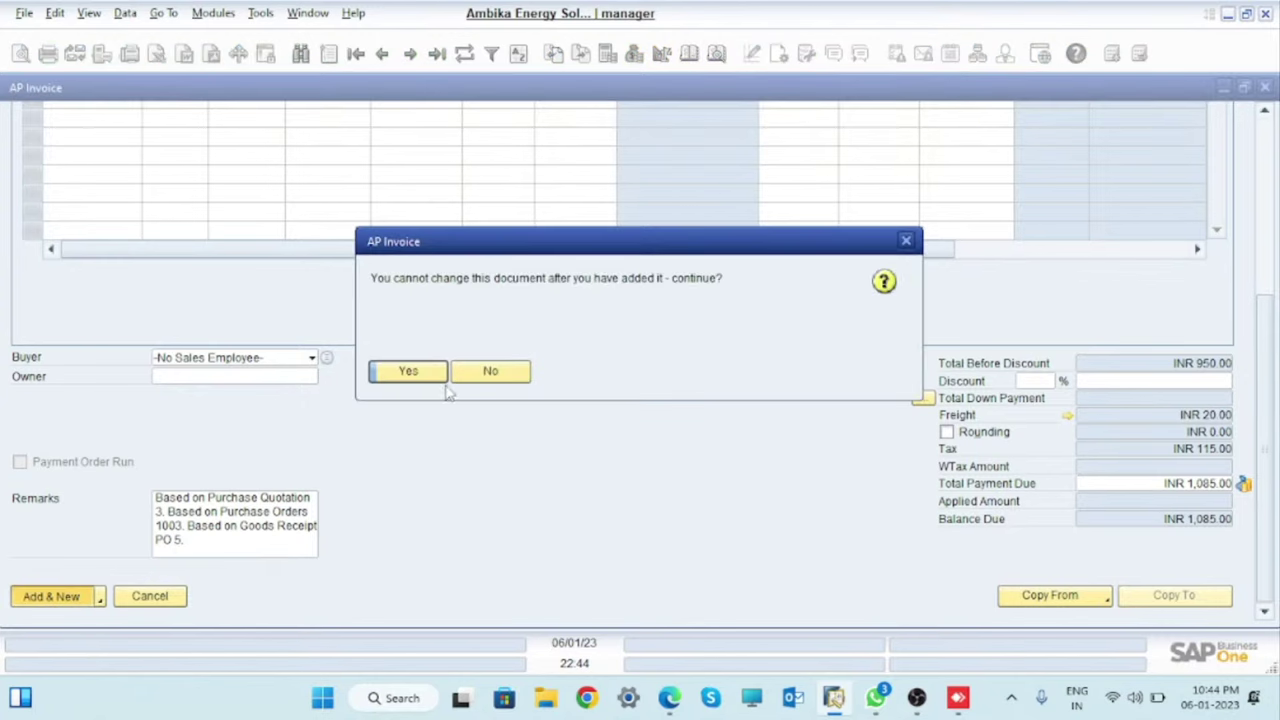
{"action": "left_click", "coordinate": [408, 372]}
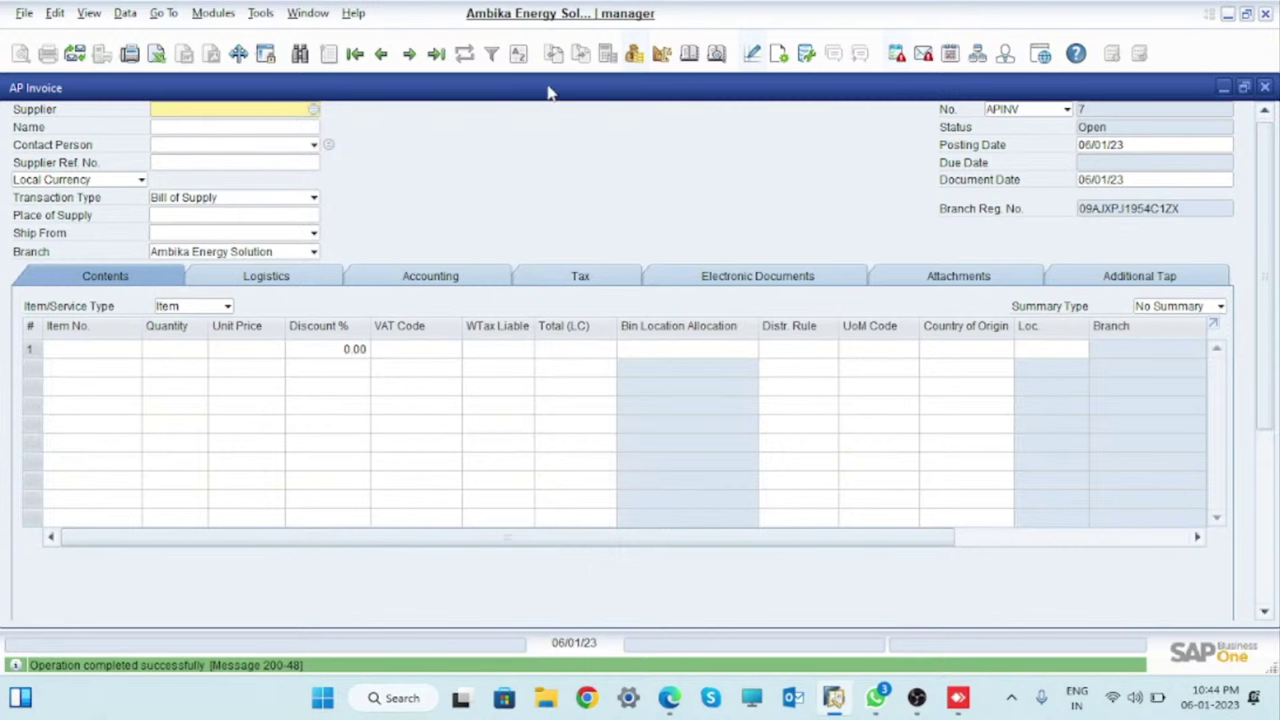
Step: Load the latest AP Invoice 6 and show its relationship map
{"action": "left_click", "coordinate": [437, 55]}
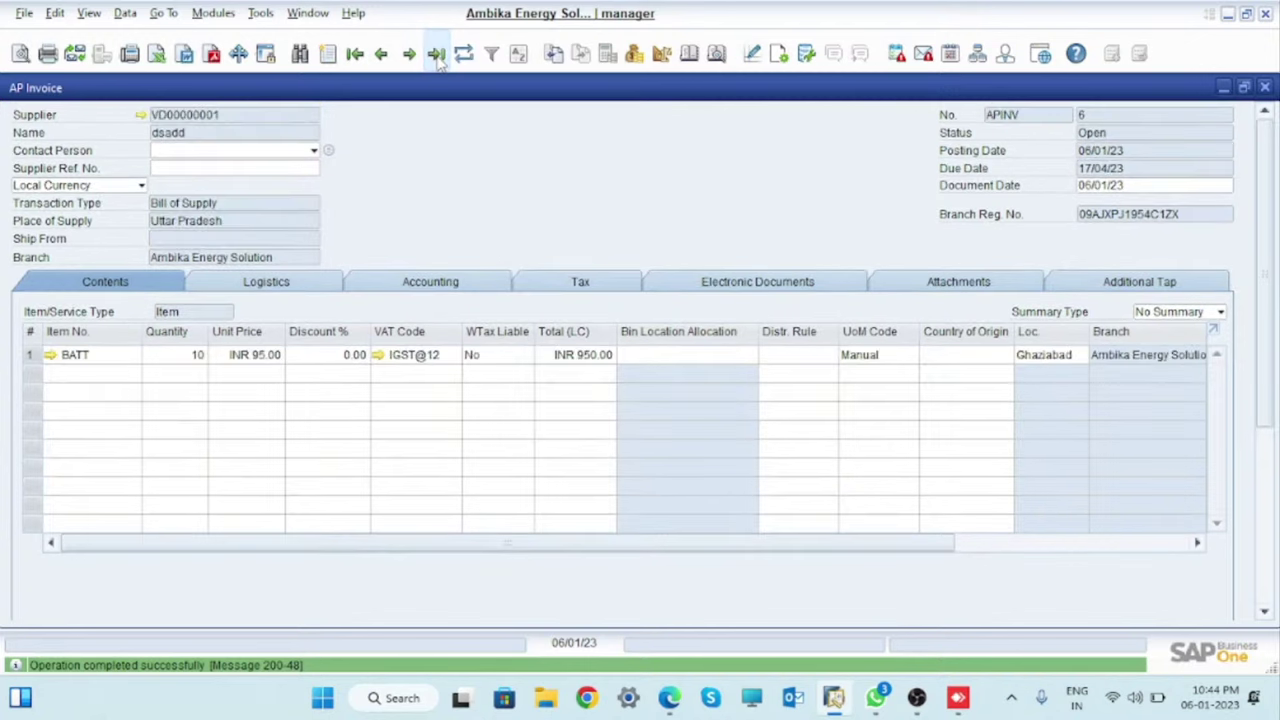
{"action": "right_click", "coordinate": [484, 196]}
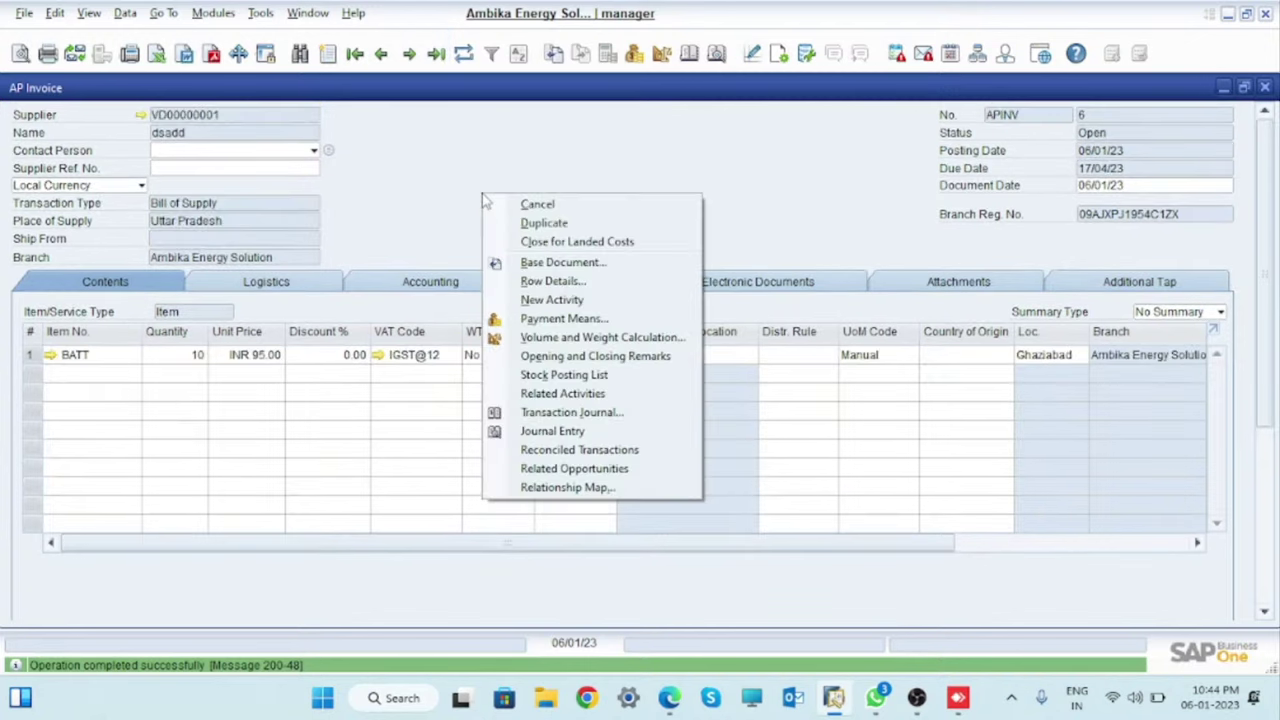
{"action": "left_click", "coordinate": [568, 487]}
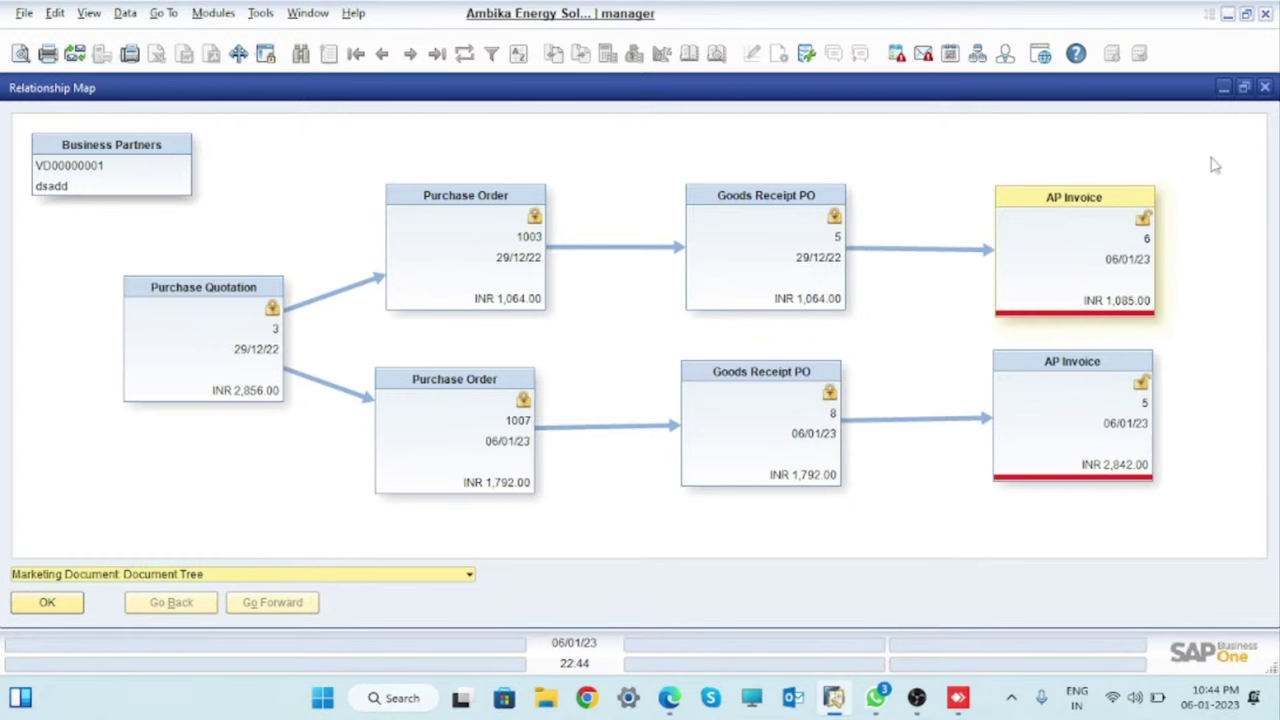
Step: Minimize and close the relationship maps, invoice and goods receipt forms to reach the Main Menu
{"action": "left_click", "coordinate": [1224, 88]}
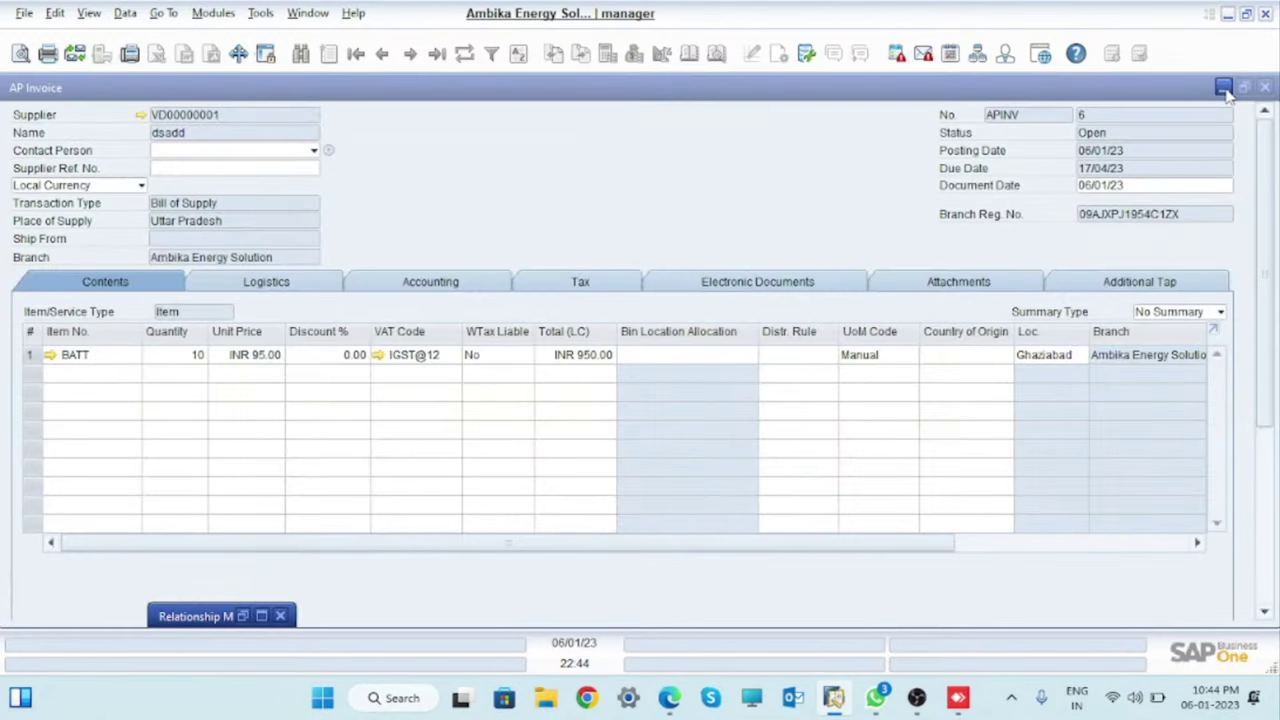
{"action": "left_click", "coordinate": [1224, 88]}
{"action": "scroll", "coordinate": [1228, 92], "scroll_direction": "down", "scroll_amount": 5}
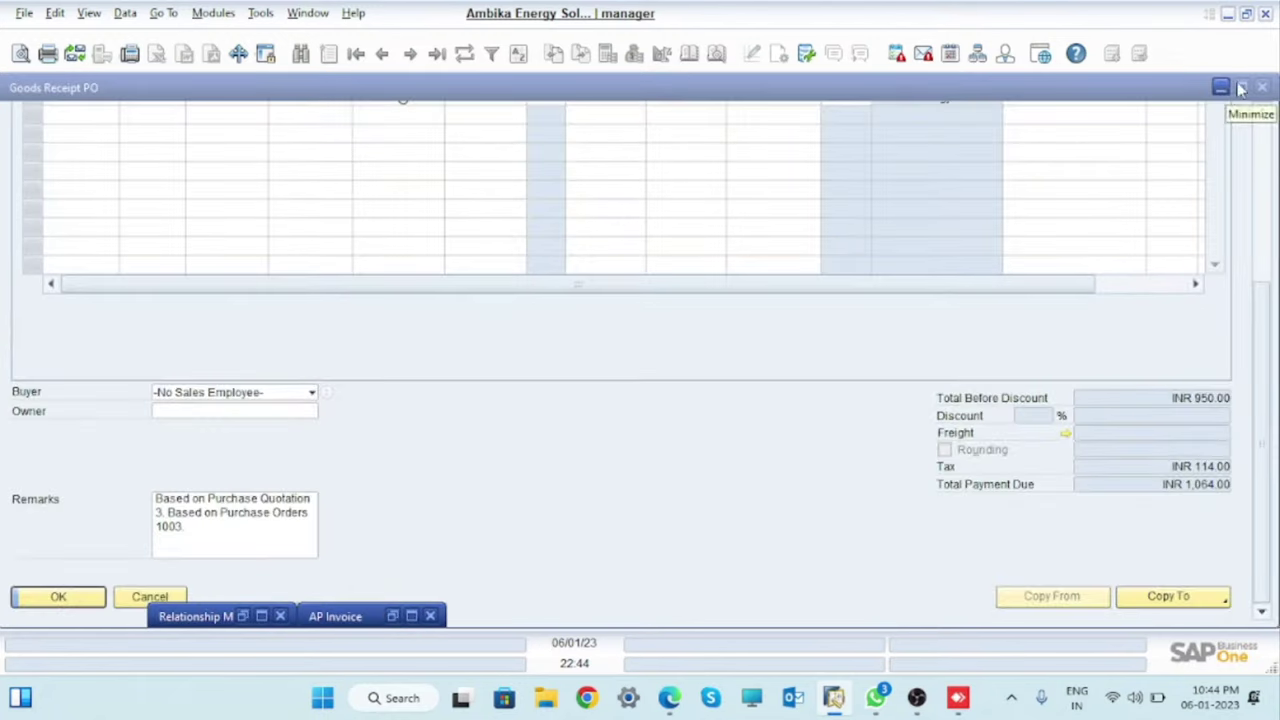
{"action": "left_click", "coordinate": [1226, 88]}
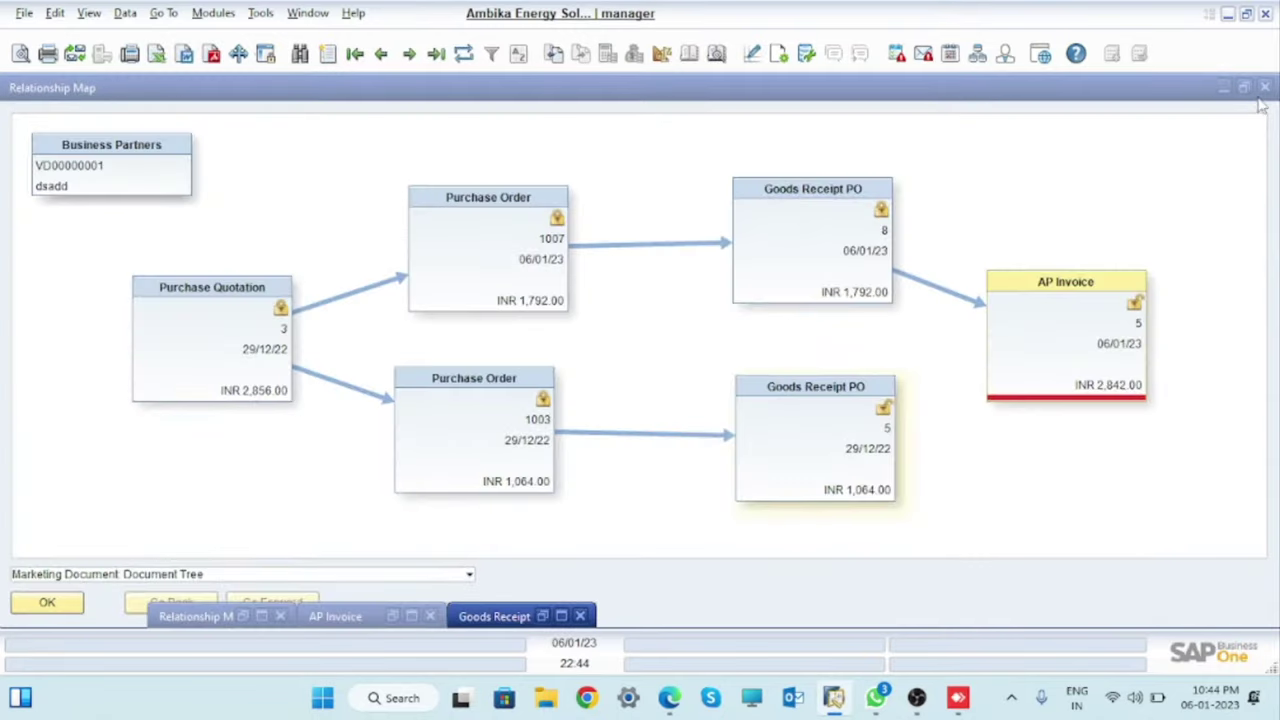
{"action": "left_click", "coordinate": [1264, 89]}
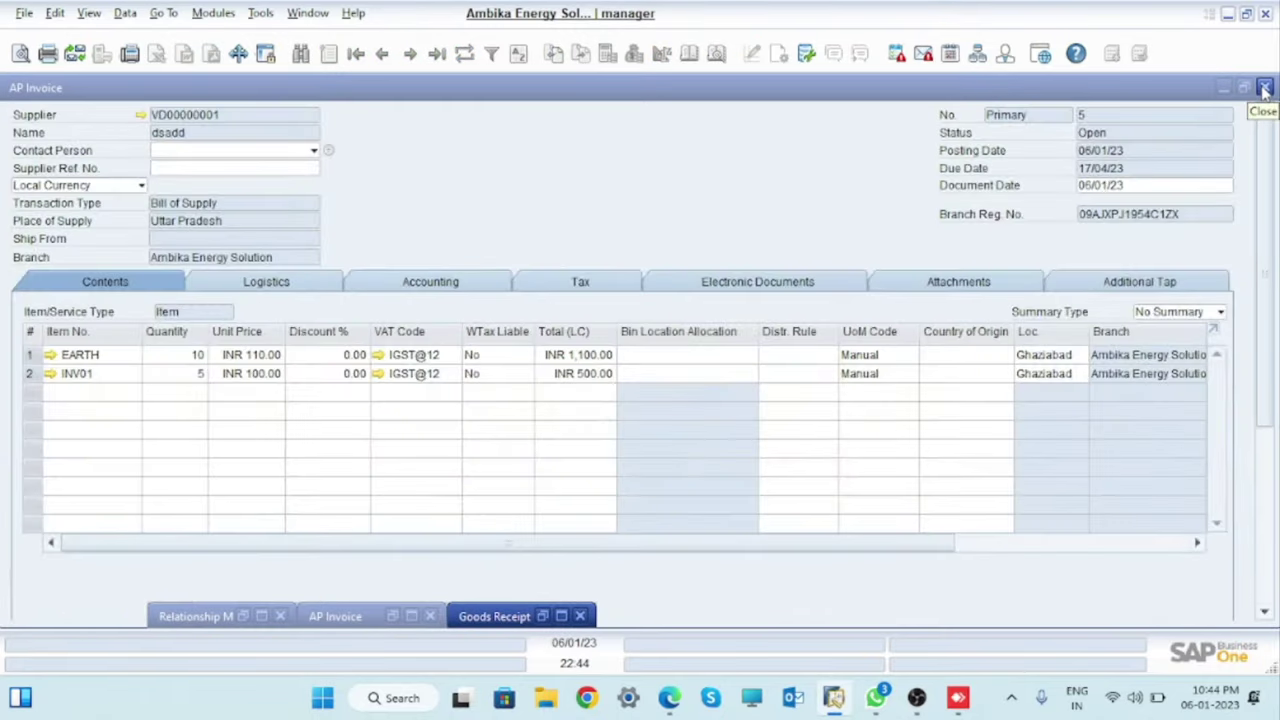
{"action": "left_click", "coordinate": [1264, 89]}
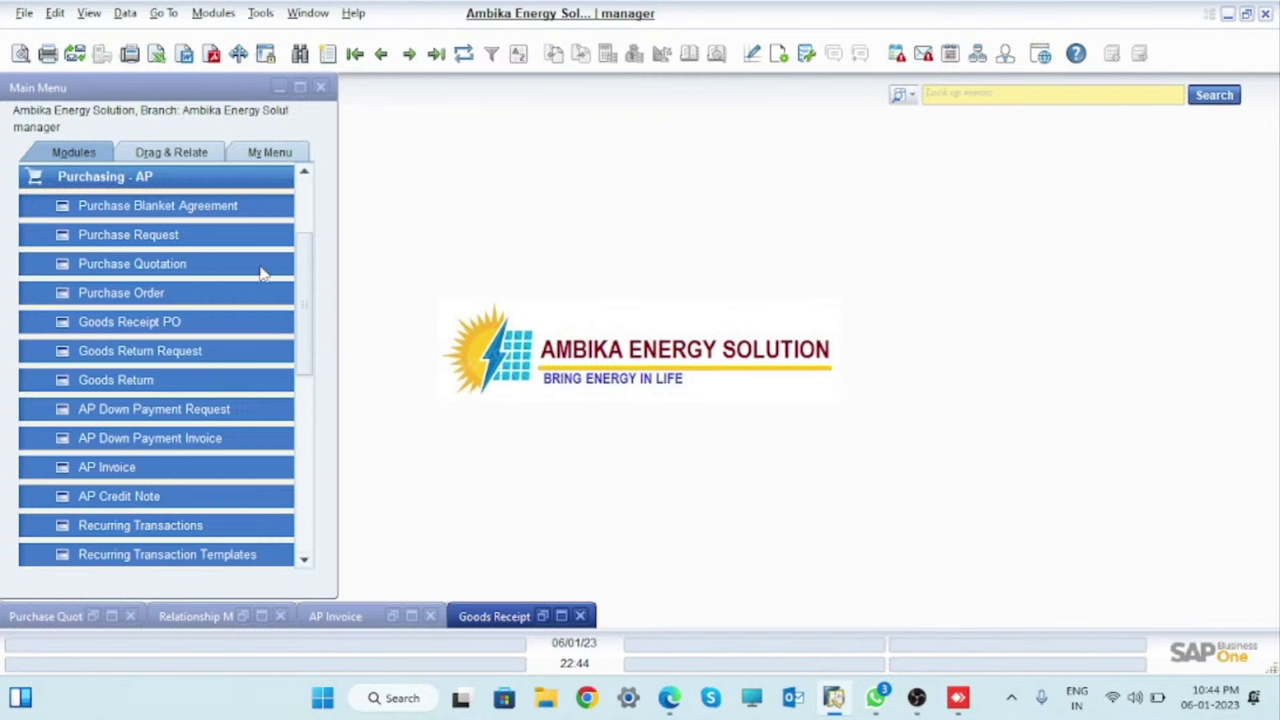
Step: Start a new outgoing payment under Banking and load the supplier's open invoices by vendor code
{"action": "left_click", "coordinate": [50, 186]}
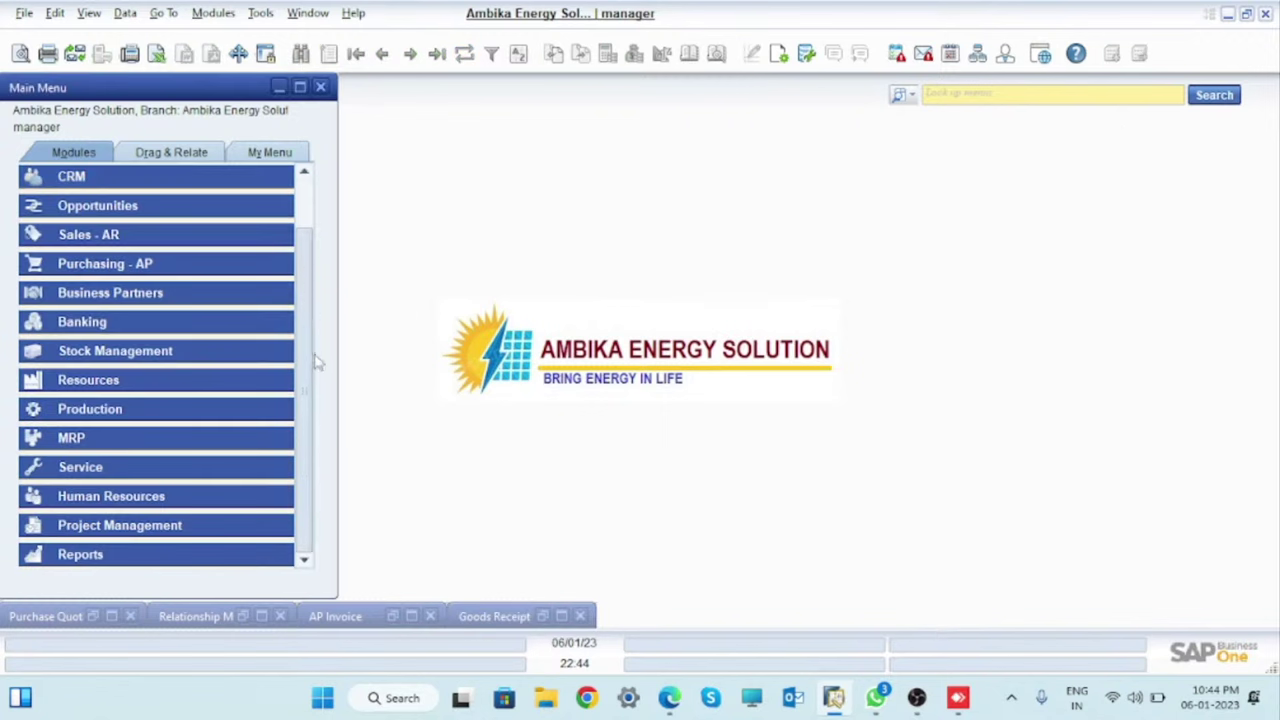
{"action": "left_click", "coordinate": [80, 324]}
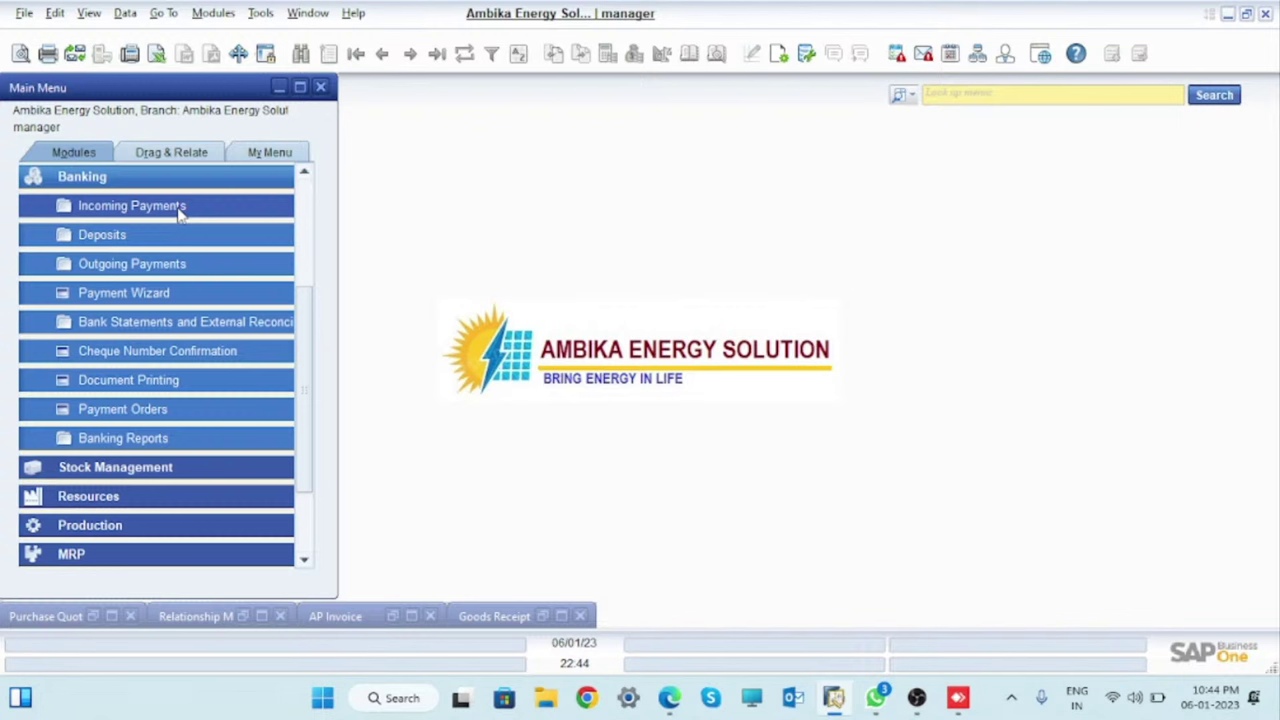
{"action": "left_click", "coordinate": [132, 264]}
{"action": "left_click", "coordinate": [177, 292]}
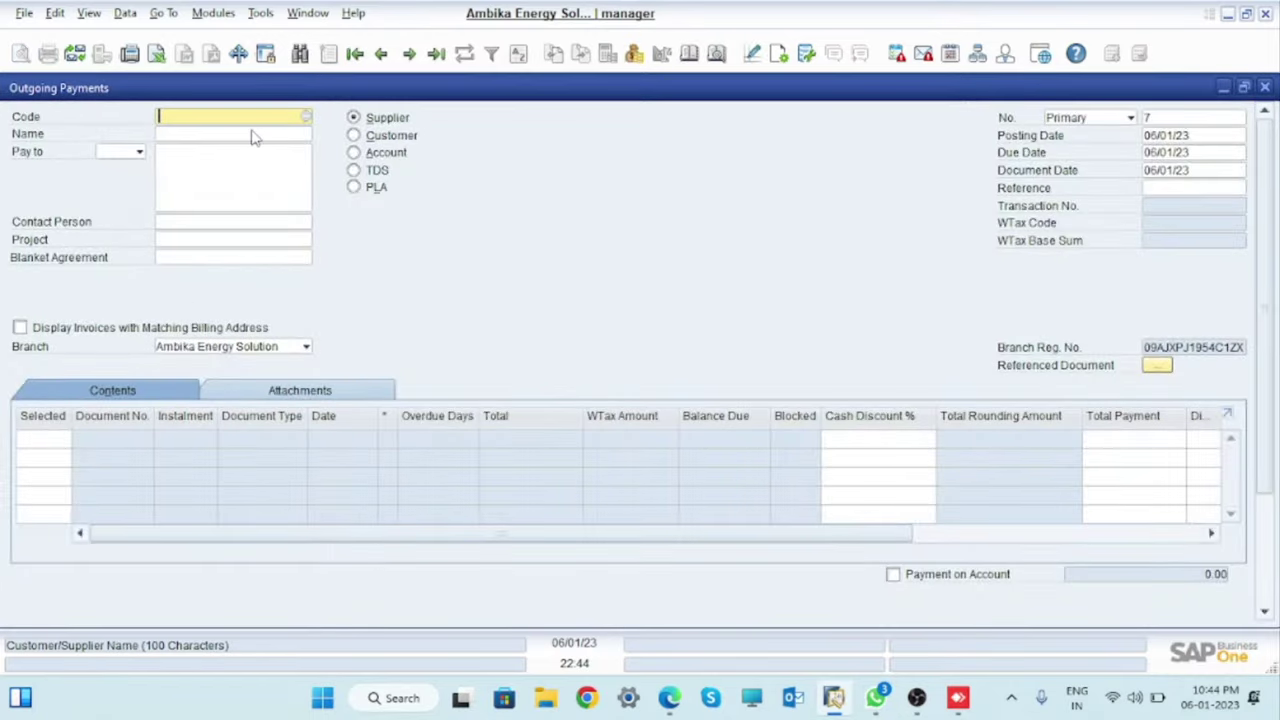
{"action": "type", "text": "VD00000001"}
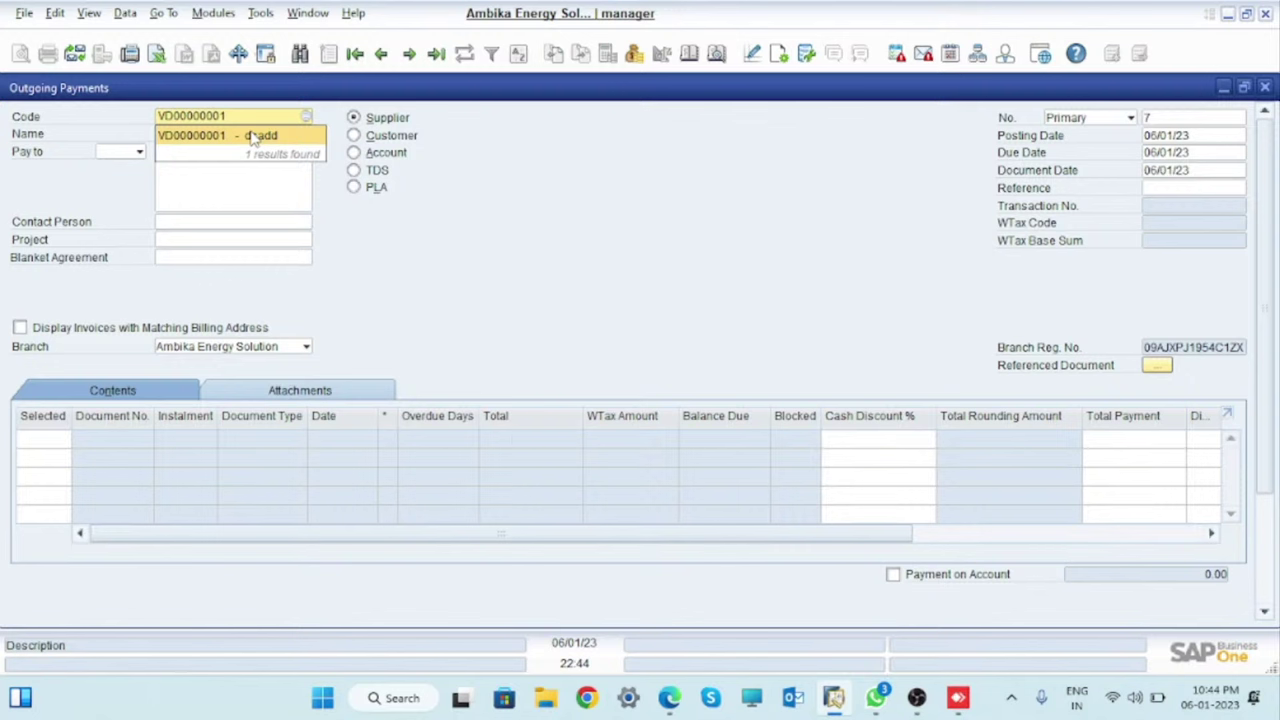
{"action": "left_click", "coordinate": [252, 136]}
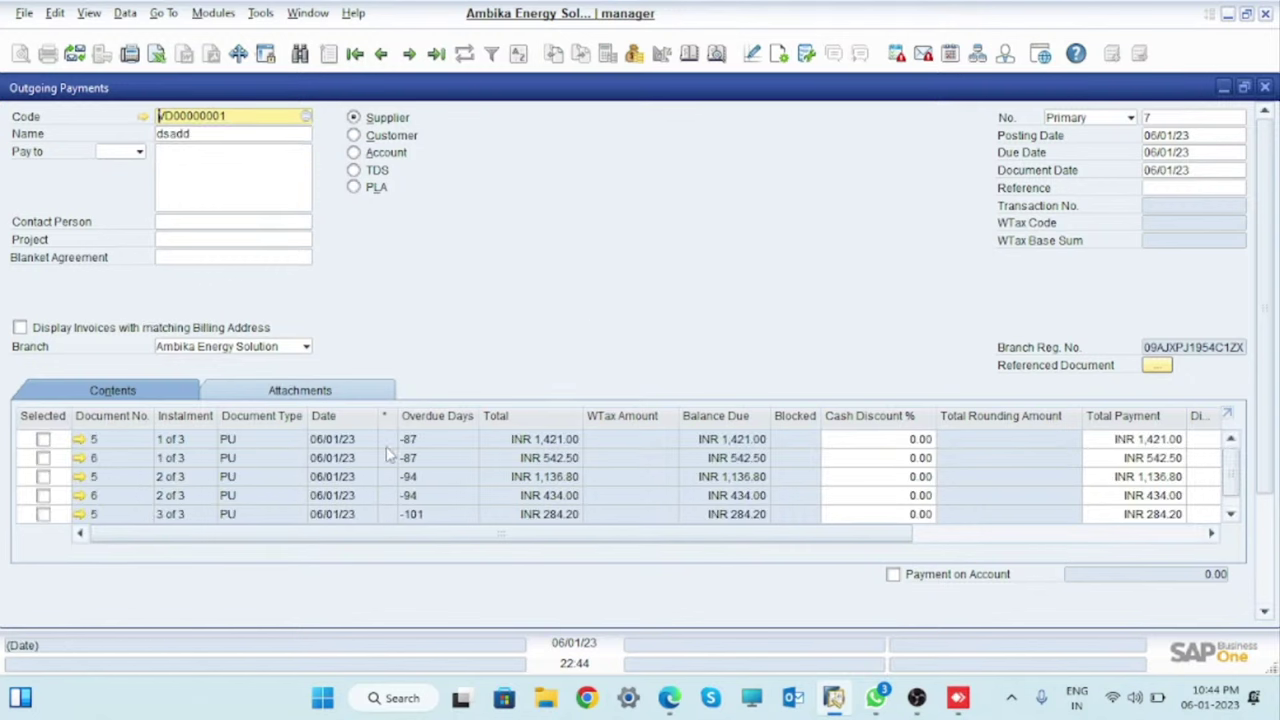
Step: Select all three installments of AP Invoices 5 and 6, totalling INR 3,927.00 due
{"action": "left_click_drag", "start_coordinate": [1236, 474], "coordinate": [1238, 530]}
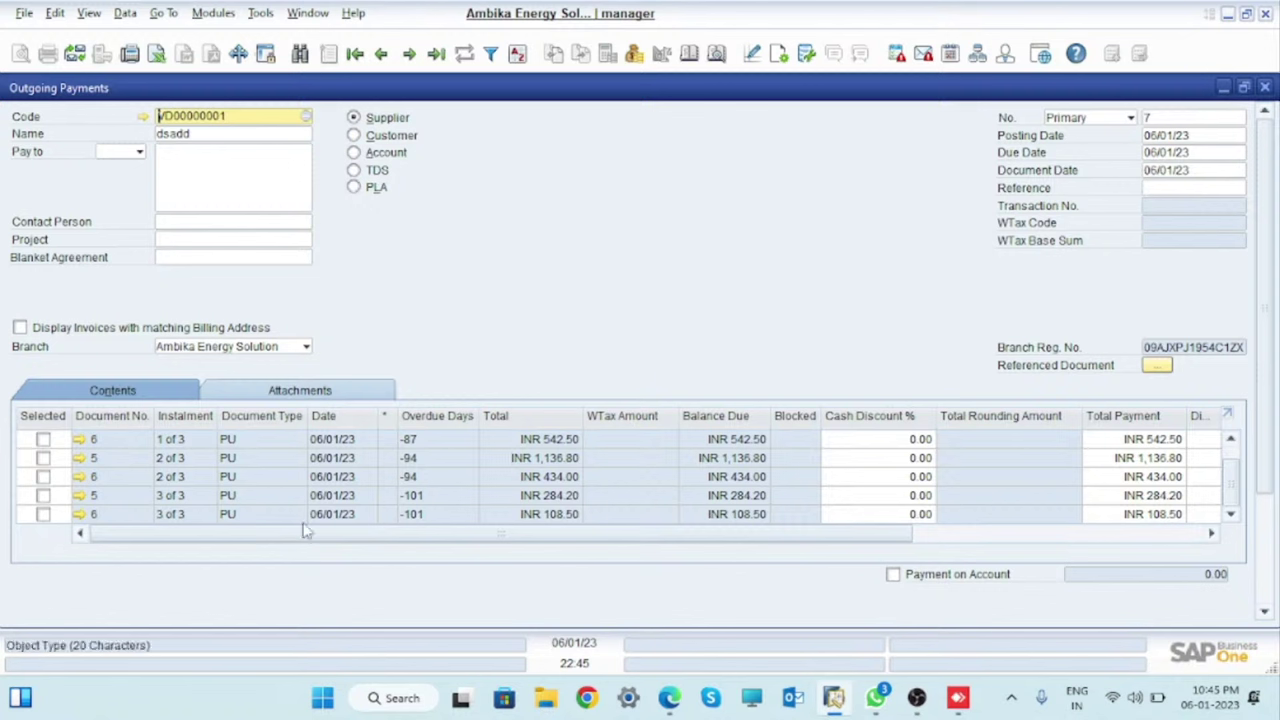
{"action": "left_click", "coordinate": [43, 514]}
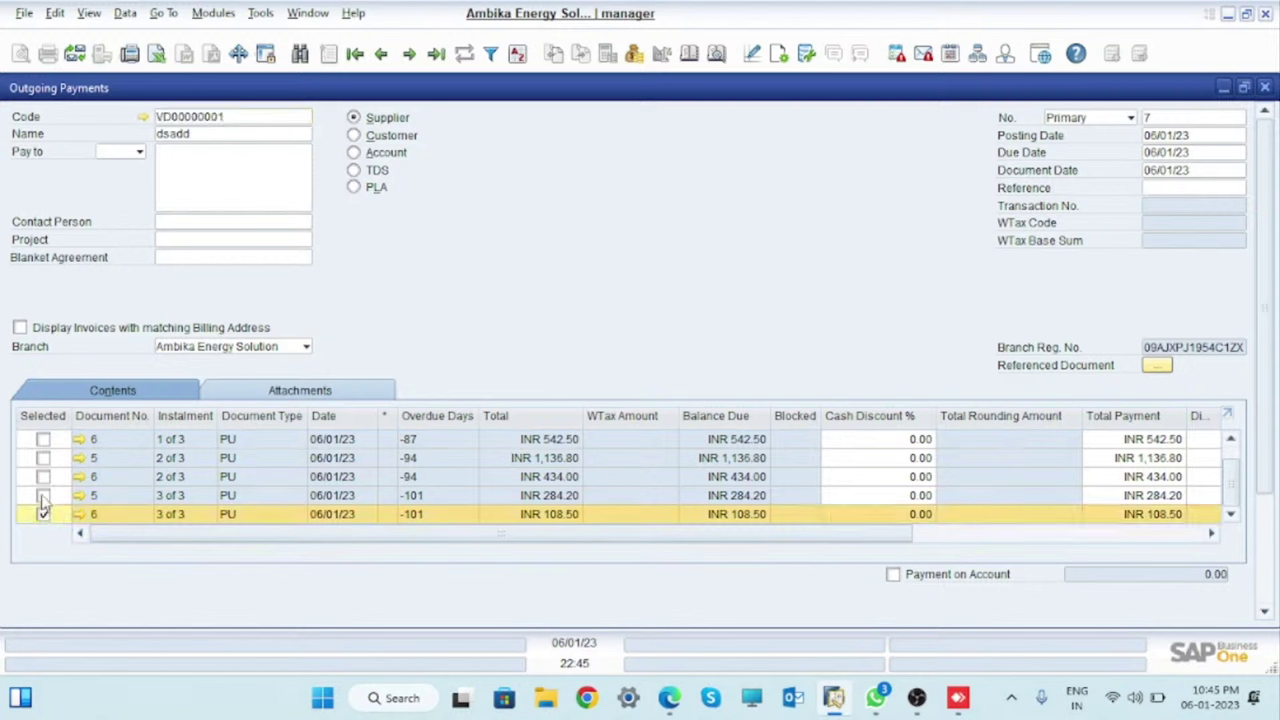
{"action": "left_click", "coordinate": [43, 495]}
{"action": "left_click", "coordinate": [43, 477]}
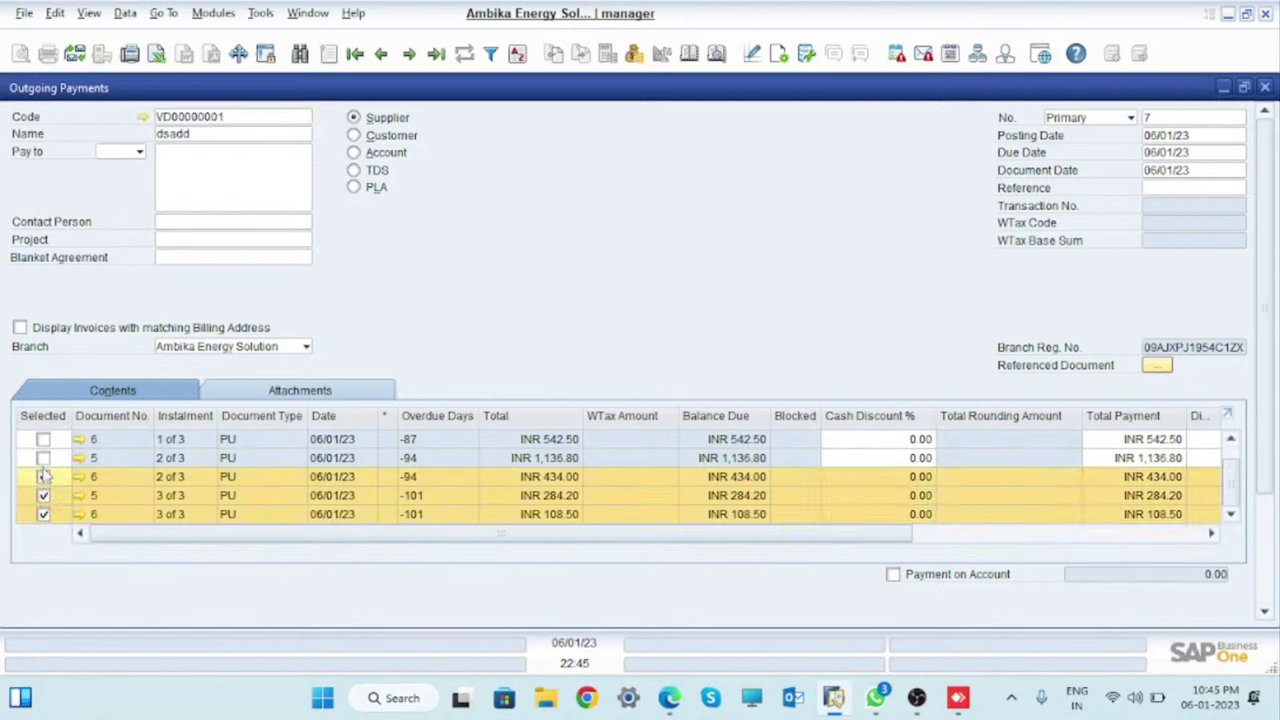
{"action": "left_click", "coordinate": [43, 458]}
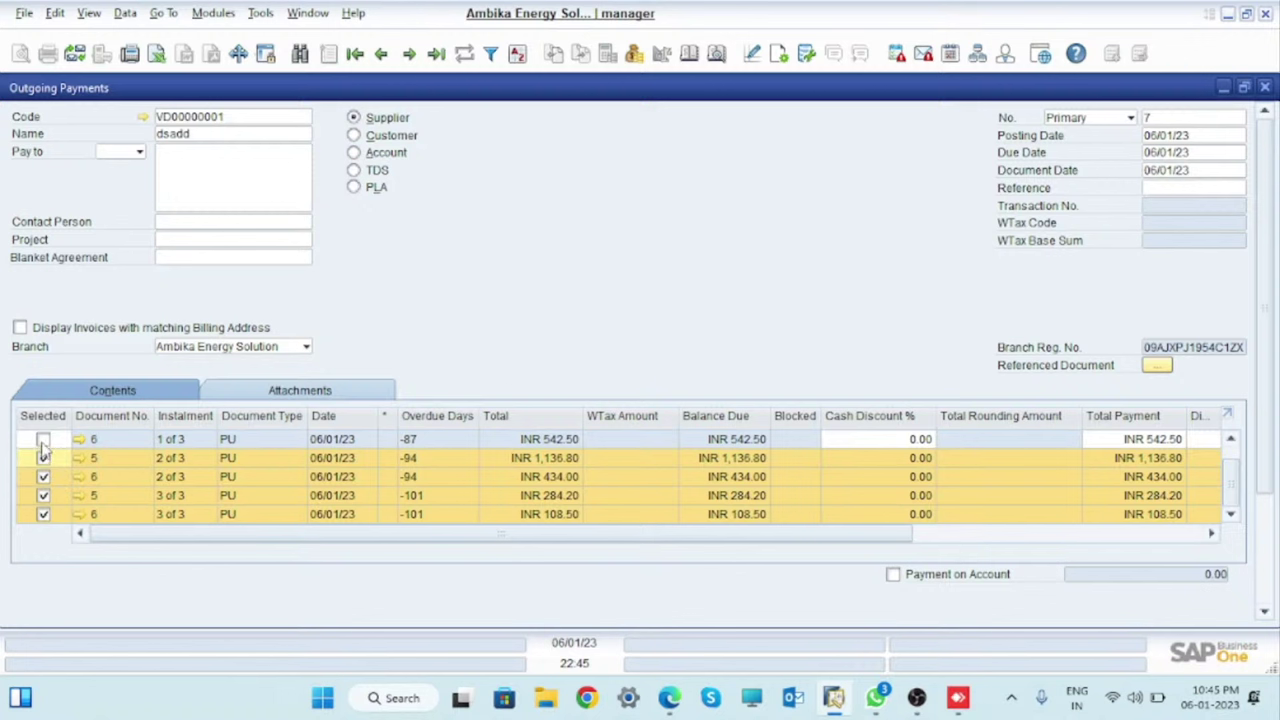
{"action": "left_click", "coordinate": [43, 441]}
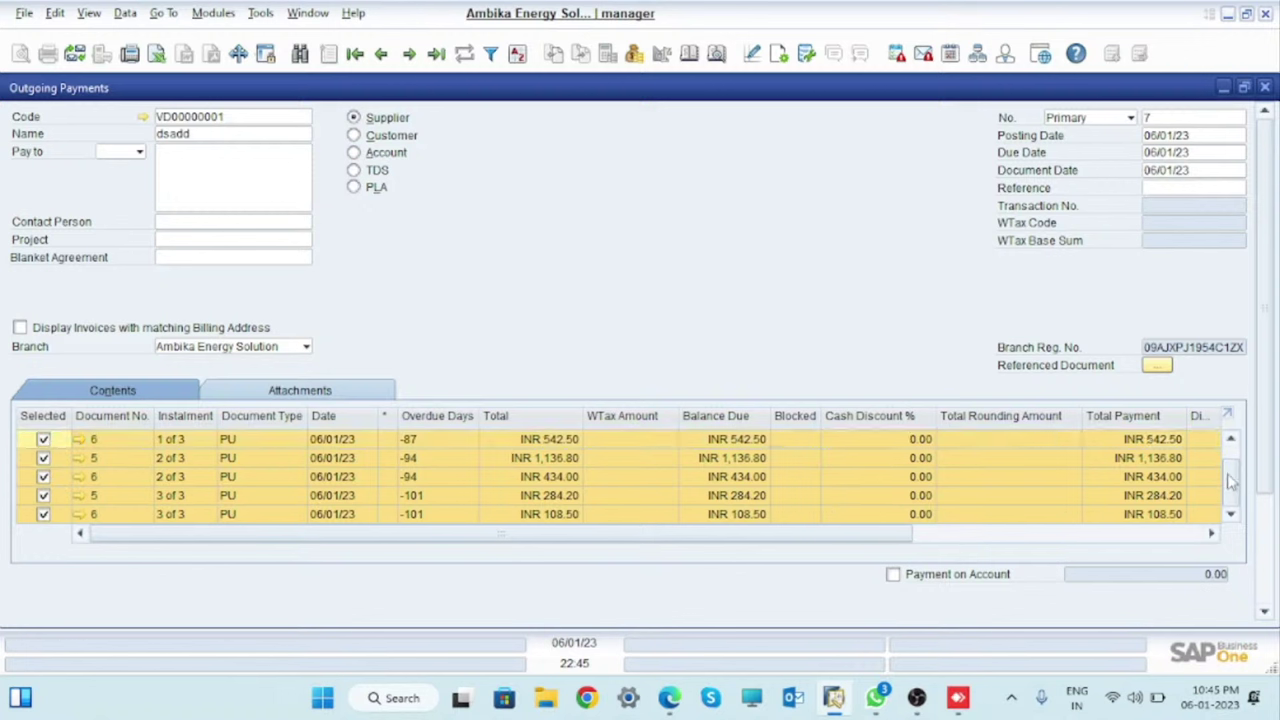
{"action": "left_click_drag", "start_coordinate": [1232, 481], "coordinate": [1232, 470]}
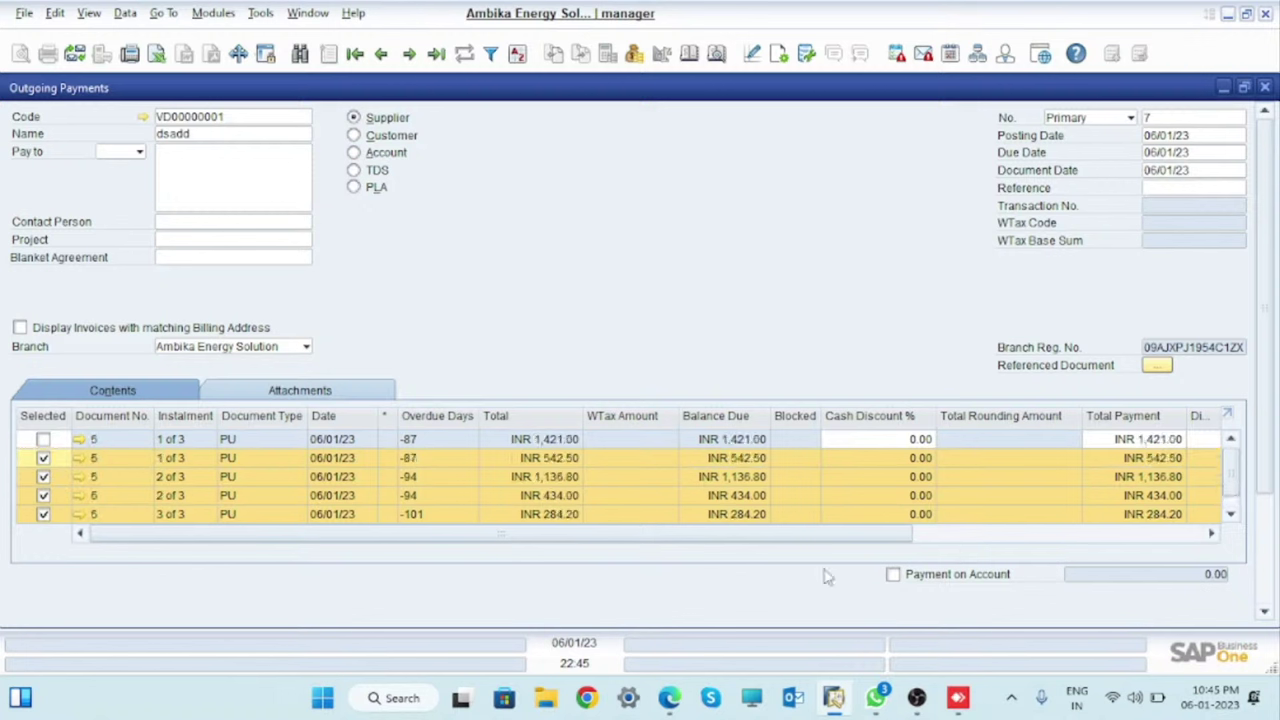
{"action": "left_click", "coordinate": [43, 439]}
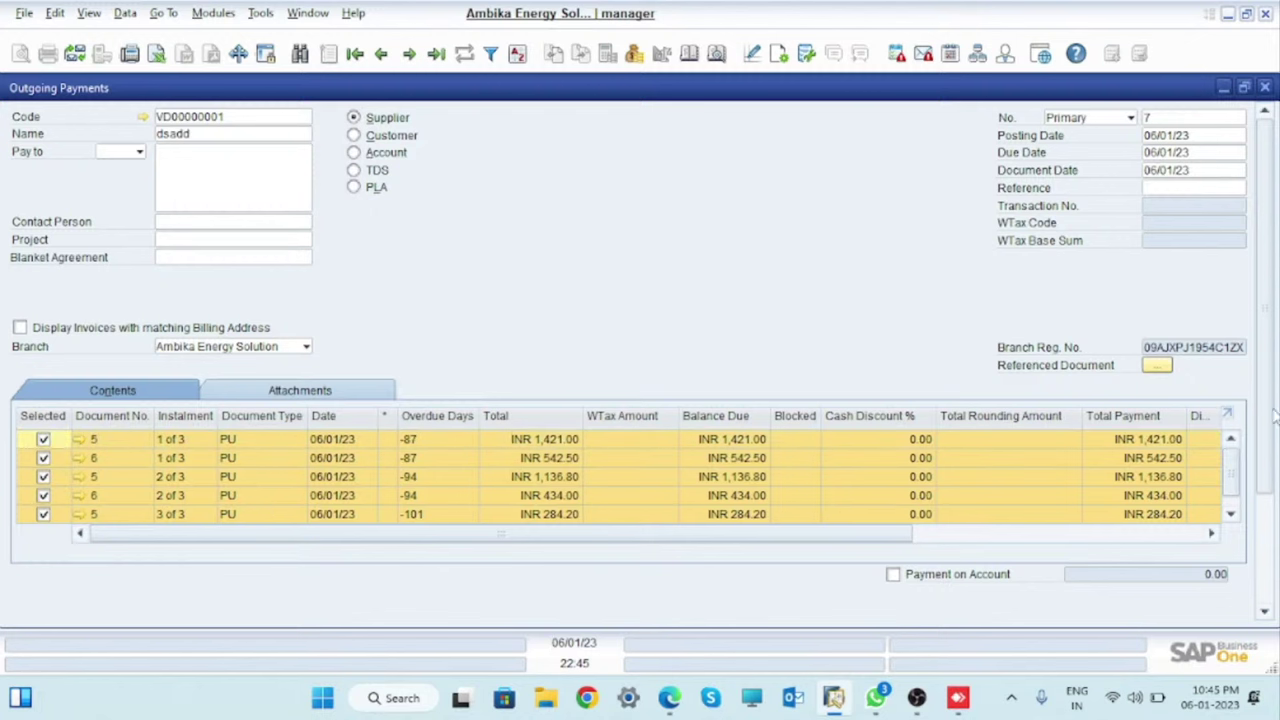
{"action": "left_click_drag", "start_coordinate": [1273, 418], "coordinate": [1266, 524]}
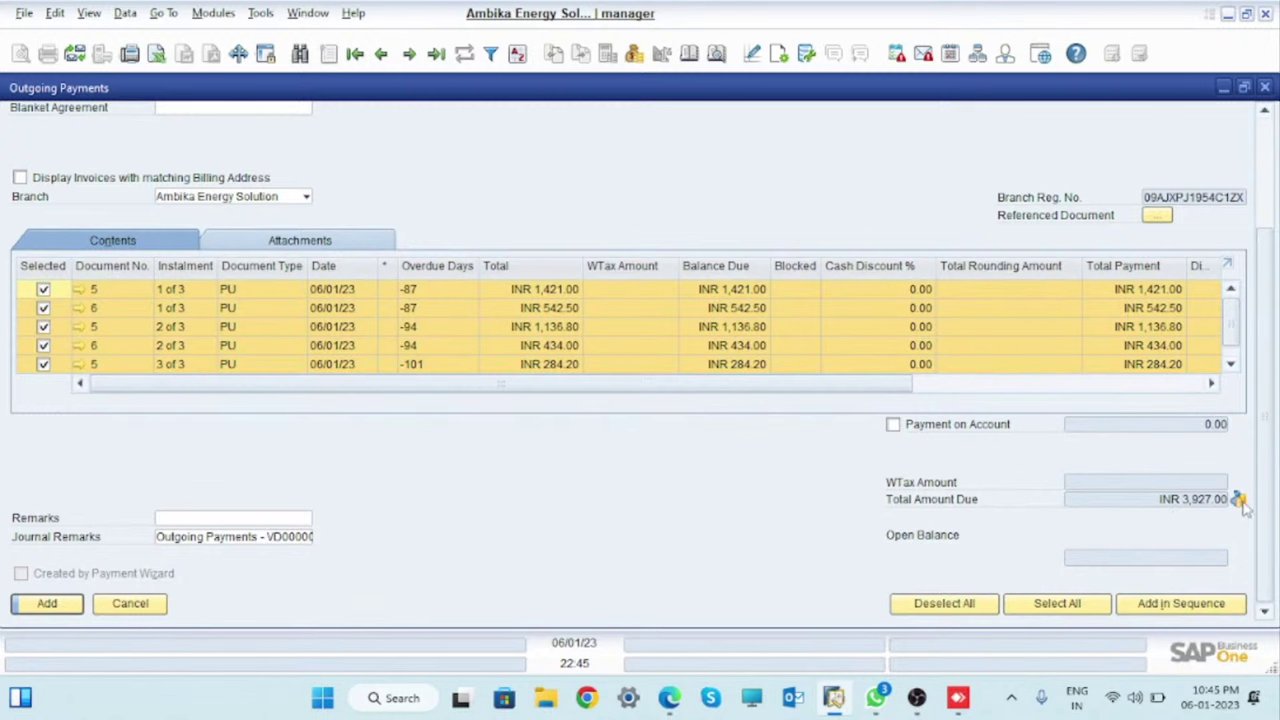
Step: Open Payment Means and review the Cheque, Bank Transfer, Credit Card and Cash tabs, returning to Cheque
{"action": "left_click", "coordinate": [1238, 499]}
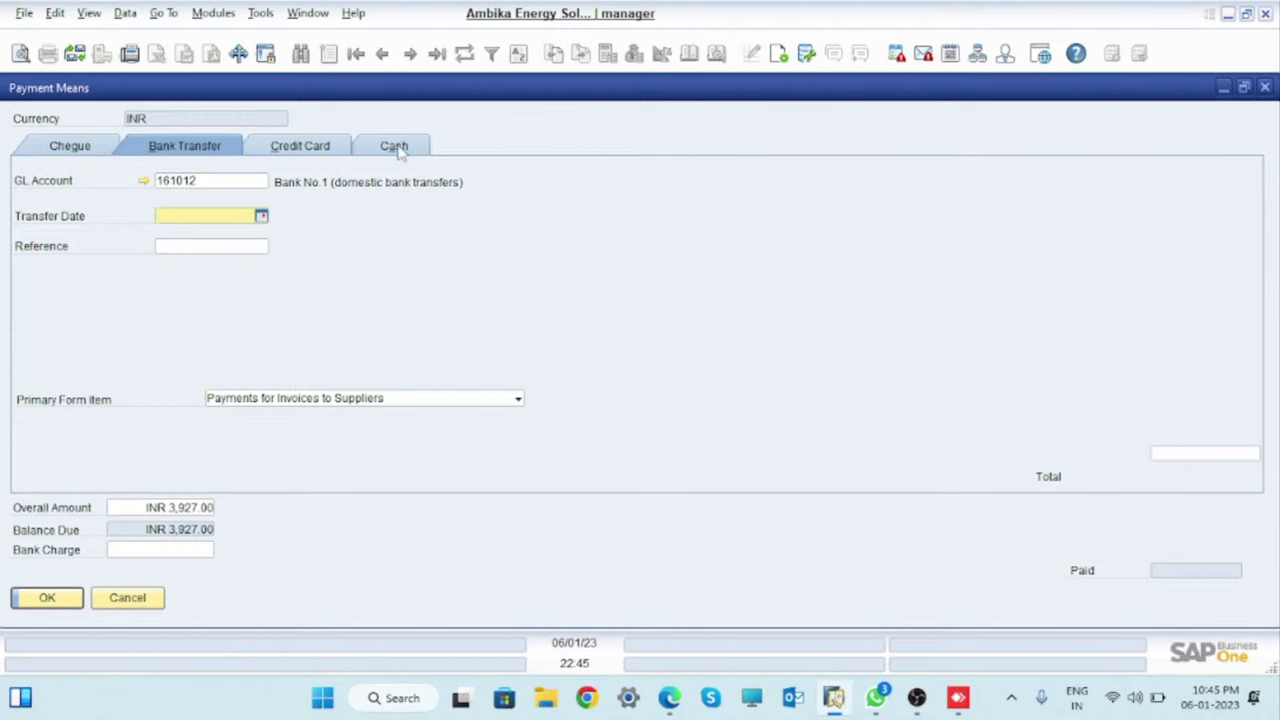
{"action": "left_click", "coordinate": [73, 150]}
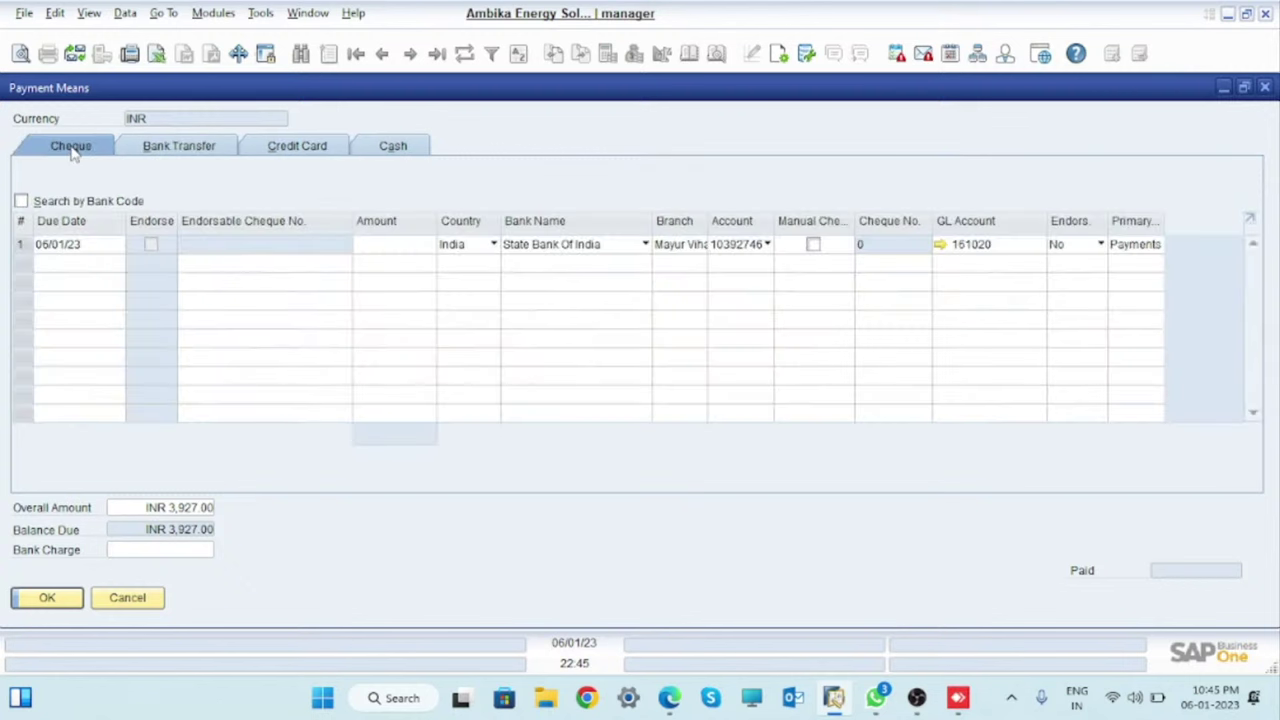
{"action": "left_click", "coordinate": [180, 150]}
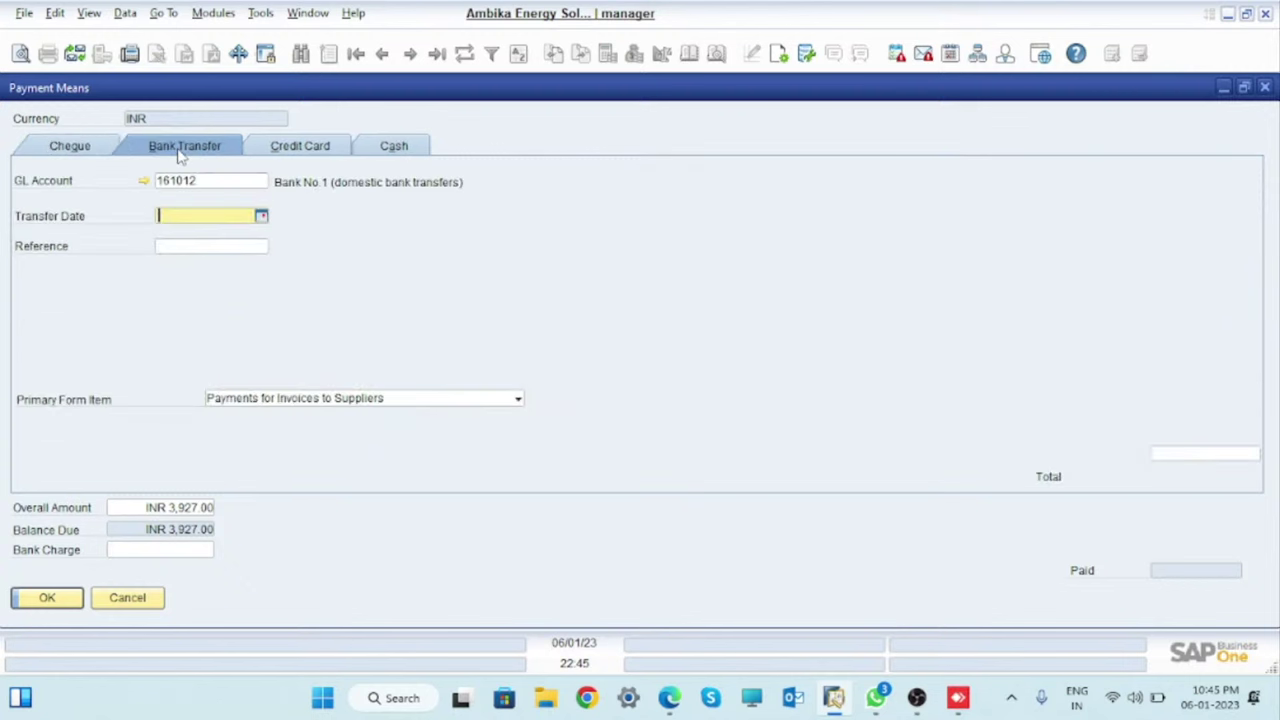
{"action": "left_click", "coordinate": [305, 148]}
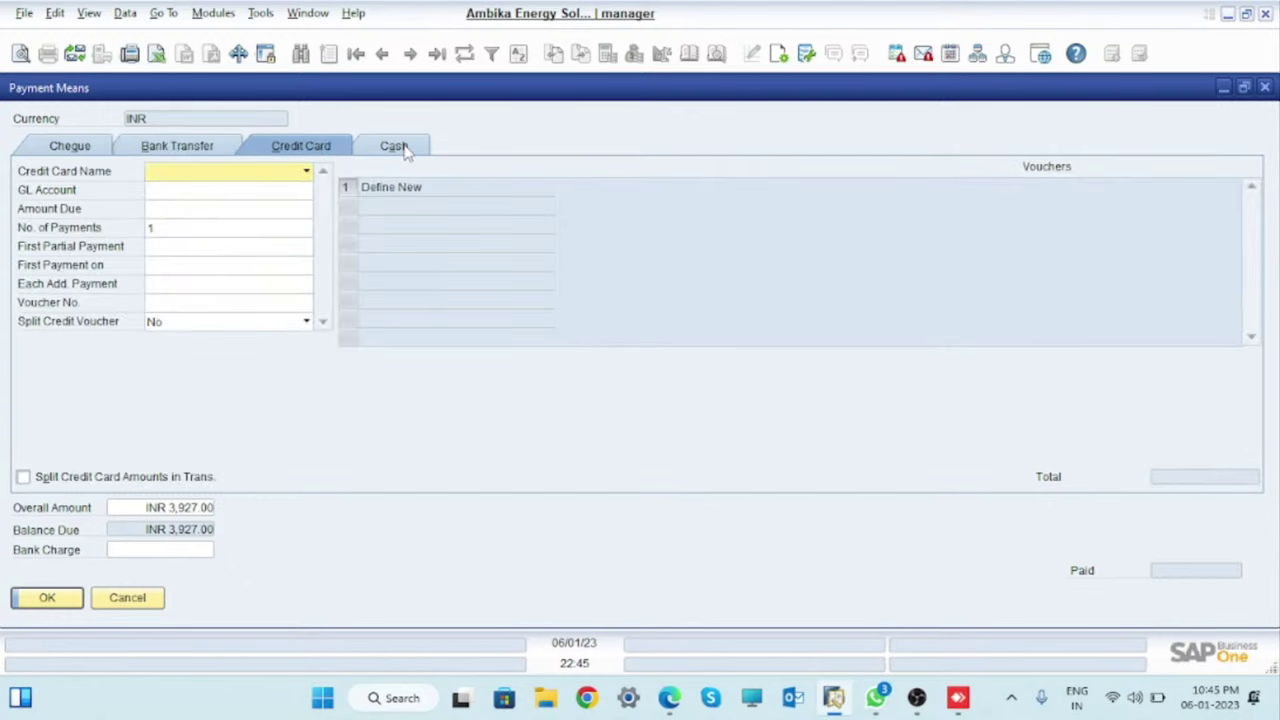
{"action": "left_click", "coordinate": [400, 148]}
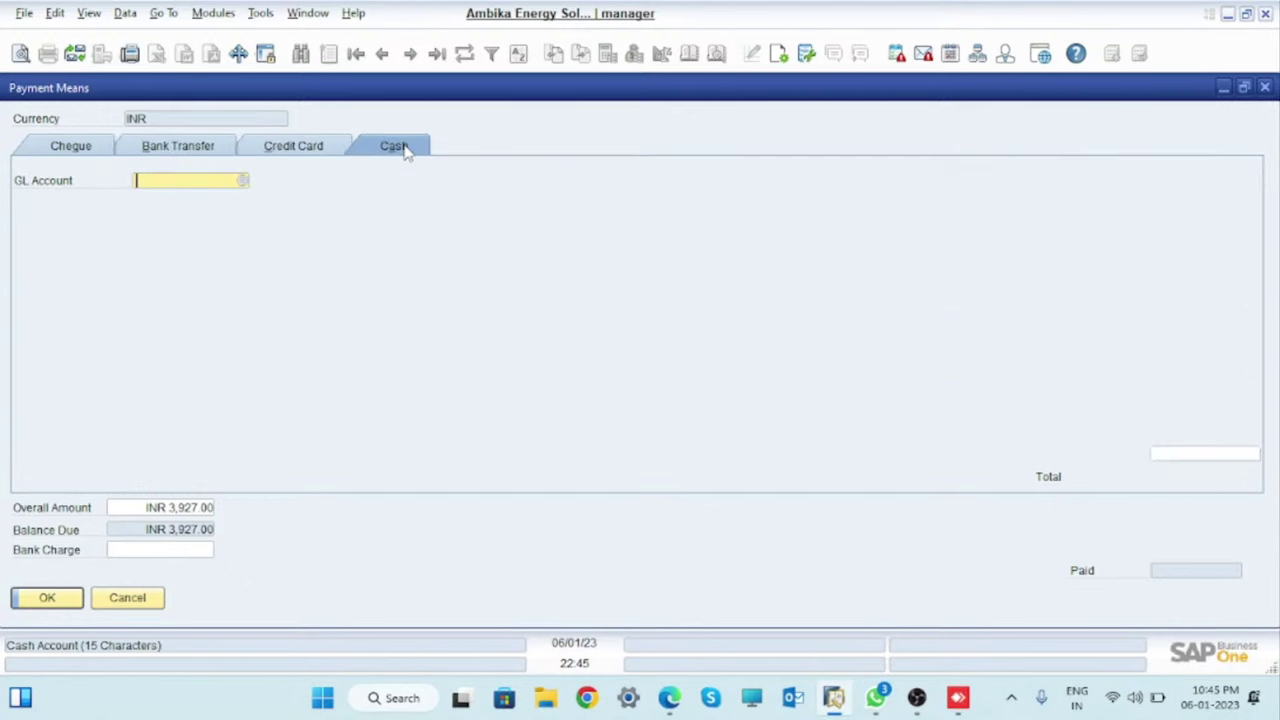
{"action": "left_click", "coordinate": [72, 150]}
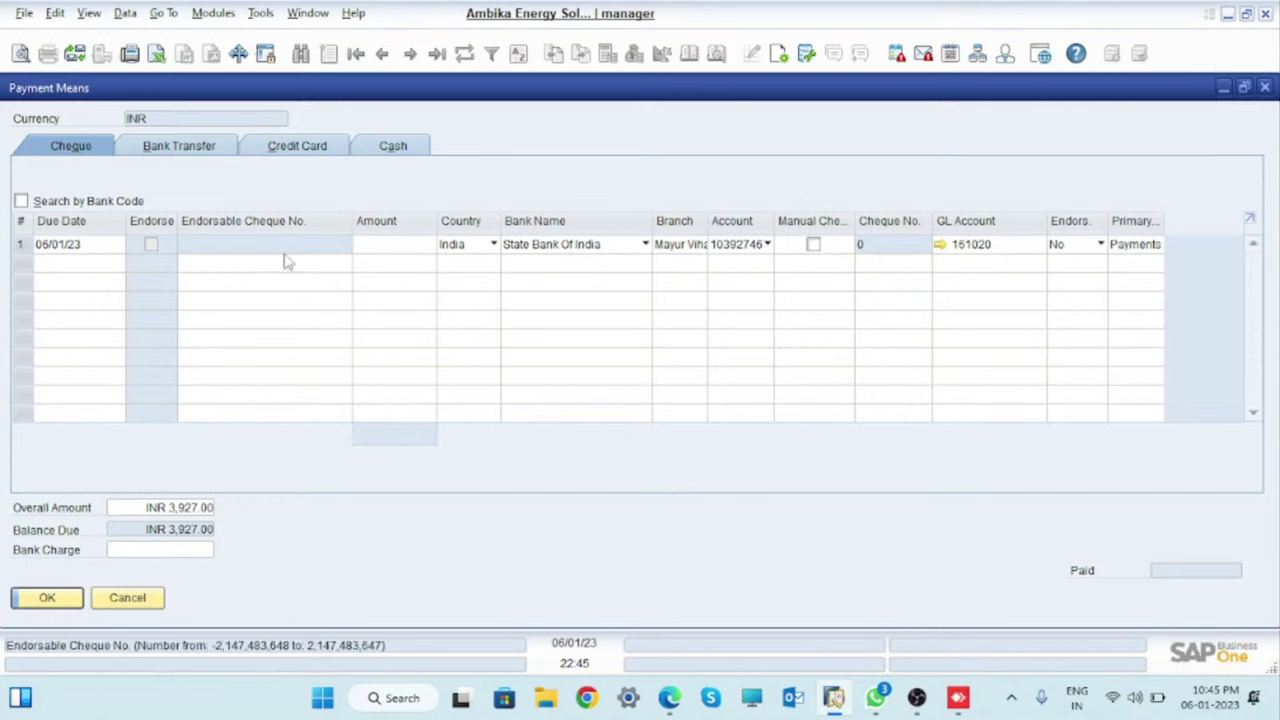
Step: Fill the first cheque amount with the INR 3,927.00 balance and fit the column widths
{"action": "left_click", "coordinate": [395, 246]}
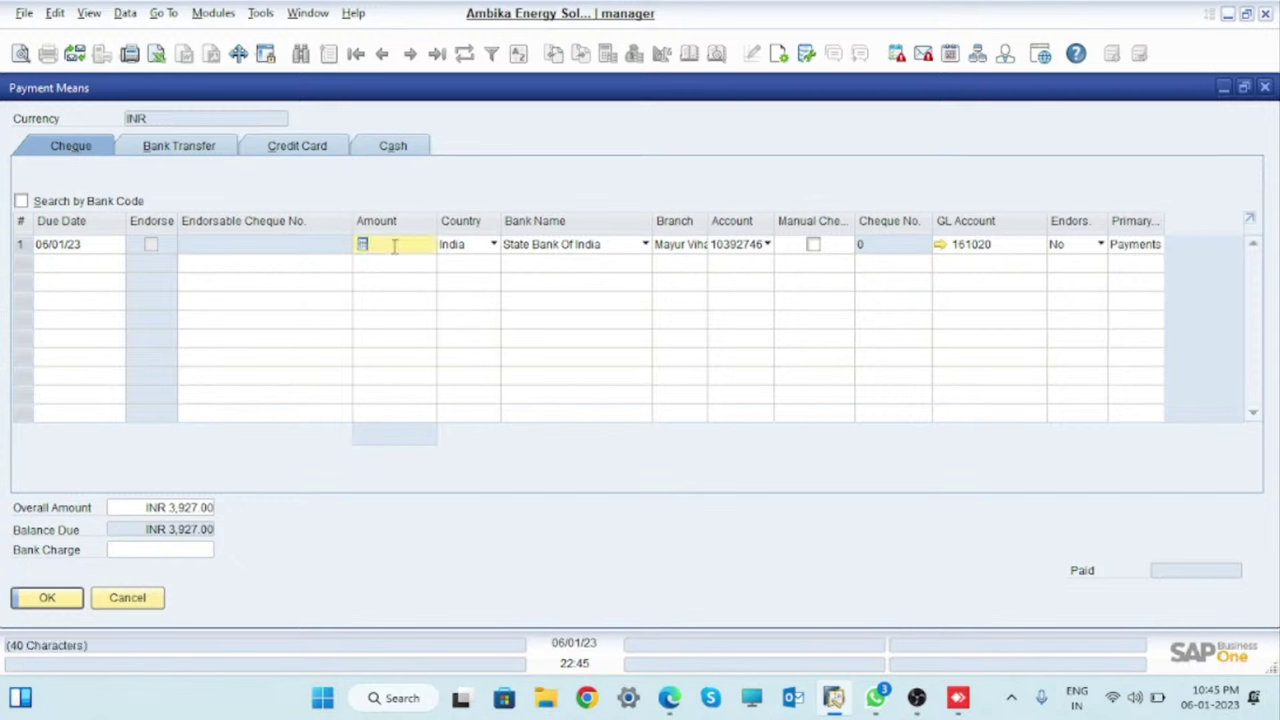
{"action": "key", "text": "ctrl+b"}
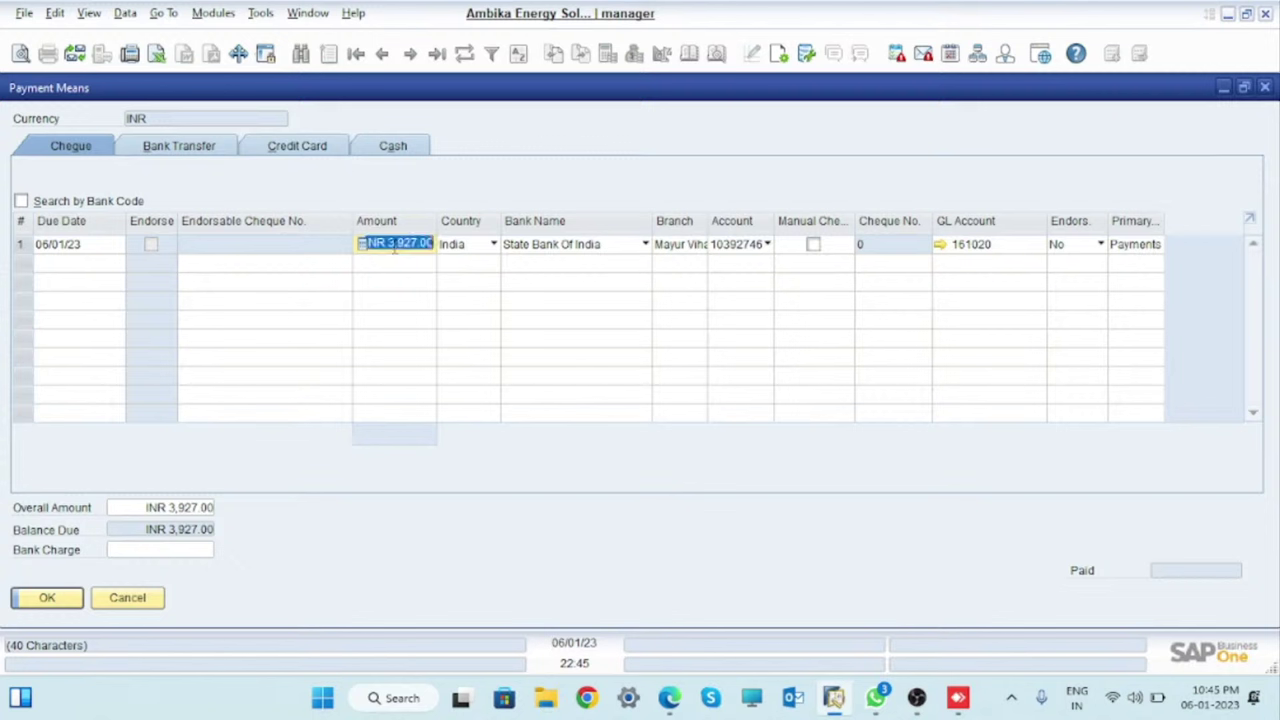
{"action": "key", "text": "Tab"}
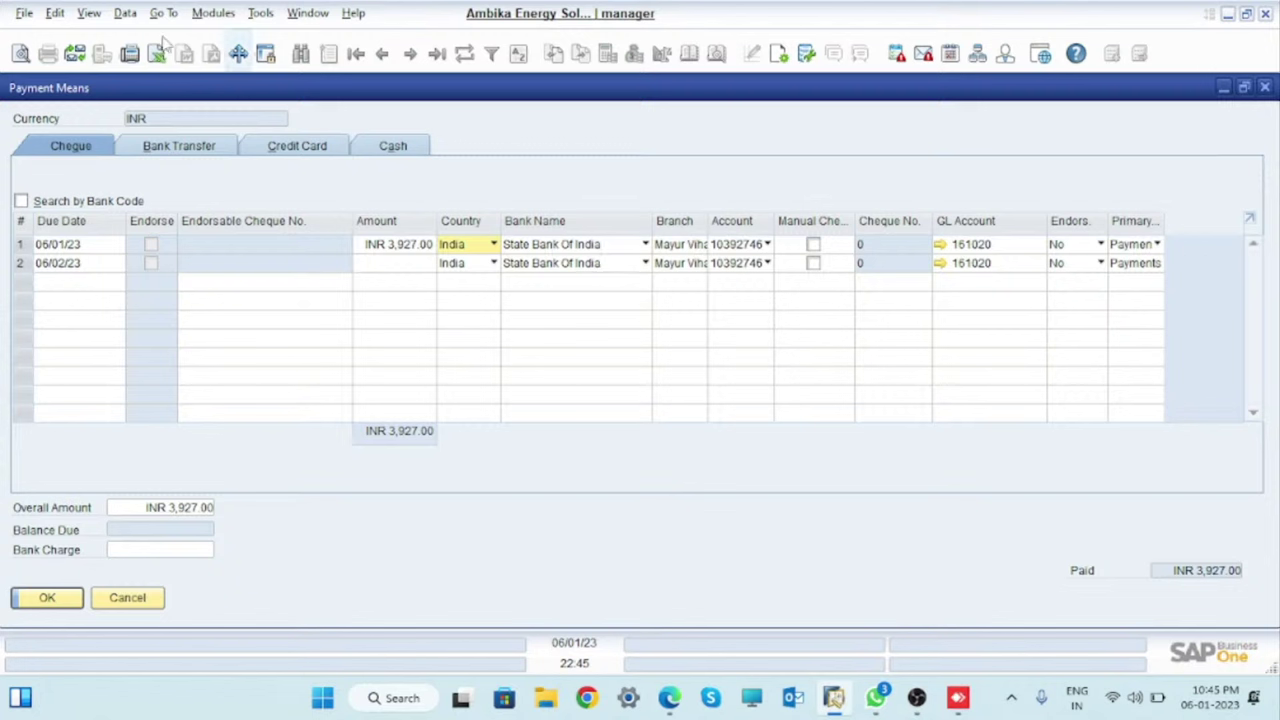
{"action": "left_click", "coordinate": [89, 13]}
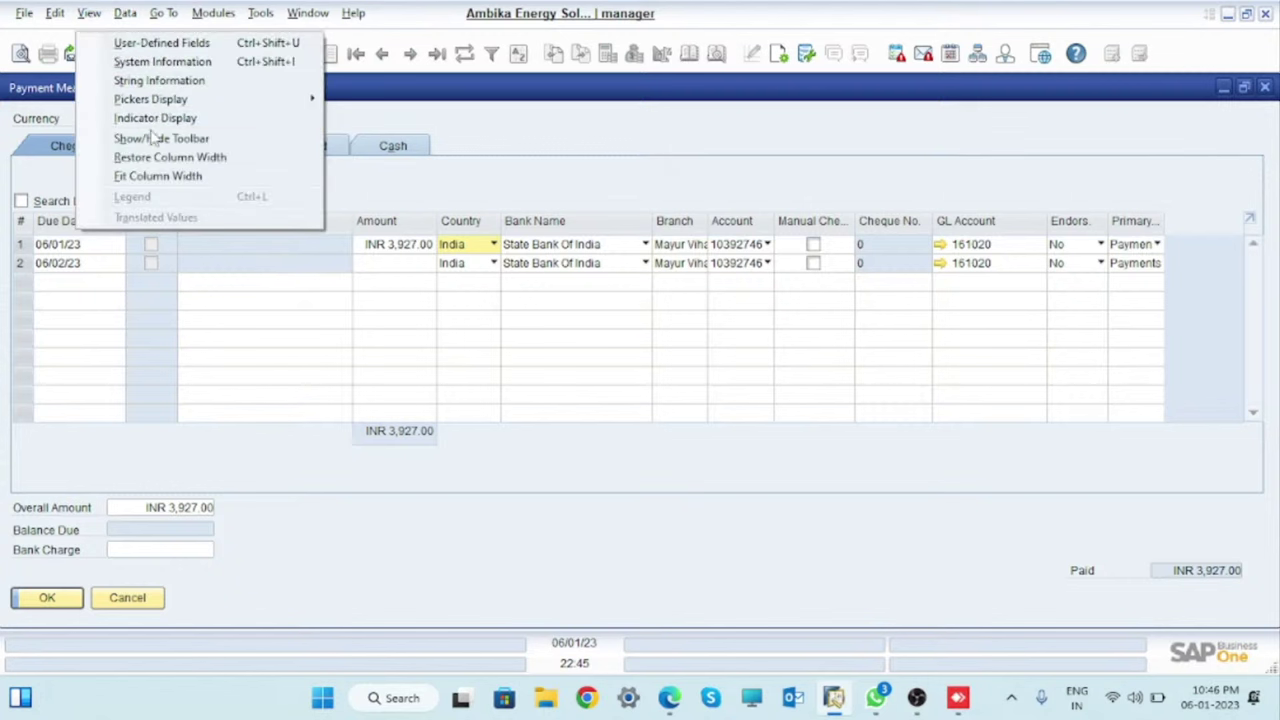
{"action": "left_click", "coordinate": [158, 176]}
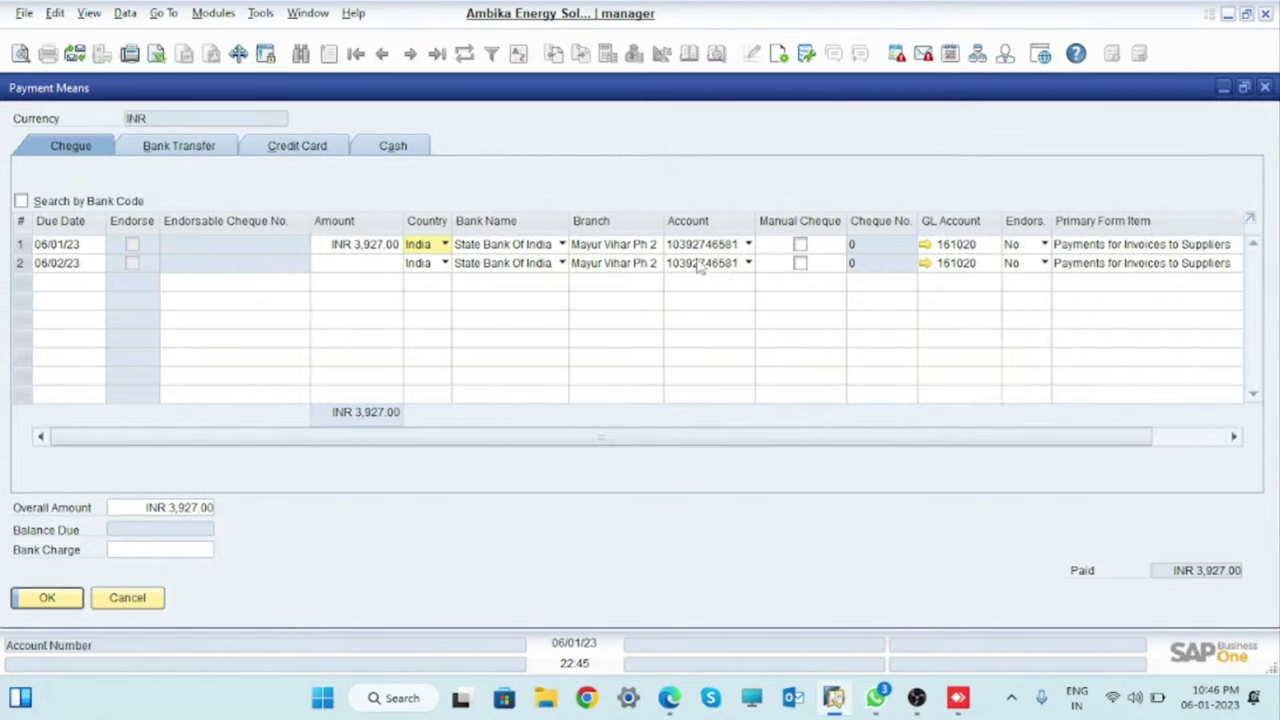
Step: Mark the cheque as a manual cheque and inspect its G/L account 161020
{"action": "left_click", "coordinate": [800, 245]}
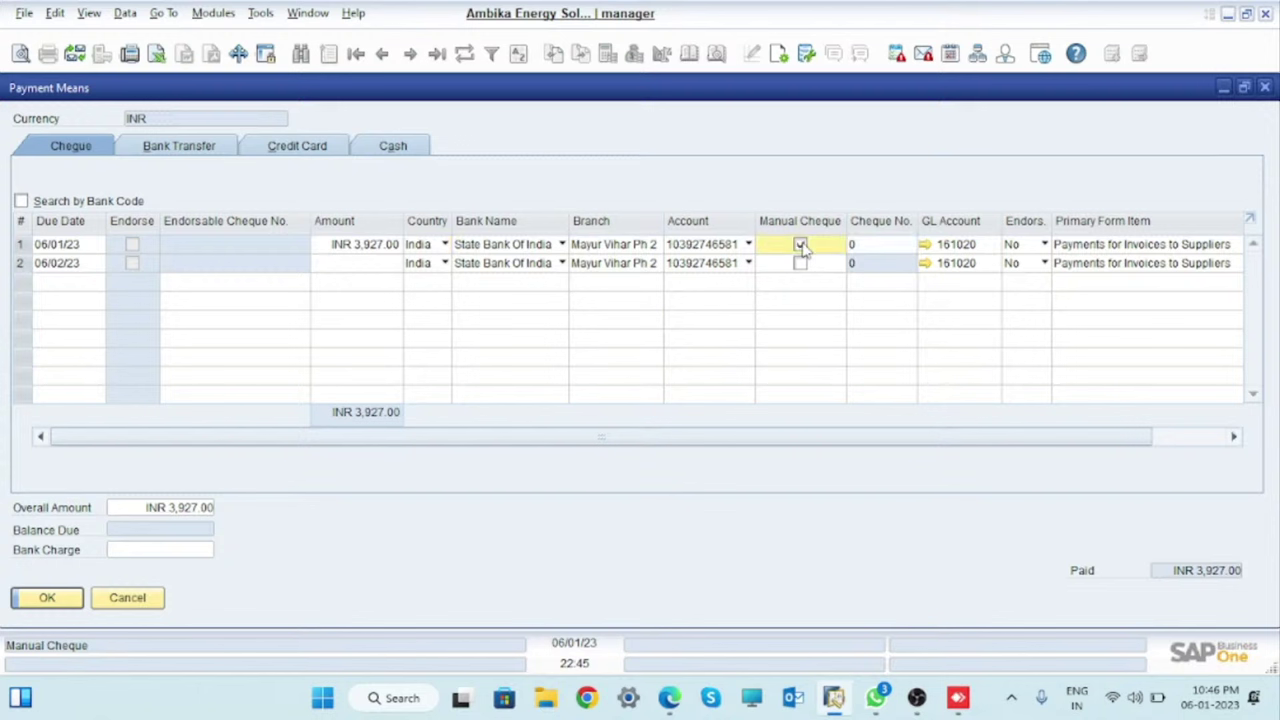
{"action": "left_click", "coordinate": [885, 244]}
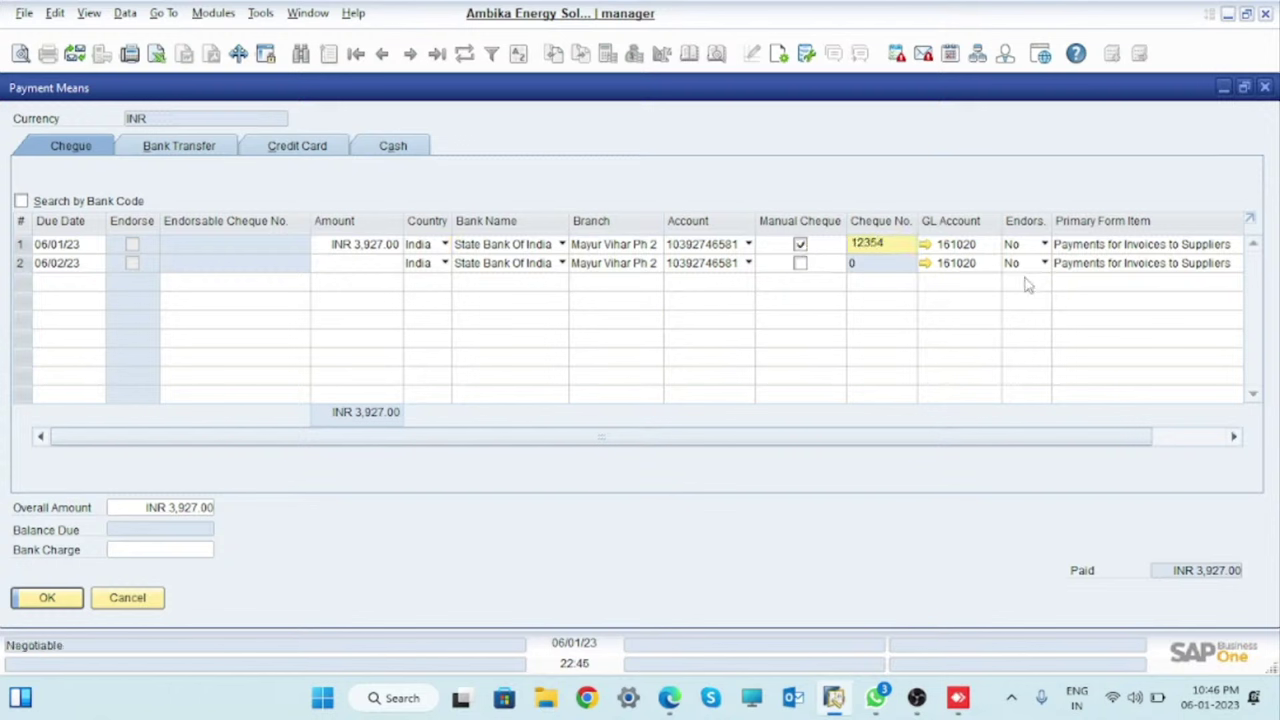
{"action": "left_click", "coordinate": [926, 246]}
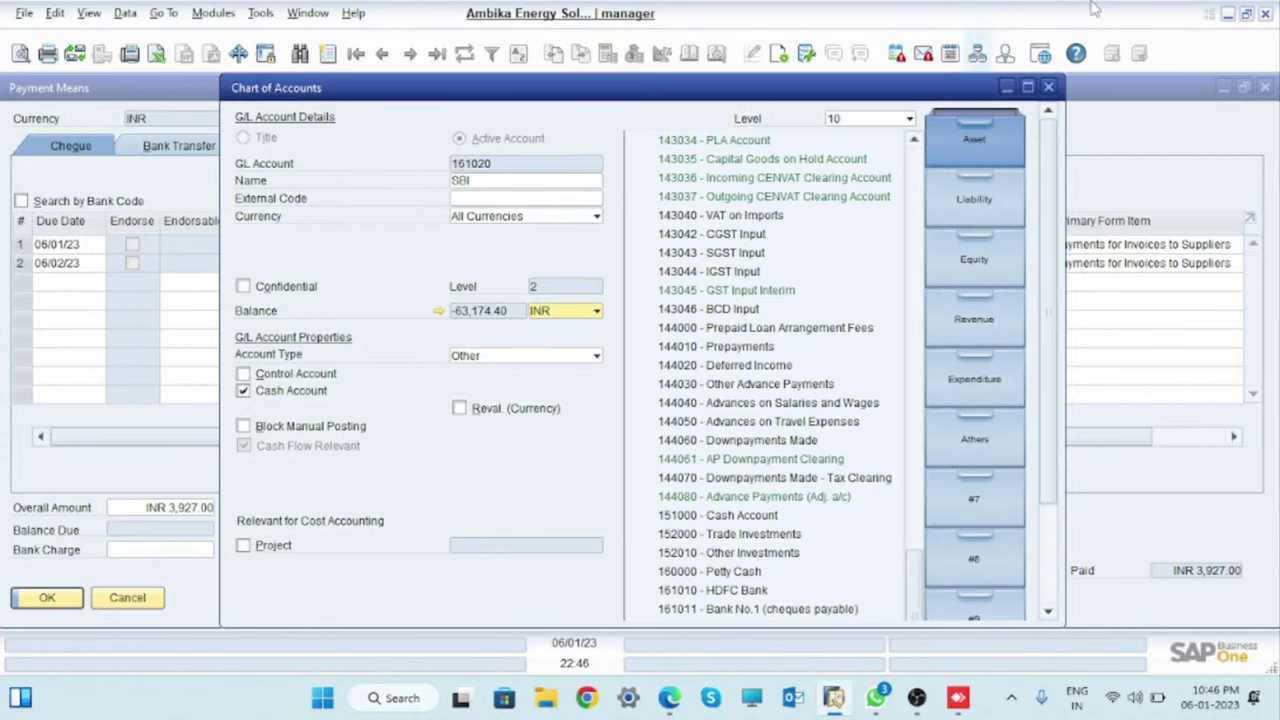
{"action": "left_click", "coordinate": [1050, 88]}
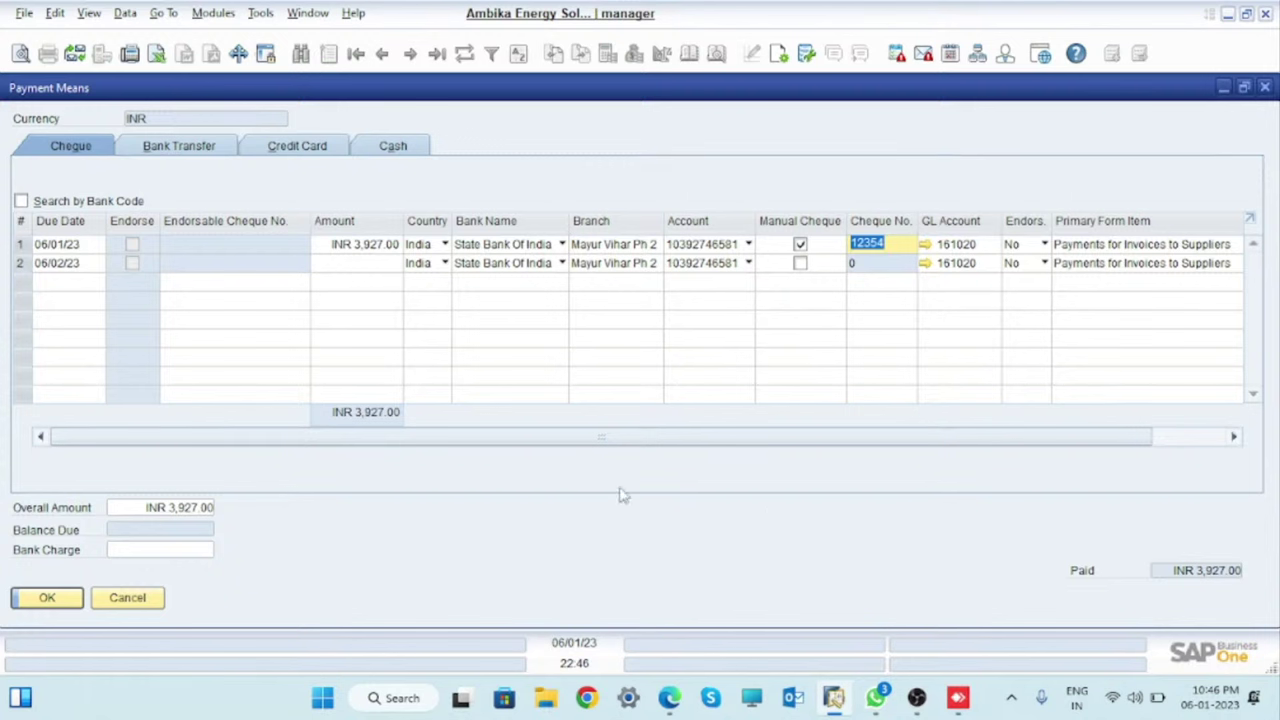
{"action": "left_click_drag", "start_coordinate": [668, 438], "coordinate": [771, 449]}
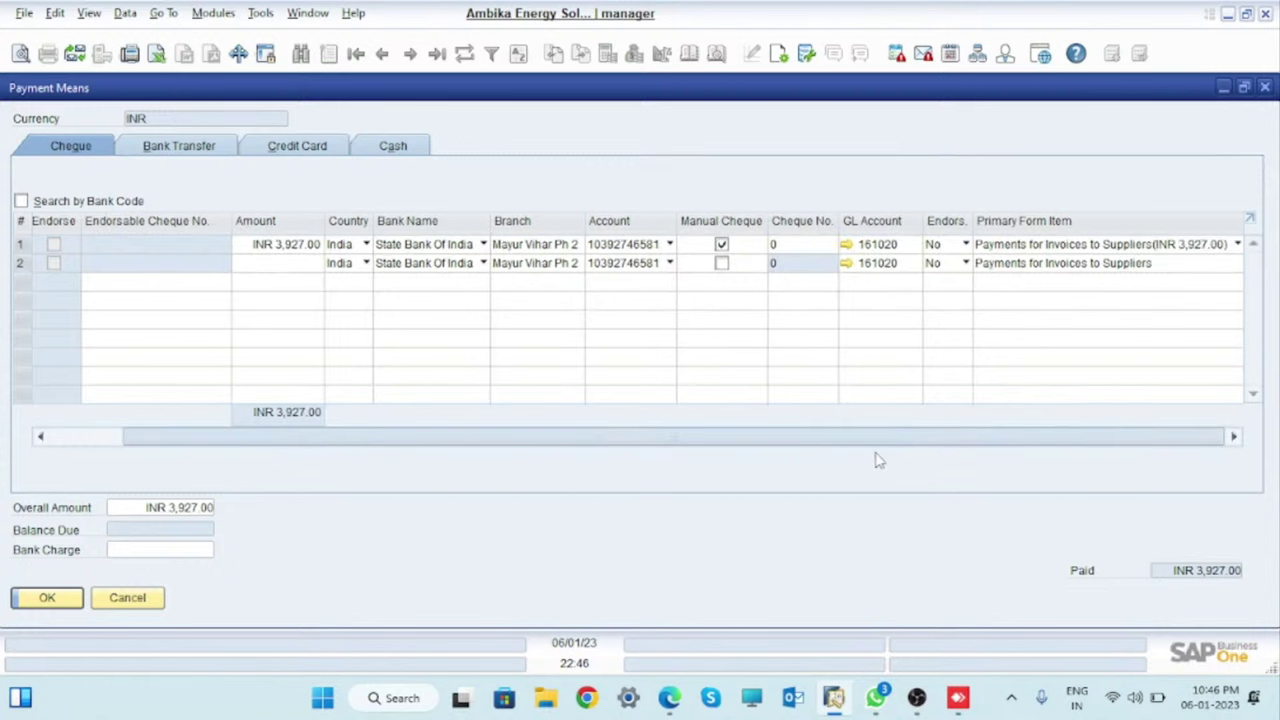
{"action": "left_click_drag", "start_coordinate": [868, 461], "coordinate": [318, 448]}
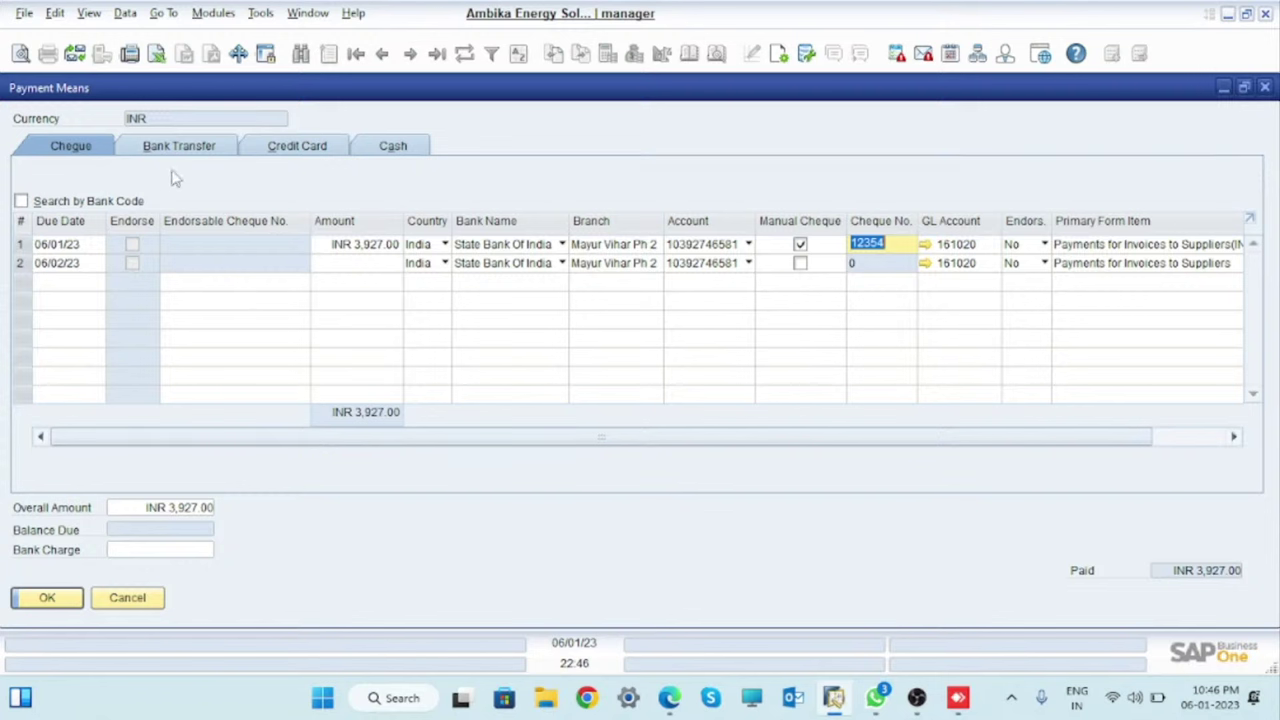
Step: Try a bank transfer with today's date and reference SDSDSD, clear its total, then return to the cheque
{"action": "left_click", "coordinate": [180, 150]}
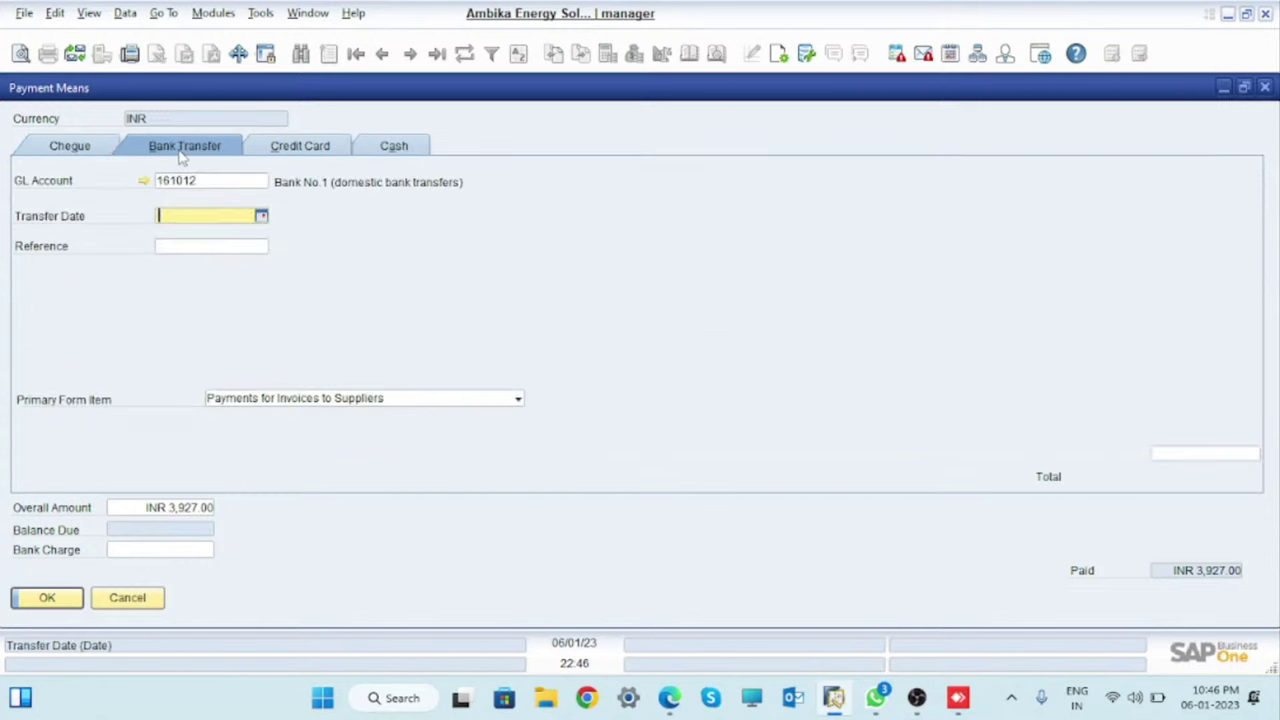
{"action": "left_click", "coordinate": [260, 217]}
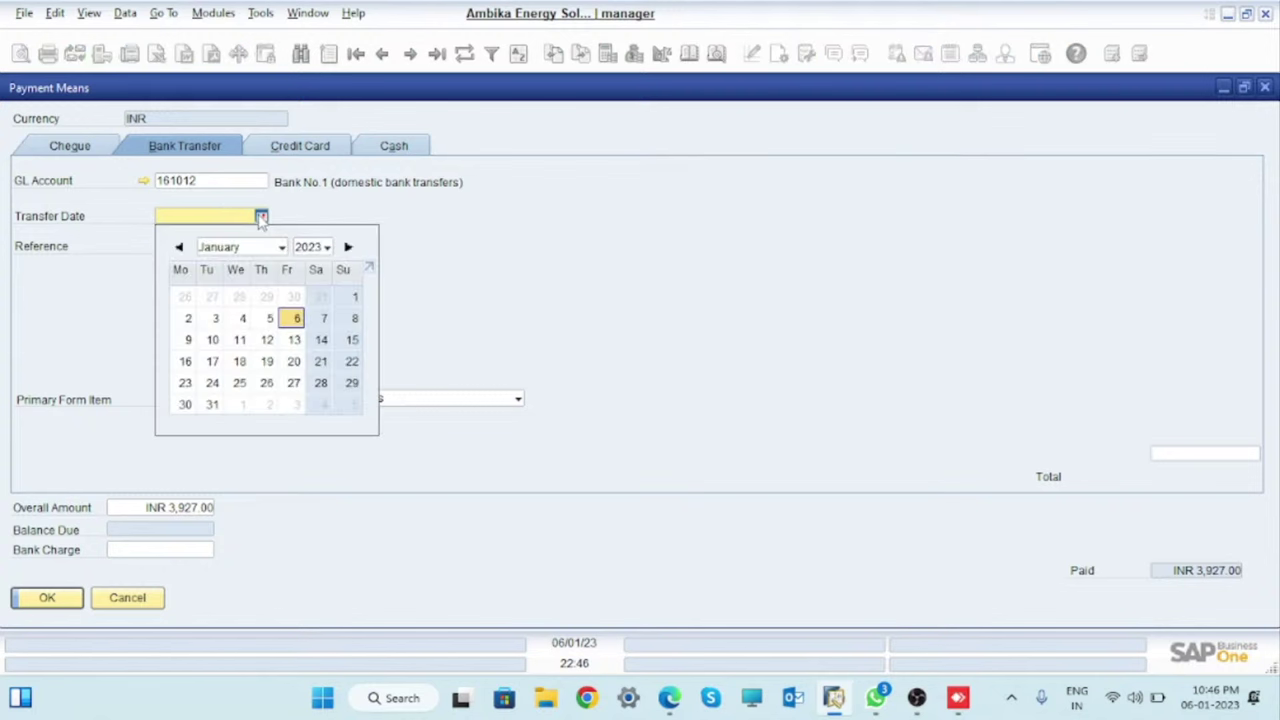
{"action": "left_click", "coordinate": [365, 235]}
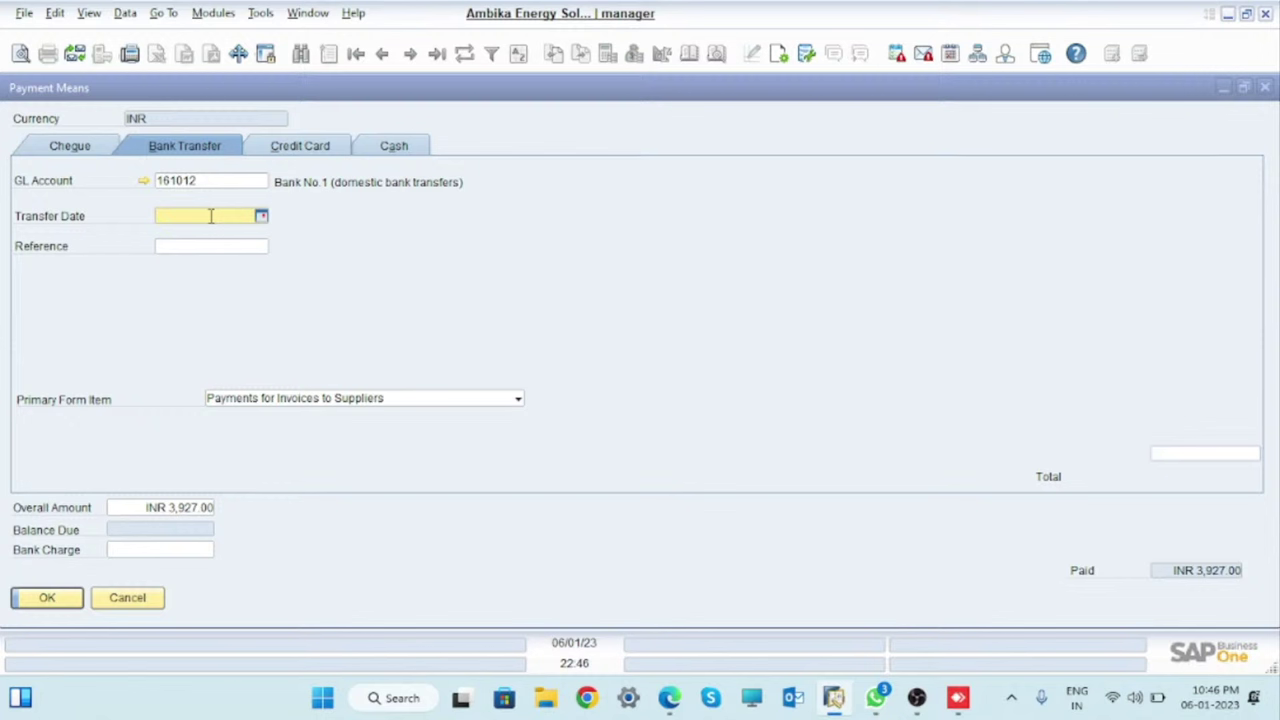
{"action": "type", "text": "S"}
{"action": "key", "text": "Tab"}
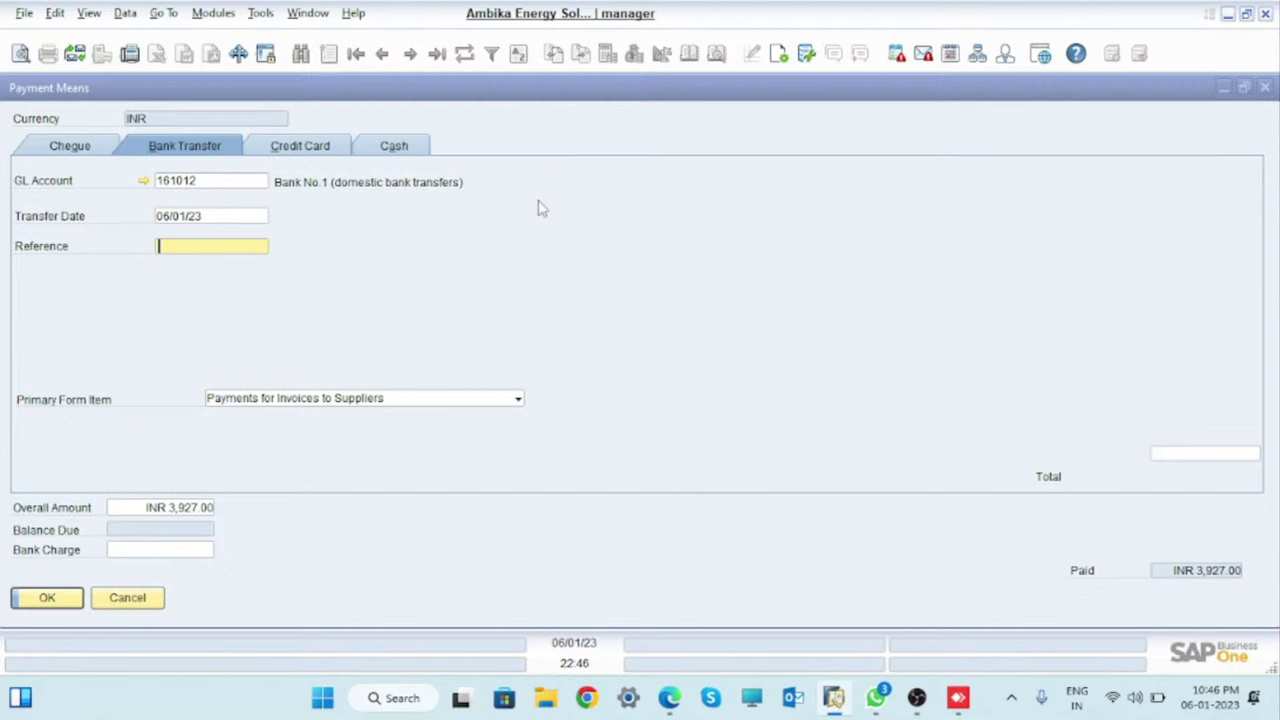
{"action": "type", "text": "SDSDSD"}
{"action": "left_click", "coordinate": [1167, 458]}
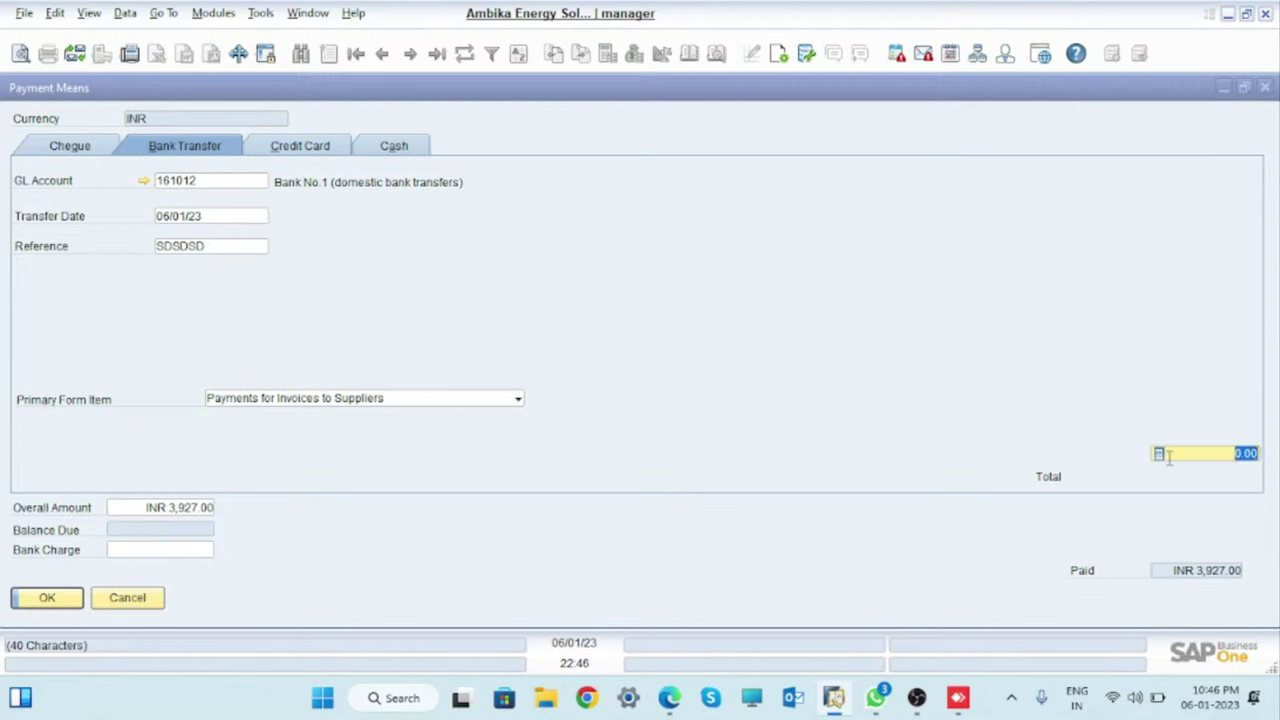
{"action": "key", "text": "BackSpace"}
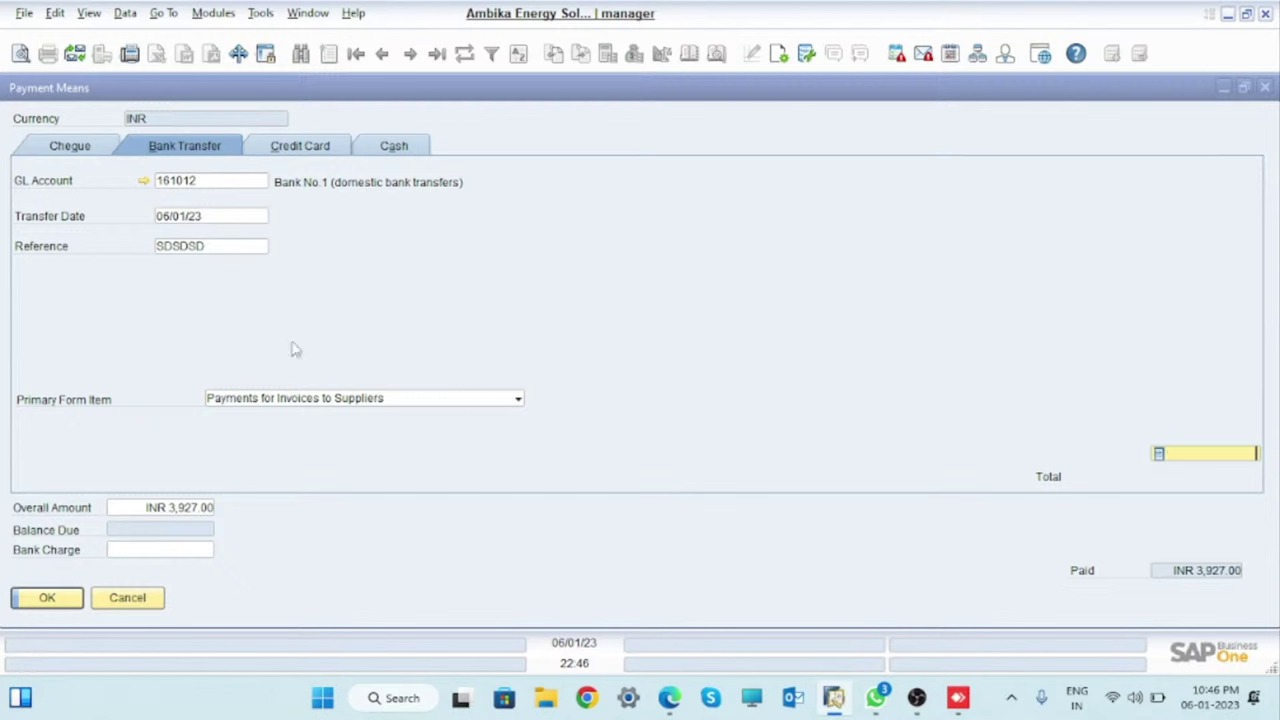
{"action": "left_click", "coordinate": [82, 145]}
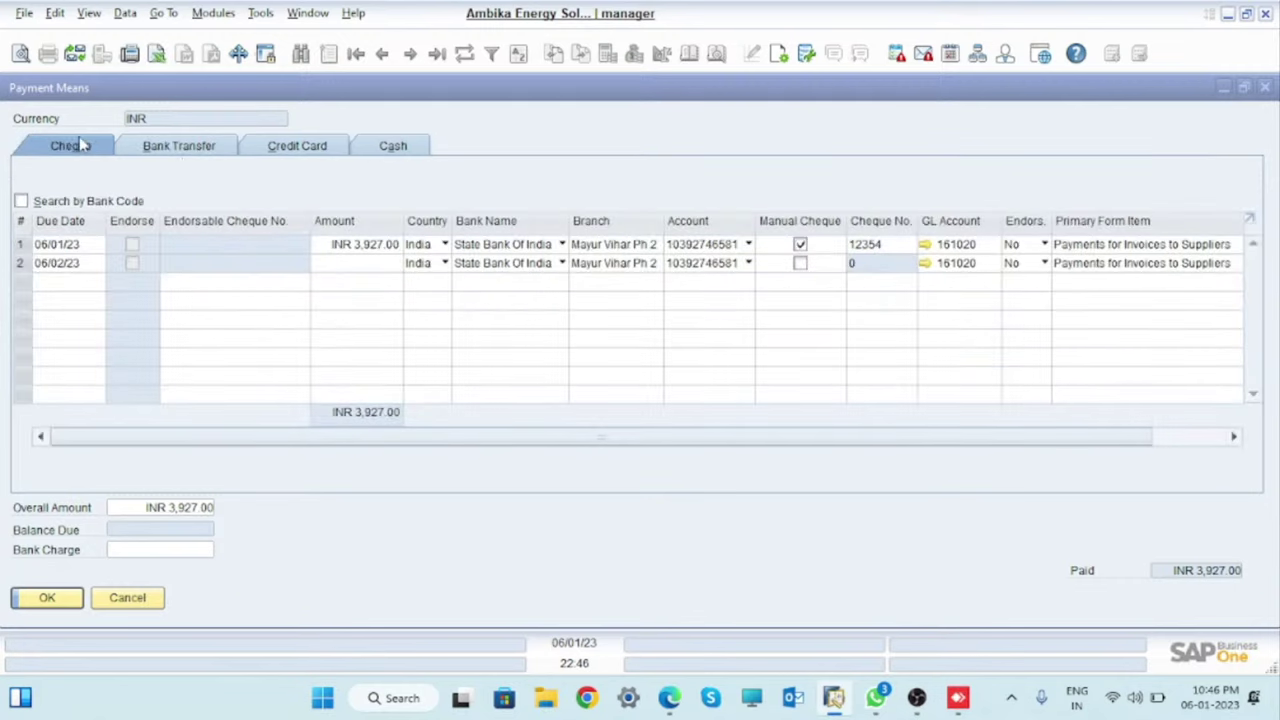
Step: Discard the cheque and enter a bank transfer dated 06/01/23, reference DSDS, total INR 3,927.00
{"action": "left_click", "coordinate": [1264, 87]}
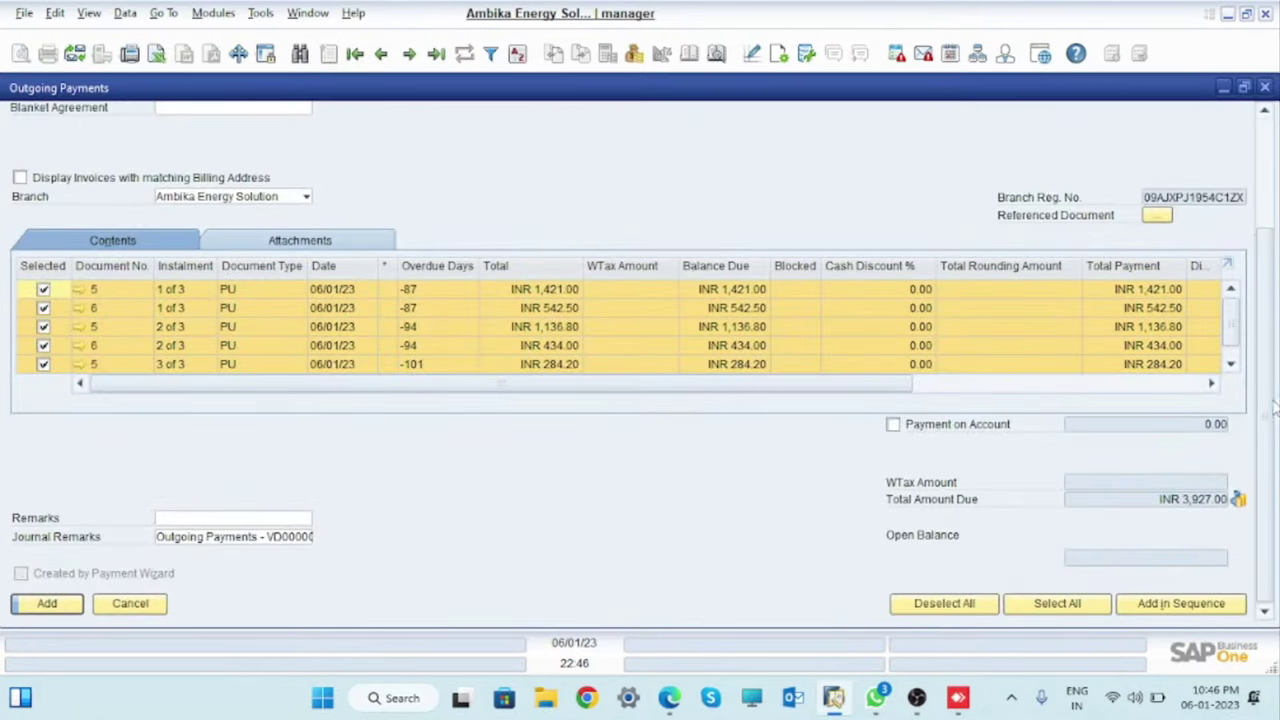
{"action": "left_click", "coordinate": [1240, 501]}
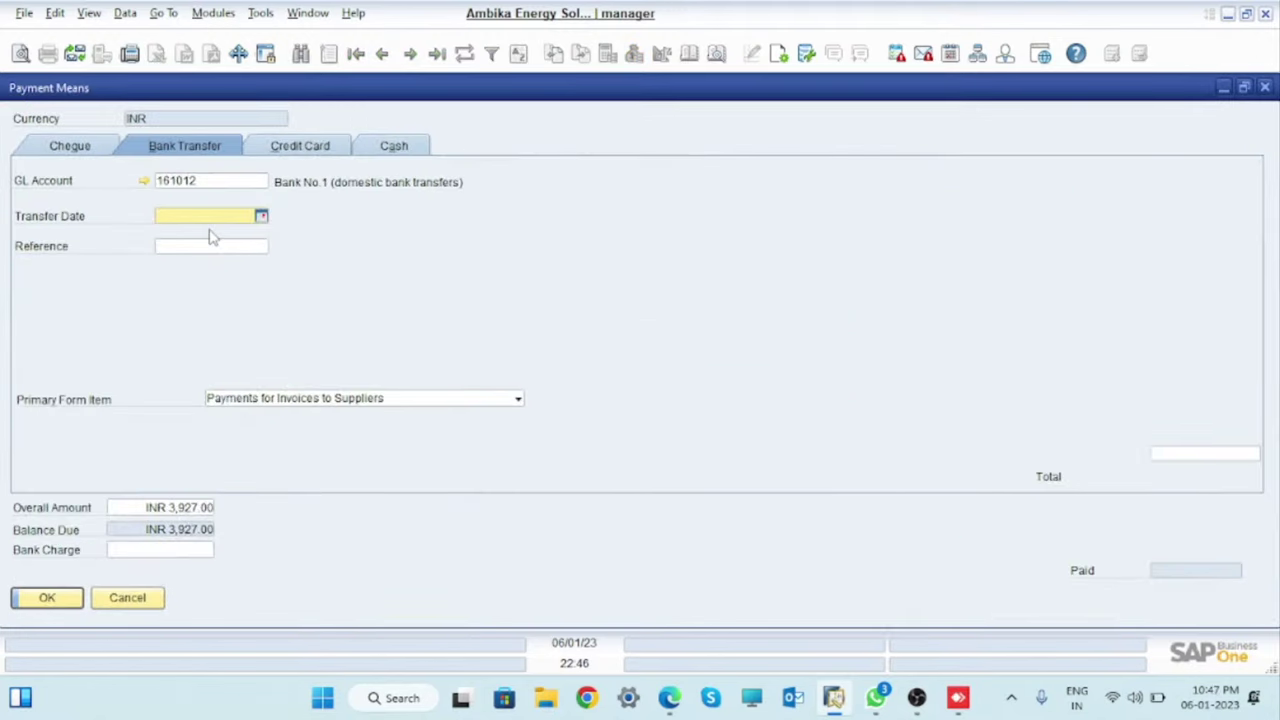
{"action": "type", "text": "0"}
{"action": "key", "text": "Tab"}
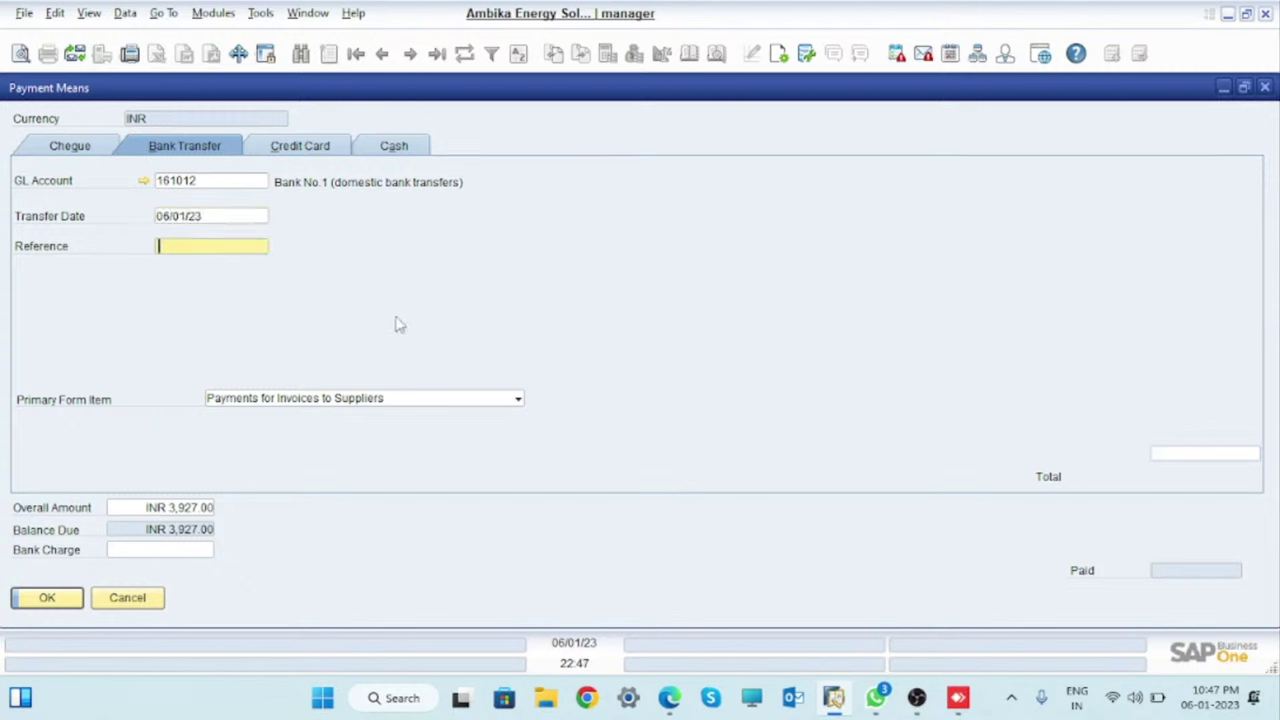
{"action": "type", "text": "DSDS"}
{"action": "left_click", "coordinate": [1219, 455]}
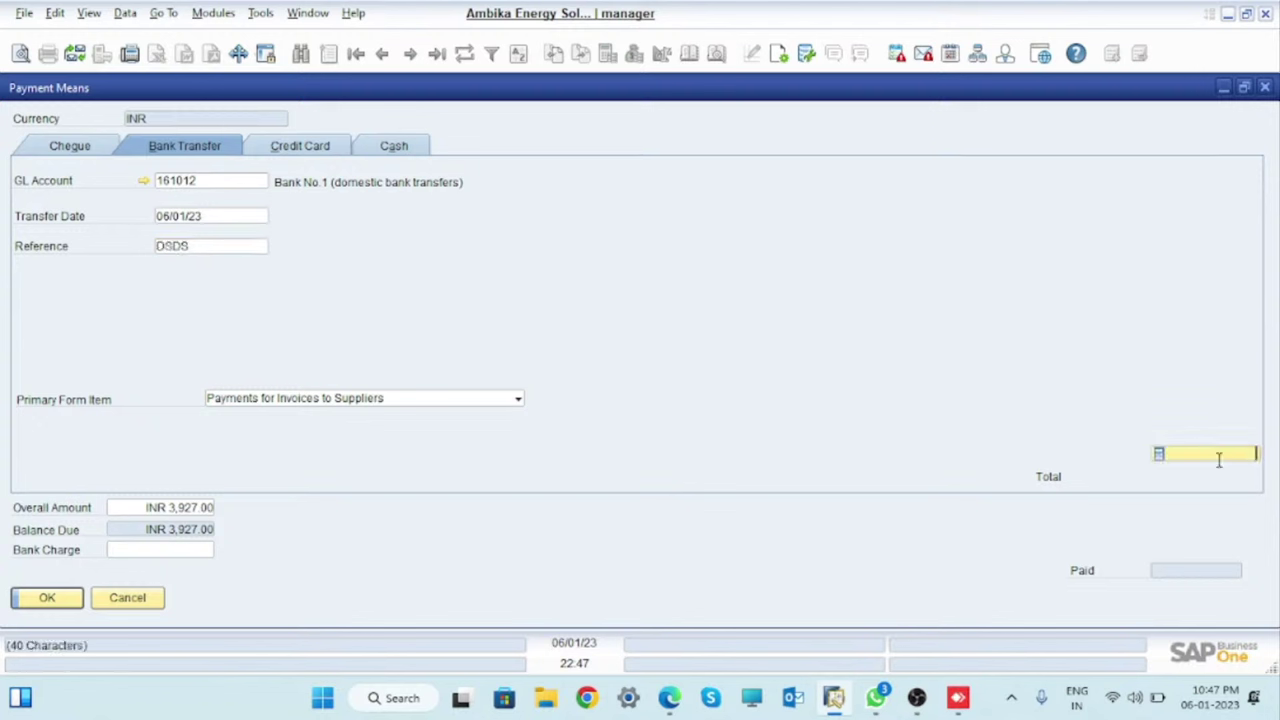
{"action": "key", "text": "ctrl+b"}
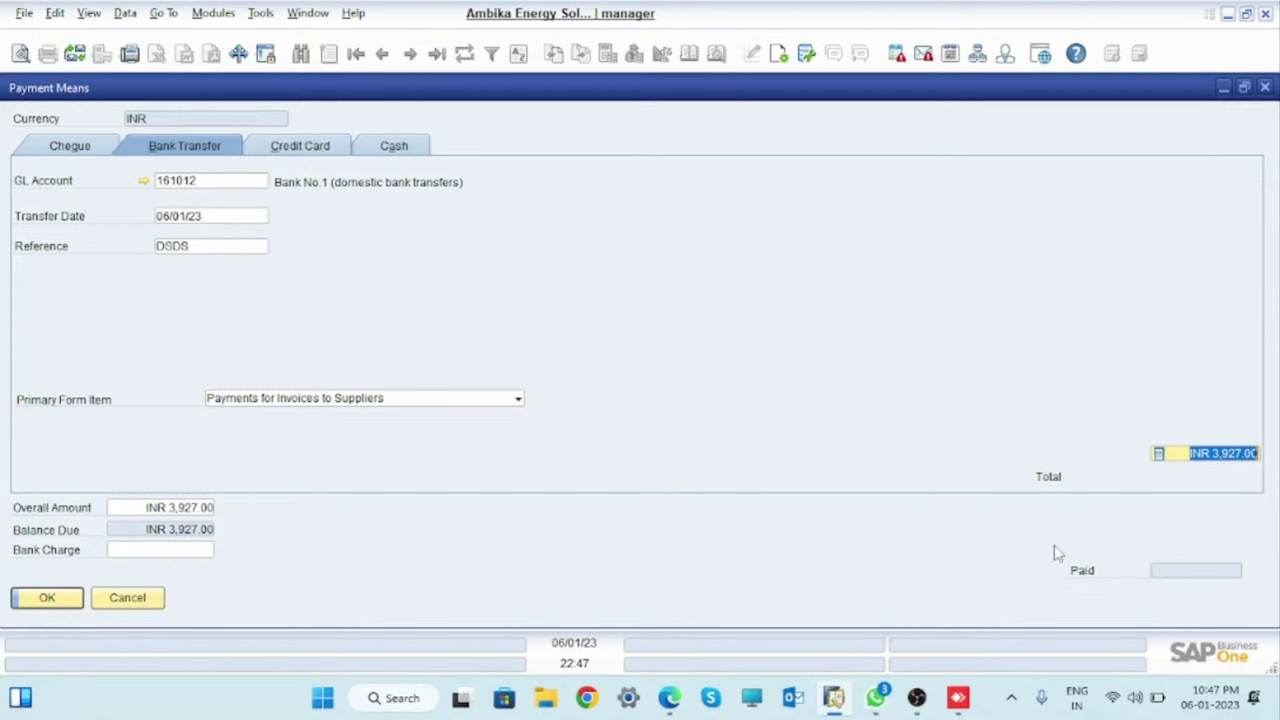
{"action": "key", "text": "Tab"}
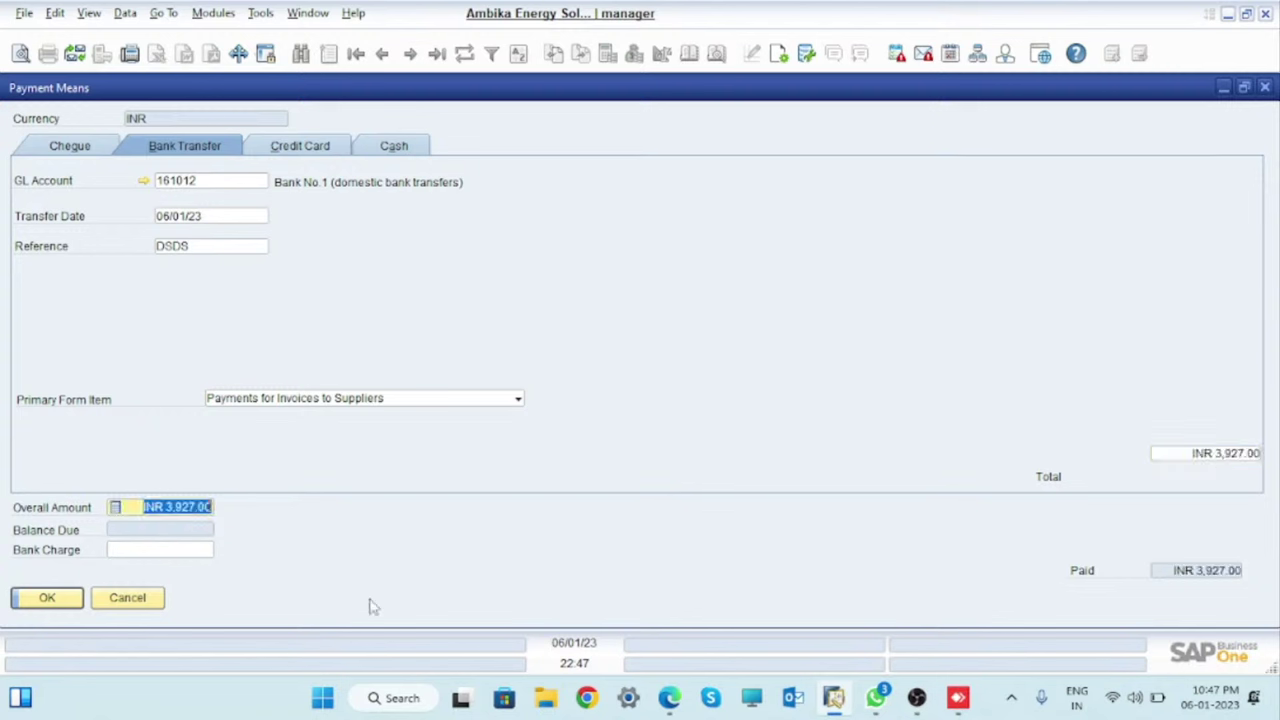
Step: Attempt to accept the bank transfer, then close Payment Means after the error
{"action": "left_click", "coordinate": [155, 553]}
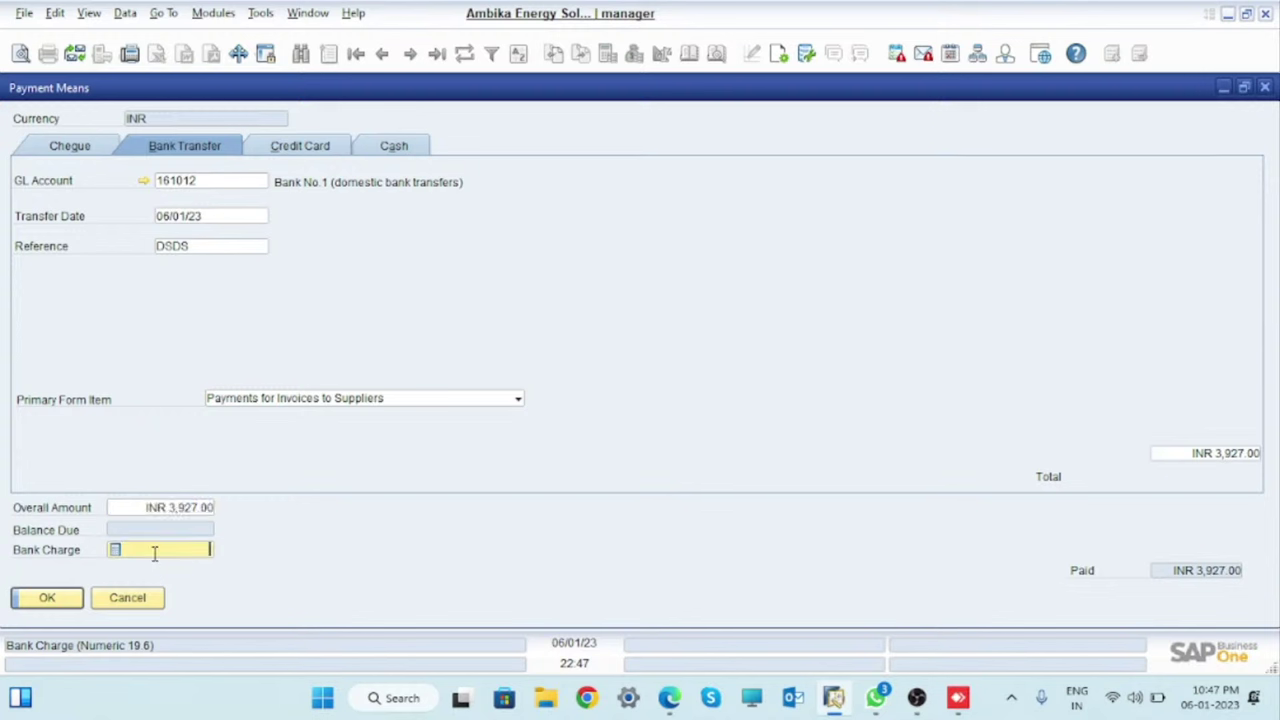
{"action": "left_click", "coordinate": [57, 600]}
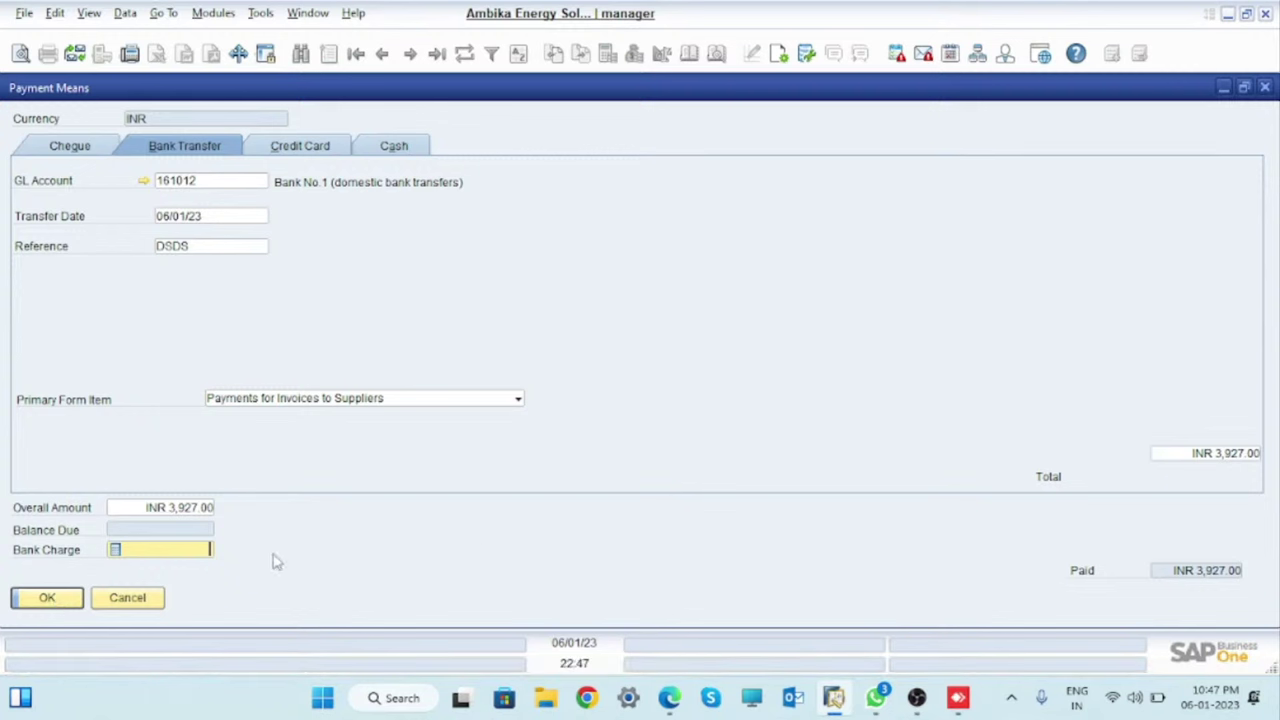
{"action": "left_click", "coordinate": [178, 510]}
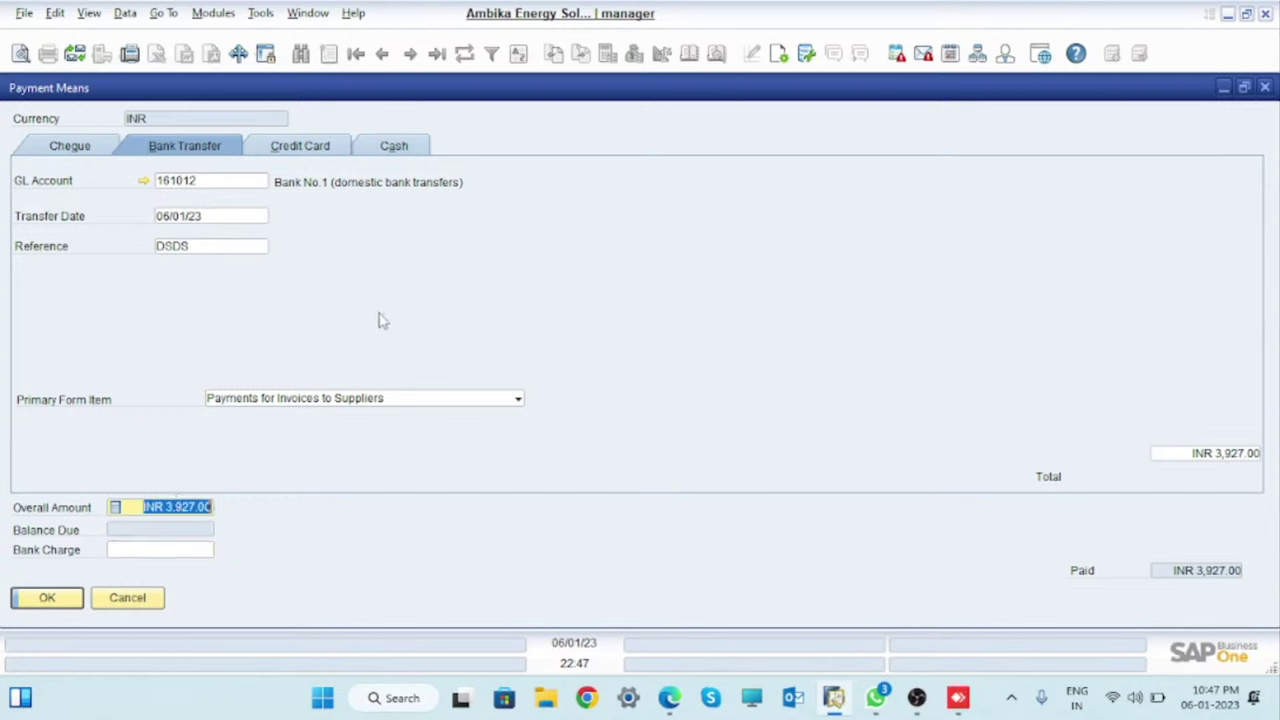
{"action": "left_click", "coordinate": [47, 598]}
{"action": "left_click", "coordinate": [1223, 88]}
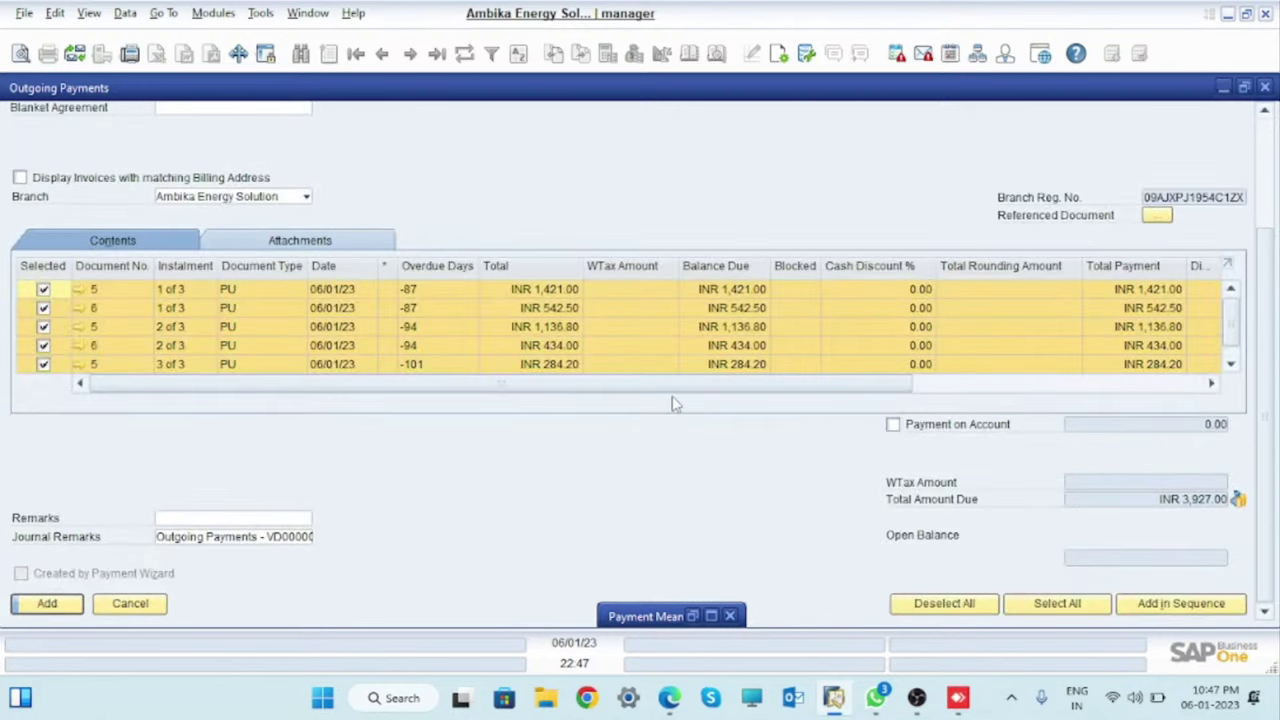
{"action": "left_click", "coordinate": [1237, 318]}
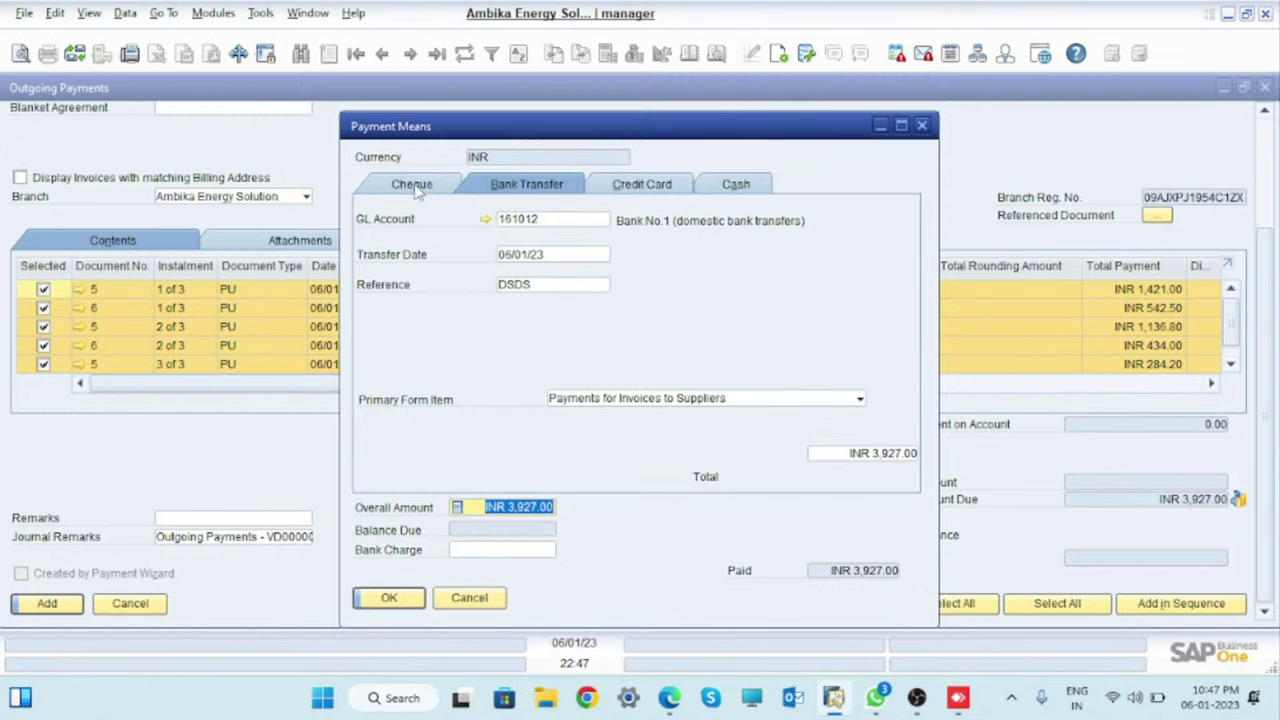
{"action": "left_click", "coordinate": [922, 126]}
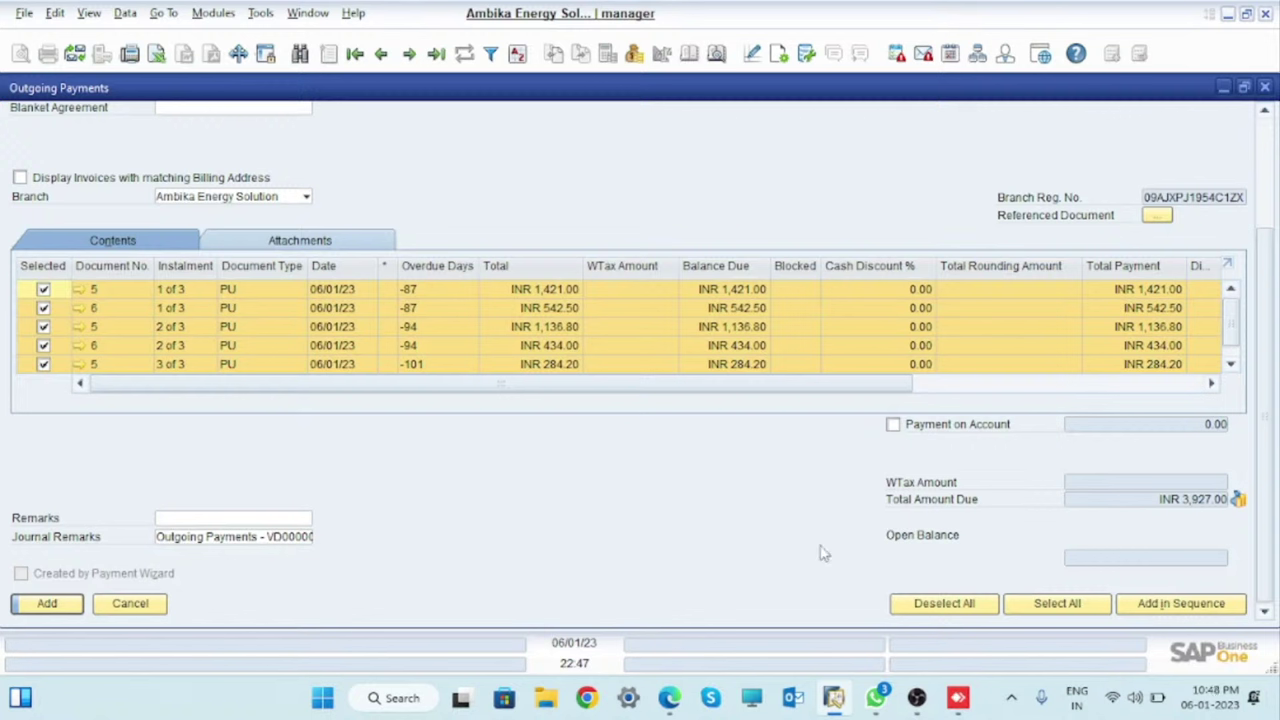
Step: Add a 3,927.00 payment on account, raising the total due to INR 7,854.00
{"action": "left_click", "coordinate": [894, 425]}
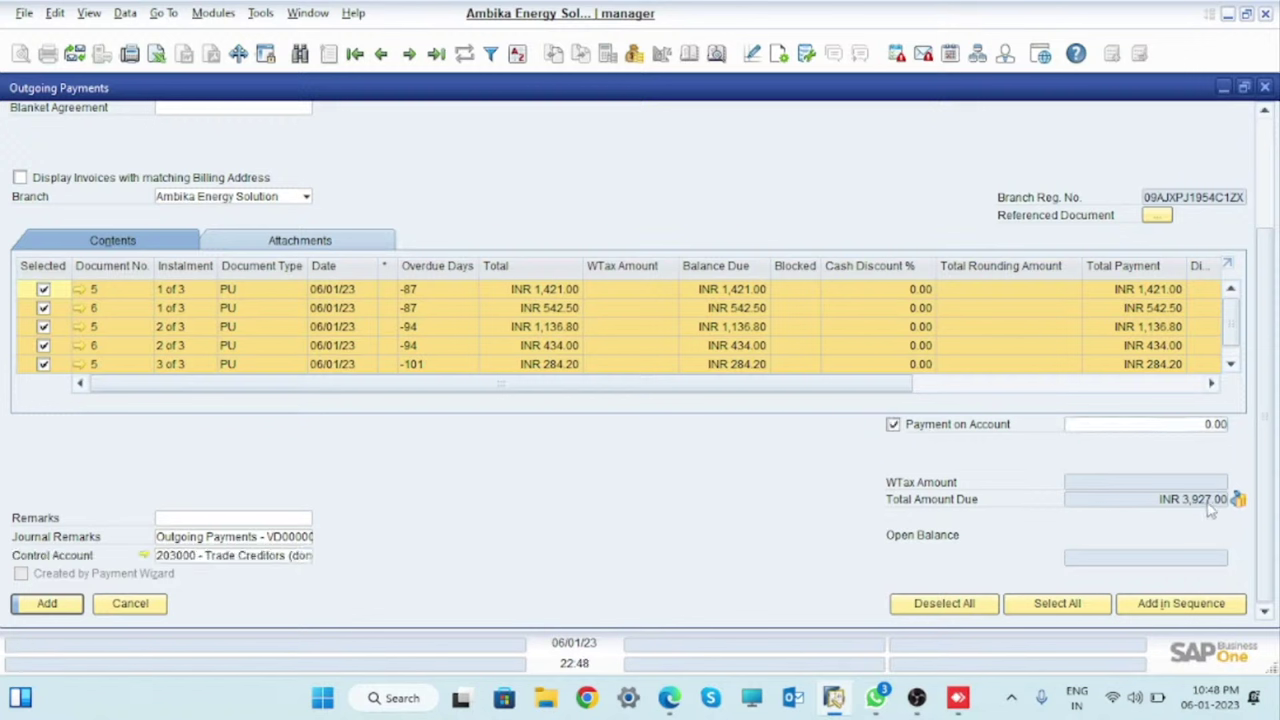
{"action": "left_click", "coordinate": [1219, 427]}
{"action": "type", "text": "3"}
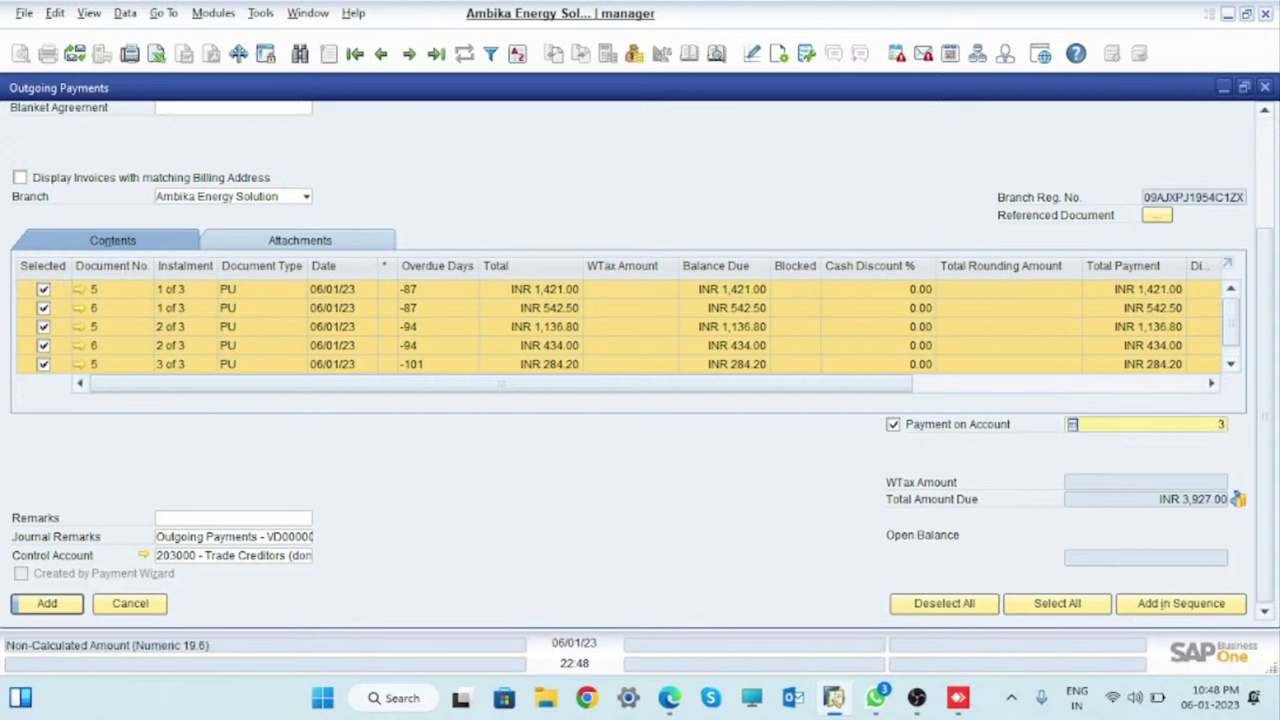
{"action": "type", "text": "927"}
{"action": "key", "text": "Tab"}
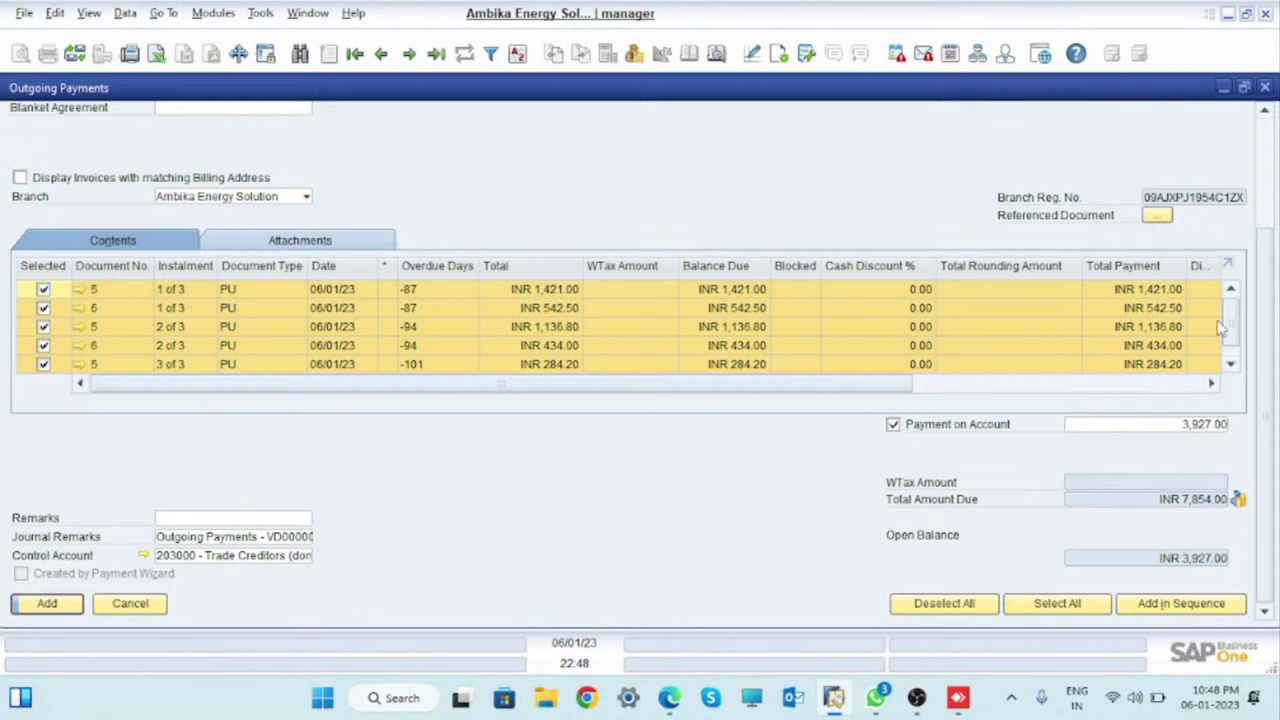
{"action": "scroll", "coordinate": [1232, 325], "scroll_direction": "down", "scroll_amount": 1}
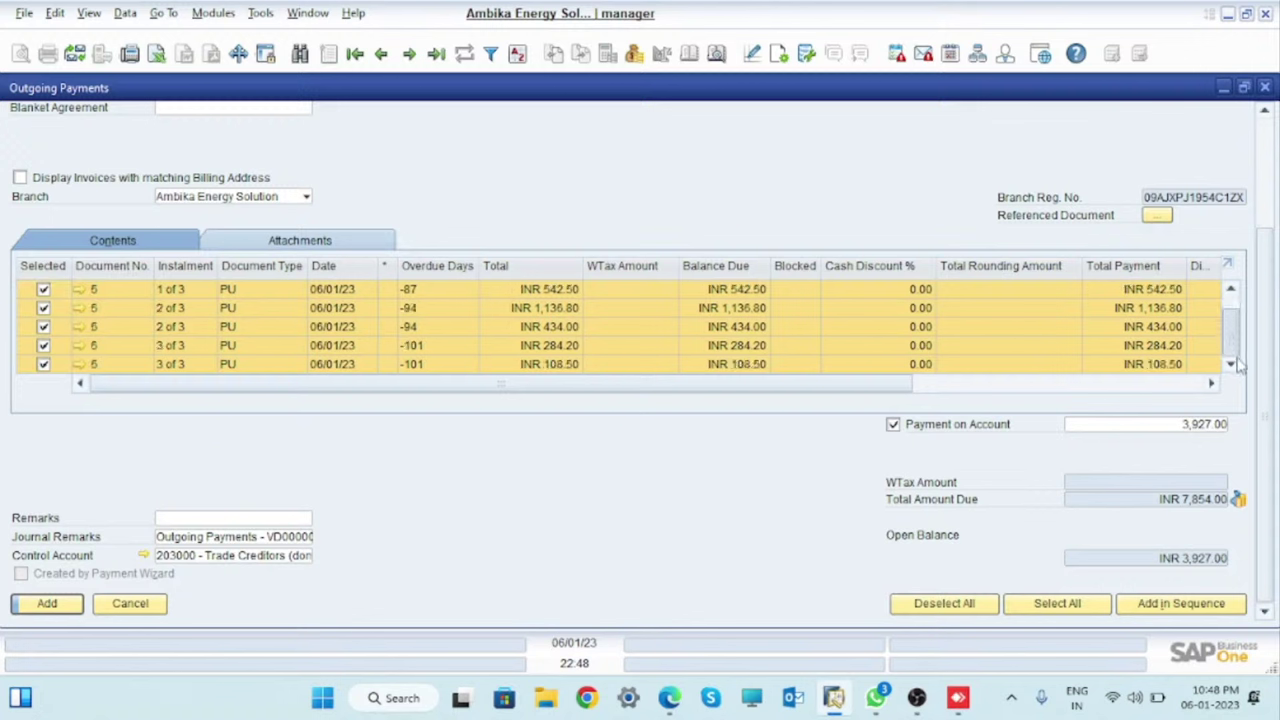
{"action": "scroll", "coordinate": [1236, 338], "scroll_direction": "up", "scroll_amount": 1}
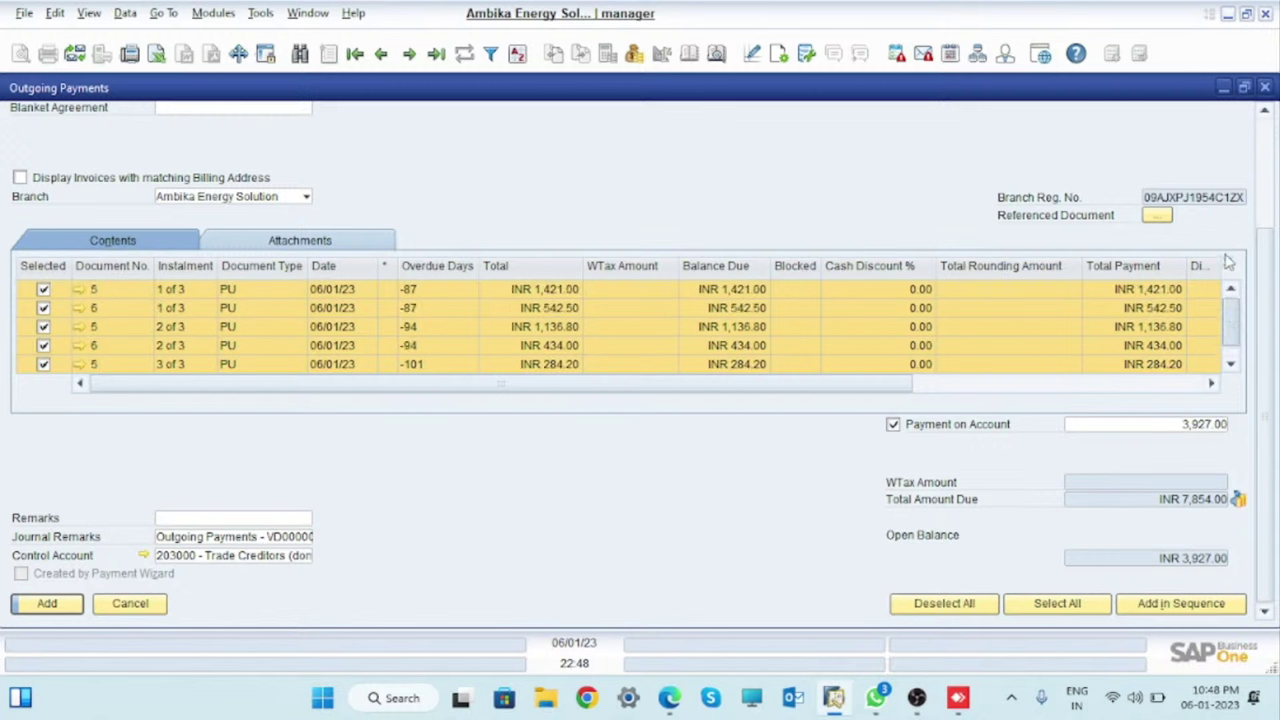
{"action": "scroll", "coordinate": [1234, 300], "scroll_direction": "down", "scroll_amount": 1}
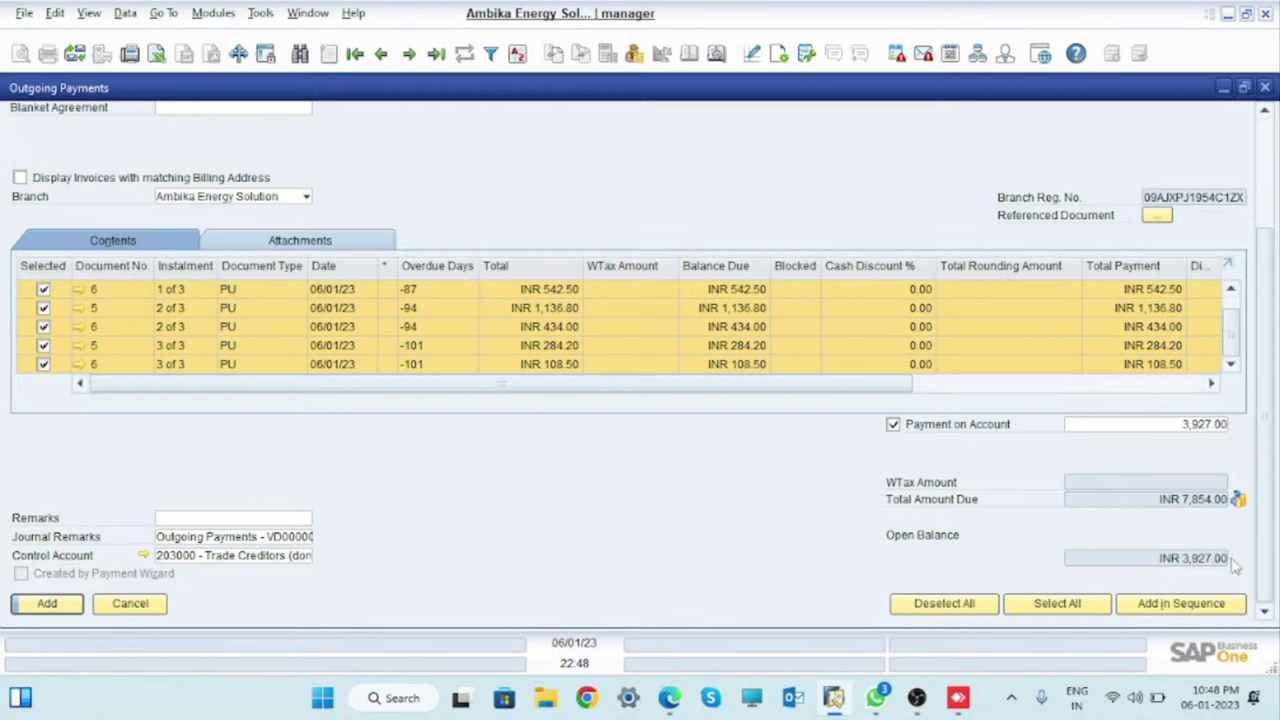
Step: Enter a bank transfer dated 06/01/23 with a total of INR 7,854.00
{"action": "left_click", "coordinate": [1238, 499]}
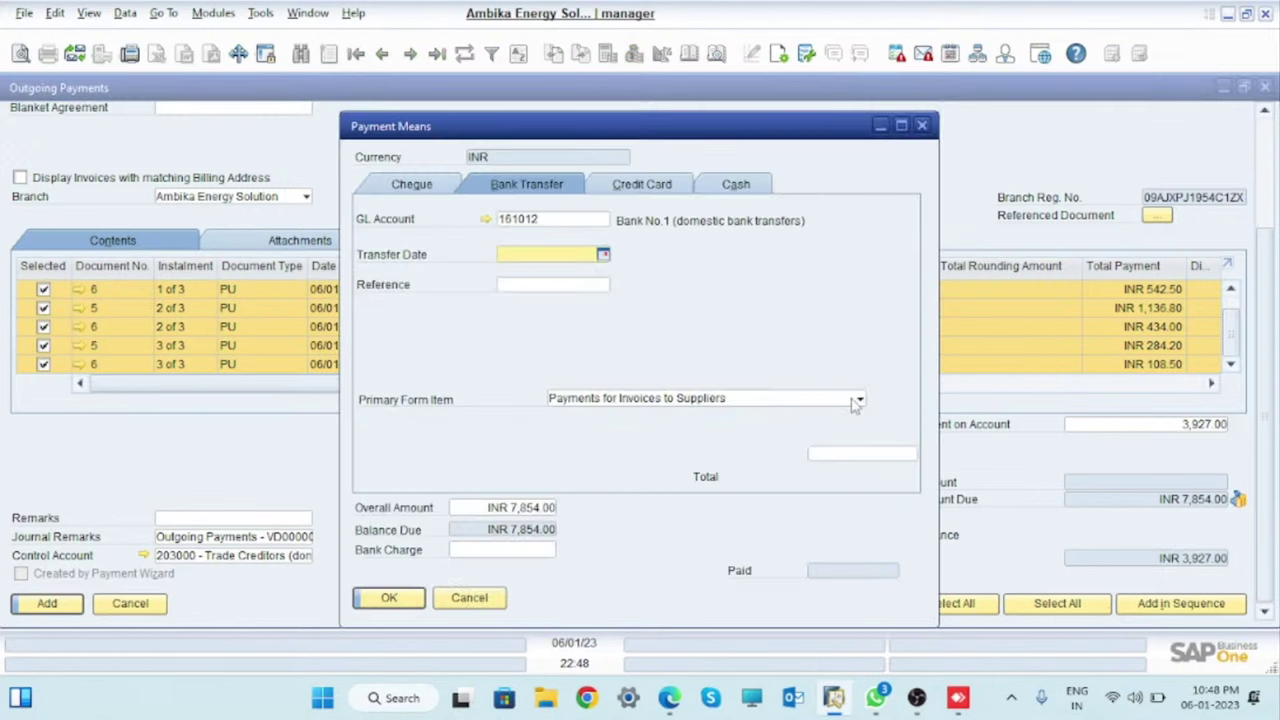
{"action": "left_click", "coordinate": [538, 253]}
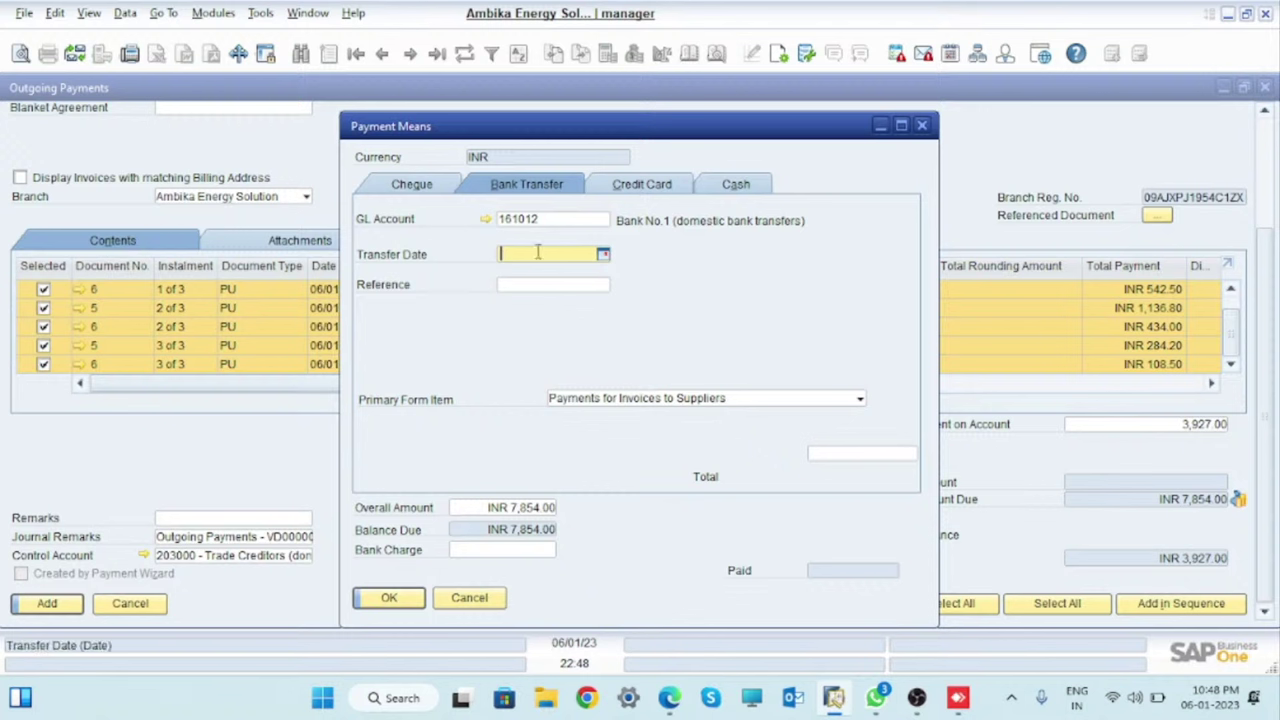
{"action": "type", "text": "6"}
{"action": "key", "text": "Tab"}
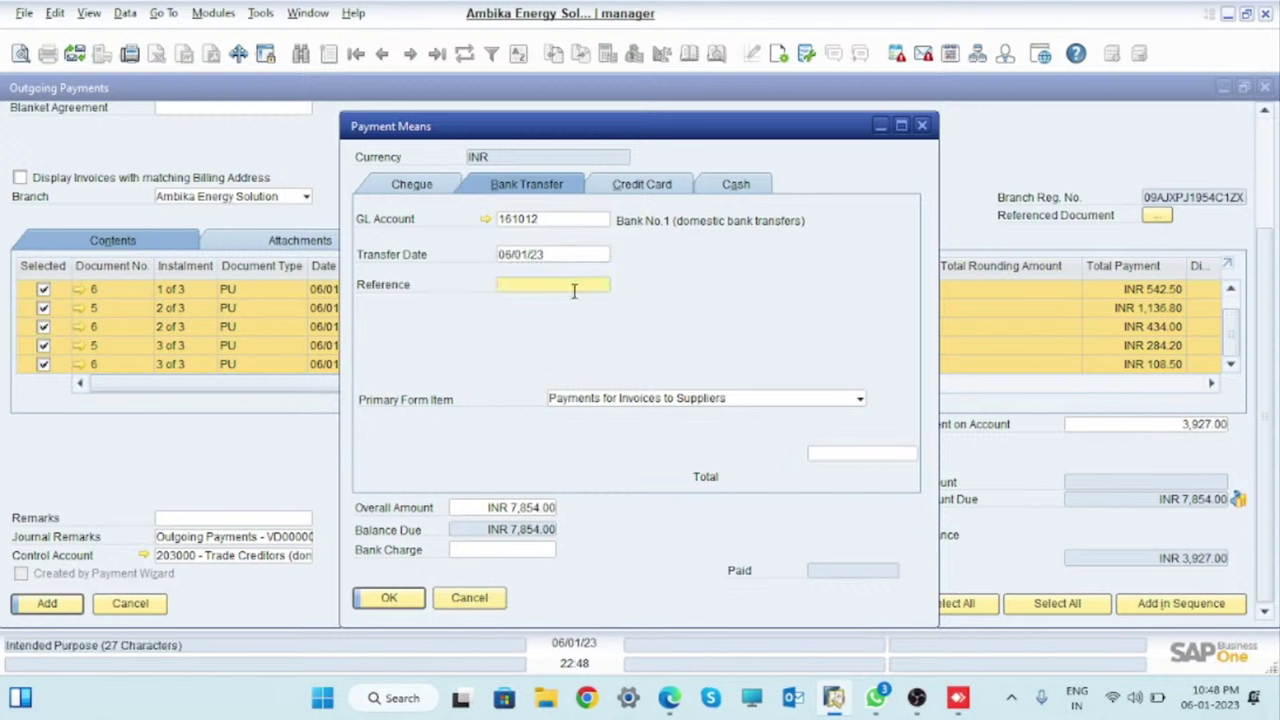
{"action": "left_click", "coordinate": [837, 454]}
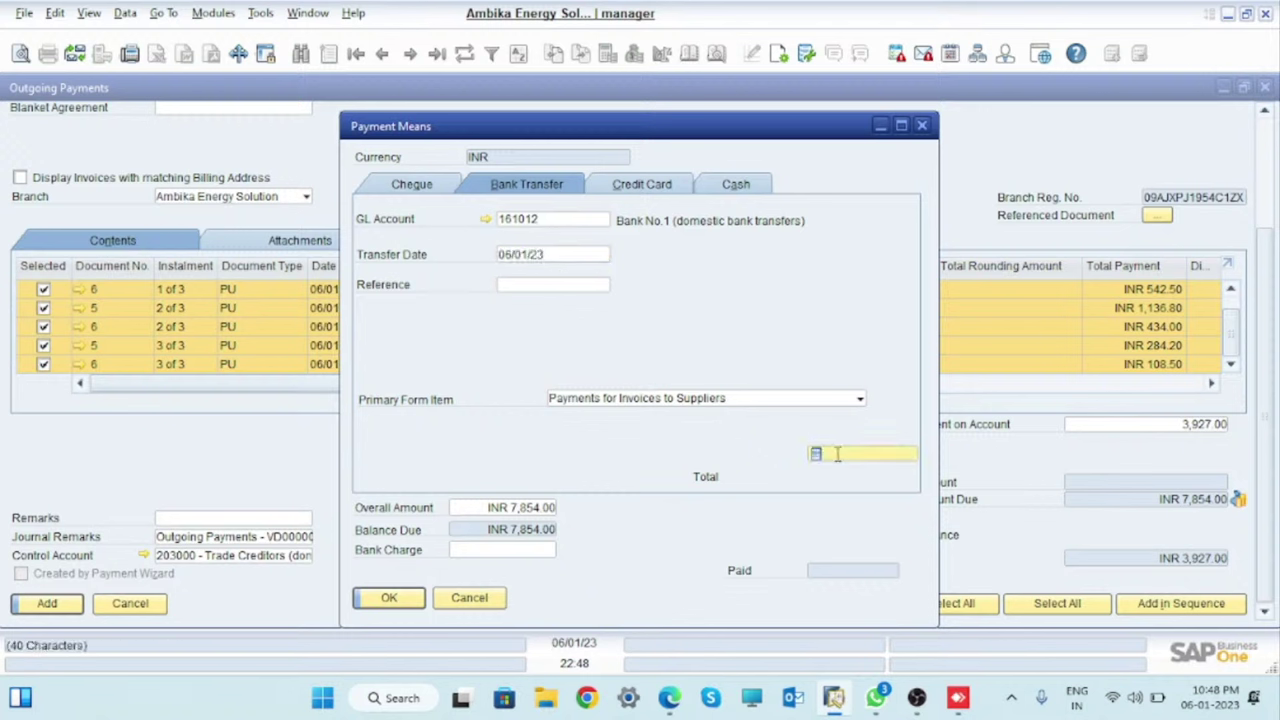
{"action": "type", "text": "VD00000001"}
{"action": "key", "text": "BackSpace"}
{"action": "key", "text": "BackSpace"}
{"action": "key", "text": "BackSpace"}
{"action": "key", "text": "BackSpace"}
{"action": "key", "text": "BackSpace"}
{"action": "key", "text": "BackSpace"}
{"action": "key", "text": "BackSpace"}
{"action": "key", "text": "BackSpace"}
{"action": "key", "text": "BackSpace"}
{"action": "key", "text": "BackSpace"}
{"action": "key", "text": "ctrl+b"}
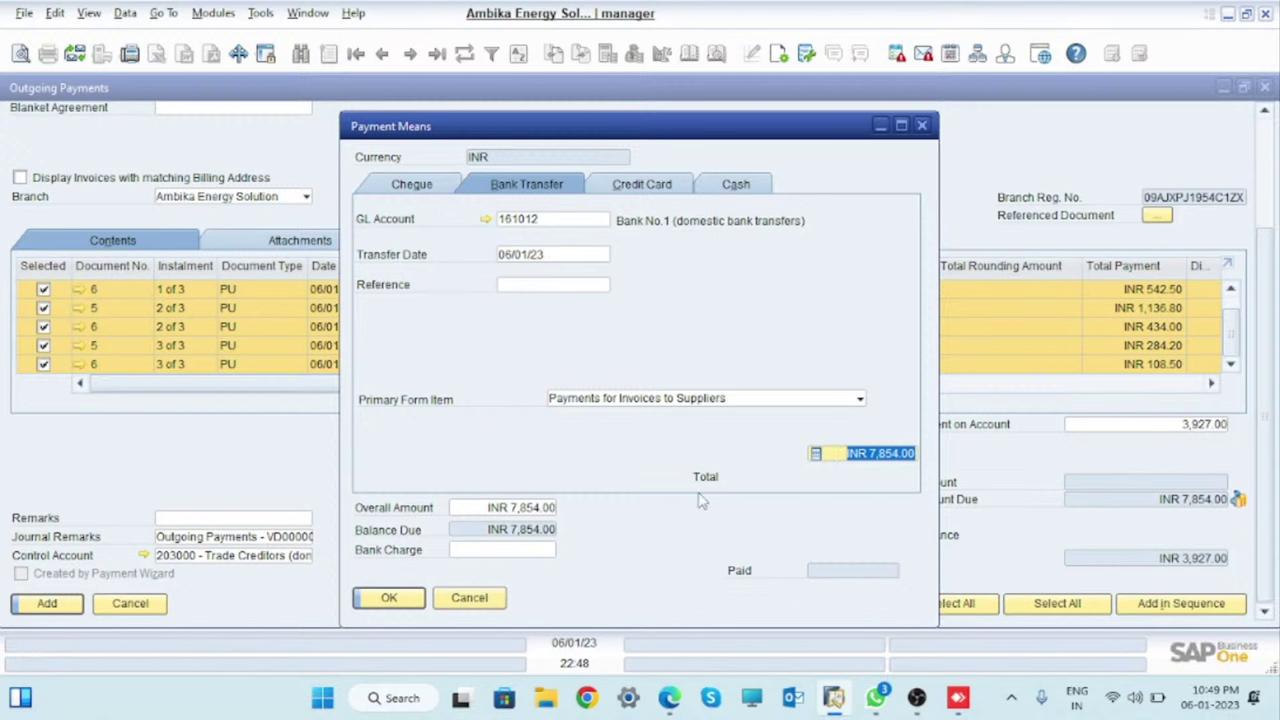
{"action": "left_click", "coordinate": [535, 508]}
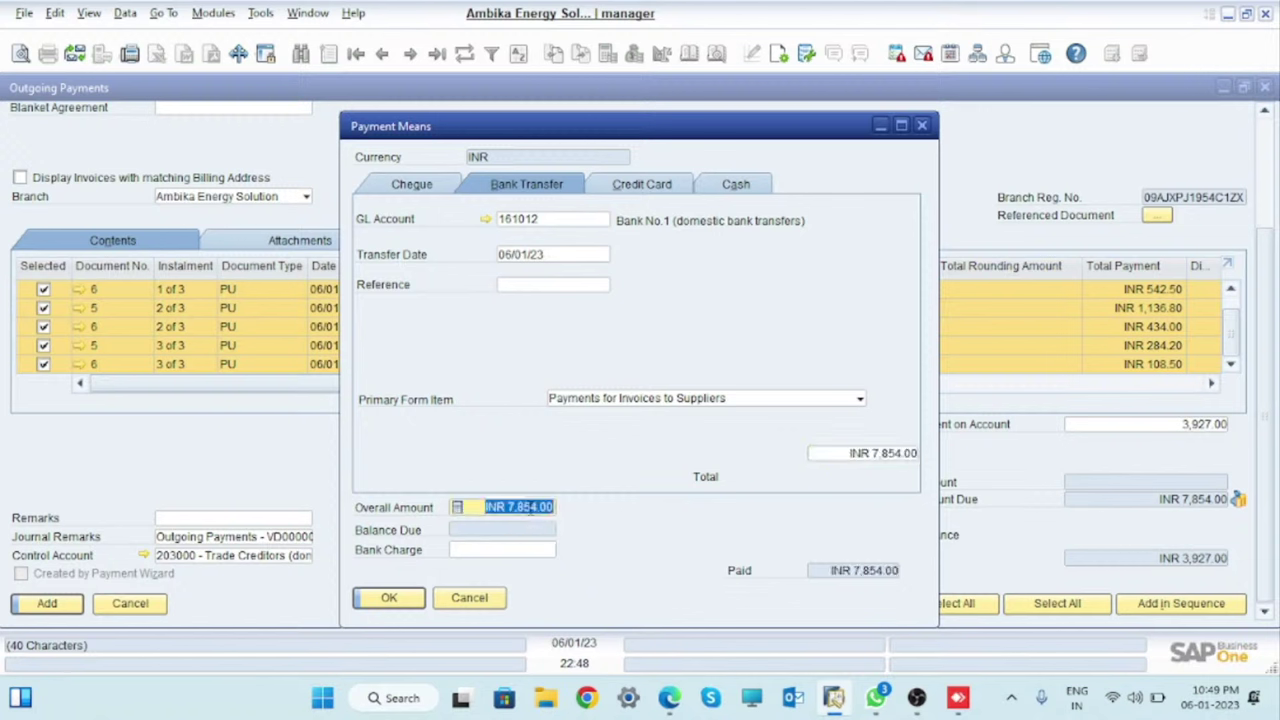
Step: Accept it, close after the unbalanced cash flow error, and open G/L account 161012's details
{"action": "left_click", "coordinate": [405, 597]}
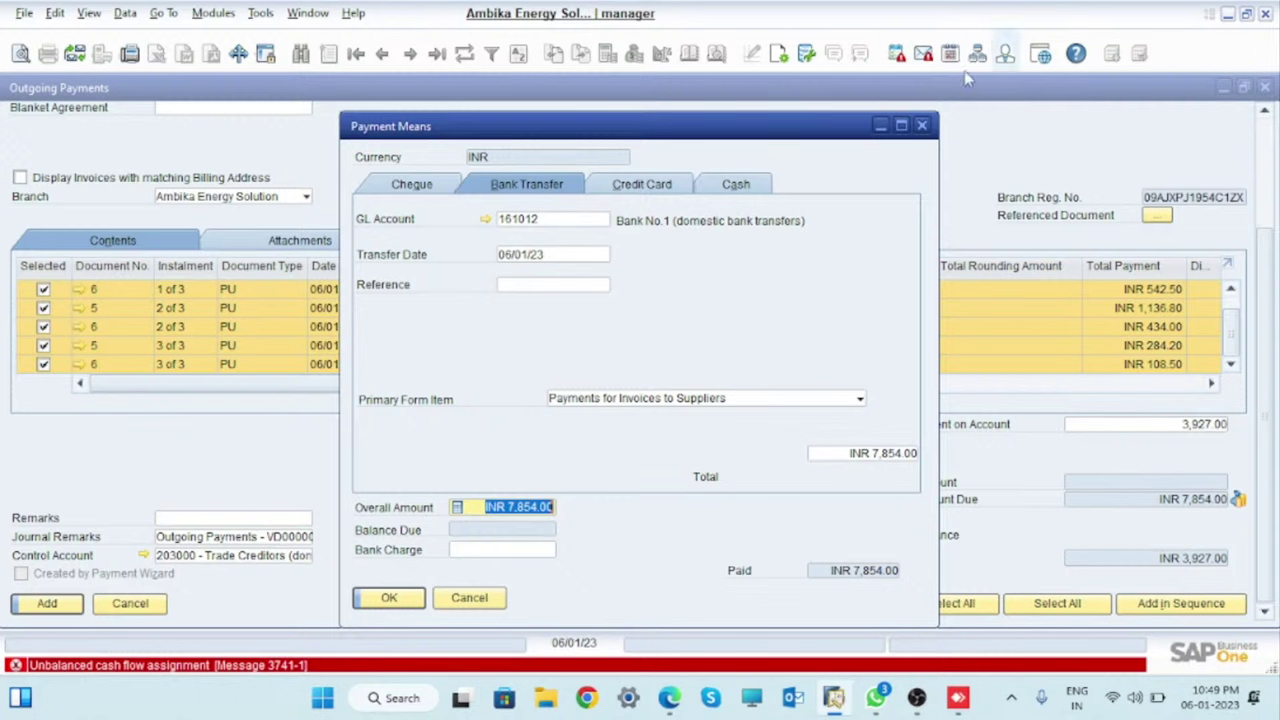
{"action": "left_click", "coordinate": [922, 126]}
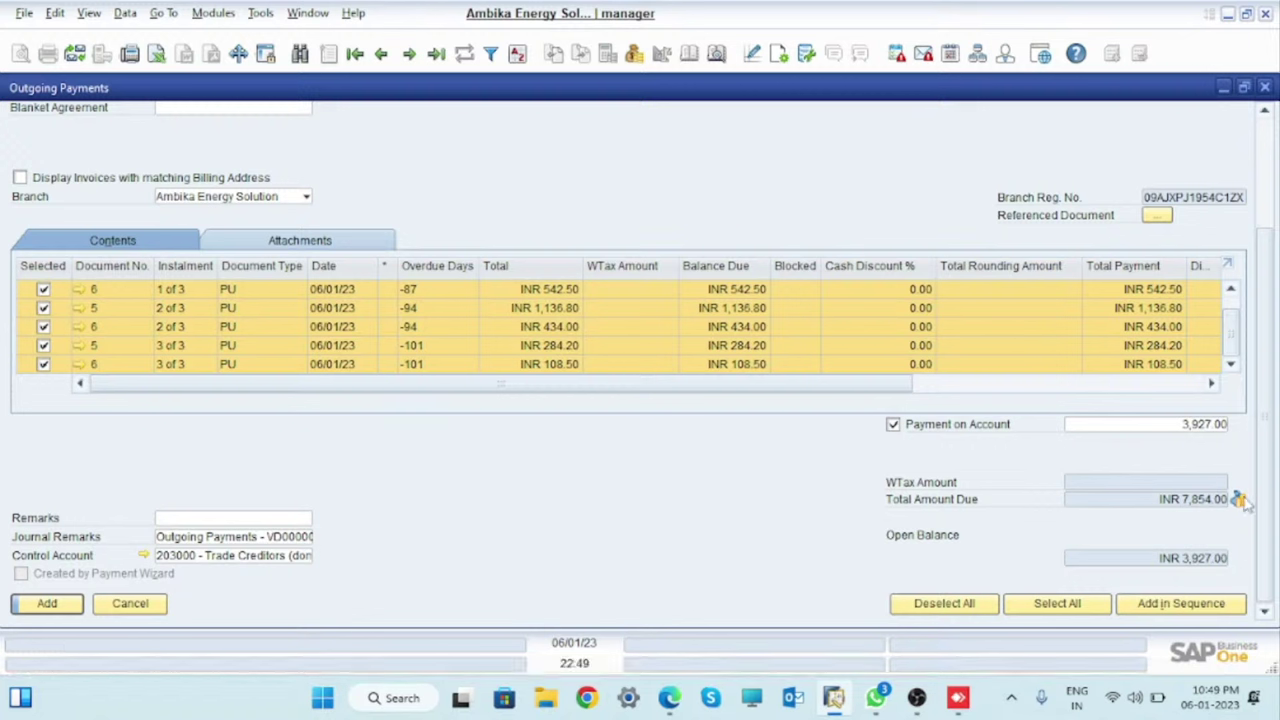
{"action": "left_click", "coordinate": [1238, 499]}
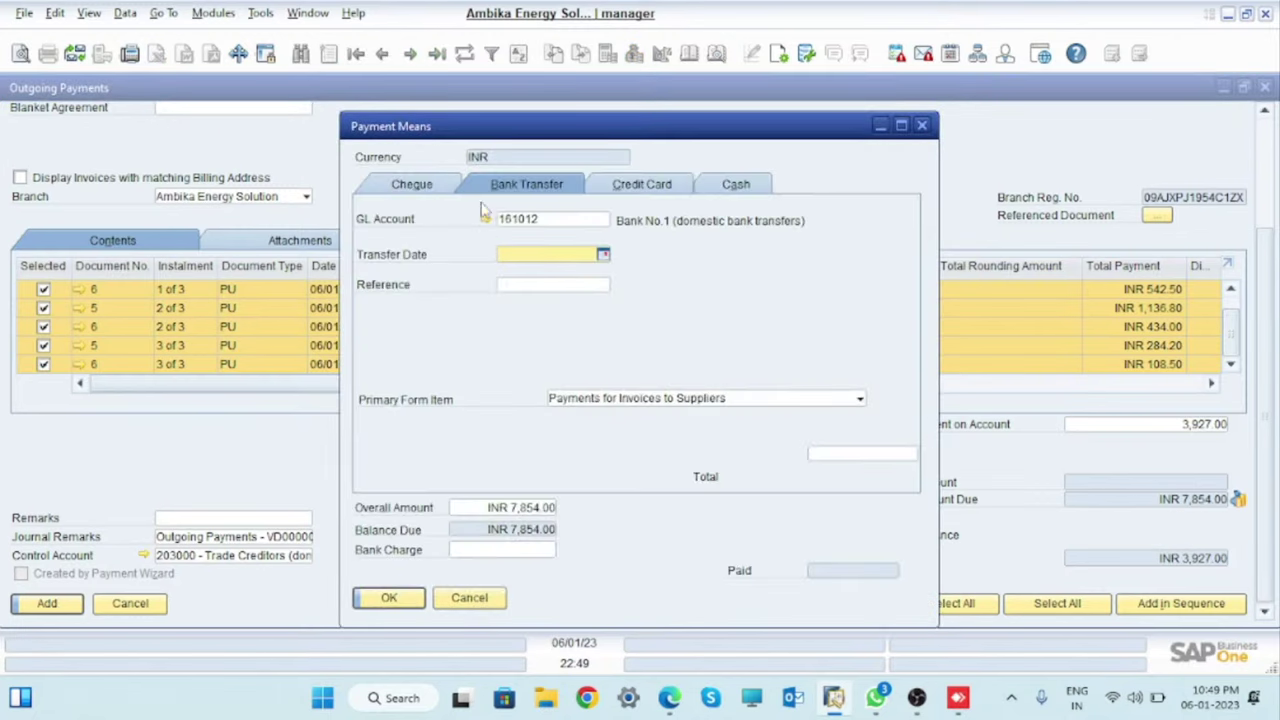
{"action": "left_click", "coordinate": [486, 220]}
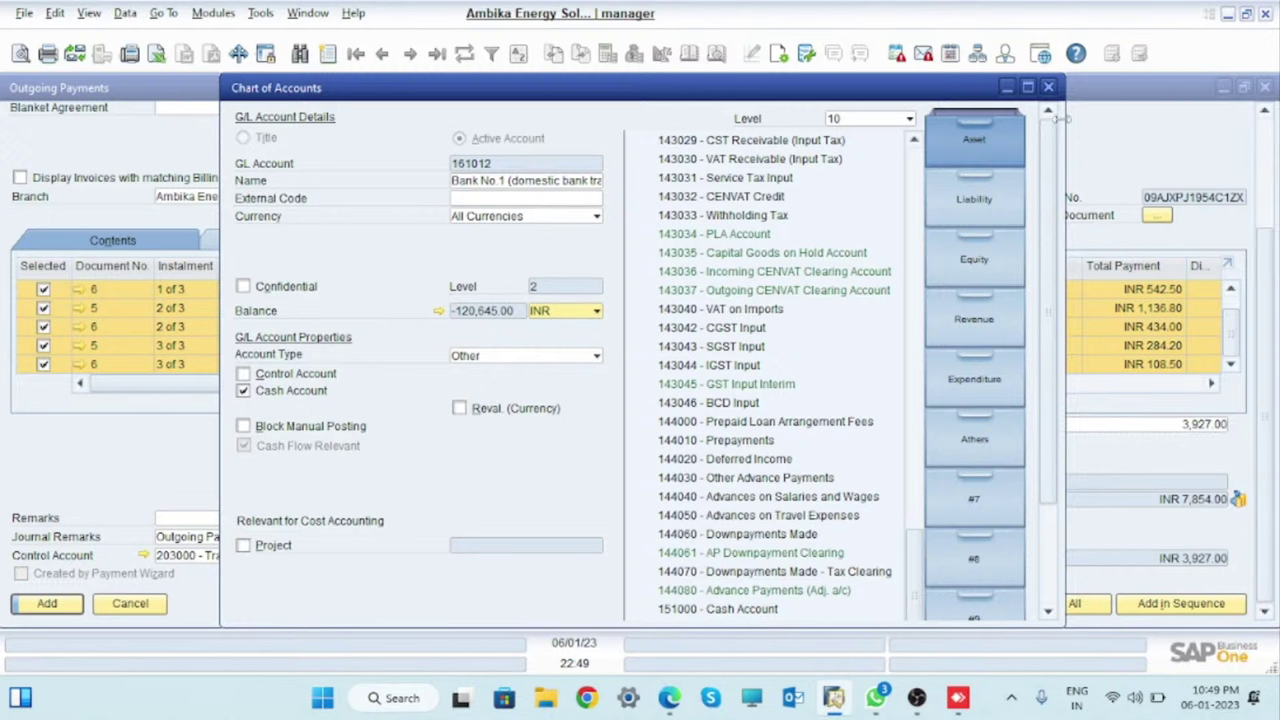
Step: Close the Chart of Accounts and Payment Means windows, leaving Outgoing Payments with INR 7,854.00 due
{"action": "left_click", "coordinate": [1046, 88]}
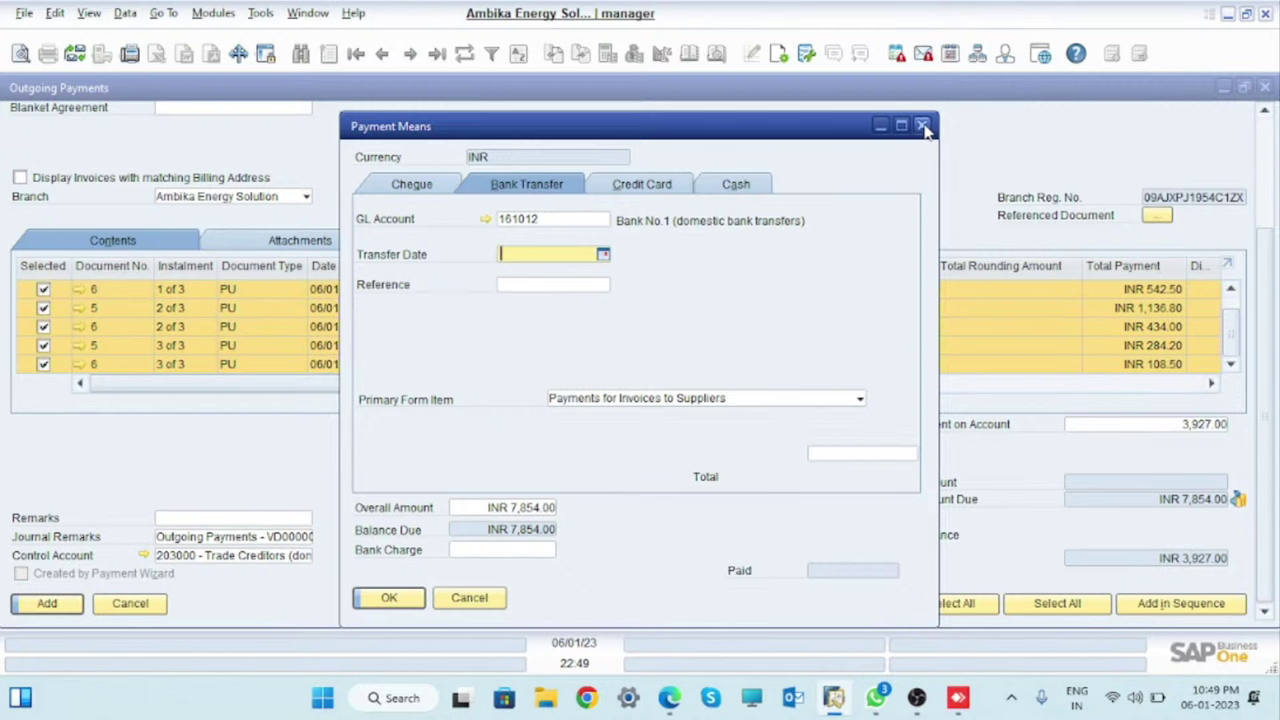
{"action": "left_click", "coordinate": [922, 126]}
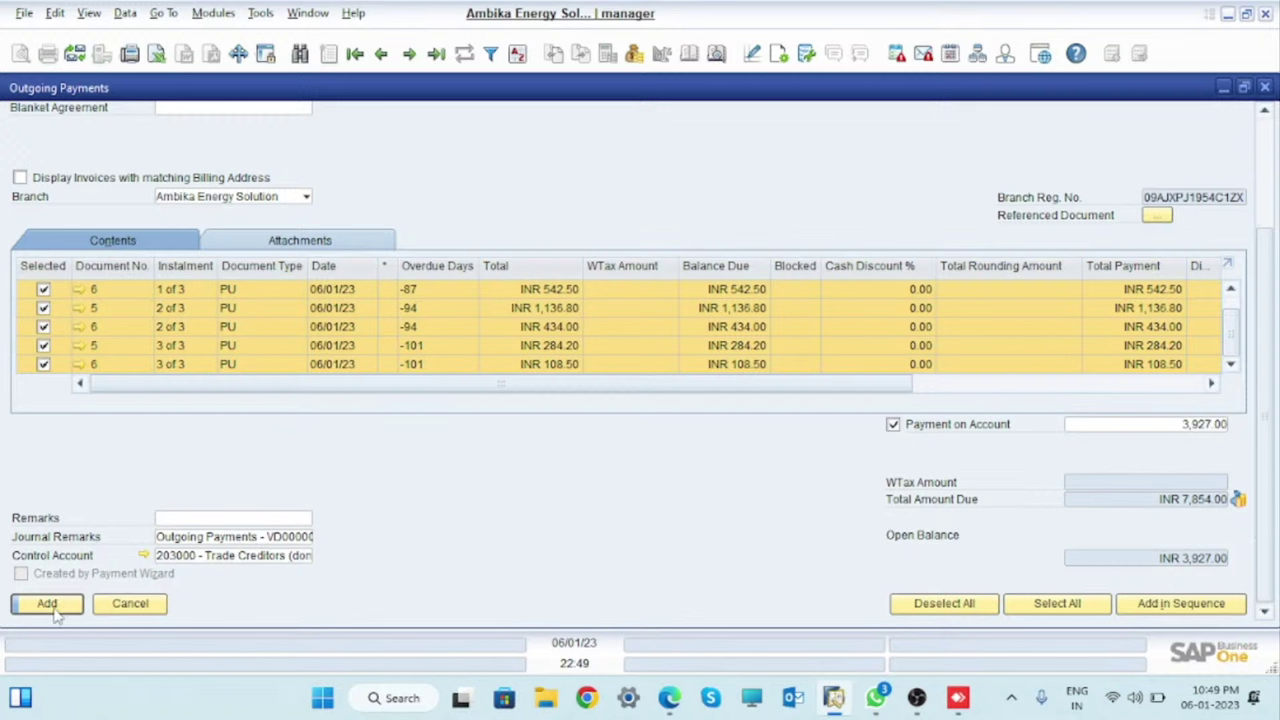
Step: Set Outgoing Payments aside and start a new journal entry from the Financials module
{"action": "left_click", "coordinate": [1225, 89]}
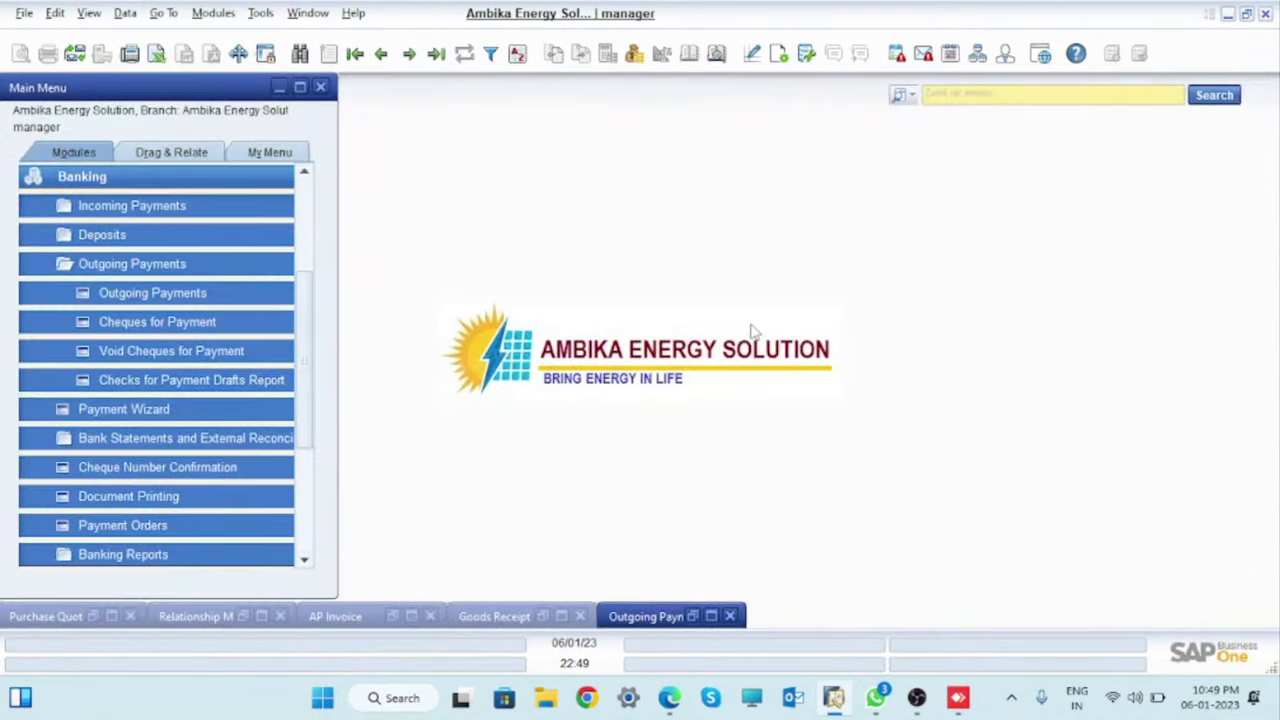
{"action": "left_click", "coordinate": [34, 177]}
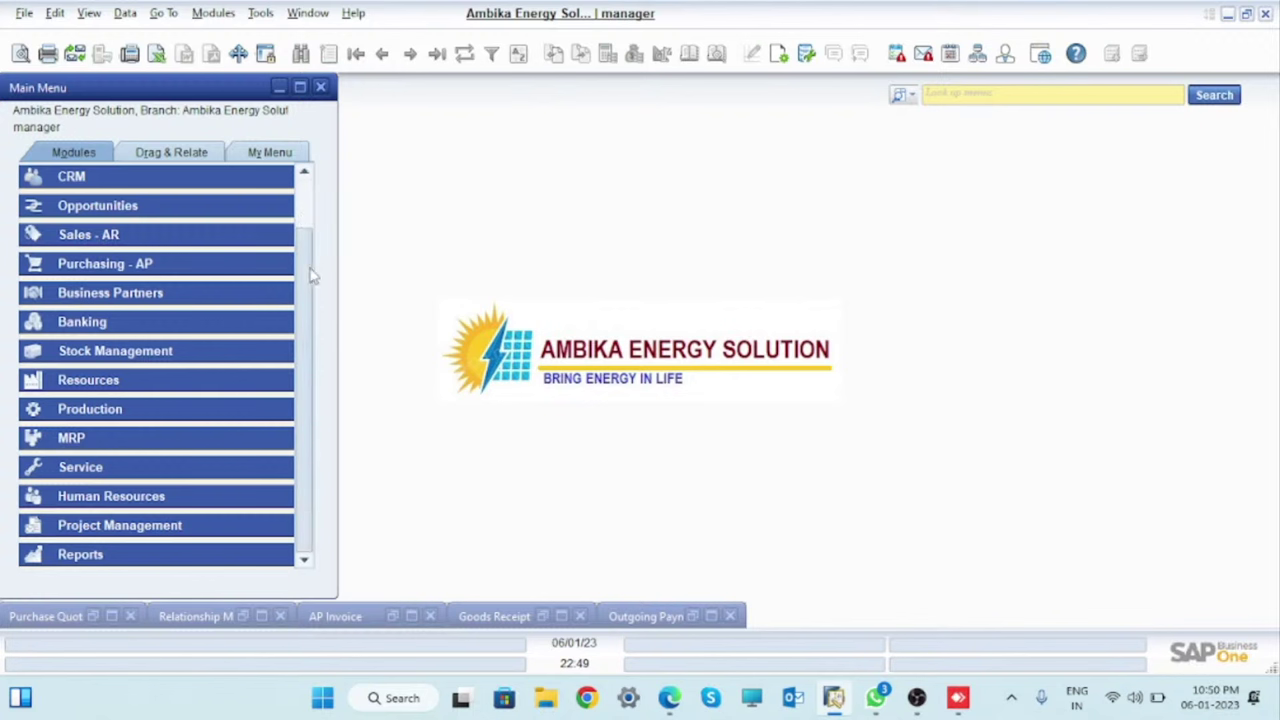
{"action": "scroll", "coordinate": [310, 275], "scroll_direction": "up", "scroll_amount": 2}
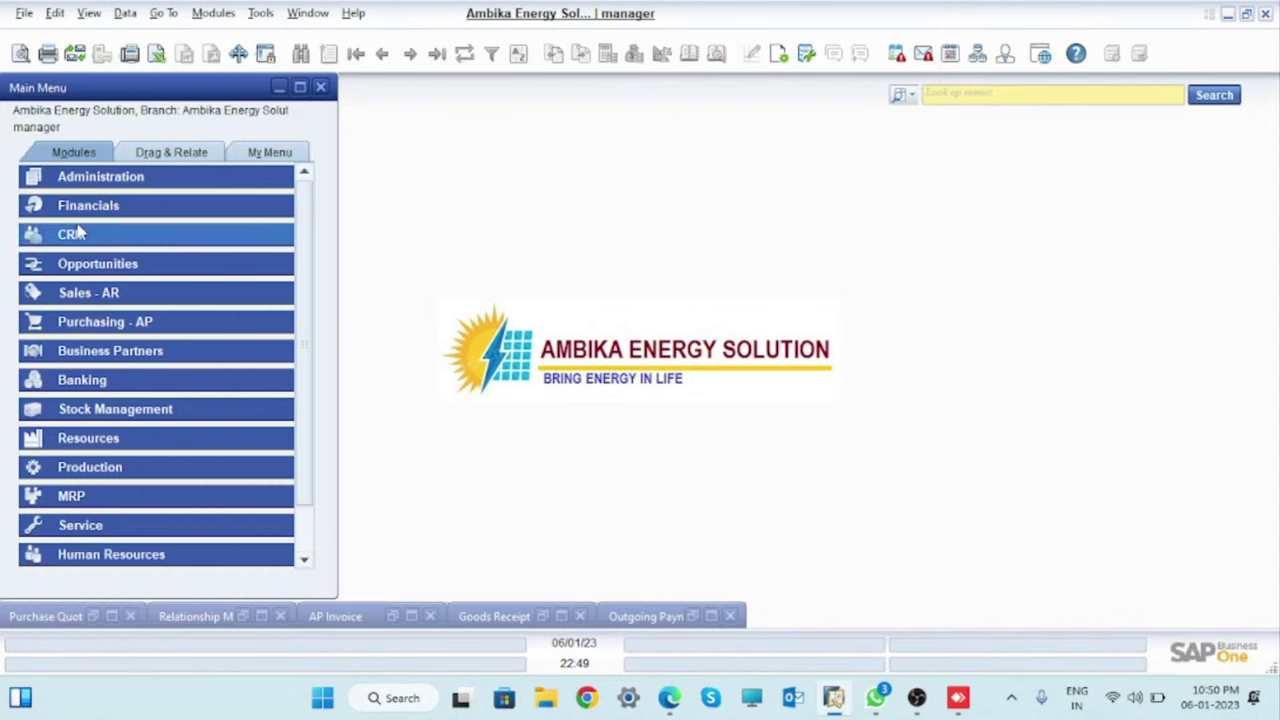
{"action": "left_click", "coordinate": [104, 208]}
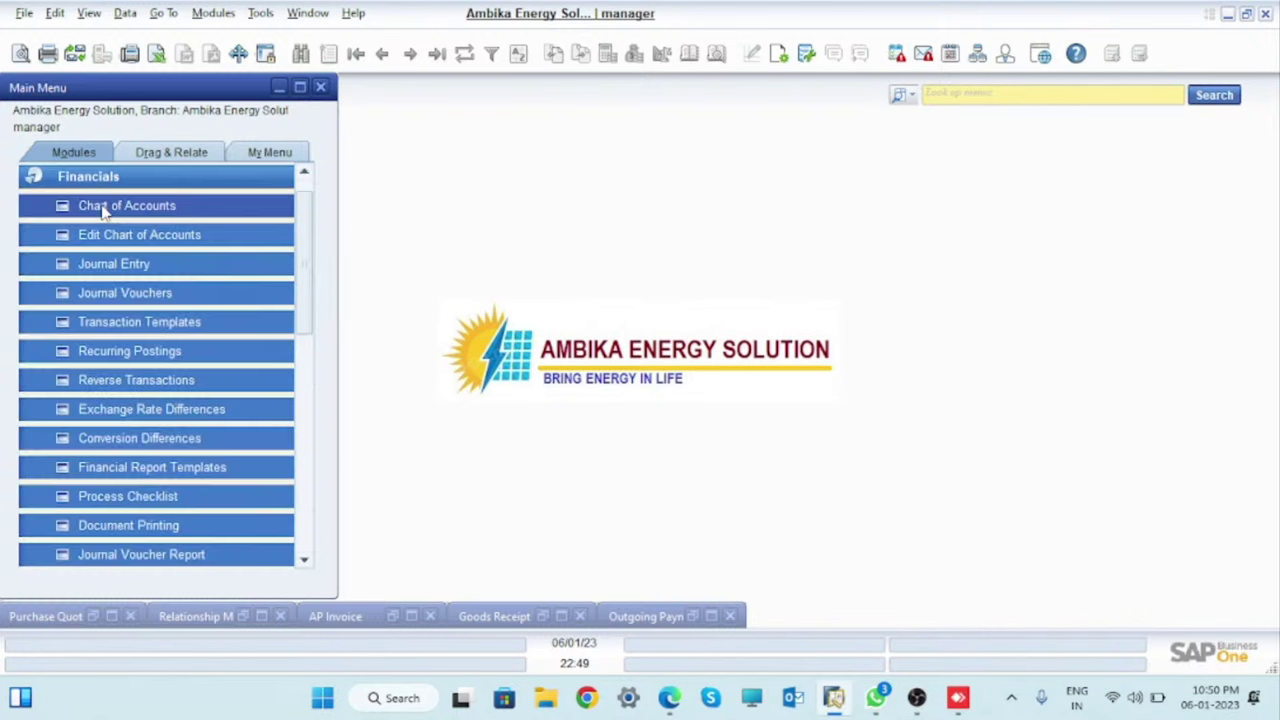
{"action": "left_click", "coordinate": [135, 266]}
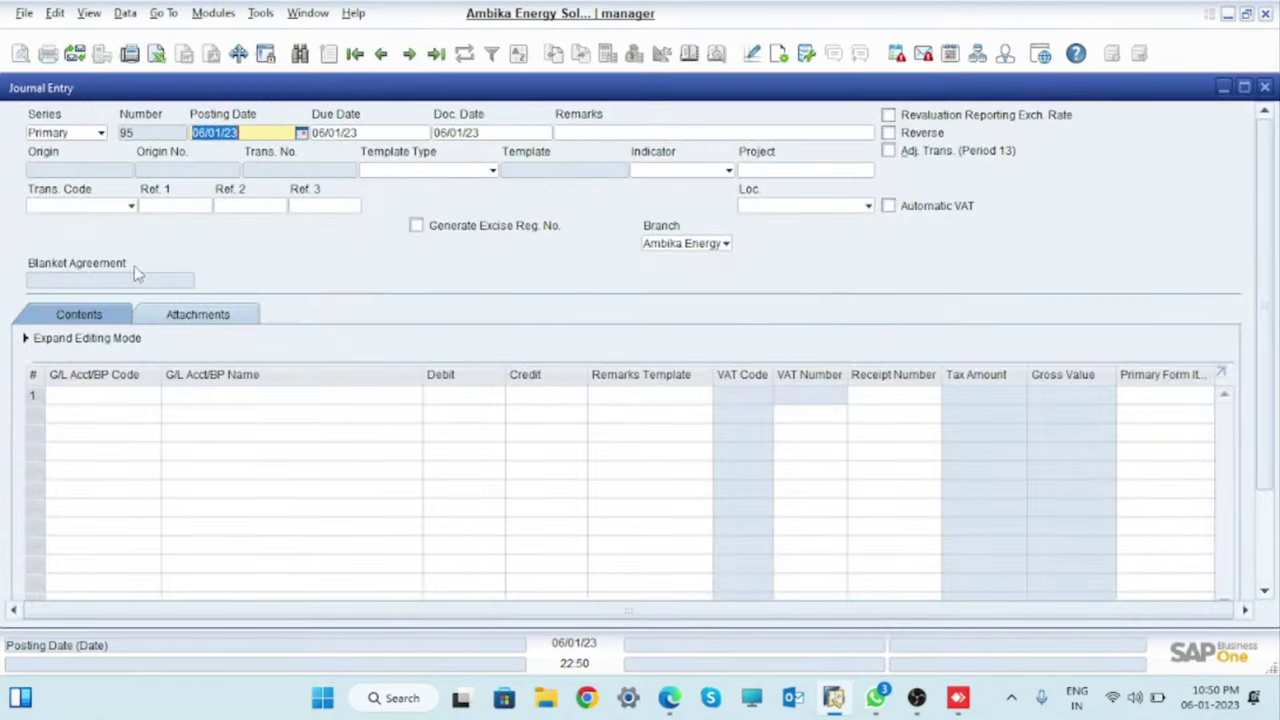
Step: Try the account and business partner lists on line one, then clear the code entered
{"action": "left_click", "coordinate": [140, 396]}
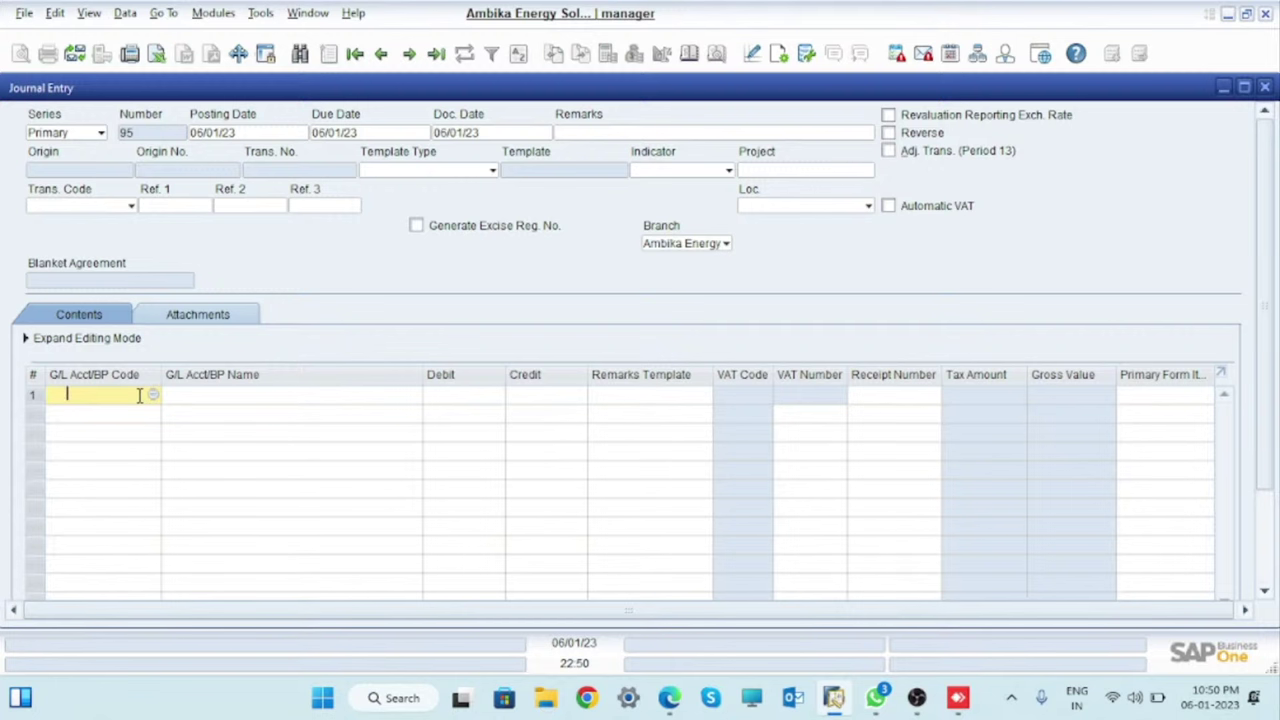
{"action": "key", "text": "Tab"}
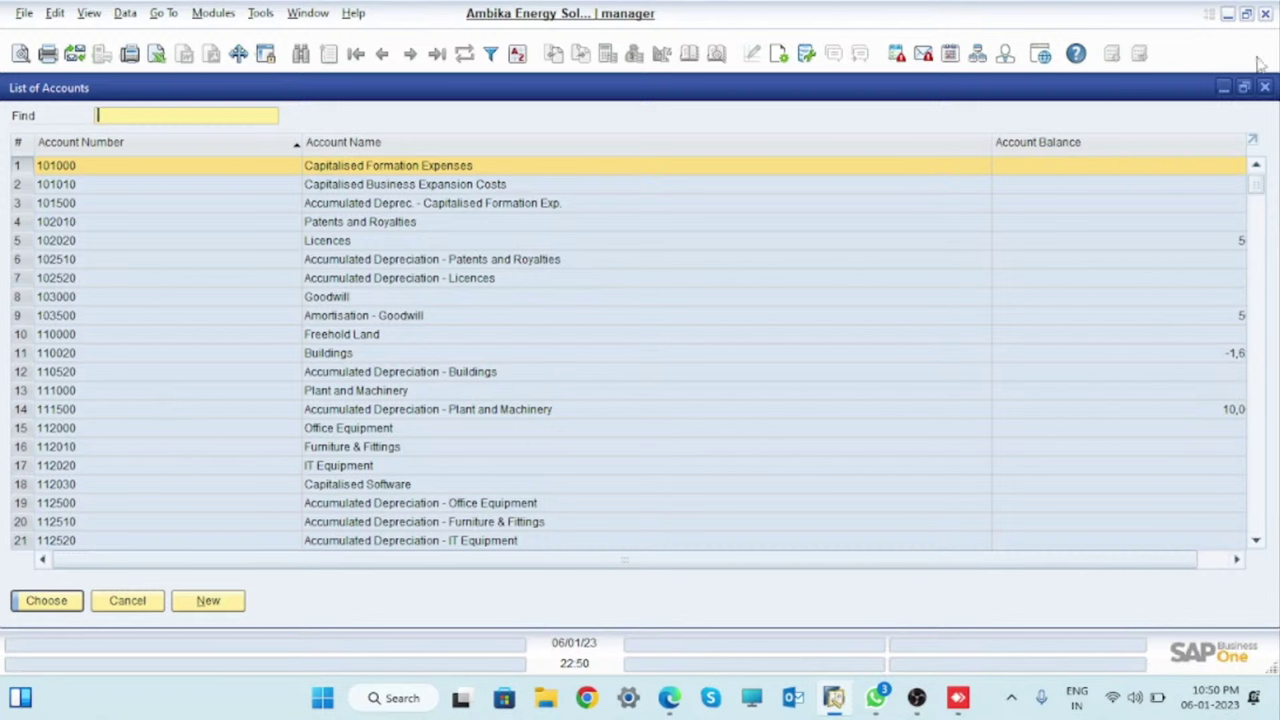
{"action": "left_click", "coordinate": [1264, 88]}
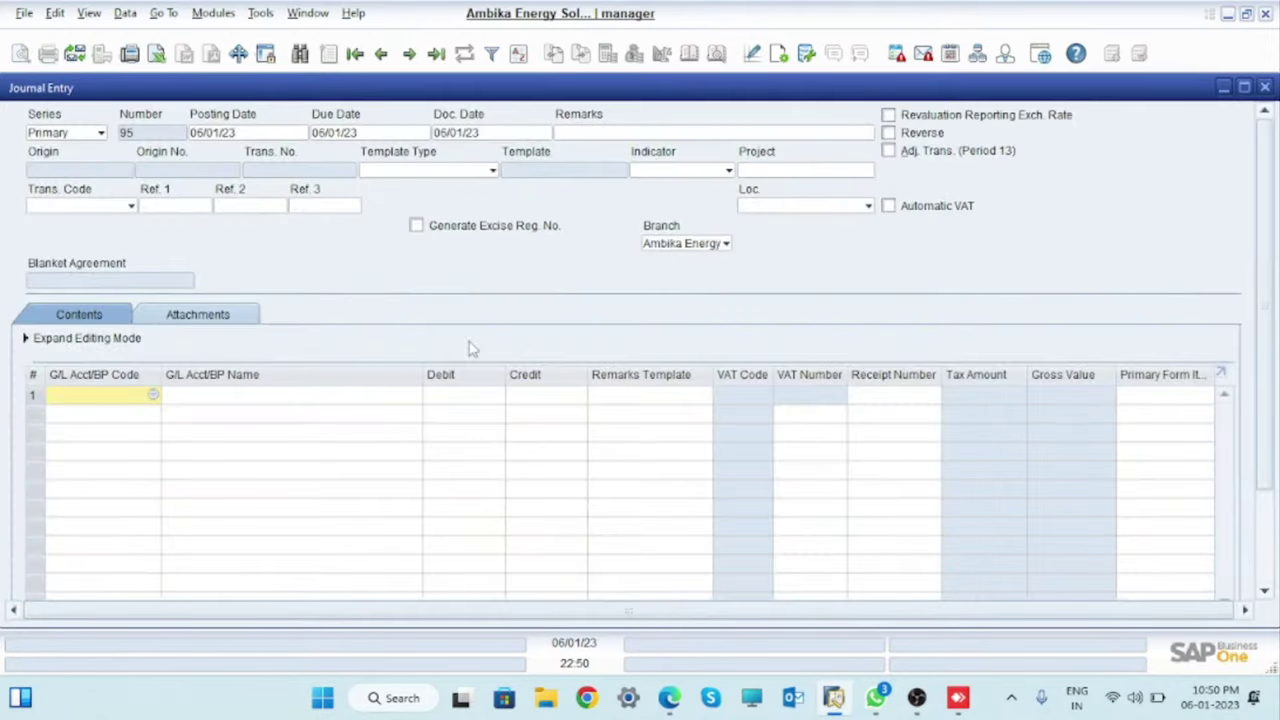
{"action": "key", "text": "ctrl+Tab"}
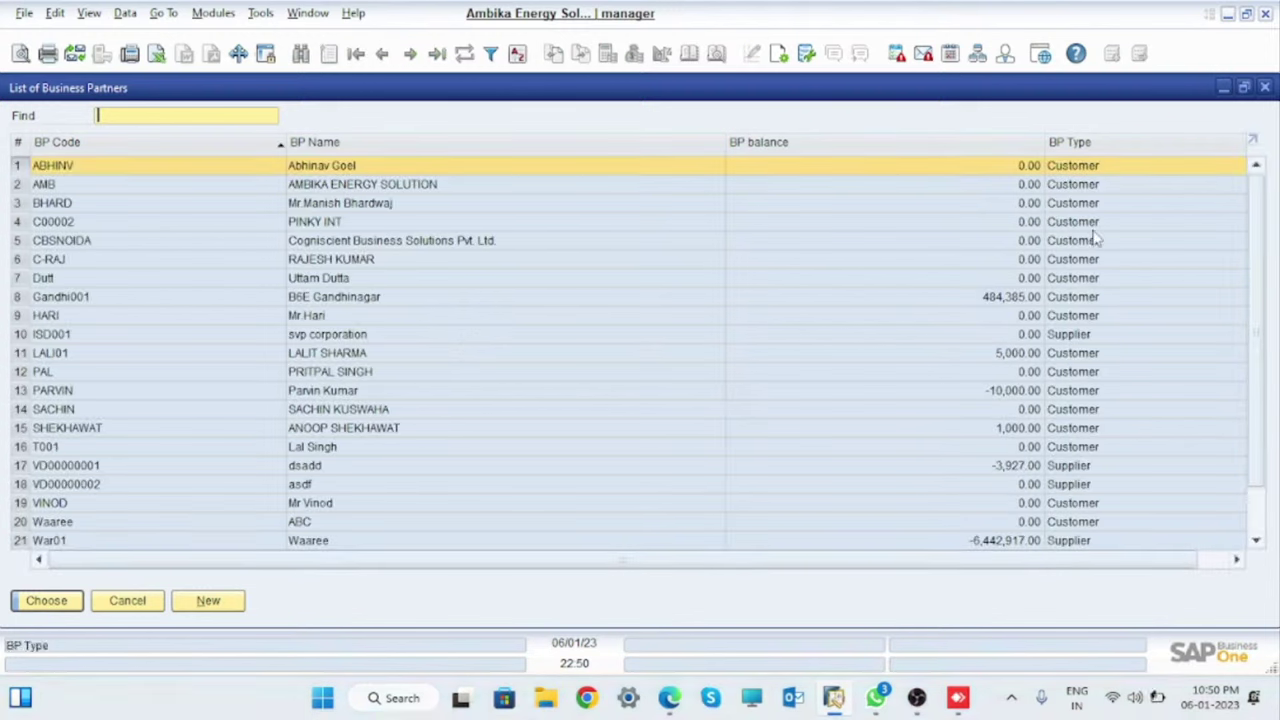
{"action": "left_click", "coordinate": [48, 606]}
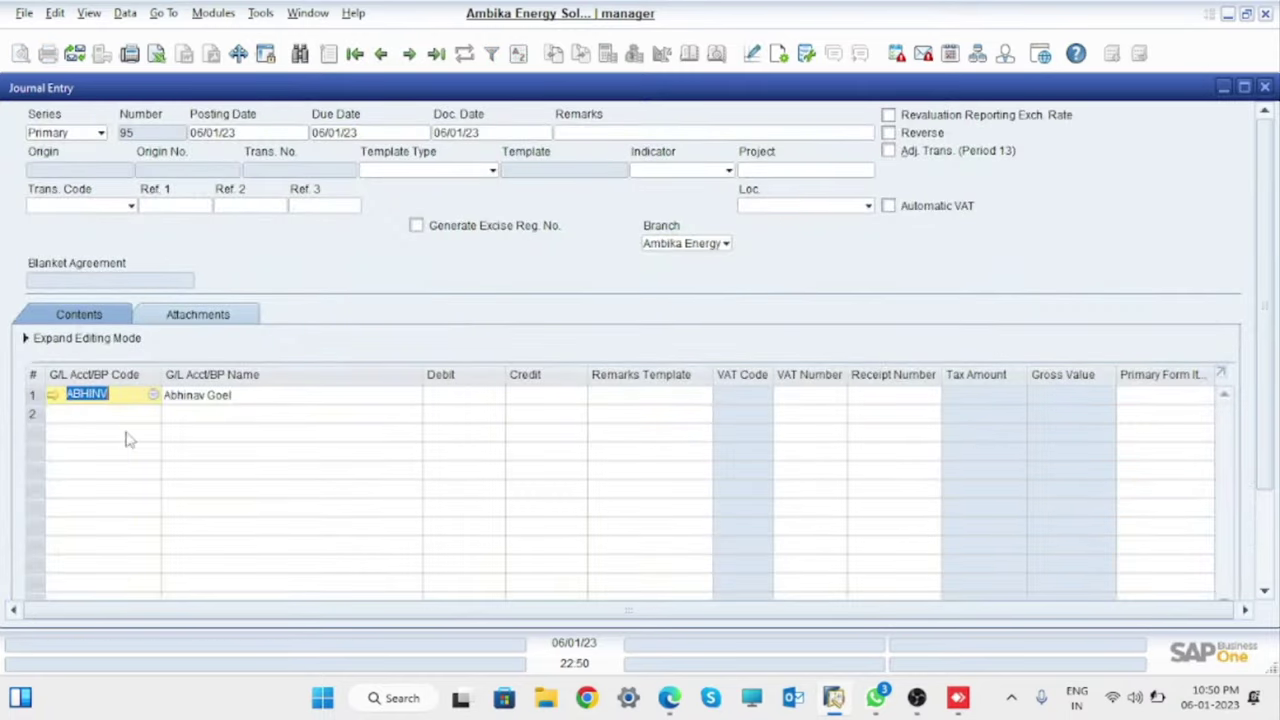
{"action": "key", "text": "BackSpace"}
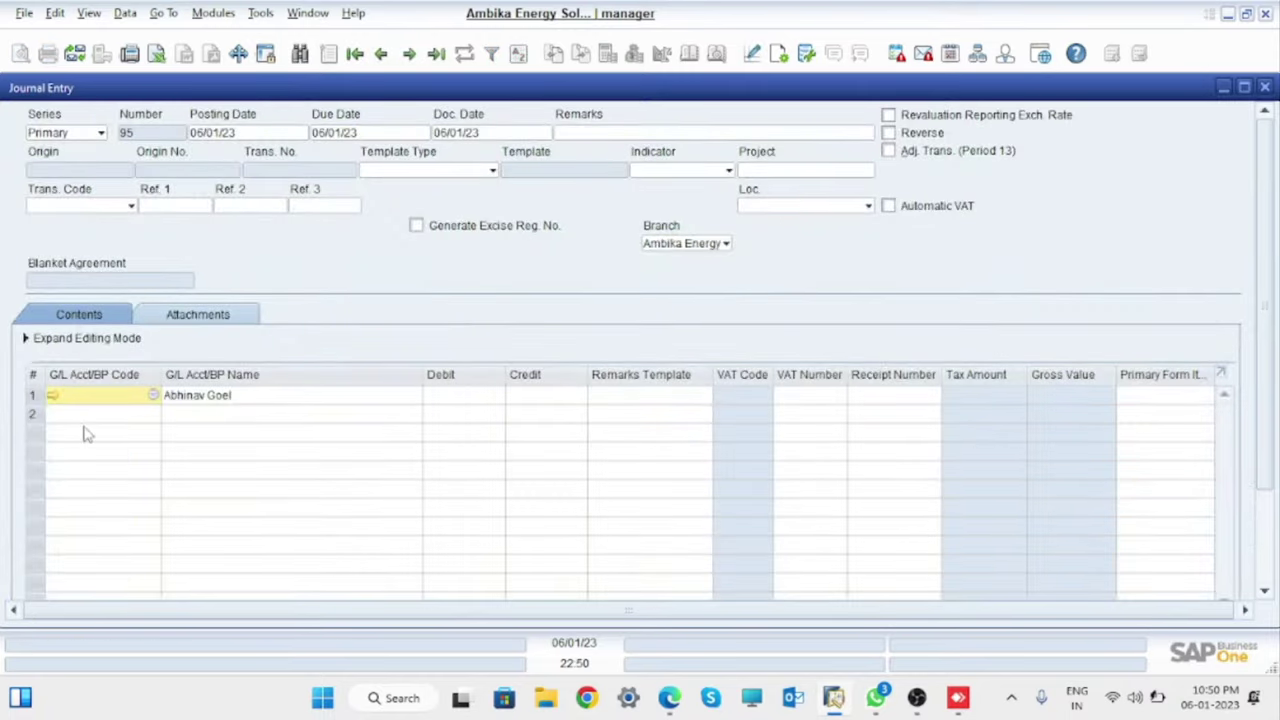
Step: Set line one's G/L Acct/BP Code to business partner B6E Gandhinagar
{"action": "key", "text": "Tab"}
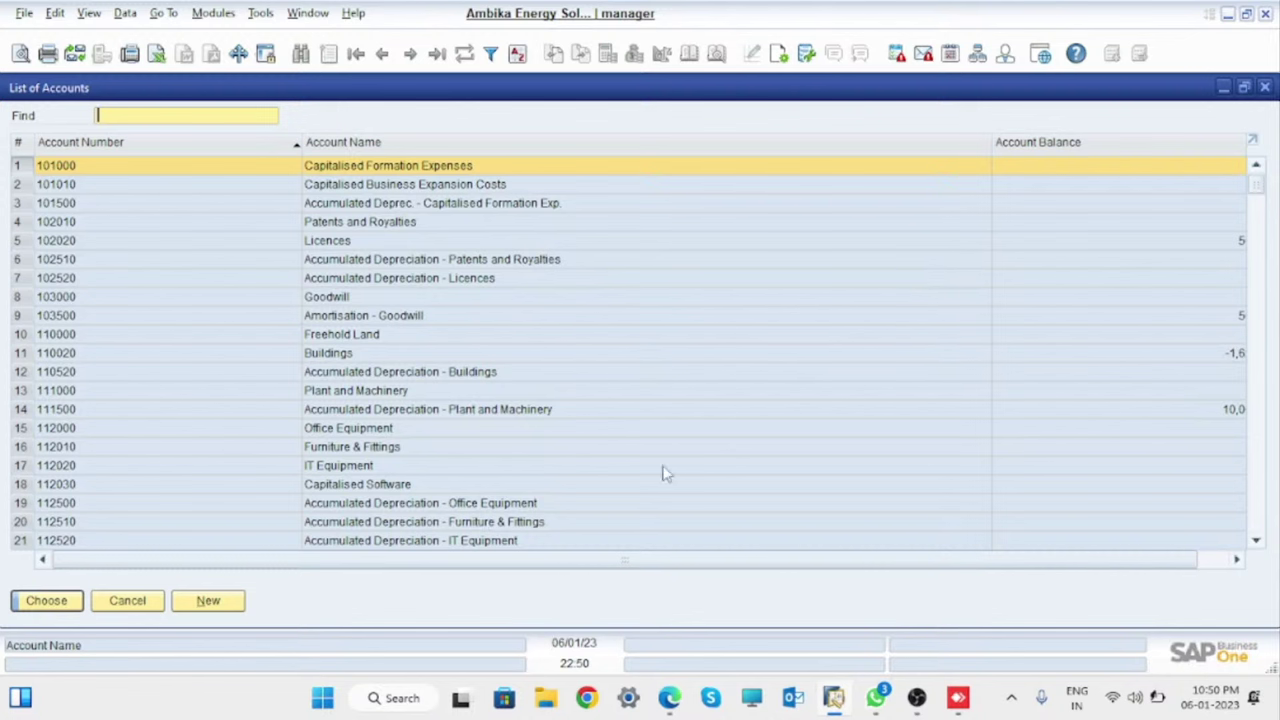
{"action": "left_click_drag", "start_coordinate": [487, 565], "coordinate": [800, 578]}
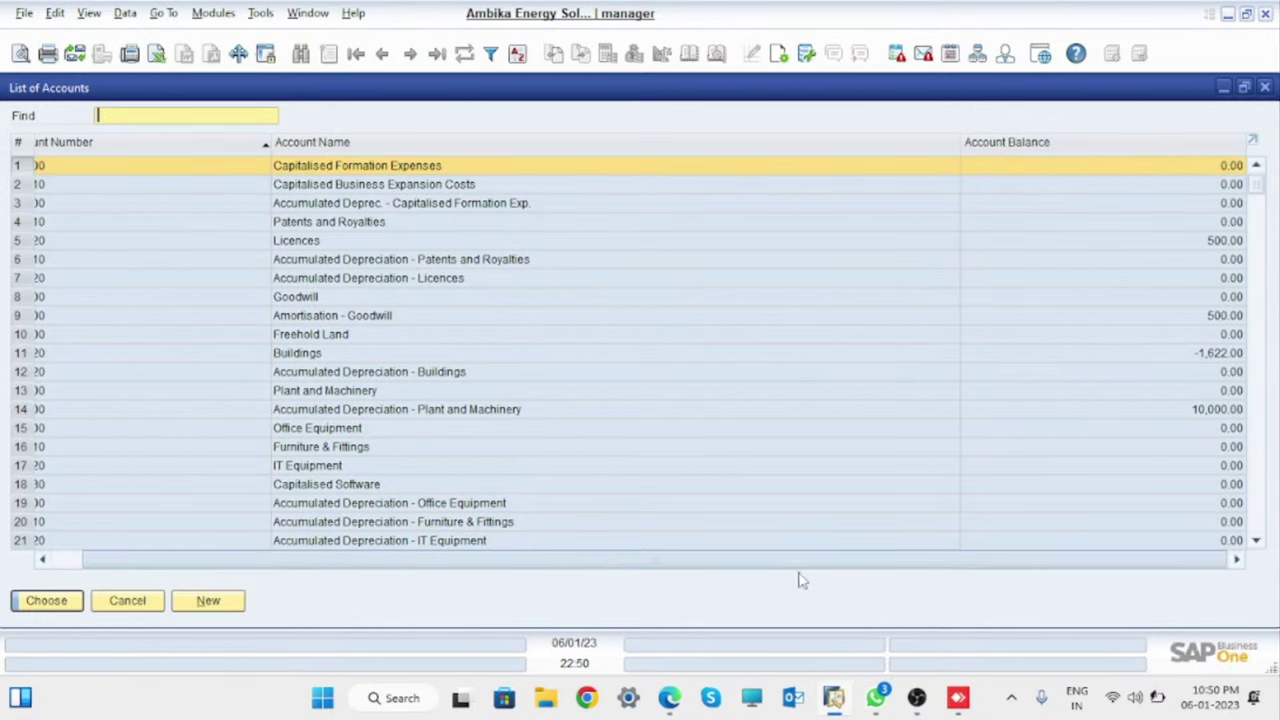
{"action": "left_click", "coordinate": [1214, 411]}
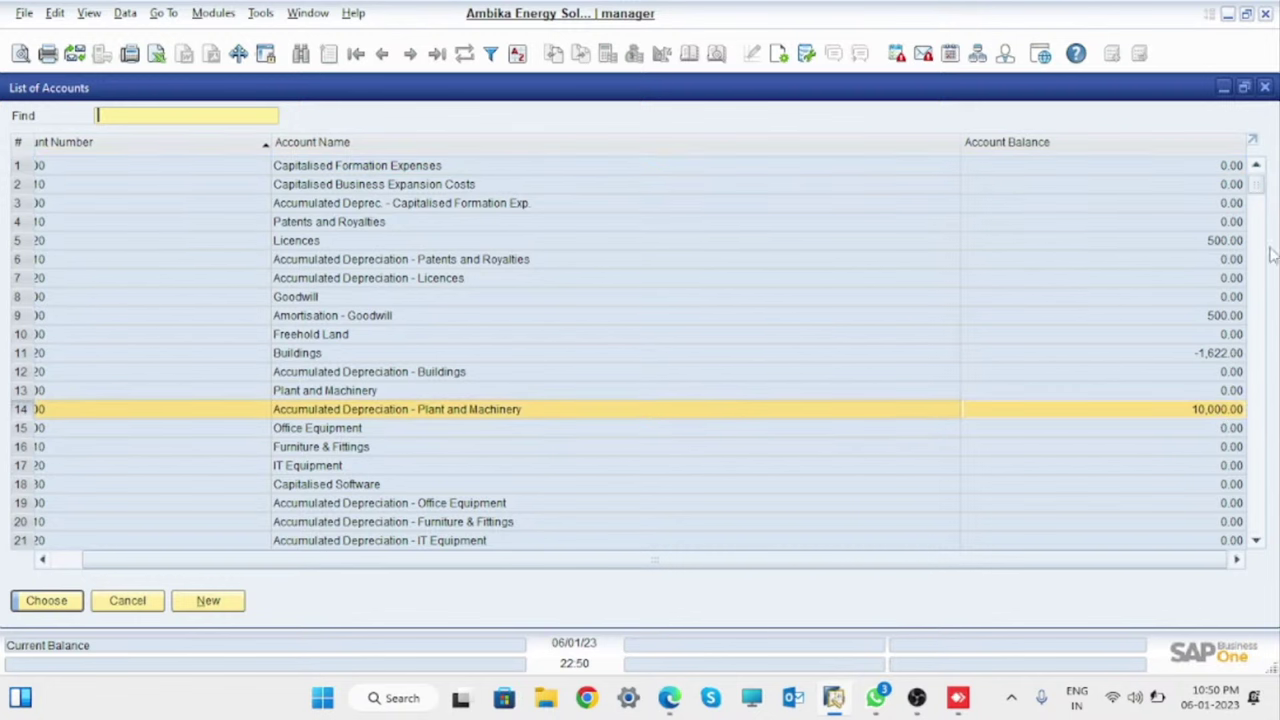
{"action": "left_click", "coordinate": [1266, 88]}
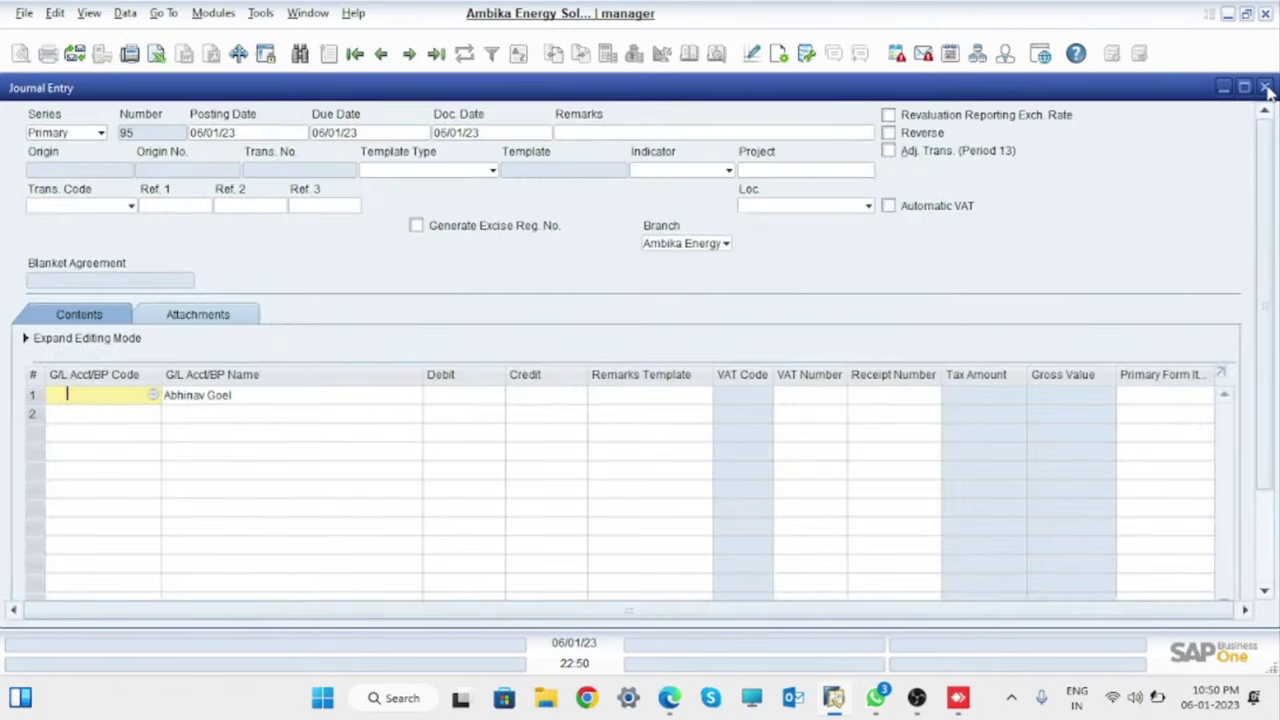
{"action": "key", "text": "ctrl+Tab"}
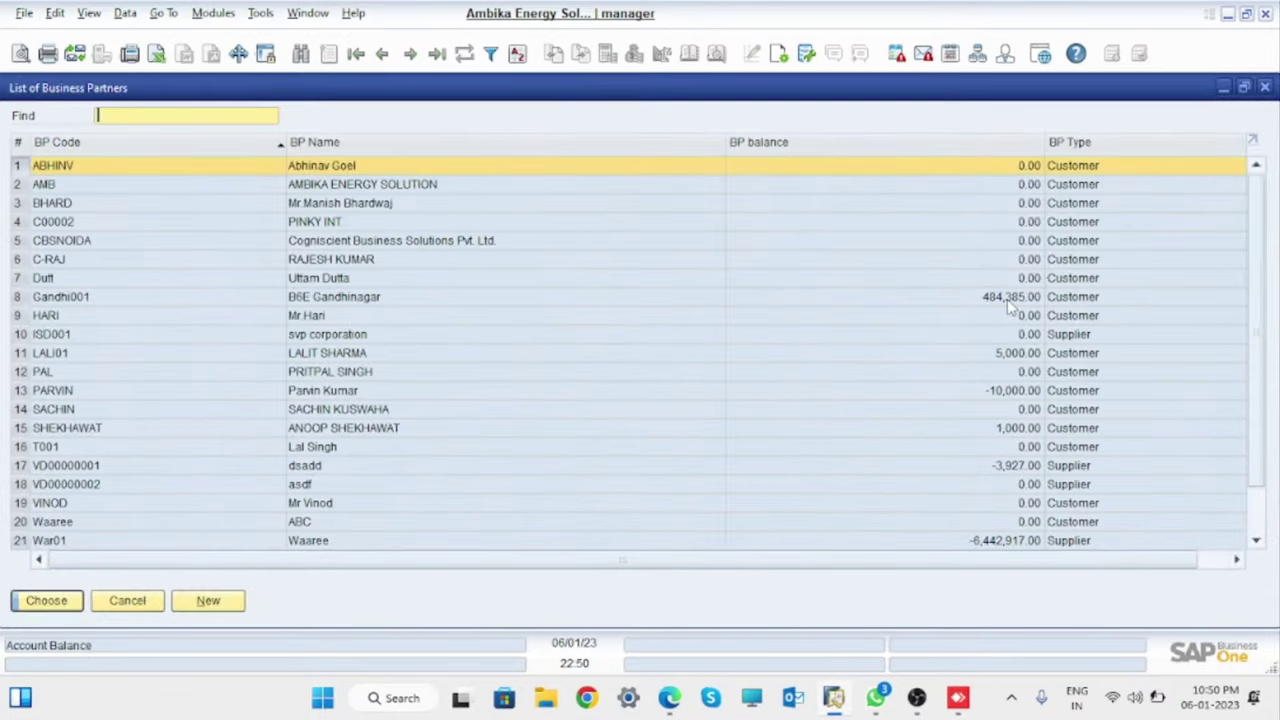
{"action": "left_click", "coordinate": [1009, 302]}
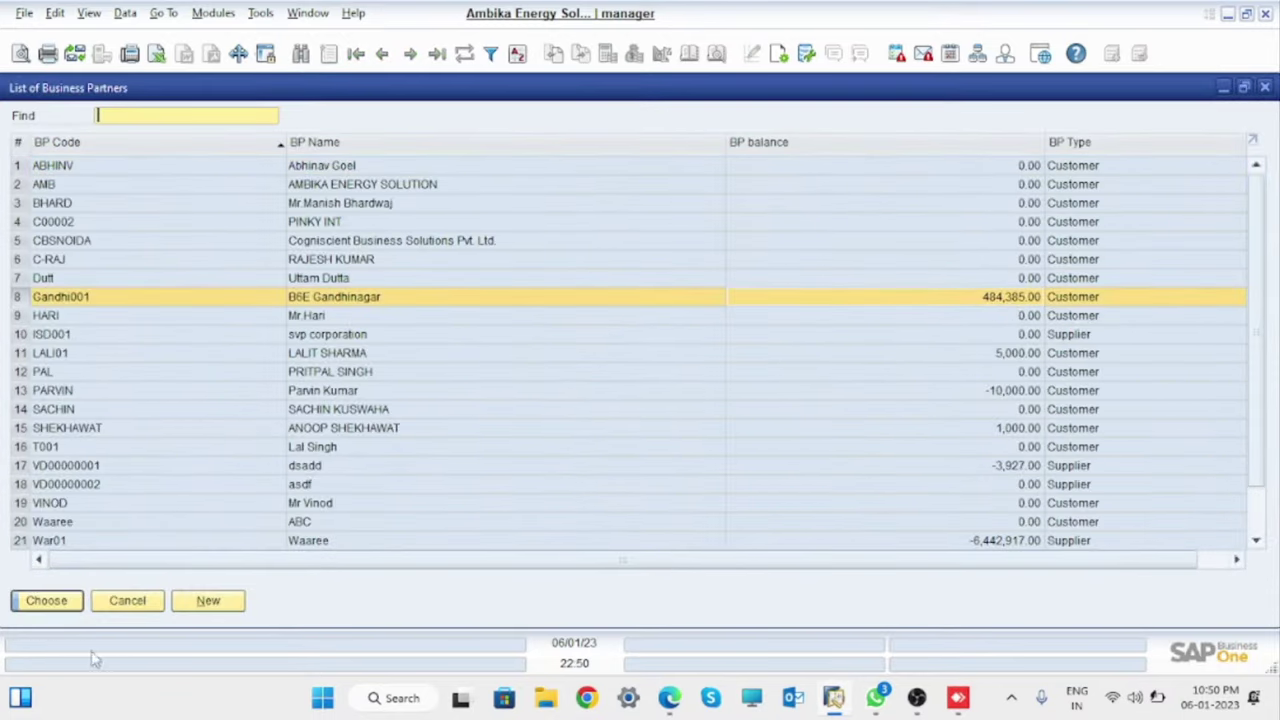
{"action": "left_click", "coordinate": [62, 612]}
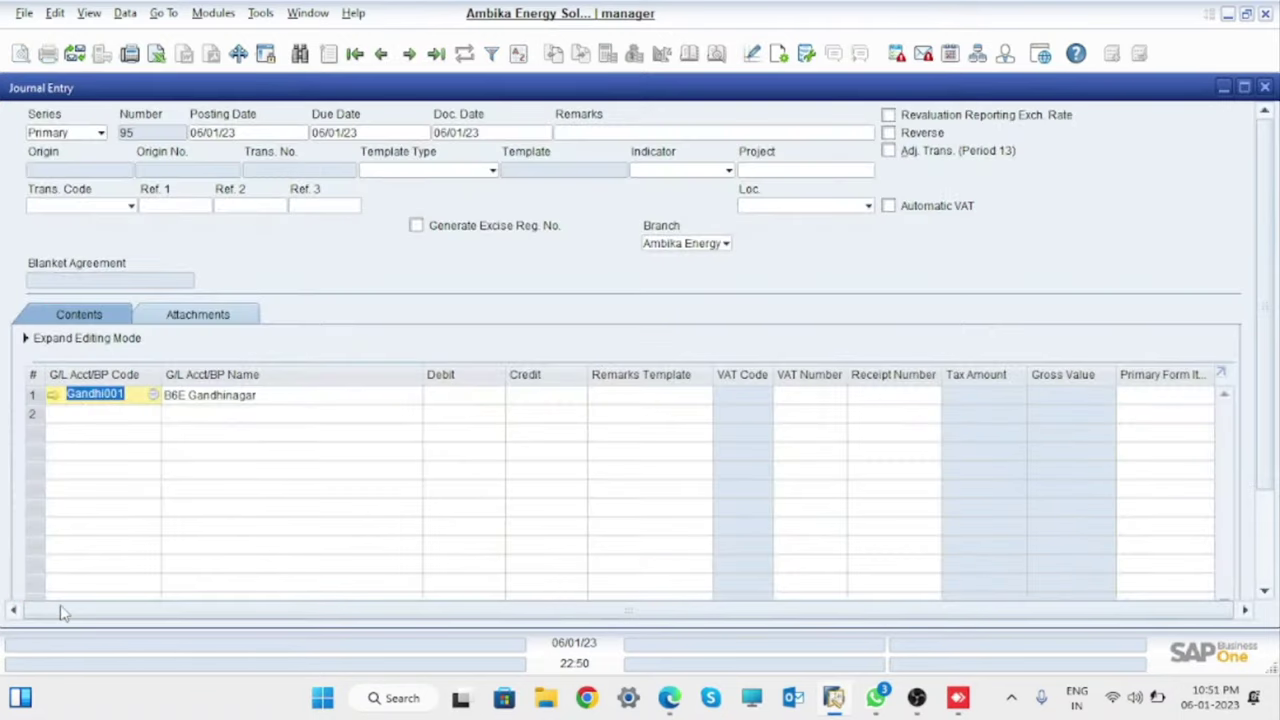
Step: Enter a credit on line one and put the SBI account on line two
{"action": "left_click", "coordinate": [532, 395]}
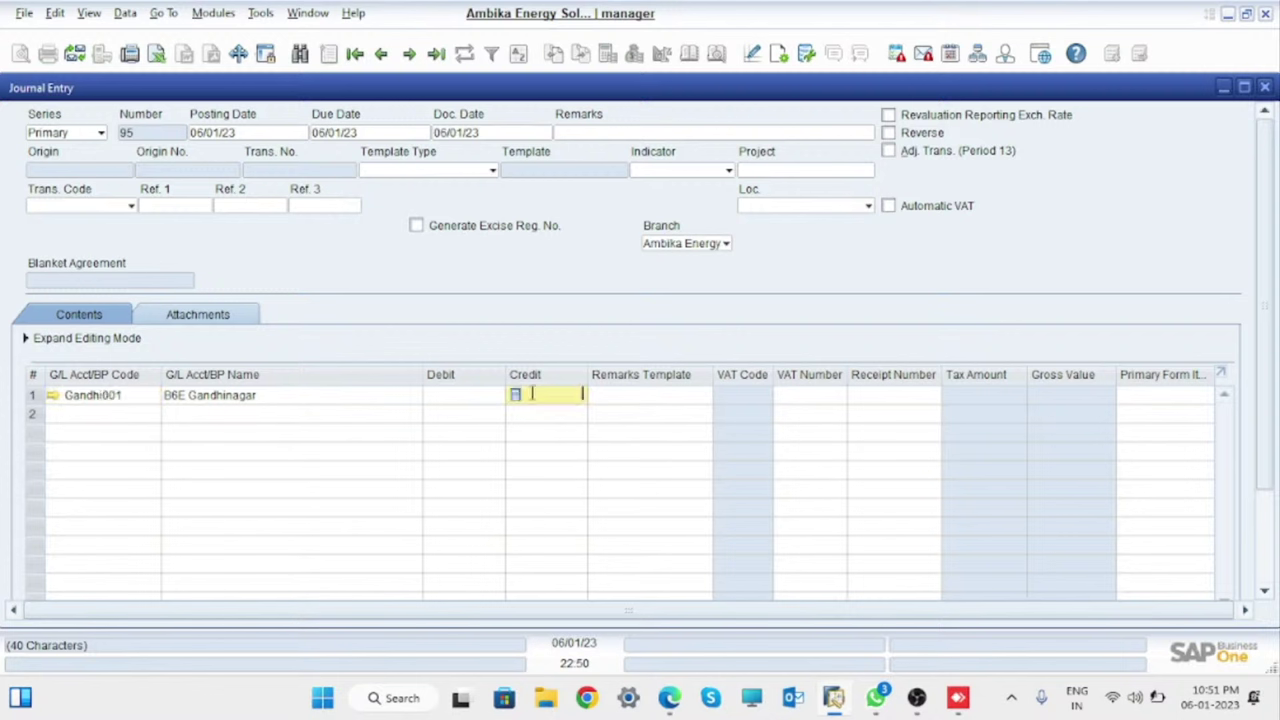
{"action": "type", "text": "10000"}
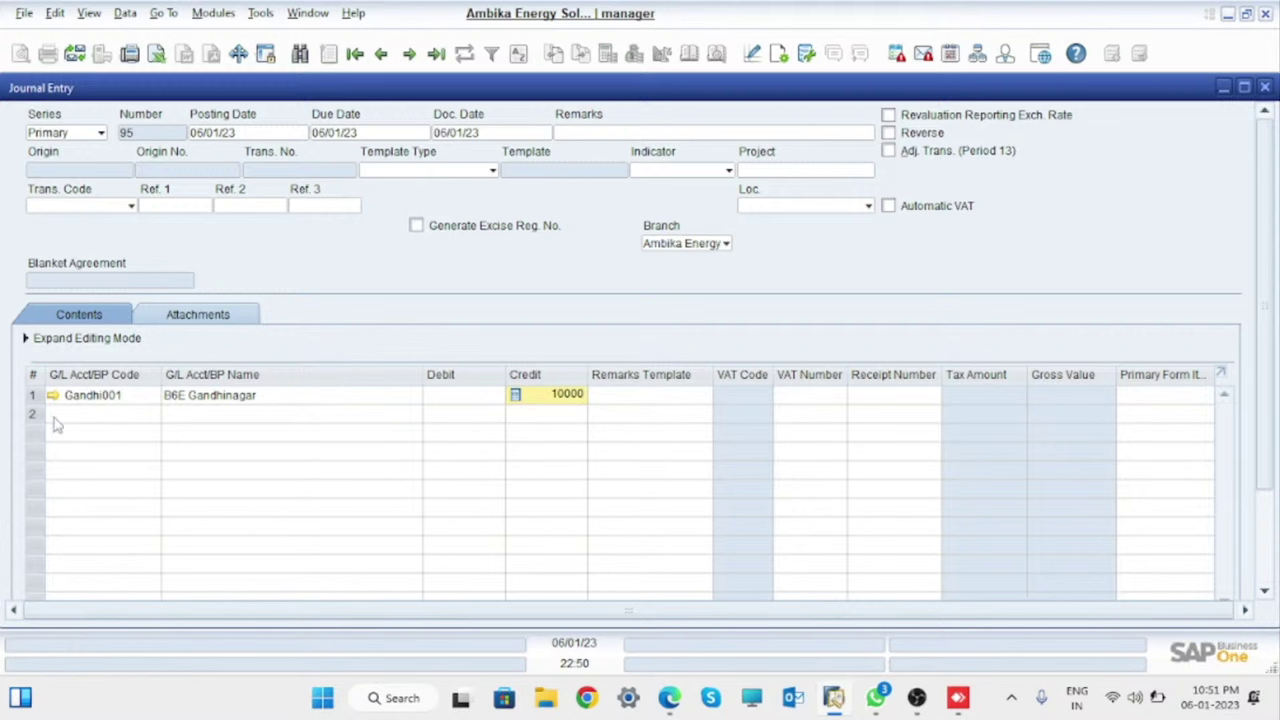
{"action": "left_click", "coordinate": [153, 416]}
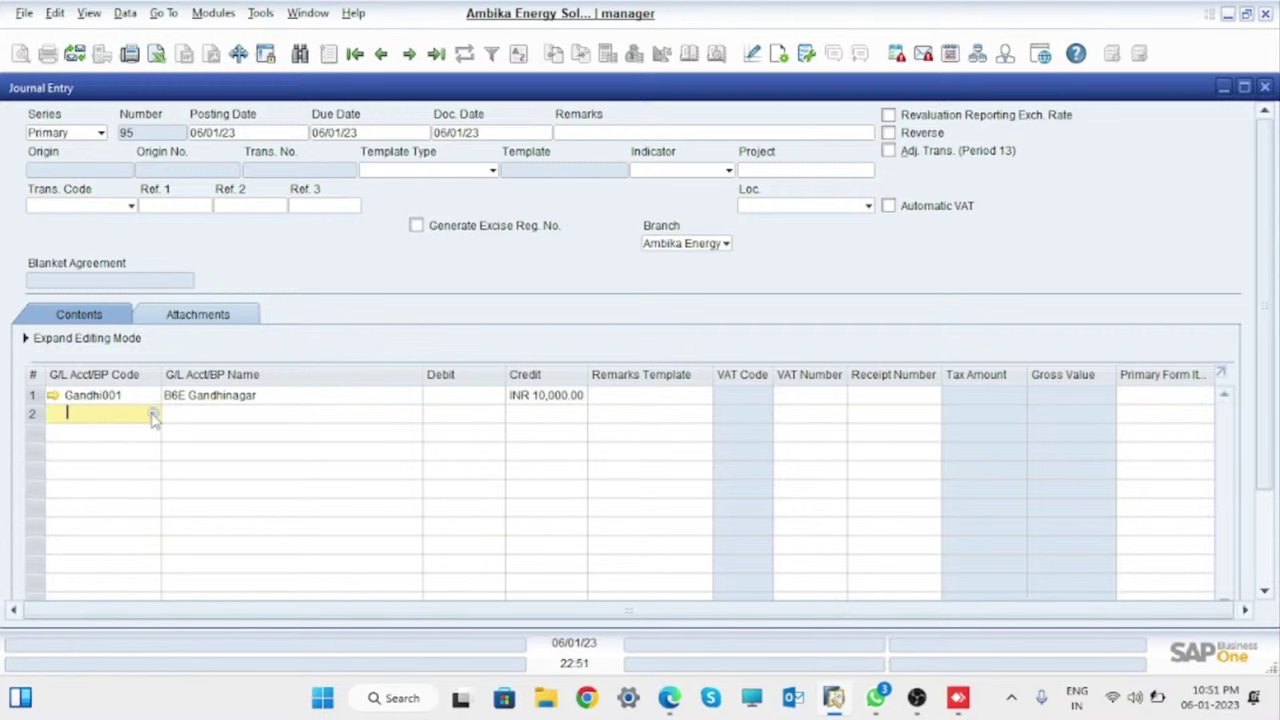
{"action": "left_click", "coordinate": [153, 415]}
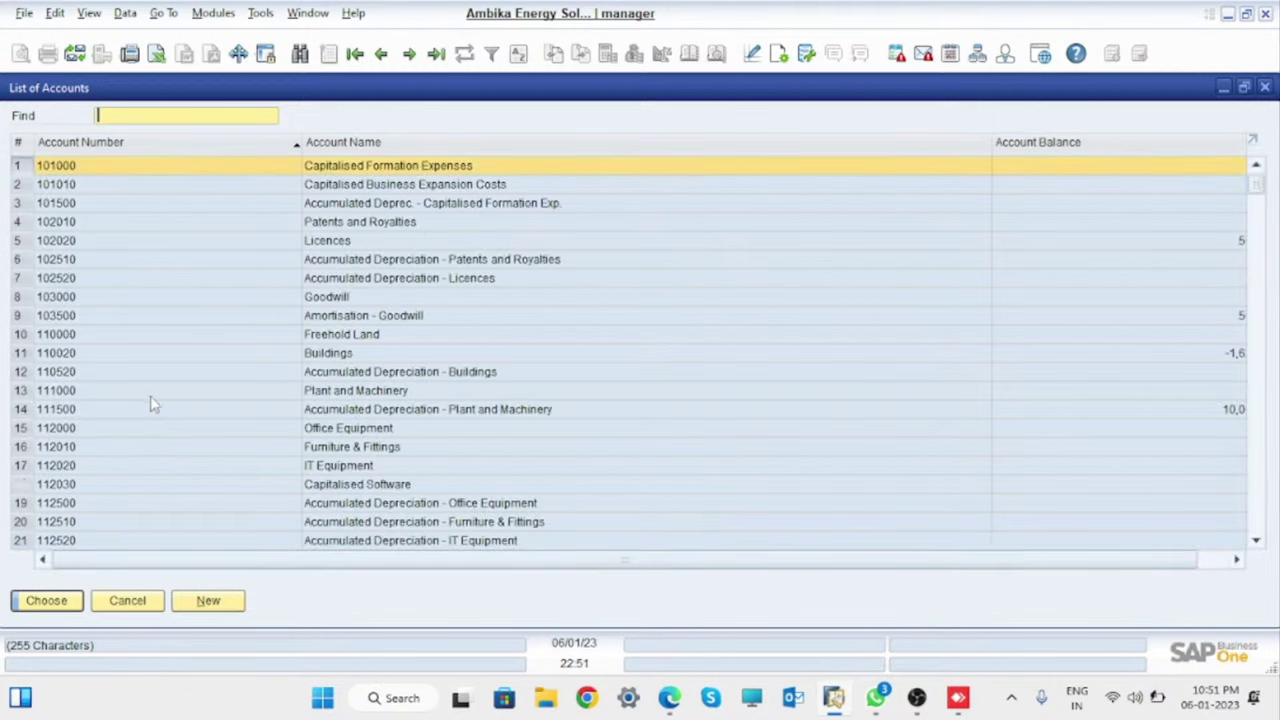
{"action": "double_click", "coordinate": [393, 140]}
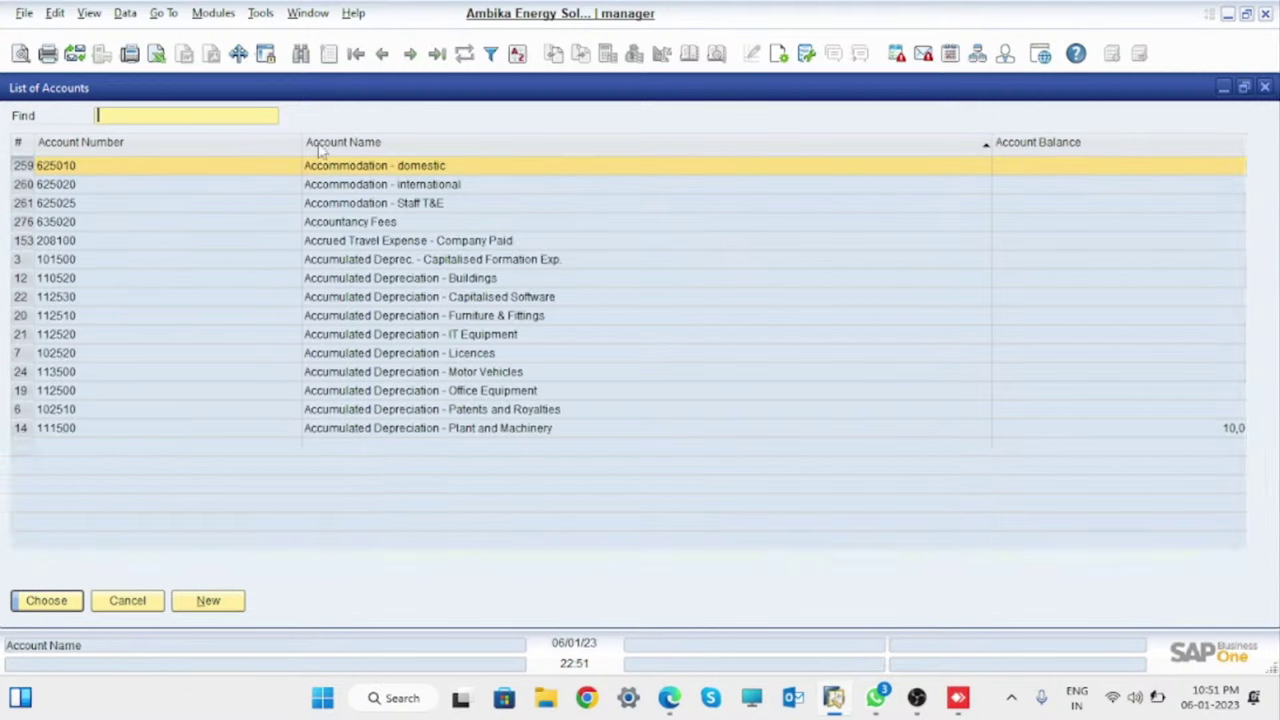
{"action": "type", "text": "SB"}
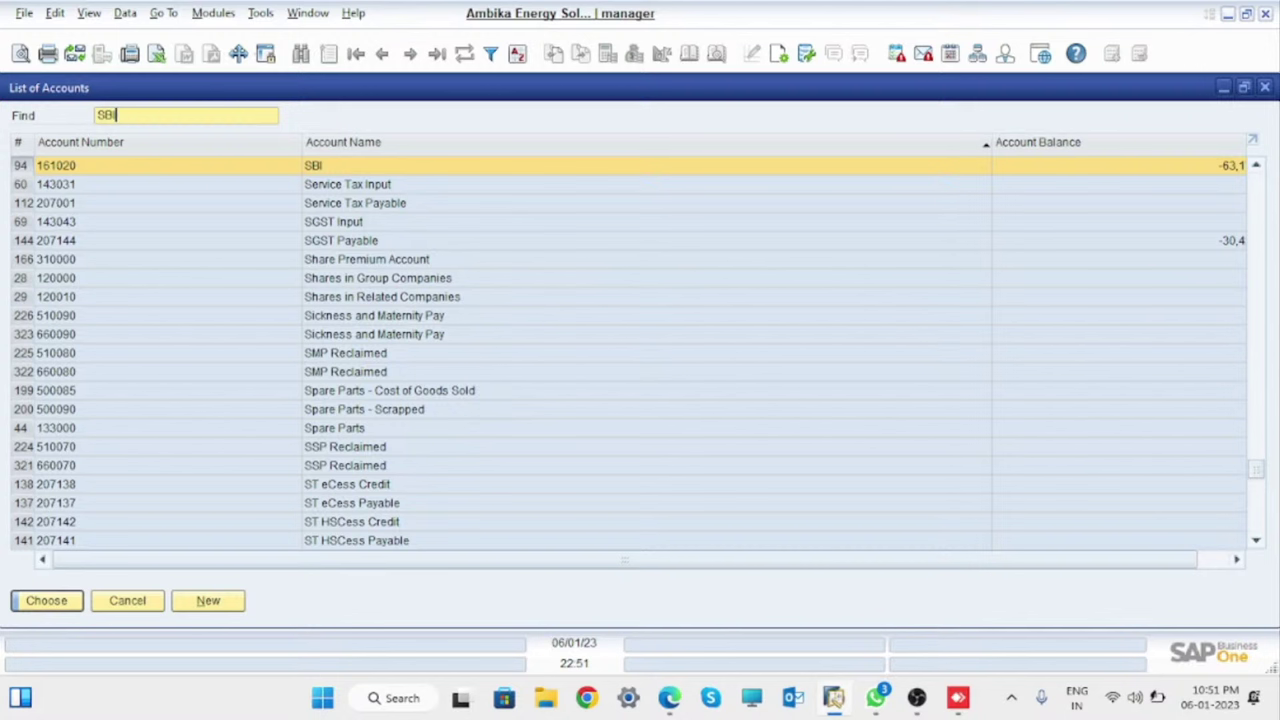
{"action": "type", "text": "I"}
{"action": "left_click_drag", "start_coordinate": [918, 561], "coordinate": [780, 563]}
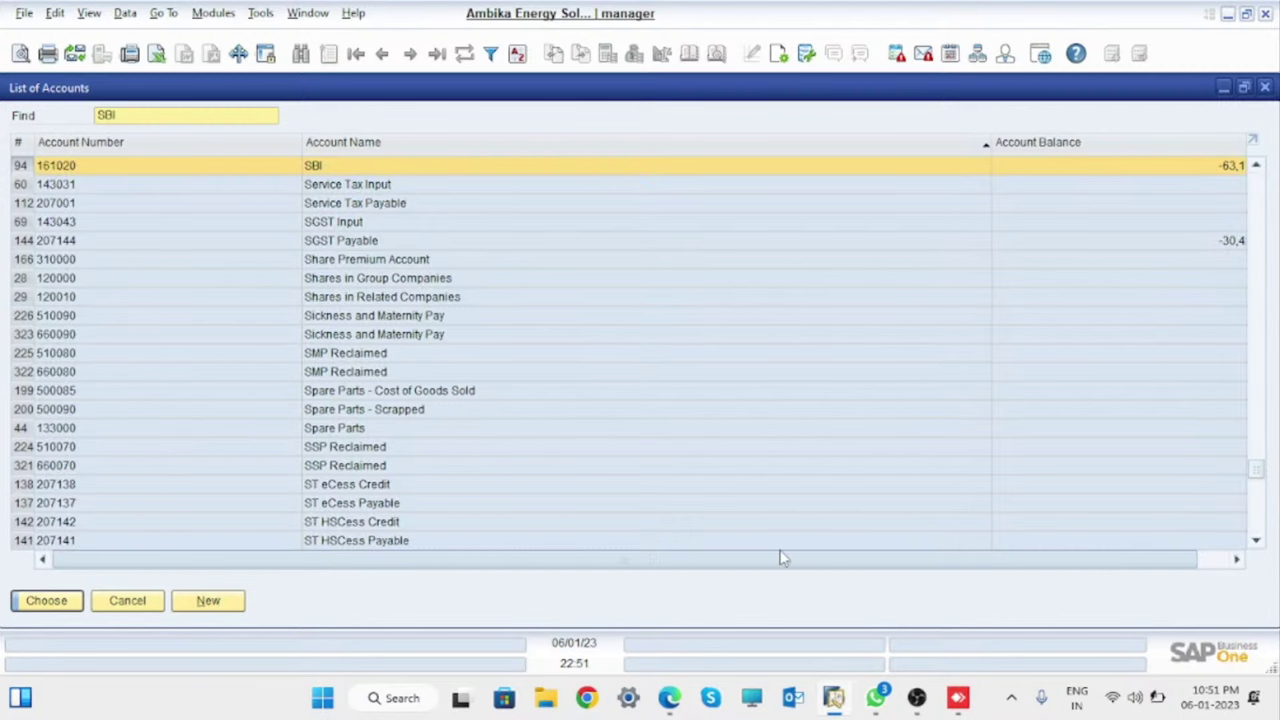
{"action": "left_click", "coordinate": [47, 600]}
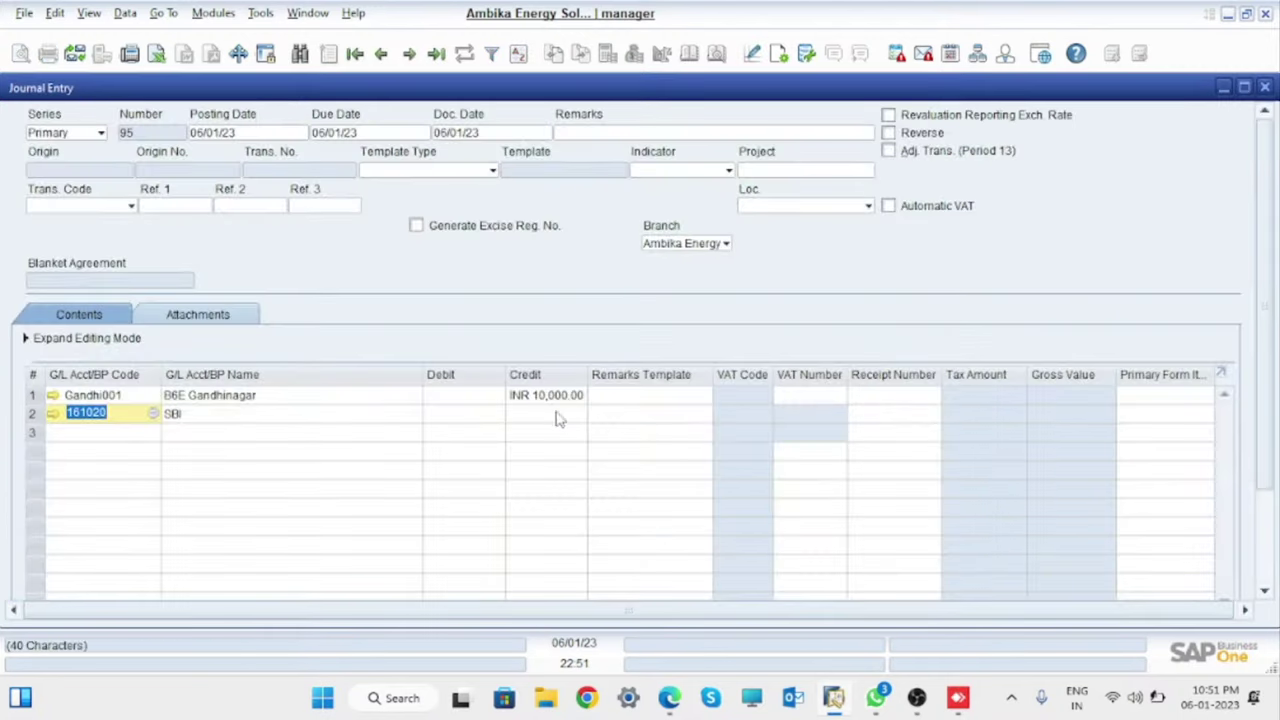
Step: Make line one's credit 100,000 so SBI's debit balances, and post Journal Entry 95
{"action": "left_click", "coordinate": [562, 398]}
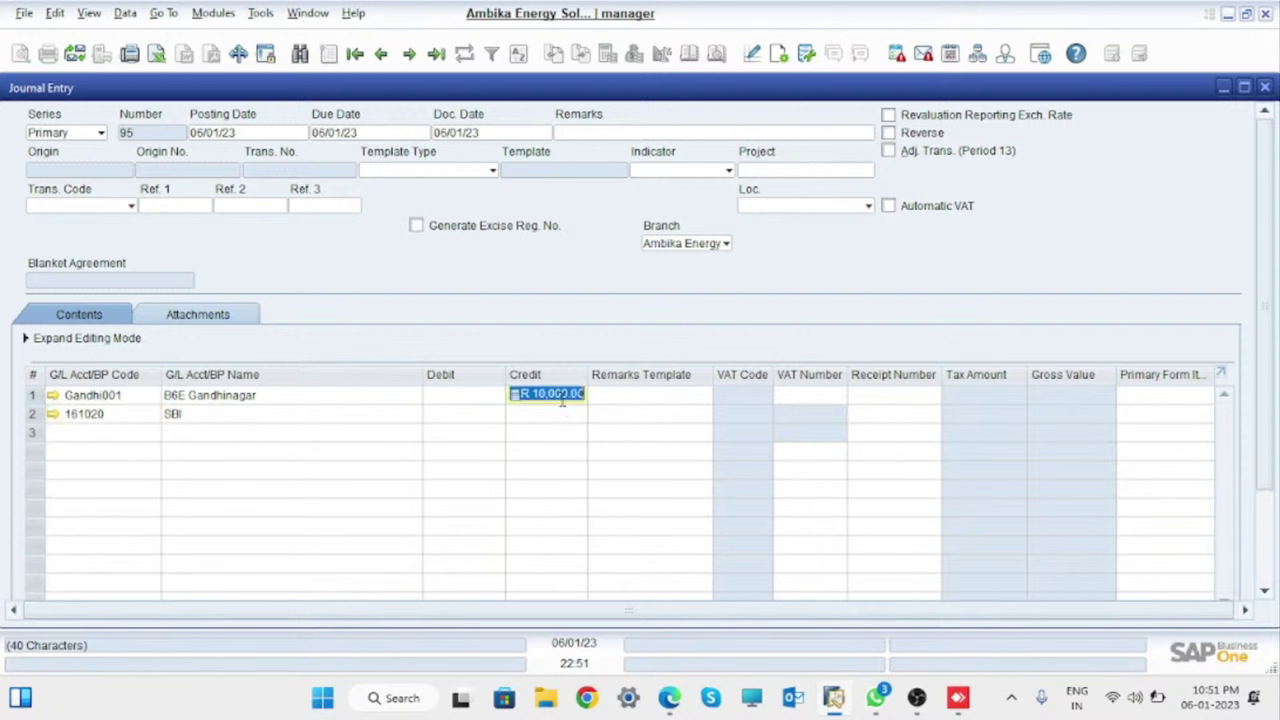
{"action": "left_click", "coordinate": [569, 396]}
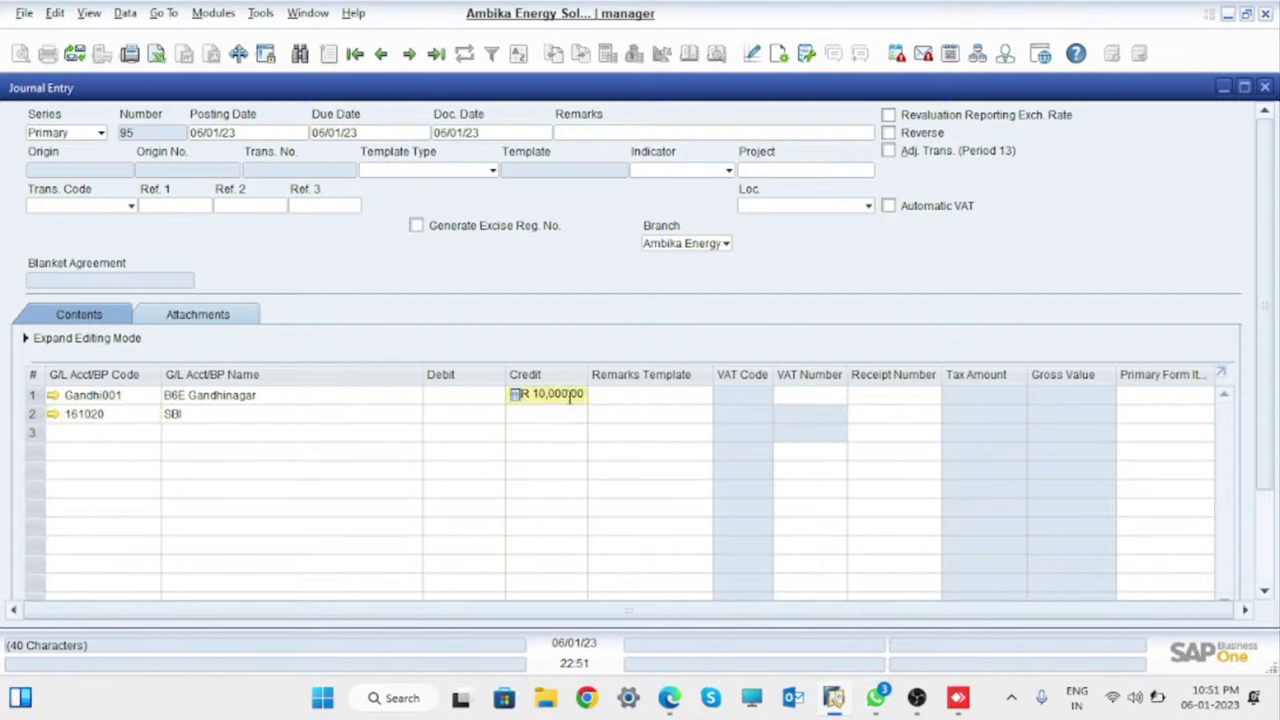
{"action": "left_click", "coordinate": [478, 418]}
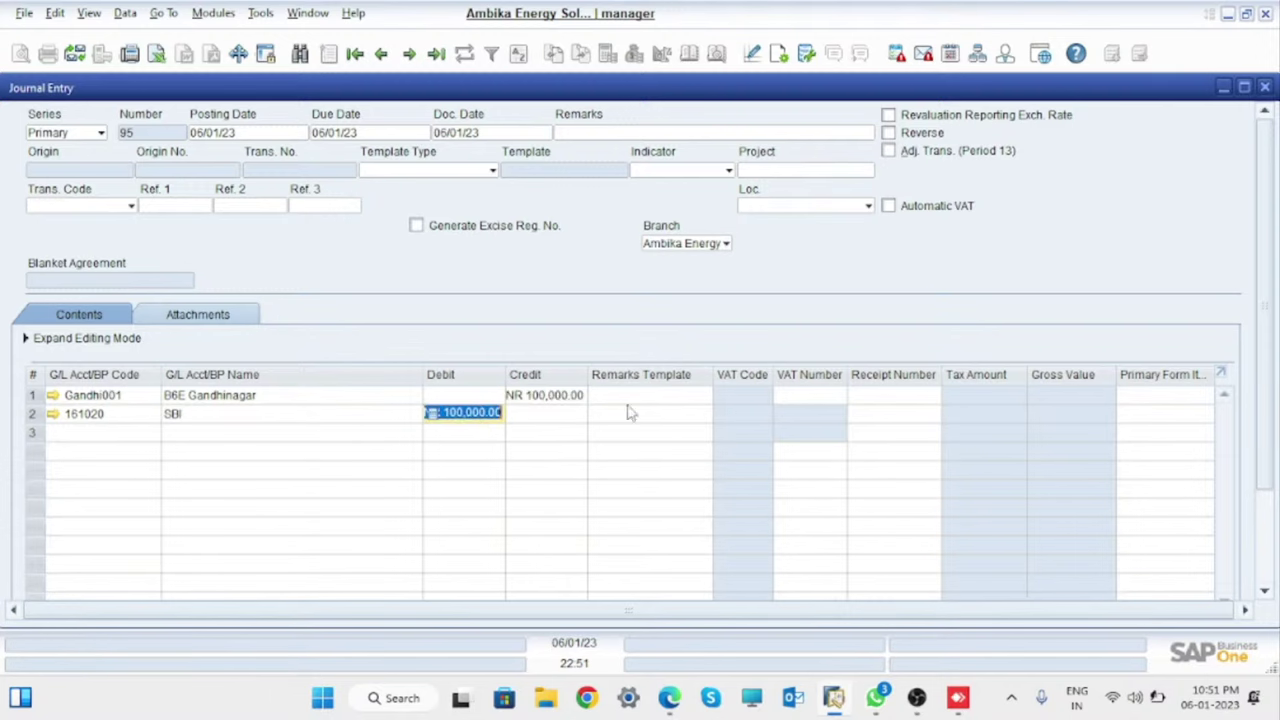
{"action": "left_click_drag", "start_coordinate": [1271, 340], "coordinate": [1270, 557]}
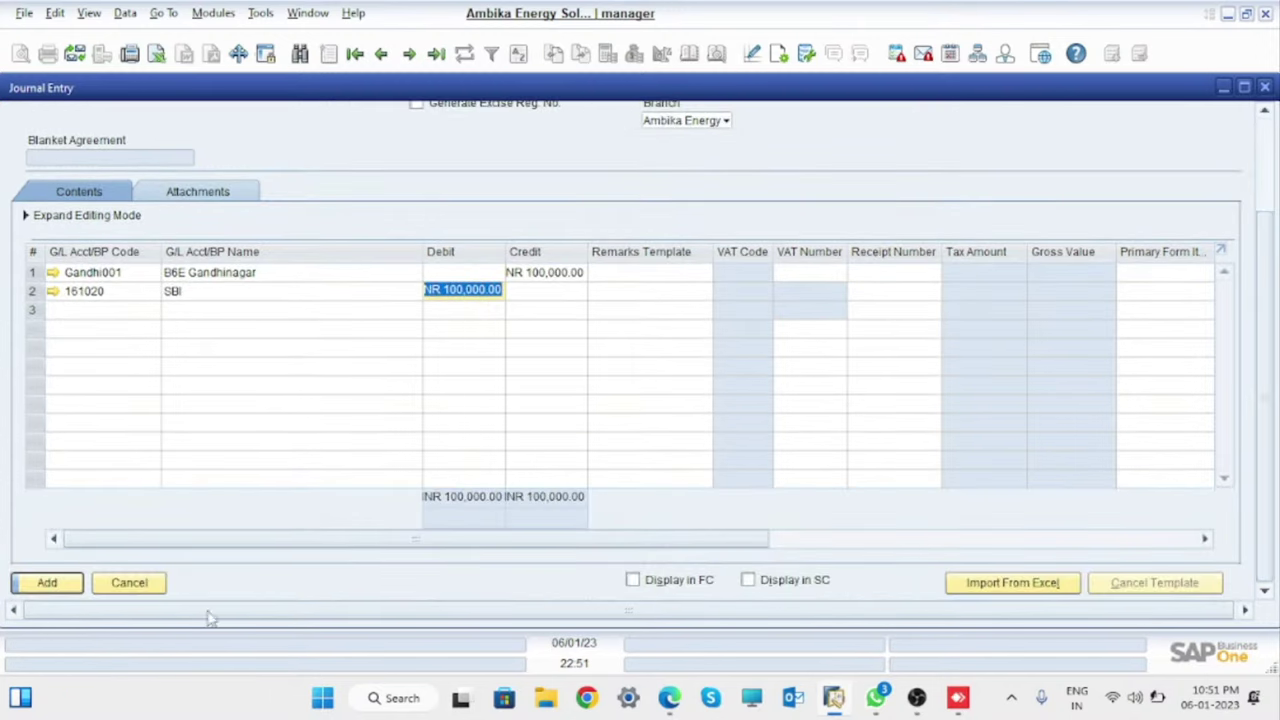
{"action": "left_click", "coordinate": [45, 583]}
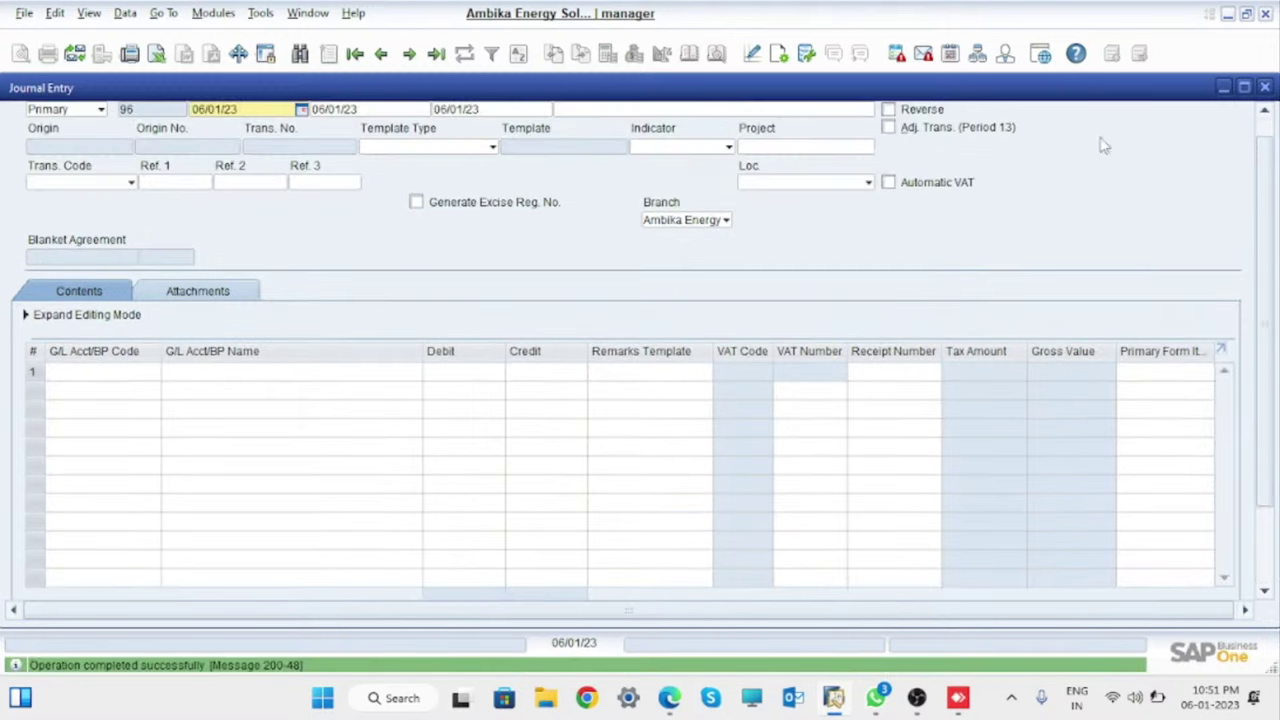
Step: Close Journal Entry, restore Outgoing Payments and try adding it, accepting payment on account
{"action": "left_click", "coordinate": [1265, 88]}
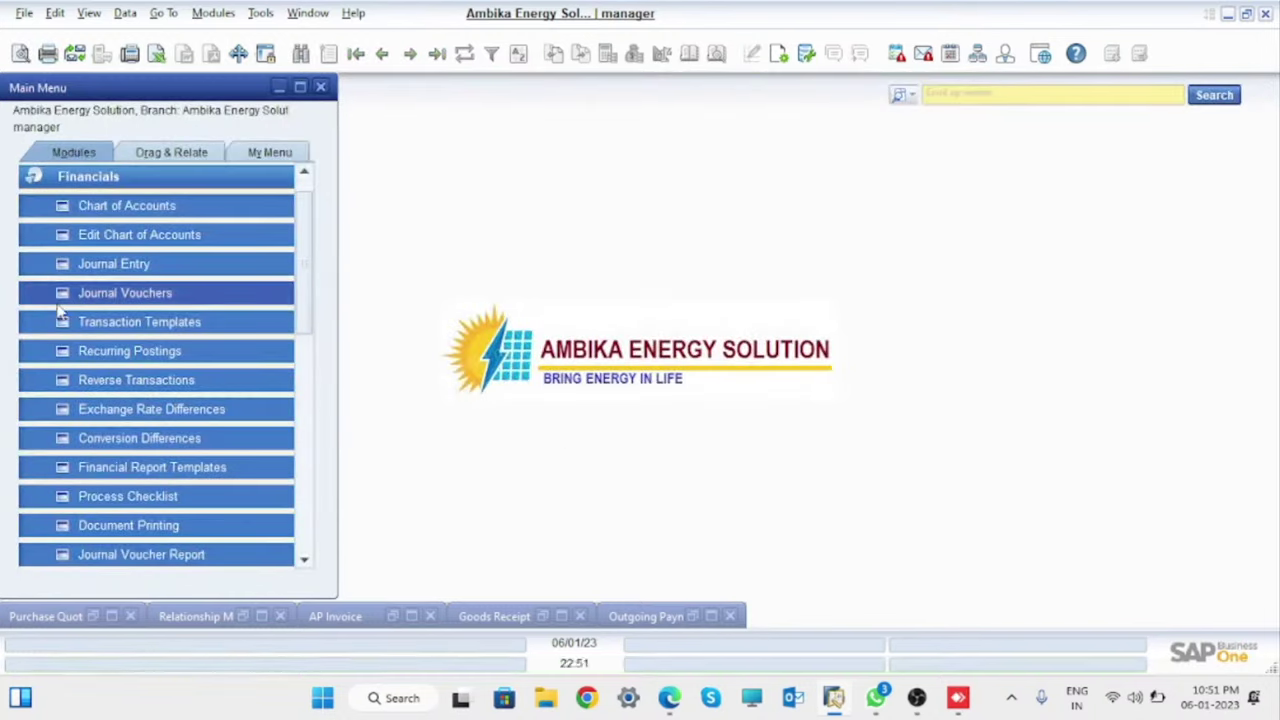
{"action": "left_click", "coordinate": [33, 177]}
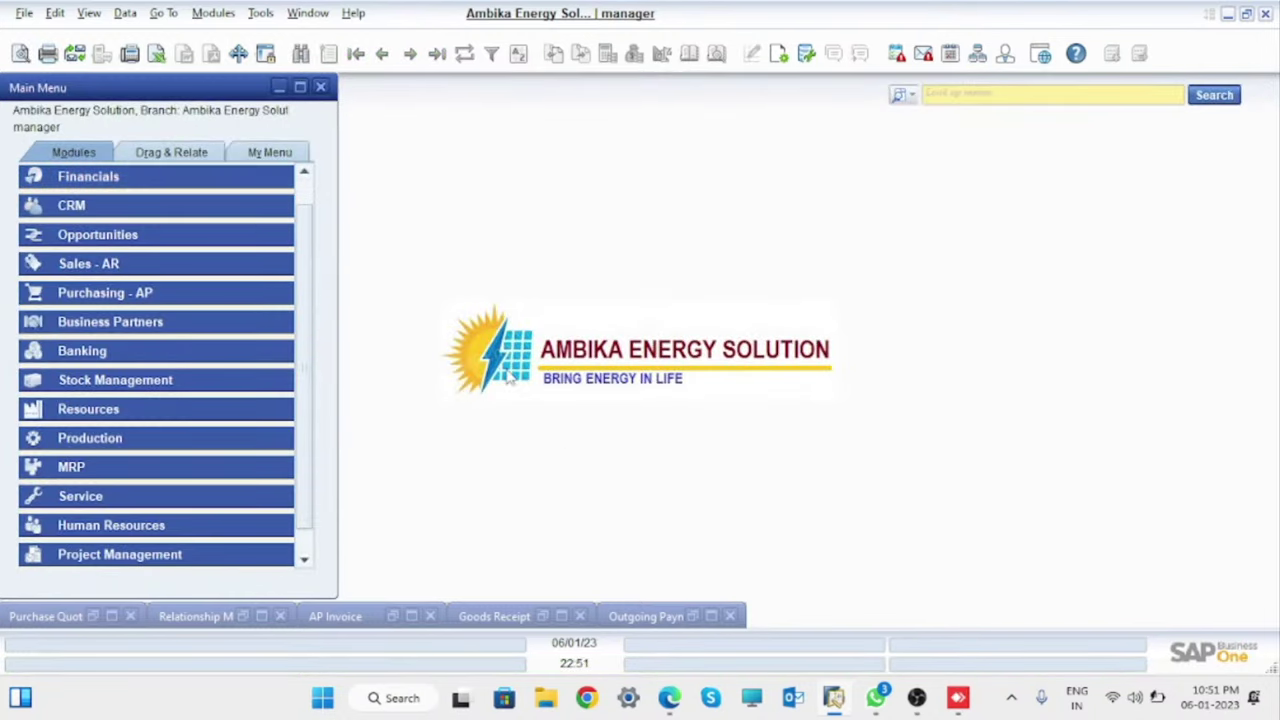
{"action": "left_click", "coordinate": [712, 617]}
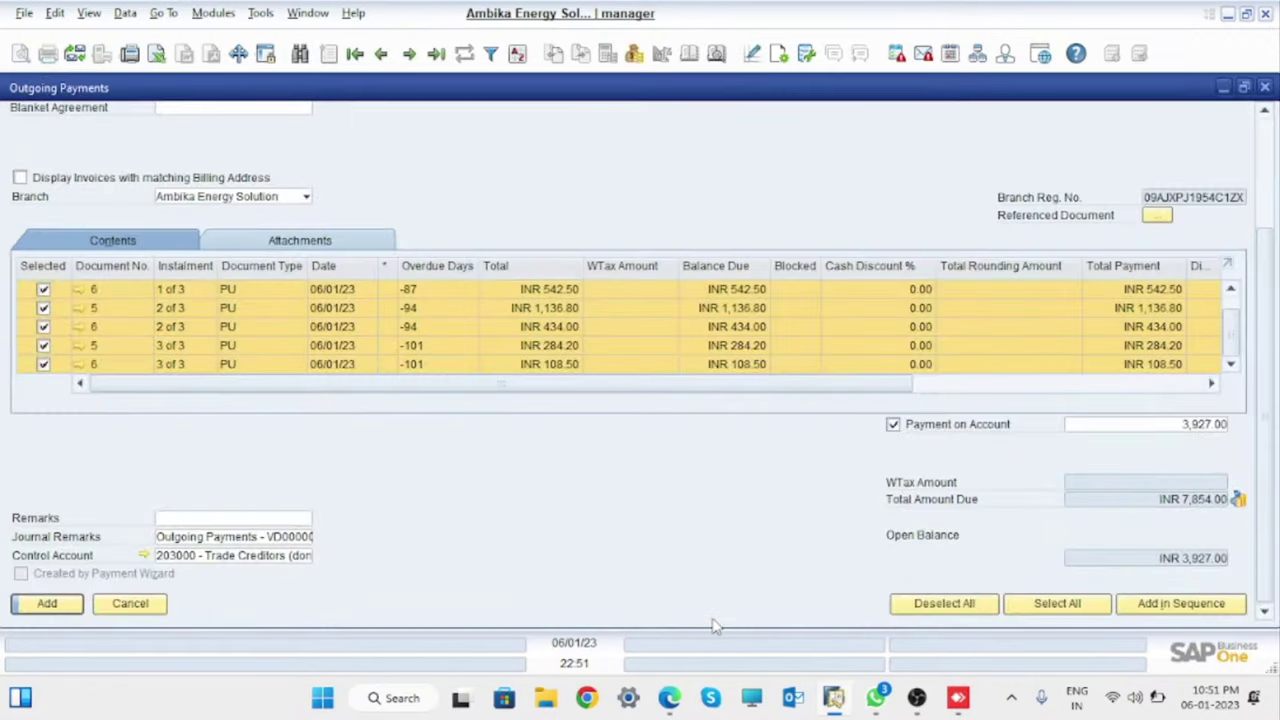
{"action": "left_click_drag", "start_coordinate": [1268, 317], "coordinate": [1274, 405]}
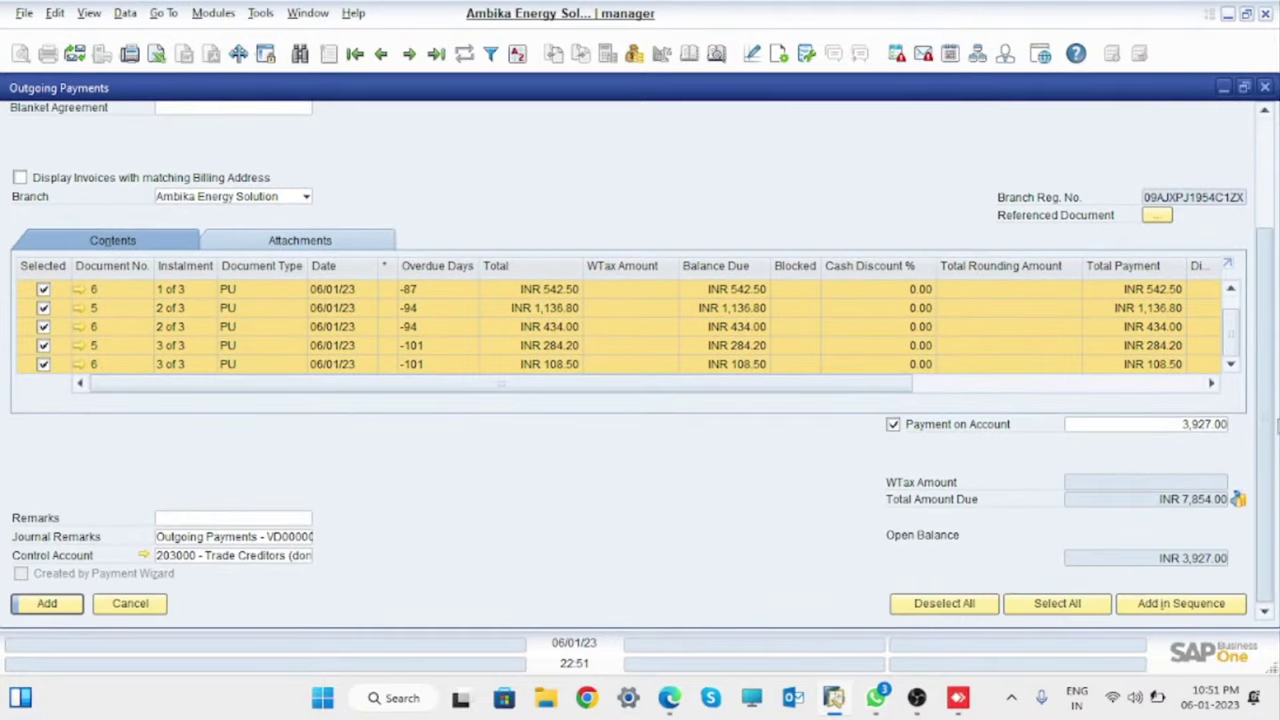
{"action": "left_click", "coordinate": [720, 58]}
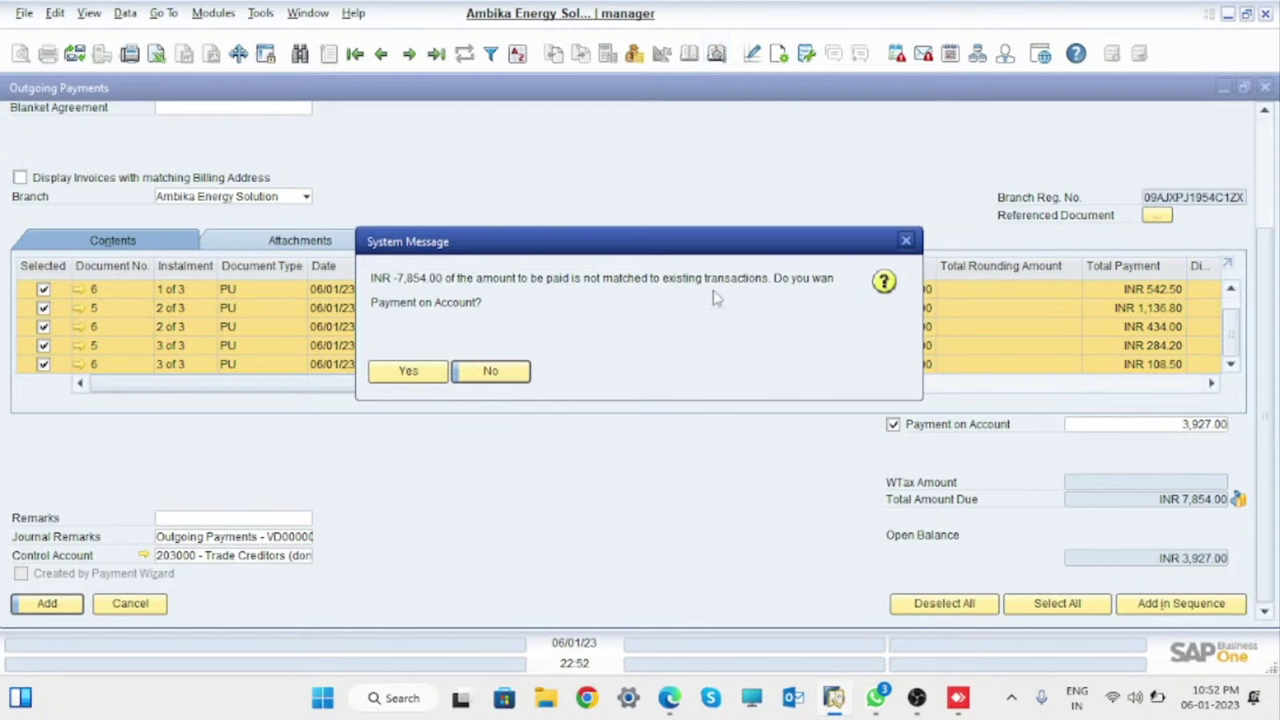
{"action": "left_click", "coordinate": [436, 373]}
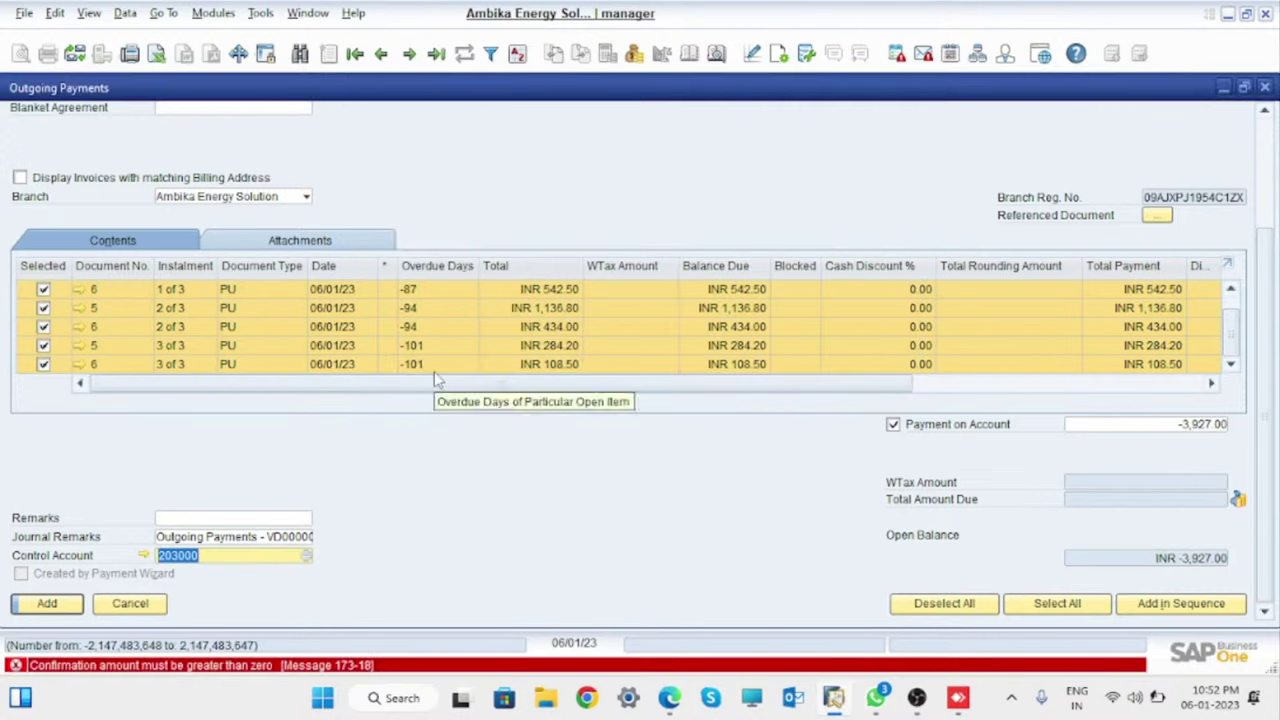
Step: Turn off Payment on Account and retry adding, declining to pay the difference on account
{"action": "left_click_drag", "start_coordinate": [1264, 365], "coordinate": [1259, 162]}
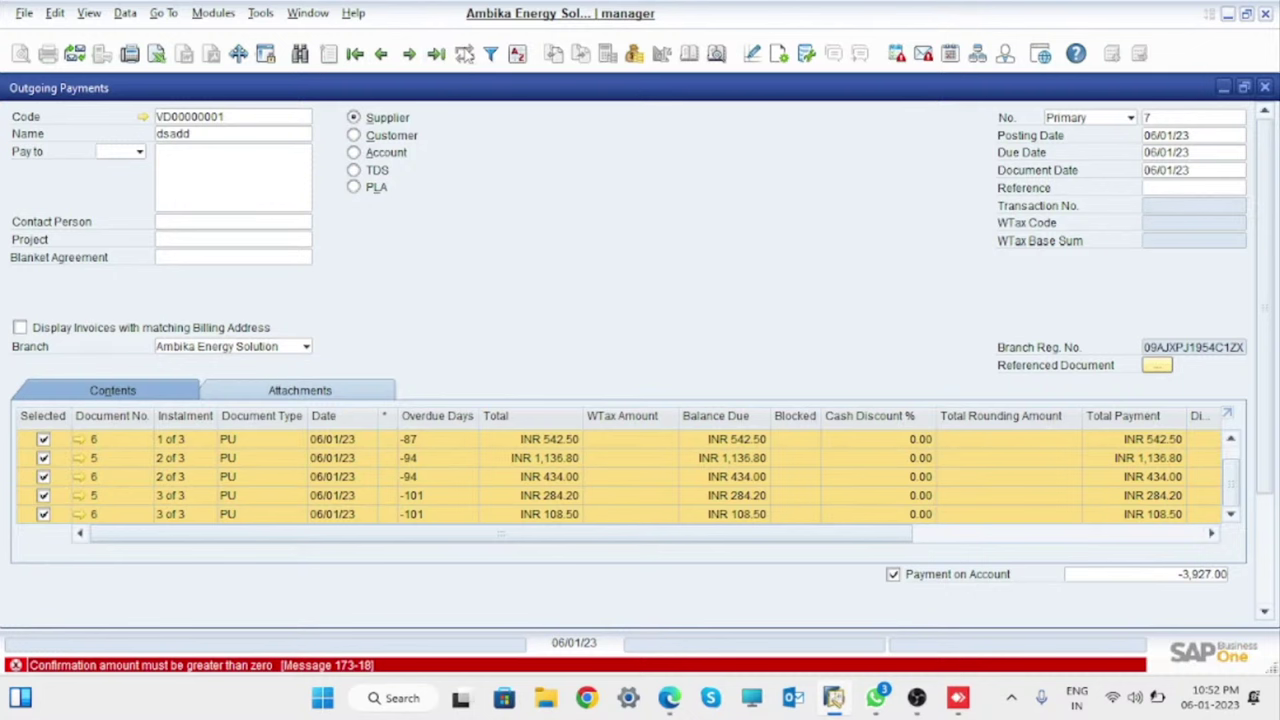
{"action": "scroll", "coordinate": [1235, 585], "scroll_direction": "down", "scroll_amount": 3}
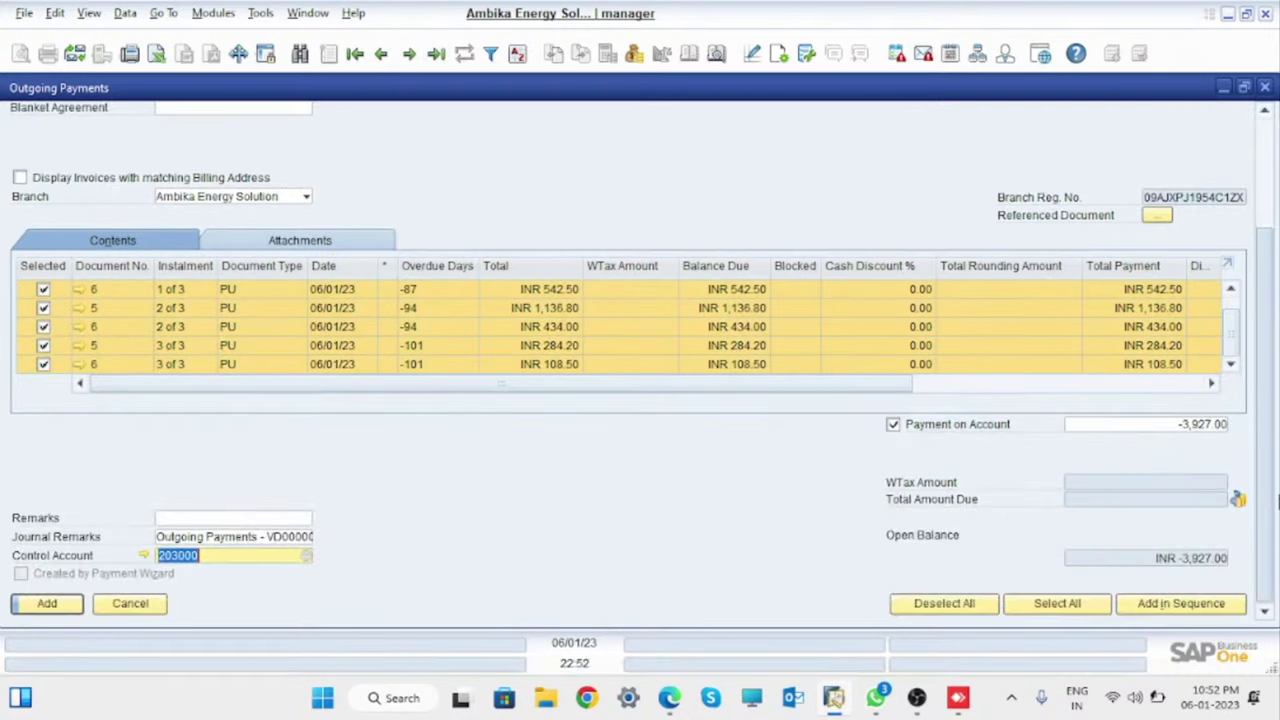
{"action": "left_click", "coordinate": [1238, 499]}
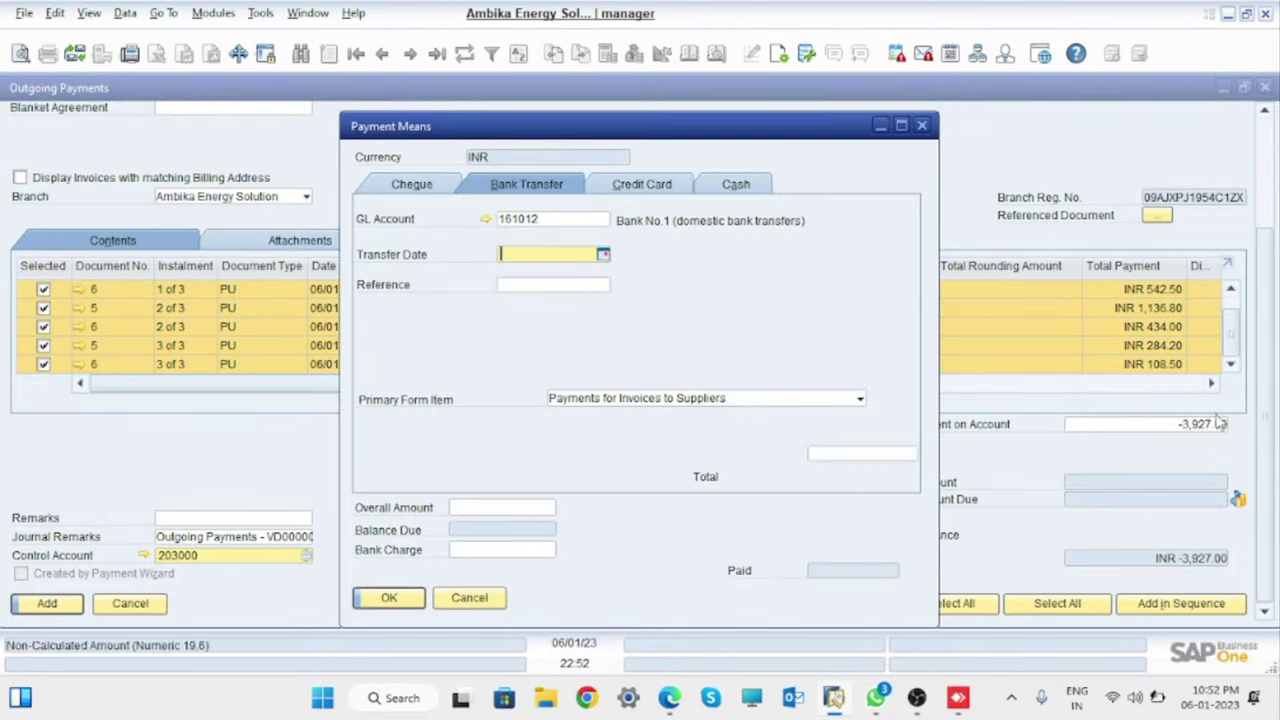
{"action": "left_click", "coordinate": [924, 127]}
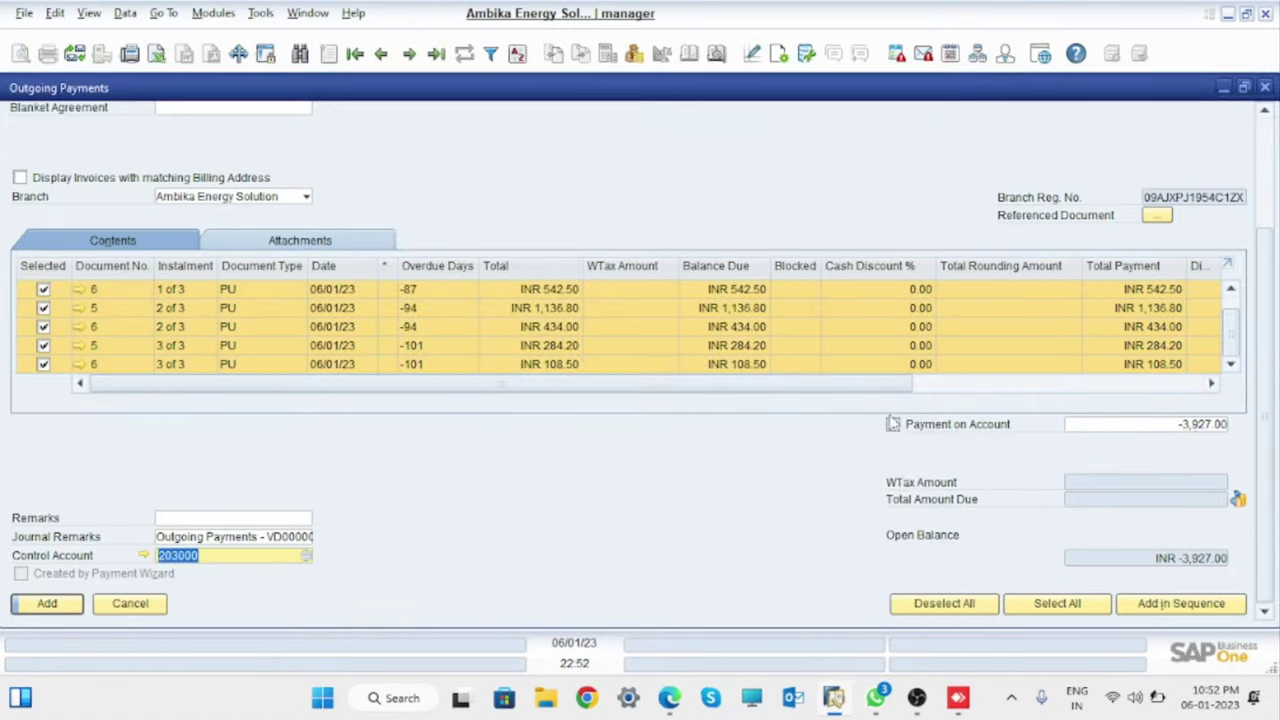
{"action": "left_click", "coordinate": [893, 424]}
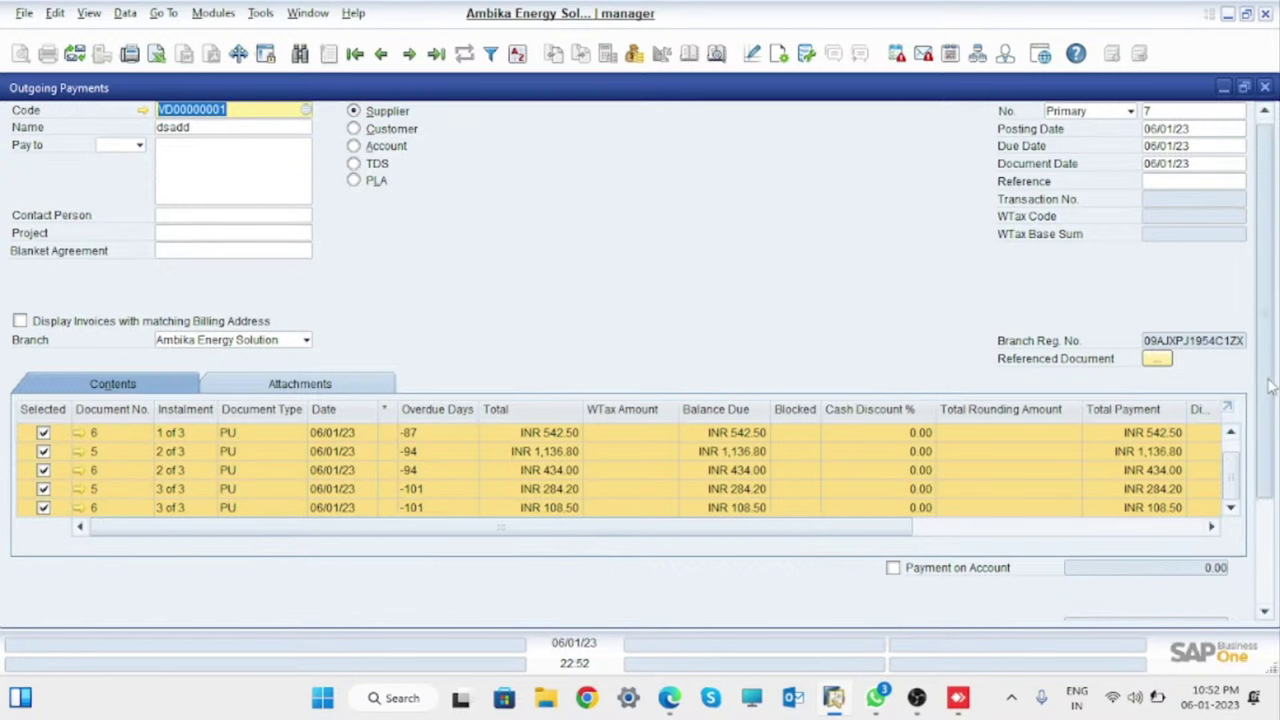
{"action": "scroll", "coordinate": [1272, 530], "scroll_direction": "down", "scroll_amount": 3}
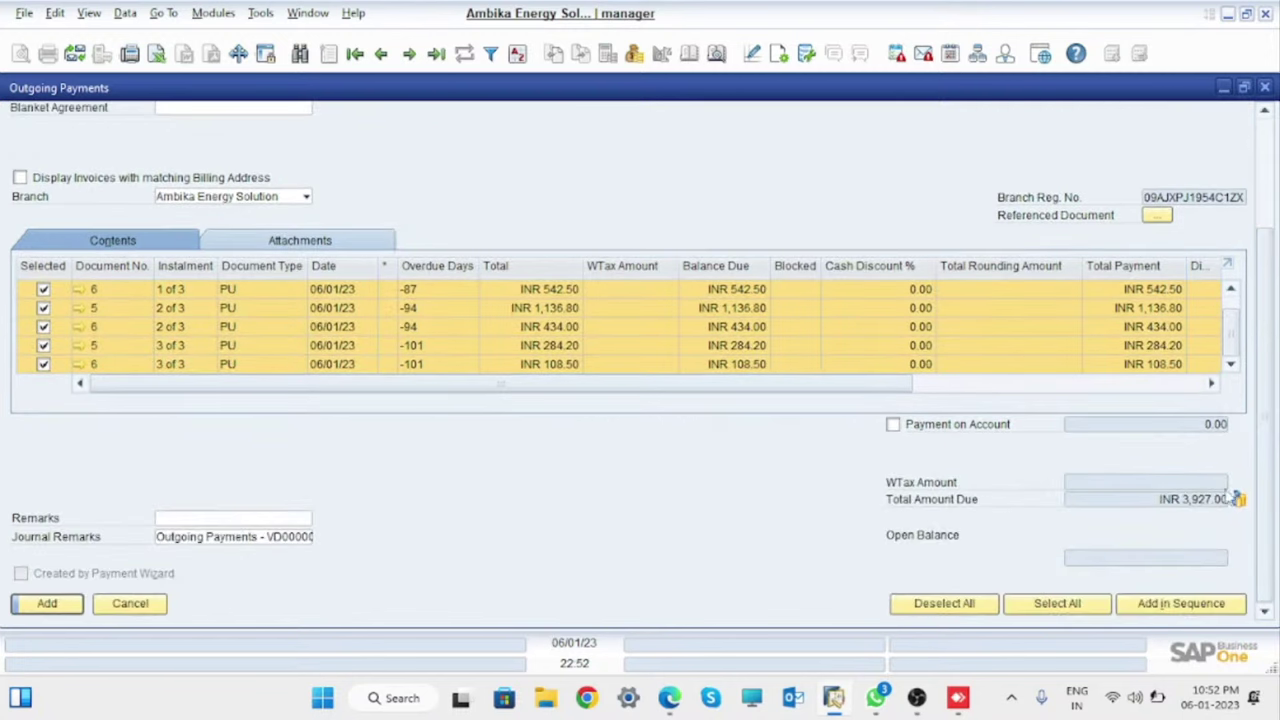
{"action": "left_click", "coordinate": [719, 55]}
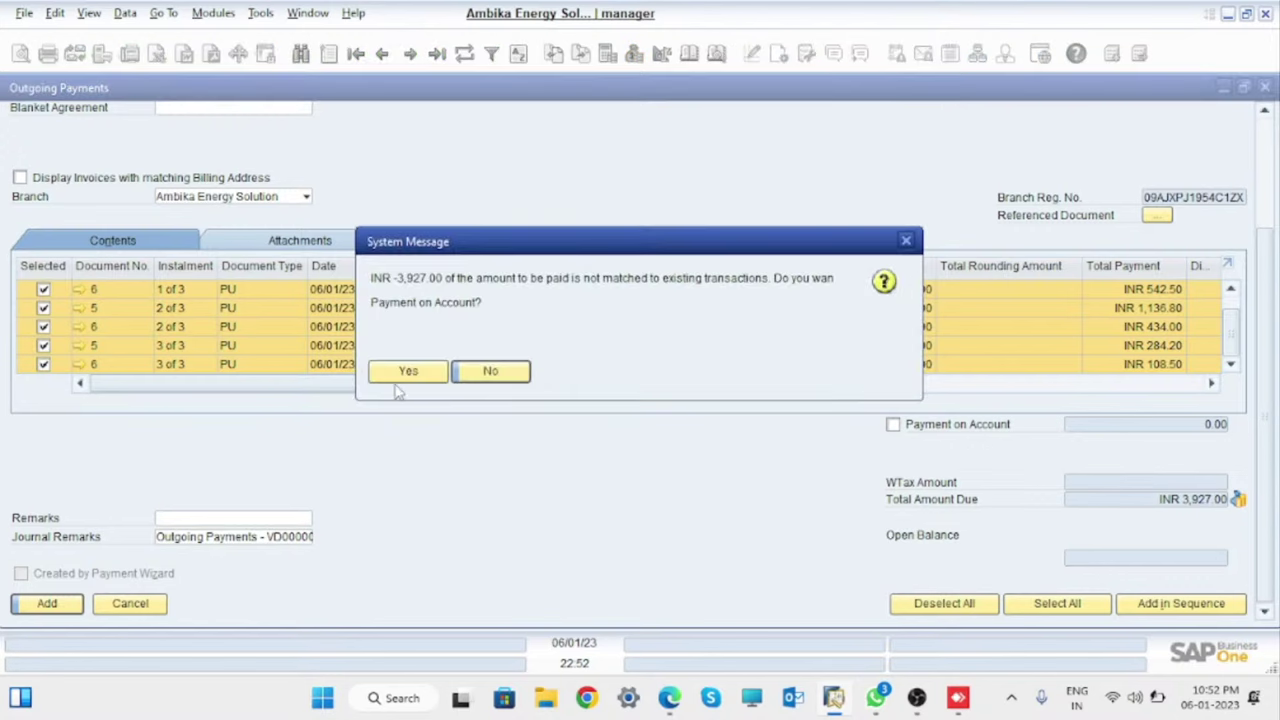
{"action": "left_click", "coordinate": [489, 371]}
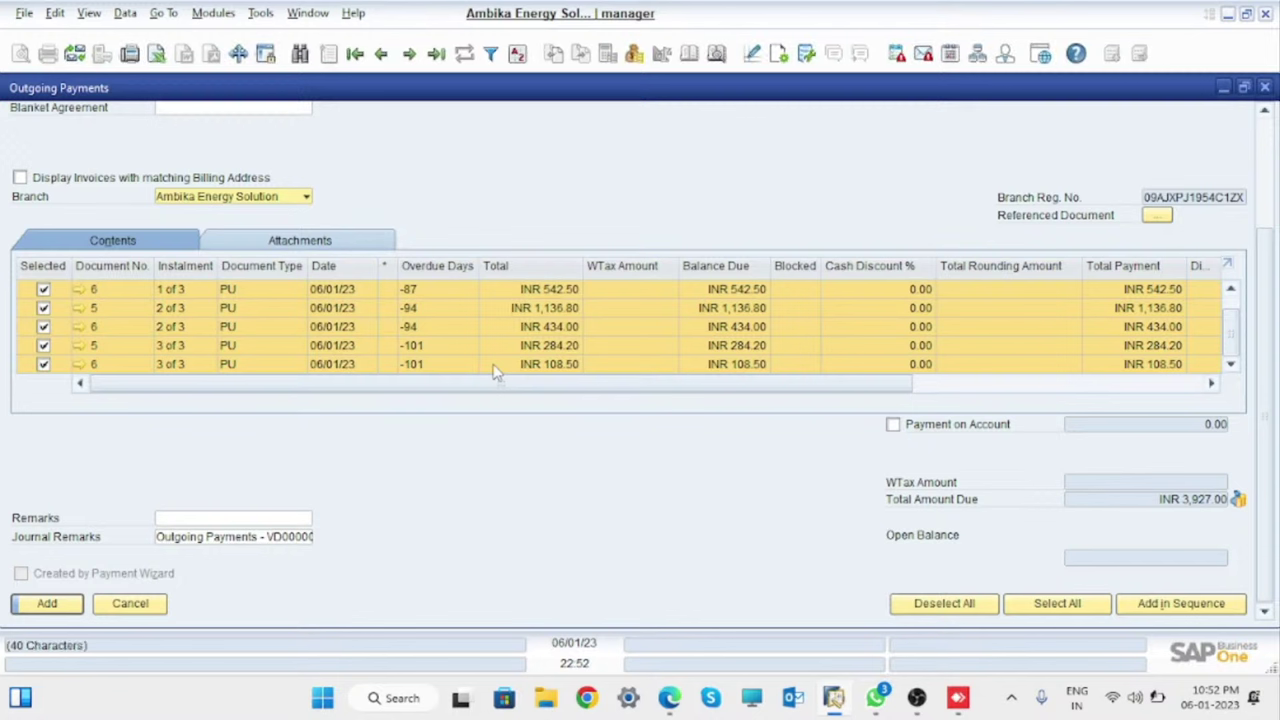
Step: Check the balance of bank-transfer GL account 161012, then delete it to bring up the List of Accounts
{"action": "left_click", "coordinate": [1238, 499]}
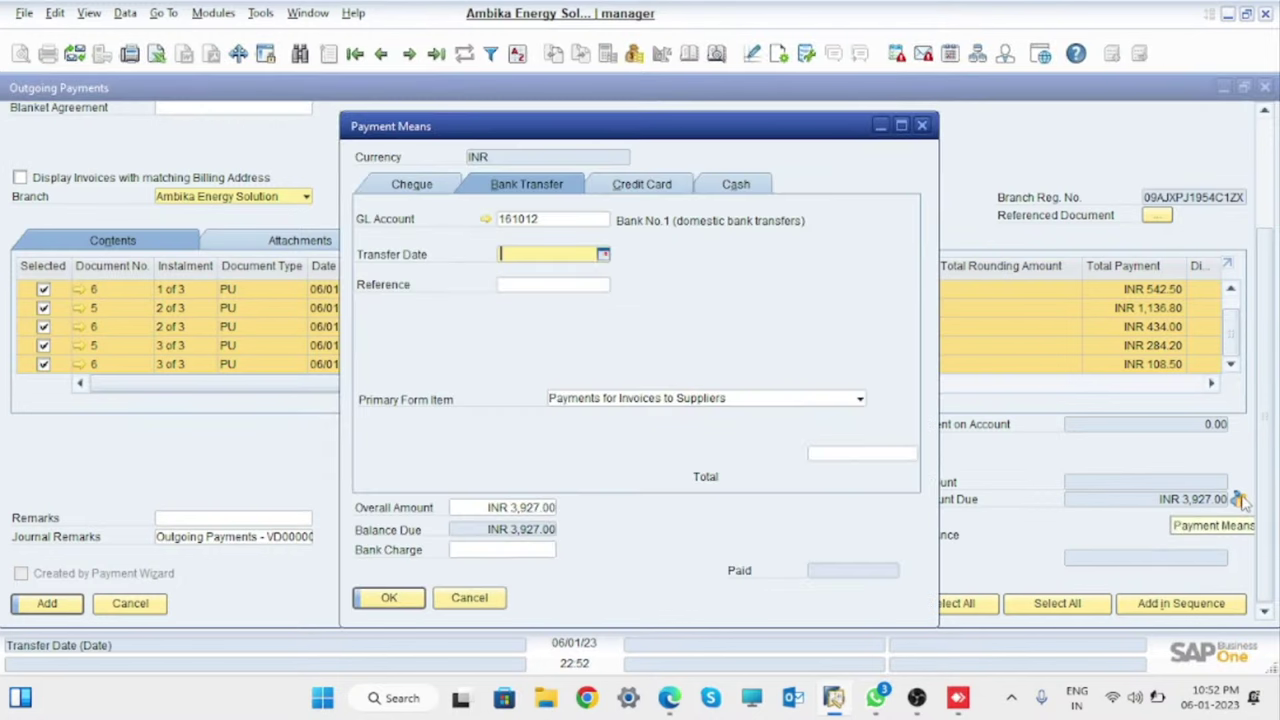
{"action": "left_click", "coordinate": [484, 218]}
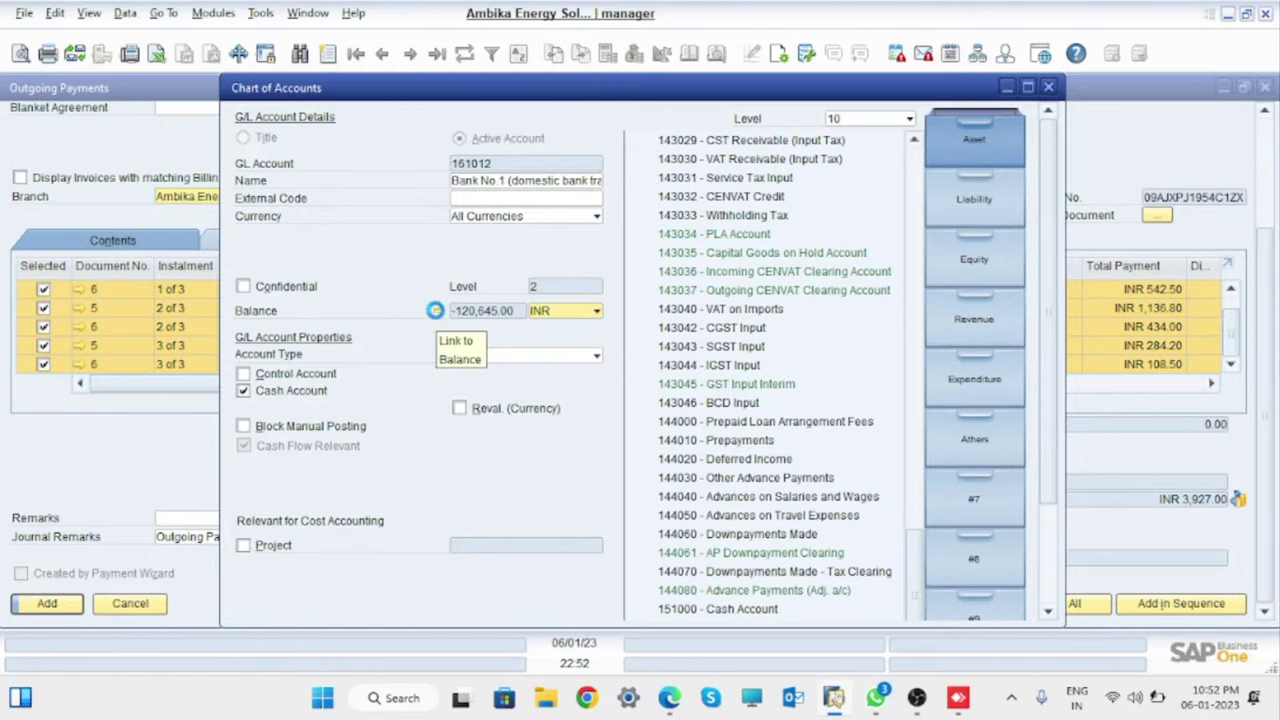
{"action": "left_click", "coordinate": [434, 311]}
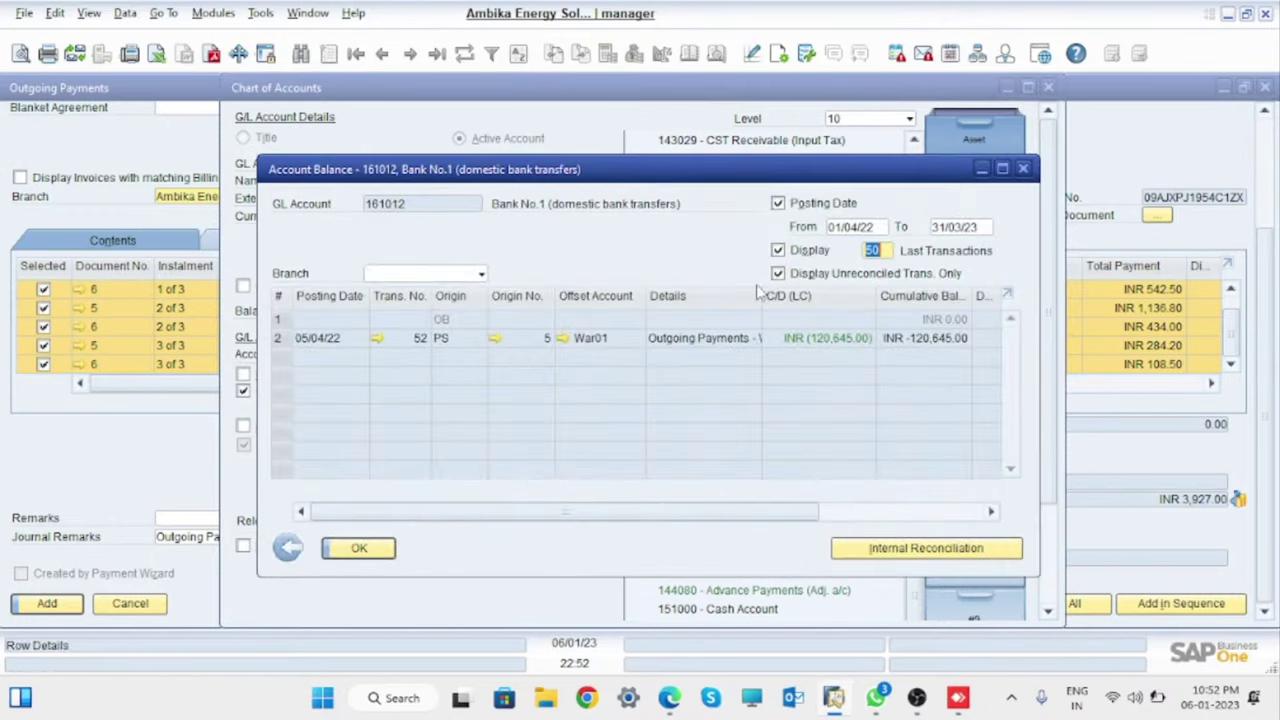
{"action": "left_click", "coordinate": [1021, 172]}
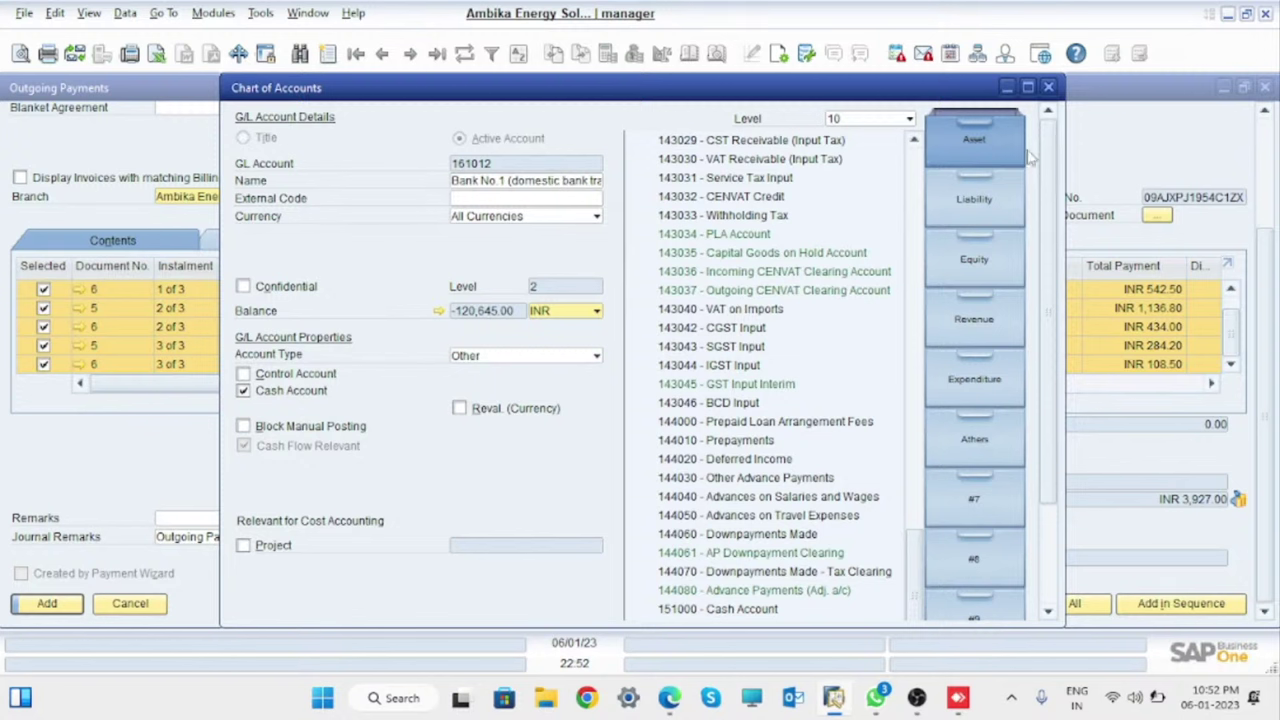
{"action": "left_click", "coordinate": [1049, 90]}
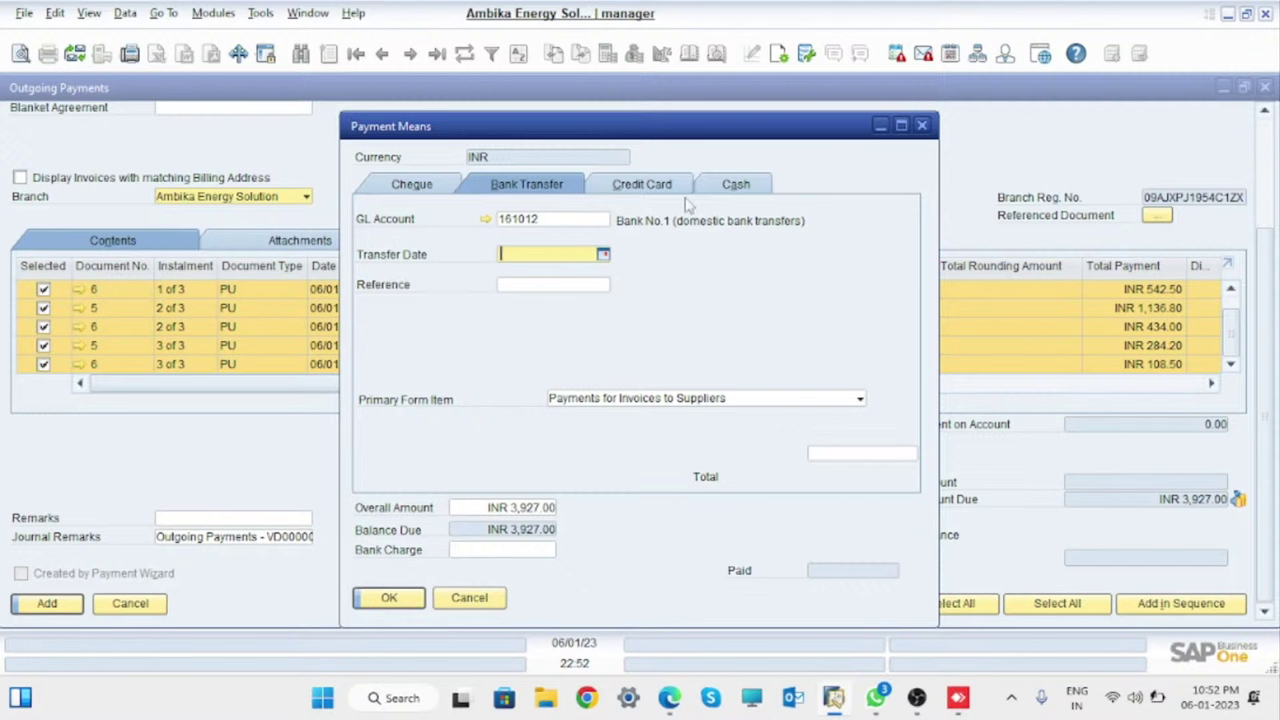
{"action": "left_click", "coordinate": [565, 219]}
{"action": "key", "text": "BackSpace"}
{"action": "key", "text": "Tab"}
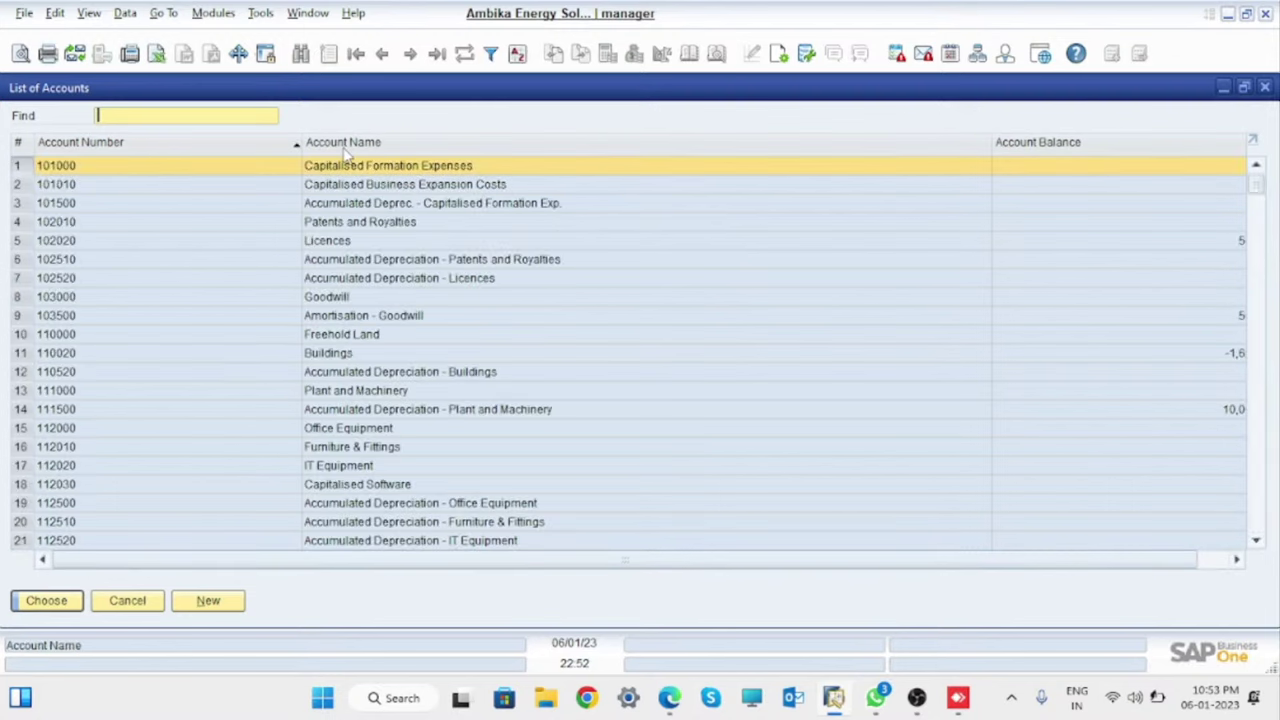
Step: Set the bank transfer to SBI account 161020 for INR 3,927.00, then view the Cheque tab
{"action": "double_click", "coordinate": [345, 145]}
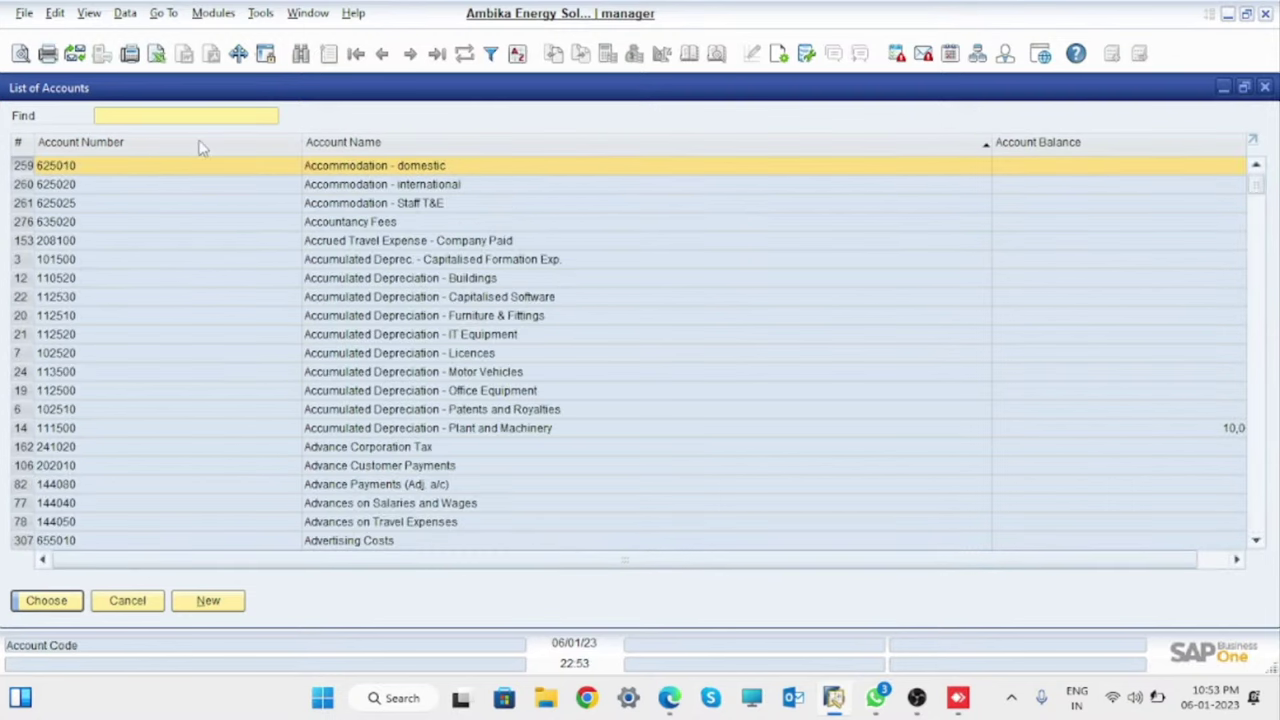
{"action": "type", "text": "SBI"}
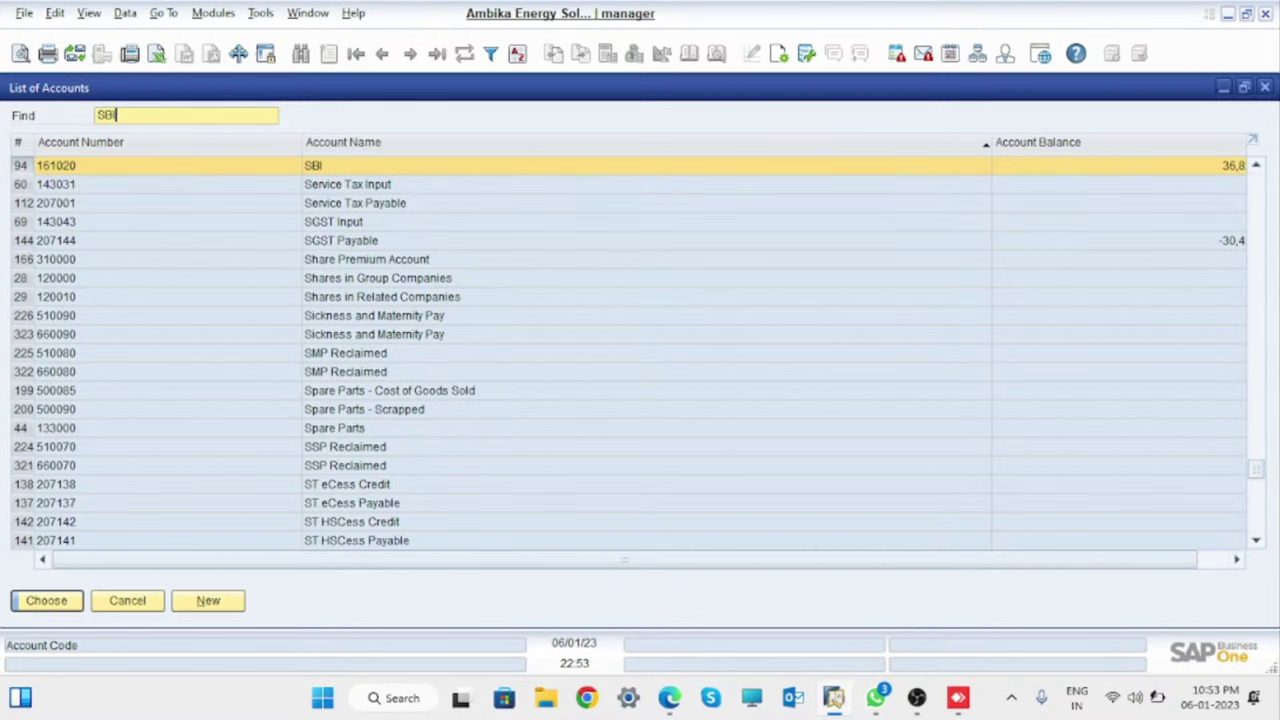
{"action": "left_click", "coordinate": [42, 601]}
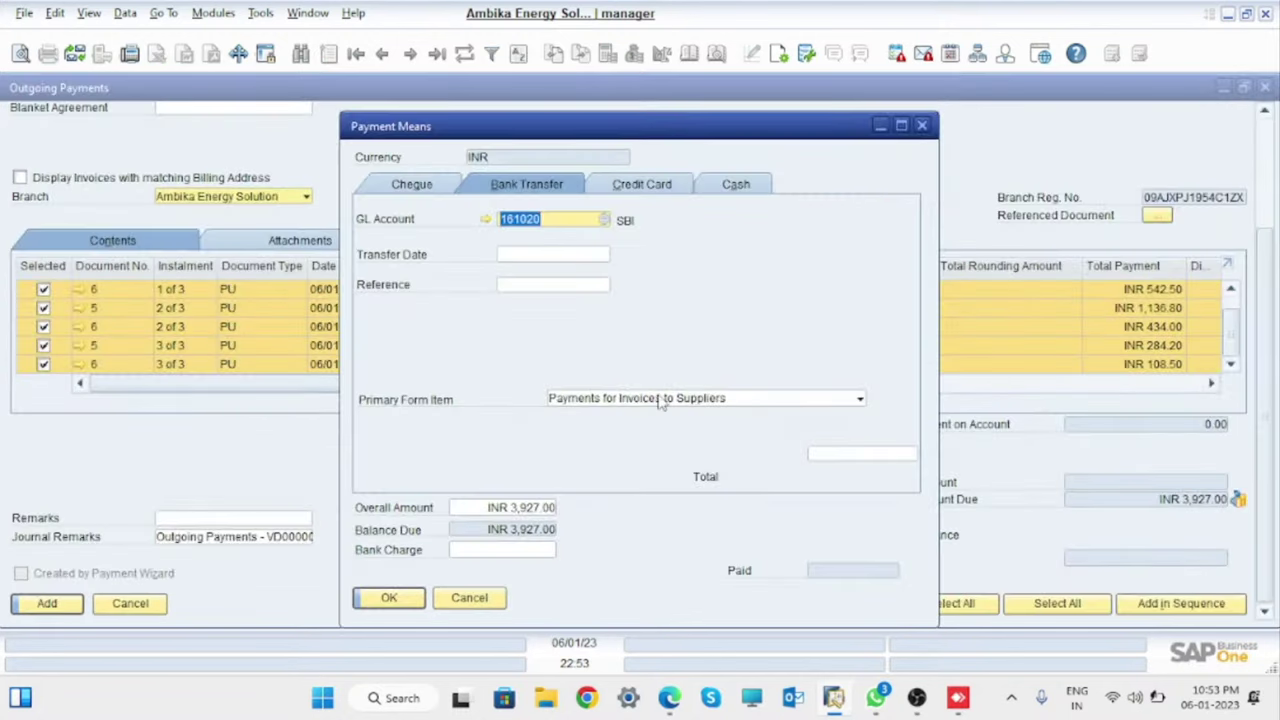
{"action": "left_click", "coordinate": [856, 456]}
{"action": "key", "text": "ctrl+b"}
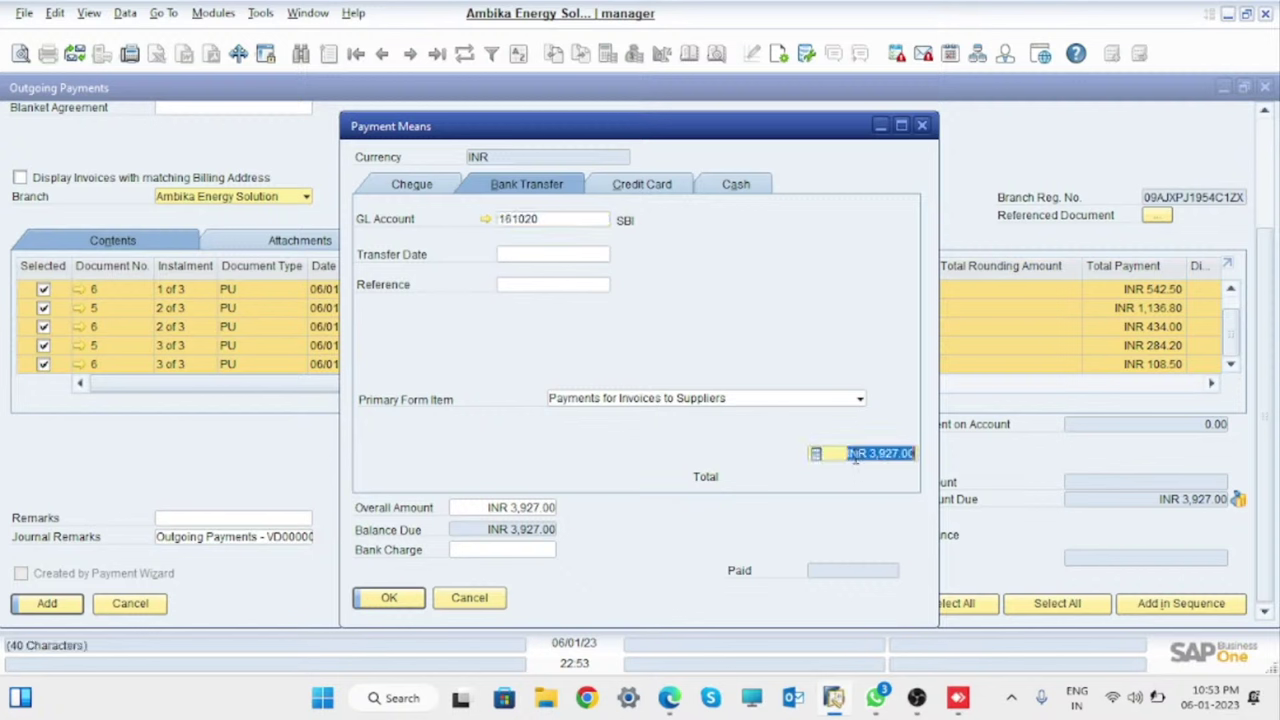
{"action": "key", "text": "Tab"}
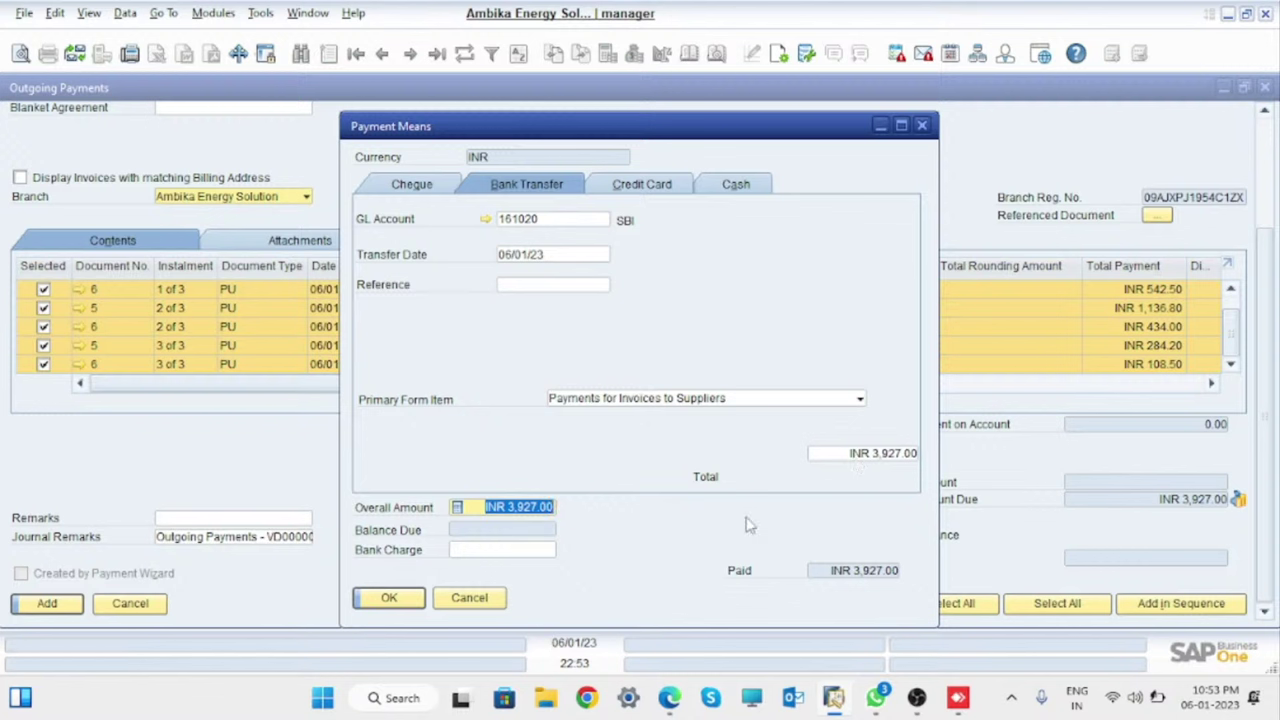
{"action": "left_click", "coordinate": [402, 602]}
{"action": "left_click", "coordinate": [427, 189]}
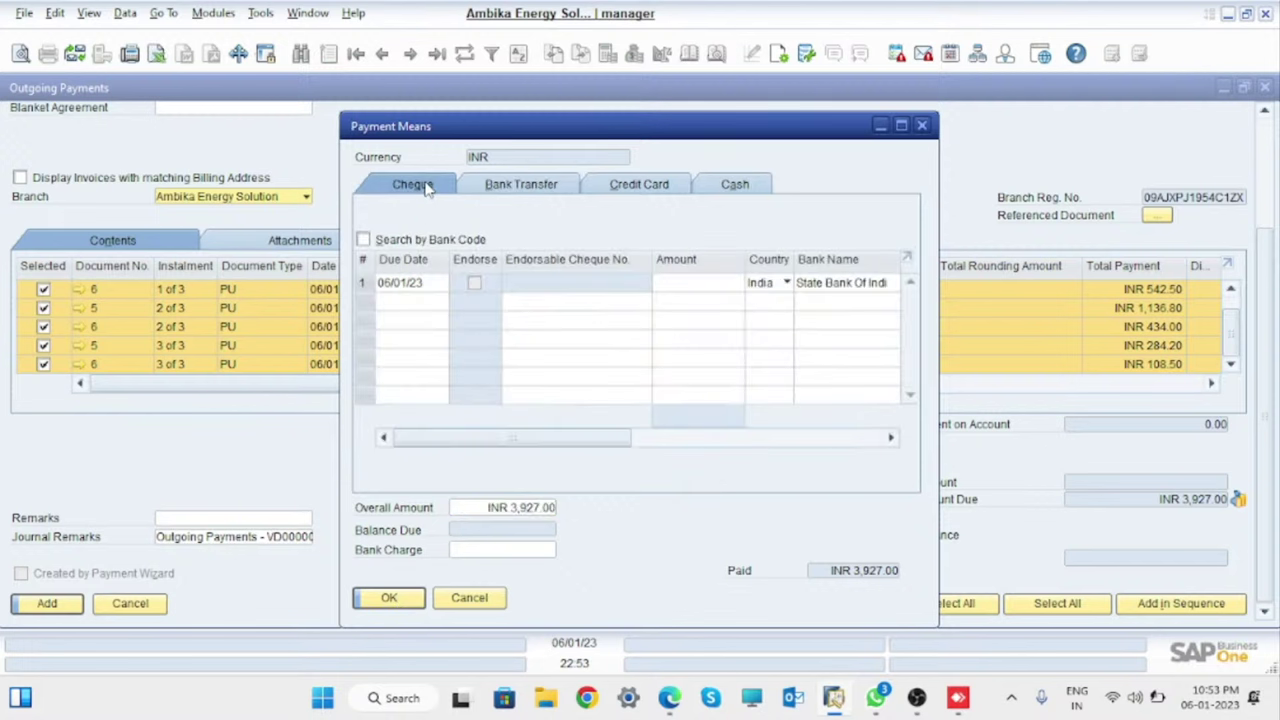
{"action": "left_click_drag", "start_coordinate": [576, 444], "coordinate": [555, 426]}
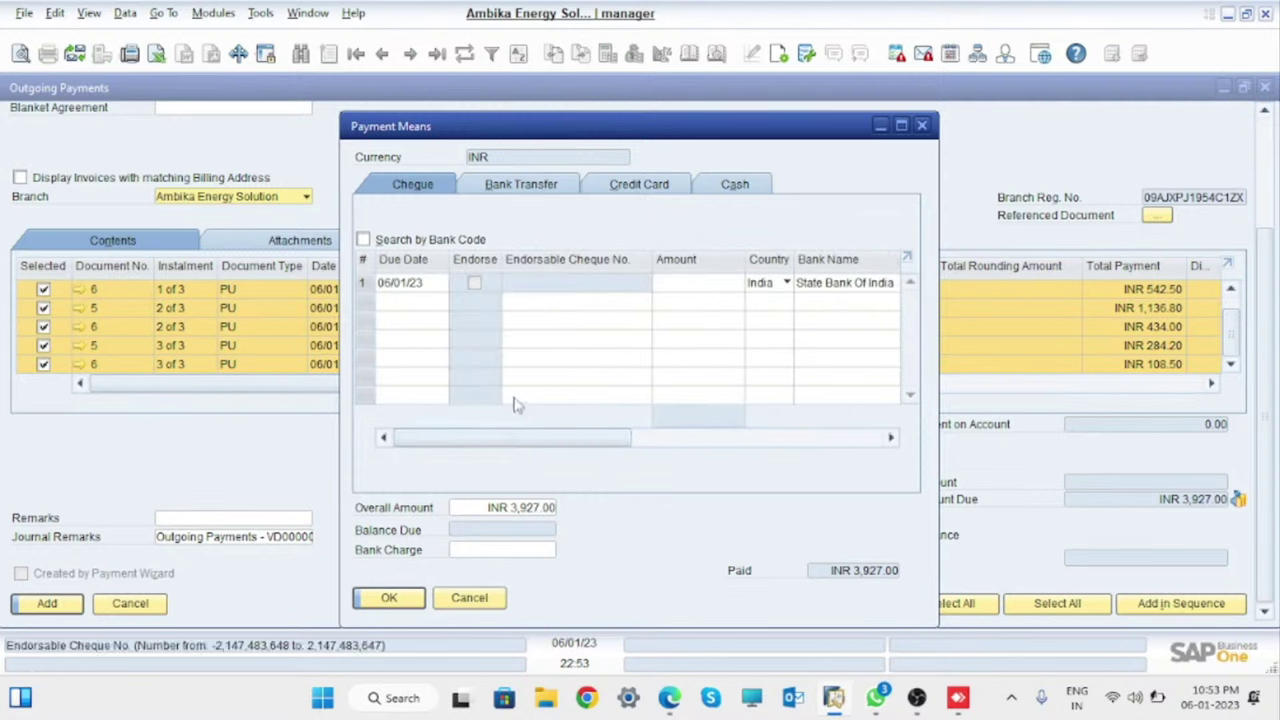
Step: Close Payment Means and the Outgoing Payments form, discarding its unsaved changes
{"action": "left_click", "coordinate": [917, 130]}
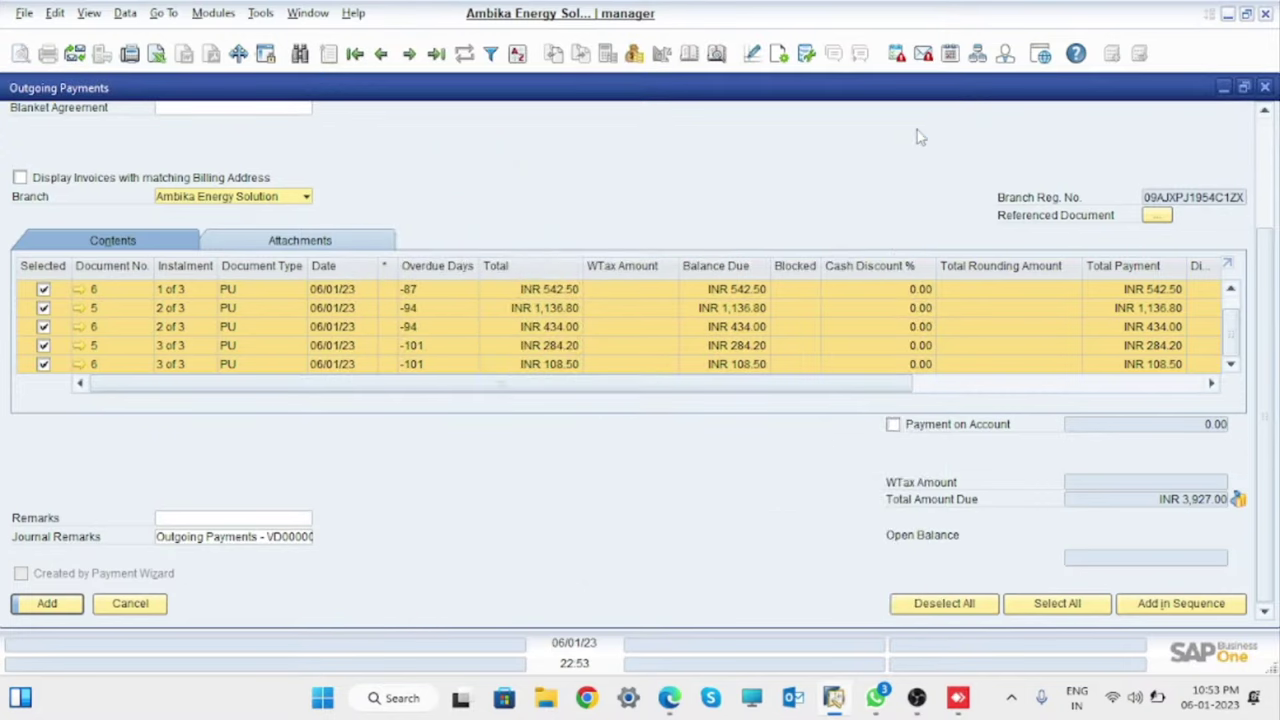
{"action": "left_click", "coordinate": [1265, 88]}
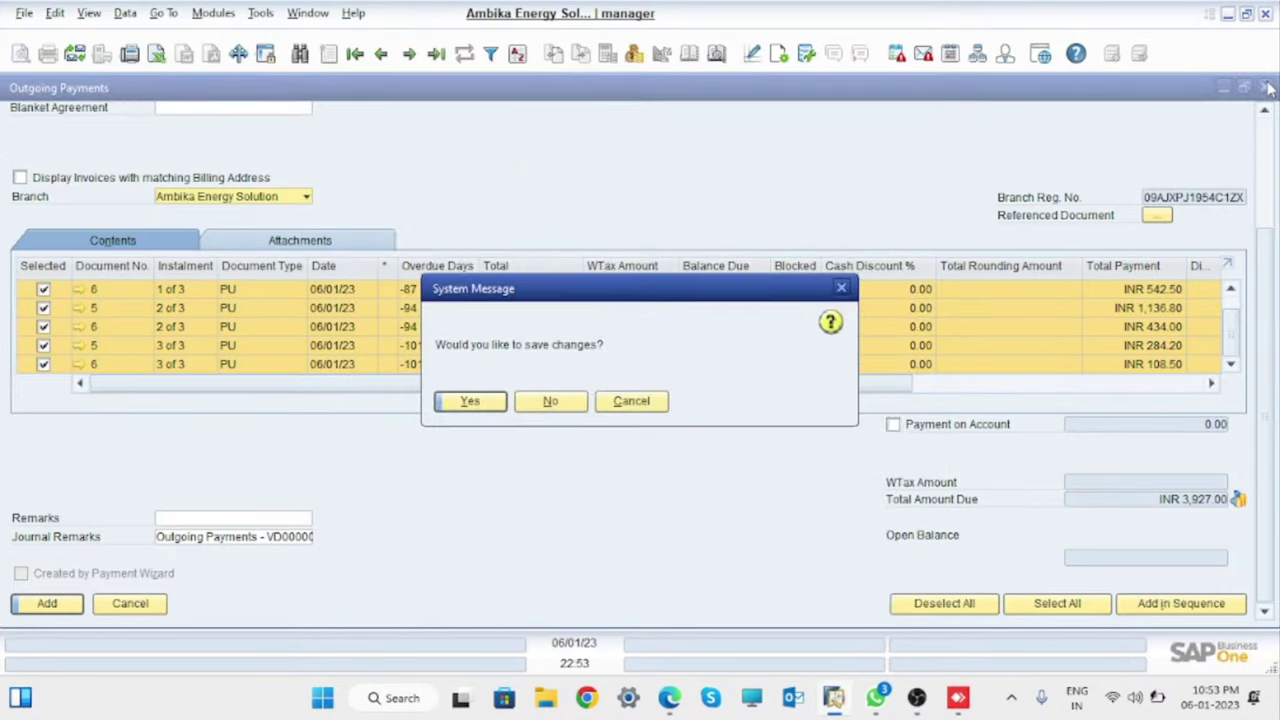
{"action": "left_click", "coordinate": [560, 401]}
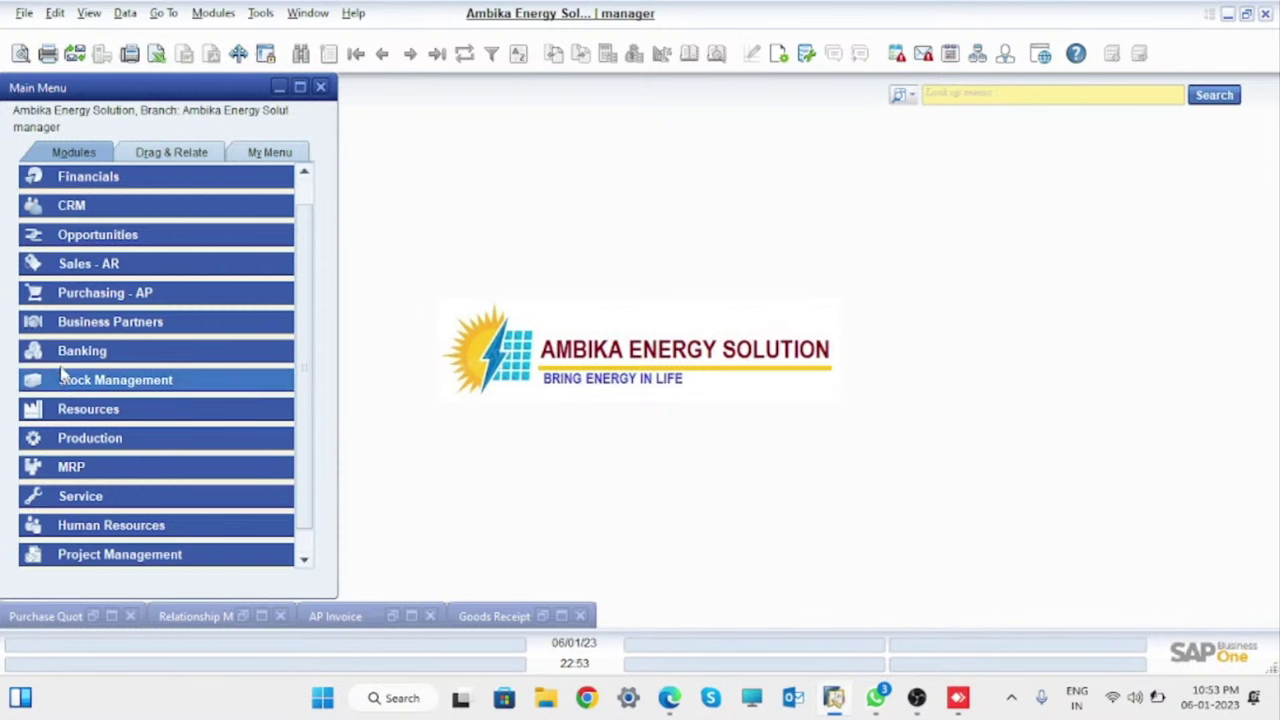
Step: Close the Goods Receipt, Relationship Map and AP Invoice windows and start a new outgoing payment
{"action": "left_click", "coordinate": [86, 352]}
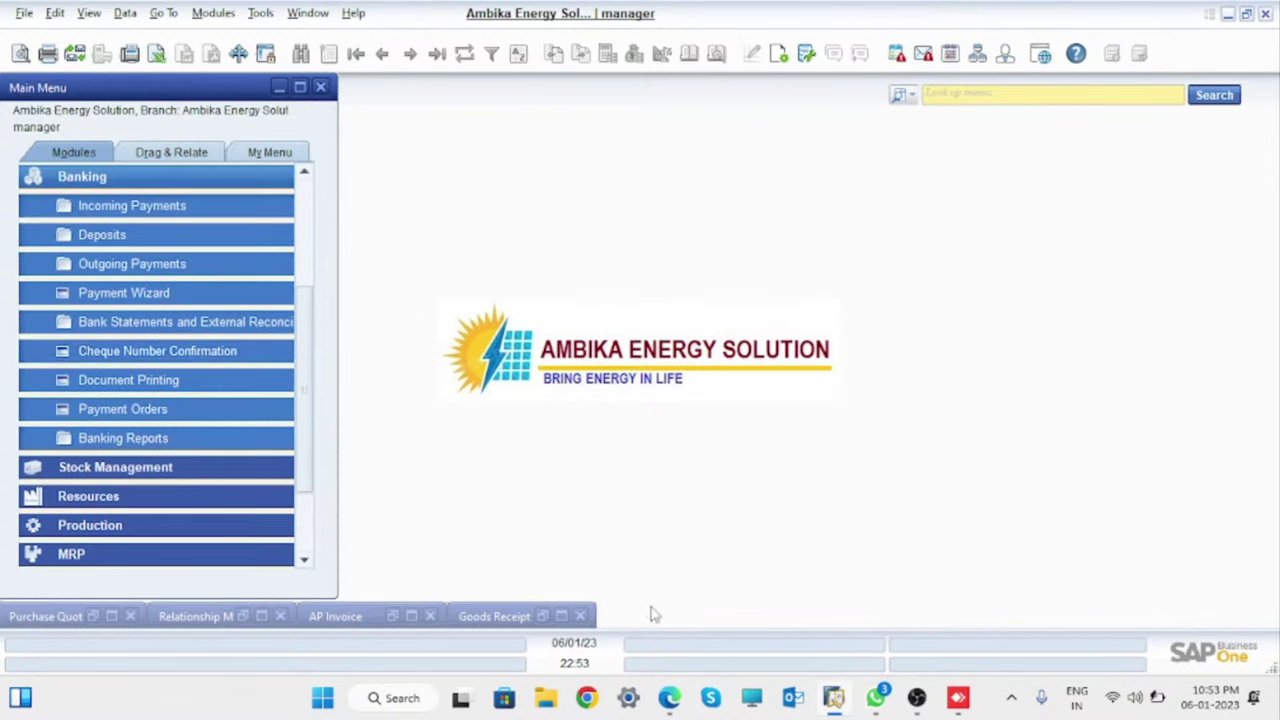
{"action": "left_click", "coordinate": [581, 616]}
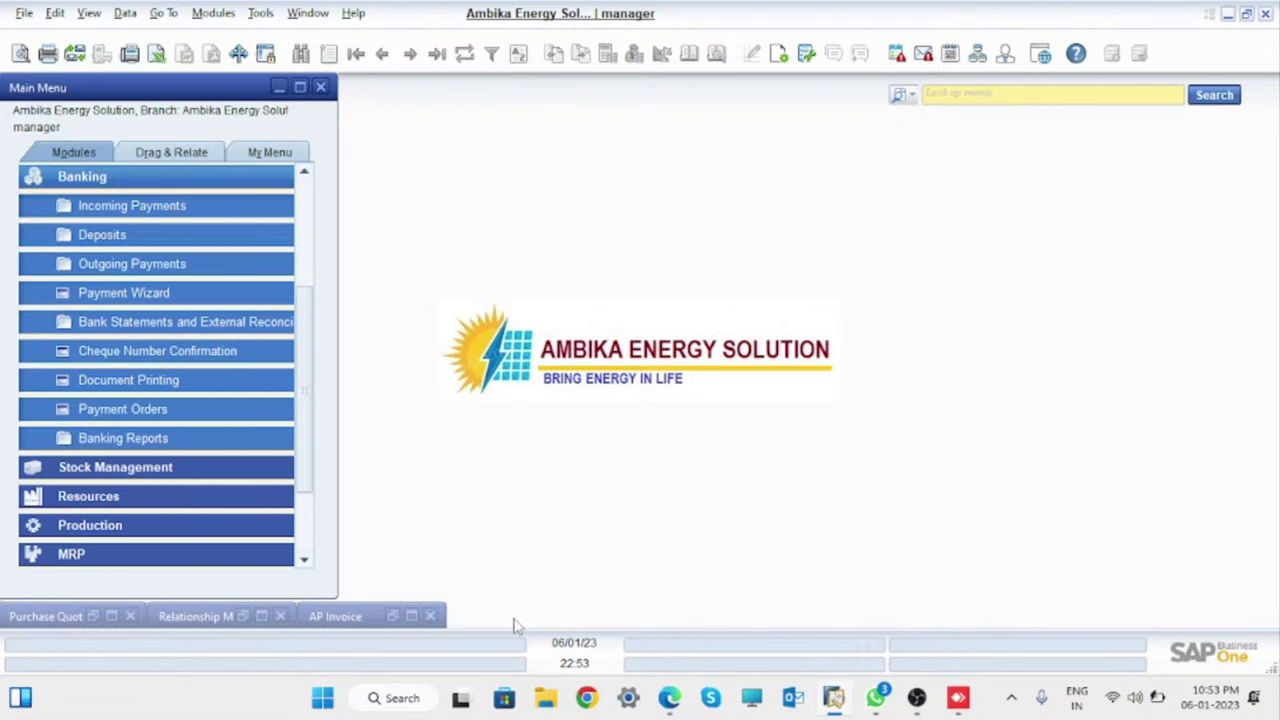
{"action": "left_click", "coordinate": [428, 617]}
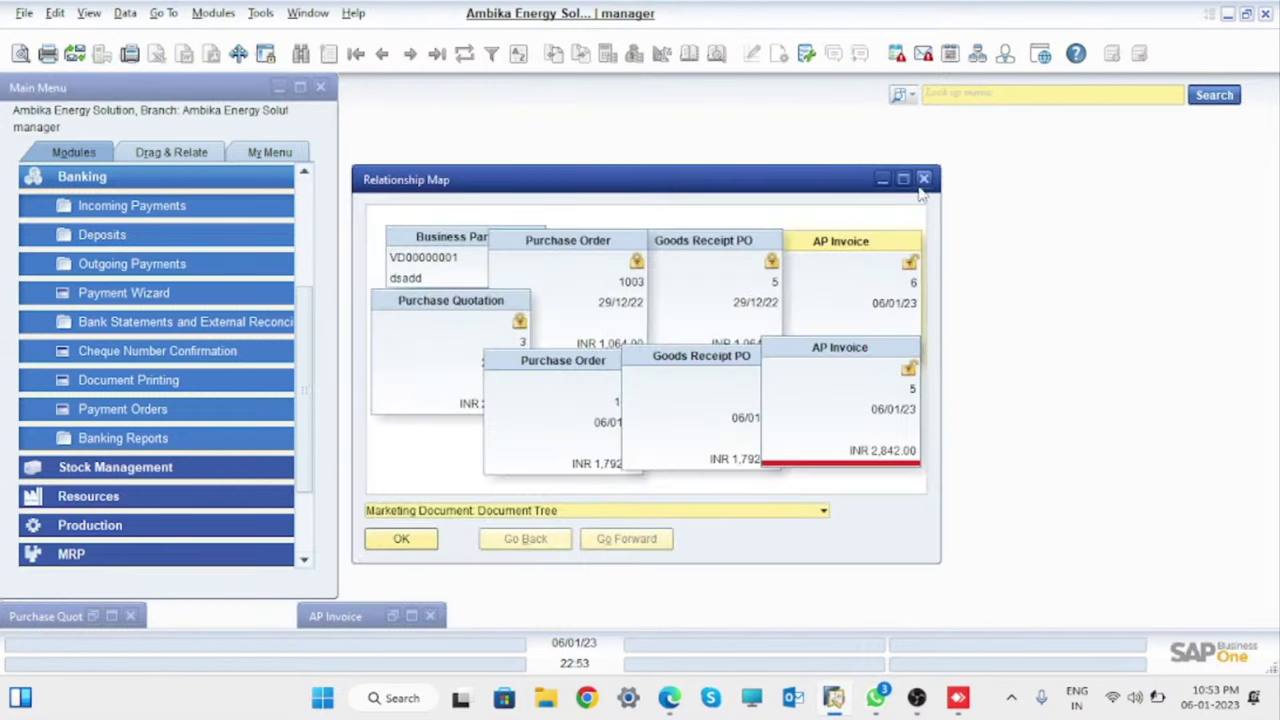
{"action": "left_click", "coordinate": [924, 180]}
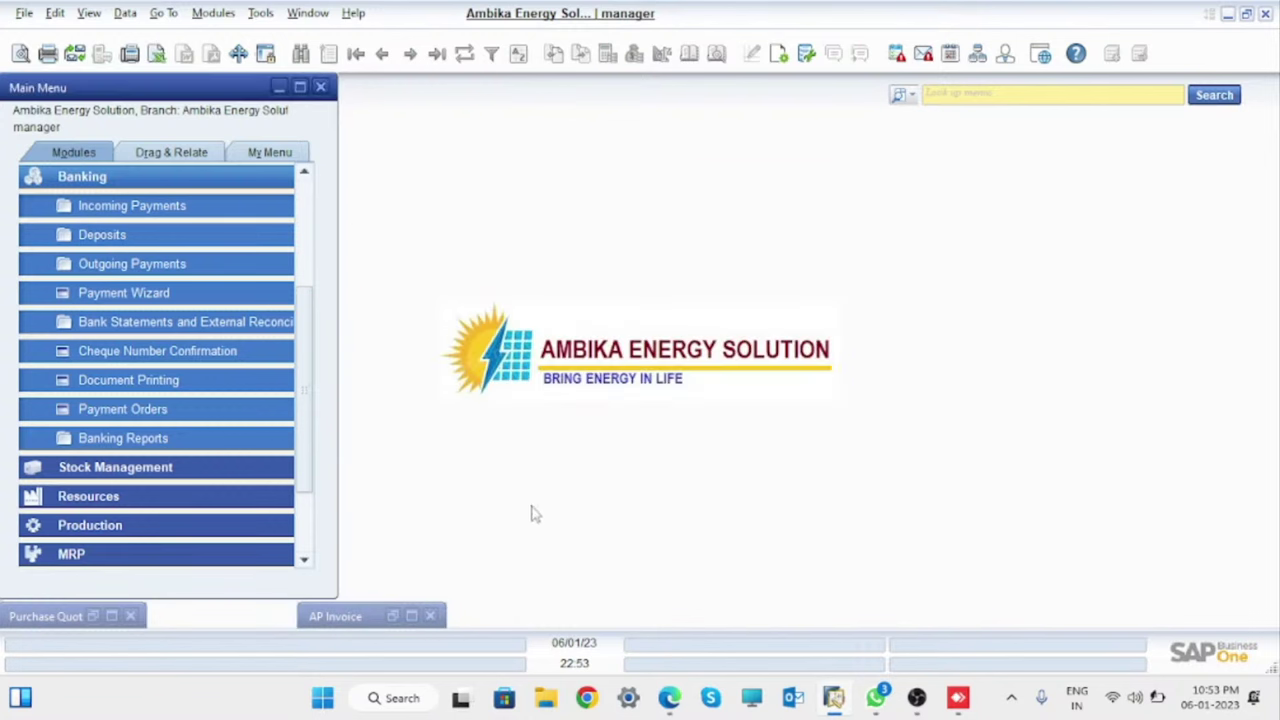
{"action": "left_click", "coordinate": [430, 616]}
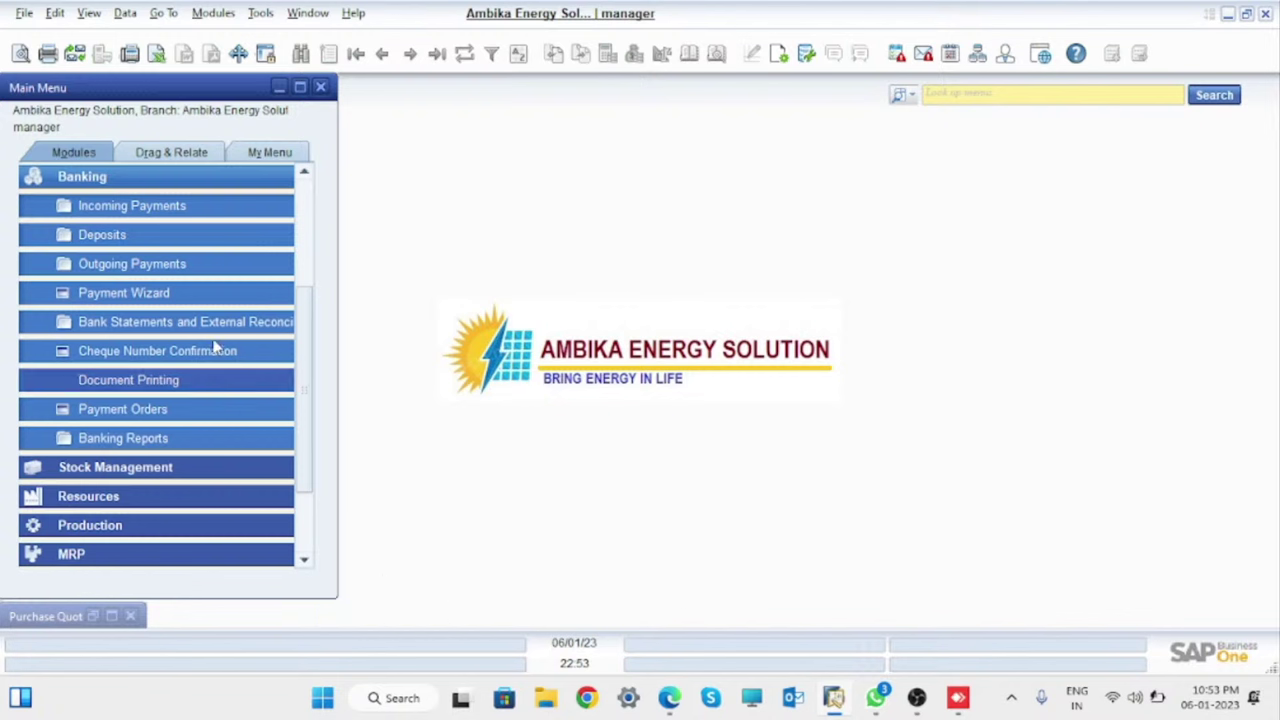
{"action": "left_click", "coordinate": [118, 266]}
{"action": "left_click", "coordinate": [140, 294]}
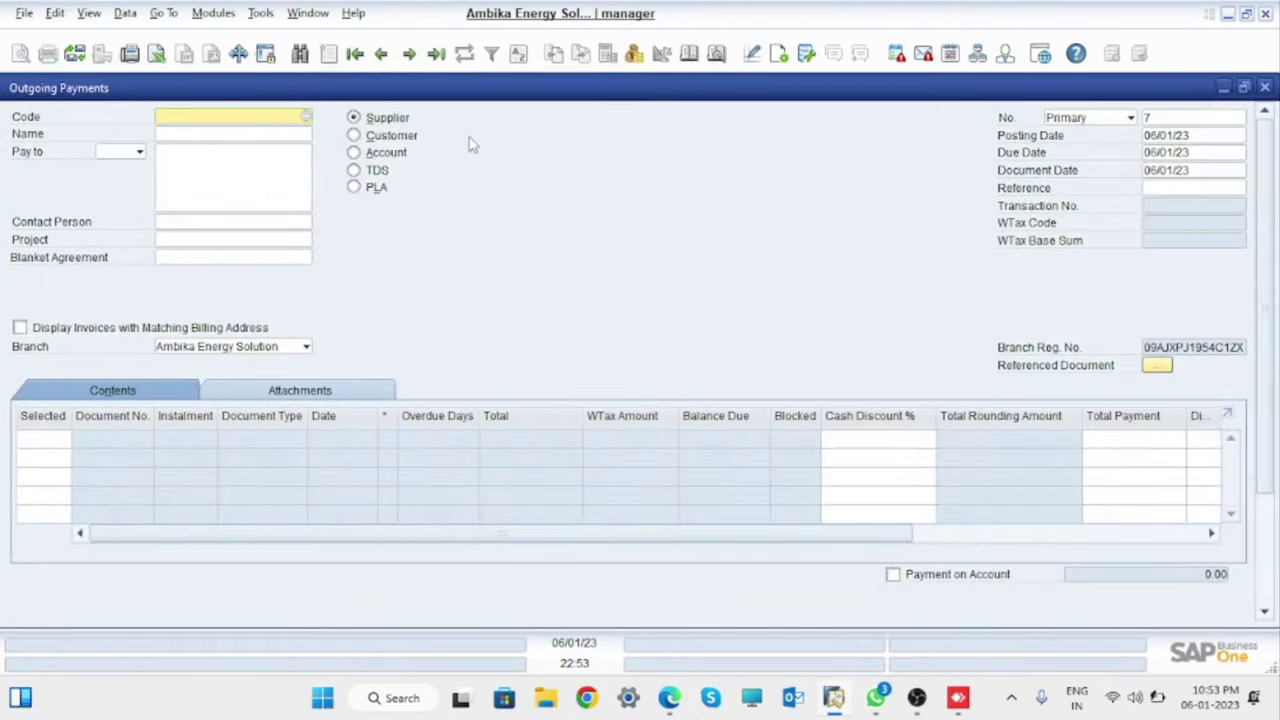
Step: Choose supplier dsadd as the payment's business partner
{"action": "key", "text": "Tab"}
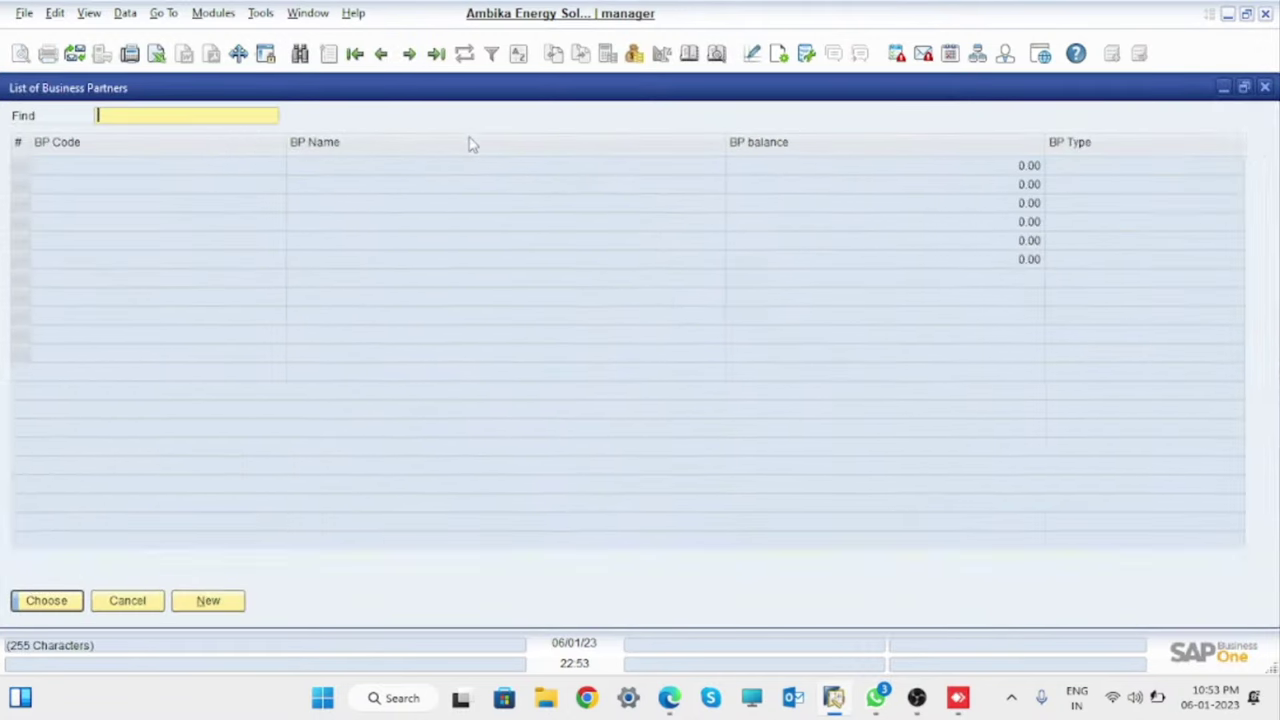
{"action": "left_click", "coordinate": [104, 189]}
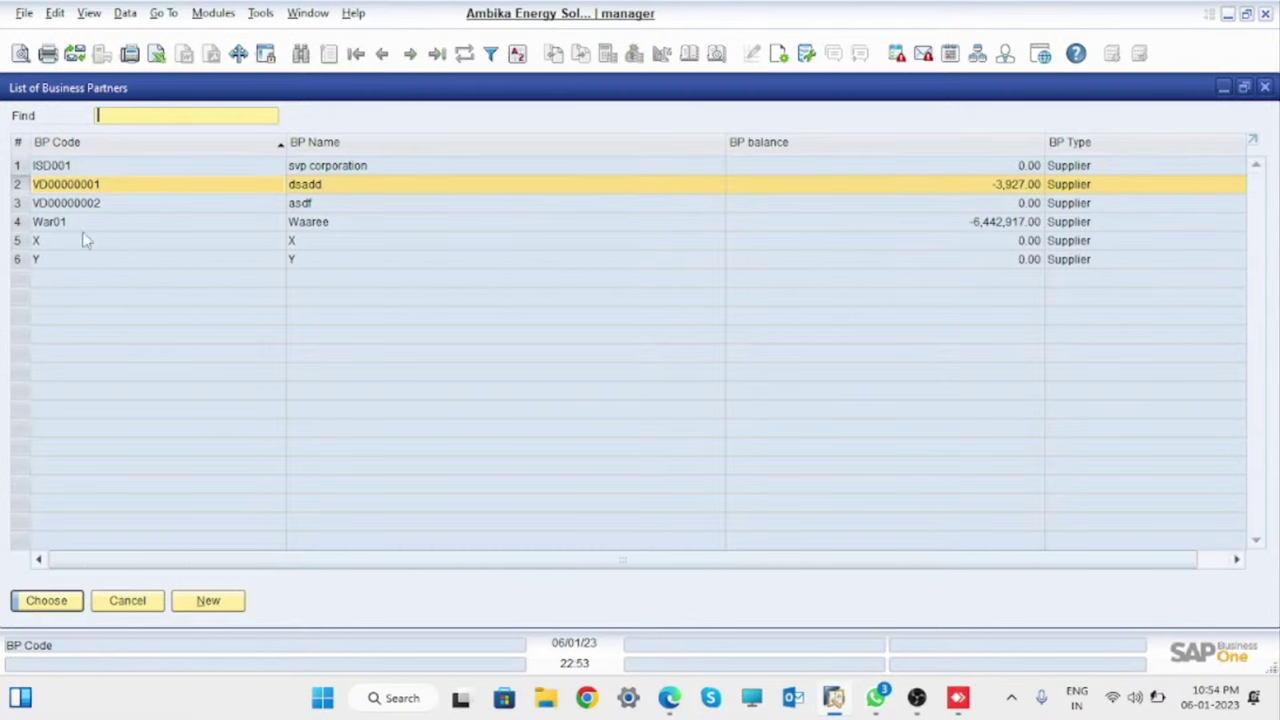
{"action": "left_click", "coordinate": [47, 601]}
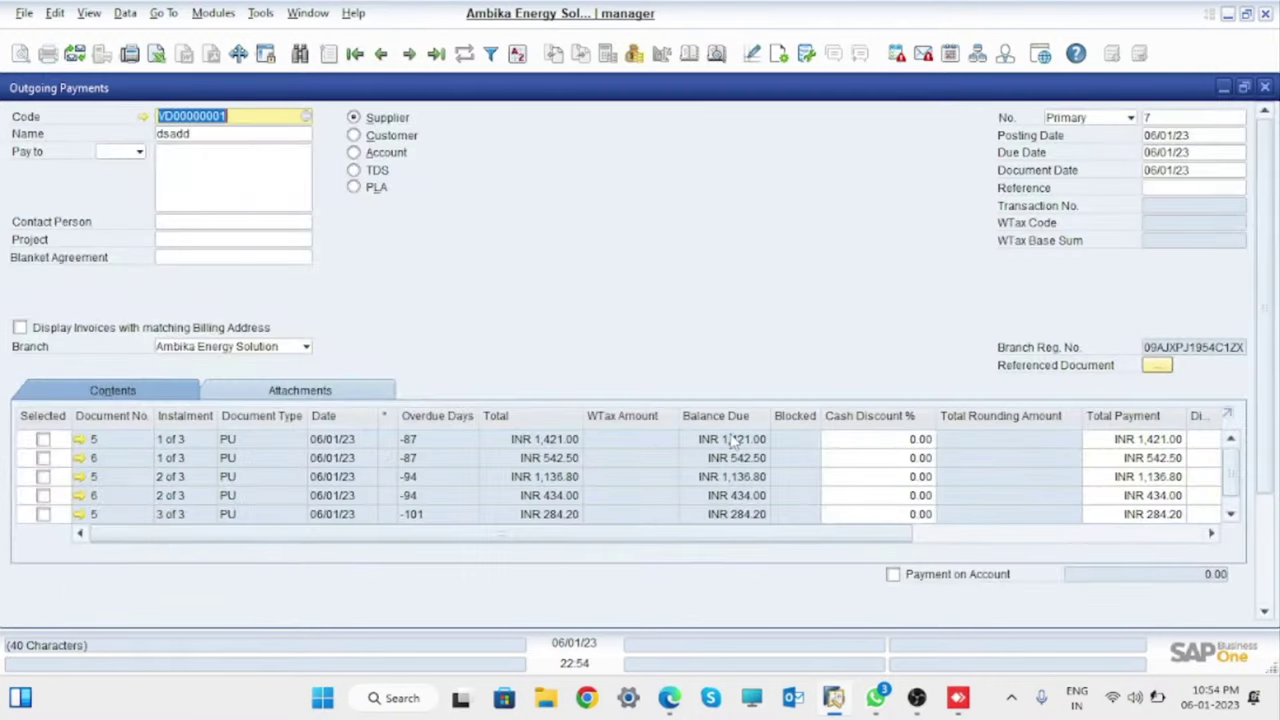
Step: Select all six open invoice instalments, including the INR 108.50 one, totalling INR 3,927.00
{"action": "left_click", "coordinate": [43, 440]}
{"action": "left_click", "coordinate": [43, 458]}
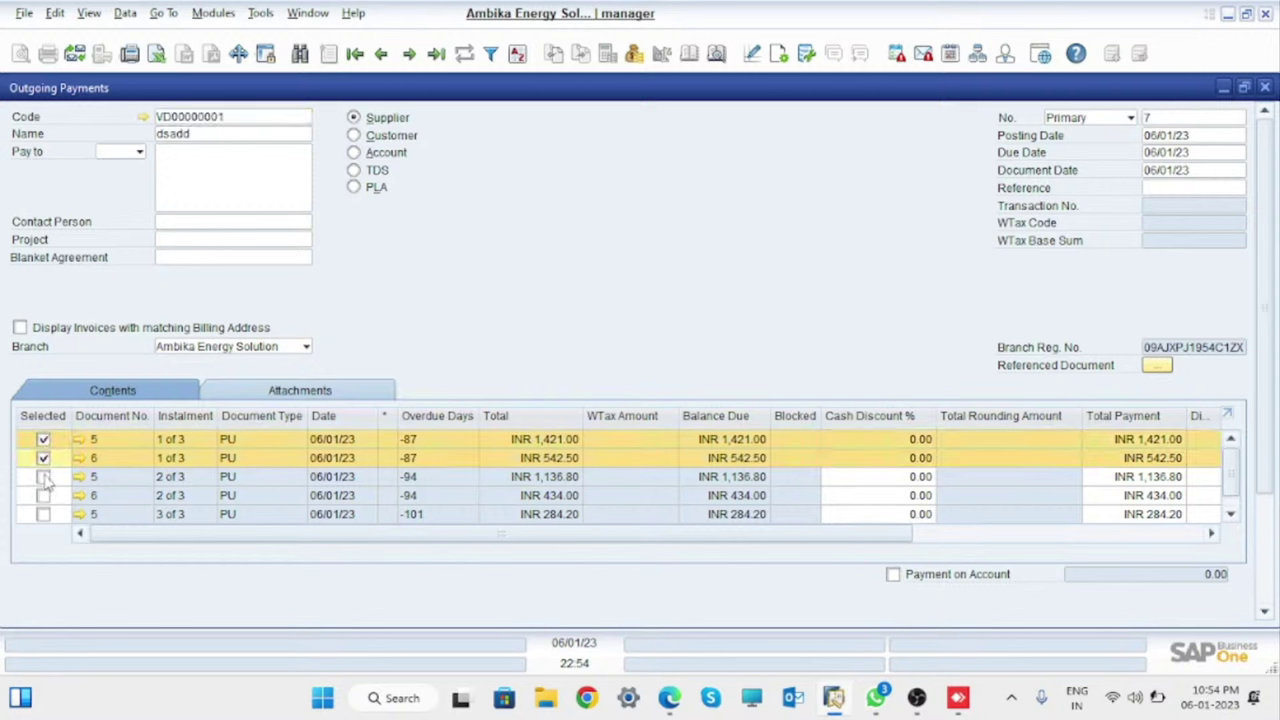
{"action": "left_click", "coordinate": [43, 477]}
{"action": "right_click", "coordinate": [45, 482]}
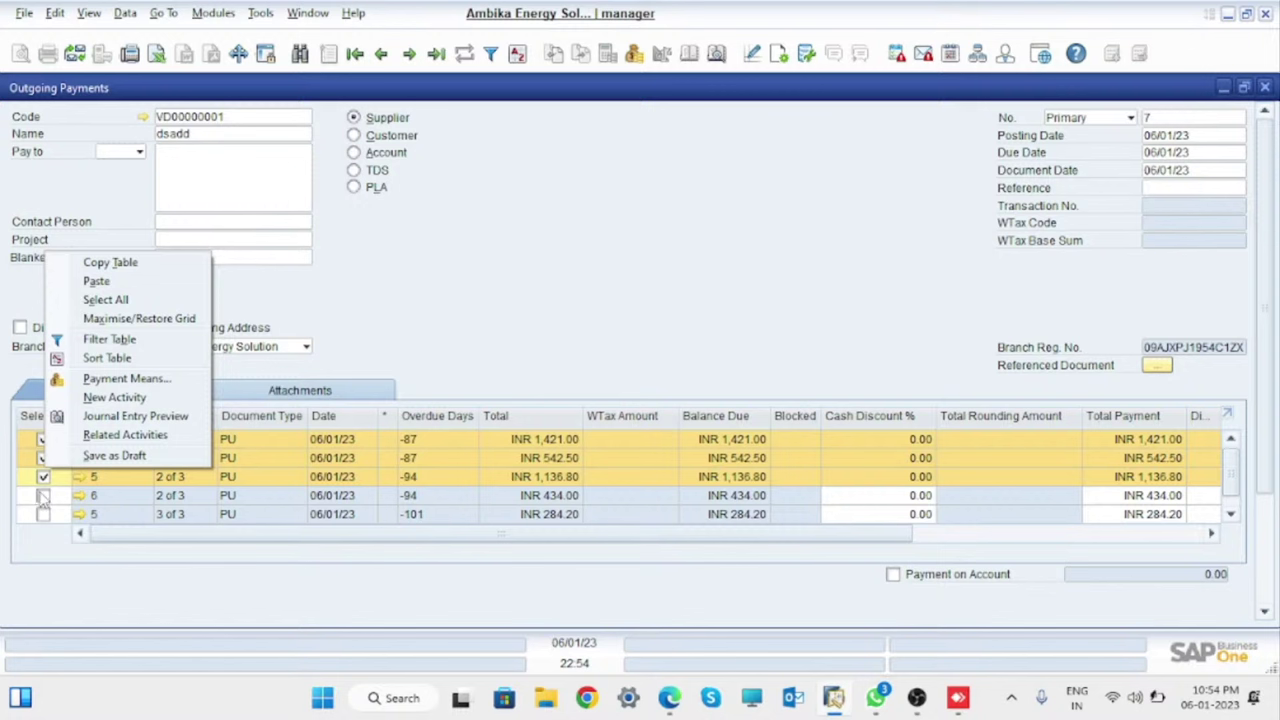
{"action": "left_click", "coordinate": [43, 495]}
{"action": "left_click", "coordinate": [43, 514]}
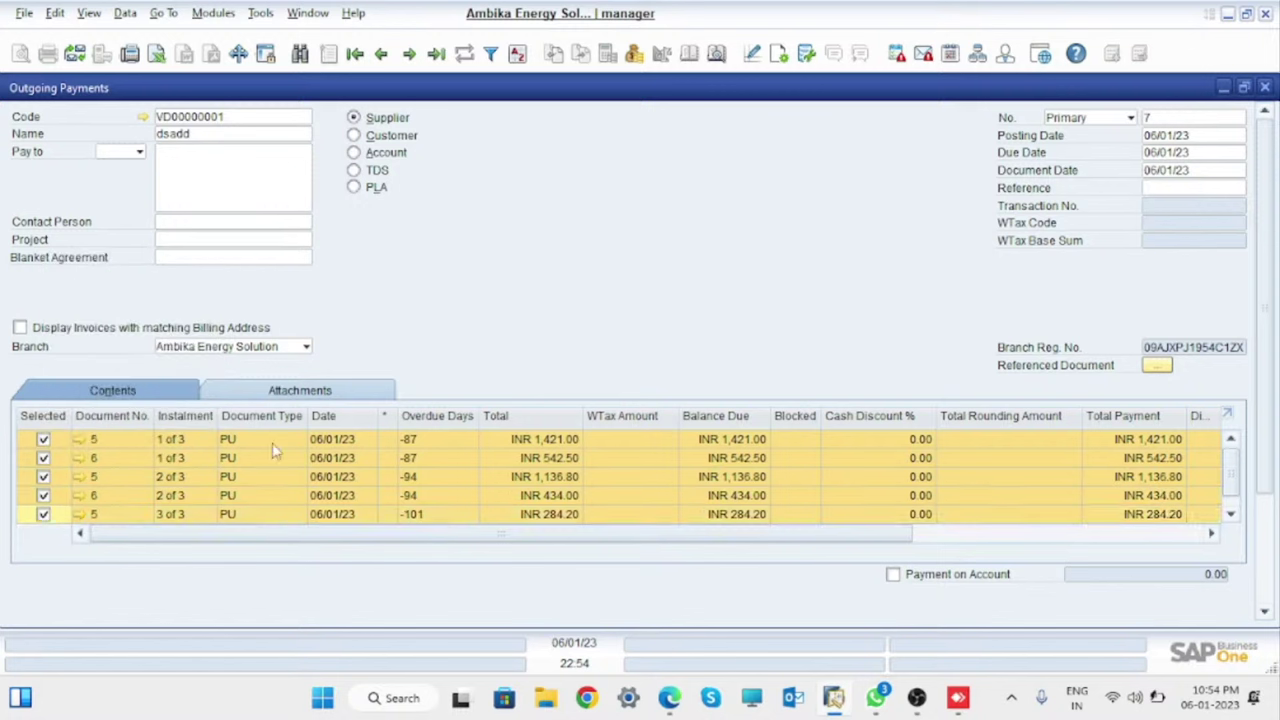
{"action": "left_click", "coordinate": [1233, 511]}
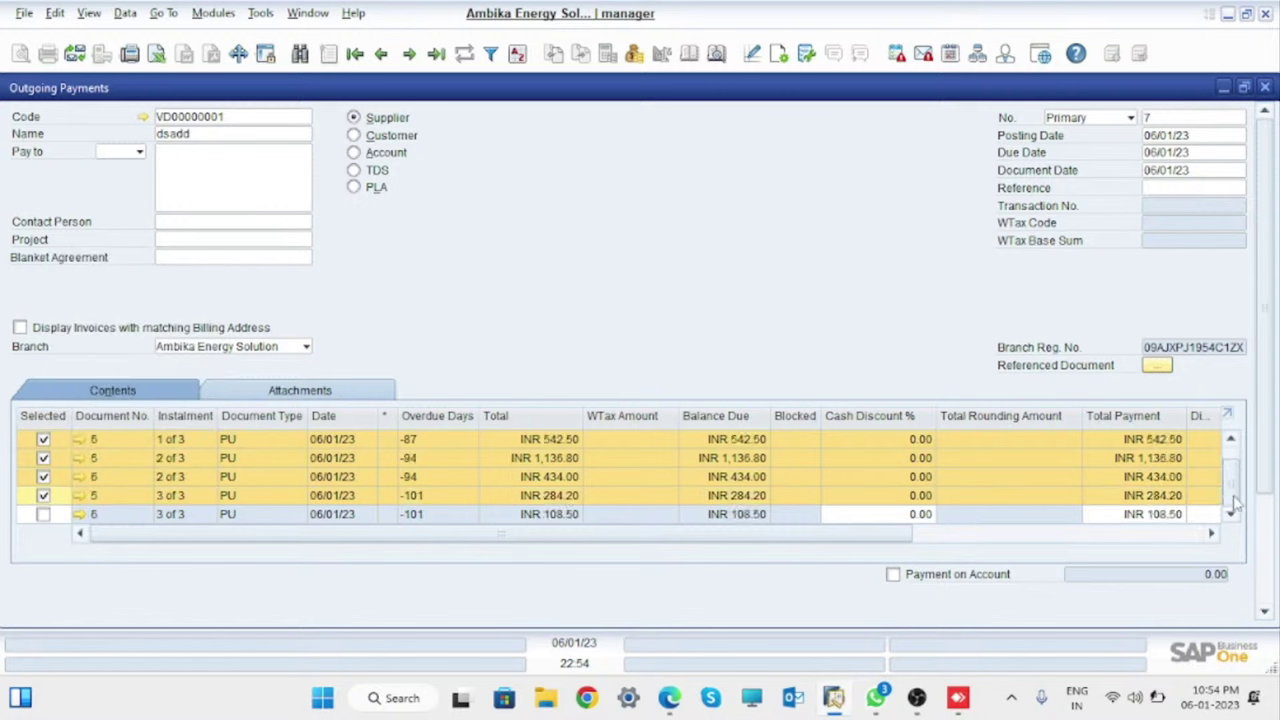
{"action": "left_click", "coordinate": [42, 516]}
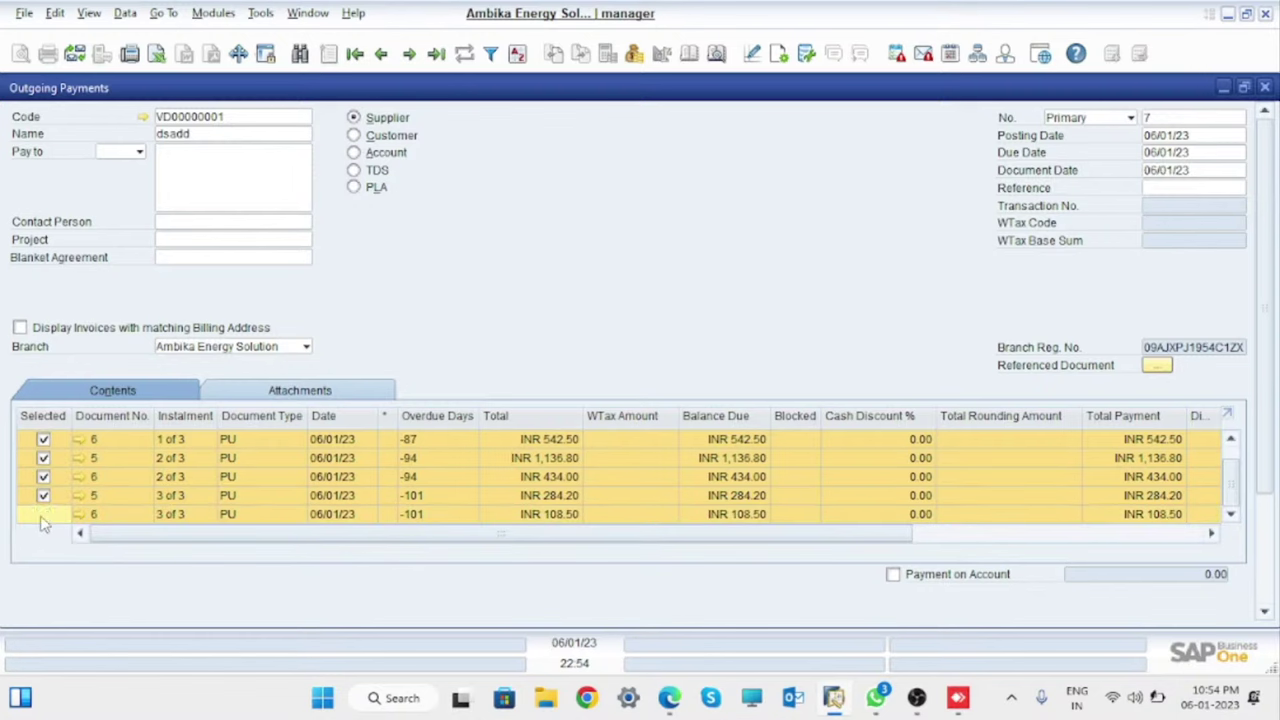
{"action": "left_click_drag", "start_coordinate": [1273, 464], "coordinate": [1269, 543]}
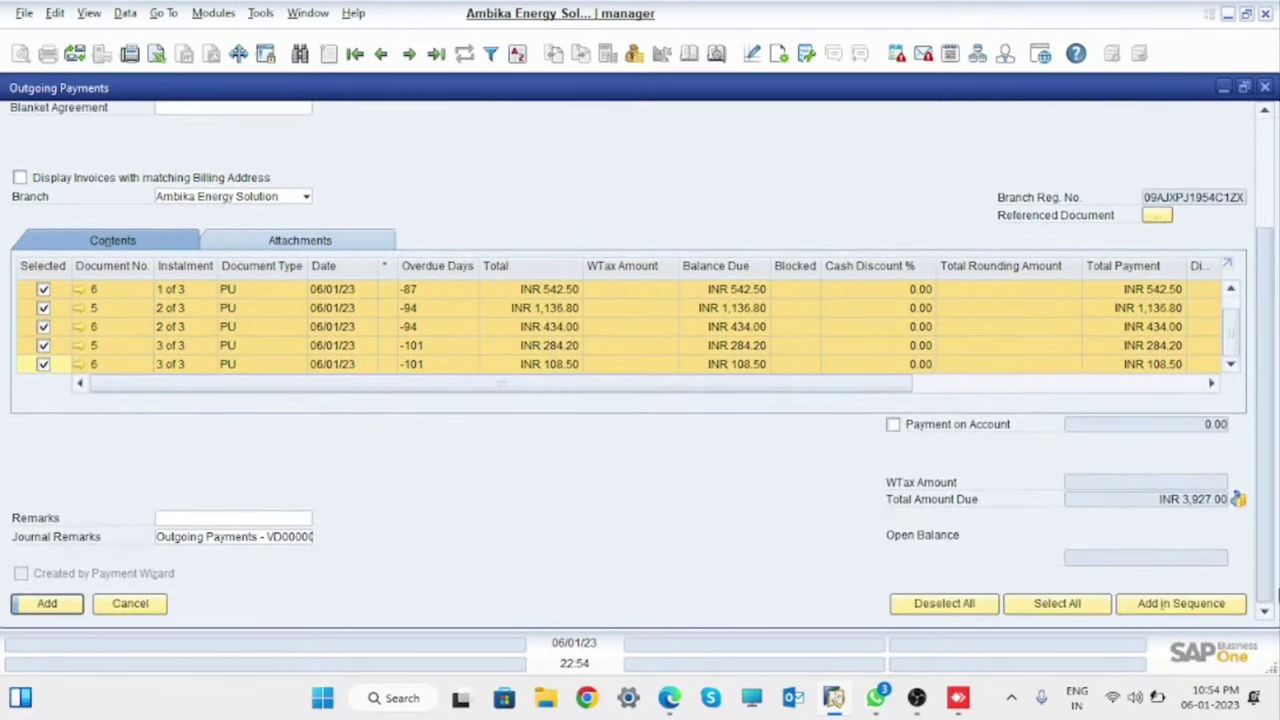
Step: Record a INR 3,927.00 bank transfer dated 06/01/23 with reference SS in Payment Means
{"action": "left_click", "coordinate": [1238, 499]}
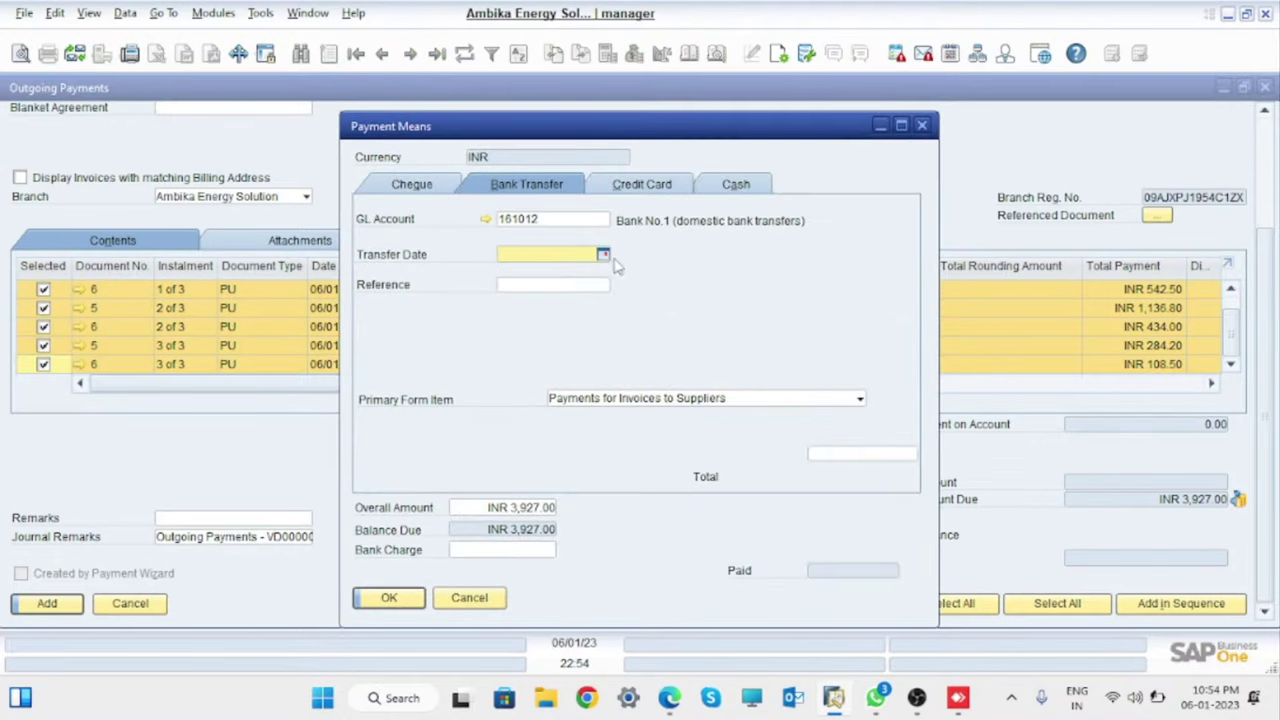
{"action": "type", "text": "SD"}
{"action": "key", "text": "Tab"}
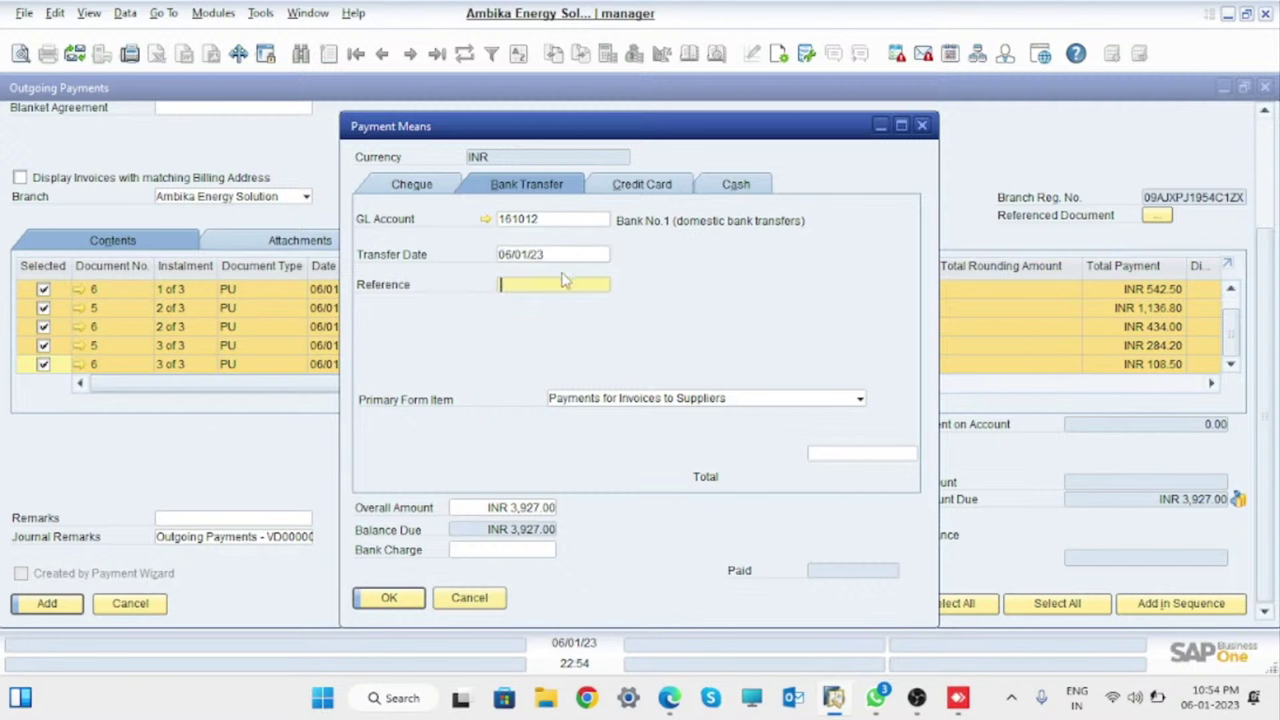
{"action": "type", "text": "SS"}
{"action": "left_click", "coordinate": [845, 455]}
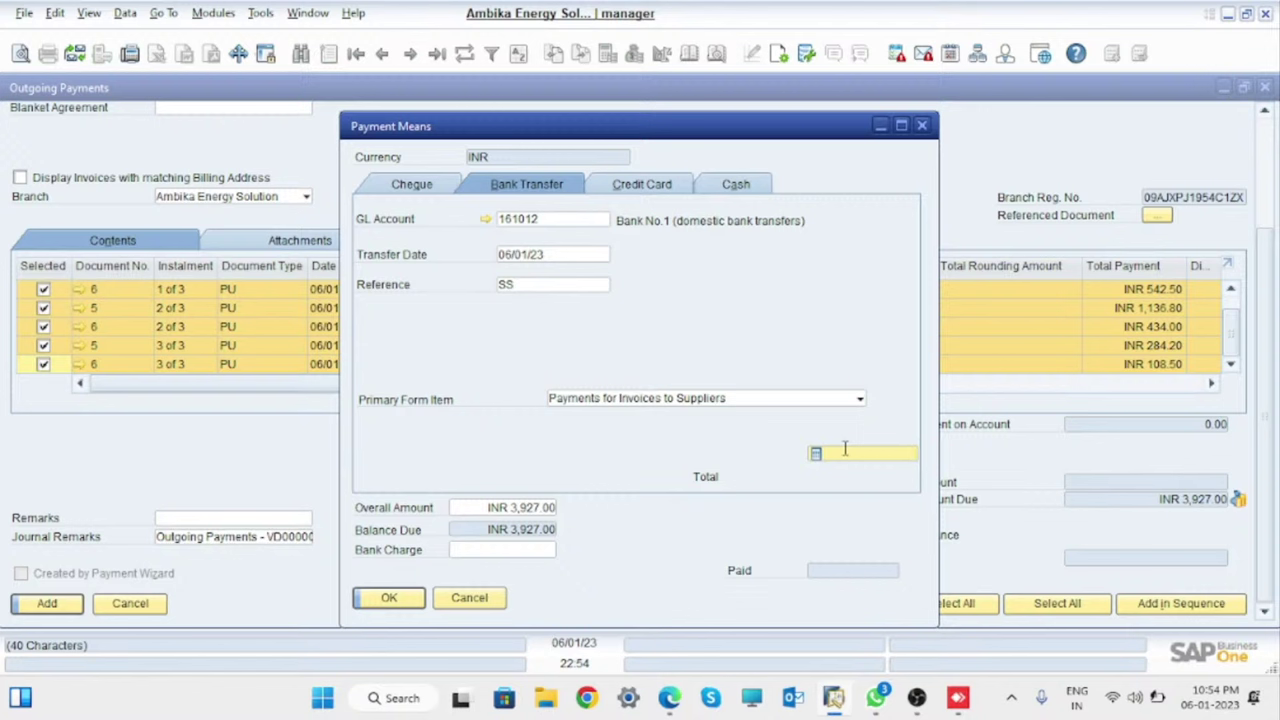
{"action": "key", "text": "ctrl+b"}
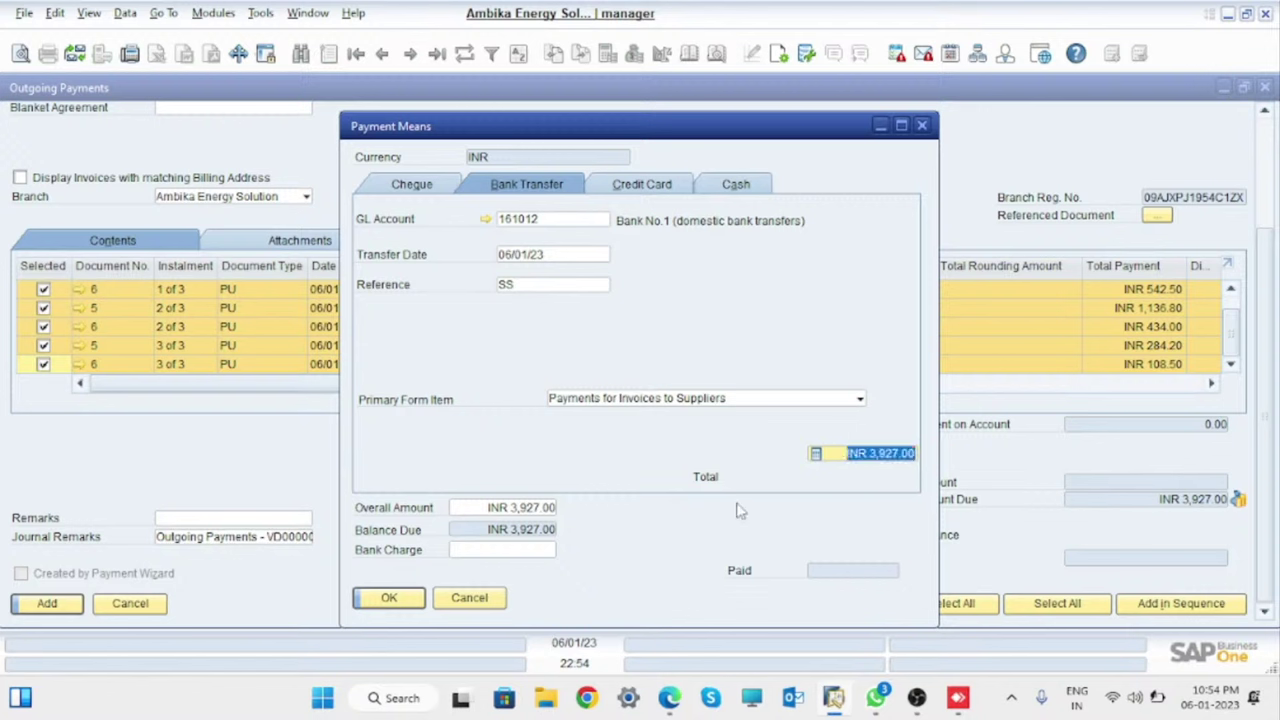
{"action": "key", "text": "Tab"}
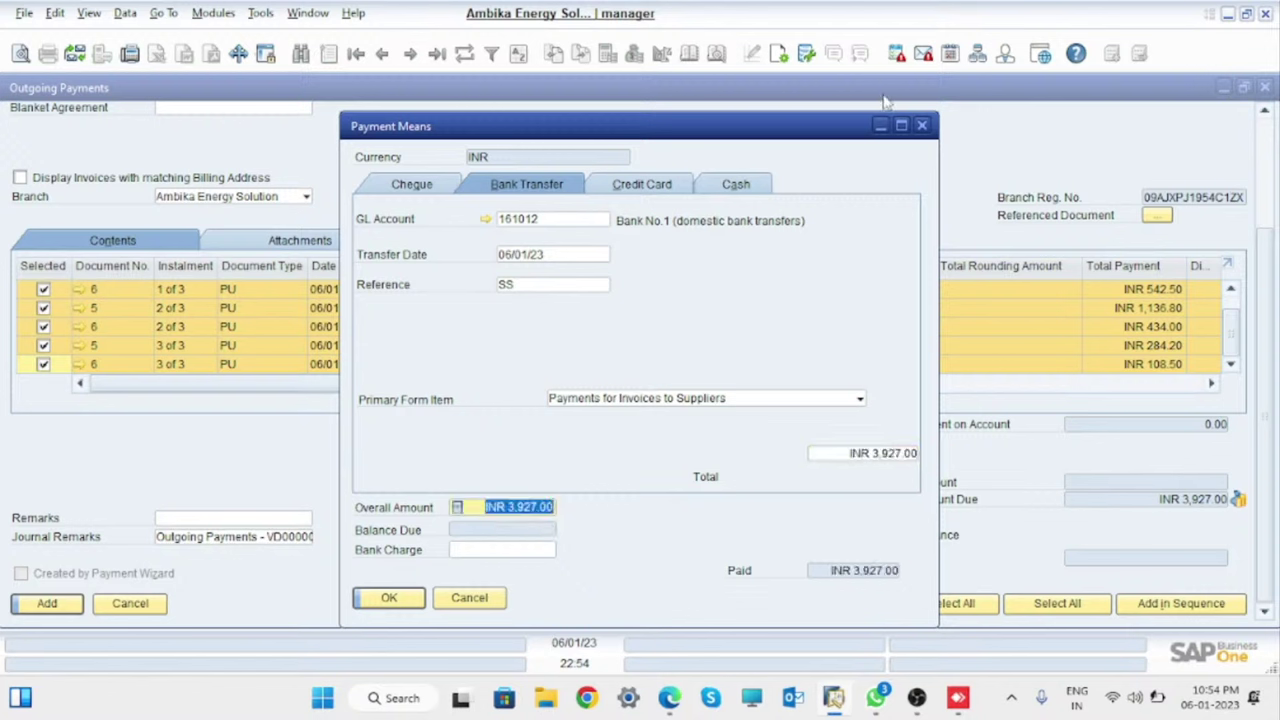
{"action": "left_click", "coordinate": [399, 600]}
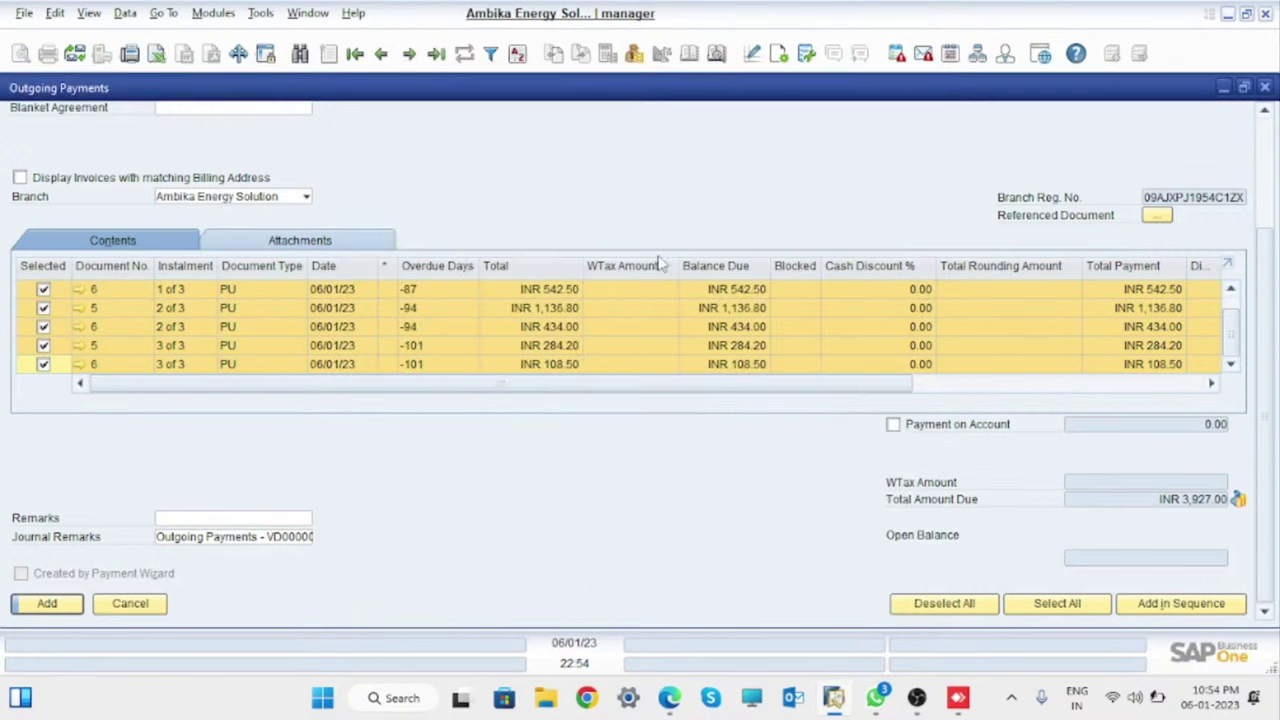
Step: Preview the payment's journal entry, then add Outgoing Payment 7 for INR 3,927.00
{"action": "left_click", "coordinate": [718, 53]}
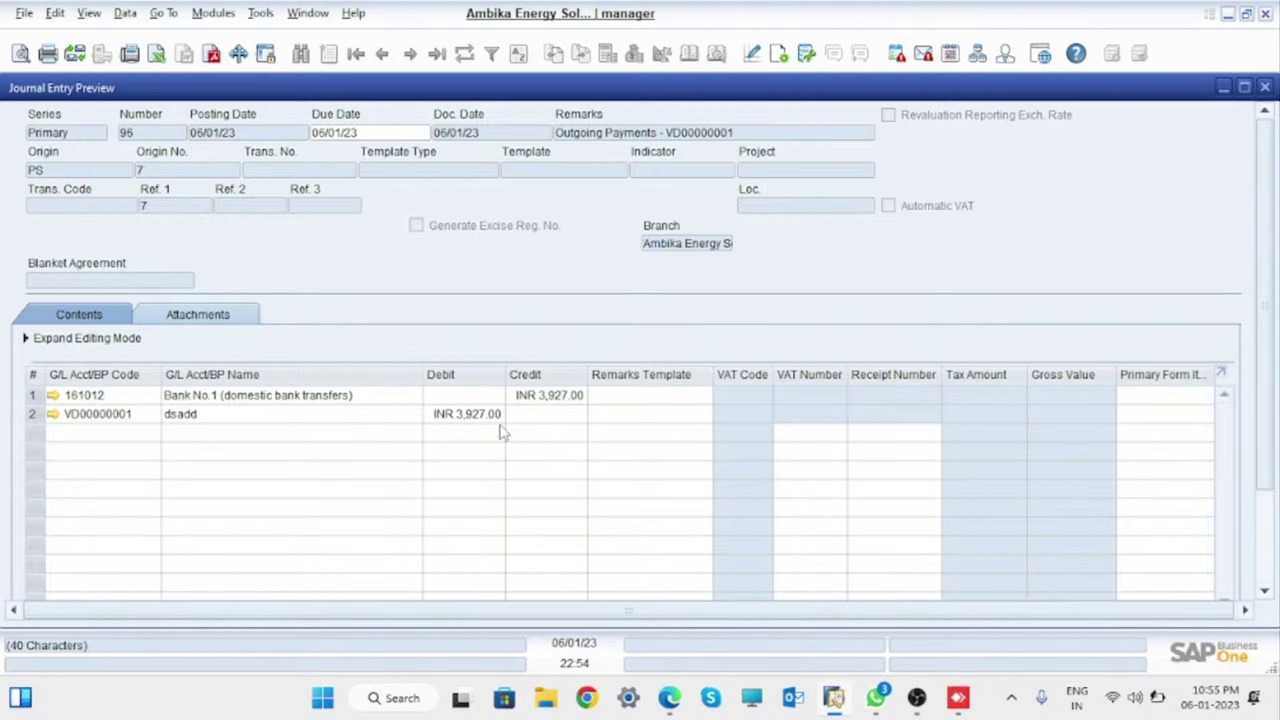
{"action": "left_click", "coordinate": [1266, 88]}
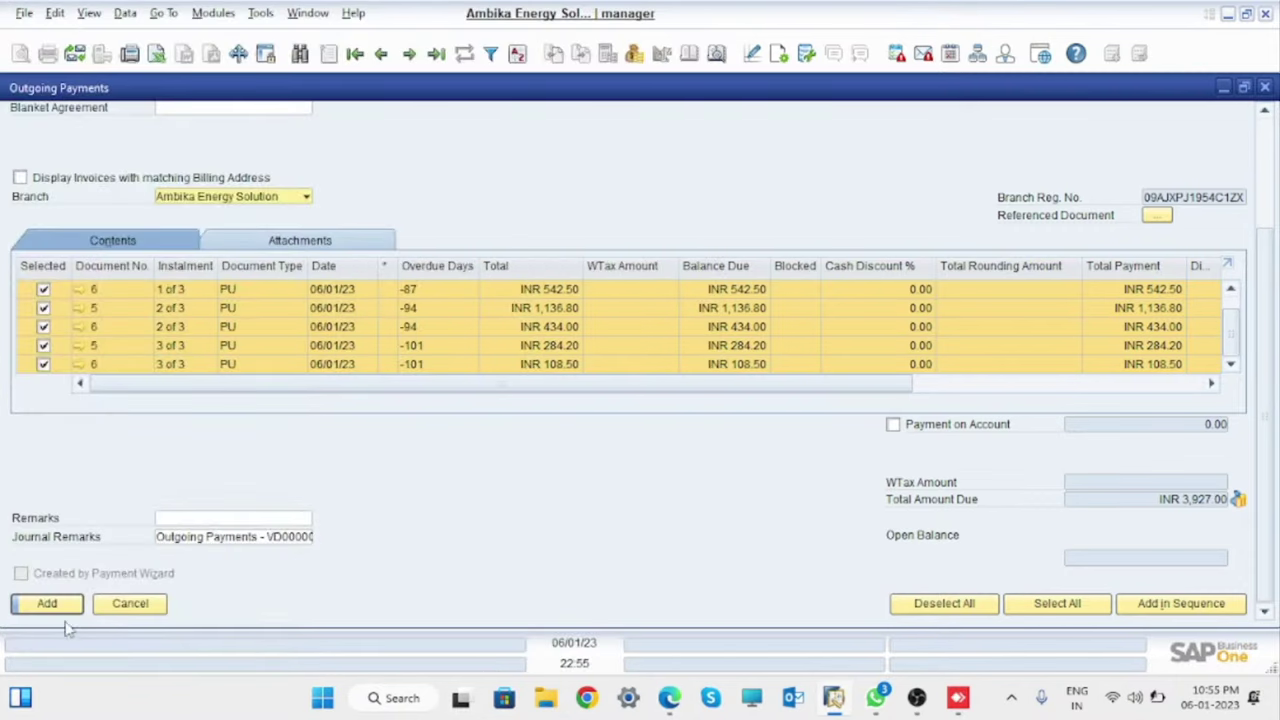
{"action": "left_click", "coordinate": [55, 608]}
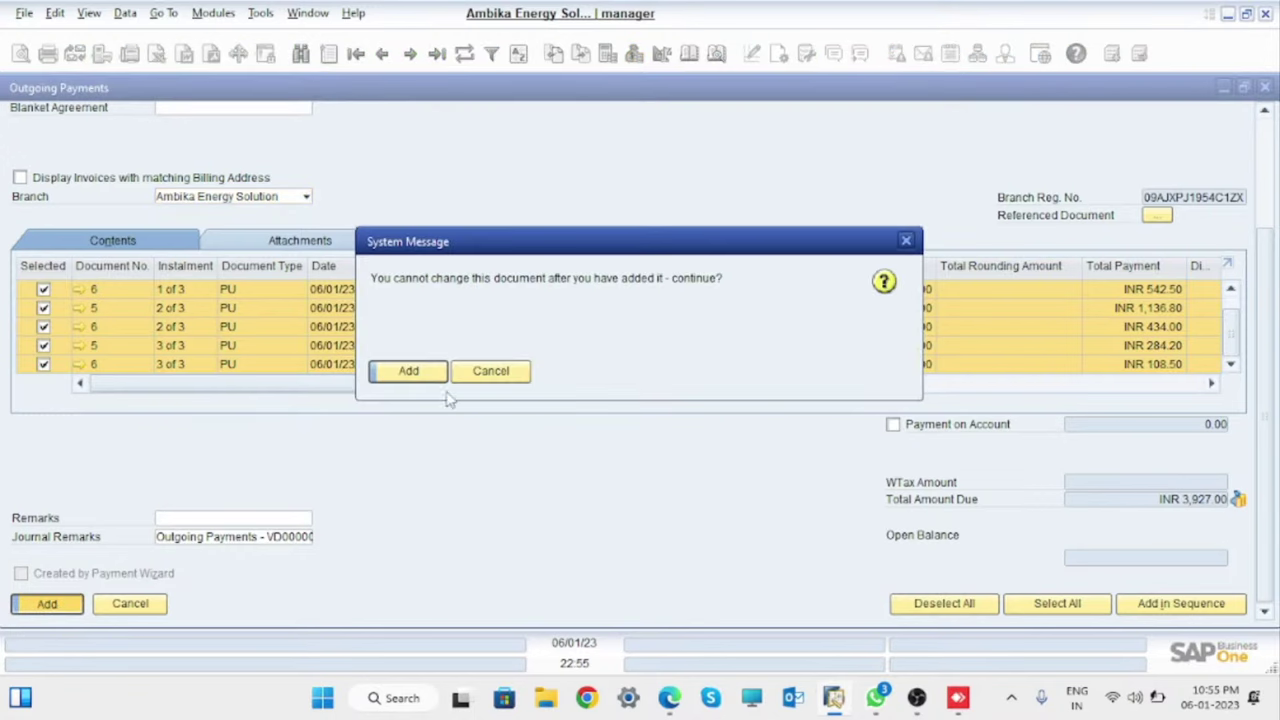
{"action": "left_click", "coordinate": [417, 378]}
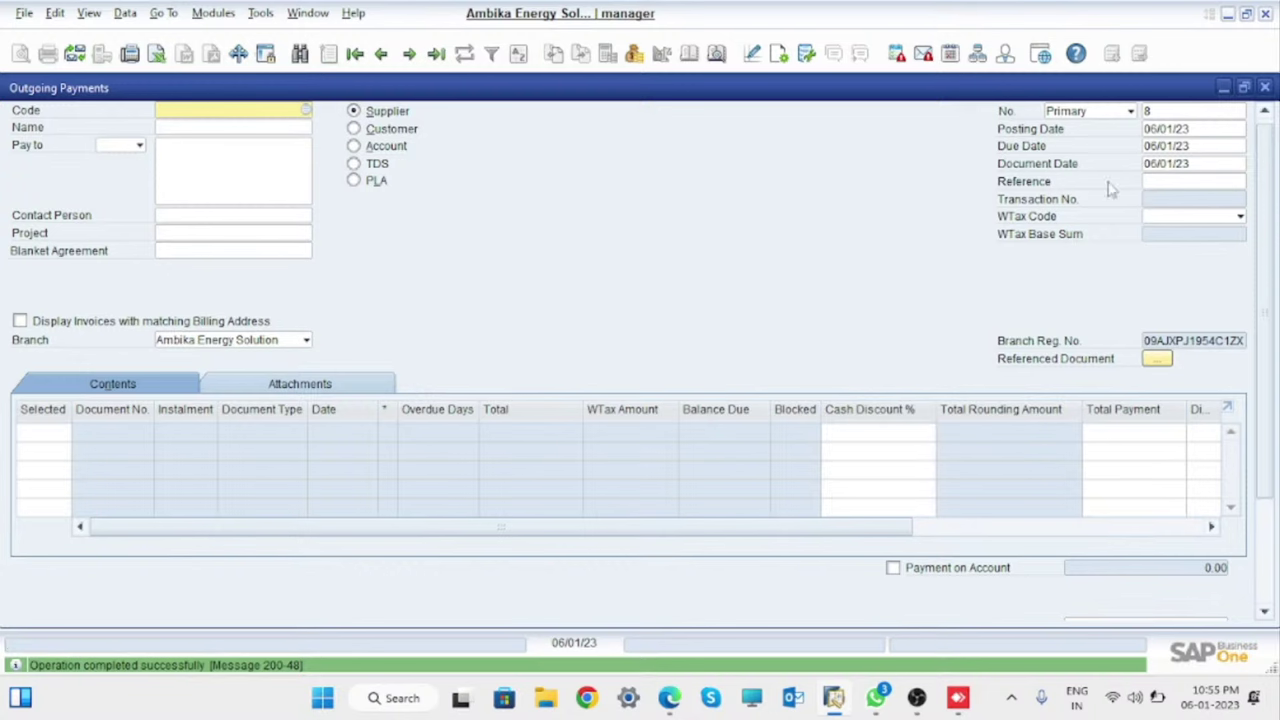
Step: Close Outgoing Payments, open Purchase Order and jump to the last record, closed PO 1007
{"action": "left_click", "coordinate": [1265, 88]}
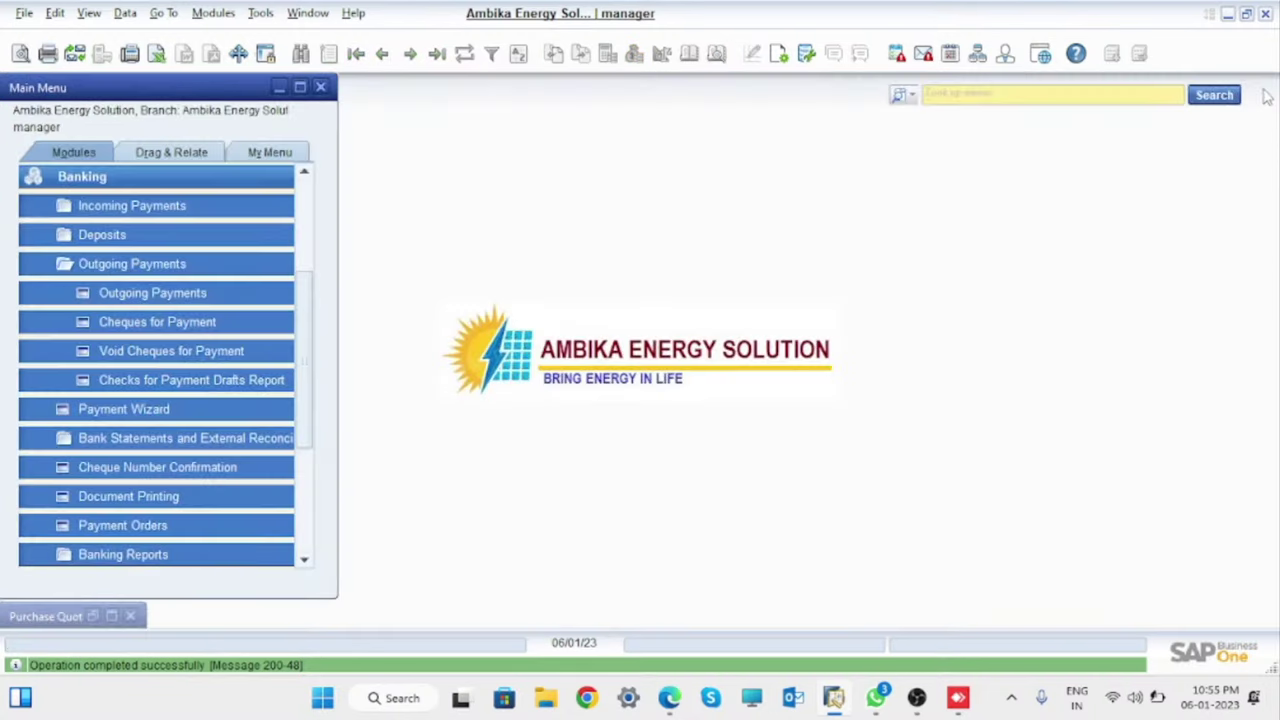
{"action": "left_click", "coordinate": [33, 177]}
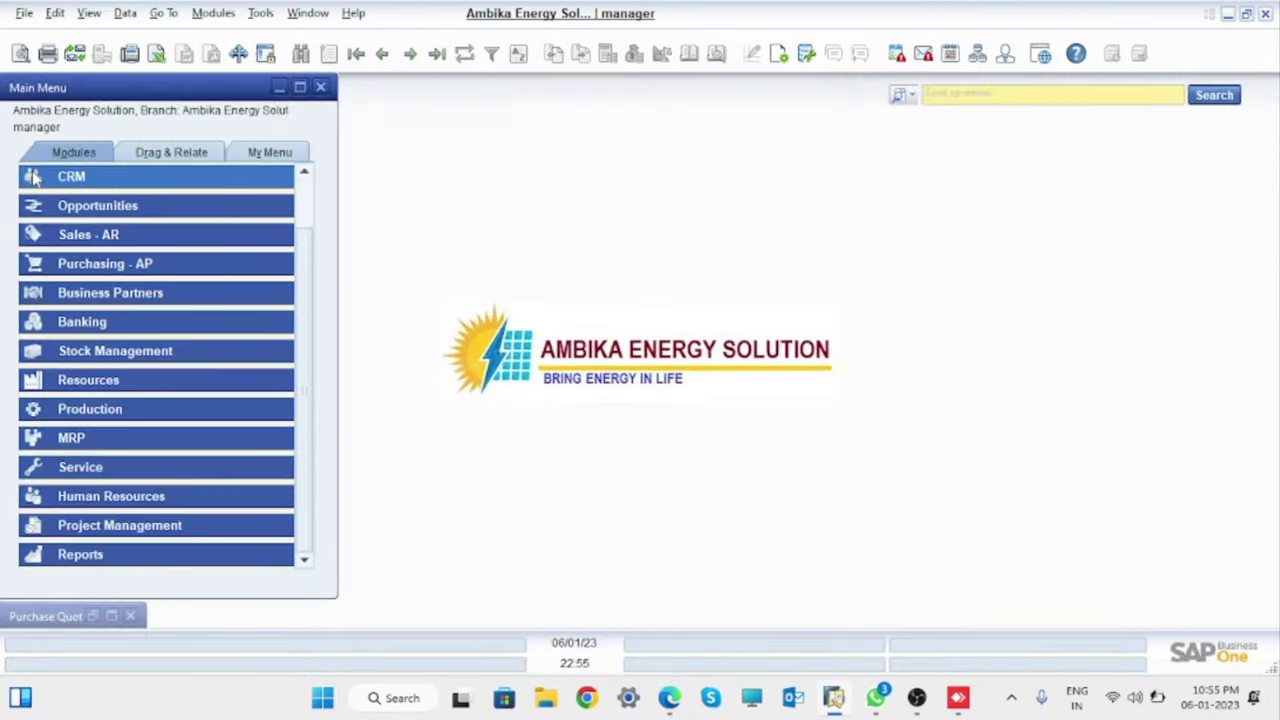
{"action": "left_click", "coordinate": [105, 264]}
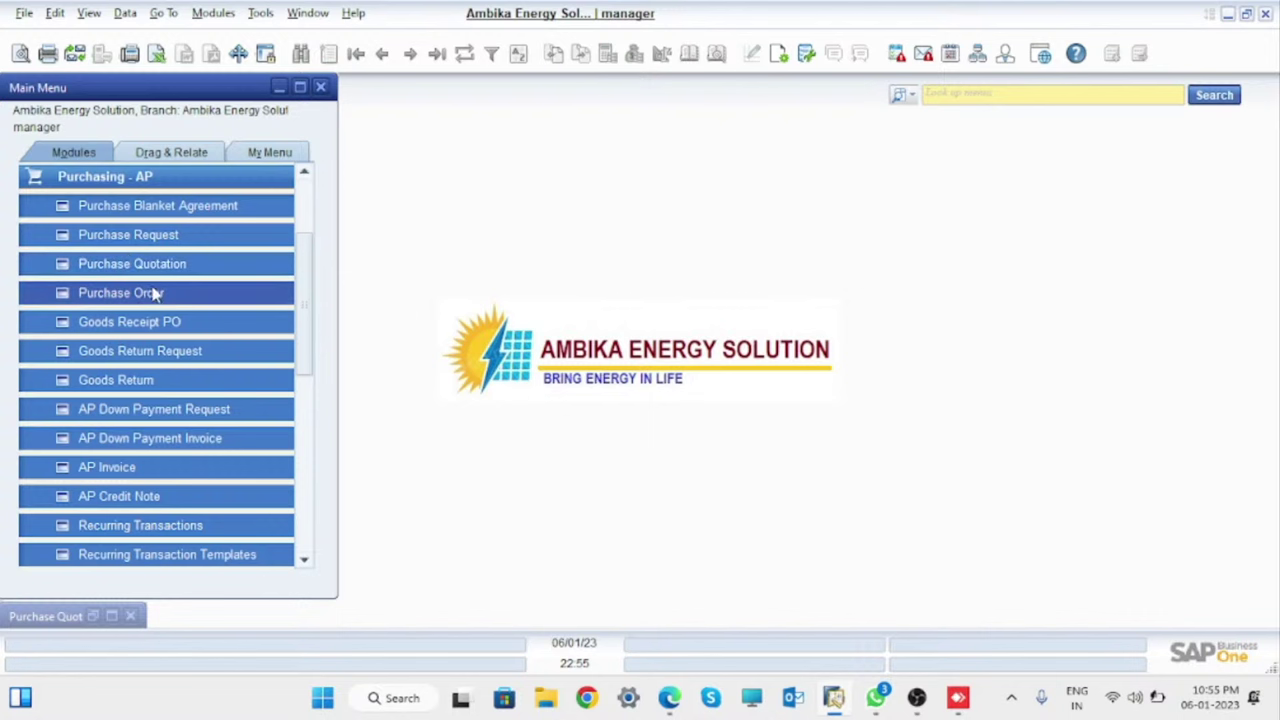
{"action": "left_click", "coordinate": [136, 296]}
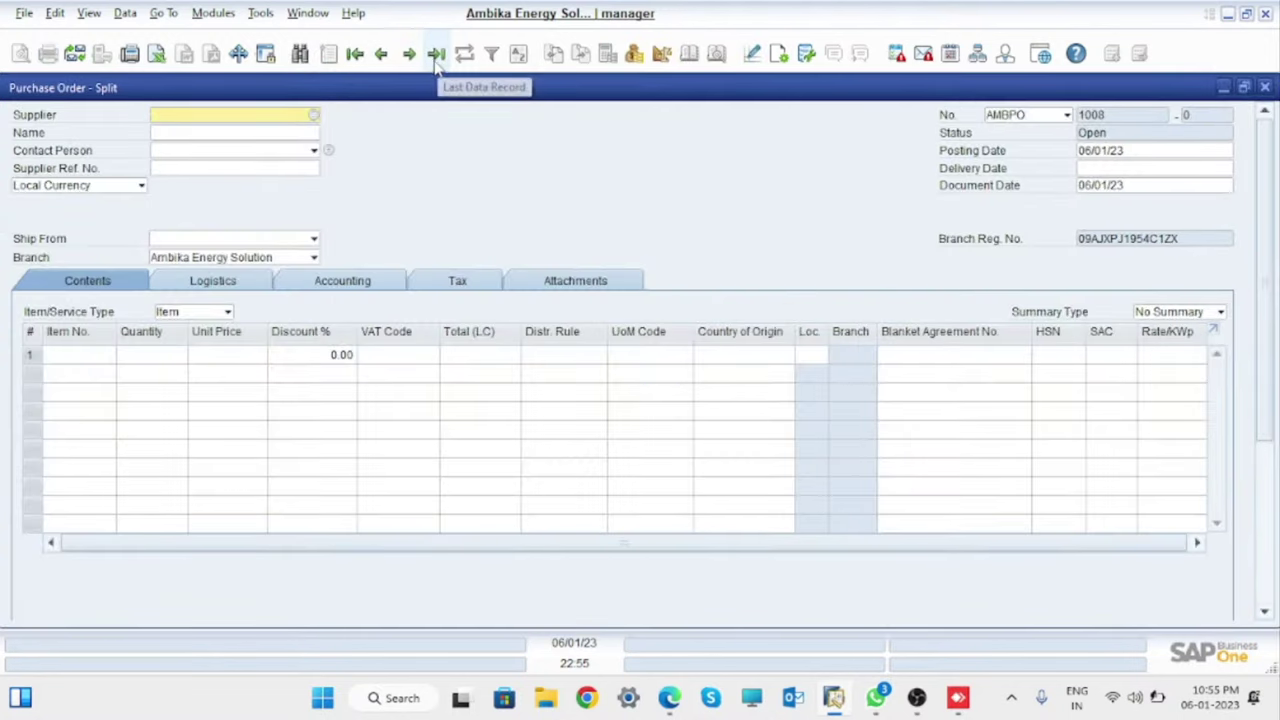
{"action": "left_click", "coordinate": [436, 58]}
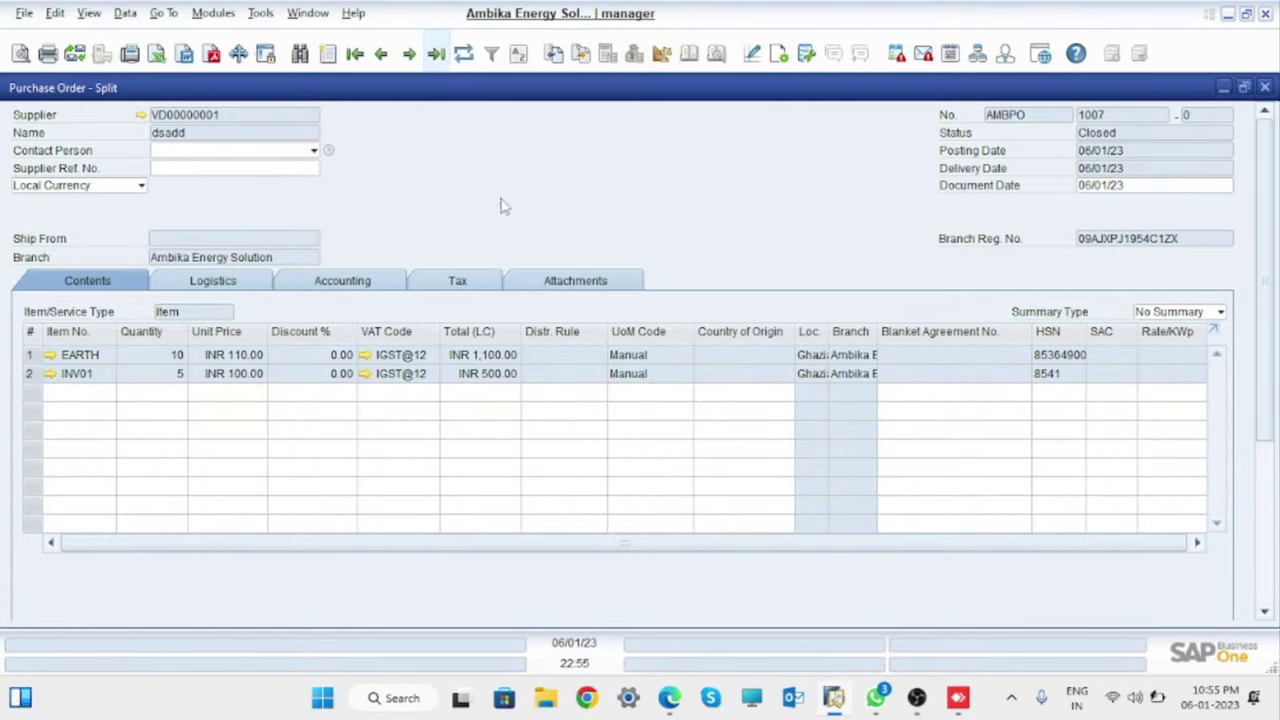
Step: Show purchase order 1007's relationship map maximized to fill the workspace
{"action": "right_click", "coordinate": [629, 224]}
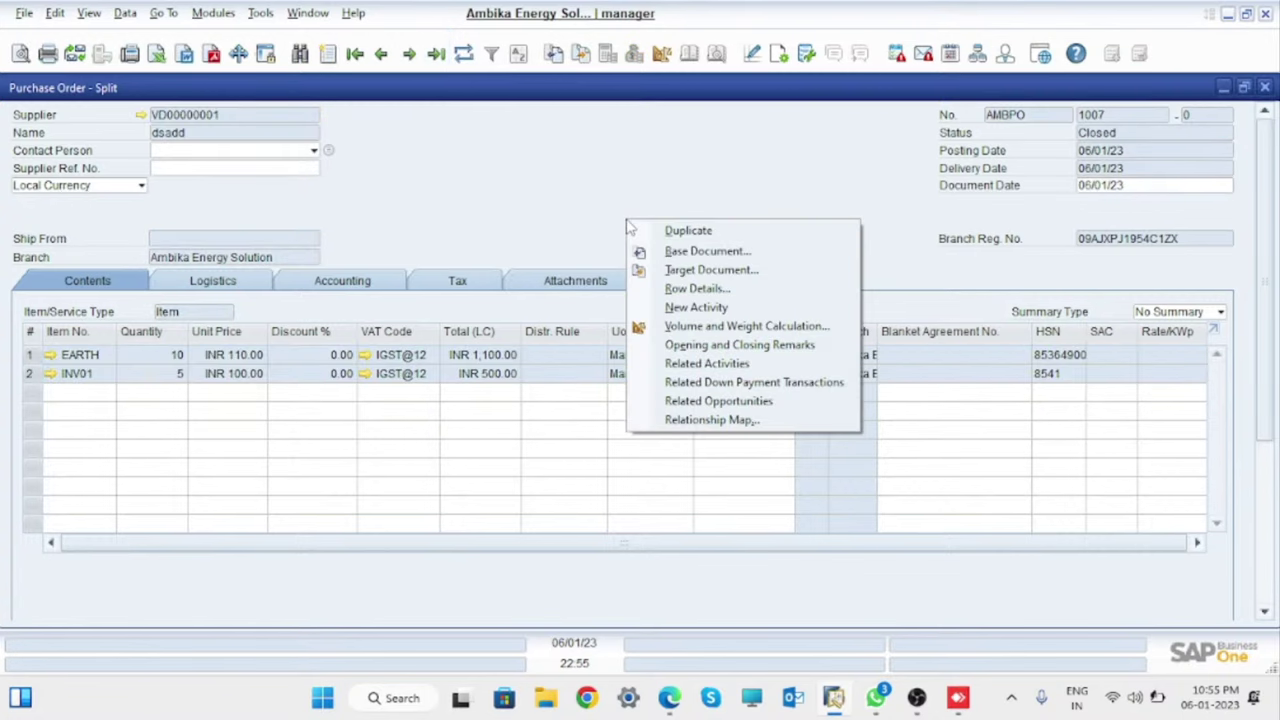
{"action": "left_click", "coordinate": [740, 421]}
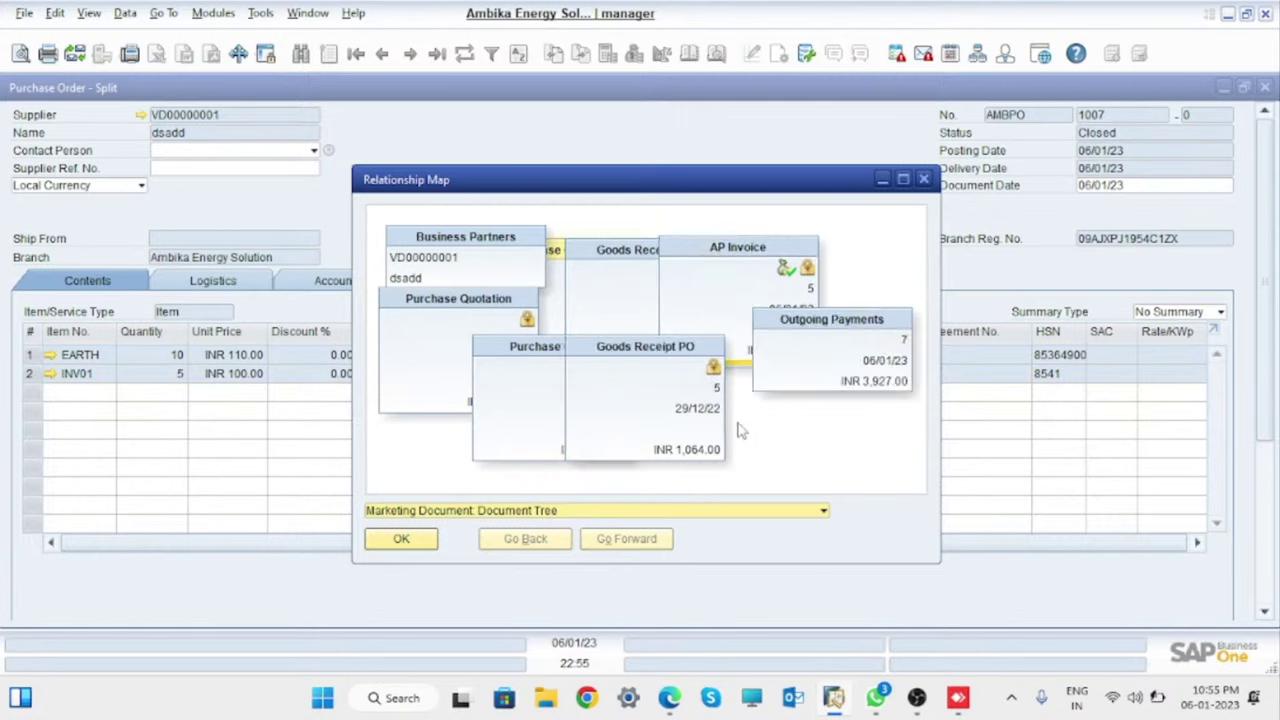
{"action": "left_click", "coordinate": [903, 180]}
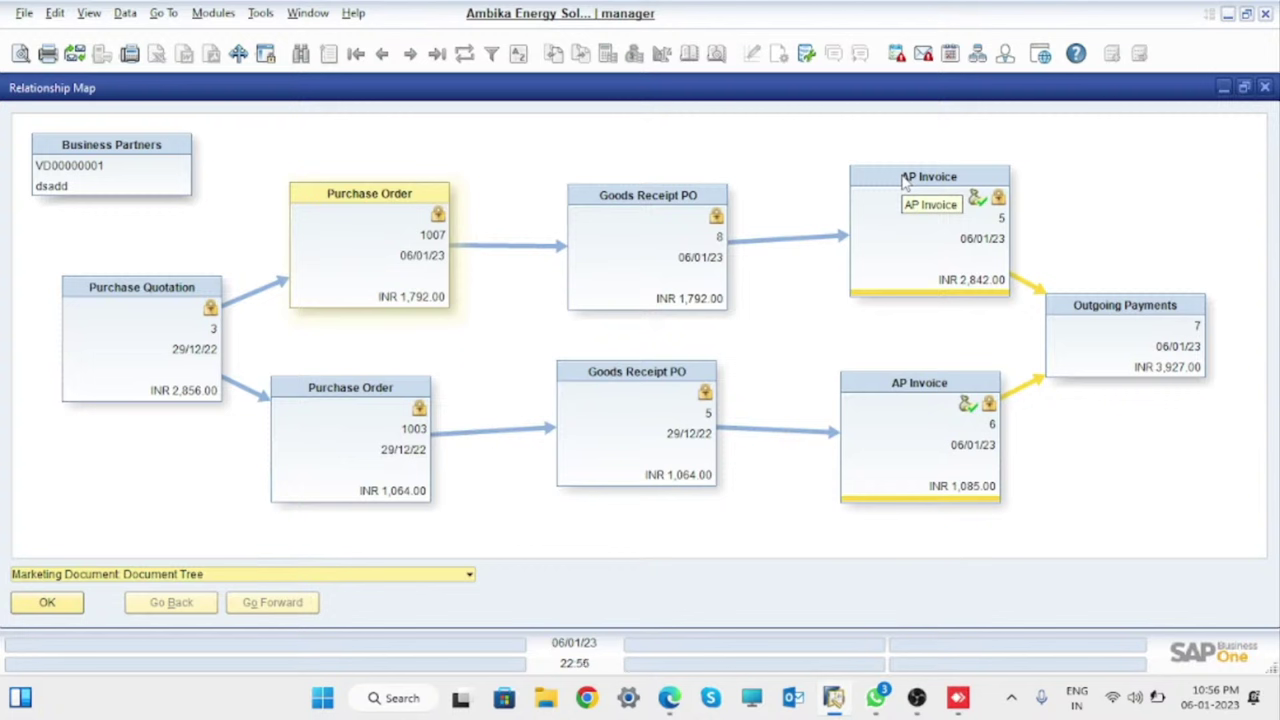
Step: Open AP Invoice 5 from the map and review its full-size print preview, then close it
{"action": "left_click", "coordinate": [950, 255]}
{"action": "double_click", "coordinate": [950, 255]}
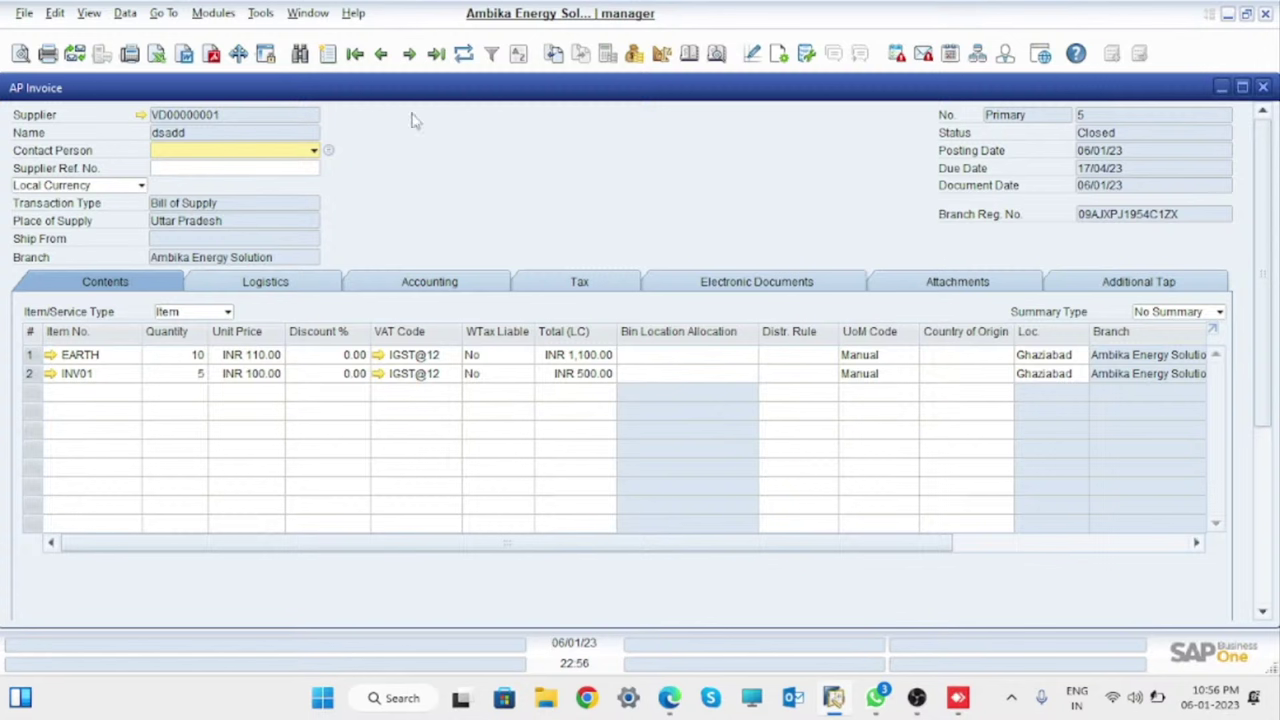
{"action": "left_click", "coordinate": [20, 56]}
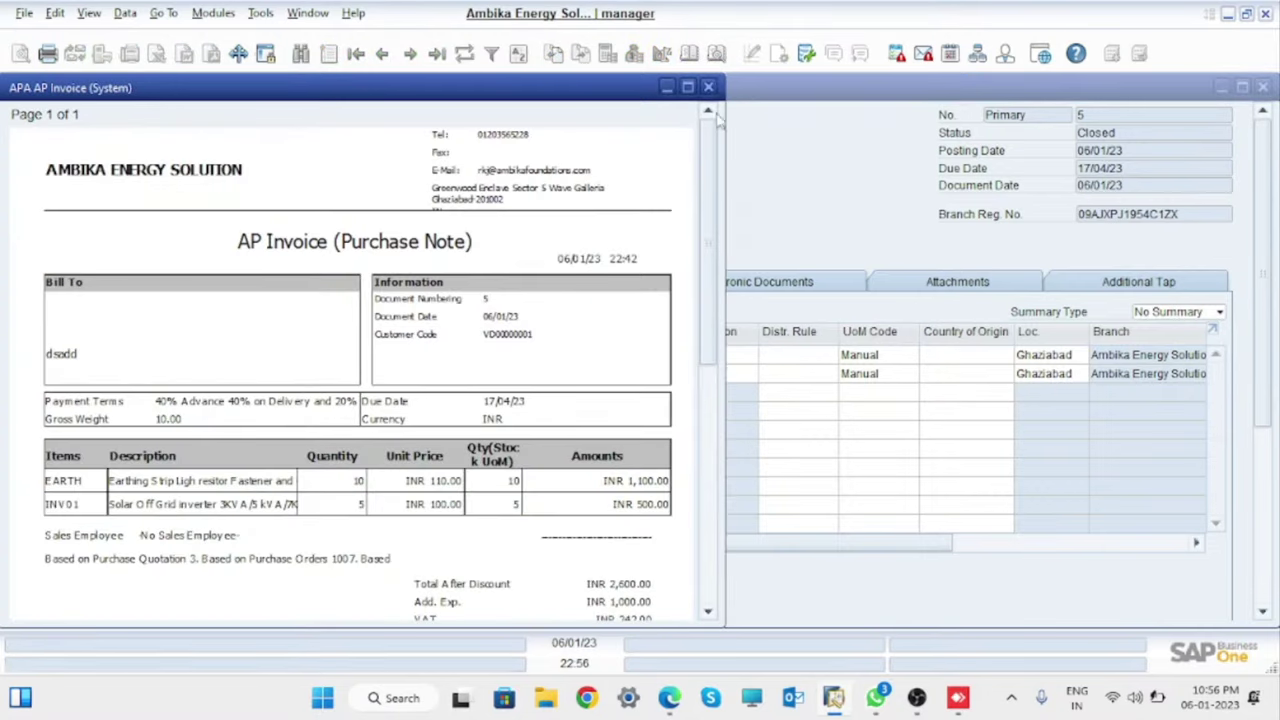
{"action": "left_click", "coordinate": [688, 88]}
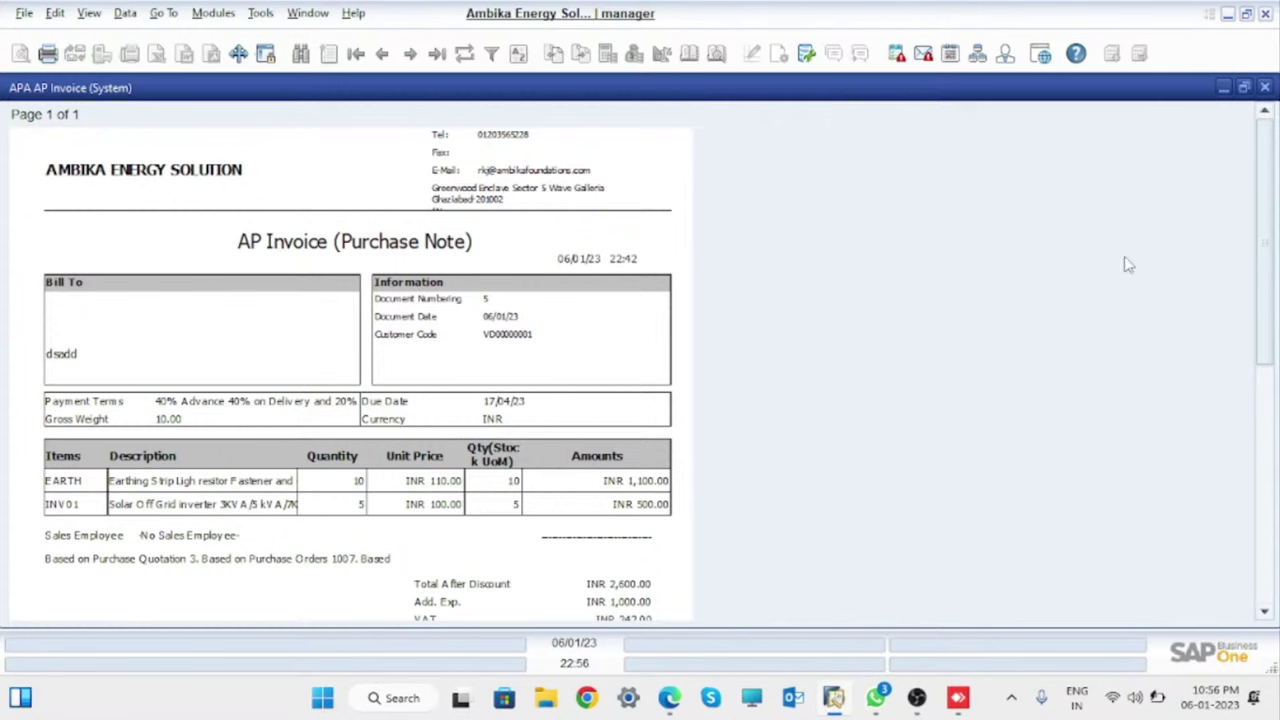
{"action": "mouse_move", "coordinate": [1273, 197]}
{"action": "left_mouse_down"}
{"action": "mouse_move", "coordinate": [1276, 420]}
{"action": "mouse_move", "coordinate": [1275, 199]}
{"action": "left_mouse_up"}
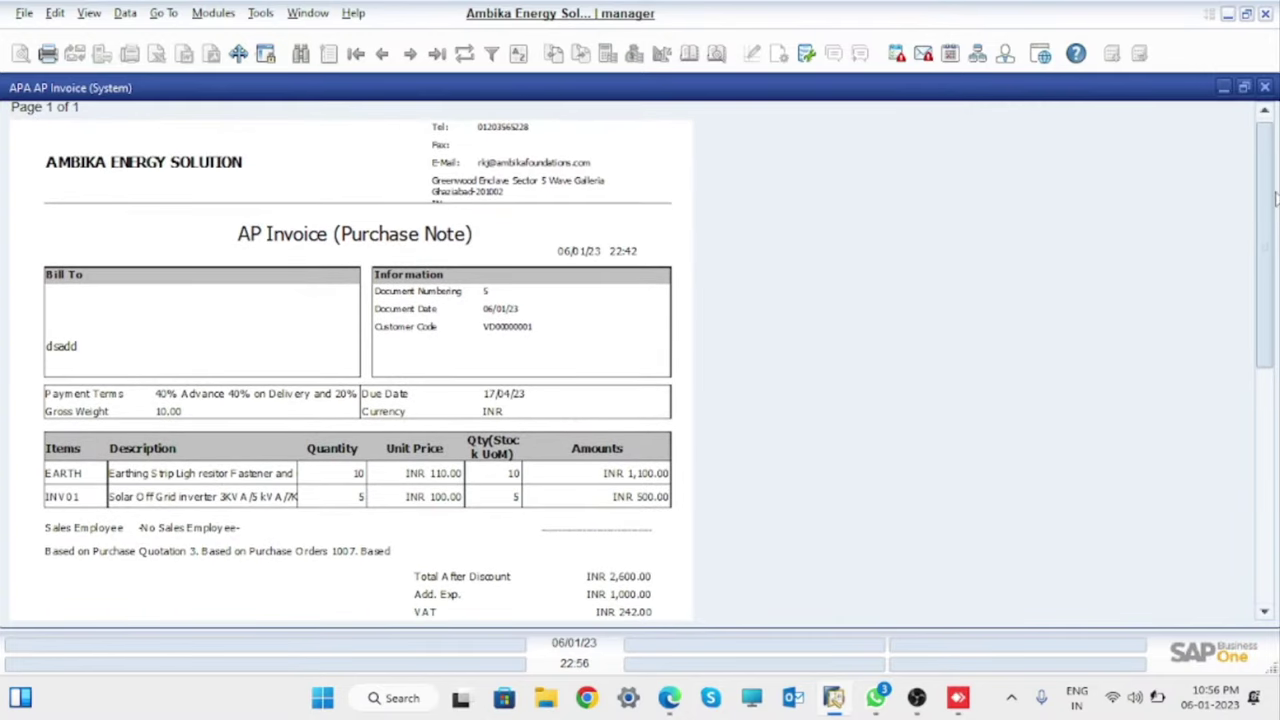
{"action": "left_click", "coordinate": [1264, 87]}
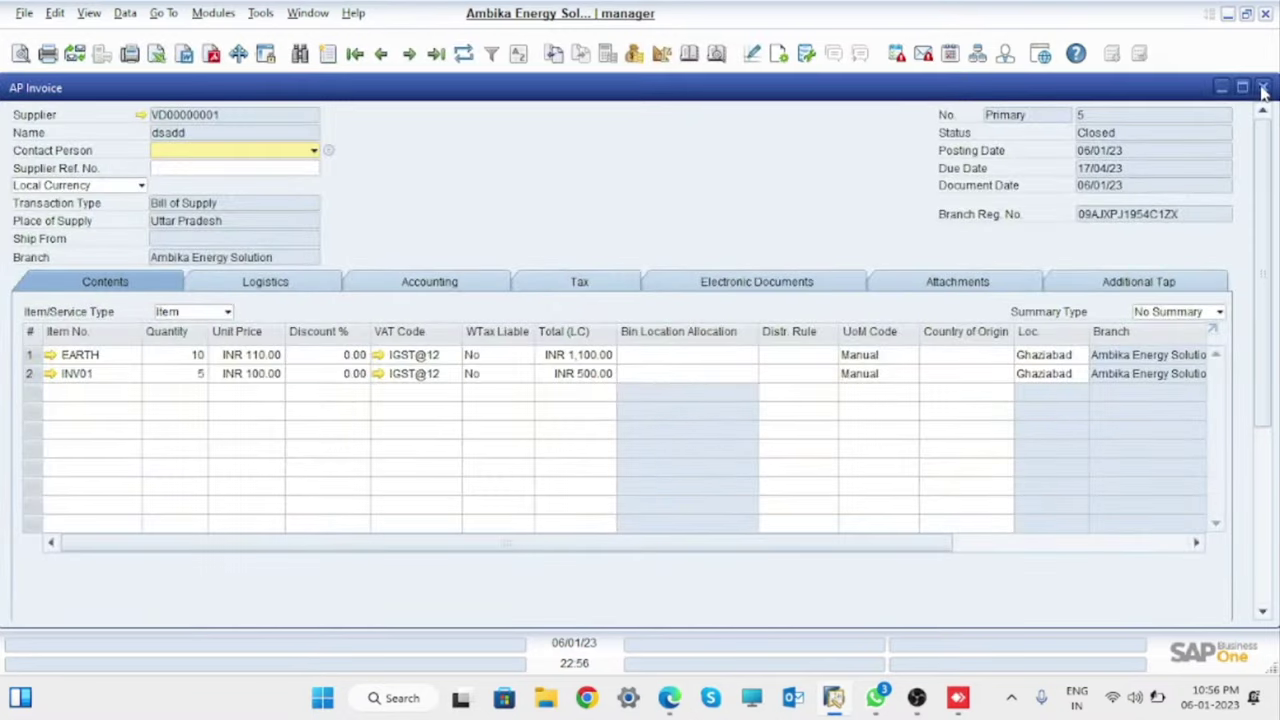
Step: Minimize the AP invoice and purchase order windows and close the relationship map
{"action": "left_click", "coordinate": [1229, 14]}
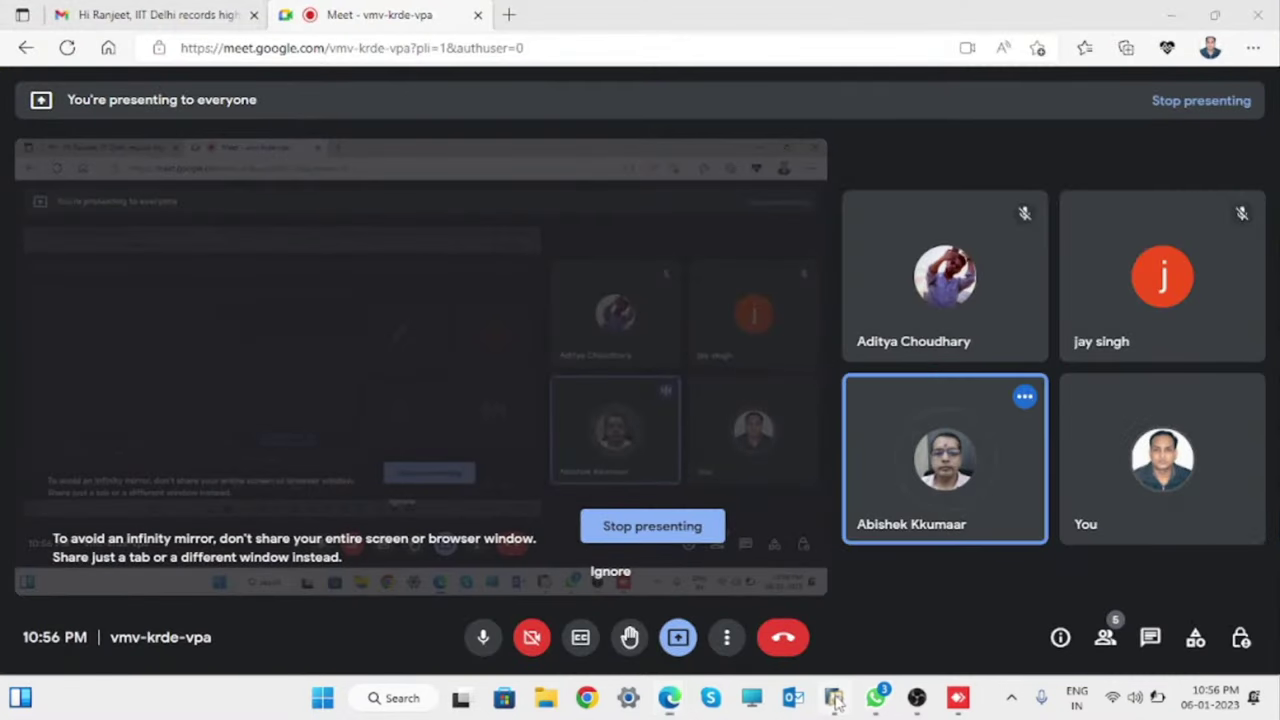
{"action": "left_click", "coordinate": [835, 698]}
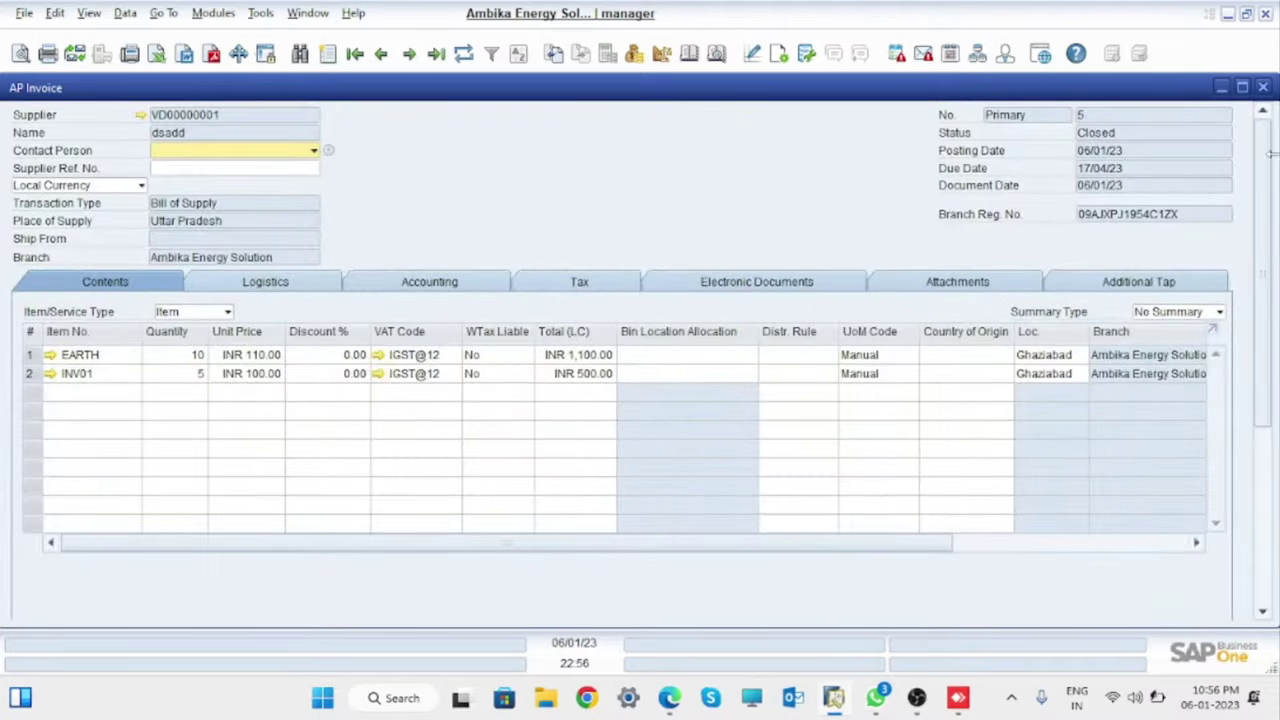
{"action": "left_click", "coordinate": [1226, 88]}
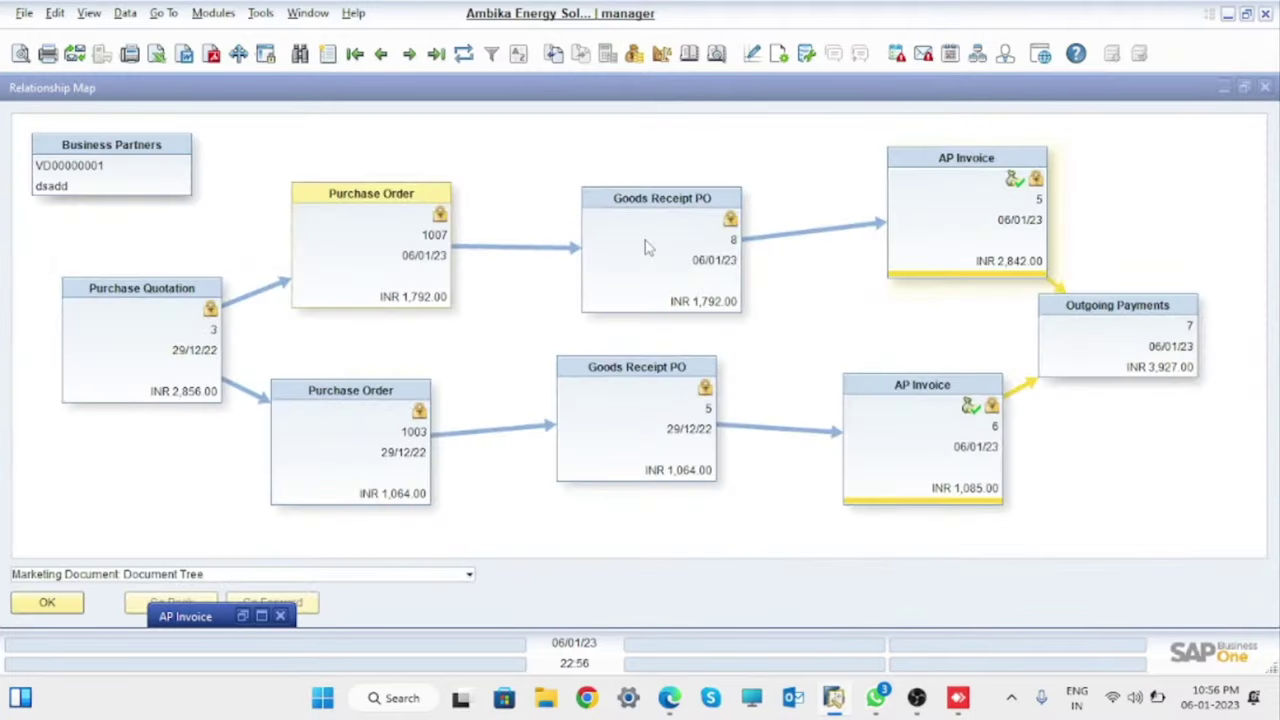
{"action": "left_click", "coordinate": [1265, 88]}
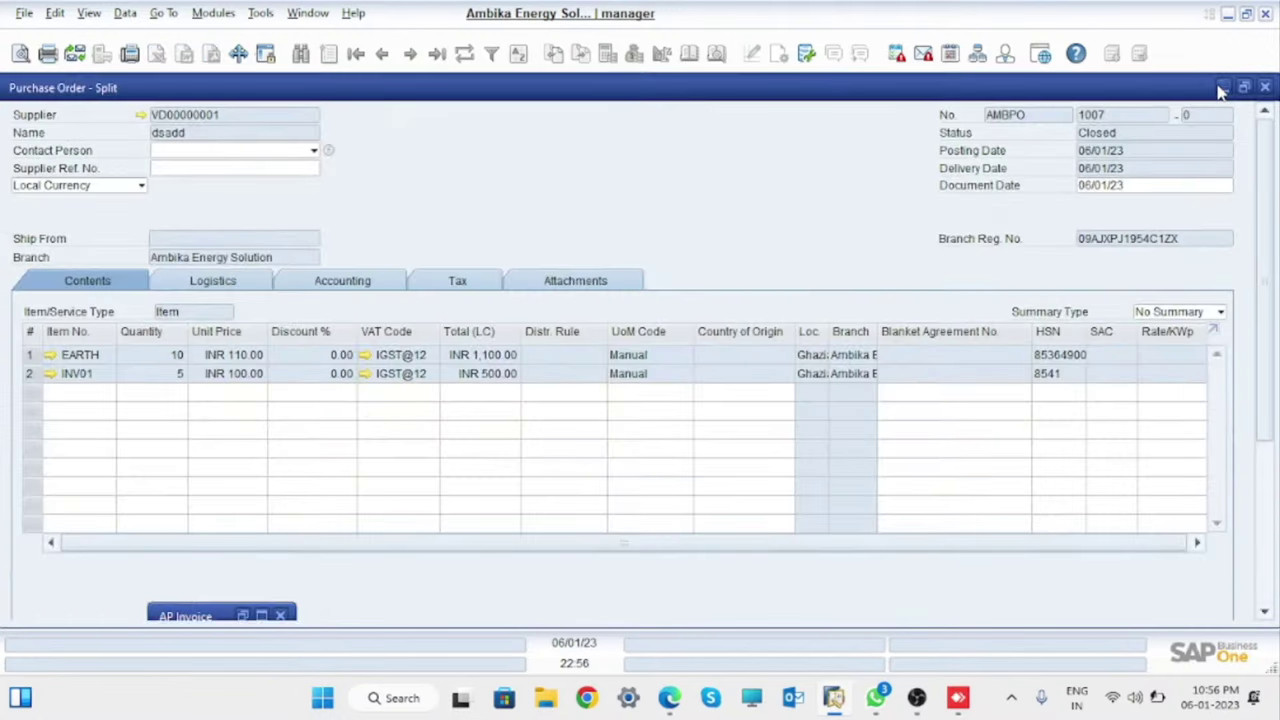
{"action": "left_click", "coordinate": [1222, 88]}
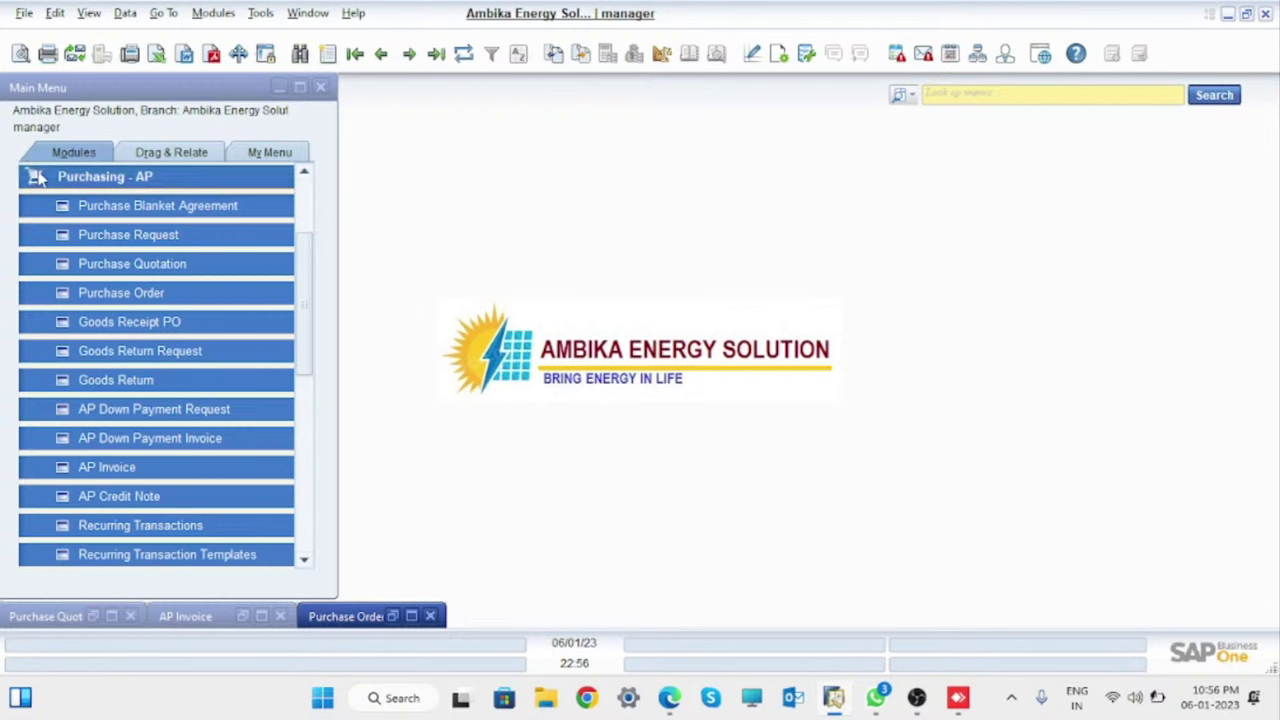
Step: Open the AR Invoice form from Sales - AR and load the last record, invoice 10
{"action": "left_click", "coordinate": [40, 176]}
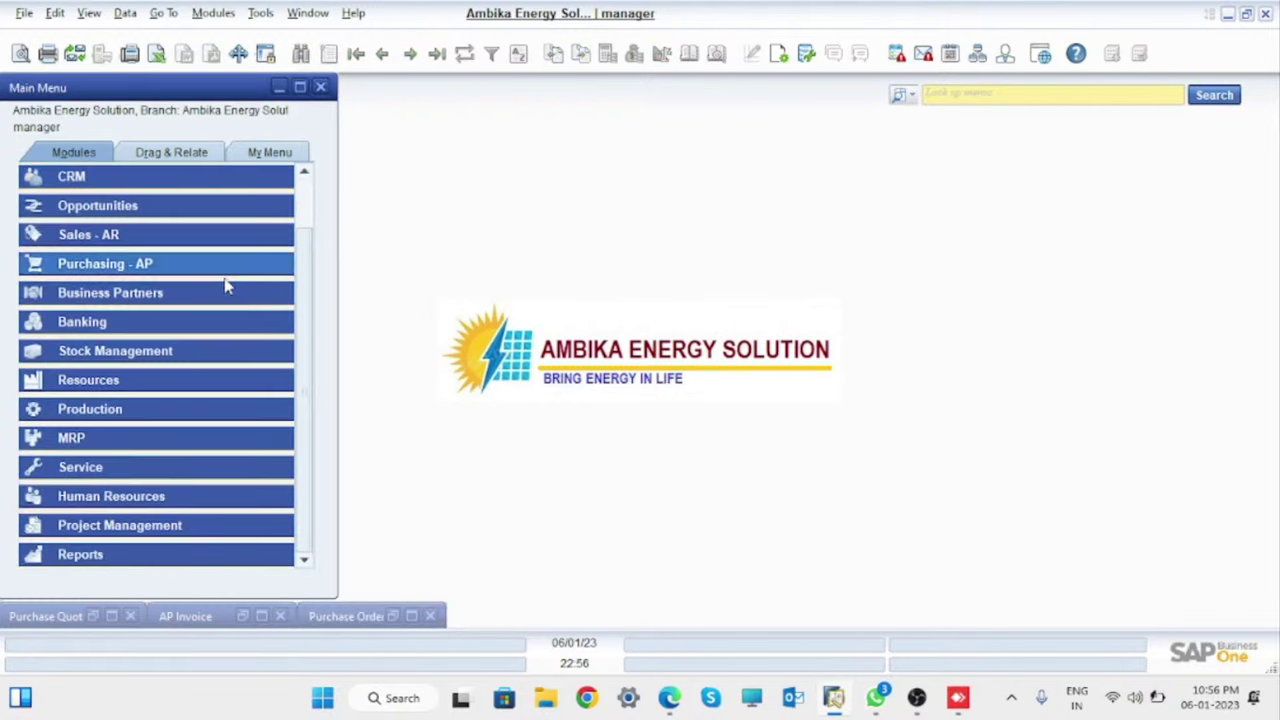
{"action": "left_click", "coordinate": [115, 234]}
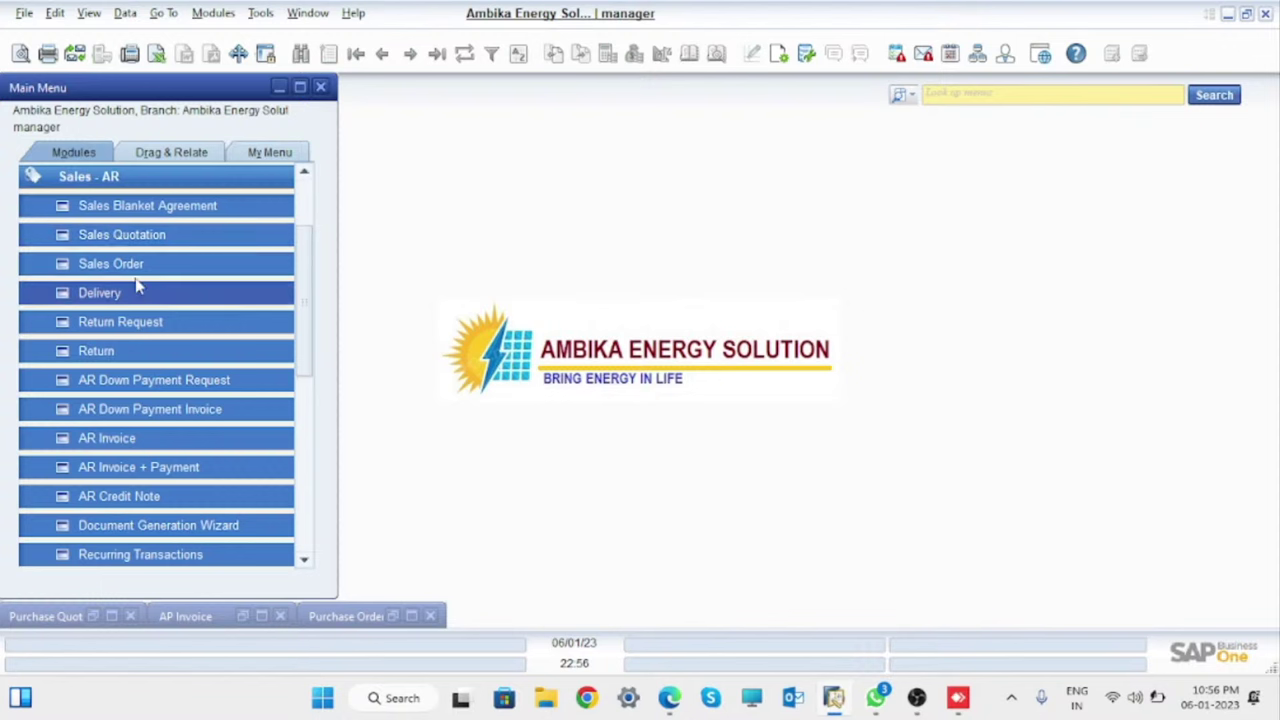
{"action": "left_click", "coordinate": [112, 437]}
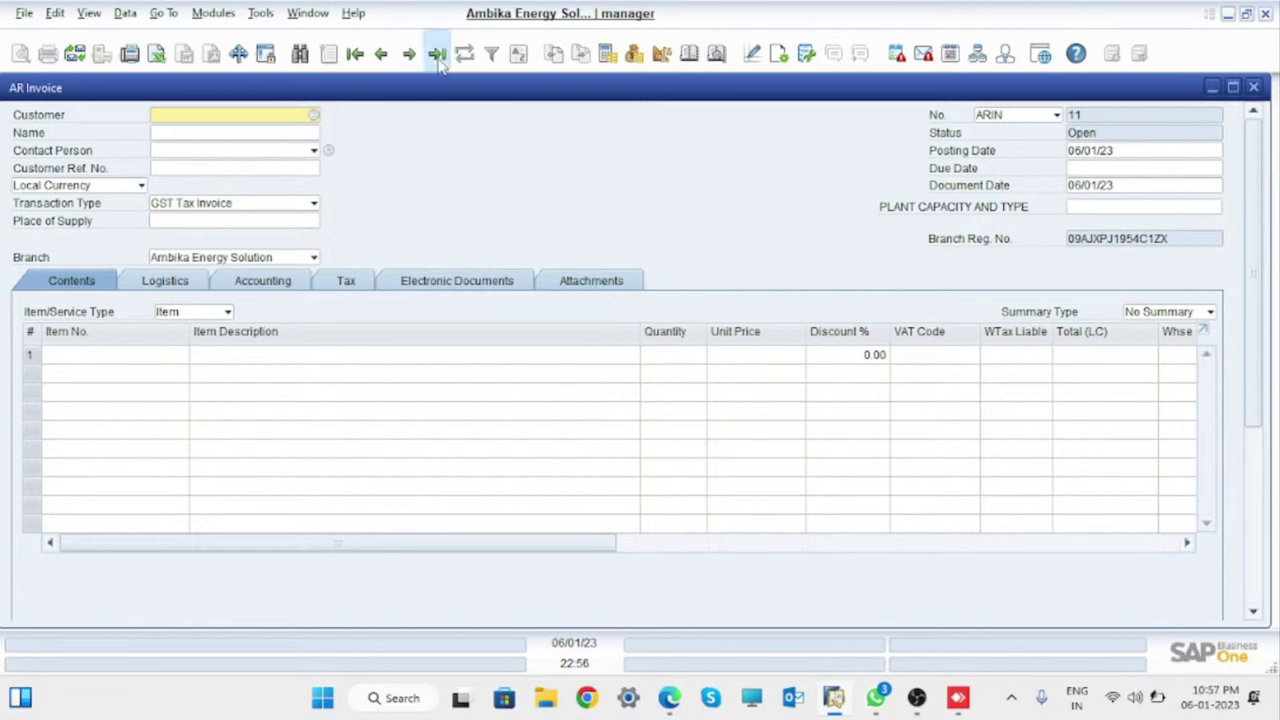
{"action": "left_click", "coordinate": [437, 55]}
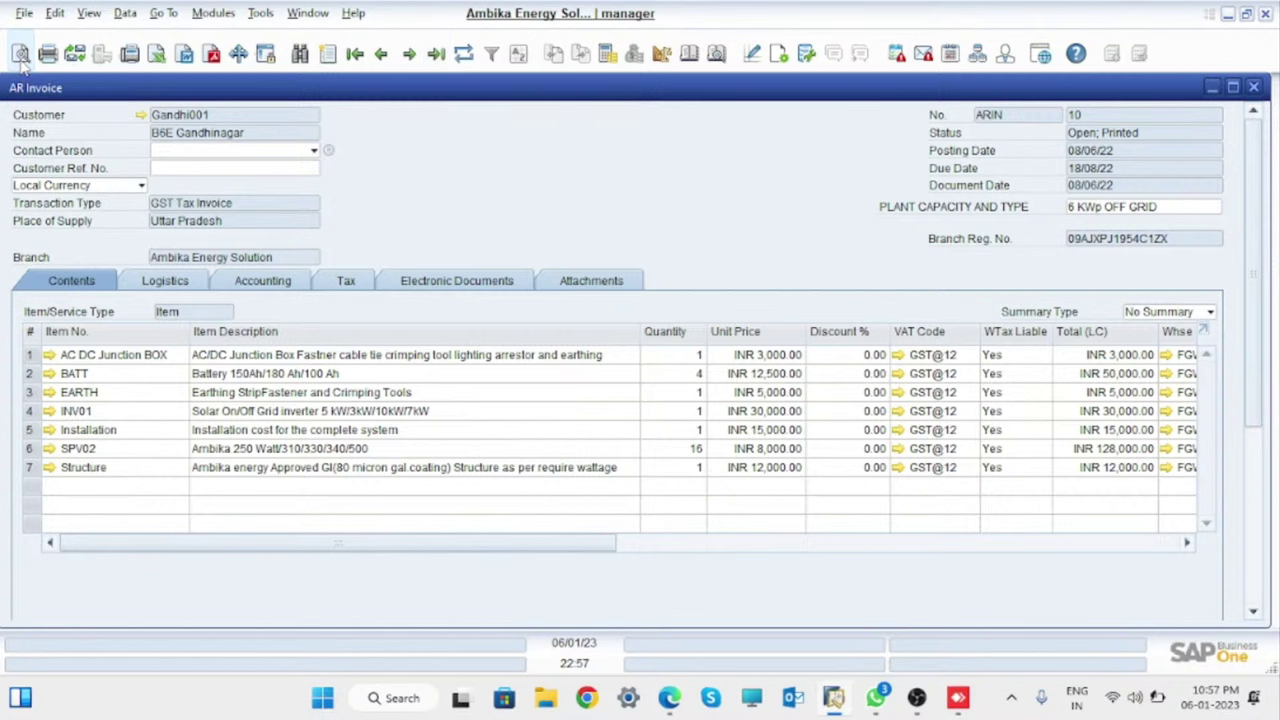
Step: Preview AR Invoice 10 full size and scroll to the ₹258,552 total with ₹27,702 GST
{"action": "left_click", "coordinate": [20, 55]}
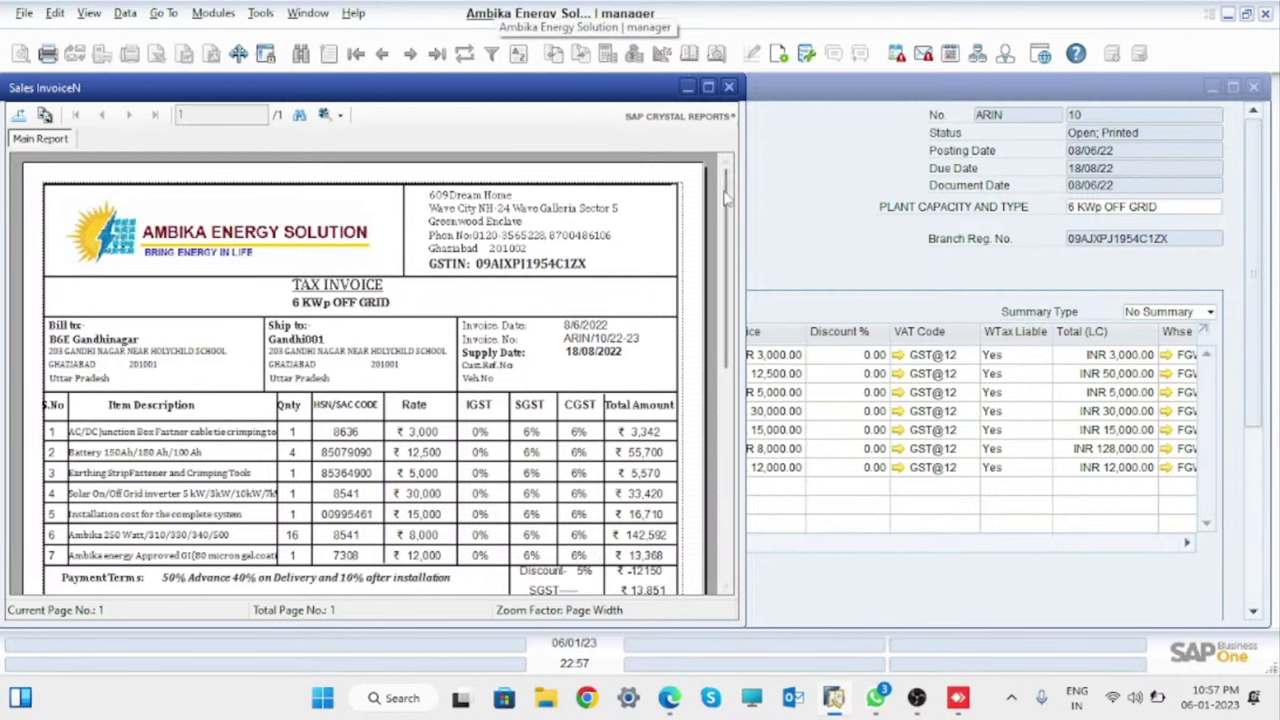
{"action": "left_click", "coordinate": [709, 89]}
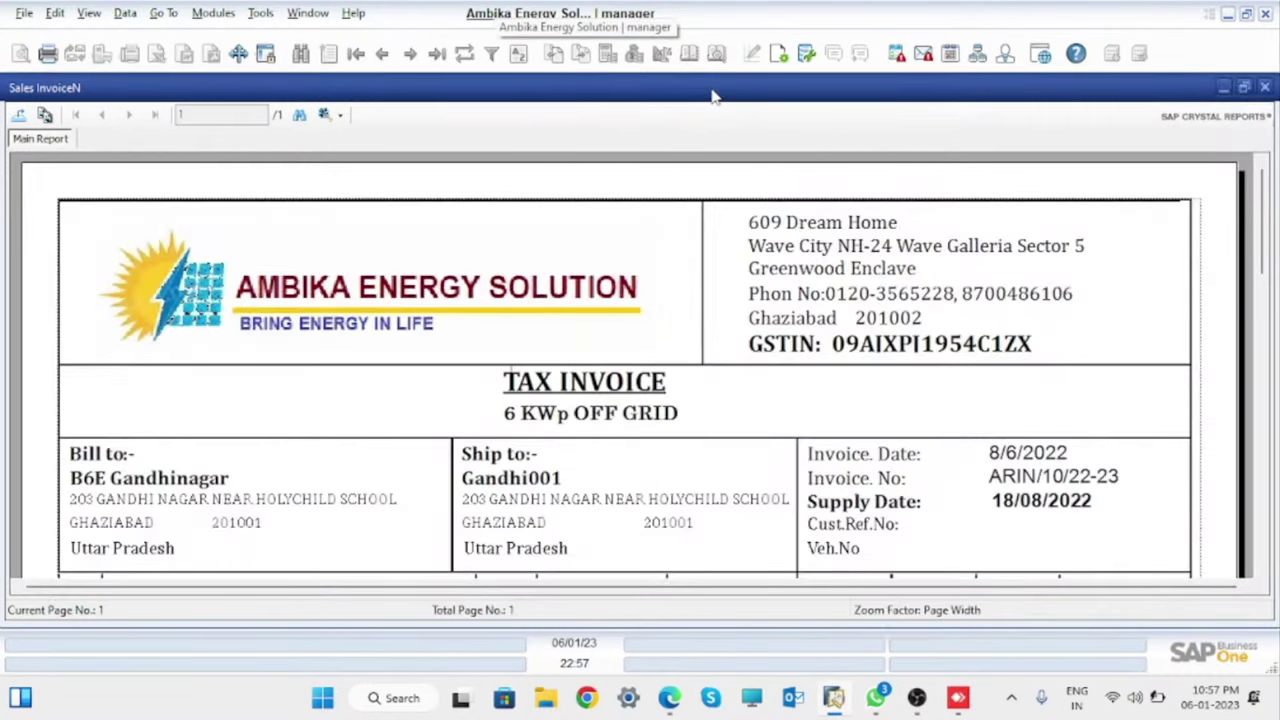
{"action": "scroll", "coordinate": [712, 96], "scroll_direction": "down", "scroll_amount": 5}
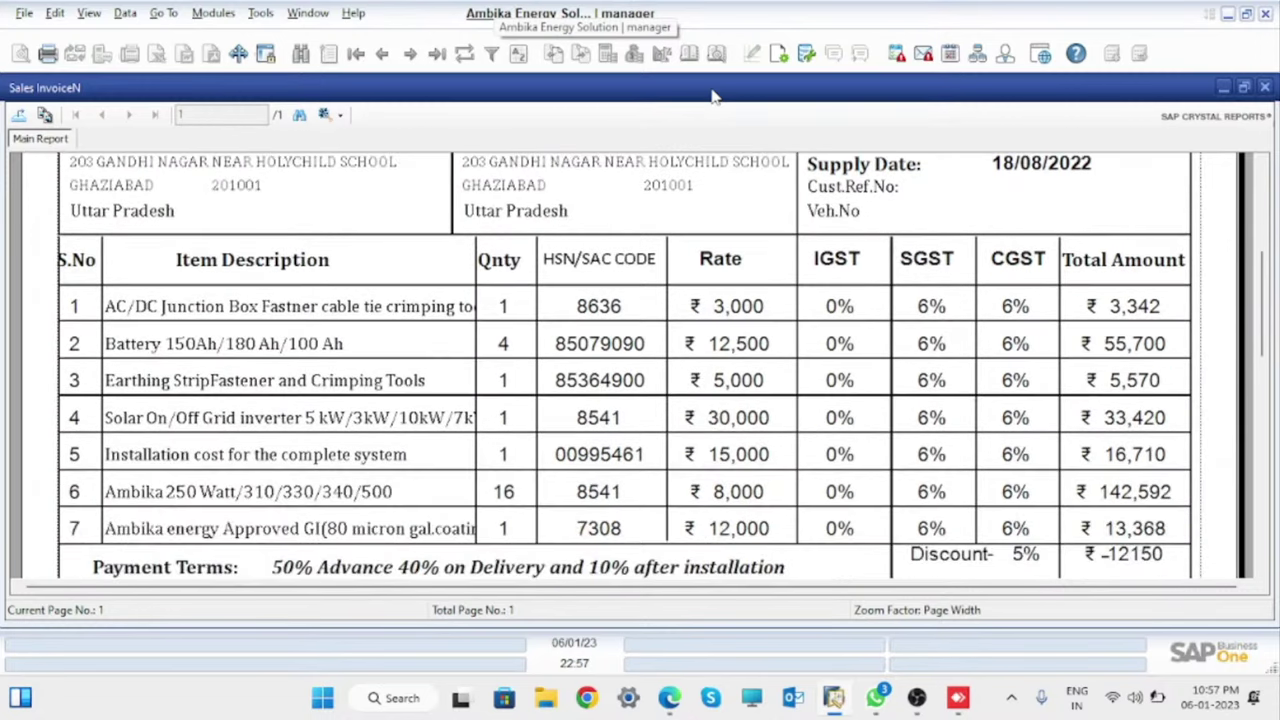
{"action": "scroll", "coordinate": [712, 96], "scroll_direction": "up", "scroll_amount": 5}
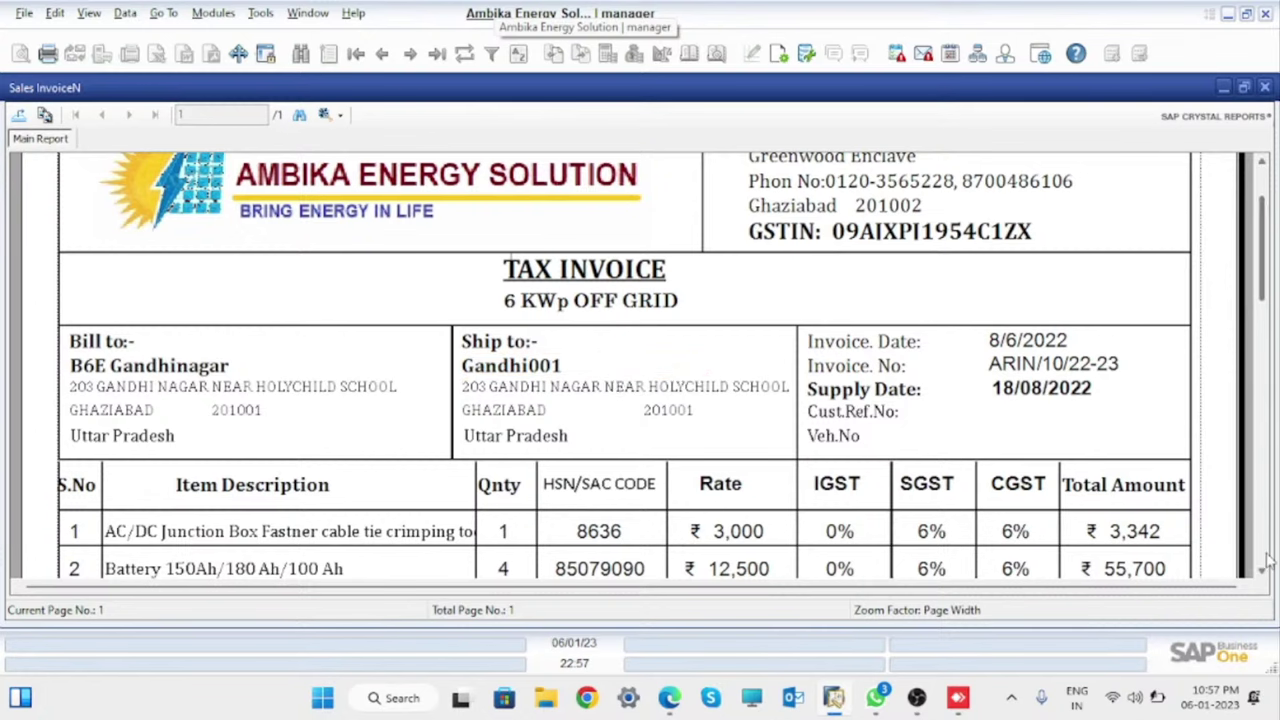
{"action": "scroll", "coordinate": [1265, 570], "scroll_direction": "down", "scroll_amount": 3}
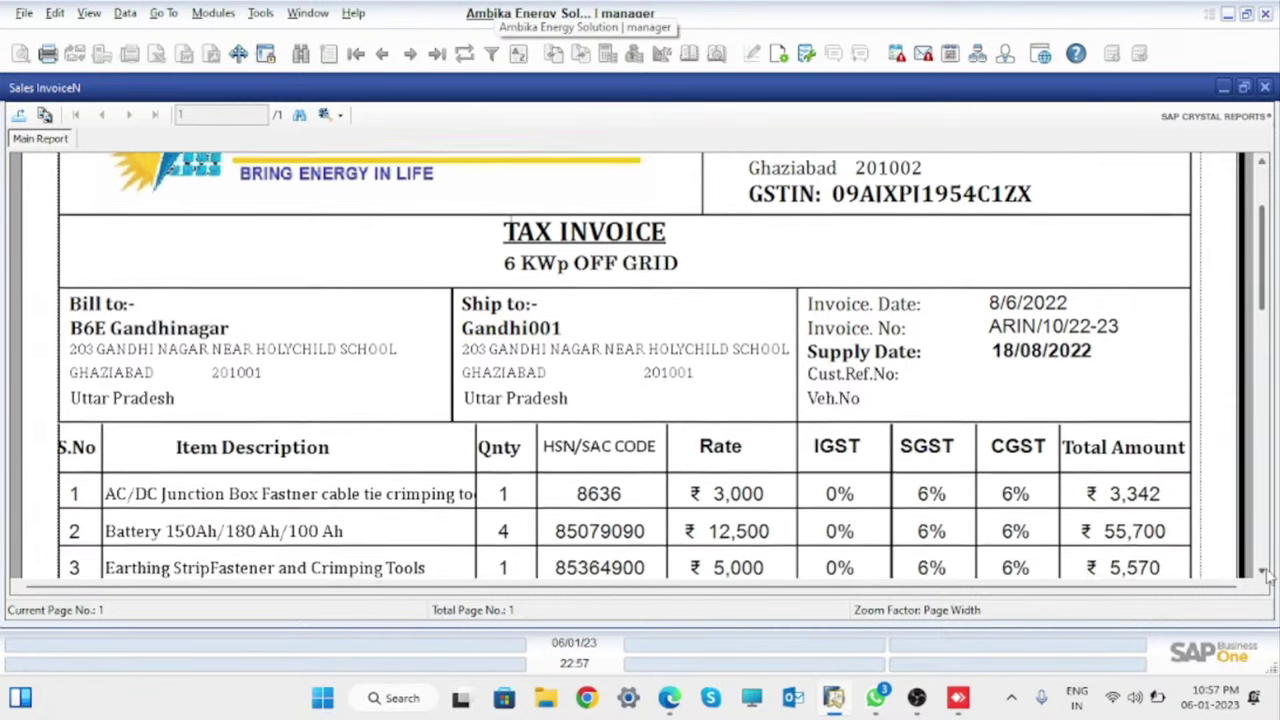
{"action": "scroll", "coordinate": [1265, 570], "scroll_direction": "down", "scroll_amount": 4}
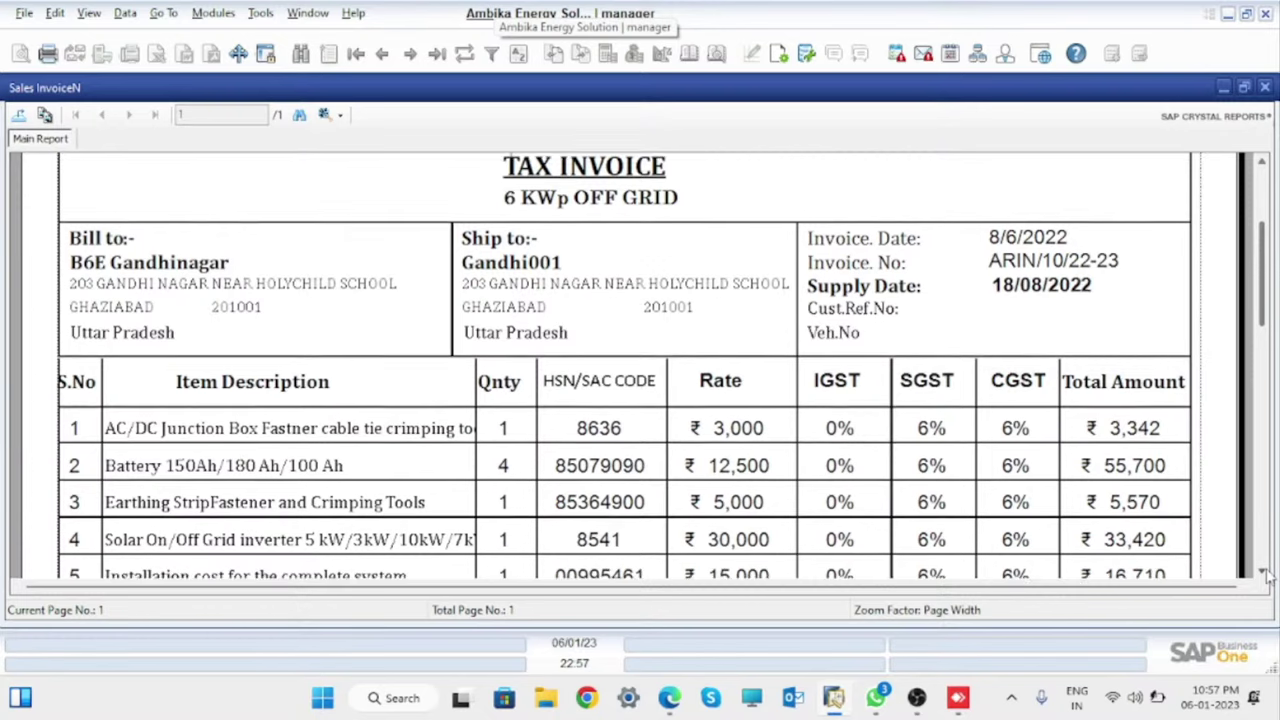
{"action": "scroll", "coordinate": [1265, 570], "scroll_direction": "down", "scroll_amount": 2}
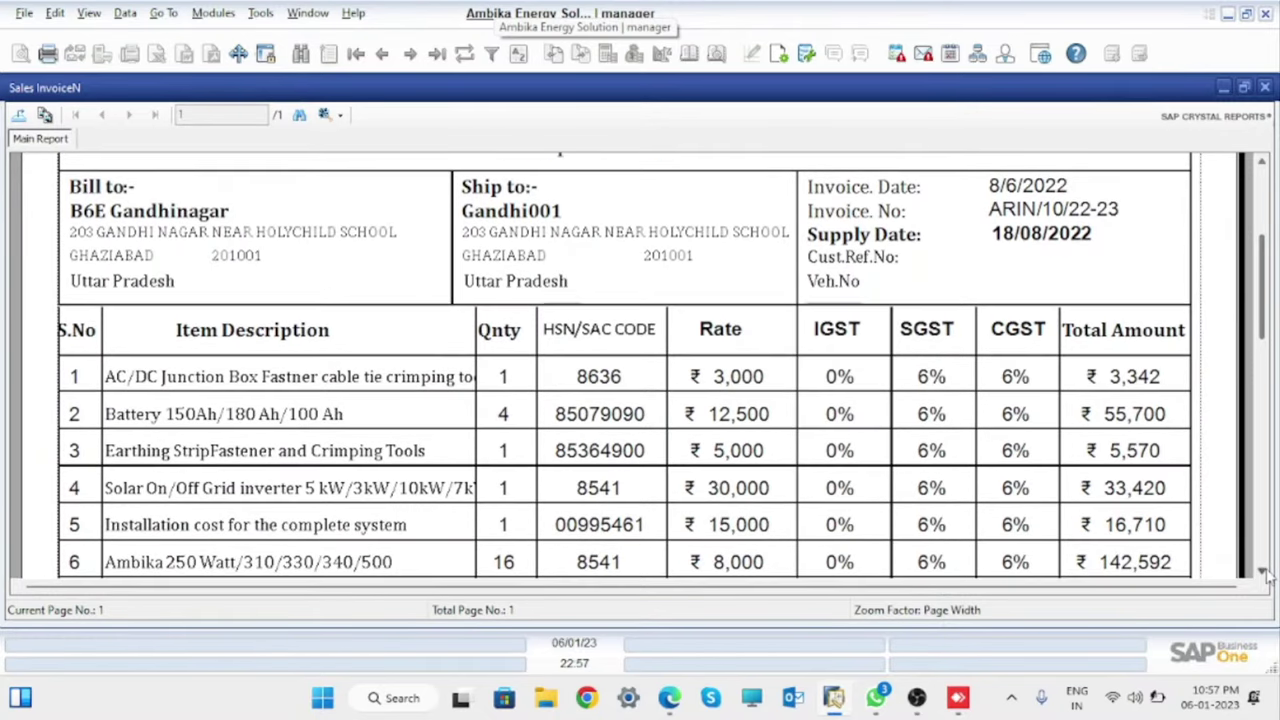
{"action": "scroll", "coordinate": [1265, 570], "scroll_direction": "down", "scroll_amount": 4}
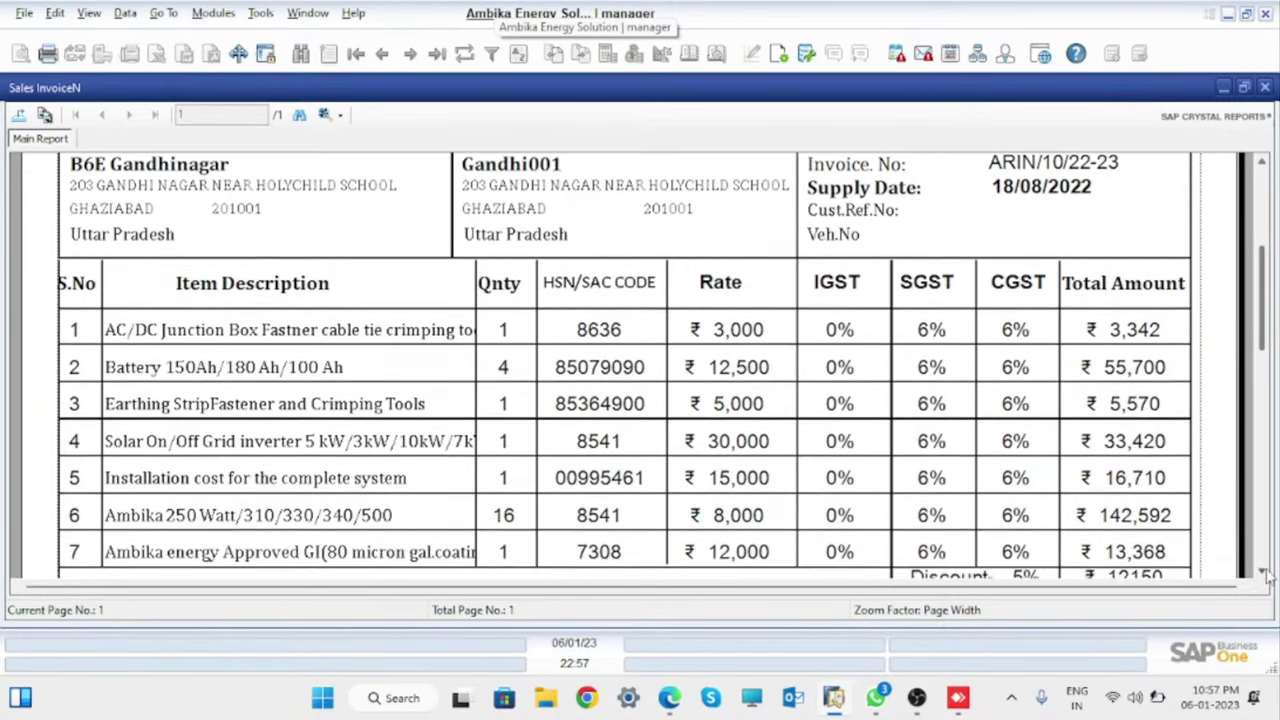
{"action": "scroll", "coordinate": [1265, 570], "scroll_direction": "down", "scroll_amount": 3}
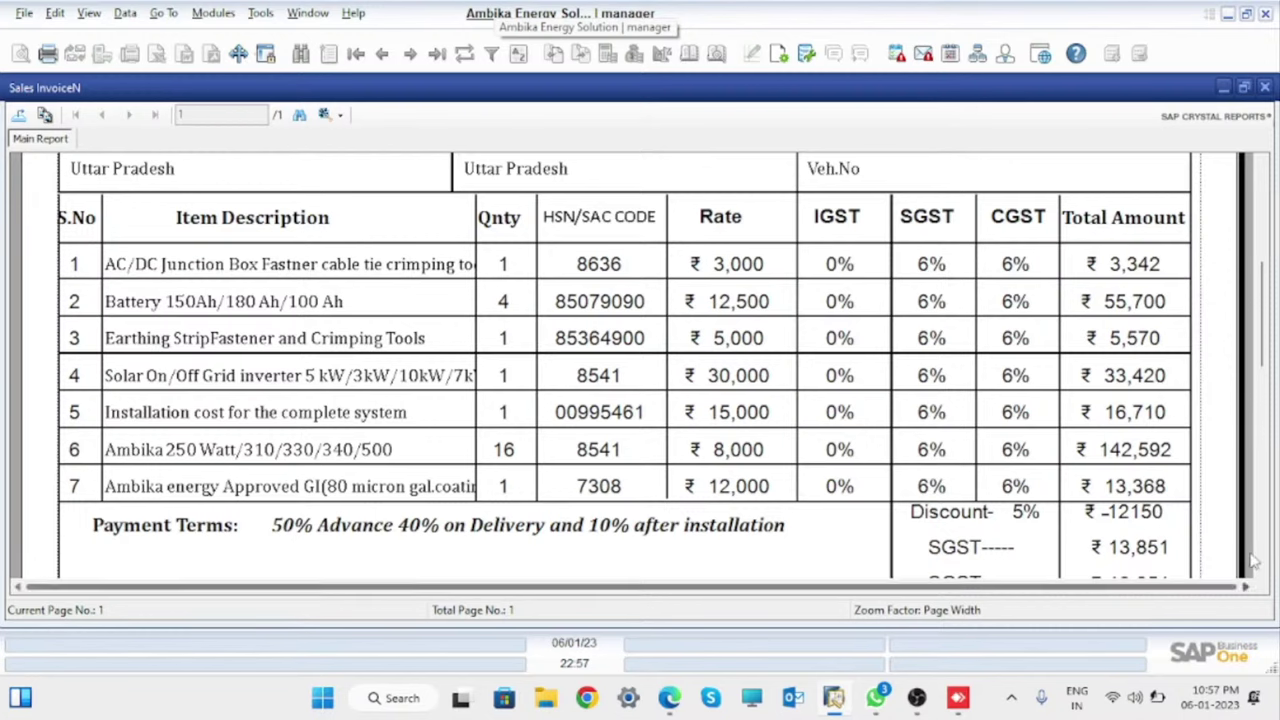
{"action": "left_click_drag", "start_coordinate": [1263, 580], "coordinate": [1263, 578]}
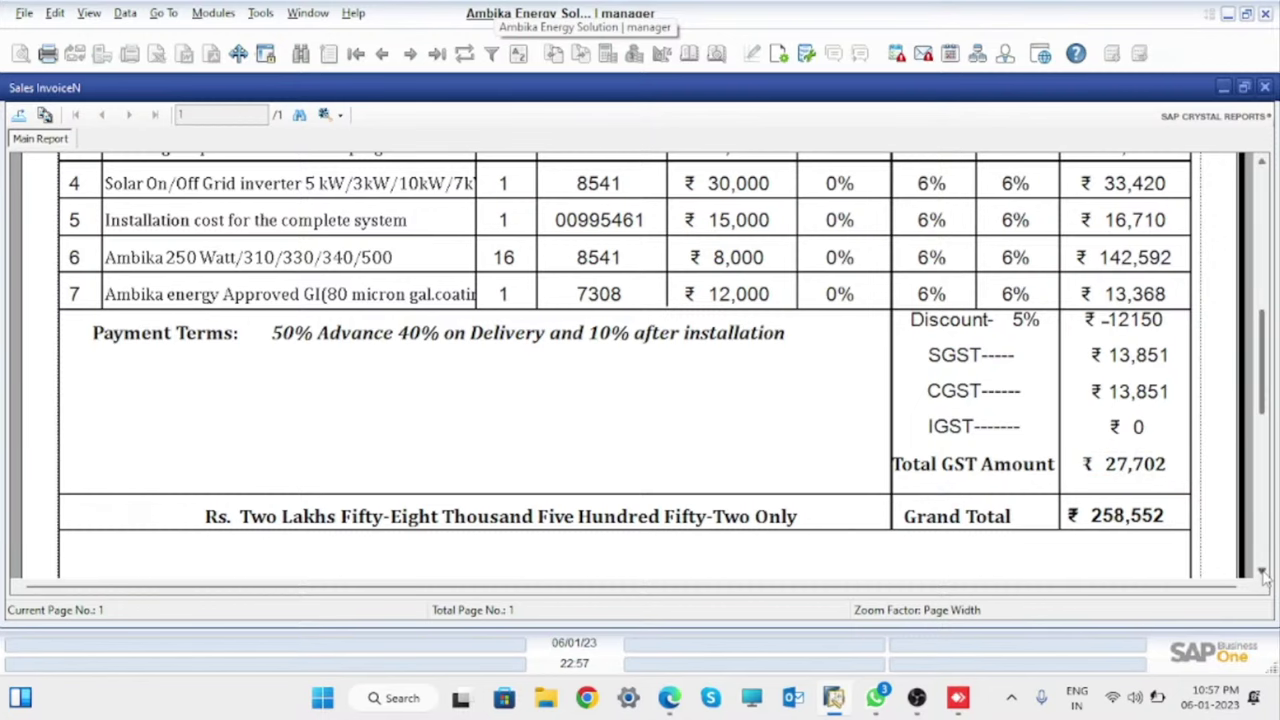
Step: Scroll the preview through Terms & Conditions and signature, then close it
{"action": "left_click_drag", "start_coordinate": [1263, 578], "coordinate": [1263, 578]}
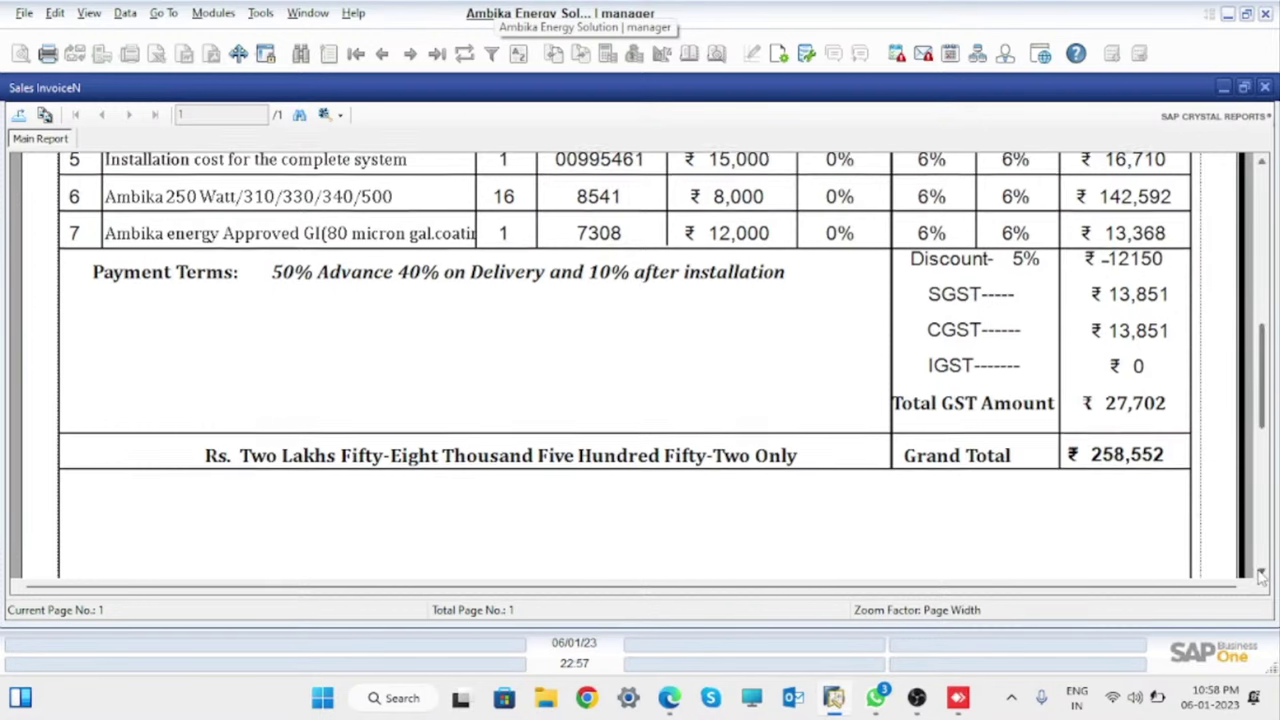
{"action": "left_click_drag", "start_coordinate": [1262, 578], "coordinate": [1263, 580]}
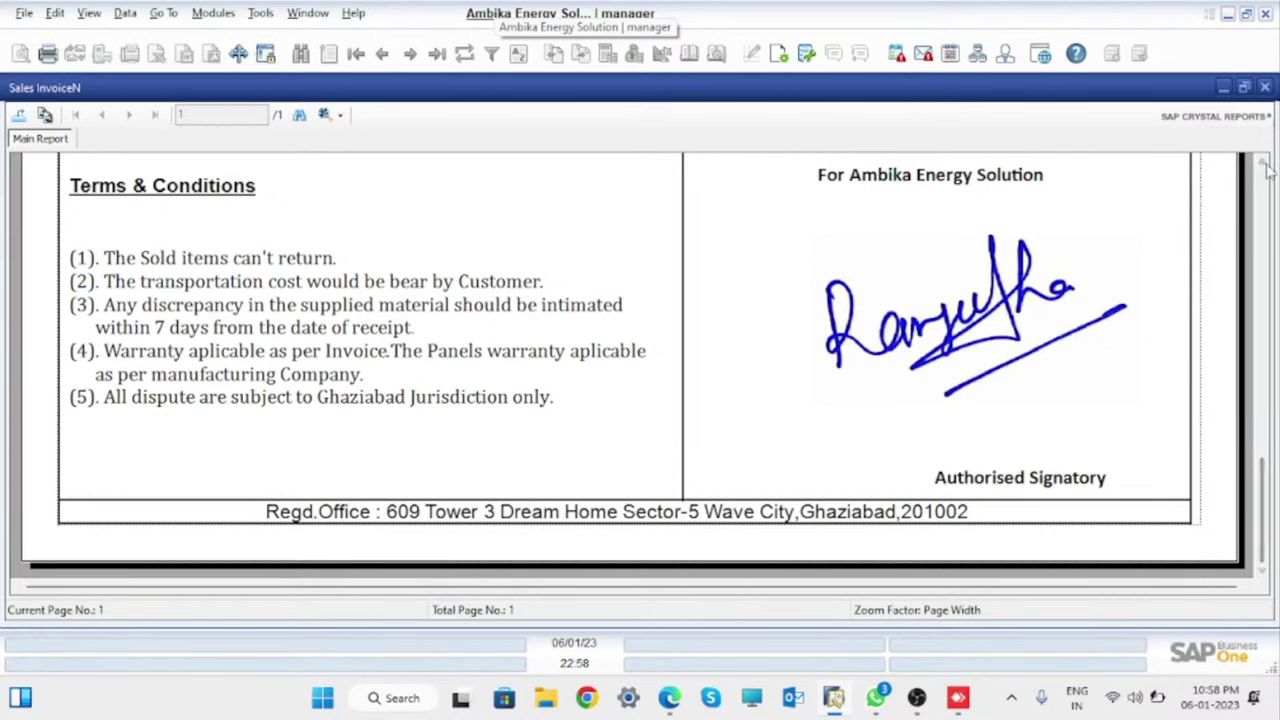
{"action": "left_click_drag", "start_coordinate": [1265, 172], "coordinate": [1263, 170]}
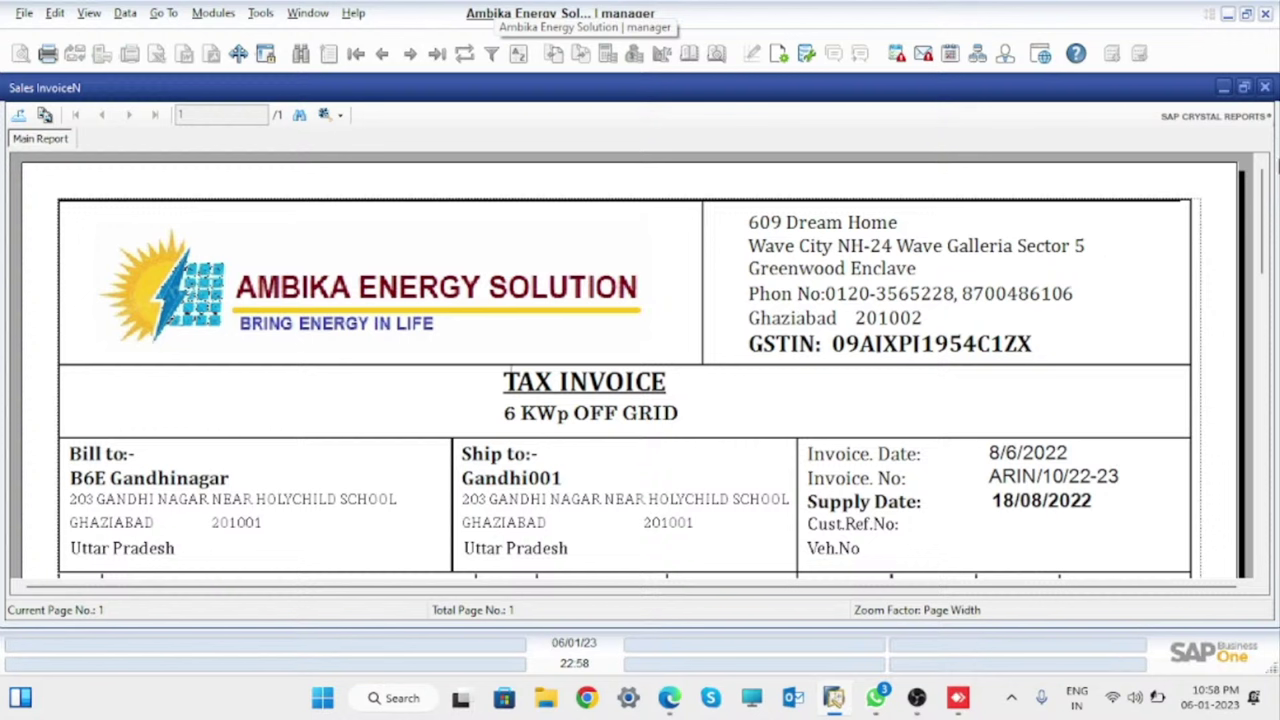
{"action": "left_click", "coordinate": [1264, 90]}
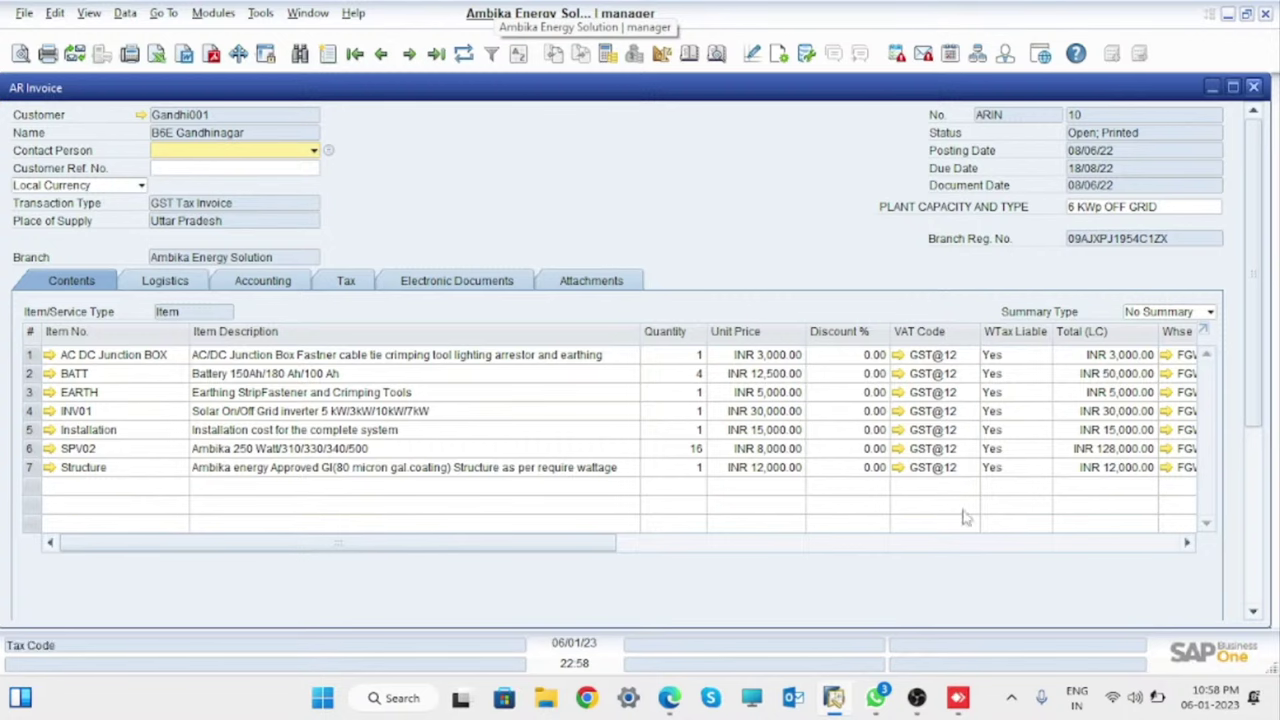
Step: Close AR Invoice 10, minimize SAP Business One, and advance the meeting's video player to the next video
{"action": "left_click", "coordinate": [1254, 89]}
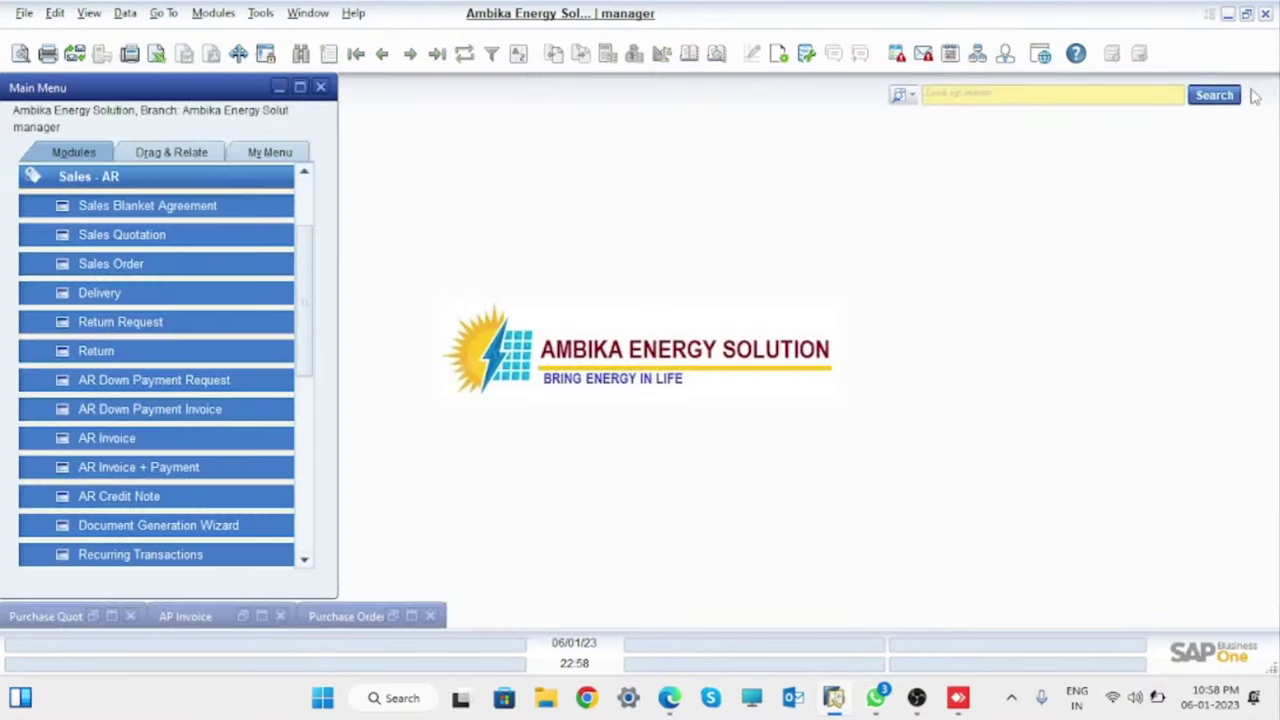
{"action": "left_click", "coordinate": [1228, 16]}
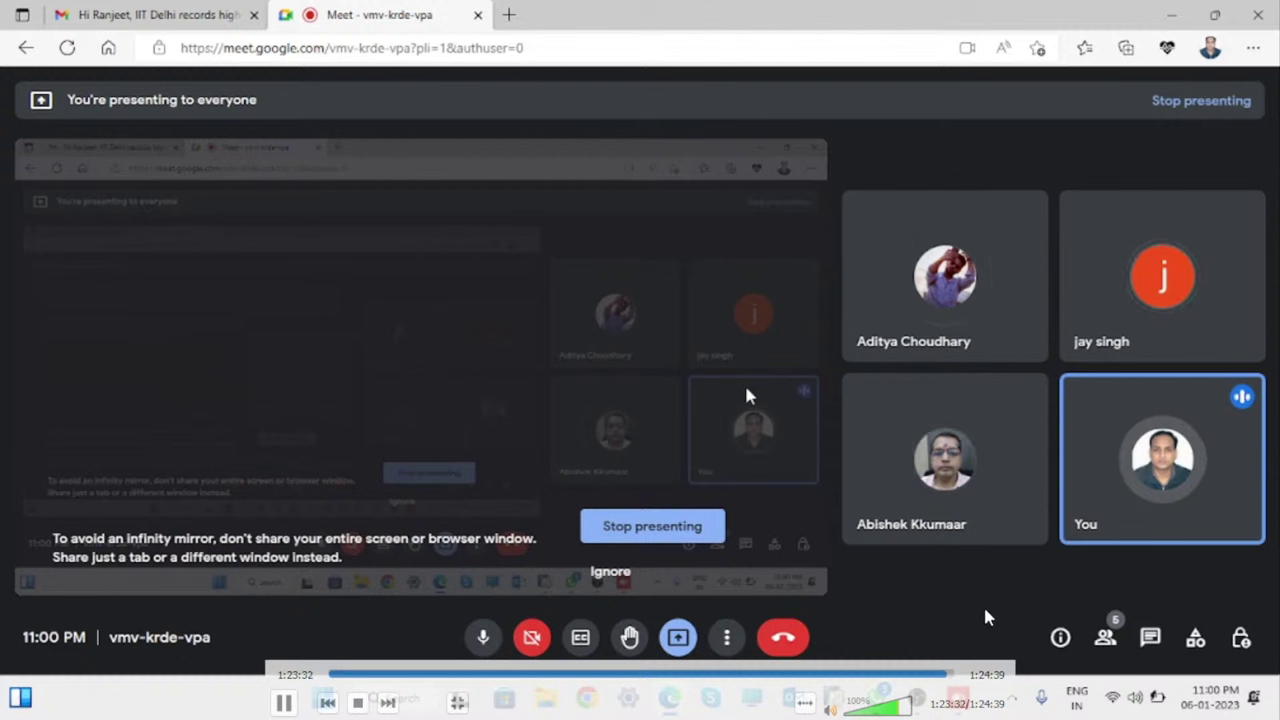
{"action": "left_click", "coordinate": [953, 676]}
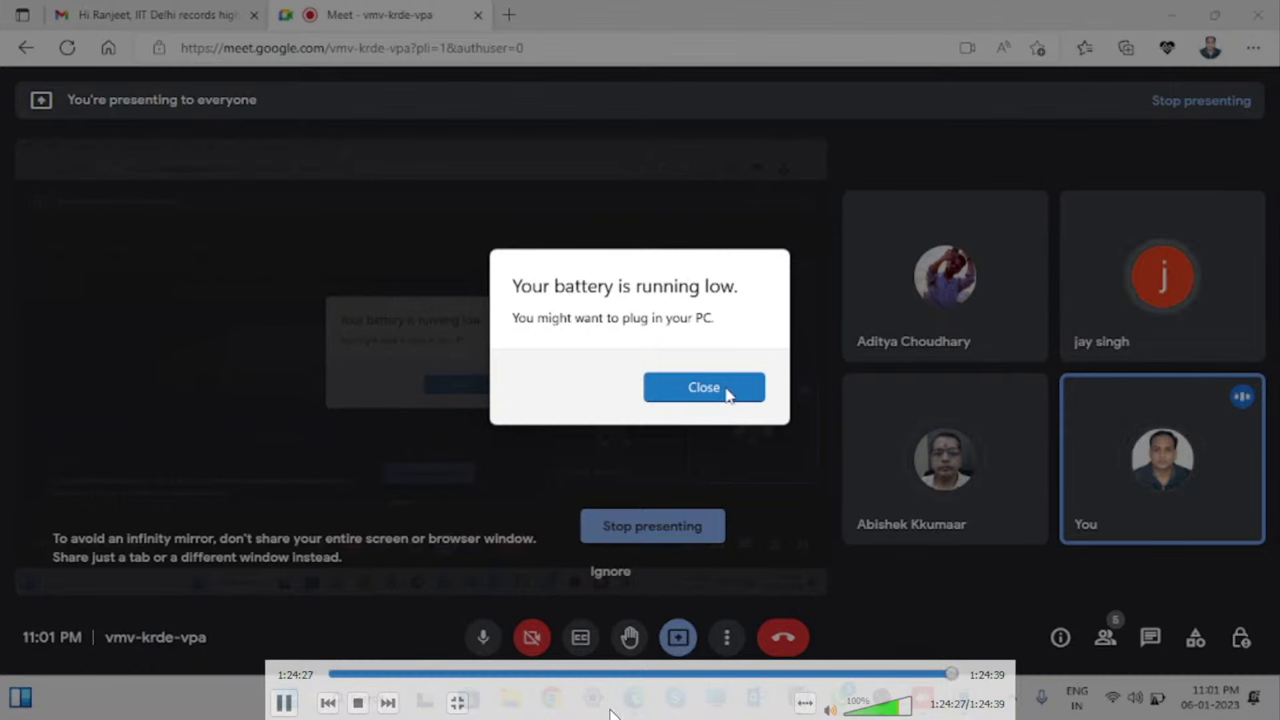
{"action": "left_click", "coordinate": [388, 703]}
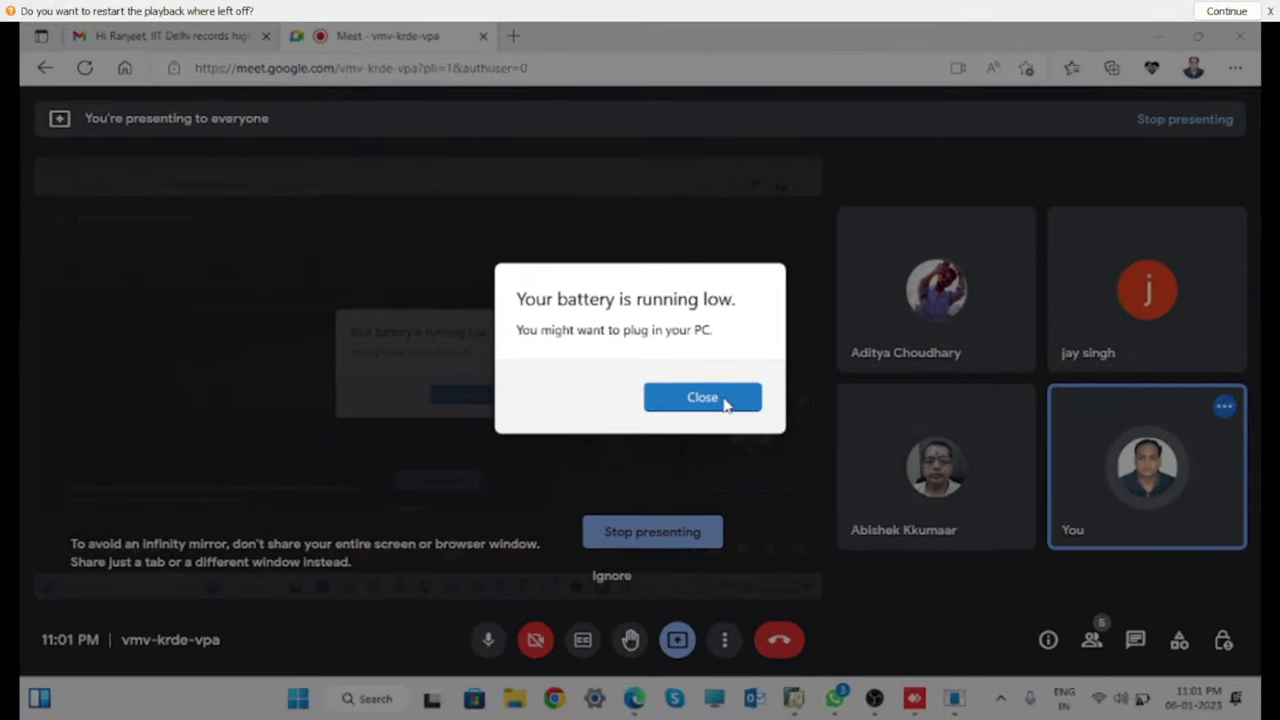
Step: Load Purchase Module debit credit memo.mp4 in VLC and play it full screen
{"action": "double_click", "coordinate": [378, 513]}
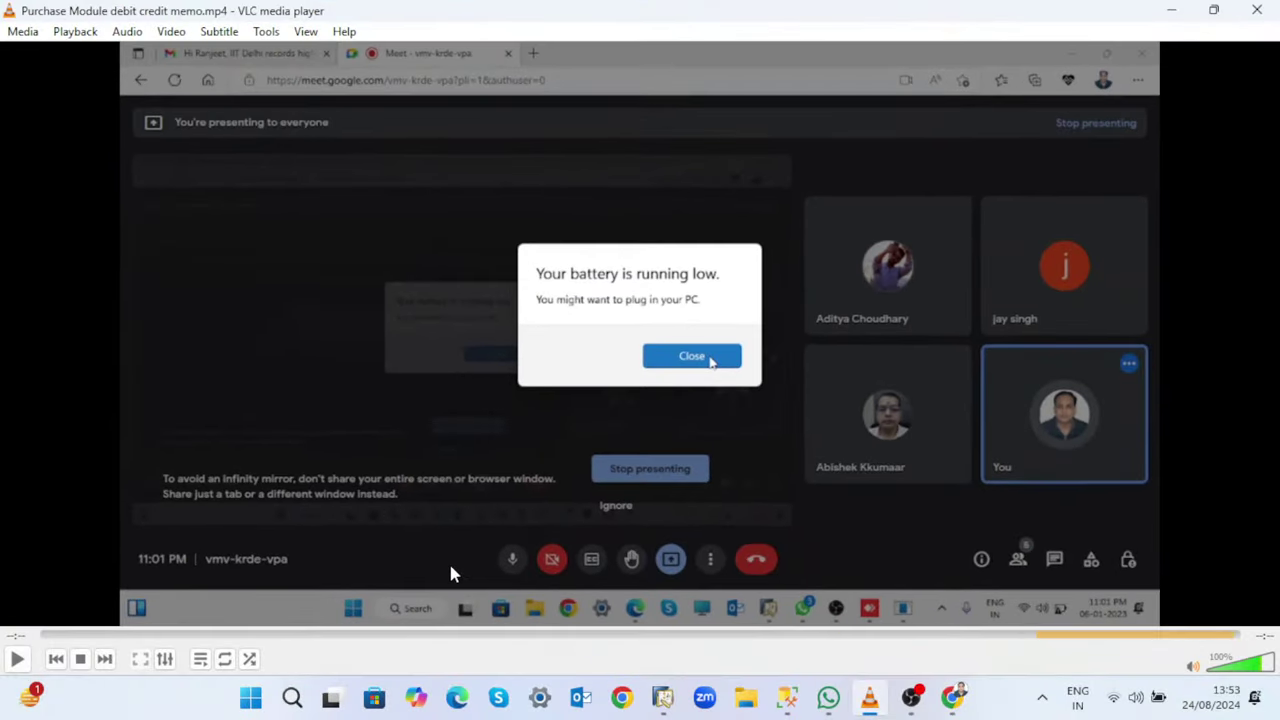
{"action": "left_click", "coordinate": [105, 660]}
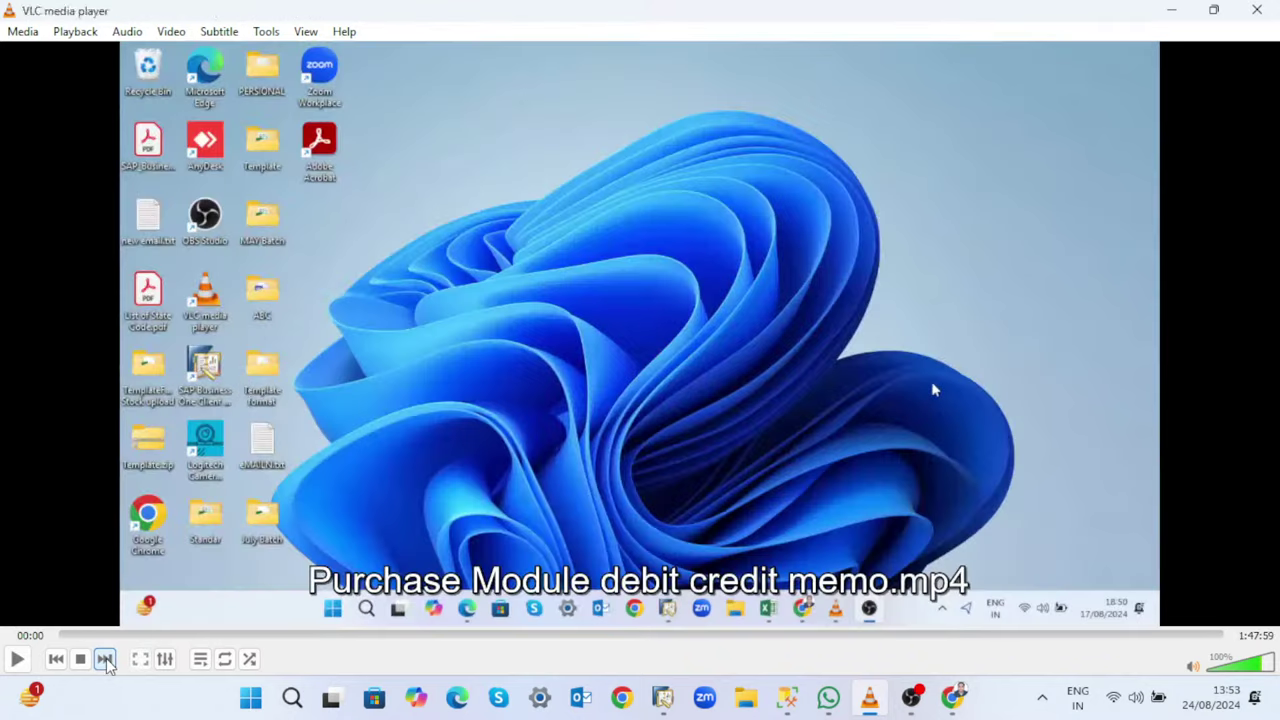
{"action": "left_click", "coordinate": [105, 660]}
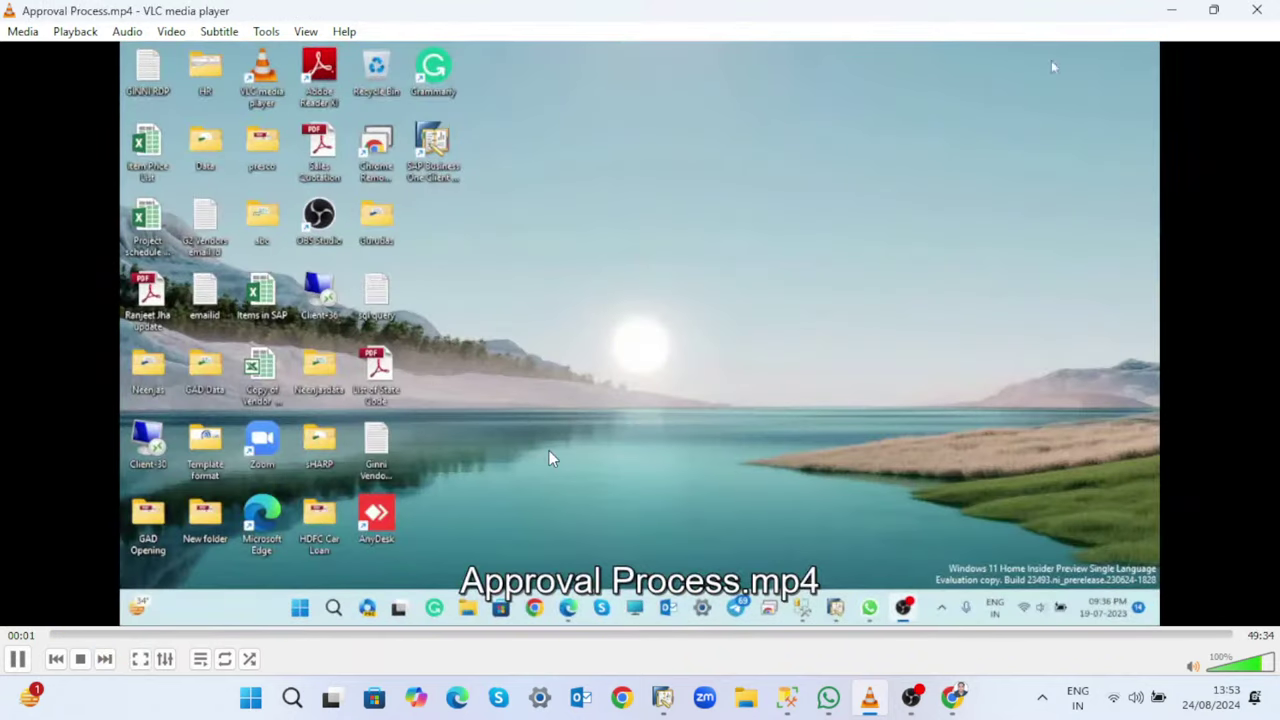
{"action": "left_click", "coordinate": [56, 660]}
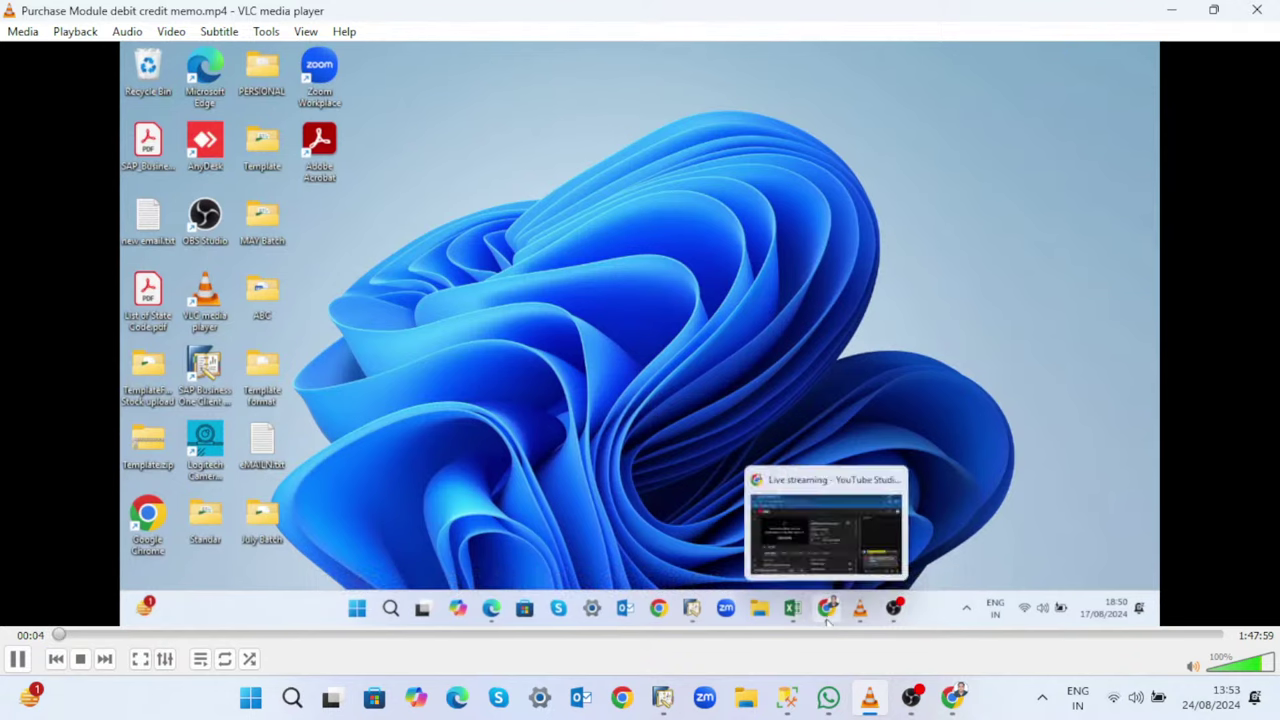
{"action": "key", "text": "f"}
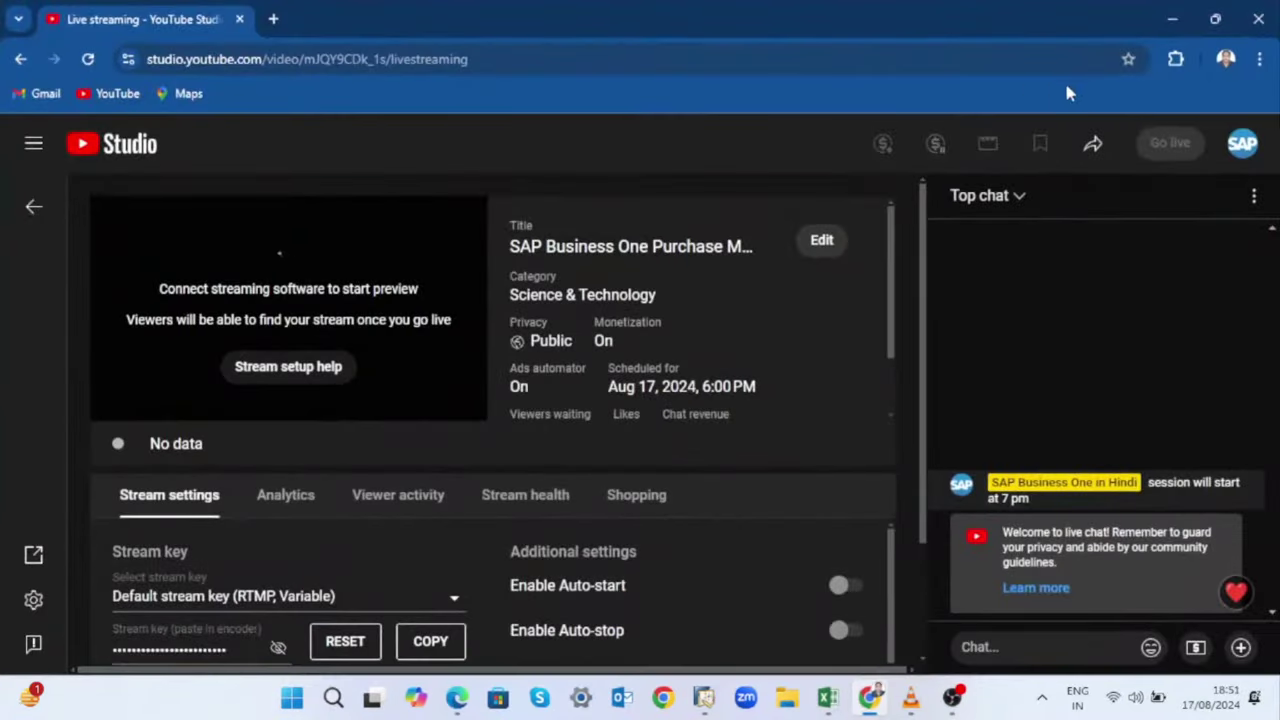
{"action": "mouse_move", "coordinate": [484, 680]}
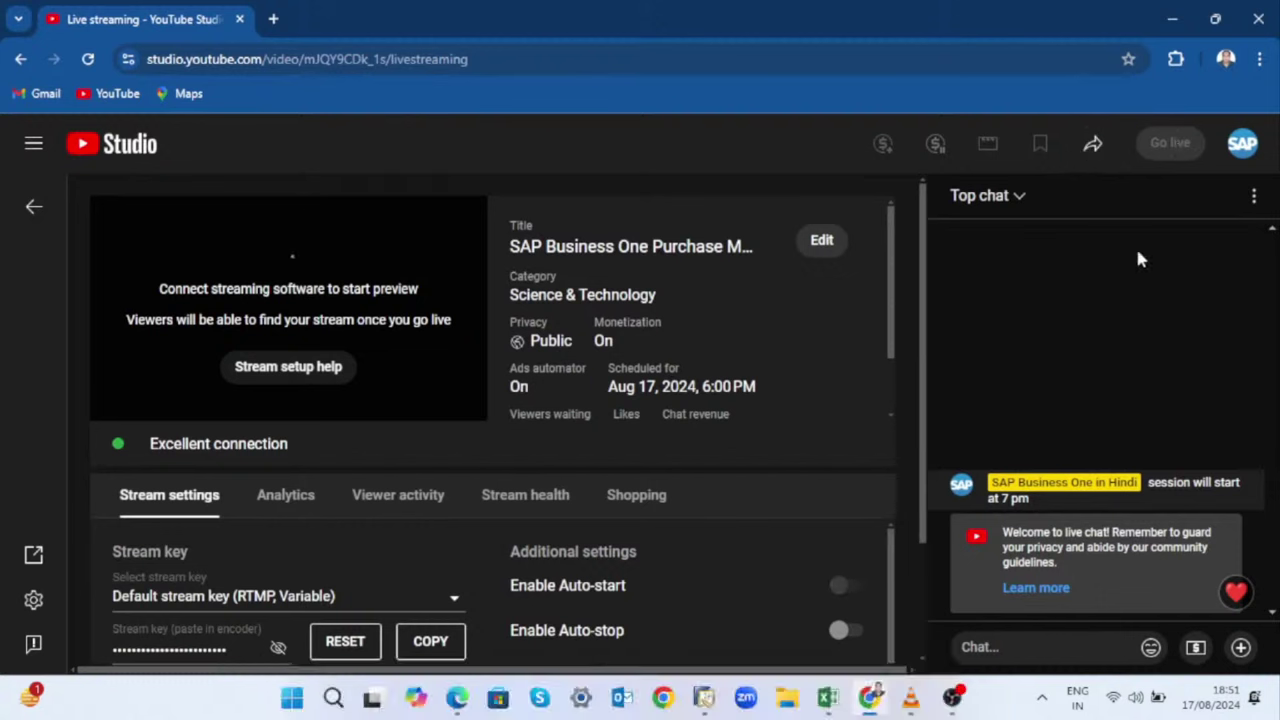
{"action": "mouse_move", "coordinate": [814, 423]}
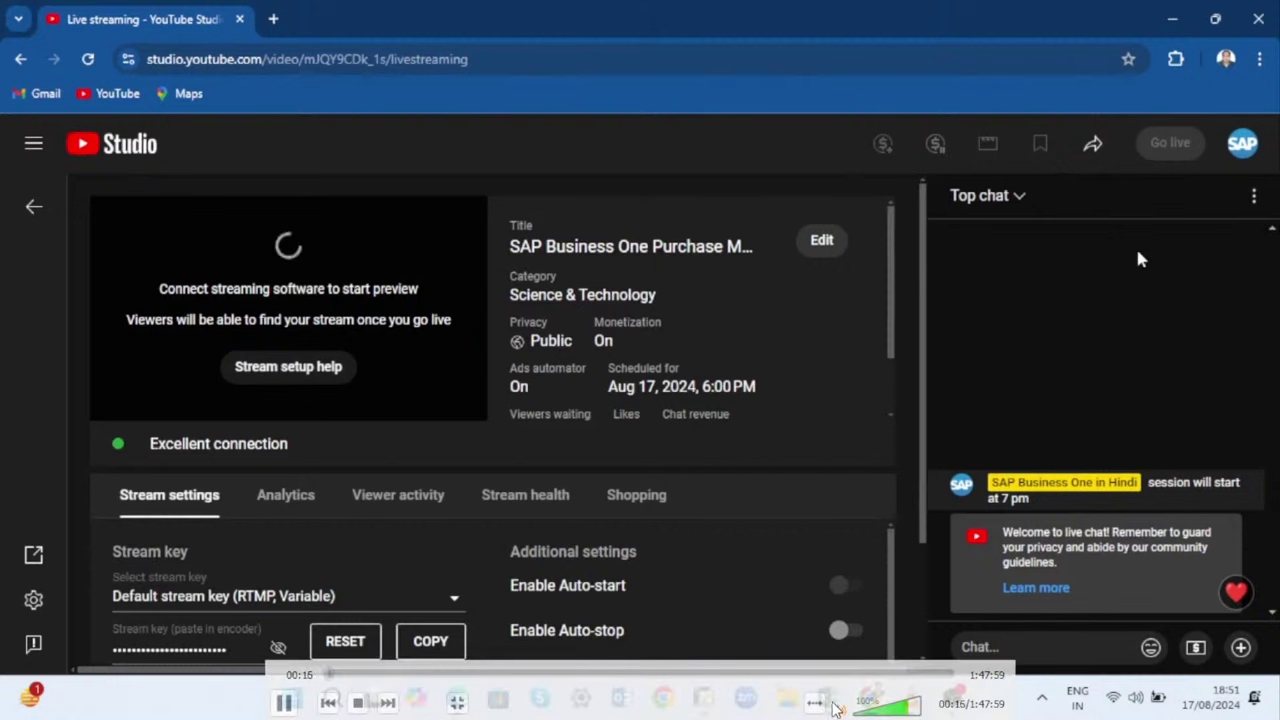
Step: Exit full screen and seek the Purchase Module video to about 11:24
{"action": "left_click", "coordinate": [360, 675]}
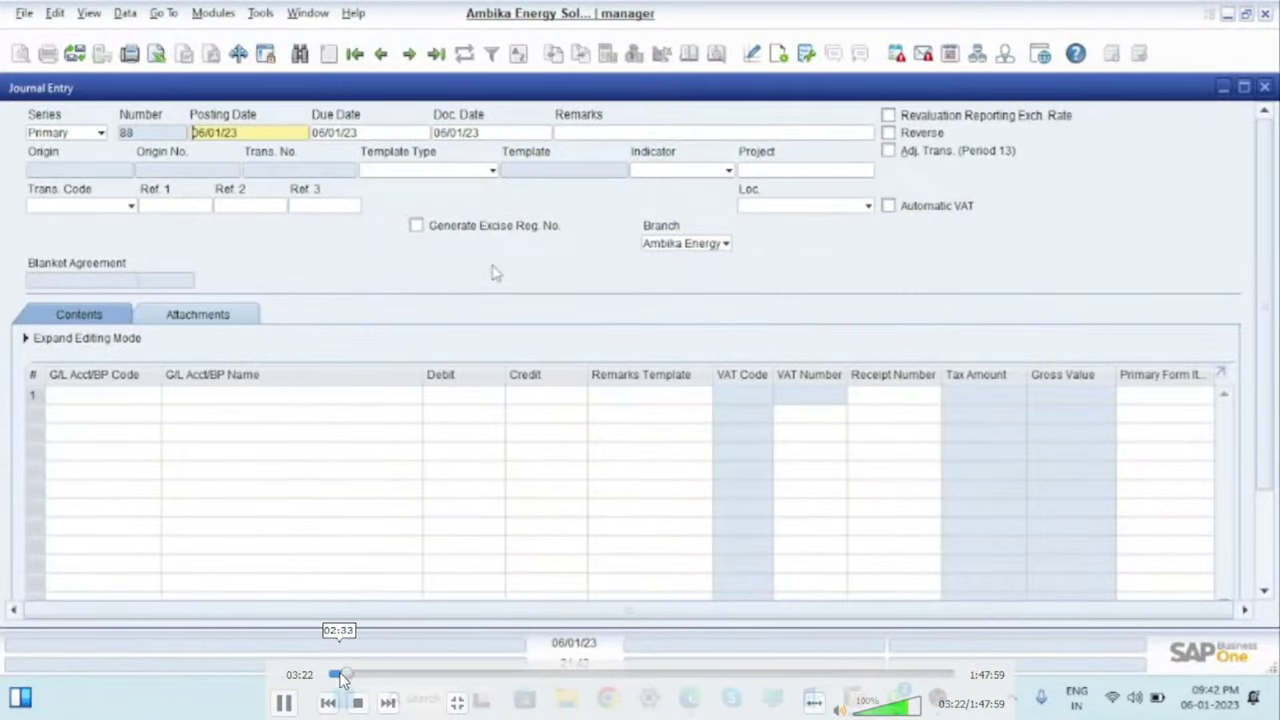
{"action": "key", "text": "Escape"}
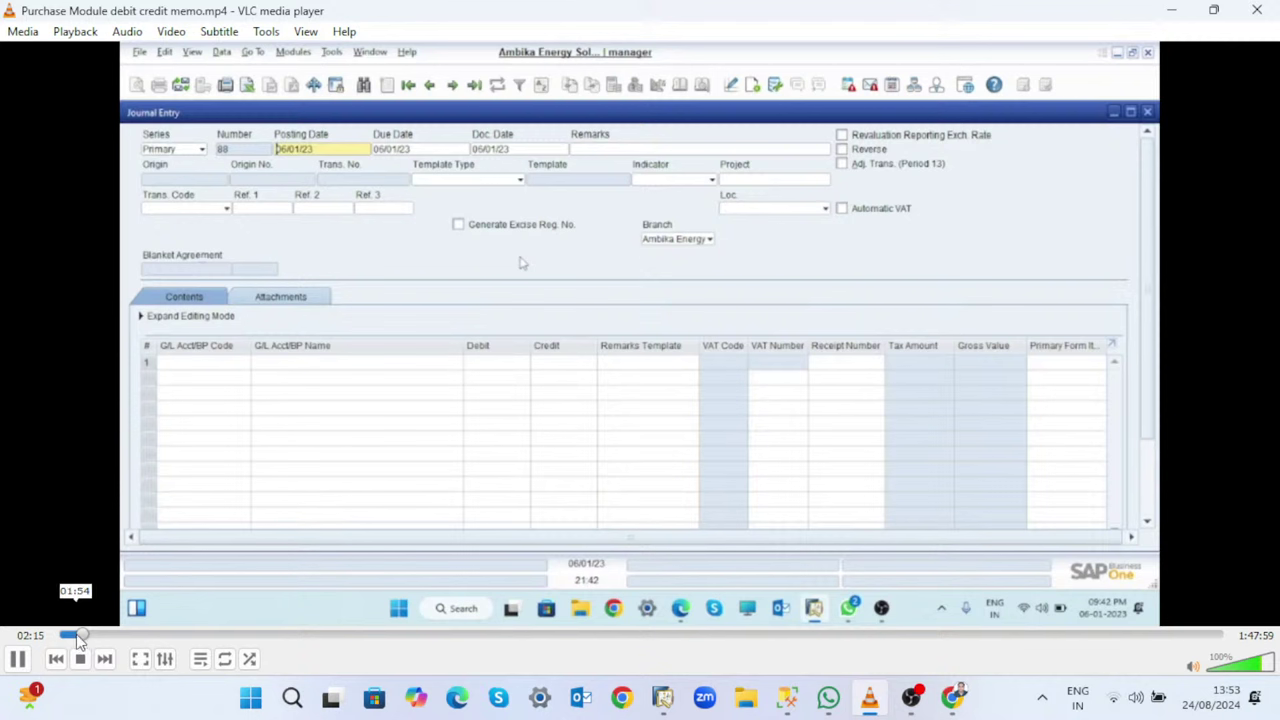
{"action": "left_click", "coordinate": [74, 635]}
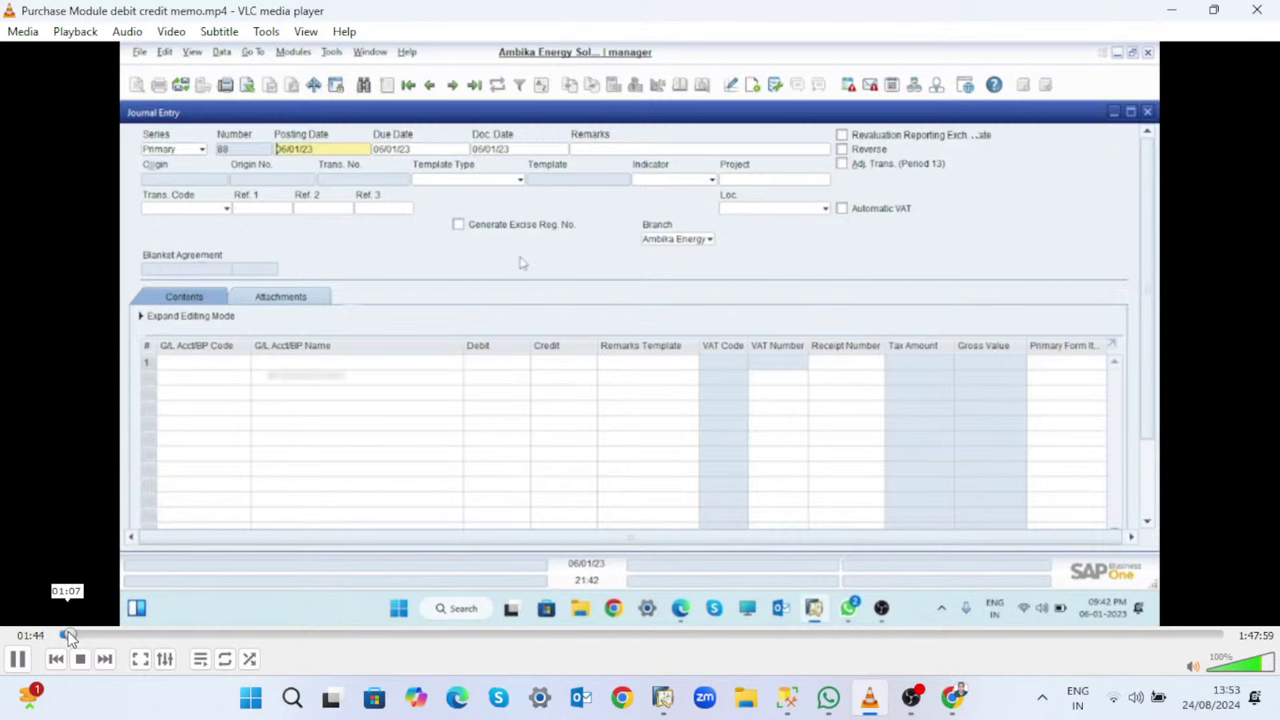
{"action": "left_click", "coordinate": [67, 635]}
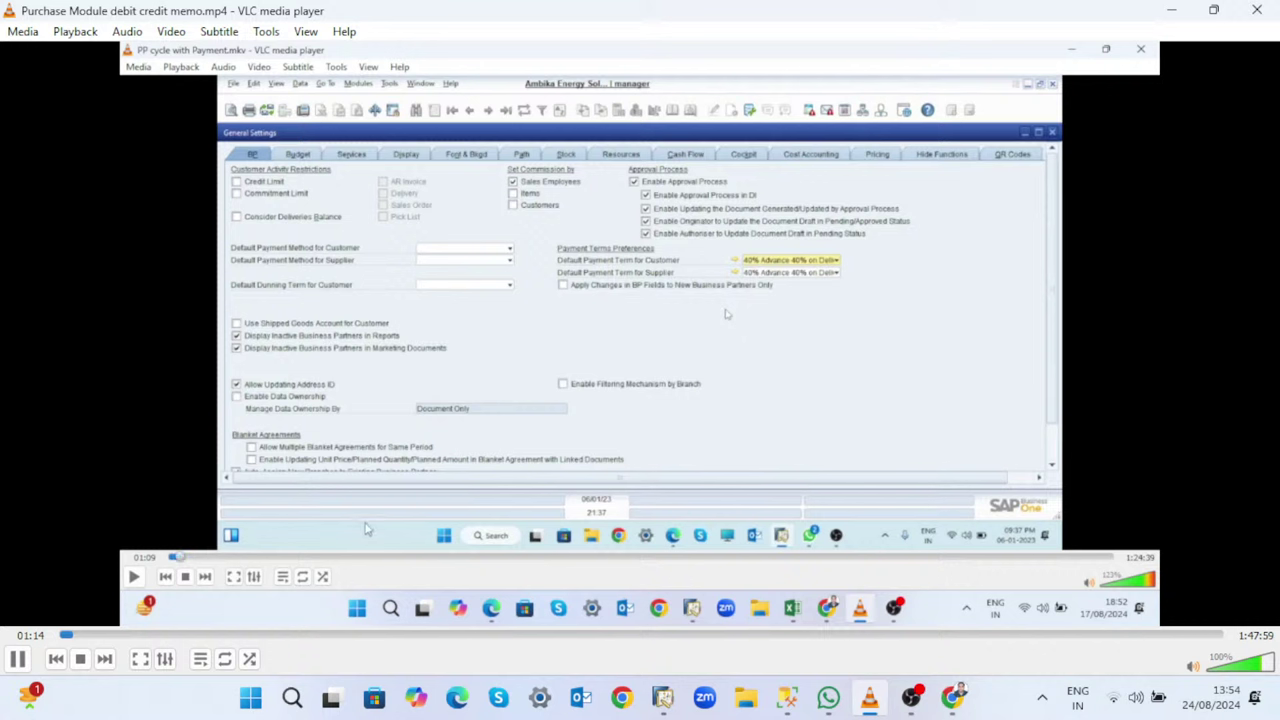
{"action": "left_click", "coordinate": [182, 636]}
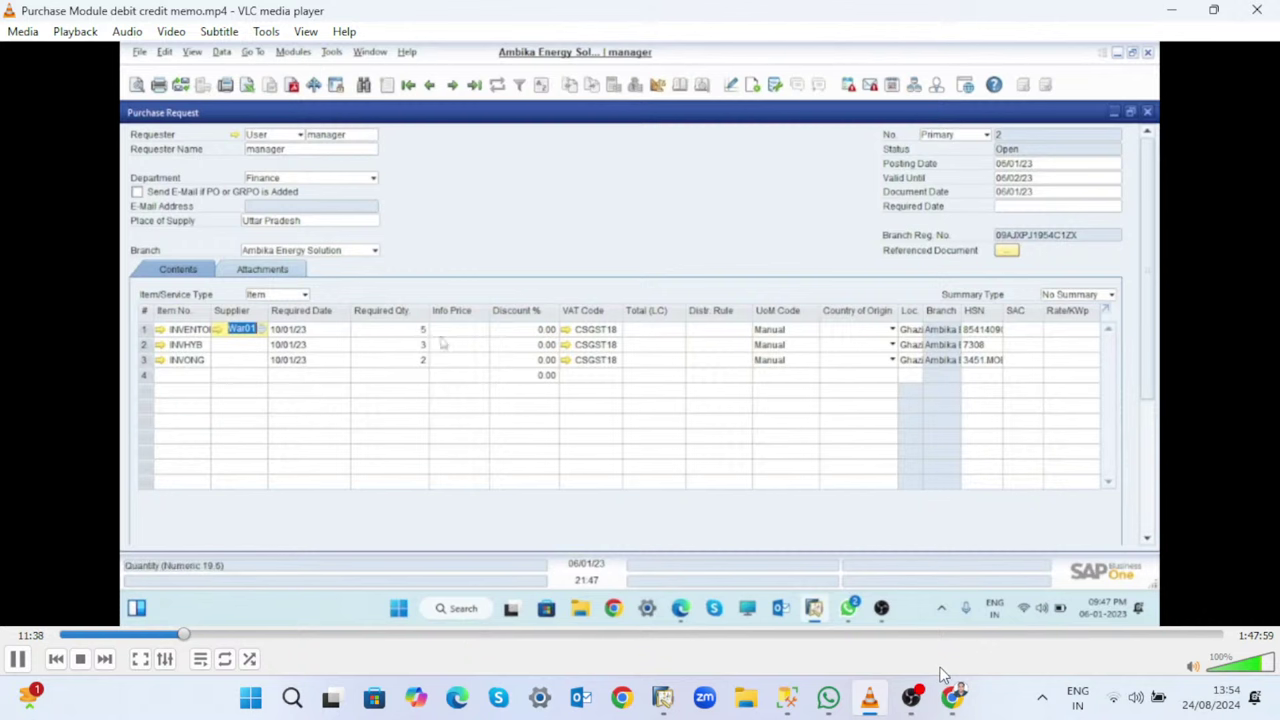
Step: Switch to Approval Process.mp4 and play it full screen
{"action": "left_click", "coordinate": [105, 660]}
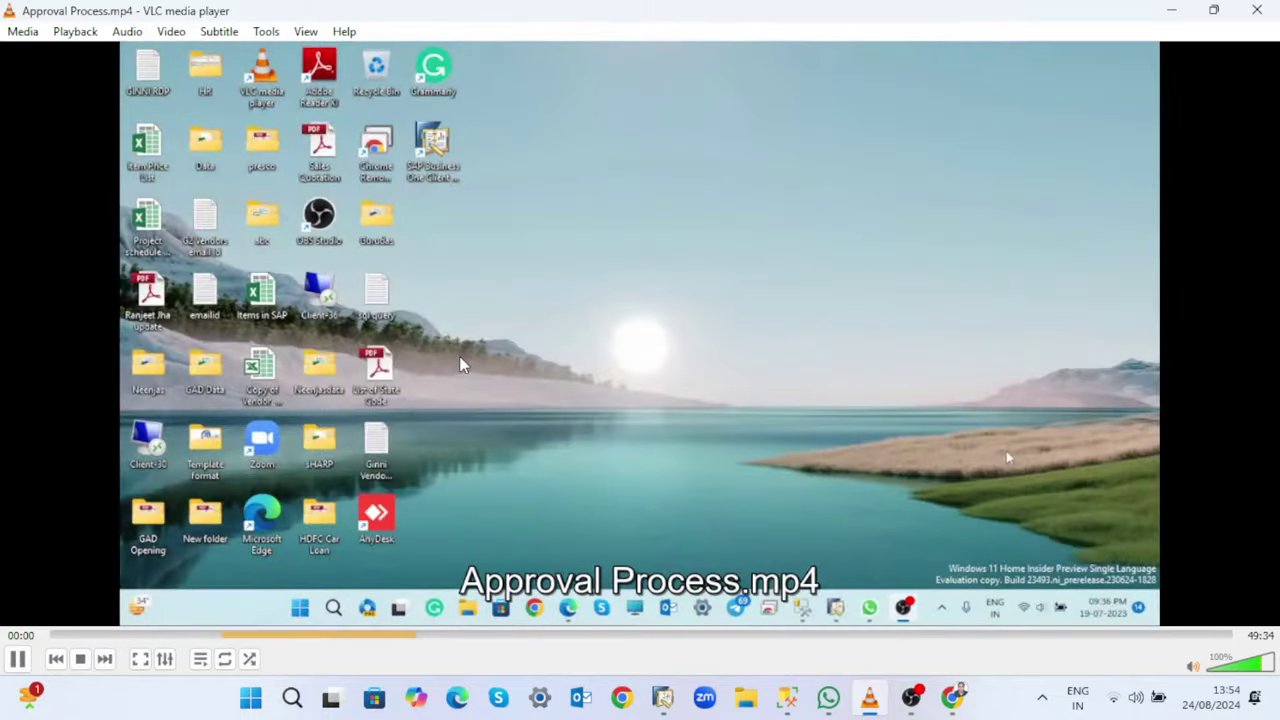
{"action": "double_click", "coordinate": [630, 410]}
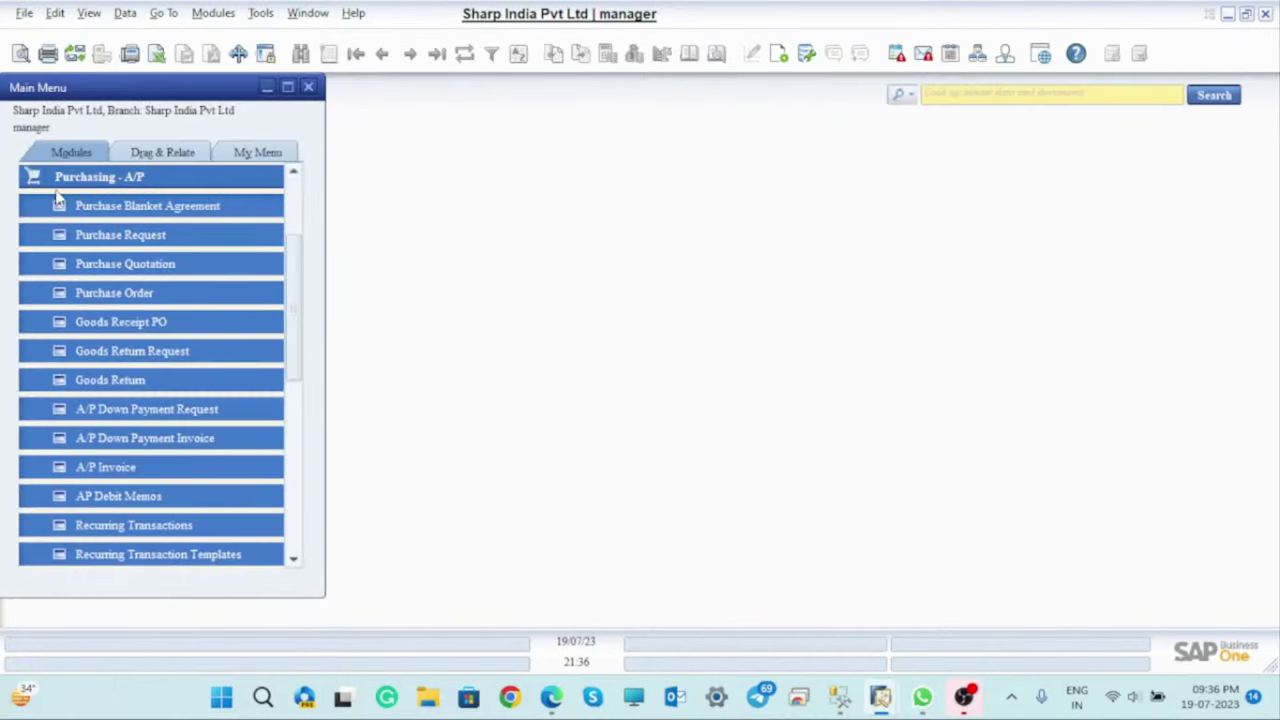
Step: Expand Administration > System Initialization > Authorizations in the Main Menu
{"action": "left_click", "coordinate": [33, 178]}
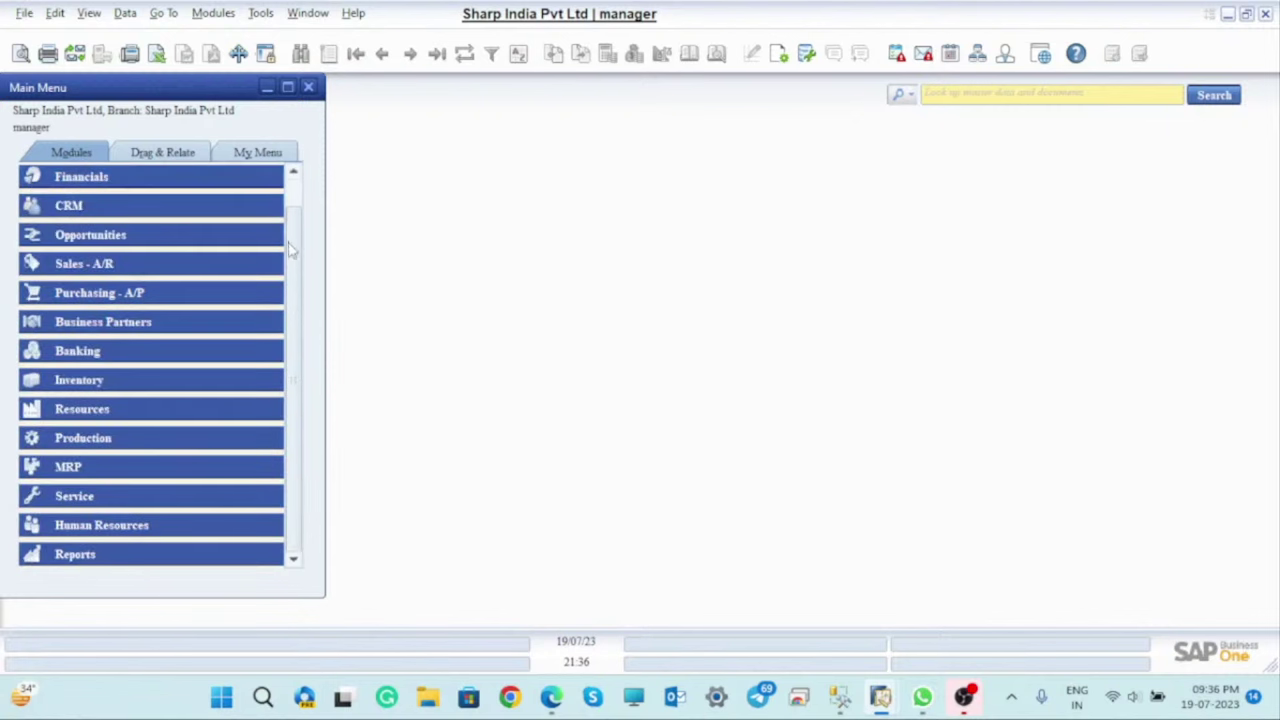
{"action": "scroll", "coordinate": [292, 240], "scroll_direction": "up", "scroll_amount": 1}
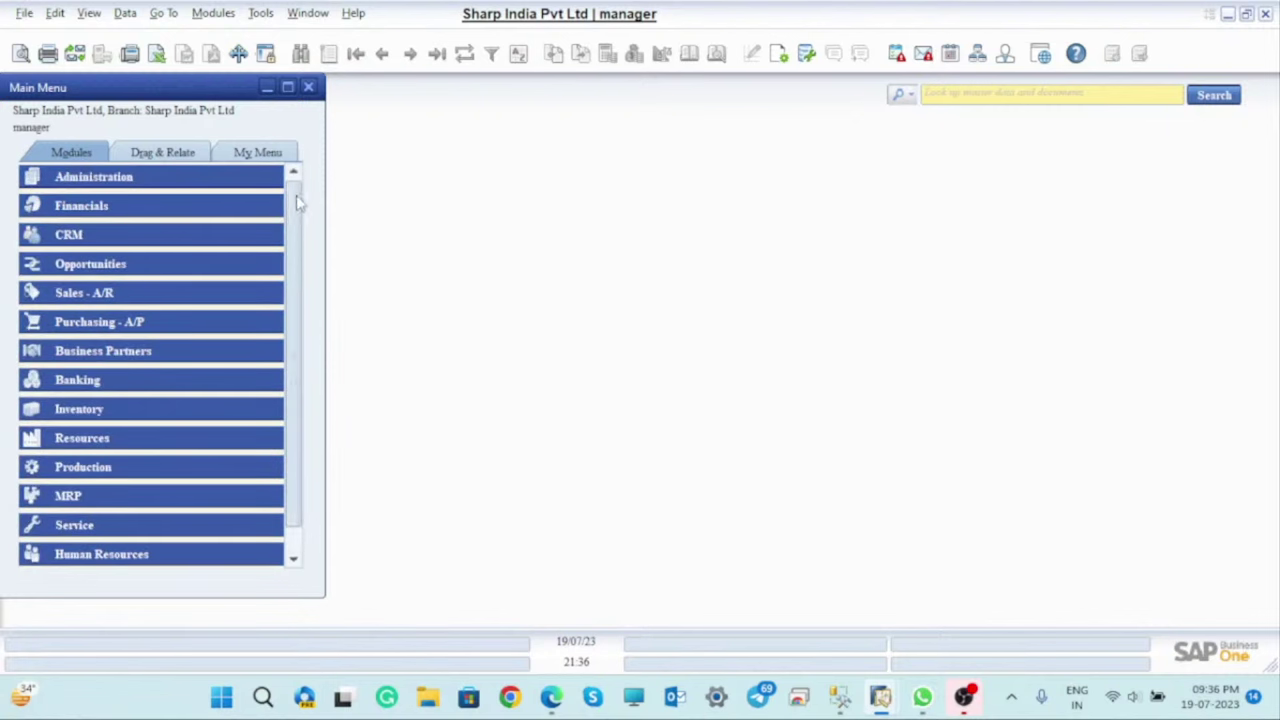
{"action": "left_click", "coordinate": [115, 182]}
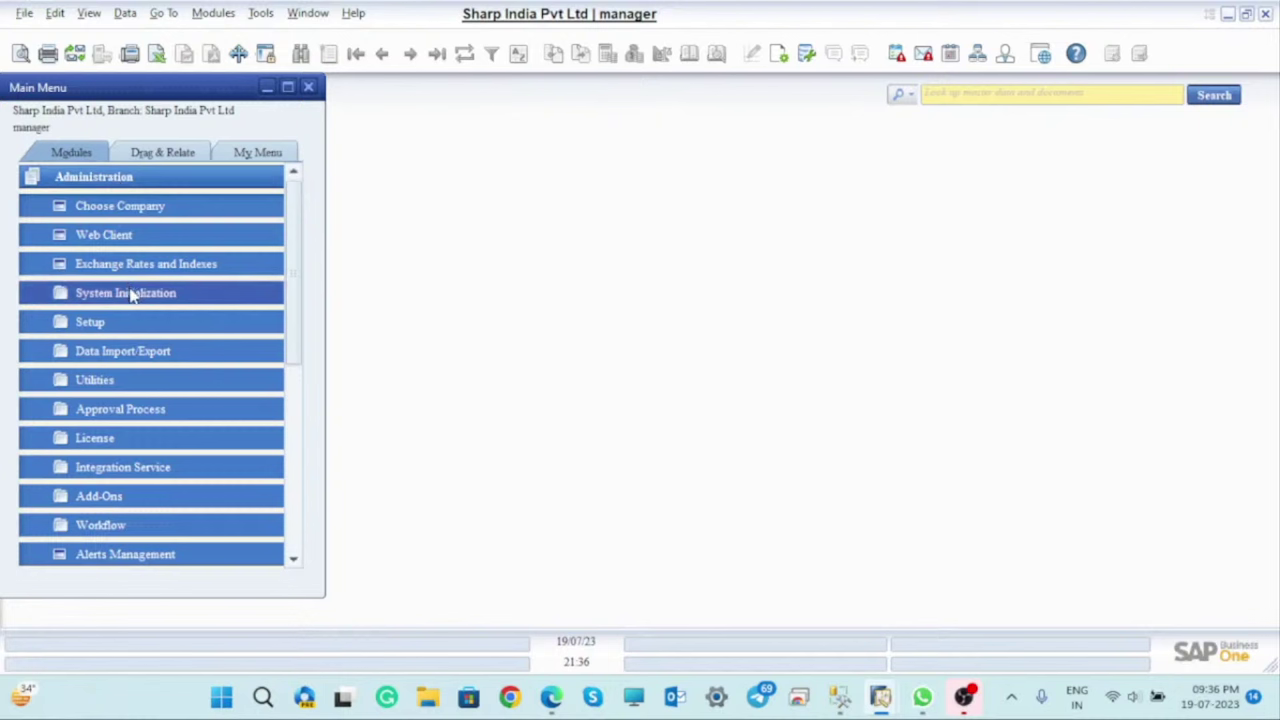
{"action": "left_click", "coordinate": [130, 293]}
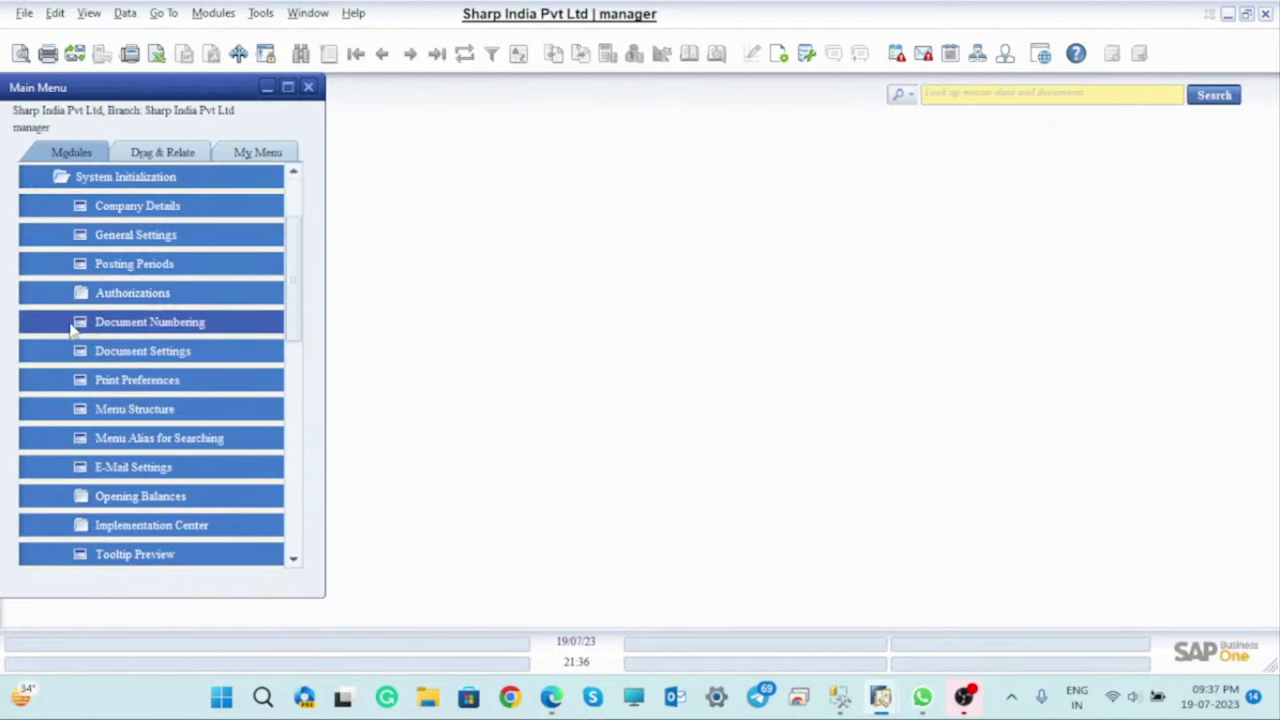
{"action": "left_click", "coordinate": [128, 296]}
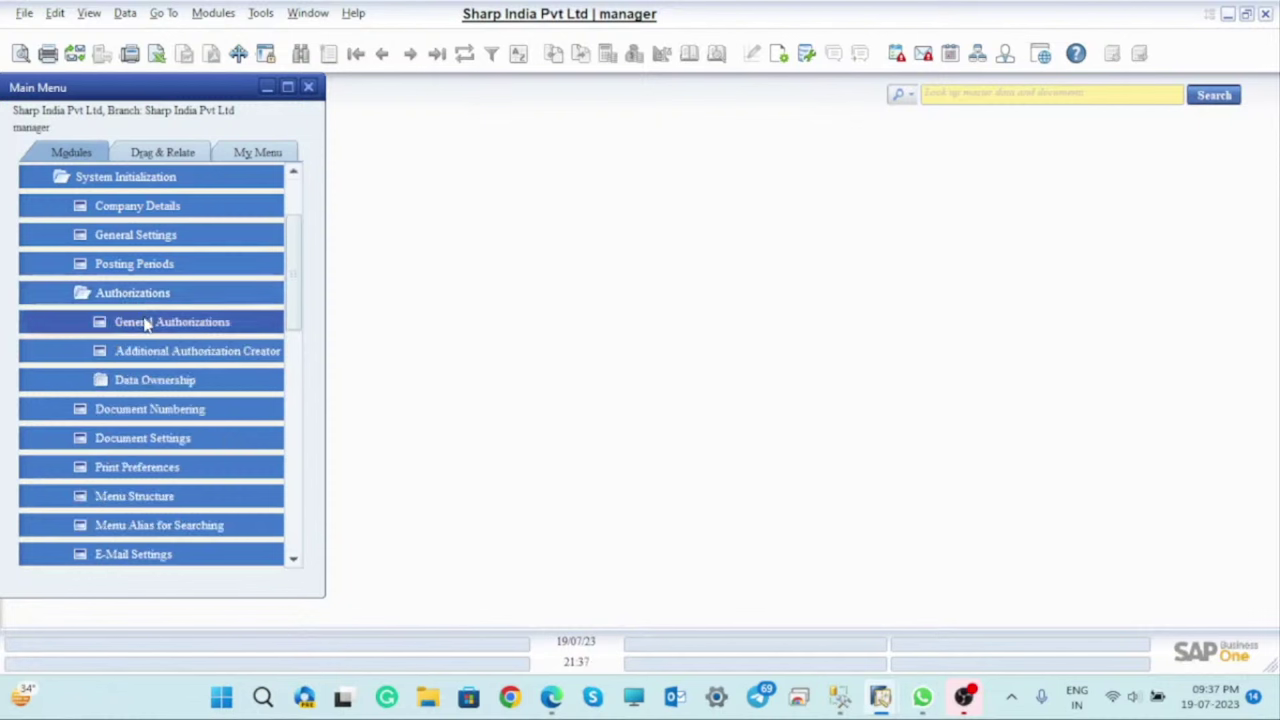
Step: Check and close General Authorizations, then expand the Approval Process section
{"action": "left_click", "coordinate": [147, 326]}
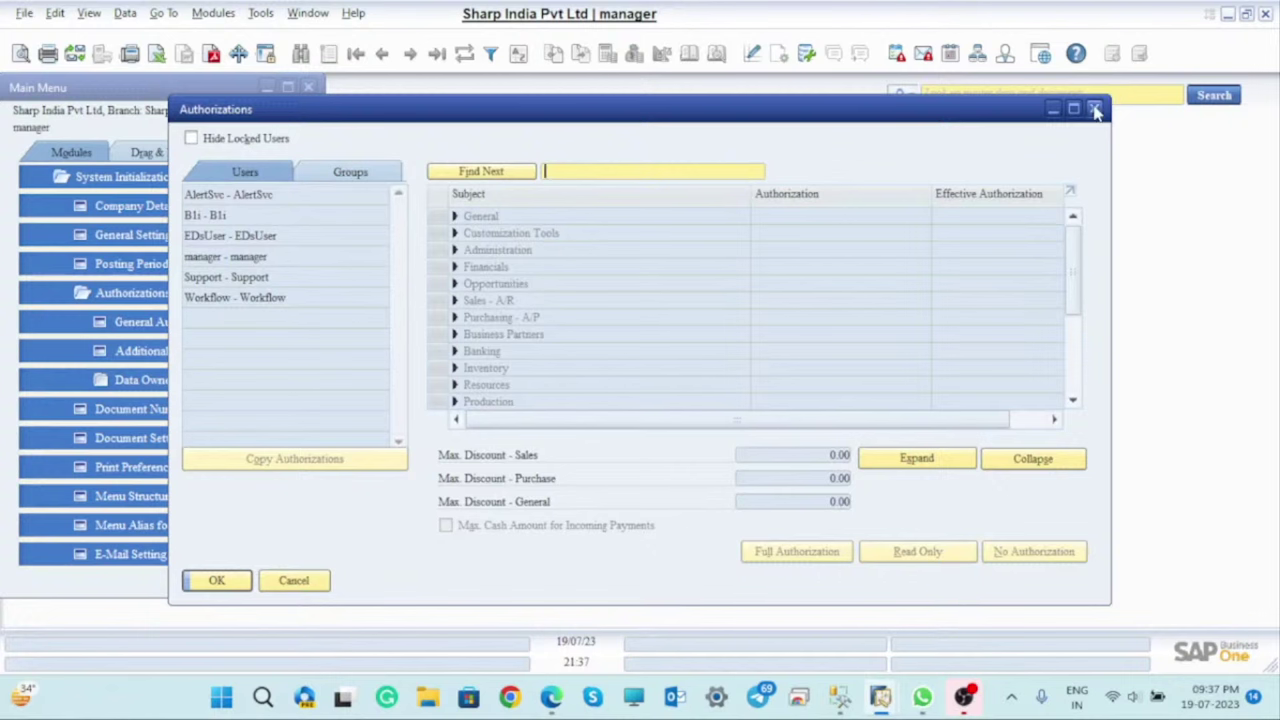
{"action": "left_click", "coordinate": [1094, 108]}
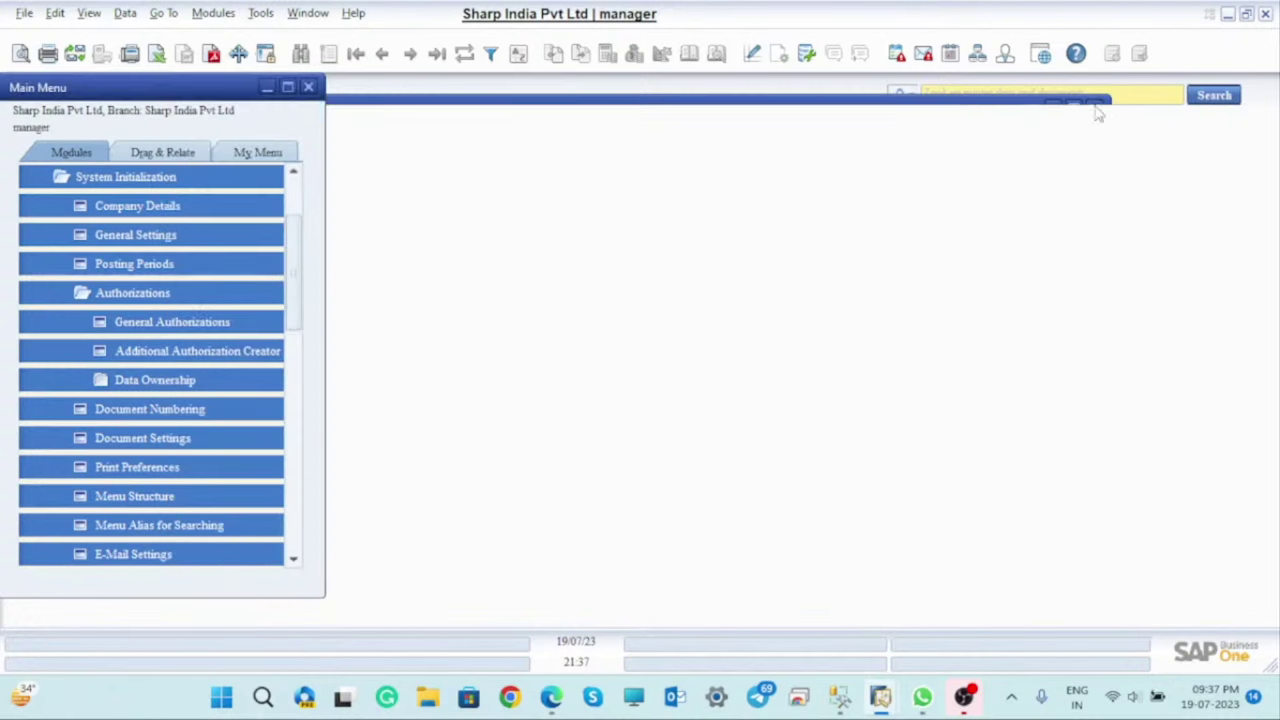
{"action": "left_click", "coordinate": [60, 186]}
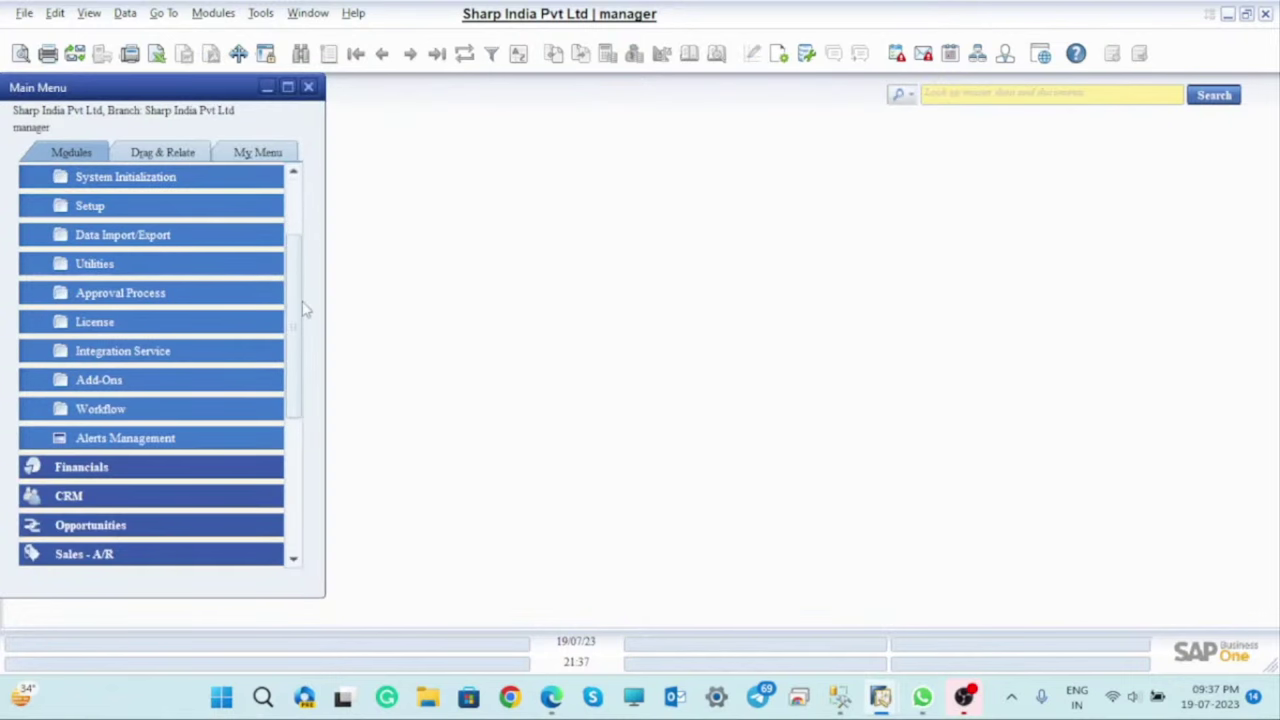
{"action": "left_click", "coordinate": [152, 292]}
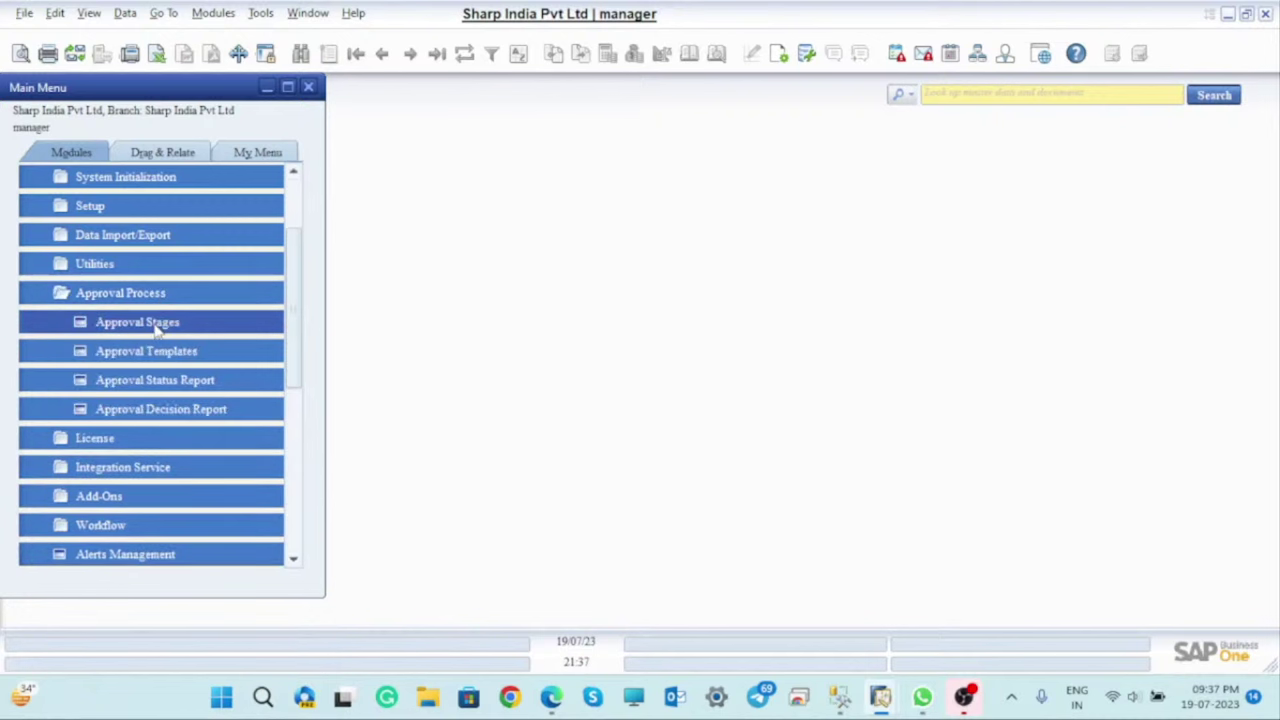
Step: Load the Level 1 stage, require 2 approvals and 2 rejections, and add a second authorizer row
{"action": "left_click", "coordinate": [157, 326]}
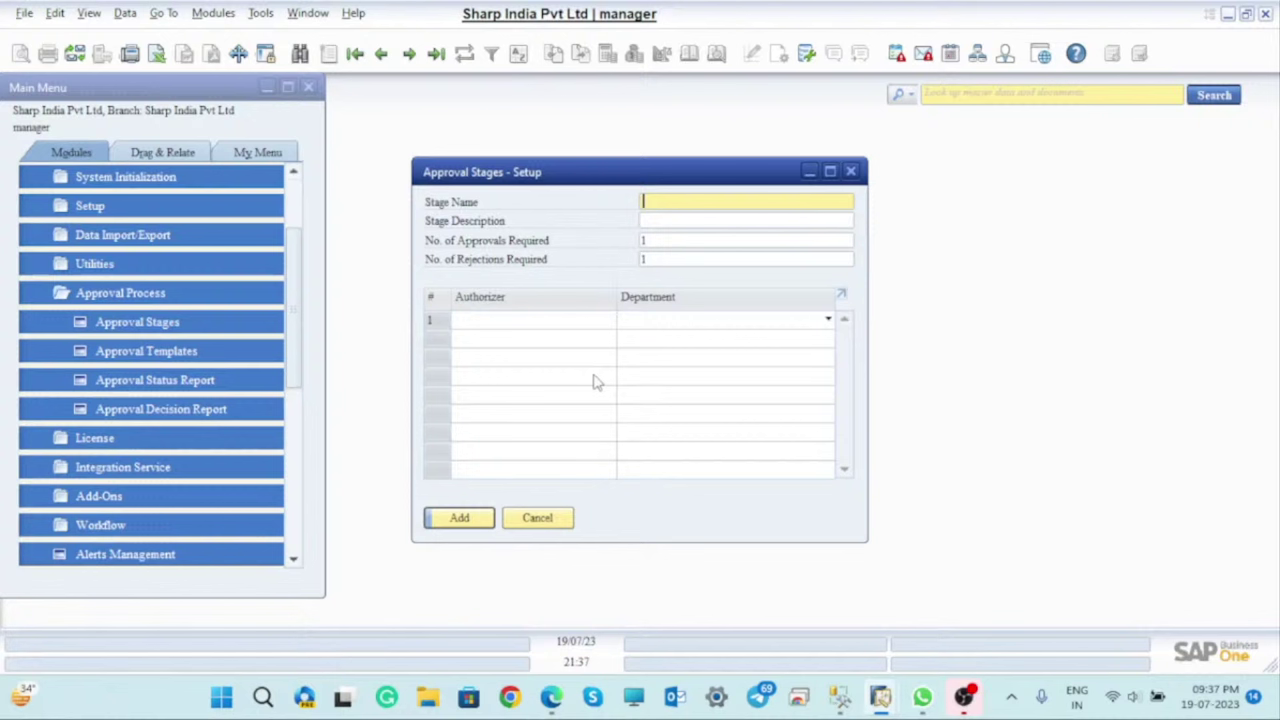
{"action": "left_click", "coordinate": [384, 57]}
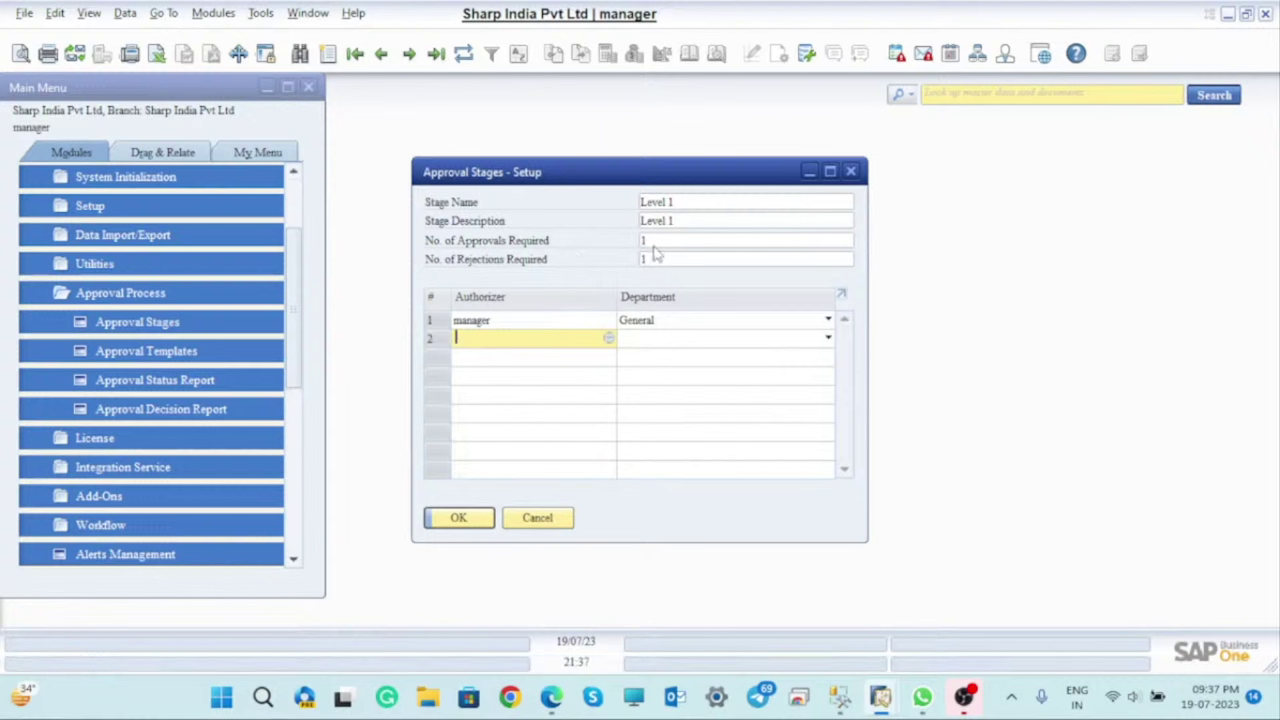
{"action": "left_click", "coordinate": [656, 242]}
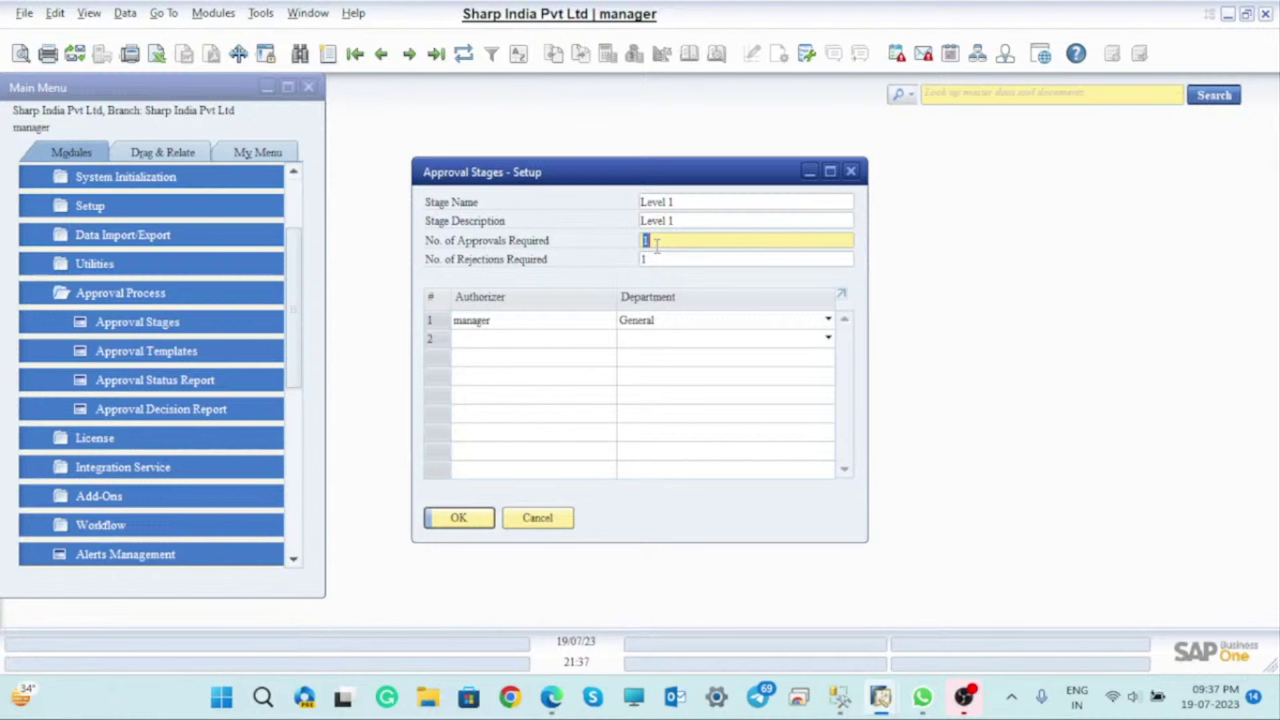
{"action": "type", "text": "2"}
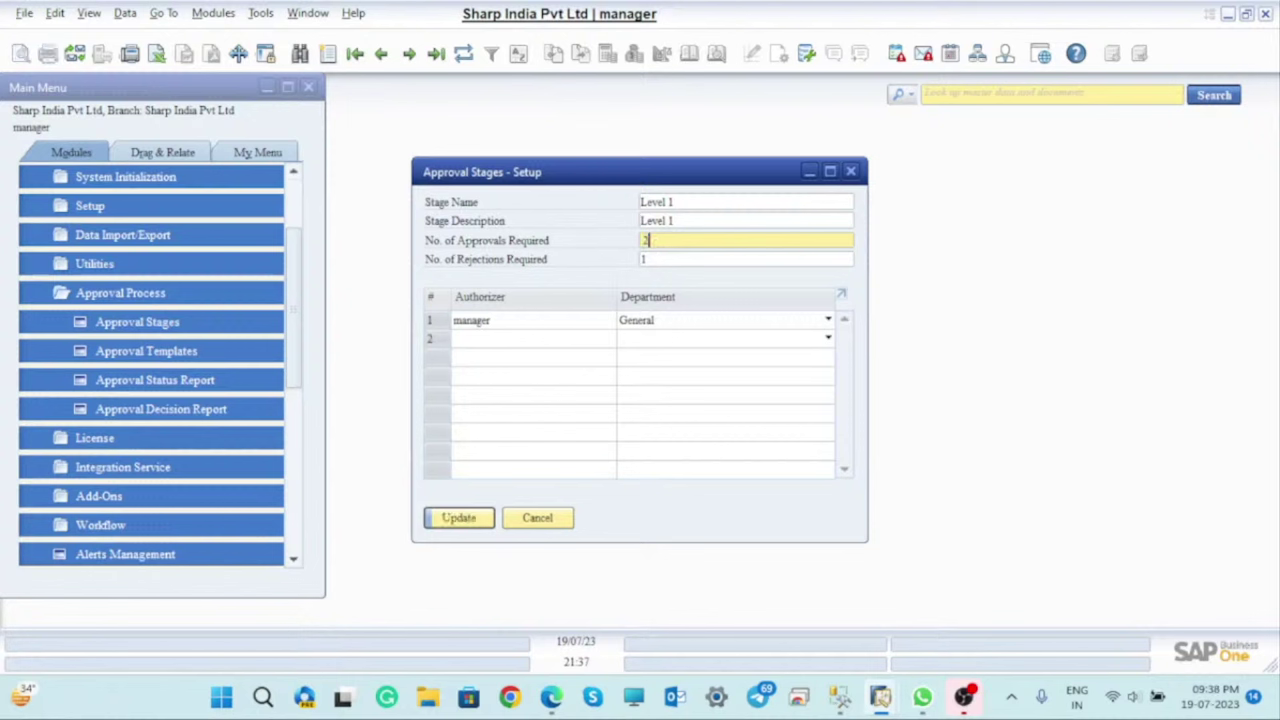
{"action": "left_click", "coordinate": [662, 261]}
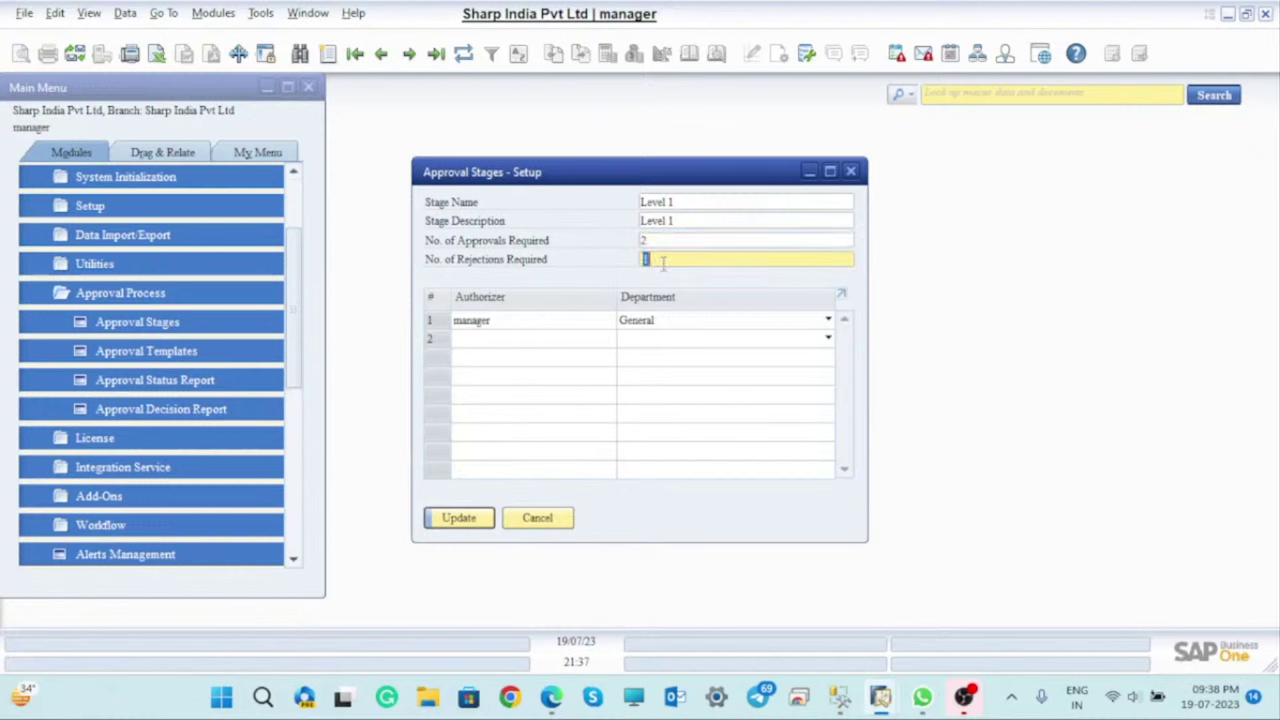
{"action": "type", "text": "2"}
{"action": "left_click", "coordinate": [529, 342]}
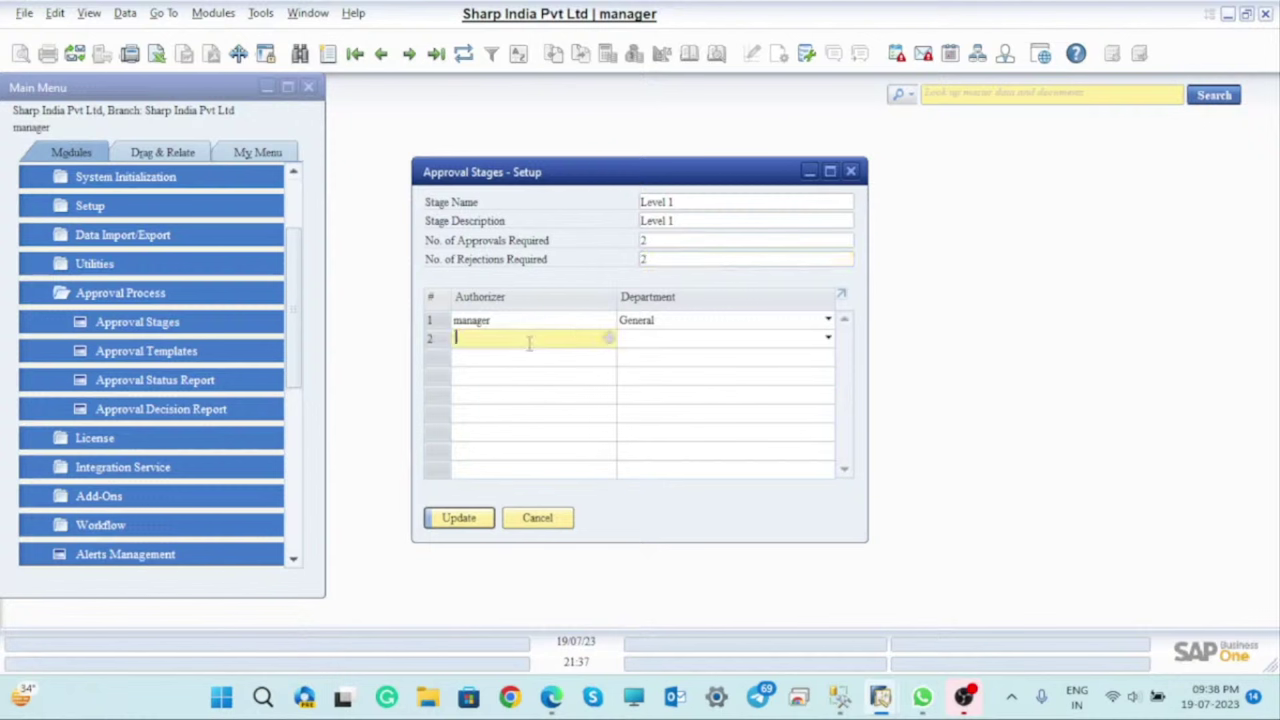
{"action": "left_click", "coordinate": [607, 339]}
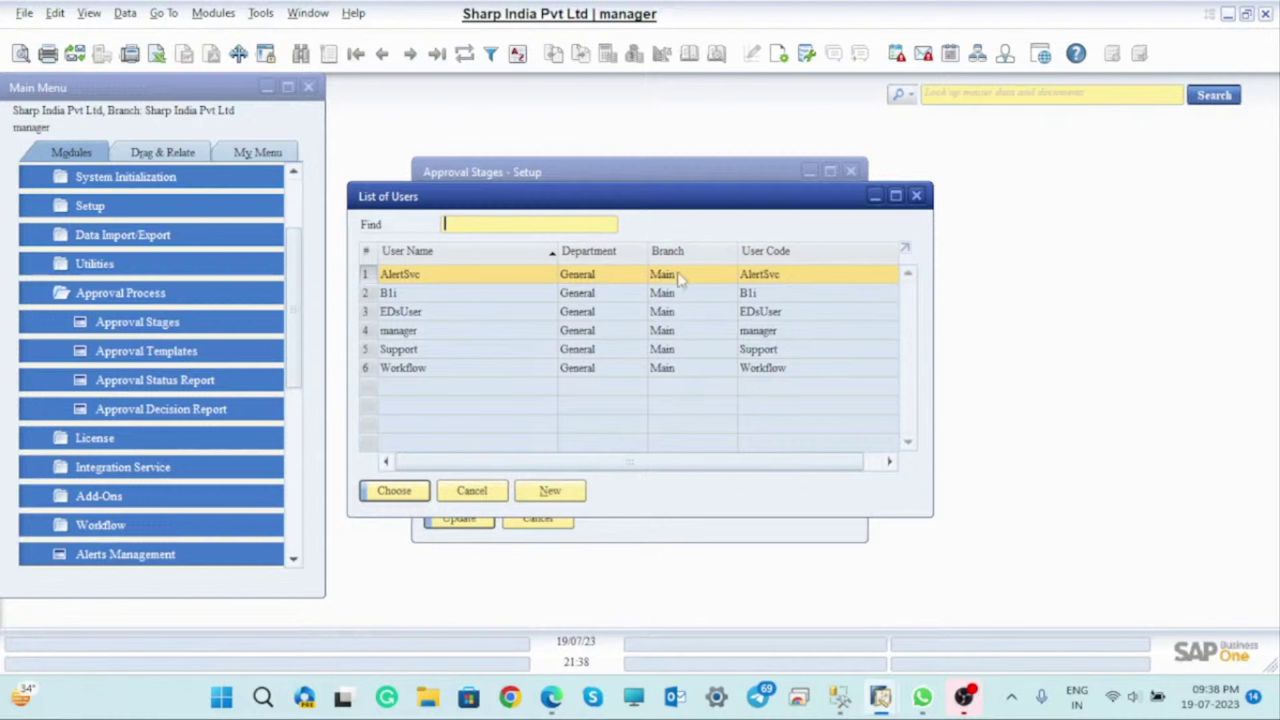
Step: Add the Support user as the Level 1 stage's second authorizer
{"action": "left_click", "coordinate": [400, 350]}
{"action": "left_click", "coordinate": [393, 490]}
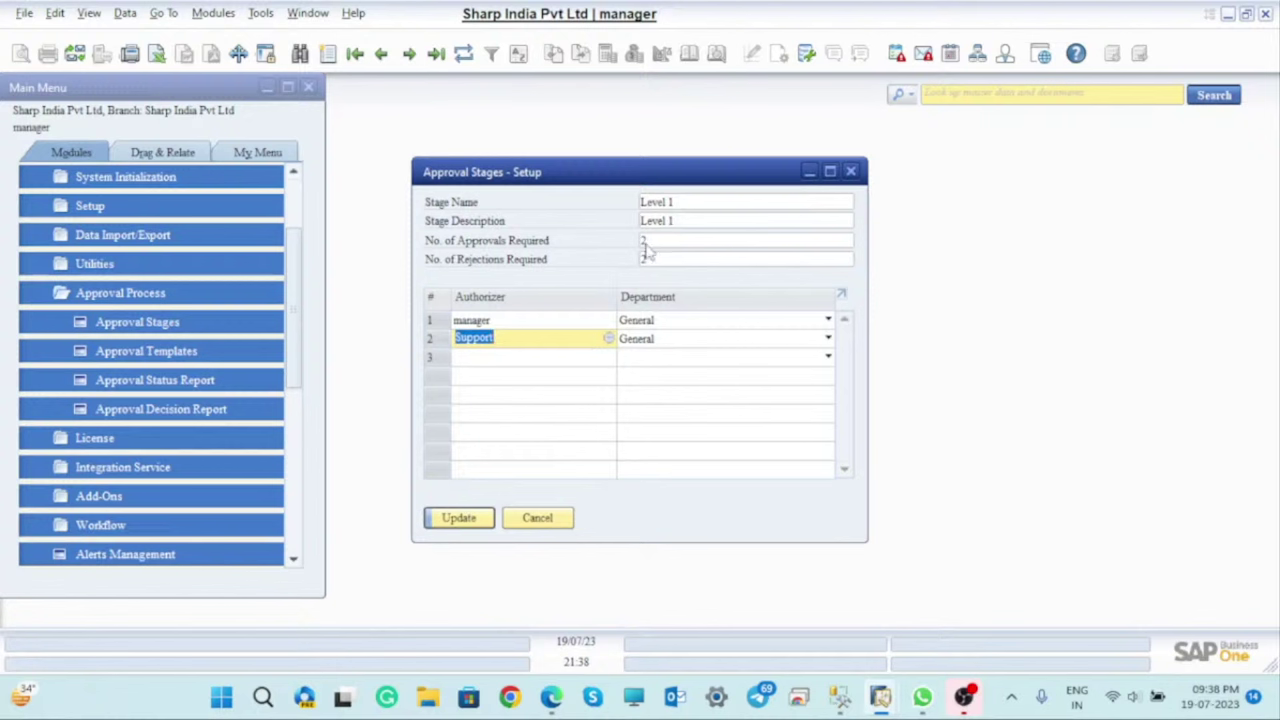
{"action": "left_click", "coordinate": [686, 203]}
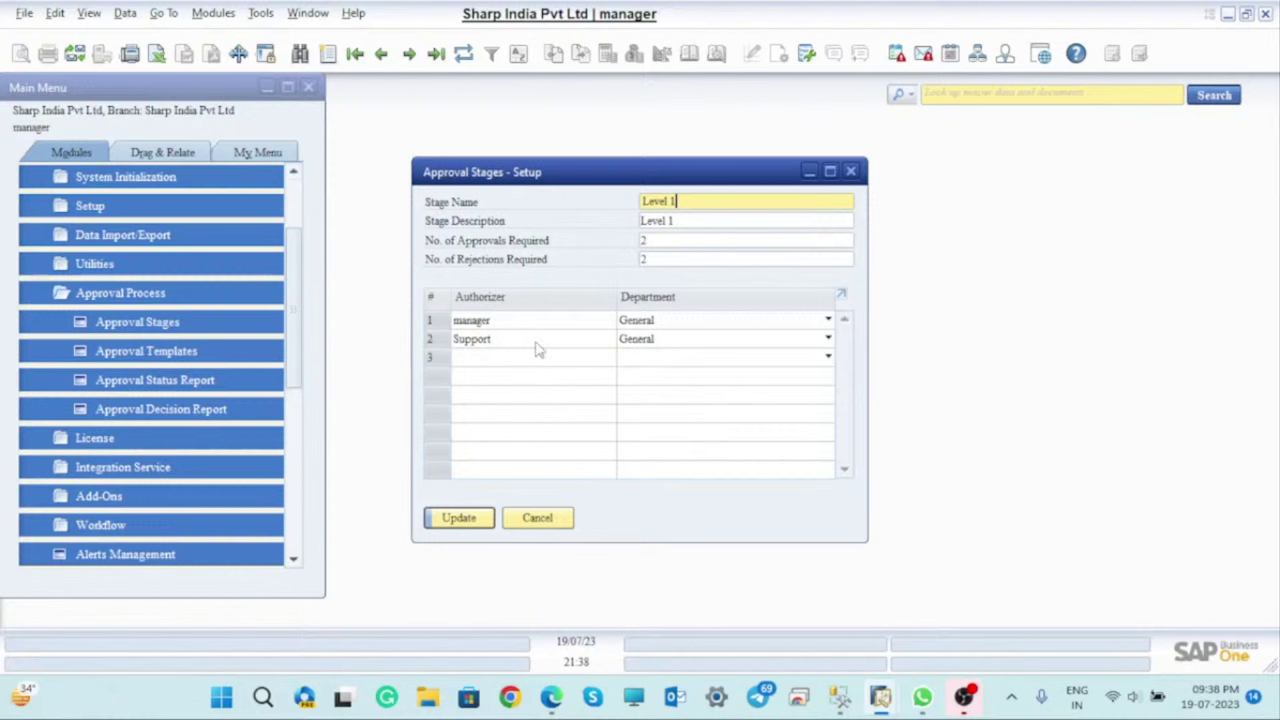
Step: Change the required approvals and rejections to 1 each
{"action": "left_click", "coordinate": [656, 240]}
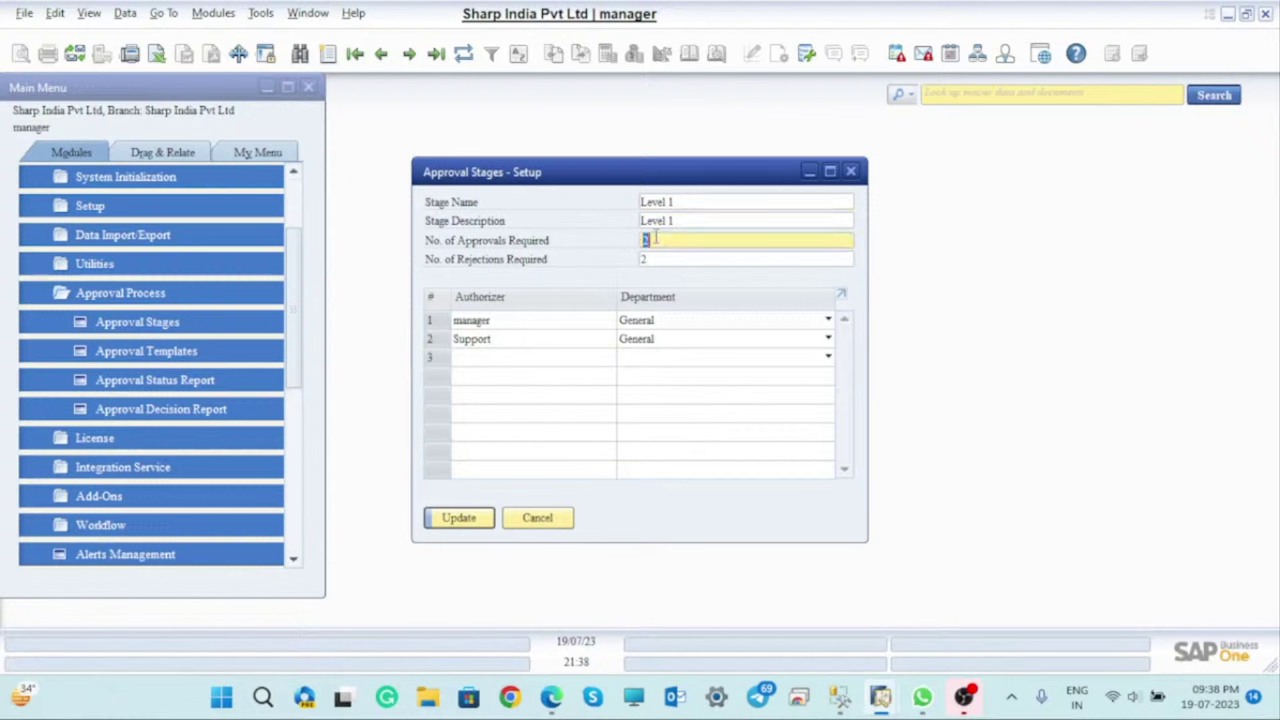
{"action": "type", "text": "1"}
{"action": "left_click", "coordinate": [655, 259]}
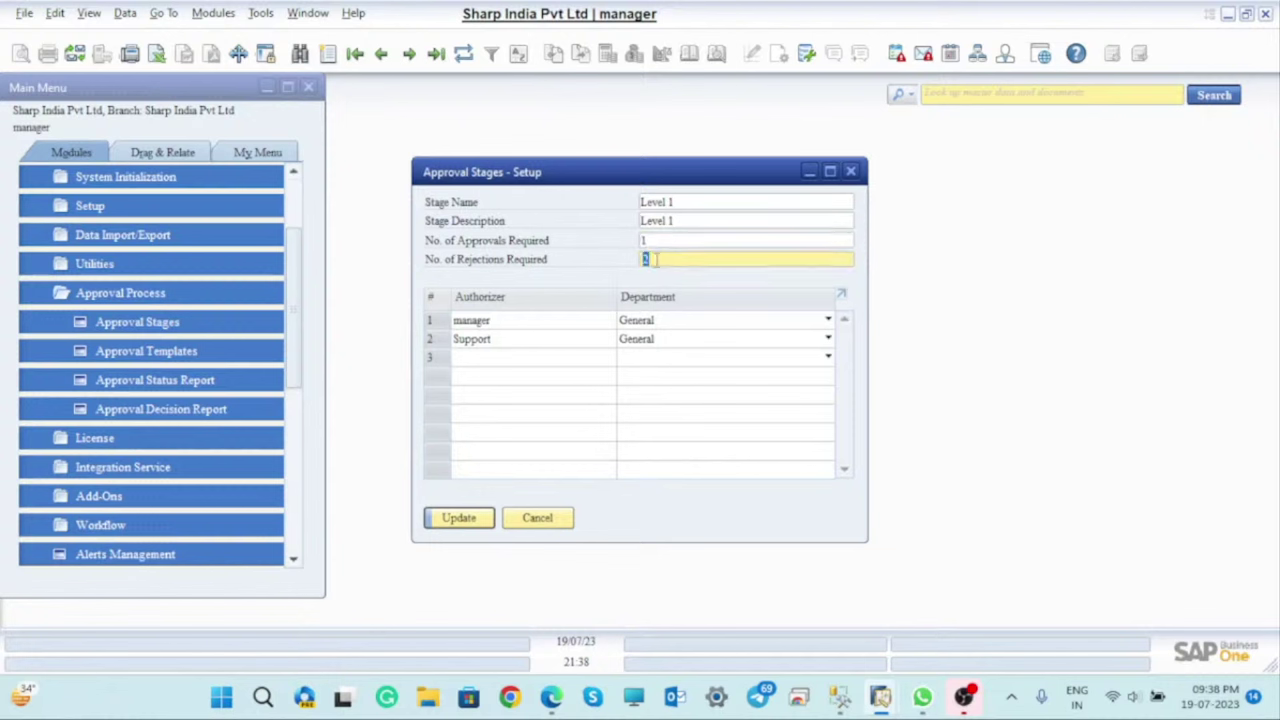
{"action": "type", "text": "1"}
Step: Remove Support and its department from row 2, then update and close the stage
{"action": "left_click", "coordinate": [546, 341]}
{"action": "key", "text": "BackSpace"}
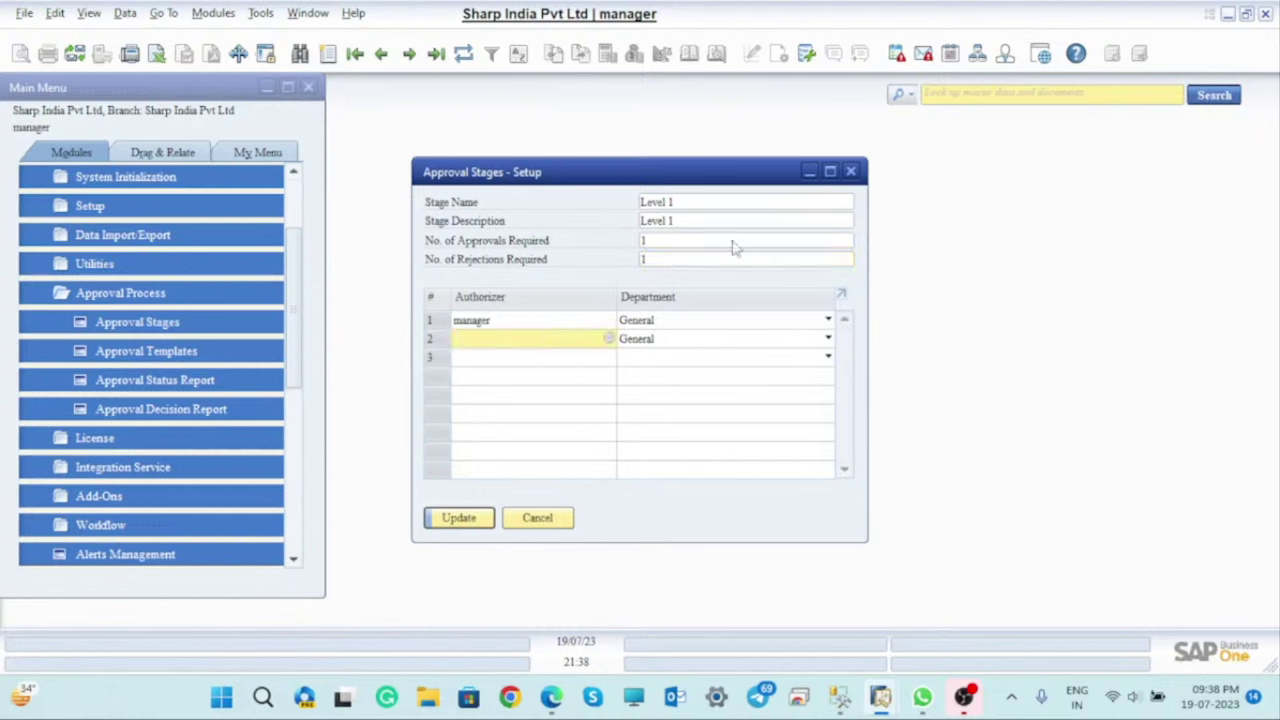
{"action": "left_click", "coordinate": [746, 341]}
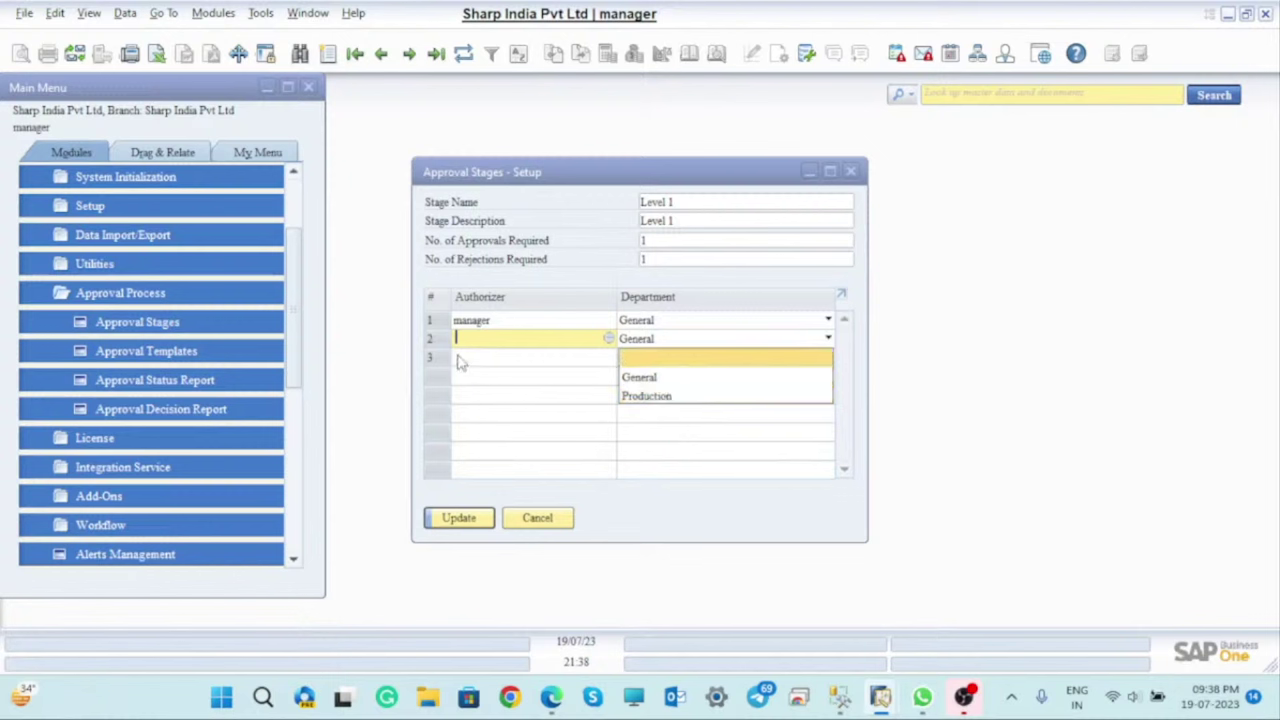
{"action": "left_click", "coordinate": [686, 362]}
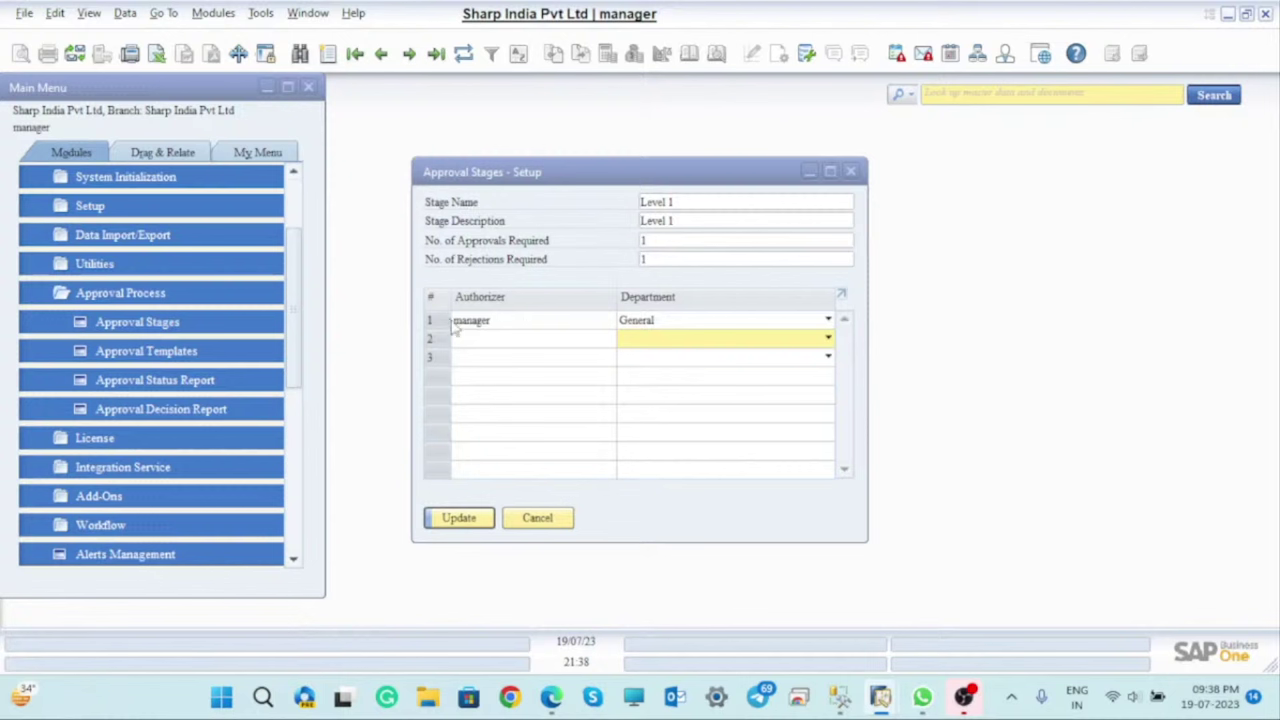
{"action": "left_click", "coordinate": [463, 523]}
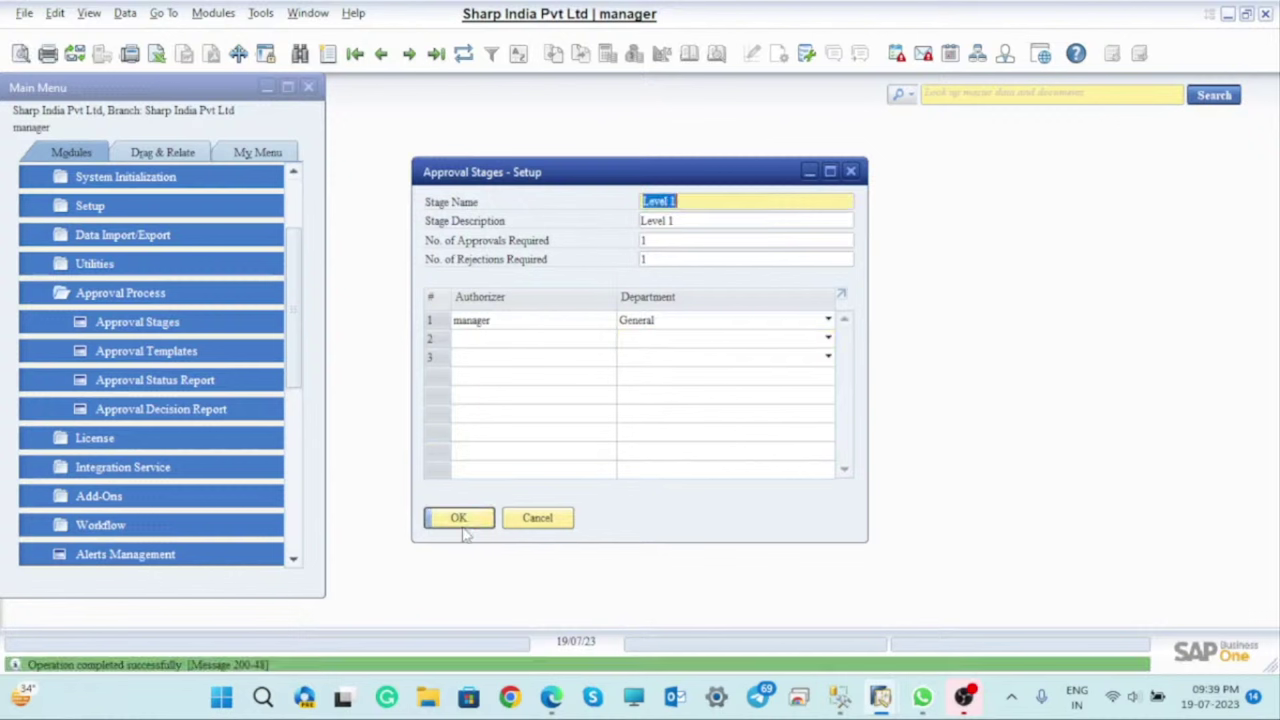
{"action": "left_click", "coordinate": [852, 172]}
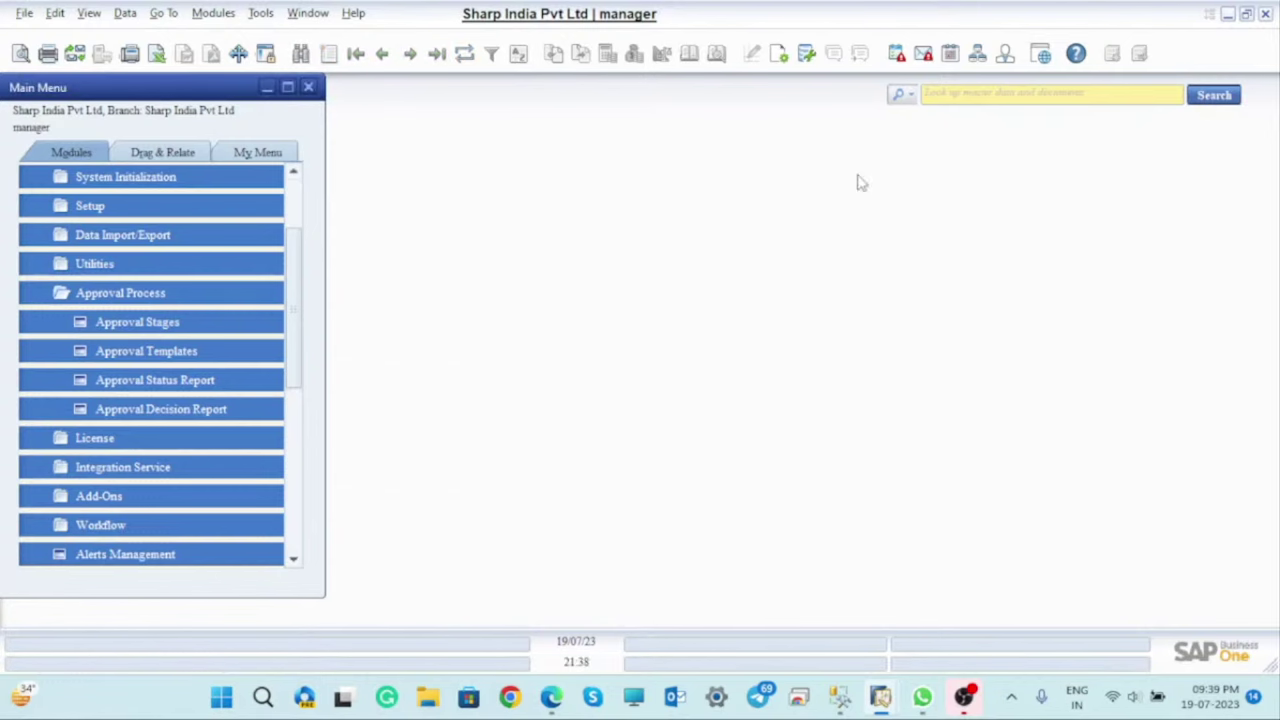
Step: Create an approval template with Name and Description both 'Blanket Agreement'
{"action": "left_click", "coordinate": [148, 351]}
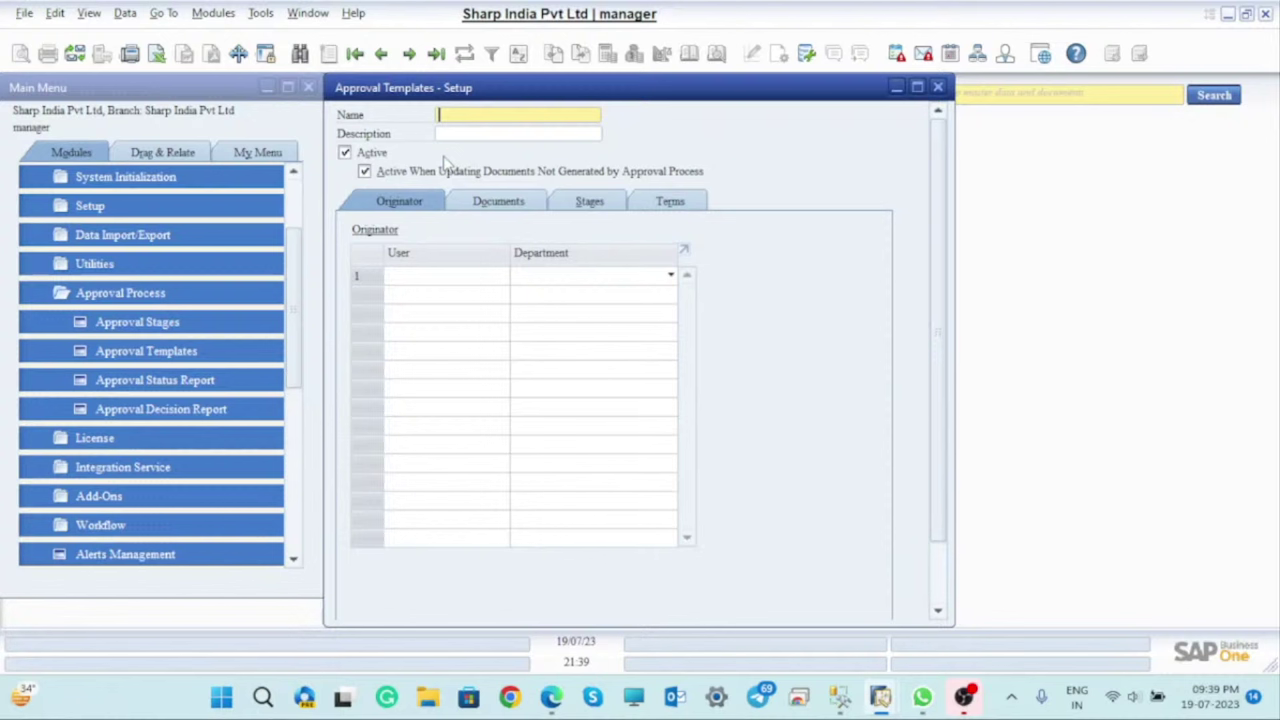
{"action": "type", "text": "Blanket Agreement"}
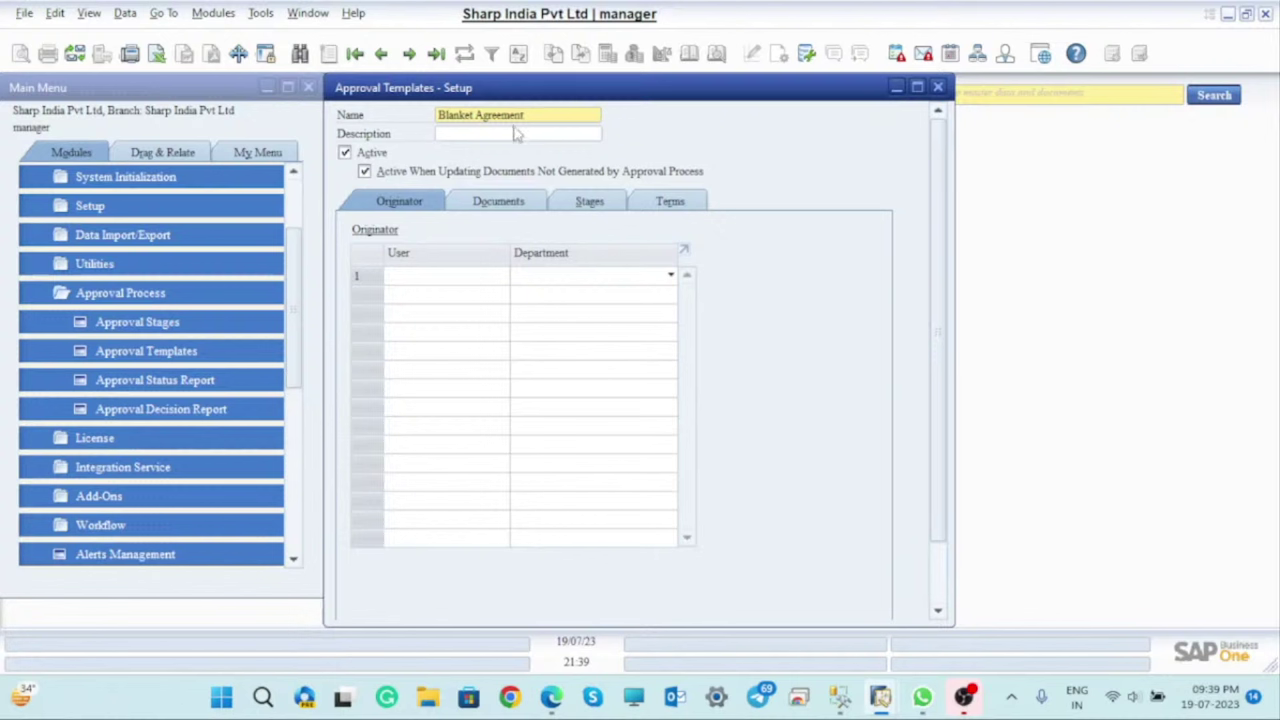
{"action": "left_click_drag", "start_coordinate": [531, 115], "coordinate": [400, 118]}
{"action": "key", "text": "ctrl+c"}
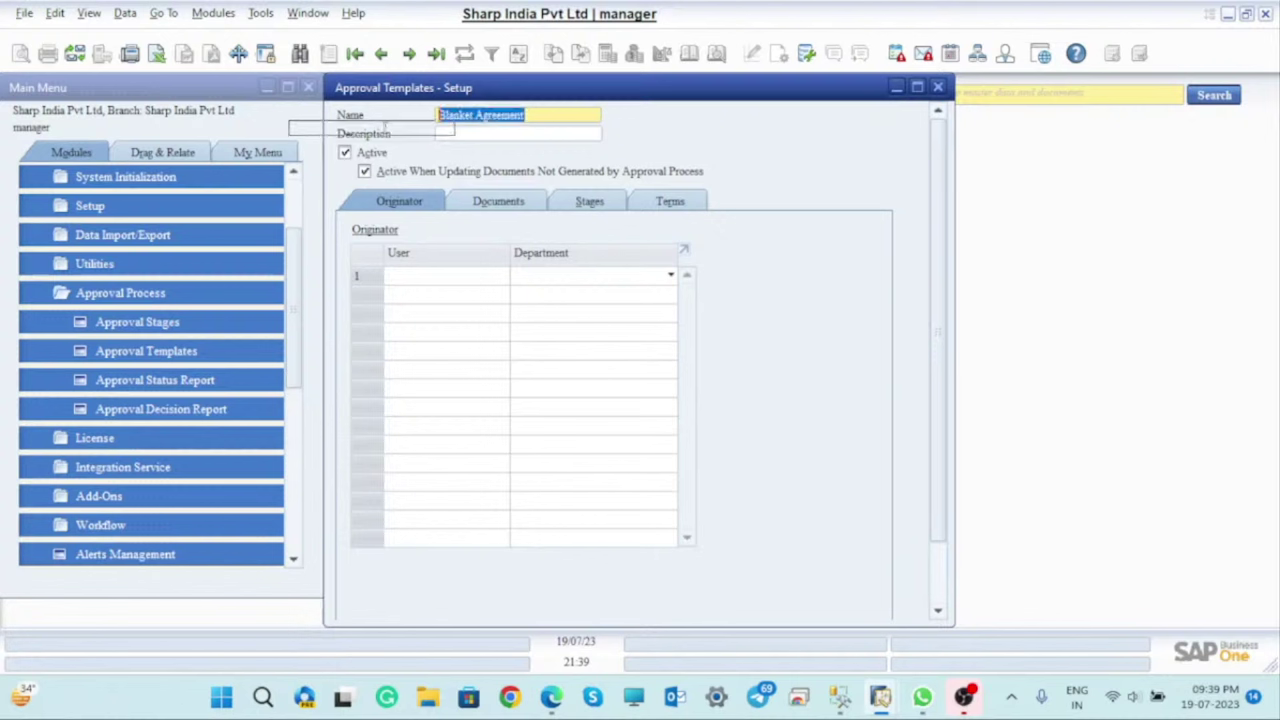
{"action": "left_click", "coordinate": [490, 134]}
{"action": "key", "text": "ctrl+v"}
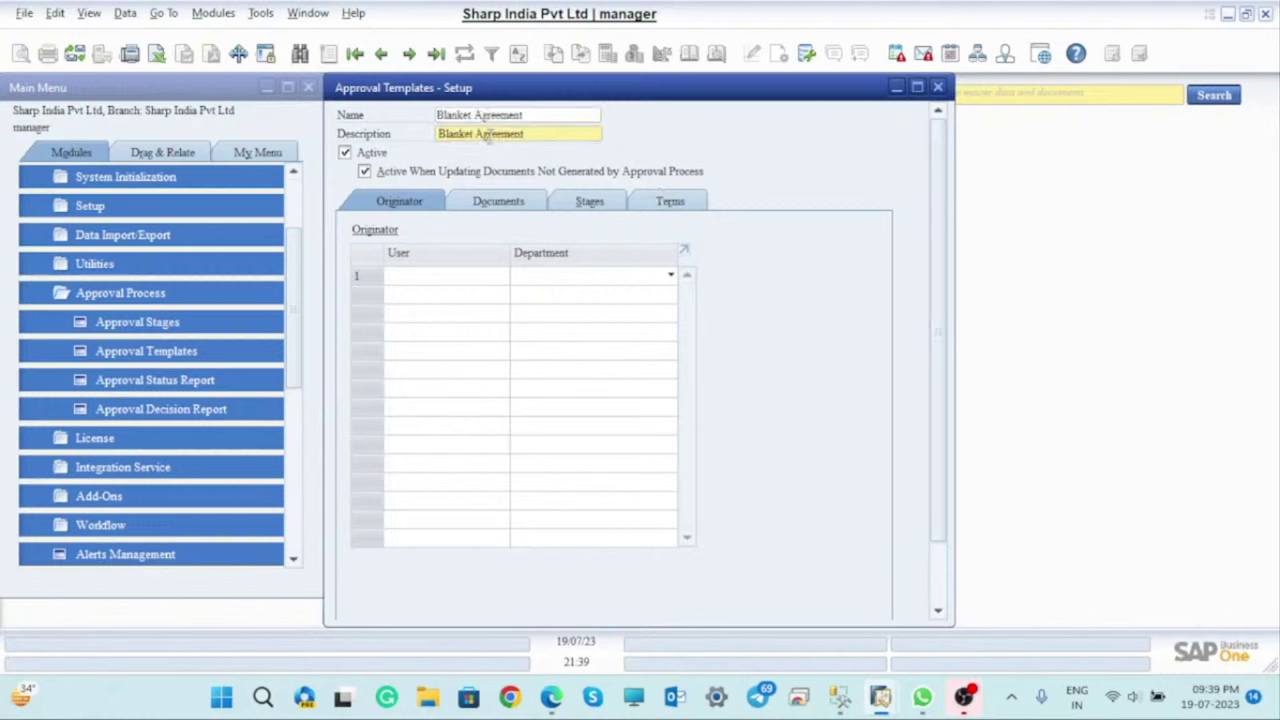
Step: Set the manager user as the template's originator
{"action": "left_click", "coordinate": [456, 276]}
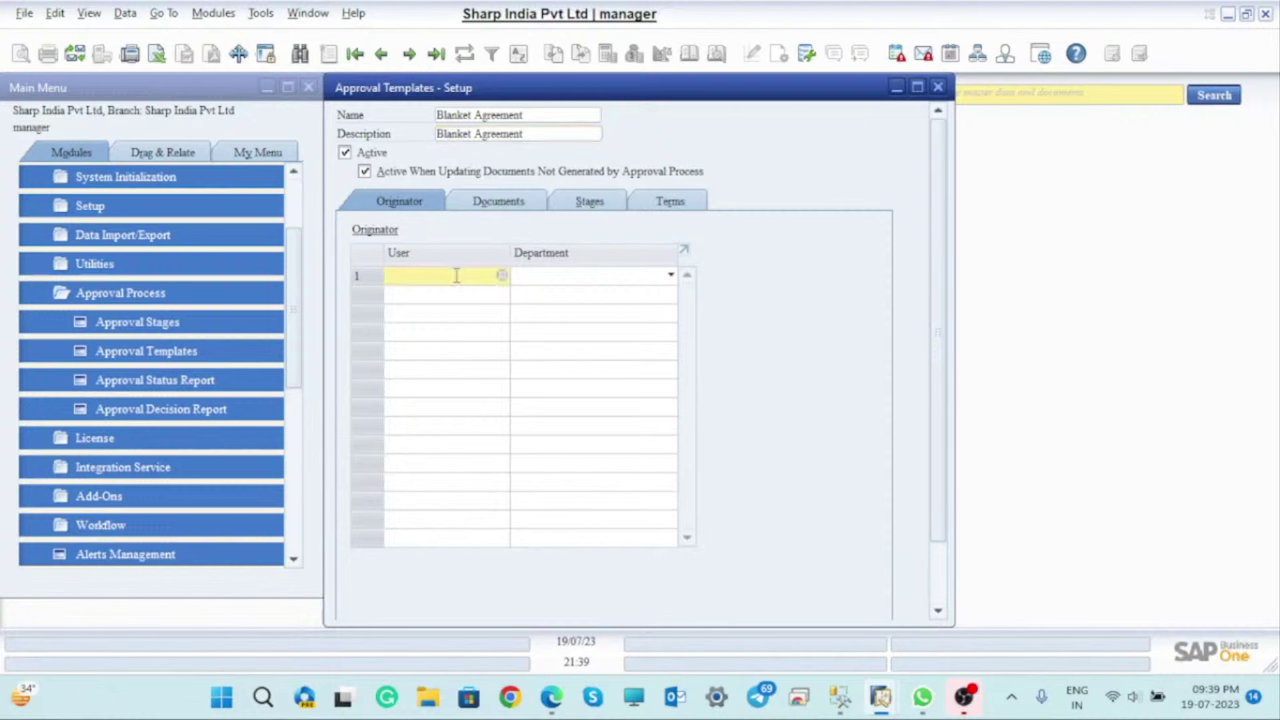
{"action": "left_click", "coordinate": [501, 277]}
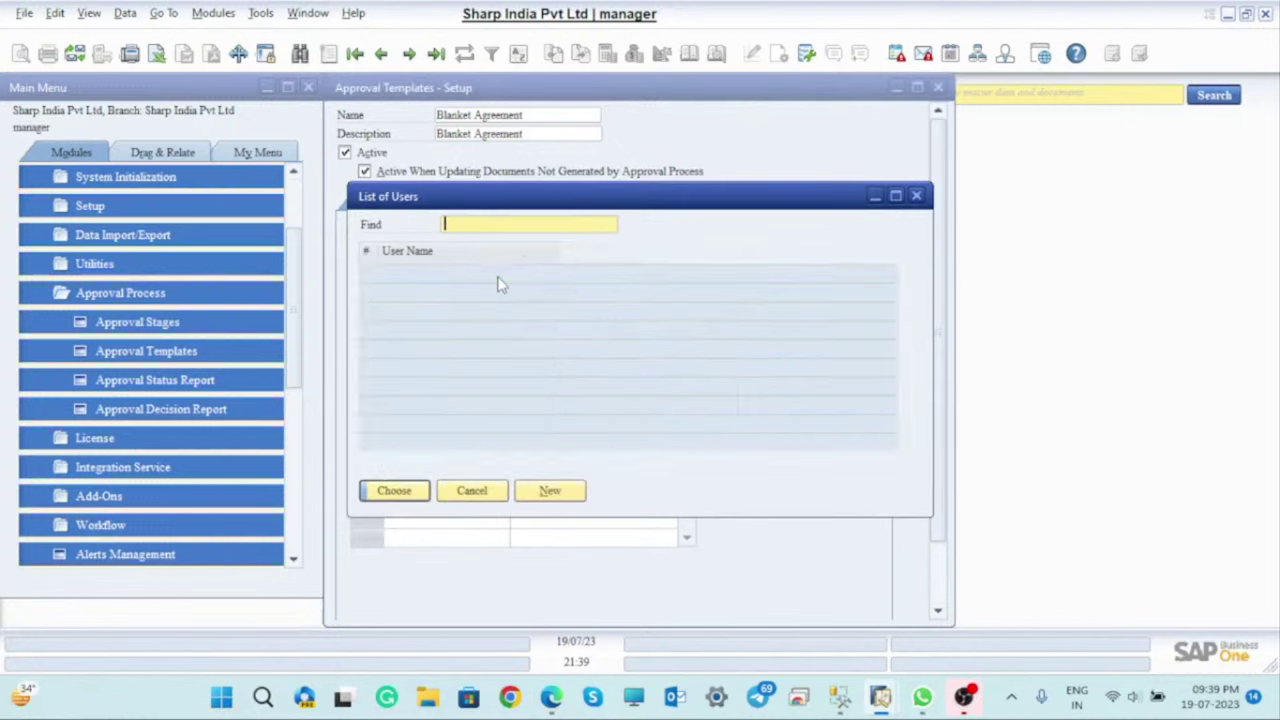
{"action": "left_click", "coordinate": [415, 333]}
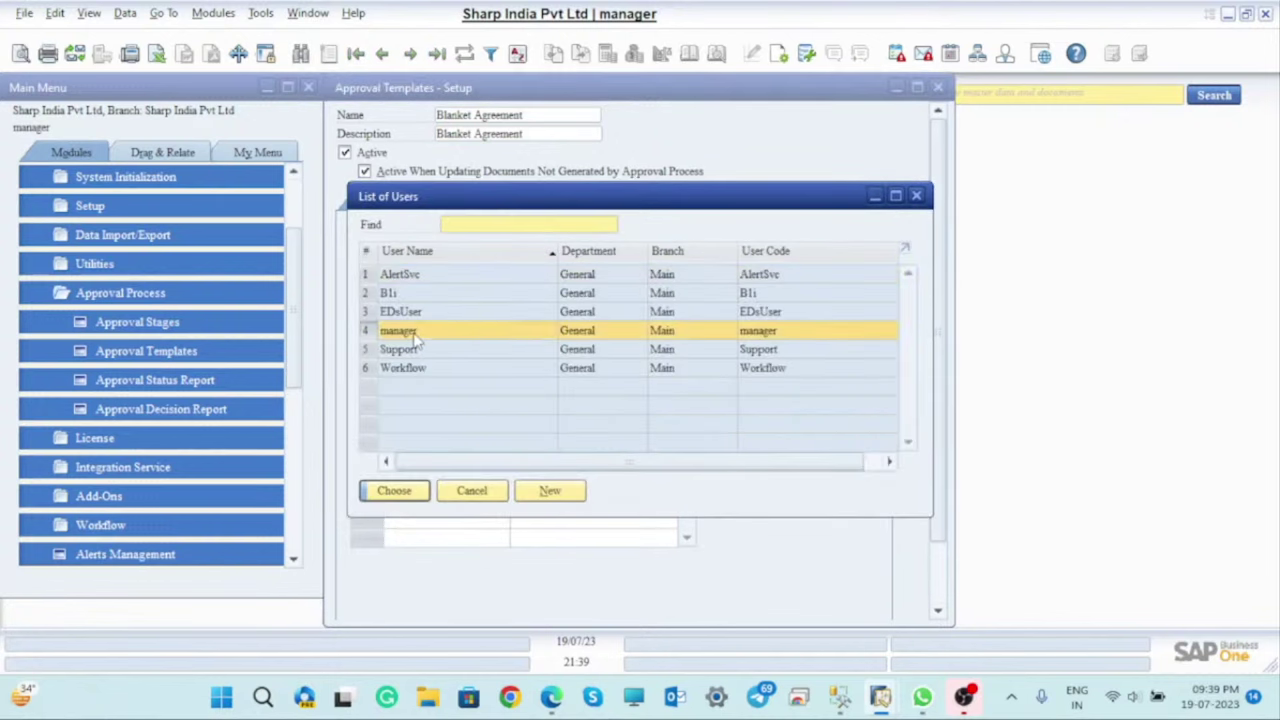
{"action": "left_click", "coordinate": [394, 491]}
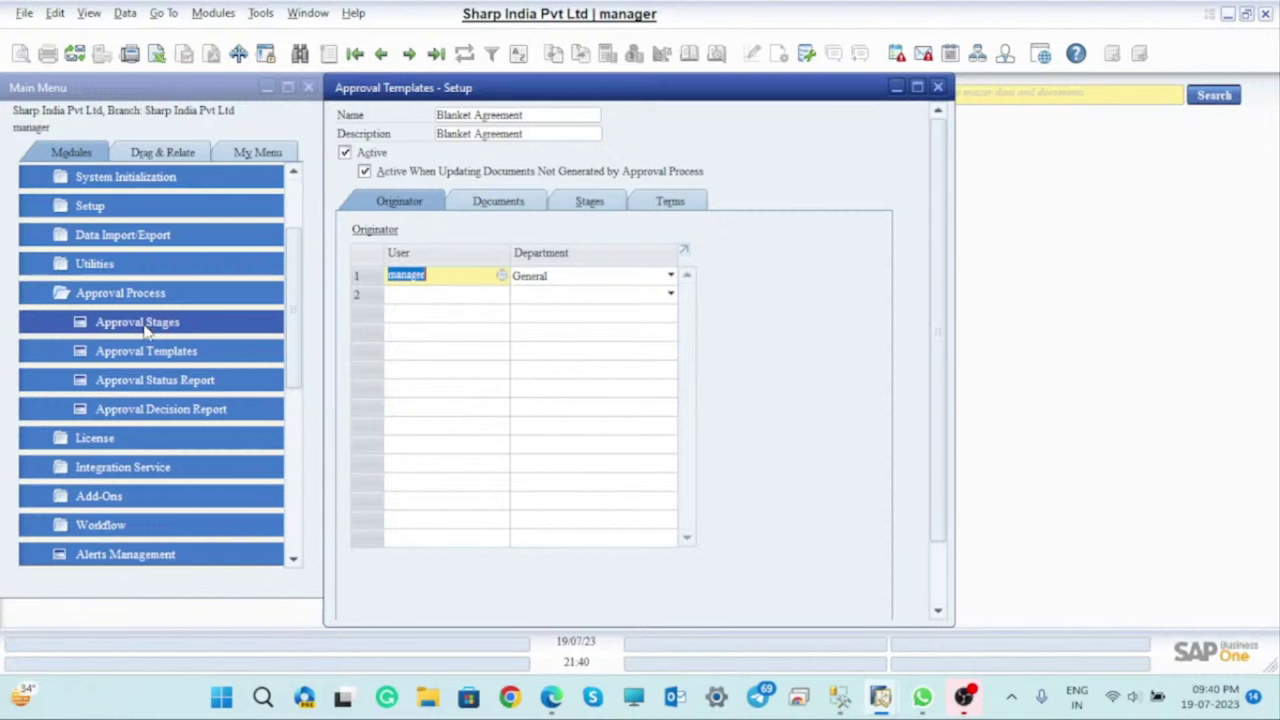
{"action": "left_click", "coordinate": [503, 276]}
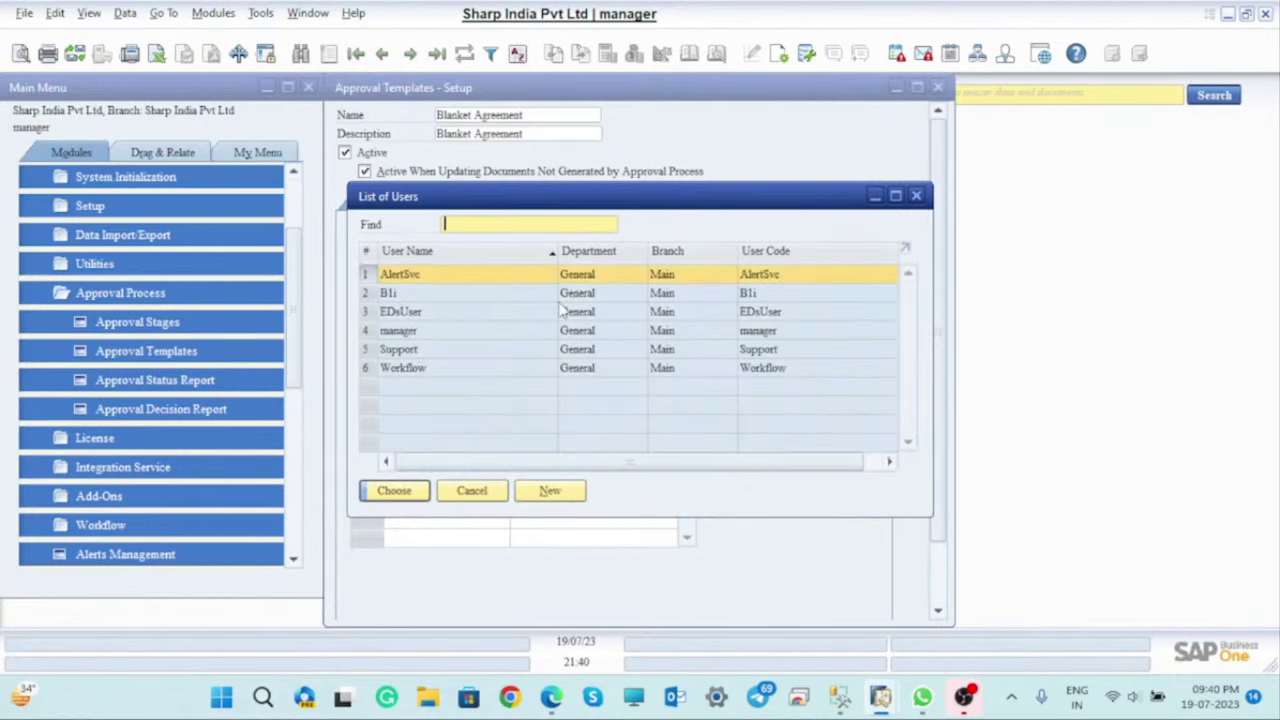
{"action": "left_click", "coordinate": [470, 490]}
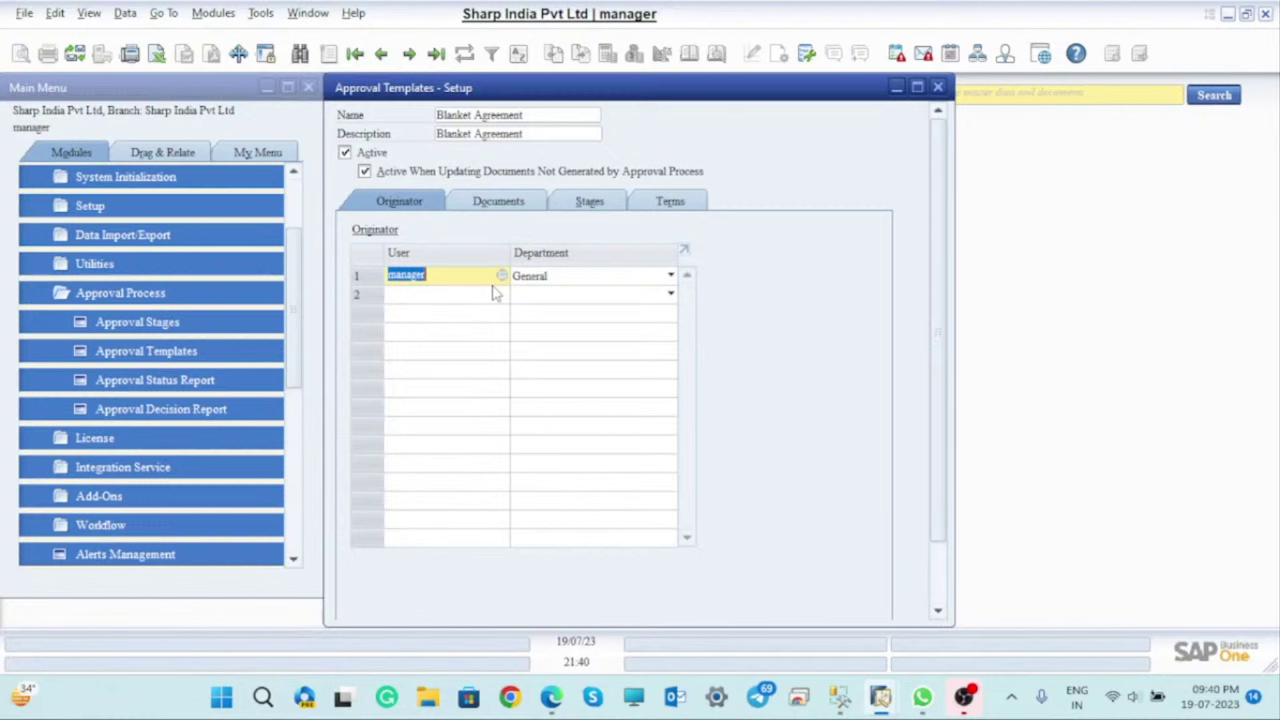
{"action": "left_click", "coordinate": [130, 337]}
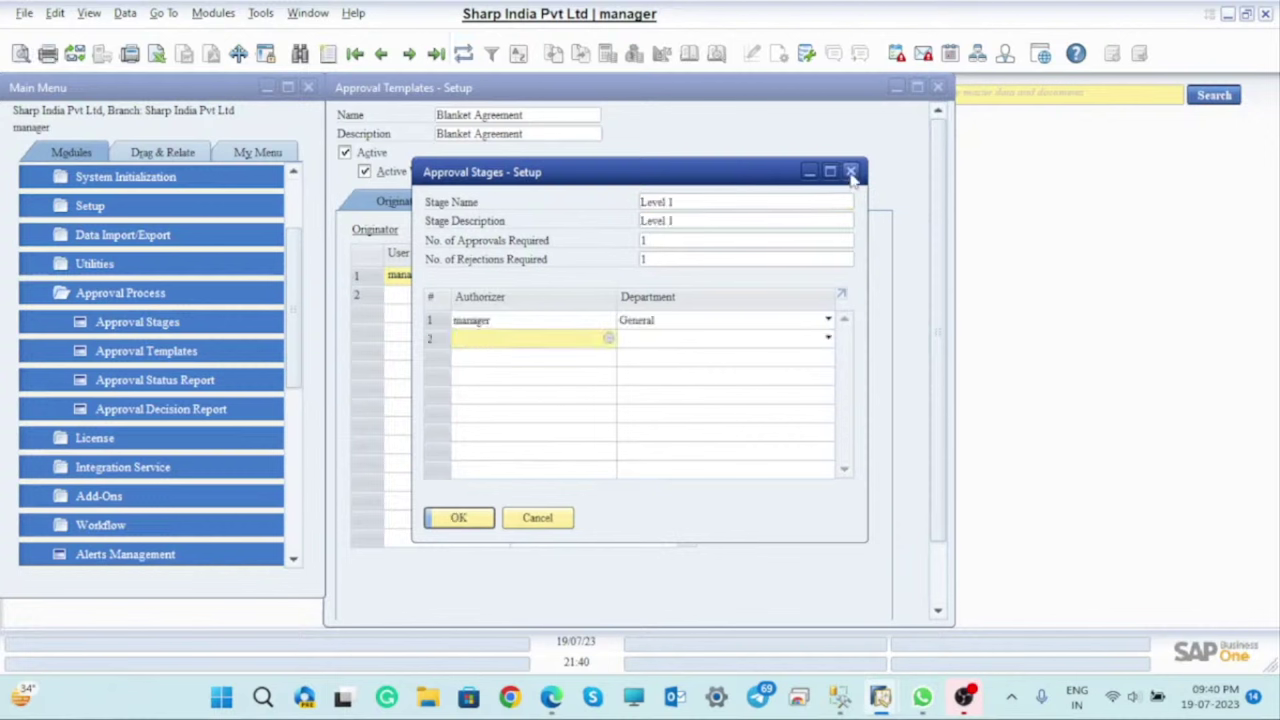
{"action": "left_click", "coordinate": [850, 172]}
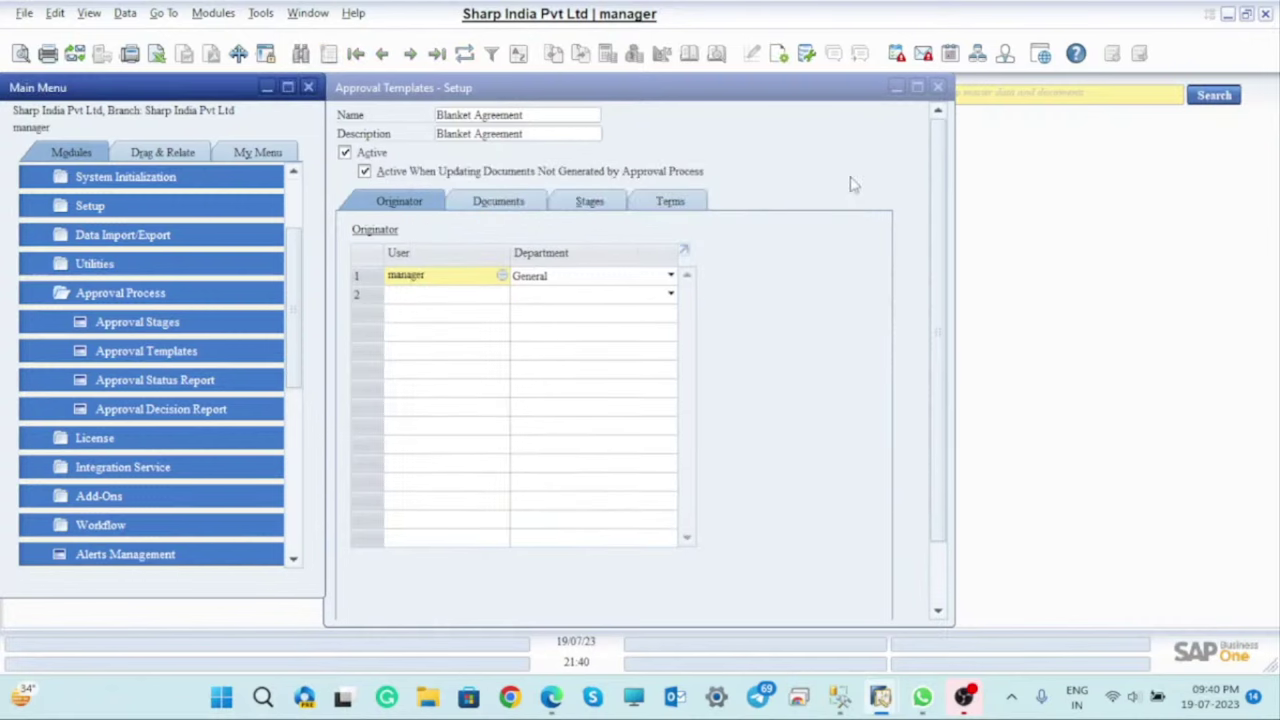
{"action": "left_click", "coordinate": [467, 280]}
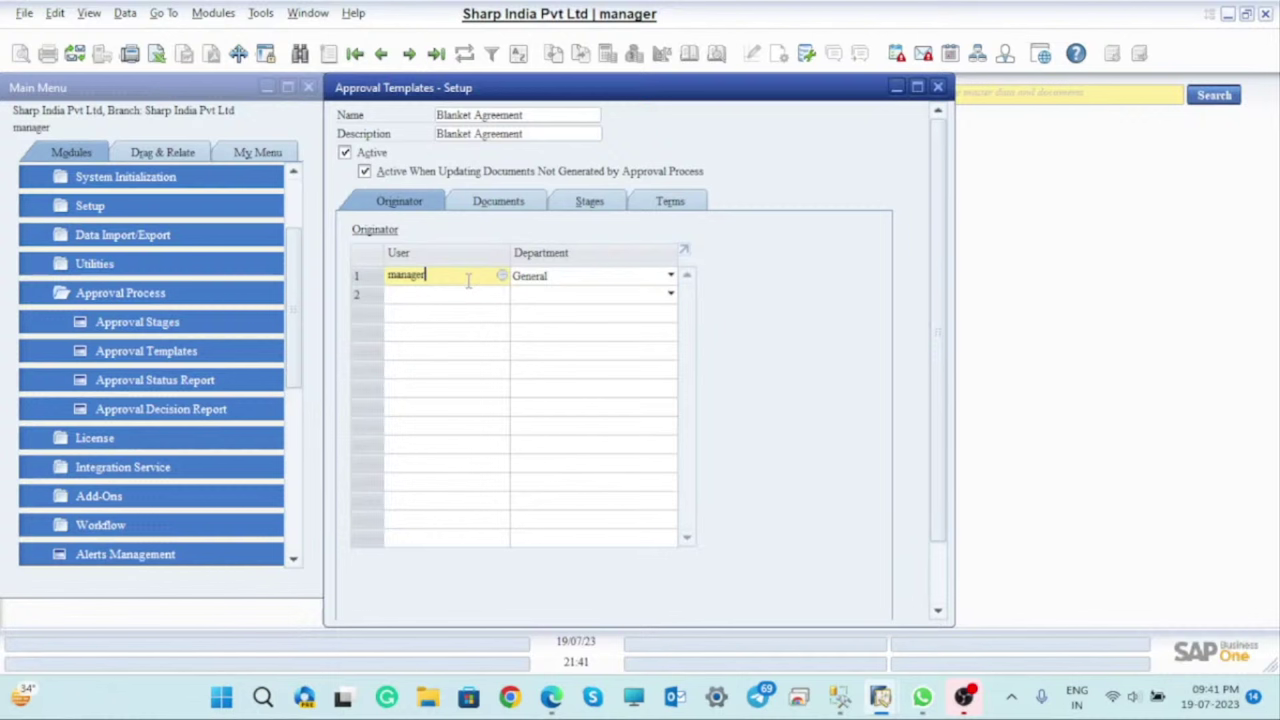
Step: Apply the Blanket Agreement template to blanket agreement documents
{"action": "left_click", "coordinate": [518, 203]}
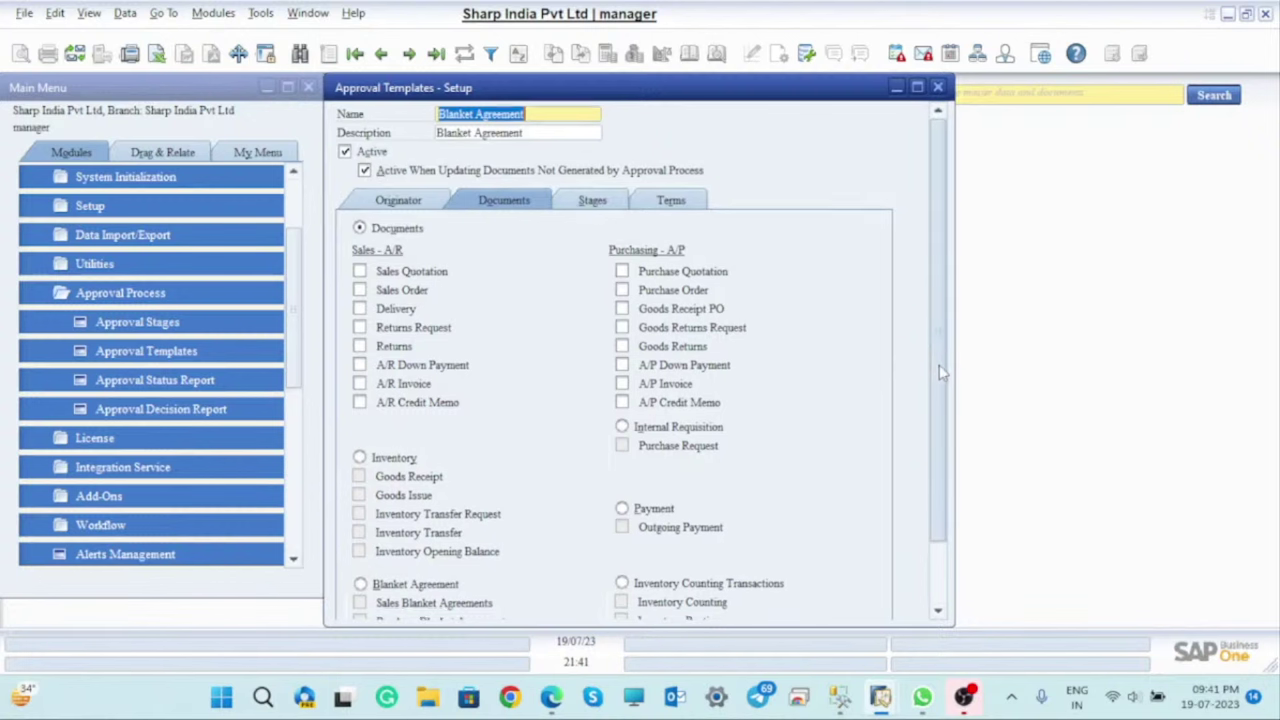
{"action": "scroll", "coordinate": [940, 370], "scroll_direction": "down", "scroll_amount": 2}
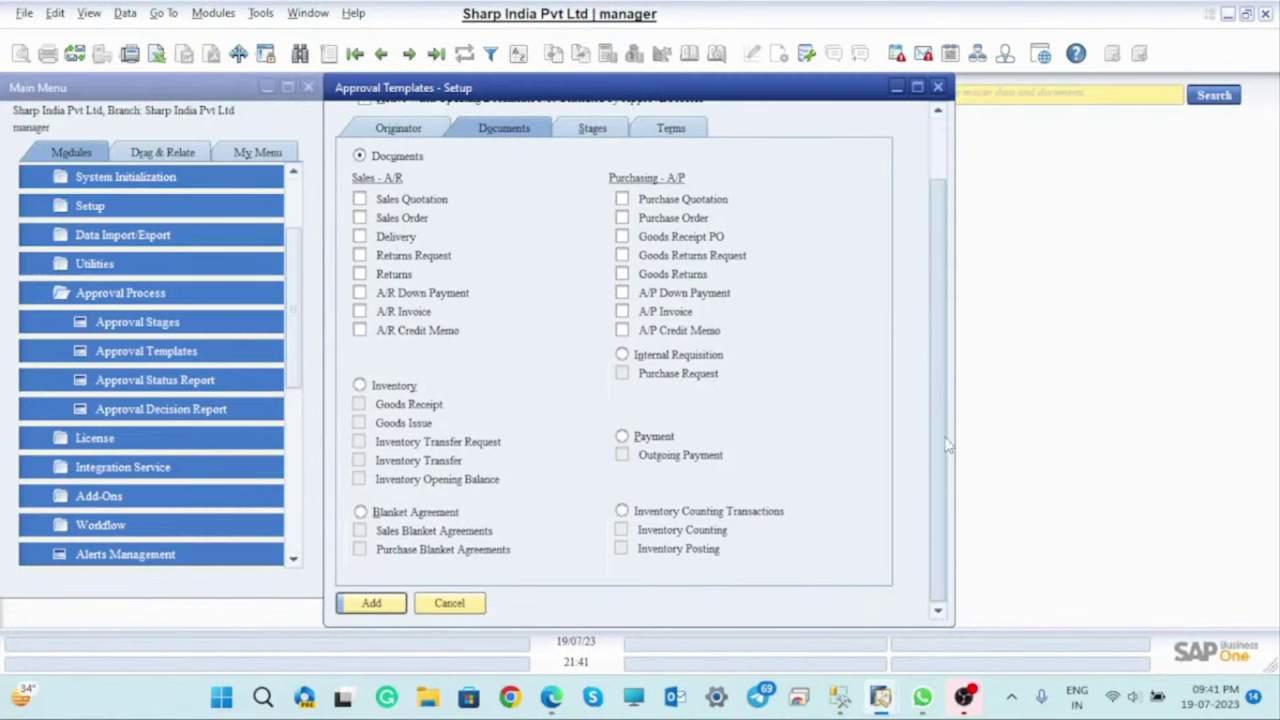
{"action": "left_click", "coordinate": [360, 512]}
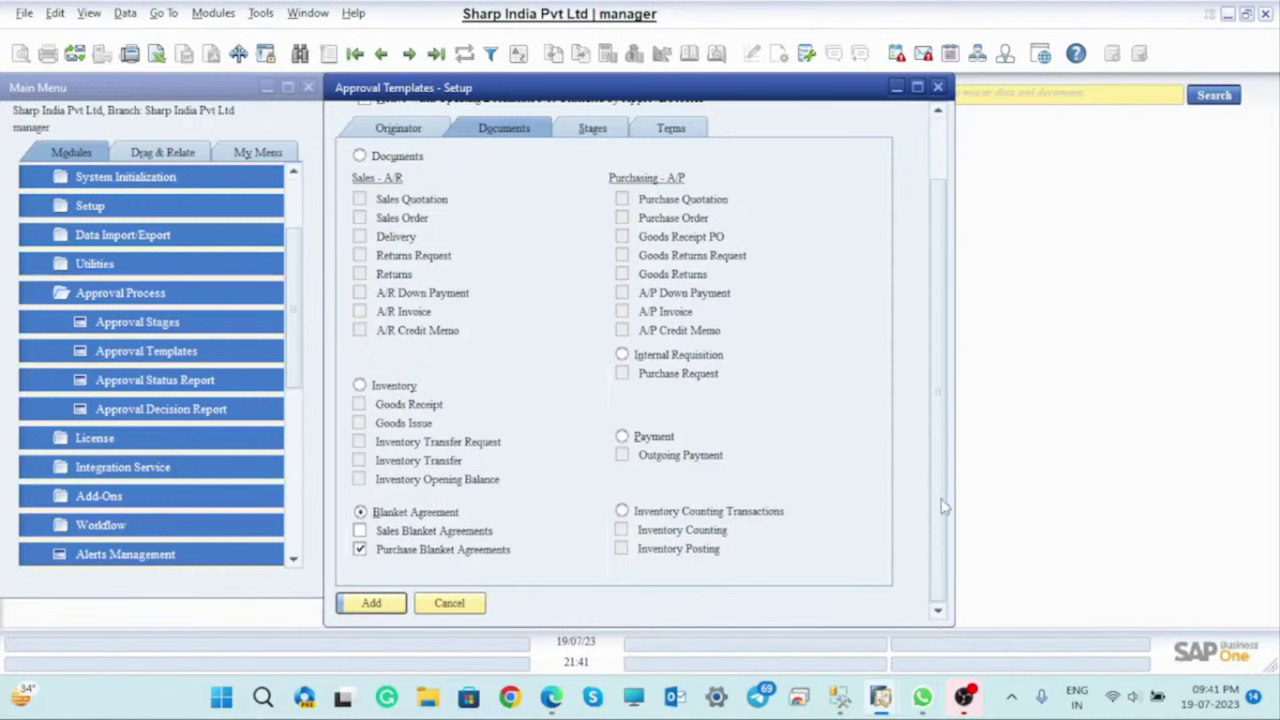
{"action": "left_click_drag", "start_coordinate": [940, 506], "coordinate": [930, 383]}
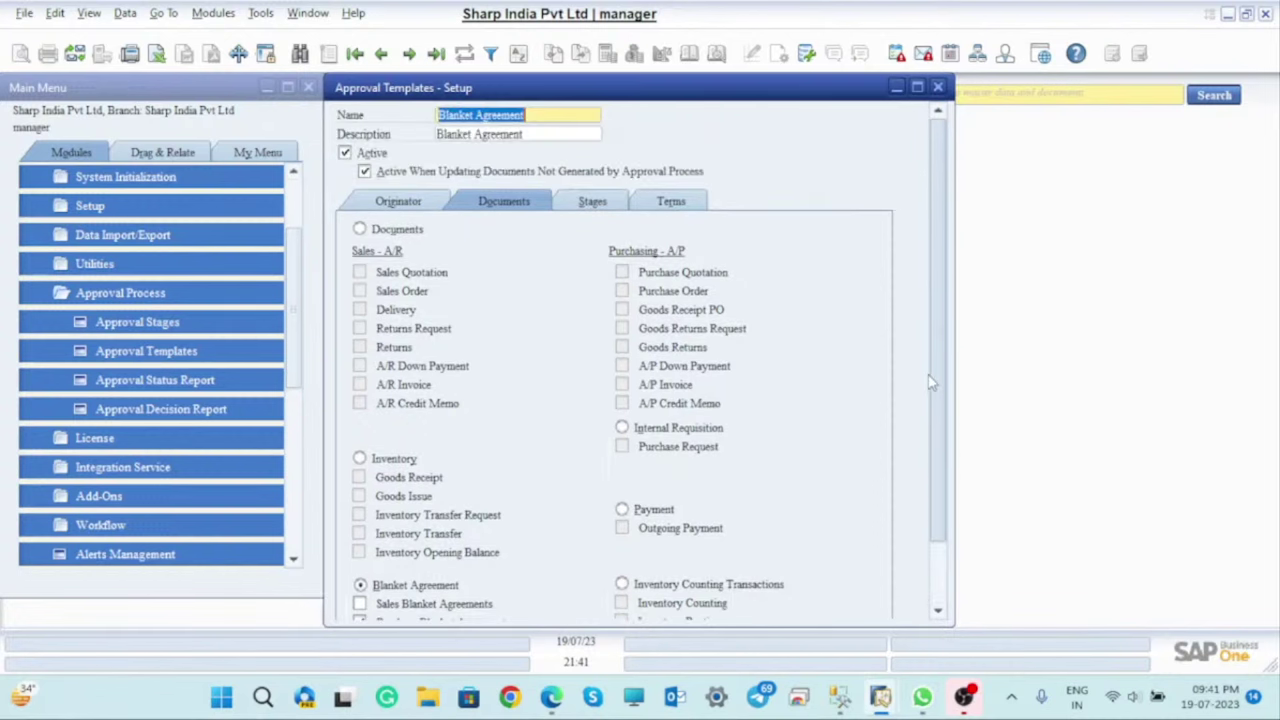
Step: Add the Level 1 approval stage and confirm the template launches Always
{"action": "left_click", "coordinate": [593, 202]}
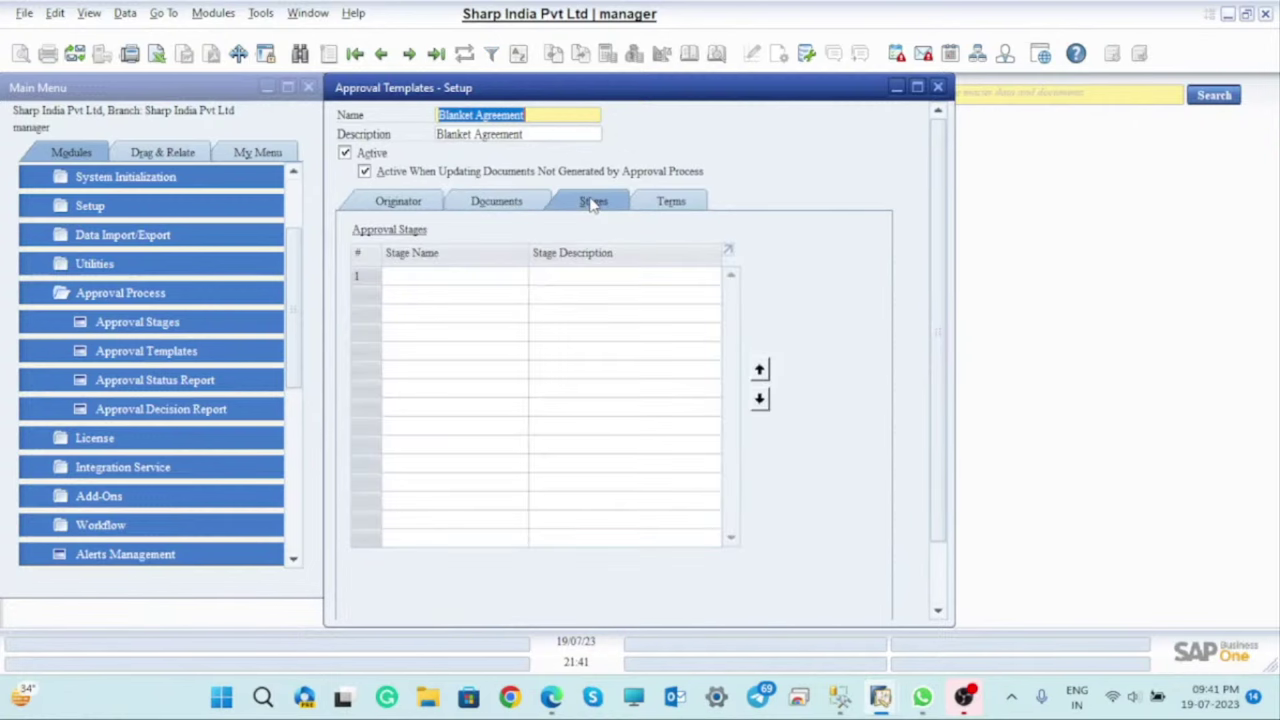
{"action": "left_click", "coordinate": [527, 283]}
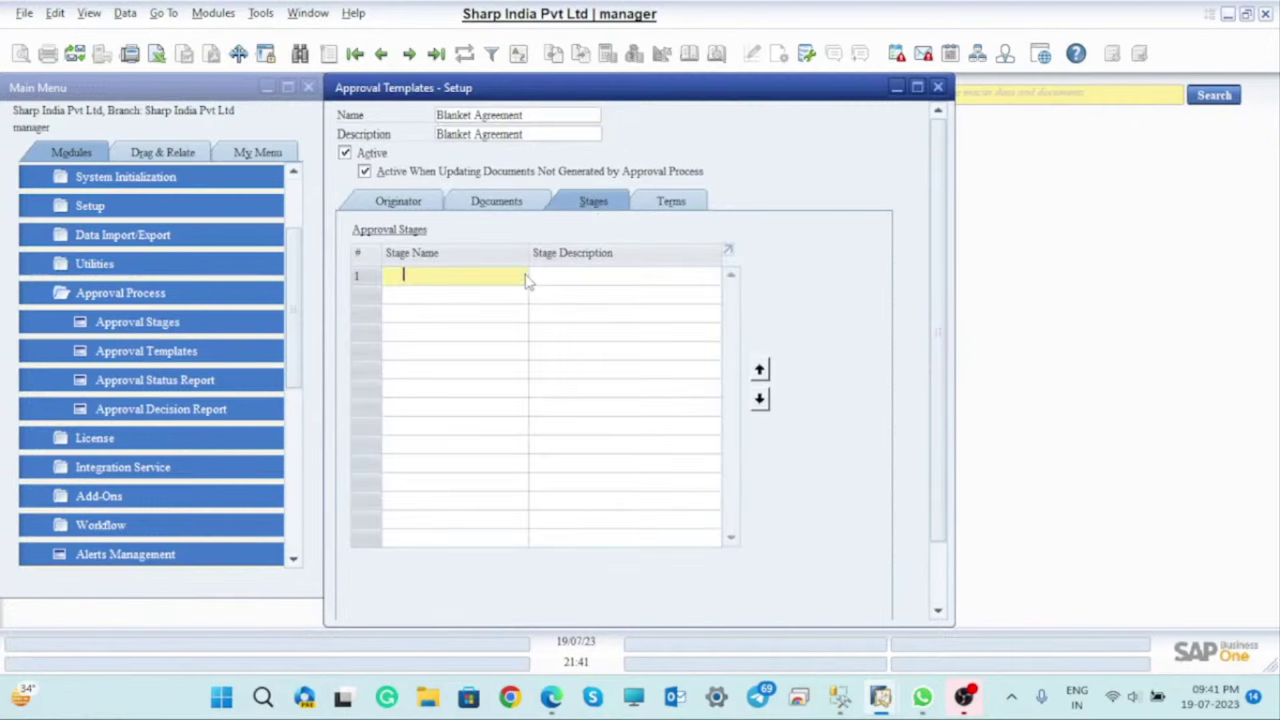
{"action": "left_click", "coordinate": [522, 276]}
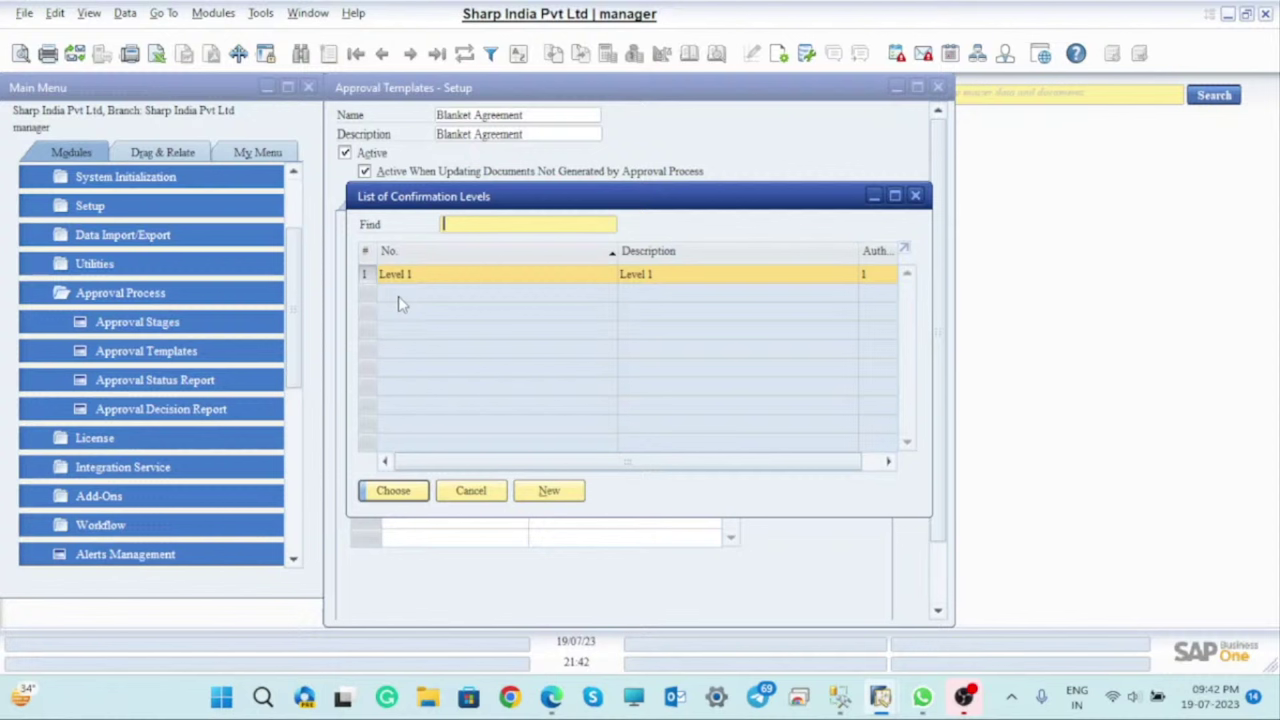
{"action": "left_click", "coordinate": [393, 491]}
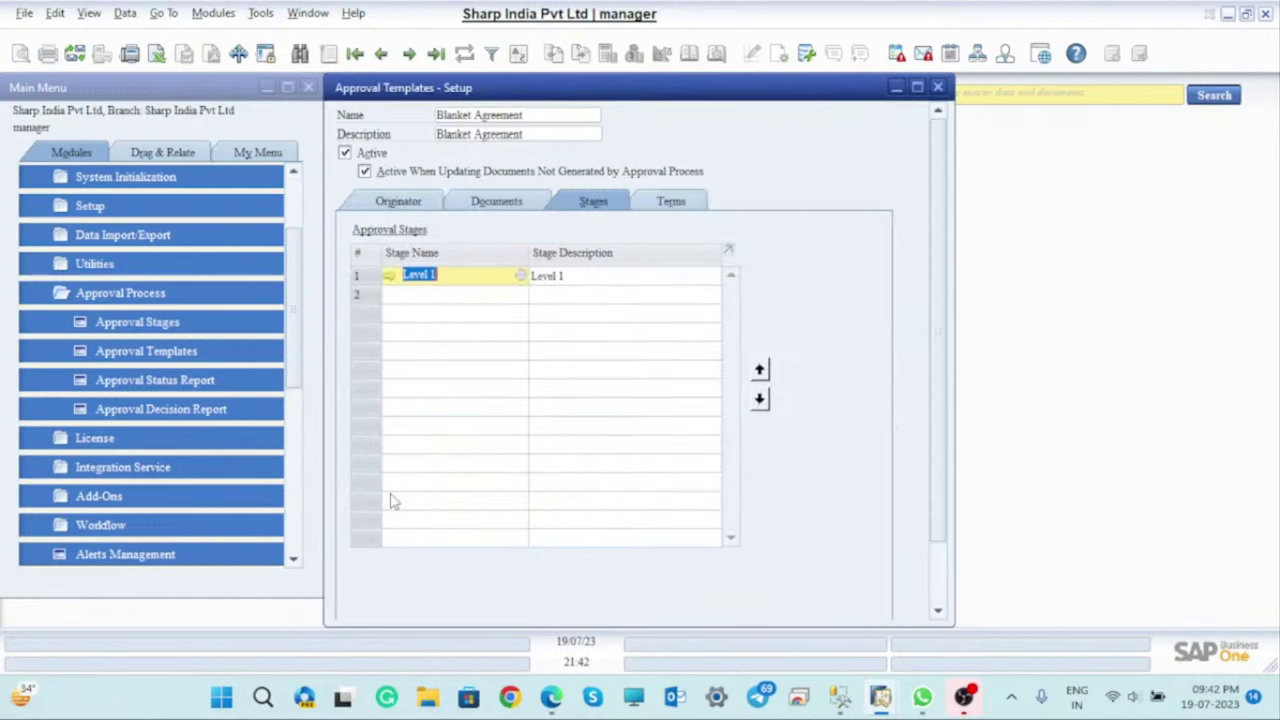
{"action": "left_click", "coordinate": [674, 202]}
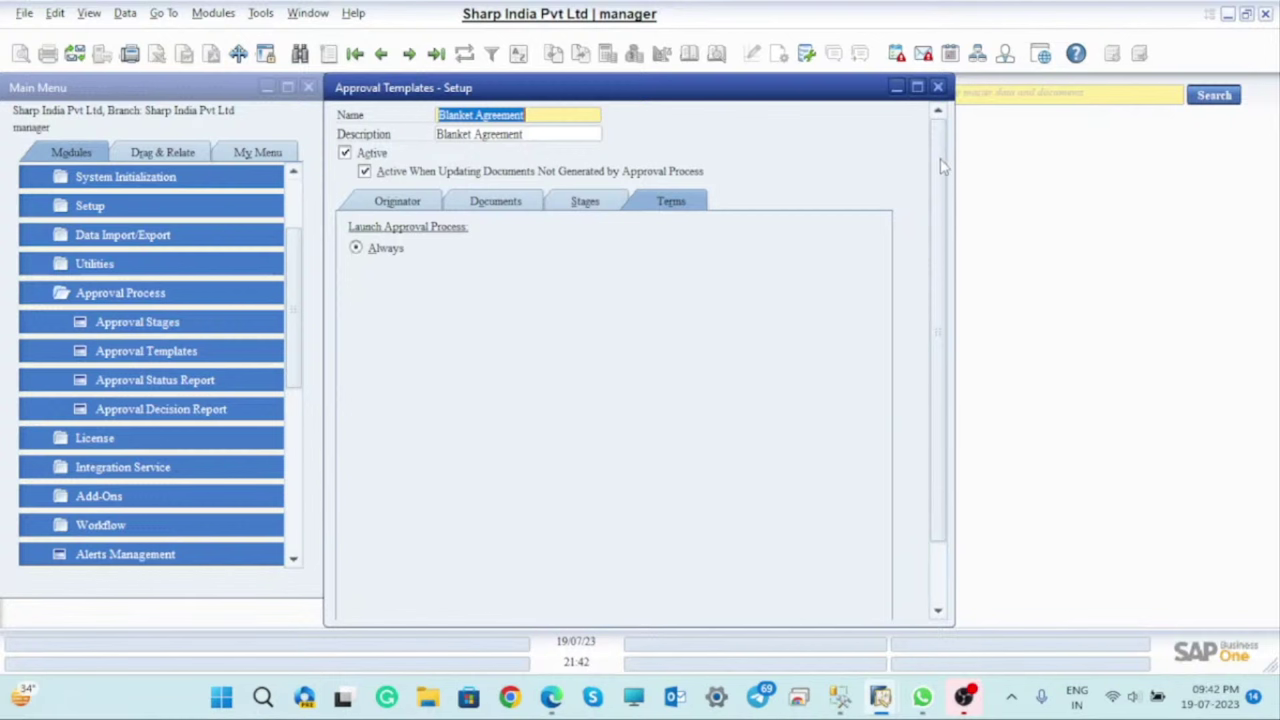
{"action": "left_click_drag", "start_coordinate": [945, 167], "coordinate": [926, 313]}
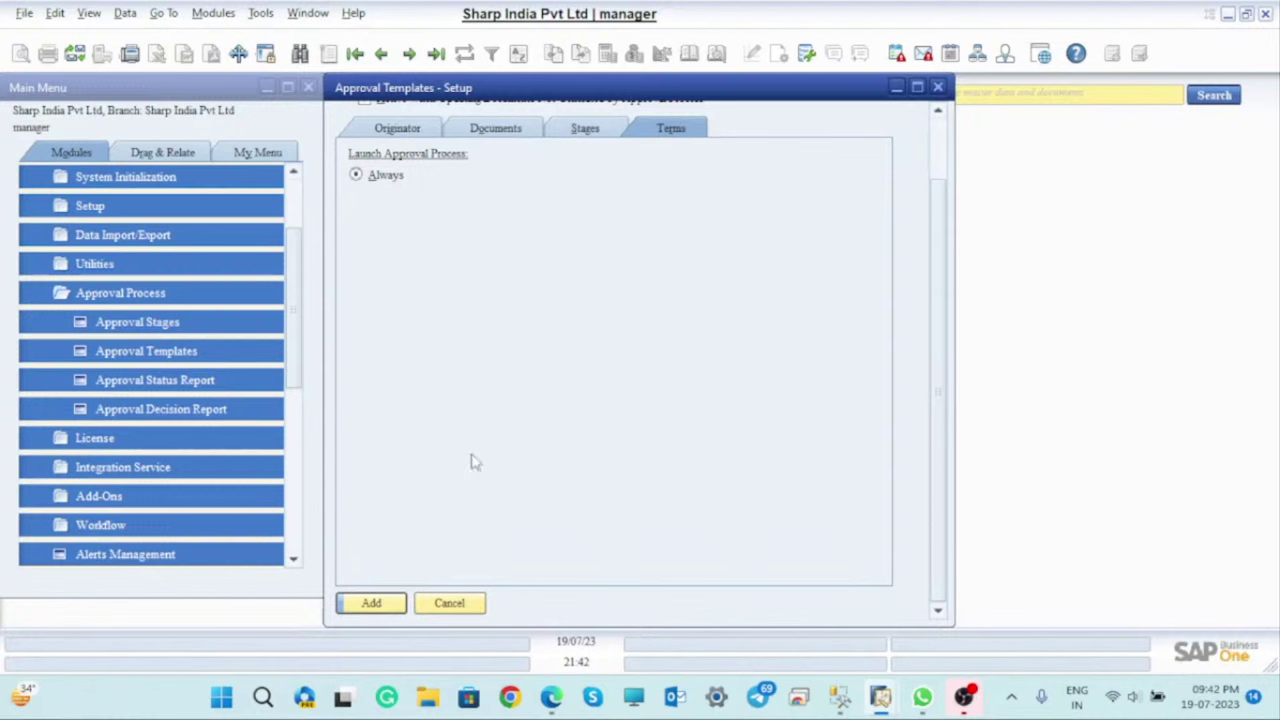
Step: Try adding the template, hit the already-exists error, and close it without saving
{"action": "left_click", "coordinate": [382, 608]}
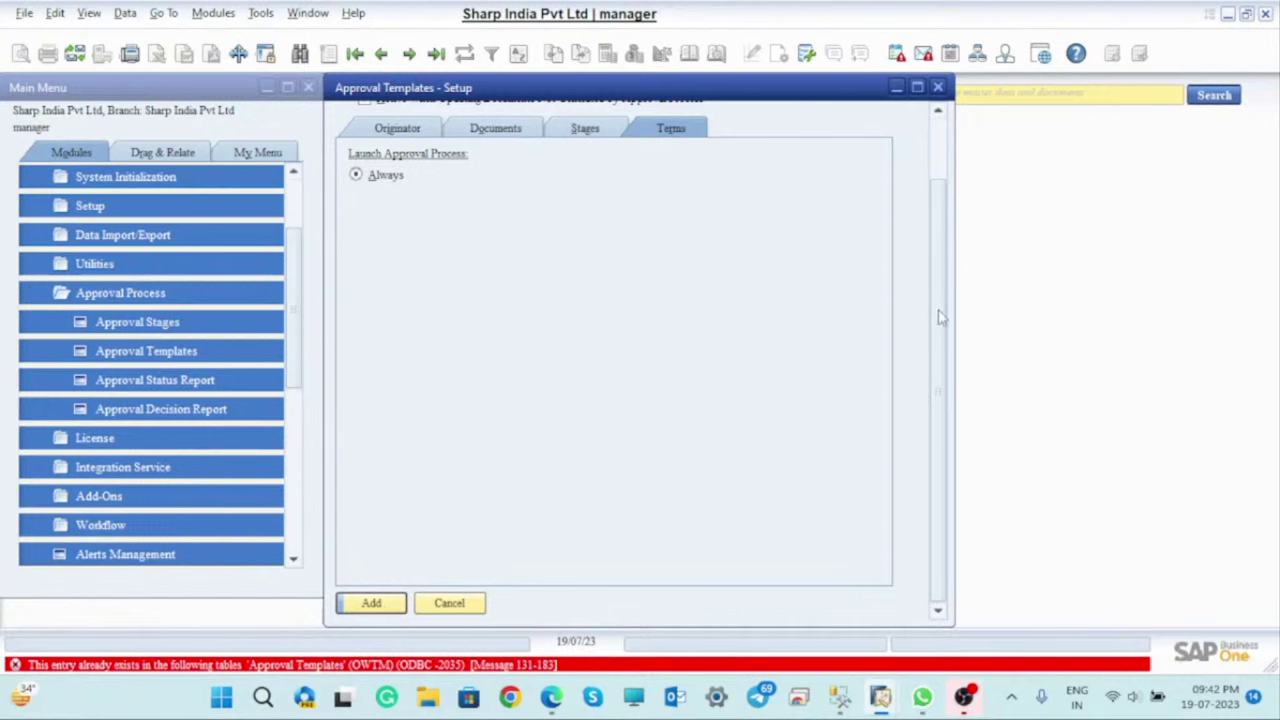
{"action": "left_click_drag", "start_coordinate": [945, 318], "coordinate": [945, 148]}
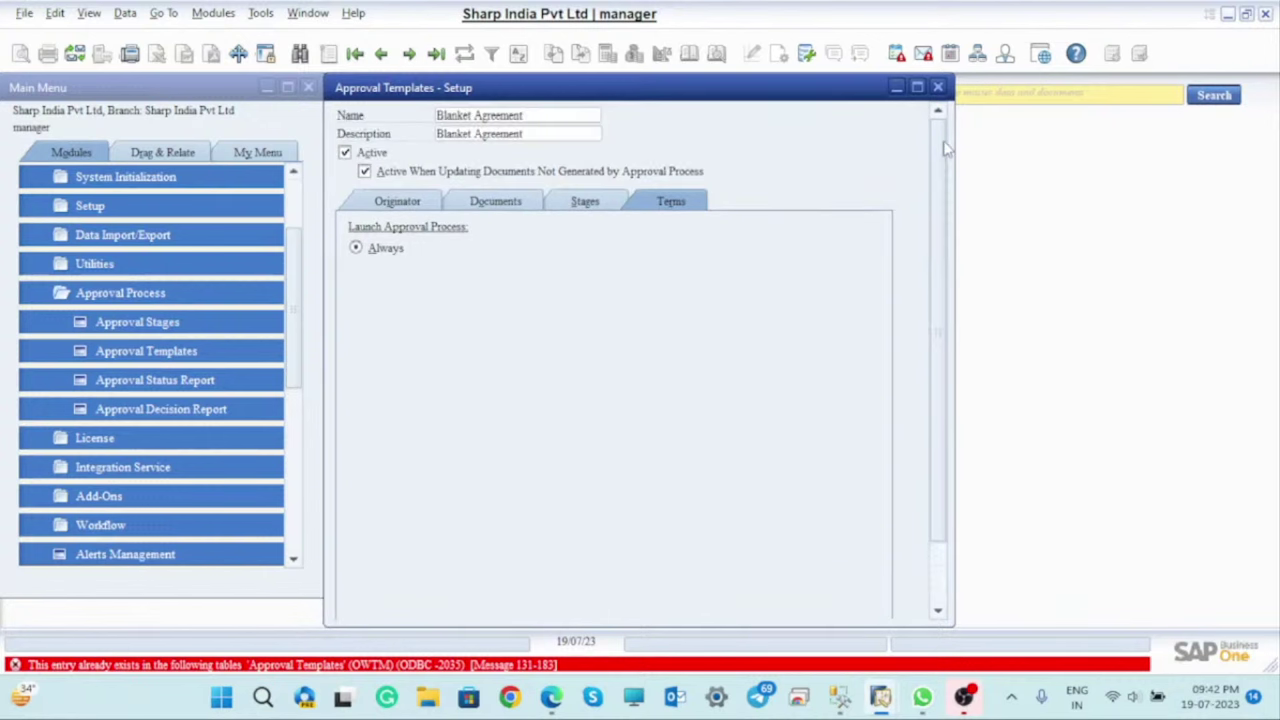
{"action": "left_click", "coordinate": [940, 90]}
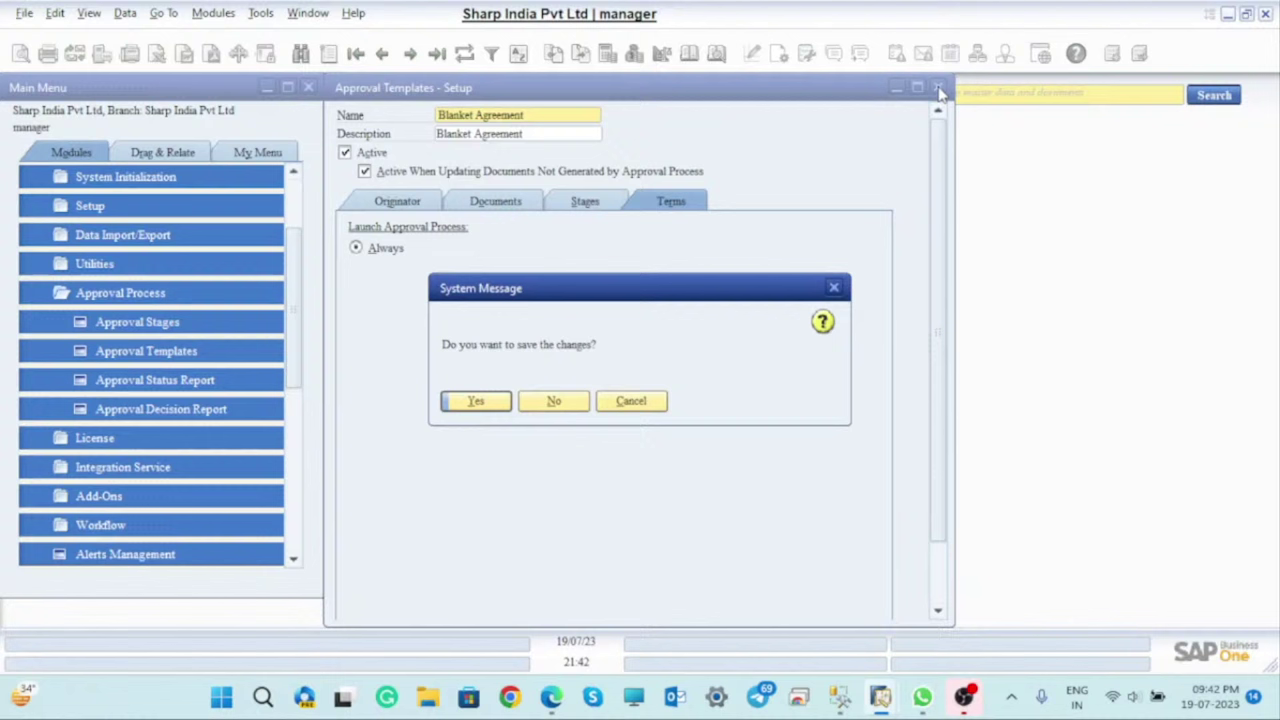
{"action": "left_click", "coordinate": [558, 400]}
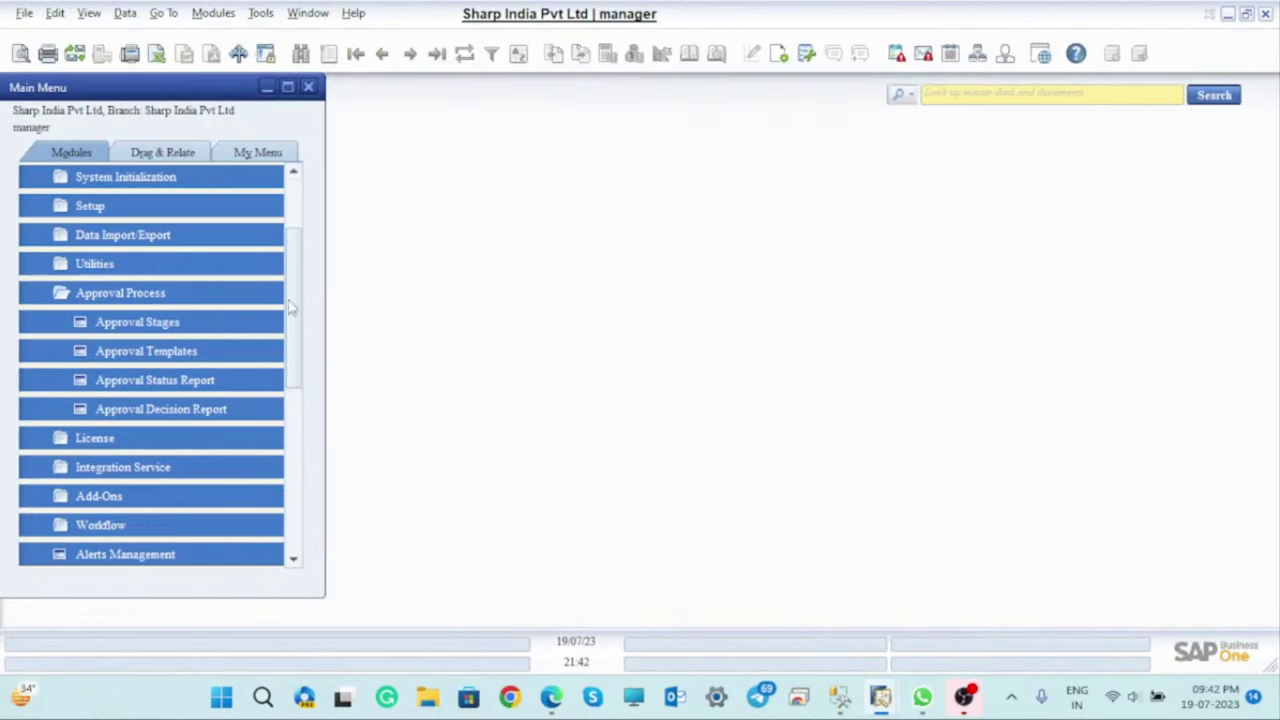
Step: Open Approval Stages, view the last stage record, and close it
{"action": "left_click", "coordinate": [152, 323]}
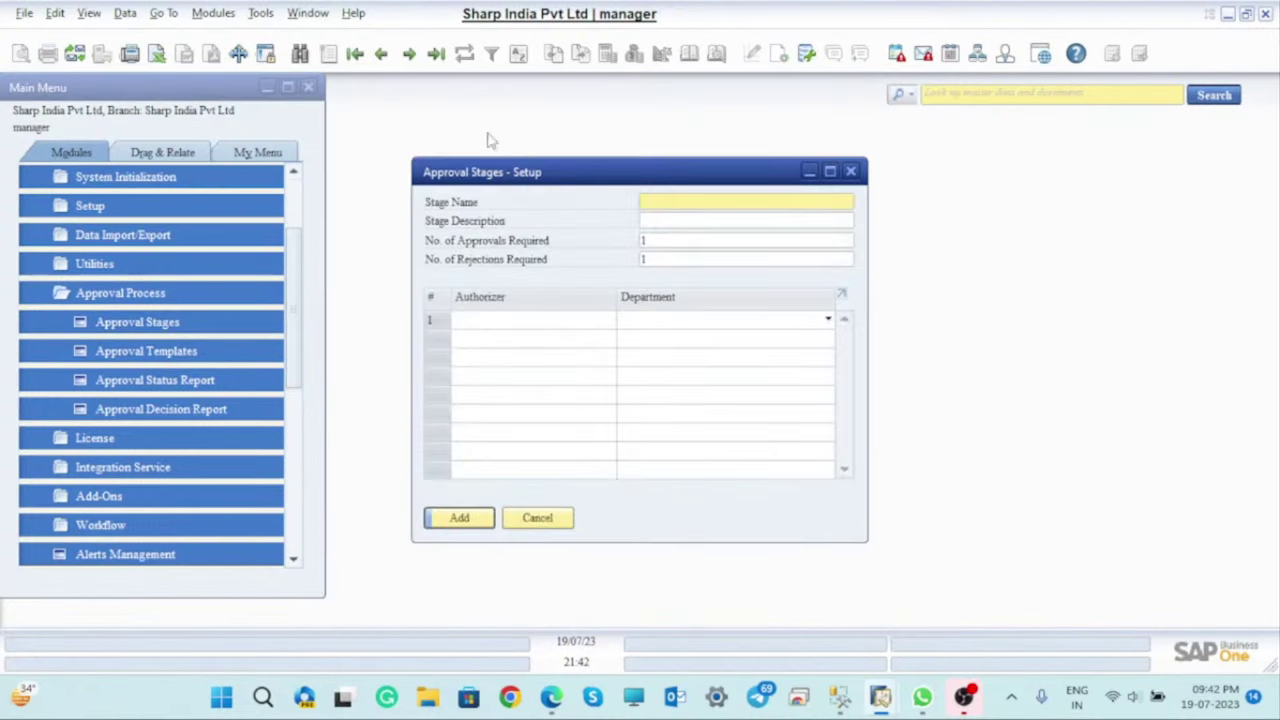
{"action": "left_click", "coordinate": [436, 55]}
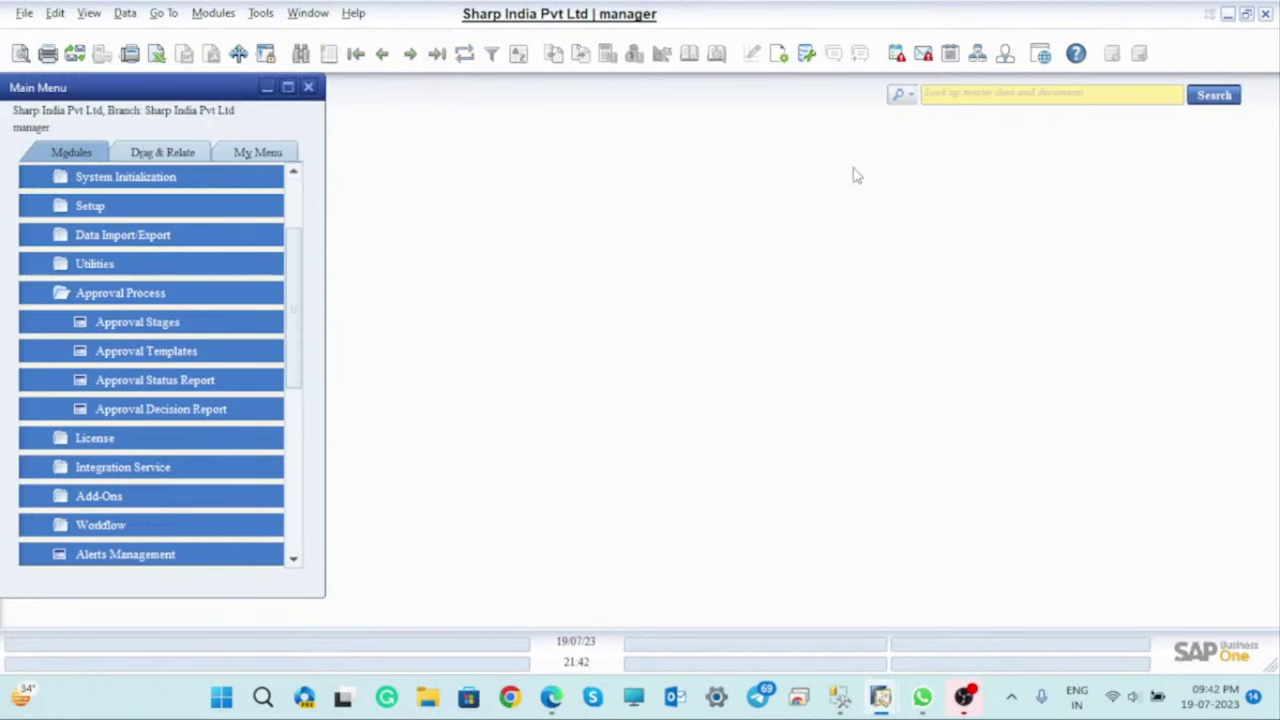
{"action": "left_click", "coordinate": [851, 171]}
{"action": "left_click", "coordinate": [149, 354]}
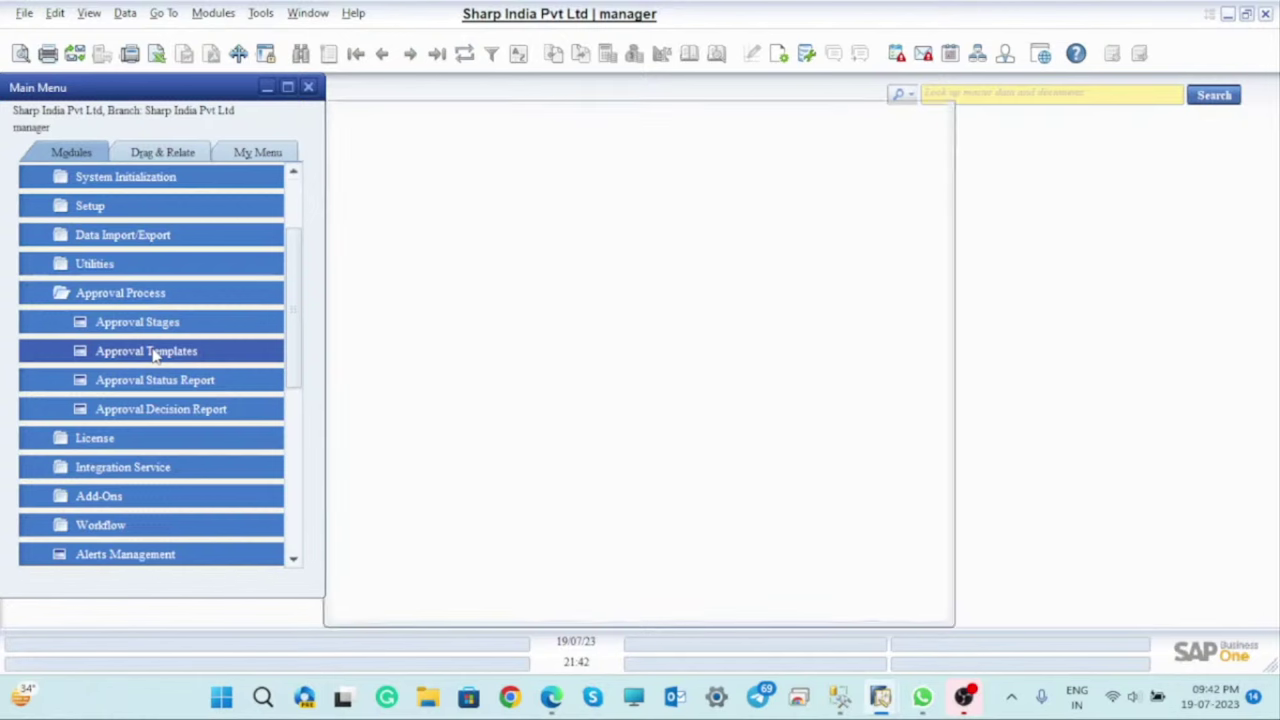
{"action": "left_click", "coordinate": [436, 55]}
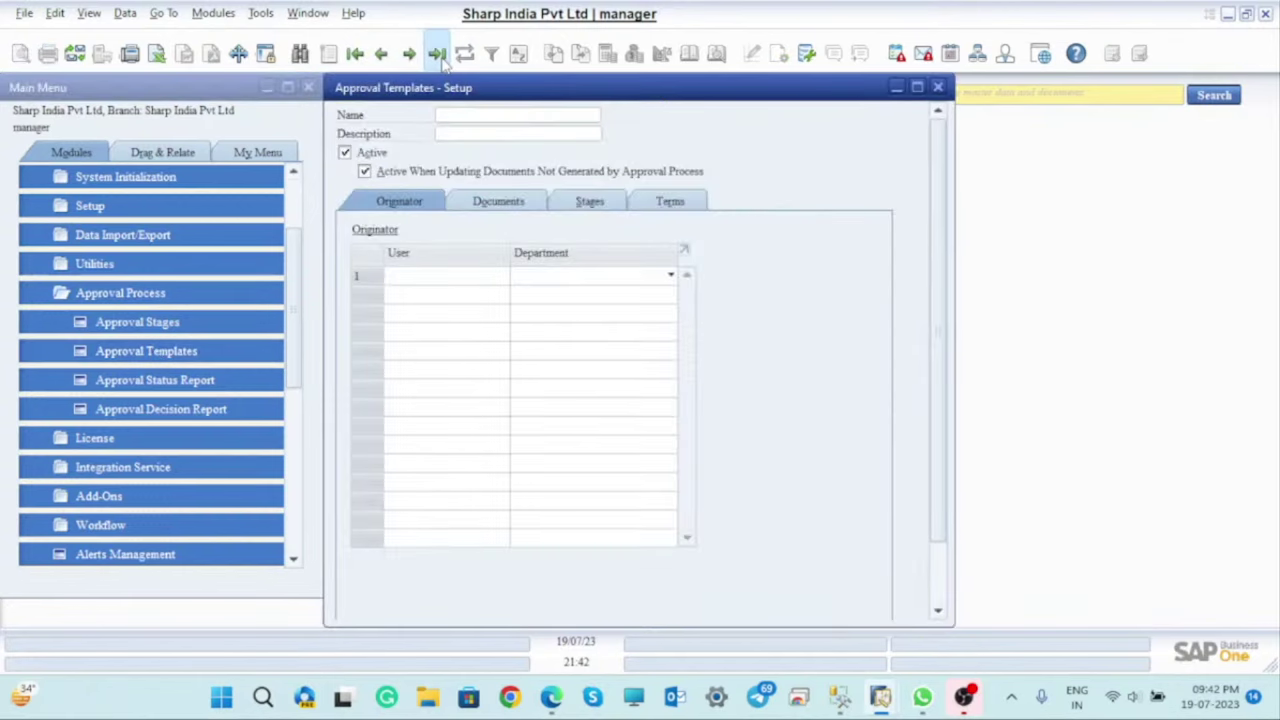
{"action": "left_click", "coordinate": [382, 55]}
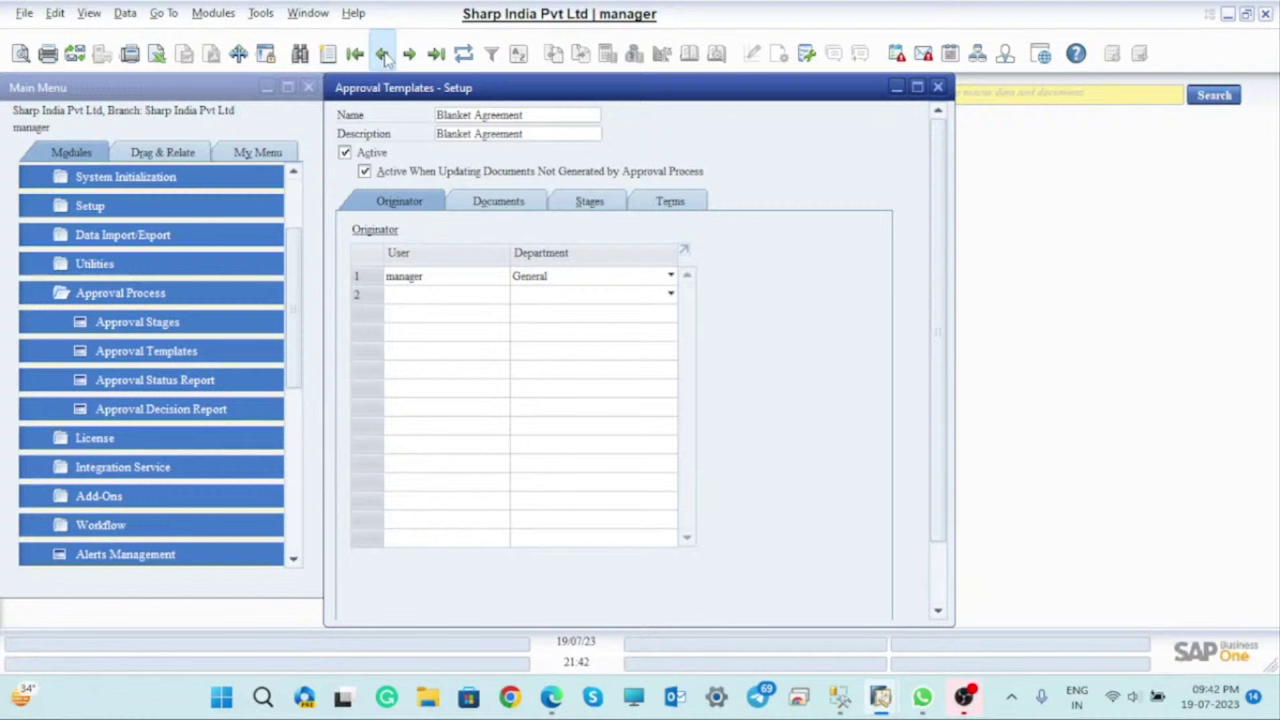
{"action": "left_click", "coordinate": [492, 205]}
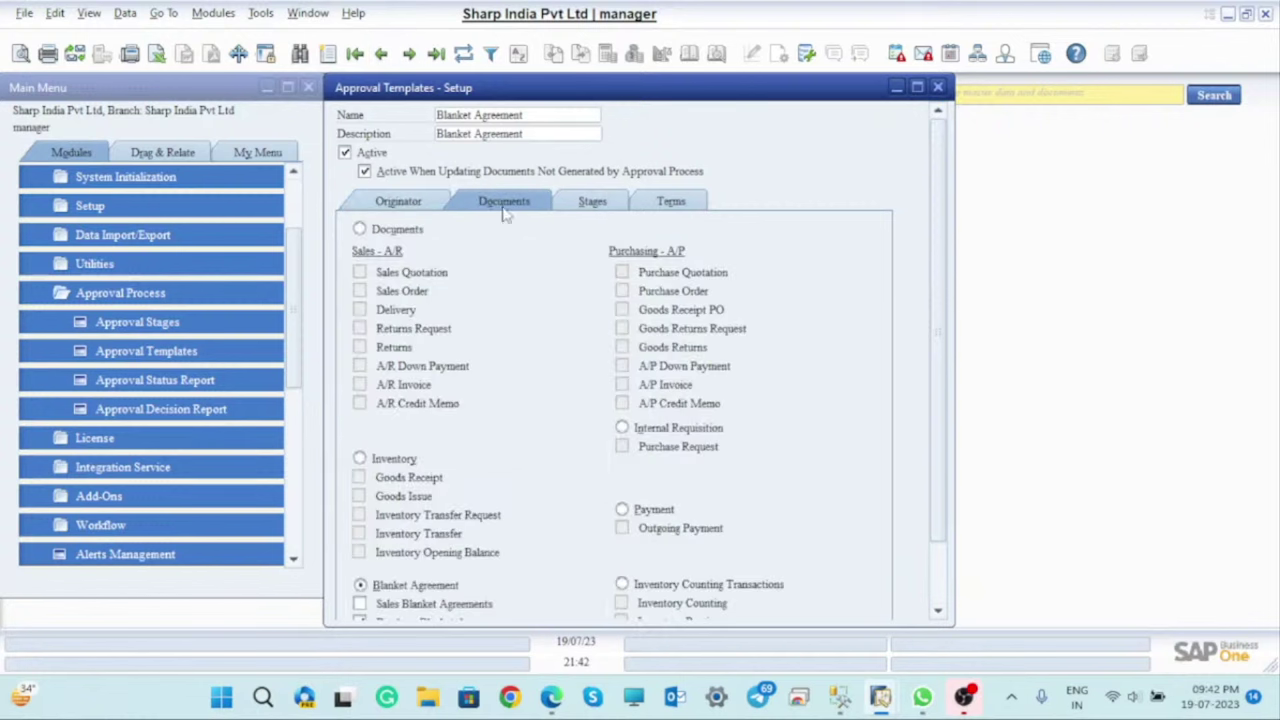
{"action": "left_click_drag", "start_coordinate": [942, 296], "coordinate": [933, 427]}
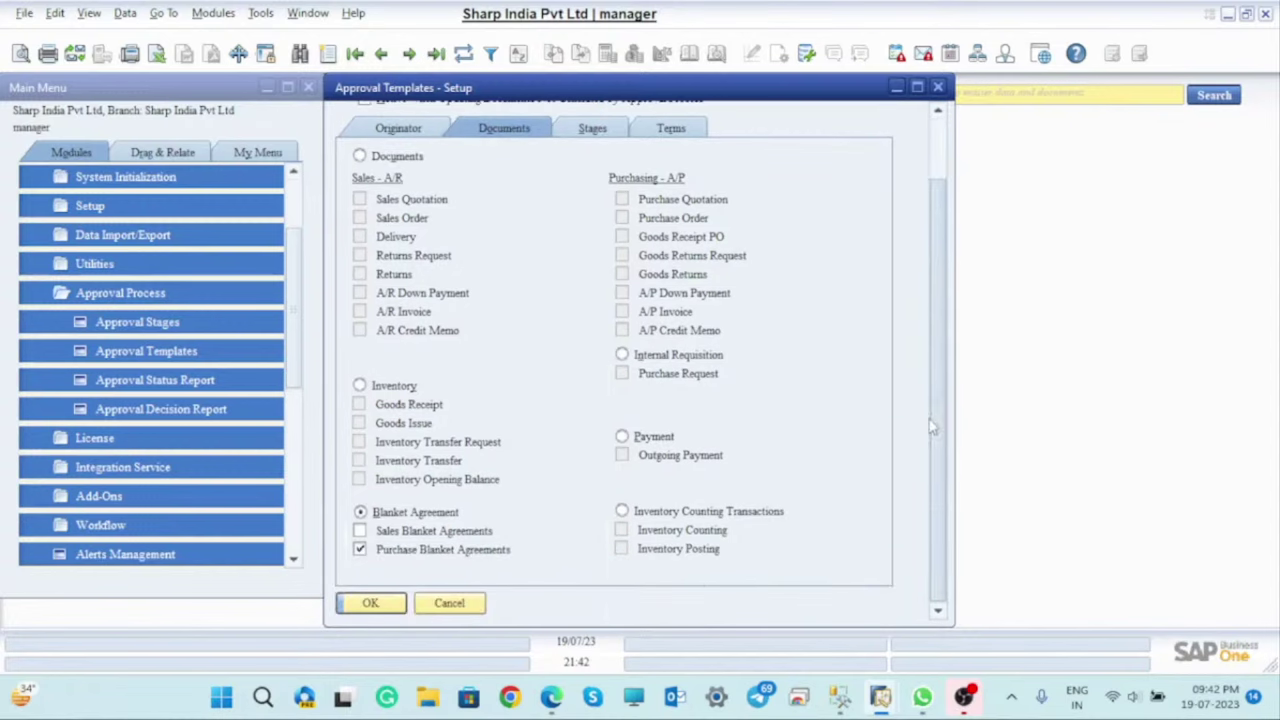
{"action": "left_click", "coordinate": [597, 130]}
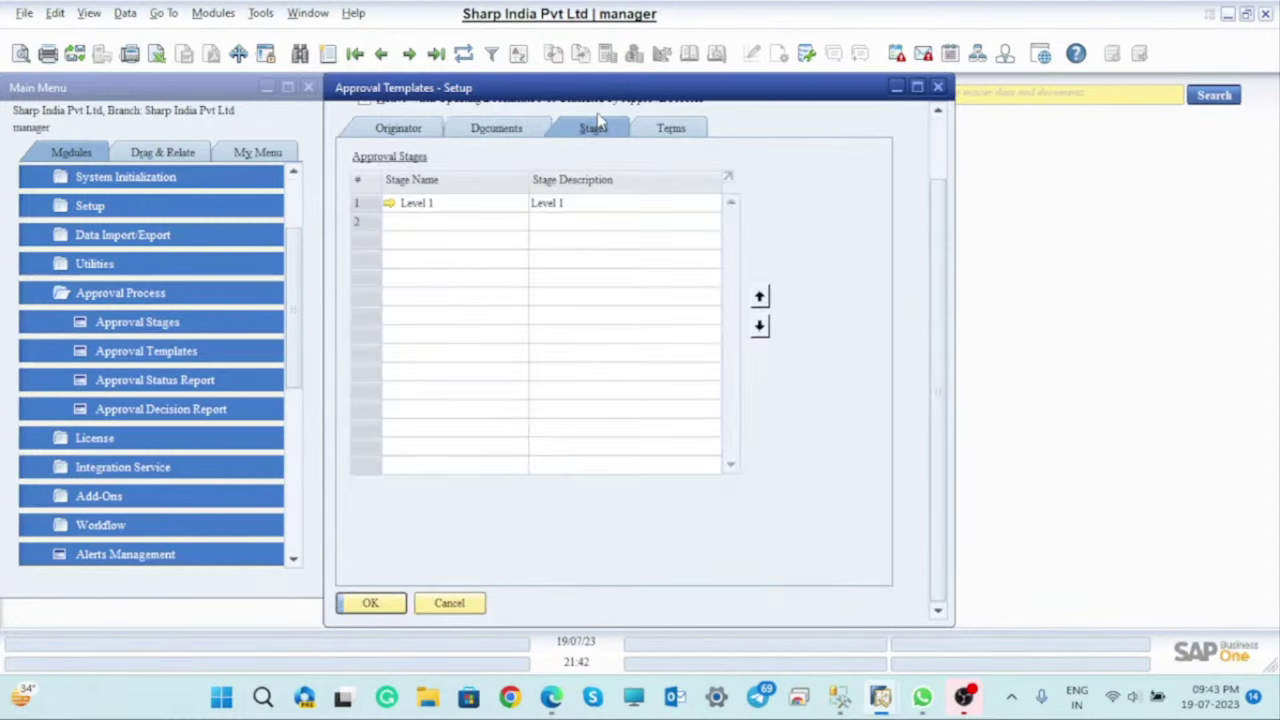
{"action": "left_click", "coordinate": [670, 129]}
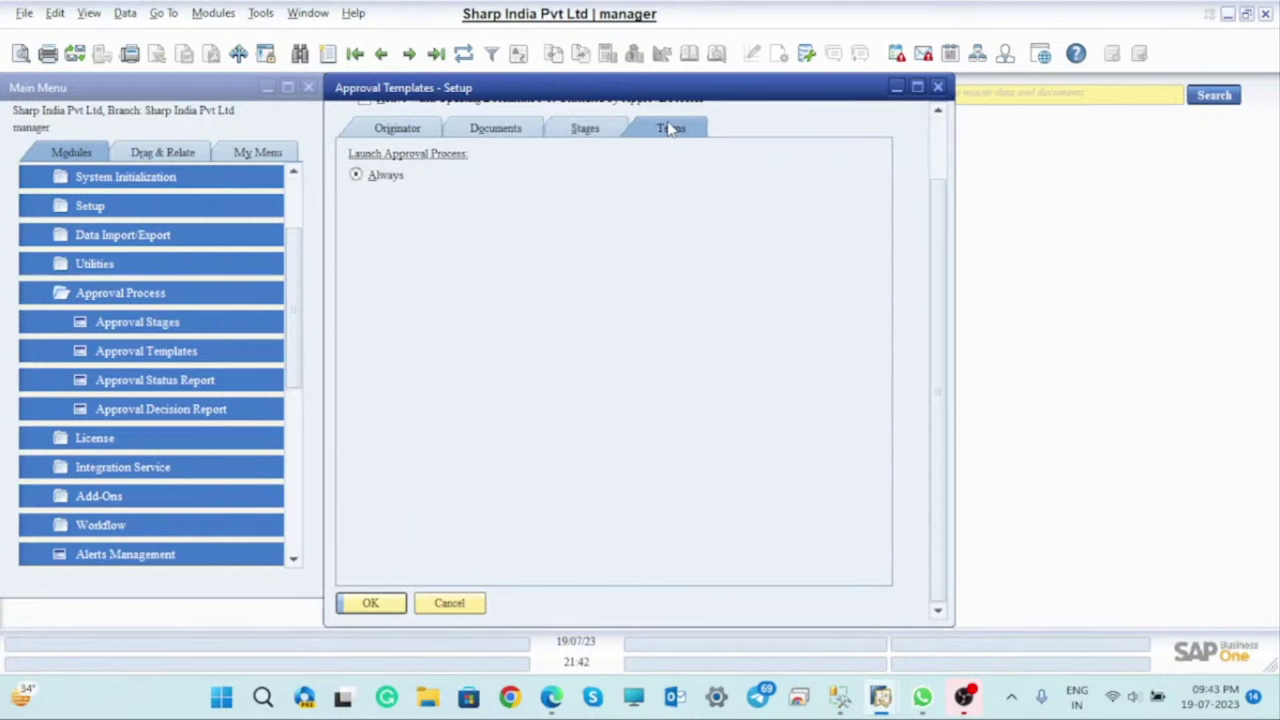
{"action": "left_click_drag", "start_coordinate": [934, 252], "coordinate": [939, 166]}
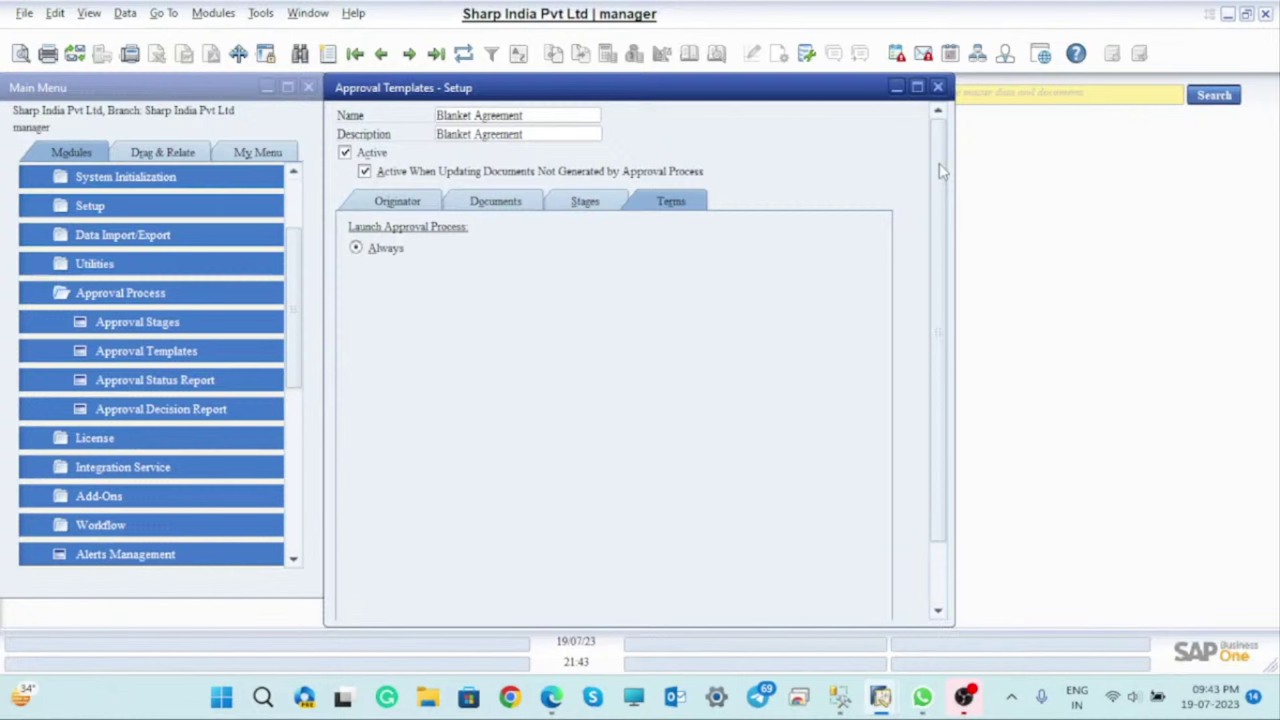
{"action": "left_click", "coordinate": [938, 88]}
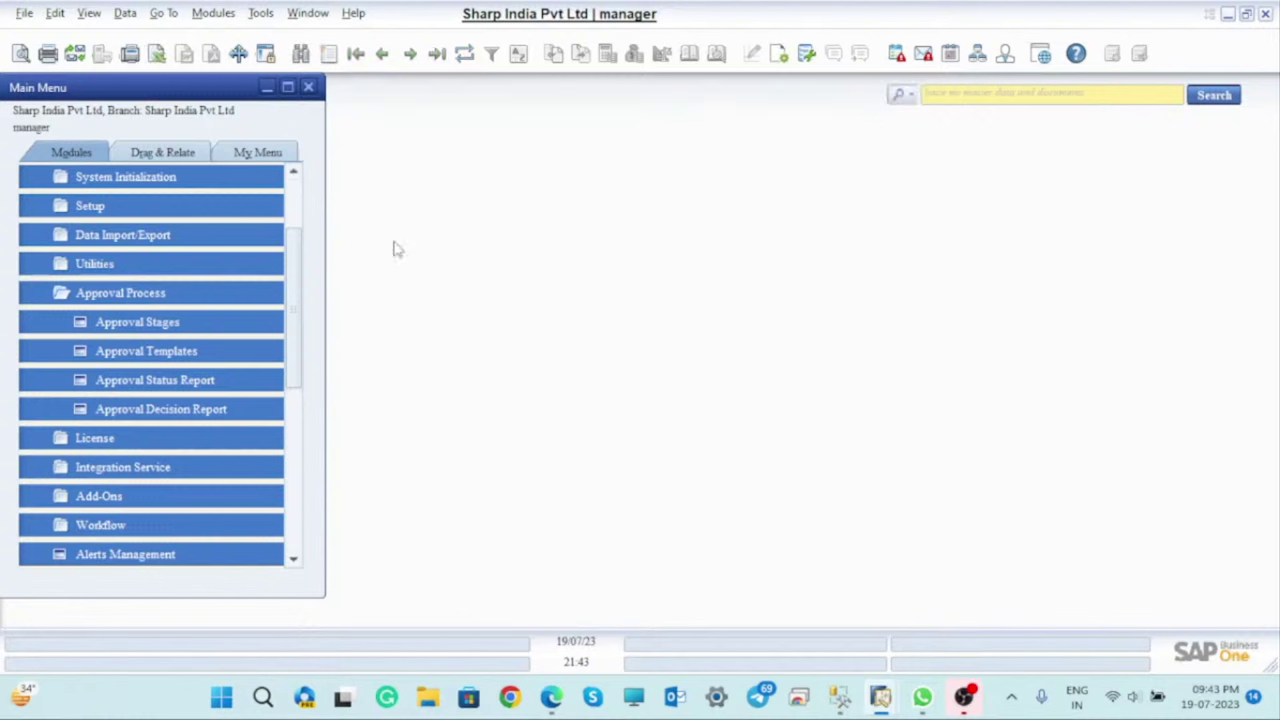
Step: Open a new Purchase Blanket Agreement form from Purchasing - A/P in the Main Menu
{"action": "left_click", "coordinate": [65, 293]}
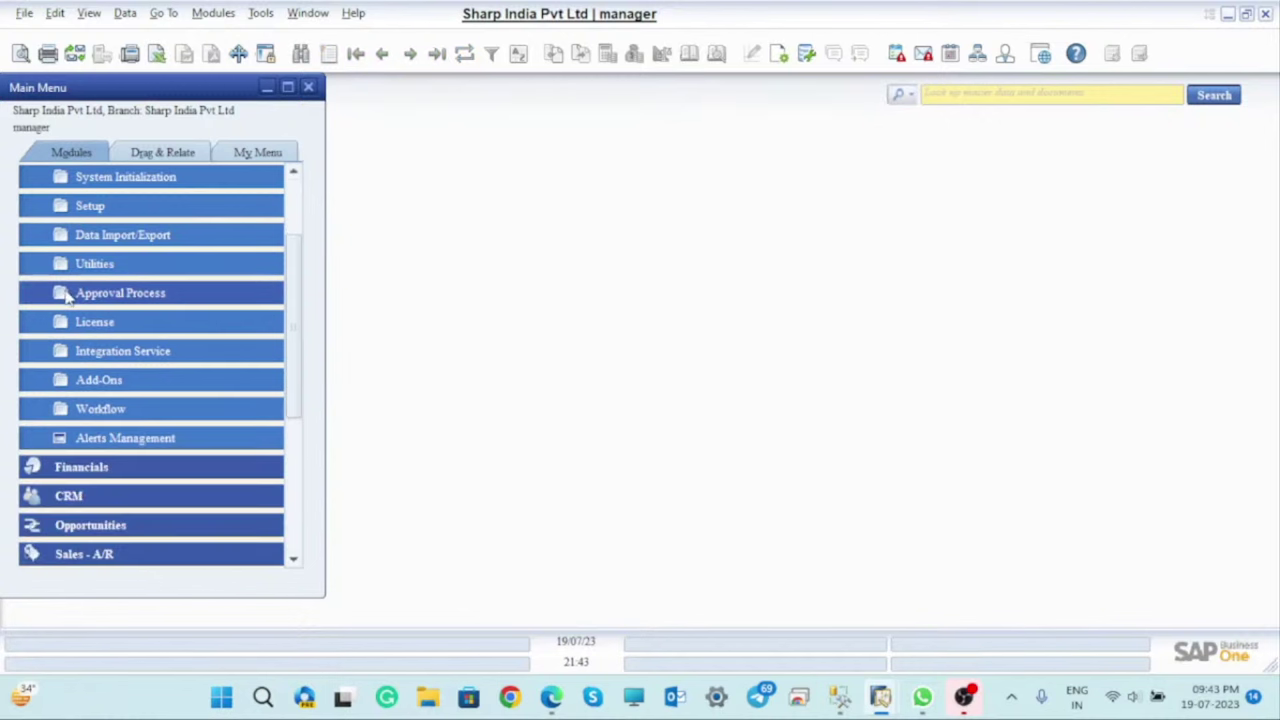
{"action": "left_click_drag", "start_coordinate": [297, 334], "coordinate": [294, 178]}
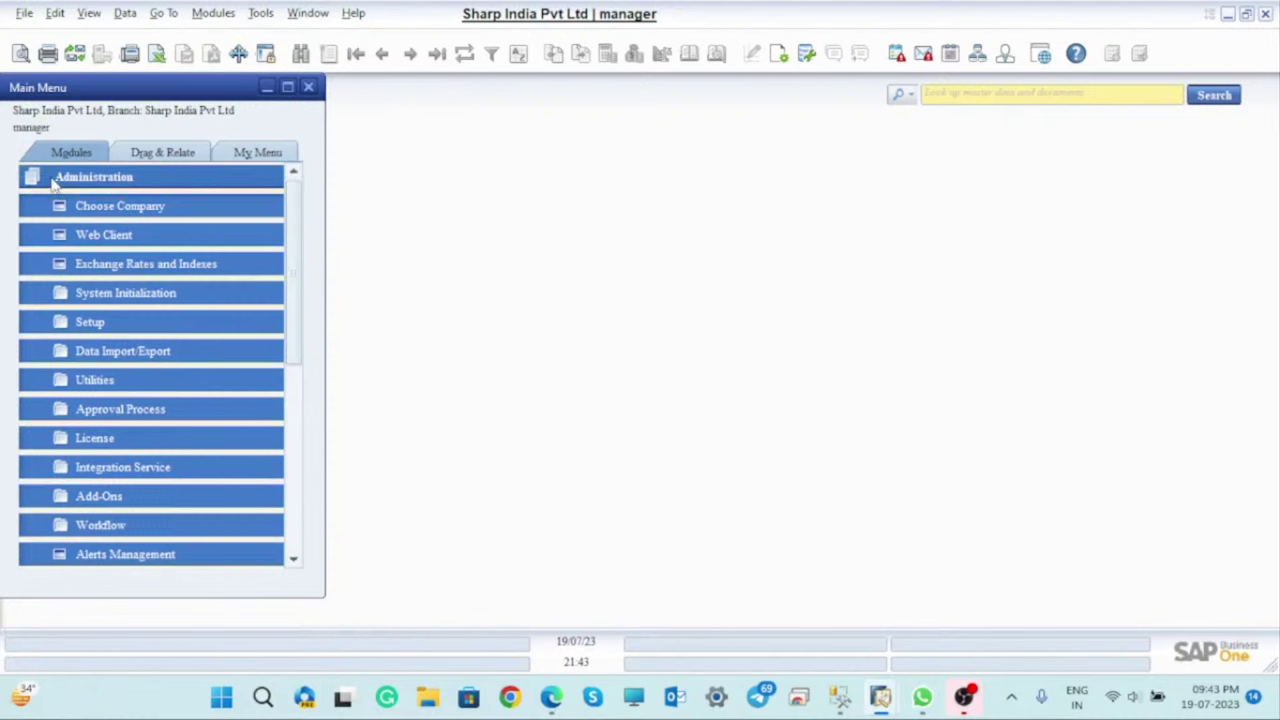
{"action": "left_click", "coordinate": [52, 180]}
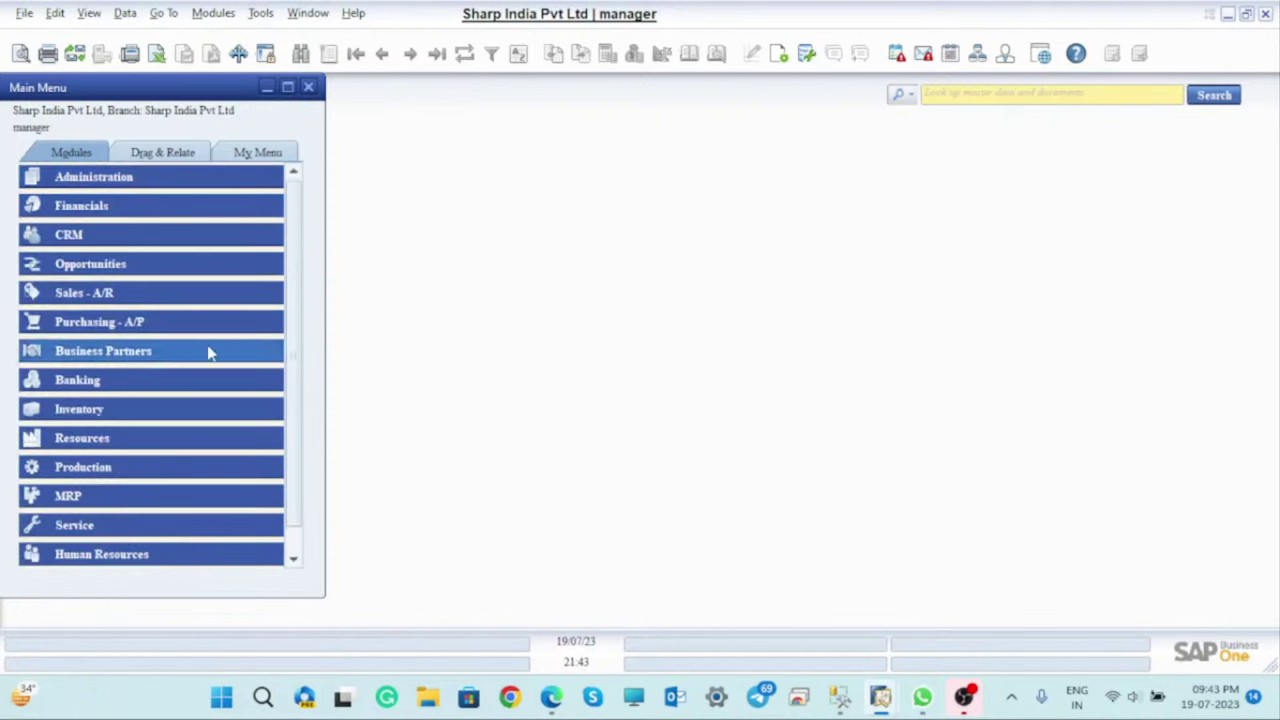
{"action": "left_click", "coordinate": [101, 325]}
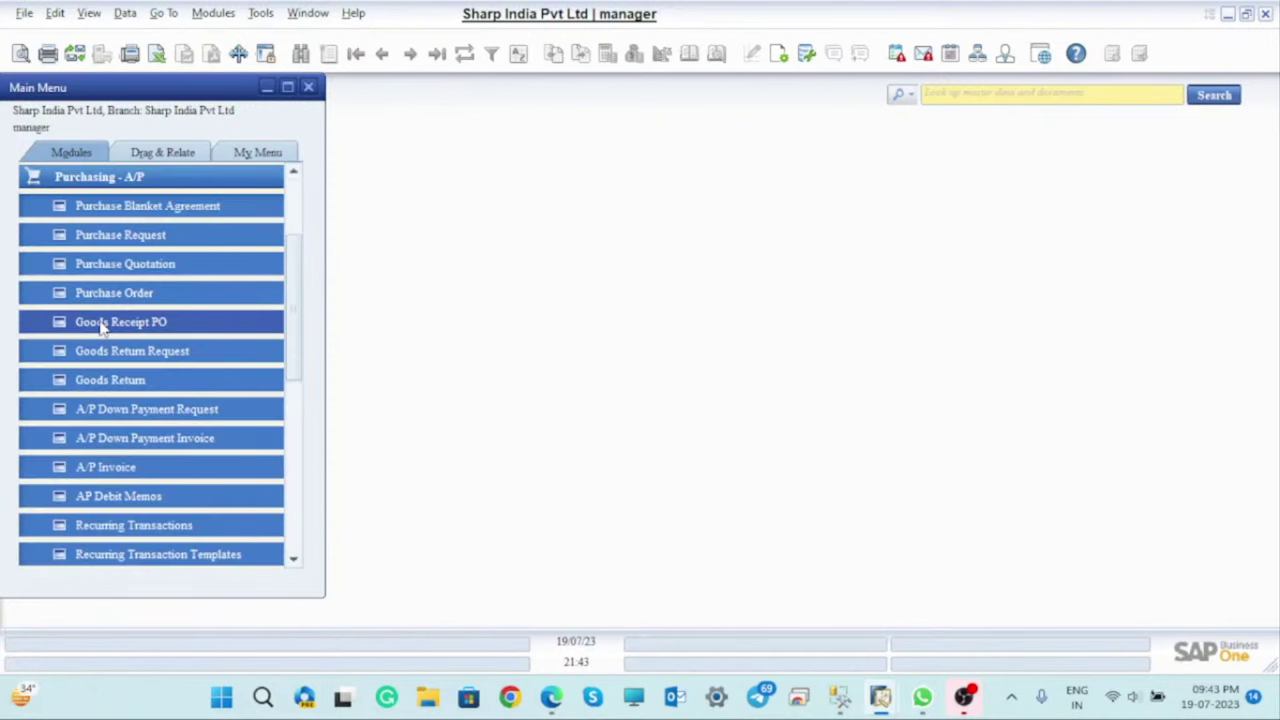
{"action": "left_click", "coordinate": [150, 205]}
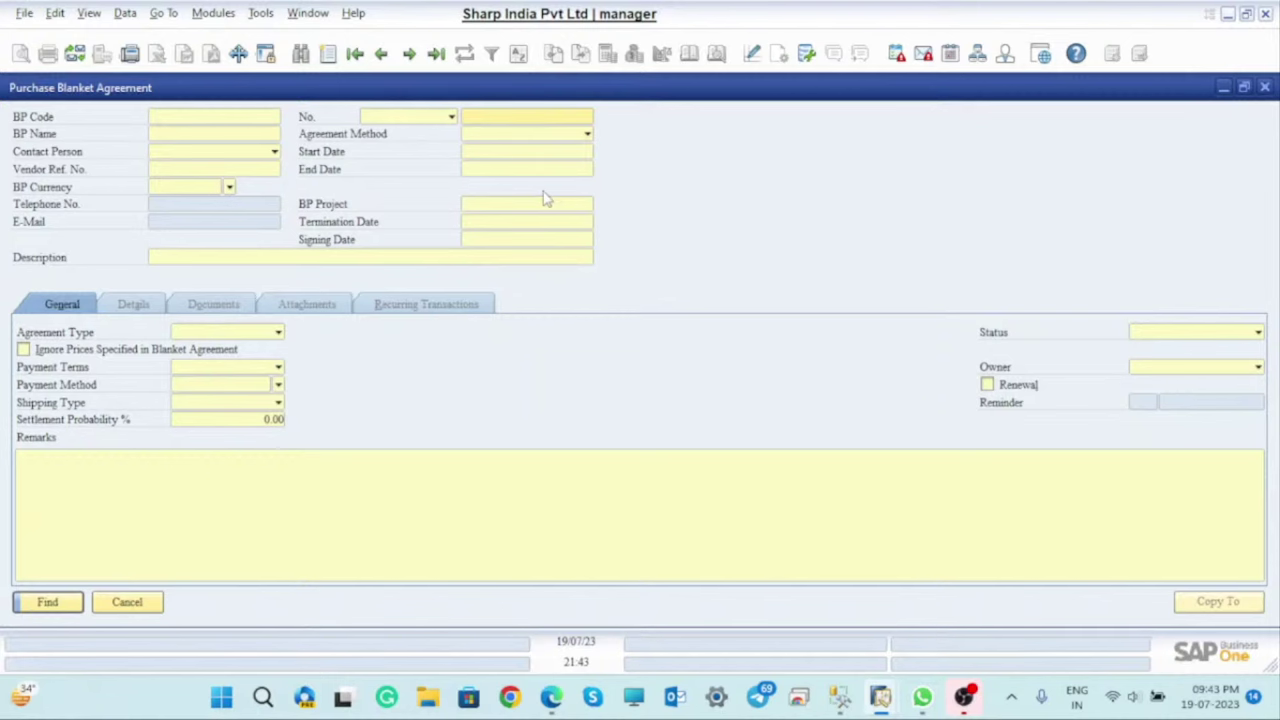
Step: Start a new agreement and choose the sixth vendor from the business partner list
{"action": "key", "text": "ctrl+a"}
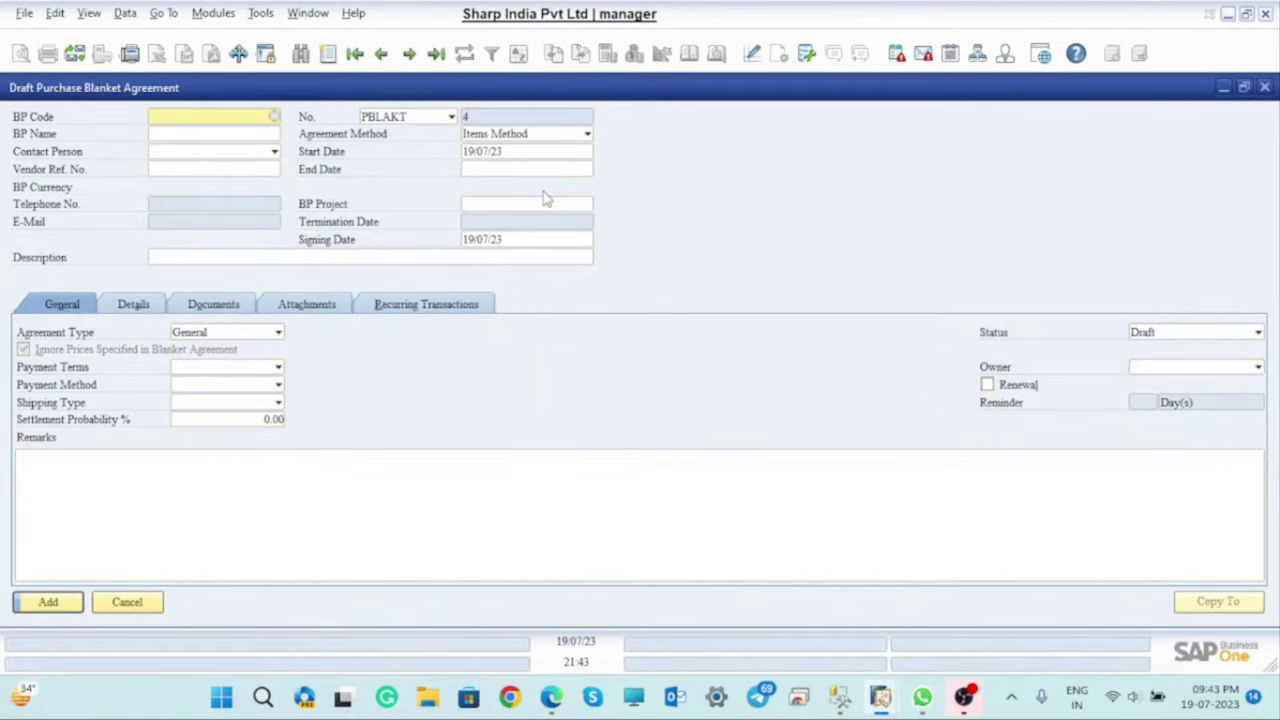
{"action": "key", "text": "Tab"}
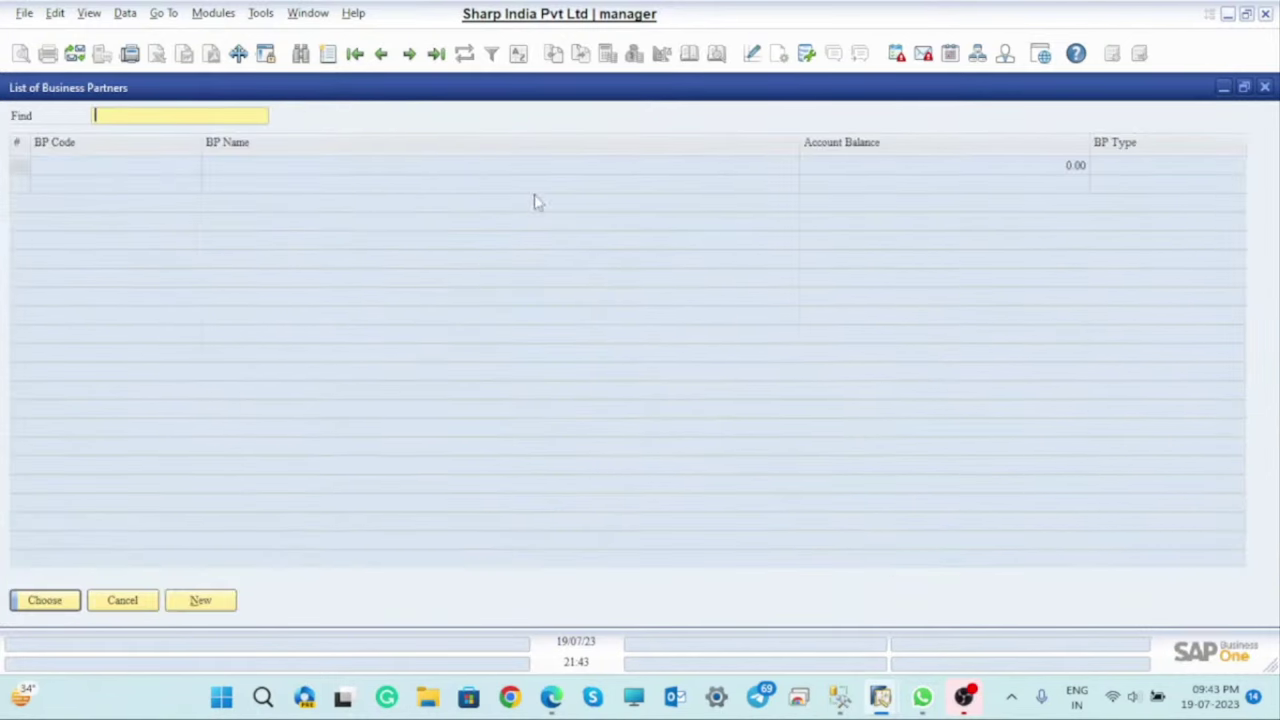
{"action": "left_click", "coordinate": [80, 277]}
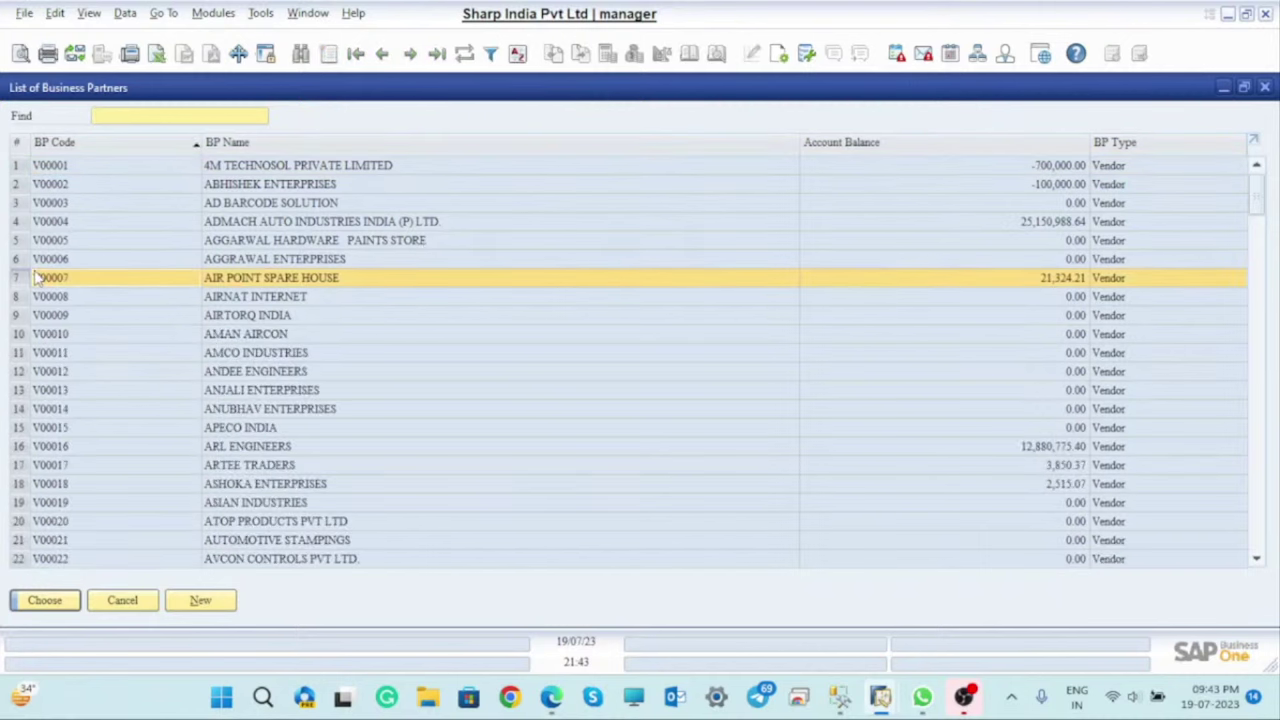
{"action": "left_click", "coordinate": [62, 258]}
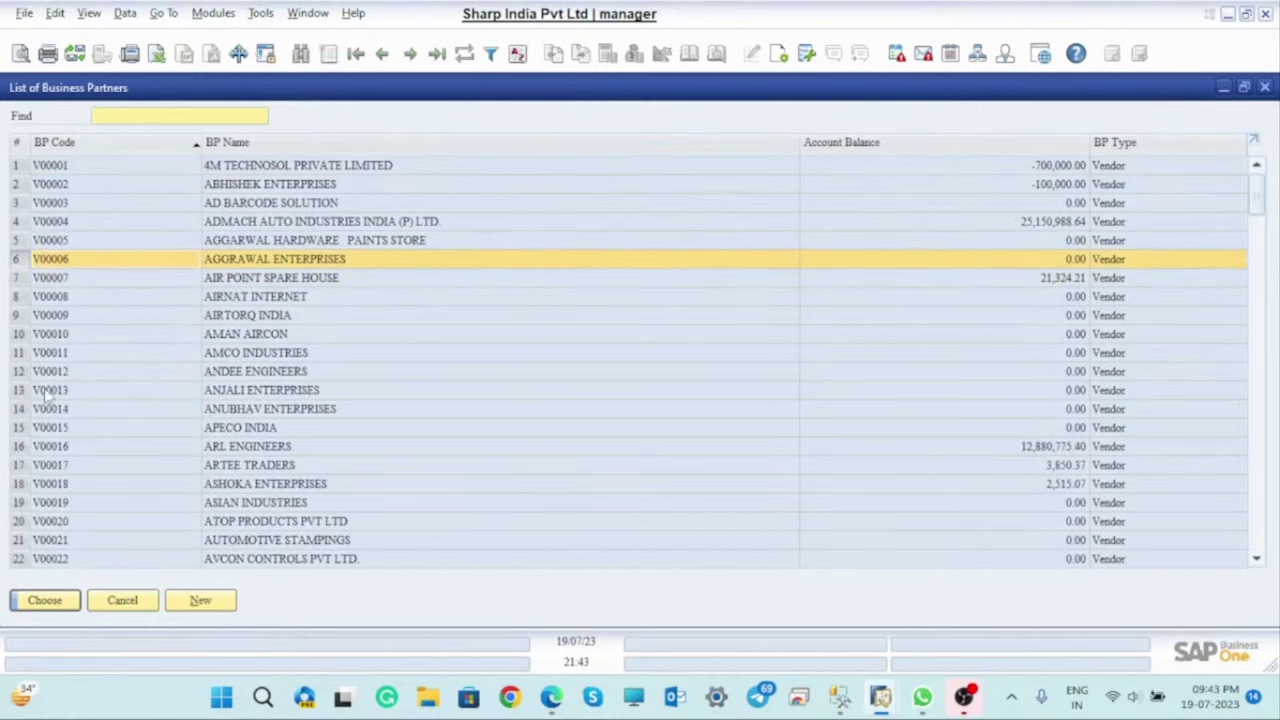
{"action": "left_click", "coordinate": [48, 602]}
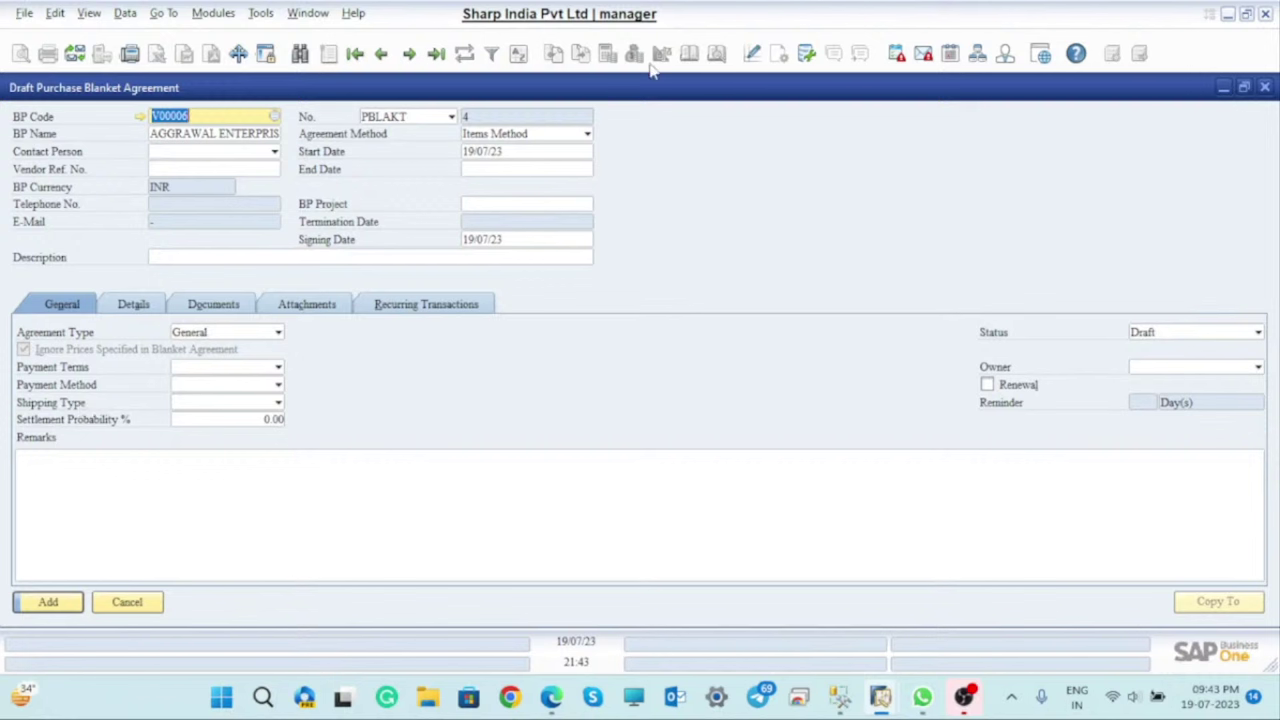
Step: Set the end date to 31/12/23 and keep the agreement type General
{"action": "left_click", "coordinate": [497, 170]}
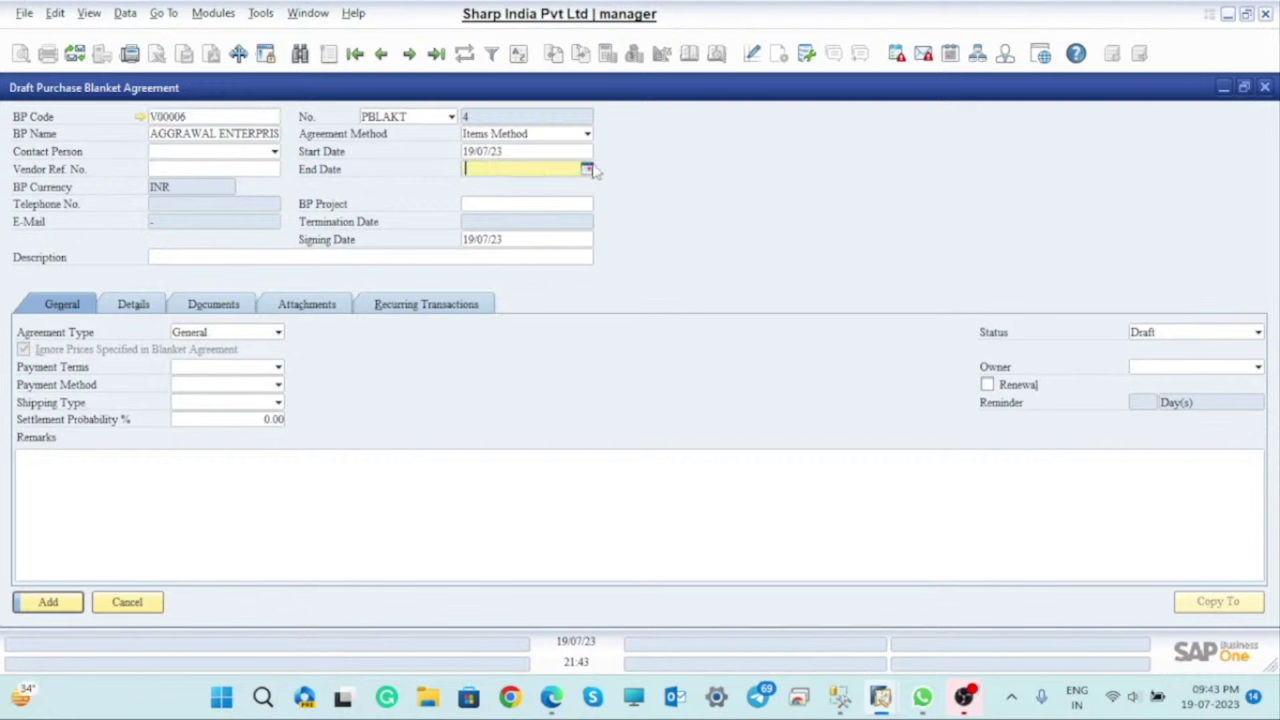
{"action": "left_click", "coordinate": [587, 169]}
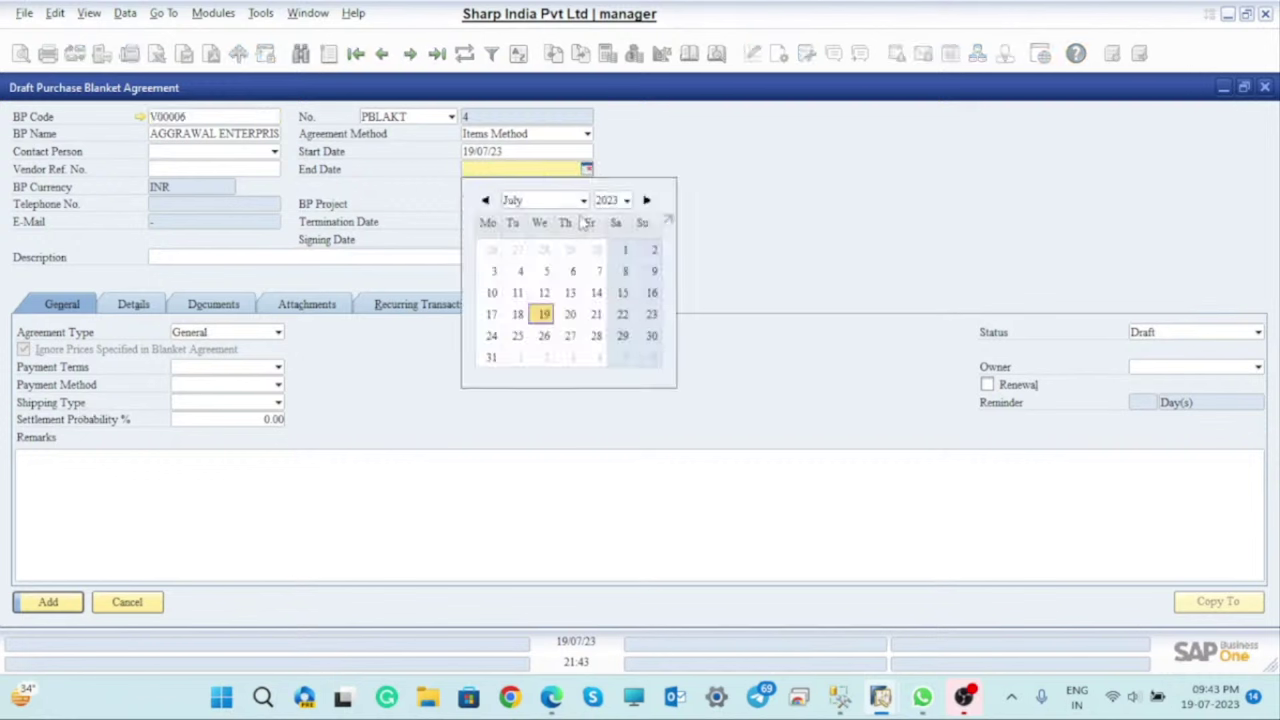
{"action": "left_click", "coordinate": [580, 203]}
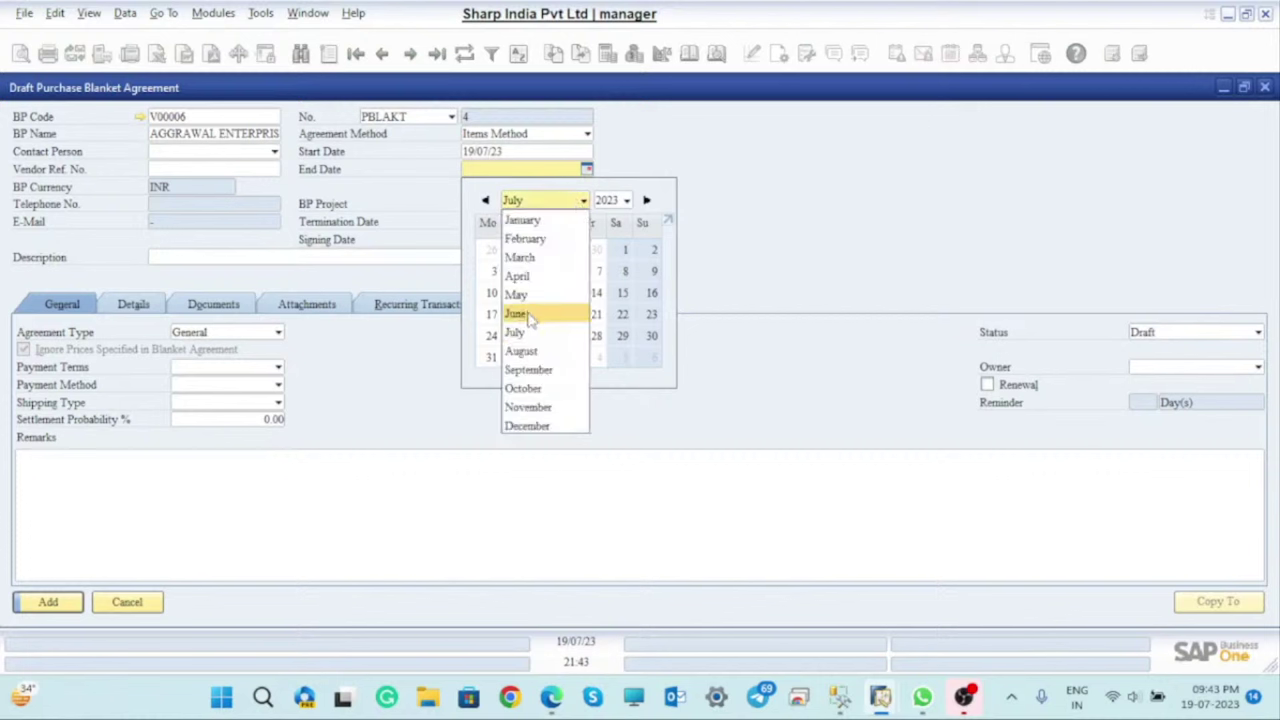
{"action": "left_click", "coordinate": [533, 427]}
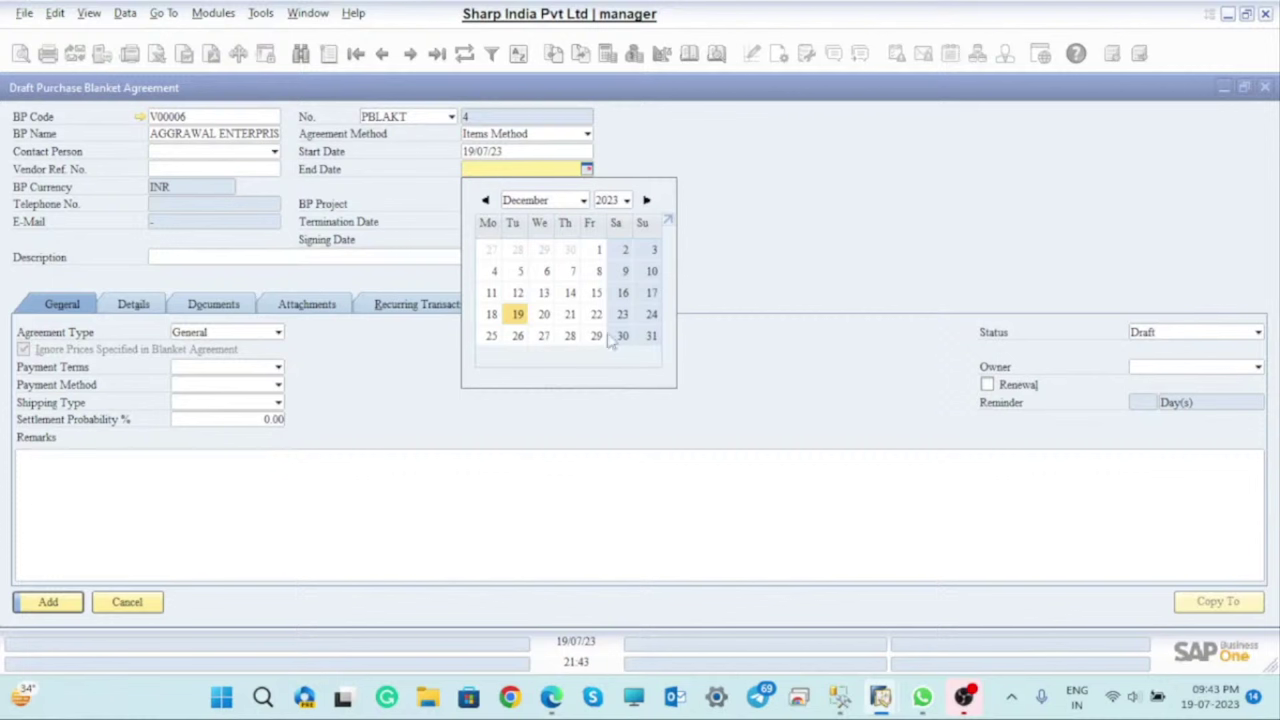
{"action": "left_click", "coordinate": [650, 340]}
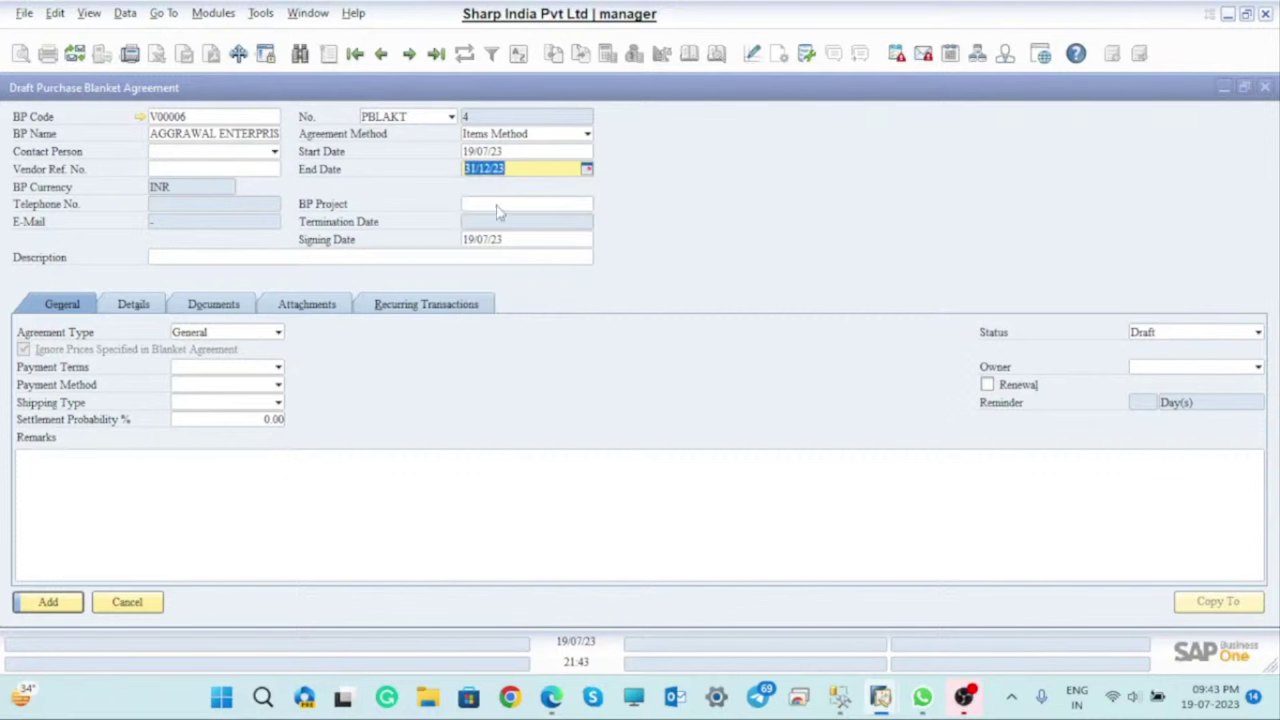
{"action": "left_click", "coordinate": [254, 338]}
{"action": "left_click", "coordinate": [714, 372]}
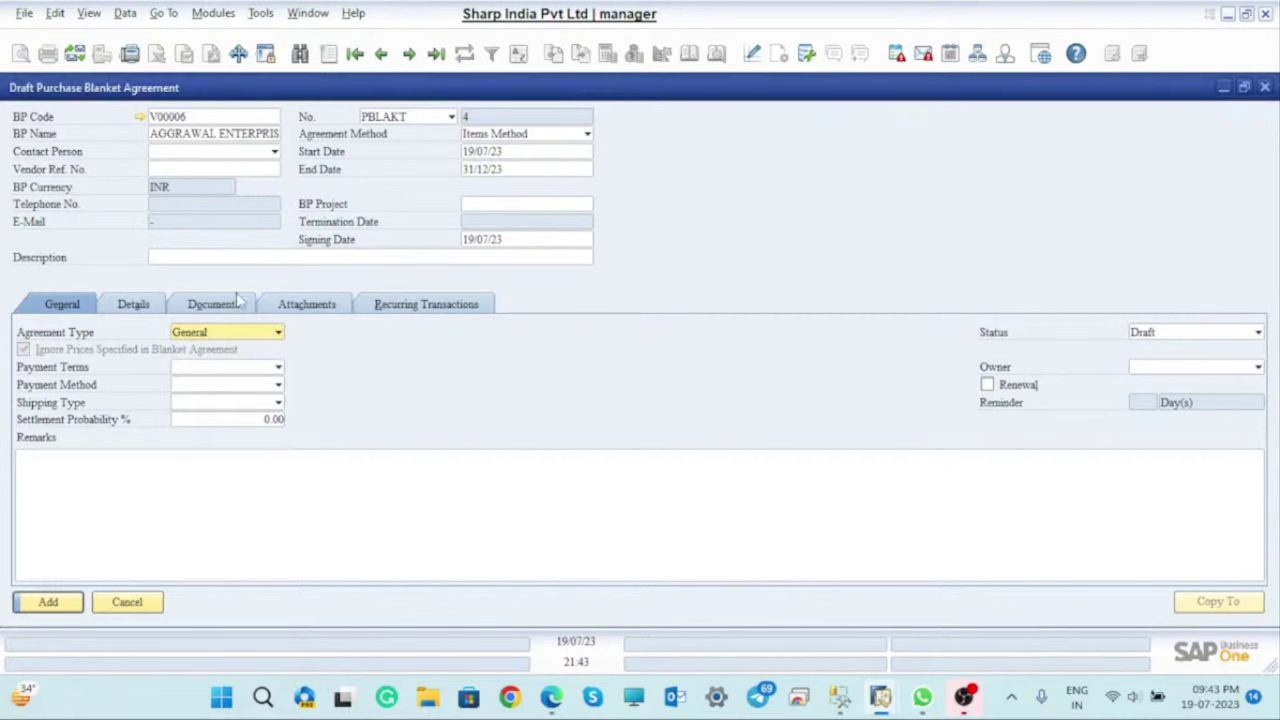
Step: Add items CO00401, CO00402 and CO00403 from the List of Items
{"action": "left_click", "coordinate": [138, 305]}
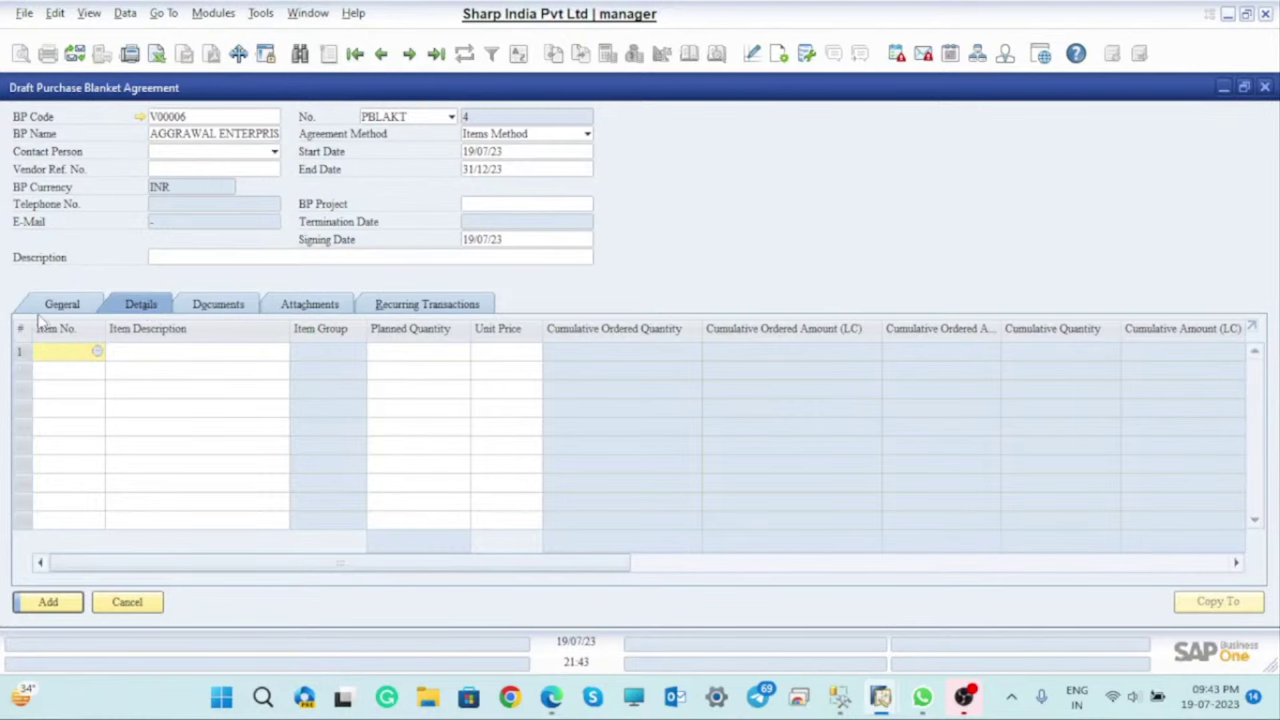
{"action": "key", "text": "Tab"}
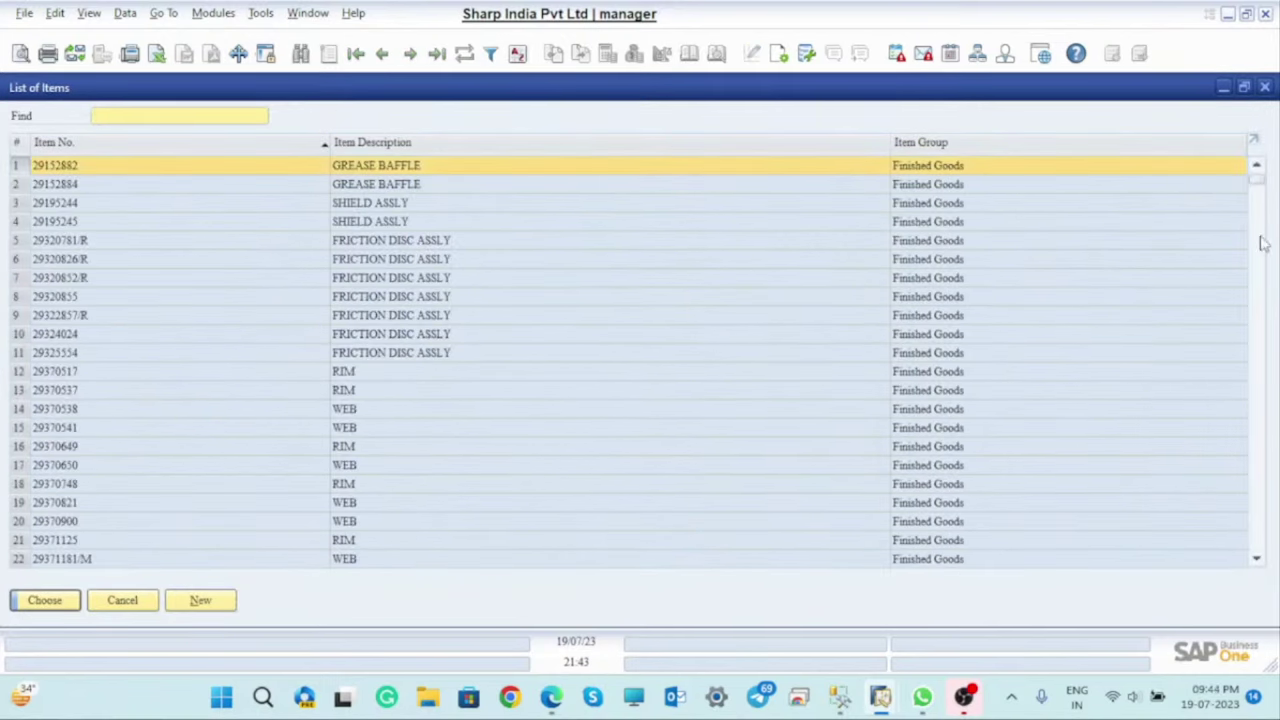
{"action": "left_click_drag", "start_coordinate": [1256, 182], "coordinate": [1278, 425]}
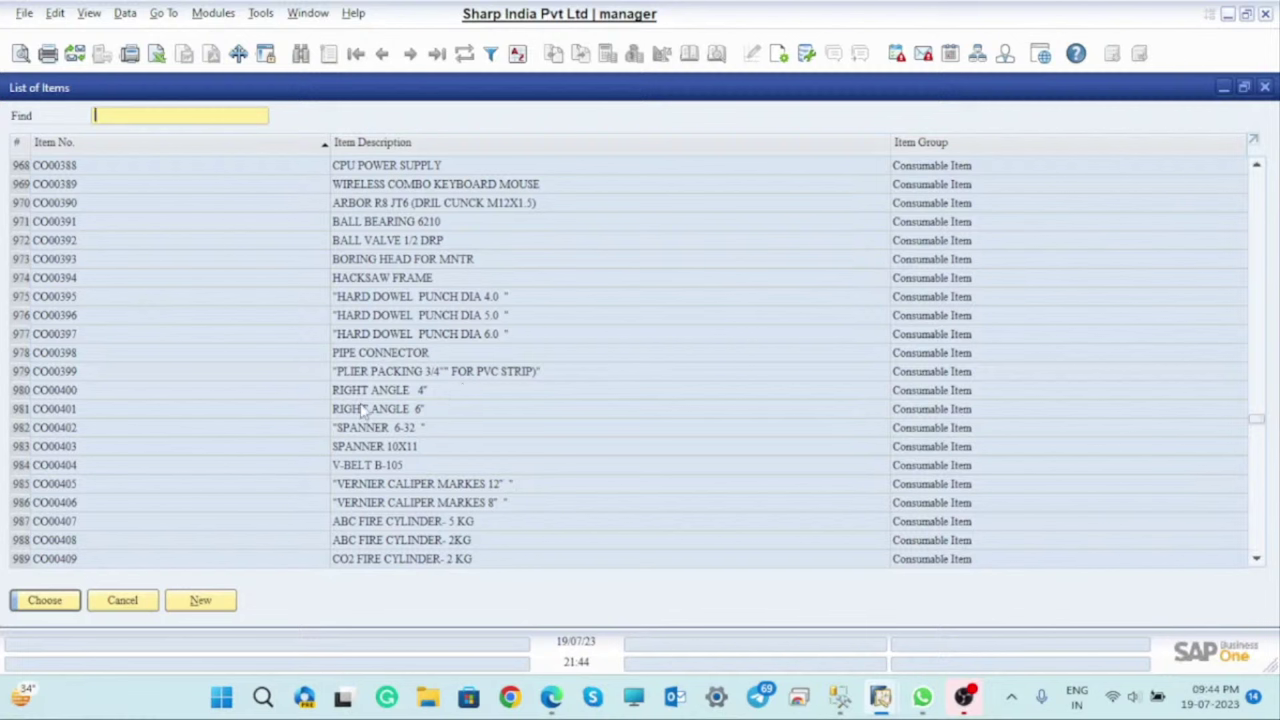
{"action": "left_click_drag", "start_coordinate": [362, 412], "coordinate": [352, 452]}
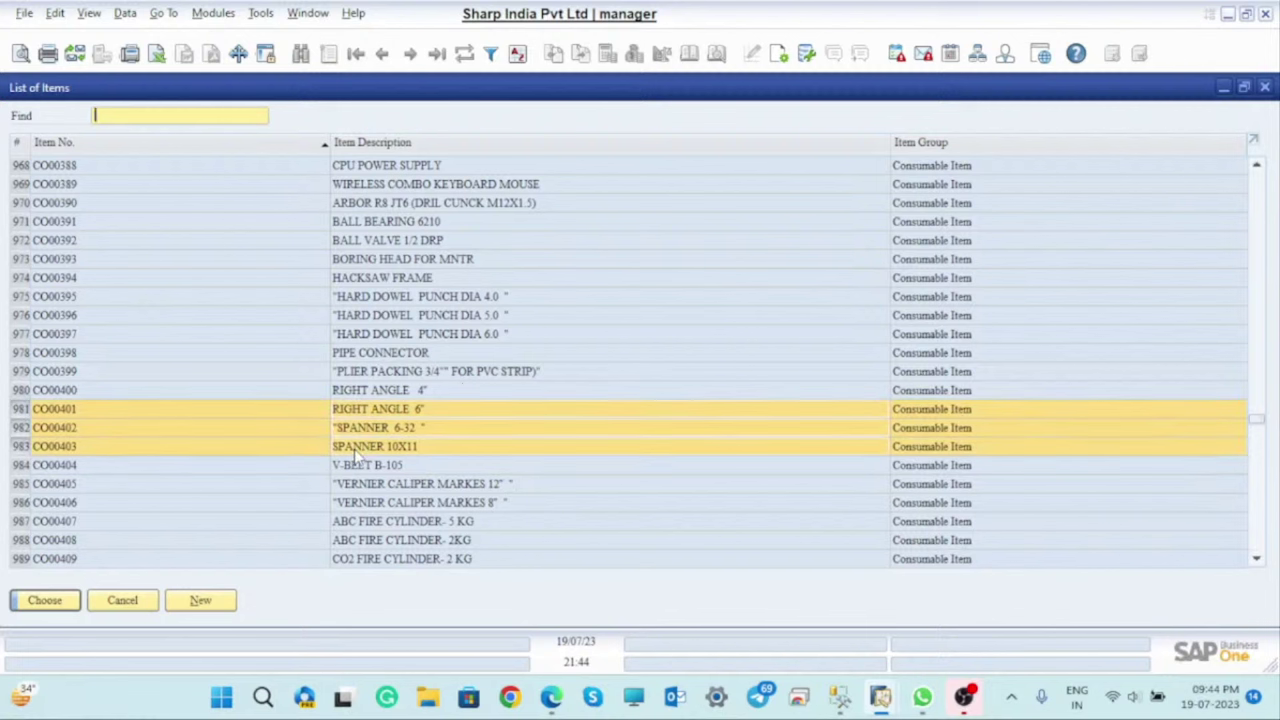
{"action": "left_click", "coordinate": [46, 606]}
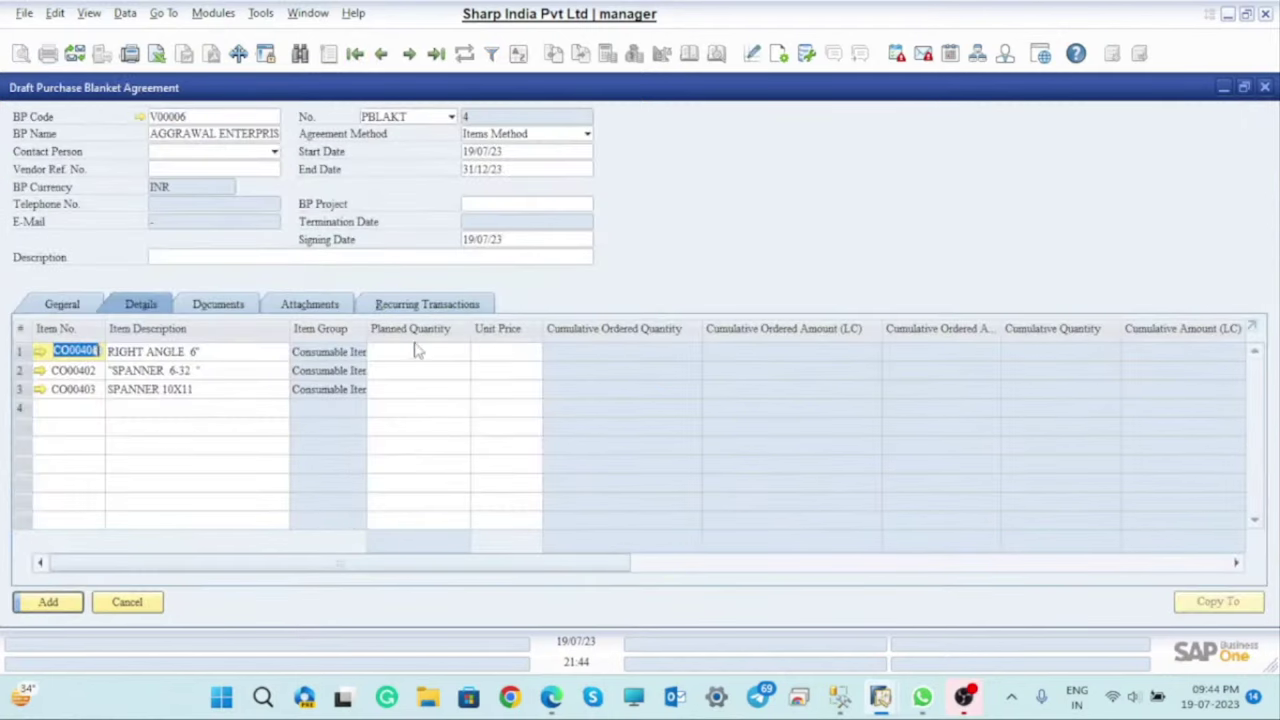
Step: Enter planned quantities 100, 200 and 300, with unit prices 200 and 150 on the first two lines
{"action": "left_click", "coordinate": [432, 352]}
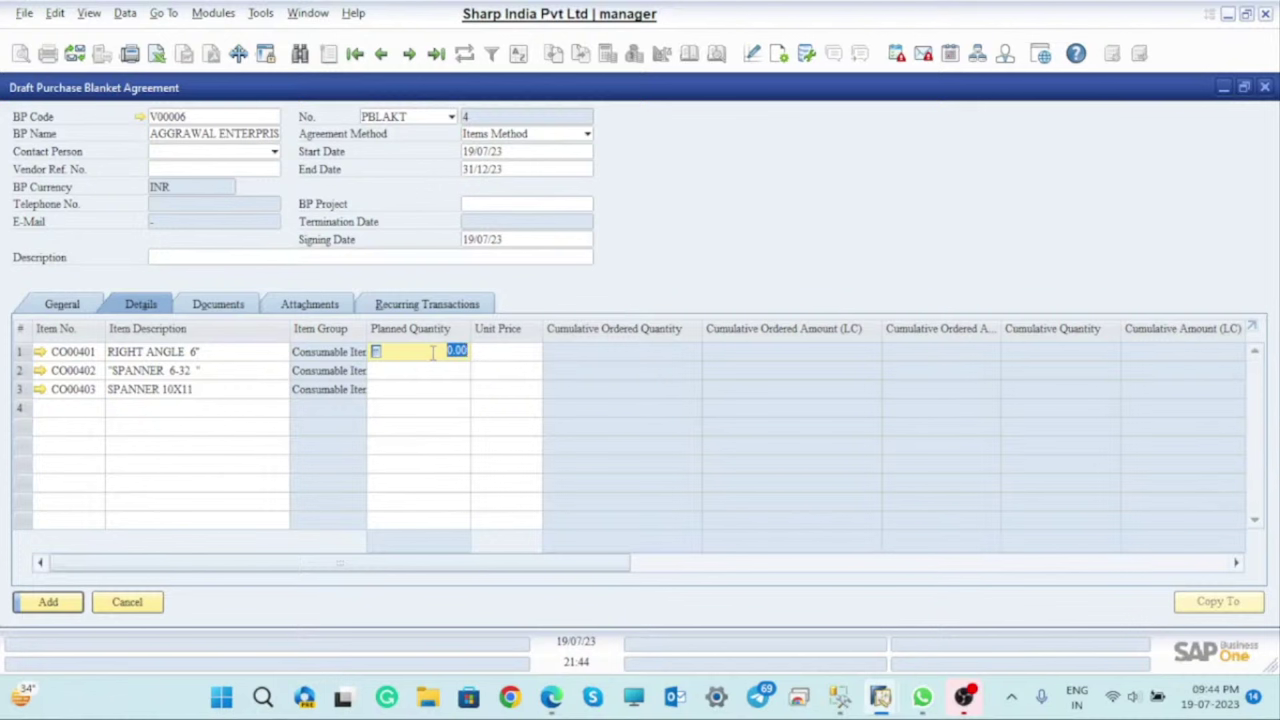
{"action": "type", "text": "100"}
{"action": "left_click", "coordinate": [447, 377]}
{"action": "type", "text": "2"}
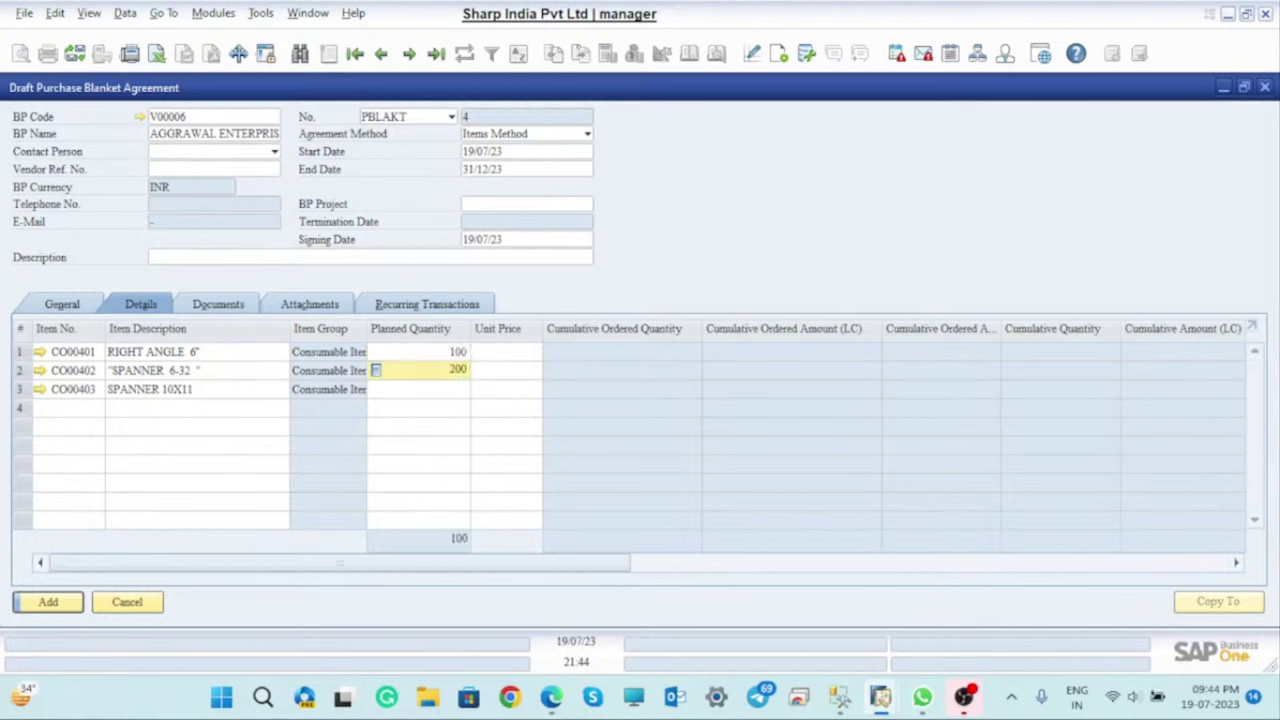
{"action": "type", "text": "00"}
{"action": "left_click", "coordinate": [457, 390]}
{"action": "type", "text": "3"}
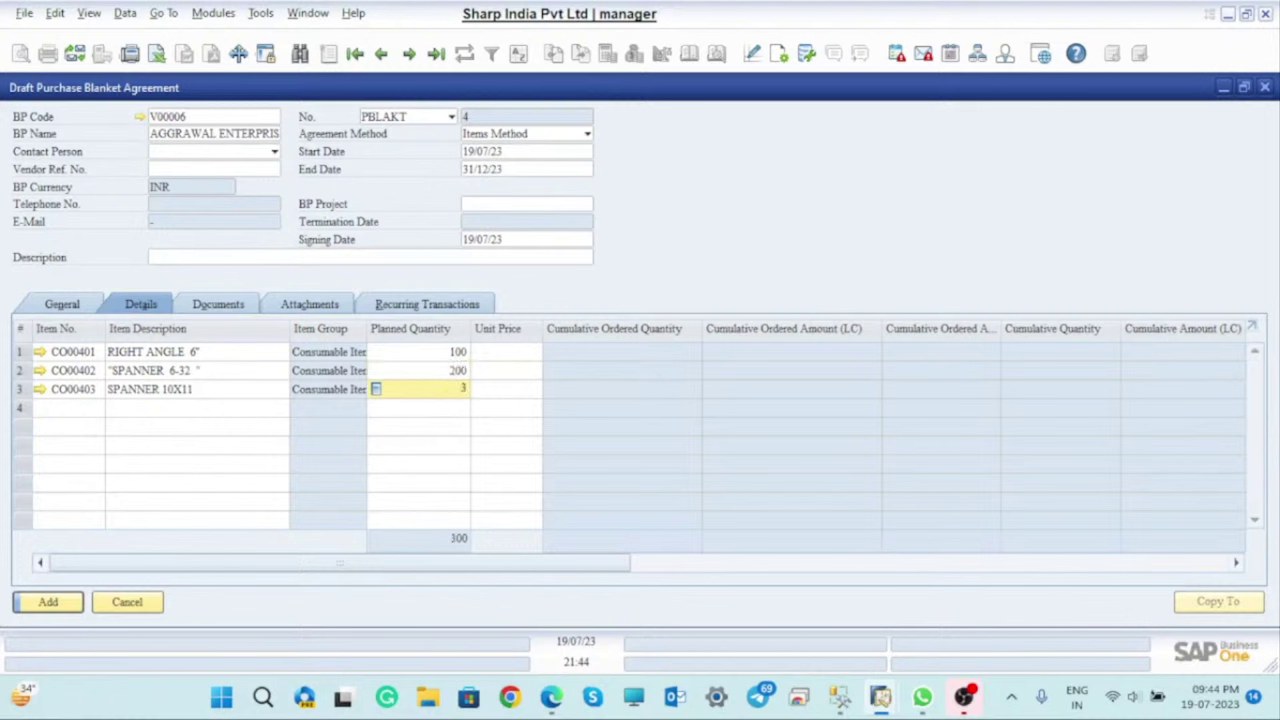
{"action": "left_click", "coordinate": [515, 352]}
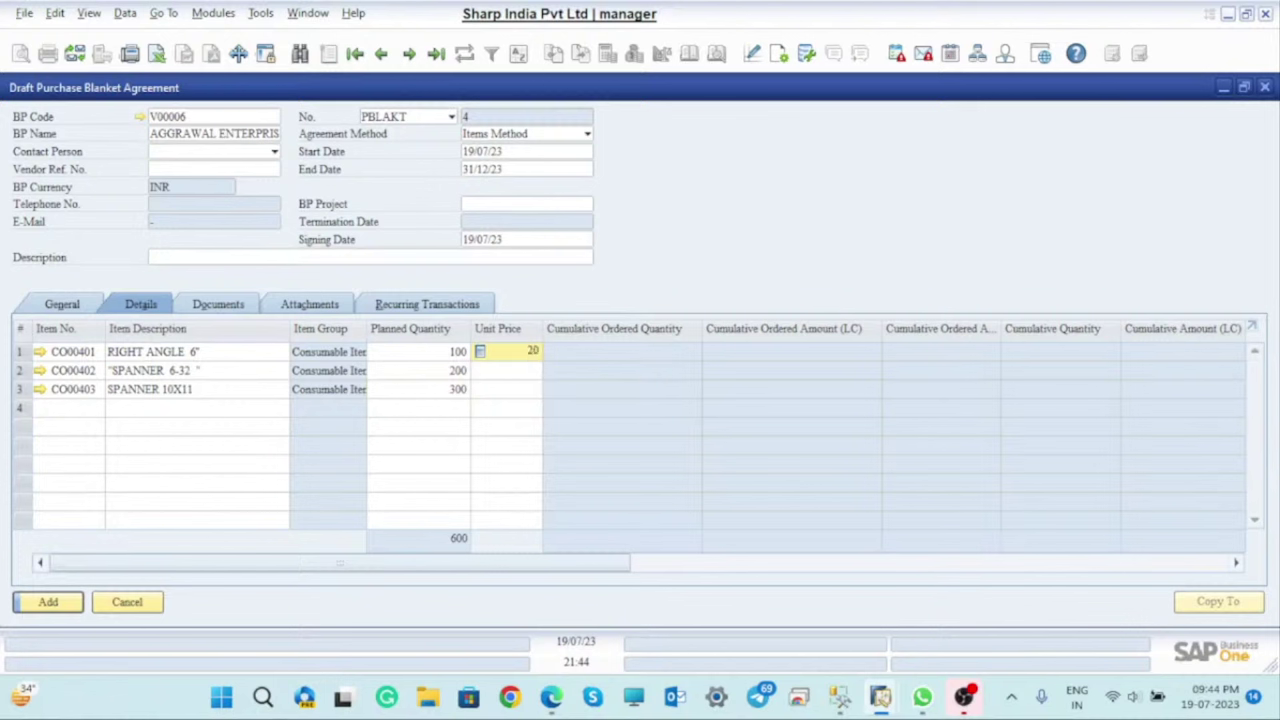
{"action": "left_click", "coordinate": [507, 371]}
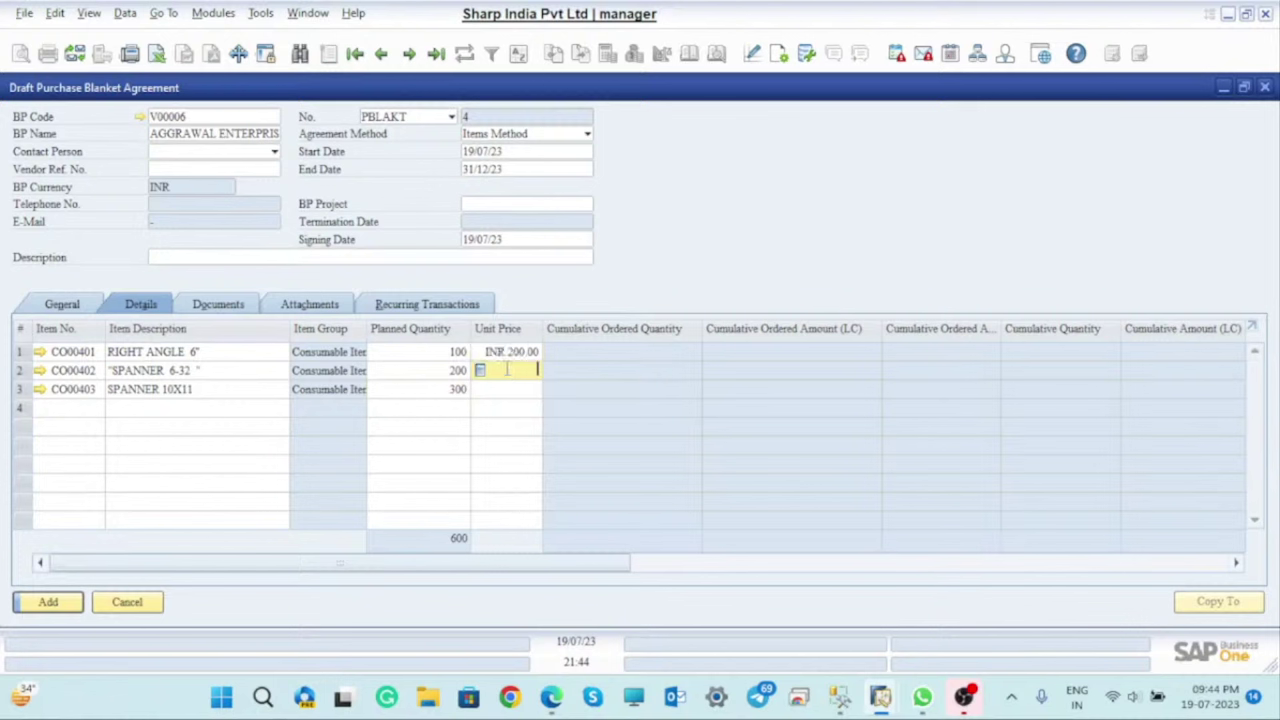
{"action": "type", "text": "150"}
{"action": "left_click", "coordinate": [520, 392]}
Step: Enter 300 as line 3's unit price, then ship lines 1–2 By Road and line 3 By Air
{"action": "type", "text": "300"}
{"action": "key", "text": "Tab"}
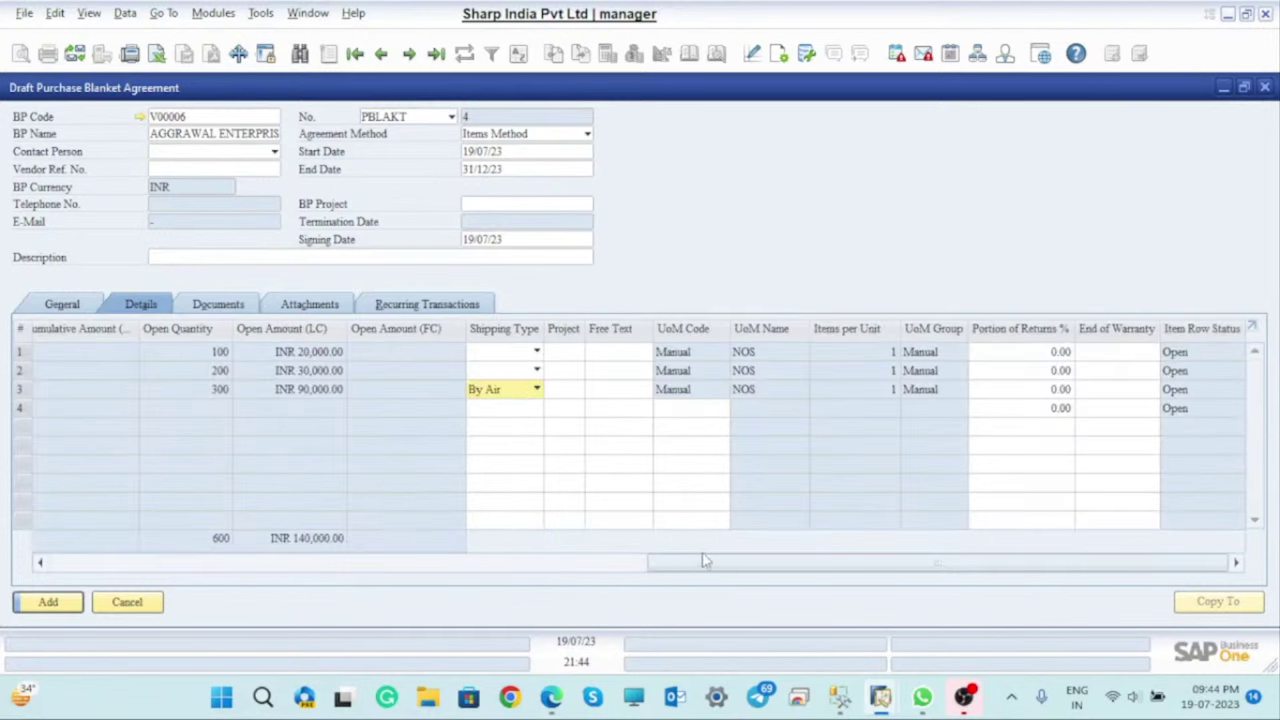
{"action": "left_click_drag", "start_coordinate": [700, 562], "coordinate": [580, 554]}
{"action": "left_click", "coordinate": [683, 357]}
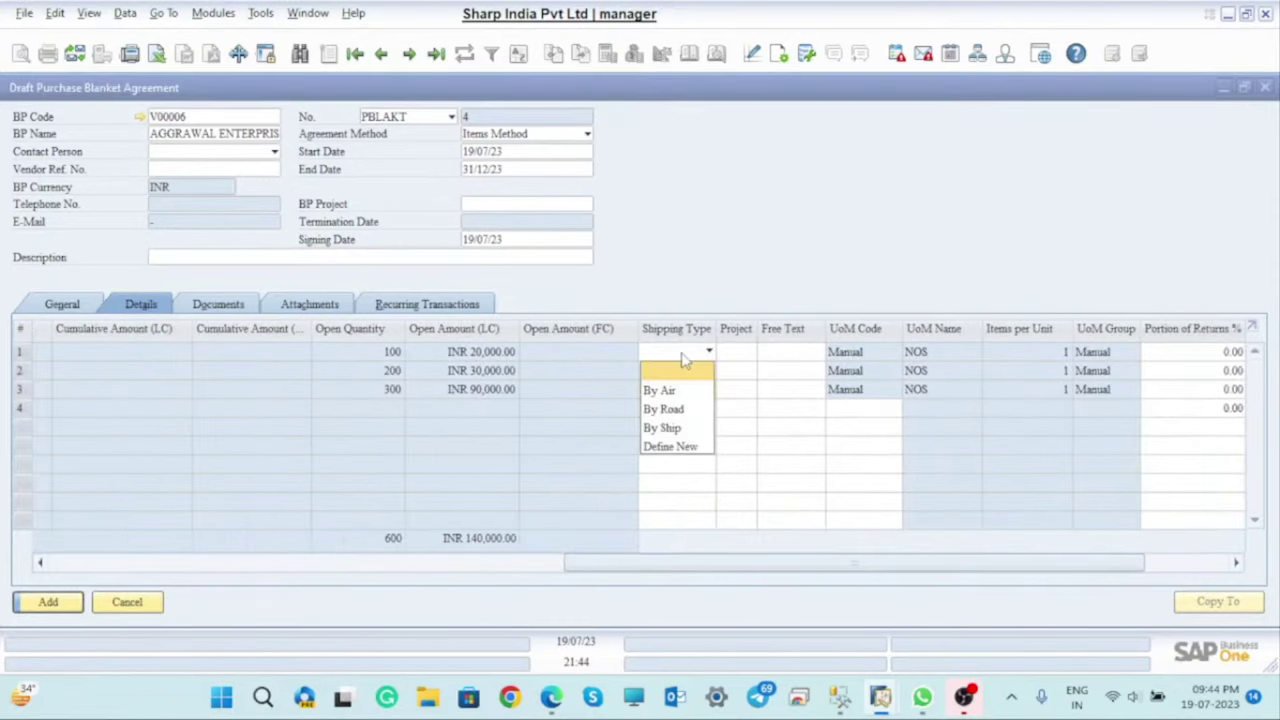
{"action": "left_click", "coordinate": [668, 412]}
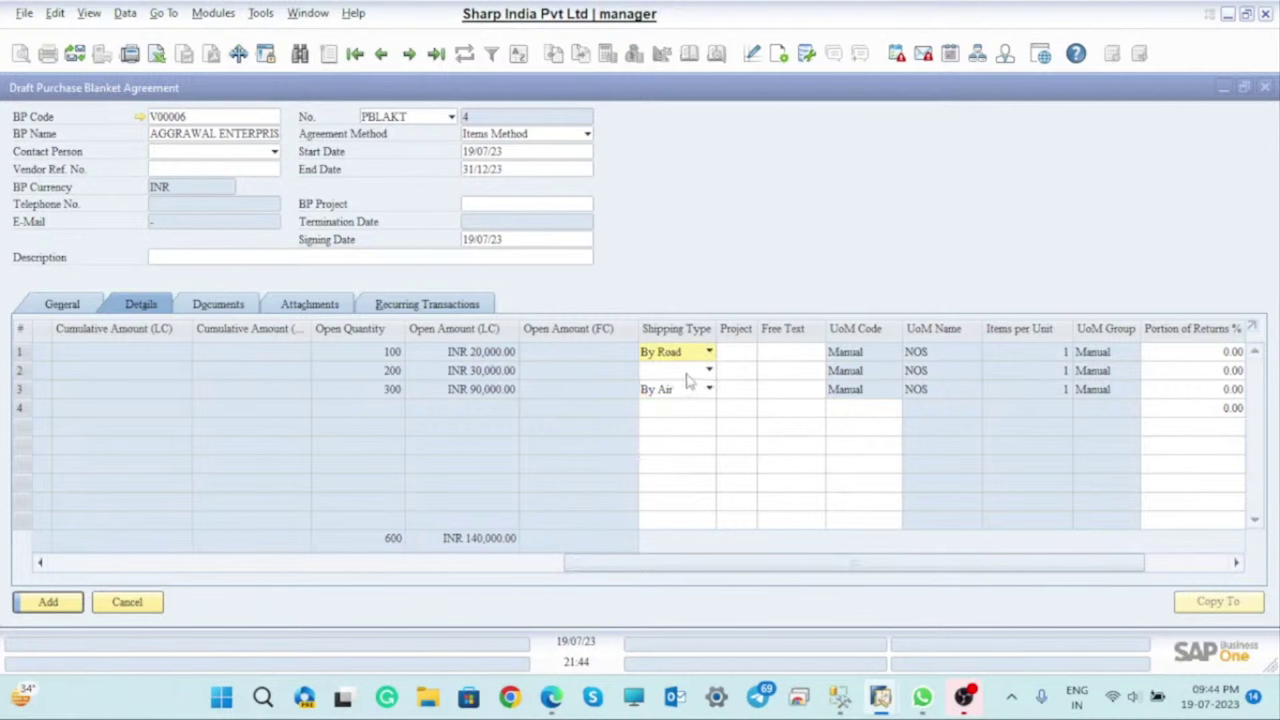
{"action": "left_click", "coordinate": [688, 372]}
{"action": "left_click", "coordinate": [670, 437]}
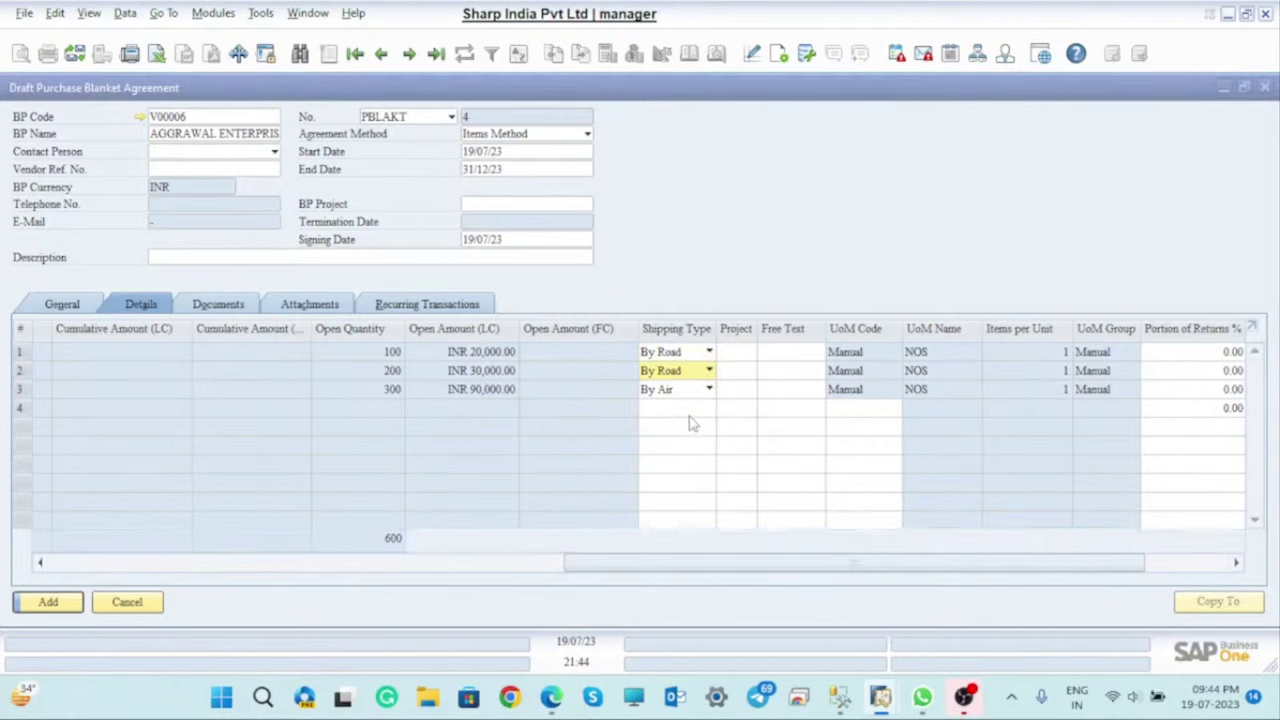
{"action": "left_click", "coordinate": [702, 400]}
{"action": "left_click", "coordinate": [843, 407]}
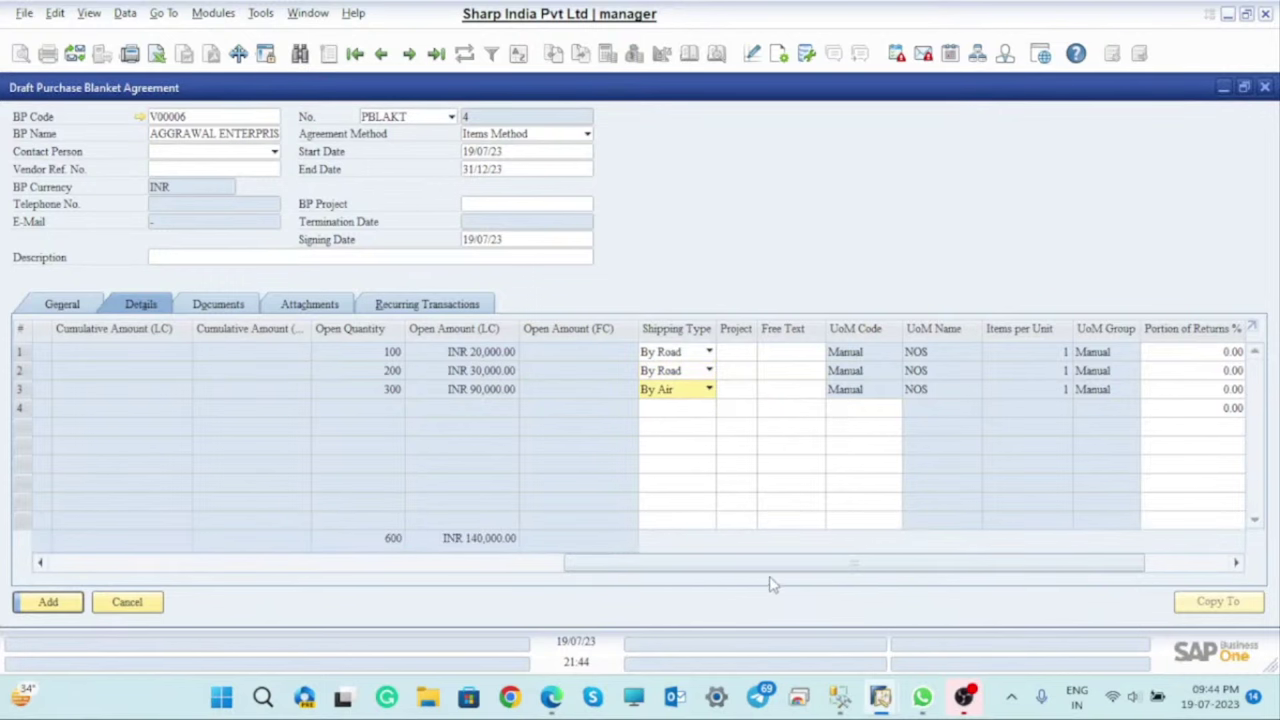
{"action": "left_click_drag", "start_coordinate": [768, 580], "coordinate": [8, 432]}
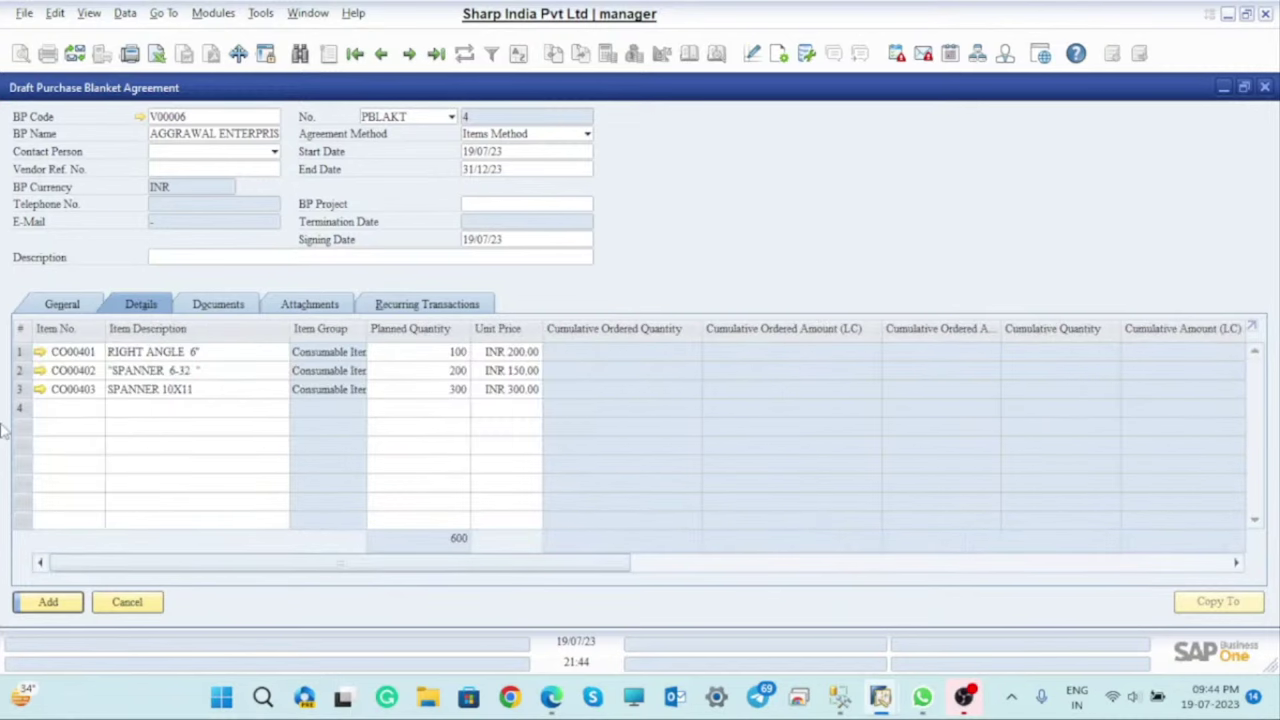
Step: Change the agreement type to Specific and add the agreement, accepting Yes to All
{"action": "left_click", "coordinate": [229, 305]}
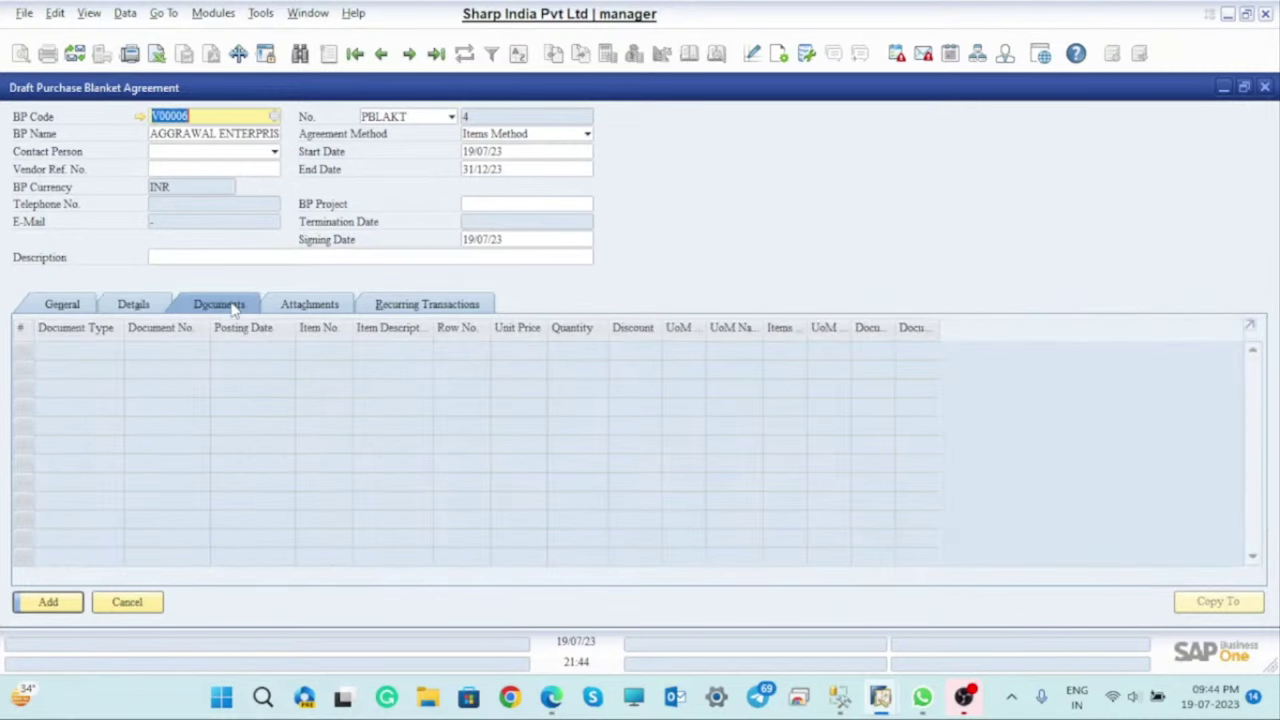
{"action": "left_click", "coordinate": [64, 305]}
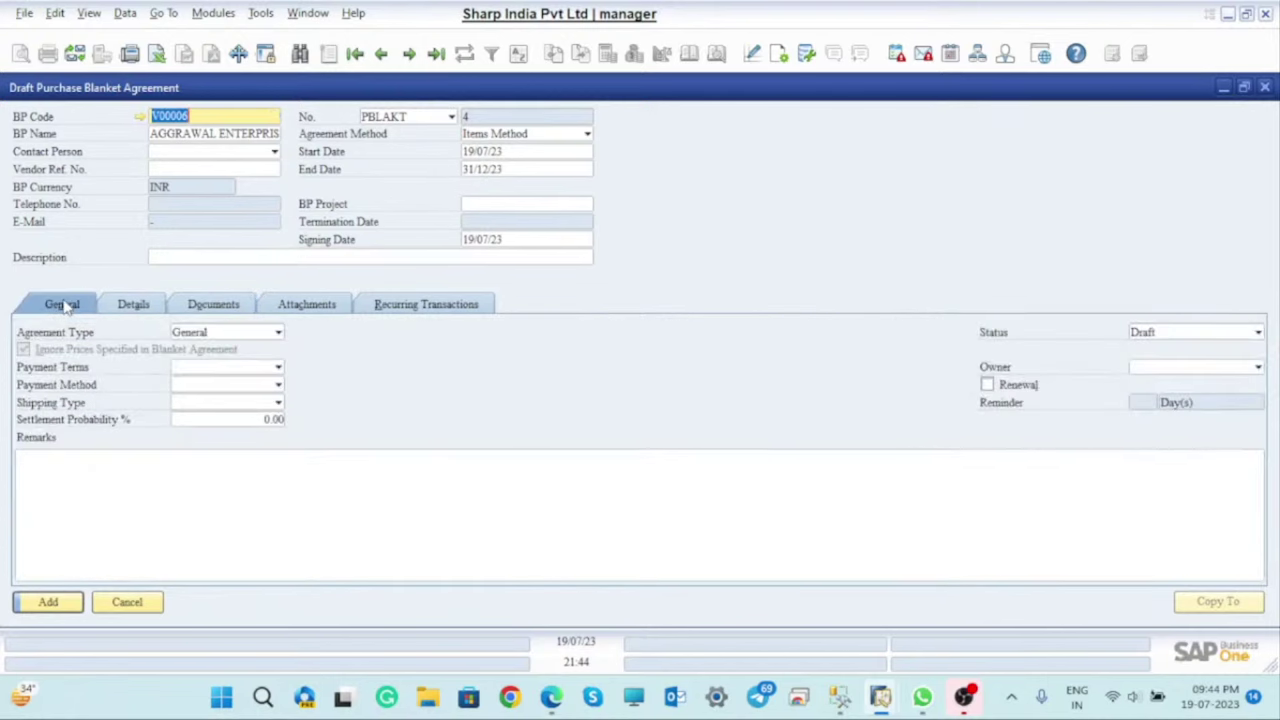
{"action": "left_click", "coordinate": [255, 334]}
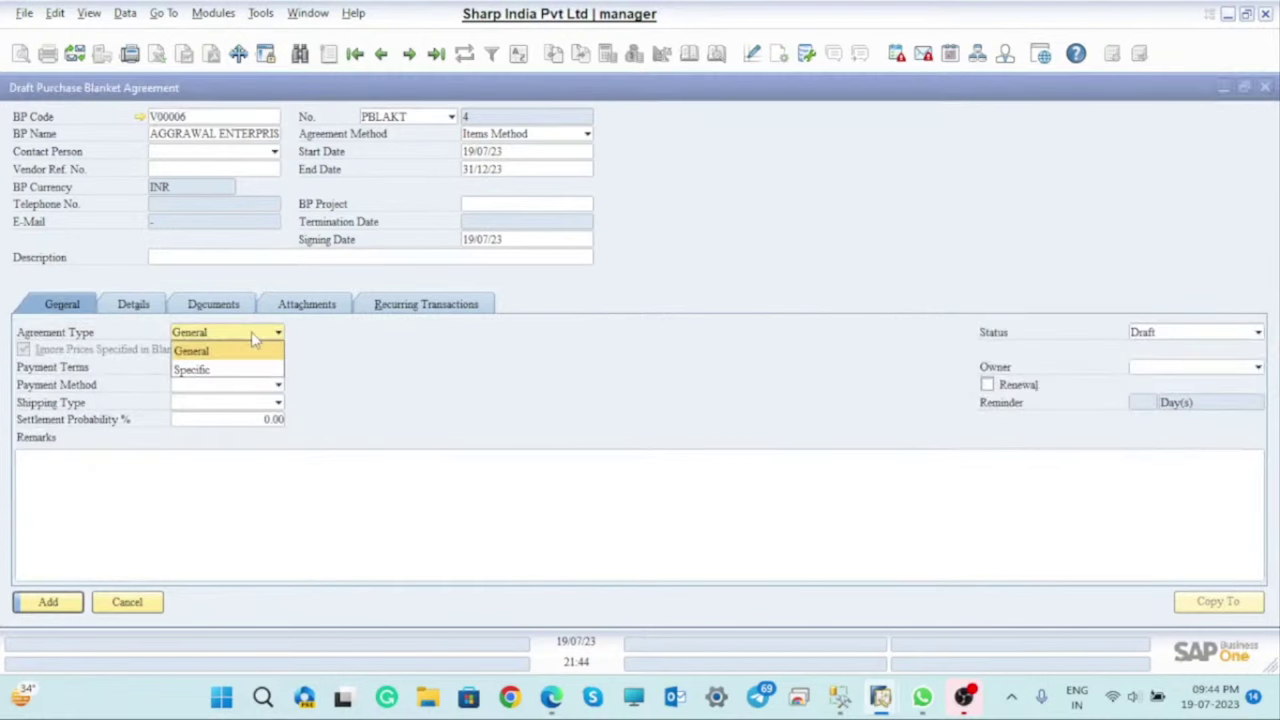
{"action": "left_click", "coordinate": [206, 369]}
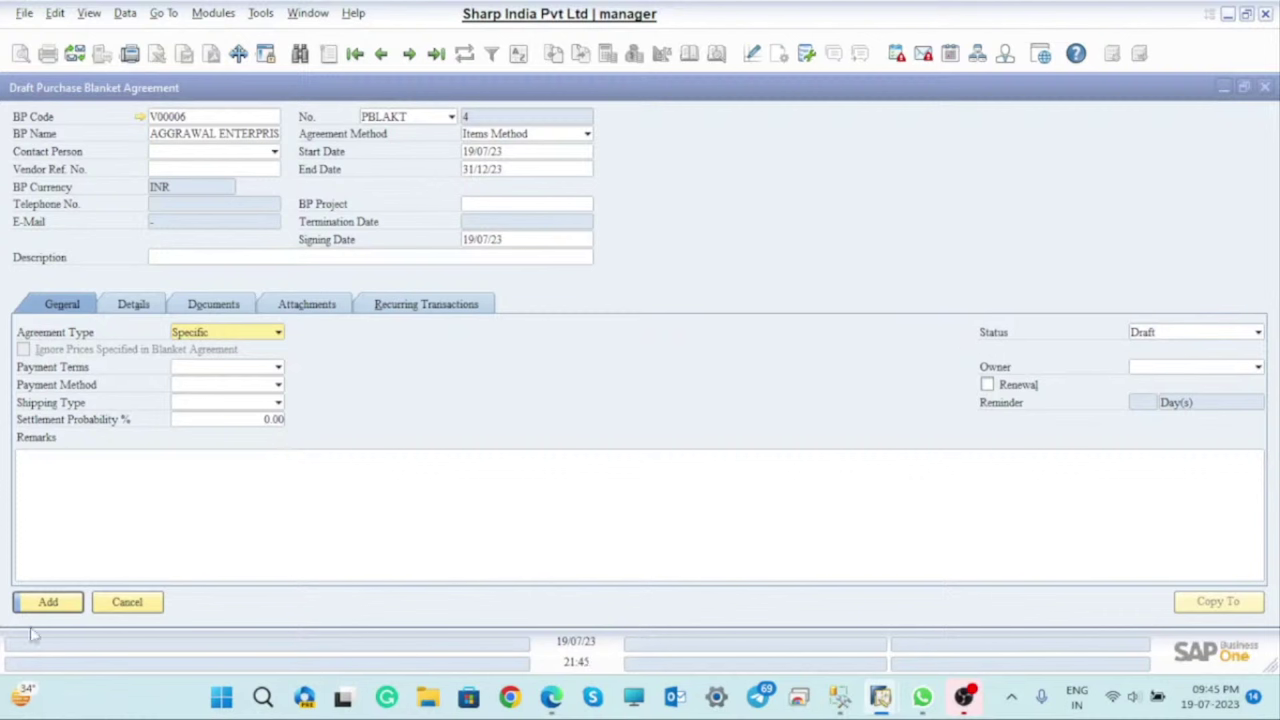
{"action": "left_click", "coordinate": [48, 604]}
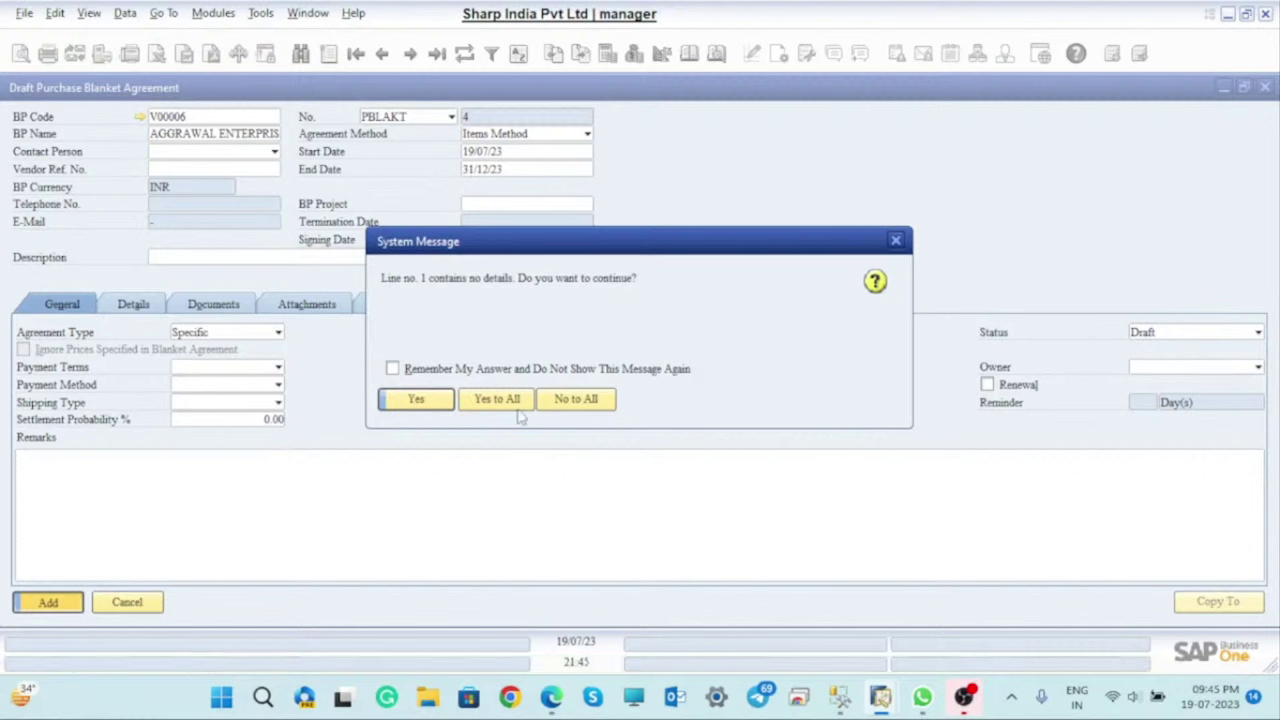
{"action": "left_click", "coordinate": [494, 402]}
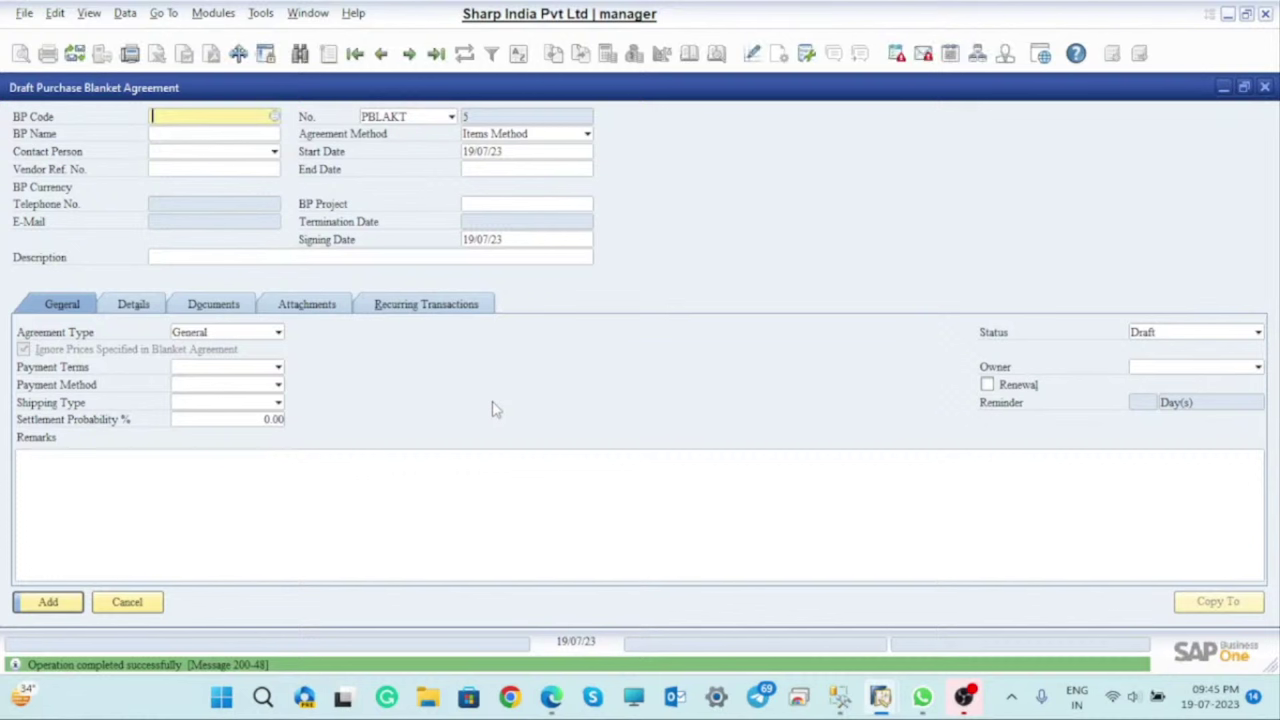
Step: Reopen agreement No. 4 and set its status to To Be Approved
{"action": "left_click", "coordinate": [436, 54]}
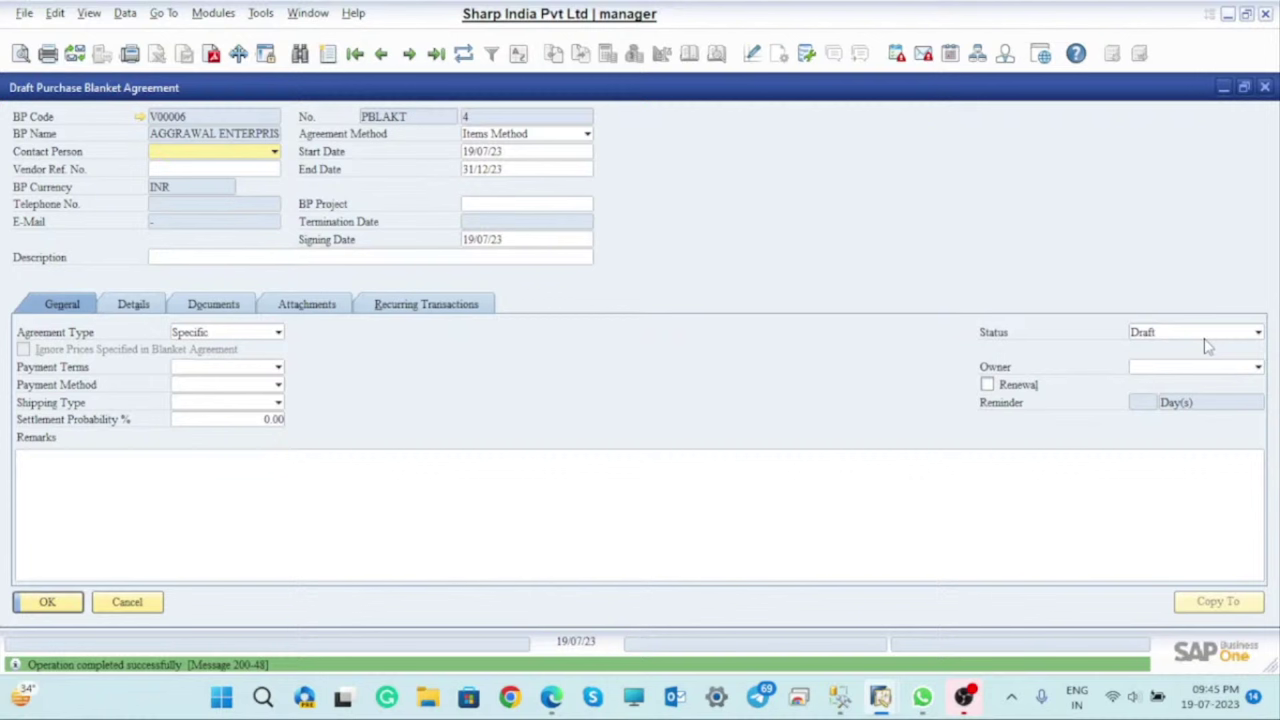
{"action": "left_click", "coordinate": [1200, 337]}
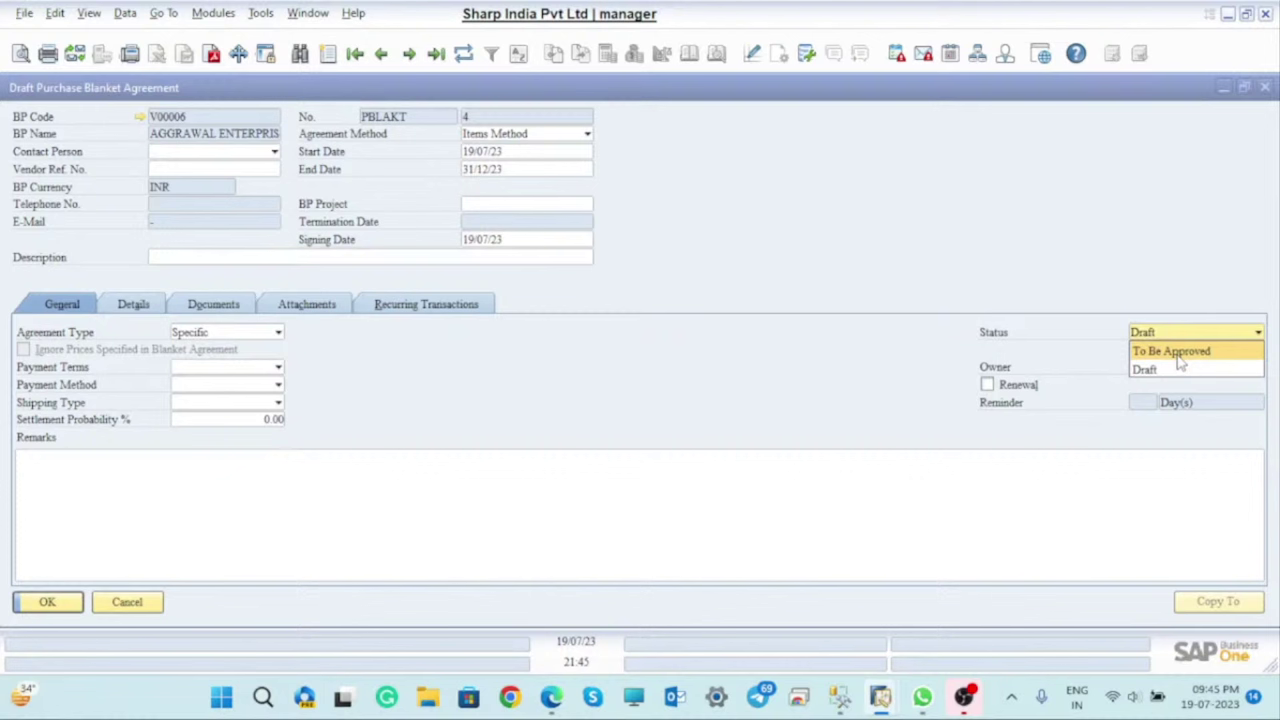
{"action": "left_click", "coordinate": [1180, 352]}
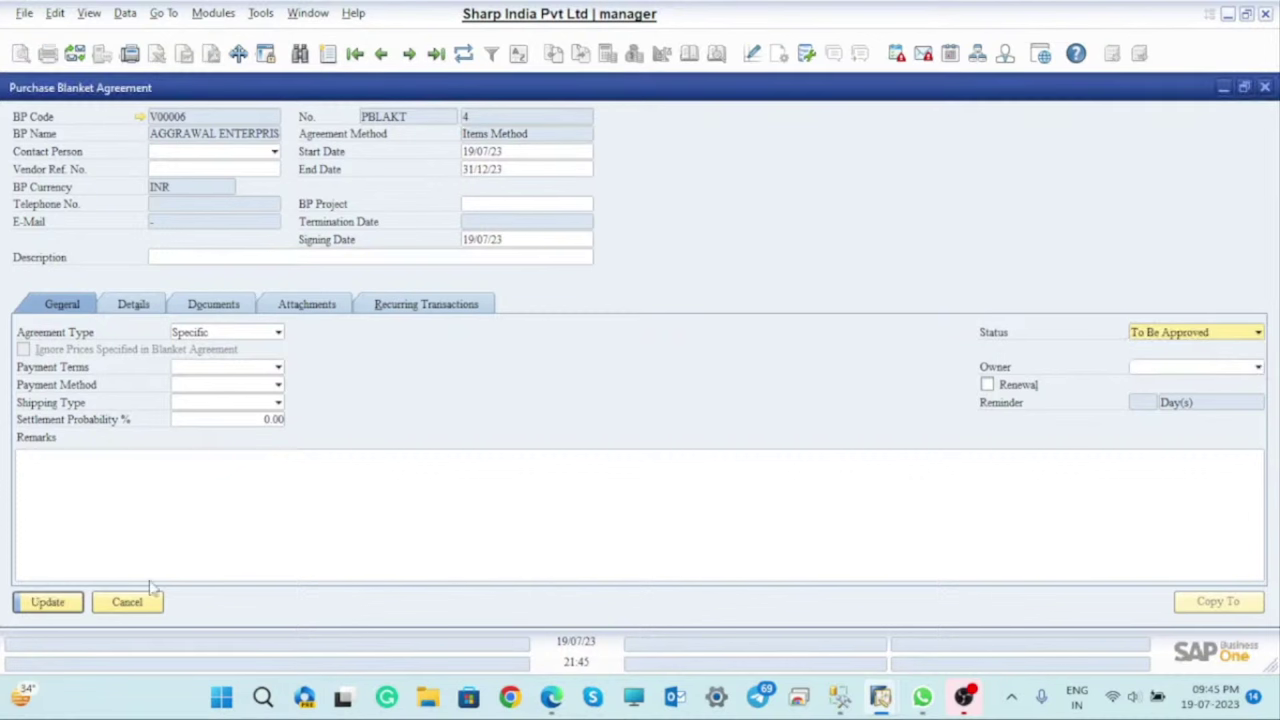
Step: Submit Blanket Agreement 4's update for approval with the remark 'Please Approvr It'
{"action": "left_click", "coordinate": [60, 606]}
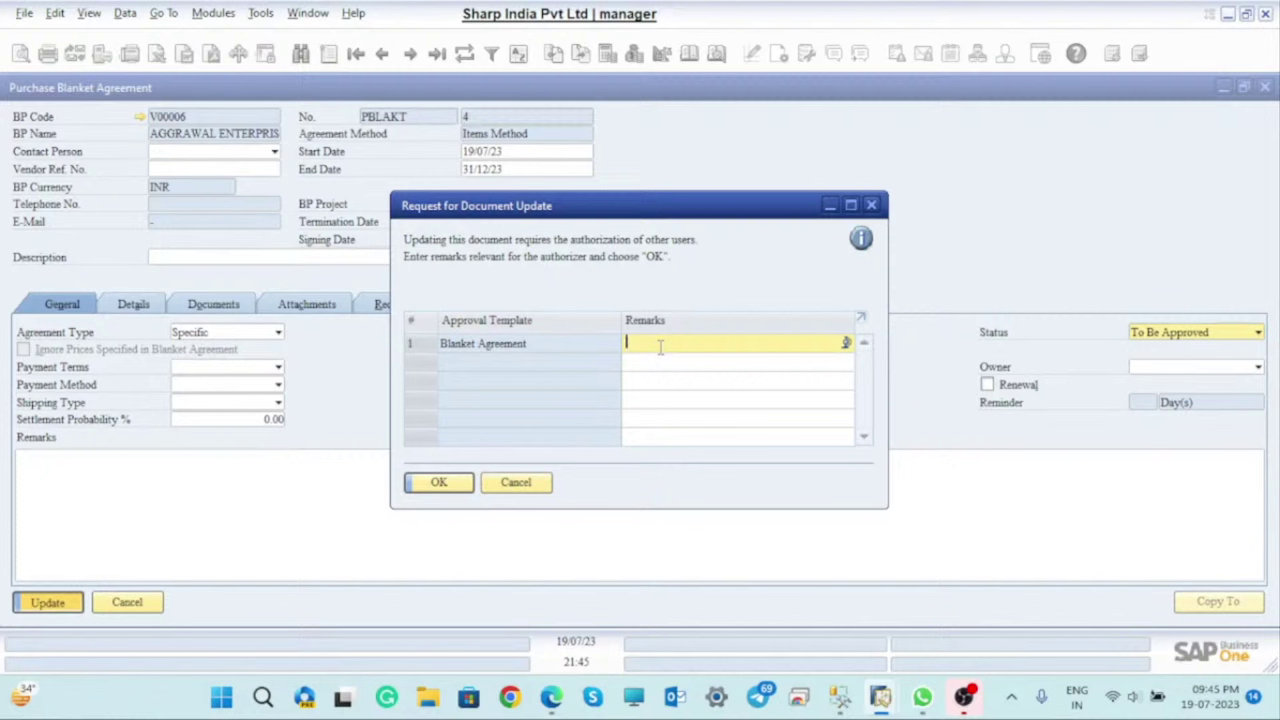
{"action": "type", "text": "Please Approvr It"}
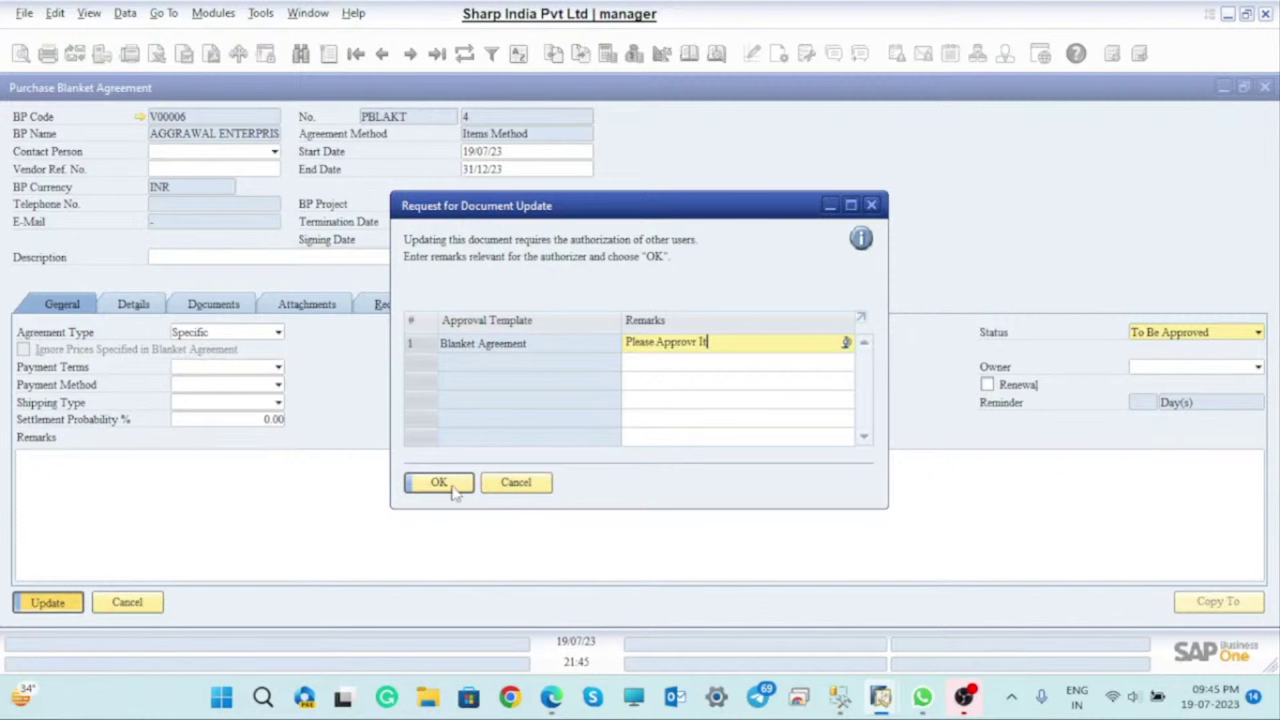
{"action": "left_click", "coordinate": [452, 488]}
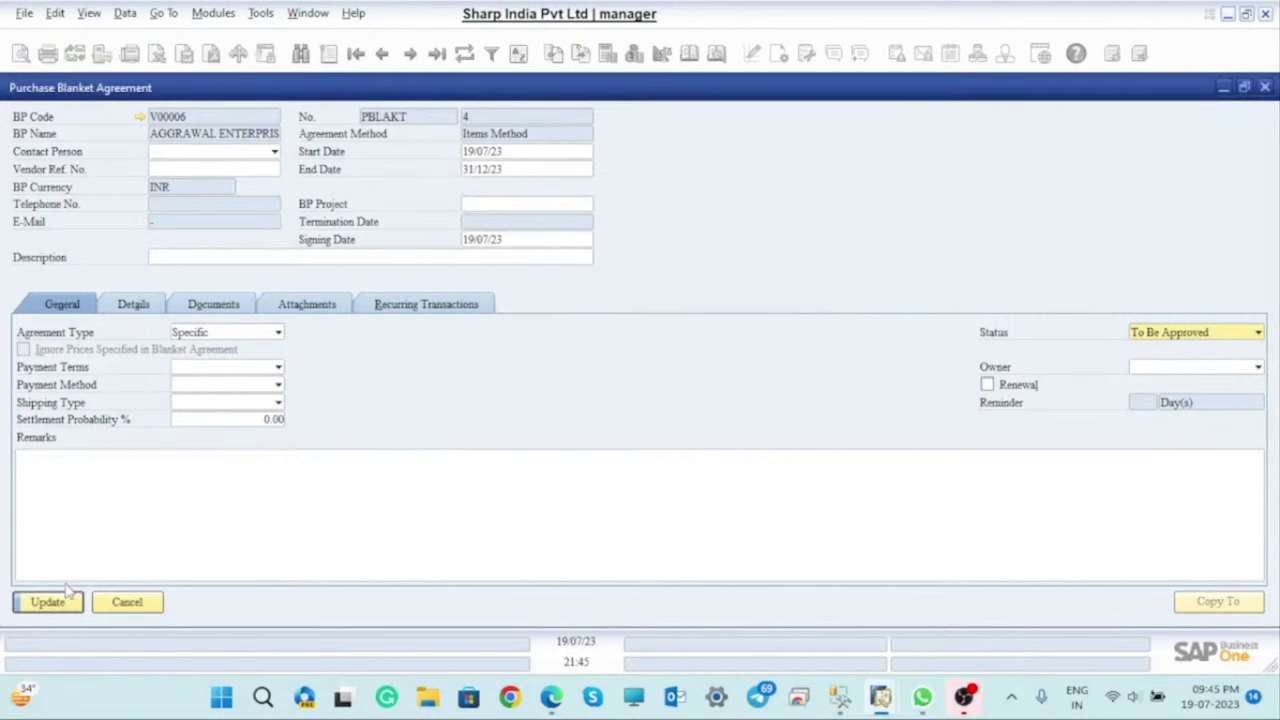
{"action": "left_click", "coordinate": [58, 603]}
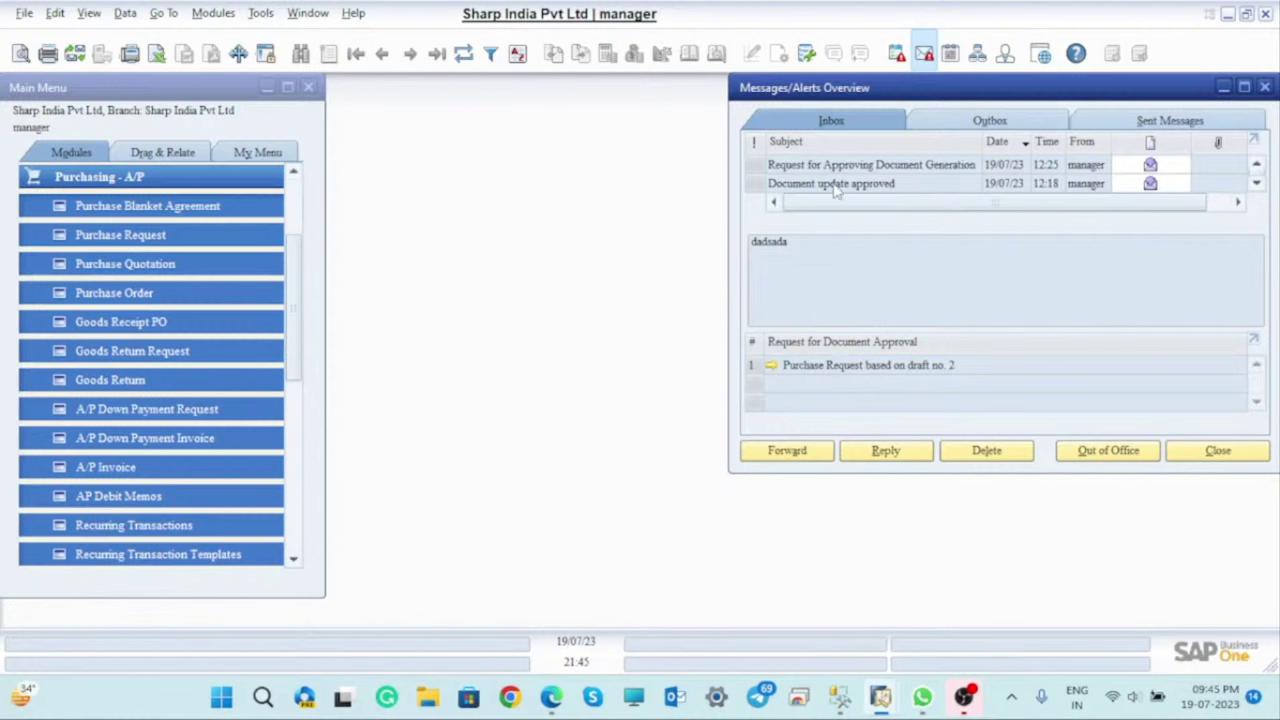
Step: Scroll to the newest inbox message and open the update approval request for Blanket Agreement draft 4
{"action": "left_click", "coordinate": [1262, 166]}
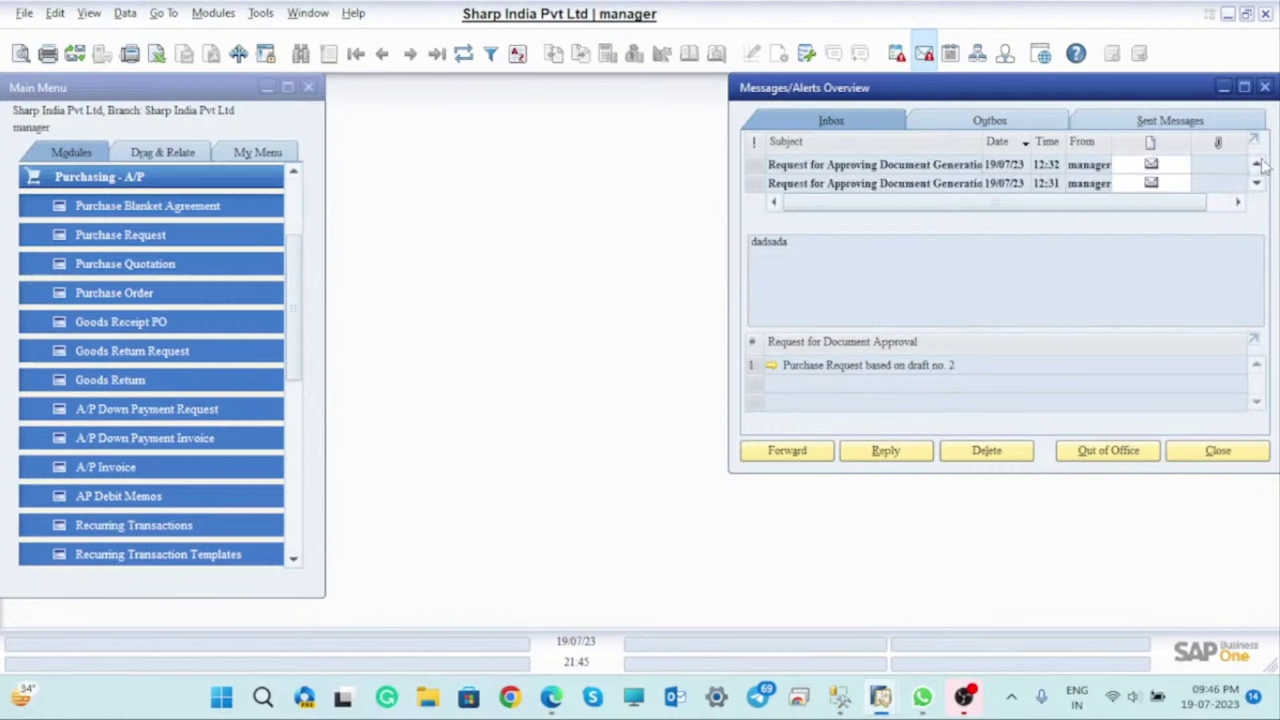
{"action": "left_click", "coordinate": [1257, 164]}
{"action": "left_click", "coordinate": [1257, 164]}
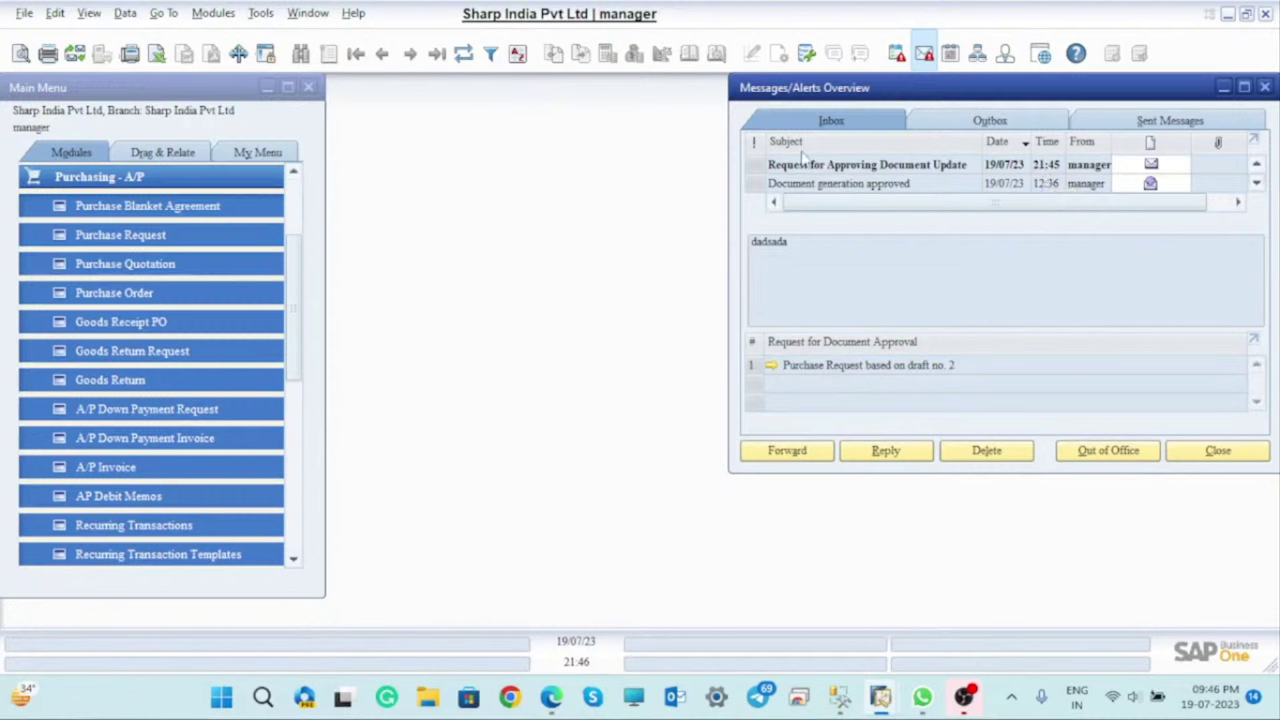
{"action": "left_click", "coordinate": [827, 167]}
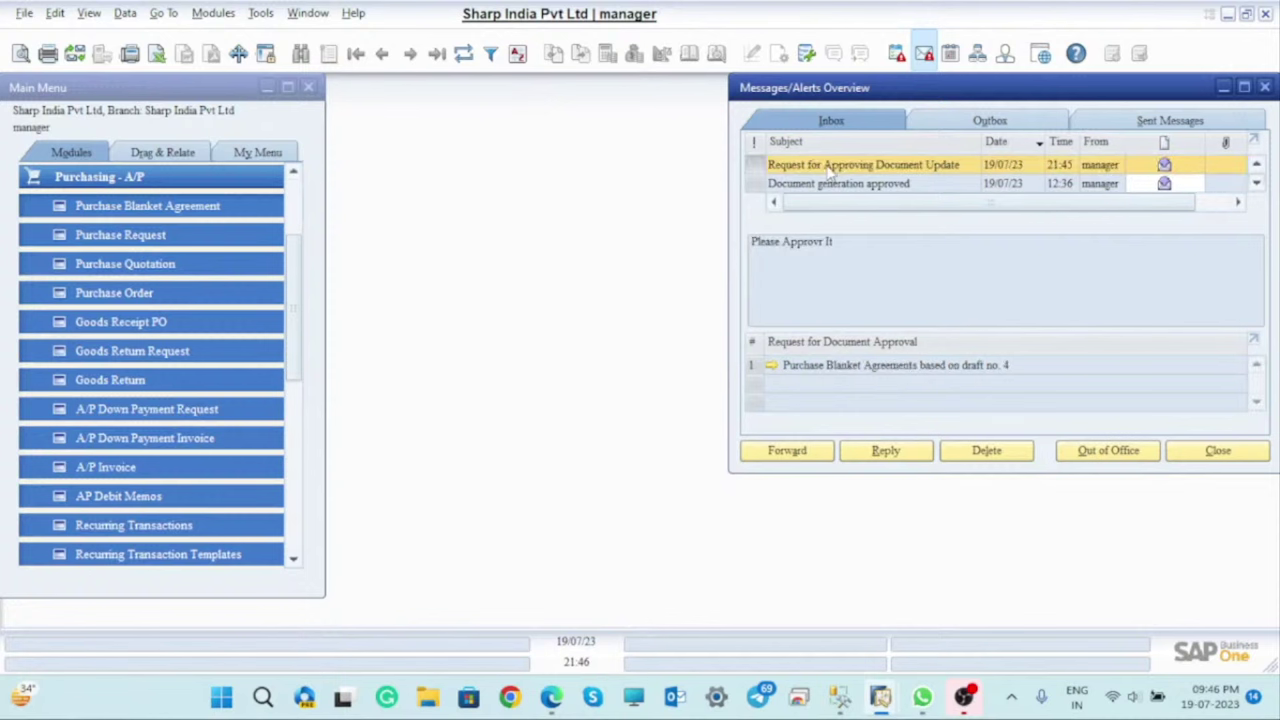
{"action": "left_click", "coordinate": [772, 366]}
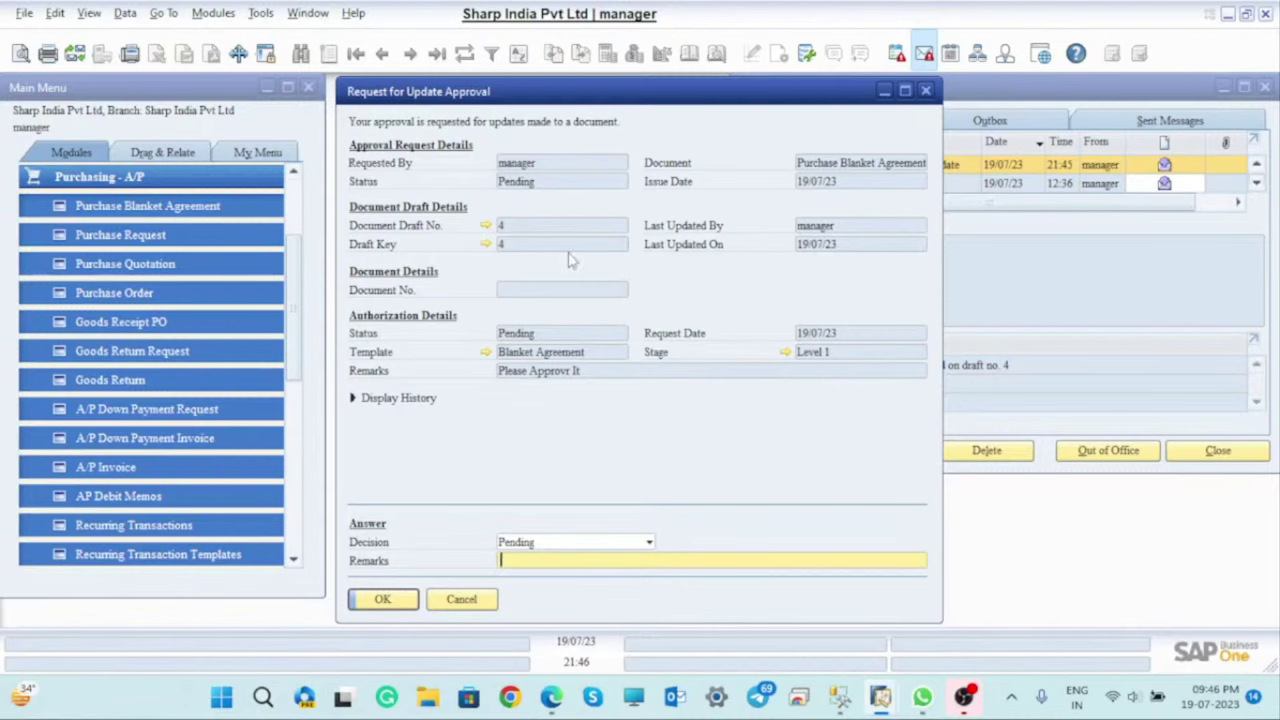
Step: Open the blanket agreement draft and review its item lines on the Details tab
{"action": "left_click", "coordinate": [488, 227]}
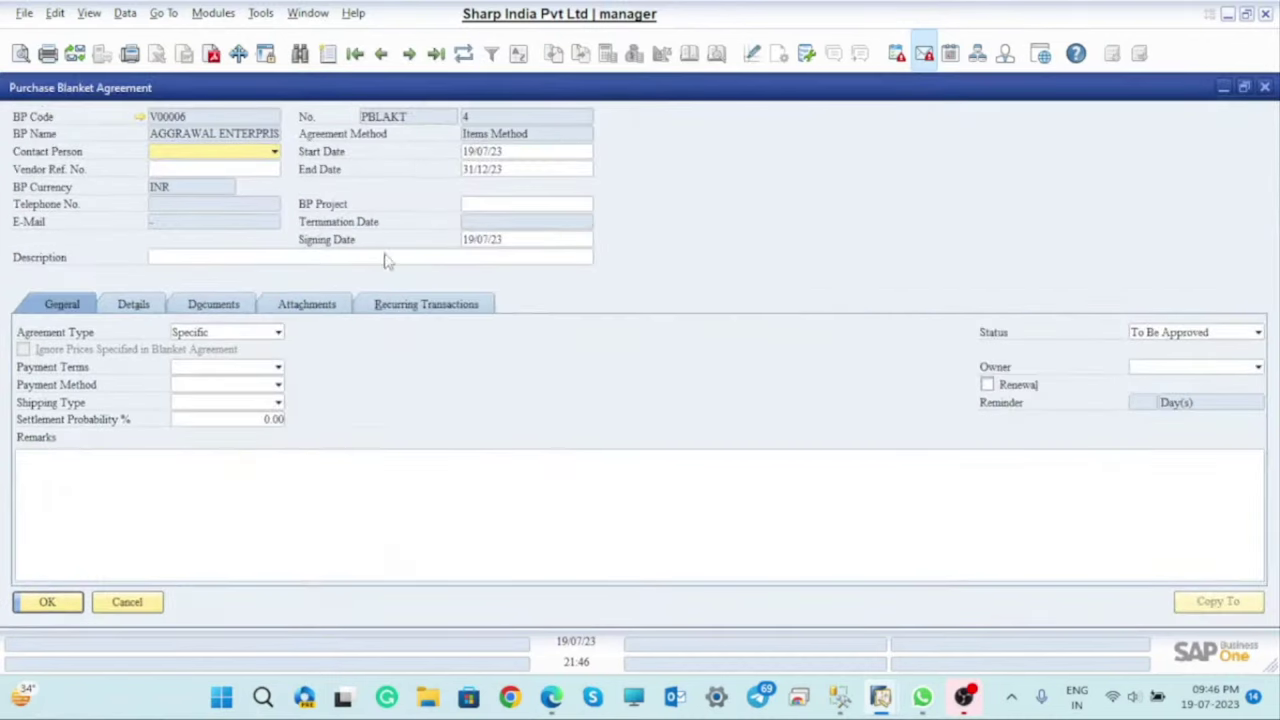
{"action": "left_click", "coordinate": [133, 305]}
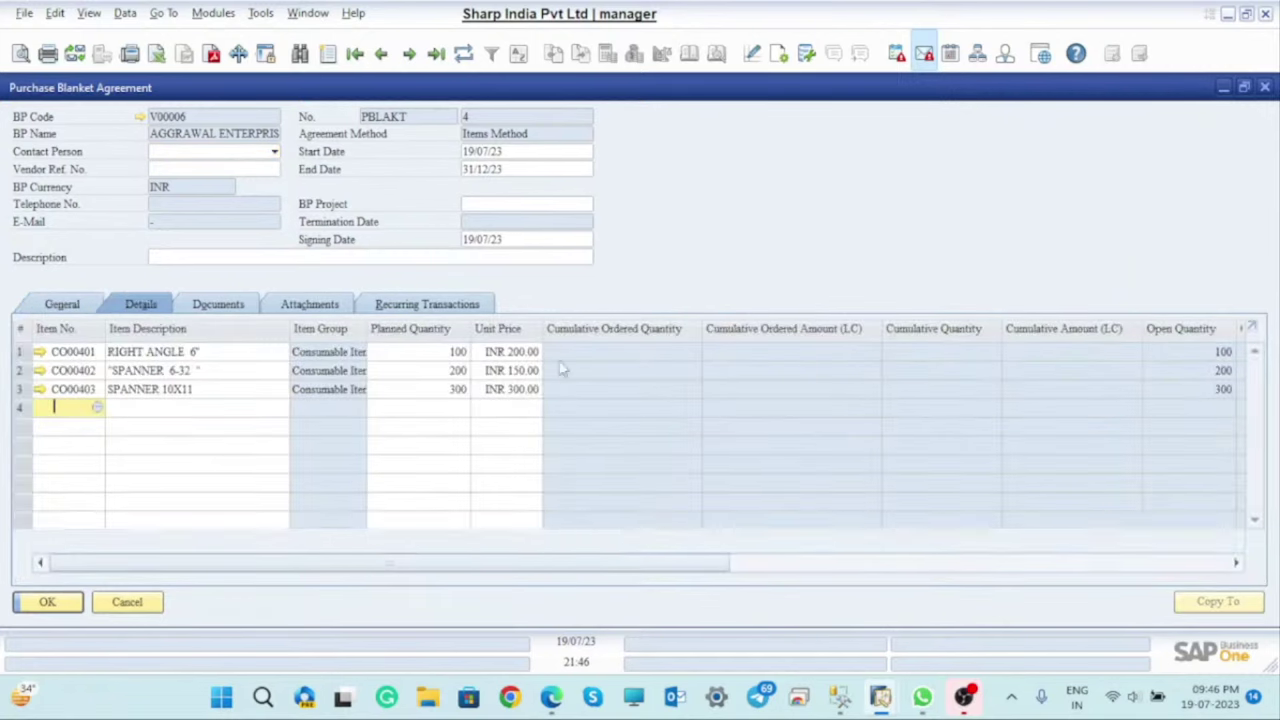
{"action": "left_click_drag", "start_coordinate": [629, 563], "coordinate": [965, 580]}
{"action": "left_click", "coordinate": [305, 560]}
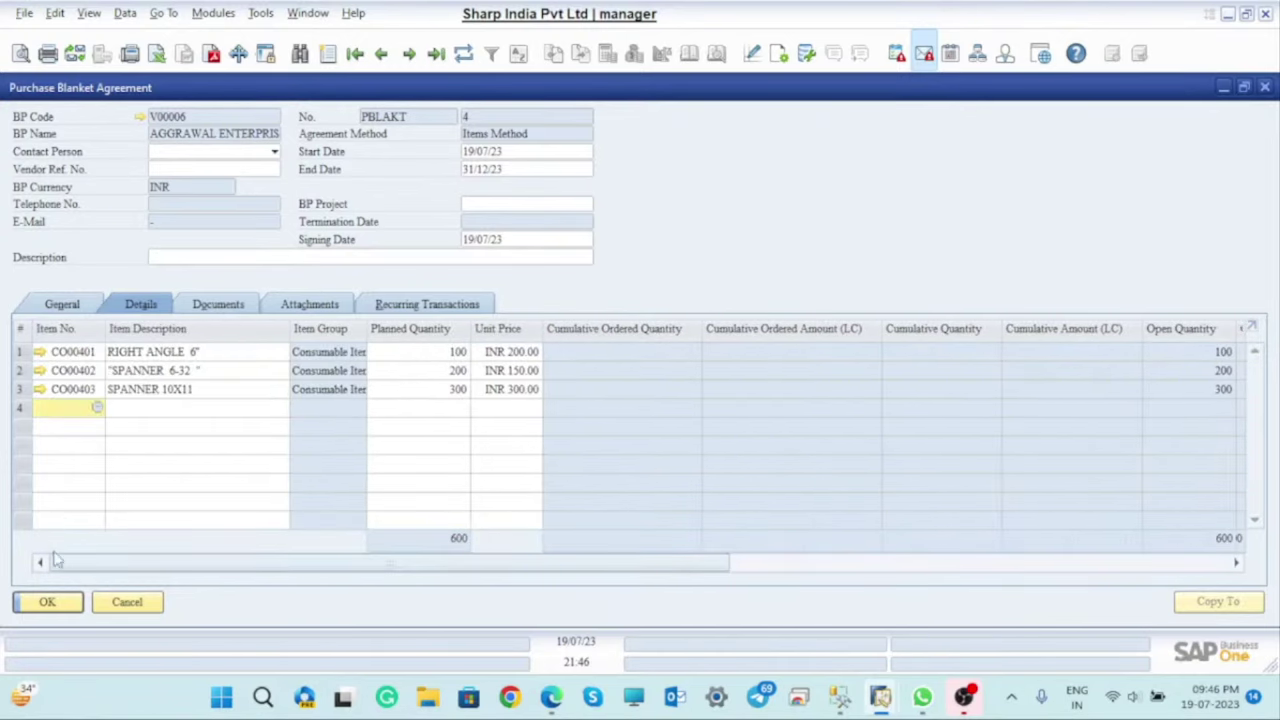
{"action": "left_click", "coordinate": [47, 602]}
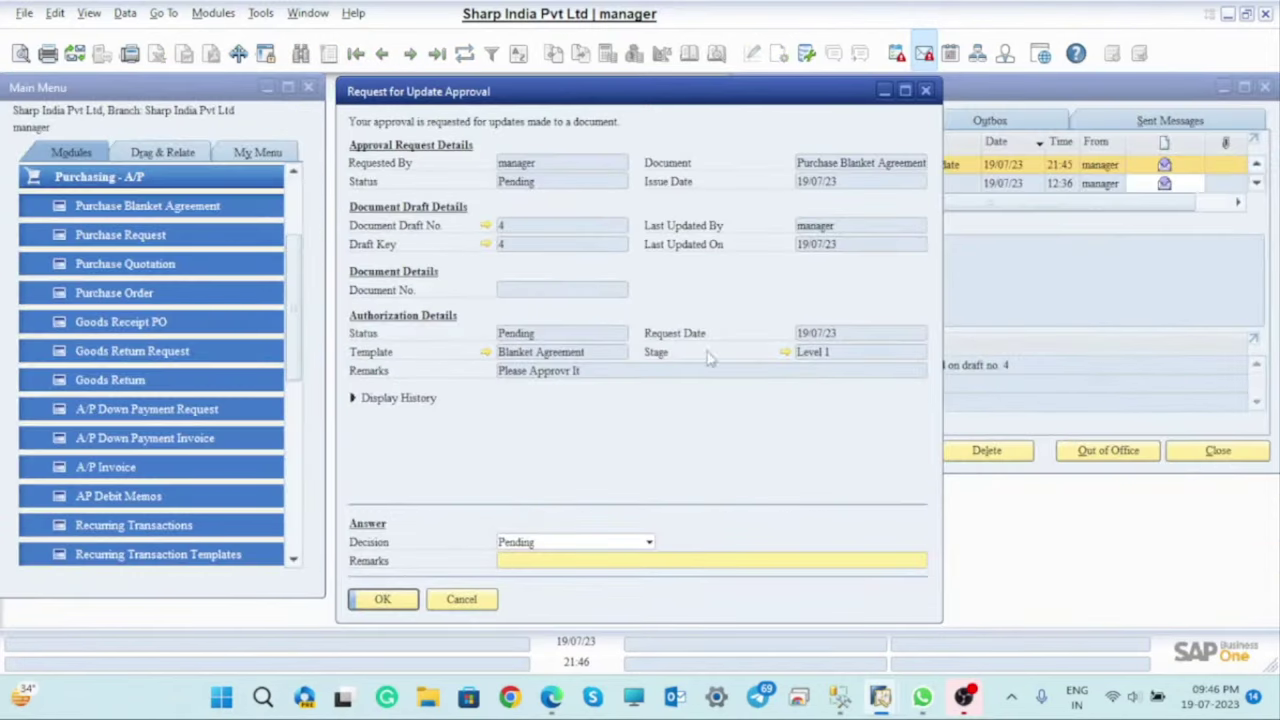
Step: Set the decision to Approved with the remark 'Please Proceed' and update the request
{"action": "left_click", "coordinate": [583, 541]}
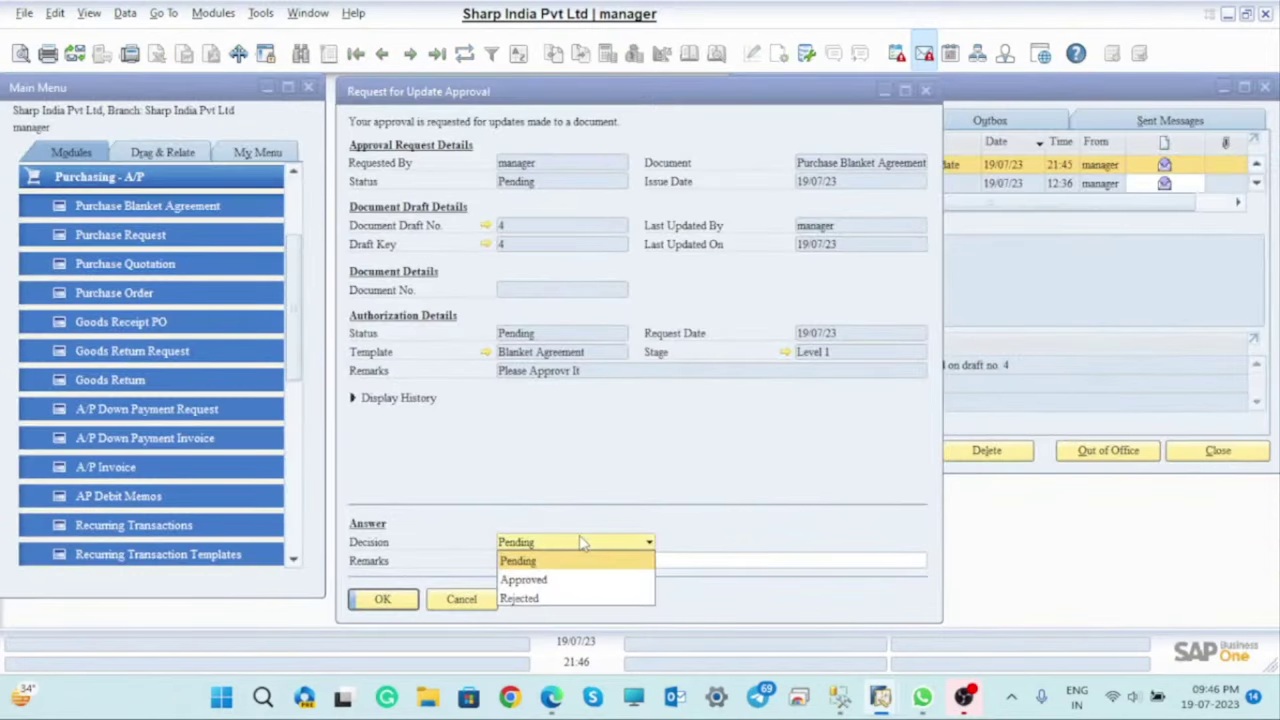
{"action": "left_click", "coordinate": [525, 580]}
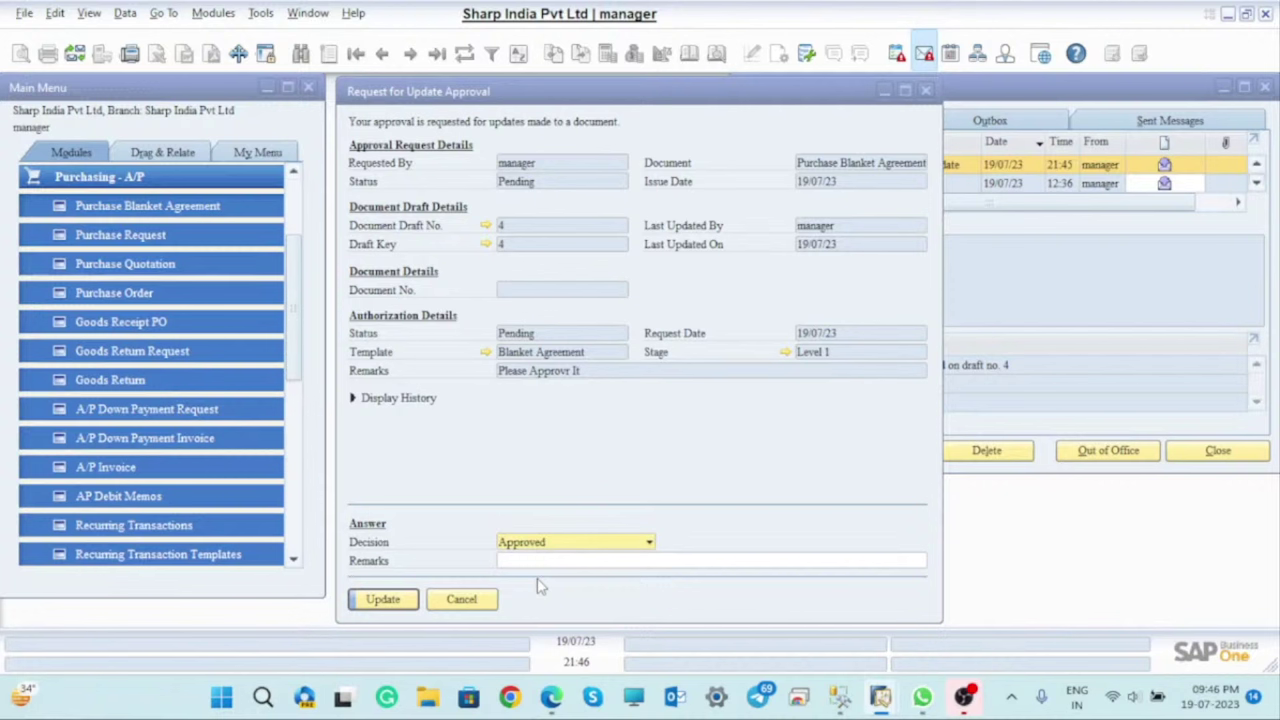
{"action": "left_click", "coordinate": [525, 562]}
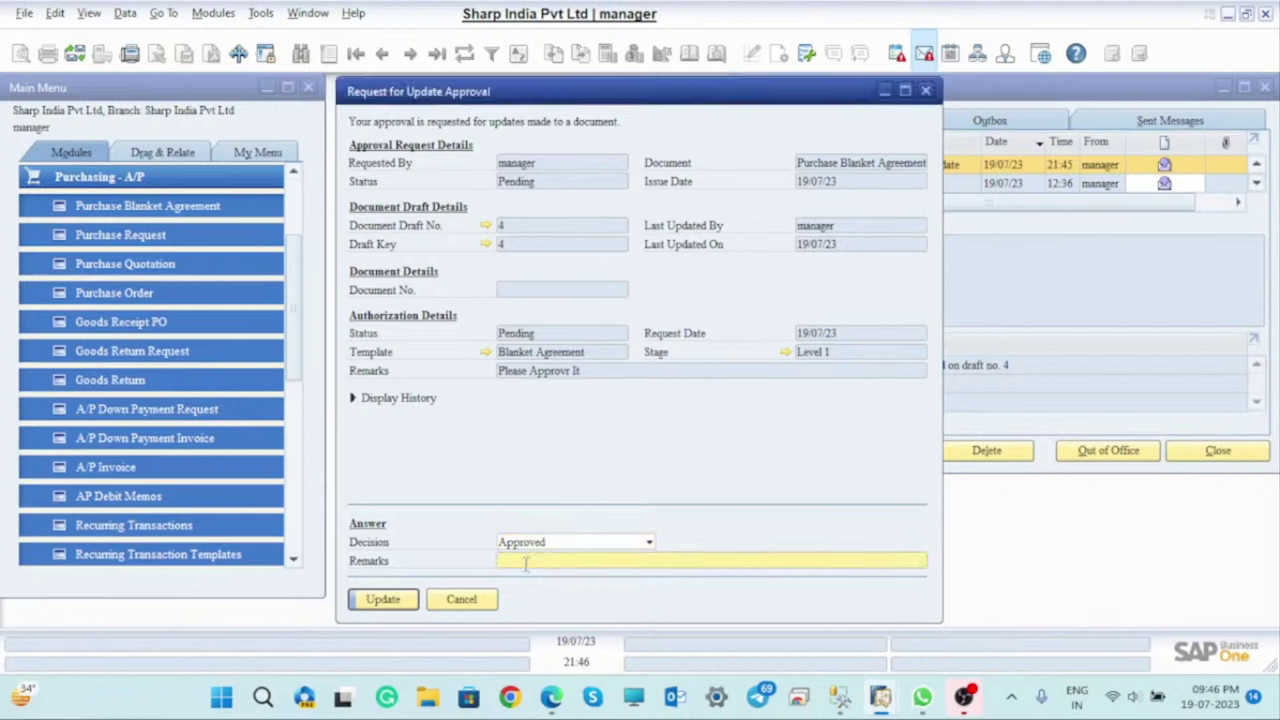
{"action": "type", "text": "Please Proceed"}
{"action": "left_click", "coordinate": [388, 607]}
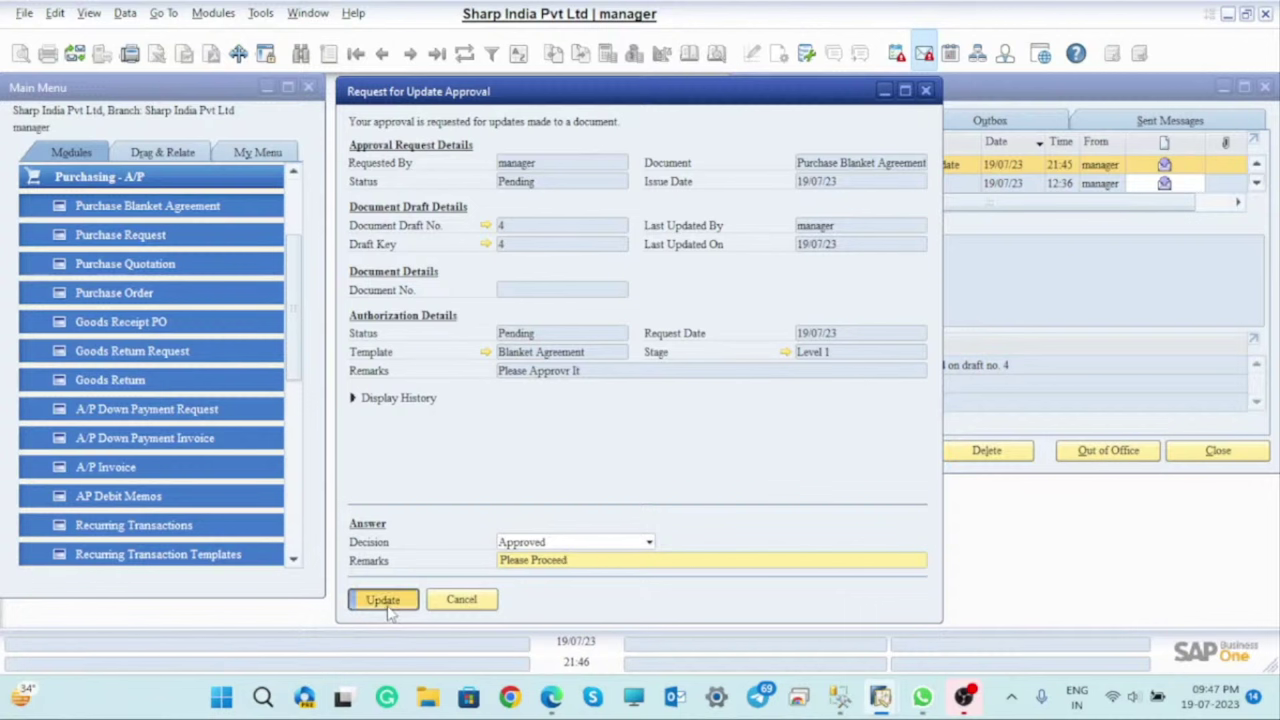
{"action": "left_click", "coordinate": [388, 607]}
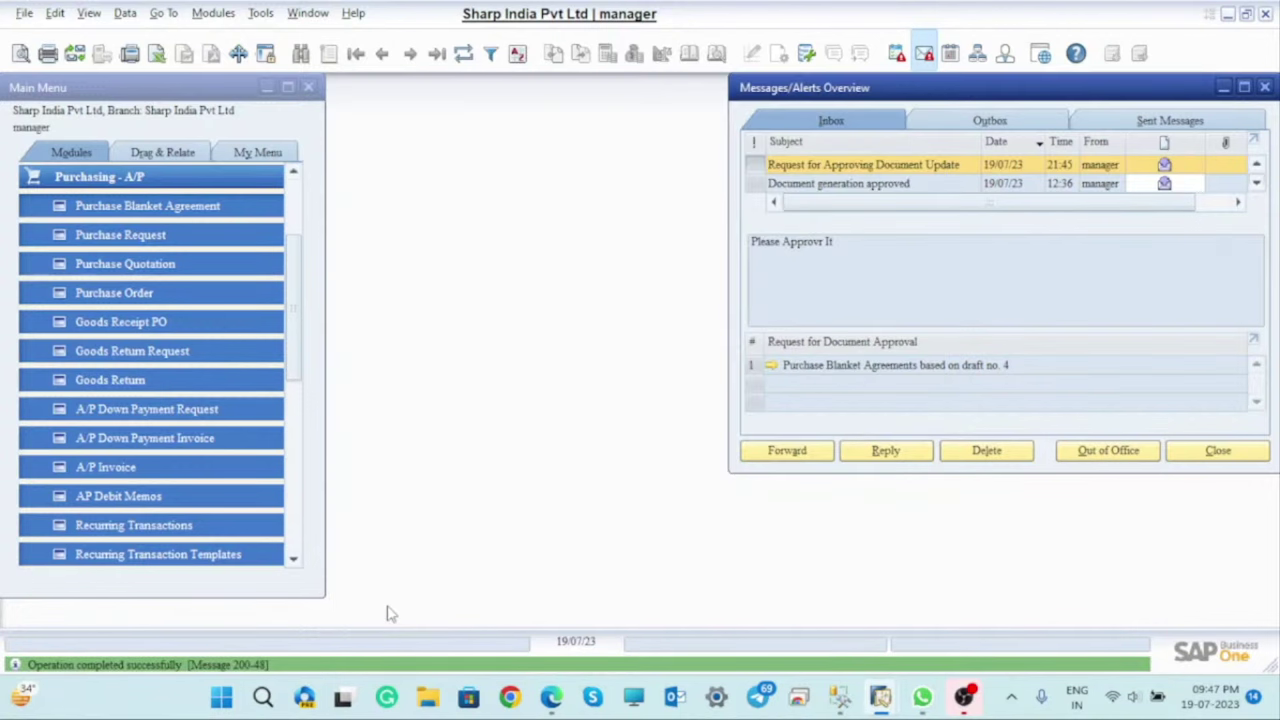
Step: Reopen the inbox and open Purchase Blanket Agreement 4 from the 'Document update approved' message
{"action": "left_click", "coordinate": [1222, 452]}
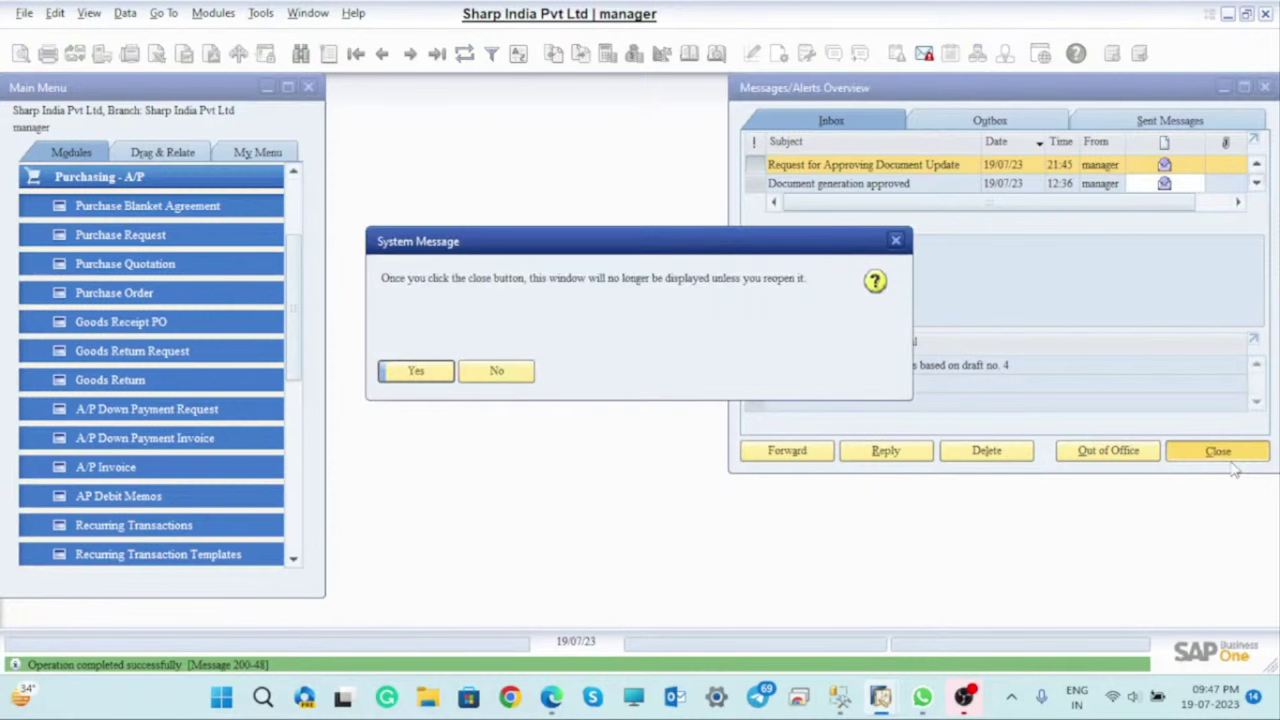
{"action": "left_click", "coordinate": [416, 371]}
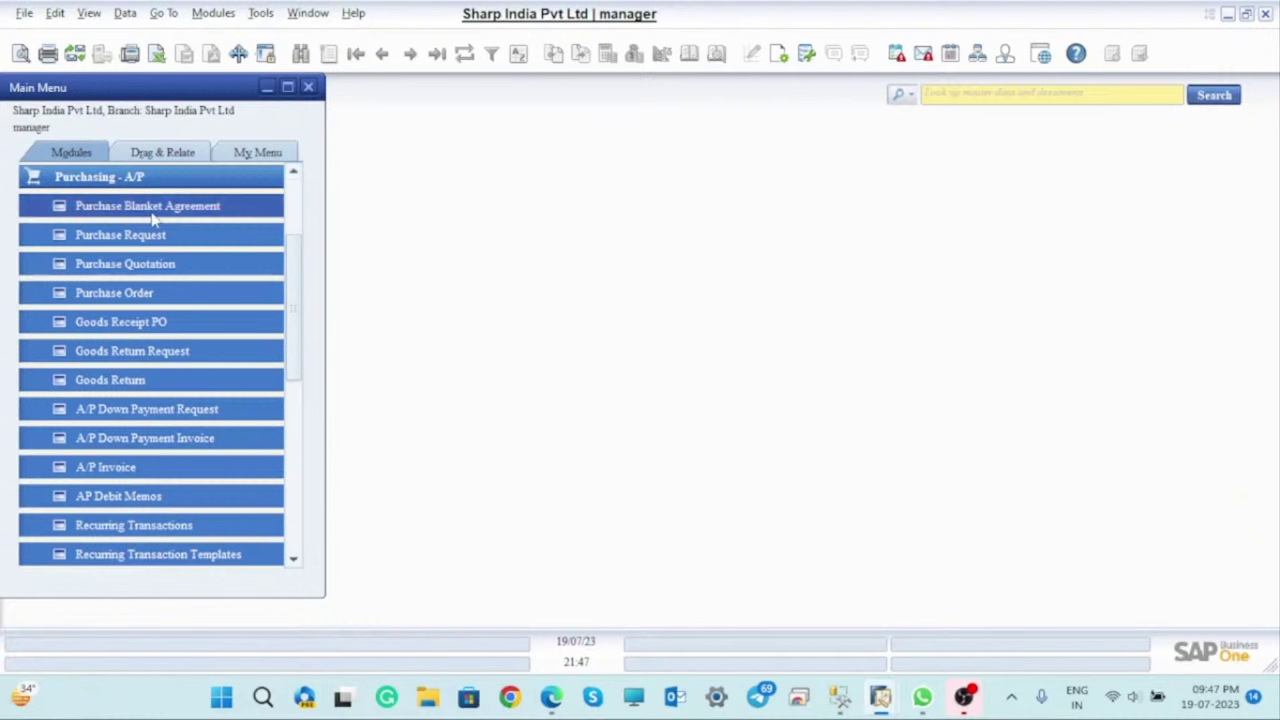
{"action": "left_click", "coordinate": [56, 182]}
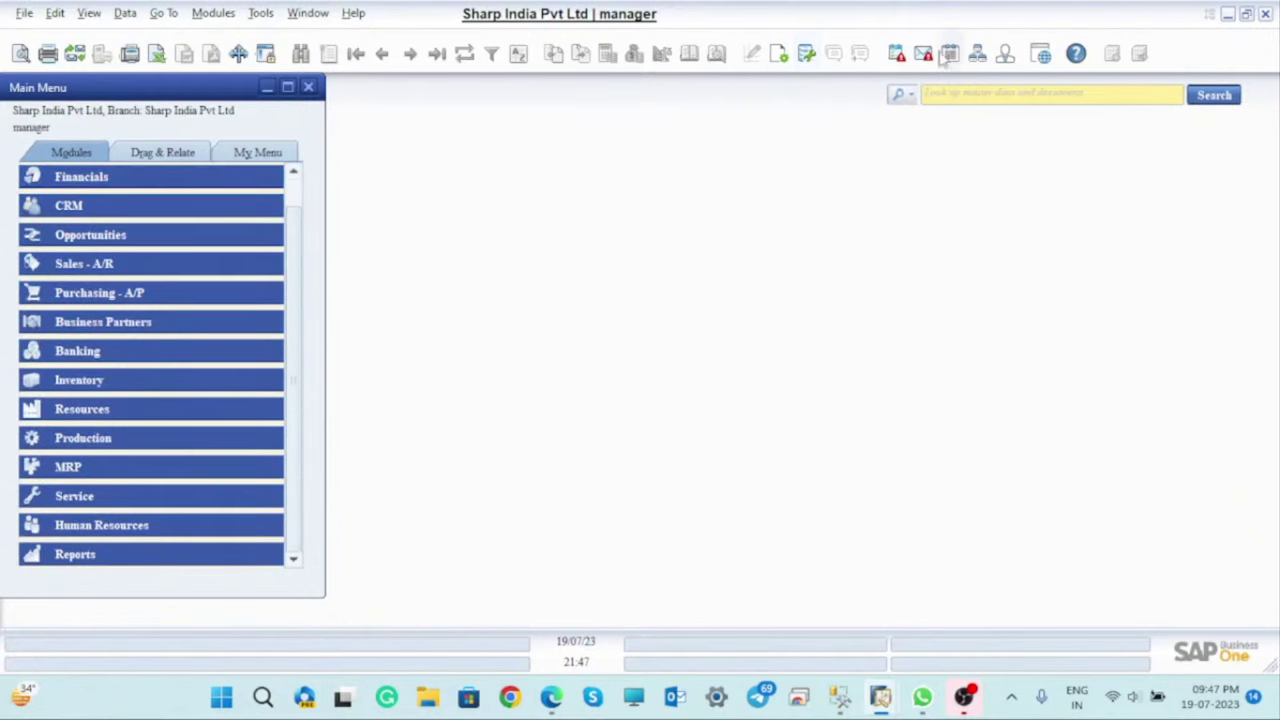
{"action": "left_click", "coordinate": [924, 56]}
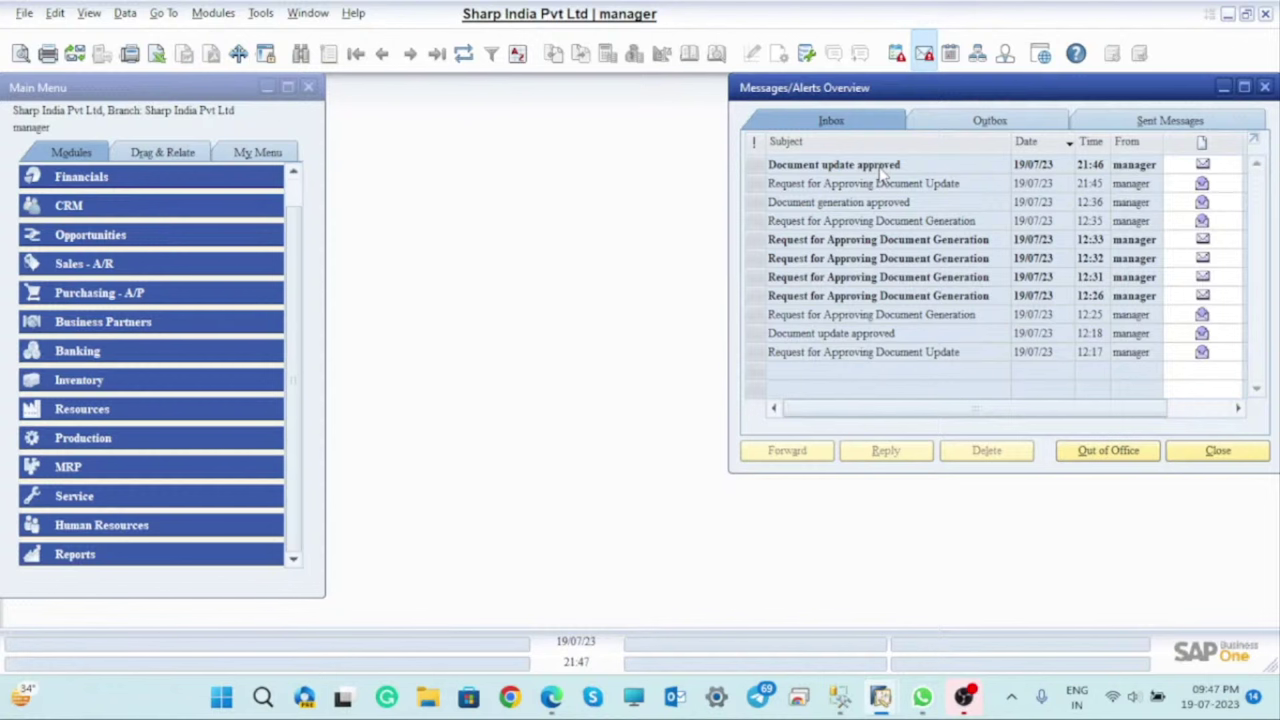
{"action": "left_click", "coordinate": [882, 172]}
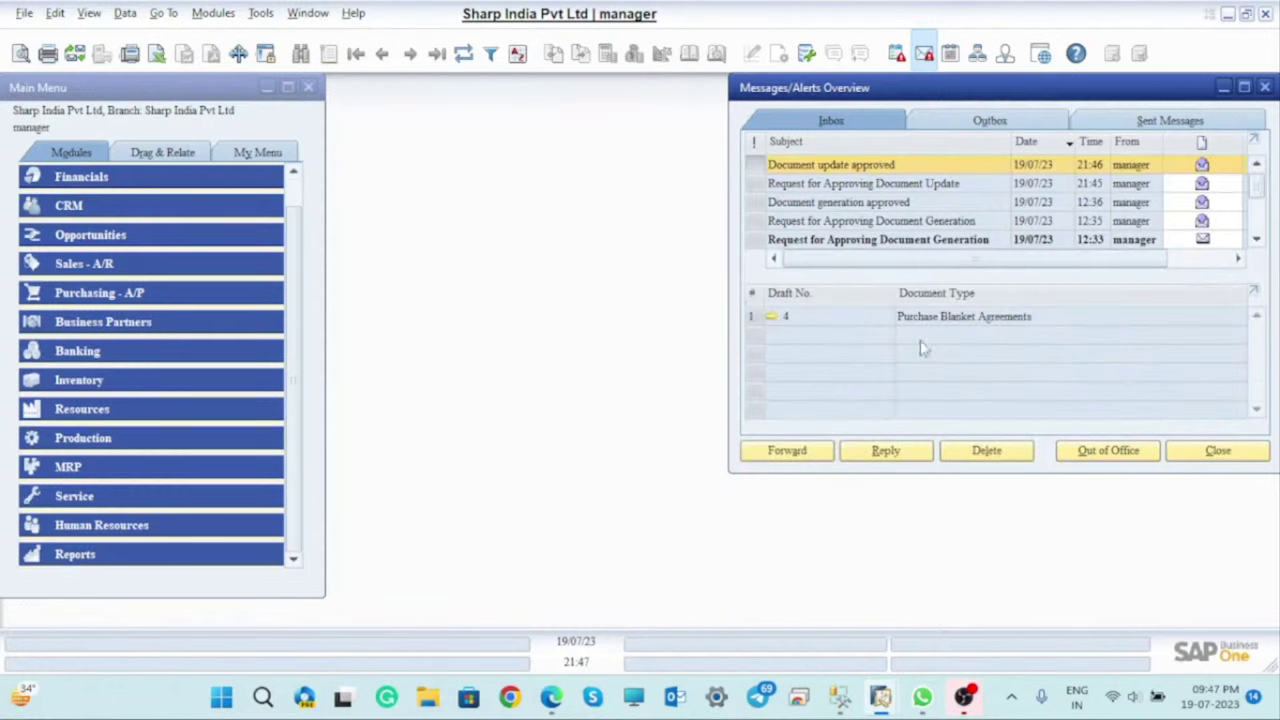
{"action": "left_click", "coordinate": [772, 317]}
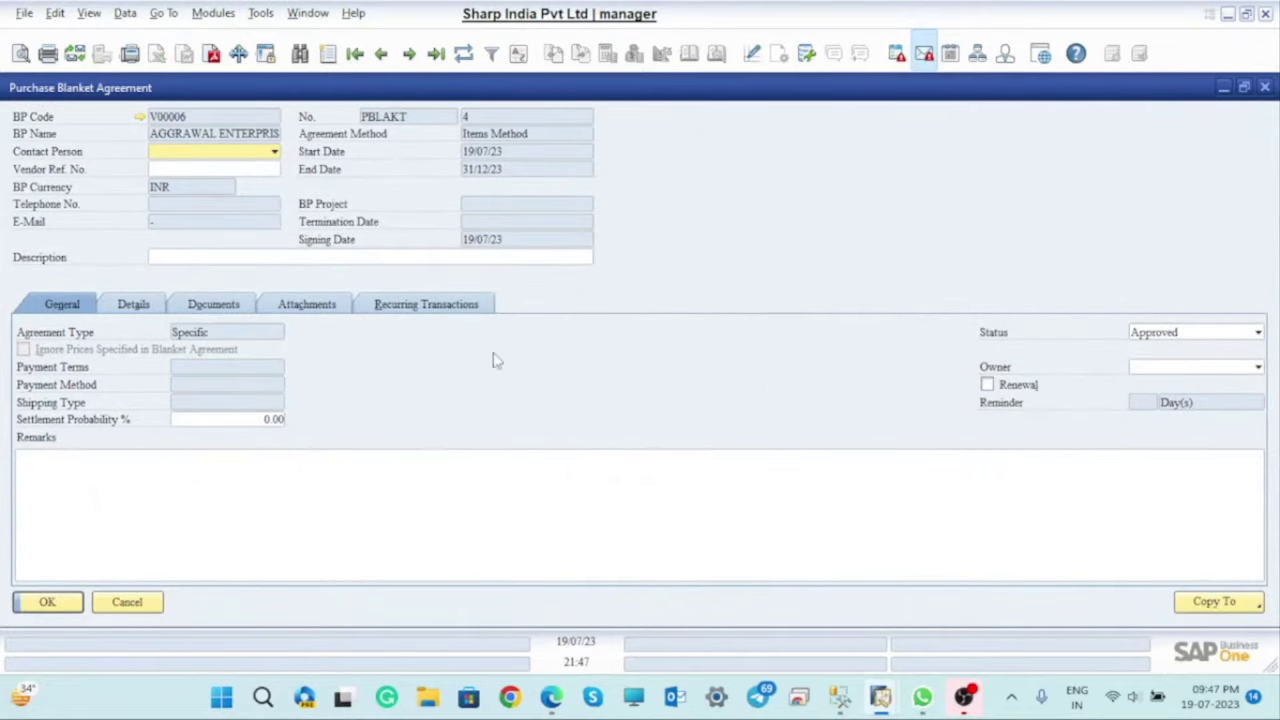
Step: Show the Details lines for items CO00401–CO00403 with planned quantities 100, 200 and 300
{"action": "left_click", "coordinate": [135, 306]}
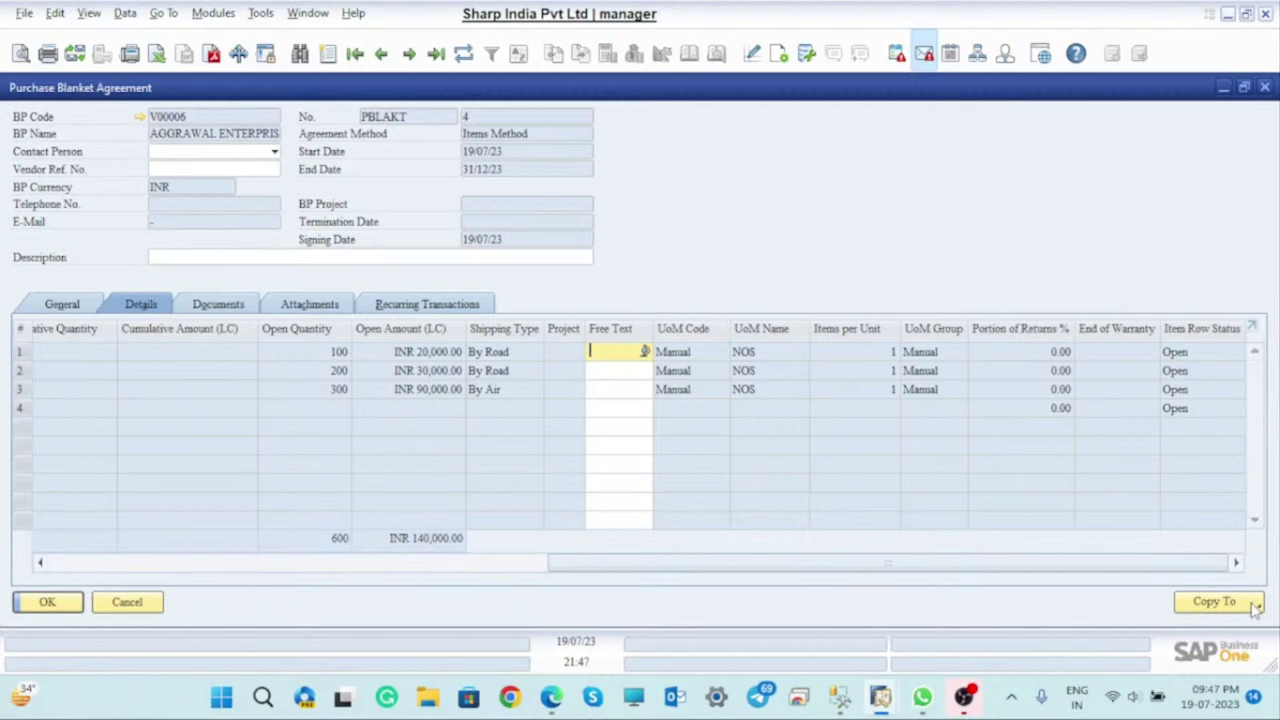
{"action": "left_click", "coordinate": [1256, 608]}
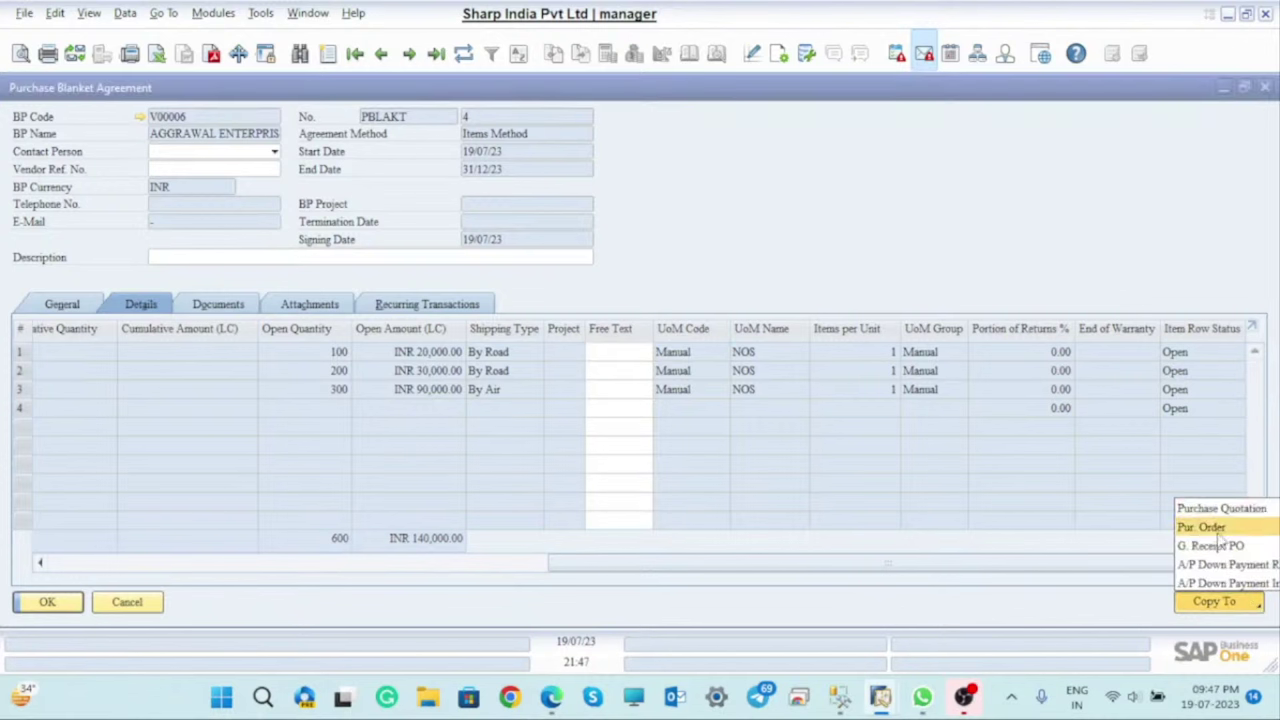
{"action": "left_click", "coordinate": [1066, 614]}
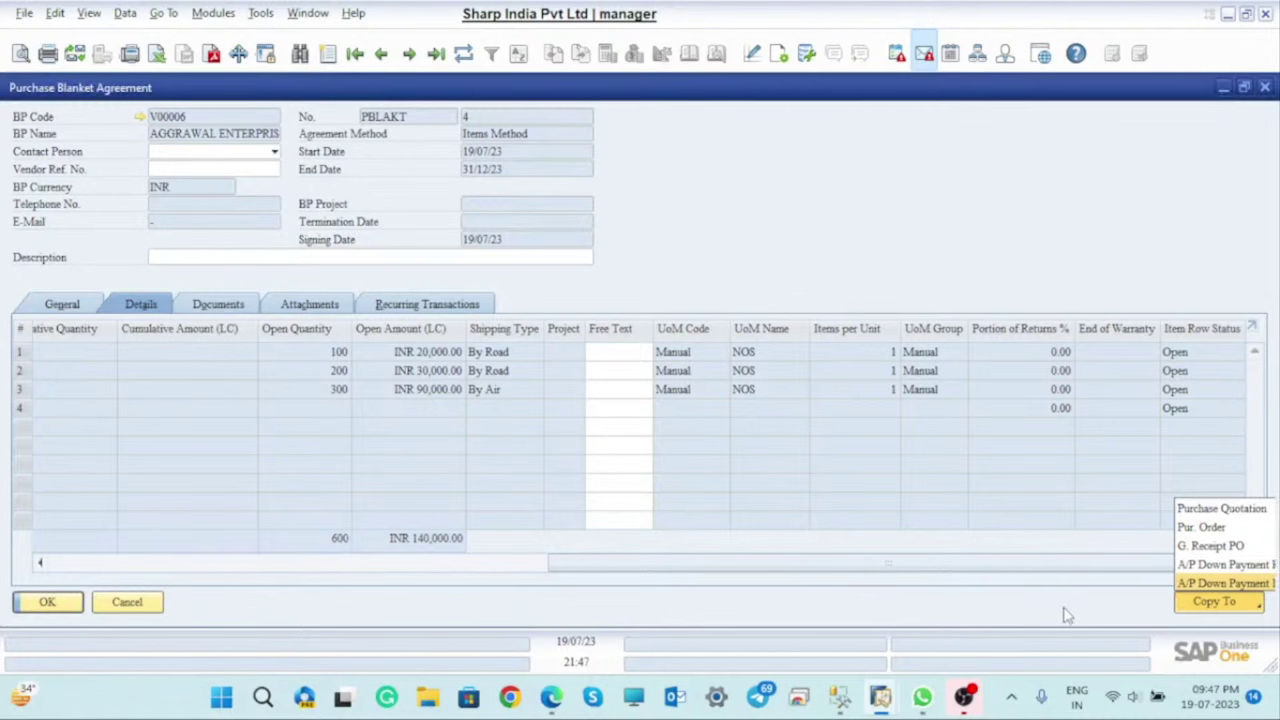
{"action": "left_click_drag", "start_coordinate": [883, 563], "coordinate": [89, 553]}
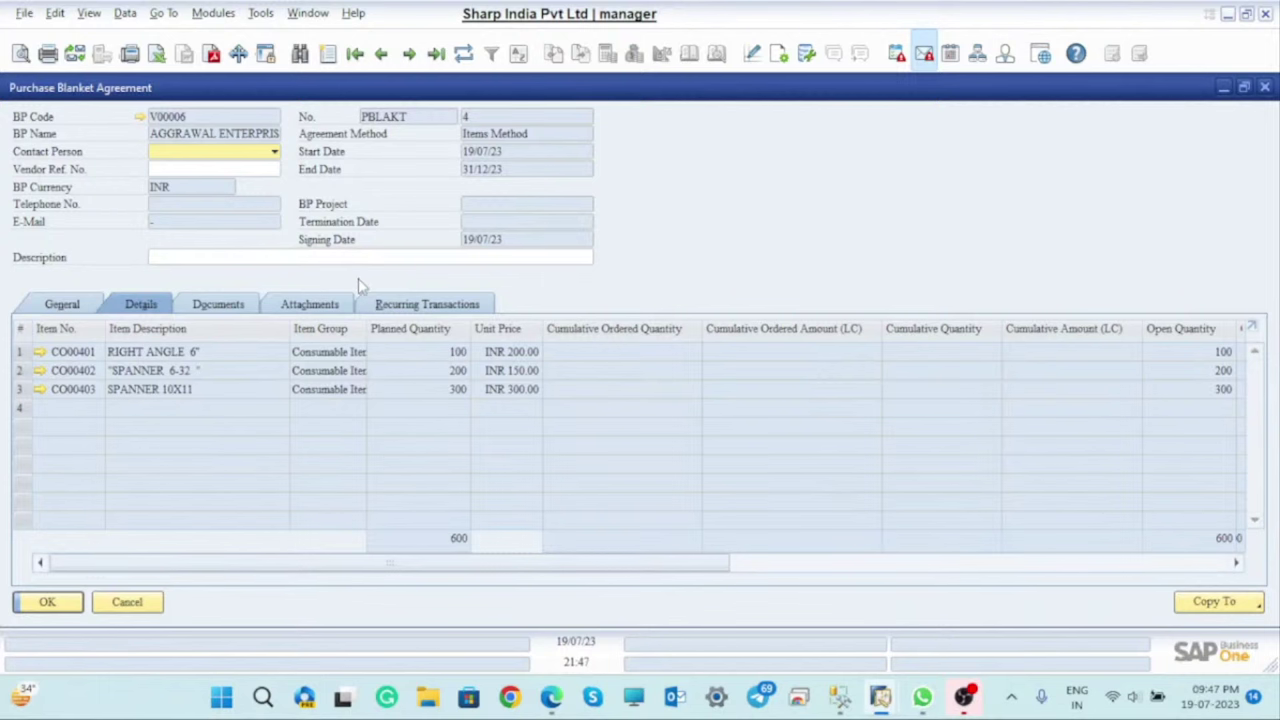
Step: Switch back to the Google Meet call and mute the microphone
{"action": "mouse_move", "coordinate": [553, 704]}
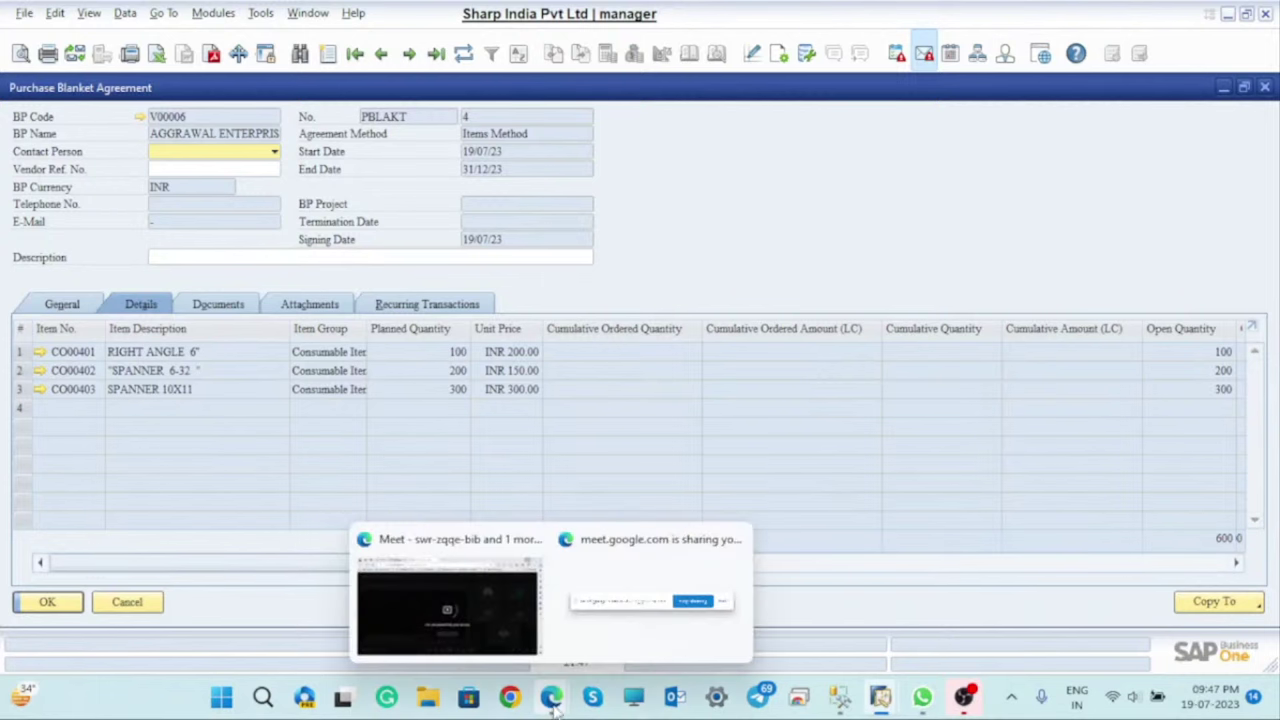
{"action": "left_click", "coordinate": [453, 600]}
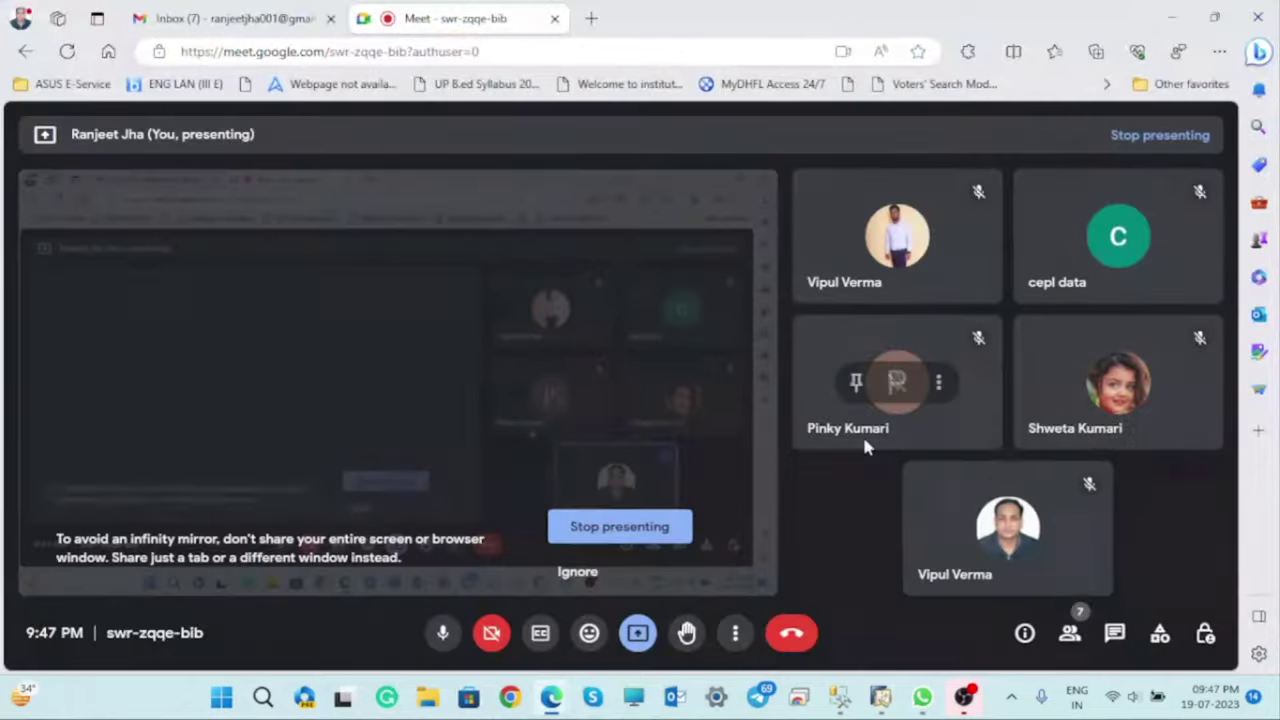
{"action": "mouse_move", "coordinate": [1160, 548]}
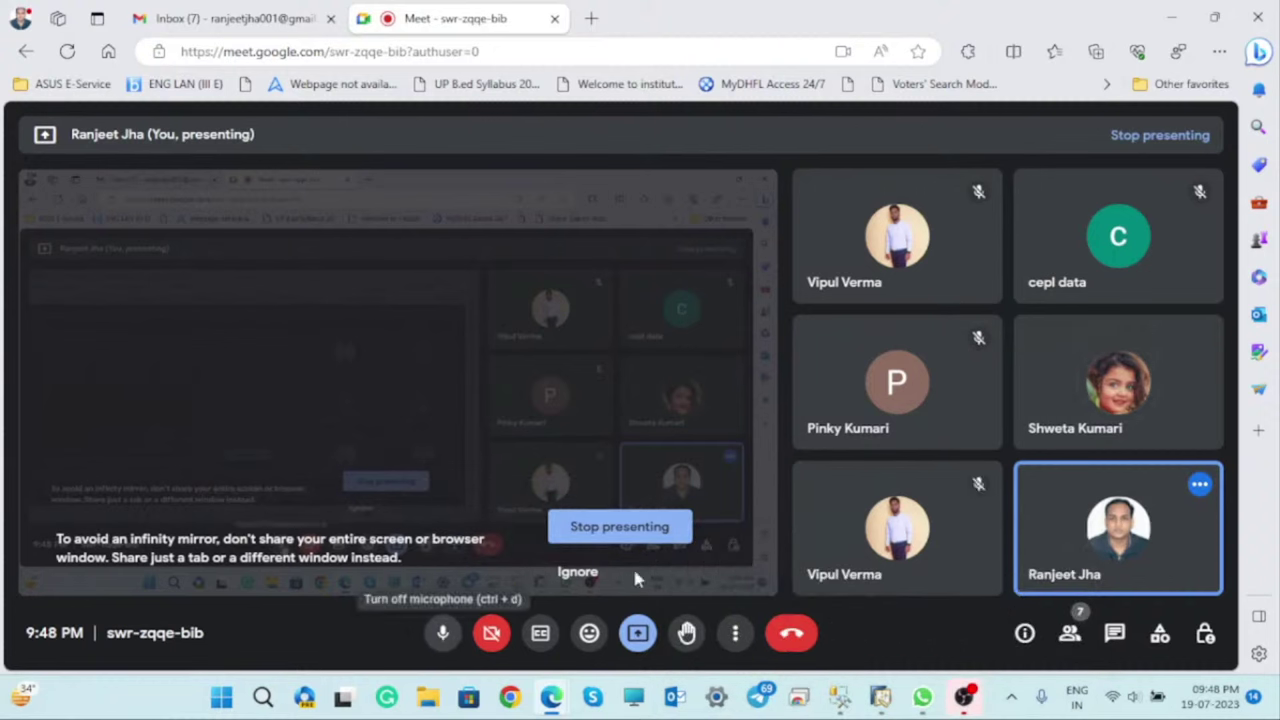
{"action": "mouse_move", "coordinate": [838, 540]}
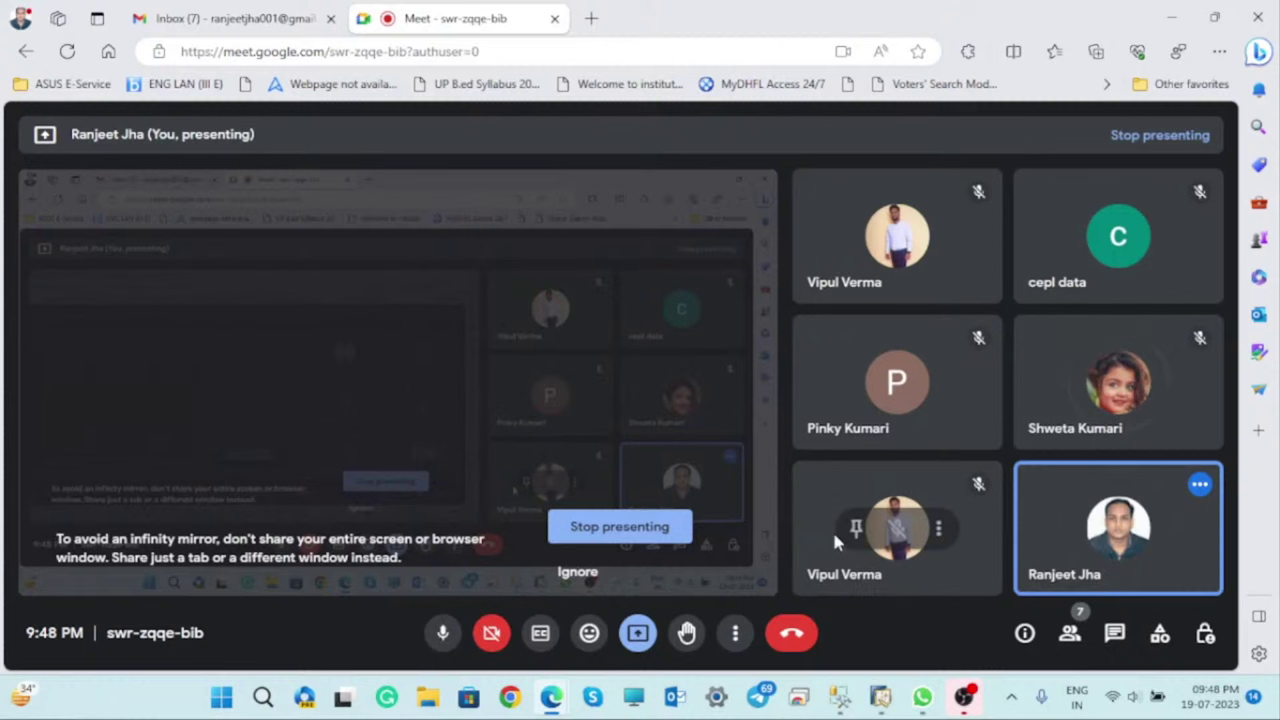
{"action": "left_click", "coordinate": [444, 634]}
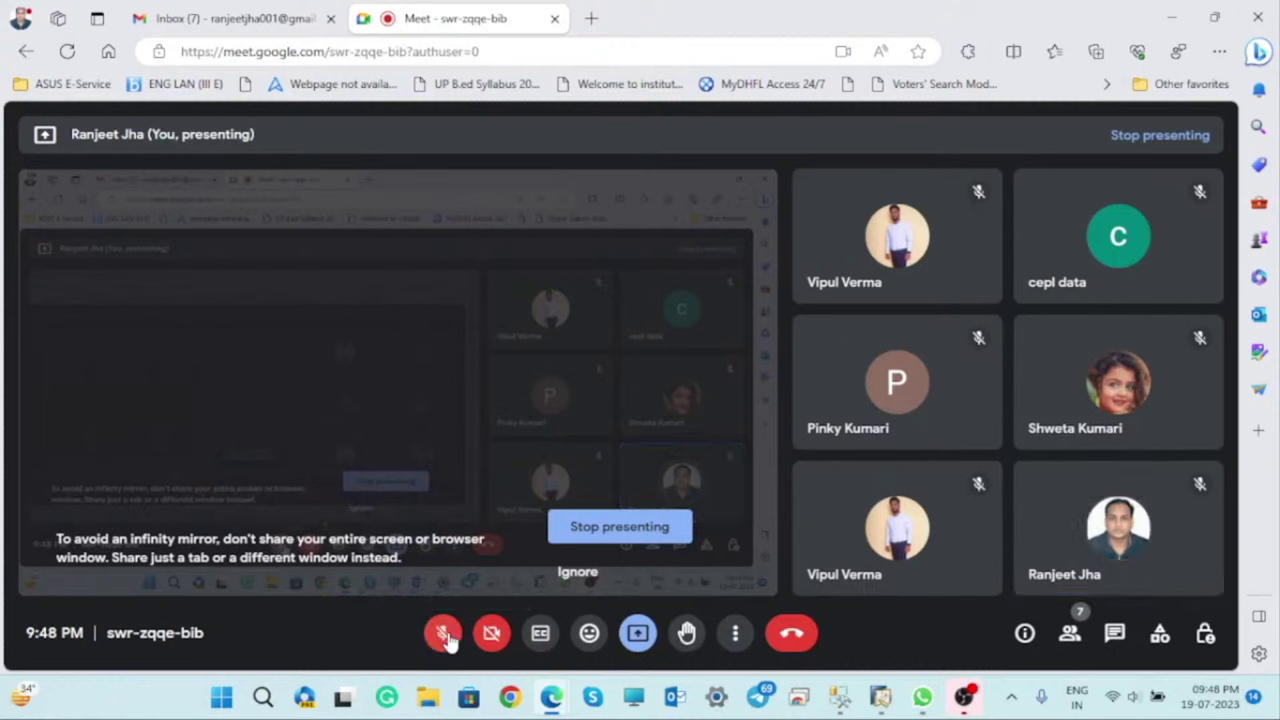
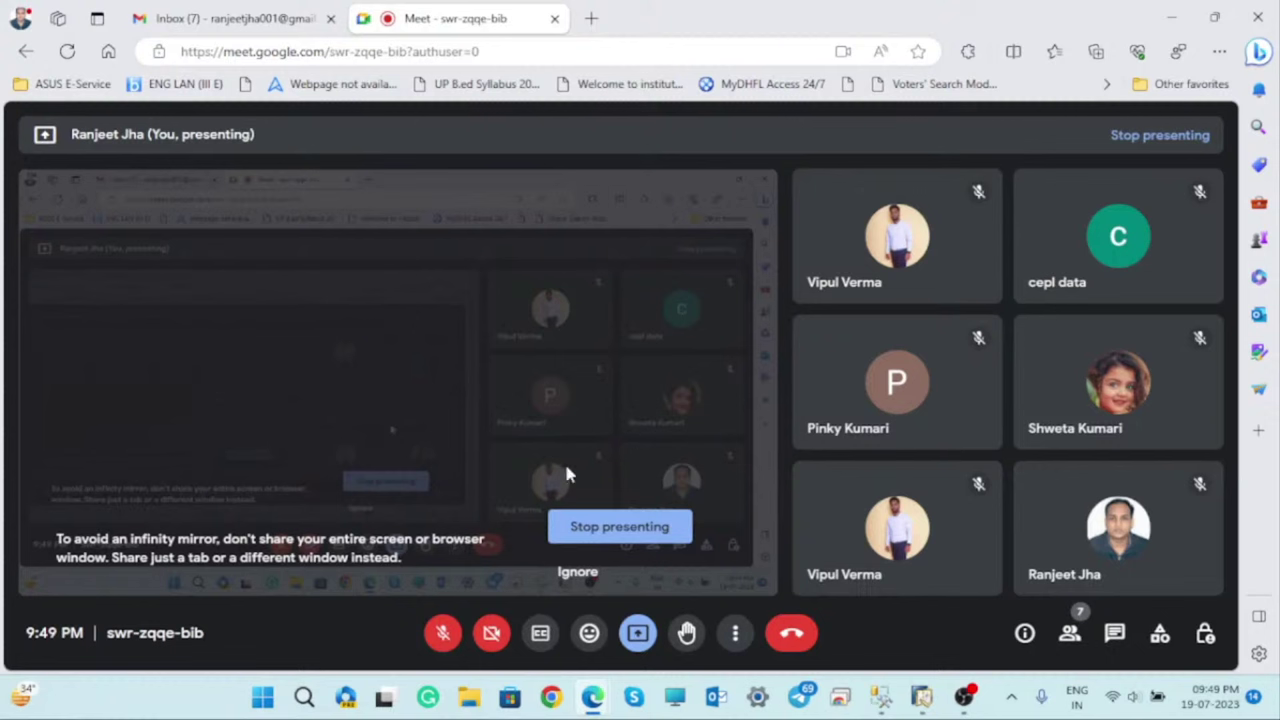
Step: Unmute the Google Meet microphone and bring the locked SAP Business One window forward
{"action": "left_click", "coordinate": [443, 632]}
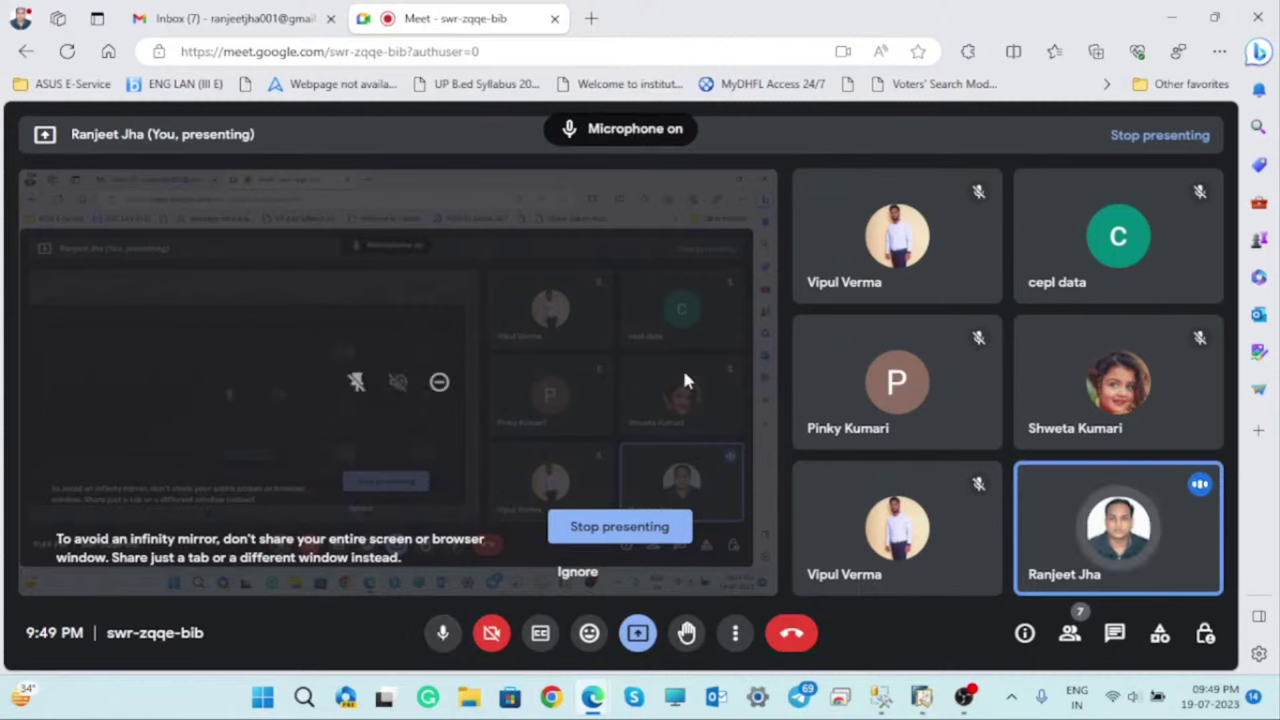
{"action": "mouse_move", "coordinate": [925, 698]}
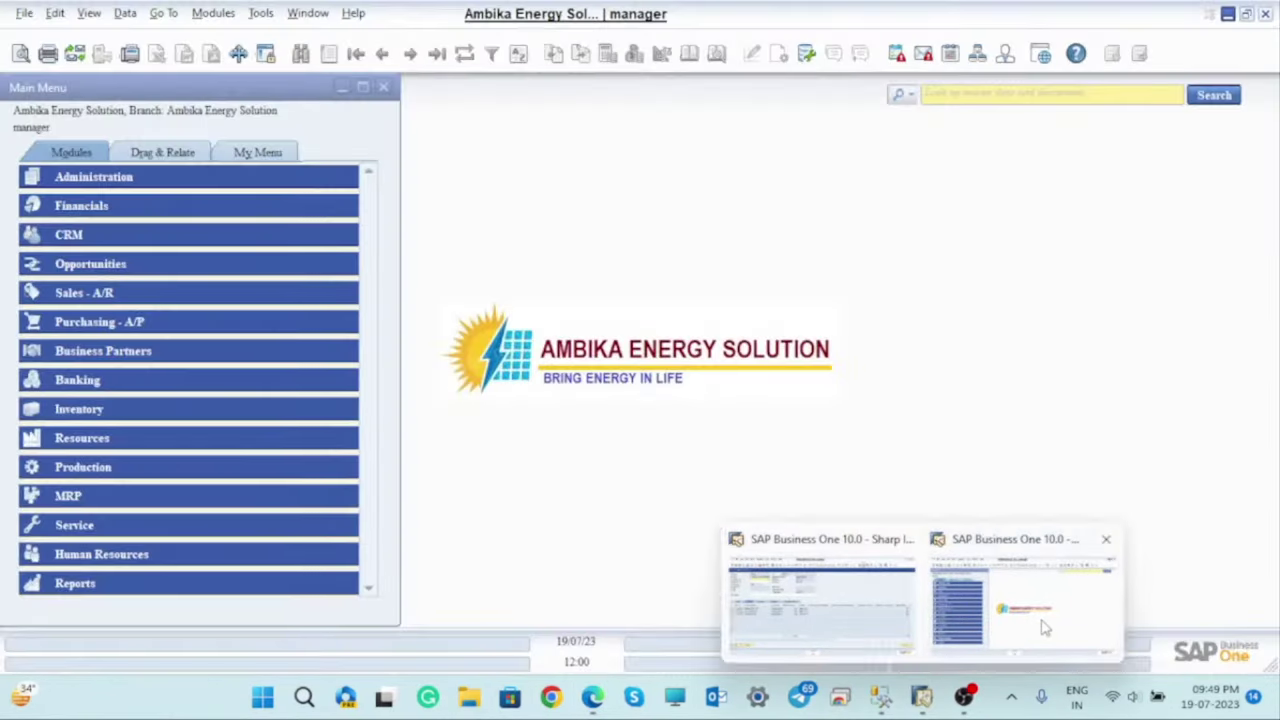
{"action": "left_click", "coordinate": [1040, 632]}
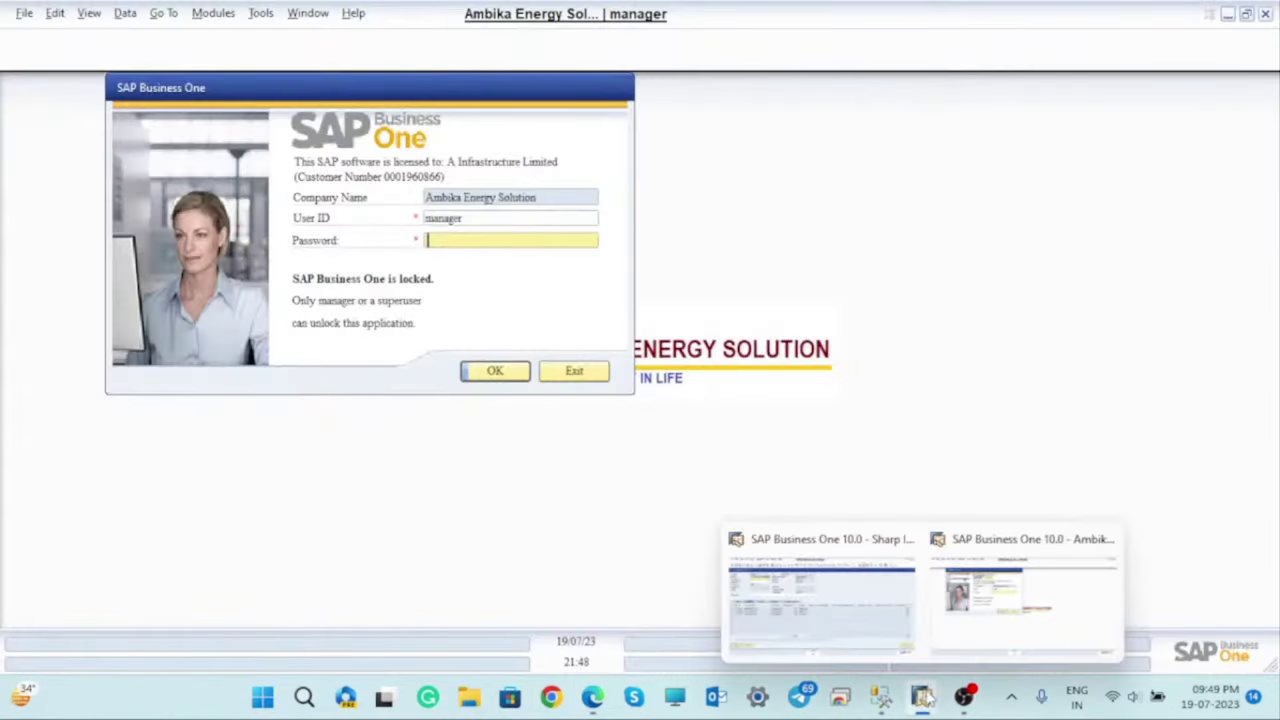
Step: Switch to the other SAP window and close Purchase Blanket Agreement and Messages/Alerts
{"action": "mouse_move", "coordinate": [925, 698]}
{"action": "left_click", "coordinate": [820, 606]}
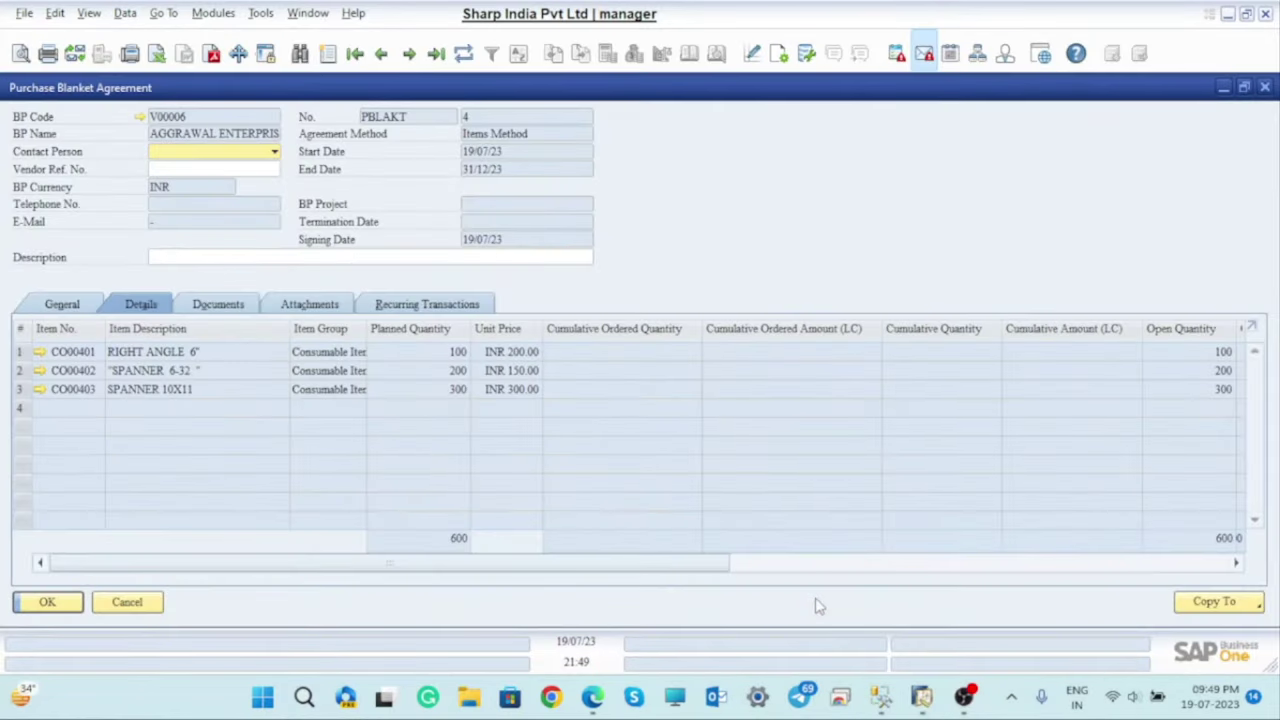
{"action": "left_click", "coordinate": [1264, 87]}
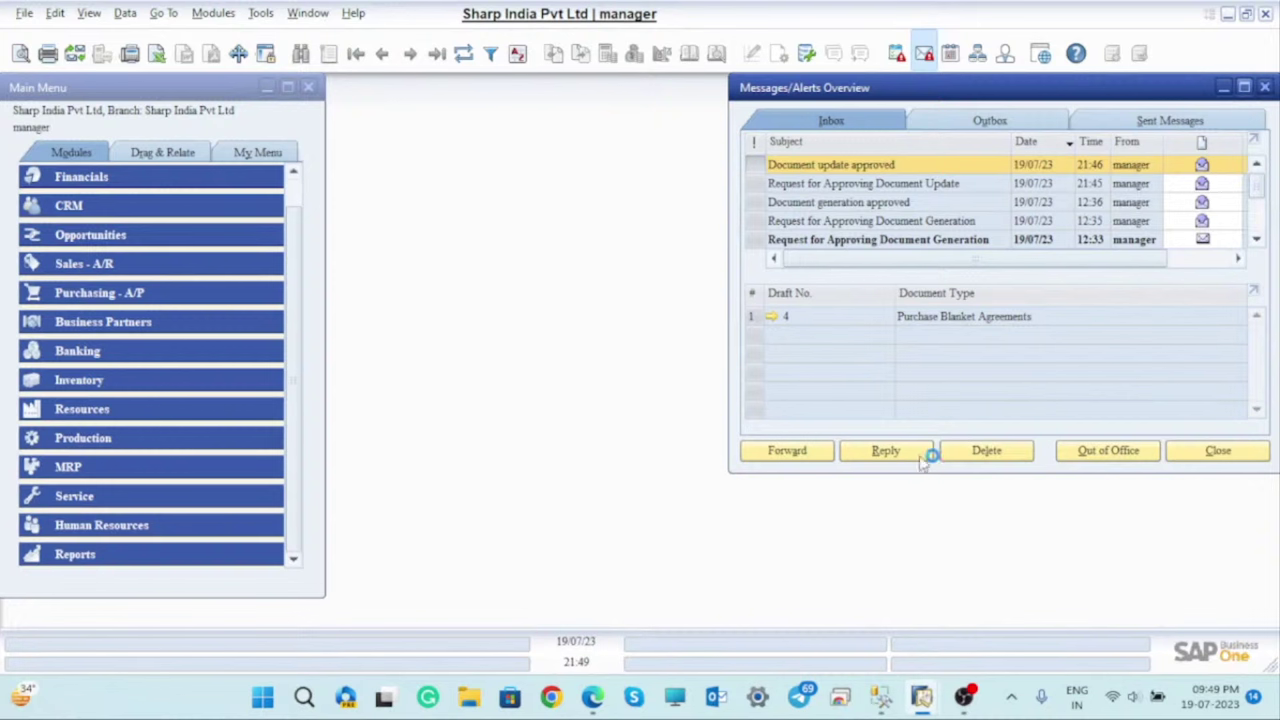
{"action": "left_click", "coordinate": [1264, 88]}
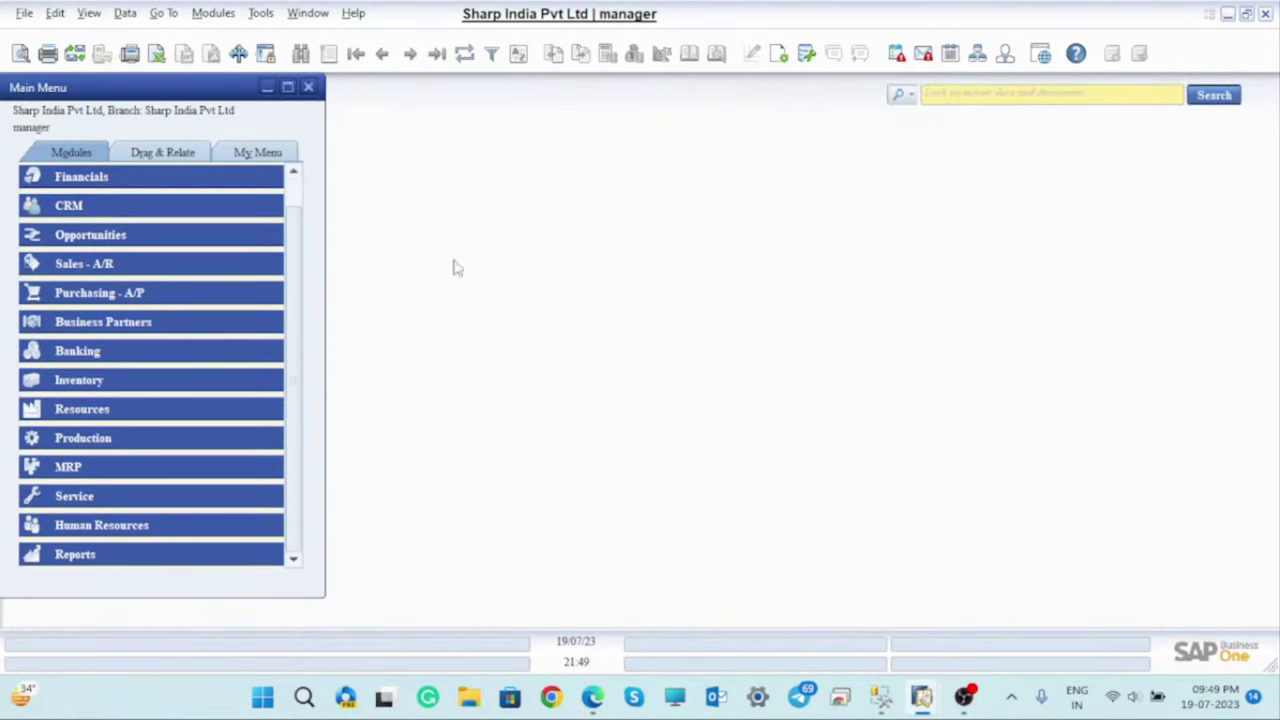
Step: Review approved purchase request 2 under Purchasing - A/P, then close it
{"action": "scroll", "coordinate": [297, 237], "scroll_direction": "up", "scroll_amount": 1}
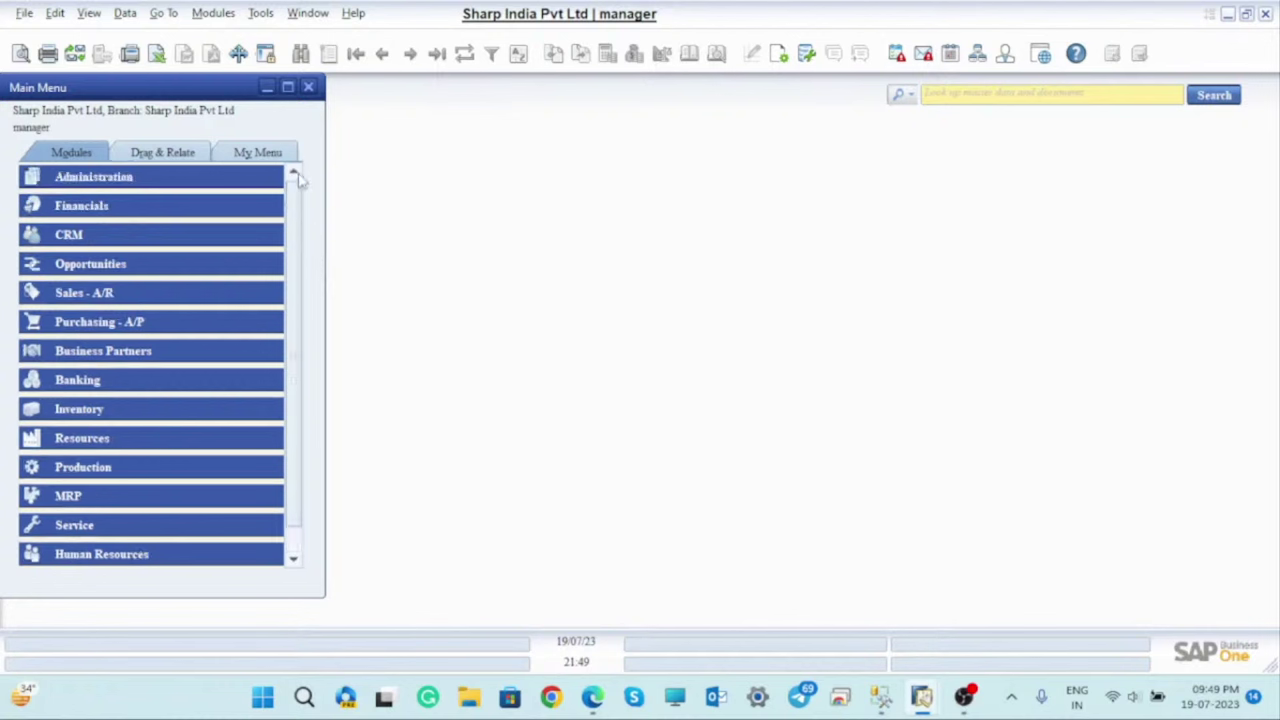
{"action": "left_click", "coordinate": [89, 322]}
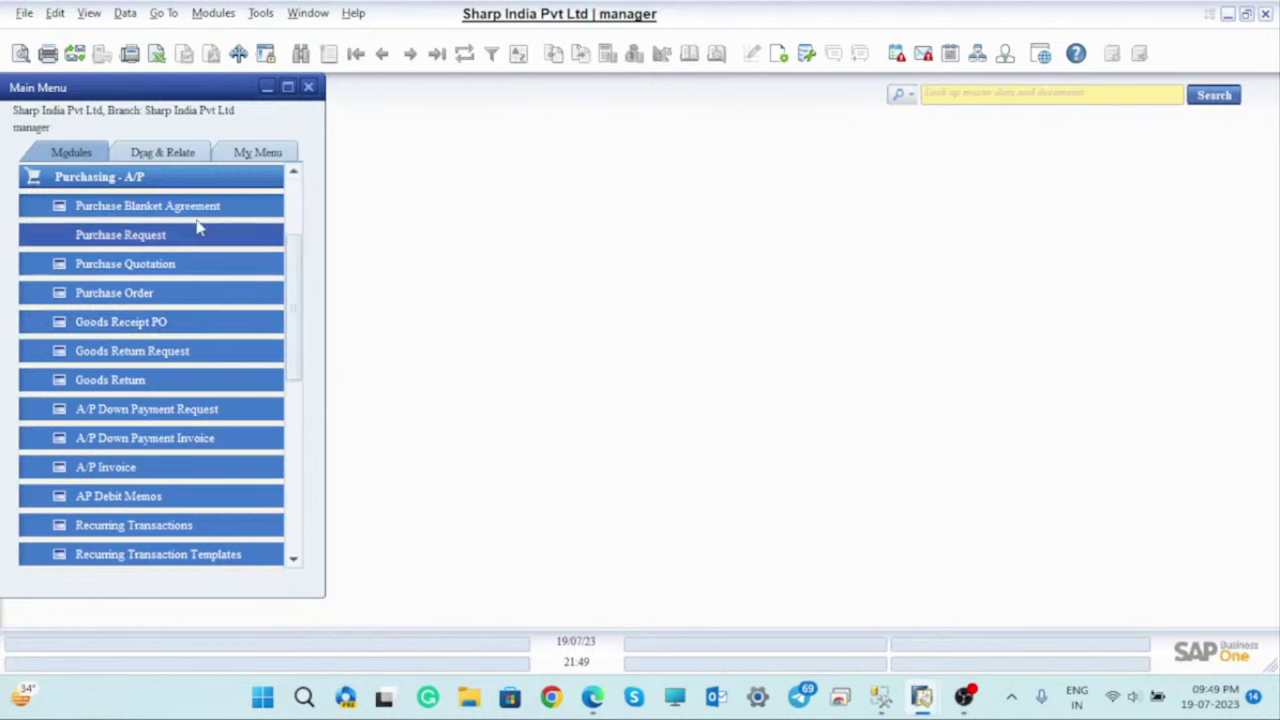
{"action": "left_click", "coordinate": [125, 231]}
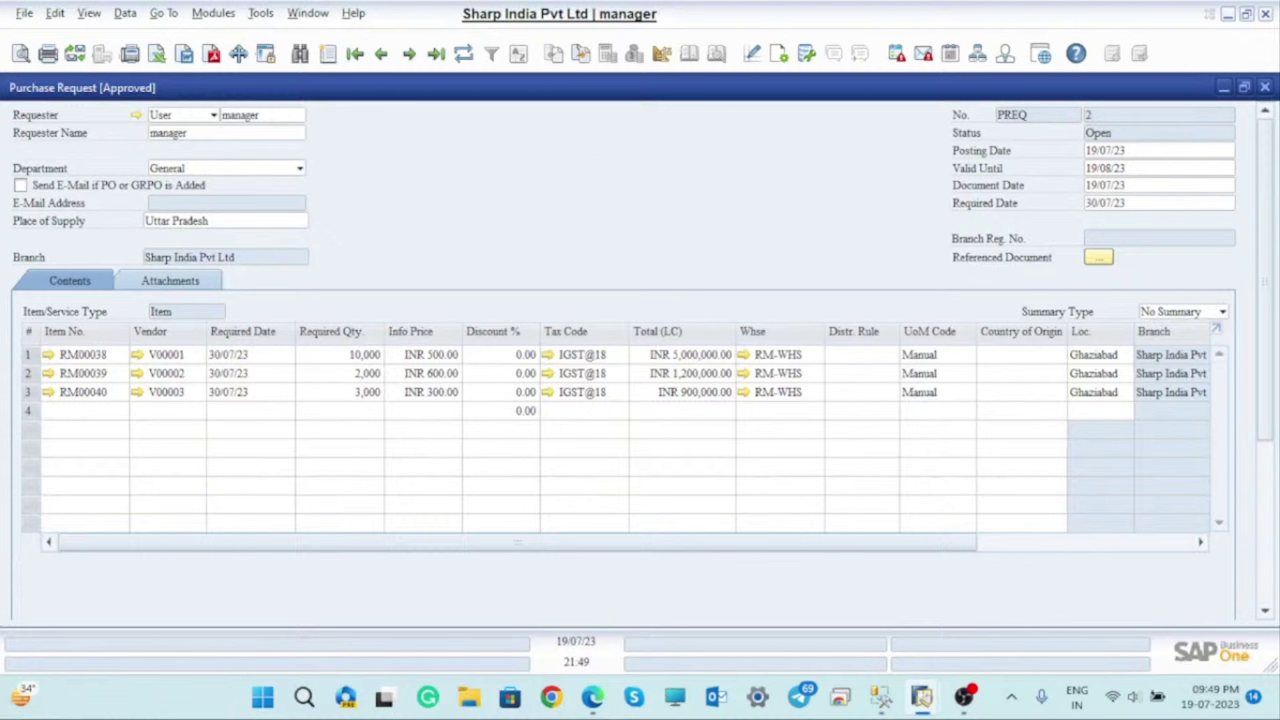
{"action": "left_click", "coordinate": [1266, 91]}
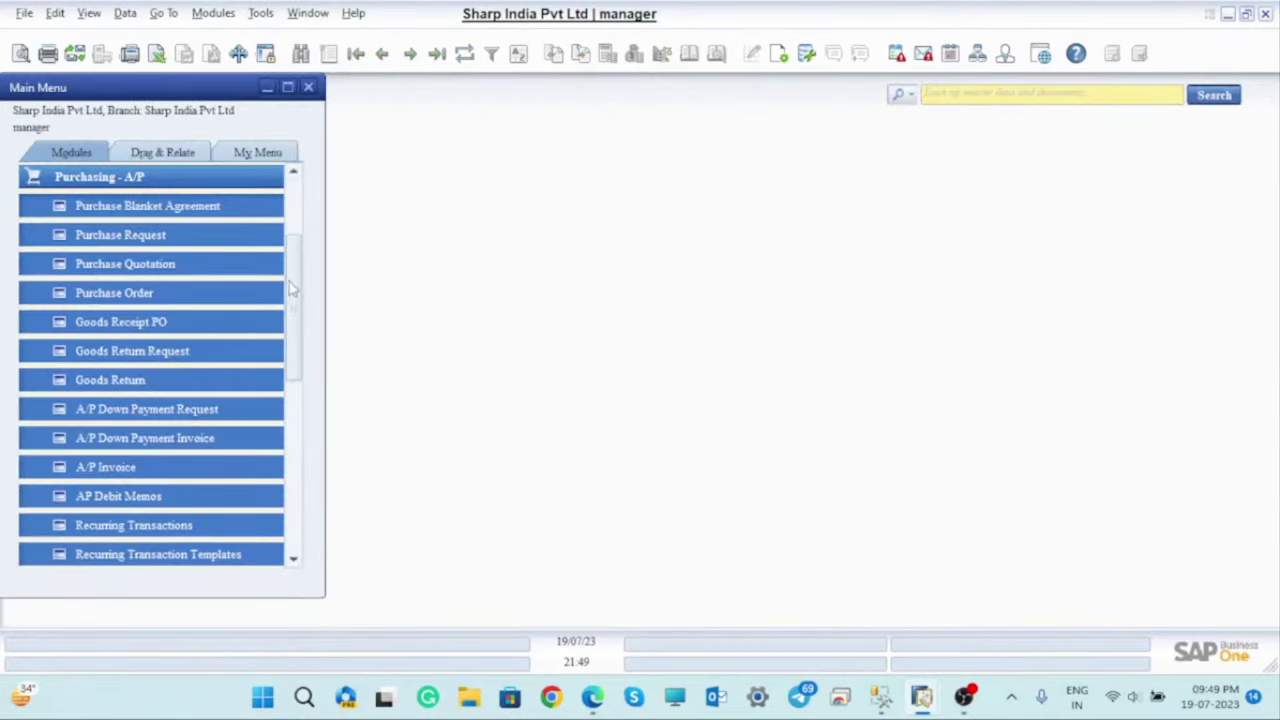
Step: Expand Administration, check System Initialization, then expand the Approval Process section
{"action": "left_click_drag", "start_coordinate": [297, 300], "coordinate": [293, 148]}
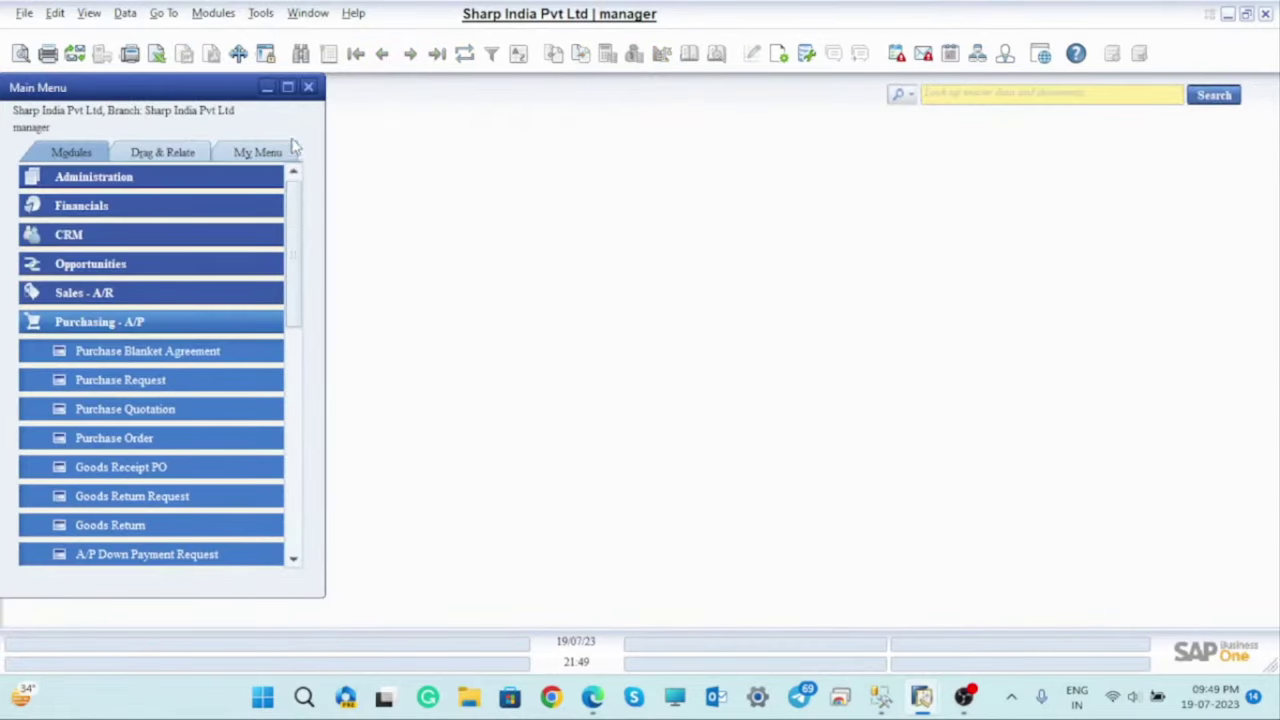
{"action": "left_click", "coordinate": [97, 180]}
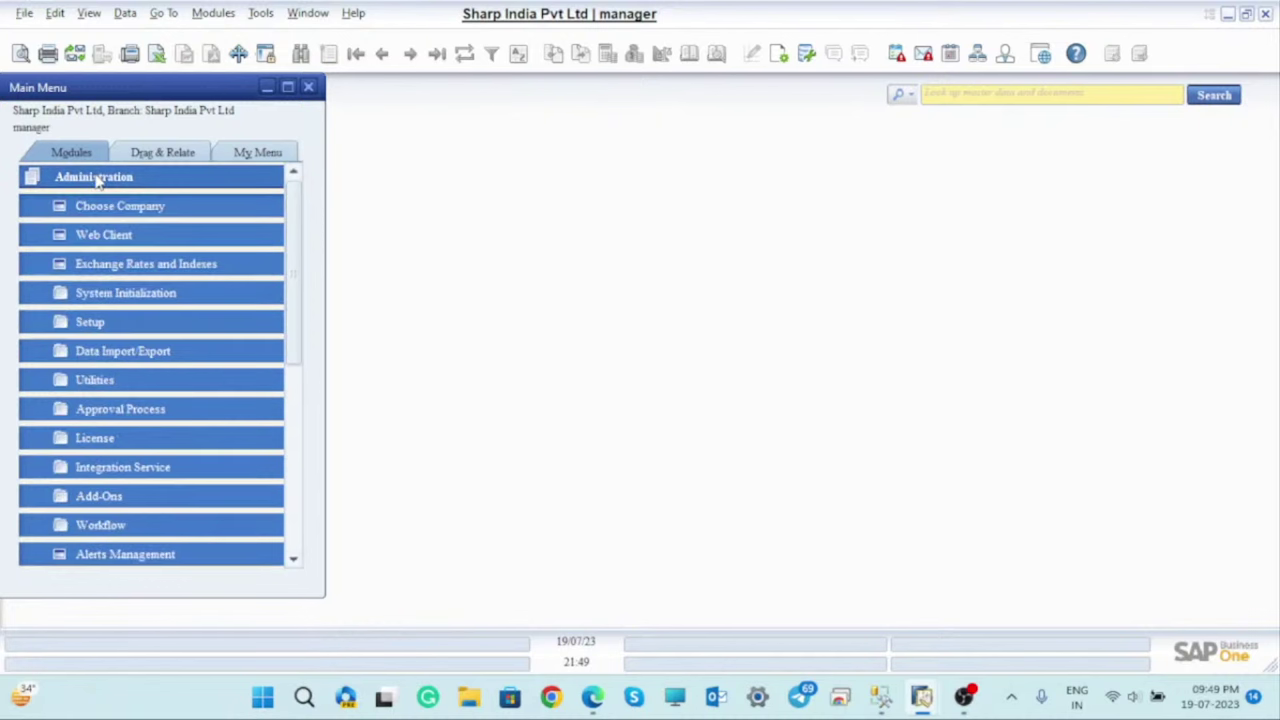
{"action": "left_click", "coordinate": [120, 296]}
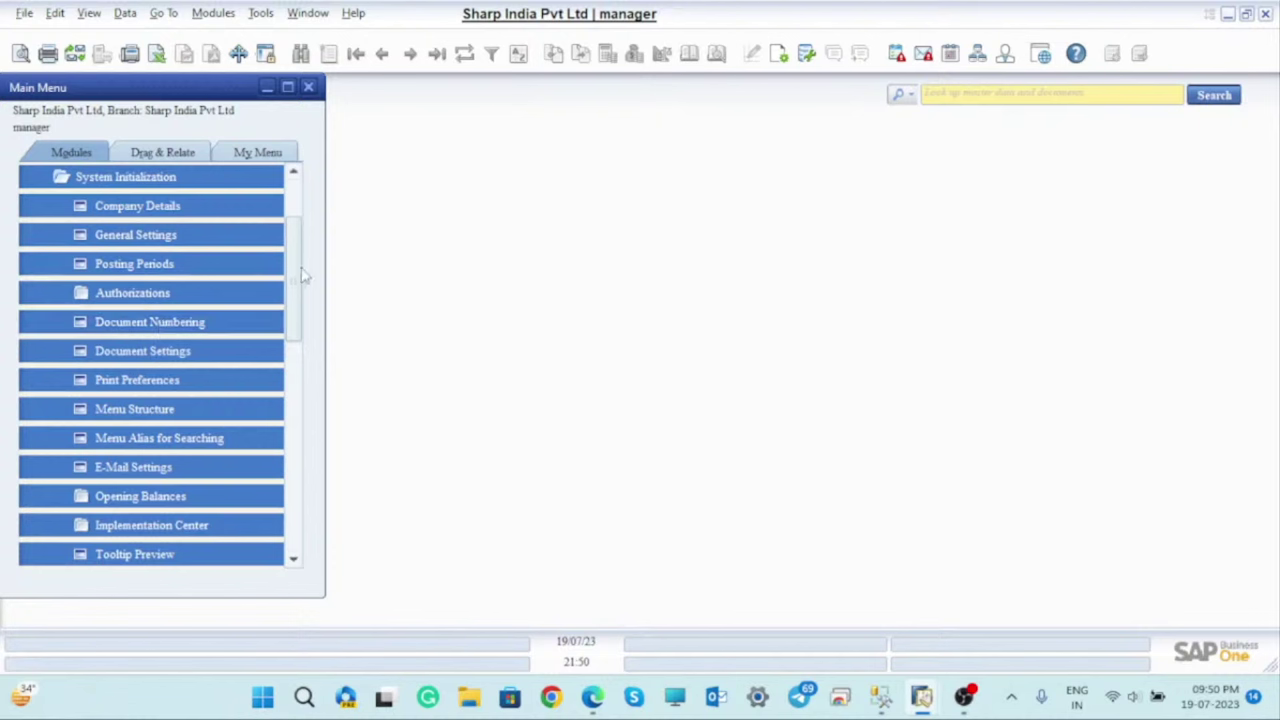
{"action": "mouse_move", "coordinate": [303, 272]}
{"action": "left_mouse_down"}
{"action": "mouse_move", "coordinate": [303, 316]}
{"action": "mouse_move", "coordinate": [296, 252]}
{"action": "left_mouse_up"}
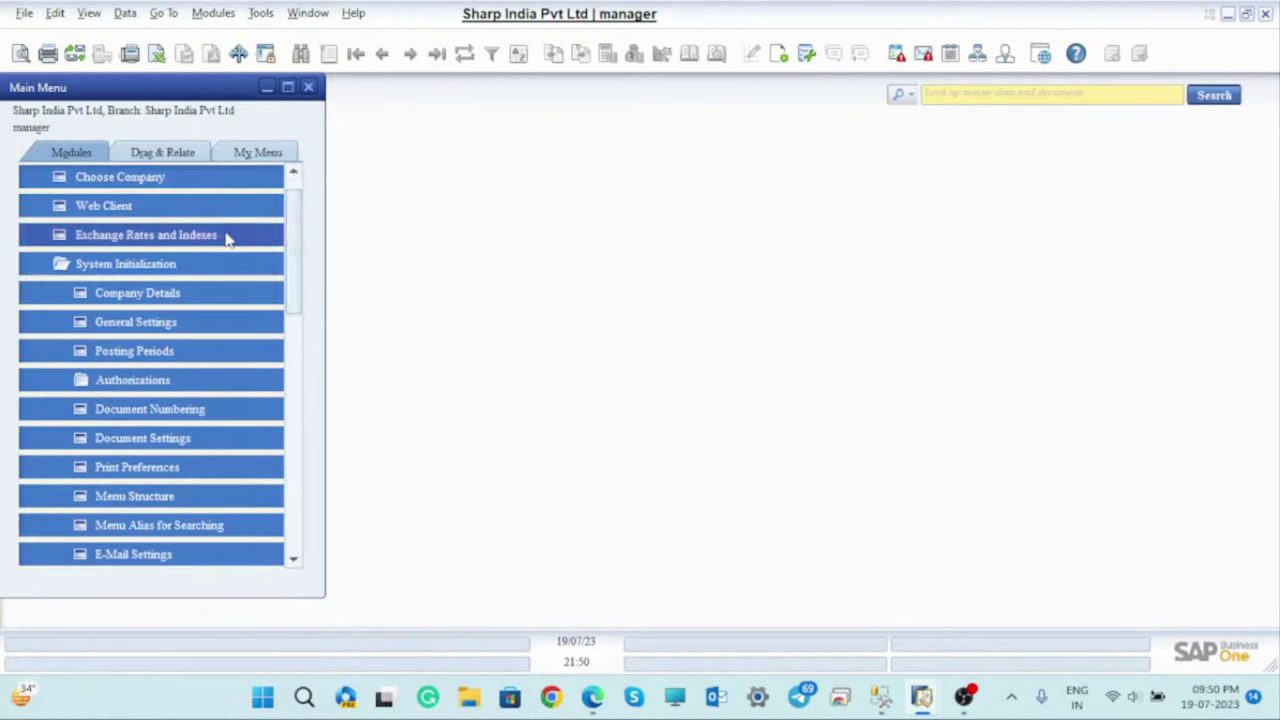
{"action": "left_click", "coordinate": [64, 264]}
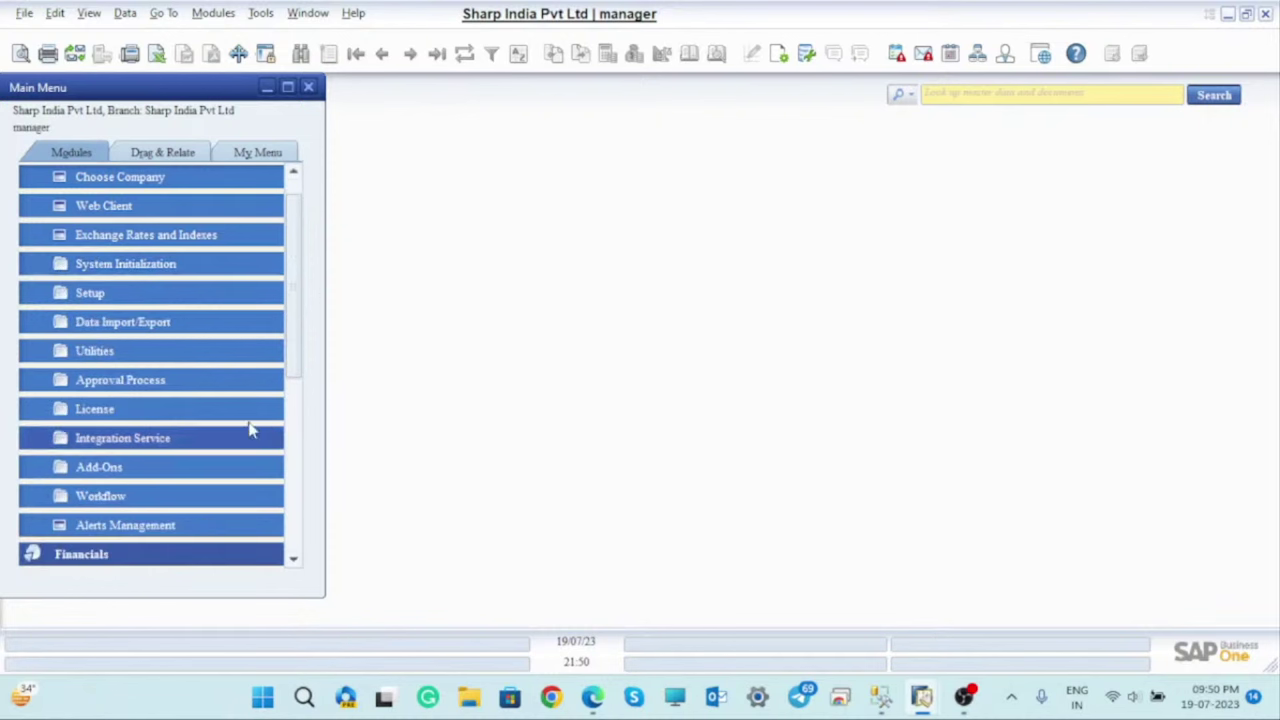
{"action": "left_click", "coordinate": [160, 382]}
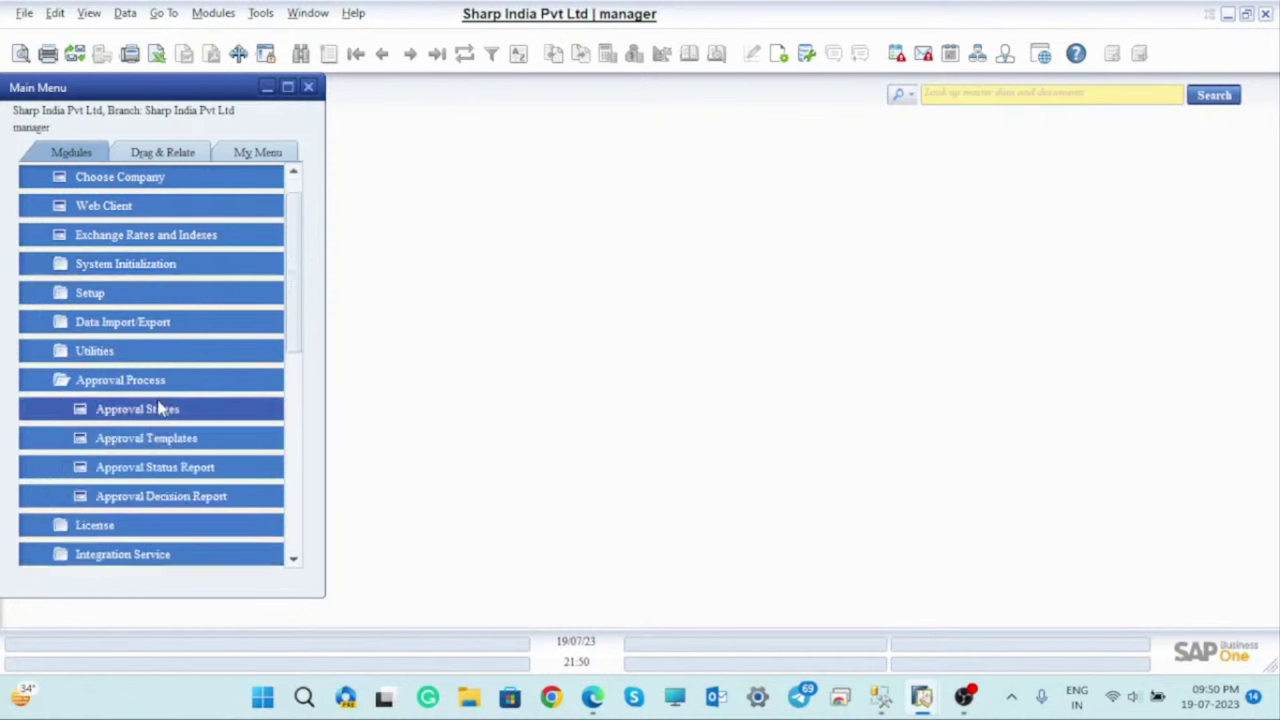
Step: Load the existing Level 1 approval stage, then return to the Google Meet call
{"action": "left_click", "coordinate": [161, 411]}
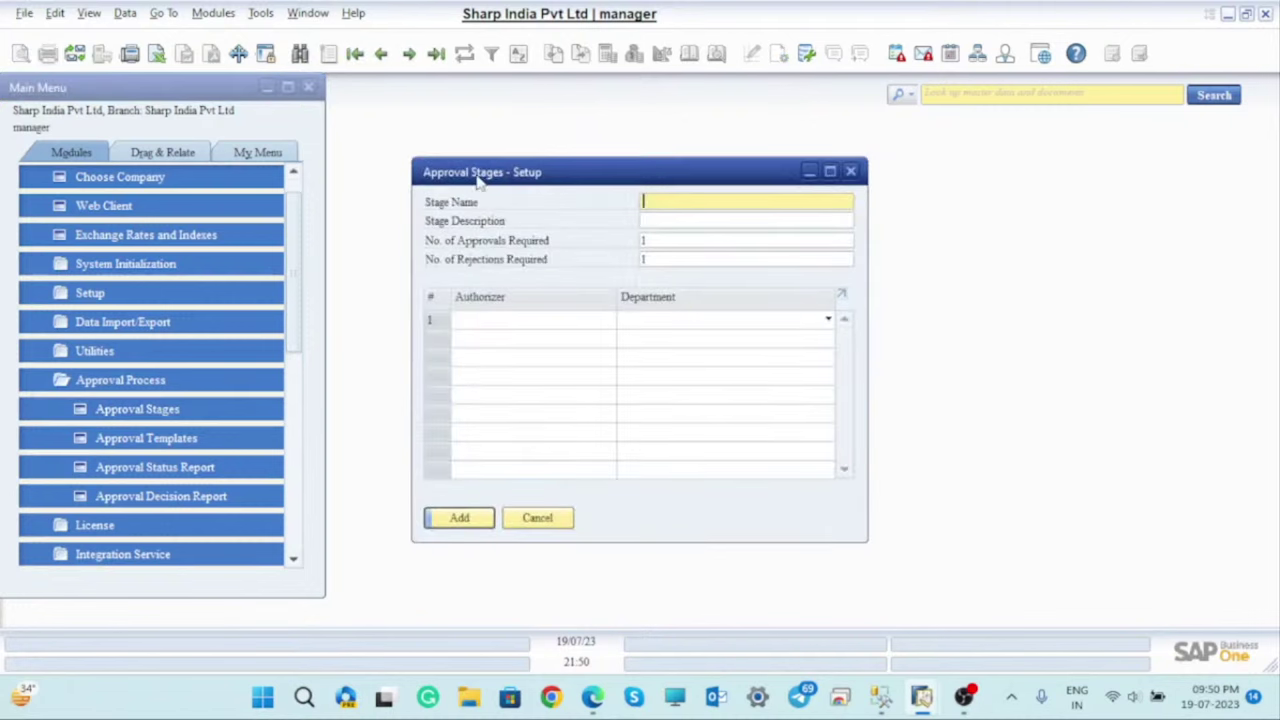
{"action": "left_click", "coordinate": [406, 53]}
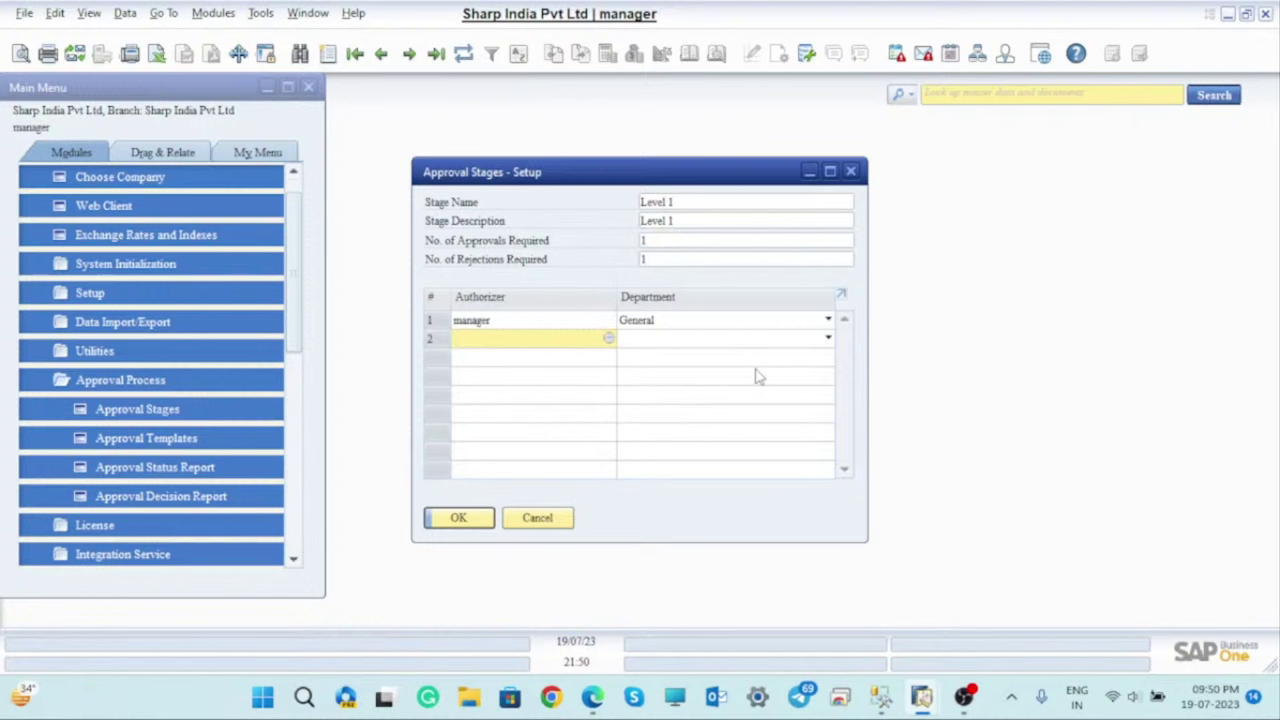
{"action": "mouse_move", "coordinate": [592, 697]}
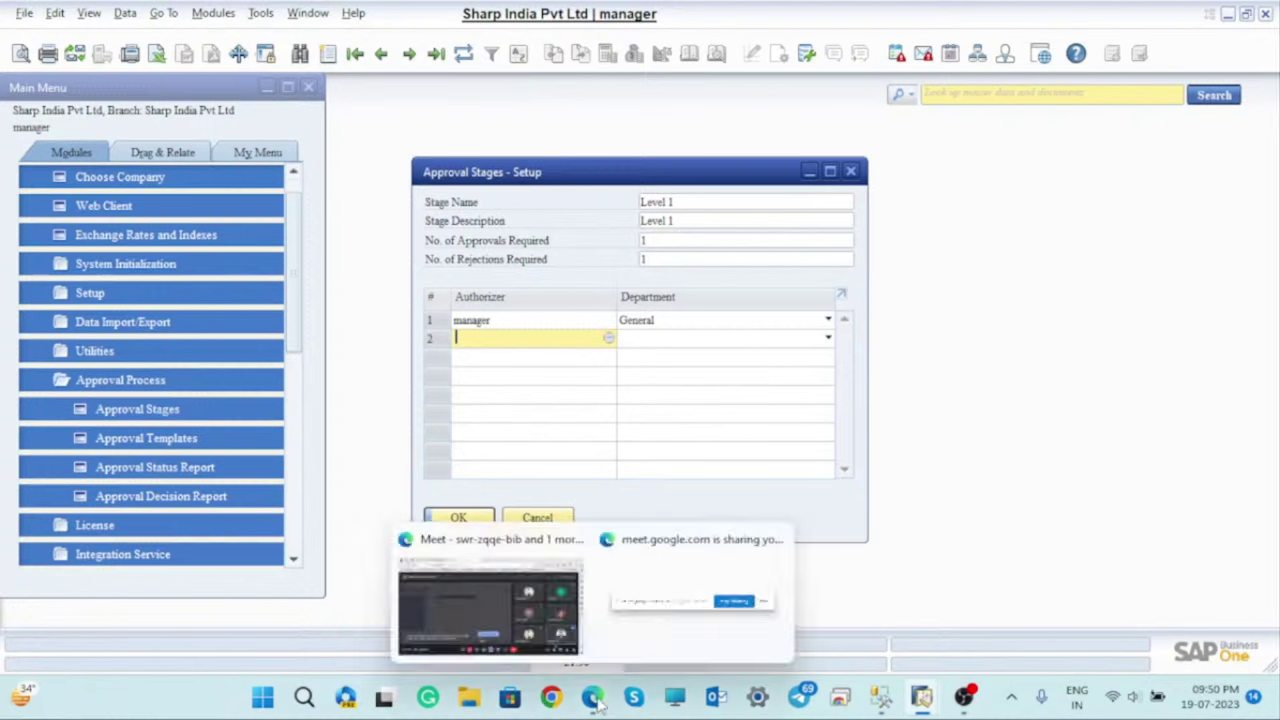
{"action": "left_click", "coordinate": [506, 632]}
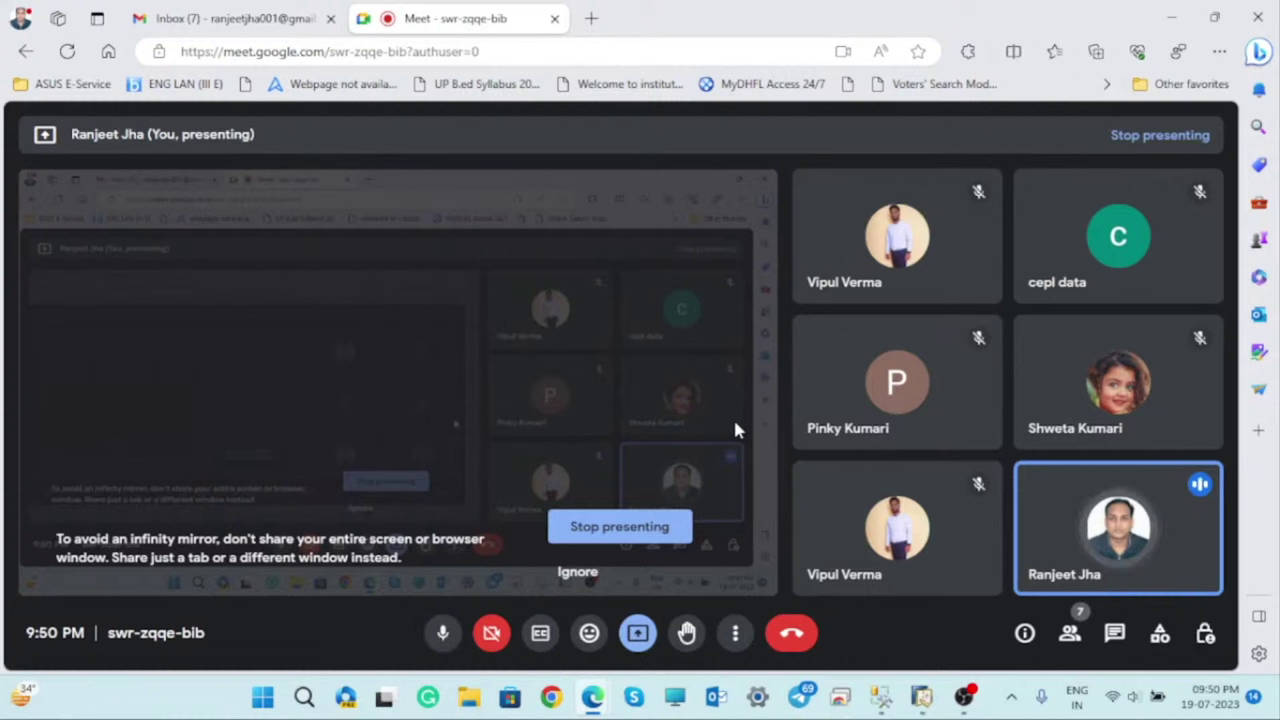
Step: Mute the Google Meet microphone again
{"action": "left_click", "coordinate": [439, 633]}
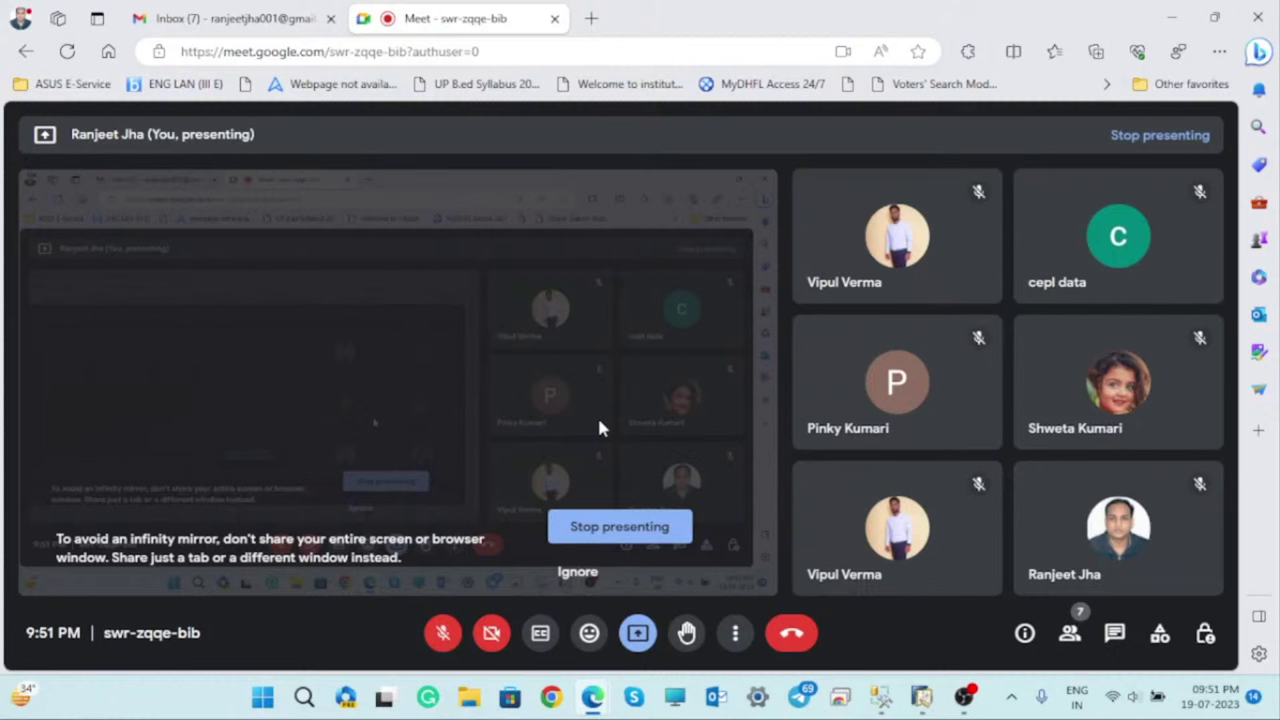
Step: Switch to SAP Business One and open a blank Approval Templates setup form
{"action": "mouse_move", "coordinate": [522, 660]}
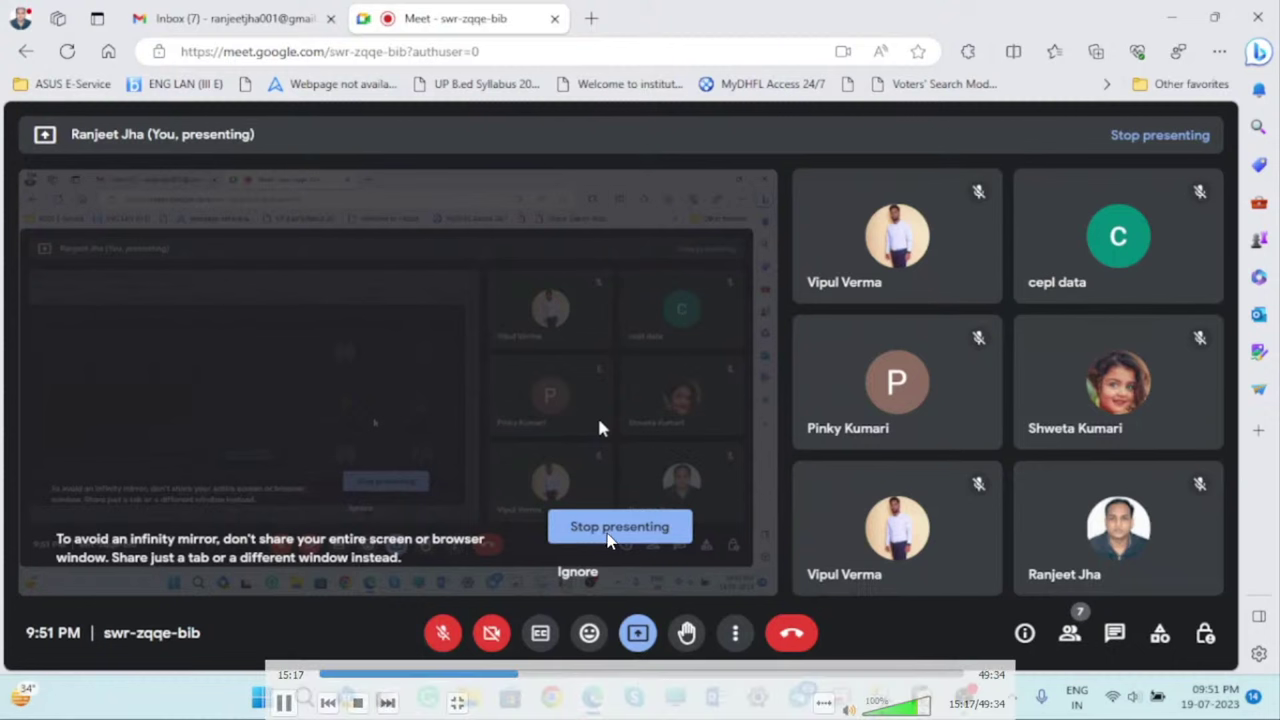
{"action": "left_click", "coordinate": [527, 674]}
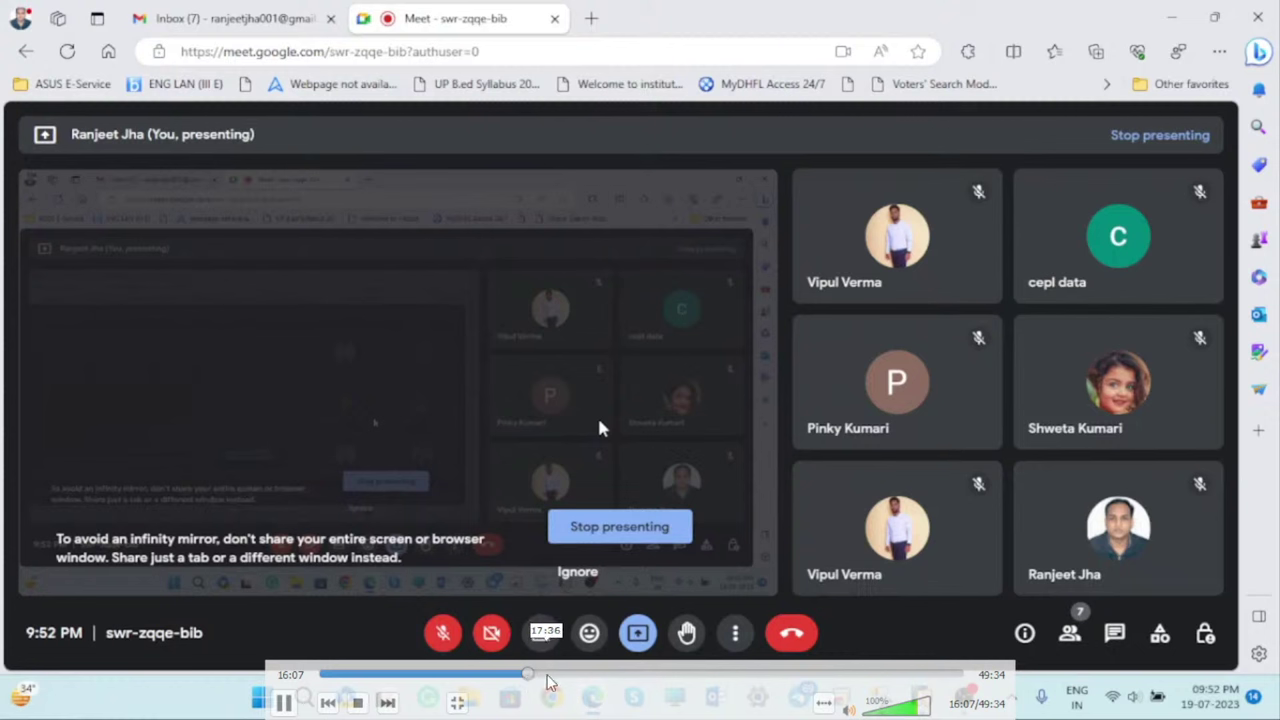
{"action": "left_click", "coordinate": [550, 675]}
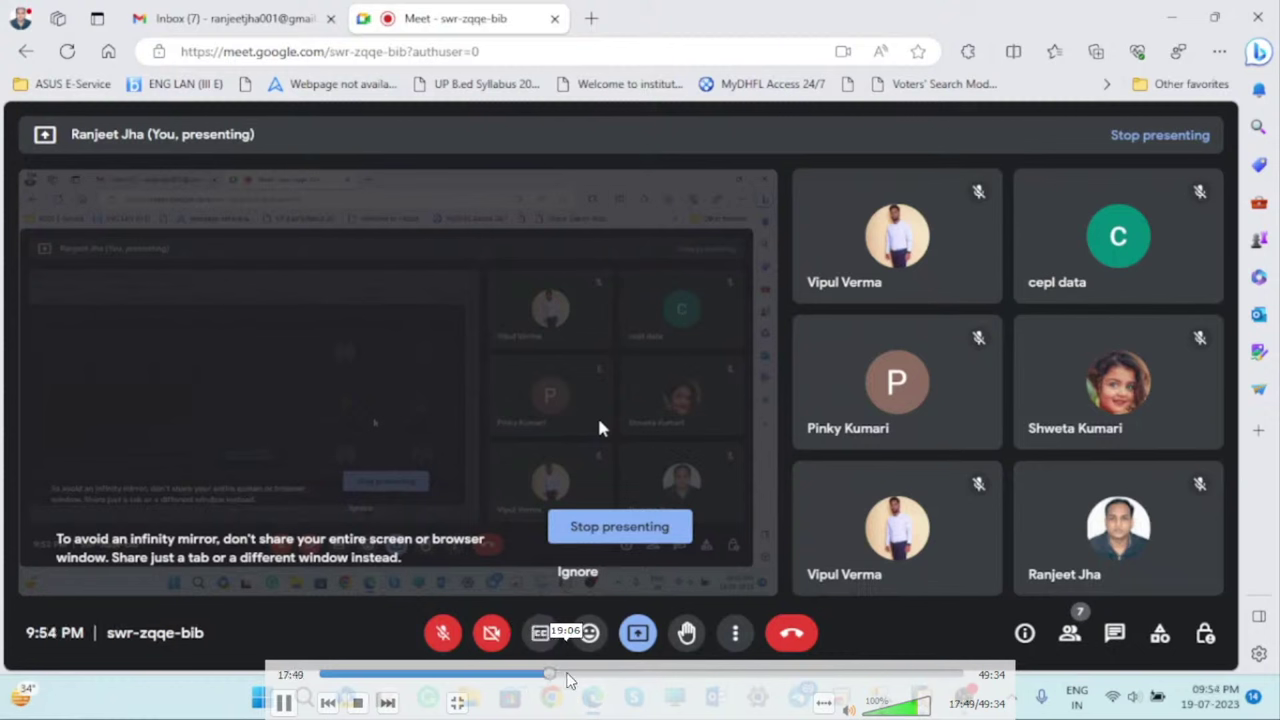
{"action": "left_click", "coordinate": [572, 676]}
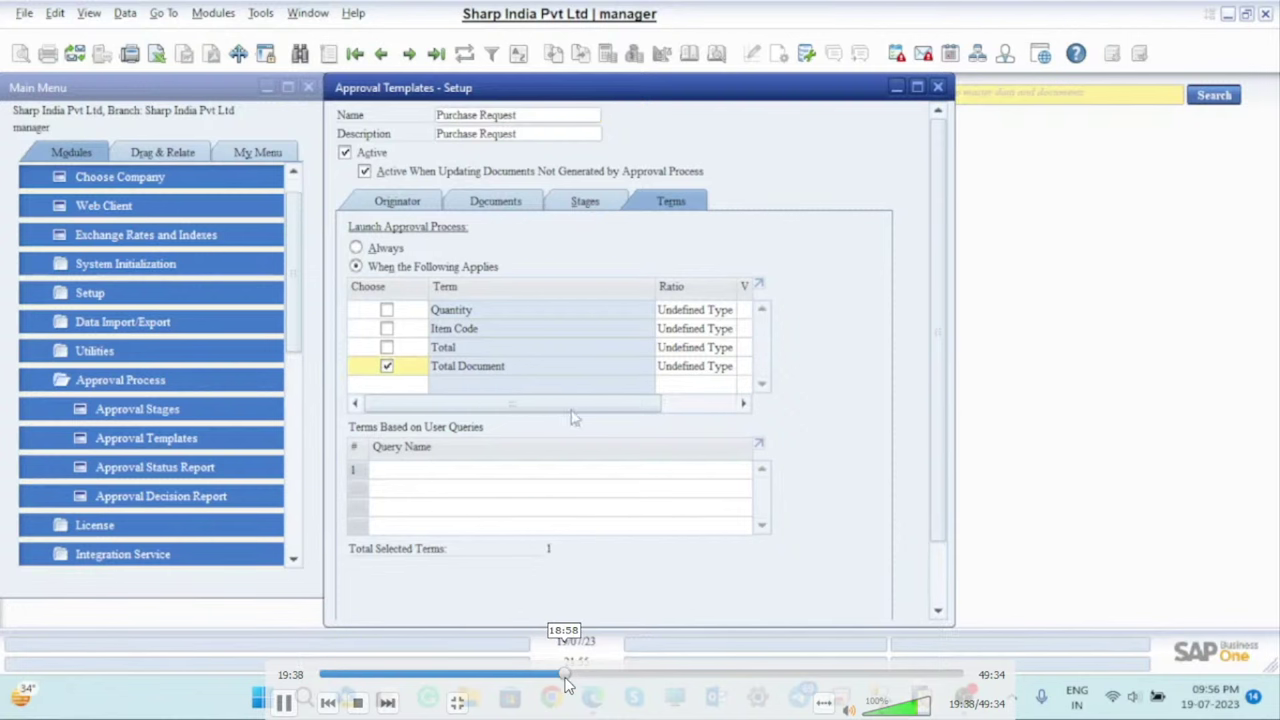
{"action": "left_click", "coordinate": [566, 676]}
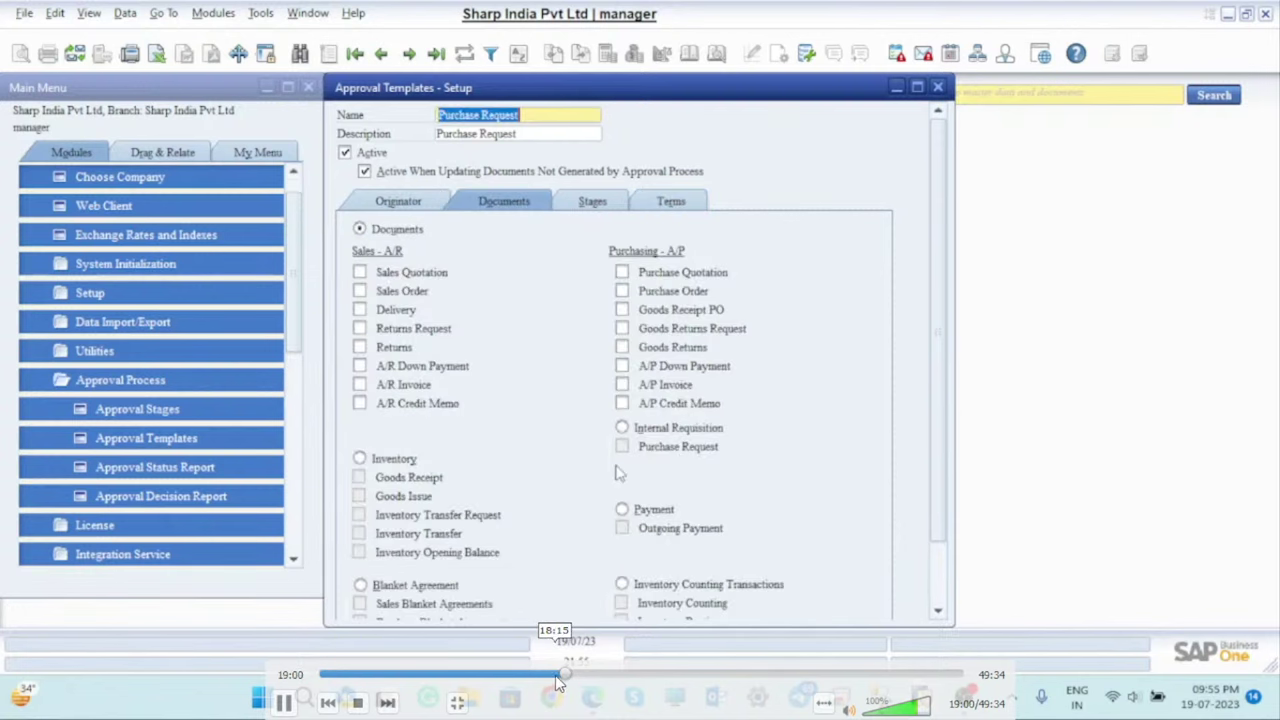
{"action": "left_click", "coordinate": [557, 677]}
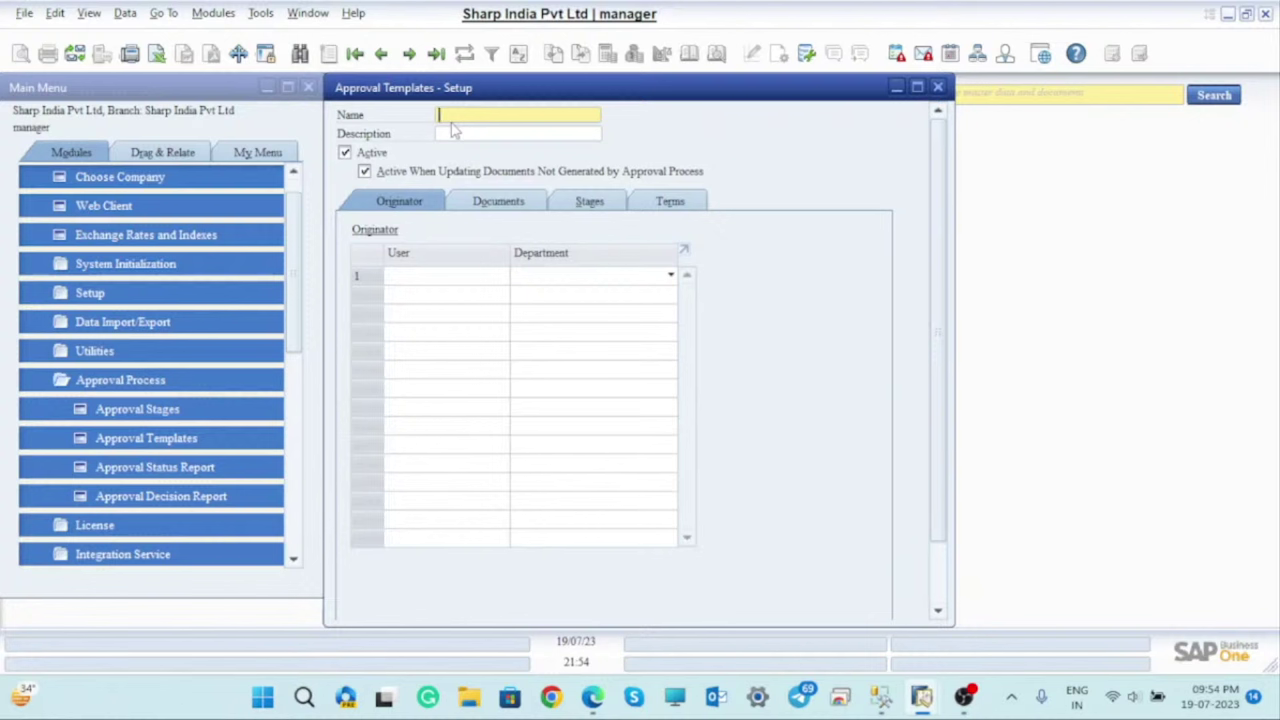
Step: Name the approval template 'Purchase Request' and copy it into Description
{"action": "type", "text": "Purchase Request"}
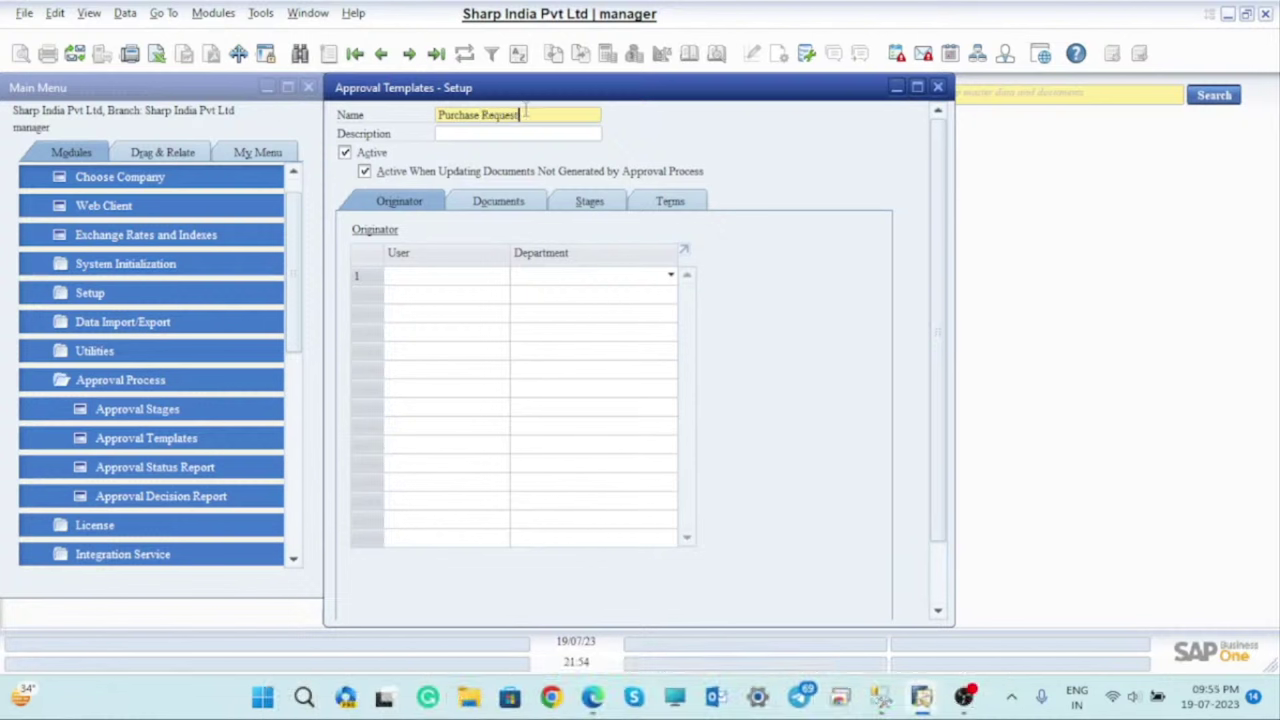
{"action": "left_click_drag", "start_coordinate": [524, 113], "coordinate": [422, 110]}
{"action": "key", "text": "ctrl+c"}
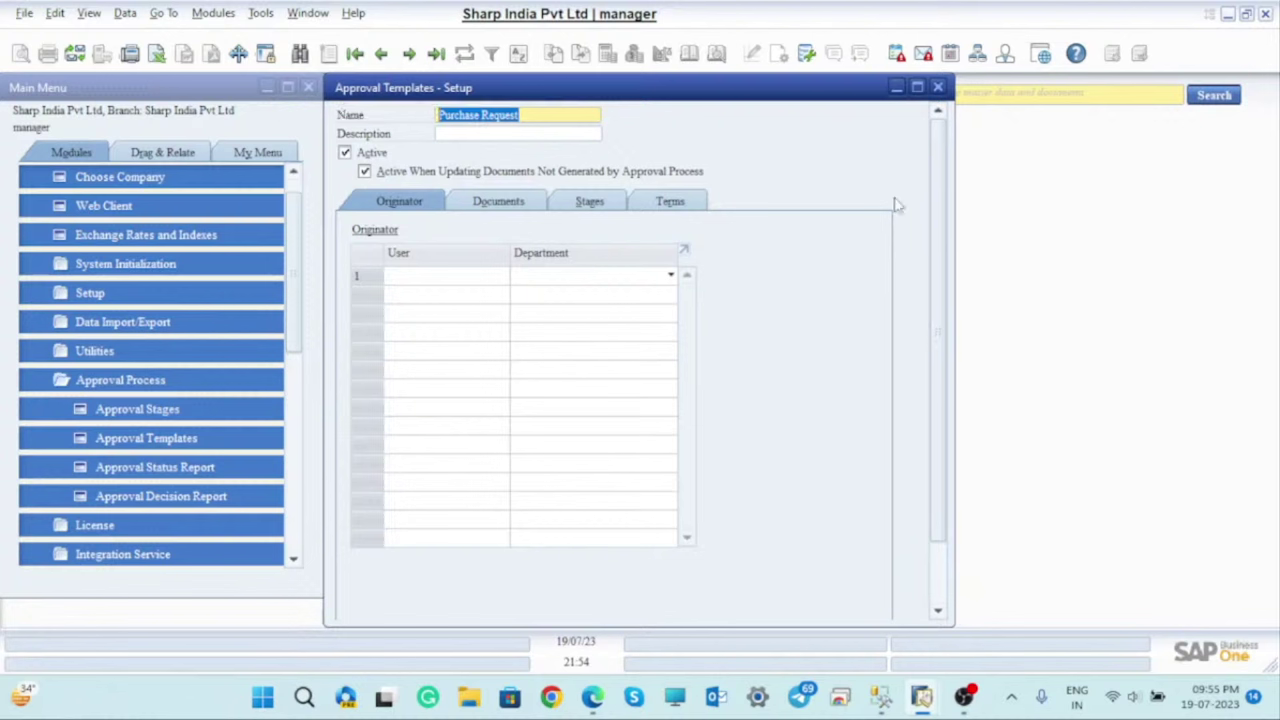
{"action": "left_click", "coordinate": [528, 136]}
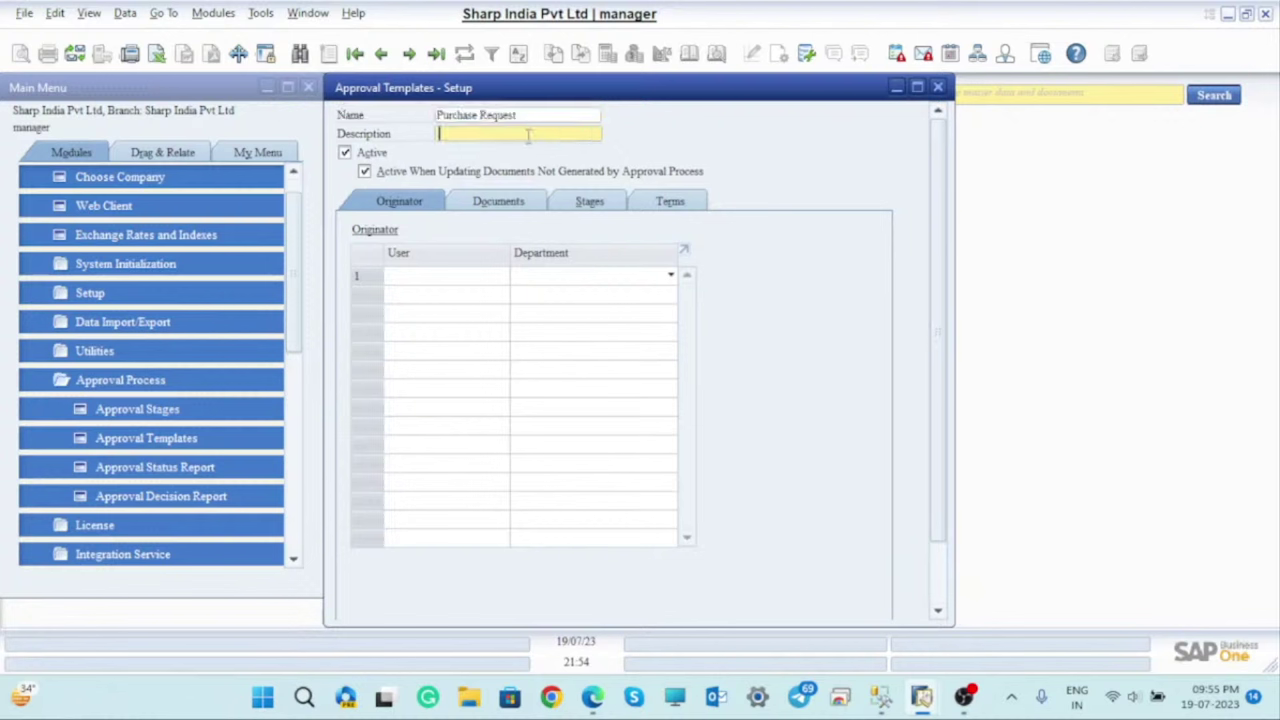
{"action": "key", "text": "ctrl+v"}
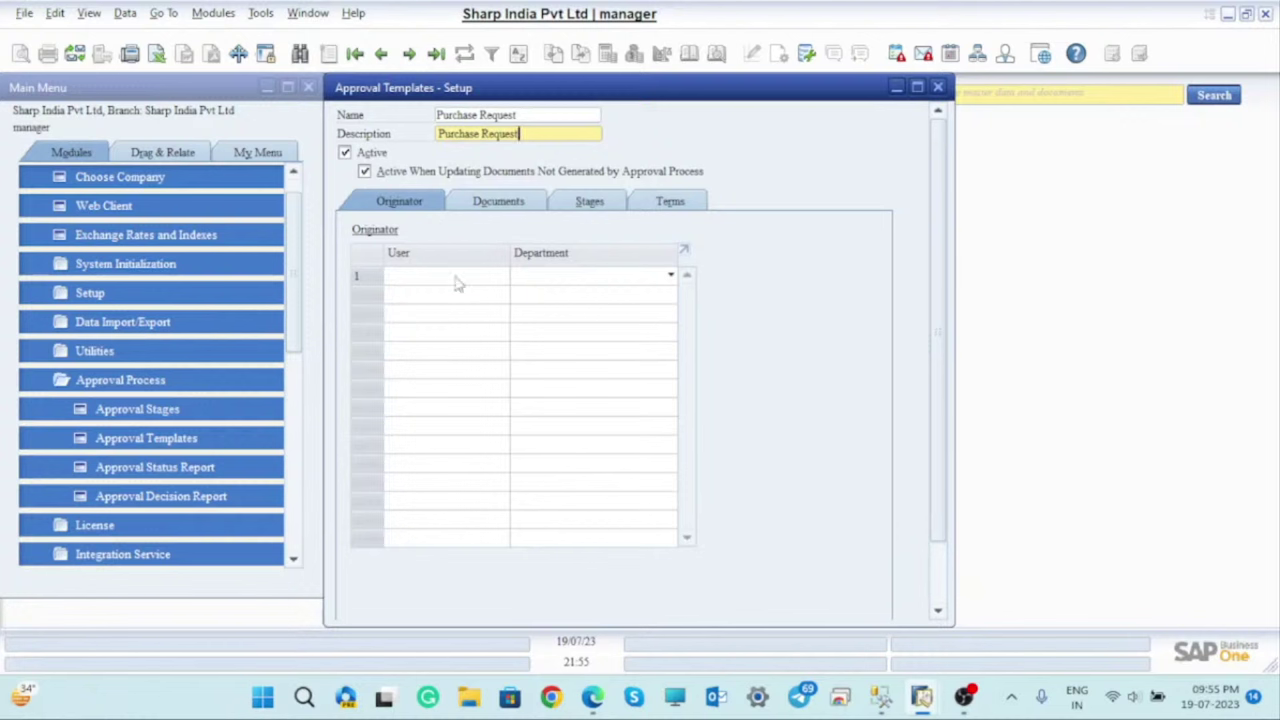
Step: Set the manager user as the template's originator in row 1
{"action": "left_click", "coordinate": [465, 279]}
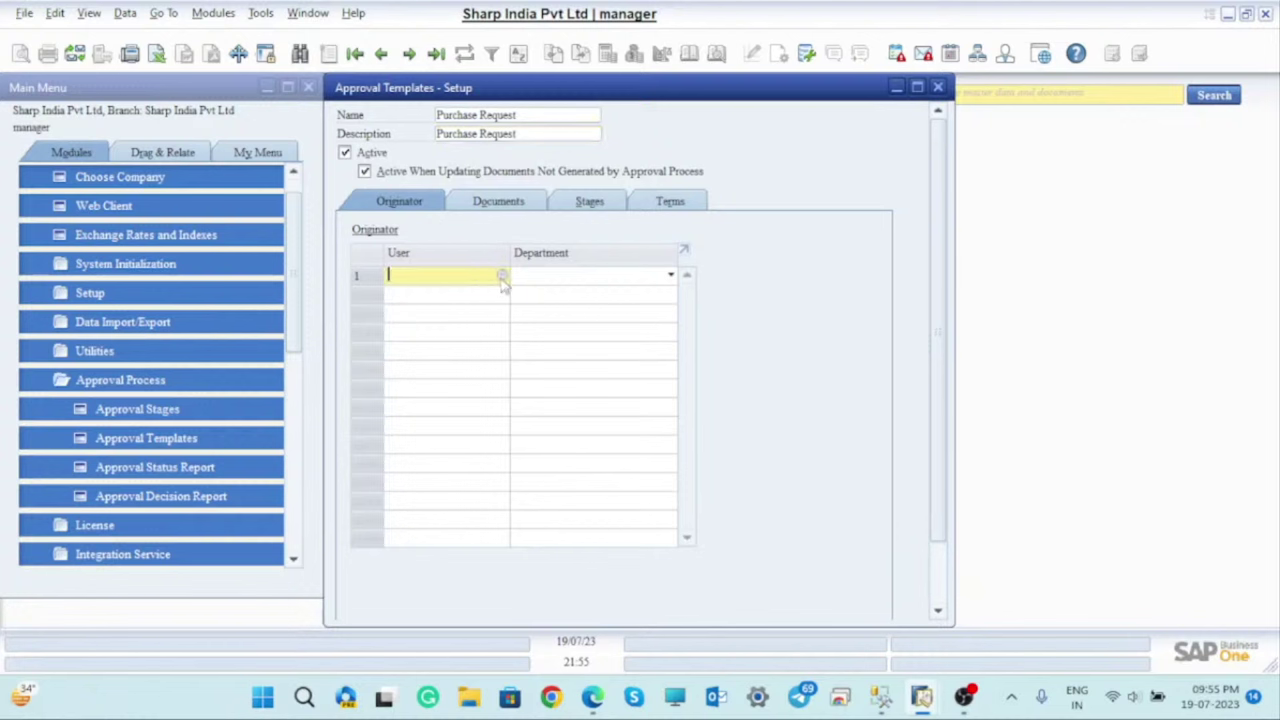
{"action": "left_click", "coordinate": [502, 276]}
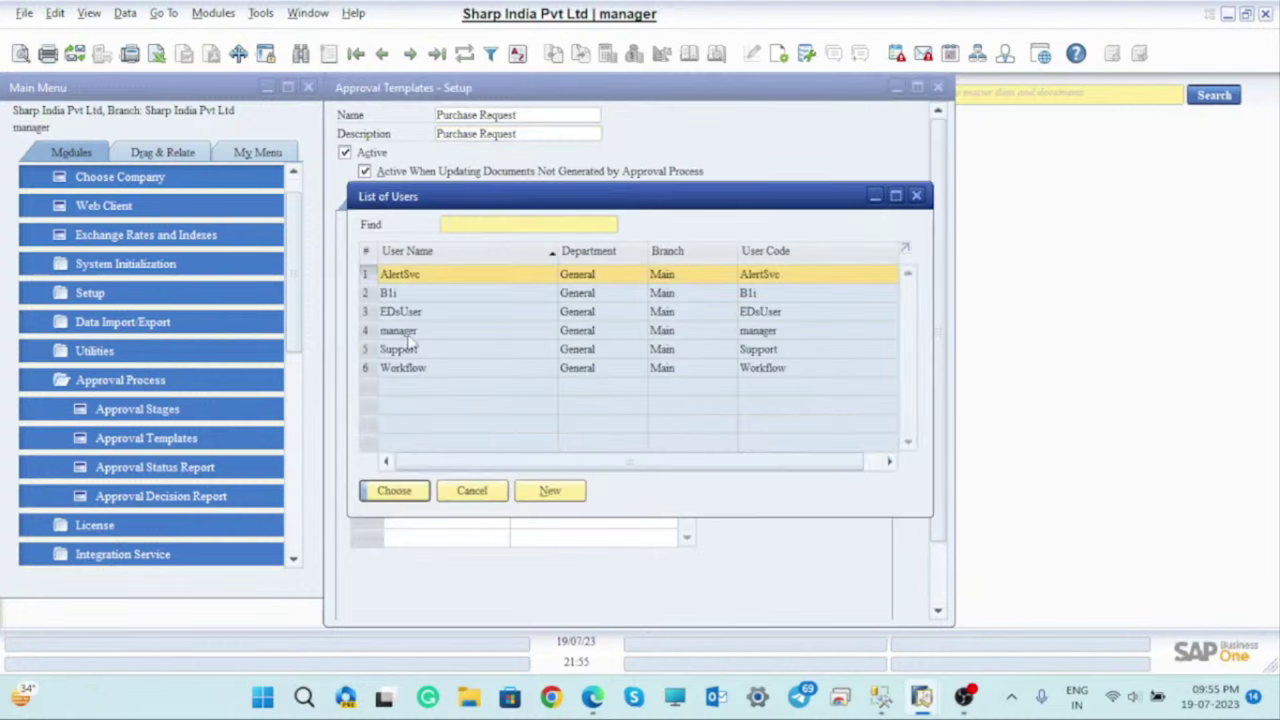
{"action": "left_click", "coordinate": [403, 340]}
{"action": "left_click", "coordinate": [406, 492]}
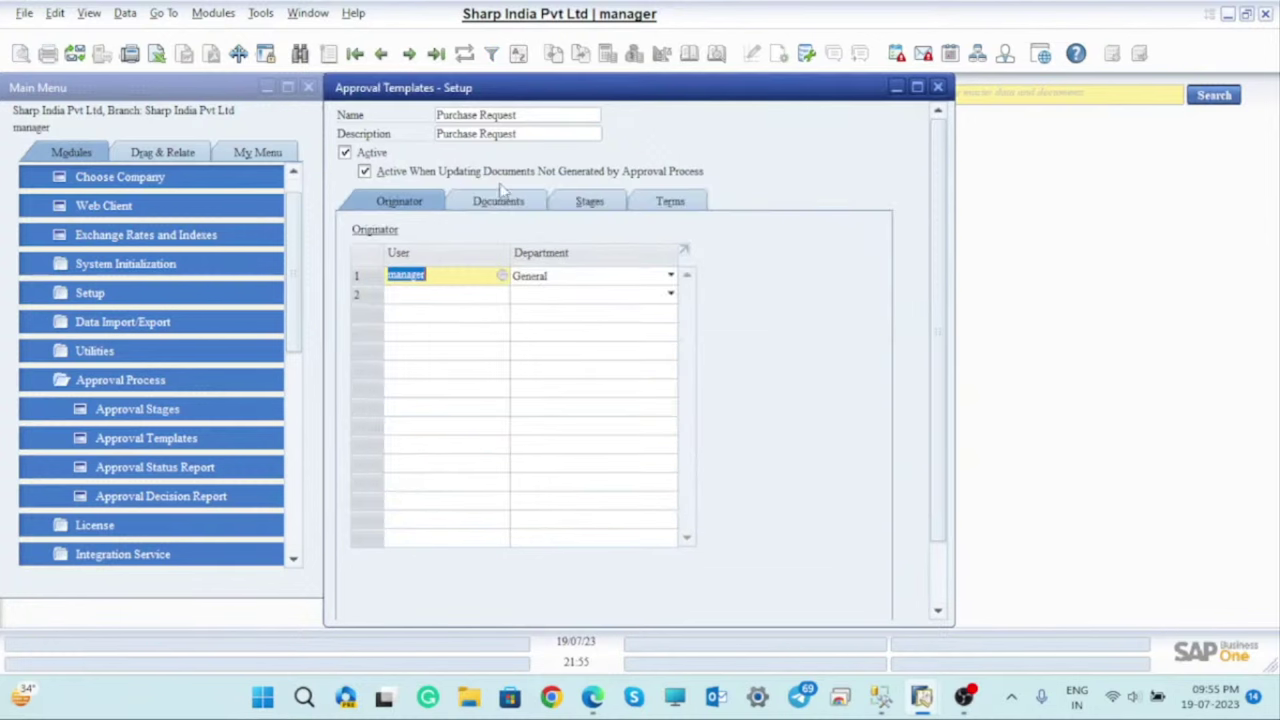
{"action": "left_click", "coordinate": [499, 205]}
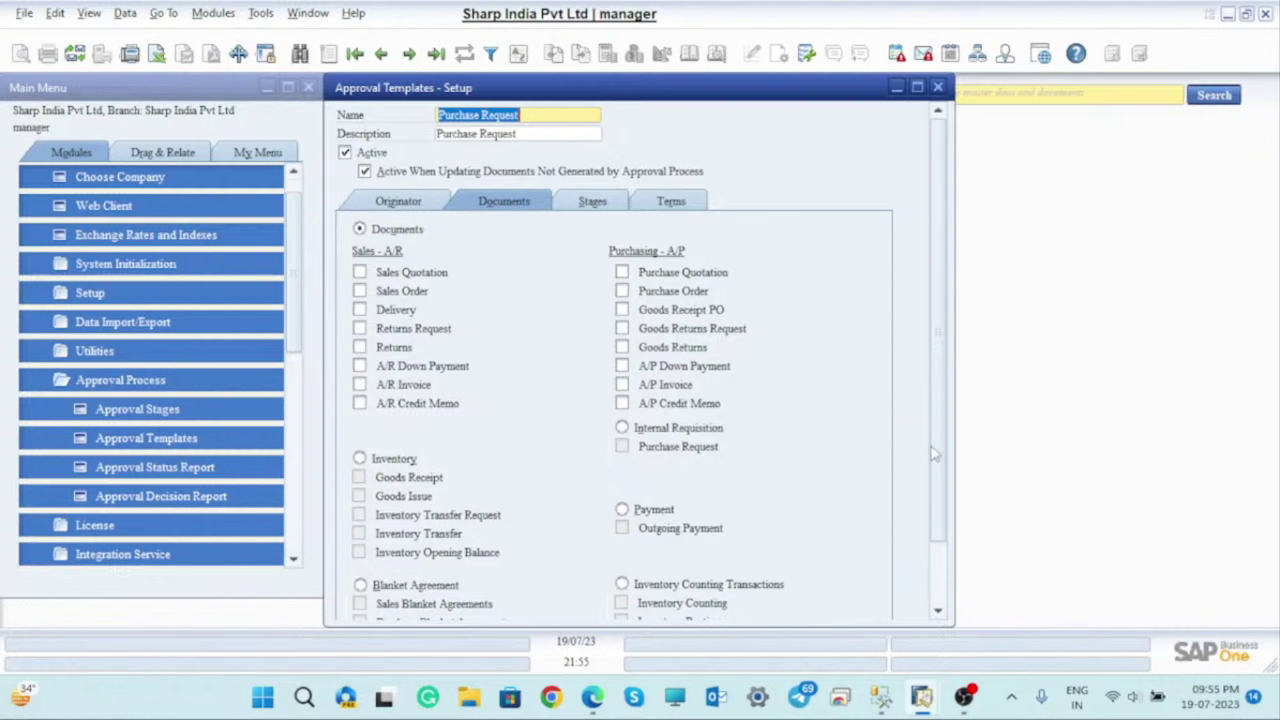
Step: Apply the template to Internal Requisition documents with Purchase Request ticked
{"action": "left_click_drag", "start_coordinate": [933, 392], "coordinate": [935, 437]}
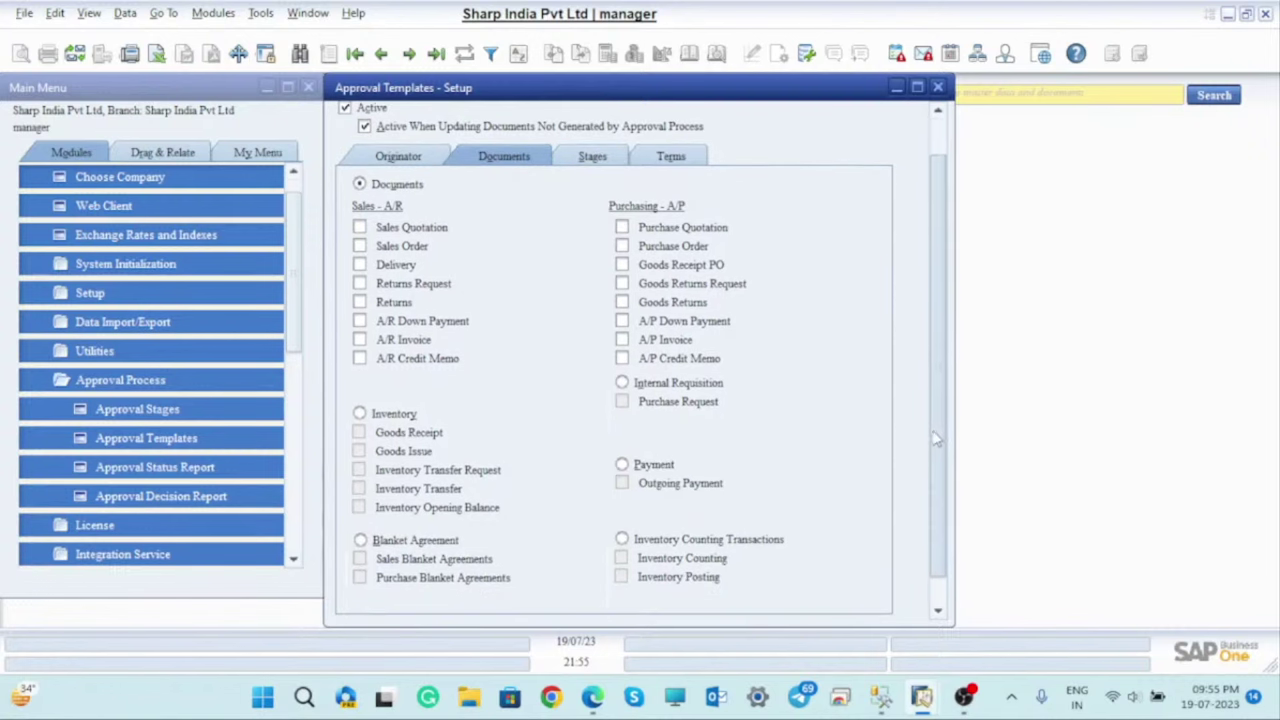
{"action": "left_click", "coordinate": [623, 385]}
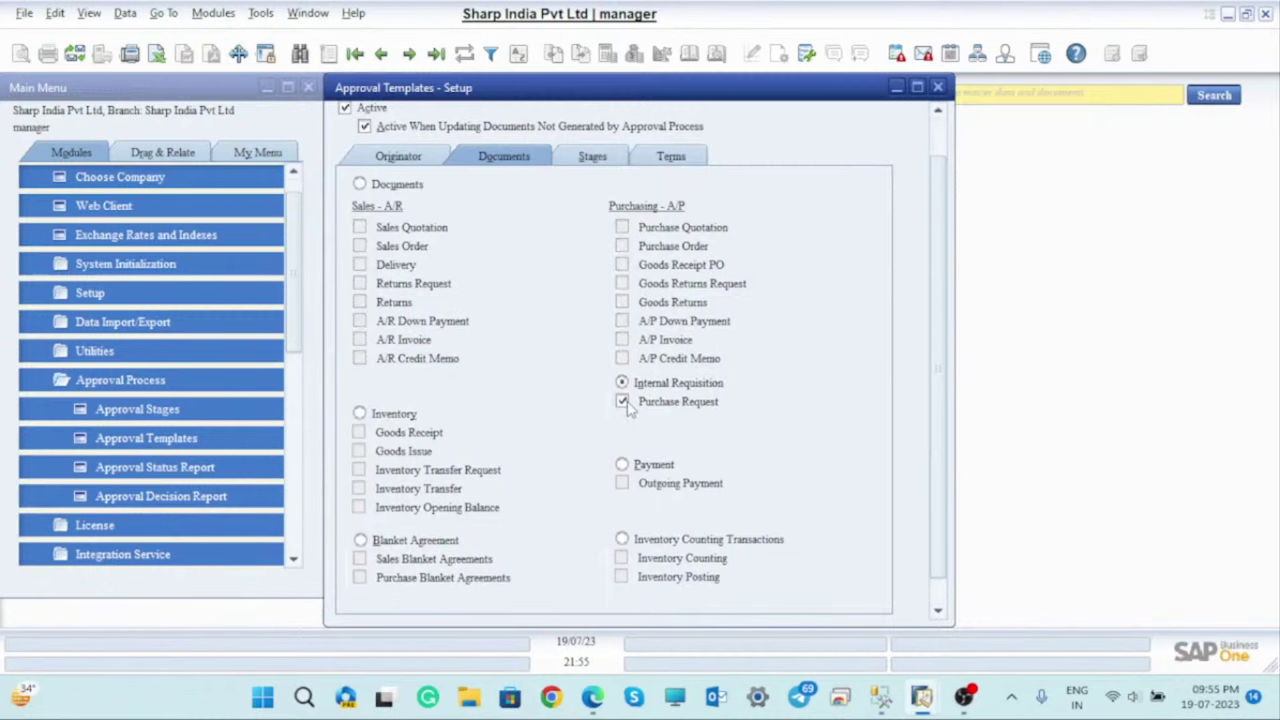
{"action": "scroll", "coordinate": [936, 330], "scroll_direction": "down", "scroll_amount": 1}
{"action": "scroll", "coordinate": [932, 315], "scroll_direction": "up", "scroll_amount": 2}
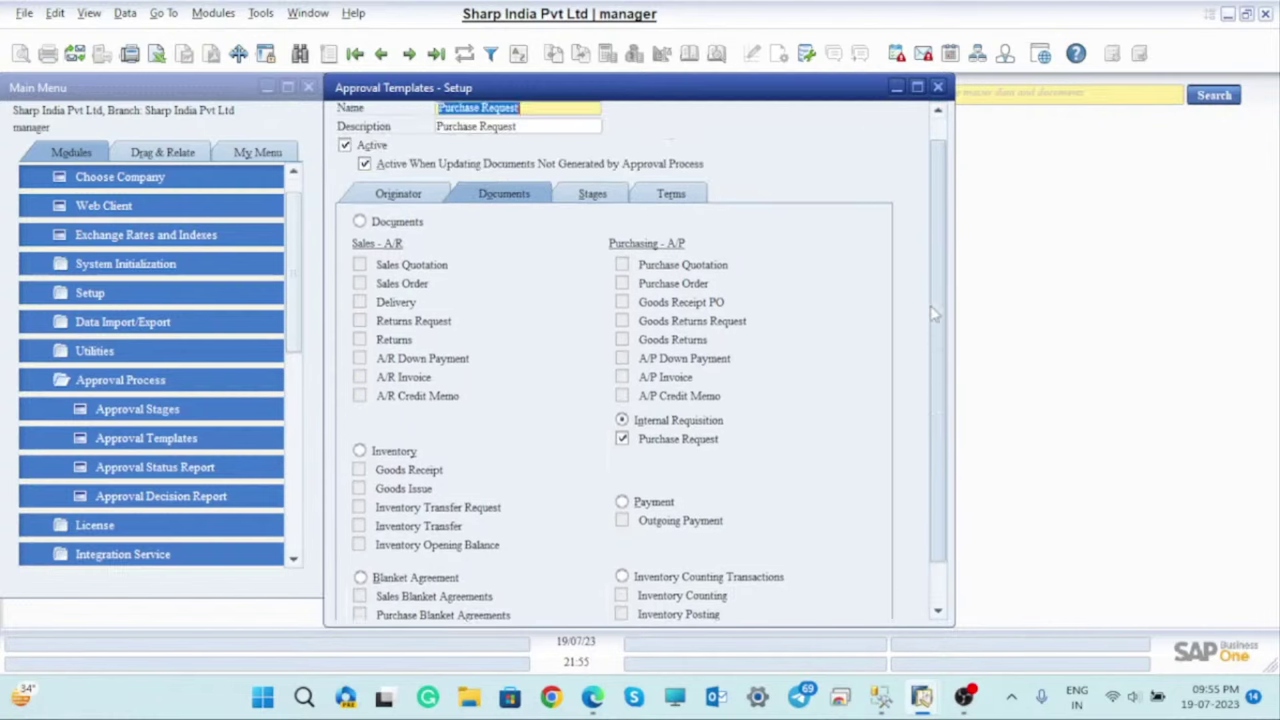
{"action": "scroll", "coordinate": [932, 315], "scroll_direction": "up", "scroll_amount": 1}
Step: Add Level 1 as the template's first approval stage
{"action": "left_click", "coordinate": [592, 202]}
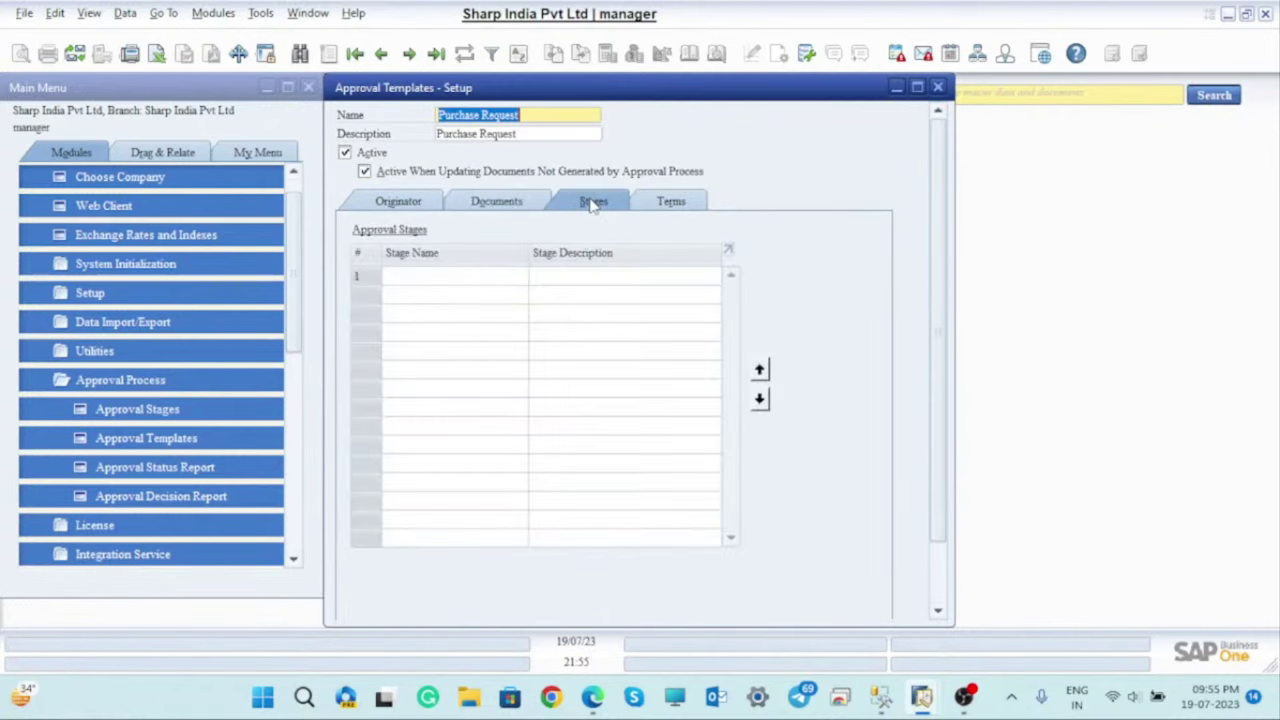
{"action": "left_click", "coordinate": [522, 276]}
{"action": "left_click", "coordinate": [519, 276]}
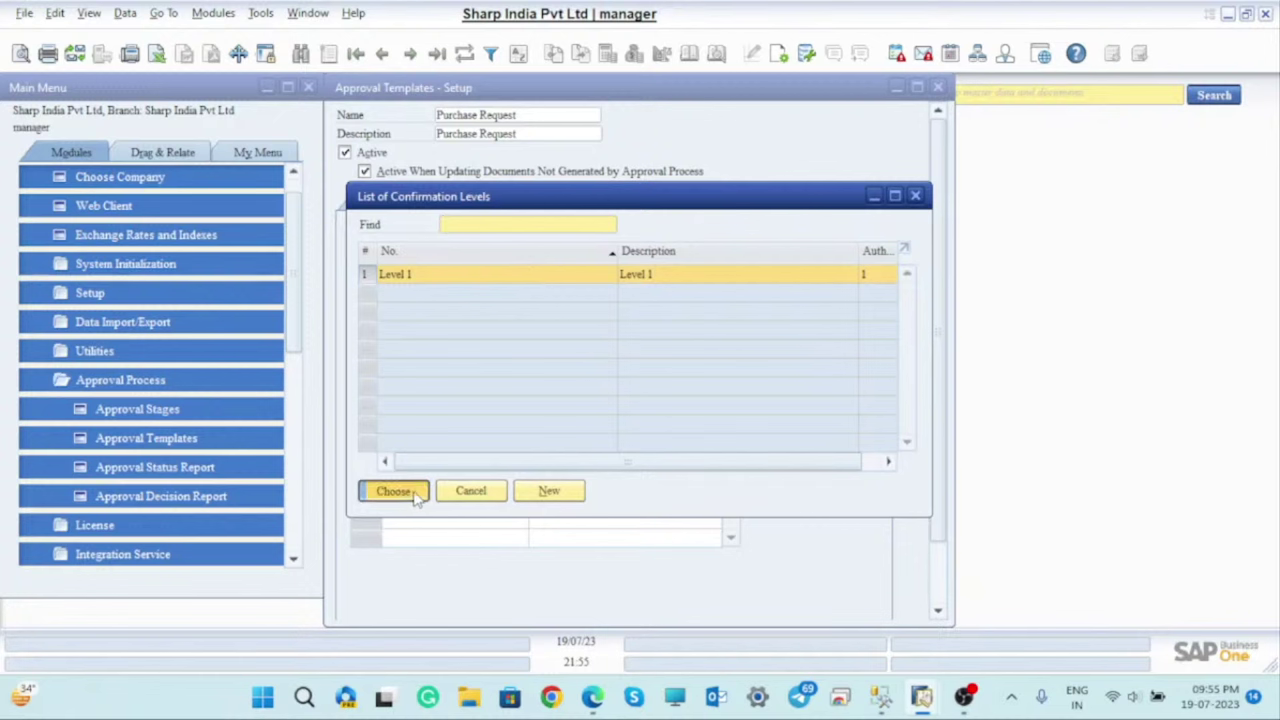
{"action": "left_click", "coordinate": [393, 491]}
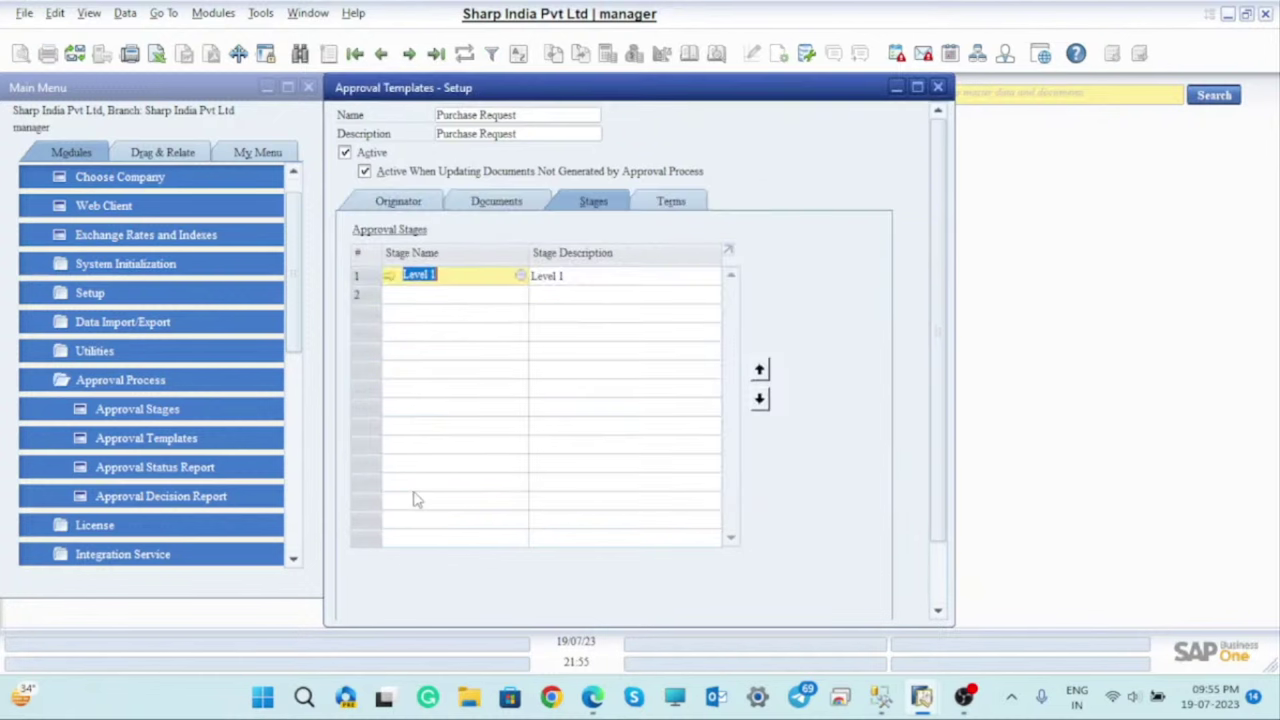
{"action": "left_click", "coordinate": [672, 203]}
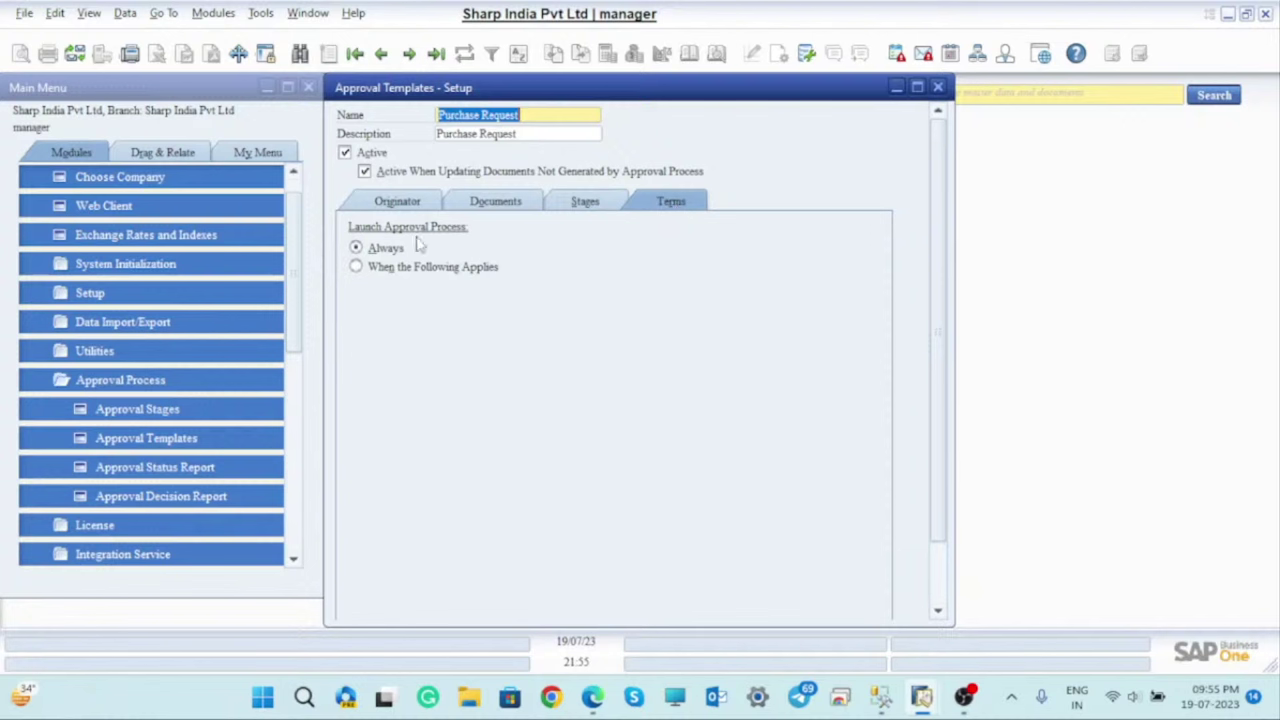
Step: Launch approval when Total Document is Greater or Equal to 500000
{"action": "left_click", "coordinate": [356, 268]}
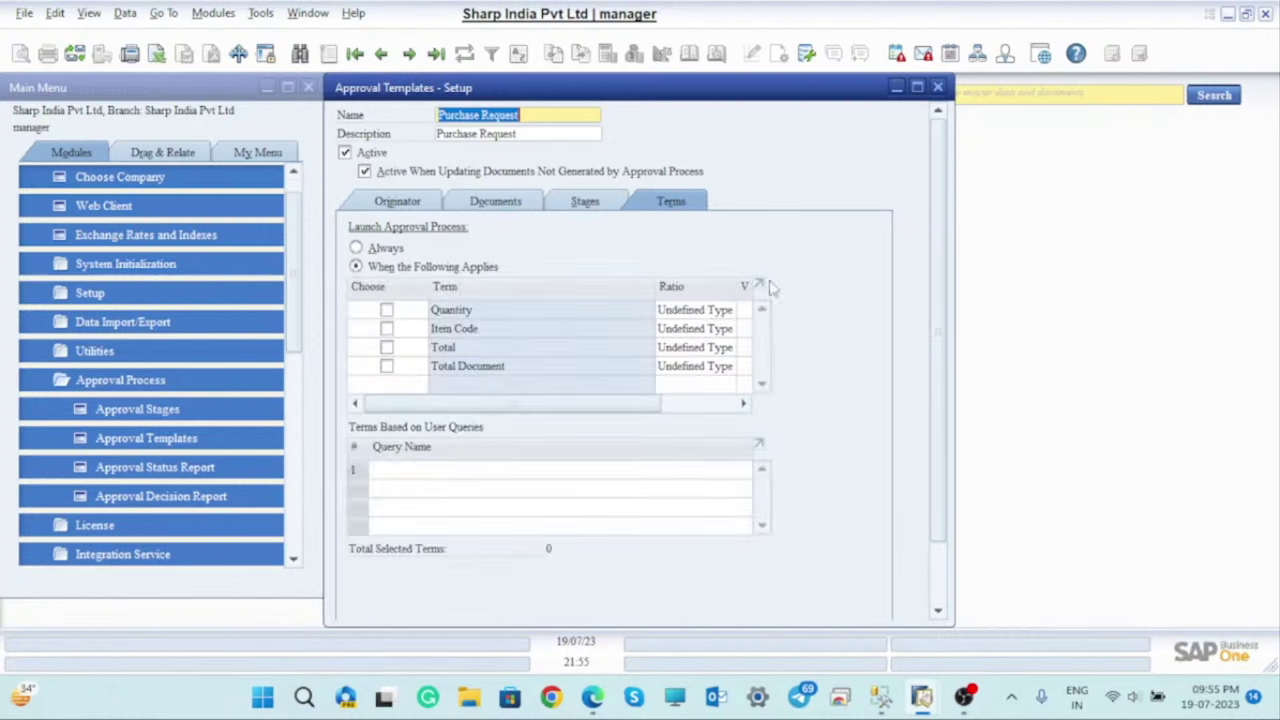
{"action": "left_click_drag", "start_coordinate": [630, 414], "coordinate": [571, 416]}
{"action": "left_click", "coordinate": [387, 366]}
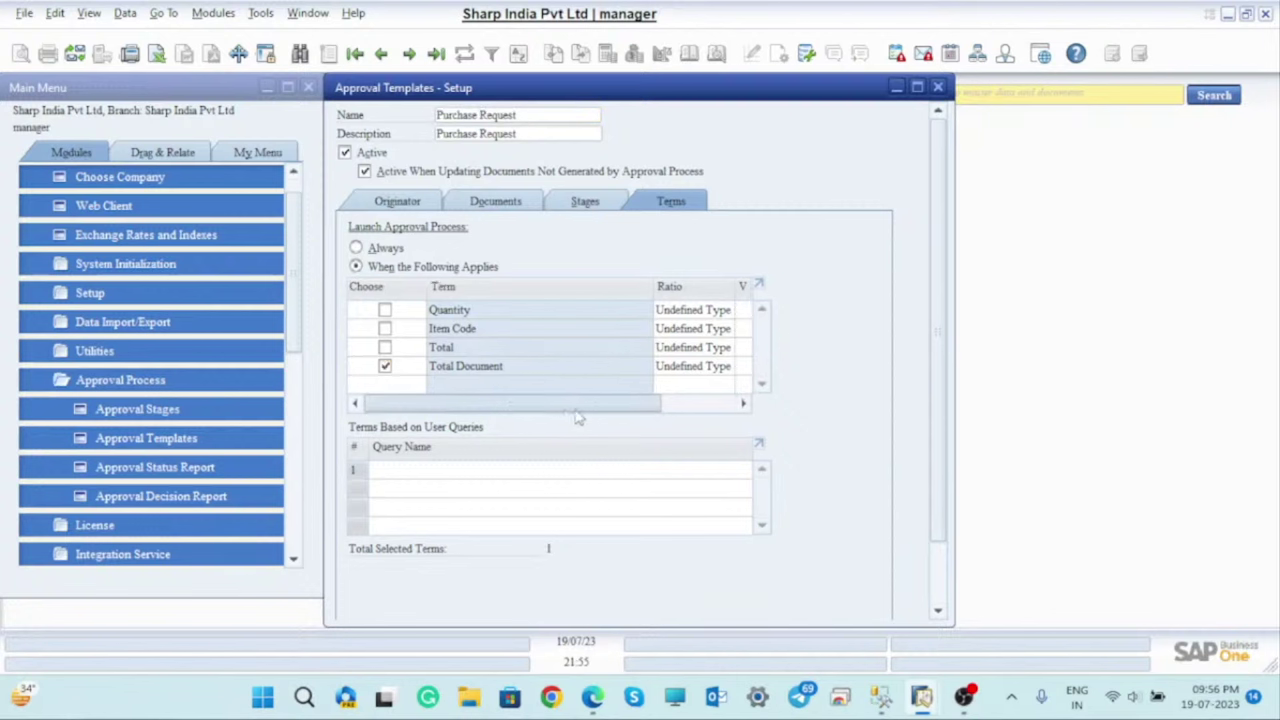
{"action": "left_click_drag", "start_coordinate": [565, 408], "coordinate": [637, 420]}
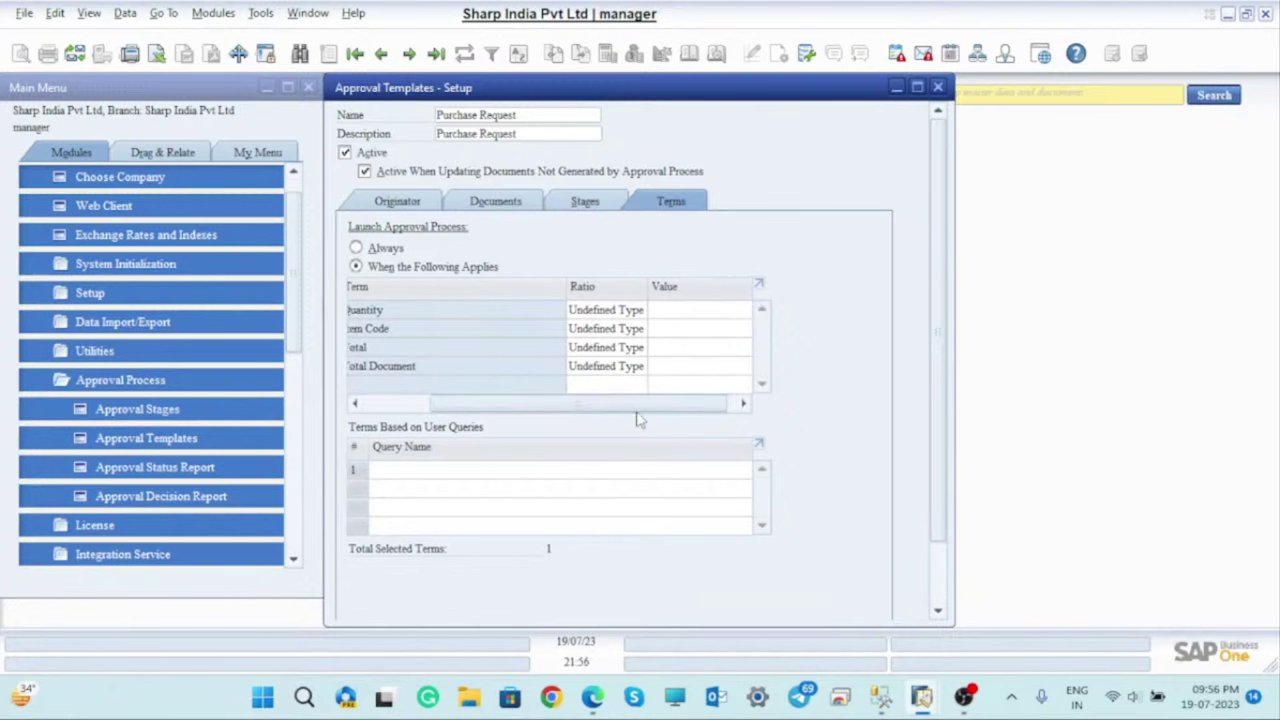
{"action": "left_click", "coordinate": [636, 370]}
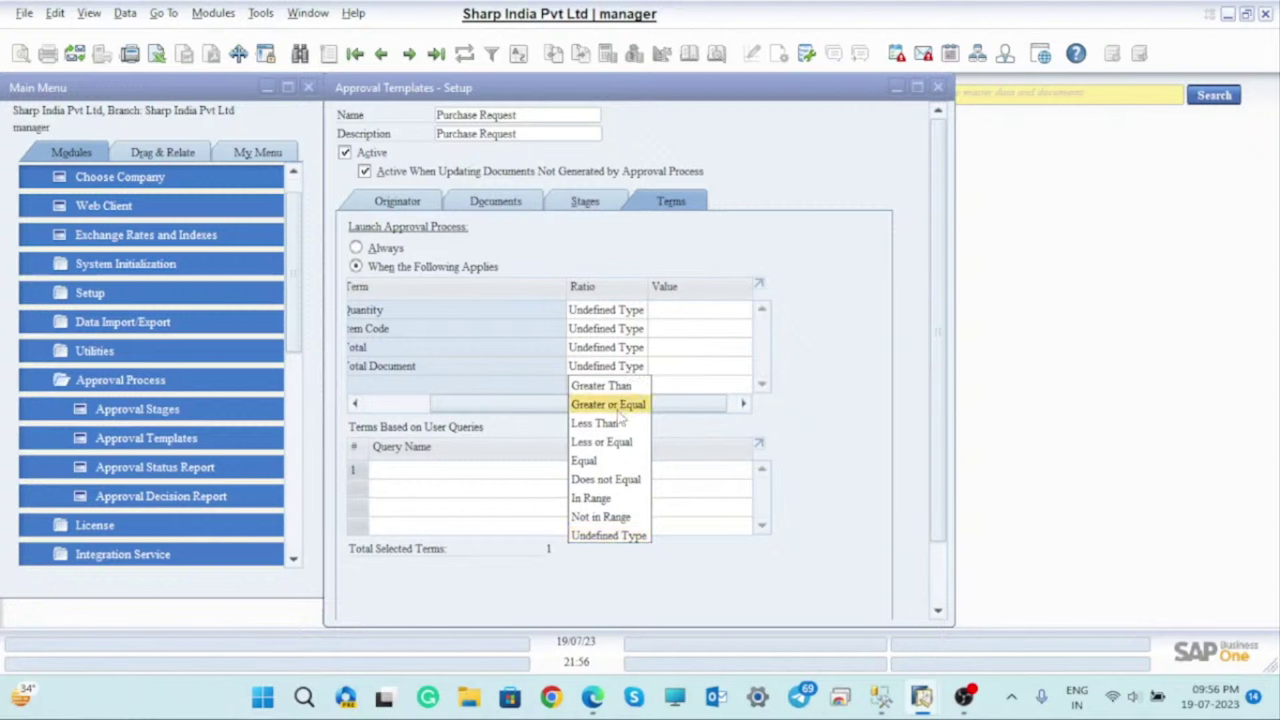
{"action": "left_click", "coordinate": [613, 410]}
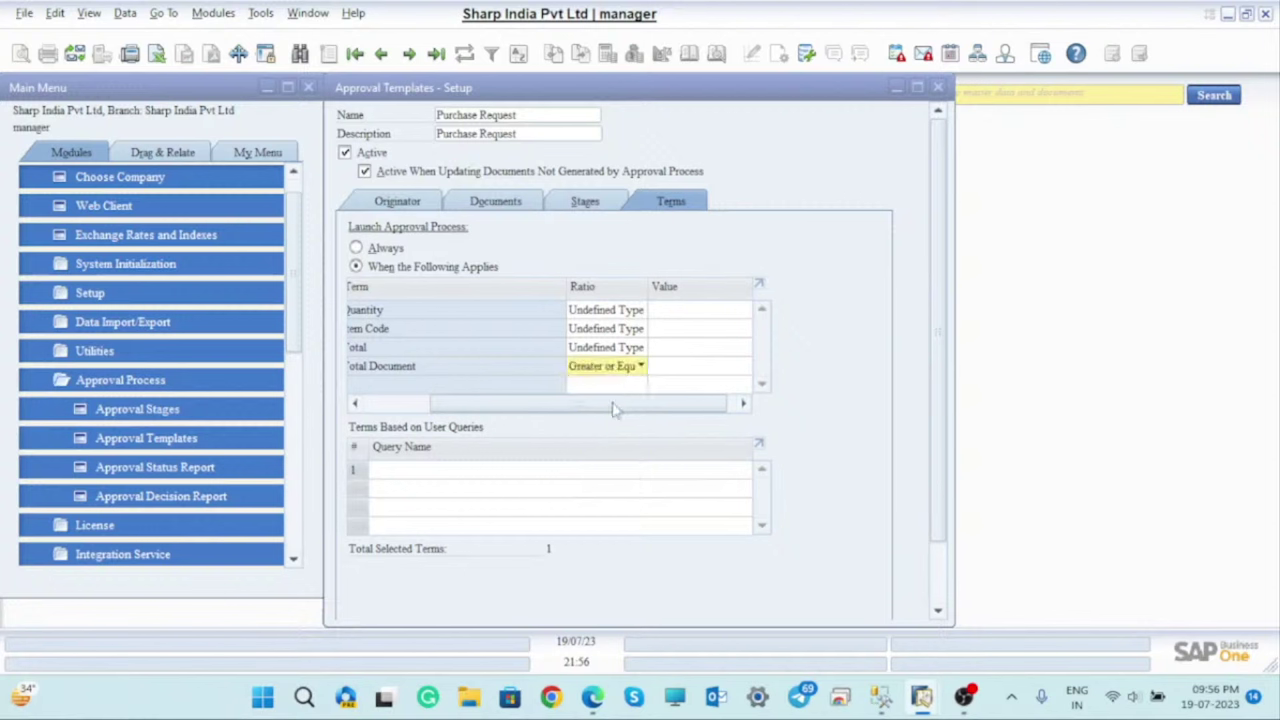
{"action": "left_click", "coordinate": [676, 364]}
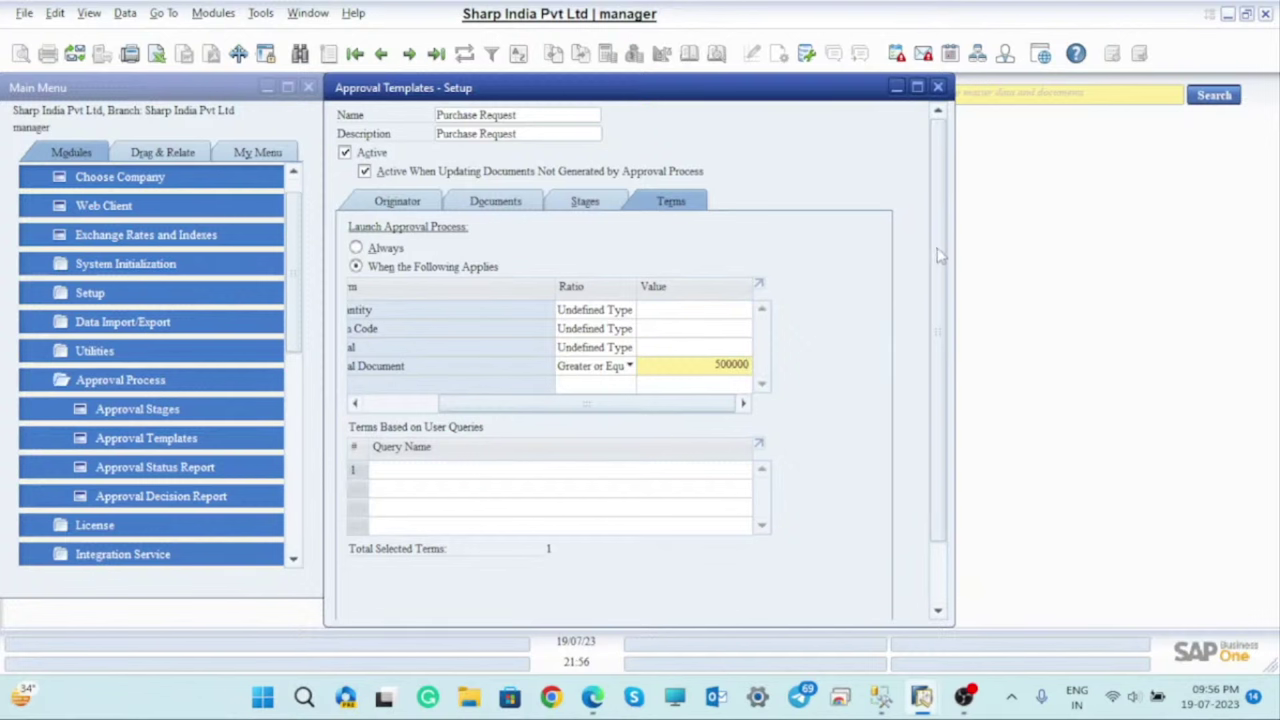
Step: Try adding the template, which fails because the entry already exists
{"action": "scroll", "coordinate": [940, 268], "scroll_direction": "down", "scroll_amount": 1}
{"action": "scroll", "coordinate": [938, 300], "scroll_direction": "down", "scroll_amount": 3}
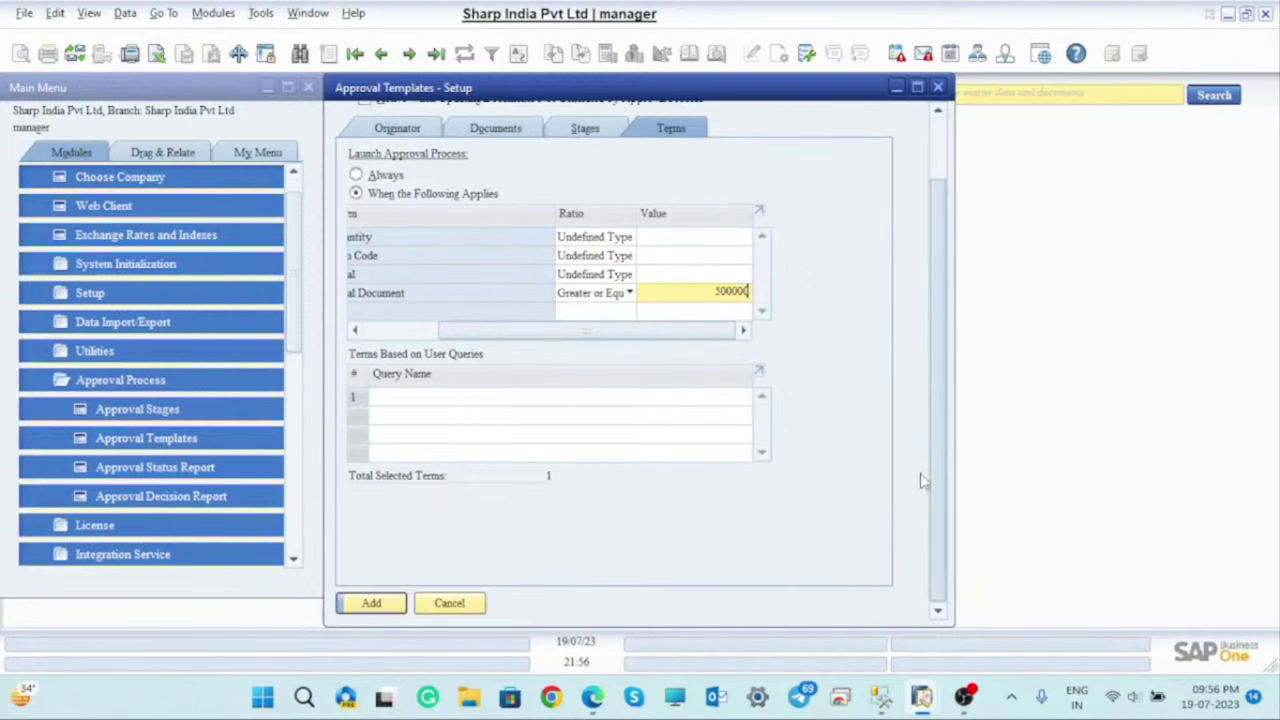
{"action": "left_click", "coordinate": [385, 603]}
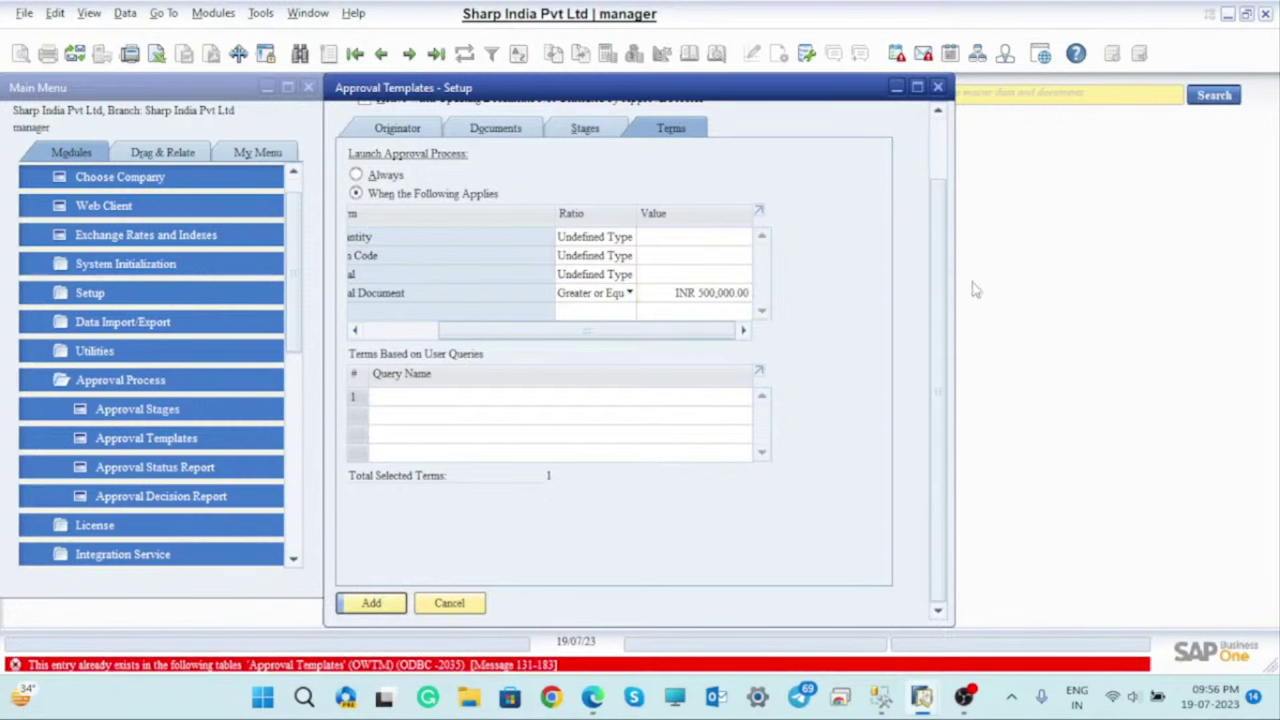
{"action": "left_click_drag", "start_coordinate": [935, 291], "coordinate": [945, 172]}
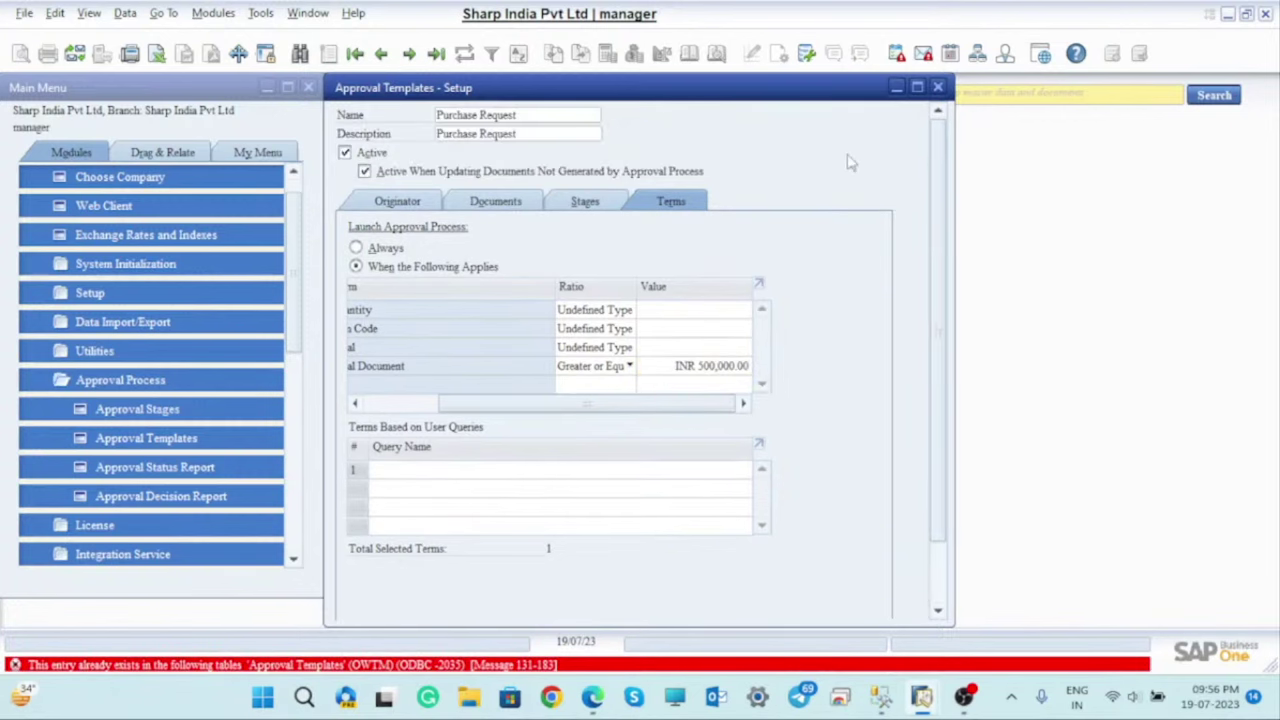
Step: Discard the unsaved form and reload the existing Purchase Request template, reviewing its tabs
{"action": "left_click", "coordinate": [939, 88]}
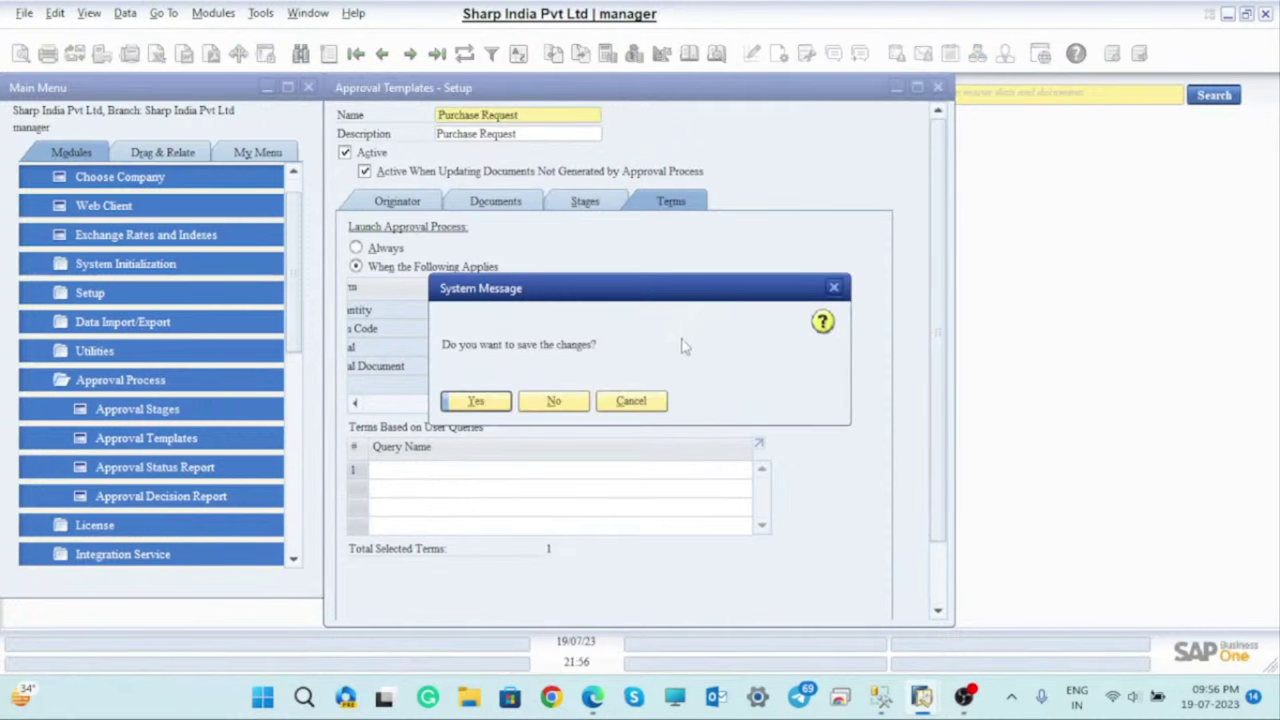
{"action": "left_click", "coordinate": [554, 405]}
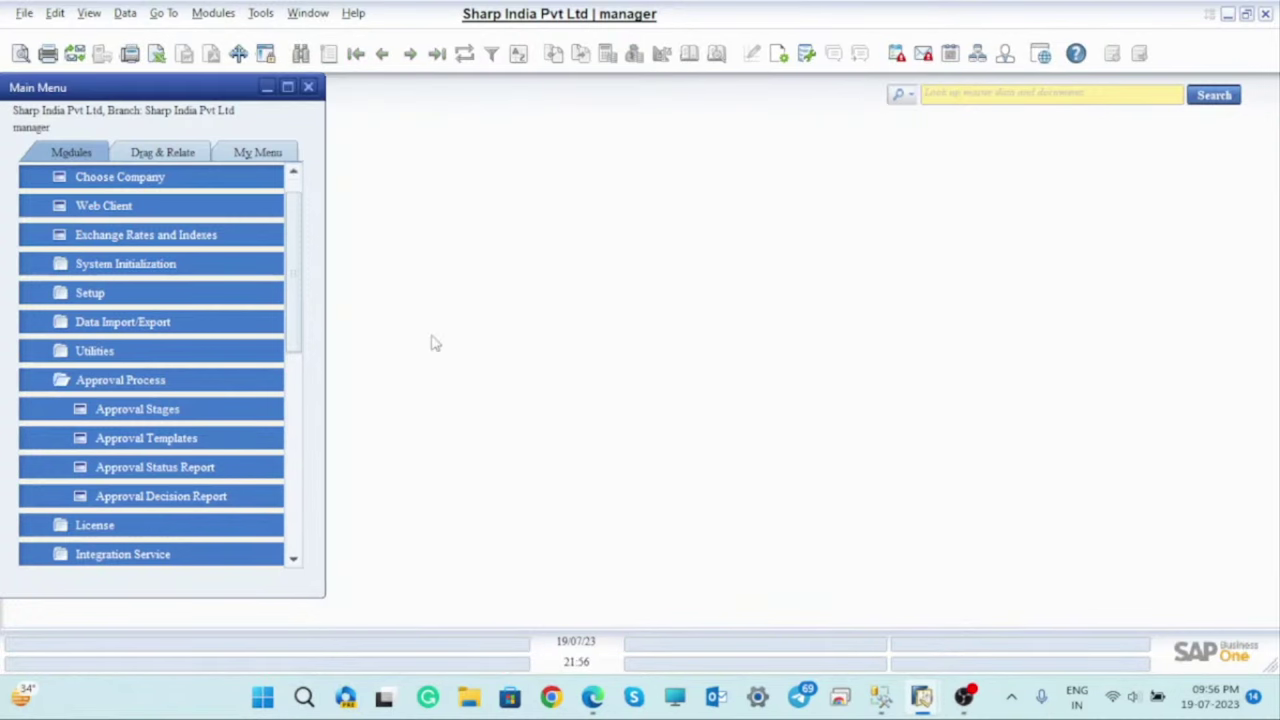
{"action": "left_click", "coordinate": [140, 446]}
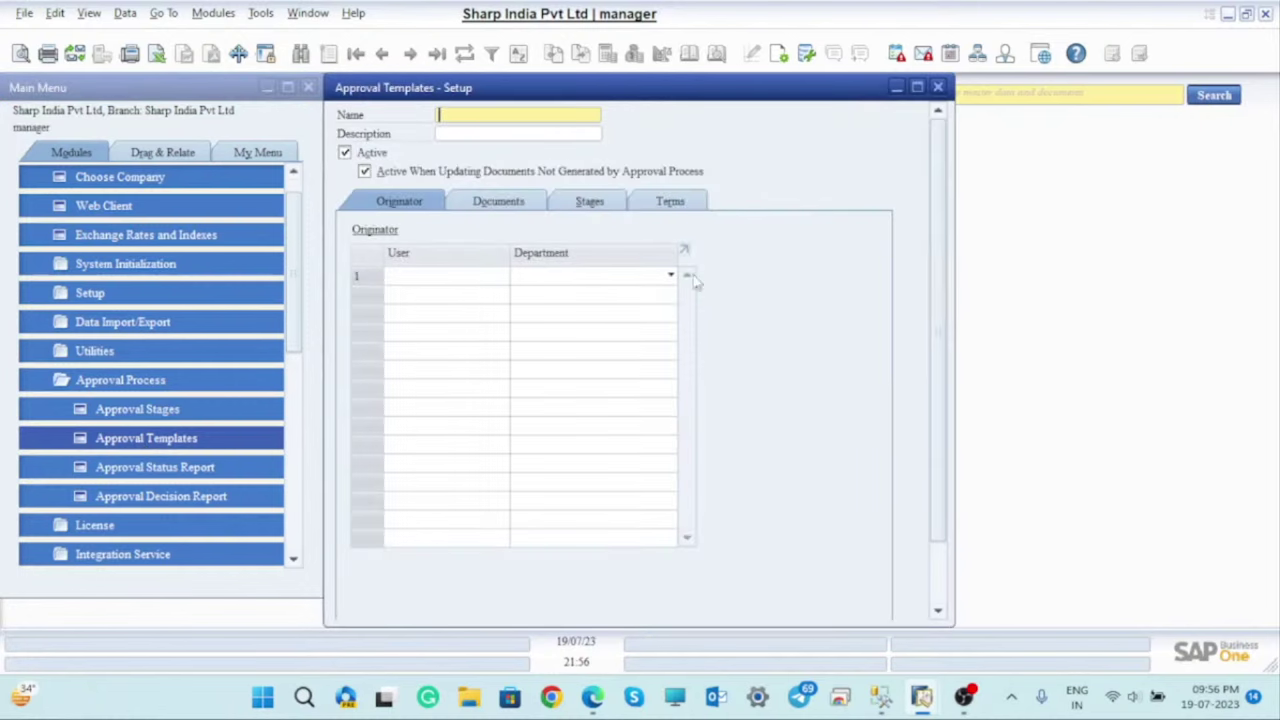
{"action": "left_click", "coordinate": [435, 55]}
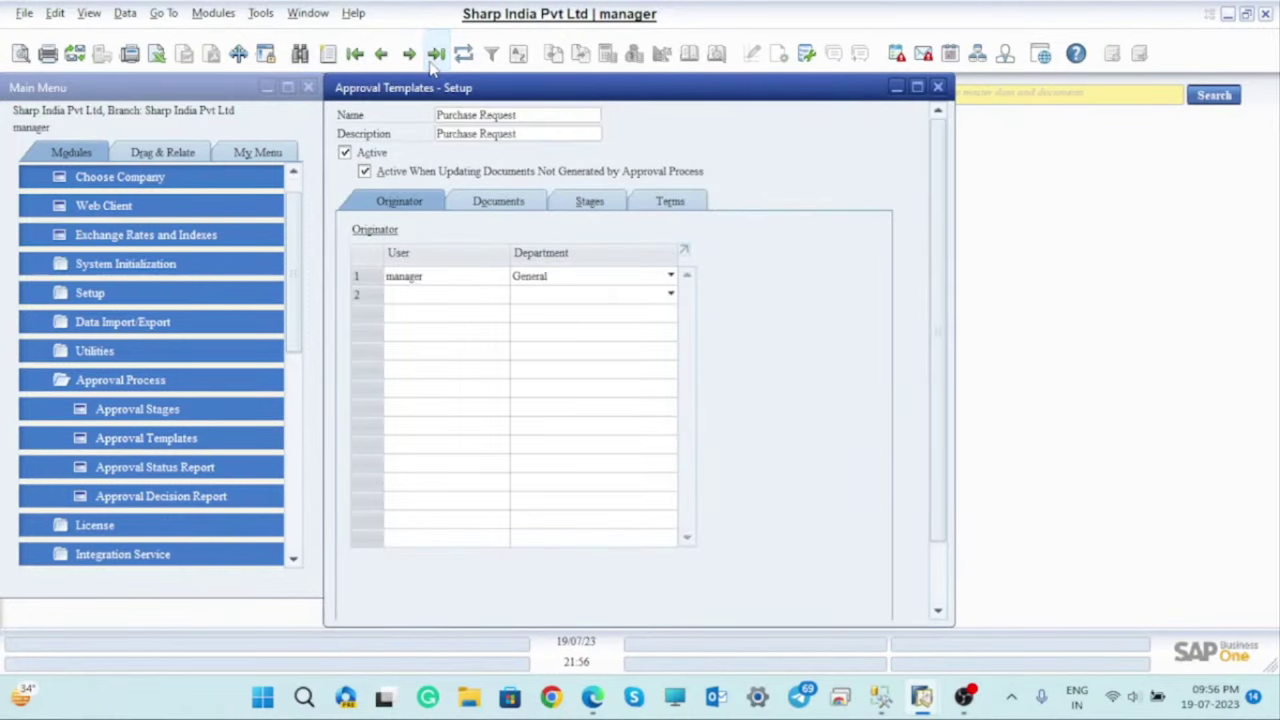
{"action": "left_click", "coordinate": [503, 204]}
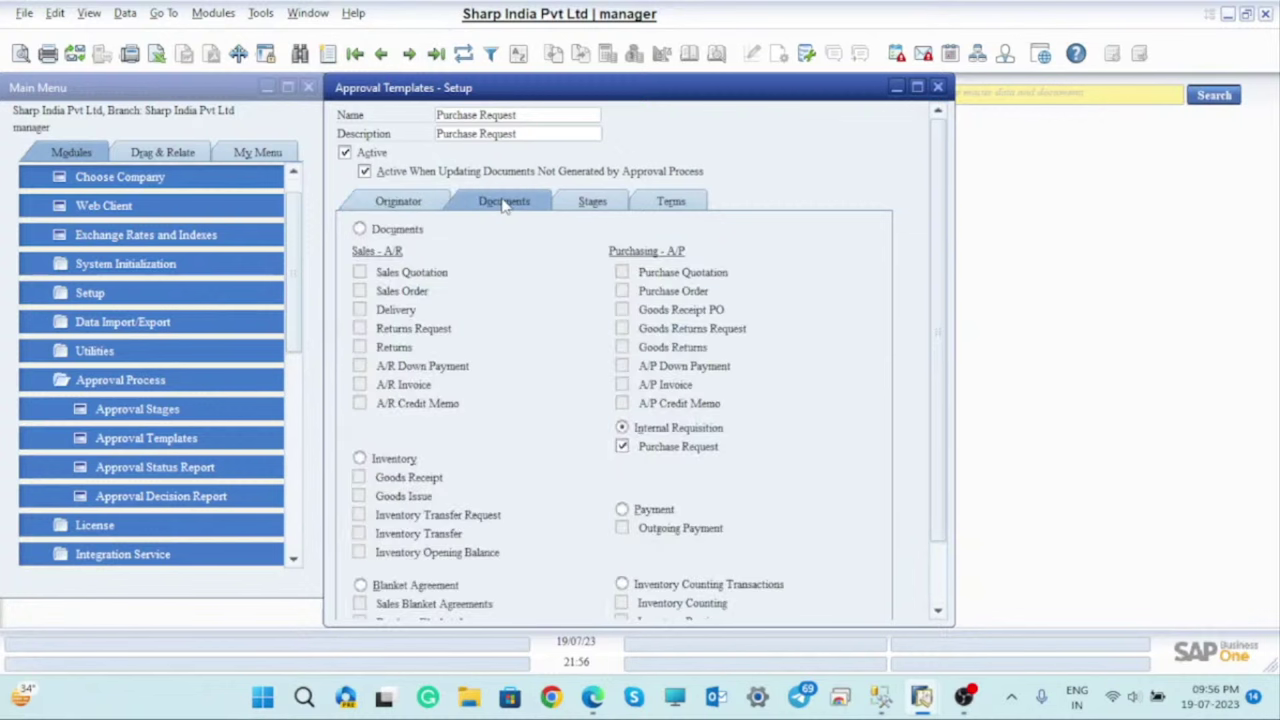
{"action": "left_click", "coordinate": [593, 202]}
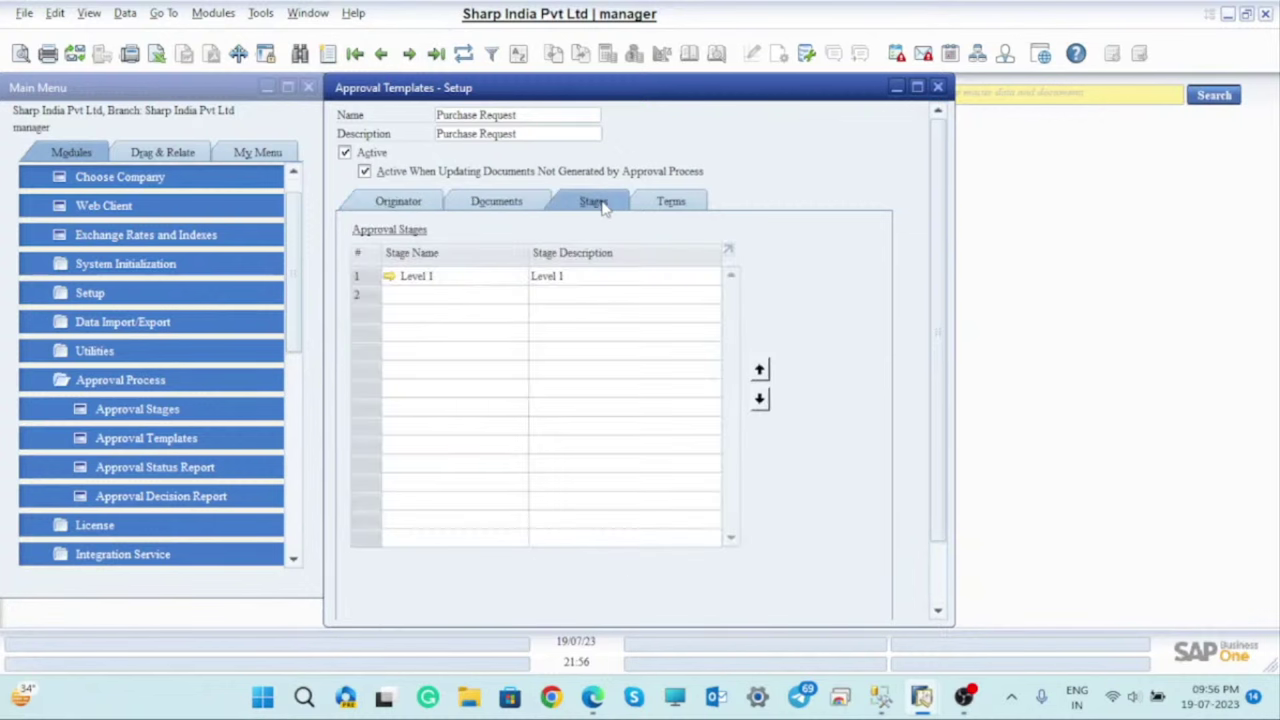
{"action": "left_click", "coordinate": [672, 203]}
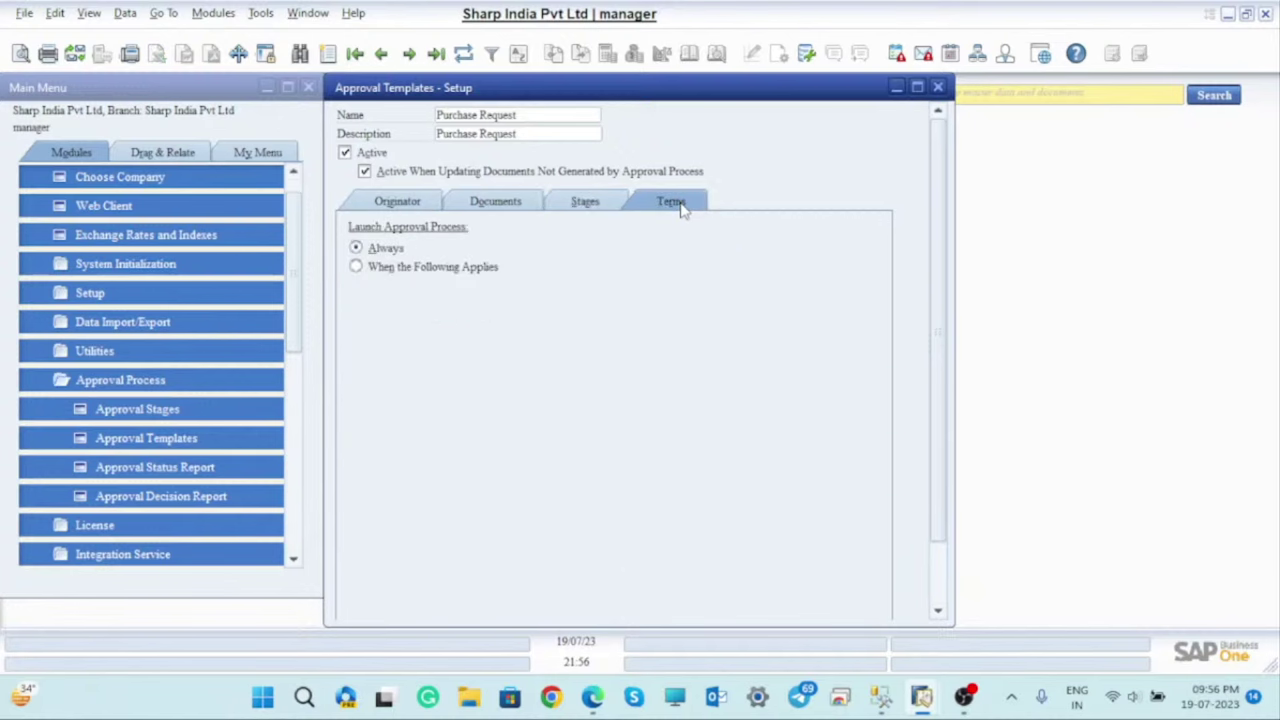
Step: Re-enter the Terms condition: Total Document Greater or Equal 500000
{"action": "left_click", "coordinate": [357, 267]}
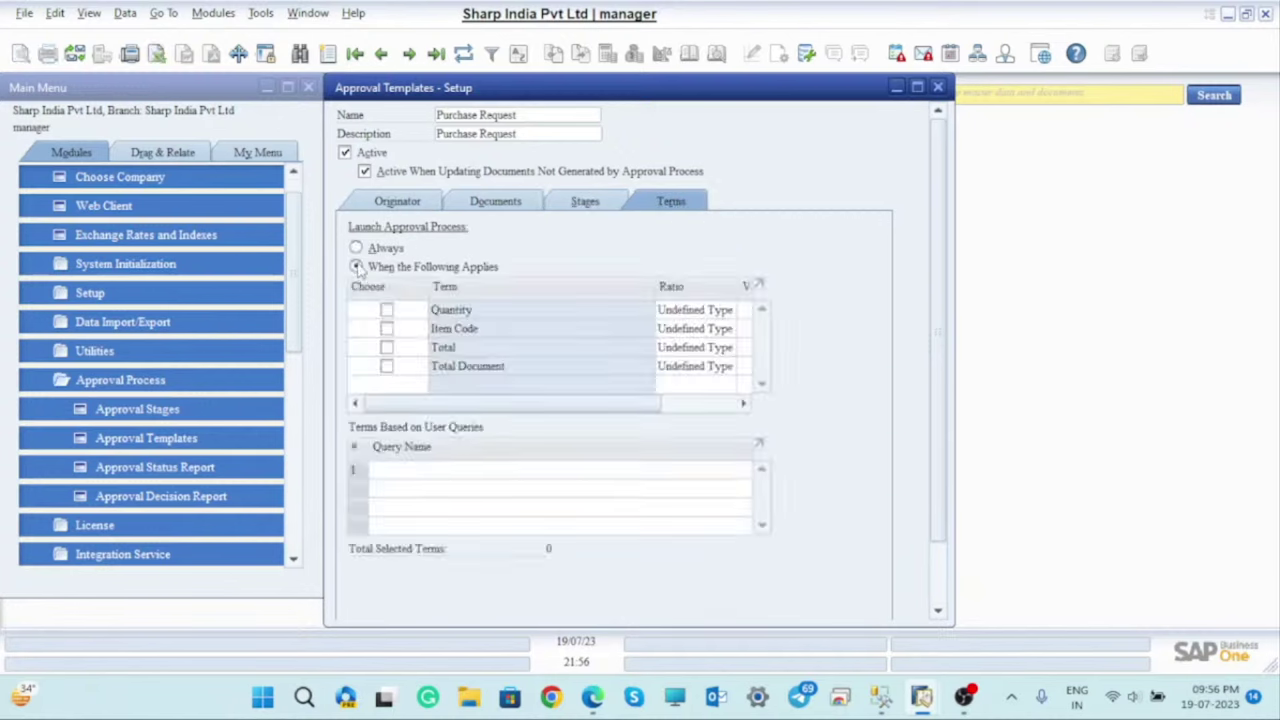
{"action": "left_click", "coordinate": [387, 368]}
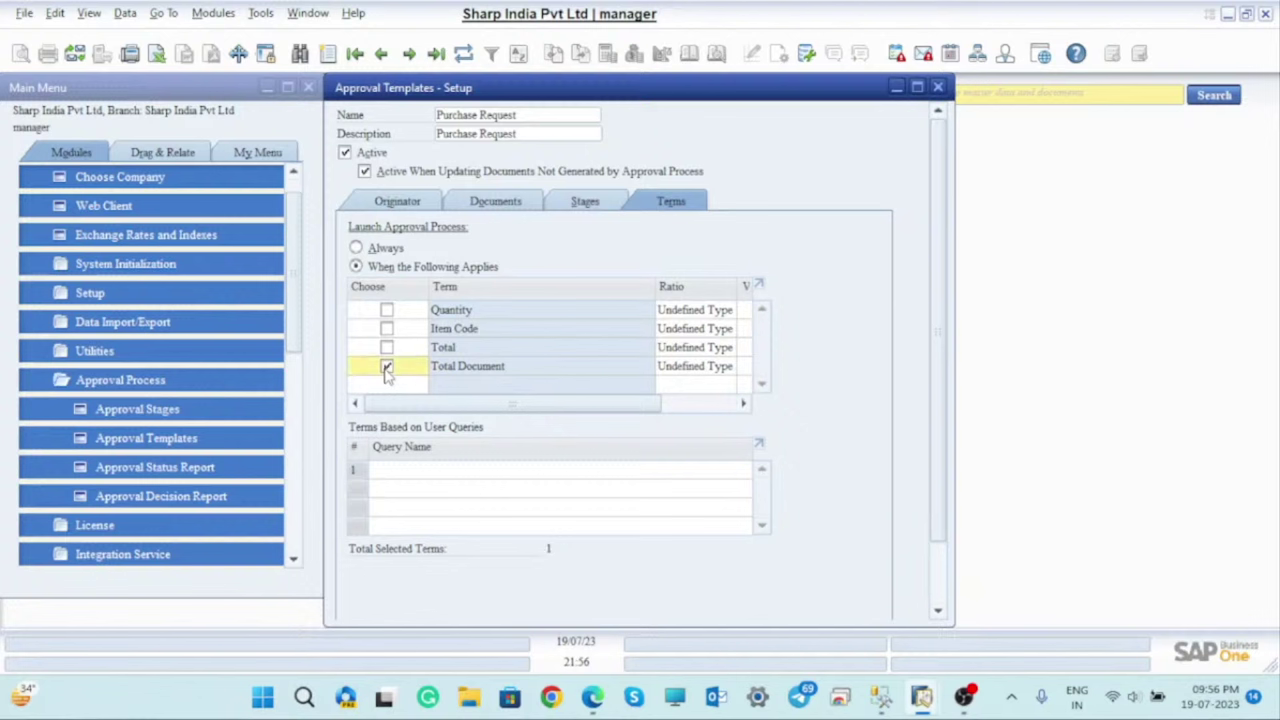
{"action": "left_click", "coordinate": [730, 367]}
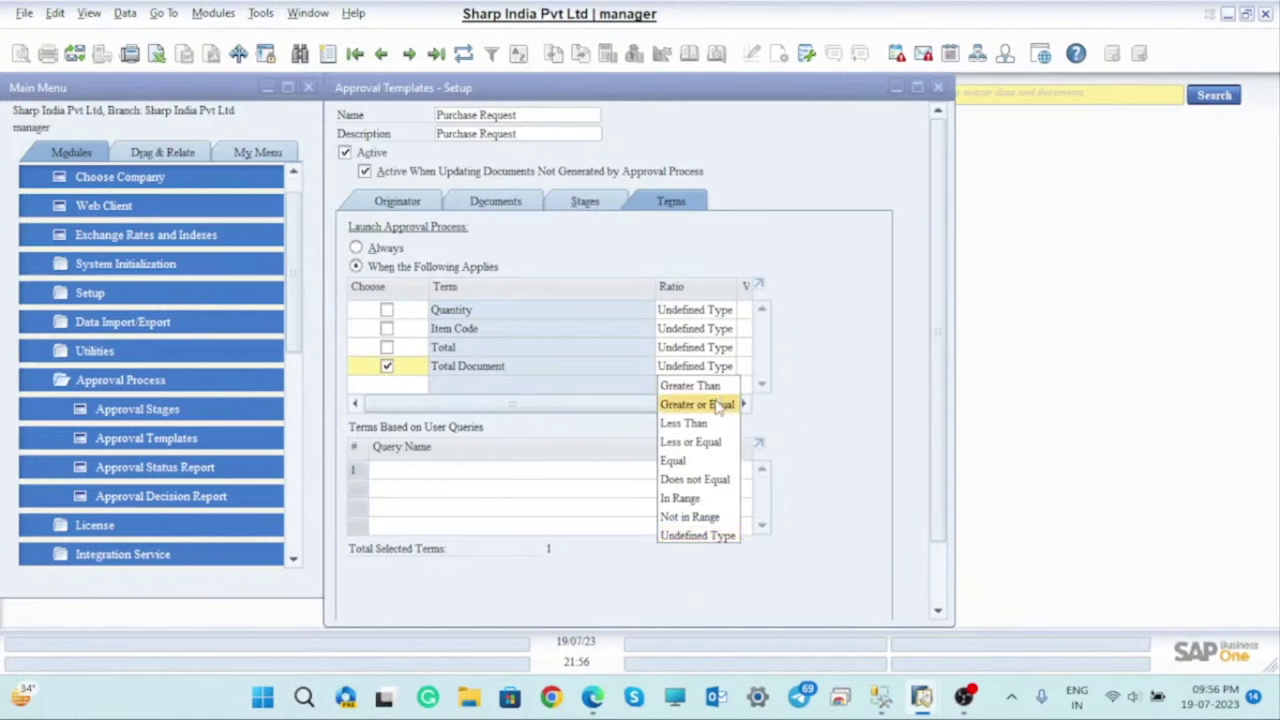
{"action": "left_click", "coordinate": [716, 407]}
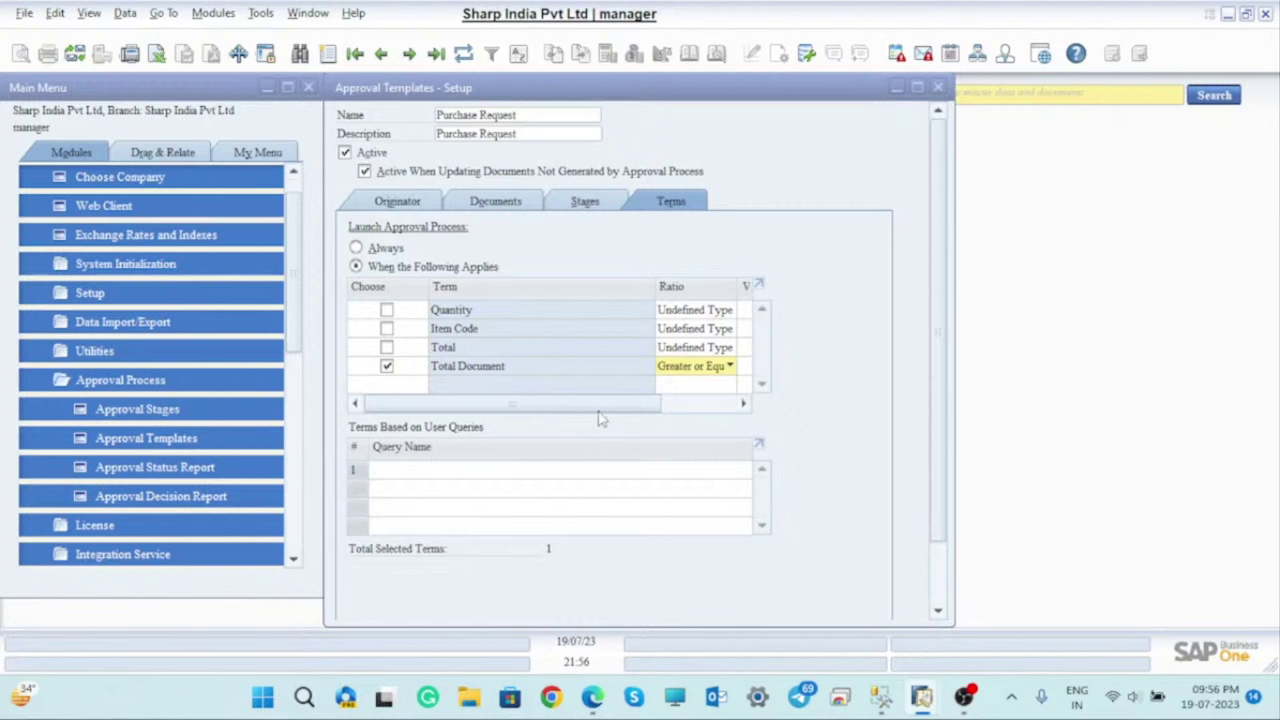
{"action": "left_click_drag", "start_coordinate": [600, 406], "coordinate": [740, 412]}
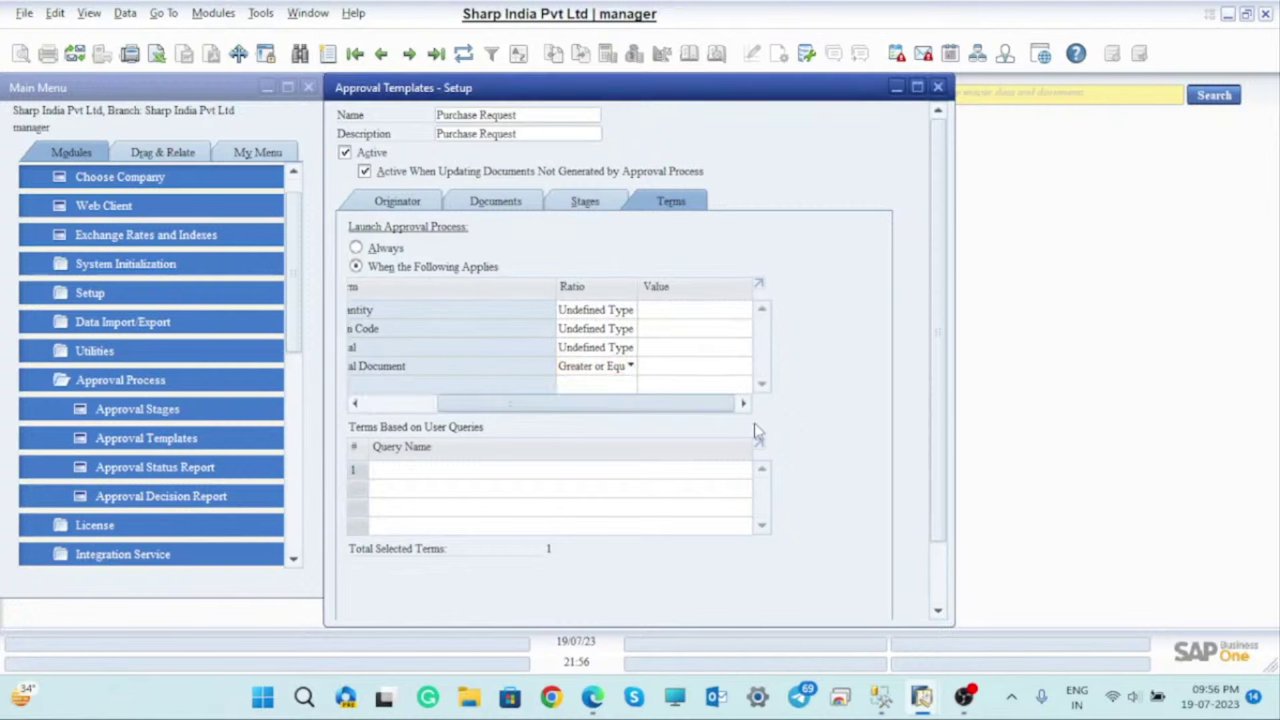
{"action": "left_click", "coordinate": [667, 365]}
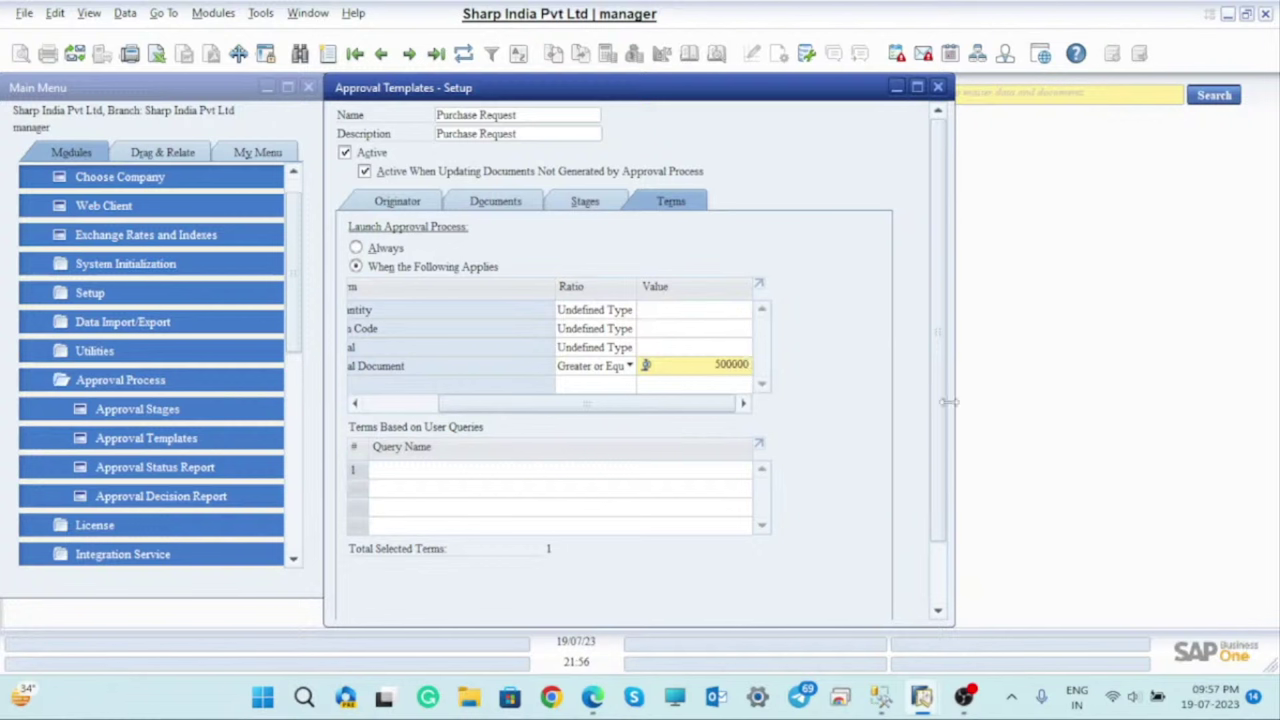
{"action": "left_click_drag", "start_coordinate": [939, 405], "coordinate": [927, 406]}
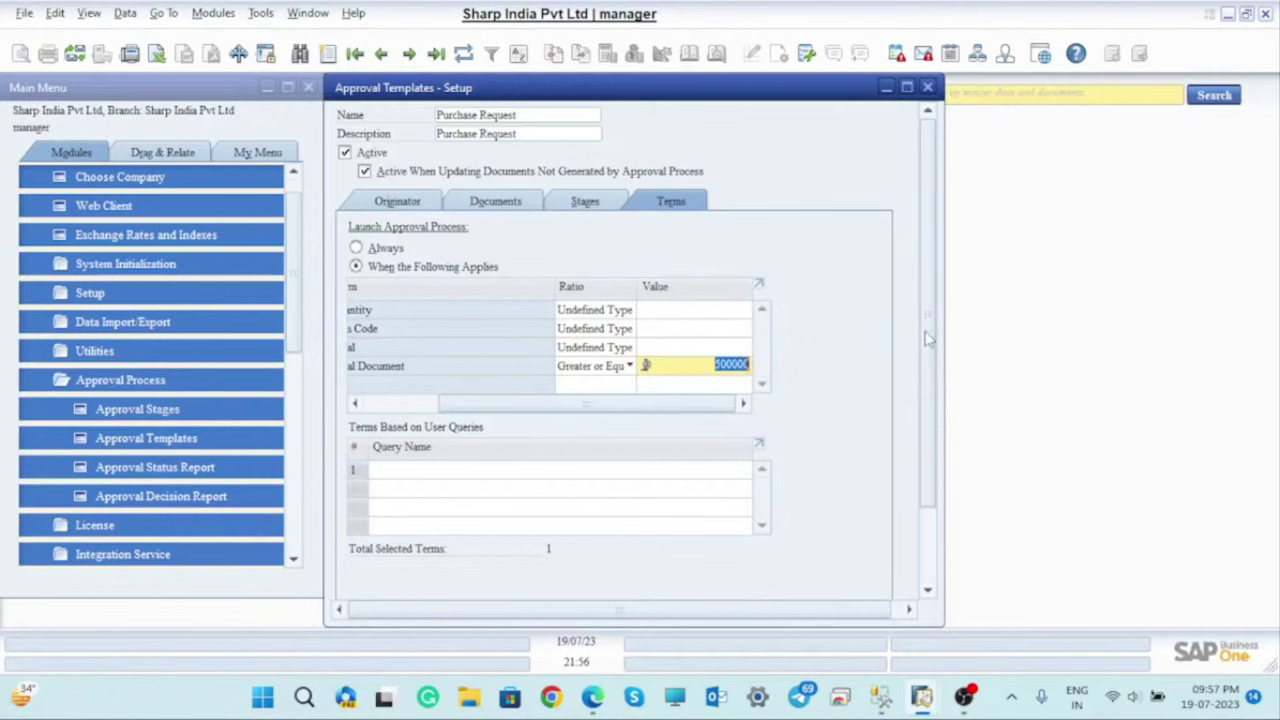
{"action": "scroll", "coordinate": [926, 340], "scroll_direction": "down", "scroll_amount": 3}
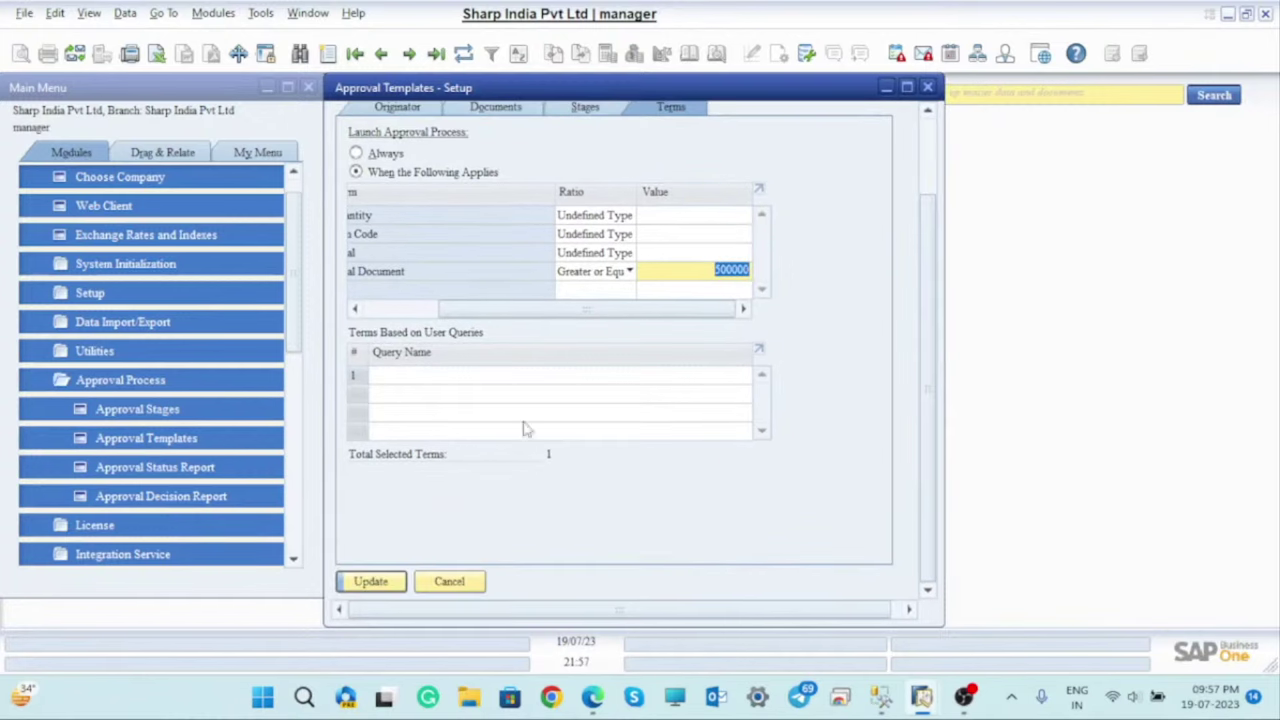
Step: Save the 500000 total-document condition, close Approval Templates - Setup and collapse Administration
{"action": "left_click", "coordinate": [378, 578]}
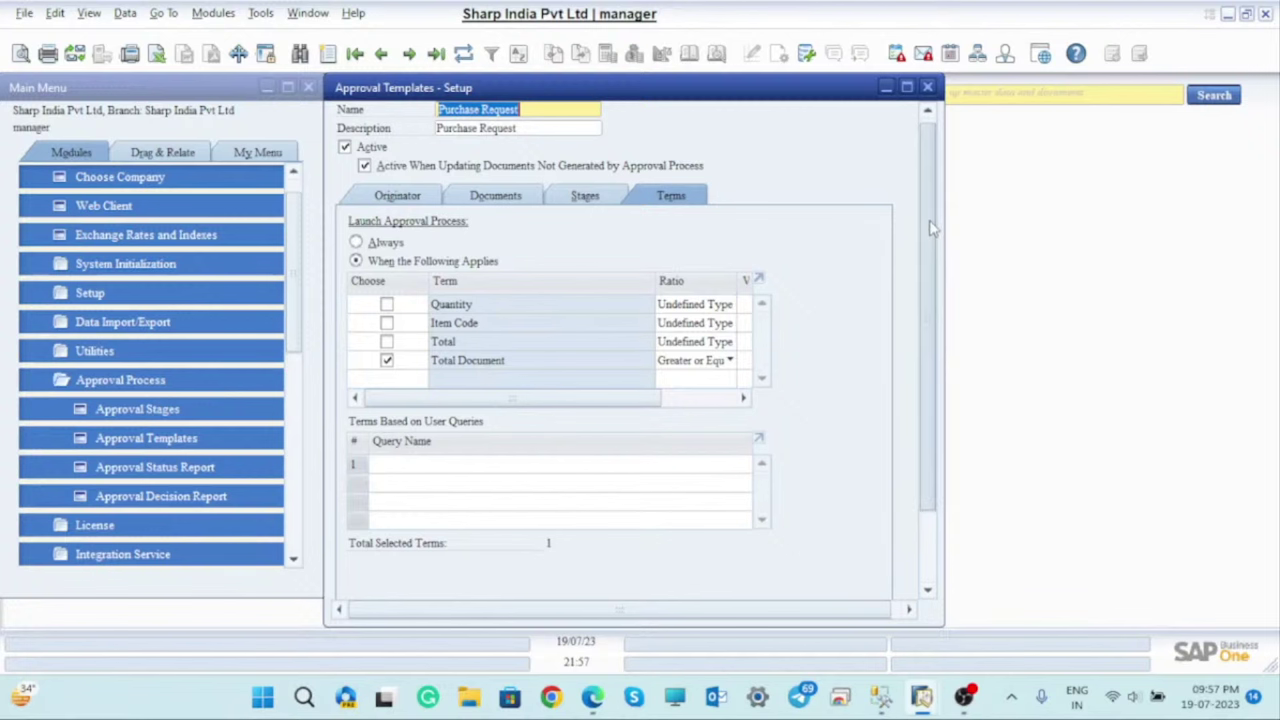
{"action": "scroll", "coordinate": [930, 228], "scroll_direction": "down", "scroll_amount": 2}
{"action": "left_click", "coordinate": [386, 590]}
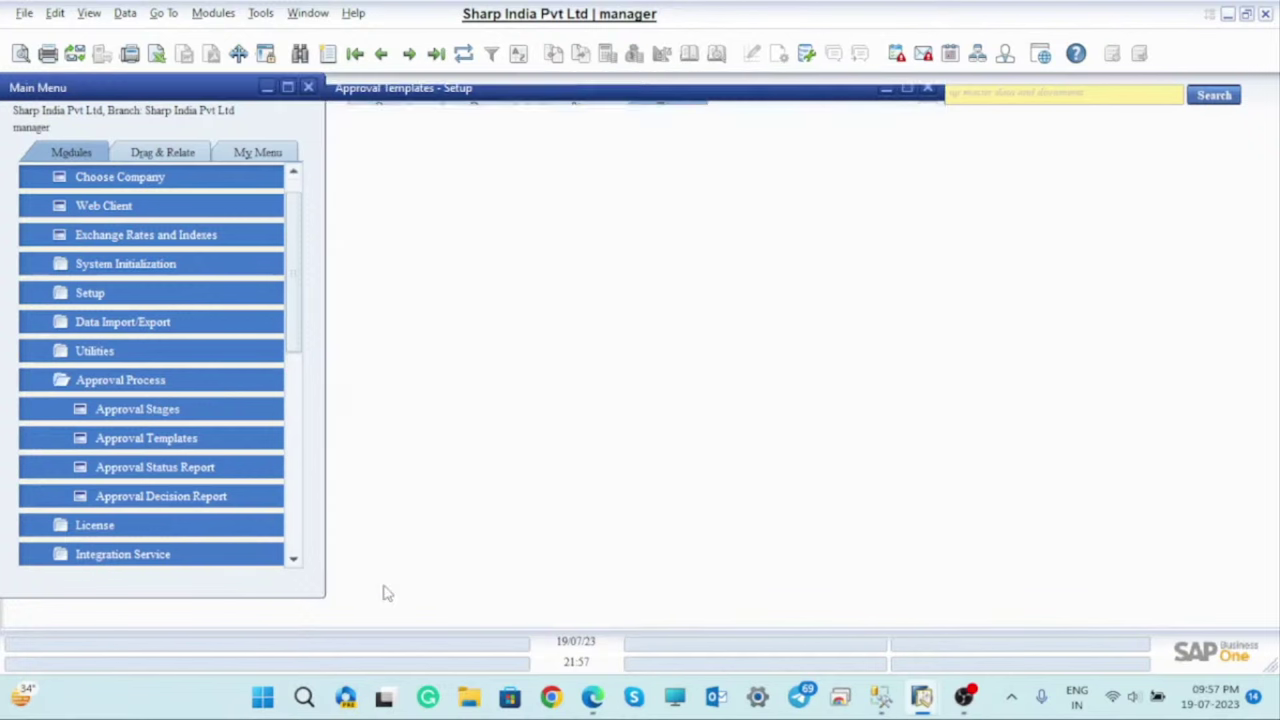
{"action": "left_click_drag", "start_coordinate": [297, 316], "coordinate": [296, 270]}
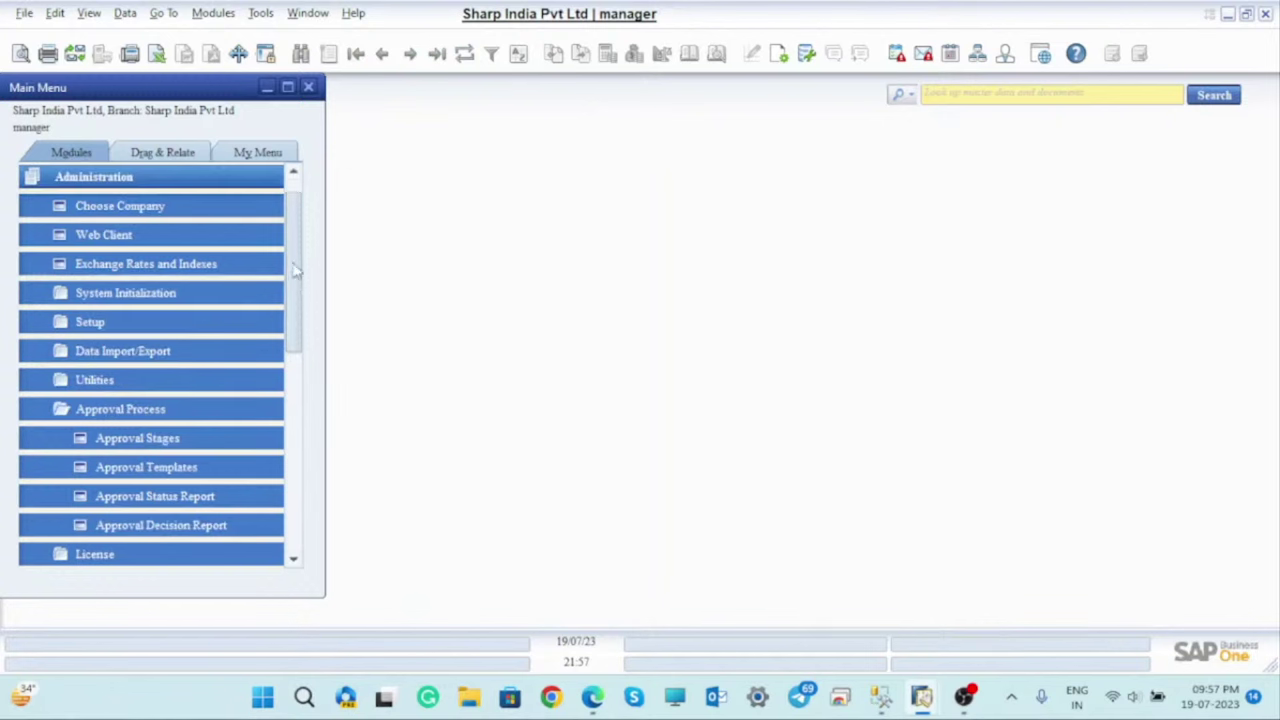
Step: From the Purchasing - A/P module, start new Purchase Request PREQ 3
{"action": "left_click", "coordinate": [32, 176]}
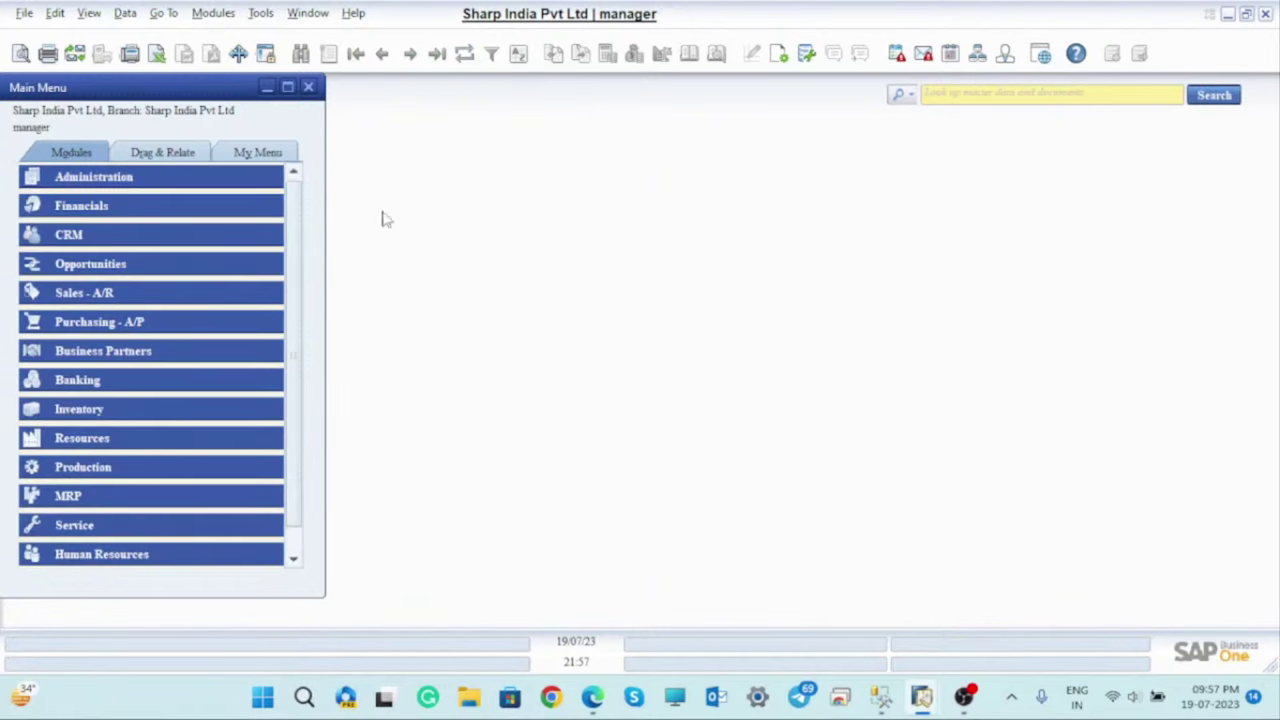
{"action": "left_click", "coordinate": [112, 333]}
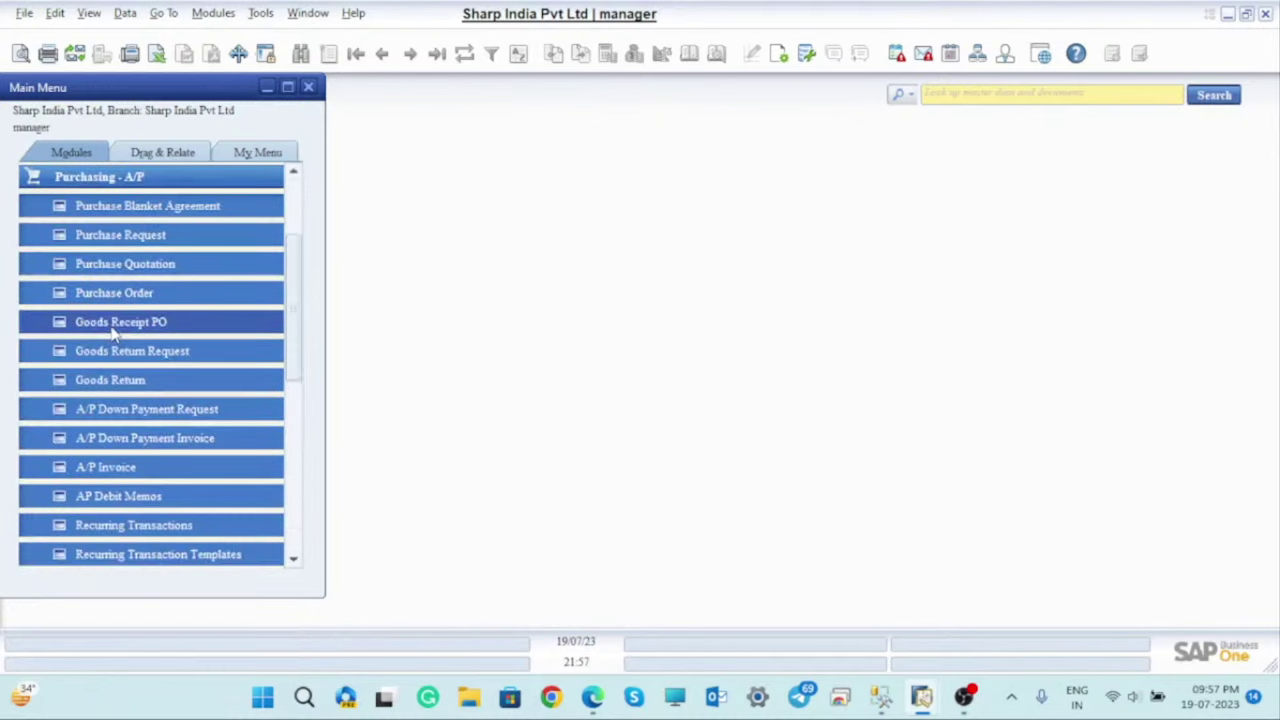
{"action": "left_click", "coordinate": [160, 234]}
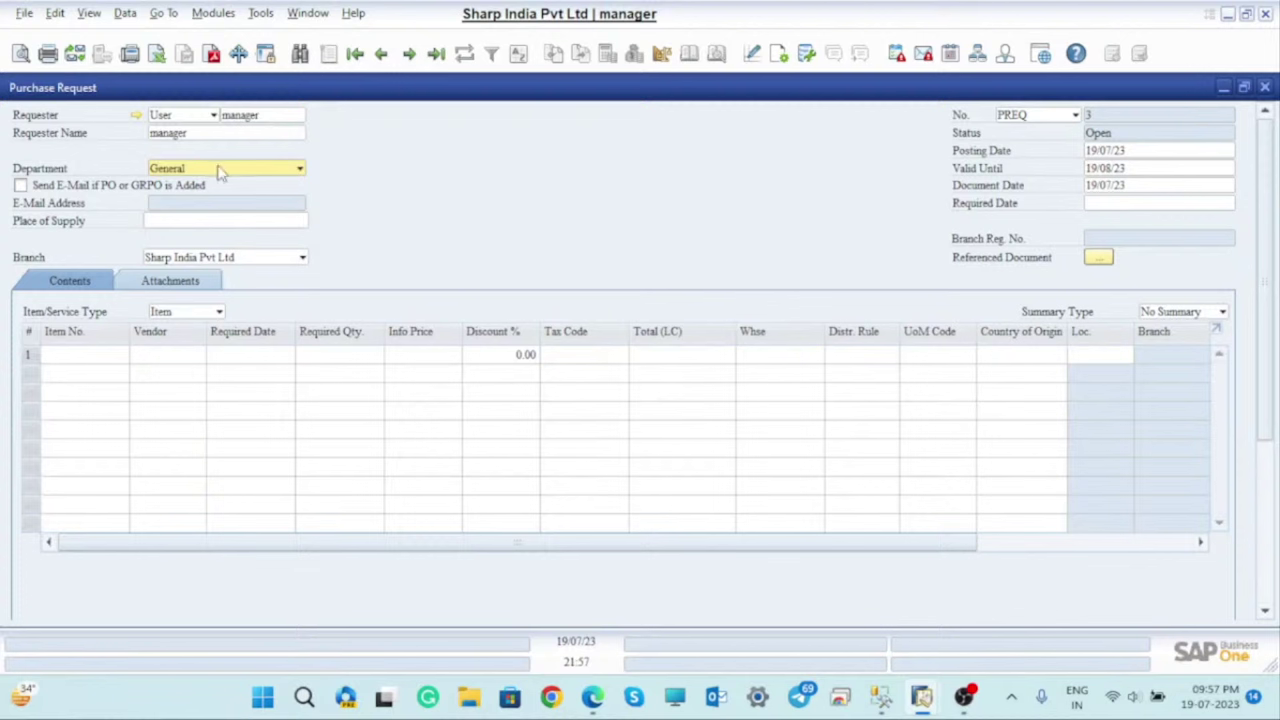
Step: Pick items RM00082 through RM00085 from the item list as four request lines
{"action": "left_click", "coordinate": [122, 356]}
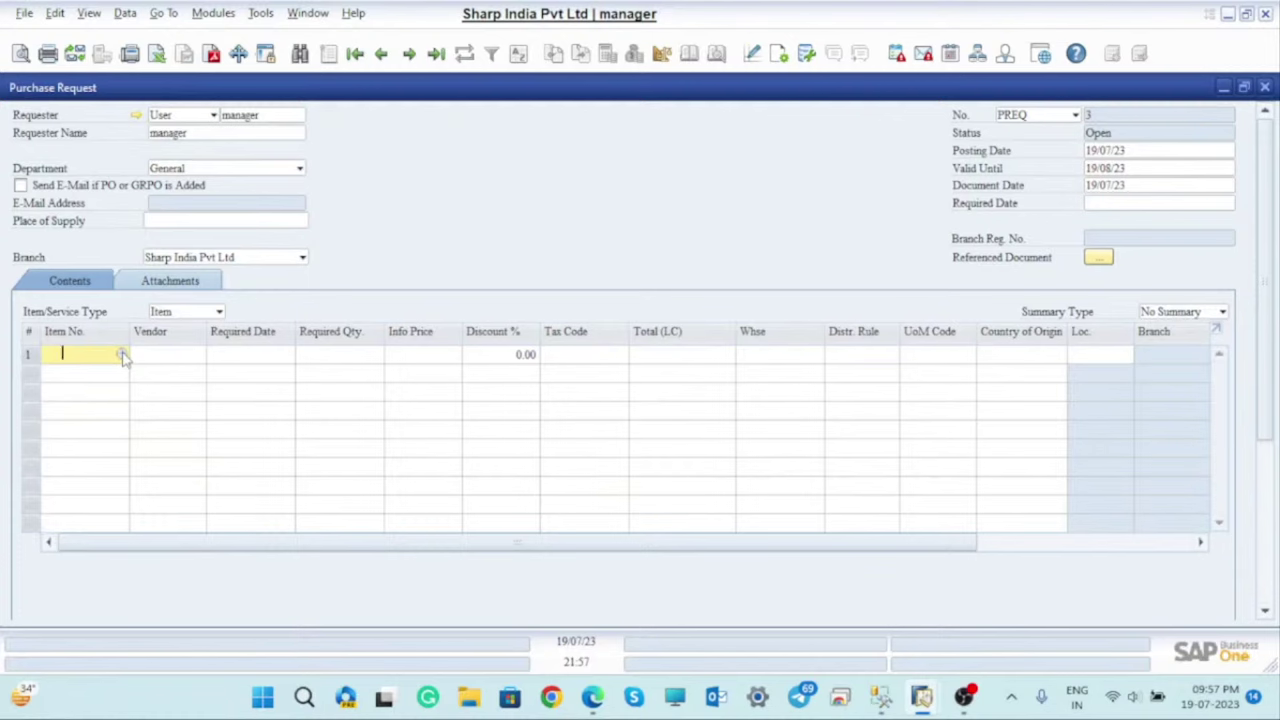
{"action": "left_click", "coordinate": [121, 355]}
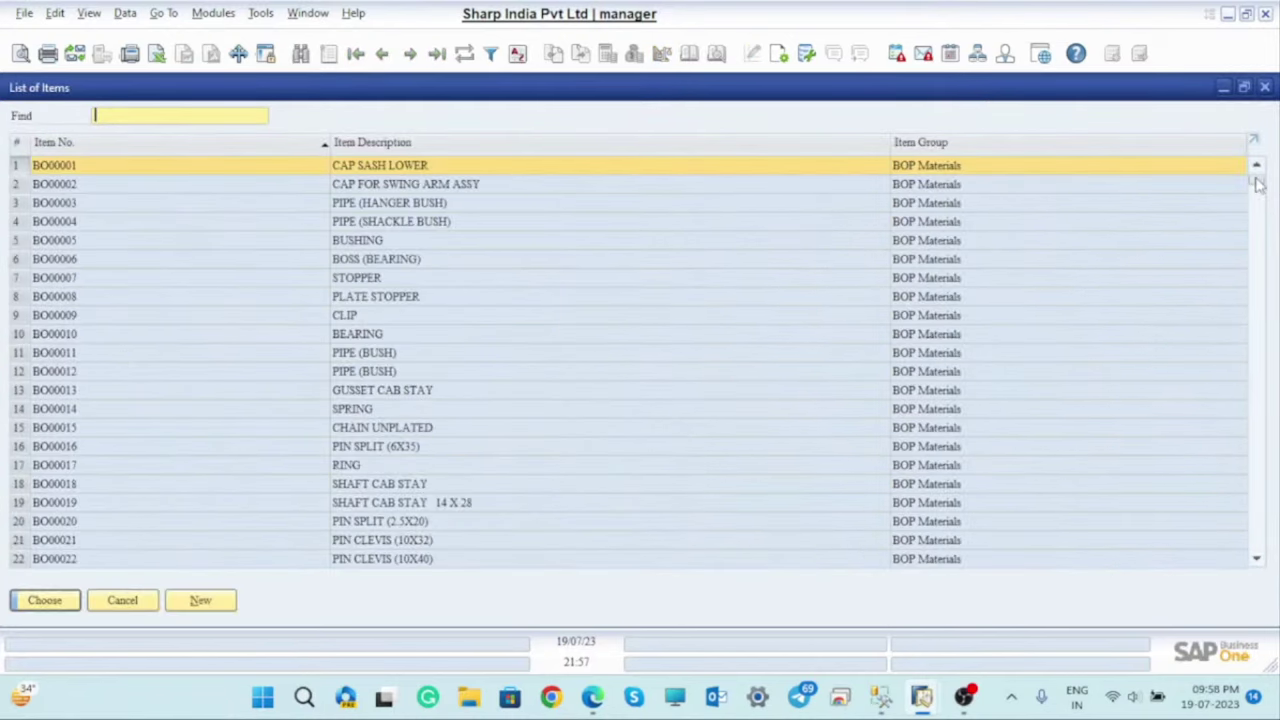
{"action": "left_click_drag", "start_coordinate": [1258, 184], "coordinate": [1261, 514]}
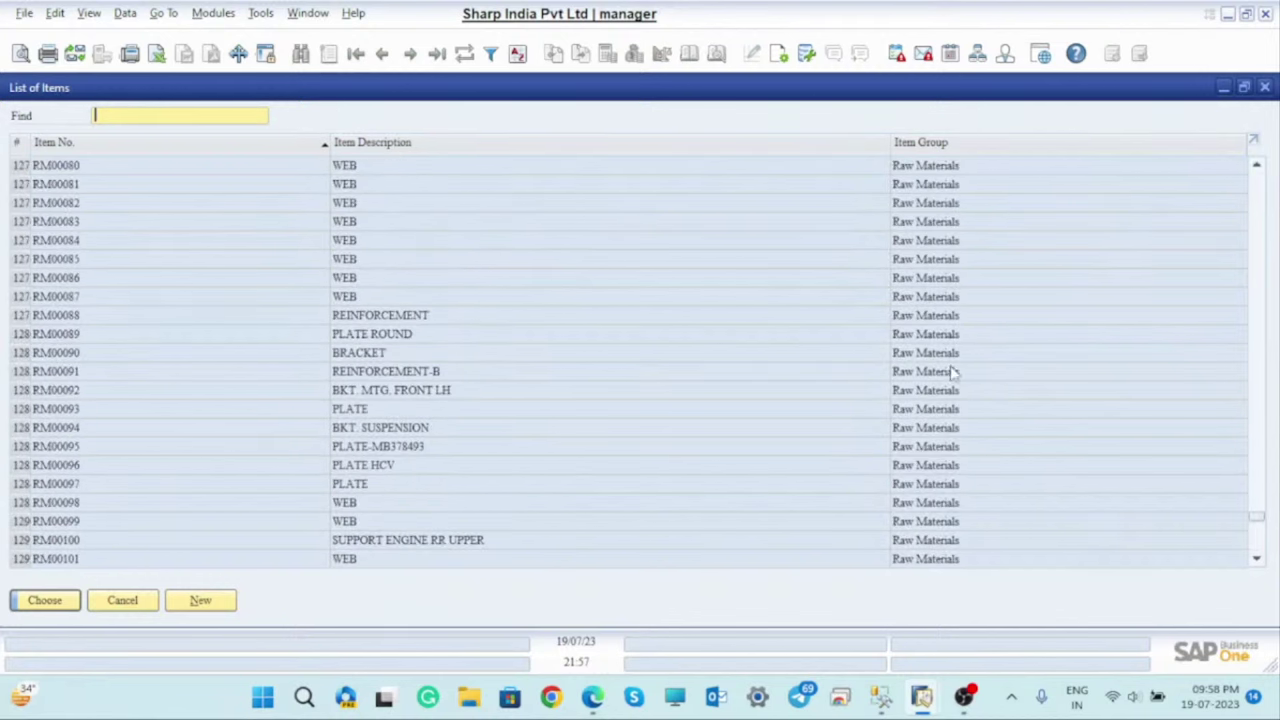
{"action": "left_click", "coordinate": [55, 206]}
{"action": "left_click", "coordinate": [60, 242], "text": "shift"}
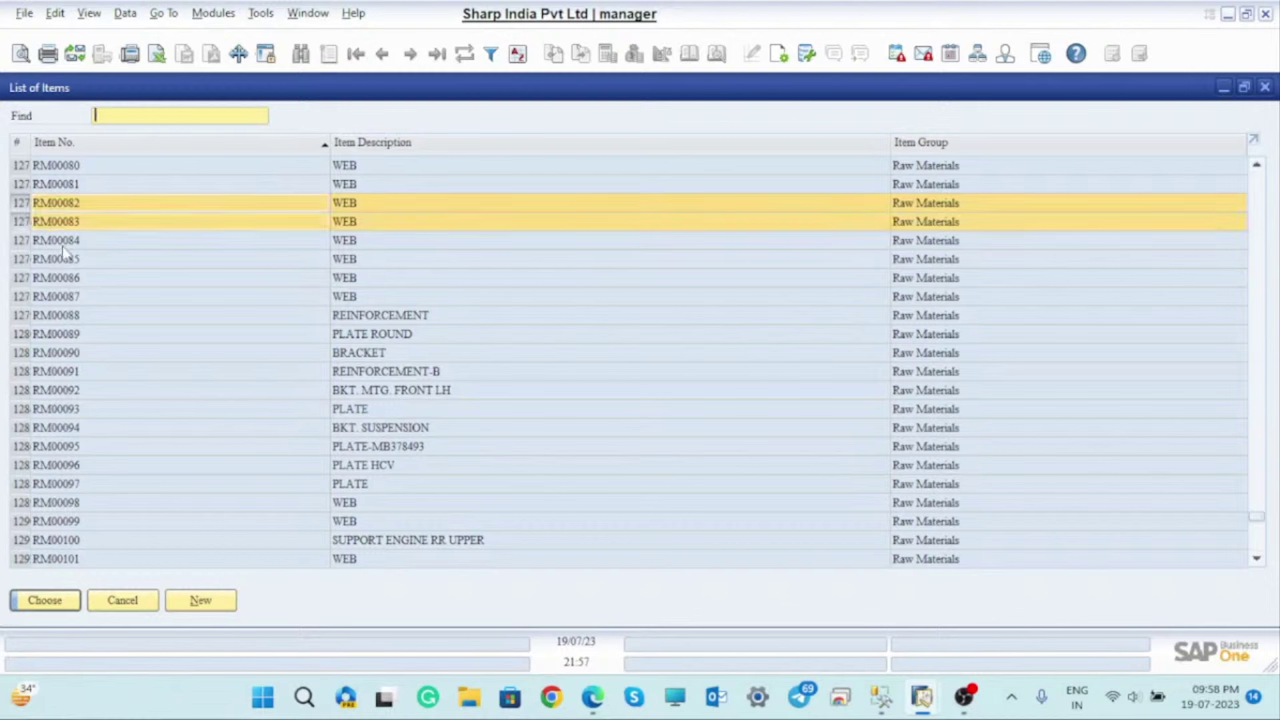
{"action": "left_click", "coordinate": [65, 264], "text": "shift"}
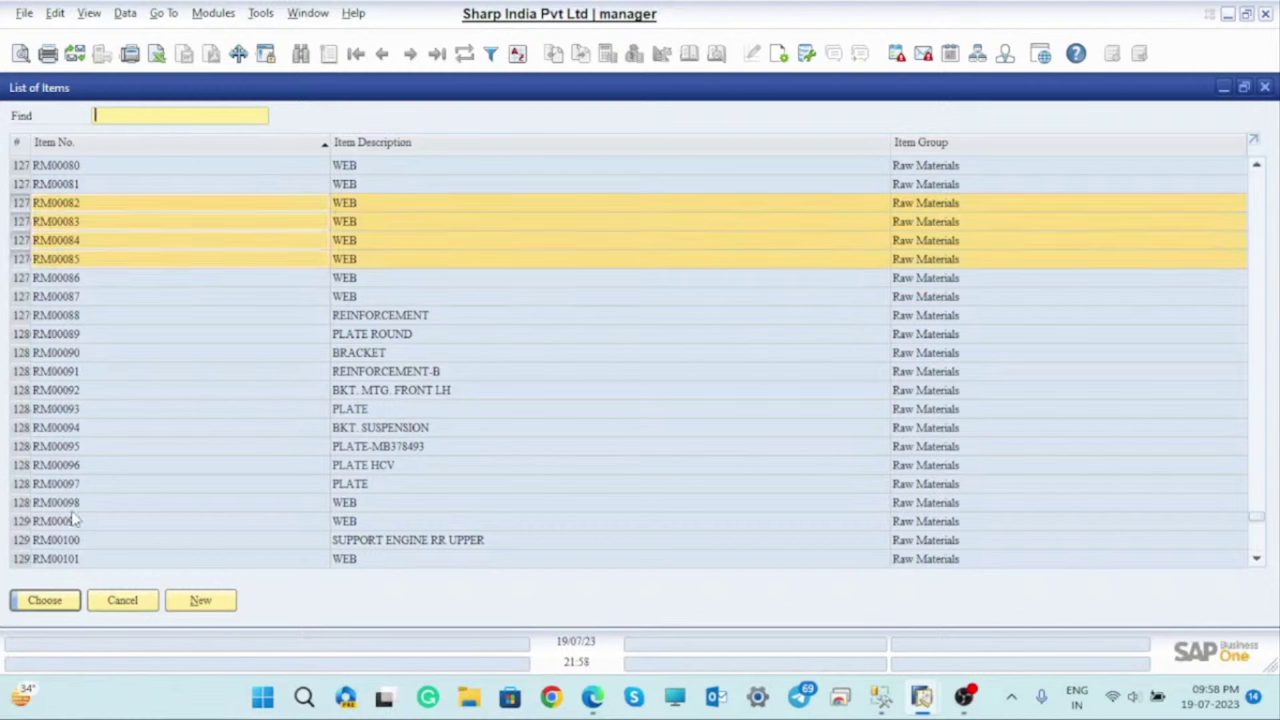
{"action": "left_click", "coordinate": [58, 601]}
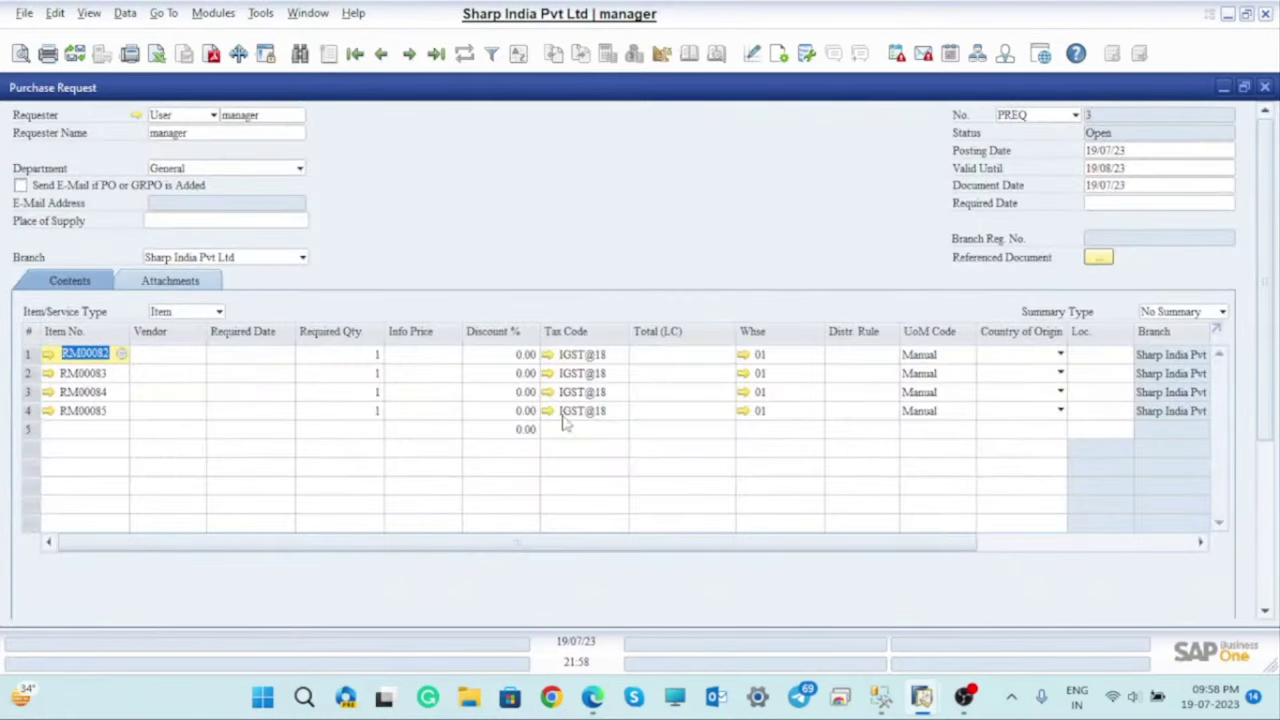
Step: Enter 30/07/23 as the first line's required date
{"action": "left_click", "coordinate": [970, 700]}
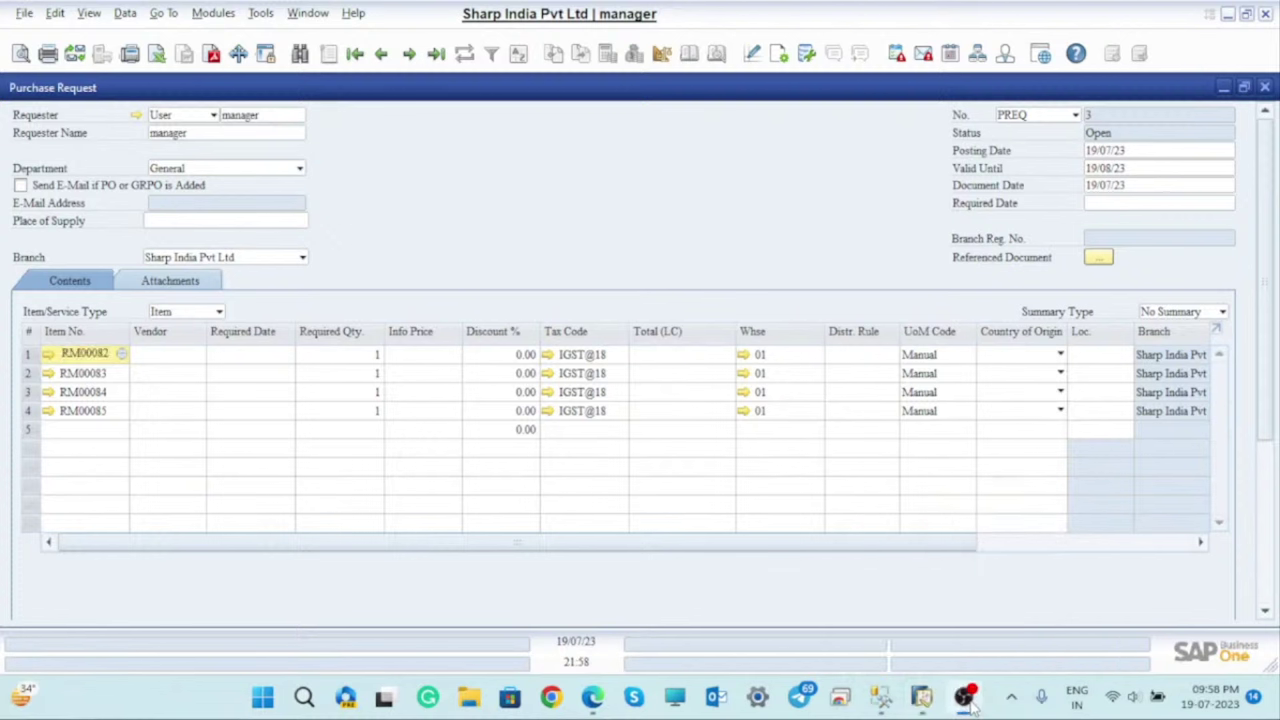
{"action": "left_click", "coordinate": [921, 697]}
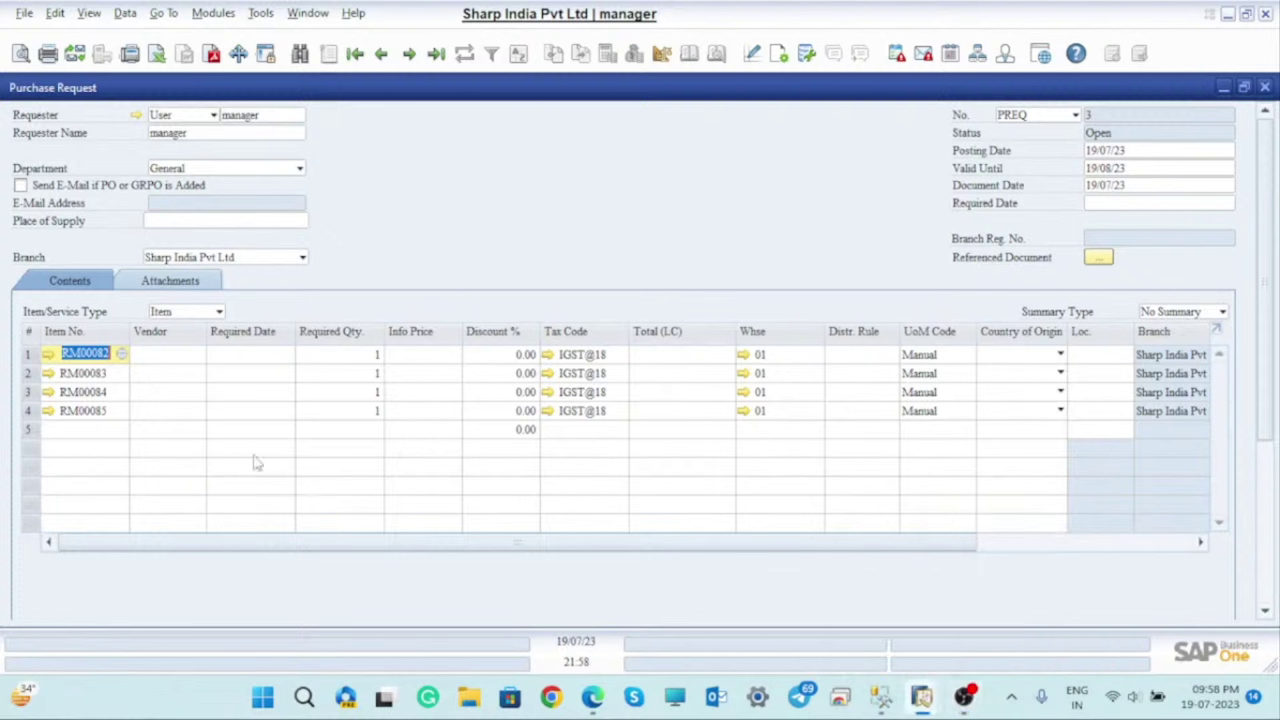
{"action": "left_click", "coordinate": [179, 356]}
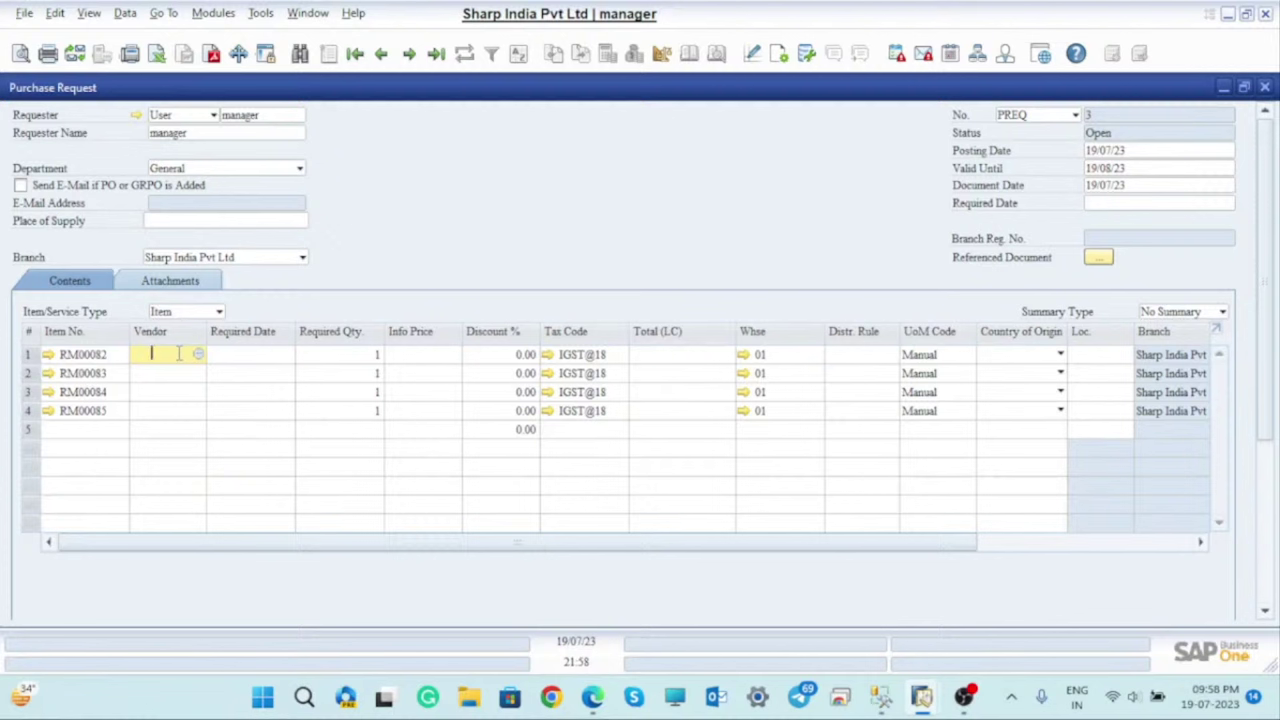
{"action": "left_click", "coordinate": [269, 354]}
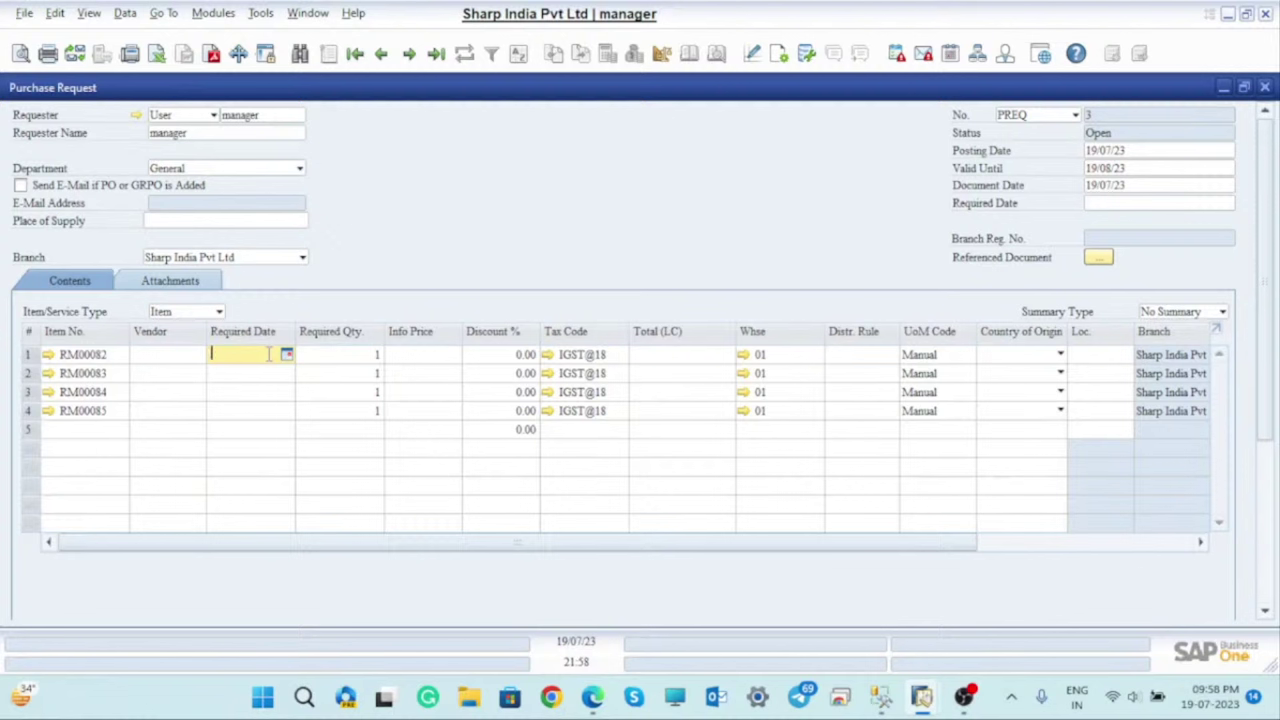
{"action": "type", "text": "19"}
{"action": "key", "text": "Tab"}
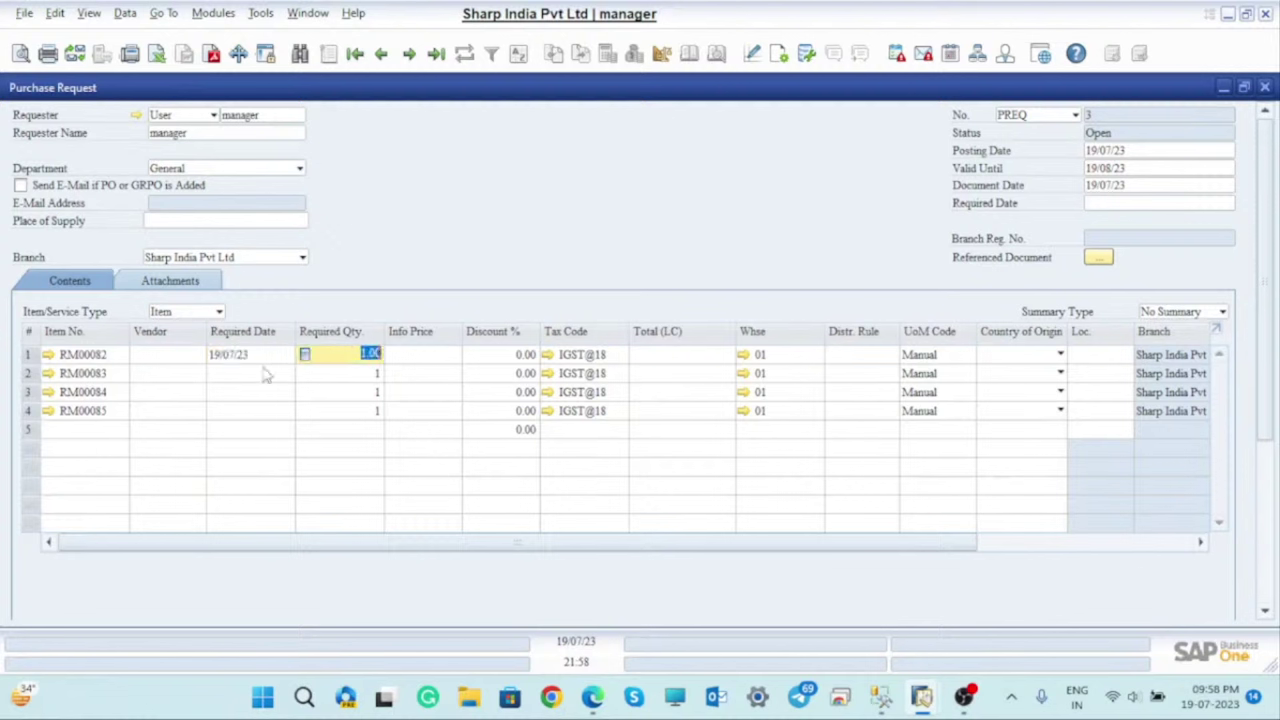
{"action": "left_click", "coordinate": [265, 372]}
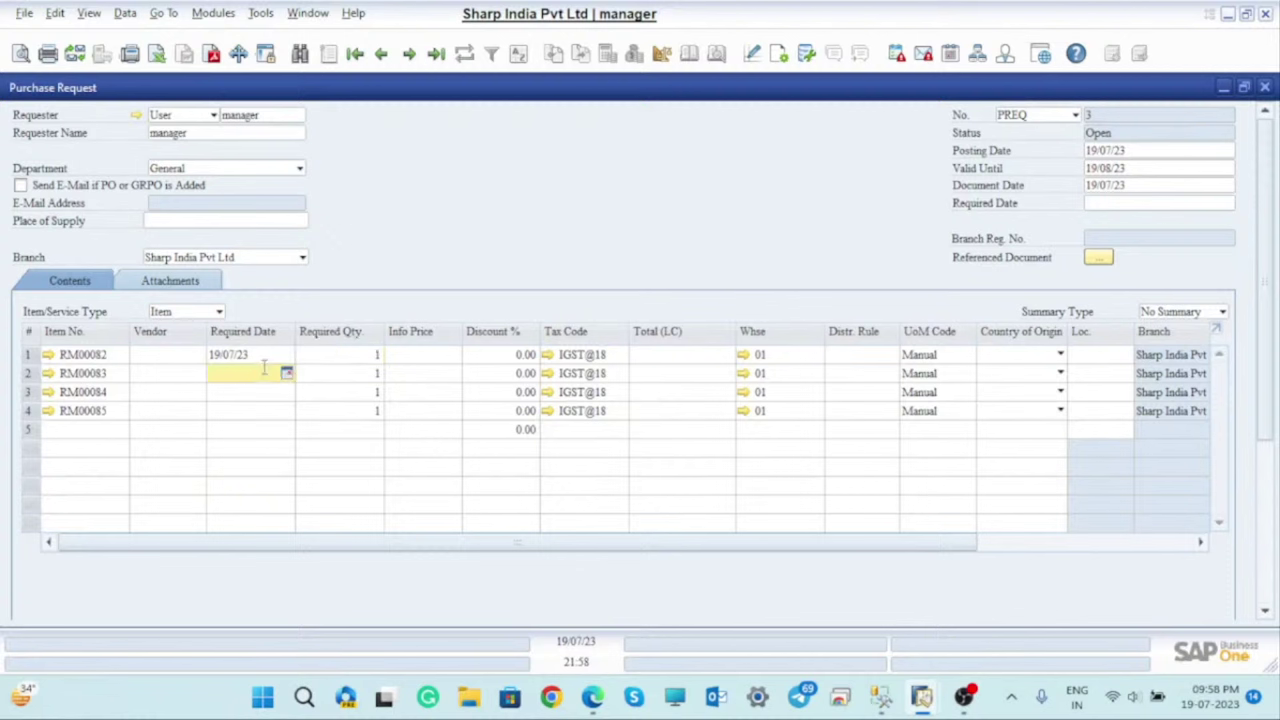
{"action": "left_click", "coordinate": [282, 356]}
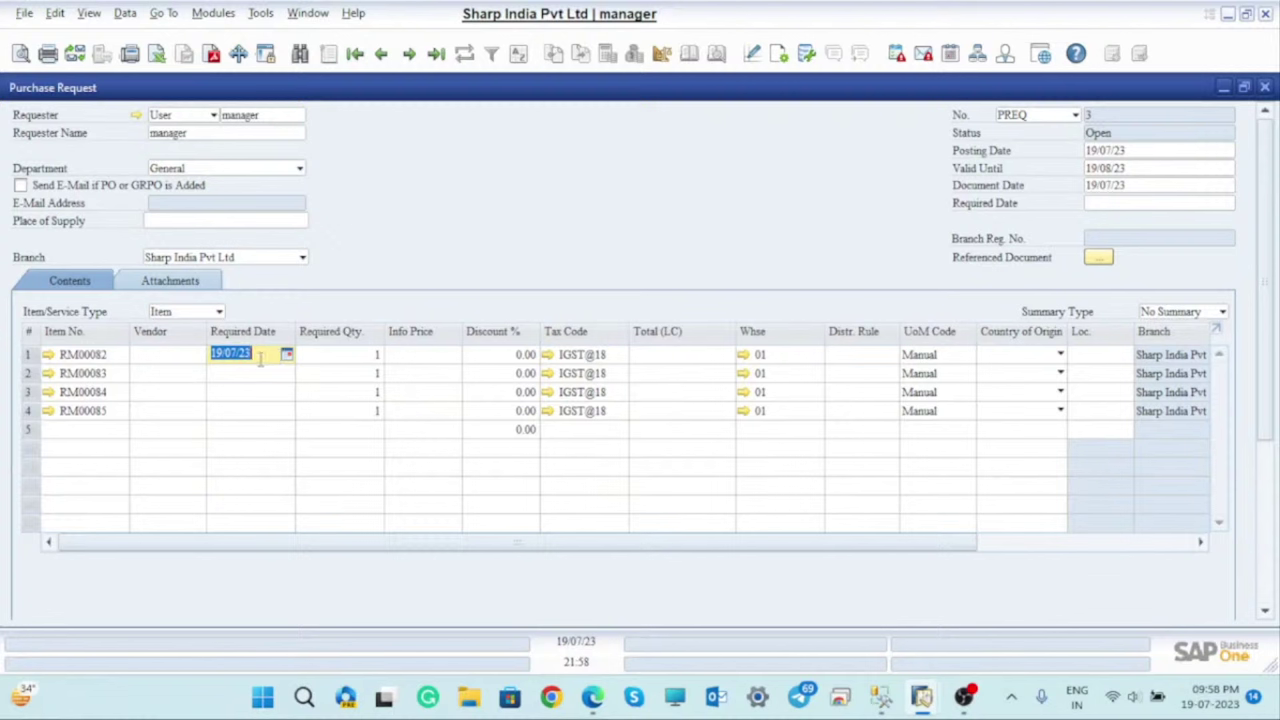
{"action": "key", "text": "BackSpace"}
{"action": "type", "text": "3007"}
{"action": "key", "text": "Tab"}
Step: Enter 30/07/23 as the required date for lines 2, 3 and 4
{"action": "left_click", "coordinate": [247, 373]}
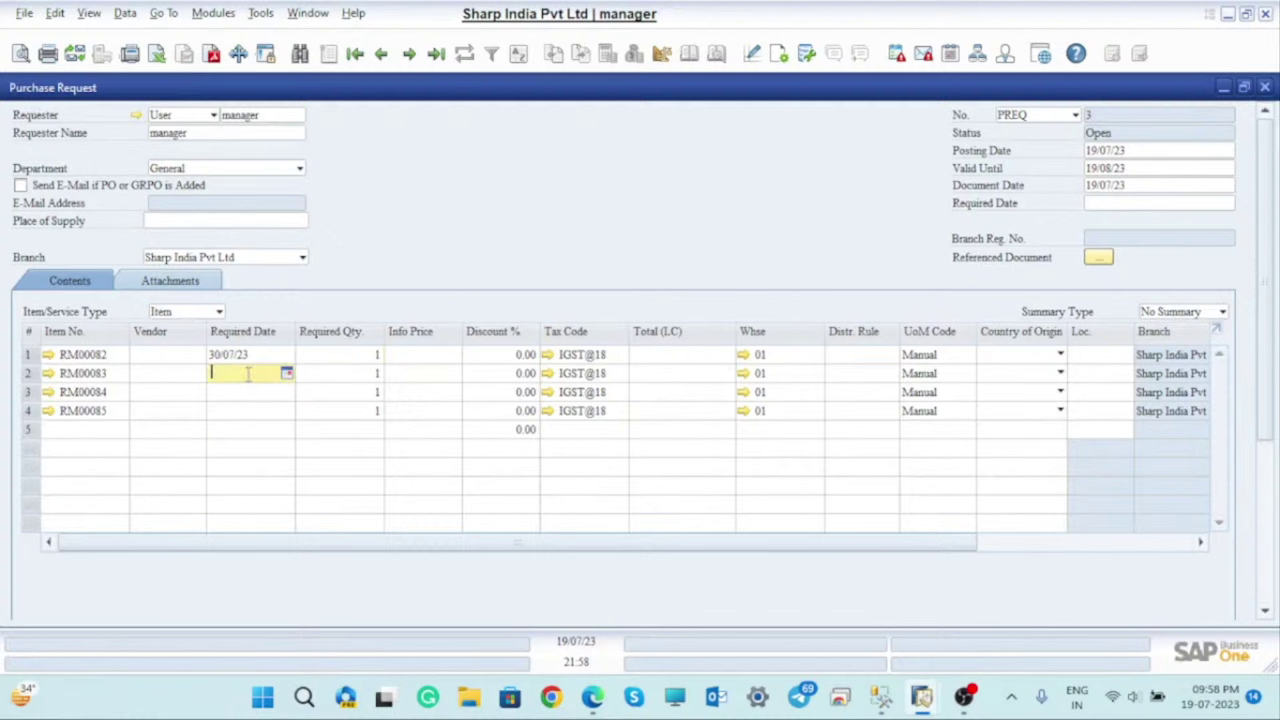
{"action": "type", "text": "30/07"}
{"action": "key", "text": "Tab"}
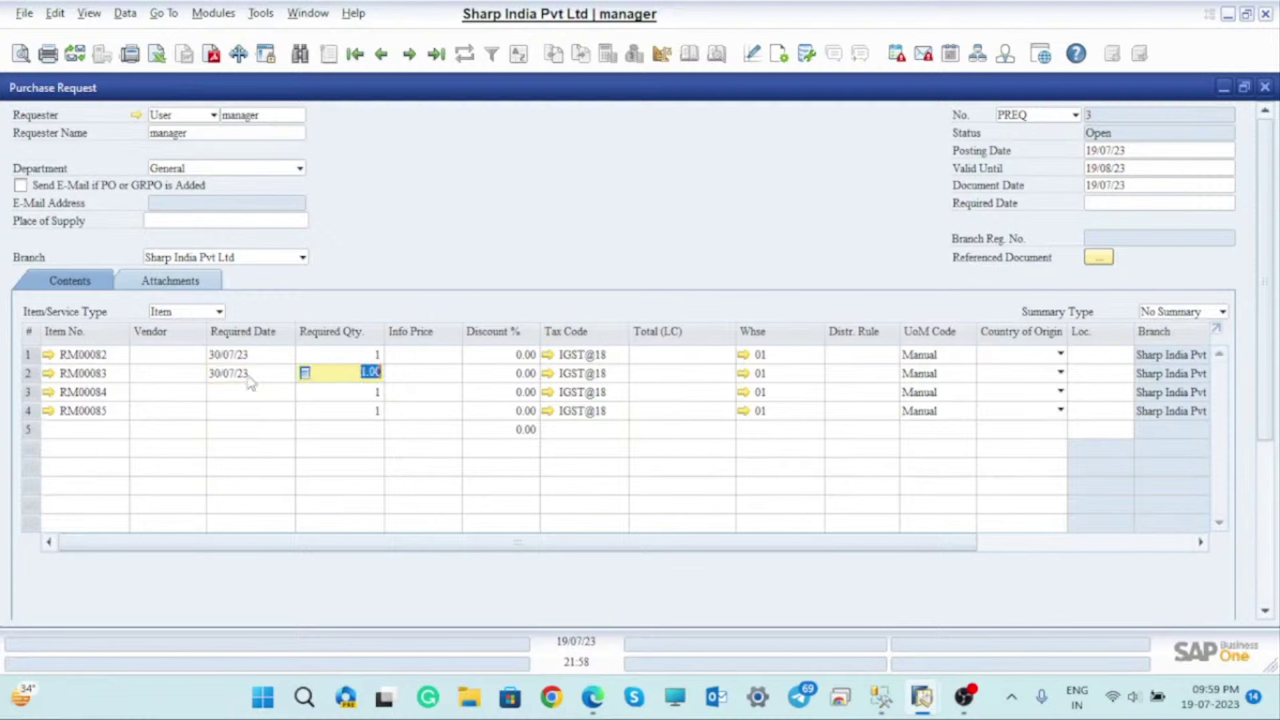
{"action": "left_click", "coordinate": [236, 392]}
{"action": "type", "text": "3007"}
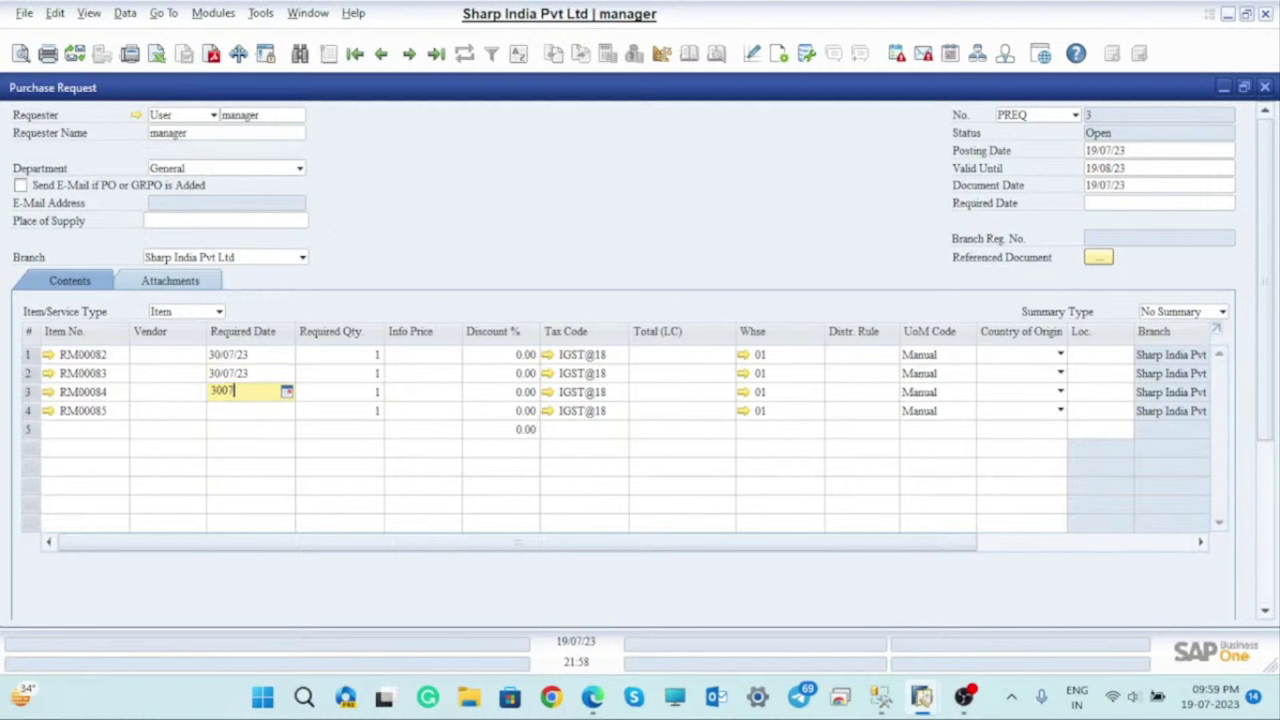
{"action": "key", "text": "Tab"}
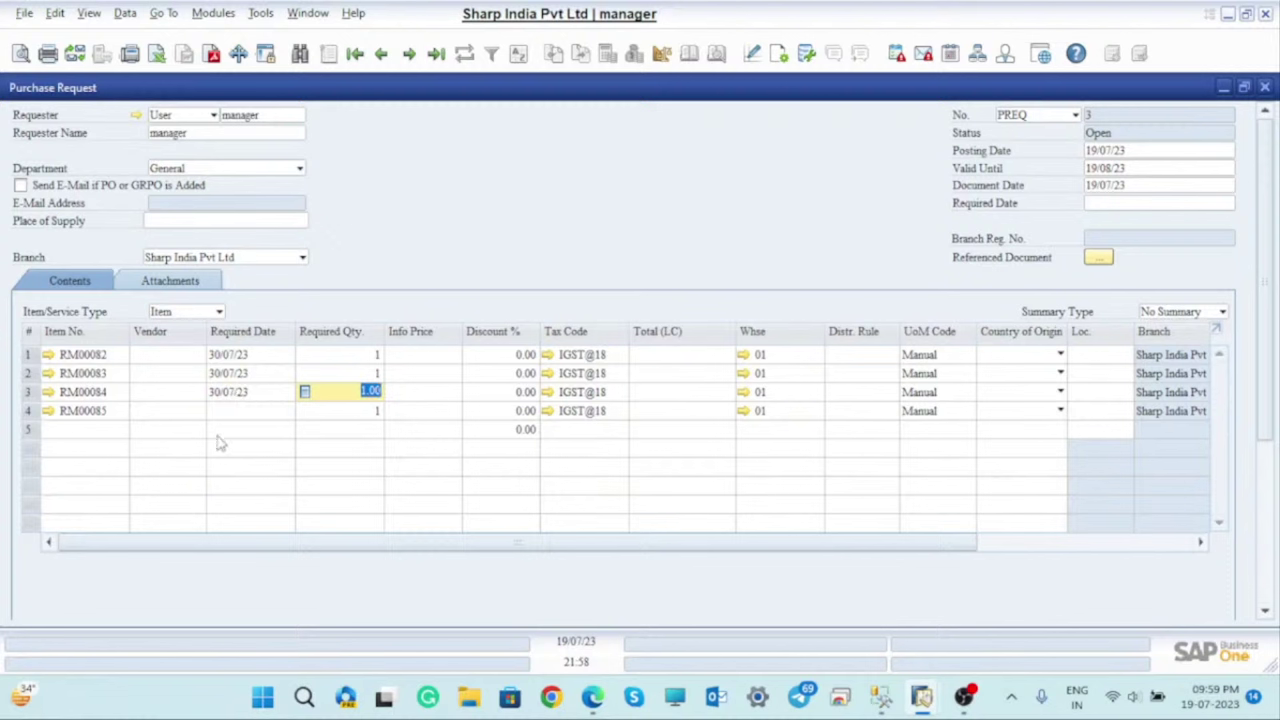
{"action": "left_click", "coordinate": [222, 411]}
{"action": "type", "text": "3007"}
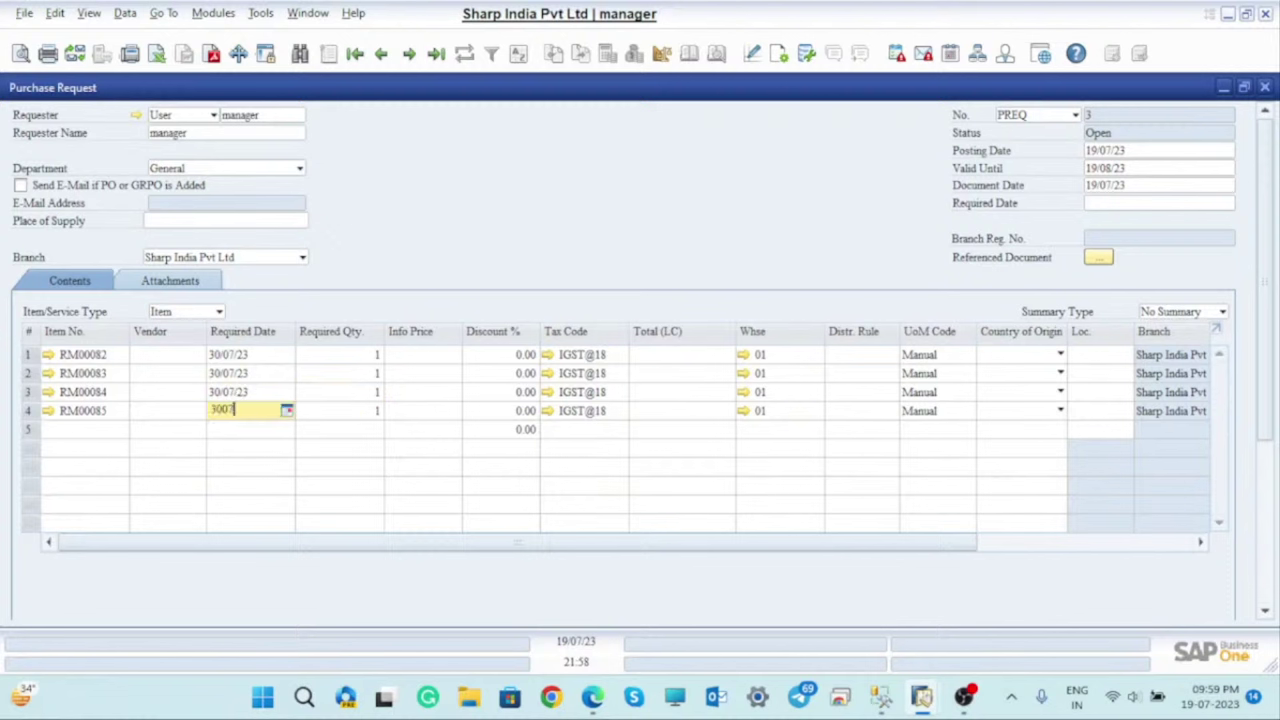
{"action": "key", "text": "Tab"}
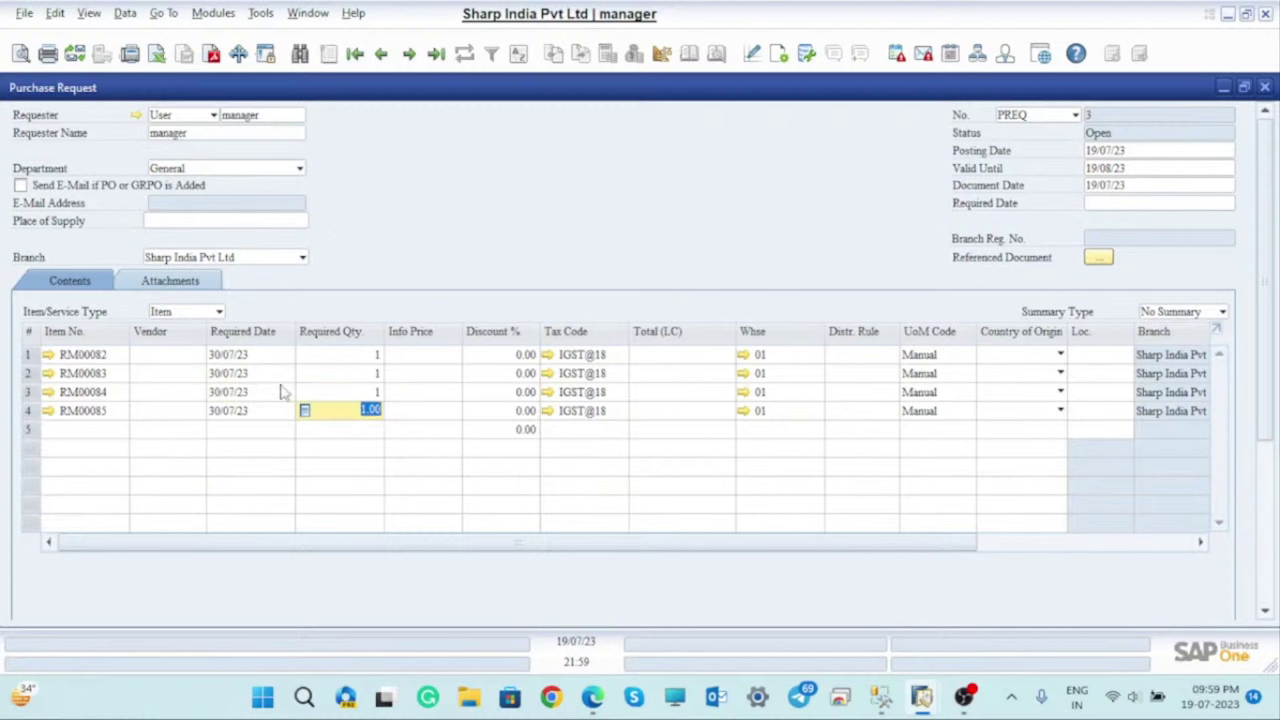
{"action": "left_click", "coordinate": [345, 356]}
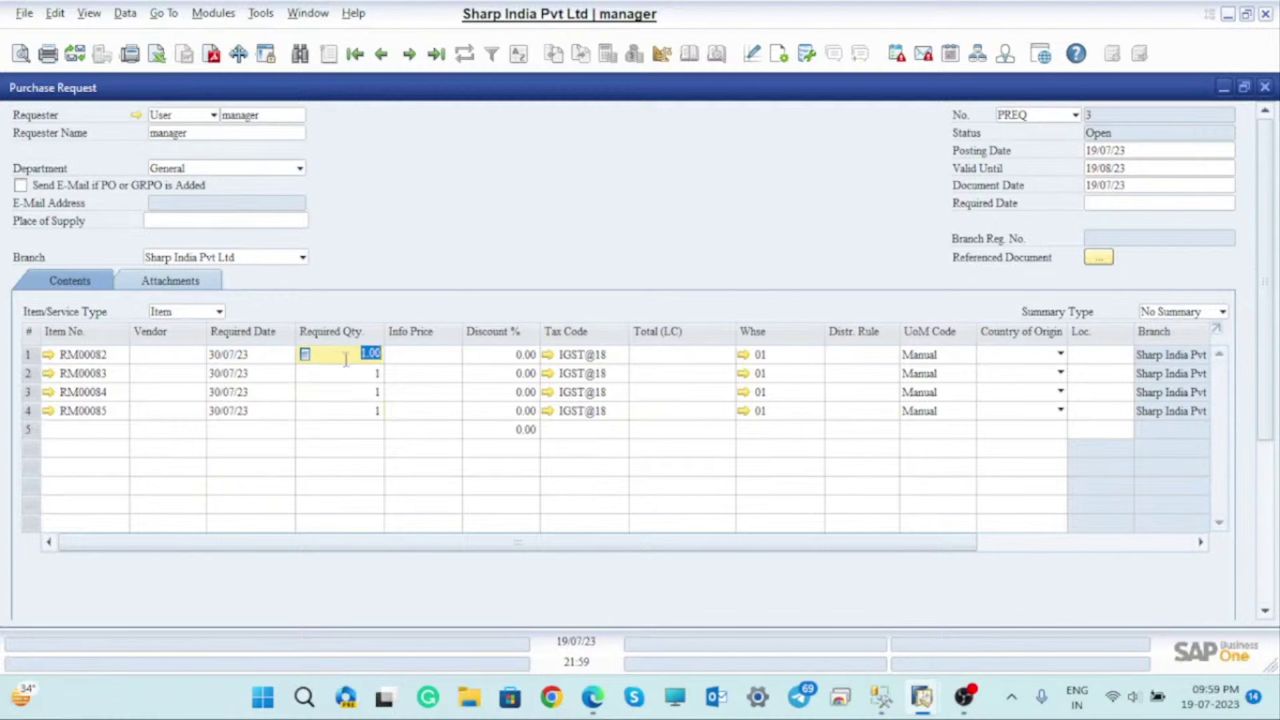
Step: Set the four lines' required quantities to 1,000, 1,000, 5,000 and 6,000
{"action": "type", "text": "1,00"}
{"action": "type", "text": "0"}
{"action": "left_click", "coordinate": [371, 375]}
{"action": "type", "text": "1,0"}
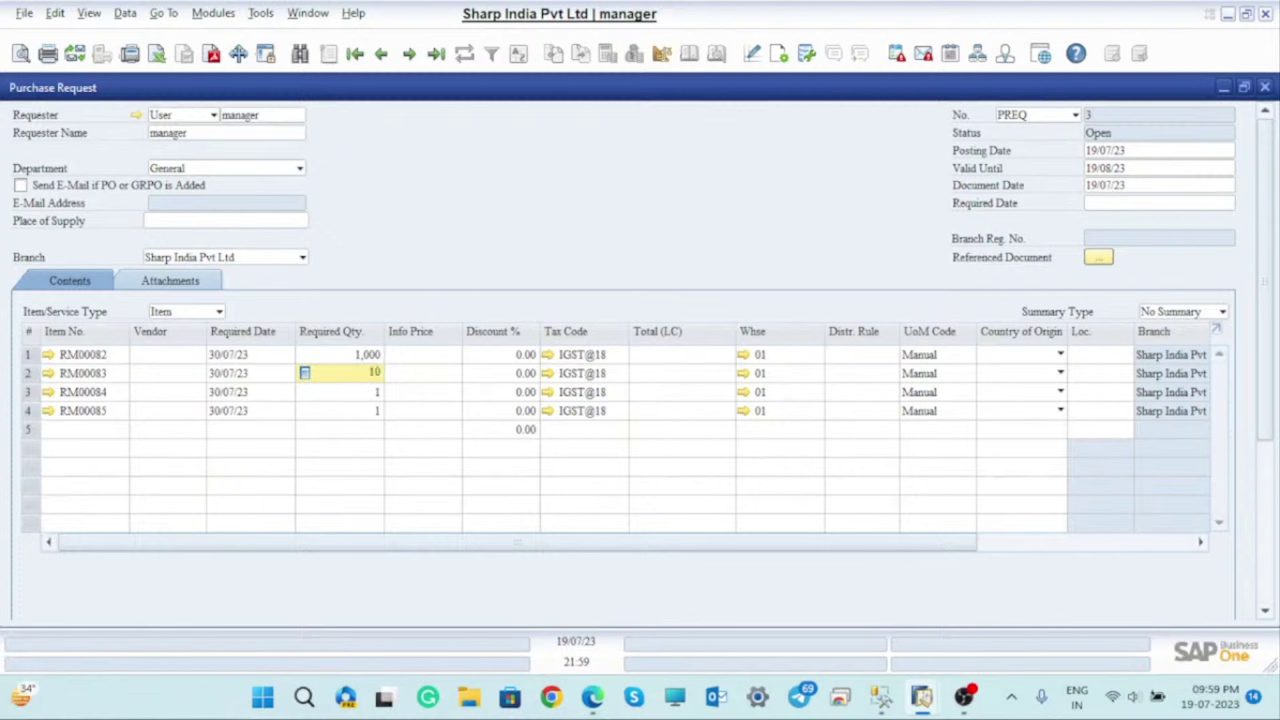
{"action": "type", "text": "00"}
{"action": "left_click", "coordinate": [347, 392]}
{"action": "type", "text": "5,0"}
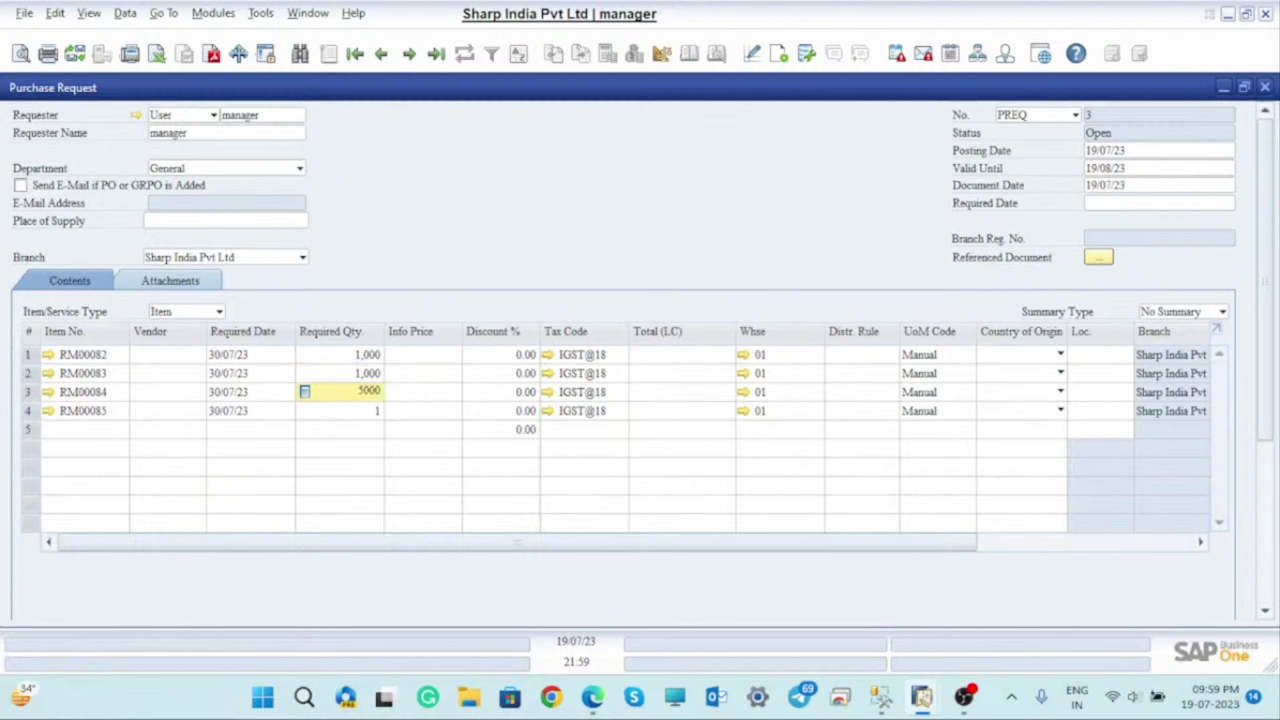
{"action": "type", "text": "00"}
{"action": "left_click", "coordinate": [370, 420]}
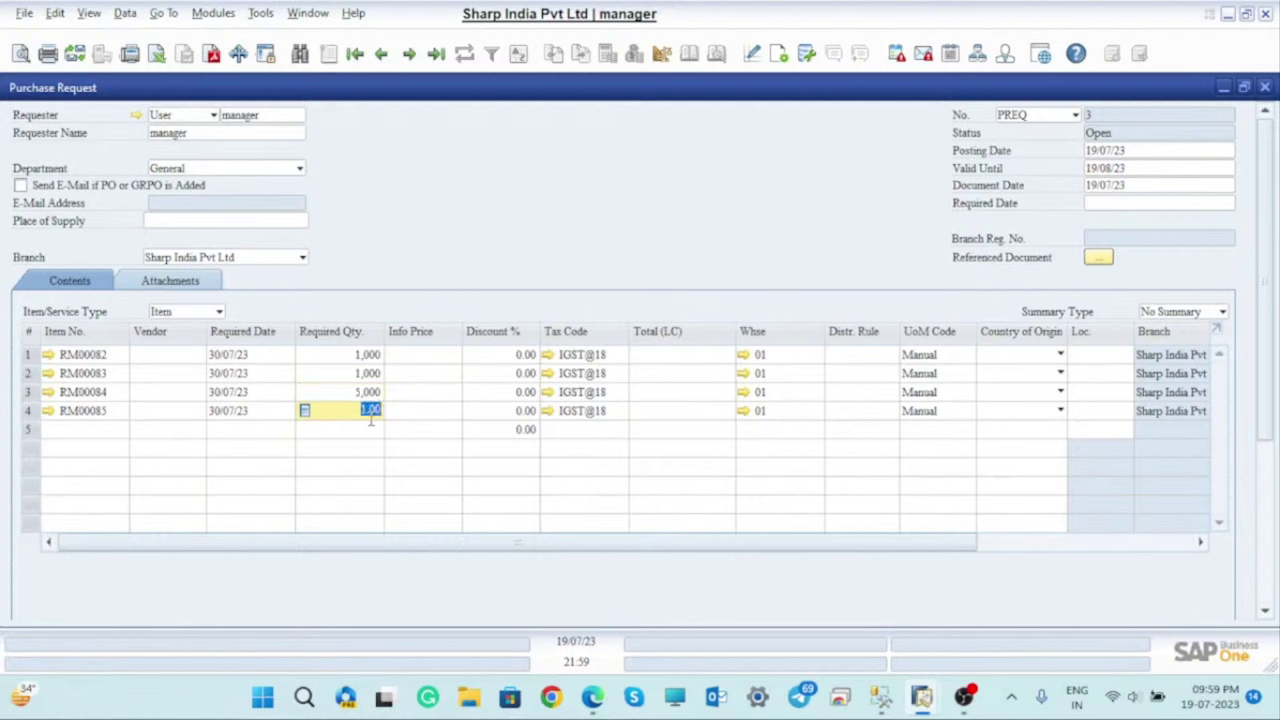
{"action": "type", "text": "60"}
Step: Enter info prices of INR 50, 600, 750 and 650 for the four items
{"action": "left_click", "coordinate": [437, 355]}
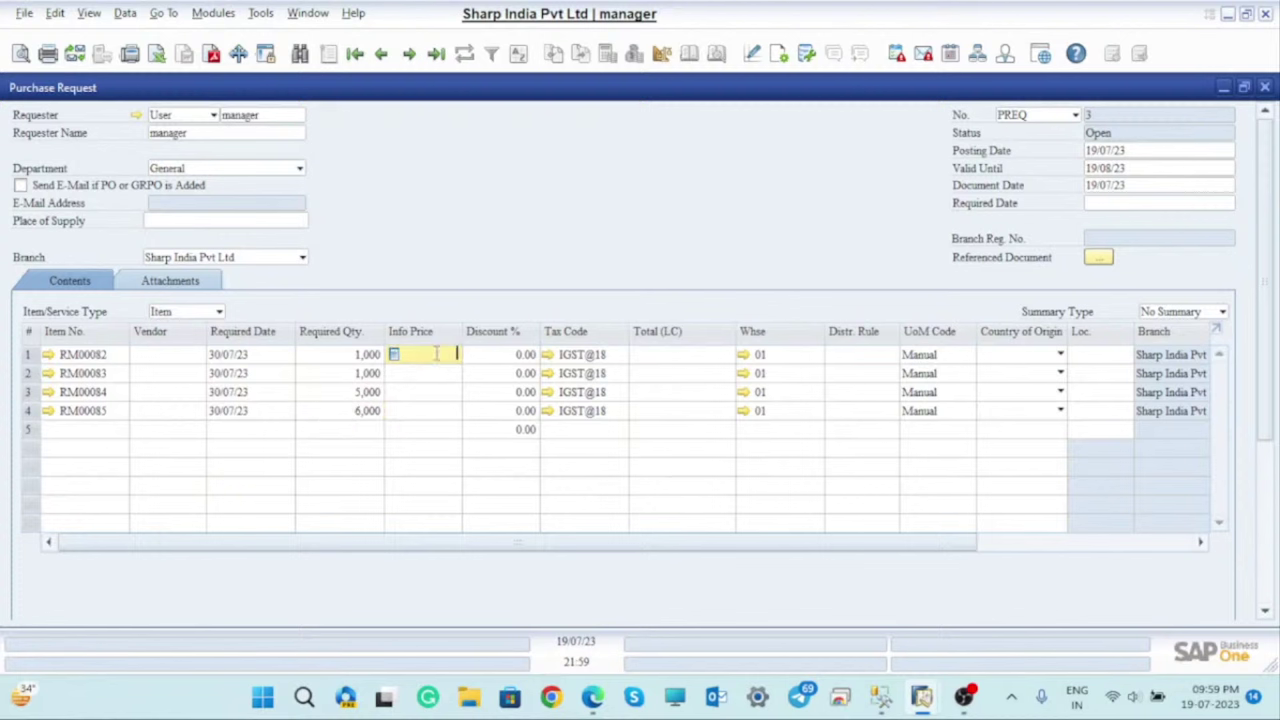
{"action": "type", "text": "50"}
{"action": "left_click", "coordinate": [455, 373]}
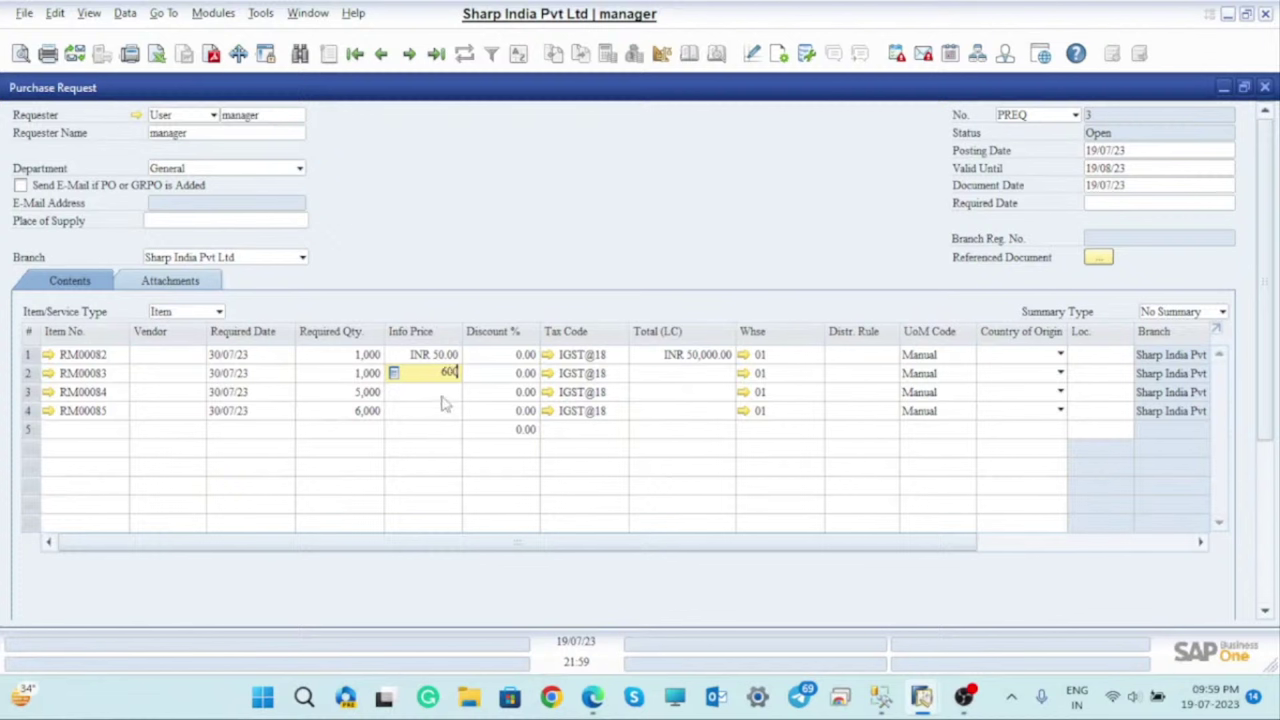
{"action": "left_click", "coordinate": [443, 395]}
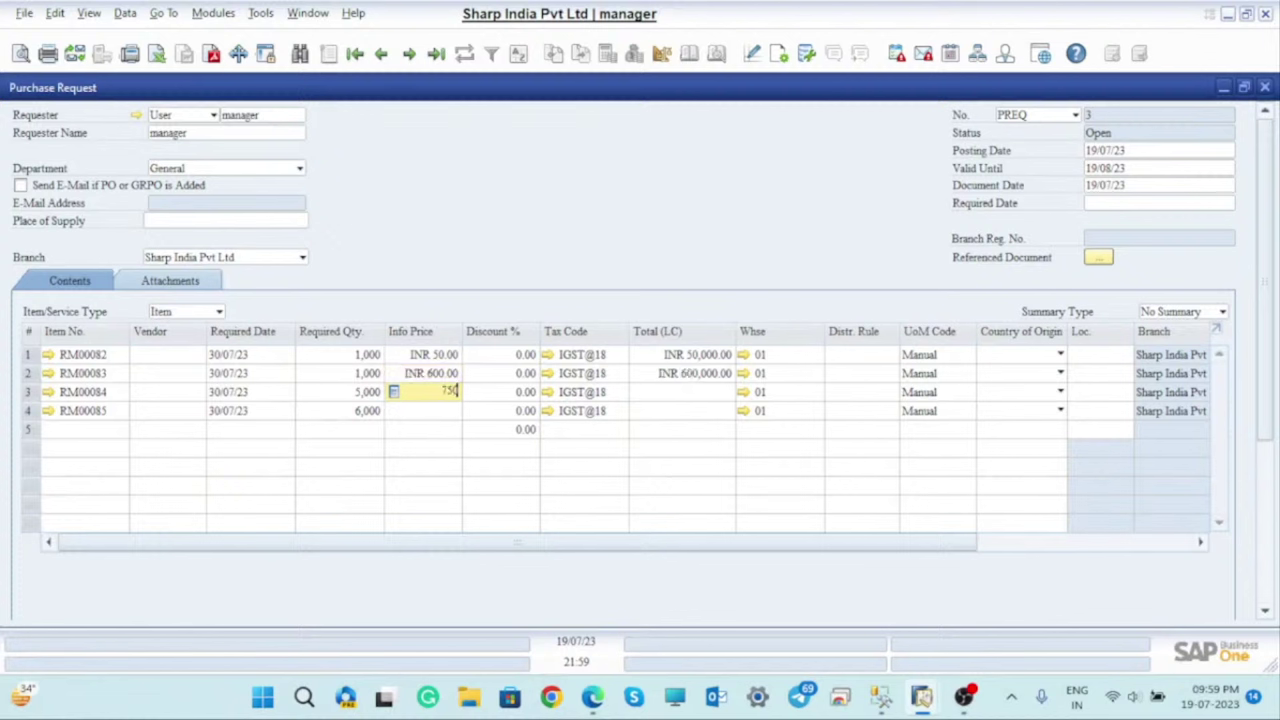
{"action": "left_click", "coordinate": [441, 411]}
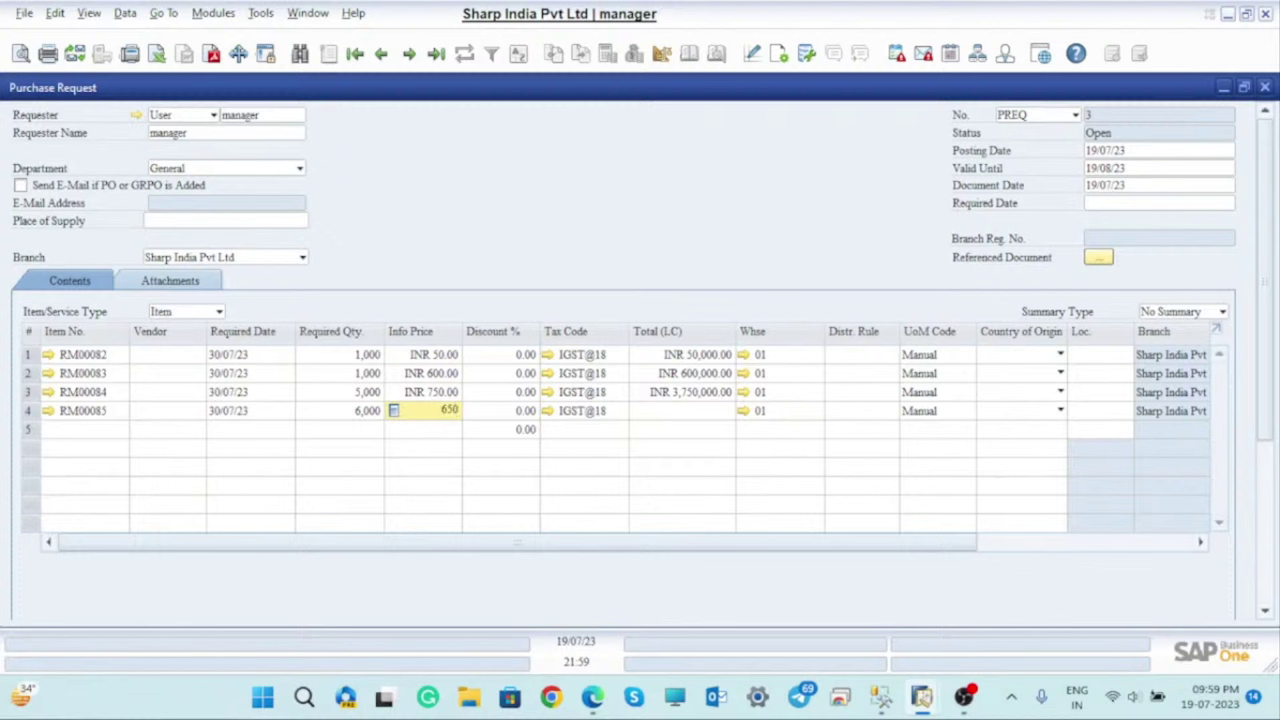
{"action": "key", "text": "Tab"}
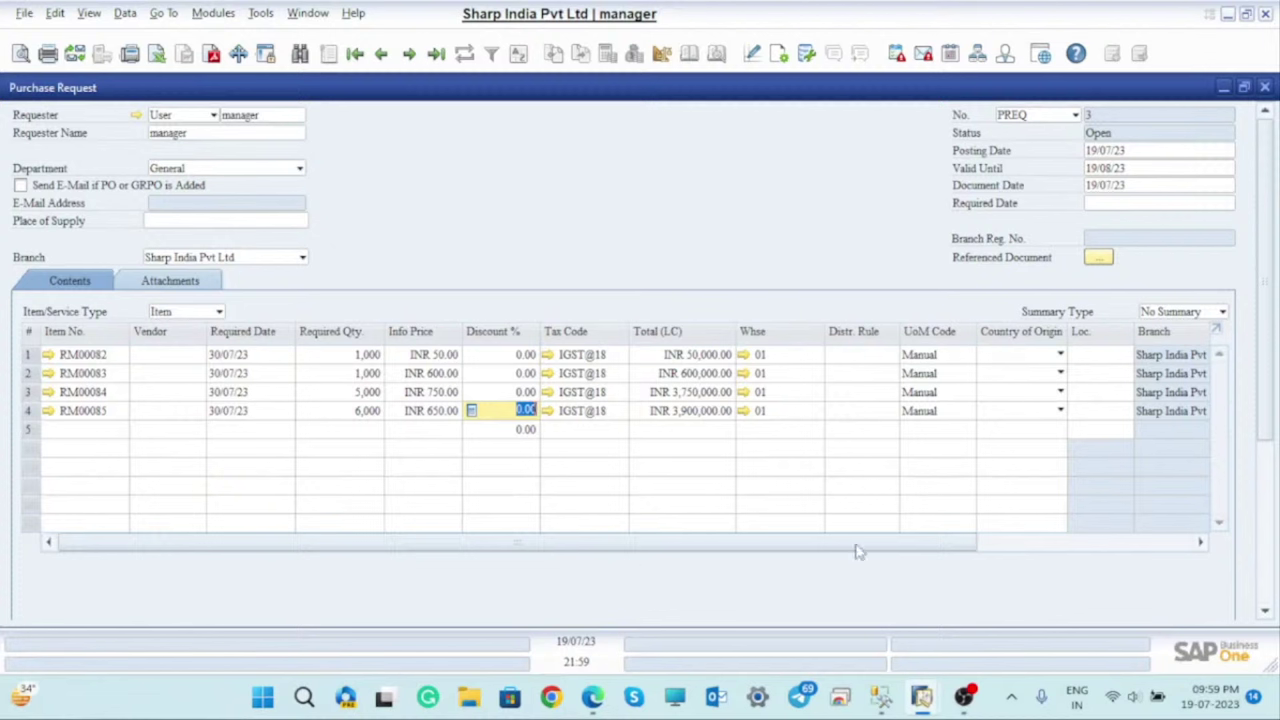
Step: Choose RM-WHS as the first line's warehouse
{"action": "left_click", "coordinate": [818, 356]}
{"action": "left_click", "coordinate": [817, 355]}
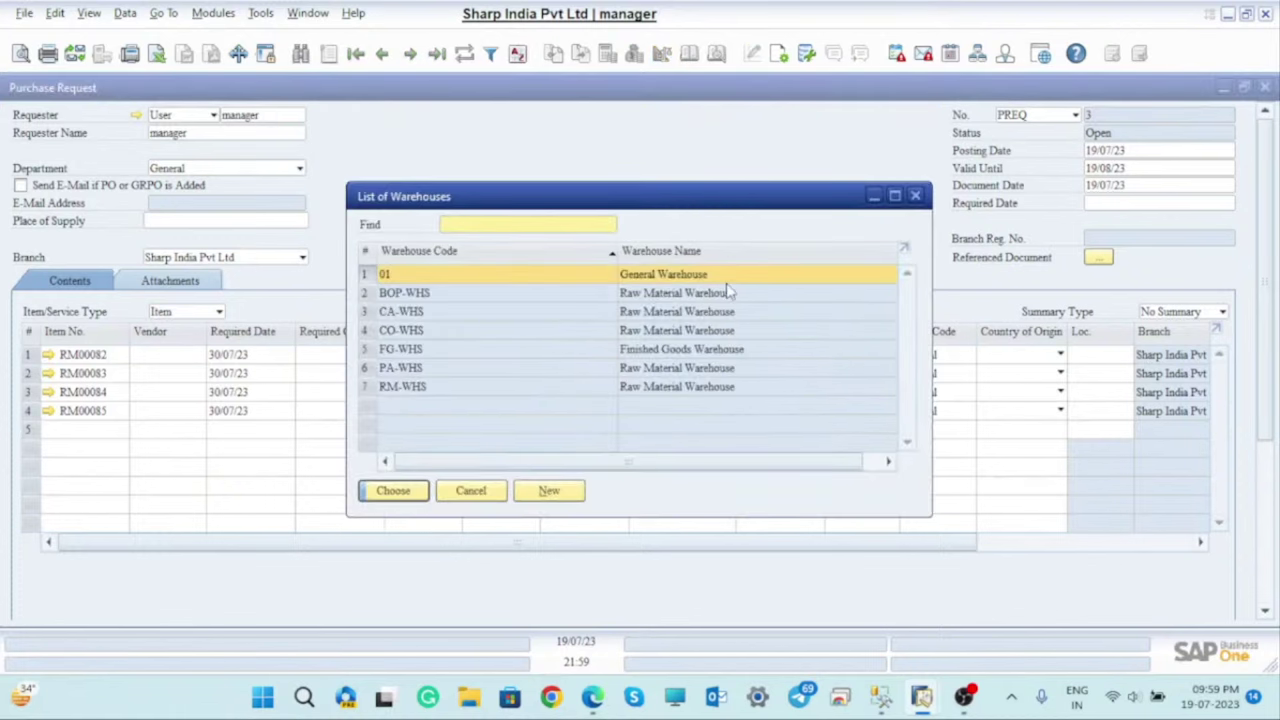
{"action": "left_click", "coordinate": [400, 390]}
{"action": "left_click", "coordinate": [407, 492]}
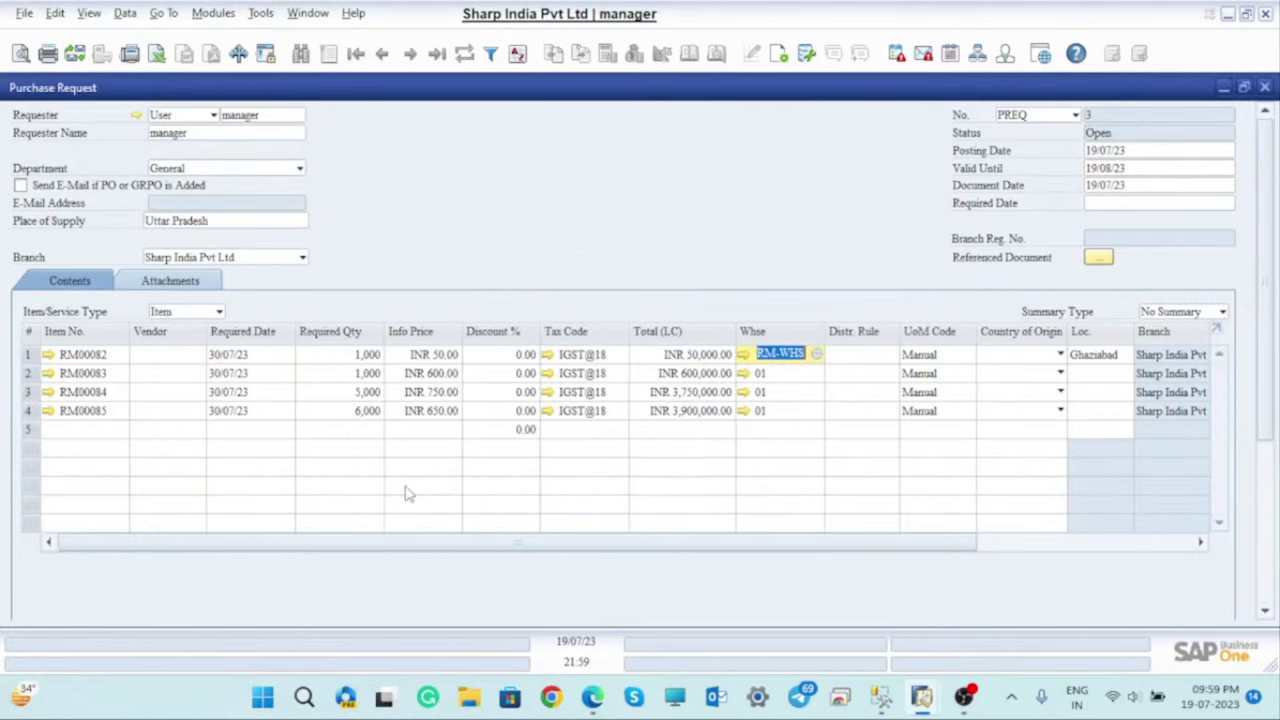
Step: Copy RM-WHS and paste it into the warehouse of lines 2, 3 and 4
{"action": "right_click", "coordinate": [795, 356]}
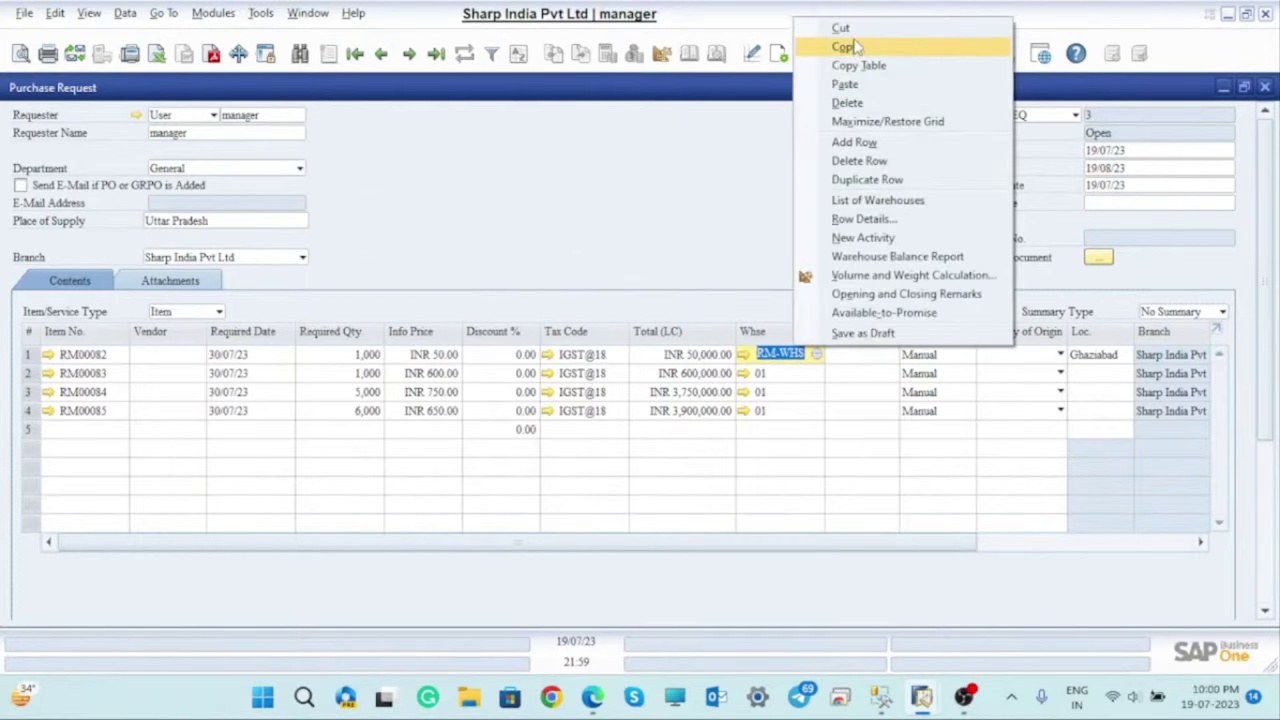
{"action": "left_click", "coordinate": [845, 47]}
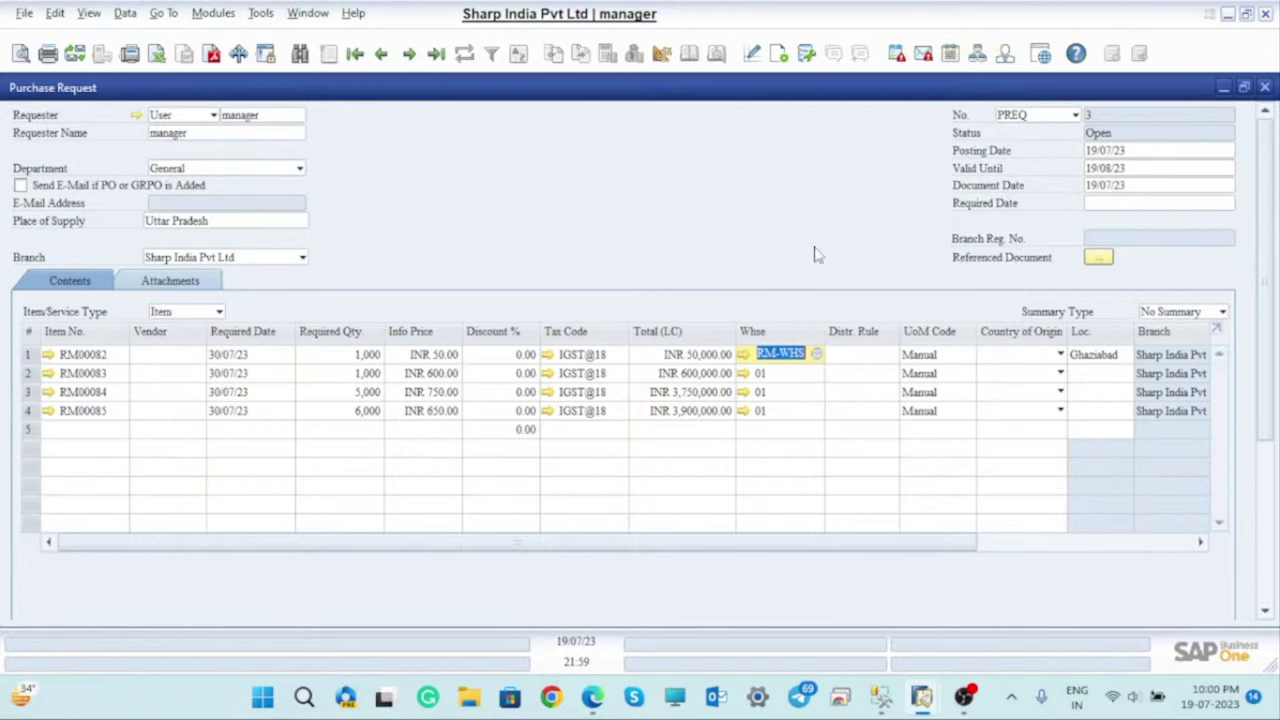
{"action": "left_click", "coordinate": [808, 374]}
{"action": "key", "text": "ctrl+v"}
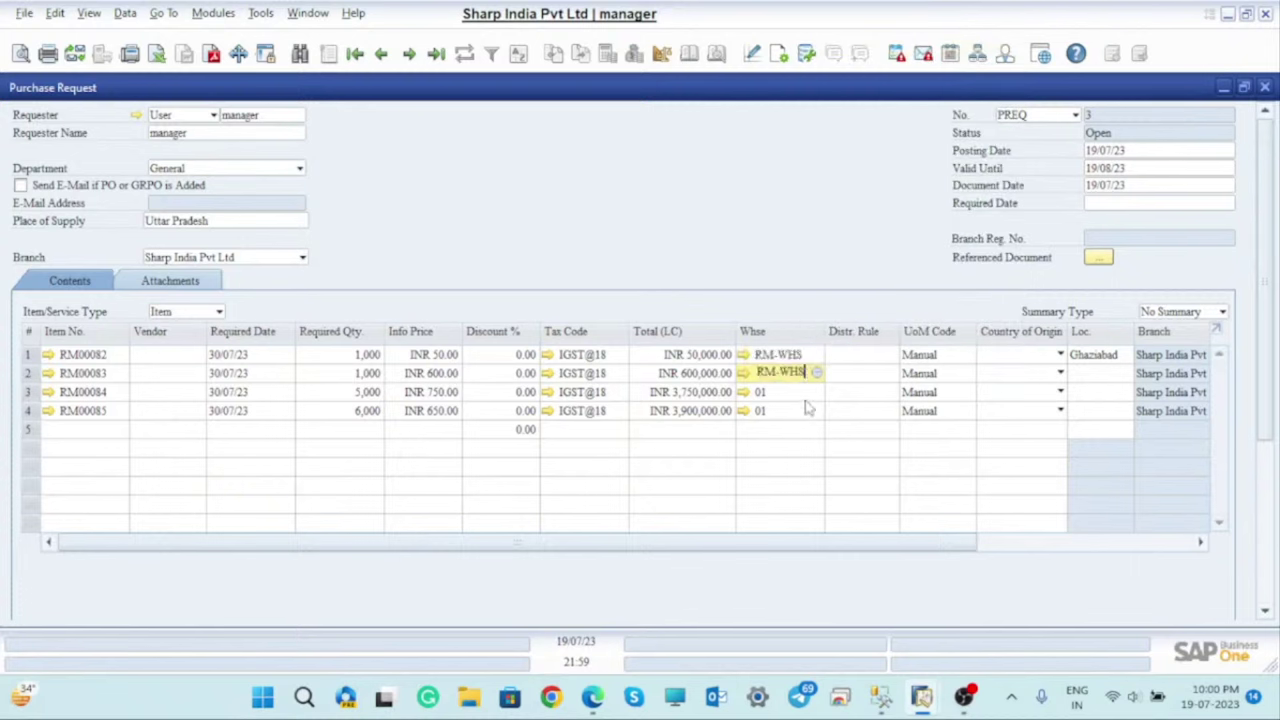
{"action": "left_click", "coordinate": [808, 397]}
{"action": "key", "text": "ctrl+v"}
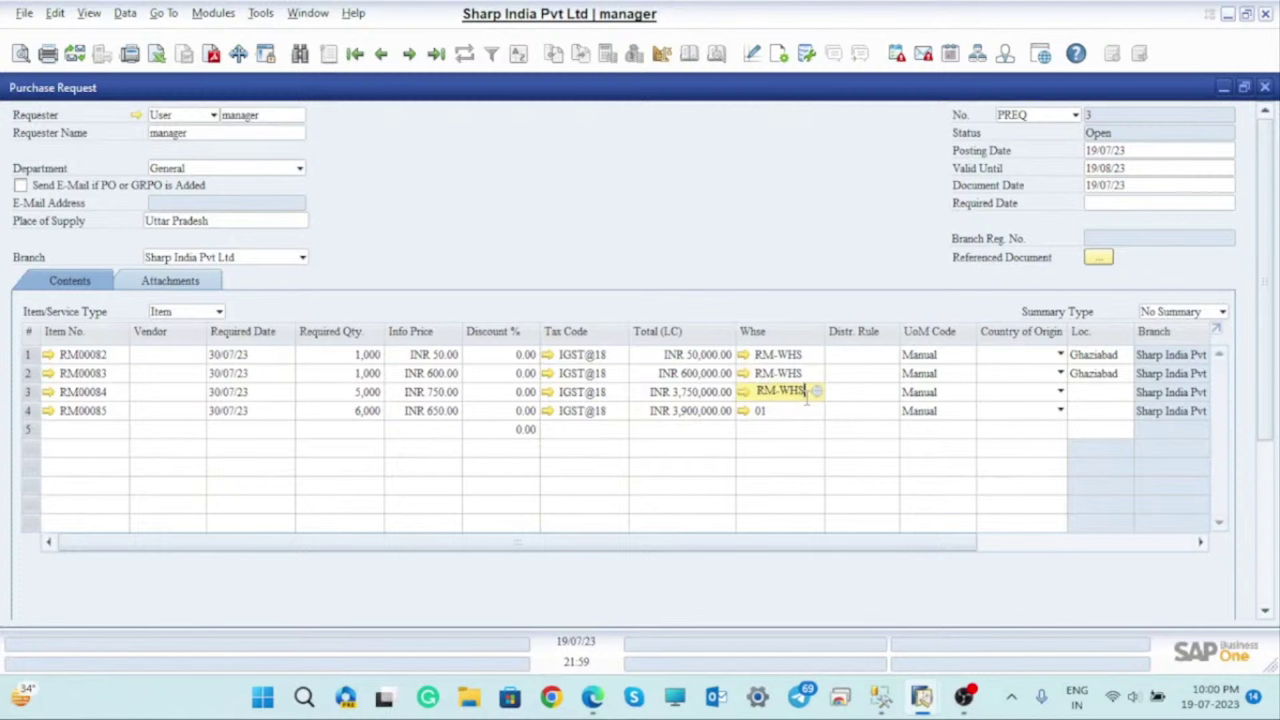
{"action": "left_click", "coordinate": [800, 414]}
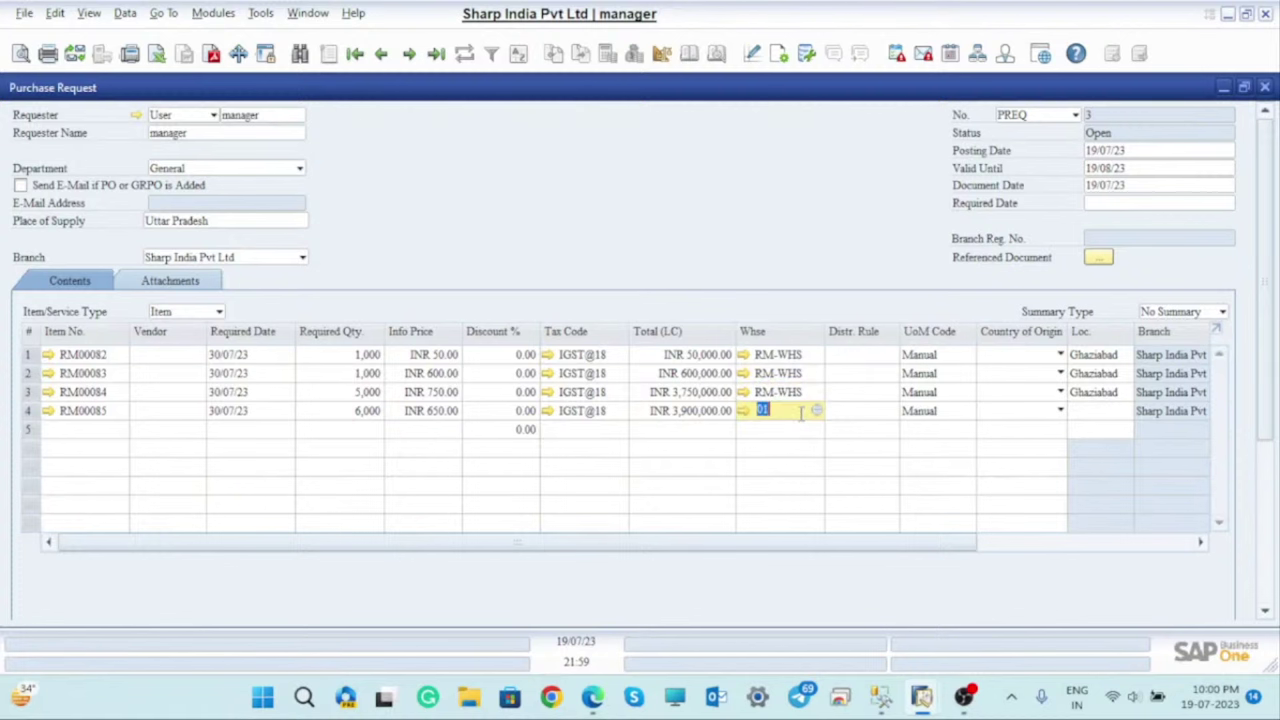
{"action": "key", "text": "ctrl+v"}
{"action": "left_click", "coordinate": [1151, 541]}
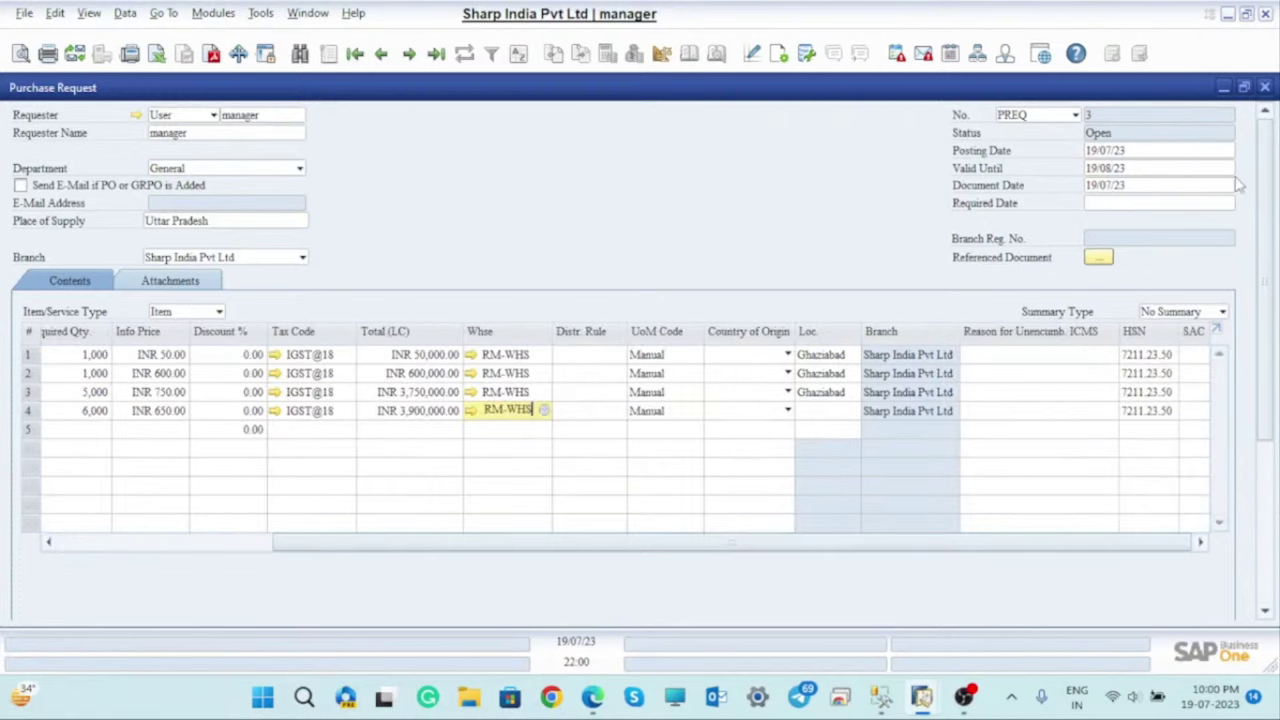
{"action": "left_click", "coordinate": [1101, 204]}
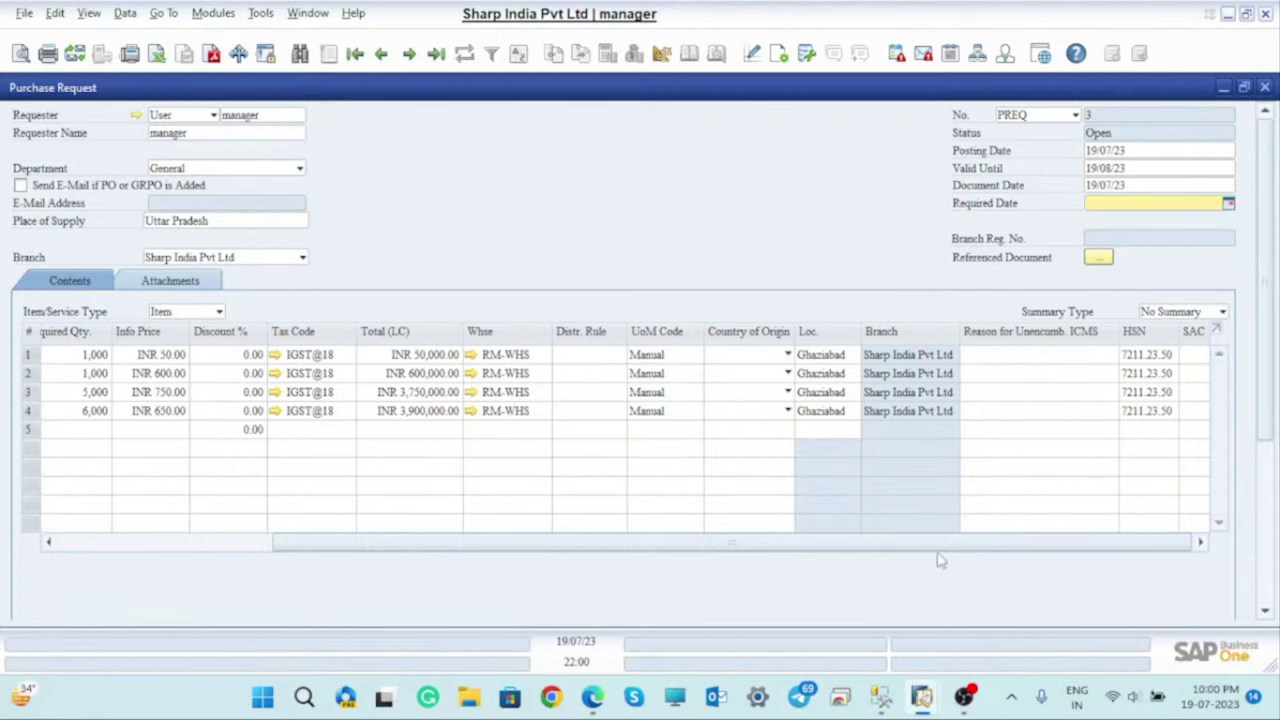
Step: Set the header required date to 30/07/23 and apply it to the existing rows
{"action": "left_click_drag", "start_coordinate": [903, 546], "coordinate": [362, 557]}
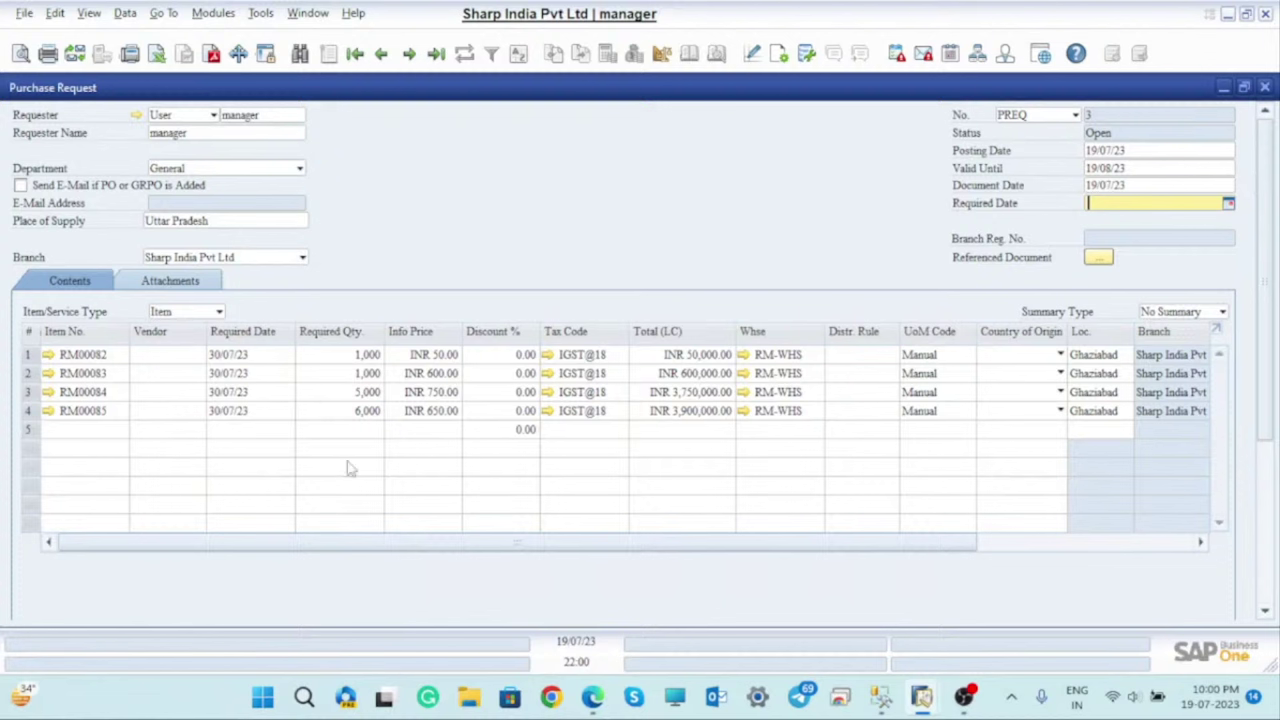
{"action": "type", "text": "30/07/23"}
{"action": "key", "text": "Tab"}
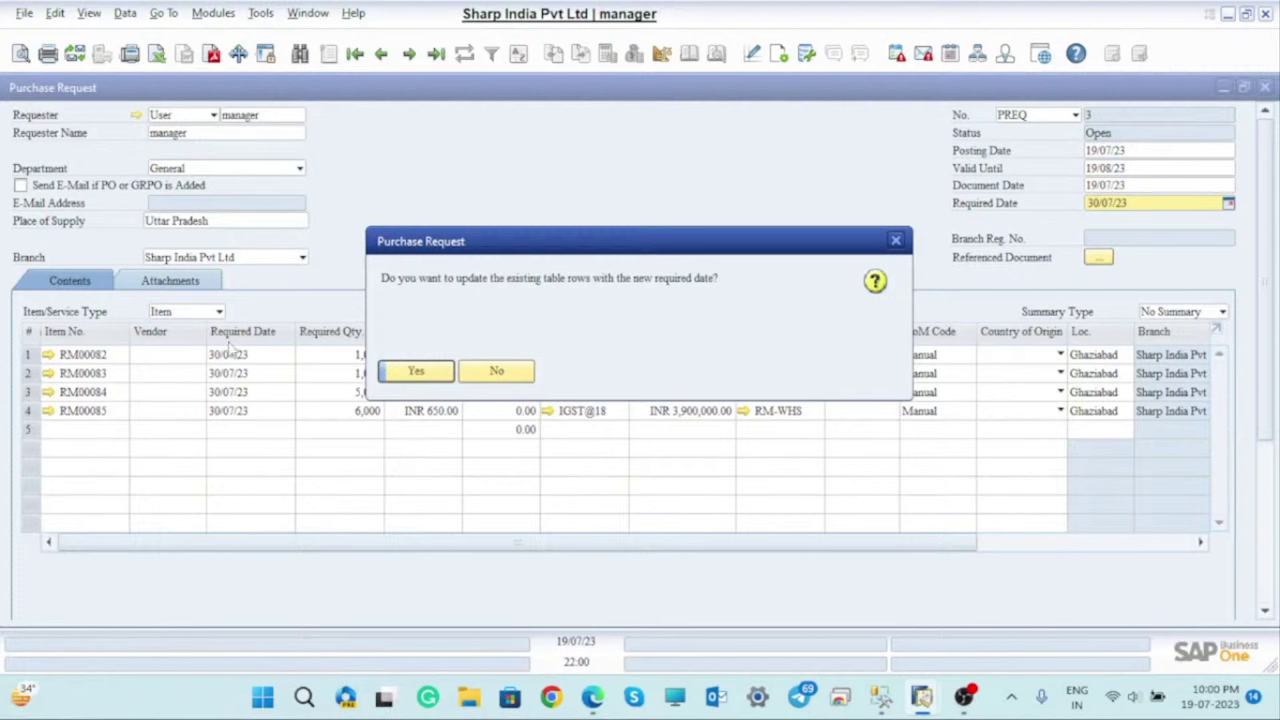
{"action": "left_click", "coordinate": [431, 372]}
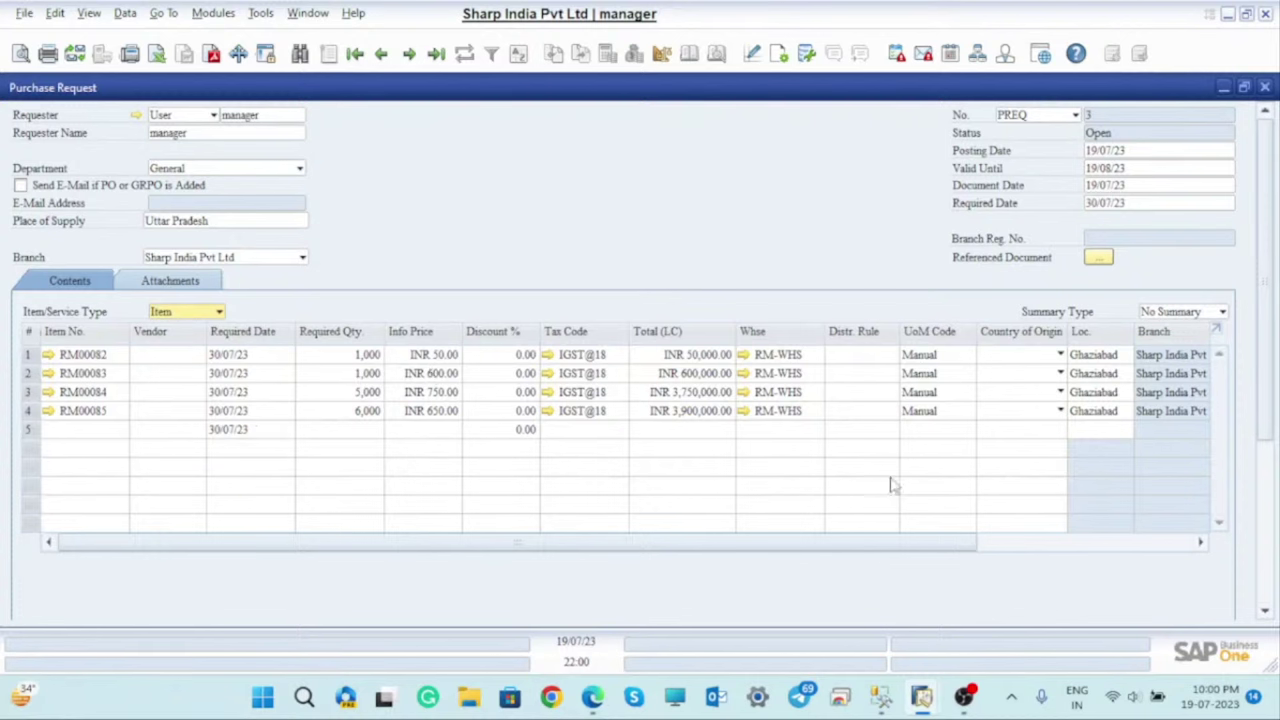
{"action": "left_click_drag", "start_coordinate": [743, 550], "coordinate": [1037, 562]}
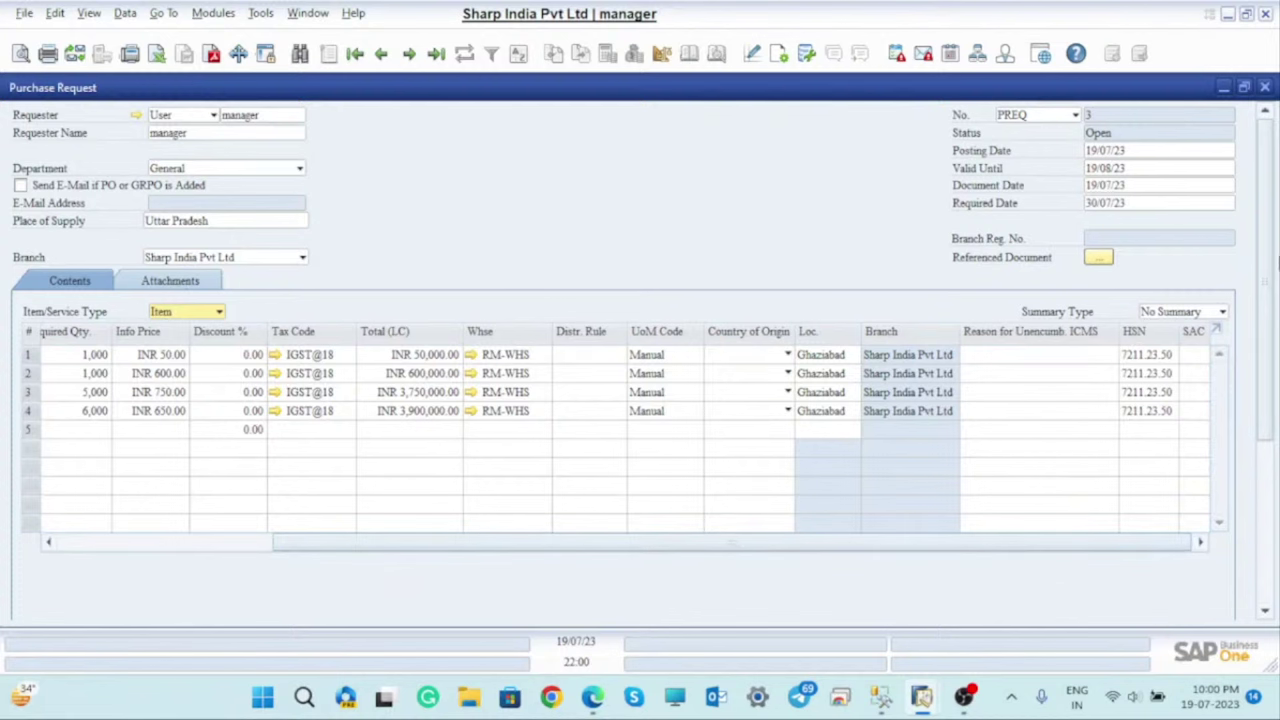
Step: Add the purchase request with Add & View, sending it for approval with remark 'Please Approve It'
{"action": "left_click_drag", "start_coordinate": [1266, 258], "coordinate": [1266, 340]}
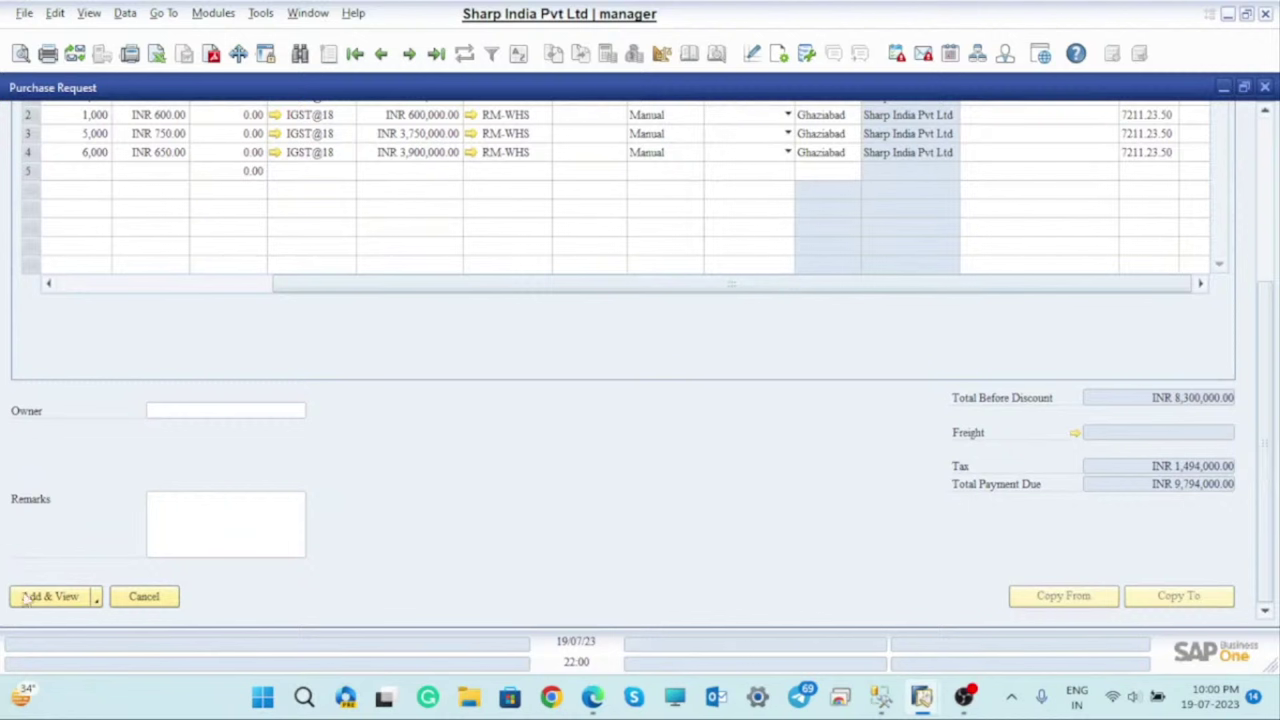
{"action": "left_click", "coordinate": [96, 600]}
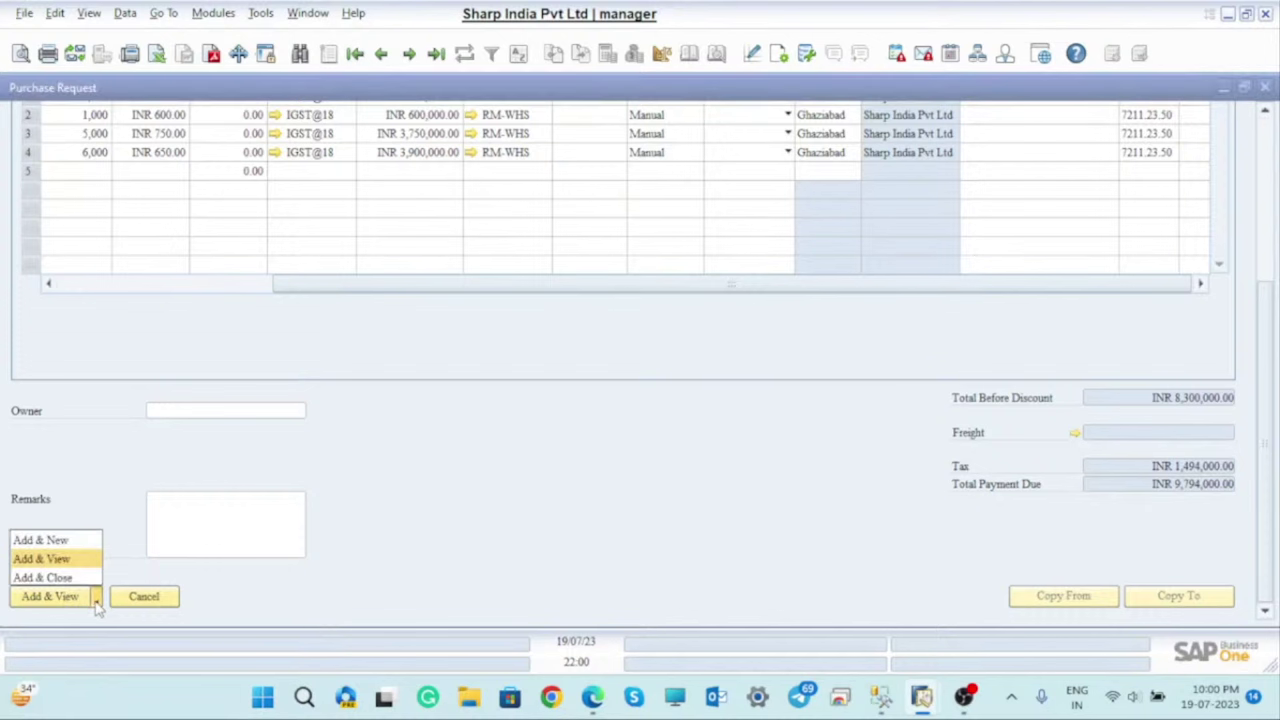
{"action": "left_click", "coordinate": [55, 560]}
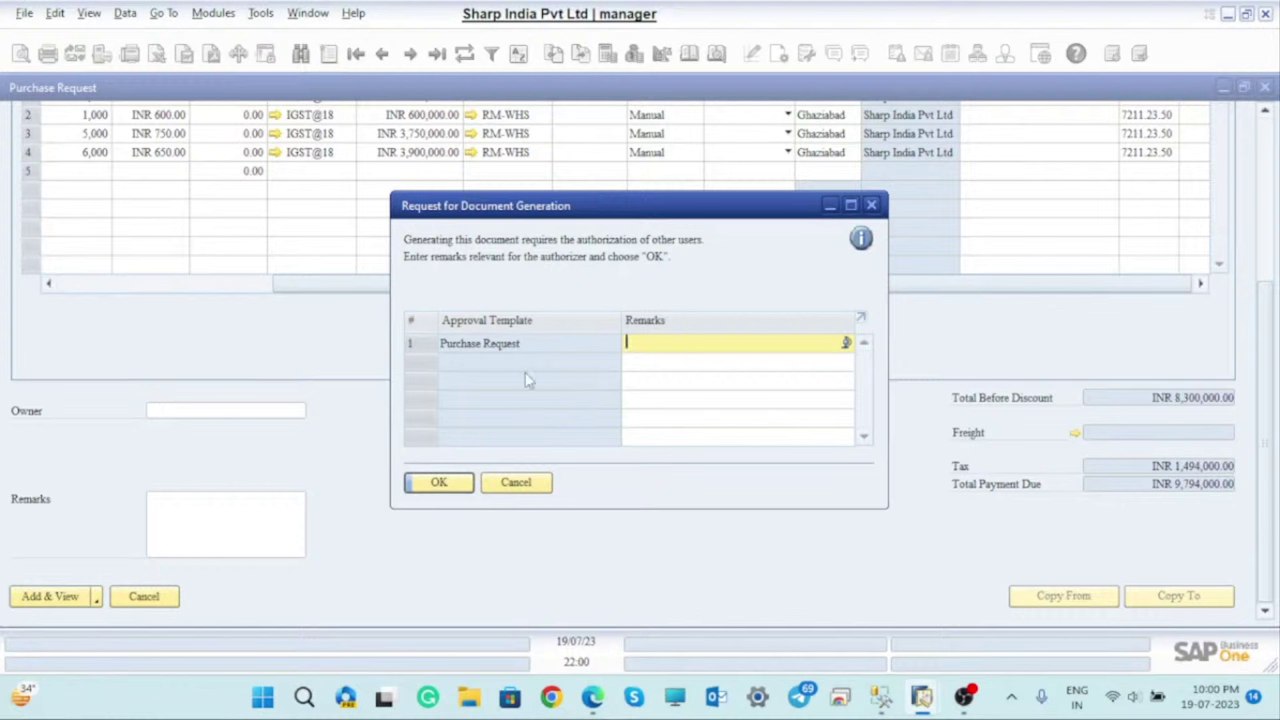
{"action": "type", "text": "Please Approve It"}
{"action": "left_click", "coordinate": [442, 489]}
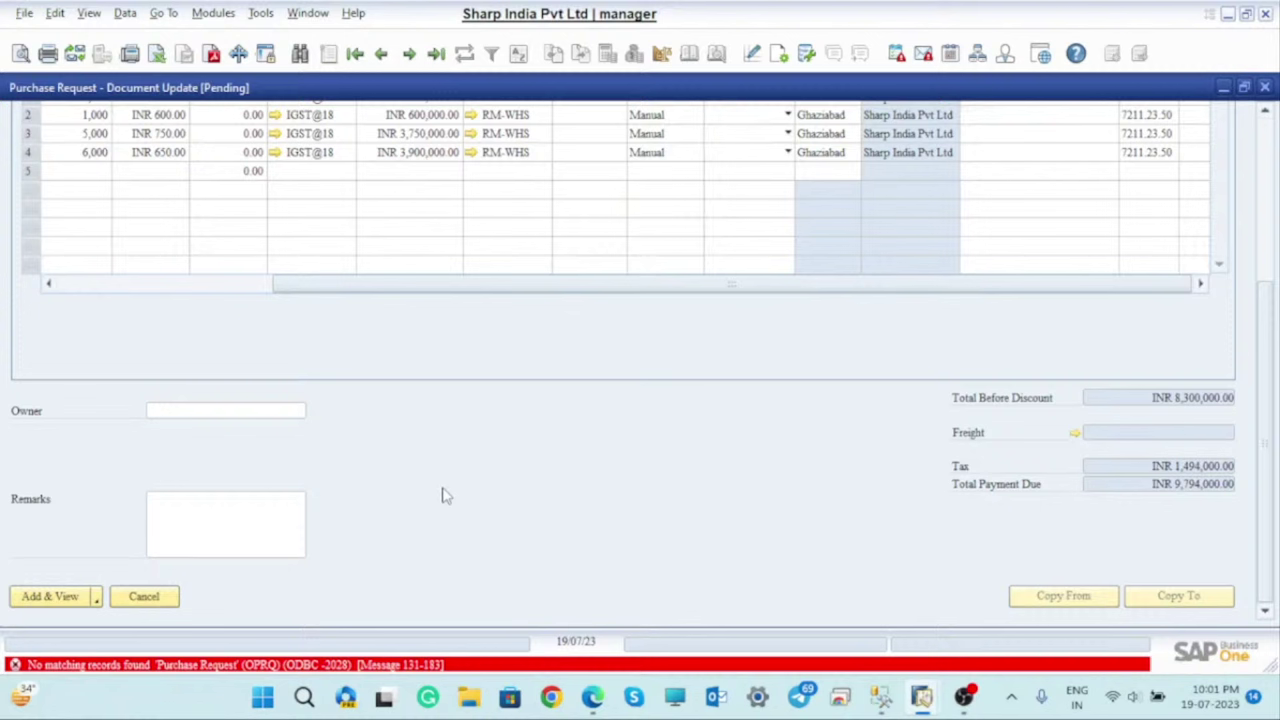
Step: Open the purchase request's approval request from Messages/Alerts and review draft 3
{"action": "left_click", "coordinate": [155, 600]}
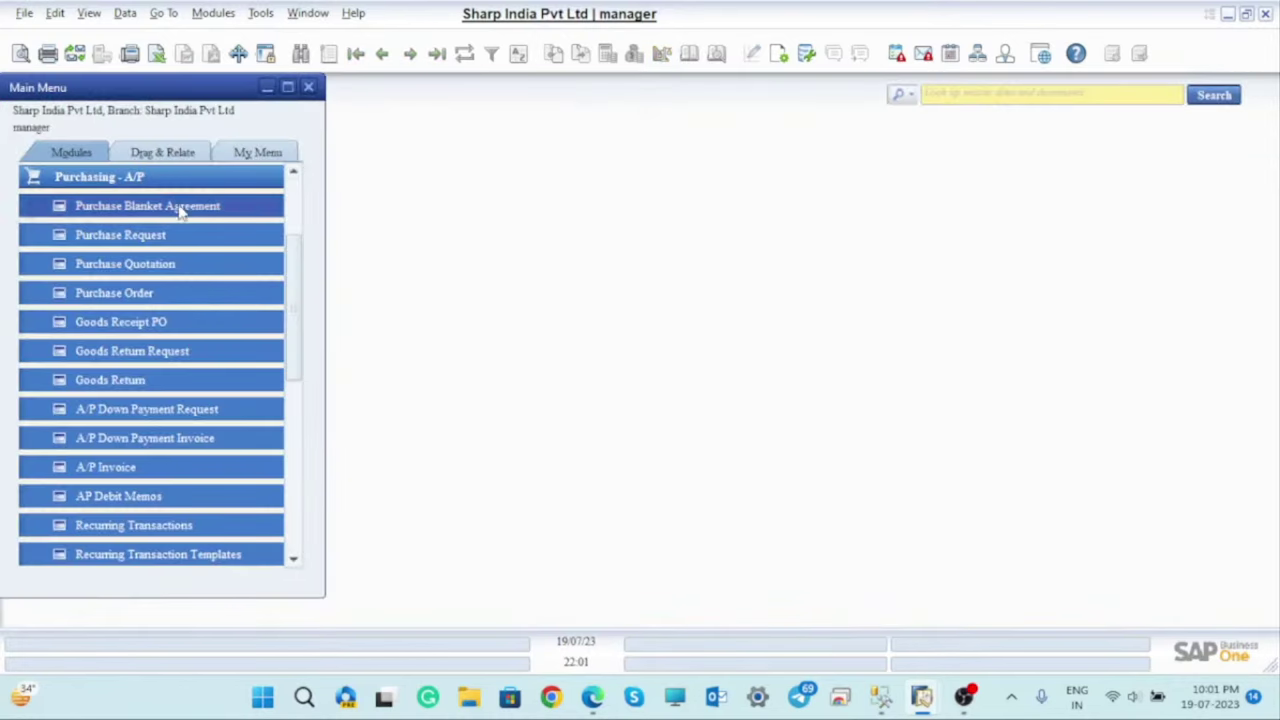
{"action": "left_click", "coordinate": [65, 178]}
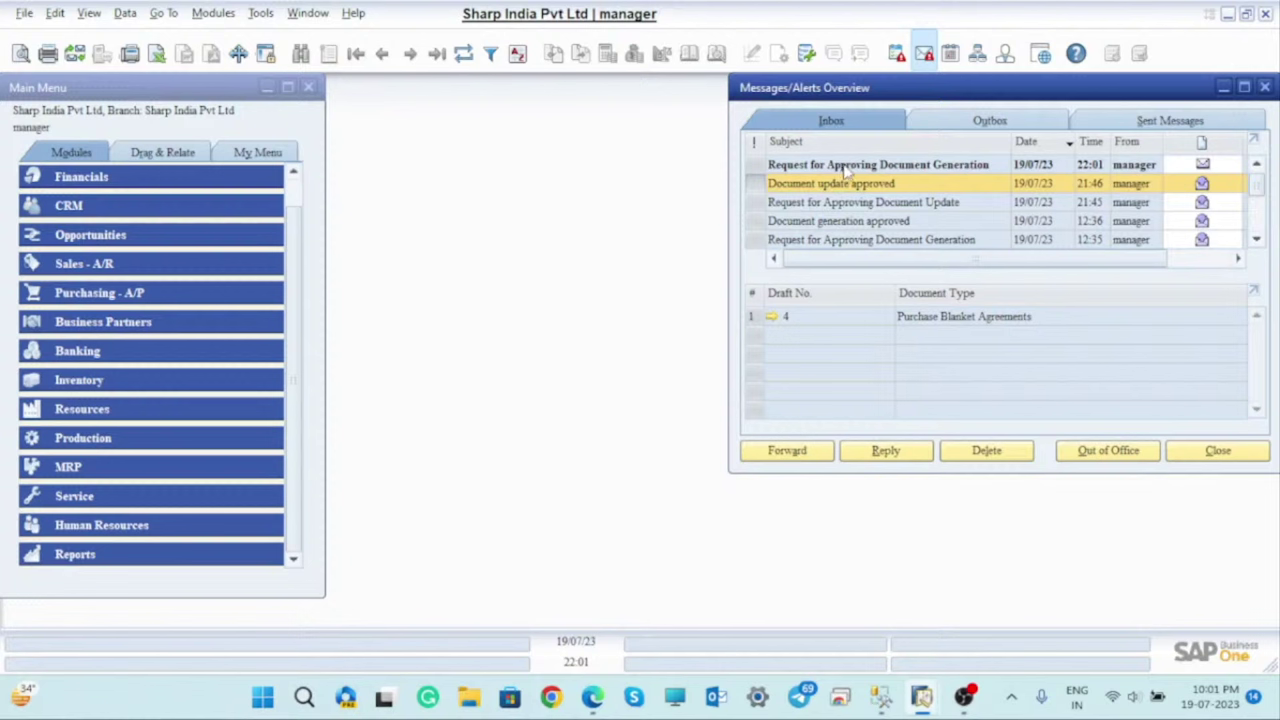
{"action": "left_click", "coordinate": [846, 166]}
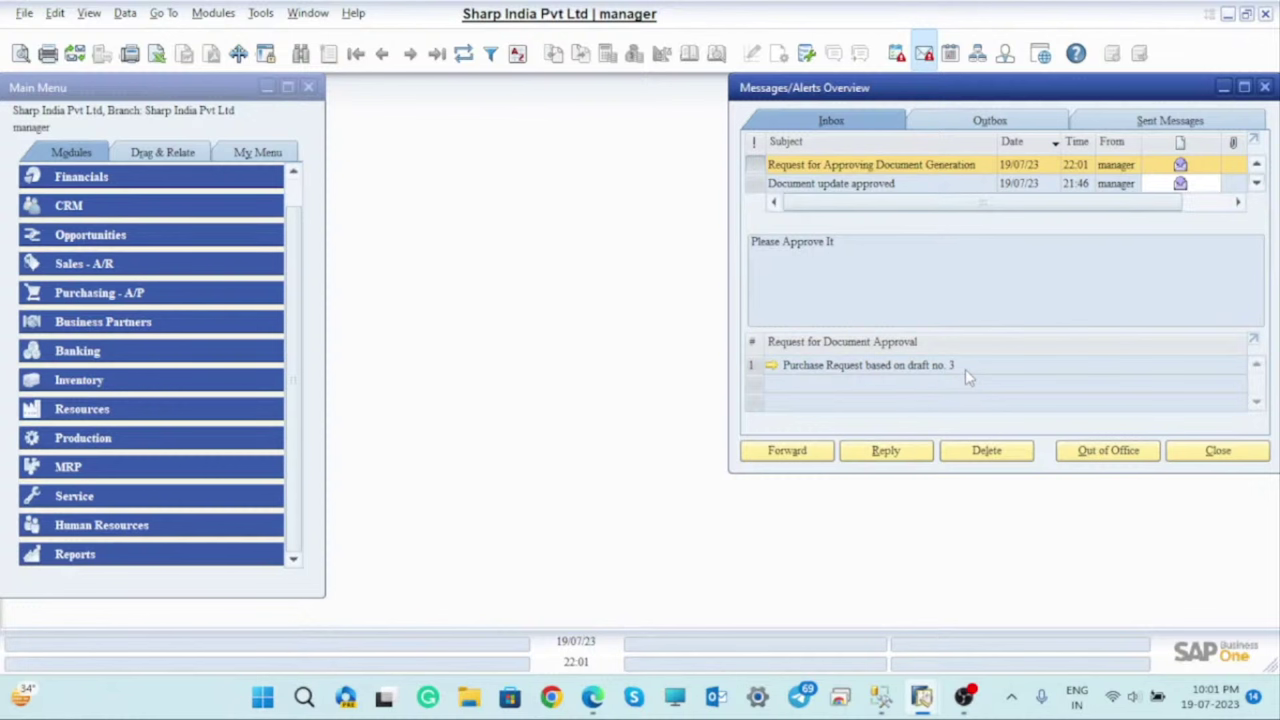
{"action": "left_click", "coordinate": [771, 367]}
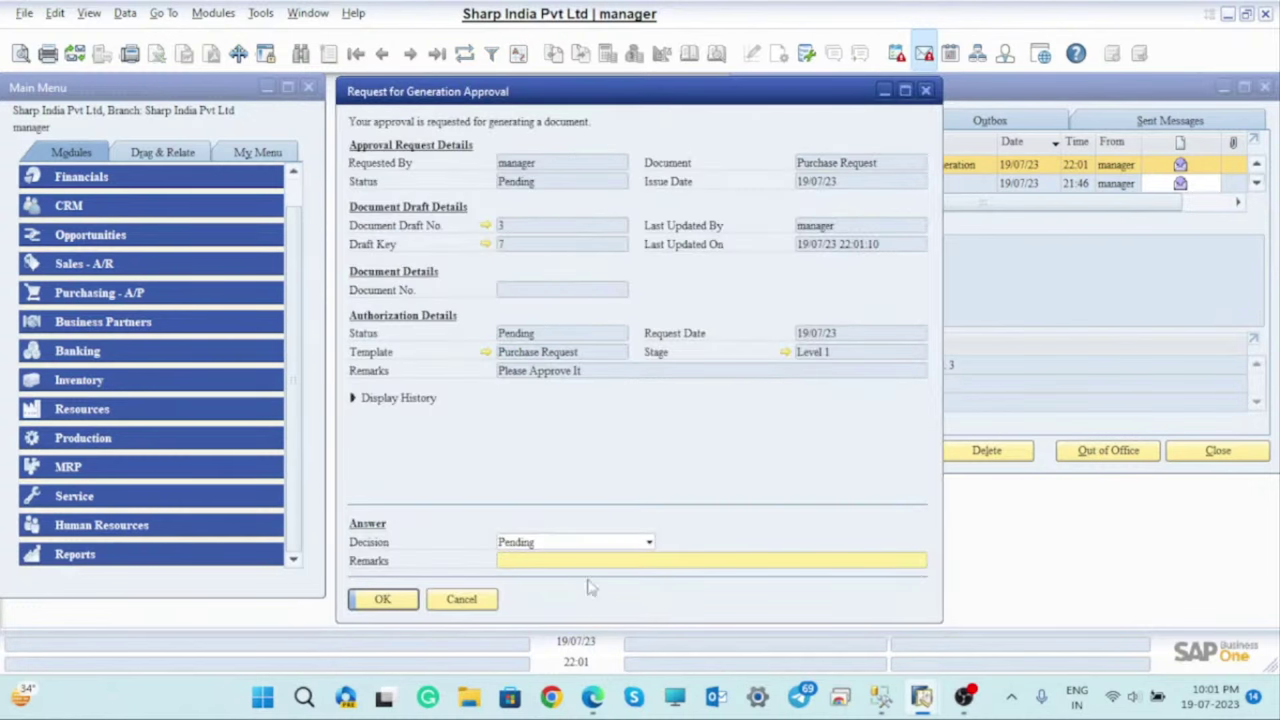
{"action": "left_click", "coordinate": [619, 545]}
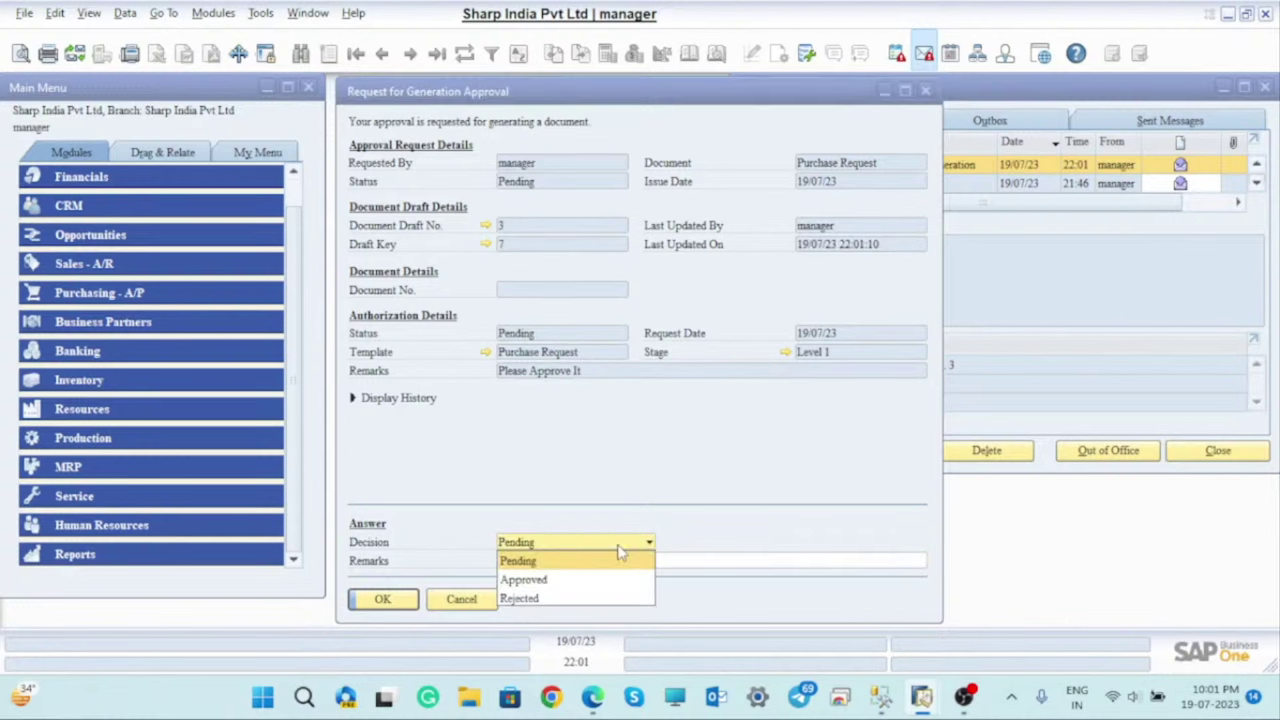
{"action": "left_click", "coordinate": [565, 584]}
{"action": "left_click", "coordinate": [530, 564]}
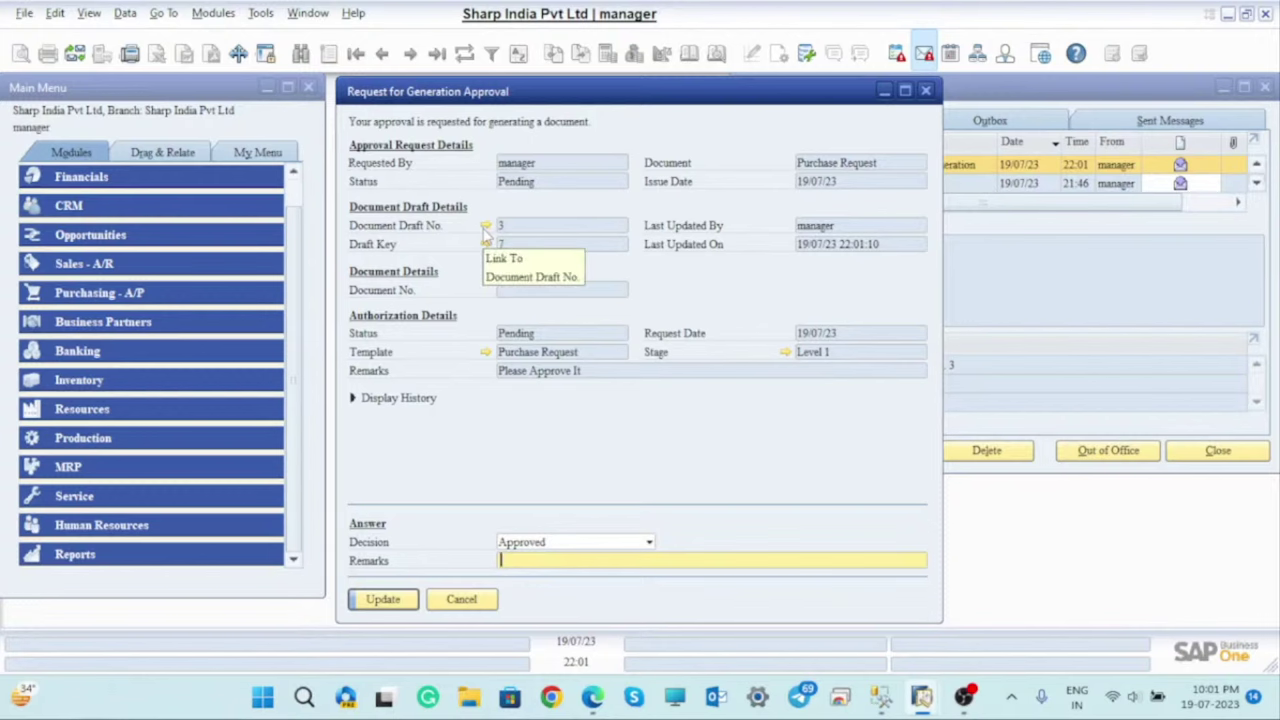
{"action": "left_click", "coordinate": [485, 228]}
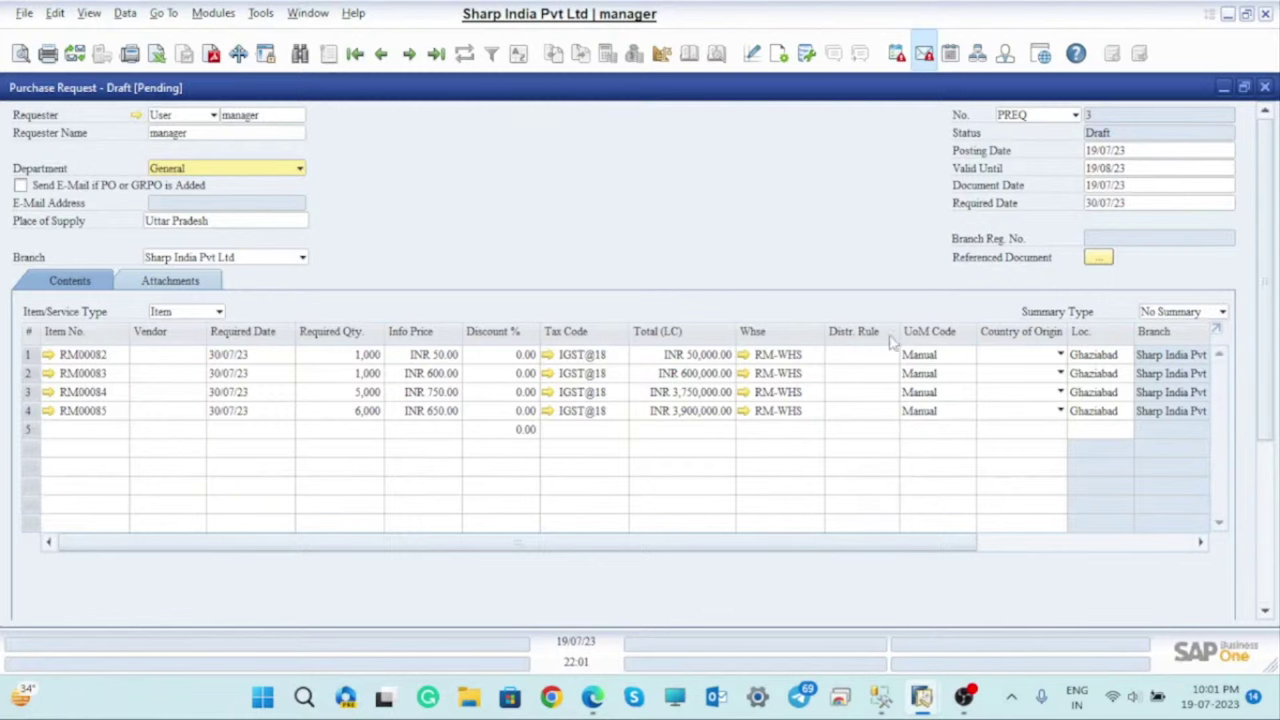
{"action": "left_click", "coordinate": [1264, 87]}
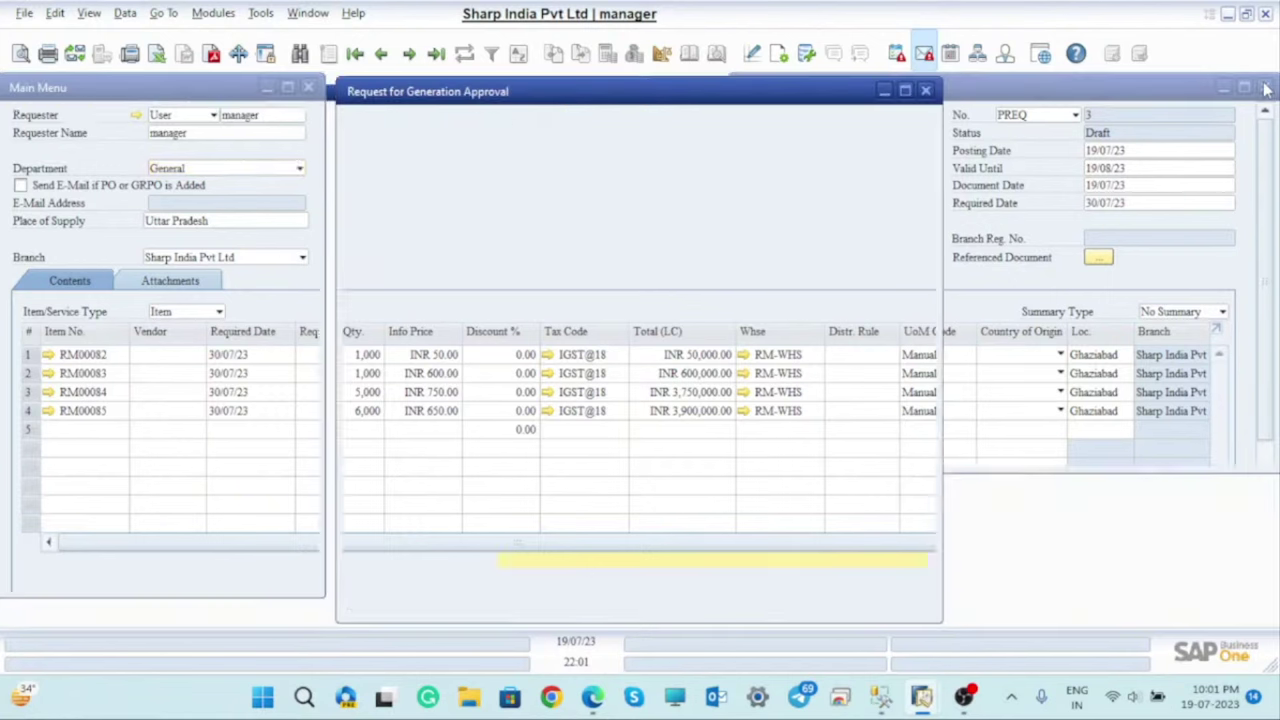
Step: Approve the request with the remark 'Please Proceed' and close it
{"action": "left_click", "coordinate": [596, 543]}
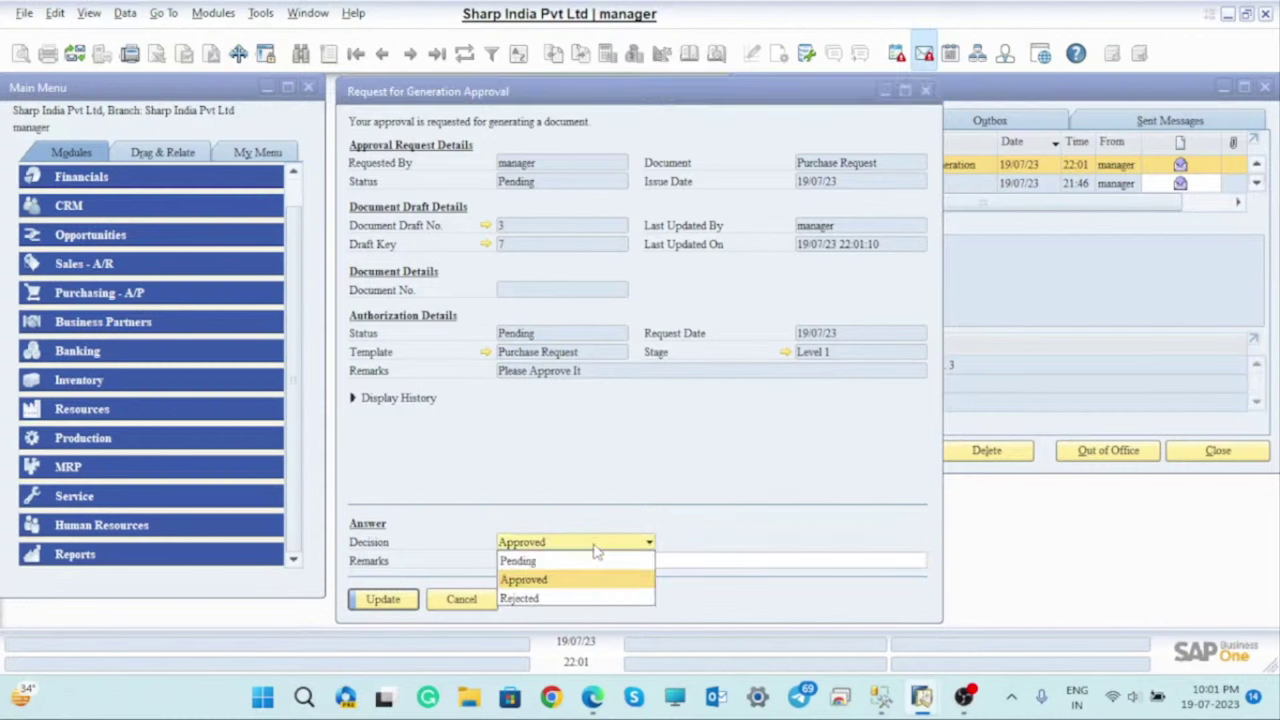
{"action": "left_click", "coordinate": [768, 480]}
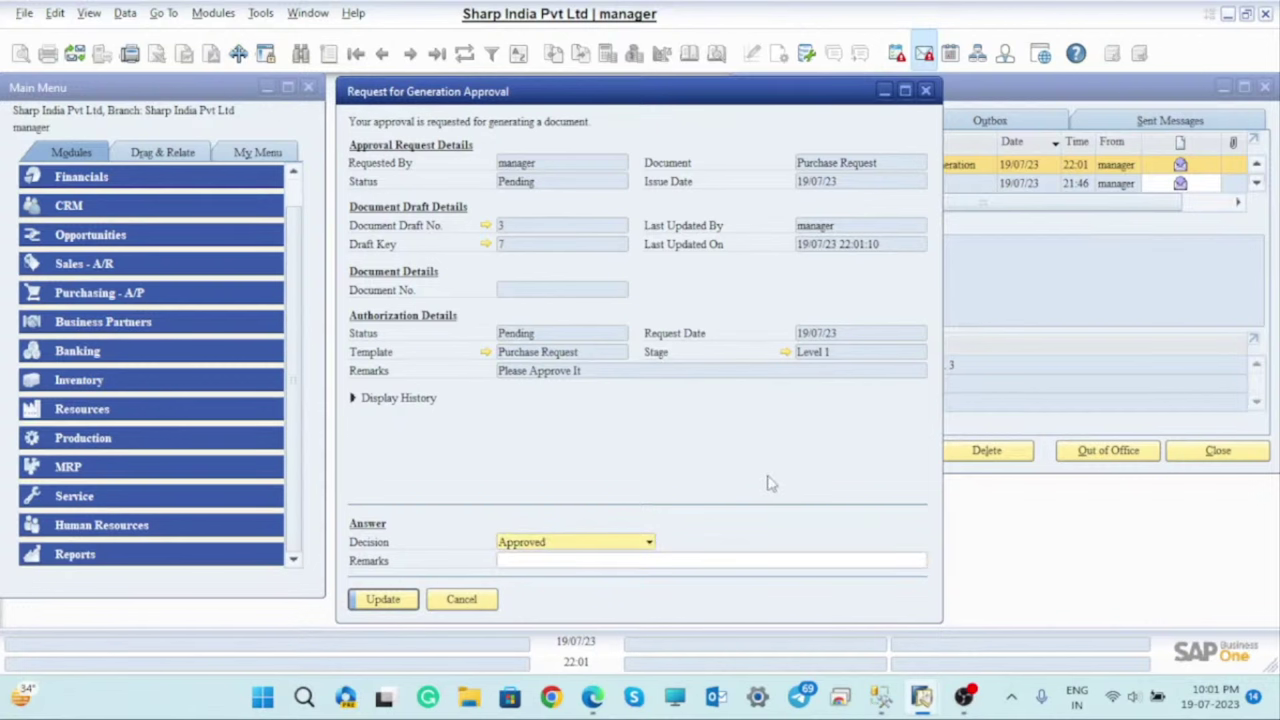
{"action": "left_click", "coordinate": [584, 562]}
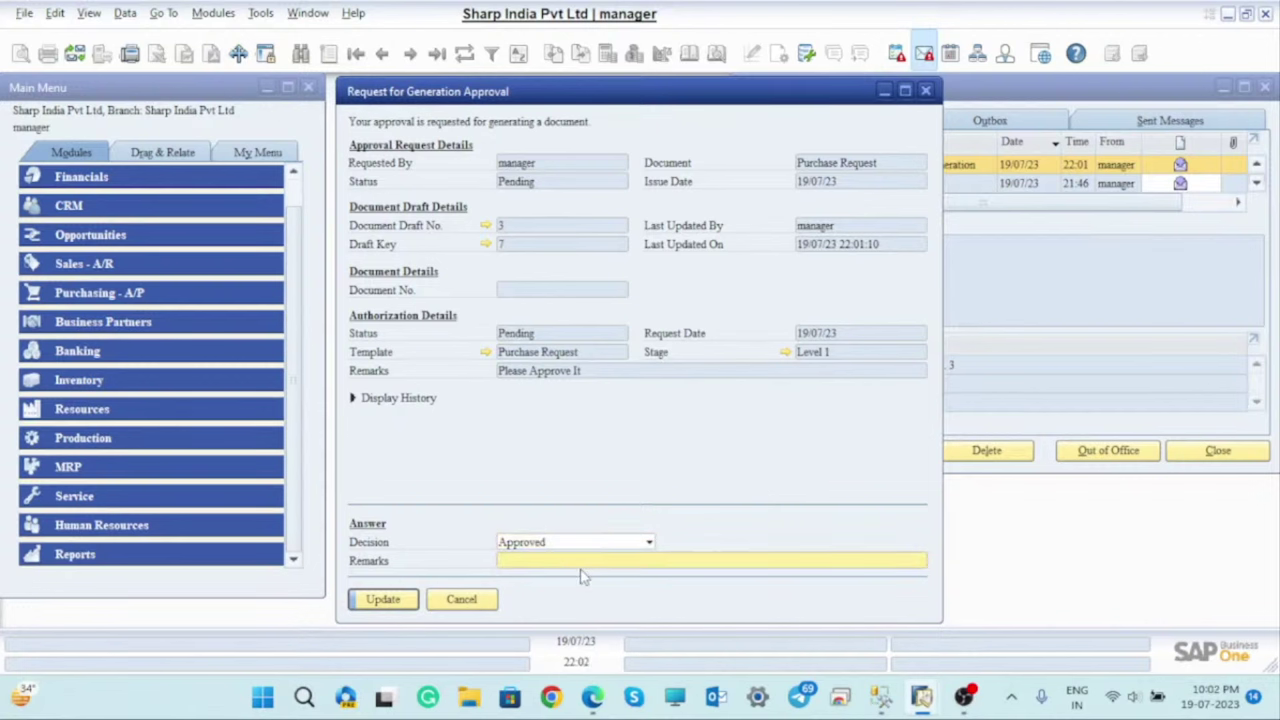
{"action": "type", "text": "Please Proceed"}
{"action": "left_click", "coordinate": [383, 603]}
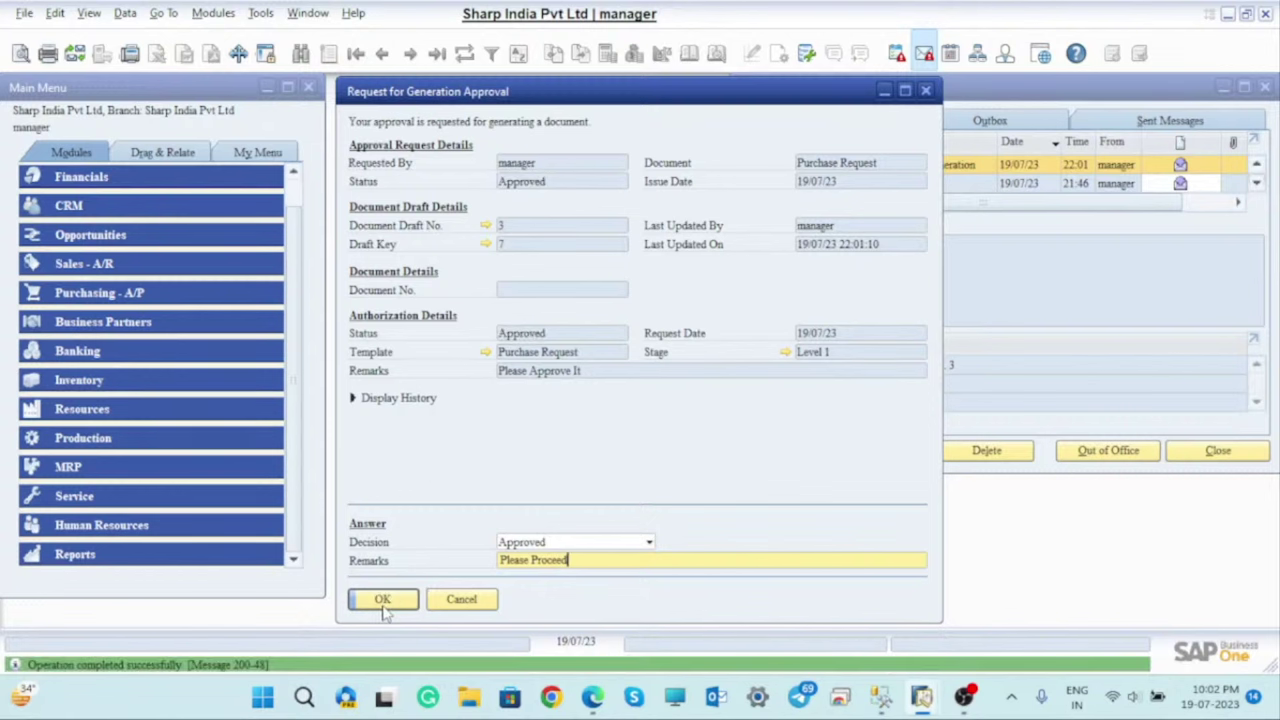
{"action": "left_click", "coordinate": [383, 600]}
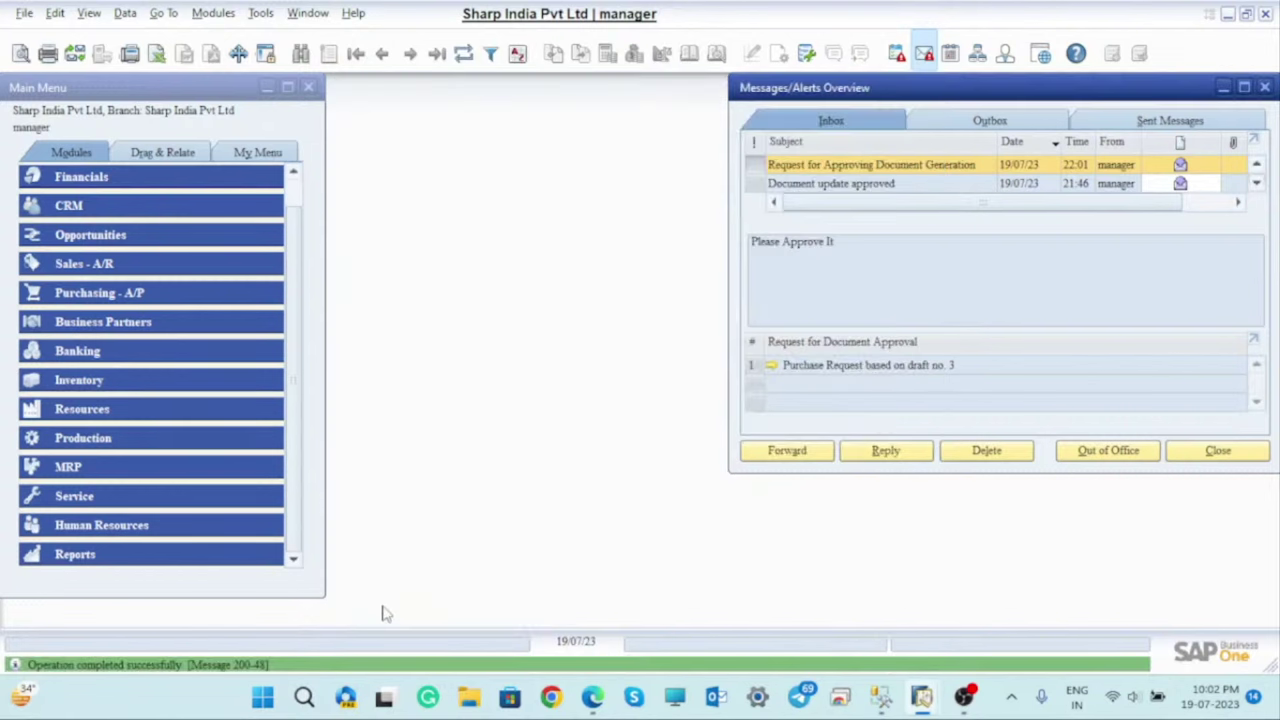
Step: Open draft 3 from the 'Document generation approved' message in Messages/Alerts
{"action": "left_click", "coordinate": [1222, 455]}
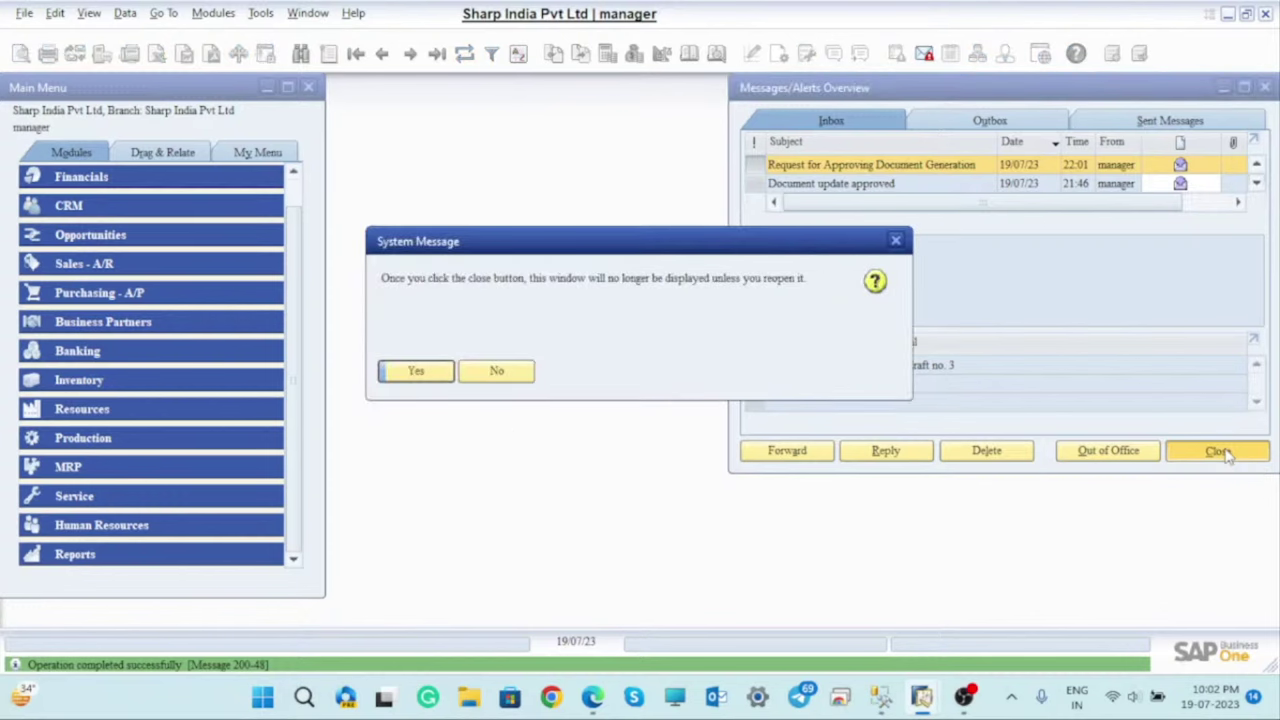
{"action": "left_click", "coordinate": [416, 371]}
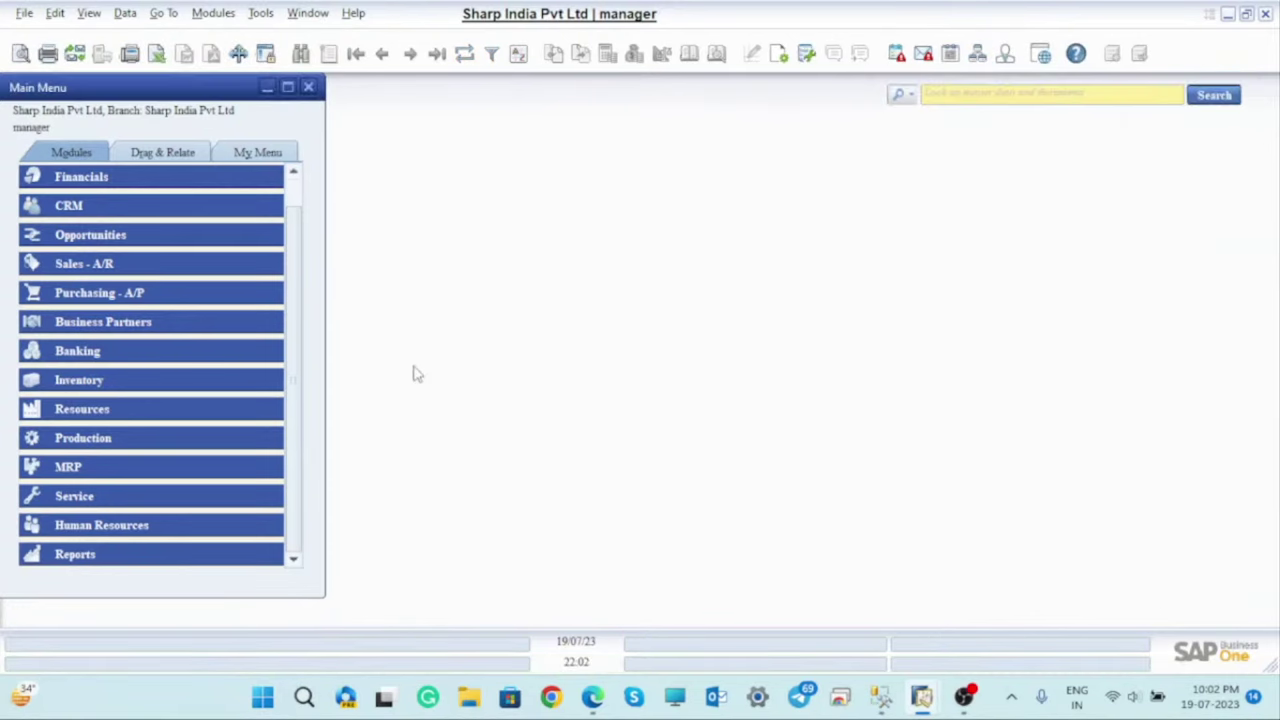
{"action": "left_click", "coordinate": [926, 56]}
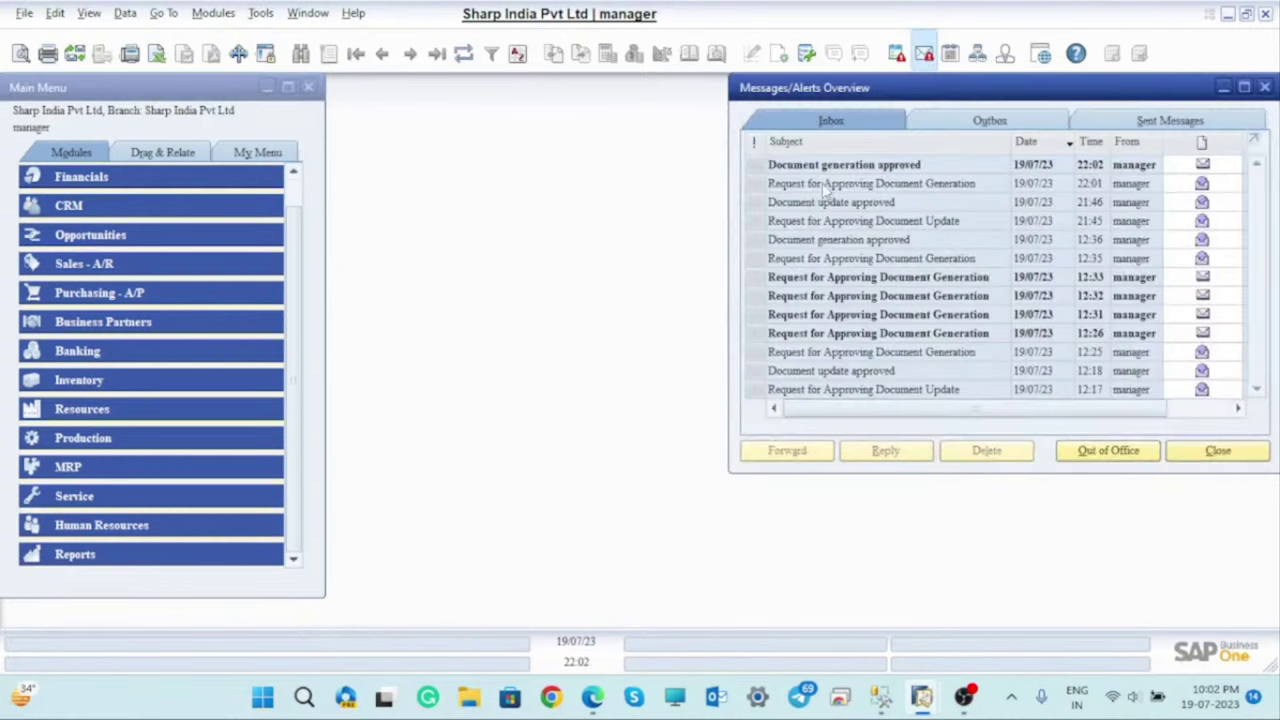
{"action": "left_click", "coordinate": [836, 166]}
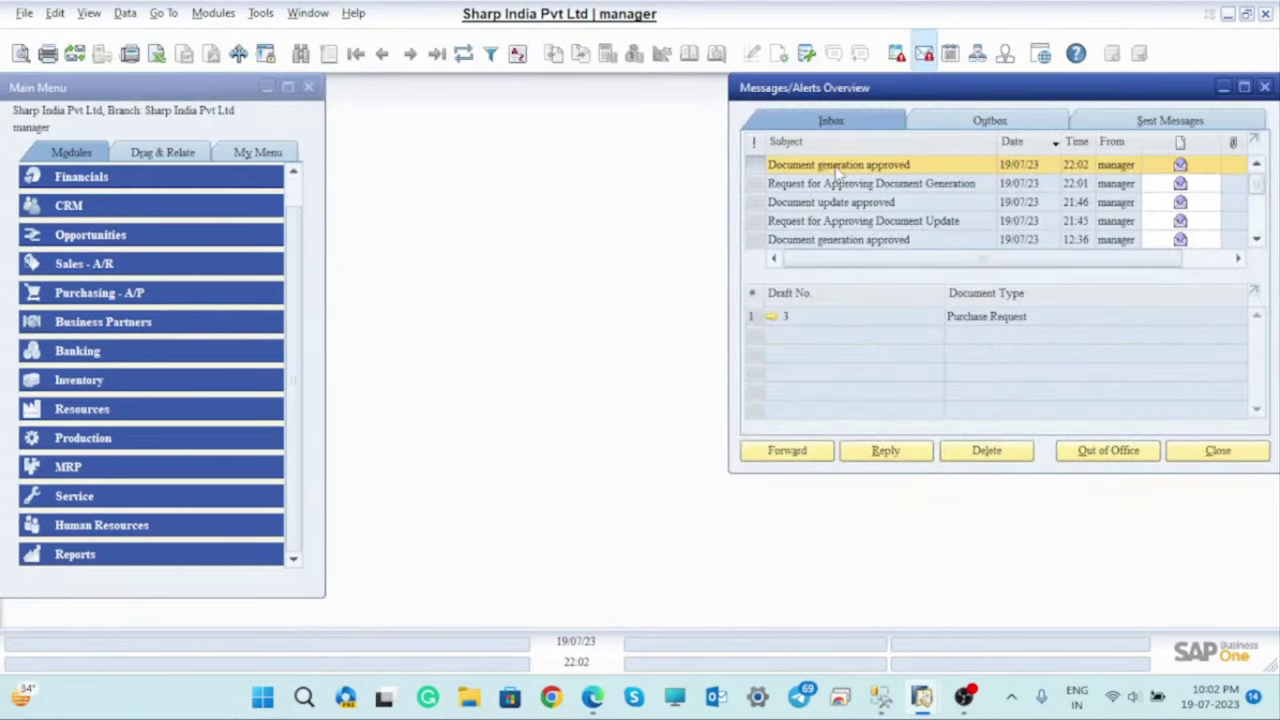
{"action": "left_click", "coordinate": [772, 317]}
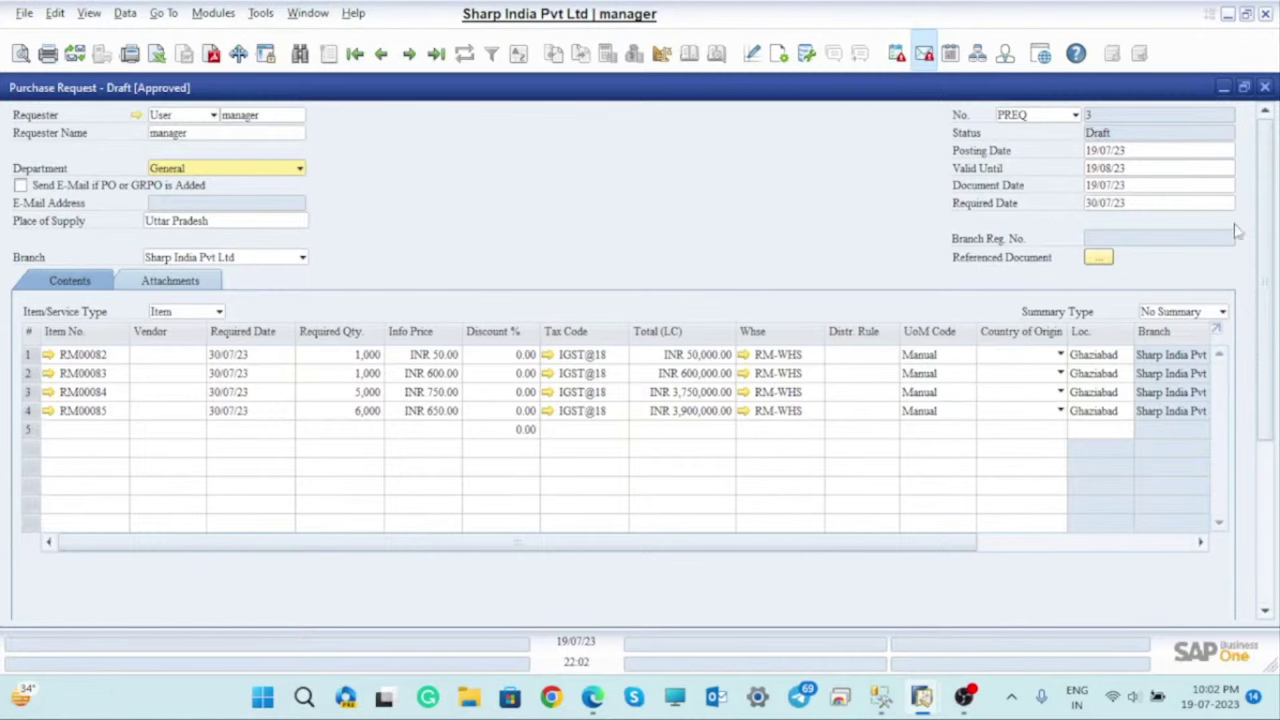
{"action": "left_click_drag", "start_coordinate": [1270, 245], "coordinate": [1265, 425]}
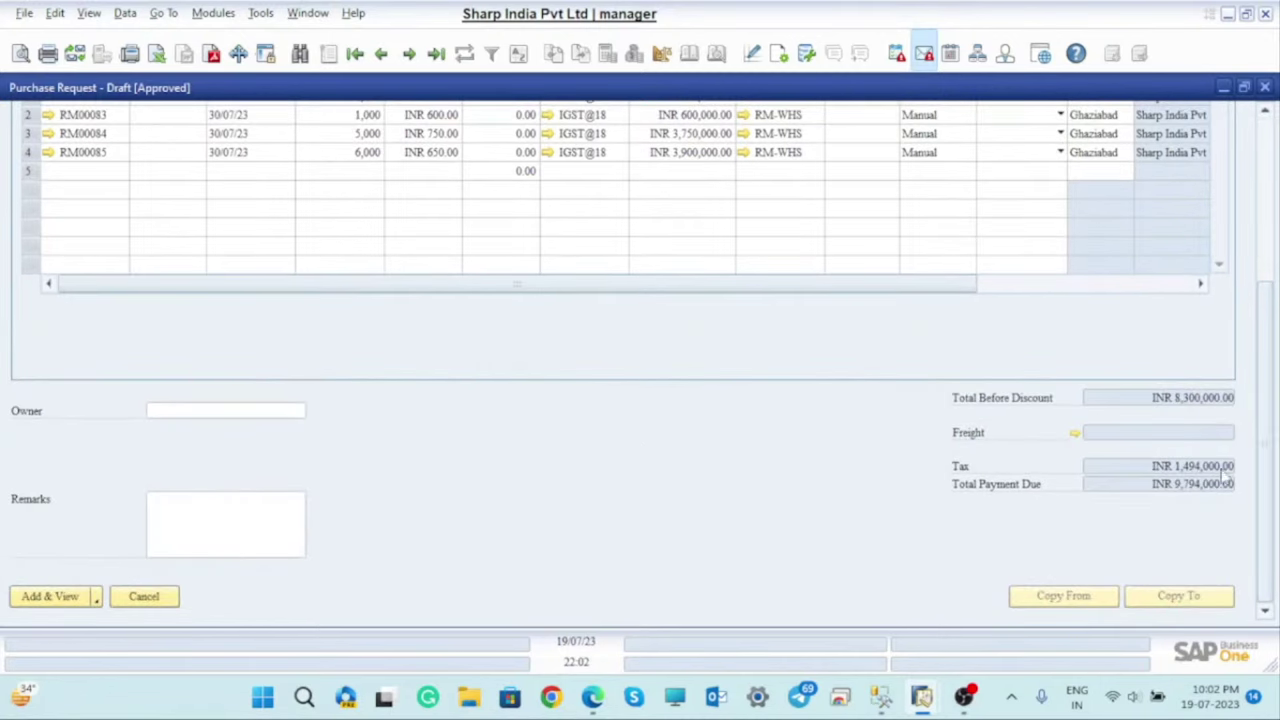
{"action": "left_click_drag", "start_coordinate": [1272, 450], "coordinate": [1272, 178]}
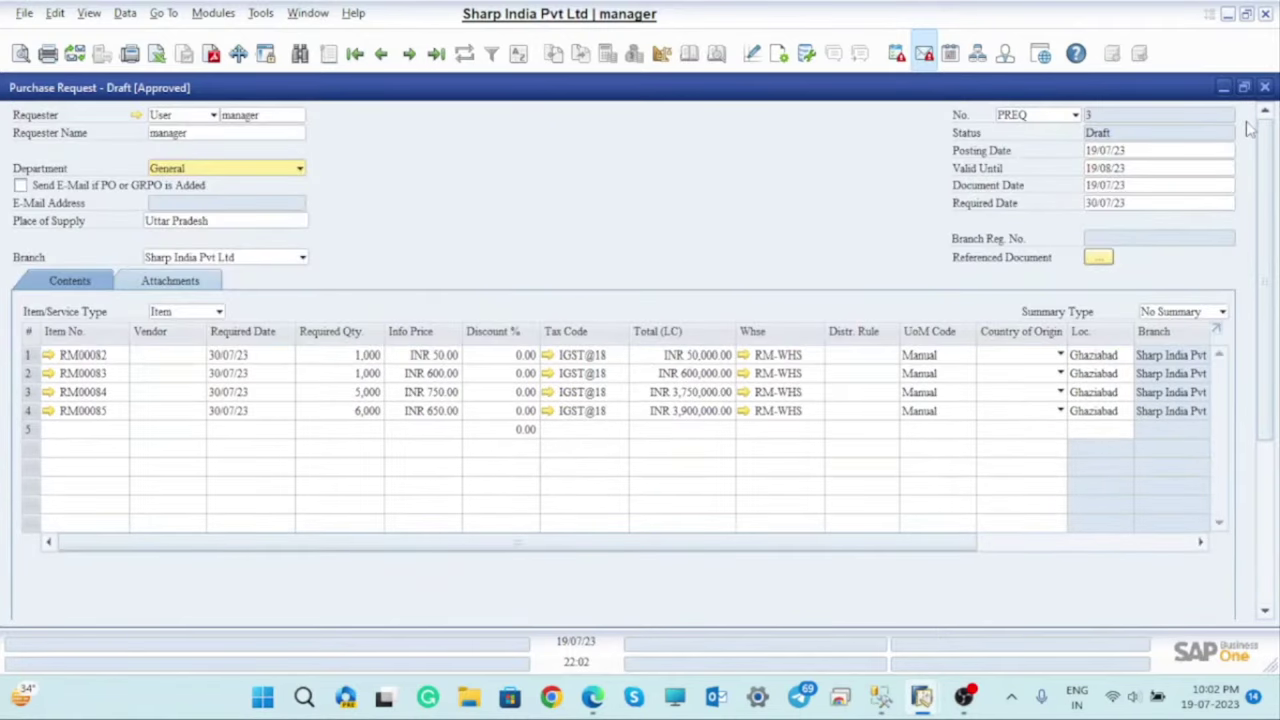
Step: Add draft 3 as open Purchase Request 3 and close the window
{"action": "left_click", "coordinate": [1223, 87]}
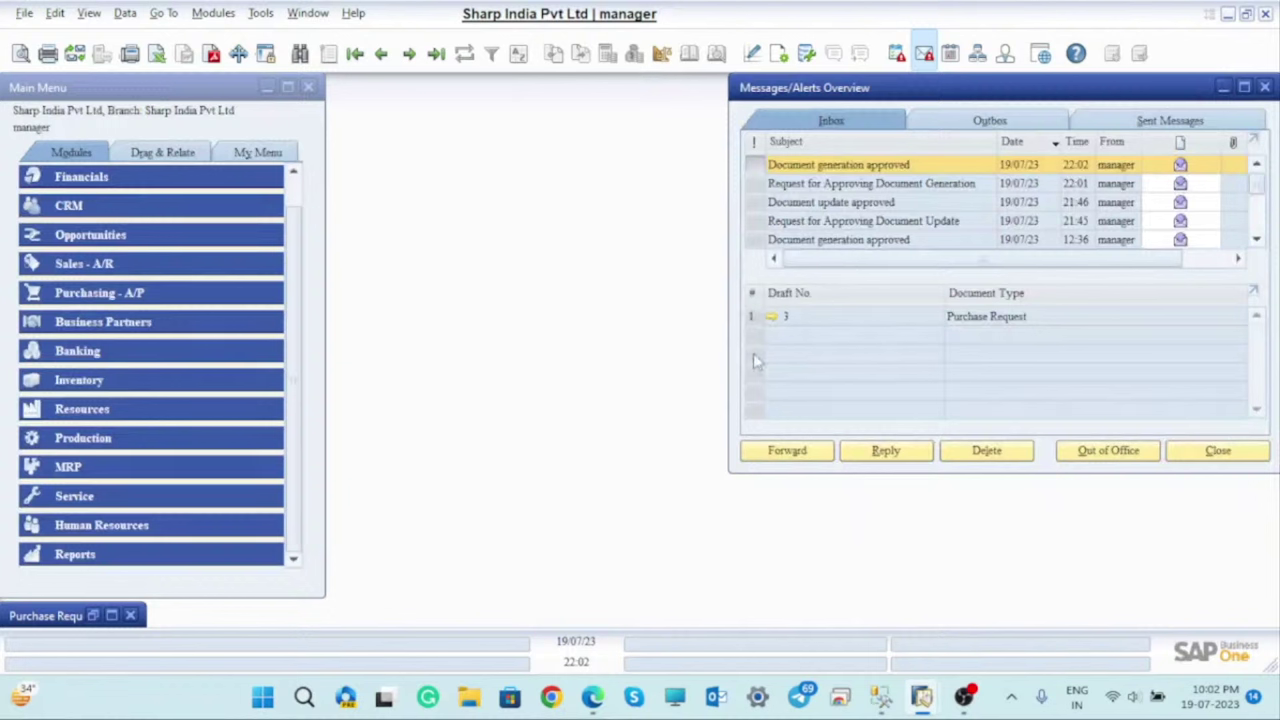
{"action": "left_click", "coordinate": [111, 615]}
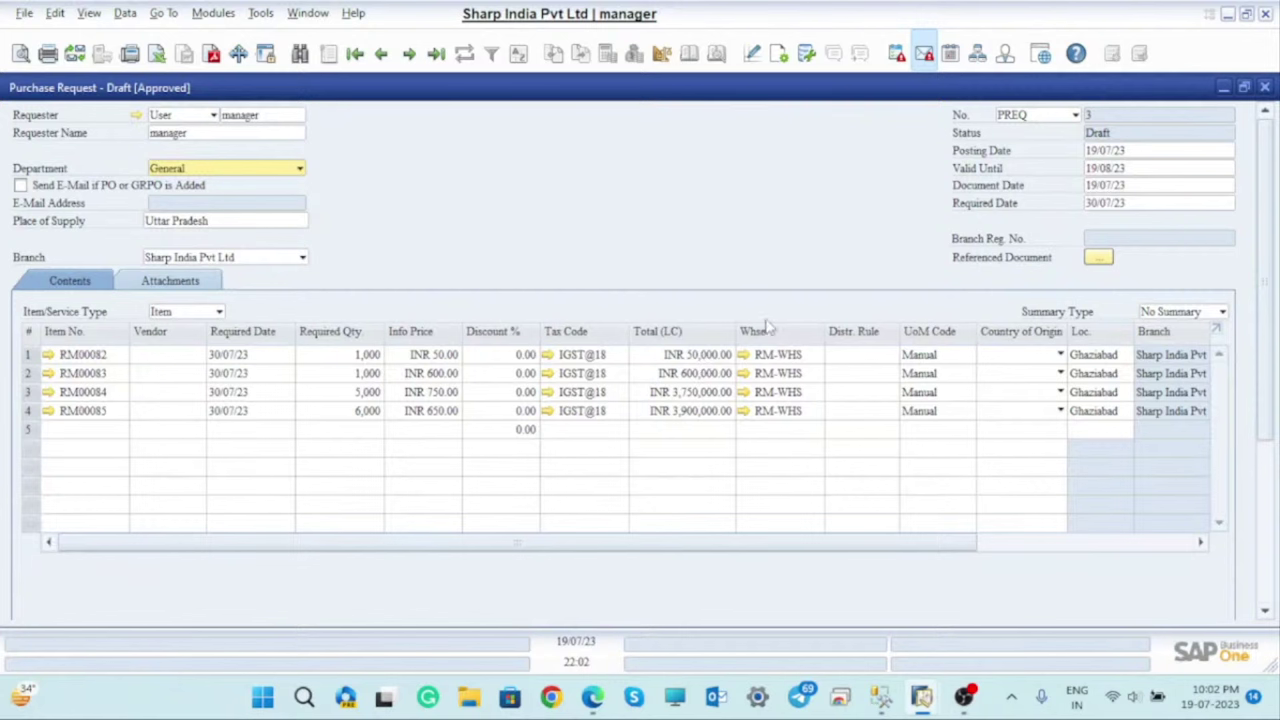
{"action": "scroll", "coordinate": [1236, 188], "scroll_direction": "down", "scroll_amount": 1}
{"action": "scroll", "coordinate": [1236, 188], "scroll_direction": "up", "scroll_amount": 1}
{"action": "left_click_drag", "start_coordinate": [1268, 138], "coordinate": [1261, 379]}
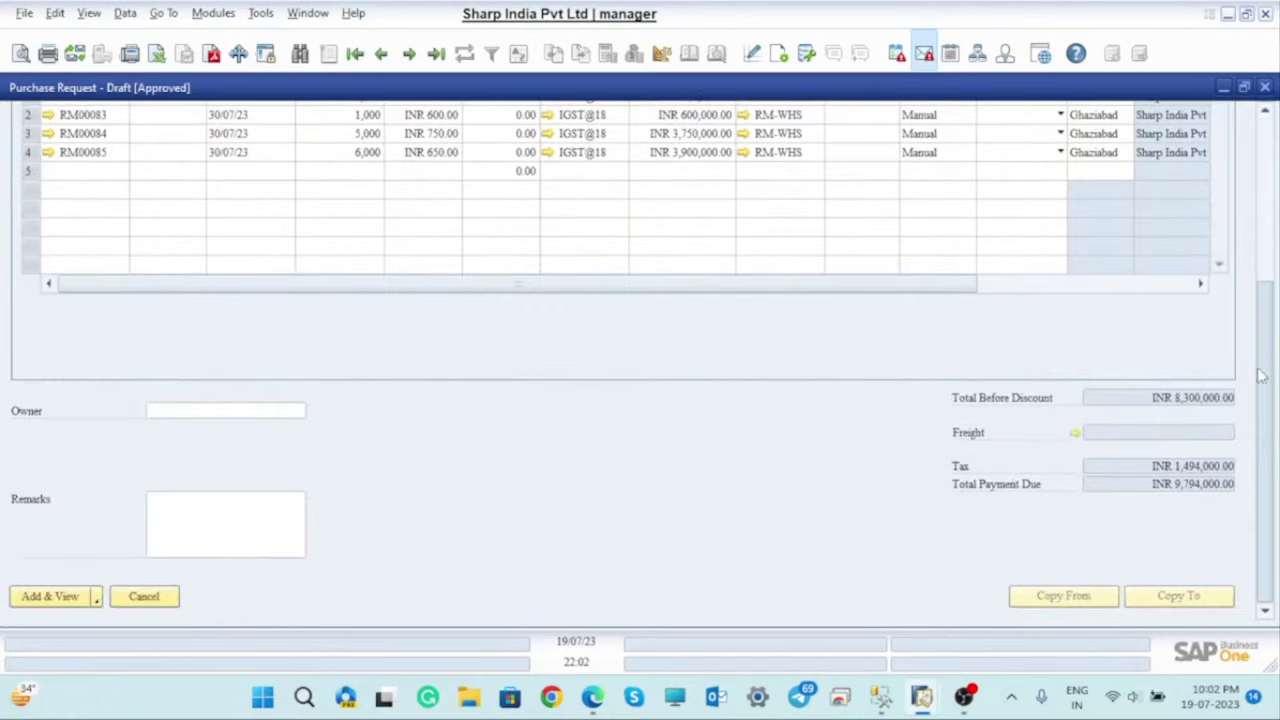
{"action": "left_click", "coordinate": [50, 596]}
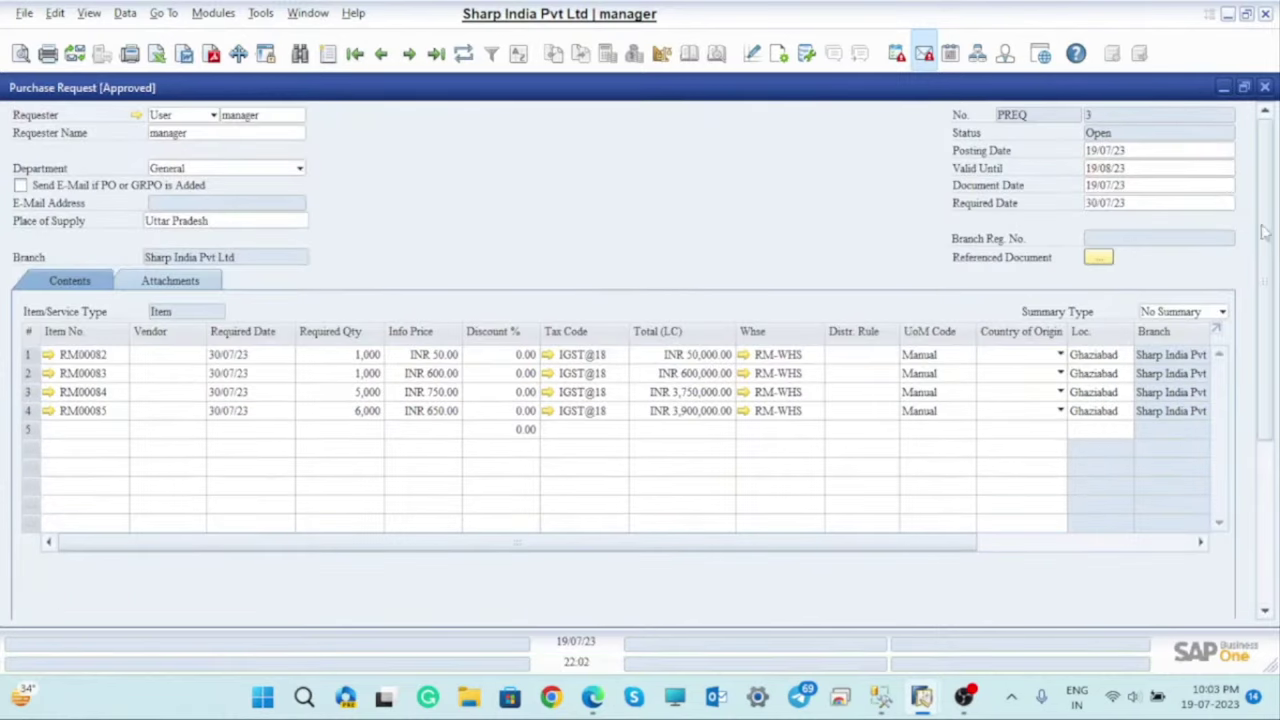
{"action": "scroll", "coordinate": [1276, 313], "scroll_direction": "down", "scroll_amount": 5}
{"action": "scroll", "coordinate": [1276, 313], "scroll_direction": "up", "scroll_amount": 5}
{"action": "left_click", "coordinate": [1265, 88]}
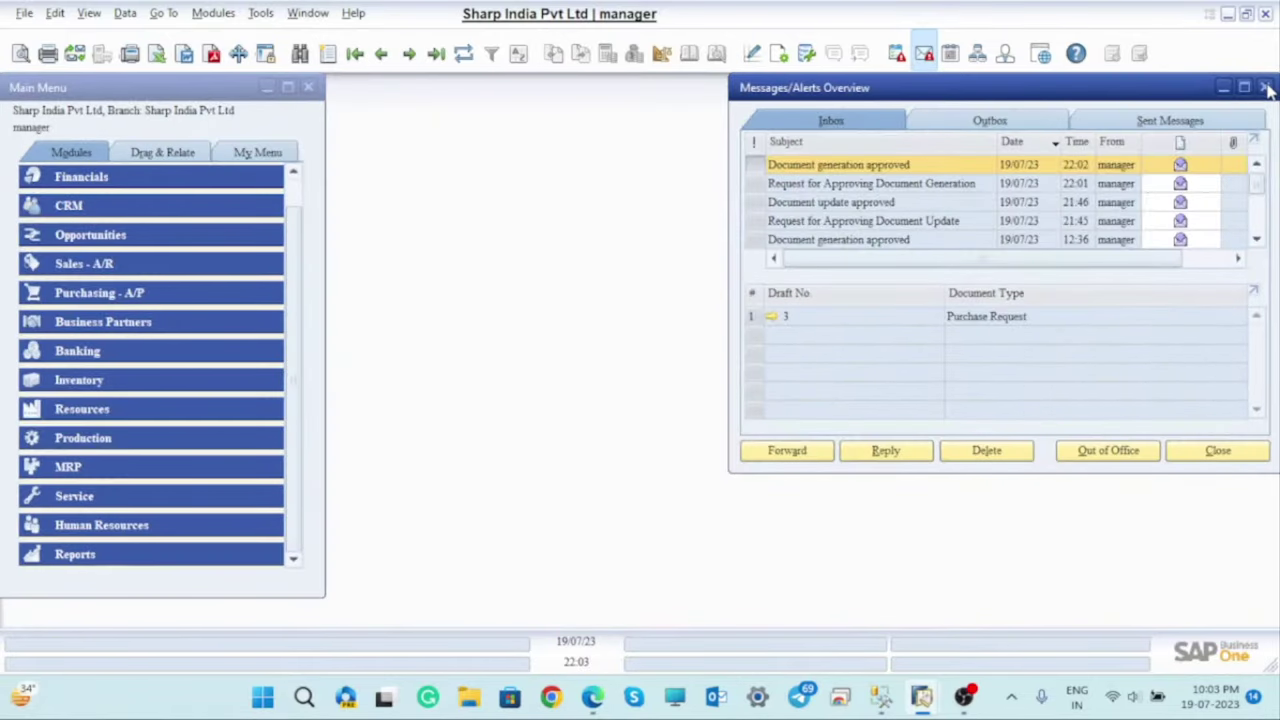
Step: Close the SAP messages overview, check in on the Google Meet call, then return to the Sharp India SAP window
{"action": "left_click", "coordinate": [1265, 88]}
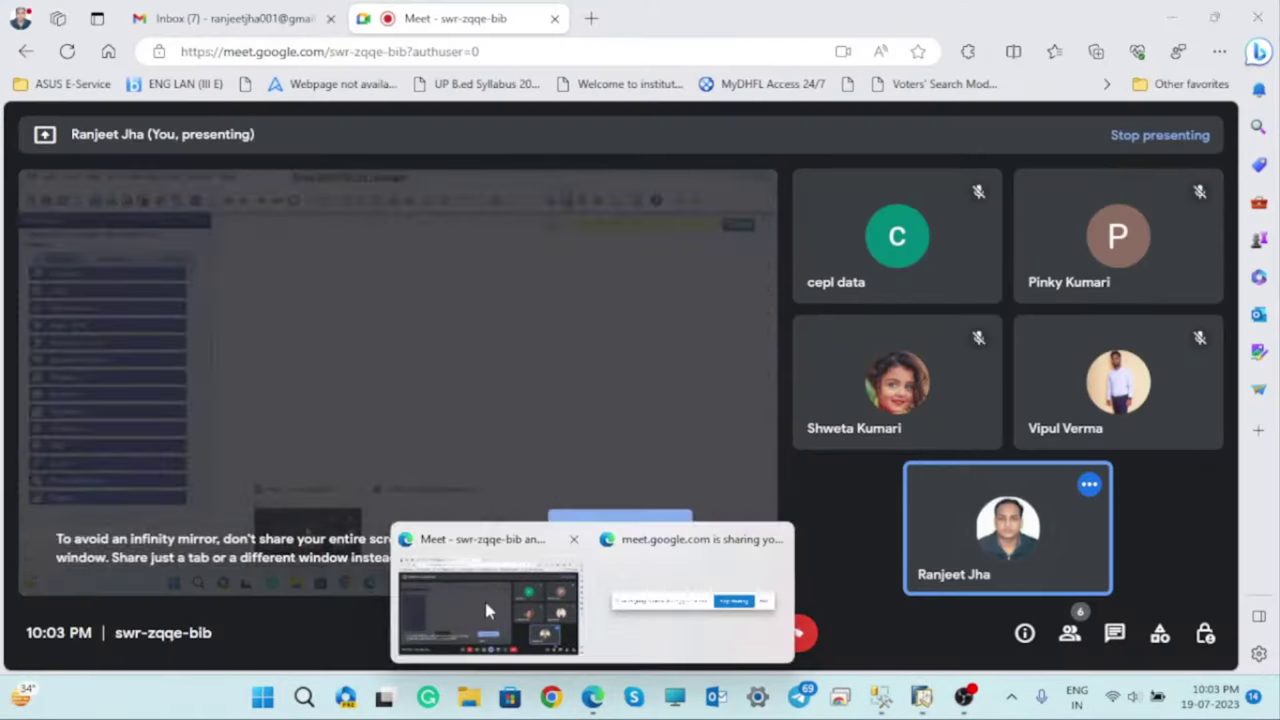
{"action": "left_click", "coordinate": [486, 606]}
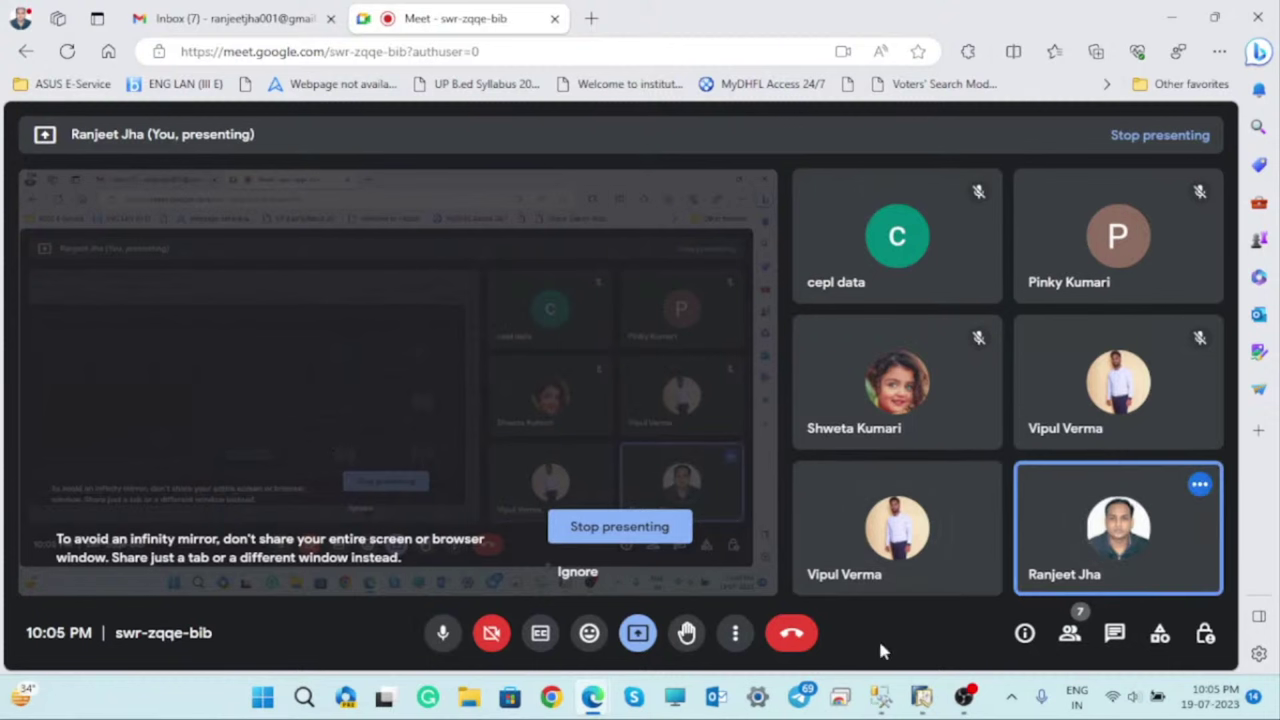
{"action": "mouse_move", "coordinate": [919, 705]}
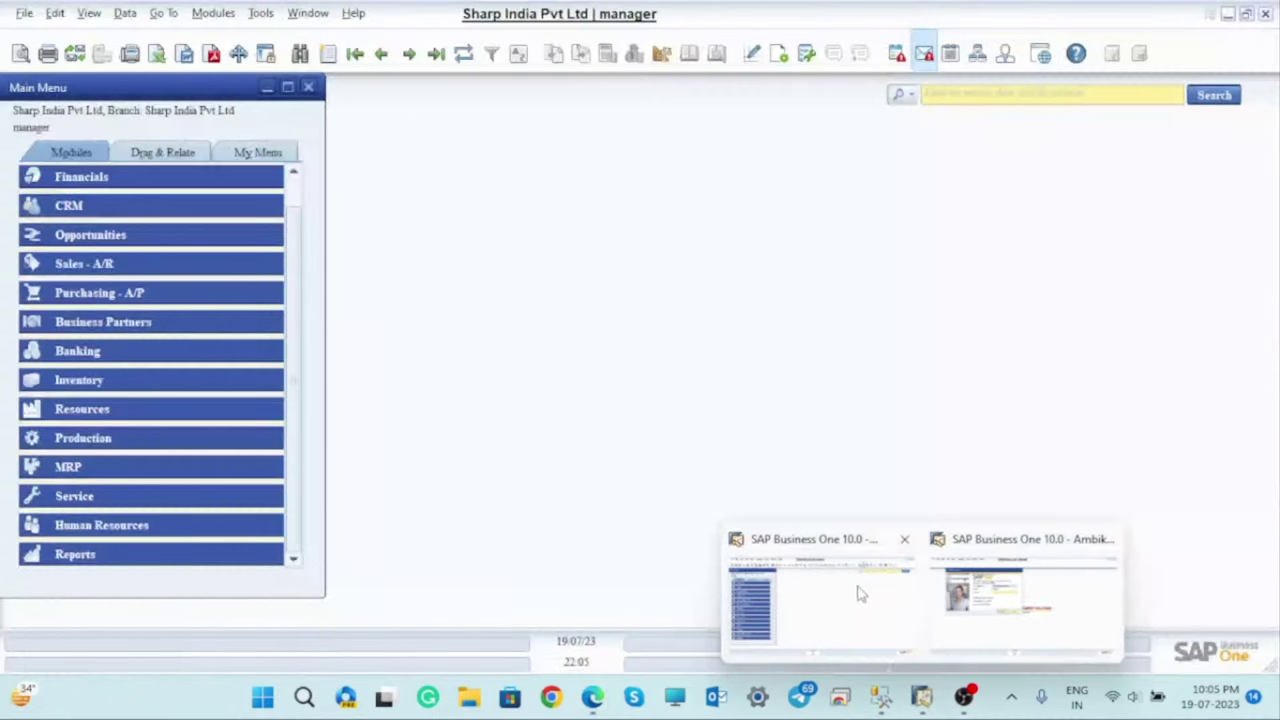
{"action": "left_click", "coordinate": [857, 591]}
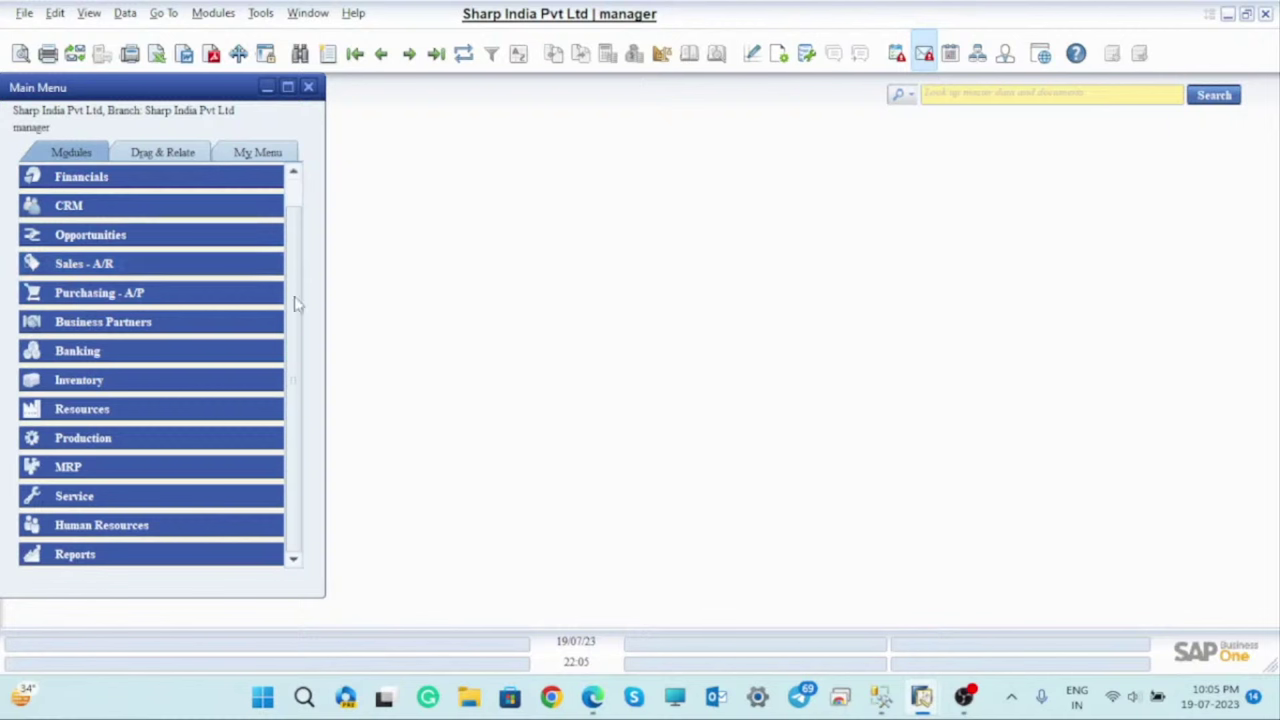
Step: Open a new blank Purchase Quotation (number 4) from Purchasing - A/P in the Modules list
{"action": "left_click_drag", "start_coordinate": [297, 297], "coordinate": [297, 229]}
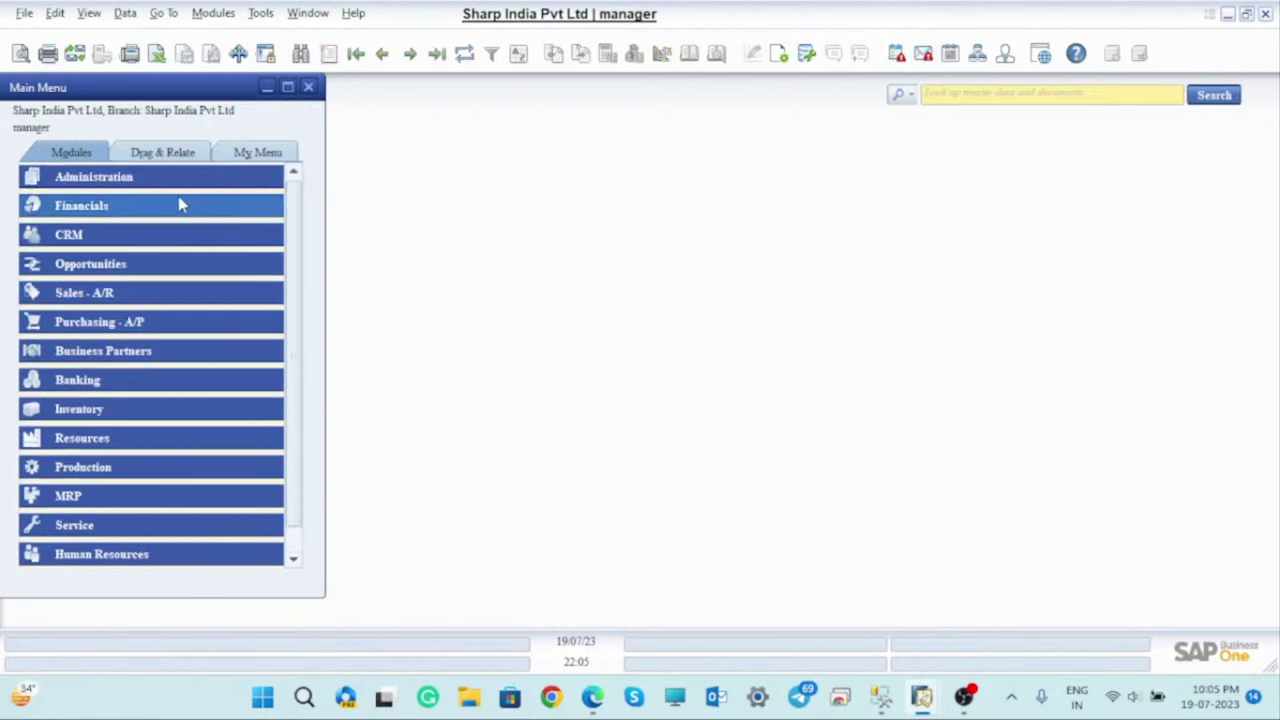
{"action": "left_click", "coordinate": [106, 324]}
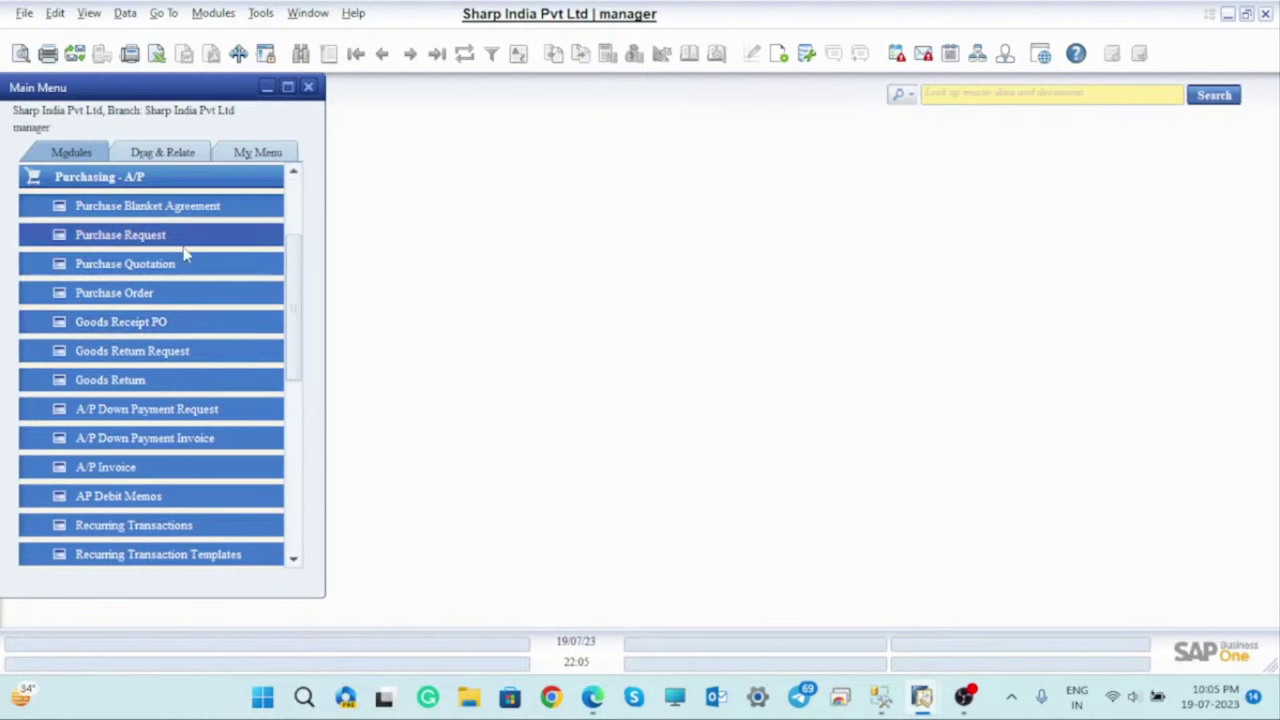
{"action": "left_click", "coordinate": [143, 263]}
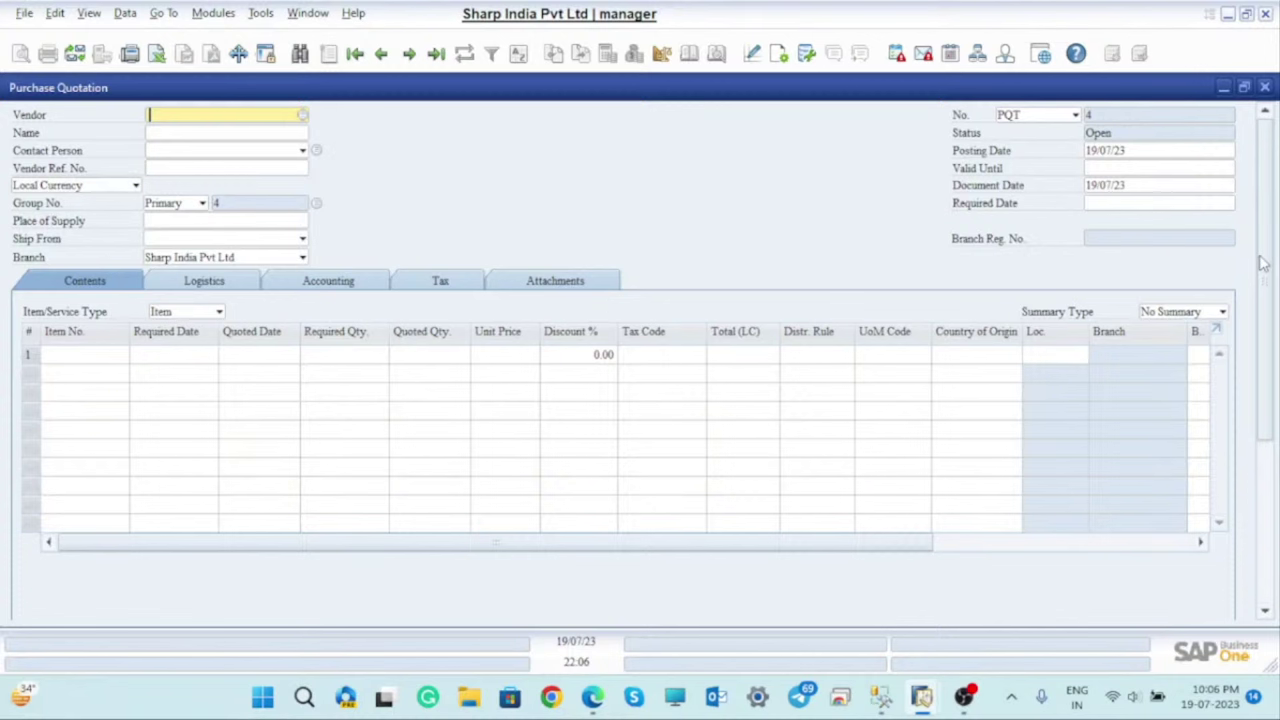
Step: Choose vendor V00007, AIR POINT SPARE HOUSE, for the quotation
{"action": "left_click_drag", "start_coordinate": [1265, 262], "coordinate": [1266, 145]}
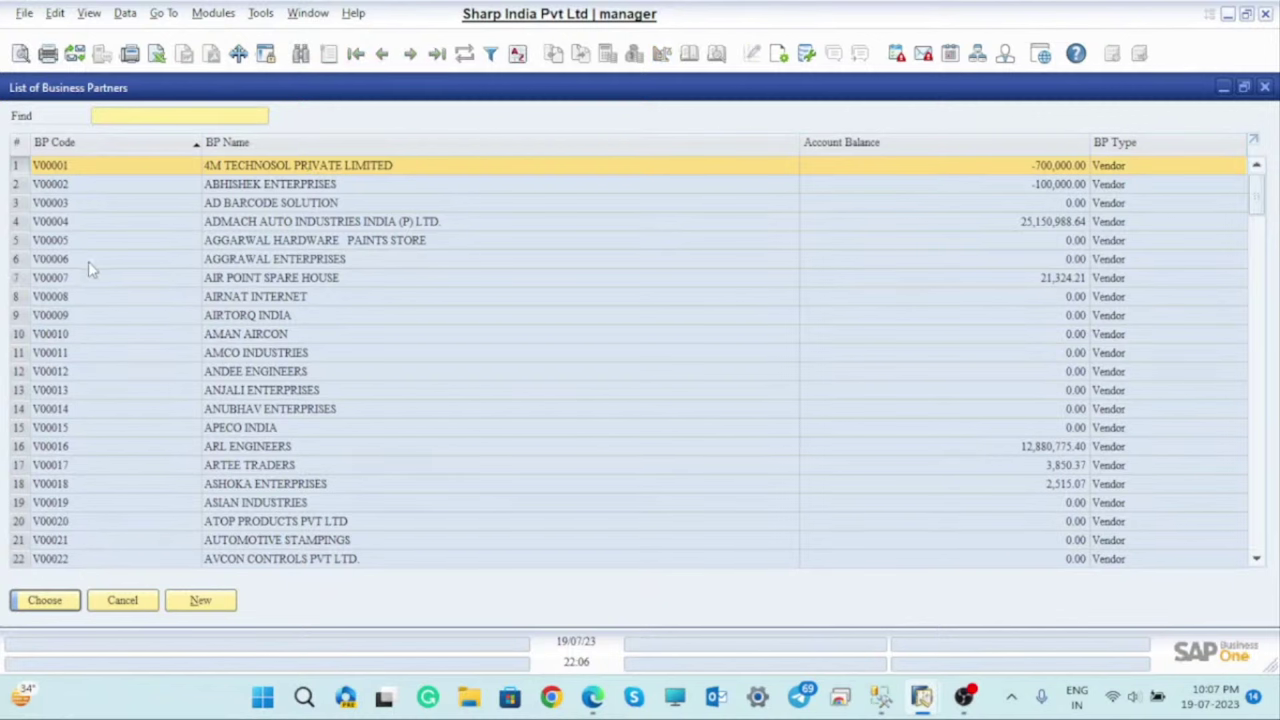
{"action": "left_click", "coordinate": [50, 279]}
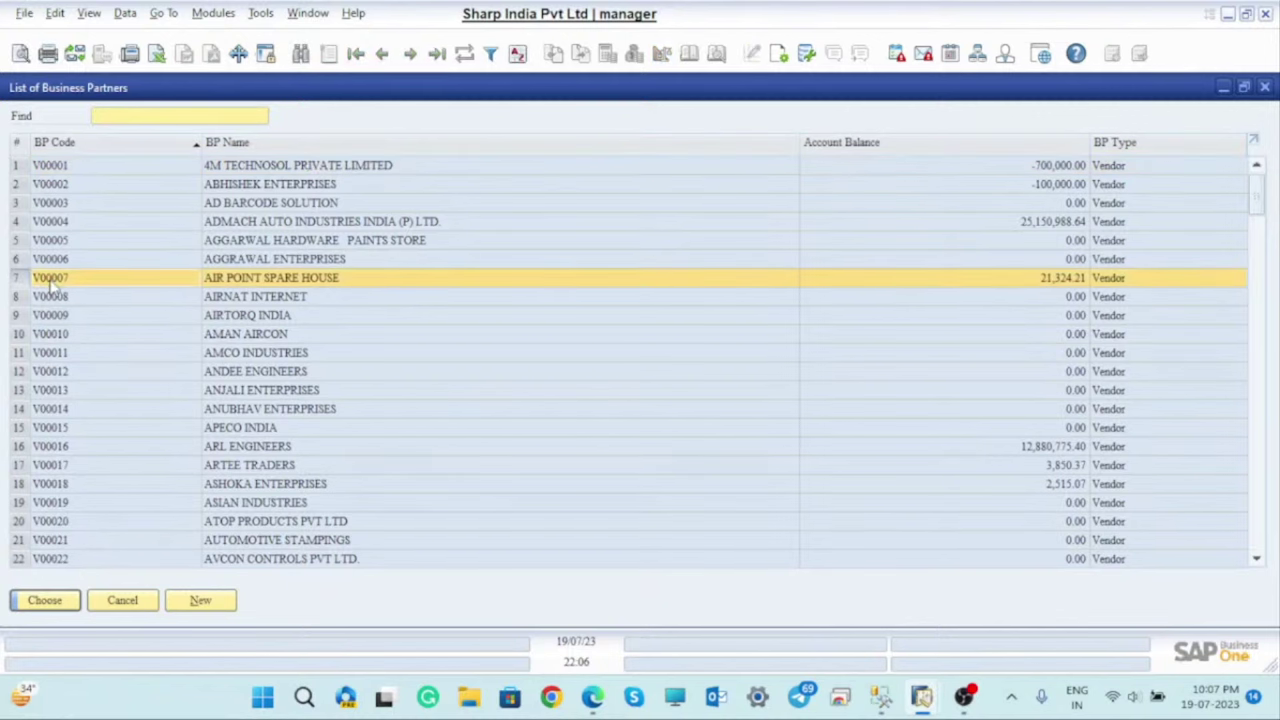
{"action": "left_click", "coordinate": [50, 603]}
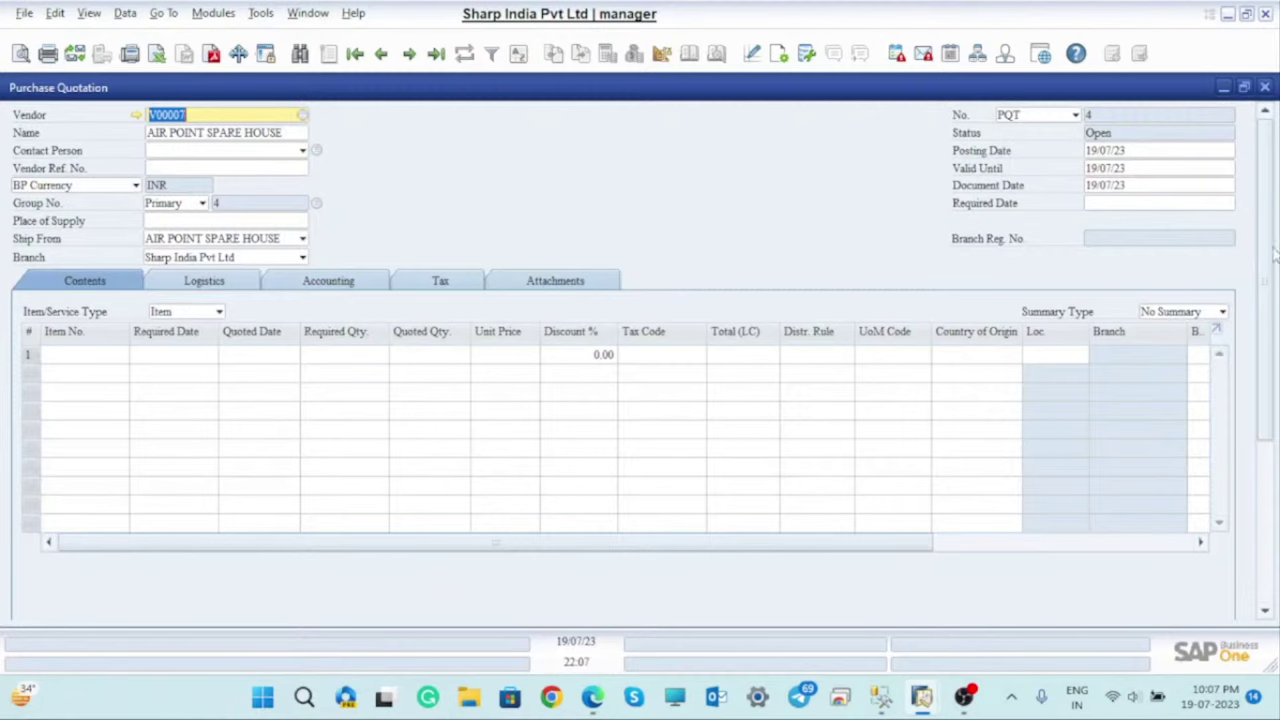
Step: Copy all data from blanket agreement 2 into the quotation's item lines
{"action": "left_click_drag", "start_coordinate": [1265, 228], "coordinate": [1274, 456]}
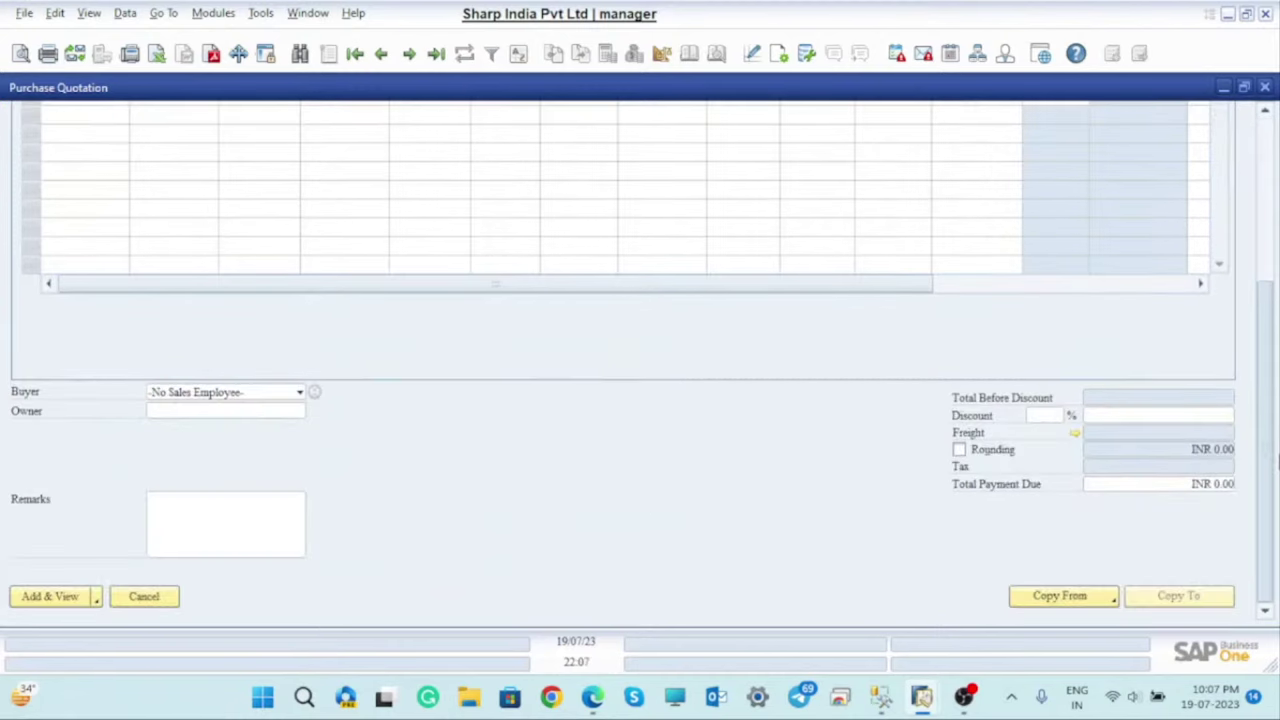
{"action": "left_click", "coordinate": [1095, 601]}
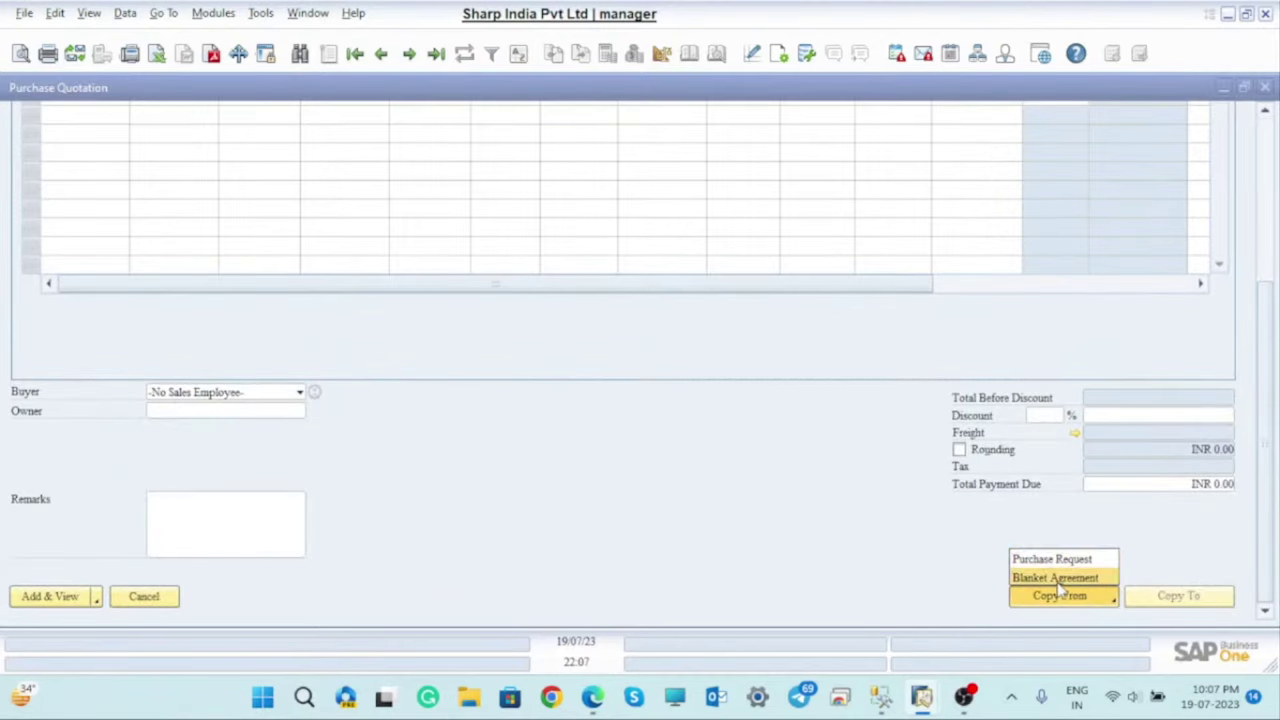
{"action": "left_click", "coordinate": [1058, 578]}
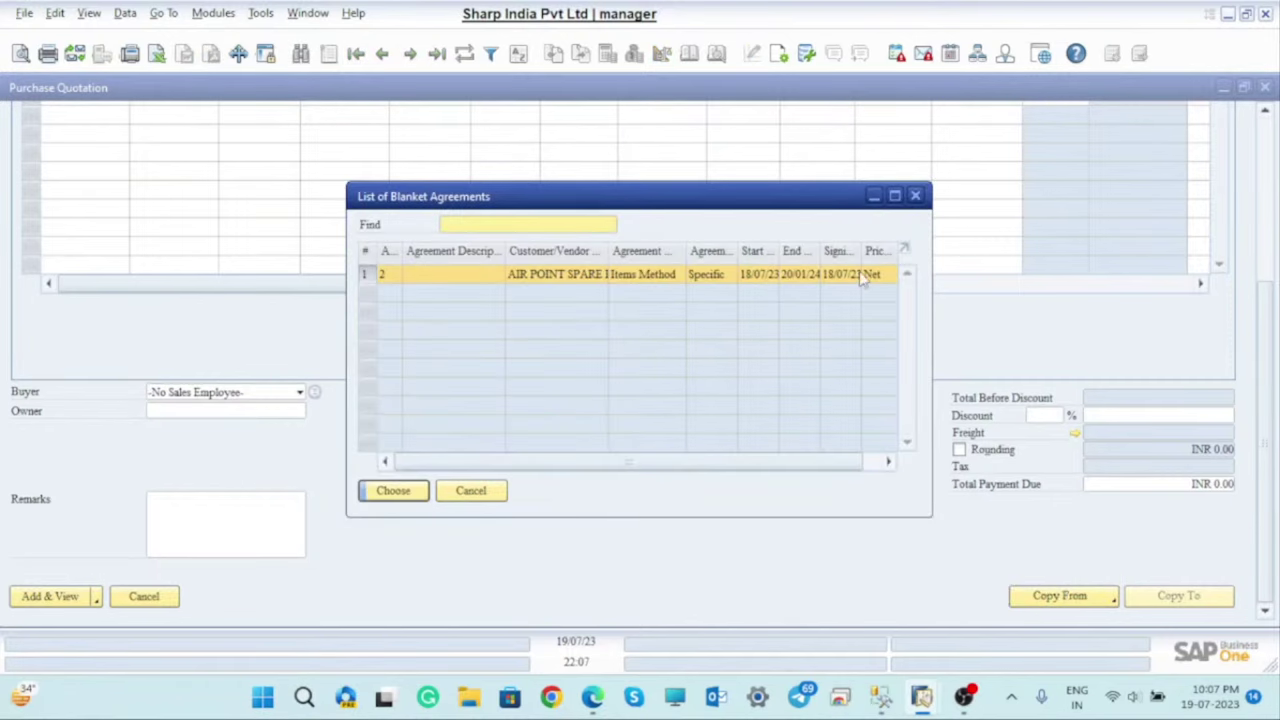
{"action": "left_click", "coordinate": [410, 493]}
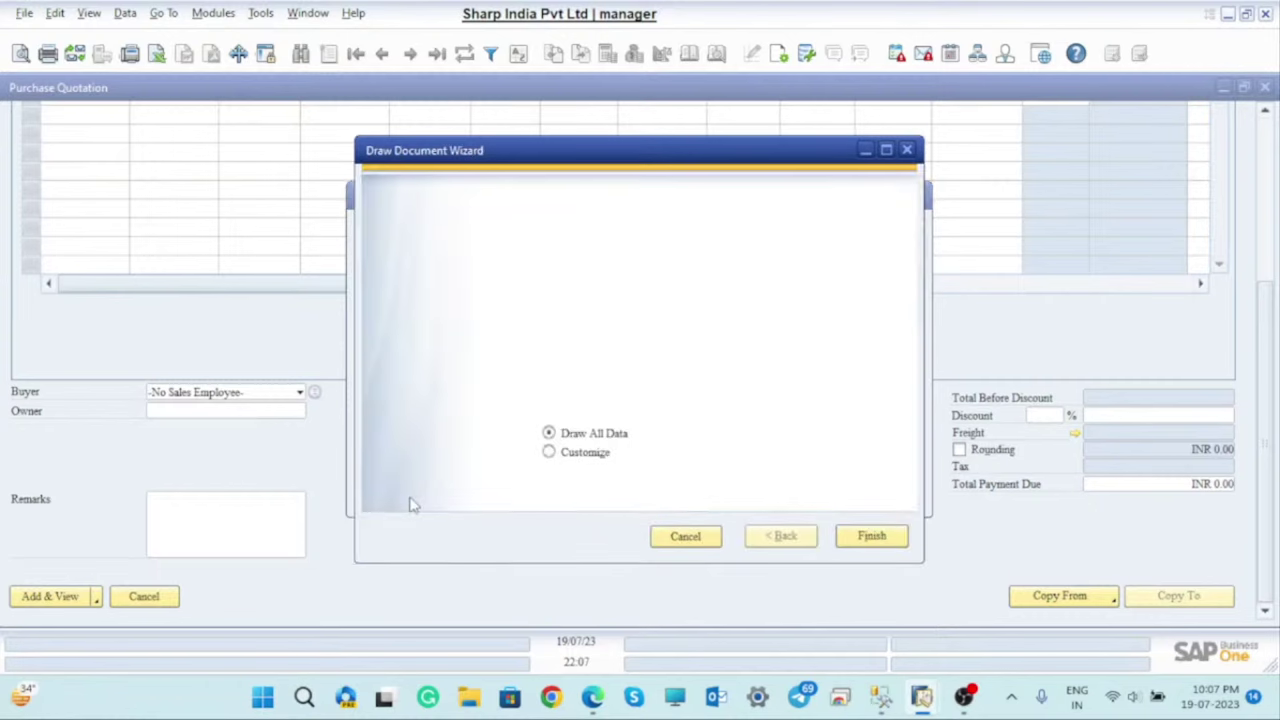
{"action": "left_click", "coordinate": [871, 537]}
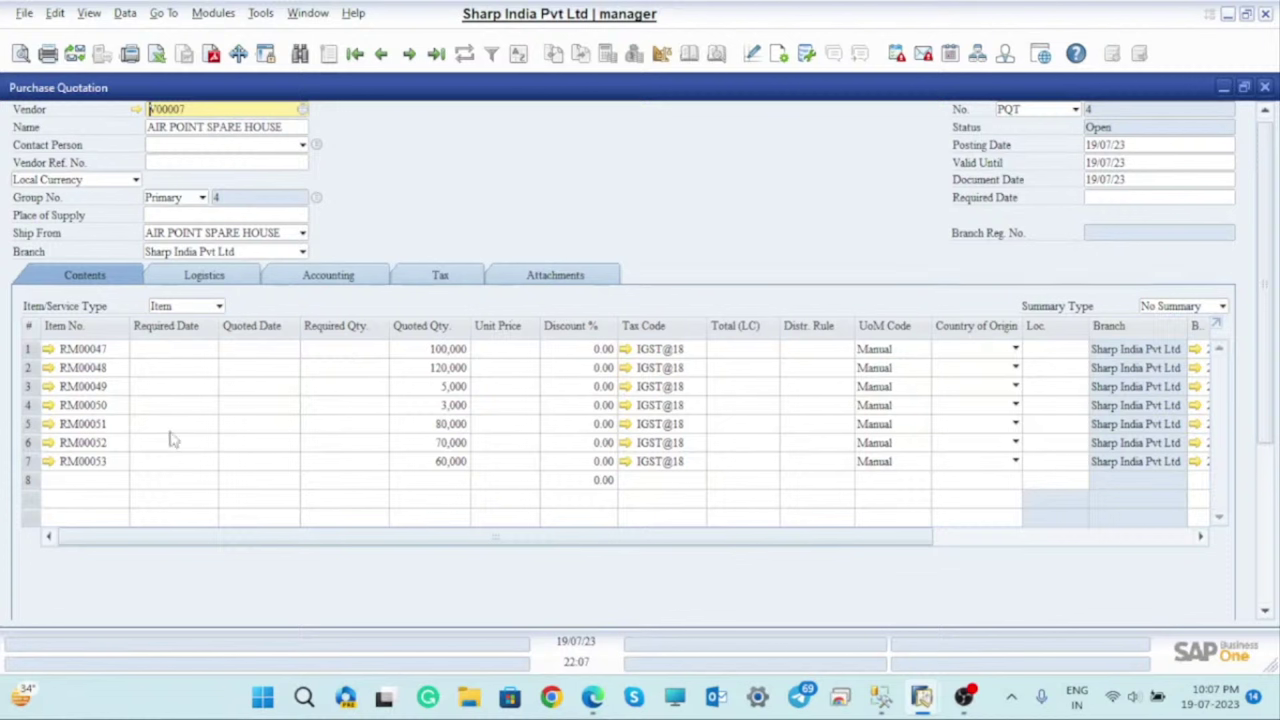
Step: Delete rows RM00049, RM00051, RM00053 and RM00052, then start editing the required date
{"action": "right_click", "coordinate": [30, 390]}
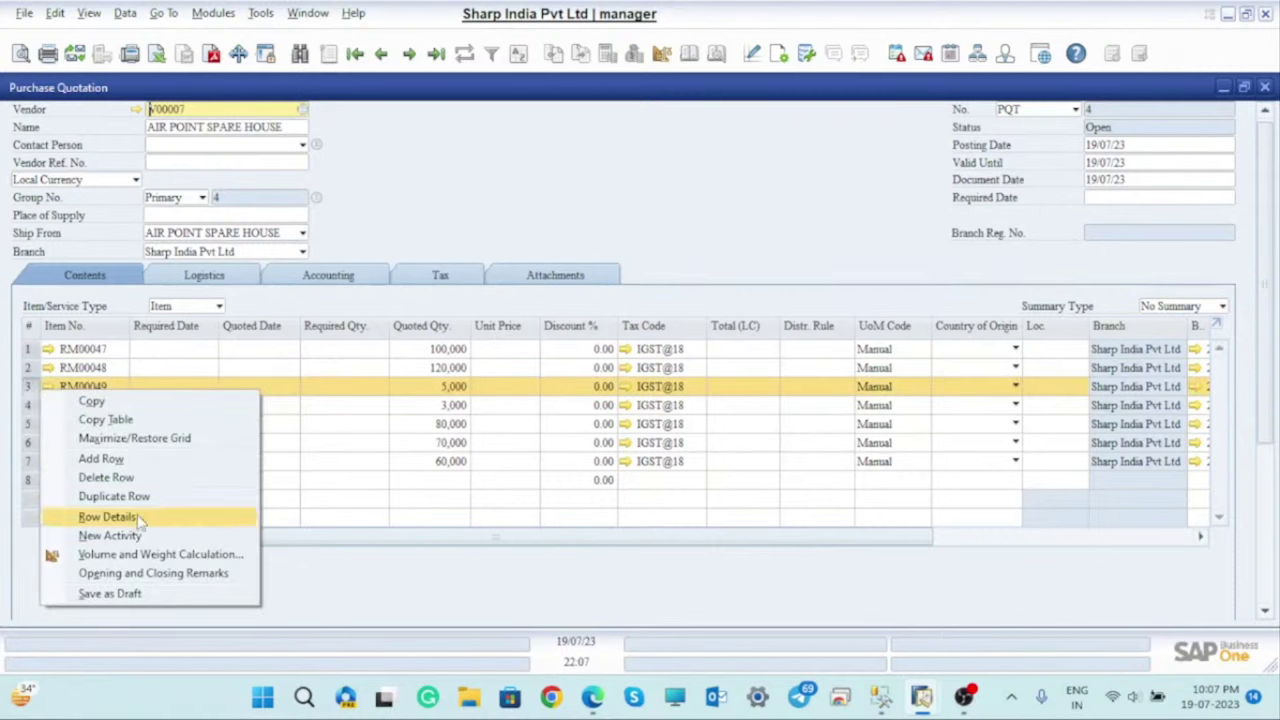
{"action": "left_click", "coordinate": [112, 481]}
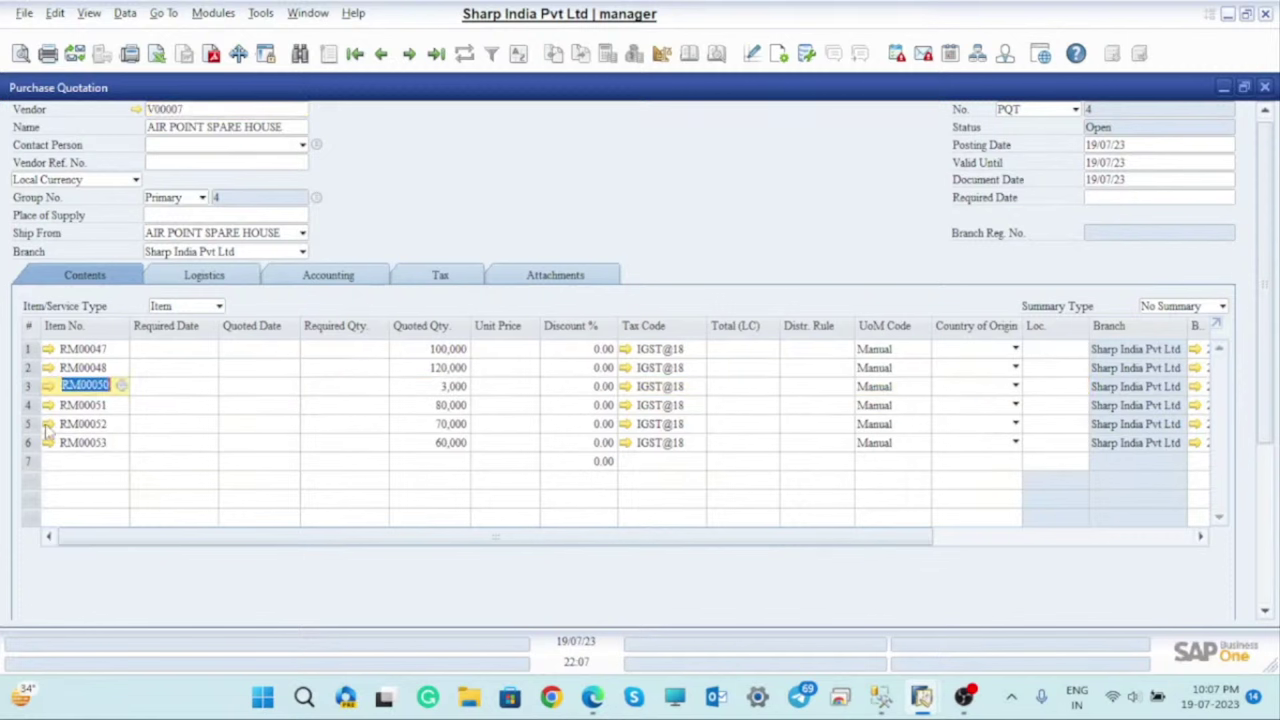
{"action": "right_click", "coordinate": [29, 406]}
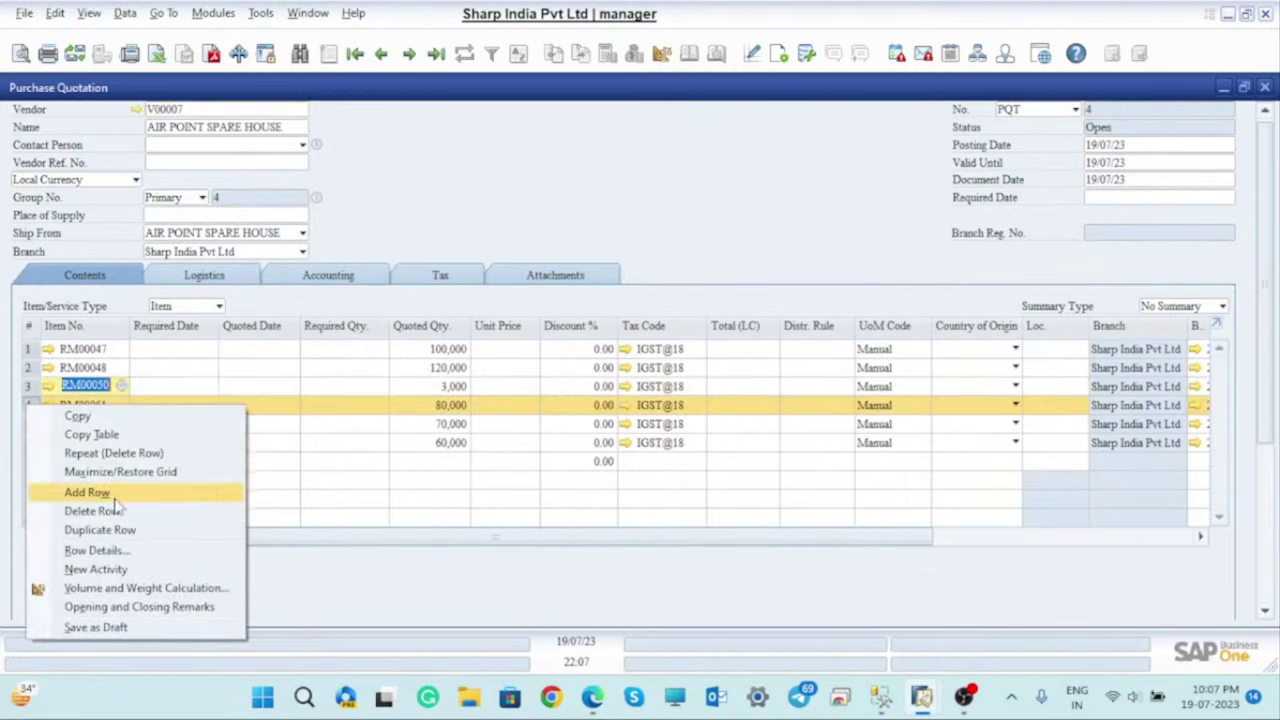
{"action": "left_click", "coordinate": [100, 513]}
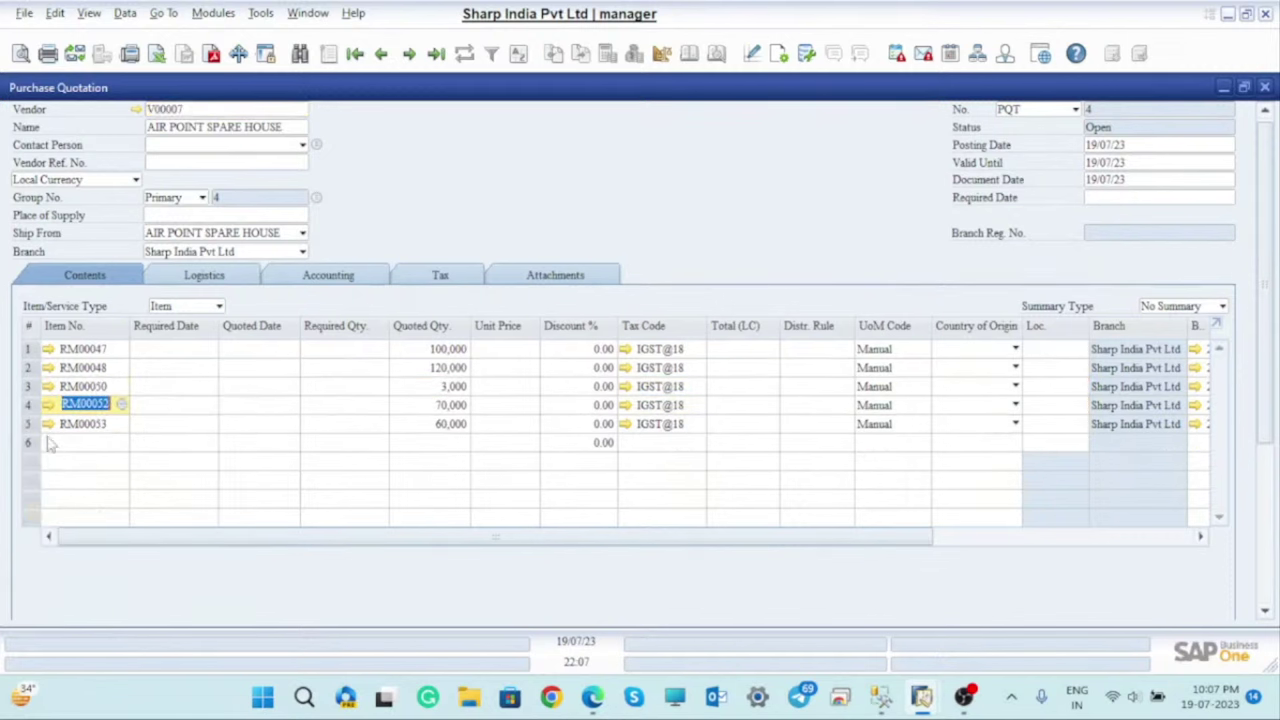
{"action": "right_click", "coordinate": [36, 423]}
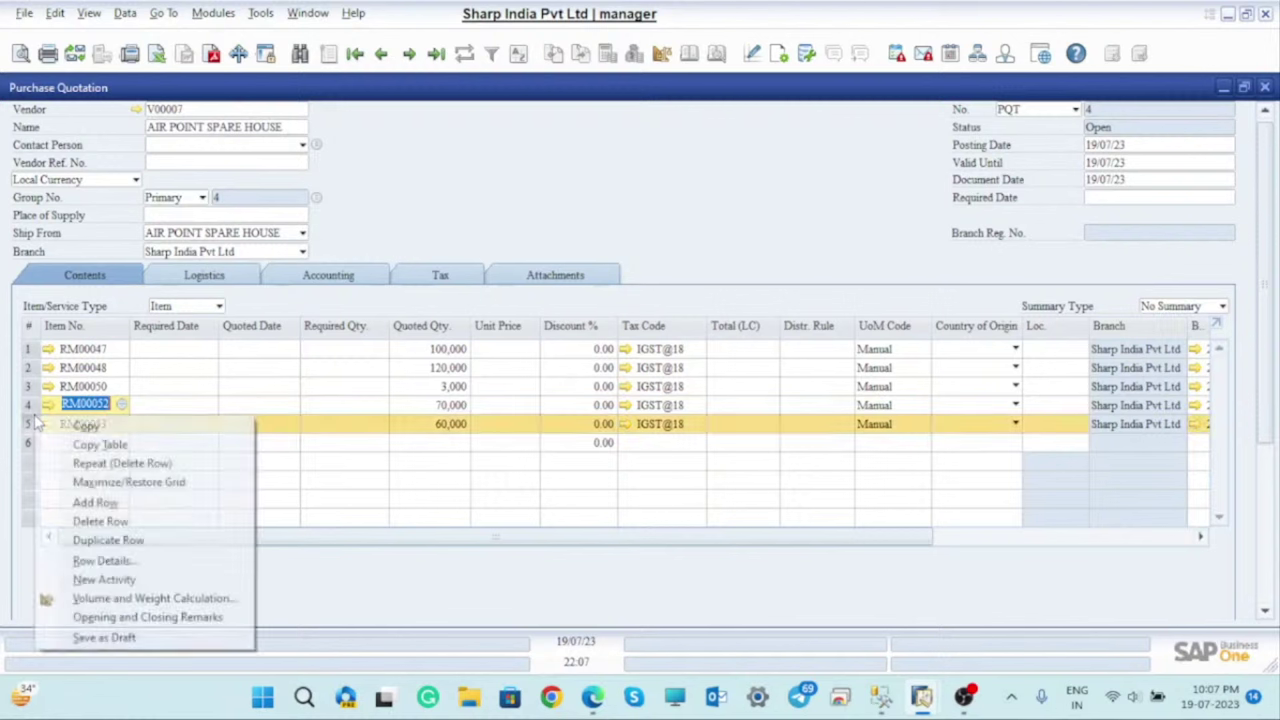
{"action": "left_click", "coordinate": [100, 521]}
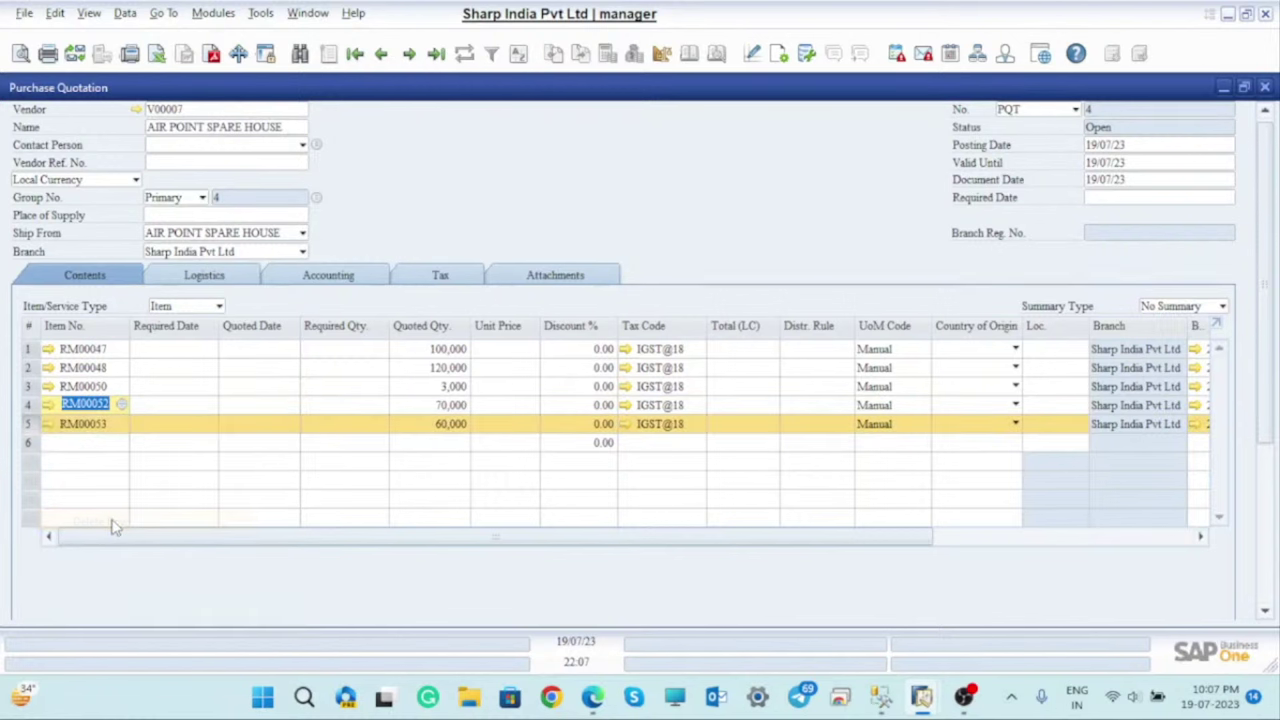
{"action": "right_click", "coordinate": [35, 406]}
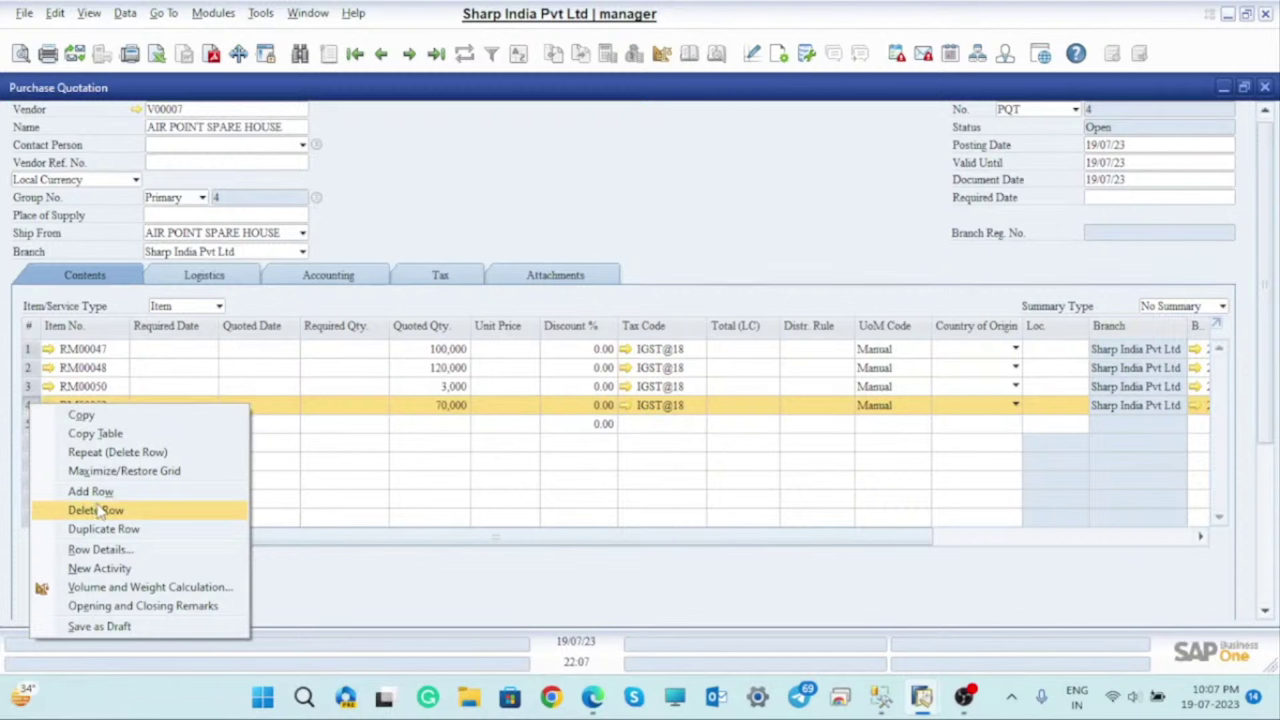
{"action": "left_click", "coordinate": [100, 511]}
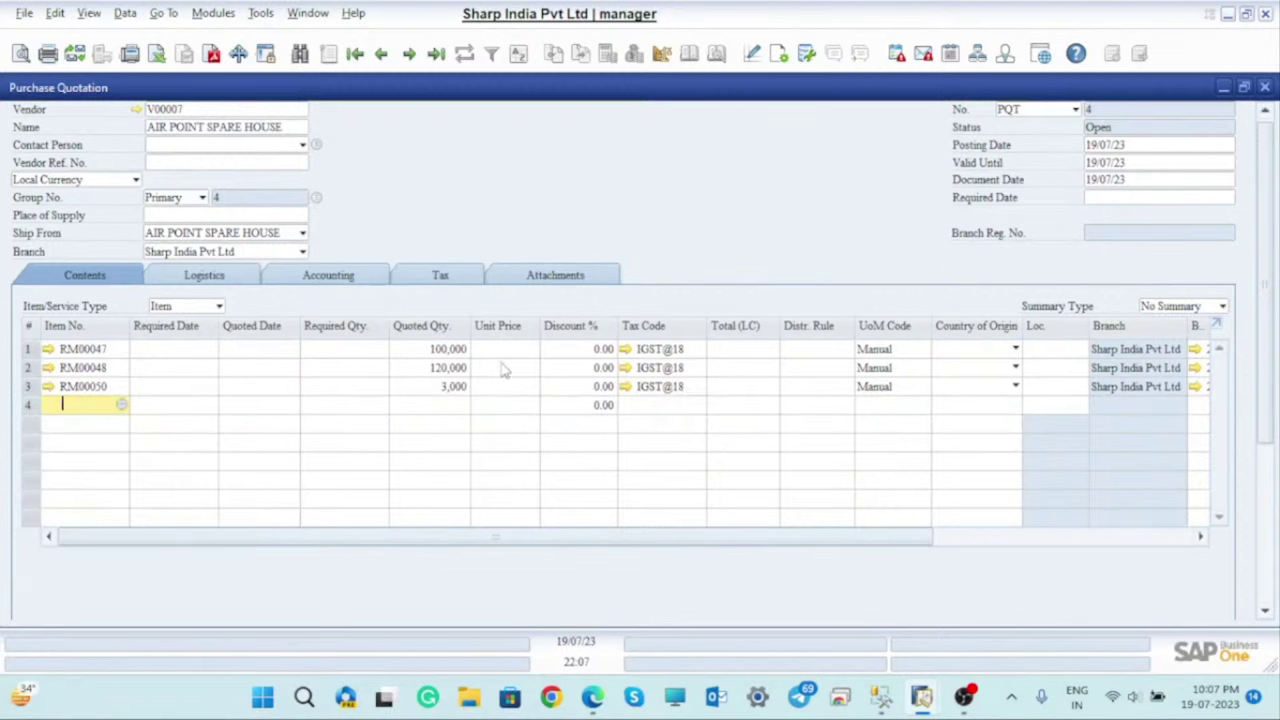
{"action": "left_click", "coordinate": [212, 352]}
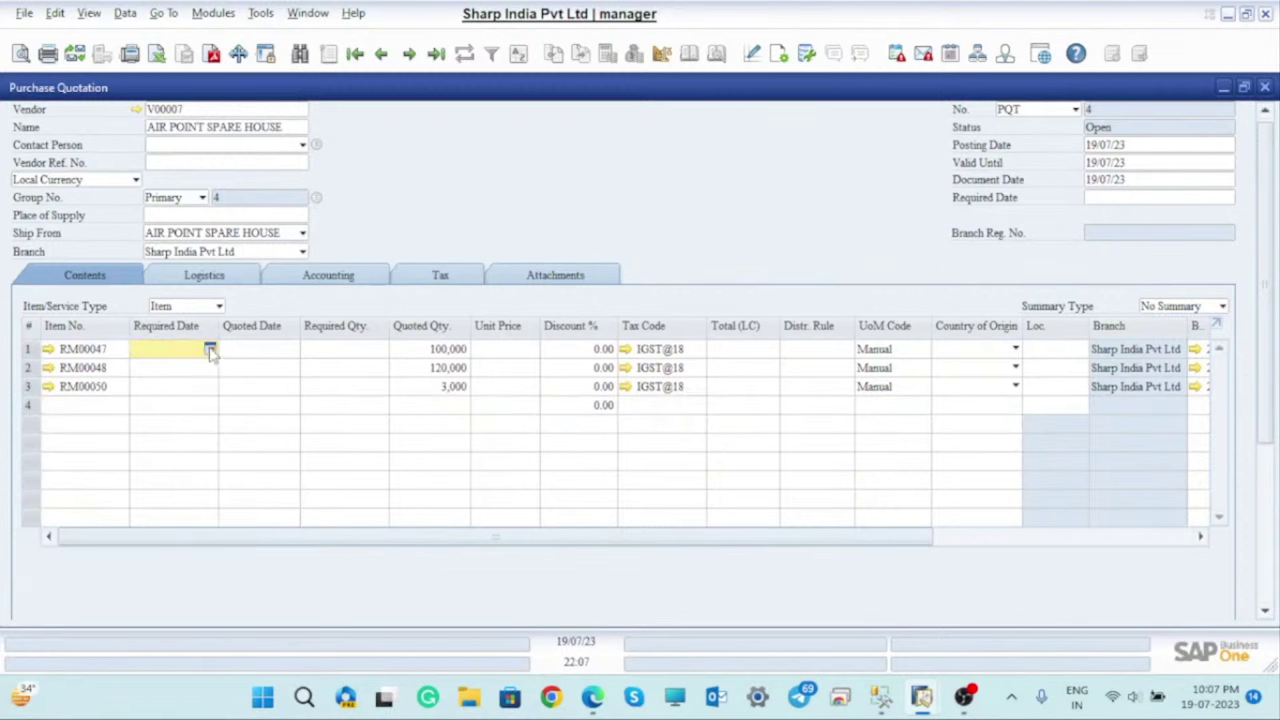
{"action": "left_click", "coordinate": [1095, 199]}
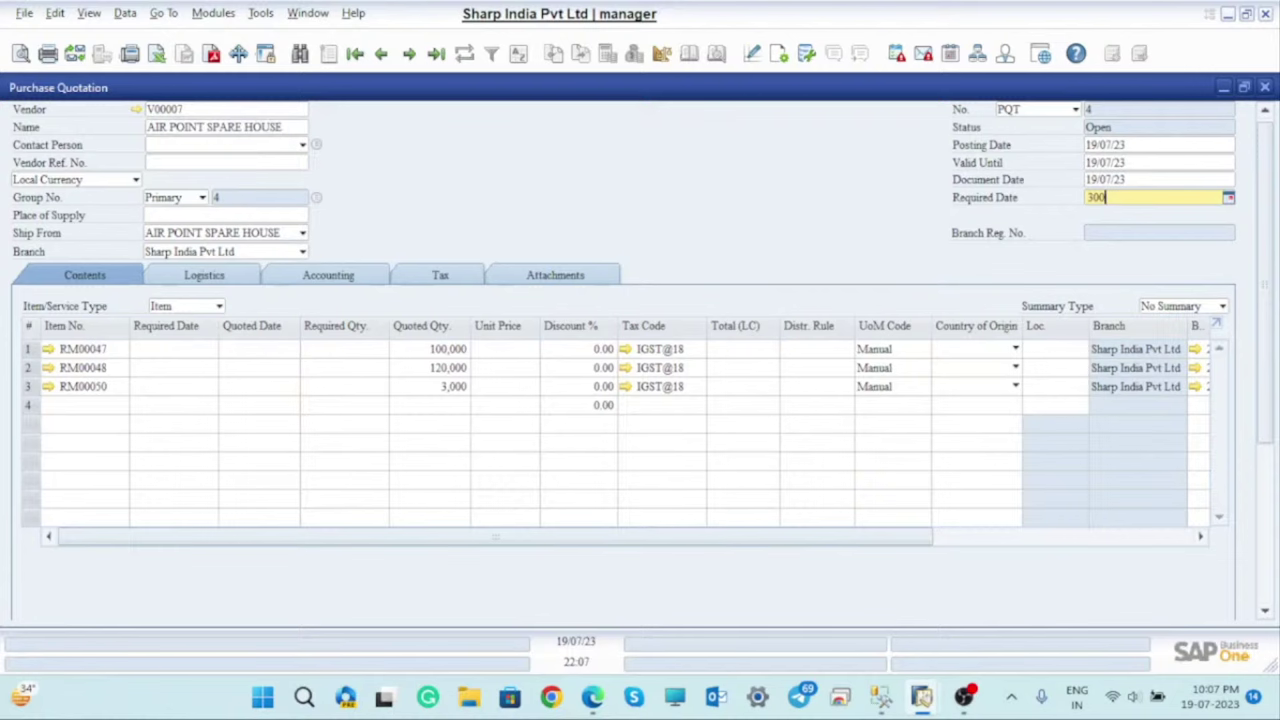
Step: Apply required date 30/07/23 to all rows and set row 1's quoted date to 19/07/23
{"action": "key", "text": "Tab"}
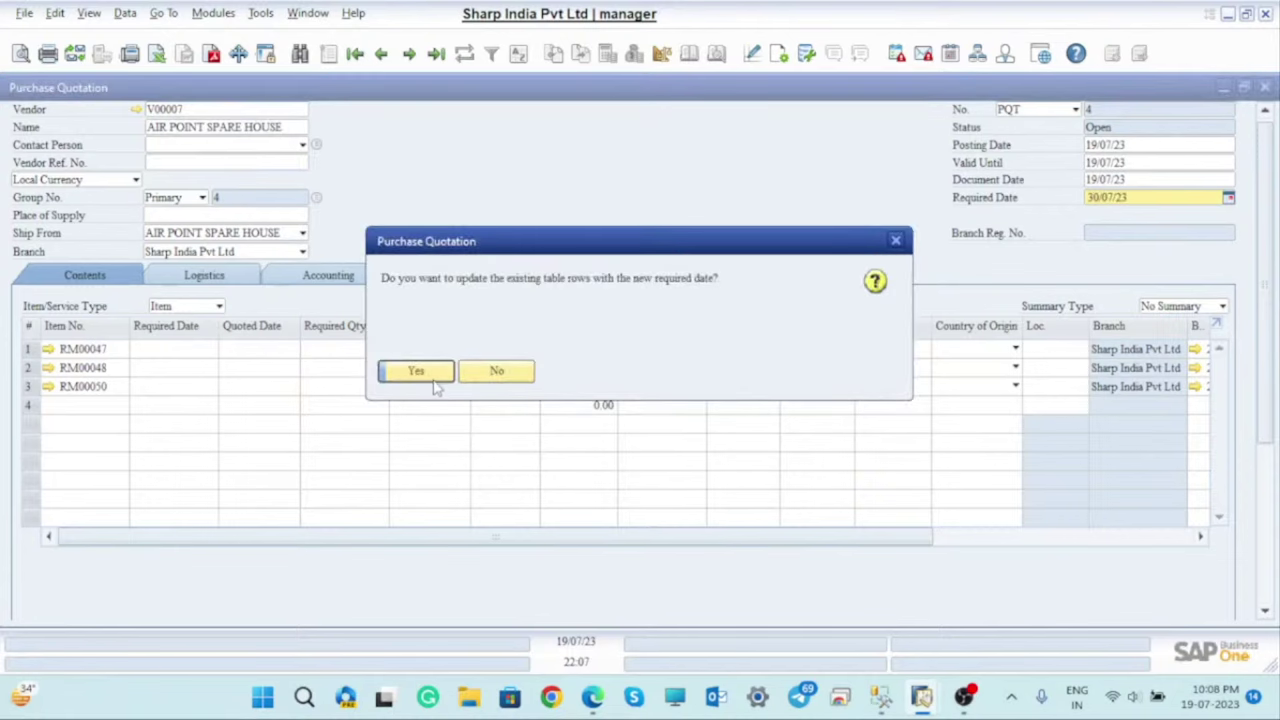
{"action": "left_click", "coordinate": [434, 379]}
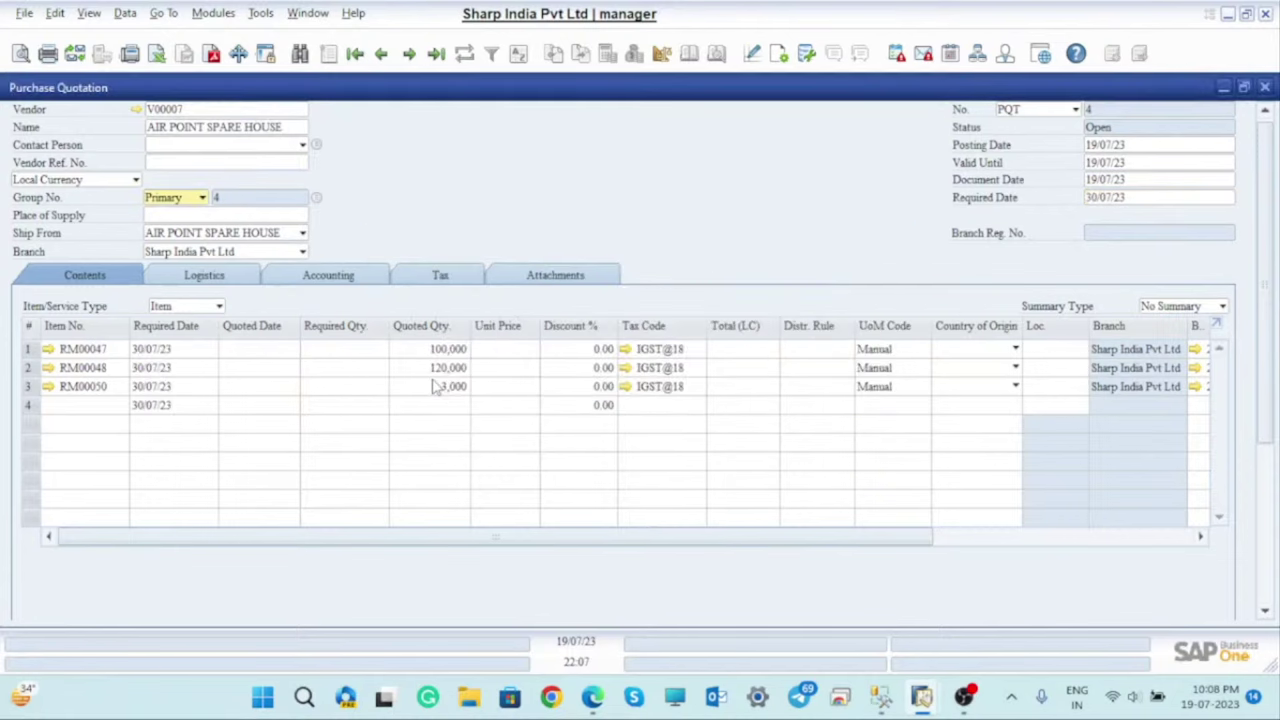
{"action": "left_click", "coordinate": [265, 349]}
{"action": "type", "text": "19"}
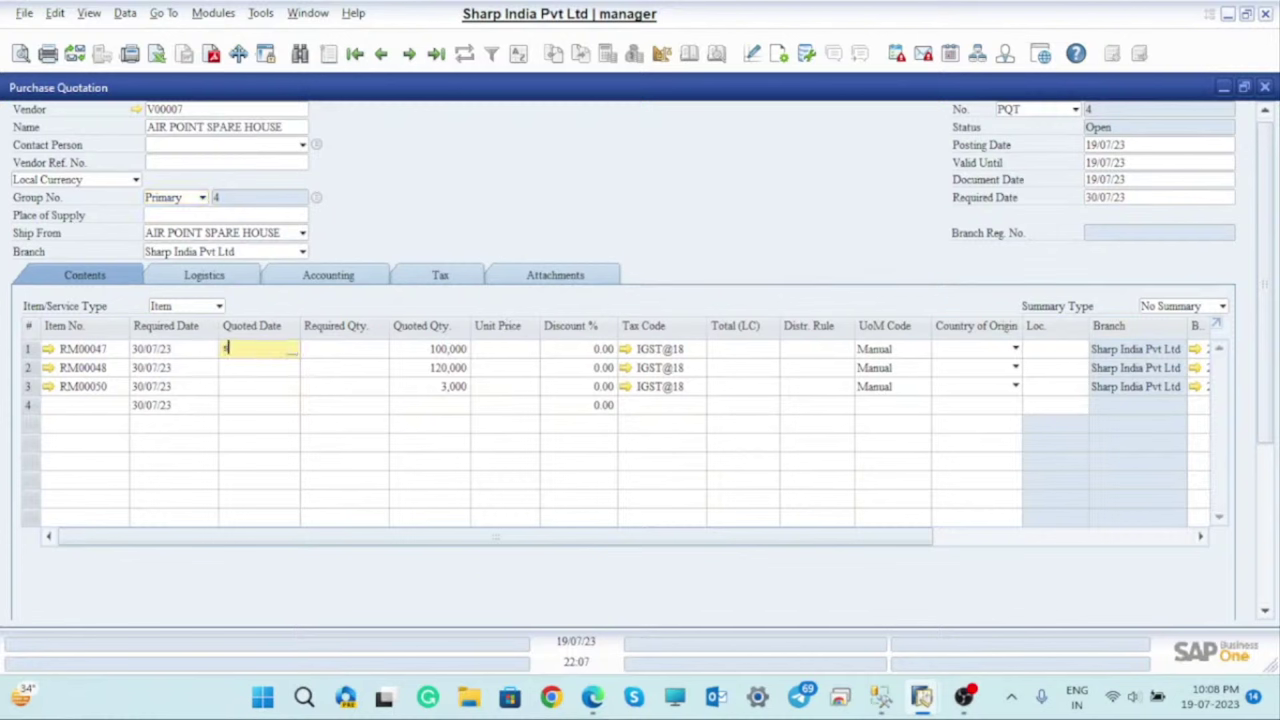
{"action": "key", "text": "Tab"}
Step: Set the quoted date to 19/07/23 on rows 2 and 3
{"action": "left_click", "coordinate": [253, 368]}
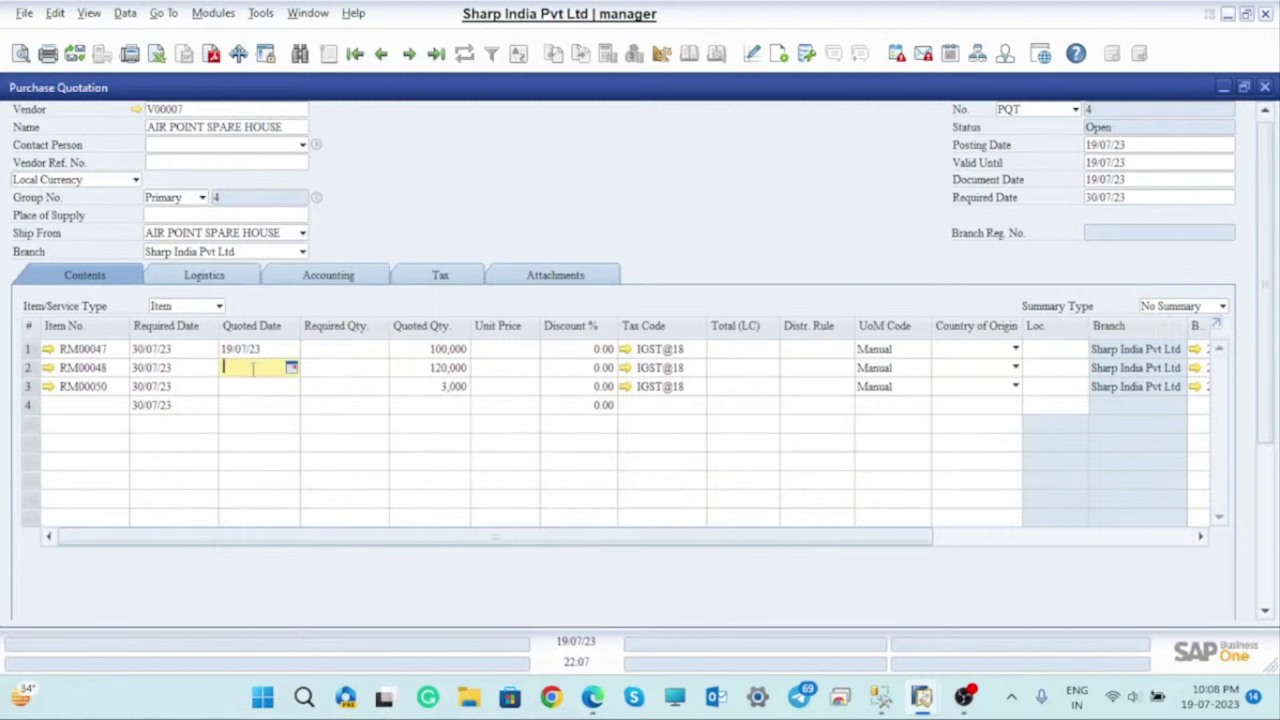
{"action": "type", "text": "19"}
{"action": "key", "text": "Tab"}
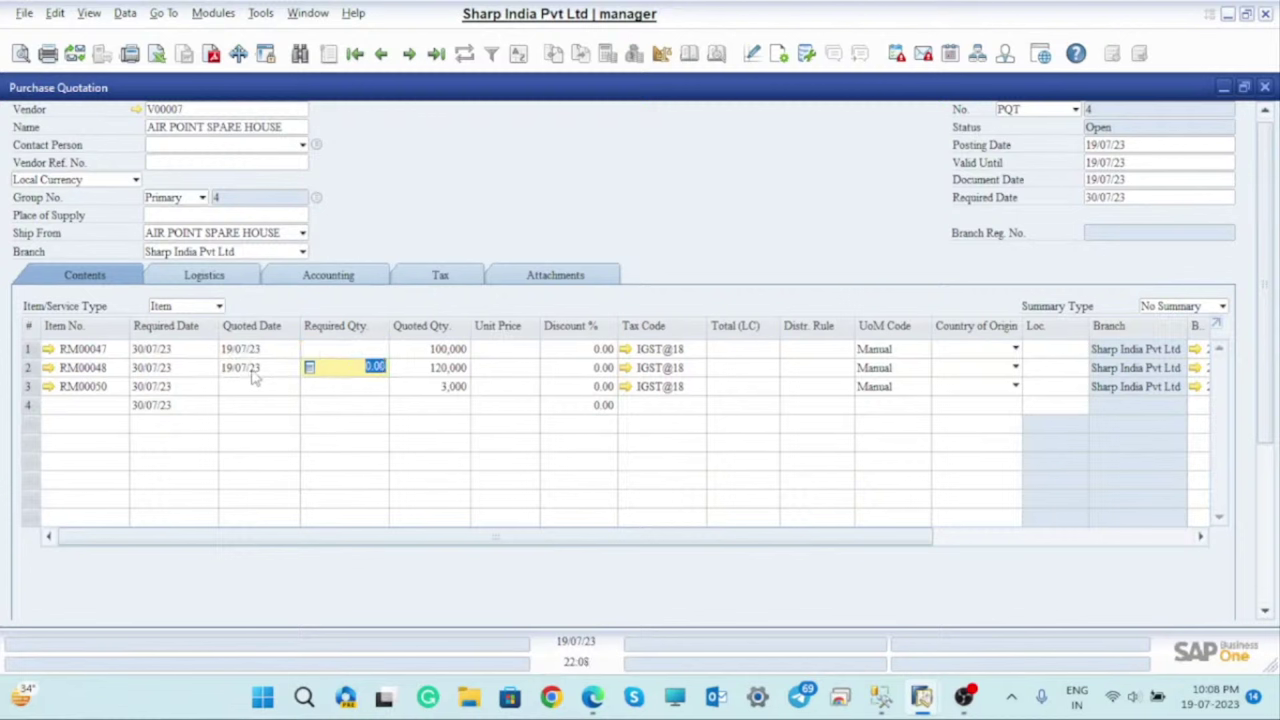
{"action": "left_click", "coordinate": [243, 392]}
{"action": "key", "text": "Tab"}
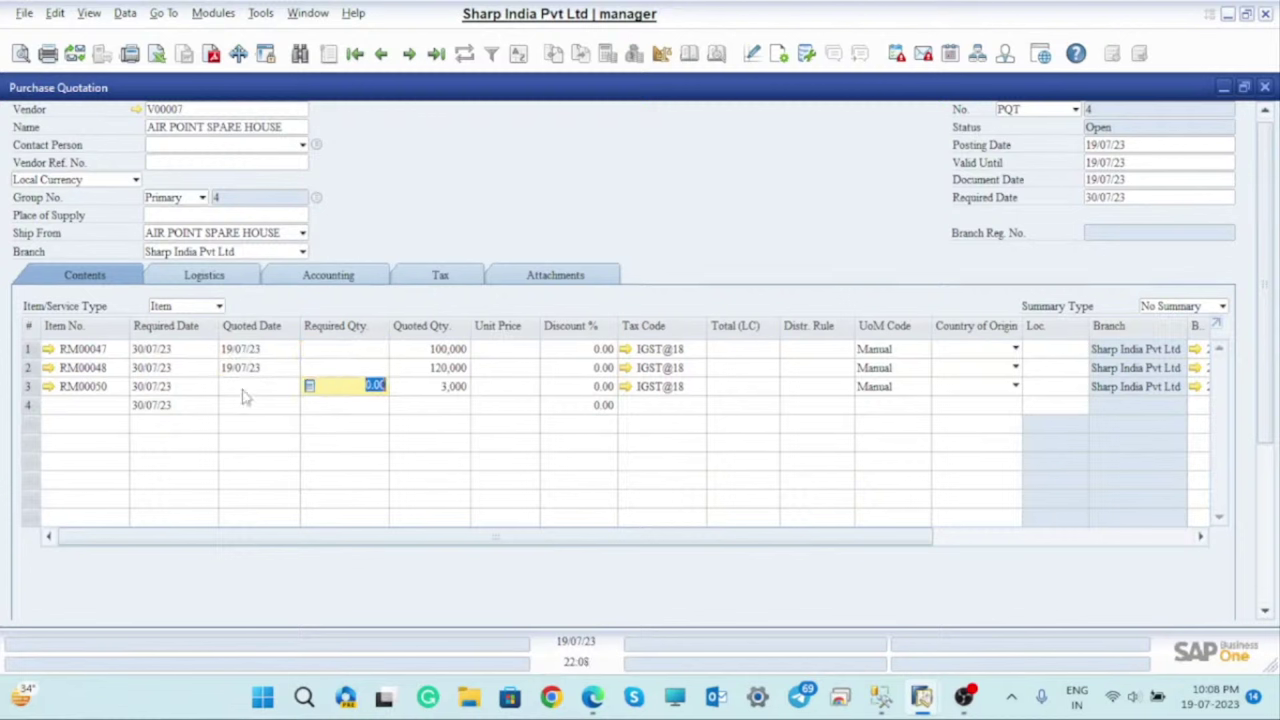
{"action": "left_click", "coordinate": [240, 390]}
{"action": "type", "text": "19"}
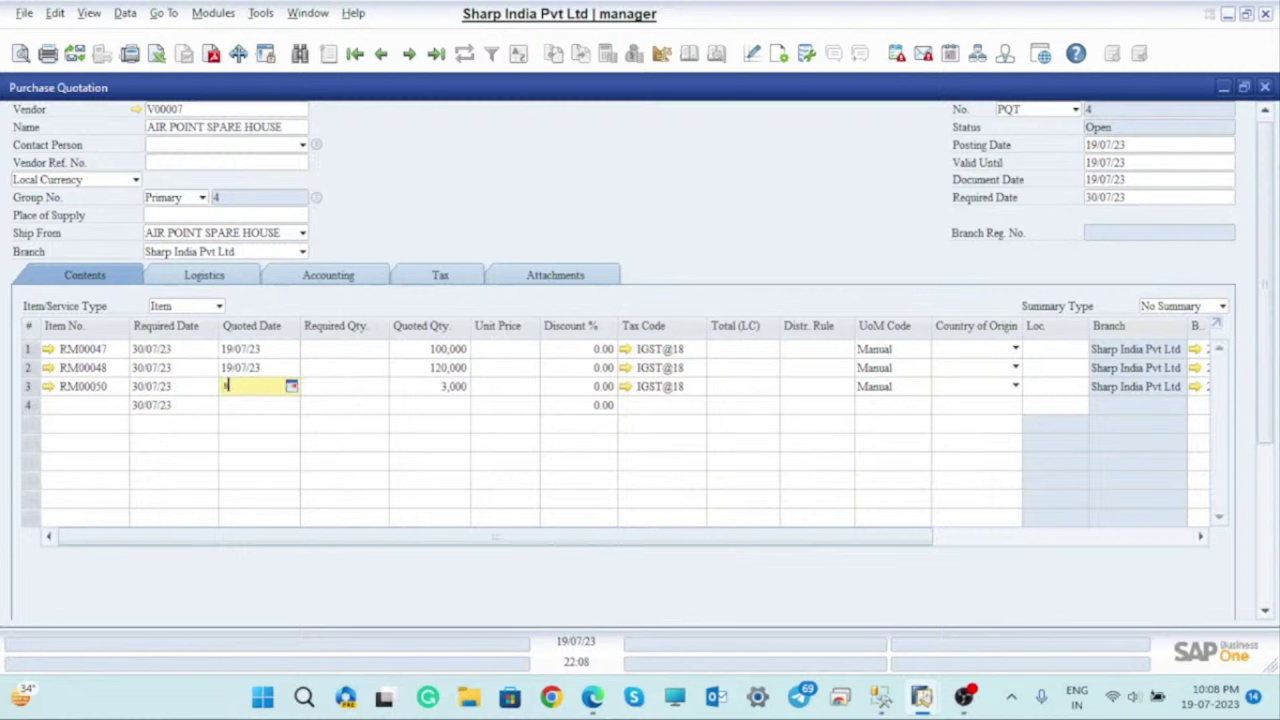
{"action": "key", "text": "Tab"}
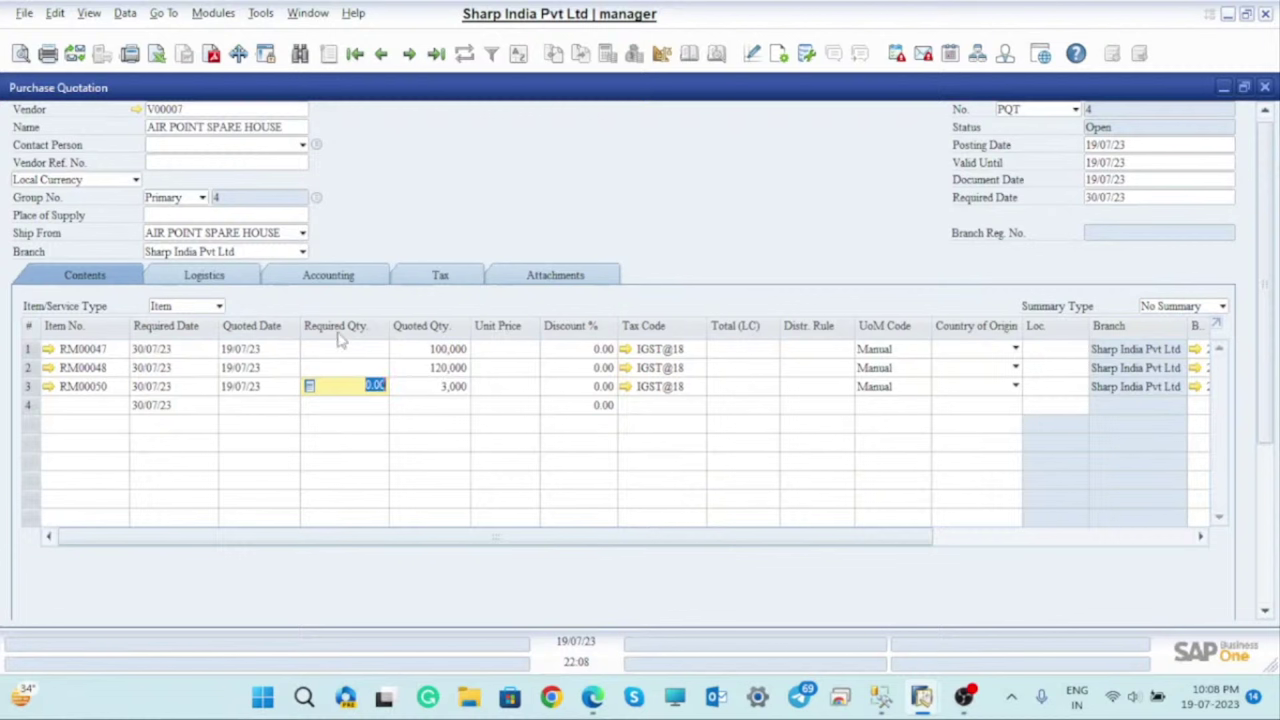
Step: Enter required quantities 100,000, 120,000 and 3,000 for the three item rows
{"action": "left_click", "coordinate": [340, 350]}
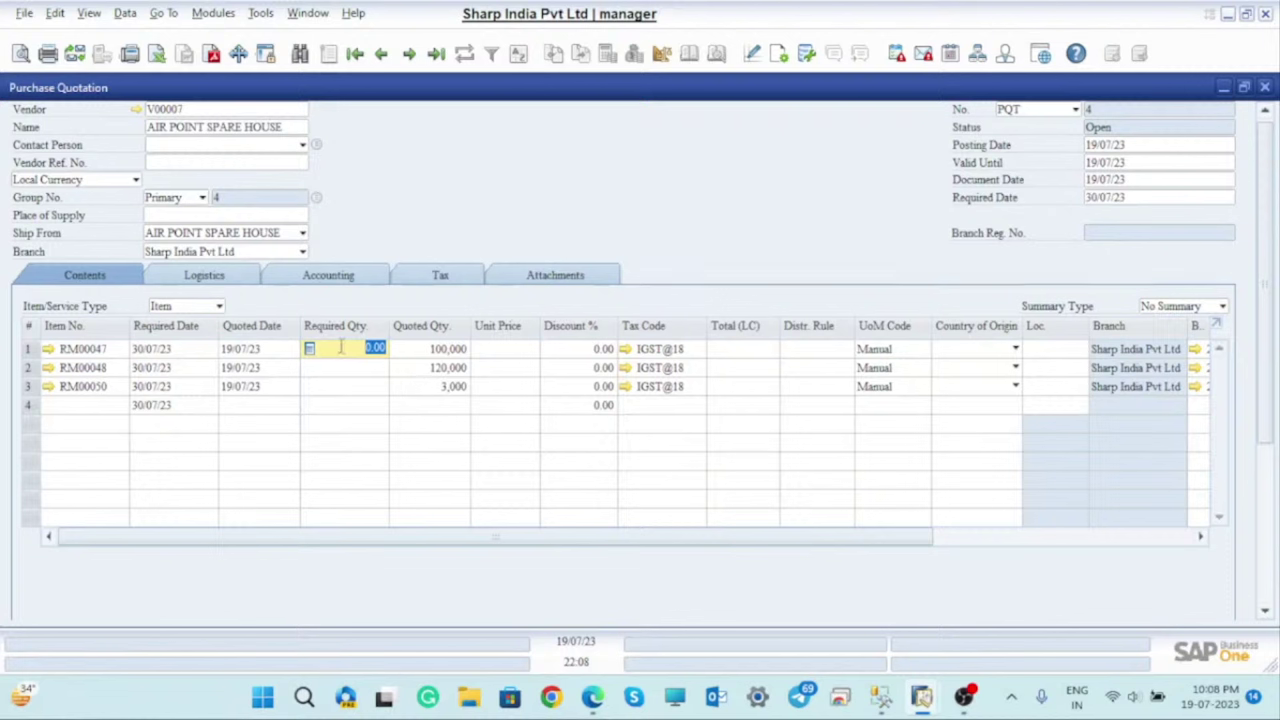
{"action": "type", "text": "100,000"}
{"action": "key", "text": "Down"}
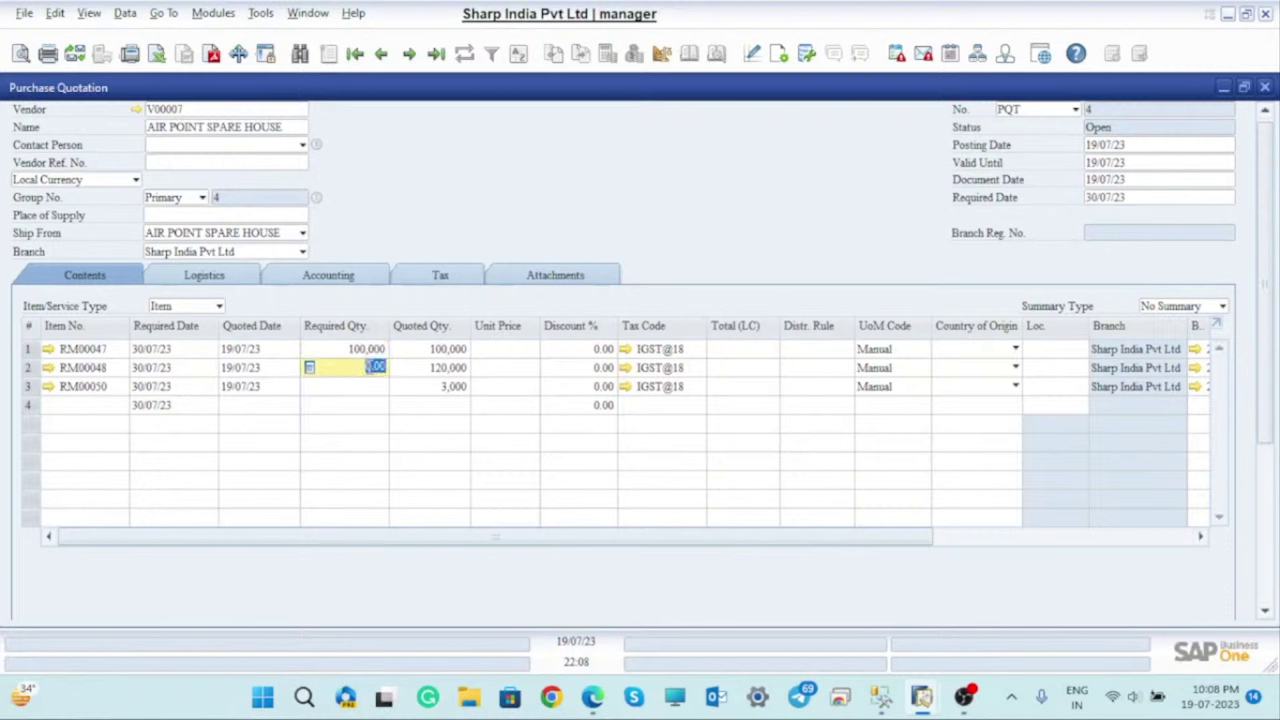
{"action": "type", "text": "120,000"}
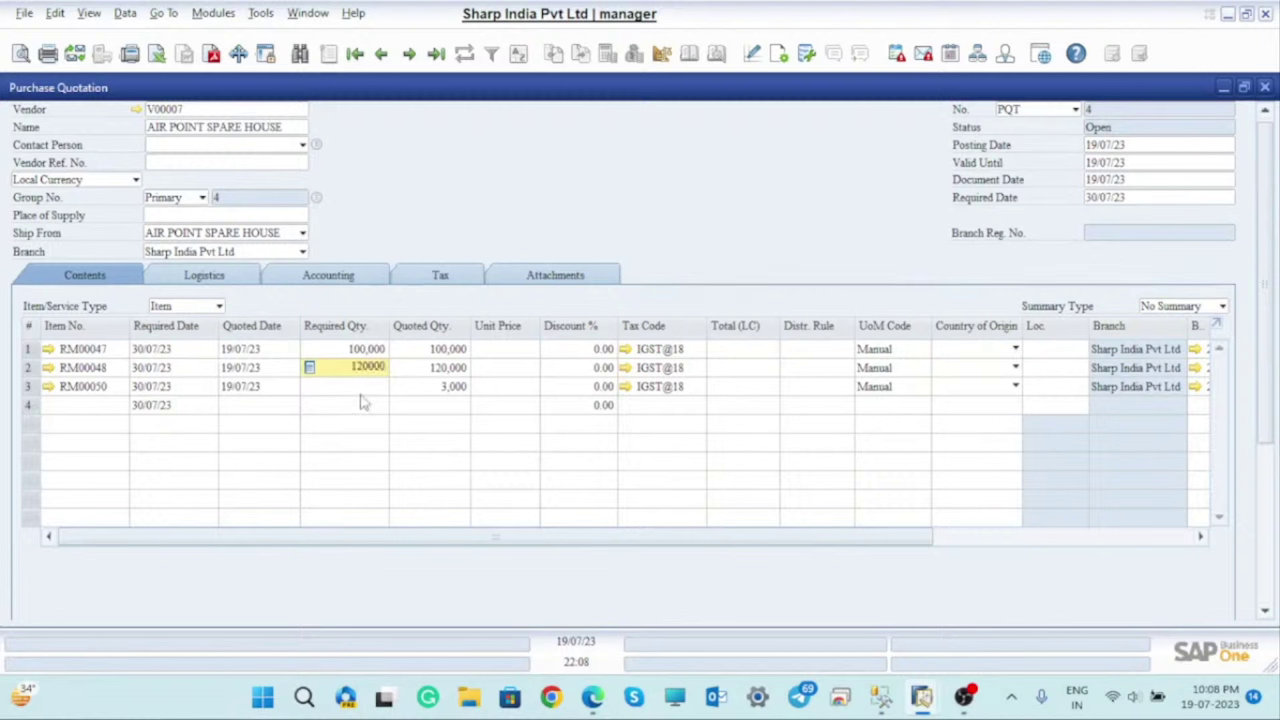
{"action": "key", "text": "Down"}
{"action": "type", "text": "3"}
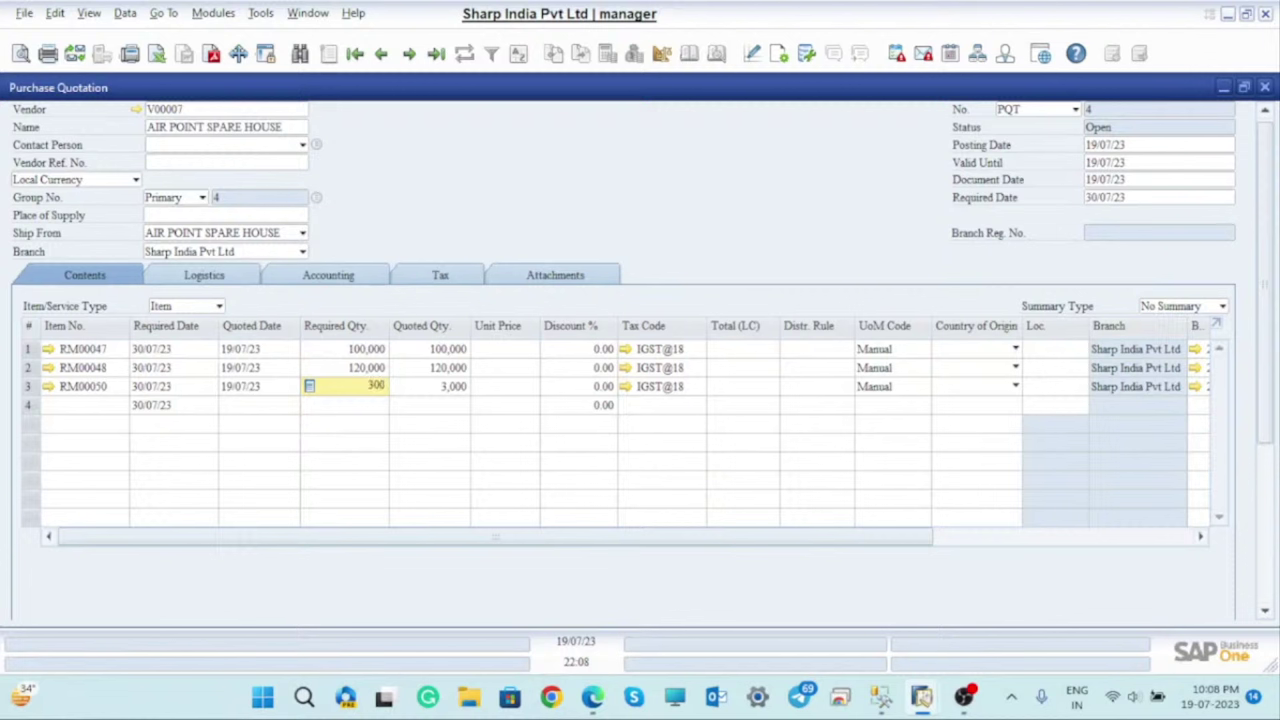
Step: Enter unit prices INR 200, 300 and 250 for rows 1 to 3
{"action": "left_click", "coordinate": [512, 349]}
{"action": "type", "text": "200"}
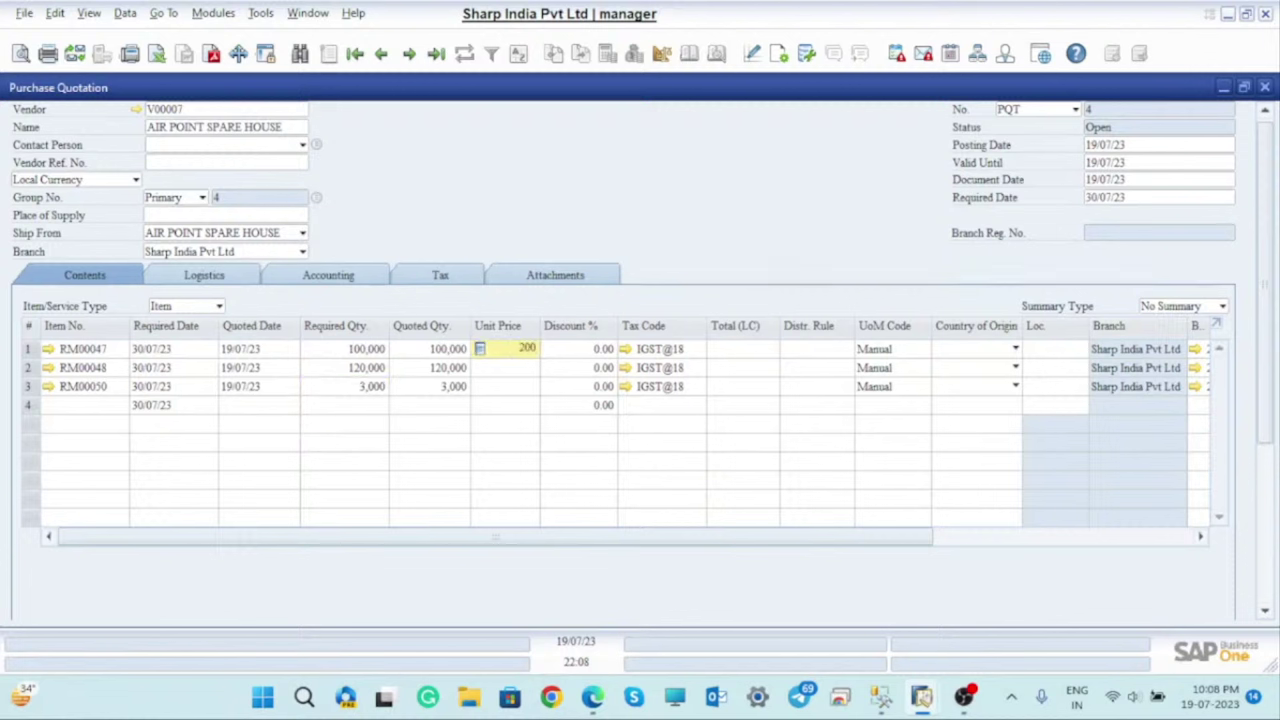
{"action": "left_click", "coordinate": [511, 368]}
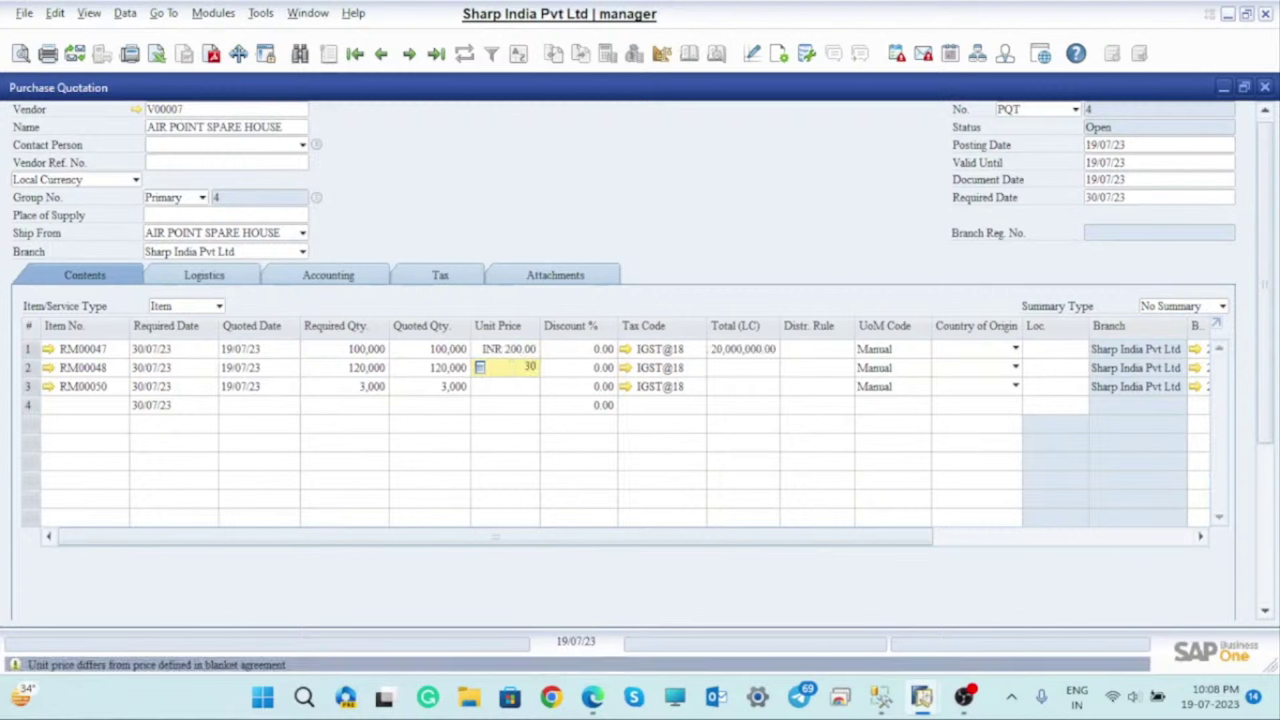
{"action": "left_click", "coordinate": [514, 388]}
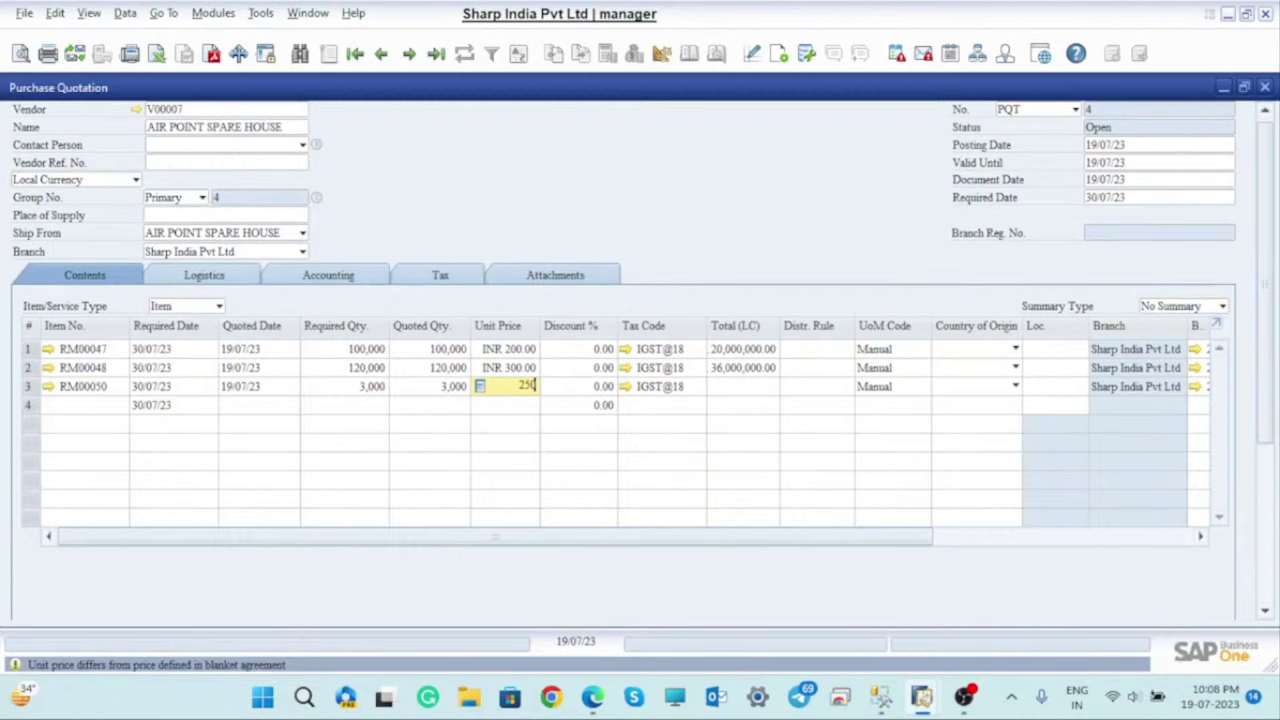
{"action": "key", "text": "Tab"}
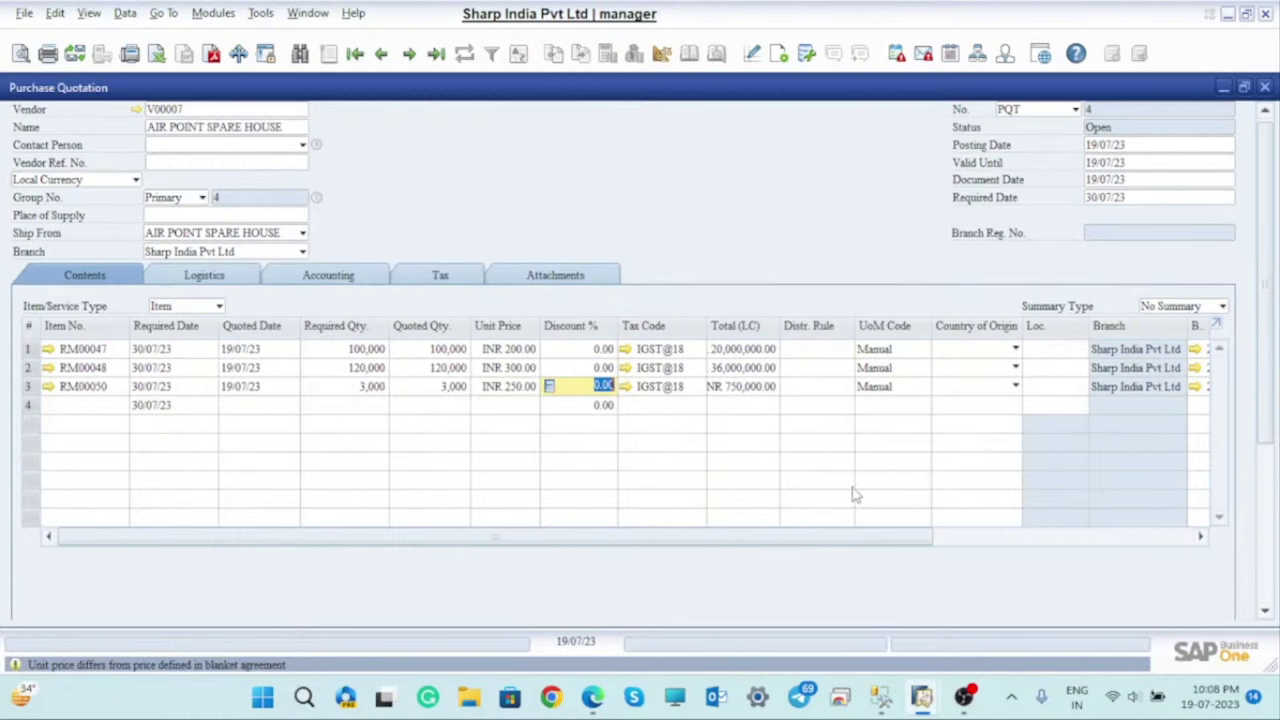
{"action": "left_click", "coordinate": [686, 543]}
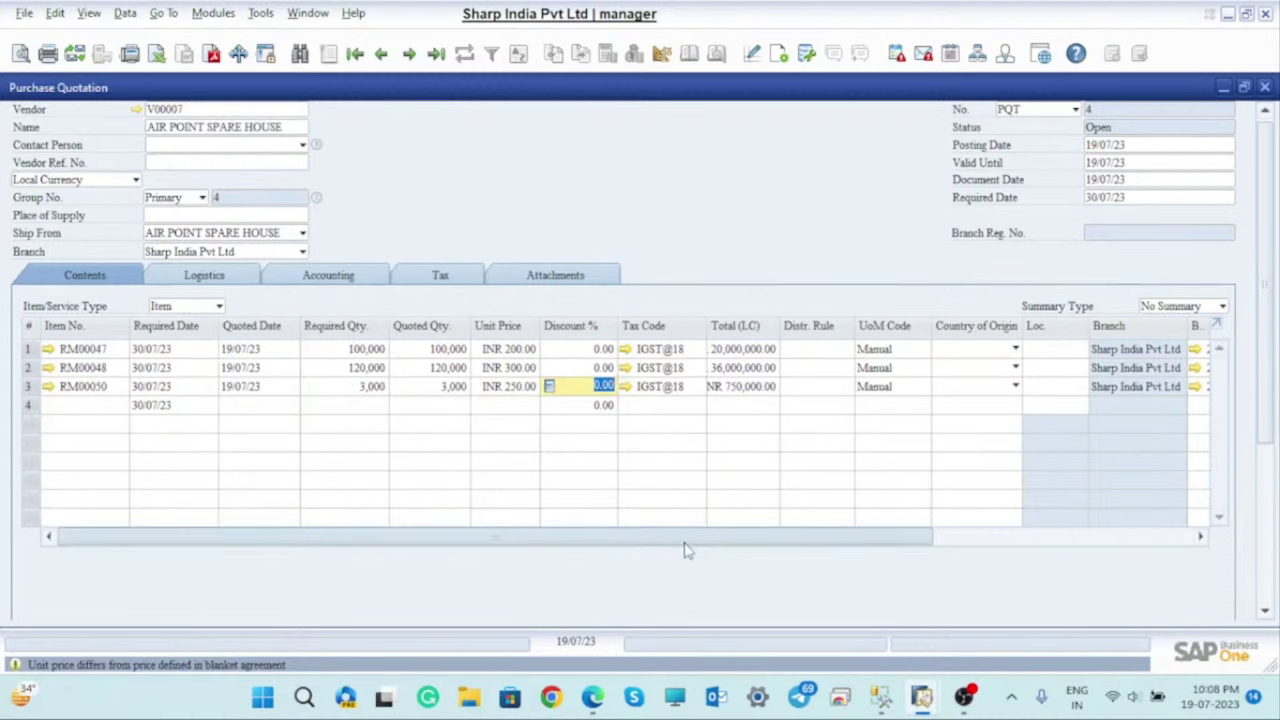
{"action": "left_click", "coordinate": [1008, 535]}
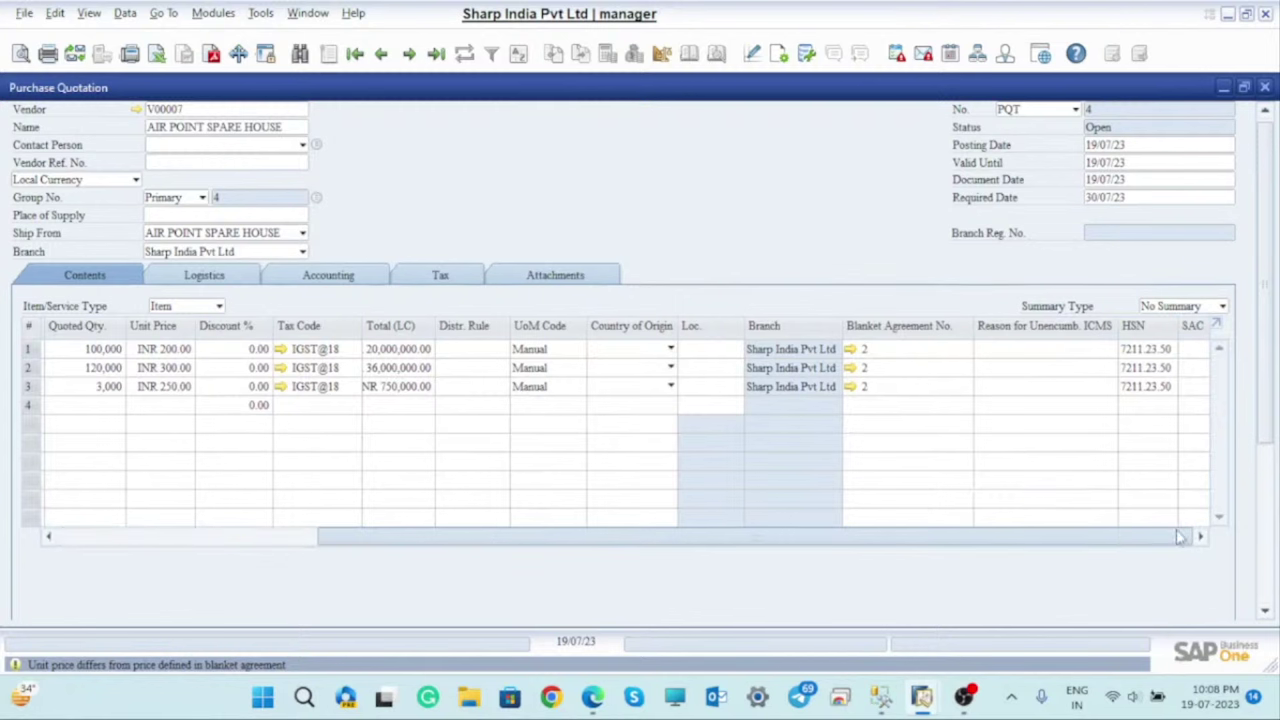
{"action": "left_click_drag", "start_coordinate": [1180, 537], "coordinate": [1108, 532]}
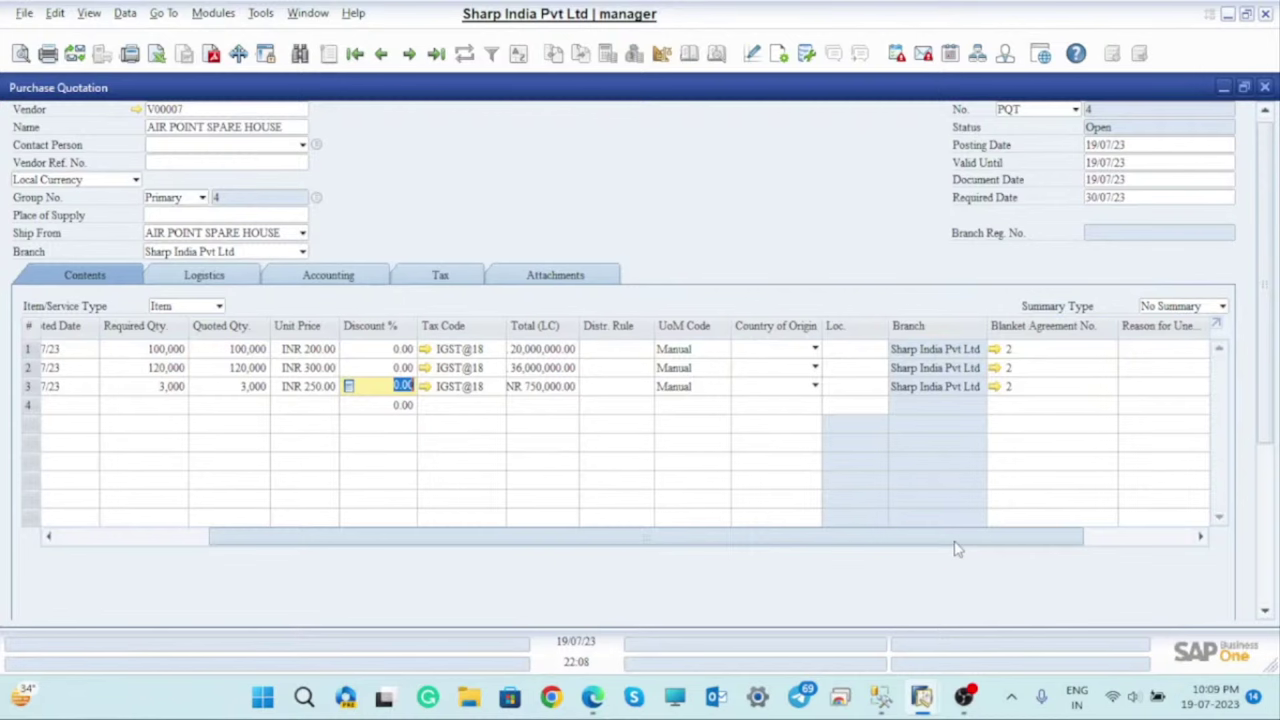
{"action": "left_click_drag", "start_coordinate": [955, 548], "coordinate": [1235, 538]}
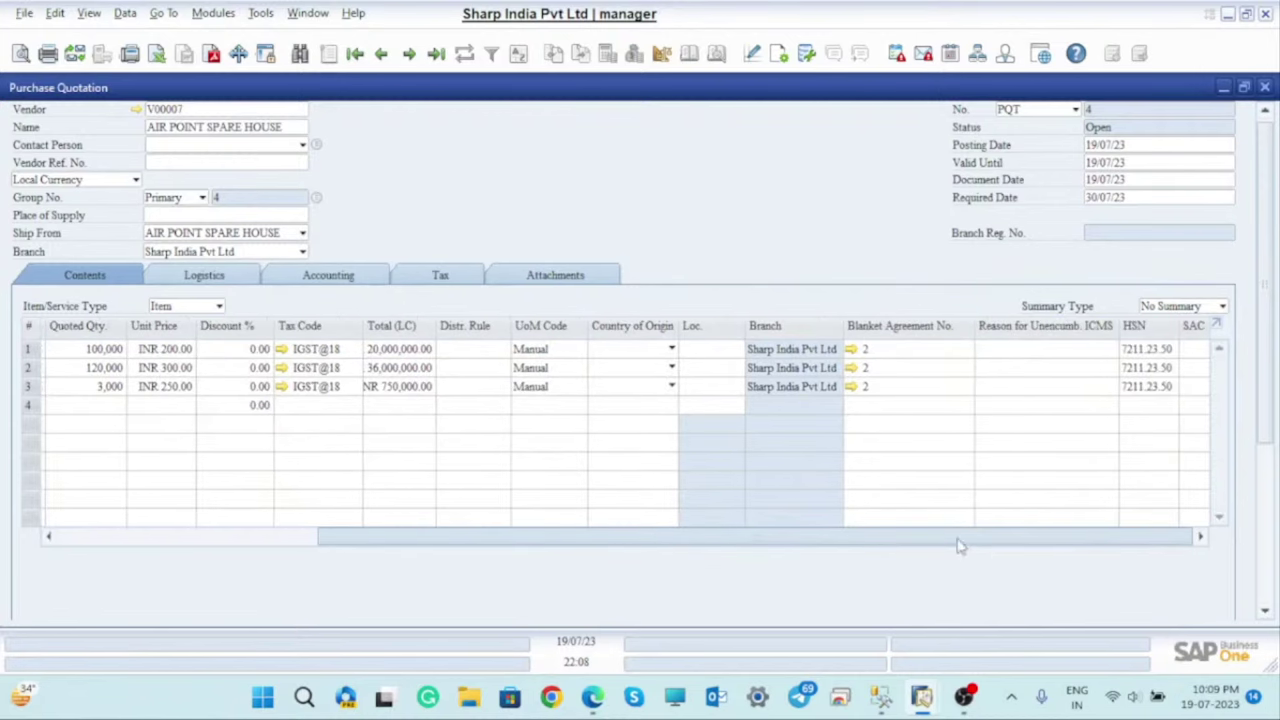
{"action": "left_click_drag", "start_coordinate": [960, 543], "coordinate": [415, 553]}
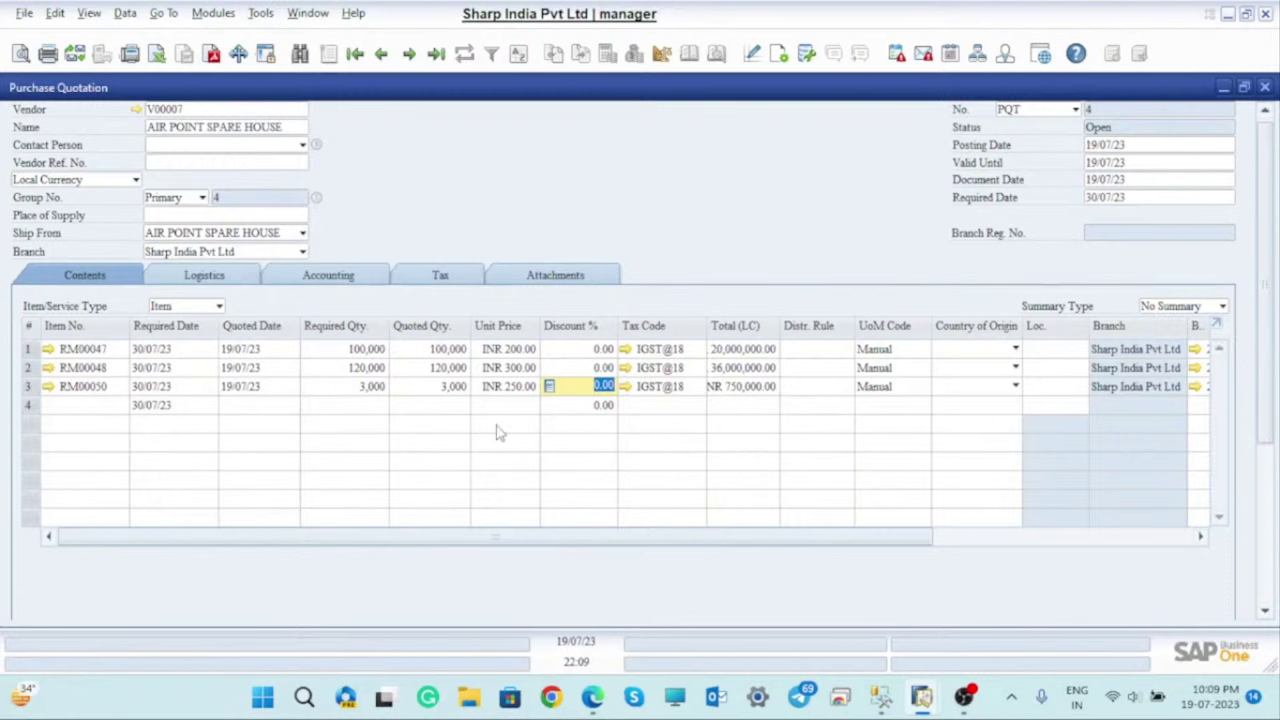
Step: Review the quotation's addresses and accounting details, leaving payment terms unchanged
{"action": "left_click", "coordinate": [216, 275]}
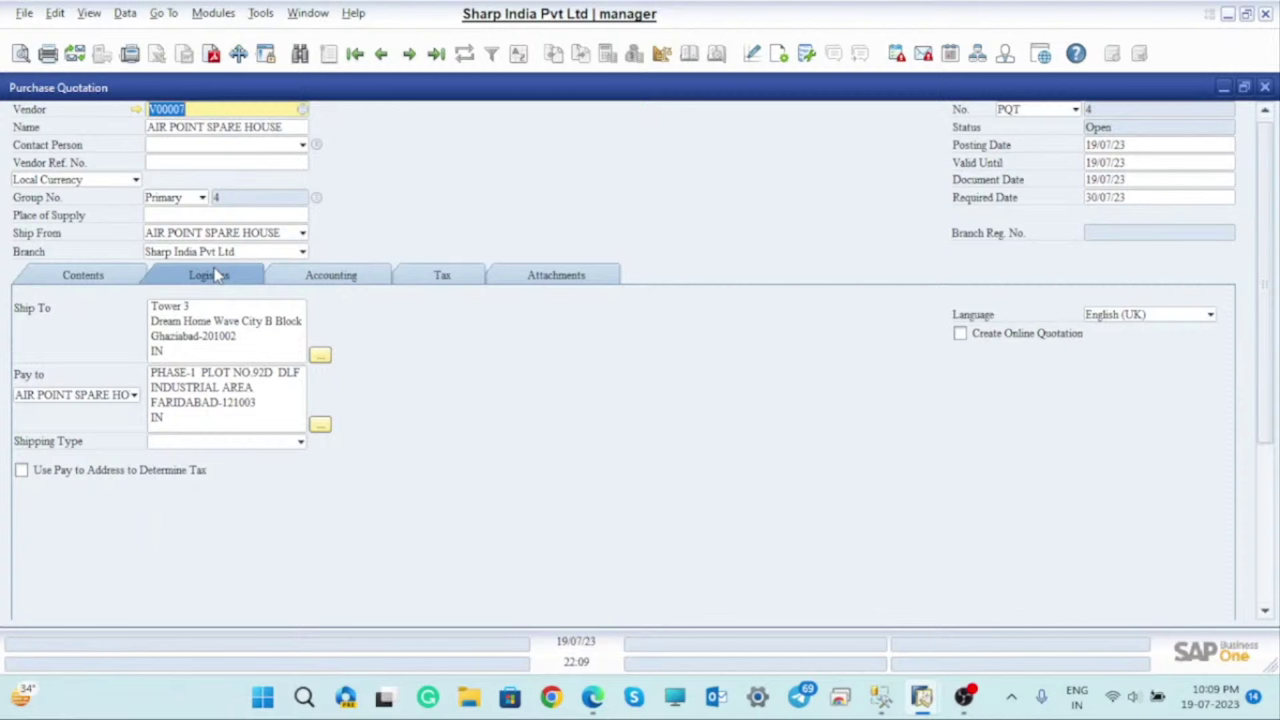
{"action": "left_click", "coordinate": [335, 276]}
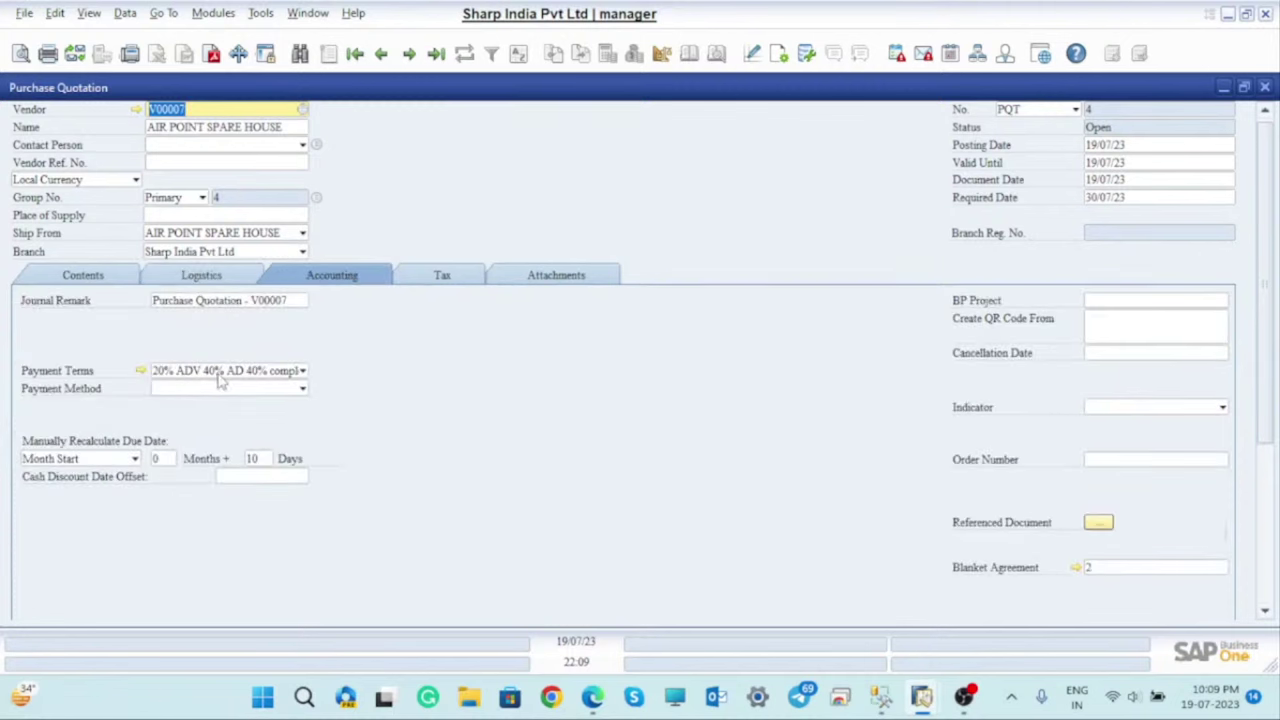
{"action": "left_click", "coordinate": [302, 371]}
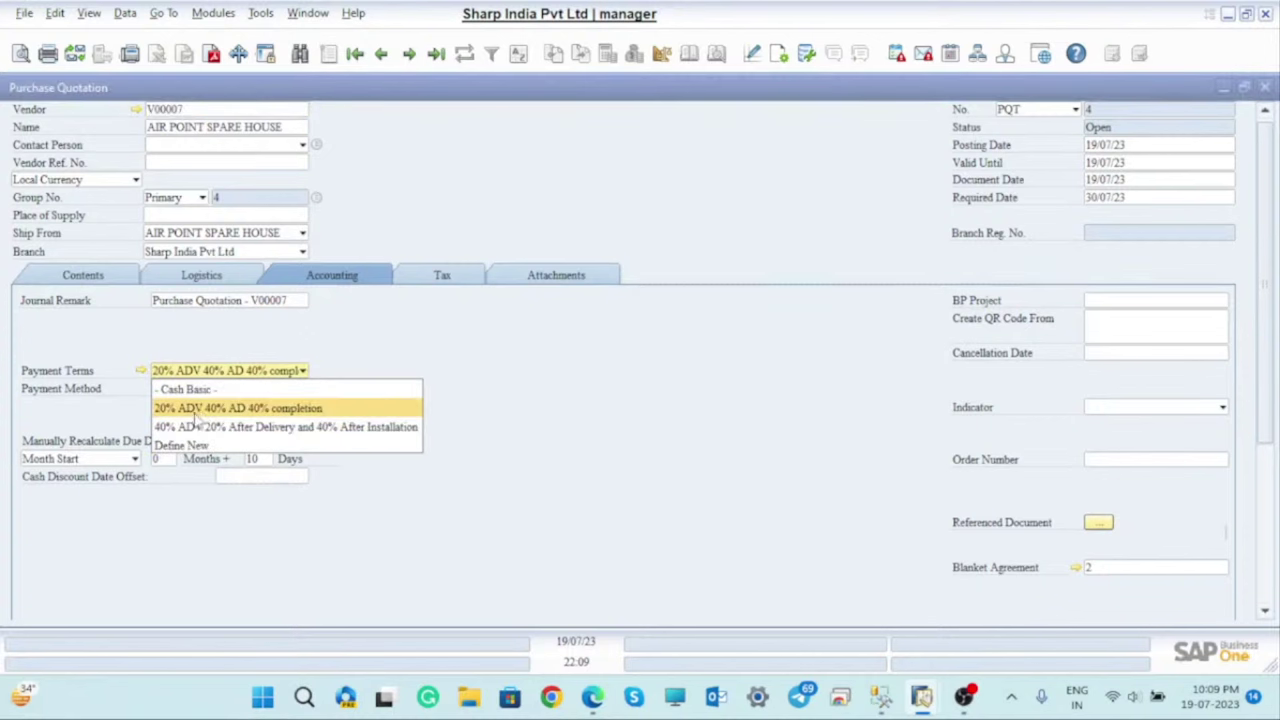
{"action": "left_click", "coordinate": [564, 430]}
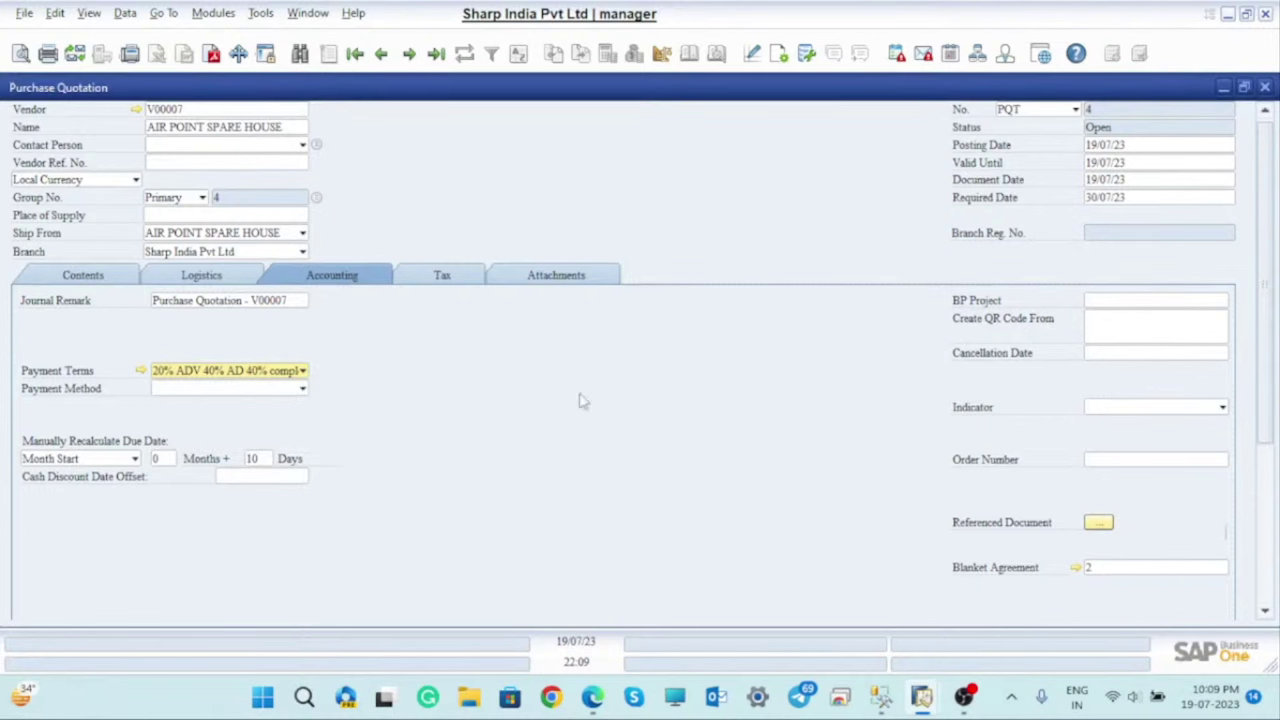
Step: View the vendor's tax information on the Tax tab, then return to the Contents lines
{"action": "left_click", "coordinate": [443, 276]}
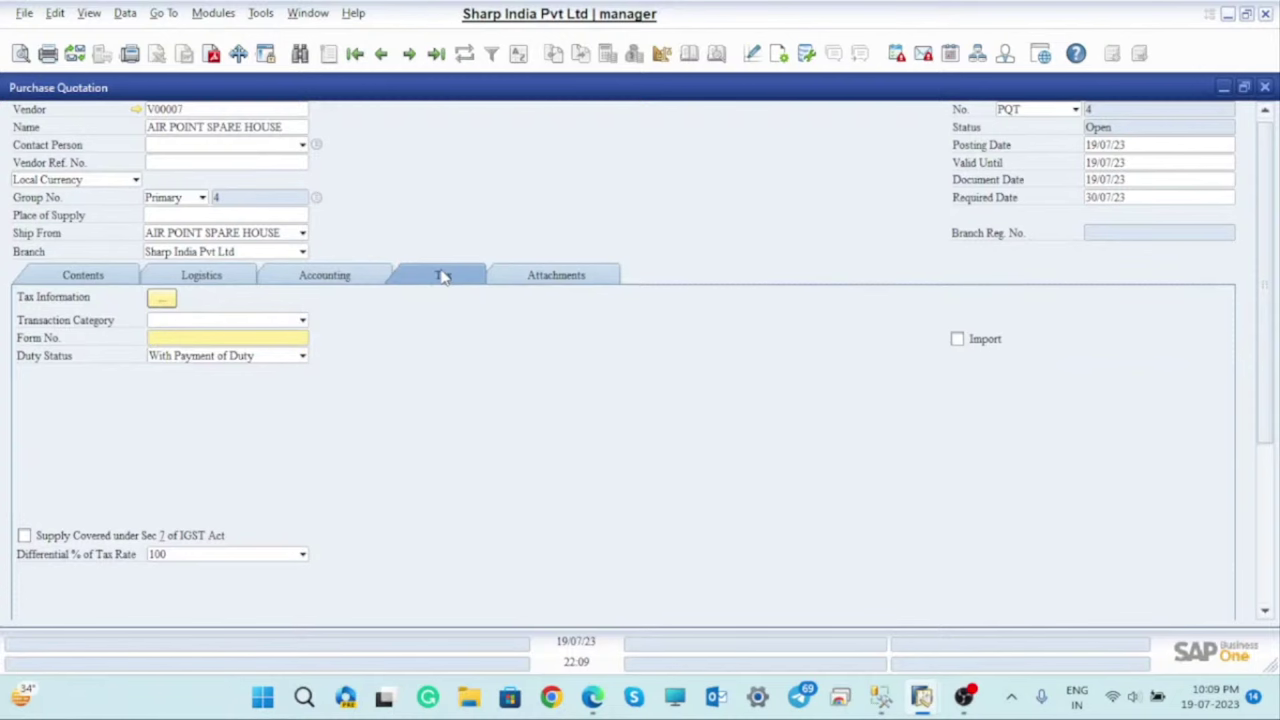
{"action": "left_click", "coordinate": [162, 298]}
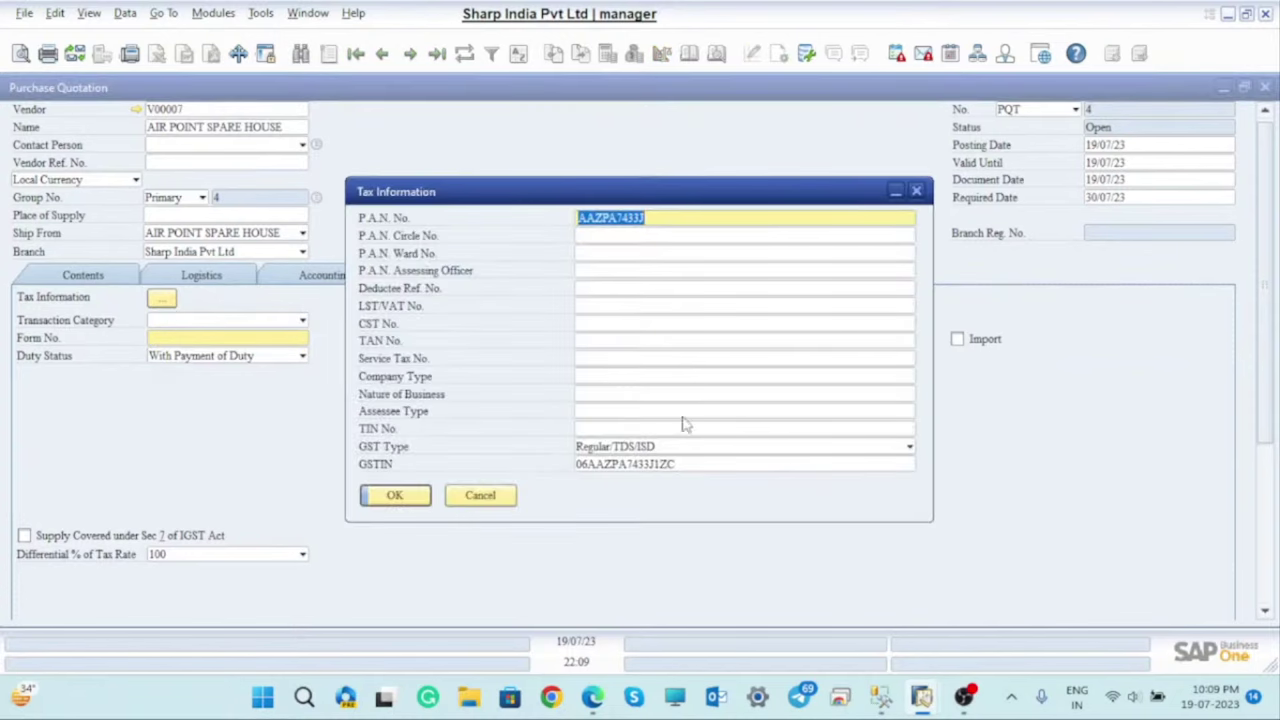
{"action": "left_click", "coordinate": [917, 192]}
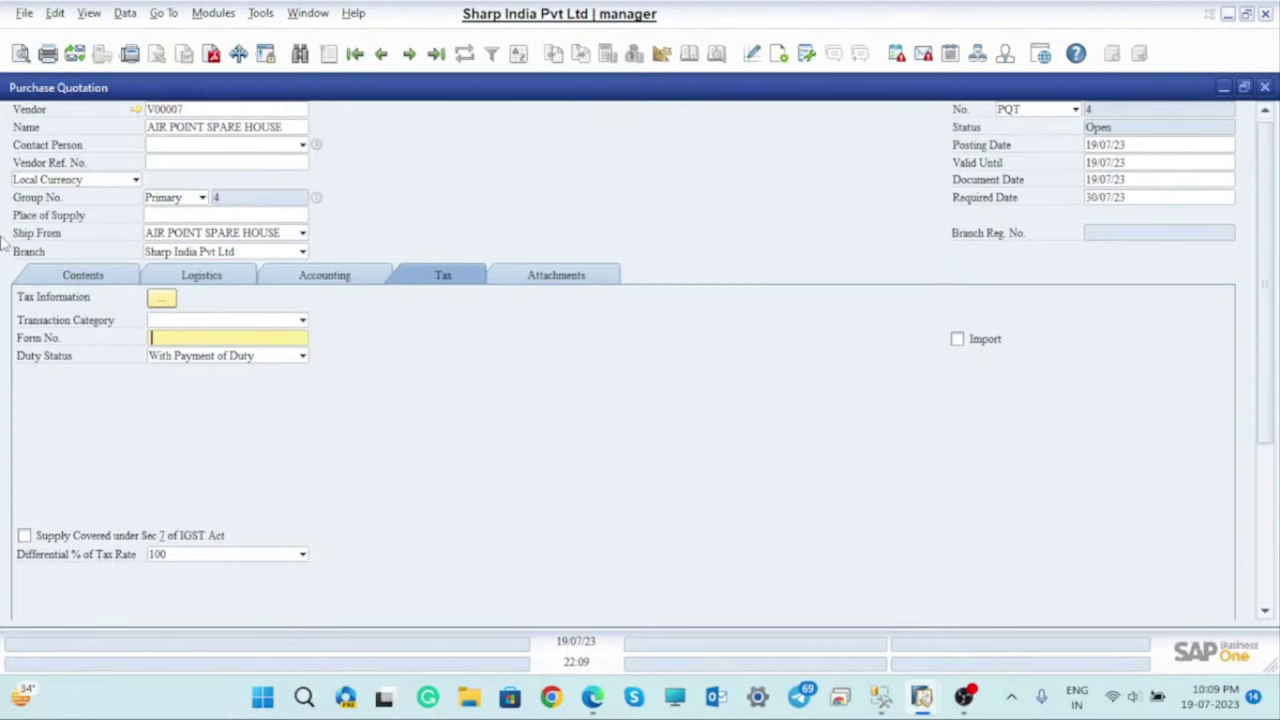
{"action": "left_click", "coordinate": [86, 274]}
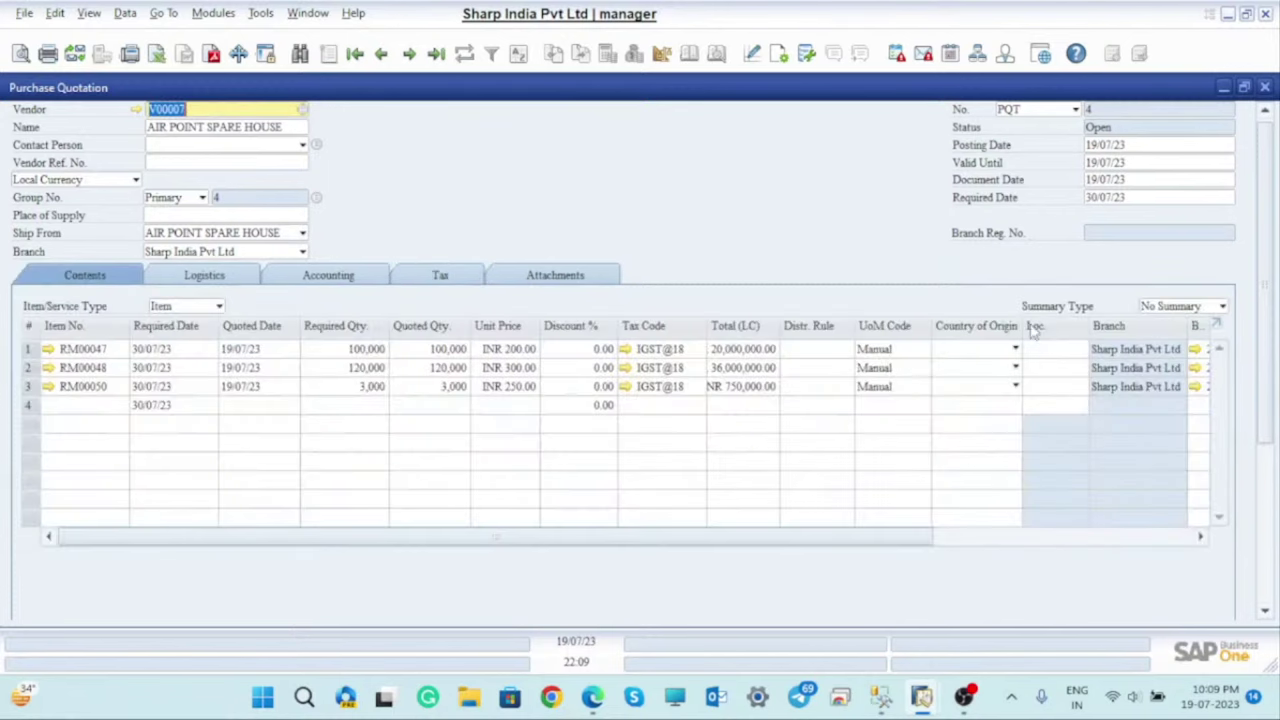
Step: Attempt Add & View, which fails with a 'Location missing' row error, then bring up Form Settings
{"action": "left_click_drag", "start_coordinate": [1262, 226], "coordinate": [1272, 418]}
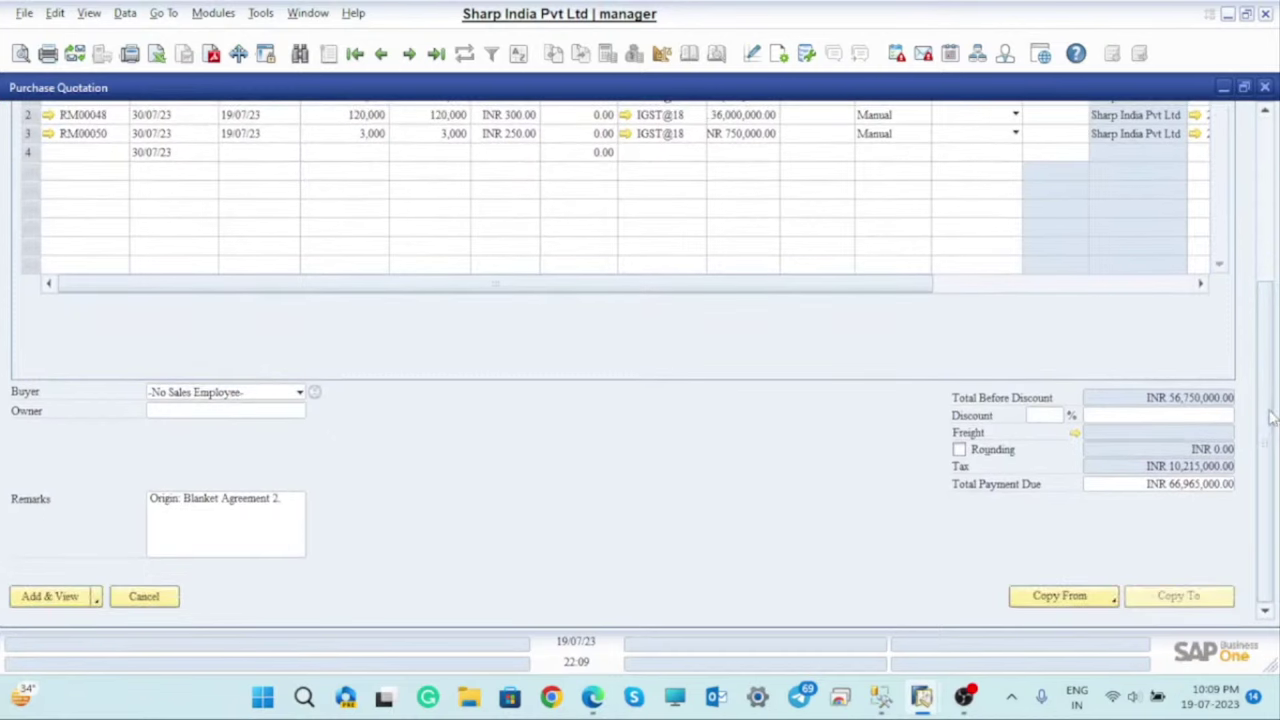
{"action": "left_click", "coordinate": [52, 597]}
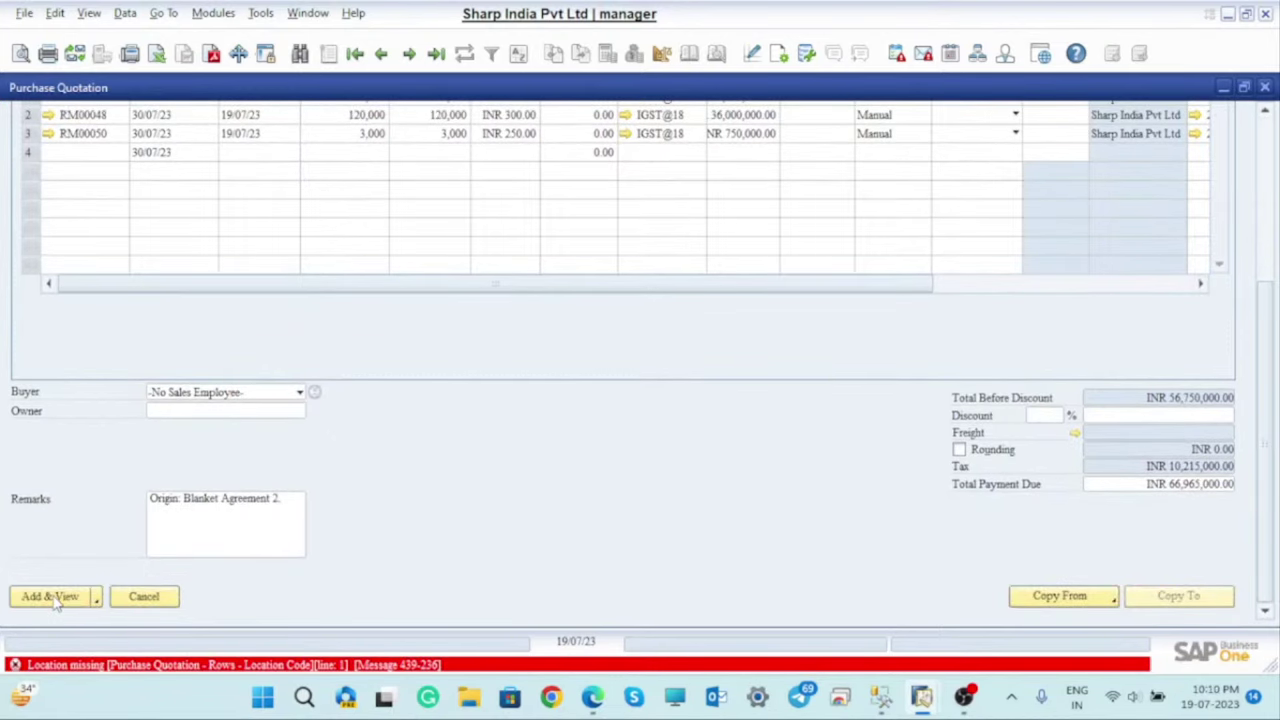
{"action": "left_click_drag", "start_coordinate": [1272, 392], "coordinate": [1270, 195]}
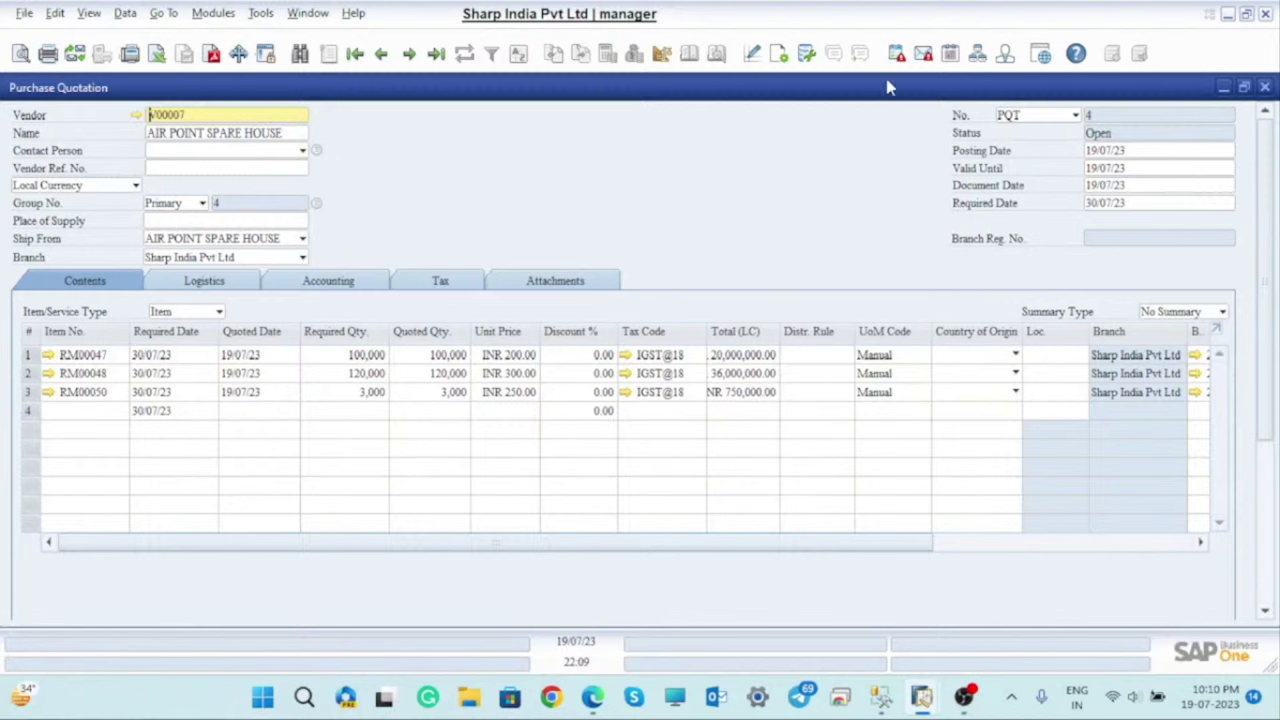
{"action": "left_click", "coordinate": [779, 53]}
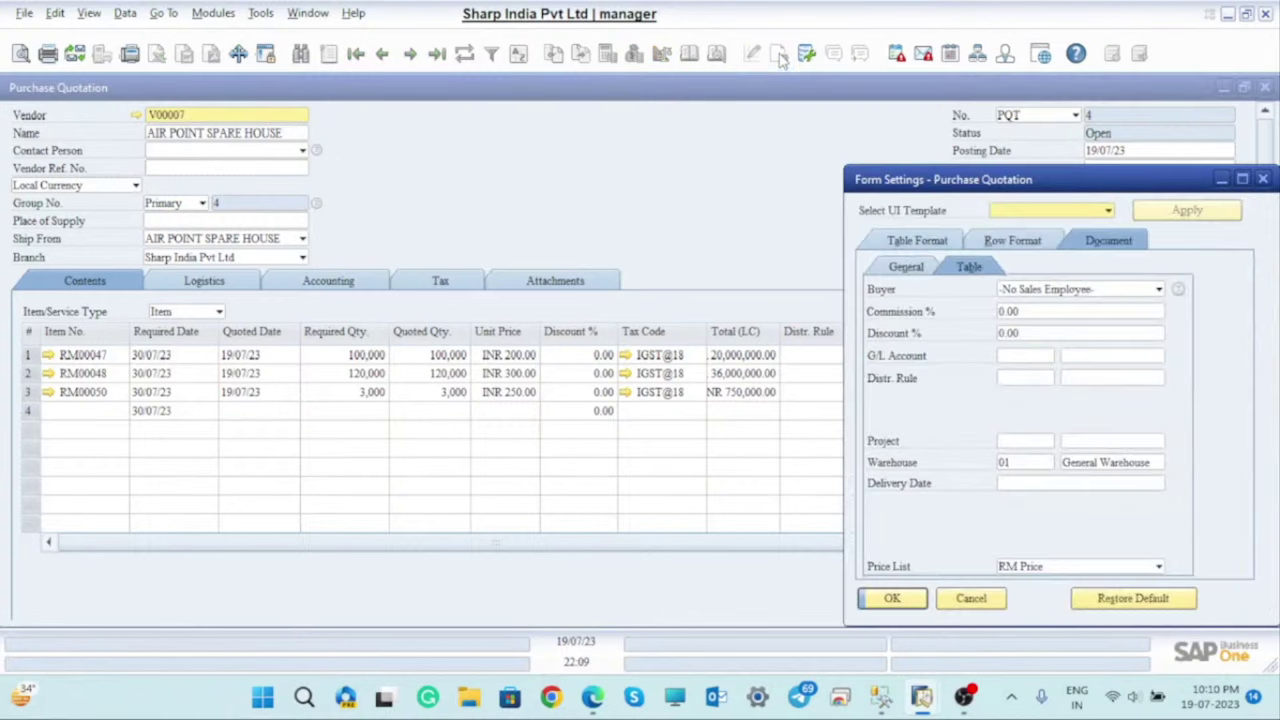
Step: Make the Whse column visible and active in the item table's Table Format settings
{"action": "left_click", "coordinate": [928, 247]}
{"action": "left_click", "coordinate": [989, 260]}
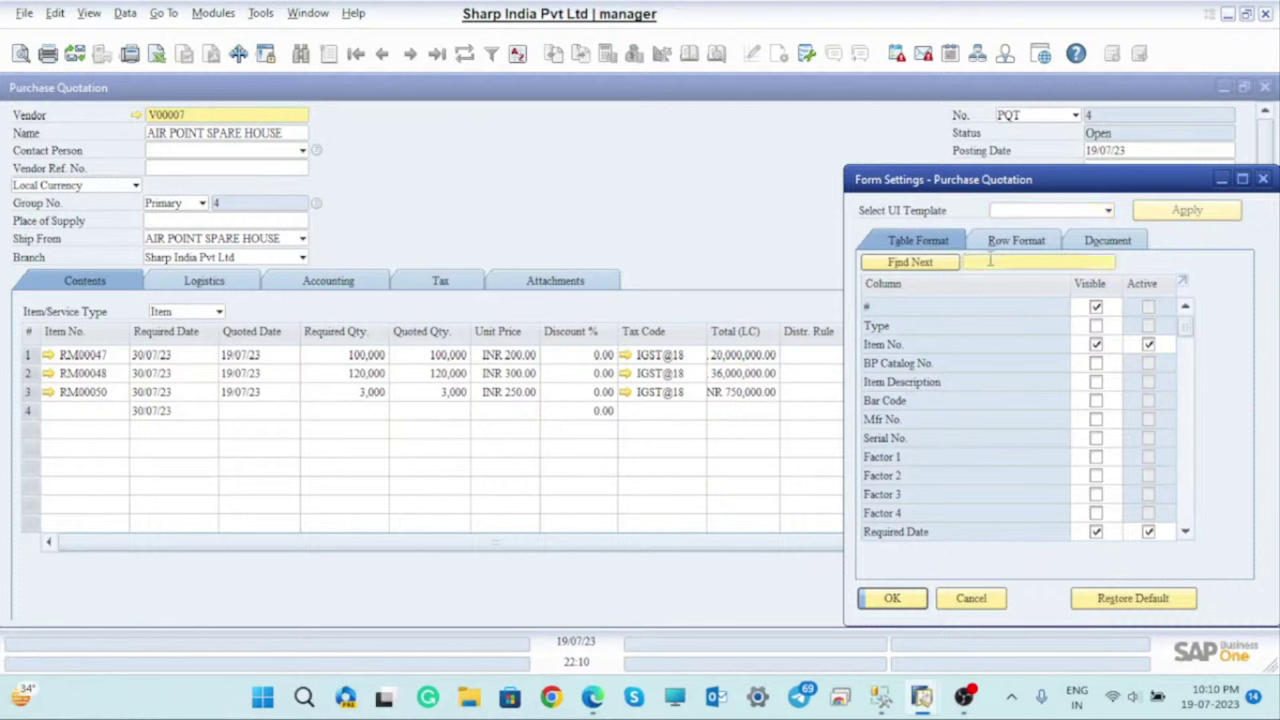
{"action": "type", "text": "wh"}
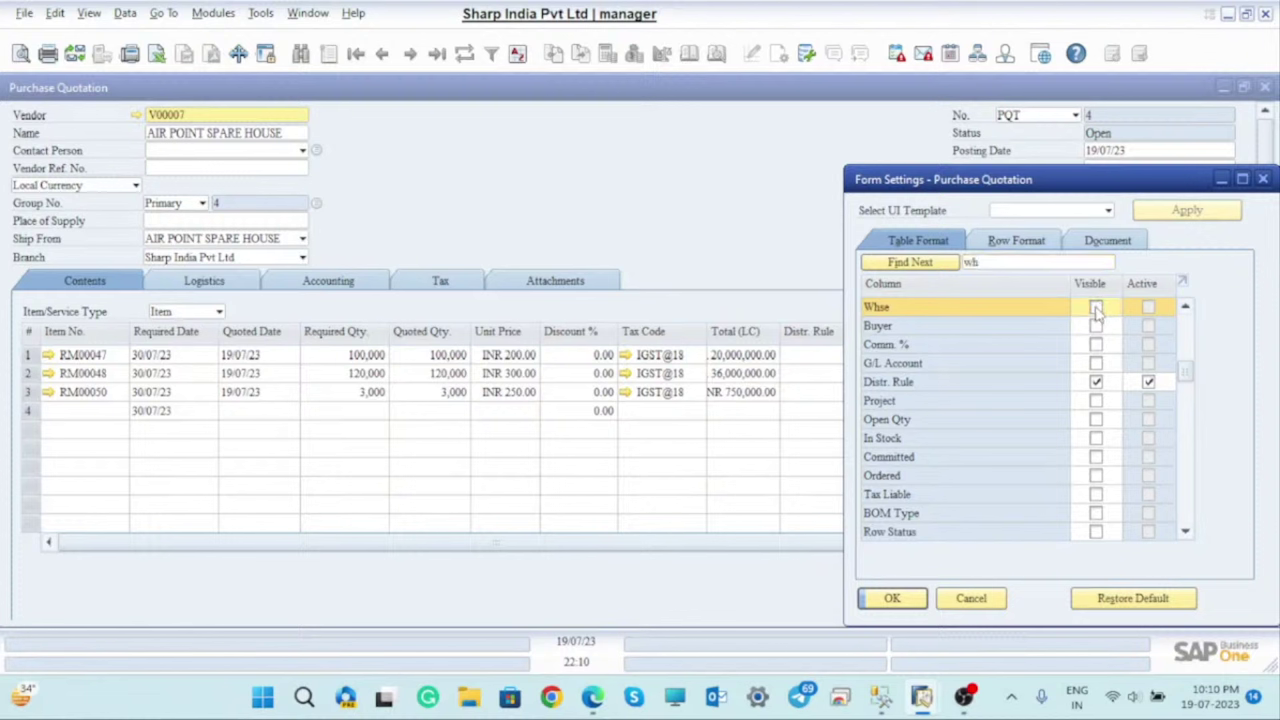
{"action": "left_click", "coordinate": [1096, 310]}
{"action": "left_click", "coordinate": [912, 600]}
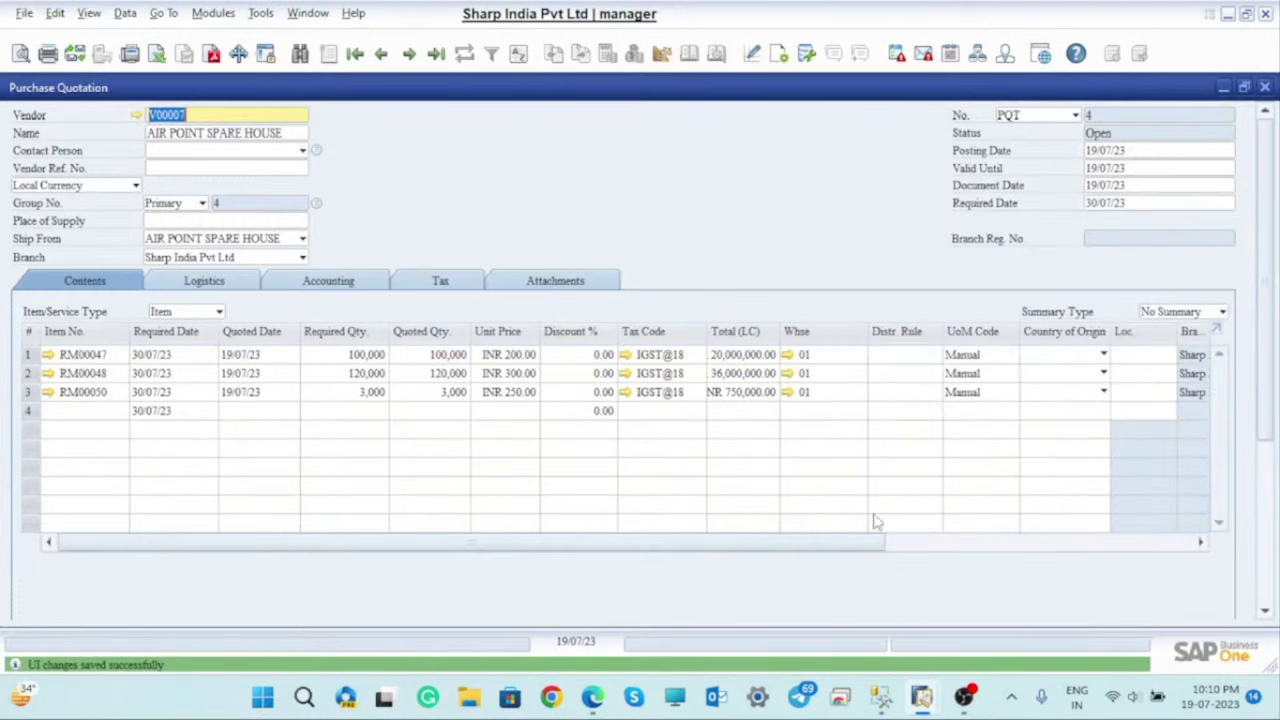
Step: Set row 1's warehouse to RM-WHS from the List of Warehouses
{"action": "left_click", "coordinate": [855, 360]}
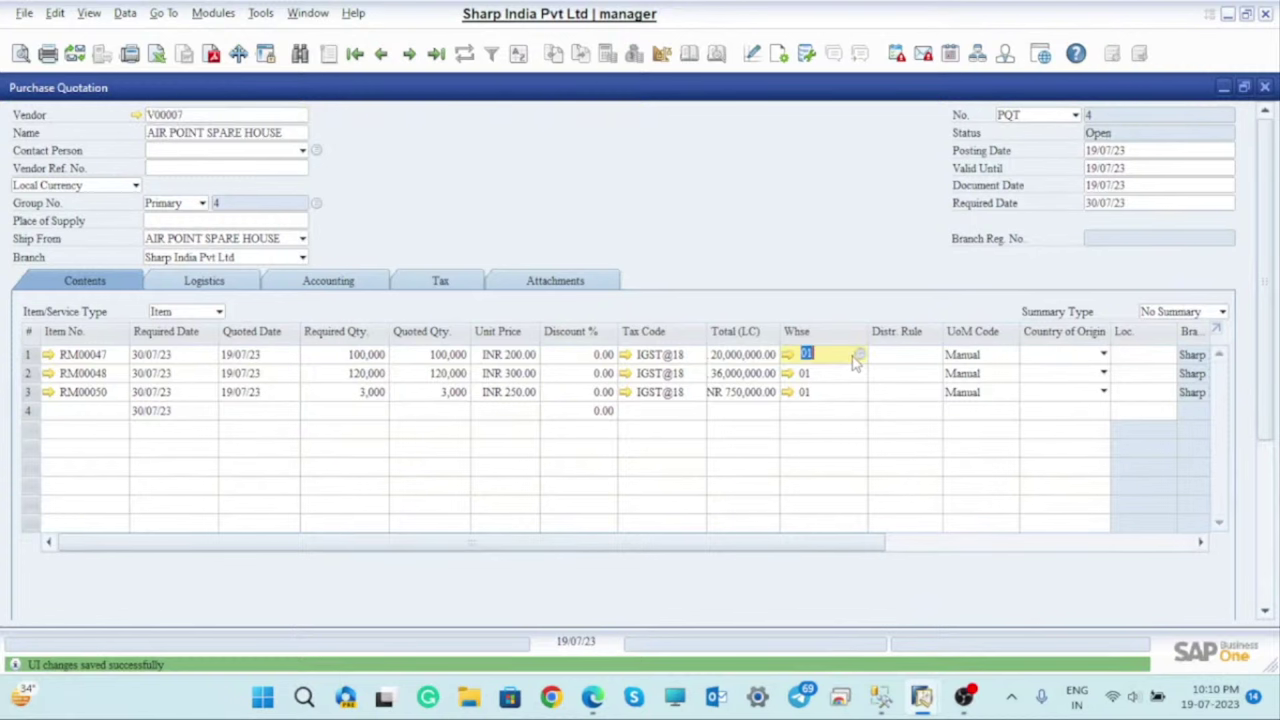
{"action": "key", "text": "BackSpace"}
{"action": "left_click", "coordinate": [858, 357]}
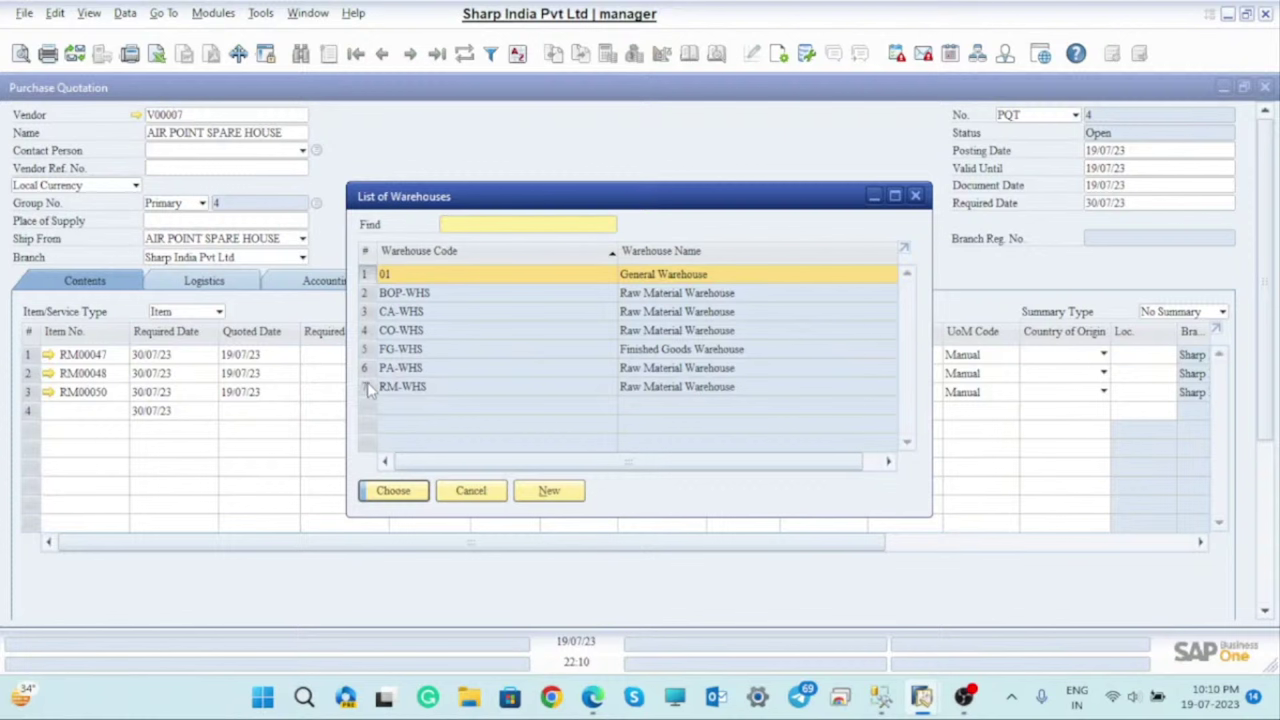
{"action": "left_click", "coordinate": [370, 388]}
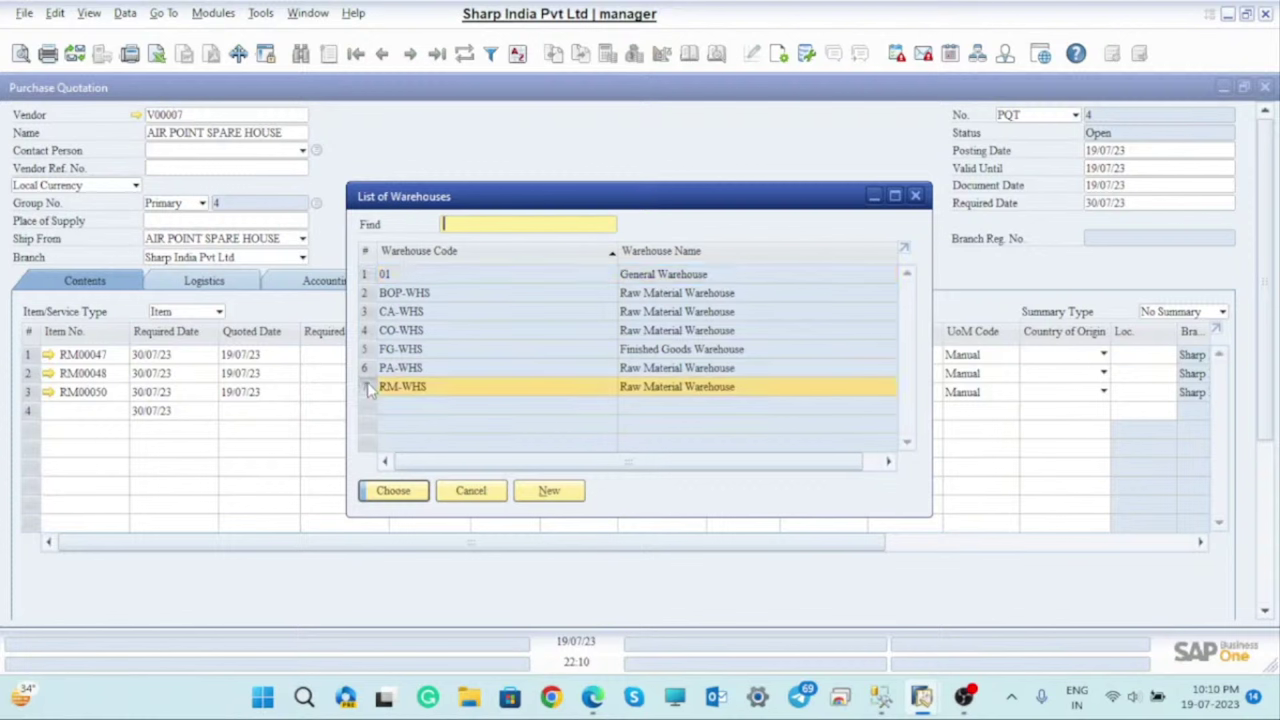
{"action": "left_click", "coordinate": [393, 491]}
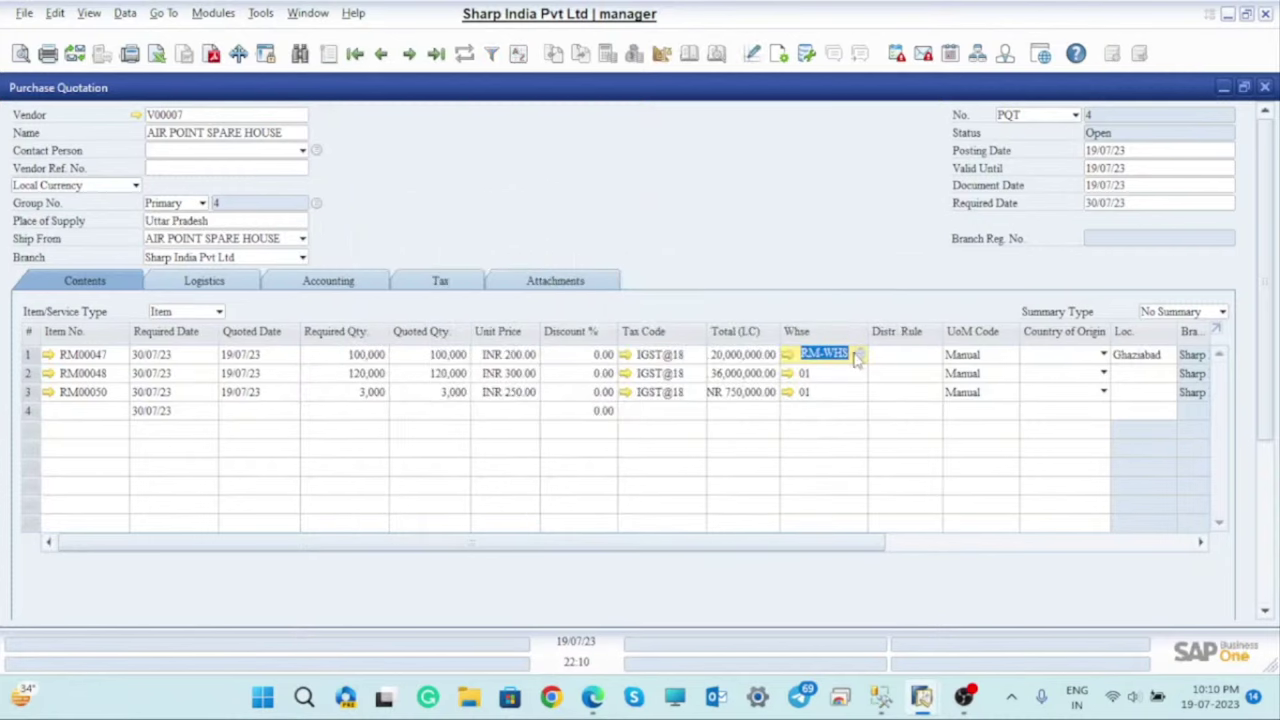
Step: Copy RM-WHS from row 1 and paste it into the warehouse of rows 2 and 3
{"action": "right_click", "coordinate": [845, 352]}
{"action": "left_click", "coordinate": [840, 374]}
{"action": "type", "text": "Whse"}
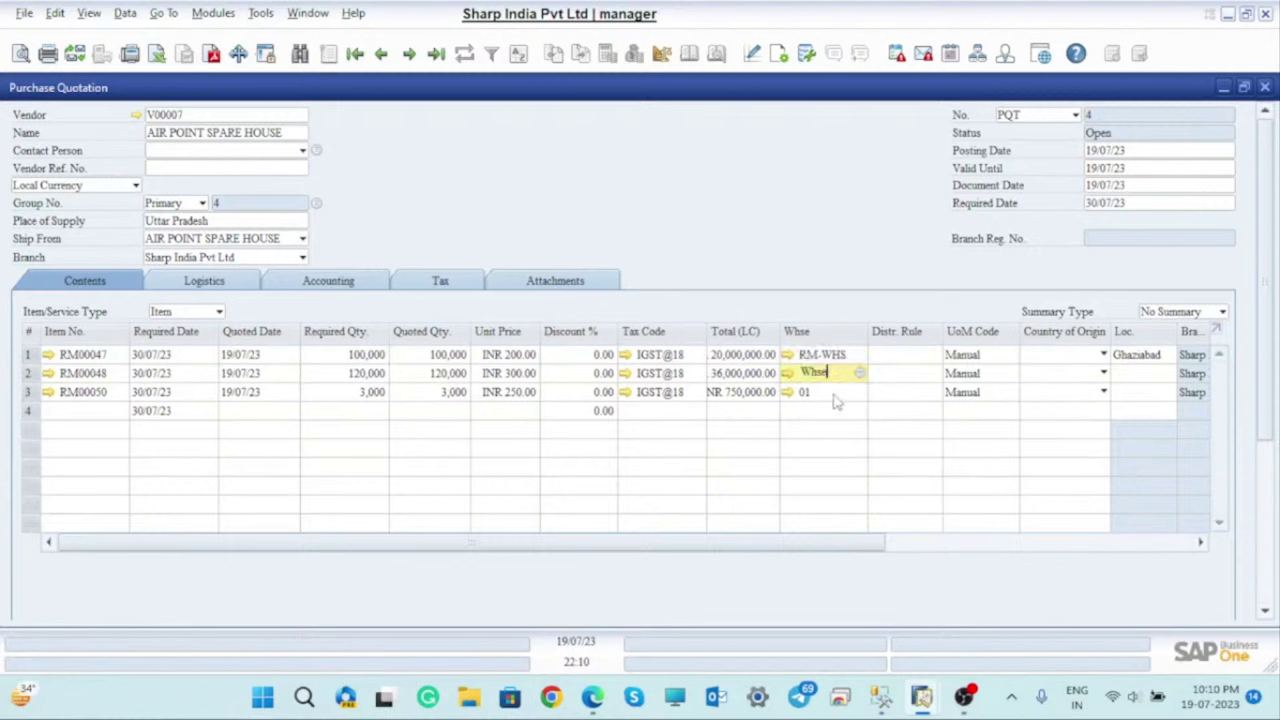
{"action": "key", "text": "BackSpace"}
{"action": "key", "text": "BackSpace"}
{"action": "key", "text": "BackSpace"}
{"action": "left_click", "coordinate": [835, 354]}
{"action": "right_click", "coordinate": [840, 352]}
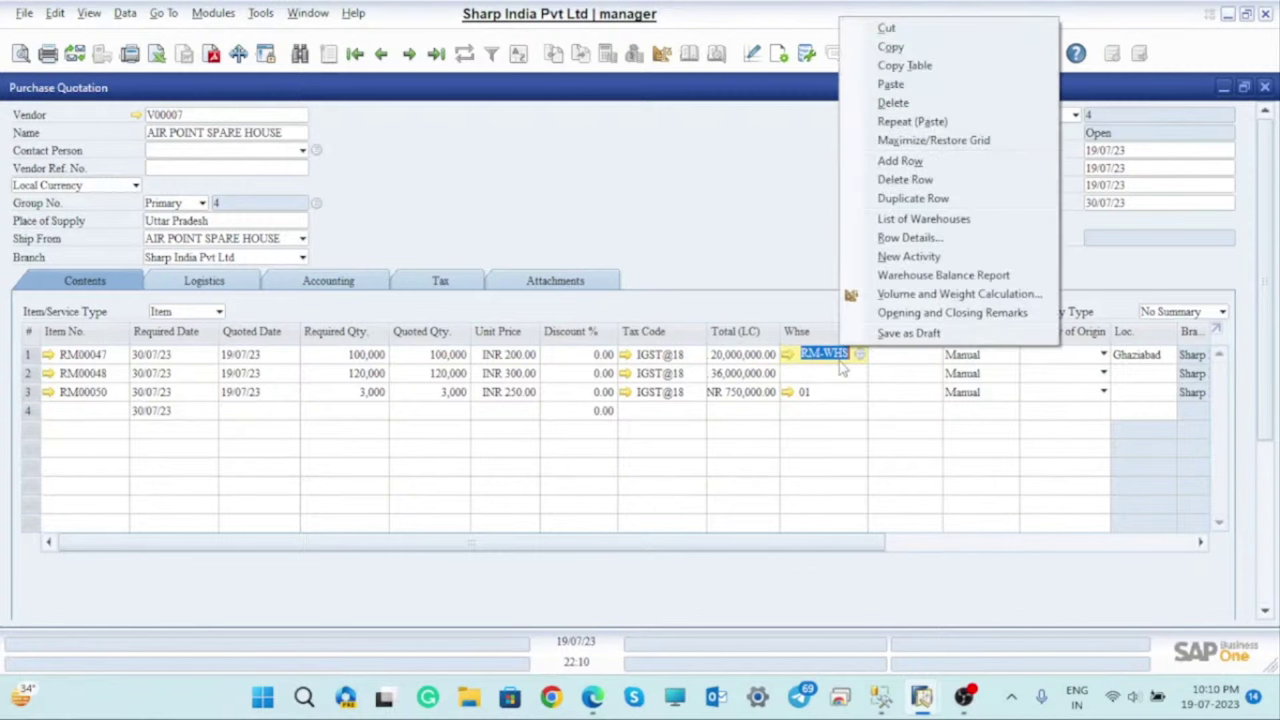
{"action": "left_click", "coordinate": [899, 48]}
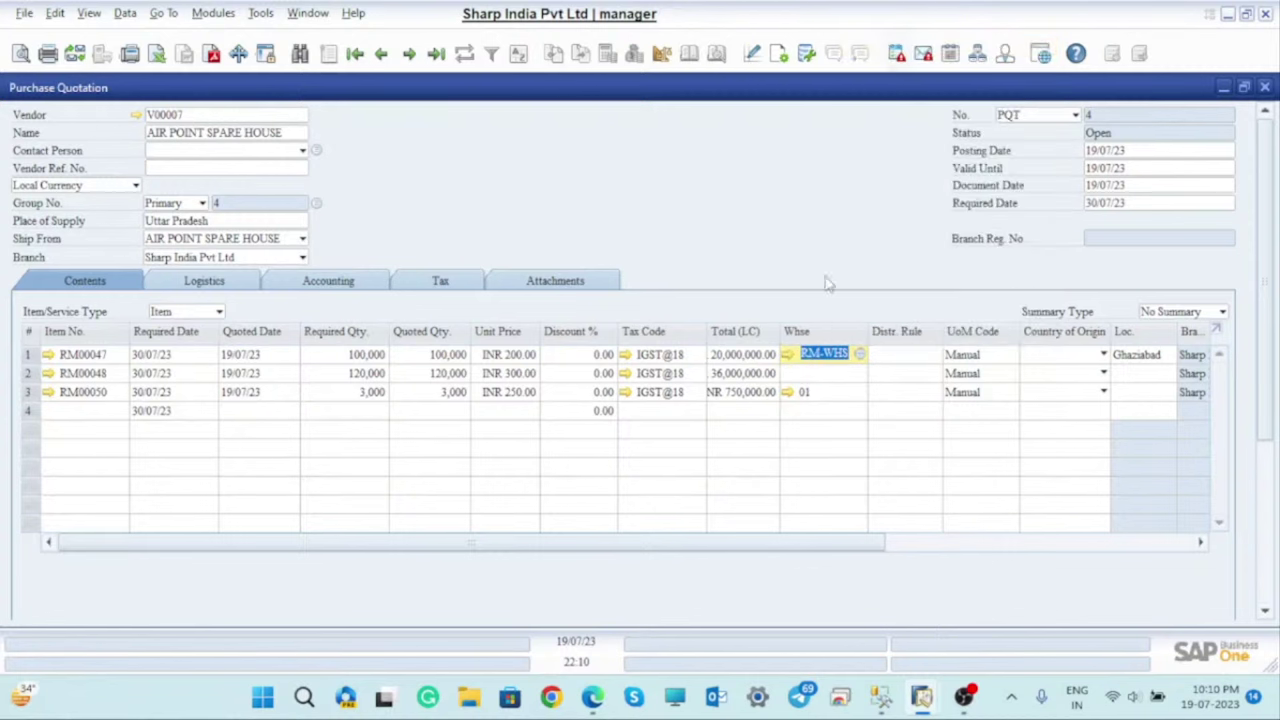
{"action": "left_click", "coordinate": [813, 374]}
{"action": "key", "text": "ctrl+v"}
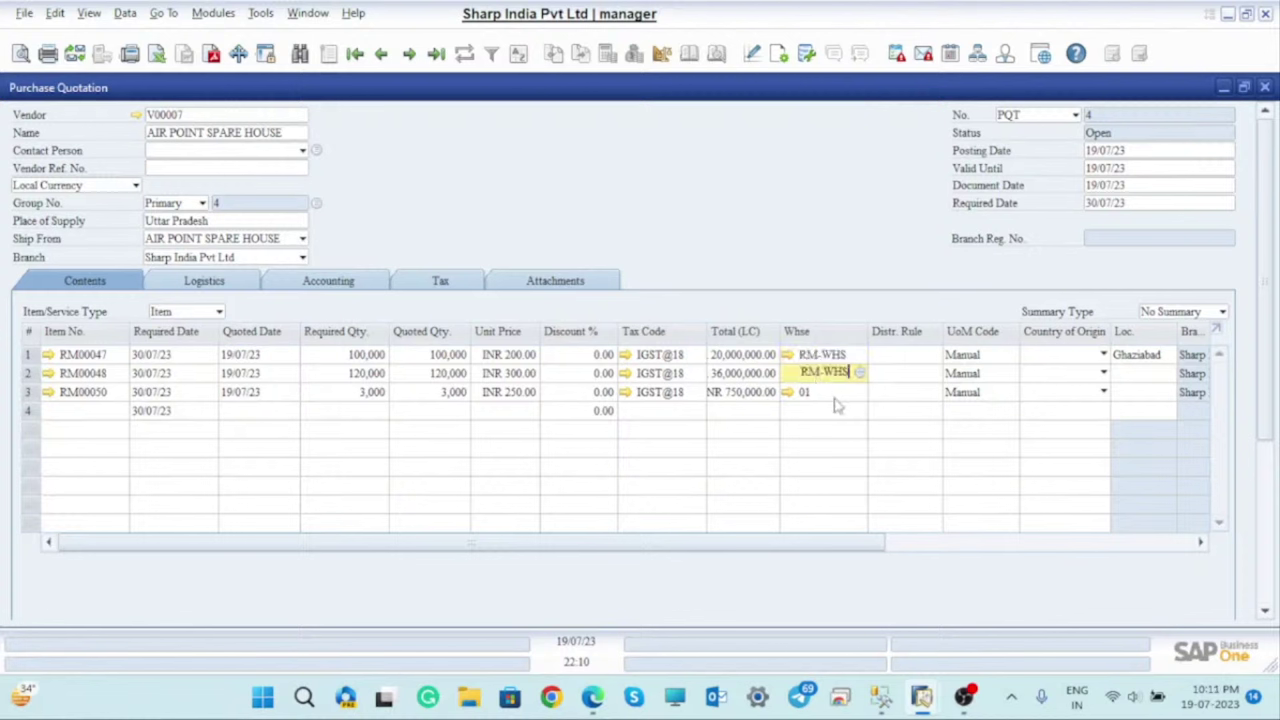
{"action": "double_click", "coordinate": [835, 395]}
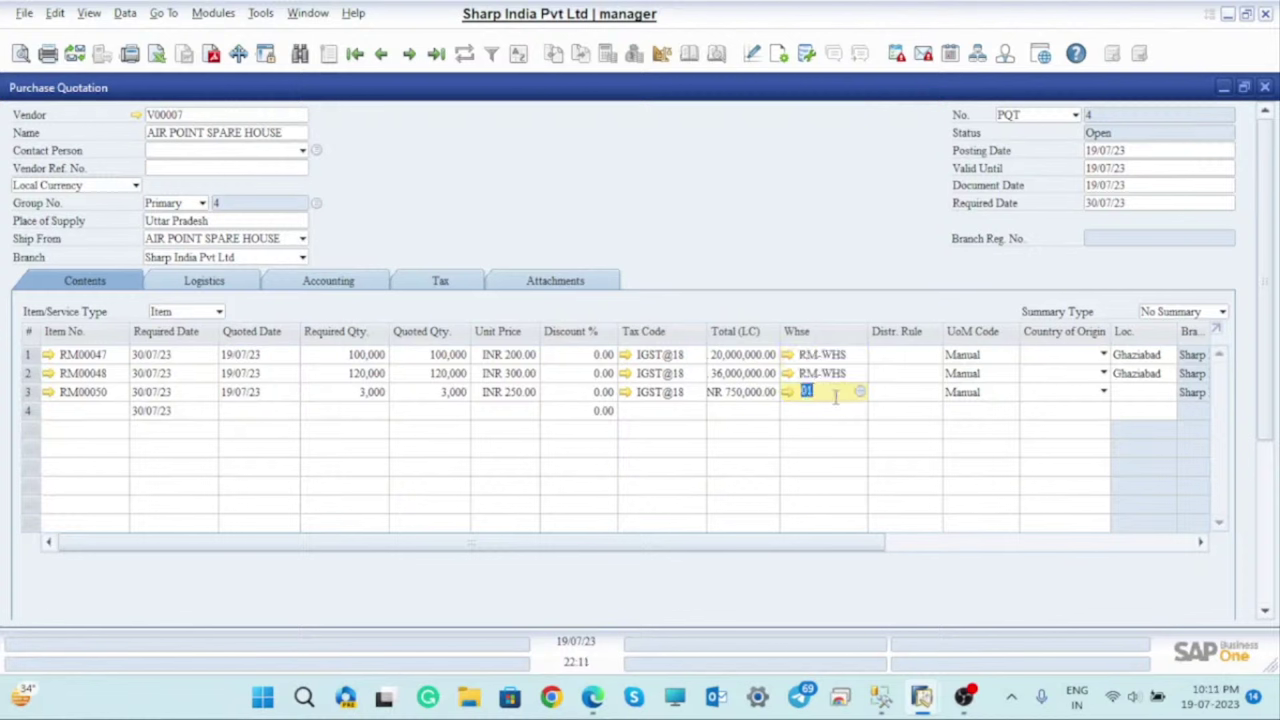
{"action": "key", "text": "ctrl+v"}
{"action": "key", "text": "Tab"}
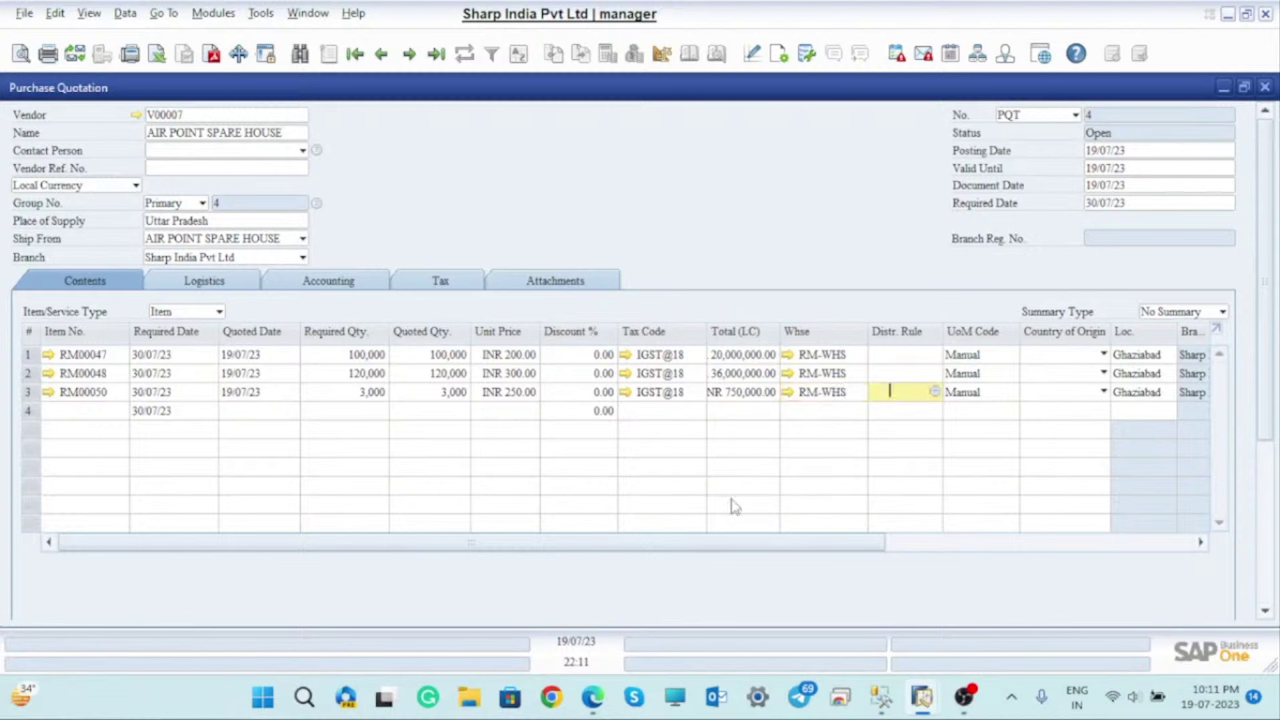
{"action": "left_click", "coordinate": [755, 222]}
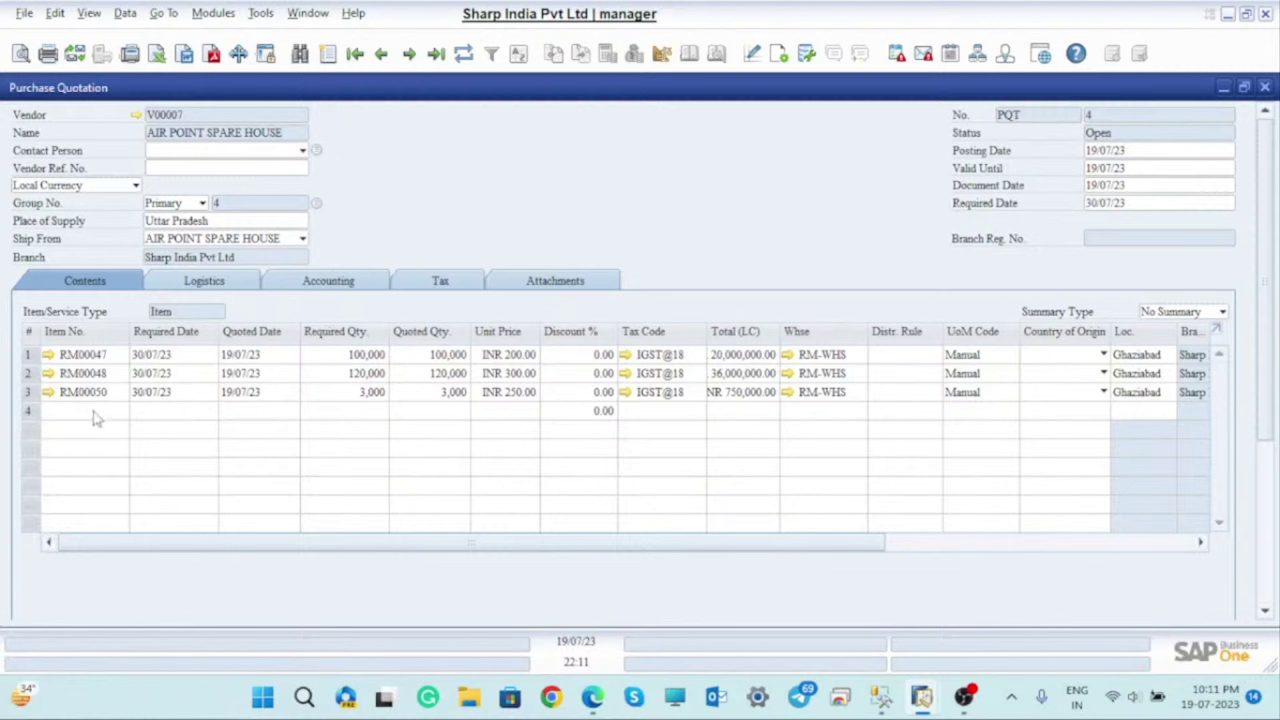
Step: Change the header required date to 25/07/23 and apply it to all three item rows
{"action": "left_click", "coordinate": [94, 412]}
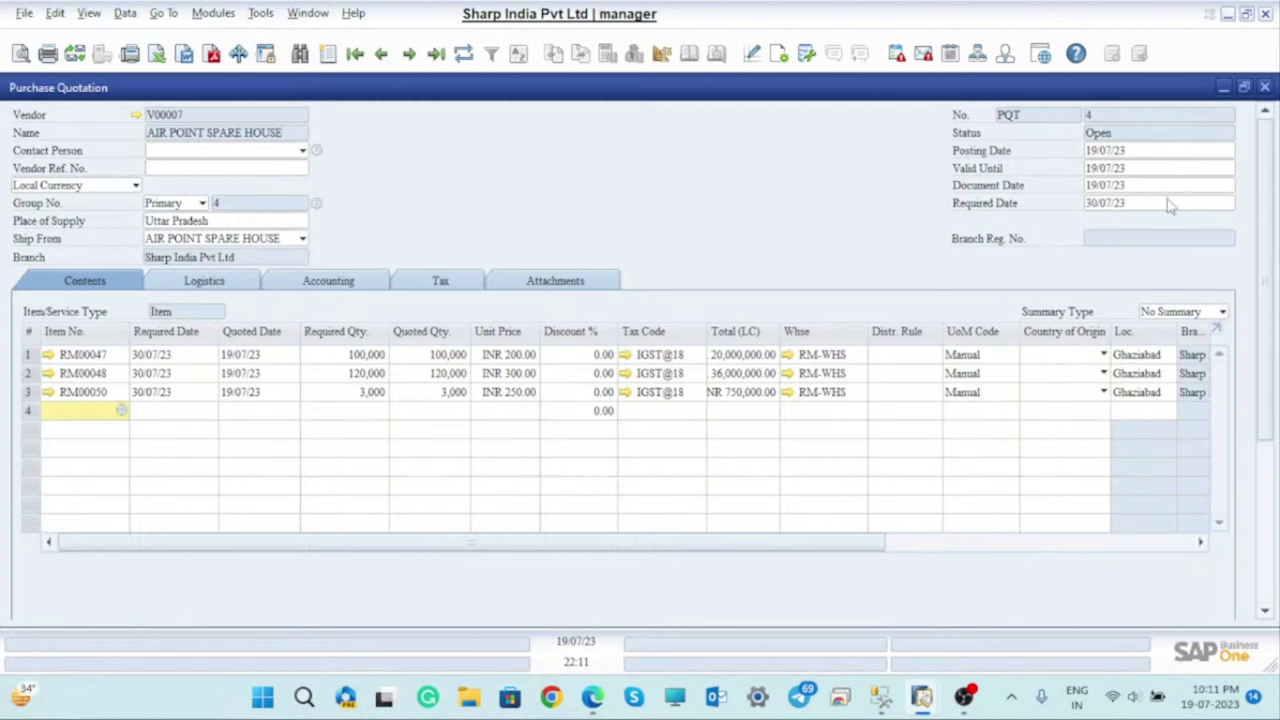
{"action": "left_click", "coordinate": [1150, 203]}
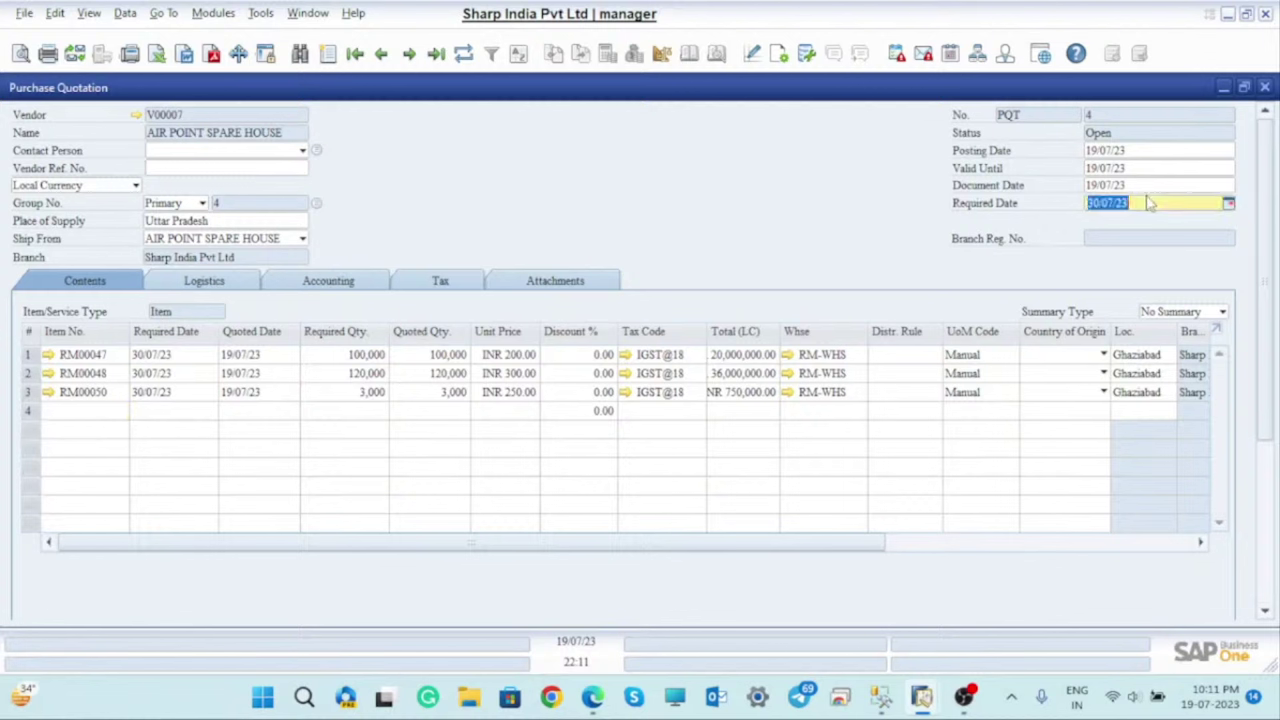
{"action": "key", "text": "BackSpace"}
{"action": "type", "text": "3"}
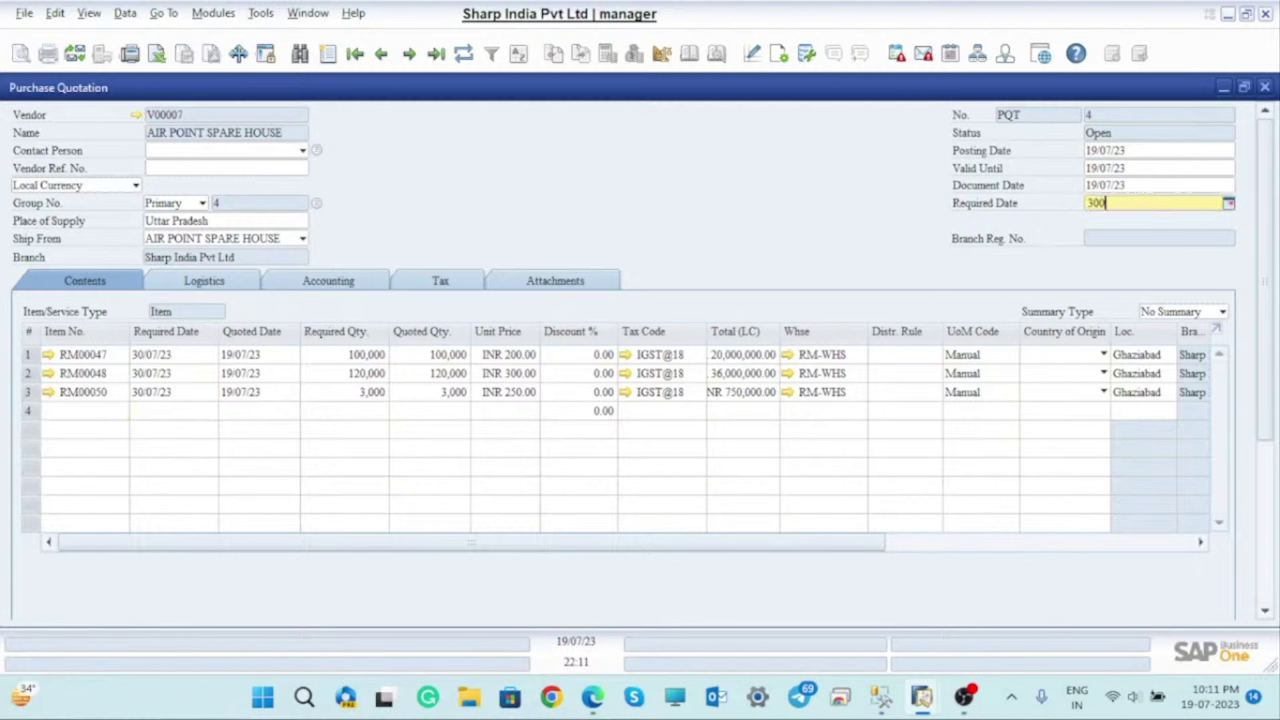
{"action": "type", "text": "0/07"}
{"action": "key", "text": "Tab"}
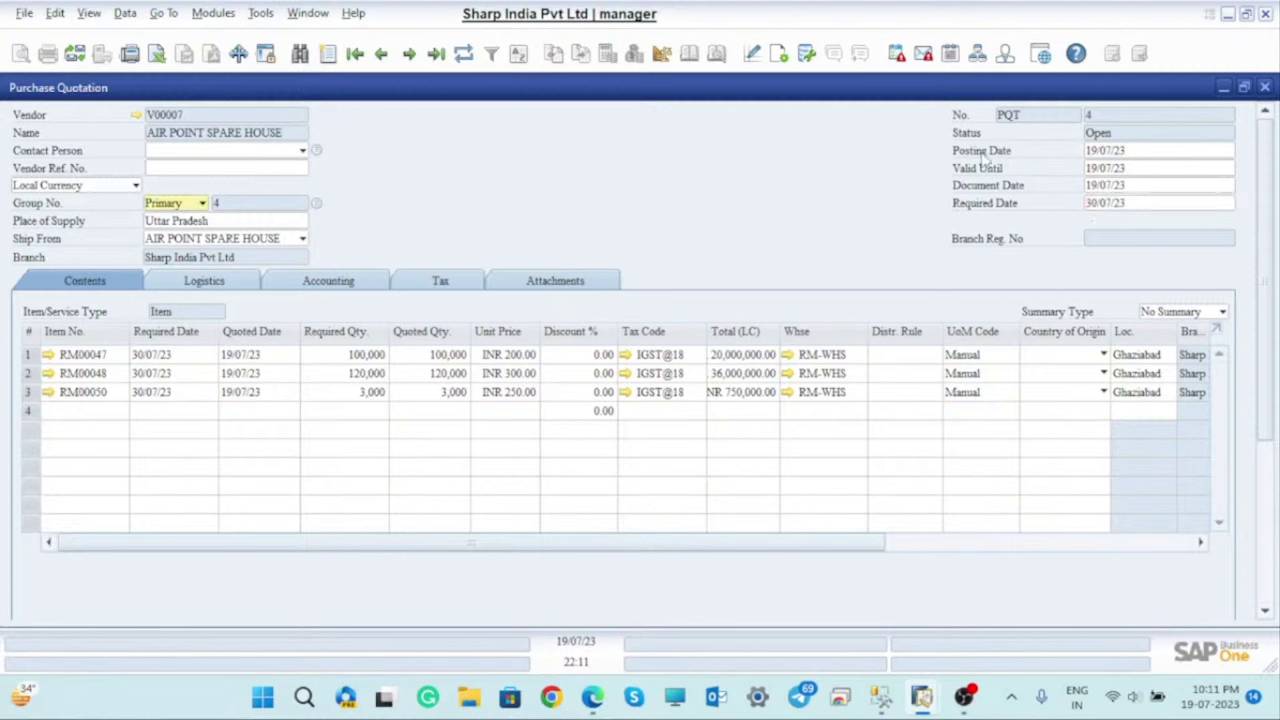
{"action": "left_click", "coordinate": [1147, 204]}
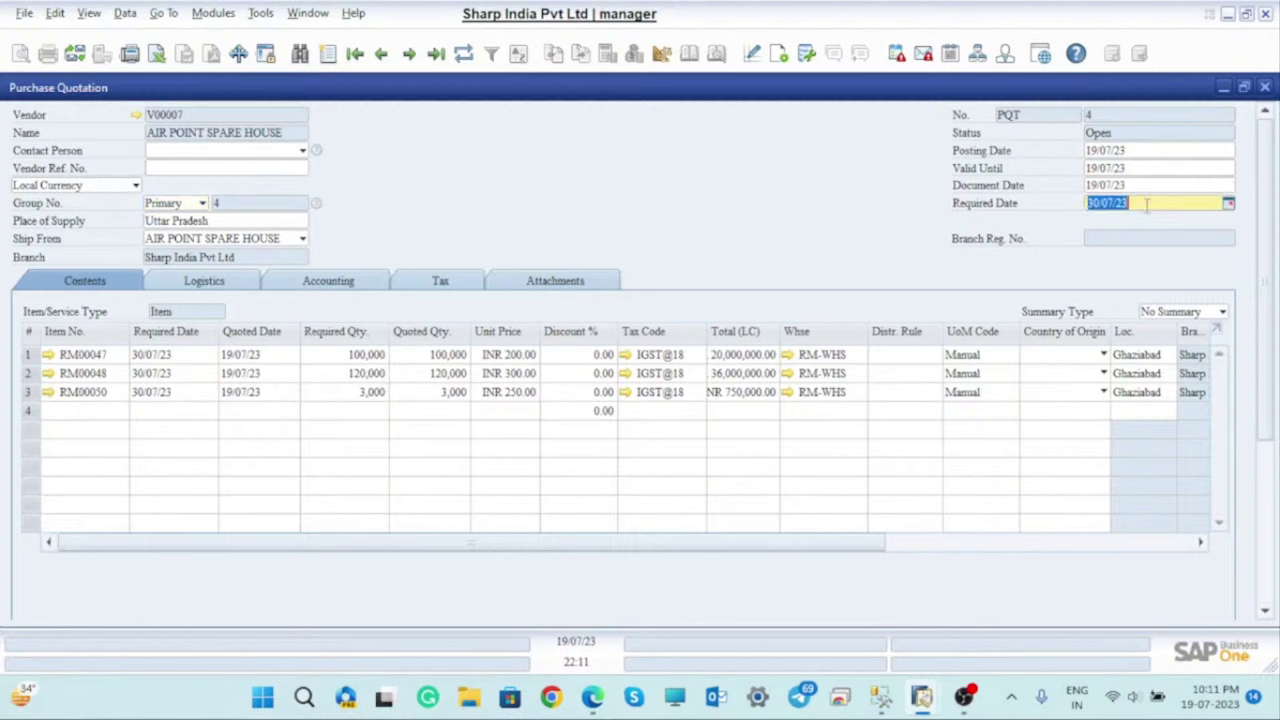
{"action": "key", "text": "BackSpace"}
{"action": "type", "text": "25/"}
{"action": "type", "text": "07"}
{"action": "key", "text": "Tab"}
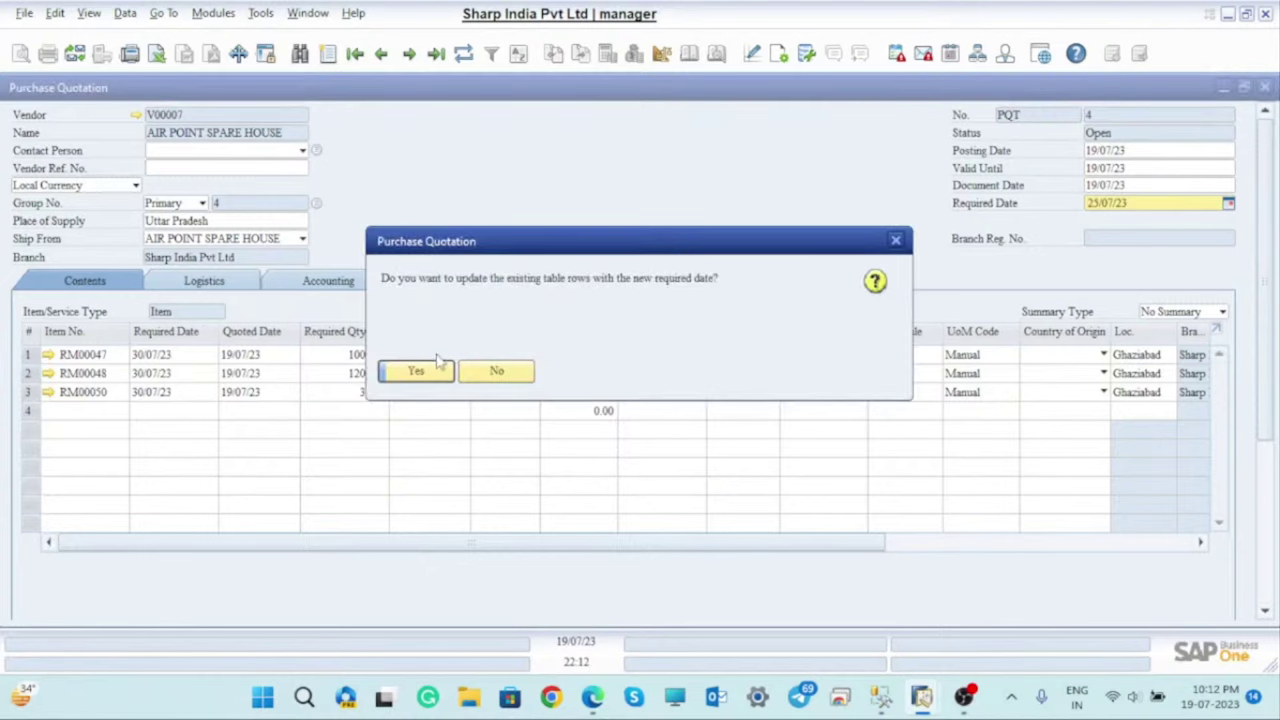
{"action": "left_click", "coordinate": [418, 372]}
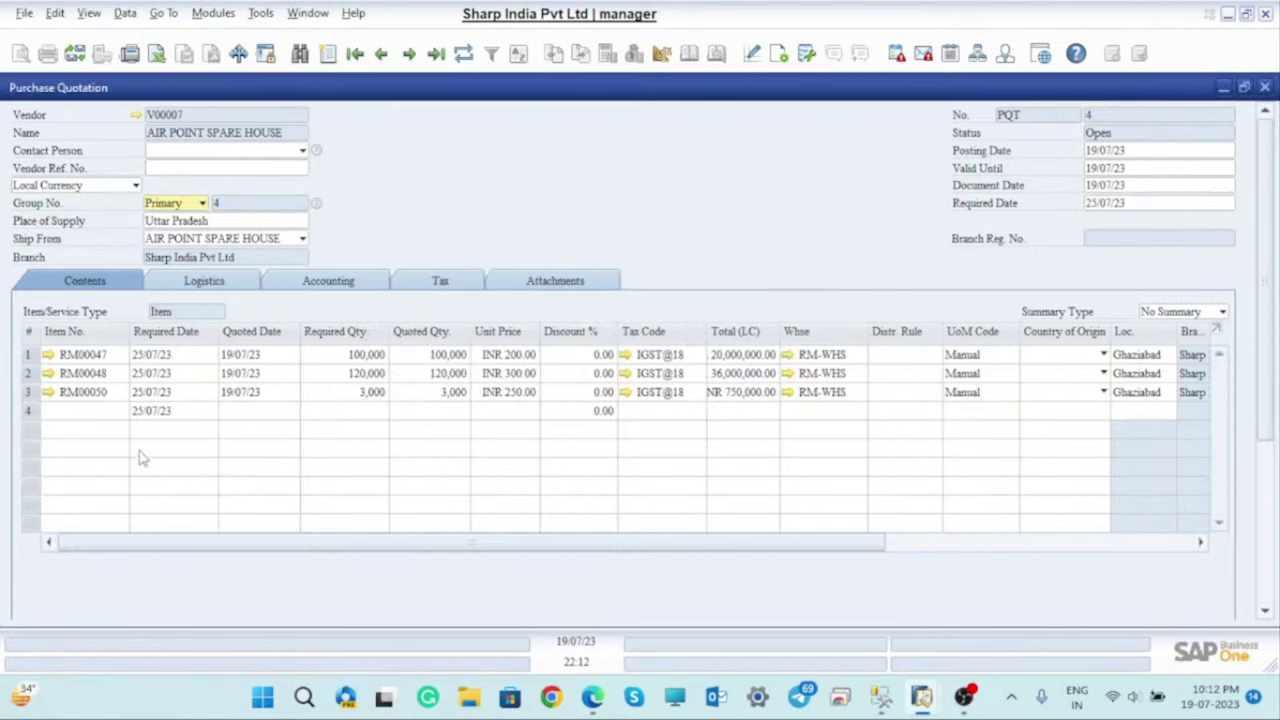
Step: Bring up the item list for row 4 and close it without choosing an item
{"action": "left_click", "coordinate": [171, 418]}
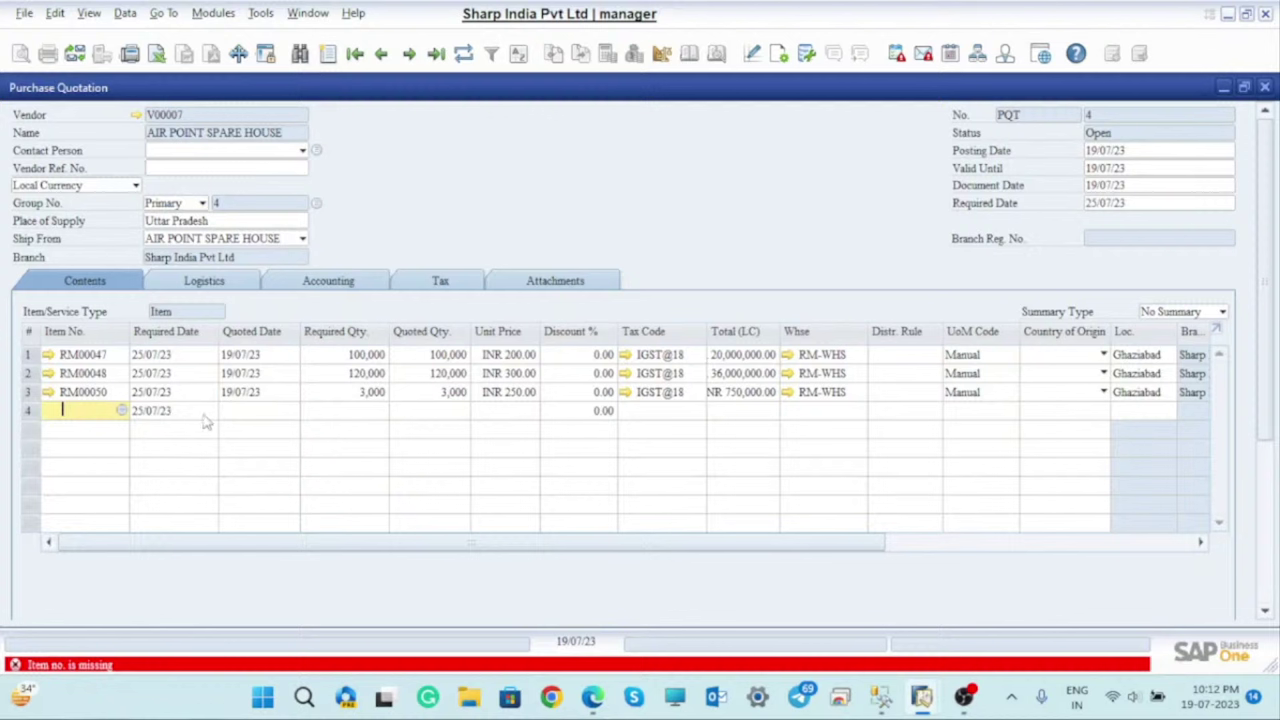
{"action": "key", "text": "Tab"}
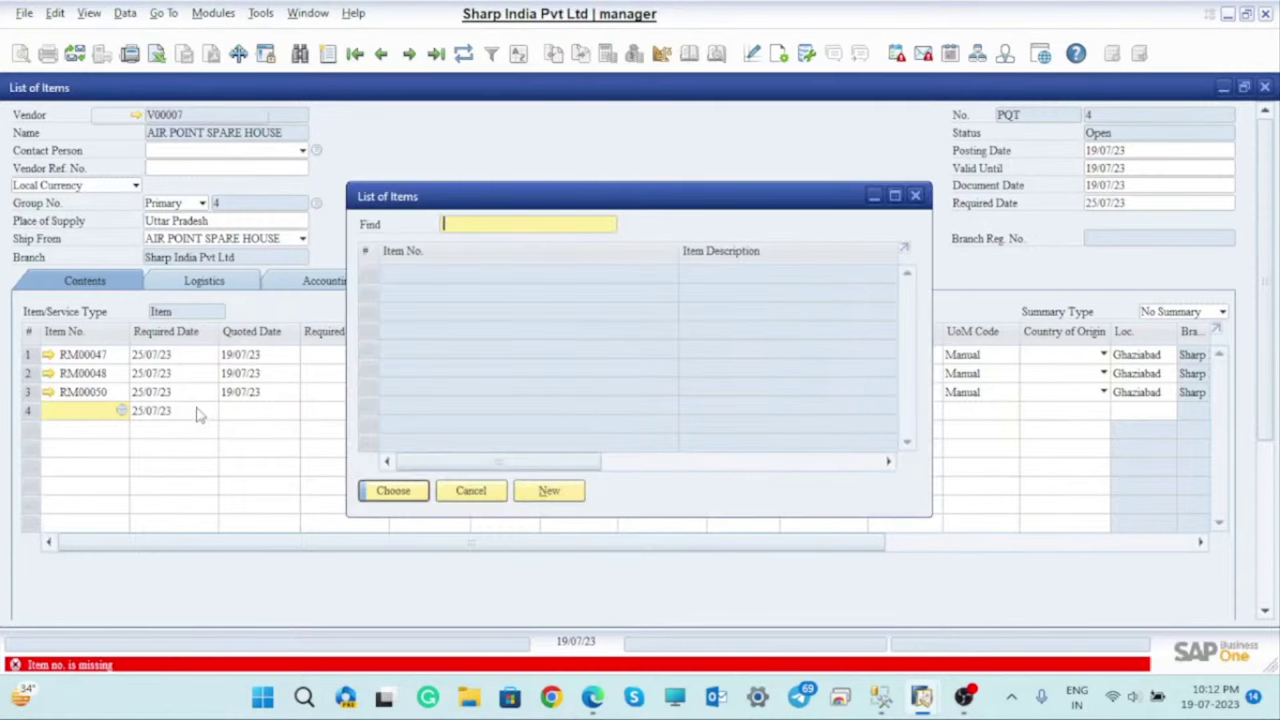
{"action": "left_click", "coordinate": [1264, 87]}
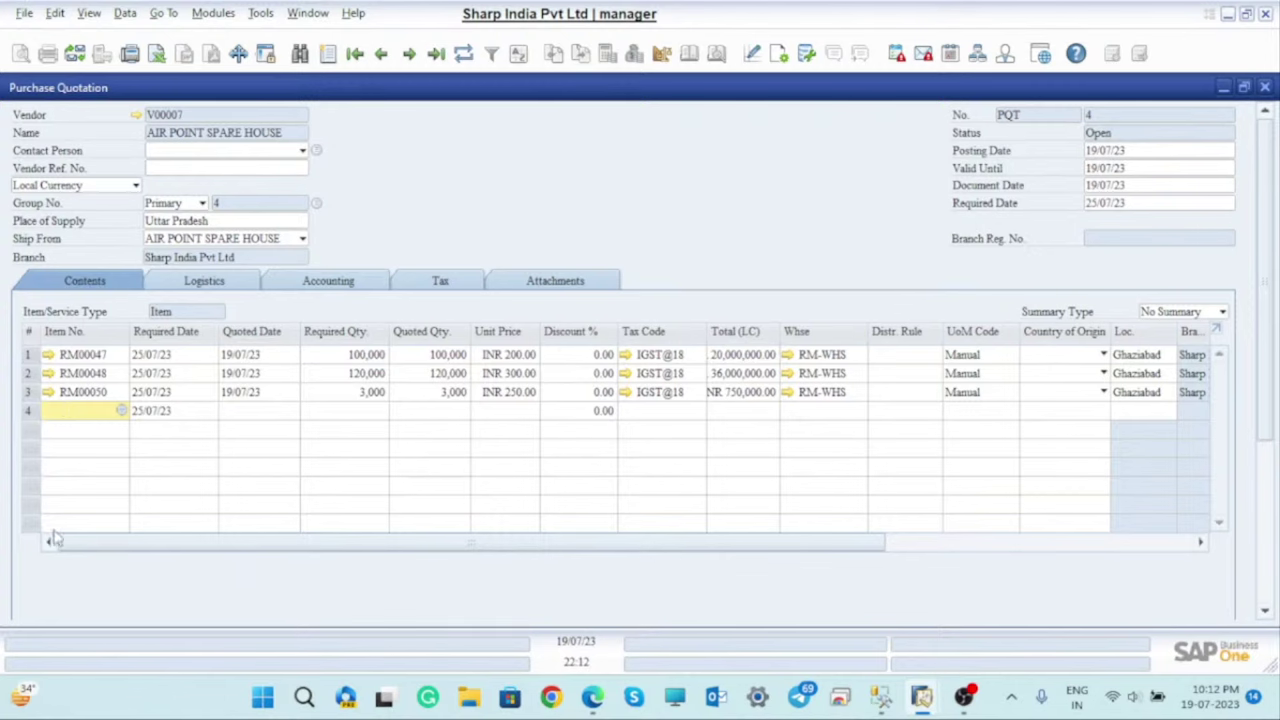
Step: Update Purchase Quotation 4, saving it as Open with total INR 66,965,000.00
{"action": "scroll", "coordinate": [1262, 325], "scroll_direction": "down", "scroll_amount": 5}
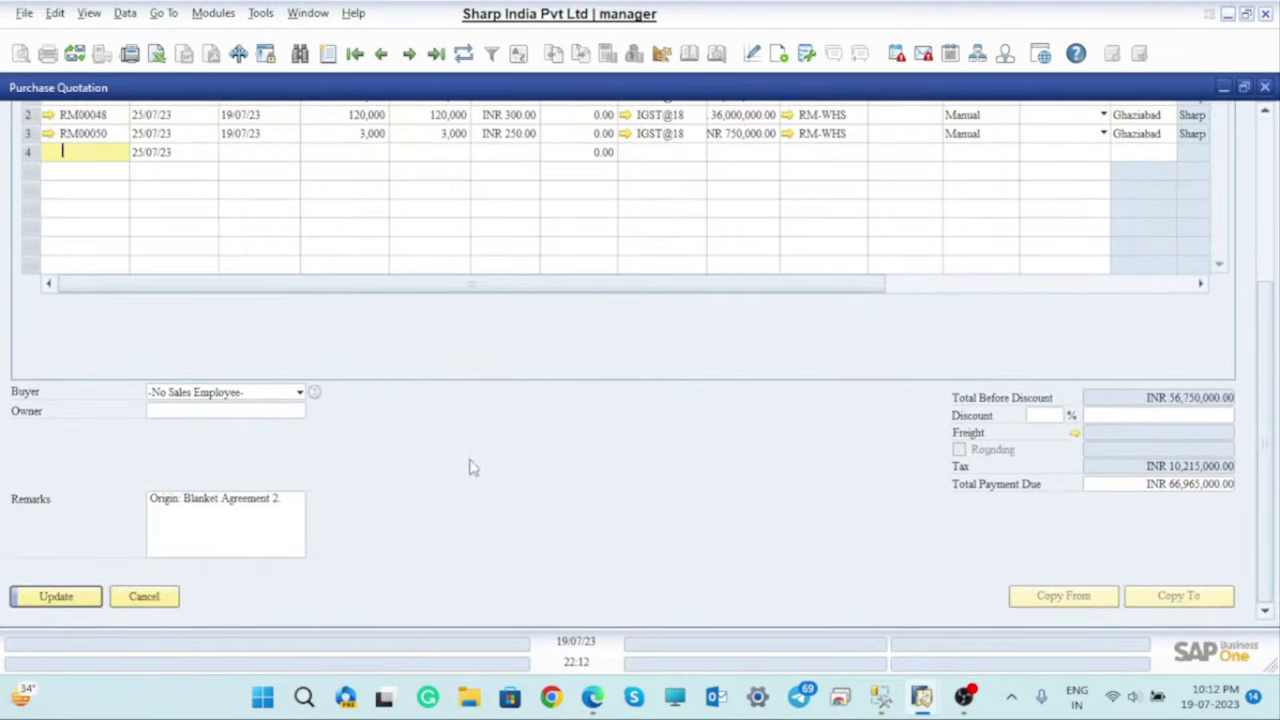
{"action": "key", "text": "Return"}
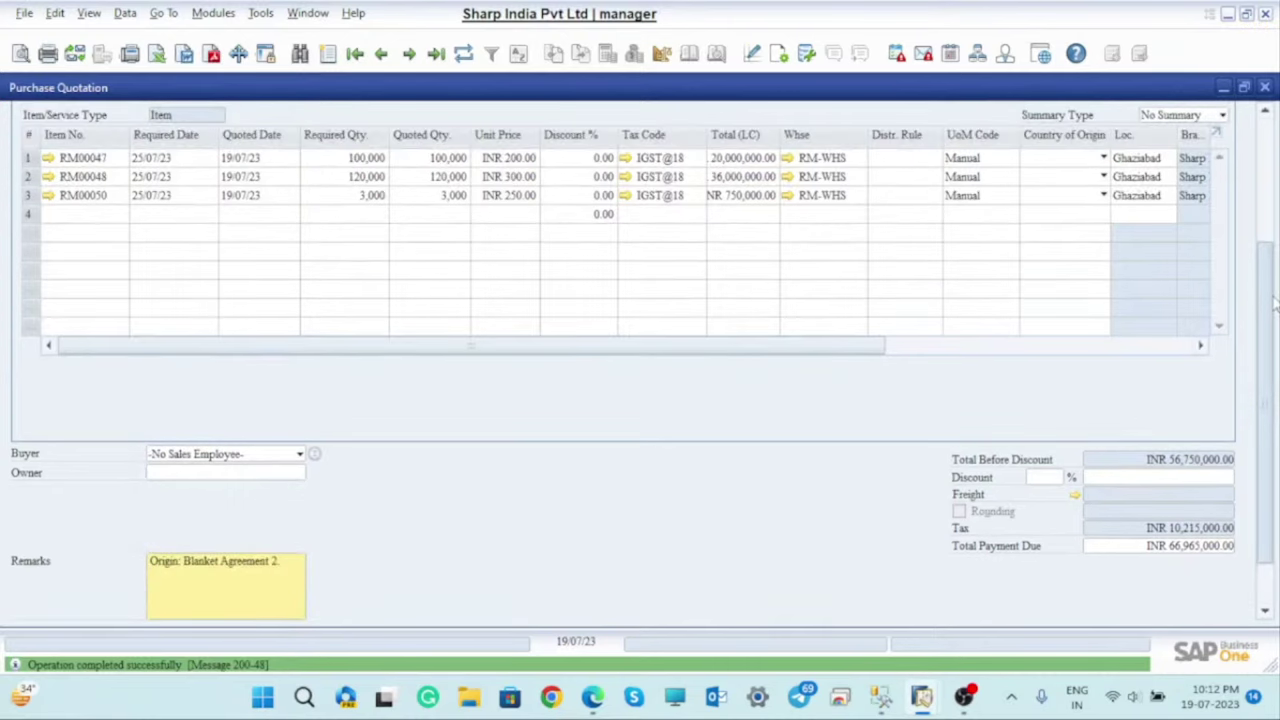
{"action": "scroll", "coordinate": [1276, 285], "scroll_direction": "up", "scroll_amount": 3}
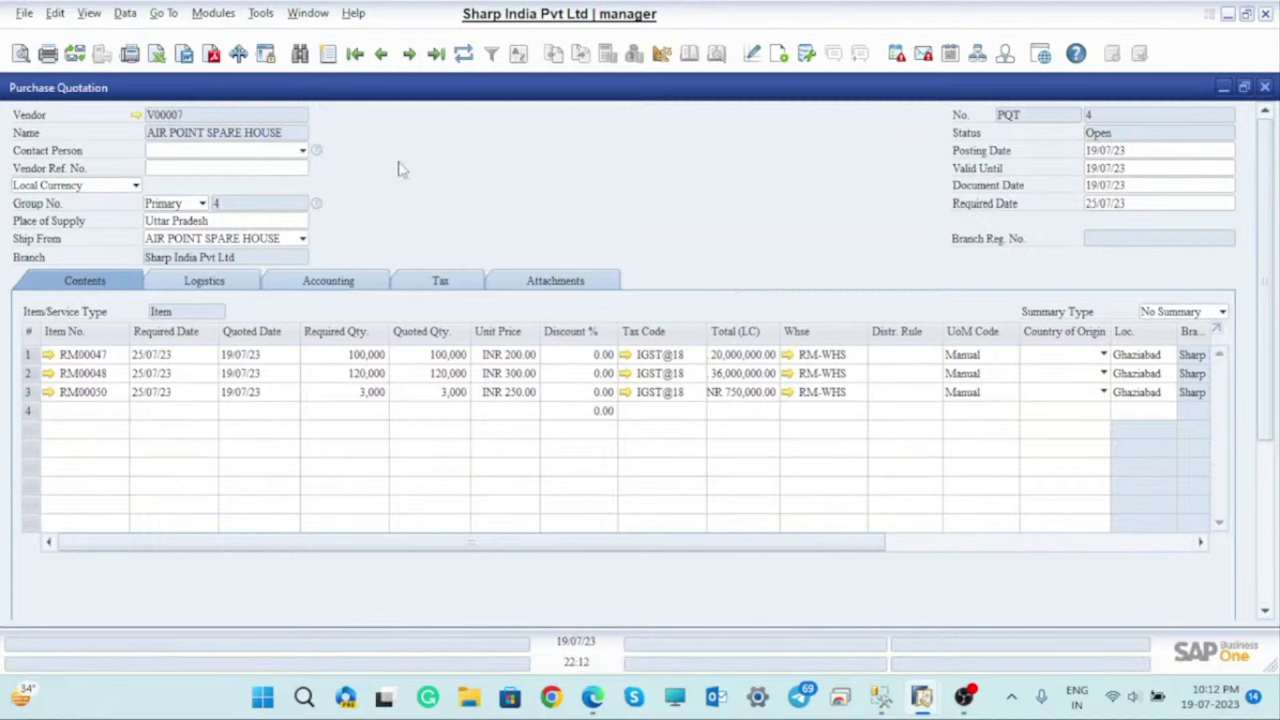
Step: Duplicate the quotation unlinked as Purchase Quotation 5 for vendor V00001, keeping the item rows
{"action": "right_click", "coordinate": [343, 128]}
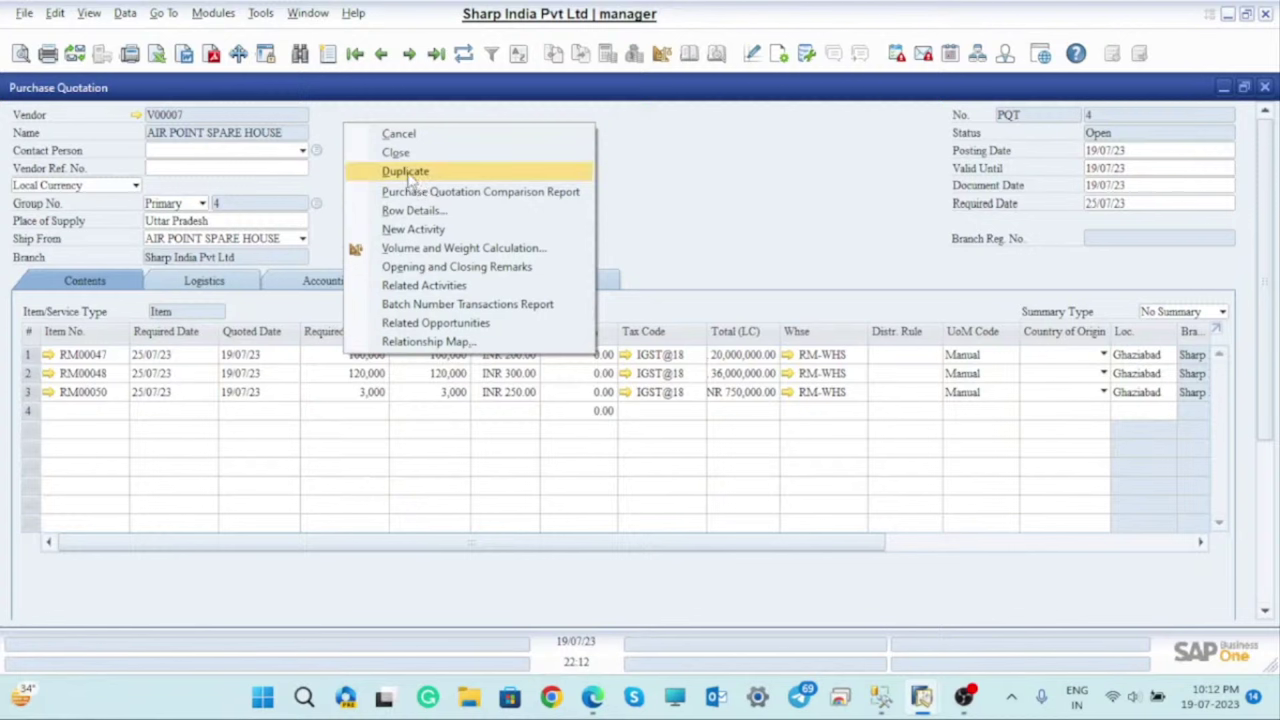
{"action": "left_click", "coordinate": [405, 172]}
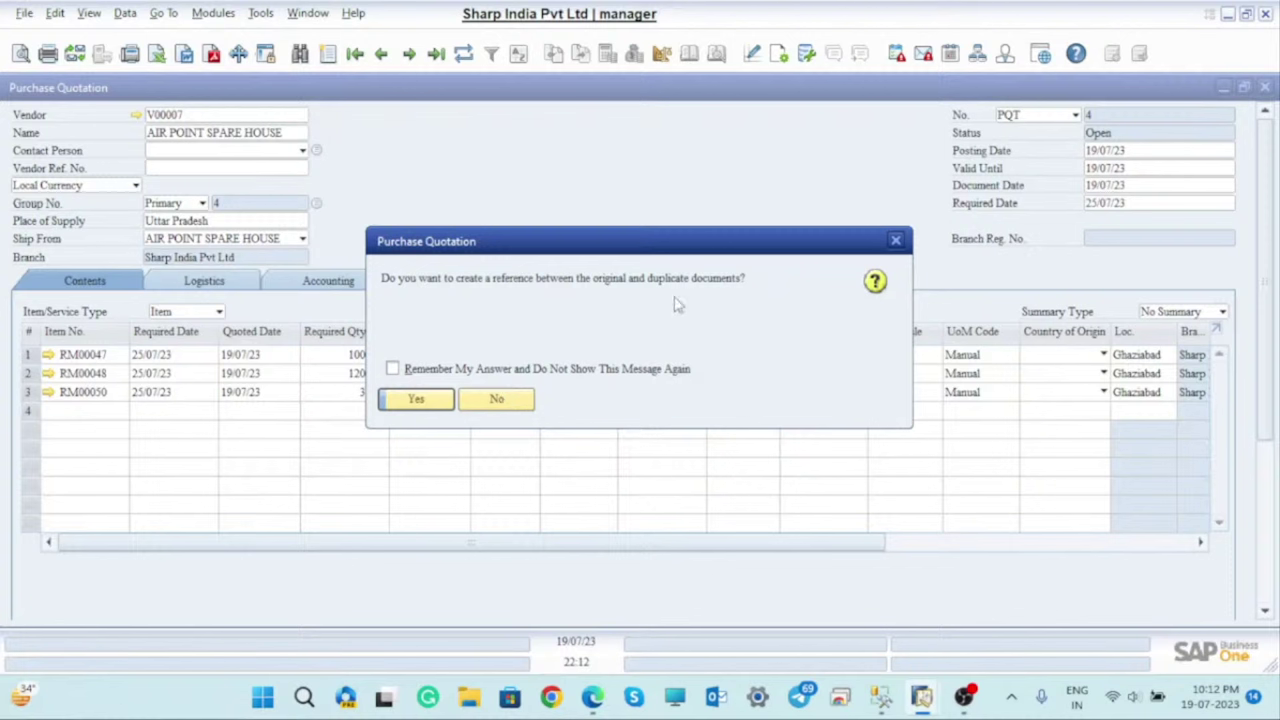
{"action": "left_click", "coordinate": [500, 401]}
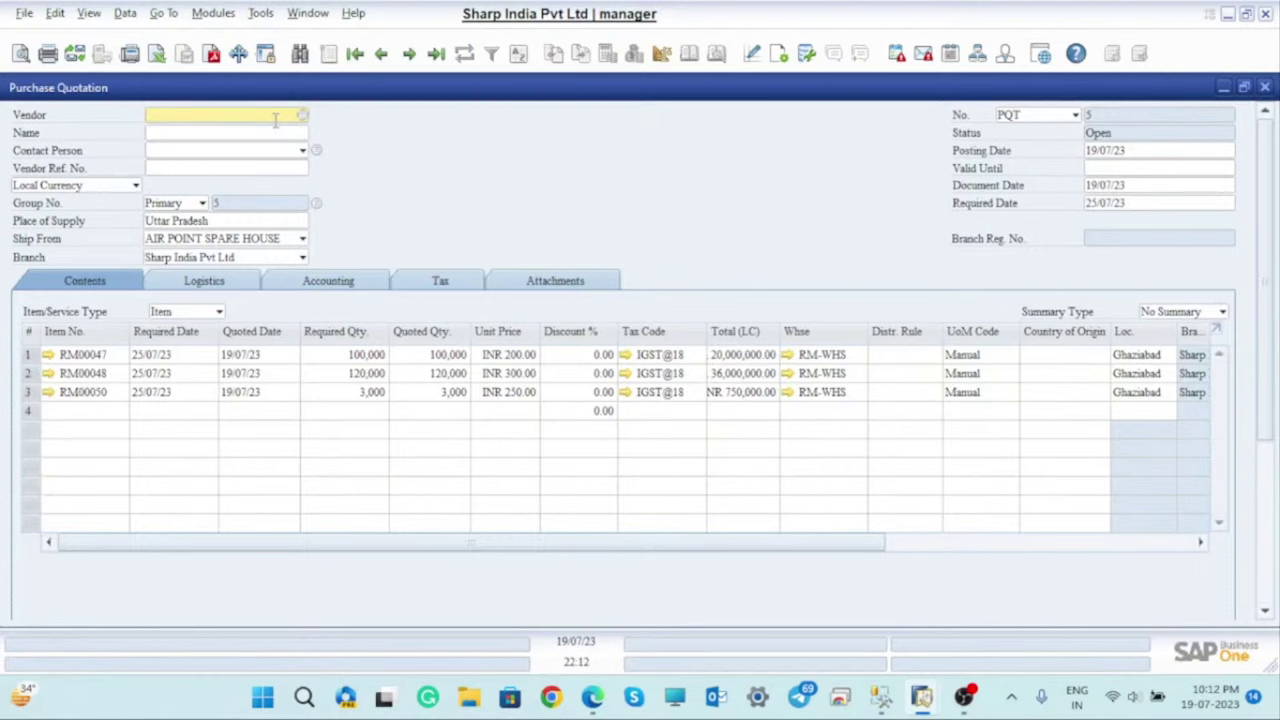
{"action": "key", "text": "Tab"}
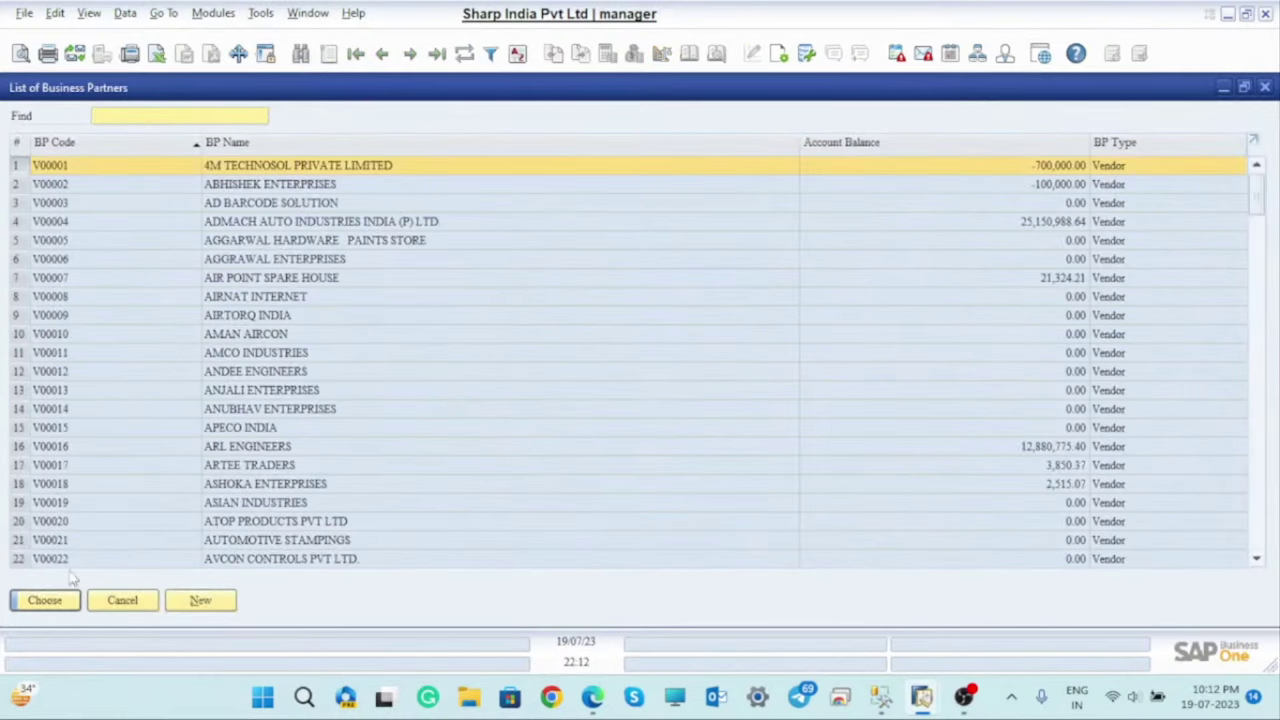
{"action": "left_click", "coordinate": [44, 600]}
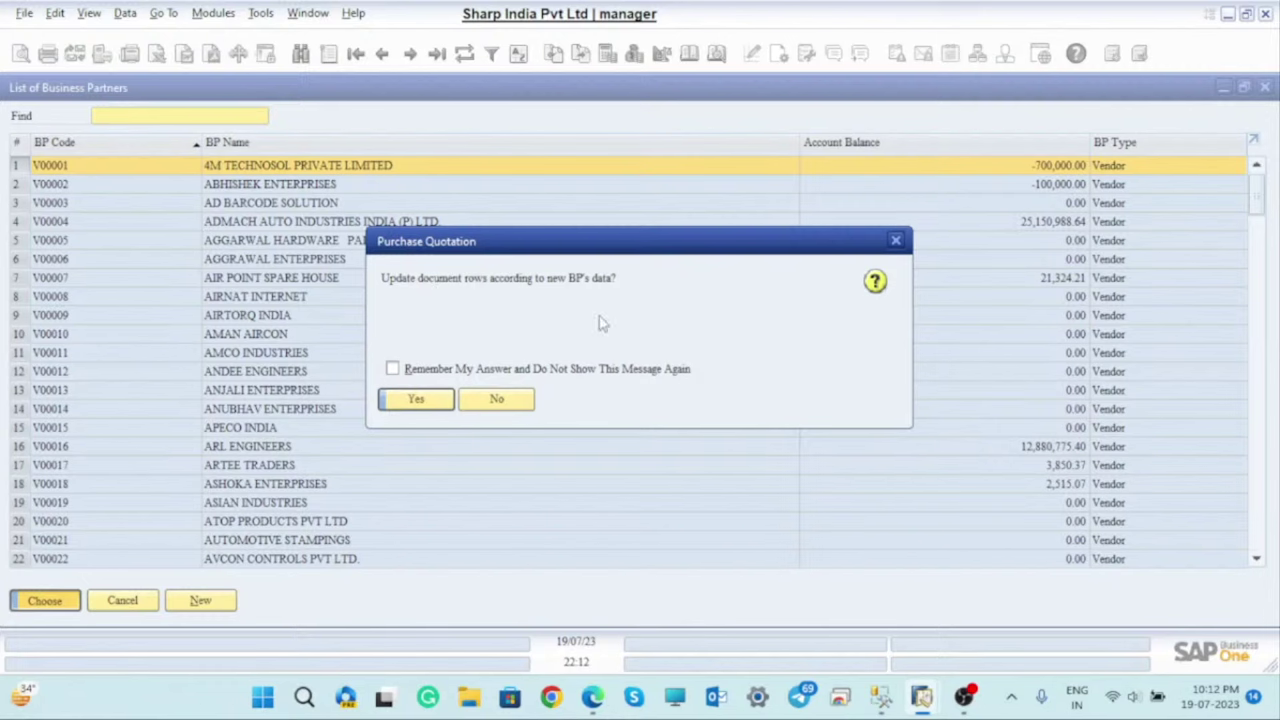
{"action": "left_click", "coordinate": [518, 399]}
{"action": "key", "text": "Return"}
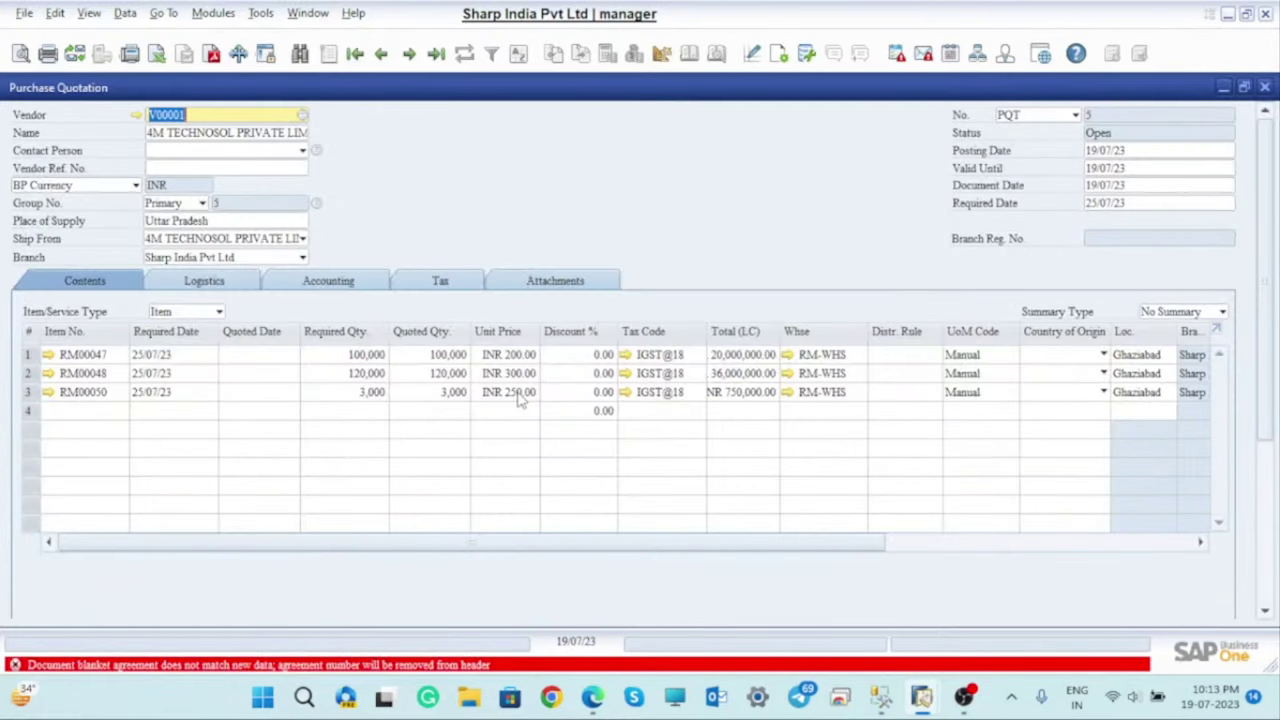
Step: Enter quoted date 19 on all three item rows
{"action": "left_click", "coordinate": [271, 355]}
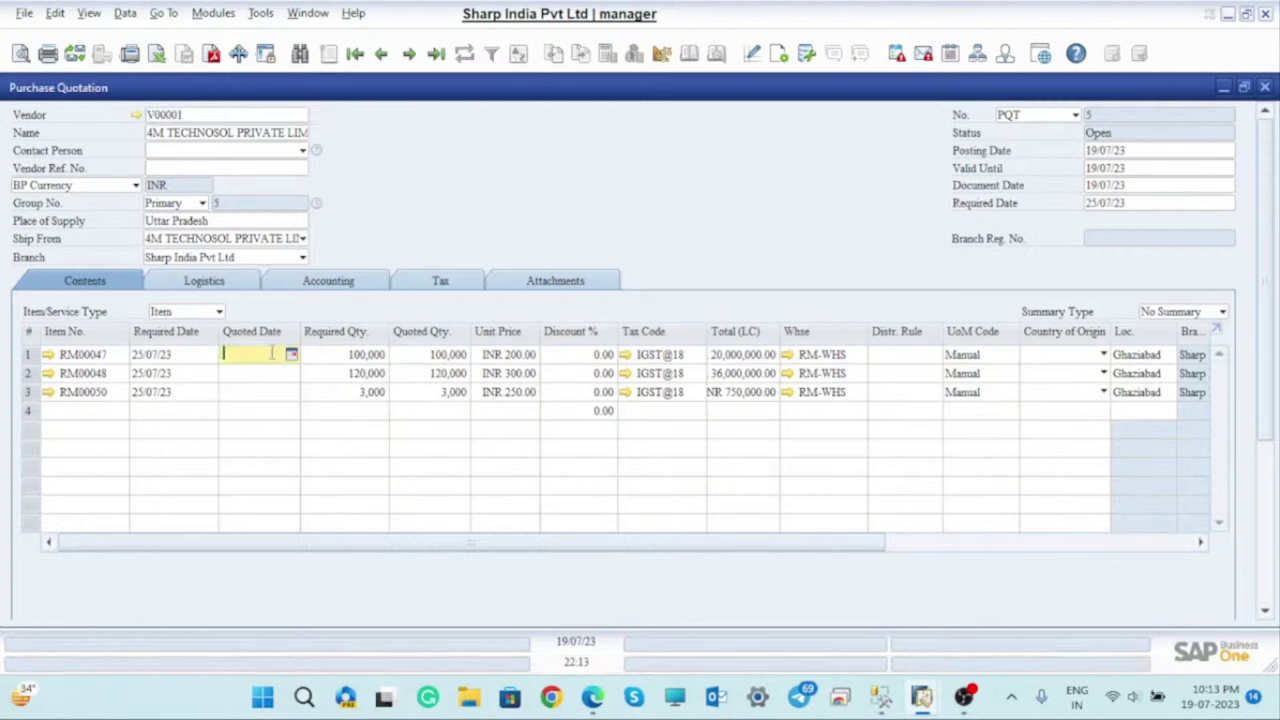
{"action": "type", "text": "19"}
{"action": "key", "text": "Tab"}
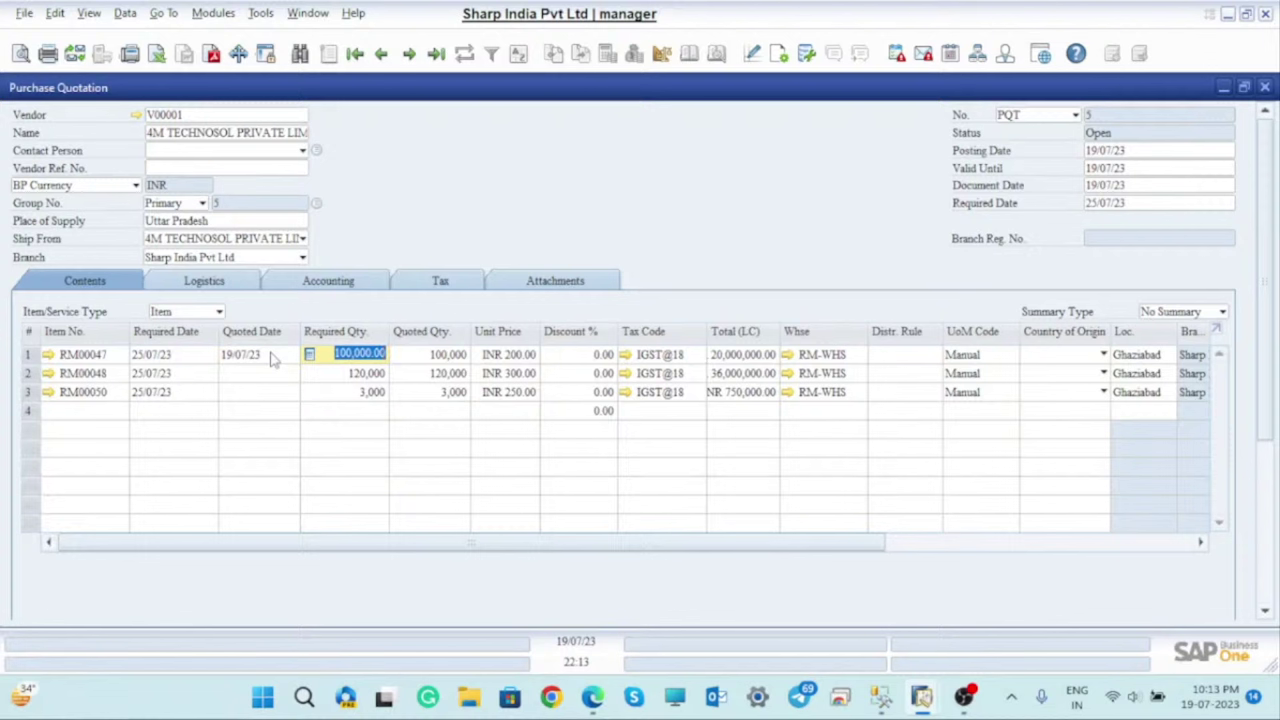
{"action": "left_click", "coordinate": [243, 374]}
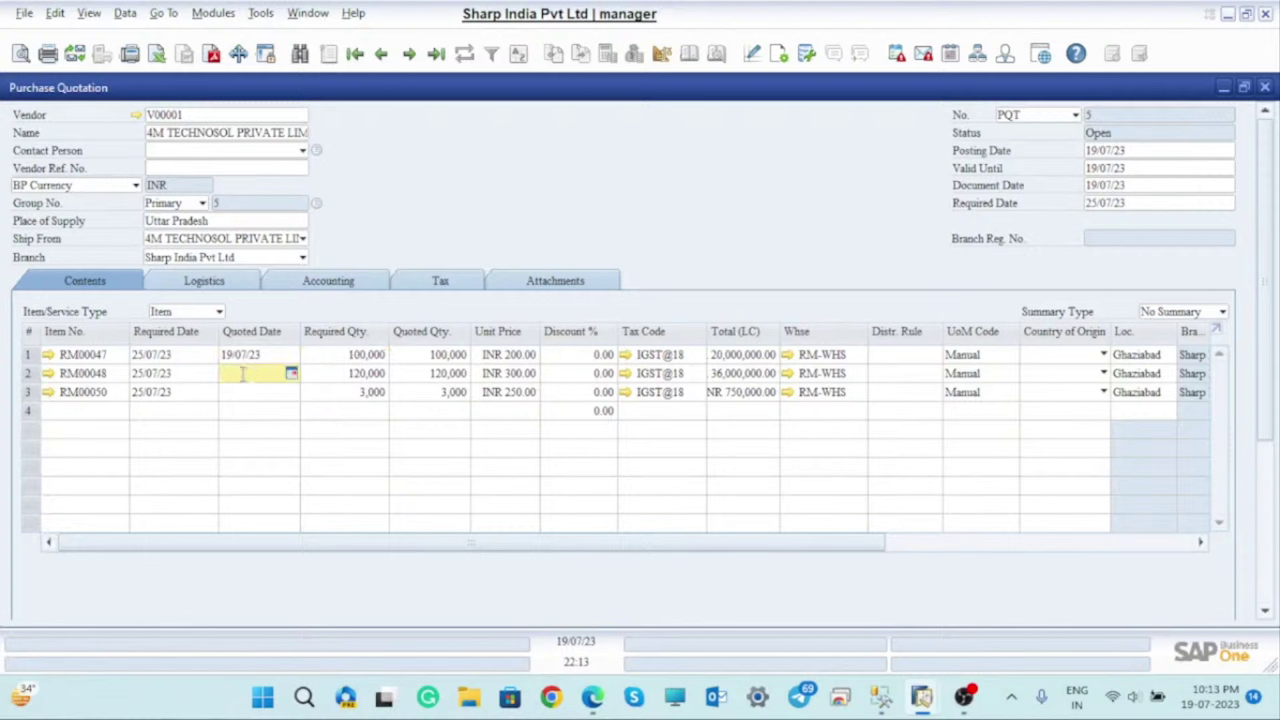
{"action": "type", "text": "19"}
{"action": "key", "text": "Tab"}
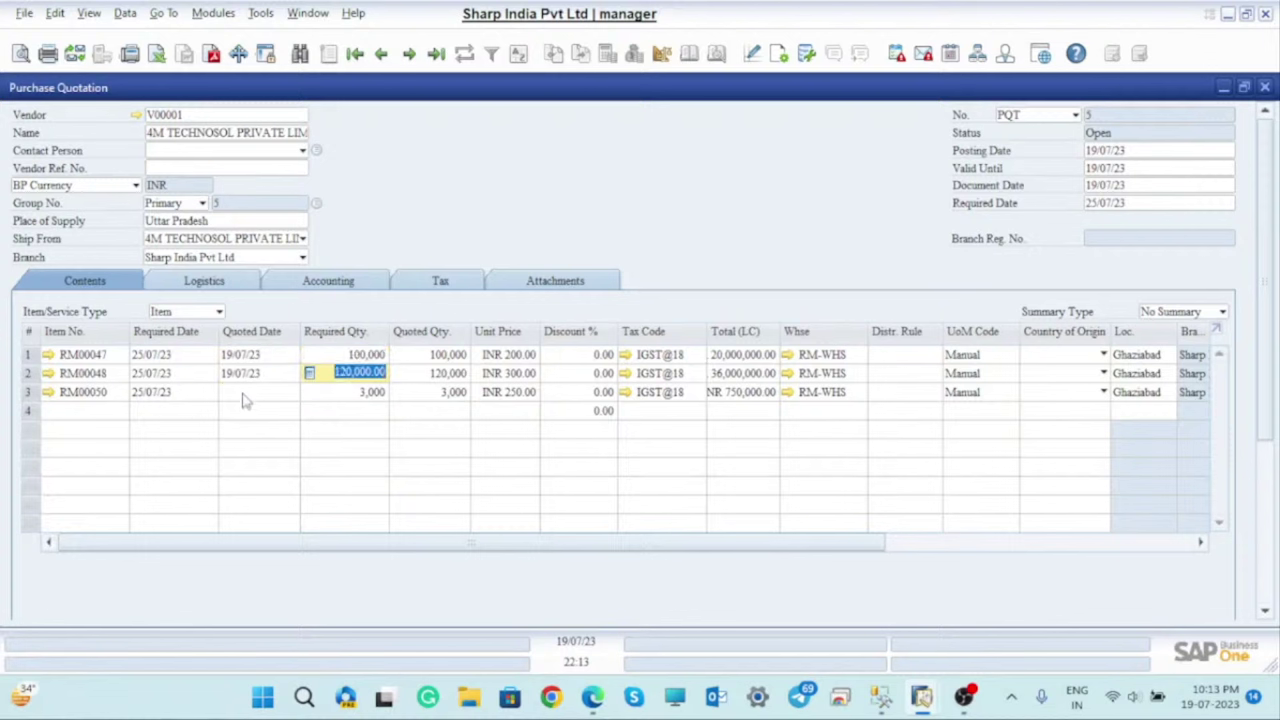
{"action": "left_click", "coordinate": [243, 393]}
{"action": "key", "text": "Tab"}
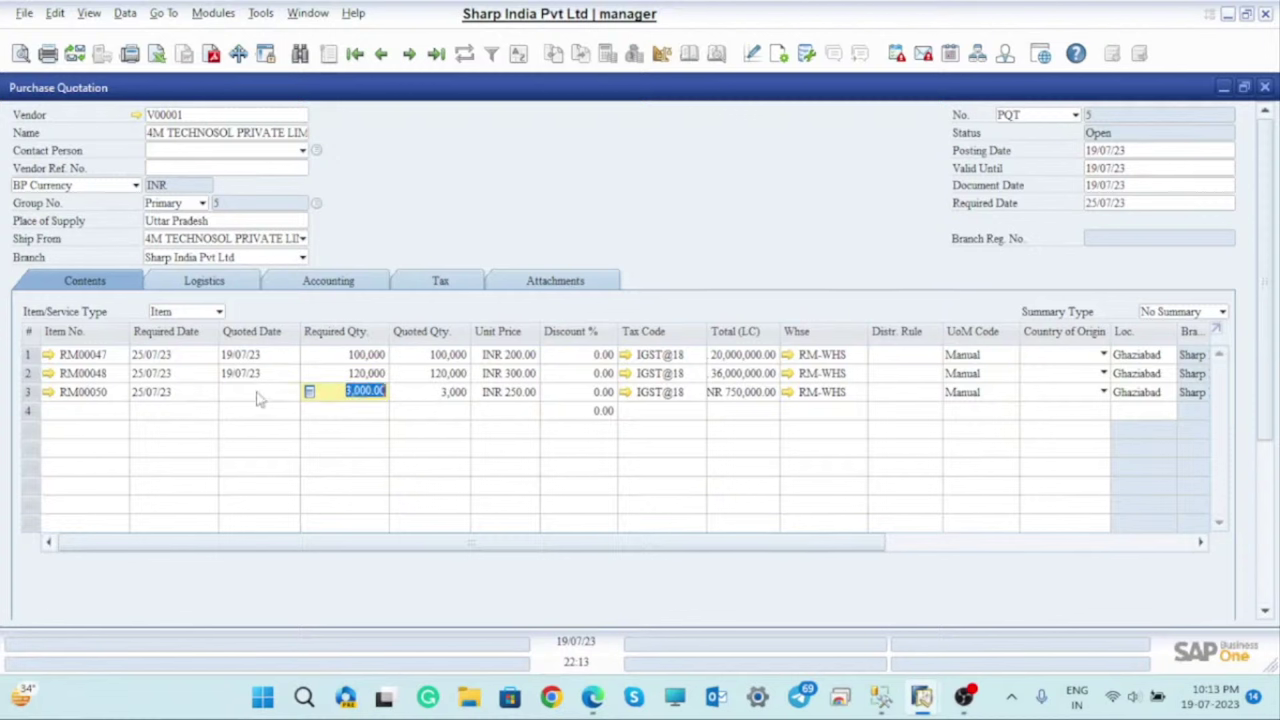
{"action": "left_click", "coordinate": [257, 392]}
{"action": "type", "text": "19"}
{"action": "key", "text": "Tab"}
Step: Set unit prices to INR 150, 350 and 200, then add the quotation and view it
{"action": "left_click", "coordinate": [515, 358]}
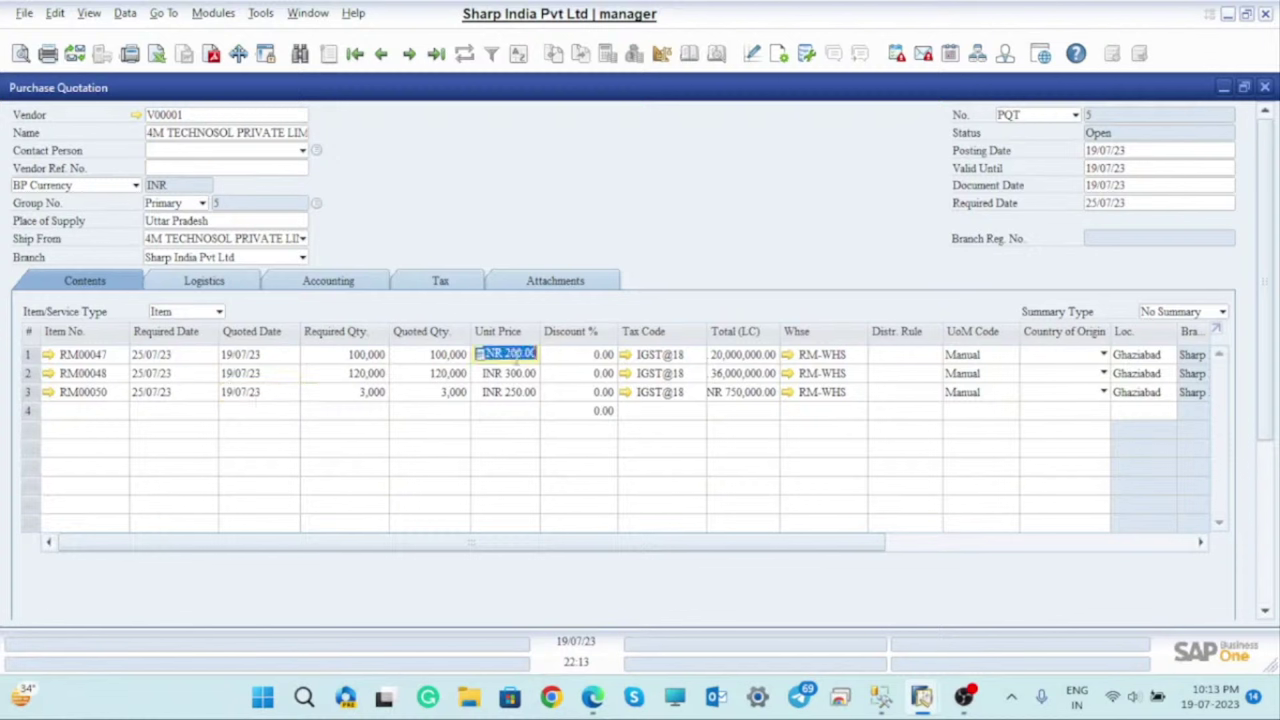
{"action": "type", "text": "150"}
{"action": "left_click", "coordinate": [517, 373]}
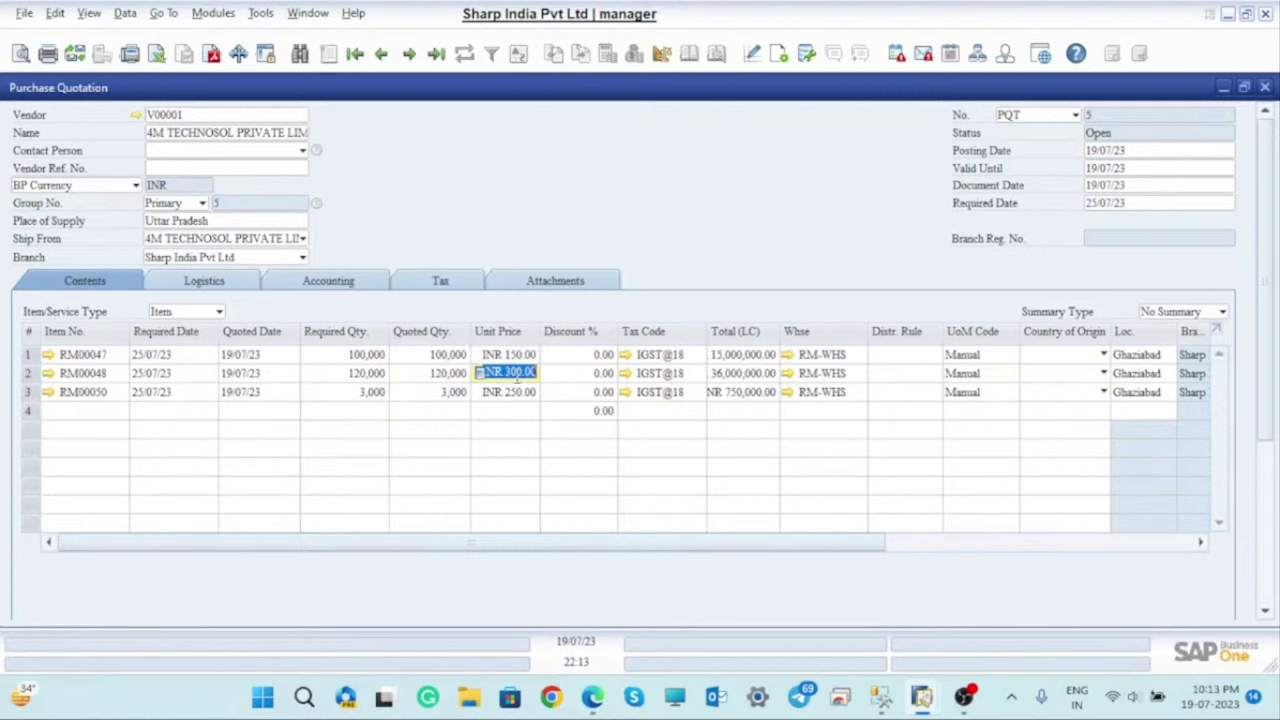
{"action": "type", "text": "350"}
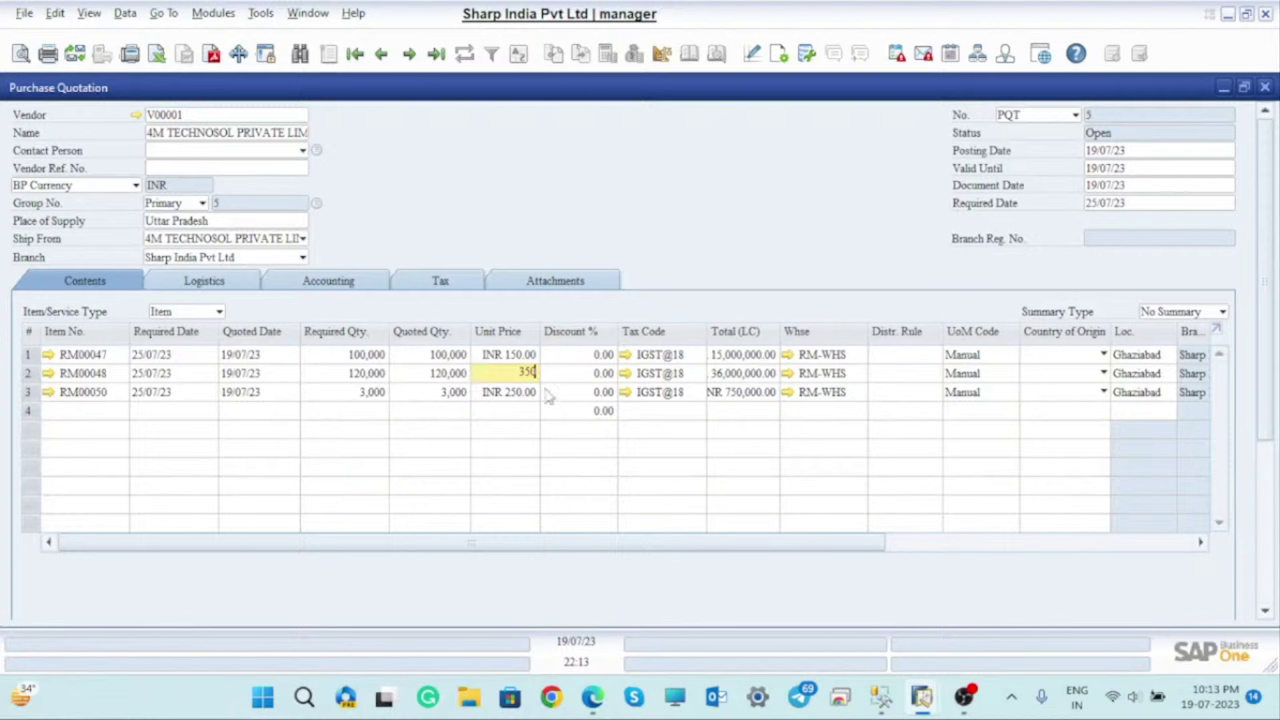
{"action": "left_click", "coordinate": [515, 396]}
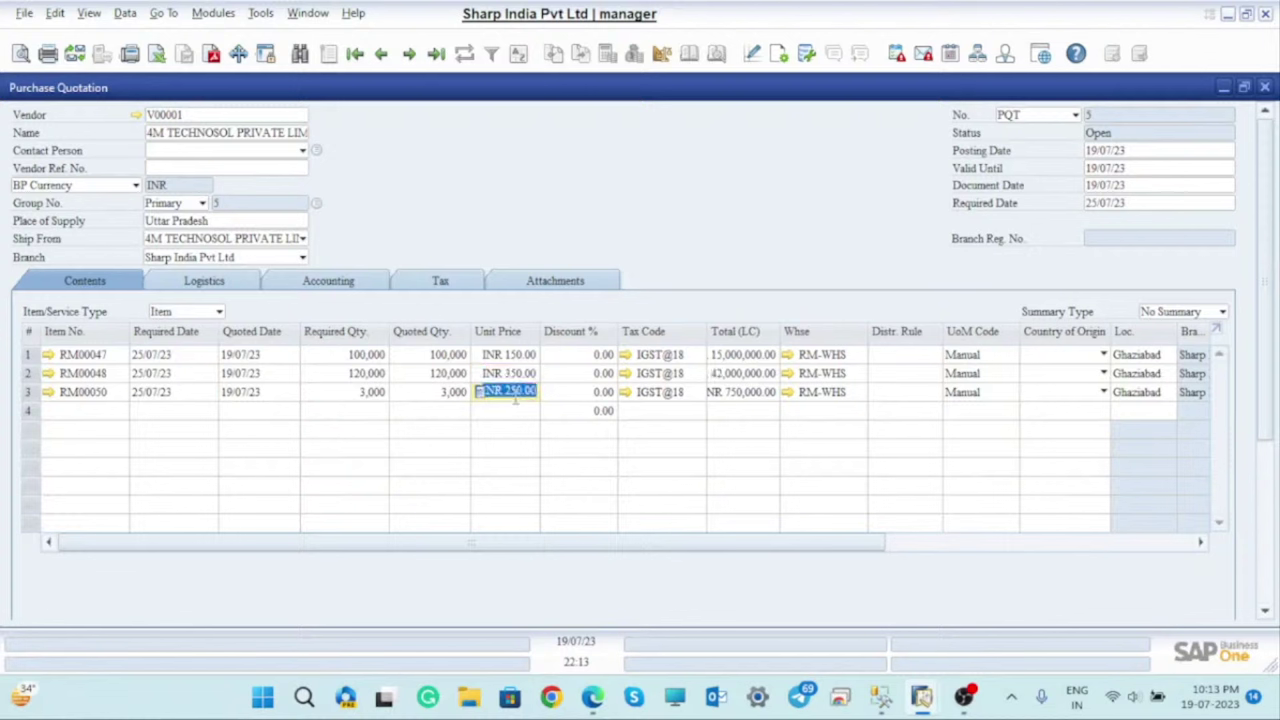
{"action": "type", "text": "200"}
{"action": "key", "text": "Tab"}
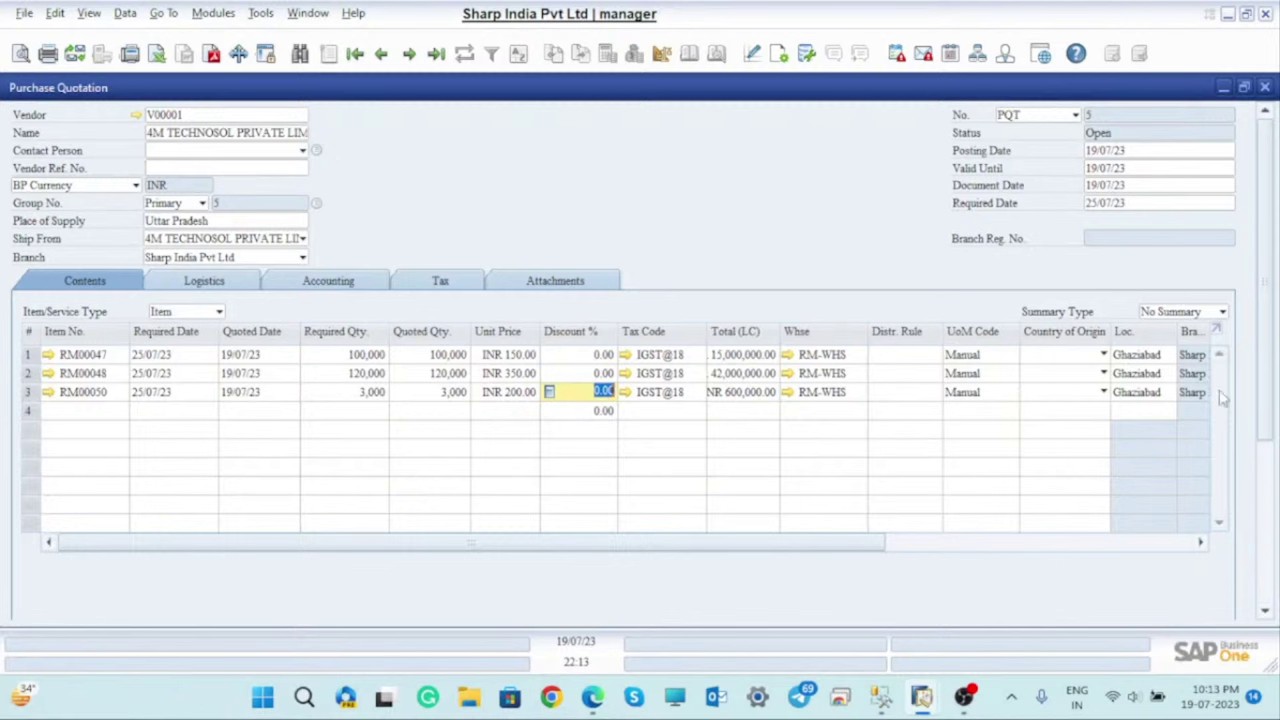
{"action": "left_click_drag", "start_coordinate": [1268, 346], "coordinate": [1268, 547]}
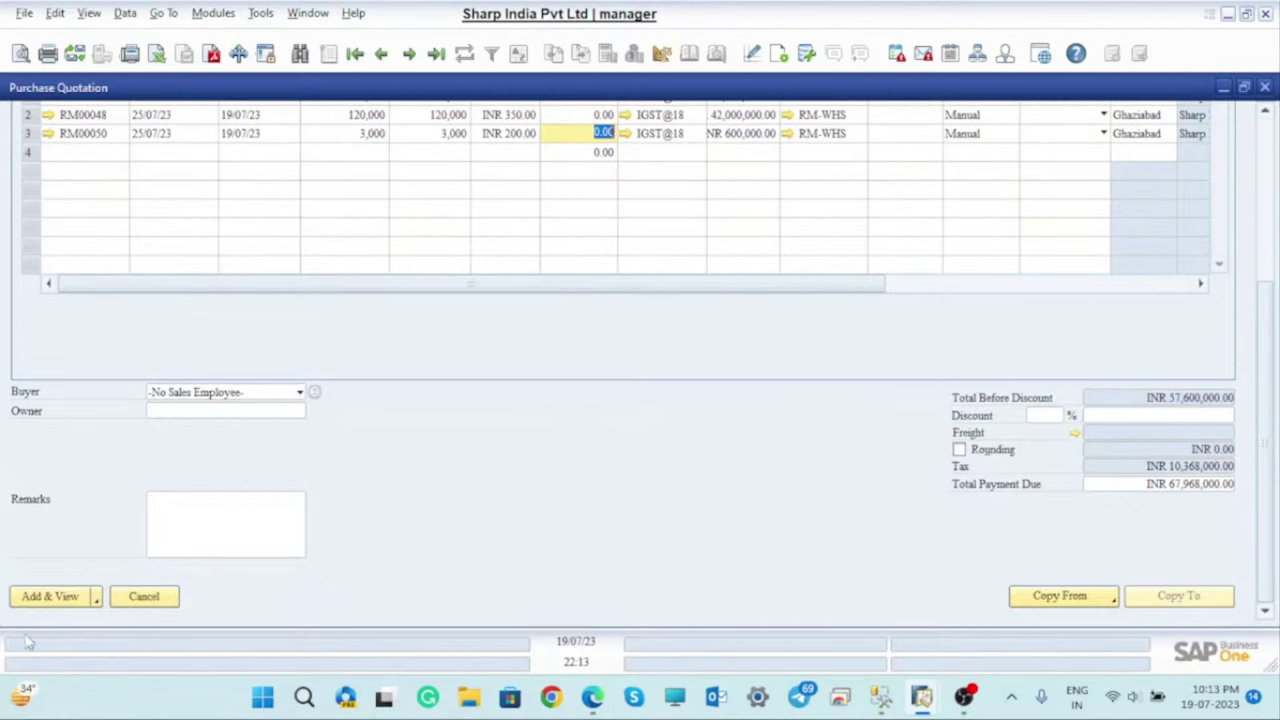
{"action": "left_click", "coordinate": [49, 598]}
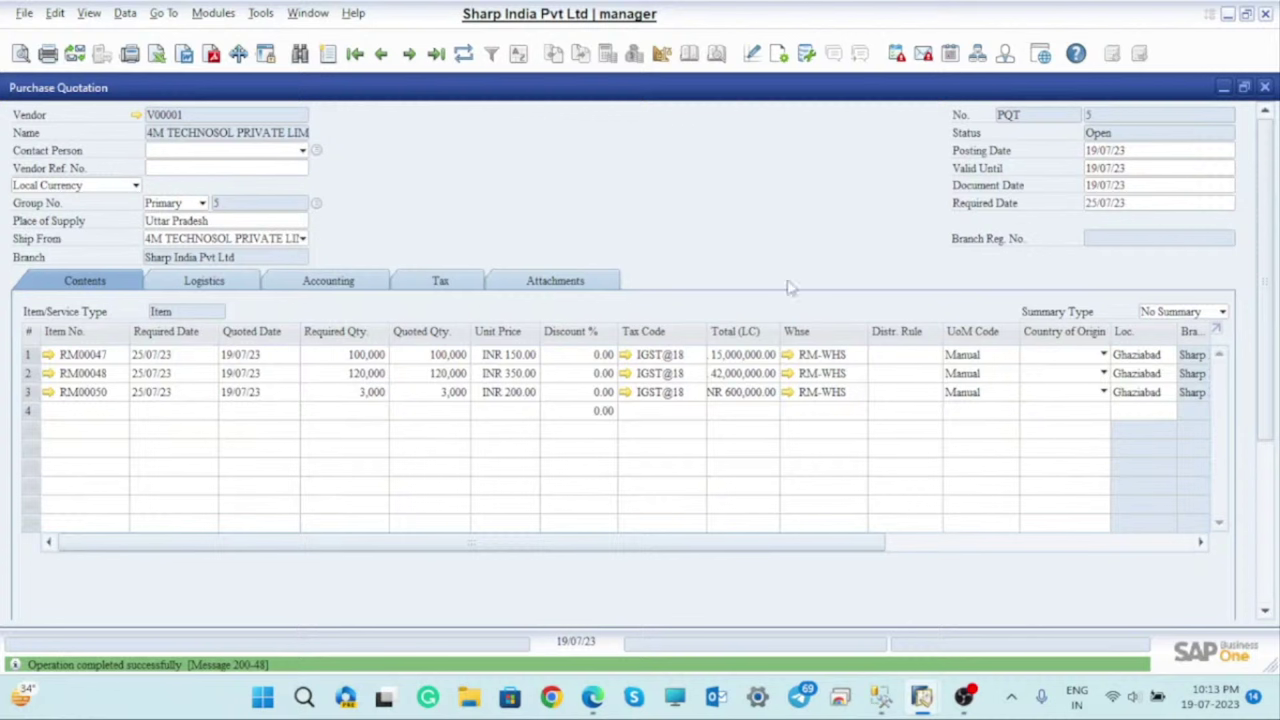
Step: Open the Purchase Quotation Comparison Report grouped by item for RM00047, RM00048 and RM00050
{"action": "right_click", "coordinate": [628, 159]}
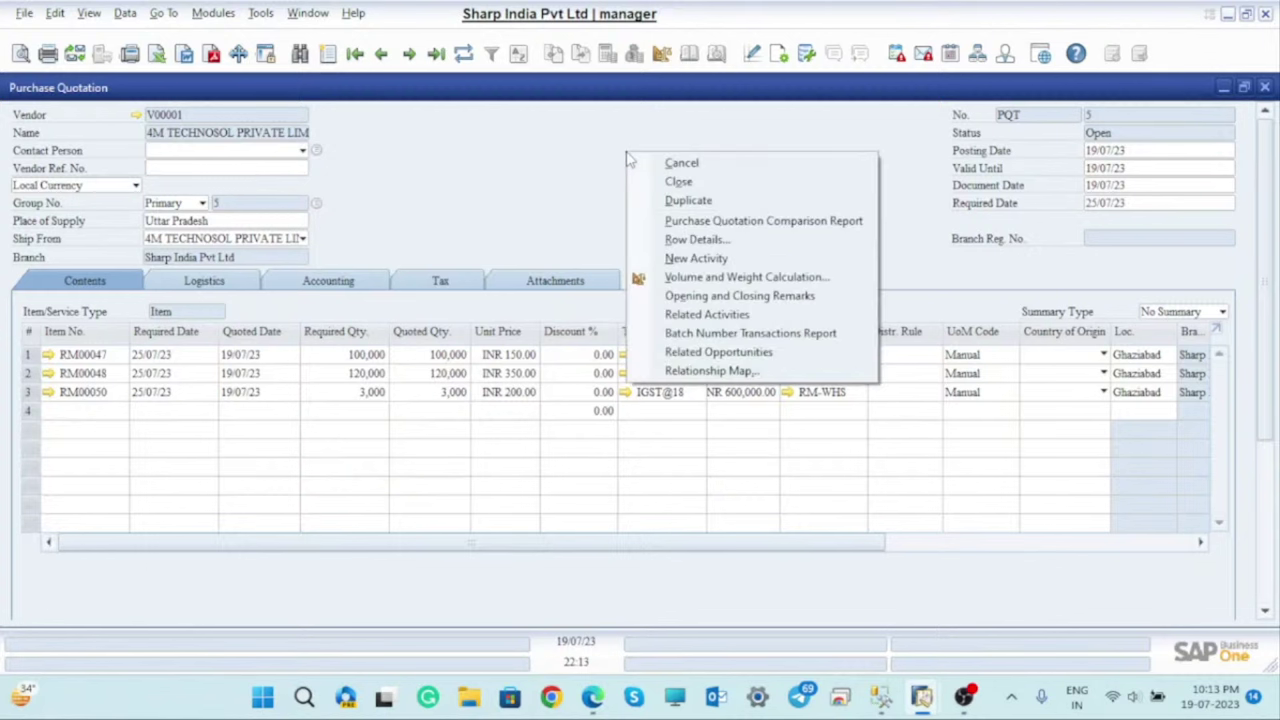
{"action": "left_click", "coordinate": [802, 222]}
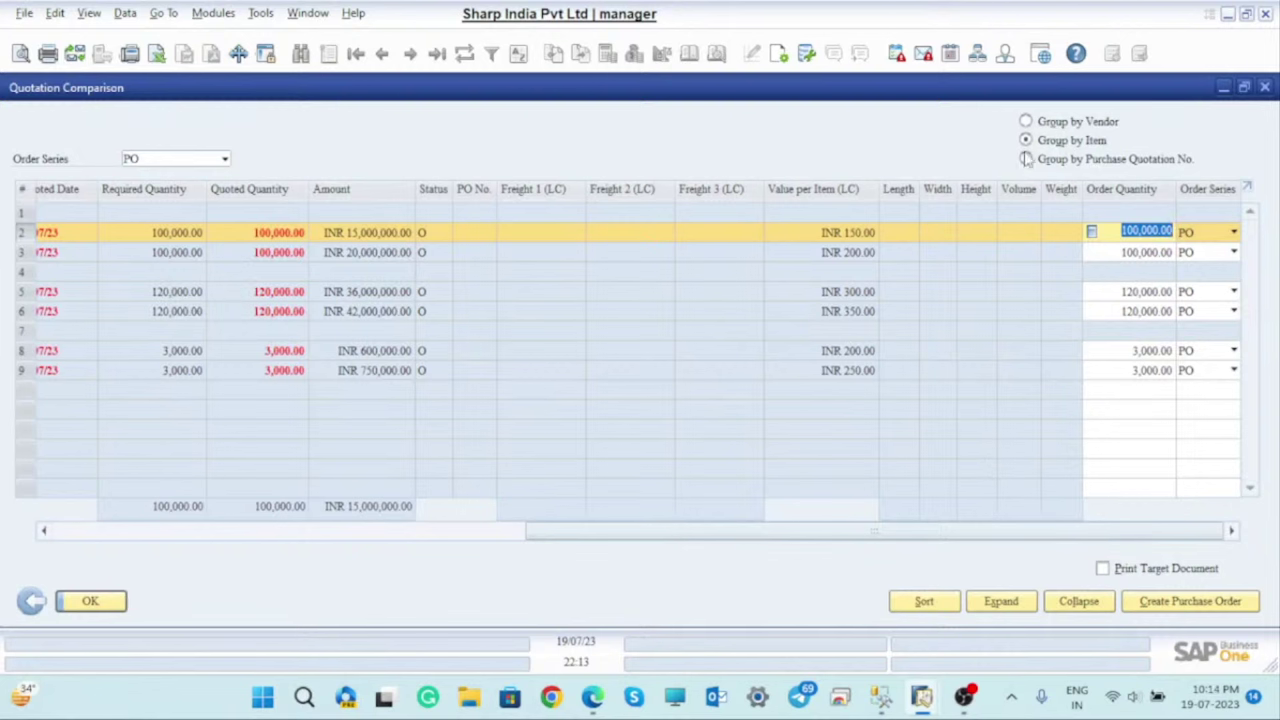
{"action": "left_click_drag", "start_coordinate": [946, 536], "coordinate": [220, 541]}
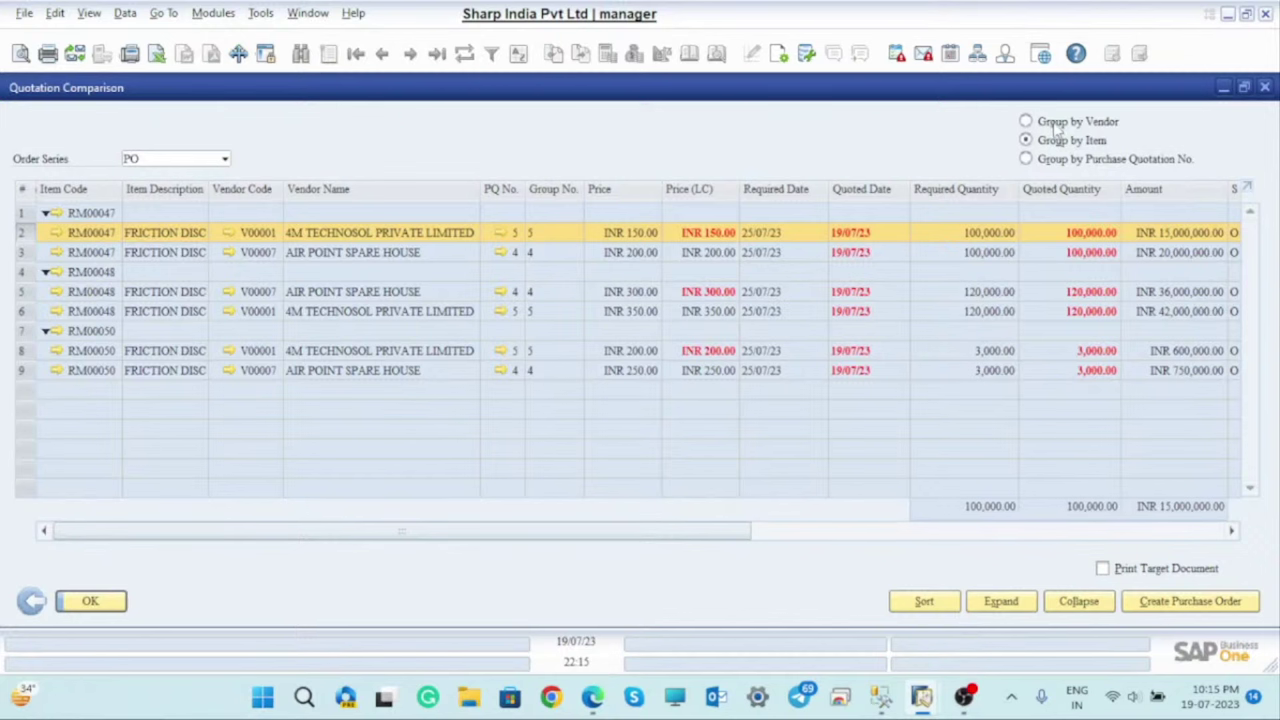
Step: Regroup the quotation comparison by vendor, then by purchase quotation number
{"action": "left_click", "coordinate": [1053, 123]}
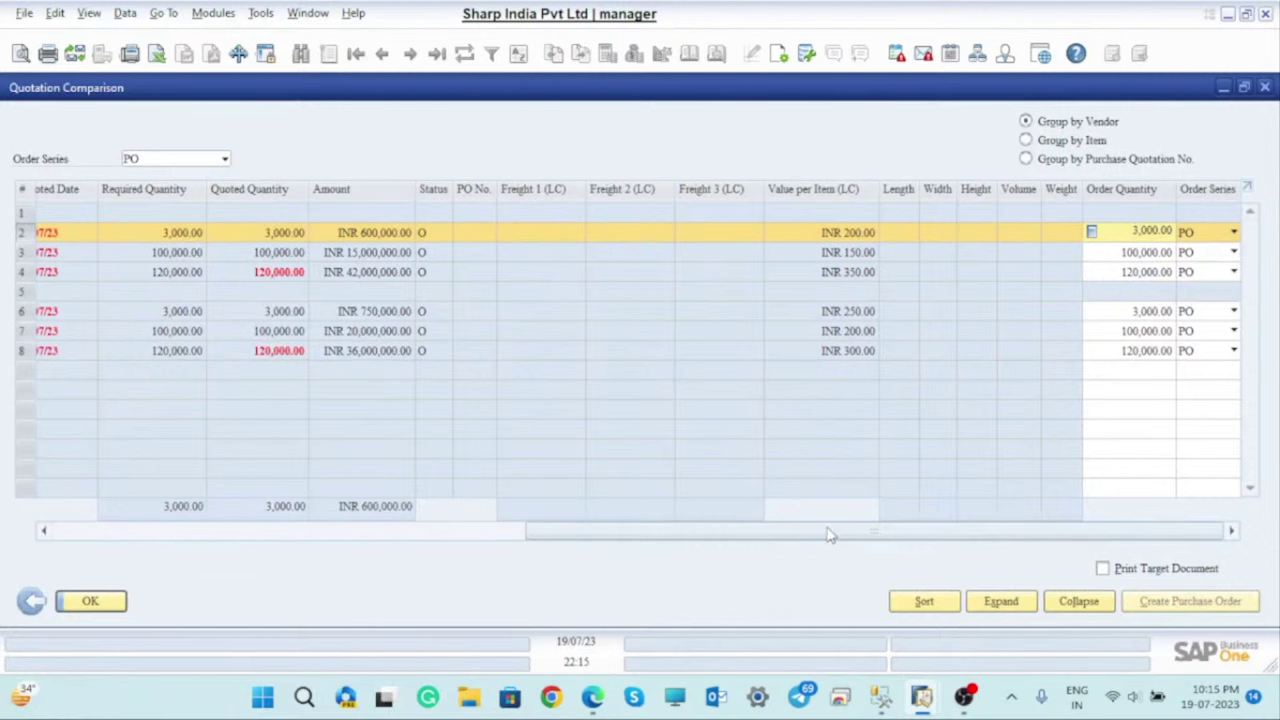
{"action": "left_click_drag", "start_coordinate": [830, 531], "coordinate": [316, 527]}
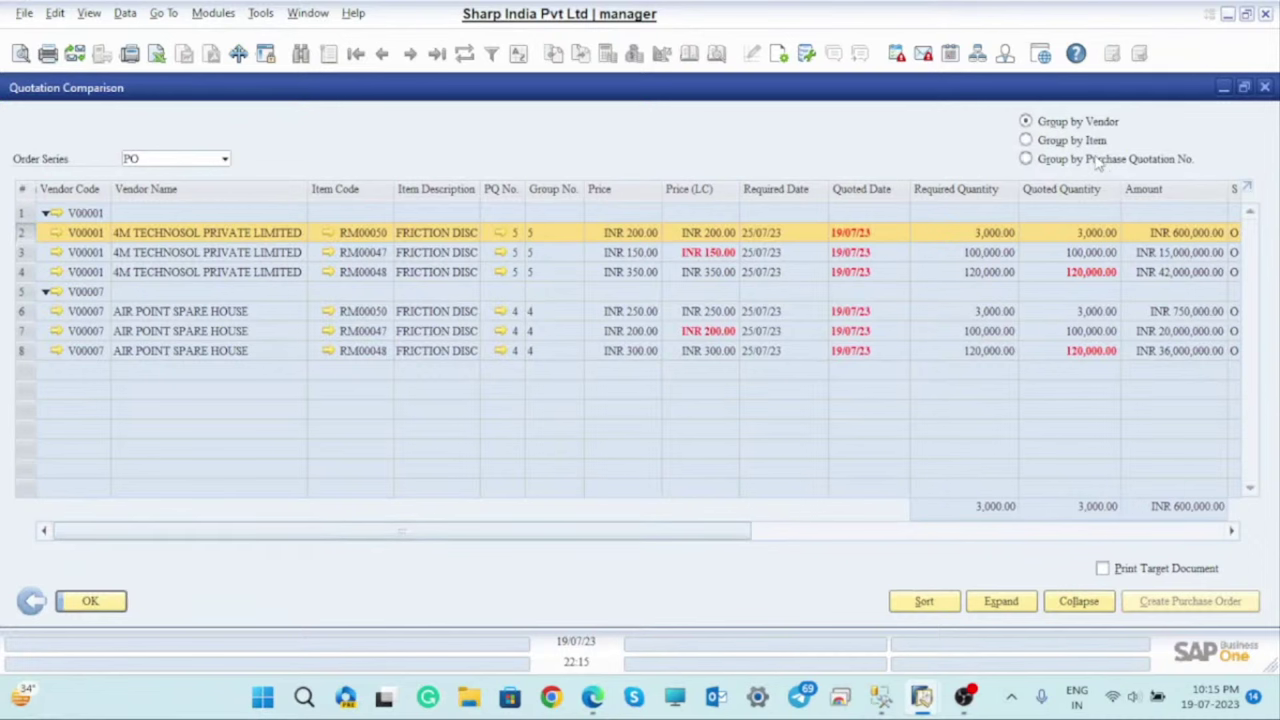
{"action": "left_click", "coordinate": [1098, 160]}
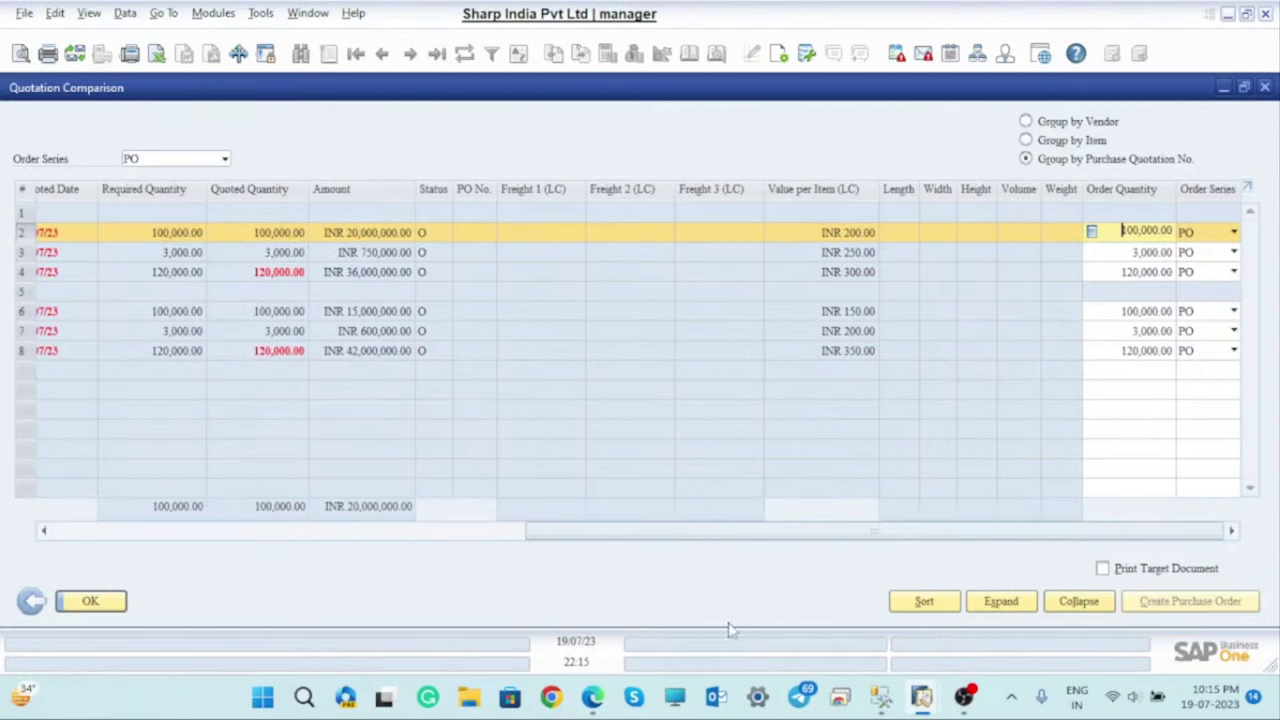
{"action": "mouse_move", "coordinate": [763, 541]}
{"action": "left_mouse_down"}
{"action": "mouse_move", "coordinate": [651, 558]}
{"action": "mouse_move", "coordinate": [204, 535]}
{"action": "mouse_move", "coordinate": [380, 534]}
{"action": "mouse_move", "coordinate": [763, 569]}
{"action": "mouse_move", "coordinate": [831, 549]}
{"action": "left_mouse_up"}
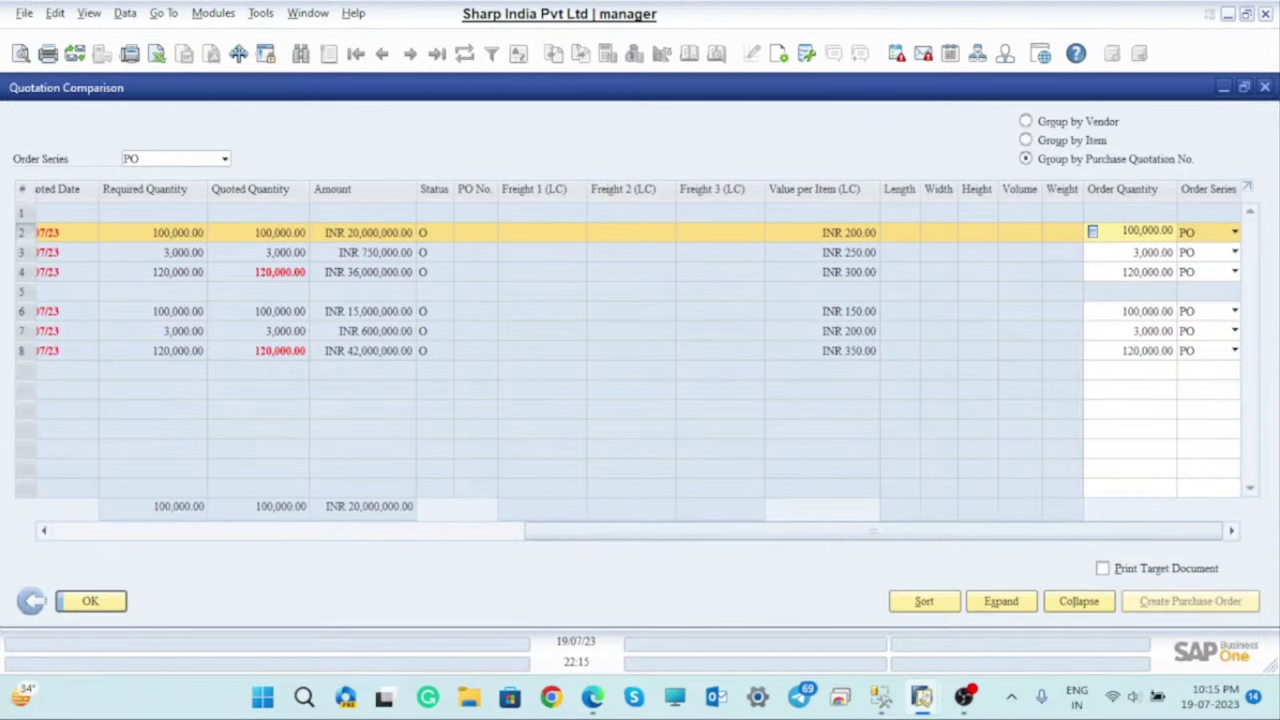
Step: Close the comparison windows and bring up the latest purchase quotation, number 5
{"action": "left_click", "coordinate": [1266, 89]}
{"action": "left_click", "coordinate": [1266, 89]}
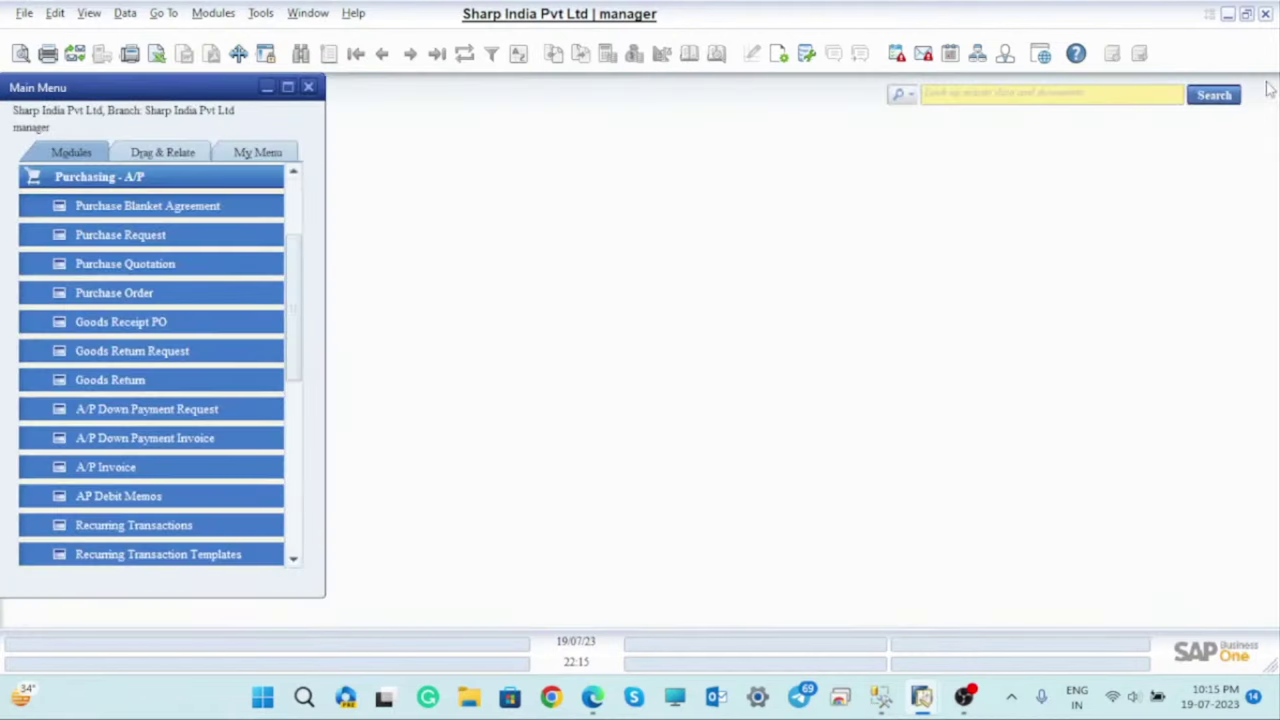
{"action": "left_click", "coordinate": [142, 266]}
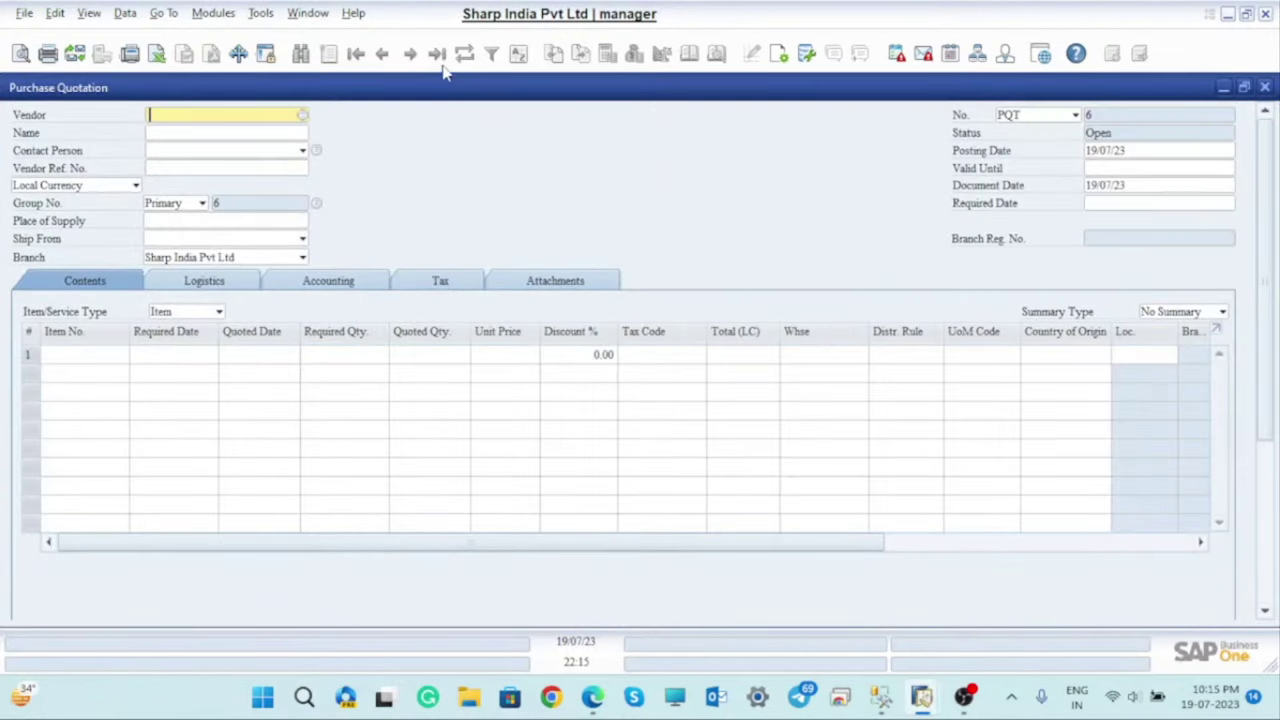
{"action": "left_click", "coordinate": [436, 53]}
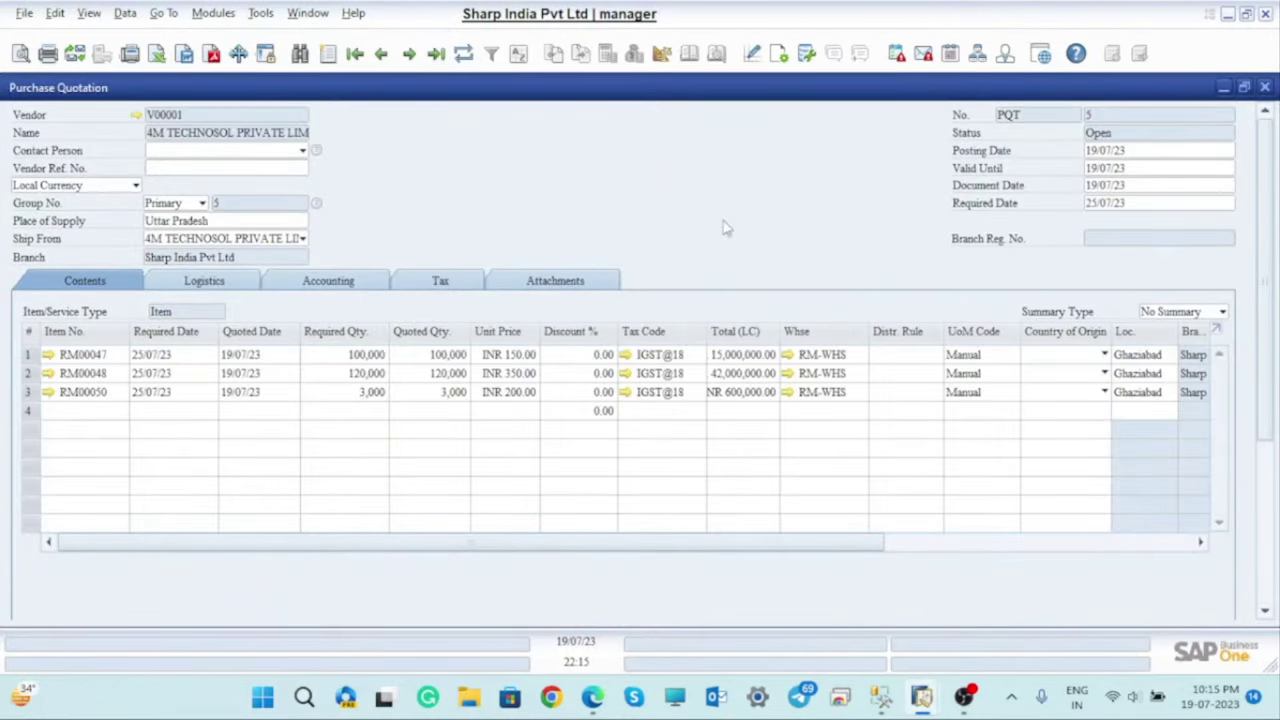
Step: Switch to the Google Meet window with the shared presentation through the Edge taskbar preview
{"action": "mouse_move", "coordinate": [593, 700]}
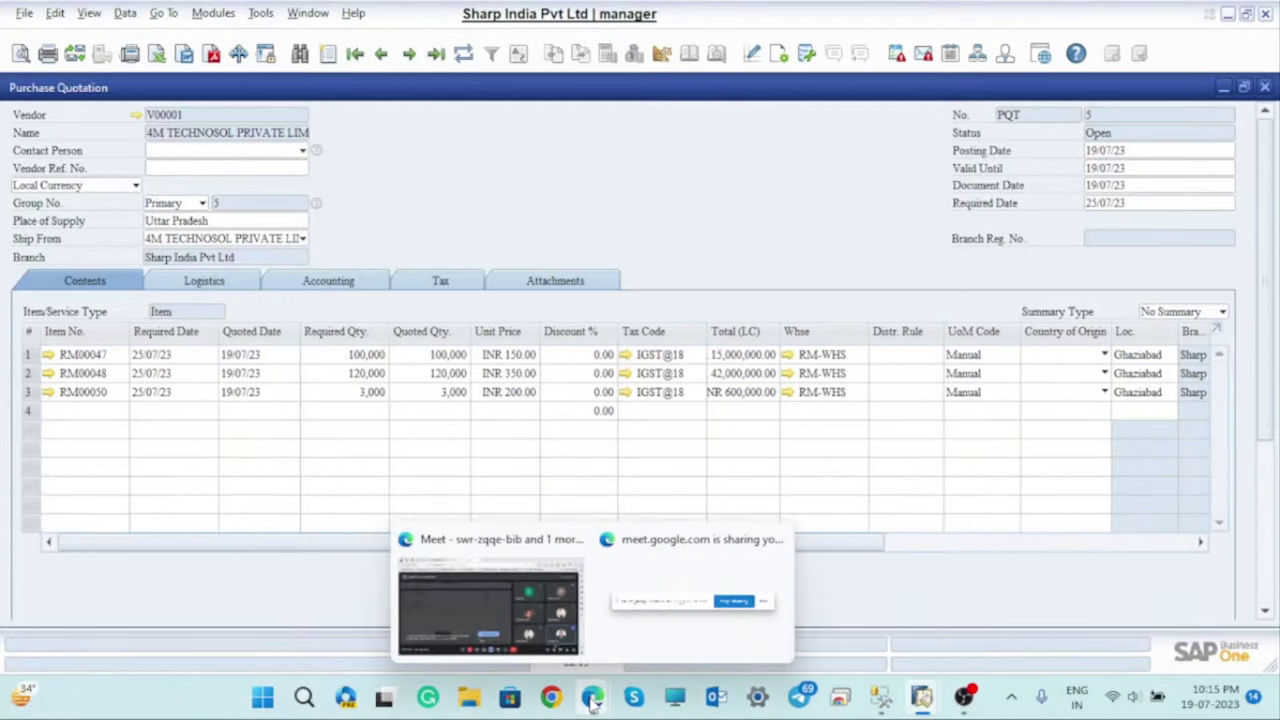
{"action": "left_click", "coordinate": [467, 590]}
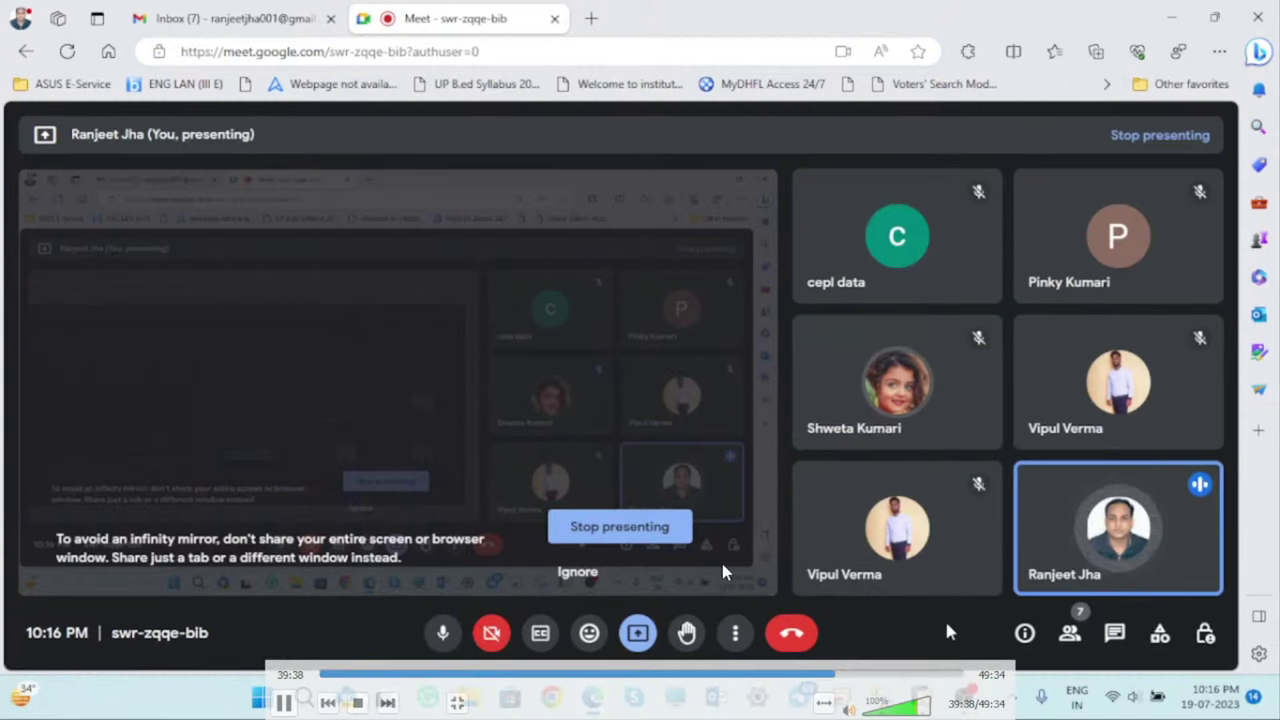
{"action": "left_click", "coordinate": [845, 675]}
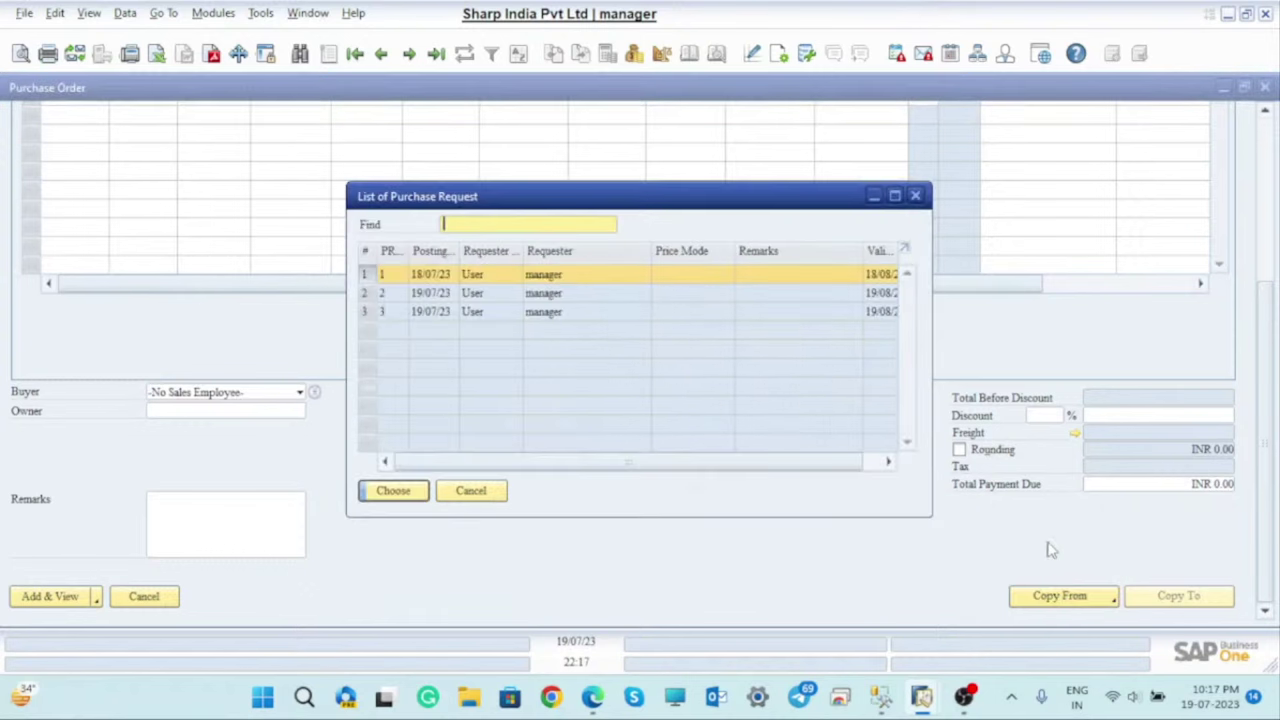
Step: Copy Purchase Request 3 into the order with Draw All Data, adding items RM00082–RM00085
{"action": "left_click", "coordinate": [894, 195]}
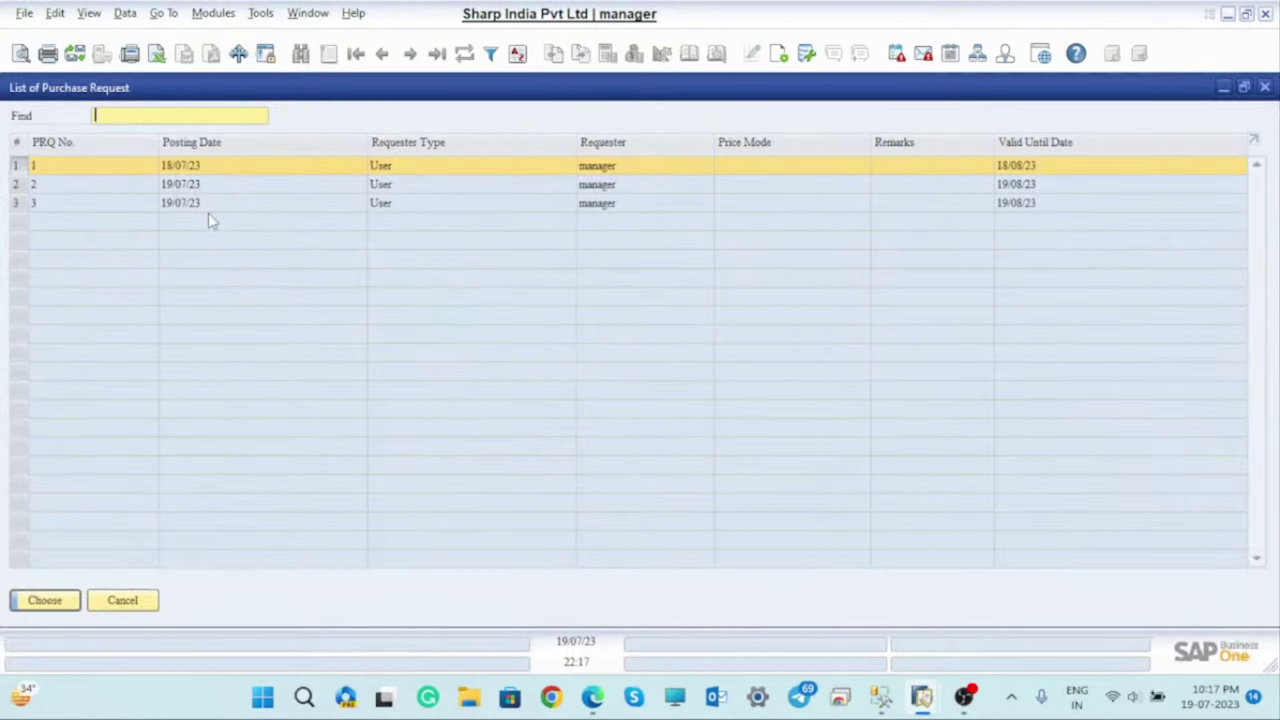
{"action": "left_click", "coordinate": [62, 203]}
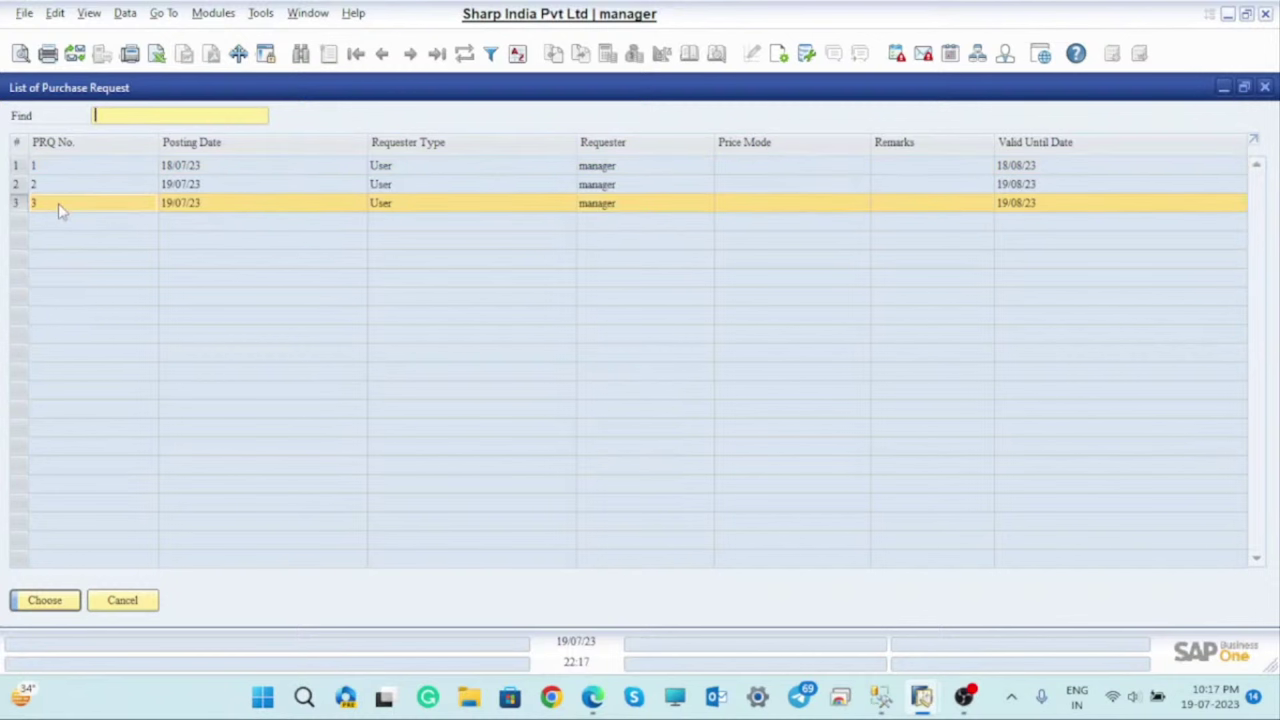
{"action": "left_click", "coordinate": [45, 601]}
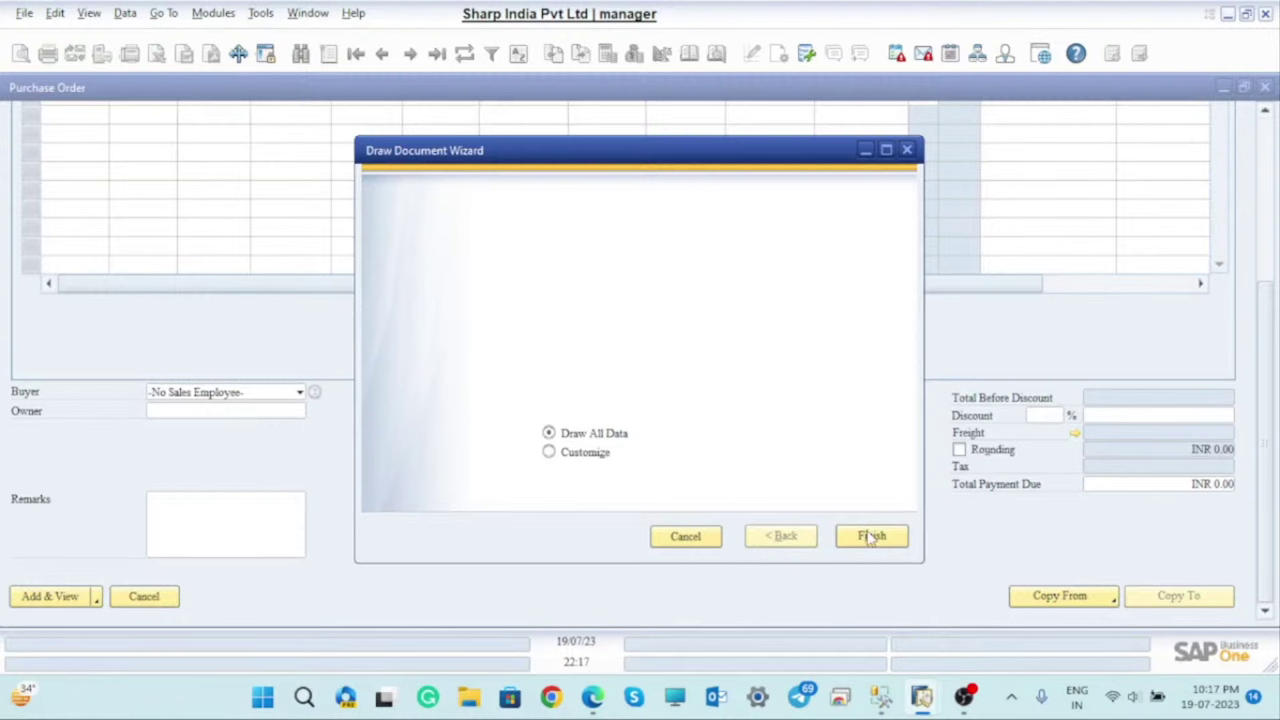
{"action": "left_click", "coordinate": [871, 537]}
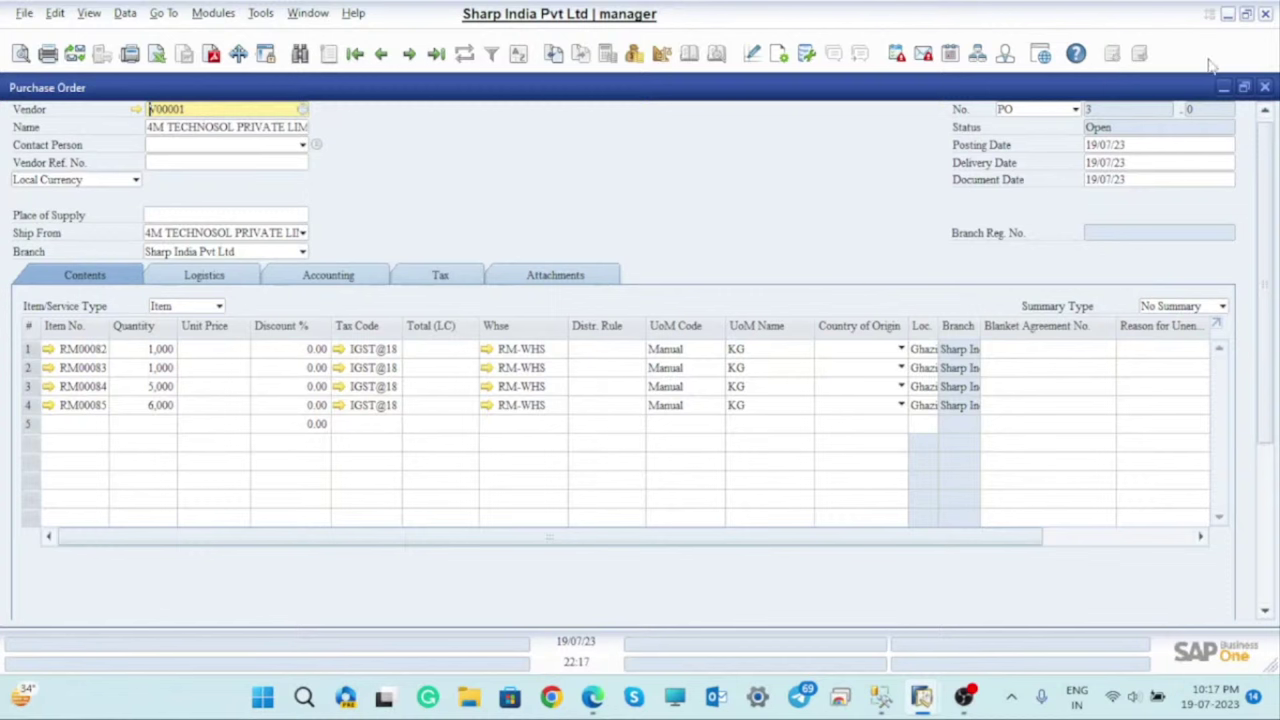
Step: Check Purchase Request 3's info prices (INR 50–750), then restore the minimized Purchase Order
{"action": "left_click", "coordinate": [1223, 88]}
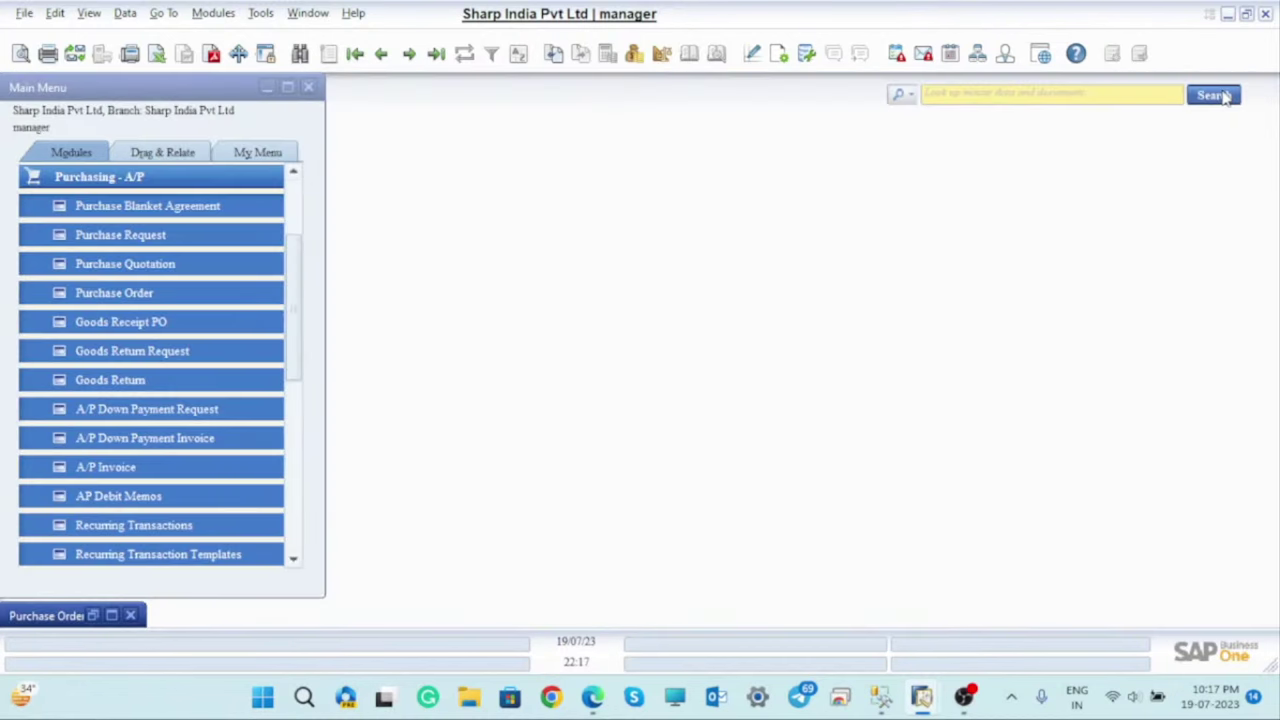
{"action": "left_click", "coordinate": [138, 238]}
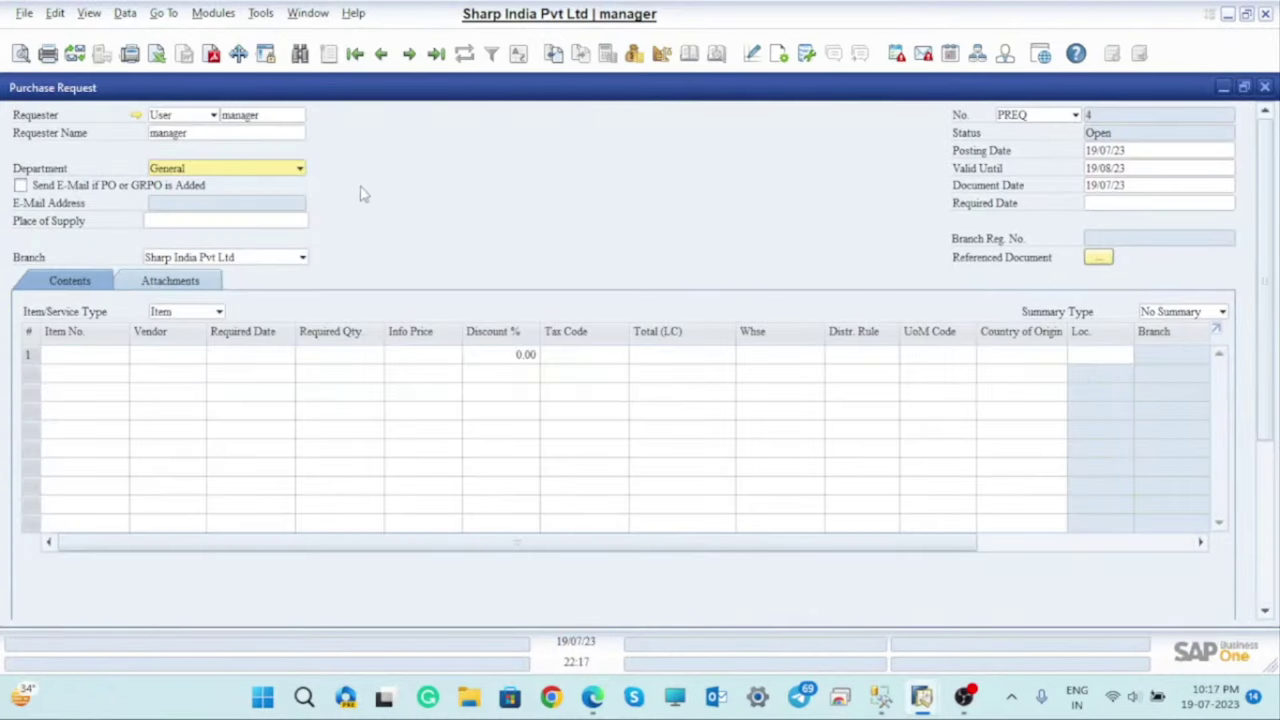
{"action": "left_click", "coordinate": [436, 55]}
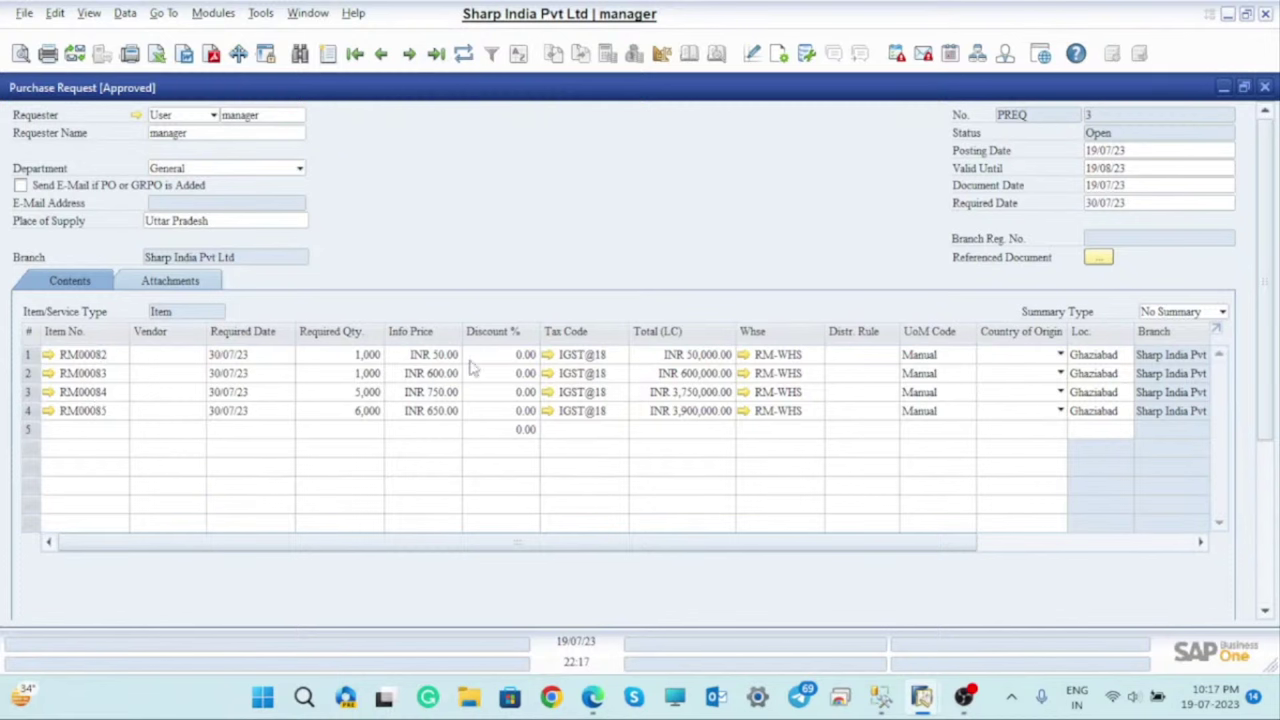
{"action": "left_click", "coordinate": [1222, 88]}
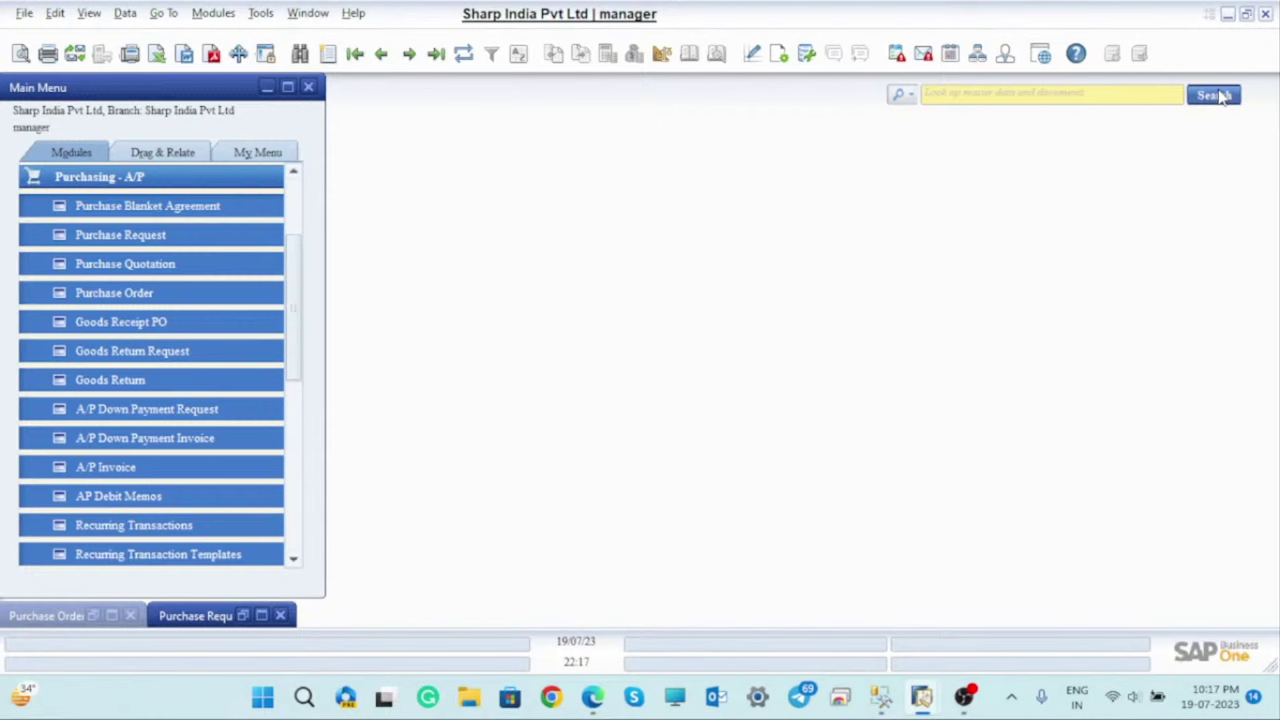
{"action": "left_click", "coordinate": [112, 616]}
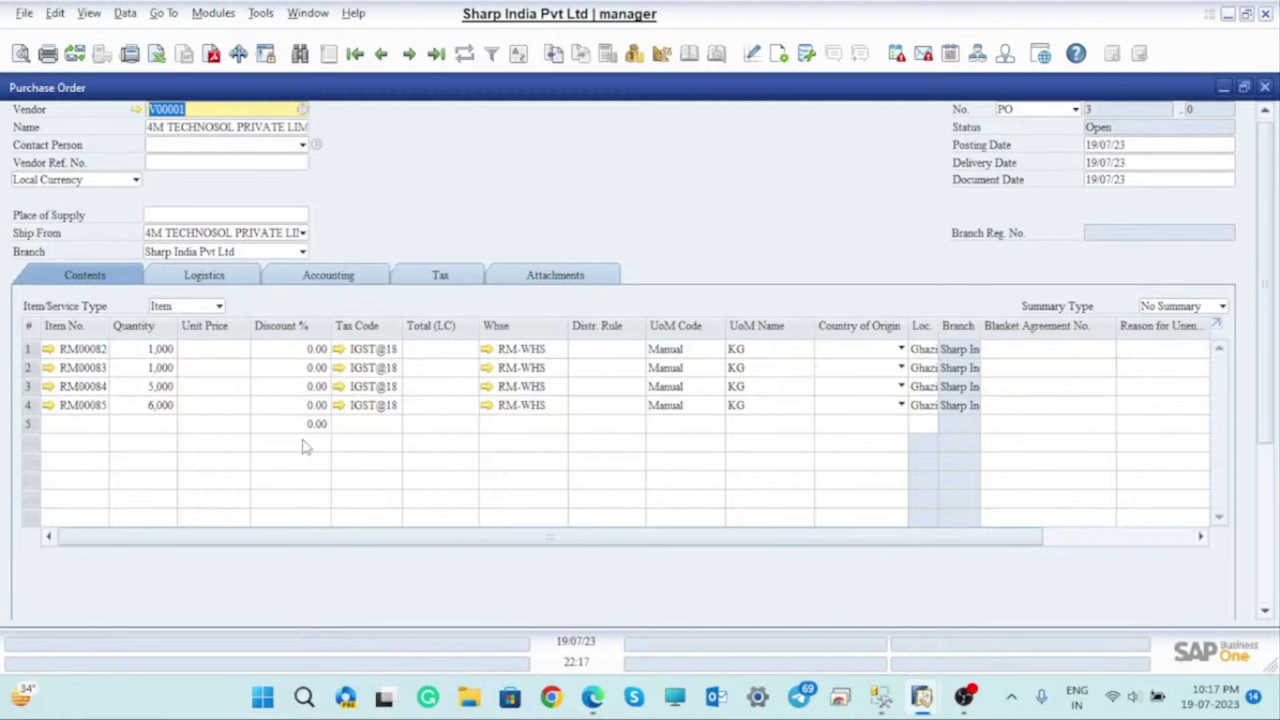
Step: Enter unit prices 200, 300, 400 and 200 for rows RM00082–RM00085
{"action": "left_click", "coordinate": [206, 350]}
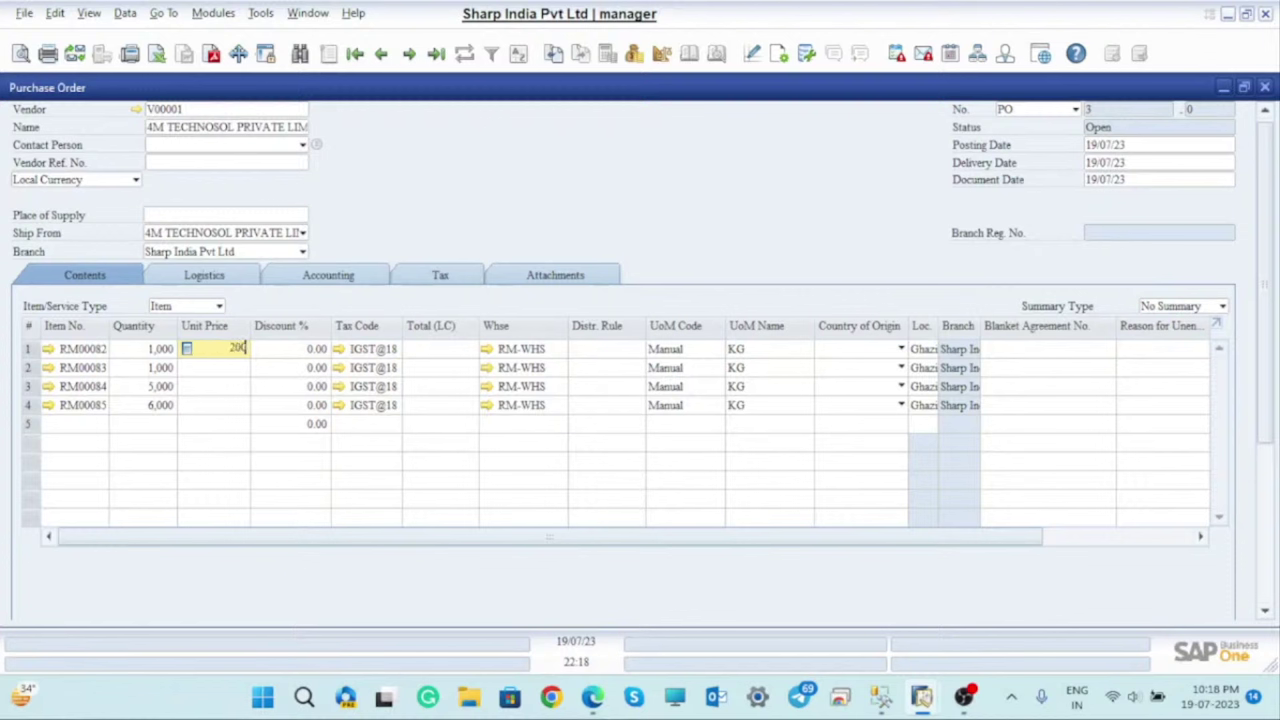
{"action": "left_click", "coordinate": [221, 367]}
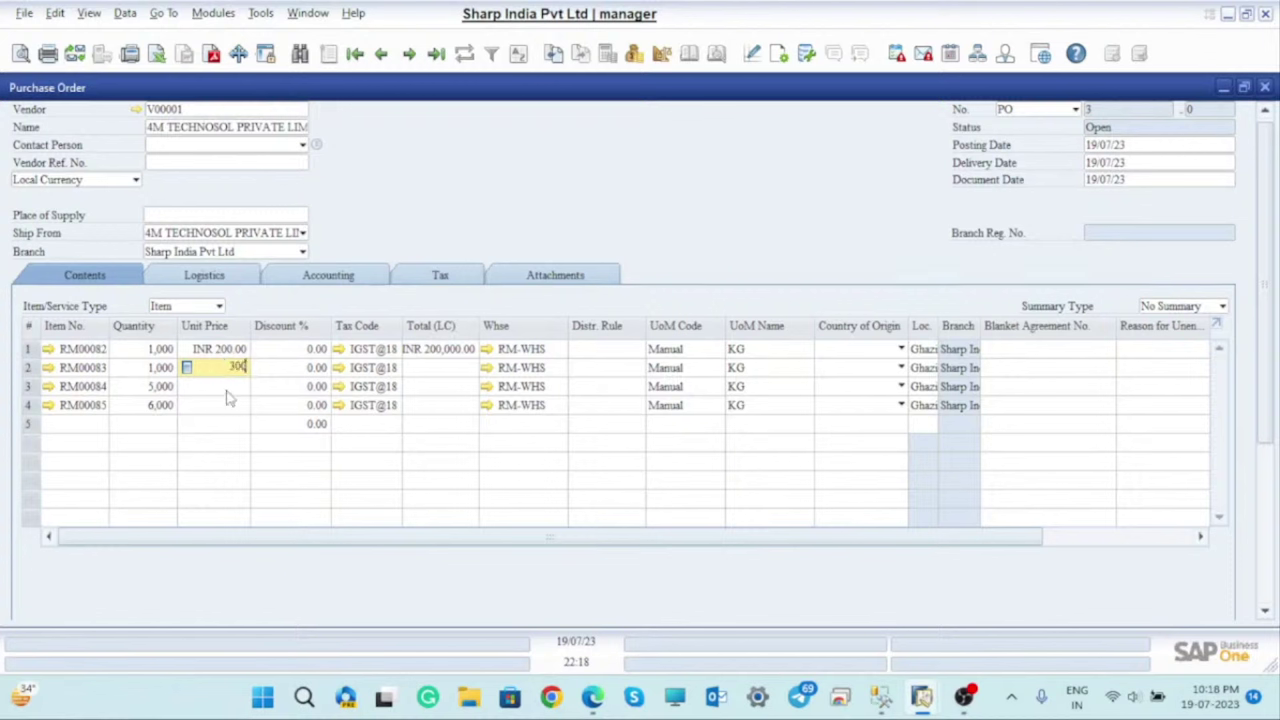
{"action": "left_click", "coordinate": [228, 388]}
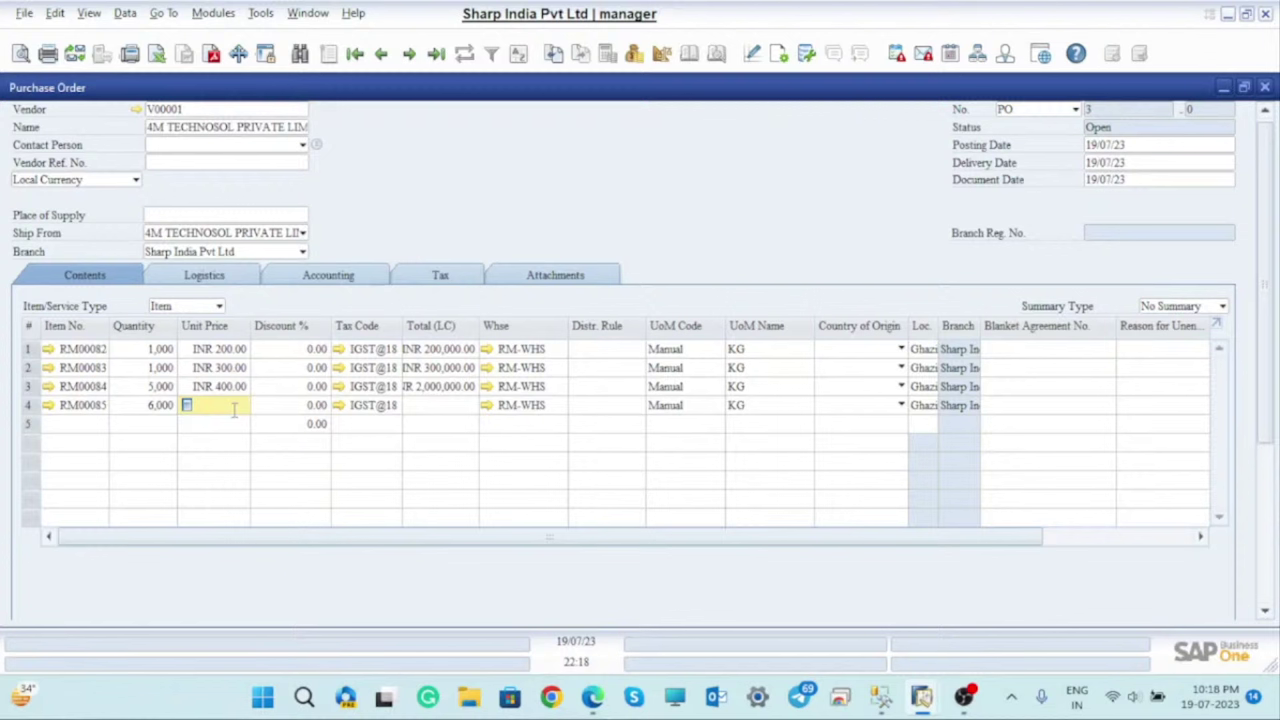
{"action": "key", "text": "Tab"}
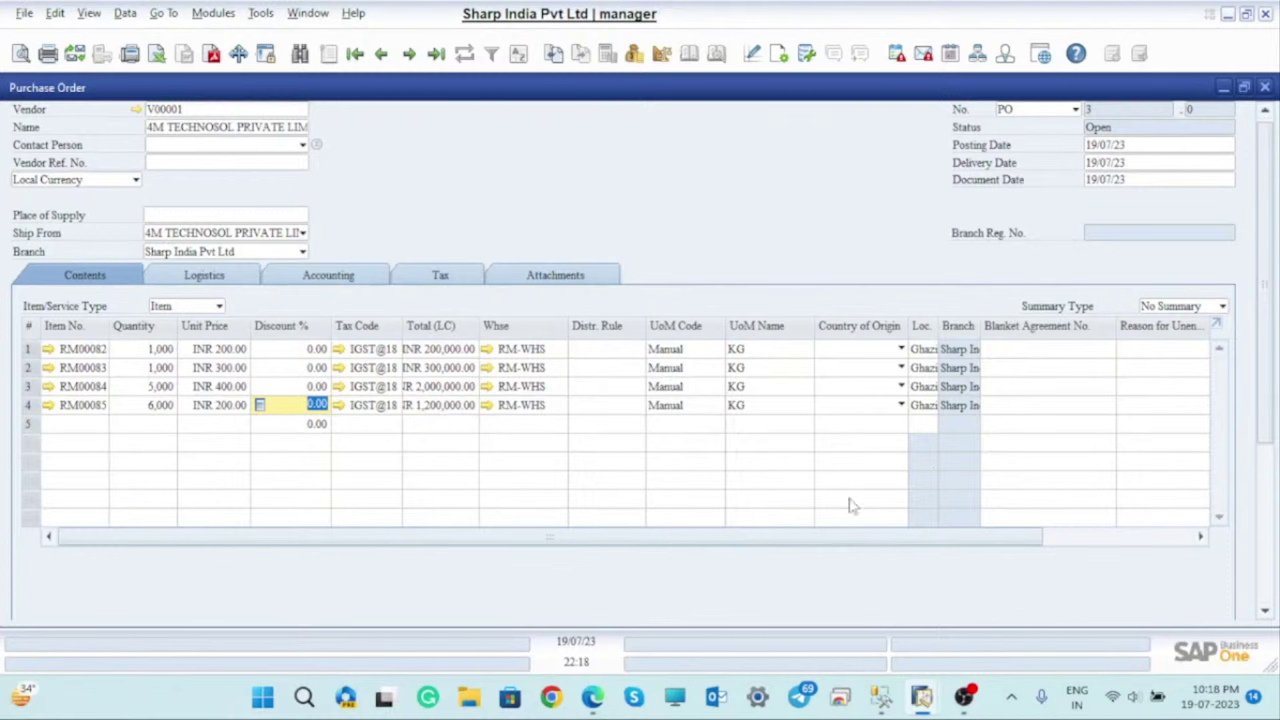
{"action": "left_click", "coordinate": [898, 541]}
{"action": "left_click_drag", "start_coordinate": [898, 554], "coordinate": [416, 536]}
Step: Review the delivery date and freight, then add Purchase Order 3 totalling INR 4,366,000
{"action": "left_click", "coordinate": [1150, 162]}
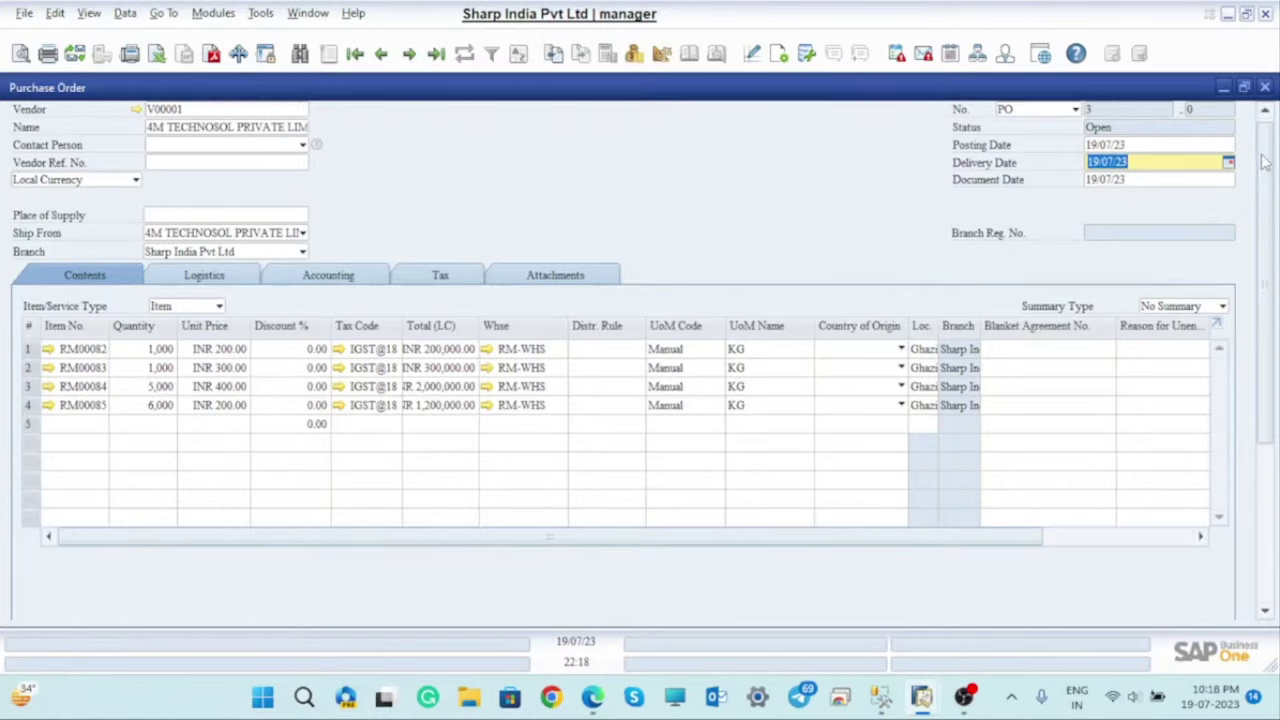
{"action": "left_click_drag", "start_coordinate": [1265, 162], "coordinate": [1270, 400]}
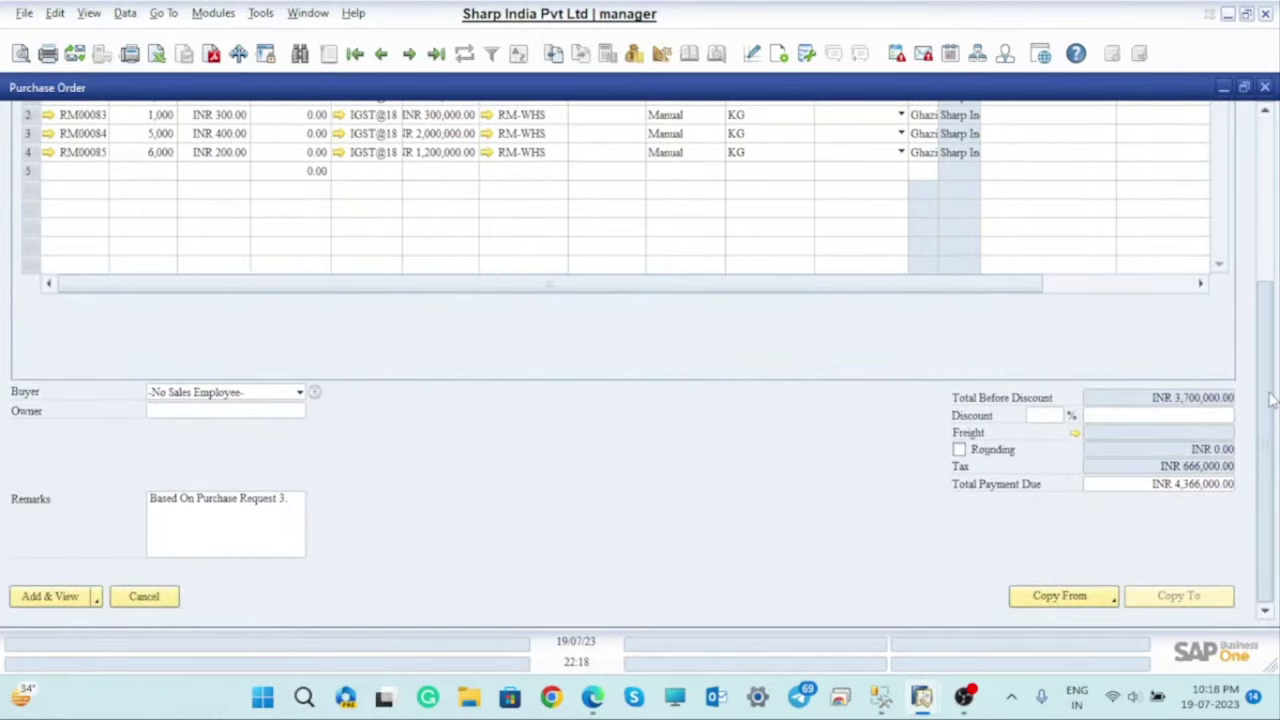
{"action": "left_click", "coordinate": [1076, 434]}
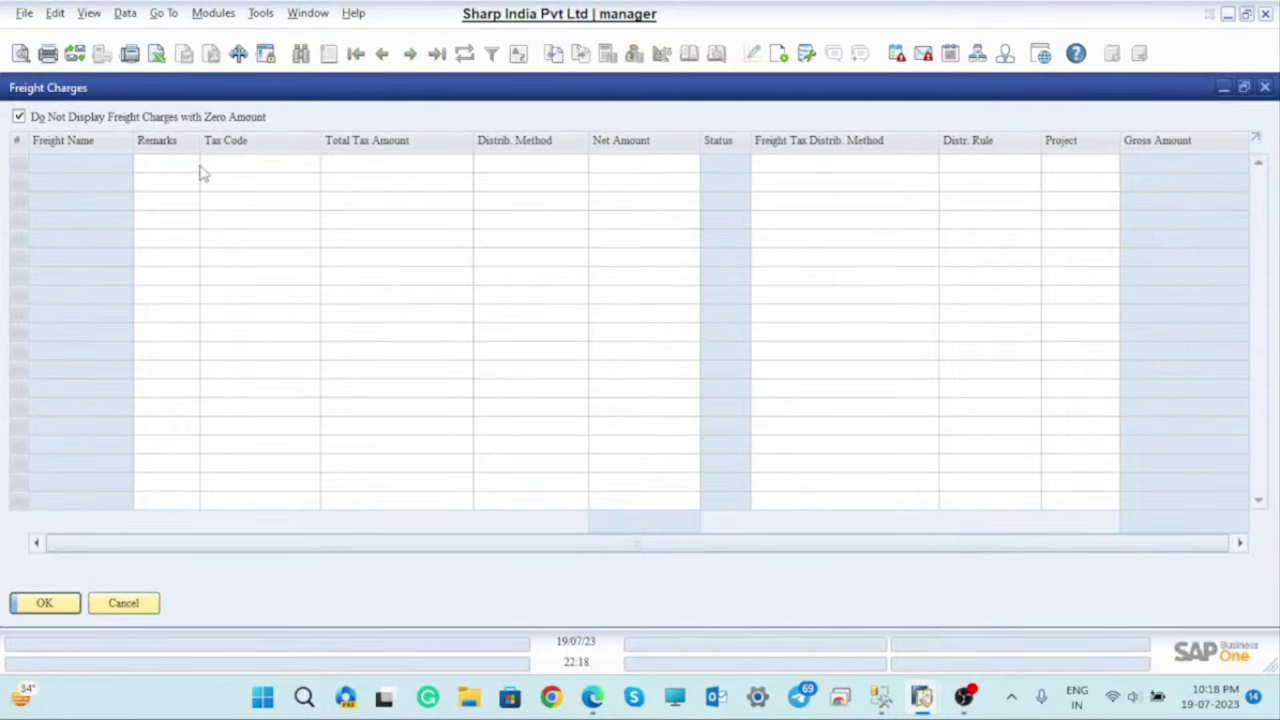
{"action": "left_click", "coordinate": [1265, 88]}
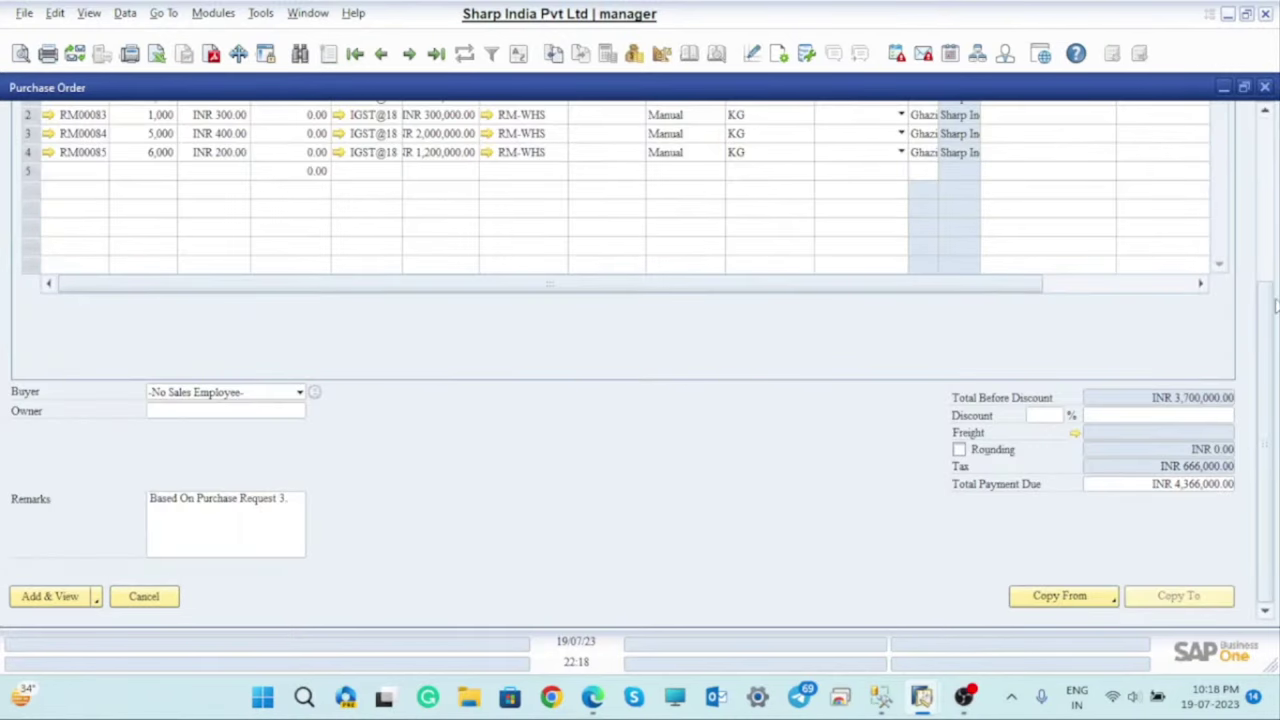
{"action": "left_click_drag", "start_coordinate": [1267, 330], "coordinate": [1268, 295]}
{"action": "left_click_drag", "start_coordinate": [1268, 450], "coordinate": [1272, 520]}
{"action": "left_click", "coordinate": [55, 600]}
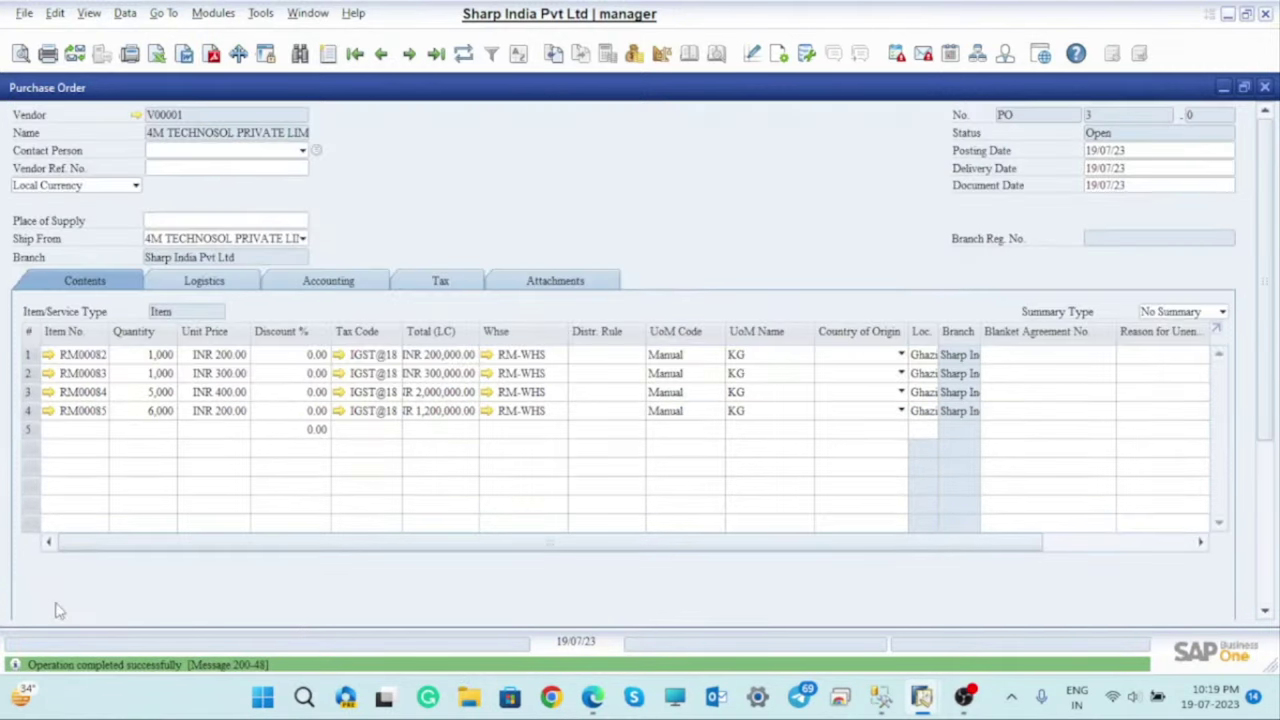
Step: Open Purchase Order 3's Relationship Map, maximized, with the order placed right of Purchase Request 3
{"action": "right_click", "coordinate": [528, 188]}
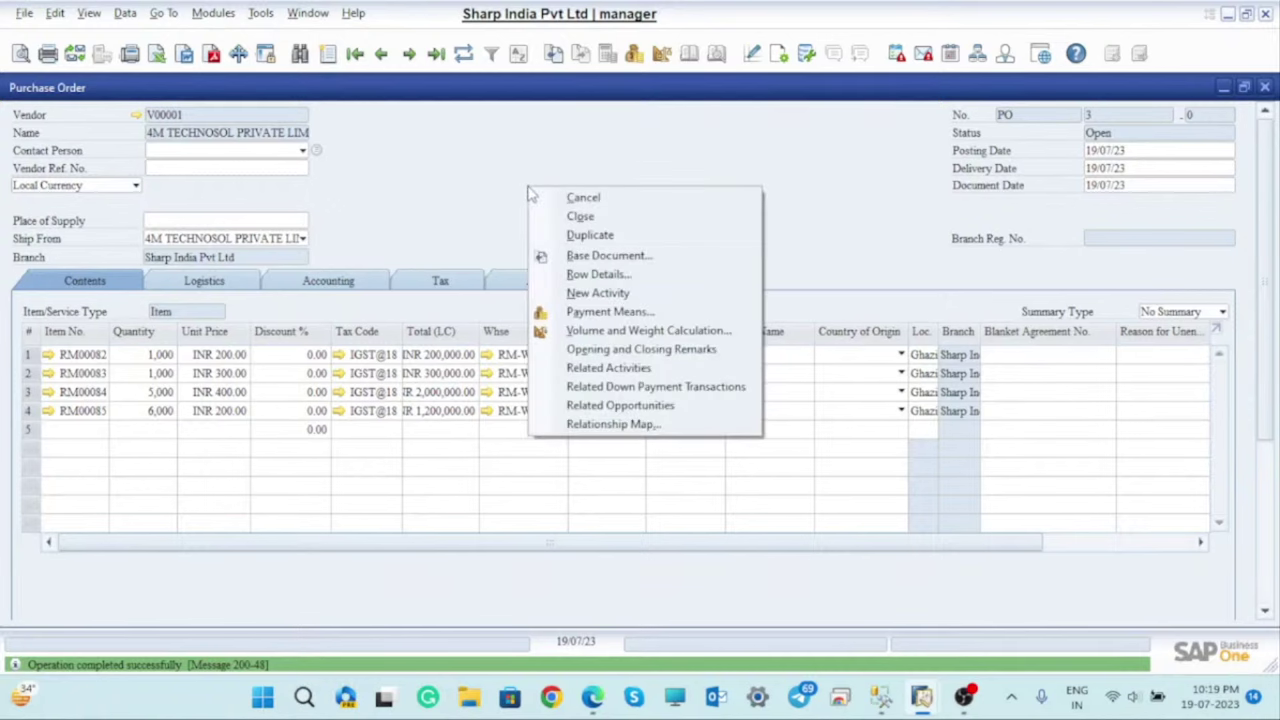
{"action": "left_click", "coordinate": [646, 424]}
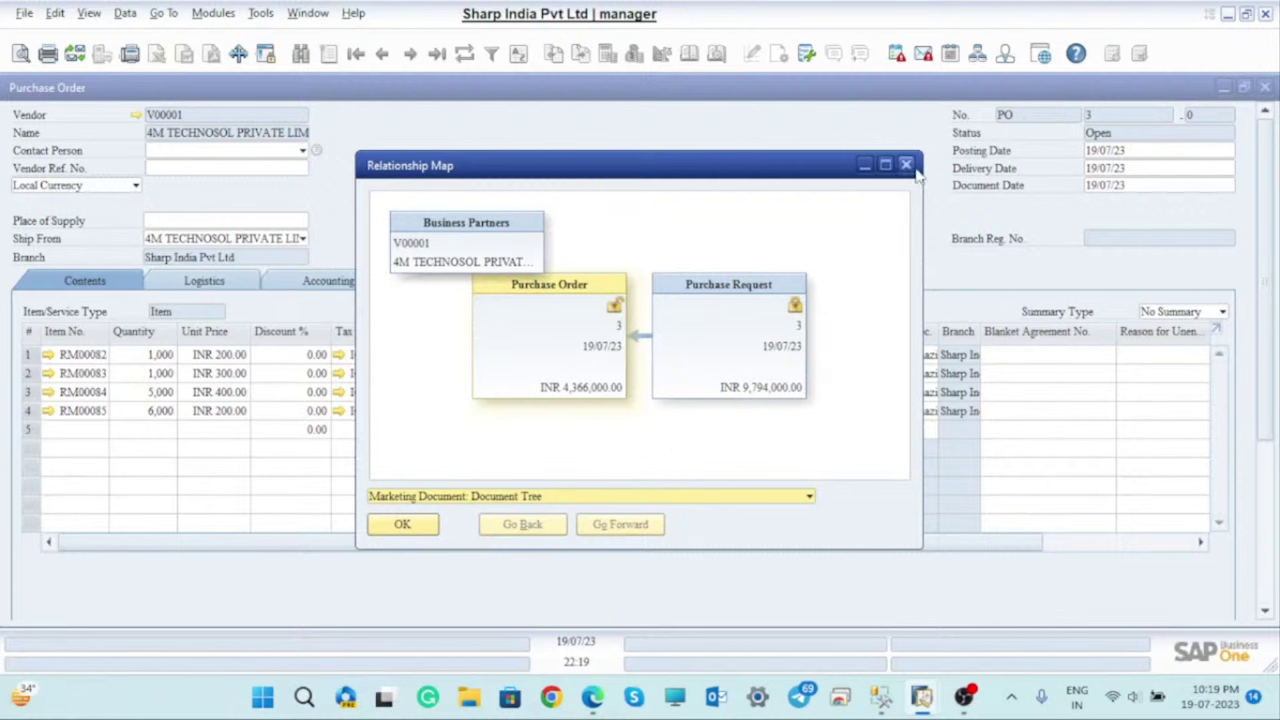
{"action": "left_click", "coordinate": [885, 168]}
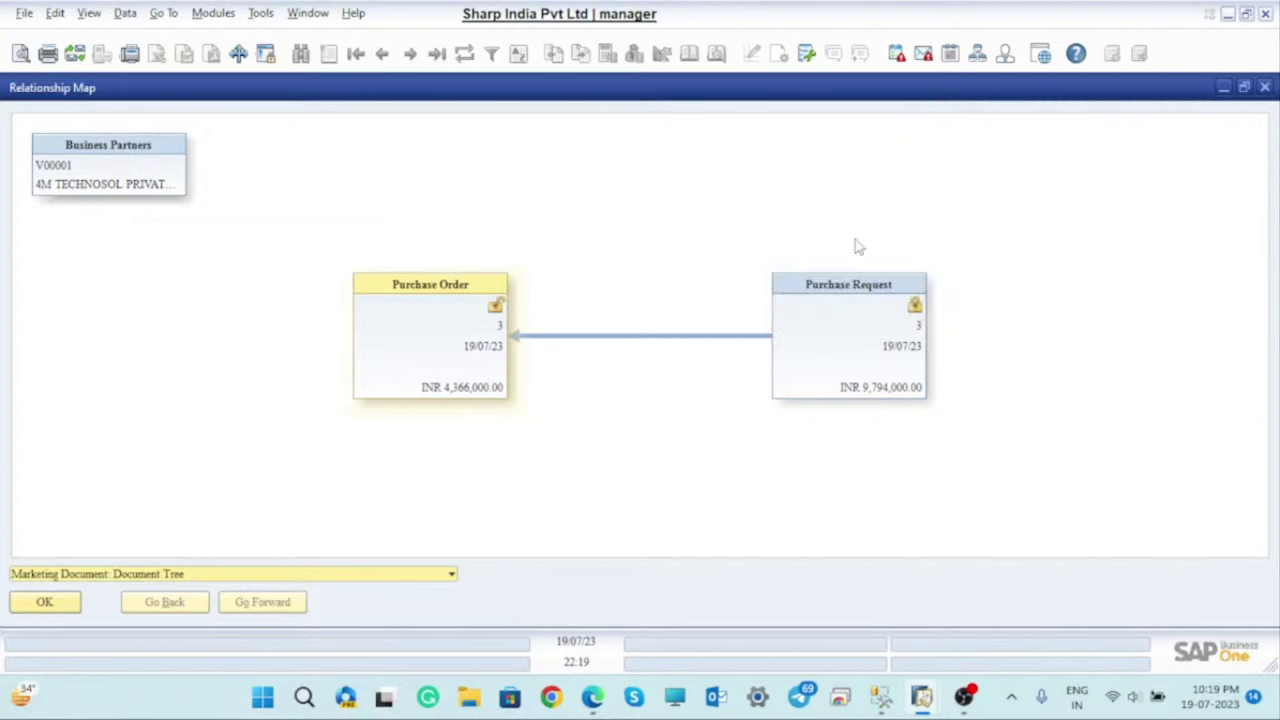
{"action": "left_click_drag", "start_coordinate": [420, 333], "coordinate": [1107, 343]}
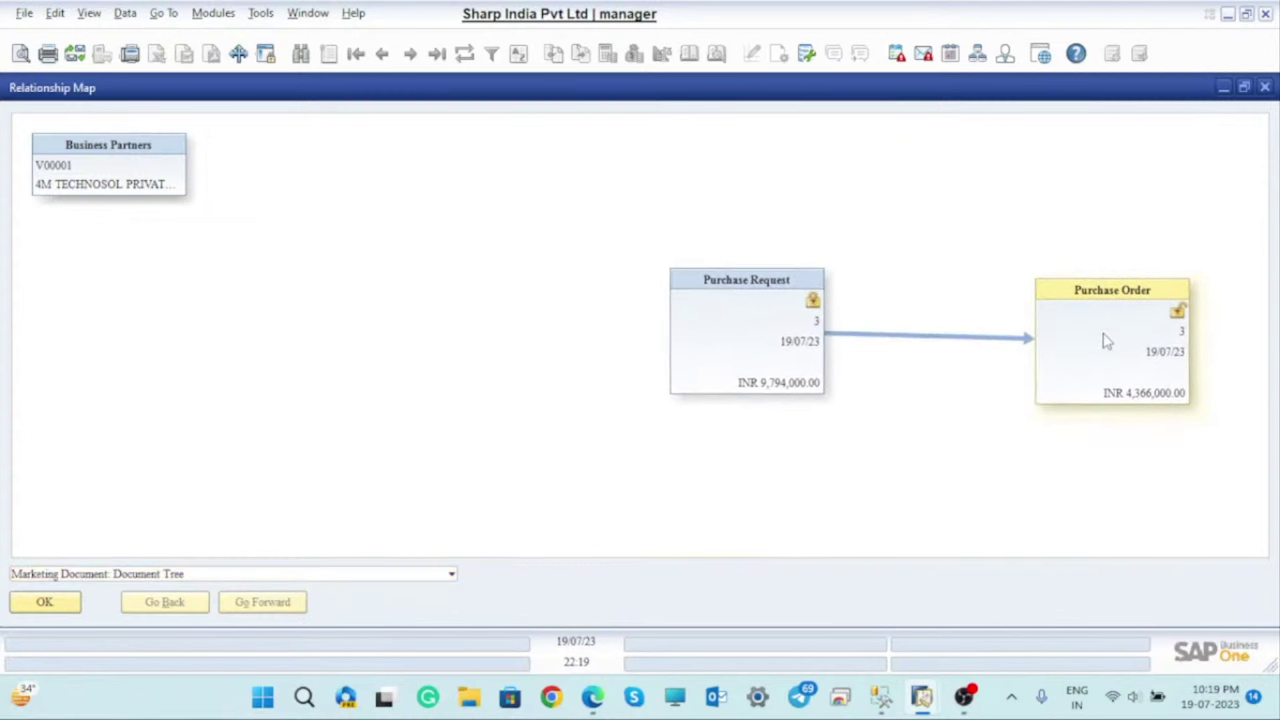
{"action": "mouse_move", "coordinate": [815, 315]}
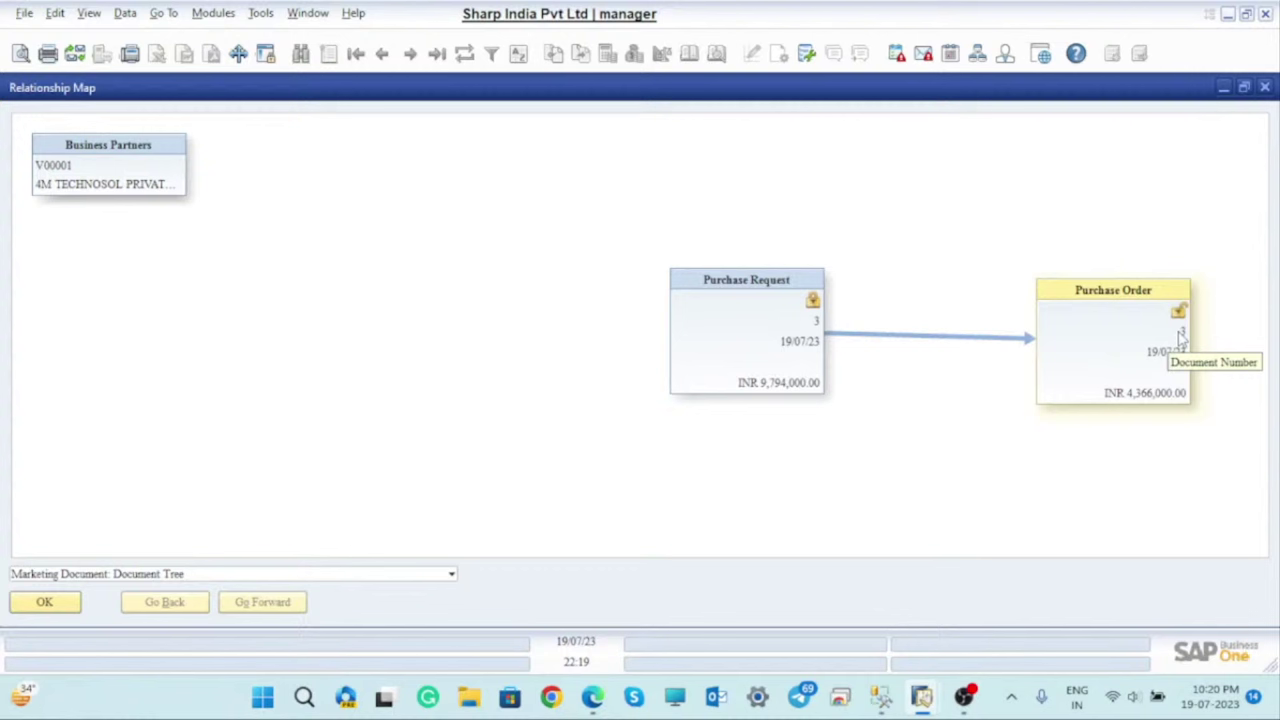
Step: Close the relationship map and the Purchase Order 3 window
{"action": "left_click", "coordinate": [1263, 88]}
{"action": "left_click", "coordinate": [1263, 88]}
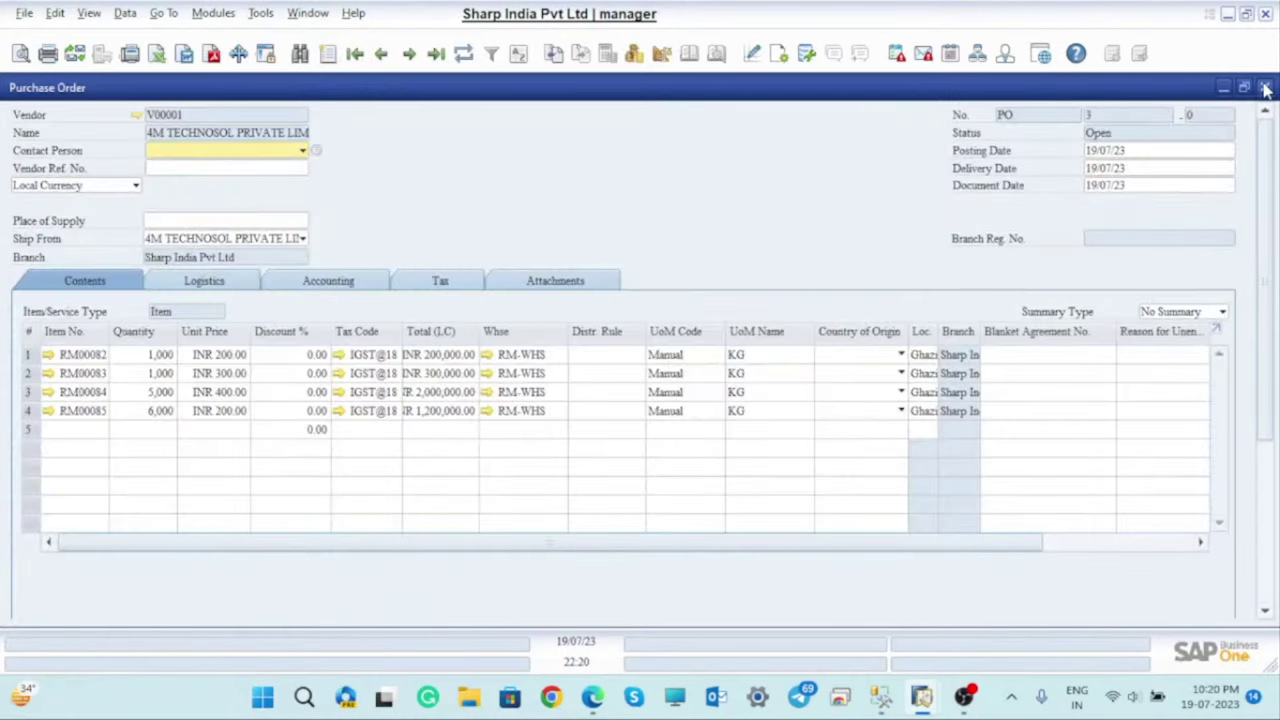
{"action": "left_click", "coordinate": [1265, 89]}
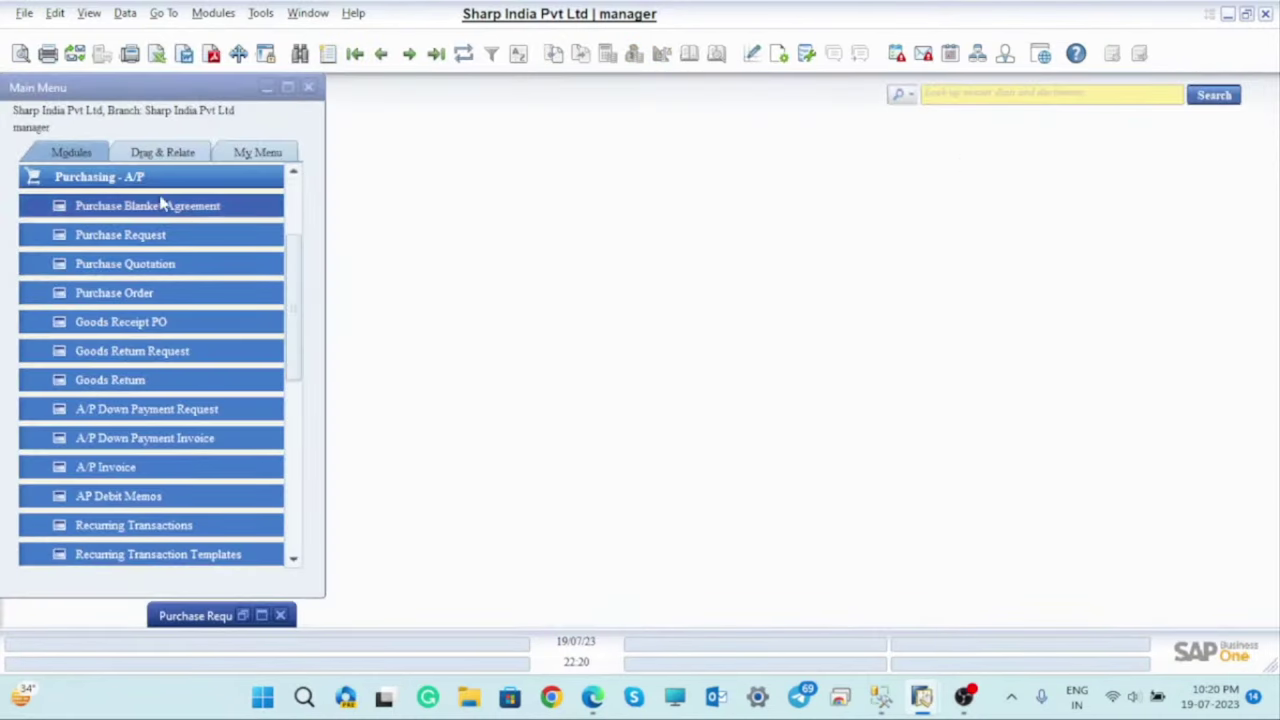
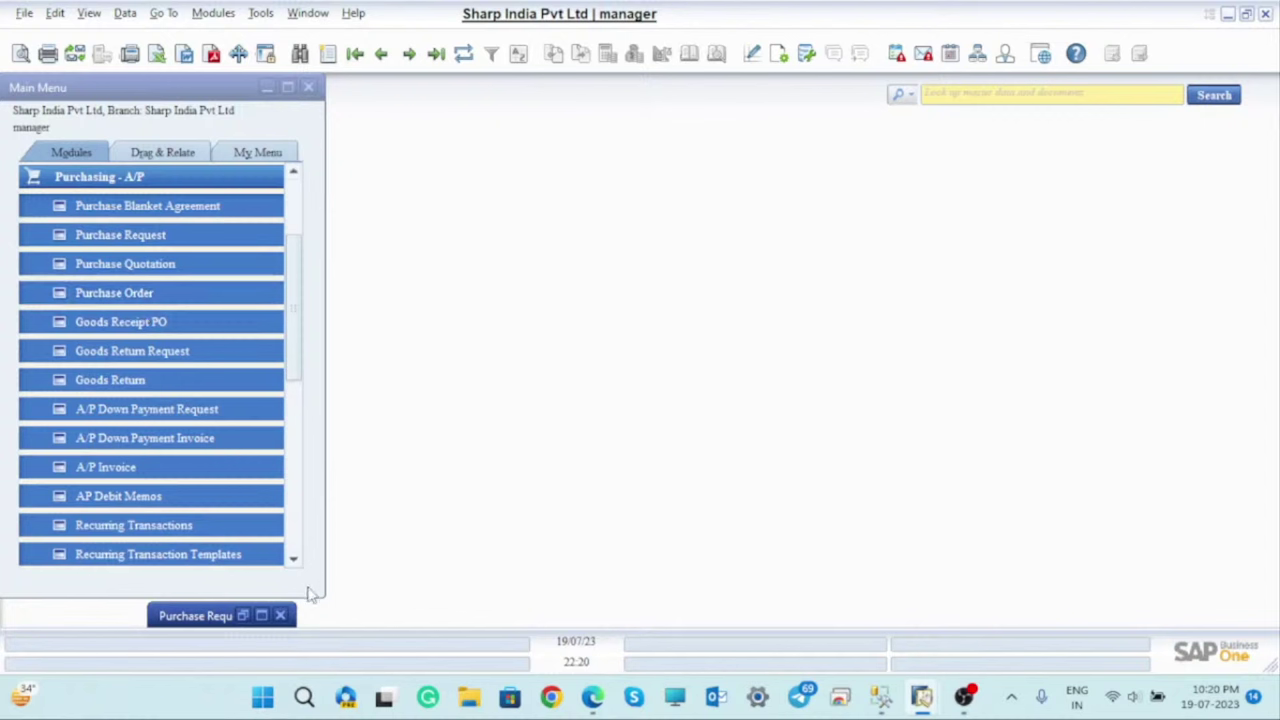
Step: Close the leftover Purchase Request window and bring the Google Meet window forward
{"action": "left_click", "coordinate": [280, 615]}
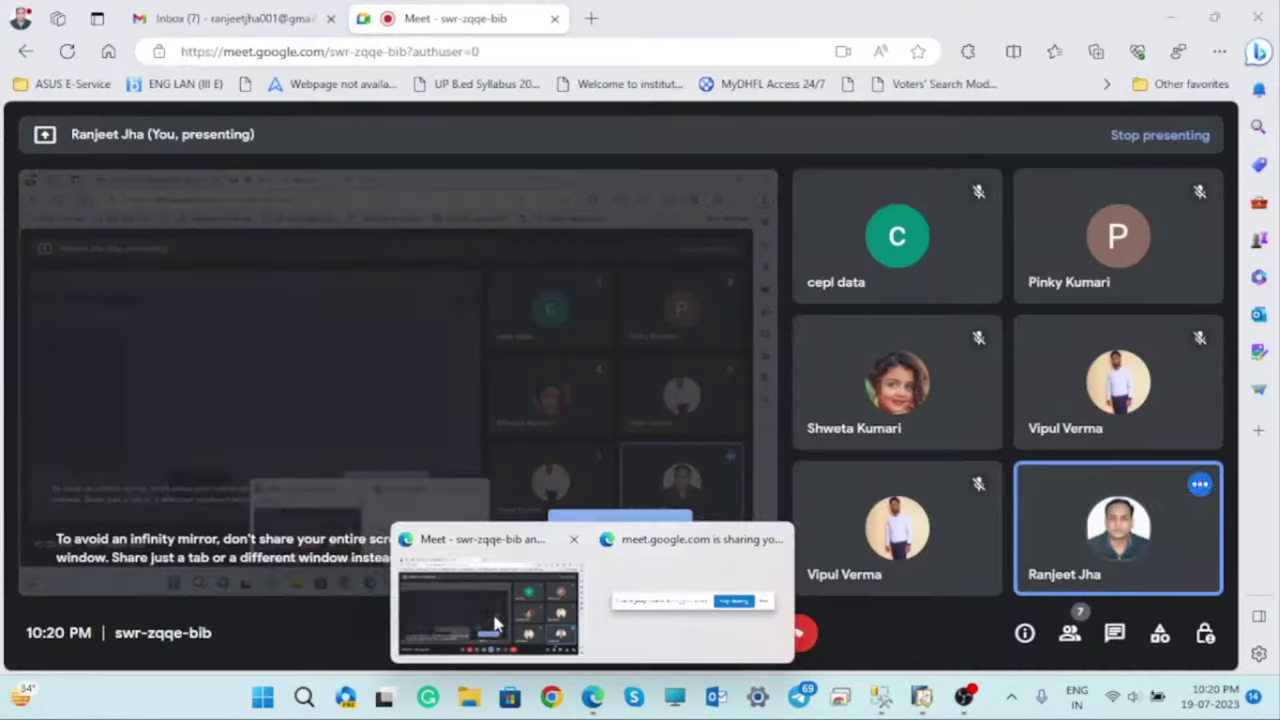
{"action": "left_click", "coordinate": [486, 600]}
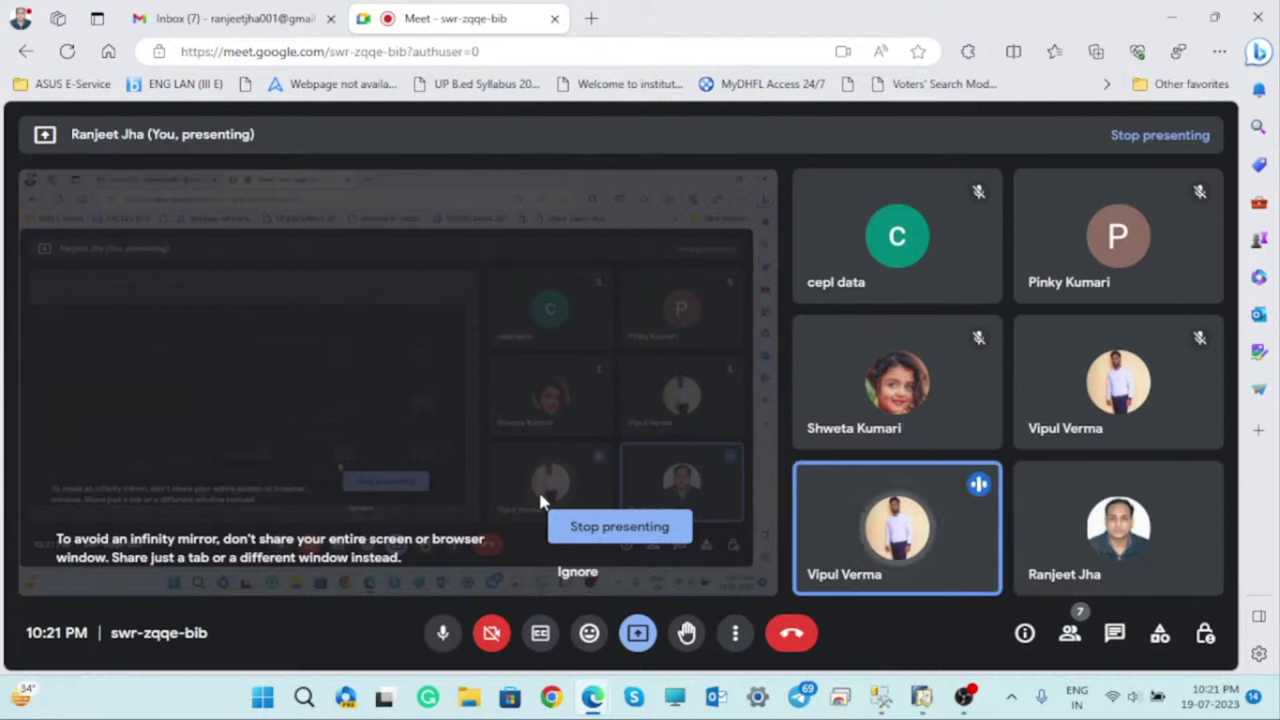
{"action": "mouse_move", "coordinate": [897, 672]}
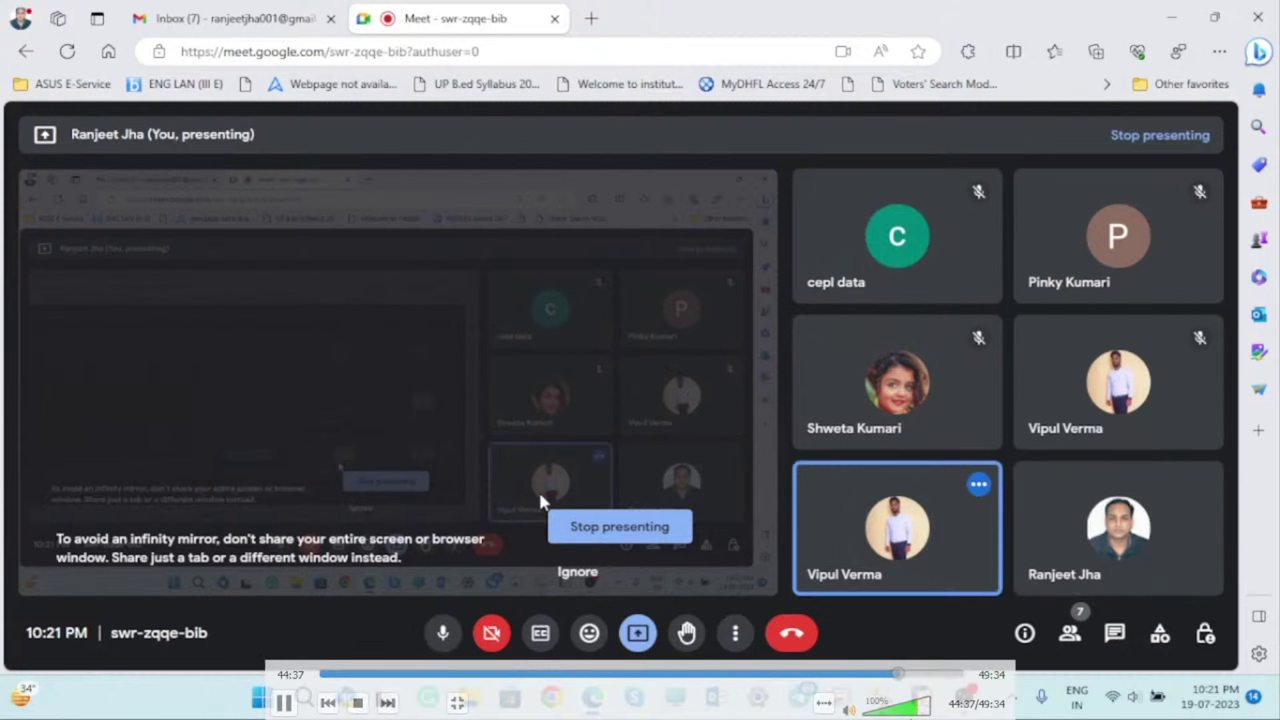
{"action": "left_click", "coordinate": [913, 674]}
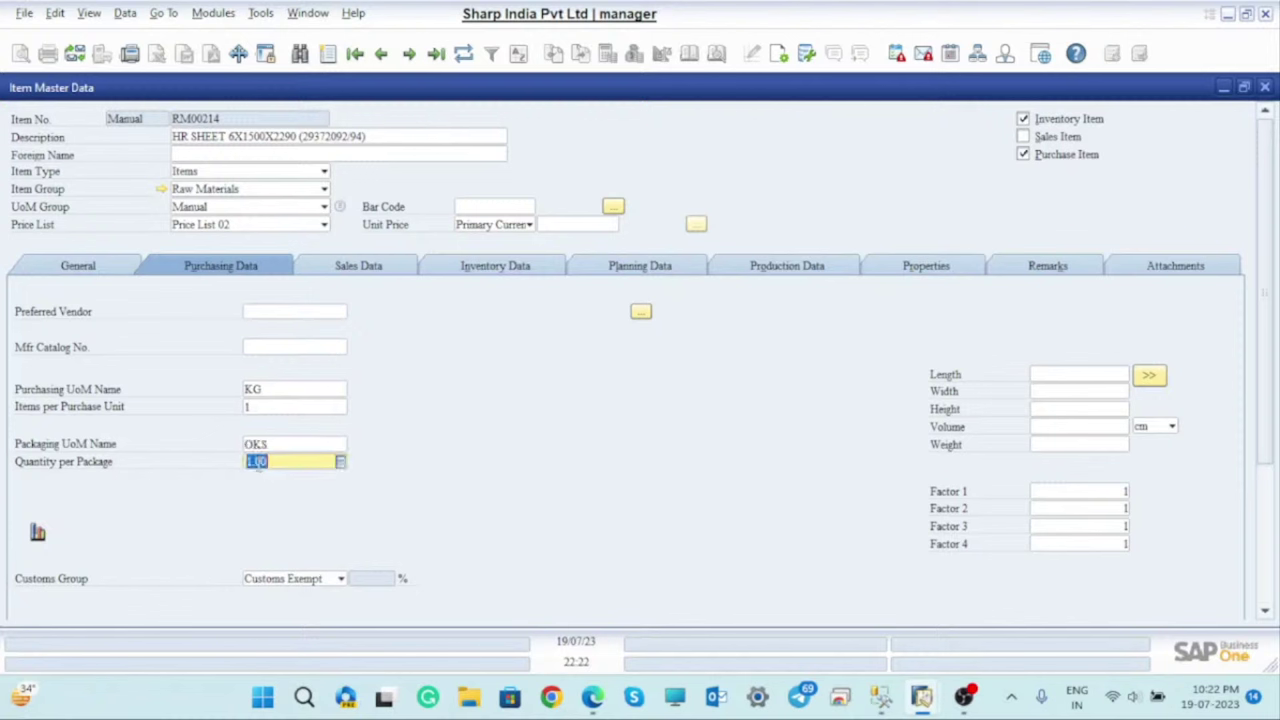
Step: Replace packaging UoM name OKS with PKT and set quantity per package to 20
{"action": "key", "text": "BackSpace"}
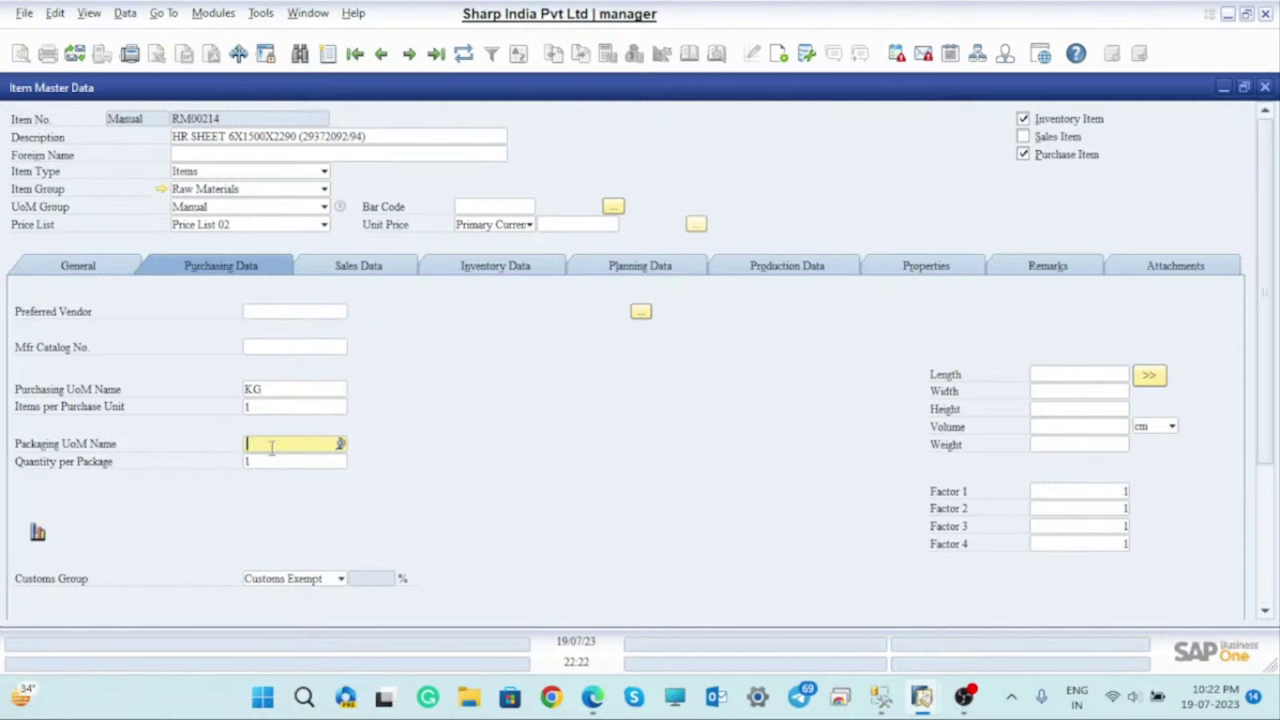
{"action": "type", "text": "p"}
{"action": "key", "text": "BackSpace"}
{"action": "type", "text": "PKT"}
{"action": "left_click", "coordinate": [275, 463]}
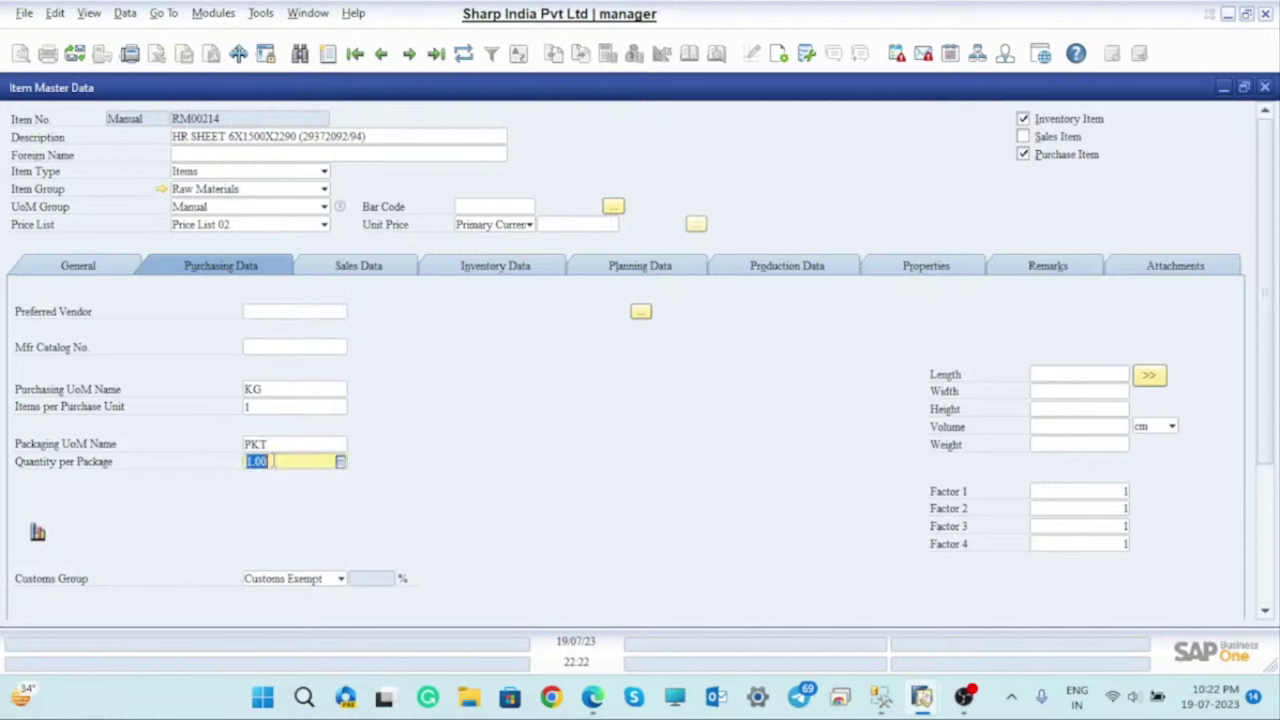
{"action": "type", "text": "20"}
Step: Set sales UoM NOS, sales packaging PKT with 1000 per package, then check inventory UoM KG
{"action": "left_click", "coordinate": [512, 270]}
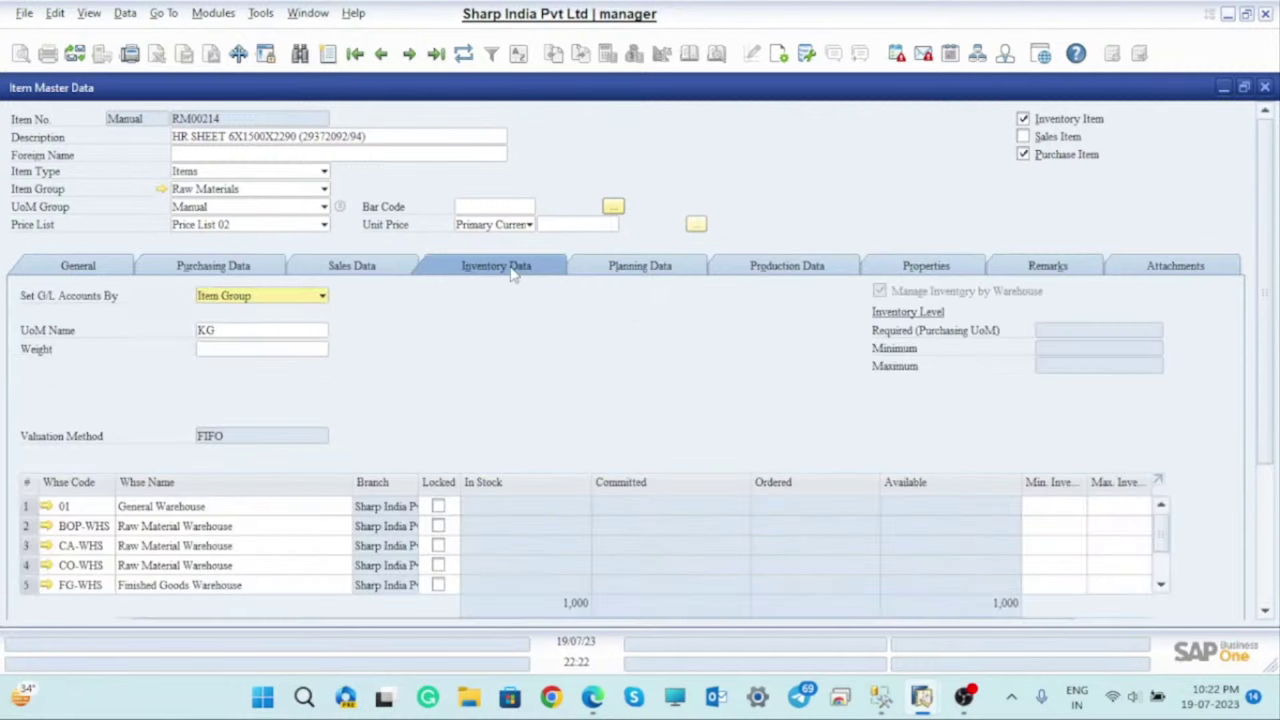
{"action": "left_click", "coordinate": [353, 268]}
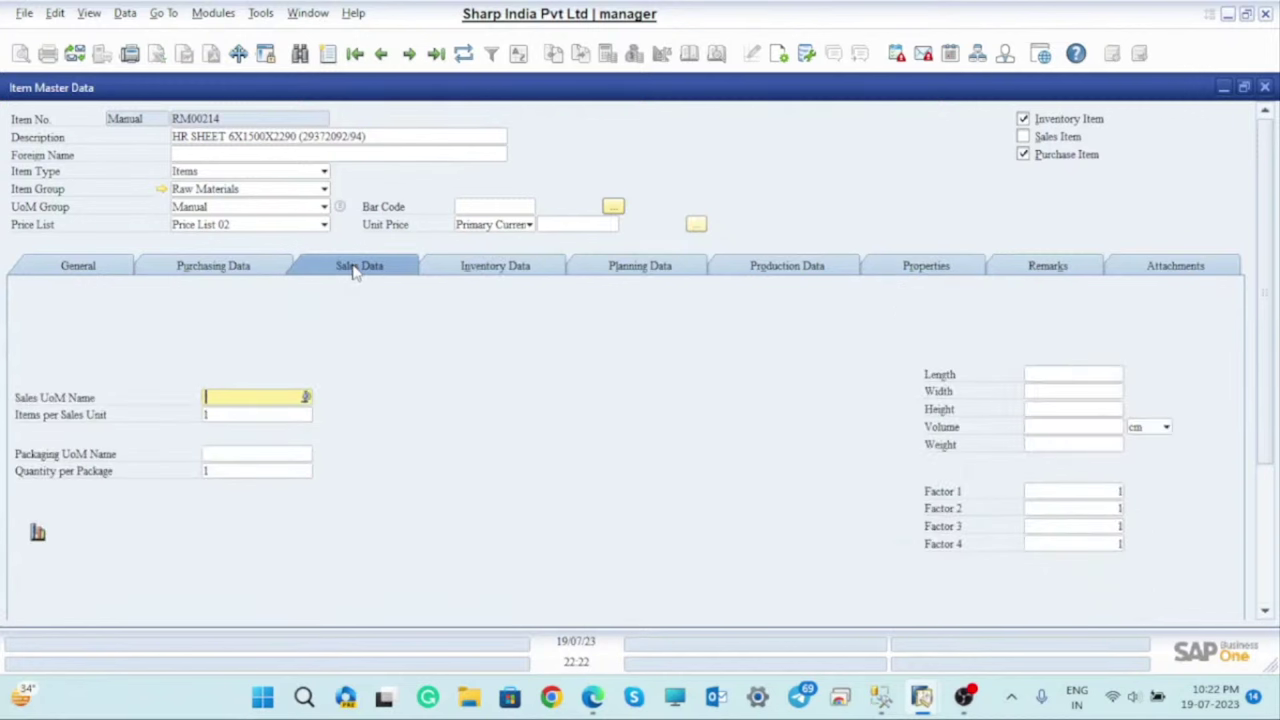
{"action": "type", "text": "NOS"}
{"action": "left_click", "coordinate": [217, 459]}
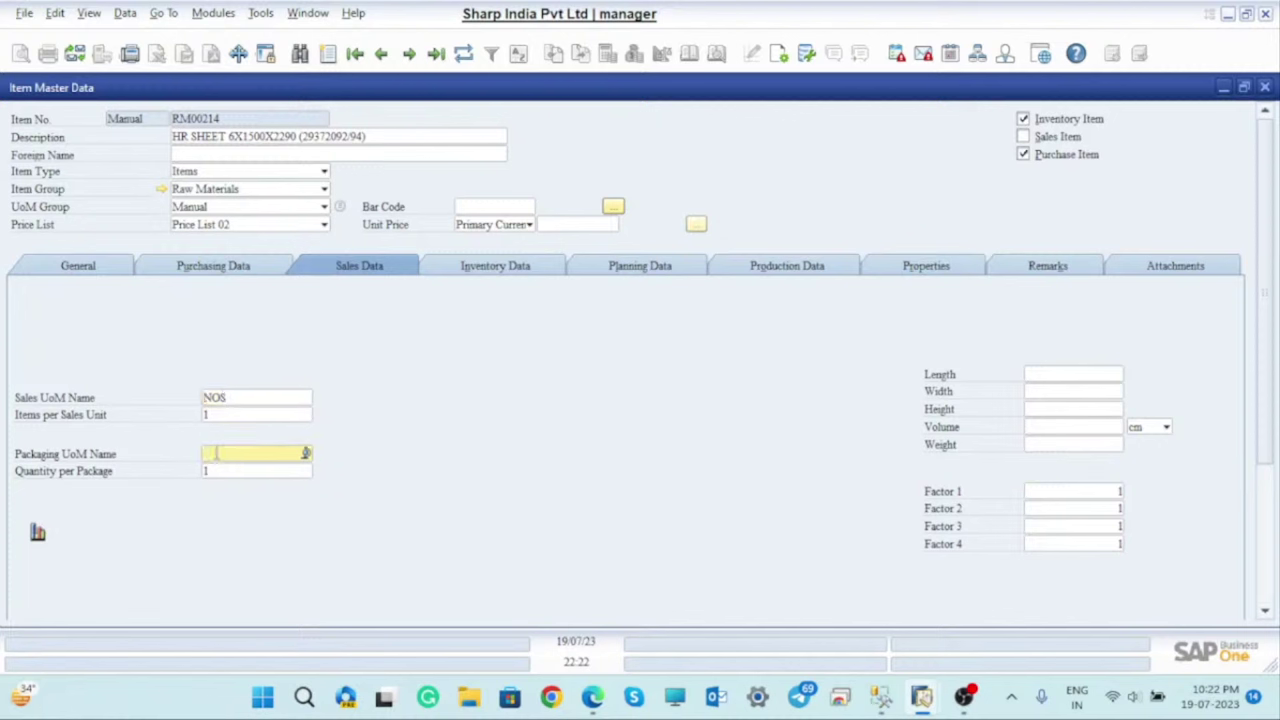
{"action": "type", "text": "PKT"}
{"action": "left_click", "coordinate": [221, 475]}
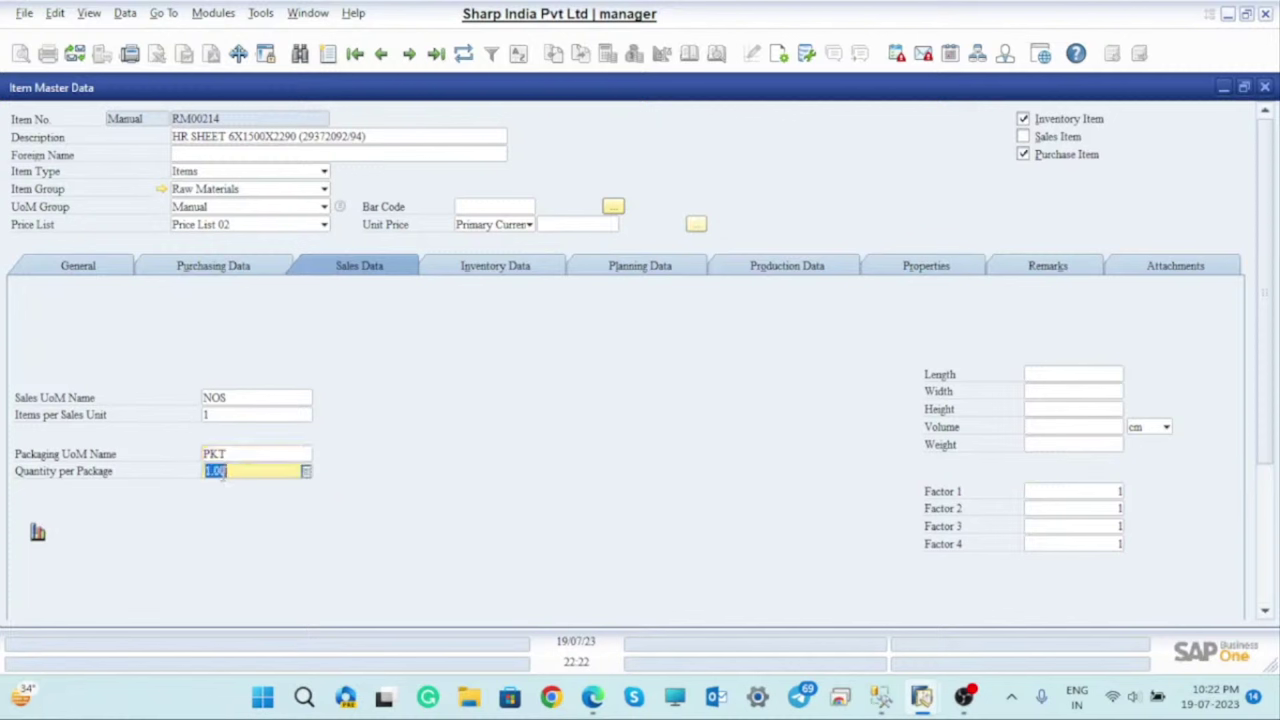
{"action": "type", "text": "1000"}
{"action": "left_click", "coordinate": [523, 270]}
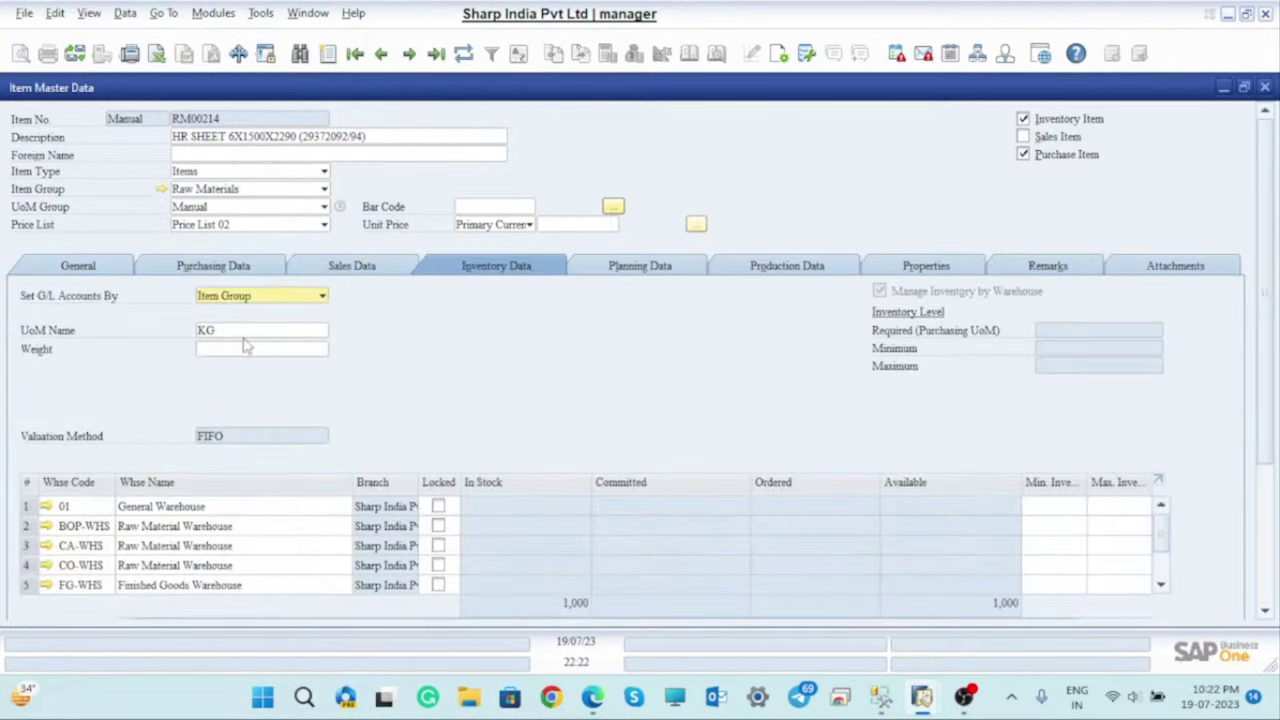
{"action": "double_click", "coordinate": [240, 330]}
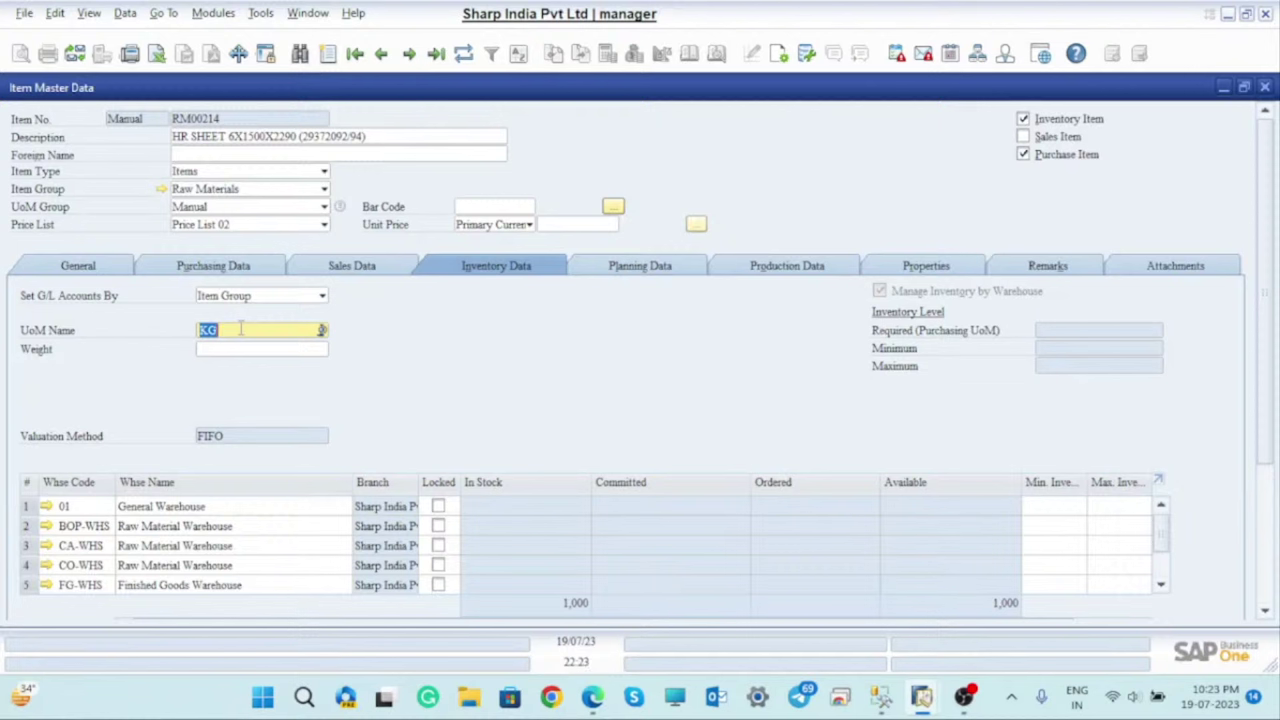
Step: Close Item Master Data without saving changes and collapse the Inventory module
{"action": "left_click", "coordinate": [1266, 88]}
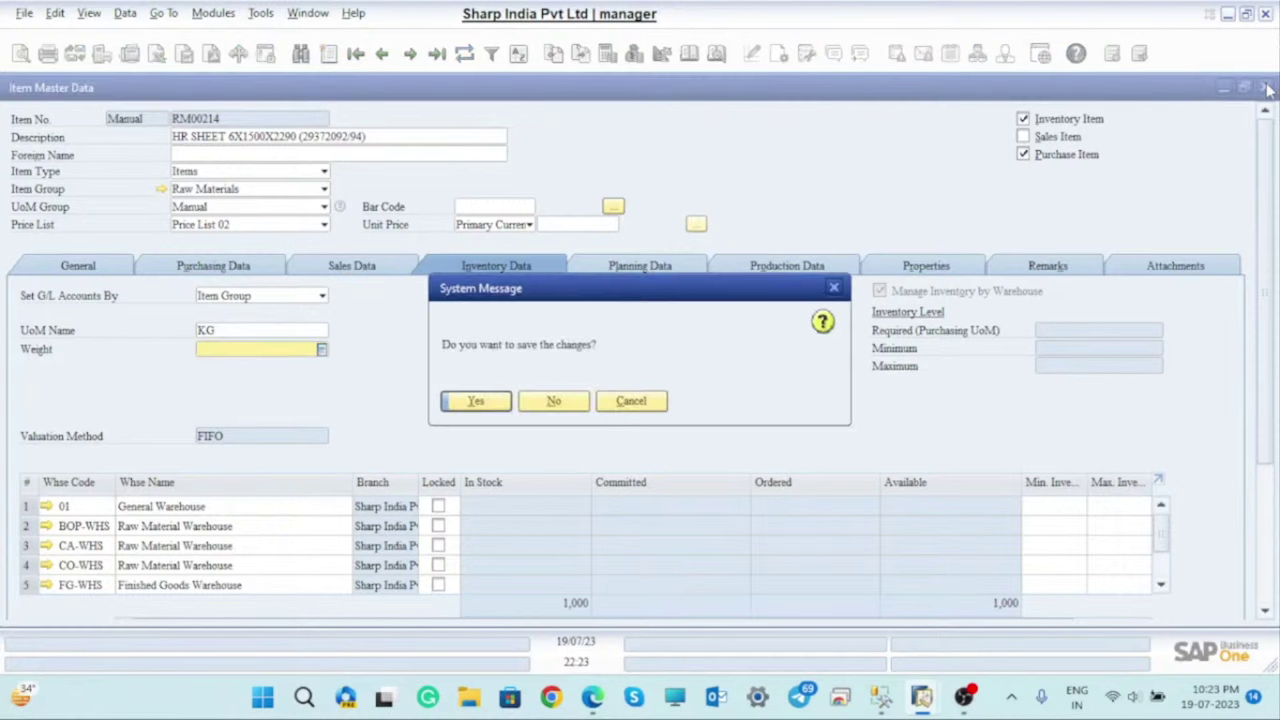
{"action": "left_click", "coordinate": [553, 401]}
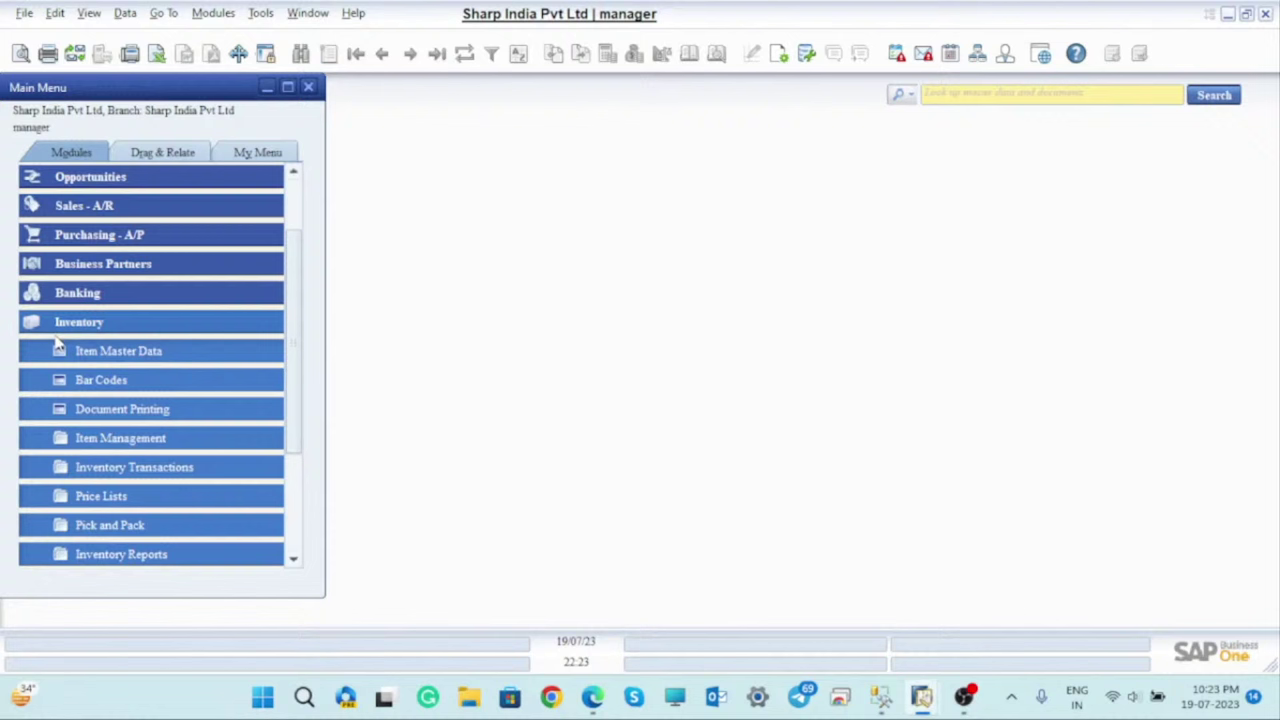
{"action": "left_click", "coordinate": [52, 323]}
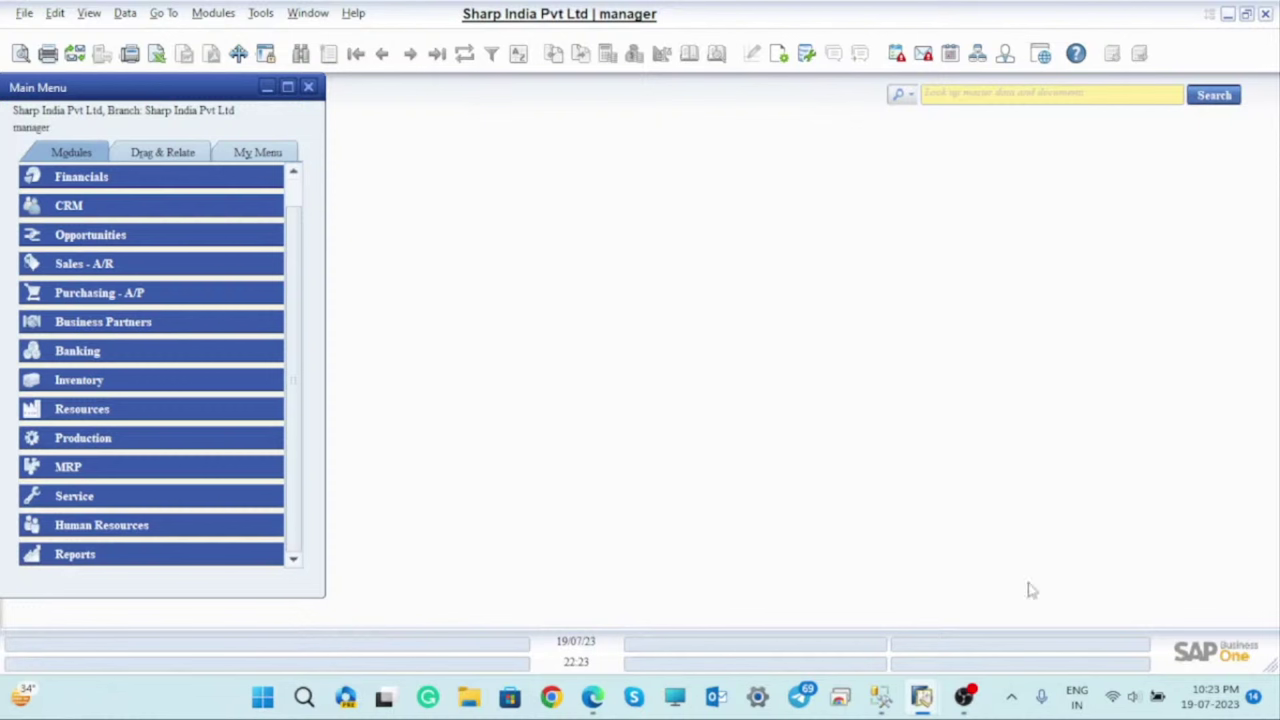
{"action": "mouse_move", "coordinate": [924, 712]}
Step: Leave the Google Meet call and switch to the Gmail Inbox tab
{"action": "mouse_move", "coordinate": [590, 700]}
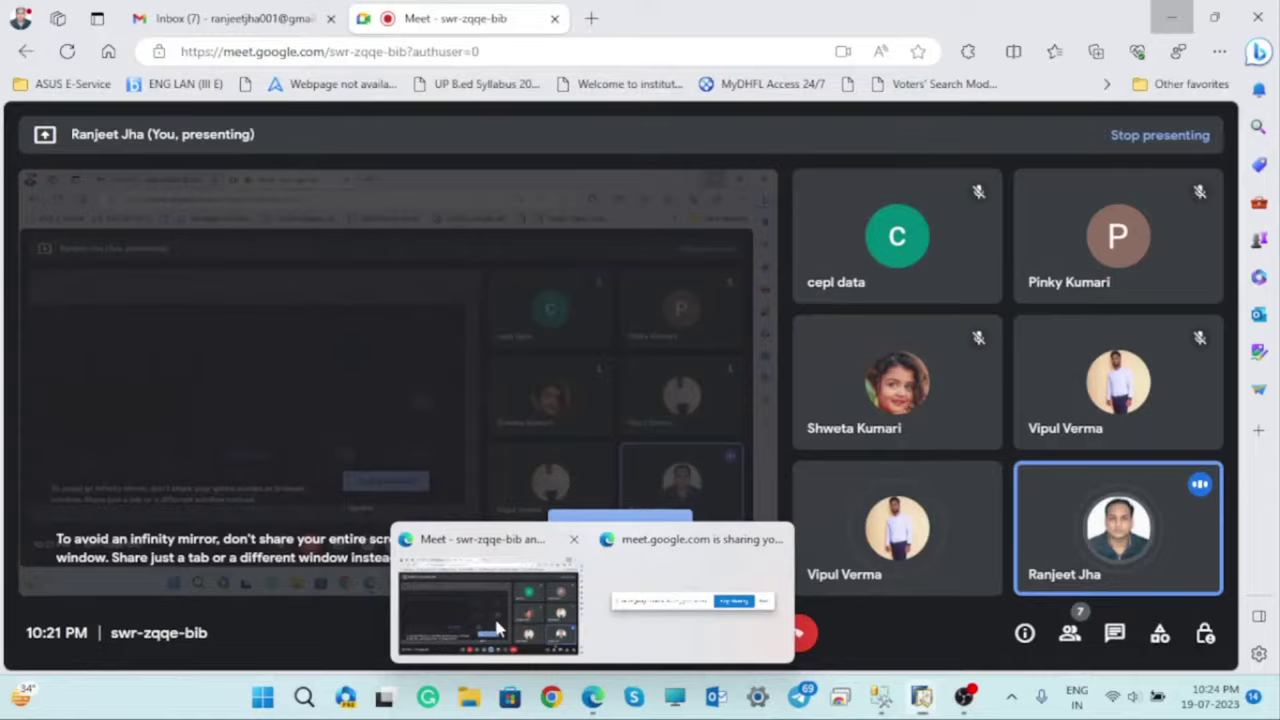
{"action": "left_click", "coordinate": [494, 615]}
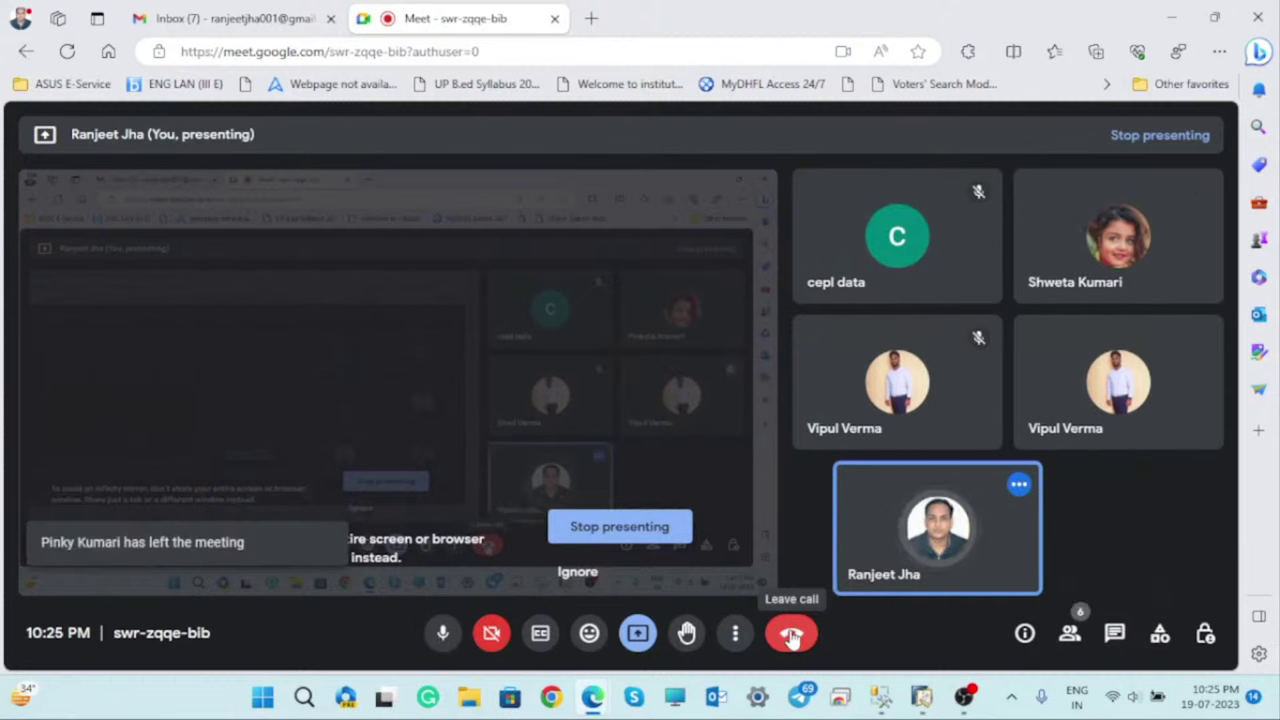
{"action": "left_click", "coordinate": [791, 637]}
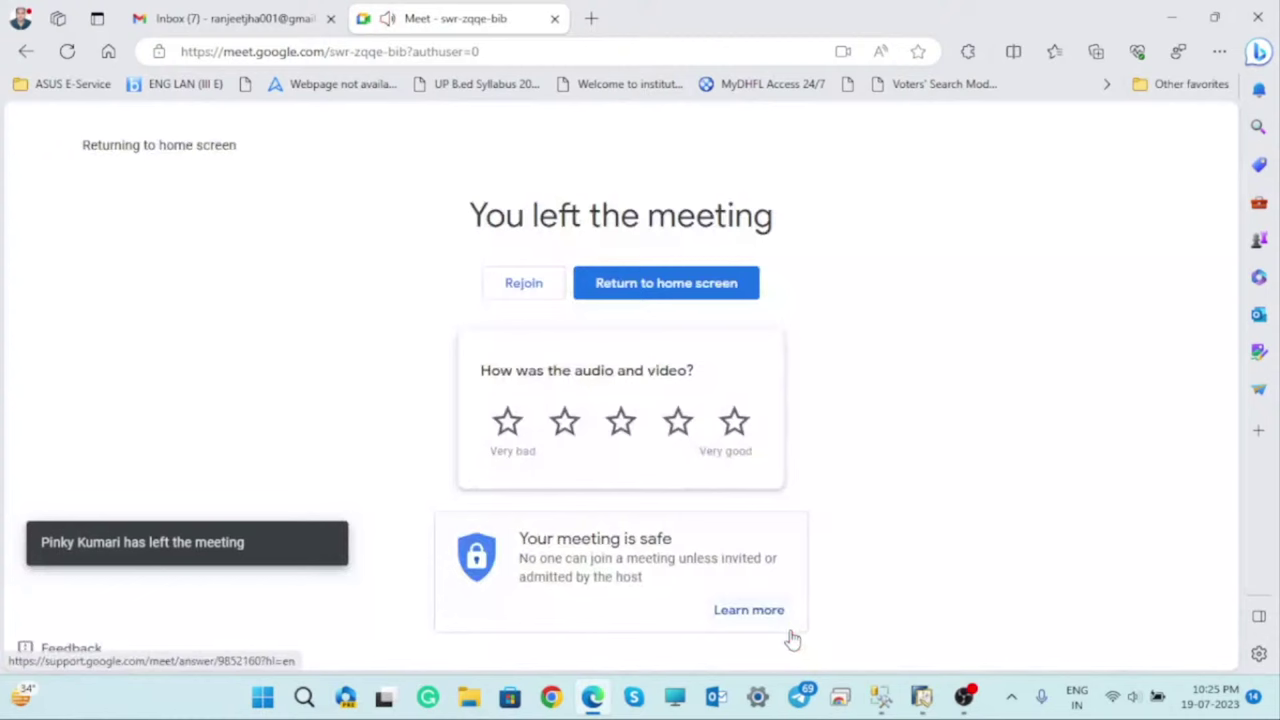
{"action": "left_click", "coordinate": [240, 18]}
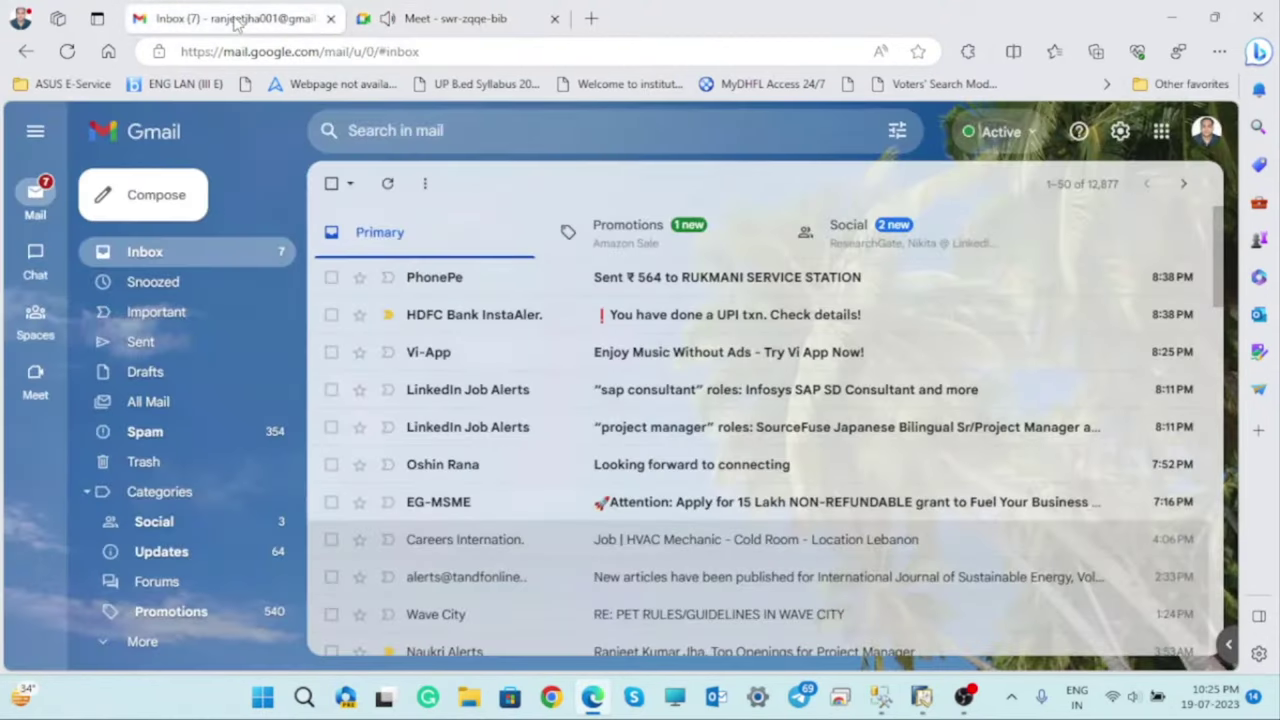
Step: Read the PhonePe and HDFC Bank emails in turn, then open the Vi-App promotional email
{"action": "left_click", "coordinate": [684, 288]}
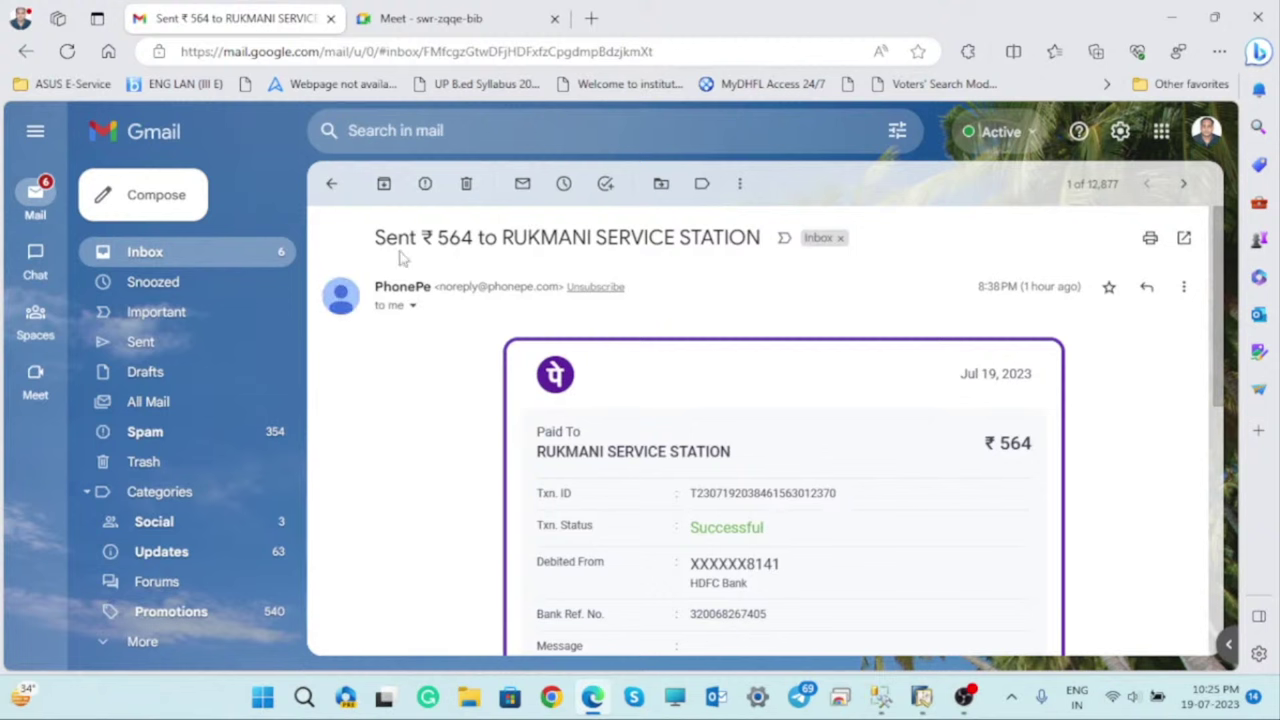
{"action": "left_click", "coordinate": [331, 183]}
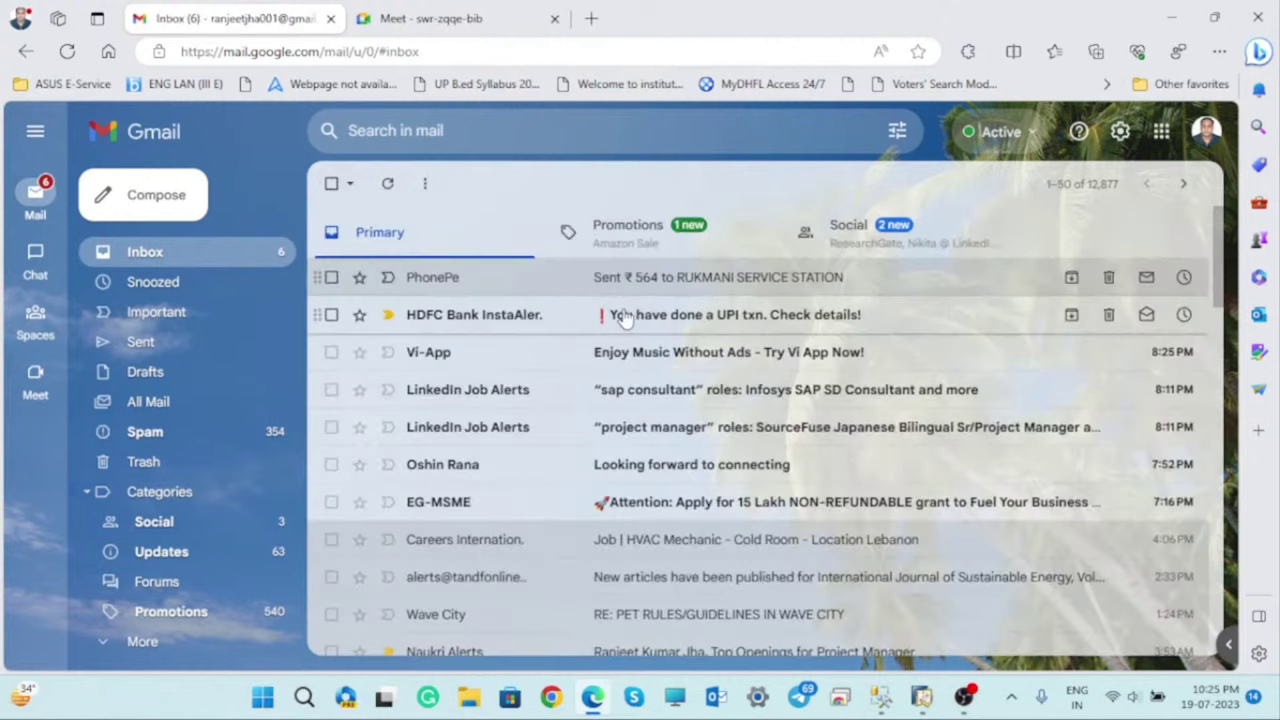
{"action": "left_click", "coordinate": [622, 316]}
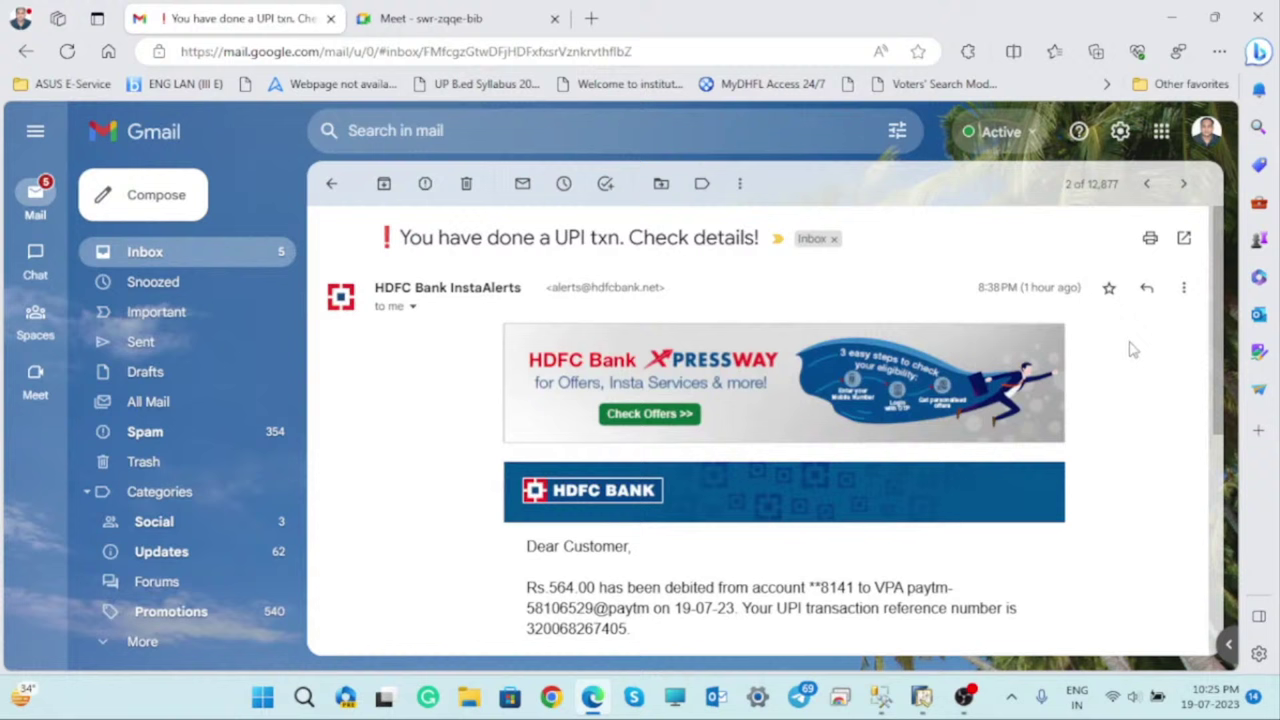
{"action": "left_click", "coordinate": [334, 184]}
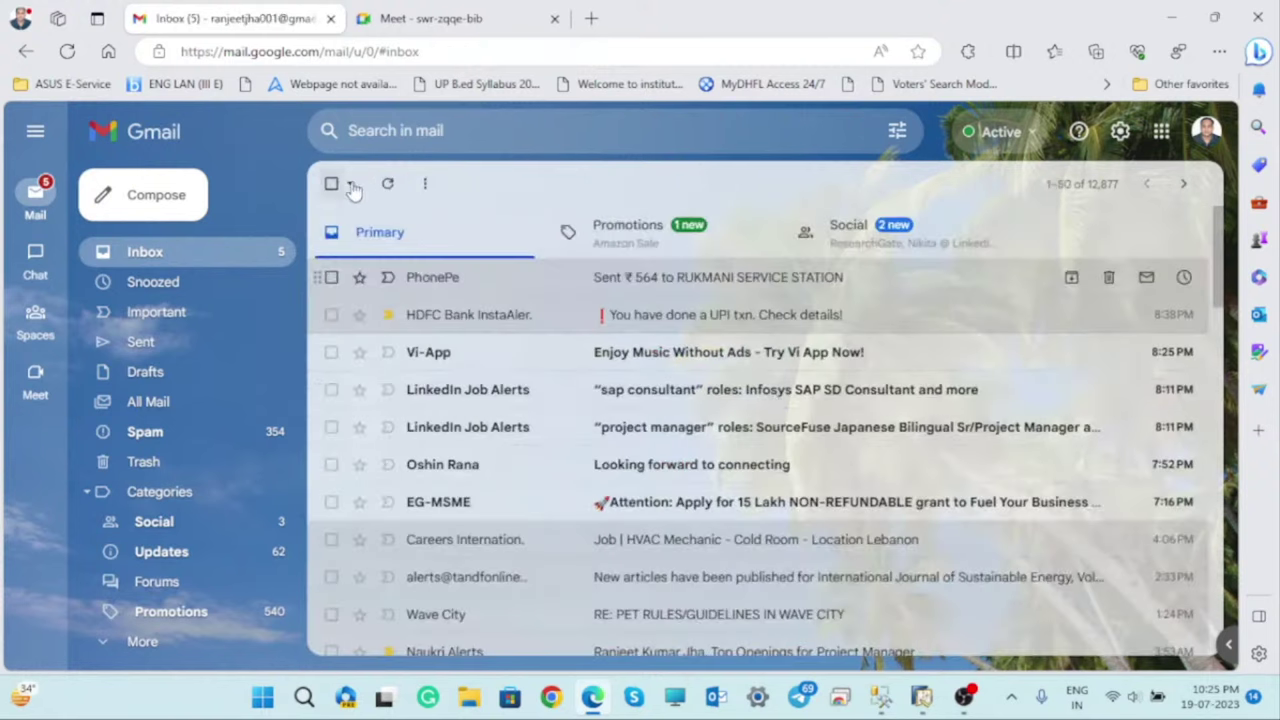
{"action": "left_click", "coordinate": [632, 360]}
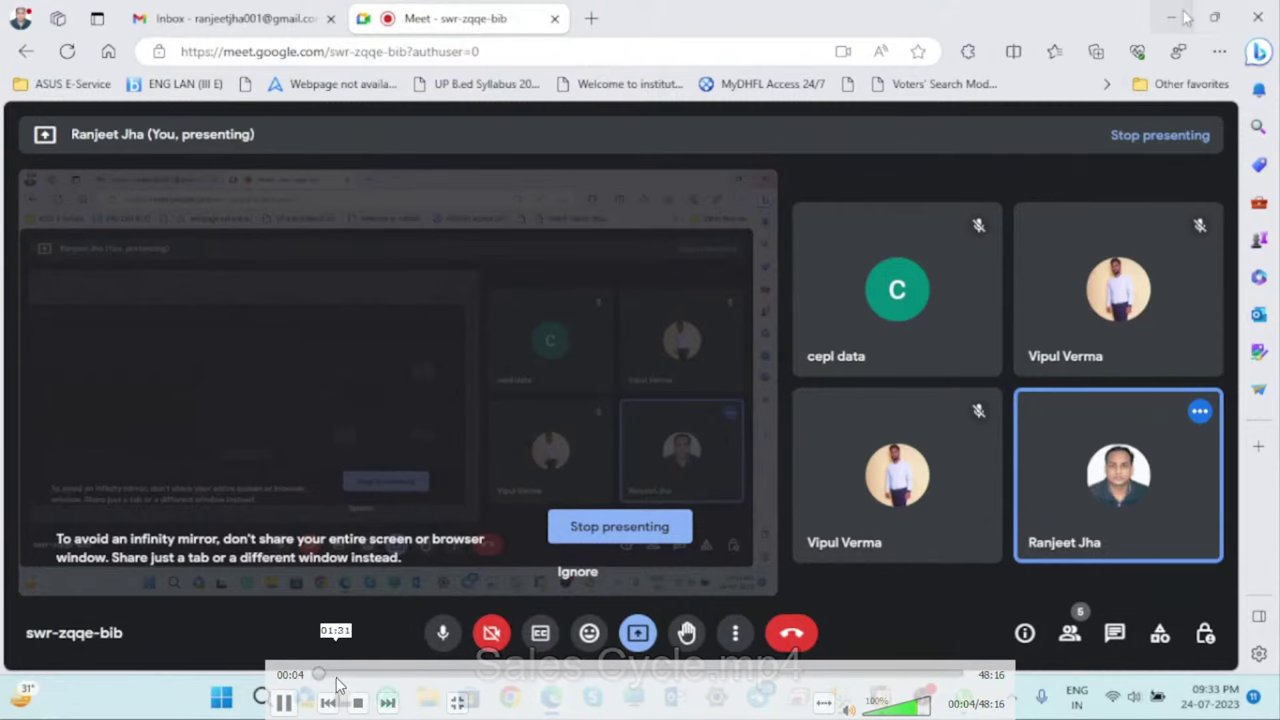
{"action": "left_click_drag", "start_coordinate": [314, 677], "coordinate": [331, 677]}
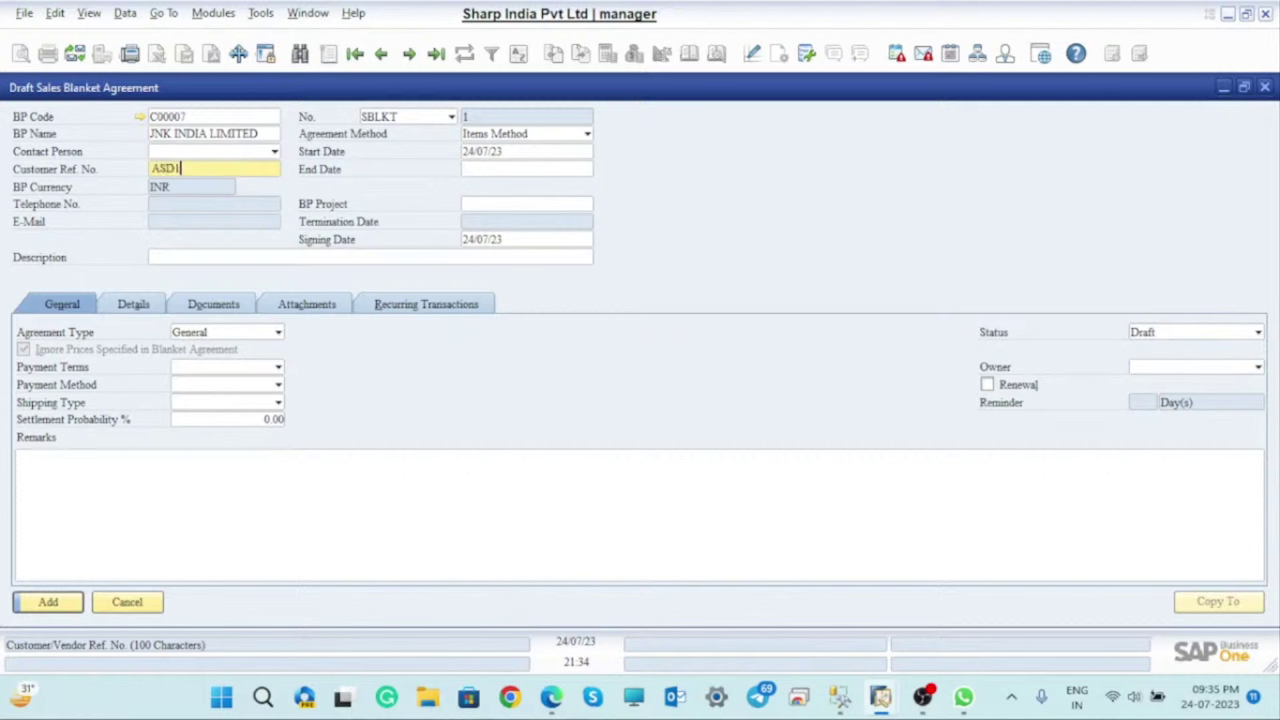
Step: Set the blanket agreement's end date to 31/12/23
{"action": "left_click", "coordinate": [502, 170]}
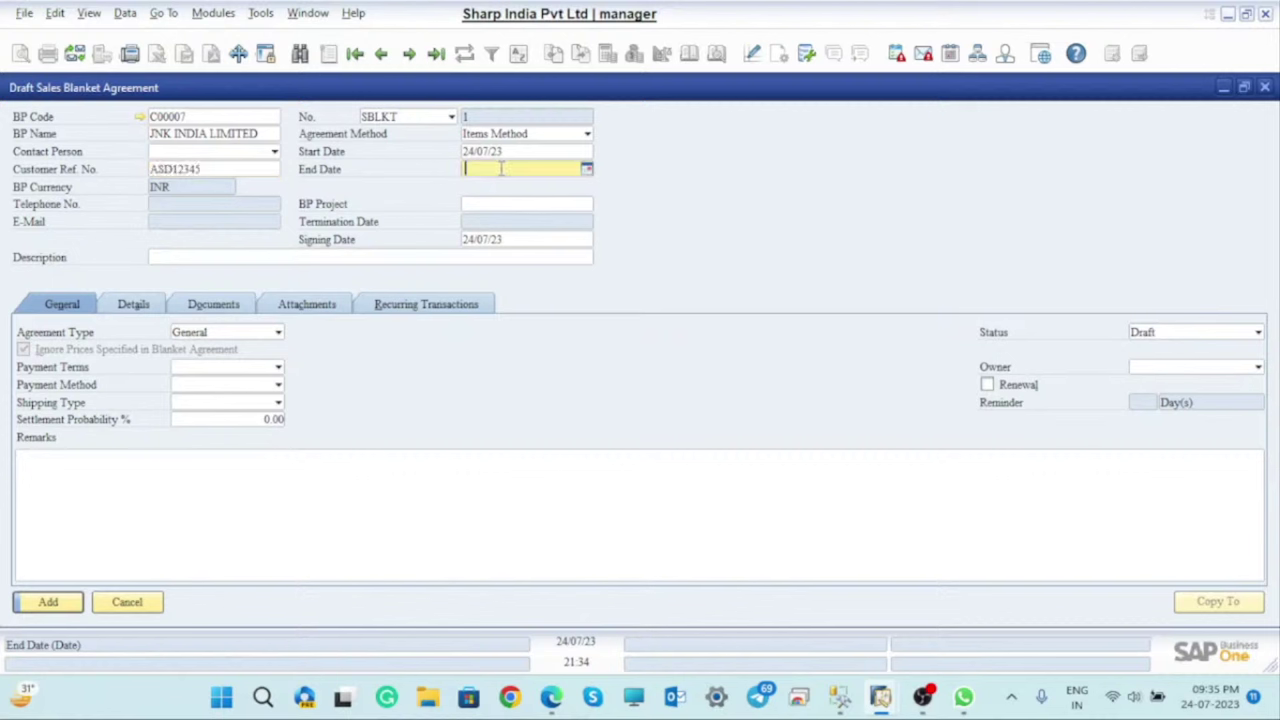
{"action": "left_click", "coordinate": [587, 171]}
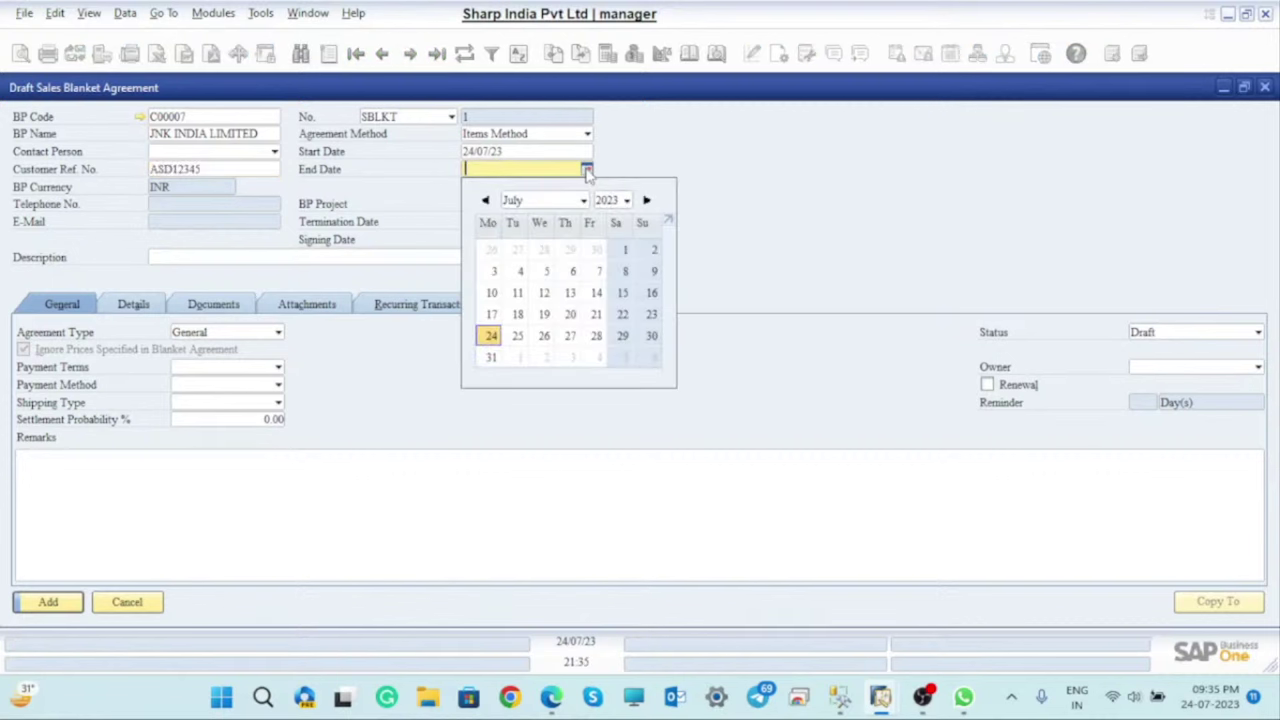
{"action": "left_click", "coordinate": [583, 200]}
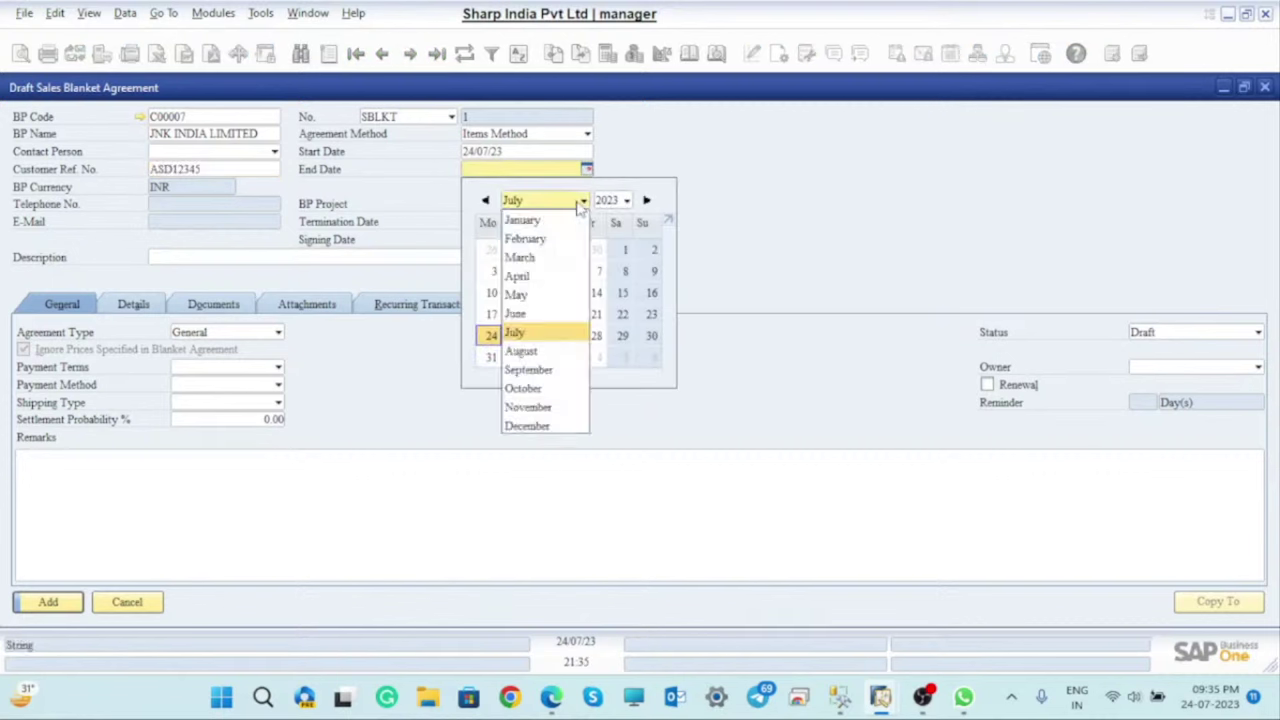
{"action": "left_click", "coordinate": [530, 425]}
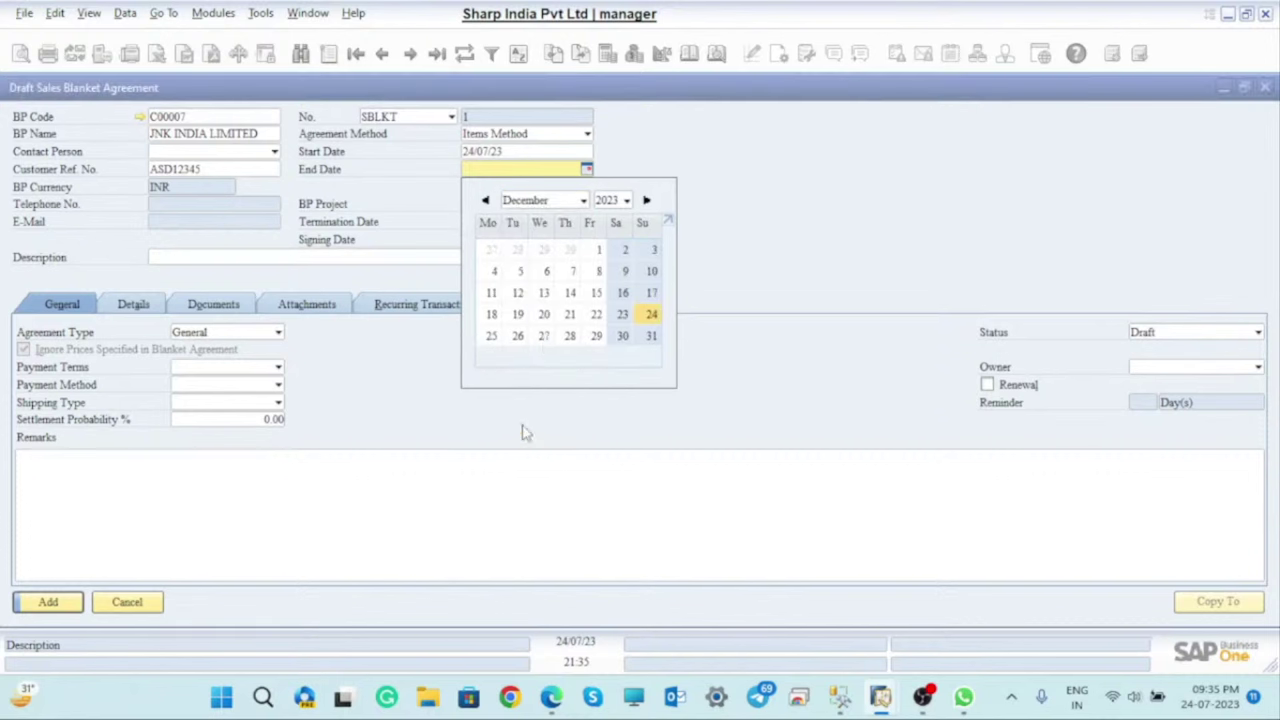
{"action": "left_click", "coordinate": [648, 344]}
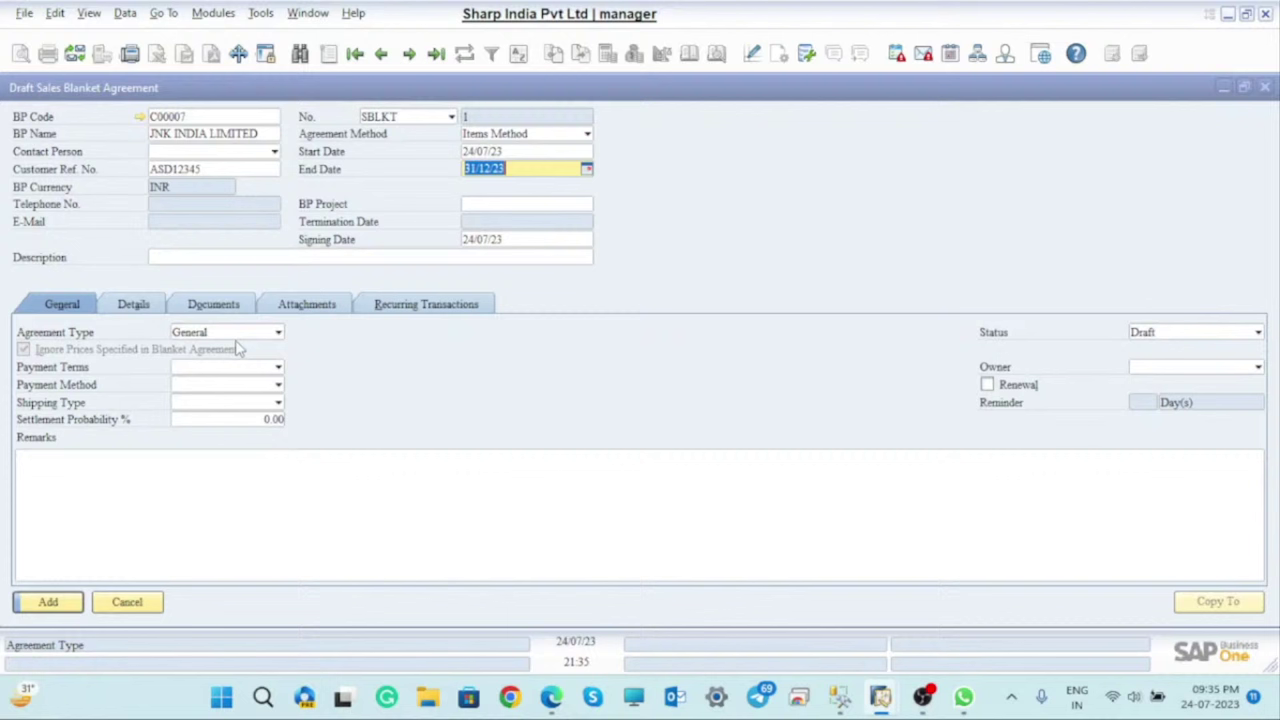
Step: Change the agreement status to Approved and go to the item lines
{"action": "left_click", "coordinate": [1220, 336]}
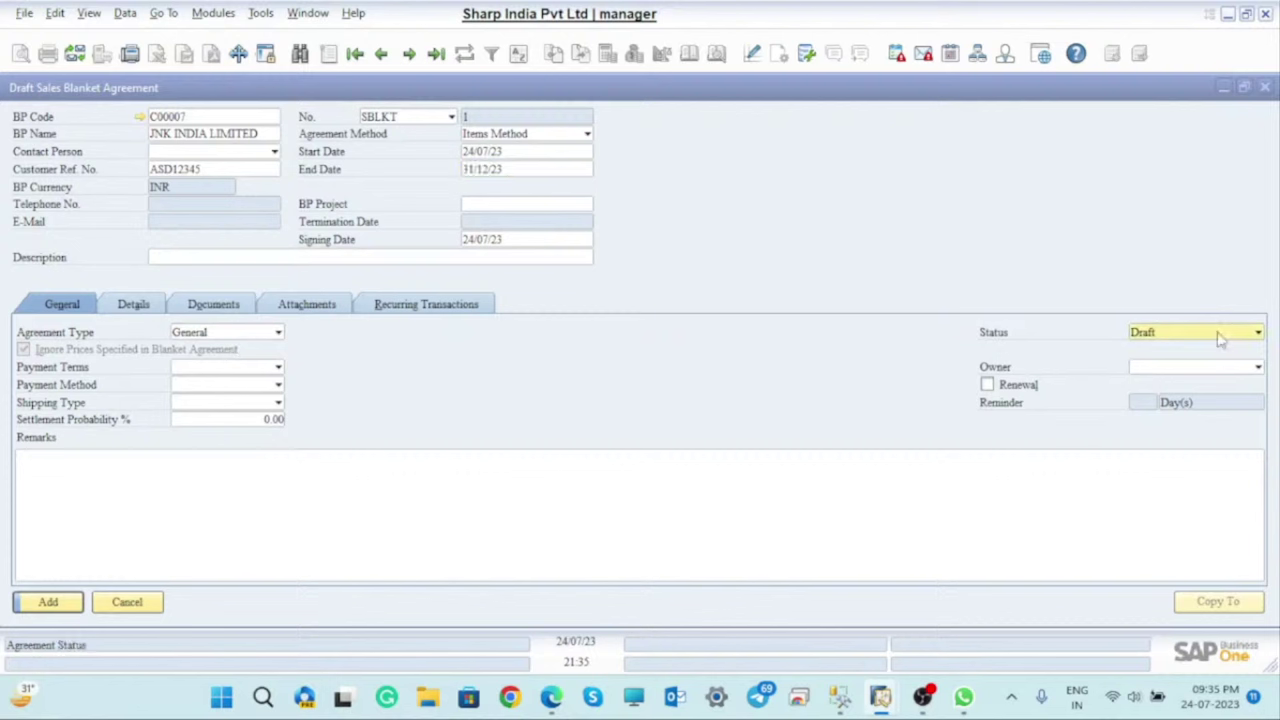
{"action": "left_click", "coordinate": [1160, 351]}
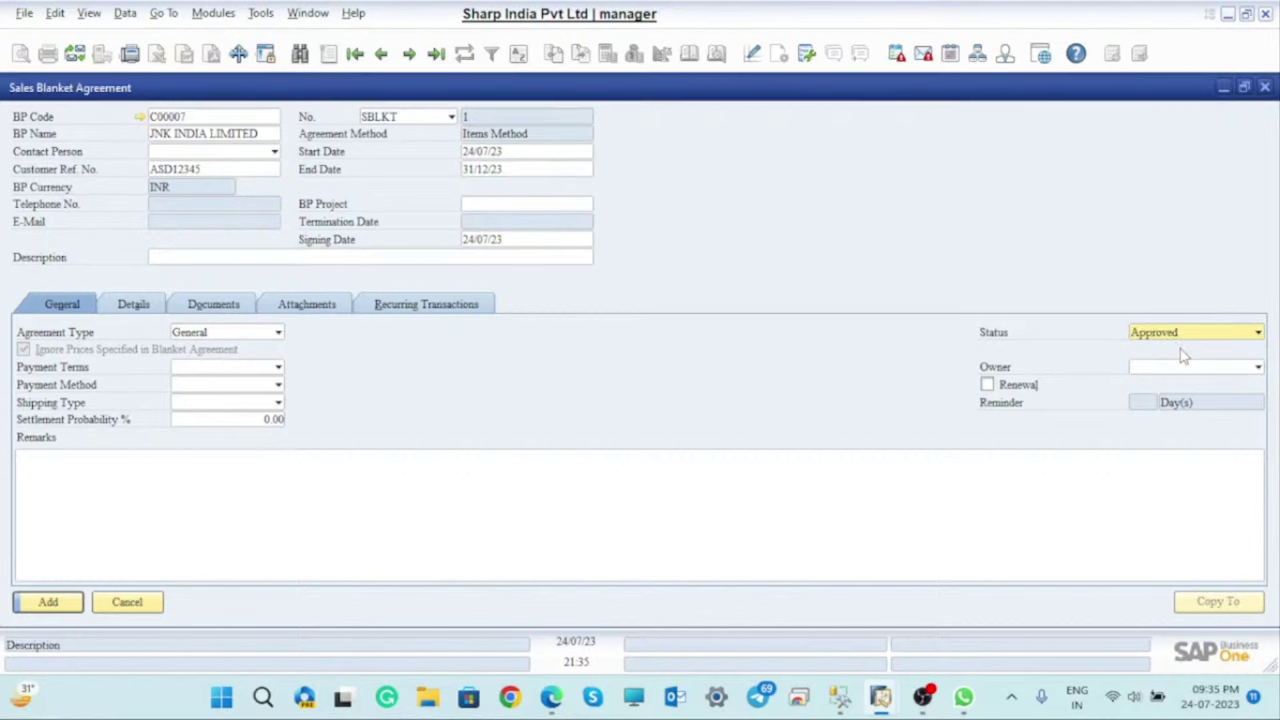
{"action": "left_click", "coordinate": [128, 306]}
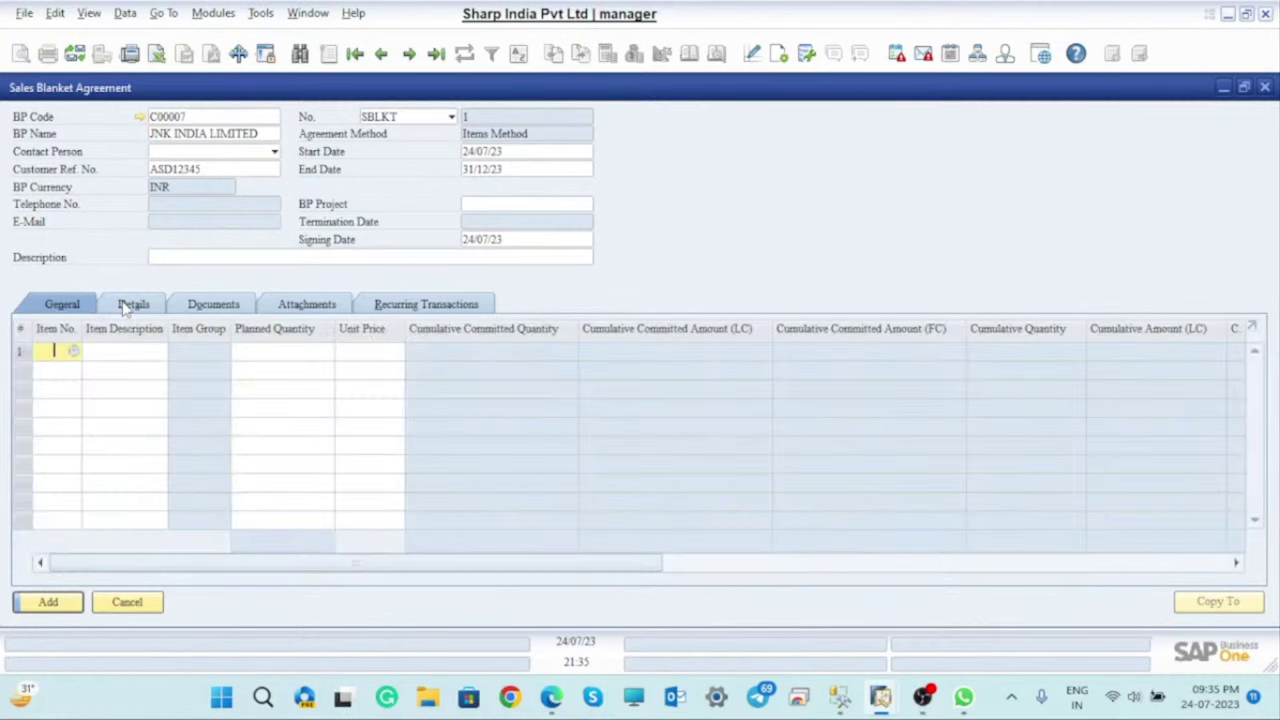
Step: Add items 29370517, 29370537 and 29370538 to the agreement lines
{"action": "left_click", "coordinate": [73, 352]}
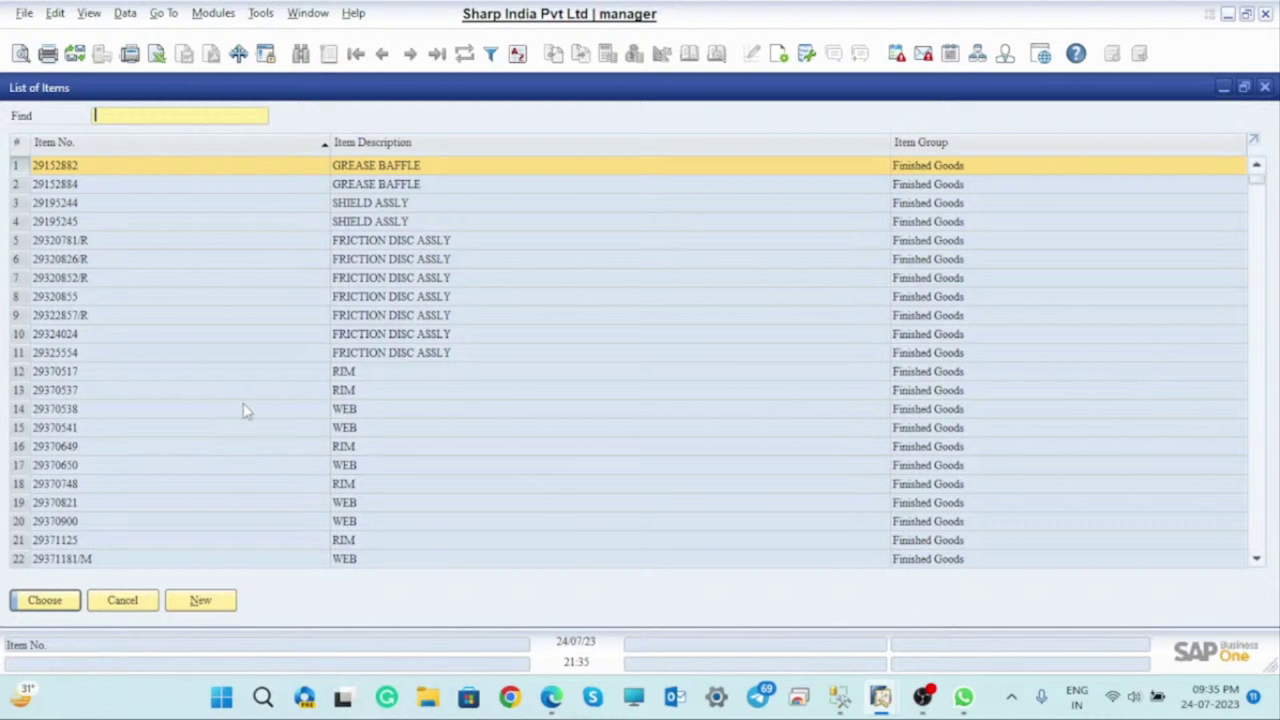
{"action": "left_click", "coordinate": [52, 374]}
{"action": "left_click", "coordinate": [55, 392], "text": "ctrl"}
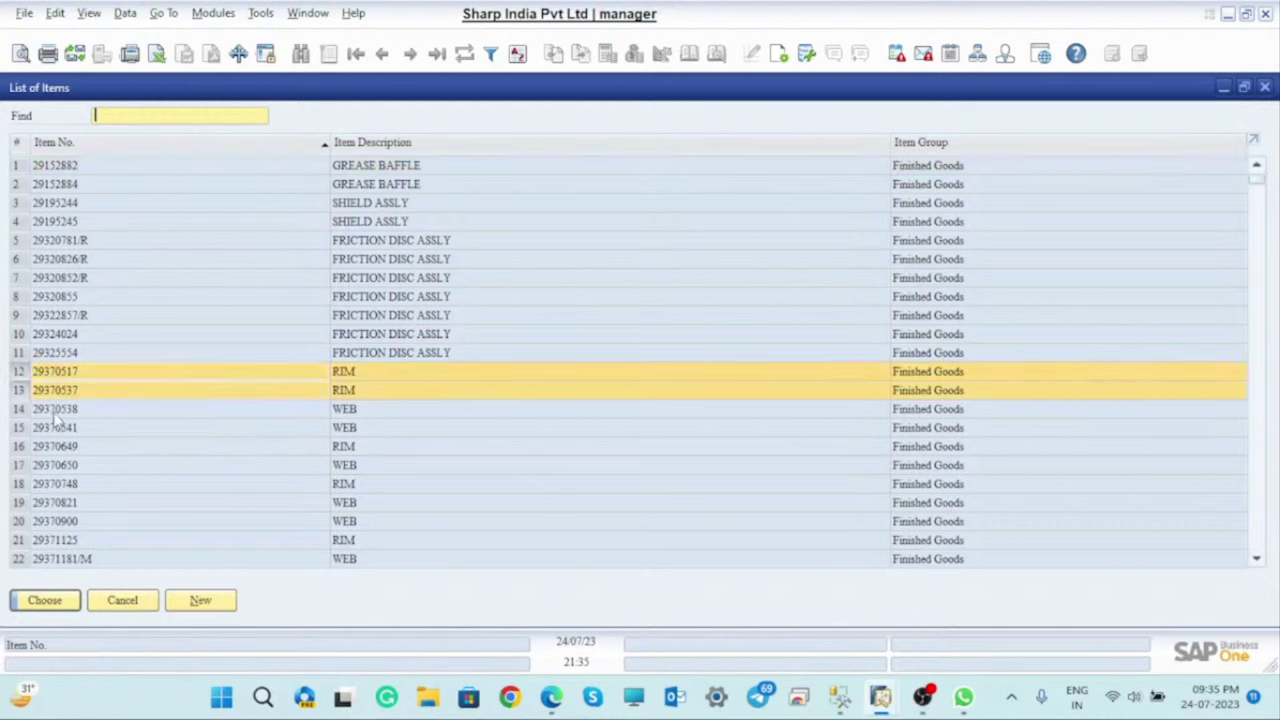
{"action": "left_click", "coordinate": [55, 410], "text": "ctrl"}
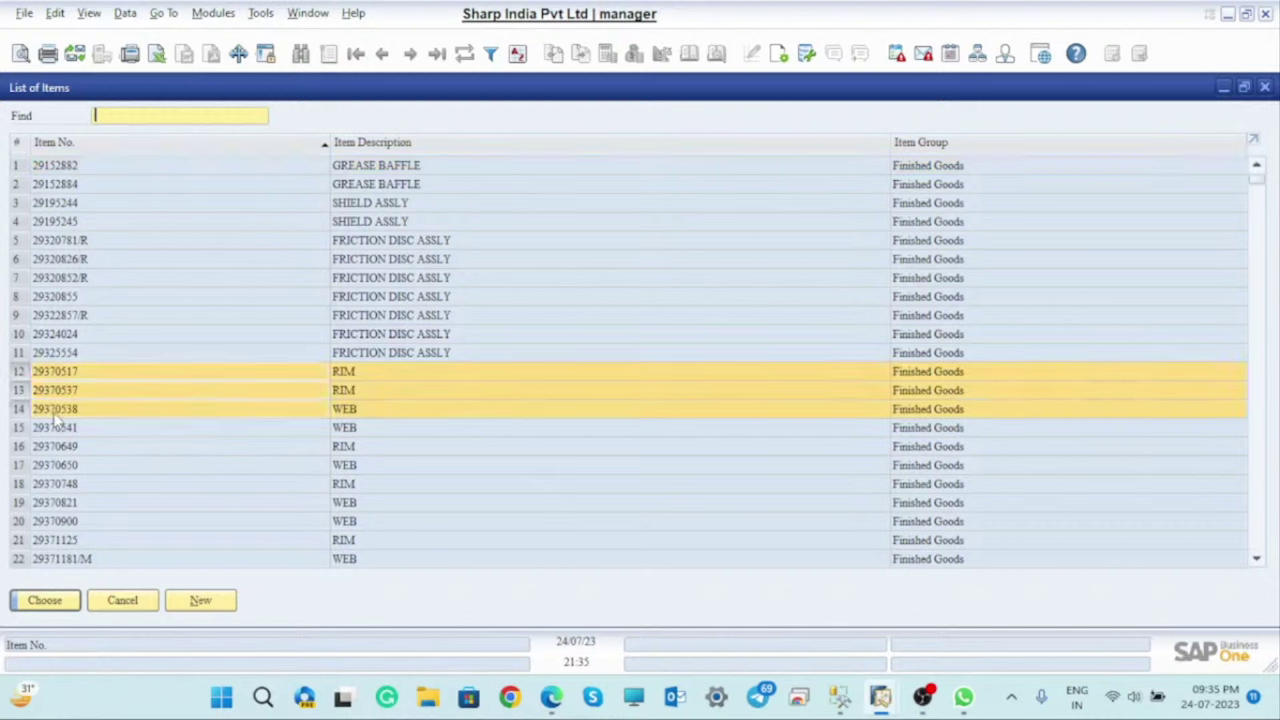
{"action": "left_click", "coordinate": [48, 603]}
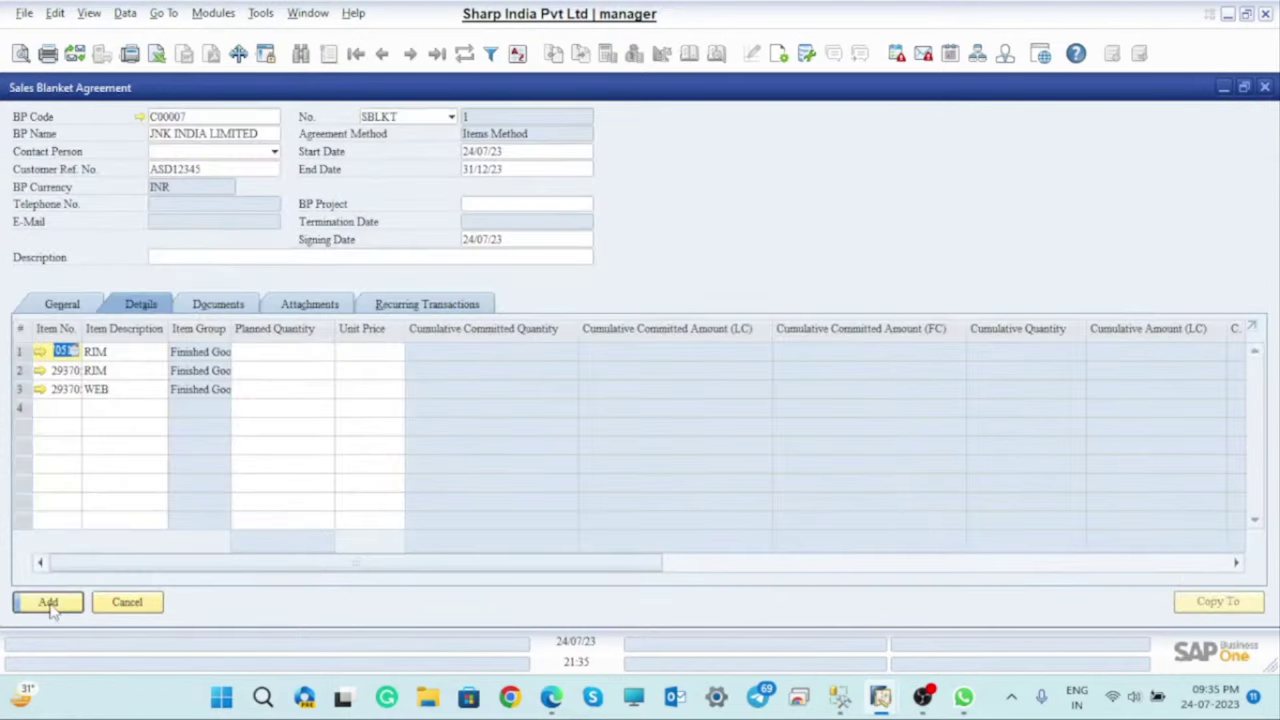
Step: Enter planned quantities 1,000, 1,500 and 1,200 for the three rows
{"action": "left_click", "coordinate": [278, 354]}
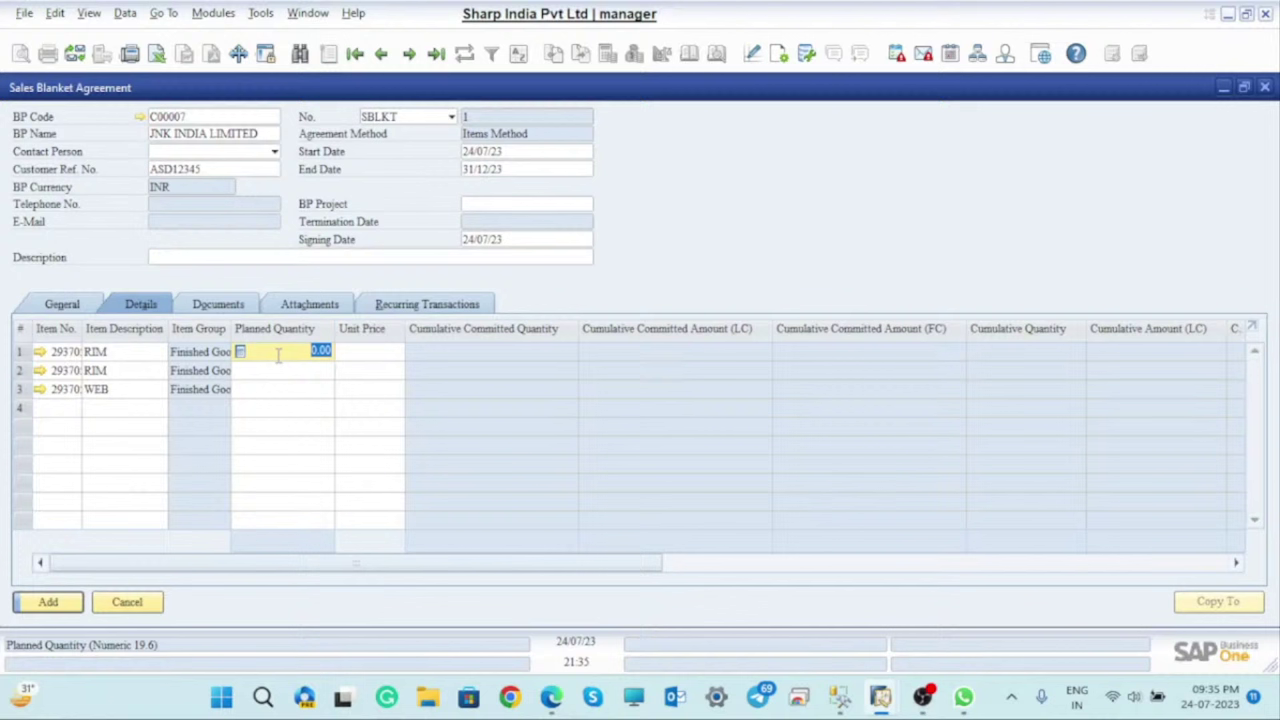
{"action": "type", "text": "1,"}
{"action": "type", "text": "000"}
{"action": "key", "text": "Tab"}
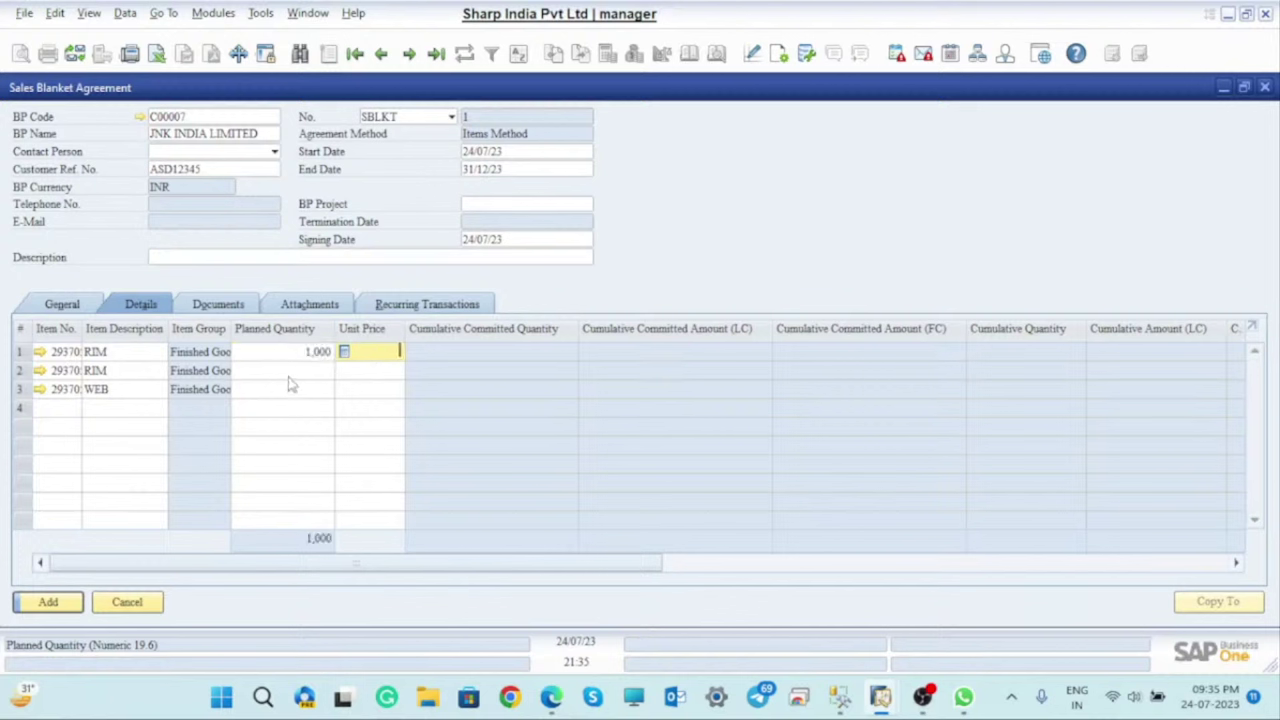
{"action": "left_click", "coordinate": [287, 371]}
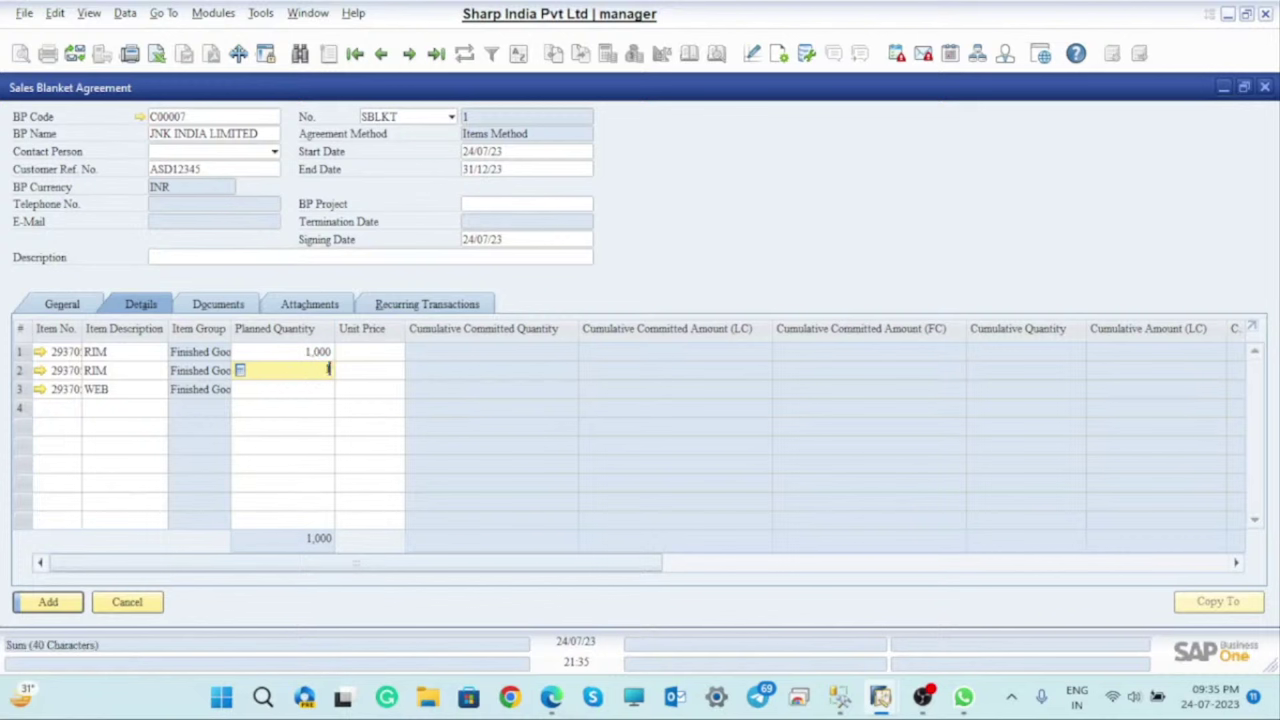
{"action": "type", "text": "1500"}
{"action": "left_click", "coordinate": [313, 394]}
{"action": "type", "text": "1200"}
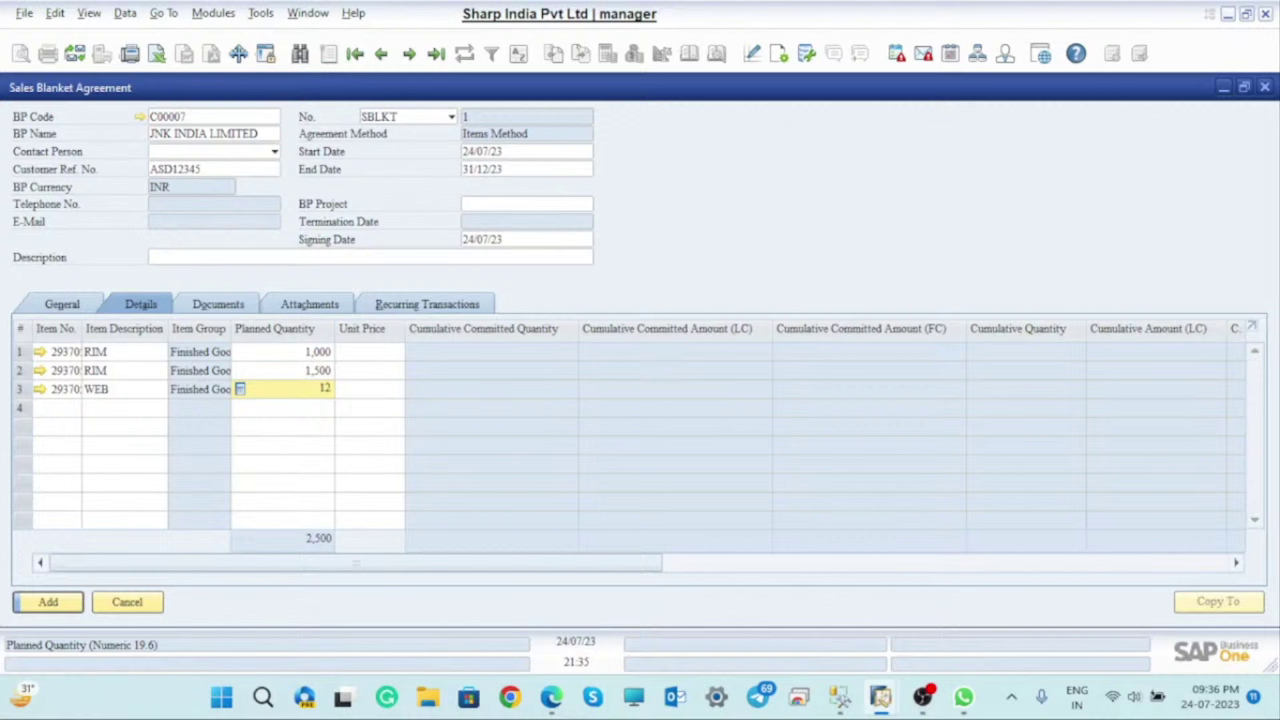
Step: Enter unit prices 200 and 500 for rows 1 and 2
{"action": "left_click", "coordinate": [385, 350]}
{"action": "type", "text": "200"}
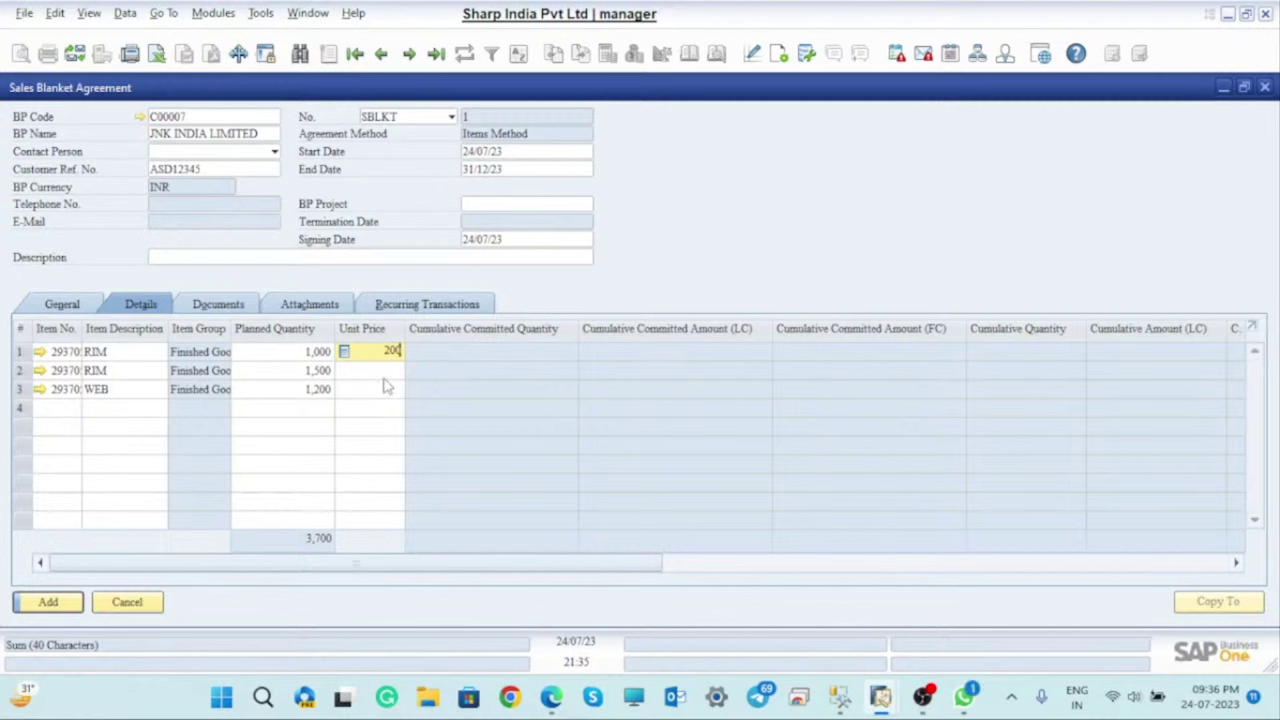
{"action": "left_click", "coordinate": [385, 375]}
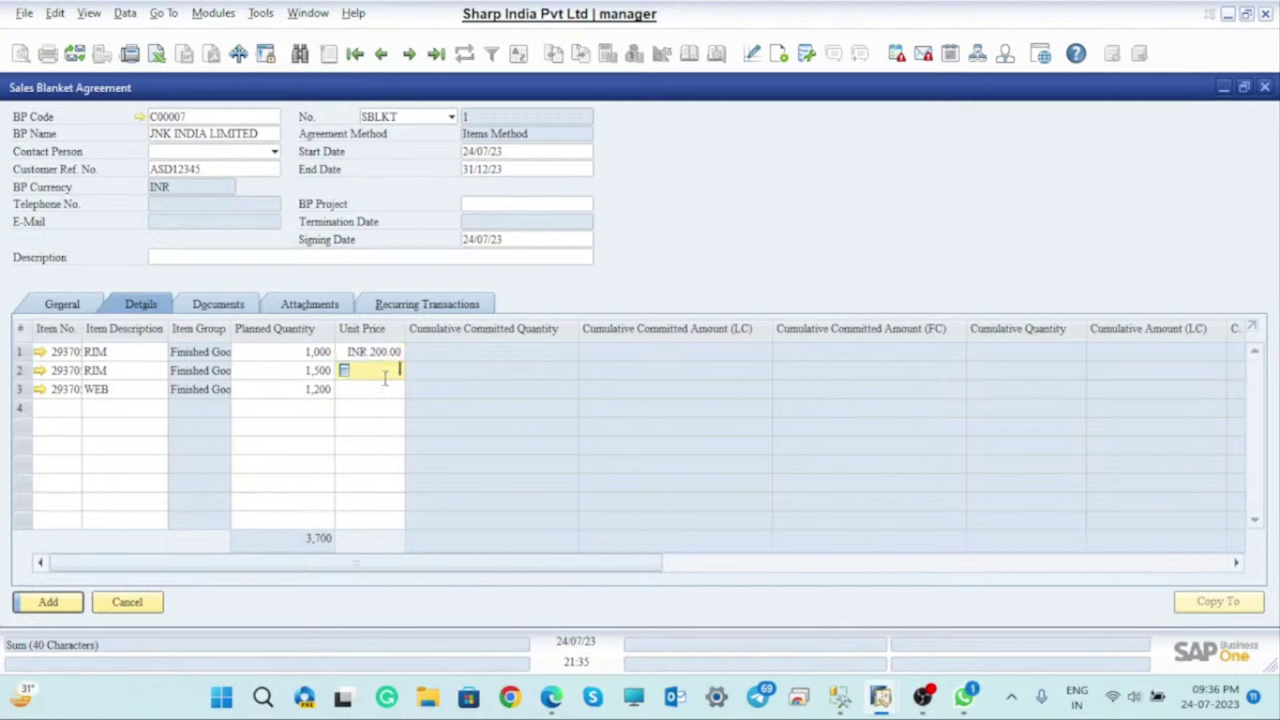
{"action": "type", "text": "500"}
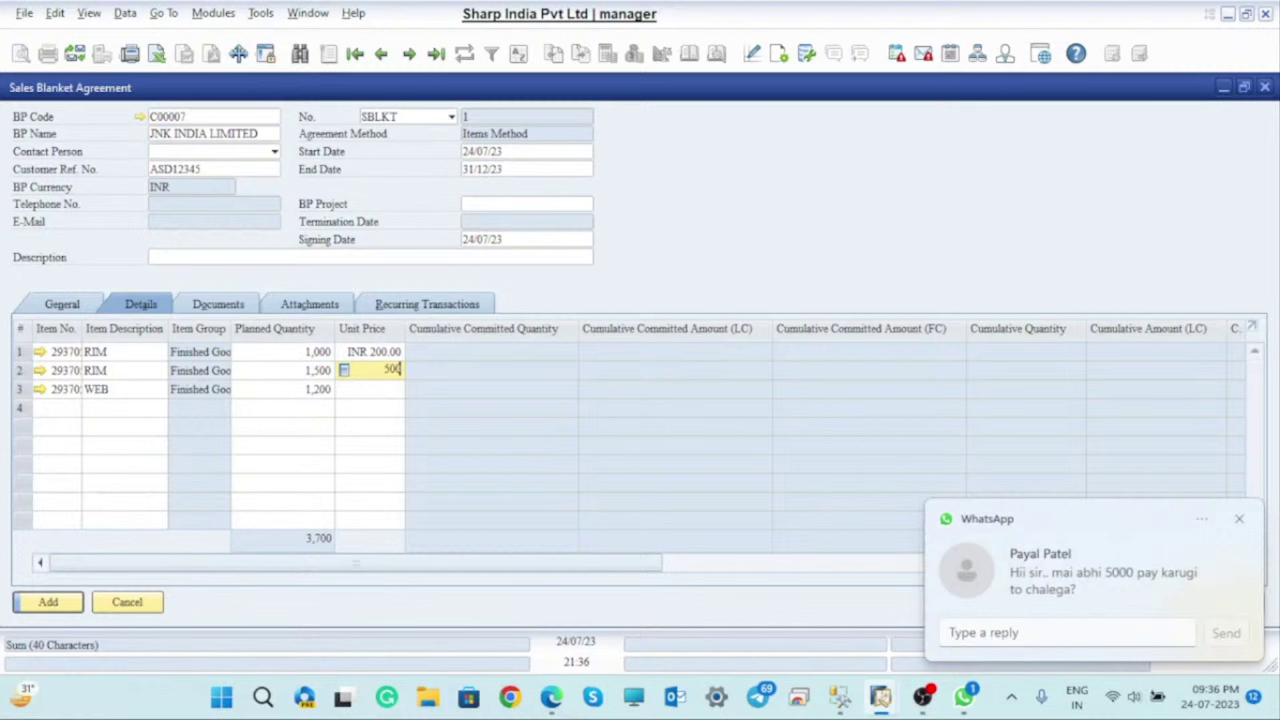
Step: Reply 'ok' to the incoming chat message
{"action": "left_click", "coordinate": [1012, 632]}
{"action": "type", "text": "ok"}
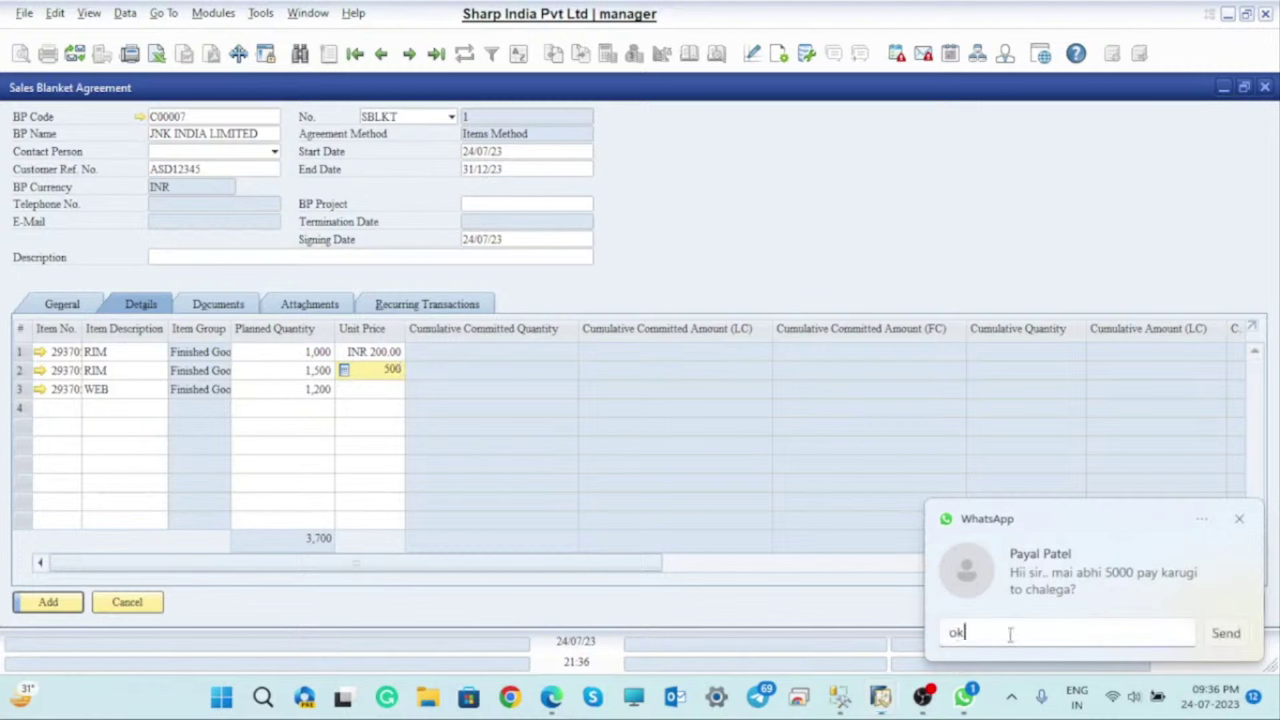
{"action": "key", "text": "Return"}
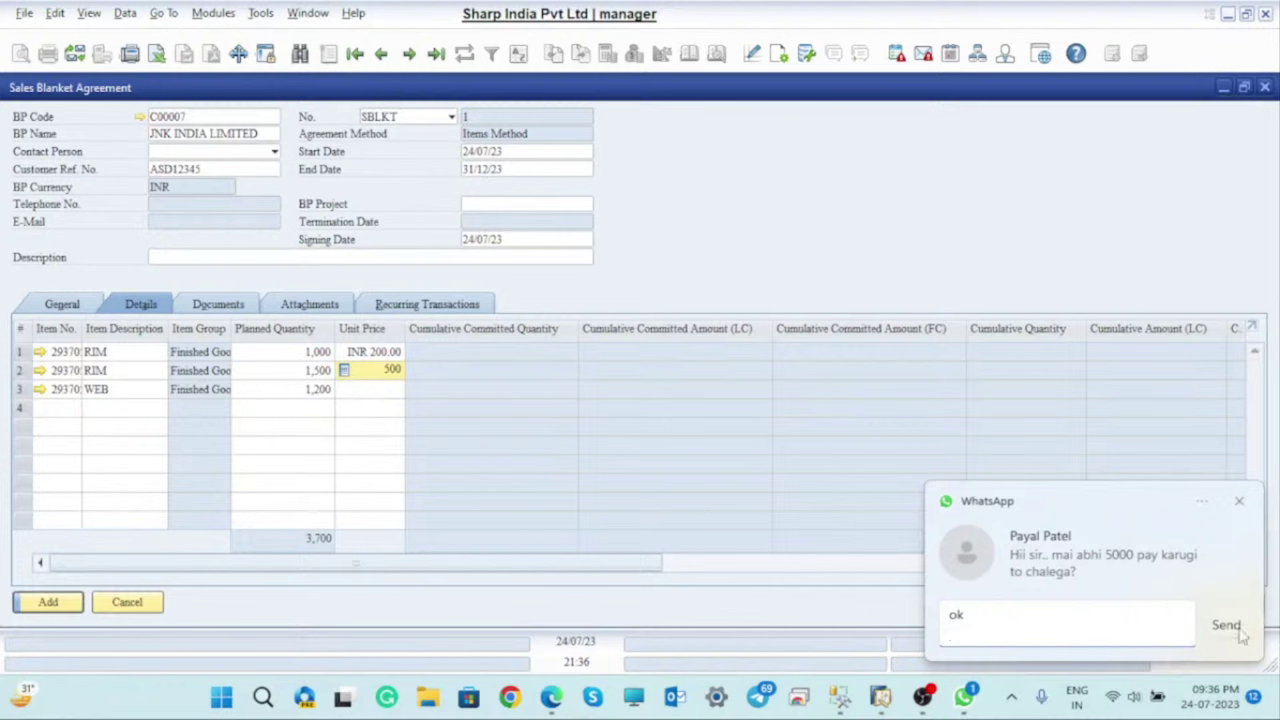
{"action": "left_click", "coordinate": [1228, 628]}
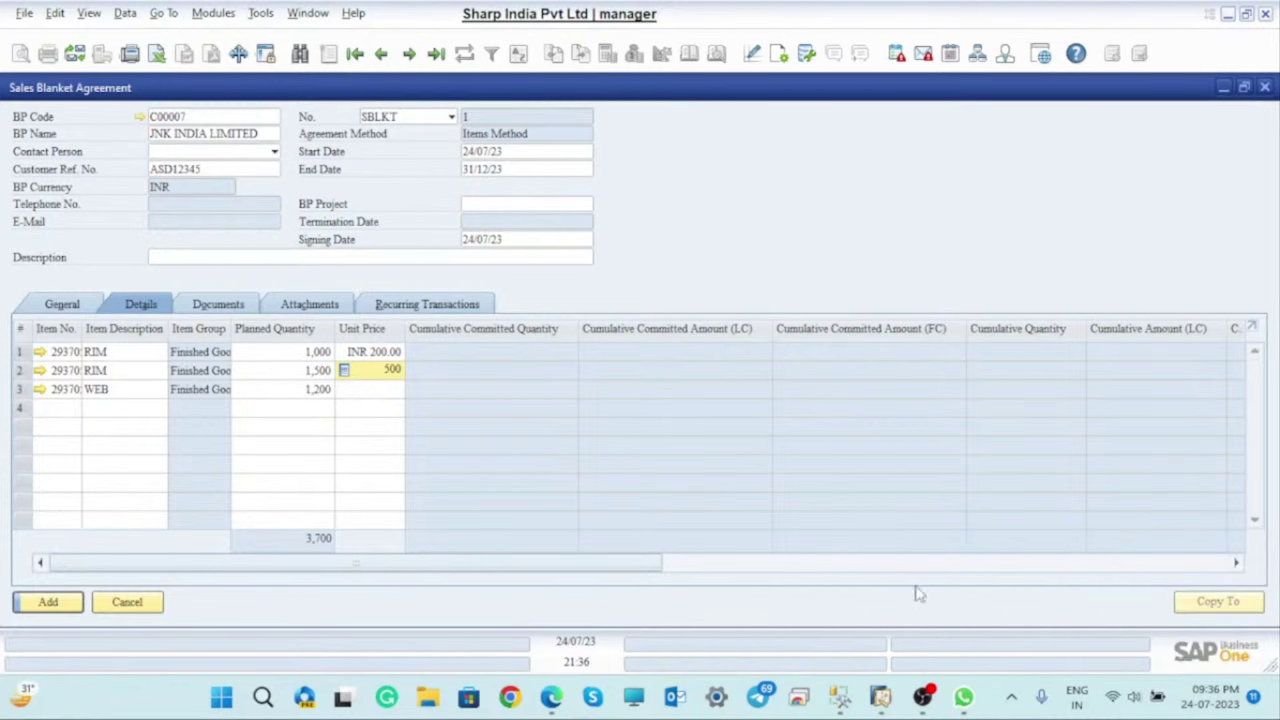
Step: Enter the unit price 600 for row 3
{"action": "left_click", "coordinate": [380, 389]}
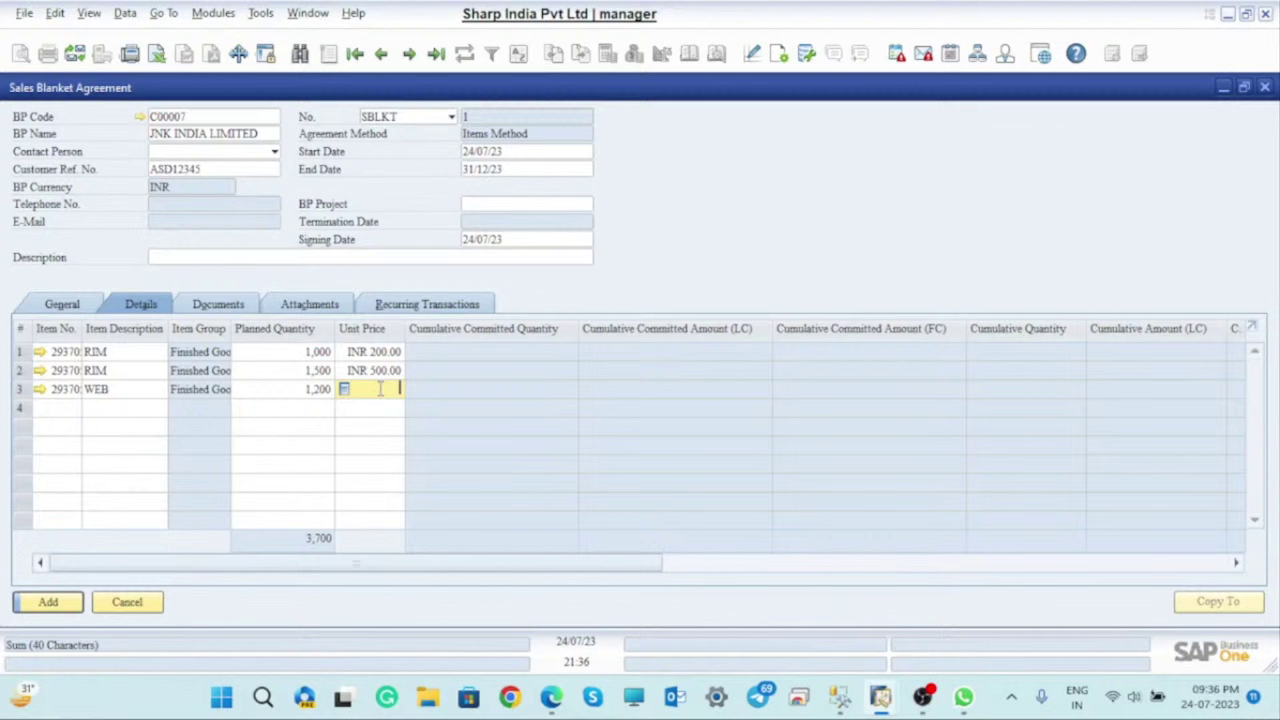
{"action": "type", "text": "600"}
{"action": "key", "text": "Tab"}
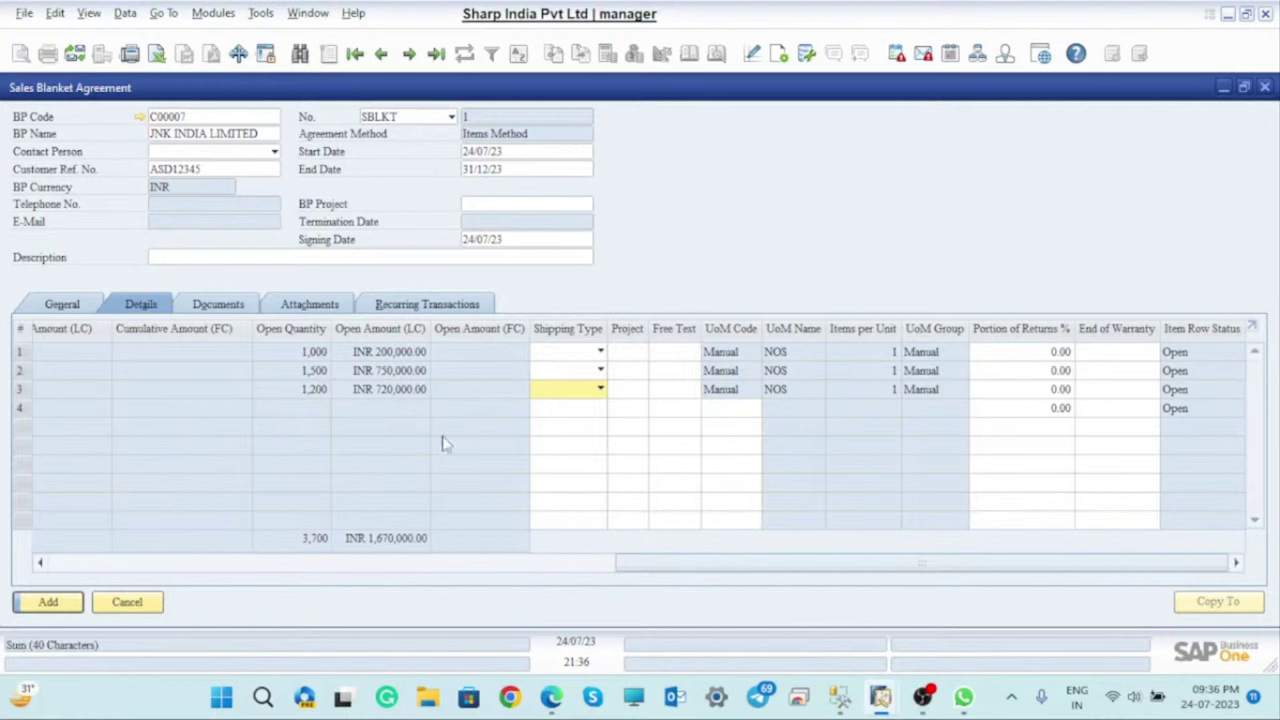
Step: Choose By Road as shipping type for rows 1–3, then submit the agreement with Add
{"action": "left_click", "coordinate": [596, 360]}
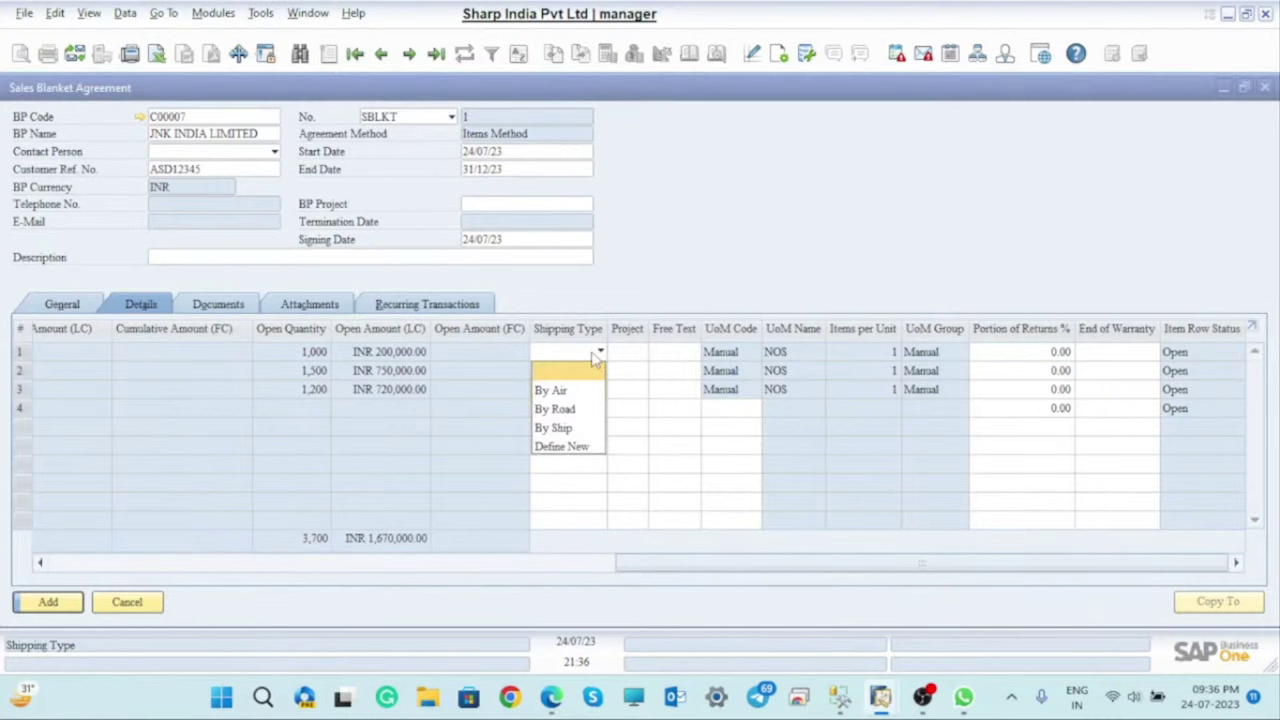
{"action": "left_click", "coordinate": [563, 409]}
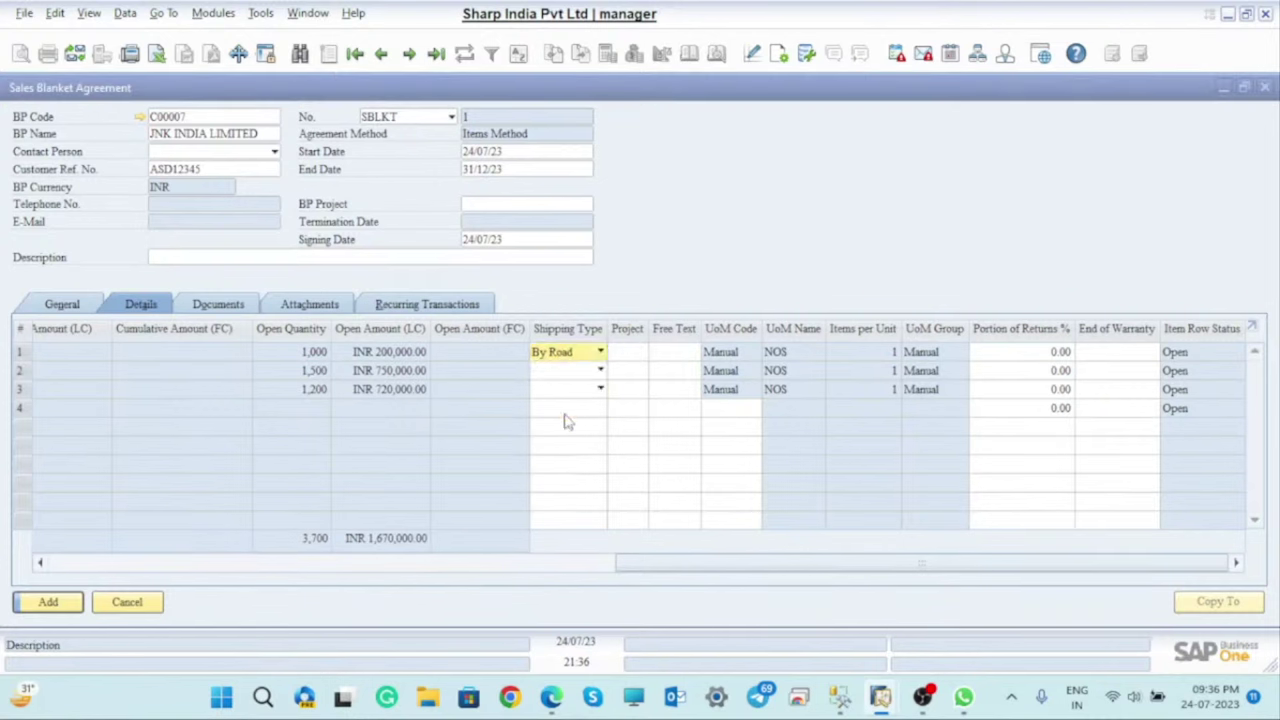
{"action": "left_click", "coordinate": [598, 373]}
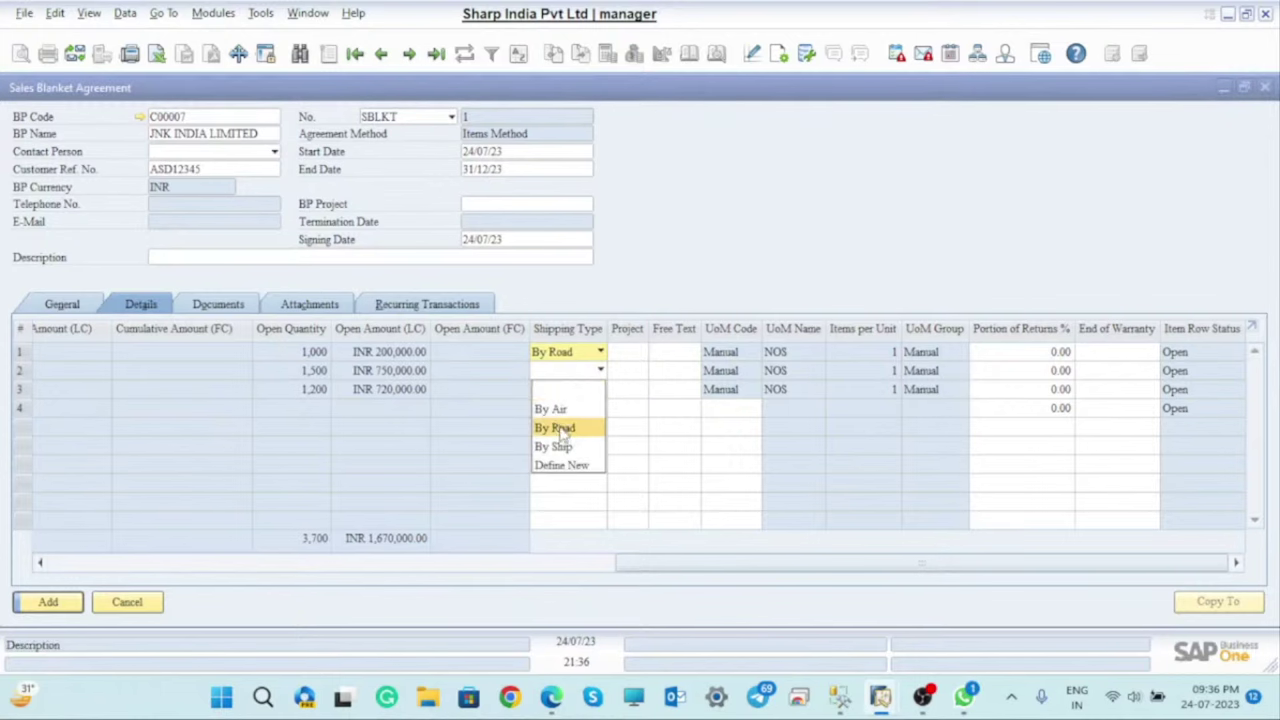
{"action": "left_click", "coordinate": [562, 428]}
{"action": "left_click", "coordinate": [580, 390]}
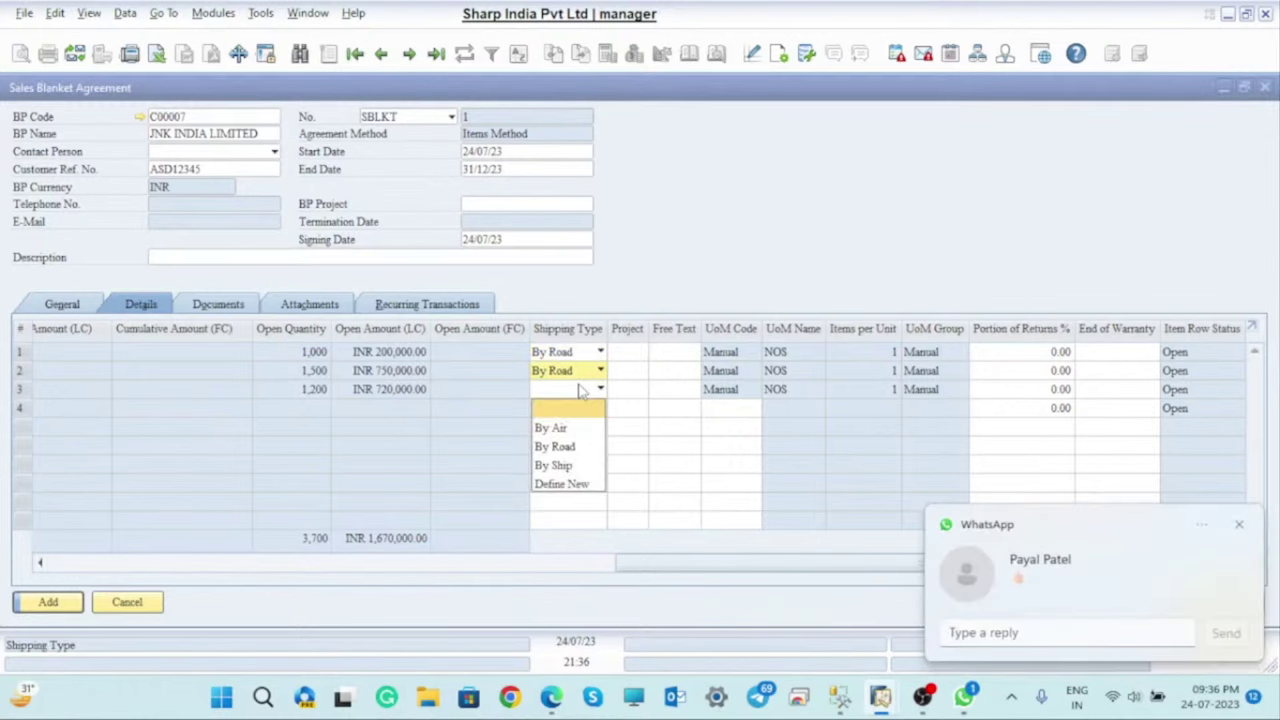
{"action": "left_click", "coordinate": [556, 447]}
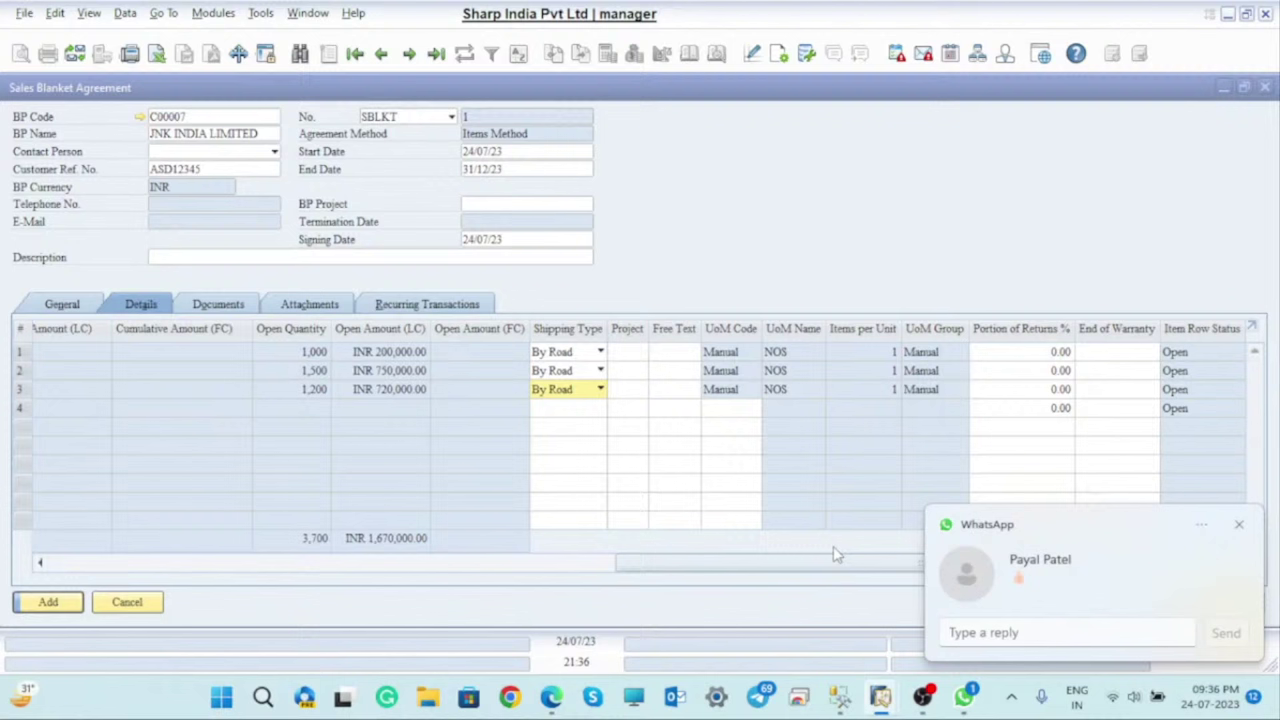
{"action": "left_click", "coordinate": [46, 606]}
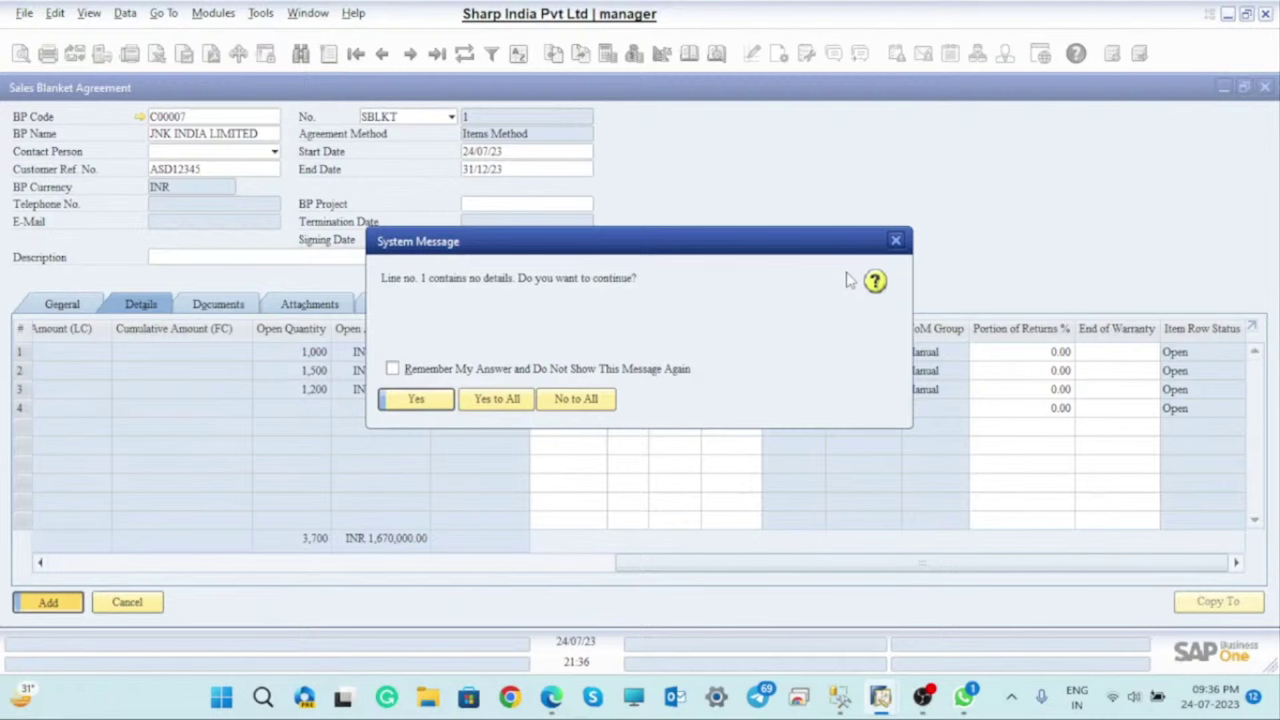
Step: Dismiss the line 1 warning and retry adding the agreement
{"action": "left_click", "coordinate": [896, 241]}
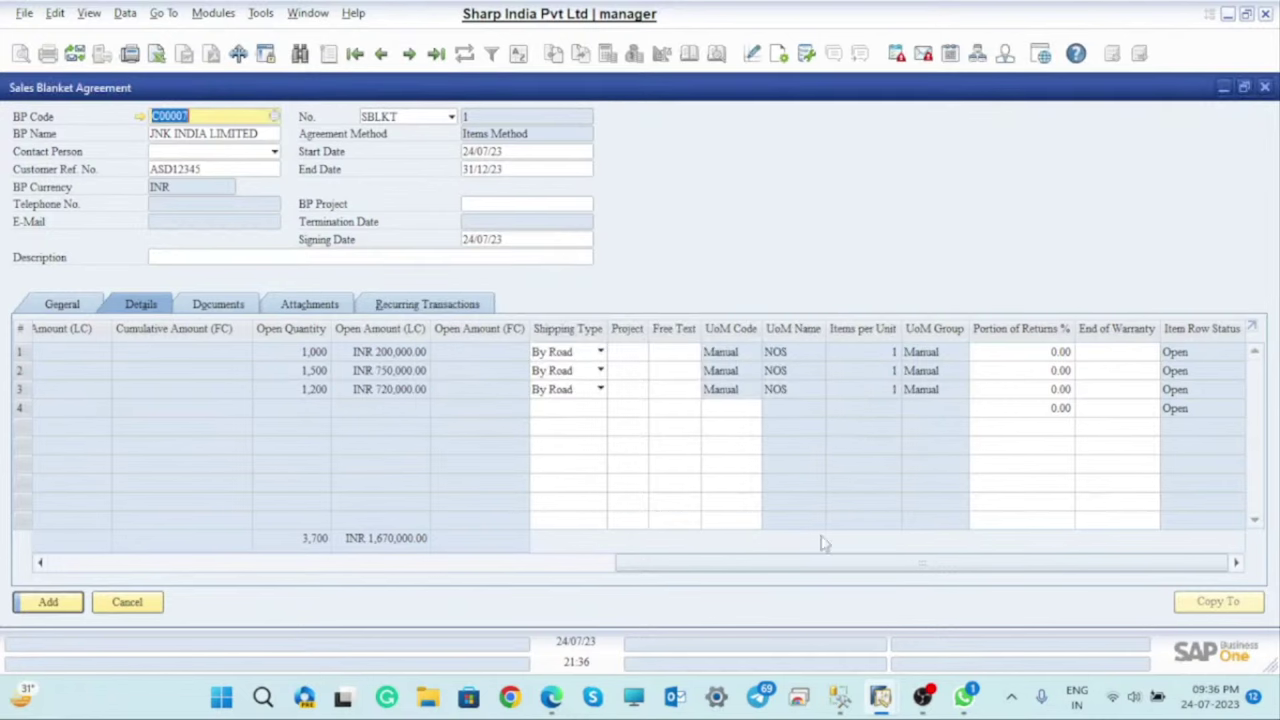
{"action": "left_click_drag", "start_coordinate": [760, 560], "coordinate": [143, 551]}
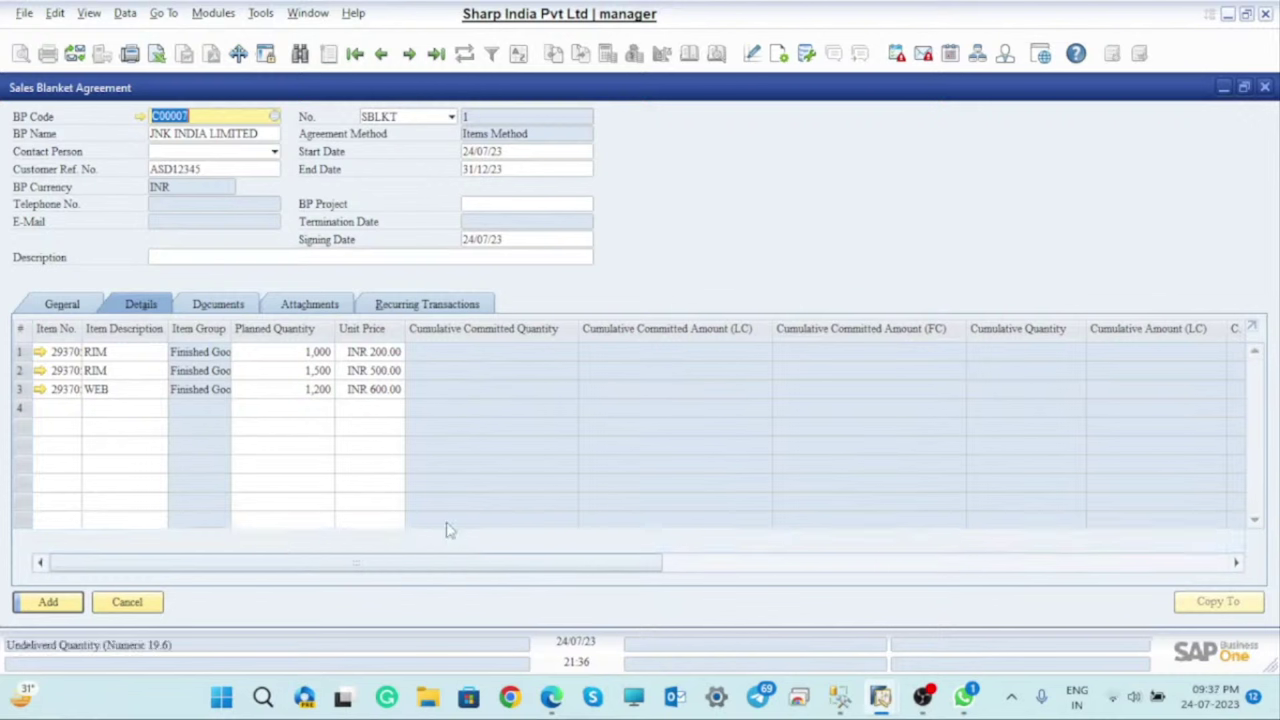
{"action": "left_click", "coordinate": [48, 606]}
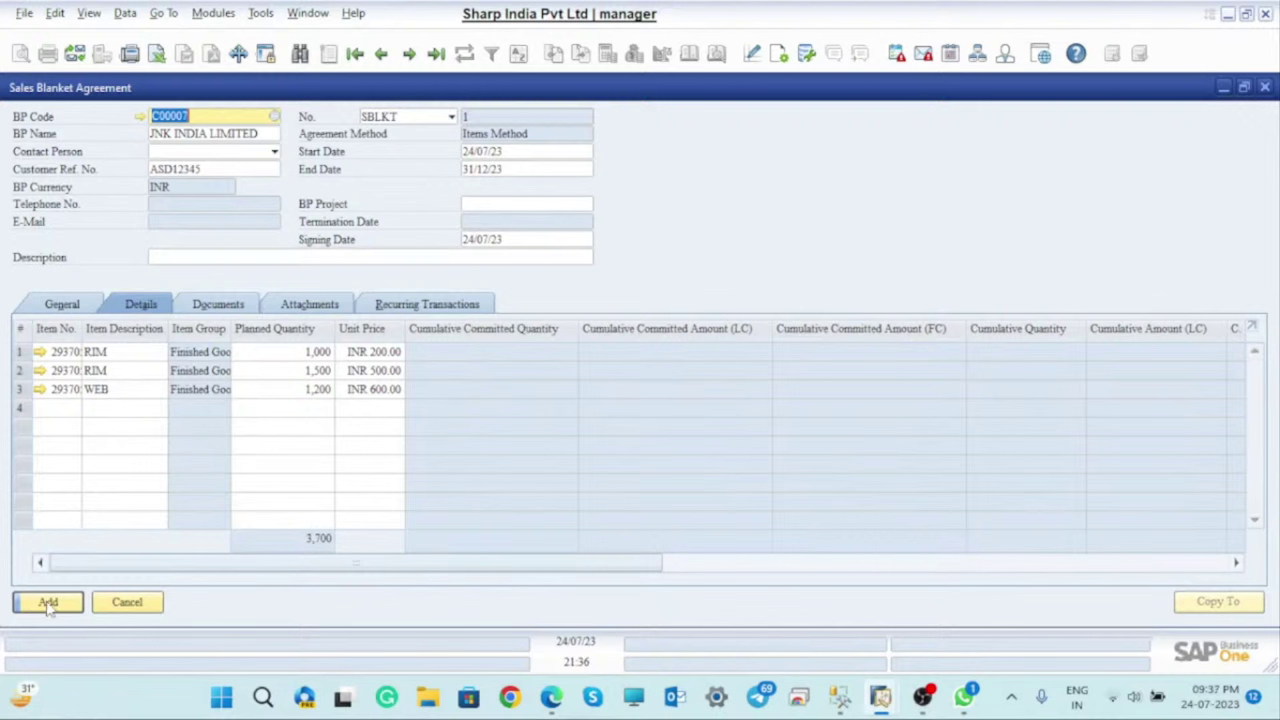
Step: Change the agreement type to Specific and save, confirming past lines without details
{"action": "left_click", "coordinate": [76, 312]}
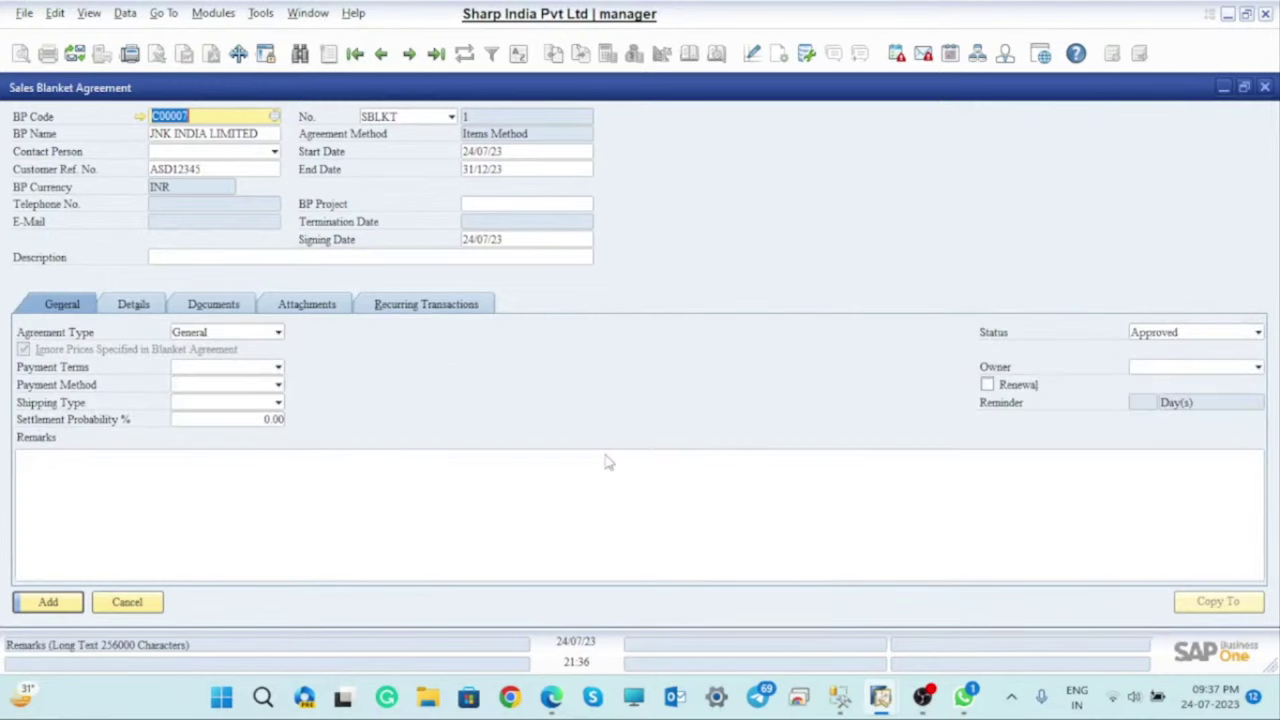
{"action": "left_click", "coordinate": [268, 340]}
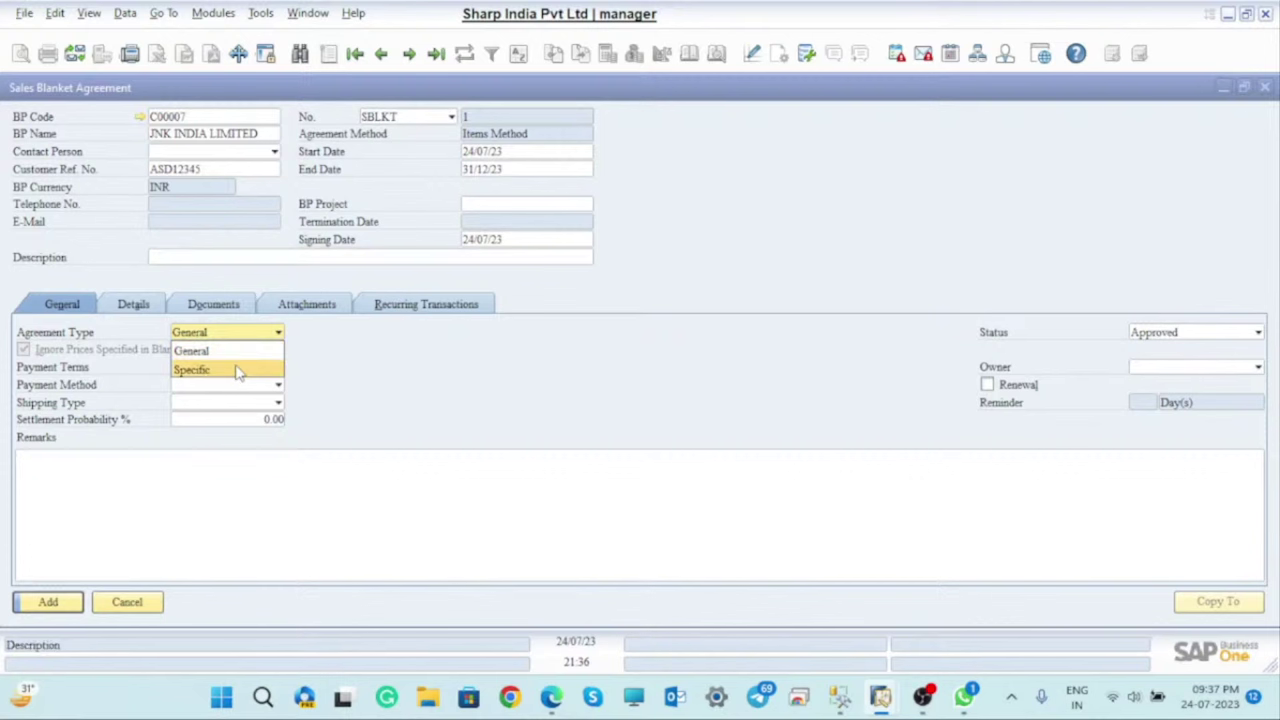
{"action": "left_click", "coordinate": [238, 368]}
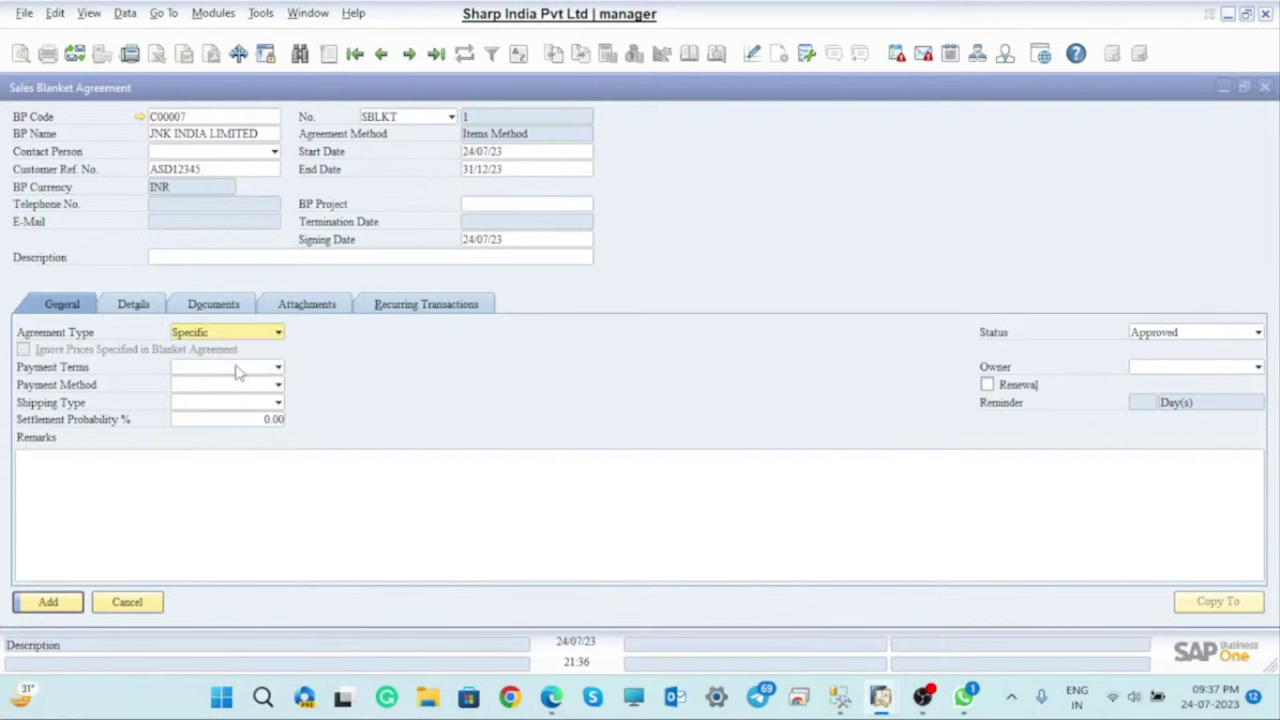
{"action": "left_click", "coordinate": [1258, 368]}
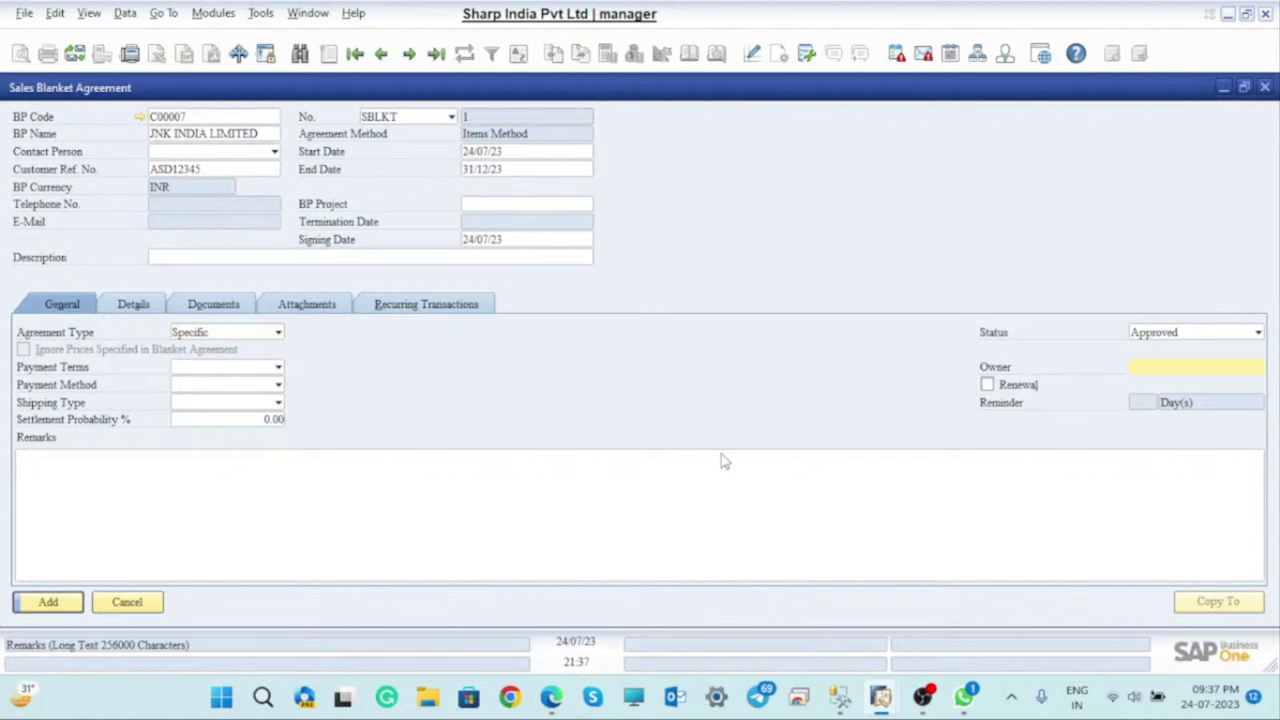
{"action": "left_click", "coordinate": [50, 603]}
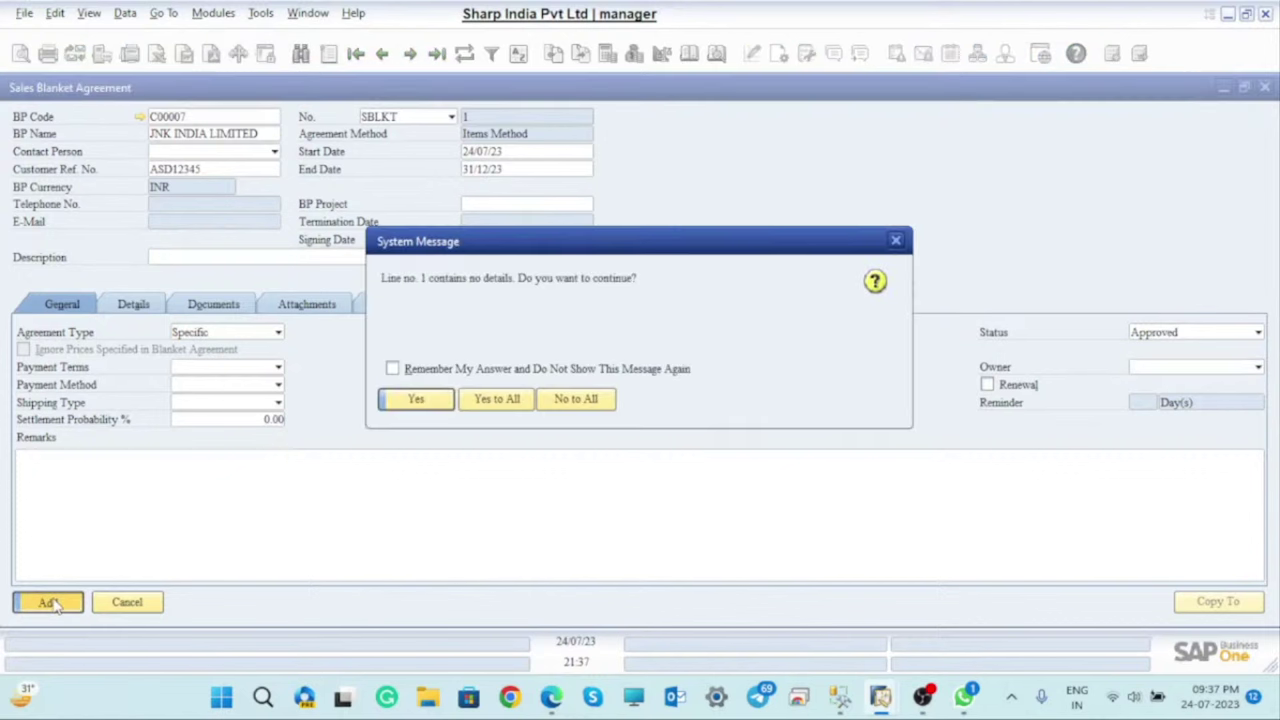
{"action": "left_click", "coordinate": [500, 400]}
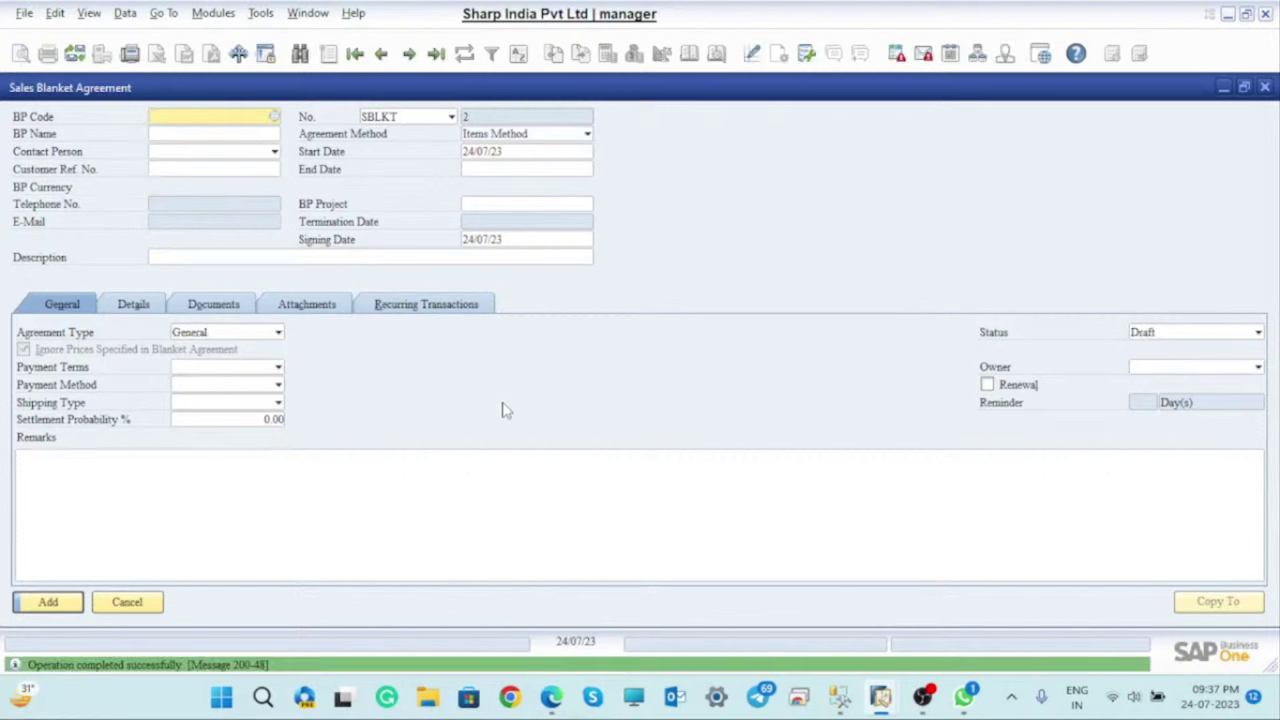
Step: Load blanket agreement No. 1 for JNK INDIA LIMITED for review, then close its window
{"action": "left_click", "coordinate": [436, 53]}
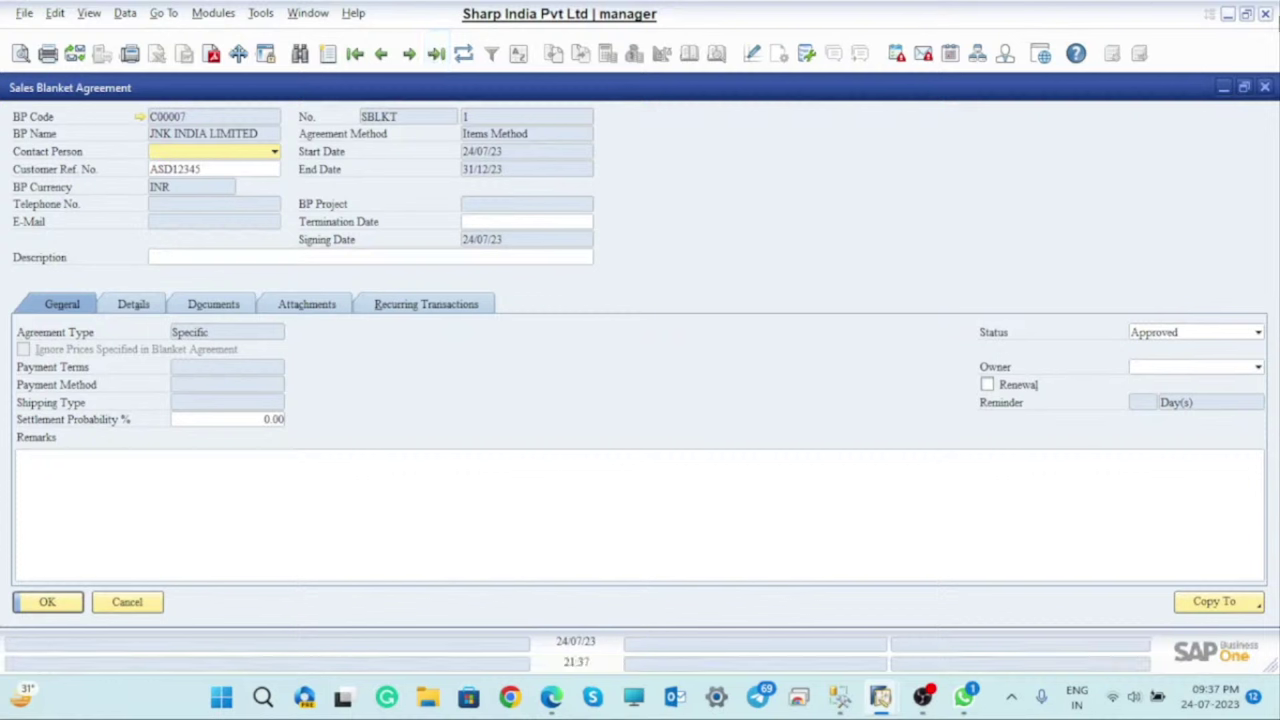
{"action": "left_click", "coordinate": [1265, 88]}
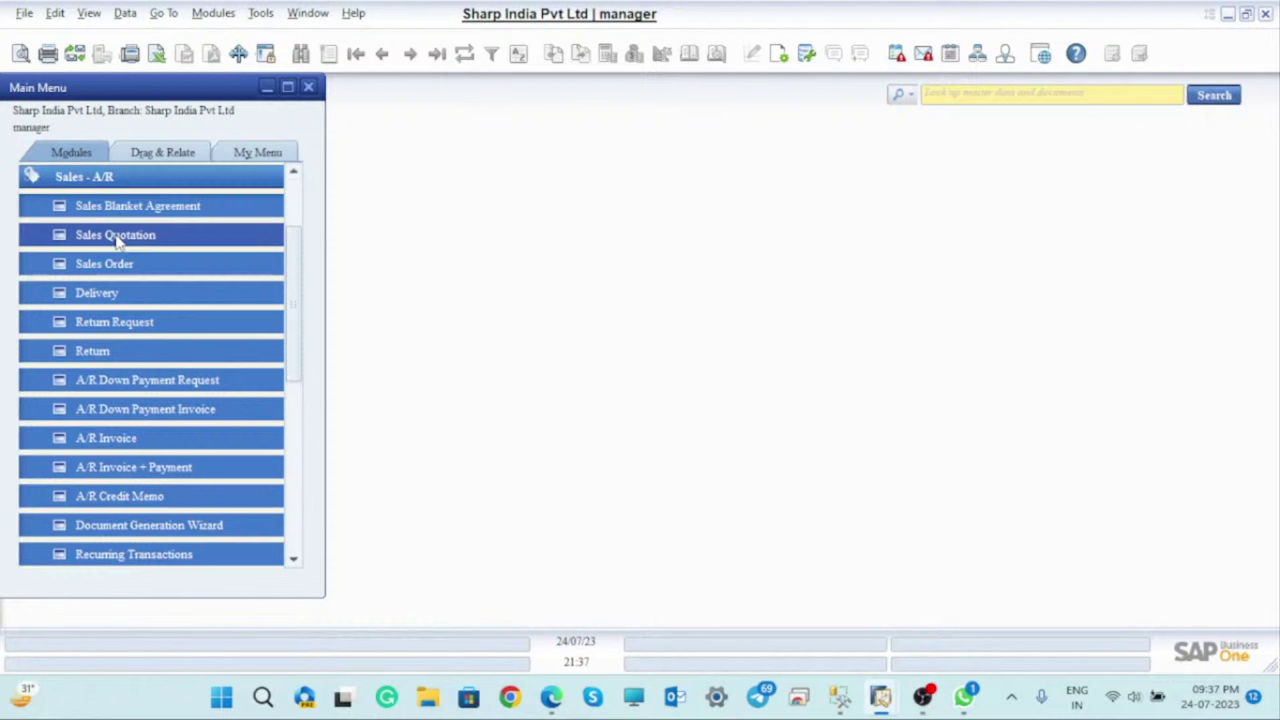
Step: Open a new maximized Sales Quotation with MOH FAST LTD. as the customer
{"action": "left_click", "coordinate": [192, 238]}
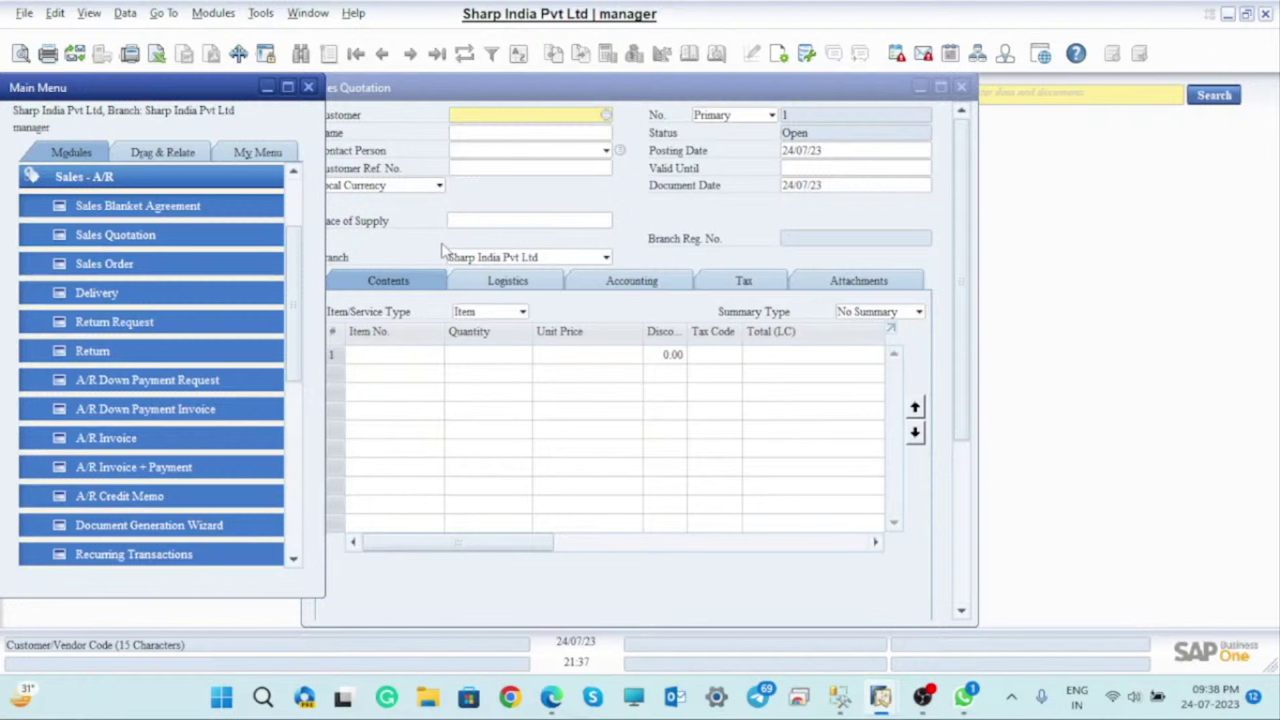
{"action": "left_click", "coordinate": [941, 87]}
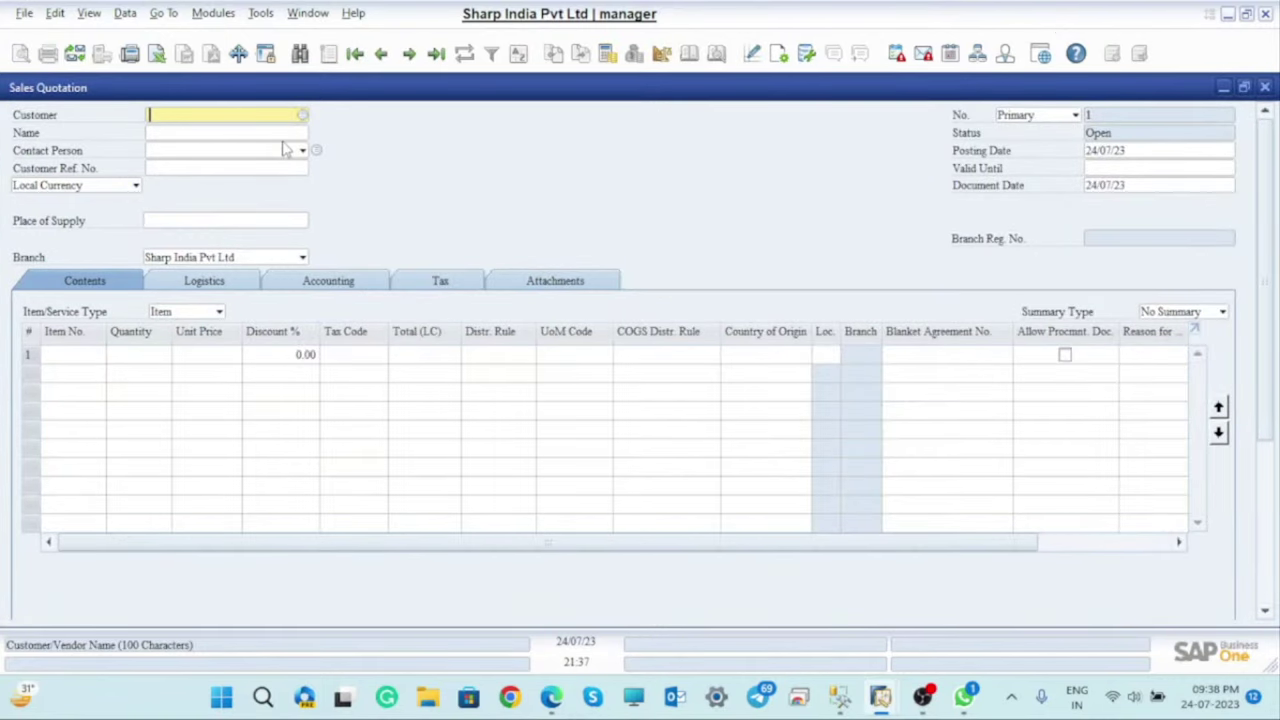
{"action": "key", "text": "Tab"}
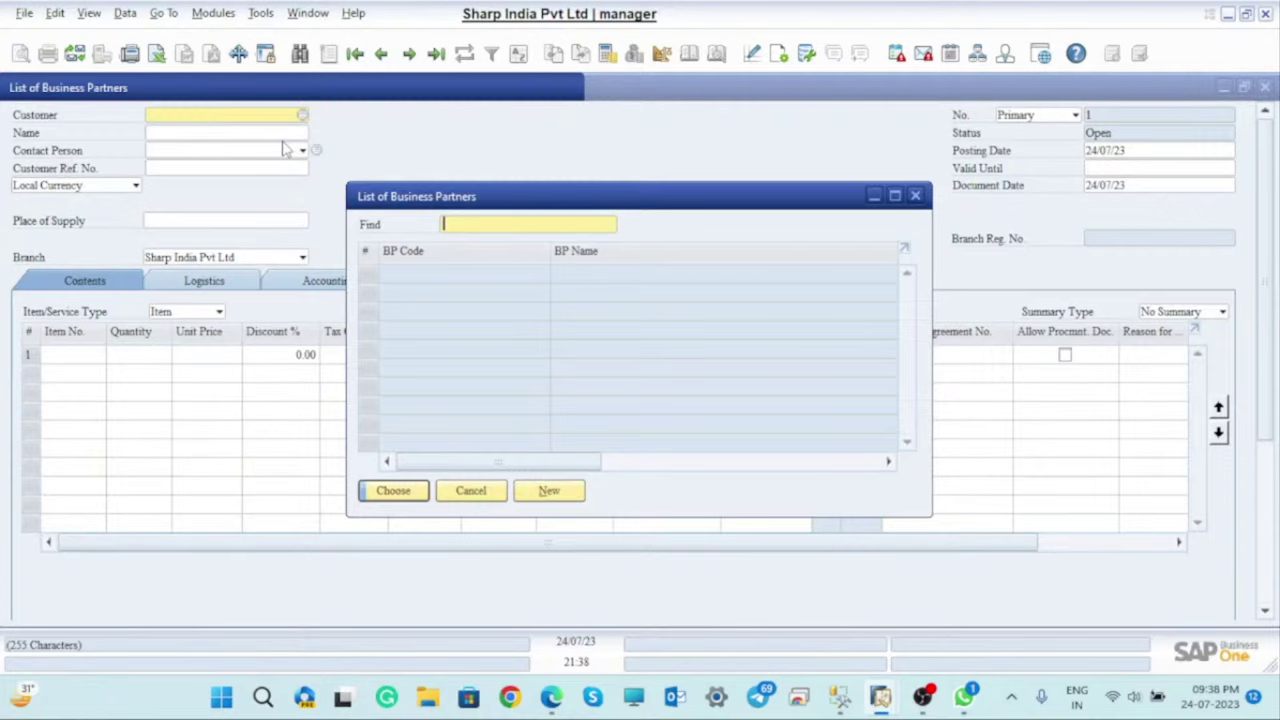
{"action": "left_click", "coordinate": [47, 318]}
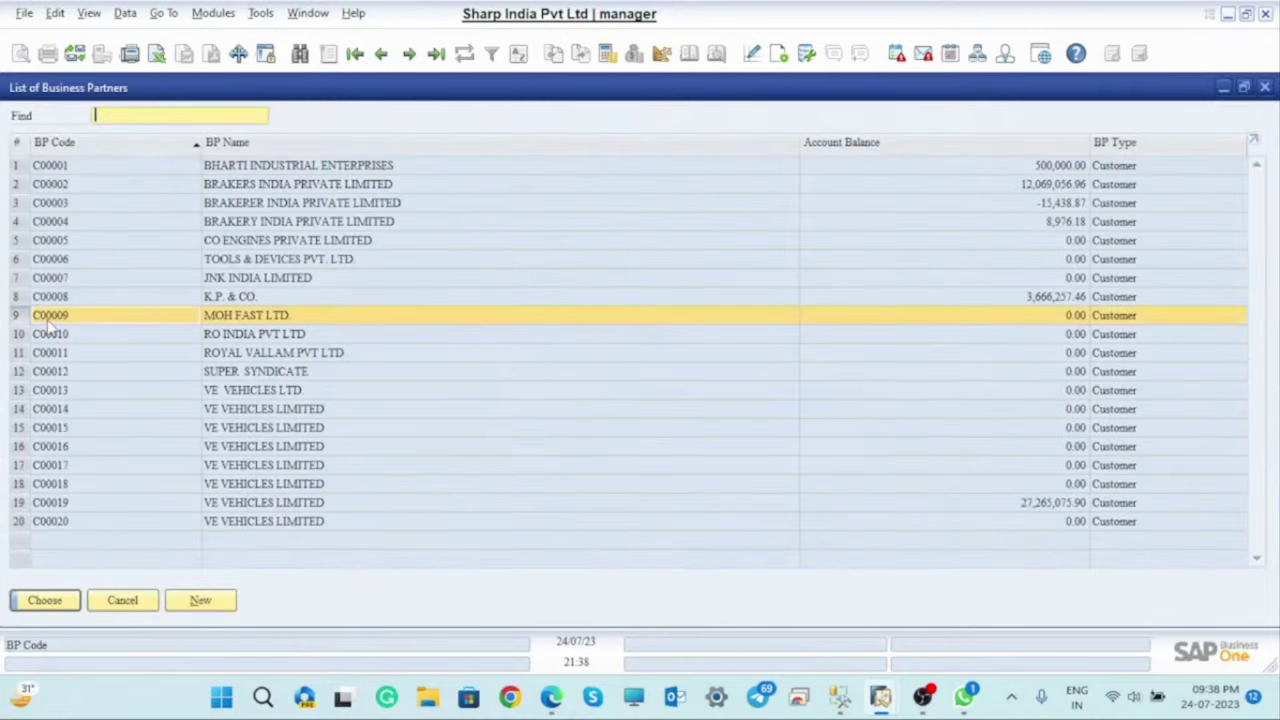
{"action": "left_click", "coordinate": [60, 605]}
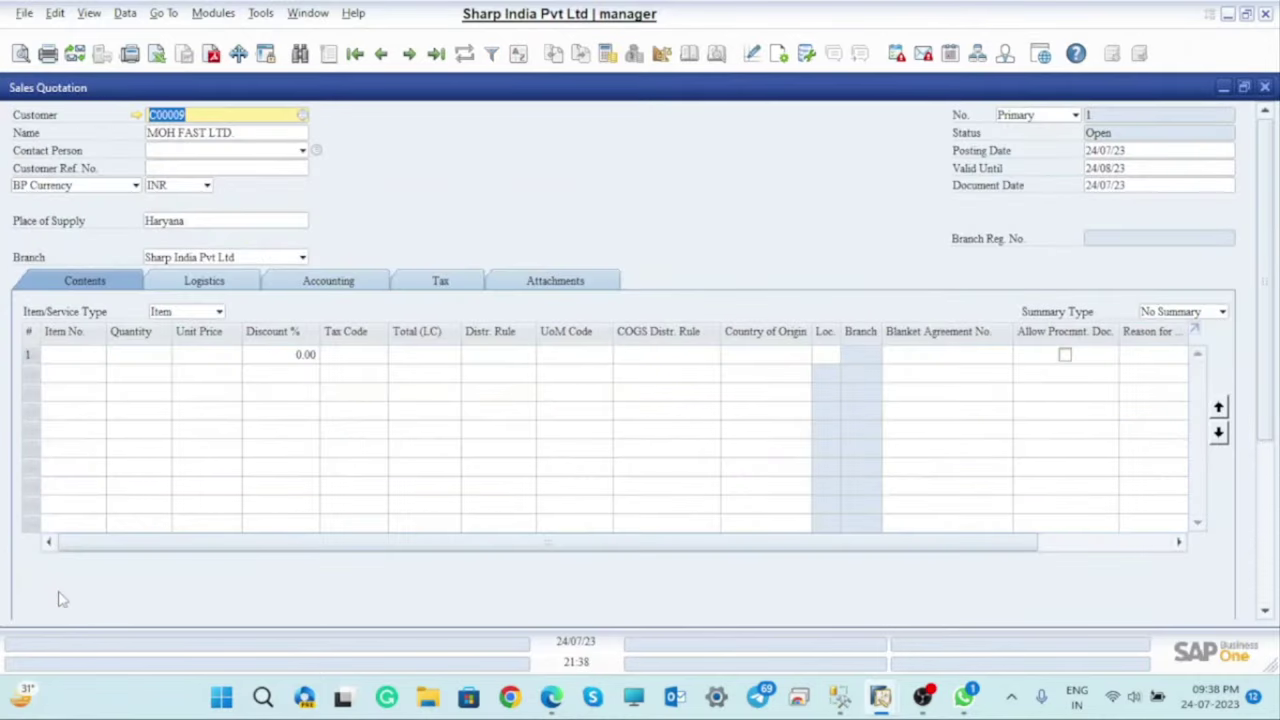
Step: Leave the contact person empty and enter customer reference number 12345
{"action": "left_click", "coordinate": [190, 156]}
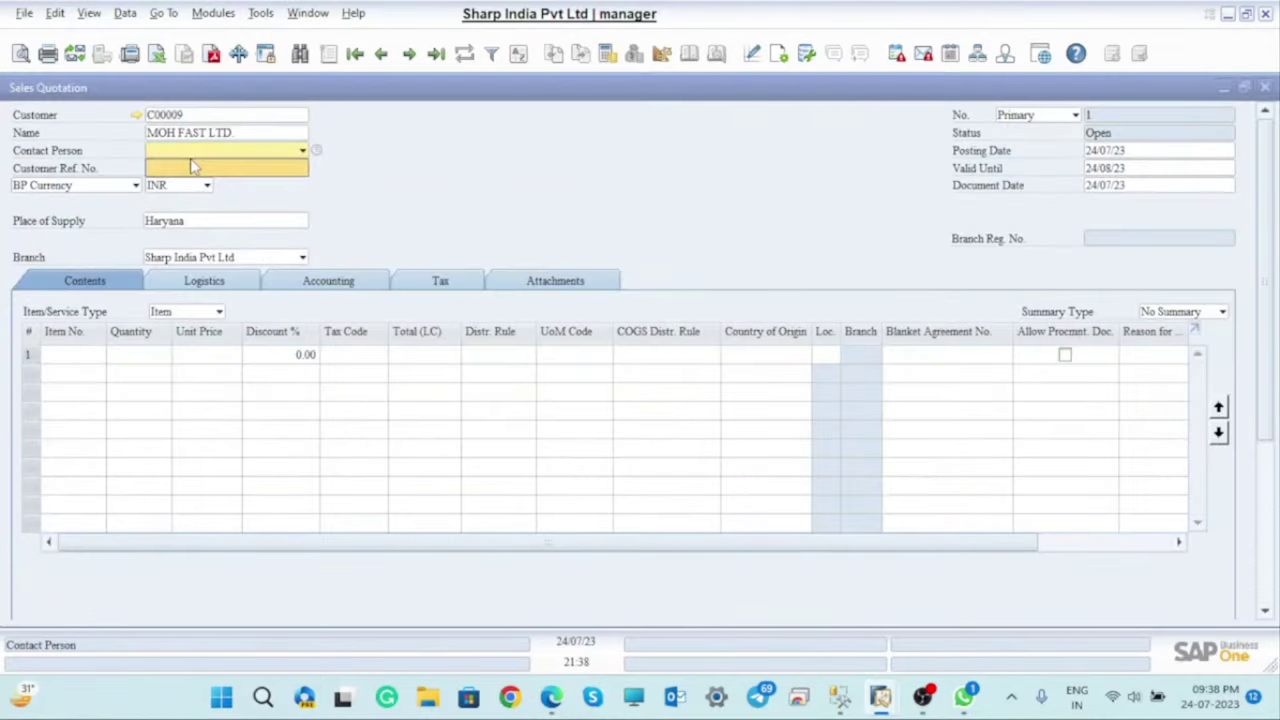
{"action": "left_click", "coordinate": [199, 172]}
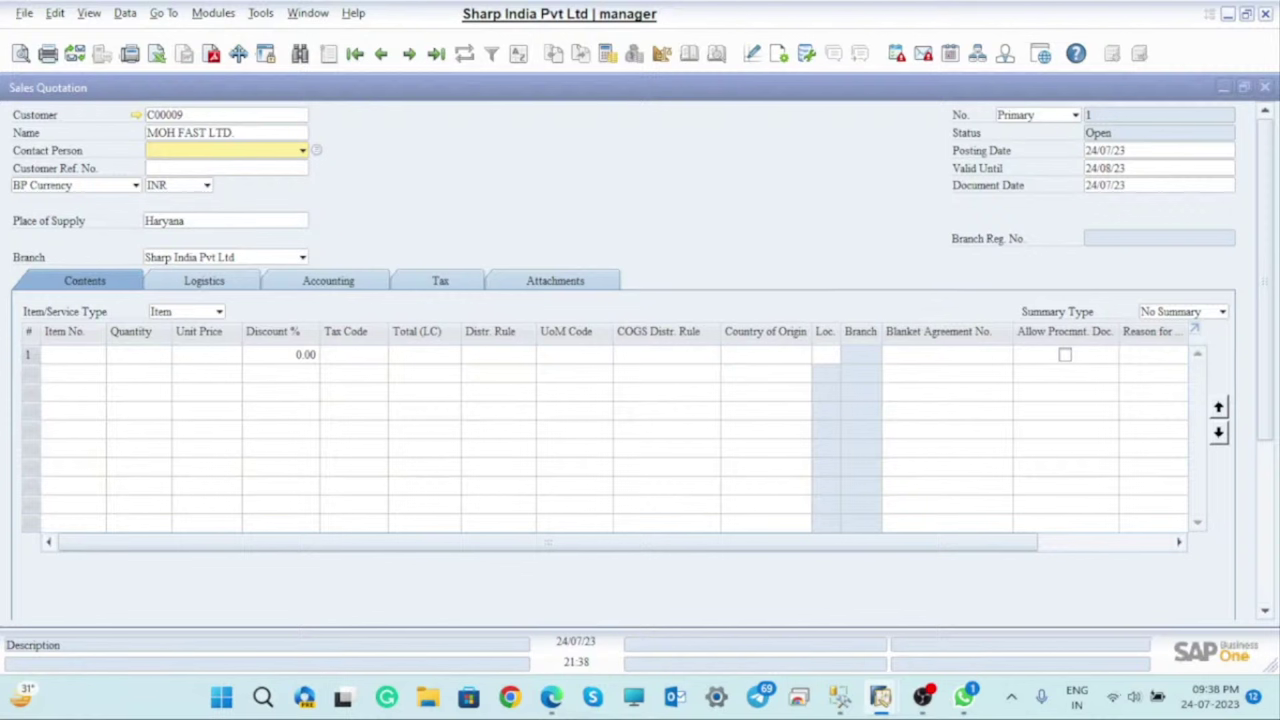
{"action": "left_click", "coordinate": [192, 168]}
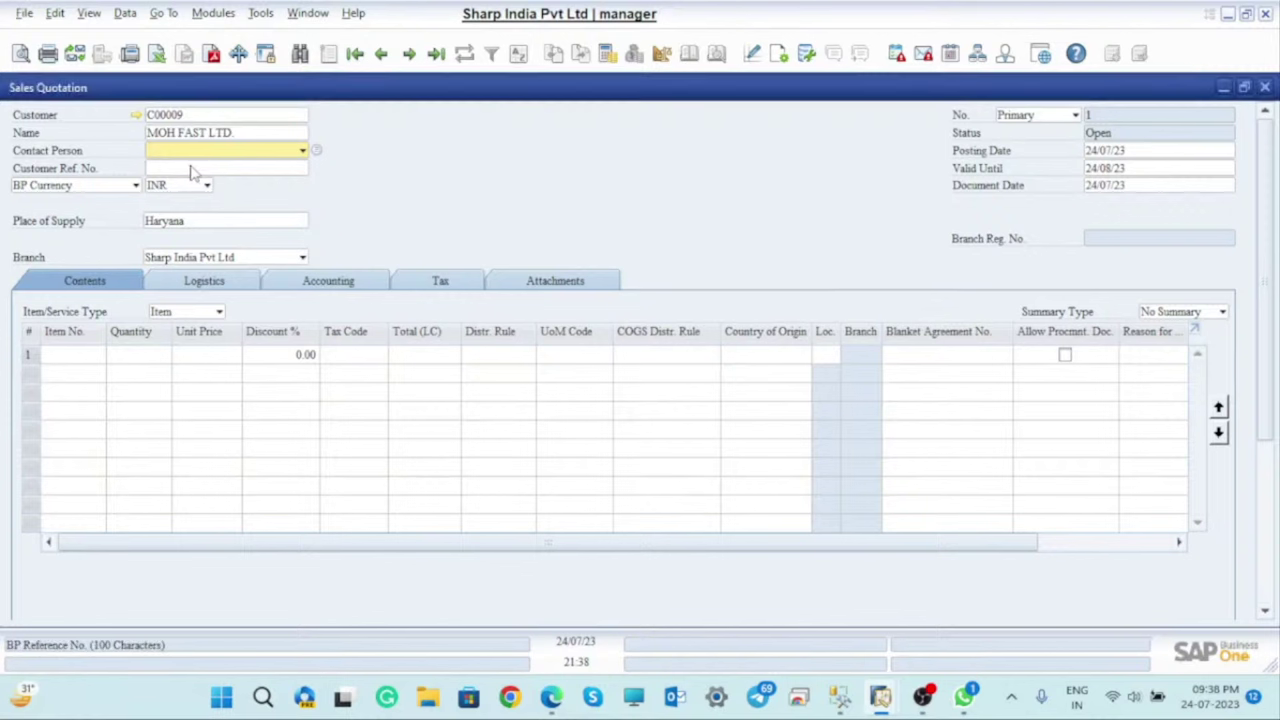
{"action": "type", "text": "123"}
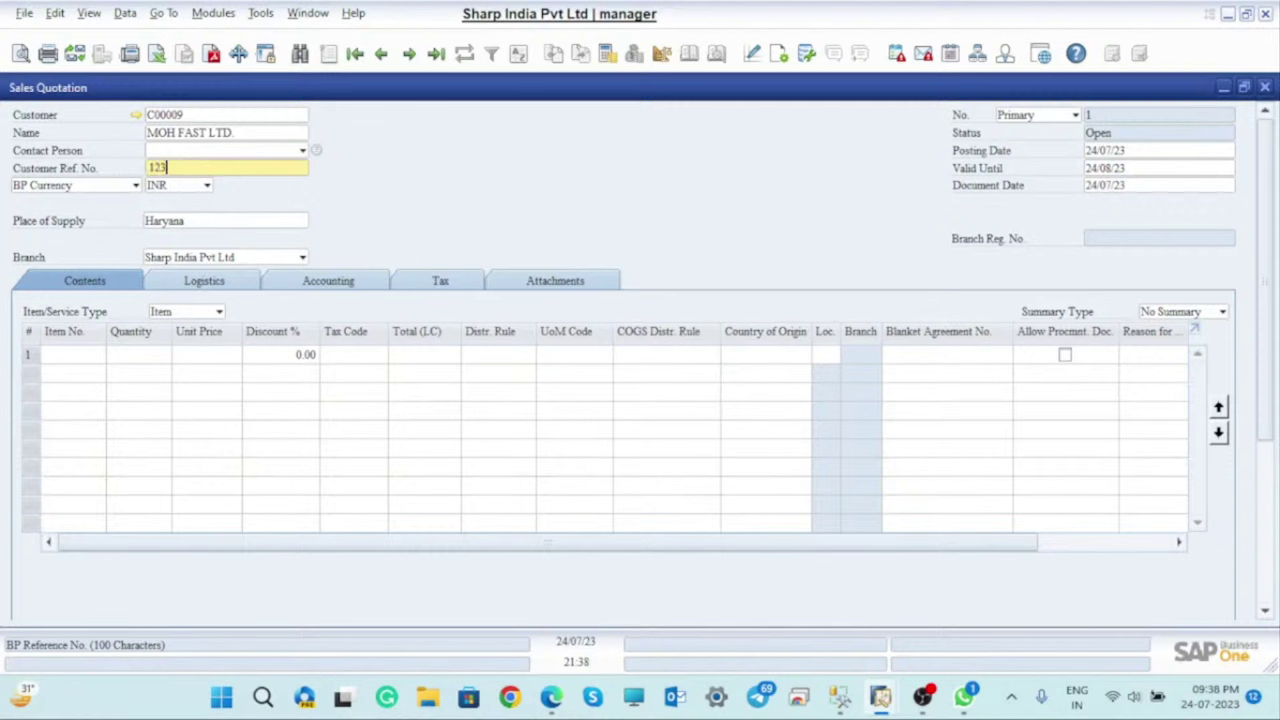
{"action": "type", "text": "45"}
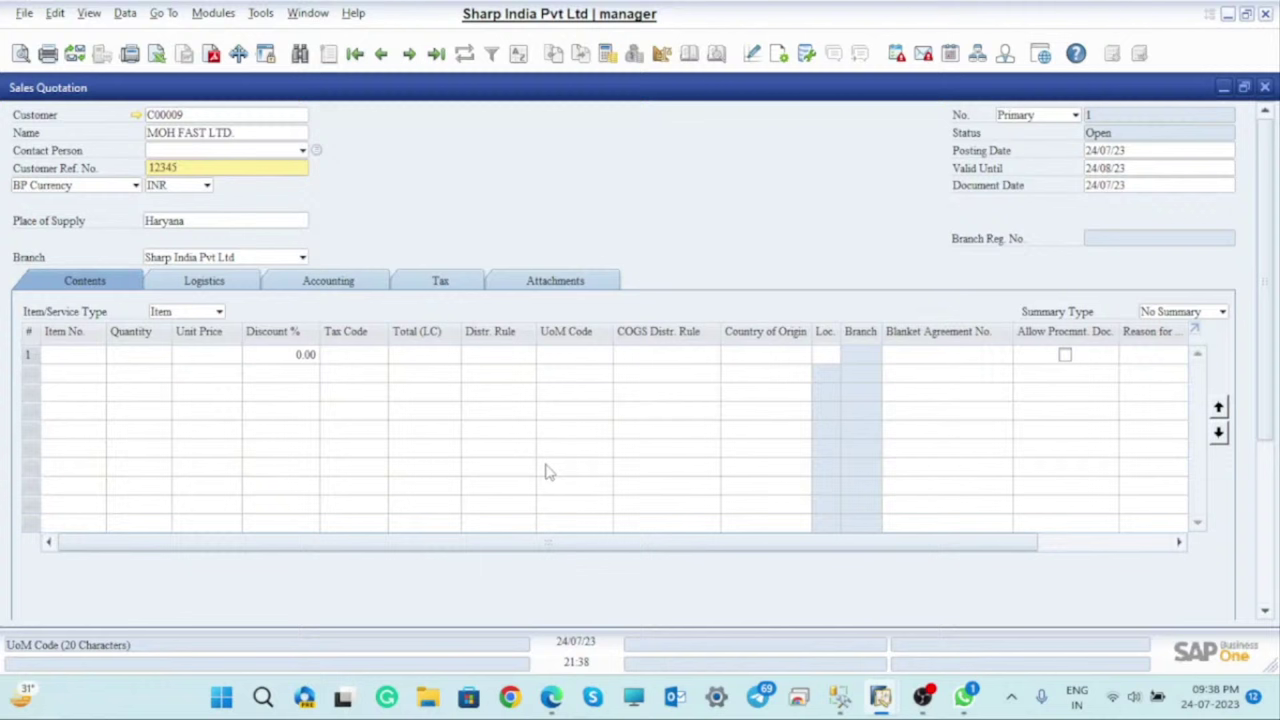
Step: Add items 29320826/R, 29320852/R and 29320855 from the List of Items as quotation lines
{"action": "left_click", "coordinate": [96, 360]}
{"action": "left_click", "coordinate": [97, 357]}
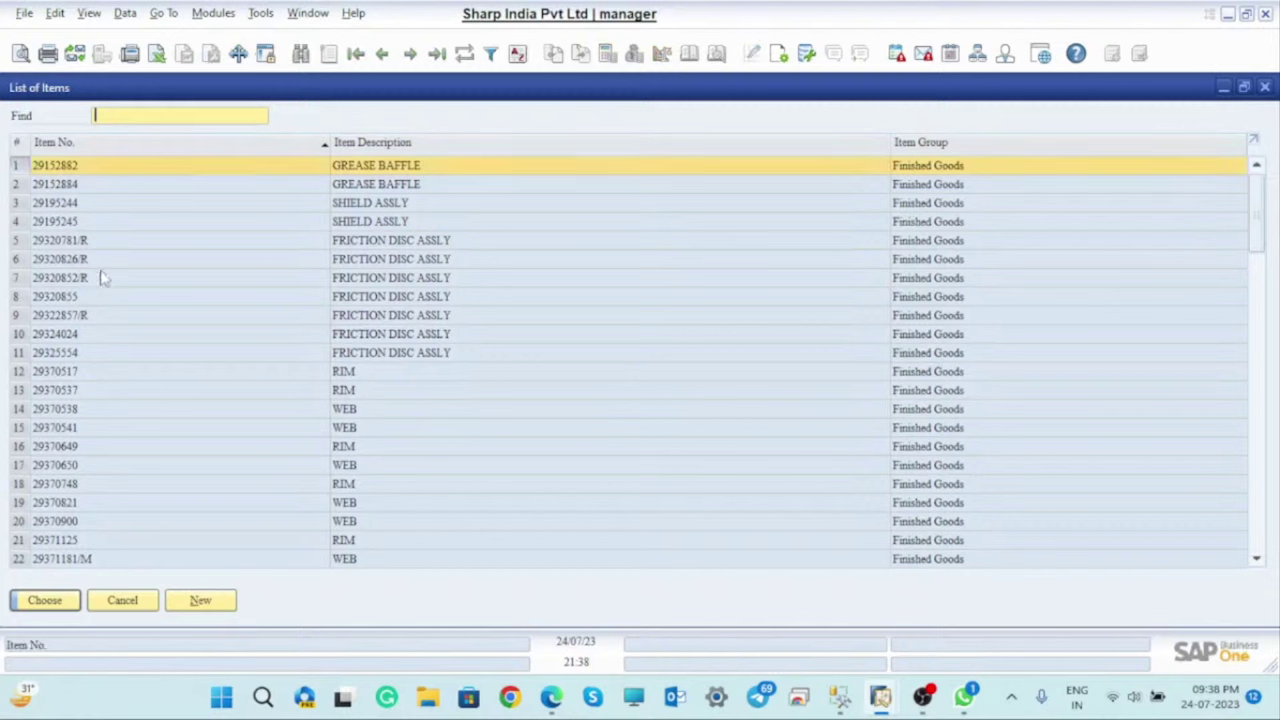
{"action": "left_click", "coordinate": [47, 259]}
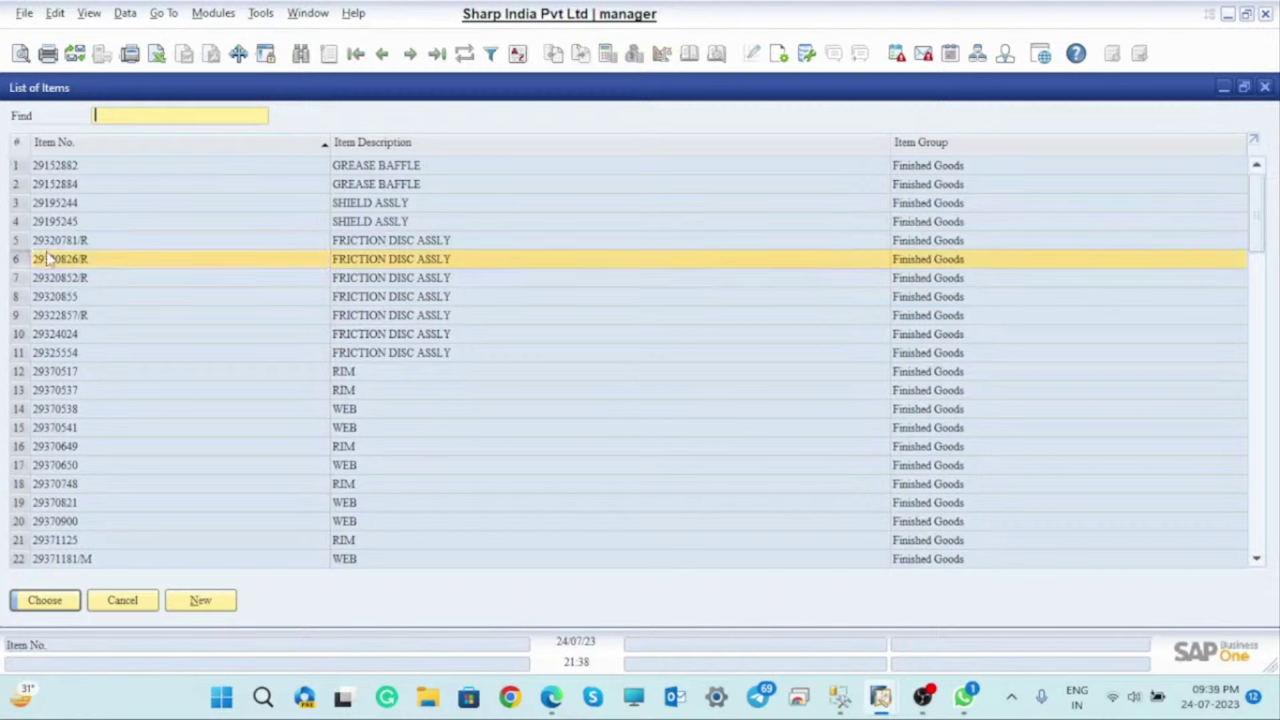
{"action": "left_click", "coordinate": [60, 279], "text": "ctrl"}
{"action": "left_click", "coordinate": [60, 297], "text": "ctrl"}
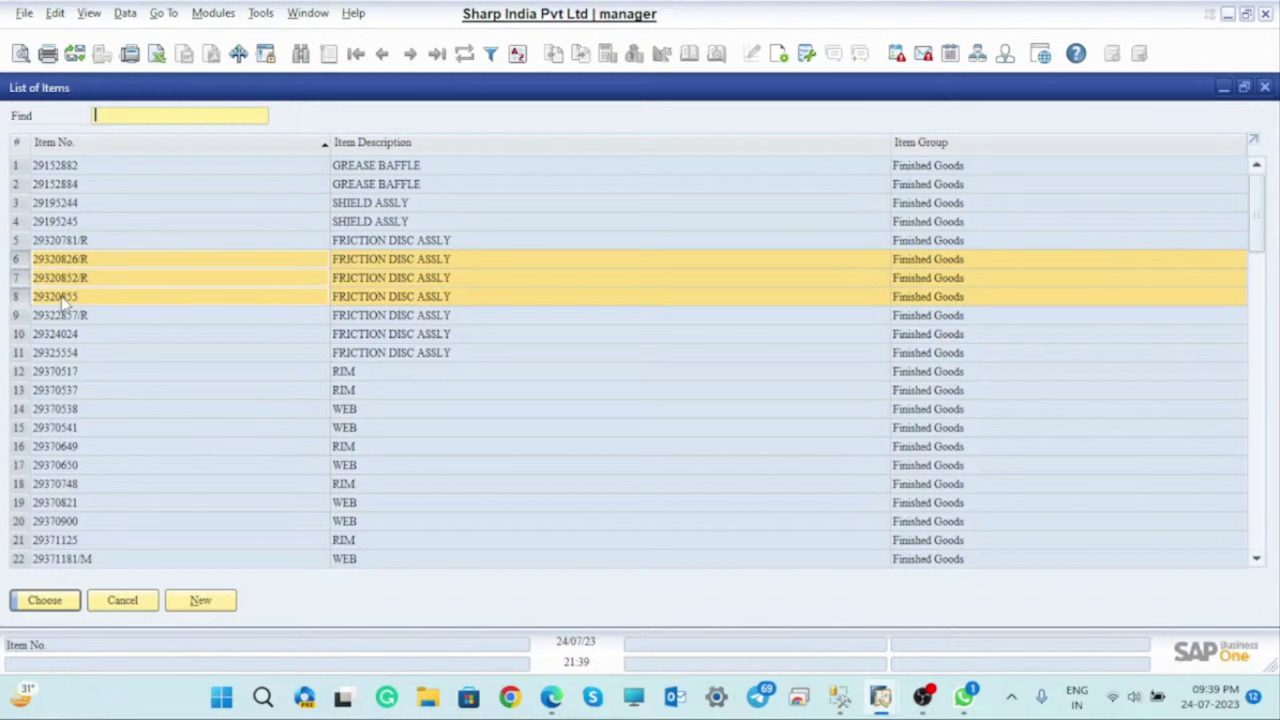
{"action": "left_click", "coordinate": [56, 609]}
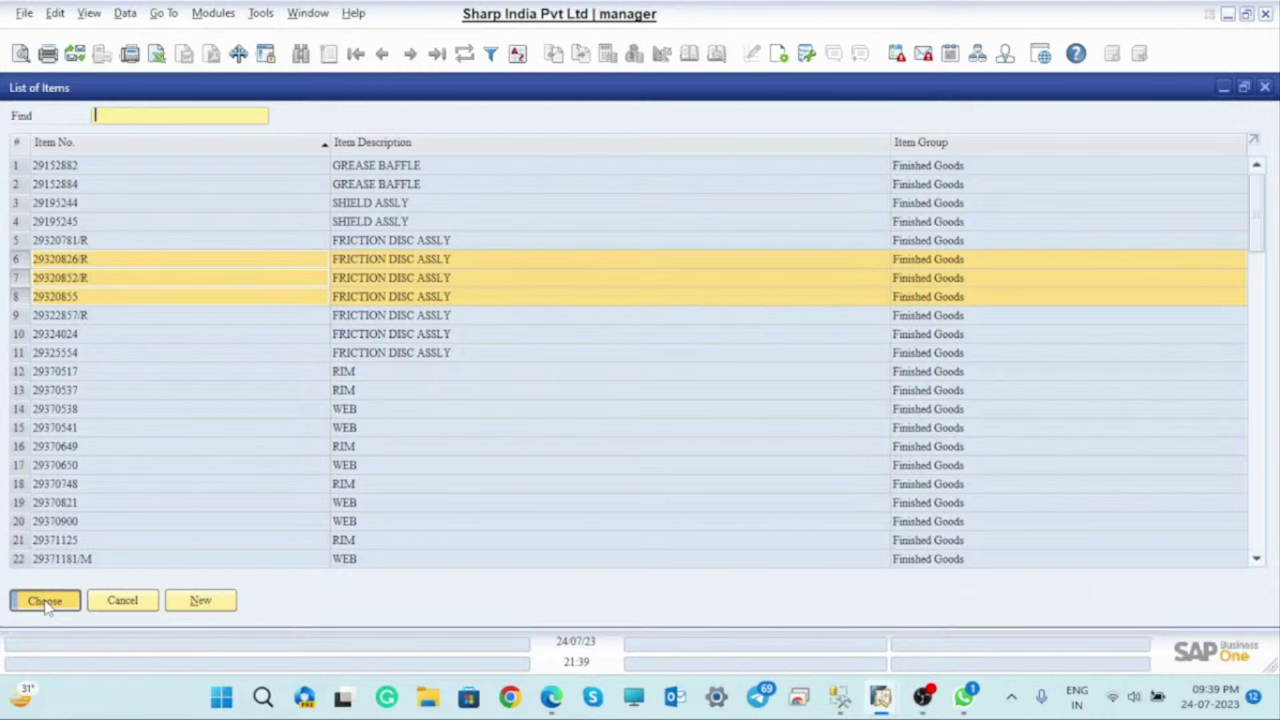
{"action": "left_click", "coordinate": [45, 605]}
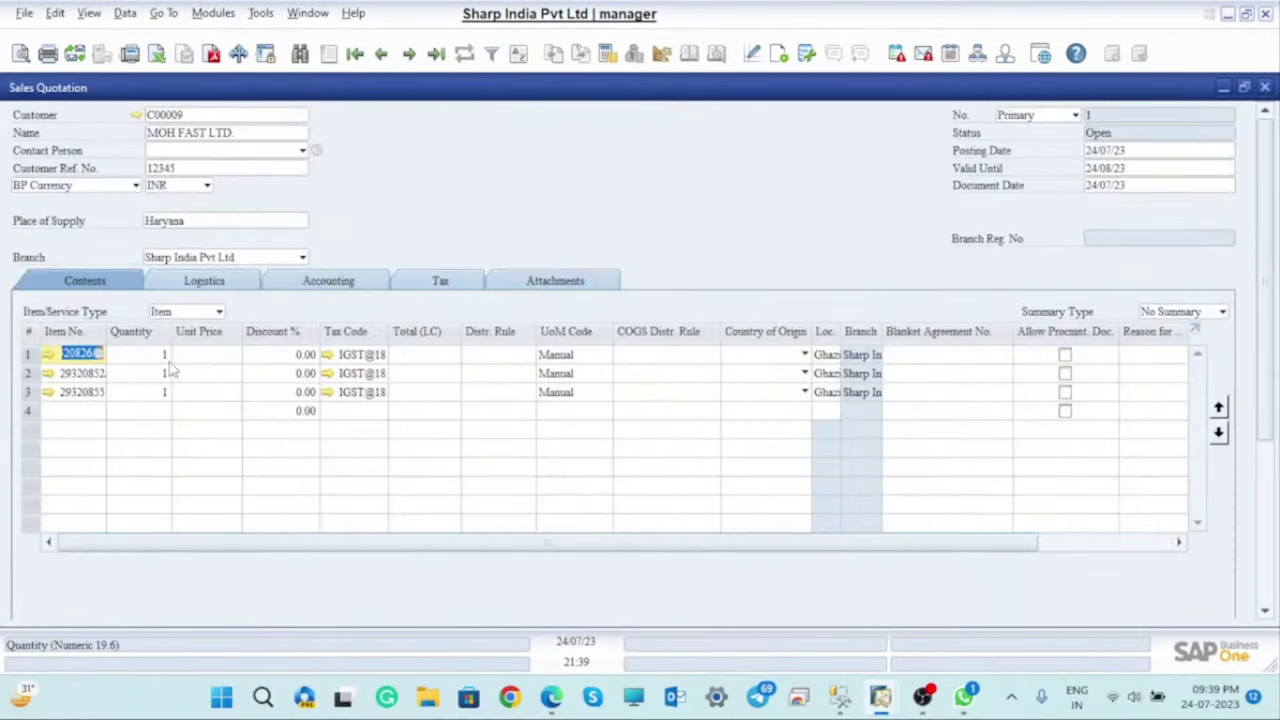
Step: Enter quantities 1,000, 2,000 and 3,000 on the three quotation lines
{"action": "left_click", "coordinate": [155, 356]}
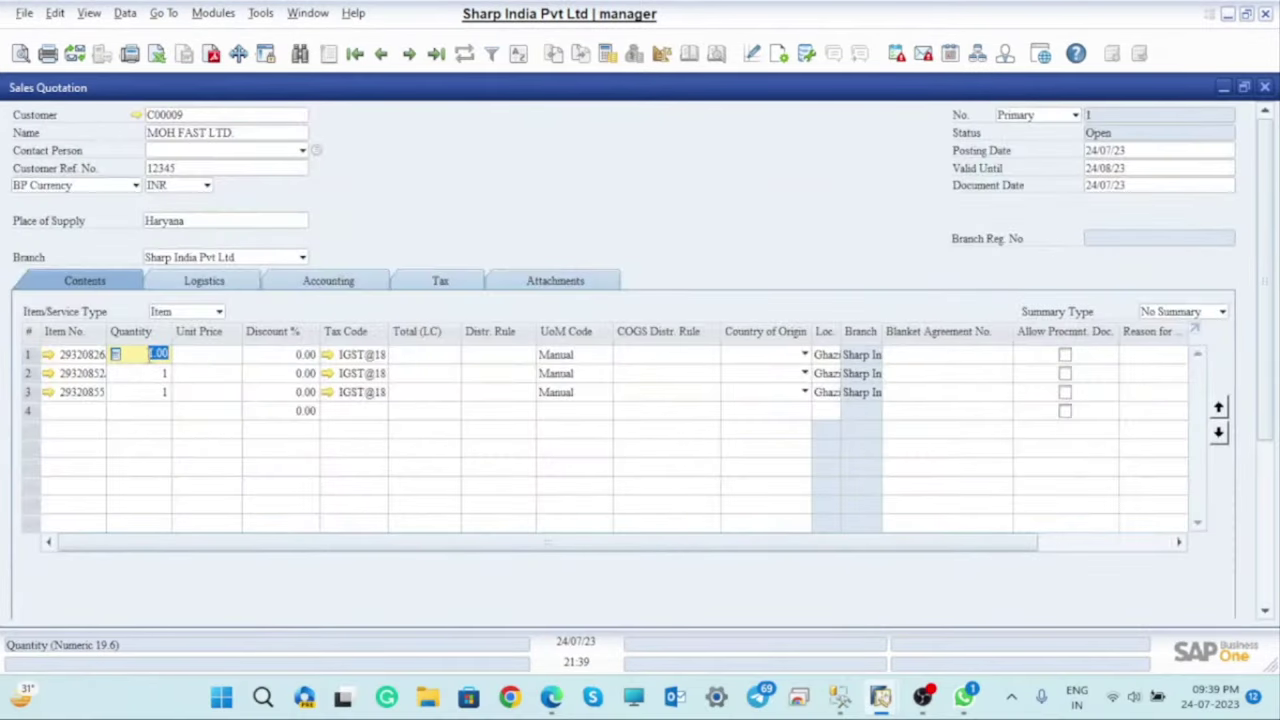
{"action": "type", "text": "1000"}
{"action": "left_click", "coordinate": [143, 374]}
{"action": "type", "text": "2000"}
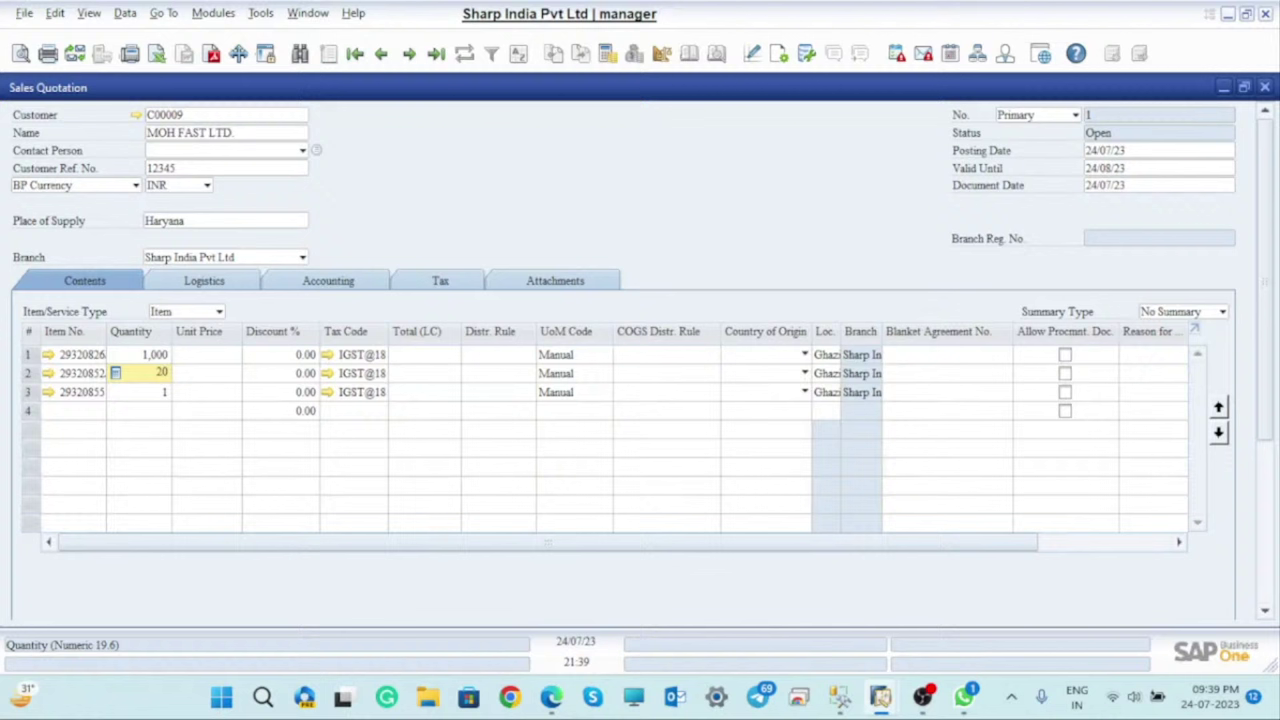
{"action": "left_click", "coordinate": [143, 393]}
{"action": "type", "text": "3,00"}
{"action": "type", "text": "000"}
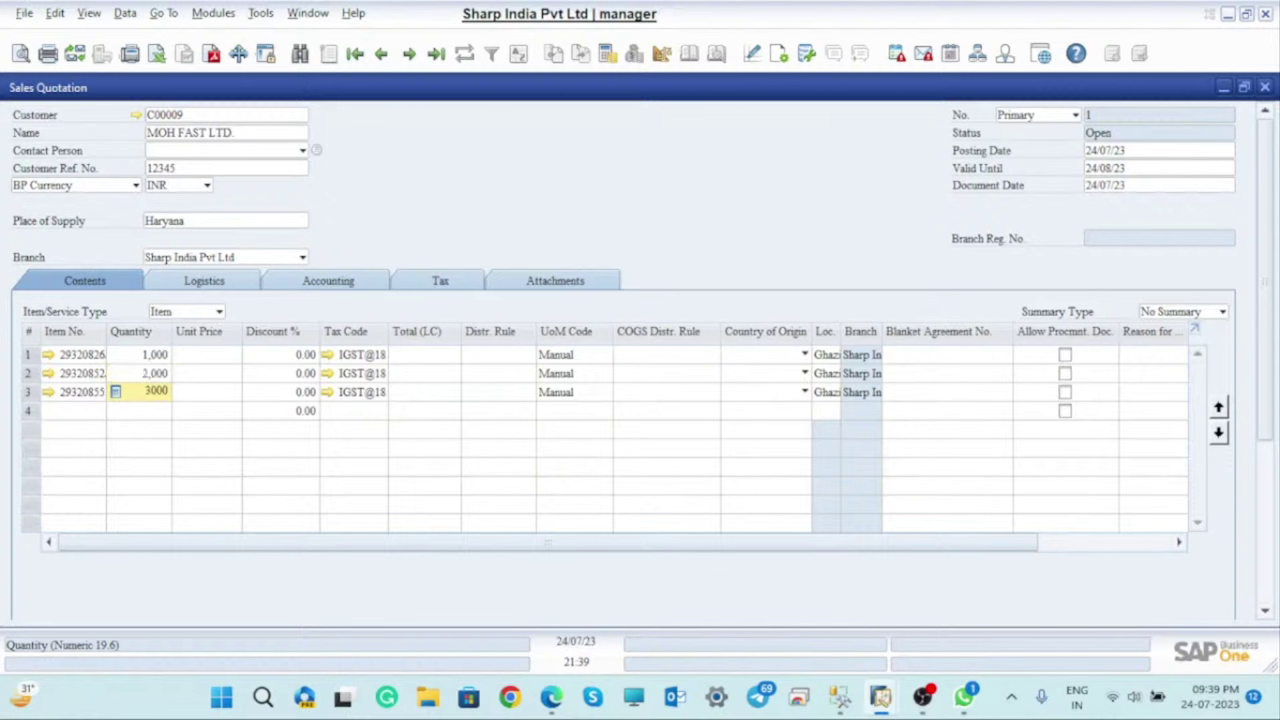
Step: Set the three lines' unit prices to INR 20, 30 and 50
{"action": "left_click", "coordinate": [196, 356]}
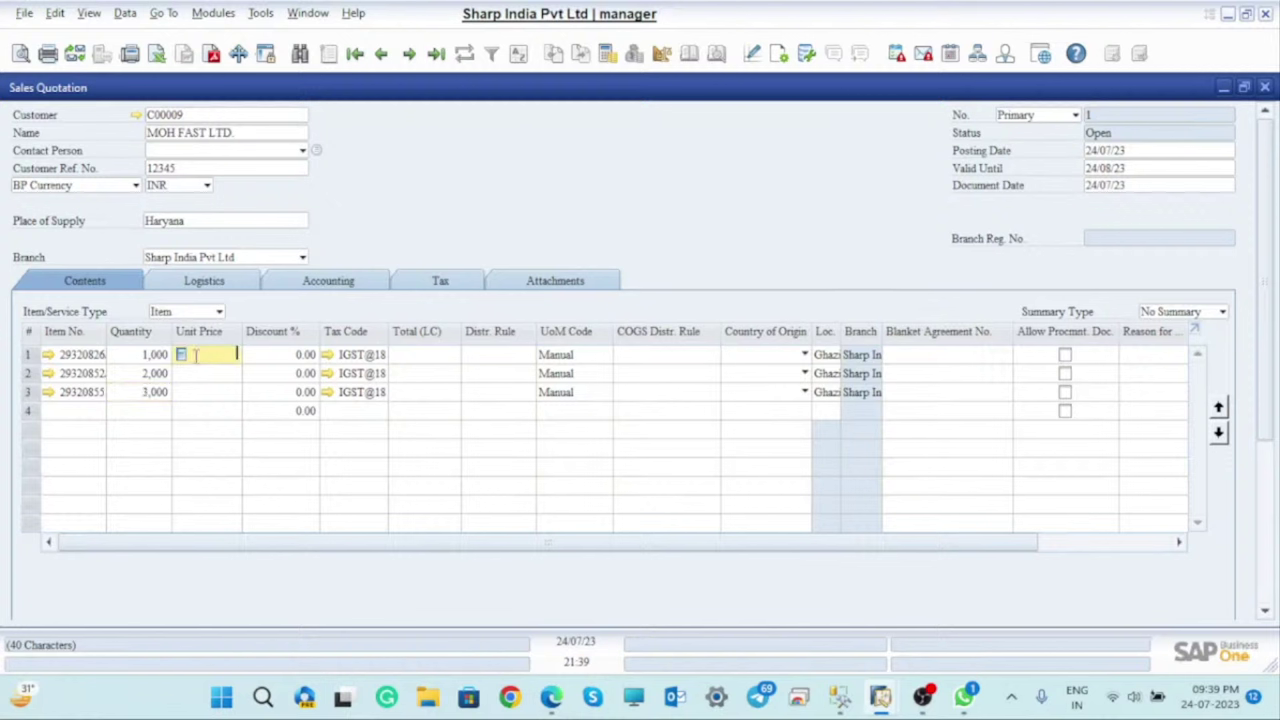
{"action": "type", "text": "20"}
{"action": "left_click", "coordinate": [218, 376]}
{"action": "type", "text": "30"}
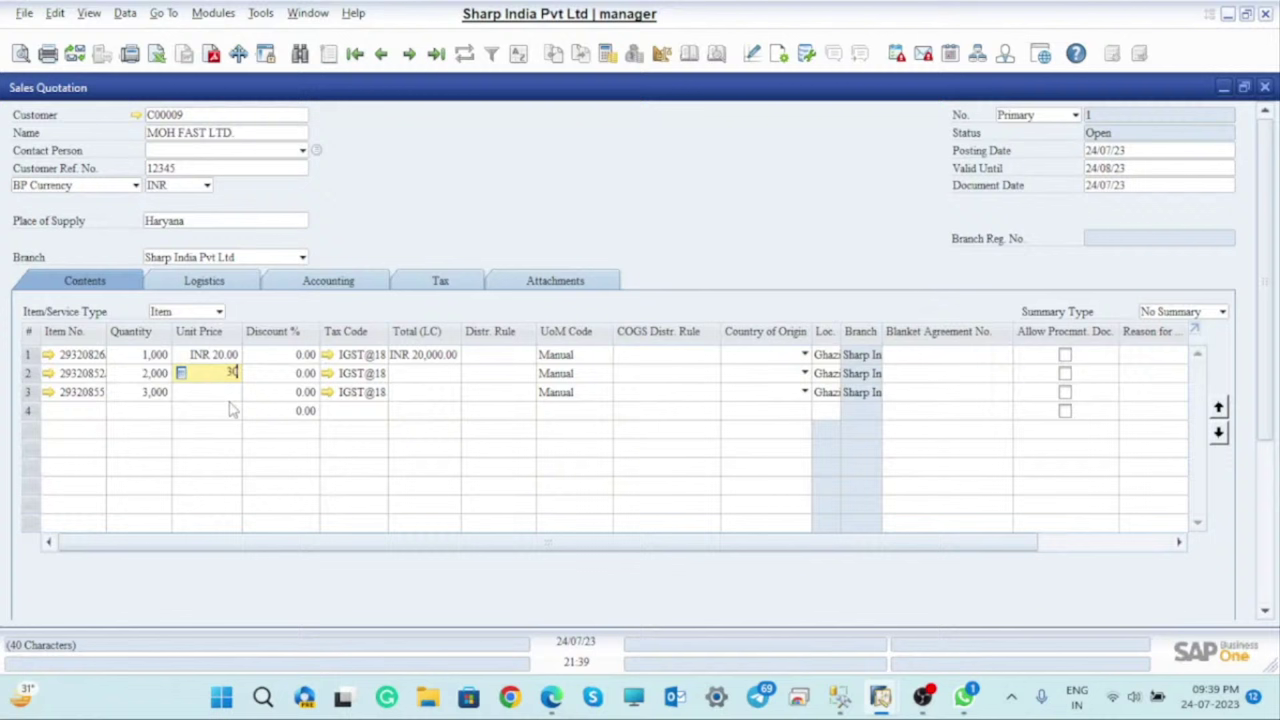
{"action": "left_click", "coordinate": [228, 410]}
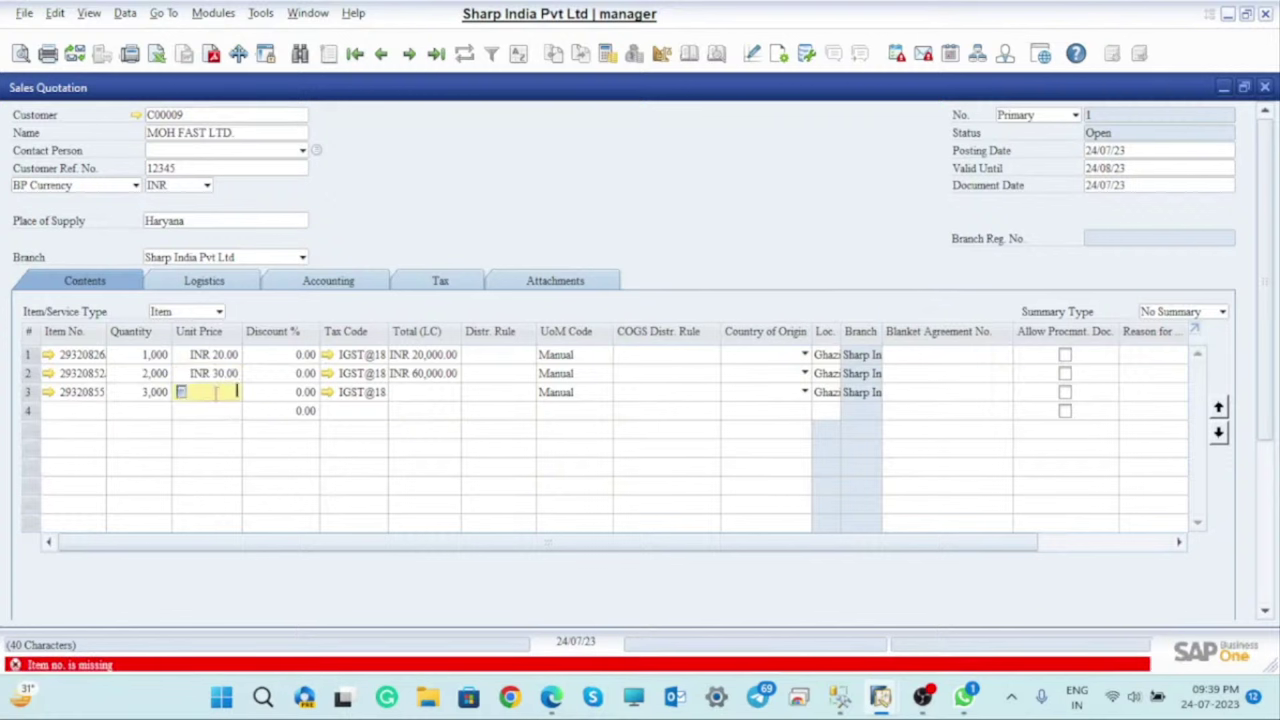
{"action": "left_click", "coordinate": [216, 393]}
{"action": "type", "text": "50"}
{"action": "key", "text": "Tab"}
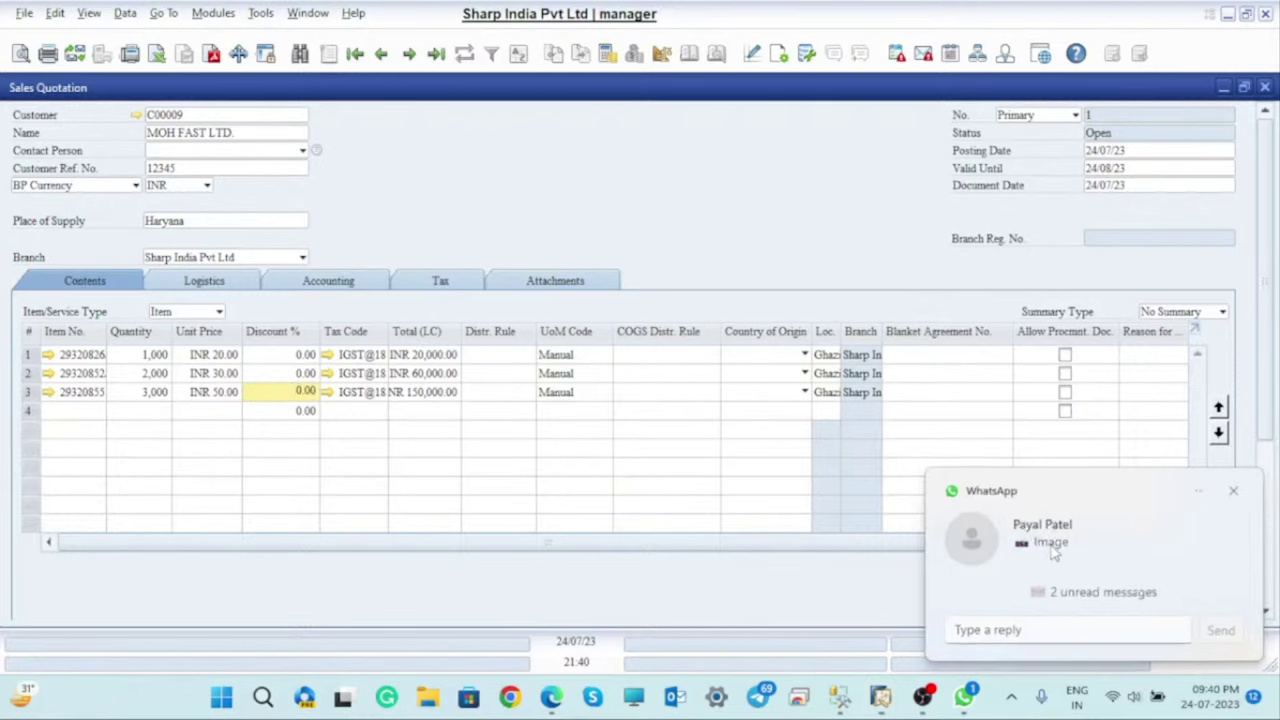
{"action": "left_click", "coordinate": [1054, 553]}
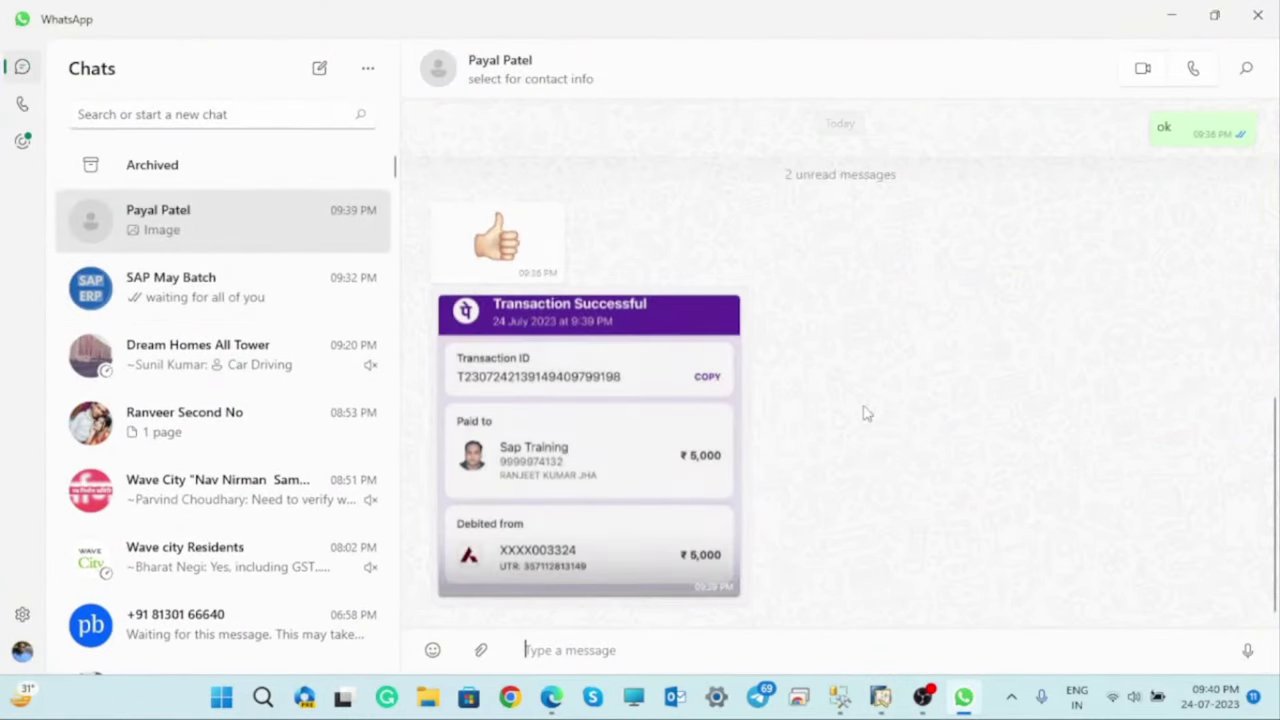
{"action": "left_click", "coordinate": [1172, 15]}
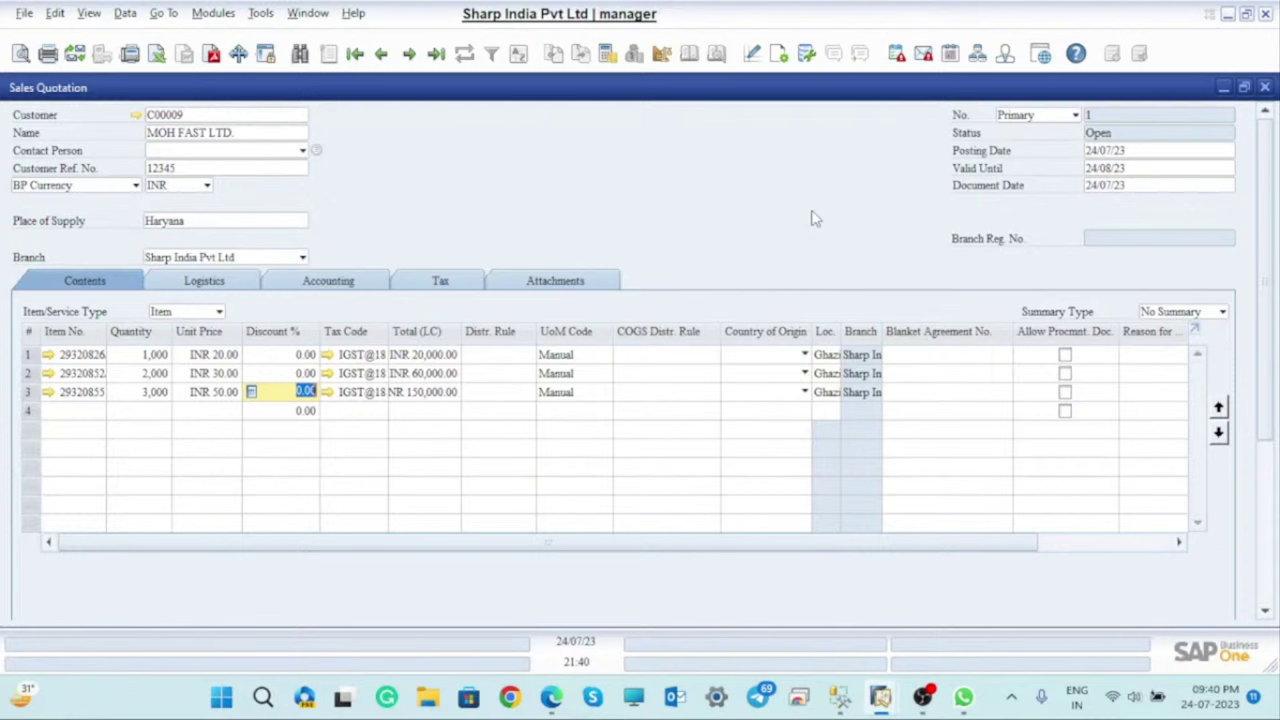
{"action": "left_click", "coordinate": [85, 18]}
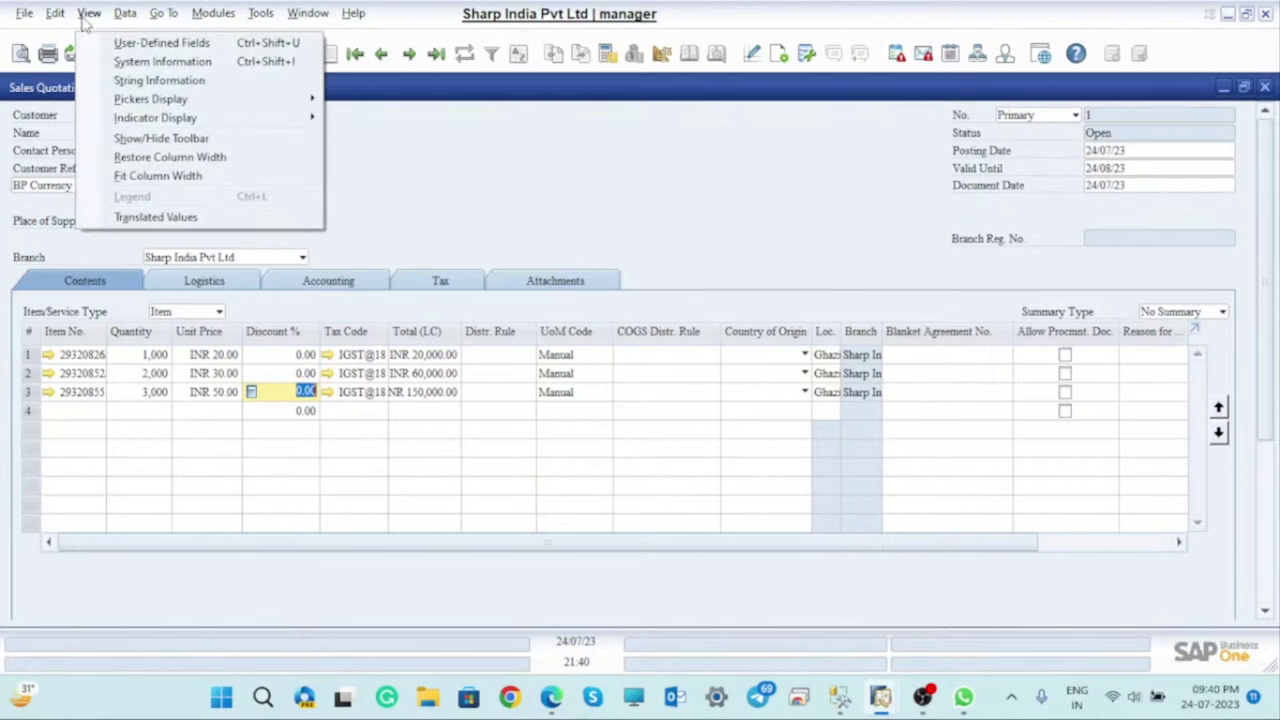
{"action": "left_click", "coordinate": [142, 178]}
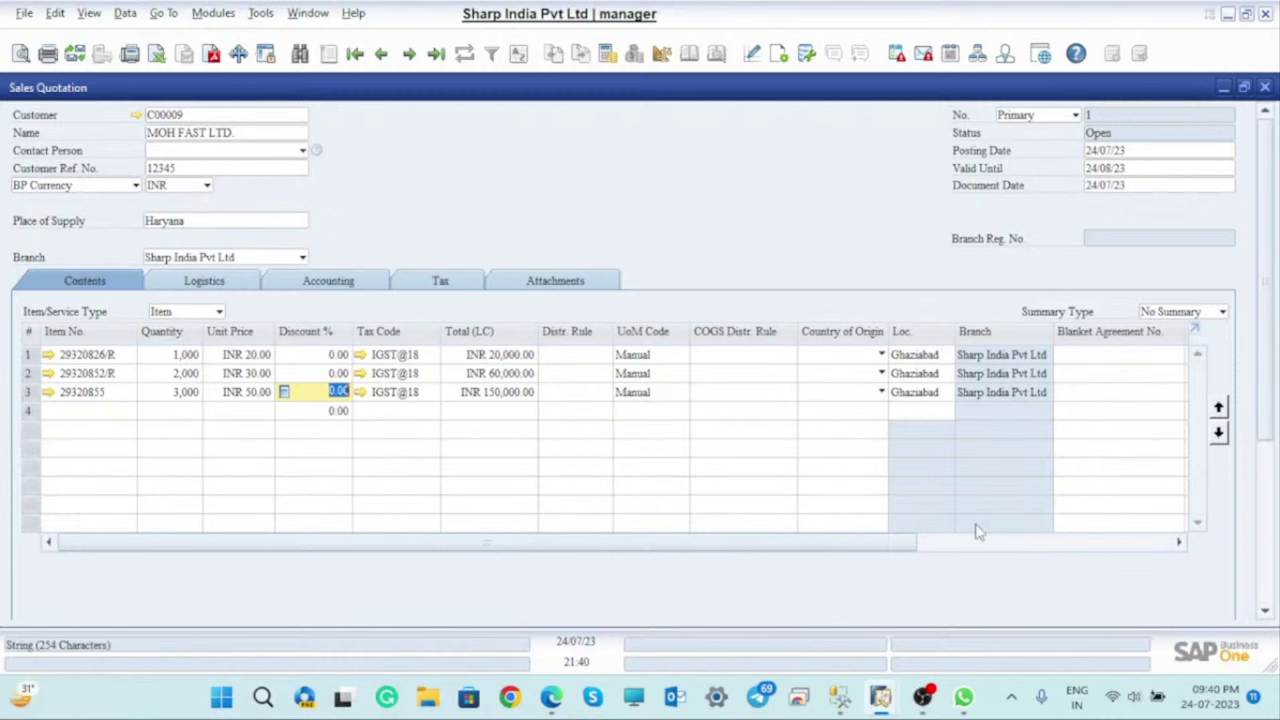
{"action": "left_click", "coordinate": [836, 543]}
{"action": "left_click", "coordinate": [1042, 545]}
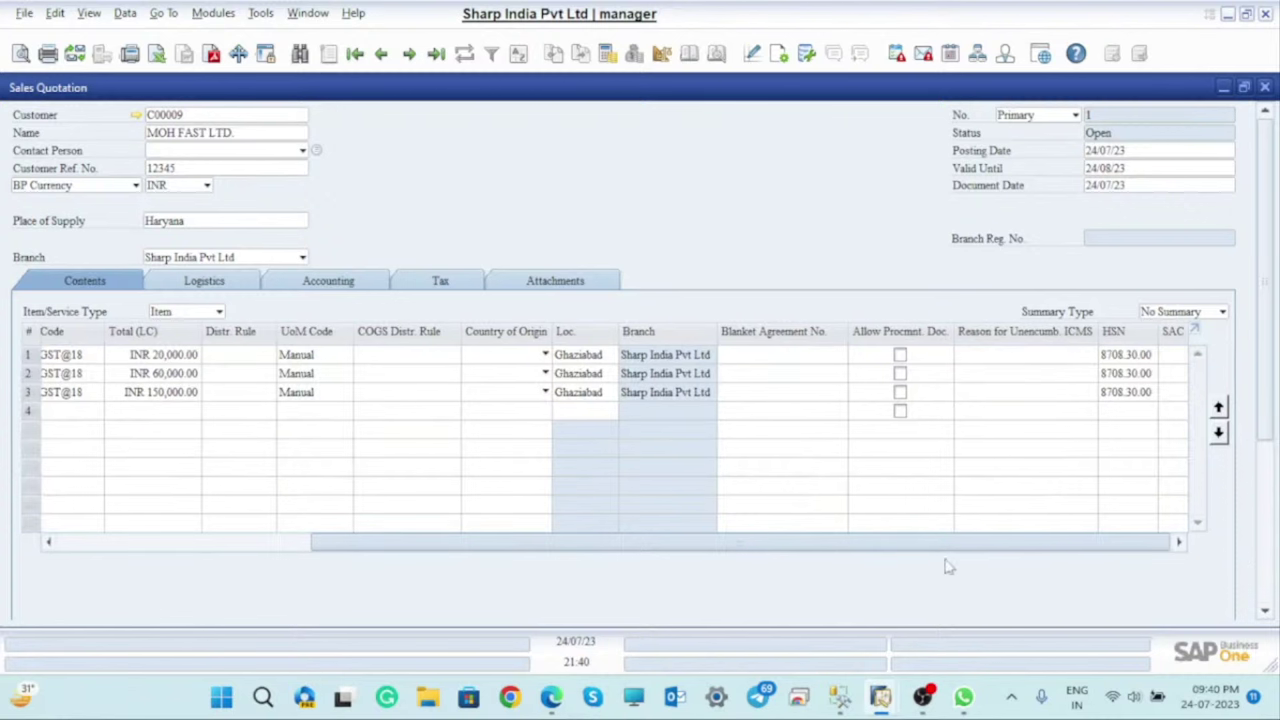
{"action": "left_click_drag", "start_coordinate": [717, 548], "coordinate": [409, 551]}
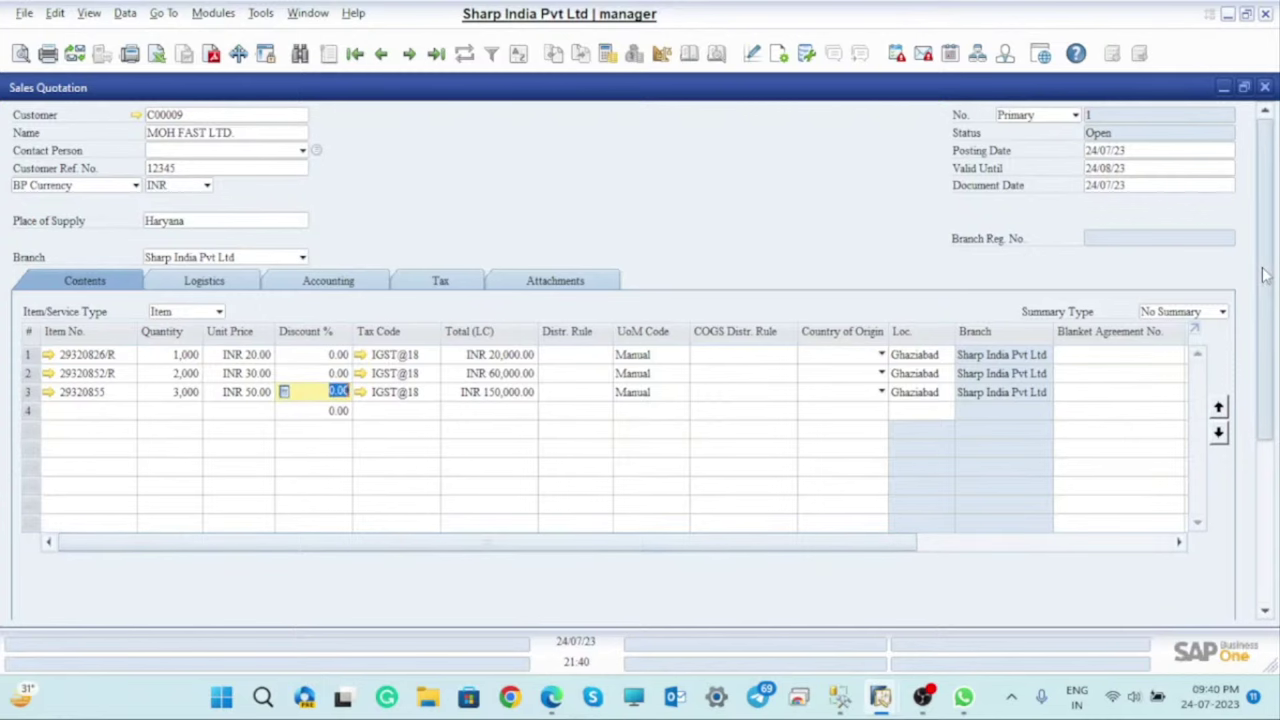
{"action": "left_click_drag", "start_coordinate": [1270, 278], "coordinate": [1277, 449]}
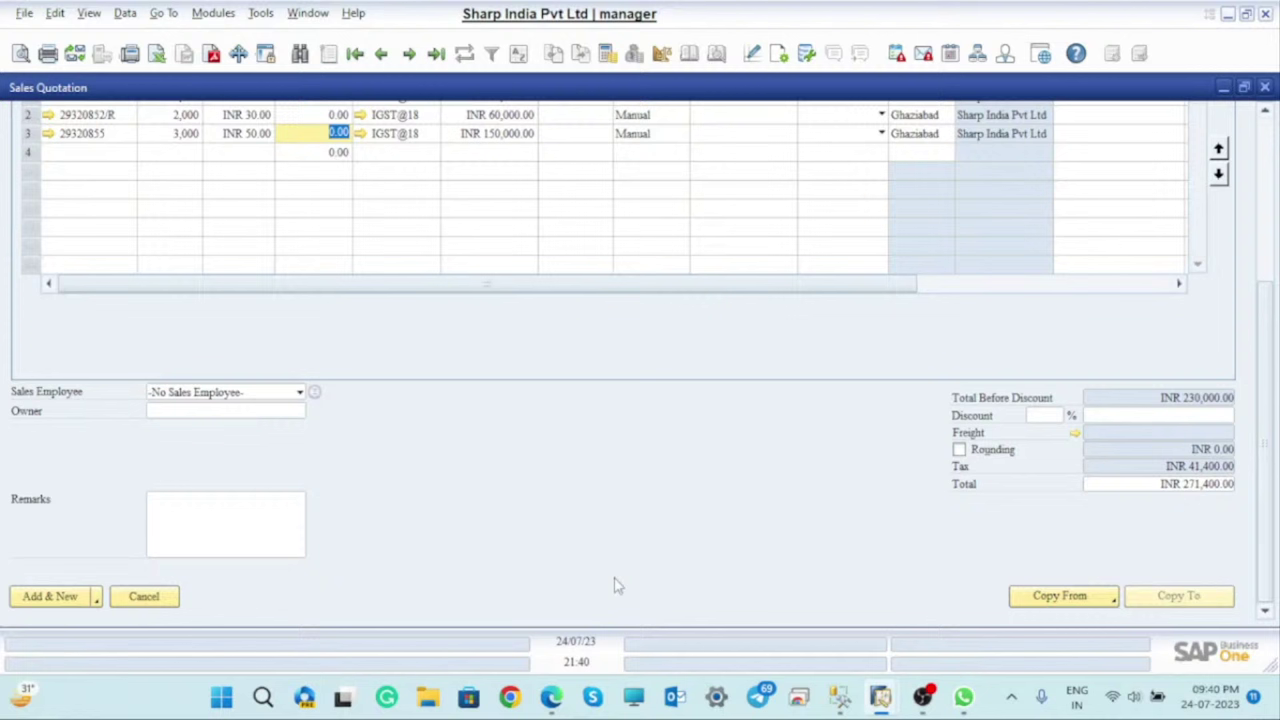
Step: Save the quotation with Add & View, then select row 1's COGS Distr. Rule cell
{"action": "left_click", "coordinate": [95, 597]}
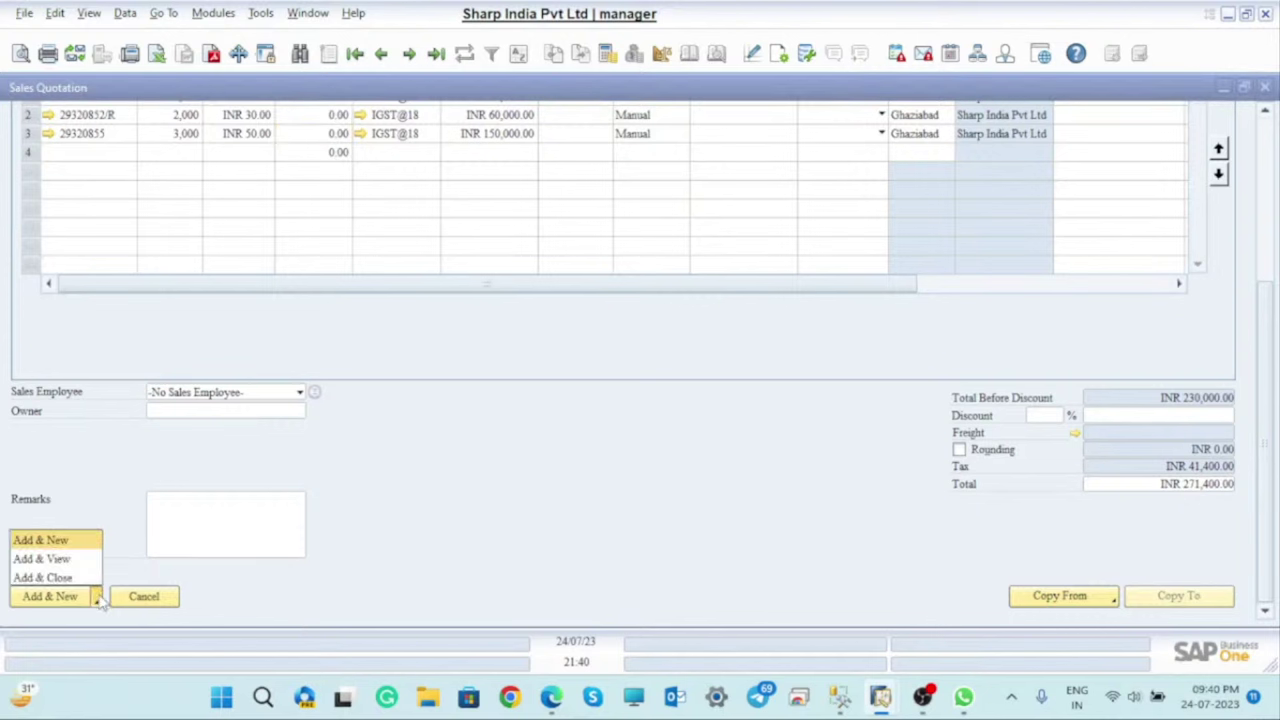
{"action": "left_click", "coordinate": [57, 560]}
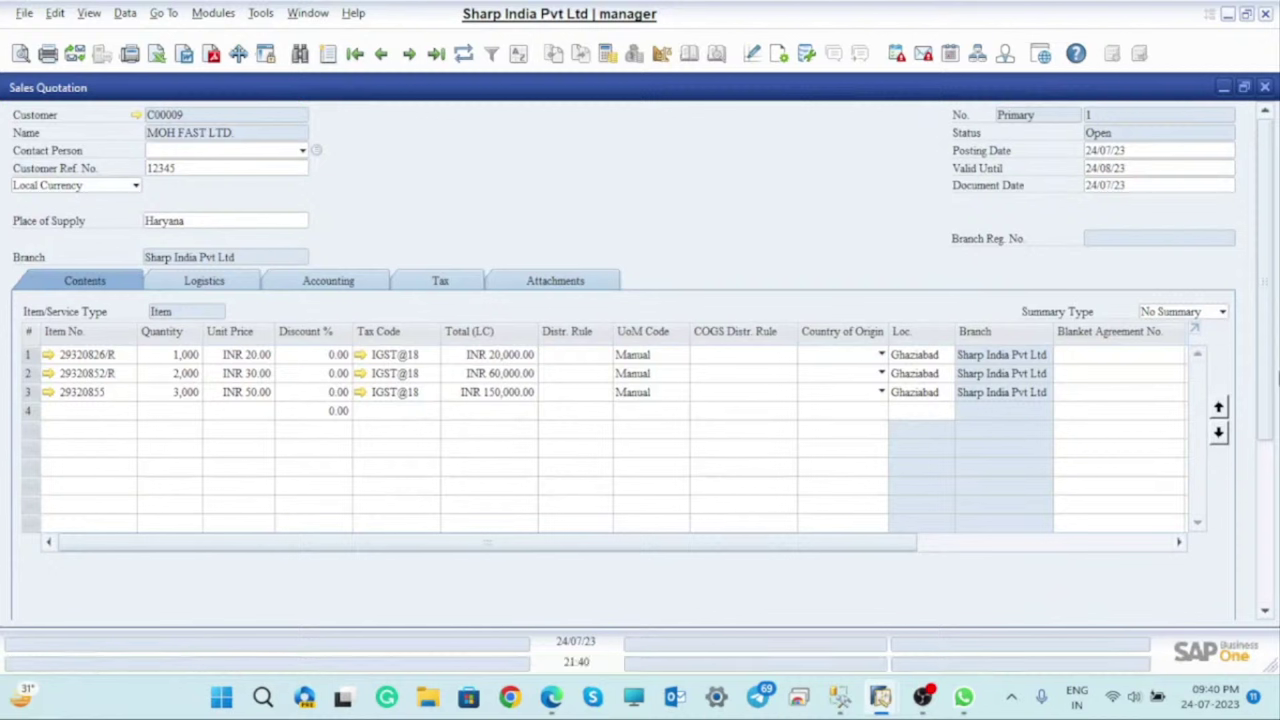
{"action": "left_click", "coordinate": [764, 356]}
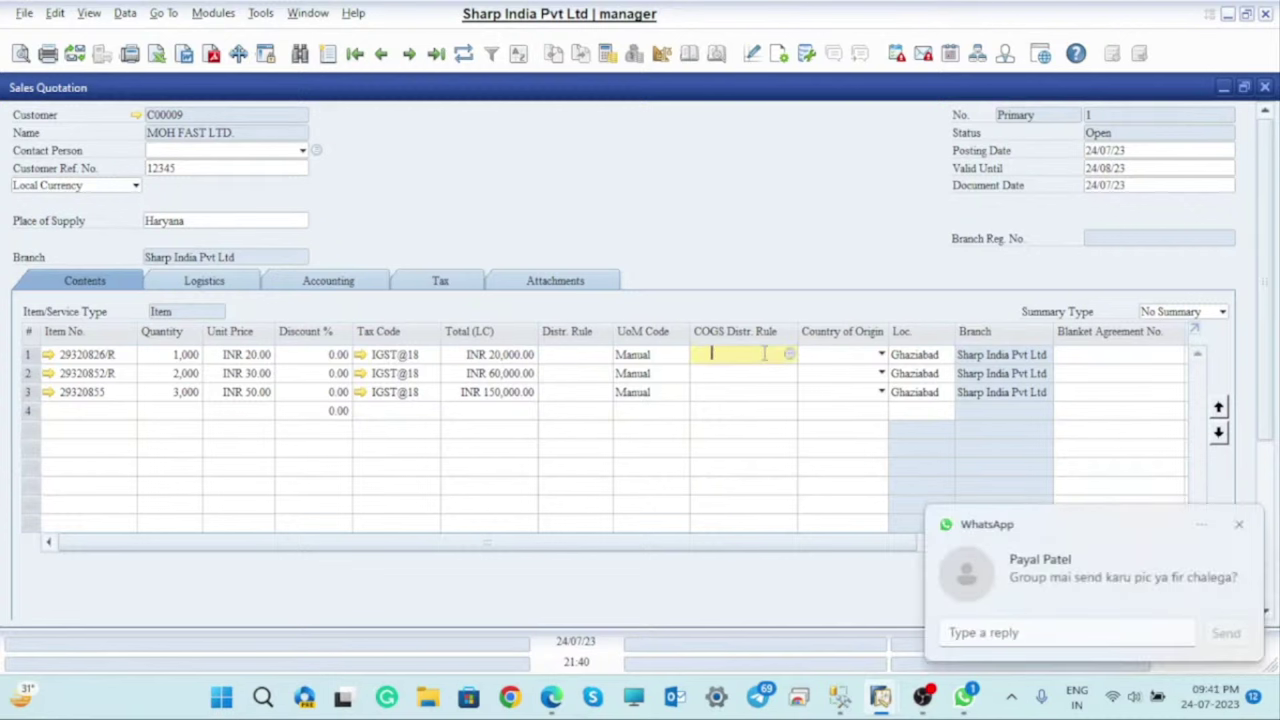
Step: Send the WhatsApp reply 'ha kar do', then return to row 1's COGS Distr. Rule cell
{"action": "left_click", "coordinate": [1033, 631]}
{"action": "type", "text": "ha "}
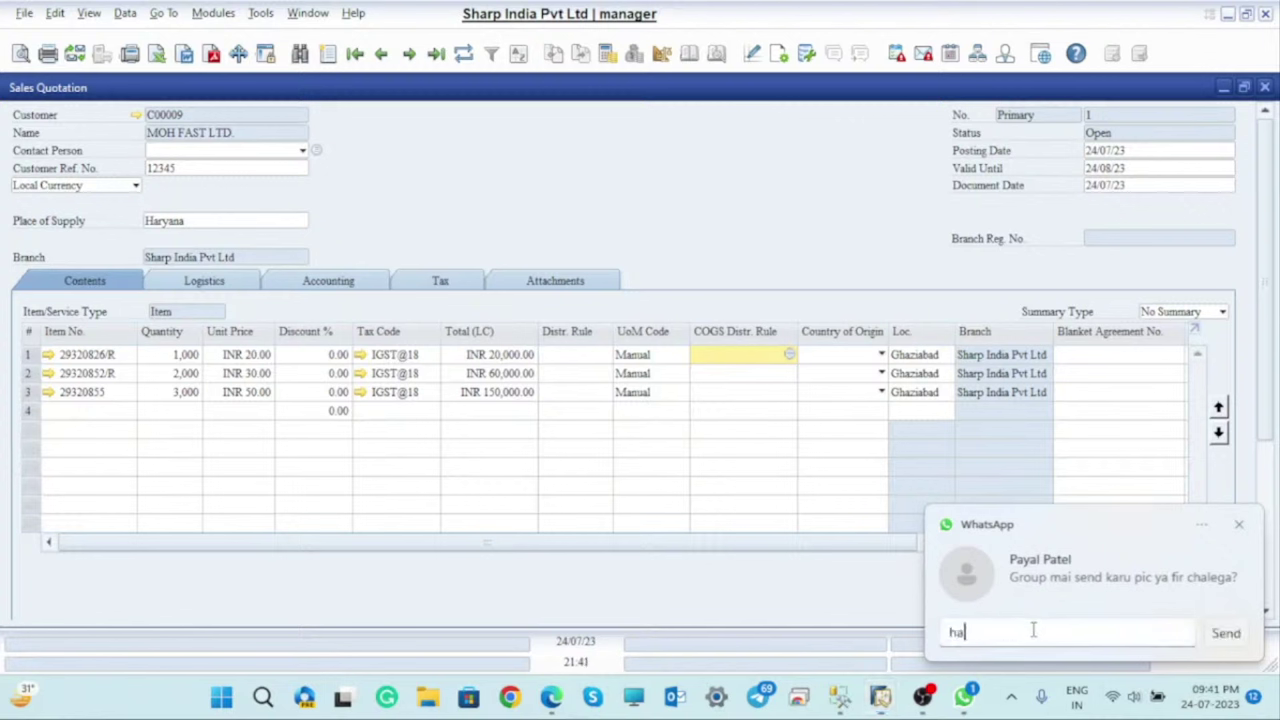
{"action": "type", "text": "kar do"}
{"action": "key", "text": "Return"}
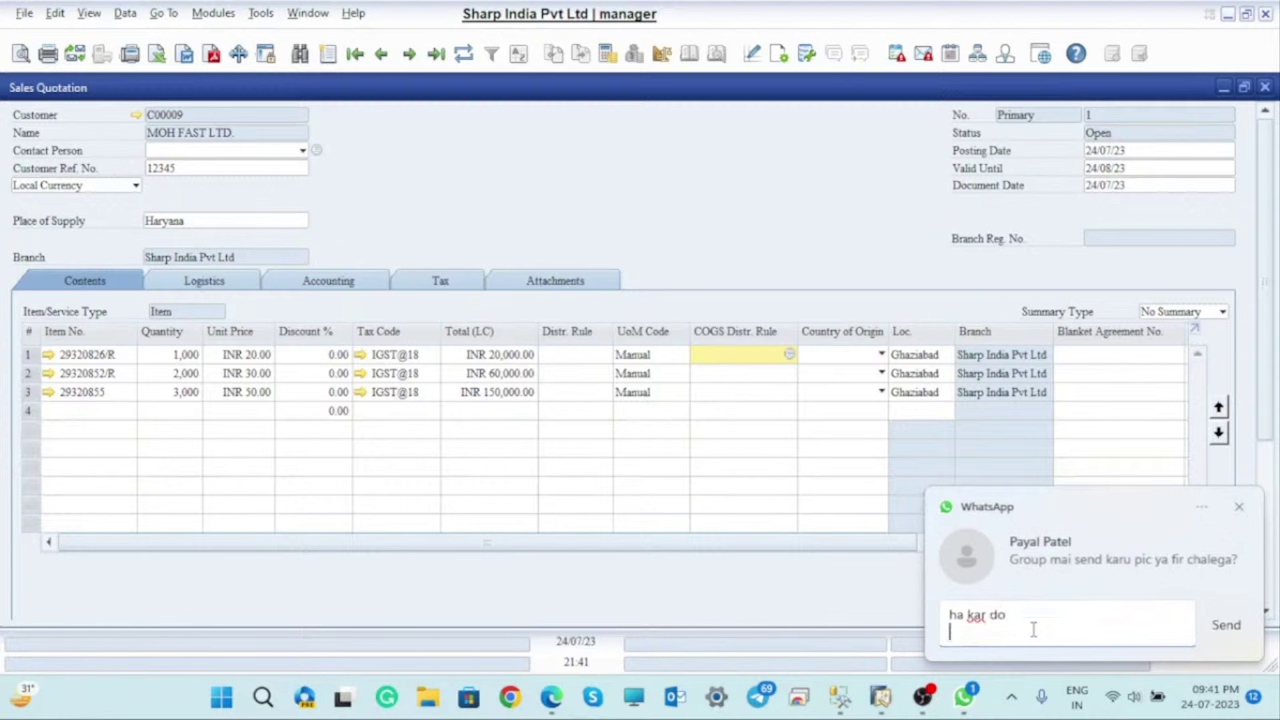
{"action": "left_click", "coordinate": [1228, 625]}
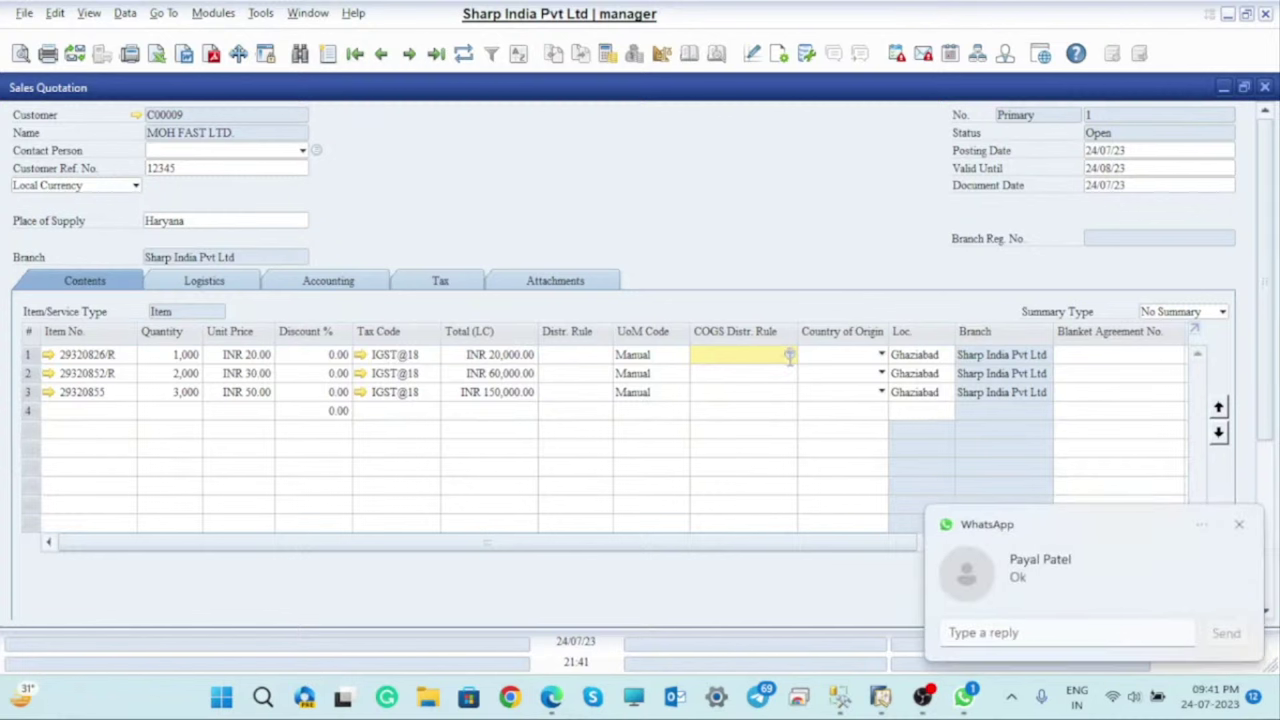
{"action": "left_click", "coordinate": [973, 627]}
{"action": "left_click", "coordinate": [791, 362]}
Step: Browse the distribution rule lists for row 1, then cancel without setting a COGS rule
{"action": "left_click", "coordinate": [789, 355]}
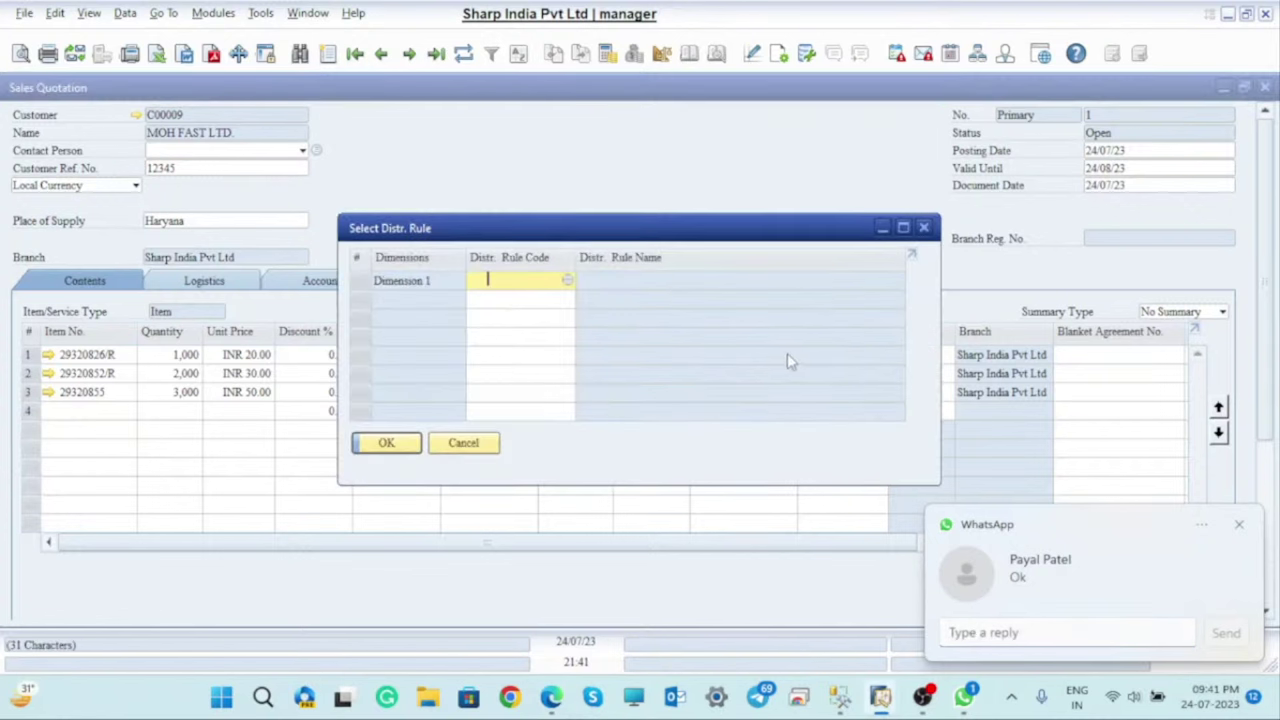
{"action": "left_click", "coordinate": [567, 281]}
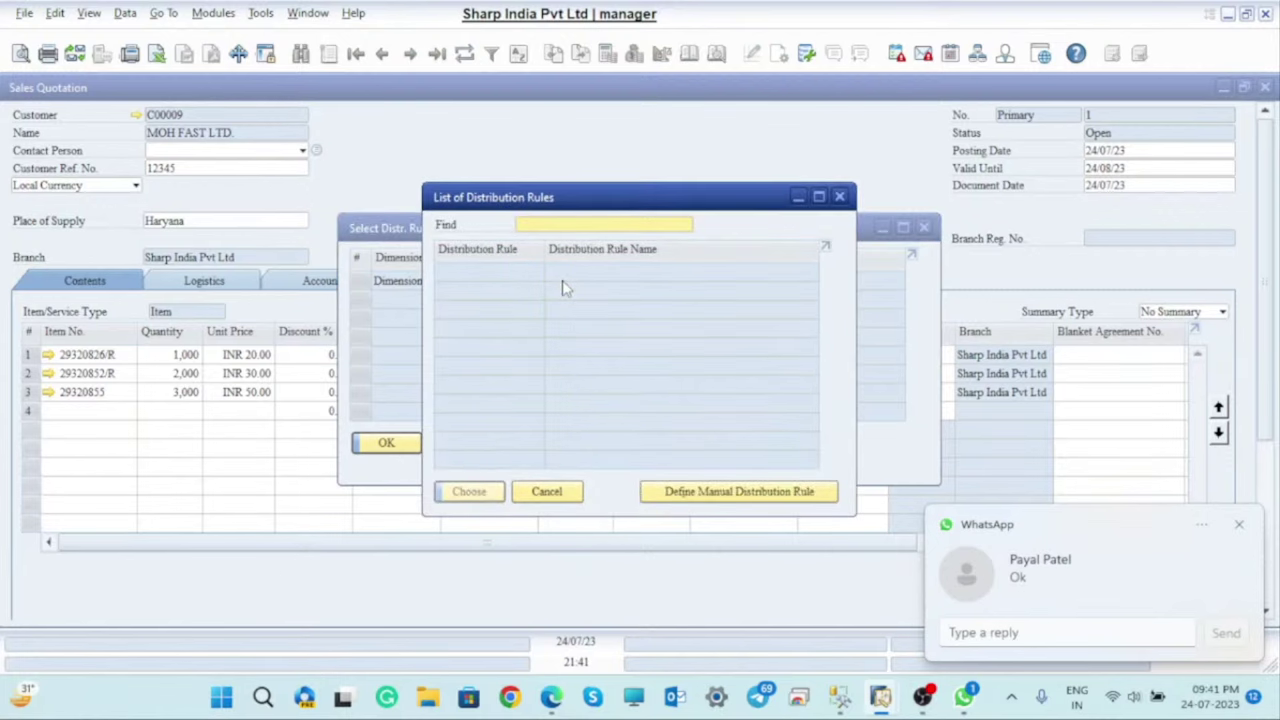
{"action": "left_click", "coordinate": [722, 493]}
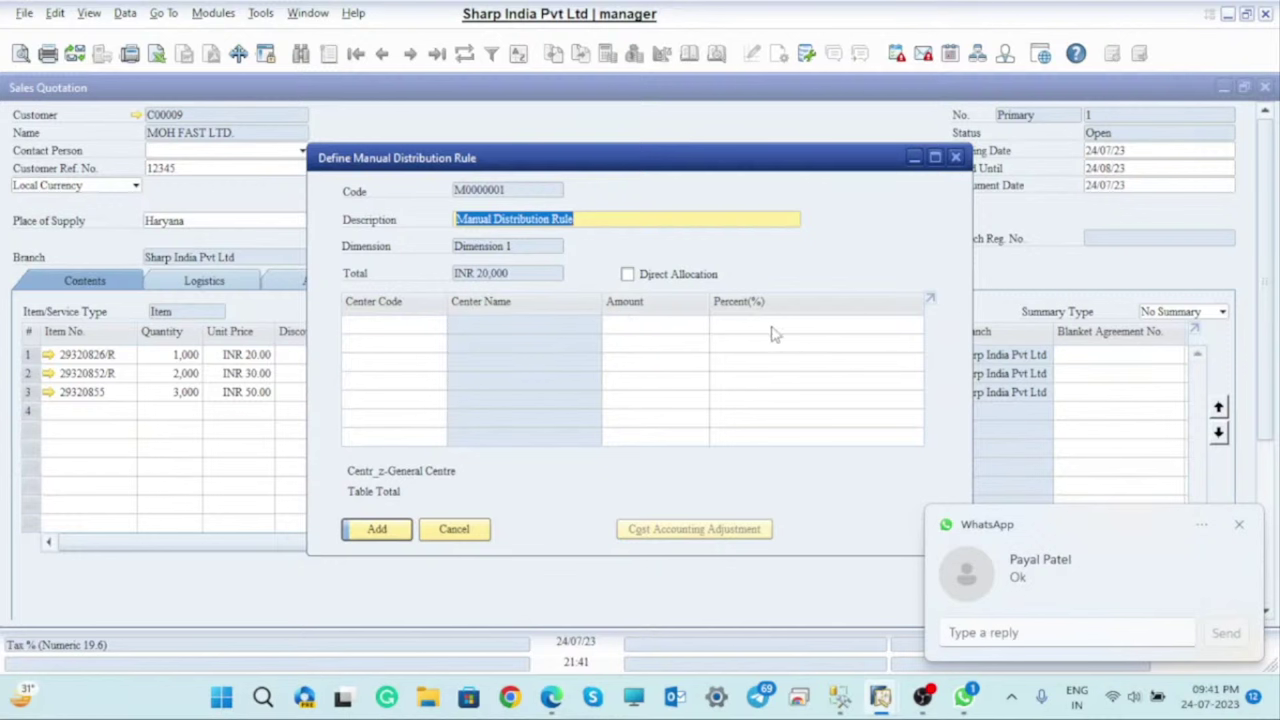
{"action": "left_click", "coordinate": [467, 534]}
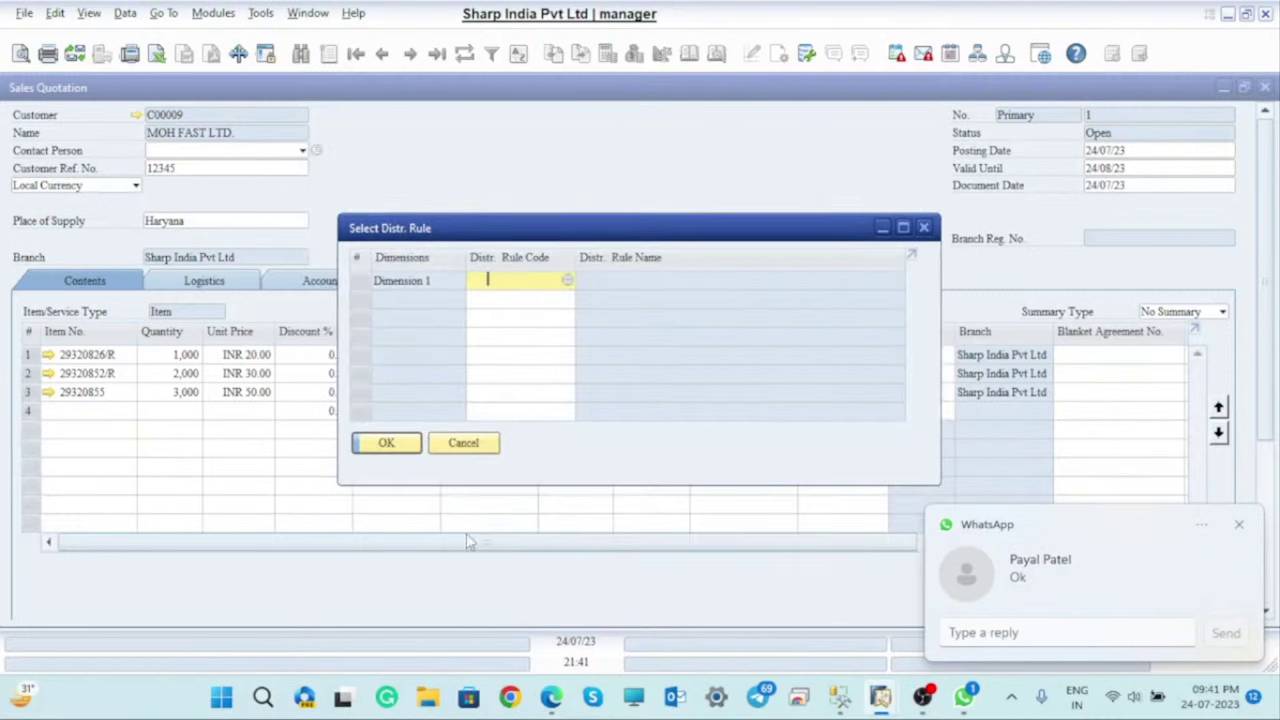
{"action": "left_click", "coordinate": [460, 449]}
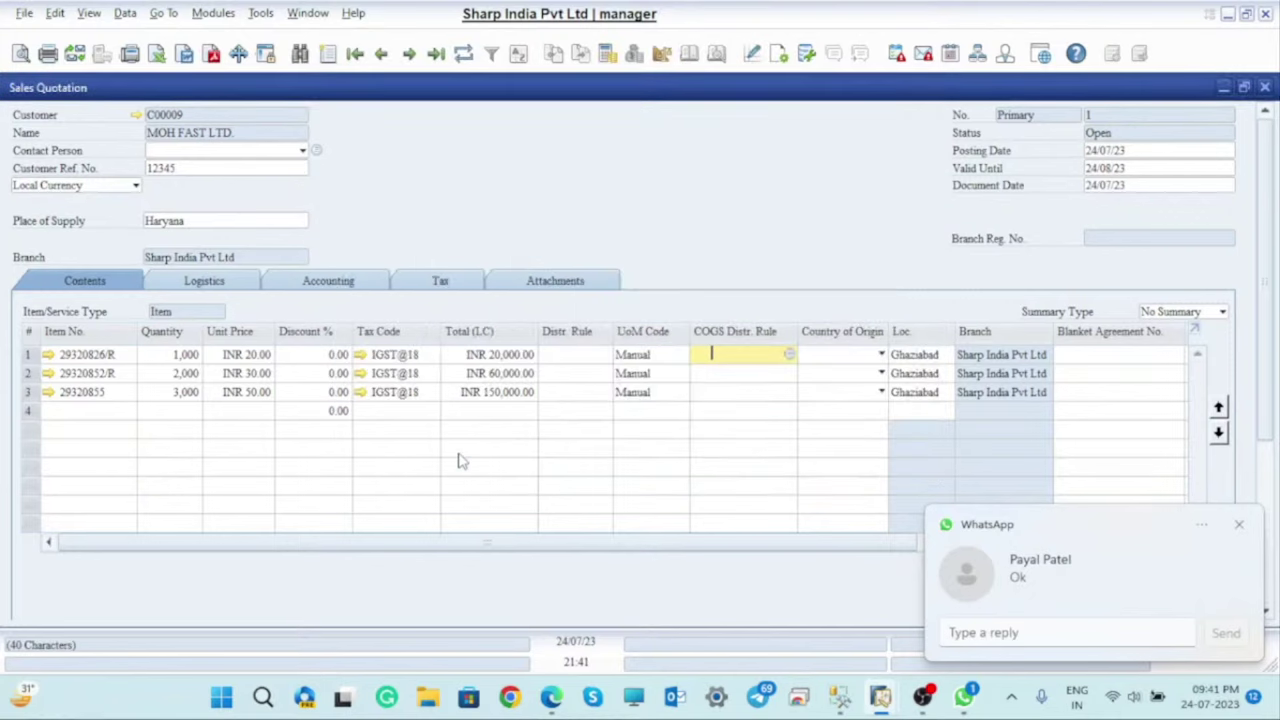
Step: Dismiss the message notification and bring up the WhatsApp chat window
{"action": "left_click", "coordinate": [1240, 525]}
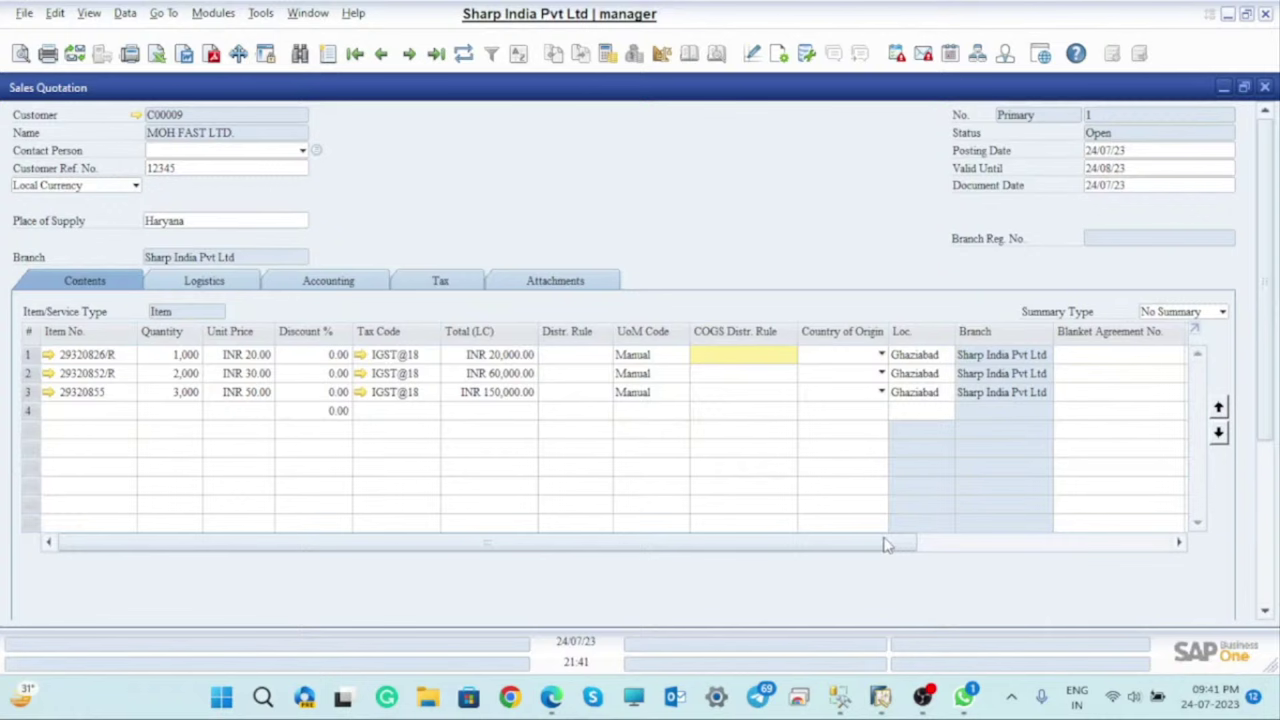
{"action": "left_click", "coordinate": [1131, 546]}
{"action": "left_click_drag", "start_coordinate": [816, 538], "coordinate": [726, 529]}
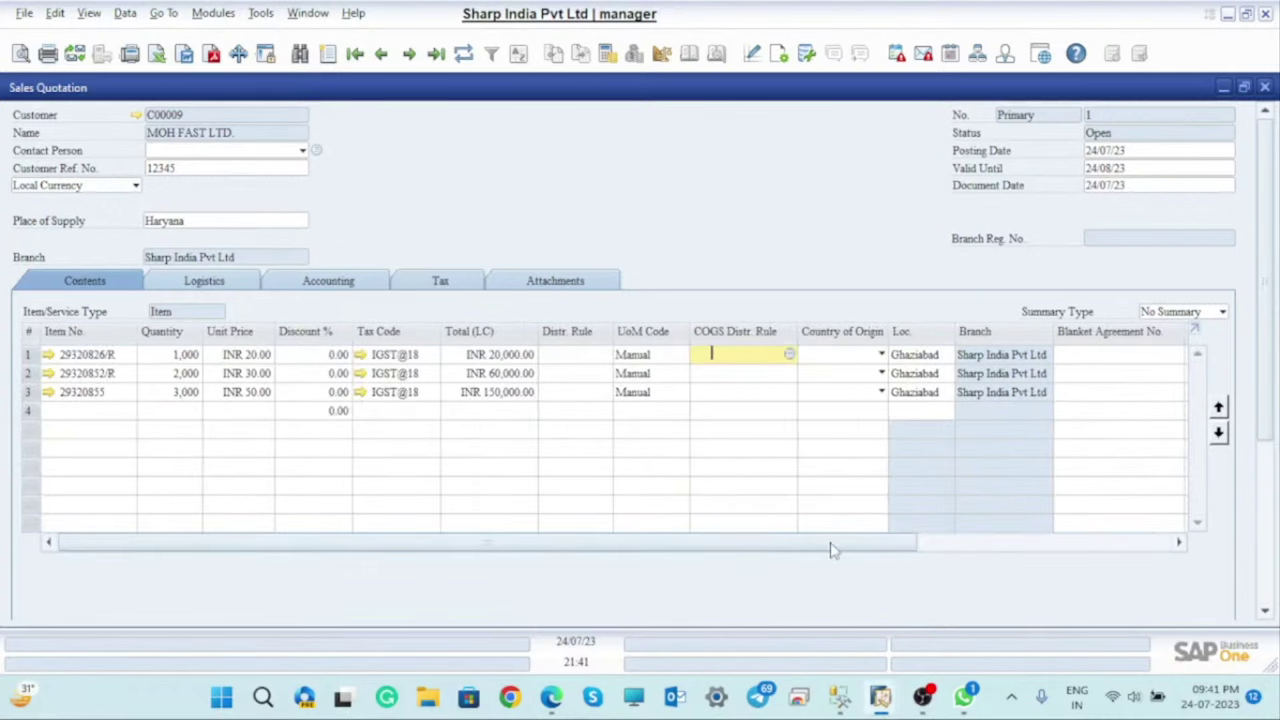
{"action": "left_click", "coordinate": [964, 700]}
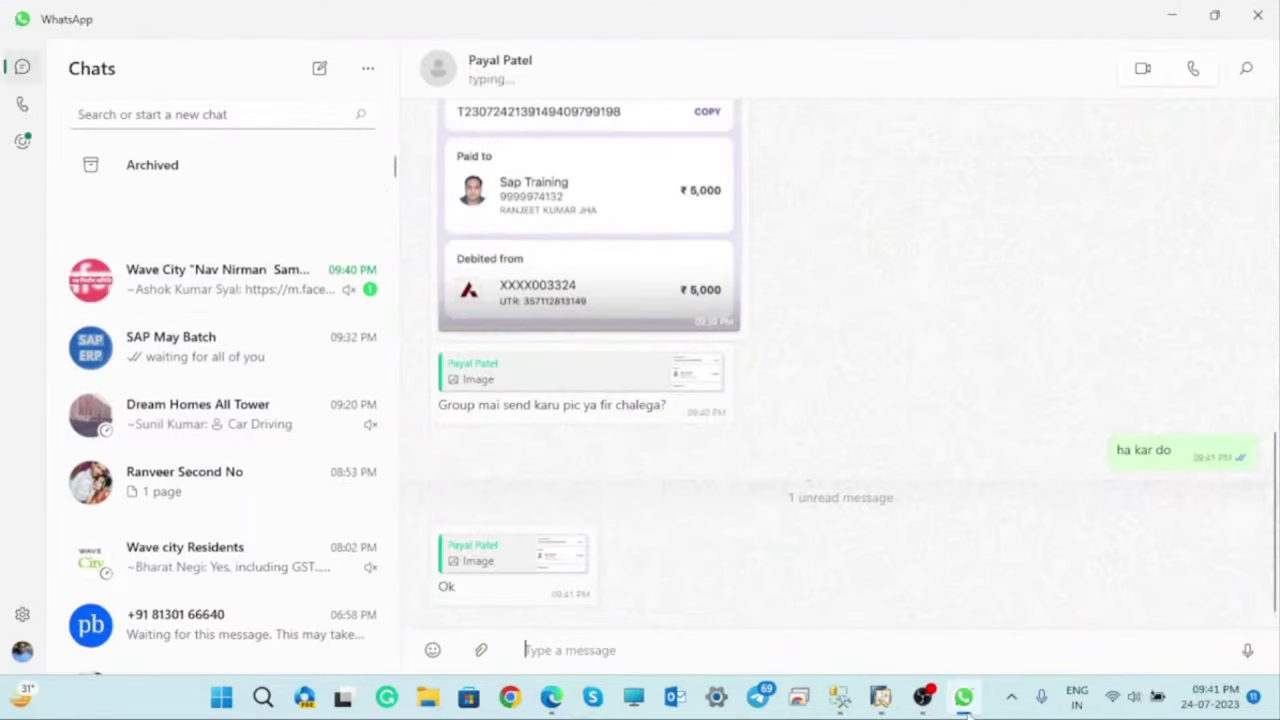
Step: Minimize WhatsApp so Sales Quotation No. 1 is visible again
{"action": "left_click", "coordinate": [1163, 19]}
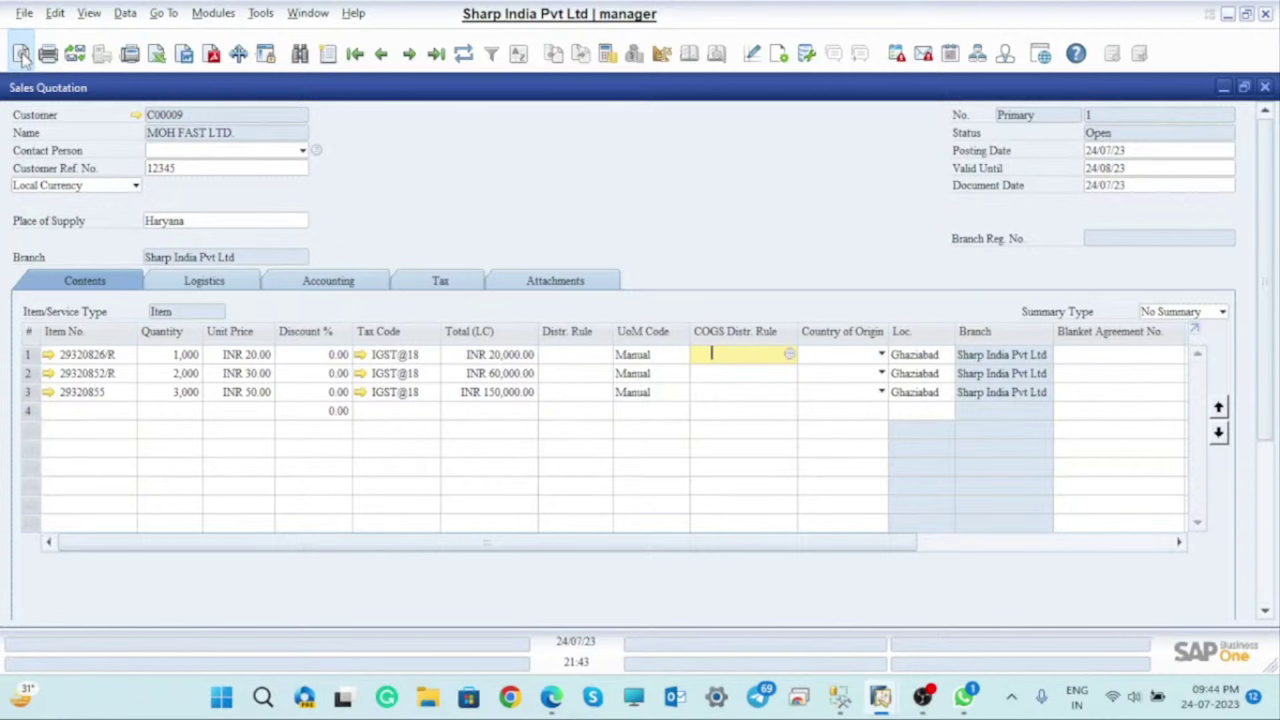
Step: Preview the quotation printout, then minimize SAP and launch a second SAP Business One client
{"action": "left_click", "coordinate": [22, 55]}
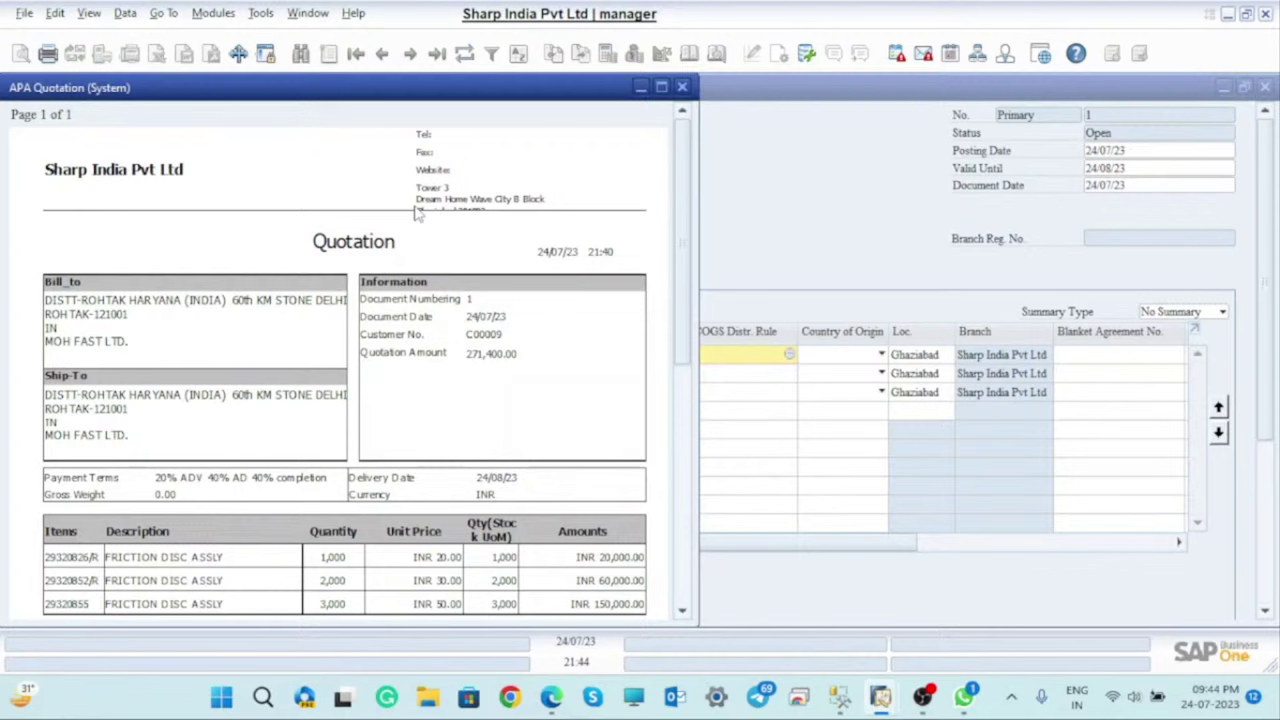
{"action": "left_click", "coordinate": [682, 87]}
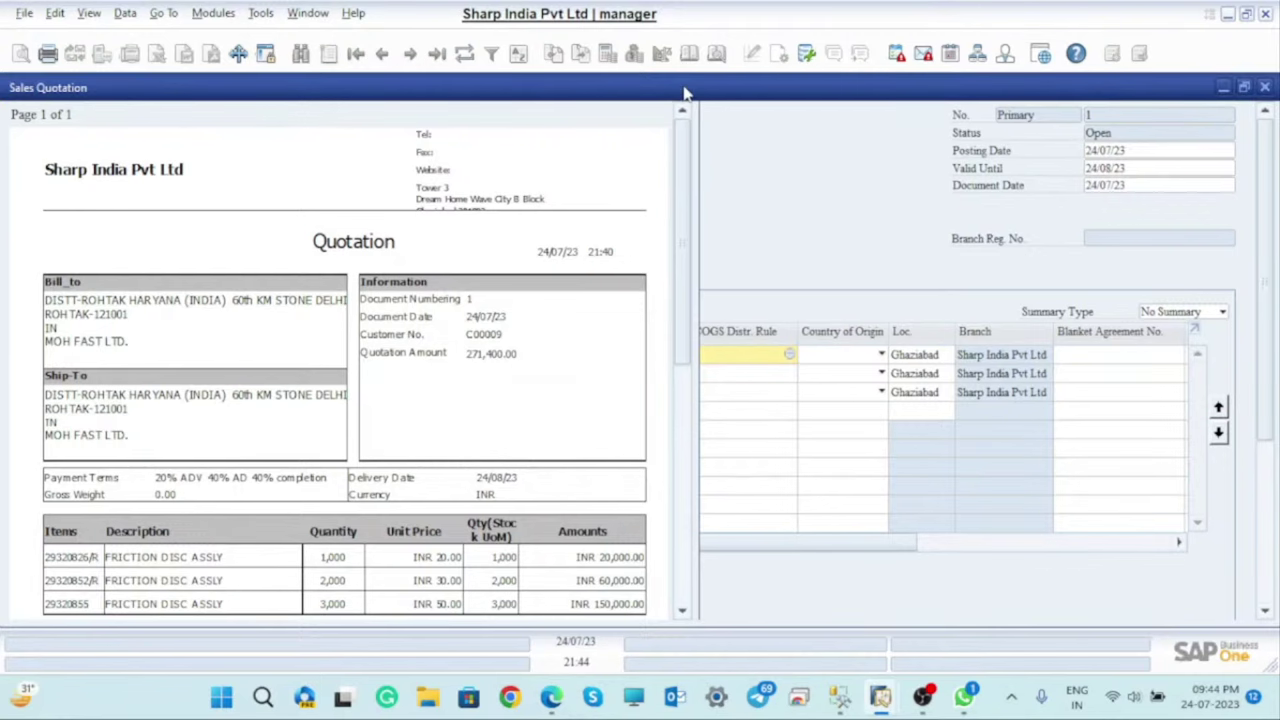
{"action": "left_click", "coordinate": [1223, 87]}
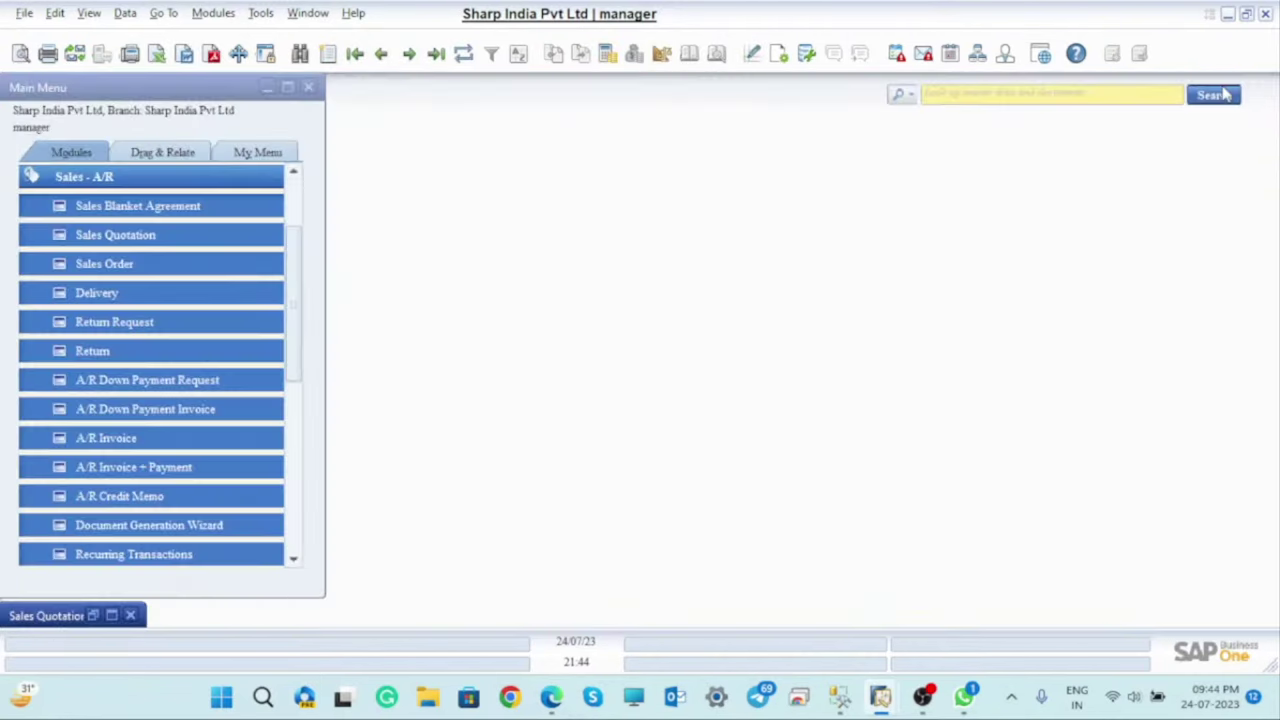
{"action": "left_click", "coordinate": [1226, 17]}
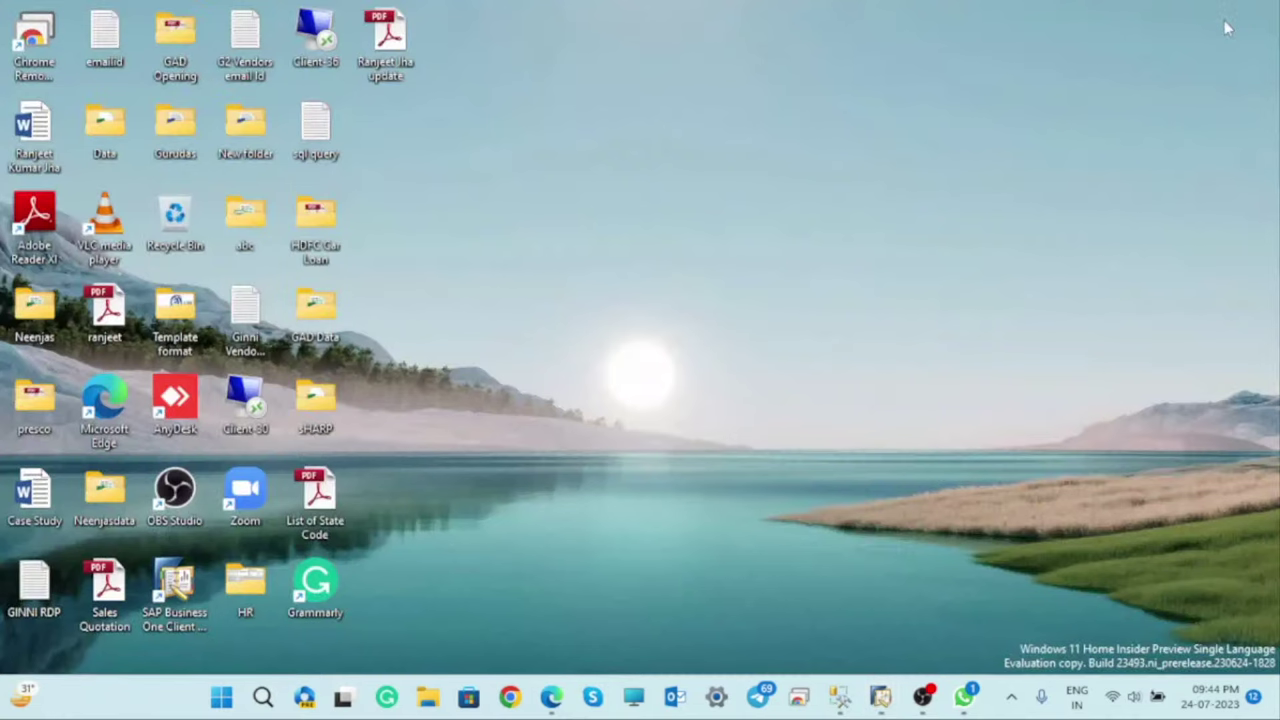
{"action": "double_click", "coordinate": [185, 585]}
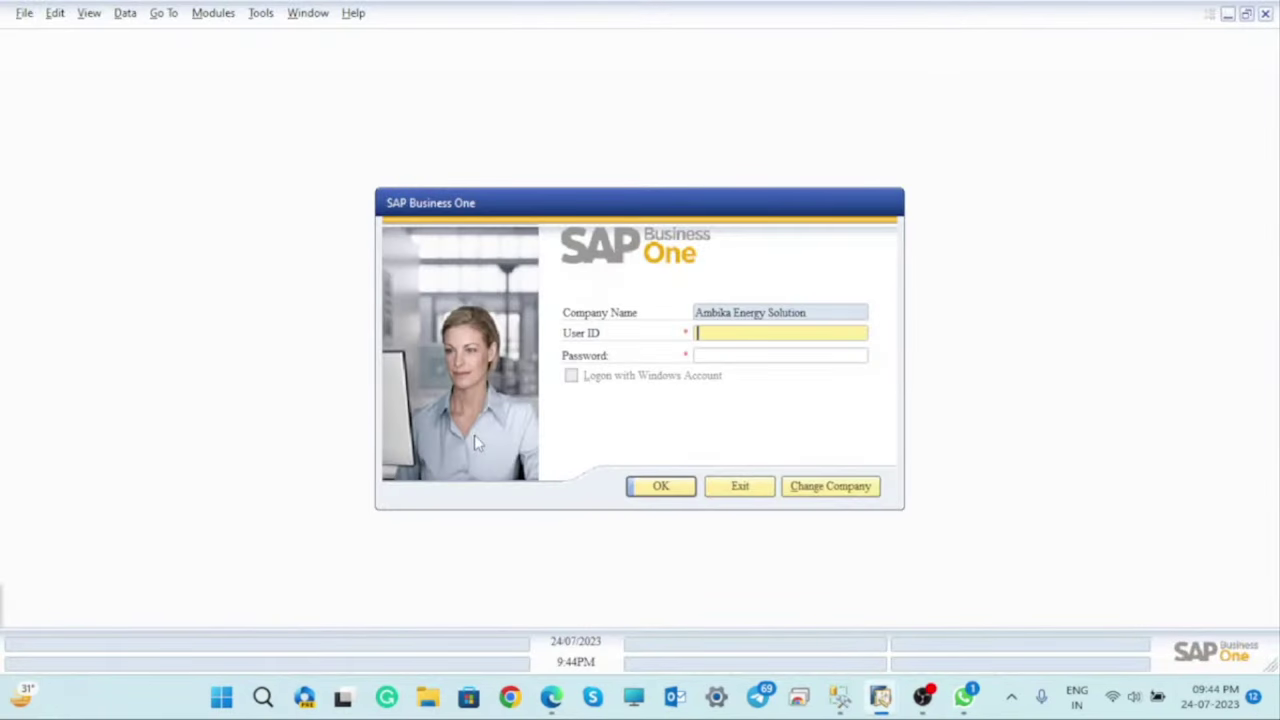
Step: Log in to the Ambika Energy Solution company with the user ID and password
{"action": "type", "text": "m"}
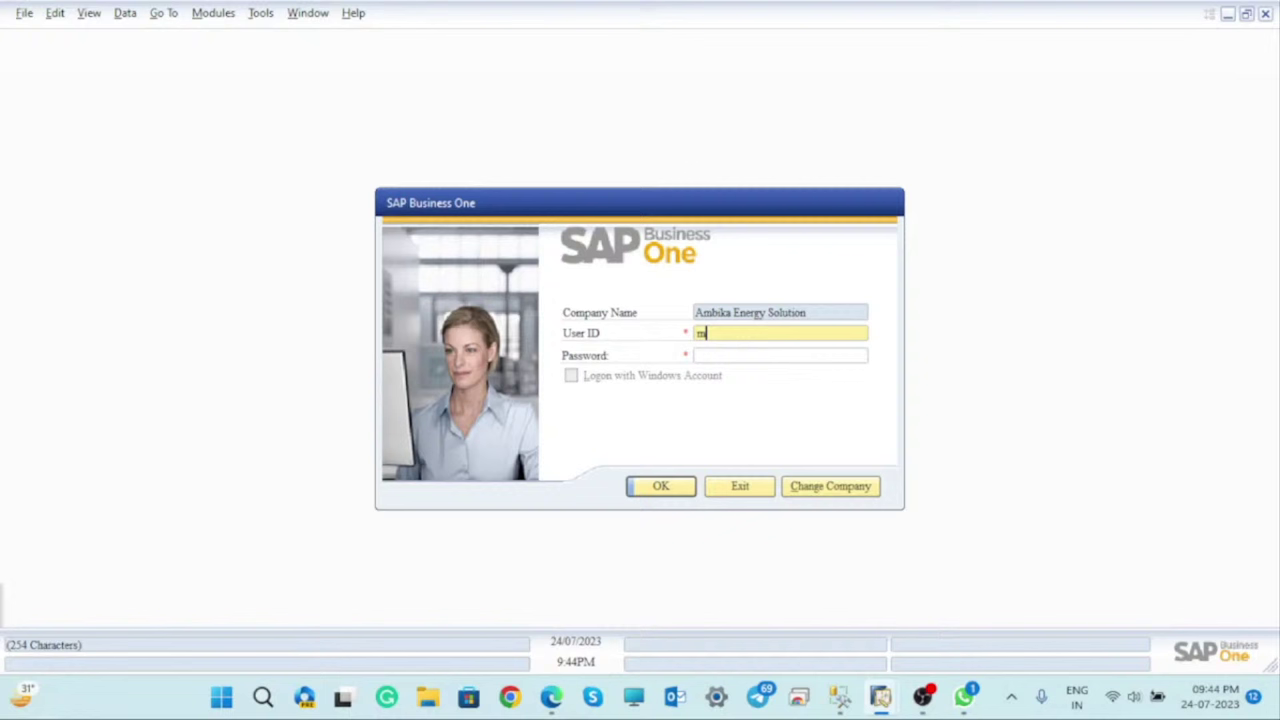
{"action": "type", "text": "anager"}
{"action": "left_click", "coordinate": [708, 358]}
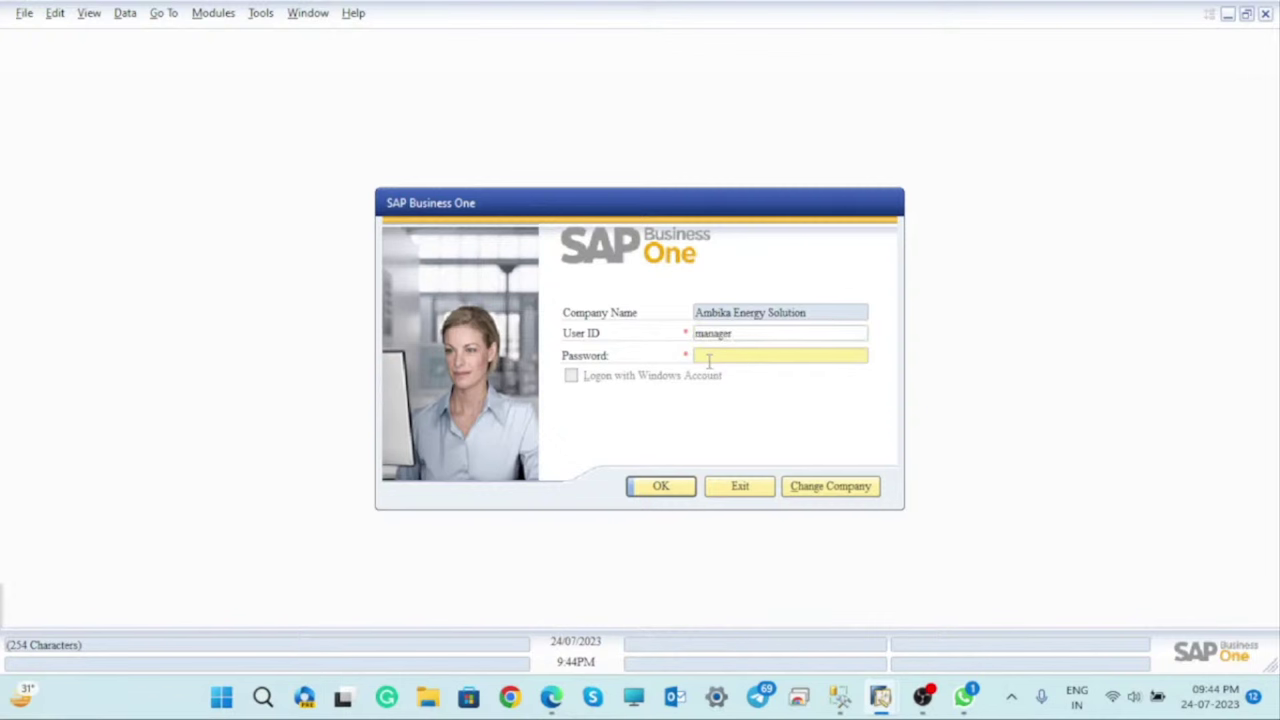
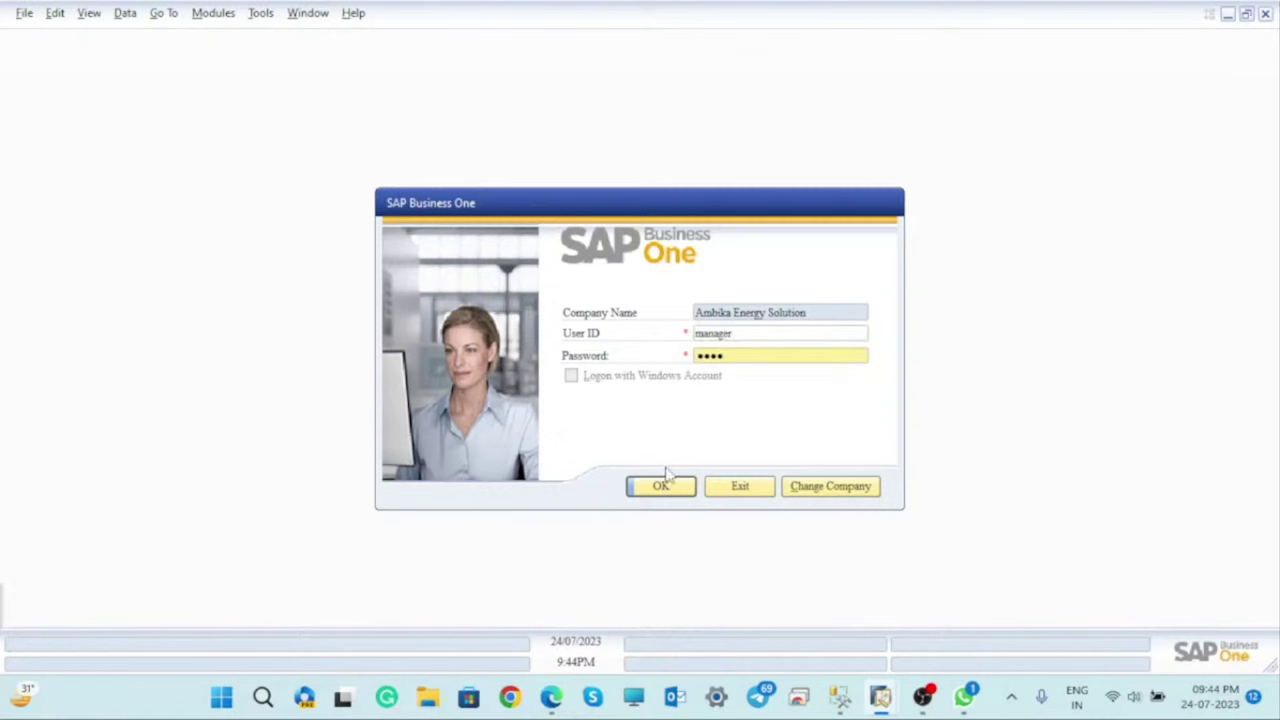
{"action": "left_click", "coordinate": [666, 489]}
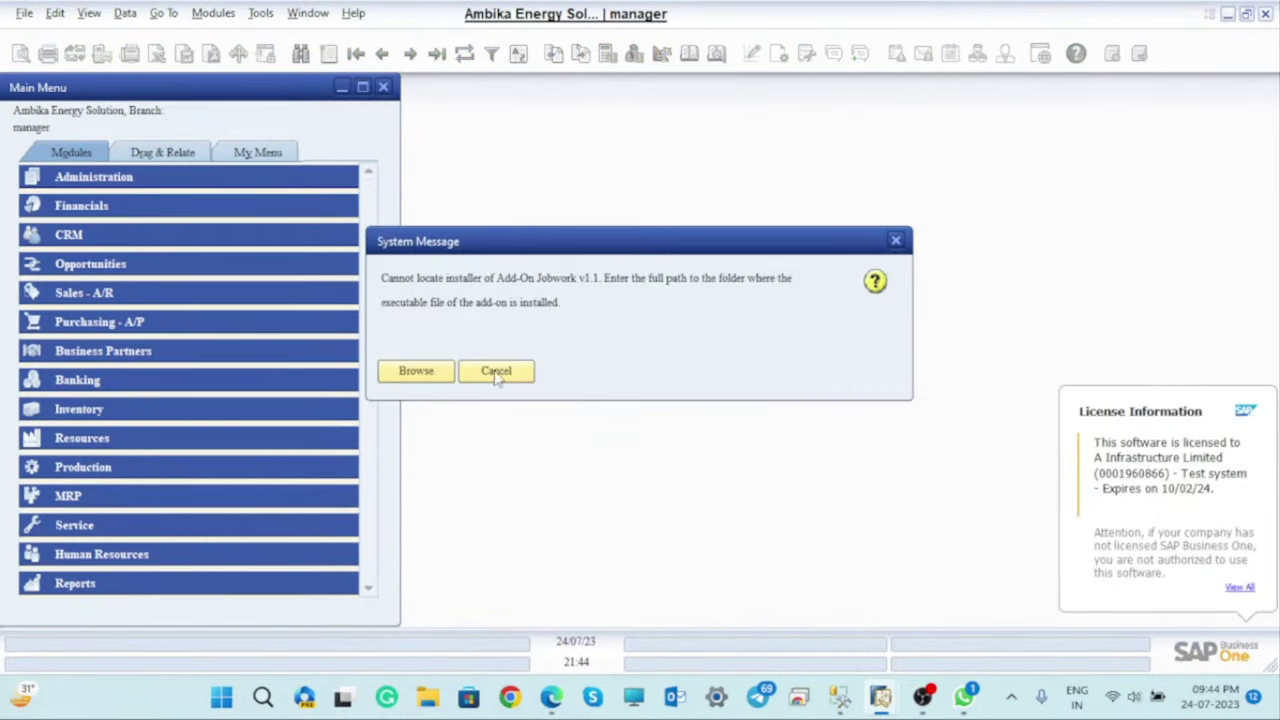
Step: Skip the Jobwork add-on installer and choose Ambika Energy Solution as the default branch
{"action": "left_click", "coordinate": [497, 371]}
{"action": "left_click", "coordinate": [438, 375]}
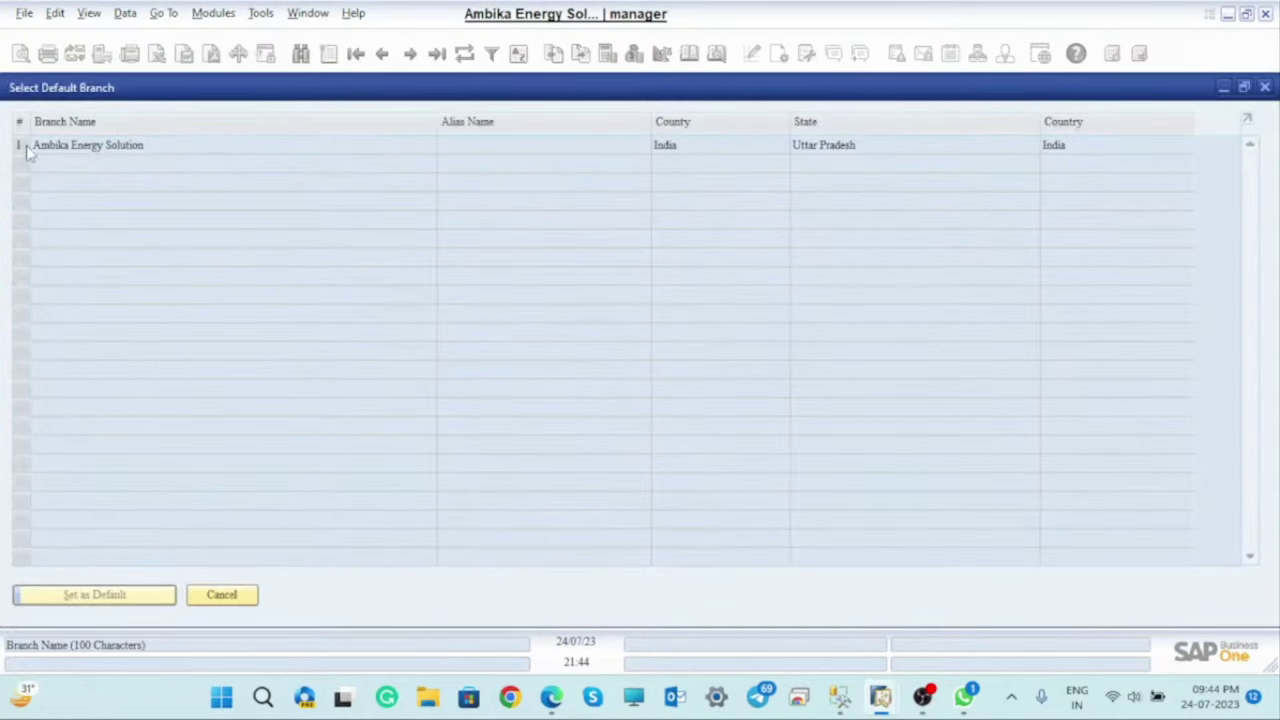
{"action": "left_click", "coordinate": [20, 146]}
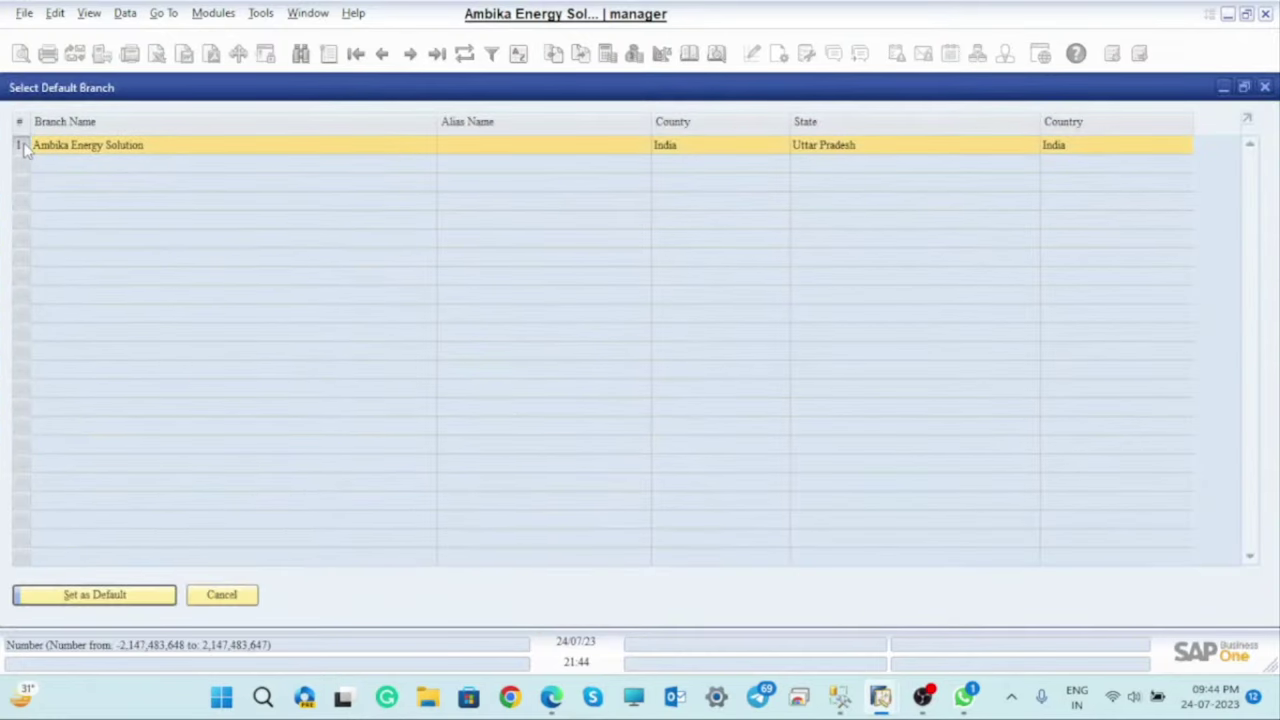
{"action": "left_click", "coordinate": [118, 599]}
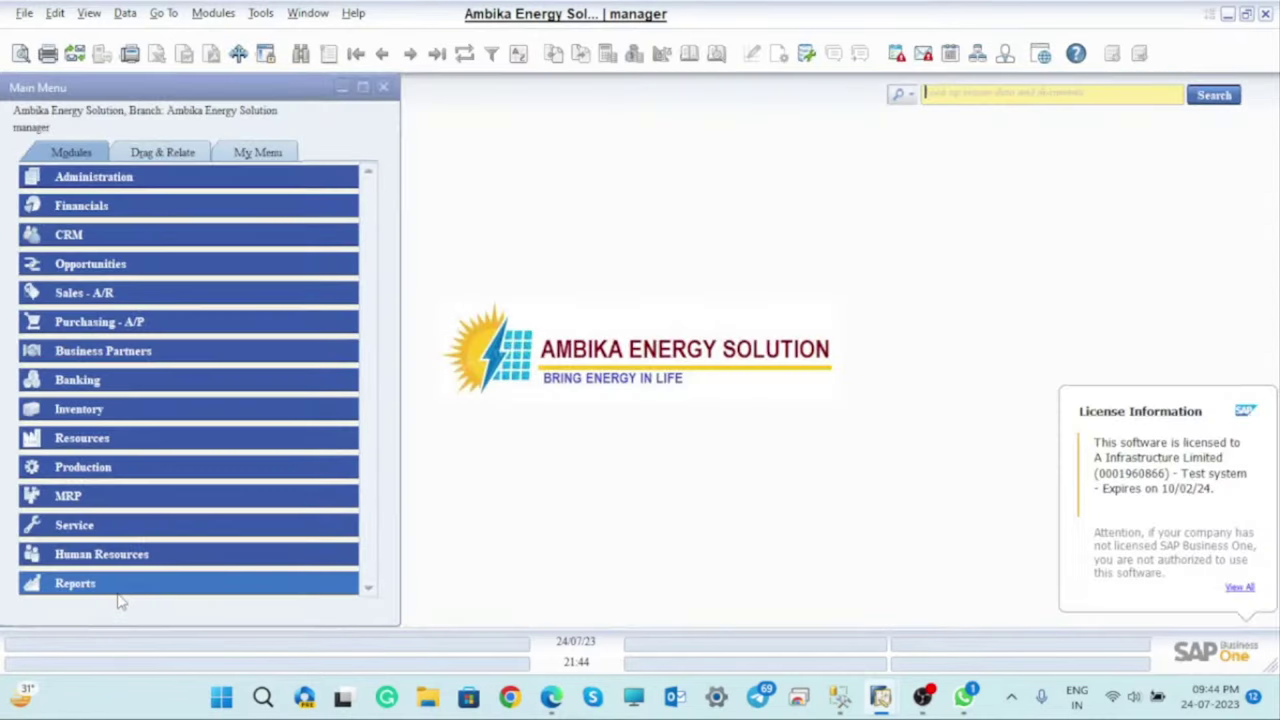
Step: Open the print preview of the last sales quotation, closed quotation No. 50
{"action": "left_click", "coordinate": [118, 293]}
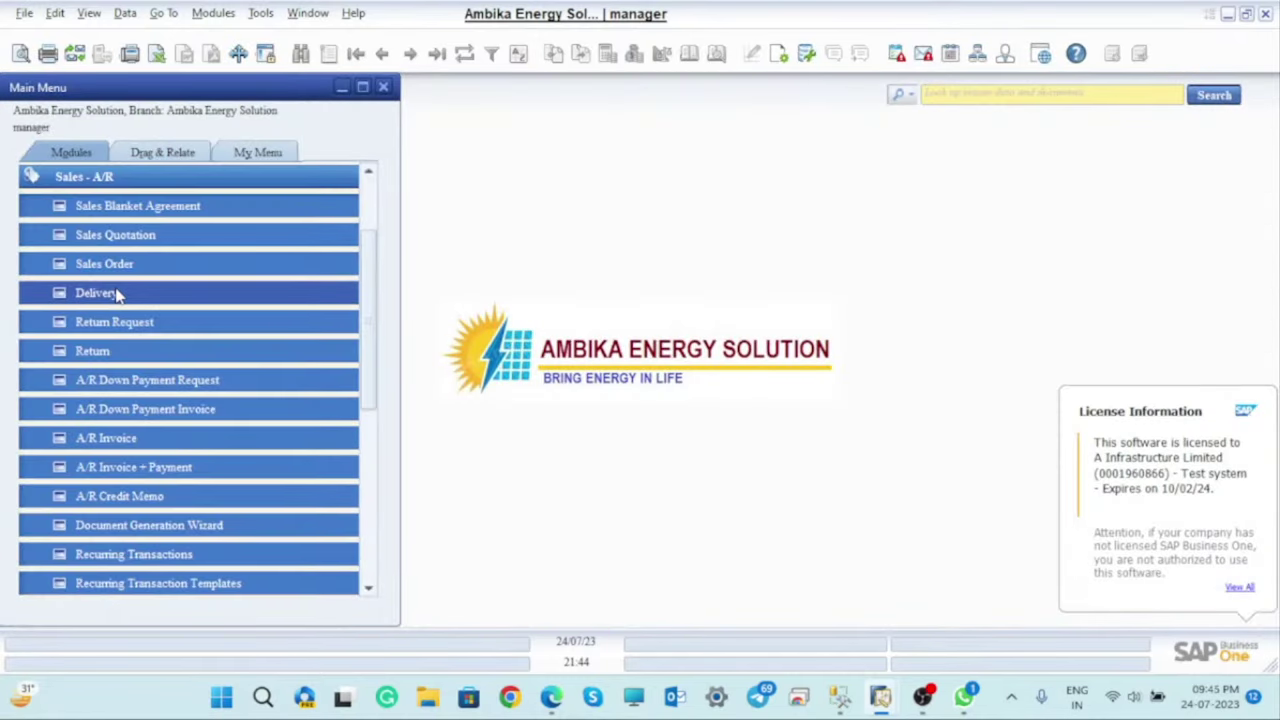
{"action": "left_click", "coordinate": [121, 235]}
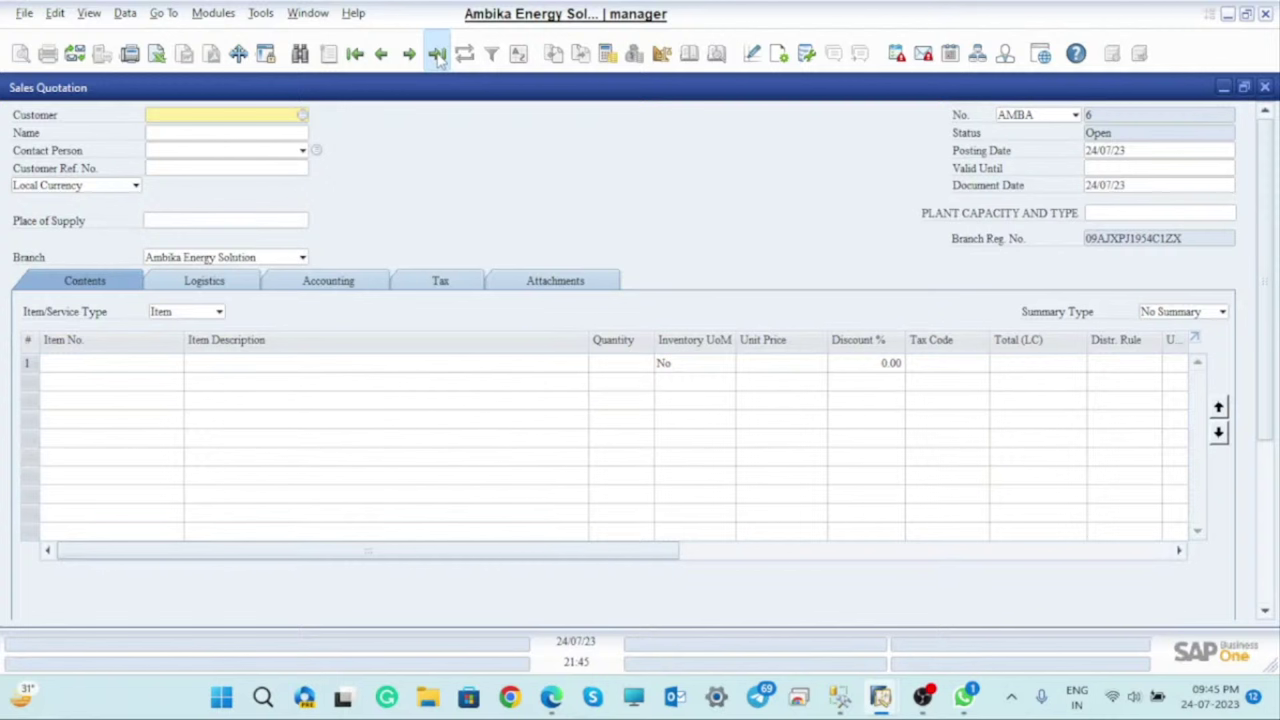
{"action": "left_click", "coordinate": [437, 55]}
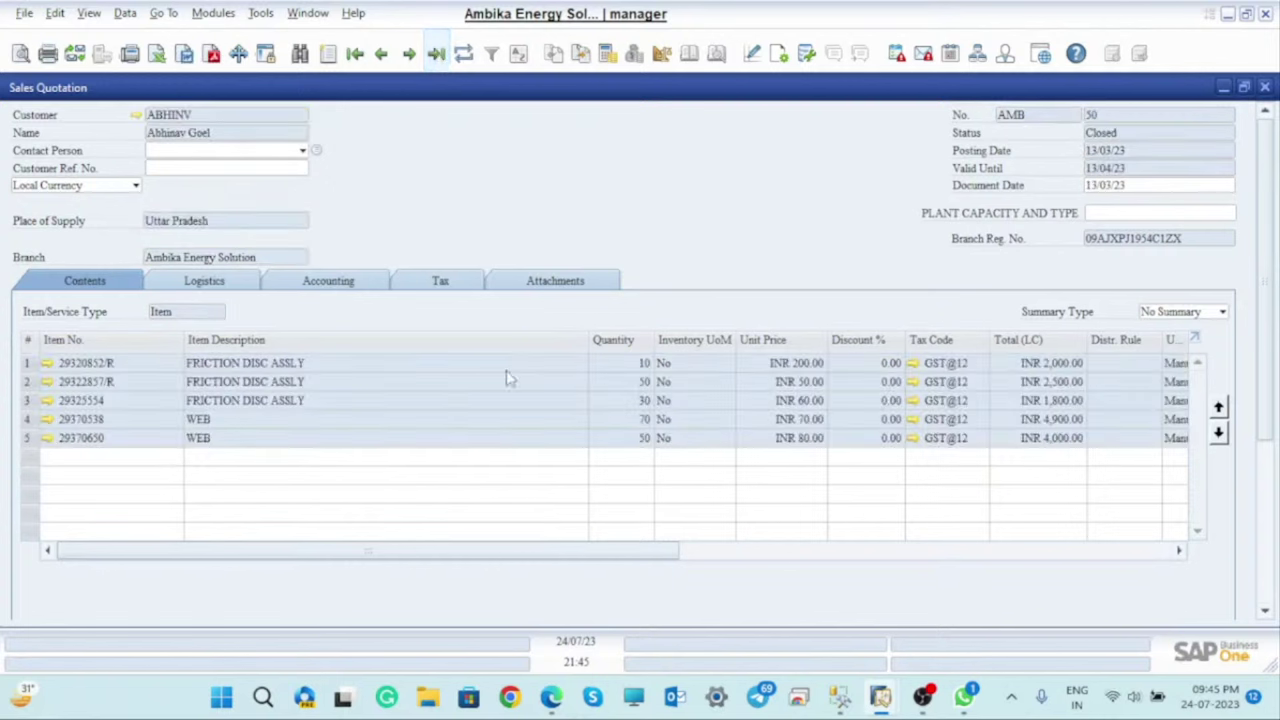
{"action": "left_click", "coordinate": [20, 55]}
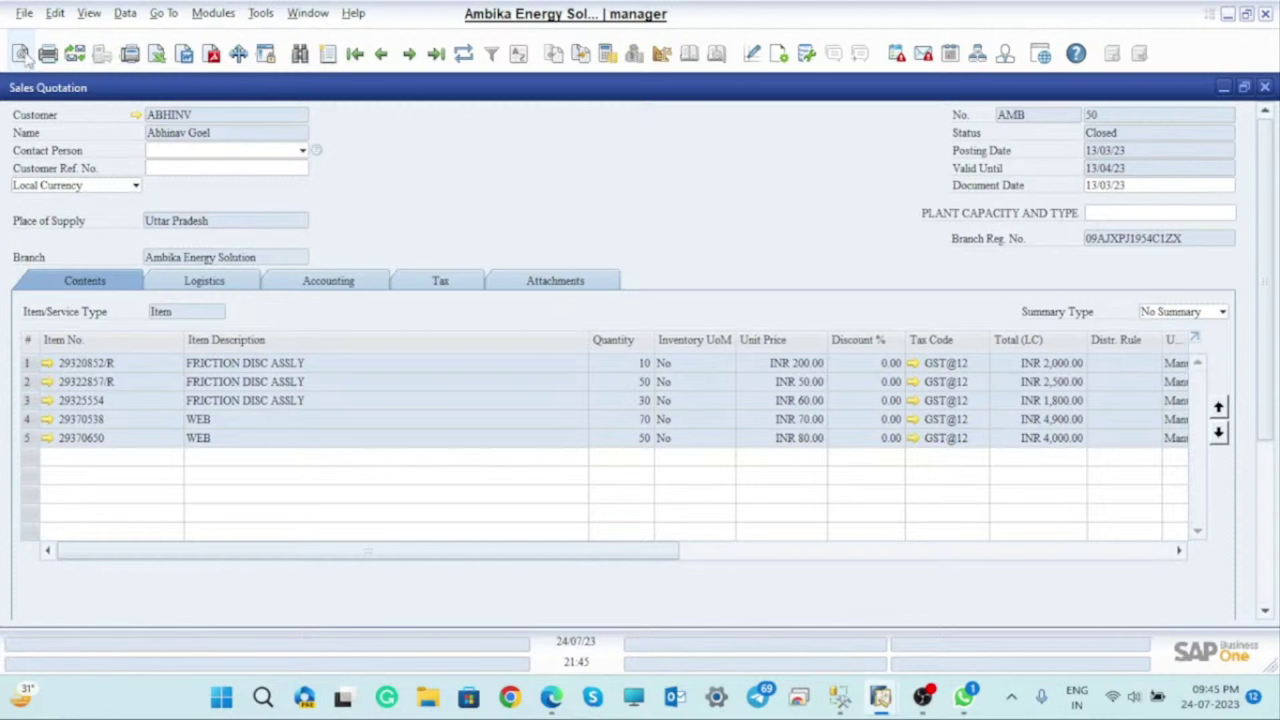
{"action": "left_click", "coordinate": [22, 54]}
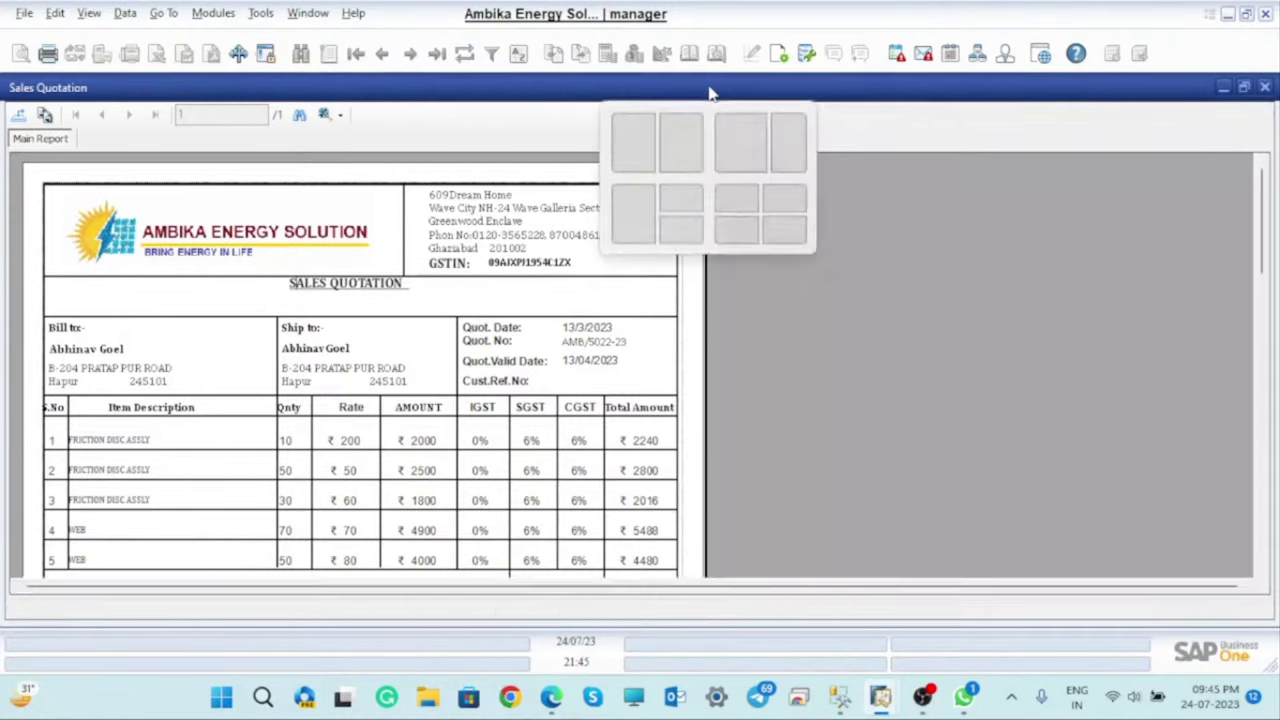
Step: Maximize quotation No. 50's print preview and scroll down to its line totals
{"action": "left_click", "coordinate": [709, 87]}
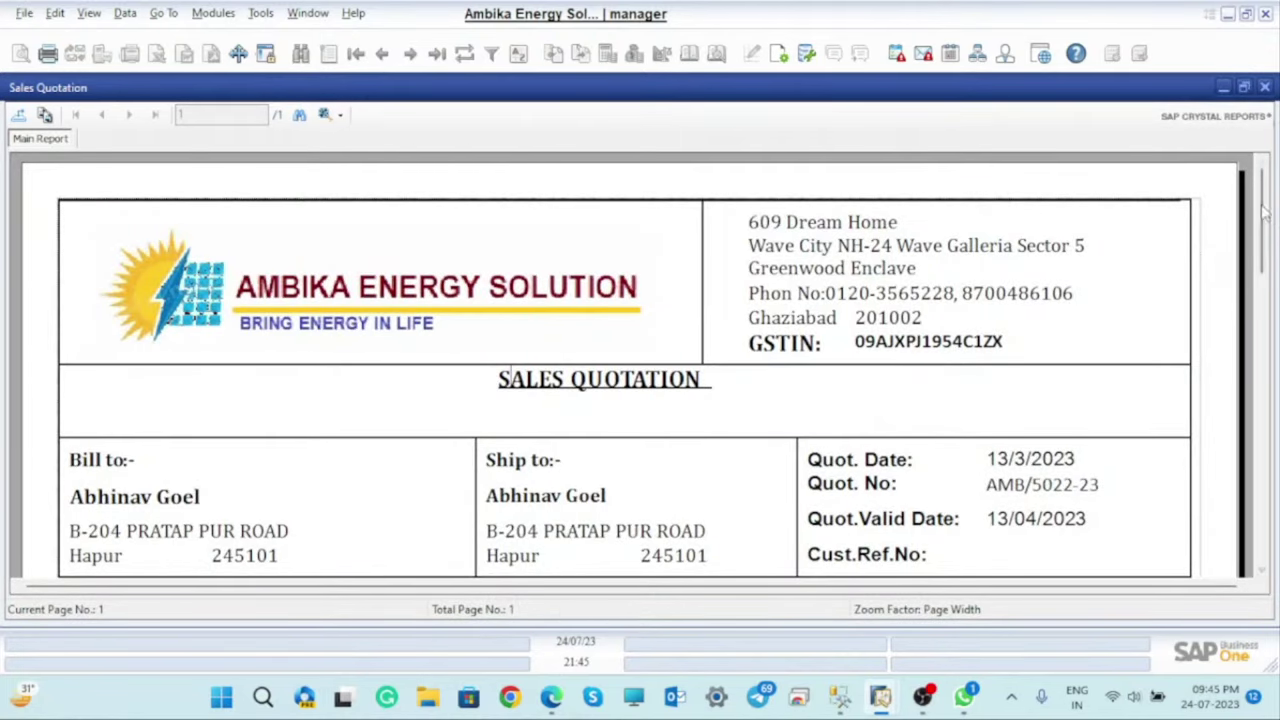
{"action": "mouse_move", "coordinate": [1262, 207]}
{"action": "left_mouse_down"}
{"action": "mouse_move", "coordinate": [1275, 505]}
{"action": "mouse_move", "coordinate": [1272, 176]}
{"action": "left_mouse_up"}
{"action": "left_click", "coordinate": [1266, 88]}
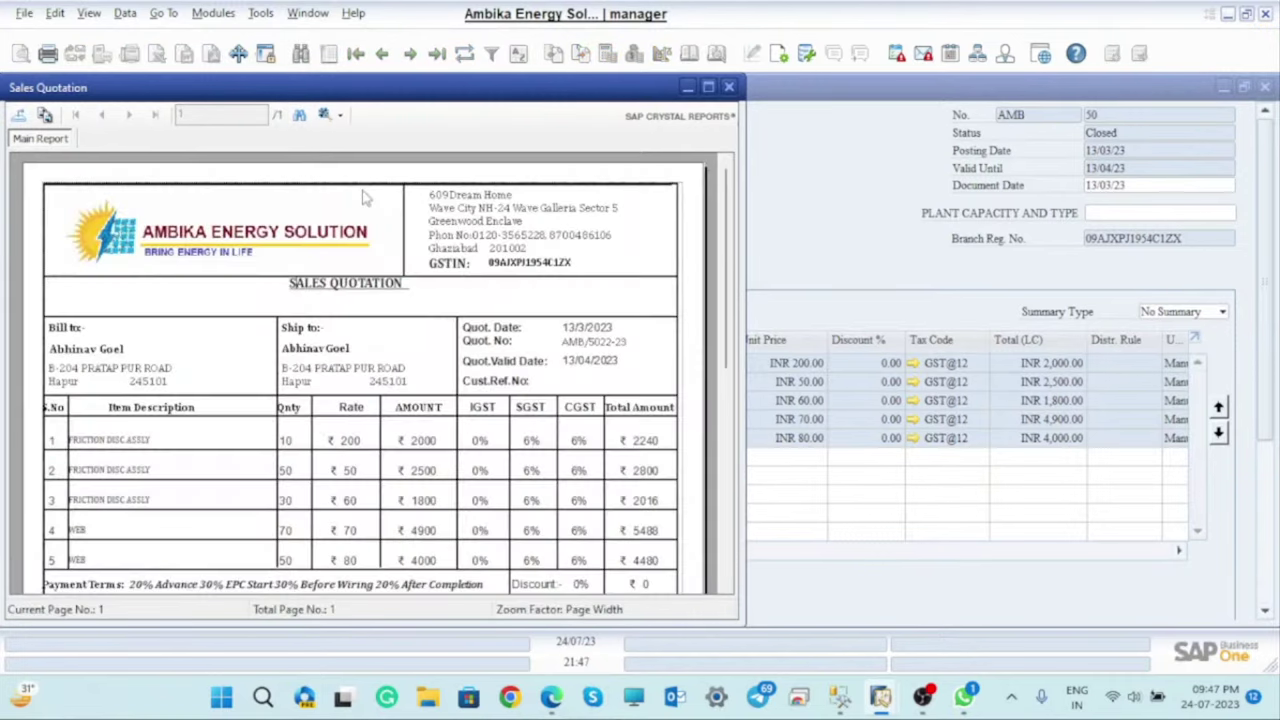
{"action": "left_click", "coordinate": [708, 87]}
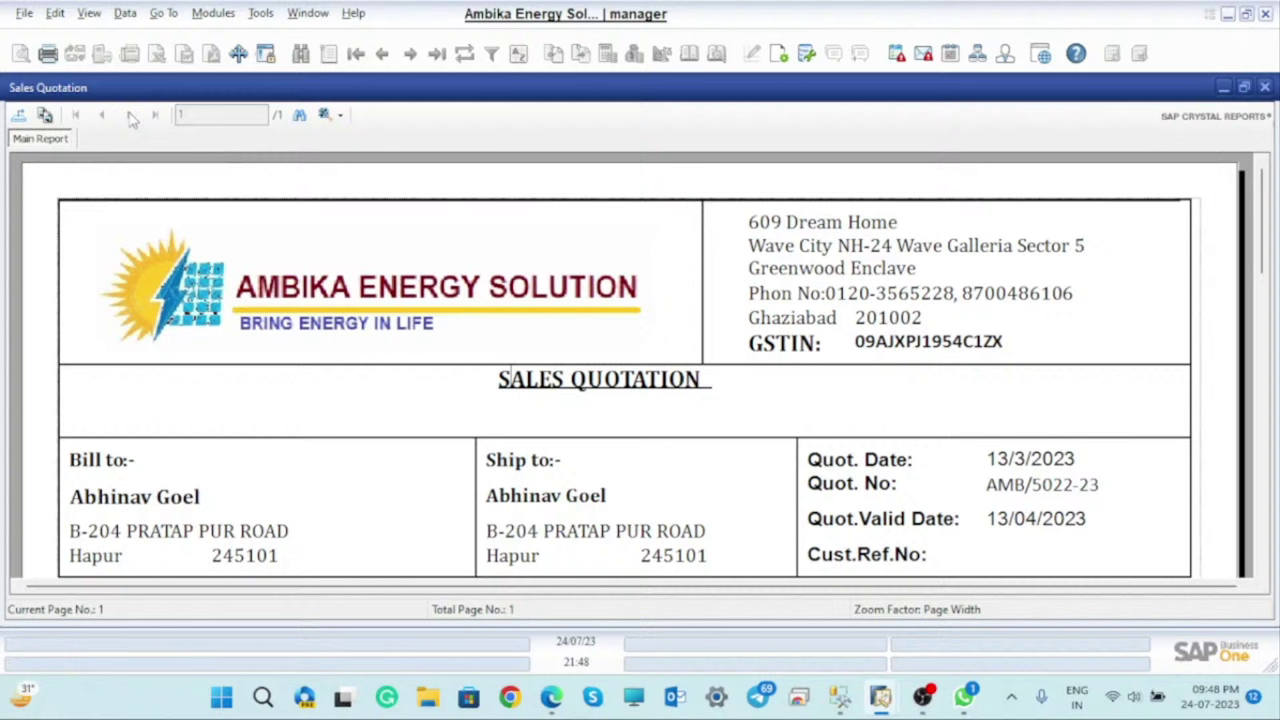
Step: Close quotation No. 50's print preview after cancelling the Export Report dialog
{"action": "left_click", "coordinate": [44, 117]}
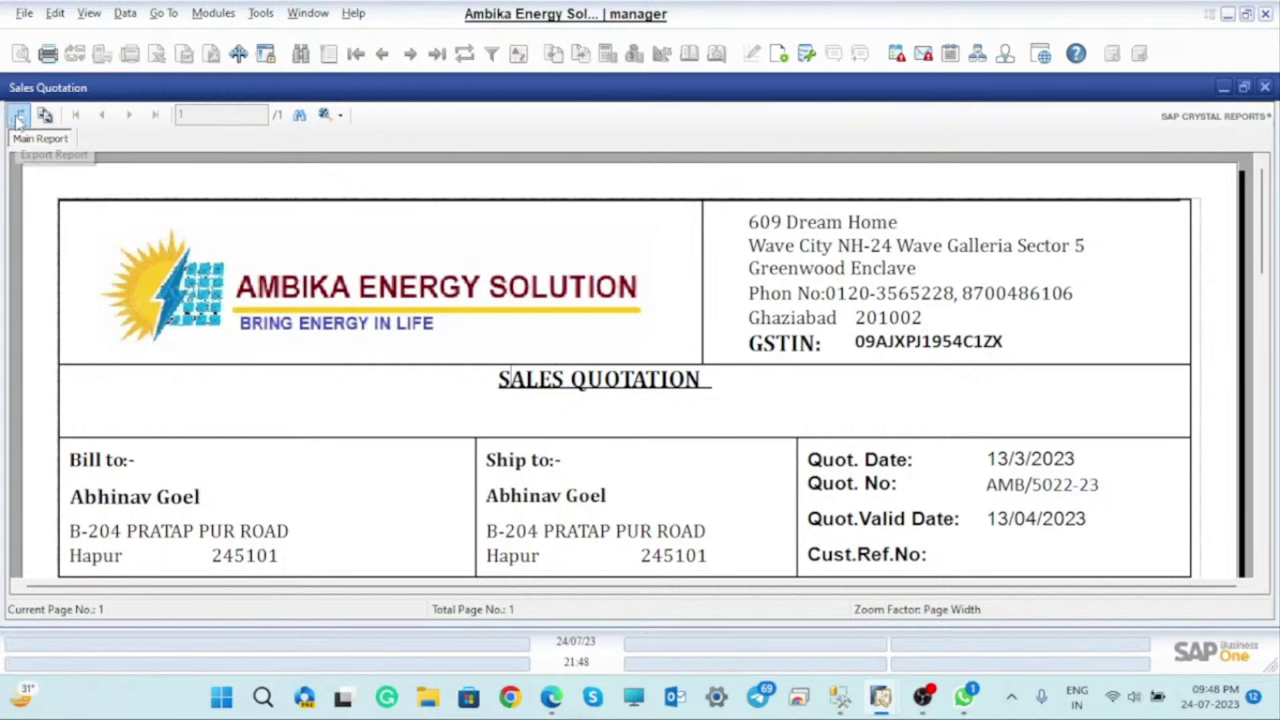
{"action": "left_click", "coordinate": [18, 117]}
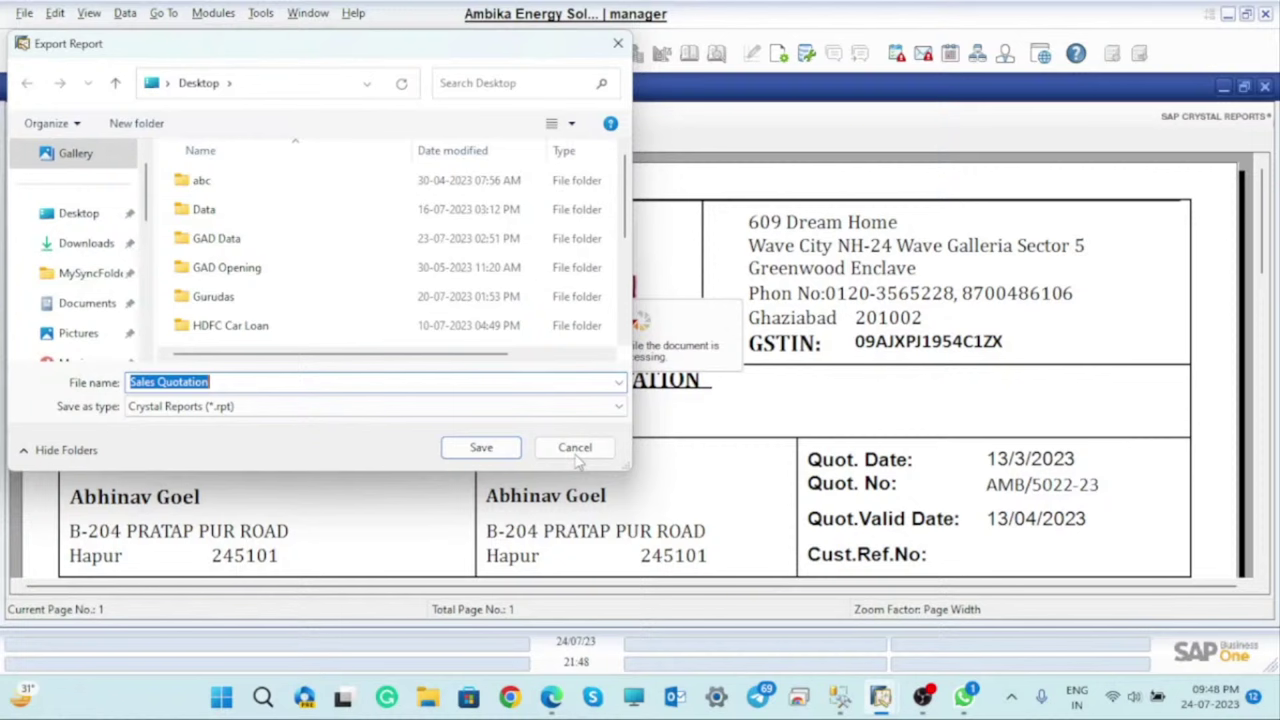
{"action": "left_click", "coordinate": [567, 450]}
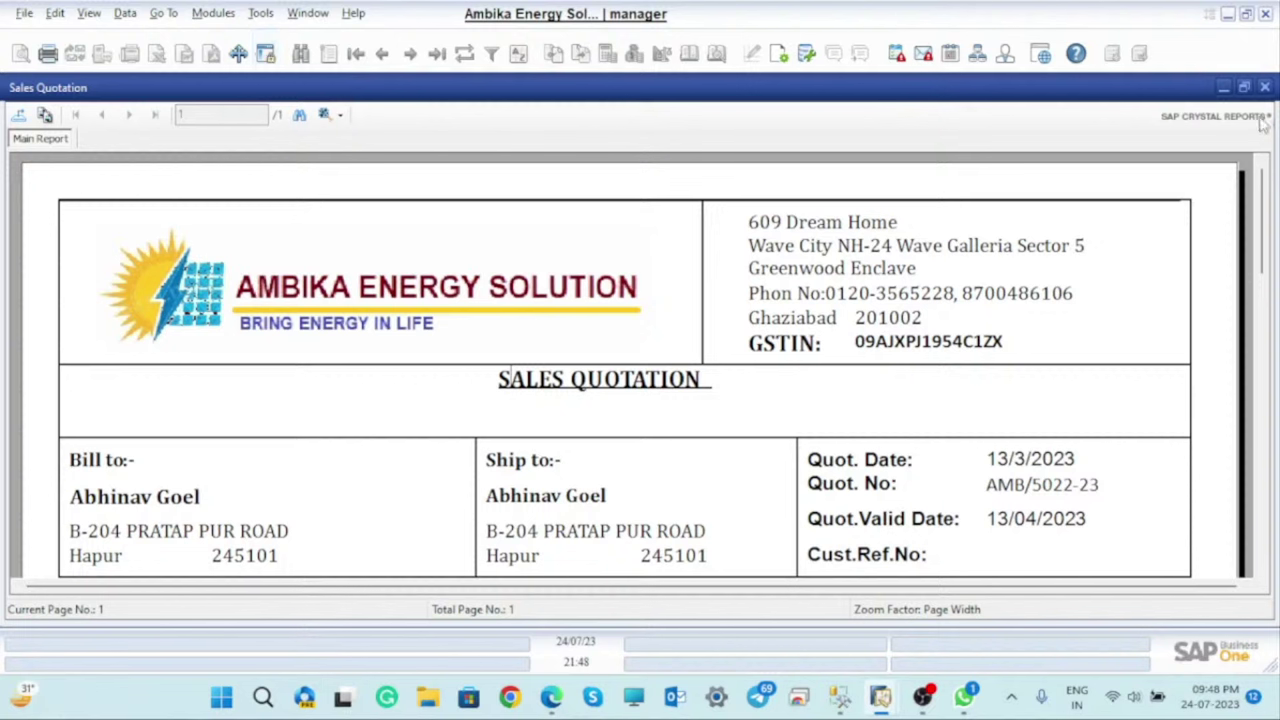
{"action": "left_click", "coordinate": [1265, 88]}
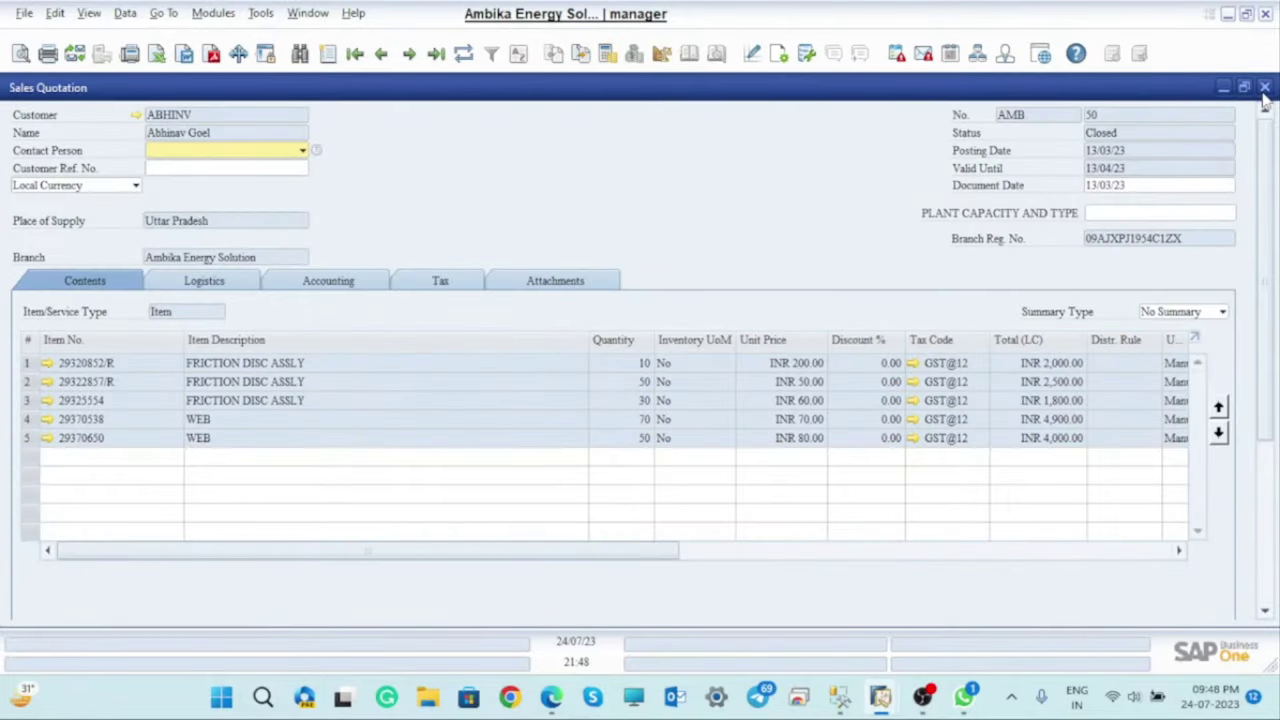
Step: Switch to the Sharp India session and open row 1 item 29320826/R's master data
{"action": "left_click", "coordinate": [1265, 88]}
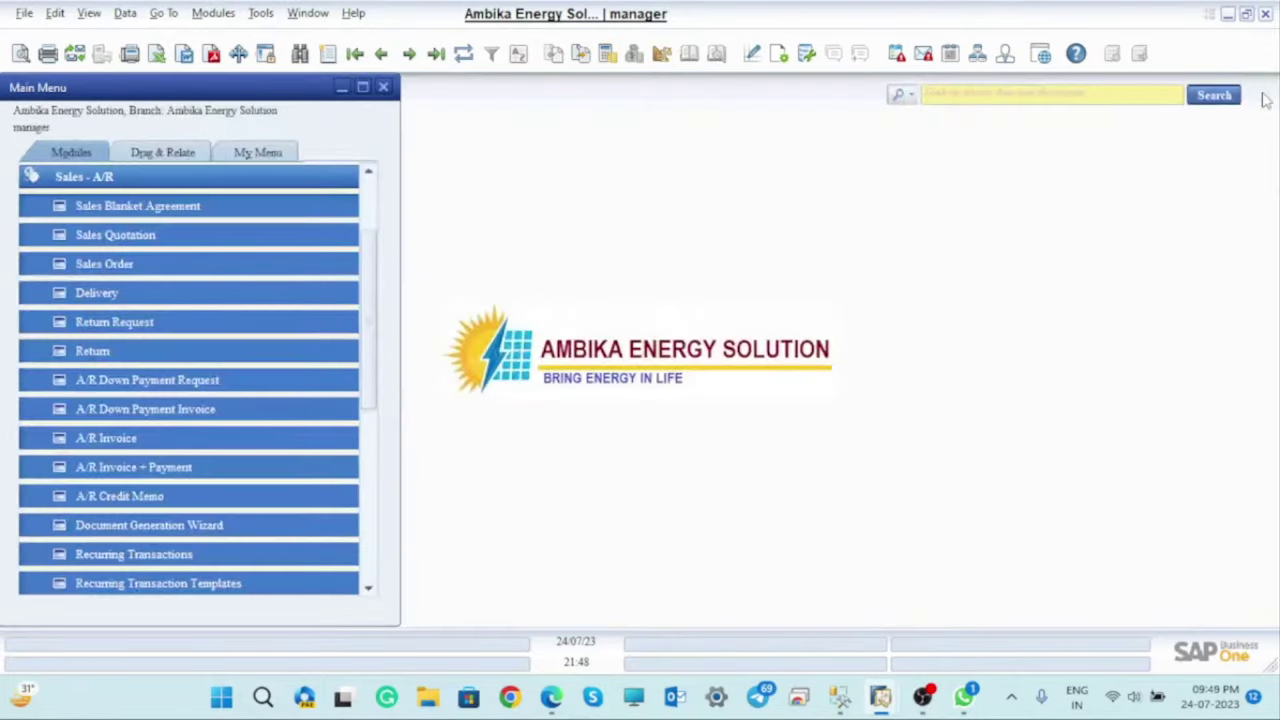
{"action": "left_click", "coordinate": [1227, 14]}
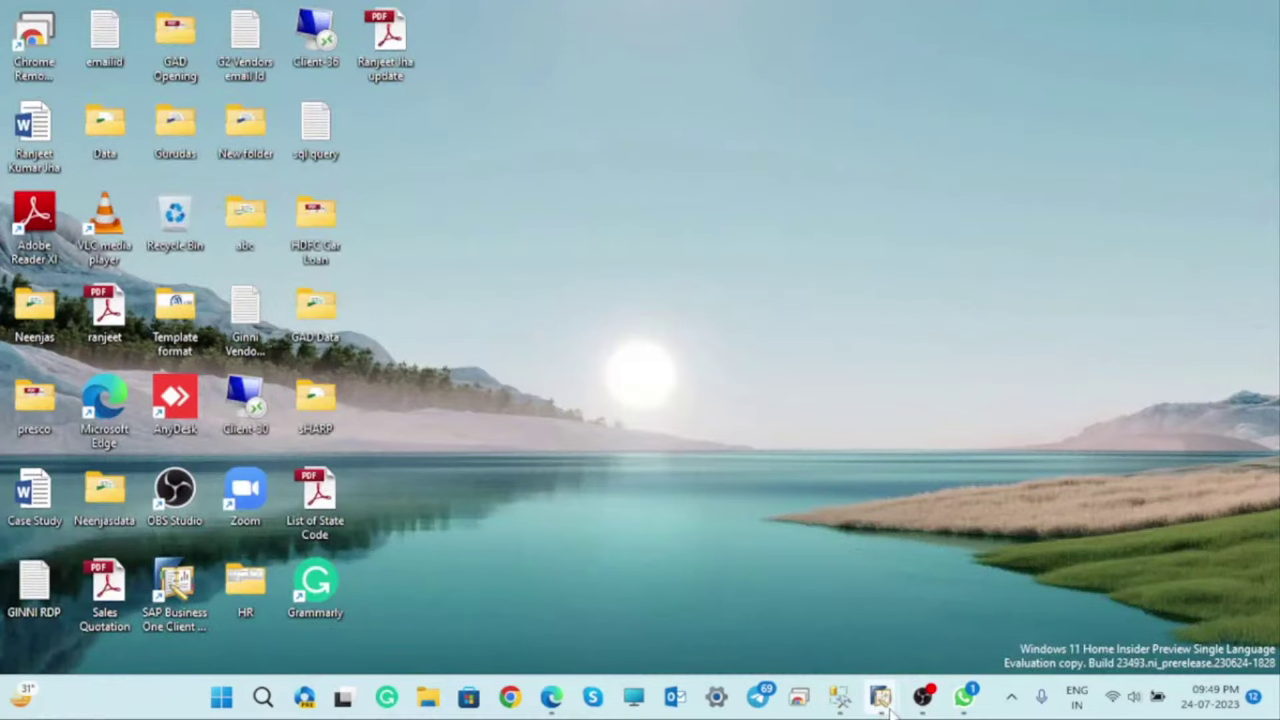
{"action": "mouse_move", "coordinate": [880, 698]}
{"action": "left_click", "coordinate": [714, 612]}
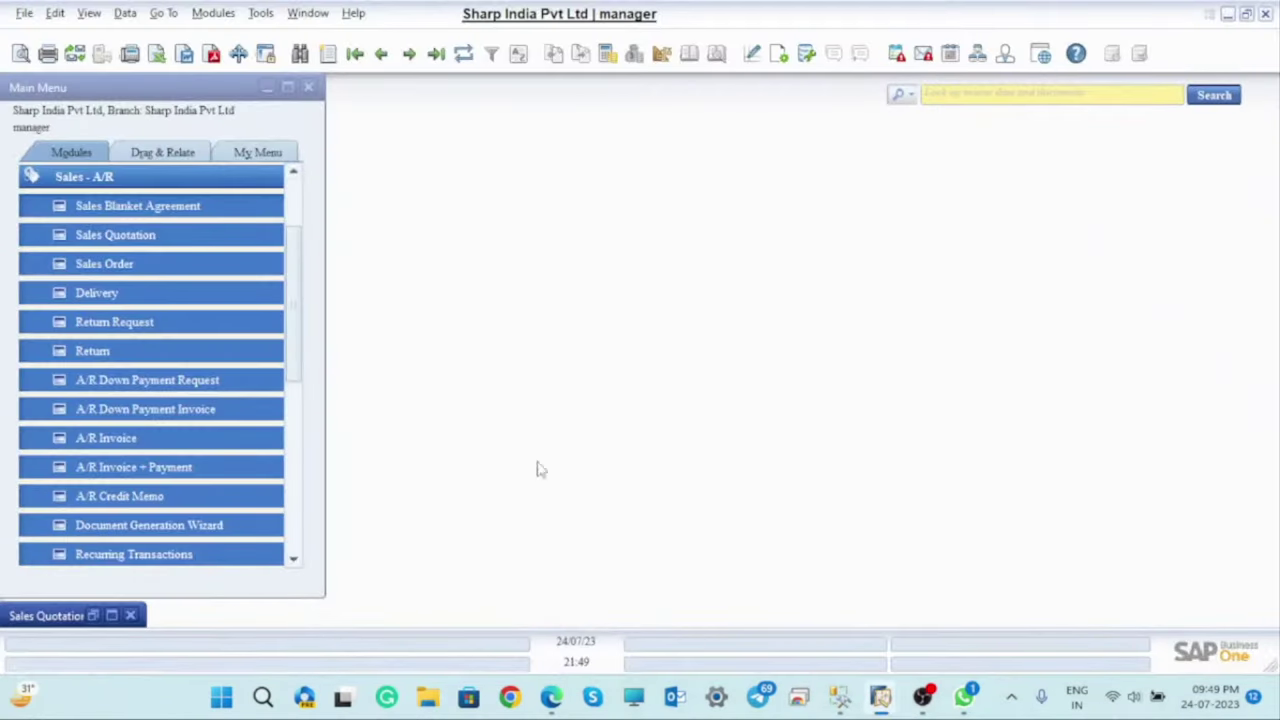
{"action": "left_click", "coordinate": [111, 615]}
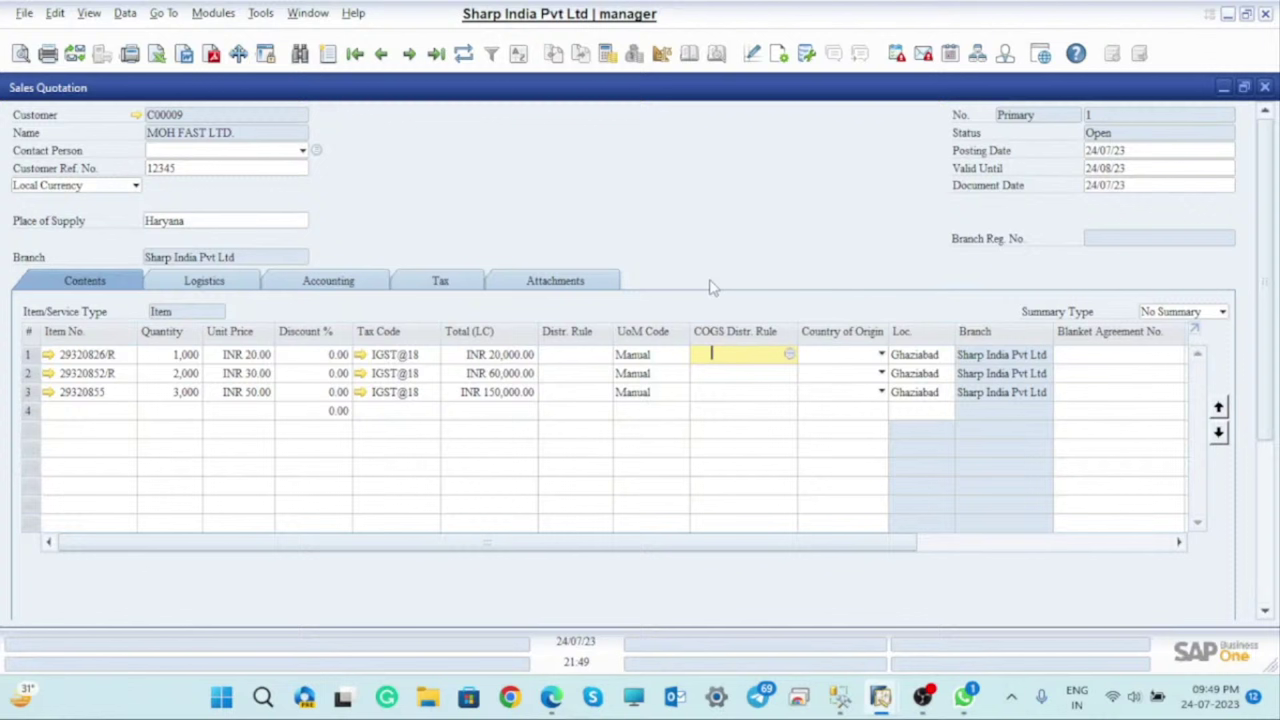
{"action": "left_click", "coordinate": [47, 354]}
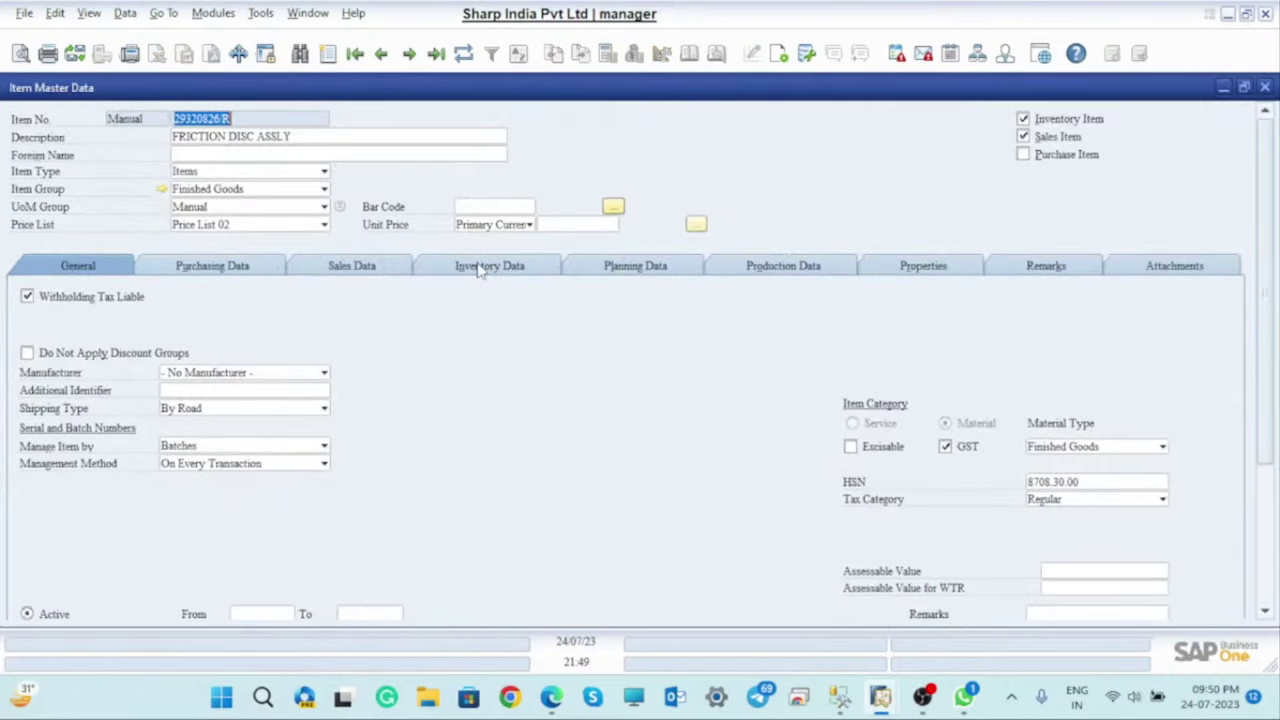
Step: Check 29320826/R's 500 units at FG-WHS on Inventory Data, then close the record
{"action": "left_click", "coordinate": [482, 268]}
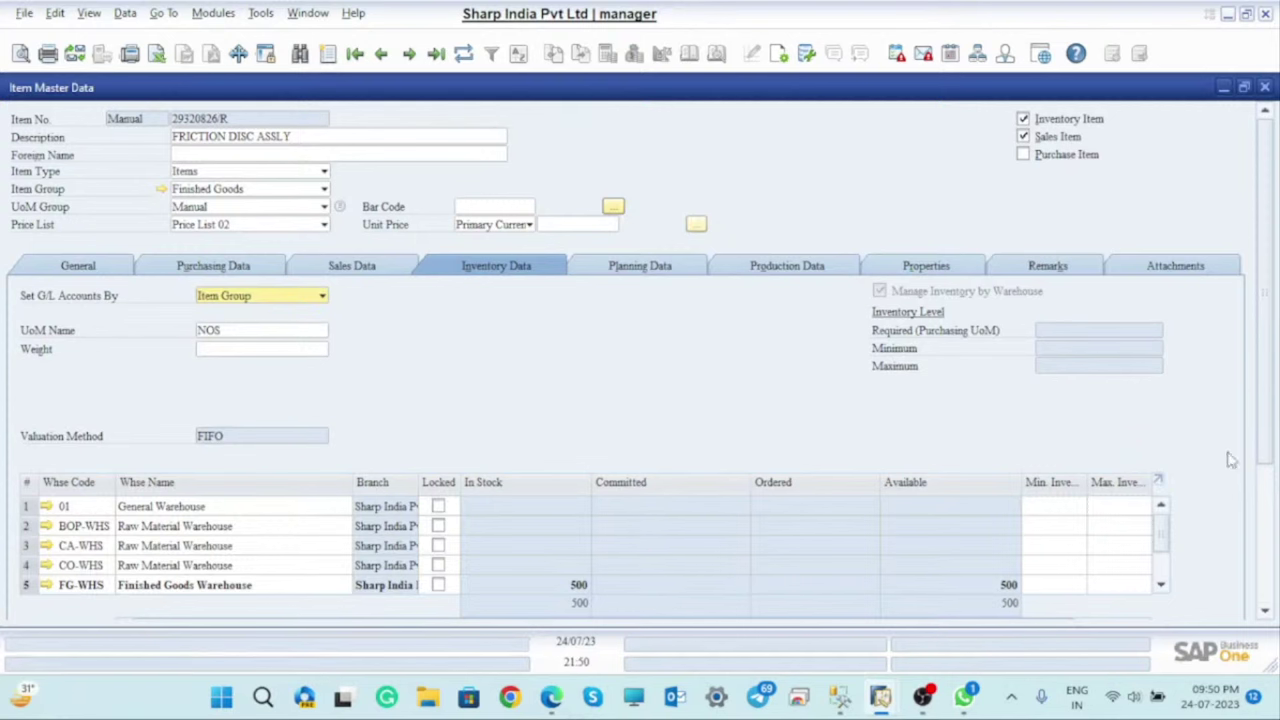
{"action": "mouse_move", "coordinate": [1272, 406]}
{"action": "left_mouse_down"}
{"action": "mouse_move", "coordinate": [1272, 487]}
{"action": "mouse_move", "coordinate": [1272, 414]}
{"action": "left_mouse_up"}
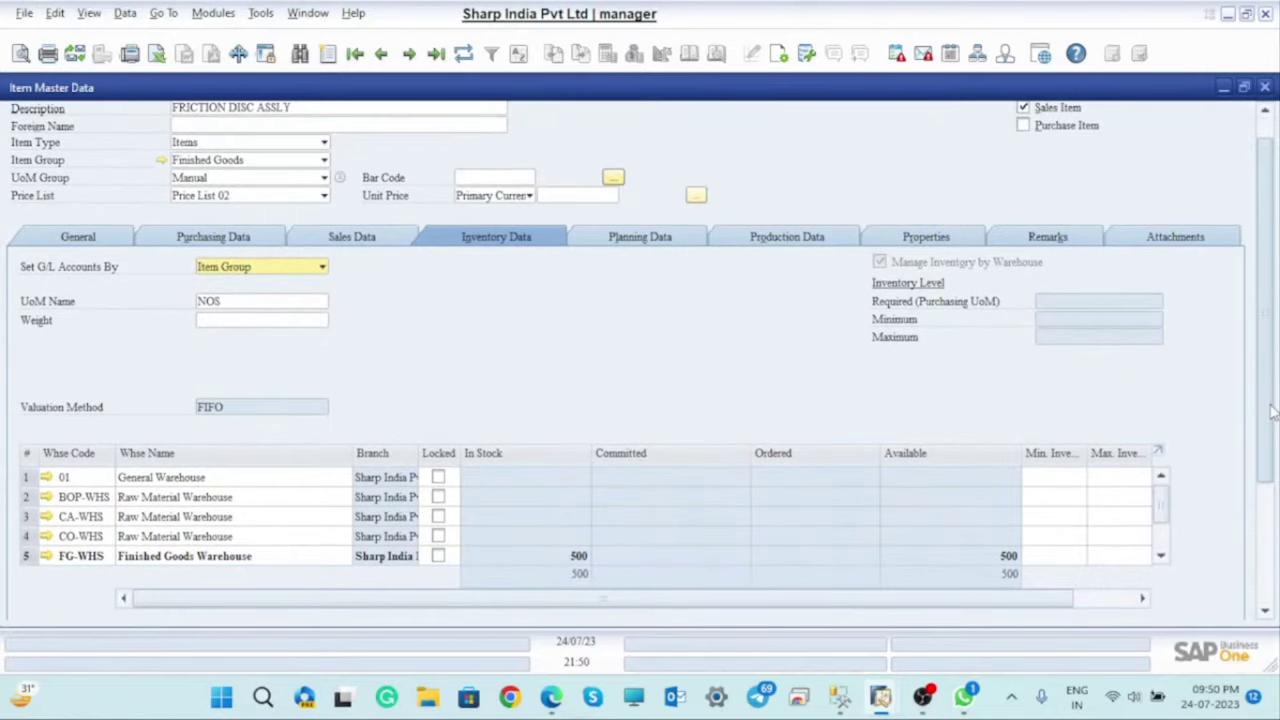
{"action": "mouse_move", "coordinate": [1270, 355]}
{"action": "left_mouse_down"}
{"action": "mouse_move", "coordinate": [1270, 490]}
{"action": "mouse_move", "coordinate": [1270, 355]}
{"action": "left_mouse_up"}
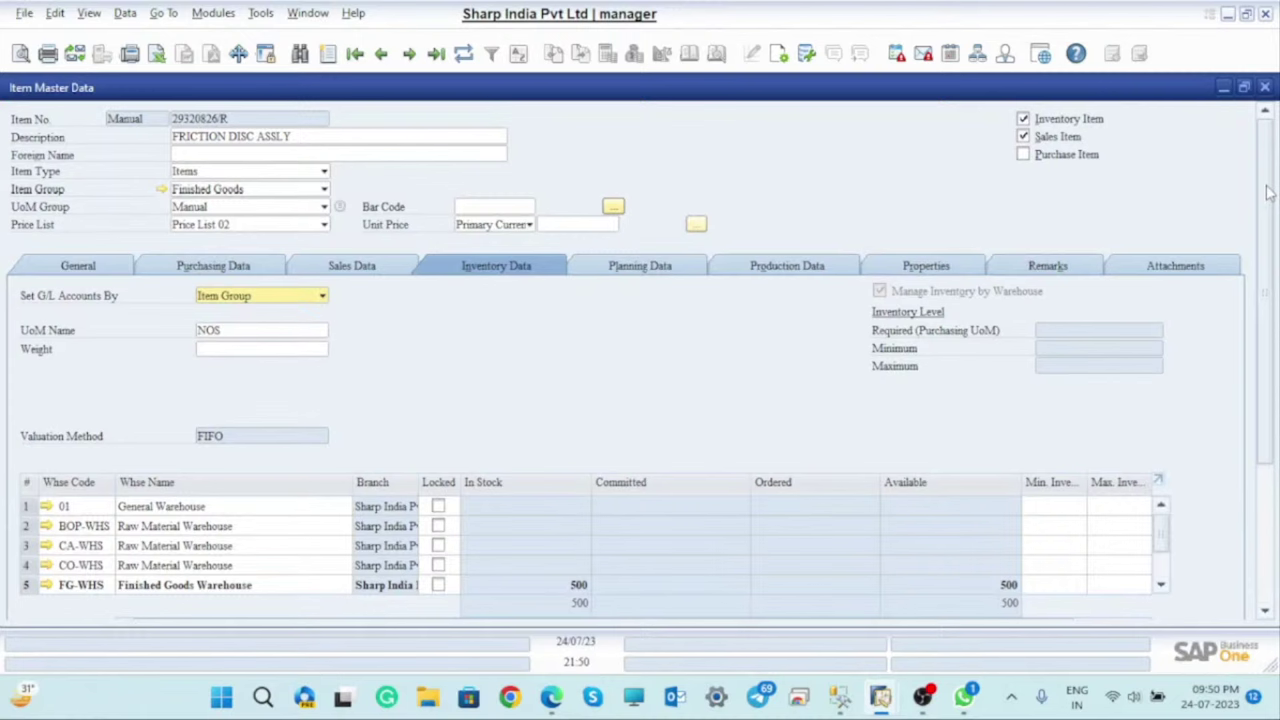
{"action": "left_click", "coordinate": [1263, 90]}
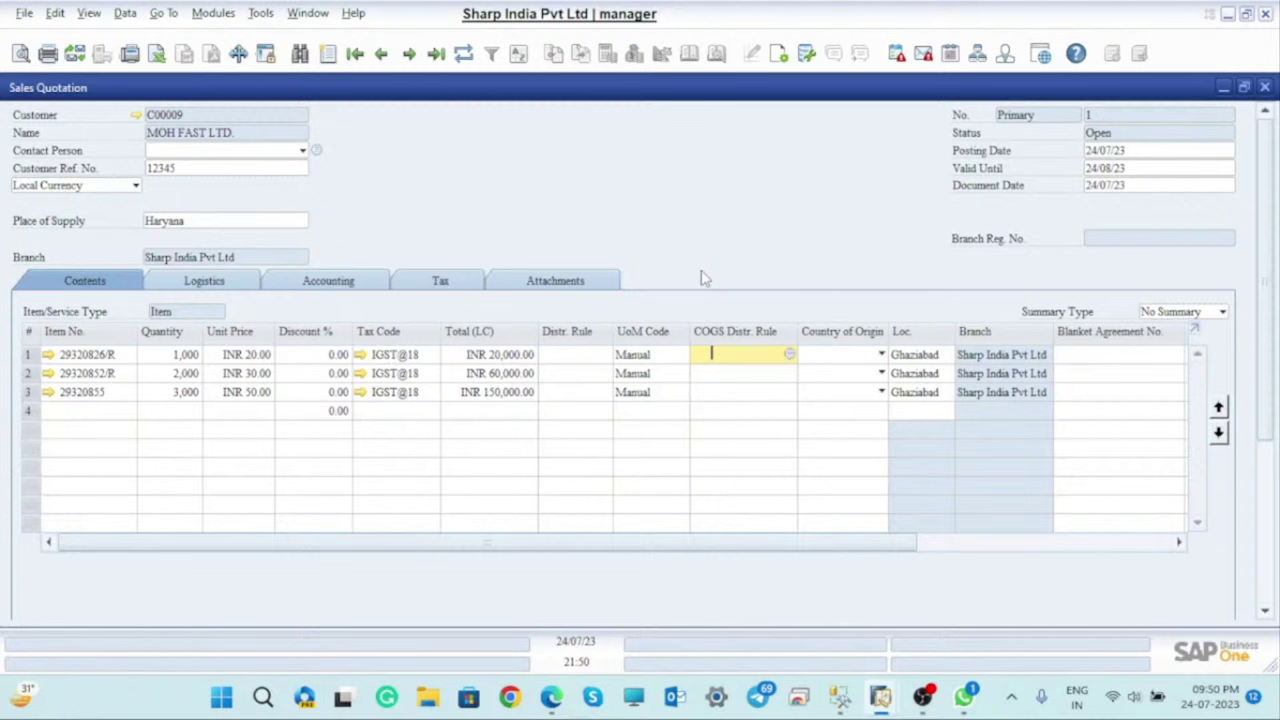
Step: Review the MOH FAST LTD. quotation's address, accounting, tax and attachment tabs, then minimize it
{"action": "left_click", "coordinate": [201, 283]}
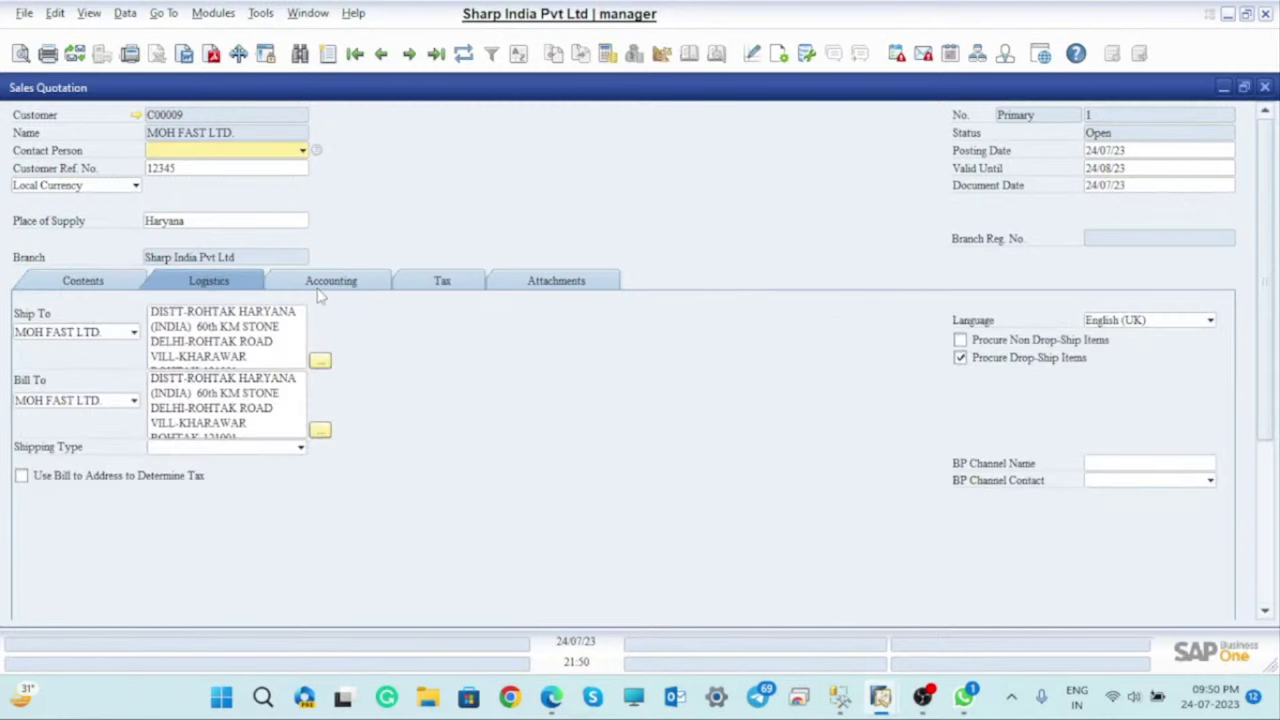
{"action": "left_click", "coordinate": [322, 285]}
{"action": "left_click", "coordinate": [443, 285]}
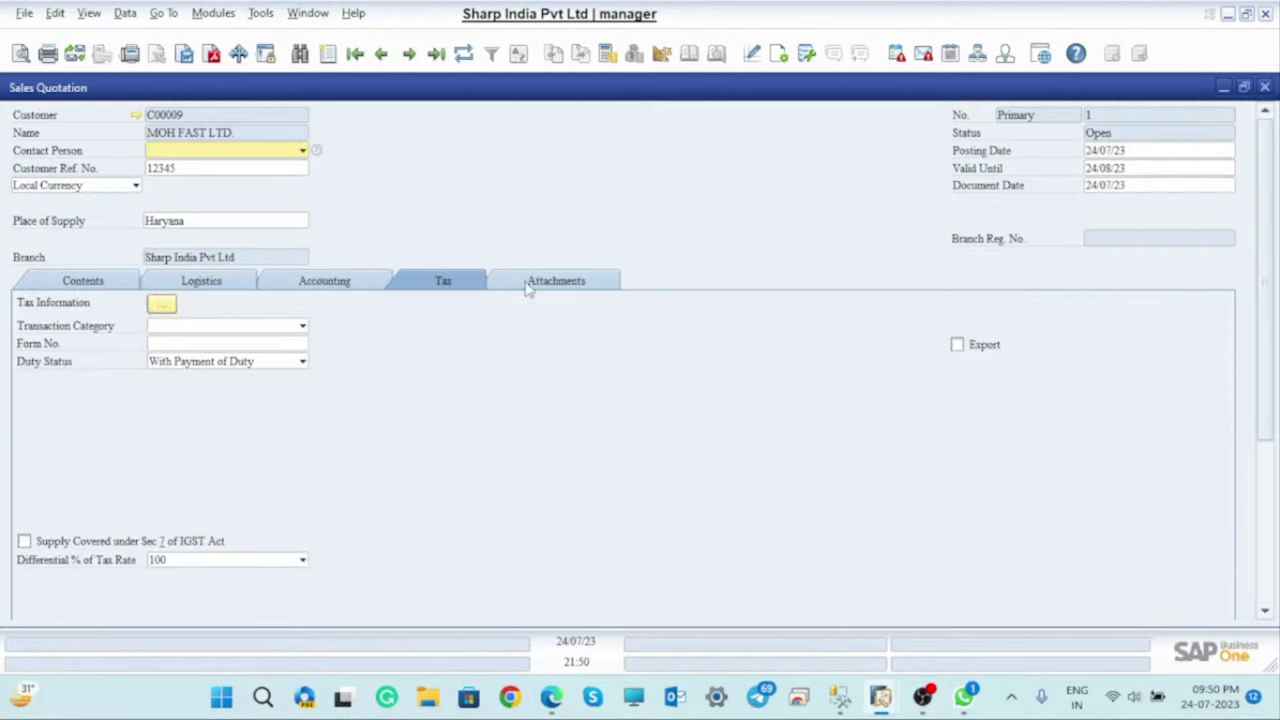
{"action": "left_click", "coordinate": [578, 291]}
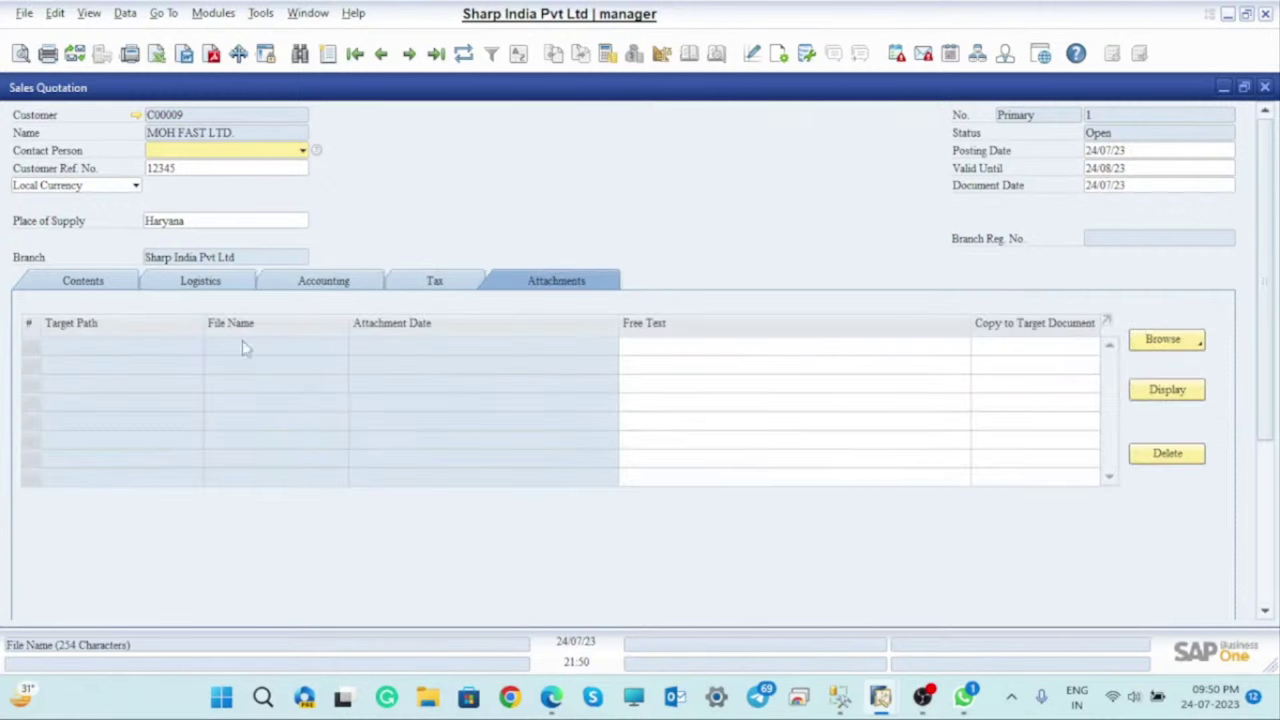
{"action": "left_click", "coordinate": [83, 283]}
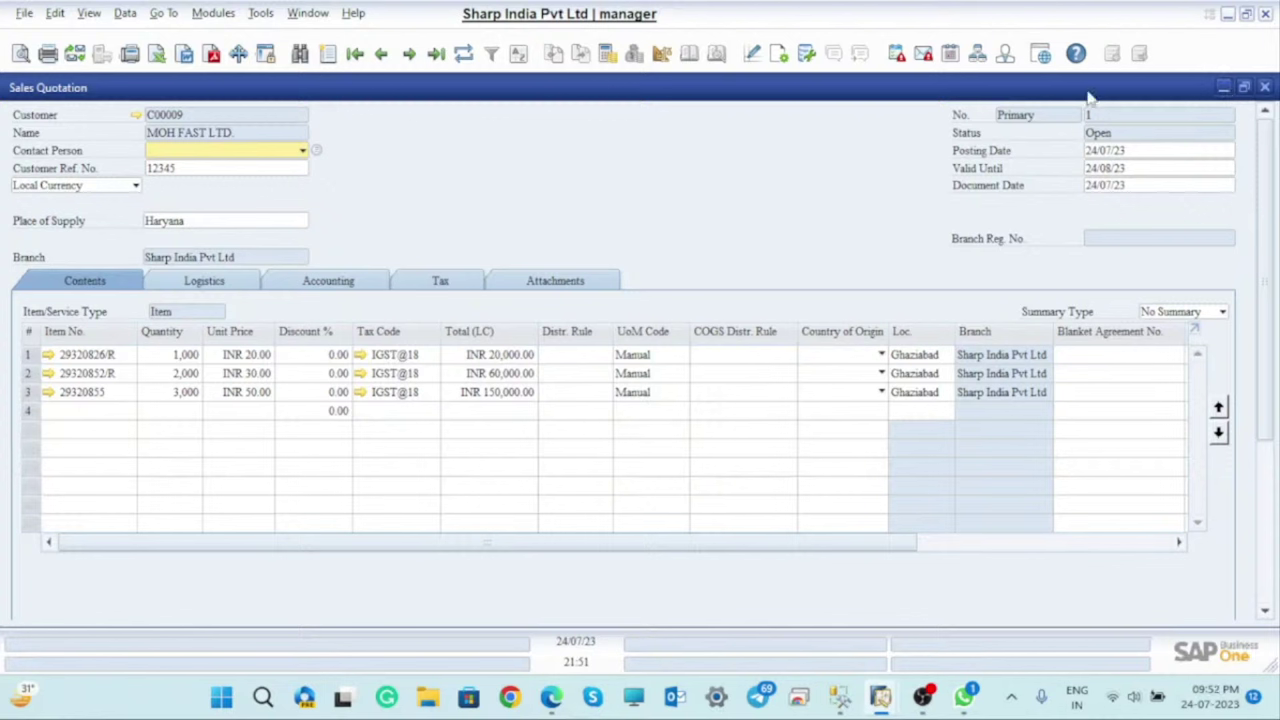
{"action": "left_click", "coordinate": [1224, 90]}
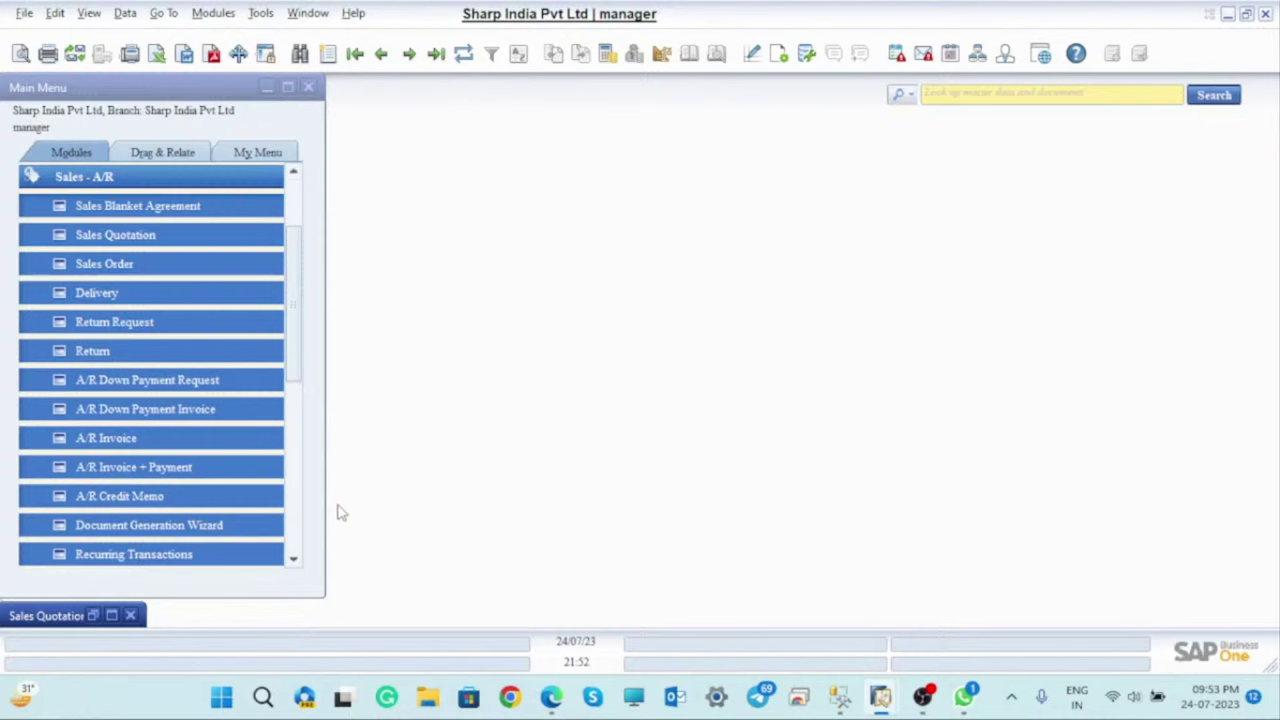
Step: Restore the minimized MOH FAST LTD. Sales Quotation and close it
{"action": "left_click", "coordinate": [112, 616]}
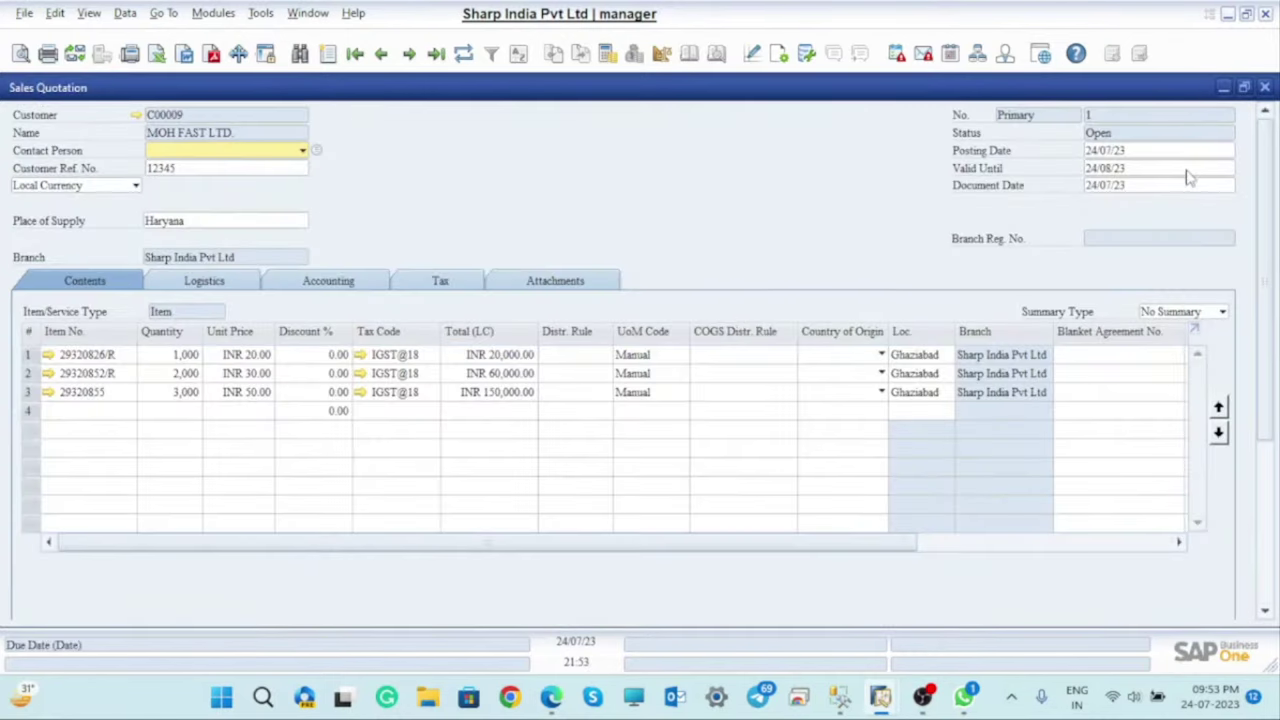
{"action": "left_click", "coordinate": [1263, 89]}
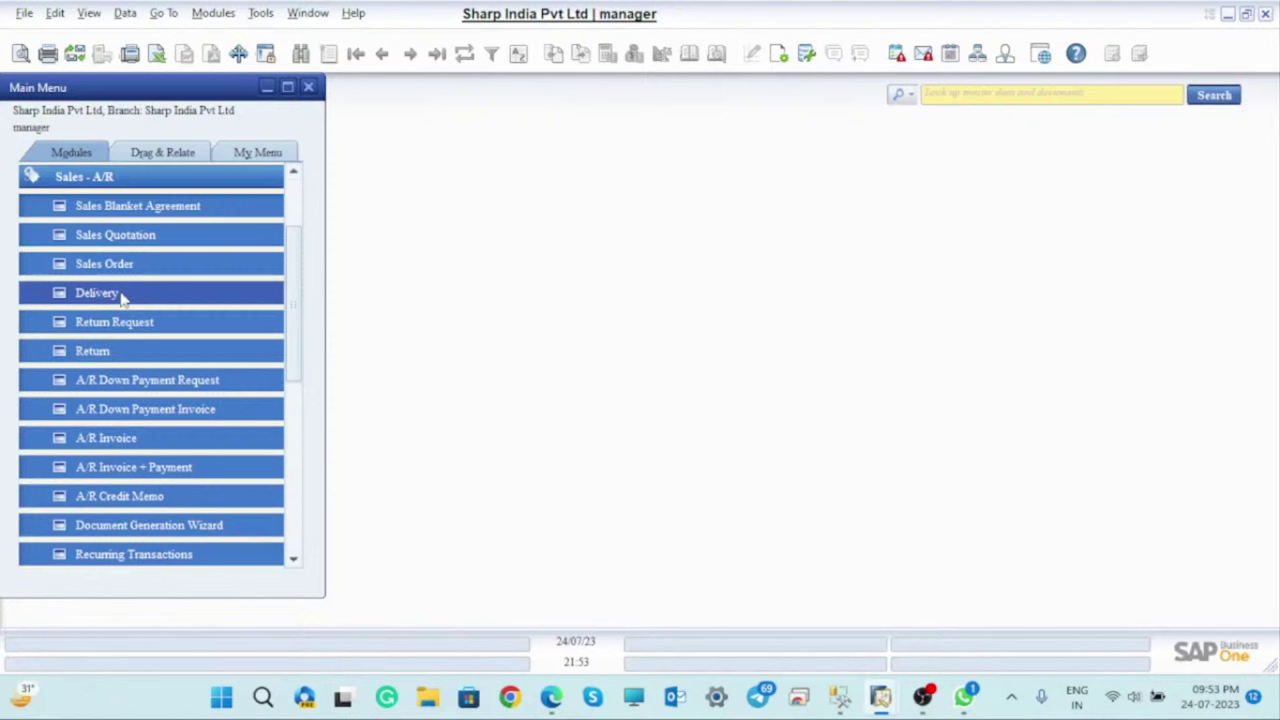
Step: Open a blank Delivery, maximize and minimize it, then start a new Sales Order No. 1
{"action": "left_click", "coordinate": [97, 293]}
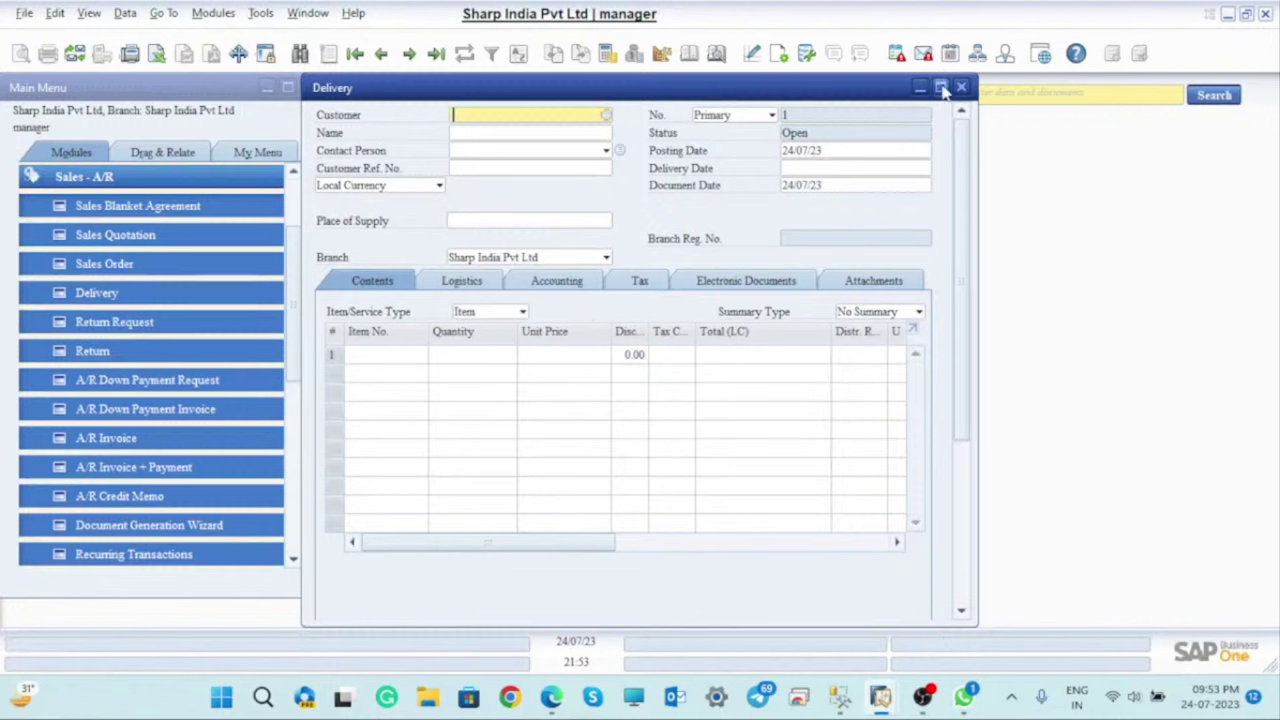
{"action": "mouse_move", "coordinate": [943, 89]}
{"action": "left_click", "coordinate": [947, 89]}
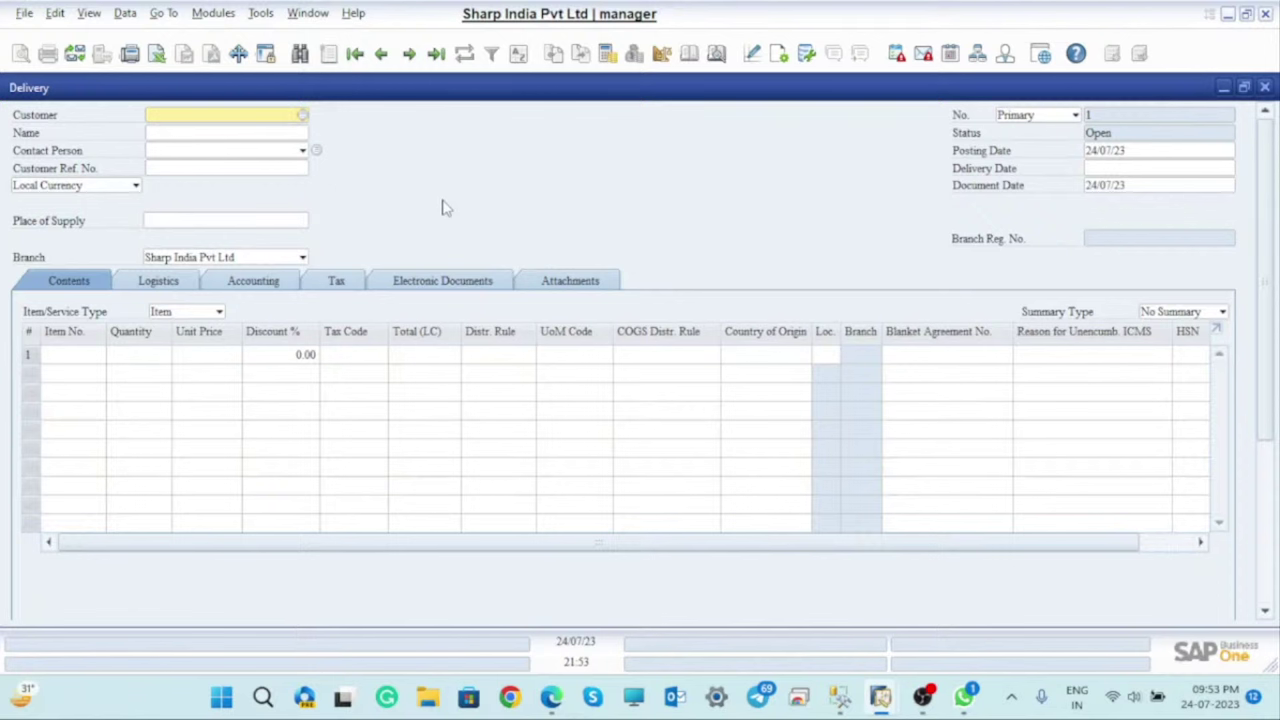
{"action": "left_click", "coordinate": [1224, 89]}
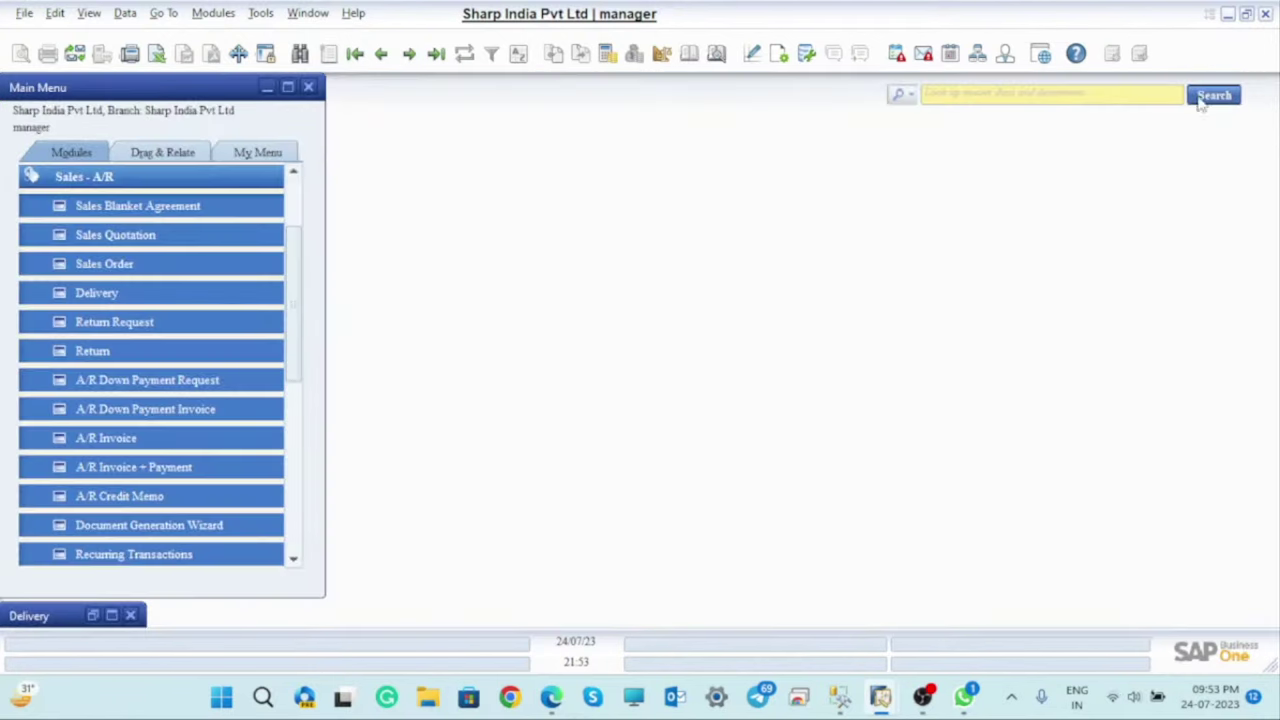
{"action": "left_click", "coordinate": [110, 265]}
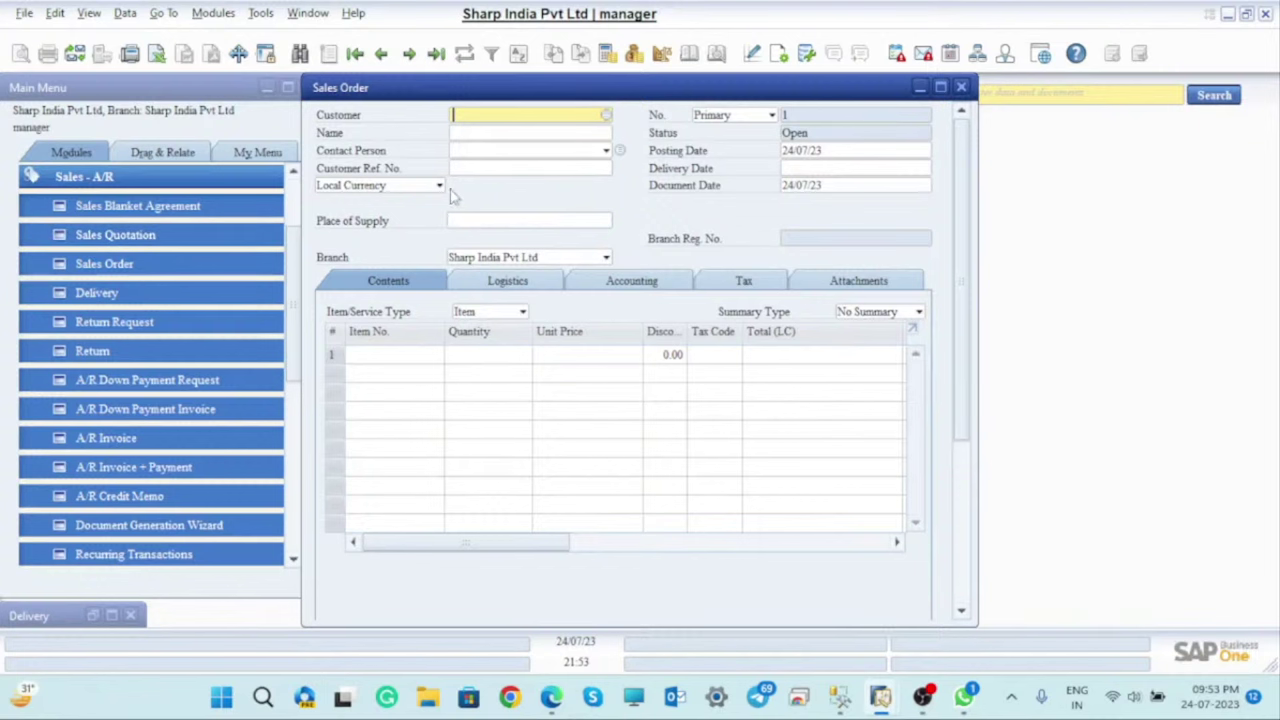
Step: Set the Sales Order customer to C00007, JNK INDIA LIMITED
{"action": "key", "text": "Tab"}
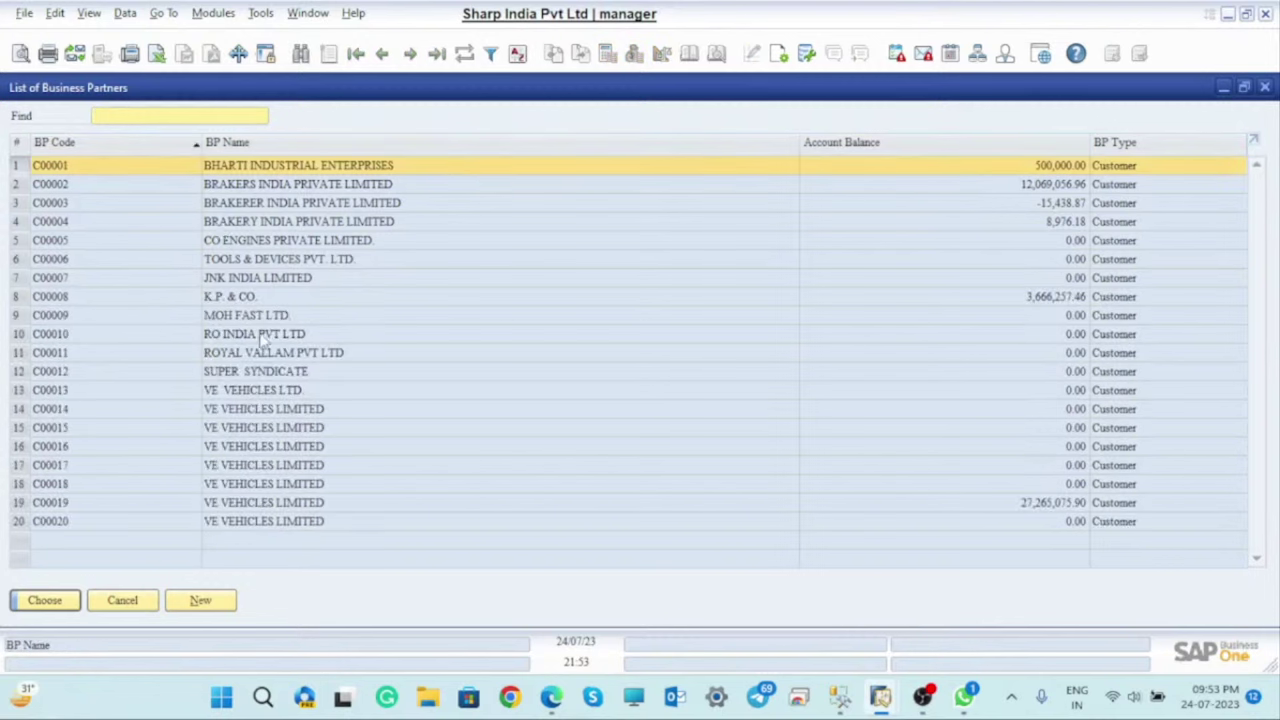
{"action": "left_click", "coordinate": [57, 283]}
{"action": "left_click", "coordinate": [60, 603]}
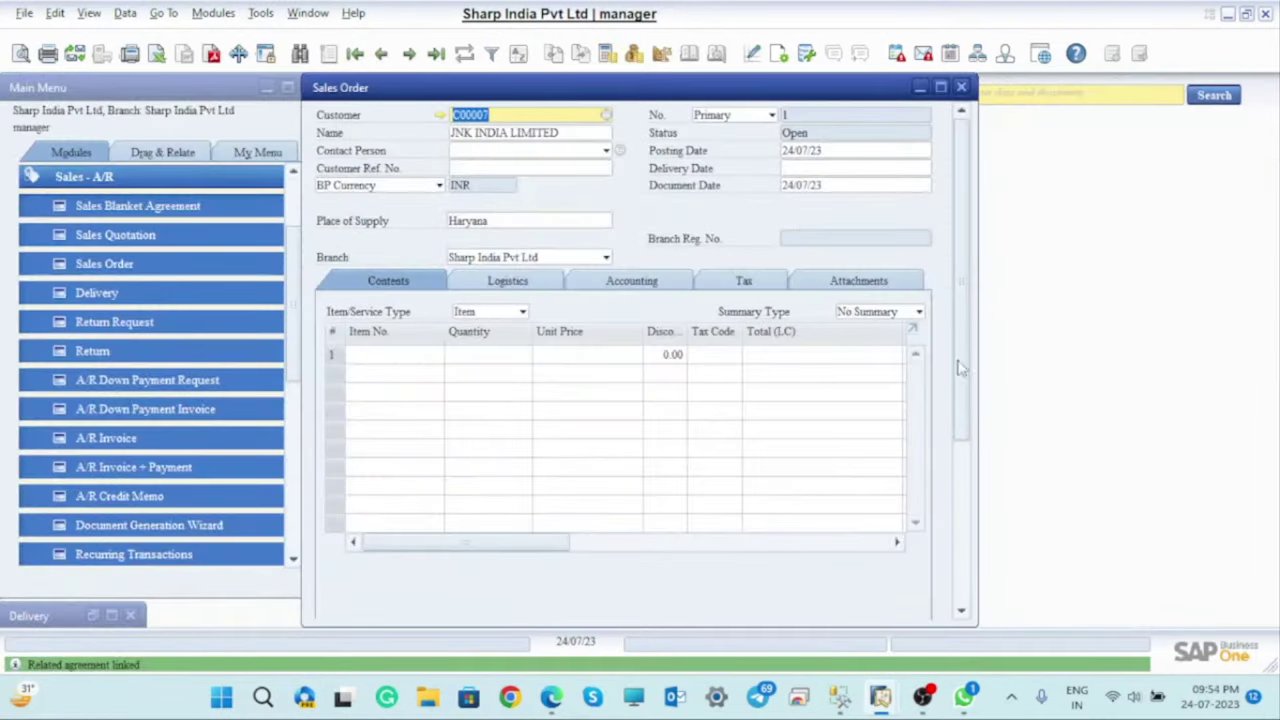
Step: Find no Sales Quotations to copy from, then minimize the Sales Order
{"action": "scroll", "coordinate": [960, 262], "scroll_direction": "down", "scroll_amount": 5}
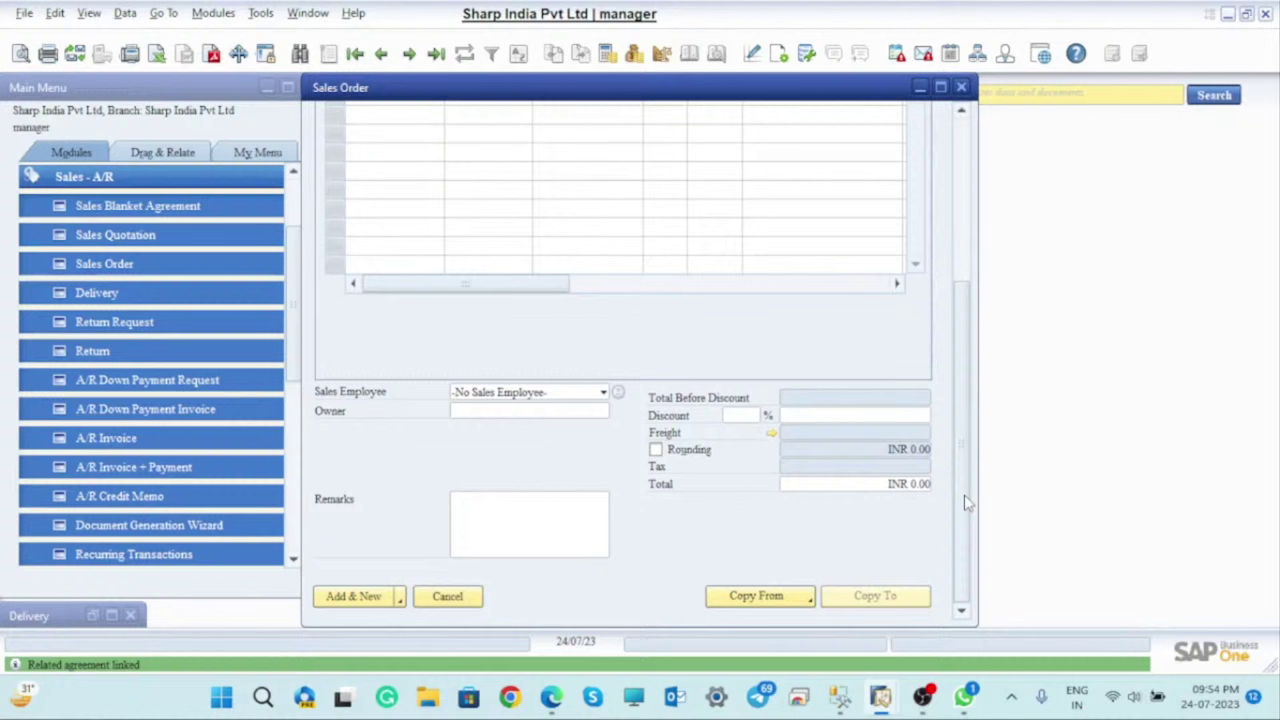
{"action": "left_click", "coordinate": [758, 598]}
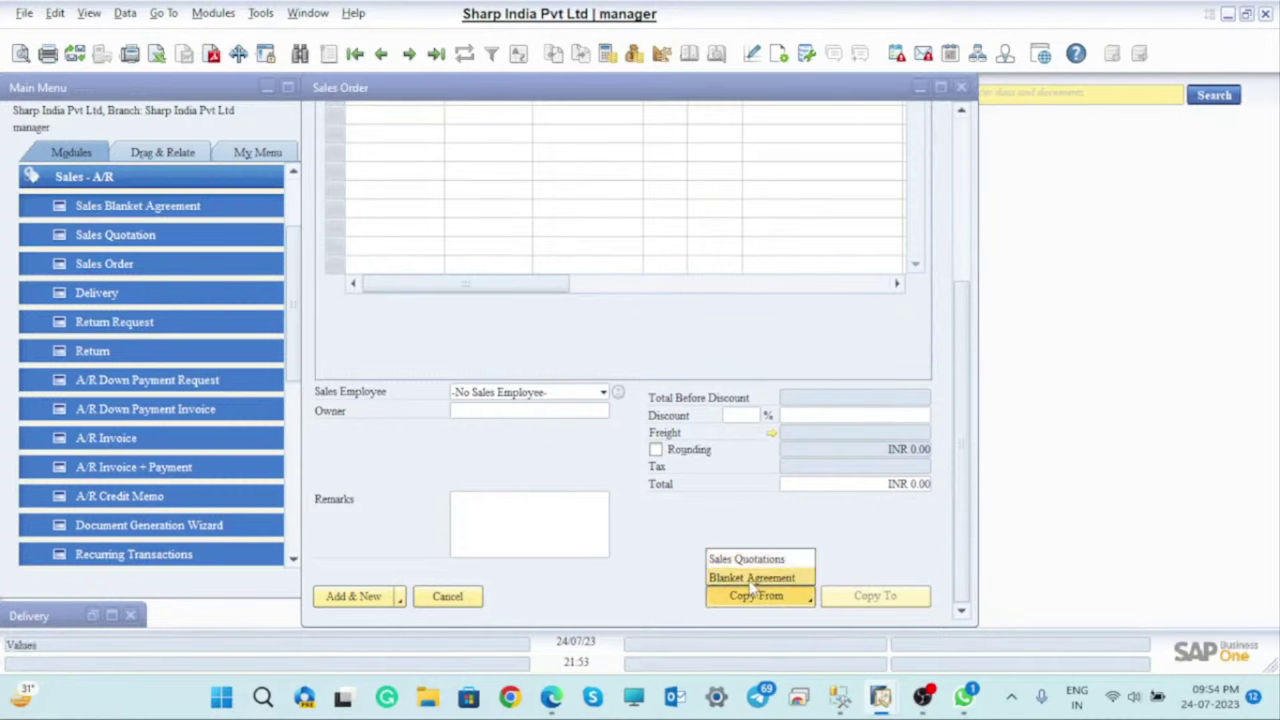
{"action": "left_click", "coordinate": [748, 560]}
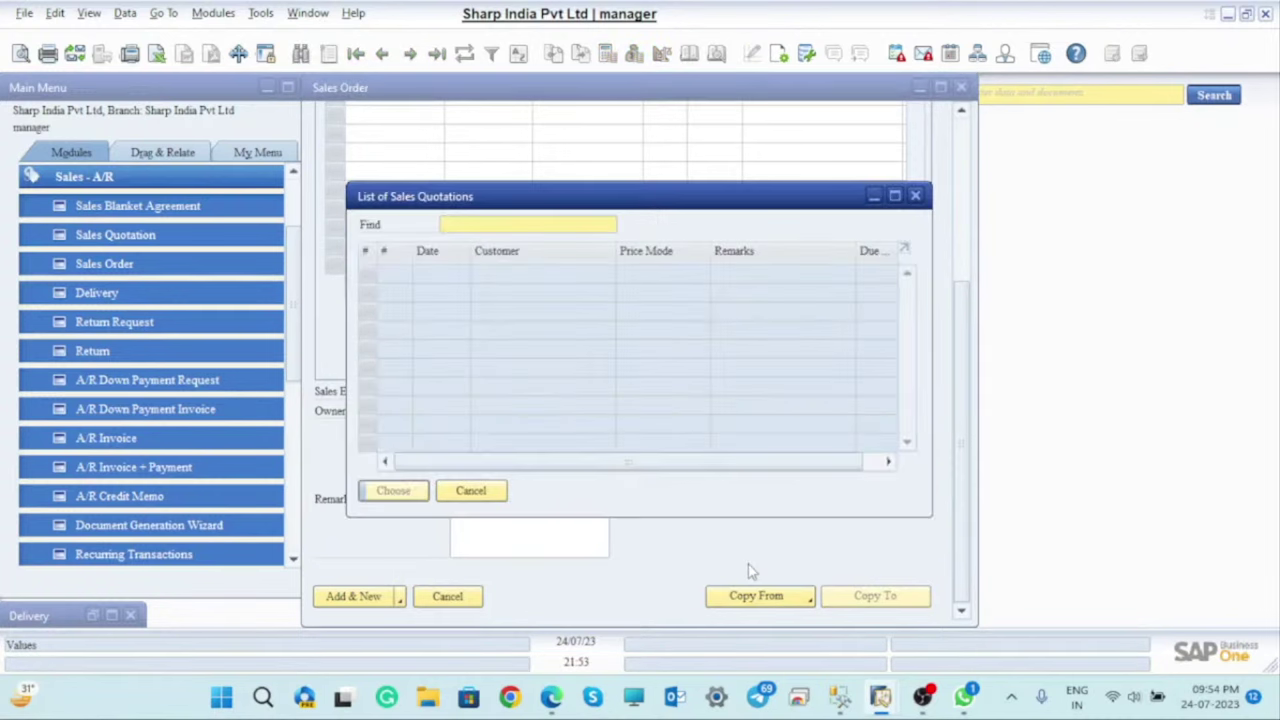
{"action": "left_click", "coordinate": [916, 198]}
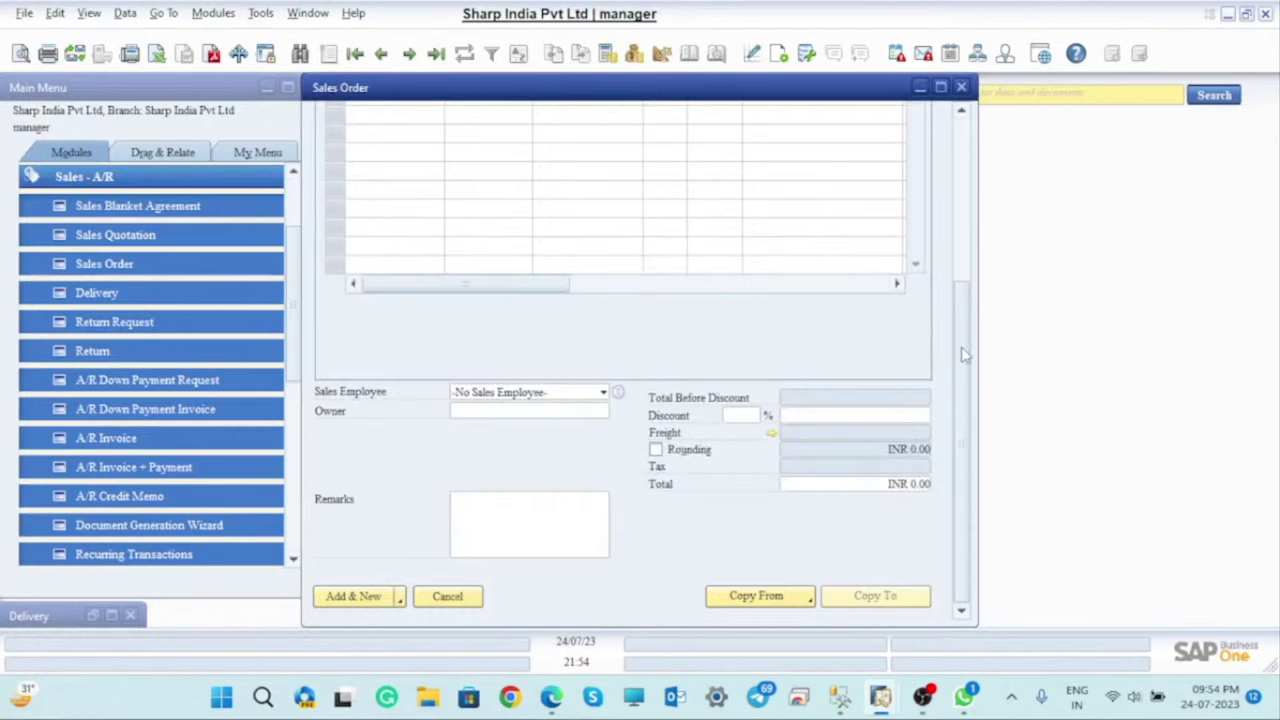
{"action": "scroll", "coordinate": [958, 115], "scroll_direction": "up", "scroll_amount": 5}
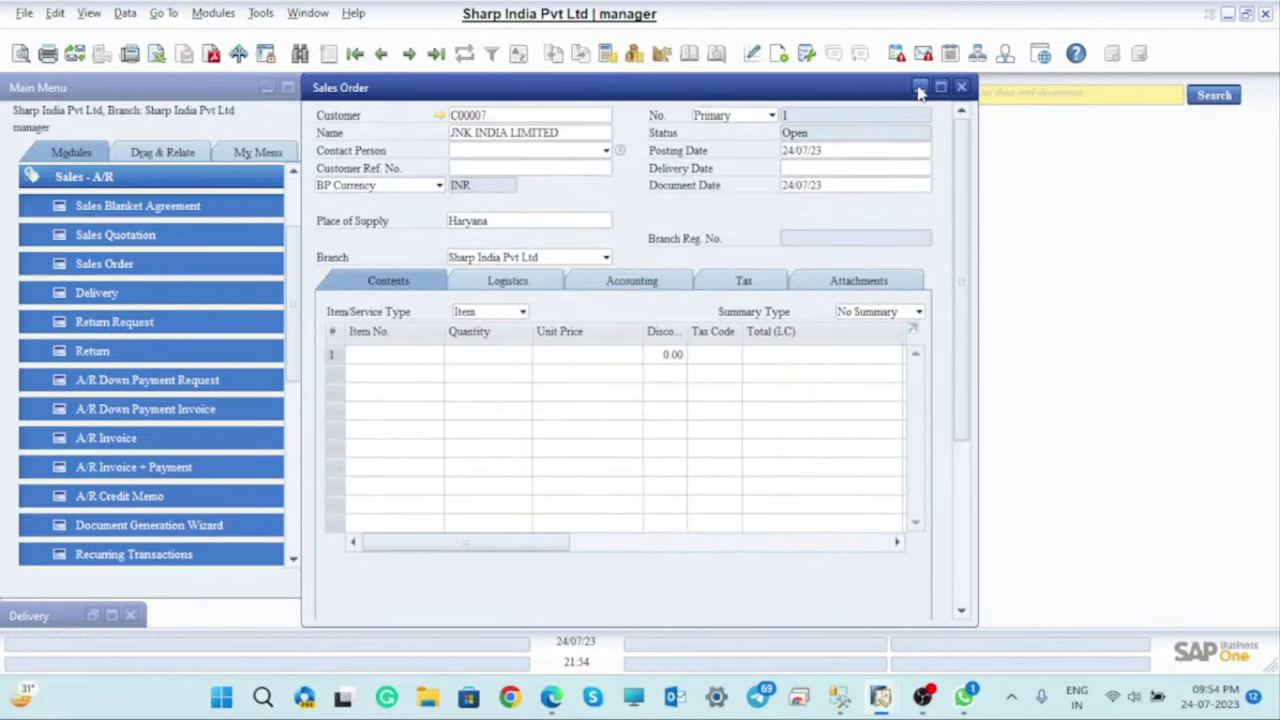
{"action": "left_click", "coordinate": [919, 87]}
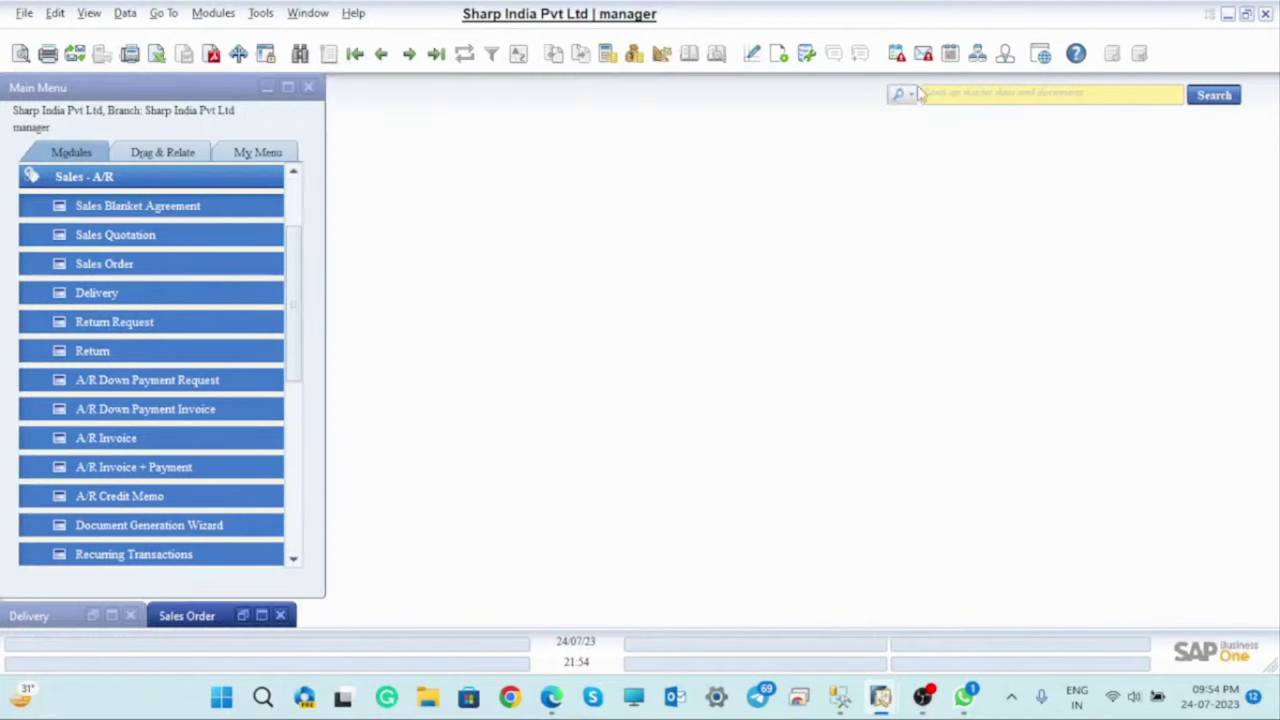
Step: Check MOH FAST LTD.'s latest Sales Quotation No. 1, minimize it, and restore the C00007 Sales Order
{"action": "left_click", "coordinate": [130, 245]}
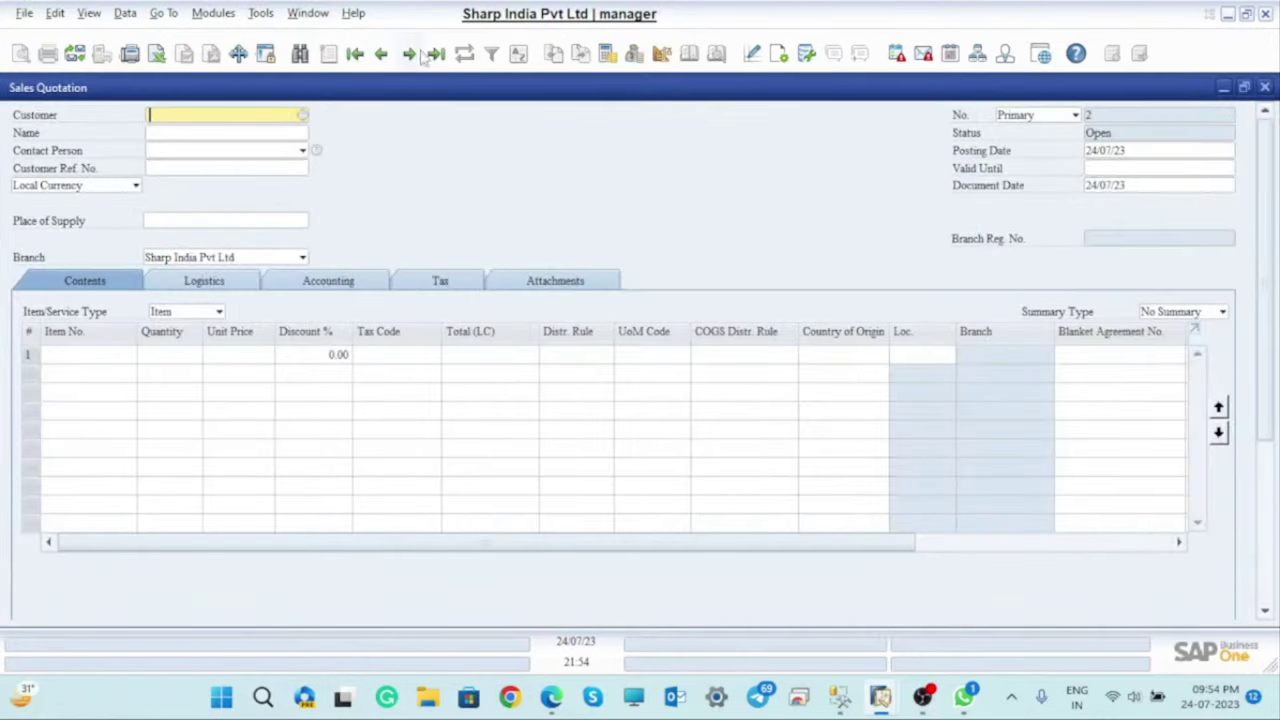
{"action": "left_click", "coordinate": [435, 54]}
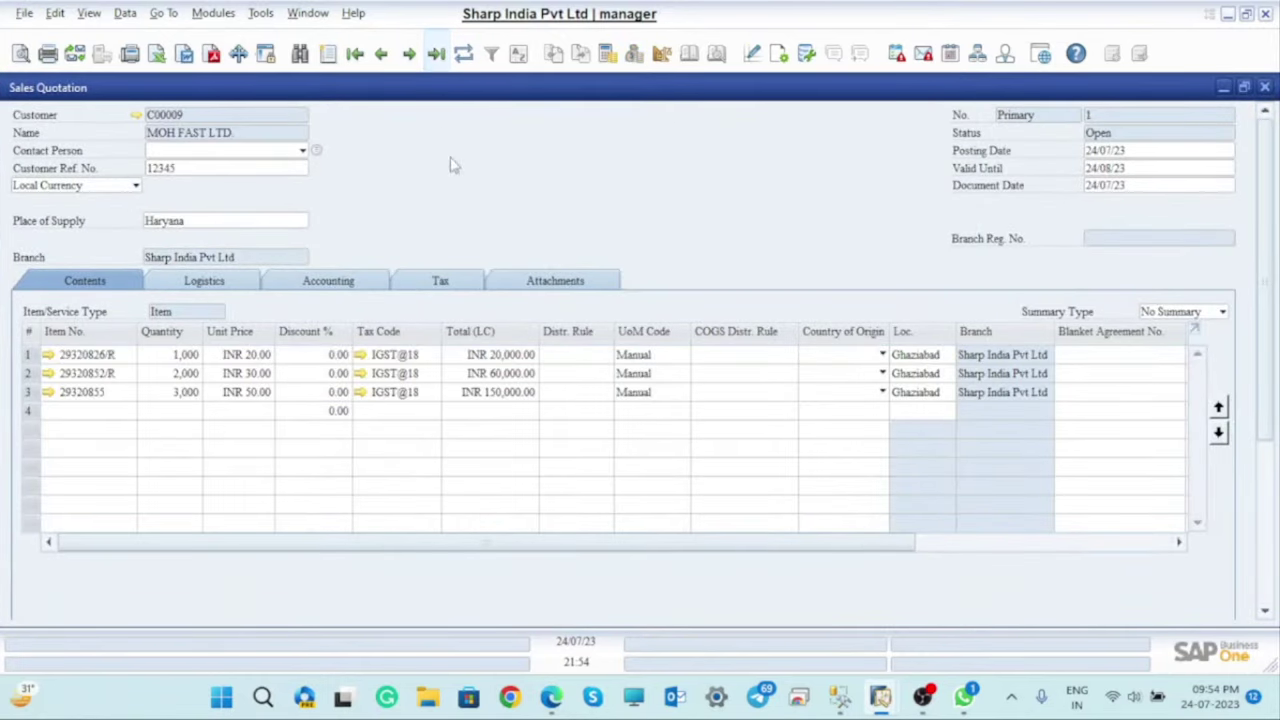
{"action": "right_click", "coordinate": [198, 110]}
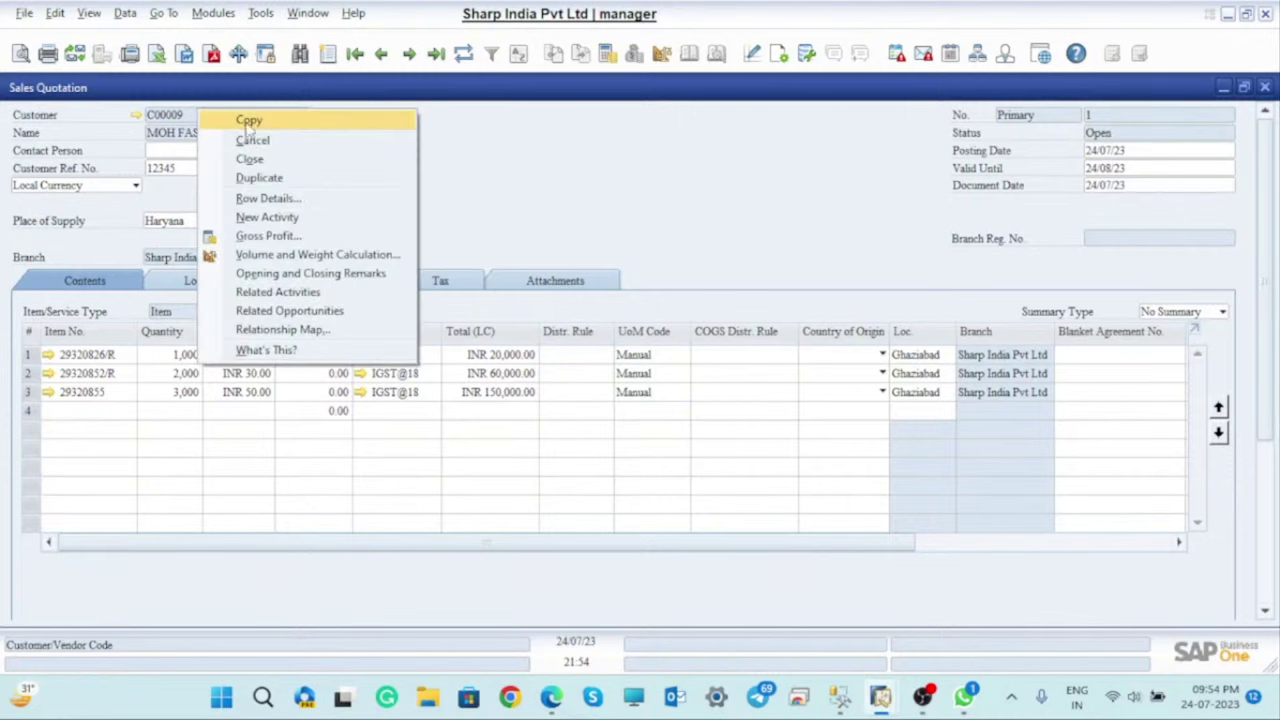
{"action": "left_click", "coordinate": [252, 122]}
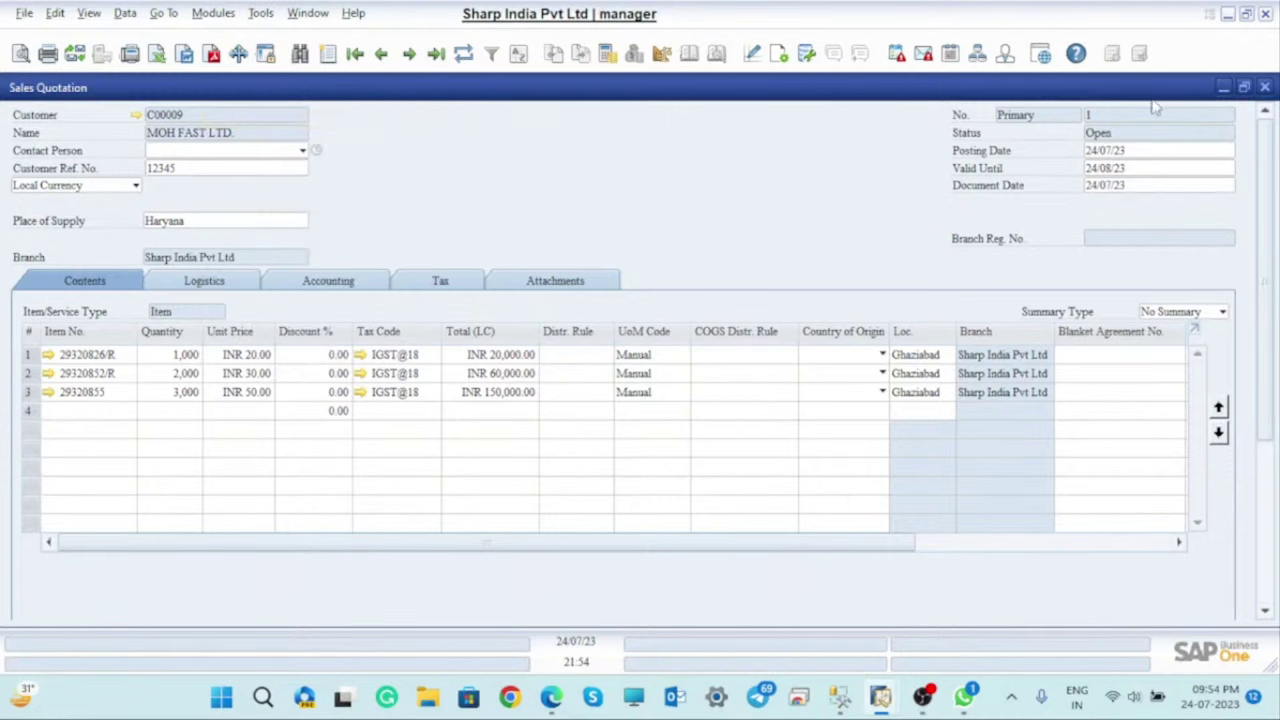
{"action": "left_click", "coordinate": [1223, 88]}
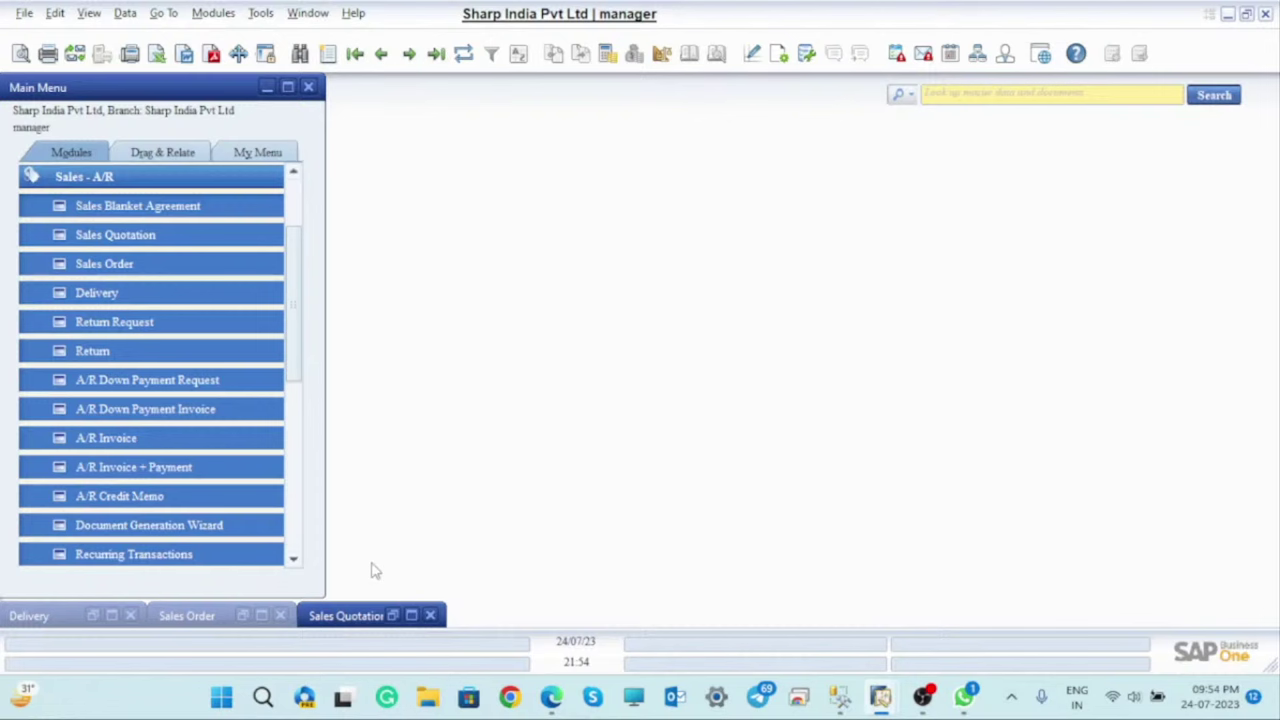
{"action": "left_click", "coordinate": [261, 616]}
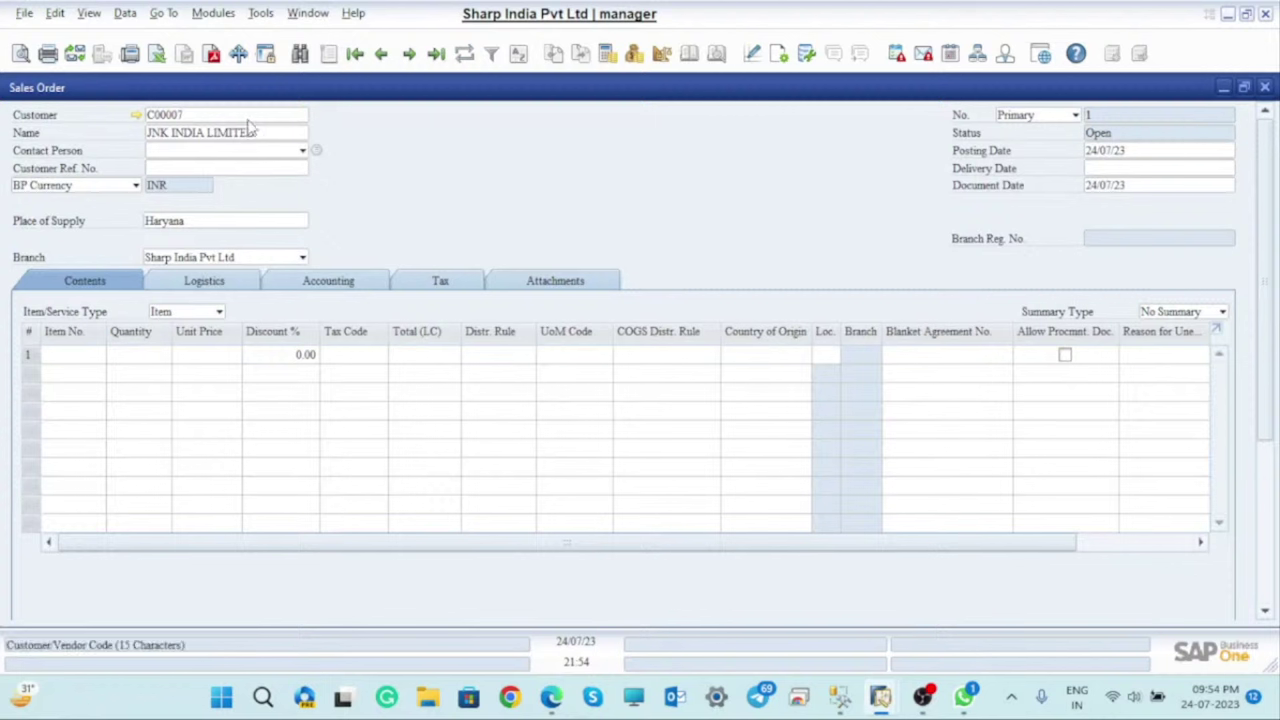
Step: Change the Sales Order's customer code to C00009, MOH FAST LTD
{"action": "double_click", "coordinate": [225, 116]}
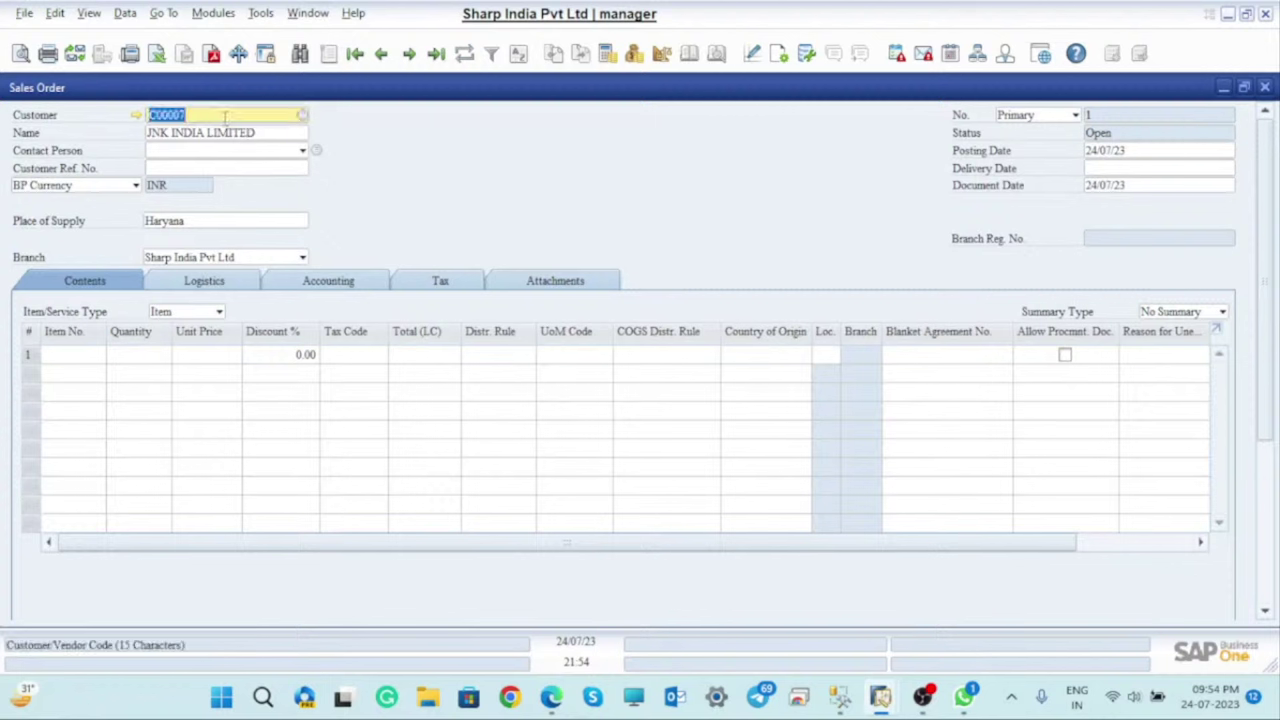
{"action": "key", "text": "BackSpace"}
{"action": "type", "text": "C00009"}
{"action": "key", "text": "Tab"}
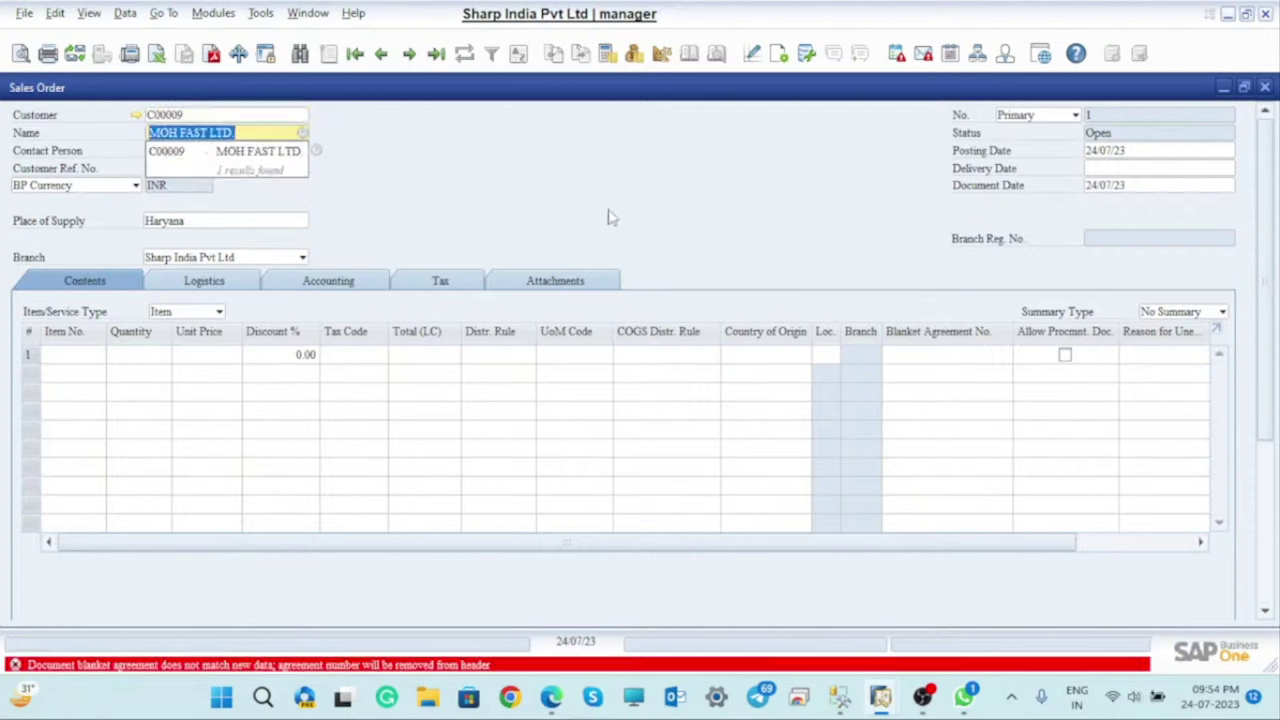
{"action": "left_click", "coordinate": [264, 156]}
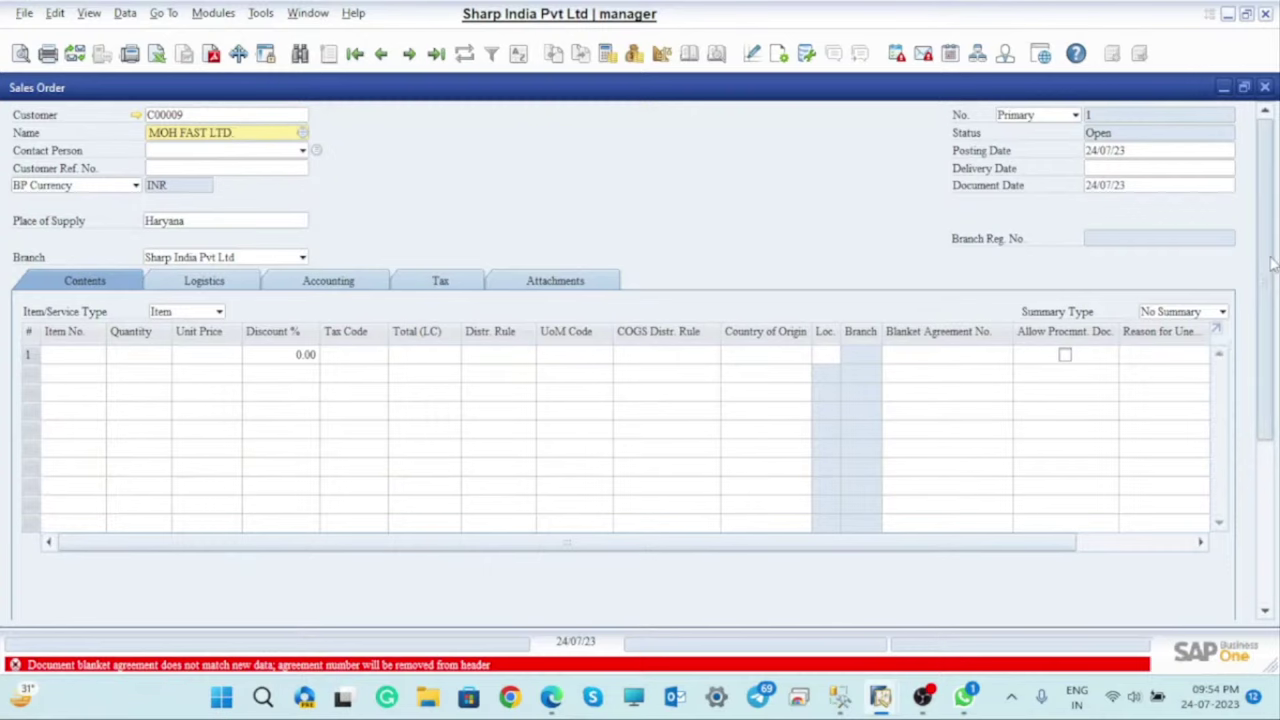
Step: Copy all lines from Sales Quotation 1 into the order
{"action": "scroll", "coordinate": [1272, 262], "scroll_direction": "down", "scroll_amount": 5}
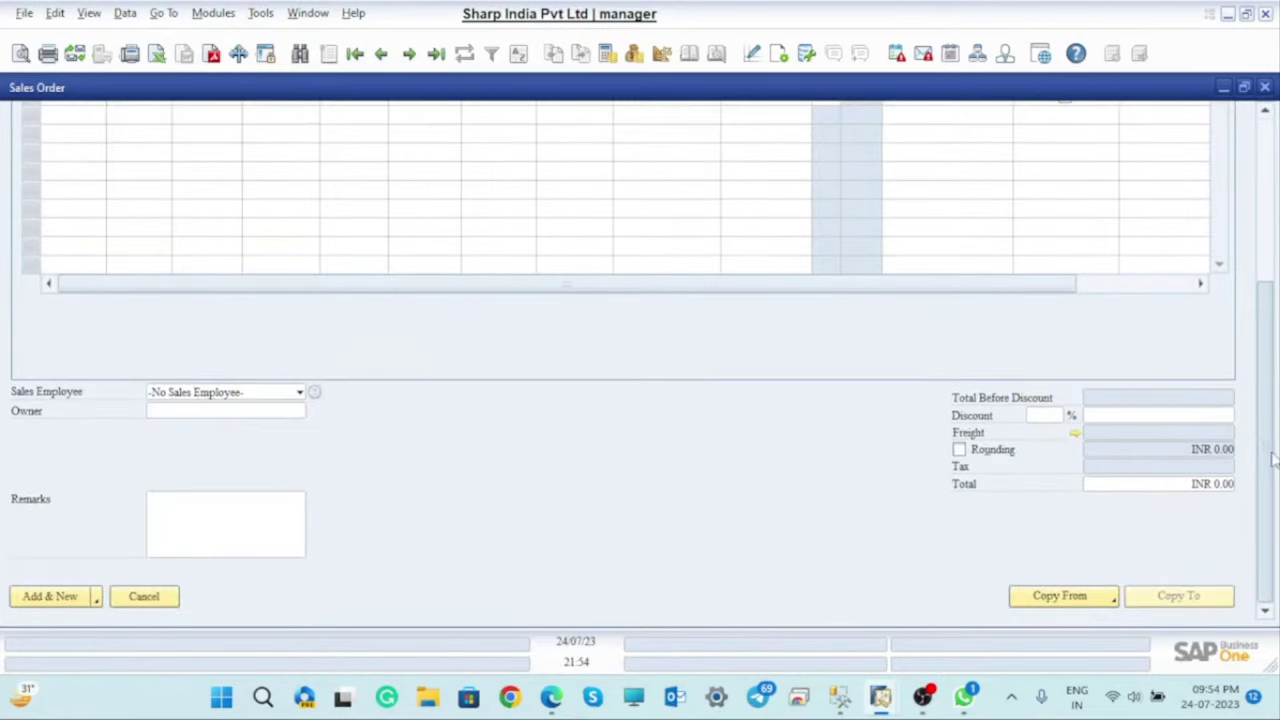
{"action": "left_click", "coordinate": [1079, 599]}
{"action": "left_click", "coordinate": [1052, 560]}
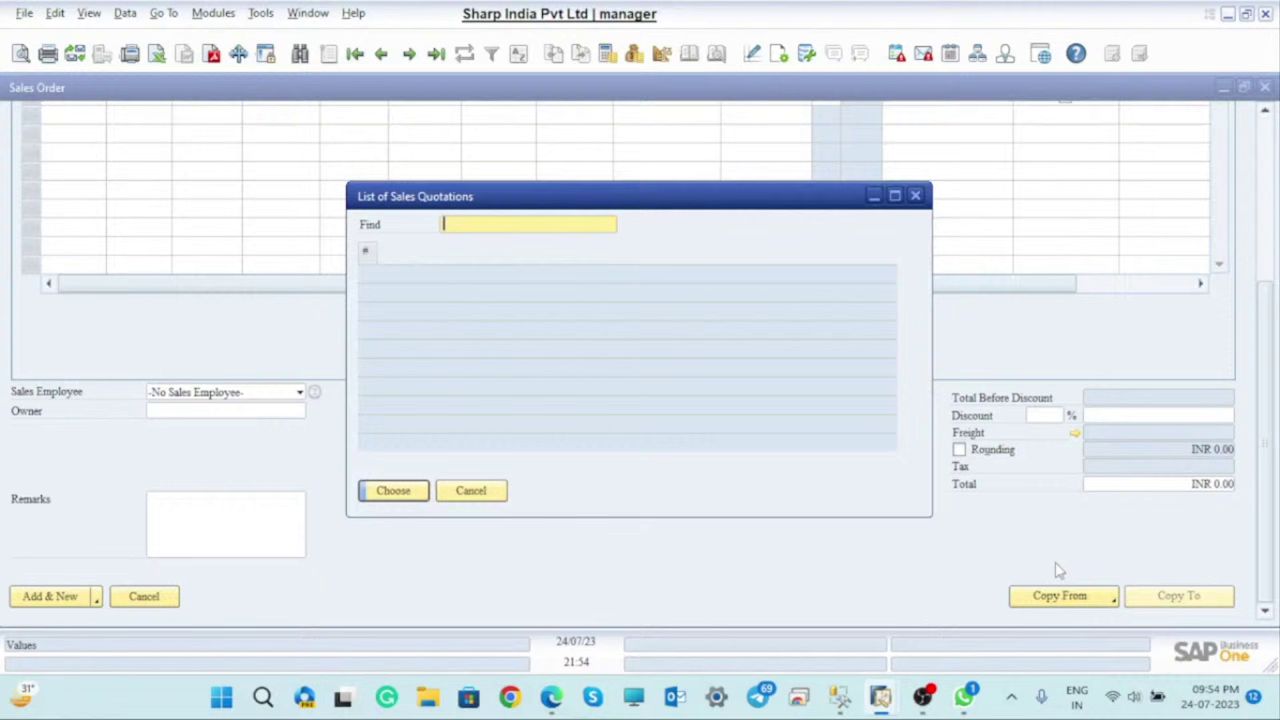
{"action": "left_click", "coordinate": [418, 490]}
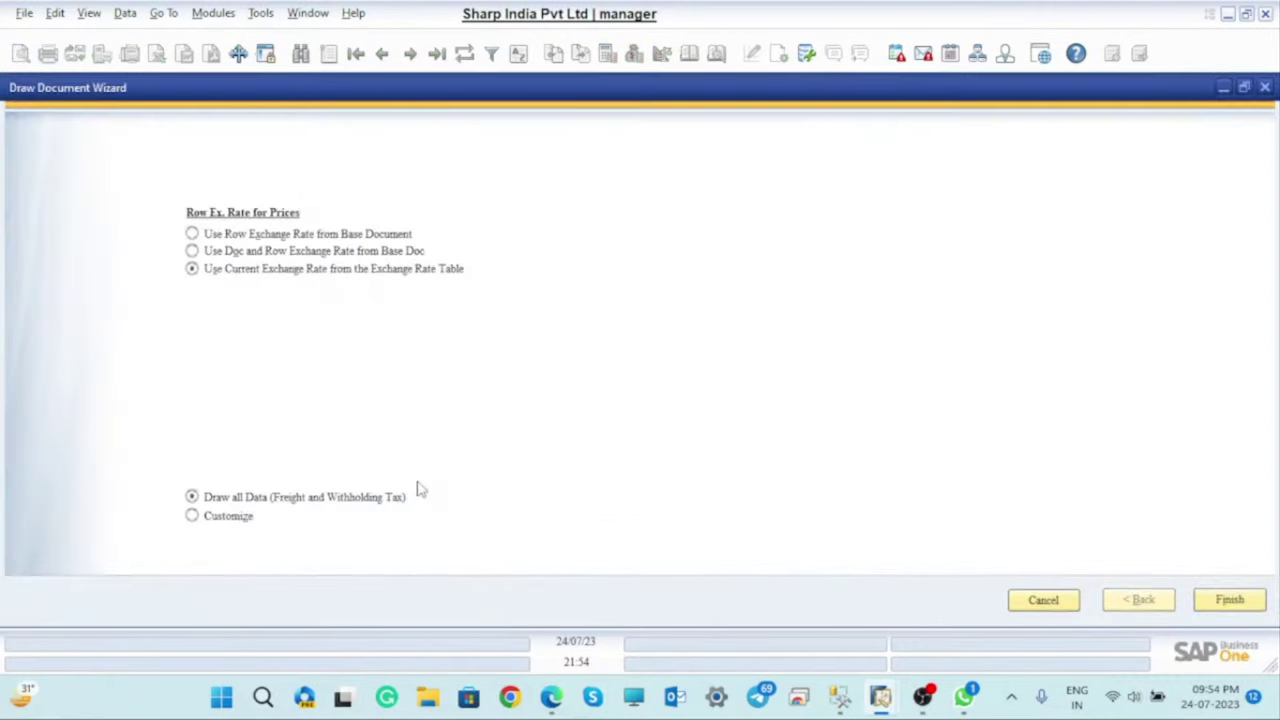
{"action": "left_click", "coordinate": [1240, 599]}
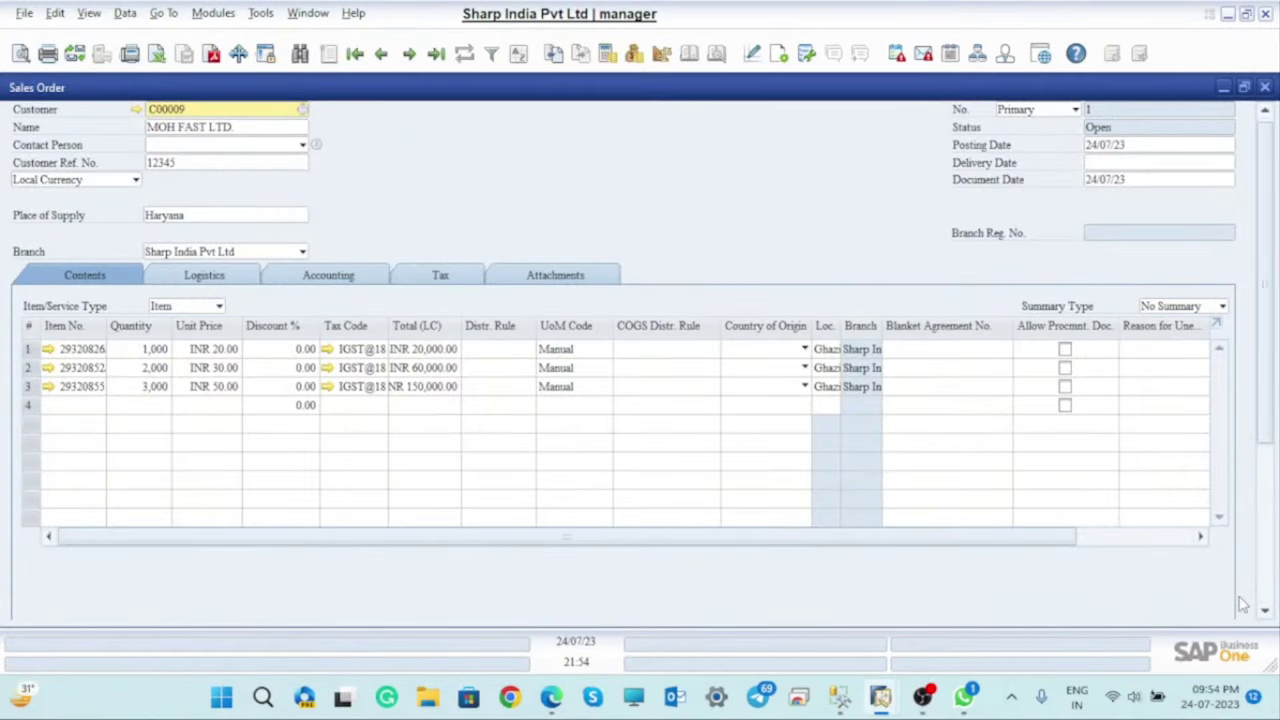
{"action": "left_click_drag", "start_coordinate": [1266, 206], "coordinate": [1274, 438]}
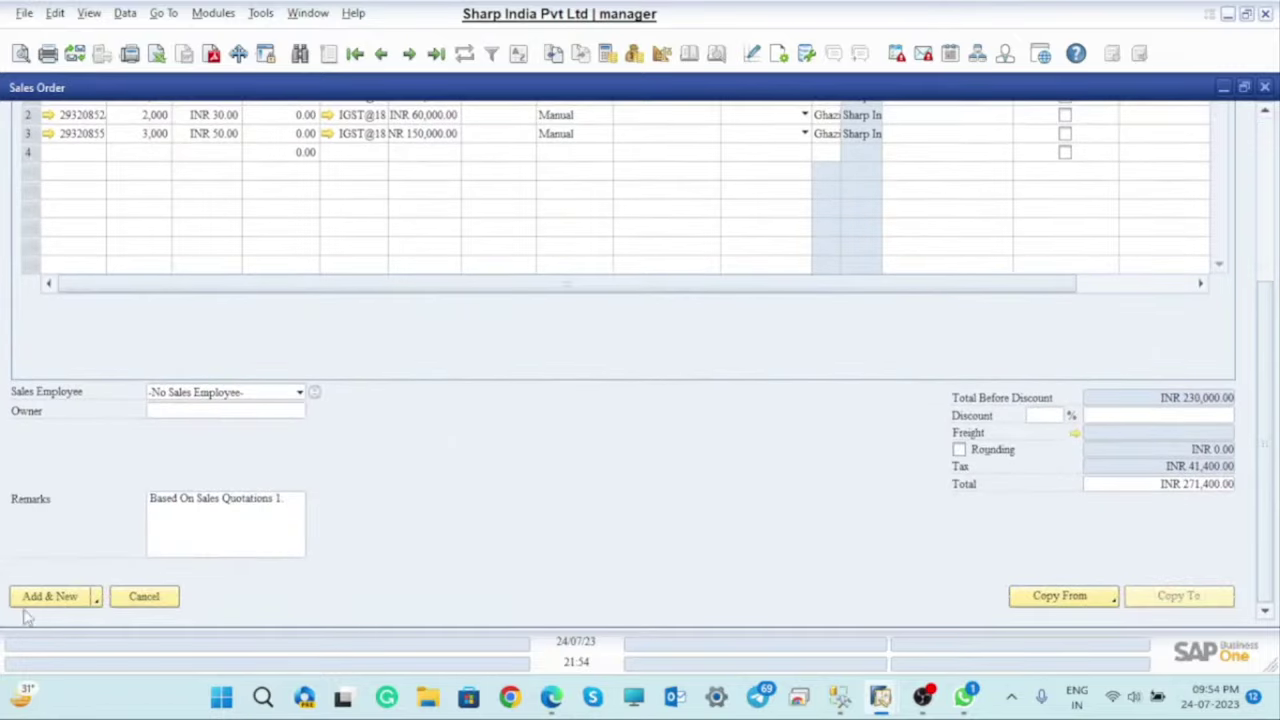
Step: Add the Sales Order with delivery date 24/07/23 applied to all rows, then close the form
{"action": "left_click", "coordinate": [50, 596]}
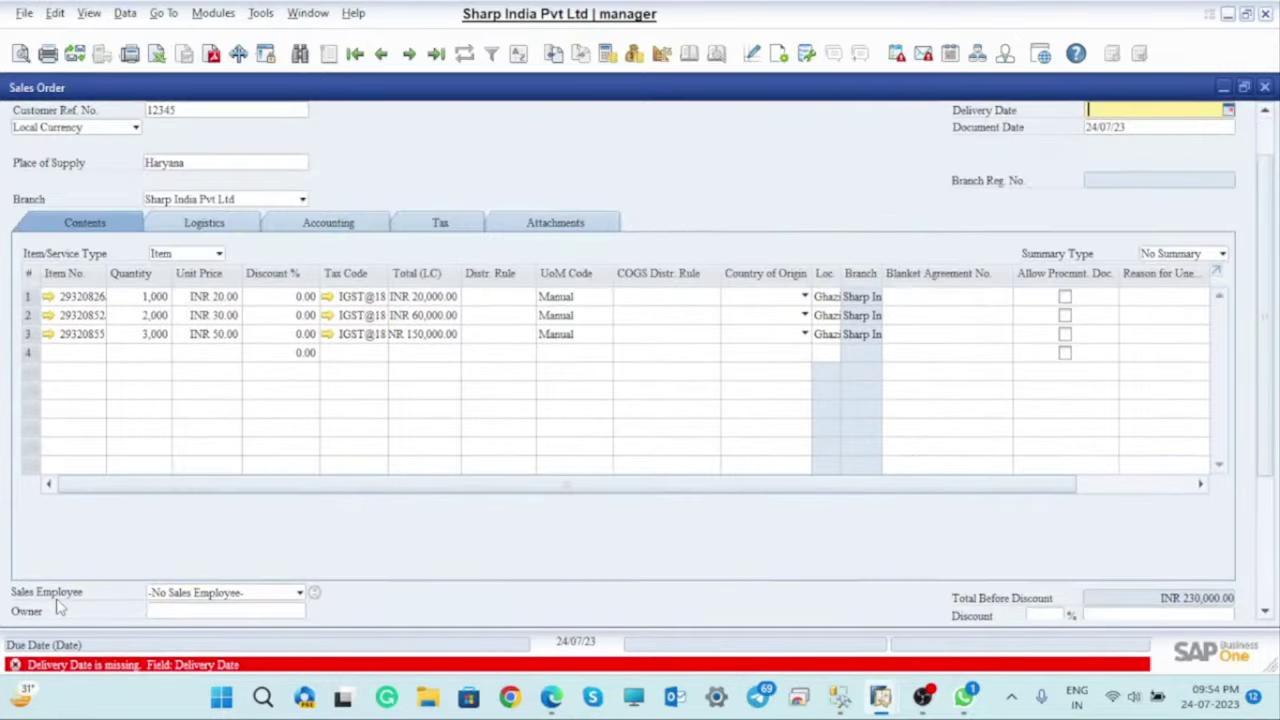
{"action": "left_click_drag", "start_coordinate": [1262, 231], "coordinate": [1264, 195]}
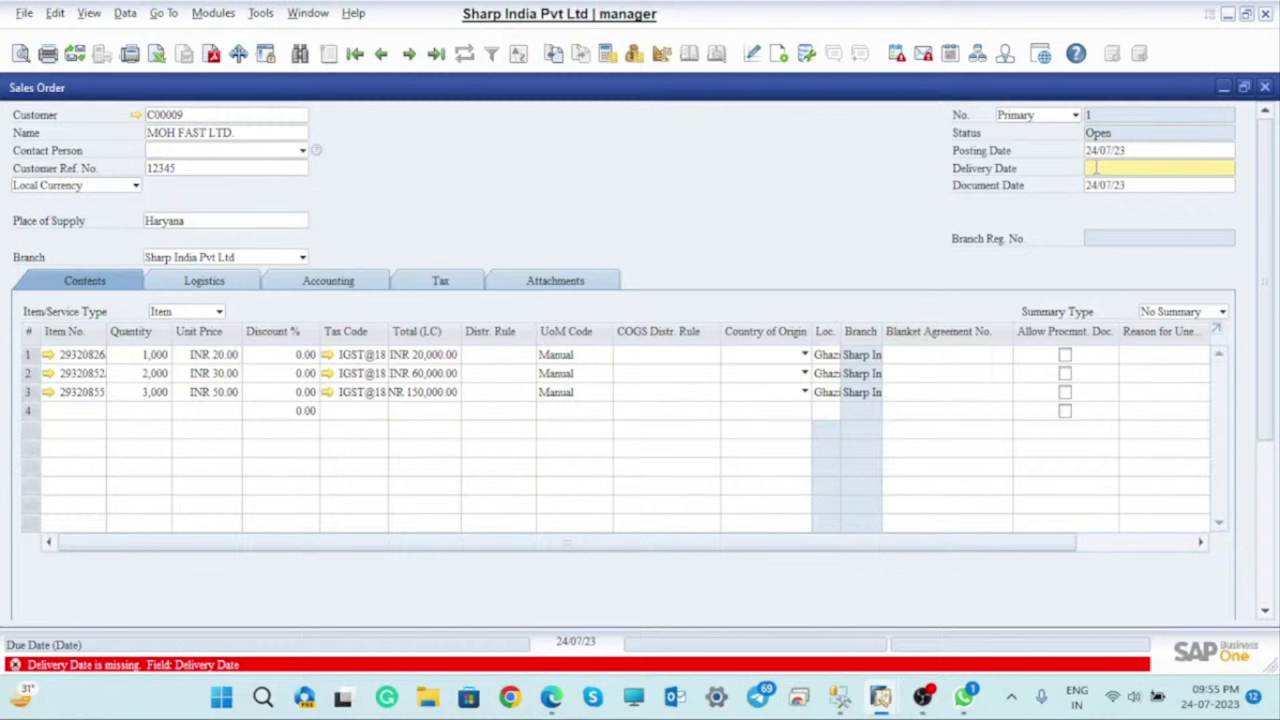
{"action": "key", "text": "Tab"}
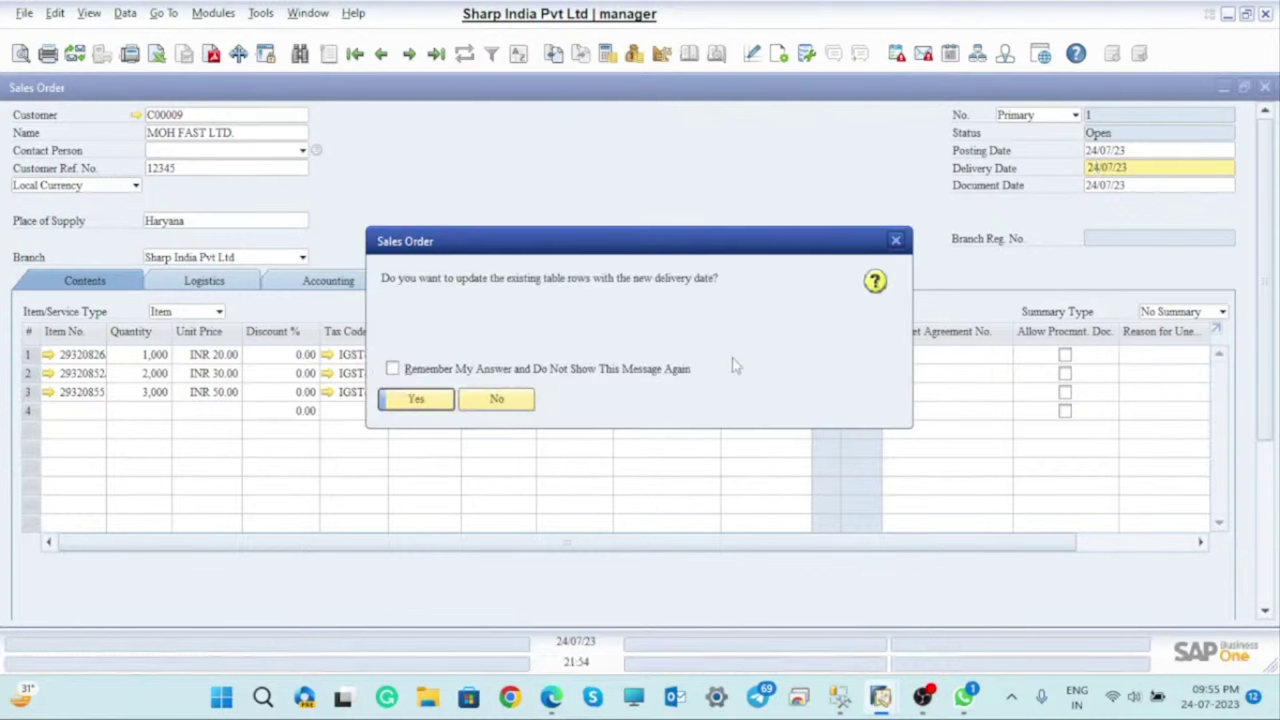
{"action": "left_click", "coordinate": [434, 401]}
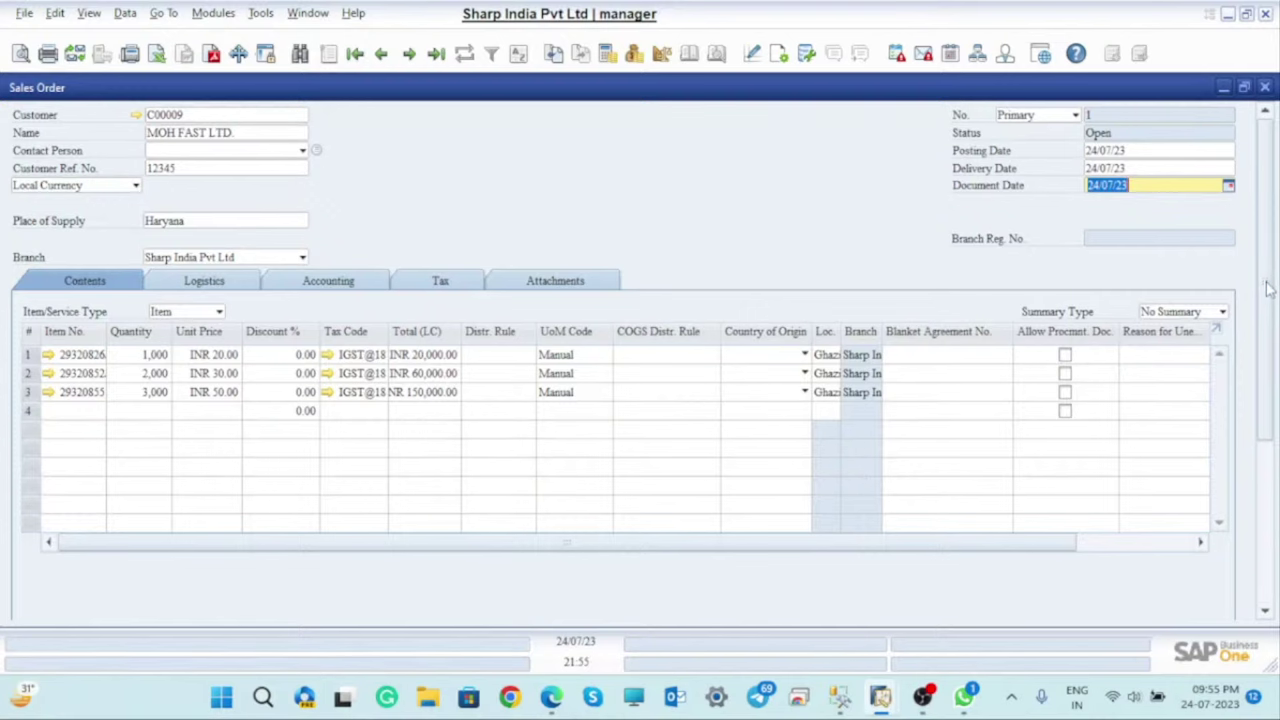
{"action": "scroll", "coordinate": [1268, 310], "scroll_direction": "down", "scroll_amount": 3}
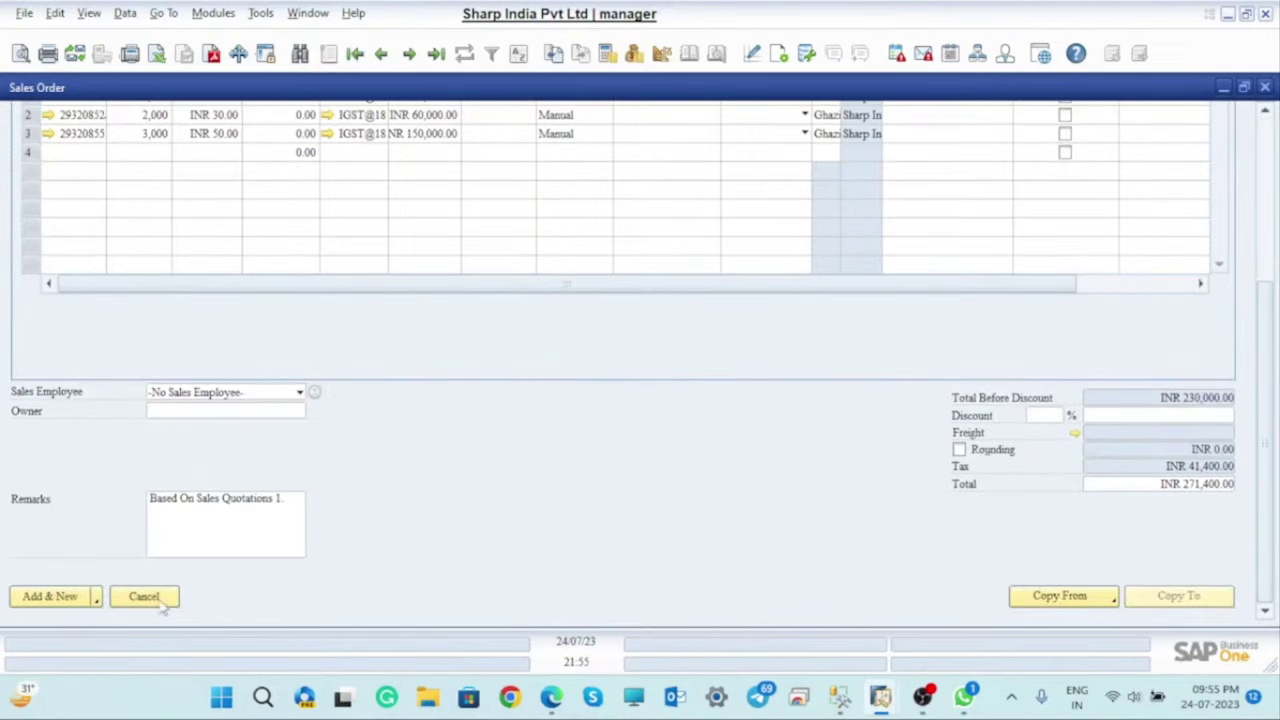
{"action": "left_click", "coordinate": [68, 597]}
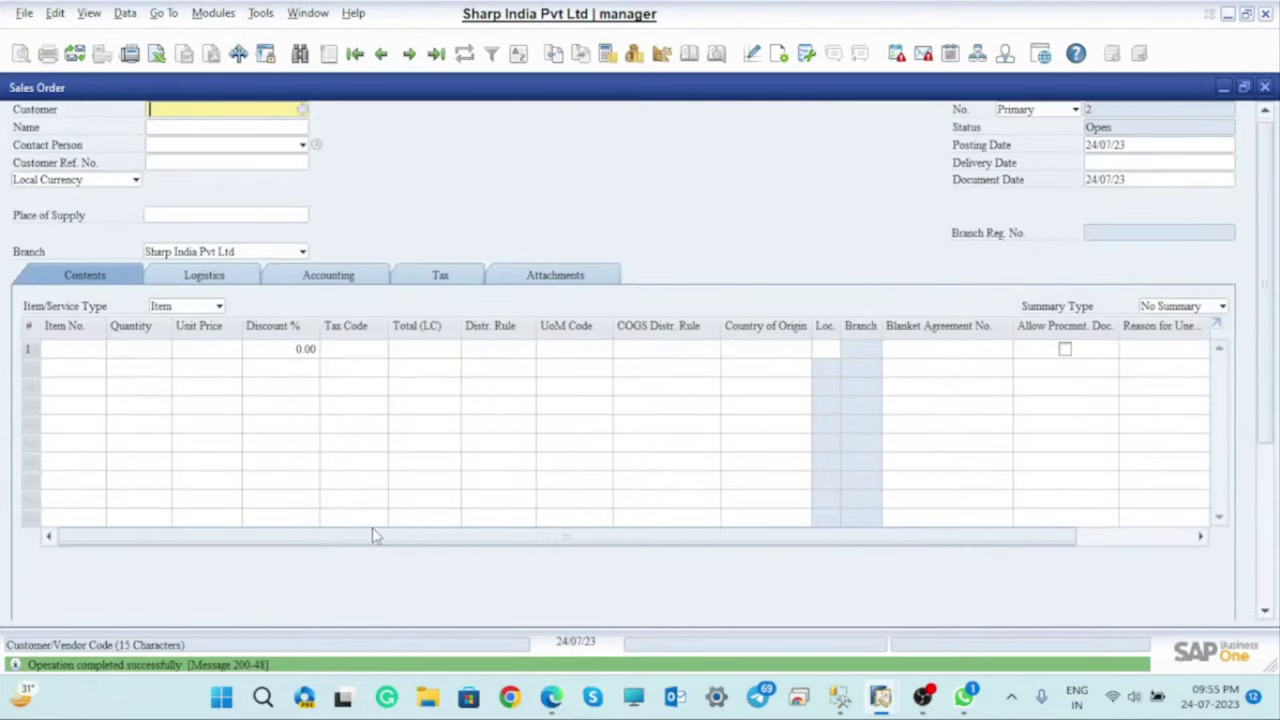
{"action": "left_click", "coordinate": [1265, 88]}
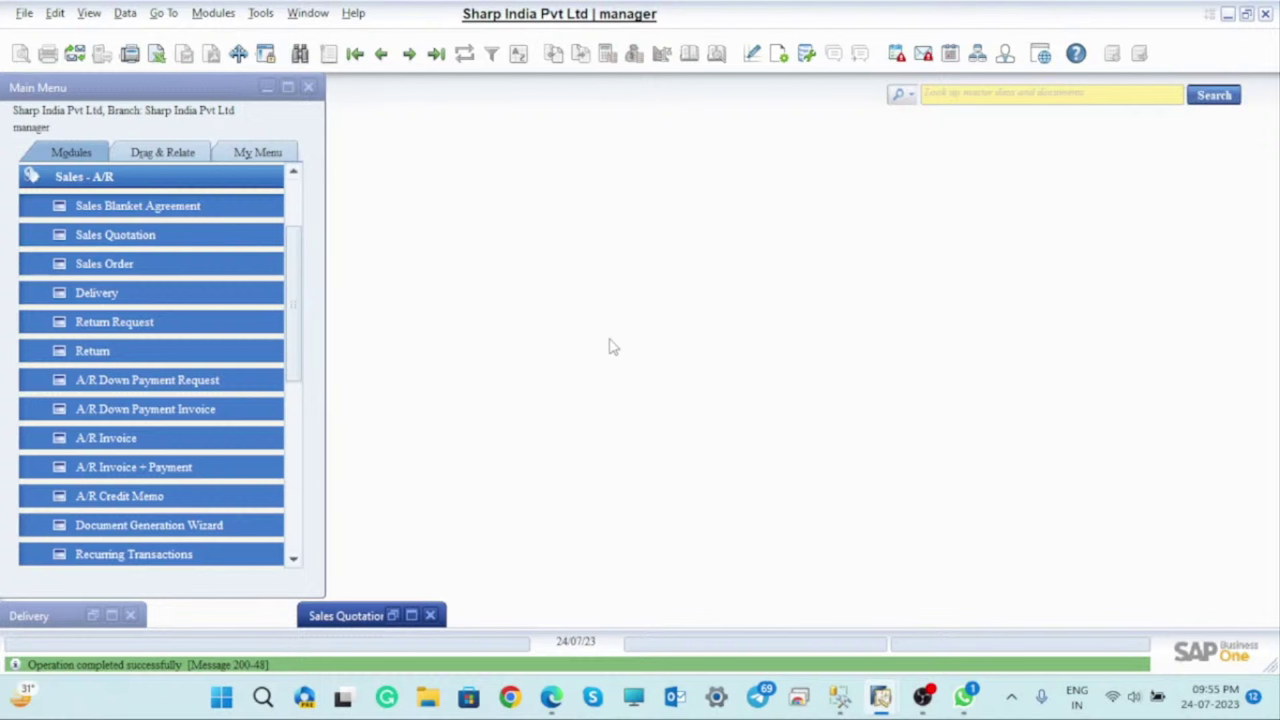
Step: Open a new maximized Delivery with MOH FAST LTD. as the customer
{"action": "left_click", "coordinate": [430, 615]}
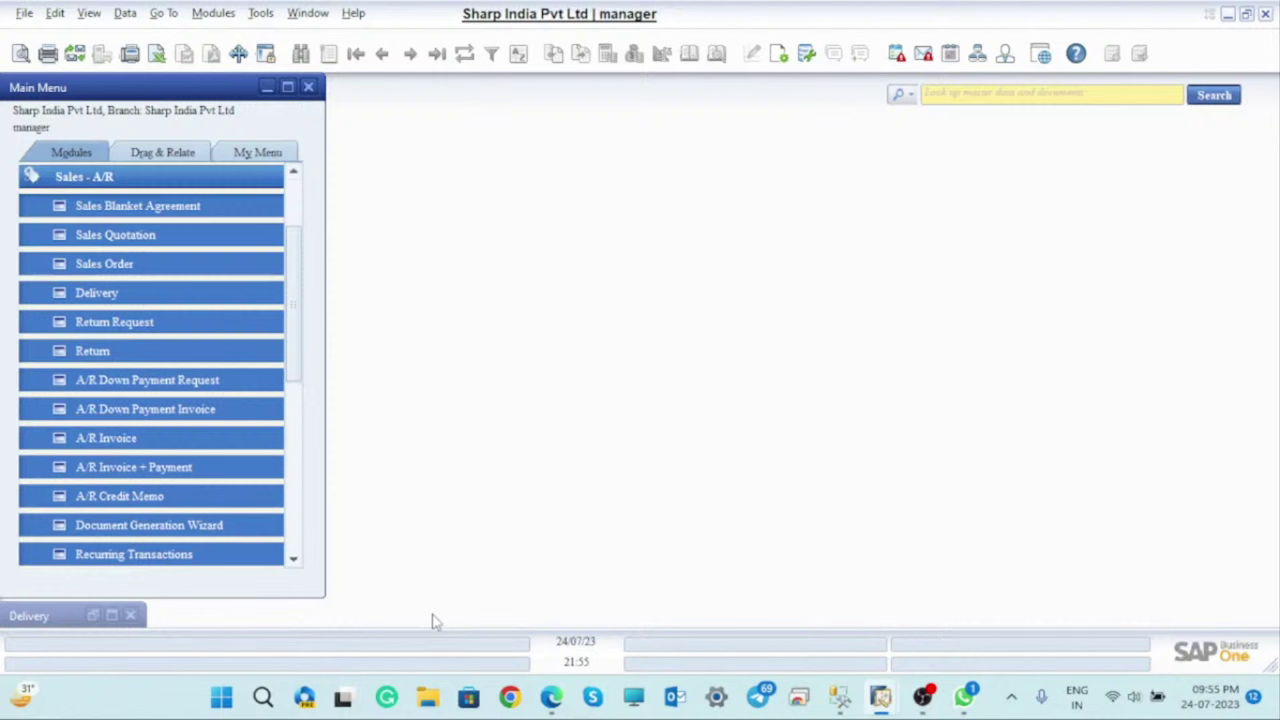
{"action": "left_click", "coordinate": [97, 290]}
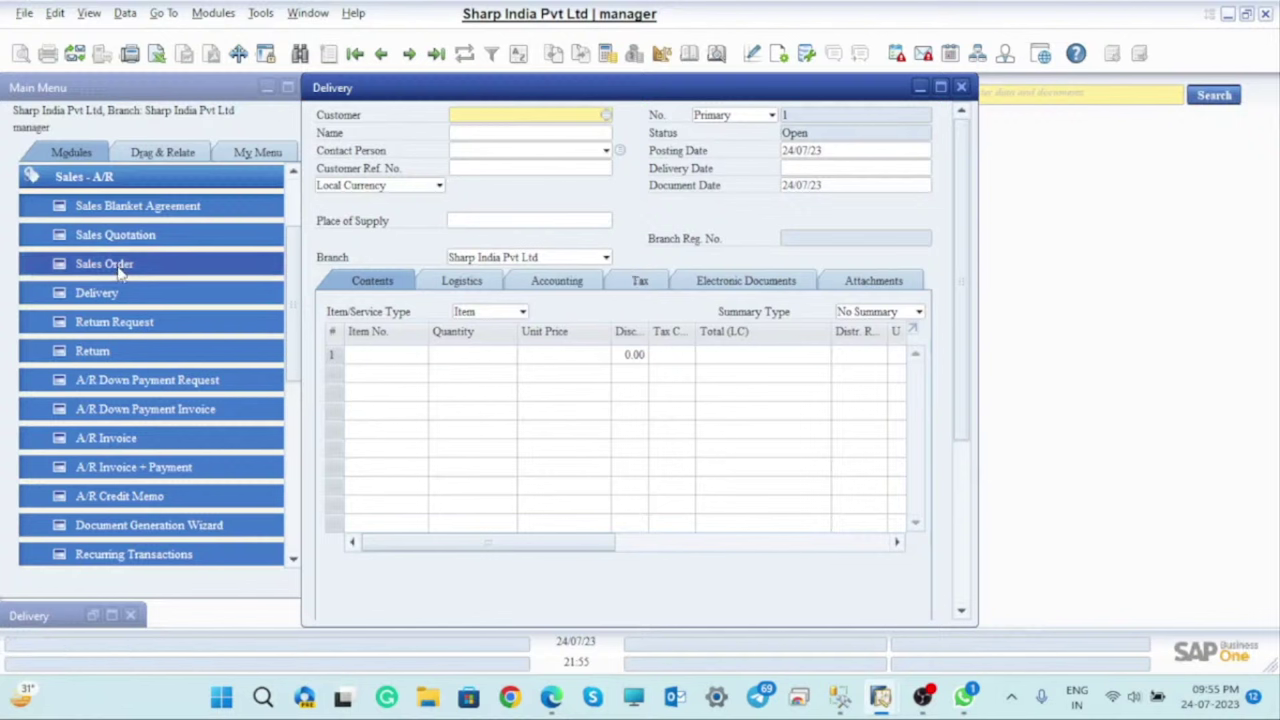
{"action": "left_click", "coordinate": [941, 88]}
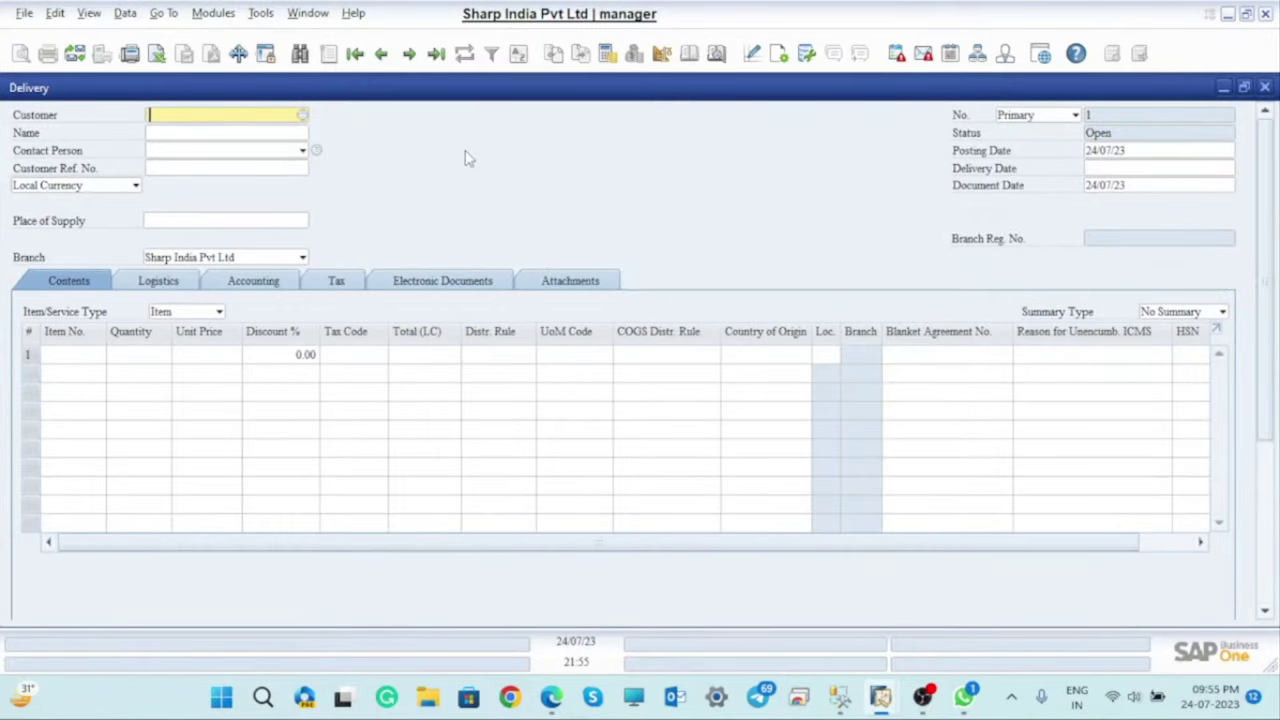
{"action": "type", "text": "C00009"}
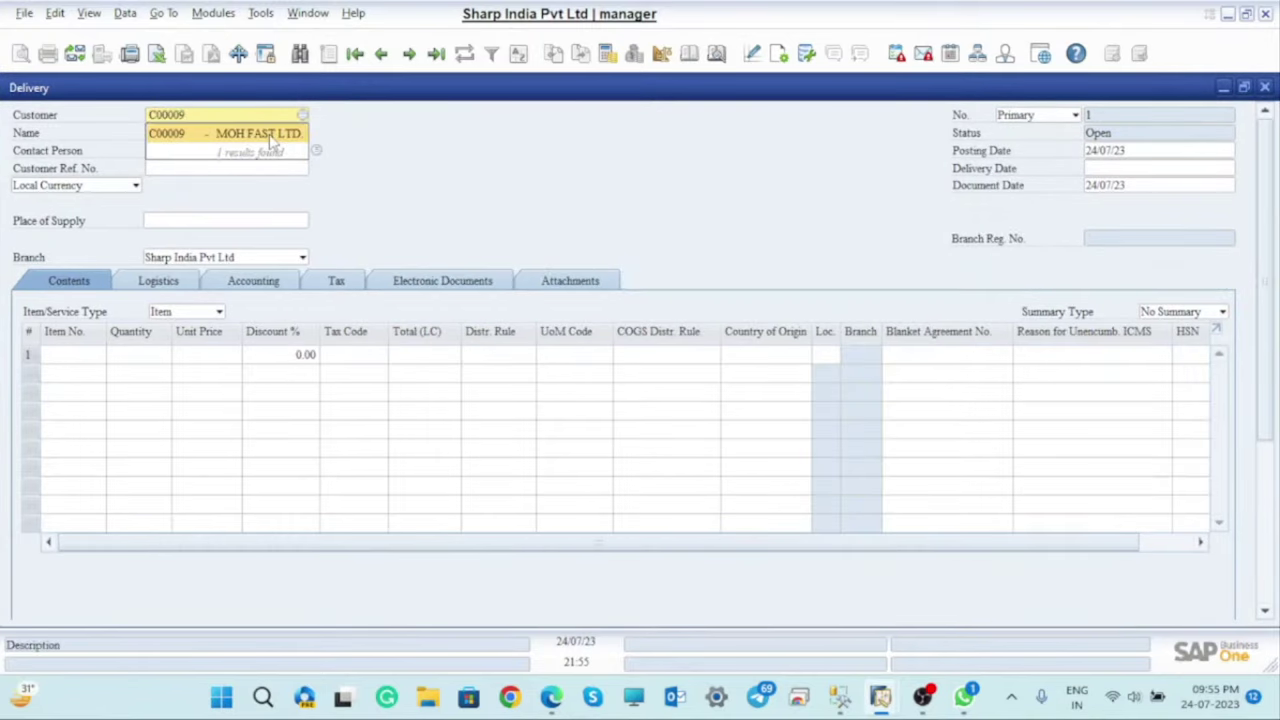
{"action": "left_click", "coordinate": [268, 141]}
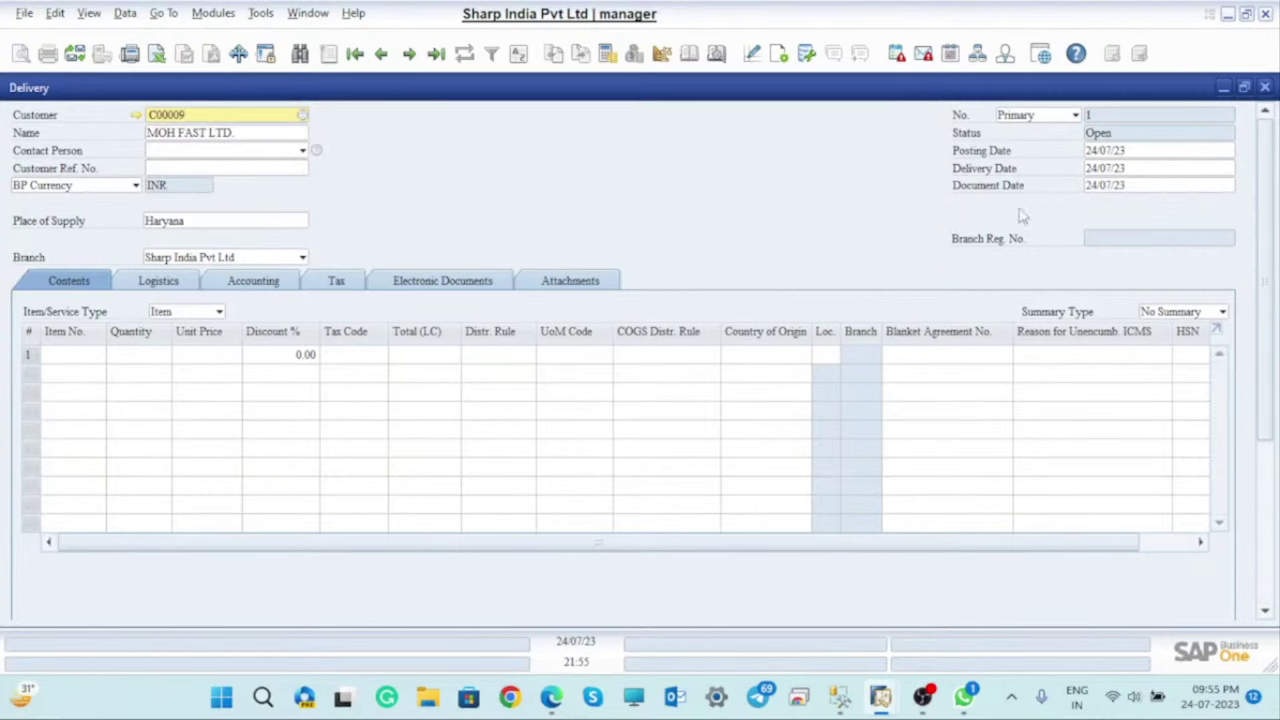
Step: Copy all rows from MOH FAST LTD.'s Sales Order into the Delivery and preview its journal entry
{"action": "scroll", "coordinate": [1272, 200], "scroll_direction": "down", "scroll_amount": 5}
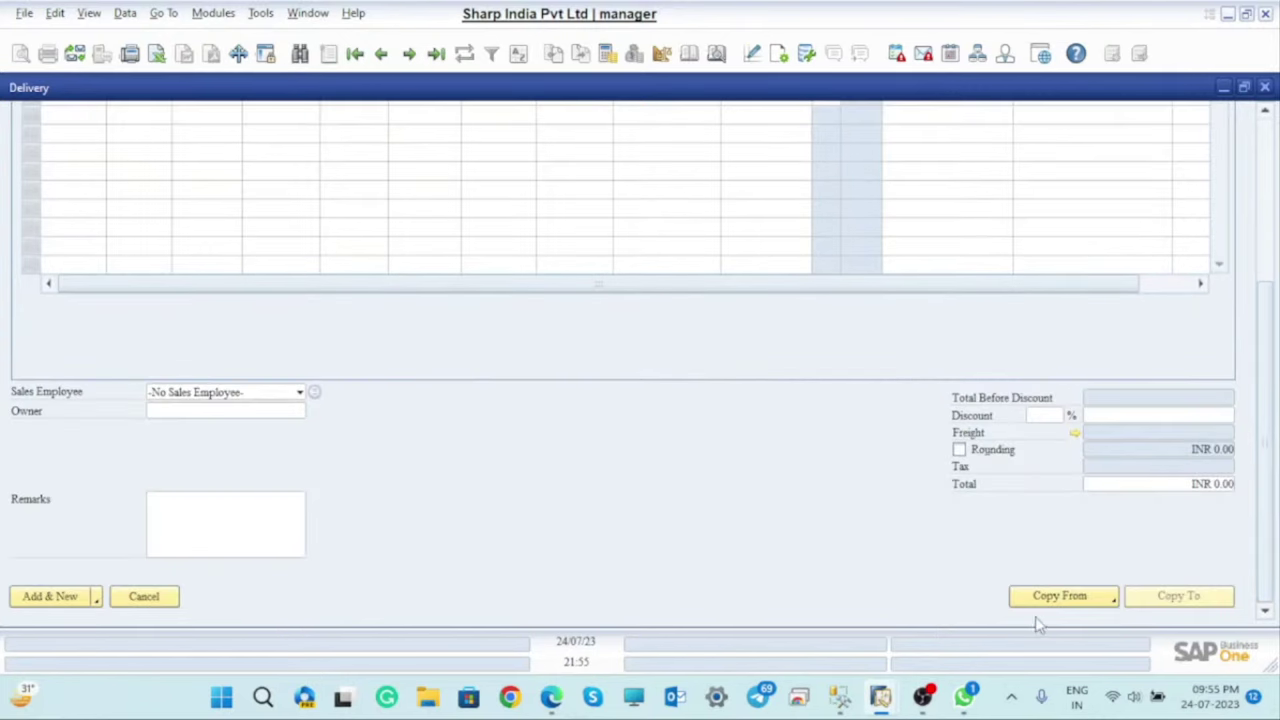
{"action": "left_click", "coordinate": [1070, 597]}
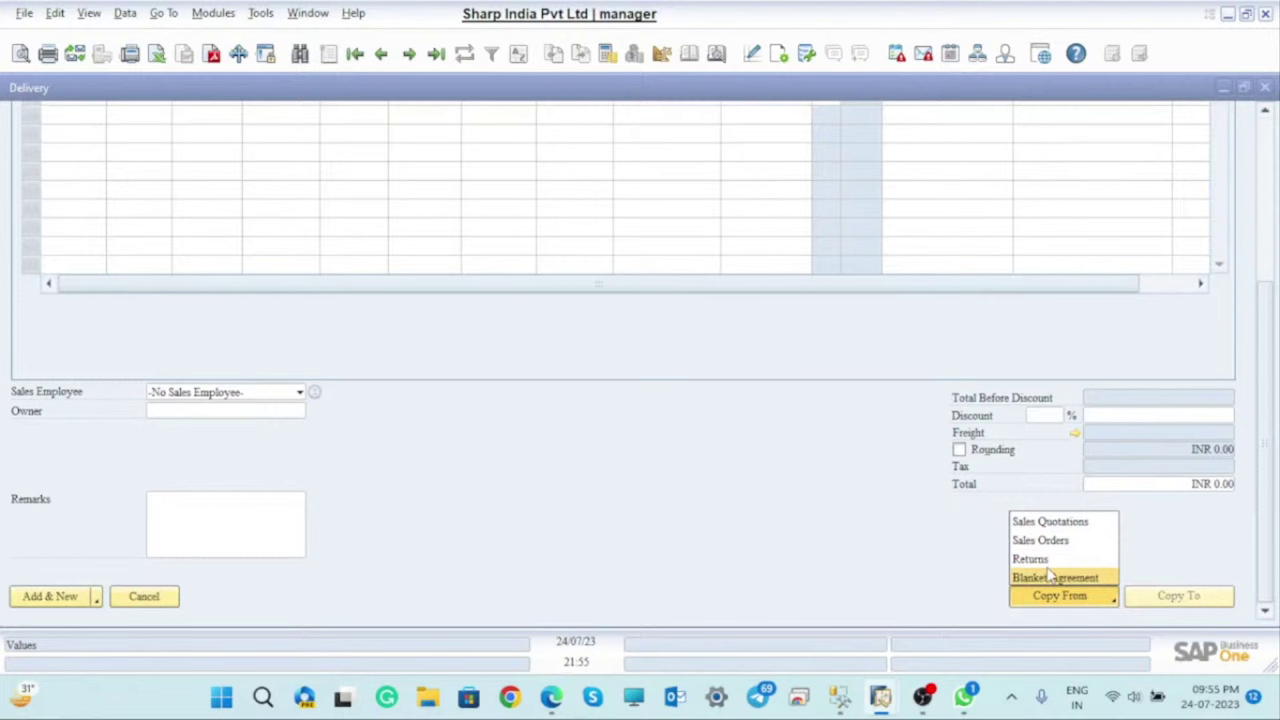
{"action": "left_click", "coordinate": [1040, 540]}
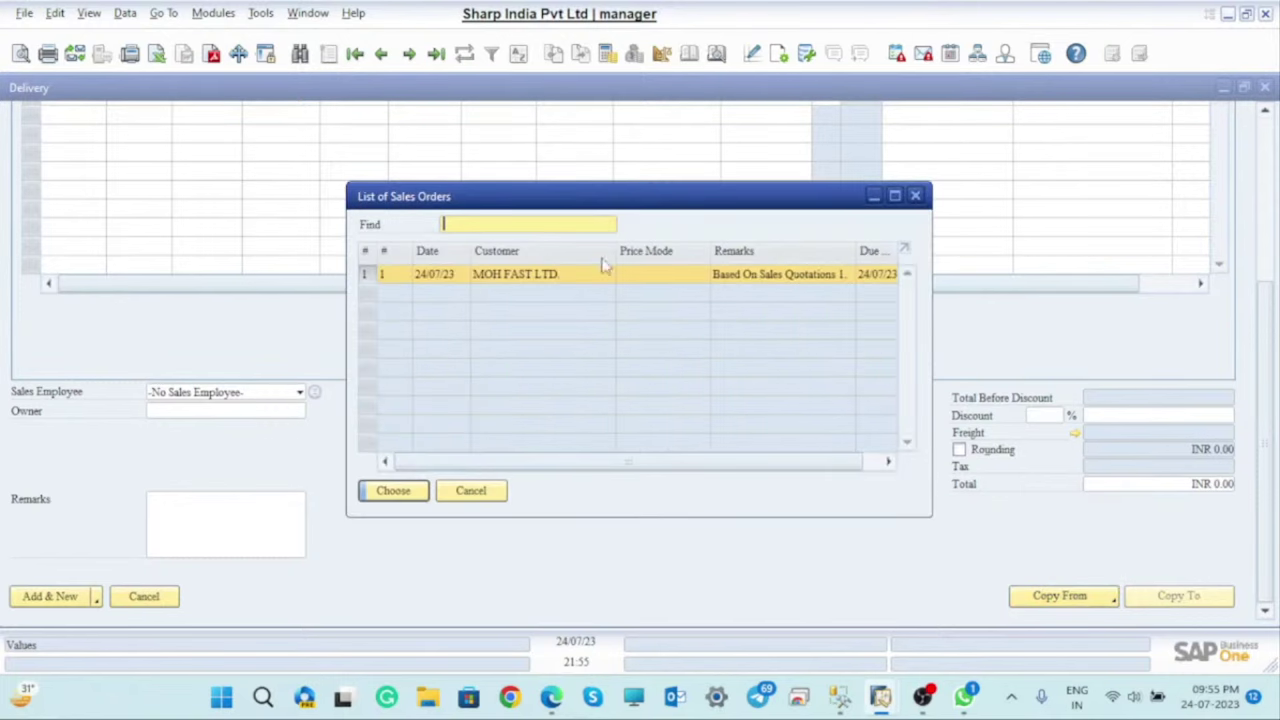
{"action": "left_click", "coordinate": [393, 491]}
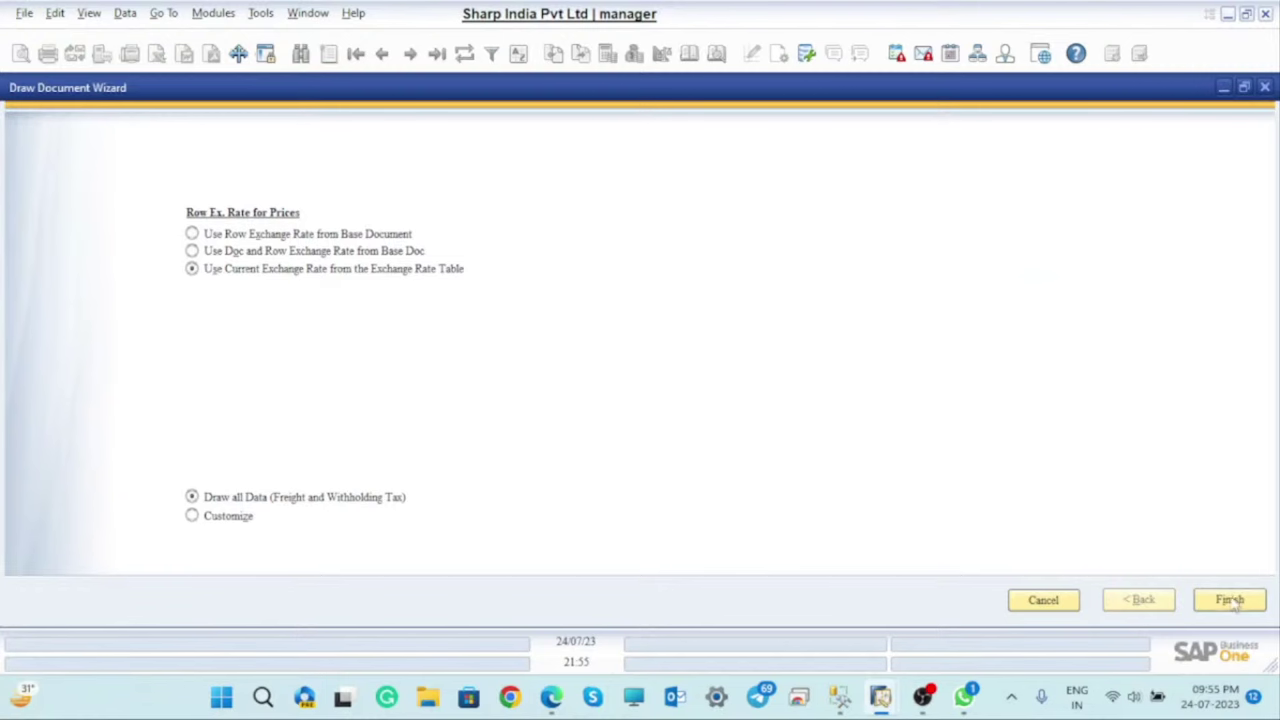
{"action": "left_click", "coordinate": [1230, 600]}
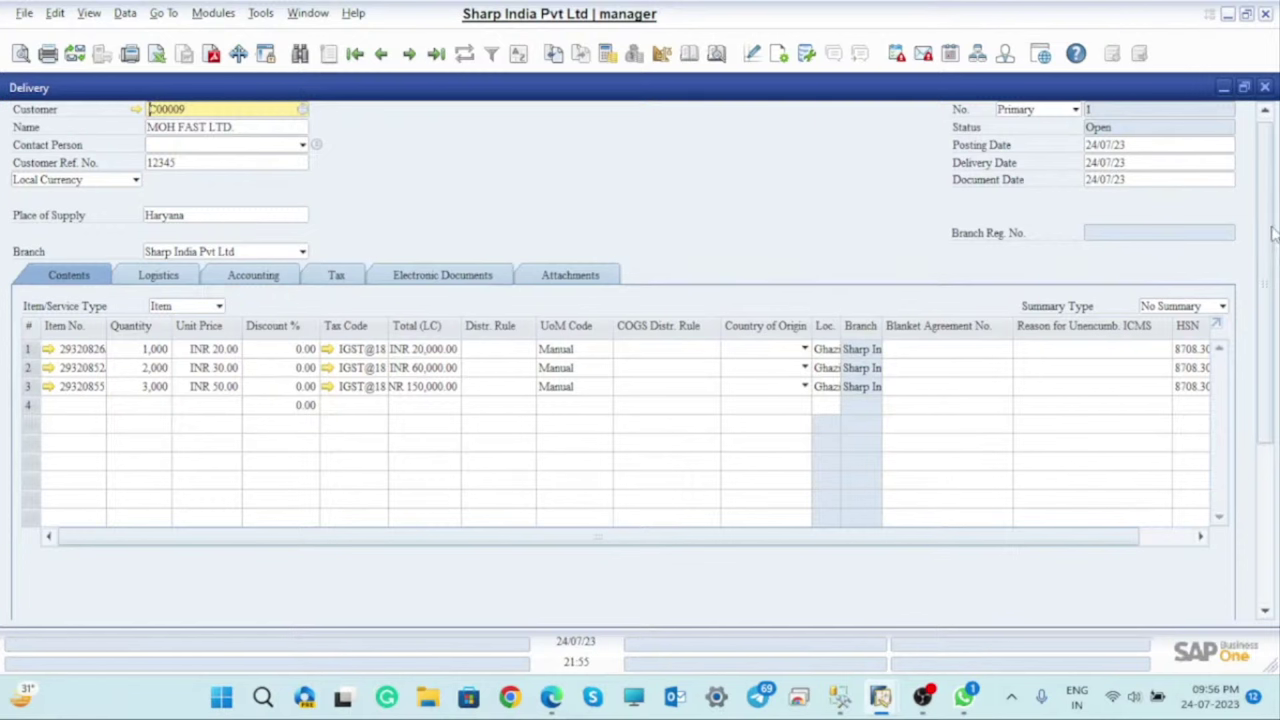
{"action": "scroll", "coordinate": [1272, 232], "scroll_direction": "up", "scroll_amount": 1}
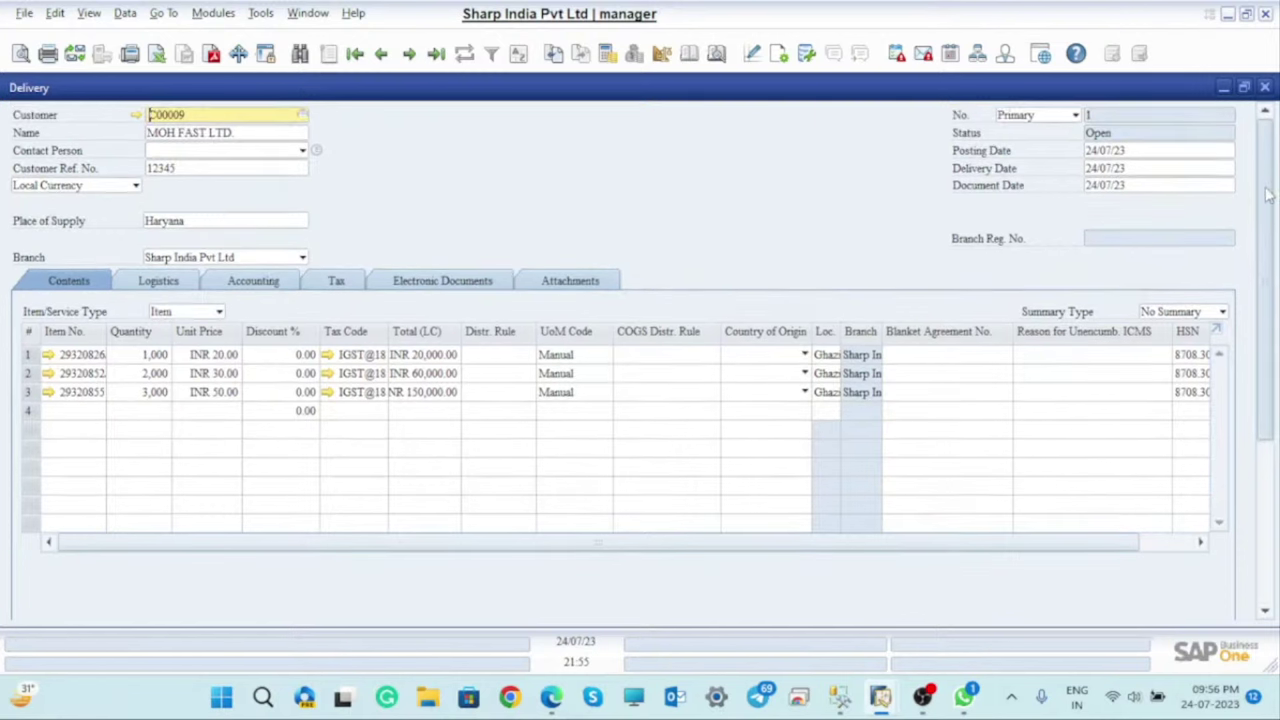
{"action": "left_click", "coordinate": [717, 55]}
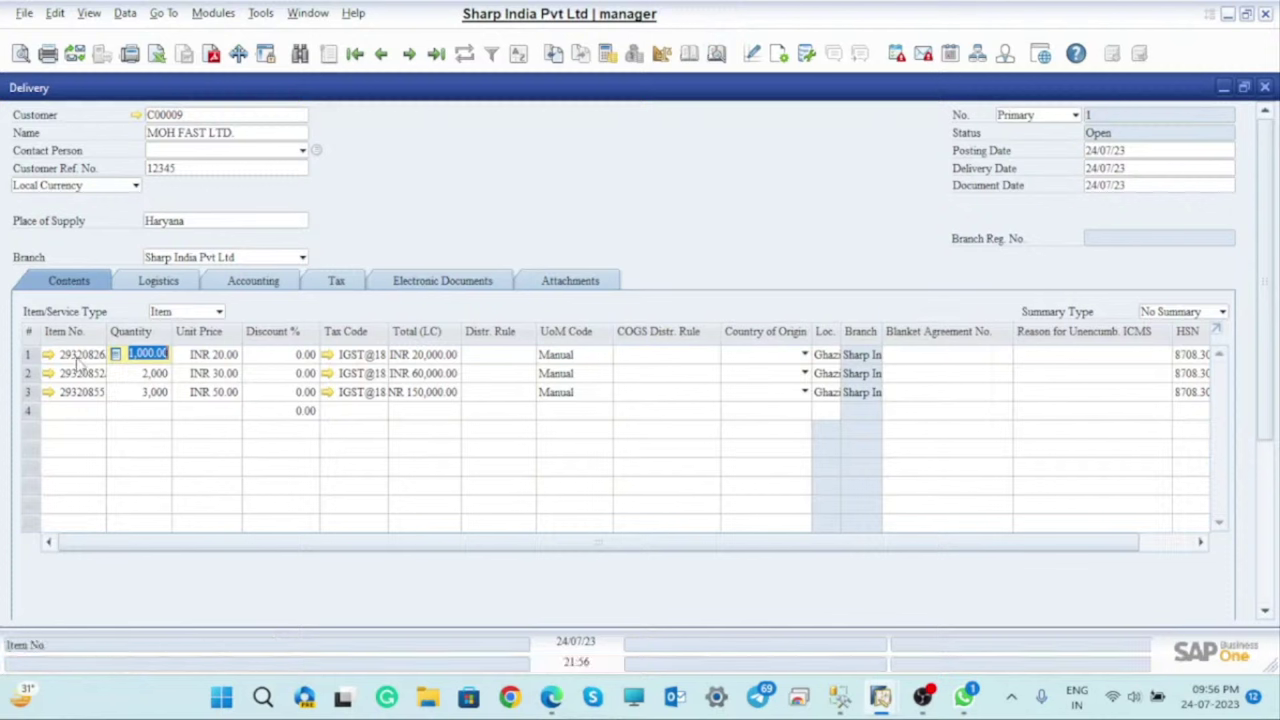
Step: Fit the Delivery grid's column widths and copy row 1's item number 29320826/R
{"action": "left_click", "coordinate": [89, 13]}
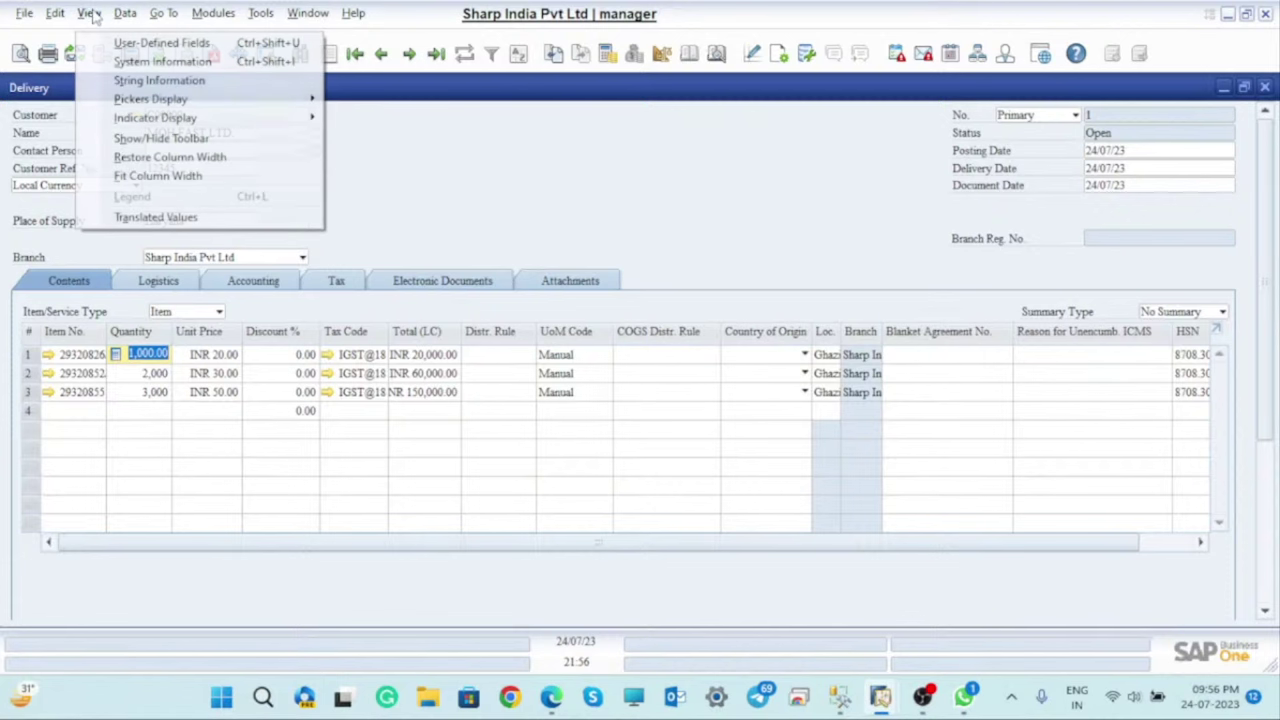
{"action": "left_click", "coordinate": [157, 176]}
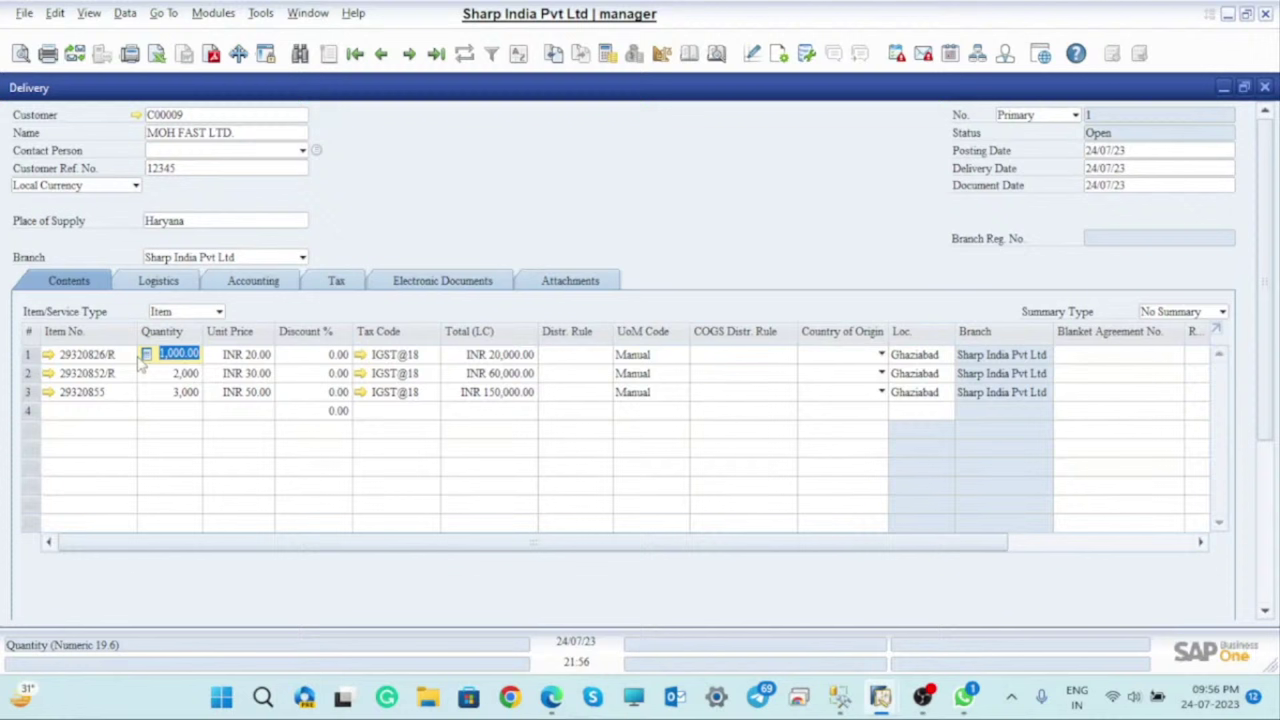
{"action": "left_click", "coordinate": [118, 358]}
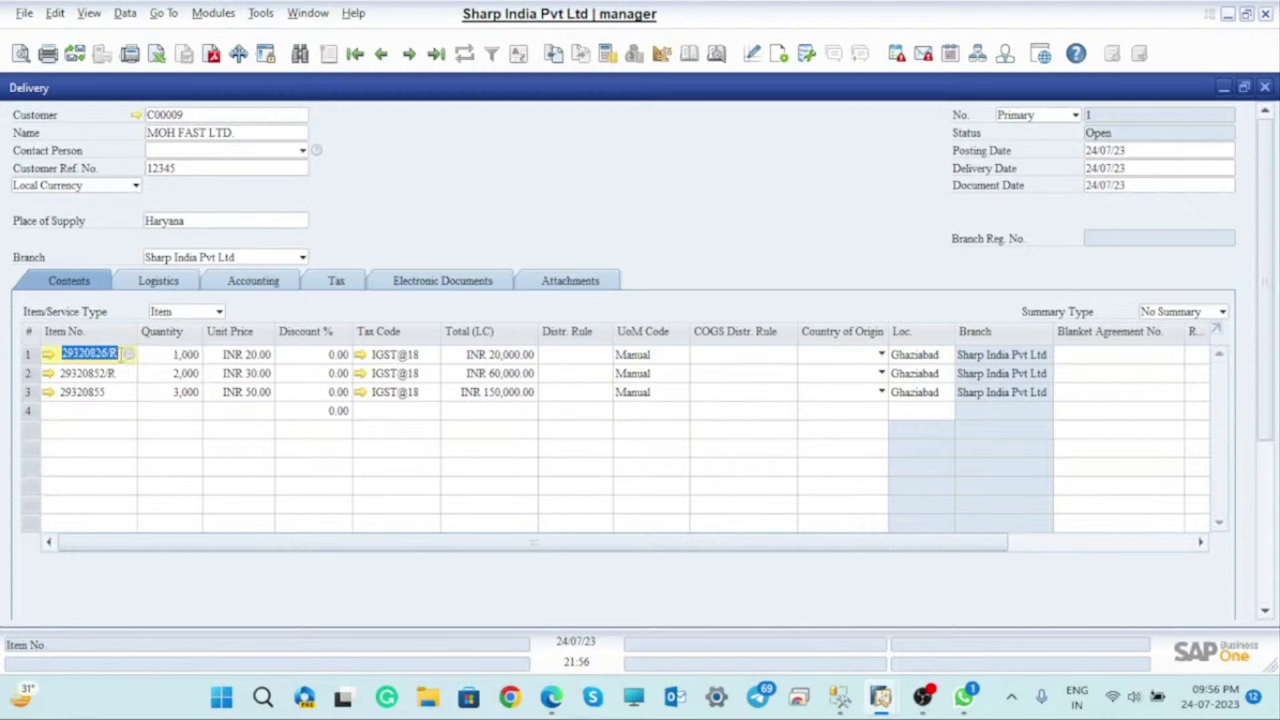
{"action": "right_click", "coordinate": [125, 355]}
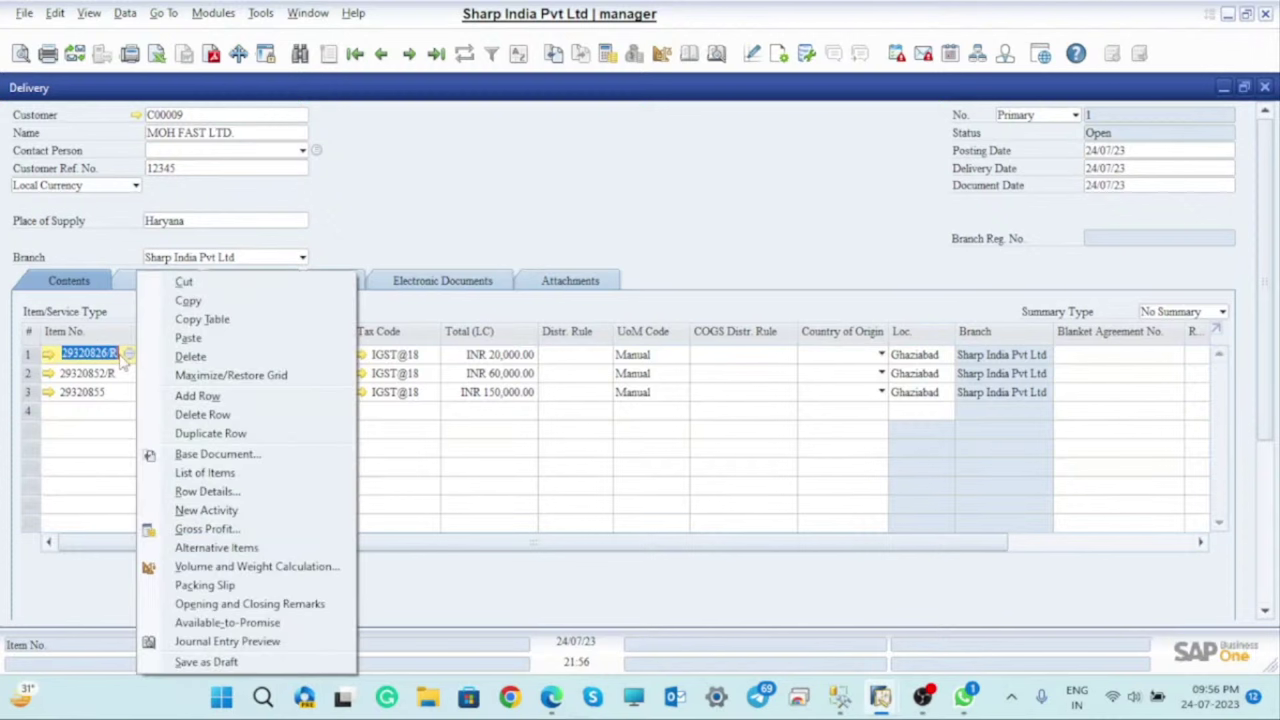
{"action": "left_click", "coordinate": [190, 301]}
Step: Minimize the Delivery and start a new Goods Receipt from Inventory Transactions
{"action": "left_click", "coordinate": [1224, 88]}
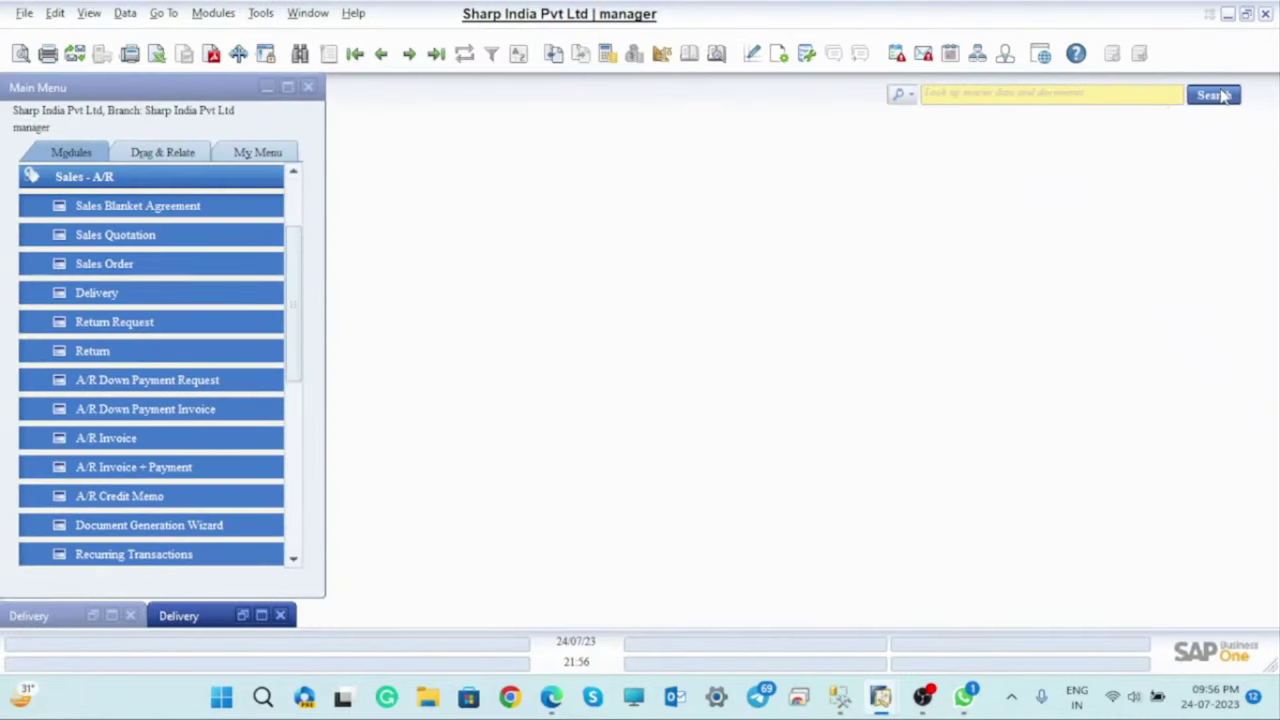
{"action": "left_click", "coordinate": [84, 176]}
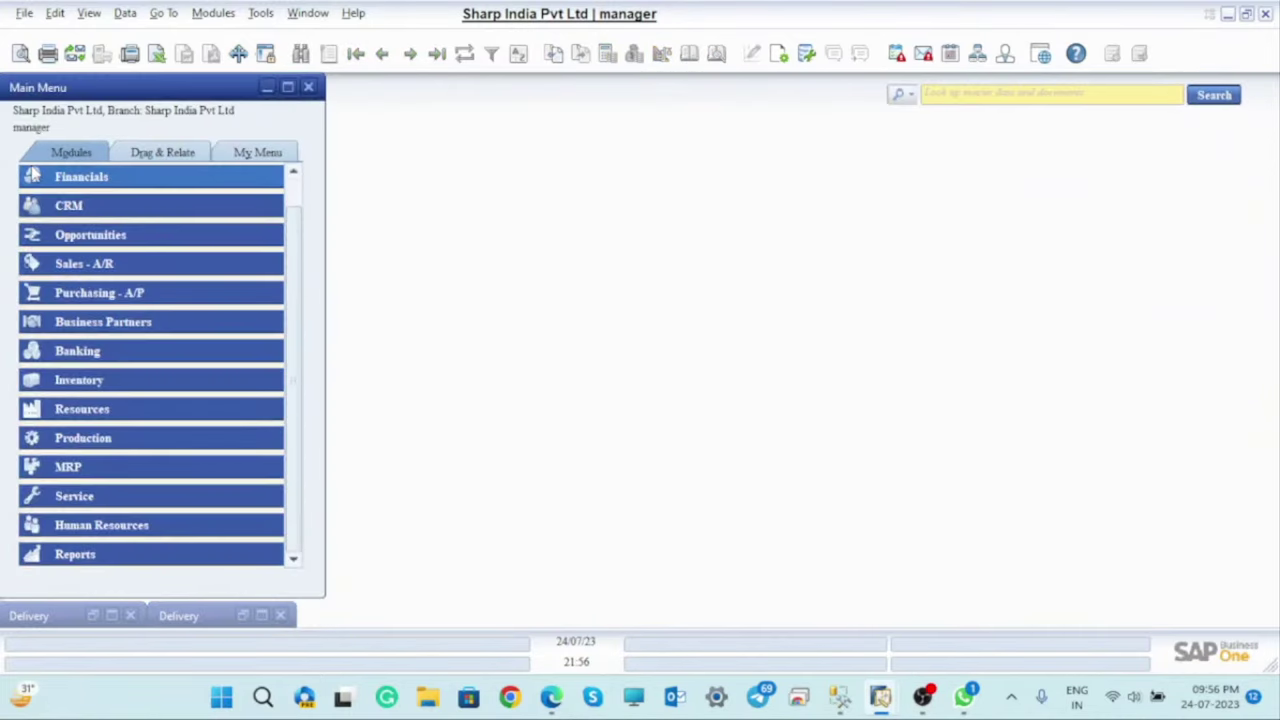
{"action": "left_click", "coordinate": [78, 380]}
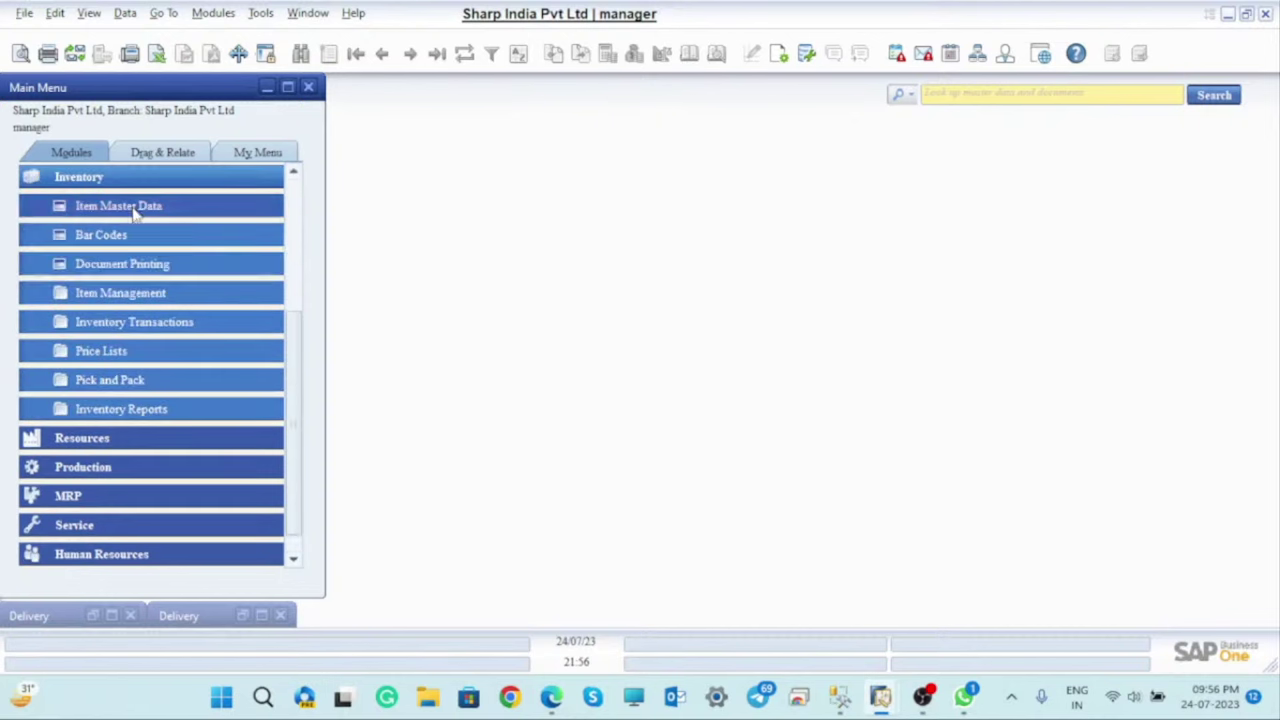
{"action": "left_click", "coordinate": [167, 322]}
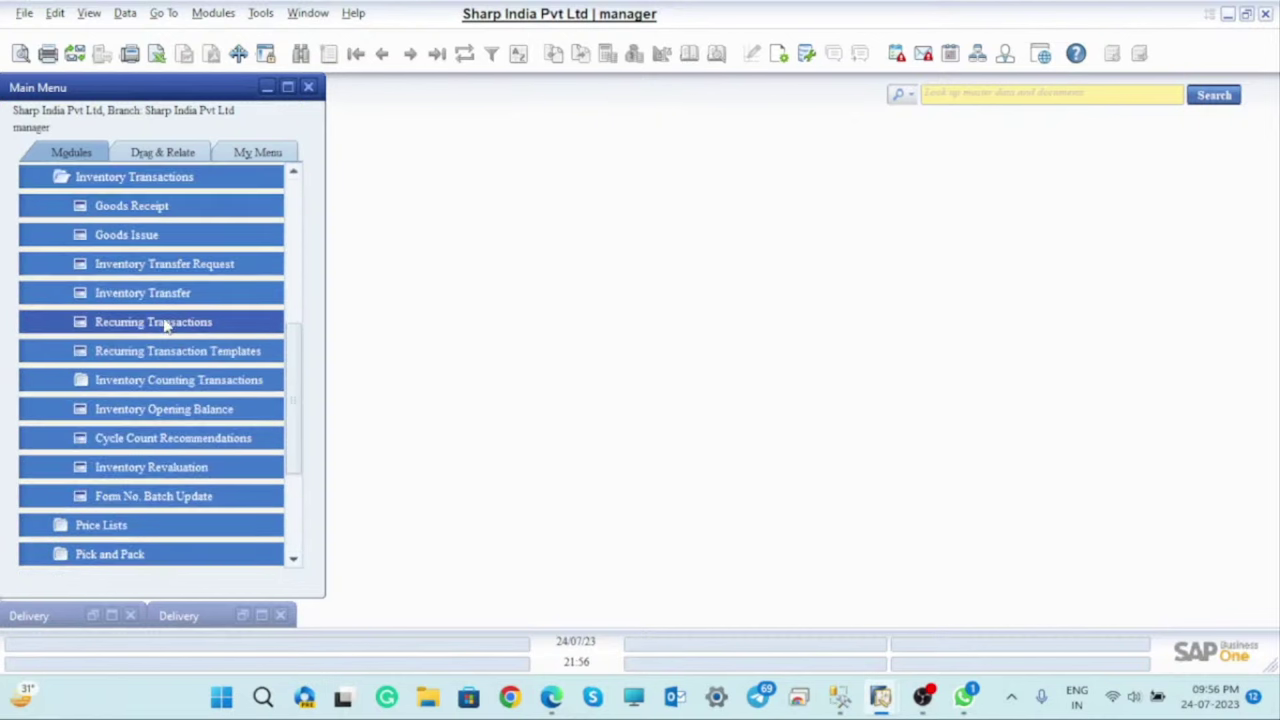
{"action": "left_click", "coordinate": [133, 206]}
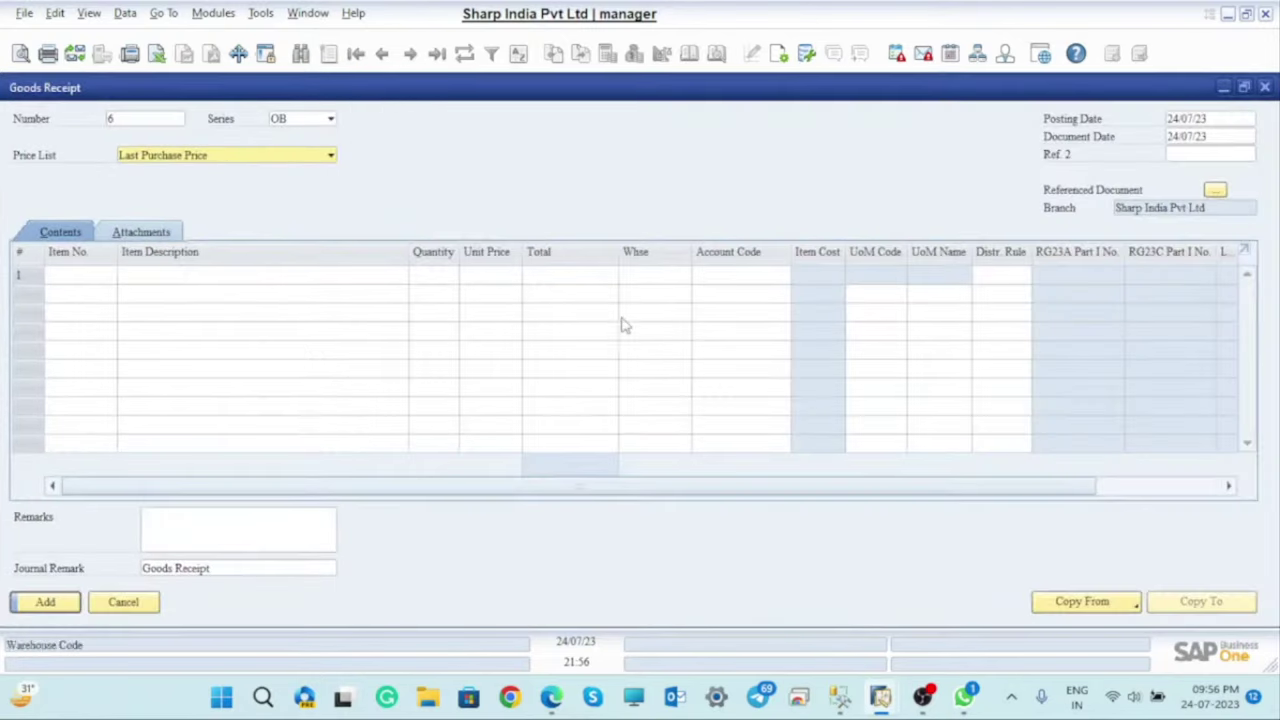
Step: Paste item 29320826/R into the Goods Receipt's first row
{"action": "left_click", "coordinate": [116, 284]}
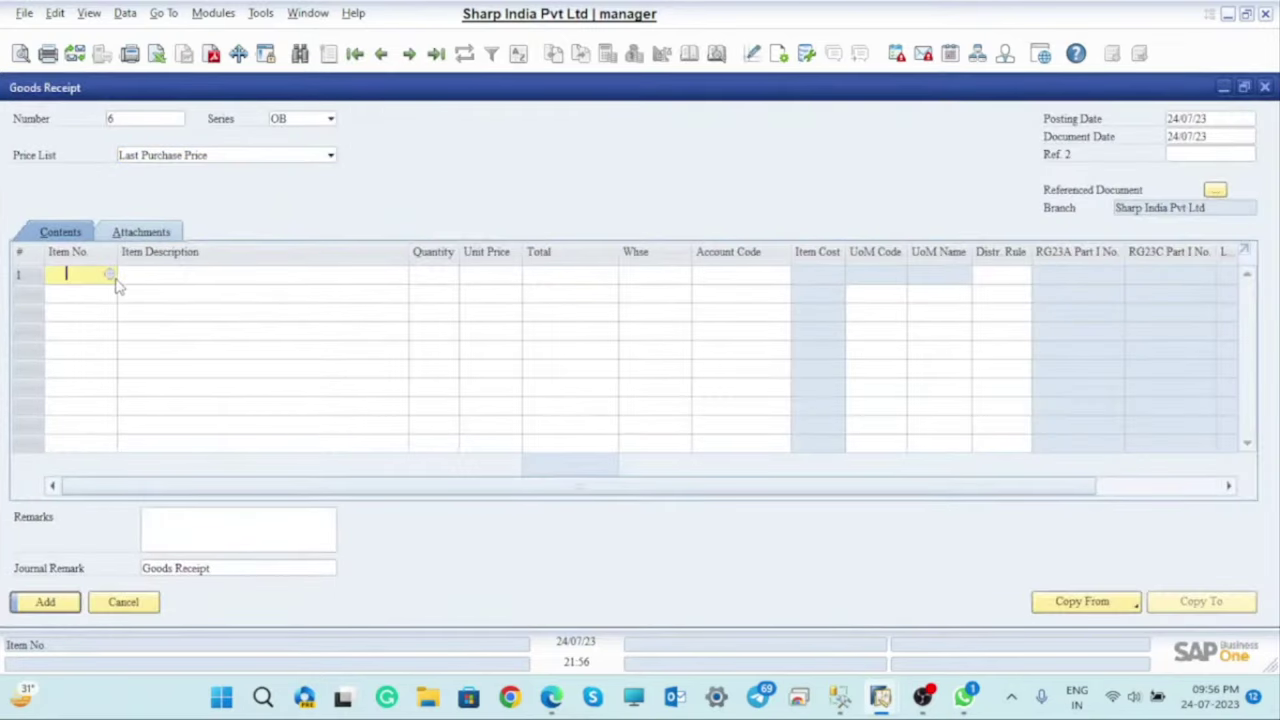
{"action": "key", "text": "ctrl+v"}
{"action": "key", "text": "Tab"}
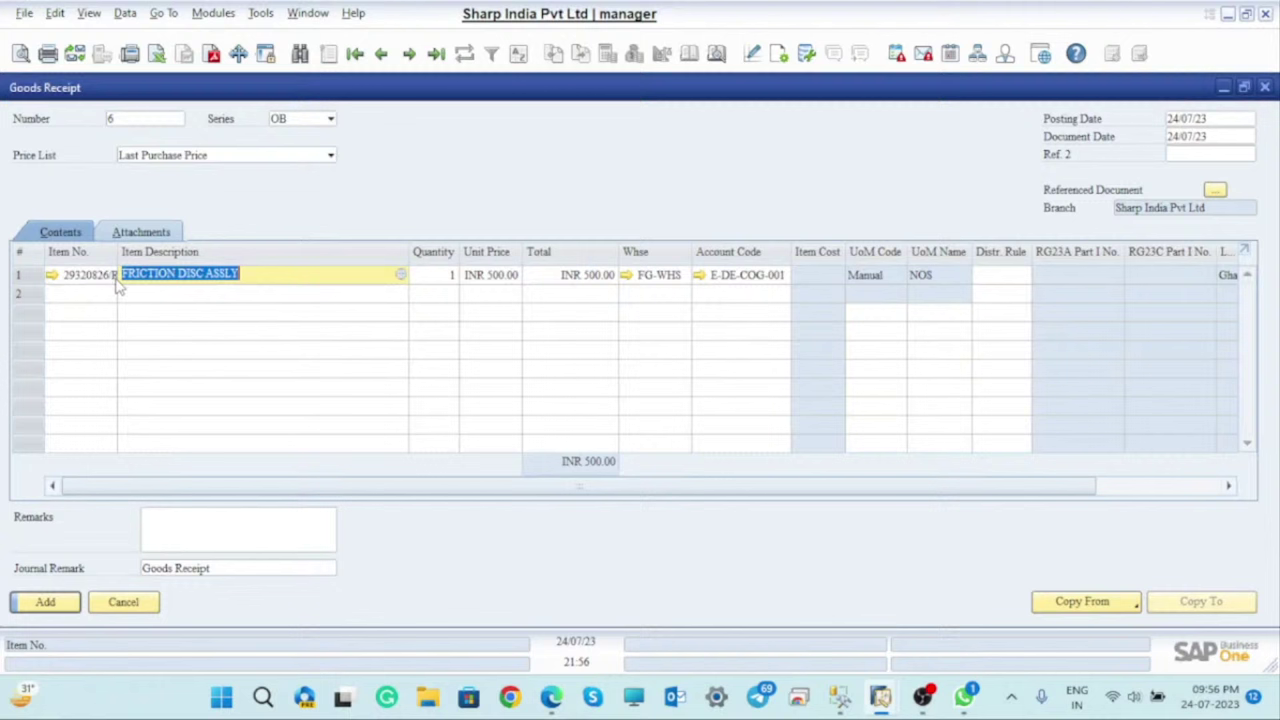
Step: Copy item 29320852/R from the MOH FAST LTD. delivery and enter it on row 2
{"action": "left_click", "coordinate": [1224, 88]}
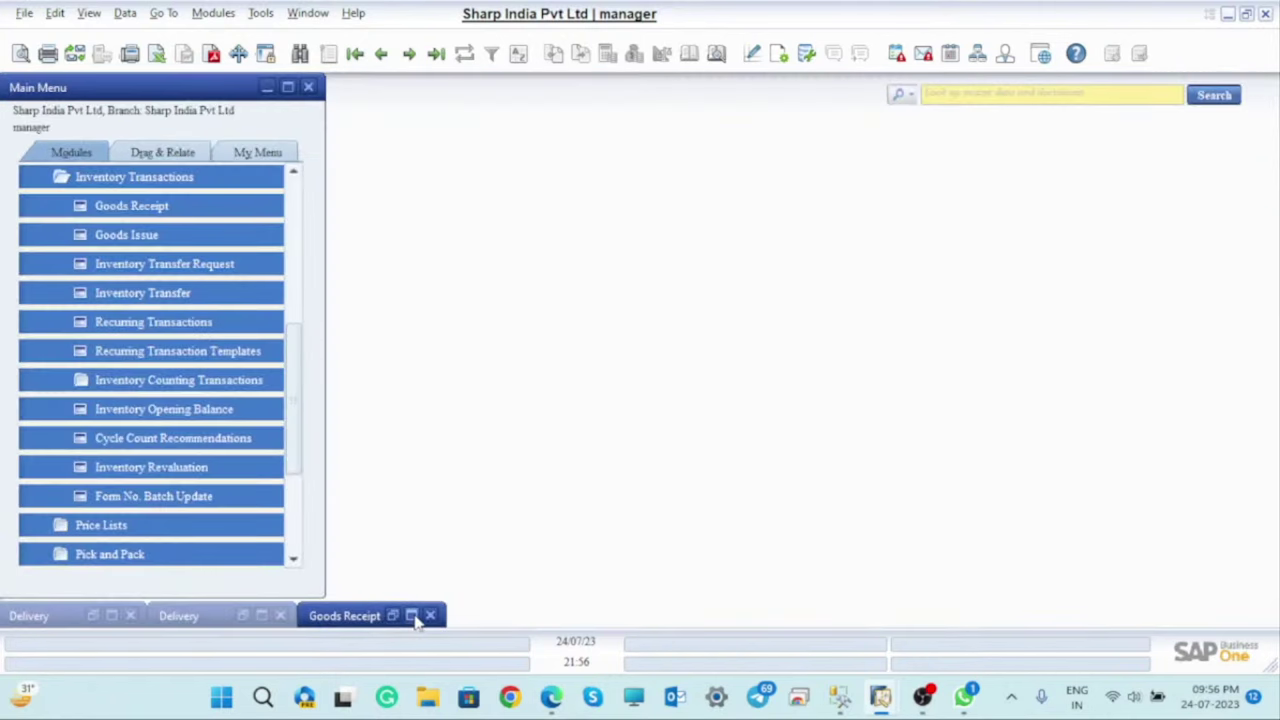
{"action": "left_click", "coordinate": [111, 616]}
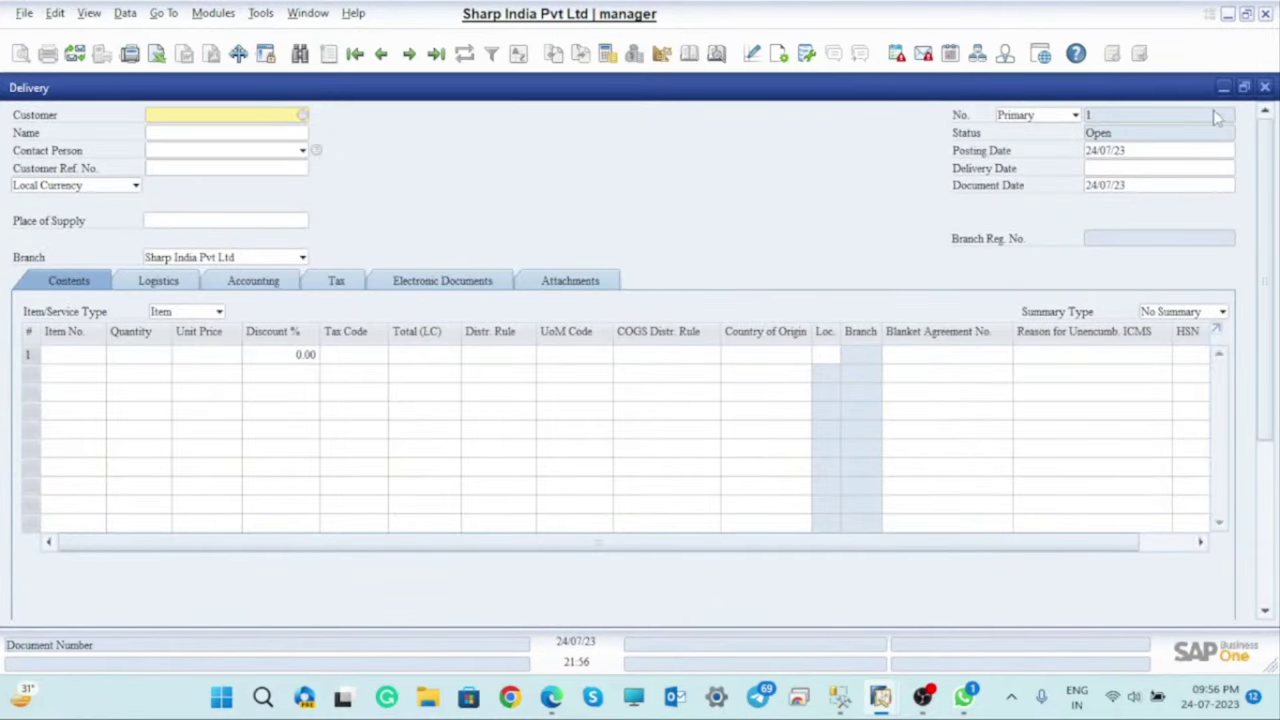
{"action": "left_click", "coordinate": [1224, 89]}
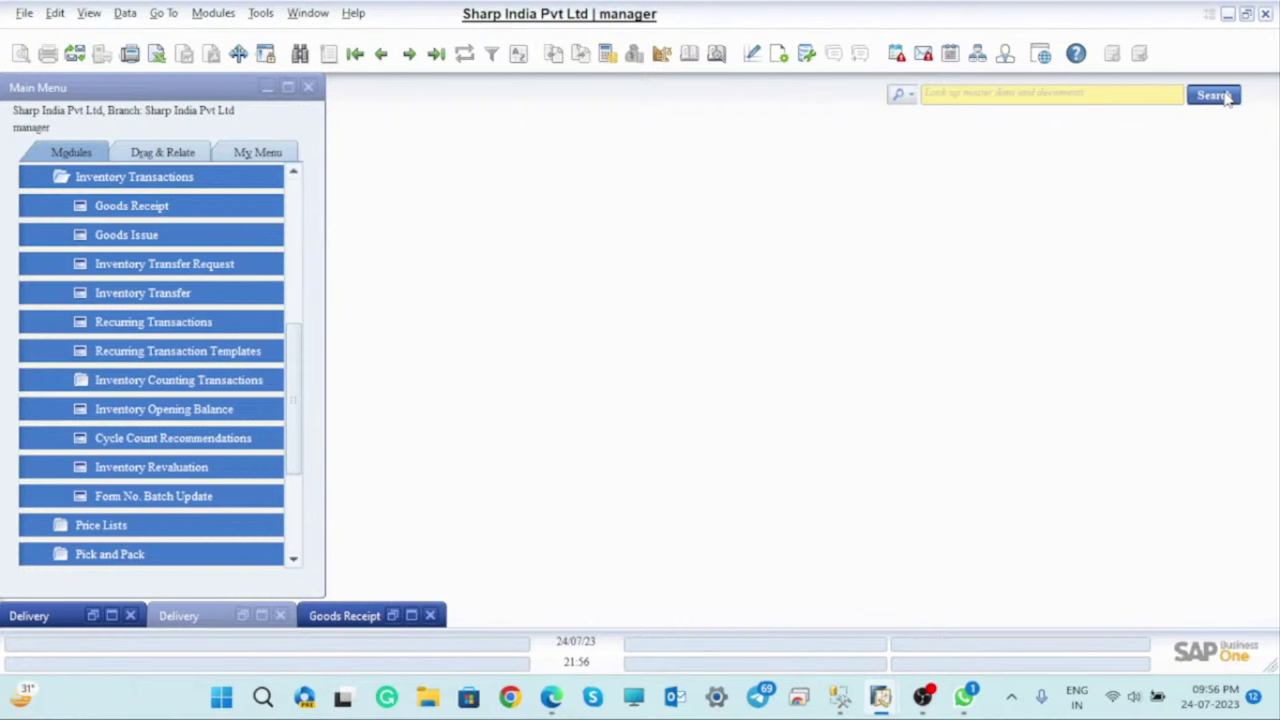
{"action": "left_click", "coordinate": [262, 617]}
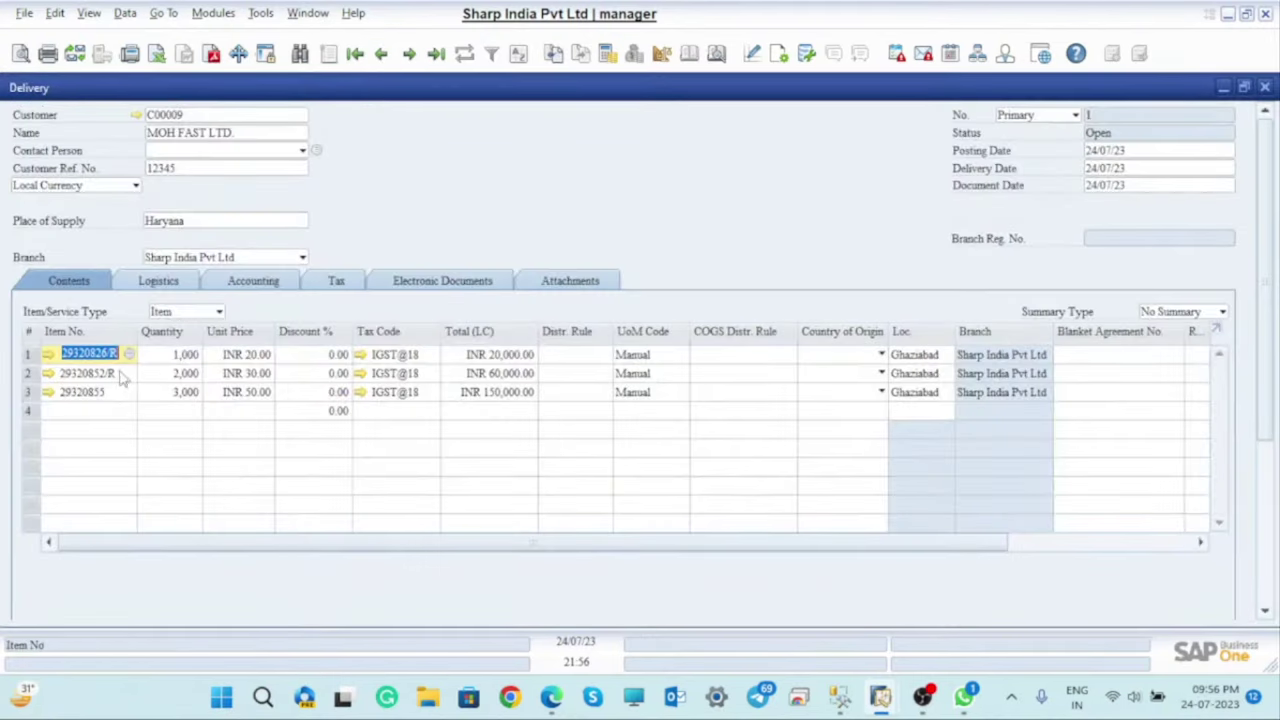
{"action": "right_click", "coordinate": [123, 372]}
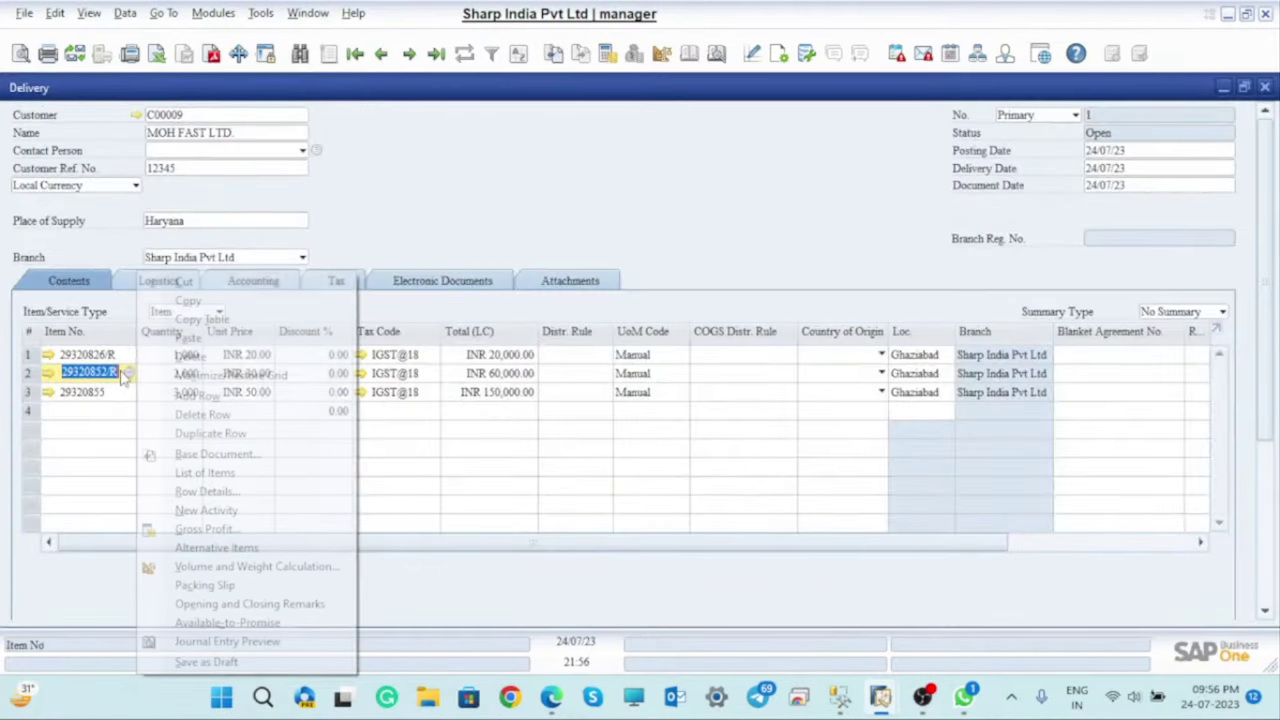
{"action": "left_click", "coordinate": [190, 300]}
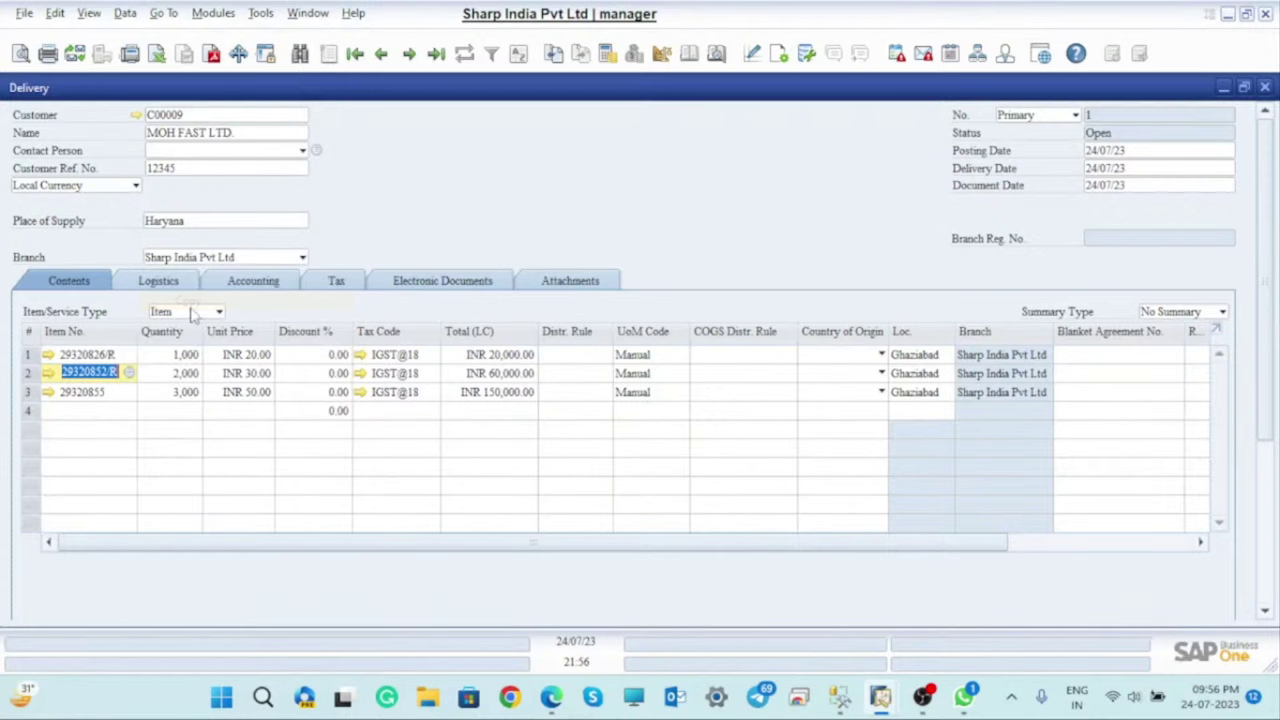
{"action": "left_click", "coordinate": [1225, 90]}
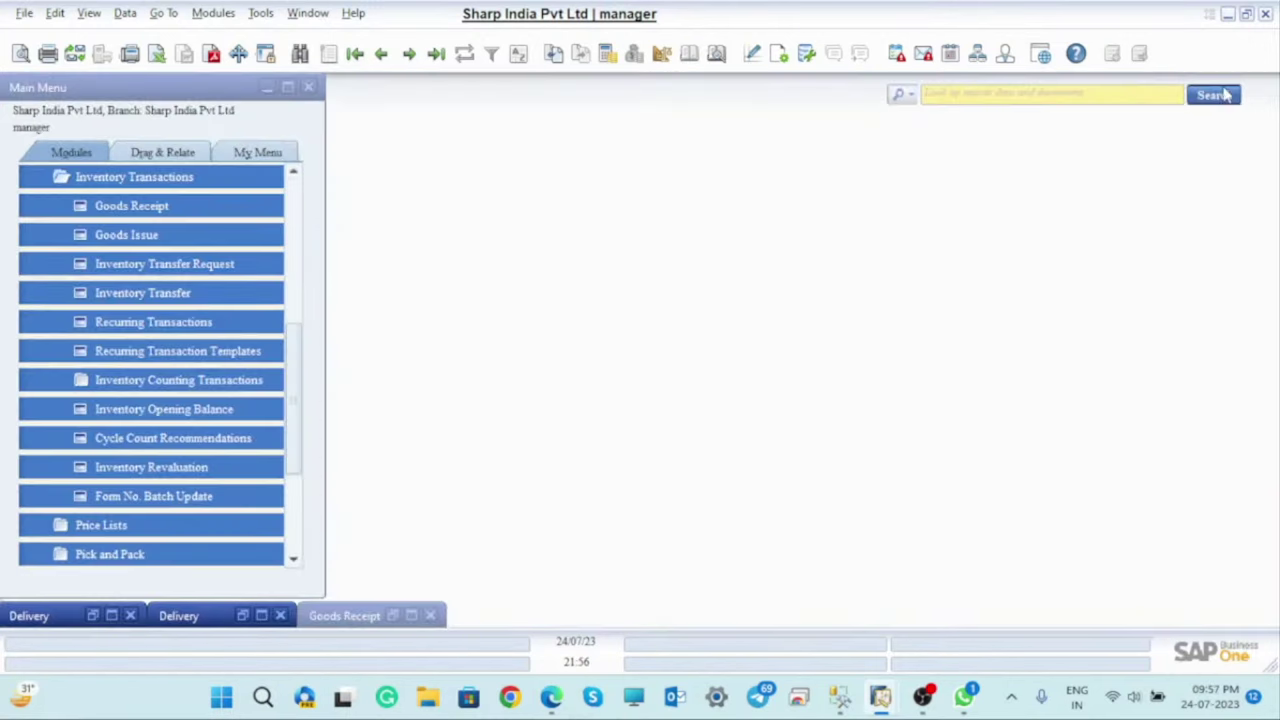
{"action": "left_click", "coordinate": [411, 616]}
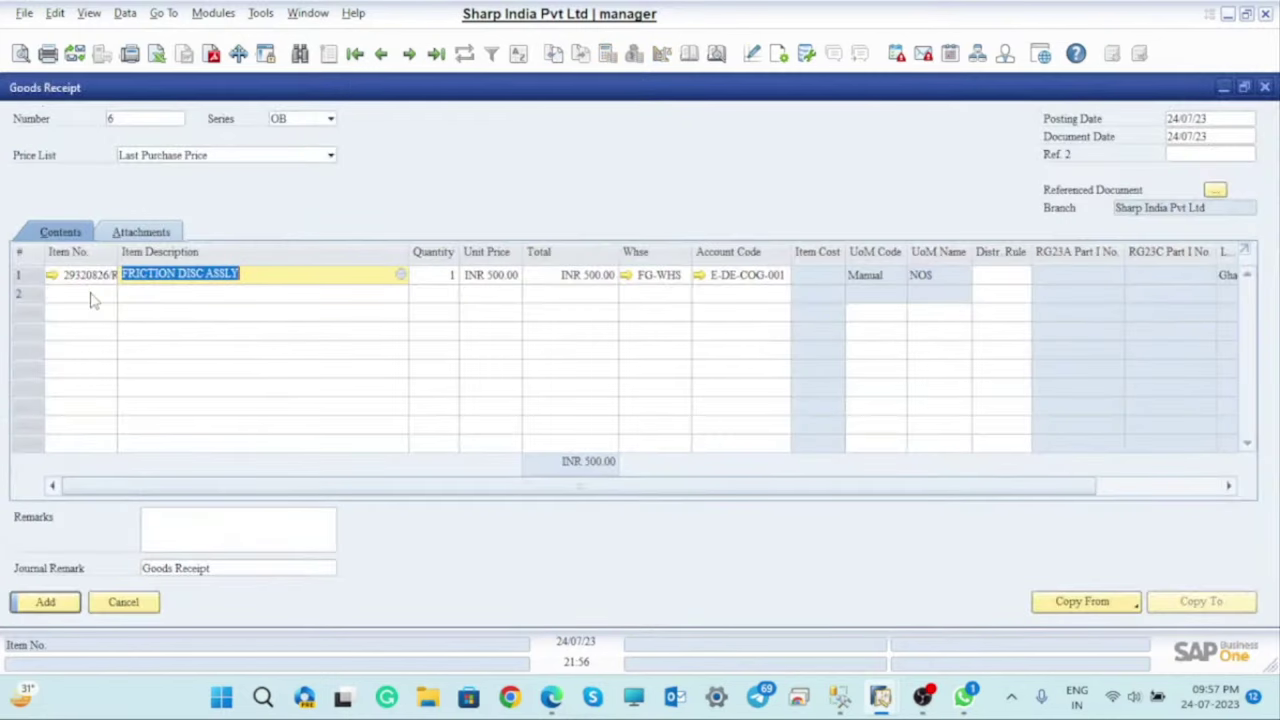
{"action": "left_click", "coordinate": [91, 293]}
{"action": "key", "text": "ctrl+v"}
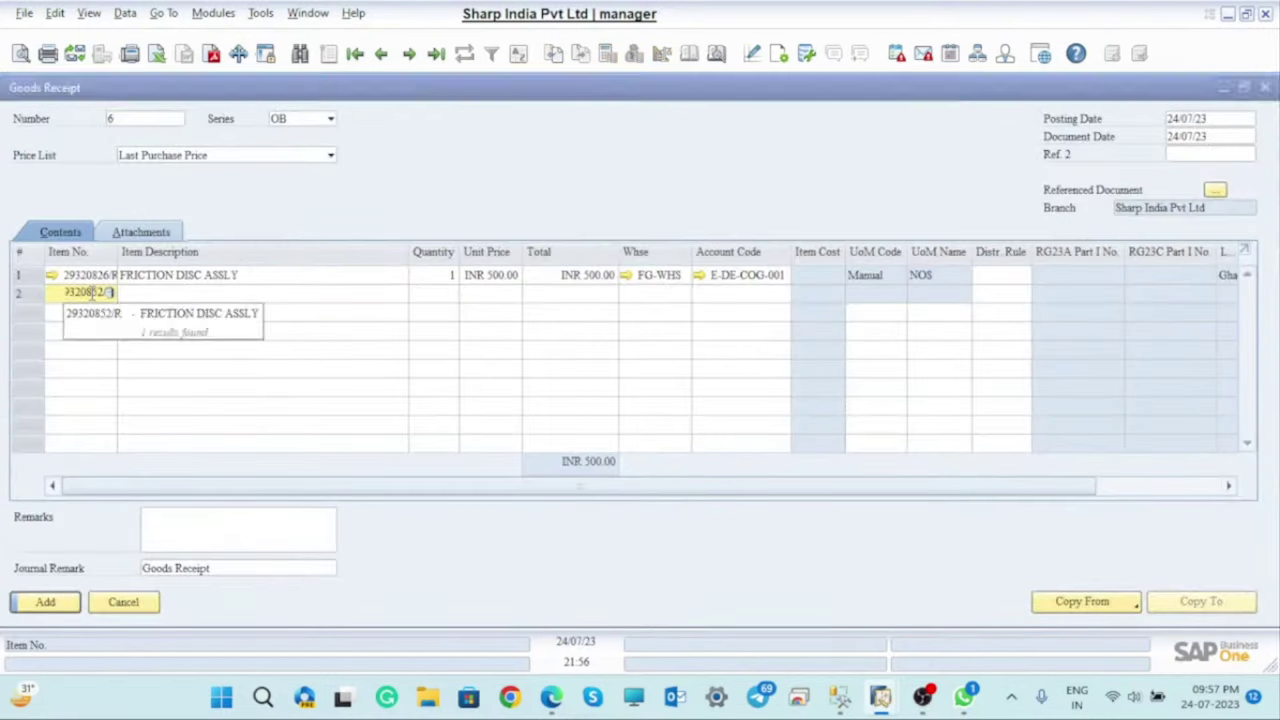
{"action": "key", "text": "Tab"}
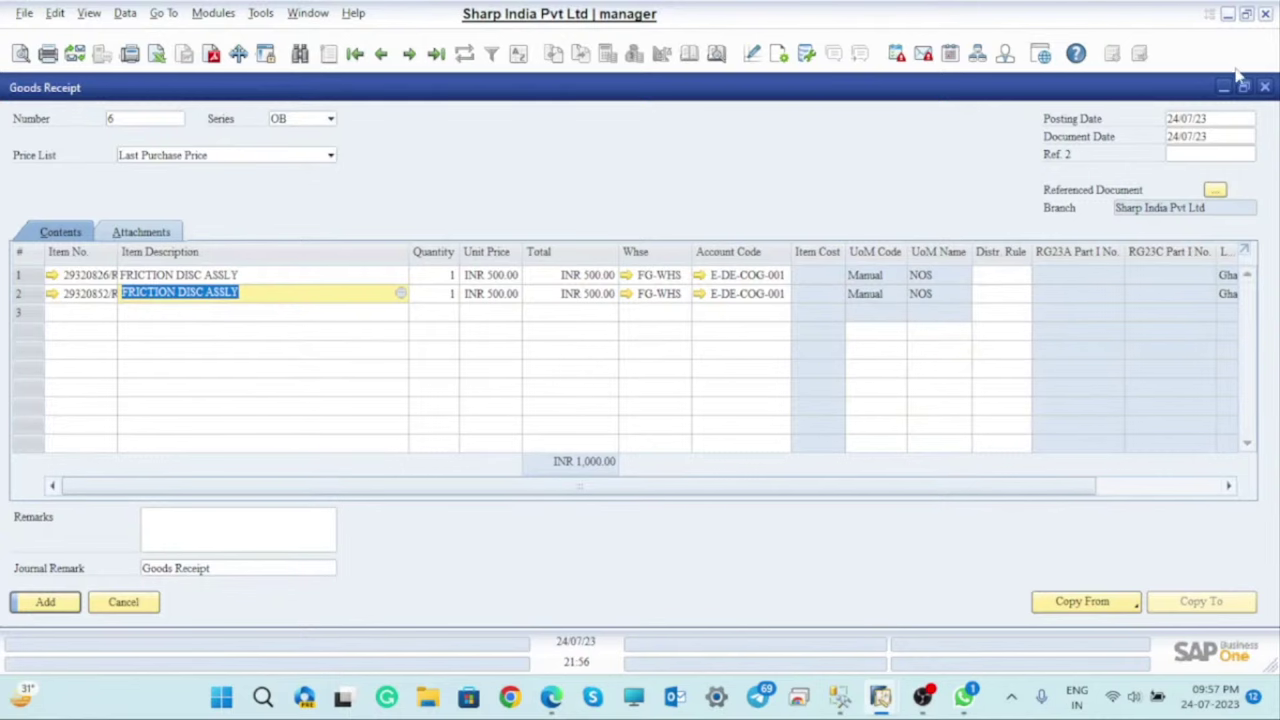
Step: Take item 29320855 from the delivery and enter it on row 3
{"action": "left_click", "coordinate": [1224, 88]}
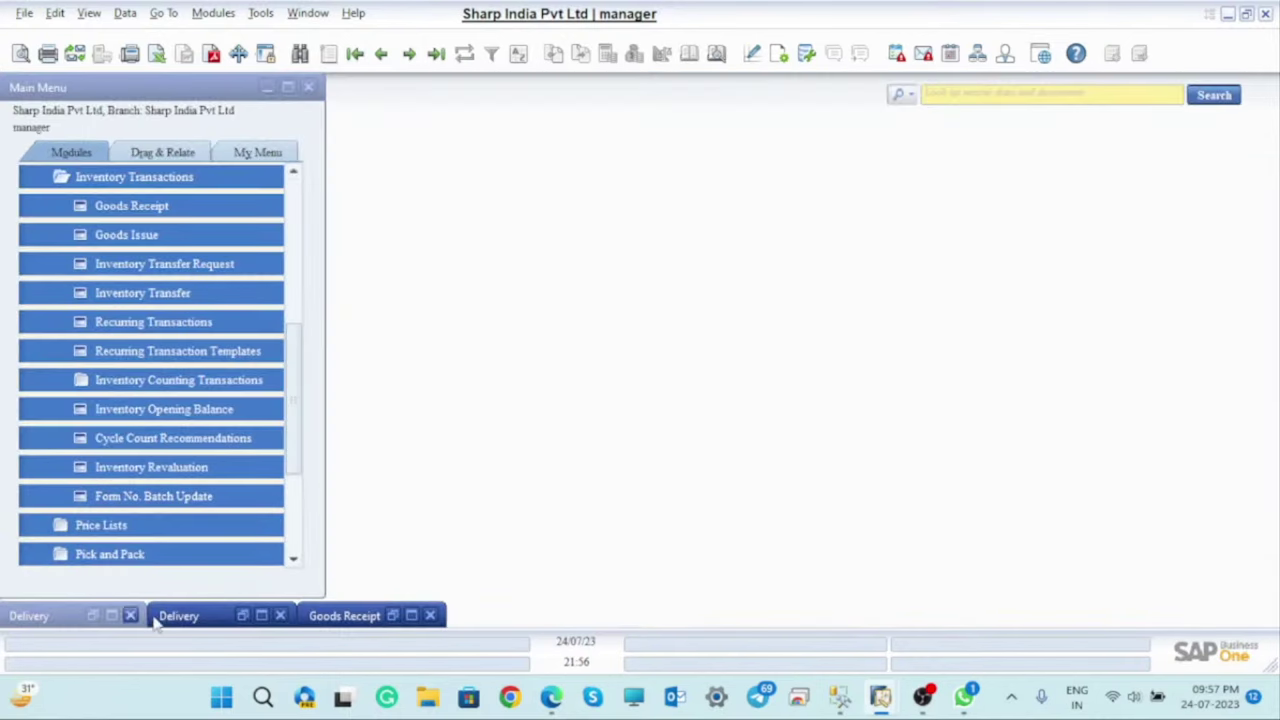
{"action": "left_click", "coordinate": [262, 616]}
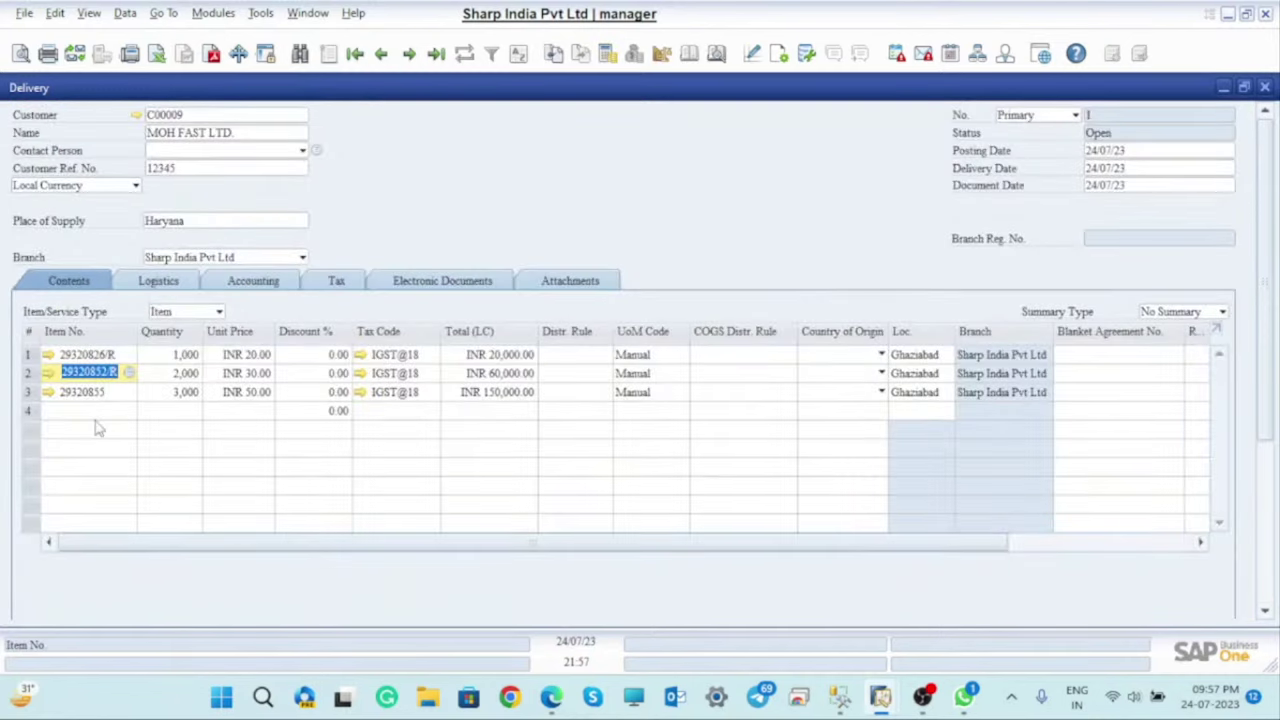
{"action": "left_click", "coordinate": [118, 393]}
{"action": "key", "text": "ctrl+c"}
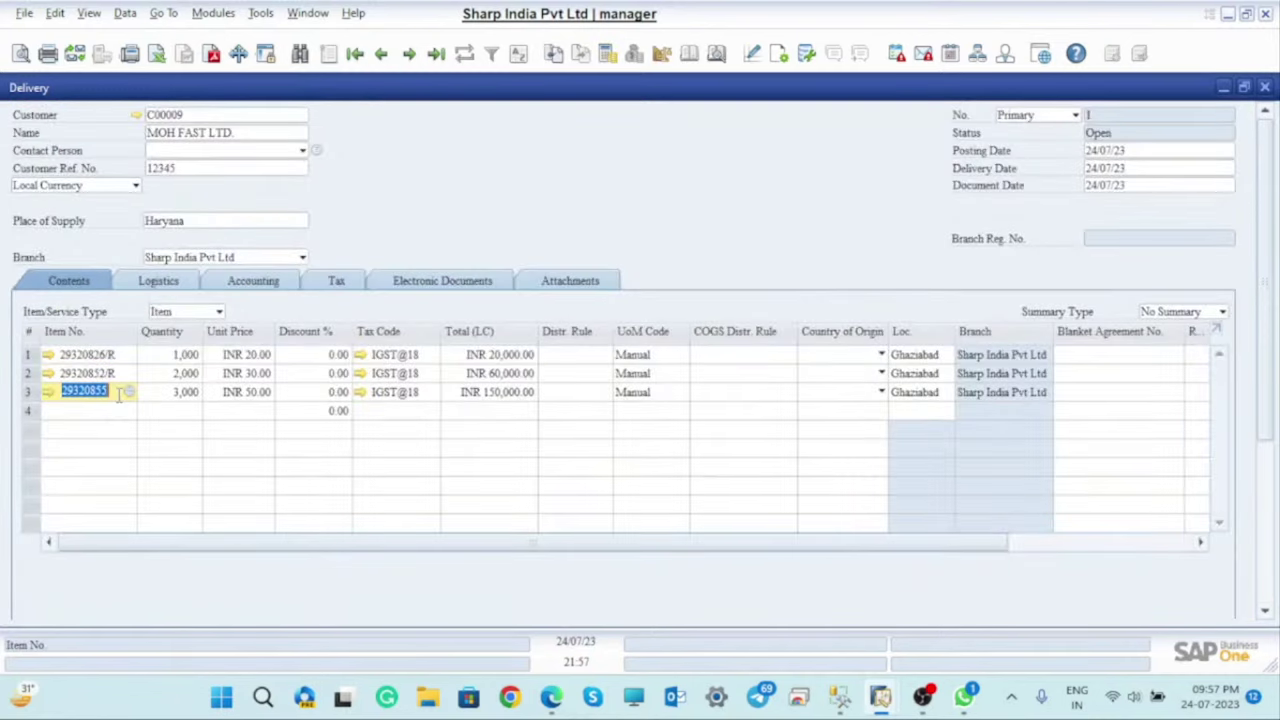
{"action": "left_click", "coordinate": [1222, 89]}
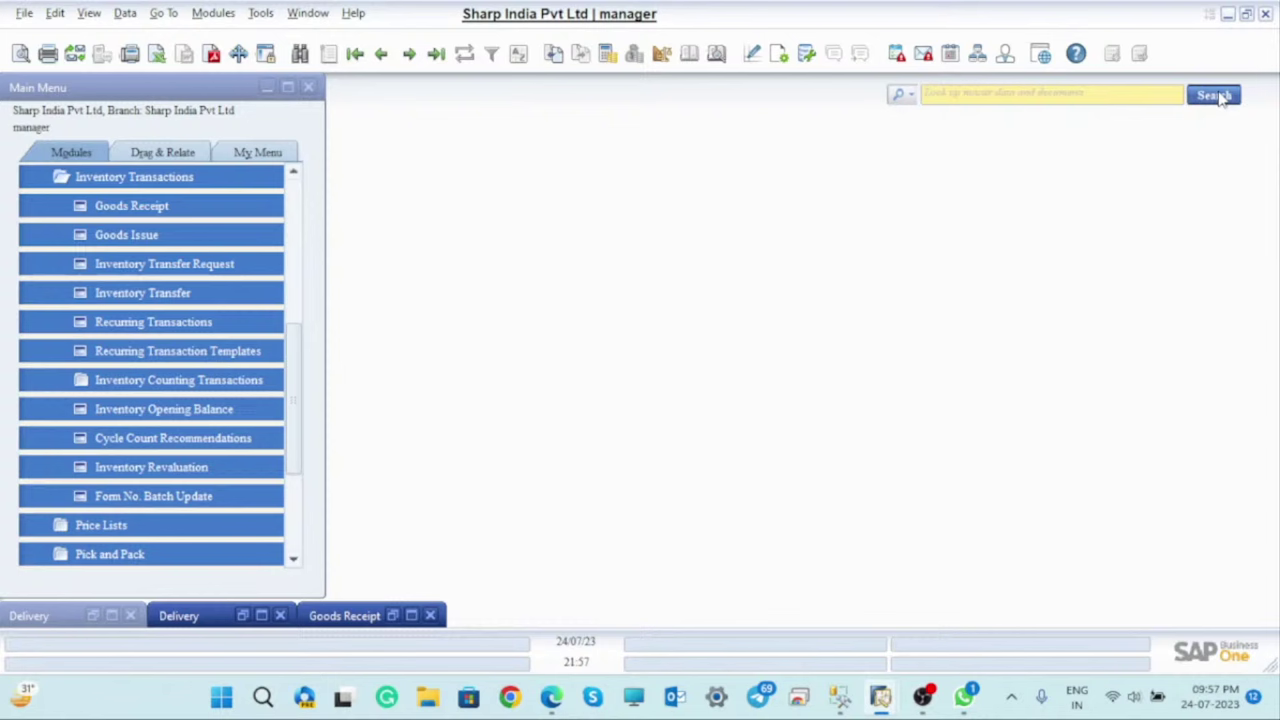
{"action": "left_click", "coordinate": [413, 617]}
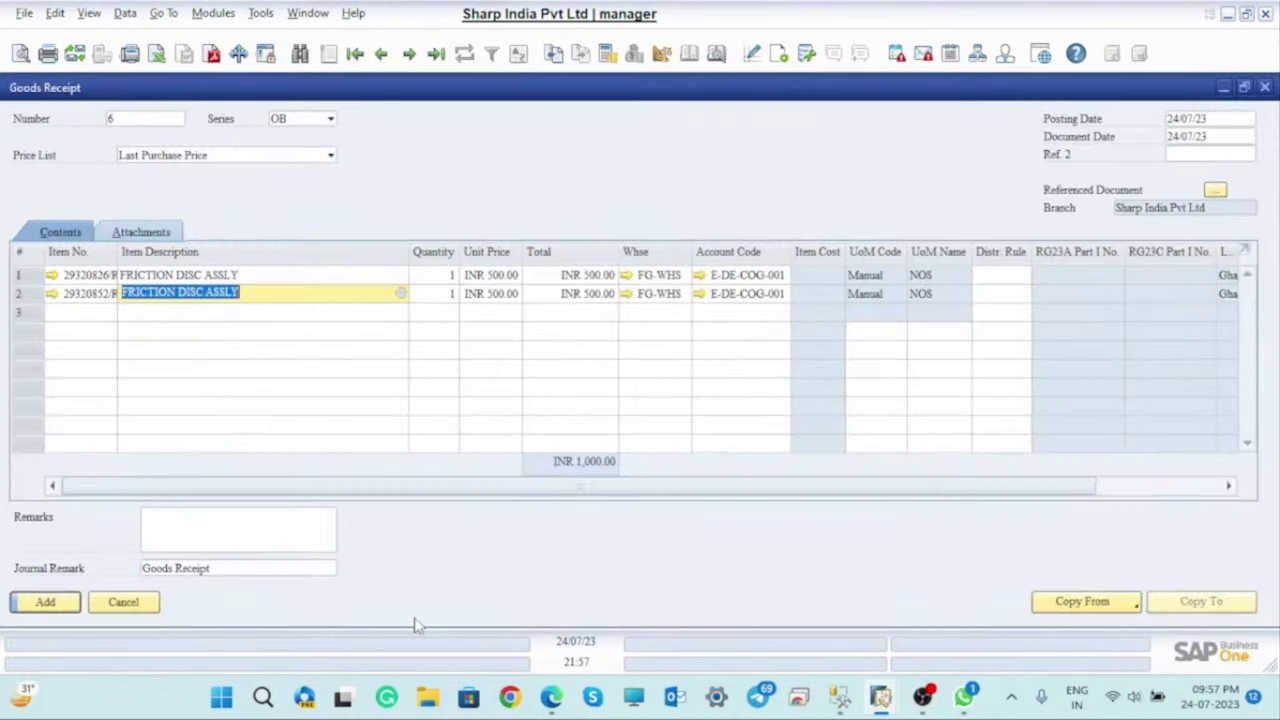
{"action": "left_click", "coordinate": [92, 314]}
{"action": "key", "text": "ctrl+v"}
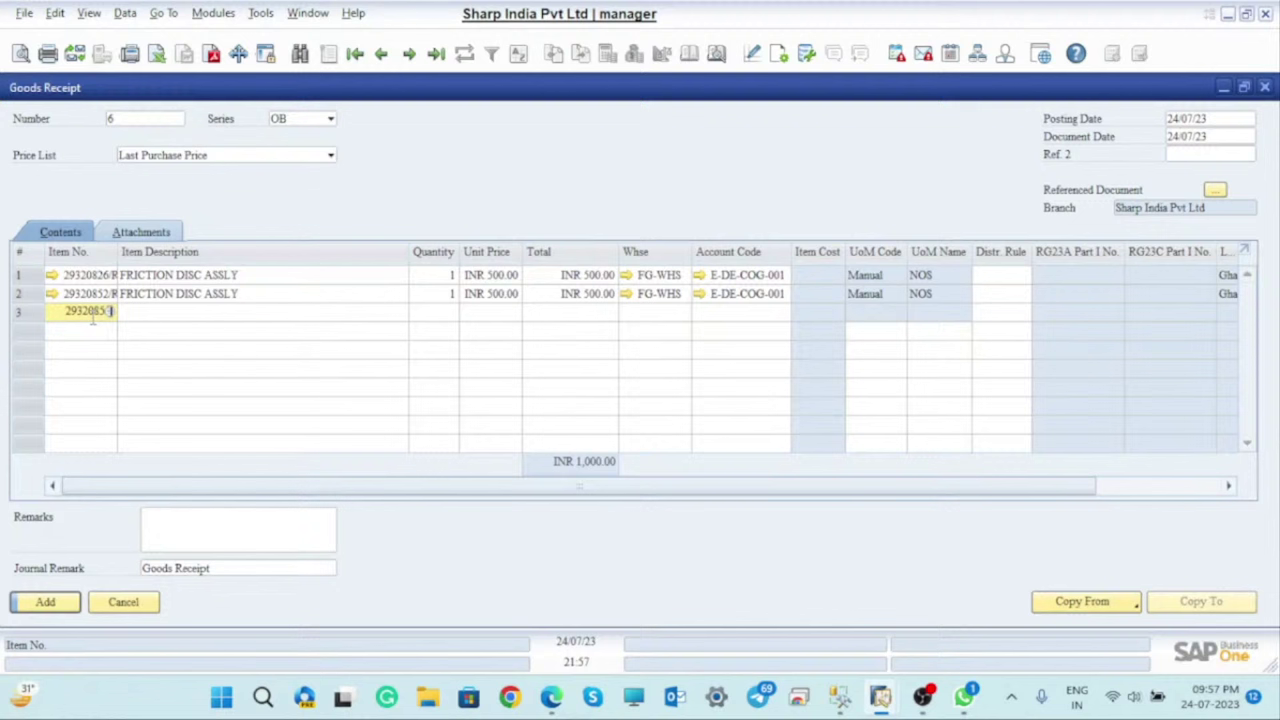
{"action": "key", "text": "Tab"}
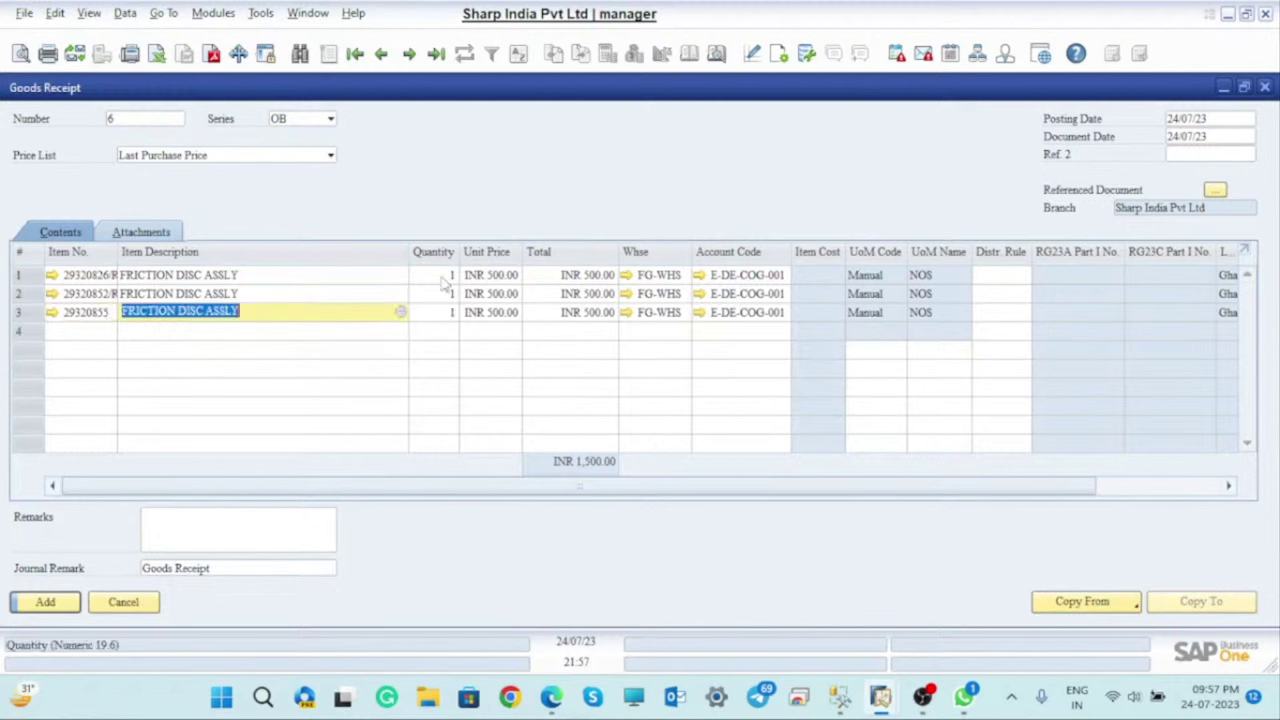
{"action": "left_click", "coordinate": [440, 280]}
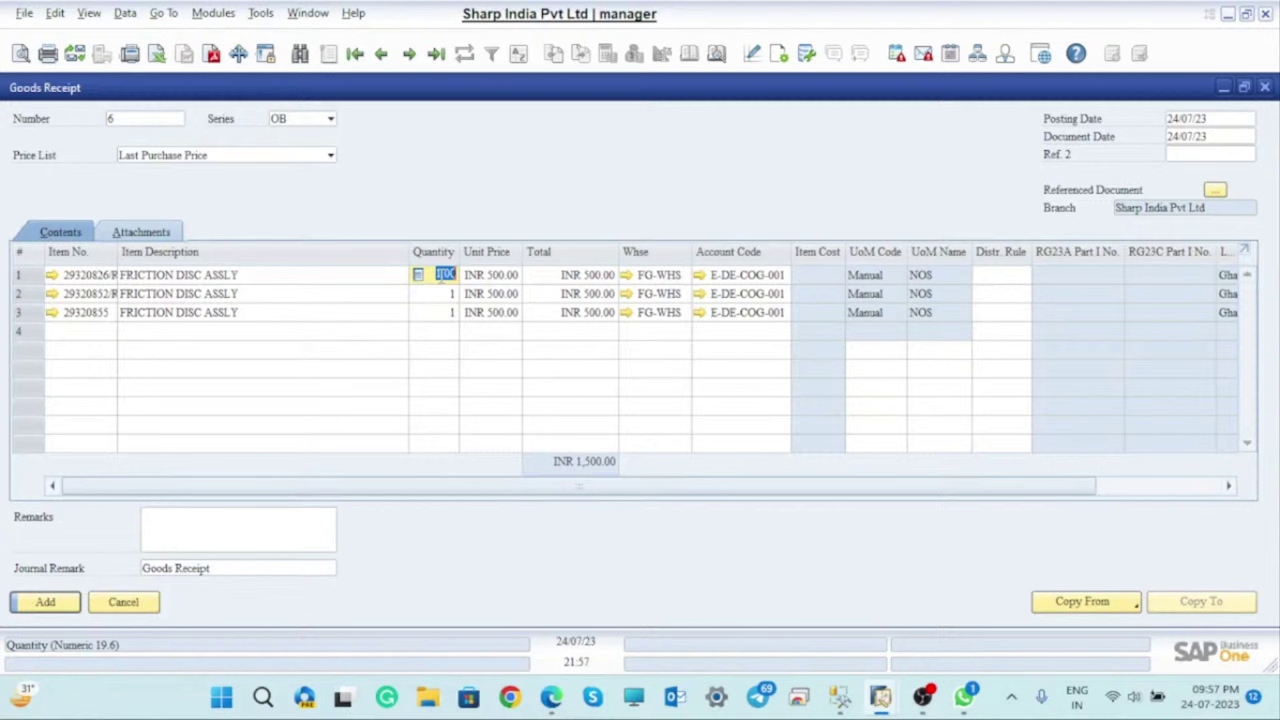
Step: Enter a quantity of 1,000 on each of the three Goods Receipt lines
{"action": "type", "text": "1,000"}
{"action": "left_click", "coordinate": [437, 295]}
{"action": "type", "text": "1,"}
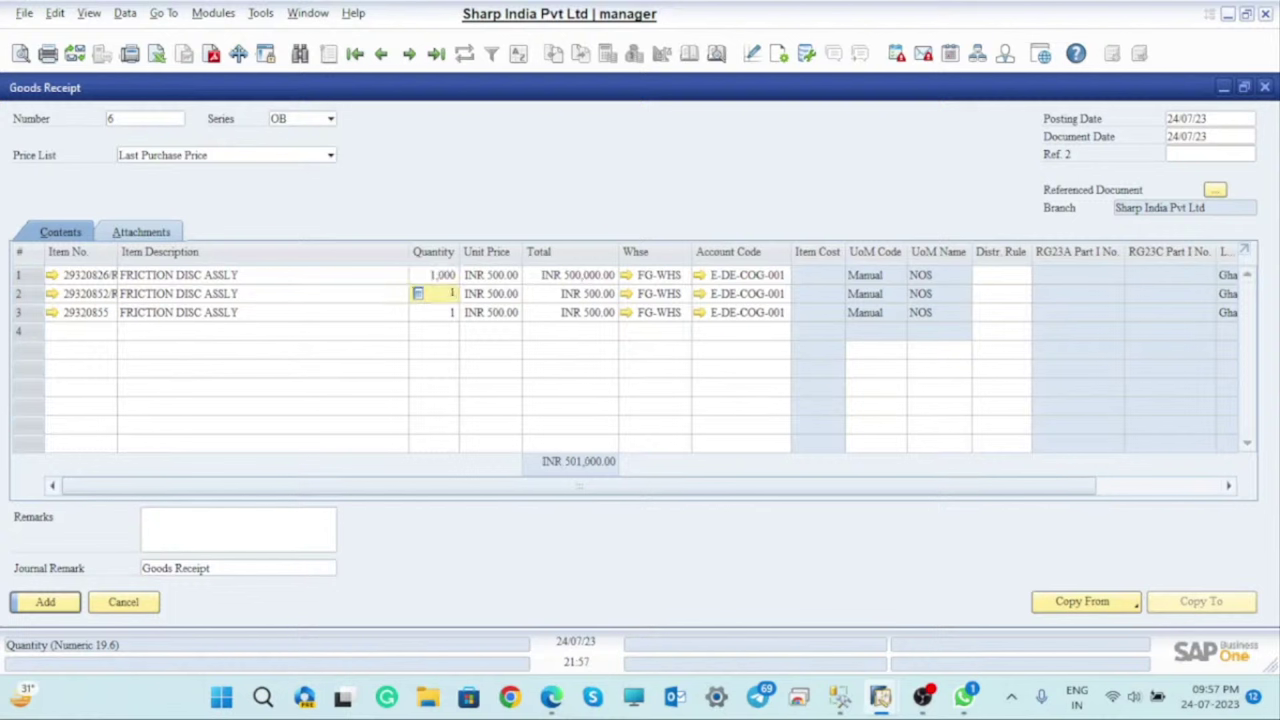
{"action": "type", "text": "000"}
{"action": "left_click", "coordinate": [443, 316]}
{"action": "type", "text": "100"}
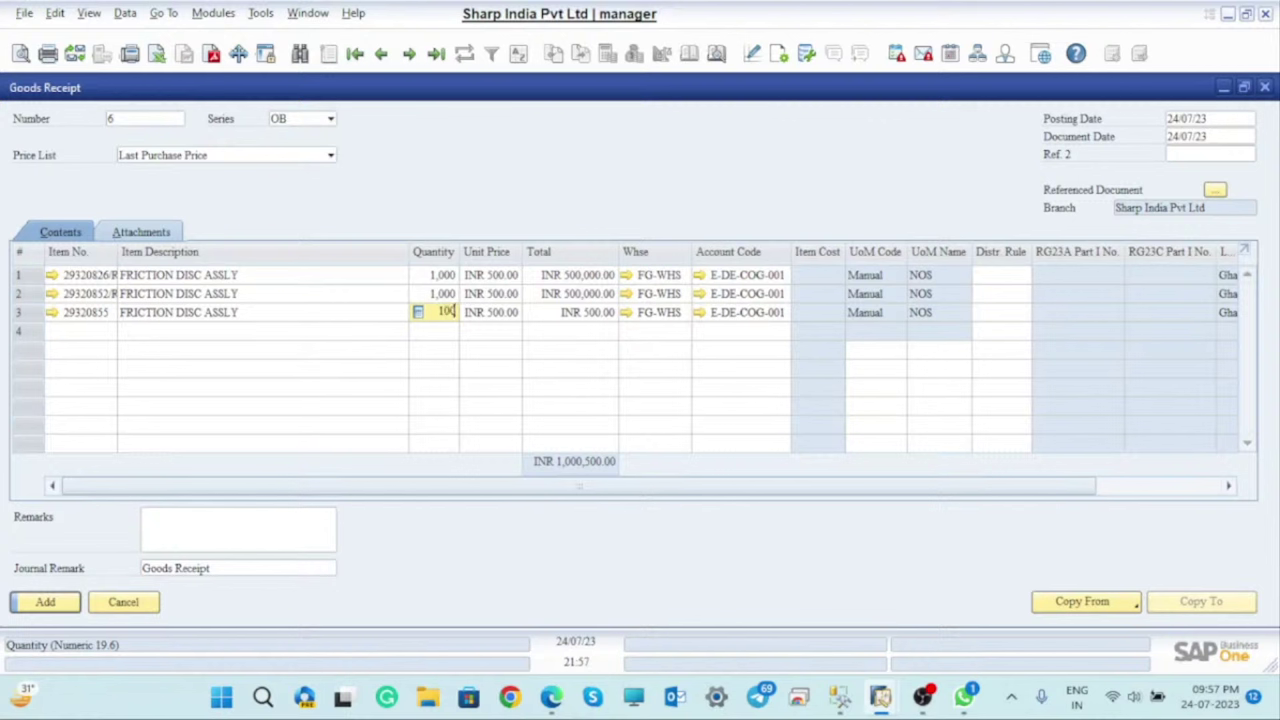
{"action": "type", "text": "0"}
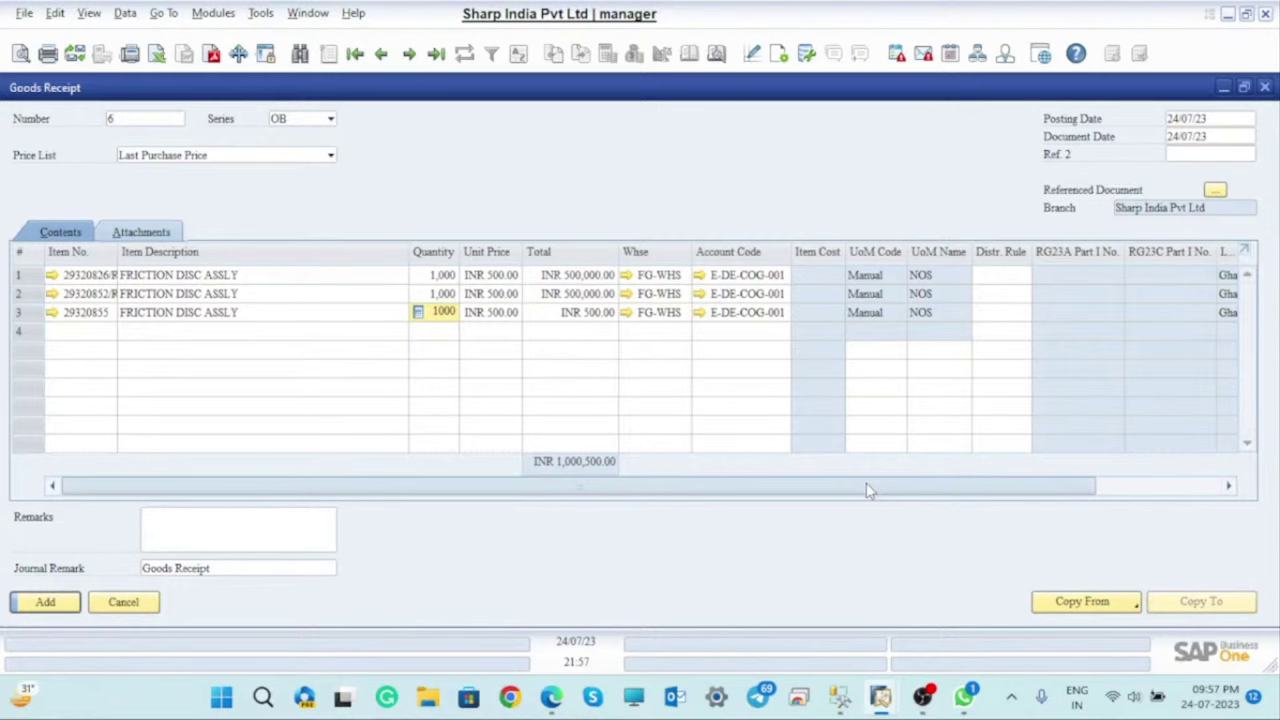
{"action": "left_click_drag", "start_coordinate": [871, 490], "coordinate": [1240, 493]}
{"action": "left_click_drag", "start_coordinate": [1000, 487], "coordinate": [594, 514]}
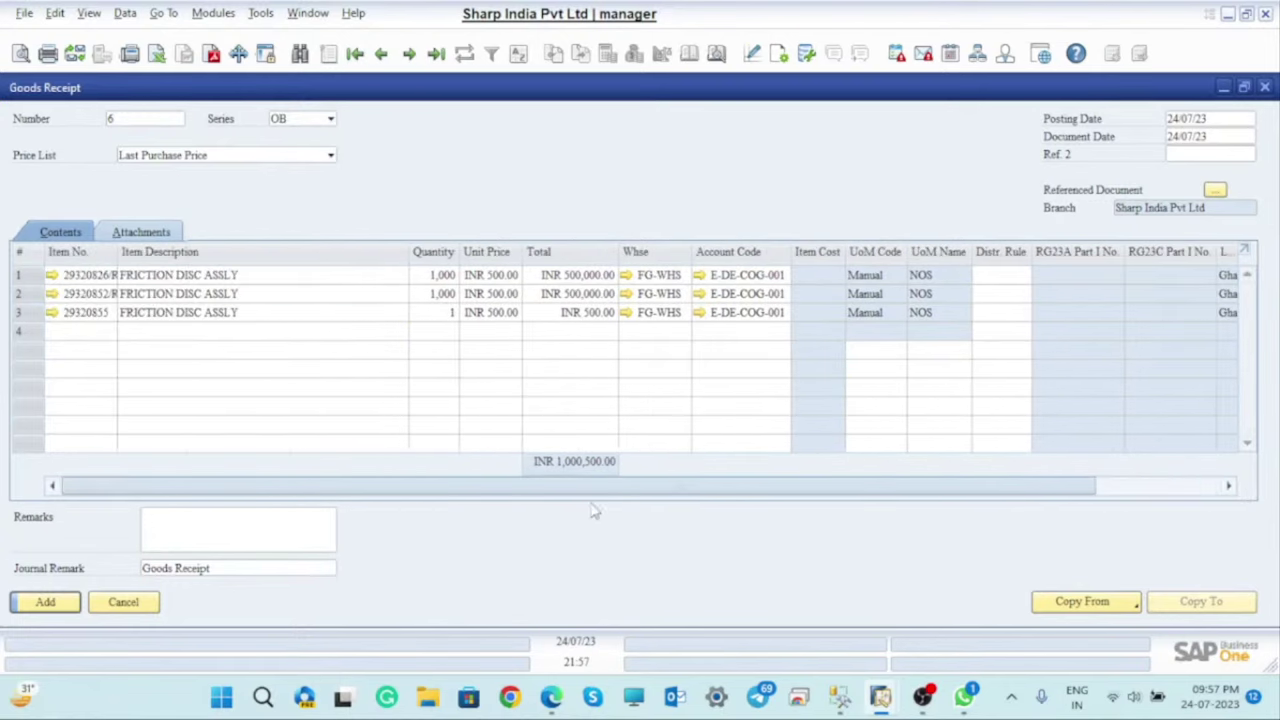
Step: Auto-create batch AS101 of 1,000 units for the first item using a string-plus-increasing-number pattern
{"action": "left_click", "coordinate": [45, 603]}
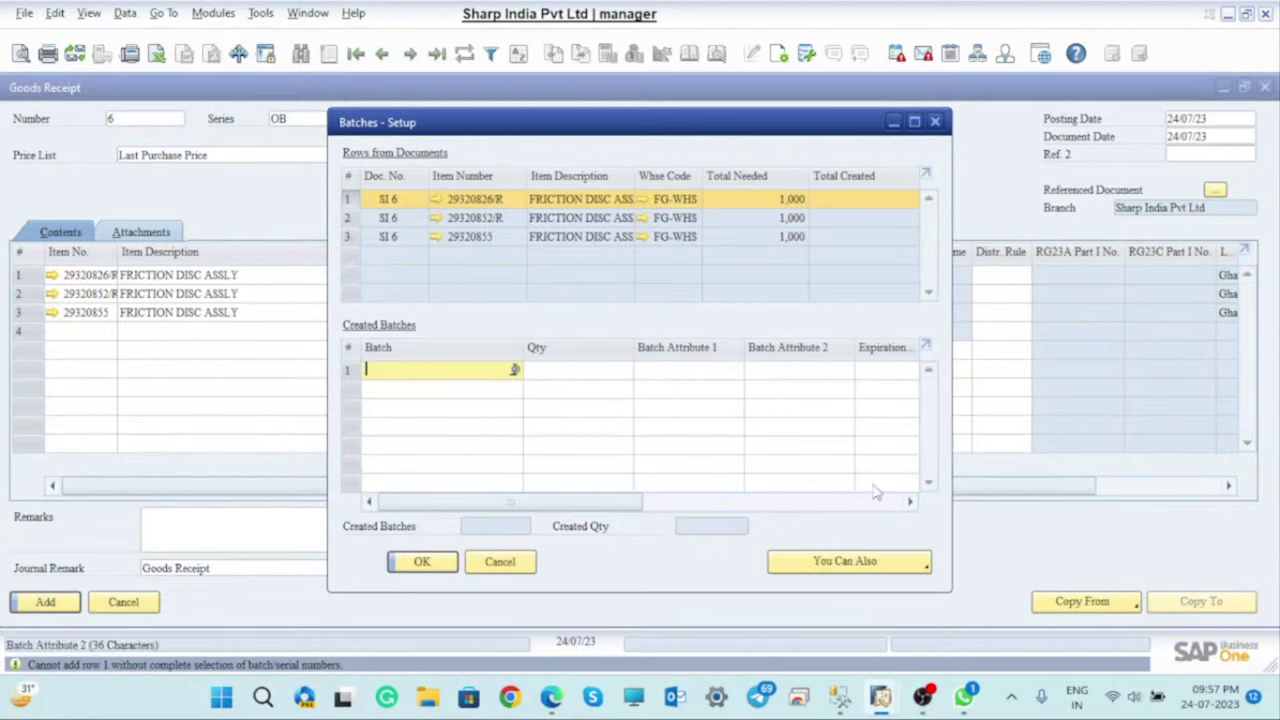
{"action": "left_click", "coordinate": [858, 563]}
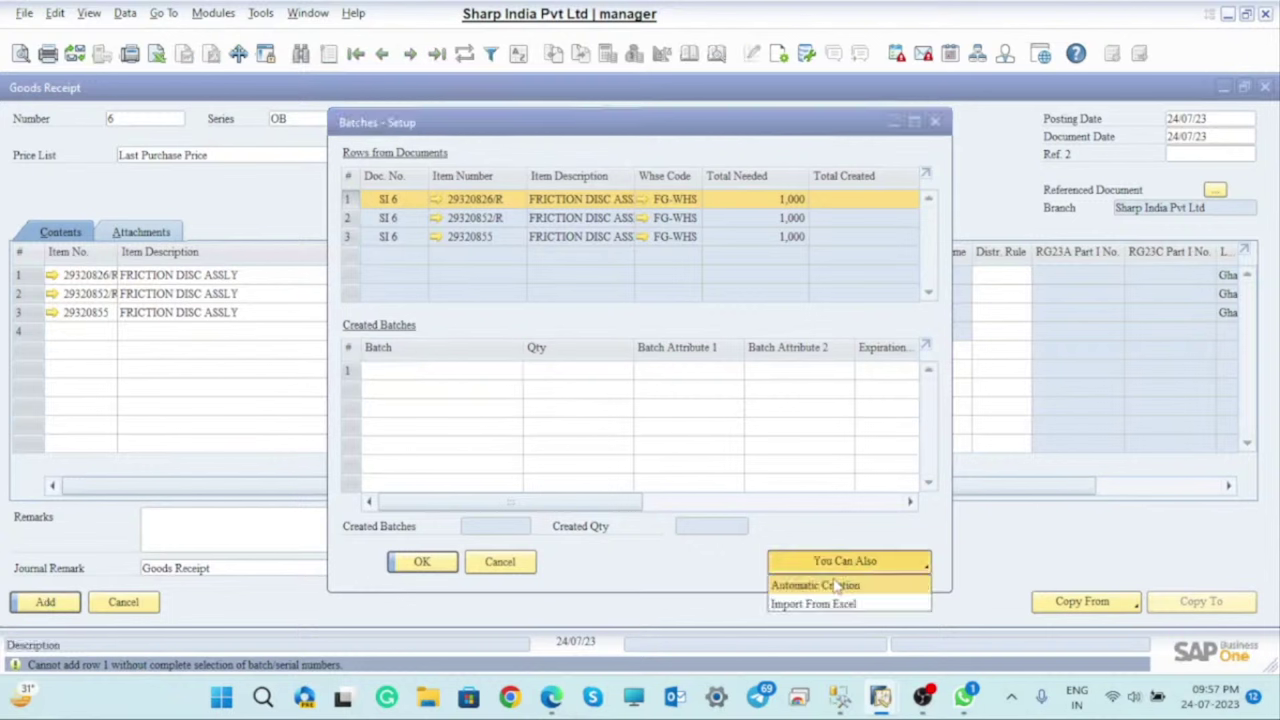
{"action": "left_click", "coordinate": [833, 587]}
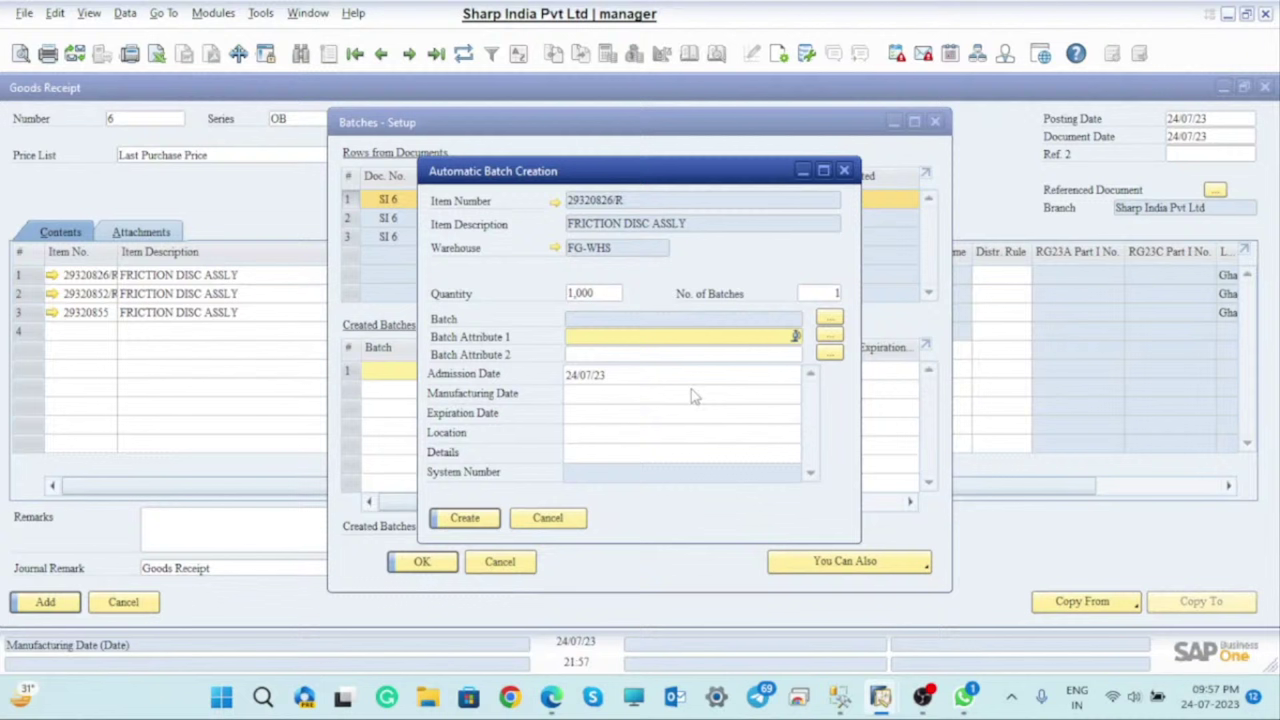
{"action": "left_click", "coordinate": [830, 320]}
{"action": "type", "text": "a"}
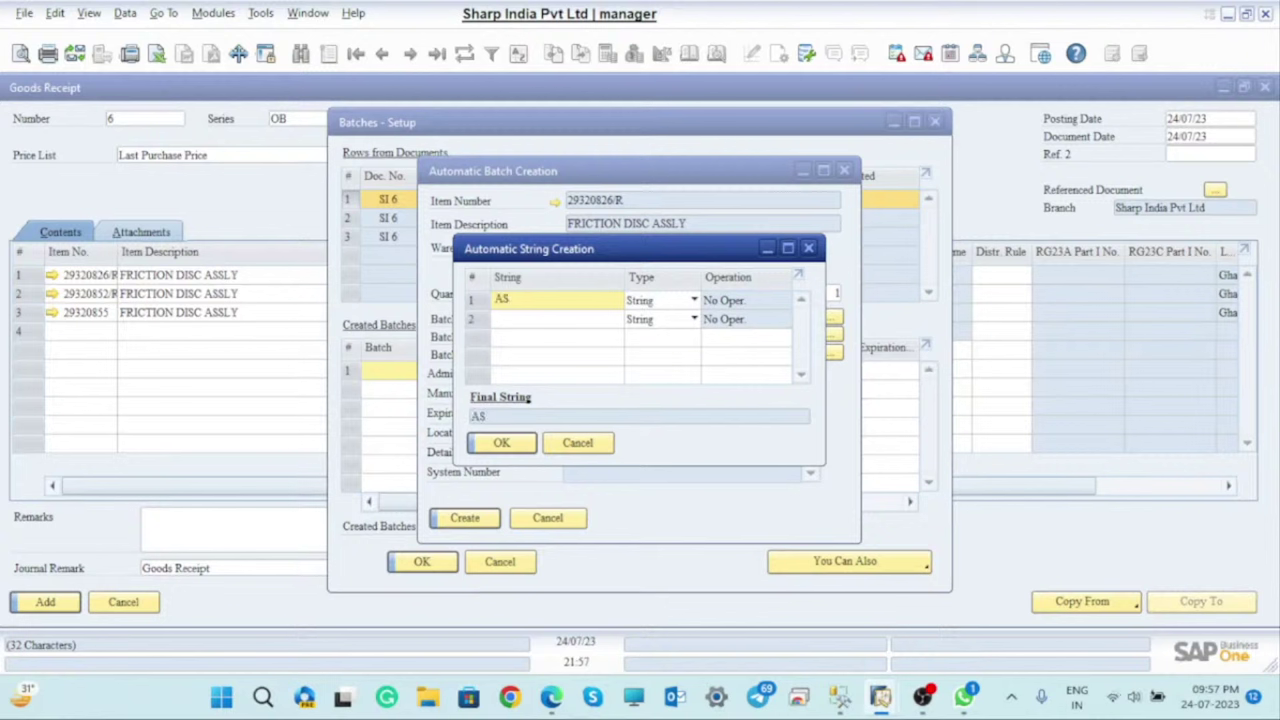
{"action": "left_click", "coordinate": [563, 319]}
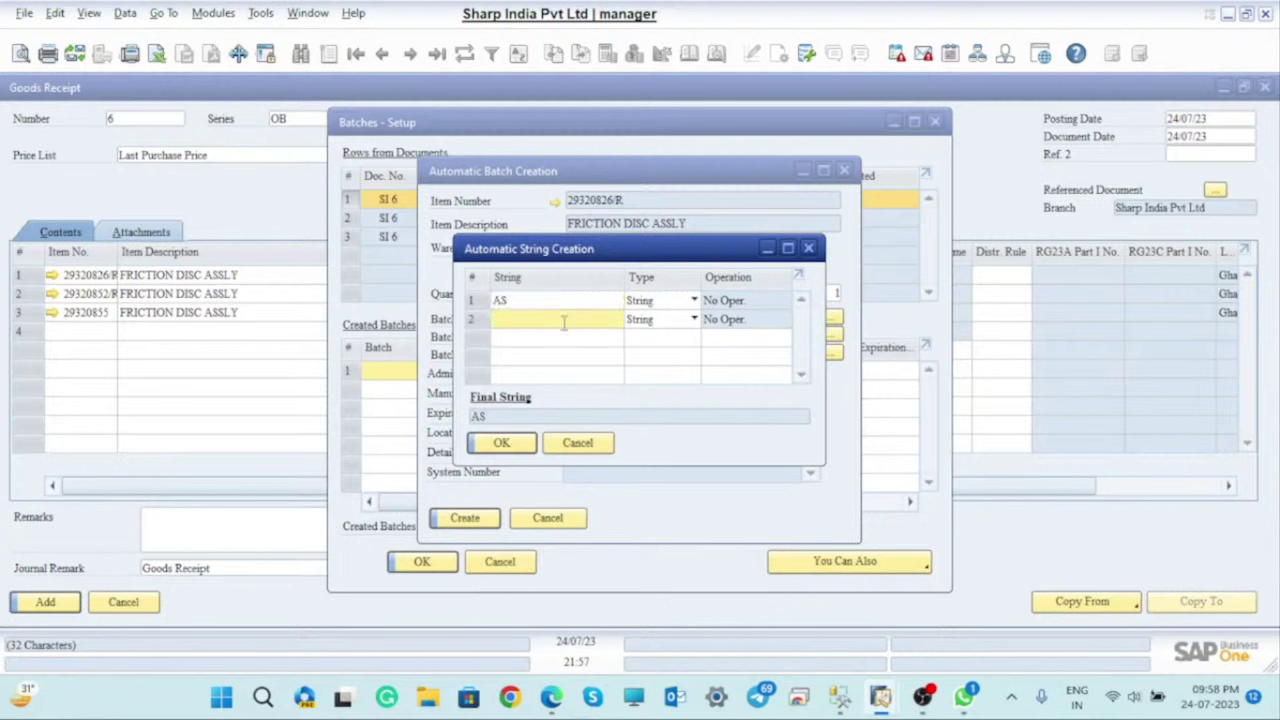
{"action": "type", "text": "101"}
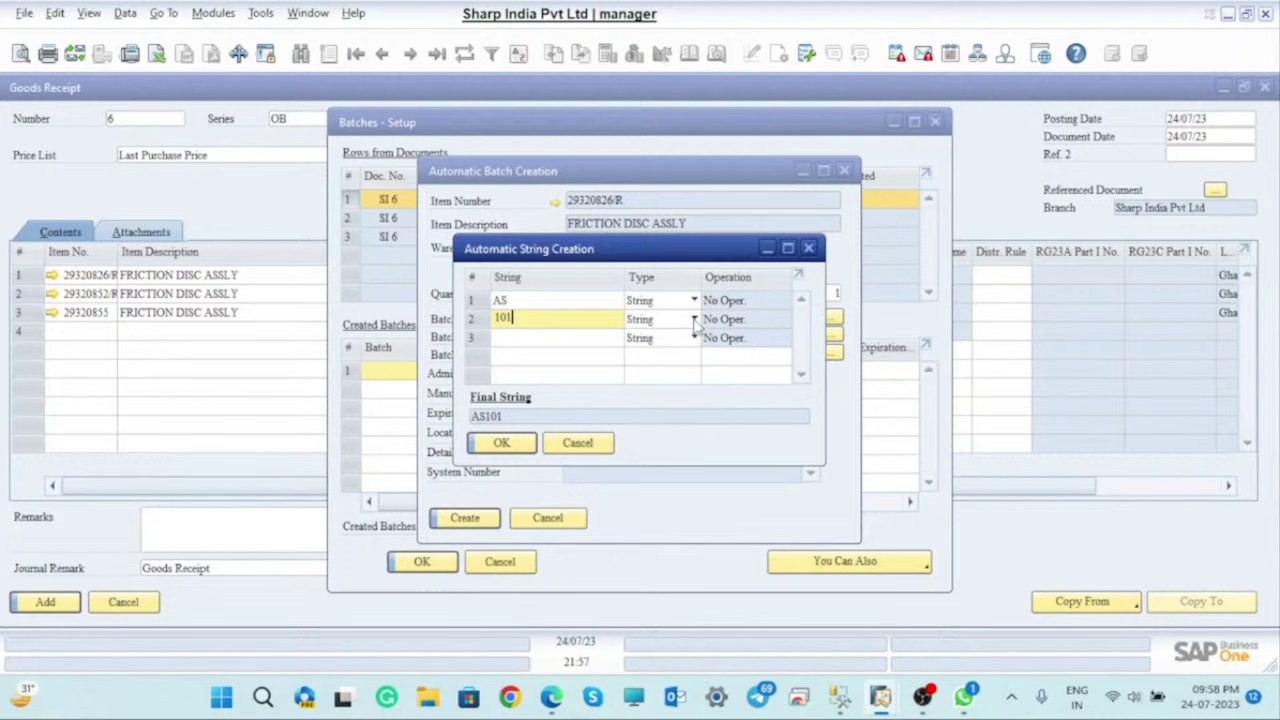
{"action": "left_click", "coordinate": [694, 338]}
{"action": "left_click", "coordinate": [658, 362]}
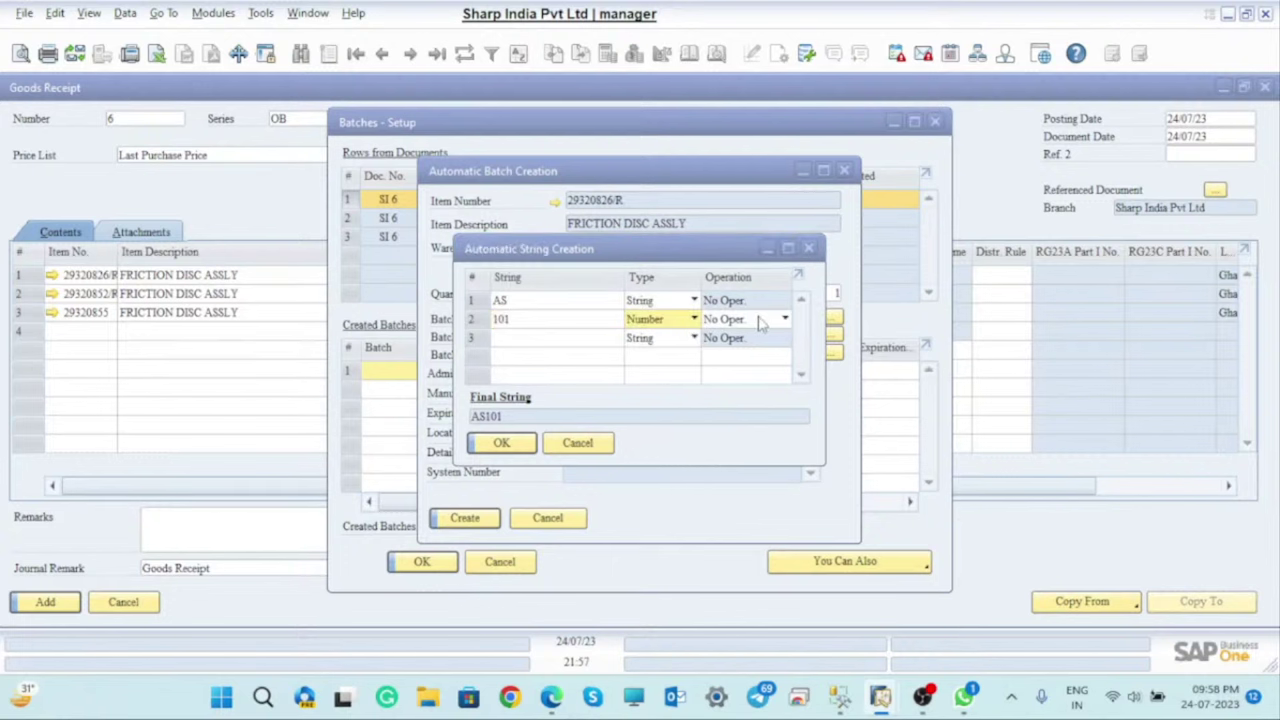
{"action": "left_click", "coordinate": [764, 320]}
{"action": "left_click", "coordinate": [731, 366]}
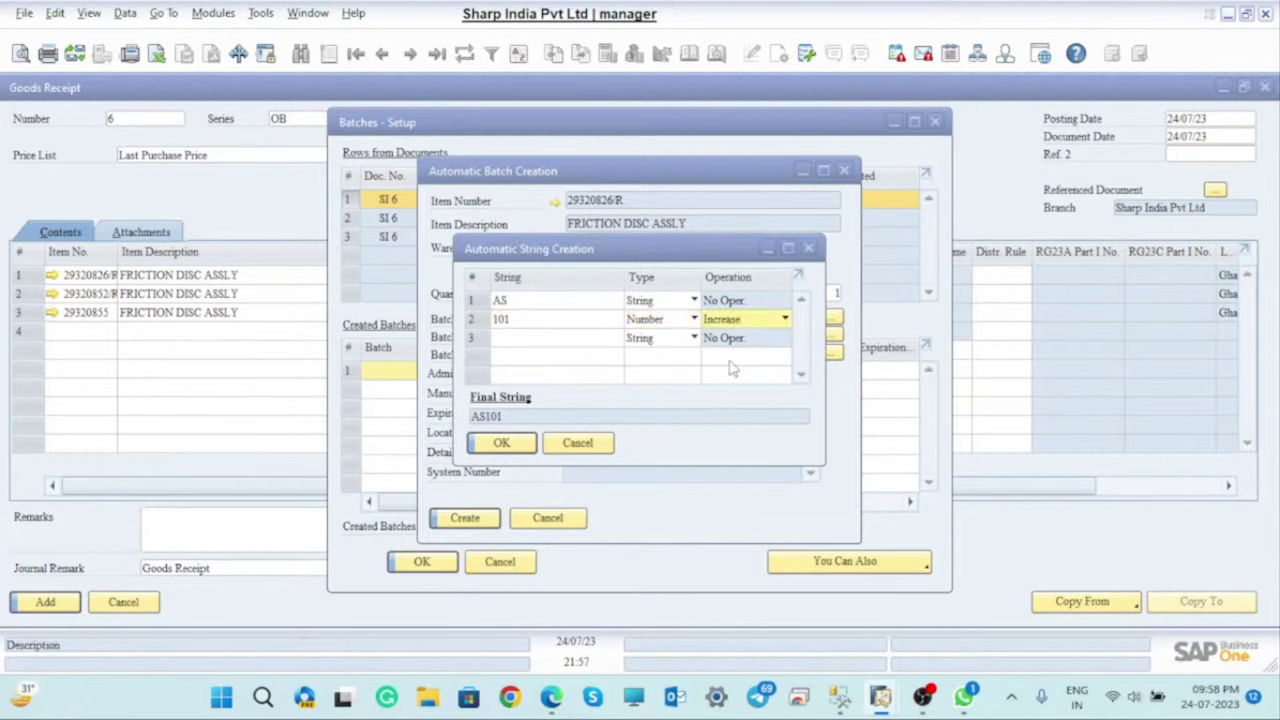
{"action": "left_click", "coordinate": [501, 443]}
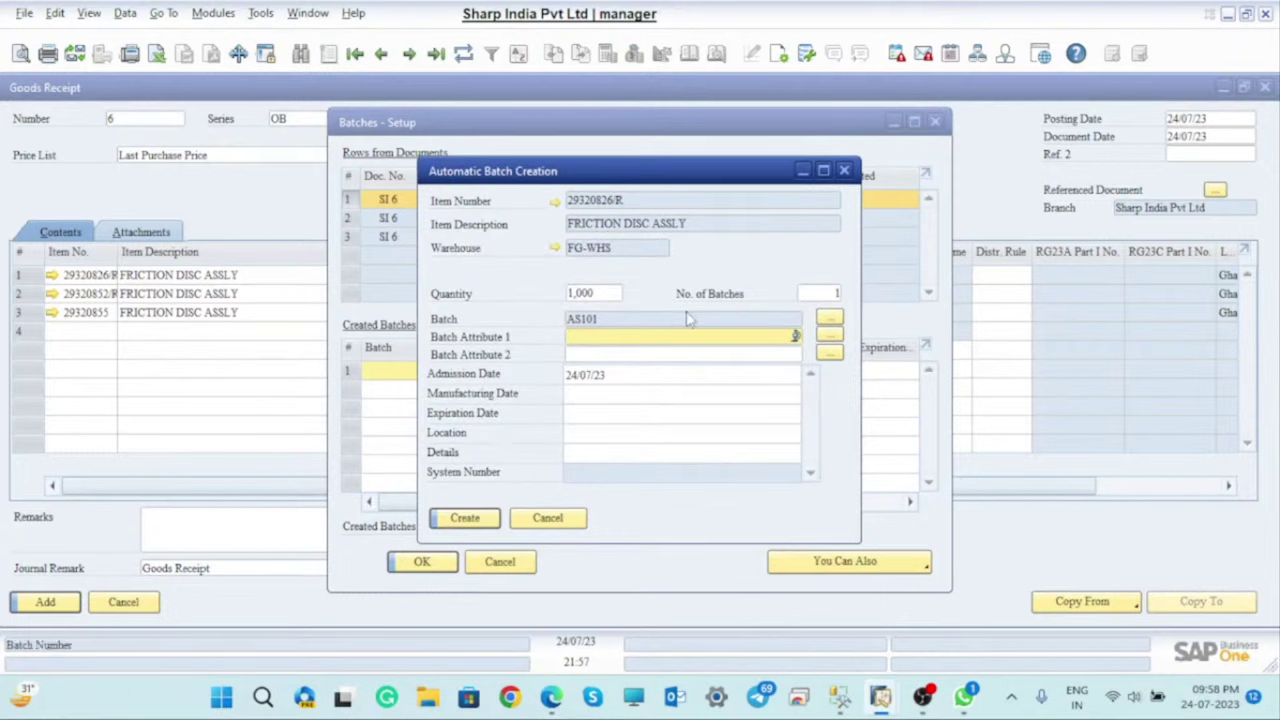
{"action": "left_click", "coordinate": [478, 520]}
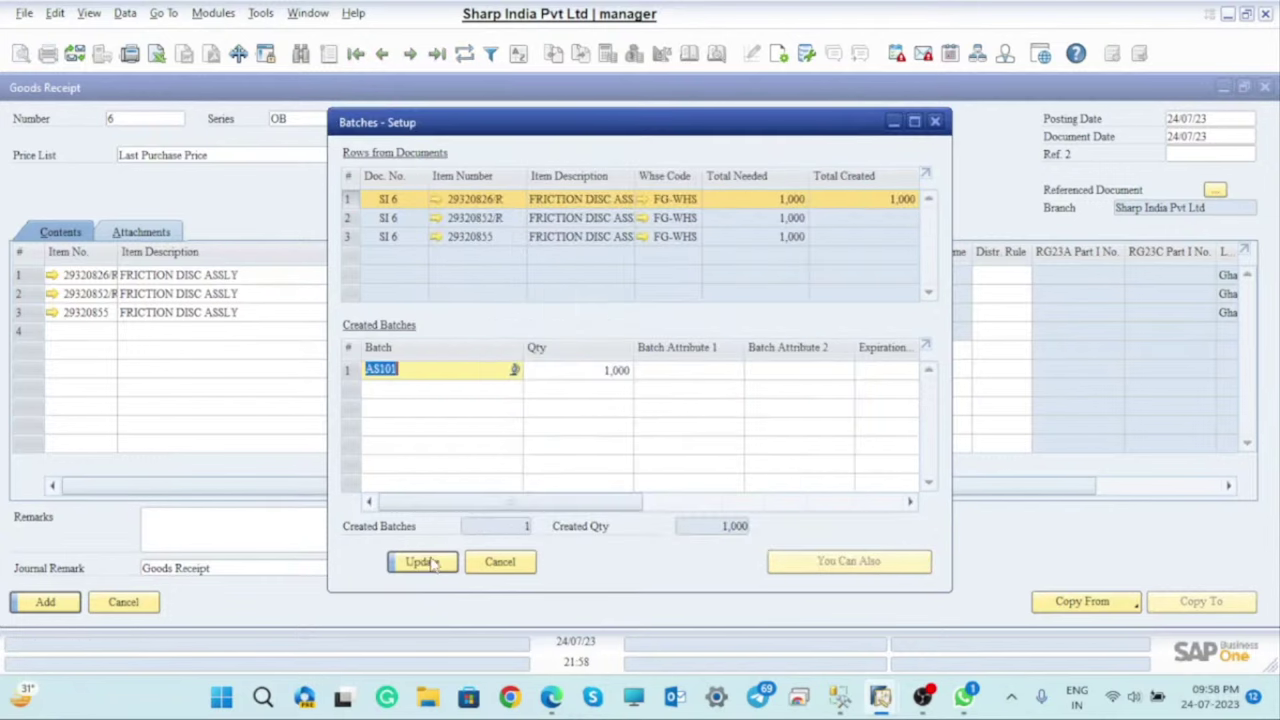
{"action": "left_click", "coordinate": [430, 563]}
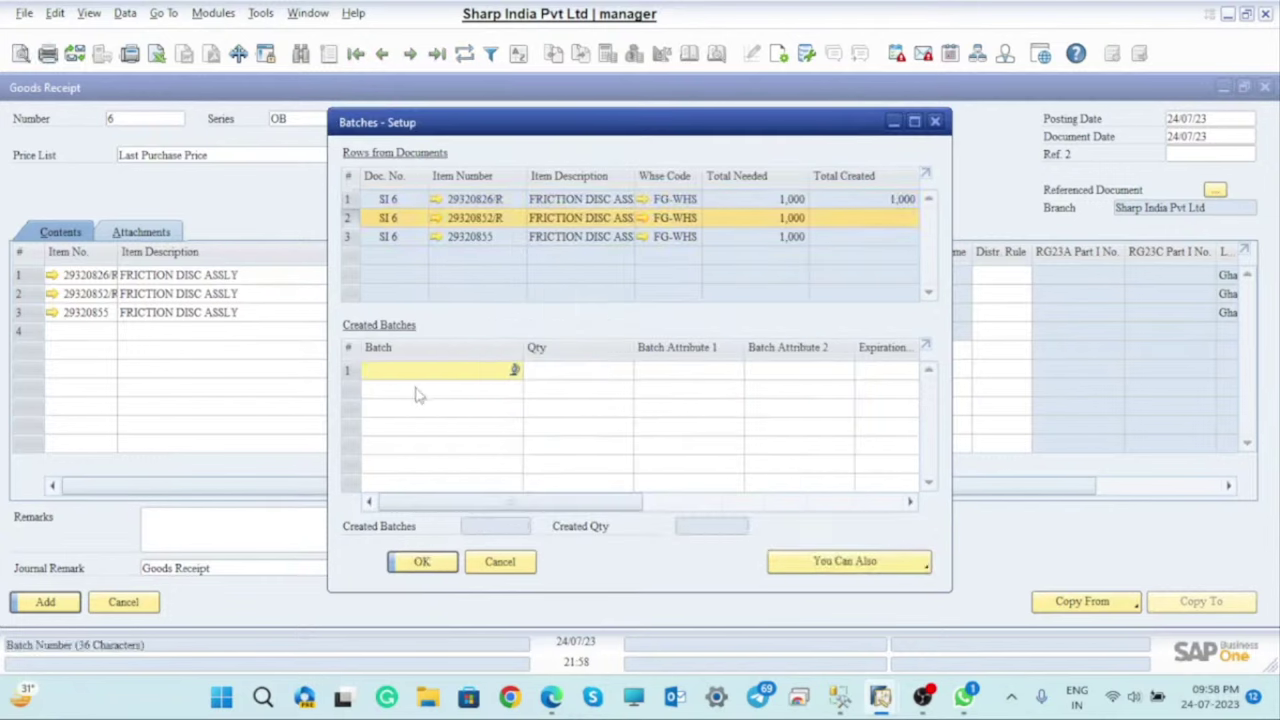
Step: Assign 1,000-unit batches 'sdf' and SDFG to the second and third items and confirm
{"action": "type", "text": "s"}
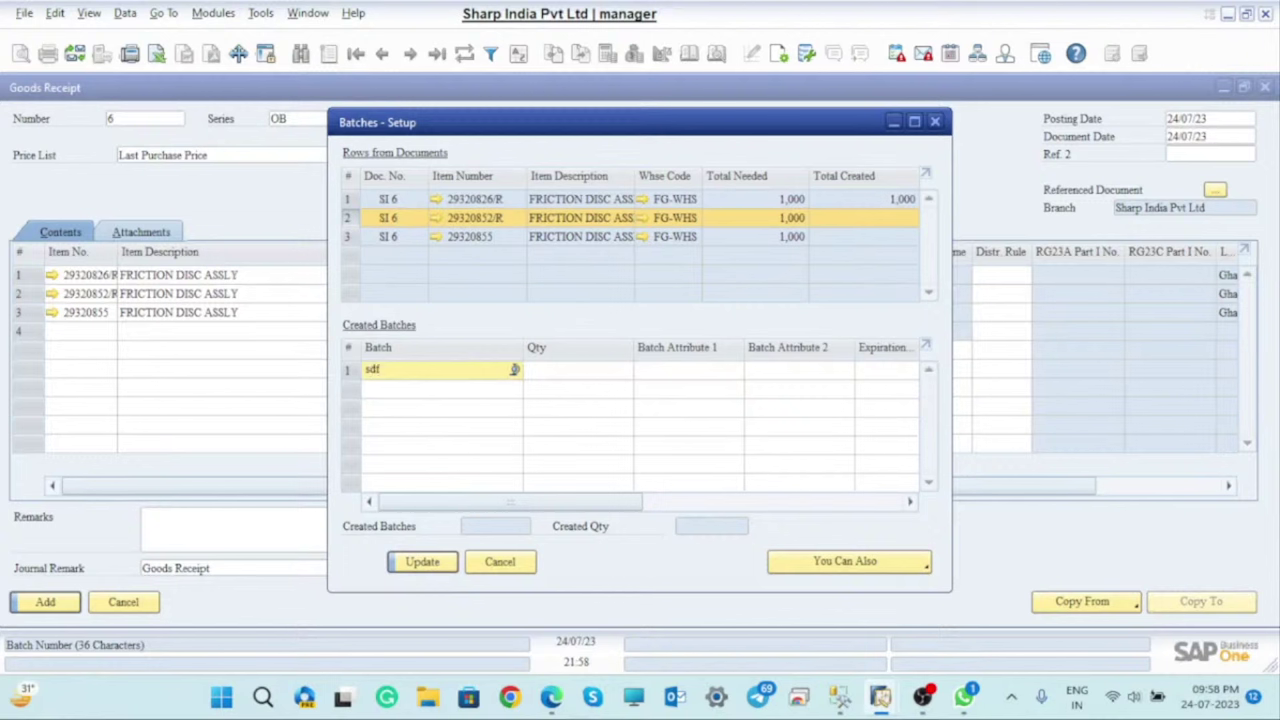
{"action": "type", "text": "df"}
{"action": "left_click", "coordinate": [572, 372]}
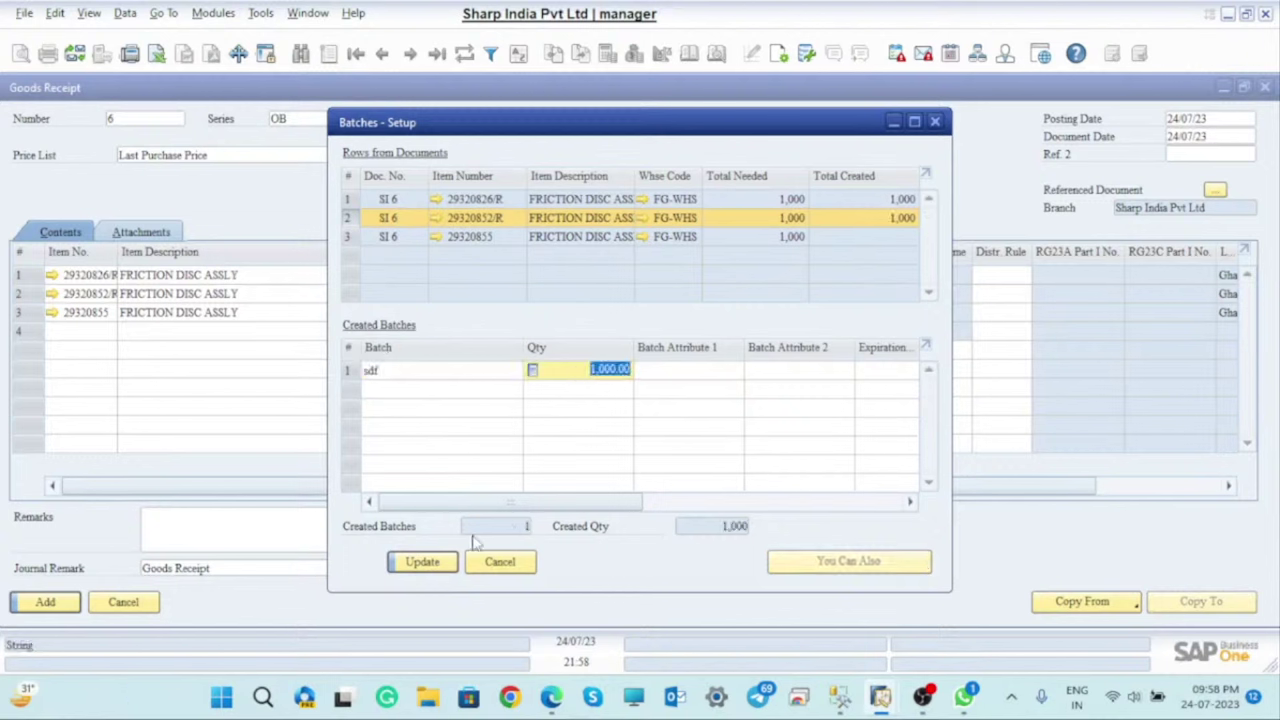
{"action": "left_click", "coordinate": [430, 564]}
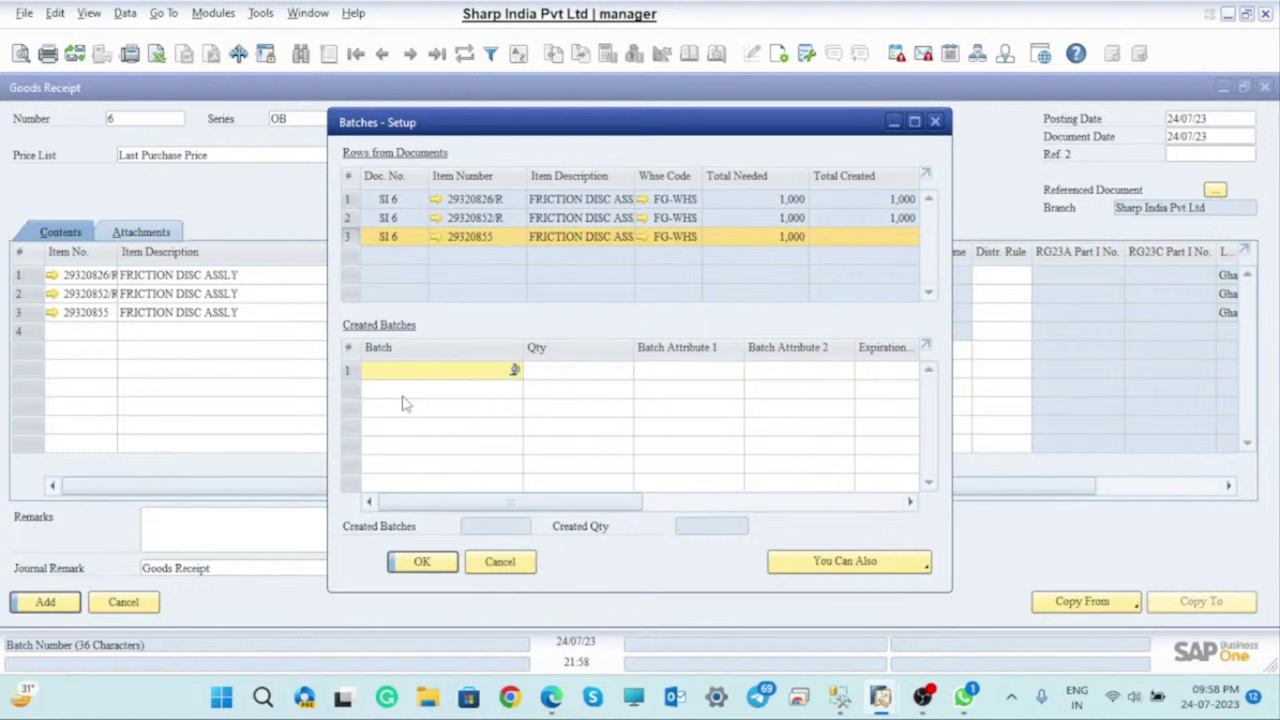
{"action": "type", "text": "SDFG"}
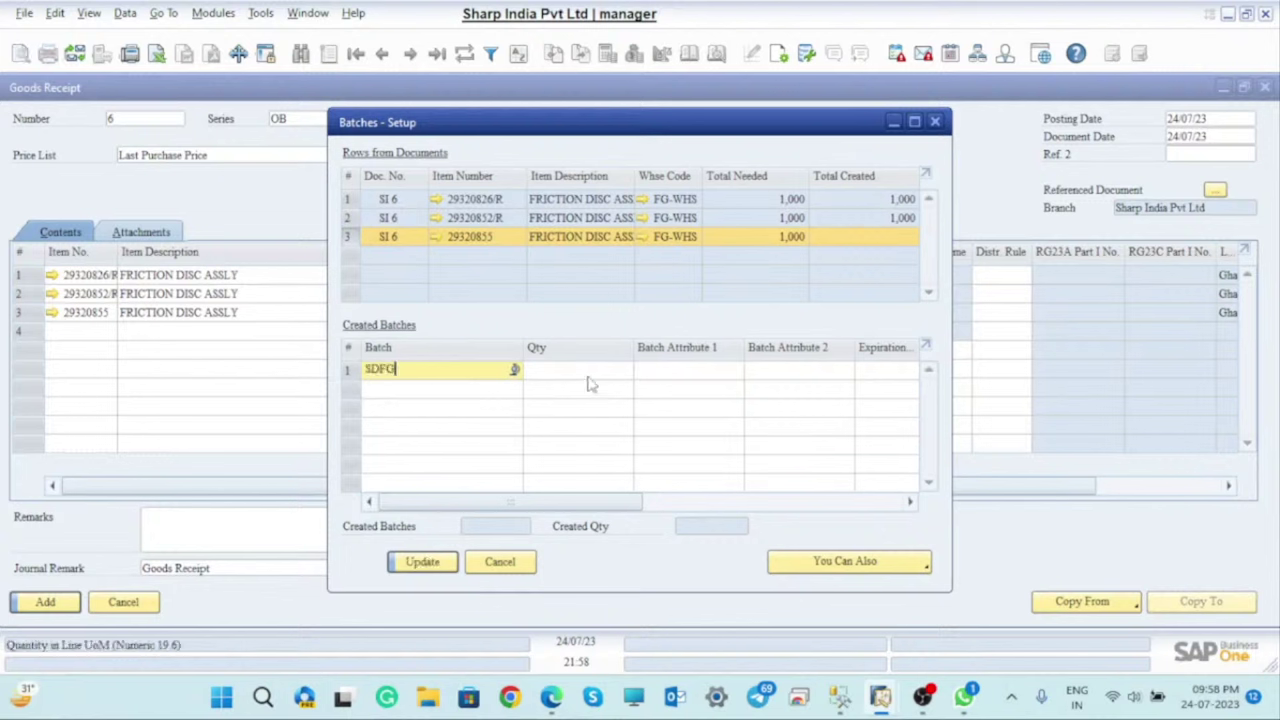
{"action": "left_click", "coordinate": [590, 372]}
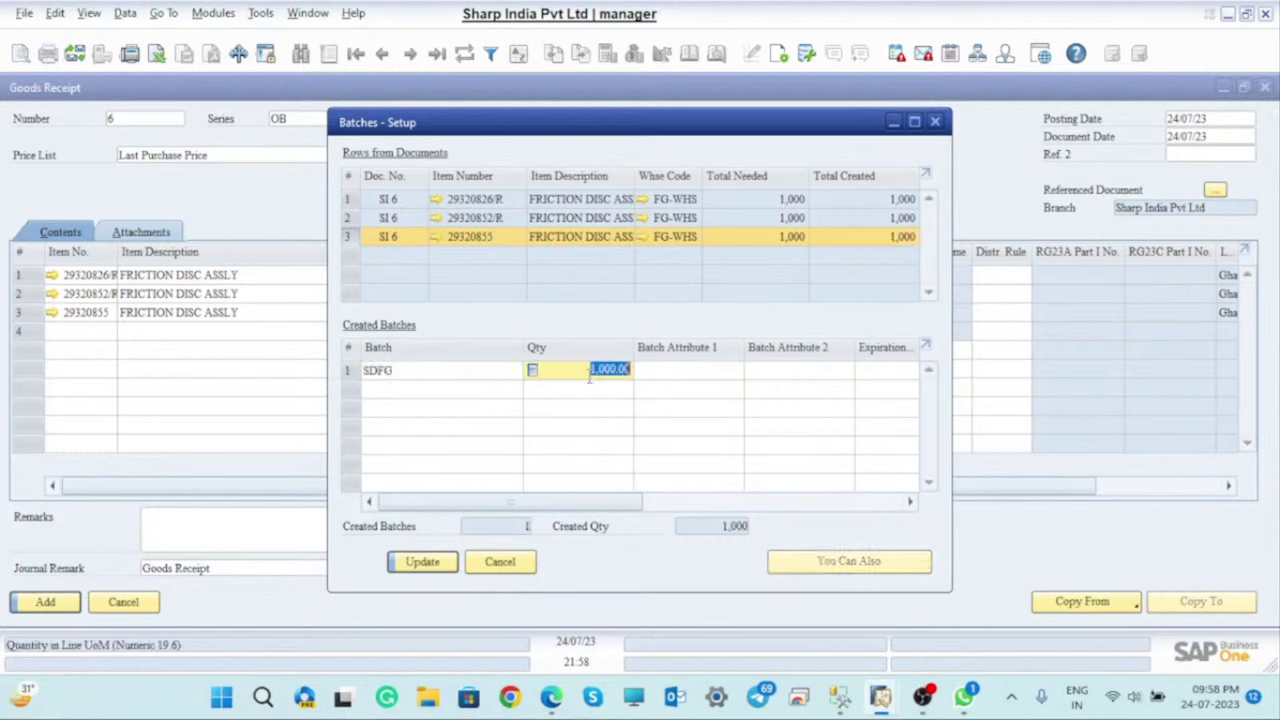
{"action": "left_click", "coordinate": [422, 565]}
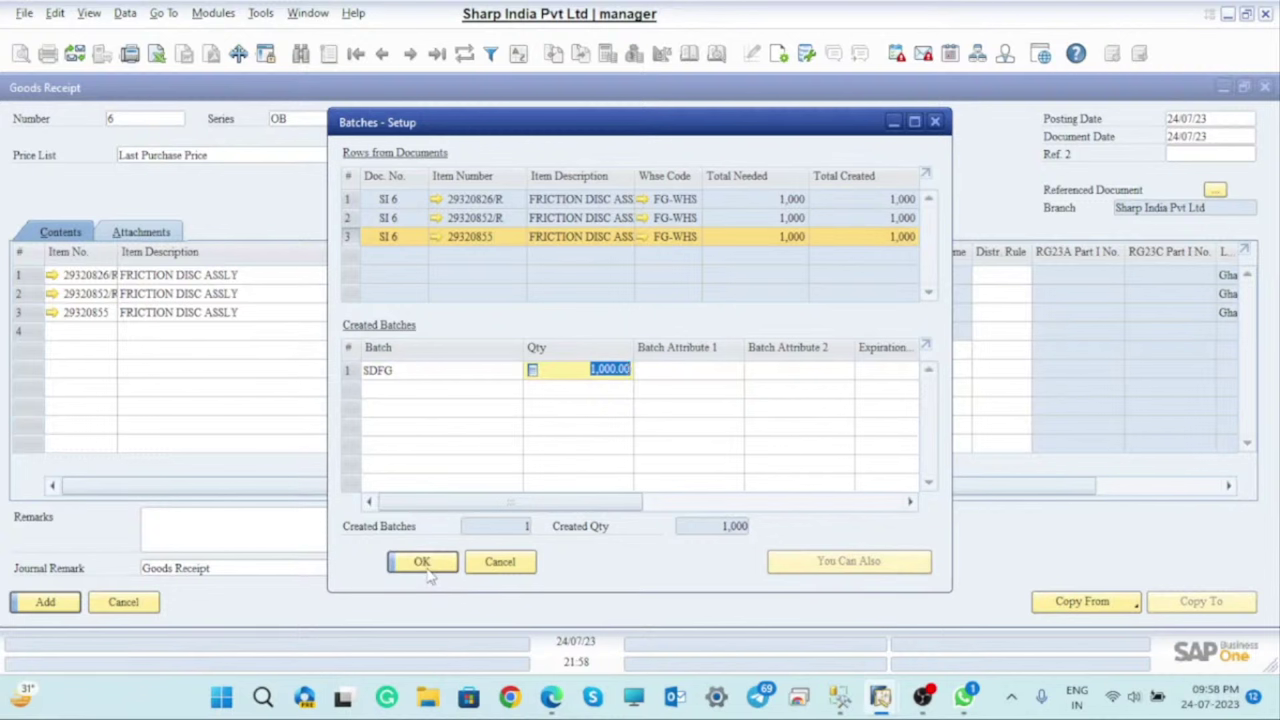
{"action": "left_click", "coordinate": [422, 563]}
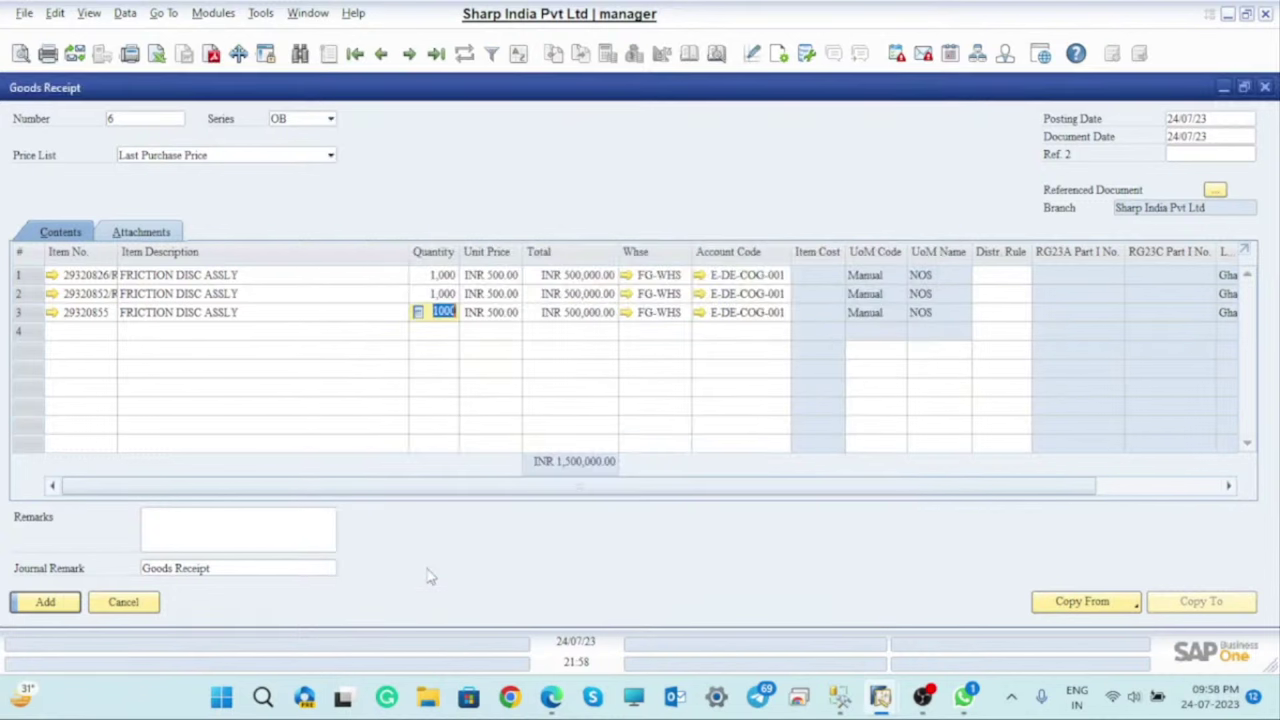
Step: Add Goods Receipt No. 6, confirm posting, and close the receipt window
{"action": "left_click", "coordinate": [55, 608]}
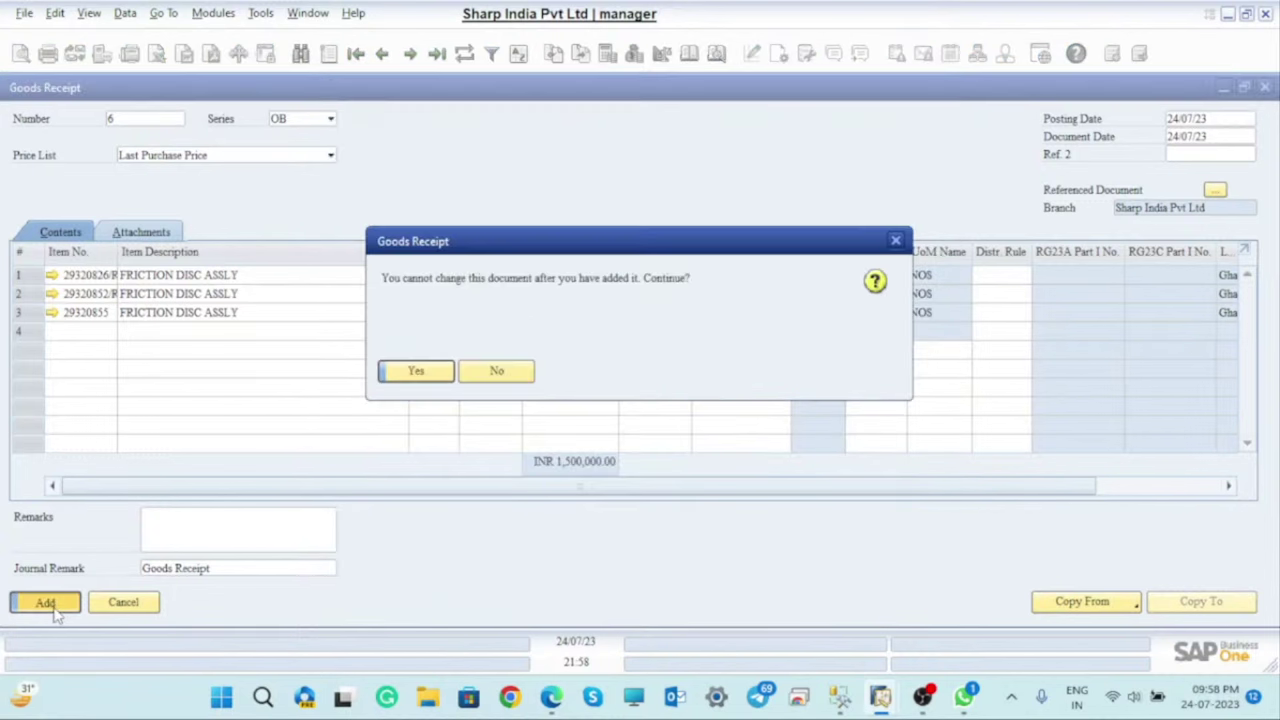
{"action": "left_click", "coordinate": [420, 376]}
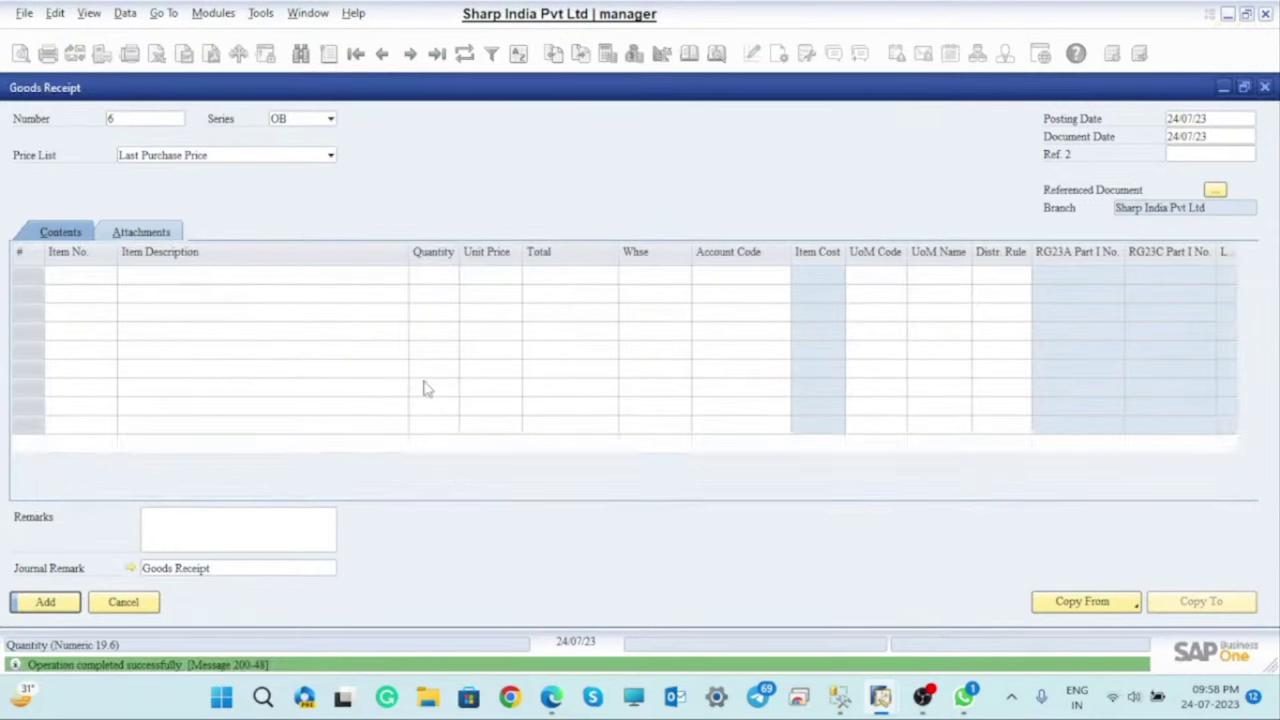
{"action": "left_click", "coordinate": [1265, 88]}
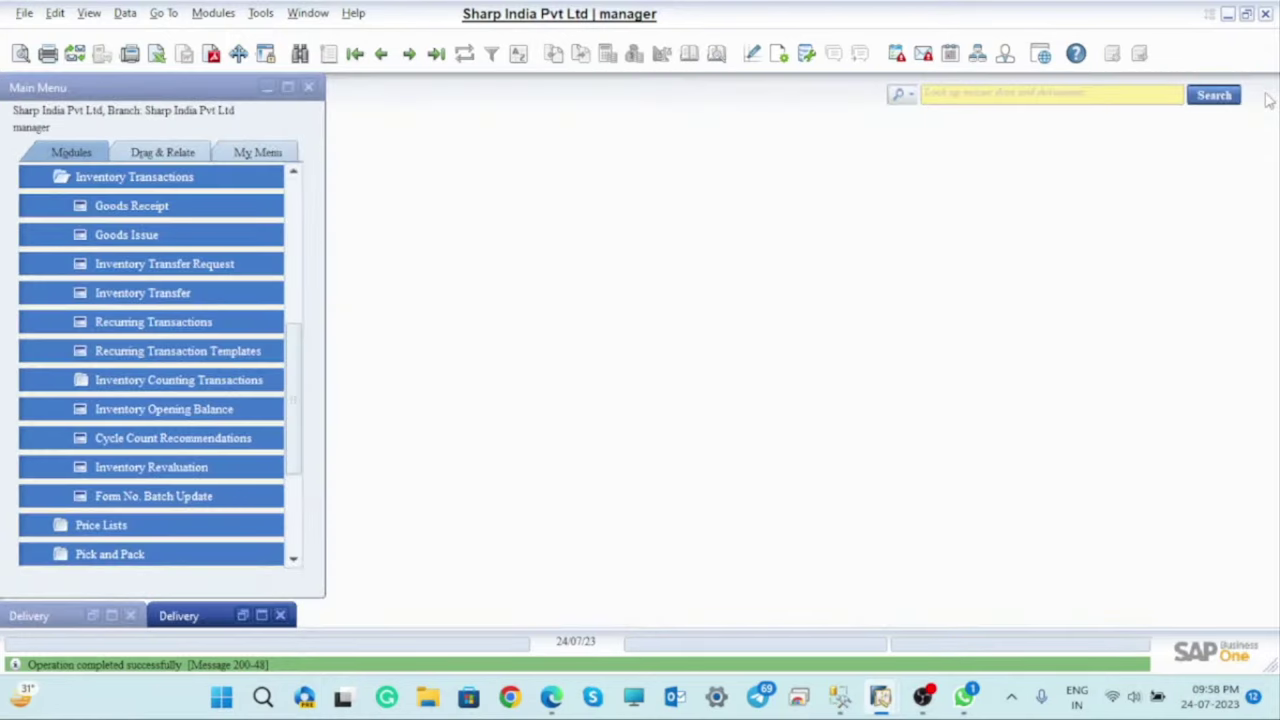
Step: Restore the MOH FAST LTD. Delivery and view its Sales Orders list twice without copying anything
{"action": "left_click", "coordinate": [261, 616]}
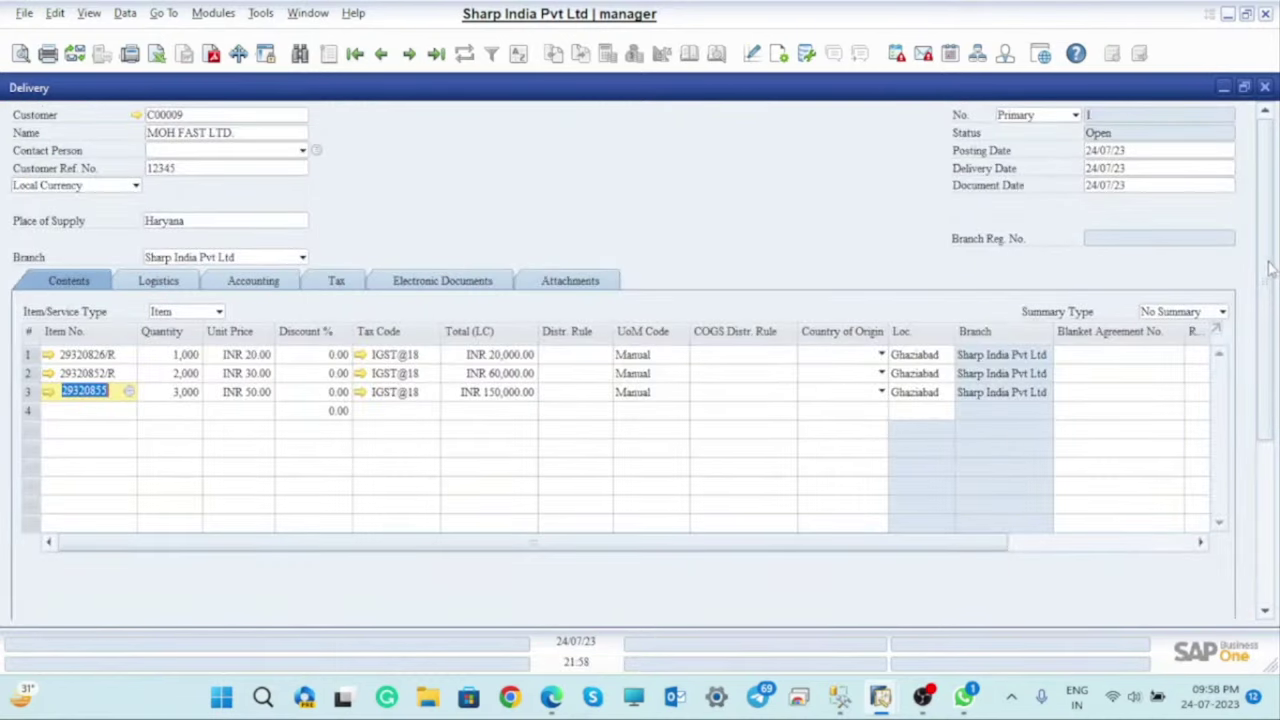
{"action": "scroll", "coordinate": [1270, 268], "scroll_direction": "down", "scroll_amount": 5}
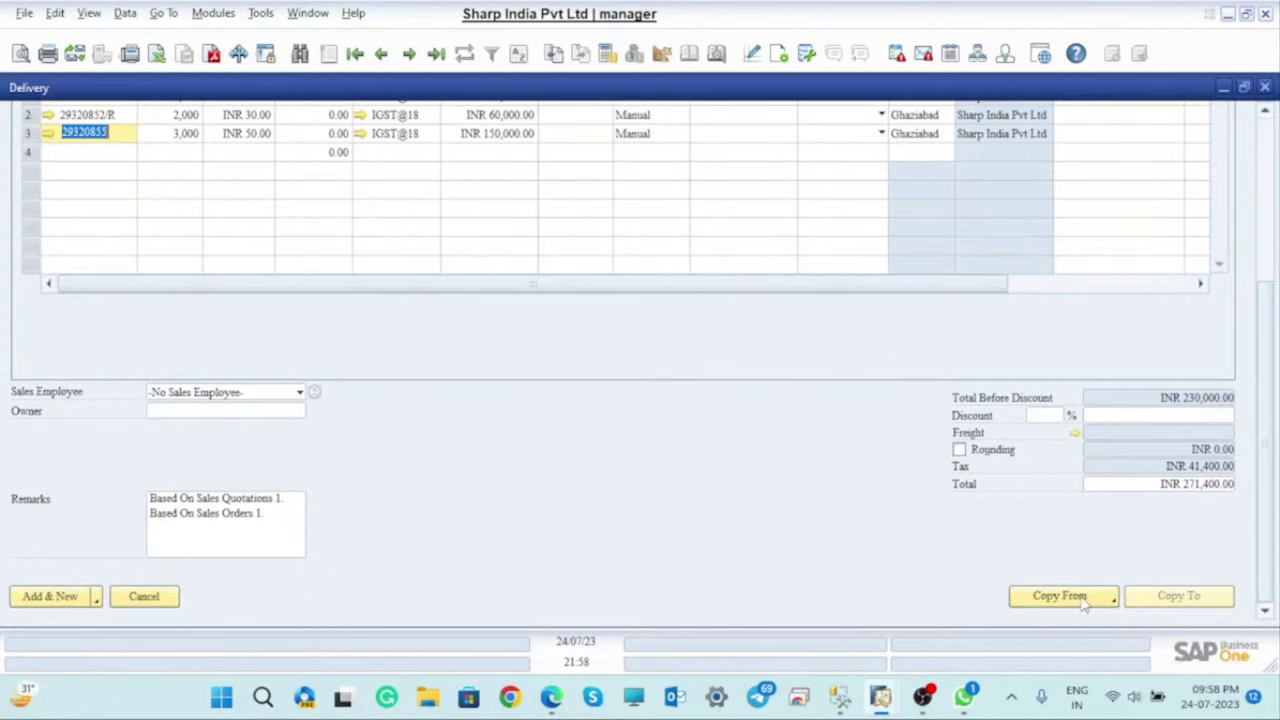
{"action": "left_click", "coordinate": [1085, 600]}
{"action": "left_click", "coordinate": [1037, 545]}
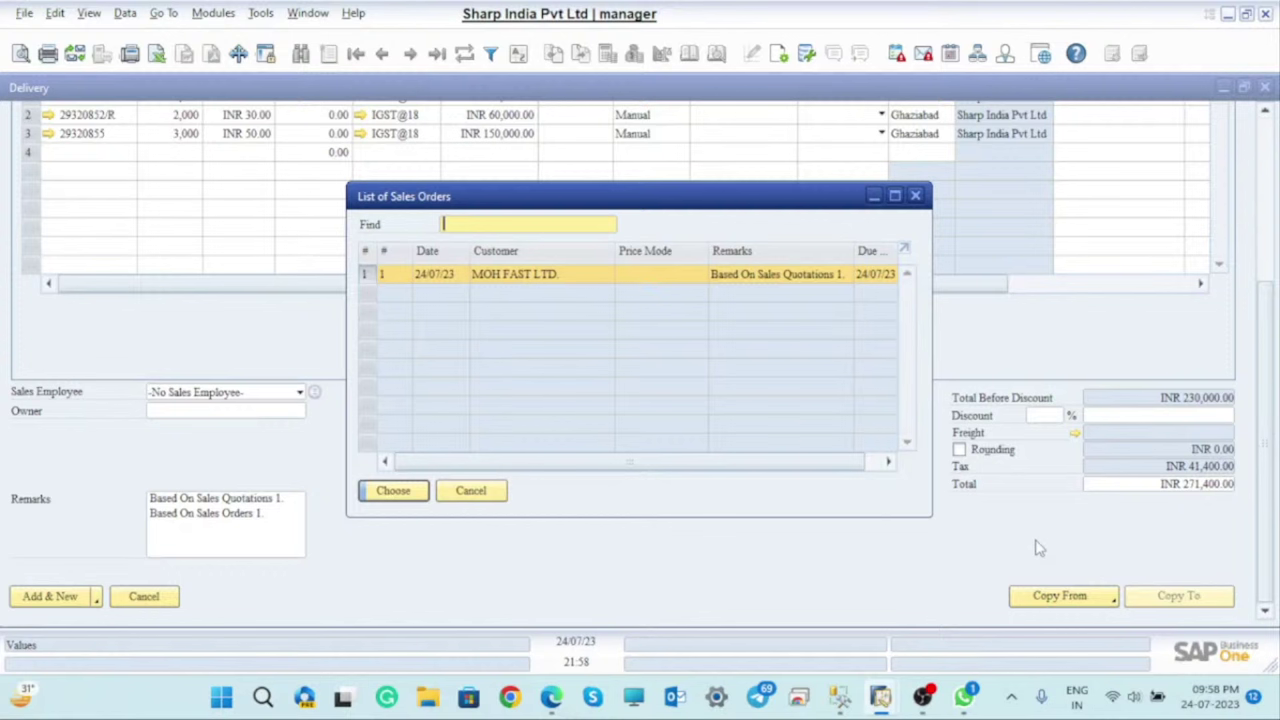
{"action": "left_click", "coordinate": [914, 197]}
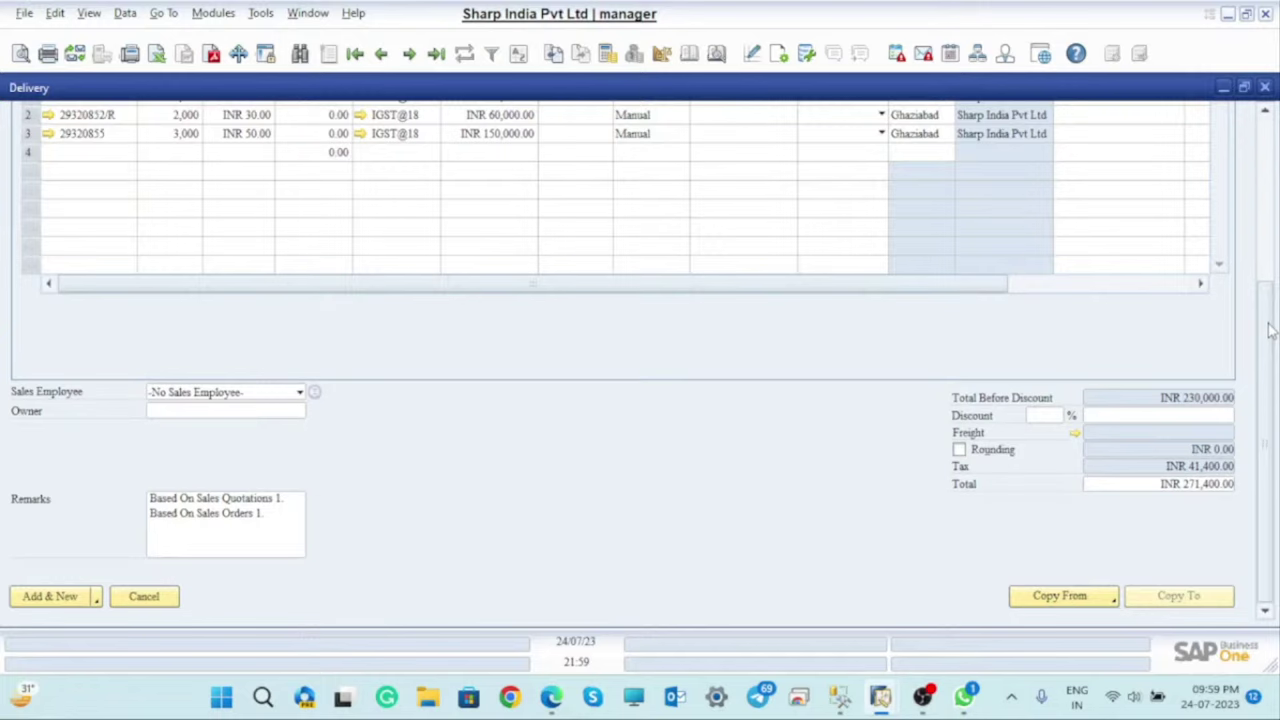
{"action": "mouse_move", "coordinate": [1268, 330]}
{"action": "left_mouse_down"}
{"action": "mouse_move", "coordinate": [1268, 166]}
{"action": "mouse_move", "coordinate": [1268, 320]}
{"action": "left_mouse_up"}
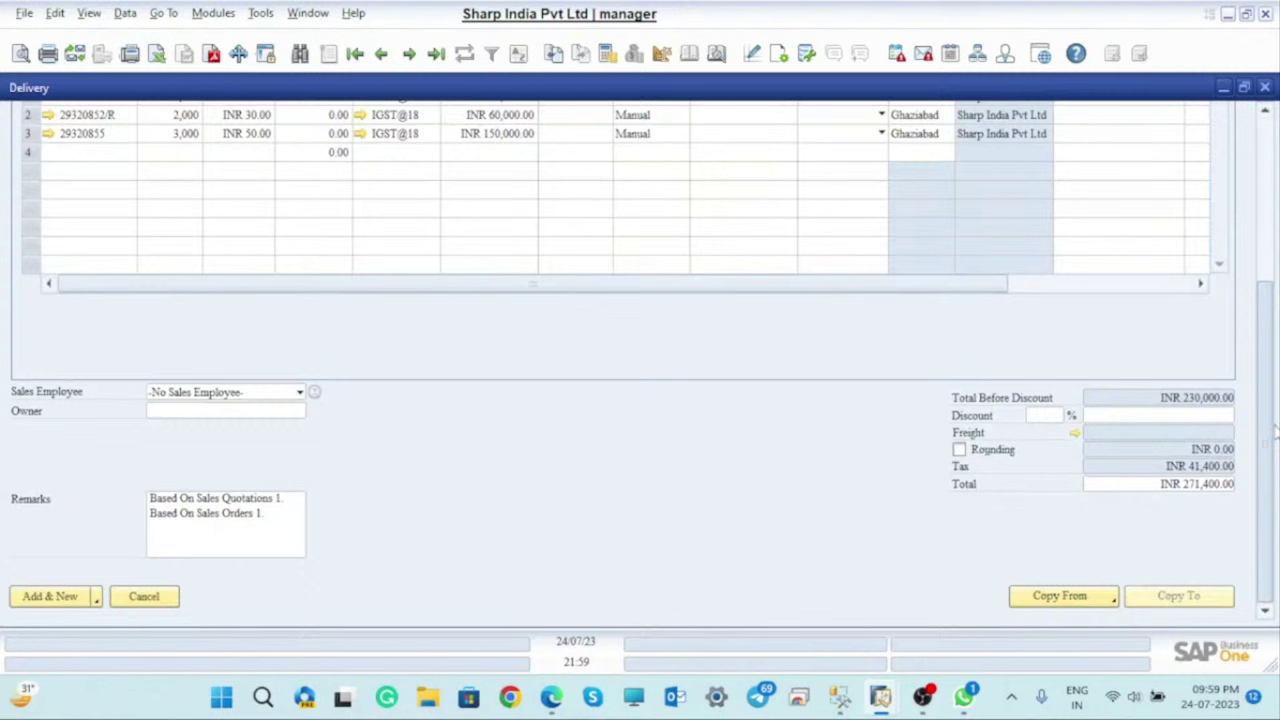
{"action": "left_click", "coordinate": [1068, 597]}
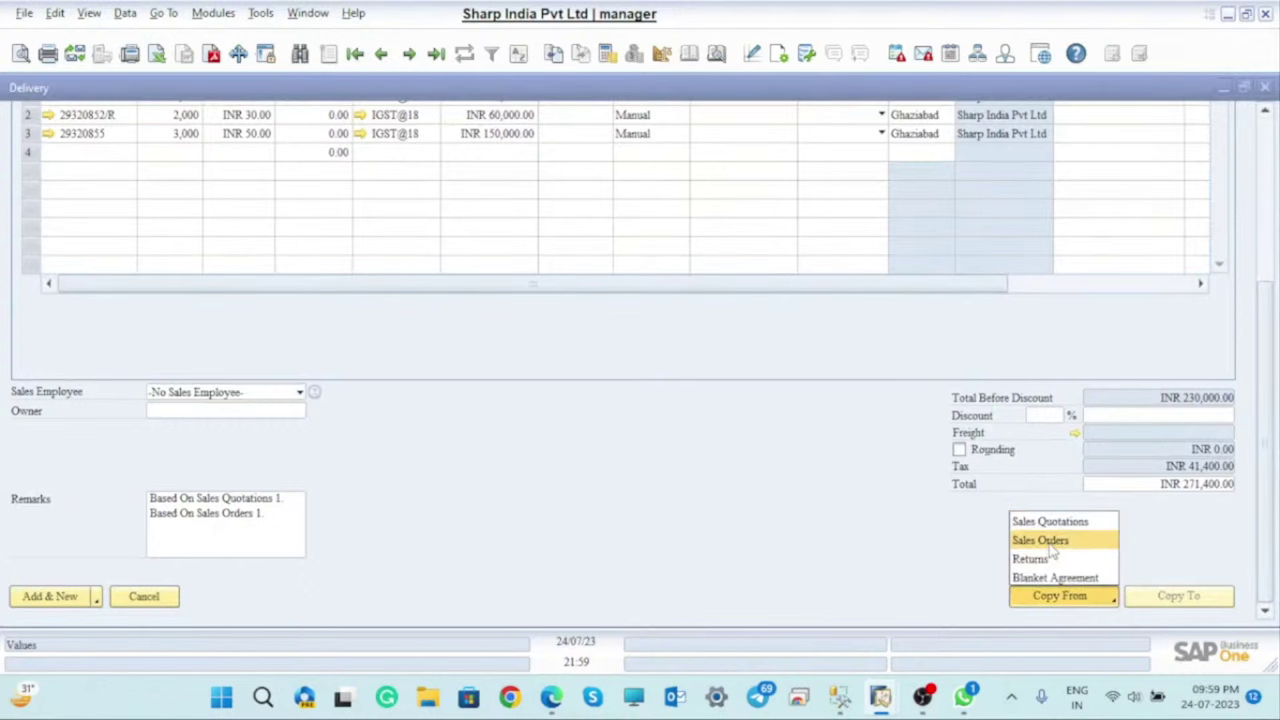
{"action": "left_click", "coordinate": [1052, 545]}
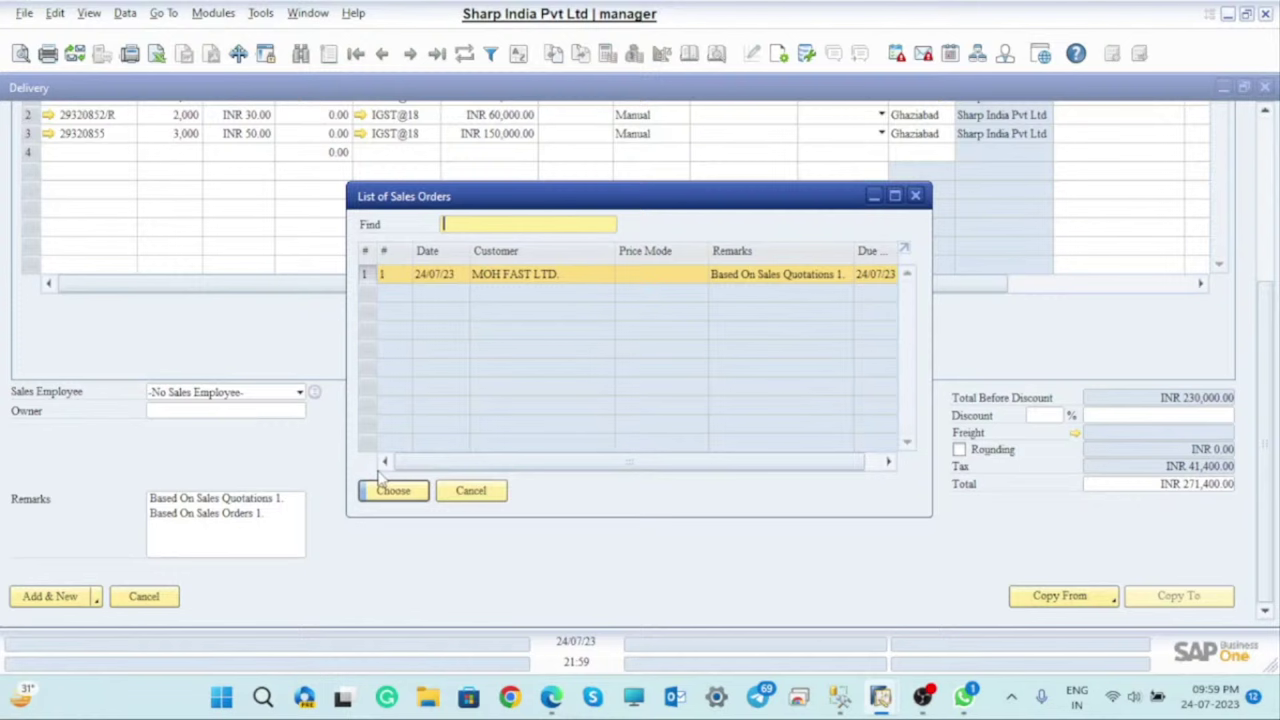
{"action": "left_click", "coordinate": [915, 196]}
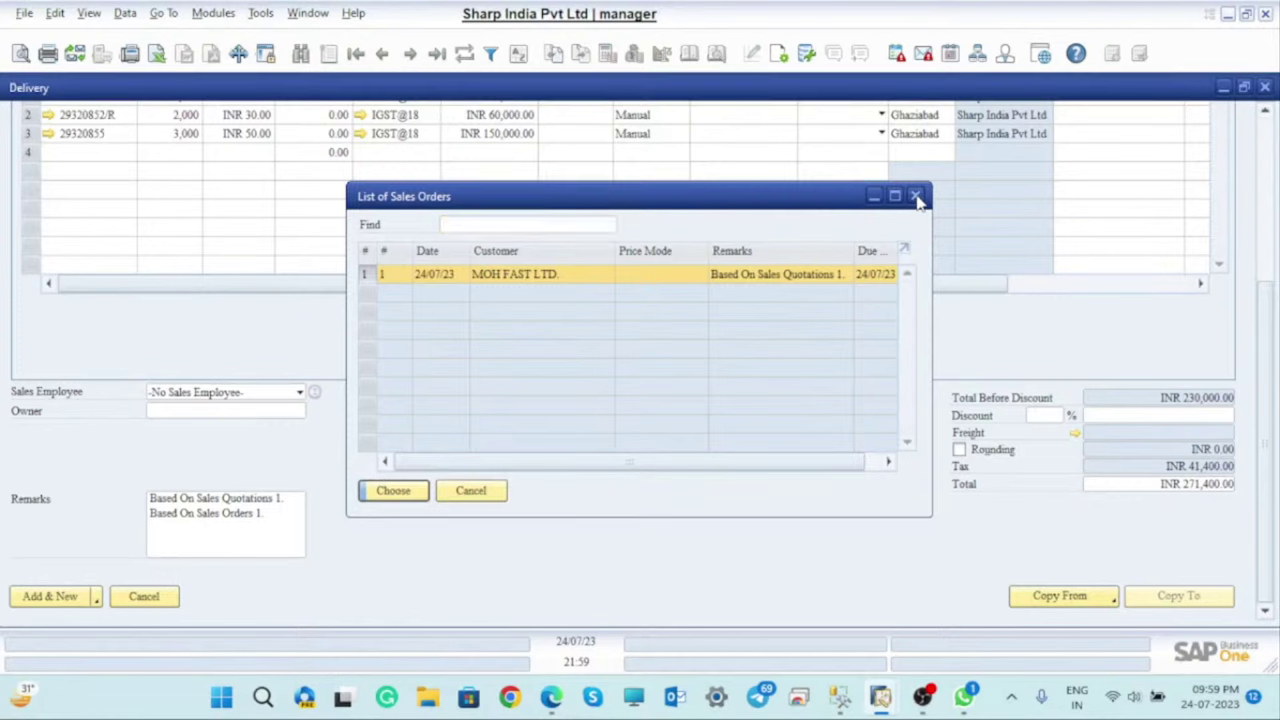
{"action": "scroll", "coordinate": [1270, 343], "scroll_direction": "up", "scroll_amount": 5}
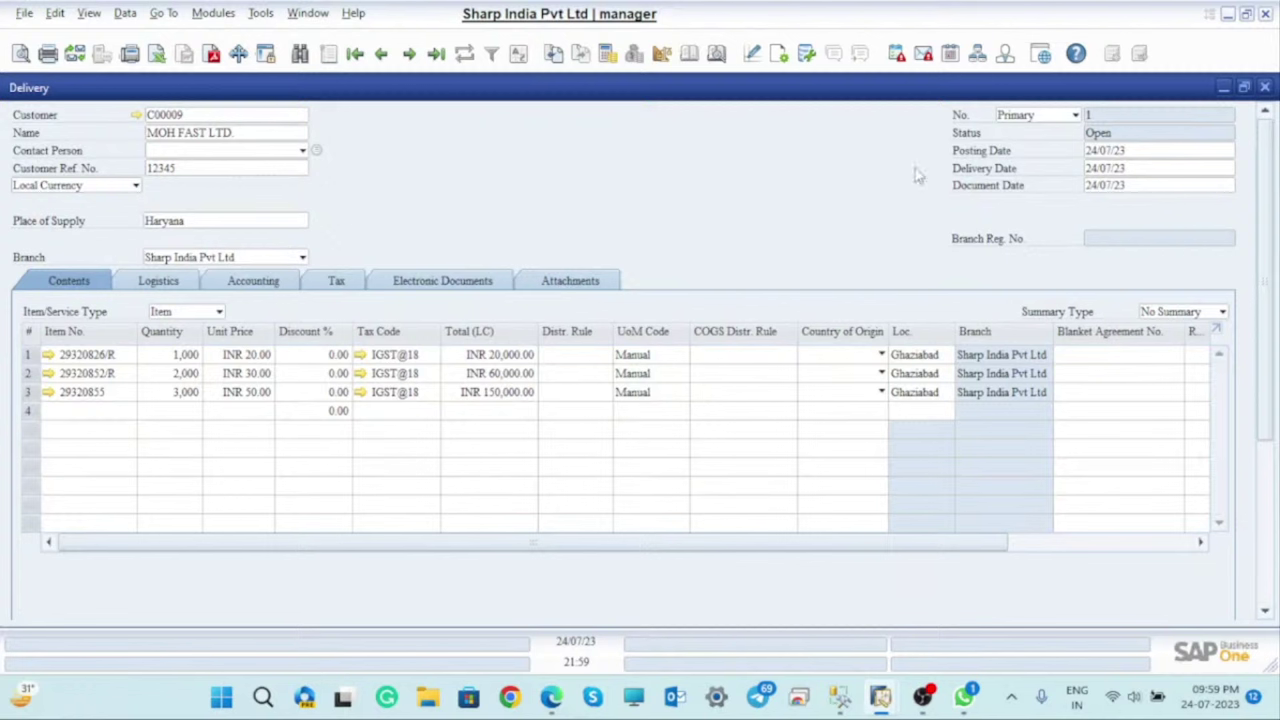
Step: Copy the customer code, close the prefilled Delivery, and set MOH FAST LTD. on the empty one
{"action": "right_click", "coordinate": [236, 123]}
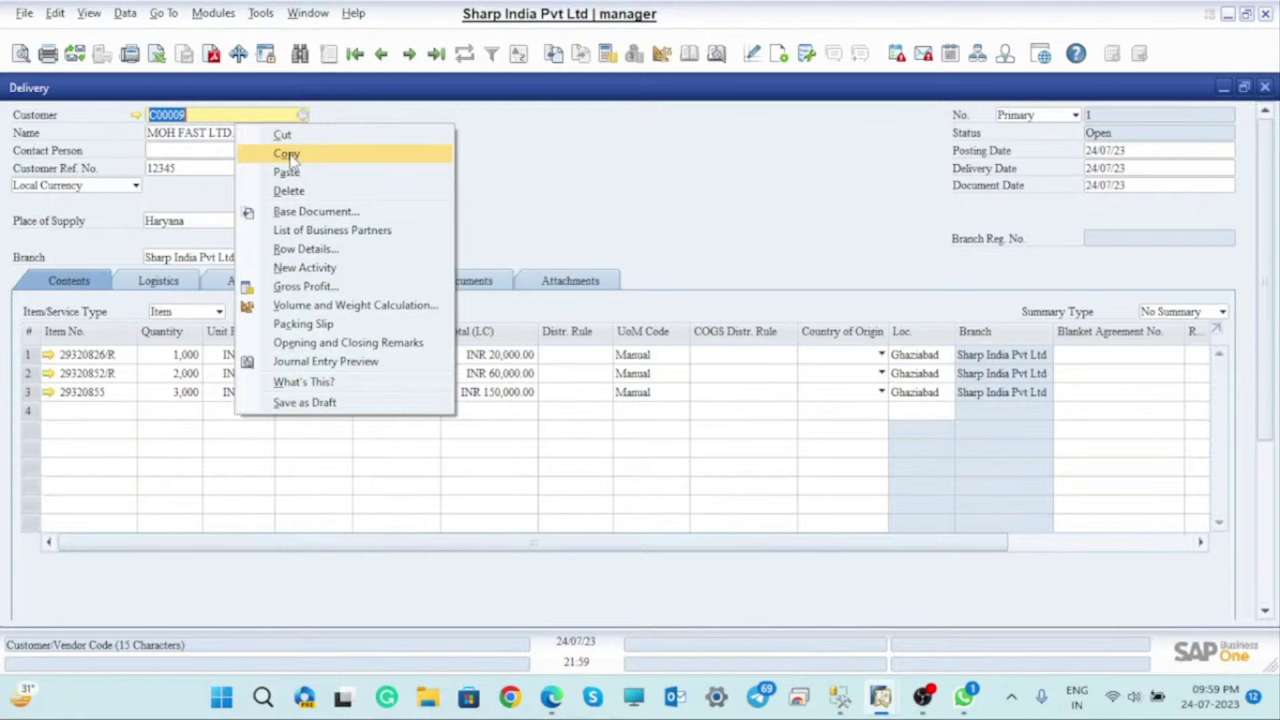
{"action": "left_click", "coordinate": [286, 154]}
{"action": "left_click", "coordinate": [1262, 88]}
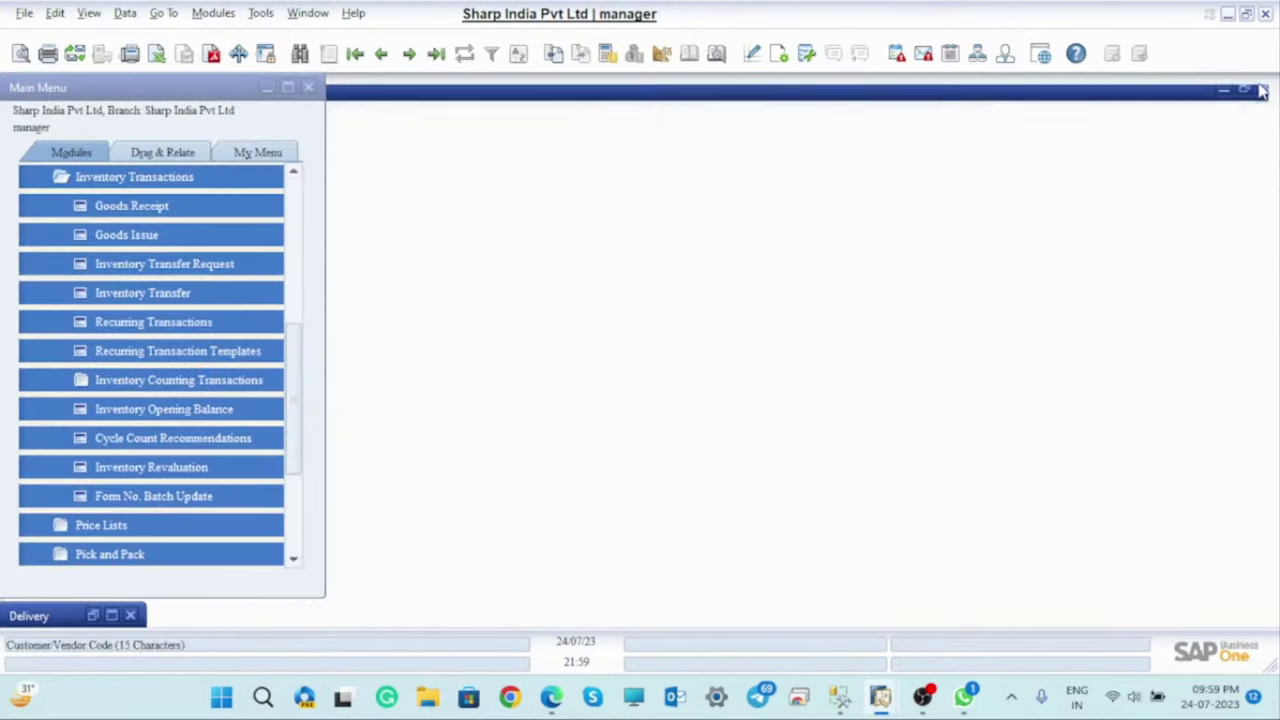
{"action": "left_click", "coordinate": [112, 616]}
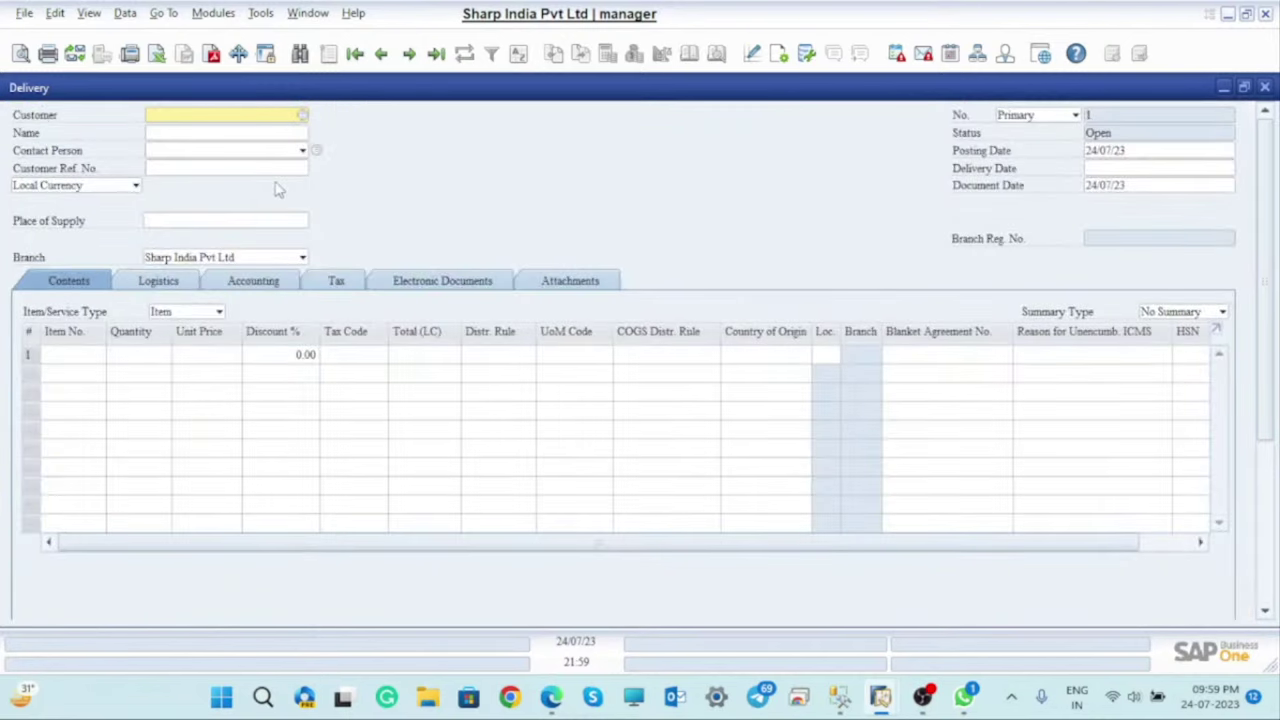
{"action": "key", "text": "ctrl+v"}
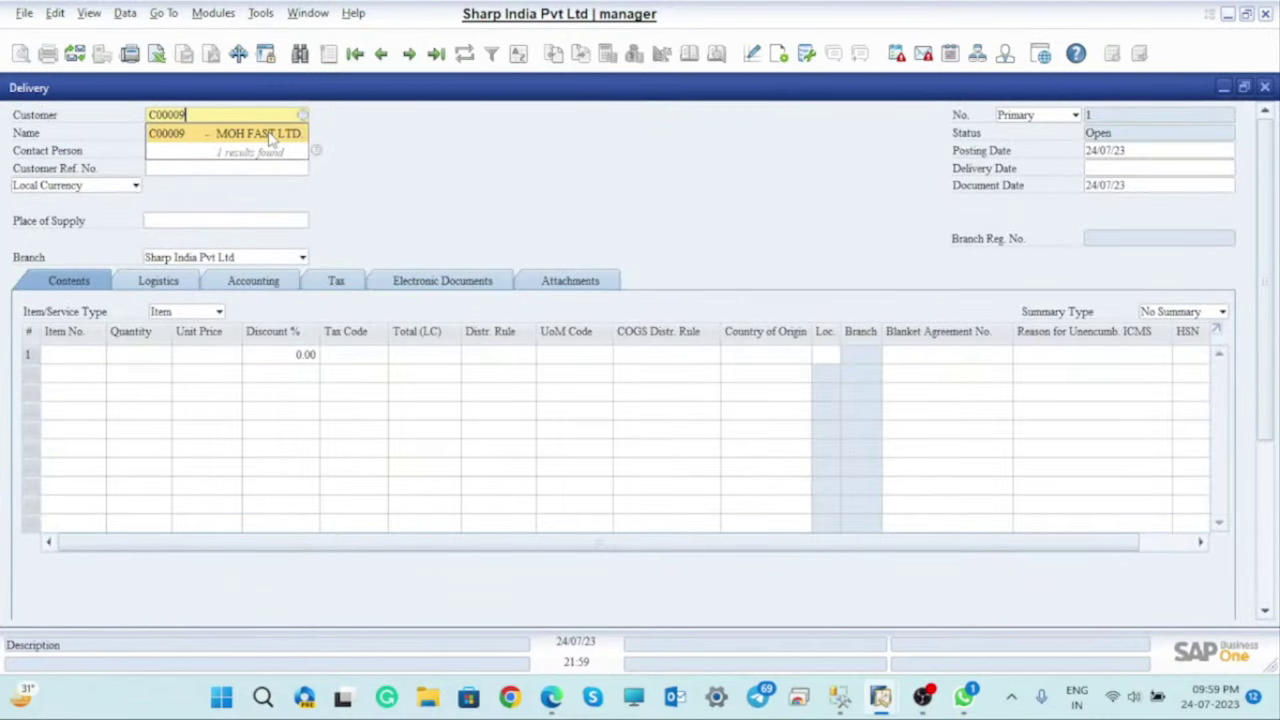
{"action": "left_click", "coordinate": [270, 138]}
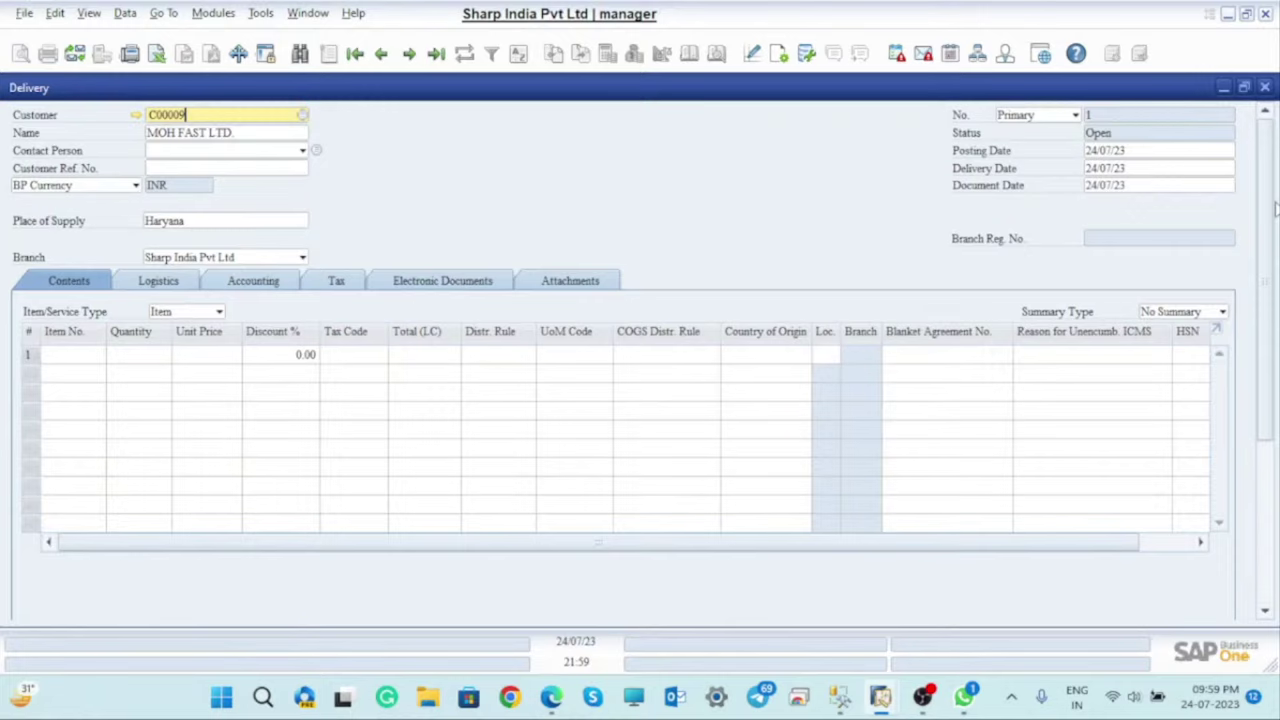
Step: Bring up the Sales Orders copy-from list for the new Delivery
{"action": "scroll", "coordinate": [1266, 206], "scroll_direction": "down", "scroll_amount": 5}
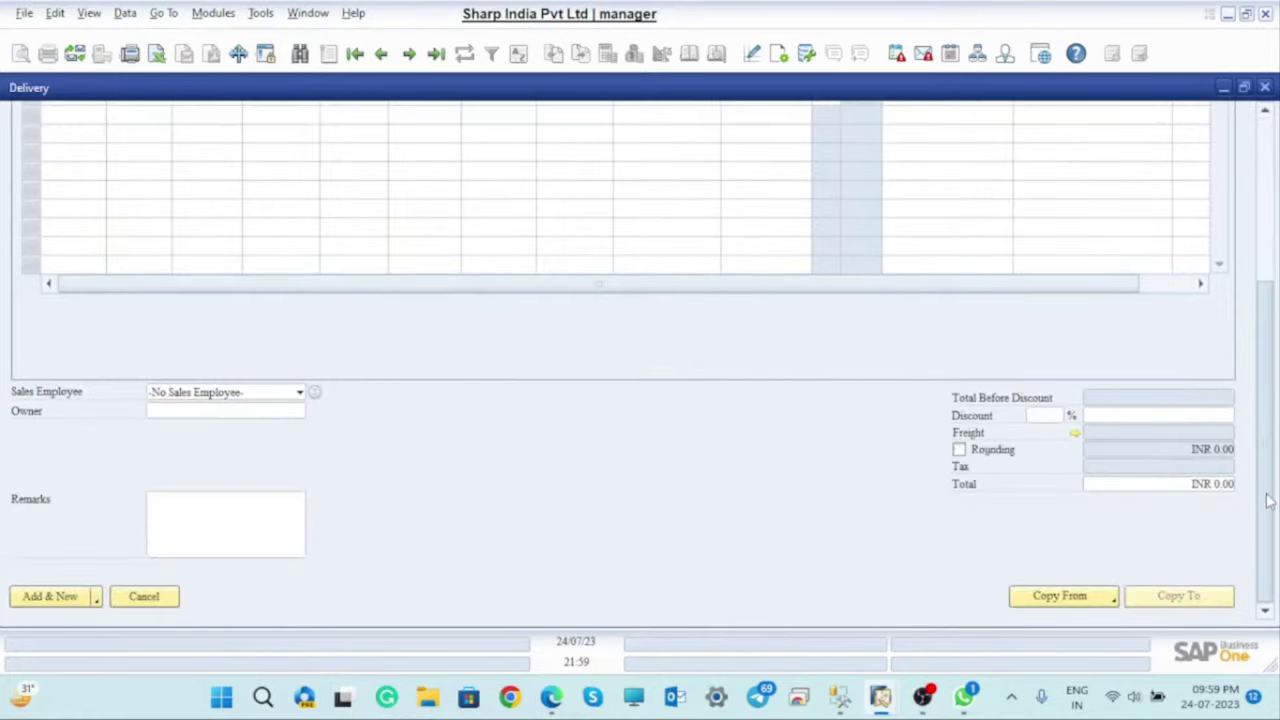
{"action": "left_click", "coordinate": [1066, 598]}
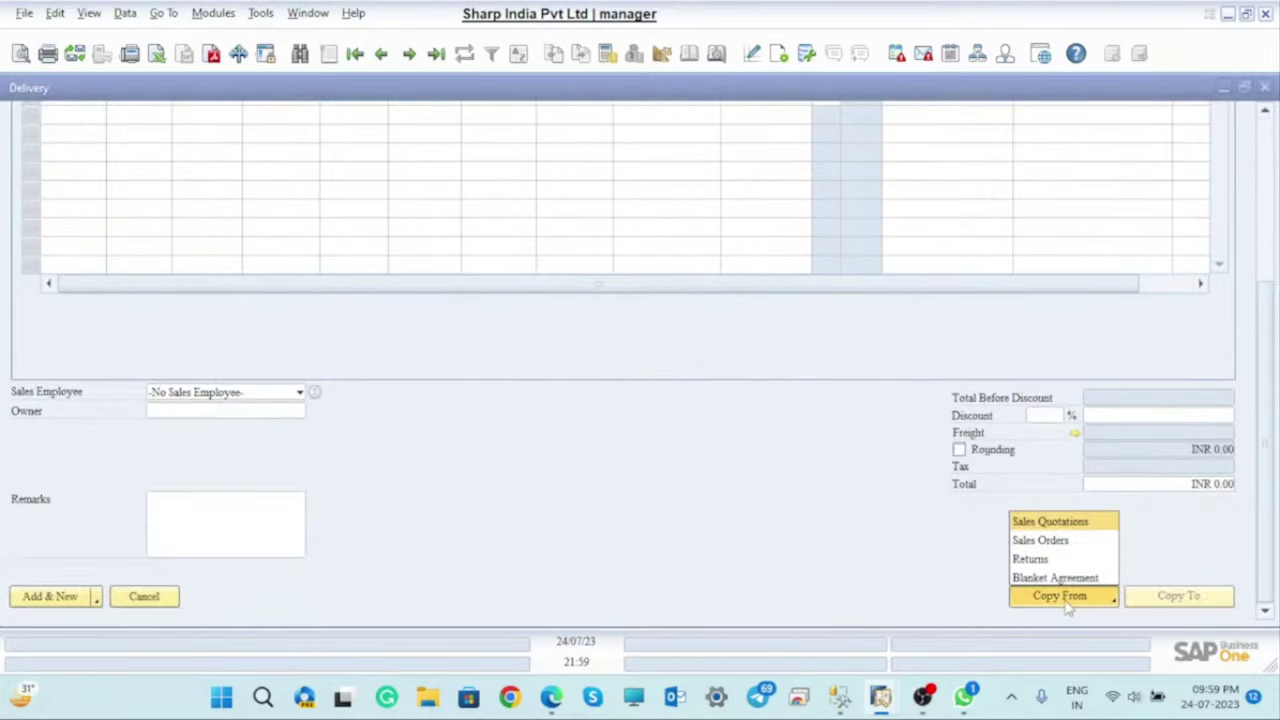
{"action": "left_click", "coordinate": [1039, 541]}
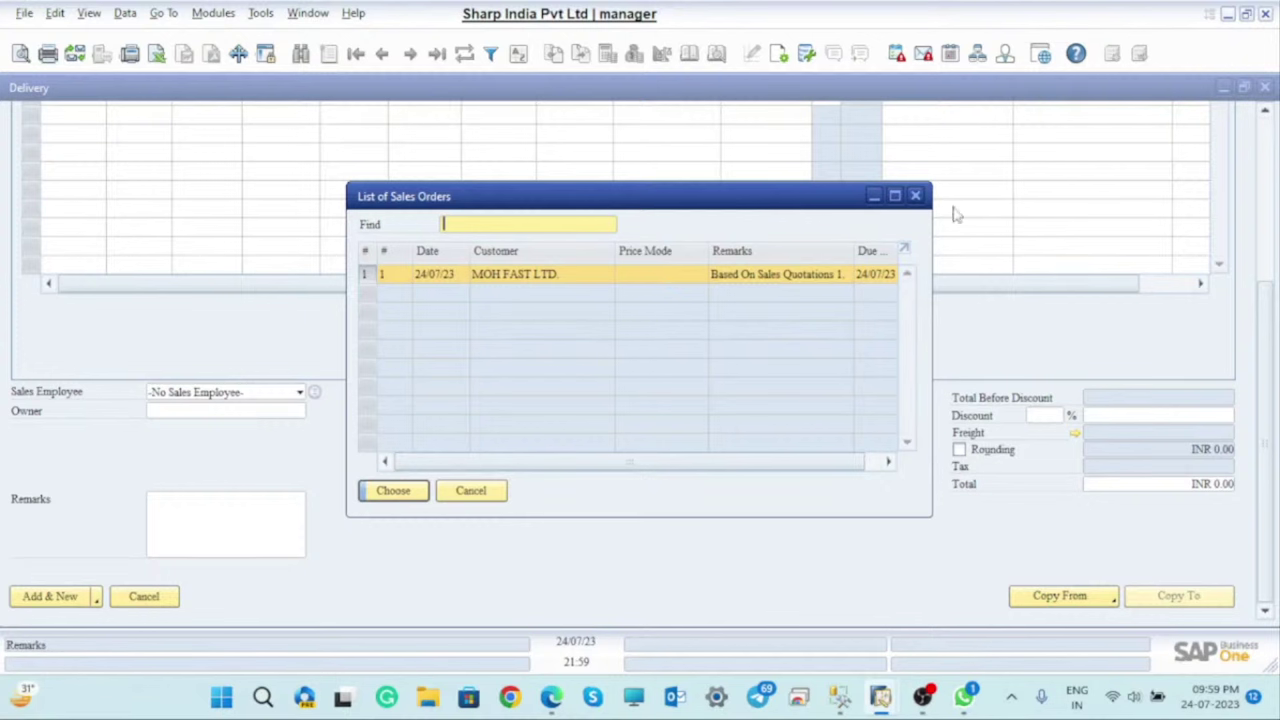
{"action": "left_click", "coordinate": [914, 197]}
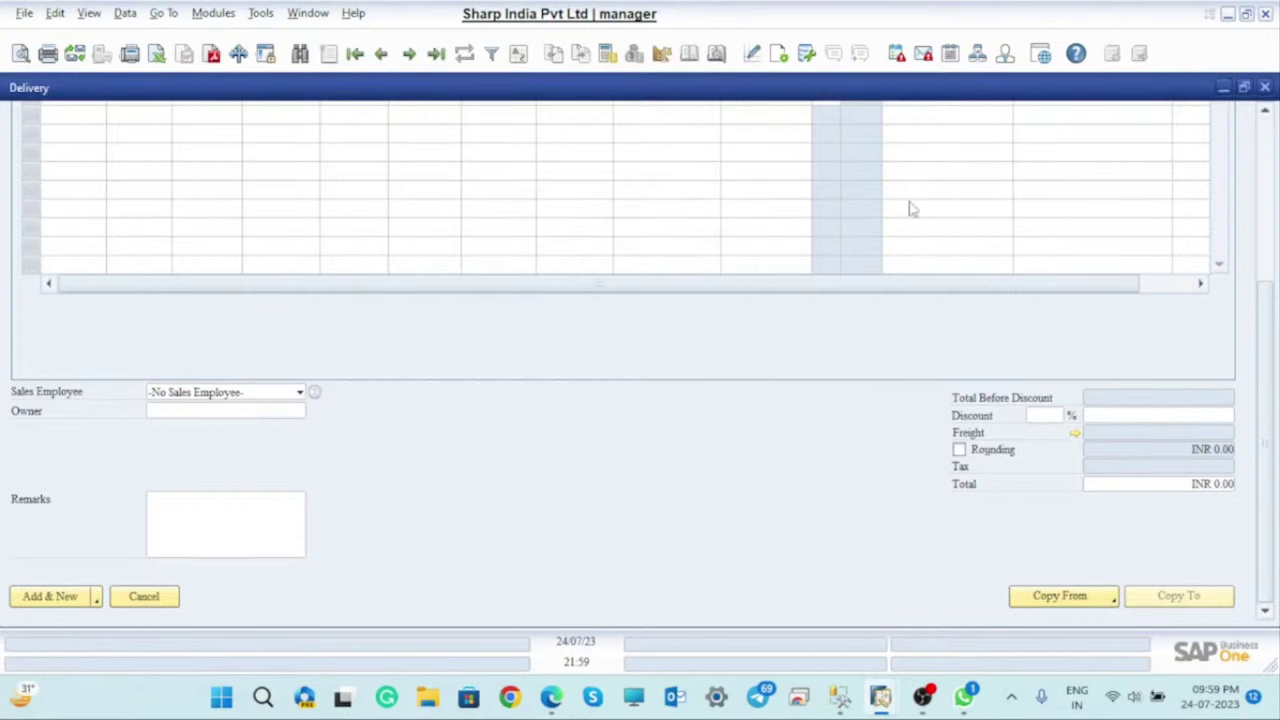
{"action": "left_click", "coordinate": [1080, 604]}
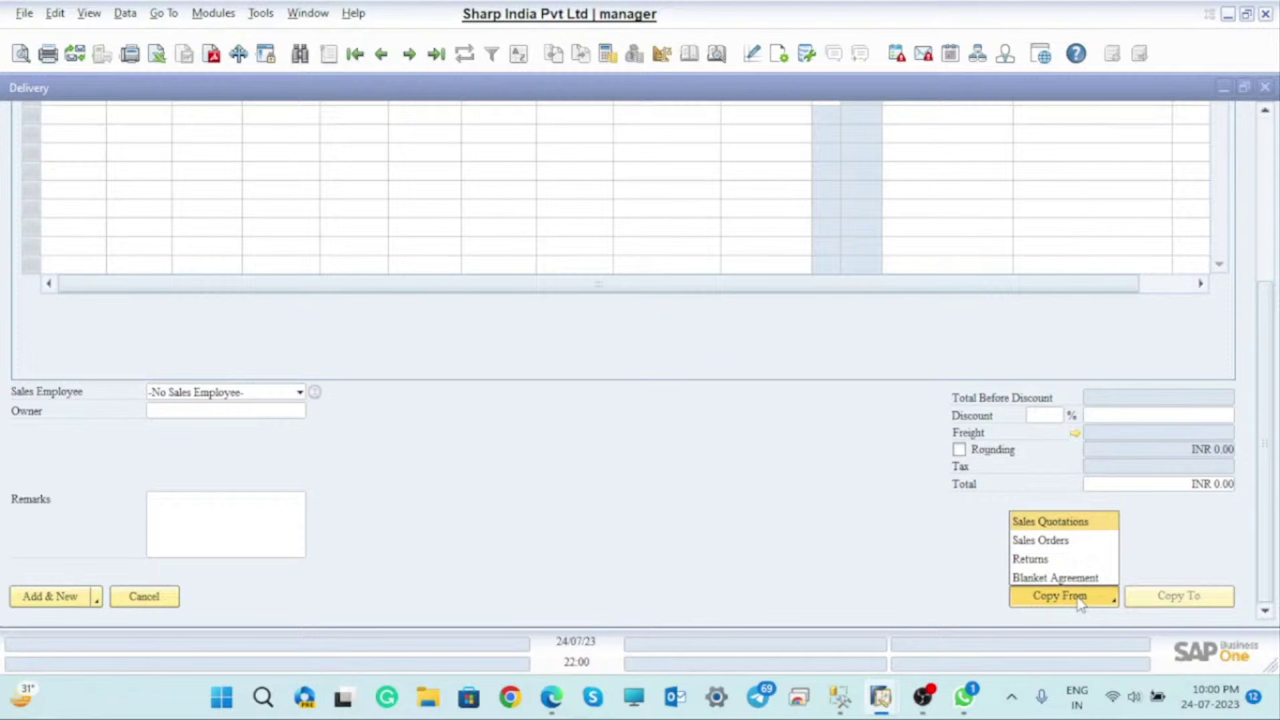
Step: Copy the customer's open sales order into the Delivery, bringing lines of 1,000, 2,000 and 3,000 units
{"action": "left_click", "coordinate": [1037, 540]}
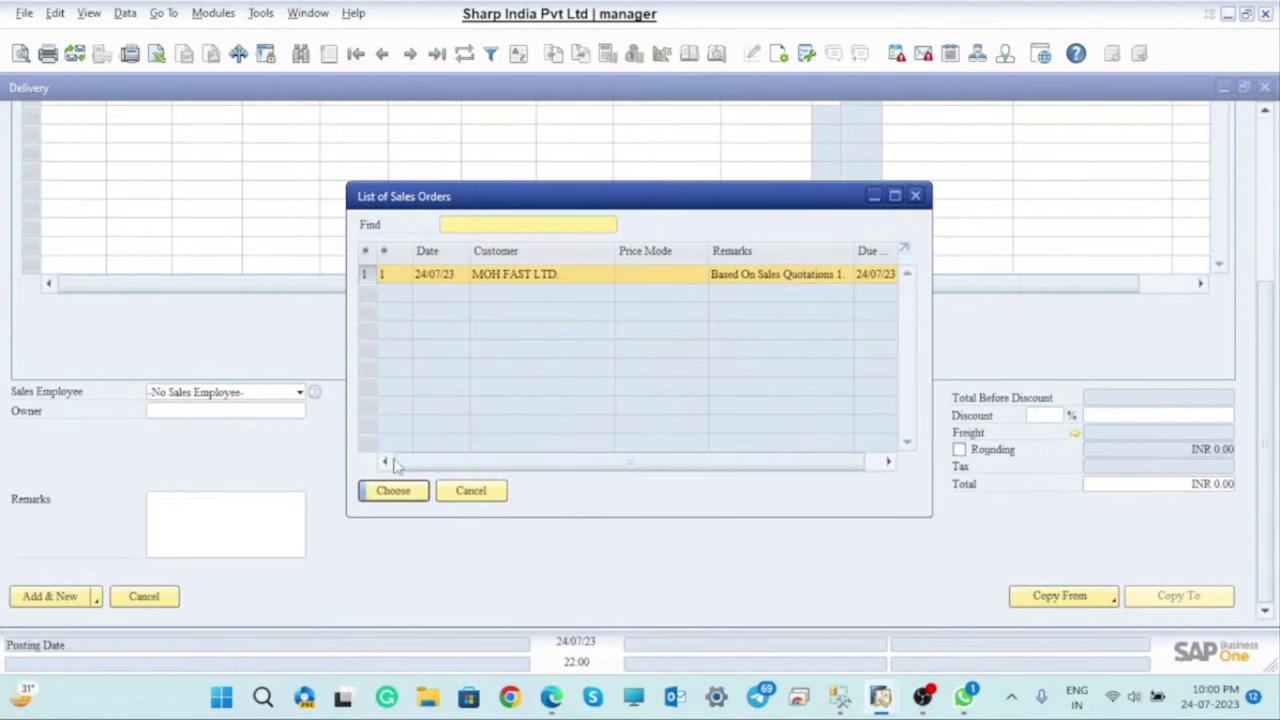
{"action": "left_click", "coordinate": [390, 492]}
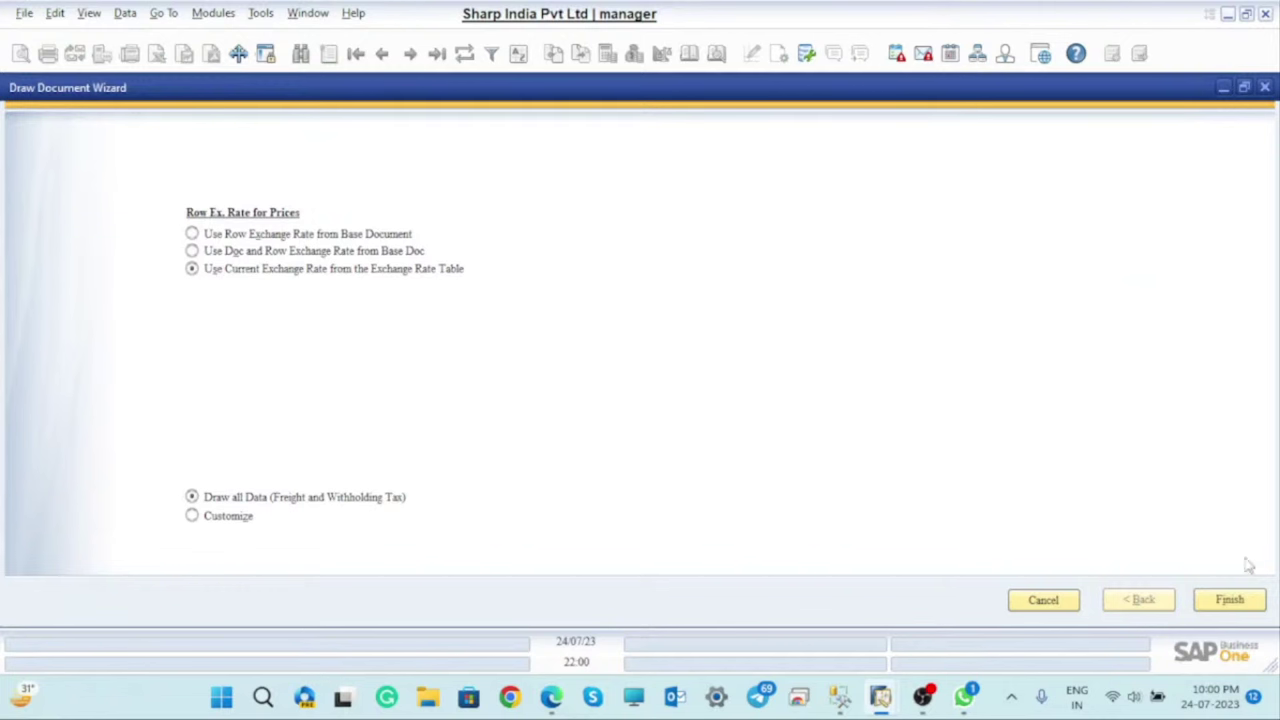
{"action": "left_click", "coordinate": [1229, 598]}
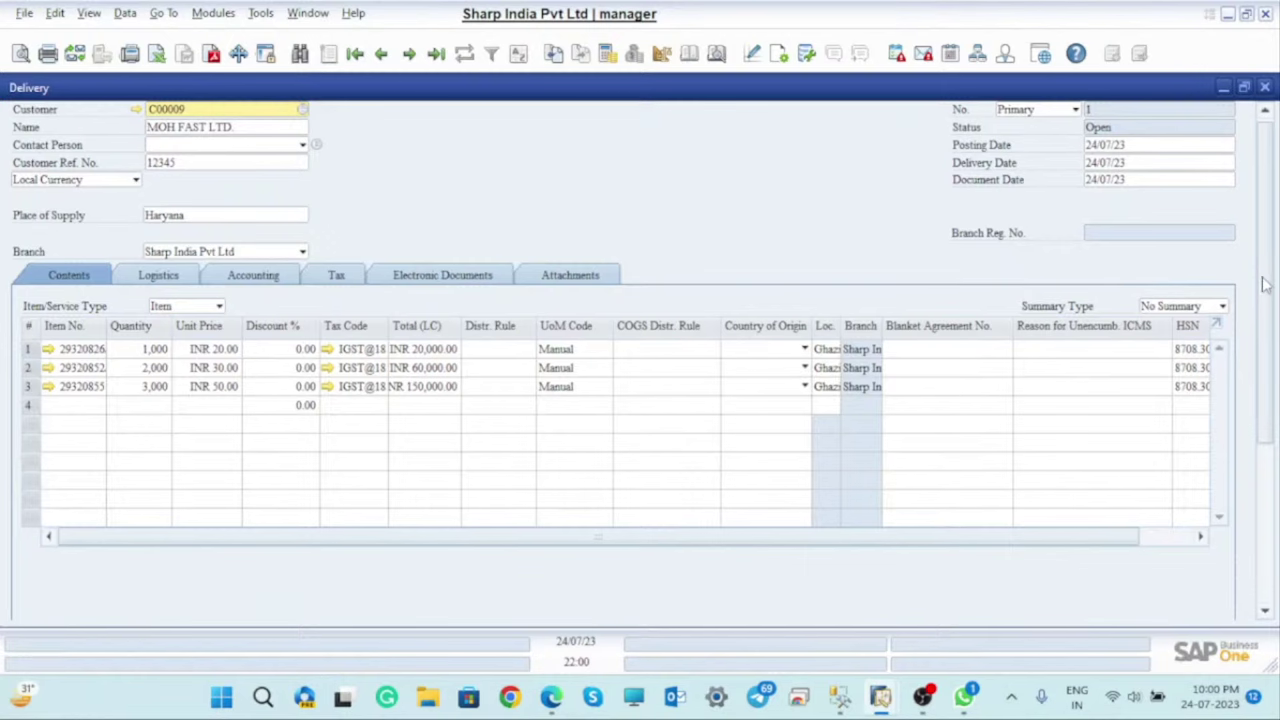
Step: After previewing the journal entry, cut row quantities to 500, 1,000 and 1,000
{"action": "left_click_drag", "start_coordinate": [1268, 284], "coordinate": [1276, 140]}
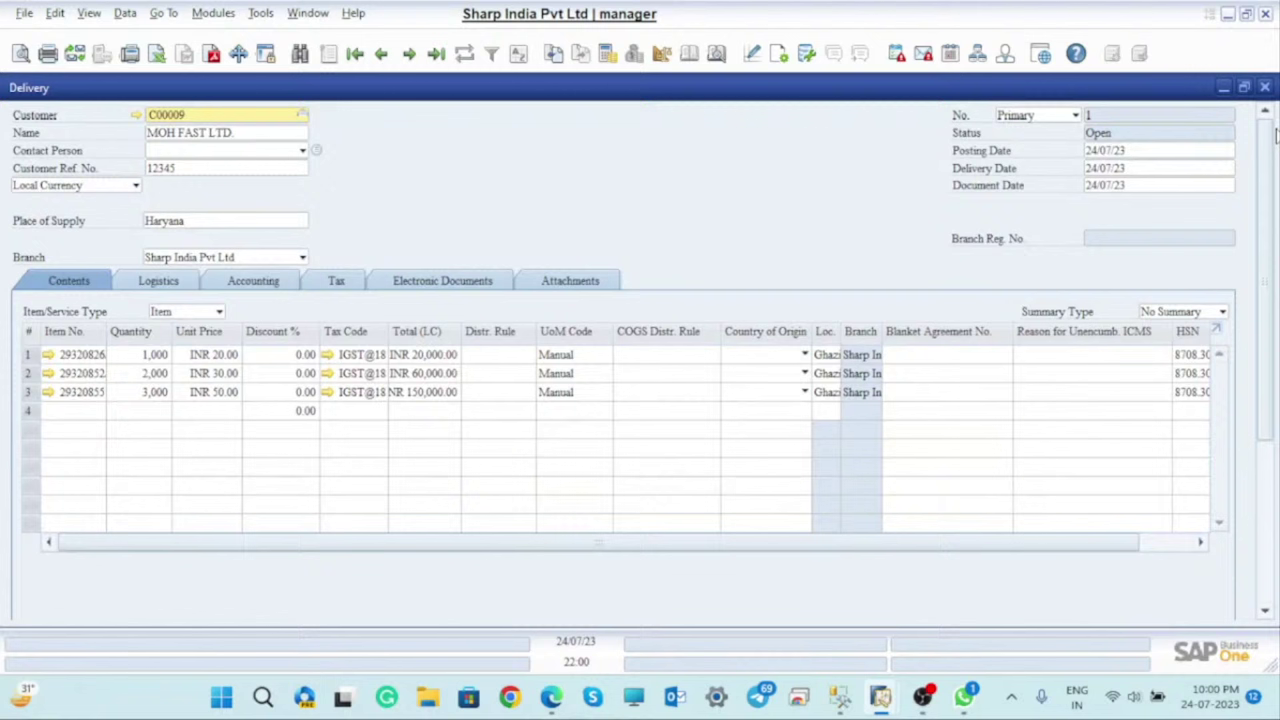
{"action": "left_click", "coordinate": [717, 55]}
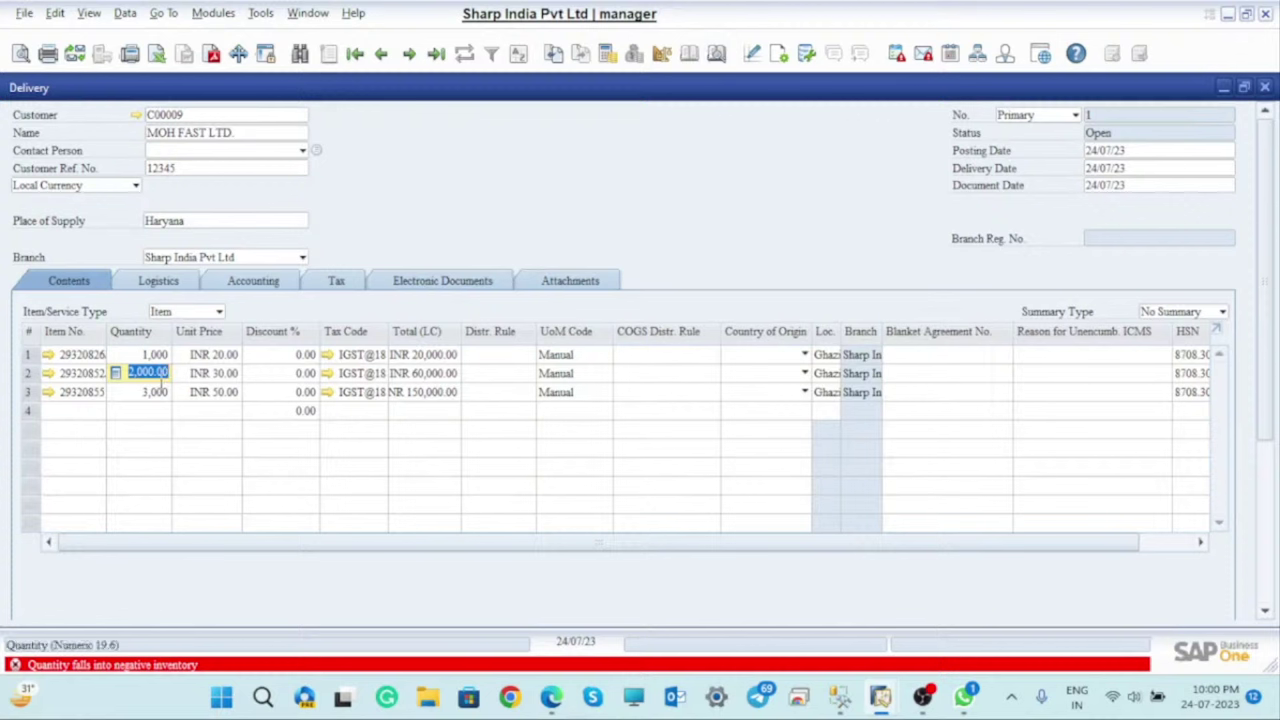
{"action": "type", "text": "1000"}
{"action": "left_click", "coordinate": [152, 392]}
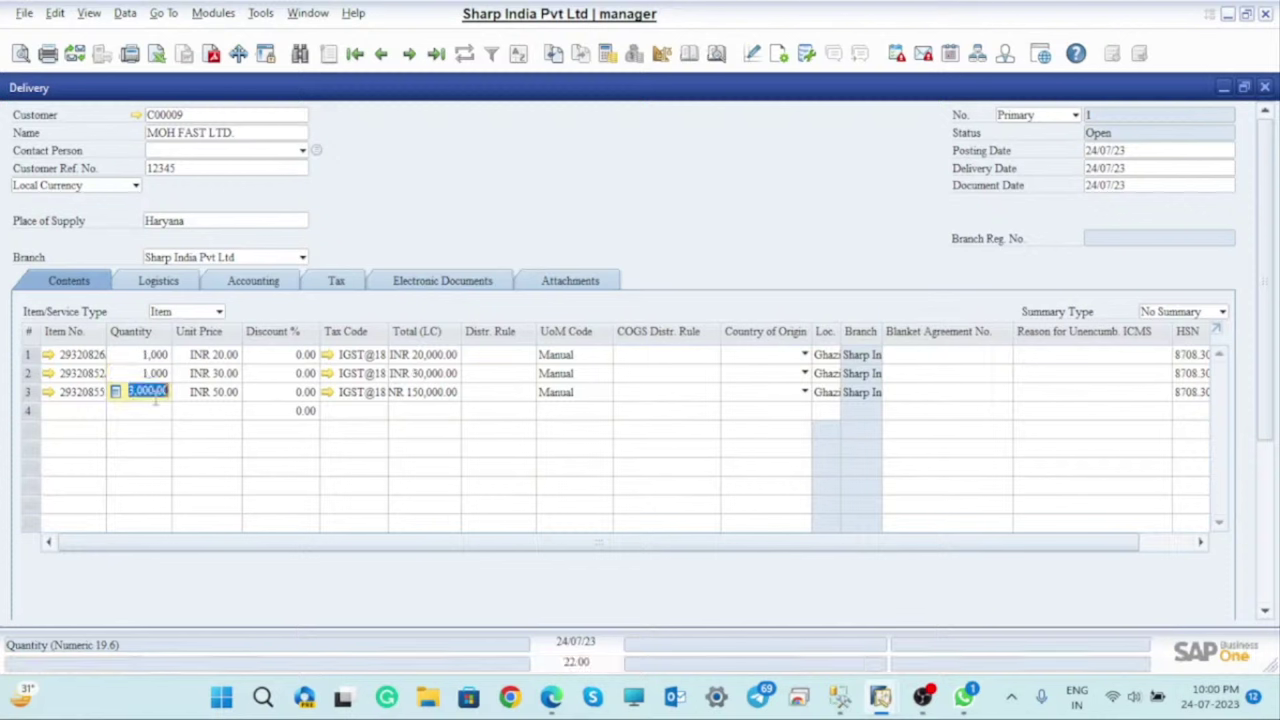
{"action": "type", "text": "1000"}
{"action": "key", "text": "Tab"}
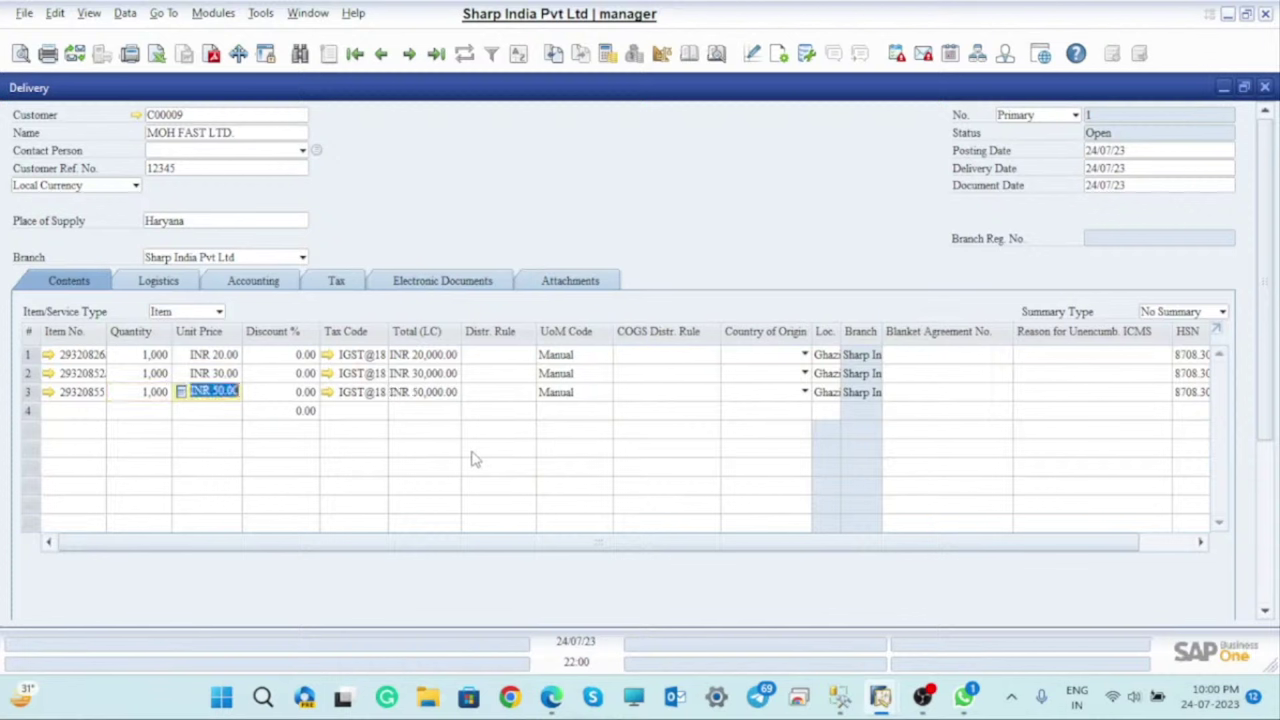
{"action": "left_click", "coordinate": [150, 354]}
{"action": "type", "text": "500"}
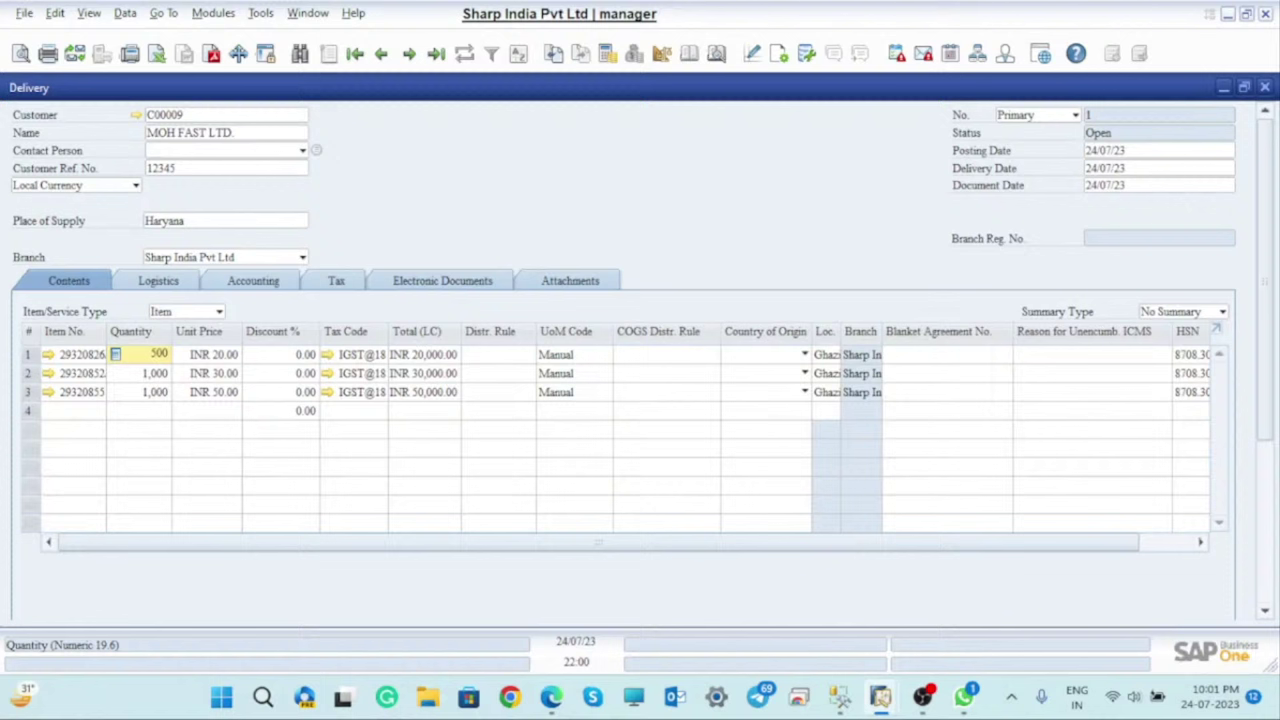
{"action": "key", "text": "Tab"}
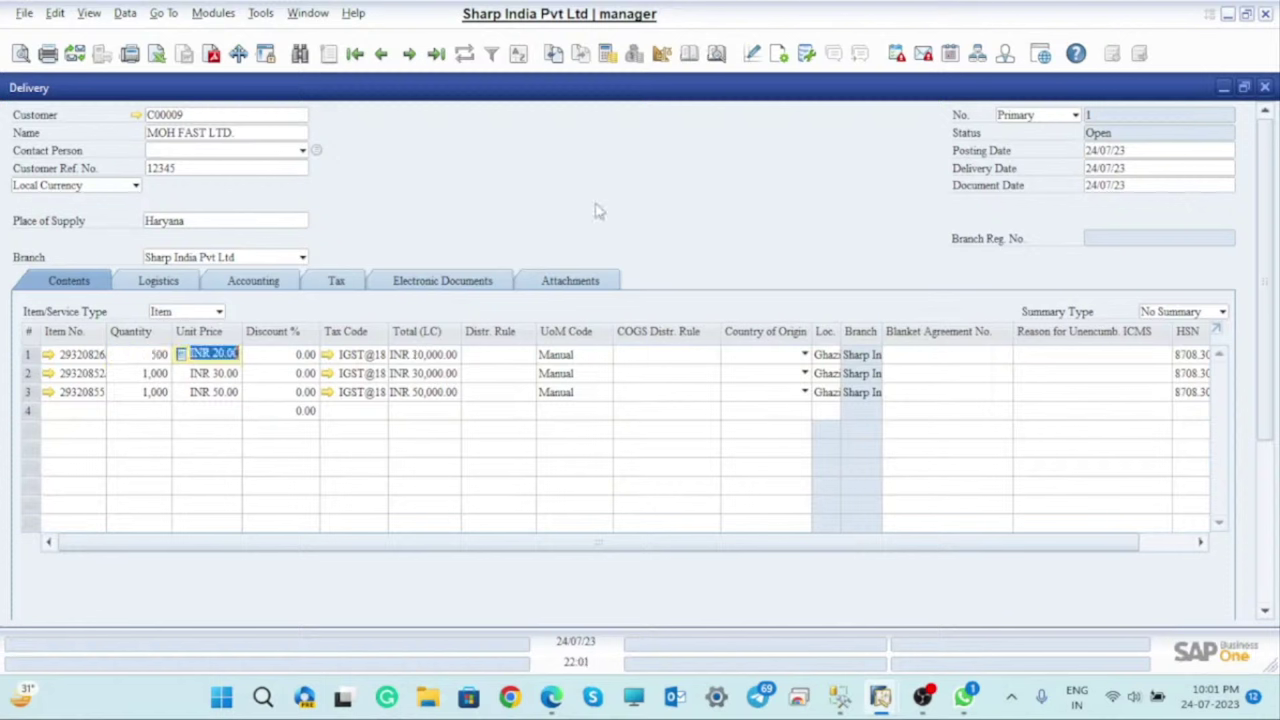
{"action": "left_click", "coordinate": [779, 57]}
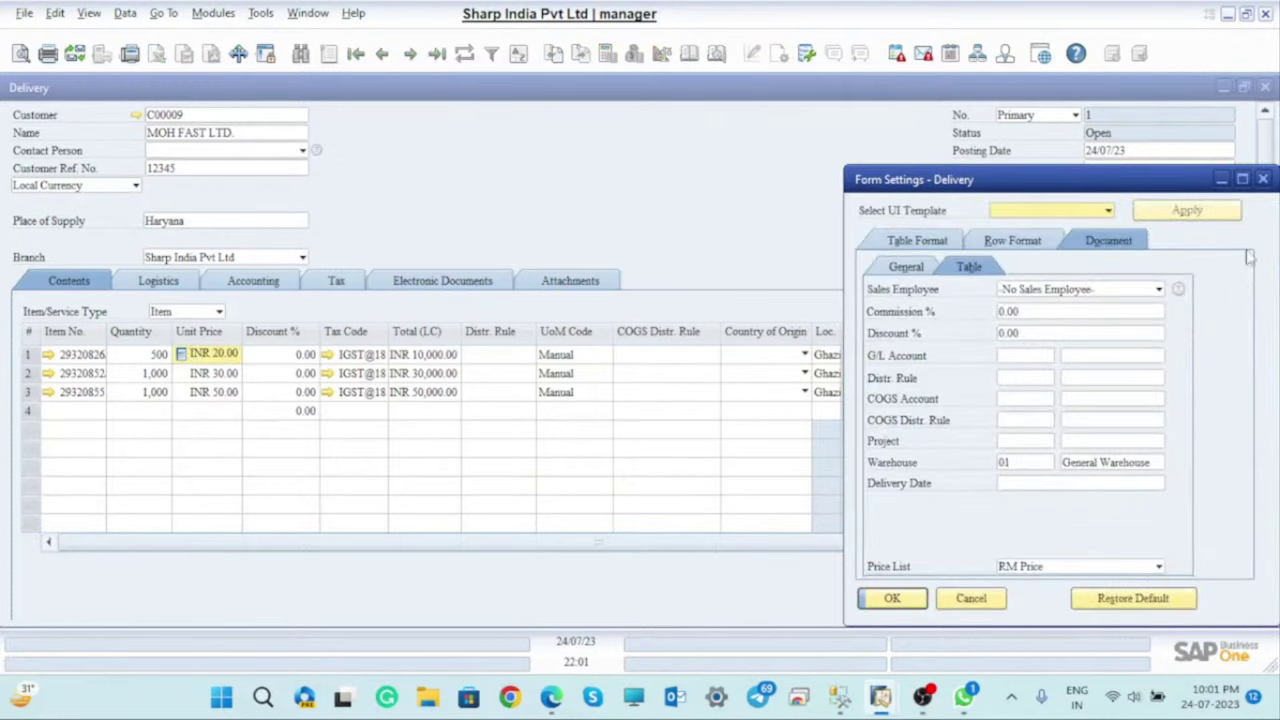
Step: Check item 29320826/R's stock per warehouse in Item Master Data, then return to the Delivery
{"action": "left_click", "coordinate": [1263, 179]}
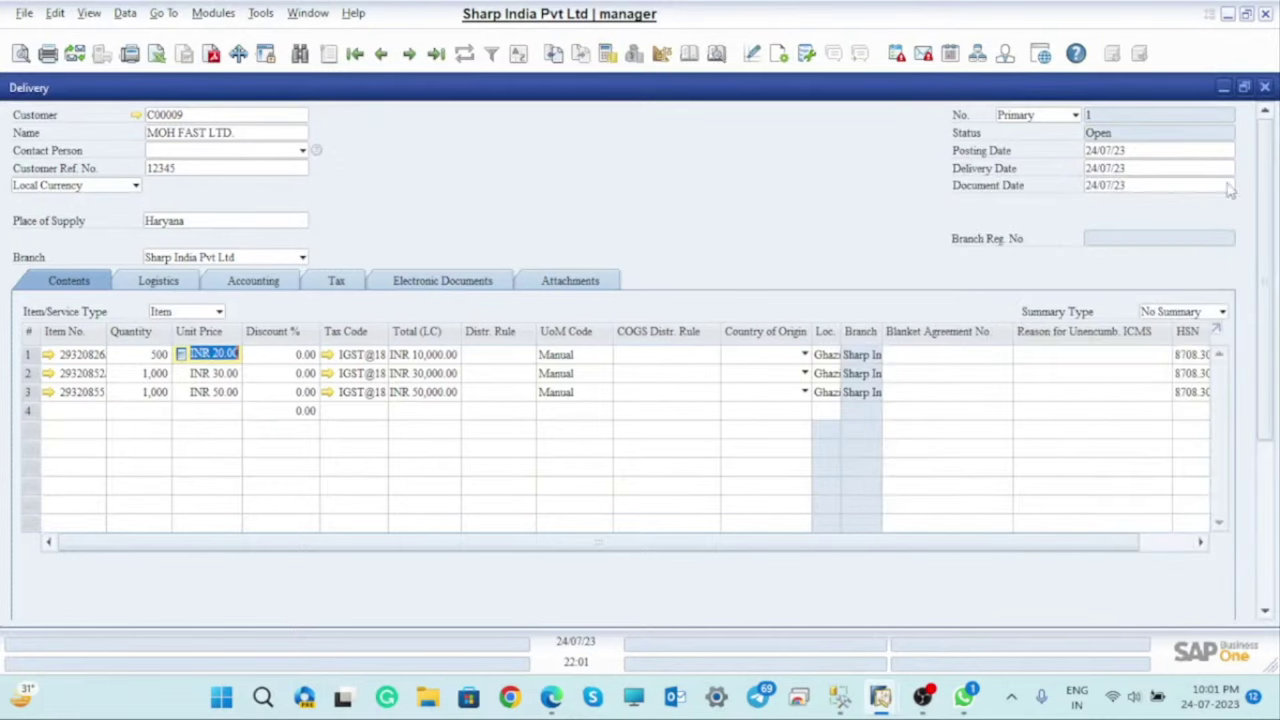
{"action": "left_click", "coordinate": [47, 356]}
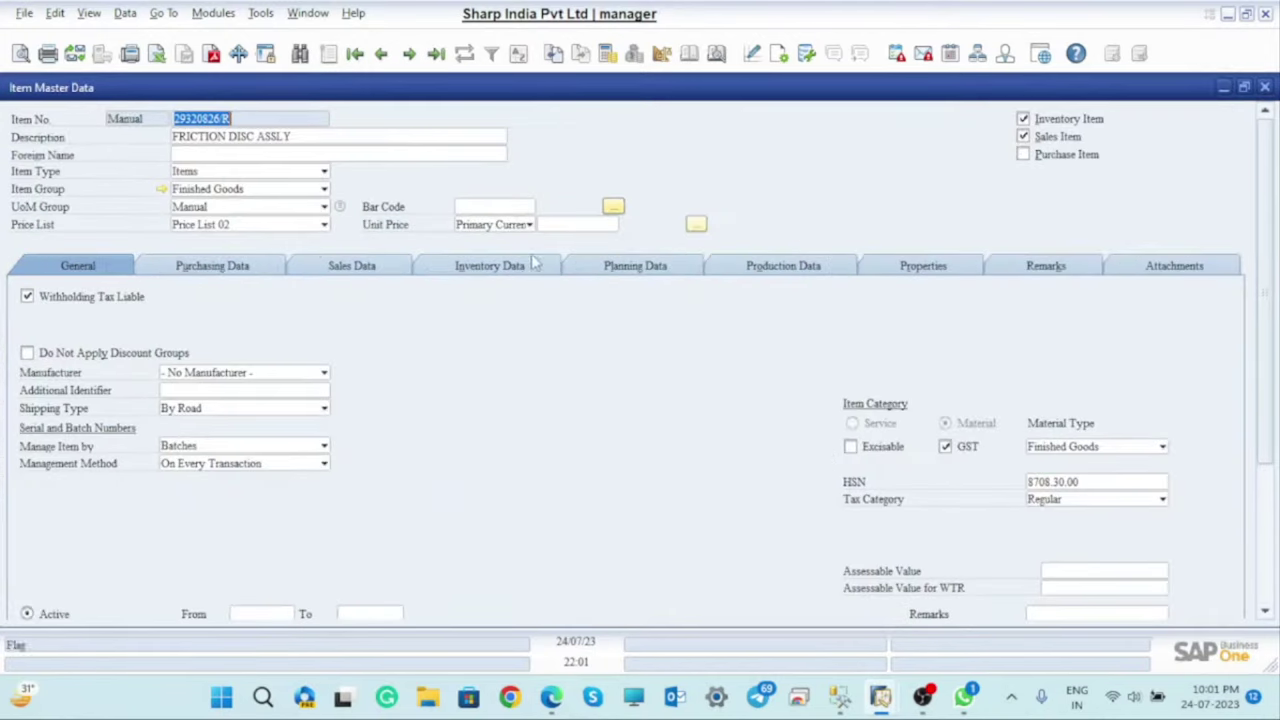
{"action": "left_click", "coordinate": [463, 277]}
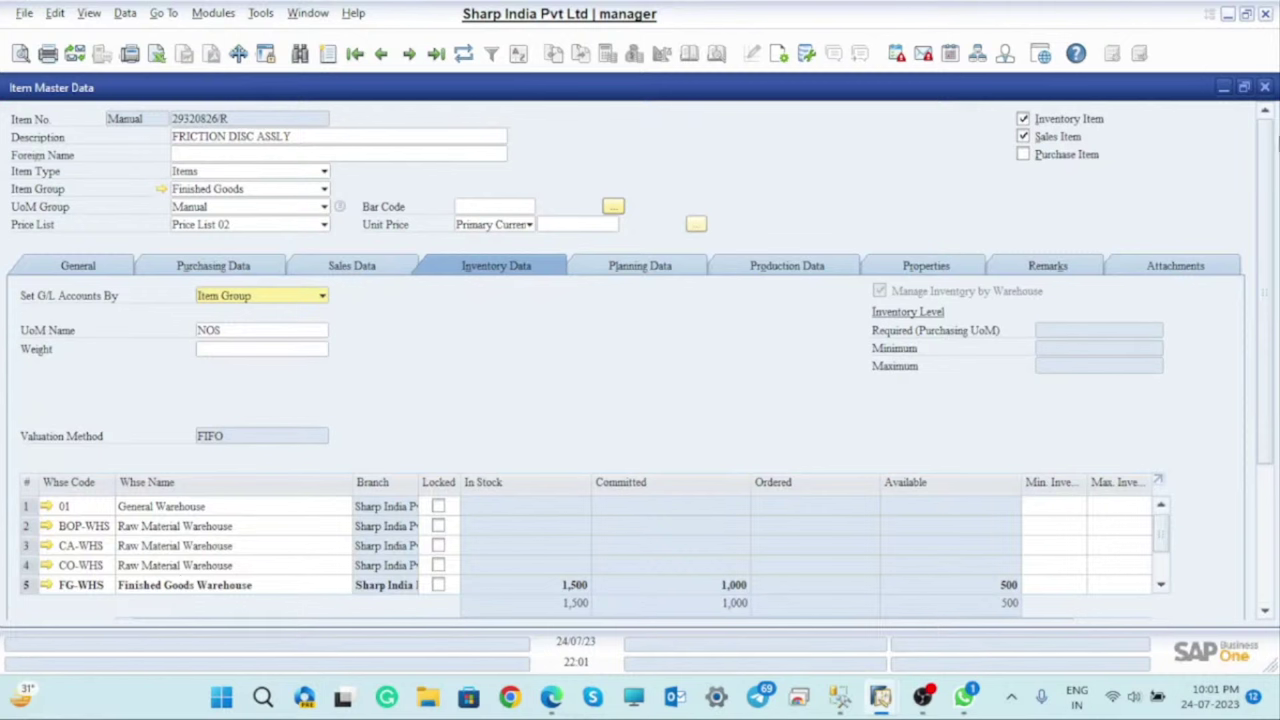
{"action": "left_click", "coordinate": [1262, 88]}
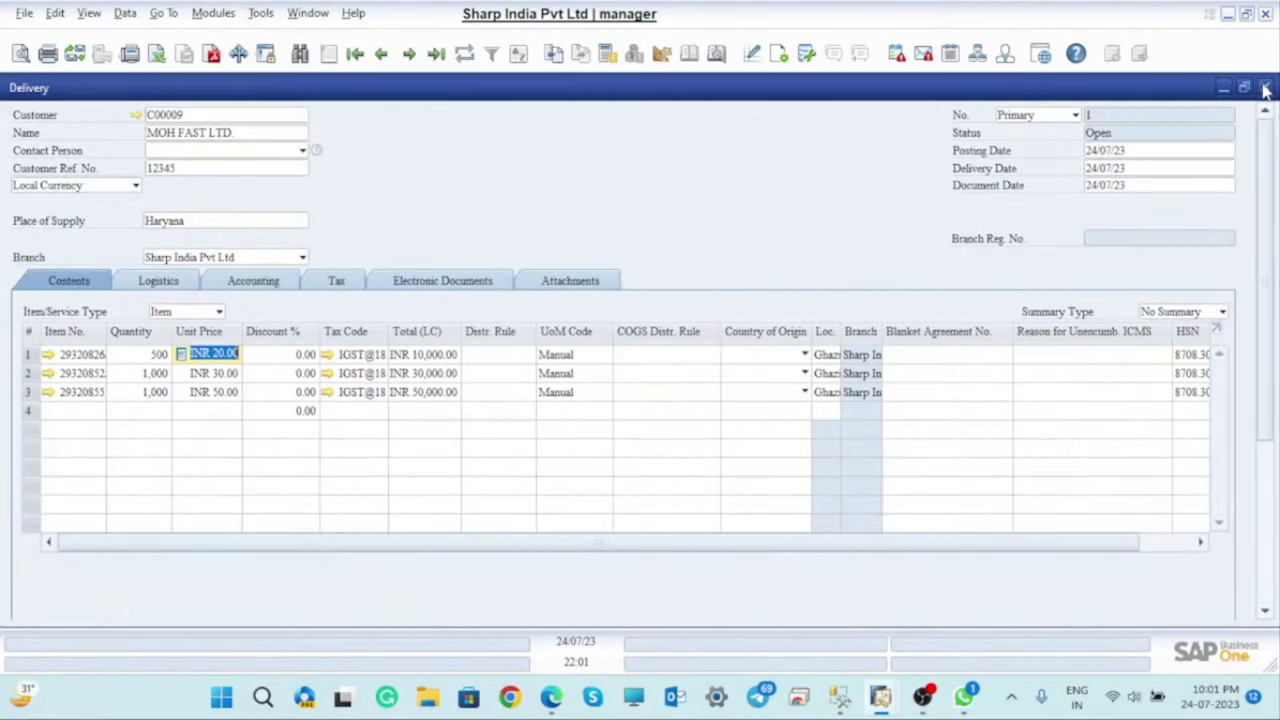
{"action": "left_click", "coordinate": [48, 356]}
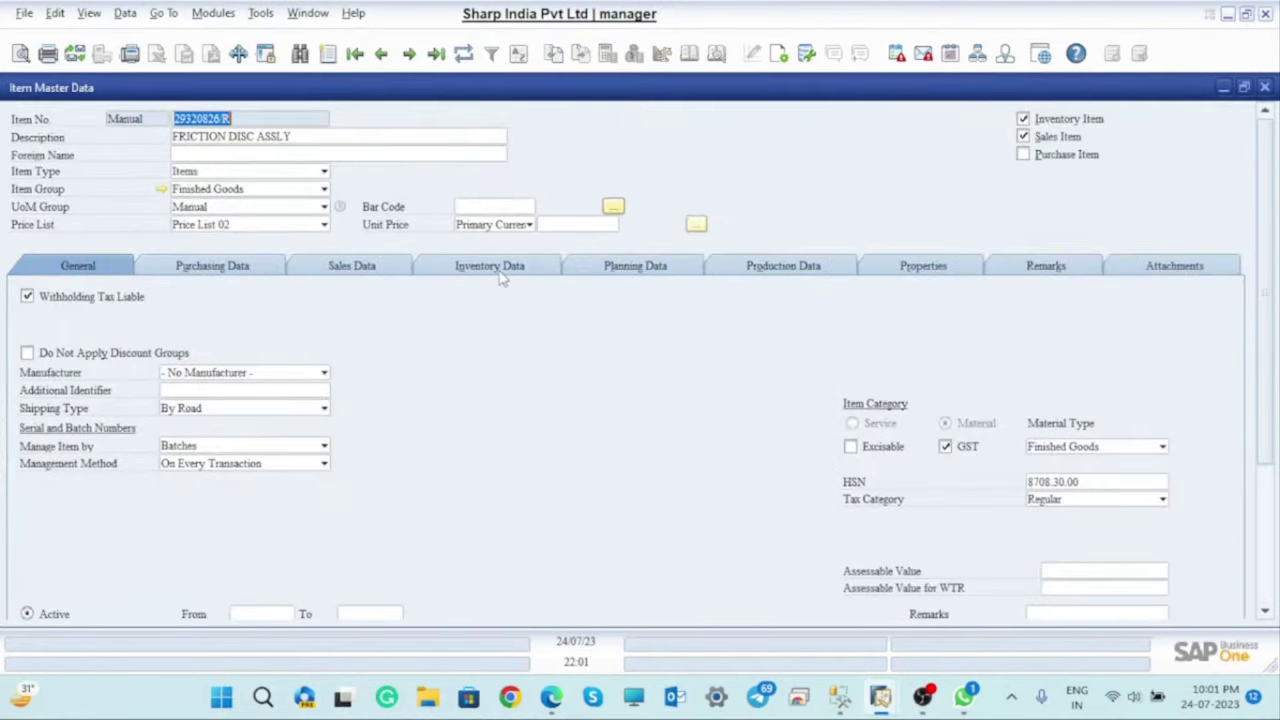
{"action": "left_click", "coordinate": [500, 274]}
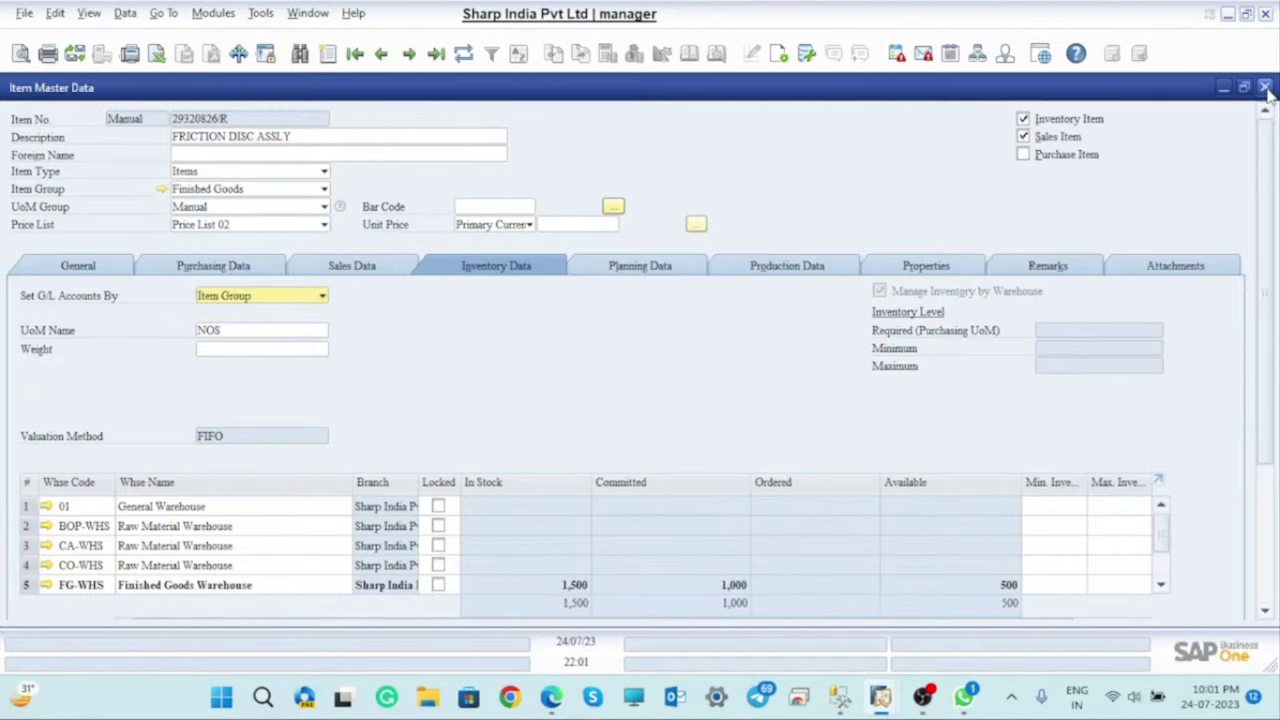
{"action": "left_click", "coordinate": [1265, 88]}
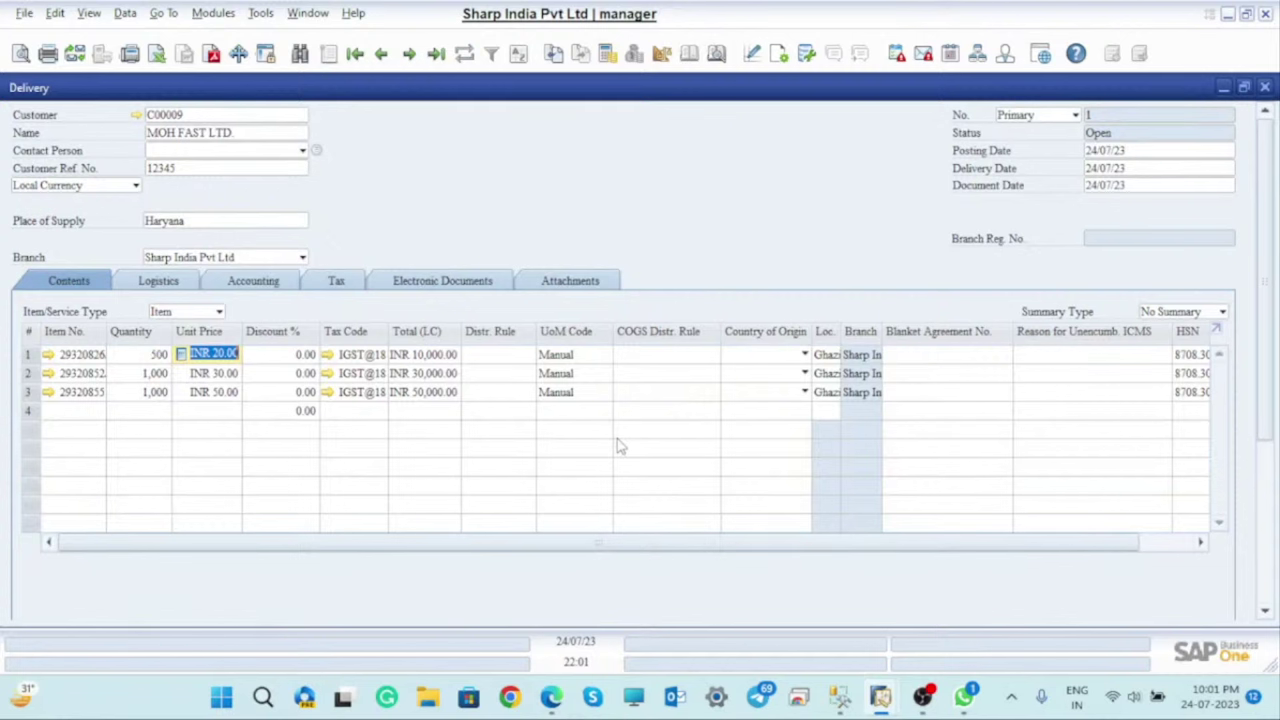
Step: Auto-allocate batches per row: OB for row 1, OB plus sdf, OB plus SDFG
{"action": "left_click", "coordinate": [717, 53]}
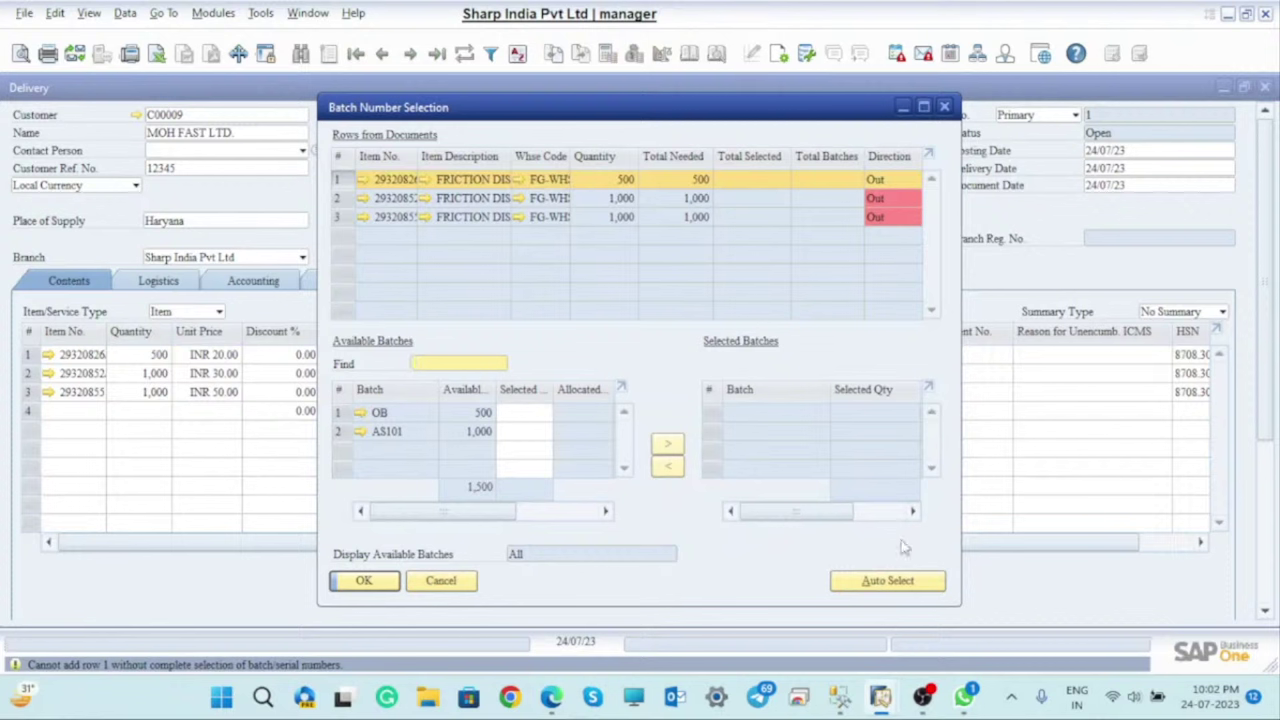
{"action": "left_click", "coordinate": [887, 581]}
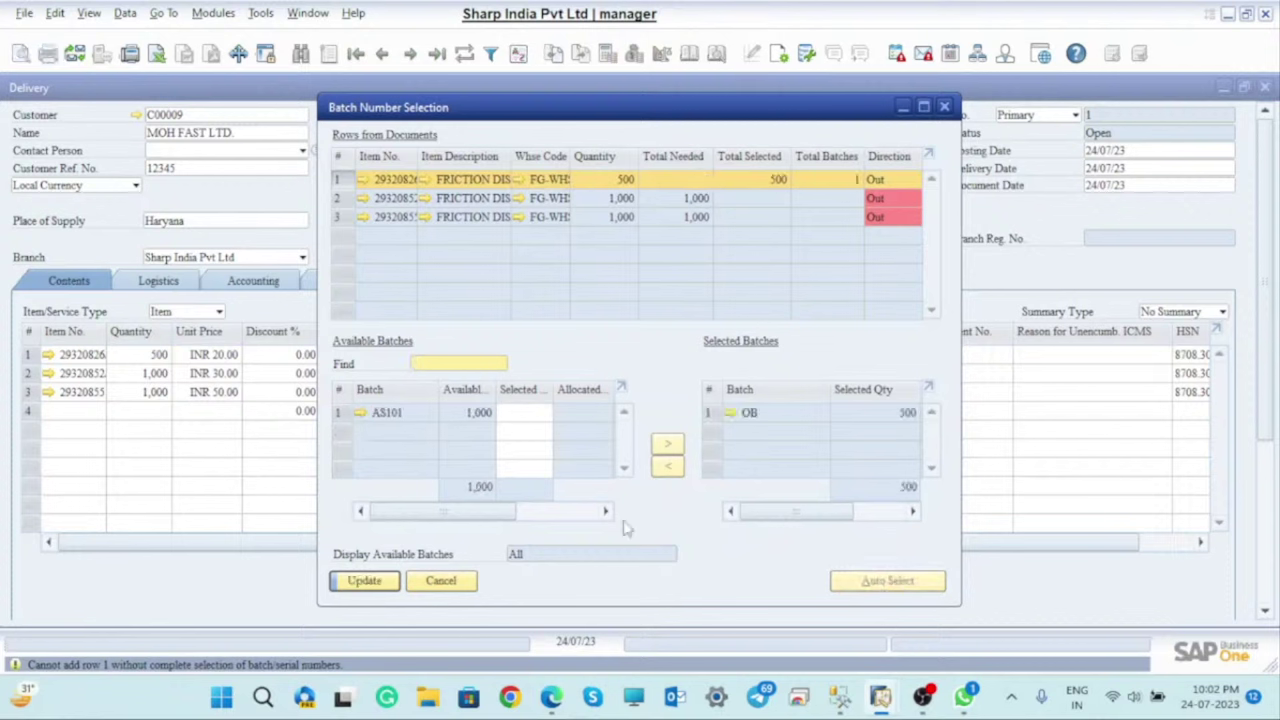
{"action": "left_click", "coordinate": [365, 581]}
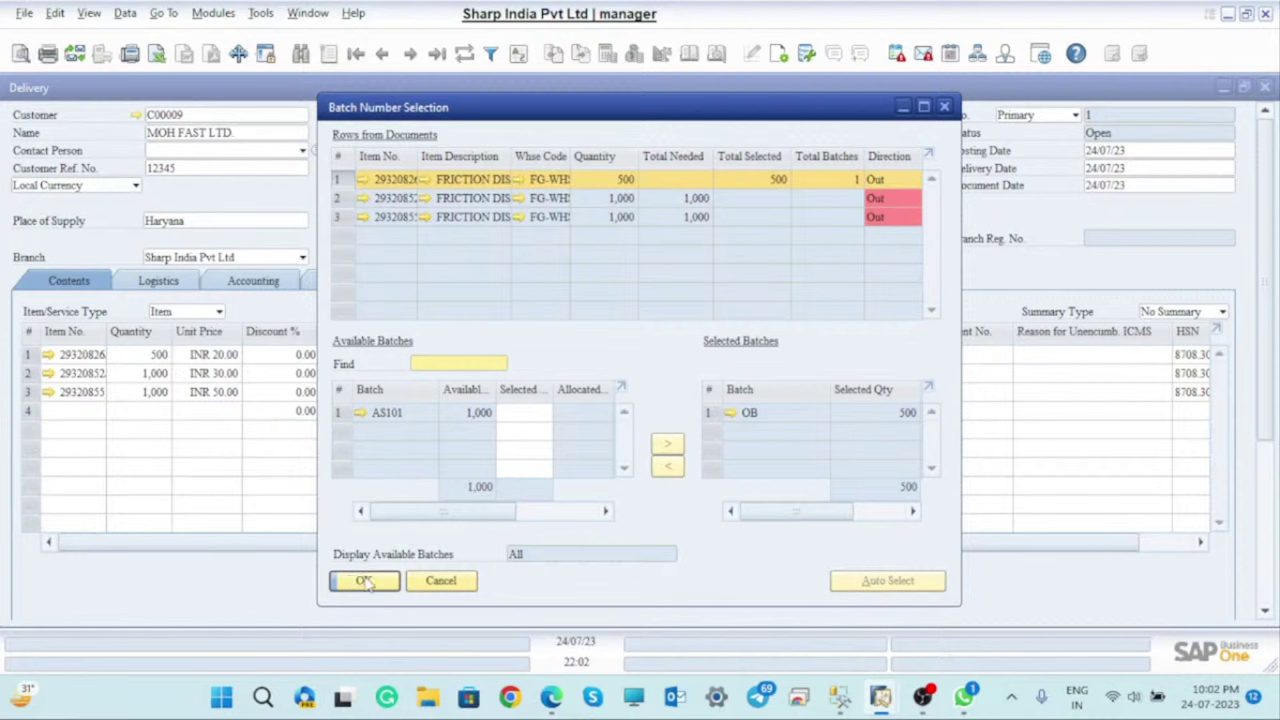
{"action": "left_click", "coordinate": [342, 199]}
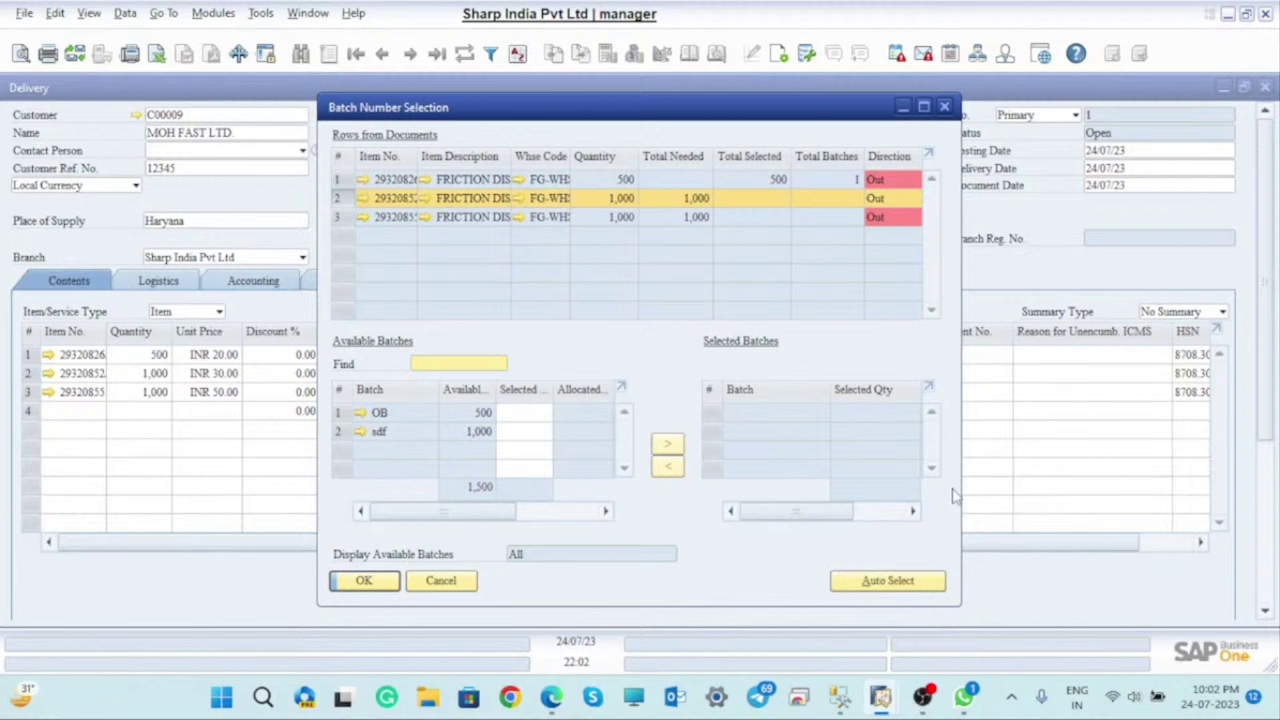
{"action": "left_click", "coordinate": [892, 584]}
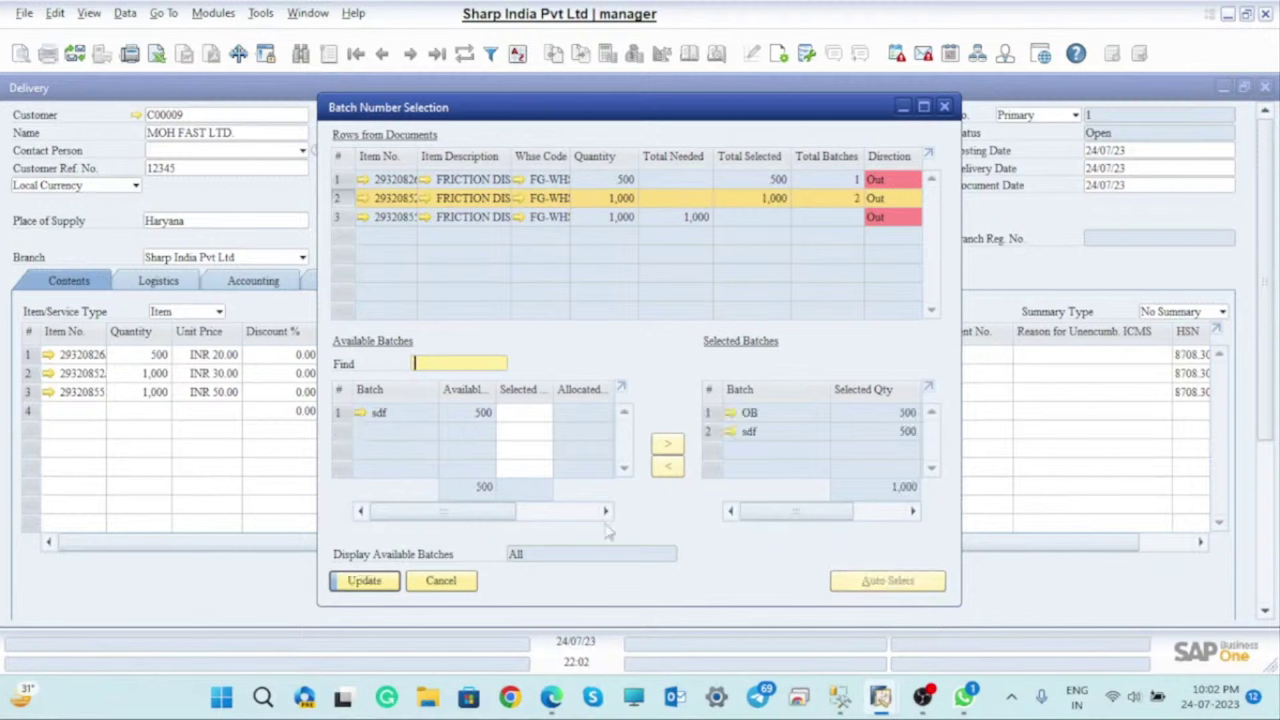
{"action": "left_click", "coordinate": [366, 581]}
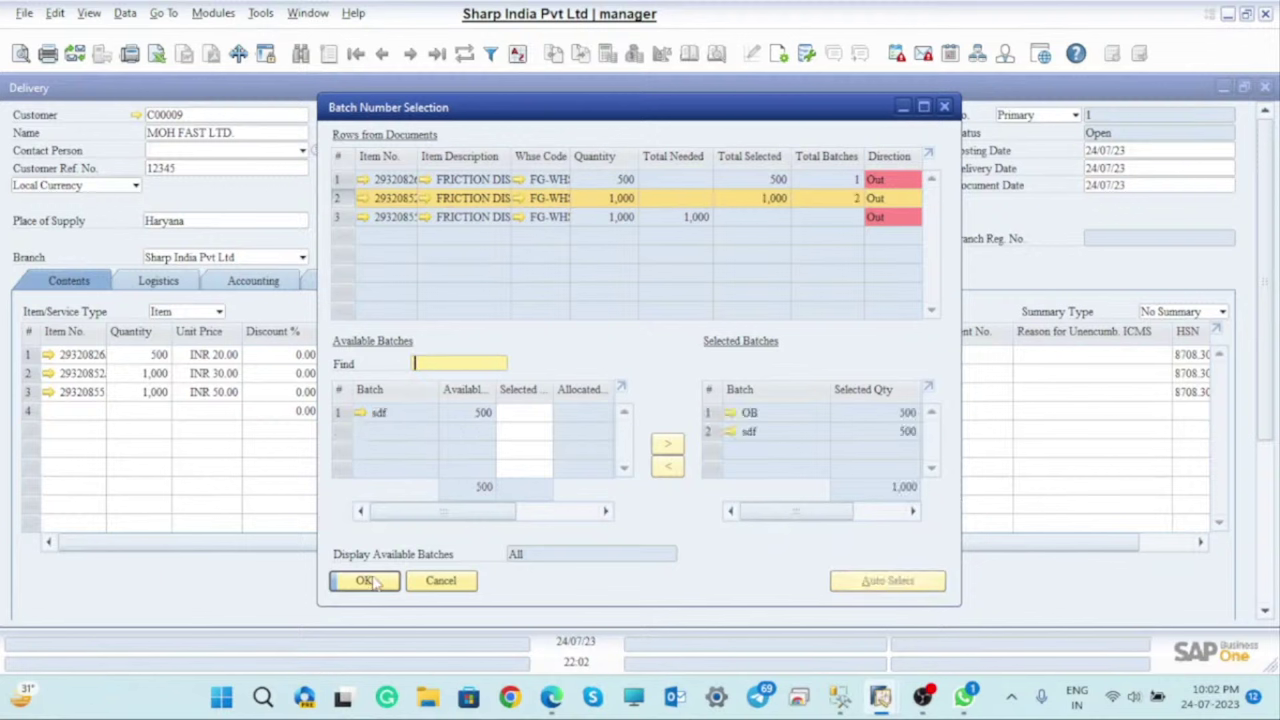
{"action": "left_click", "coordinate": [338, 217]}
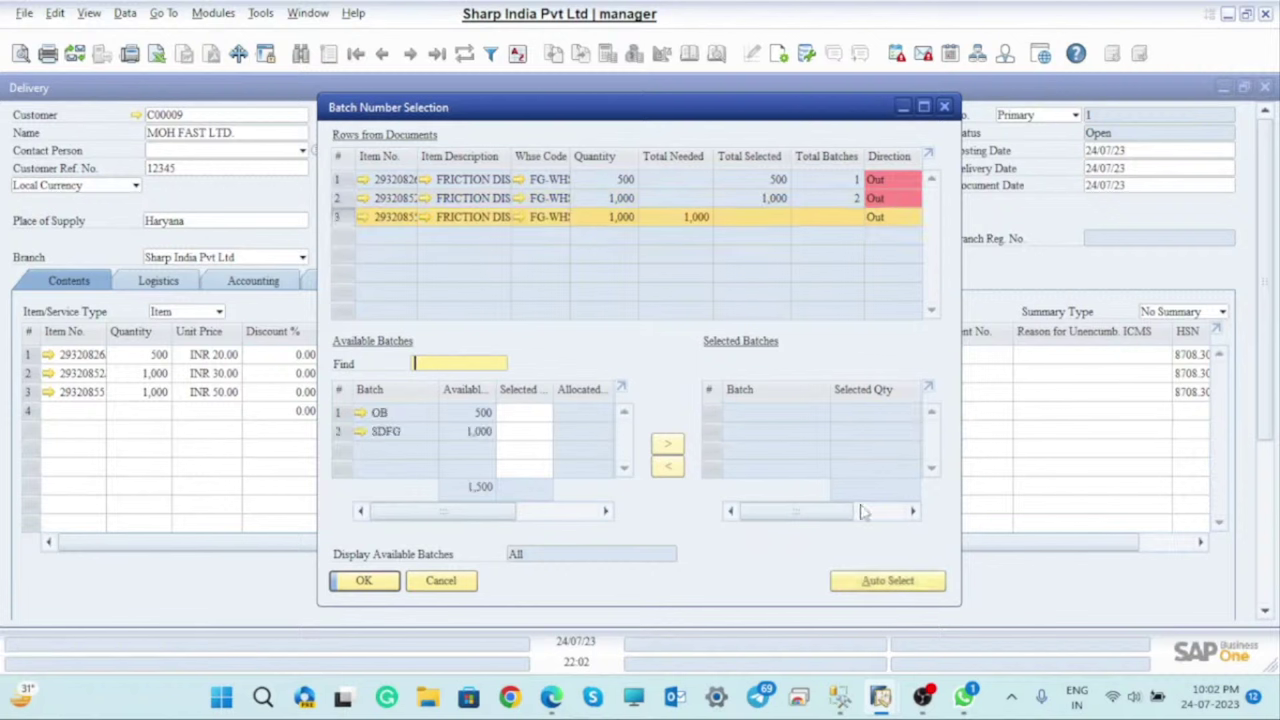
{"action": "left_click", "coordinate": [926, 588]}
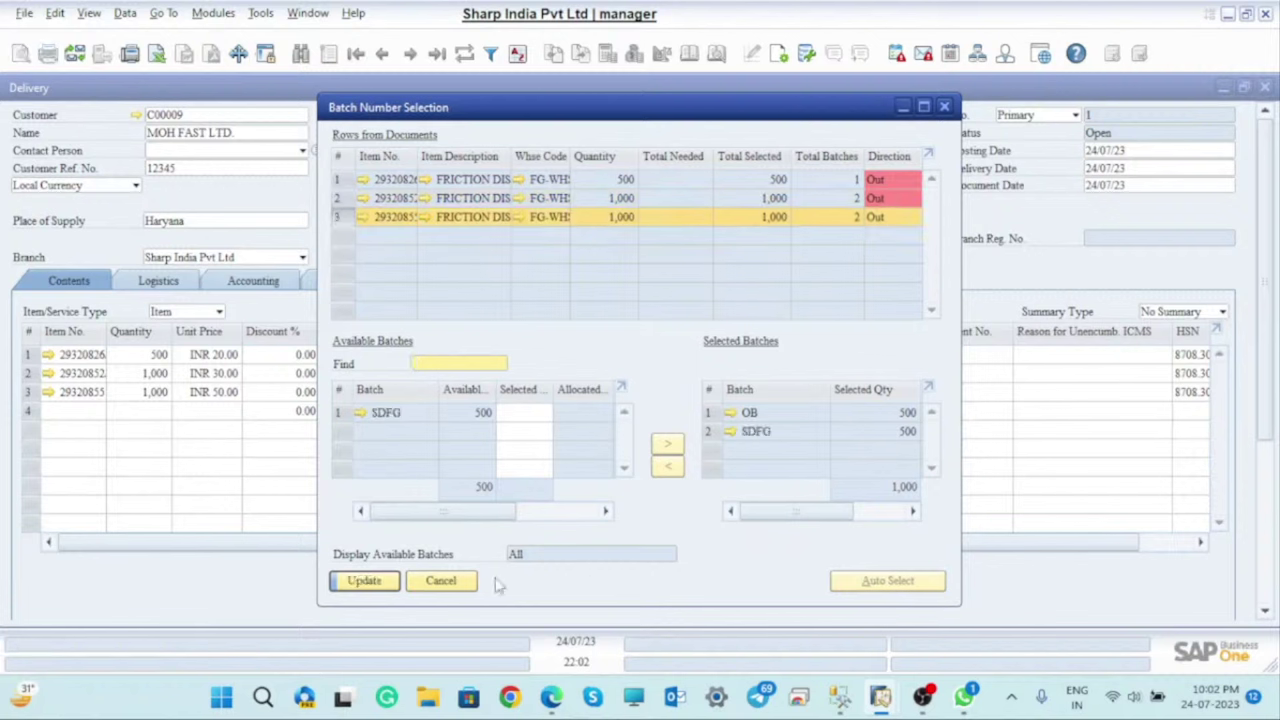
{"action": "left_click", "coordinate": [366, 581]}
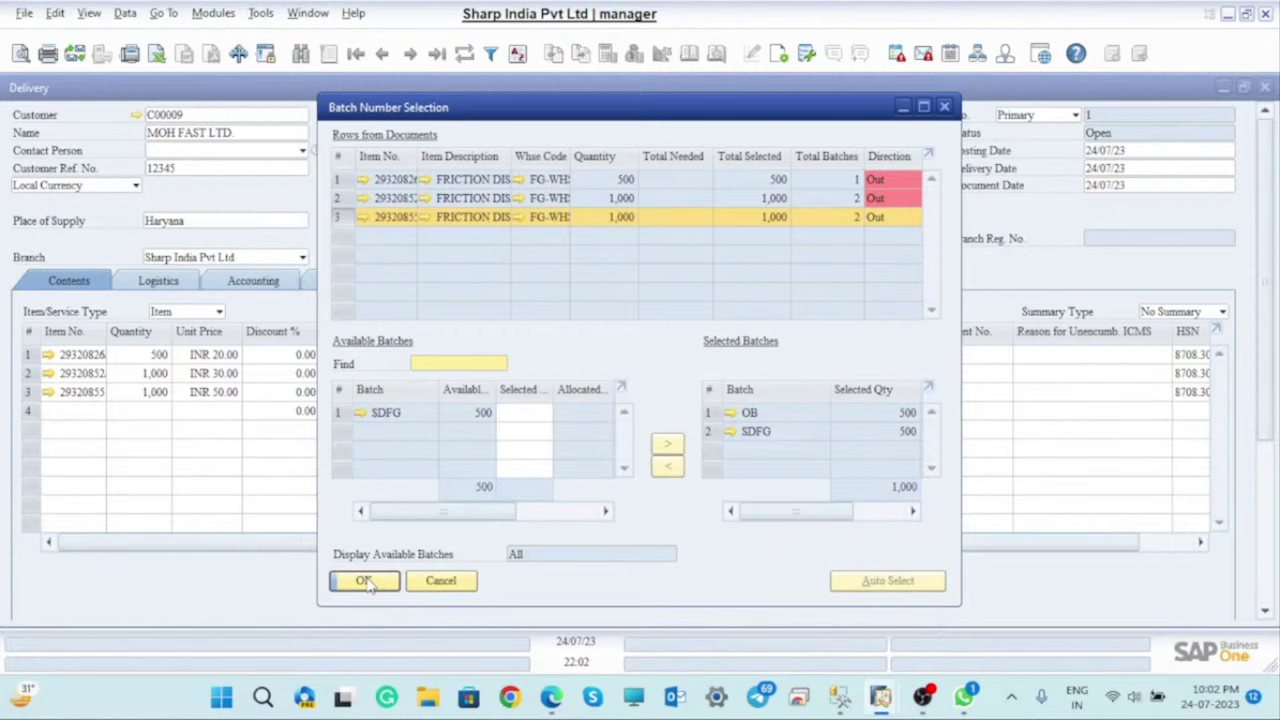
{"action": "left_click", "coordinate": [366, 581]}
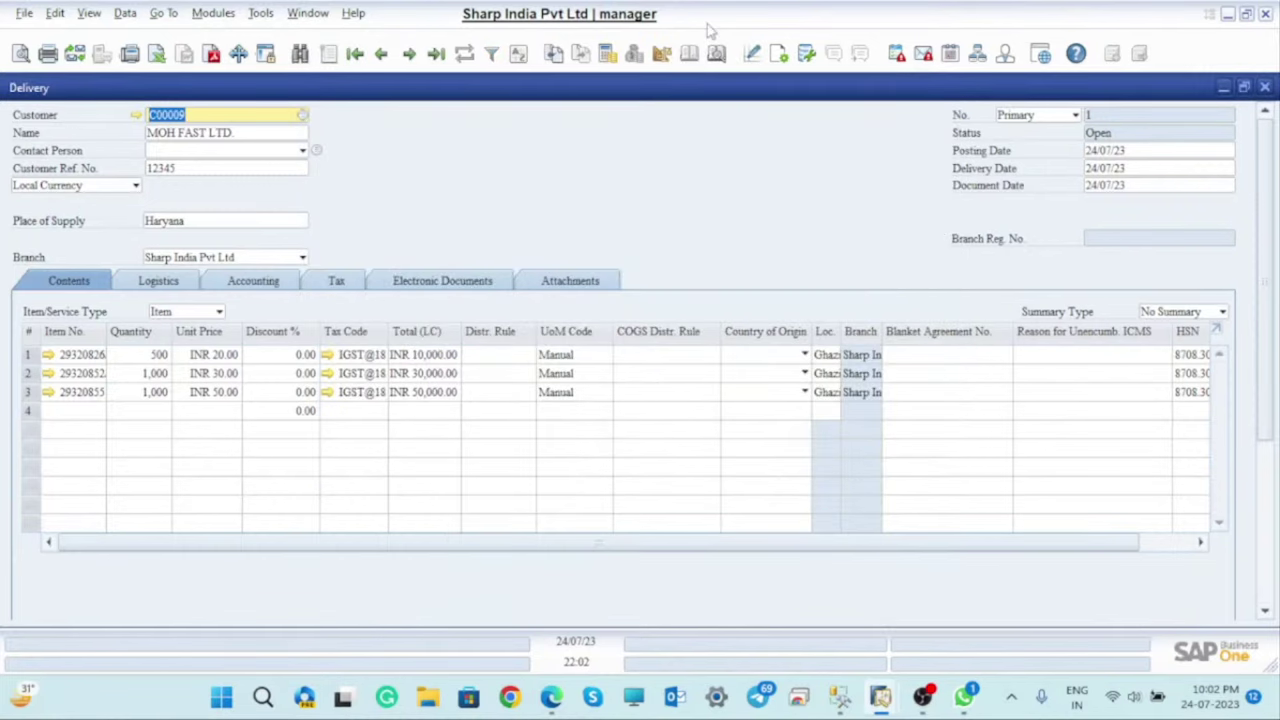
{"action": "left_click", "coordinate": [716, 55]}
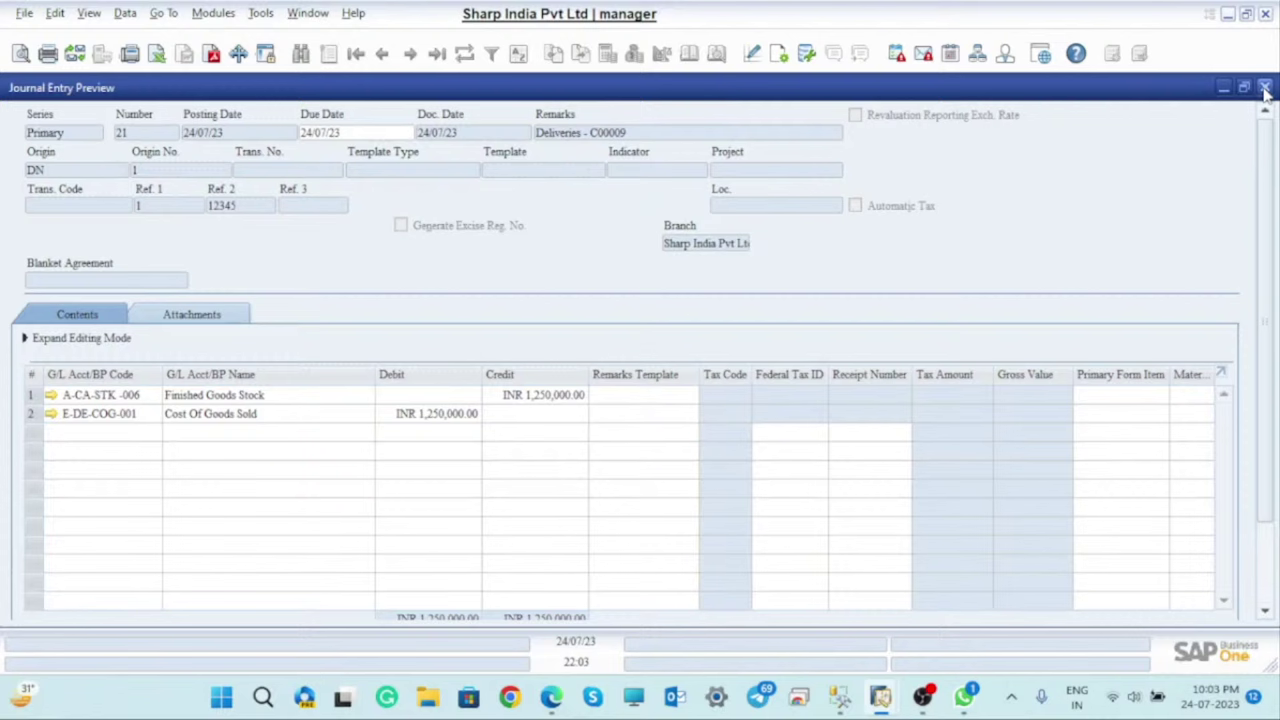
{"action": "left_click", "coordinate": [1265, 89]}
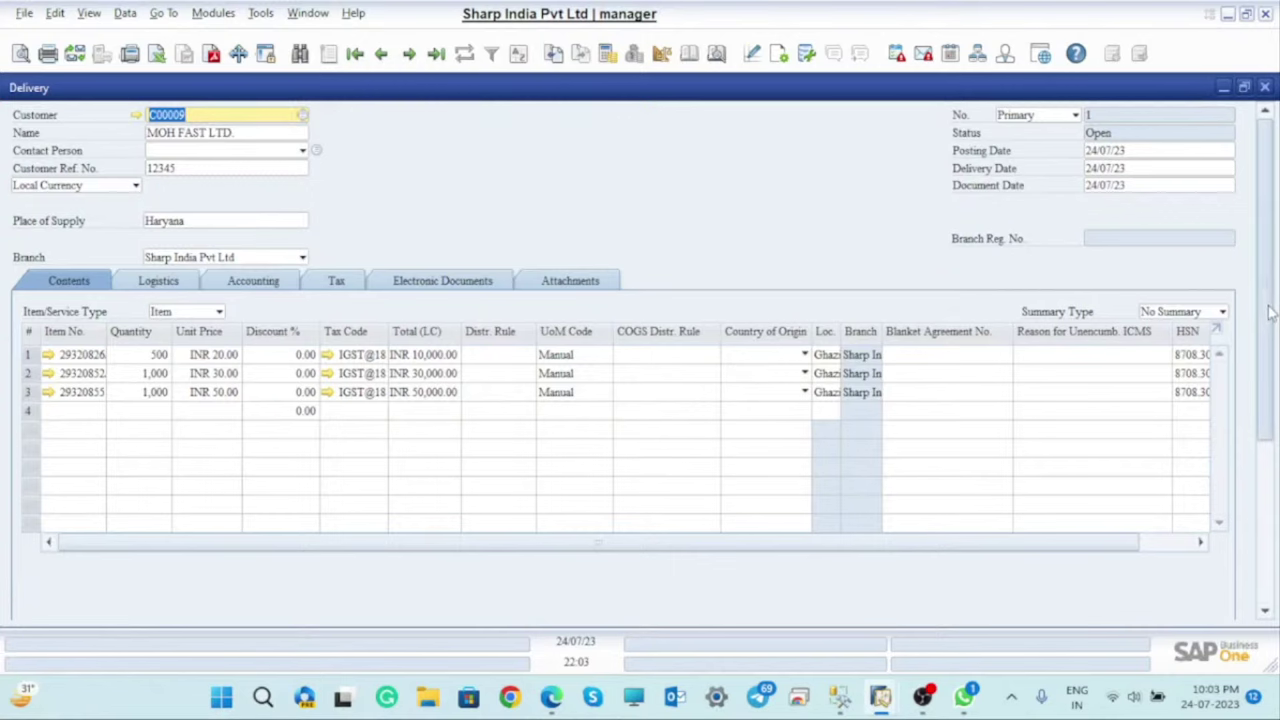
Step: Add the INR 106,200 delivery, confirm it, and close the Delivery window
{"action": "scroll", "coordinate": [1265, 335], "scroll_direction": "down", "scroll_amount": 5}
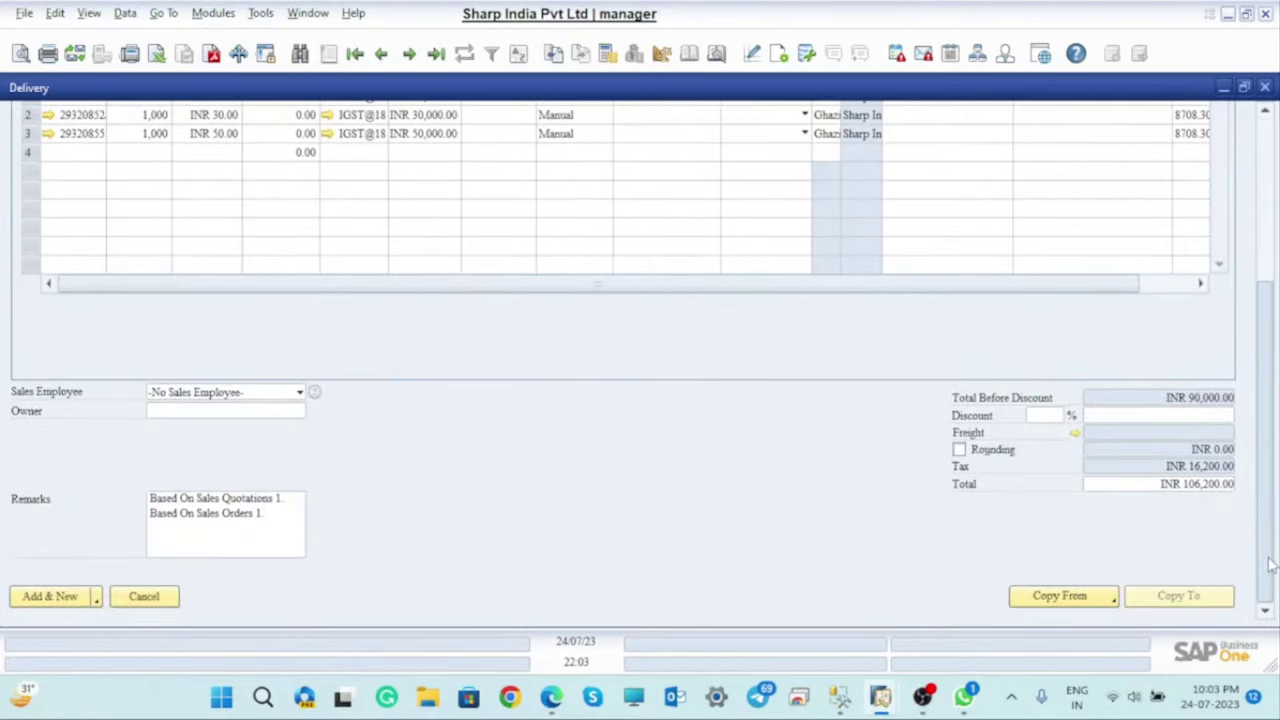
{"action": "left_click", "coordinate": [57, 604]}
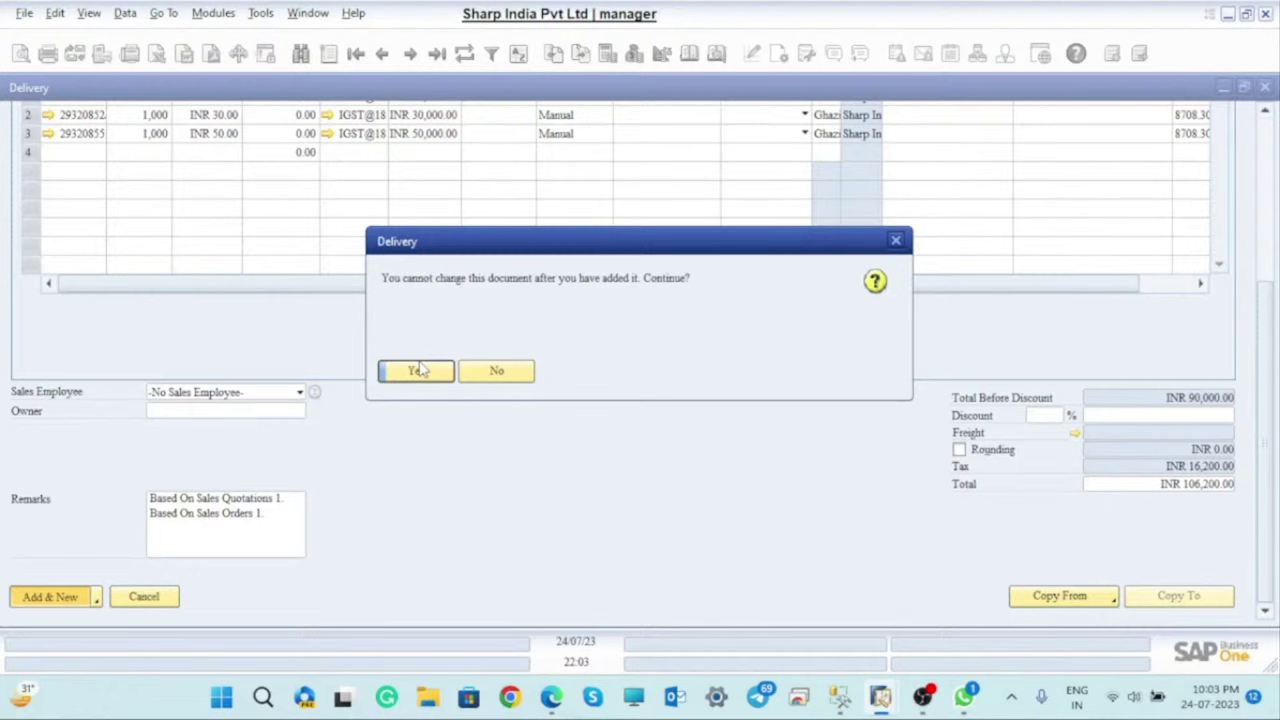
{"action": "left_click", "coordinate": [416, 372]}
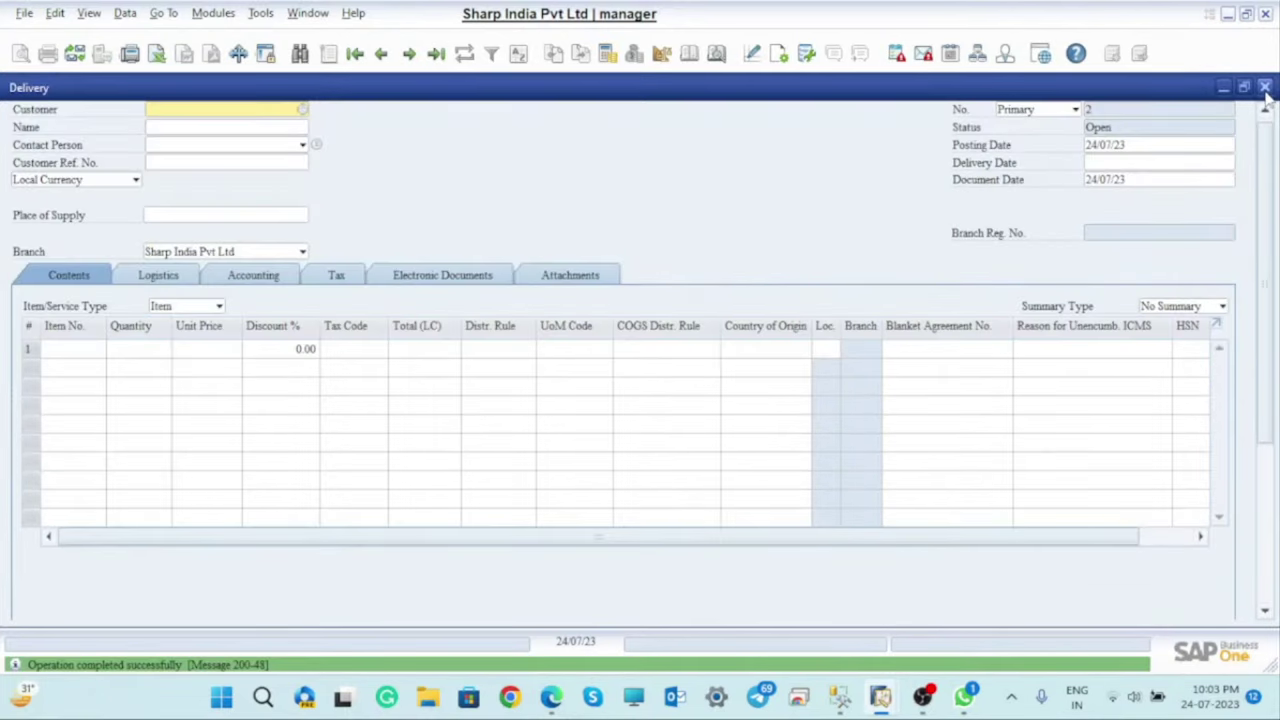
{"action": "left_click", "coordinate": [1265, 88]}
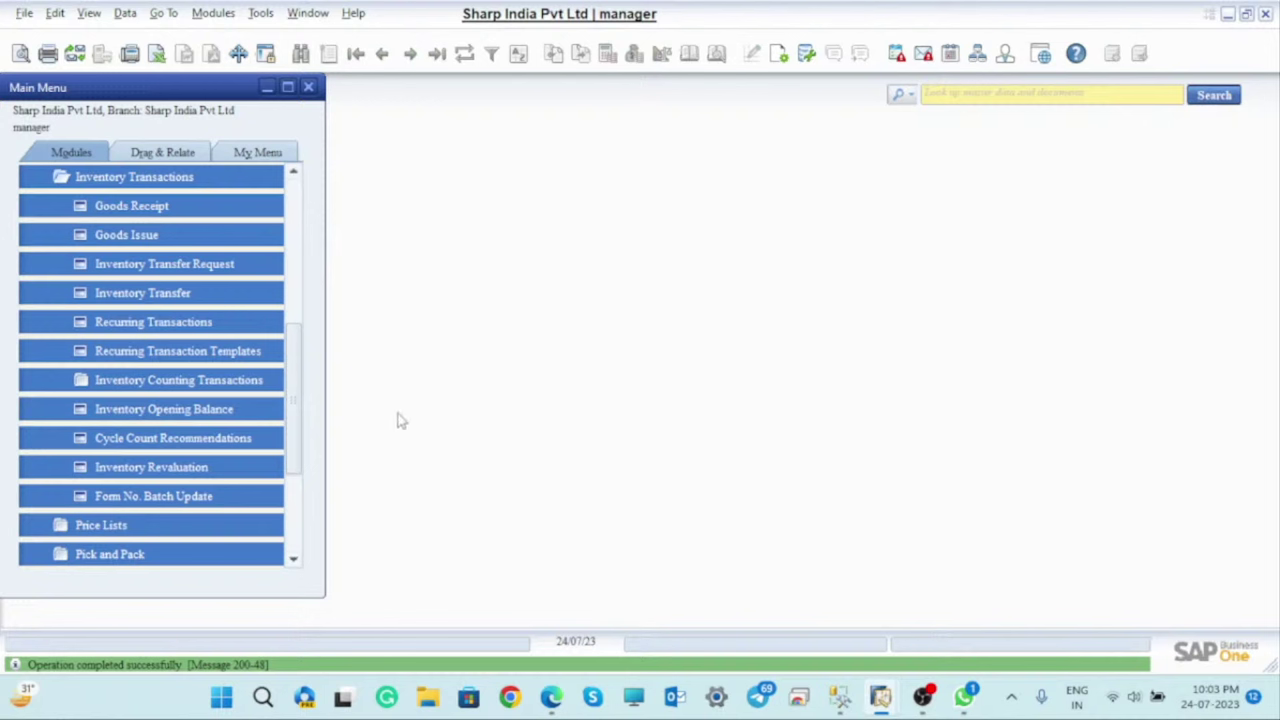
Step: Start a new Delivery from the Sales - A/R module
{"action": "left_click", "coordinate": [65, 180]}
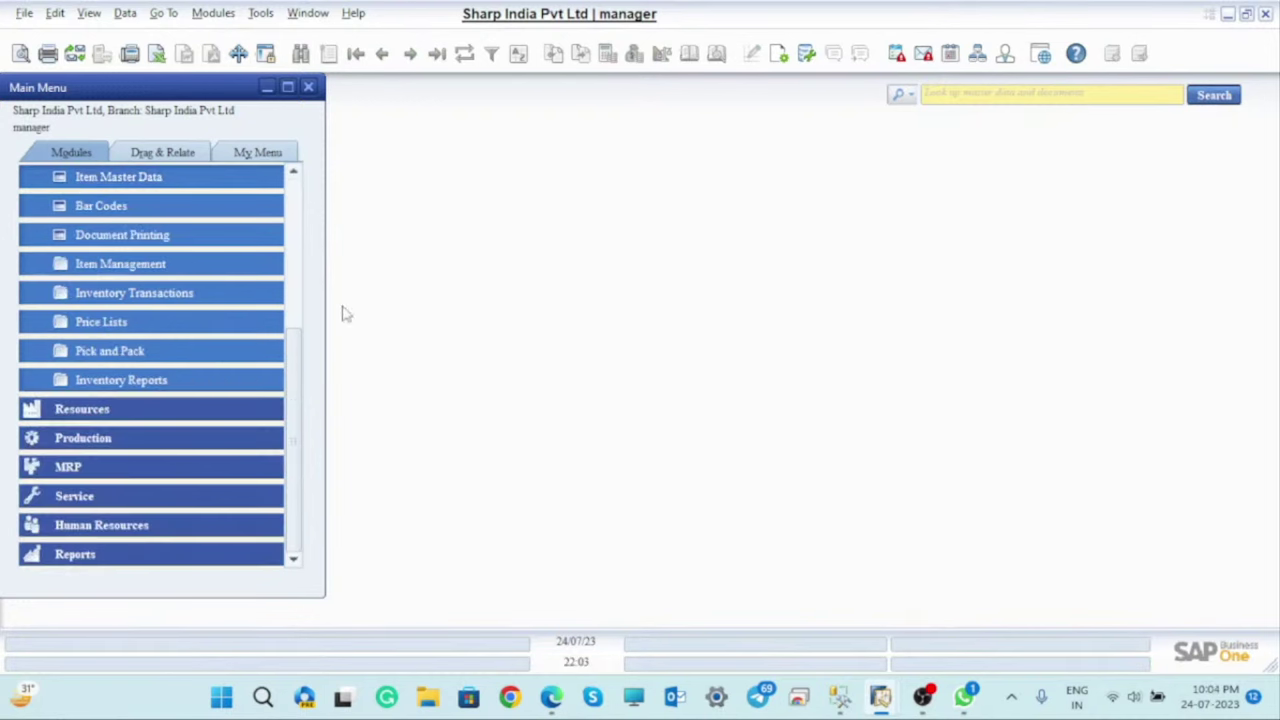
{"action": "left_click_drag", "start_coordinate": [296, 390], "coordinate": [293, 255]}
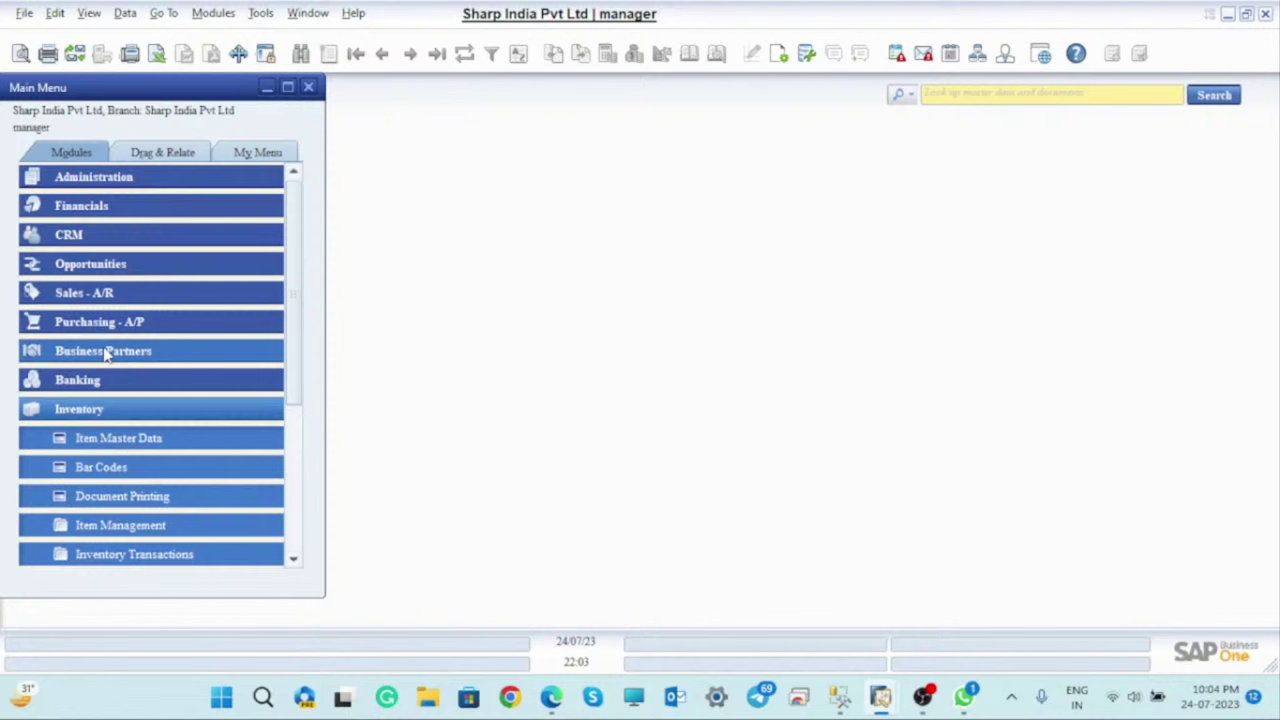
{"action": "left_click", "coordinate": [35, 409]}
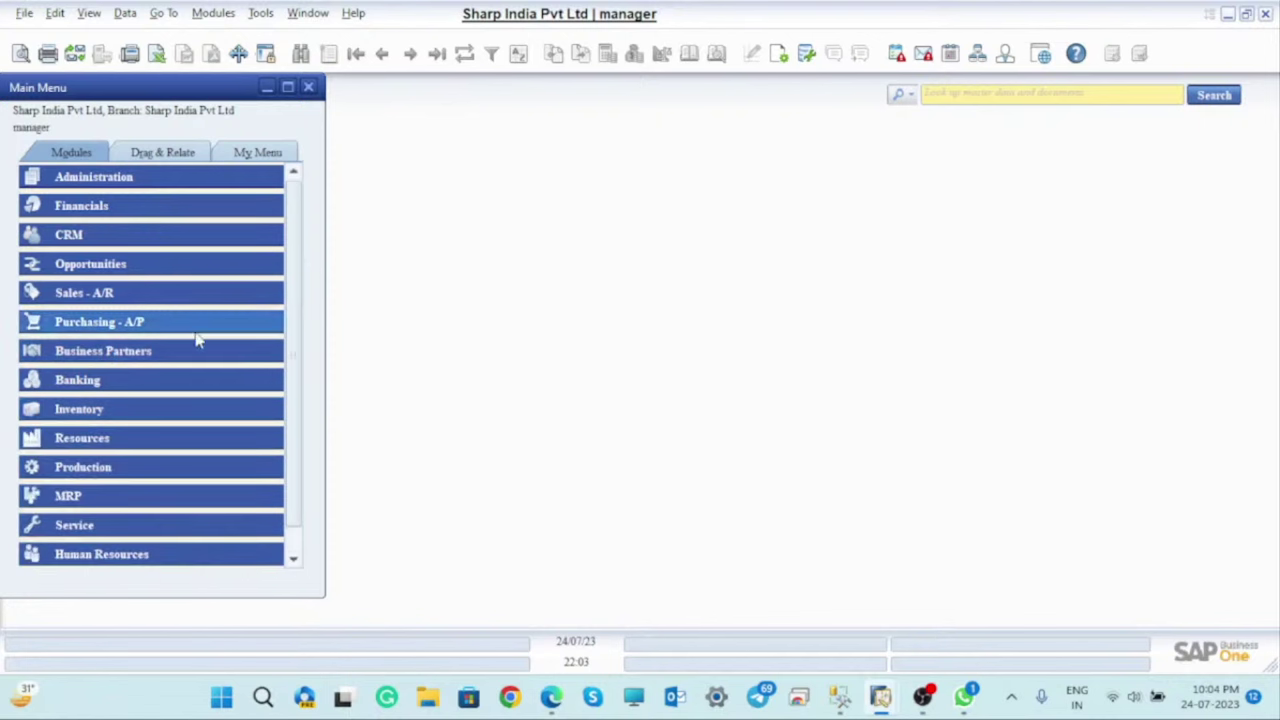
{"action": "left_click", "coordinate": [106, 292]}
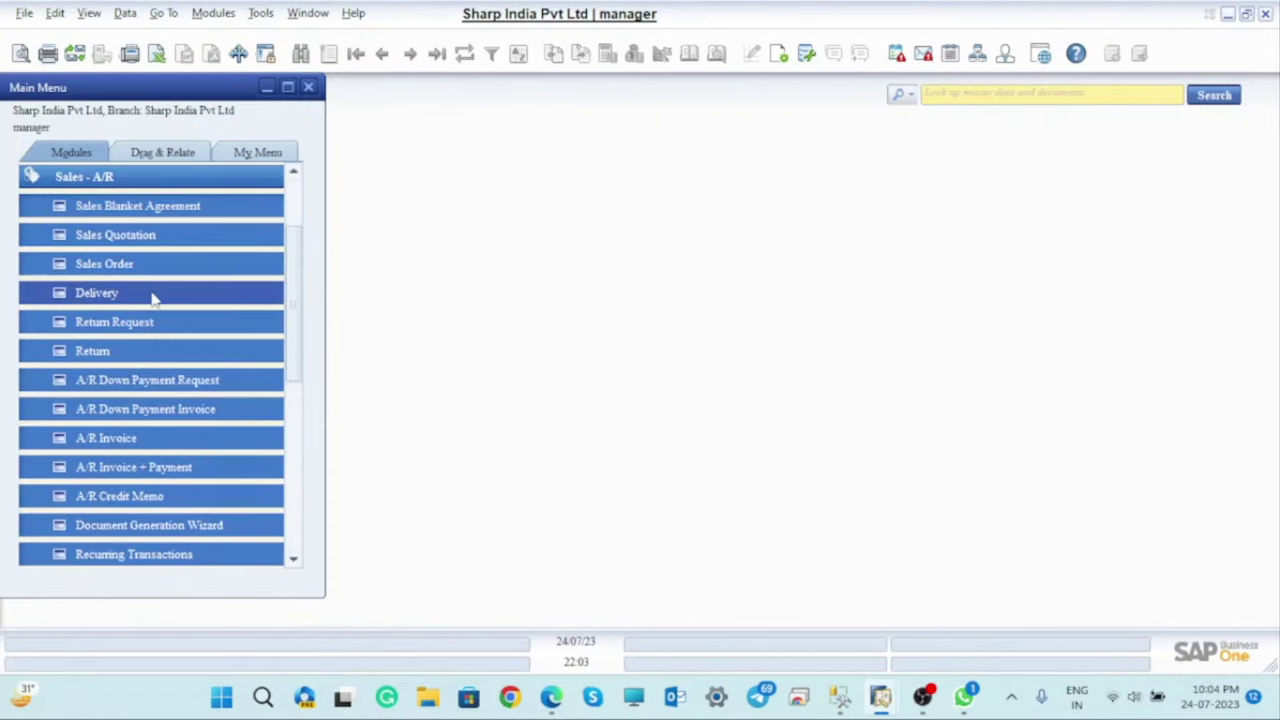
{"action": "left_click", "coordinate": [152, 297]}
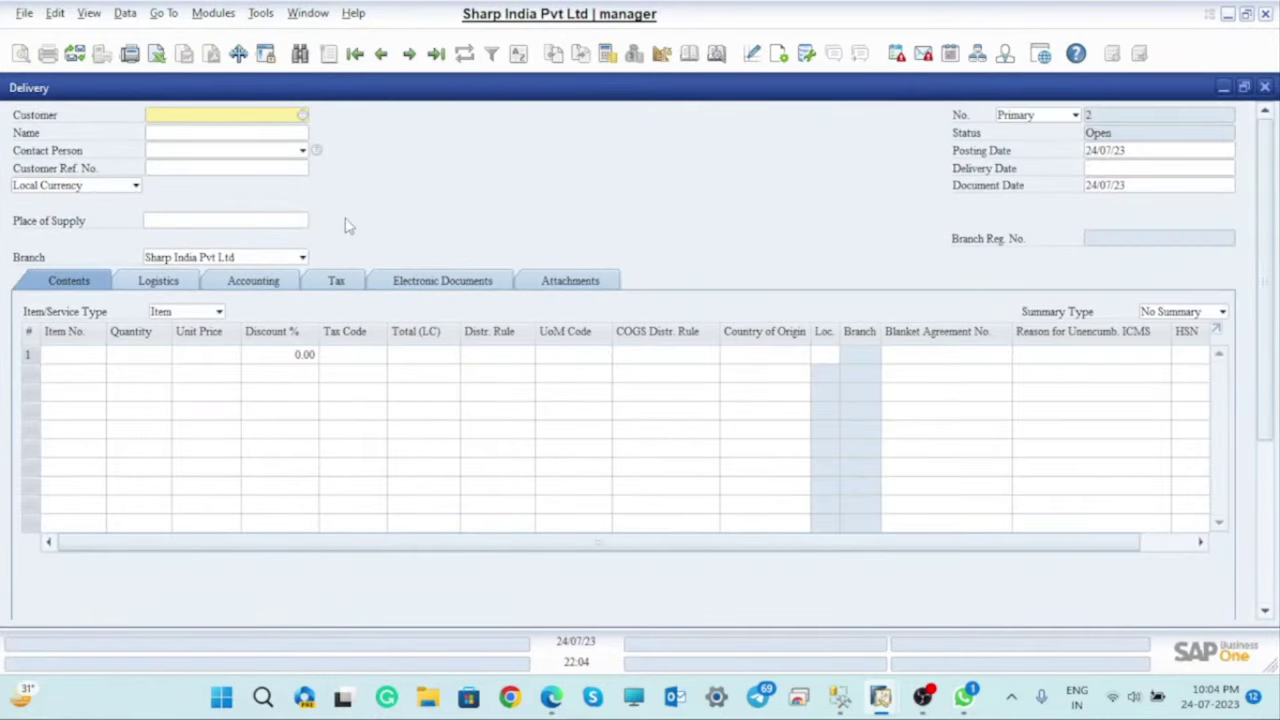
Step: Set the delivery's customer to C00009, MOH FAST LTD., list Copy From sources, then close it
{"action": "type", "text": "C00009"}
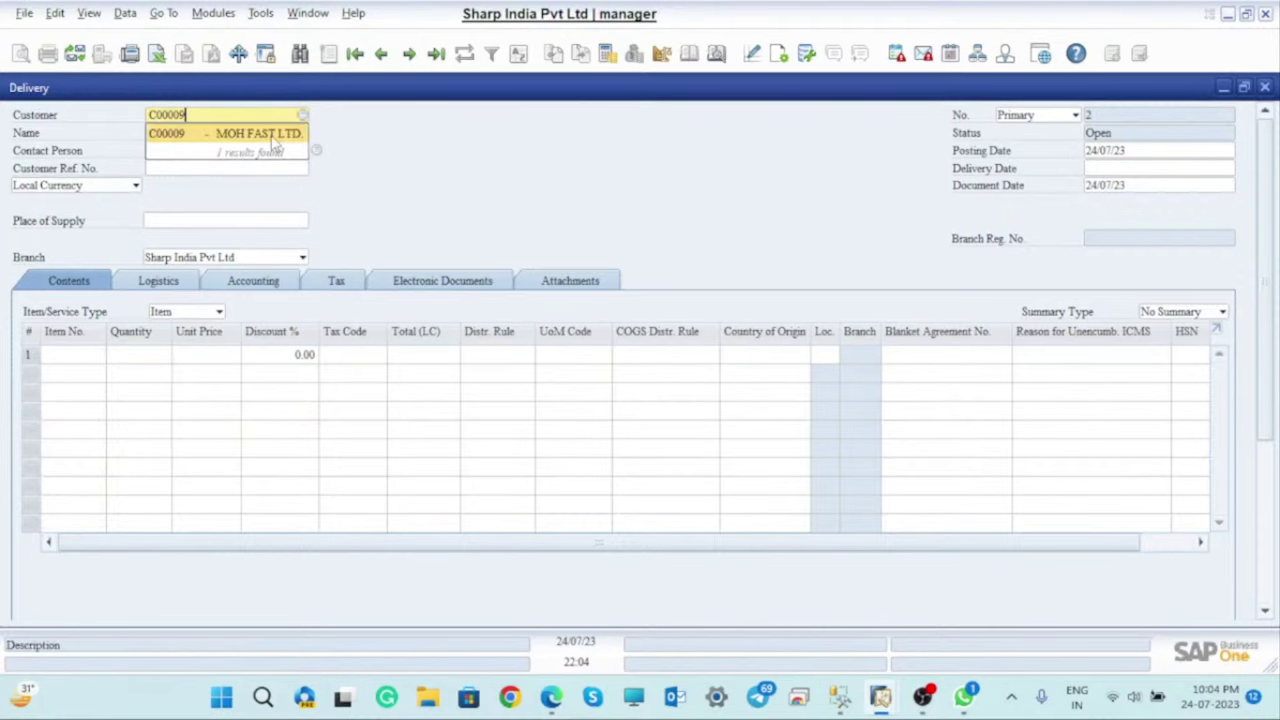
{"action": "left_click", "coordinate": [273, 140]}
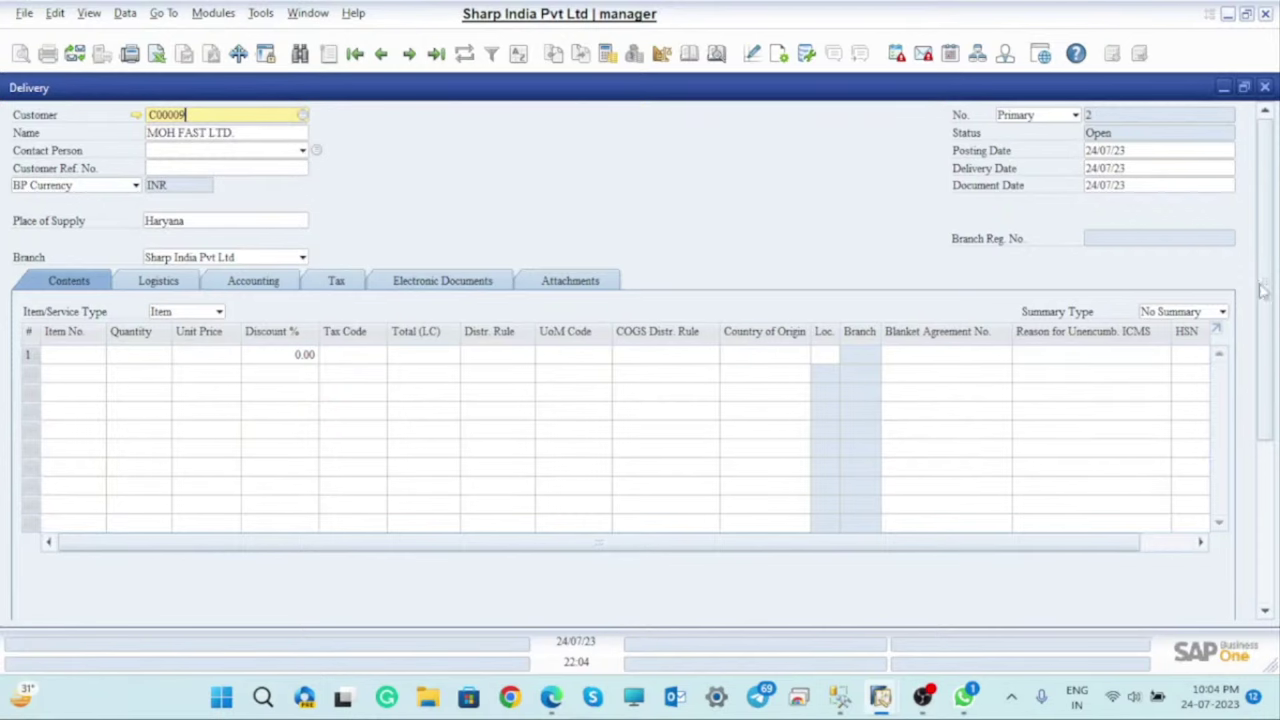
{"action": "scroll", "coordinate": [1267, 244], "scroll_direction": "down", "scroll_amount": 5}
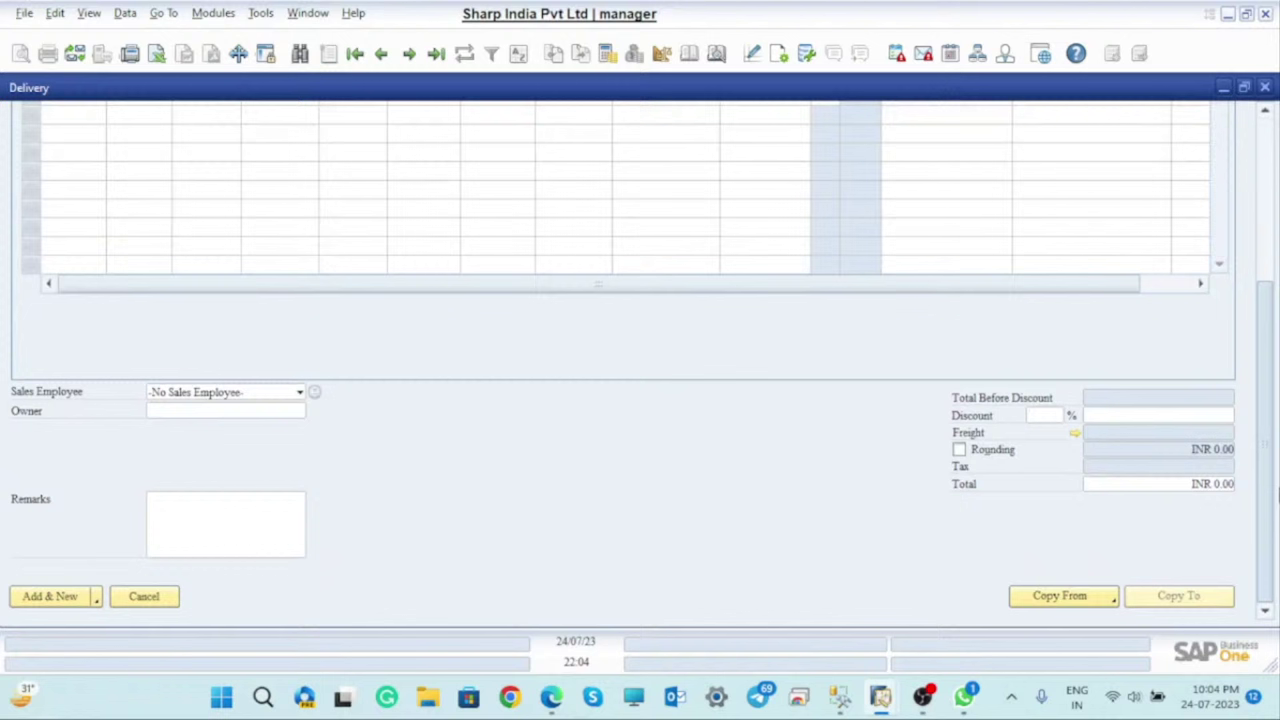
{"action": "left_click", "coordinate": [1080, 596]}
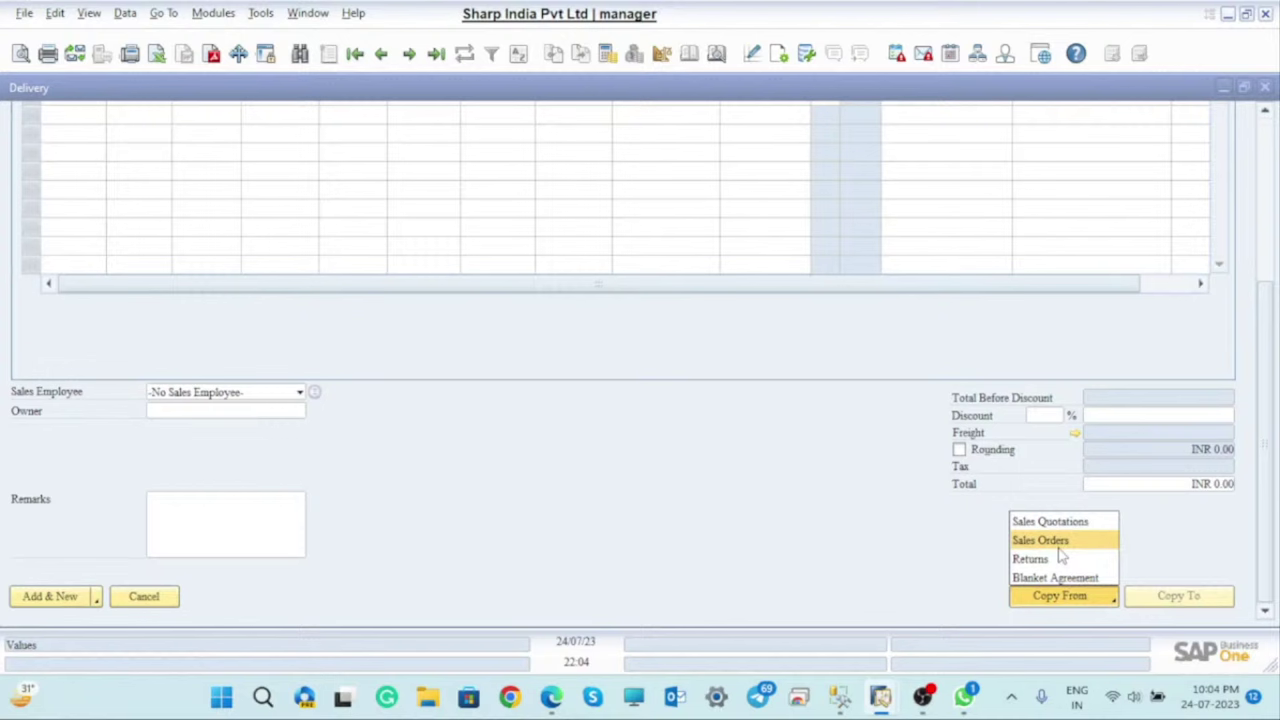
{"action": "left_click", "coordinate": [1265, 88]}
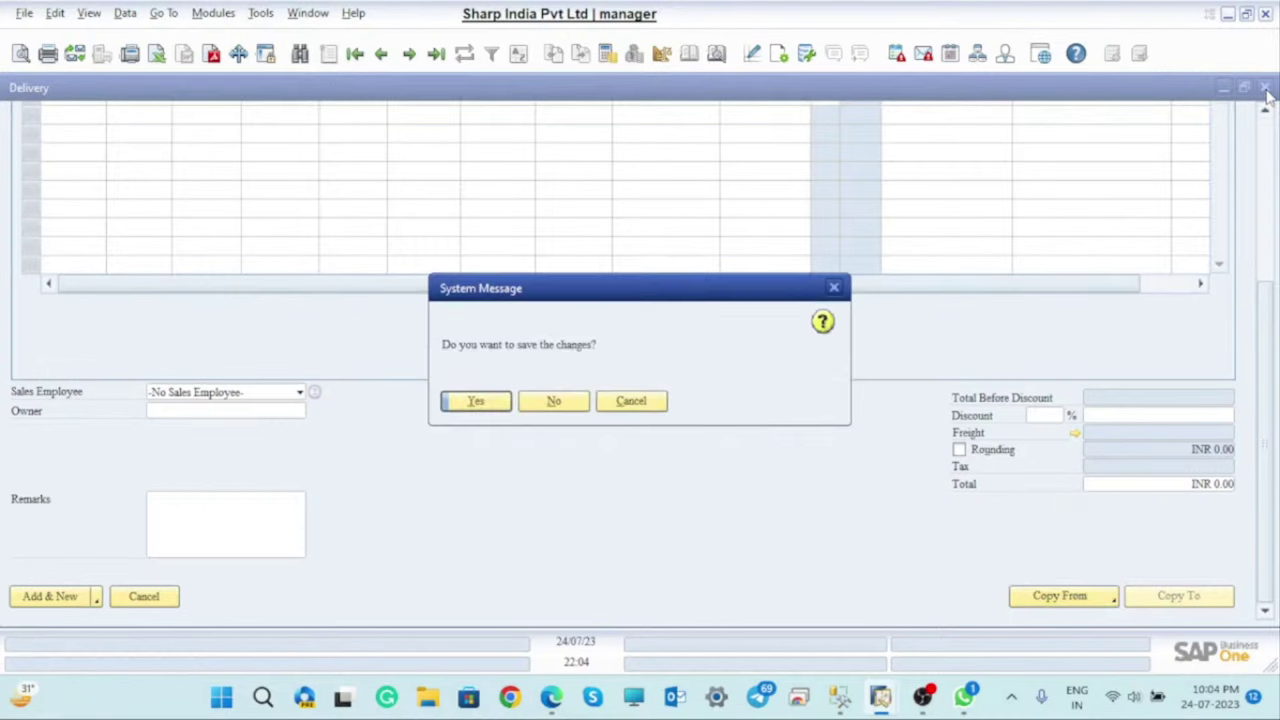
Step: Discard the unsaved delivery and start an A/R Invoice for customer C00009, MOH FAST LTD
{"action": "left_click", "coordinate": [554, 401]}
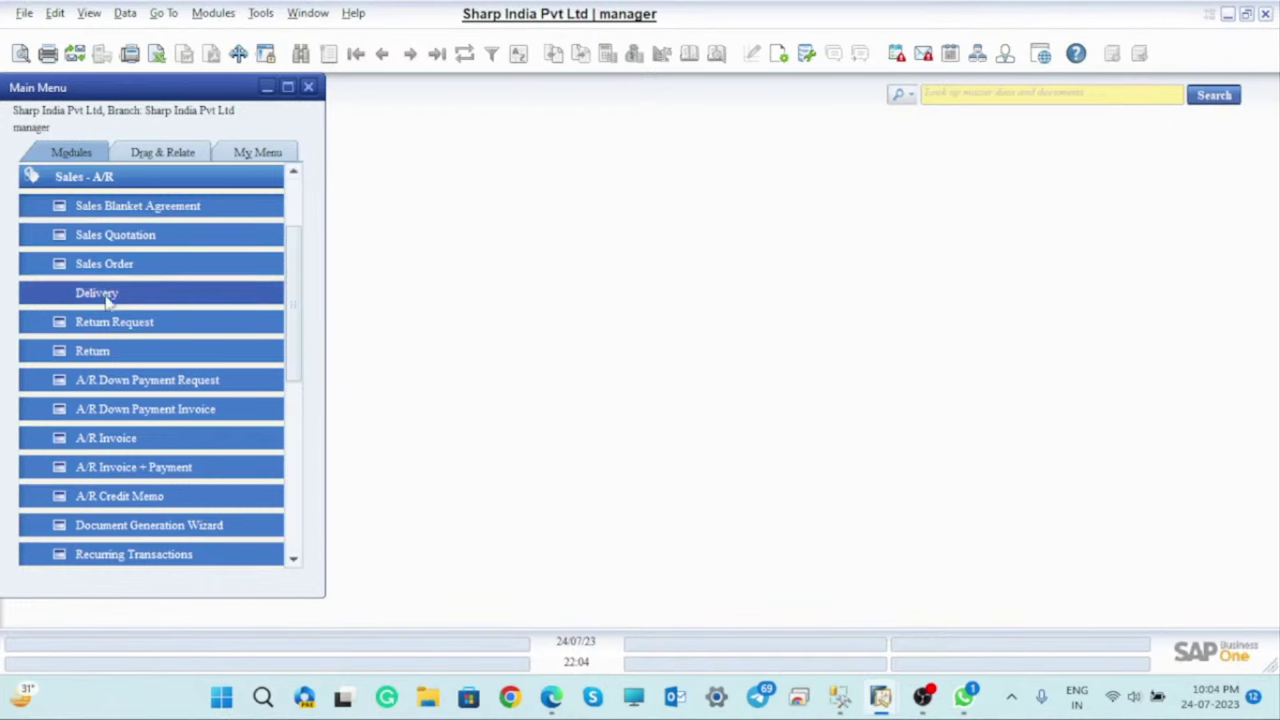
{"action": "left_click", "coordinate": [100, 442]}
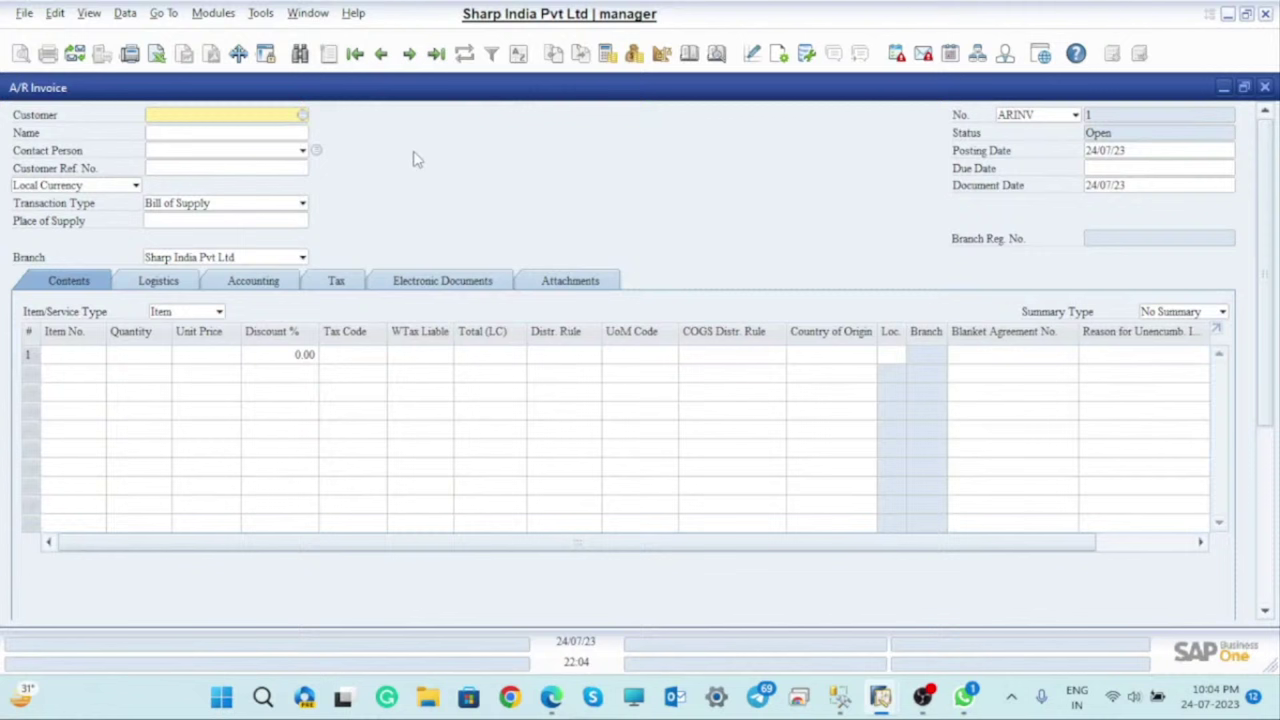
{"action": "type", "text": "C00009"}
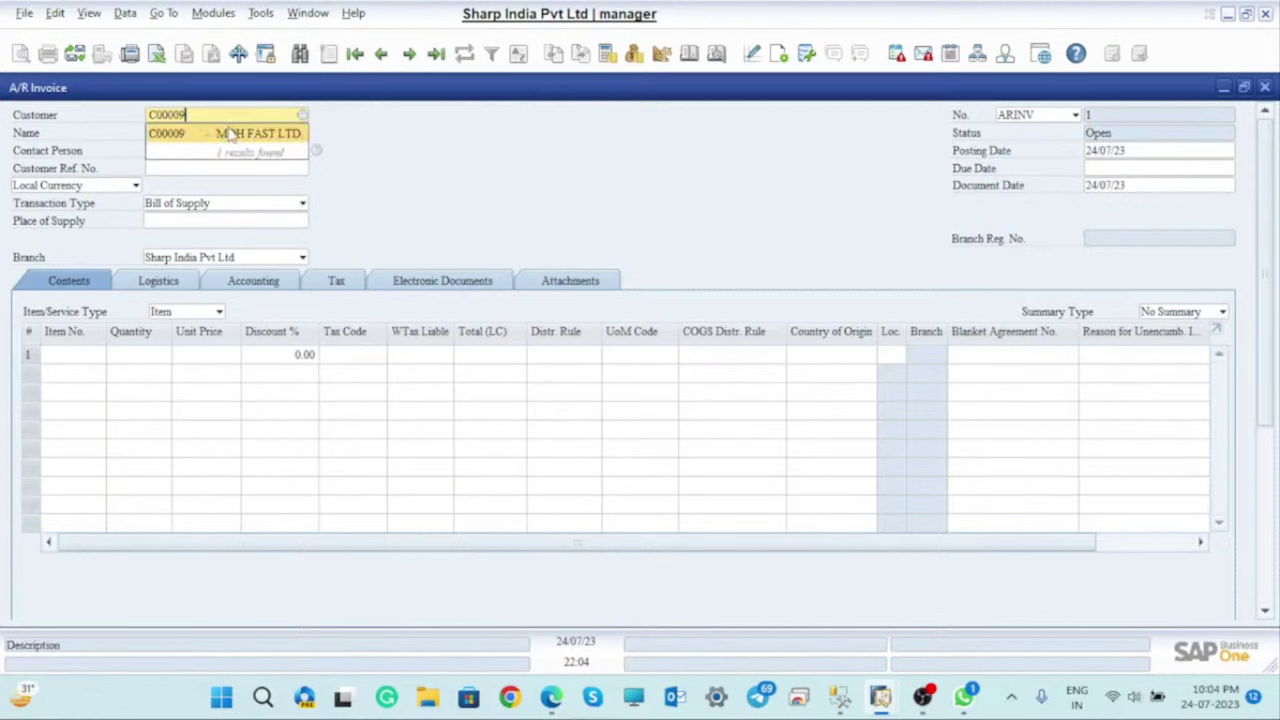
{"action": "left_click", "coordinate": [230, 136]}
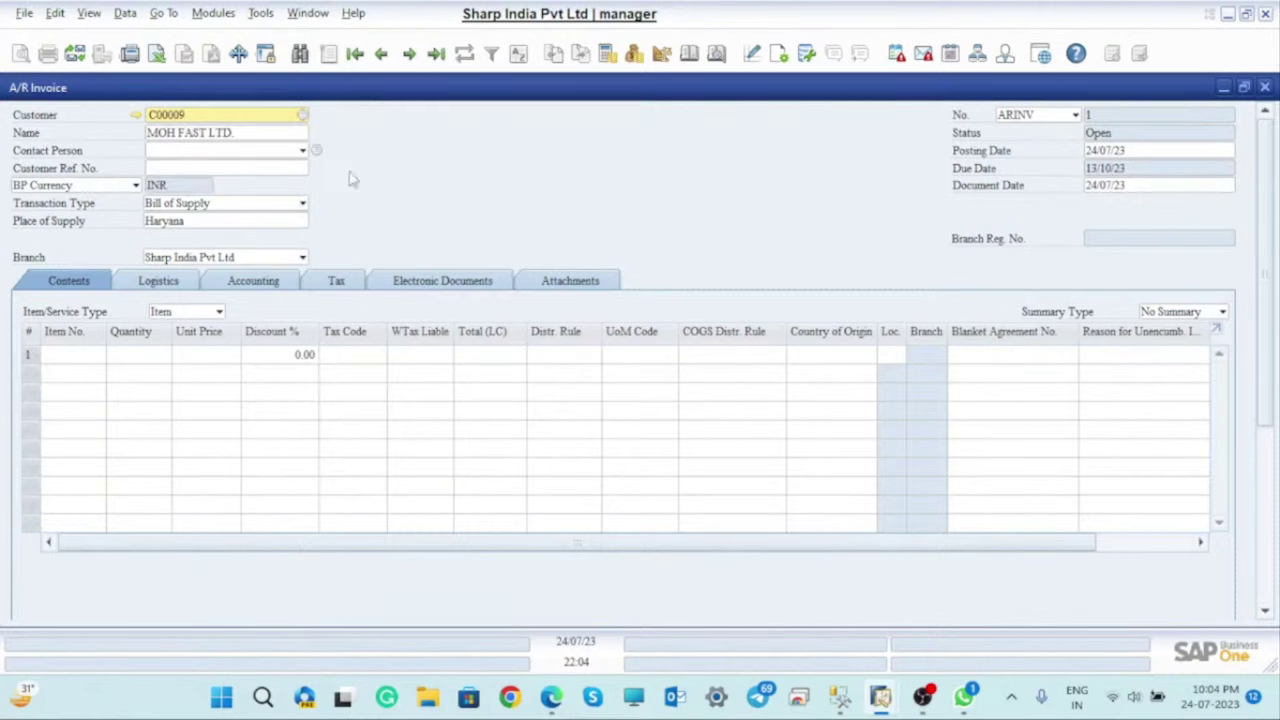
Step: Fill in the invoice's Customer Ref. No. as 12345
{"action": "left_click", "coordinate": [169, 167]}
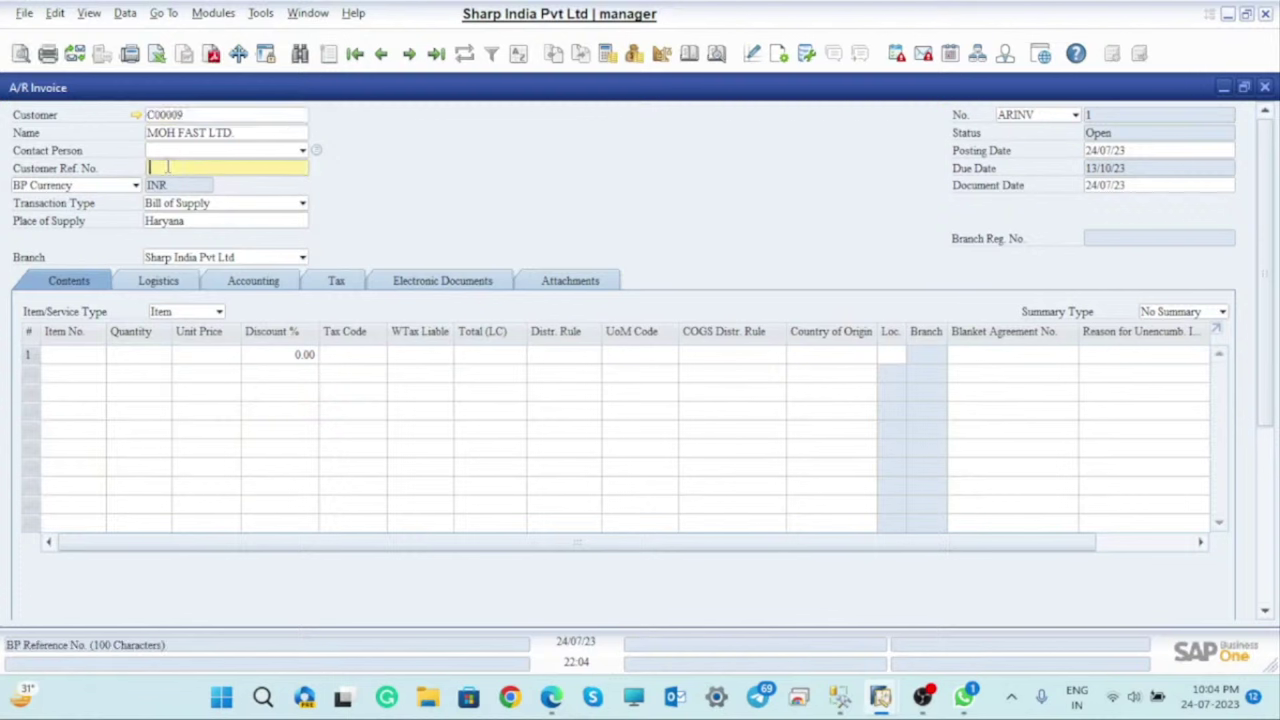
{"action": "type", "text": "12345"}
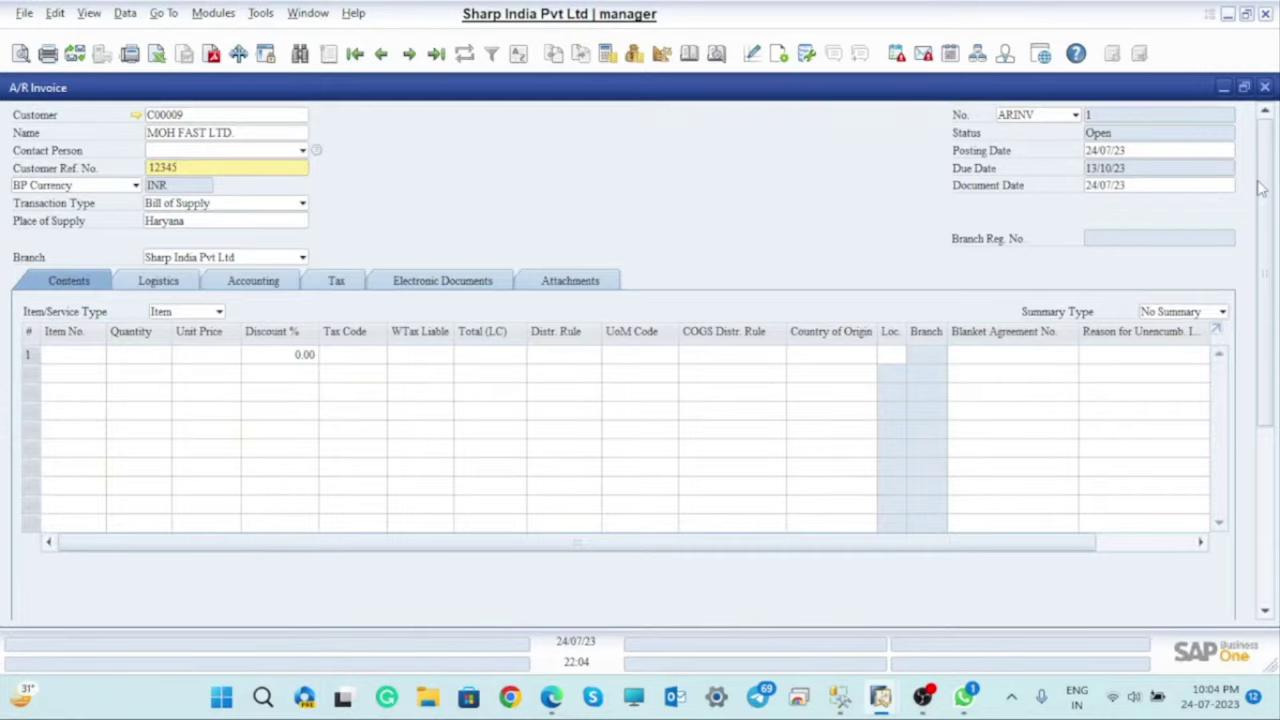
{"action": "mouse_move", "coordinate": [1265, 190]}
{"action": "left_mouse_down"}
{"action": "mouse_move", "coordinate": [1268, 450]}
{"action": "mouse_move", "coordinate": [1258, 170]}
{"action": "left_mouse_up"}
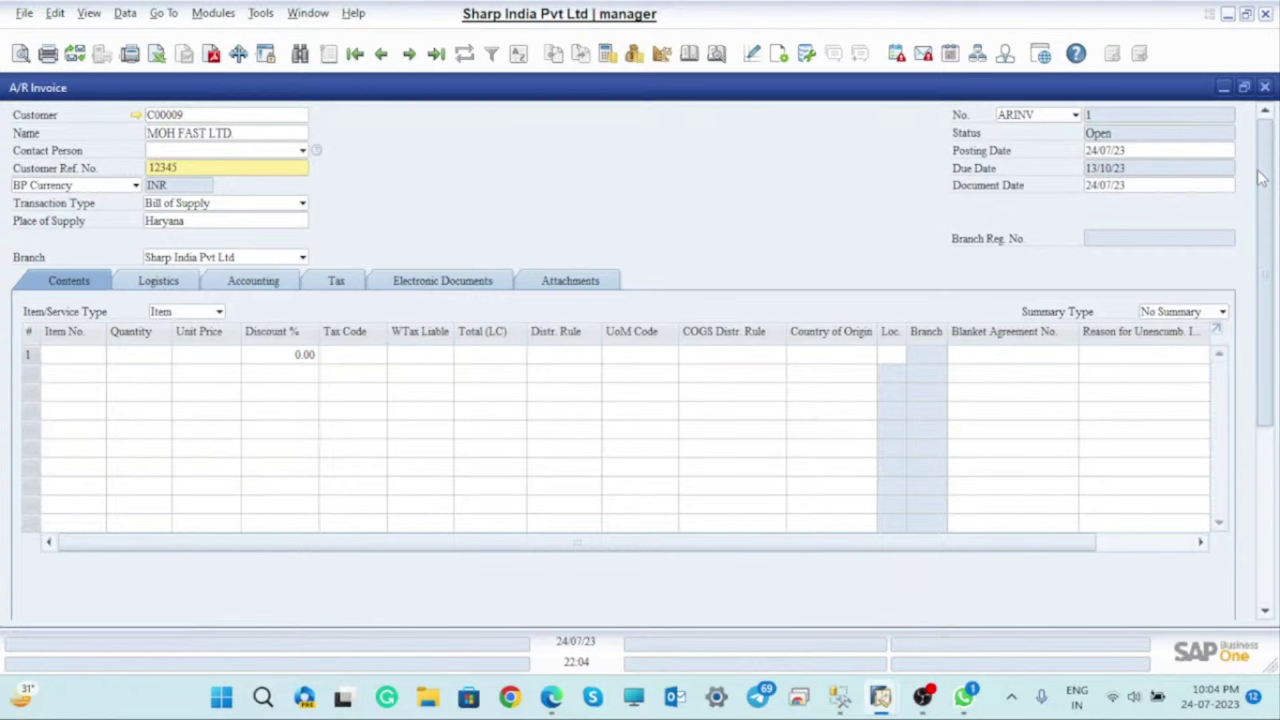
{"action": "left_click_drag", "start_coordinate": [1265, 180], "coordinate": [1266, 360]}
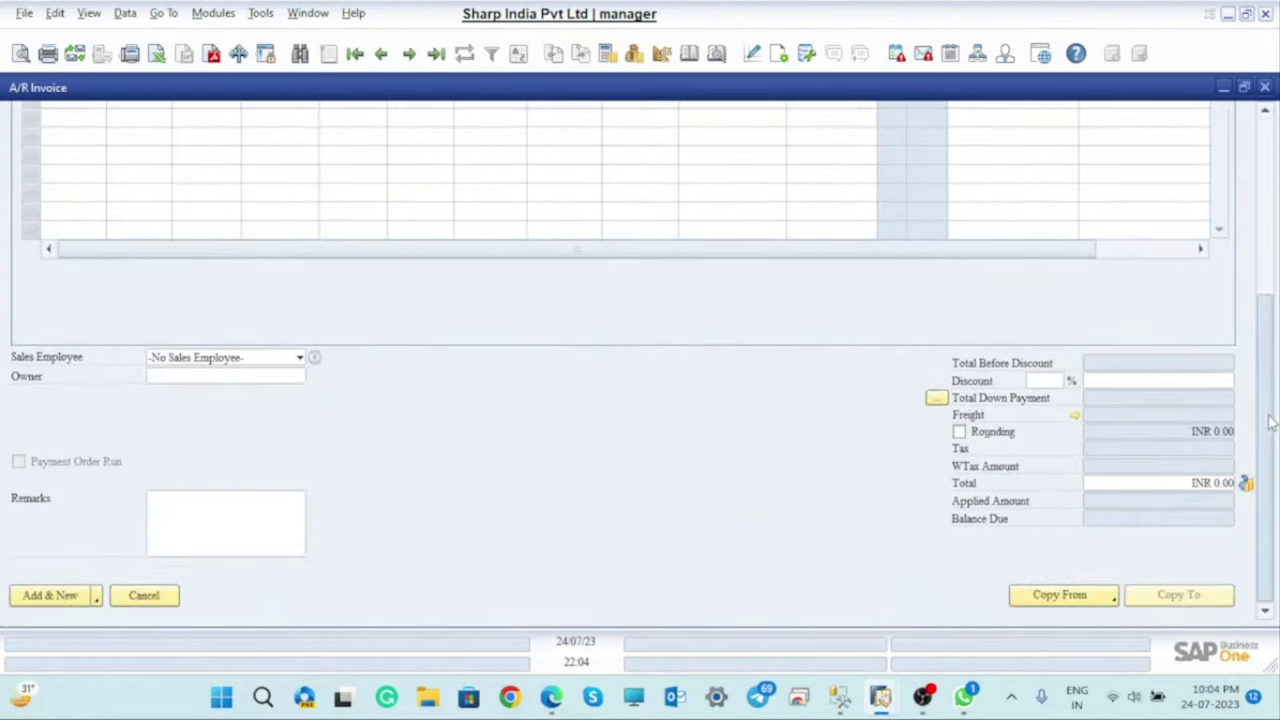
Step: Copy the MOH FAST LTD. delivery's three rows into the invoice, totalling INR 106,200 with INR 16,200 tax
{"action": "left_click", "coordinate": [1063, 594]}
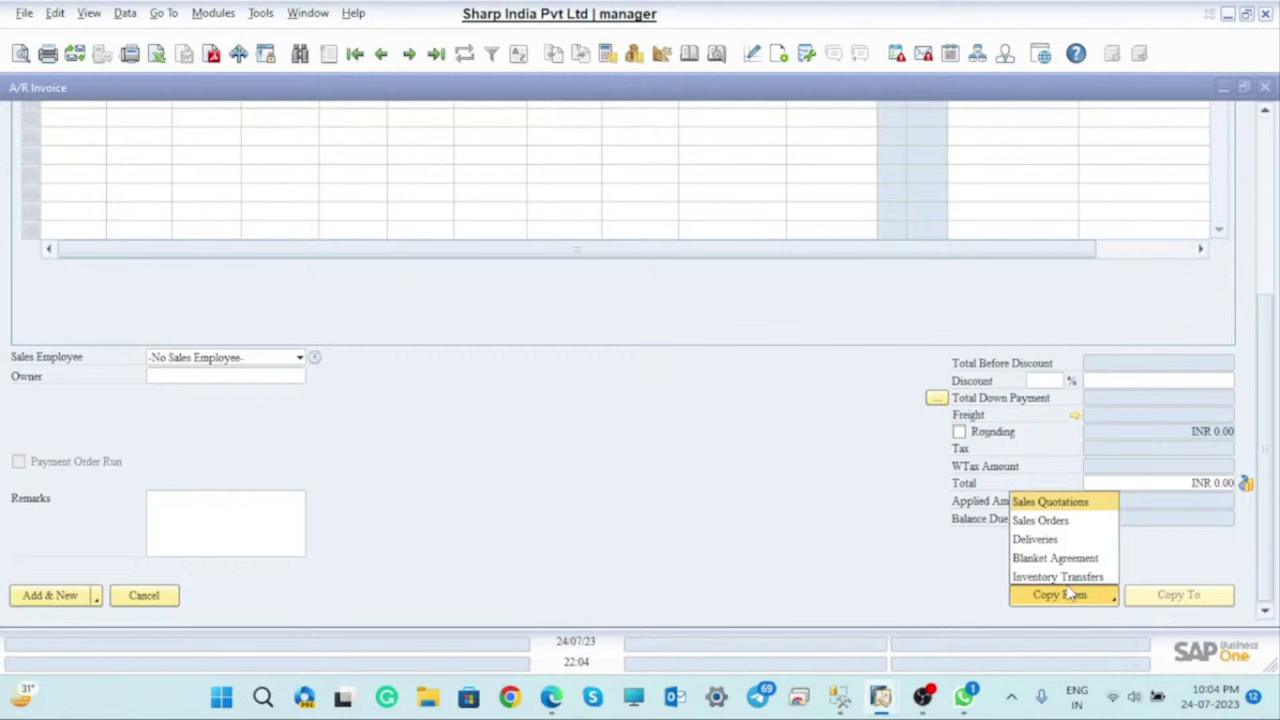
{"action": "left_click", "coordinate": [1036, 539]}
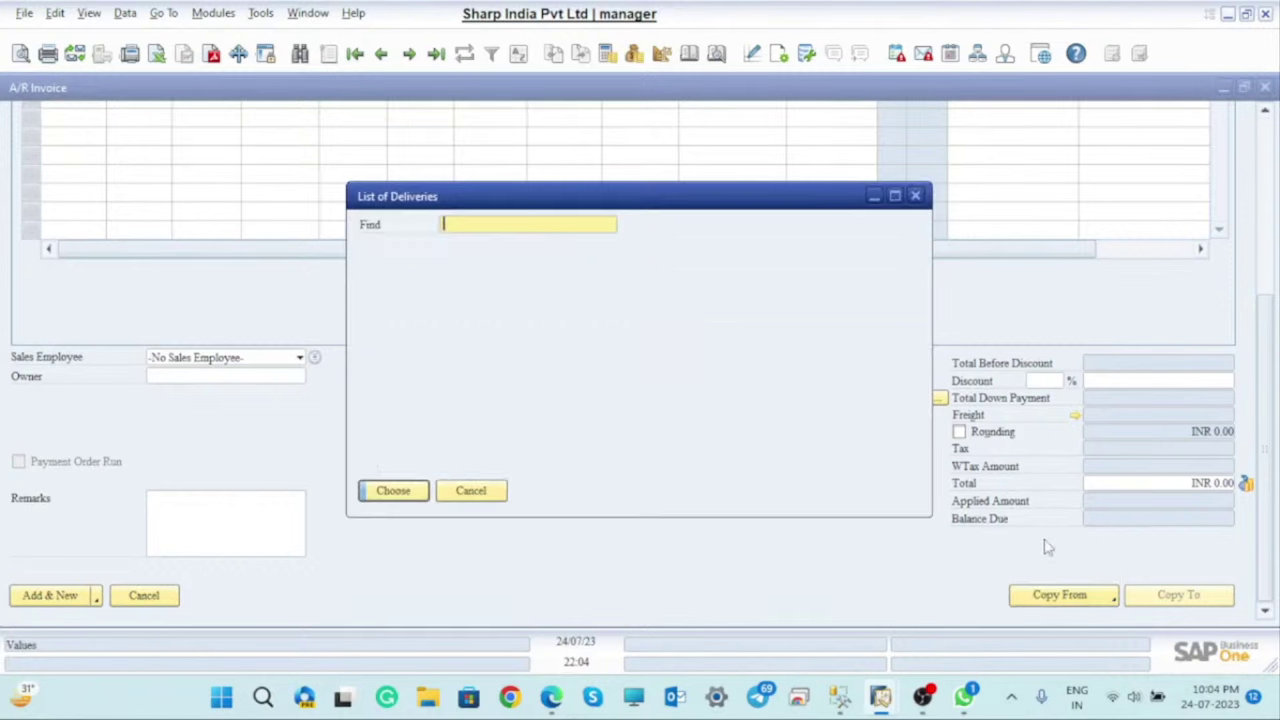
{"action": "left_click", "coordinate": [395, 490]}
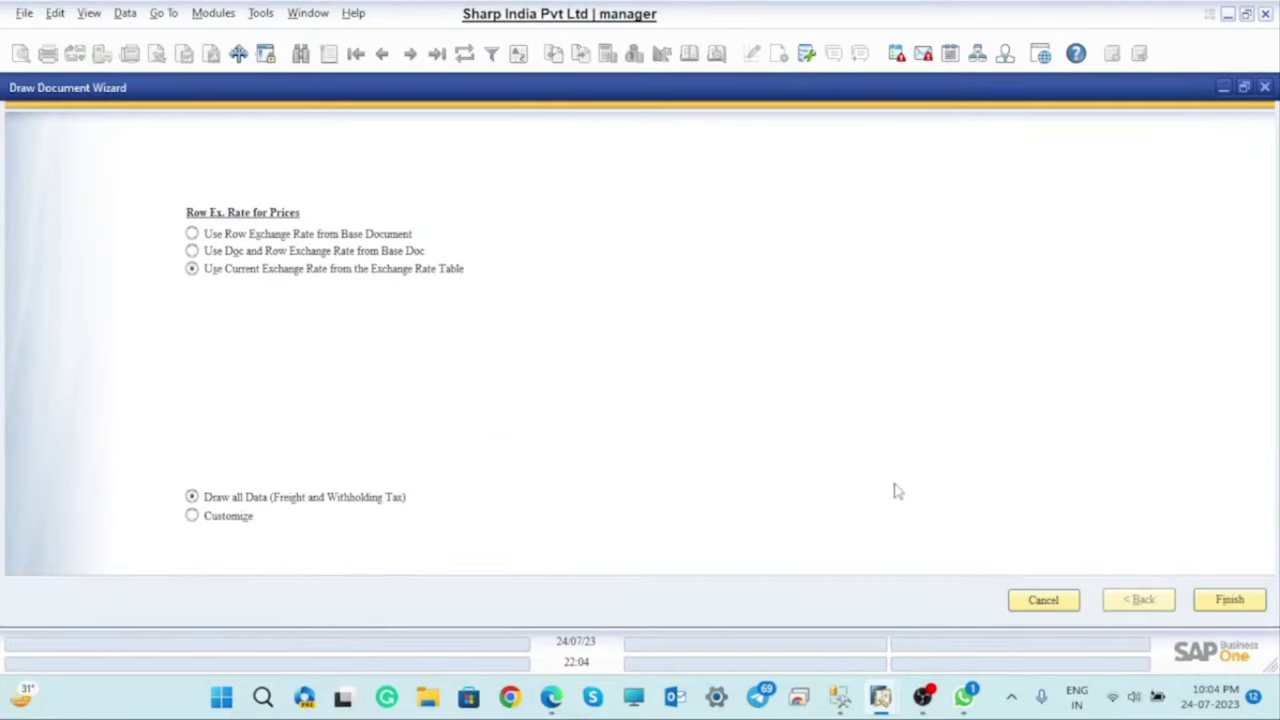
{"action": "left_click", "coordinate": [1230, 600]}
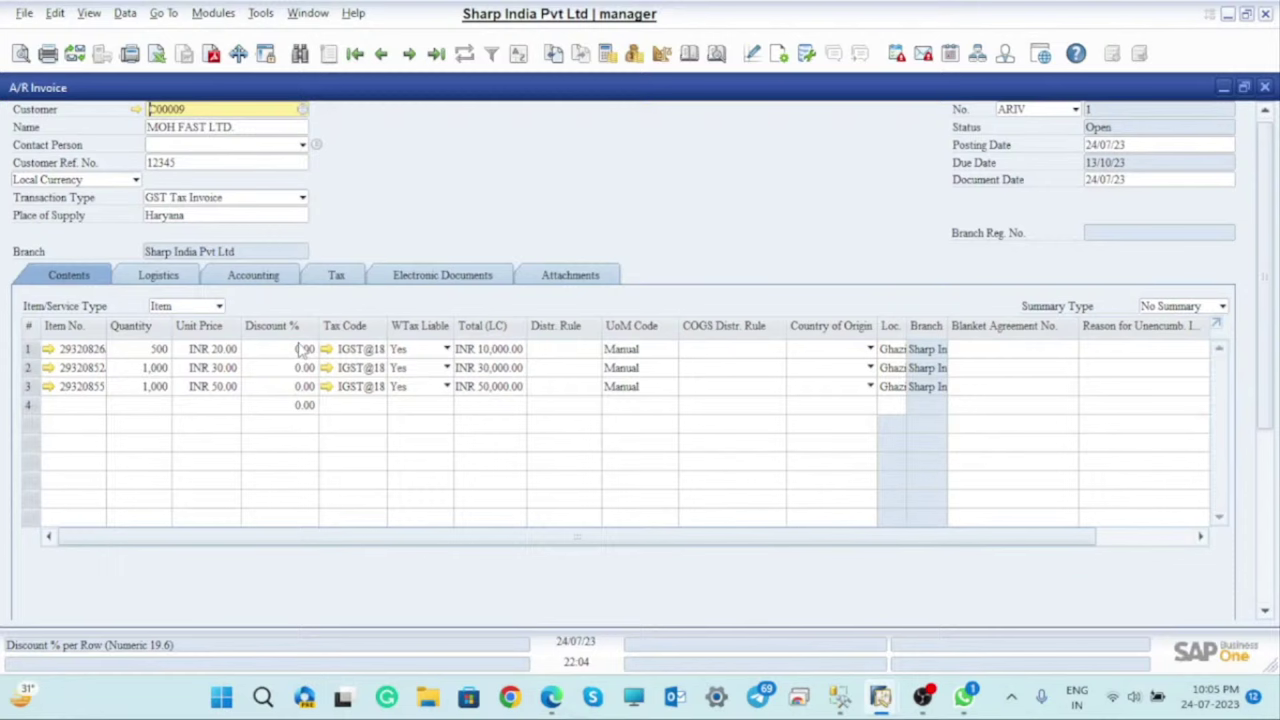
{"action": "left_click_drag", "start_coordinate": [1268, 320], "coordinate": [1276, 458]}
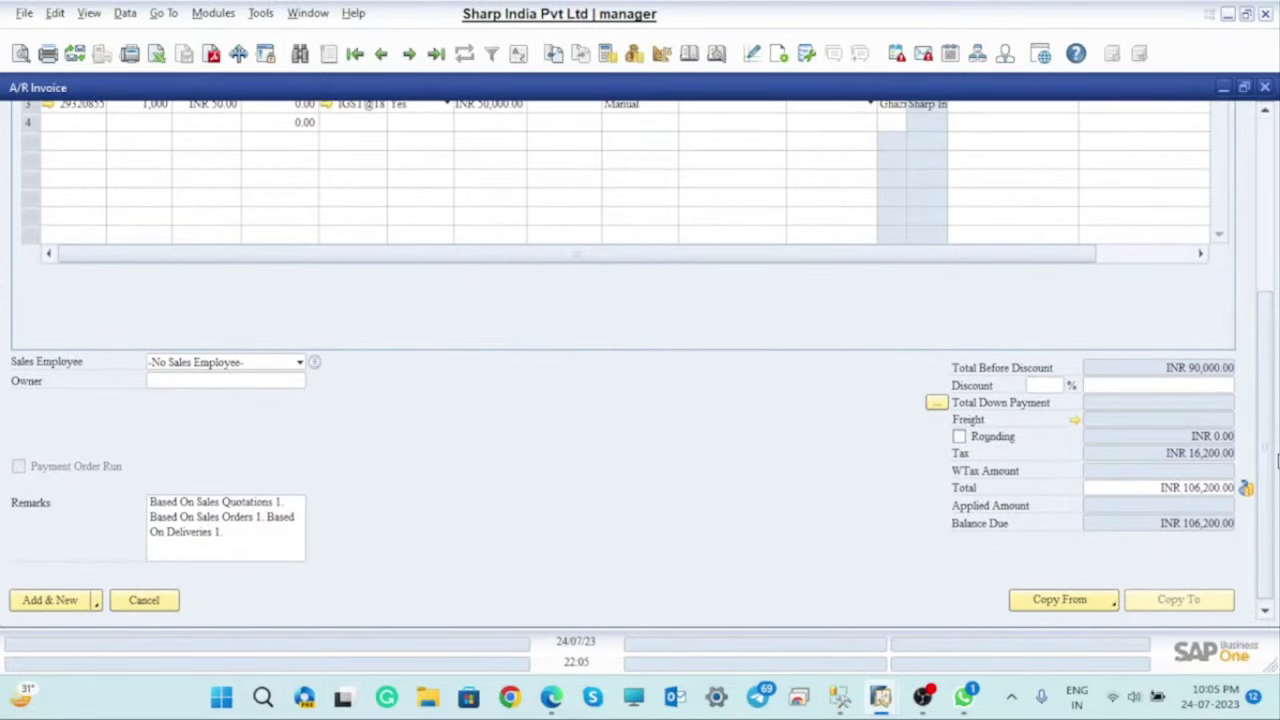
{"action": "left_click", "coordinate": [719, 56]}
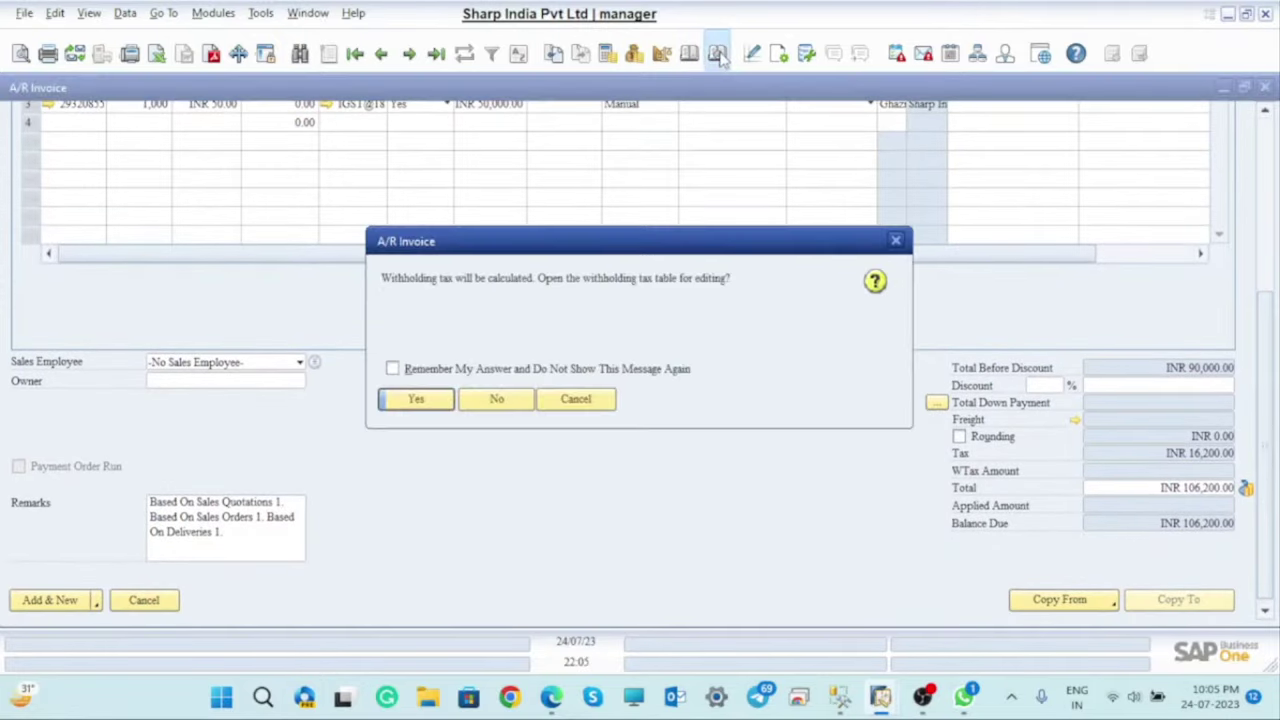
{"action": "left_click", "coordinate": [497, 400]}
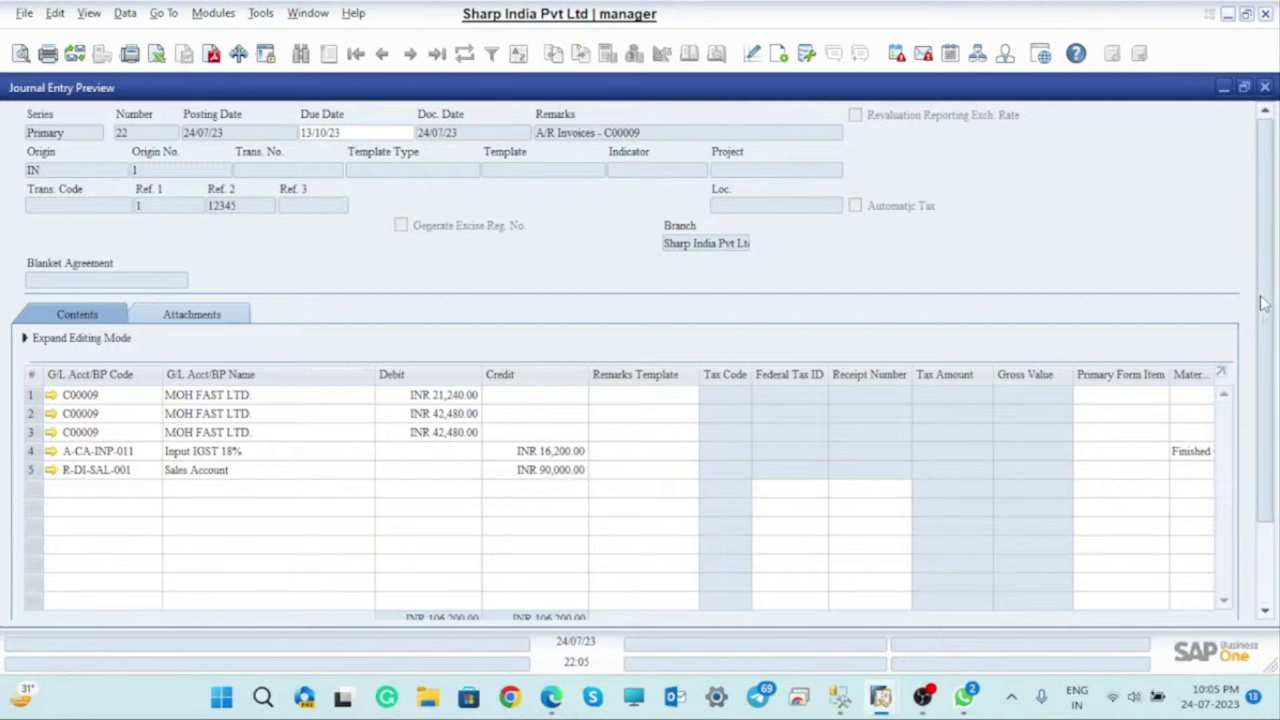
{"action": "left_click_drag", "start_coordinate": [1263, 304], "coordinate": [1274, 400]}
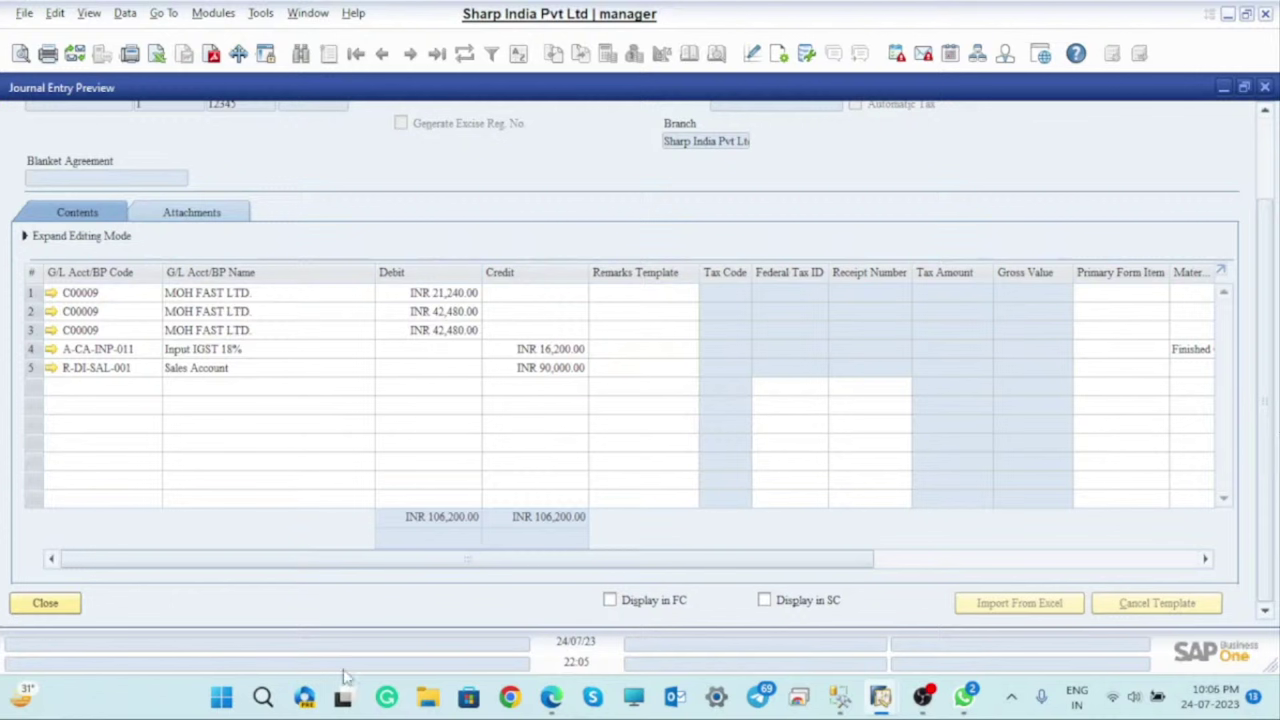
{"action": "left_click", "coordinate": [46, 603]}
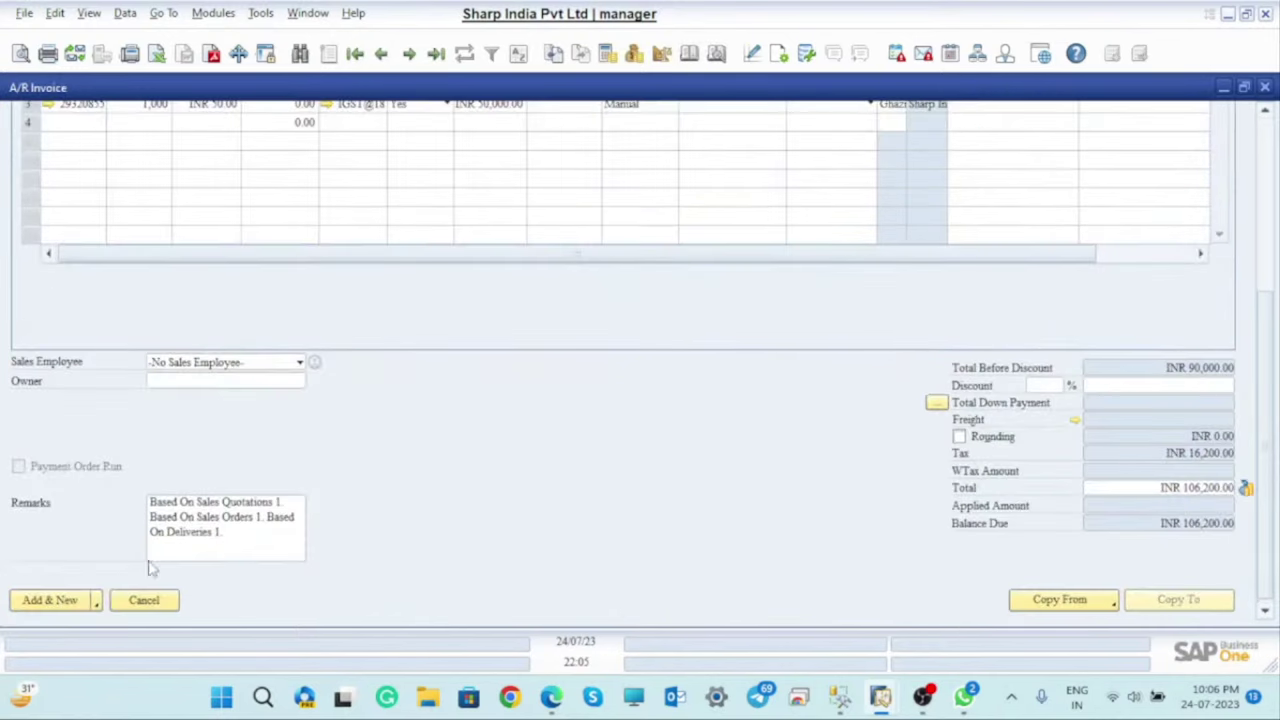
Step: Add the INR 106,200 invoice, leaving the withholding tax table unchanged, and close the blank new invoice
{"action": "left_click", "coordinate": [66, 604]}
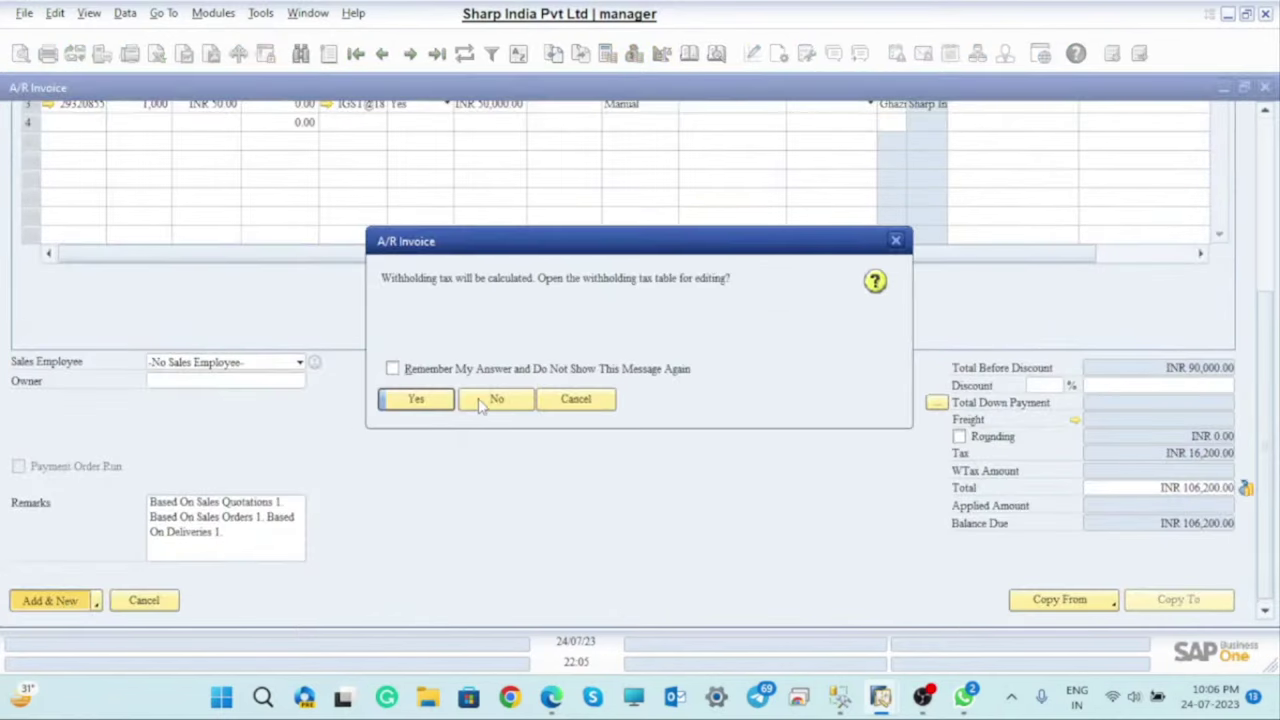
{"action": "left_click", "coordinate": [430, 403]}
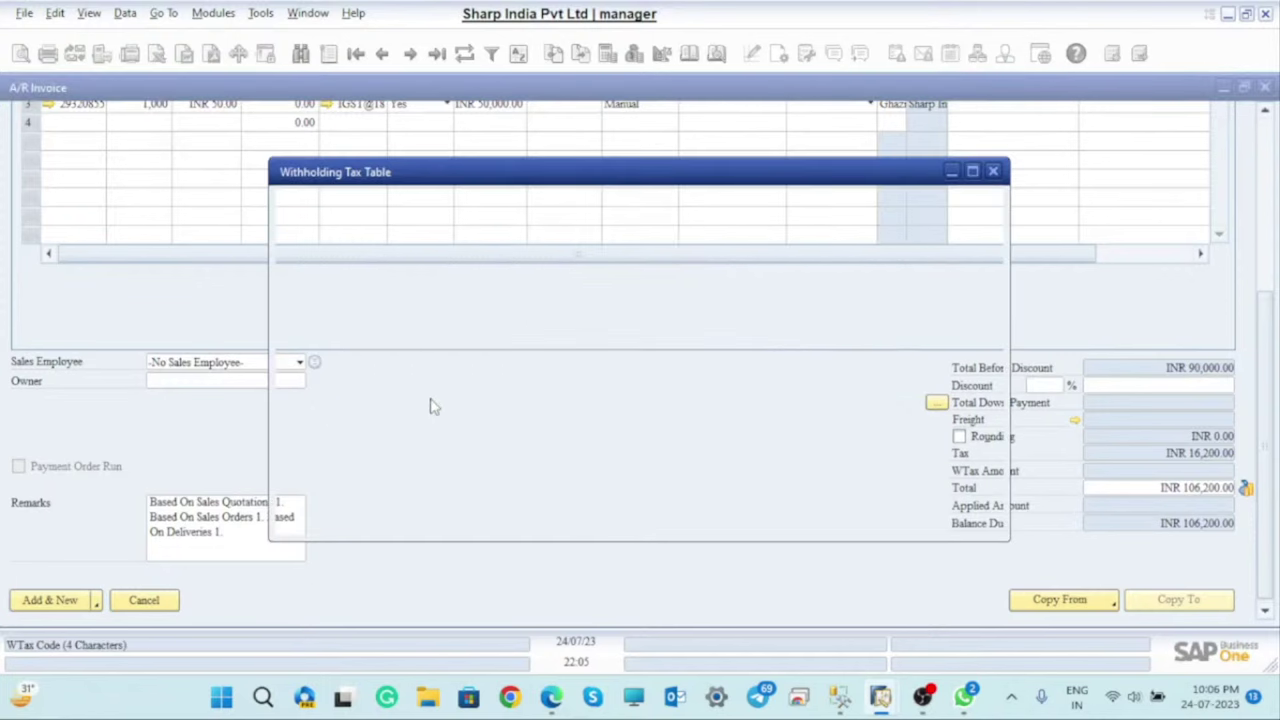
{"action": "left_click", "coordinate": [393, 517]}
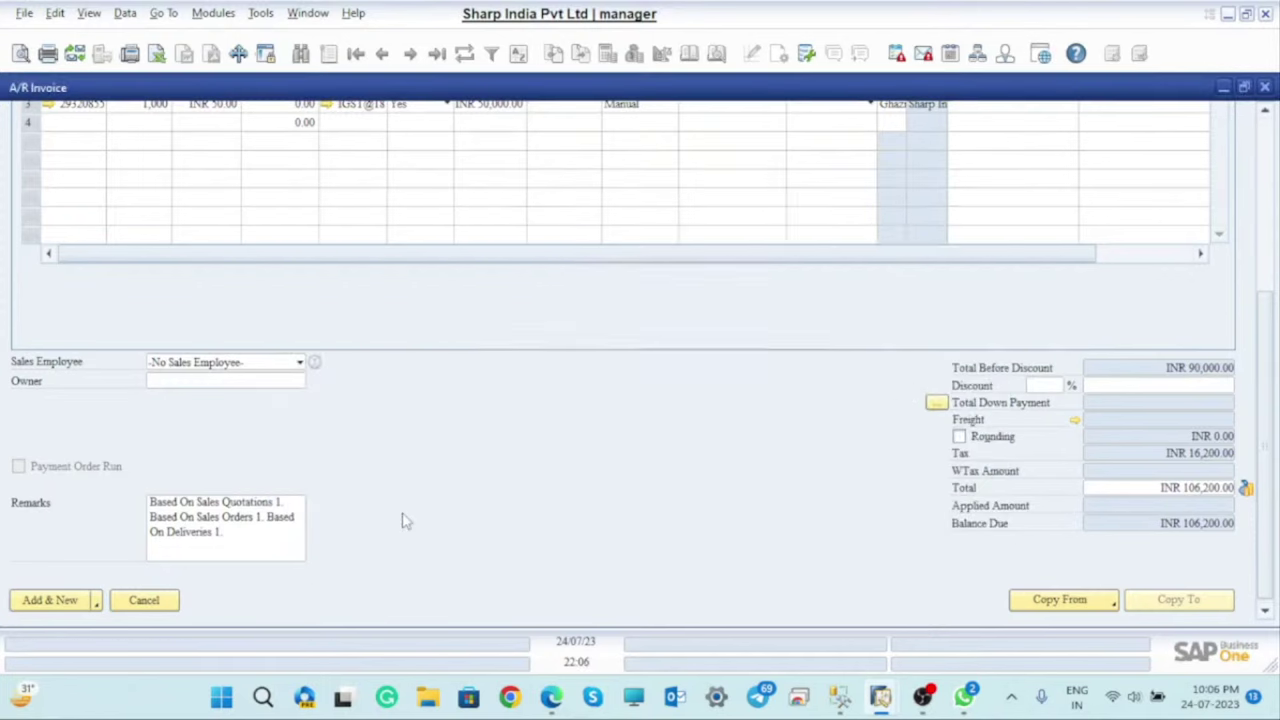
{"action": "left_click", "coordinate": [428, 385]}
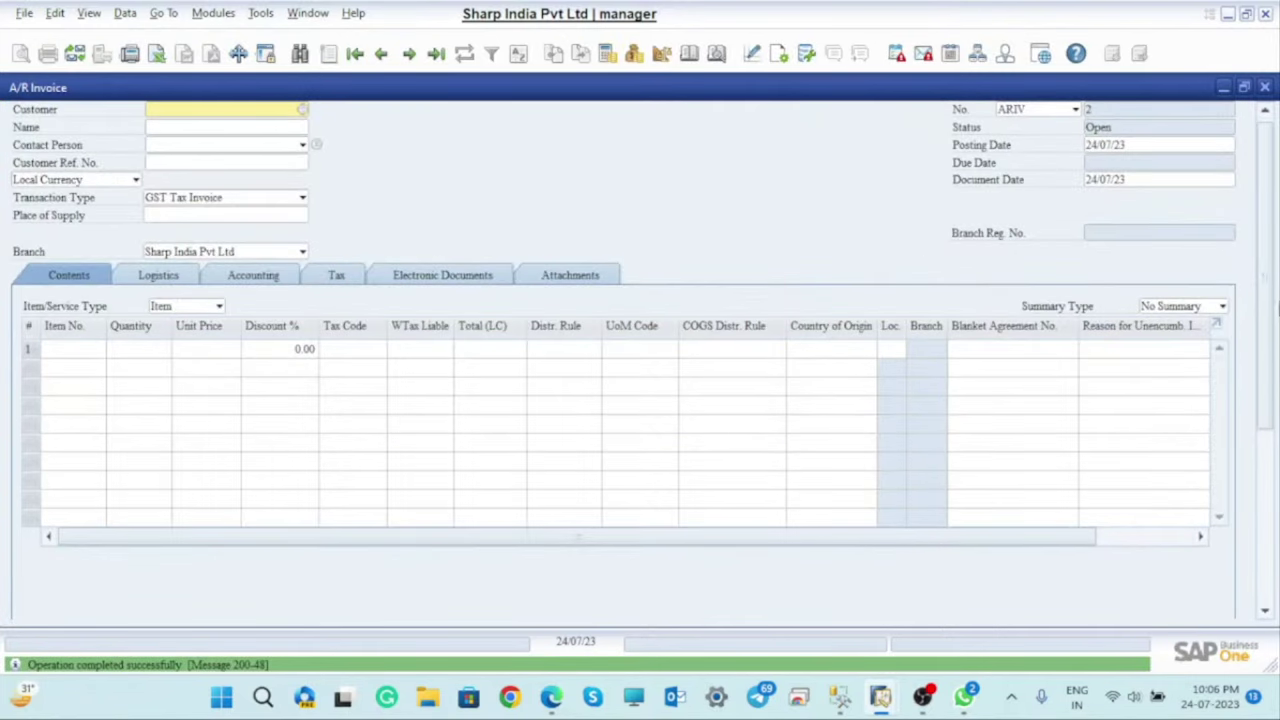
{"action": "left_click", "coordinate": [1264, 88]}
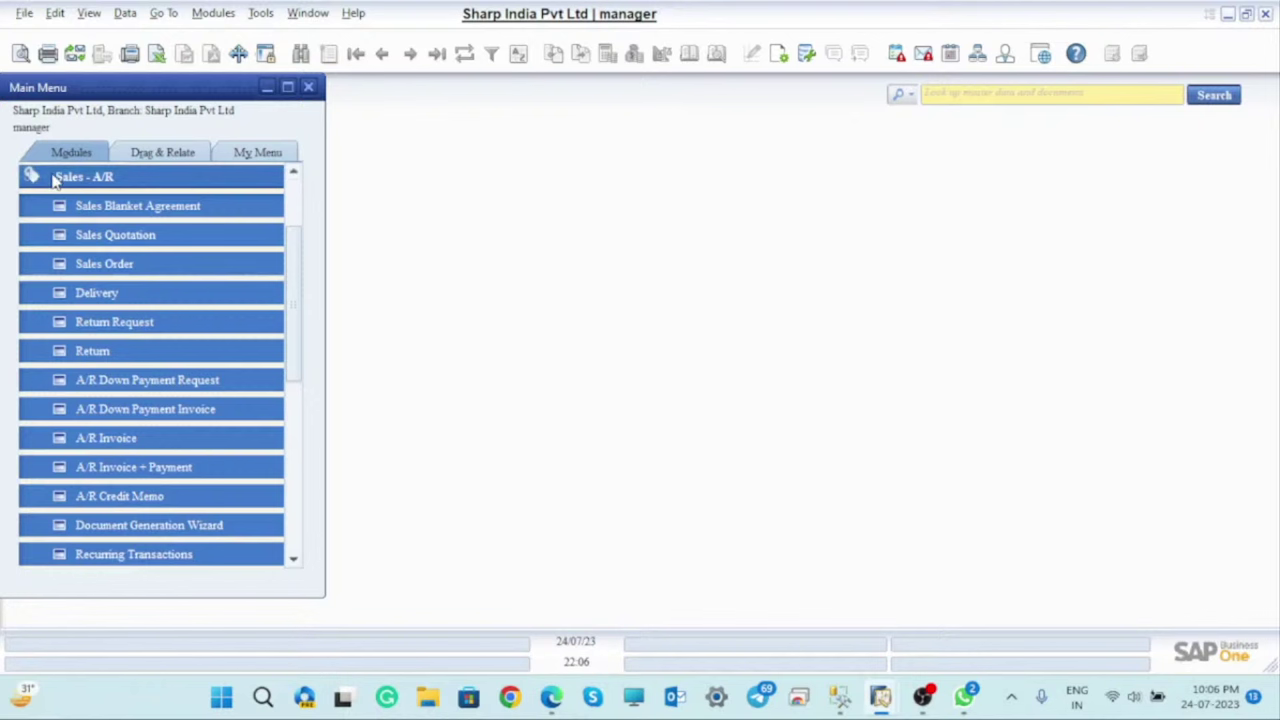
Step: Open a full-width Incoming Payment from the Banking module for customer C00009
{"action": "left_click", "coordinate": [55, 177]}
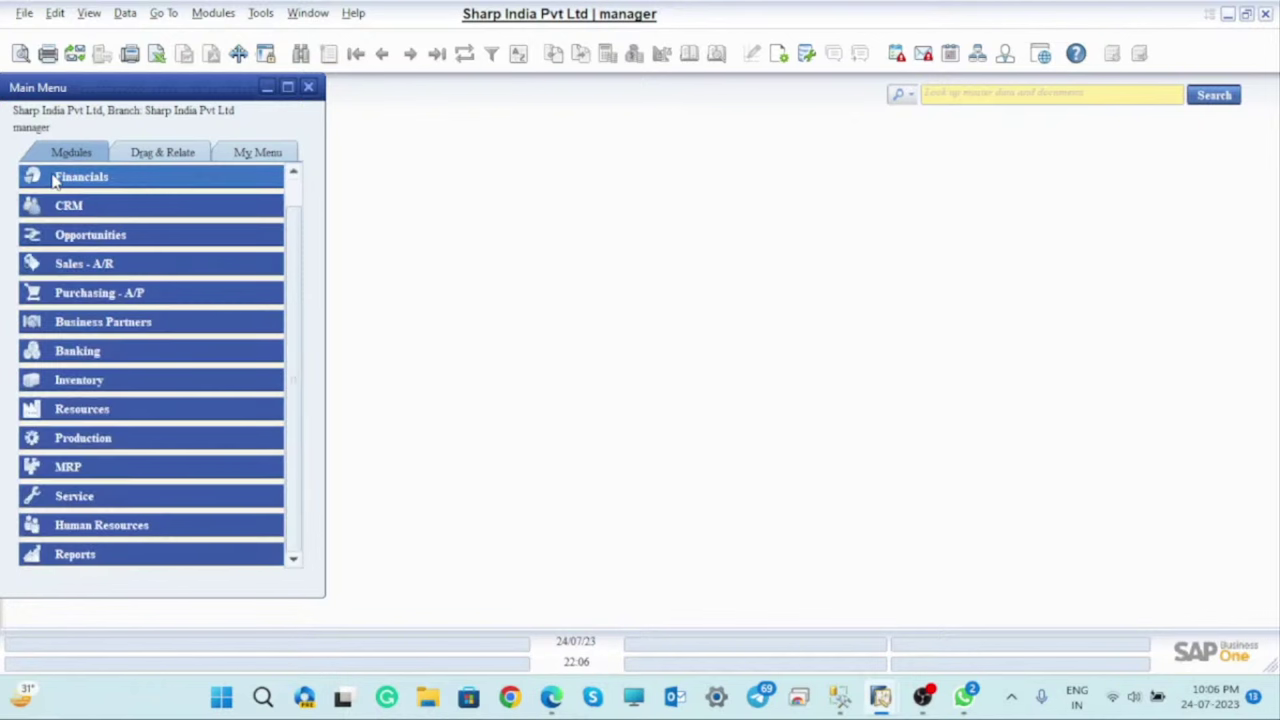
{"action": "left_click", "coordinate": [97, 356]}
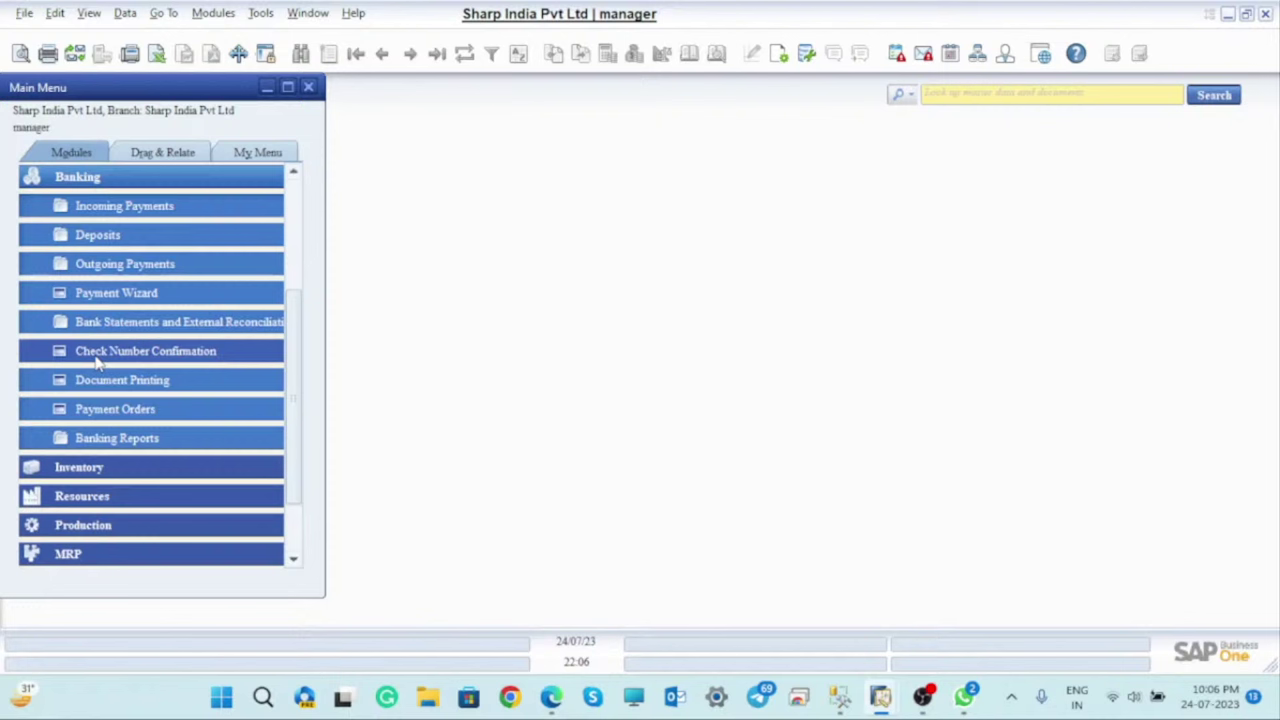
{"action": "left_click", "coordinate": [168, 206]}
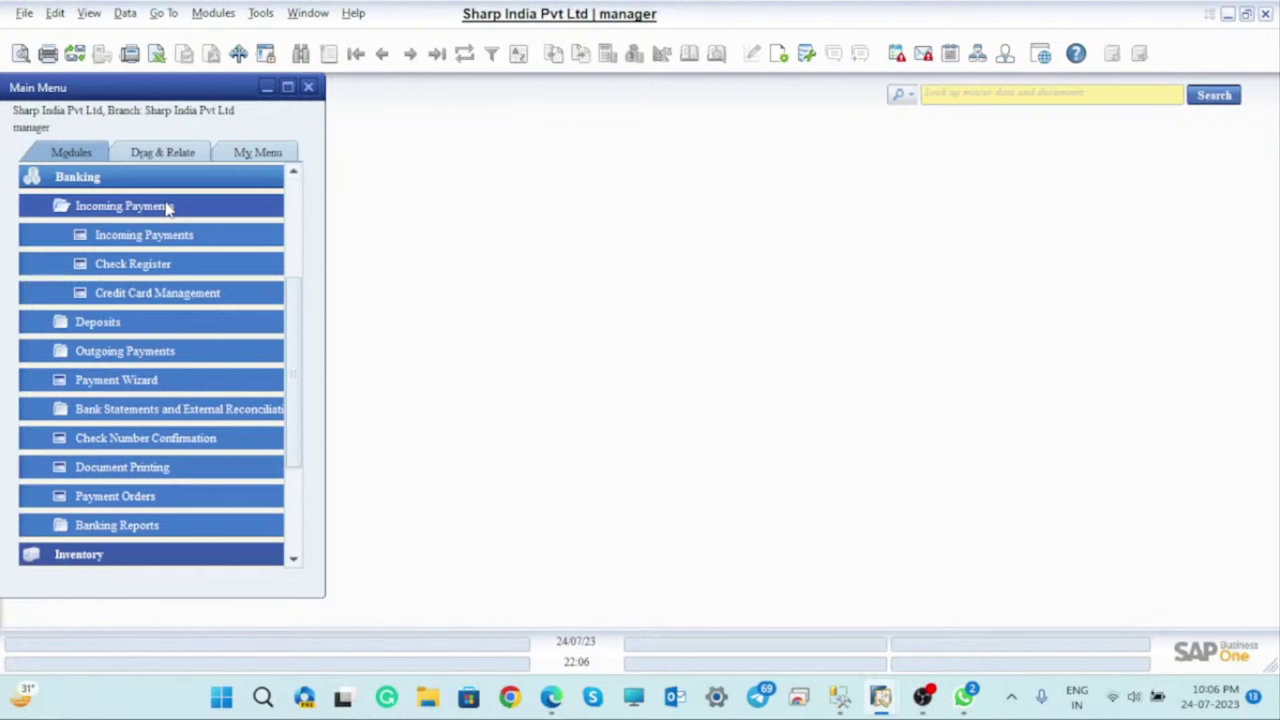
{"action": "left_click", "coordinate": [155, 234]}
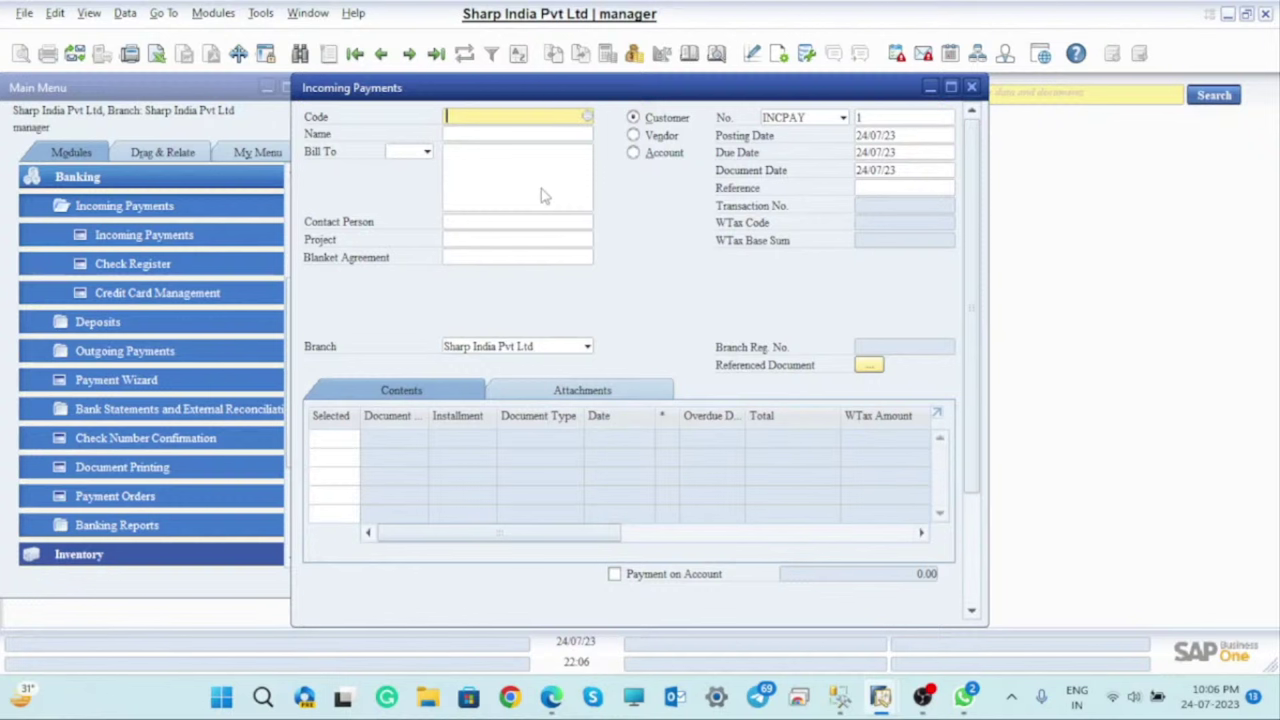
{"action": "type", "text": "C00009"}
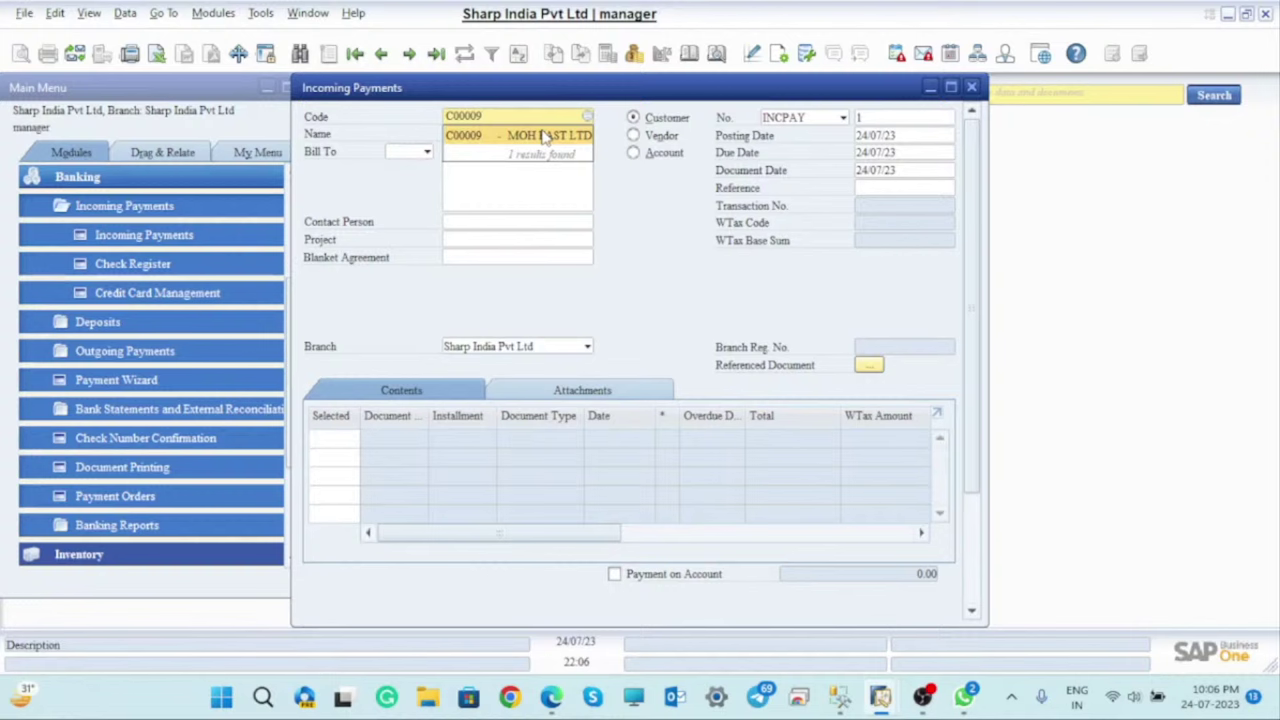
{"action": "left_click", "coordinate": [545, 136]}
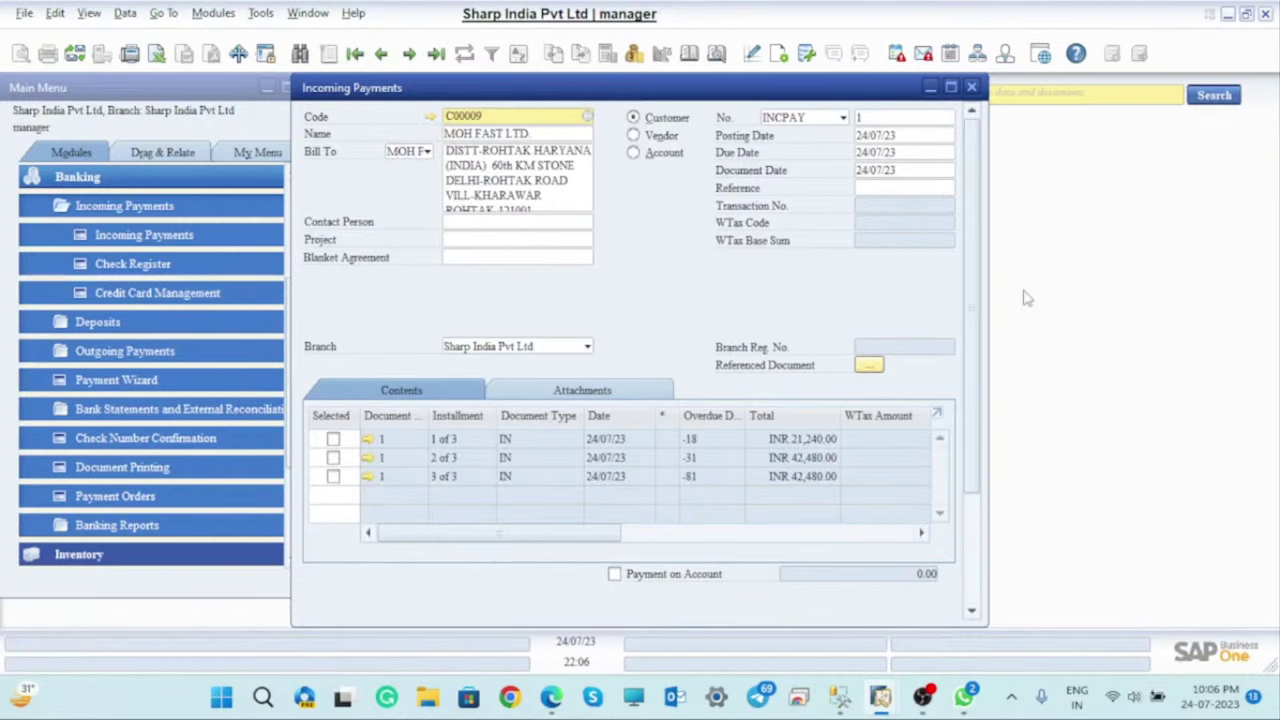
{"action": "left_click", "coordinate": [951, 87]}
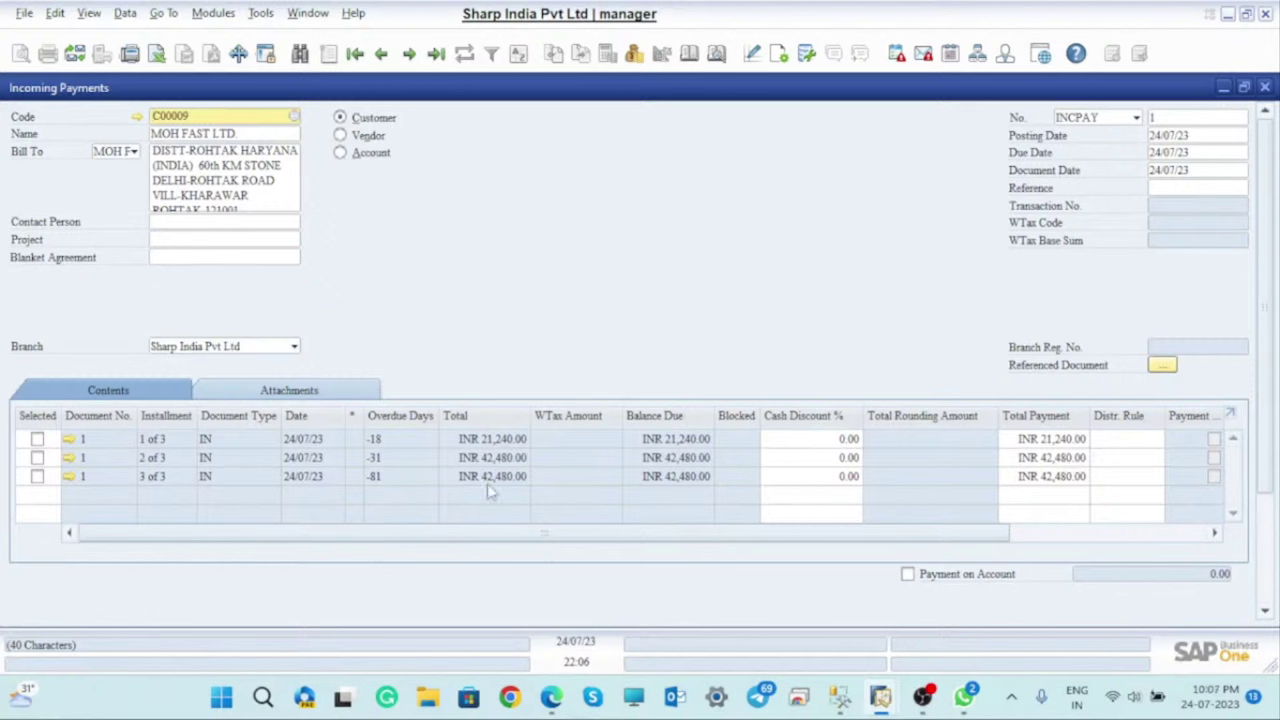
Step: Select all three invoice installments, totalling INR 106,200 due
{"action": "left_click", "coordinate": [37, 440]}
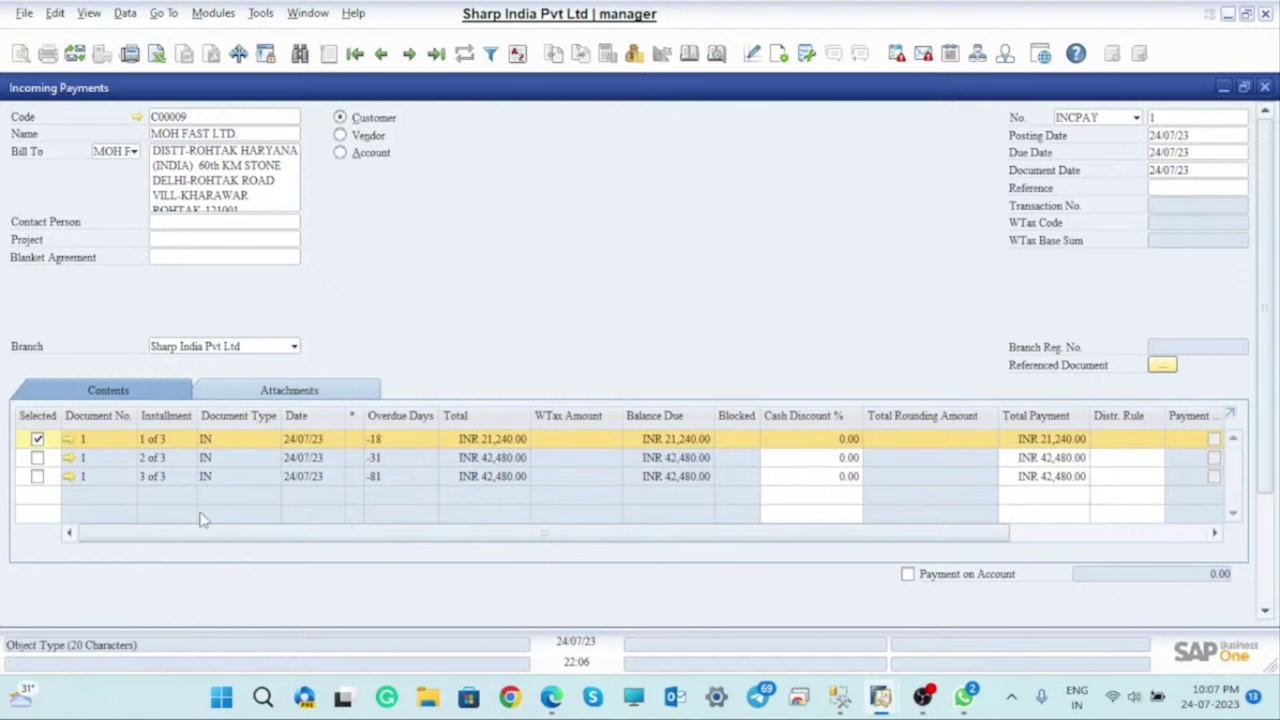
{"action": "left_click", "coordinate": [37, 457]}
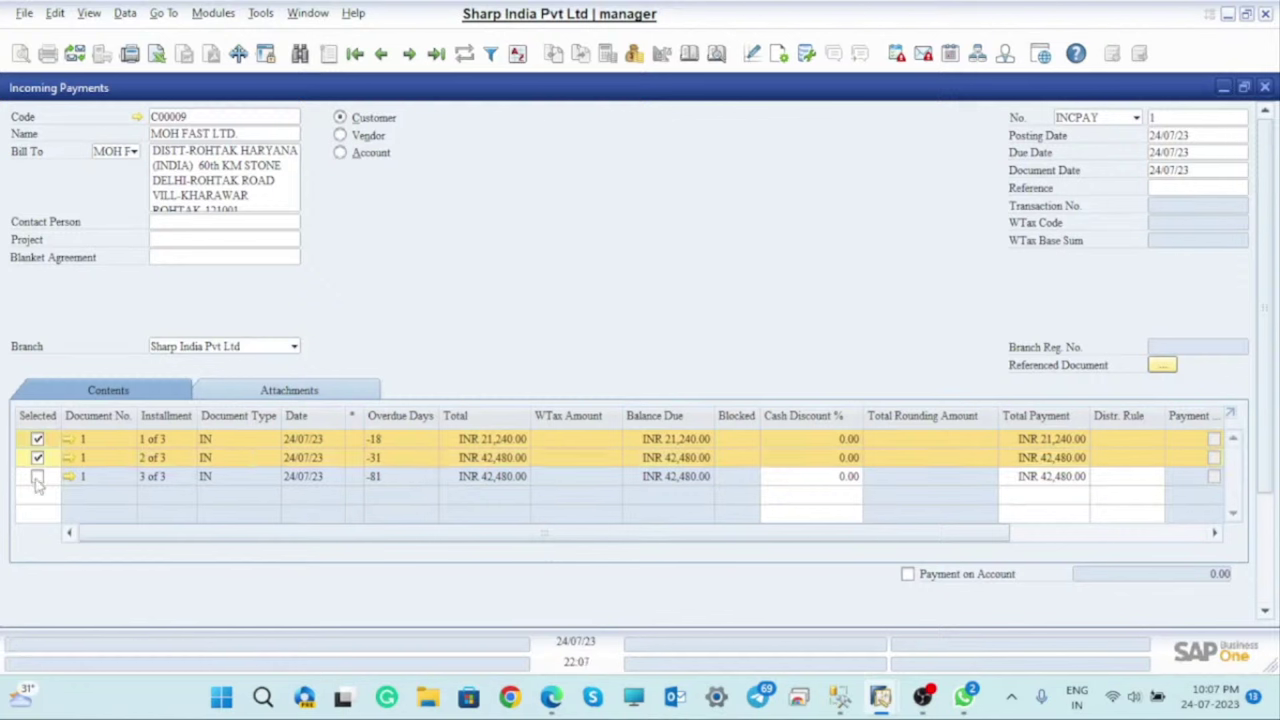
{"action": "left_click", "coordinate": [37, 477]}
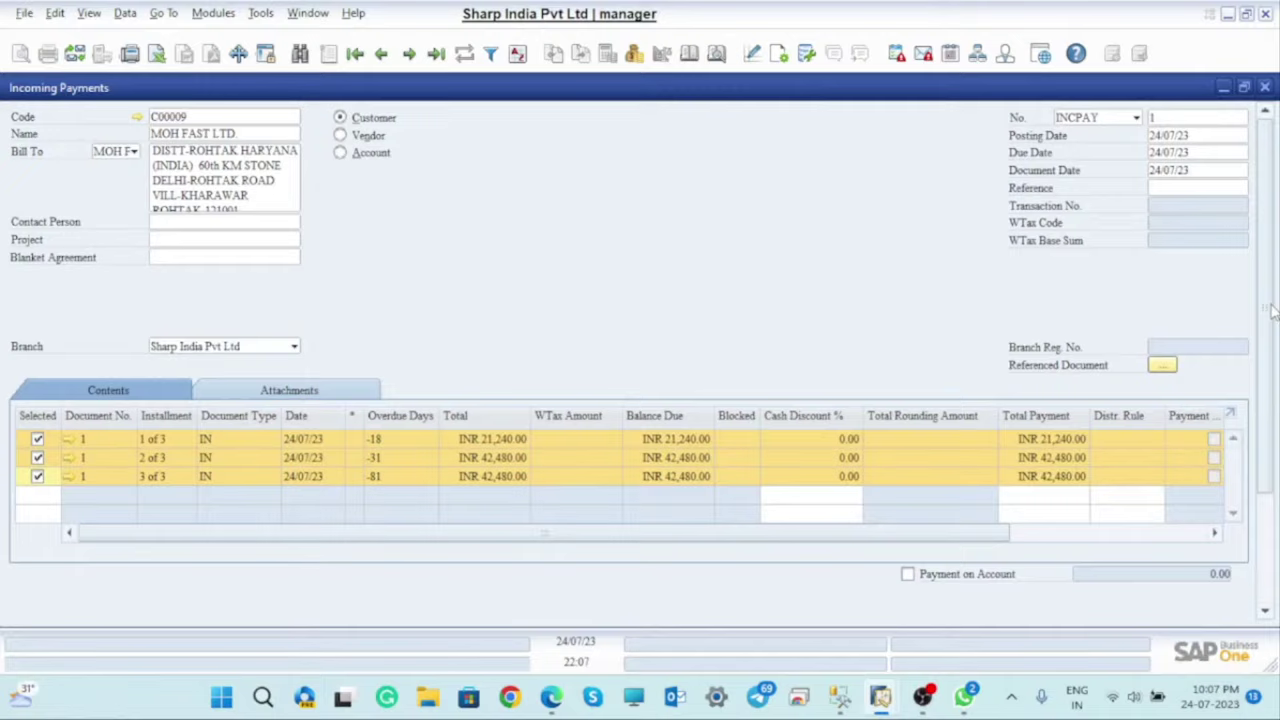
{"action": "left_click_drag", "start_coordinate": [1273, 312], "coordinate": [1275, 470]}
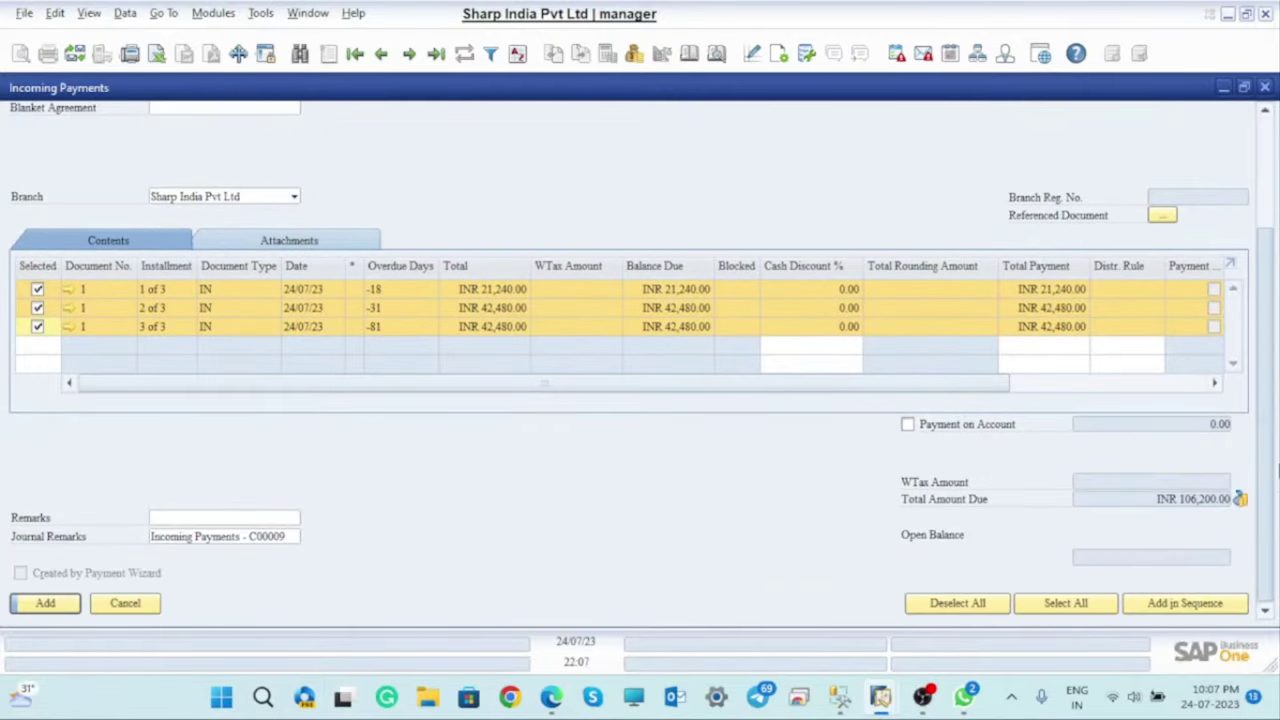
Step: Pay the full INR 106,200.00 by bank transfer through G/L account A-CA-BNK-001, using Ctrl+B for the total
{"action": "left_click", "coordinate": [1240, 499]}
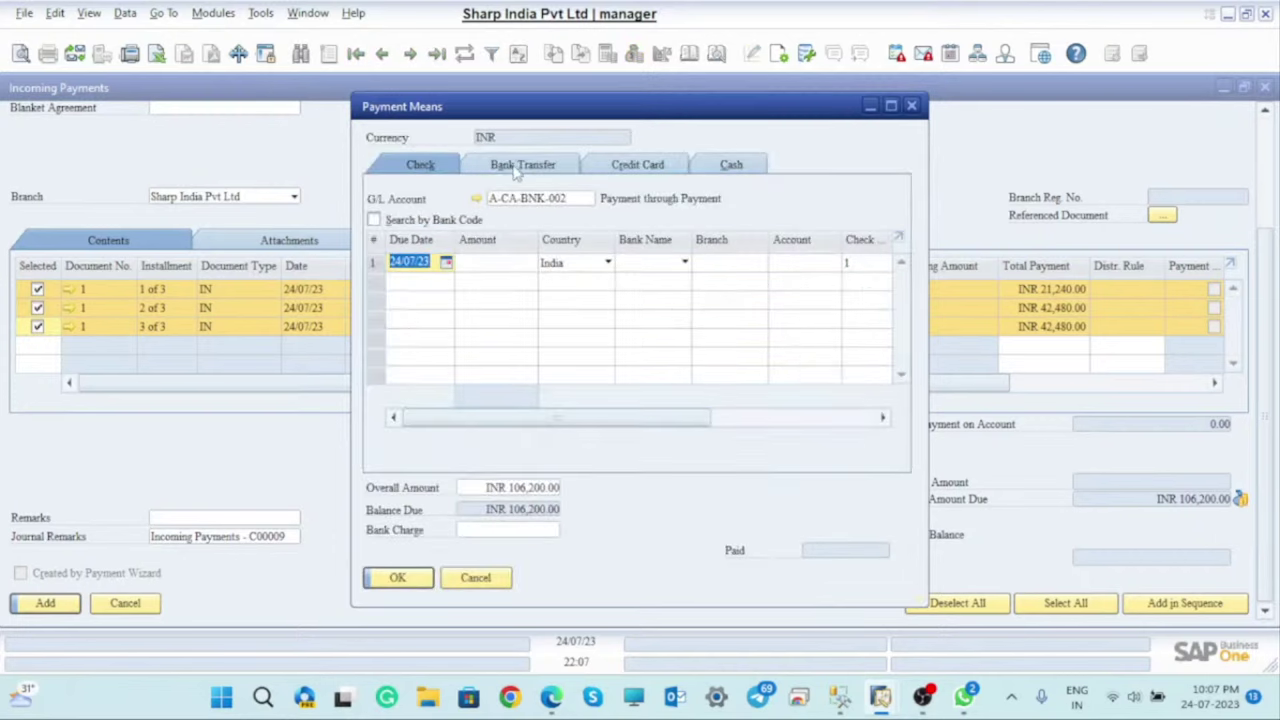
{"action": "left_click", "coordinate": [518, 166]}
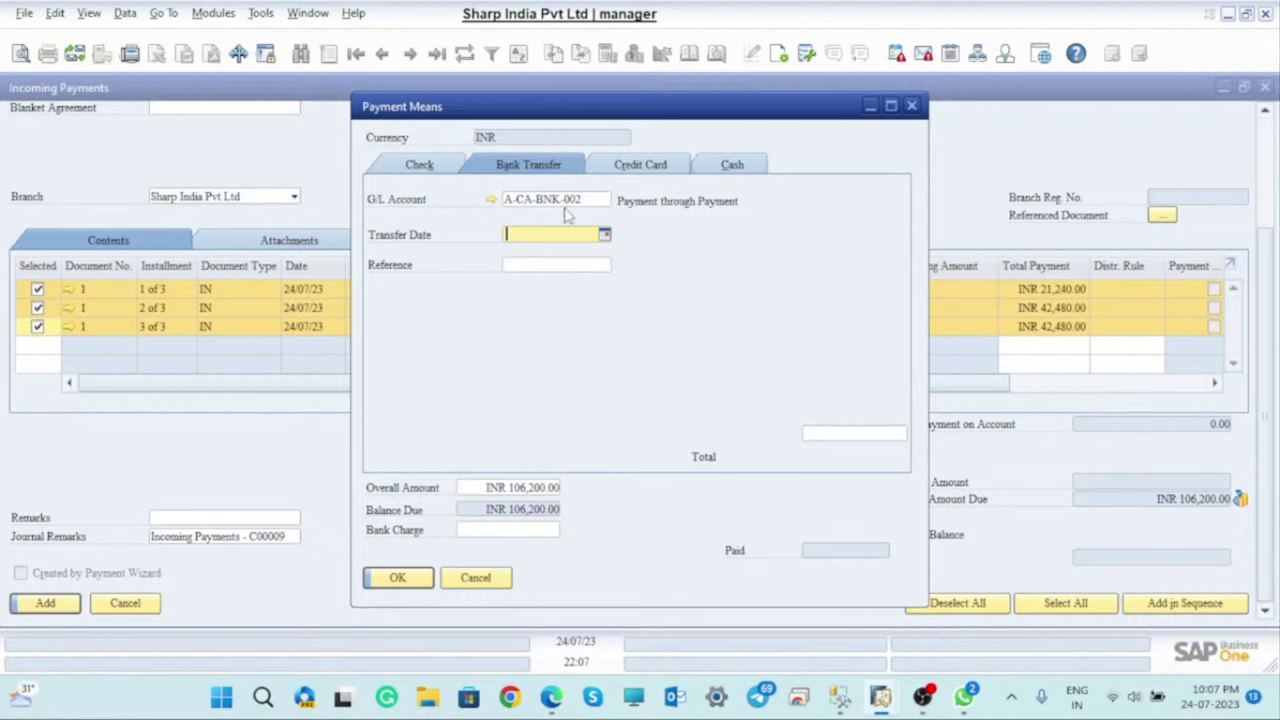
{"action": "left_click", "coordinate": [605, 201]}
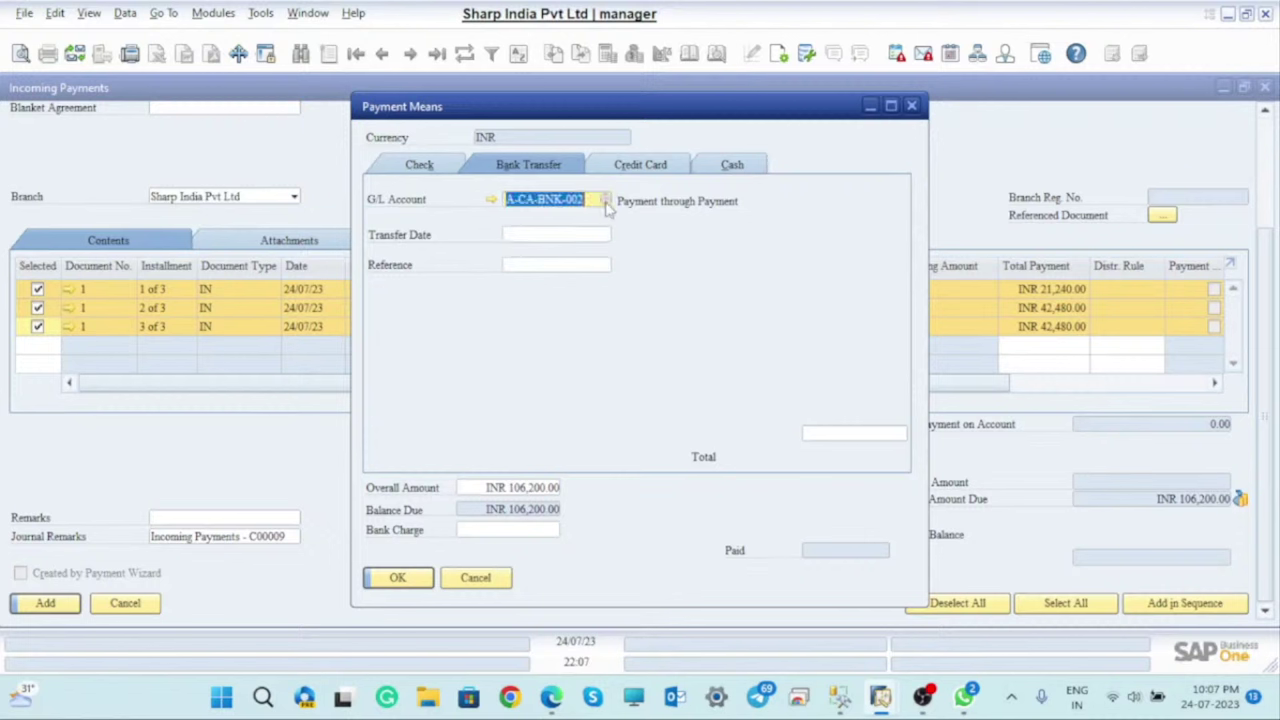
{"action": "left_click", "coordinate": [605, 201]}
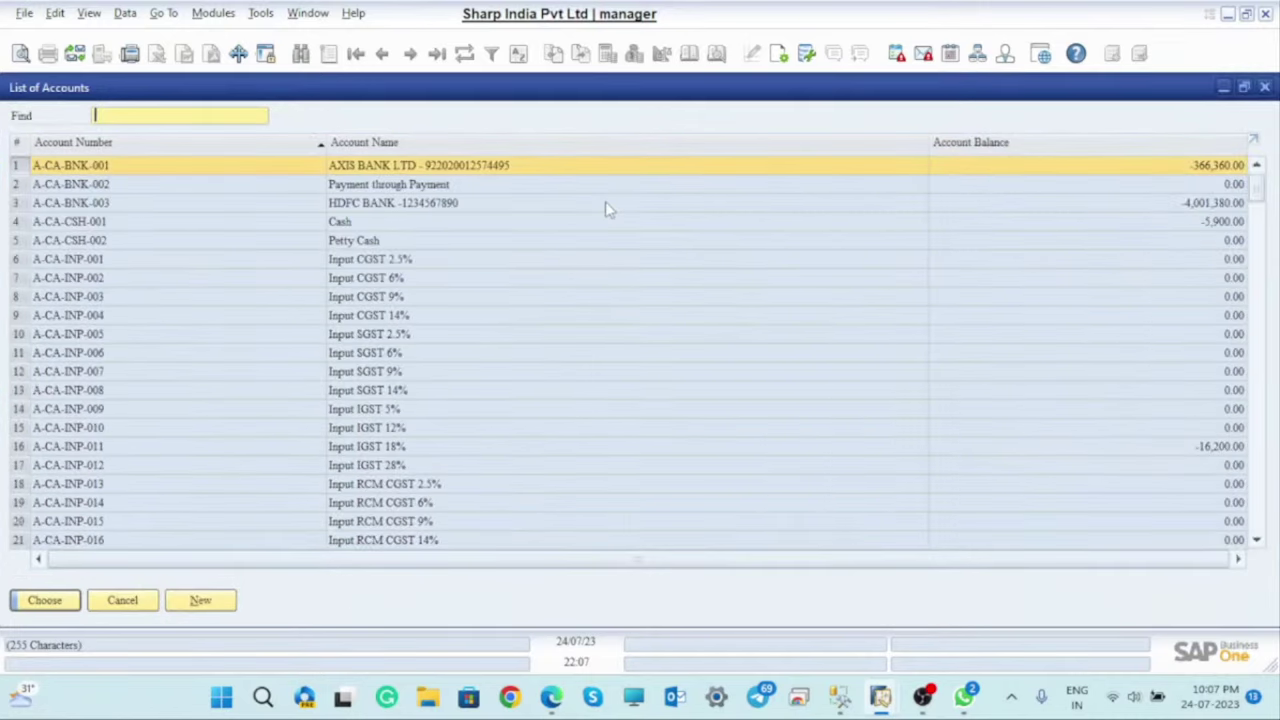
{"action": "left_click", "coordinate": [48, 601]}
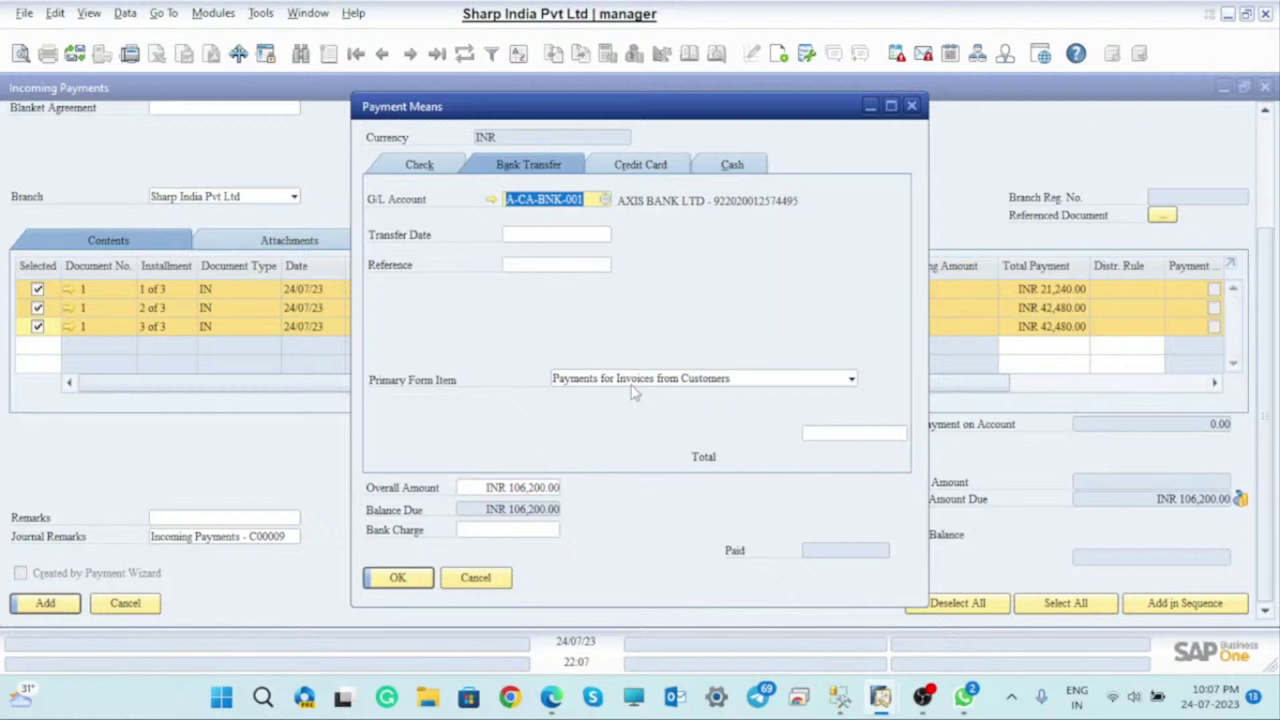
{"action": "left_click", "coordinate": [843, 434]}
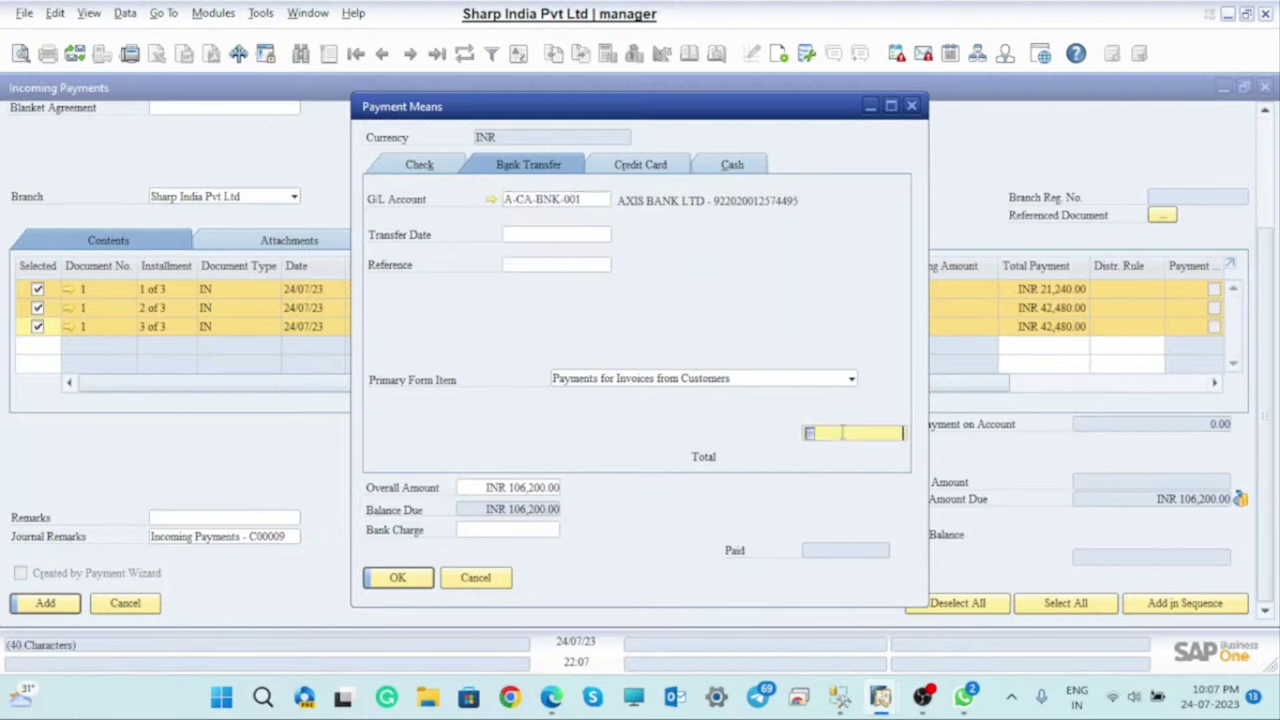
{"action": "key", "text": "ctrl+b"}
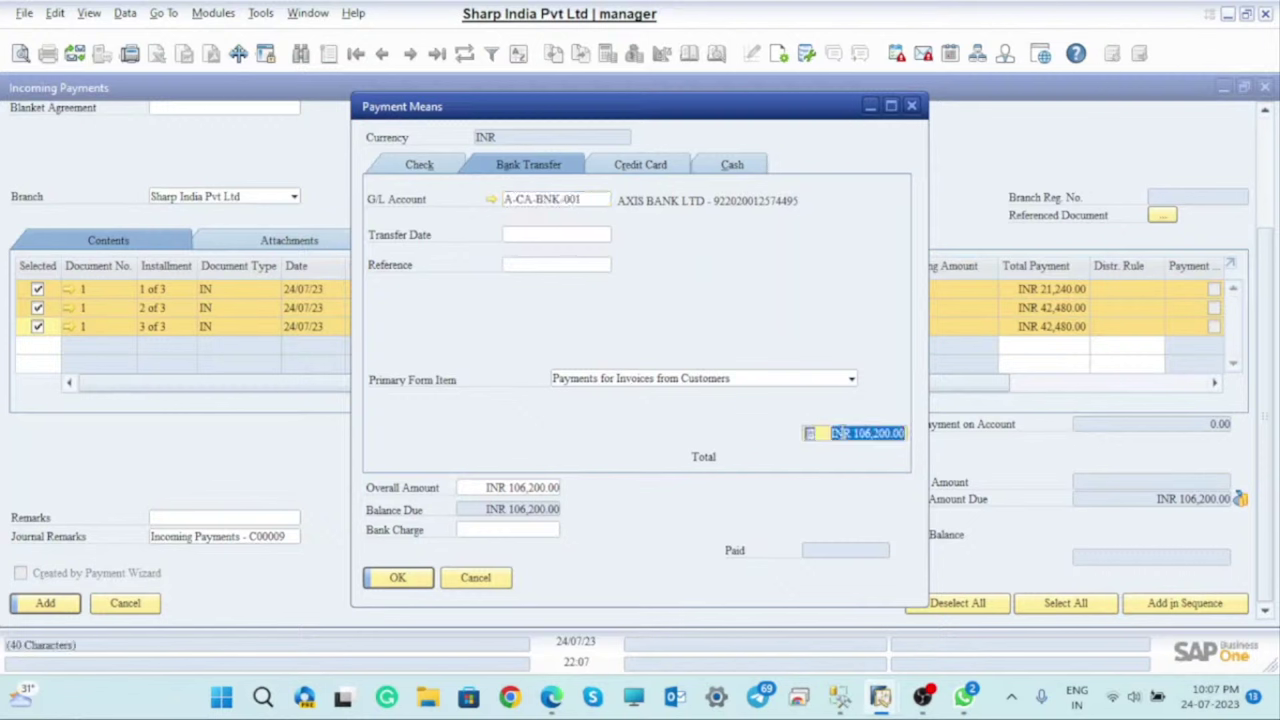
{"action": "key", "text": "Tab"}
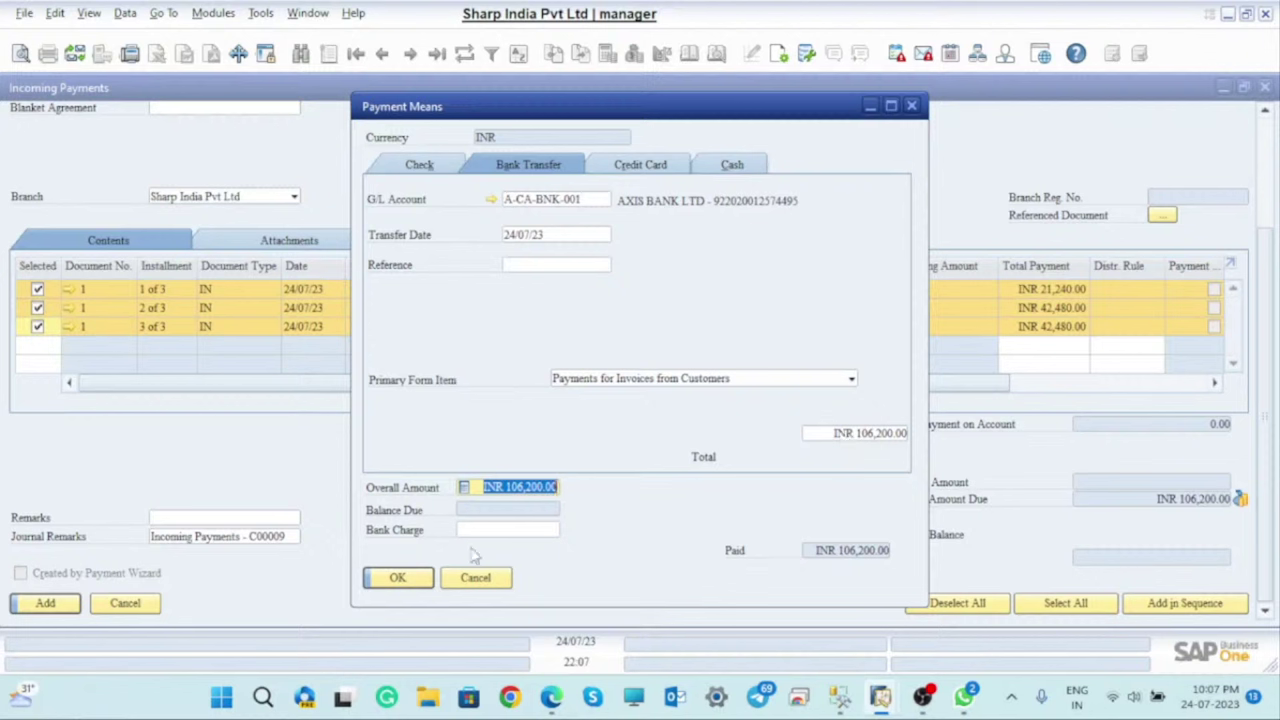
{"action": "left_click", "coordinate": [547, 532]}
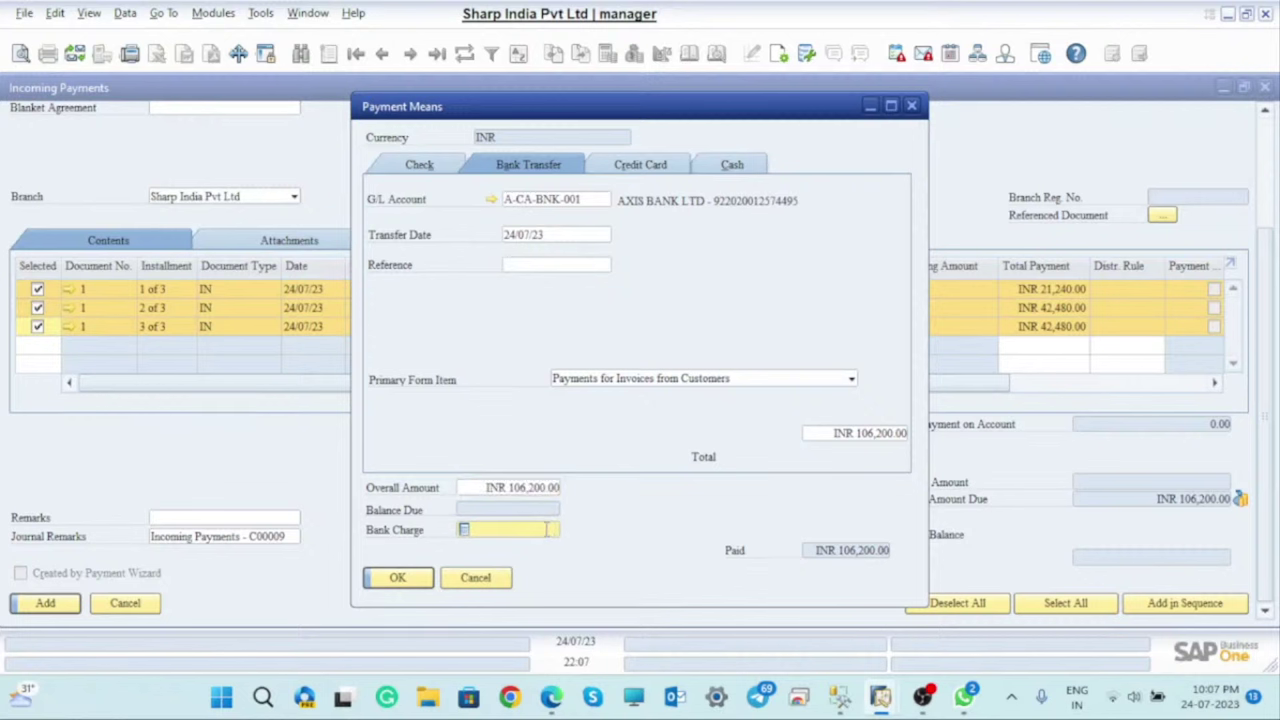
{"action": "left_click", "coordinate": [402, 585]}
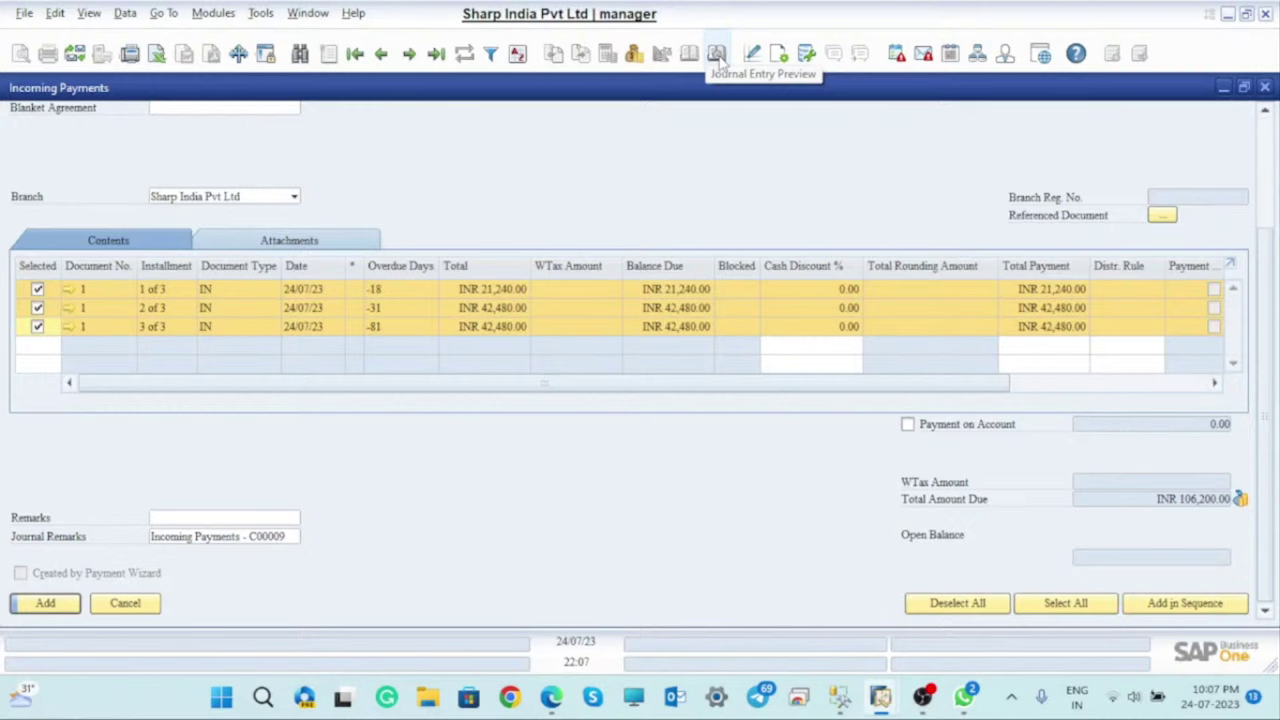
Step: Preview the payment's journal entry, then add and confirm the INR 106,200 incoming payment
{"action": "left_click", "coordinate": [719, 58]}
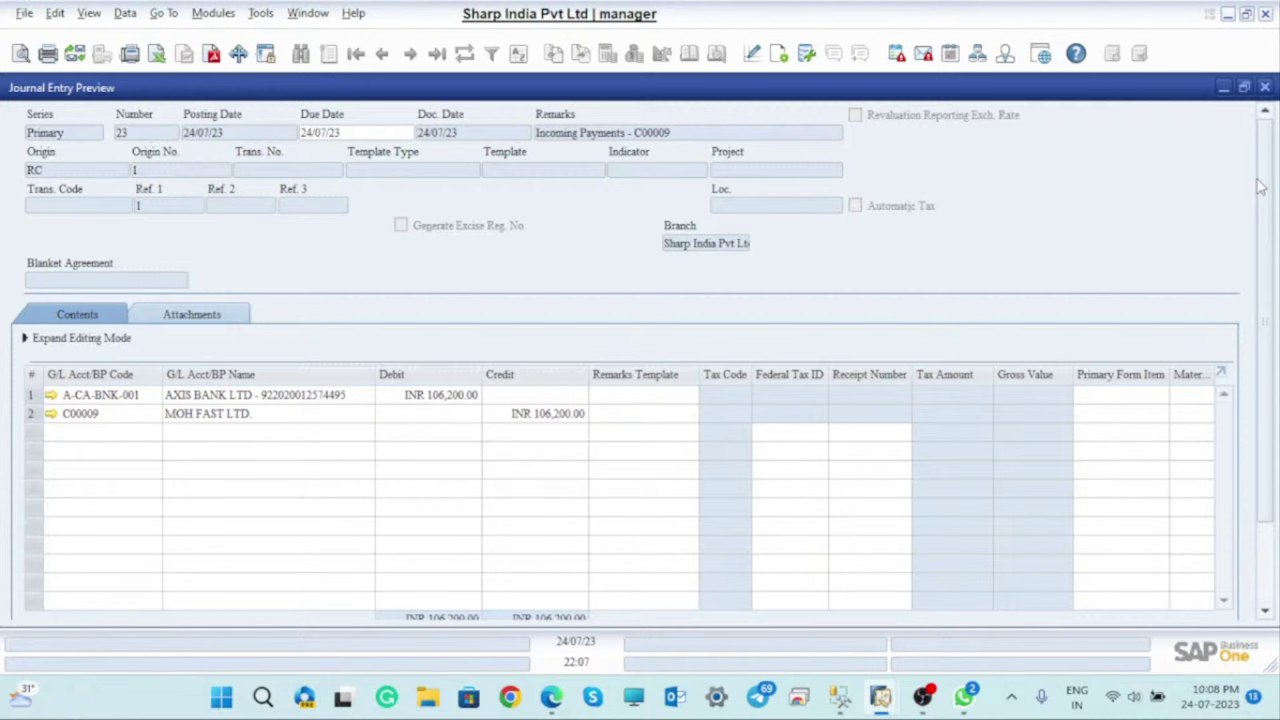
{"action": "left_click", "coordinate": [1264, 87]}
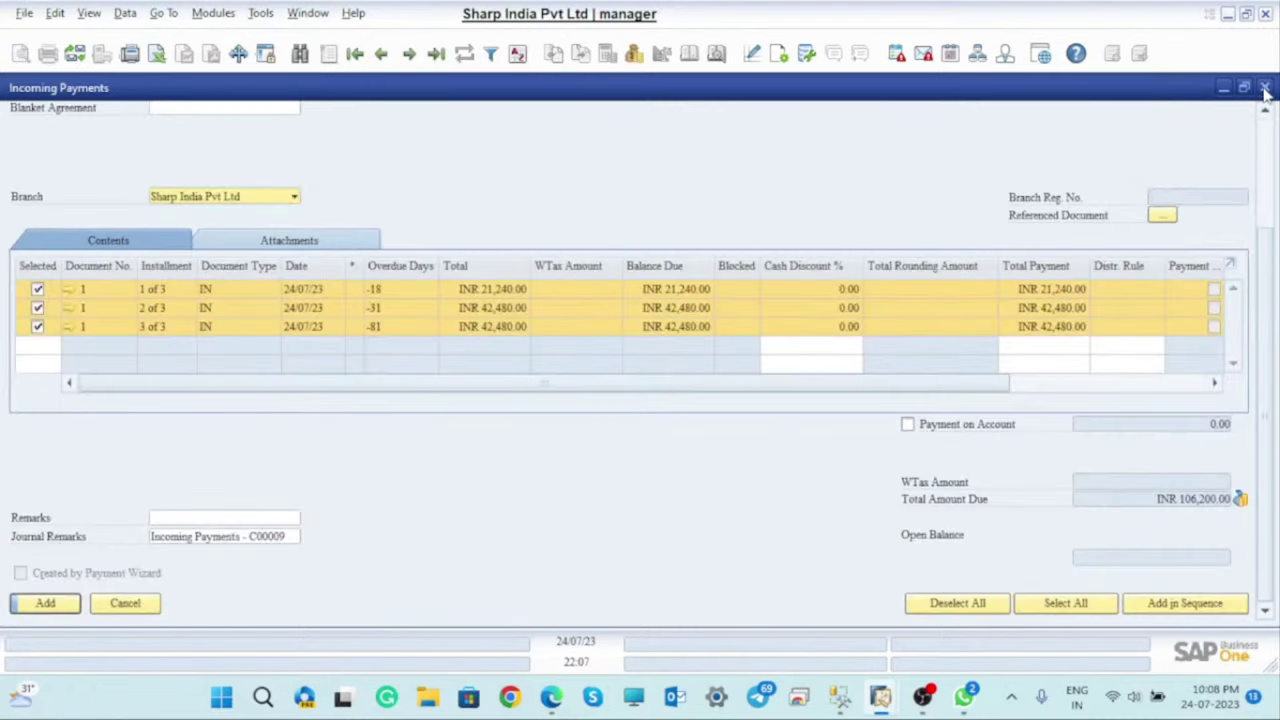
{"action": "left_click", "coordinate": [60, 606]}
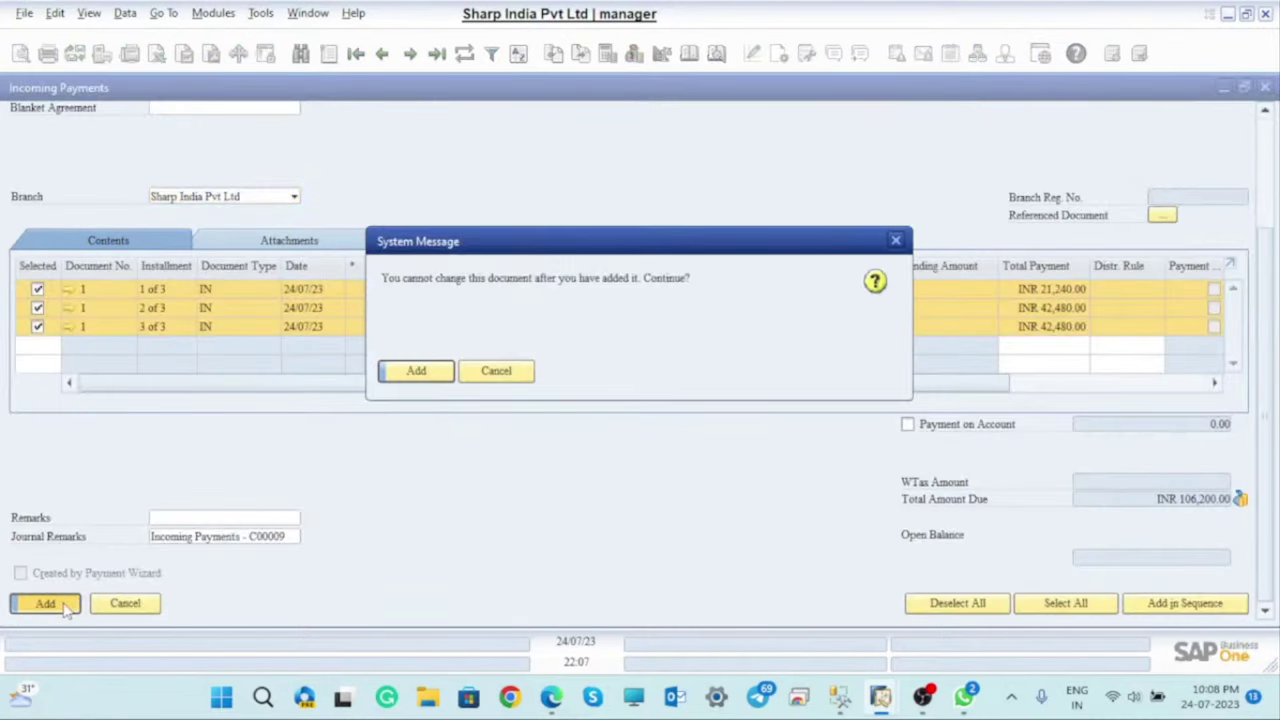
{"action": "left_click", "coordinate": [428, 372]}
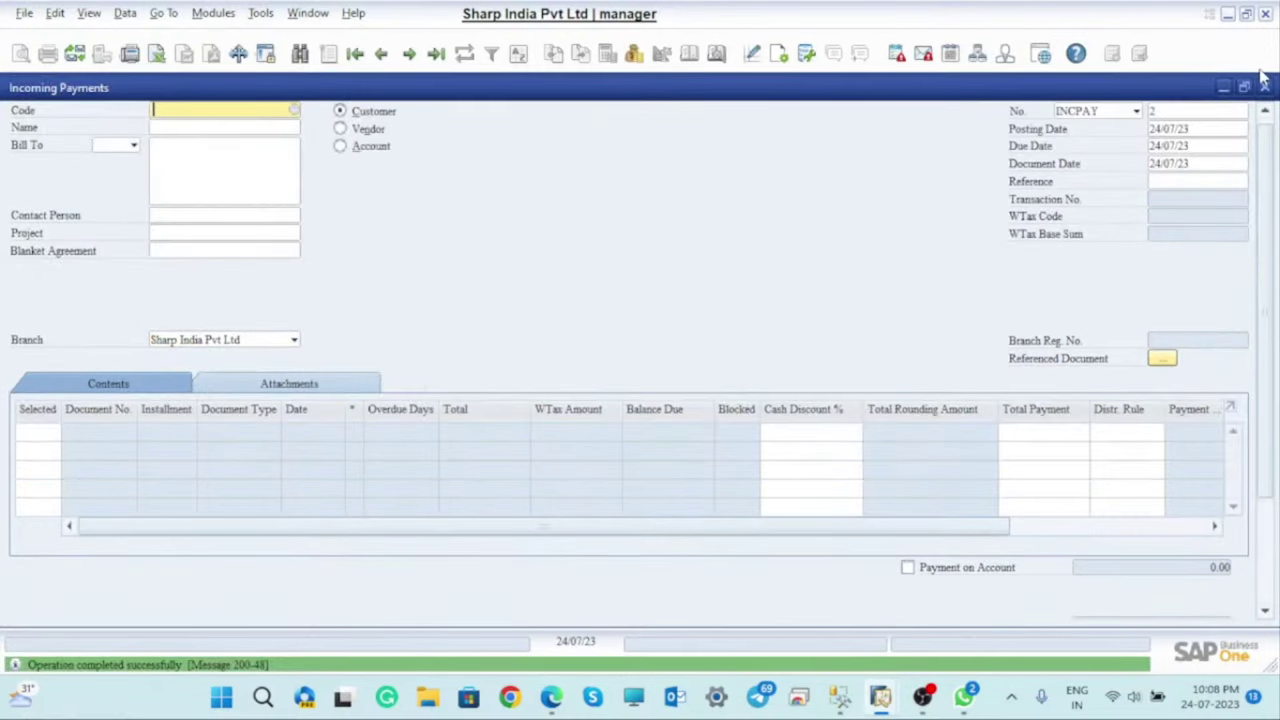
Step: Close the Incoming Payments form and fold away the Banking and Sales - A/R modules
{"action": "left_click", "coordinate": [1265, 87]}
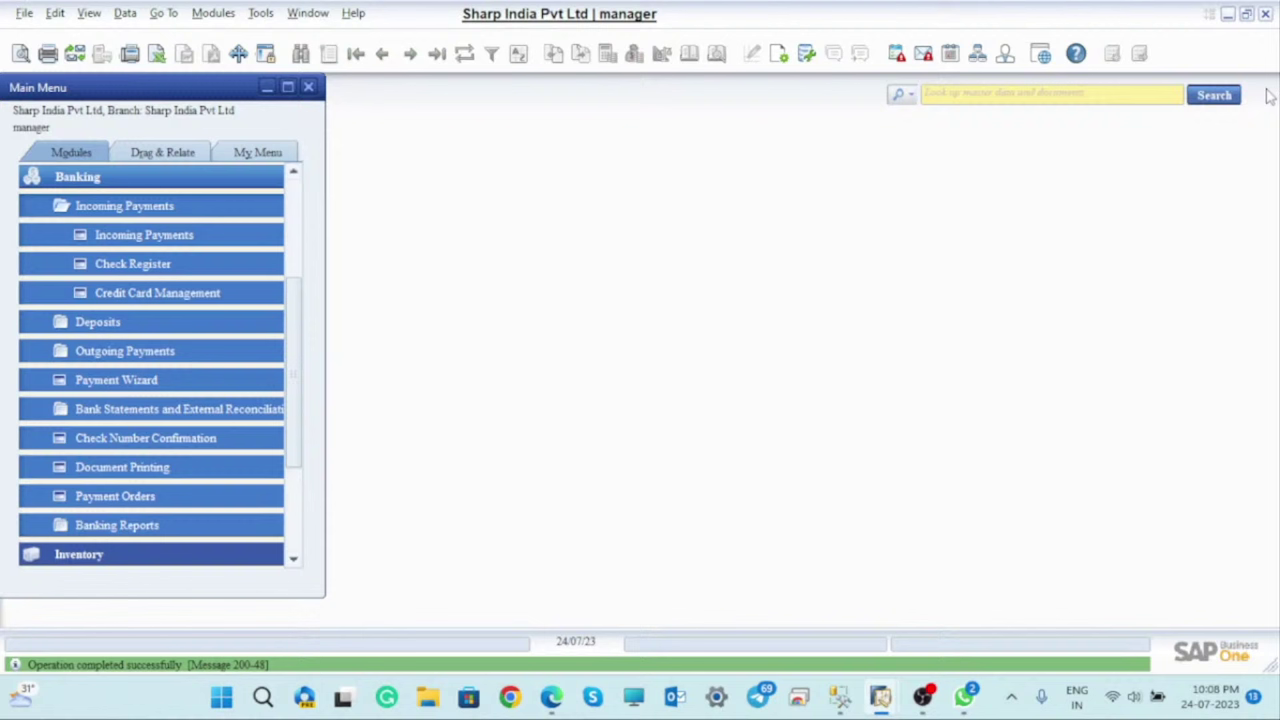
{"action": "left_click_drag", "start_coordinate": [297, 296], "coordinate": [297, 205]}
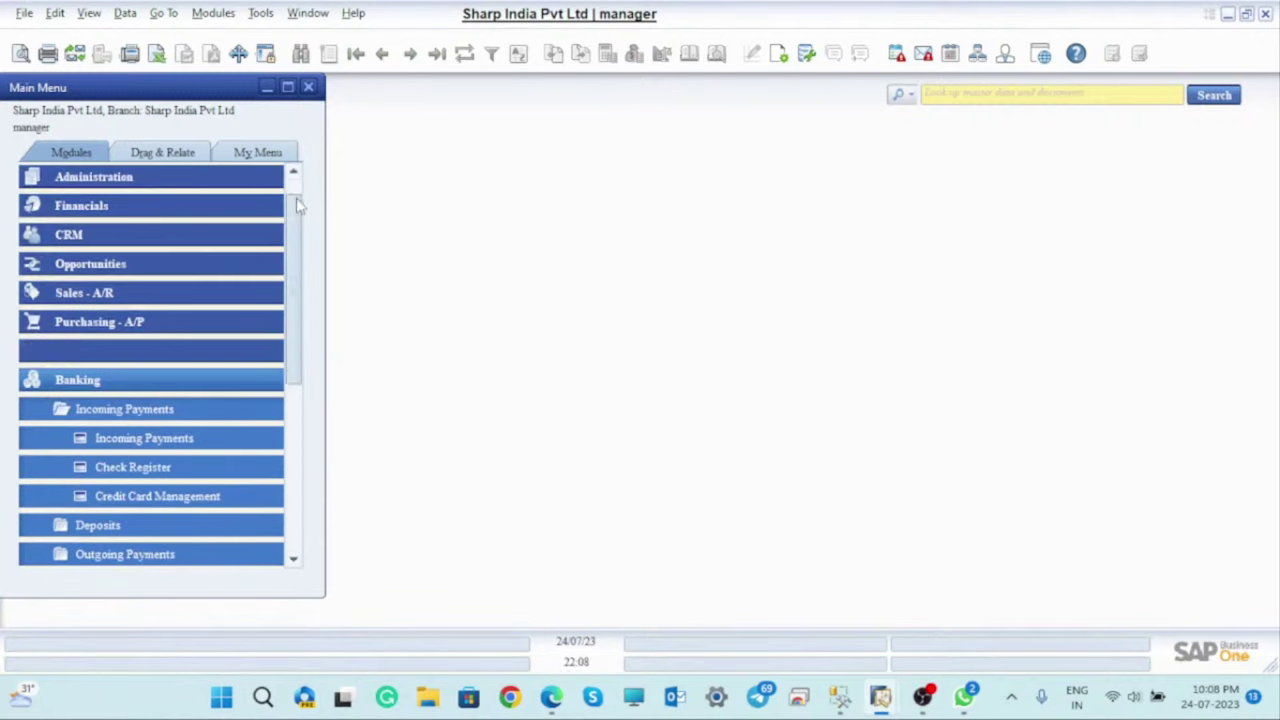
{"action": "left_click", "coordinate": [27, 381]}
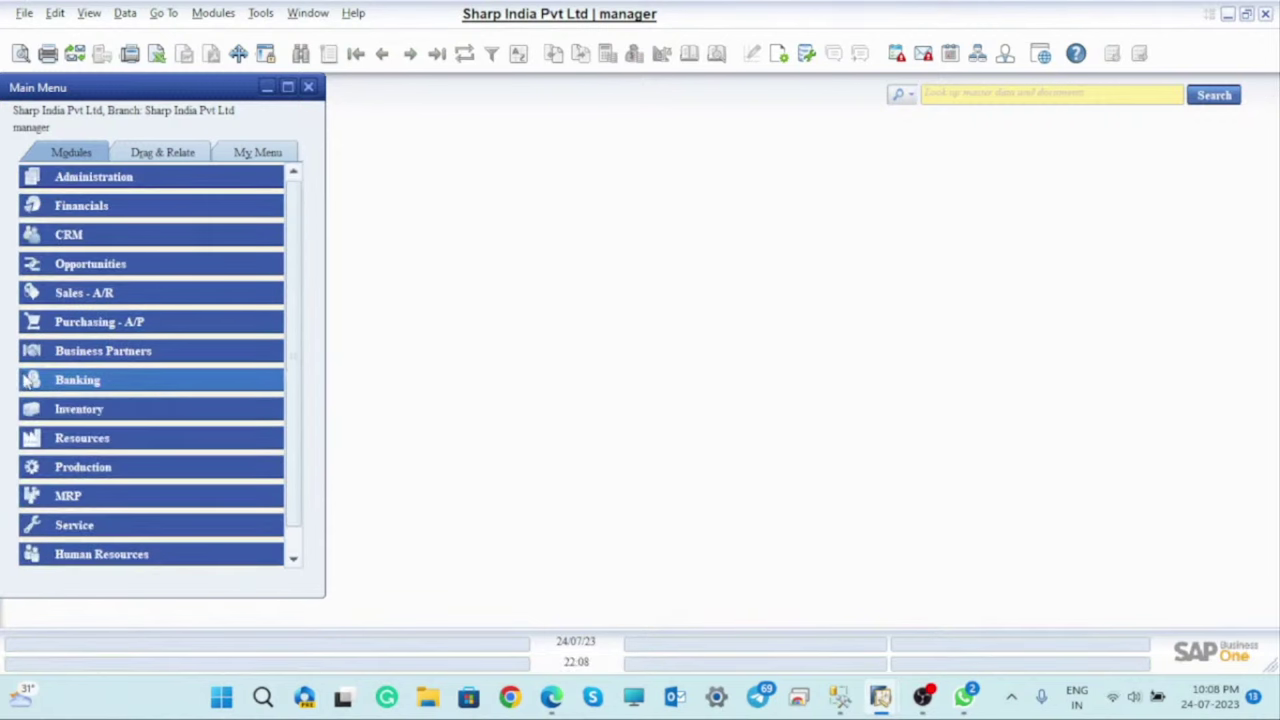
{"action": "left_click", "coordinate": [84, 300]}
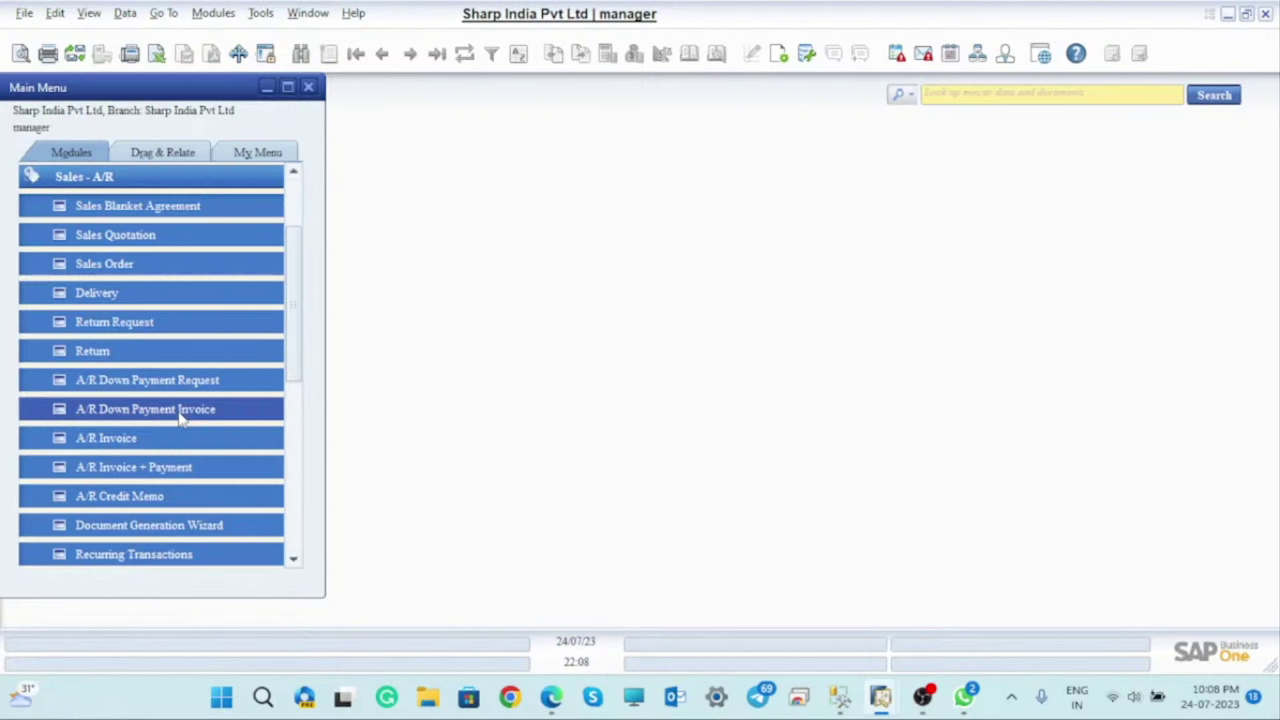
{"action": "scroll", "coordinate": [297, 293], "scroll_direction": "up", "scroll_amount": 1}
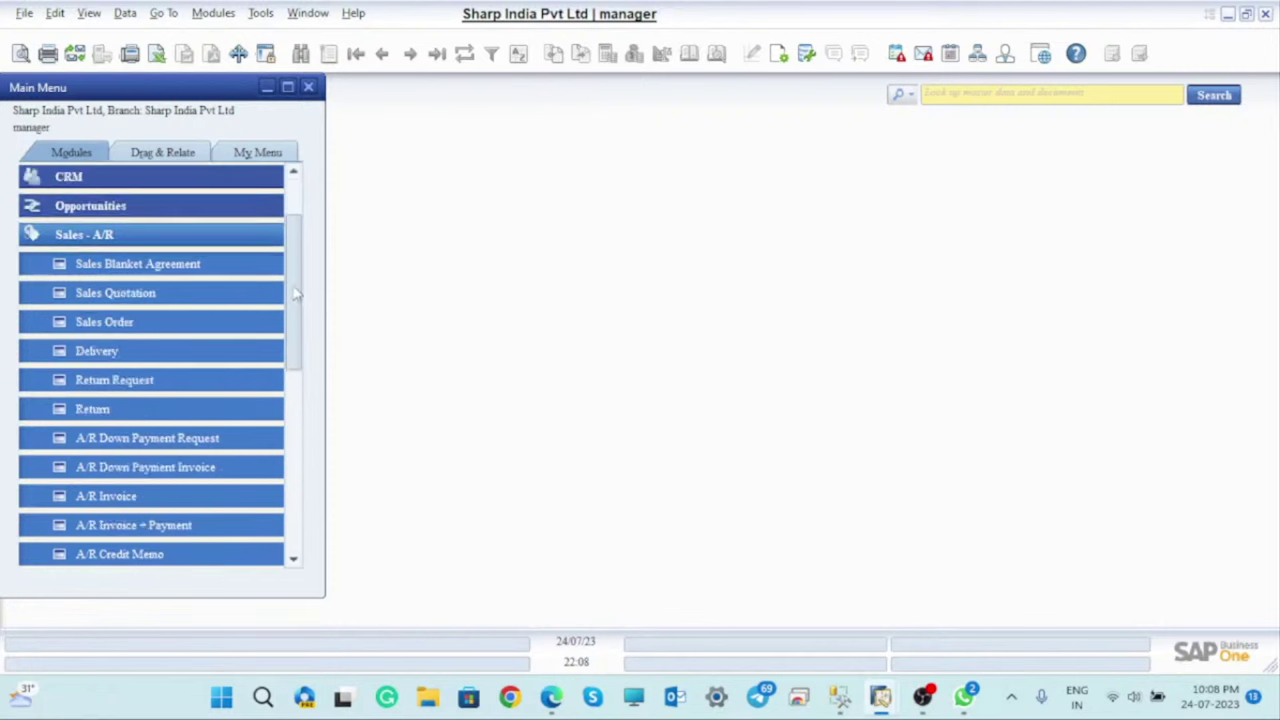
{"action": "left_click_drag", "start_coordinate": [296, 293], "coordinate": [296, 230]}
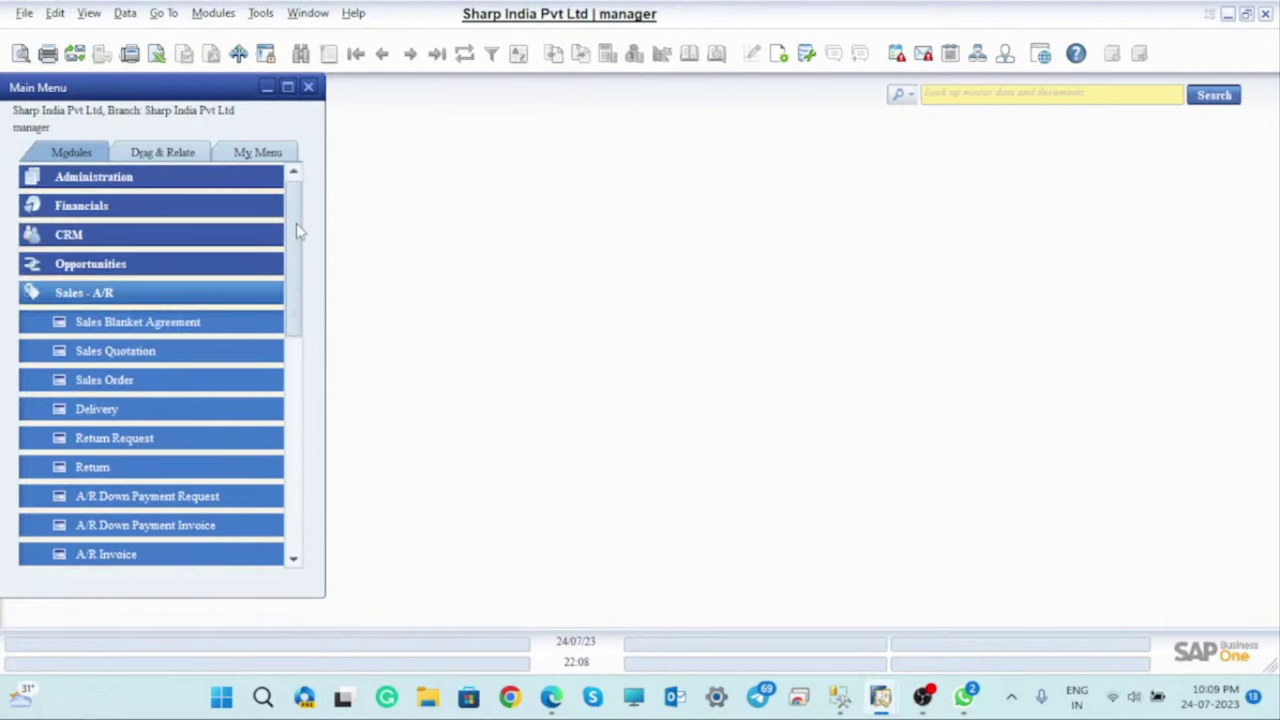
{"action": "left_click", "coordinate": [33, 300]}
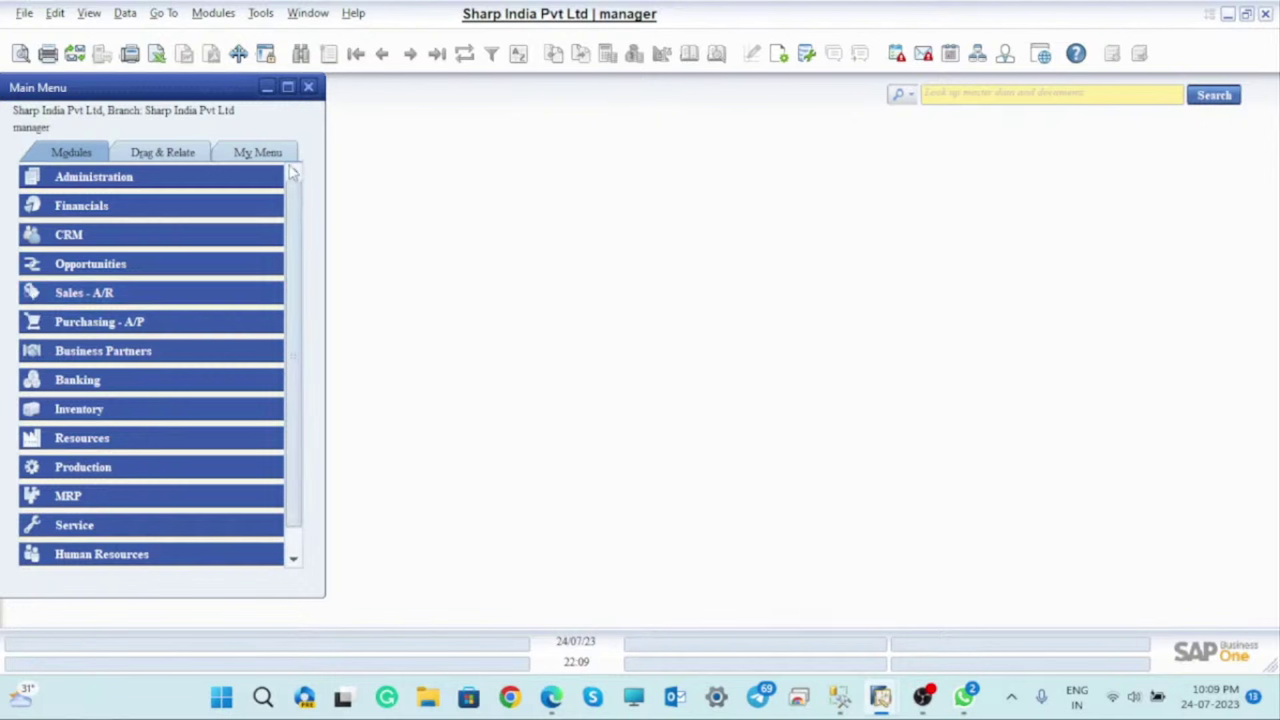
Step: Open the General Ledger selection criteria from Financials > Financial Reports > Accounting
{"action": "left_click", "coordinate": [115, 205]}
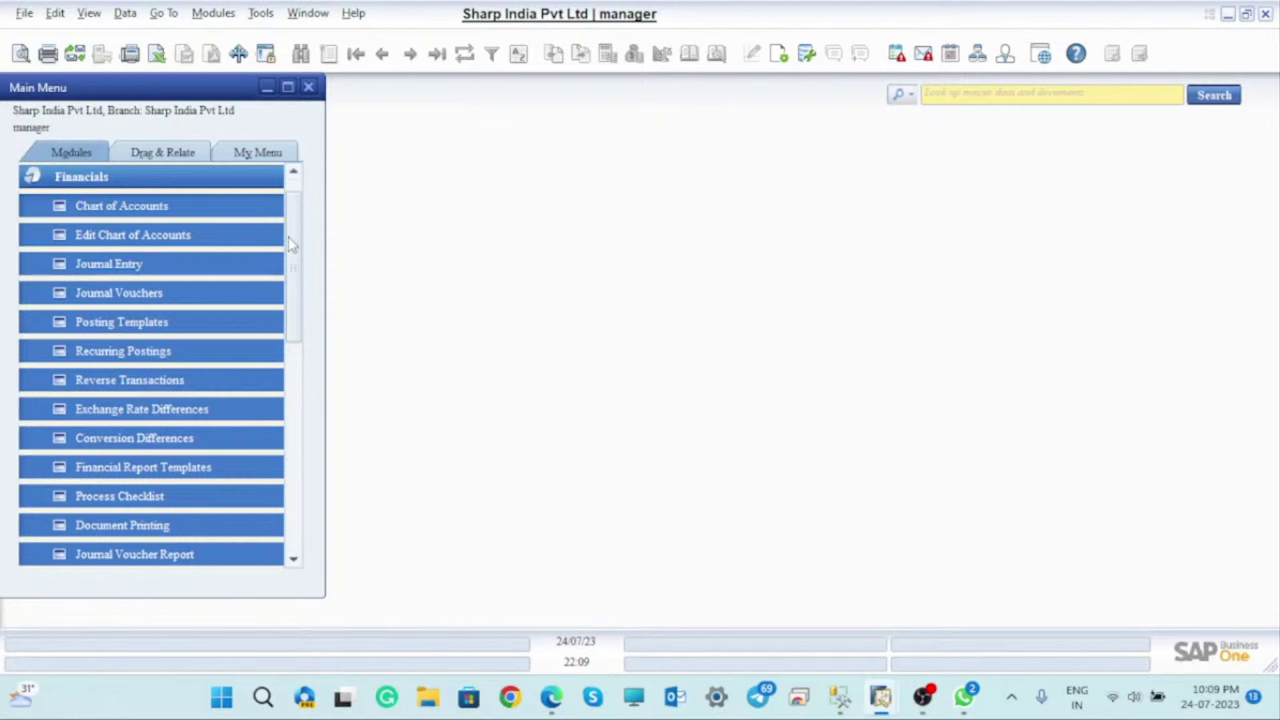
{"action": "left_click_drag", "start_coordinate": [294, 258], "coordinate": [294, 357]}
{"action": "left_click", "coordinate": [140, 465]}
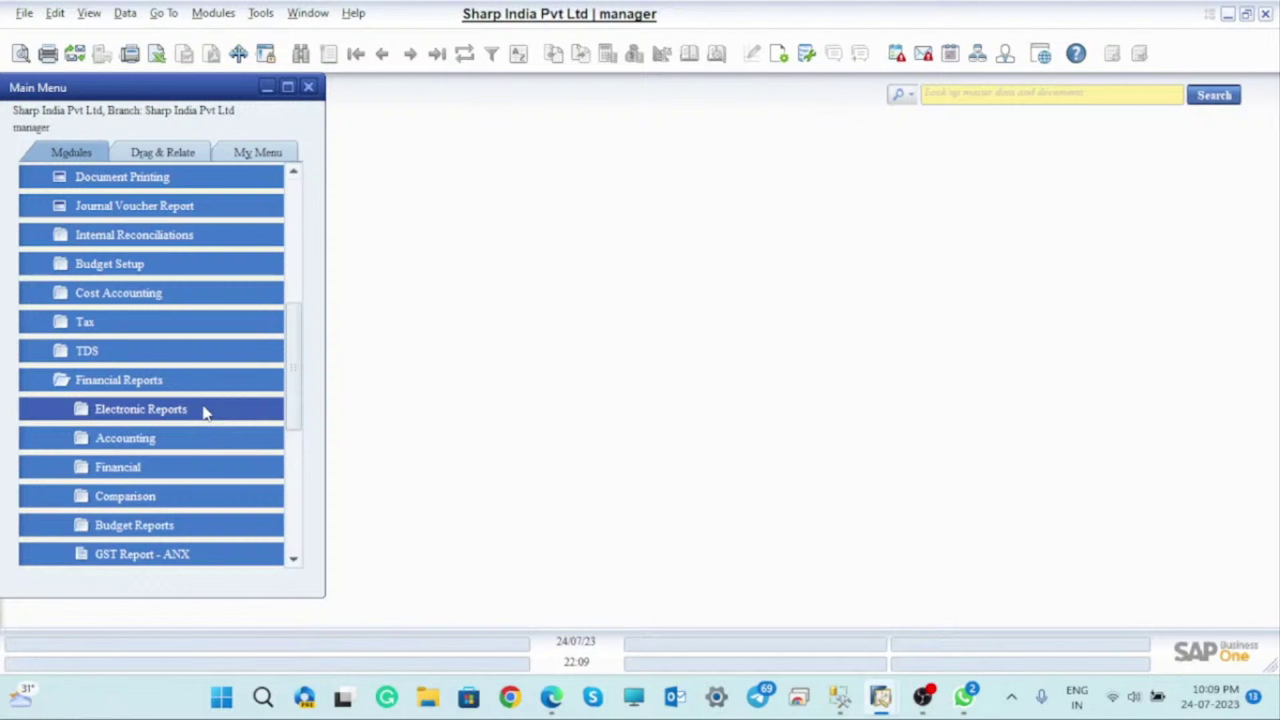
{"action": "left_click", "coordinate": [166, 412]}
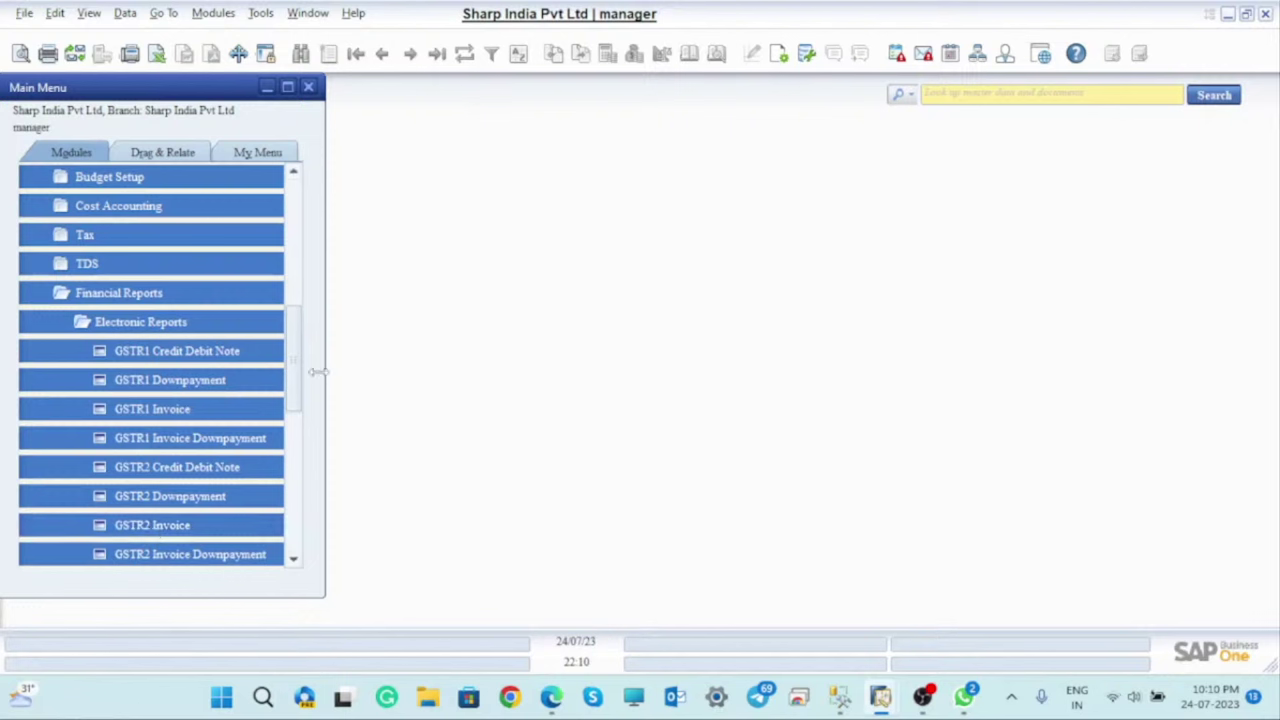
{"action": "mouse_move", "coordinate": [294, 334]}
{"action": "left_mouse_down"}
{"action": "mouse_move", "coordinate": [305, 390]}
{"action": "mouse_move", "coordinate": [302, 347]}
{"action": "left_mouse_up"}
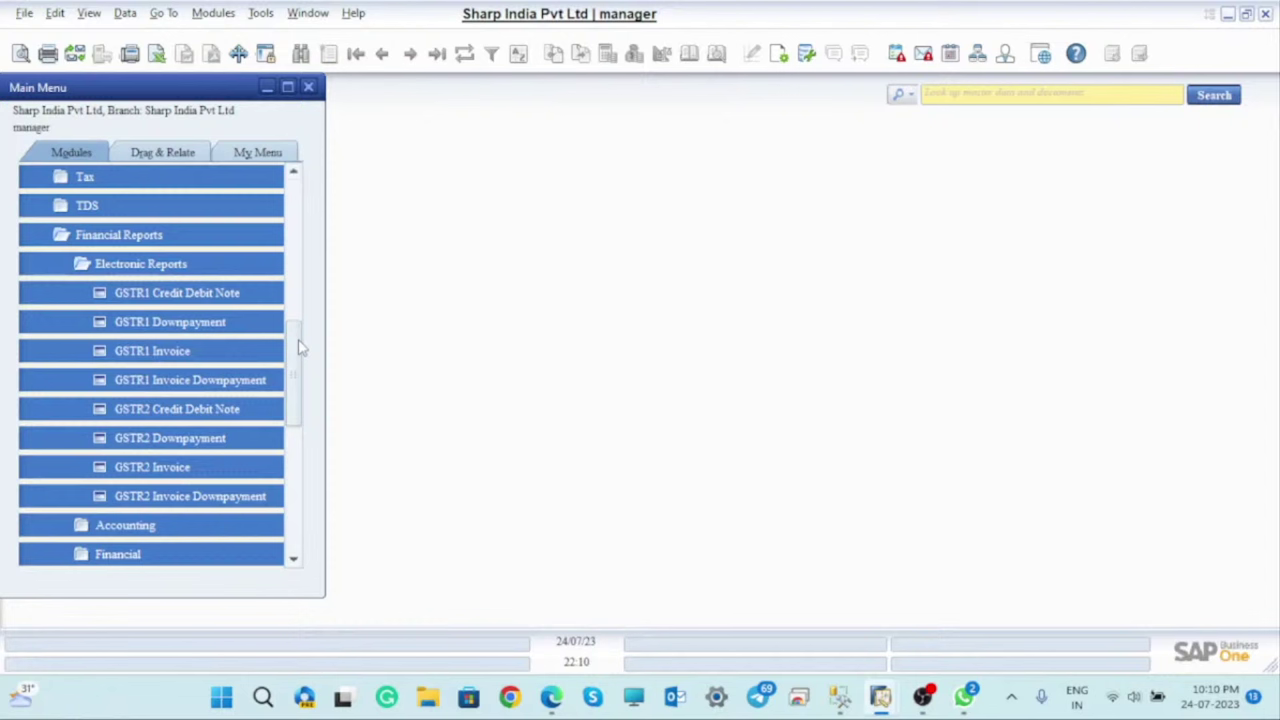
{"action": "left_click", "coordinate": [150, 262]}
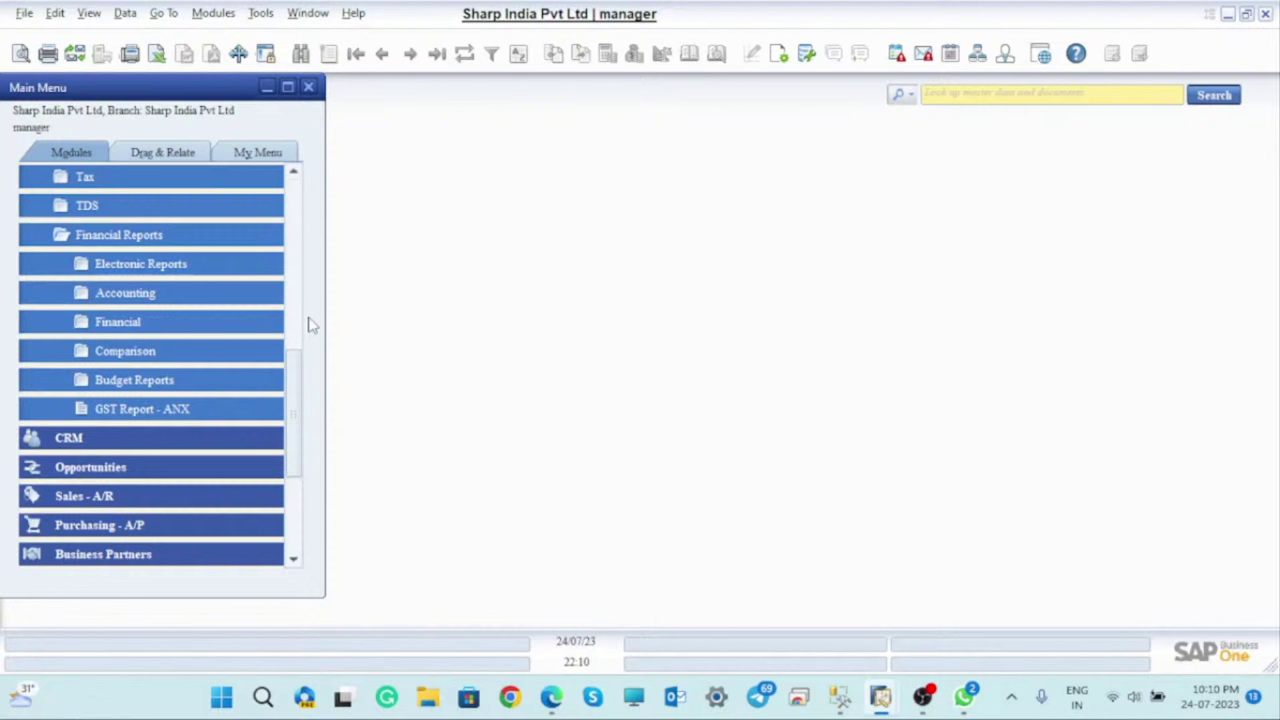
{"action": "left_click", "coordinate": [126, 293]}
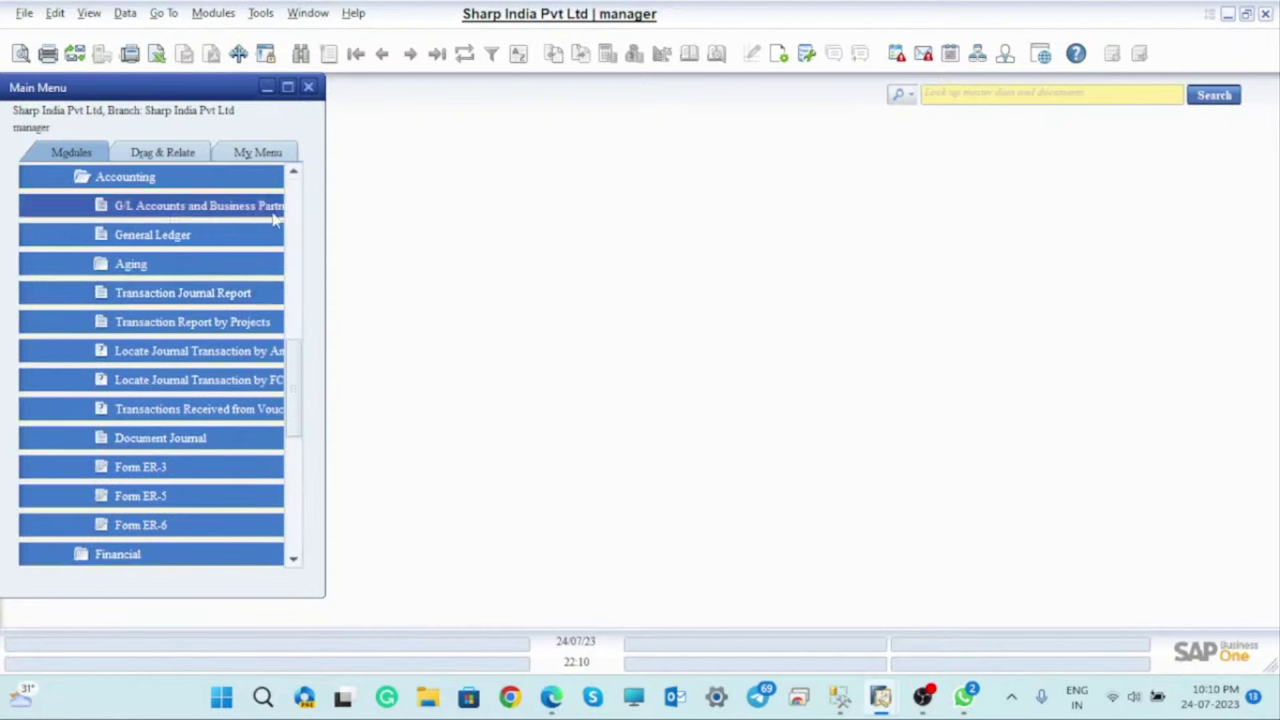
{"action": "left_click", "coordinate": [173, 242]}
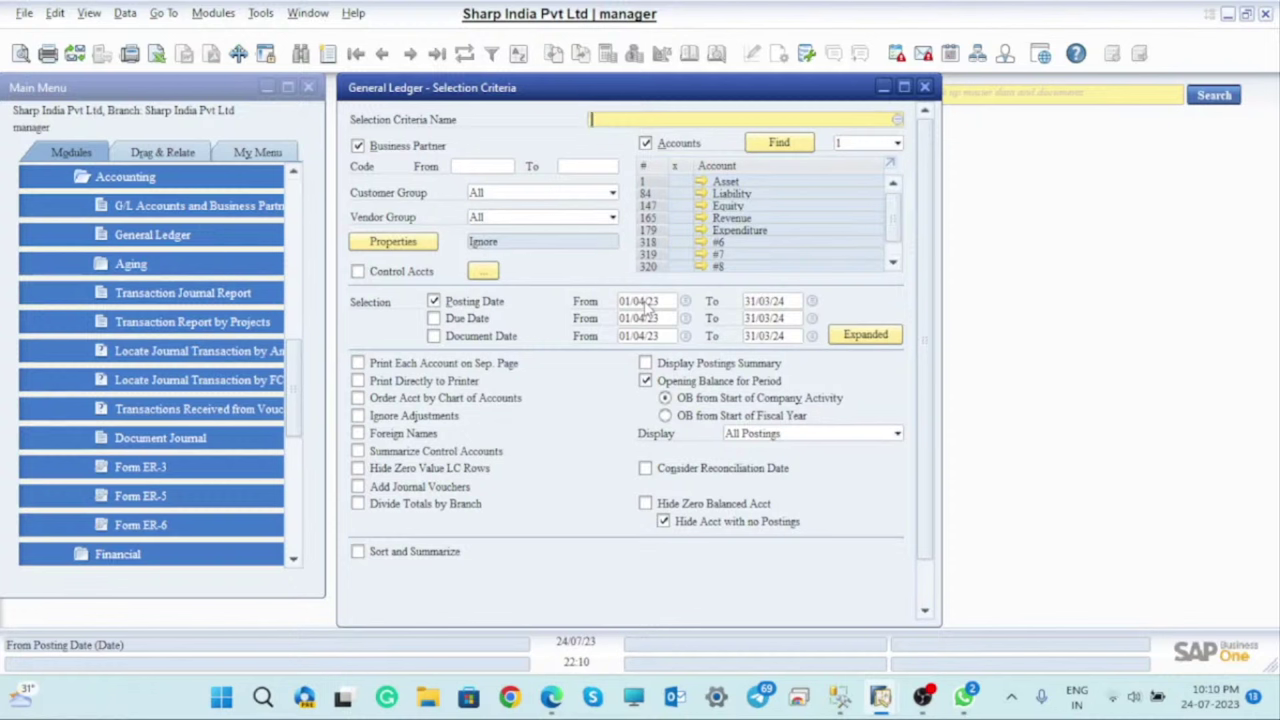
Step: Run the General Ledger for business partners only, vendor group None, with a blank code range
{"action": "left_click", "coordinate": [646, 144]}
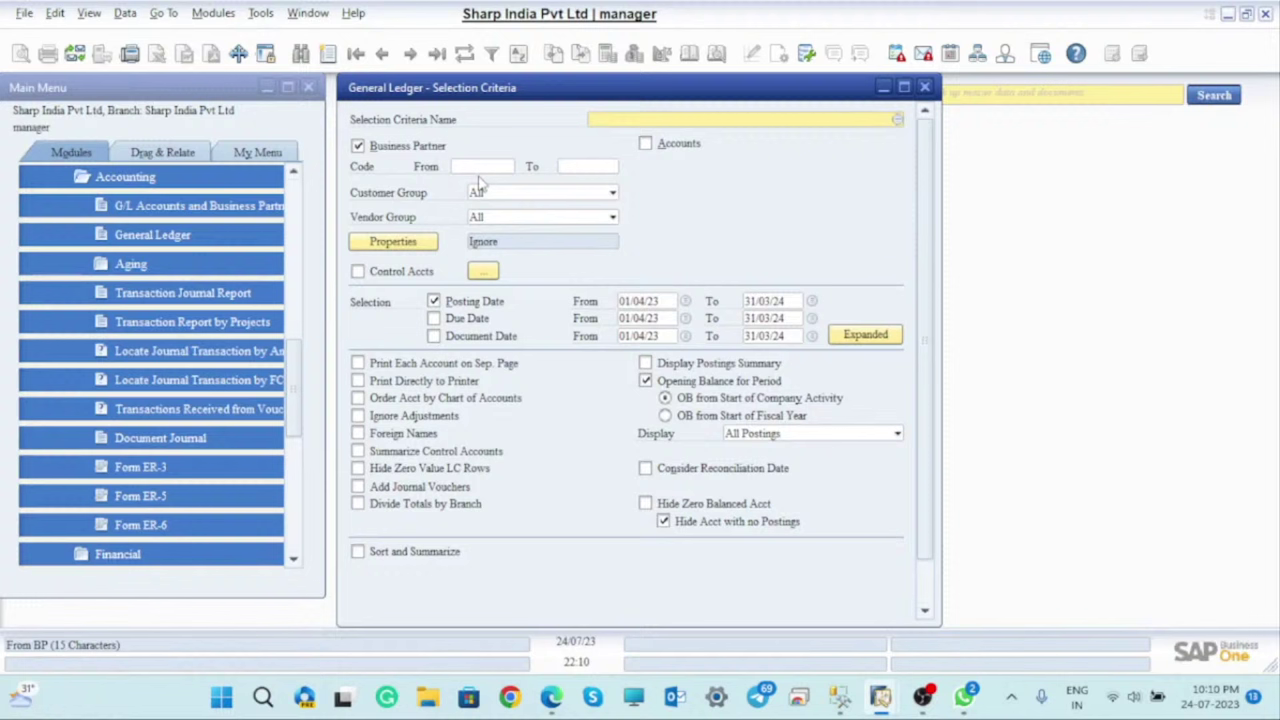
{"action": "left_click", "coordinate": [490, 219]}
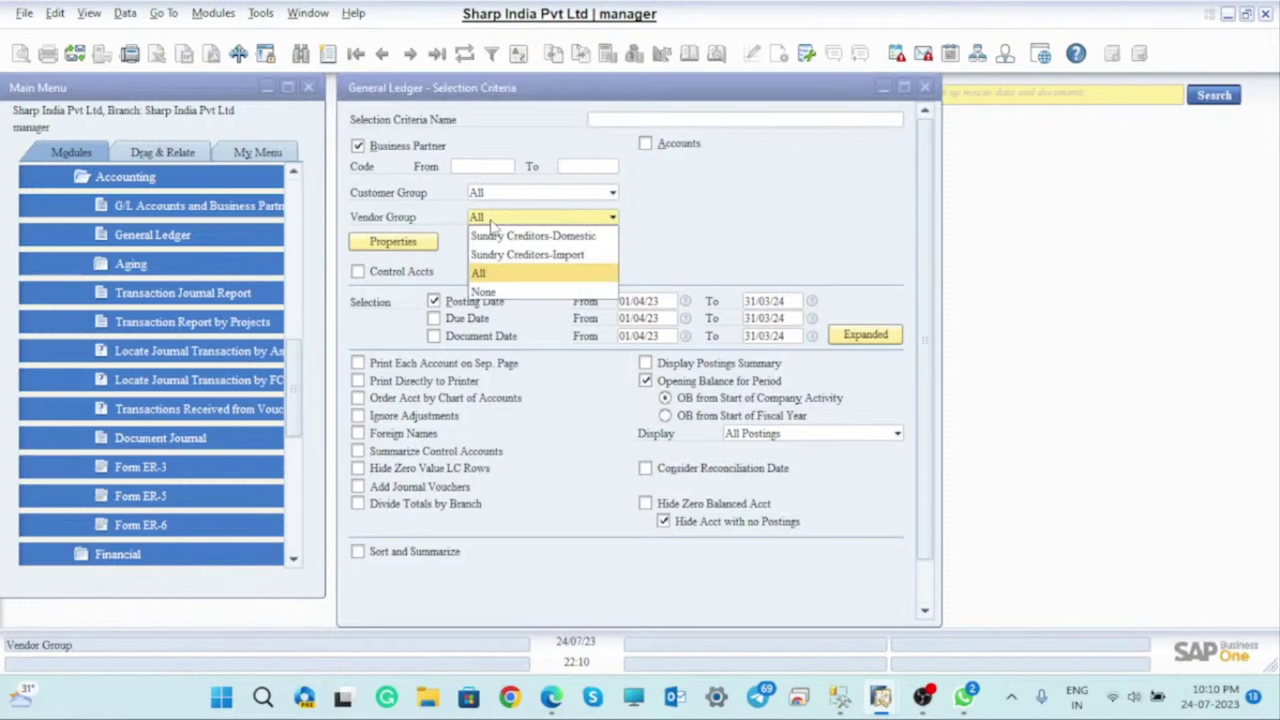
{"action": "left_click", "coordinate": [488, 291]}
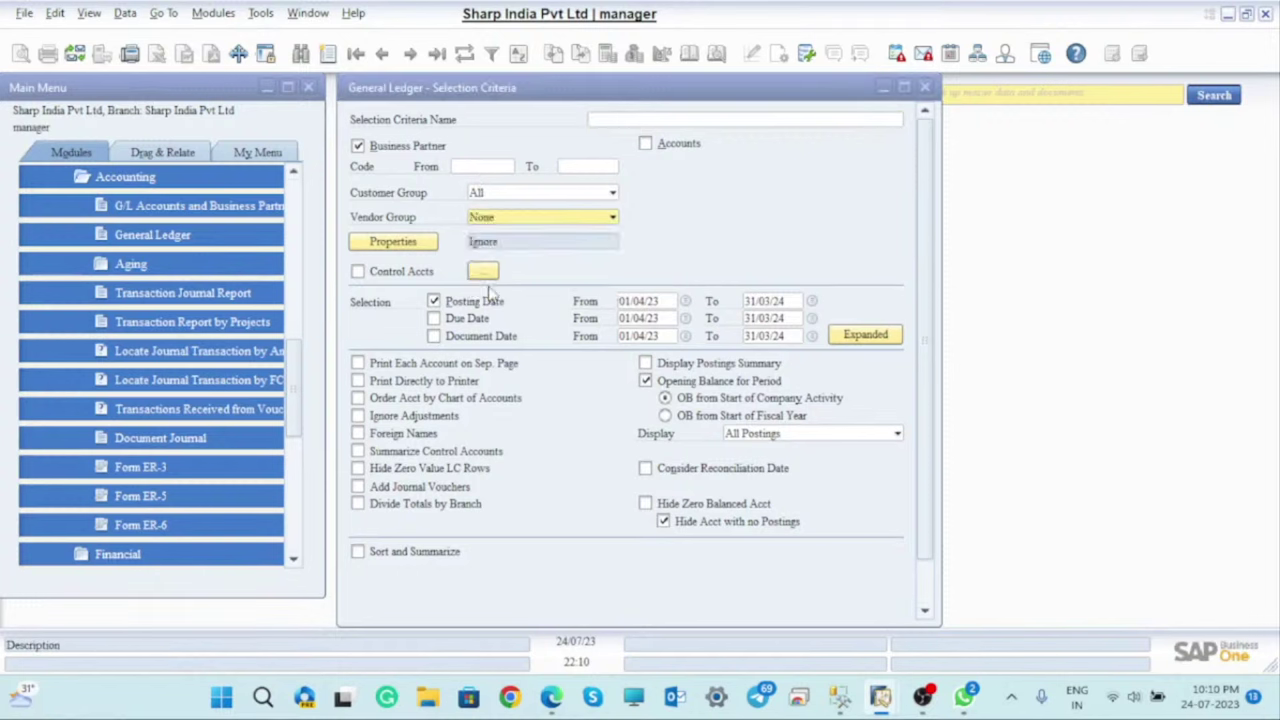
{"action": "left_click", "coordinate": [484, 168]}
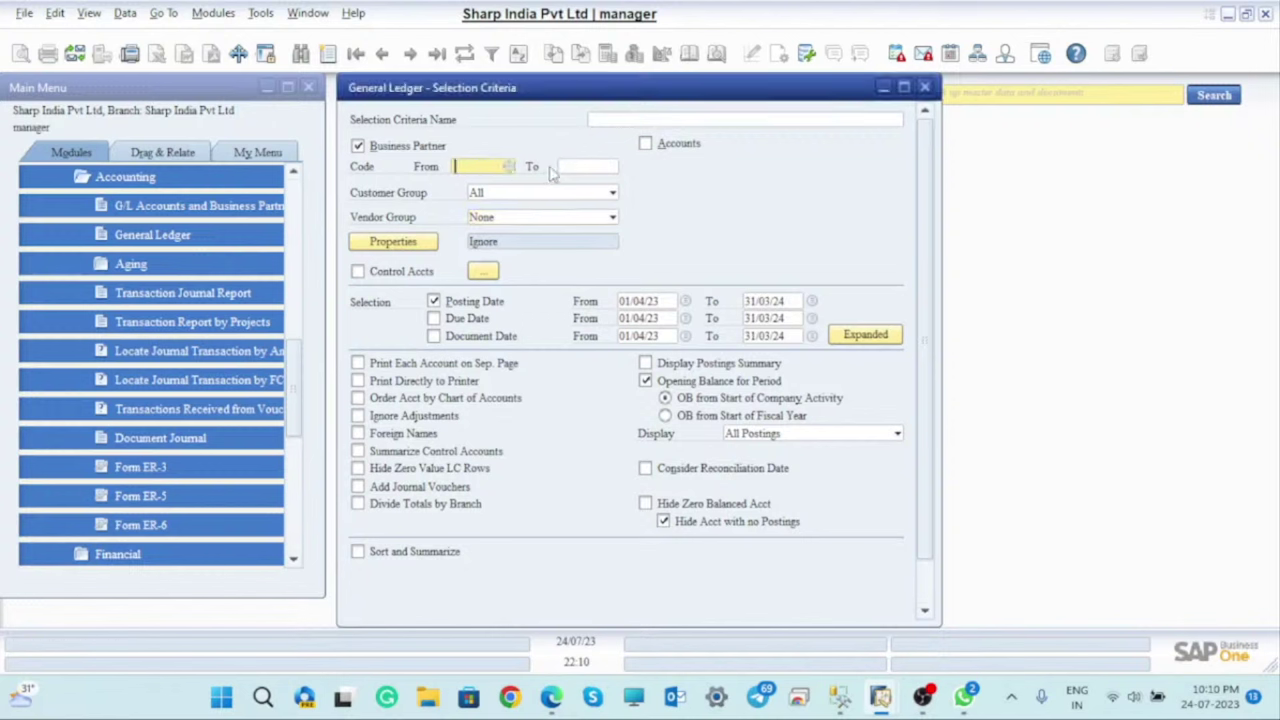
{"action": "key", "text": "Tab"}
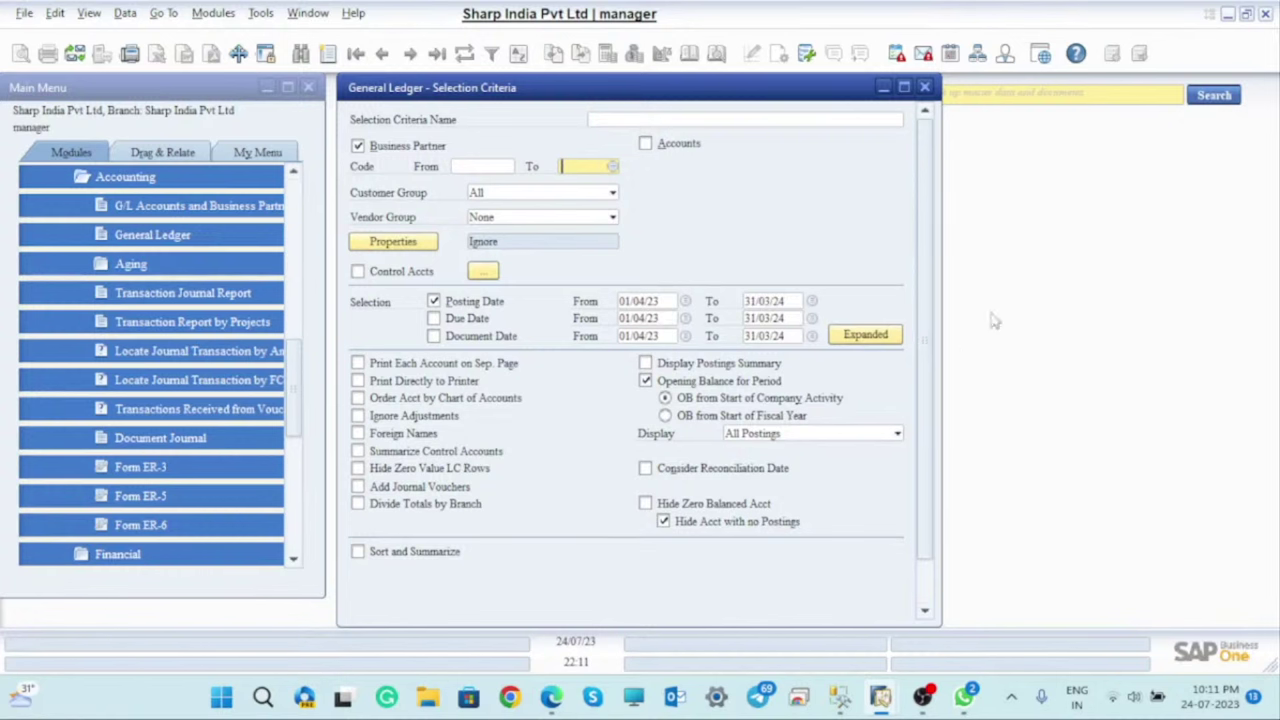
{"action": "scroll", "coordinate": [936, 440], "scroll_direction": "down", "scroll_amount": 2}
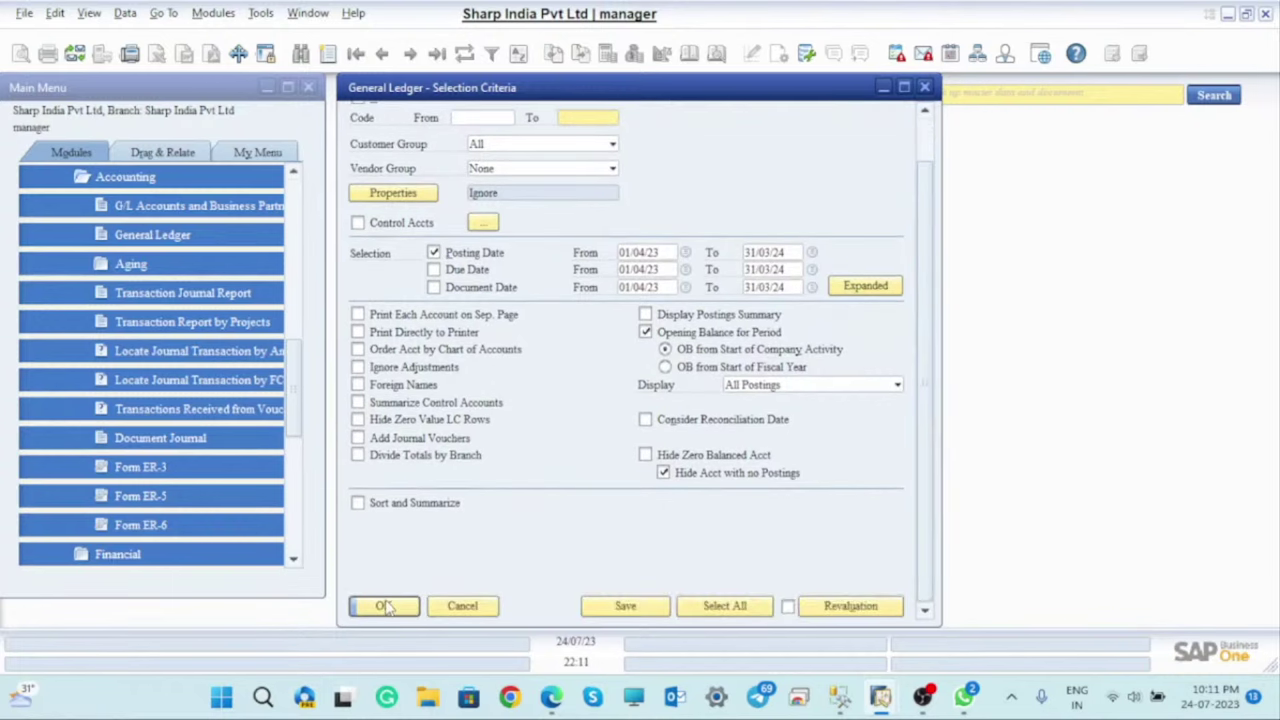
{"action": "left_click", "coordinate": [385, 607]}
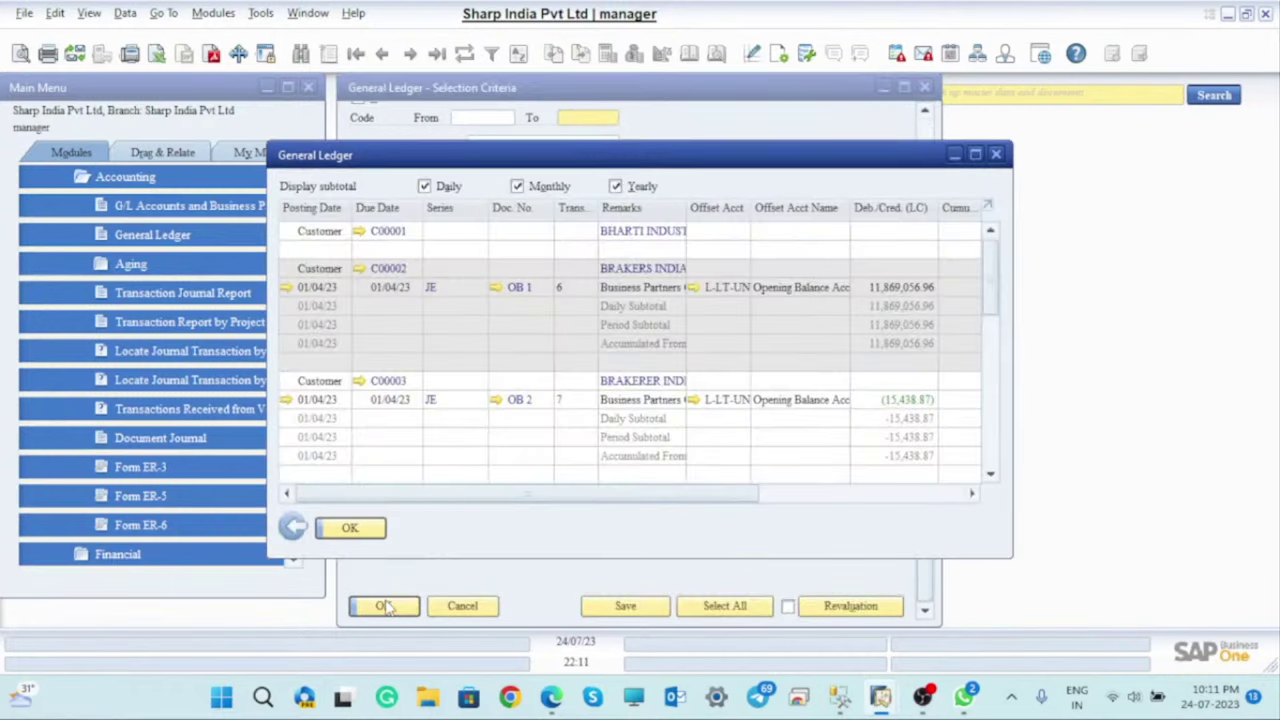
Step: Maximize the General Ledger, inspect the RC 1 incoming payment, then close both windows
{"action": "left_click", "coordinate": [975, 154]}
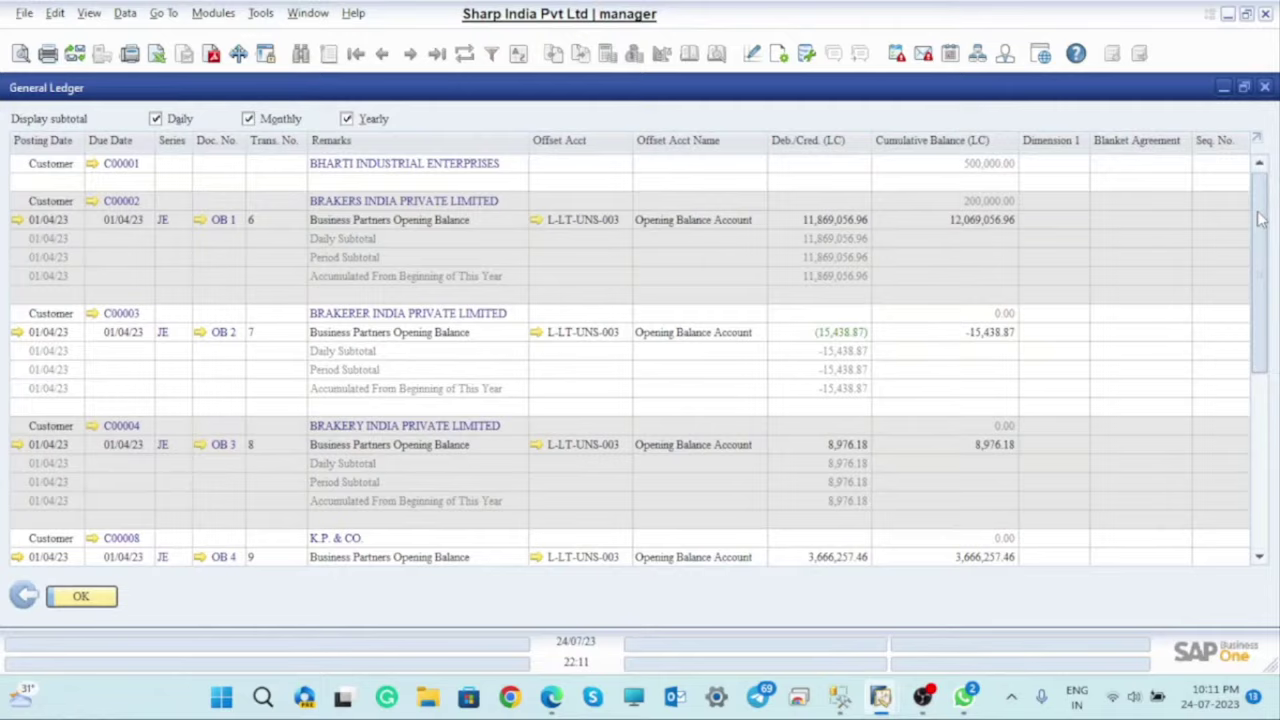
{"action": "mouse_move", "coordinate": [1262, 220]}
{"action": "left_mouse_down"}
{"action": "mouse_move", "coordinate": [1274, 452]}
{"action": "mouse_move", "coordinate": [1262, 202]}
{"action": "left_mouse_up"}
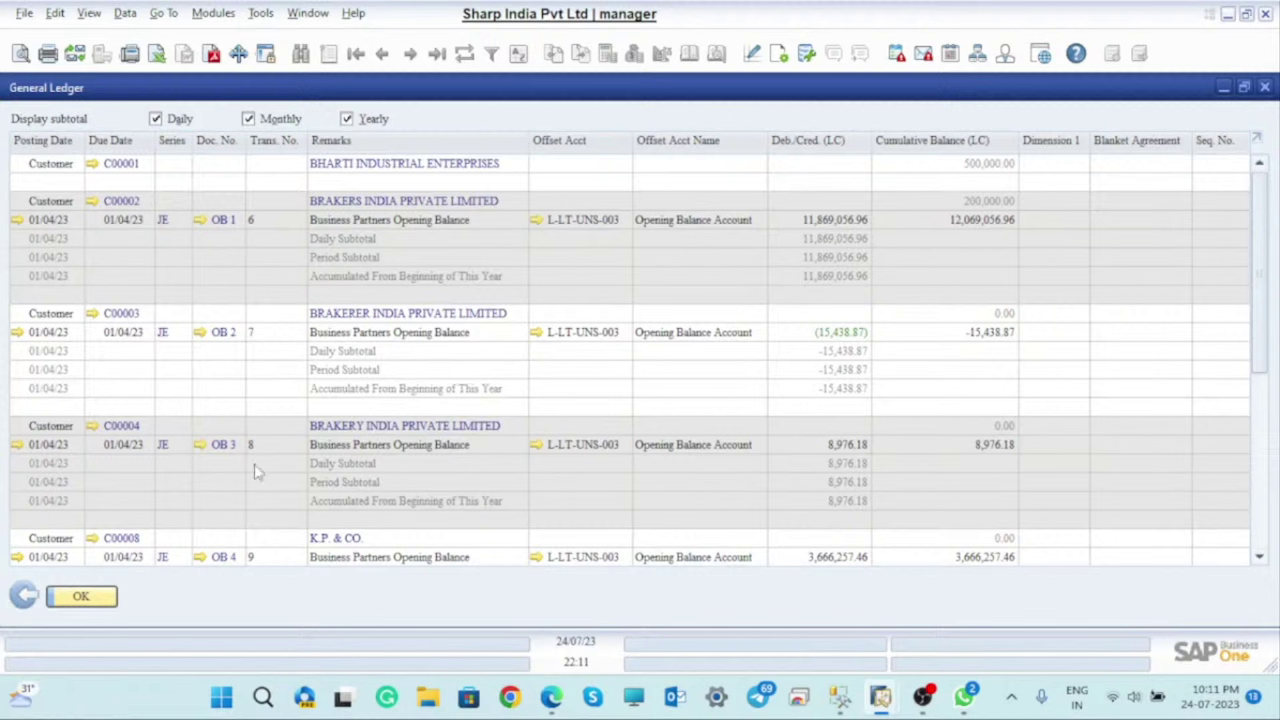
{"action": "left_click_drag", "start_coordinate": [1262, 180], "coordinate": [1275, 300]}
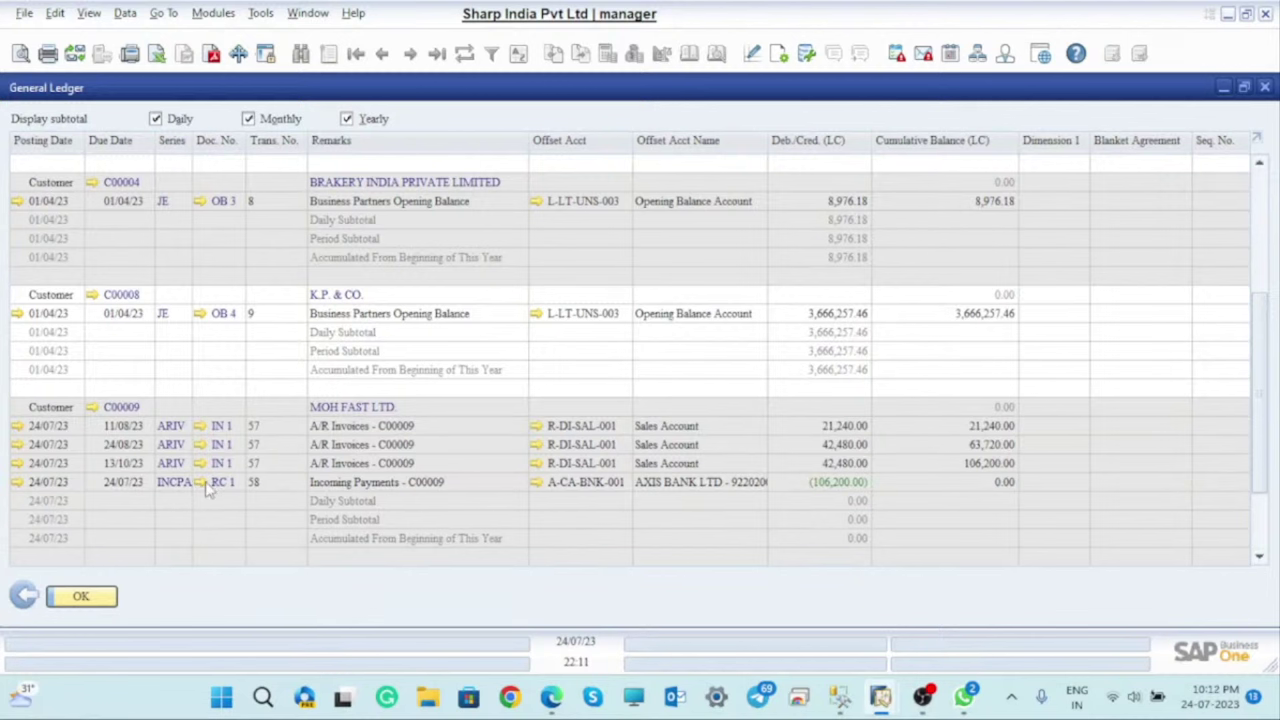
{"action": "left_click", "coordinate": [203, 484]}
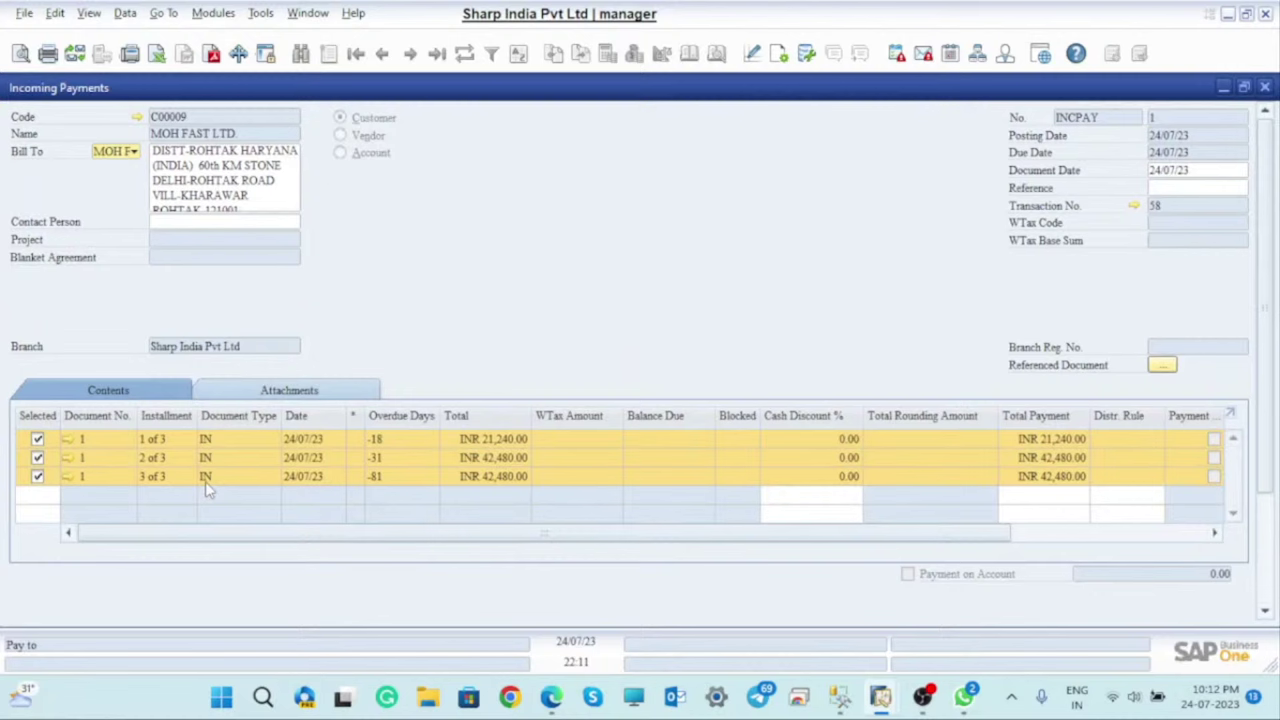
{"action": "left_click", "coordinate": [1264, 87]}
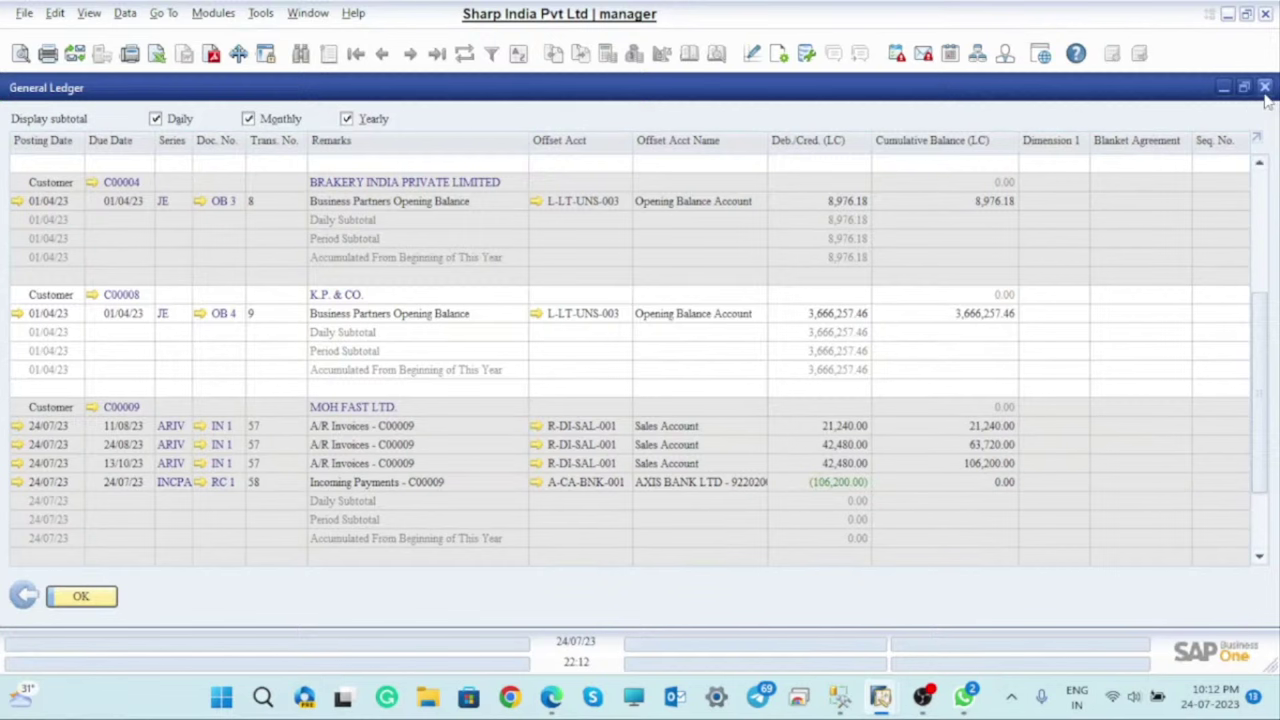
{"action": "left_click", "coordinate": [1265, 88]}
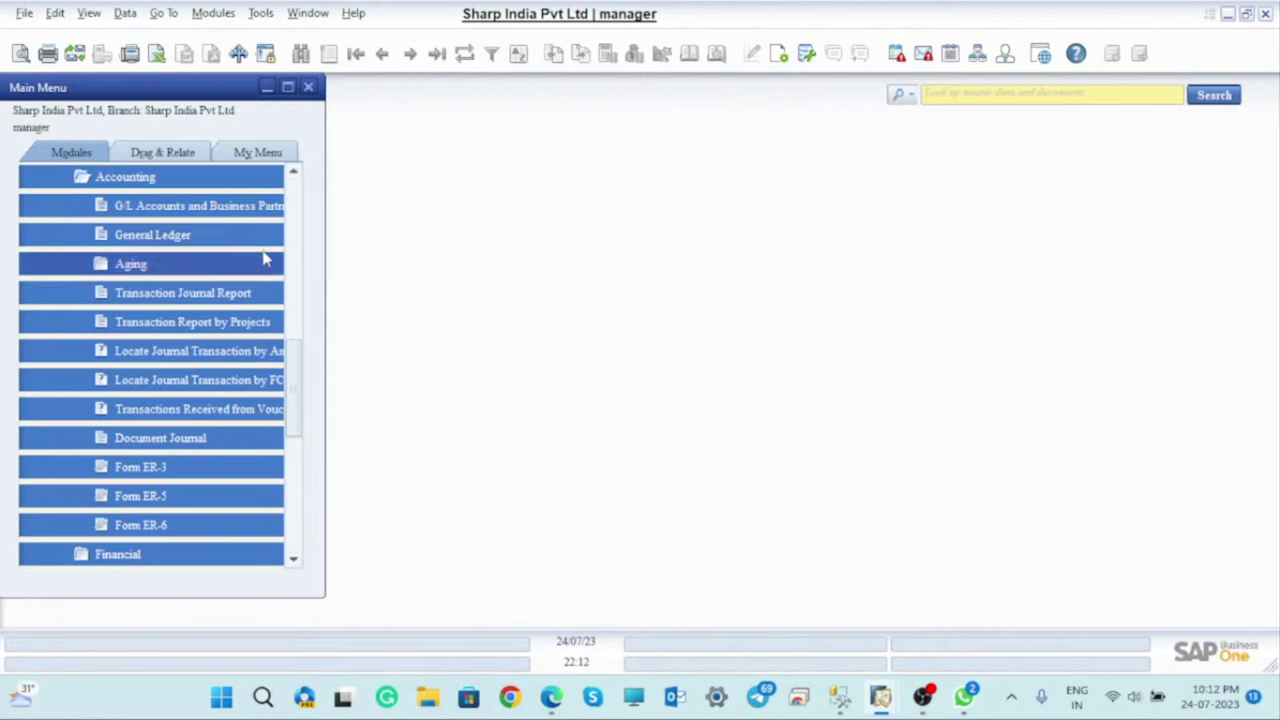
Step: Glance at the Customer Receivables Aging criteria, then open the Balance Sheet report templates
{"action": "left_click", "coordinate": [130, 264]}
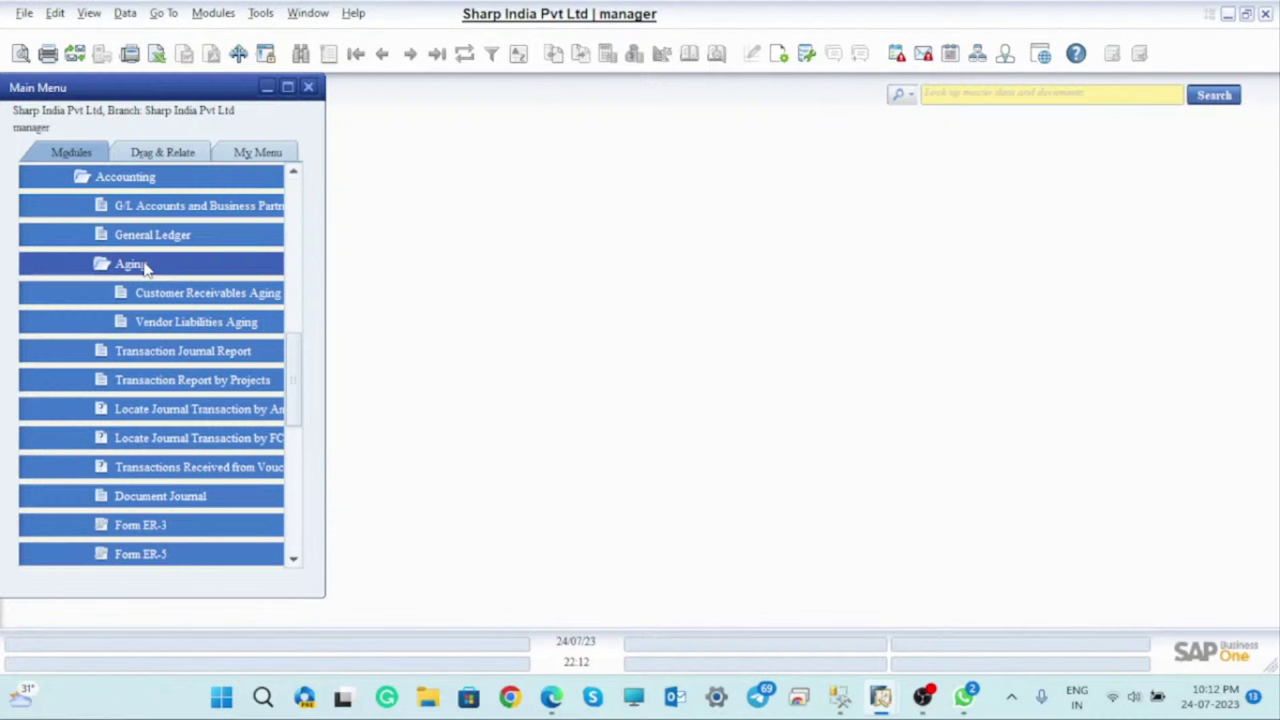
{"action": "left_click", "coordinate": [225, 295]}
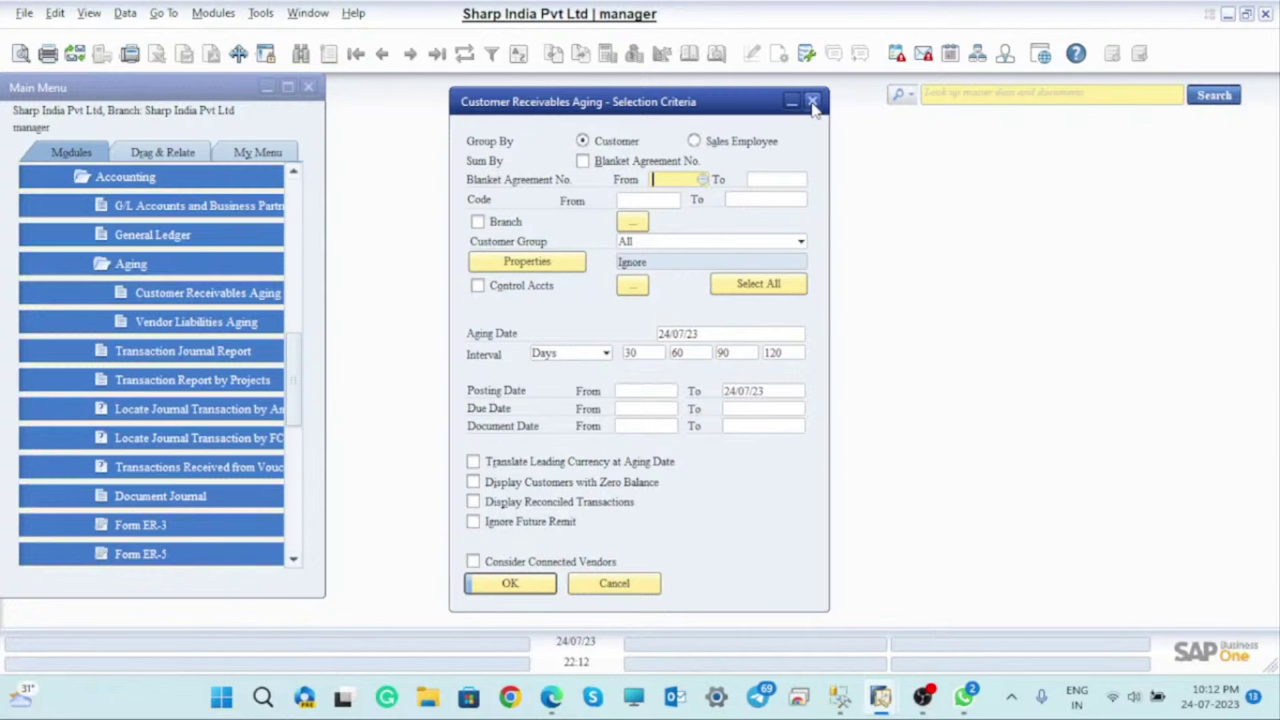
{"action": "left_click", "coordinate": [813, 102]}
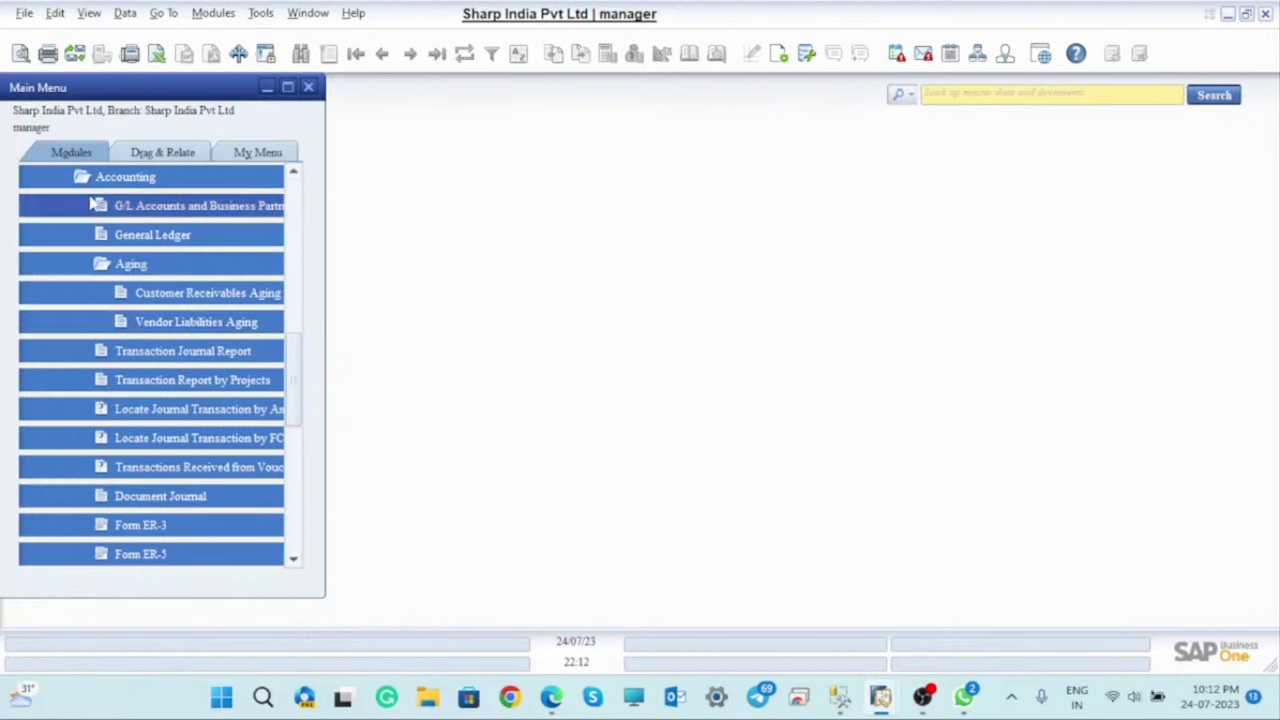
{"action": "left_click", "coordinate": [84, 178]}
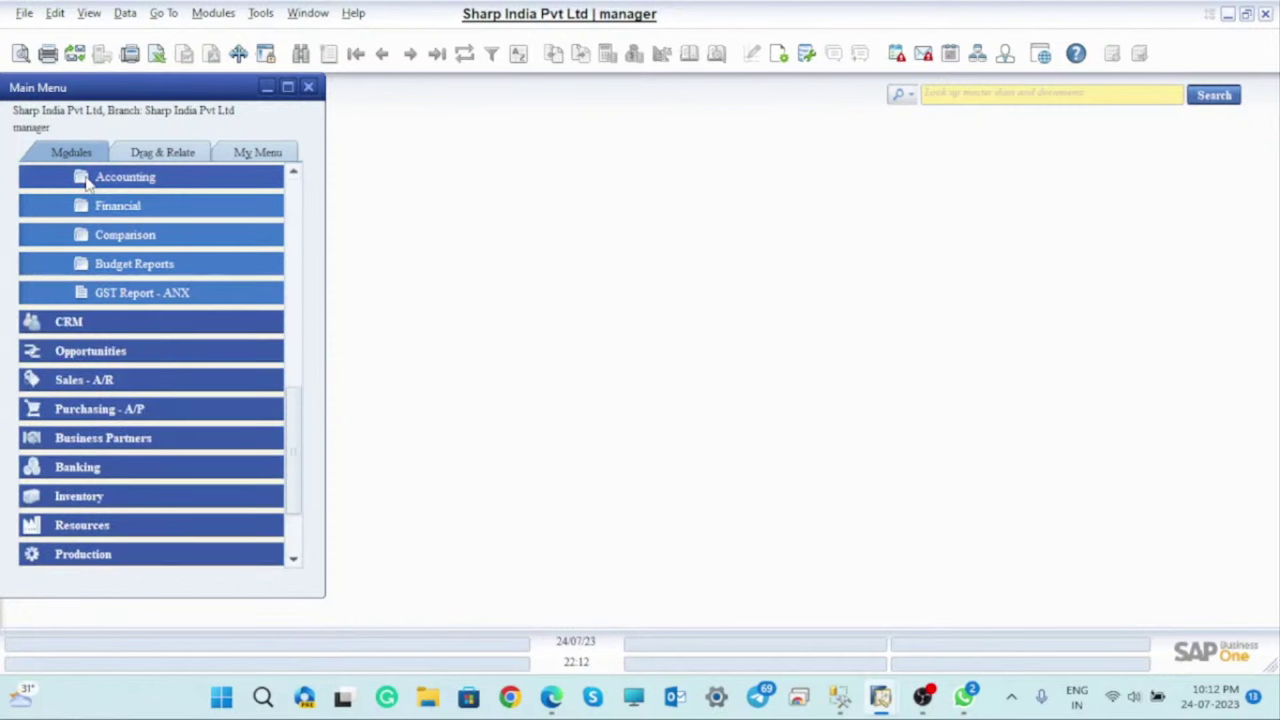
{"action": "left_click", "coordinate": [131, 207]}
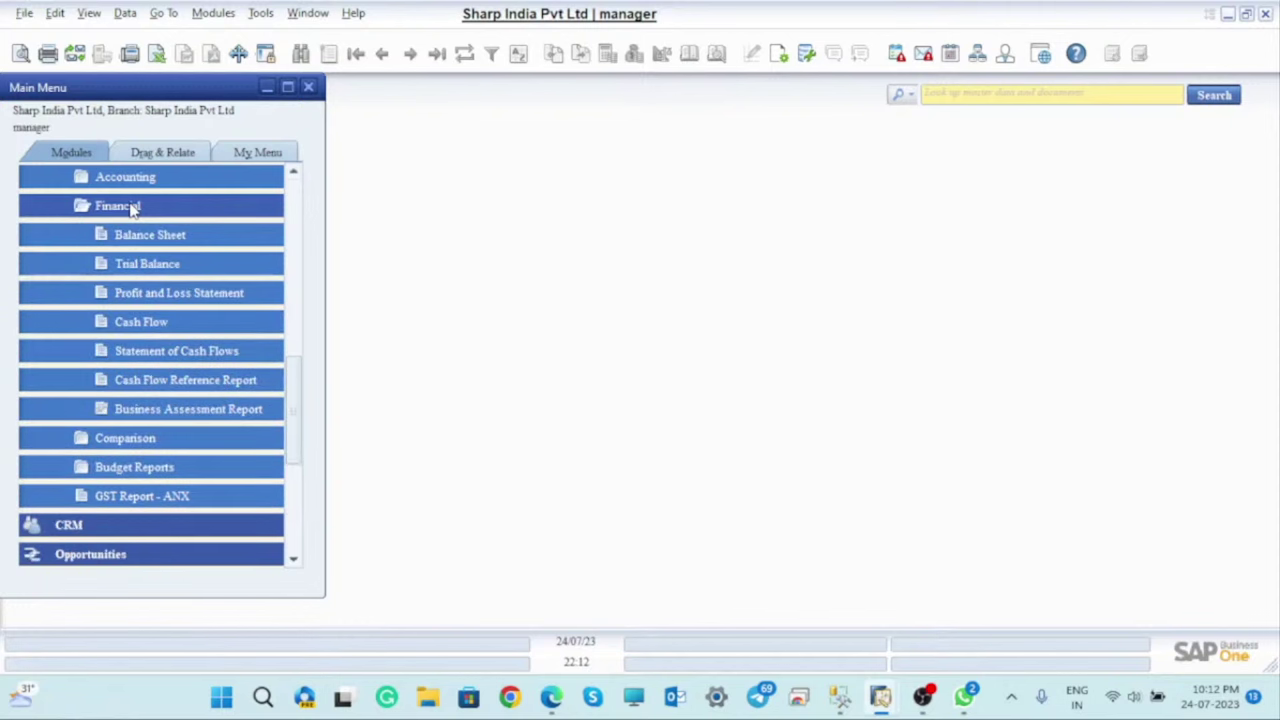
{"action": "left_click", "coordinate": [171, 245]}
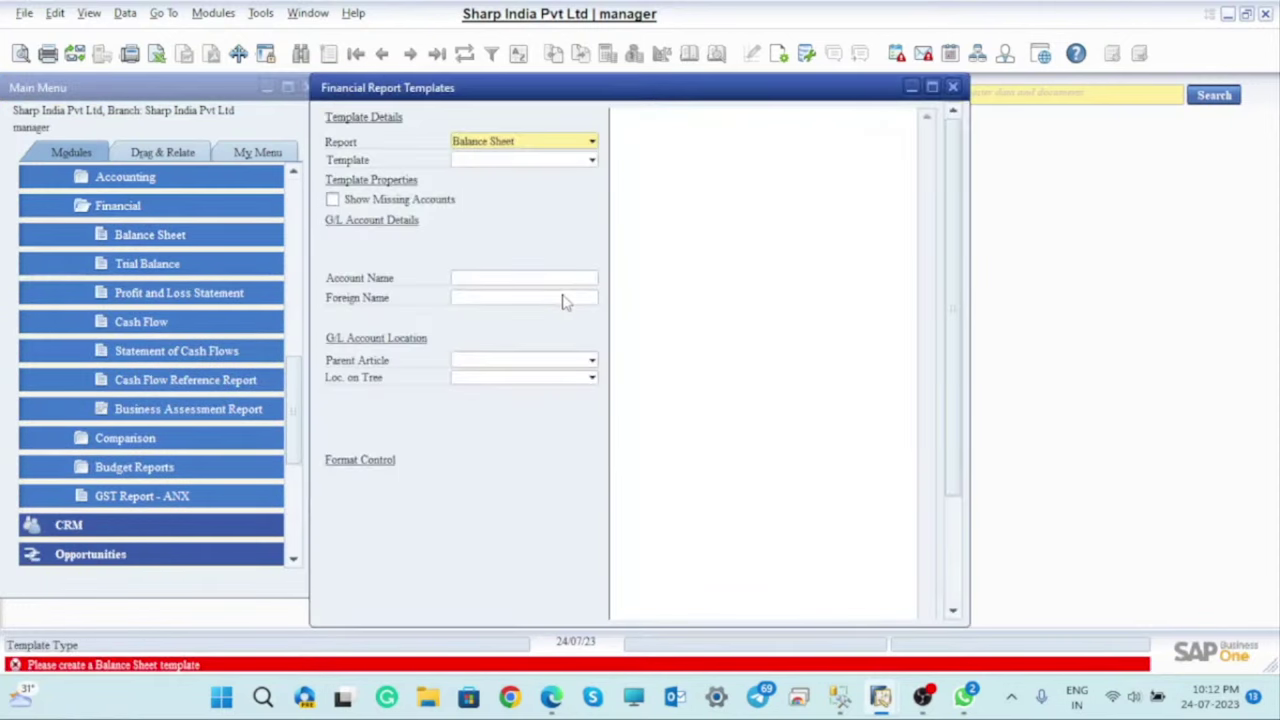
Step: Define a new Balance Sheet template named 'sddfd' and include missing accounts
{"action": "left_click", "coordinate": [545, 162]}
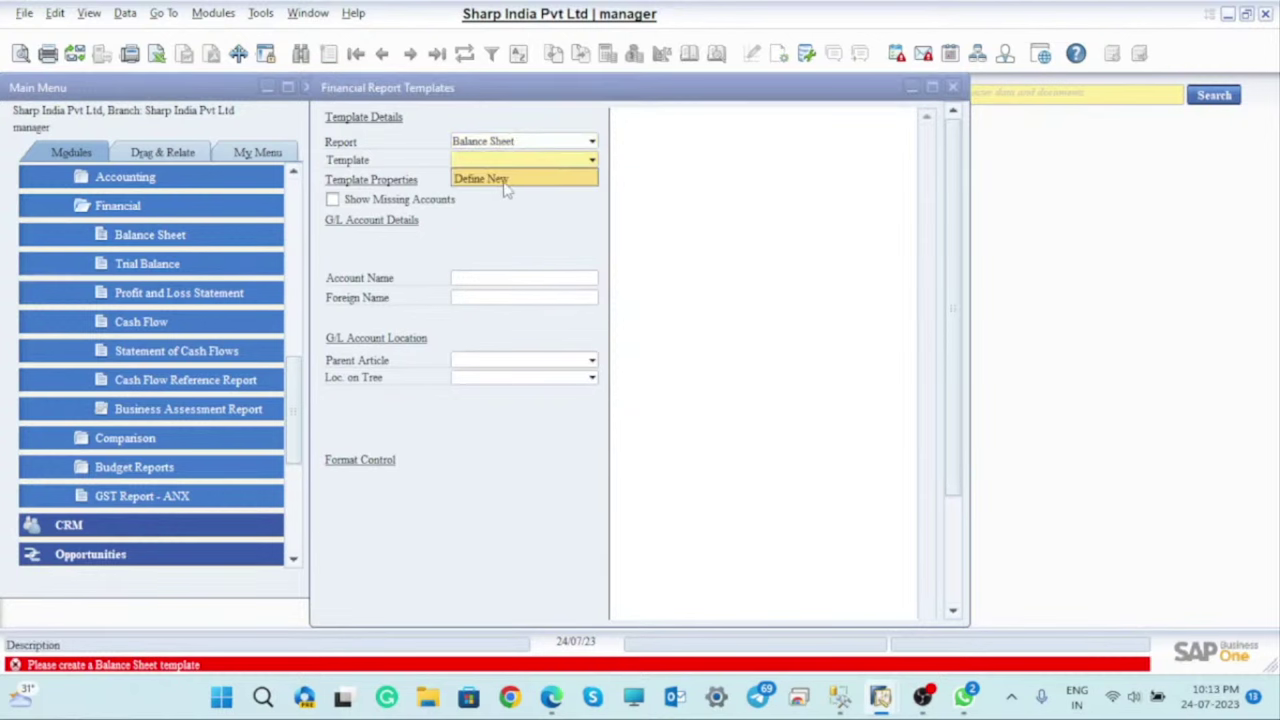
{"action": "left_click", "coordinate": [506, 186]}
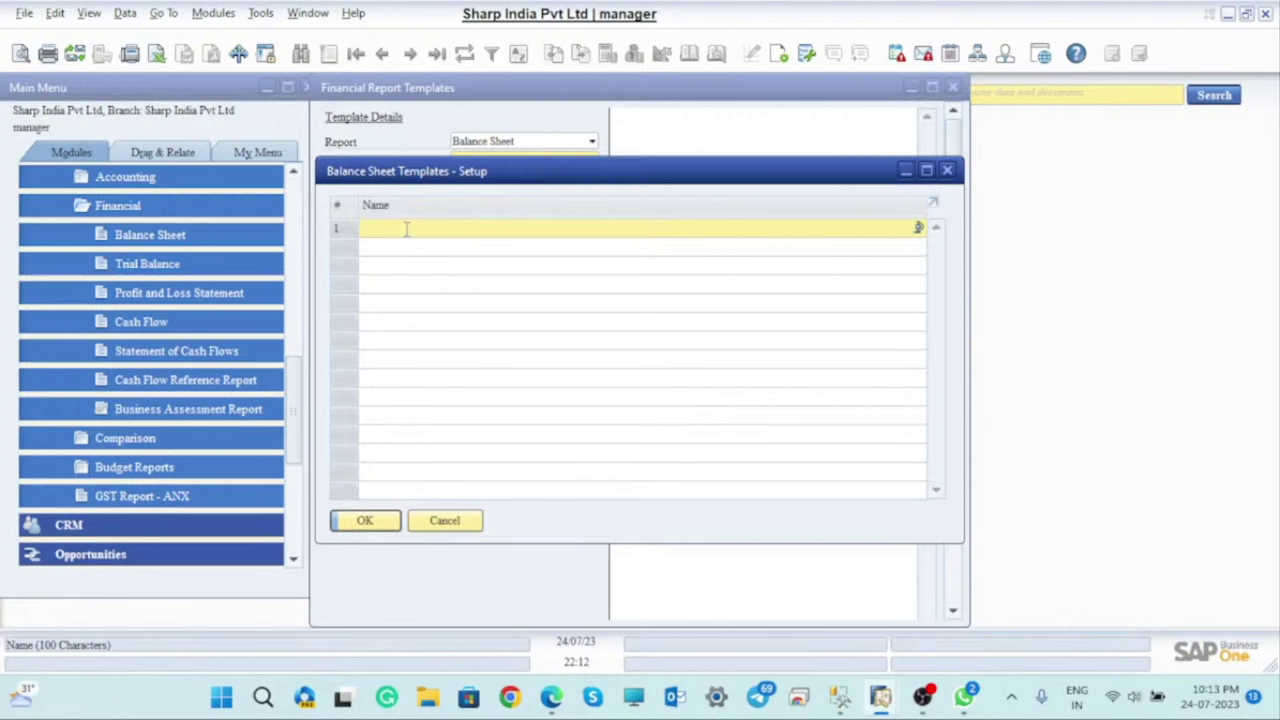
{"action": "type", "text": "ssddfd"}
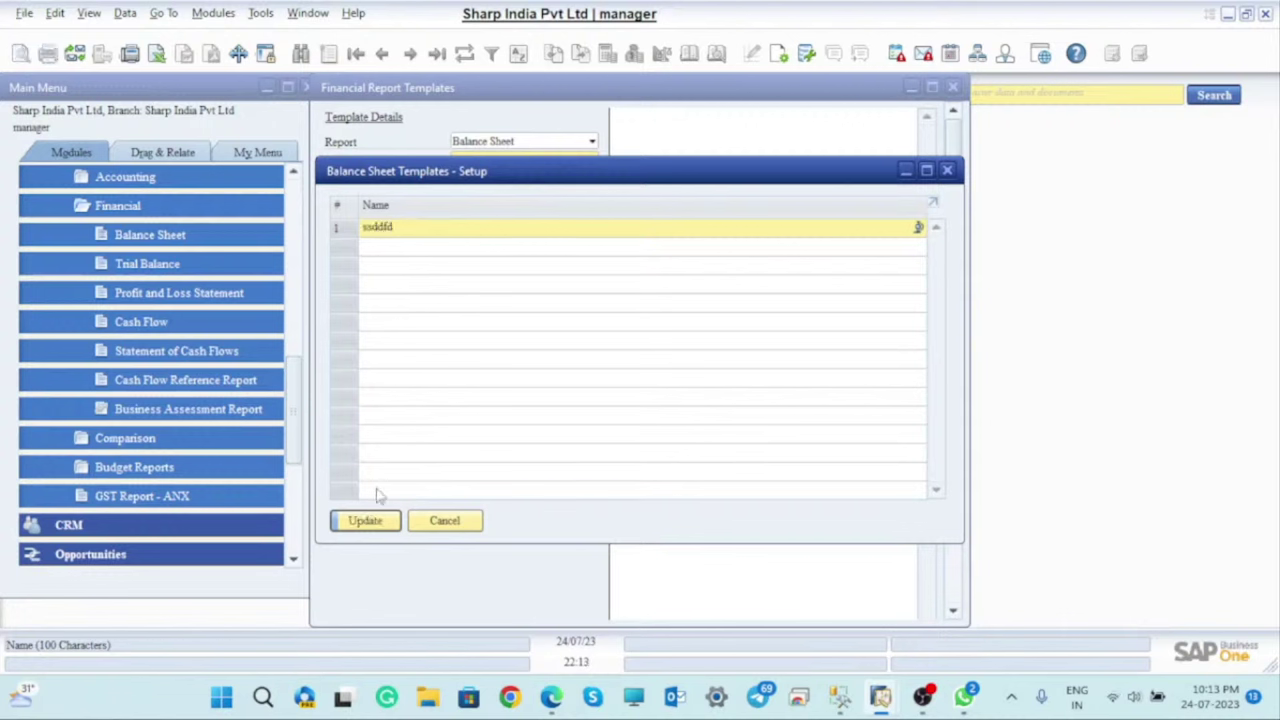
{"action": "left_click", "coordinate": [378, 520]}
{"action": "left_click", "coordinate": [380, 520]}
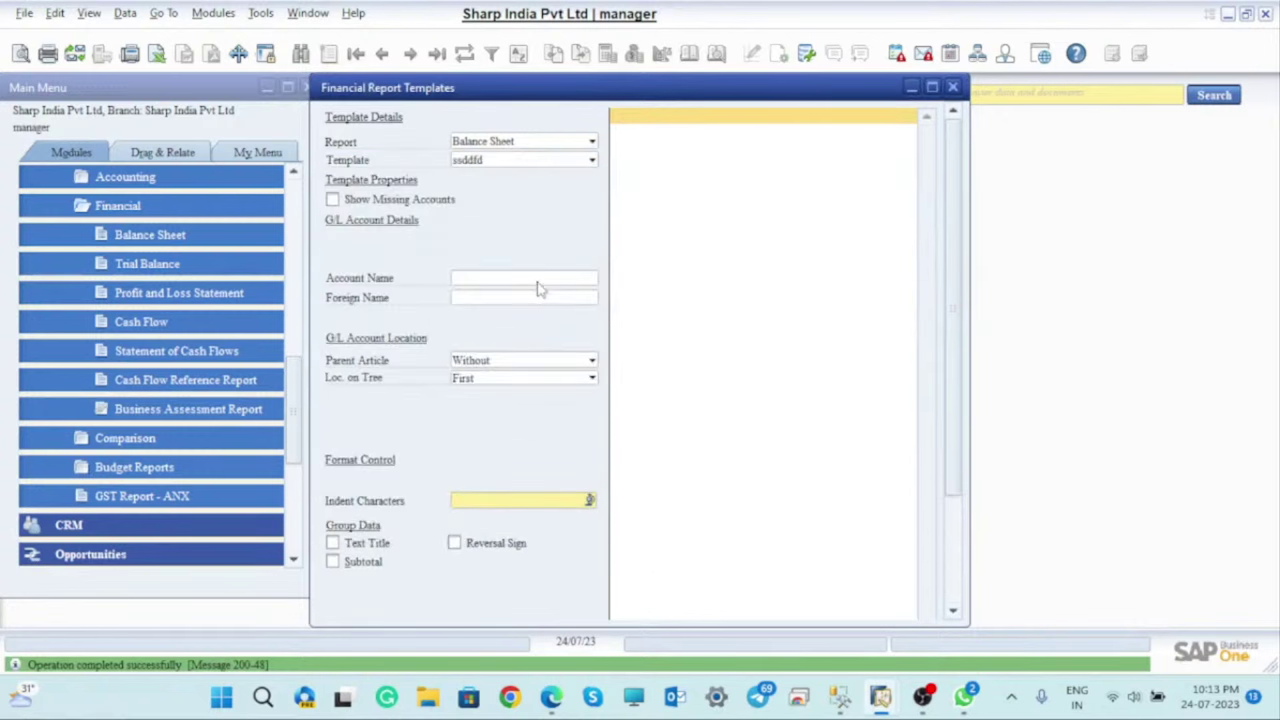
{"action": "left_click", "coordinate": [540, 278]}
{"action": "left_click", "coordinate": [357, 200]}
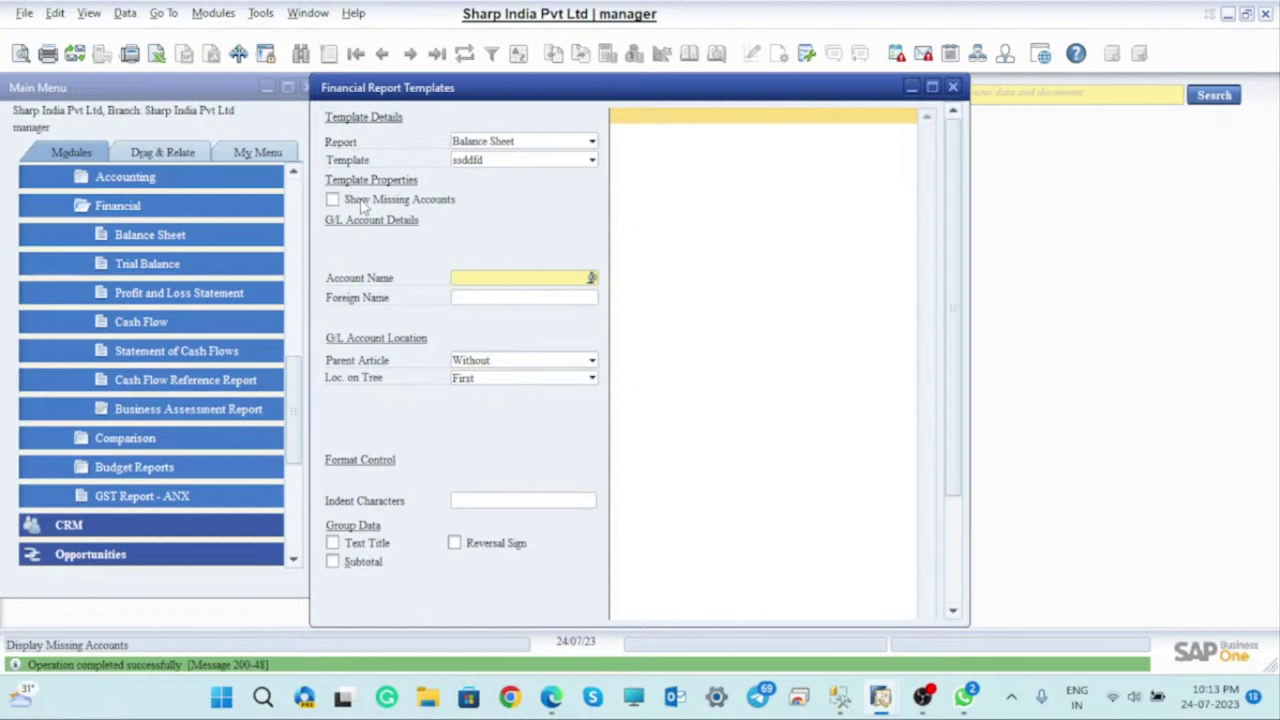
Step: Close the templates without saving, reopen them and load the sddfd template
{"action": "left_click", "coordinate": [952, 87]}
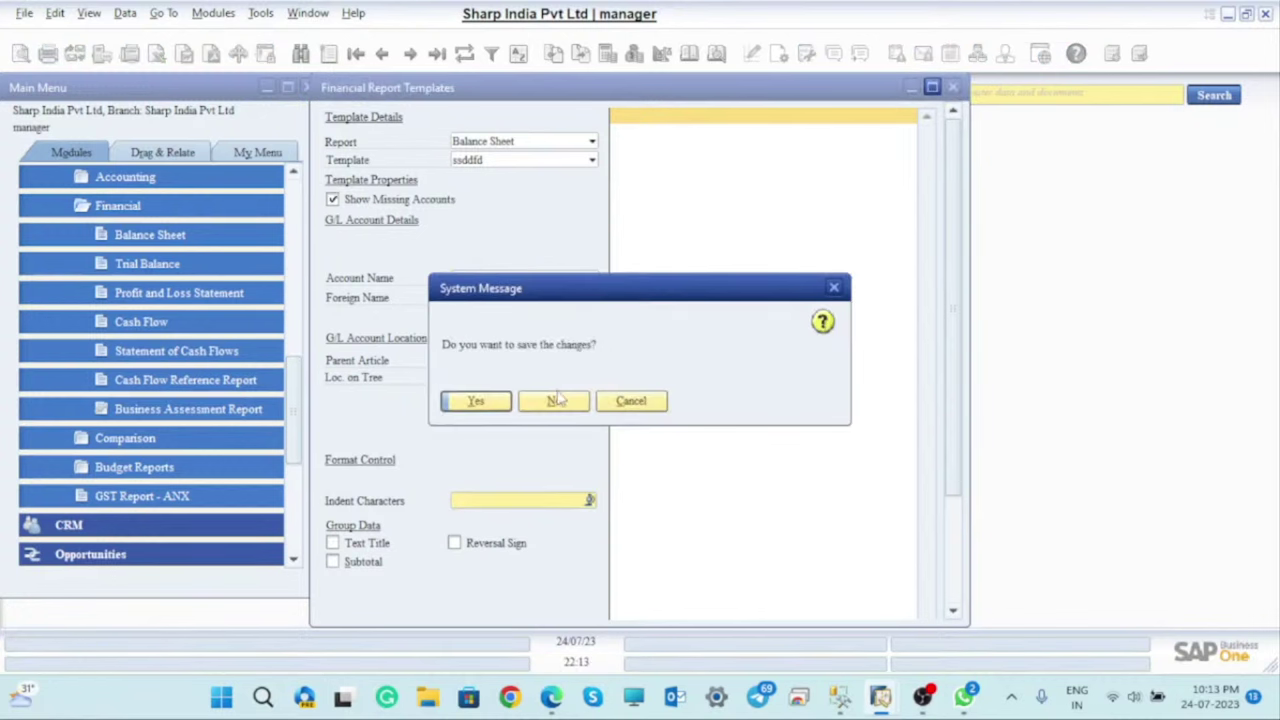
{"action": "left_click", "coordinate": [556, 401]}
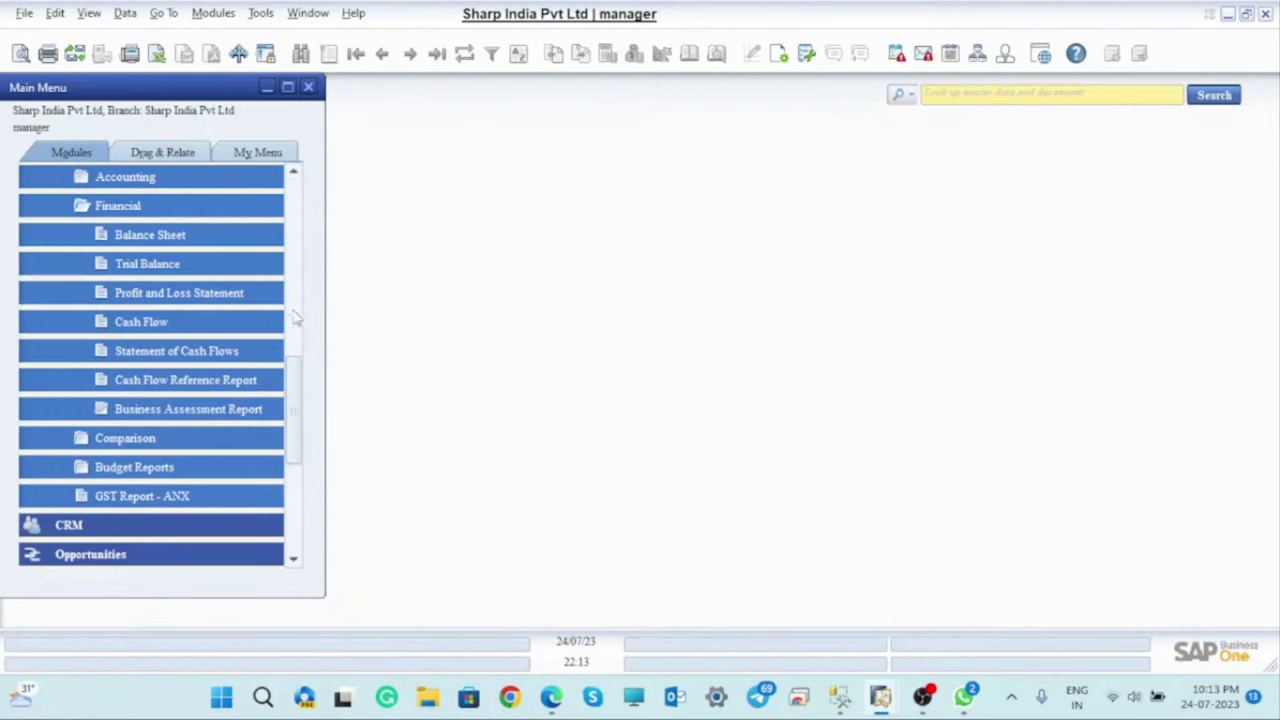
{"action": "scroll", "coordinate": [298, 330], "scroll_direction": "up", "scroll_amount": 2}
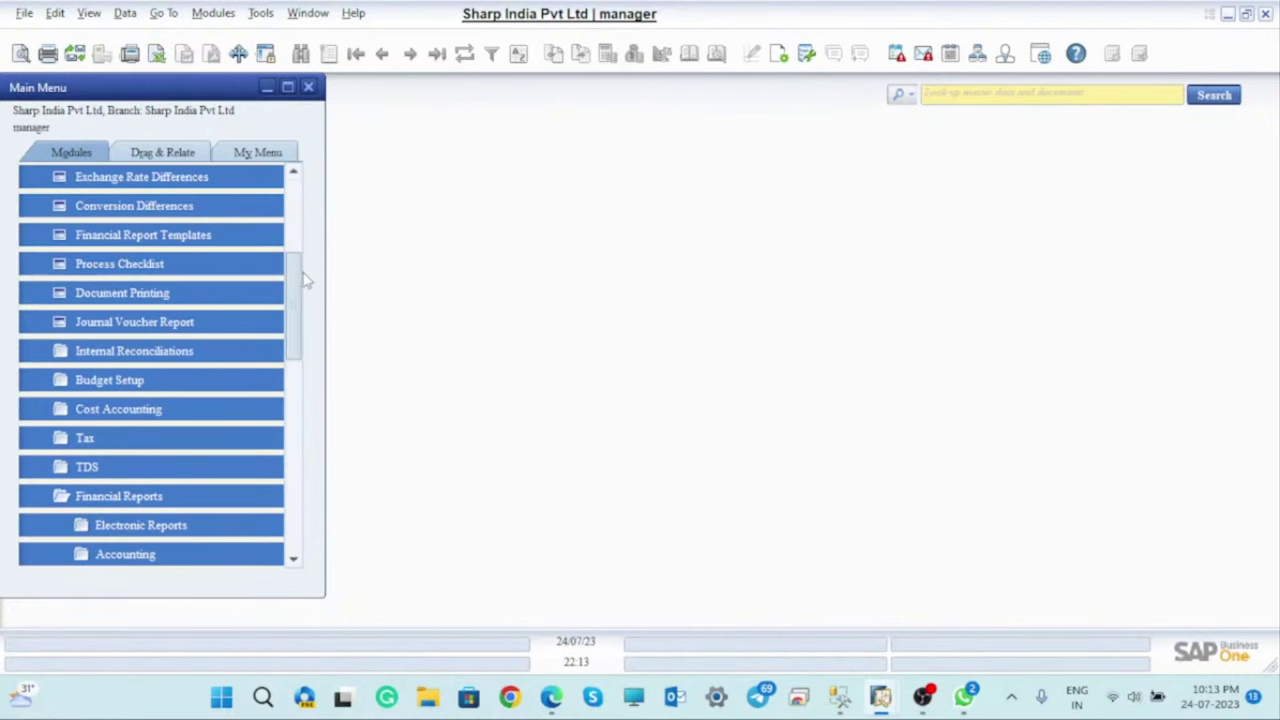
{"action": "left_click", "coordinate": [165, 238]}
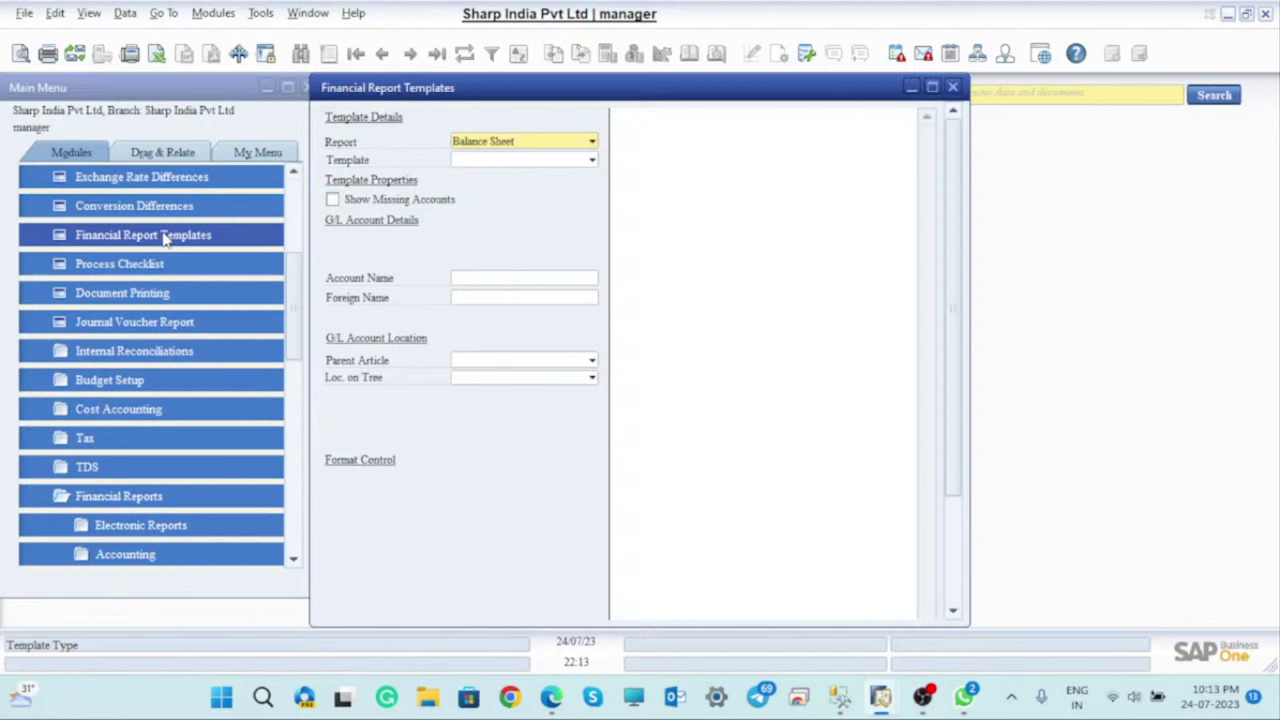
{"action": "left_click", "coordinate": [582, 161]}
{"action": "left_click", "coordinate": [496, 180]}
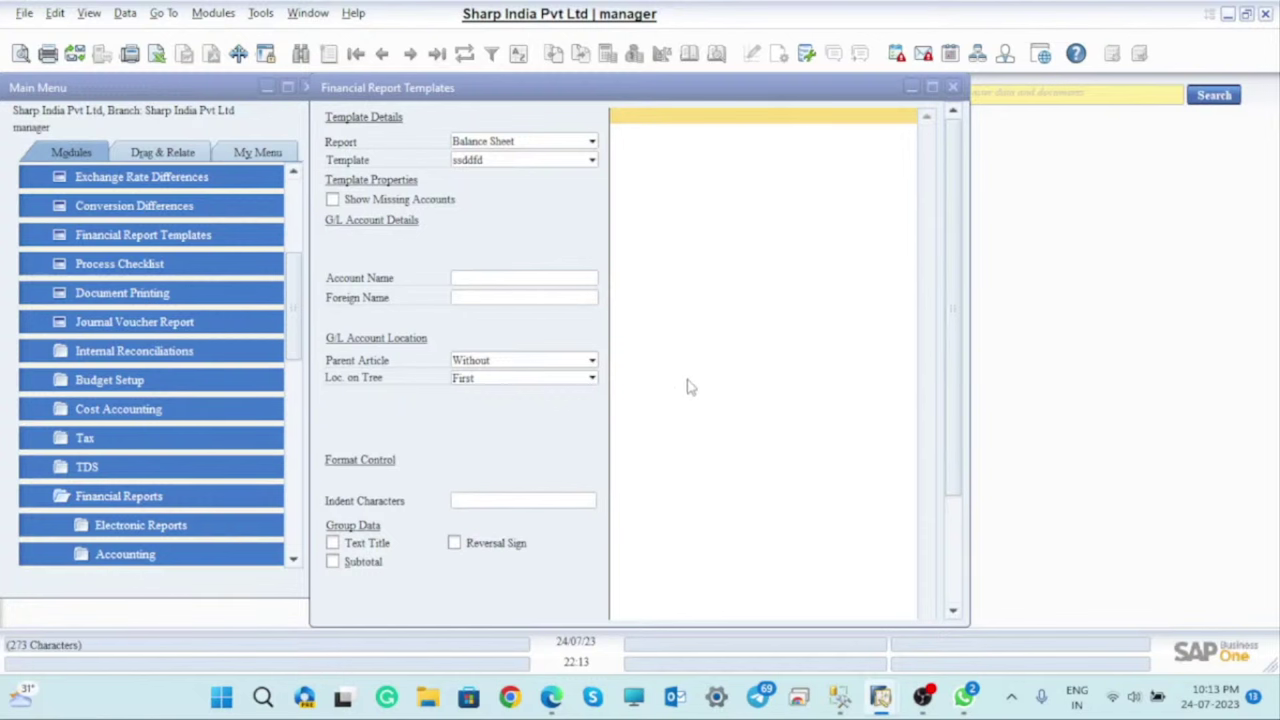
{"action": "left_click_drag", "start_coordinate": [952, 371], "coordinate": [962, 485]}
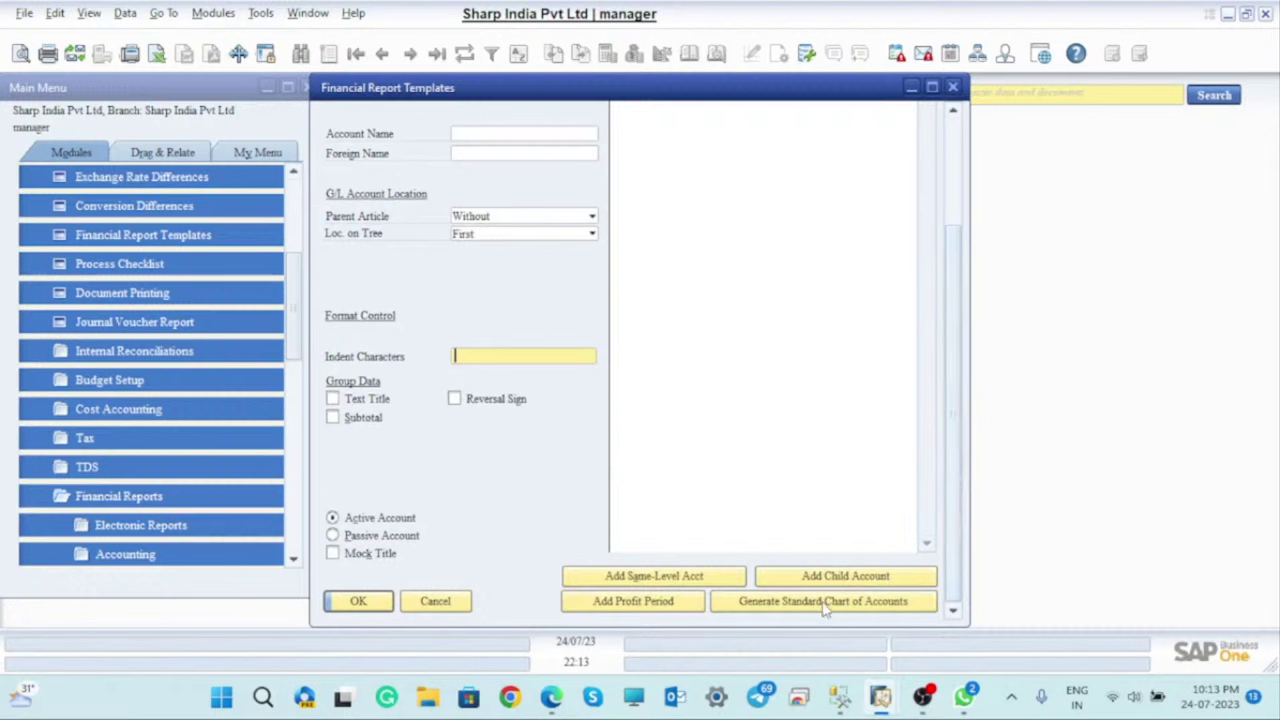
Step: Generate standard accounts in the sddfd template, browse its Asset, Liability and Equity tree, then close it
{"action": "left_click", "coordinate": [826, 604]}
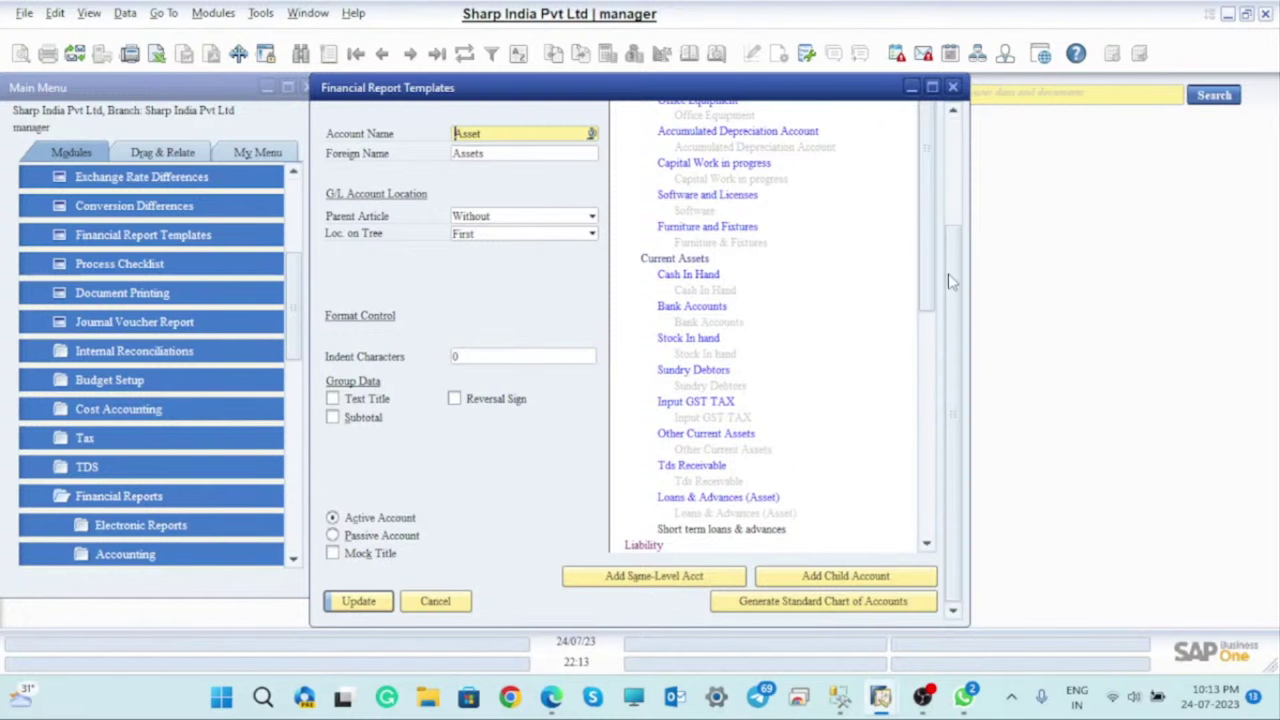
{"action": "left_click_drag", "start_coordinate": [945, 251], "coordinate": [949, 135]}
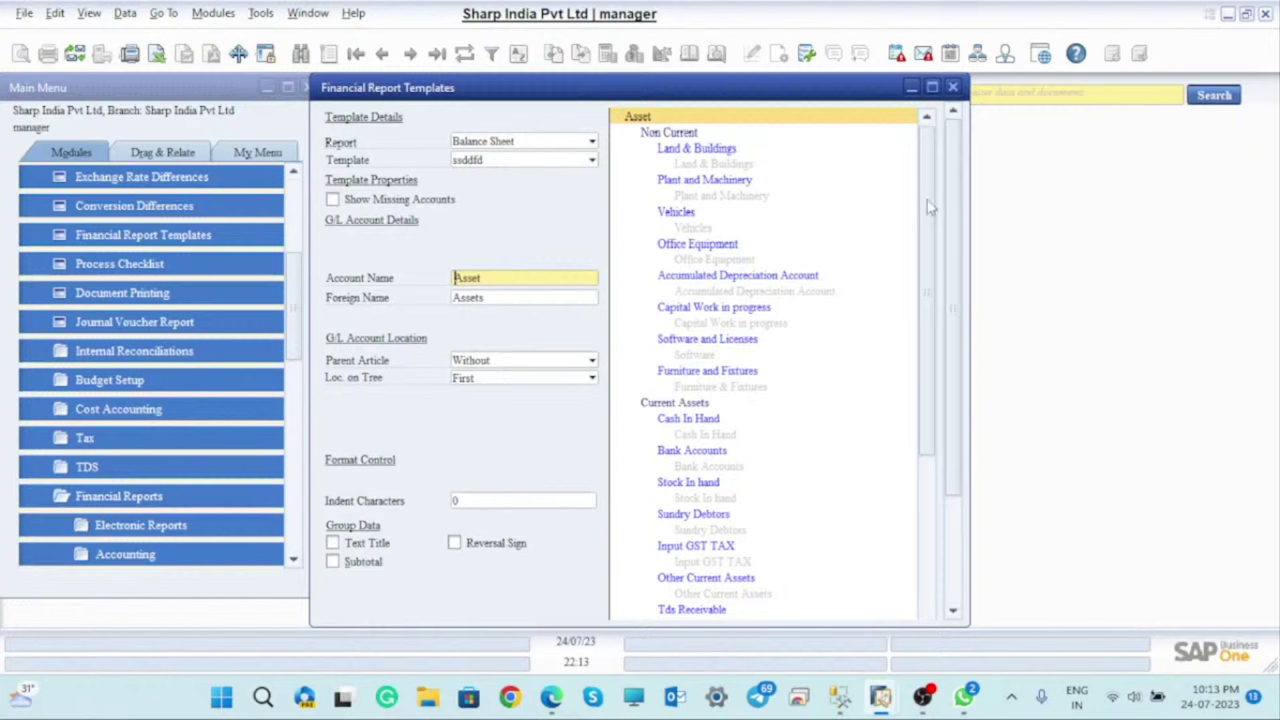
{"action": "scroll", "coordinate": [930, 230], "scroll_direction": "down", "scroll_amount": 1}
{"action": "left_click_drag", "start_coordinate": [930, 231], "coordinate": [917, 437]}
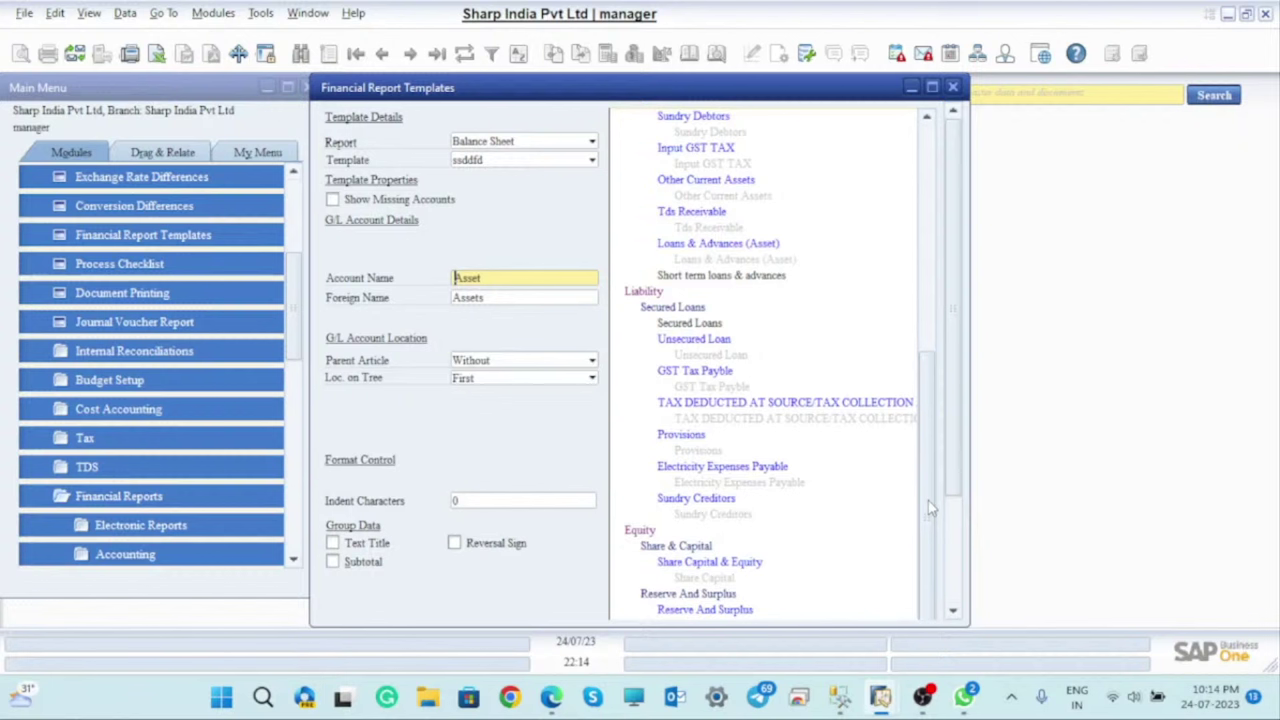
{"action": "left_click_drag", "start_coordinate": [930, 508], "coordinate": [924, 538]}
{"action": "left_click", "coordinate": [952, 90]}
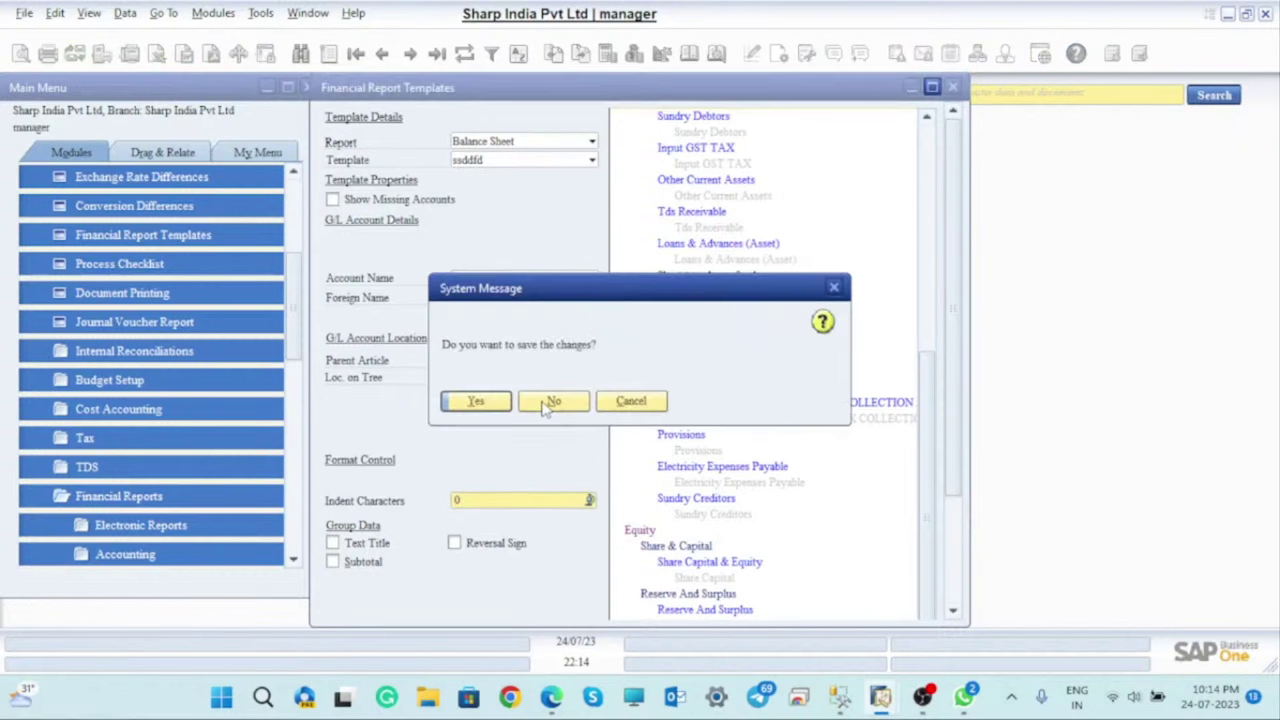
Step: Discard the template changes, then open and close the Chart of Accounts
{"action": "left_click", "coordinate": [548, 402]}
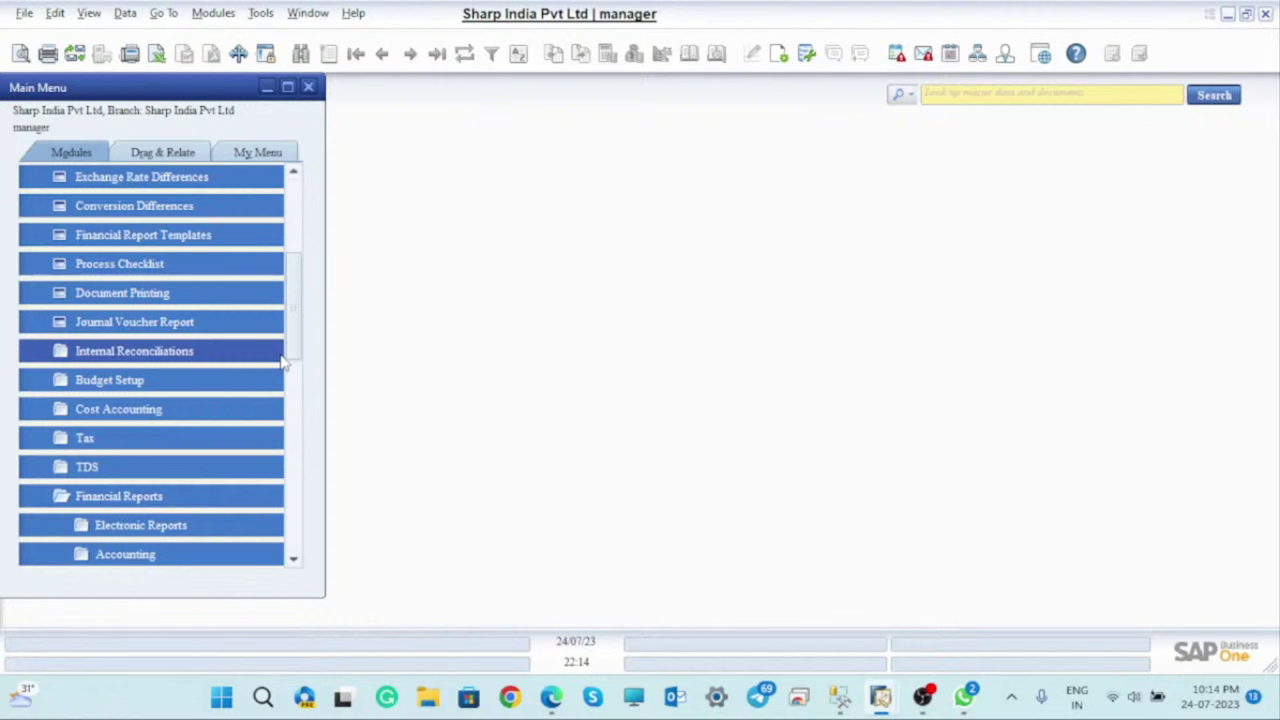
{"action": "left_click_drag", "start_coordinate": [294, 328], "coordinate": [290, 158]}
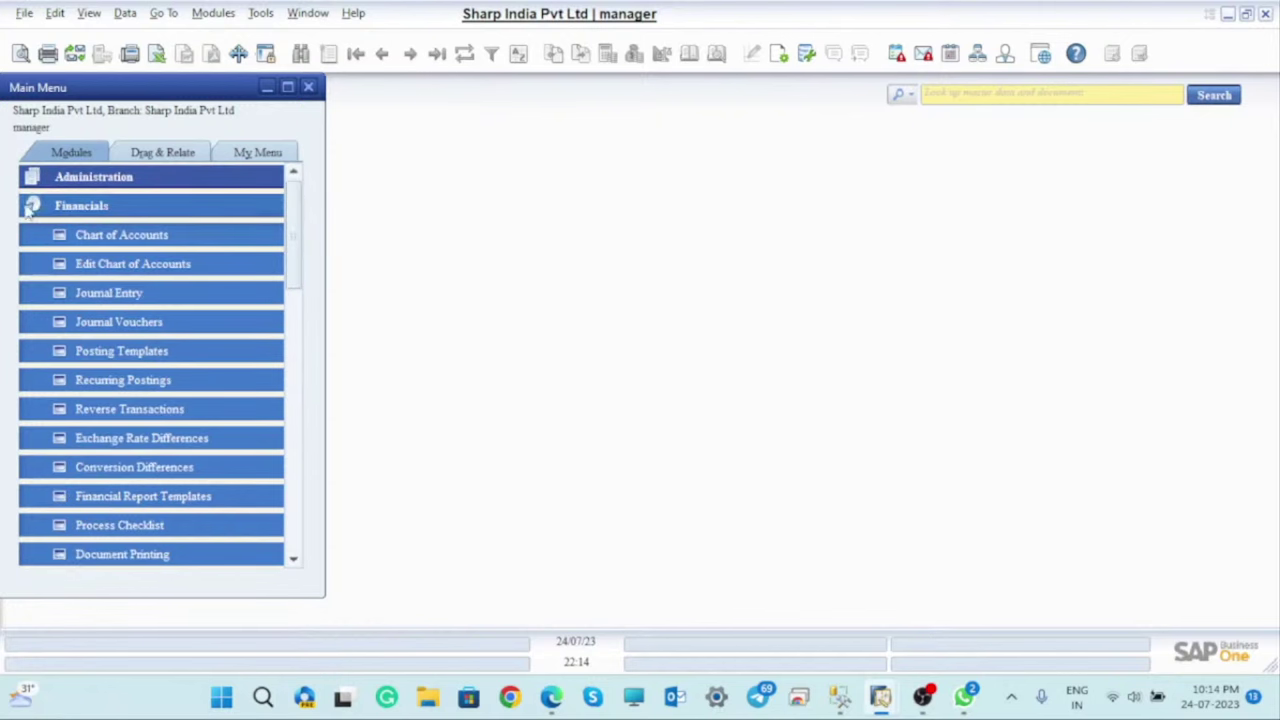
{"action": "left_click", "coordinate": [127, 240]}
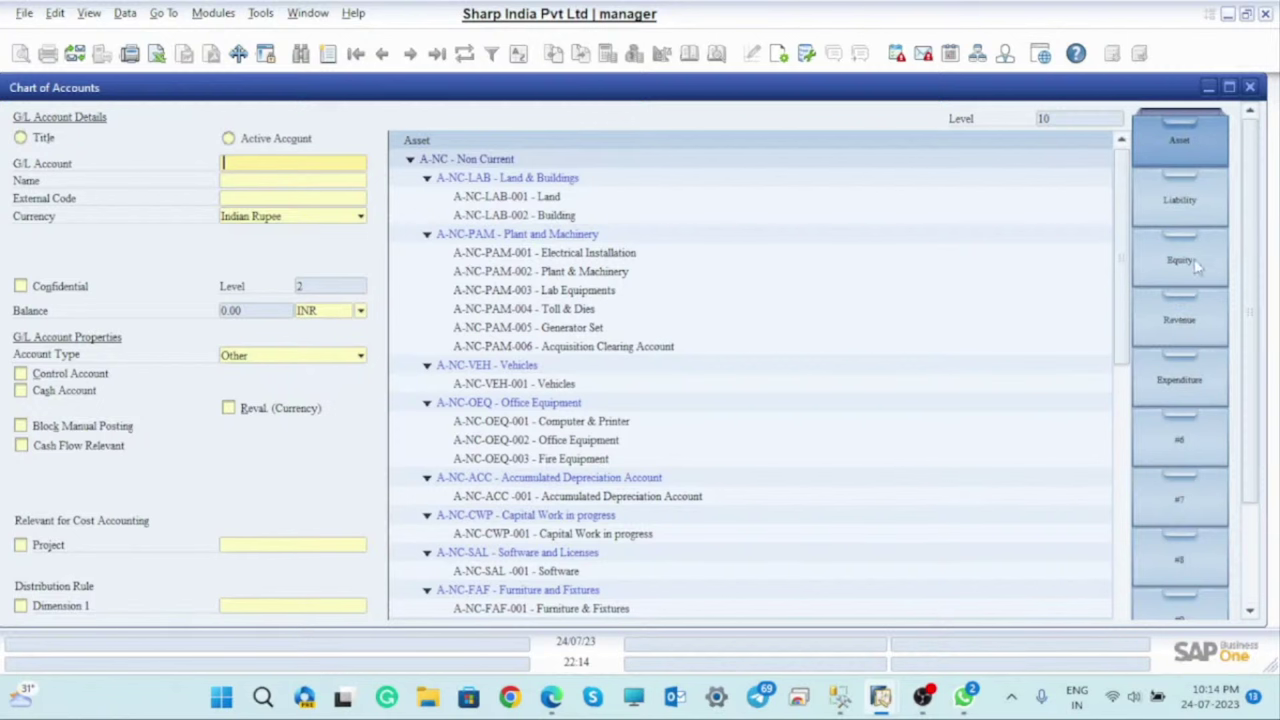
{"action": "left_click", "coordinate": [1249, 87]}
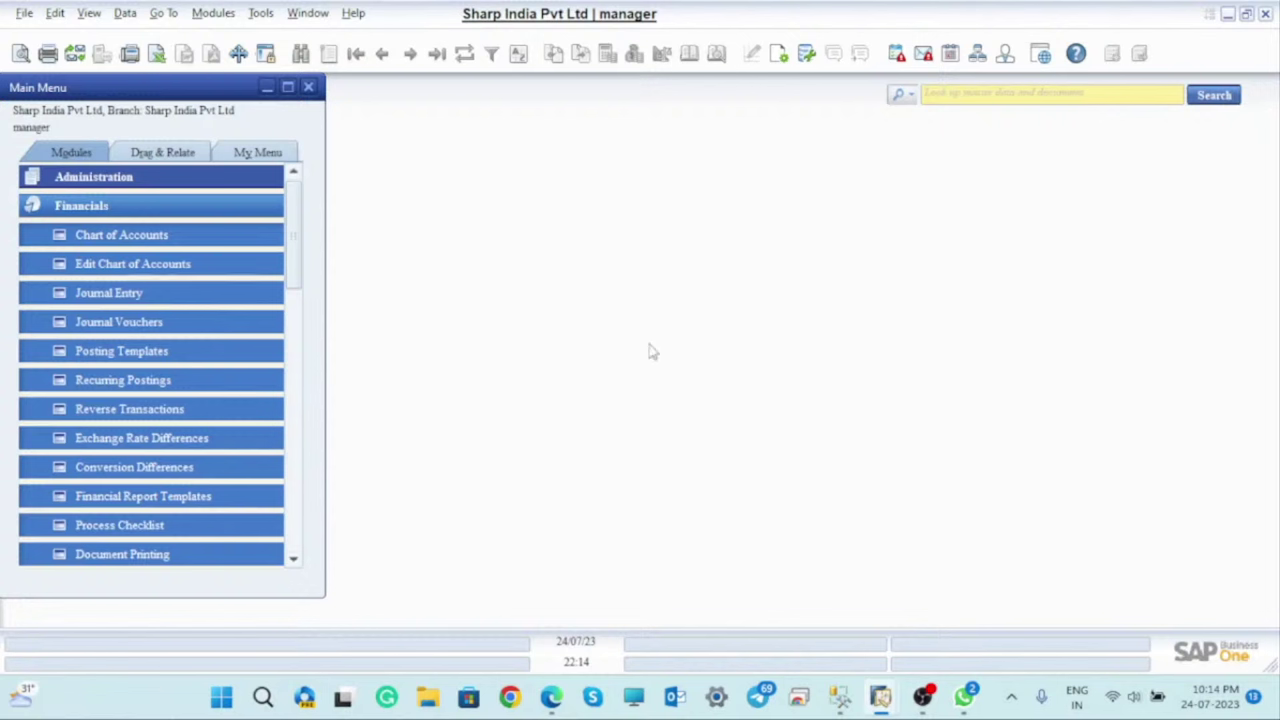
Step: Collapse the Financials module so every Main Menu module is visible
{"action": "left_click", "coordinate": [35, 208]}
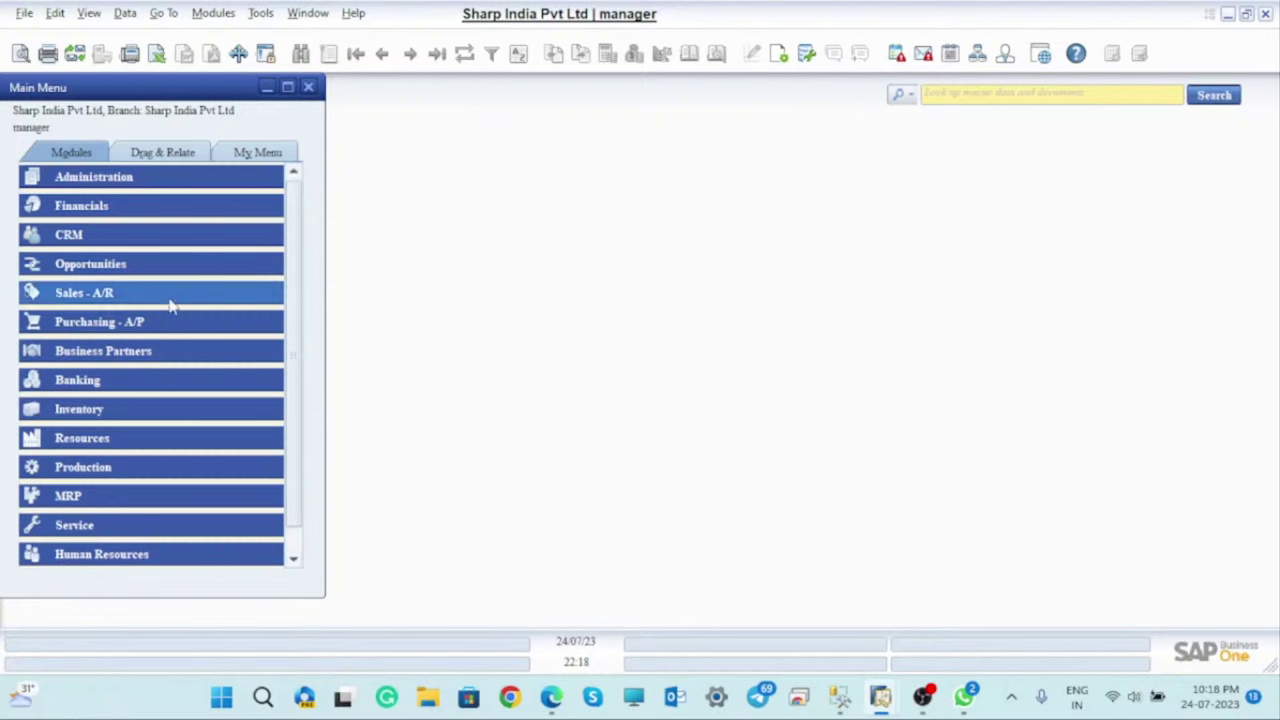
Step: Open a blank A/P Invoice from Purchasing - A/P, then close it and collapse the module
{"action": "left_click", "coordinate": [128, 323]}
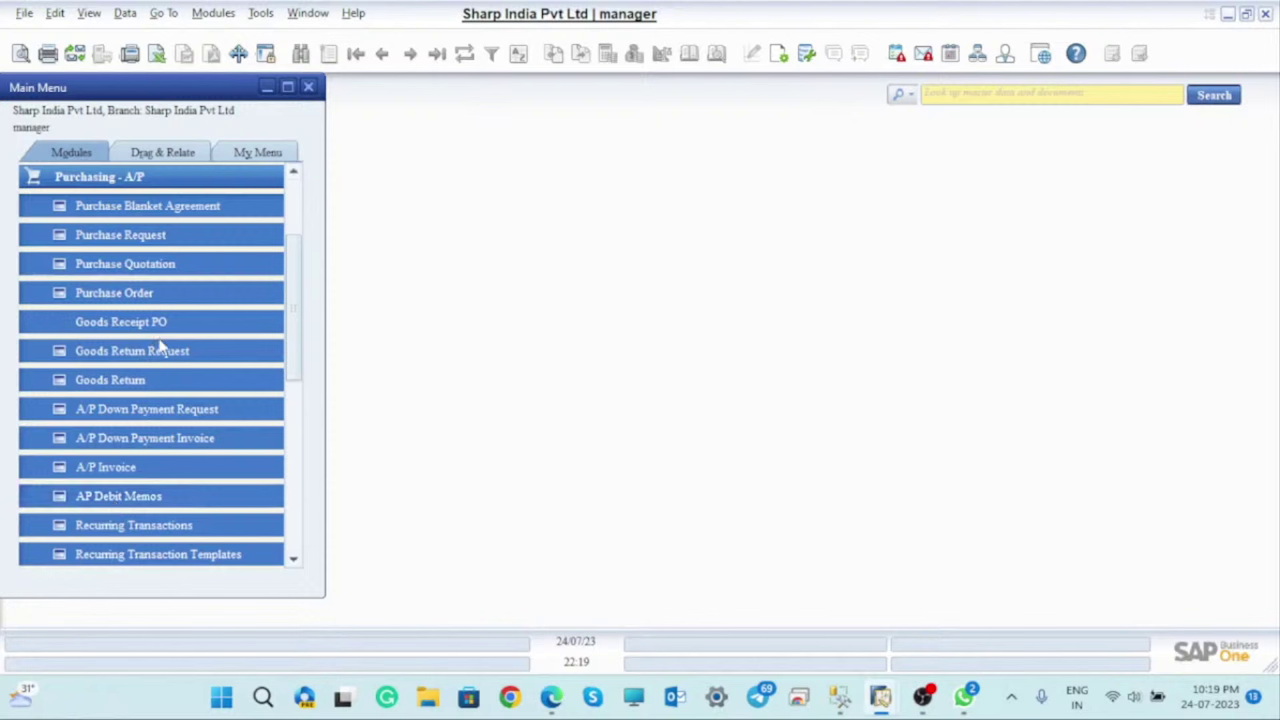
{"action": "left_click", "coordinate": [110, 466]}
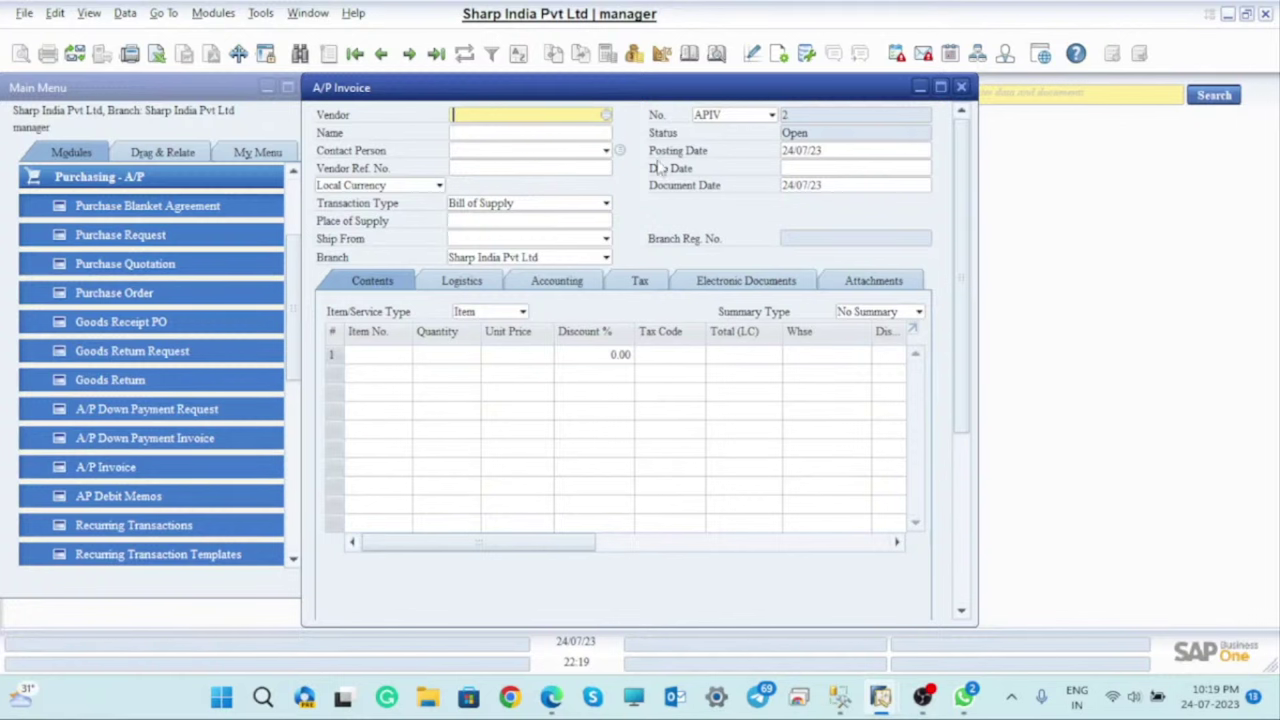
{"action": "left_click", "coordinate": [962, 88]}
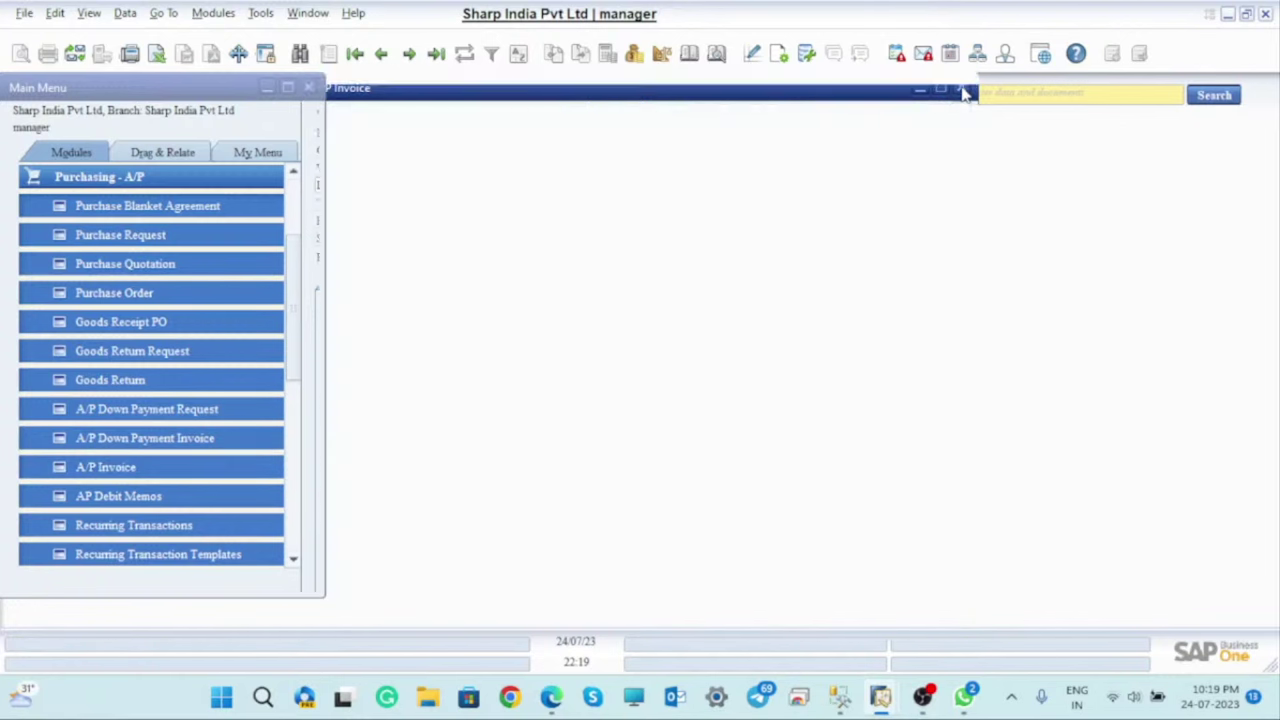
{"action": "left_click", "coordinate": [33, 178]}
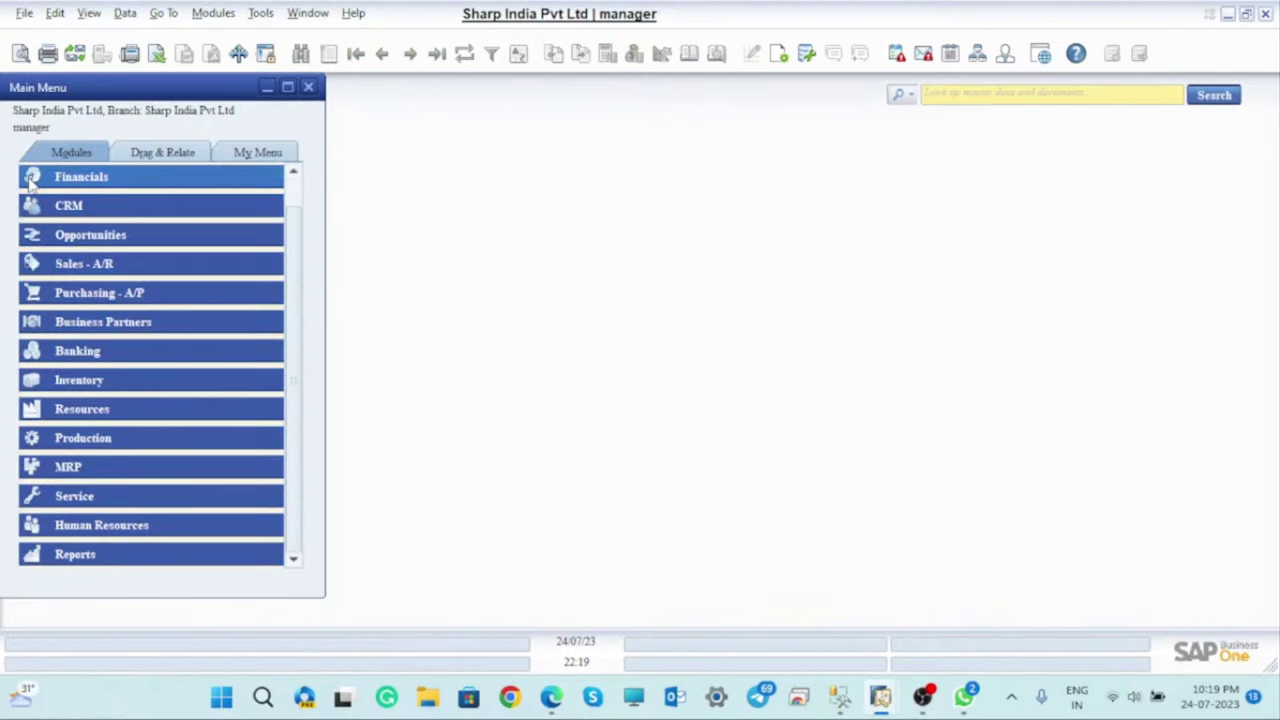
Step: Expand Sales - A/R and start a new A/R Invoice, number 1
{"action": "left_click", "coordinate": [101, 272]}
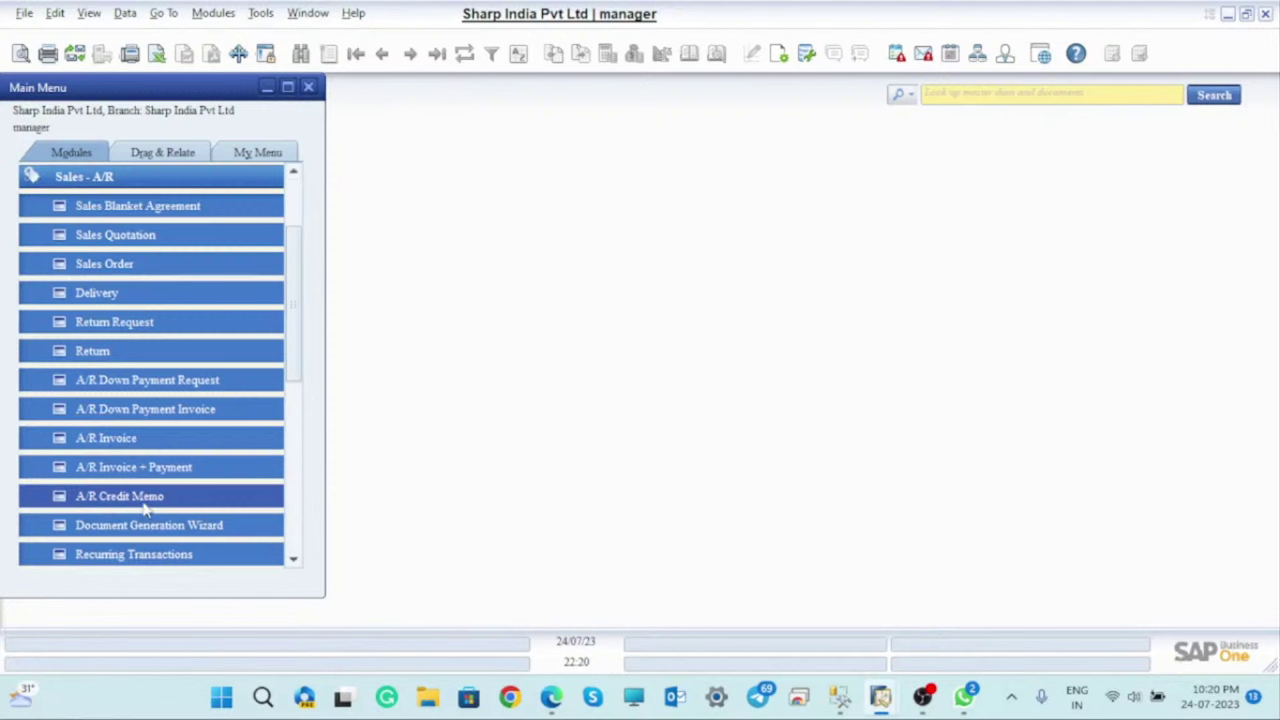
{"action": "left_click", "coordinate": [31, 183]}
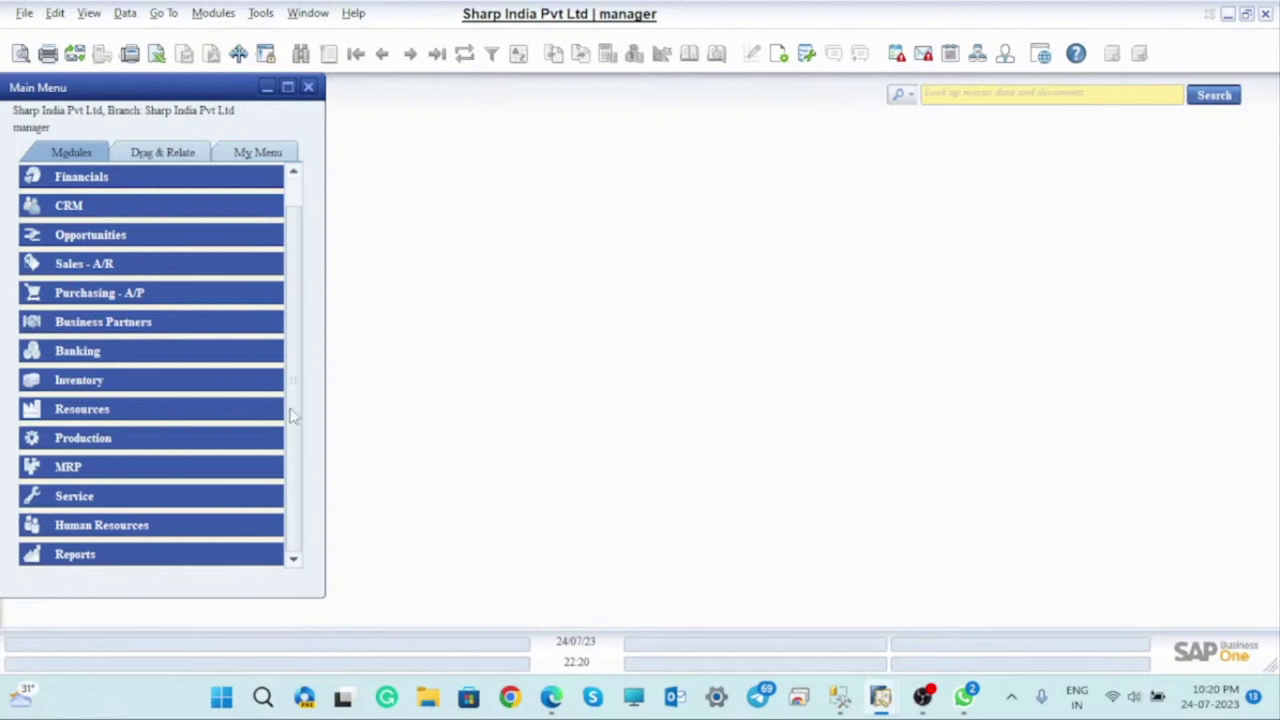
{"action": "left_click", "coordinate": [94, 264]}
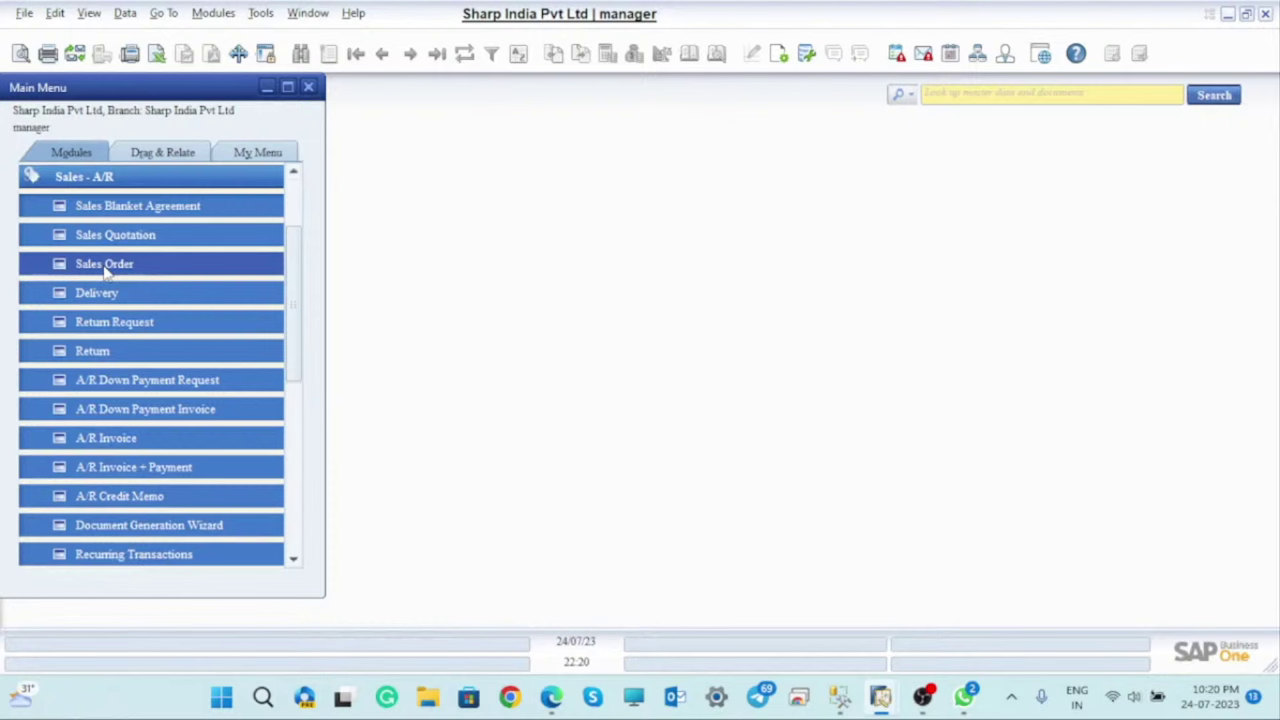
{"action": "left_click", "coordinate": [102, 440]}
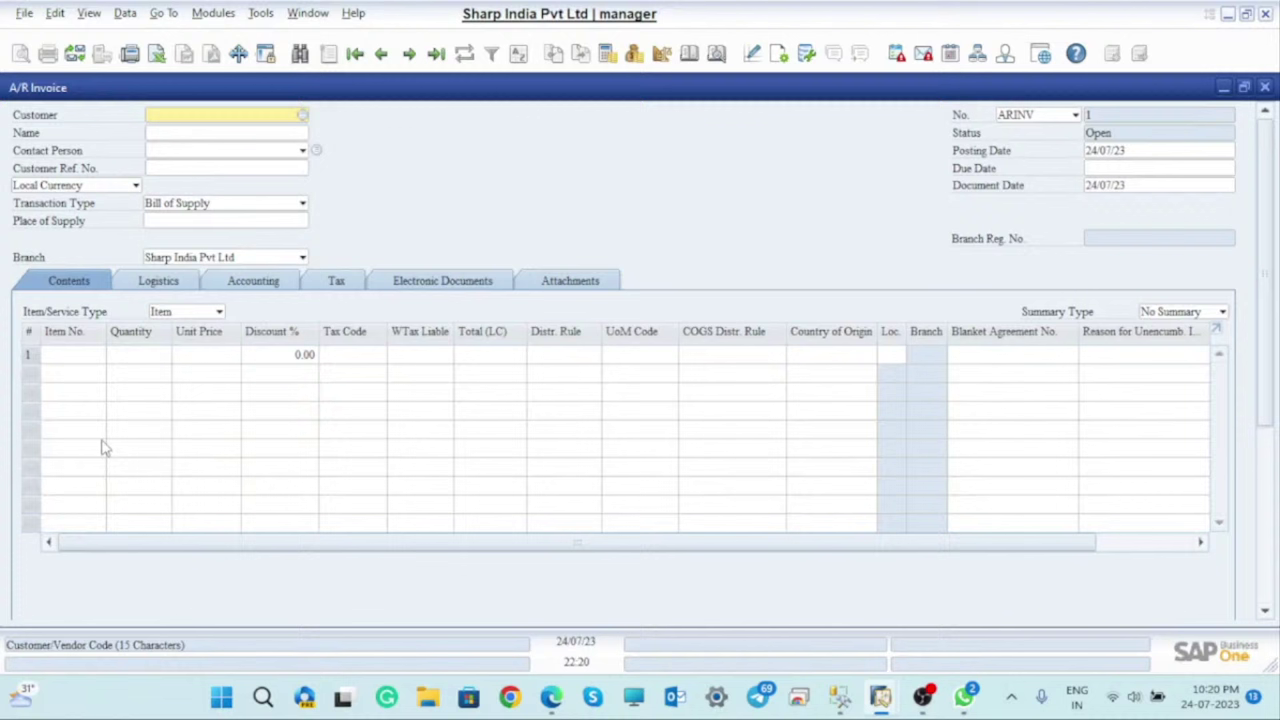
Step: Switch the A/R Invoice transaction type to GST Debit Memo, then close it without saving
{"action": "left_click", "coordinate": [249, 205]}
{"action": "left_click", "coordinate": [203, 259]}
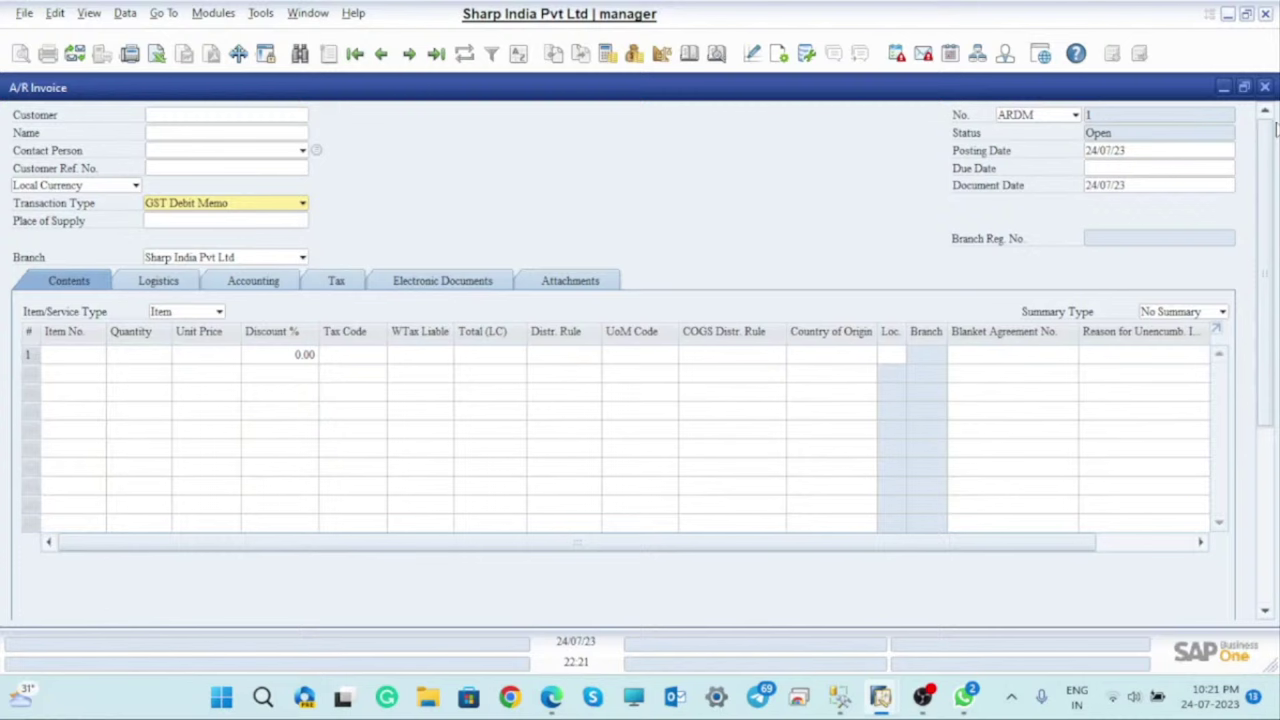
{"action": "left_click", "coordinate": [1266, 88]}
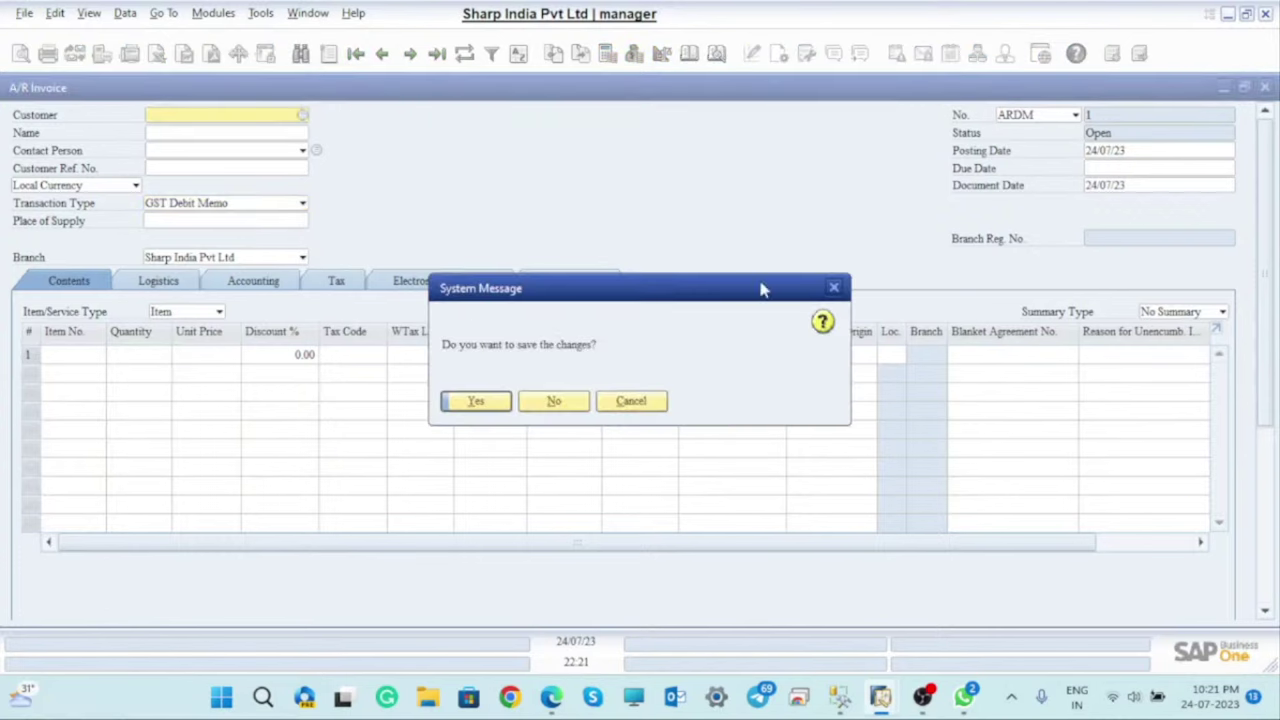
{"action": "left_click", "coordinate": [556, 404]}
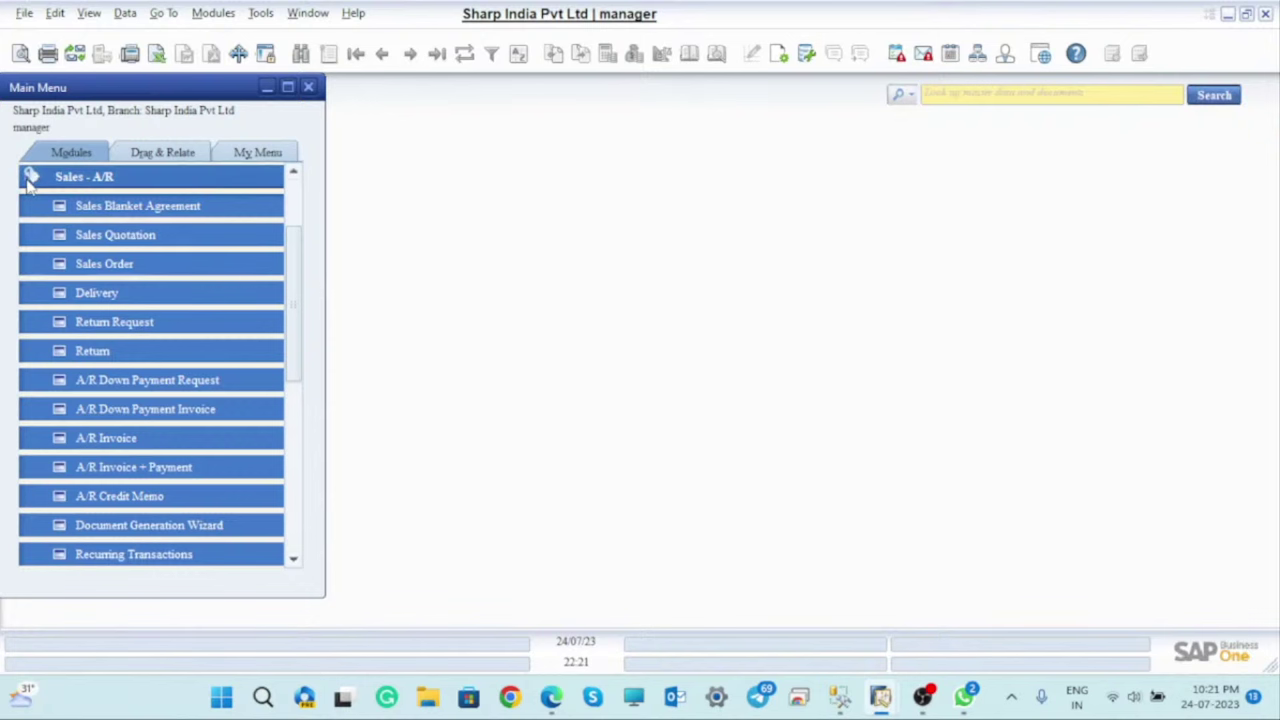
Step: Collapse Sales - A/R, then bring the Google Meet window forward and leave the call
{"action": "left_click", "coordinate": [30, 175]}
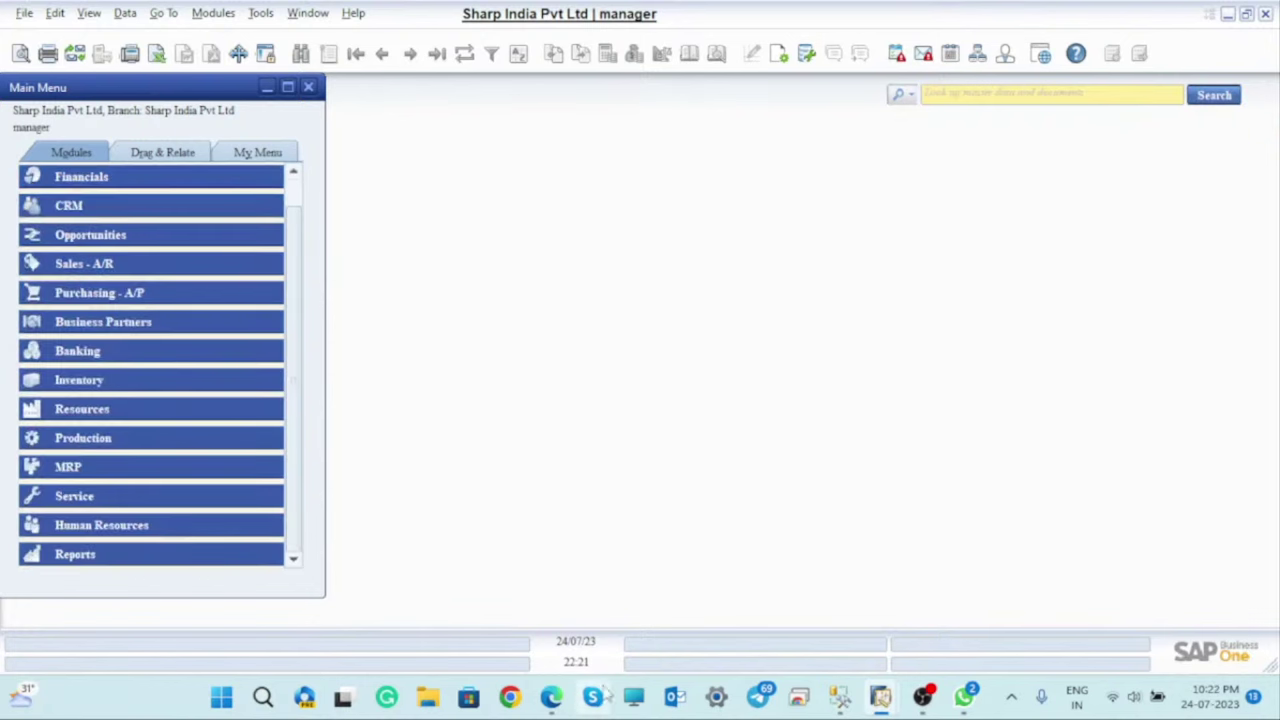
{"action": "mouse_move", "coordinate": [551, 697]}
{"action": "left_click", "coordinate": [485, 620]}
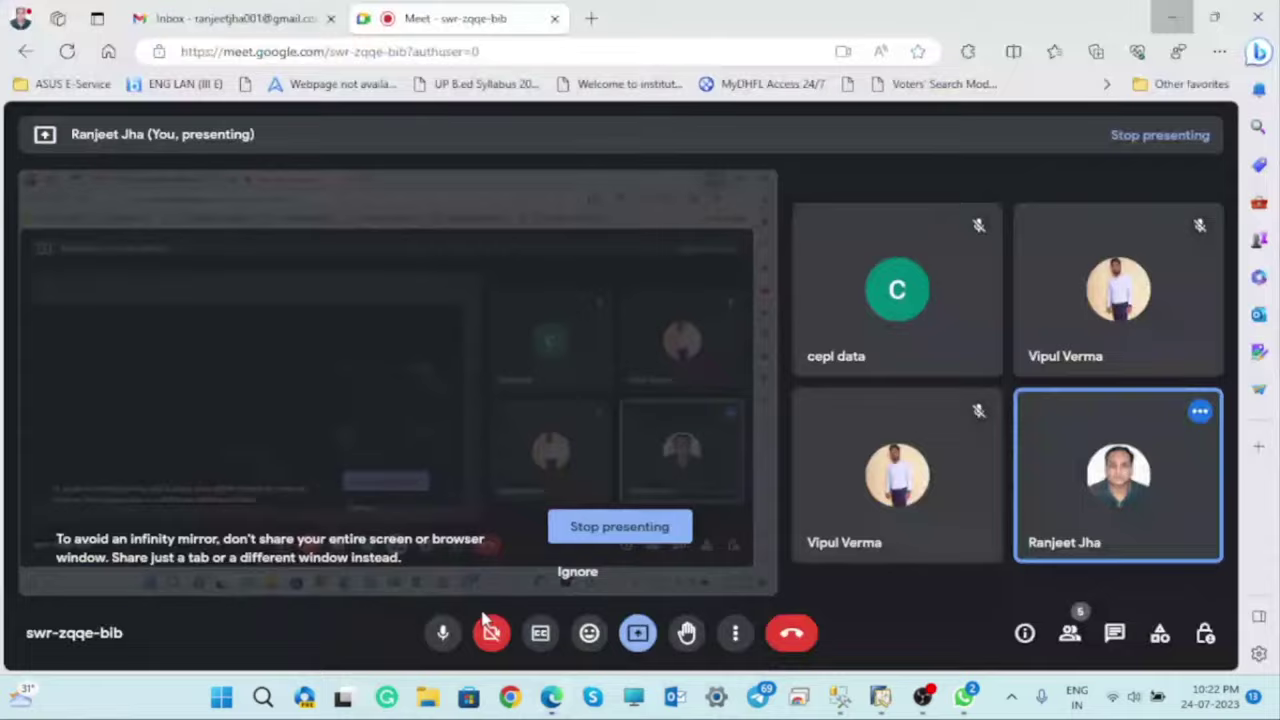
{"action": "mouse_move", "coordinate": [800, 640]}
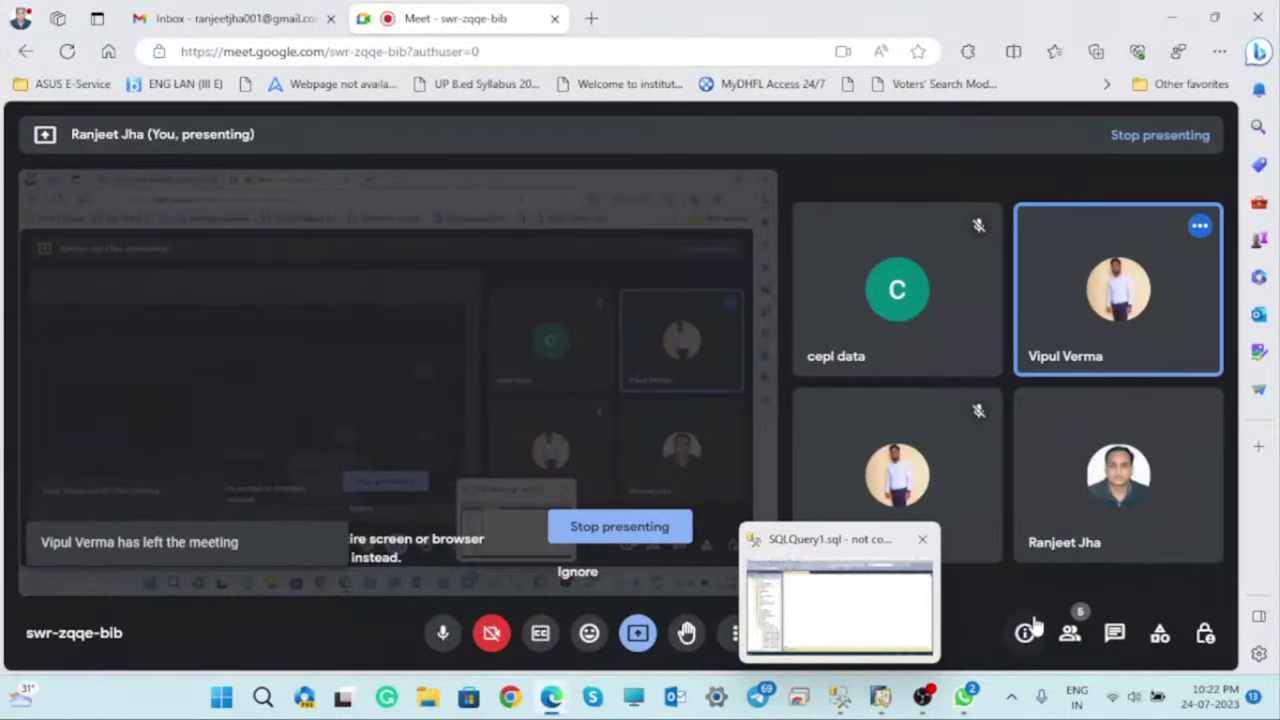
{"action": "left_click", "coordinate": [790, 636]}
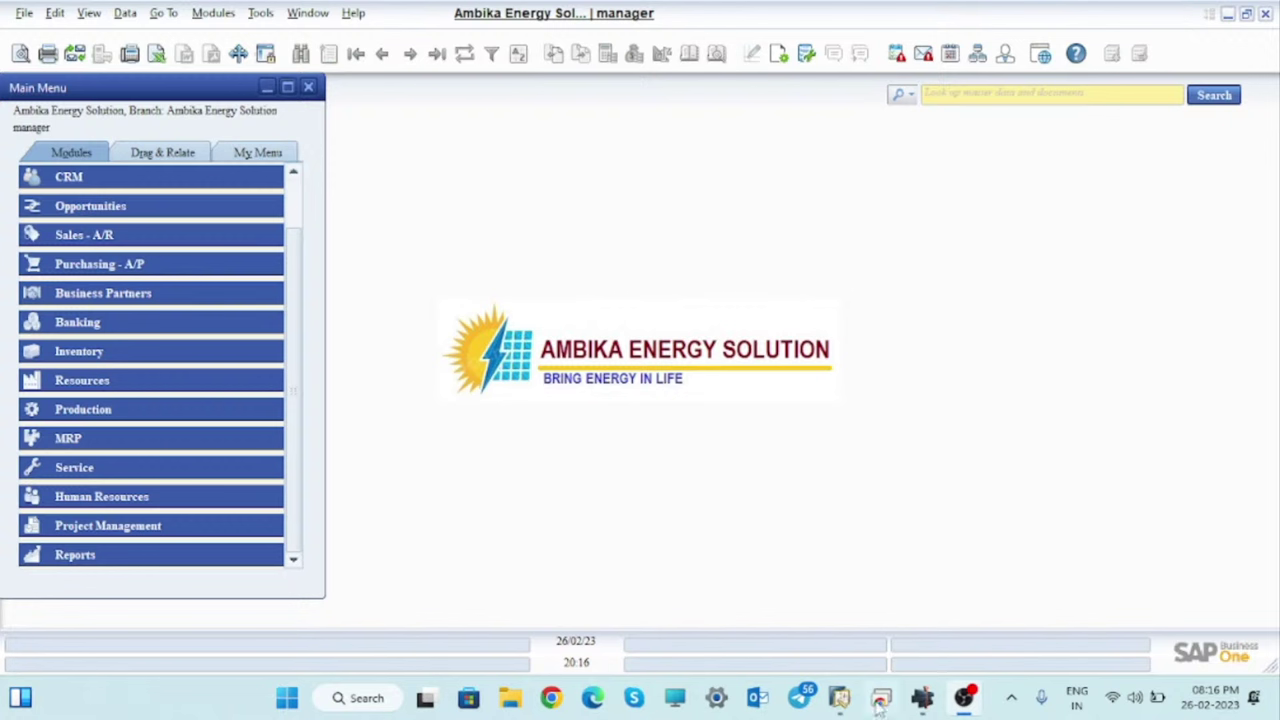
Step: Return to SAP Business One and open Item Master Data from the Inventory module
{"action": "left_click", "coordinate": [841, 700]}
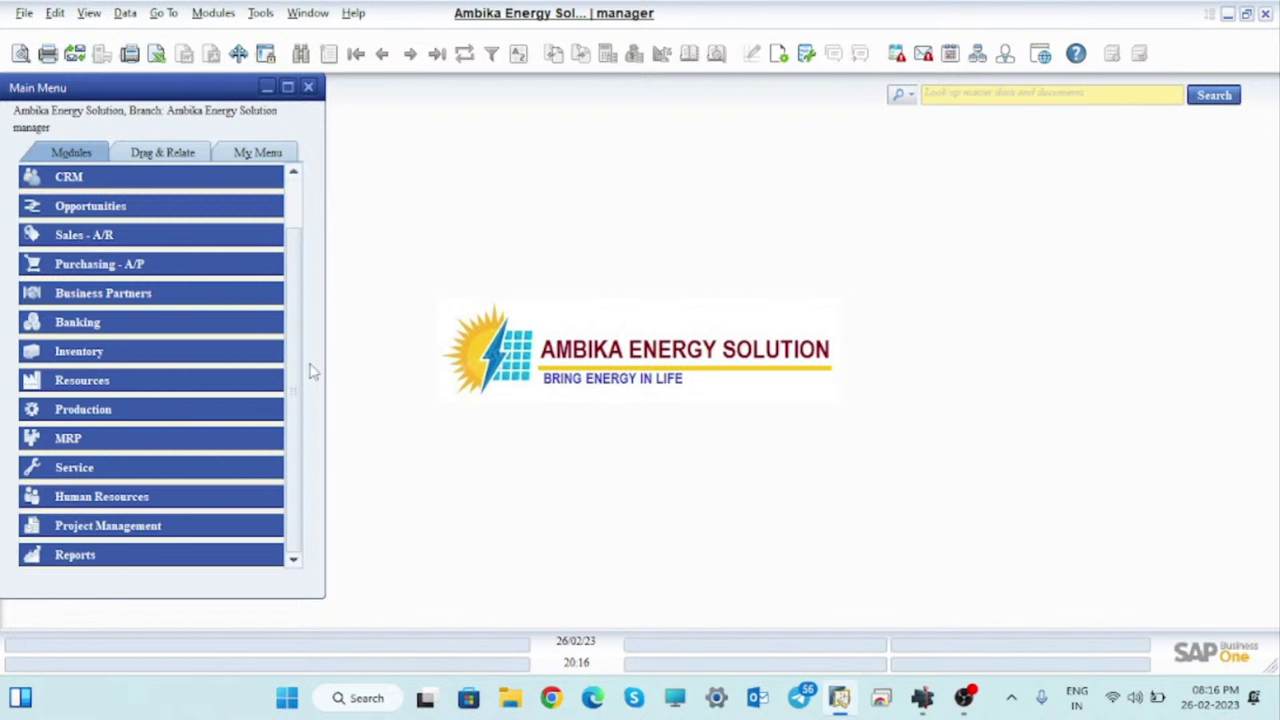
{"action": "left_click", "coordinate": [93, 353]}
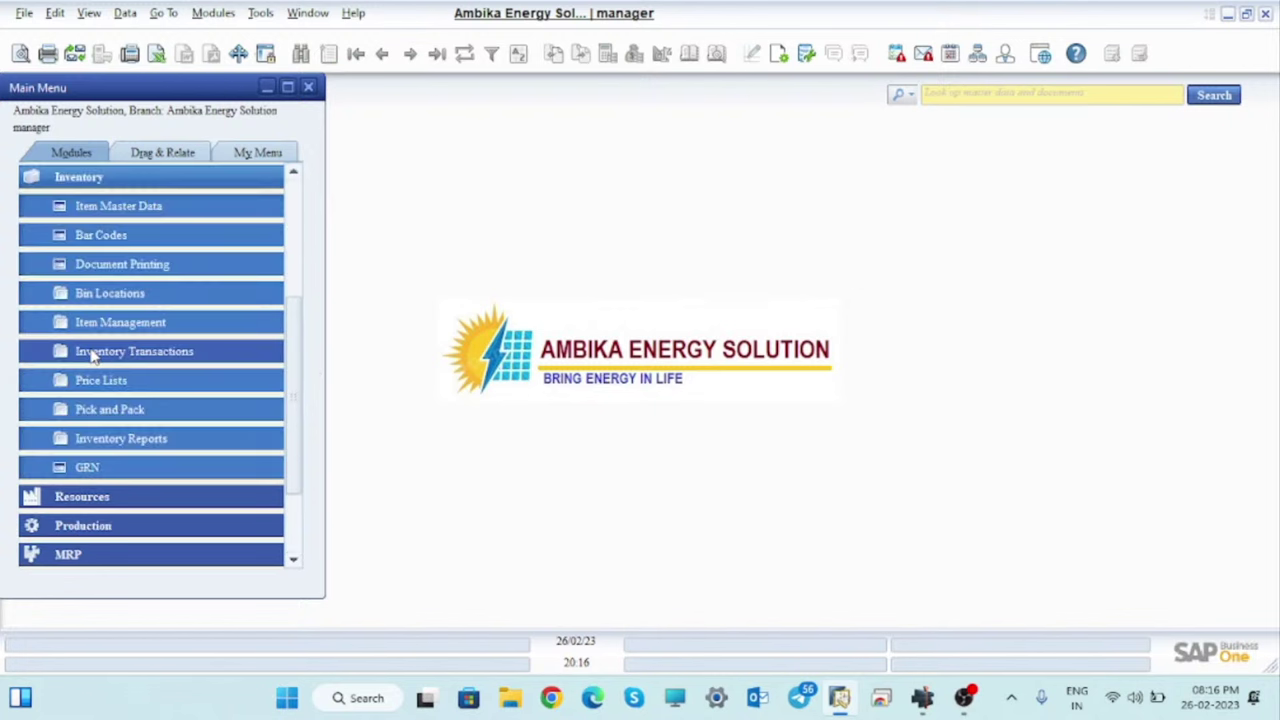
{"action": "left_click", "coordinate": [105, 206]}
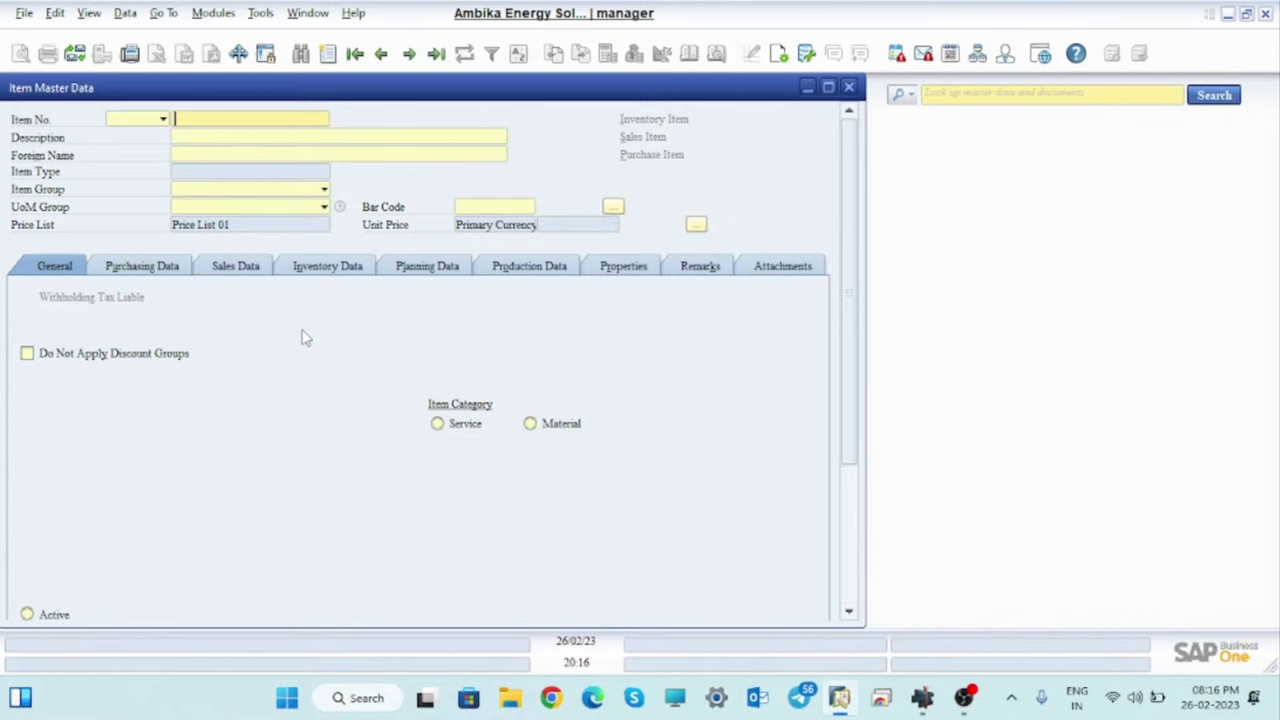
Step: List all items with the * wildcard and open record B00001, INVERTER BATTERY
{"action": "type", "text": "*"}
{"action": "key", "text": "Tab"}
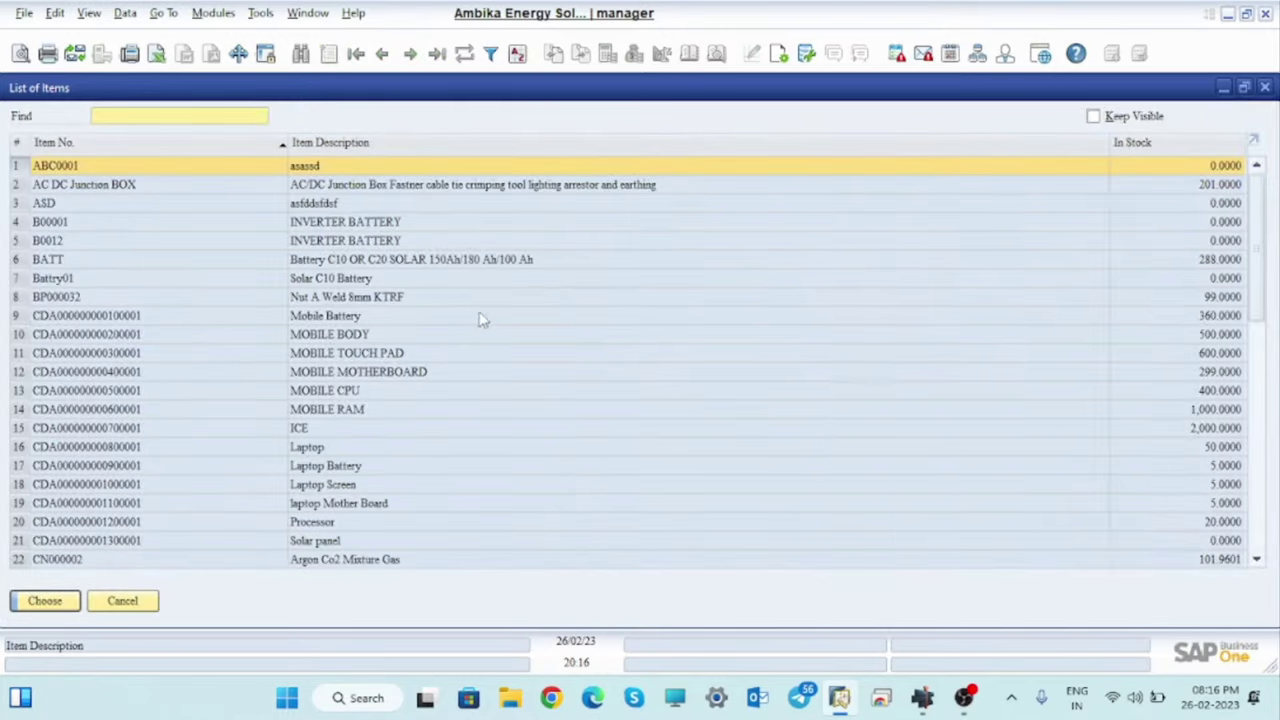
{"action": "left_click", "coordinate": [20, 260]}
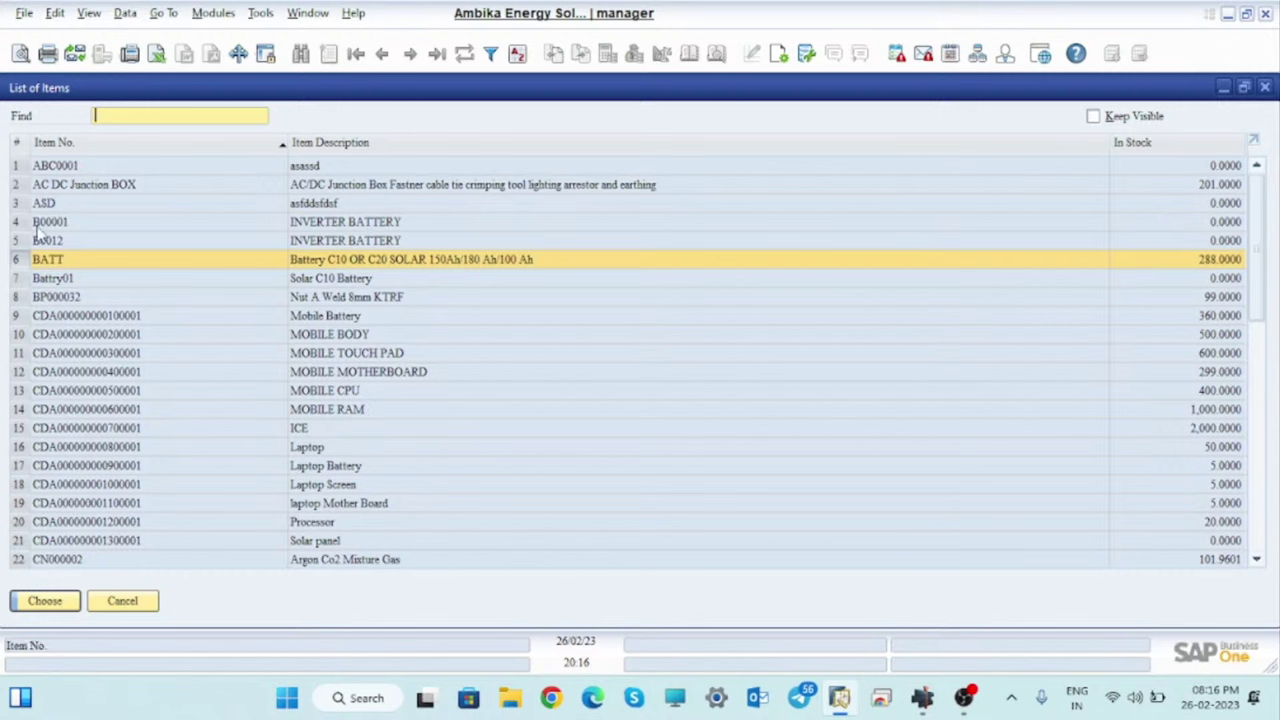
{"action": "left_click_drag", "start_coordinate": [20, 242], "coordinate": [18, 228]}
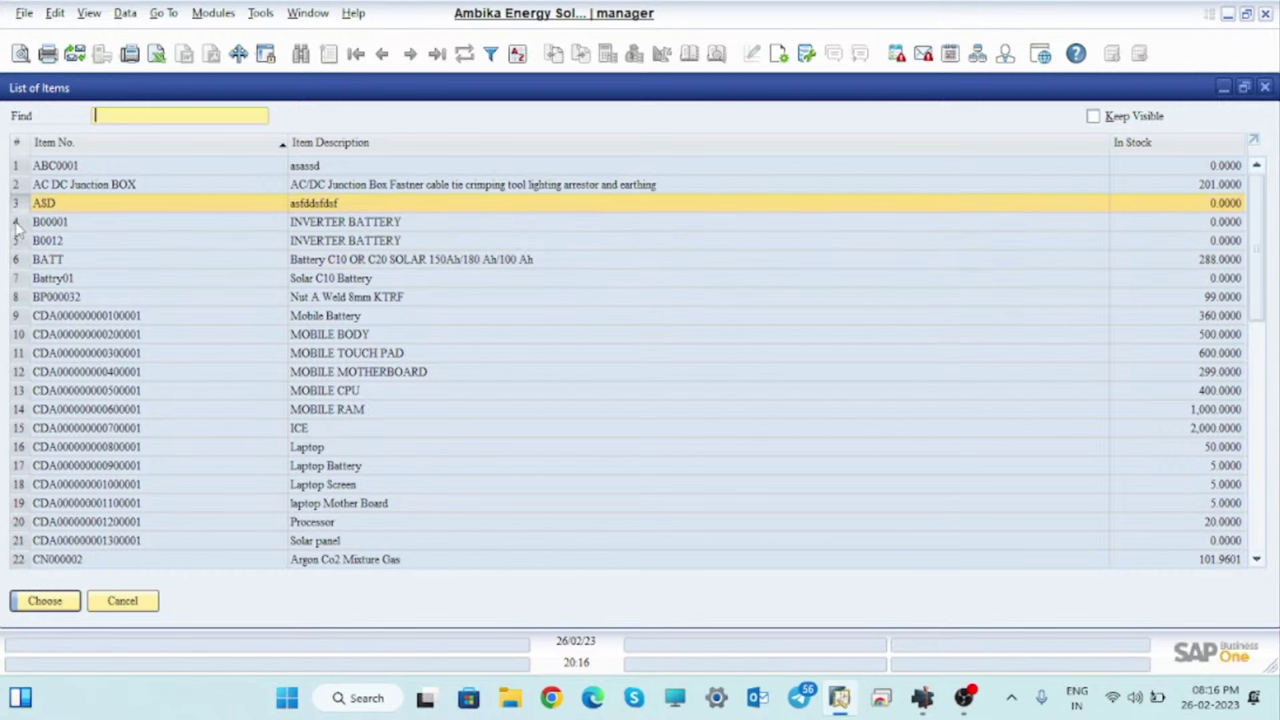
{"action": "left_click", "coordinate": [20, 222]}
{"action": "left_click", "coordinate": [67, 600]}
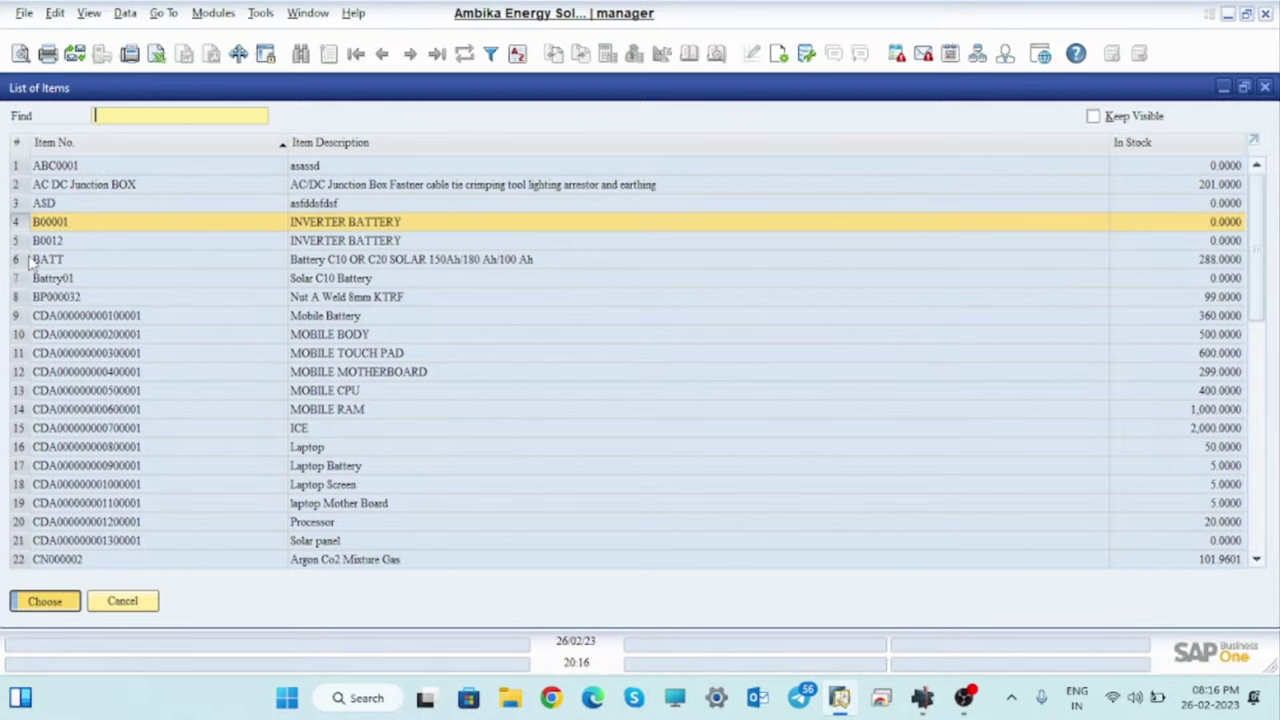
{"action": "key", "text": "Return"}
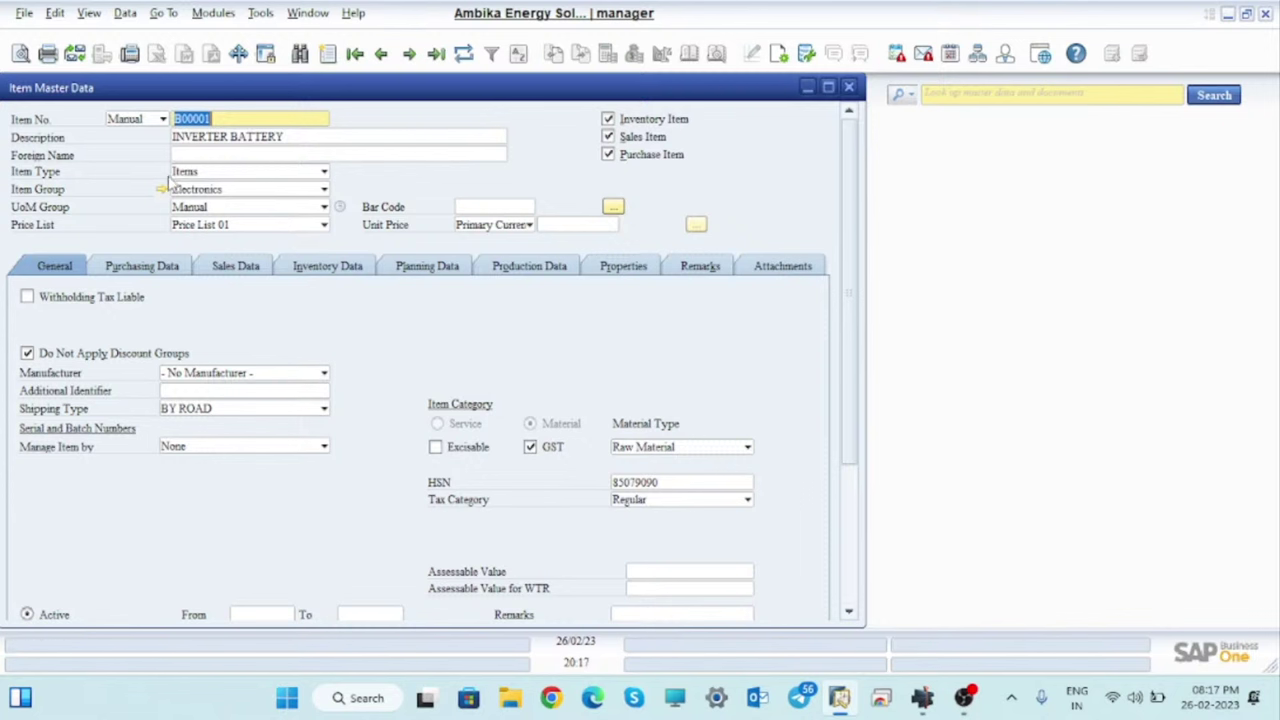
Step: Remove the BATT row from B00001's Alternative Items, then reopen the now-empty window
{"action": "right_click", "coordinate": [408, 186]}
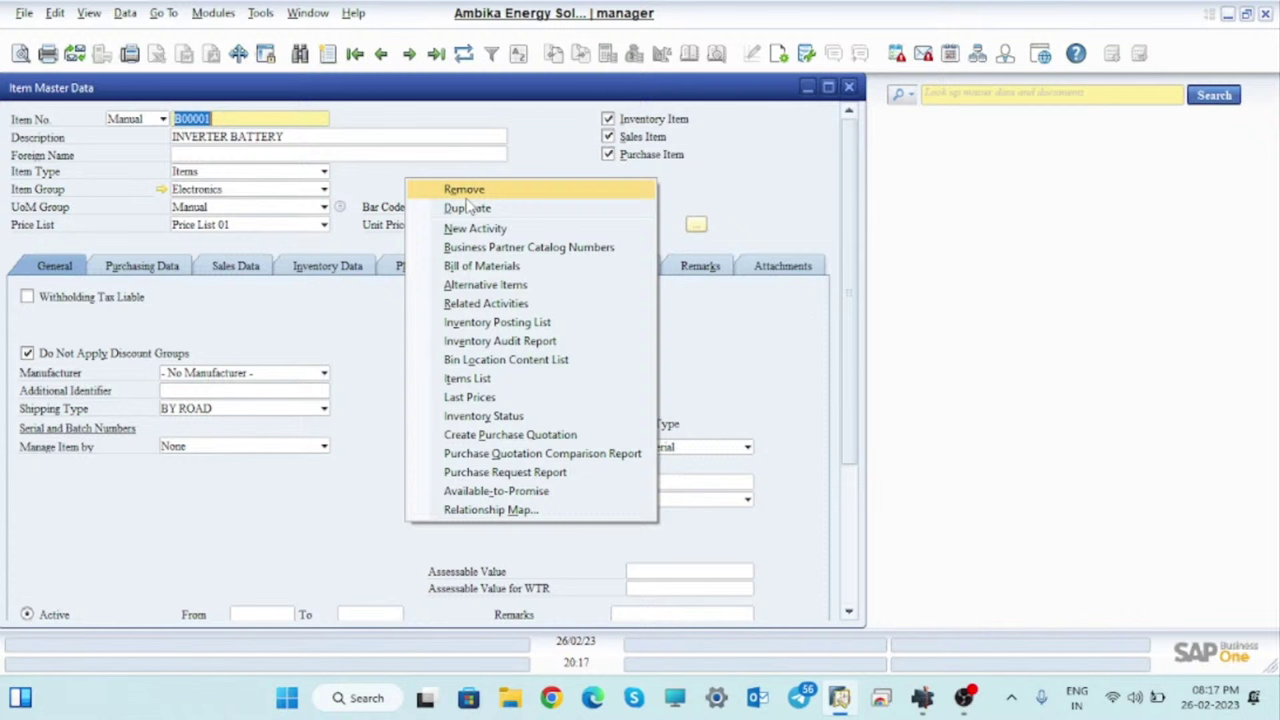
{"action": "left_click", "coordinate": [496, 289]}
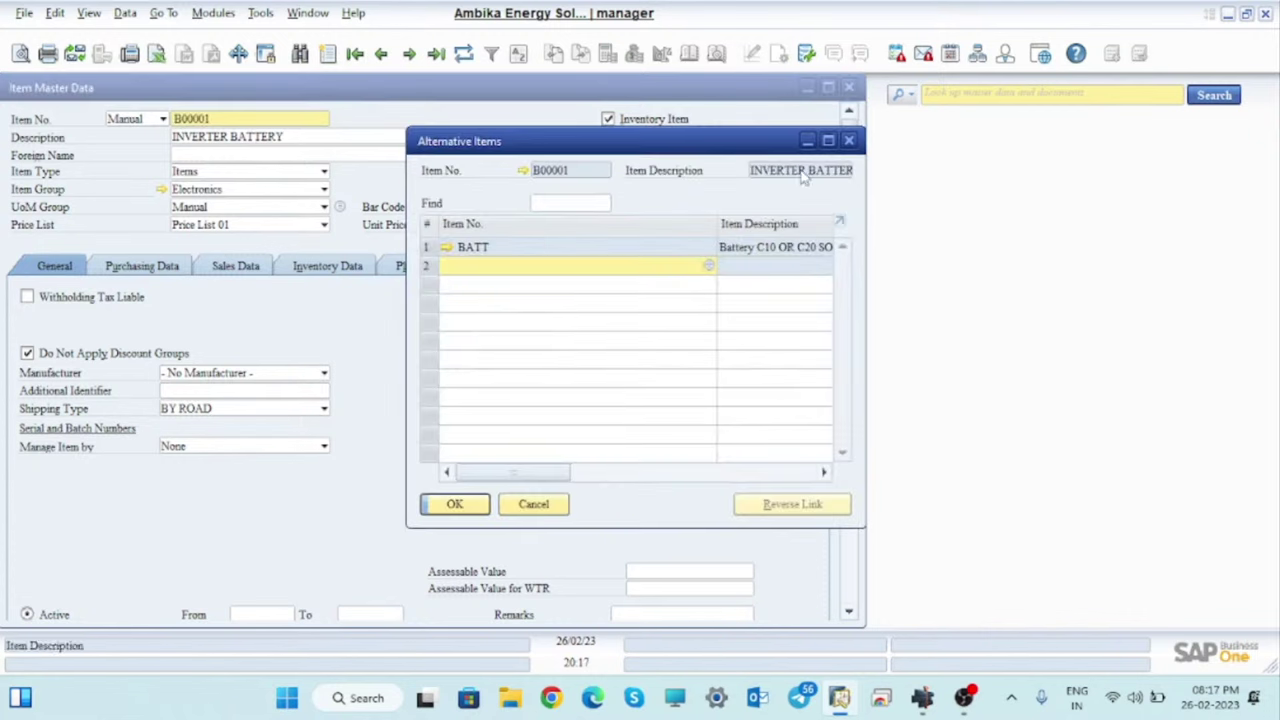
{"action": "left_click", "coordinate": [830, 141]}
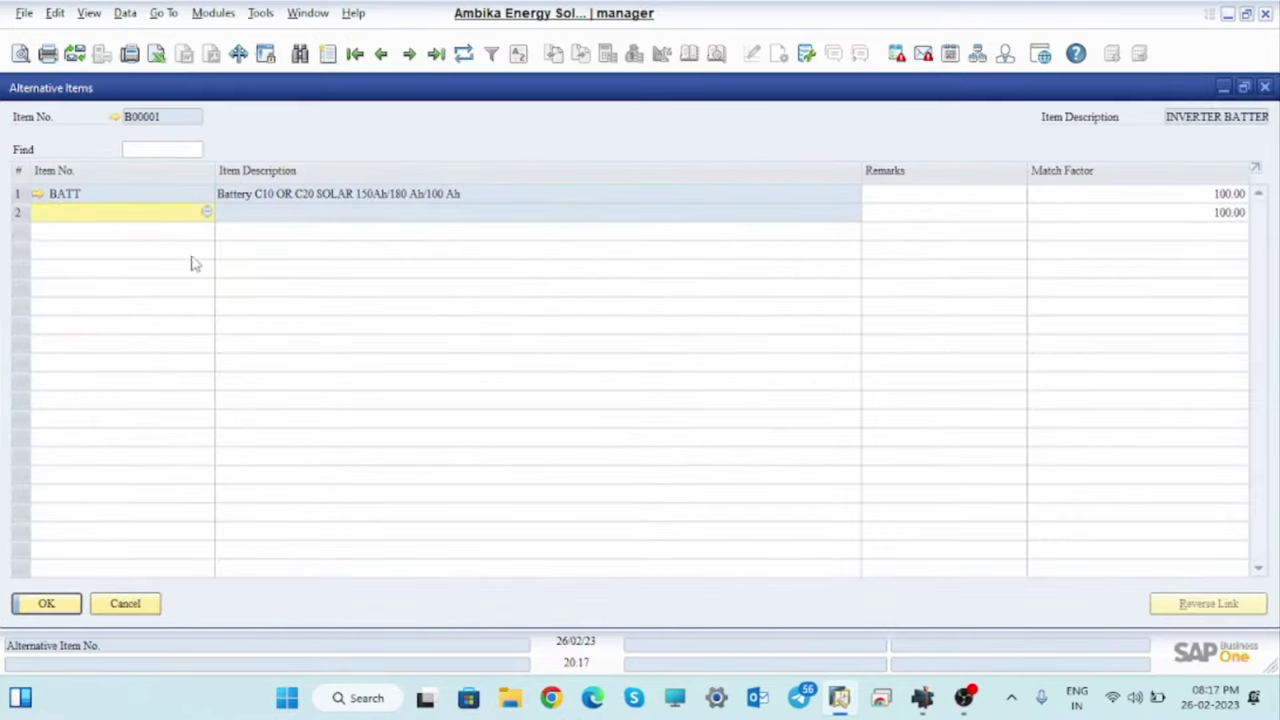
{"action": "left_click", "coordinate": [19, 195]}
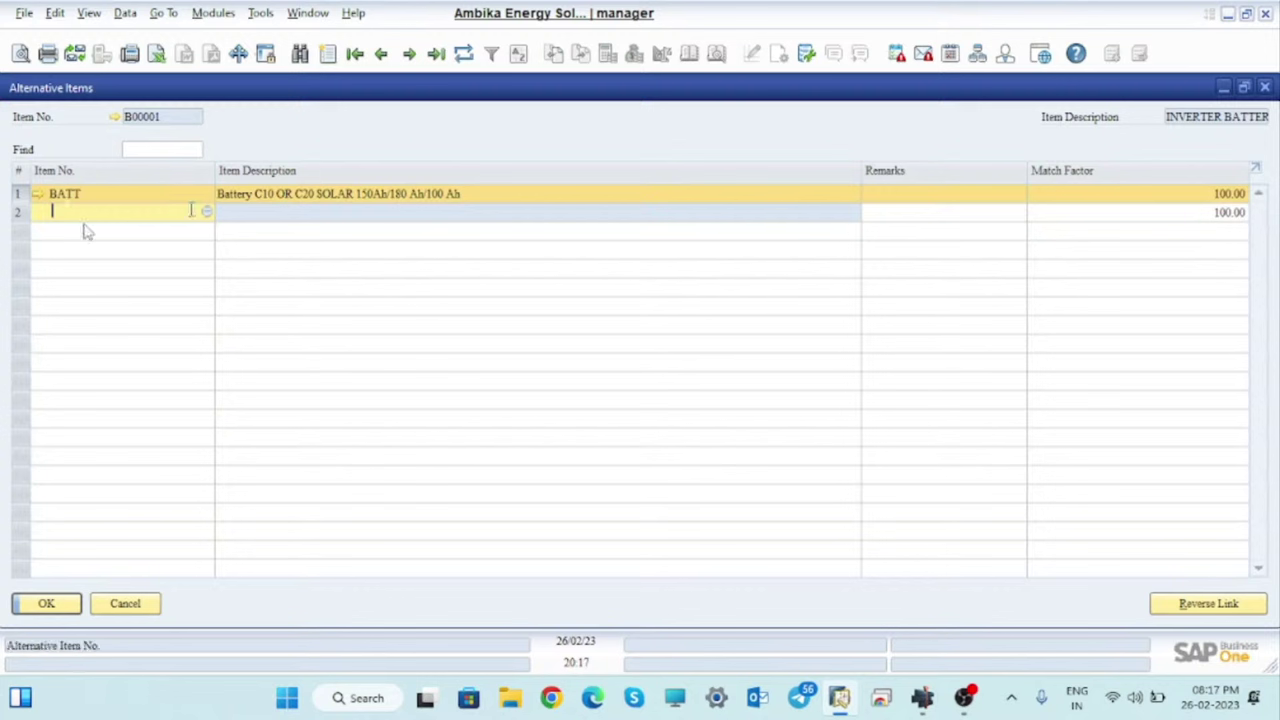
{"action": "right_click", "coordinate": [34, 202]}
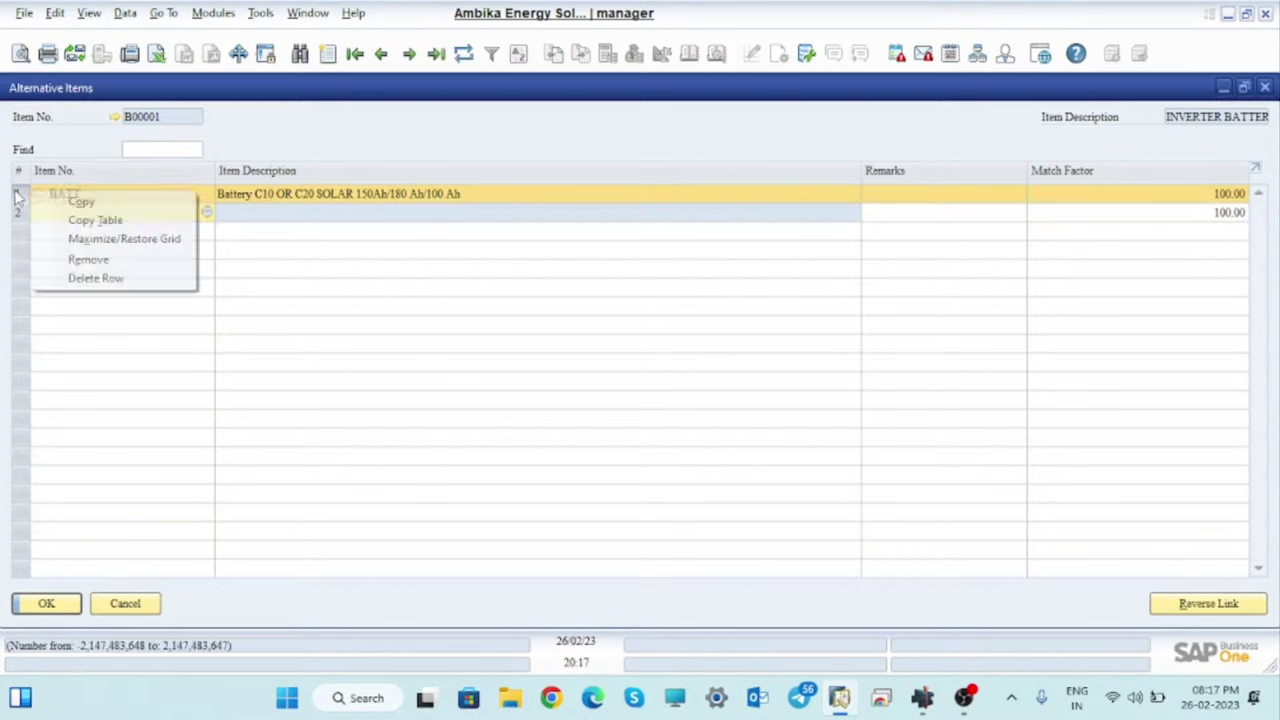
{"action": "left_click", "coordinate": [91, 261]}
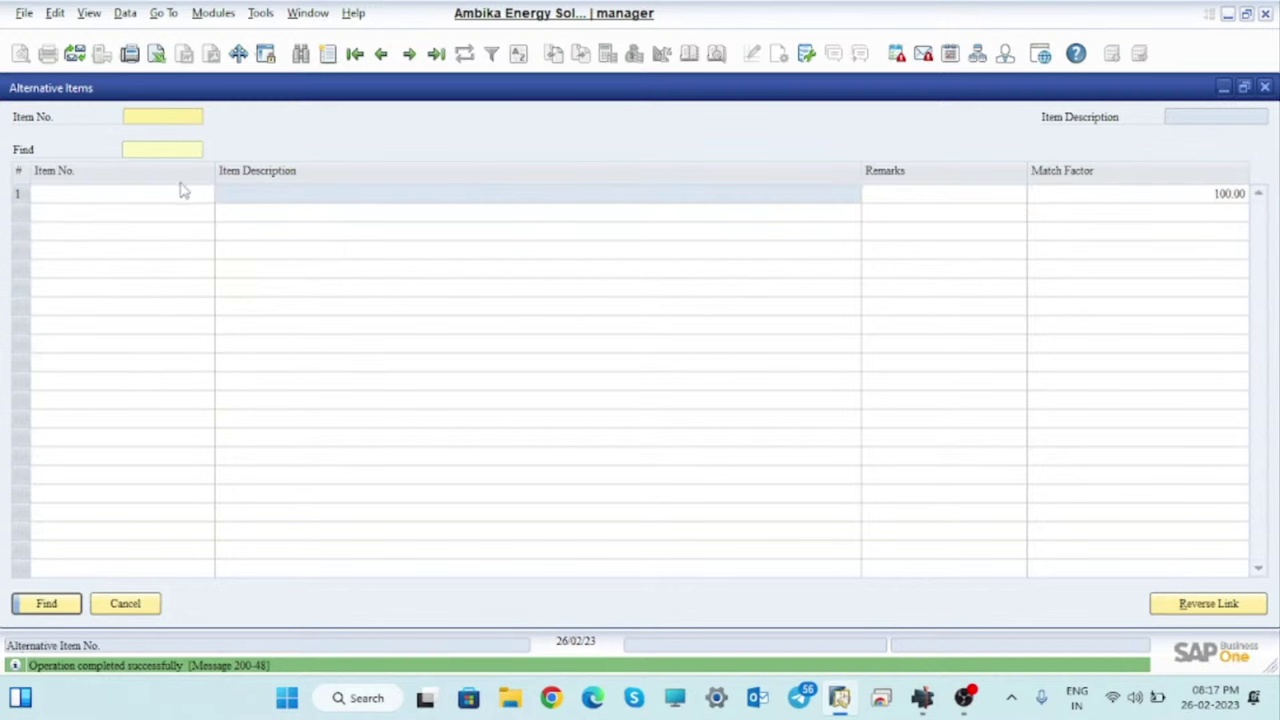
{"action": "left_click", "coordinate": [1264, 88]}
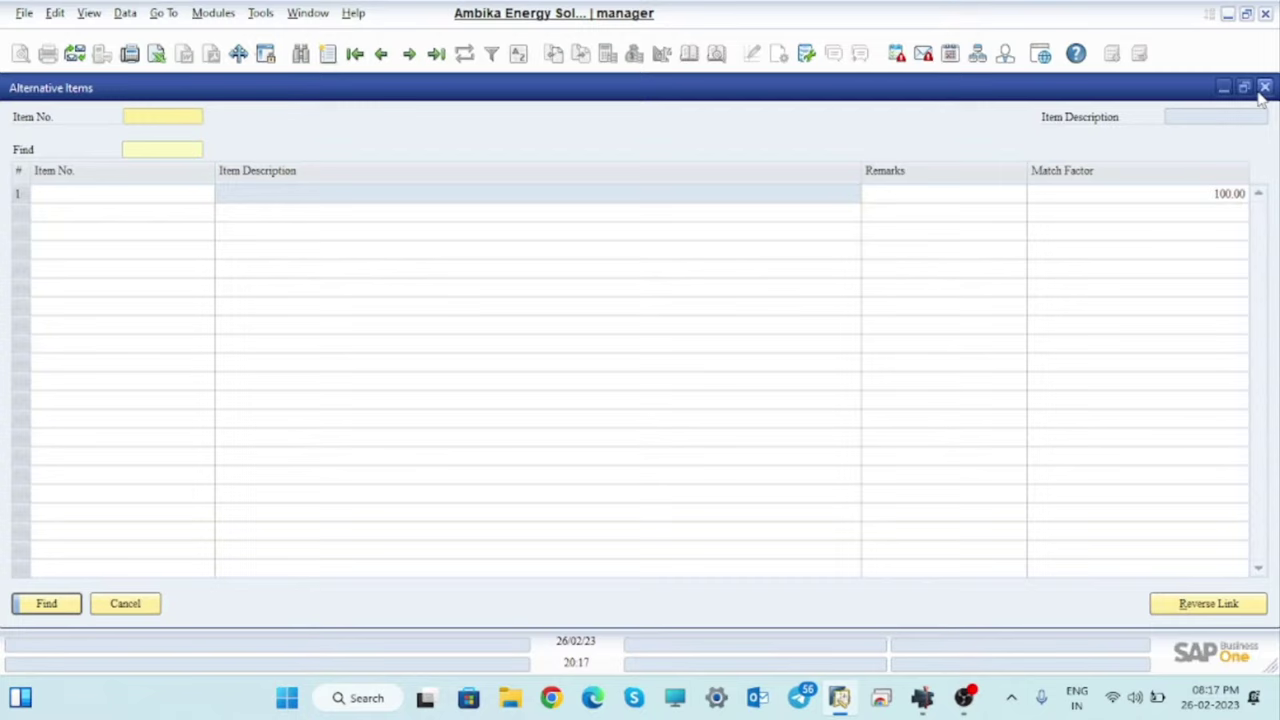
{"action": "right_click", "coordinate": [460, 174]}
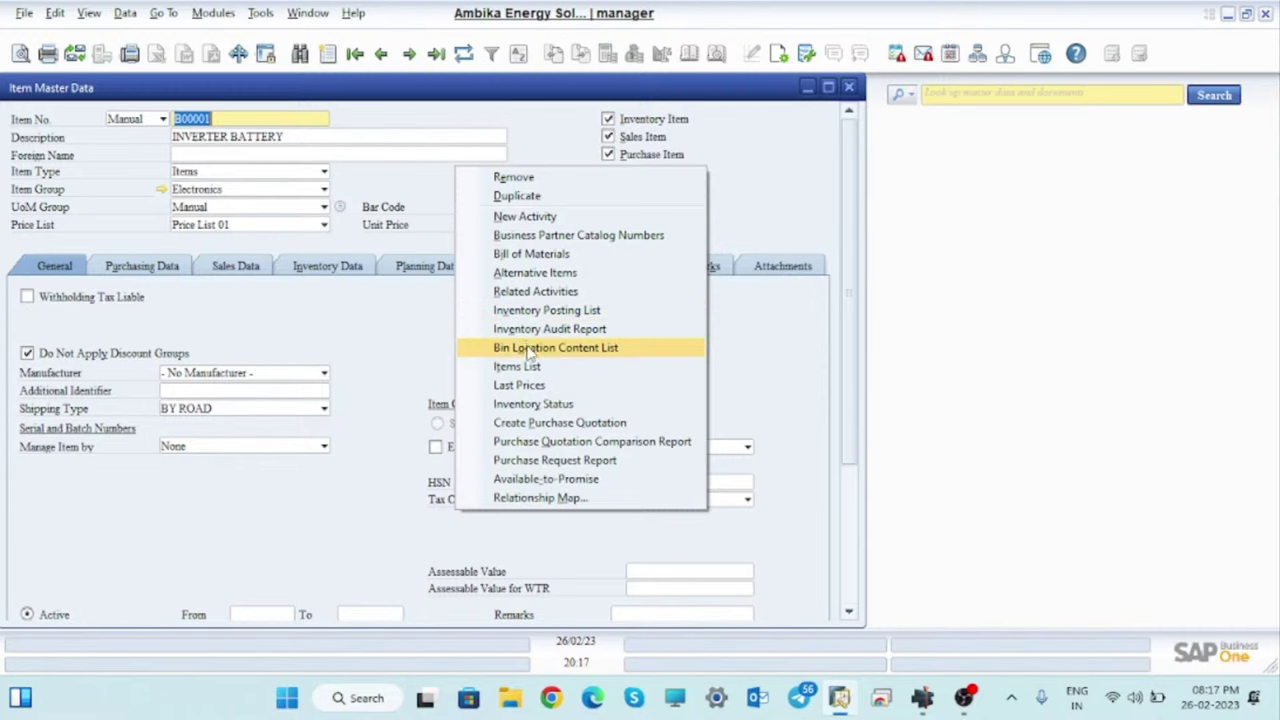
{"action": "left_click", "coordinate": [530, 274]}
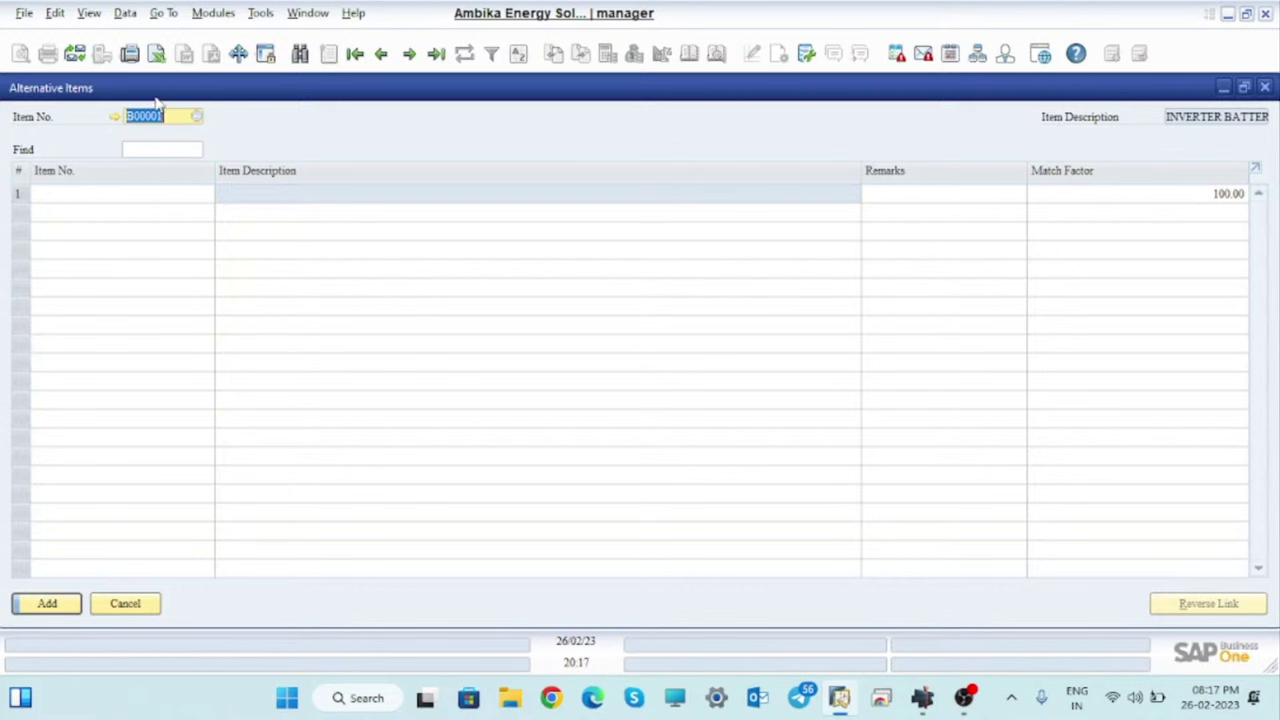
Step: Add BATT as B00001's first alternative item with remark 'kfjdkj' and save it
{"action": "left_click", "coordinate": [209, 198]}
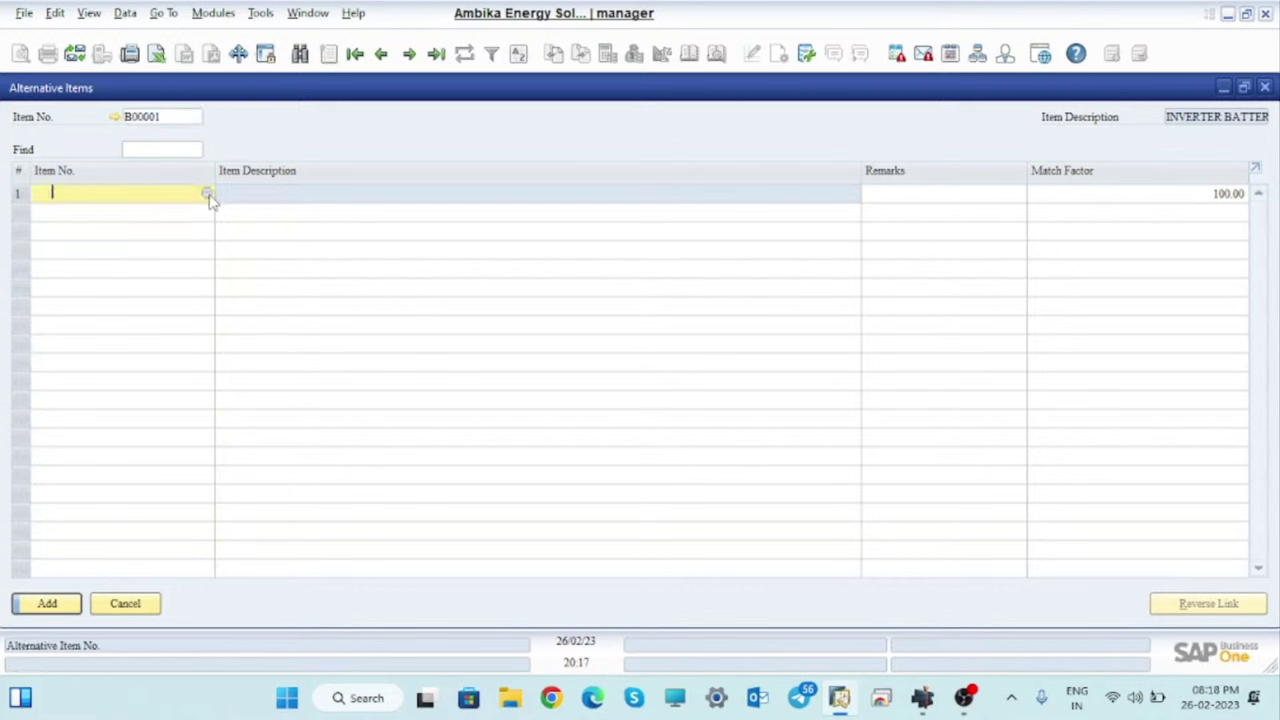
{"action": "left_click", "coordinate": [207, 195]}
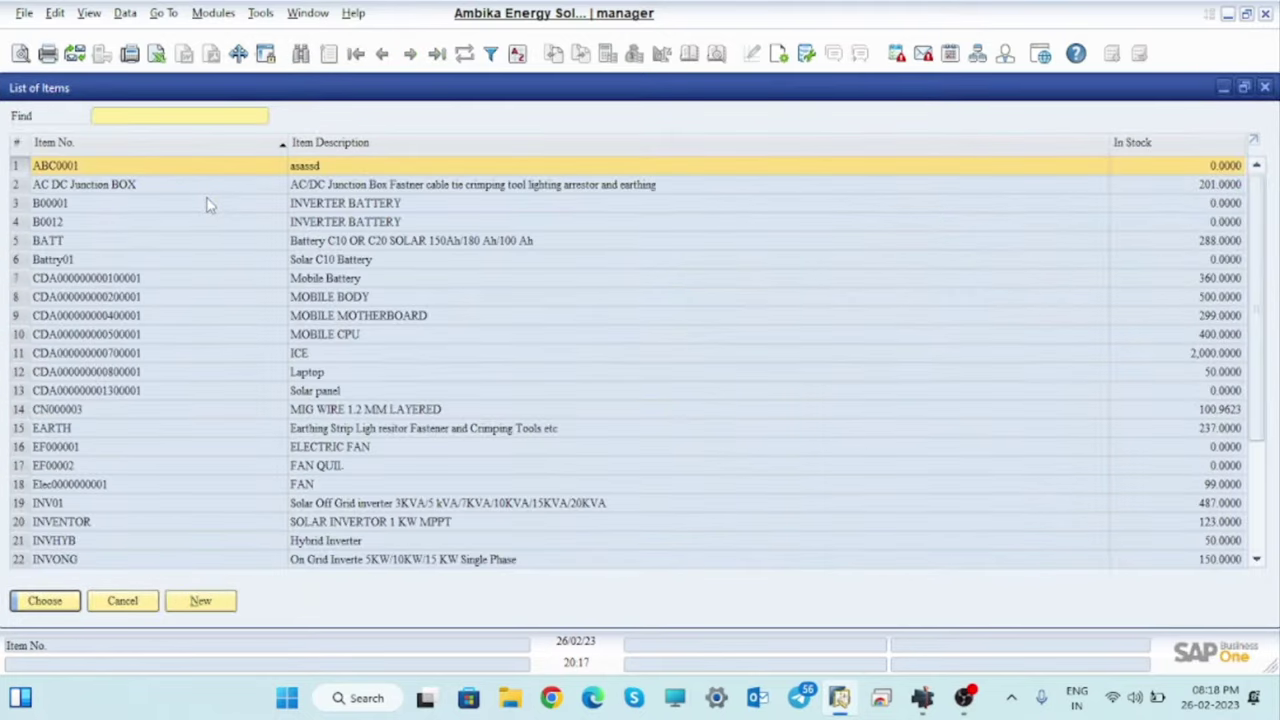
{"action": "left_click", "coordinate": [16, 241]}
{"action": "left_click", "coordinate": [45, 603]}
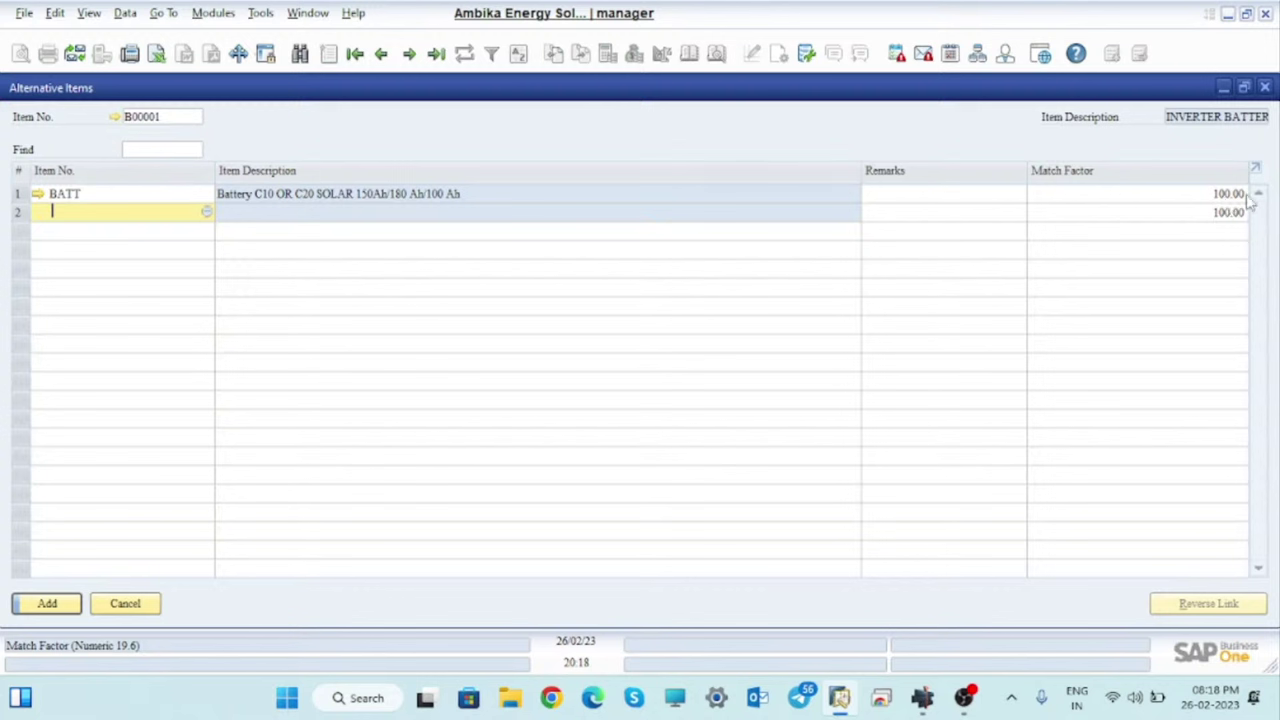
{"action": "left_click", "coordinate": [969, 192]}
{"action": "type", "text": "kfjdk"}
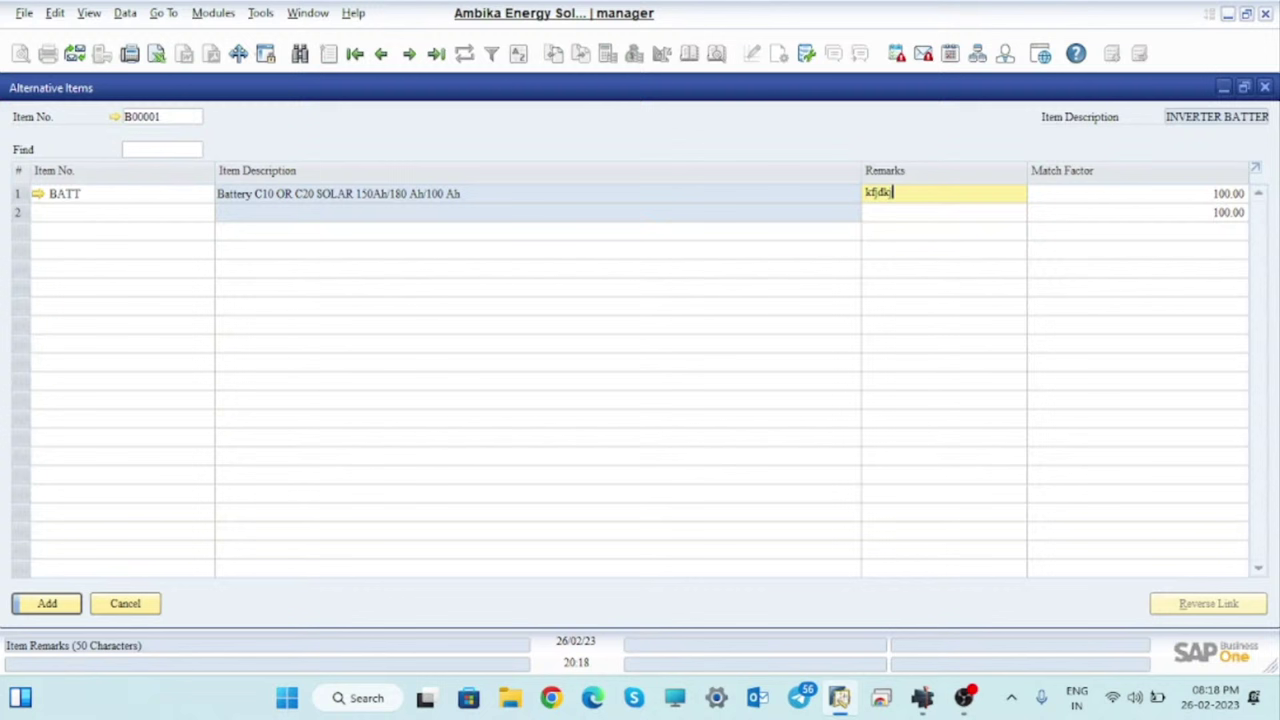
{"action": "type", "text": "j"}
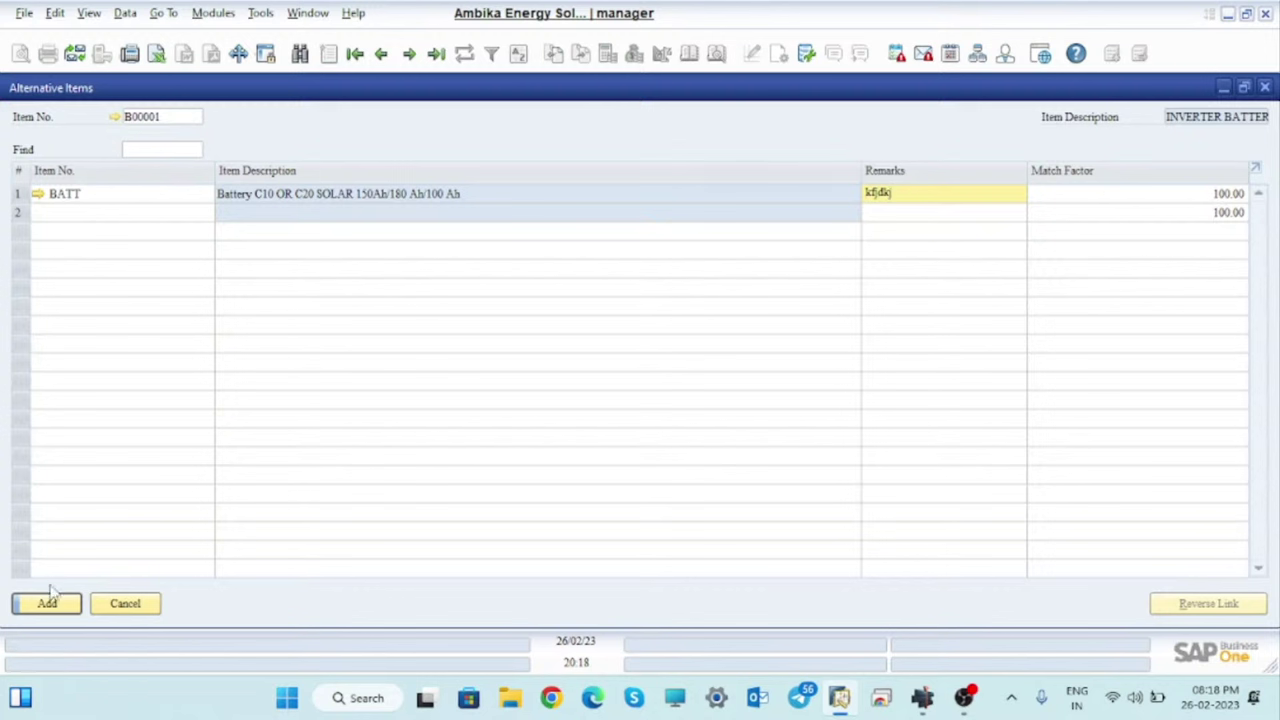
{"action": "left_click", "coordinate": [47, 603]}
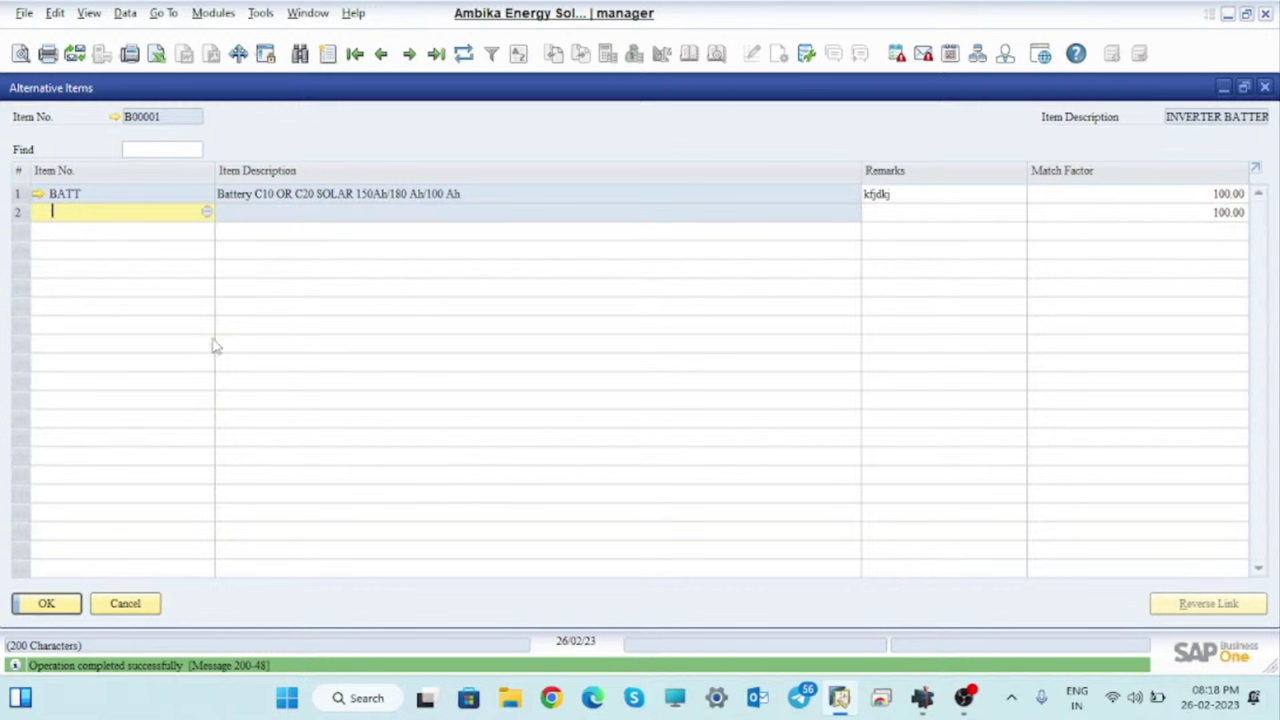
Step: Reverse-link the BATT row to B00001 with Yes to All, then close Alternative Items
{"action": "left_click", "coordinate": [18, 195]}
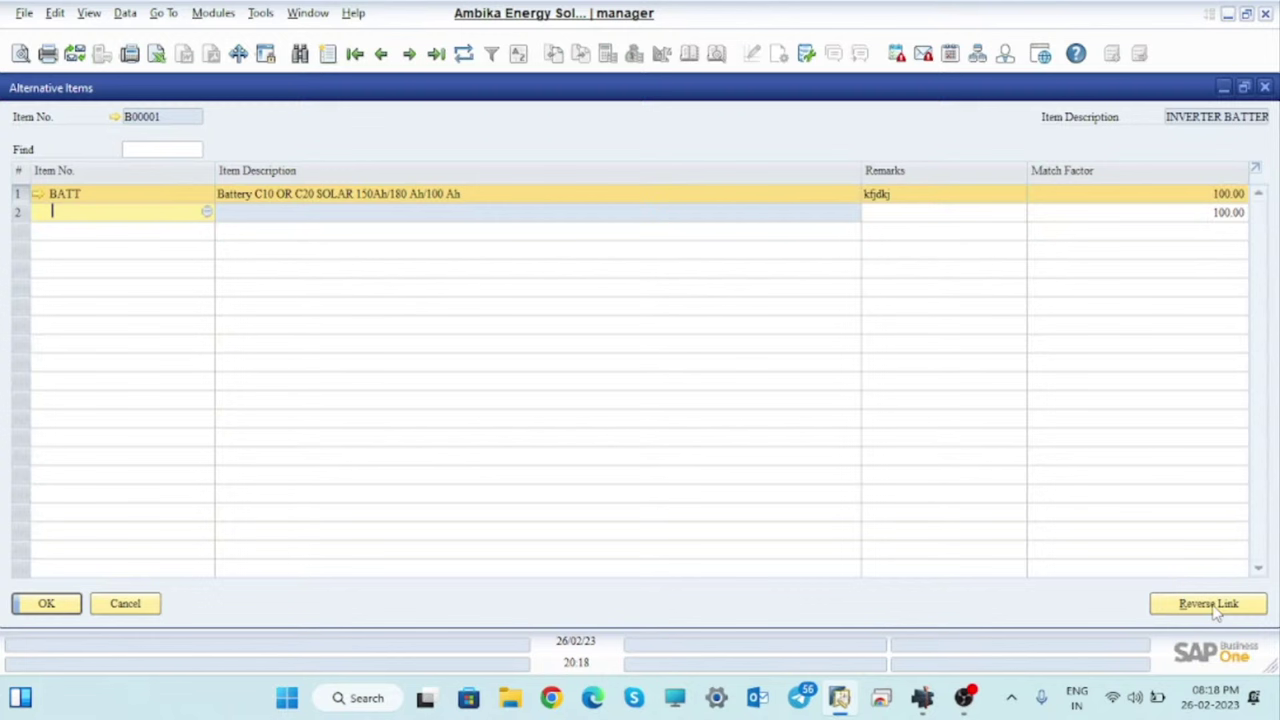
{"action": "left_click", "coordinate": [1212, 606]}
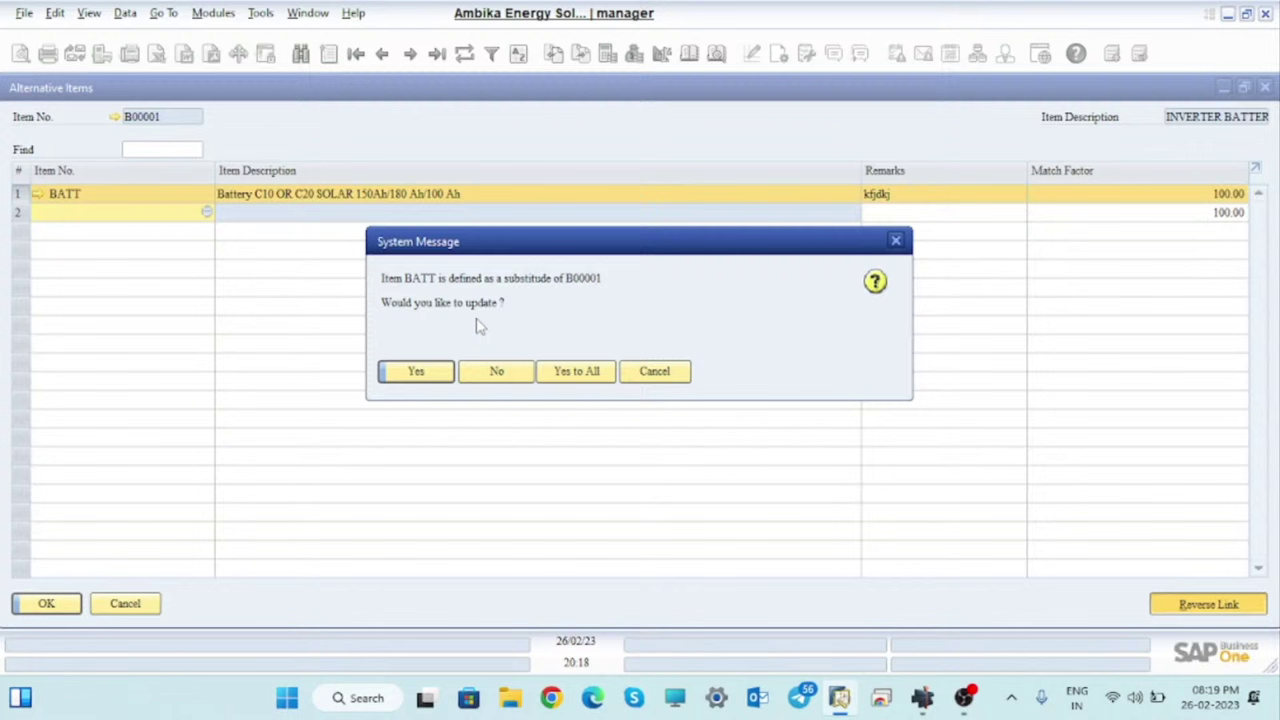
{"action": "left_click", "coordinate": [591, 373]}
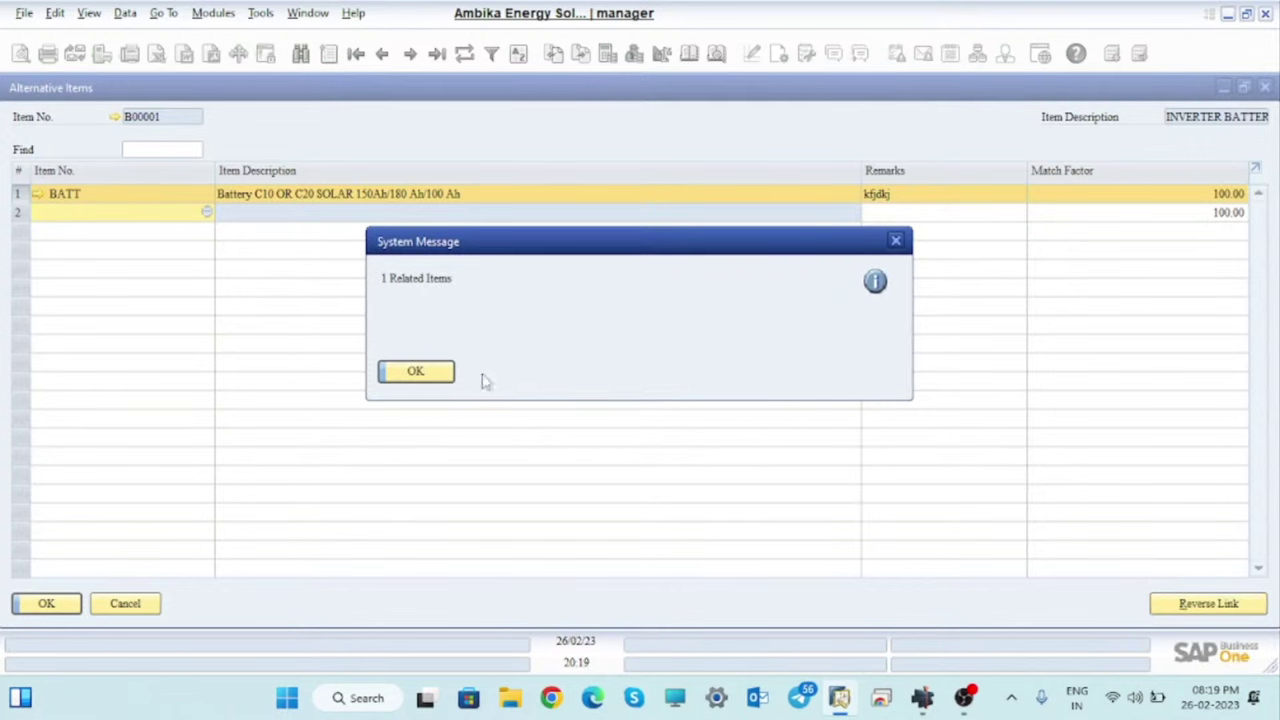
{"action": "left_click", "coordinate": [427, 379]}
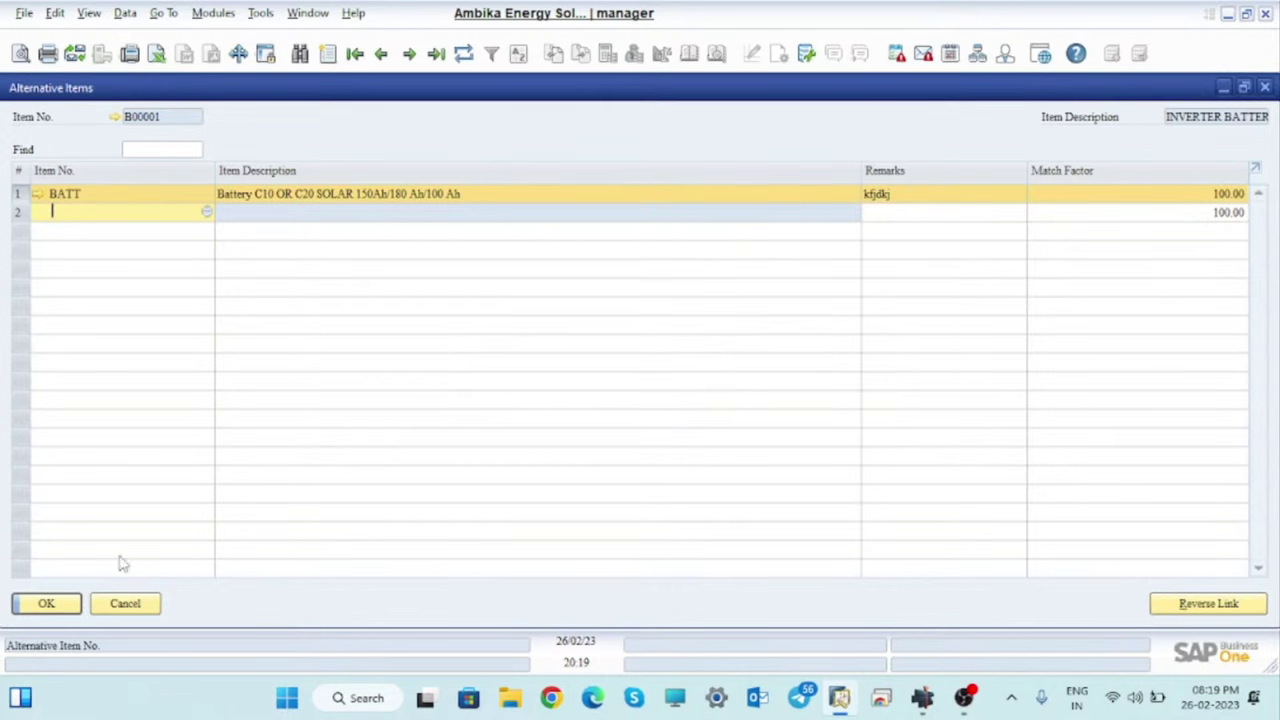
{"action": "left_click", "coordinate": [74, 604]}
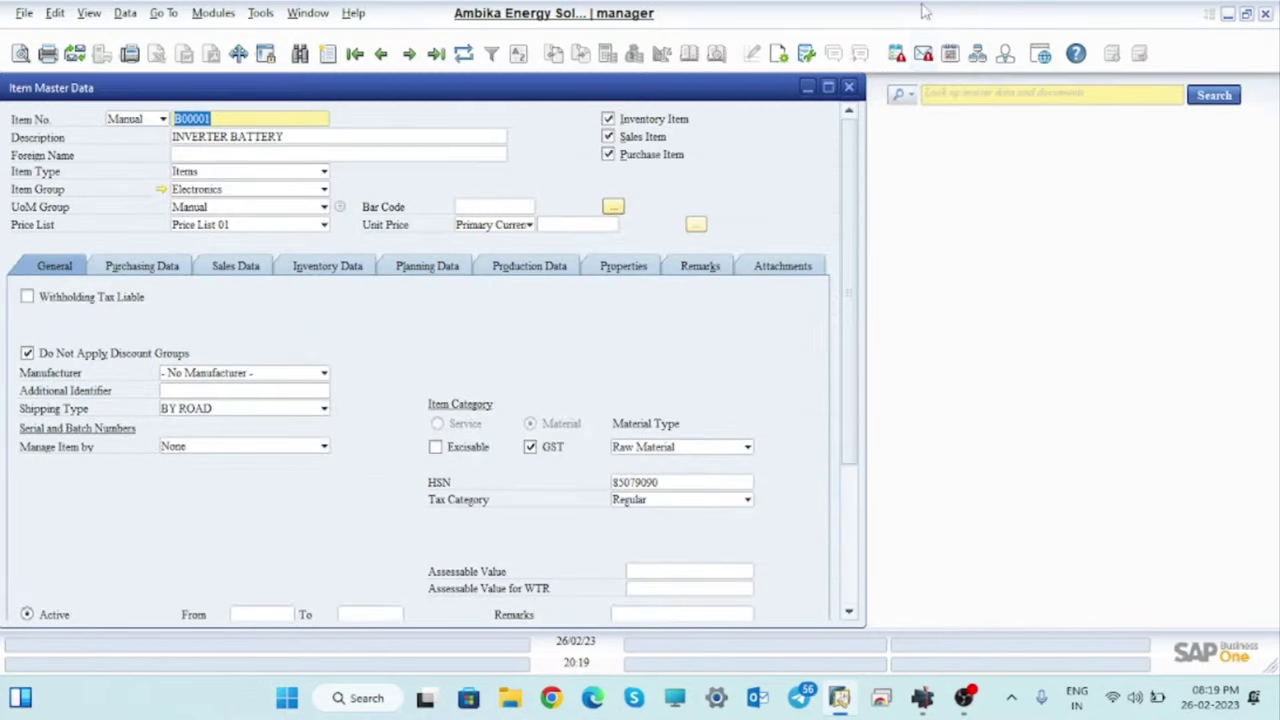
Step: Close the B00001 record and start a new Delivery from Sales - A/R
{"action": "left_click", "coordinate": [848, 87]}
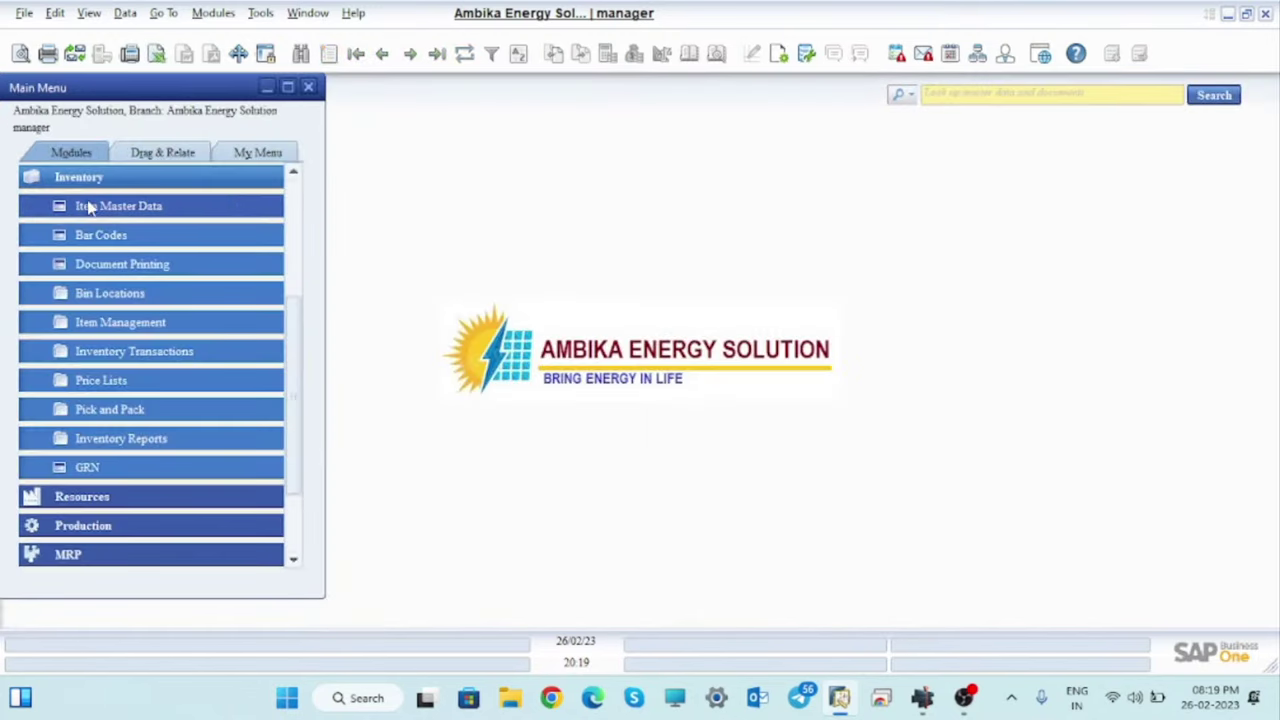
{"action": "left_click", "coordinate": [30, 178]}
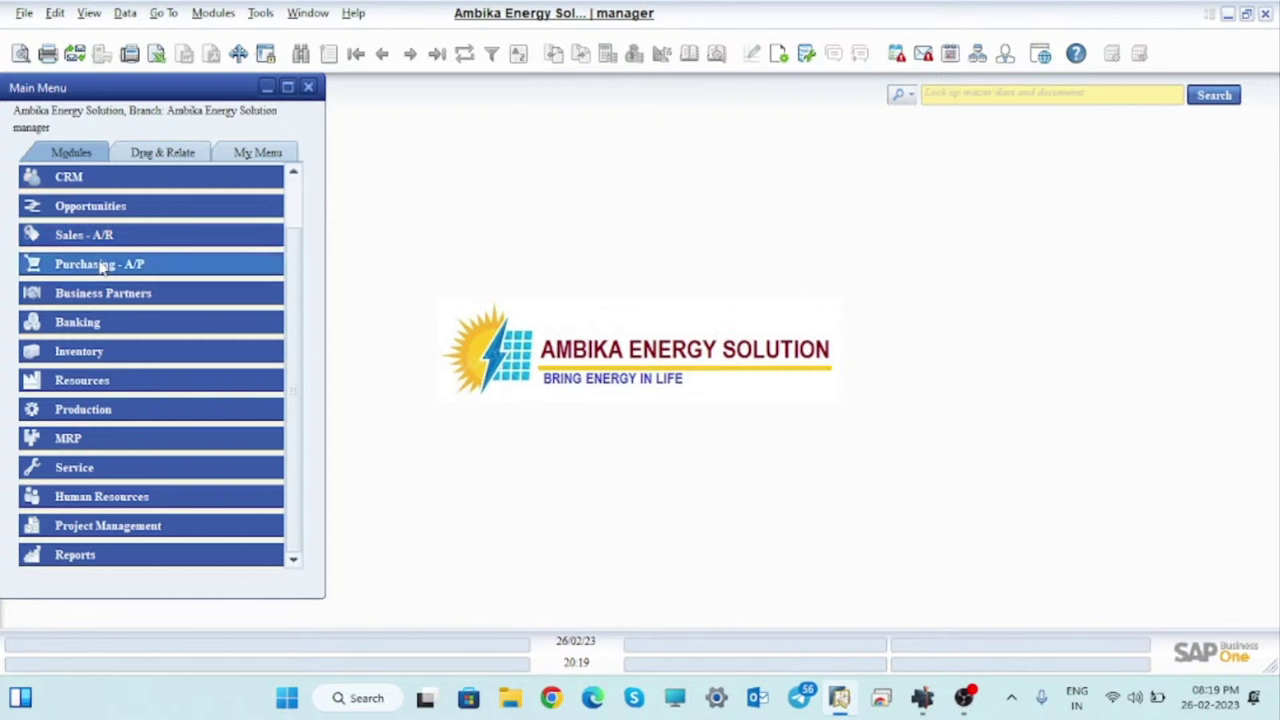
{"action": "left_click", "coordinate": [85, 237]}
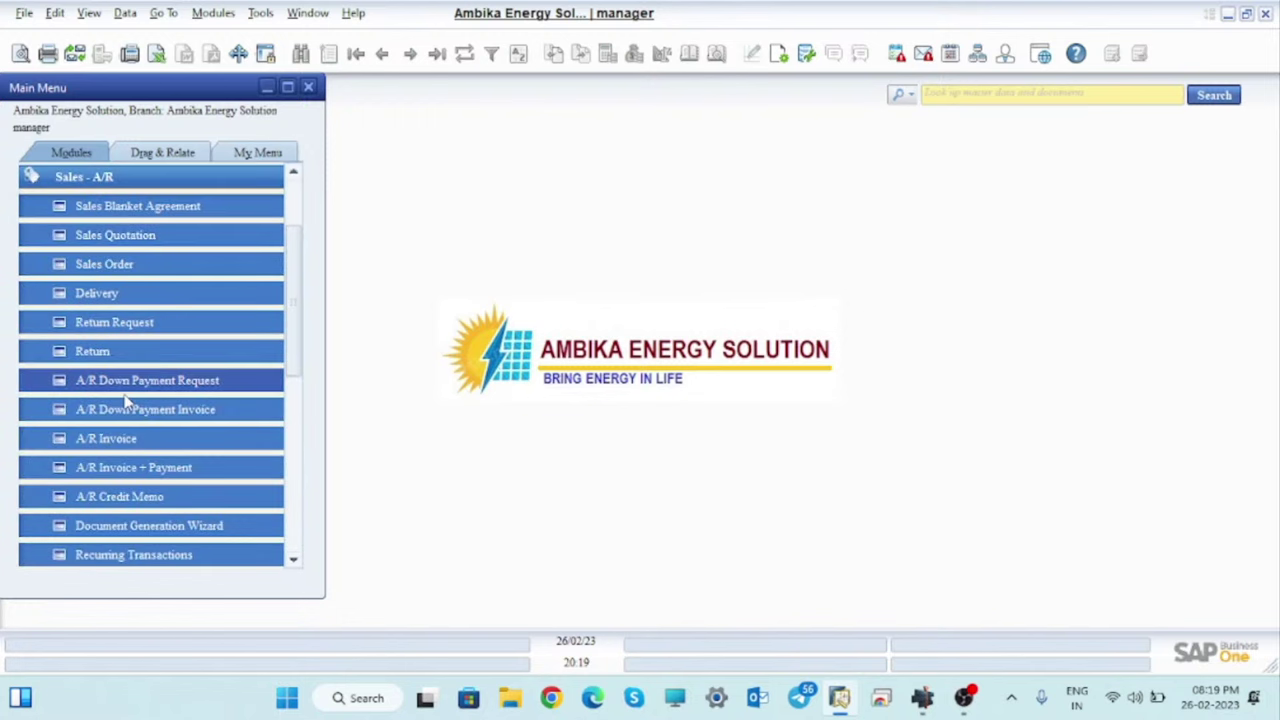
{"action": "left_click", "coordinate": [103, 293]}
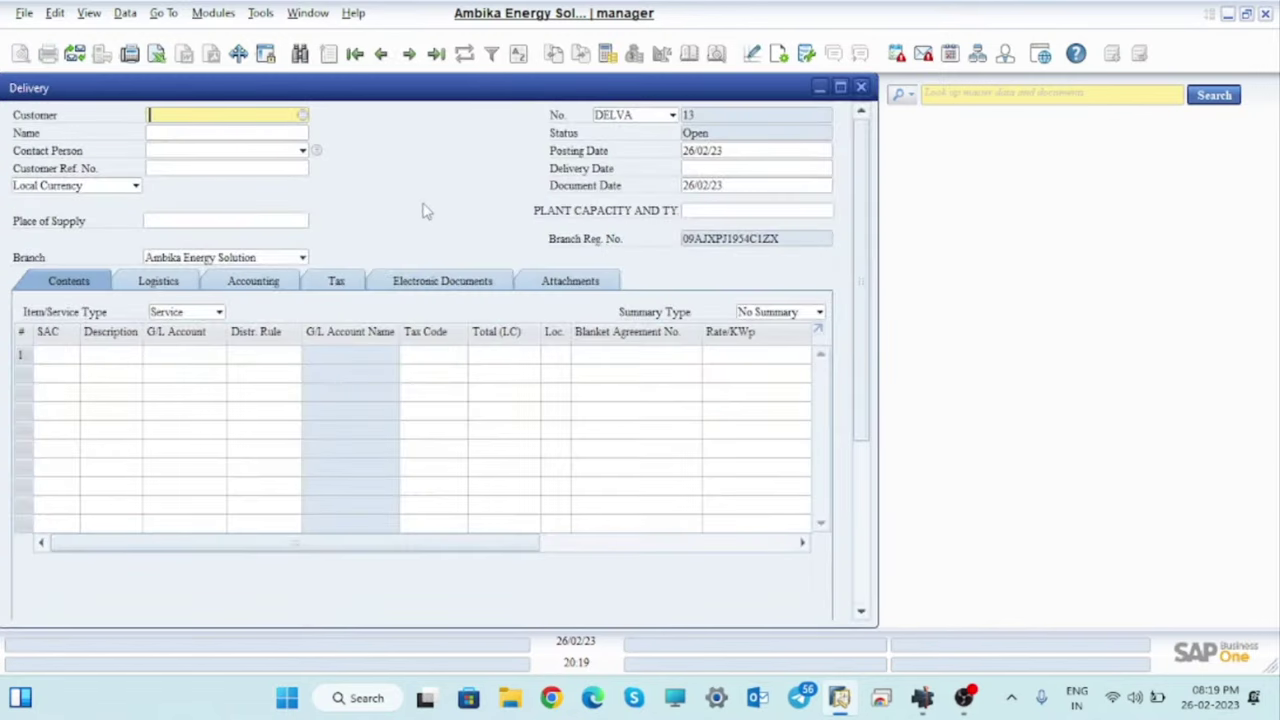
Step: Choose the Delivery's customer from the list and set the Item/Service Type to Item
{"action": "key", "text": "Tab"}
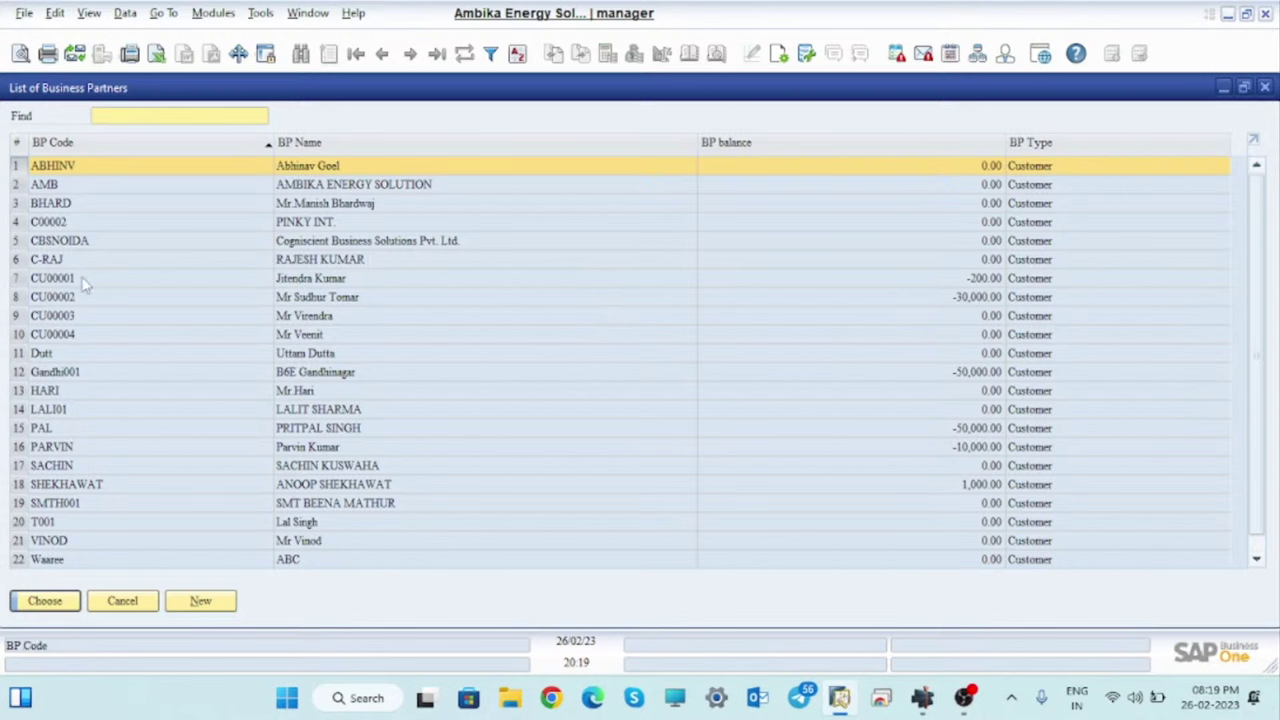
{"action": "left_click", "coordinate": [58, 375]}
{"action": "left_click", "coordinate": [45, 603]}
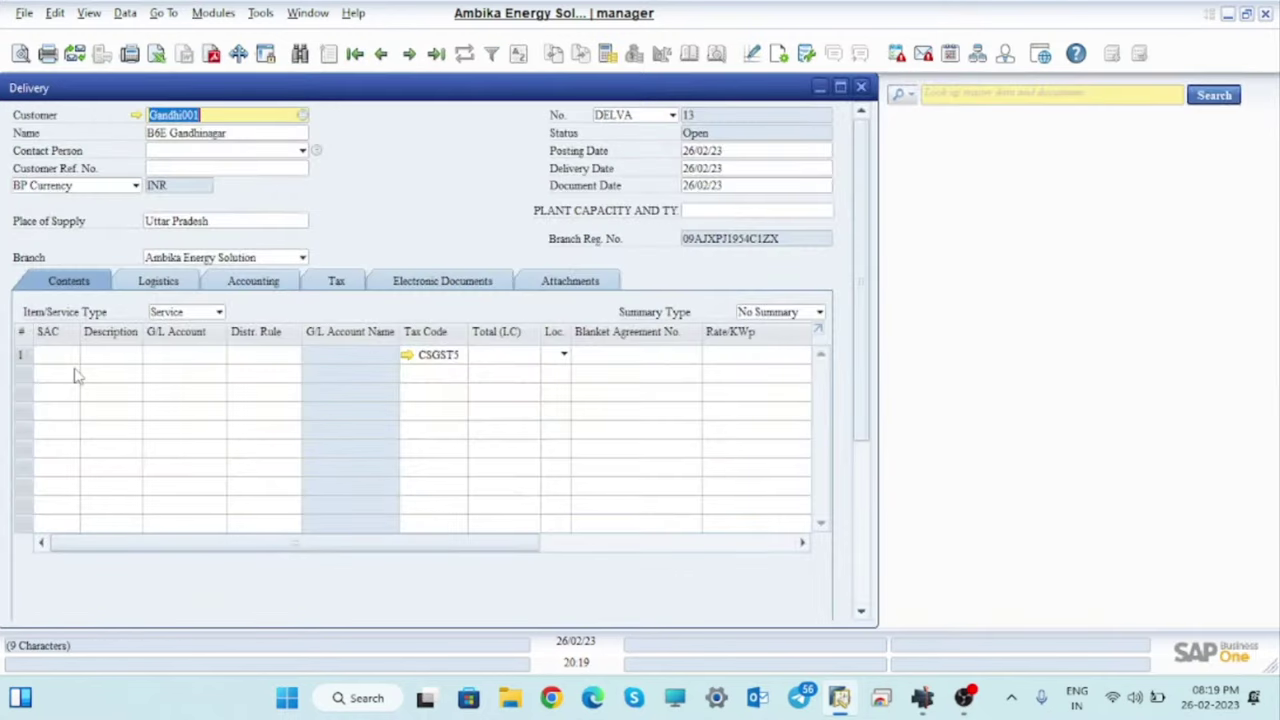
{"action": "left_click", "coordinate": [72, 362]}
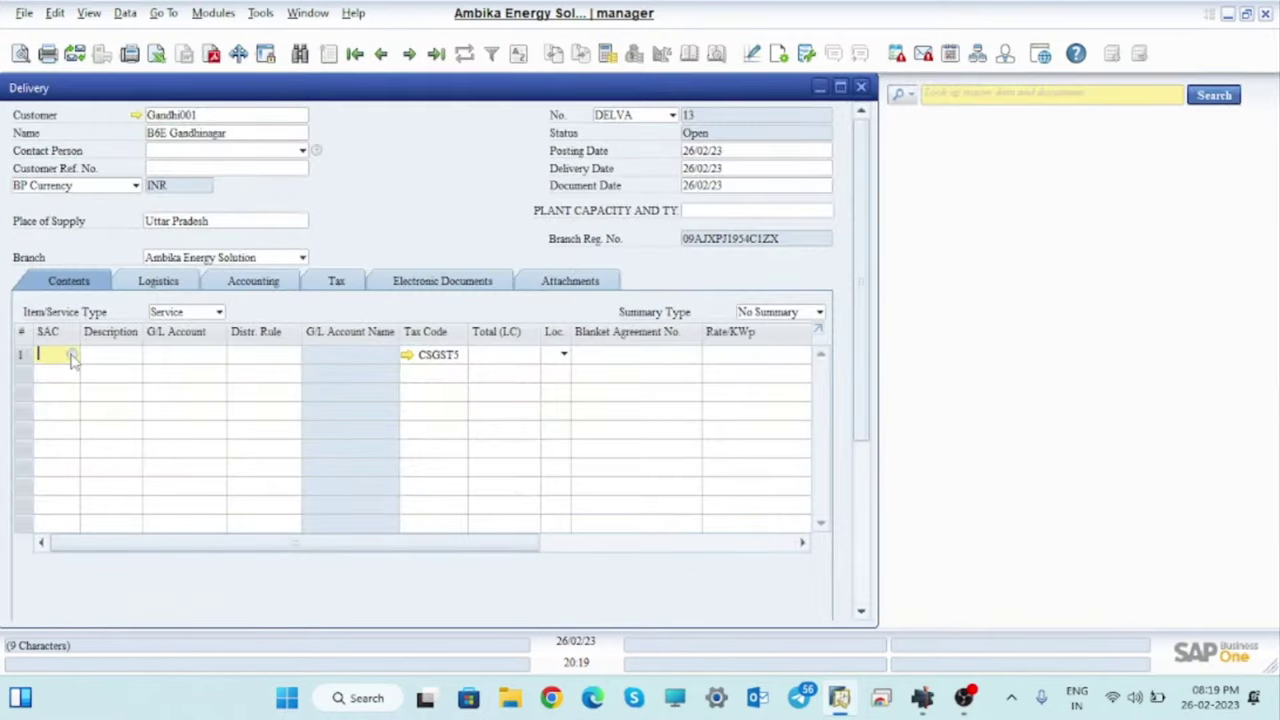
{"action": "left_click", "coordinate": [195, 312]}
{"action": "left_click", "coordinate": [188, 333]}
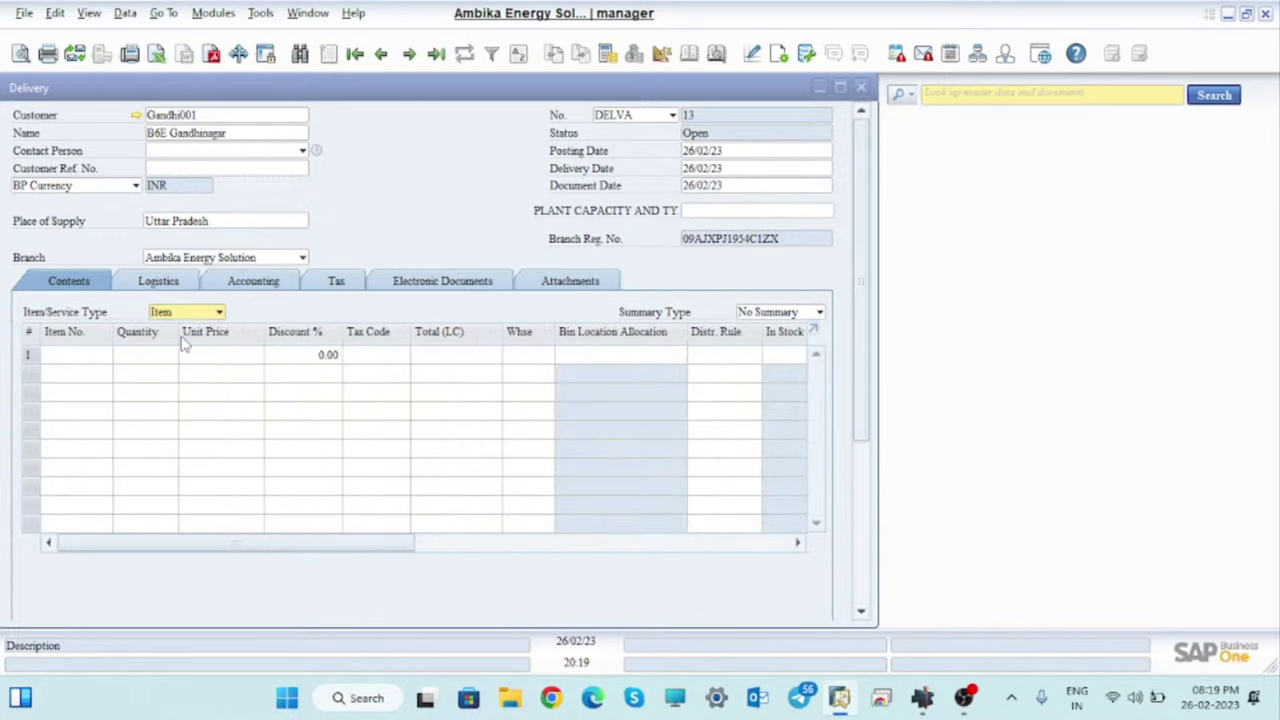
Step: Maximize the Delivery and put item B00001 on the first line with quantity 10
{"action": "left_click", "coordinate": [841, 89]}
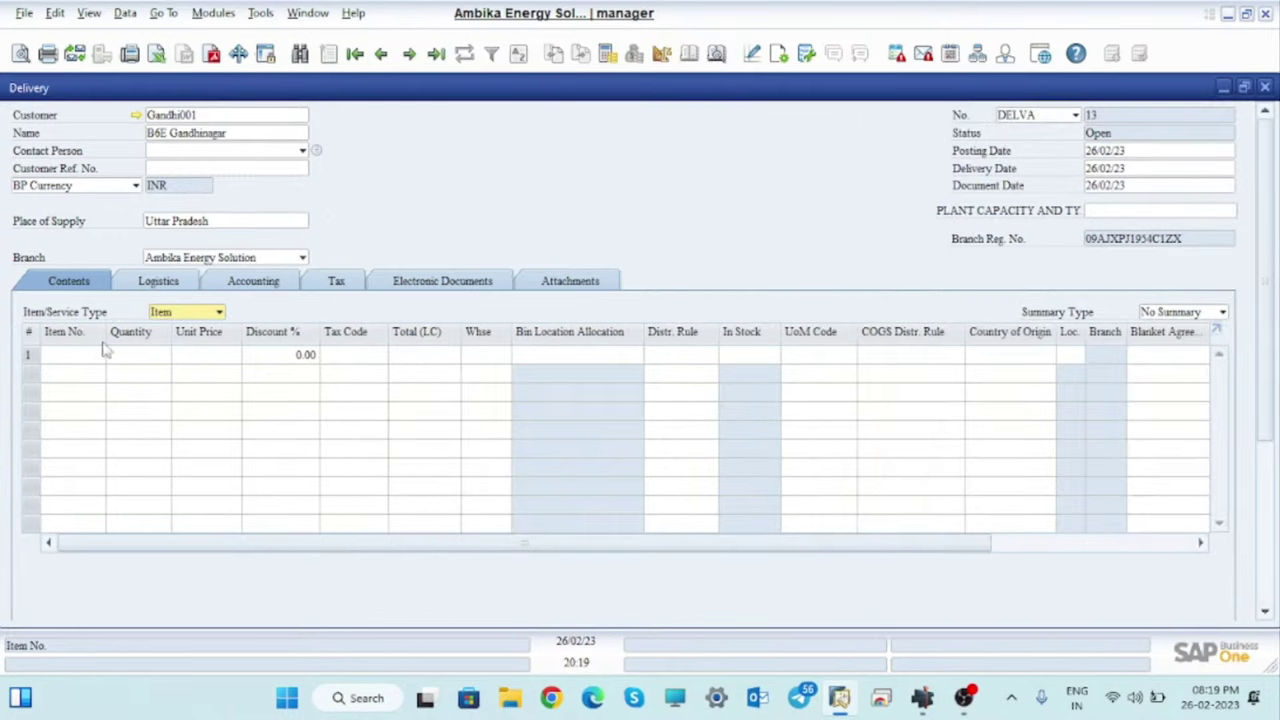
{"action": "left_click", "coordinate": [92, 362]}
{"action": "left_click", "coordinate": [99, 357]}
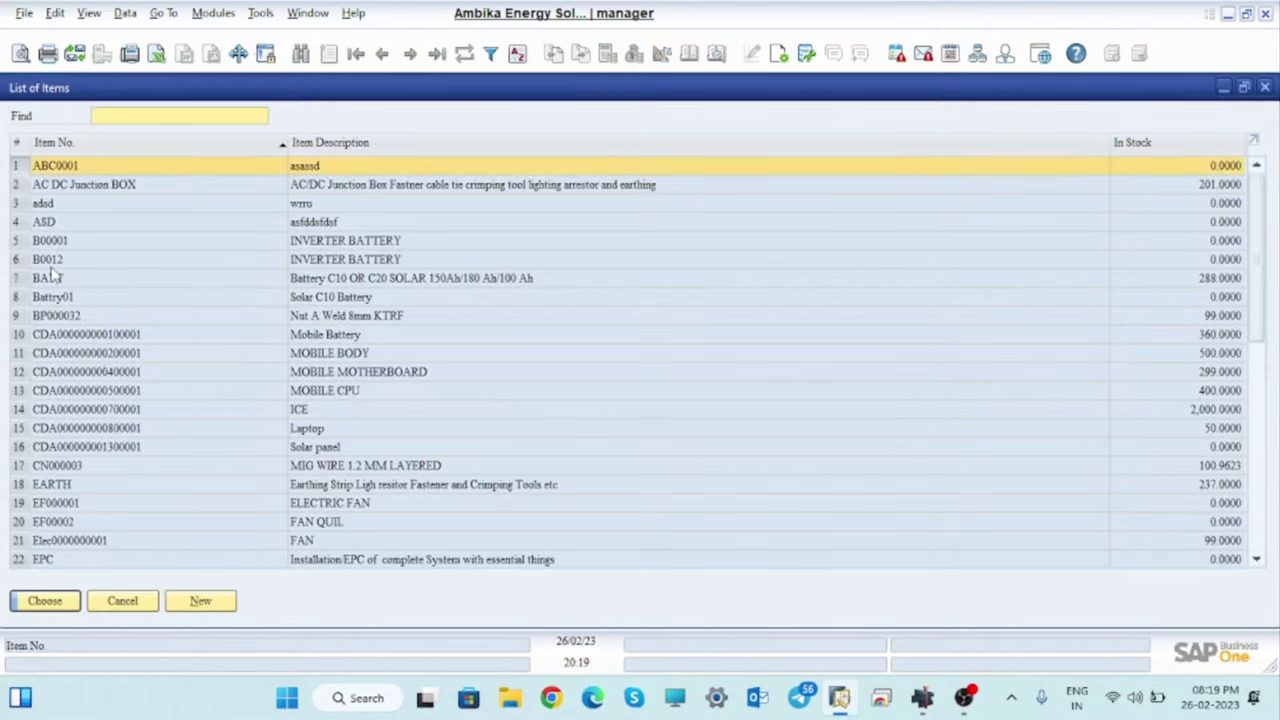
{"action": "left_click", "coordinate": [50, 240]}
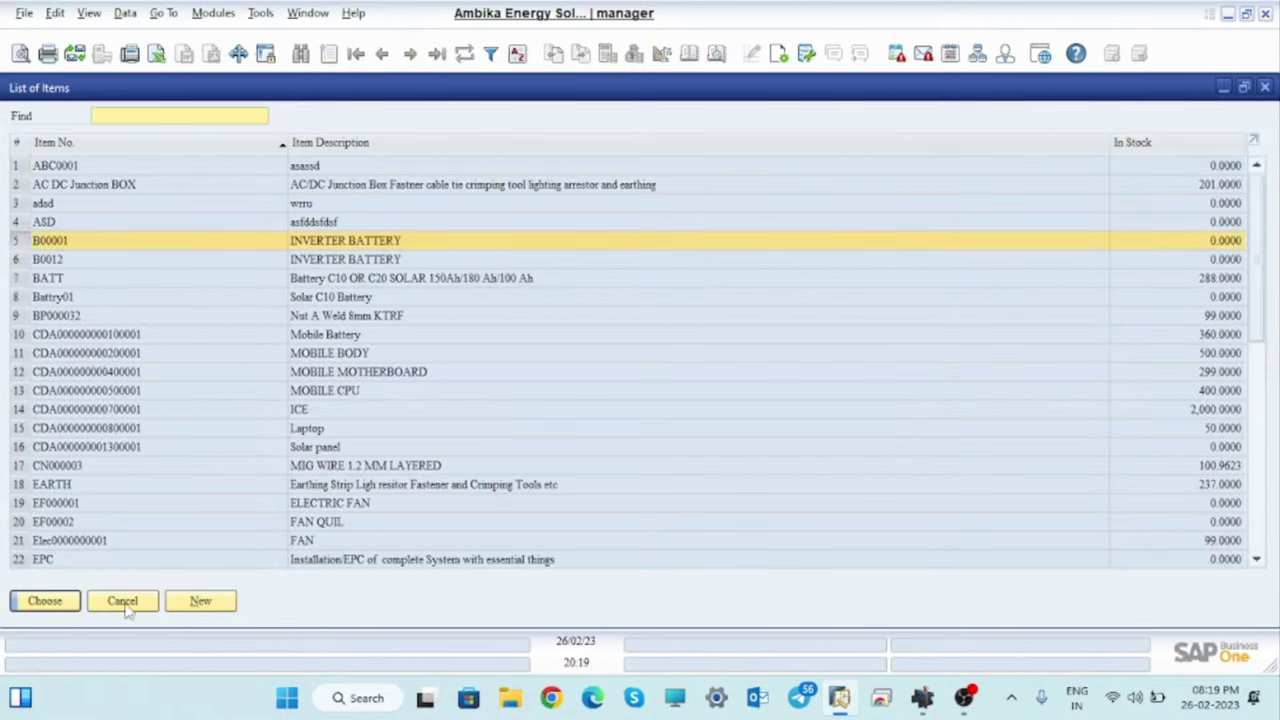
{"action": "left_click", "coordinate": [45, 603]}
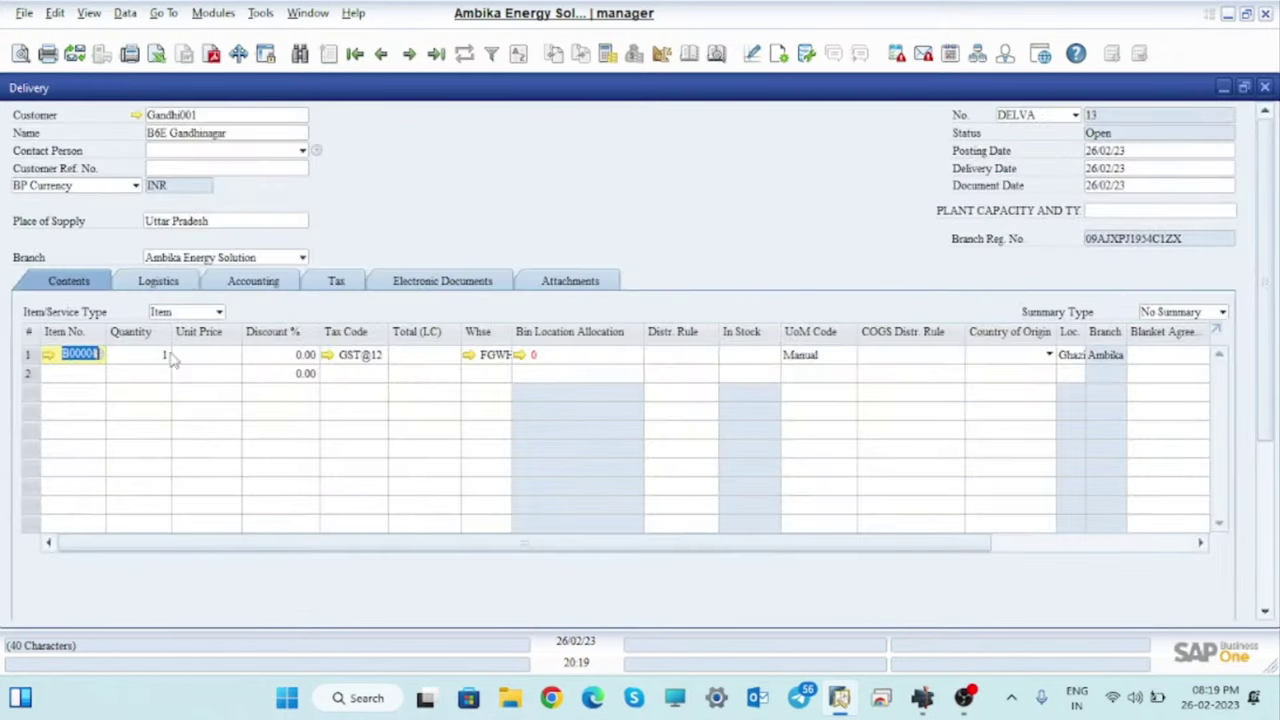
{"action": "left_click", "coordinate": [153, 354]}
{"action": "type", "text": "1"}
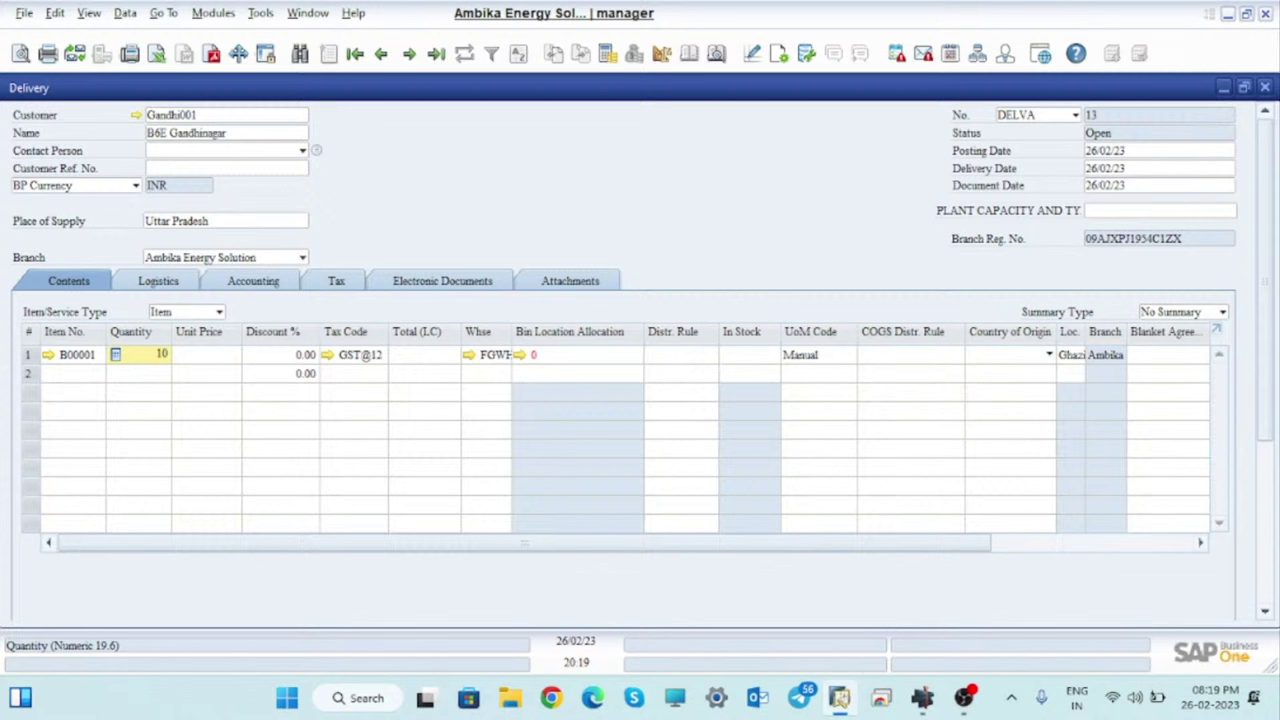
{"action": "key", "text": "Tab"}
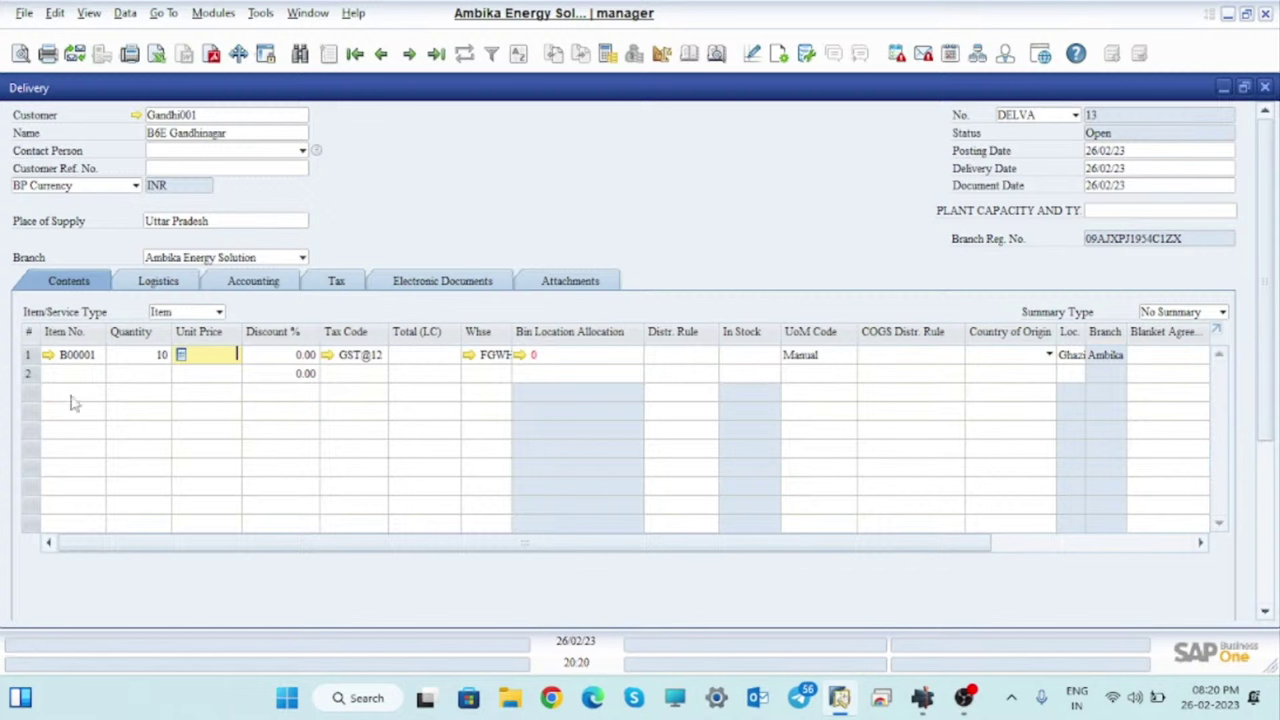
{"action": "left_click", "coordinate": [101, 358]}
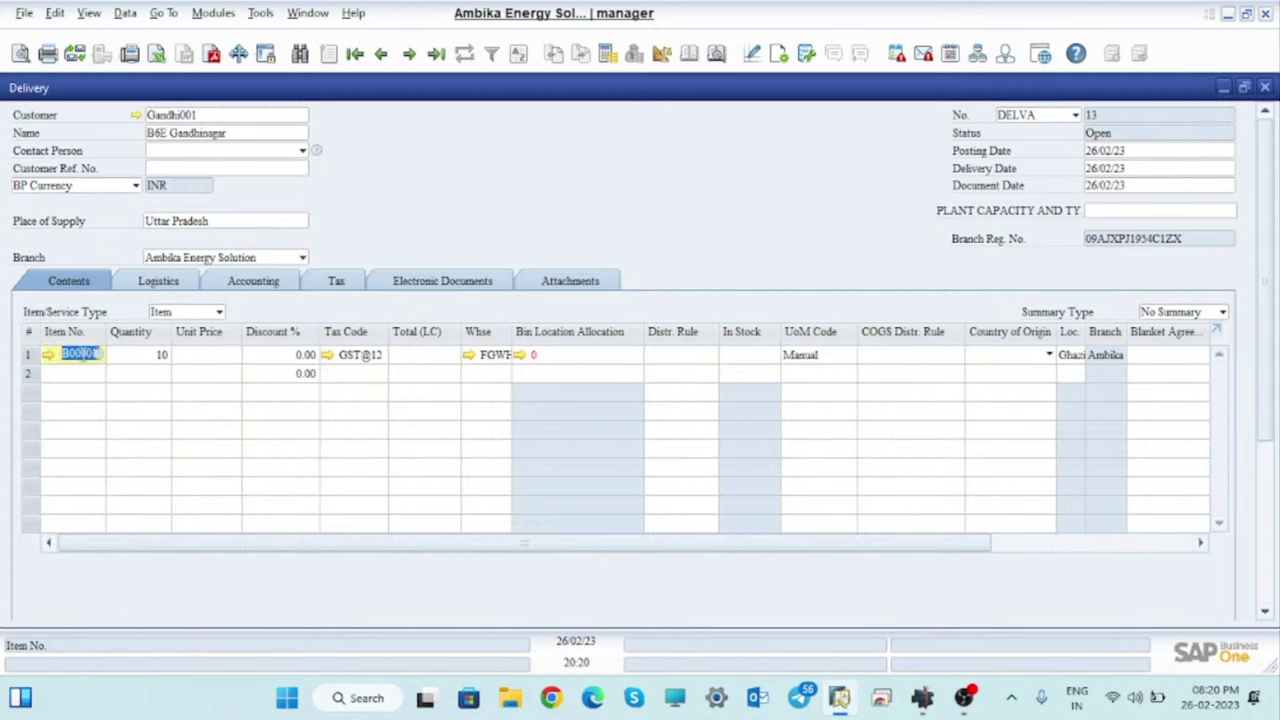
Step: Swap B00001 on the first Delivery line for its alternative item BATT at INR 5,000.00
{"action": "right_click", "coordinate": [85, 358]}
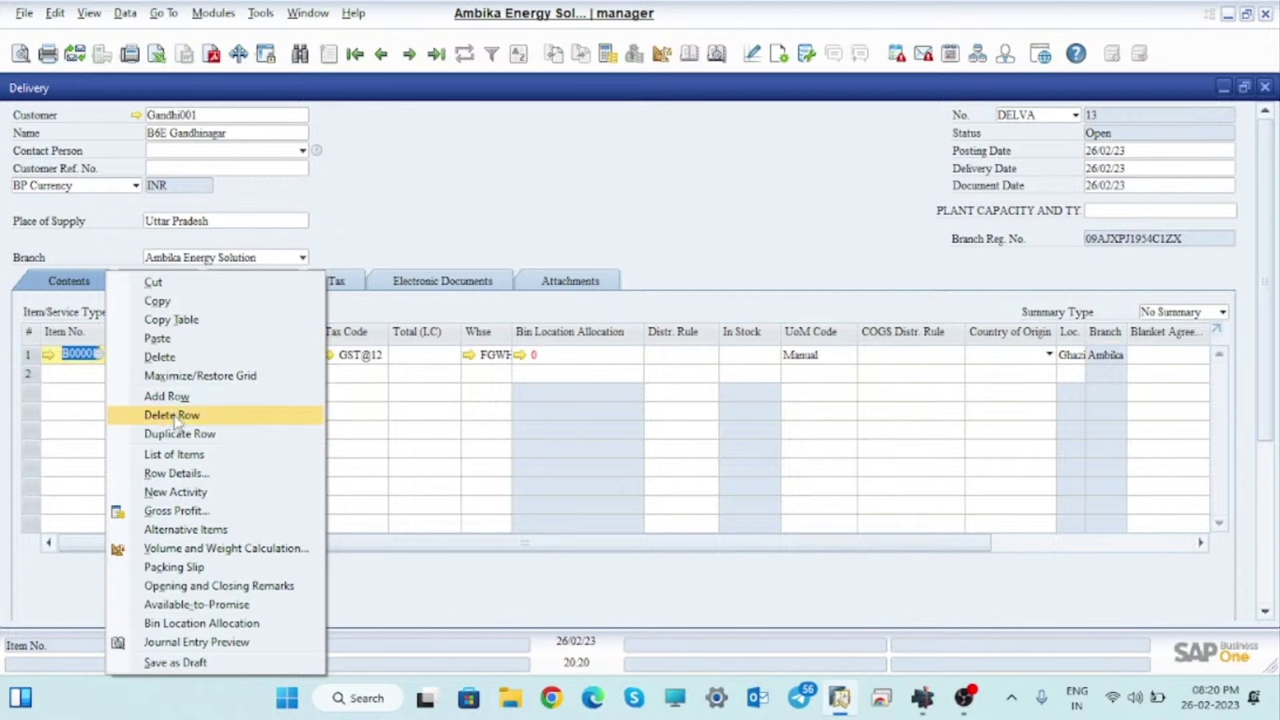
{"action": "left_click", "coordinate": [185, 531]}
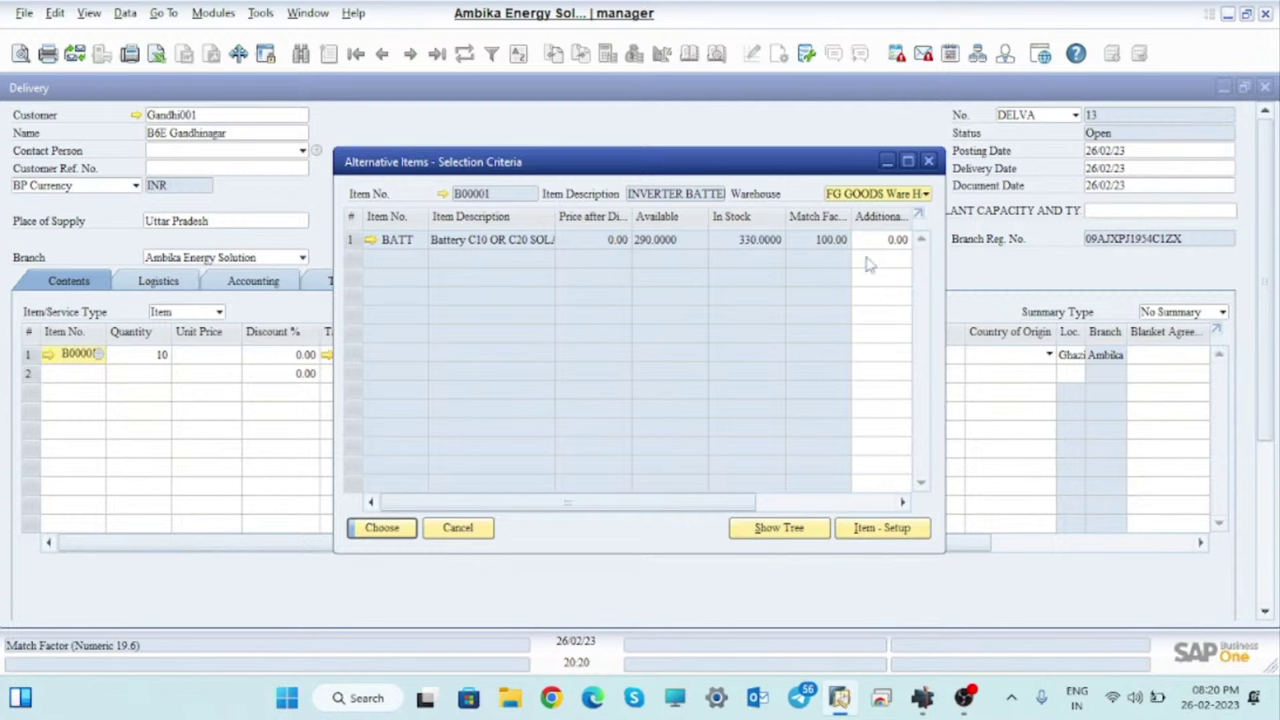
{"action": "left_click", "coordinate": [908, 162]}
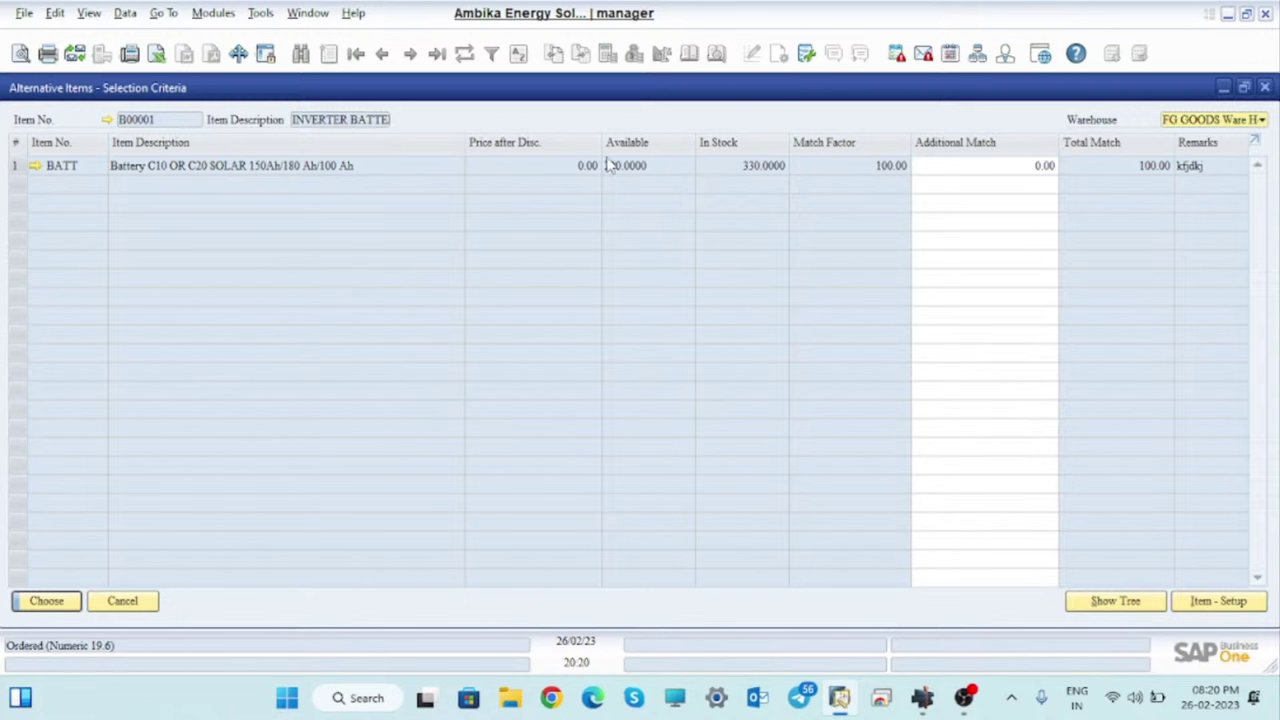
{"action": "left_click", "coordinate": [15, 168]}
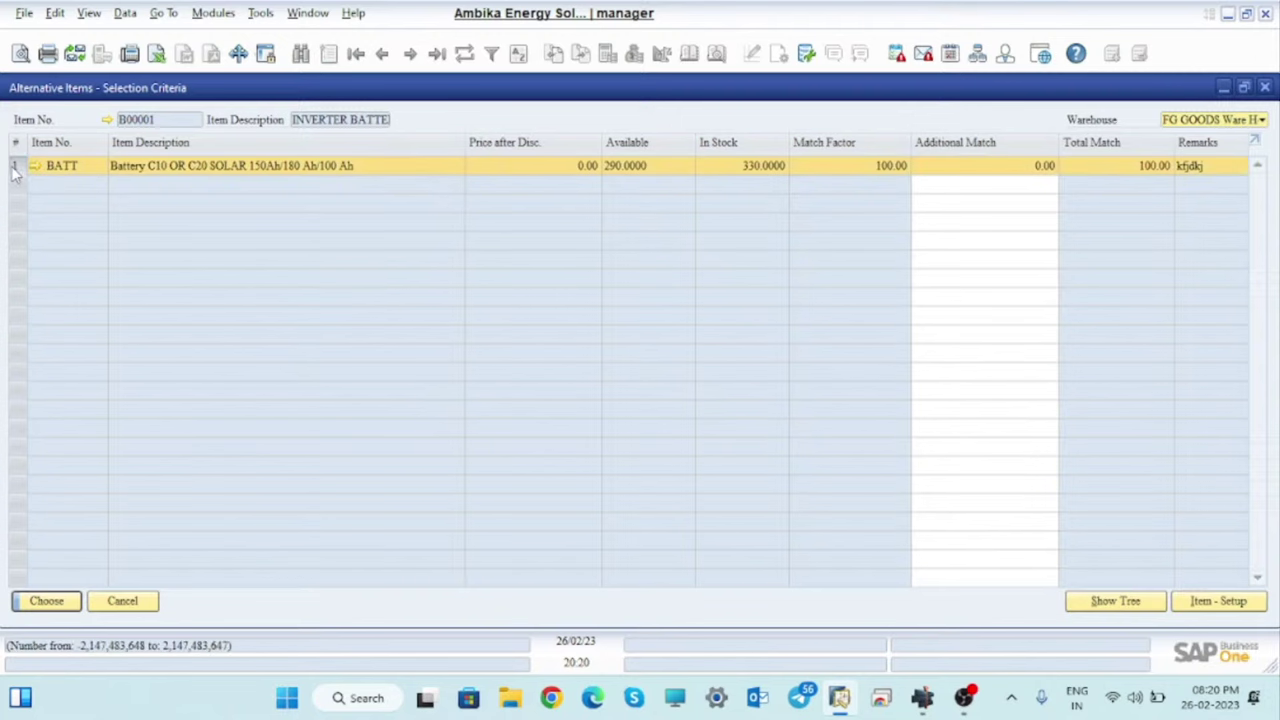
{"action": "left_click", "coordinate": [47, 603]}
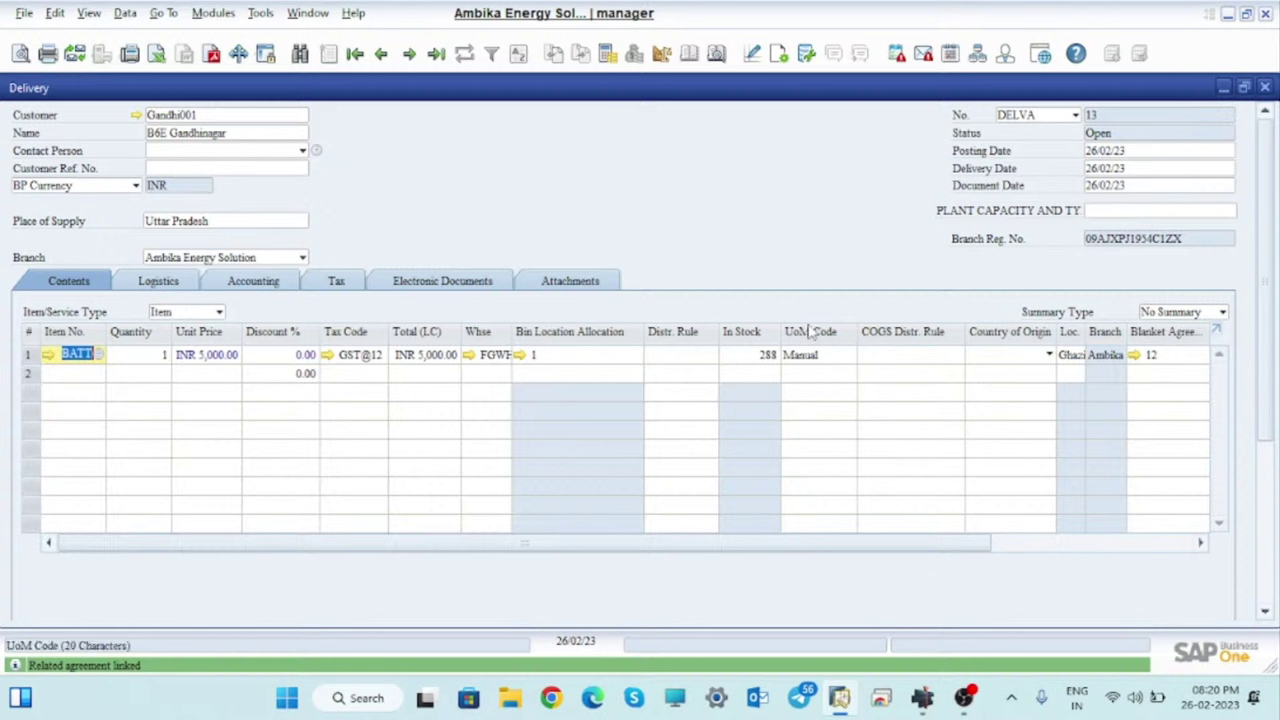
Step: Set the BATT line's quantity to 10, totalling INR 50,000.00
{"action": "left_click", "coordinate": [141, 360]}
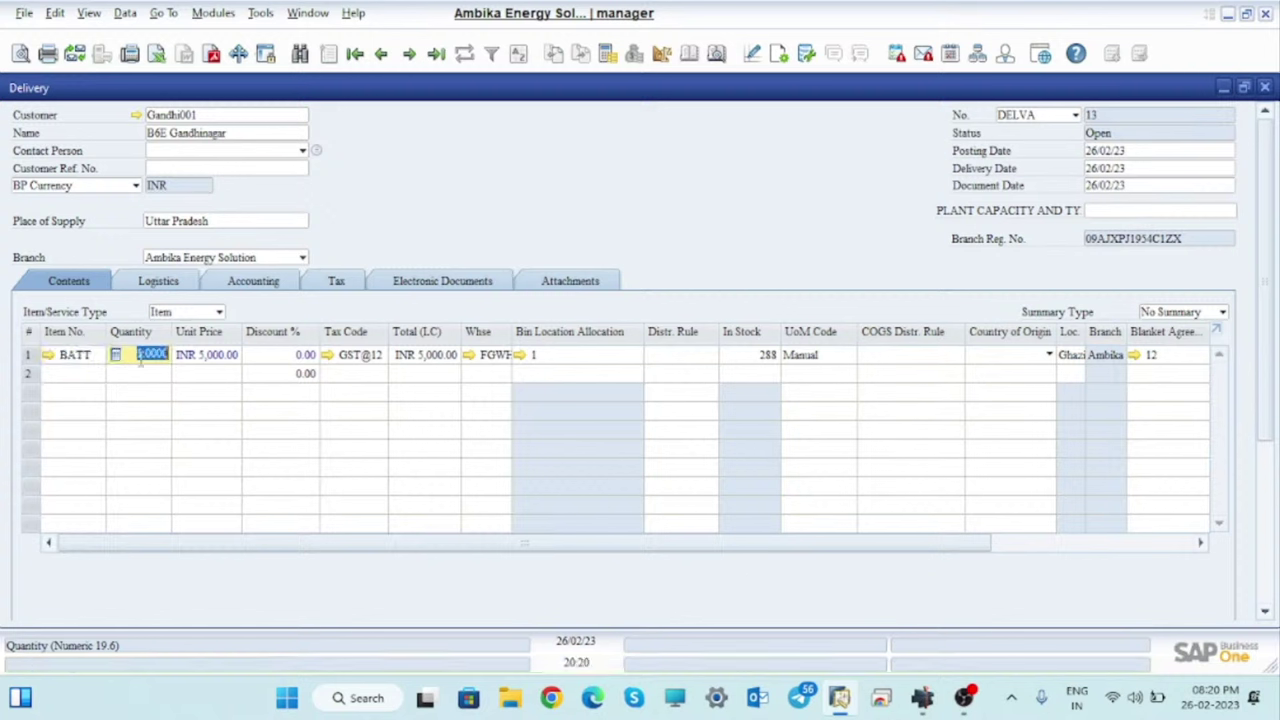
{"action": "type", "text": "10"}
{"action": "key", "text": "Tab"}
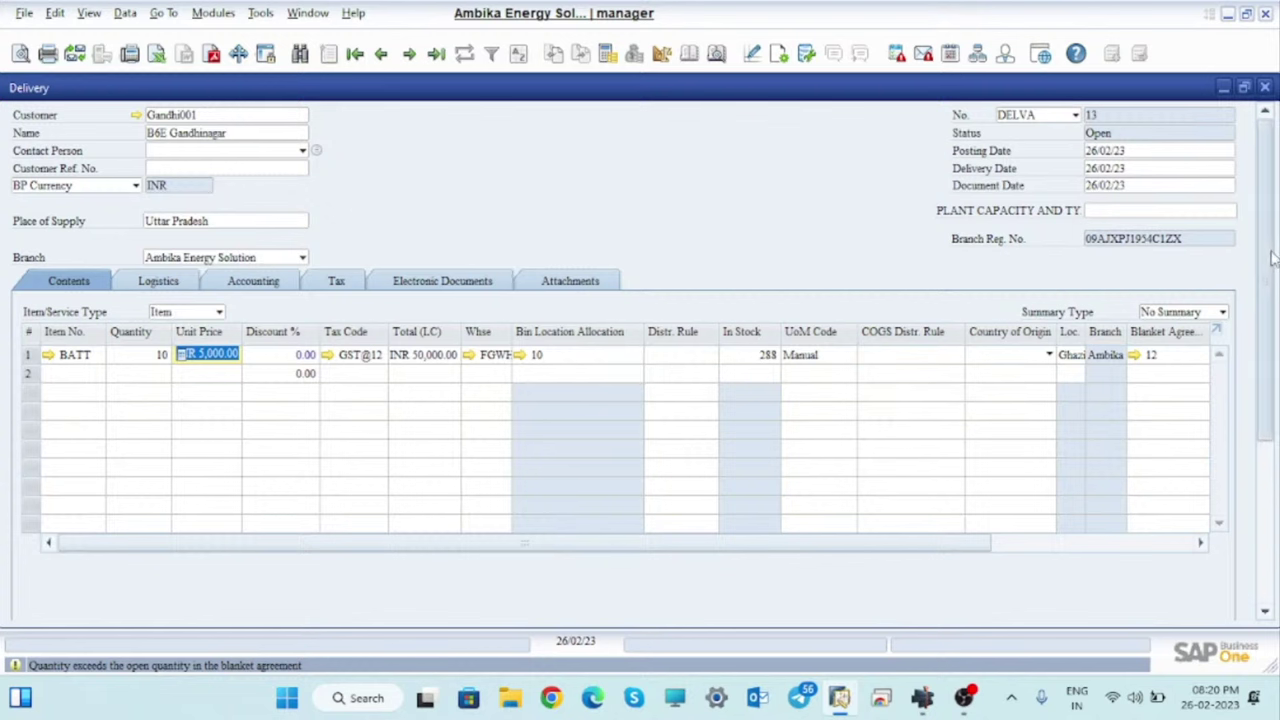
Step: Attempt Add & New on the Delivery, which fails on posting period, then edit the Delivery Date
{"action": "left_click_drag", "start_coordinate": [1274, 264], "coordinate": [1276, 480]}
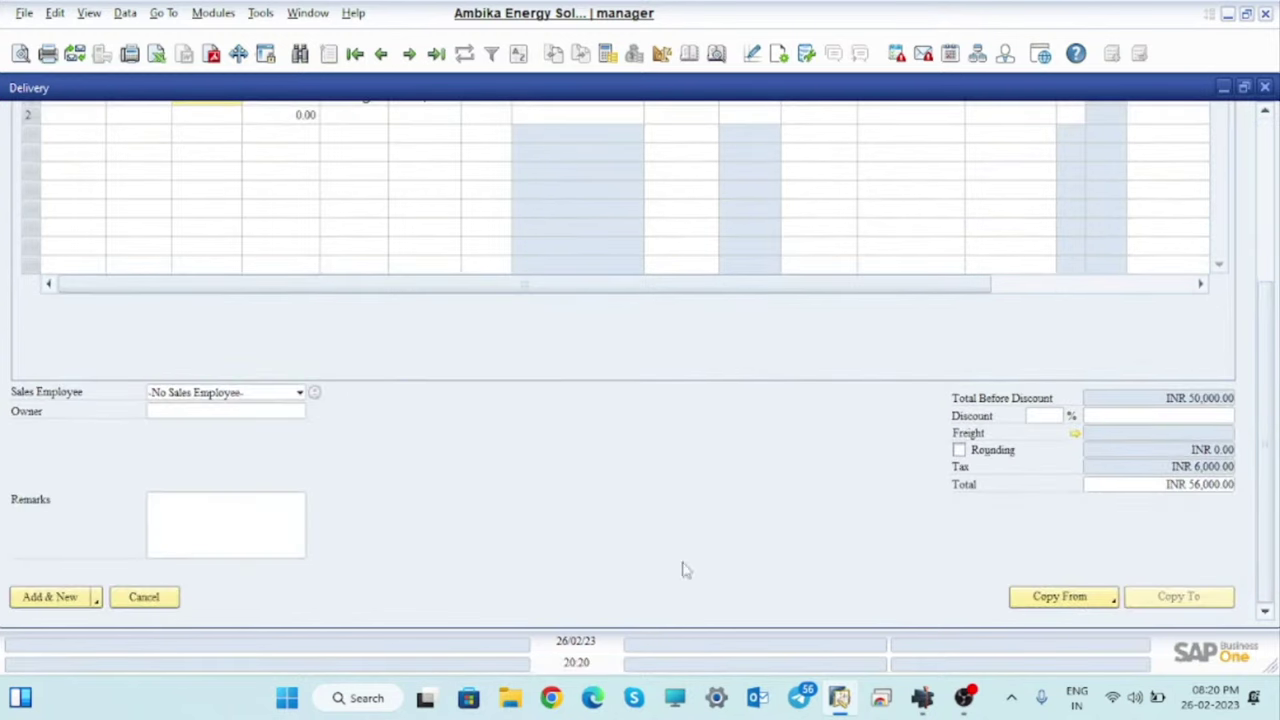
{"action": "left_click", "coordinate": [57, 598]}
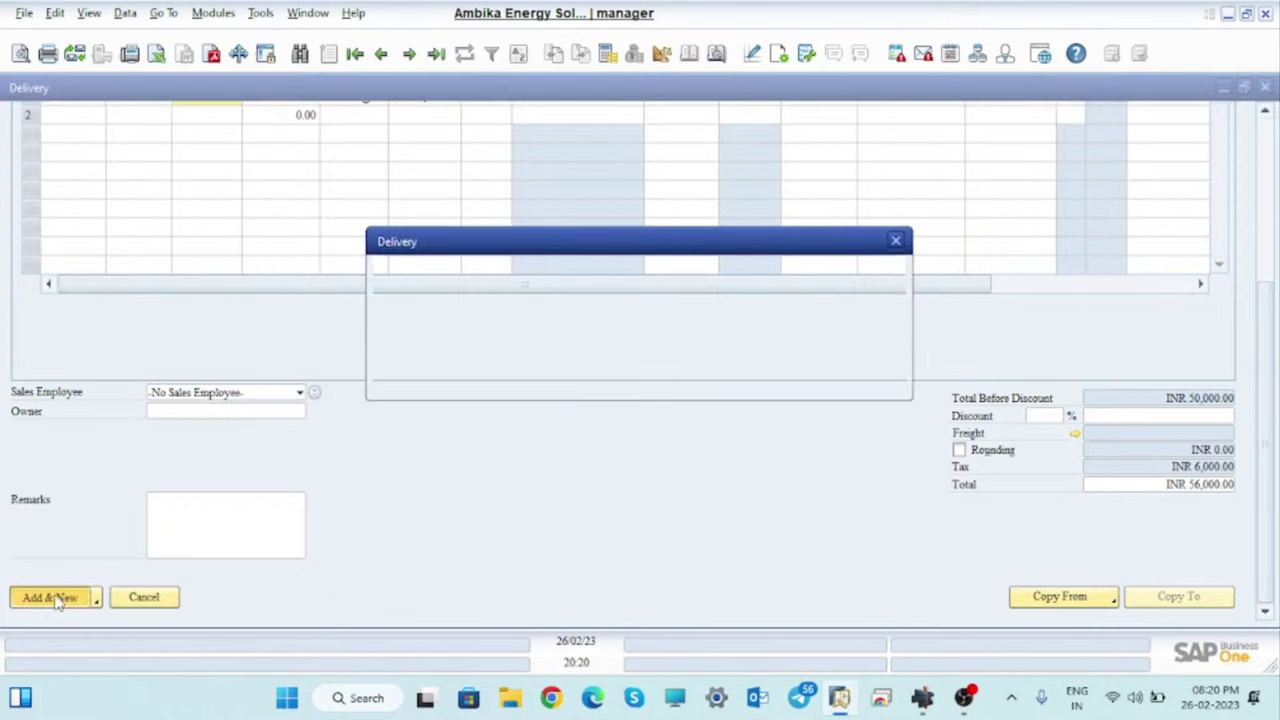
{"action": "left_click", "coordinate": [416, 373]}
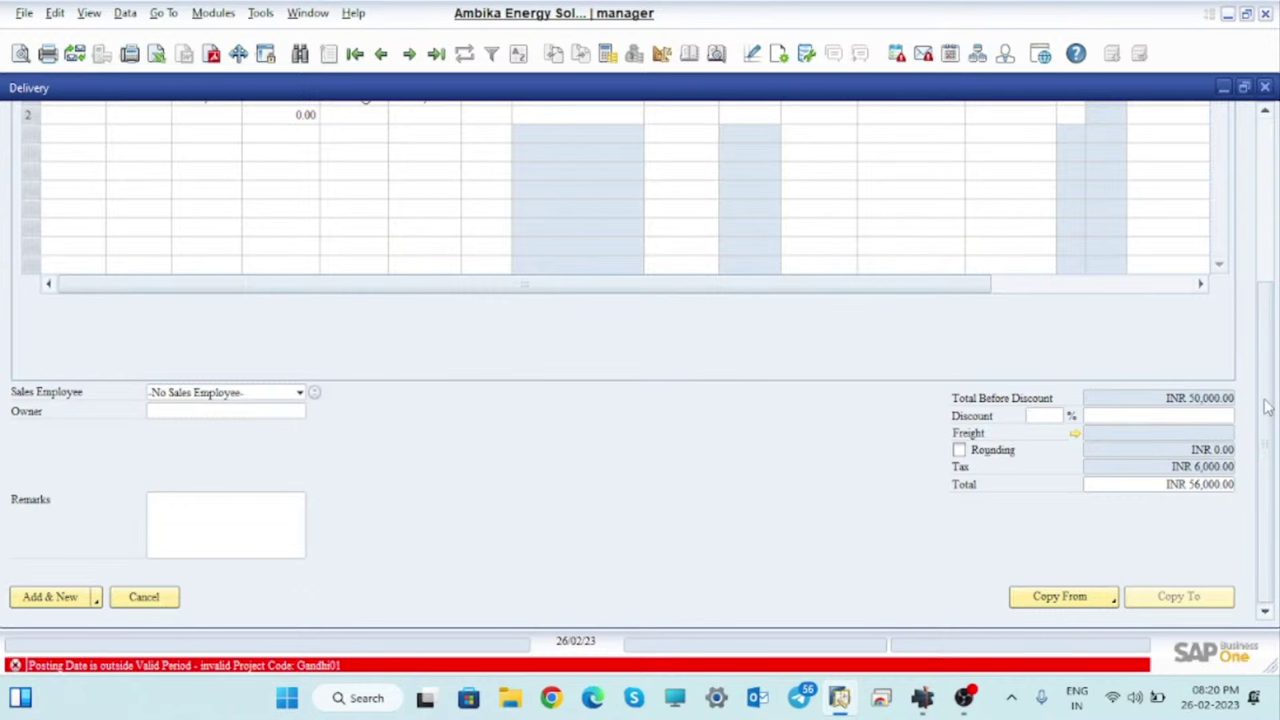
{"action": "scroll", "coordinate": [1267, 406], "scroll_direction": "up", "scroll_amount": 5}
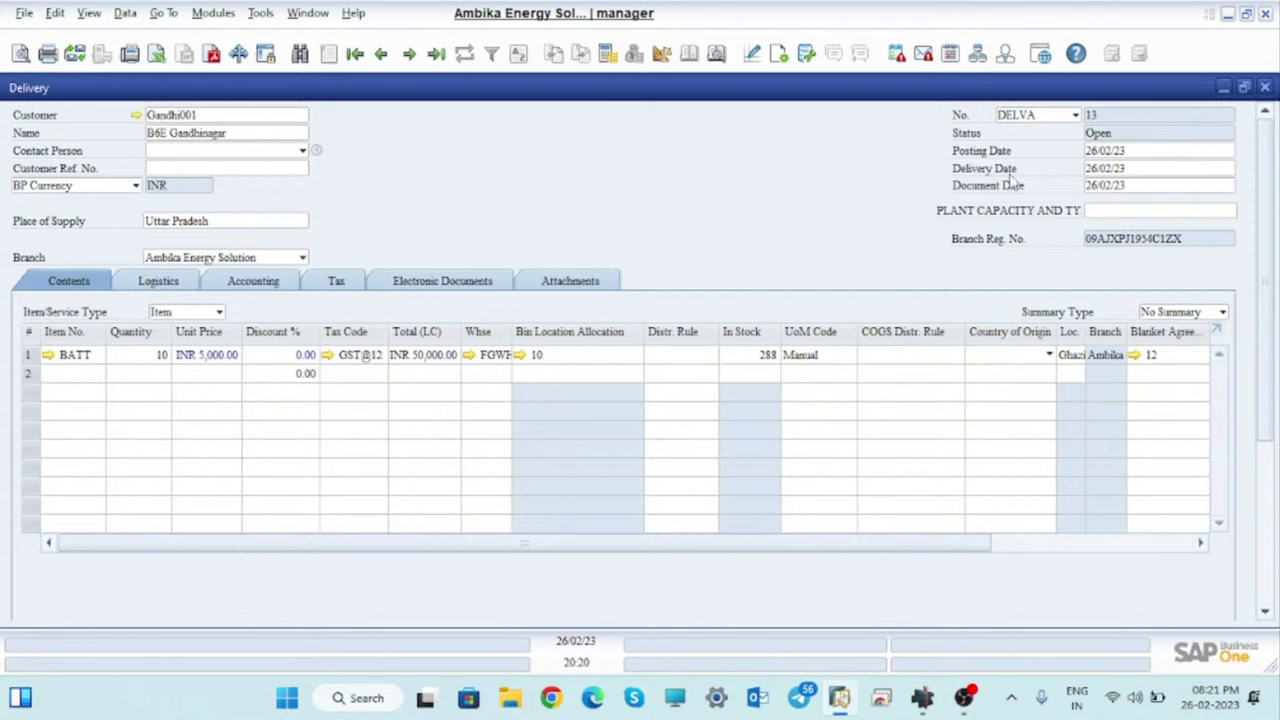
{"action": "left_click", "coordinate": [1141, 167]}
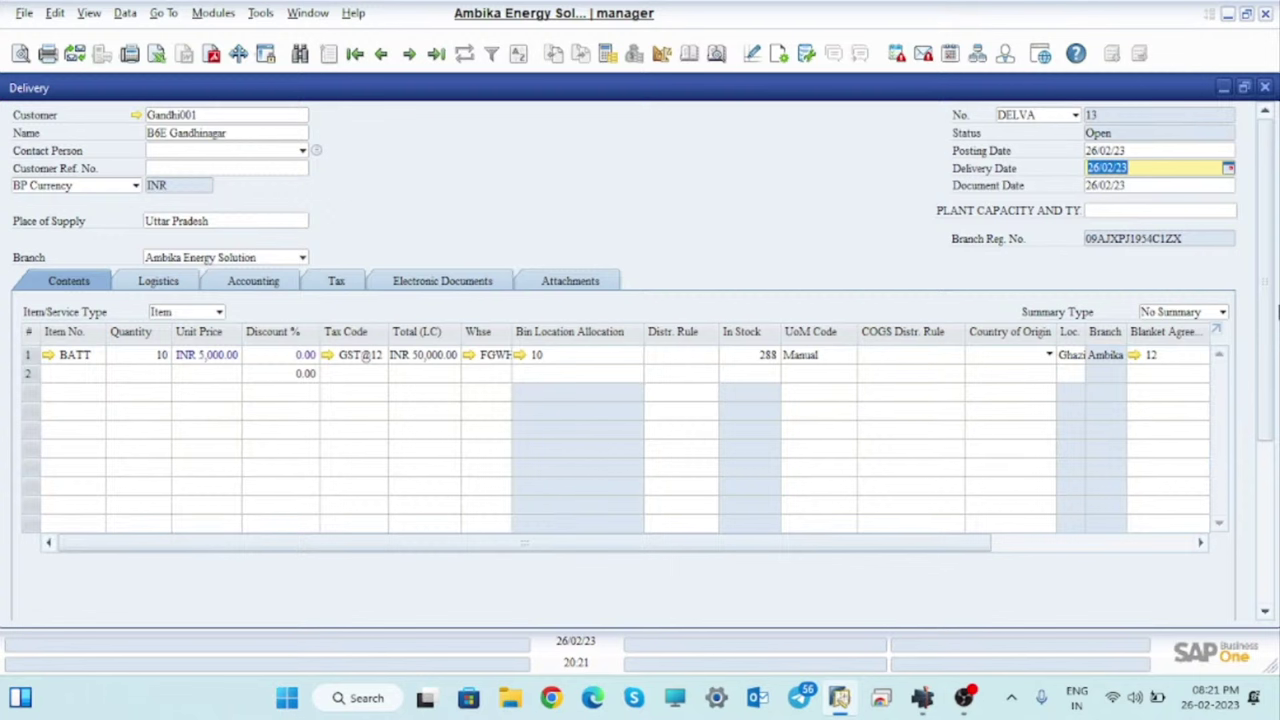
Step: Widen the delivery window and attempt to add the delivery
{"action": "left_click_drag", "start_coordinate": [1273, 398], "coordinate": [1271, 398]}
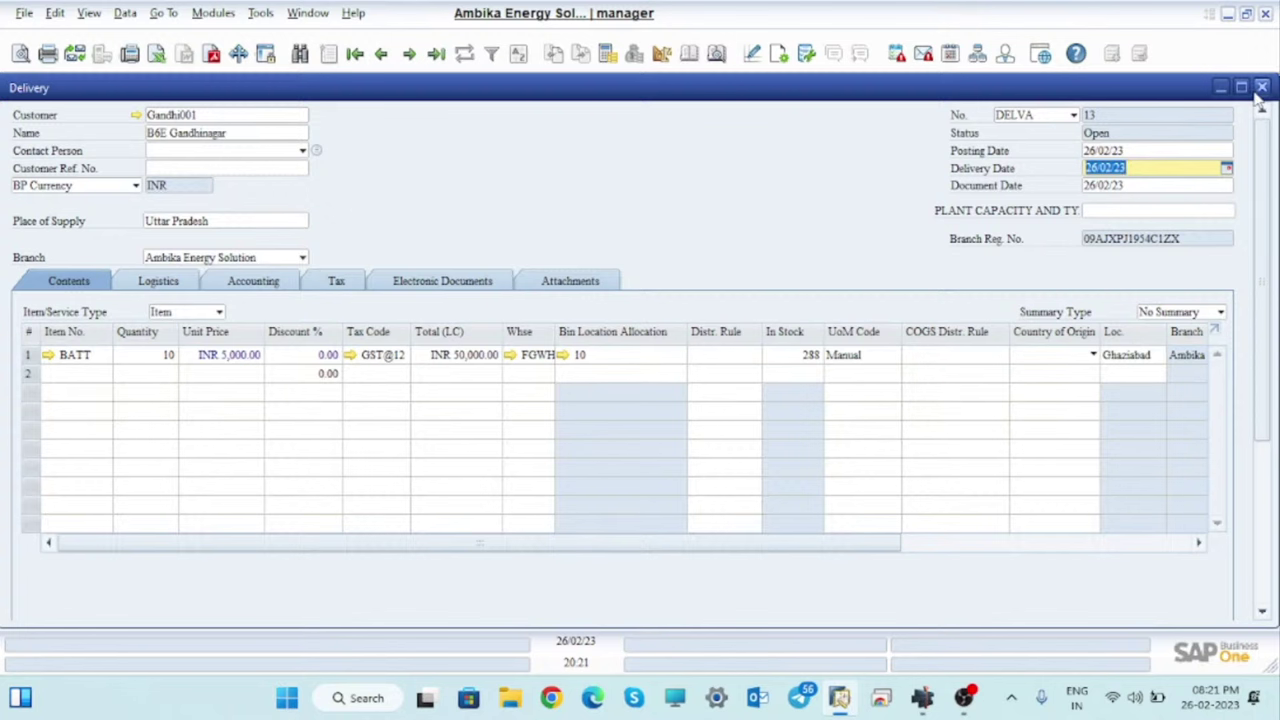
{"action": "left_click_drag", "start_coordinate": [1267, 197], "coordinate": [1274, 252]}
{"action": "scroll", "coordinate": [1274, 252], "scroll_direction": "down", "scroll_amount": 5}
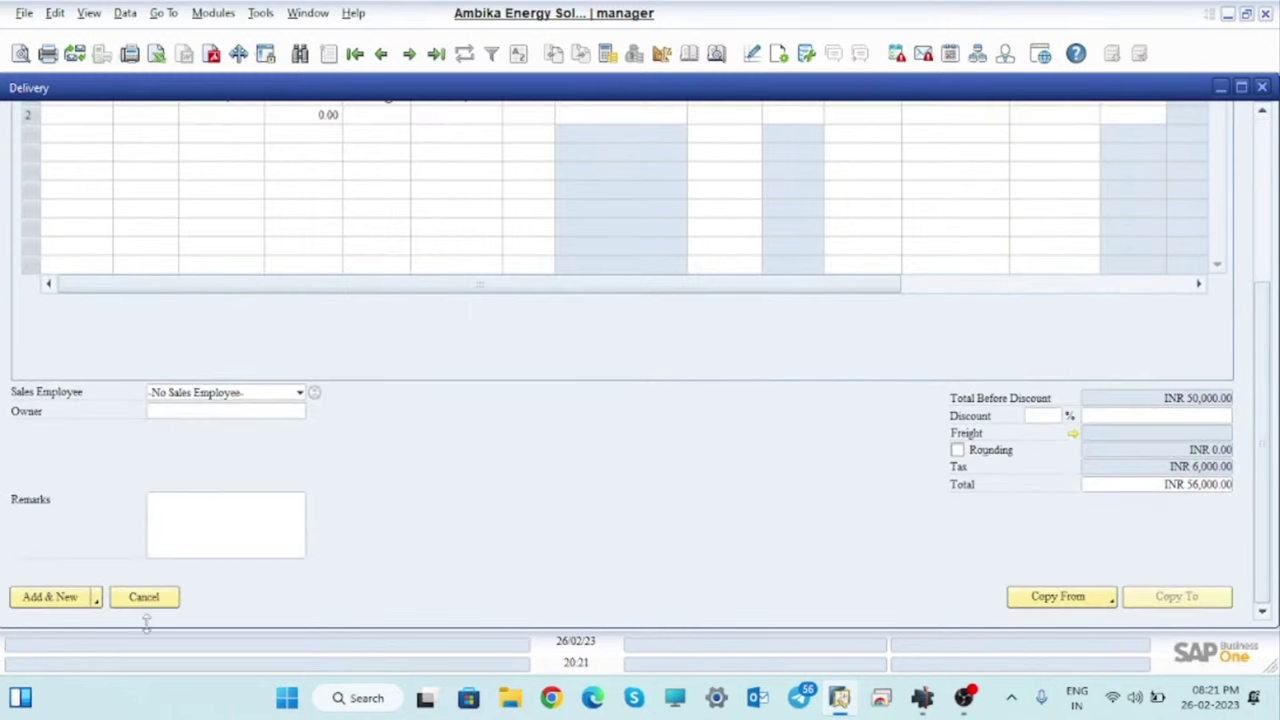
{"action": "left_click", "coordinate": [50, 597]}
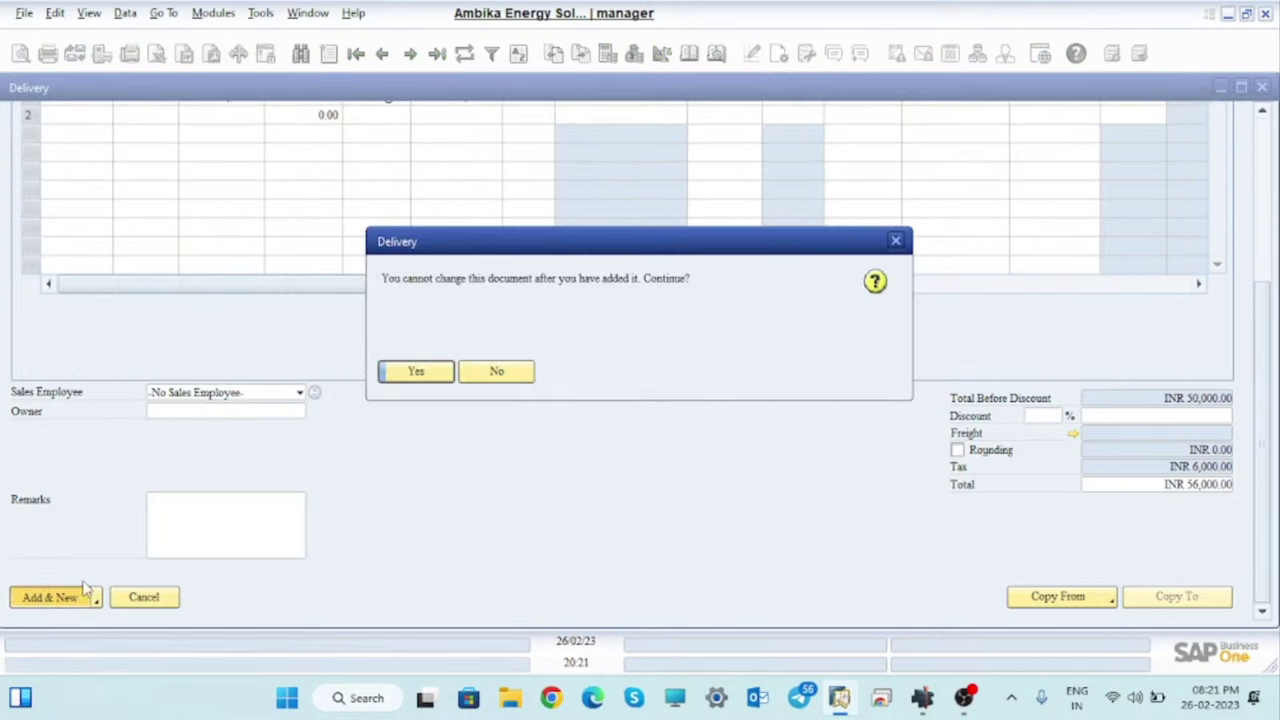
{"action": "left_click", "coordinate": [437, 370]}
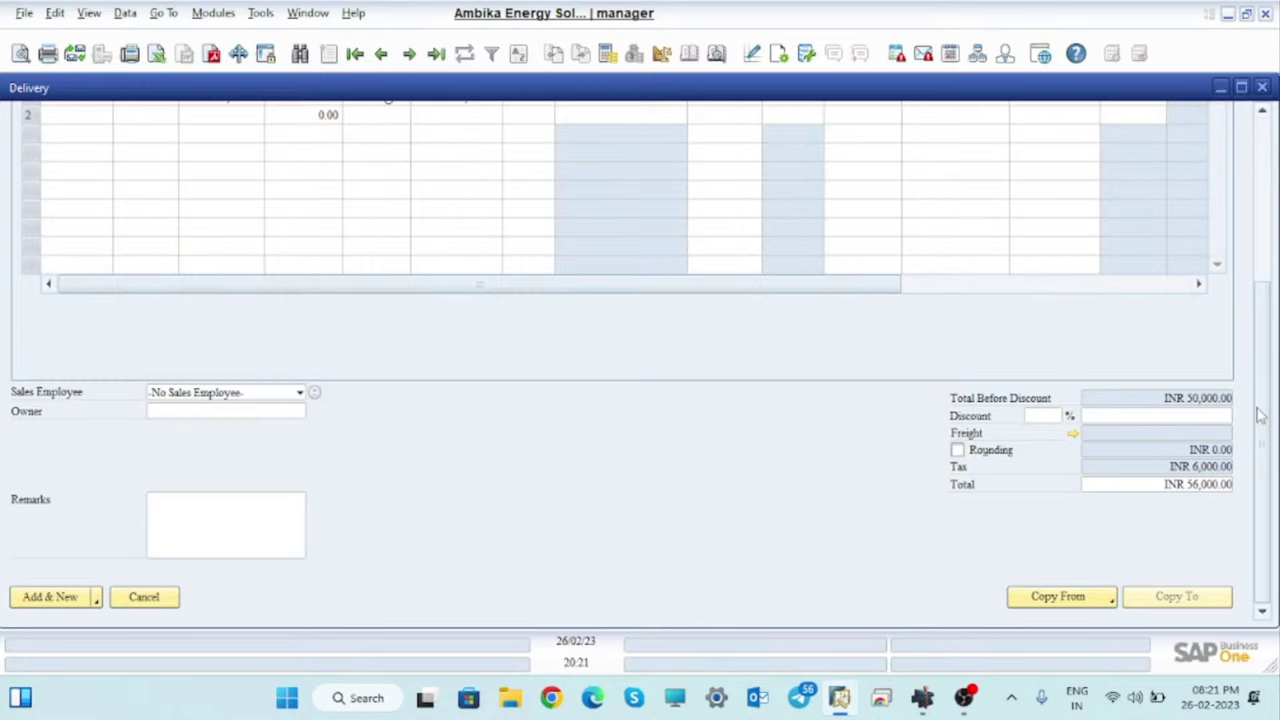
{"action": "scroll", "coordinate": [1260, 415], "scroll_direction": "up", "scroll_amount": 5}
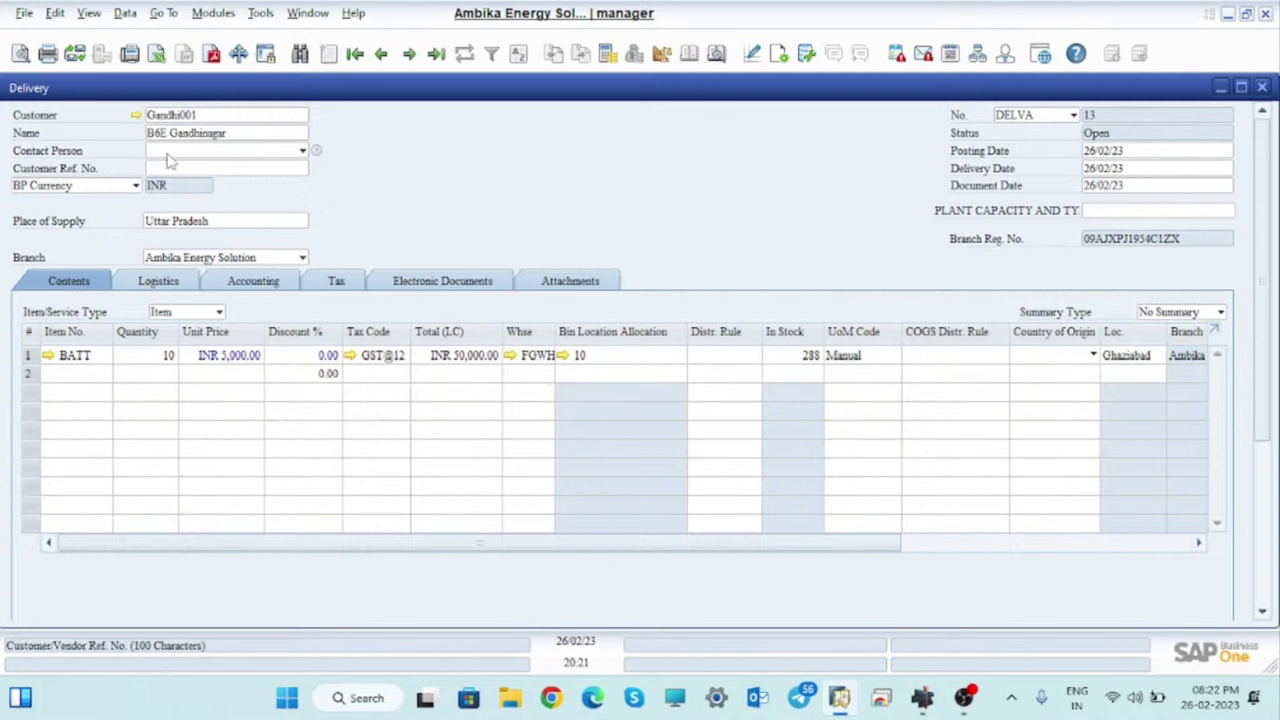
Step: Change the customer to C00002, keeping the existing BATT item rows
{"action": "left_click", "coordinate": [300, 118]}
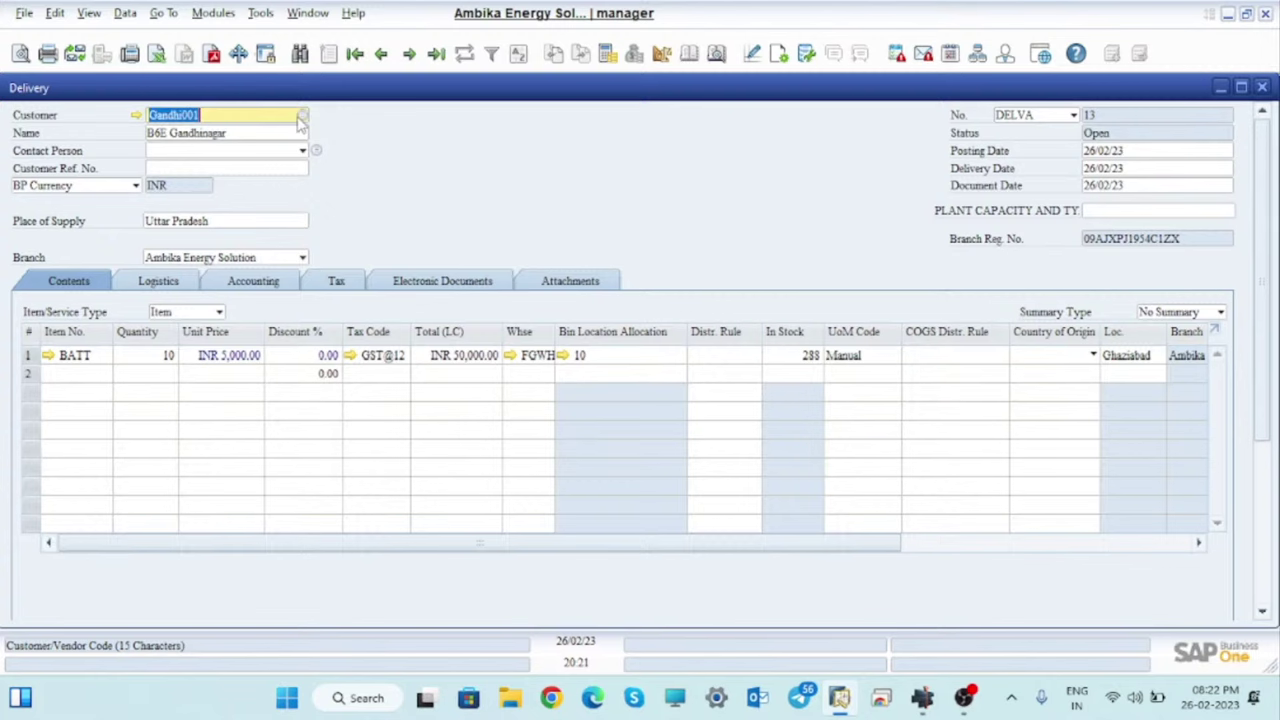
{"action": "left_click", "coordinate": [300, 118]}
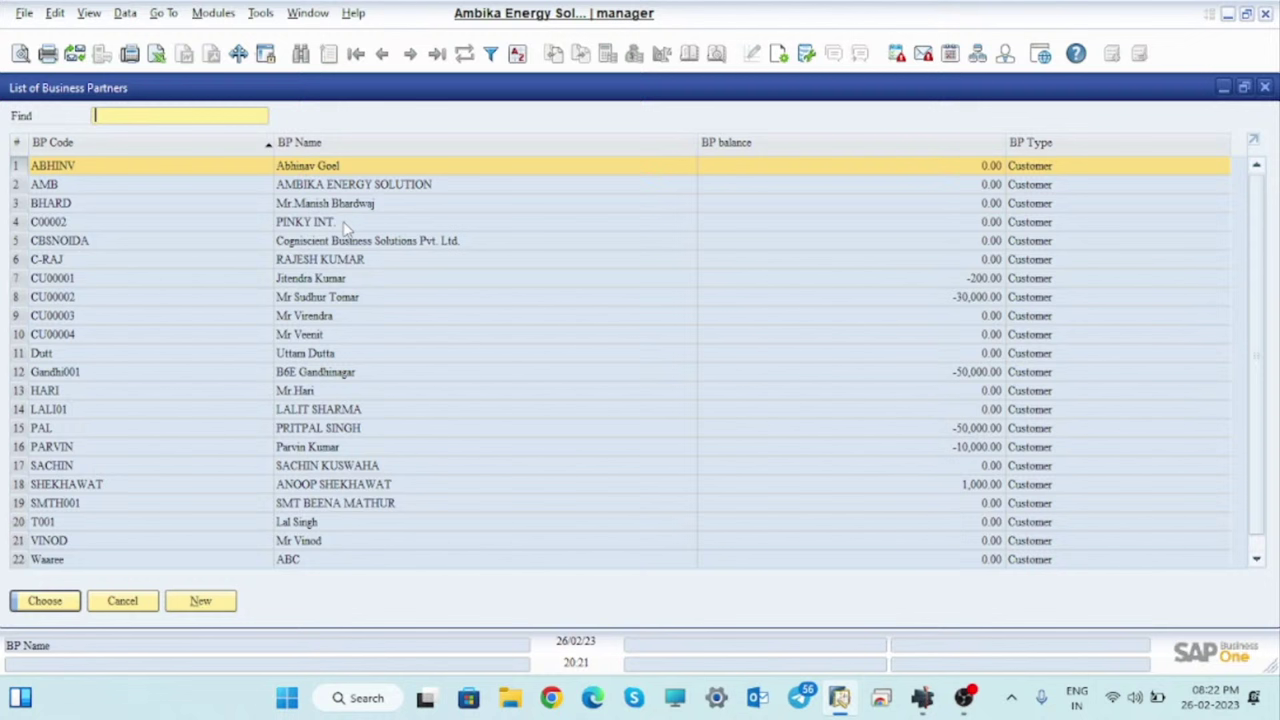
{"action": "left_click", "coordinate": [345, 223]}
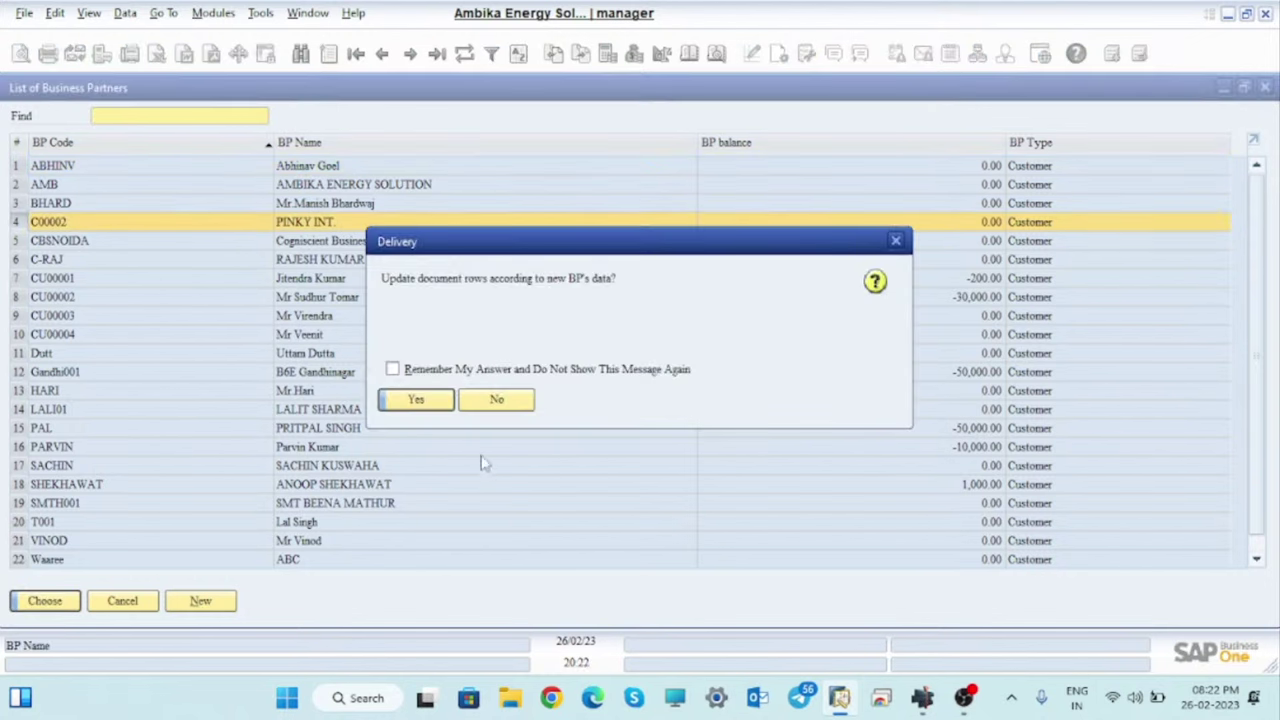
{"action": "left_click", "coordinate": [493, 397]}
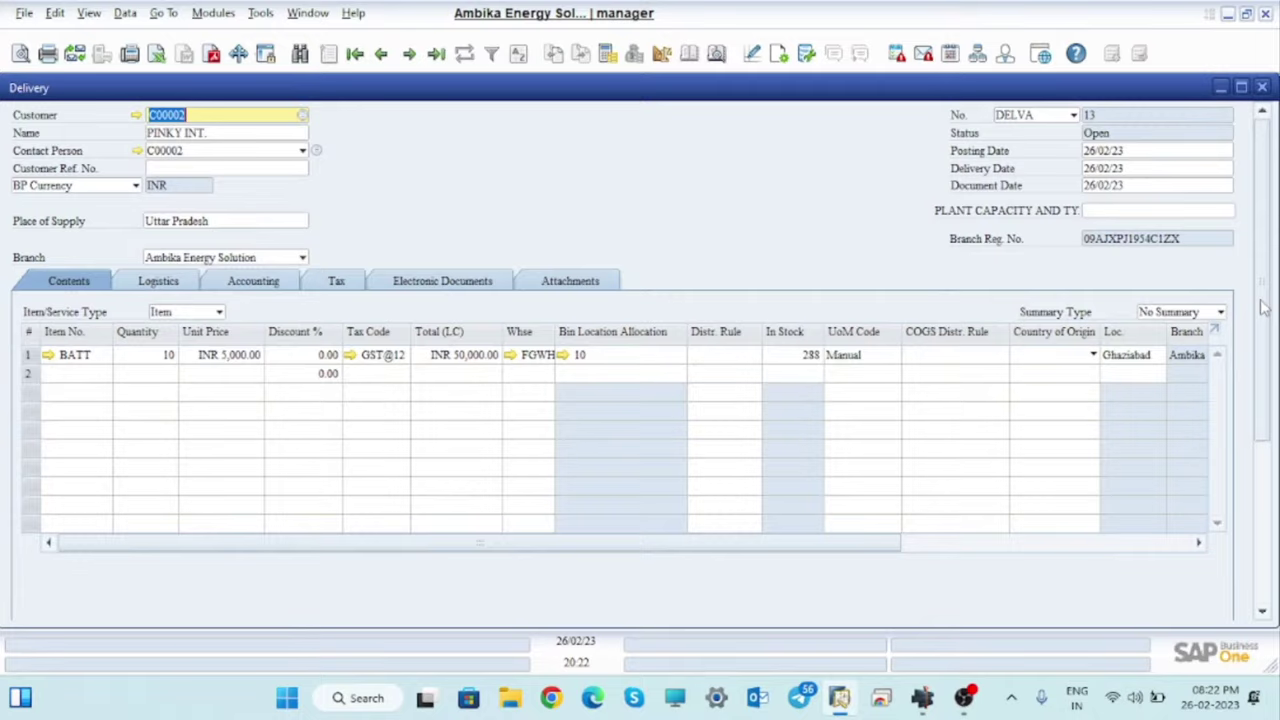
Step: Retry adding the delivery, which is rejected for a posting date outside the valid period
{"action": "left_click_drag", "start_coordinate": [1266, 312], "coordinate": [1275, 538]}
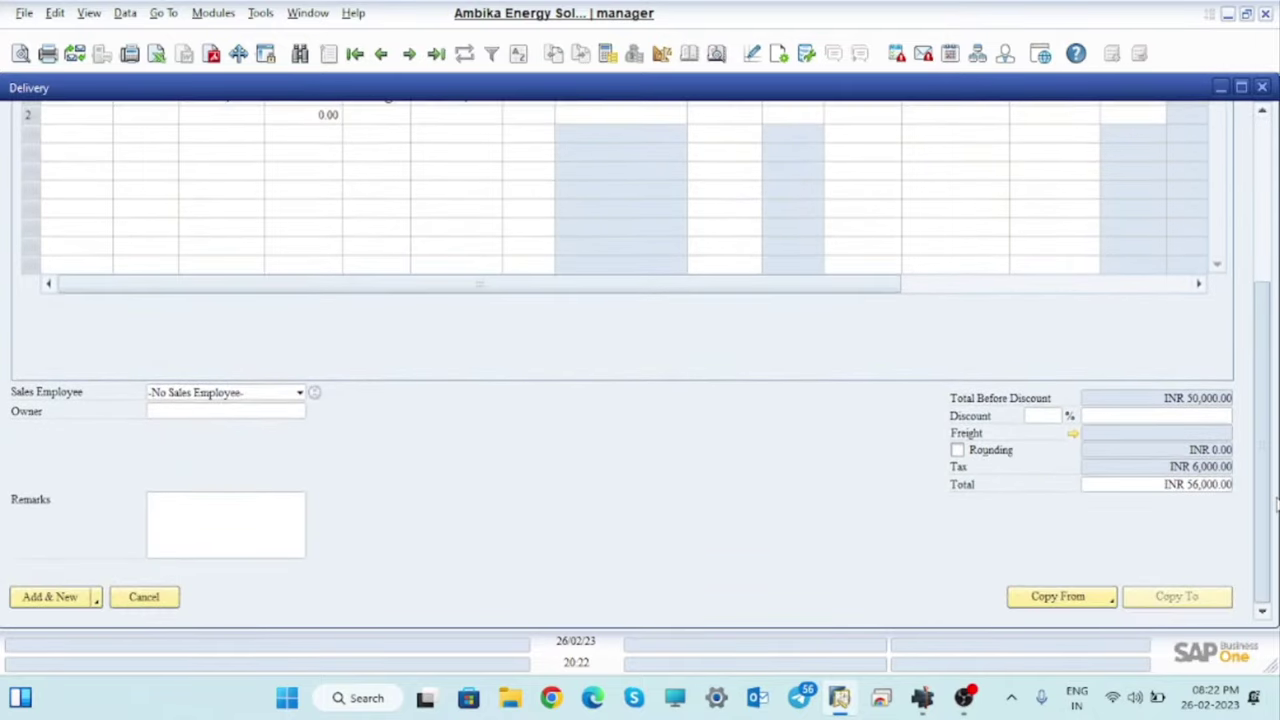
{"action": "left_click", "coordinate": [50, 600]}
{"action": "left_click", "coordinate": [424, 372]}
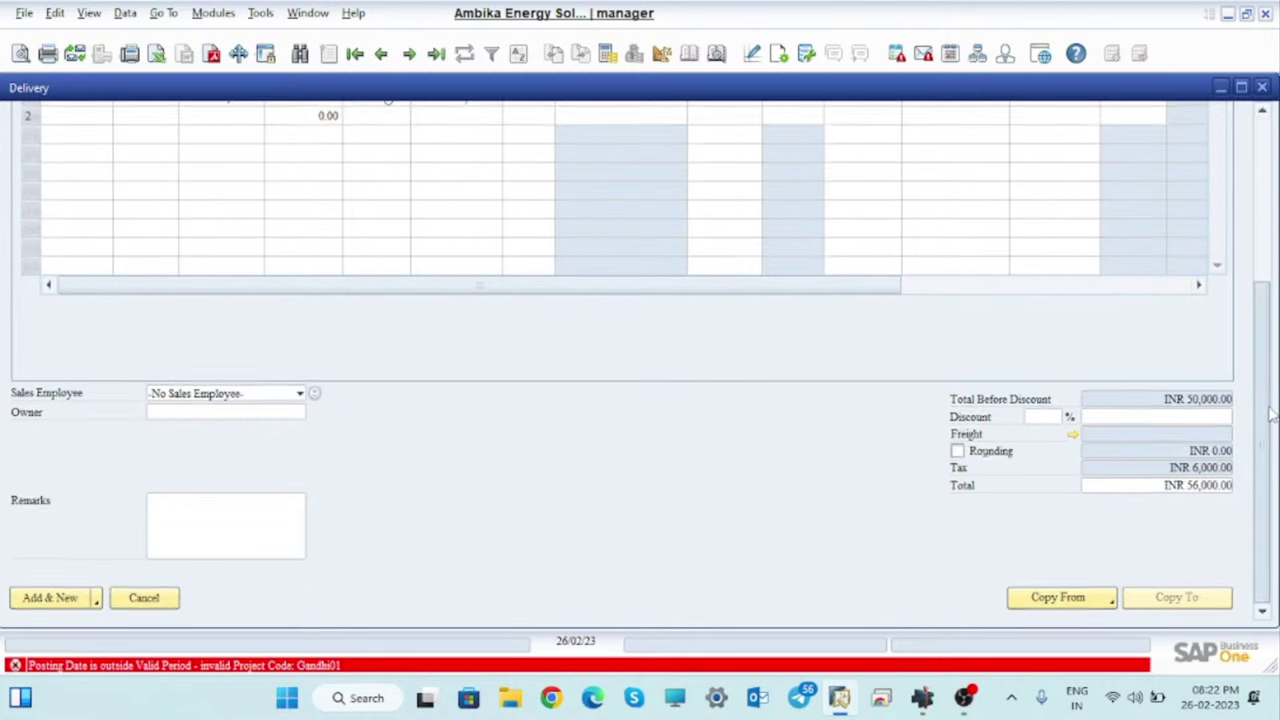
{"action": "scroll", "coordinate": [1268, 428], "scroll_direction": "up", "scroll_amount": 5}
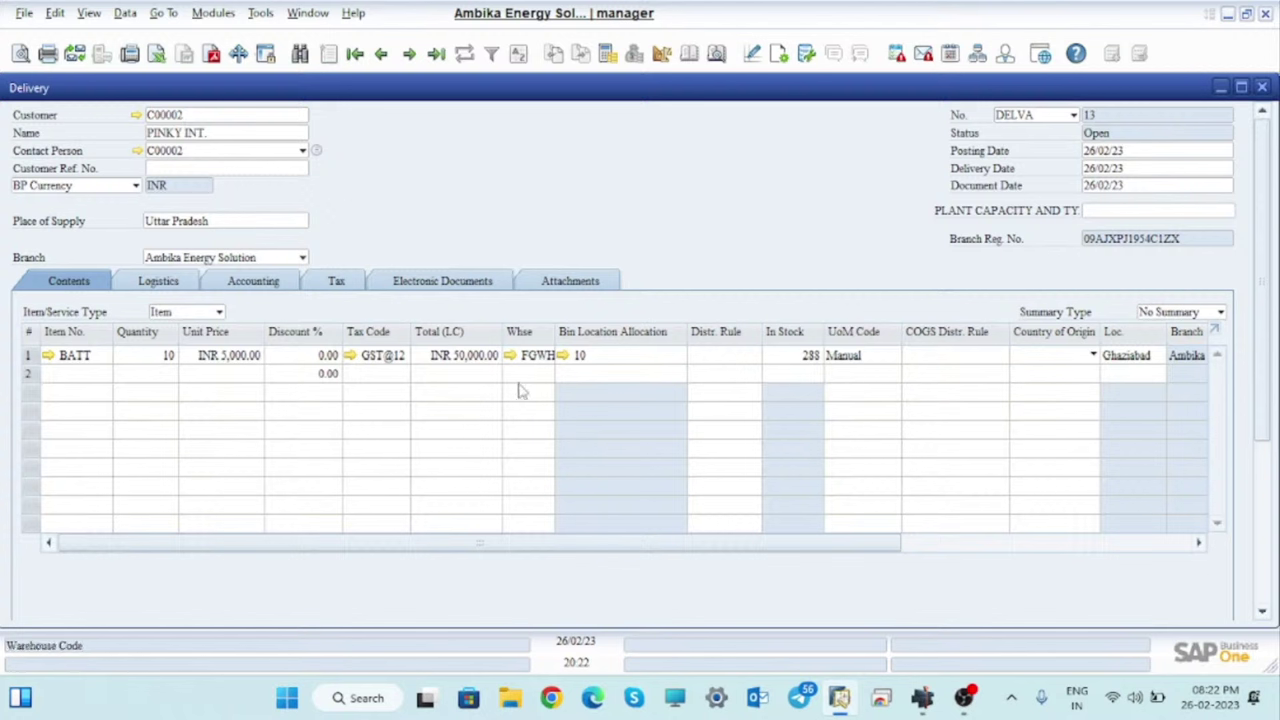
Step: Fit the item grid columns to their contents with View > Fit Column Width
{"action": "left_click", "coordinate": [92, 15]}
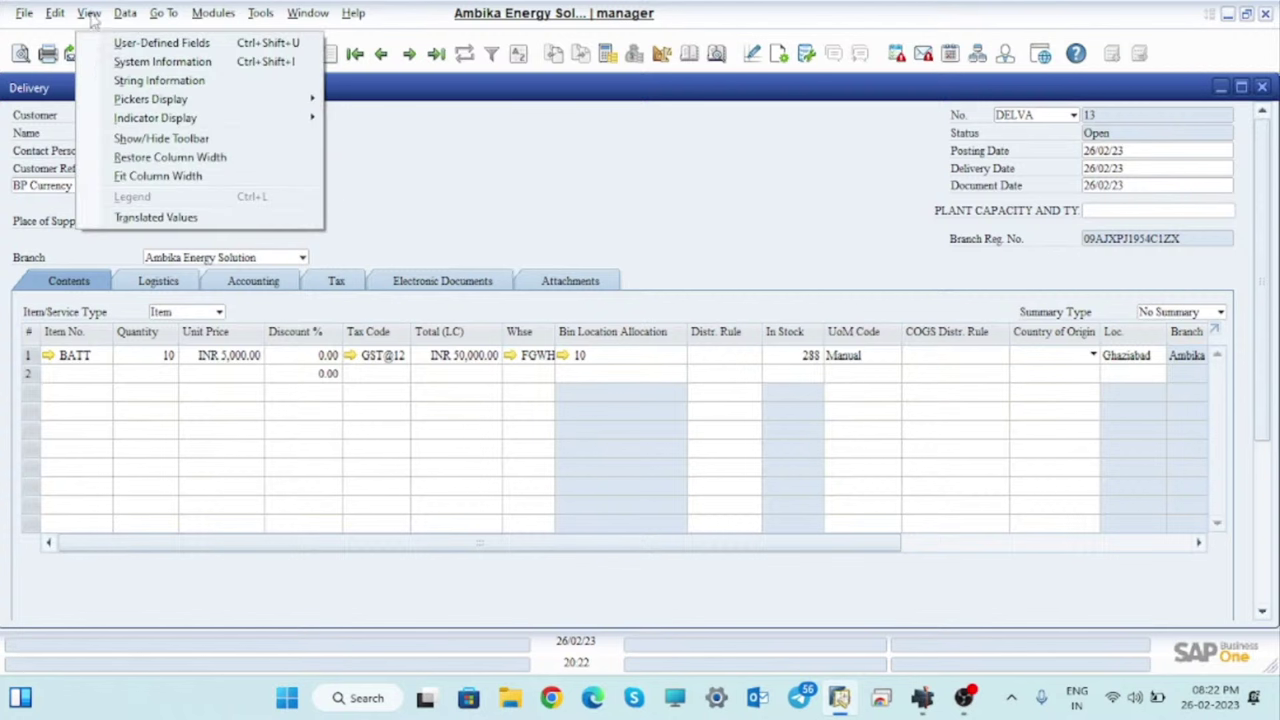
{"action": "left_click", "coordinate": [150, 175]}
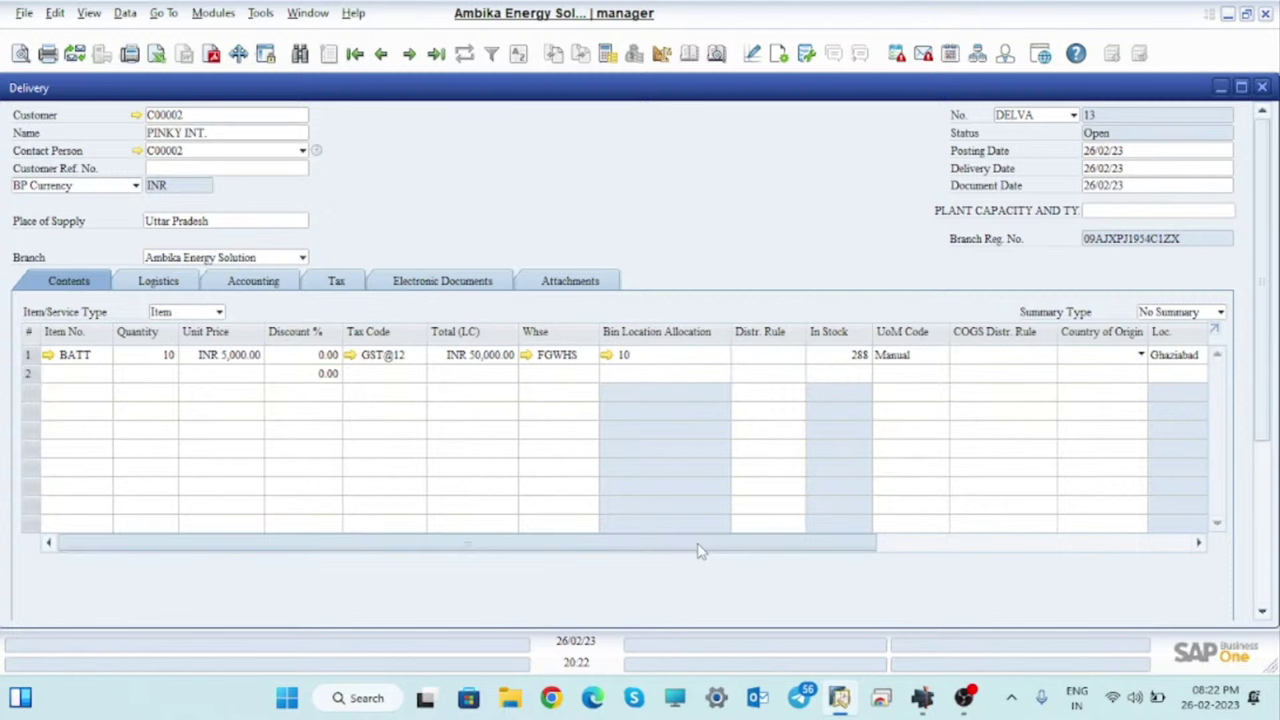
{"action": "left_click_drag", "start_coordinate": [700, 551], "coordinate": [1190, 540]}
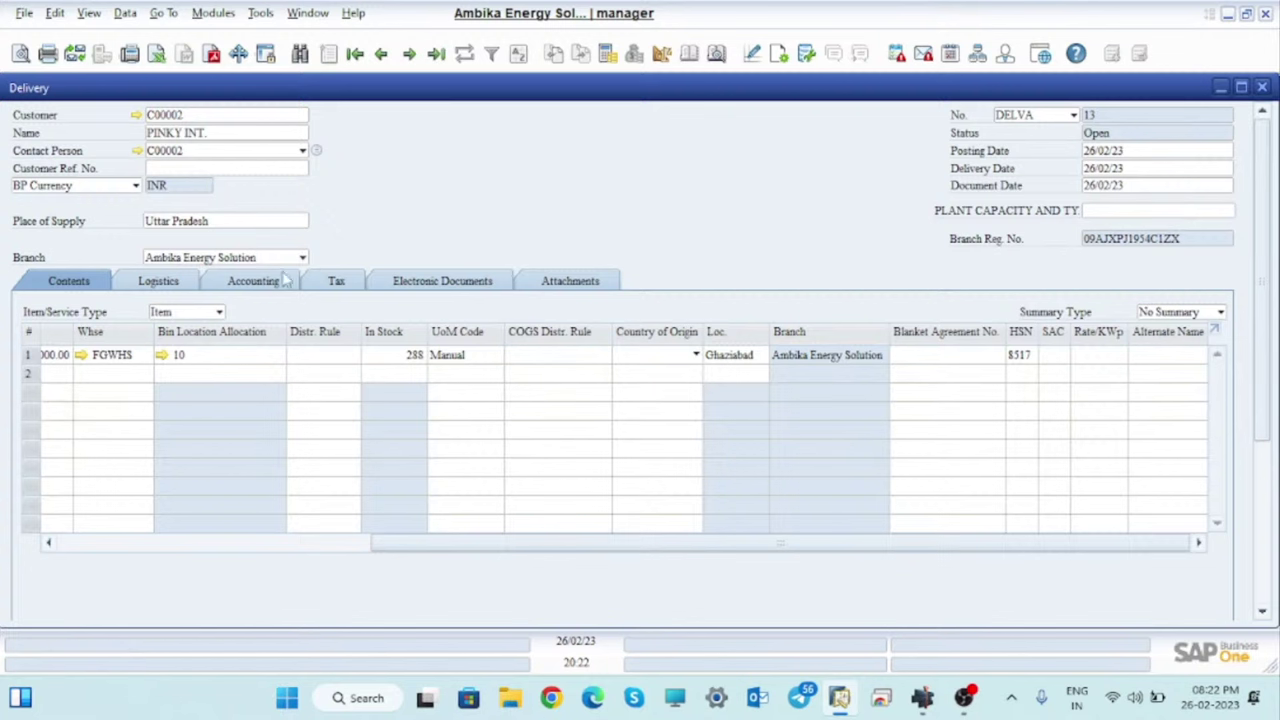
Step: Choose the '10% On Site Visit 40% Advance…' payment terms on the Accounting tab and accept the update
{"action": "left_click", "coordinate": [160, 283]}
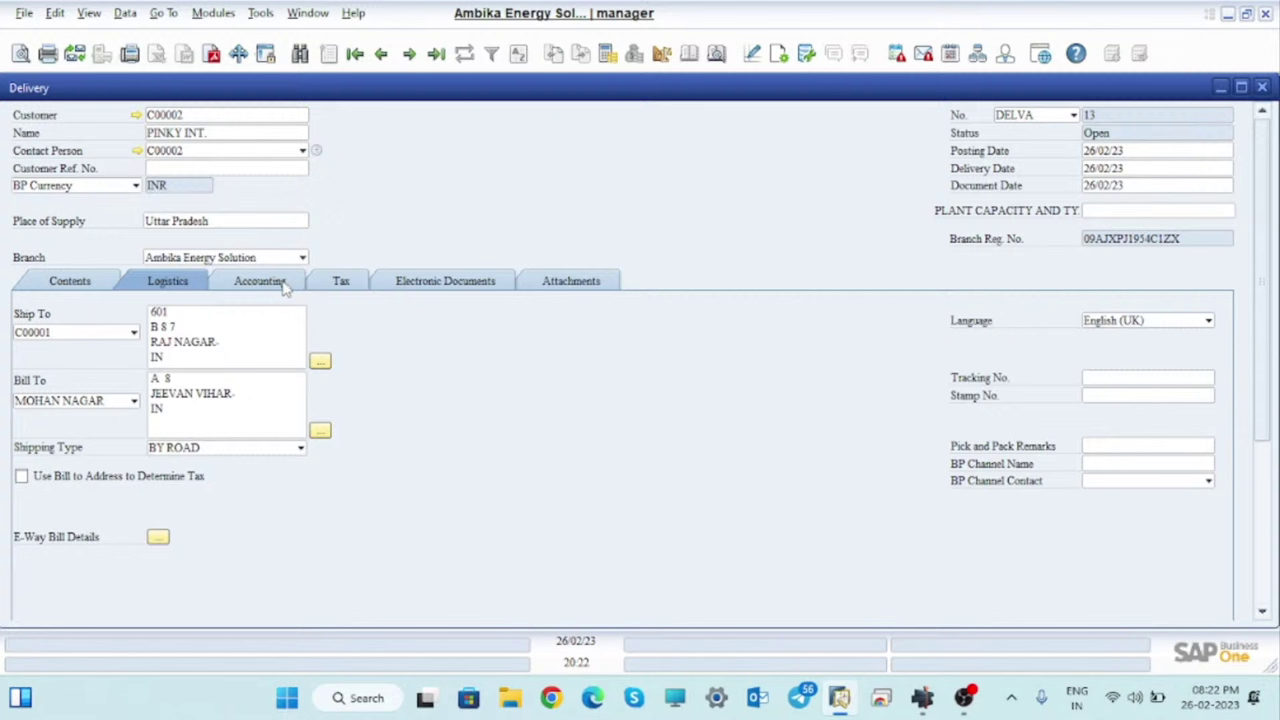
{"action": "left_click", "coordinate": [285, 287]}
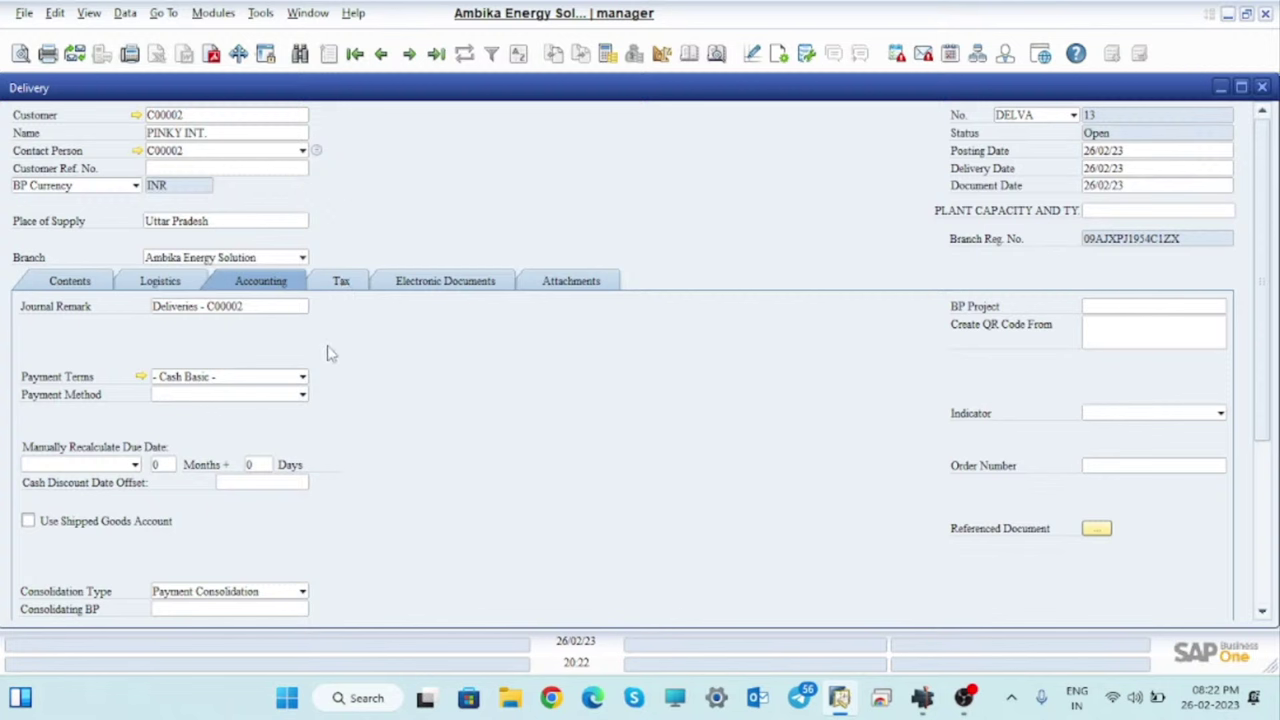
{"action": "left_click", "coordinate": [301, 379]}
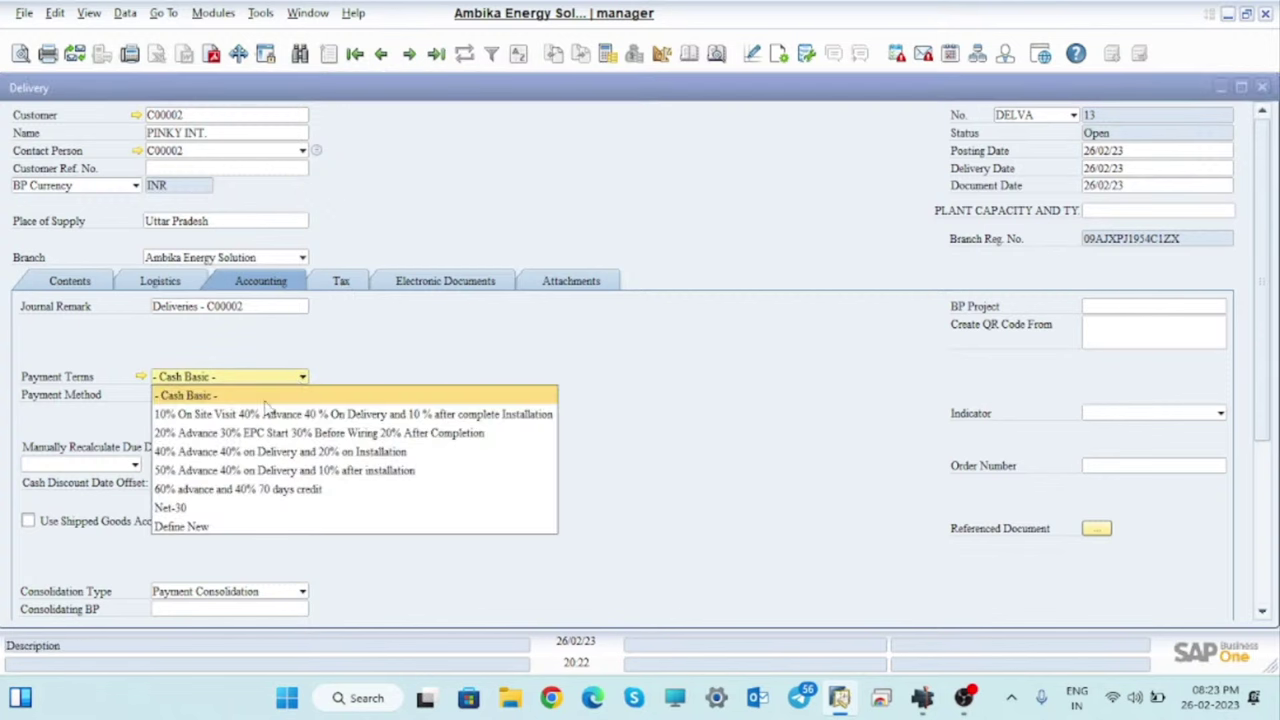
{"action": "left_click", "coordinate": [268, 414]}
{"action": "left_click", "coordinate": [417, 400]}
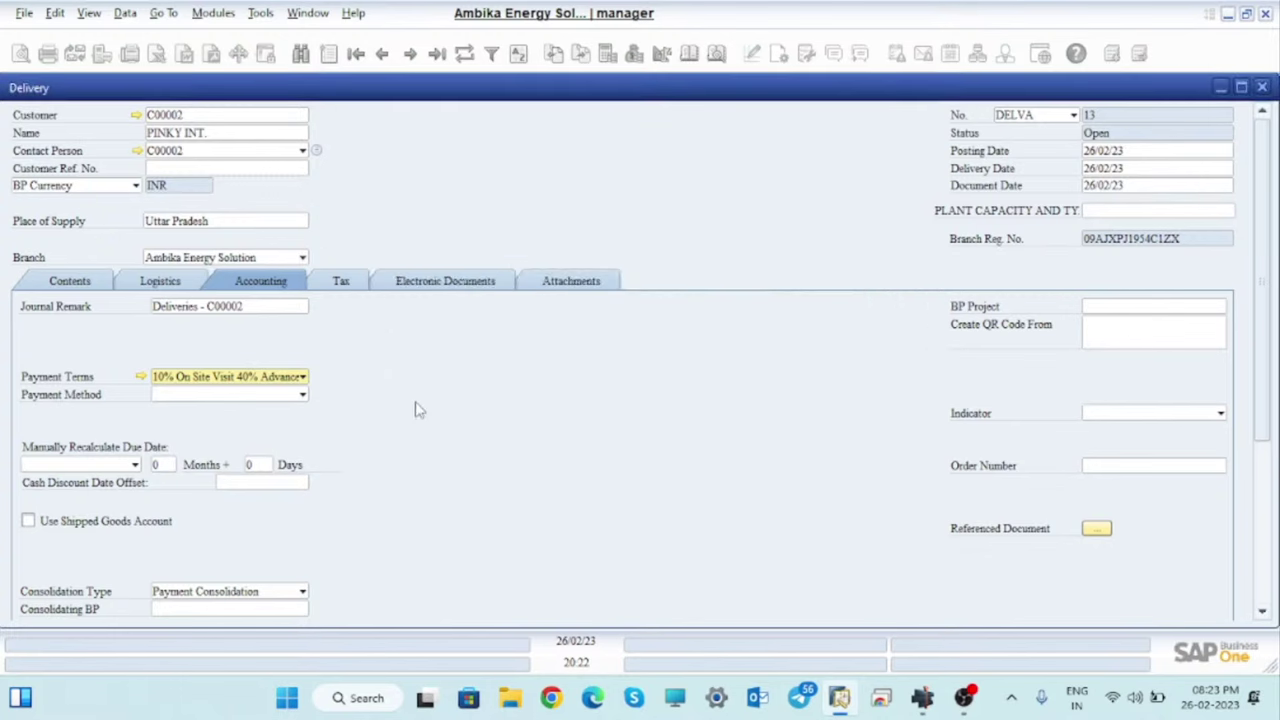
{"action": "left_click", "coordinate": [276, 396]}
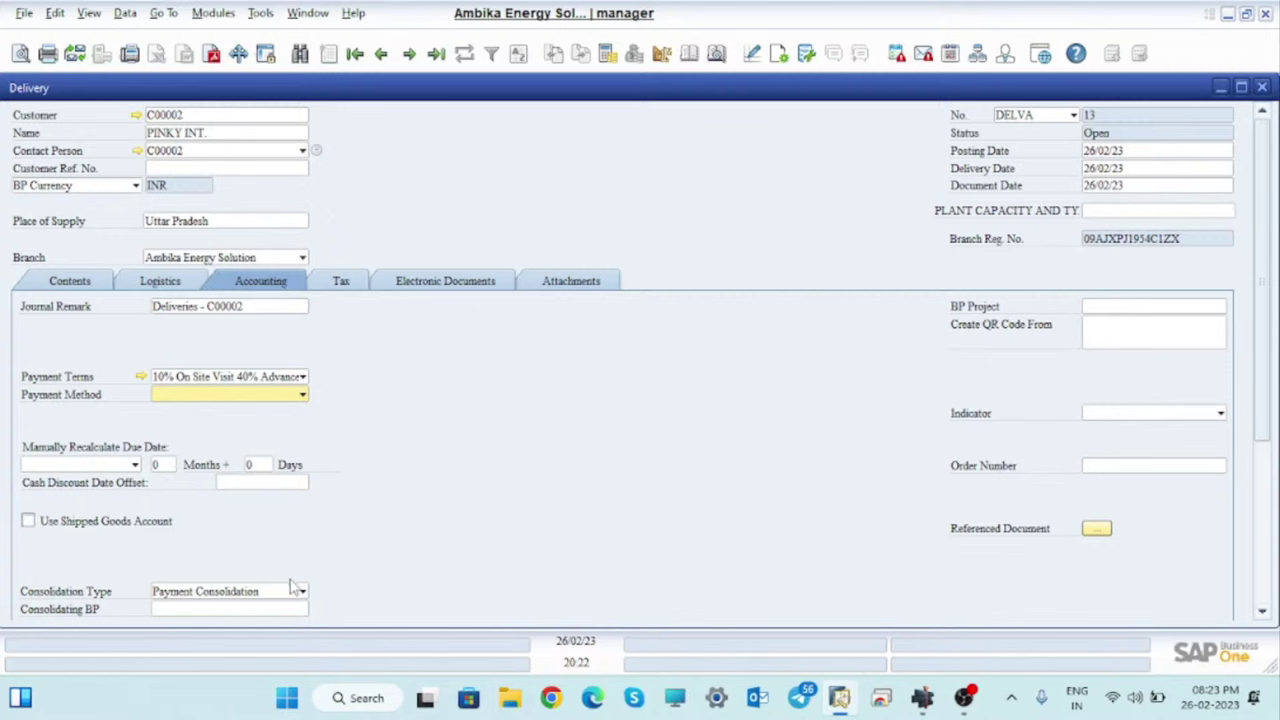
Step: Review the Tax, Electronic Documents and Attachments tabs unchanged, then return to the item rows
{"action": "scroll", "coordinate": [443, 577], "scroll_direction": "down", "scroll_amount": 1}
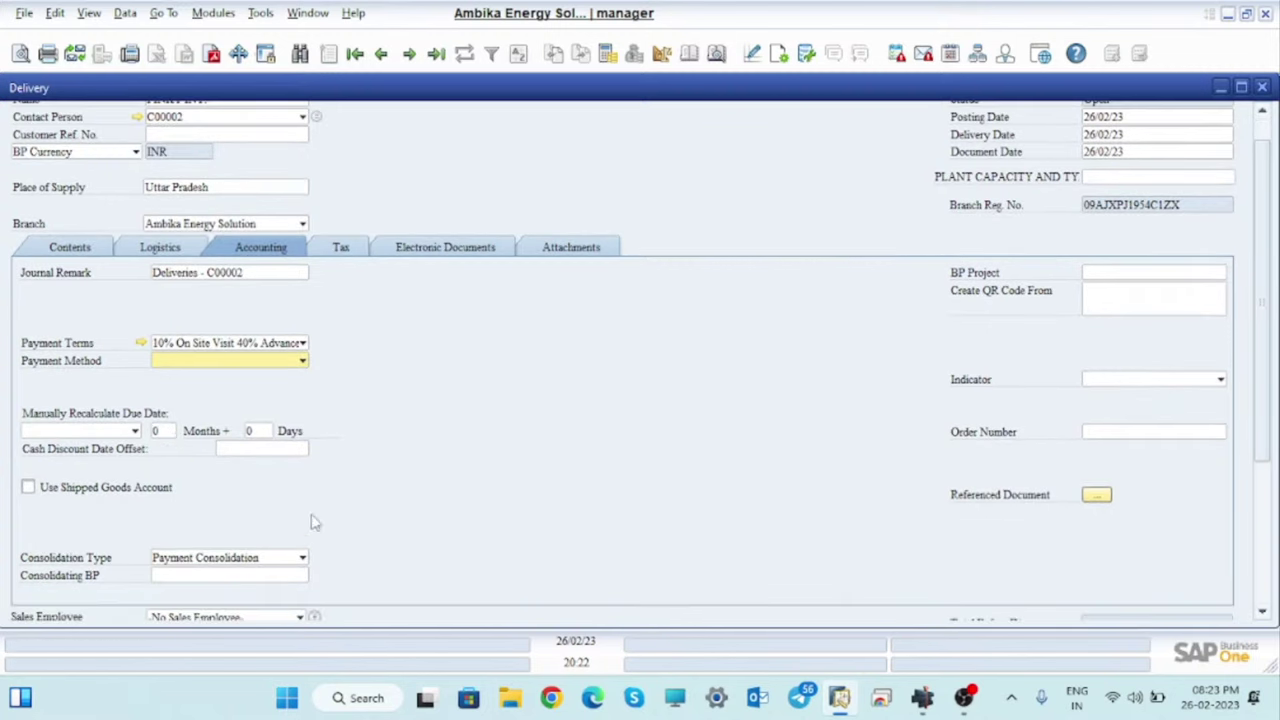
{"action": "scroll", "coordinate": [405, 360], "scroll_direction": "down", "scroll_amount": 3}
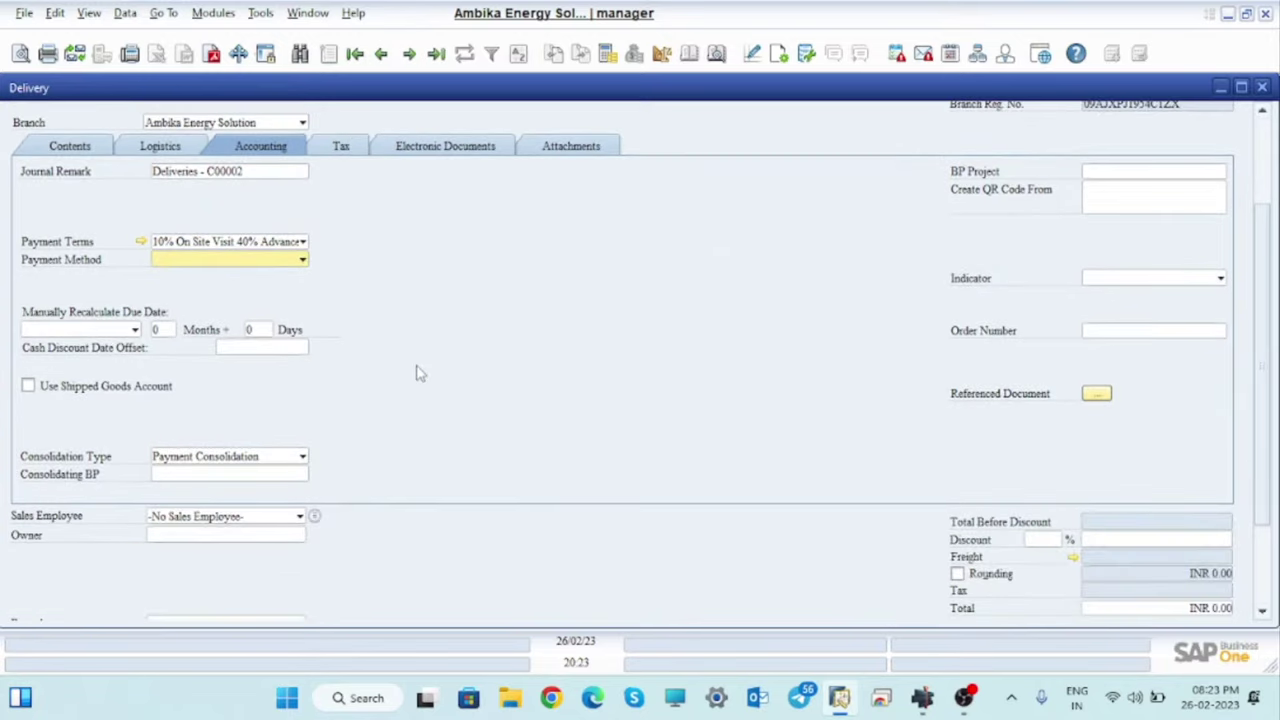
{"action": "left_click", "coordinate": [342, 148]}
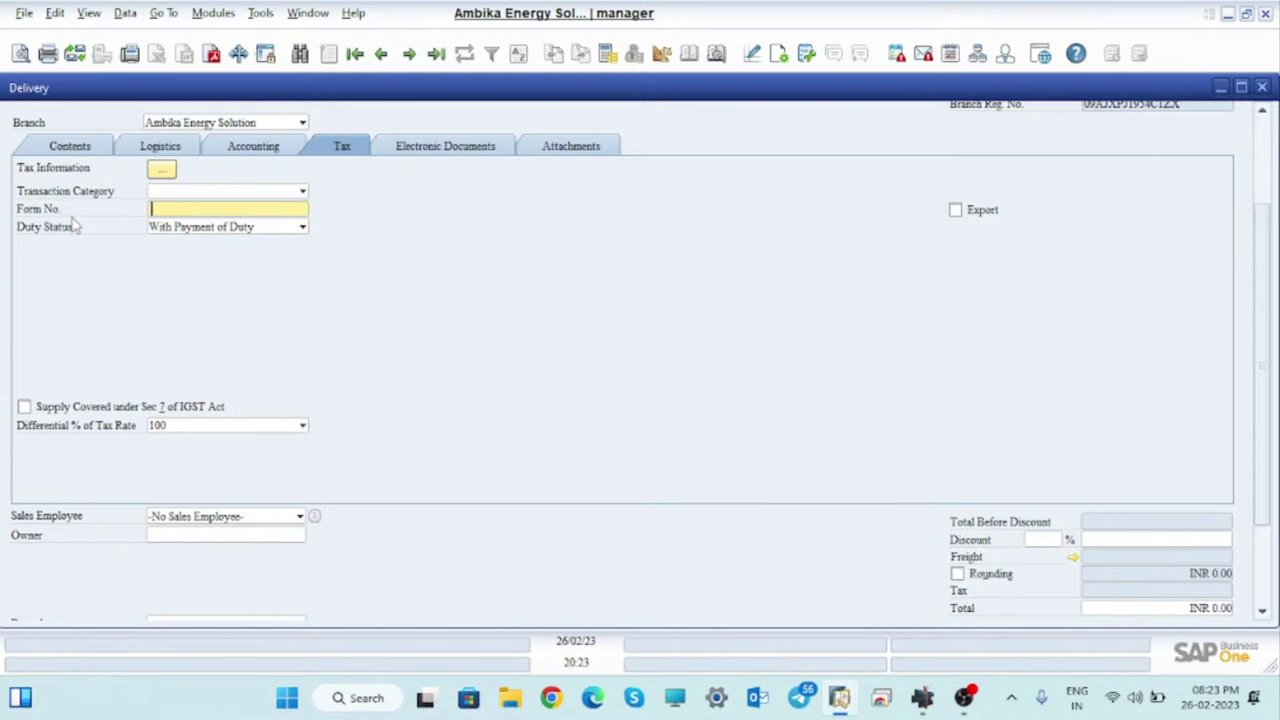
{"action": "left_click", "coordinate": [297, 194]}
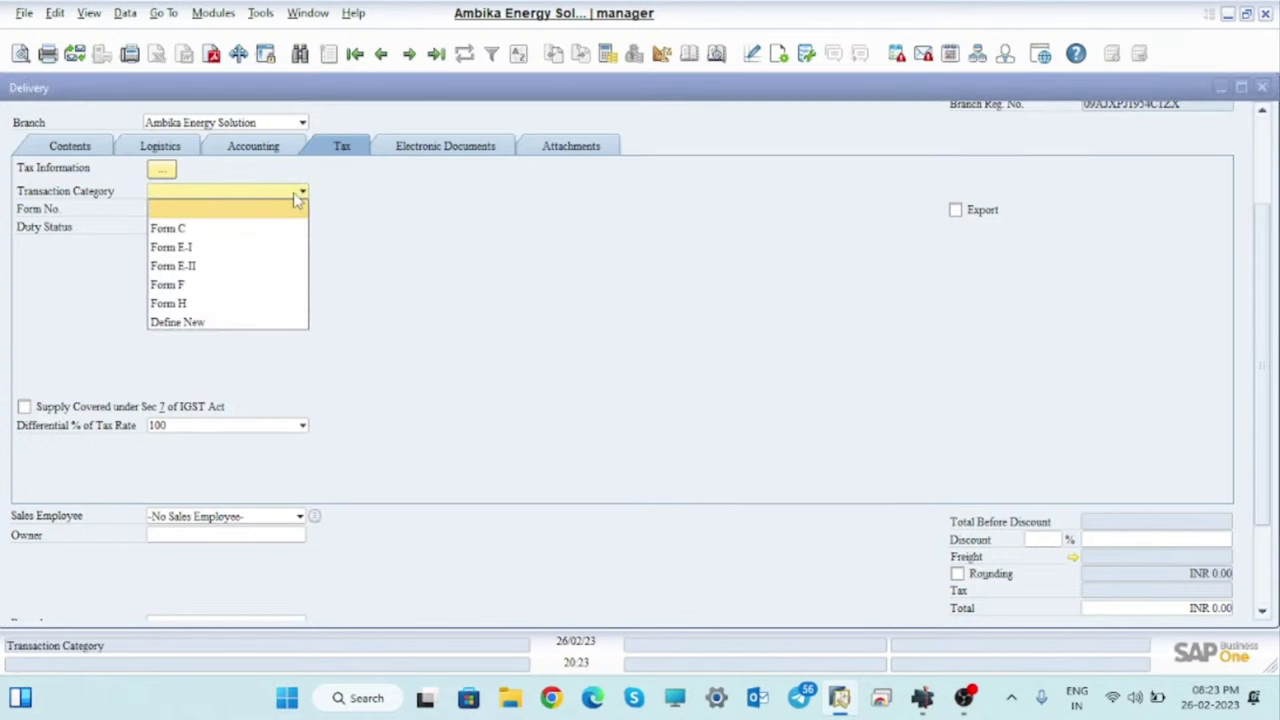
{"action": "left_click", "coordinate": [448, 289]}
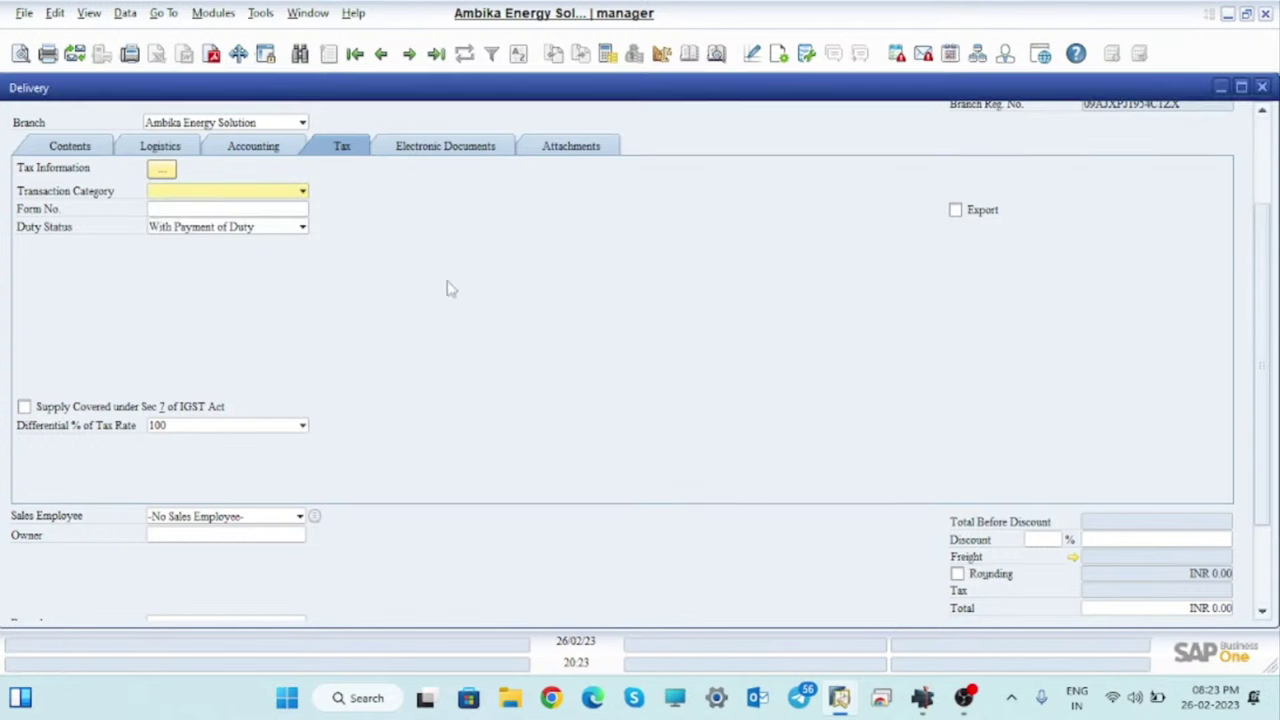
{"action": "left_click", "coordinate": [162, 169]}
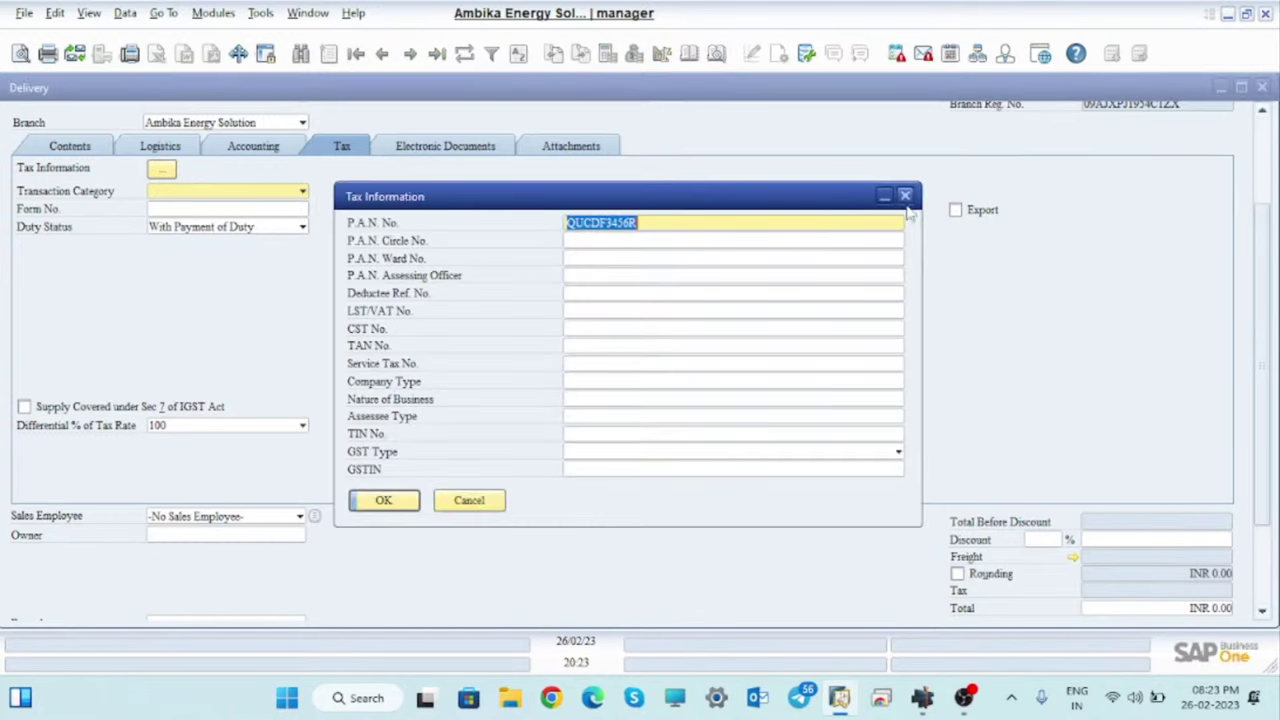
{"action": "left_click", "coordinate": [905, 195]}
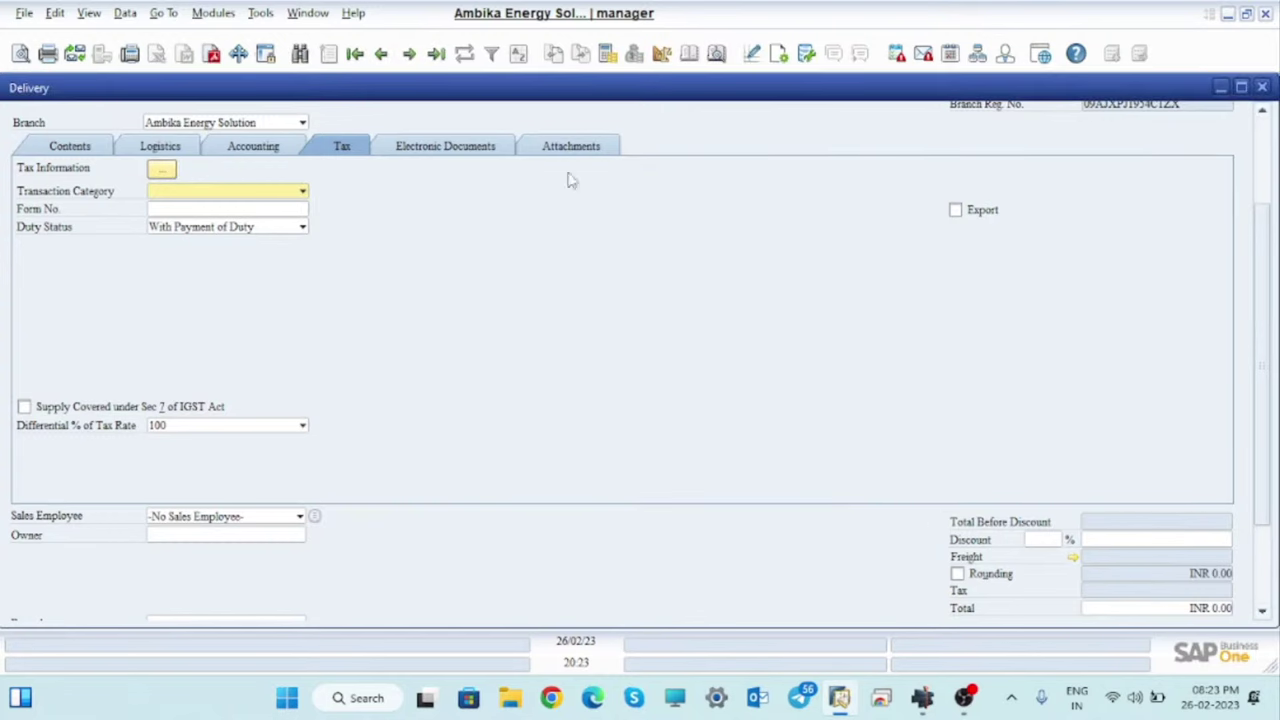
{"action": "left_click", "coordinate": [423, 150]}
{"action": "left_click", "coordinate": [587, 147]}
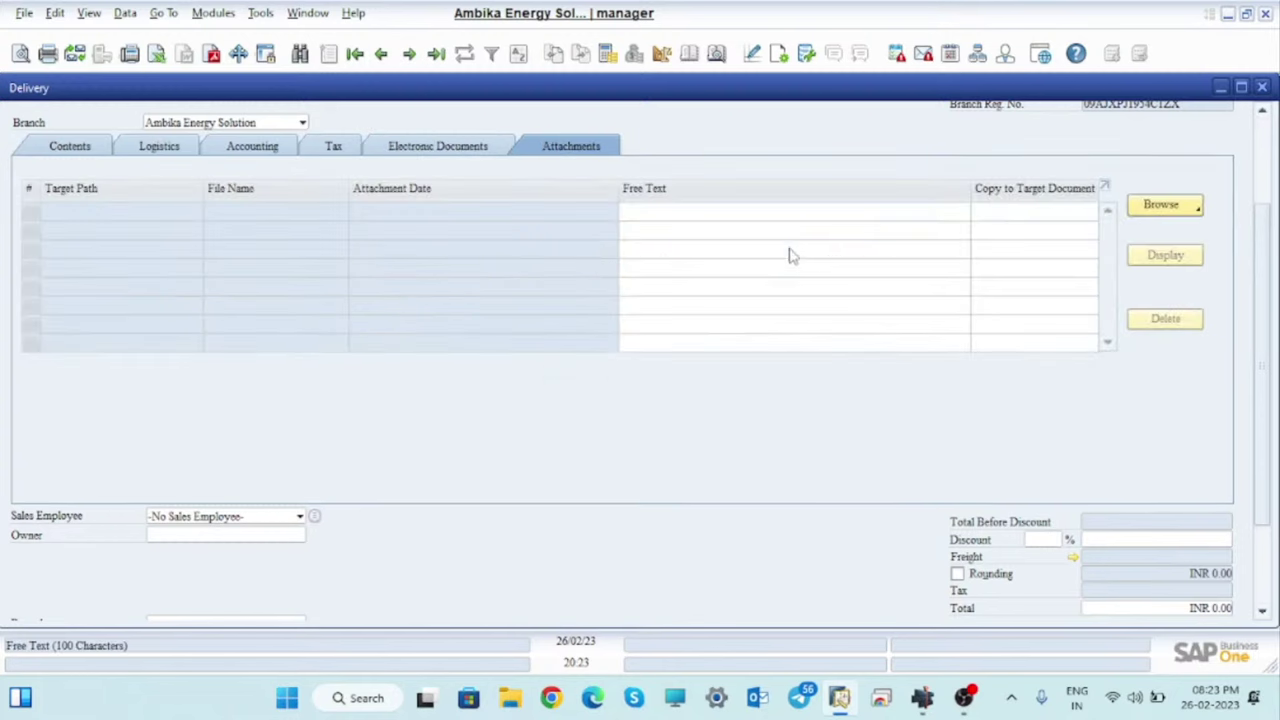
{"action": "left_click", "coordinate": [86, 148]}
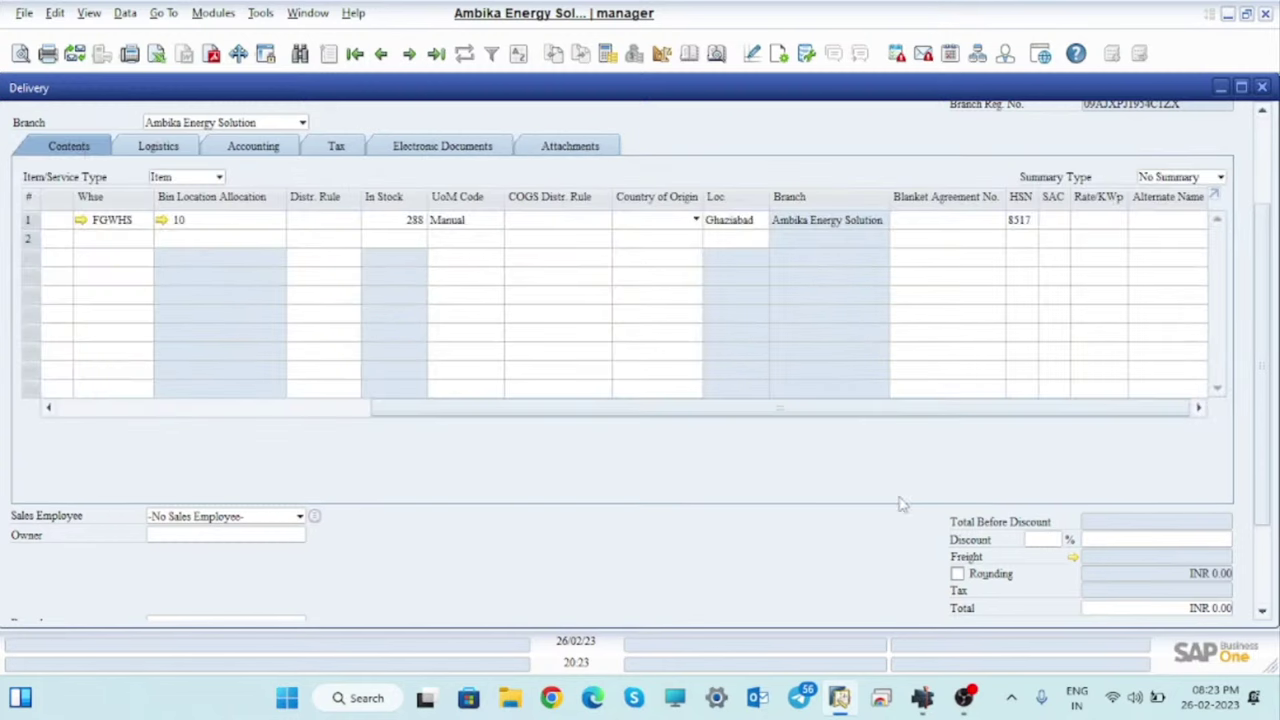
{"action": "scroll", "coordinate": [1262, 370], "scroll_direction": "up", "scroll_amount": 3}
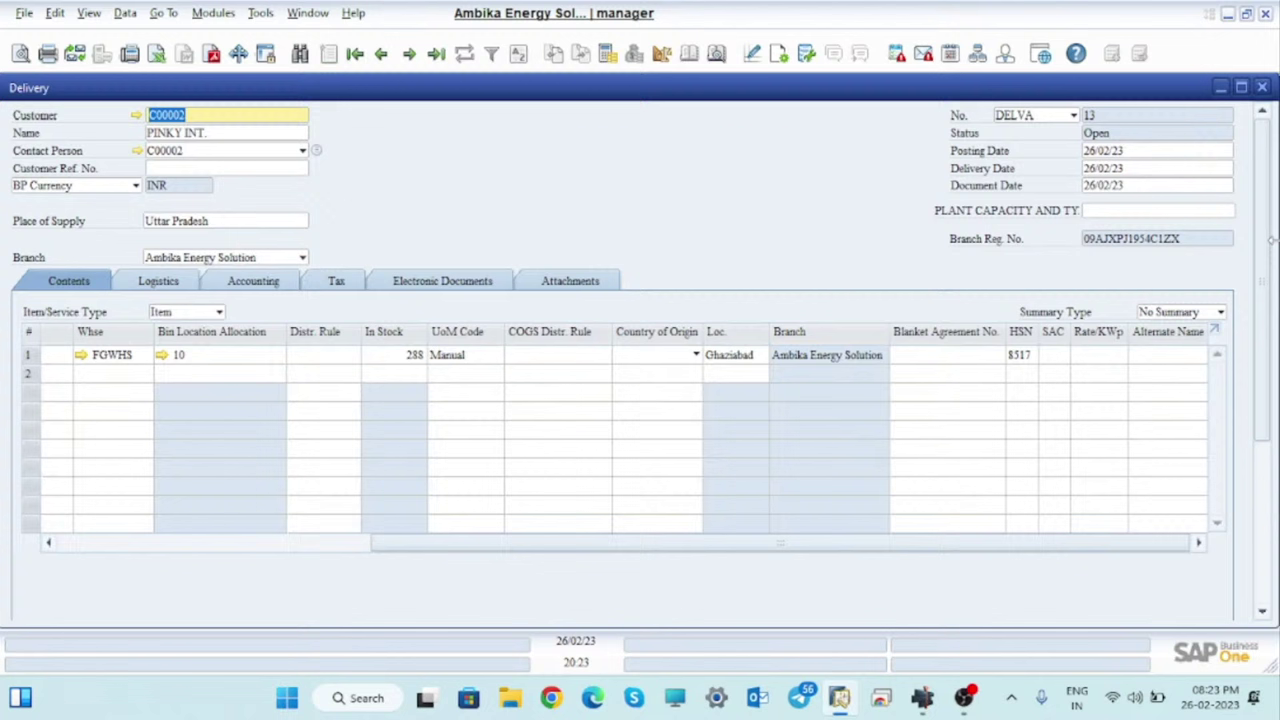
Step: Make the Project column visible in the delivery's Table Format settings
{"action": "left_click", "coordinate": [778, 58]}
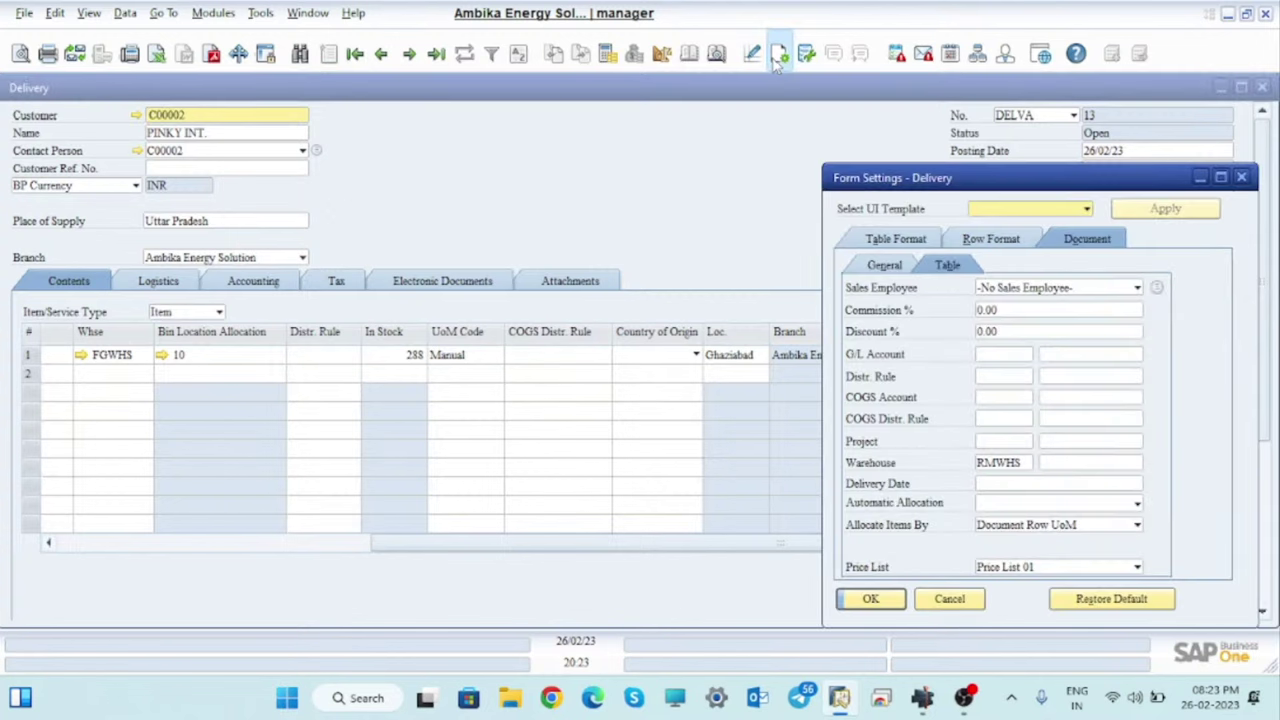
{"action": "left_click", "coordinate": [885, 266]}
{"action": "left_click", "coordinate": [907, 243]}
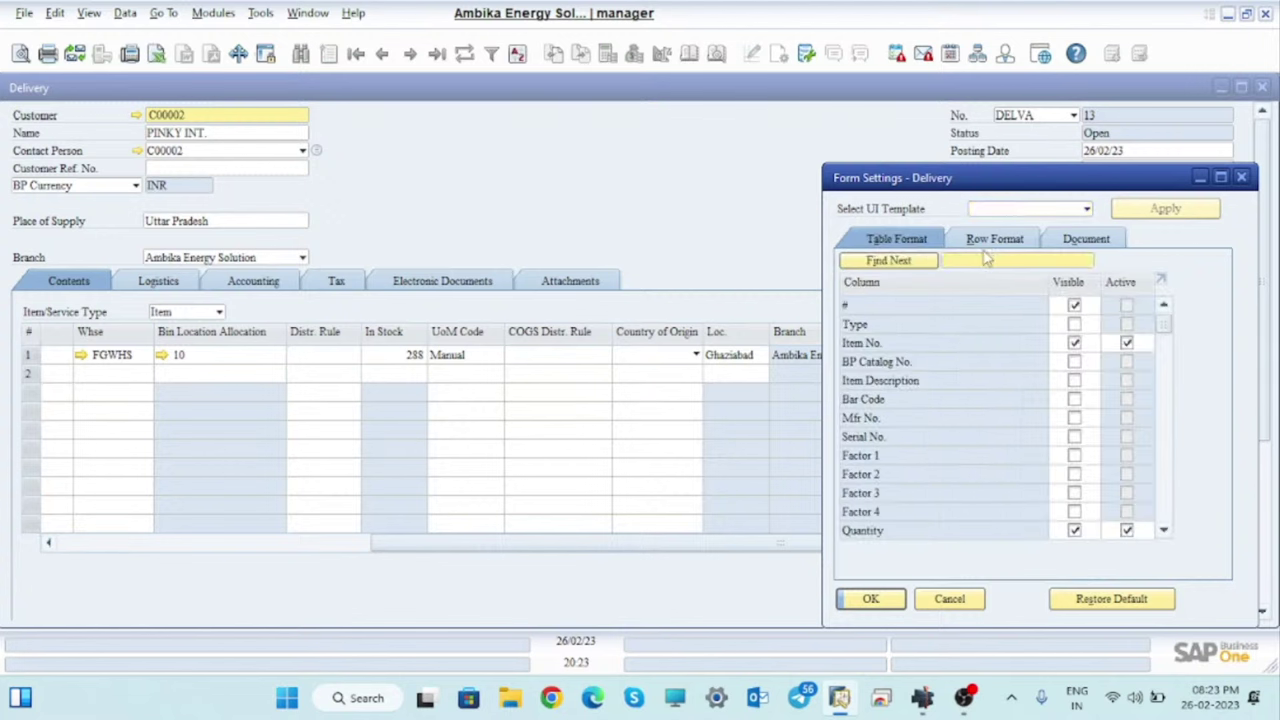
{"action": "type", "text": "project"}
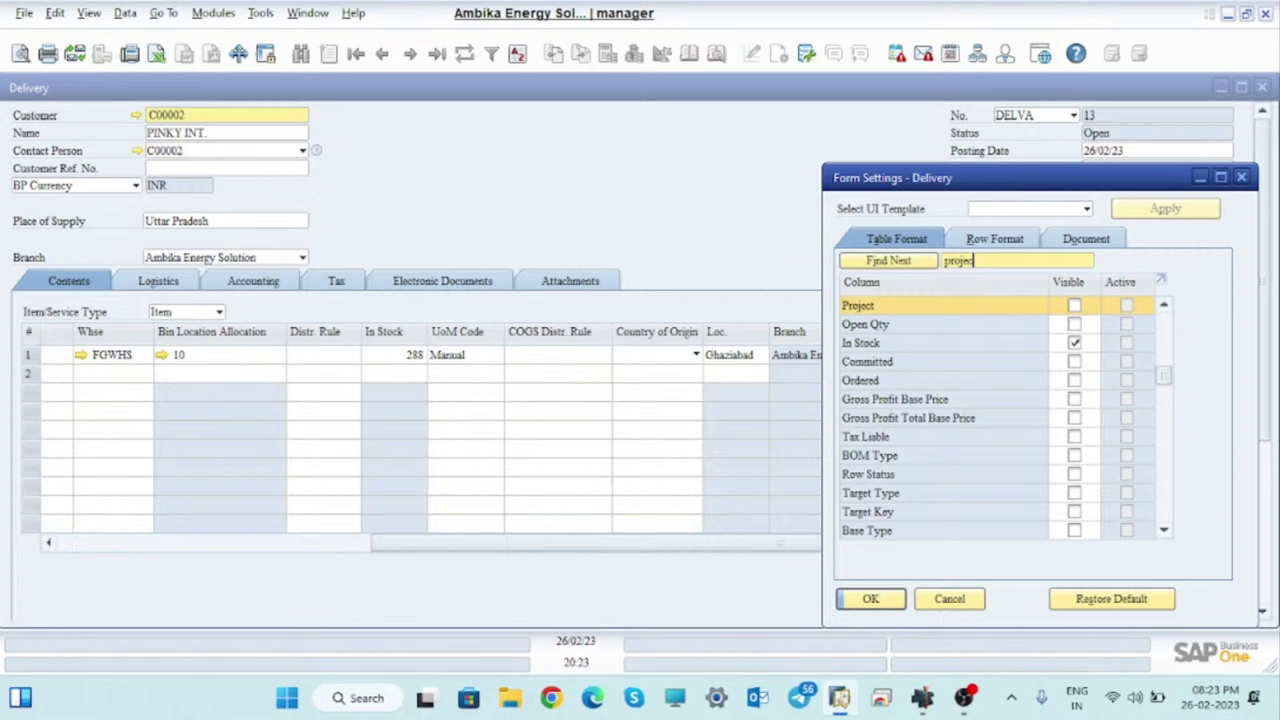
{"action": "left_click", "coordinate": [1073, 305]}
{"action": "left_click", "coordinate": [890, 600]}
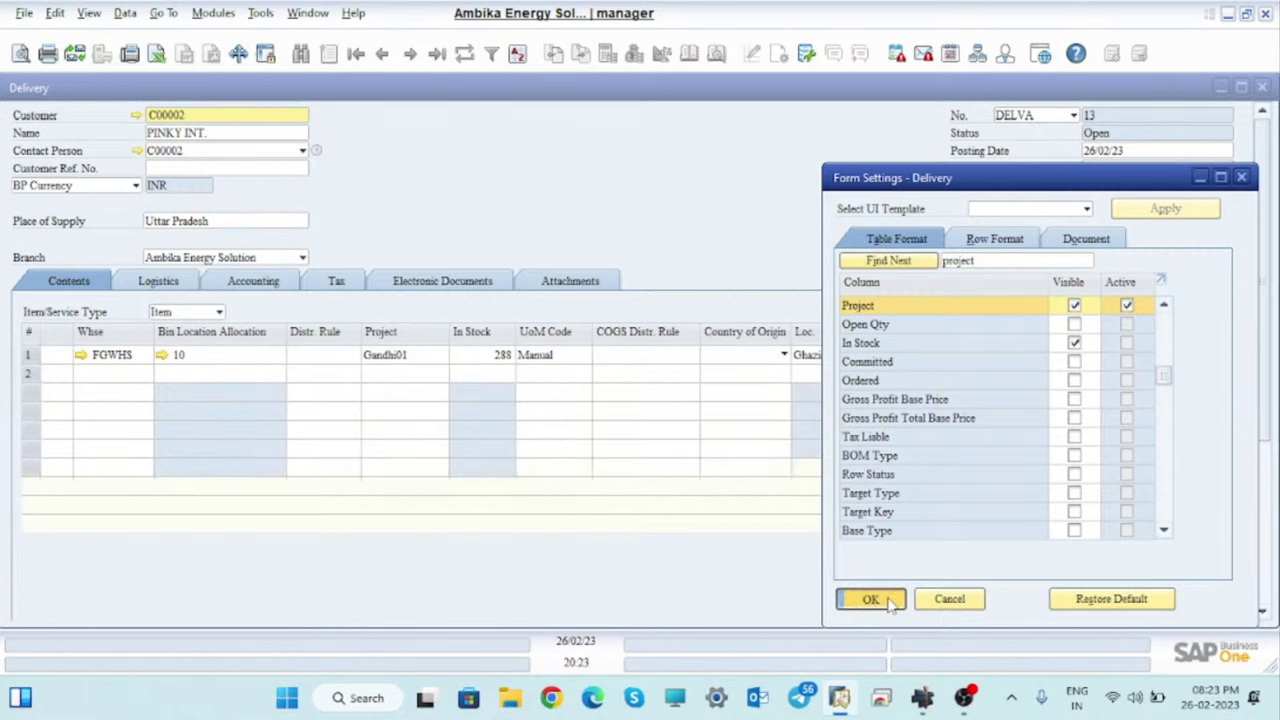
Step: Clear Gandhi01 from row 1's Project cell and add delivery 13
{"action": "left_click", "coordinate": [424, 360]}
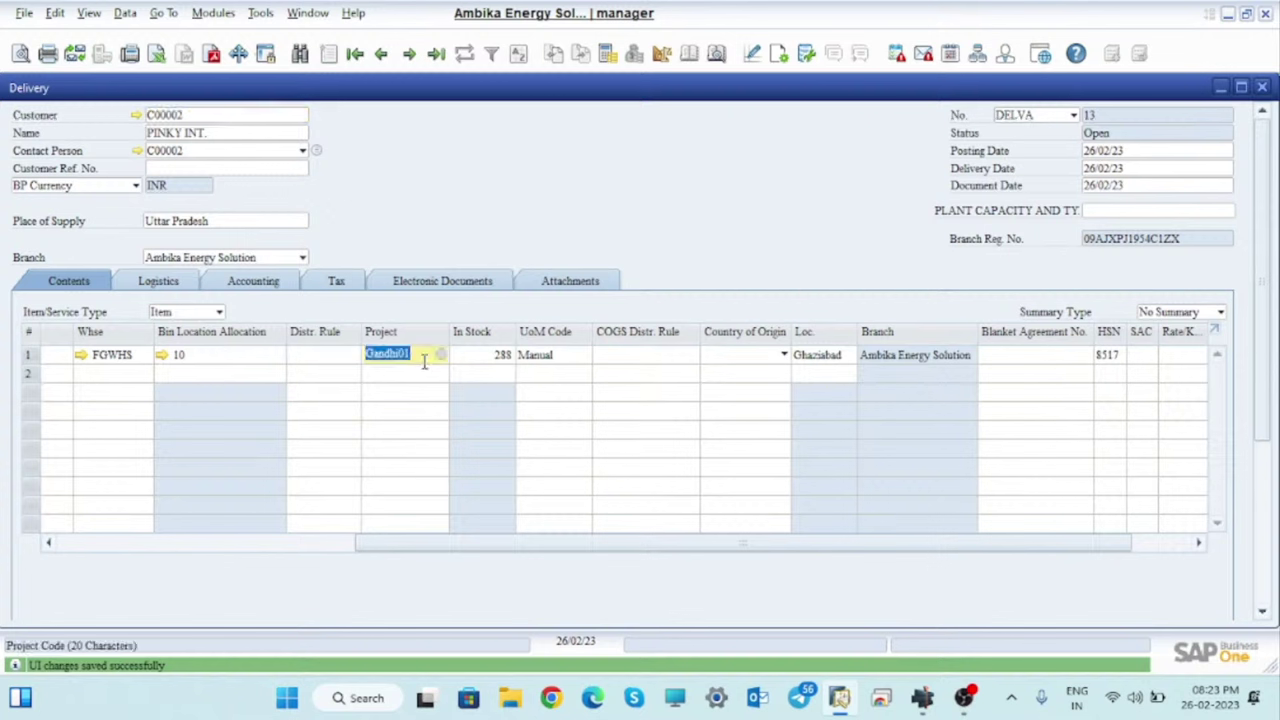
{"action": "key", "text": "BackSpace"}
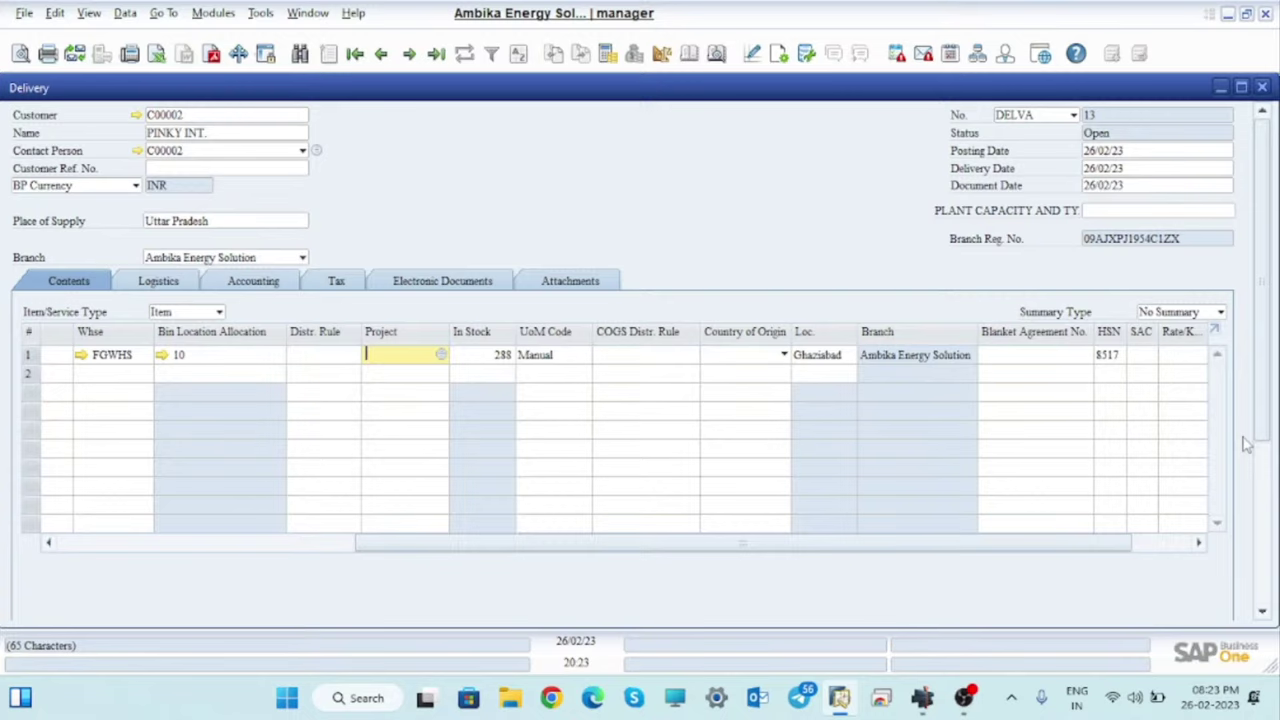
{"action": "scroll", "coordinate": [1262, 310], "scroll_direction": "down", "scroll_amount": 5}
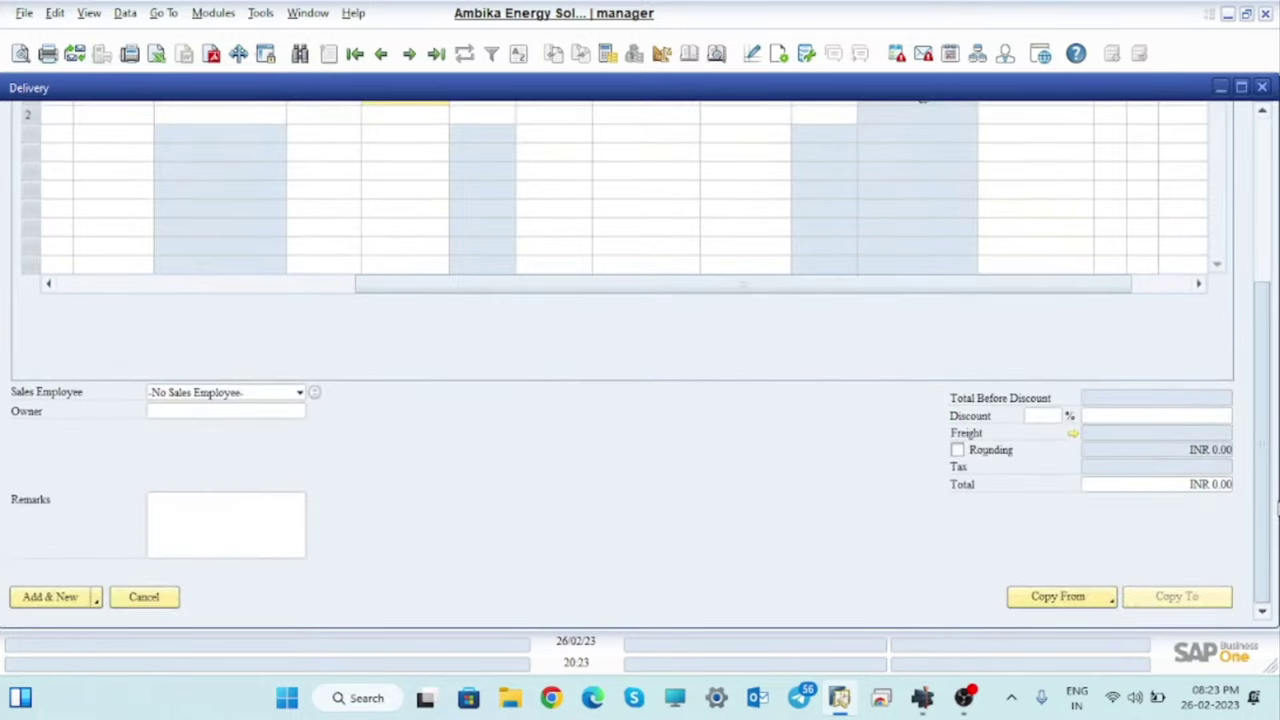
{"action": "scroll", "coordinate": [640, 360], "scroll_direction": "up", "scroll_amount": 5}
{"action": "scroll", "coordinate": [640, 360], "scroll_direction": "down", "scroll_amount": 4}
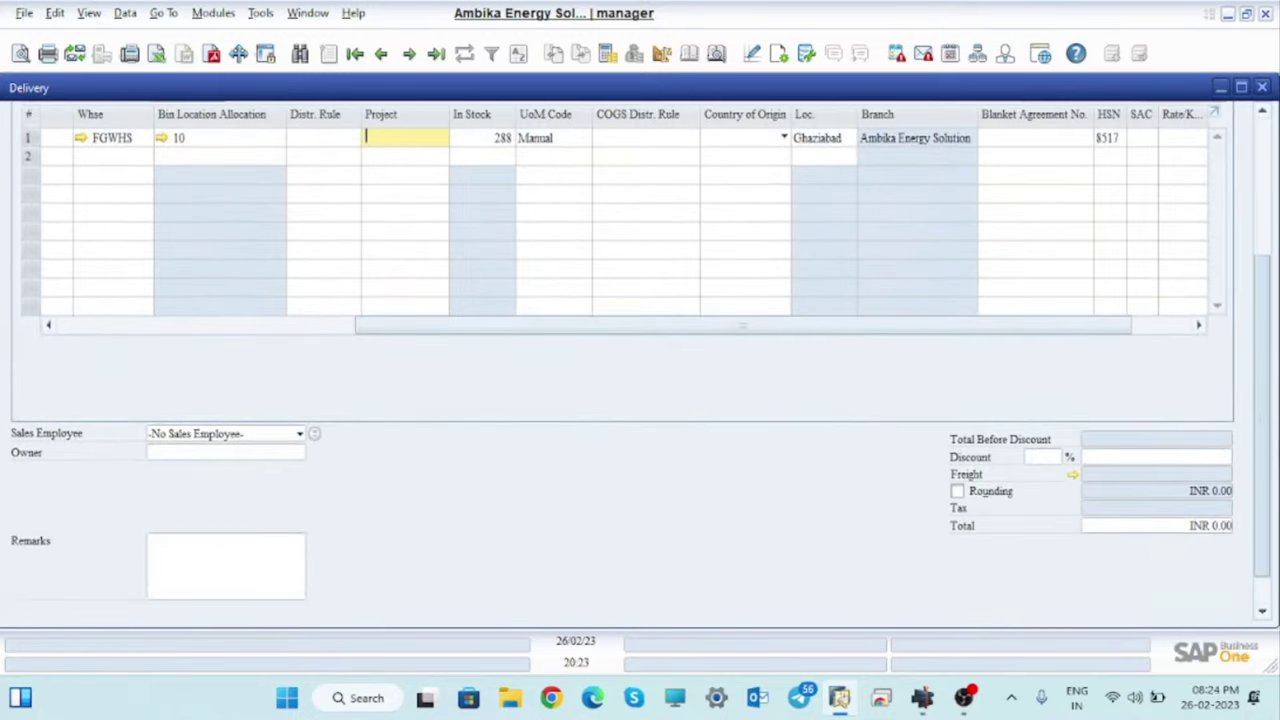
{"action": "key", "text": "Tab"}
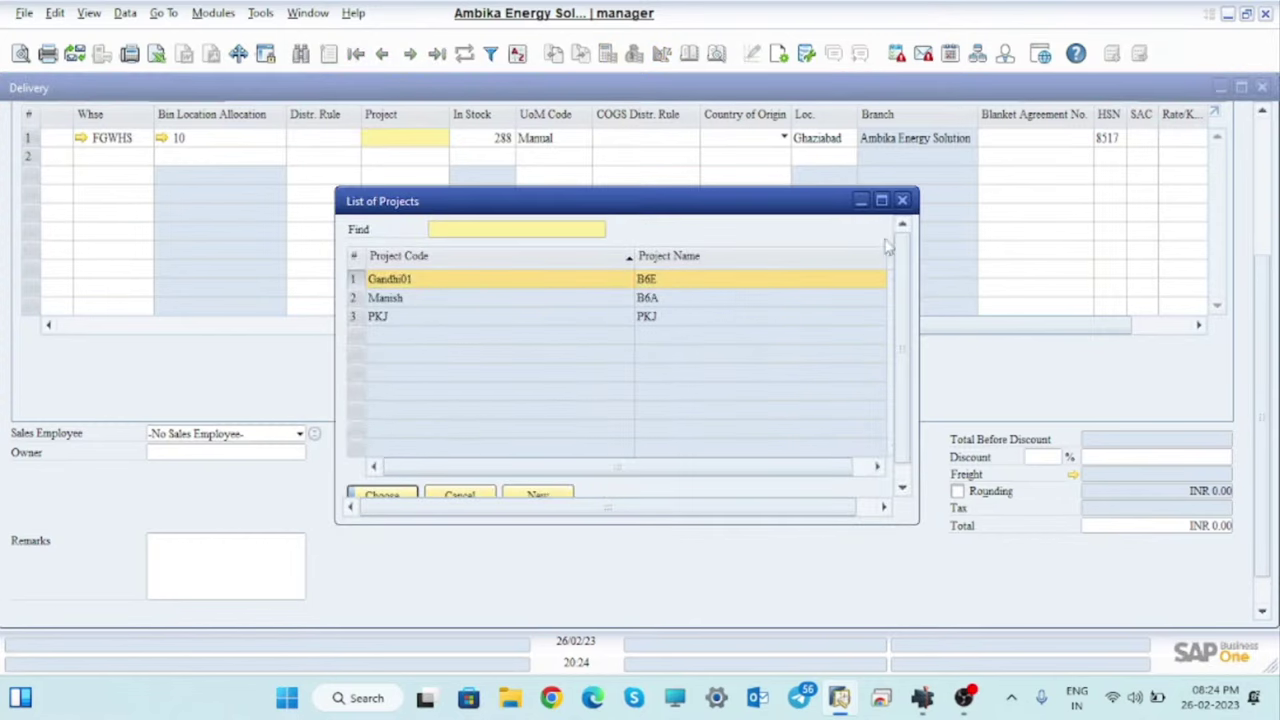
{"action": "left_click", "coordinate": [466, 496]}
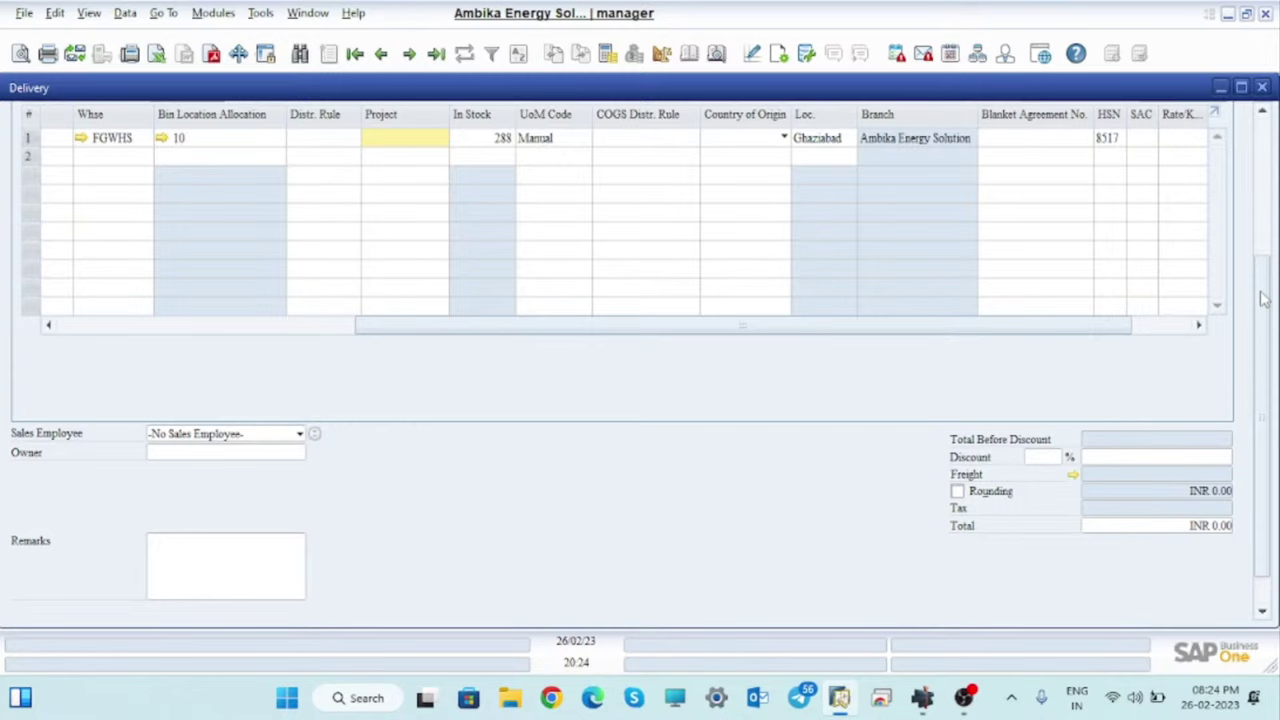
{"action": "scroll", "coordinate": [1263, 298], "scroll_direction": "down", "scroll_amount": 2}
{"action": "left_click", "coordinate": [72, 598]}
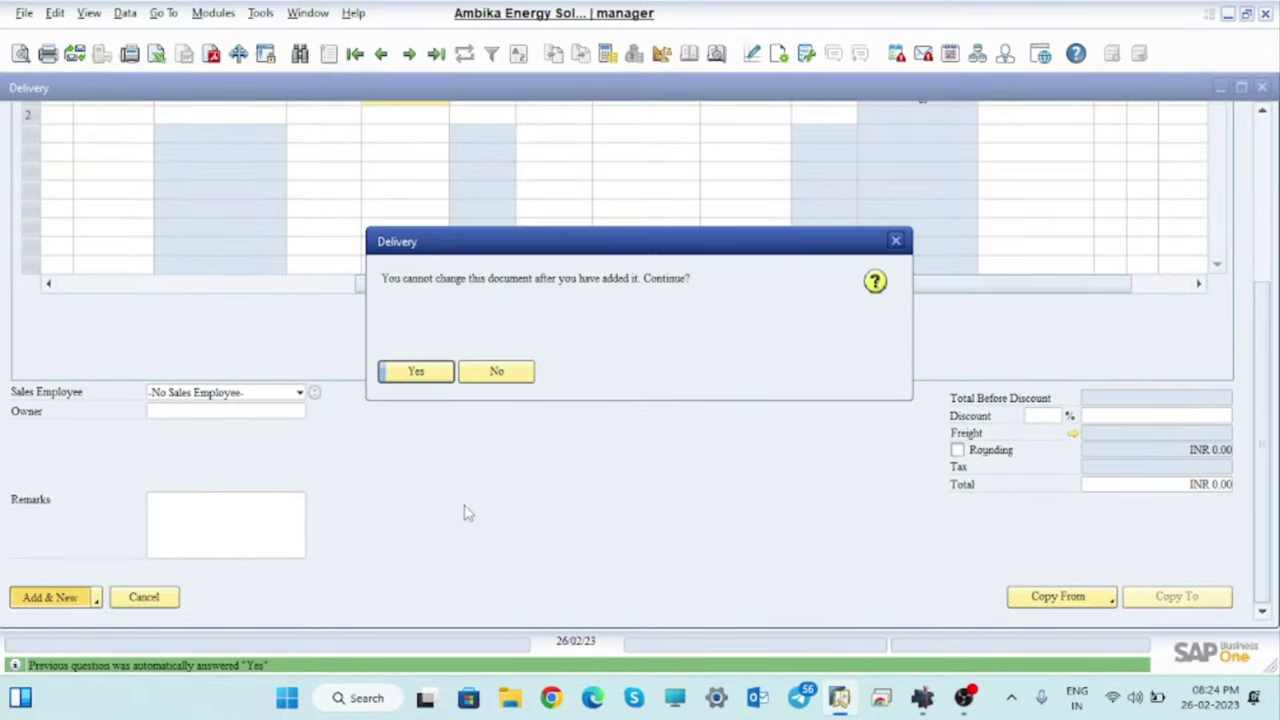
{"action": "left_click", "coordinate": [422, 372]}
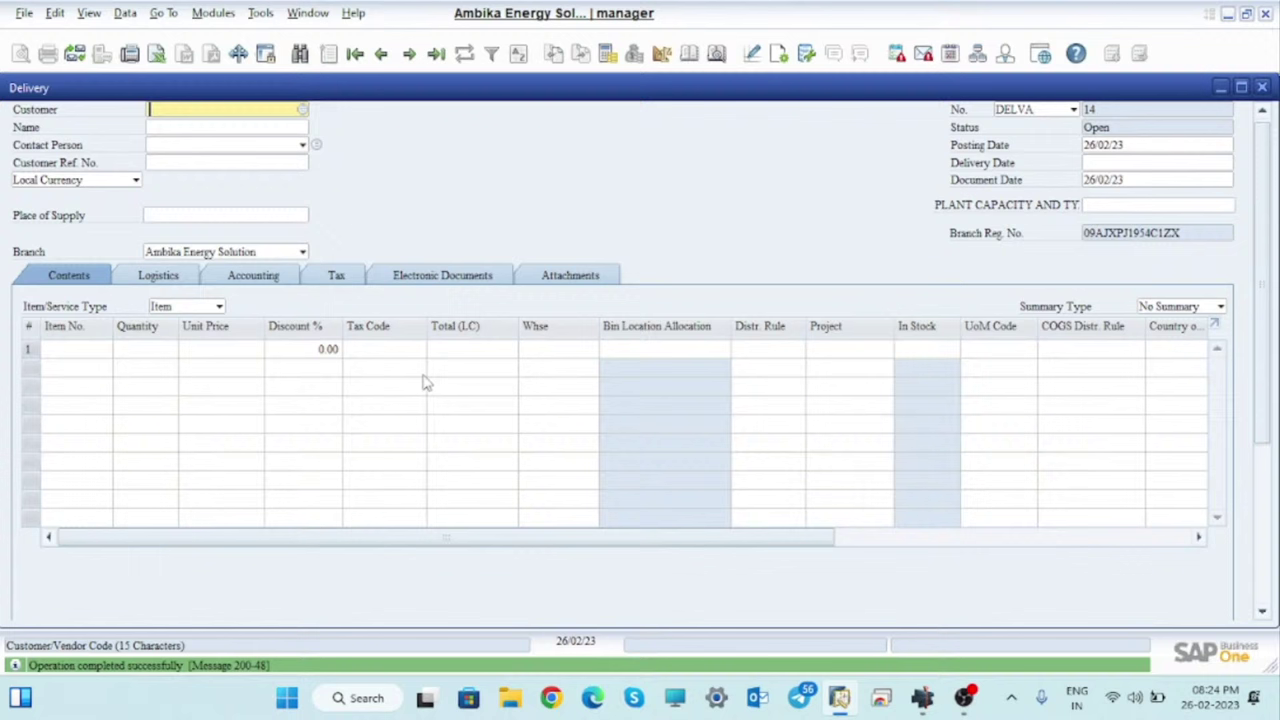
Step: Jump to the last delivery record, close the Delivery window and collapse Sales - A/R
{"action": "left_click", "coordinate": [436, 54]}
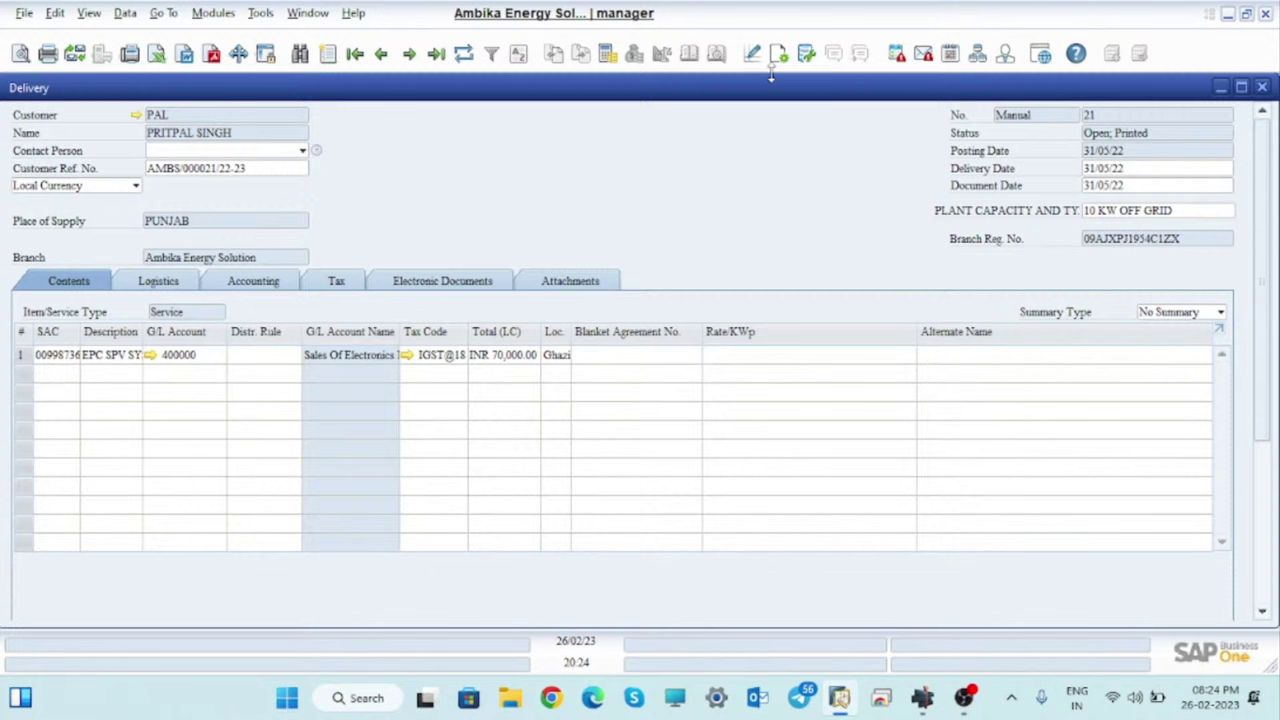
{"action": "left_click", "coordinate": [1262, 87]}
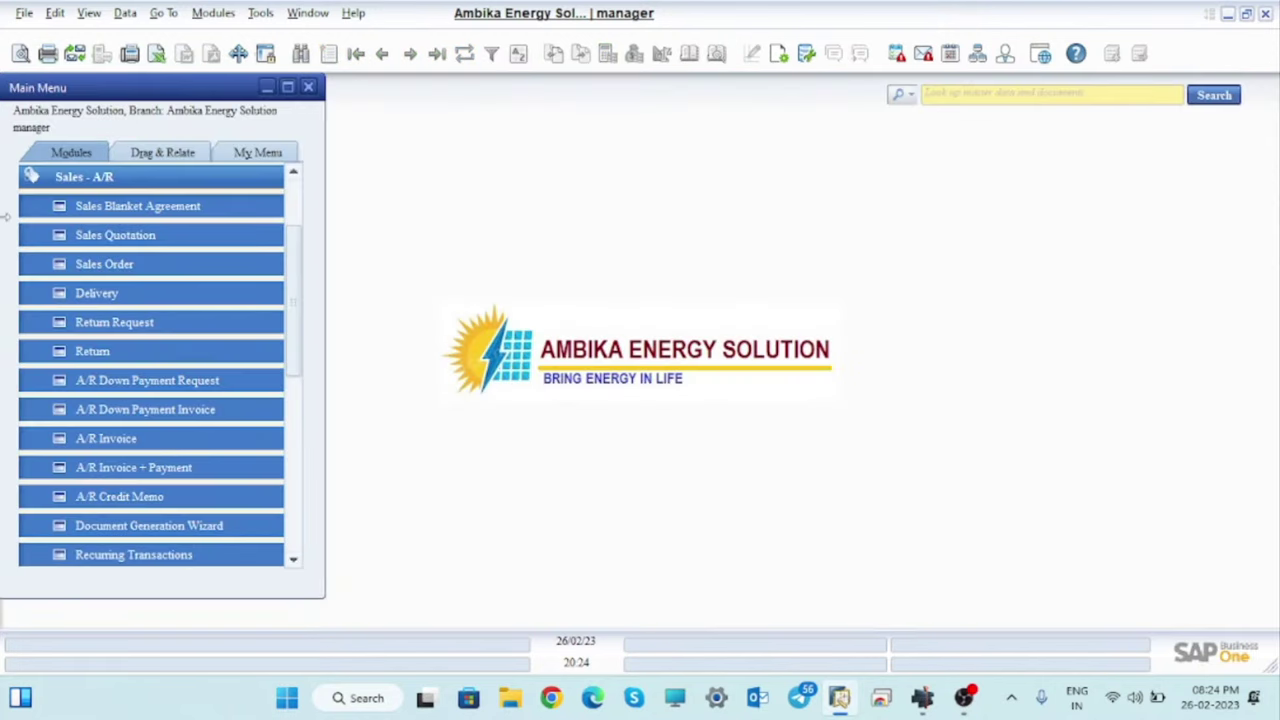
{"action": "left_click", "coordinate": [32, 180]}
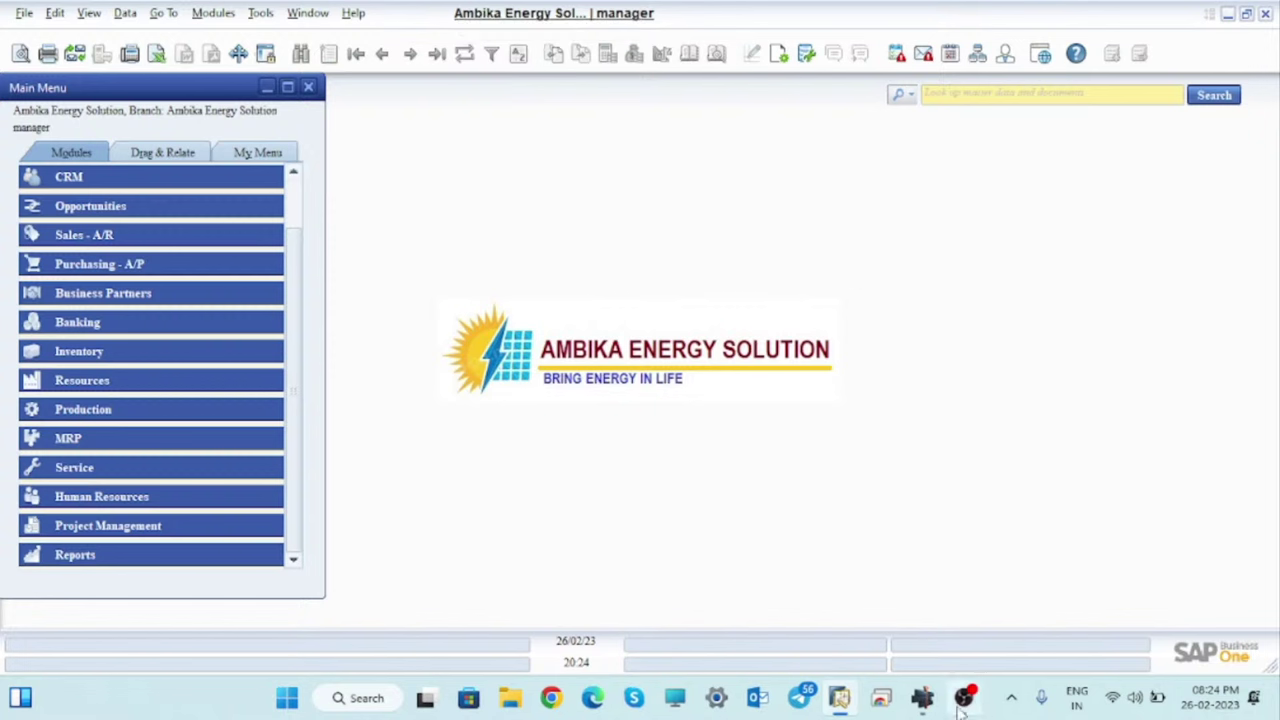
{"action": "mouse_move", "coordinate": [965, 712]}
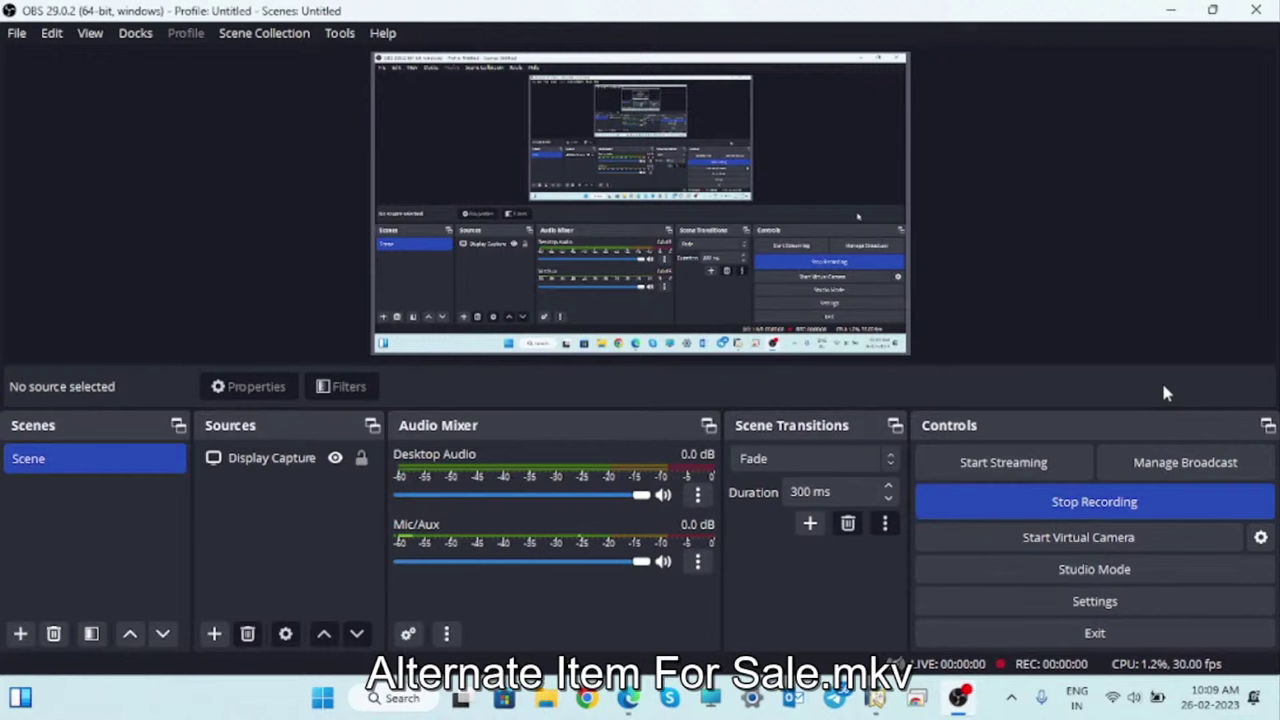
Step: Minimise the OBS Studio window to reveal the desktop
{"action": "left_click", "coordinate": [1171, 12]}
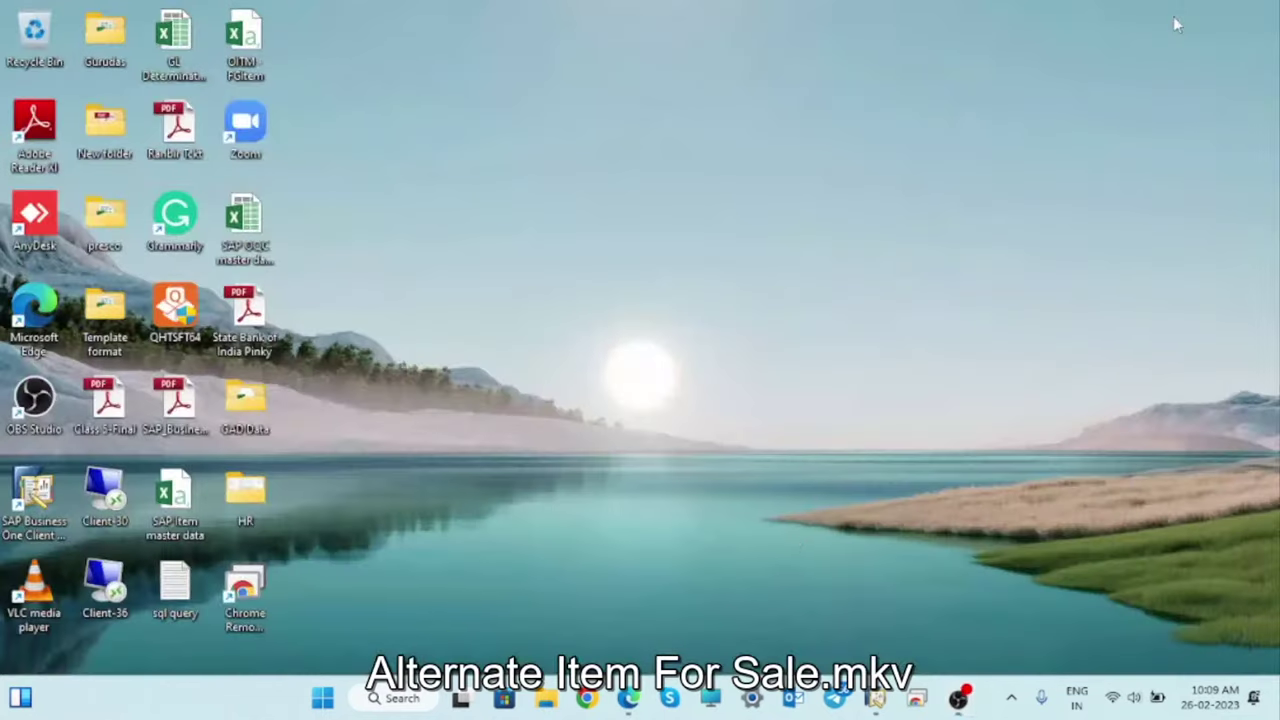
Step: Restore SAP Business One from the taskbar to show its main menu
{"action": "left_click", "coordinate": [874, 698]}
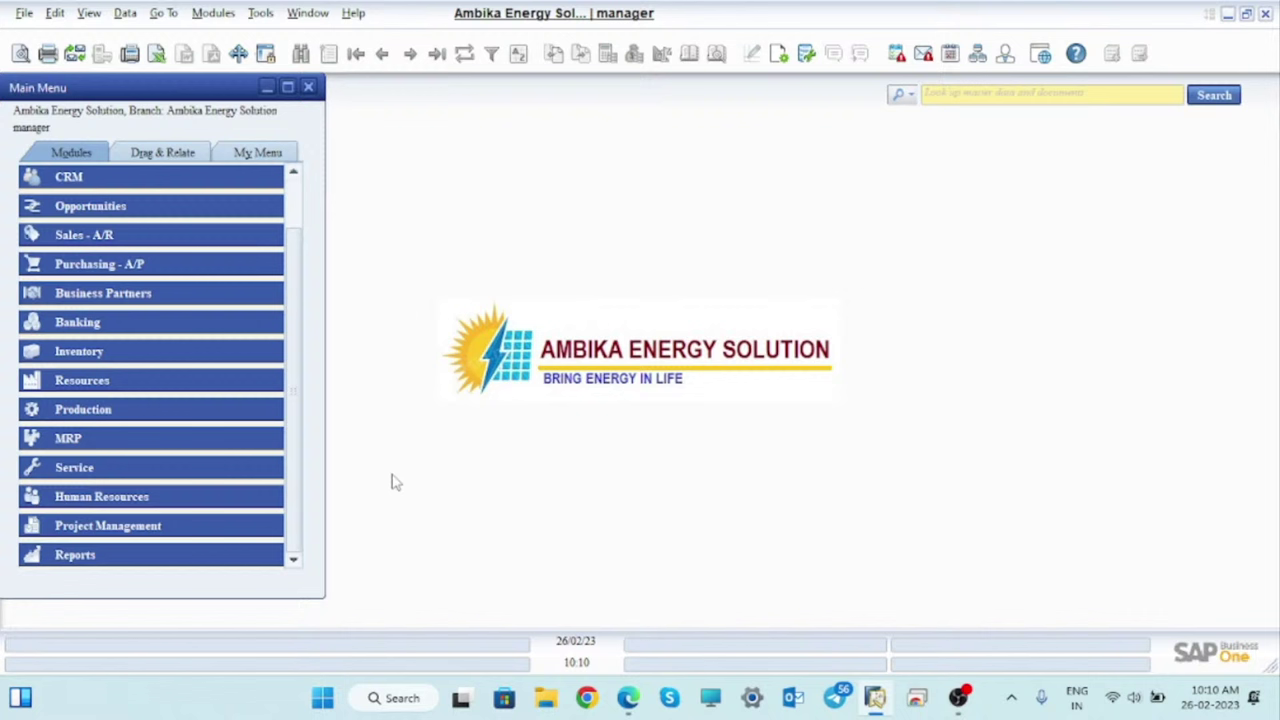
Step: Open Item Master Data, search Item No. with * and load B0012, INVERTER BATTERY
{"action": "left_click", "coordinate": [82, 356]}
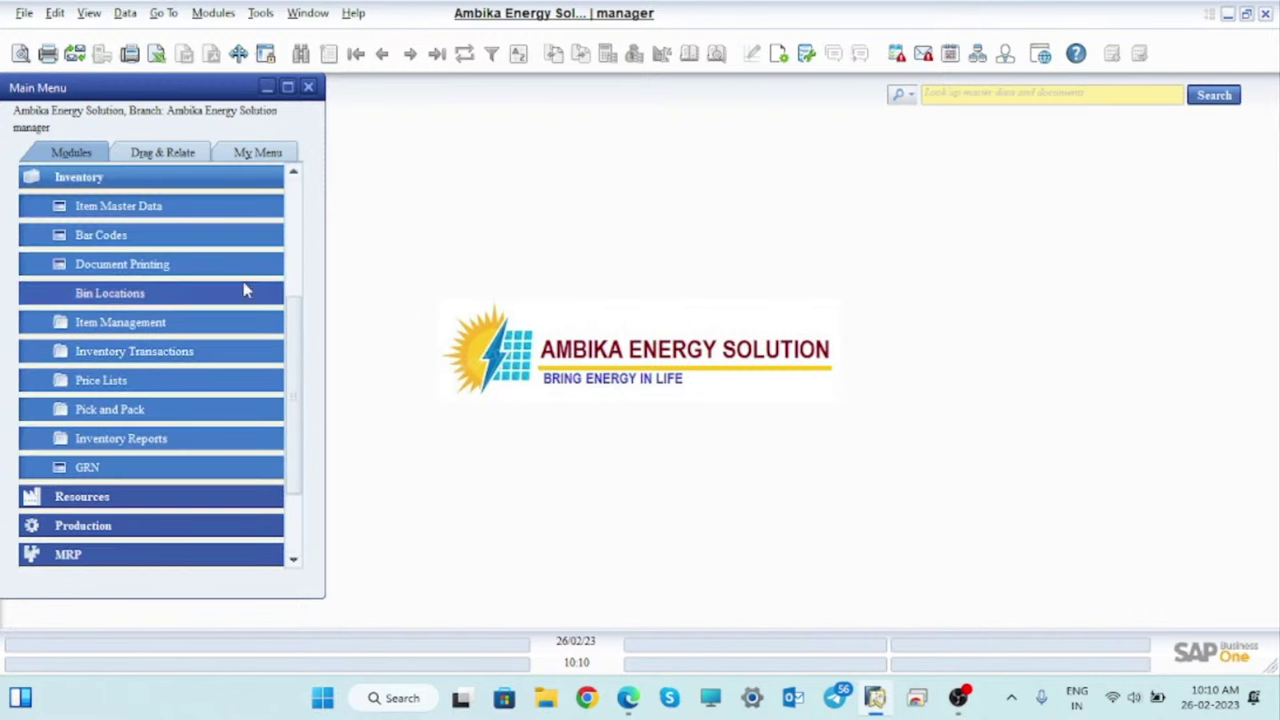
{"action": "left_click", "coordinate": [121, 204]}
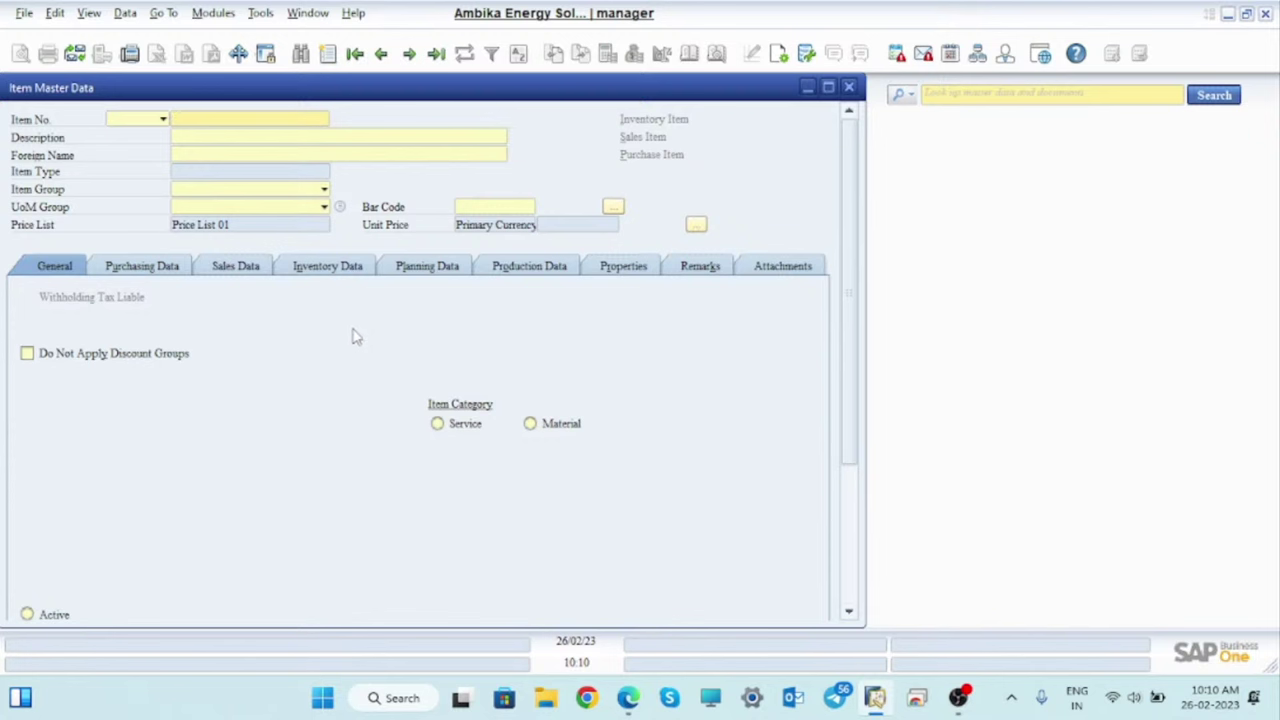
{"action": "type", "text": "*"}
{"action": "key", "text": "Tab"}
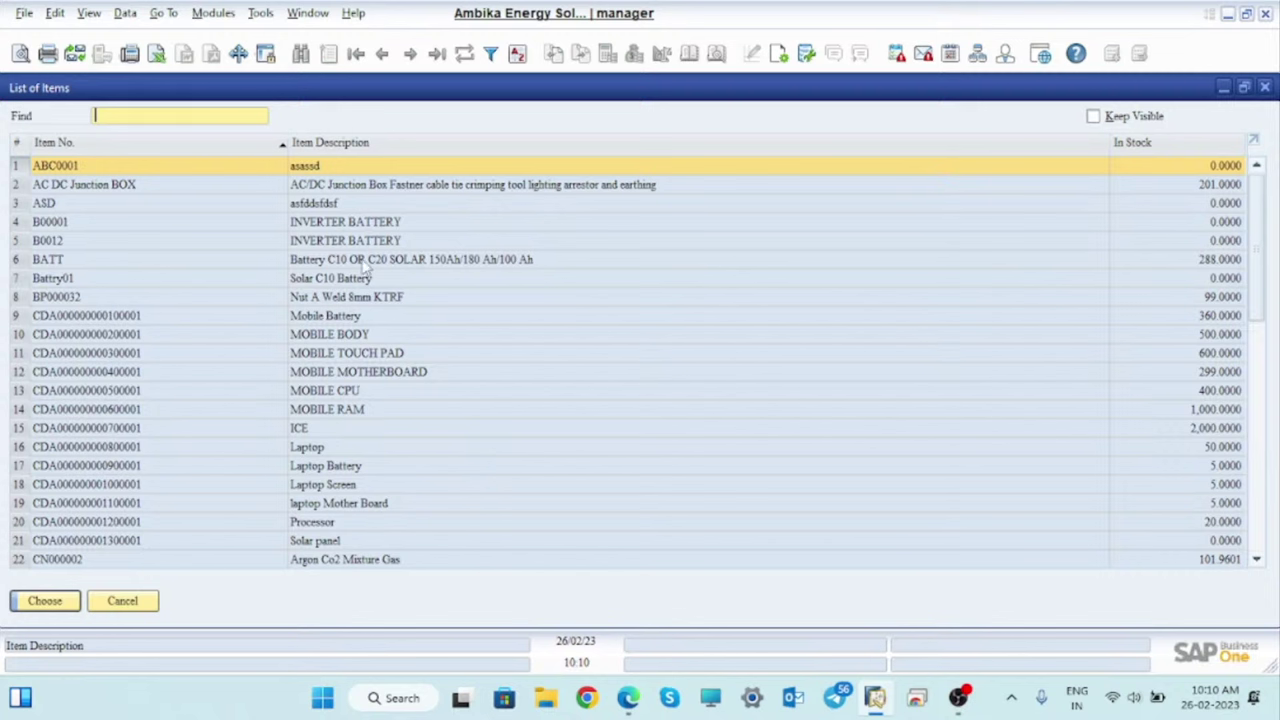
{"action": "left_click", "coordinate": [55, 248]}
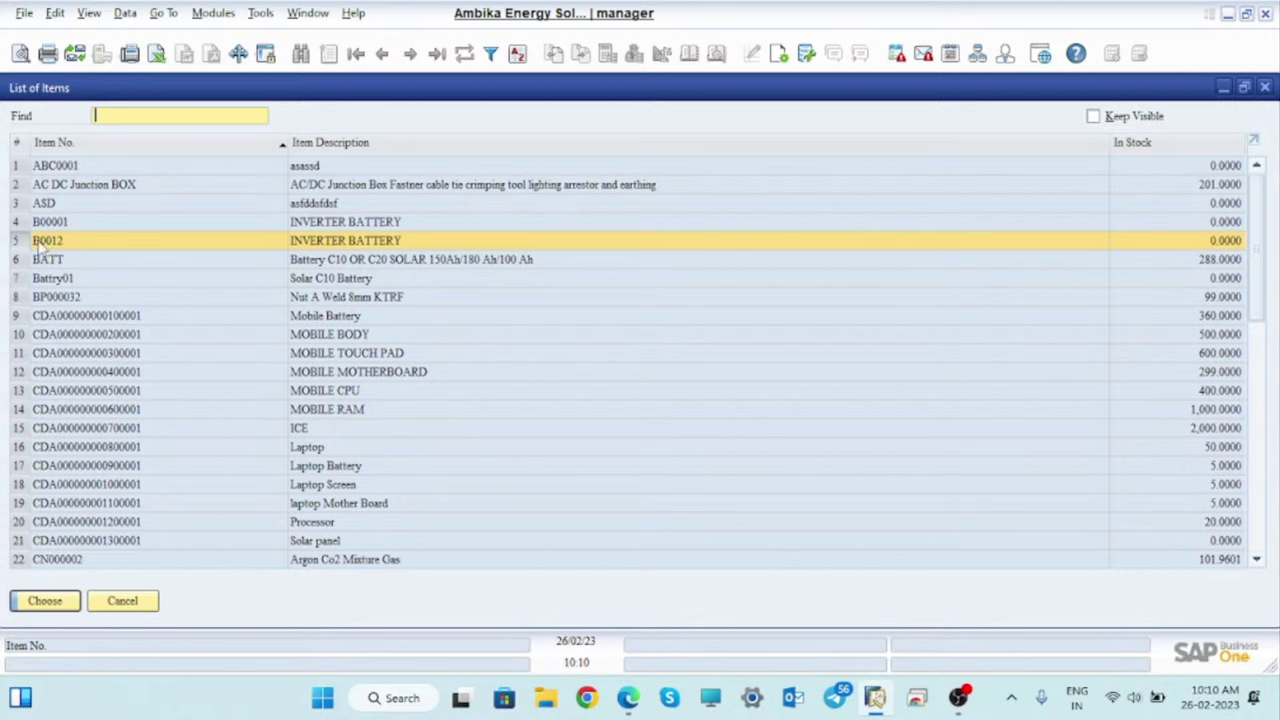
{"action": "left_click", "coordinate": [46, 602]}
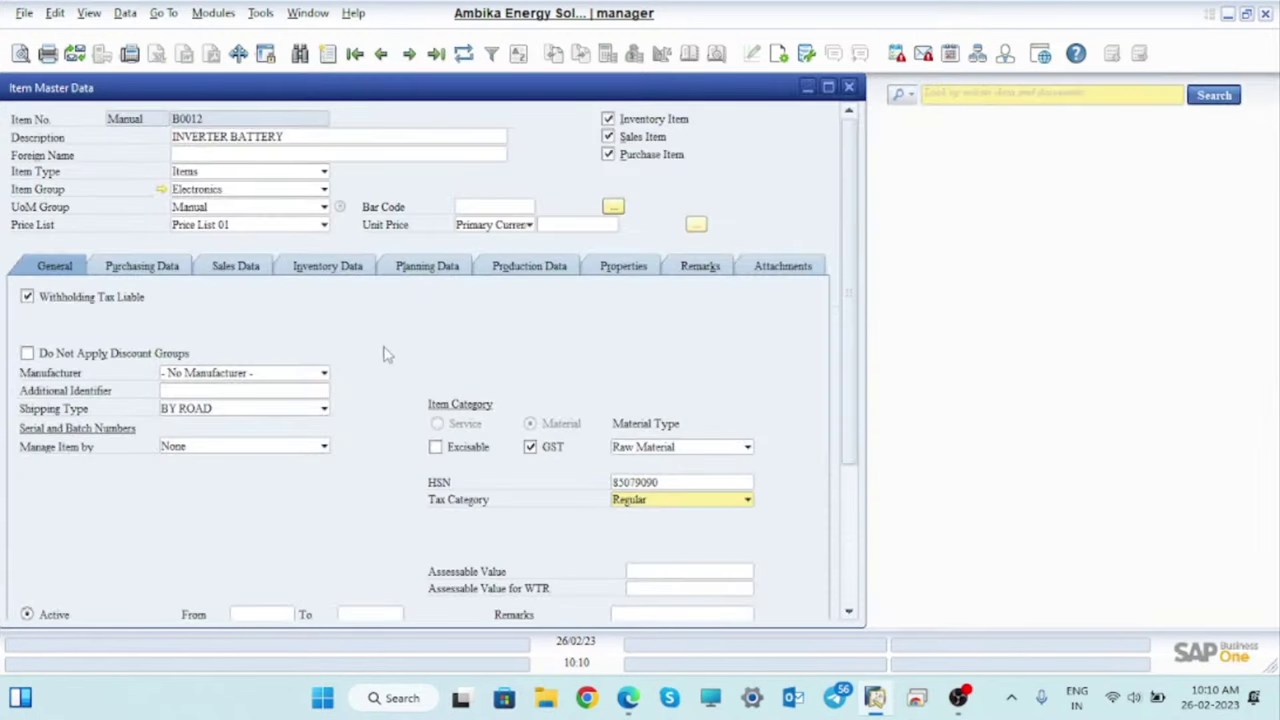
Step: Open B0012's Alternative Items and add BATT in row 3
{"action": "right_click", "coordinate": [386, 180]}
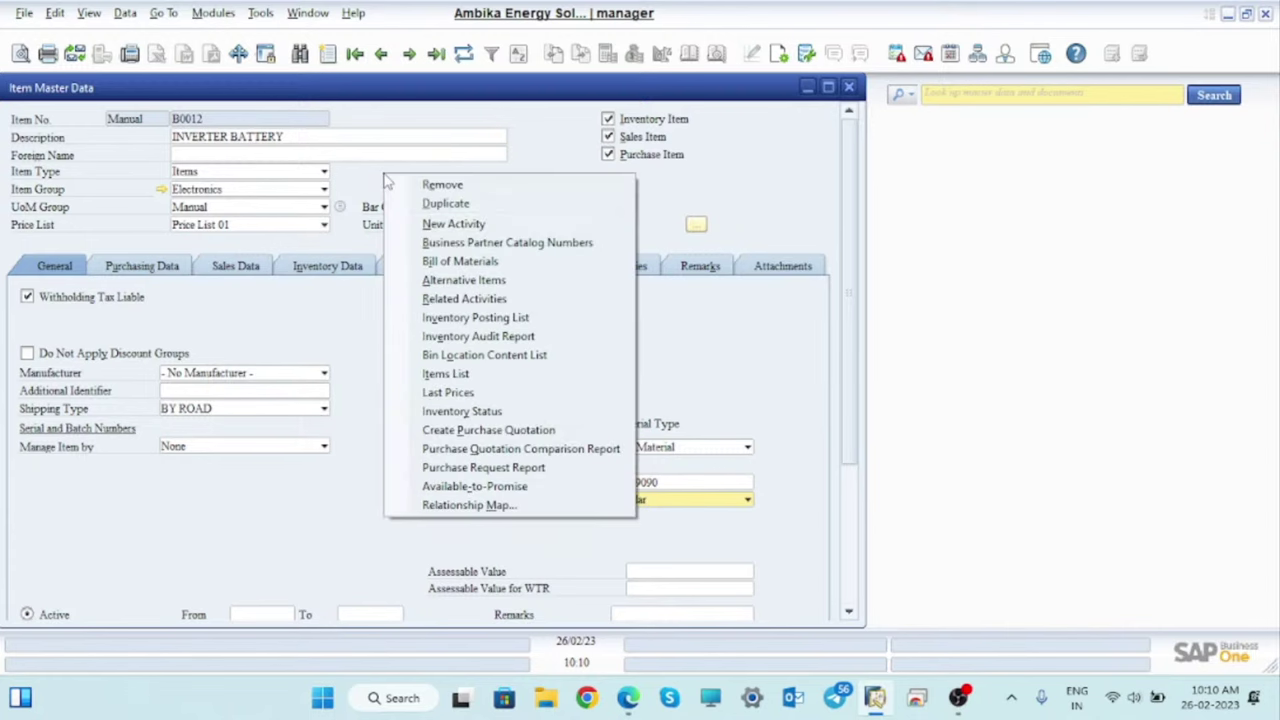
{"action": "left_click", "coordinate": [465, 281]}
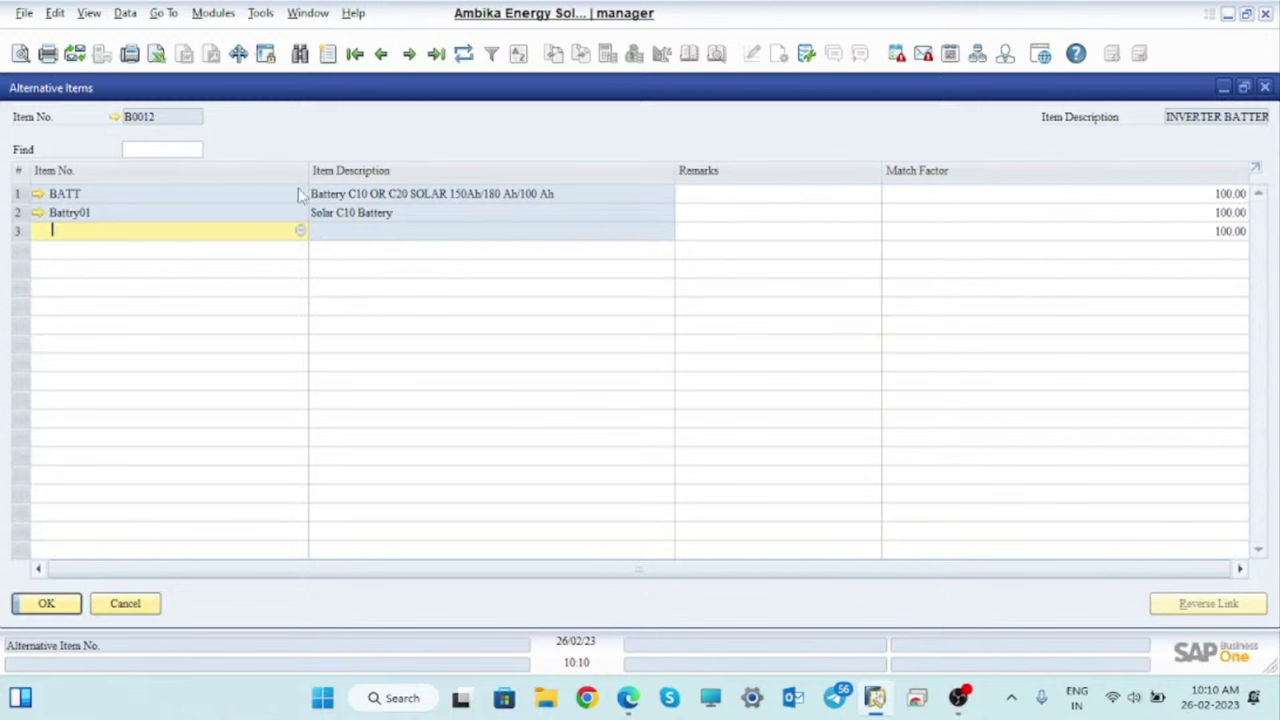
{"action": "left_click", "coordinate": [301, 232]}
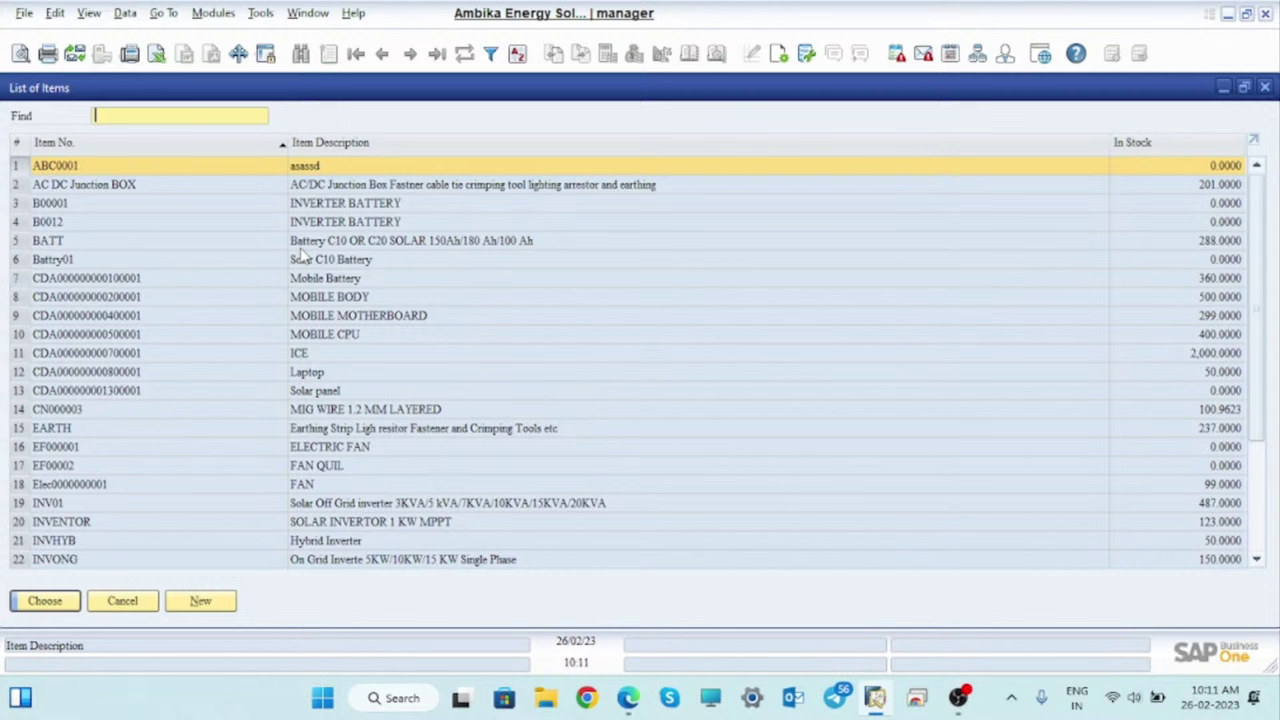
{"action": "left_click", "coordinate": [42, 240]}
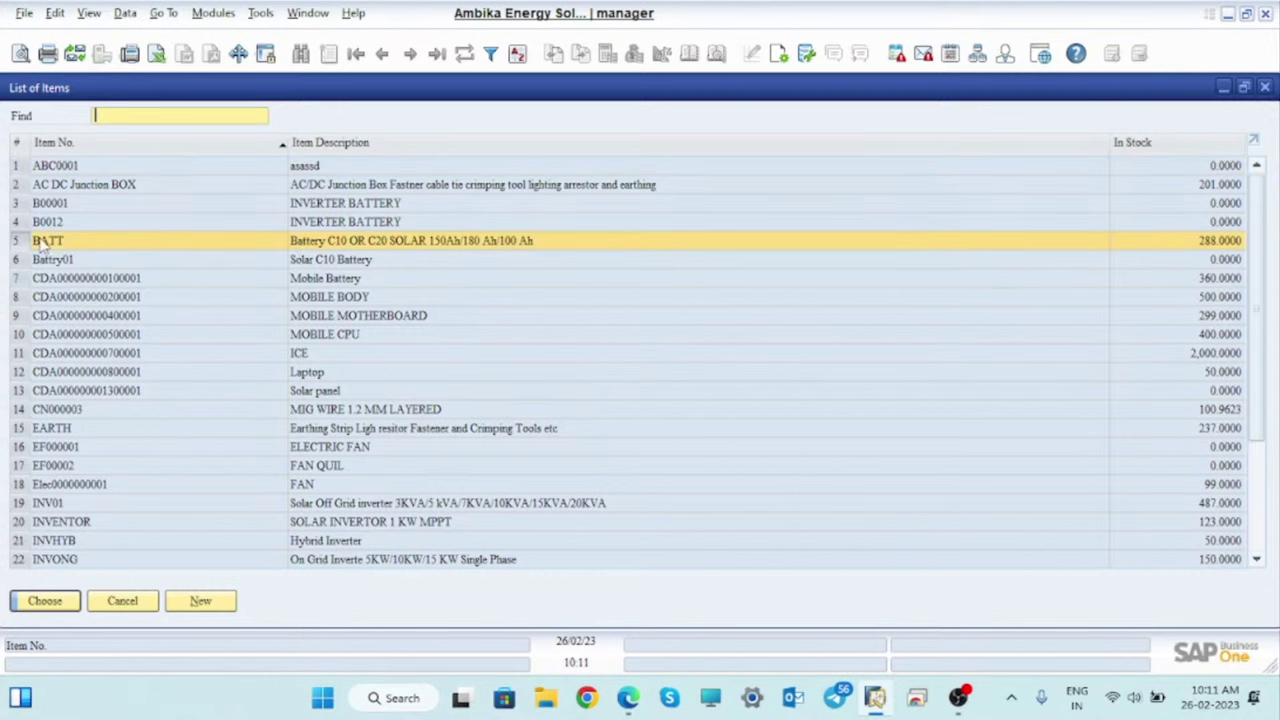
{"action": "left_click", "coordinate": [52, 604]}
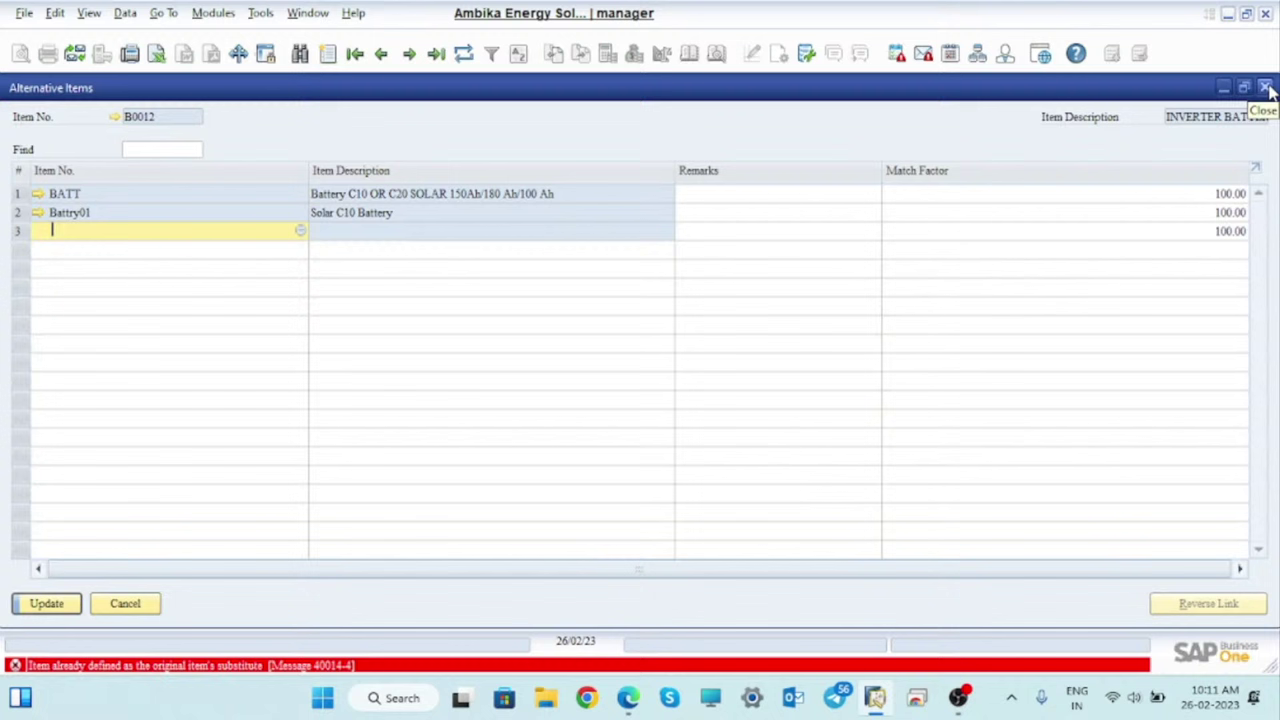
Step: Reverse the BATT link, then close Alternative Items without saving the changes
{"action": "left_click", "coordinate": [17, 195]}
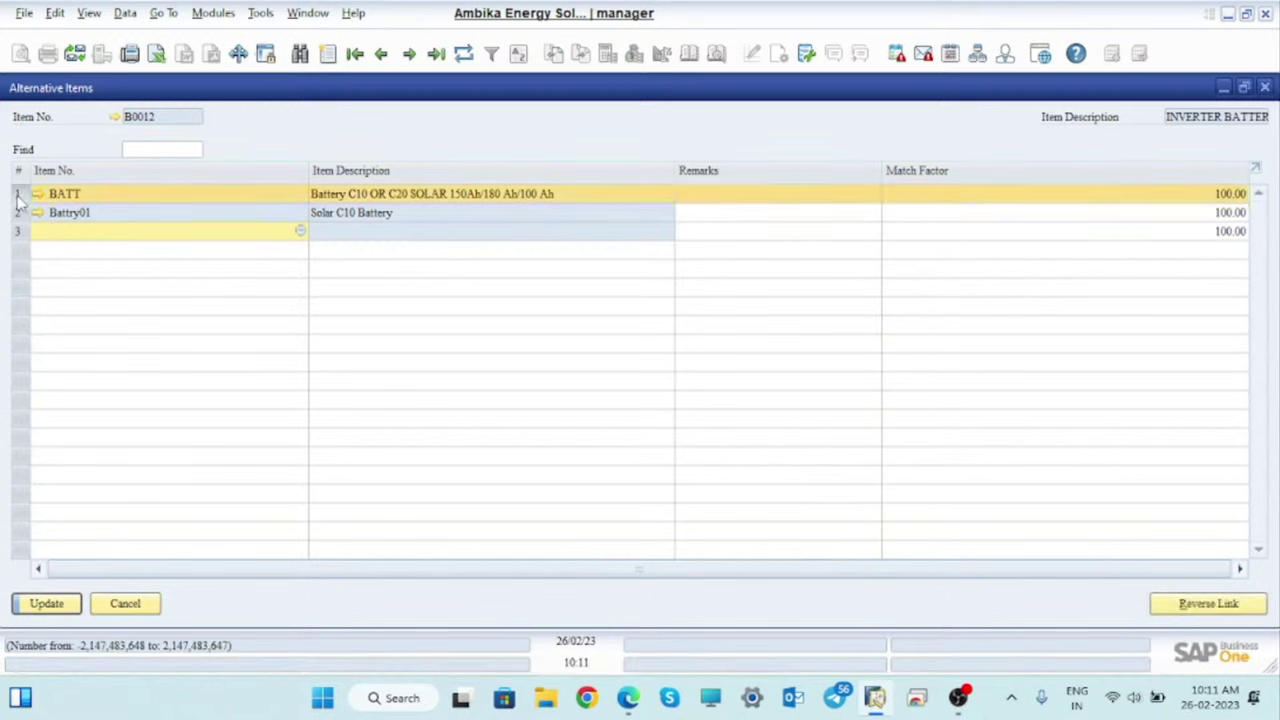
{"action": "left_click", "coordinate": [1207, 604]}
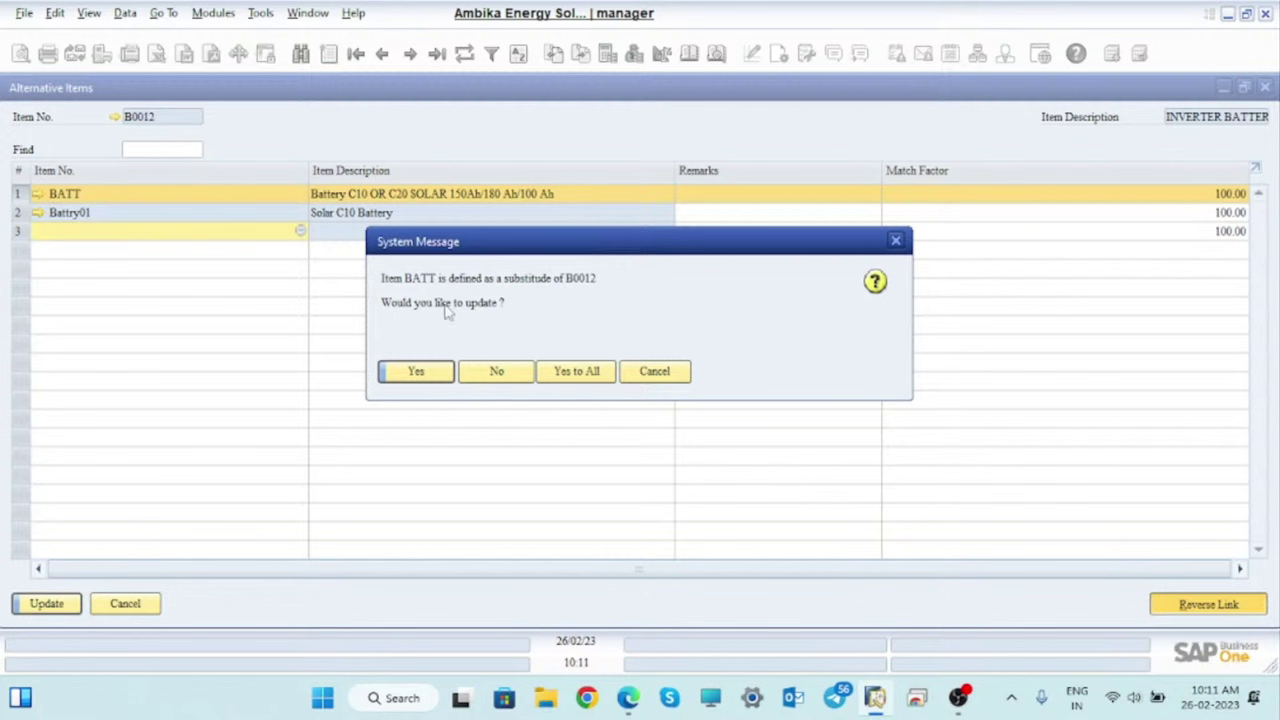
{"action": "left_click", "coordinate": [577, 372]}
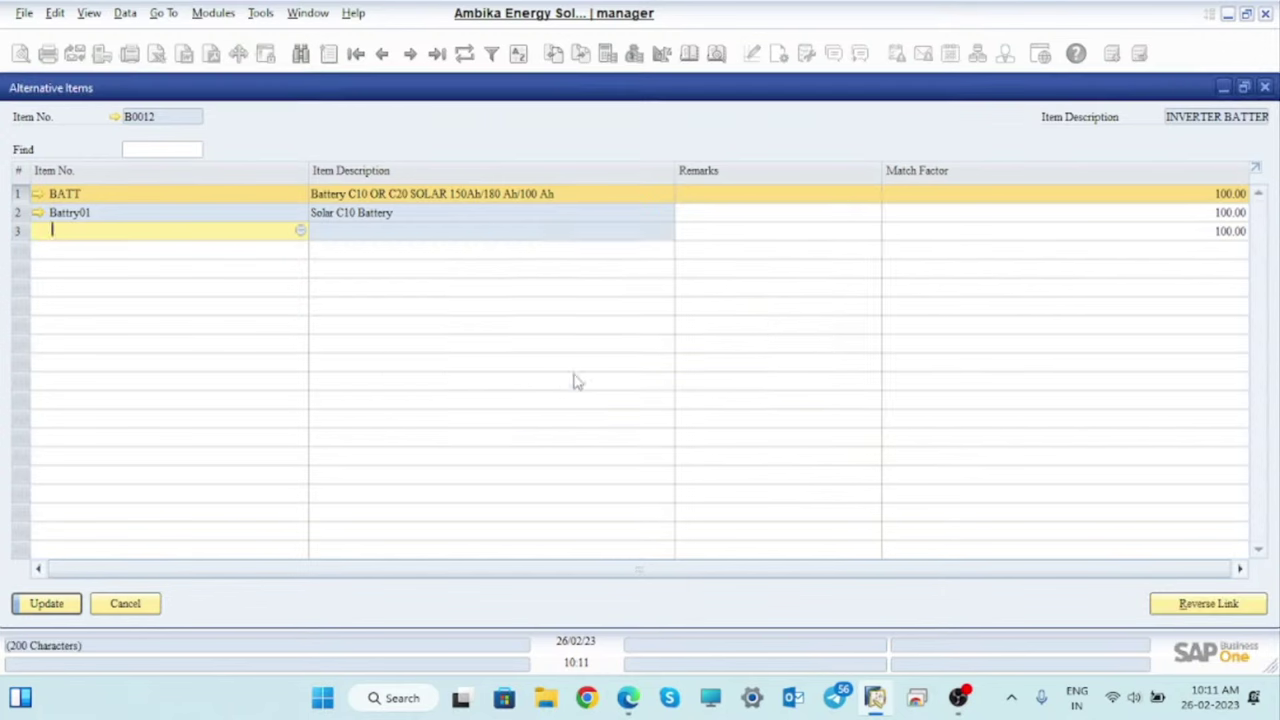
{"action": "left_click", "coordinate": [445, 379]}
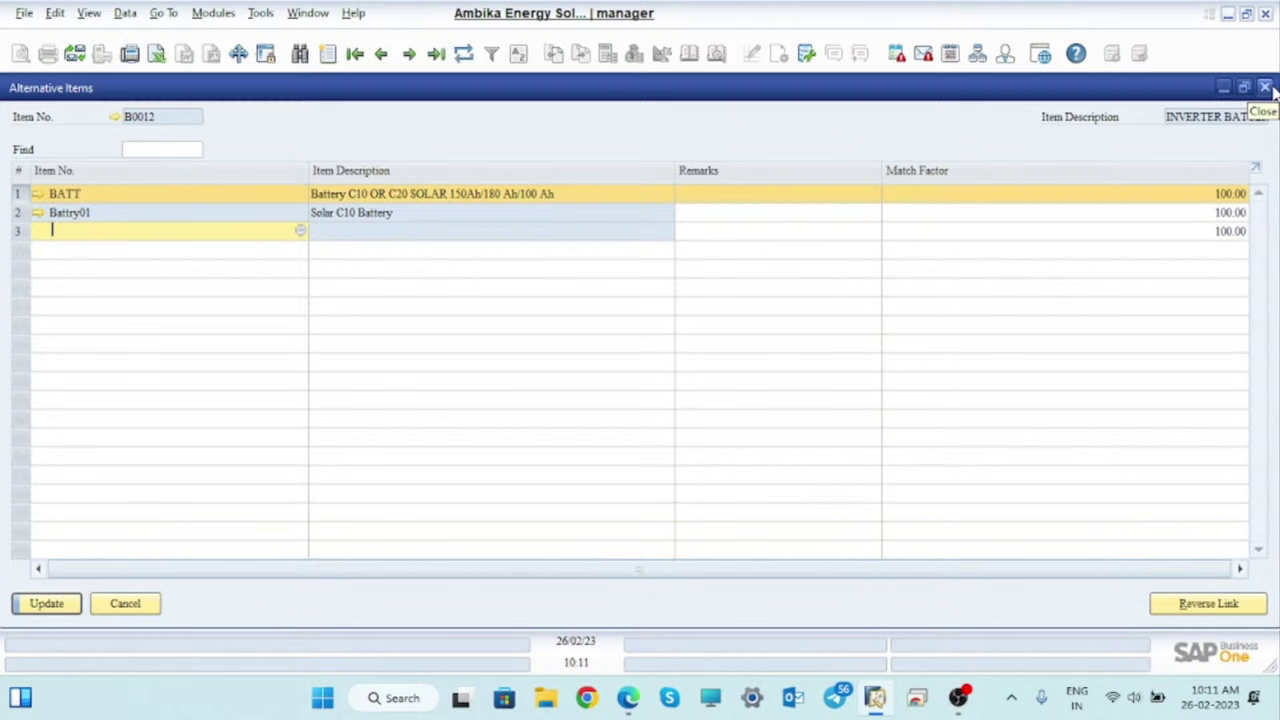
{"action": "left_click", "coordinate": [17, 212]}
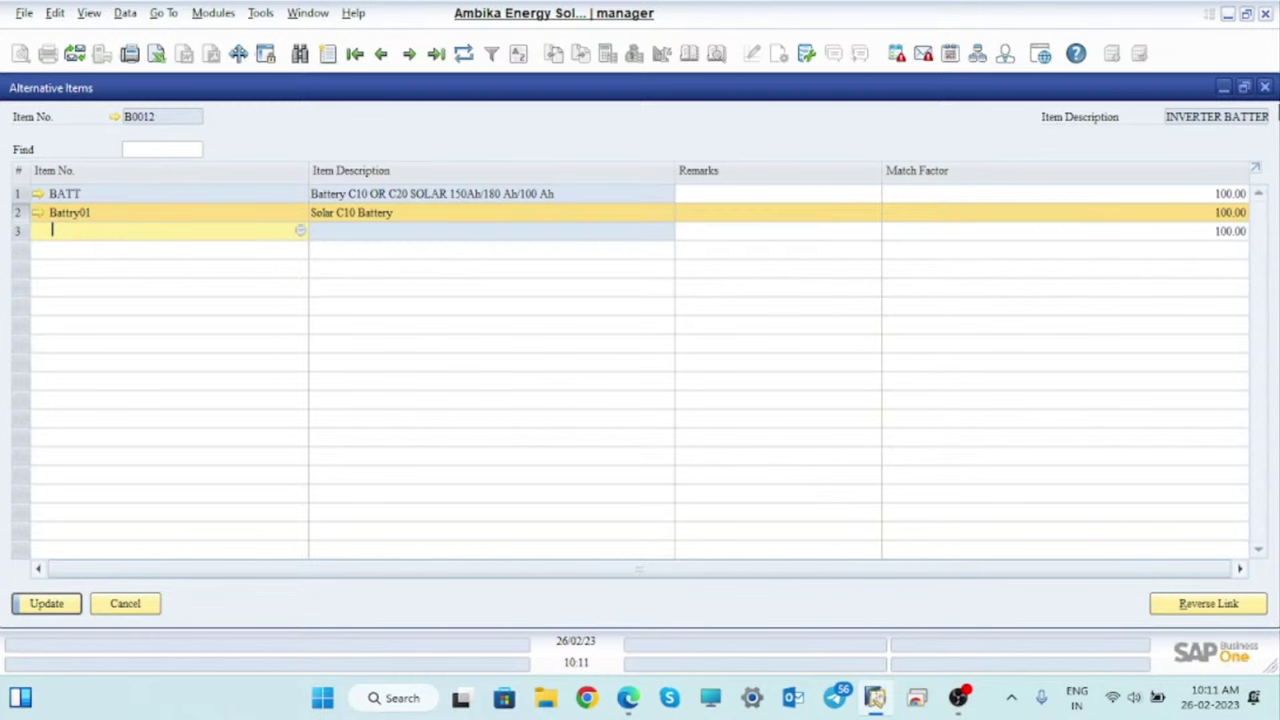
{"action": "left_click", "coordinate": [1264, 87]}
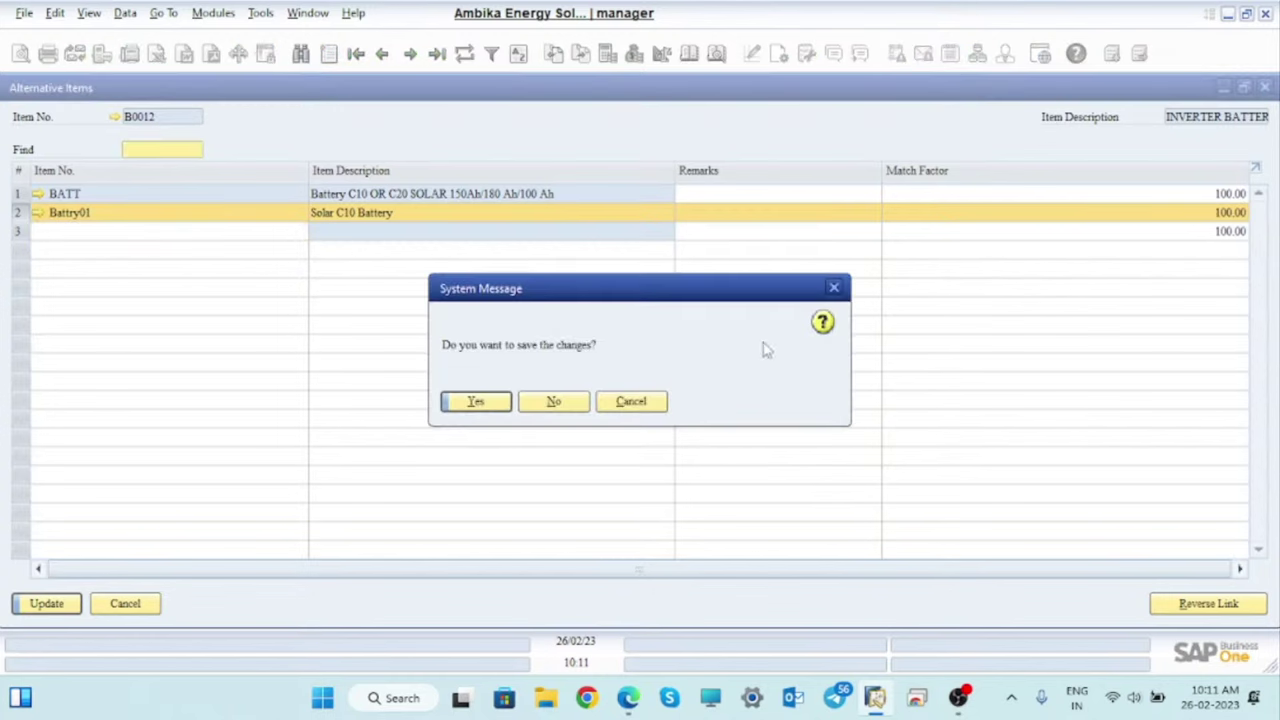
{"action": "left_click", "coordinate": [560, 404]}
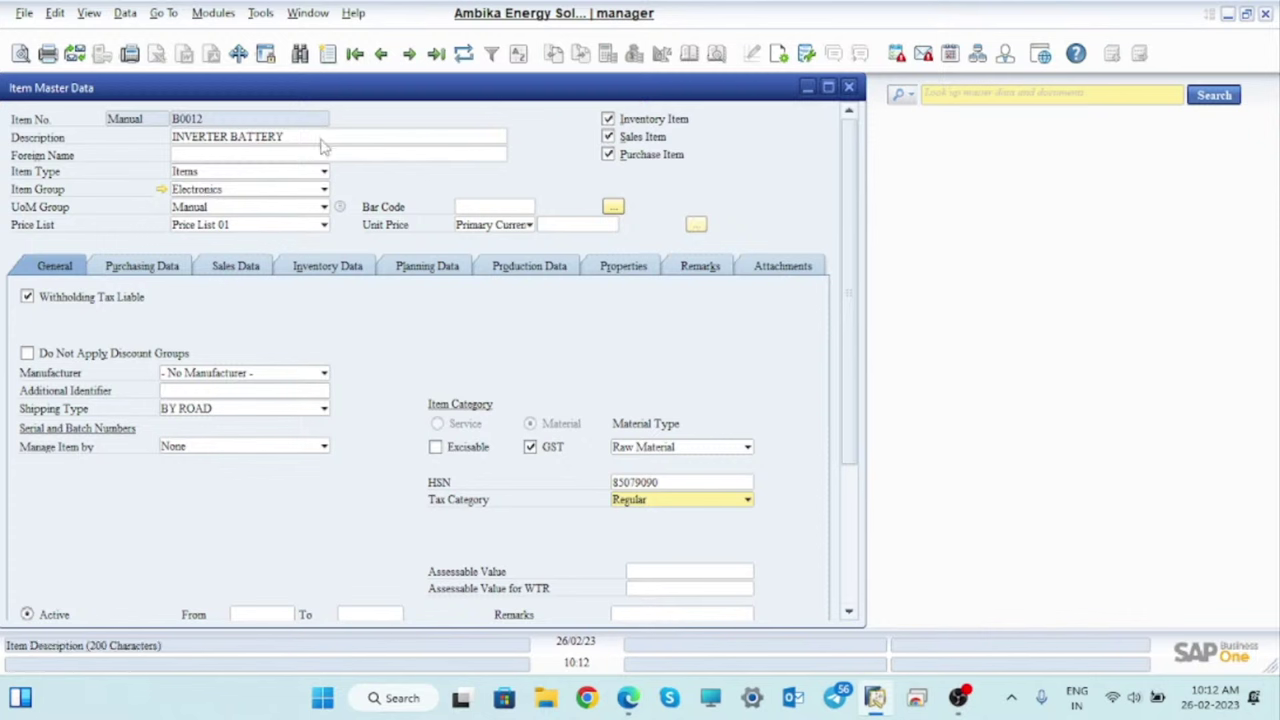
Step: Search all items with * and open BP000032, Nut A Weld 8mm KTRF
{"action": "key", "text": "ctrl+f"}
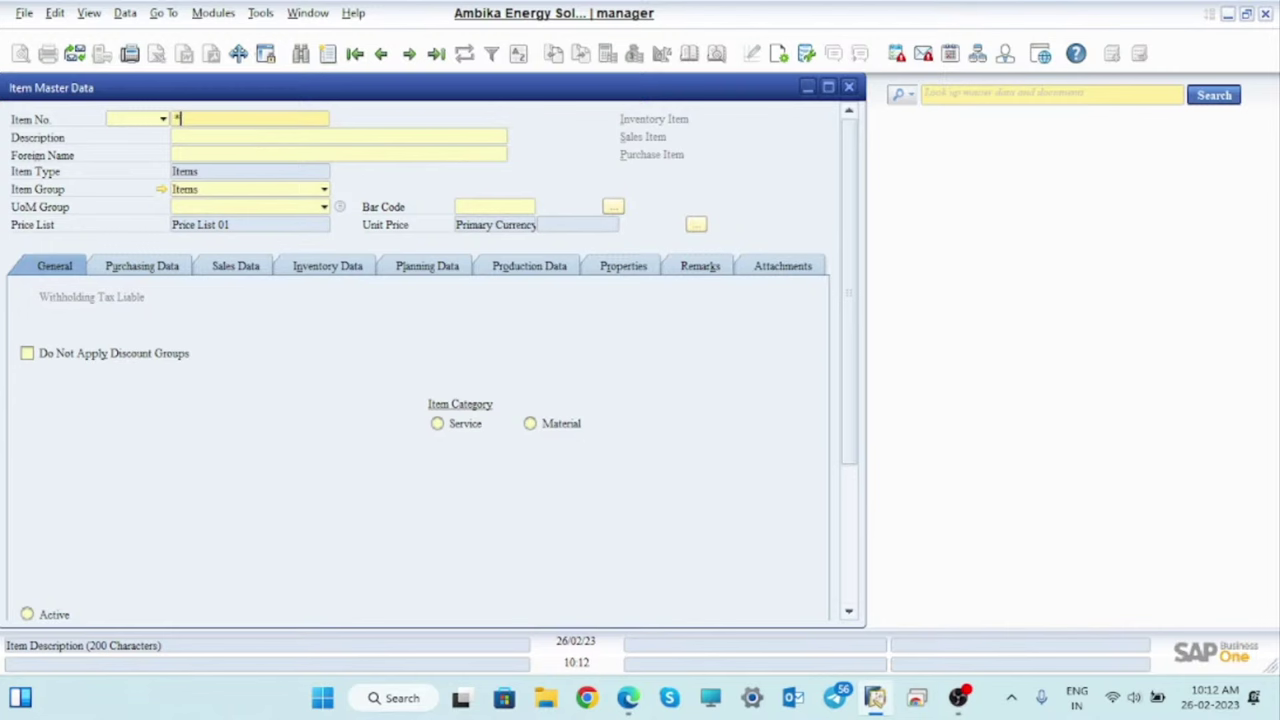
{"action": "type", "text": "*"}
{"action": "key", "text": "Return"}
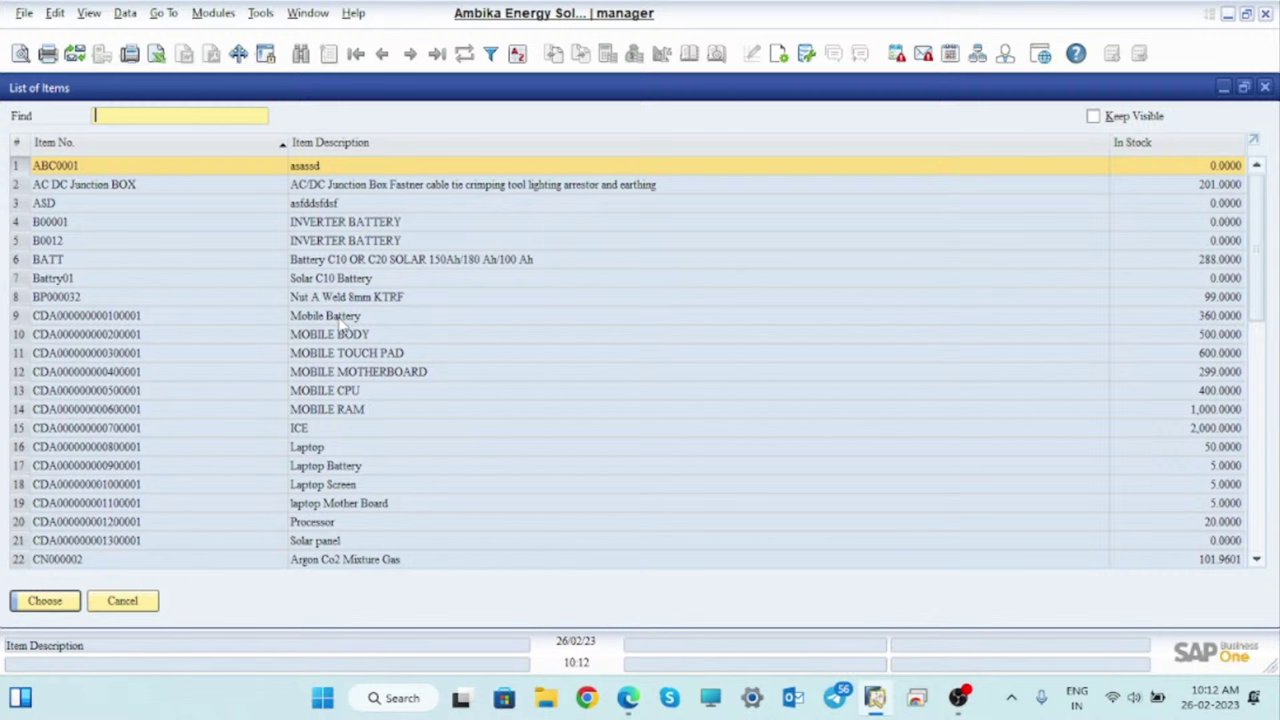
{"action": "left_click", "coordinate": [325, 282]}
{"action": "left_click", "coordinate": [336, 298]}
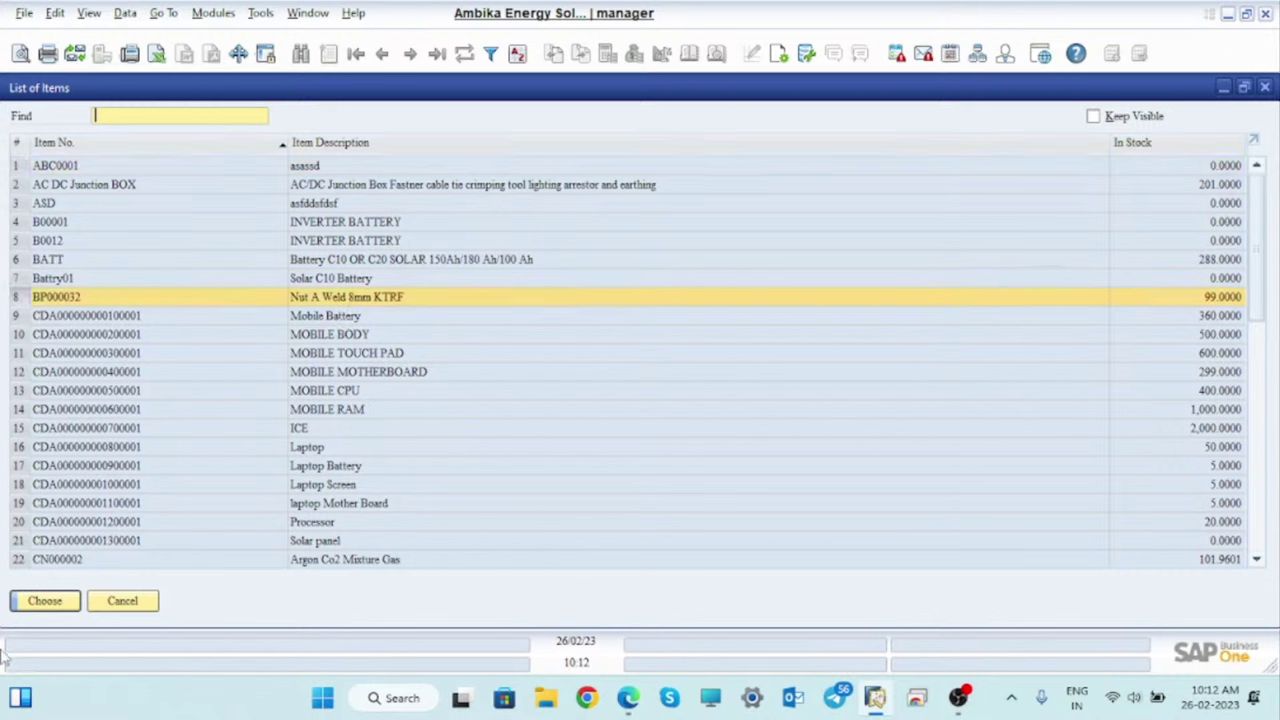
{"action": "left_click", "coordinate": [57, 604]}
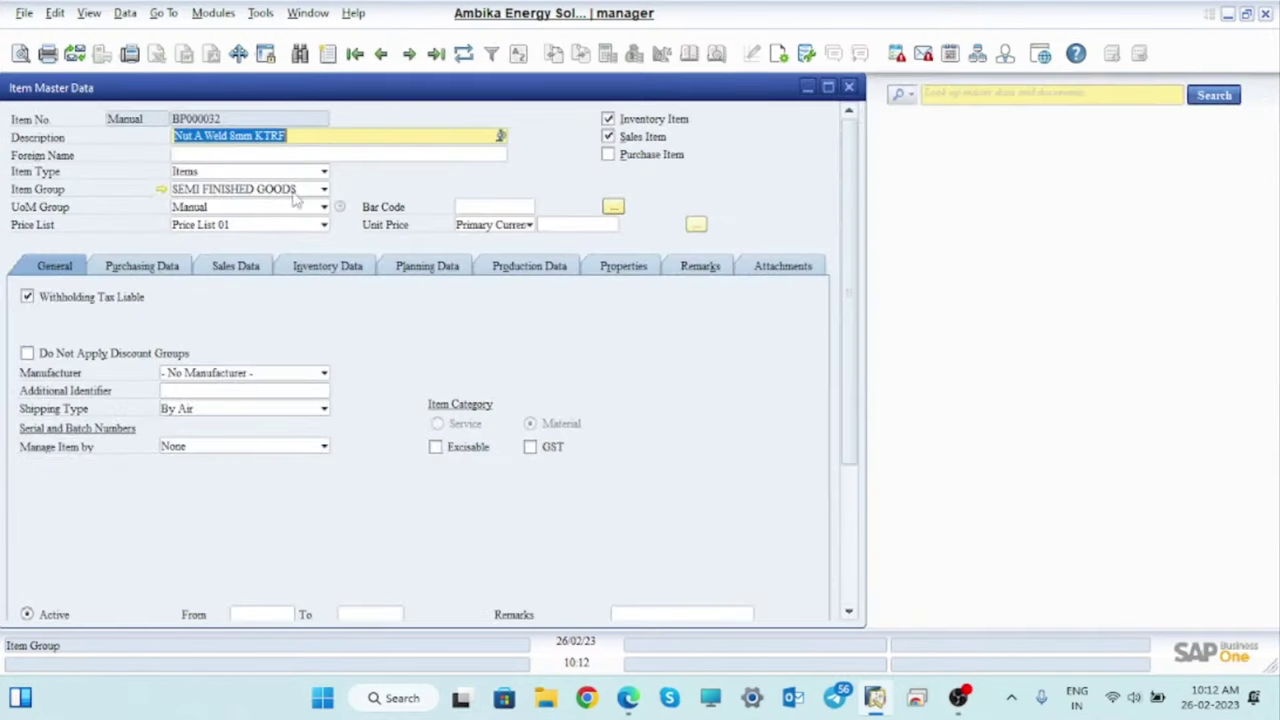
Step: Pick AC DC Junction BOX as the first alternative item for BP000032
{"action": "right_click", "coordinate": [371, 329]}
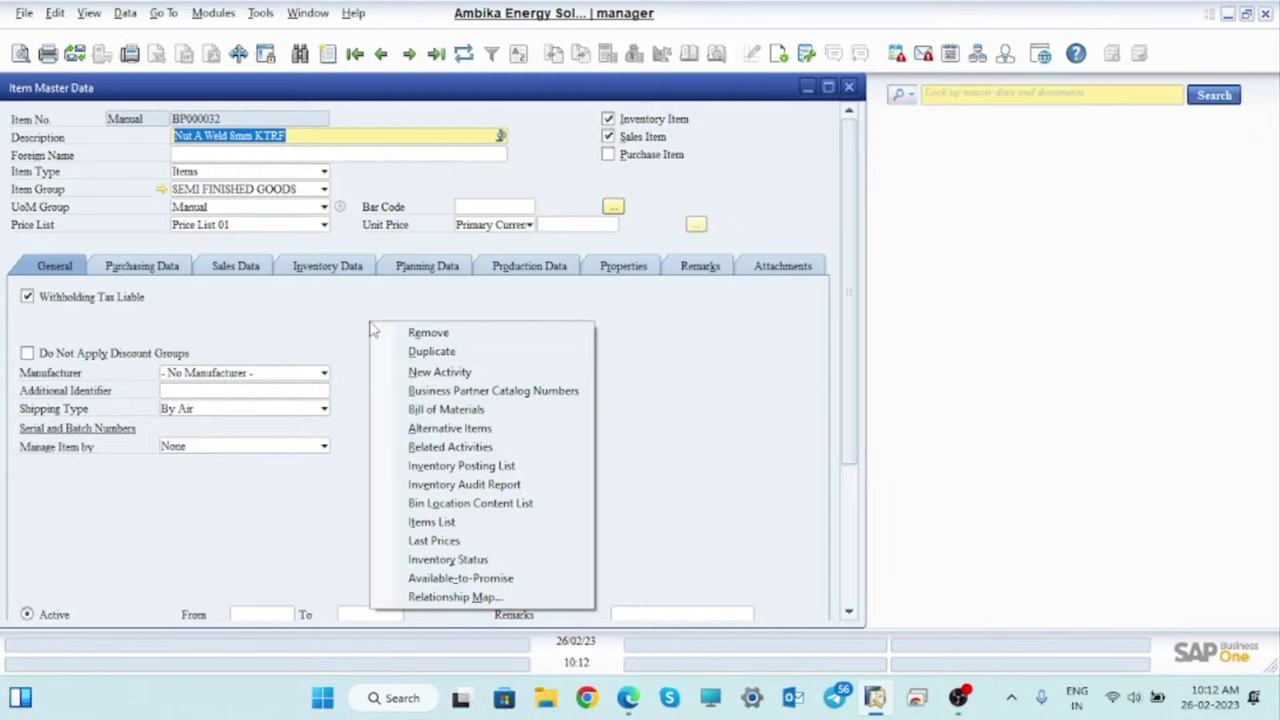
{"action": "left_click", "coordinate": [458, 430]}
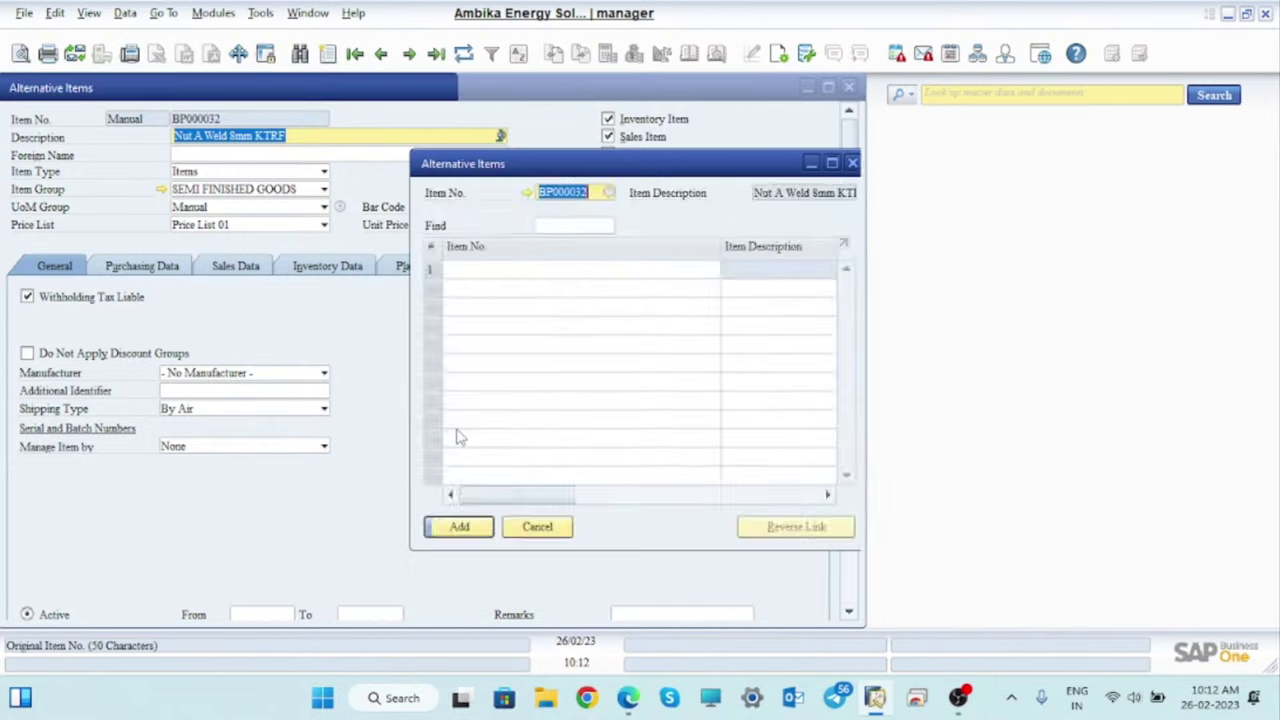
{"action": "left_click", "coordinate": [295, 201]}
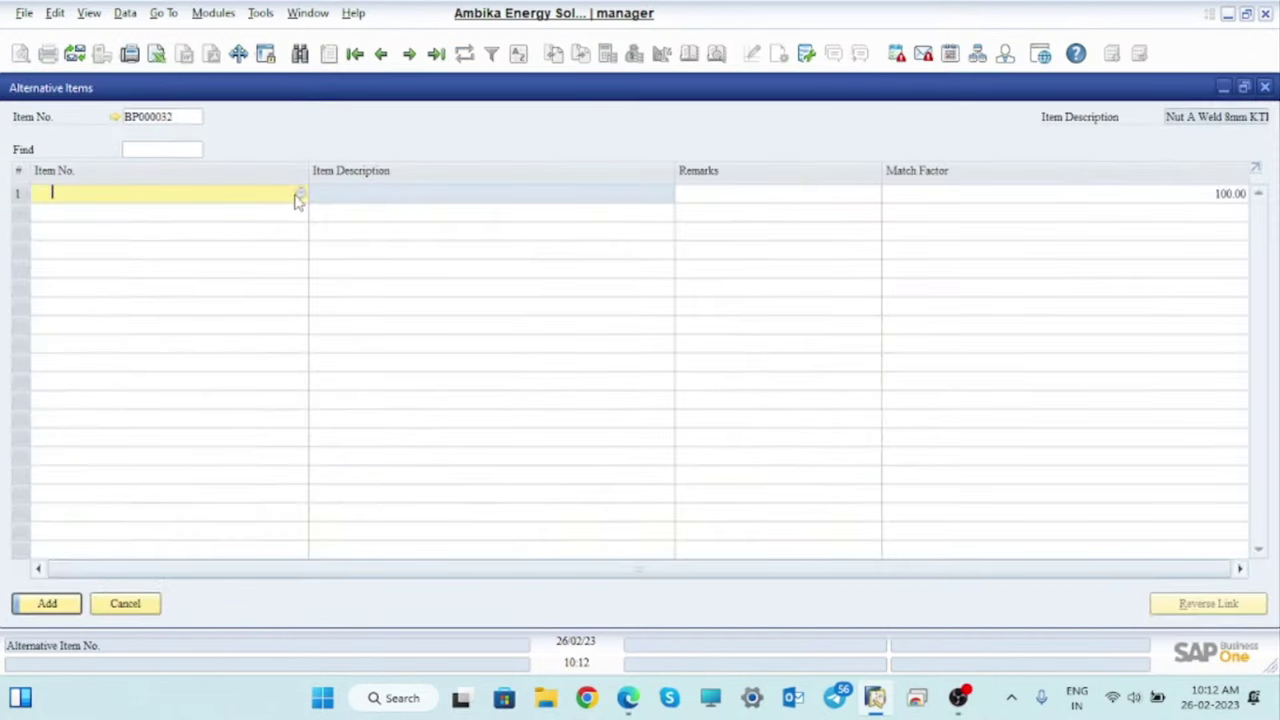
{"action": "left_click", "coordinate": [301, 194]}
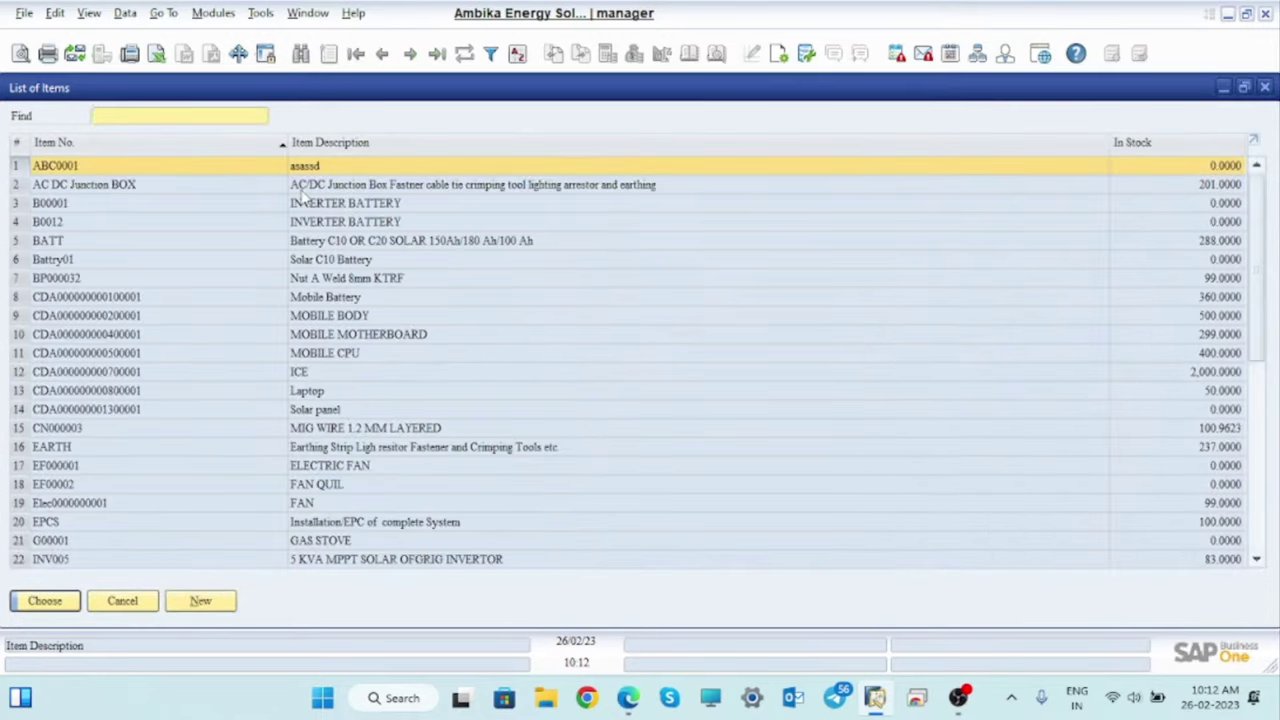
{"action": "left_click", "coordinate": [158, 188]}
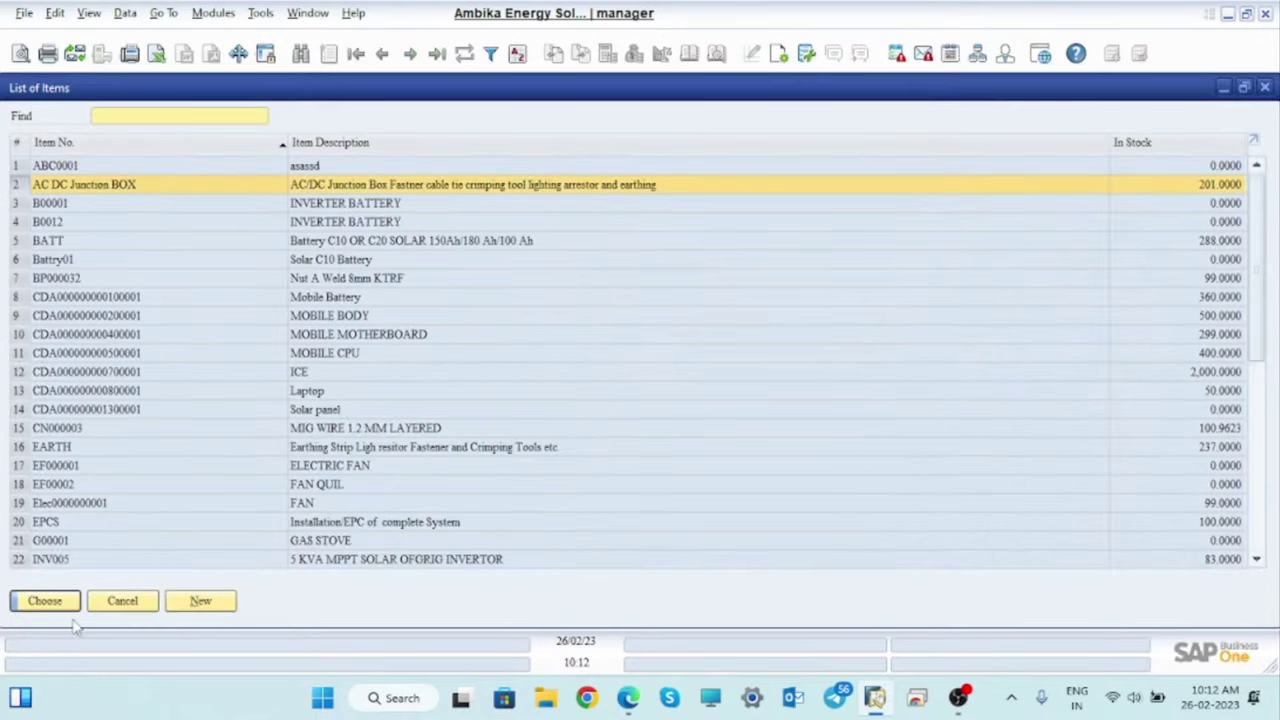
{"action": "left_click", "coordinate": [44, 601]}
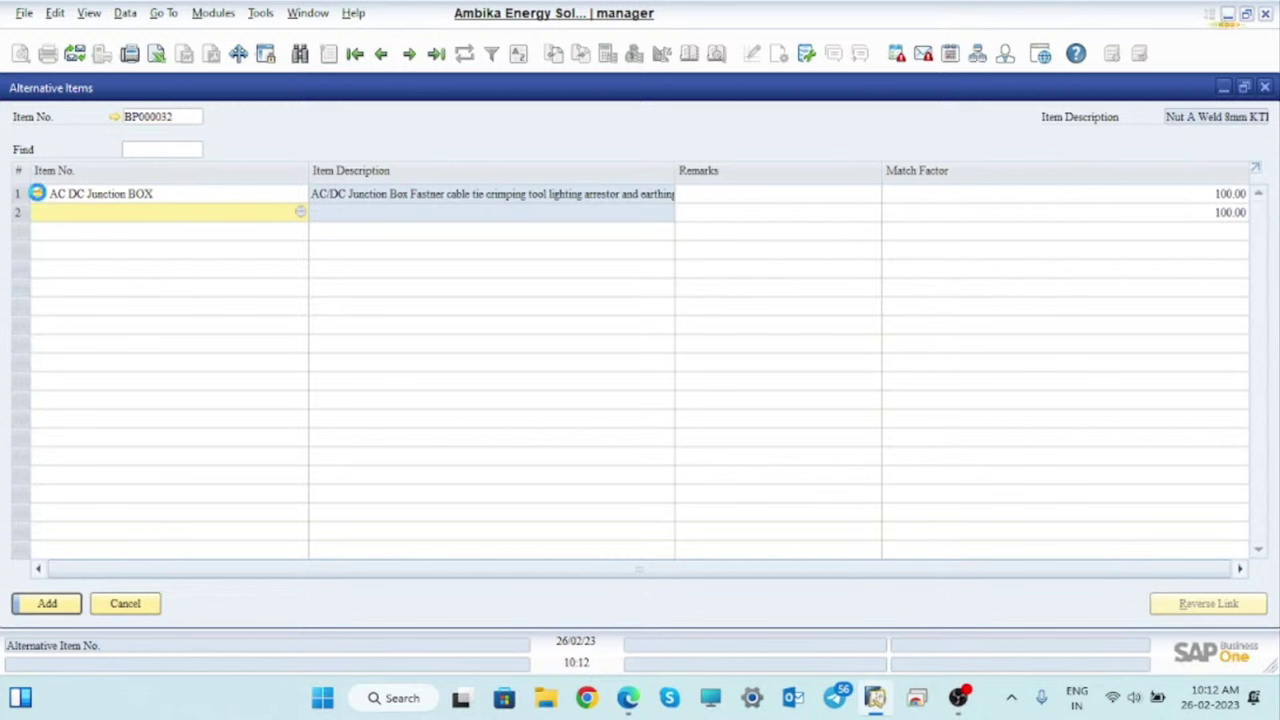
Step: Check the AC DC Junction BOX record, then save the alternative at match factor 100
{"action": "left_click", "coordinate": [36, 193]}
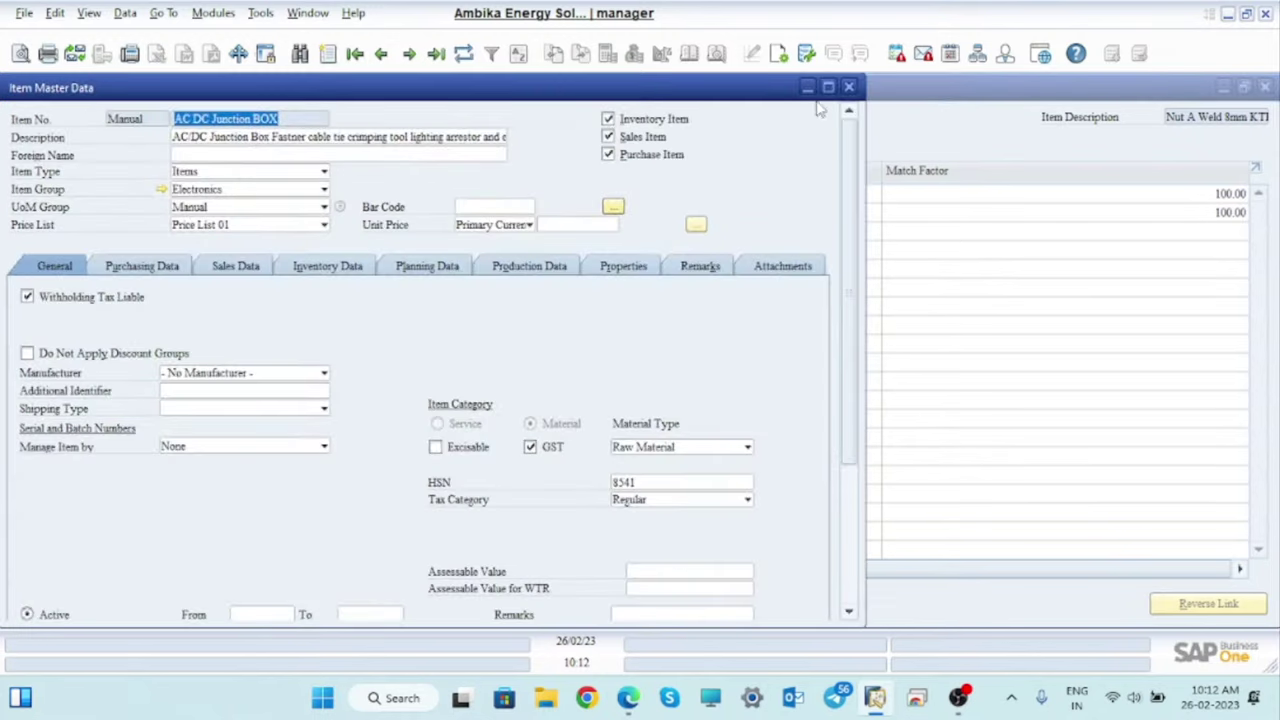
{"action": "left_click", "coordinate": [848, 87]}
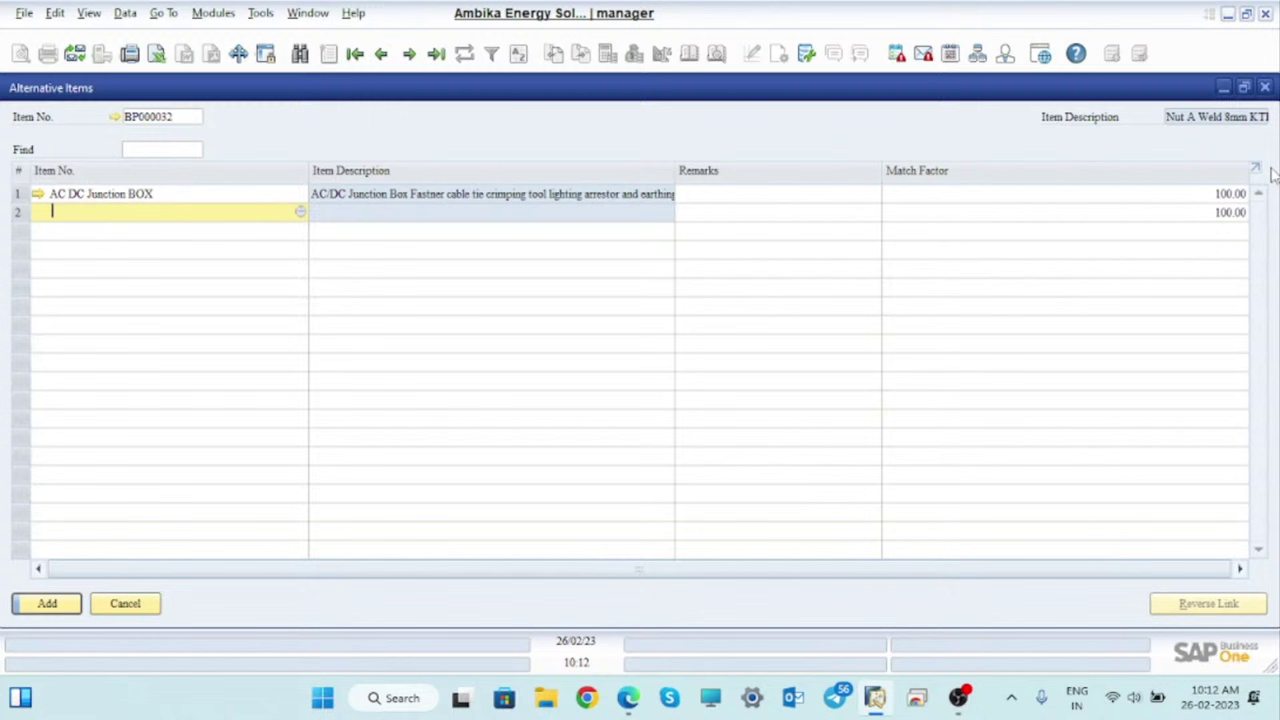
{"action": "left_click", "coordinate": [1240, 194]}
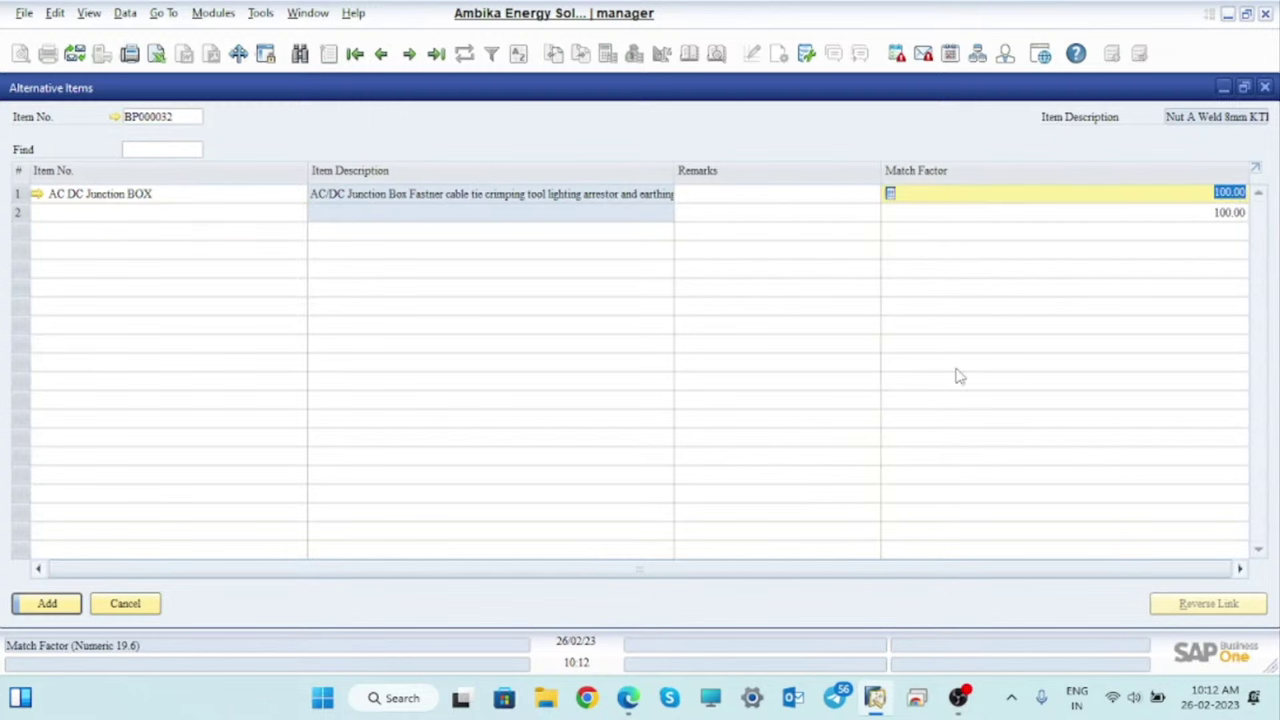
{"action": "left_click", "coordinate": [50, 605]}
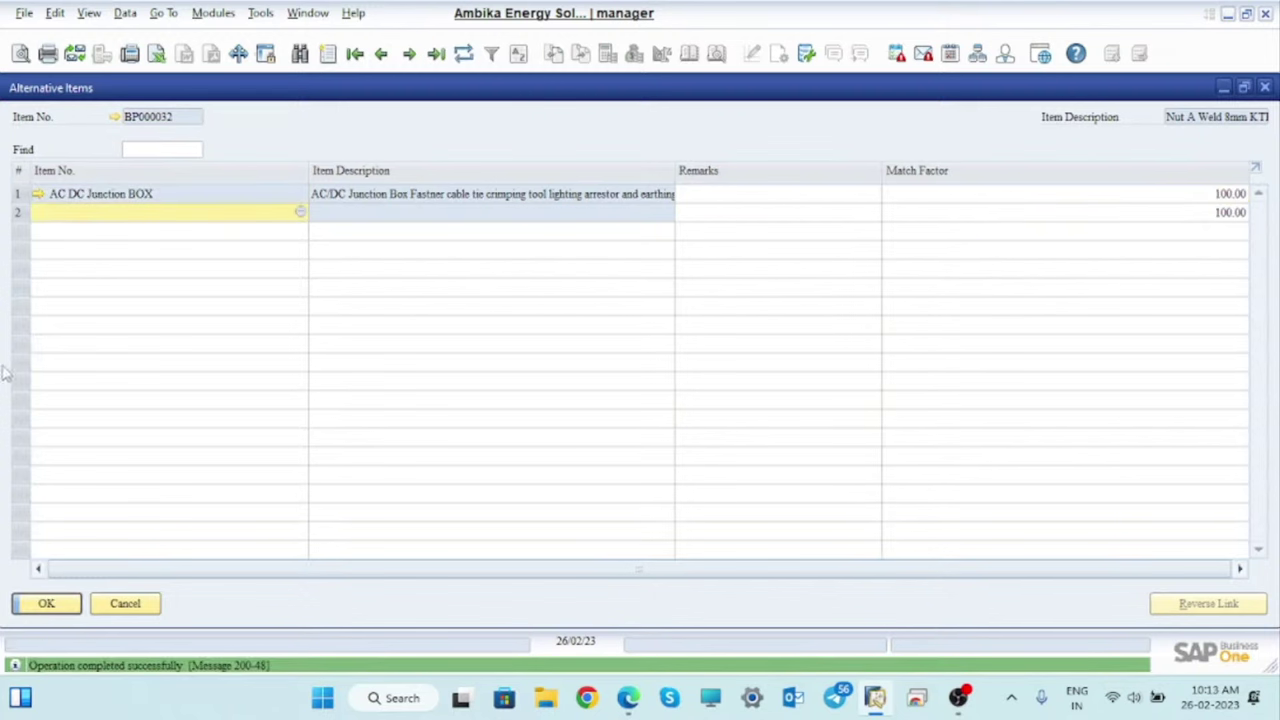
{"action": "left_click", "coordinate": [19, 195]}
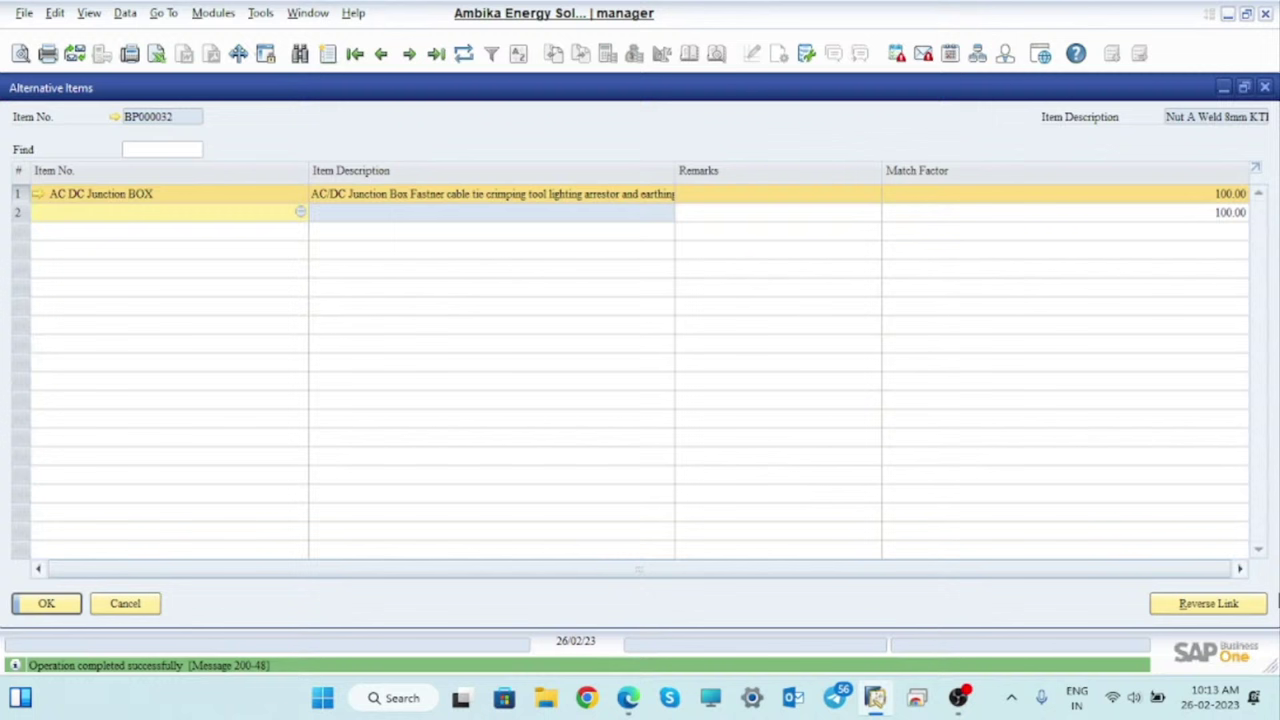
Step: Attempt a reverse link for AC DC Junction BOX, dismiss the error, and close the alternatives and BP000032 windows
{"action": "left_click", "coordinate": [1210, 605]}
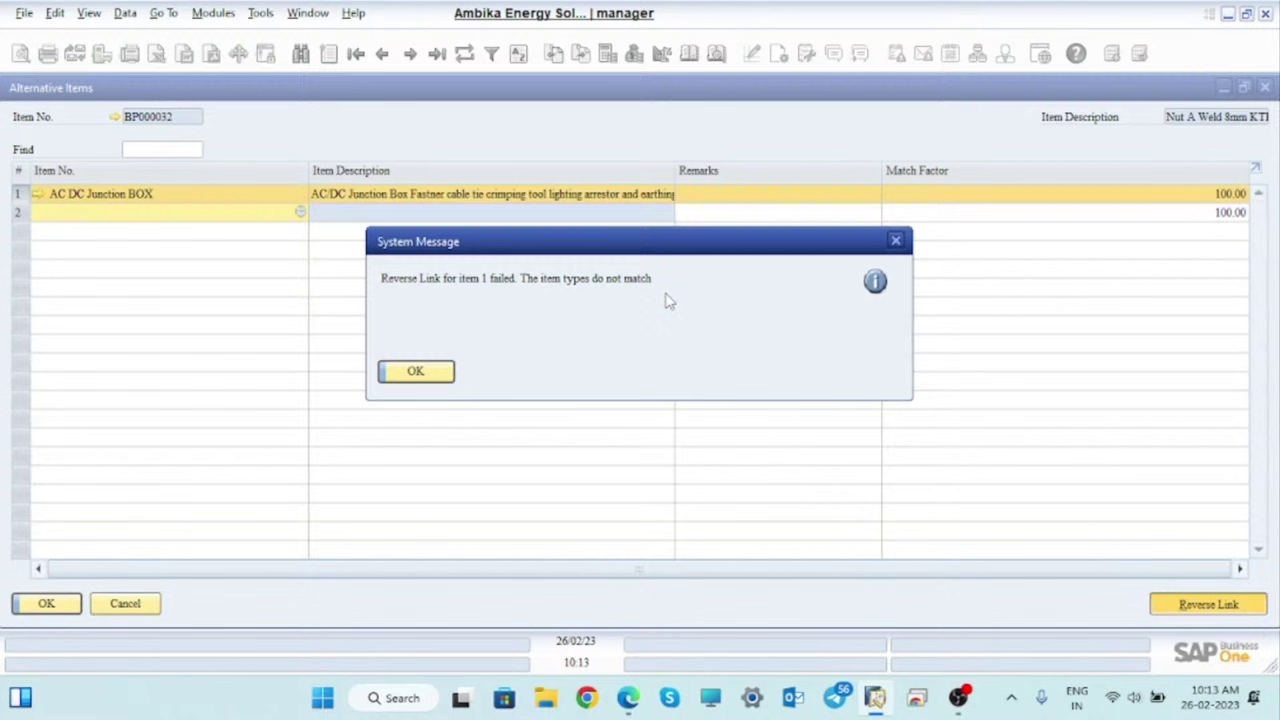
{"action": "left_click", "coordinate": [896, 243]}
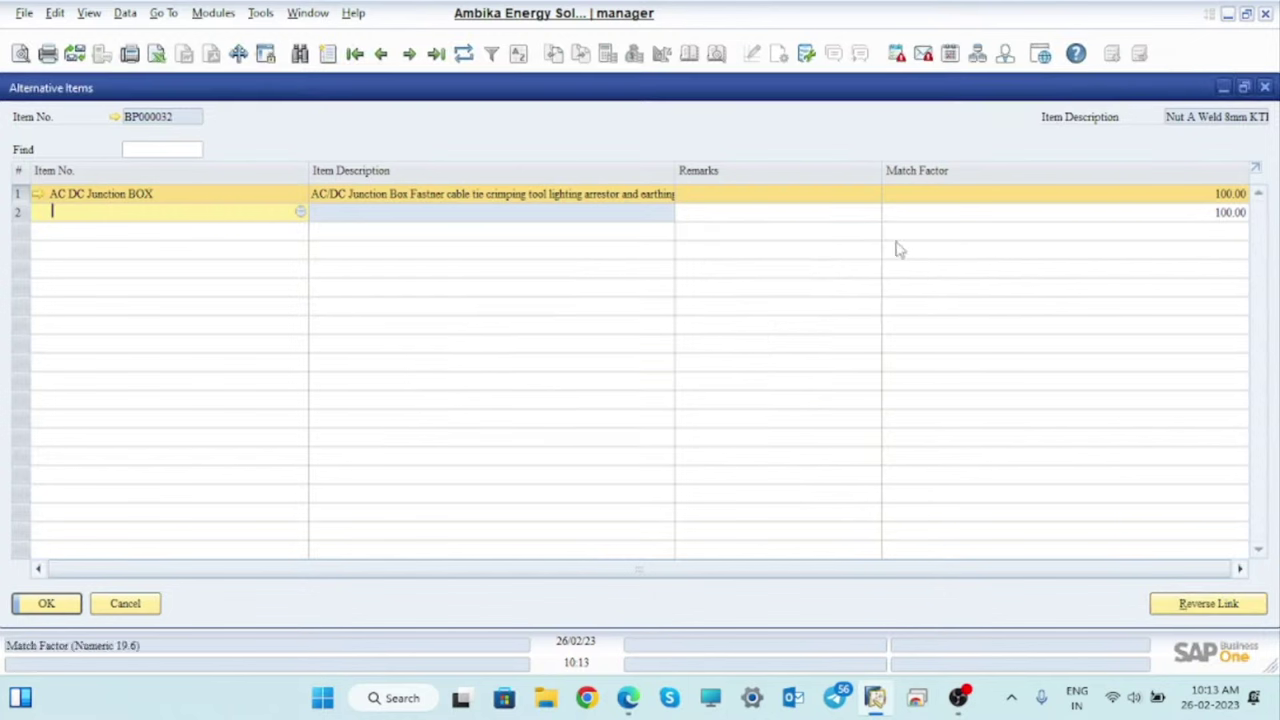
{"action": "left_click", "coordinate": [36, 194]}
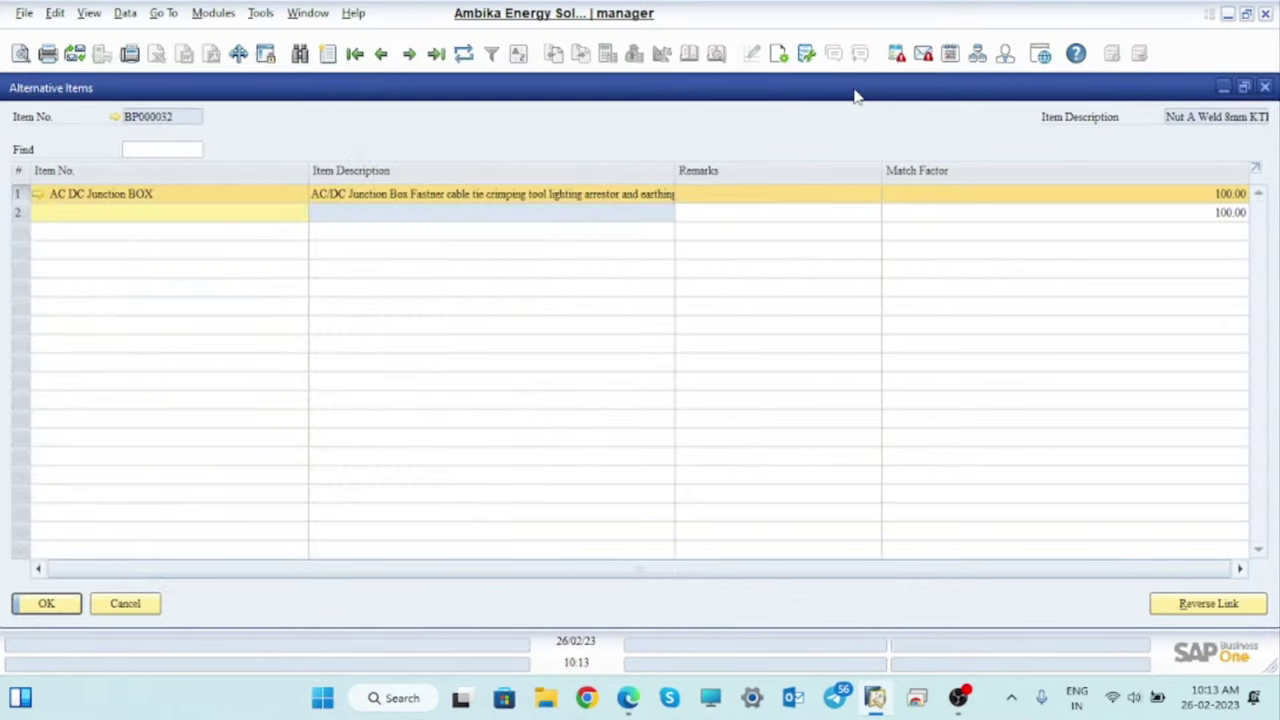
{"action": "left_click", "coordinate": [855, 95]}
{"action": "left_click", "coordinate": [1265, 88]}
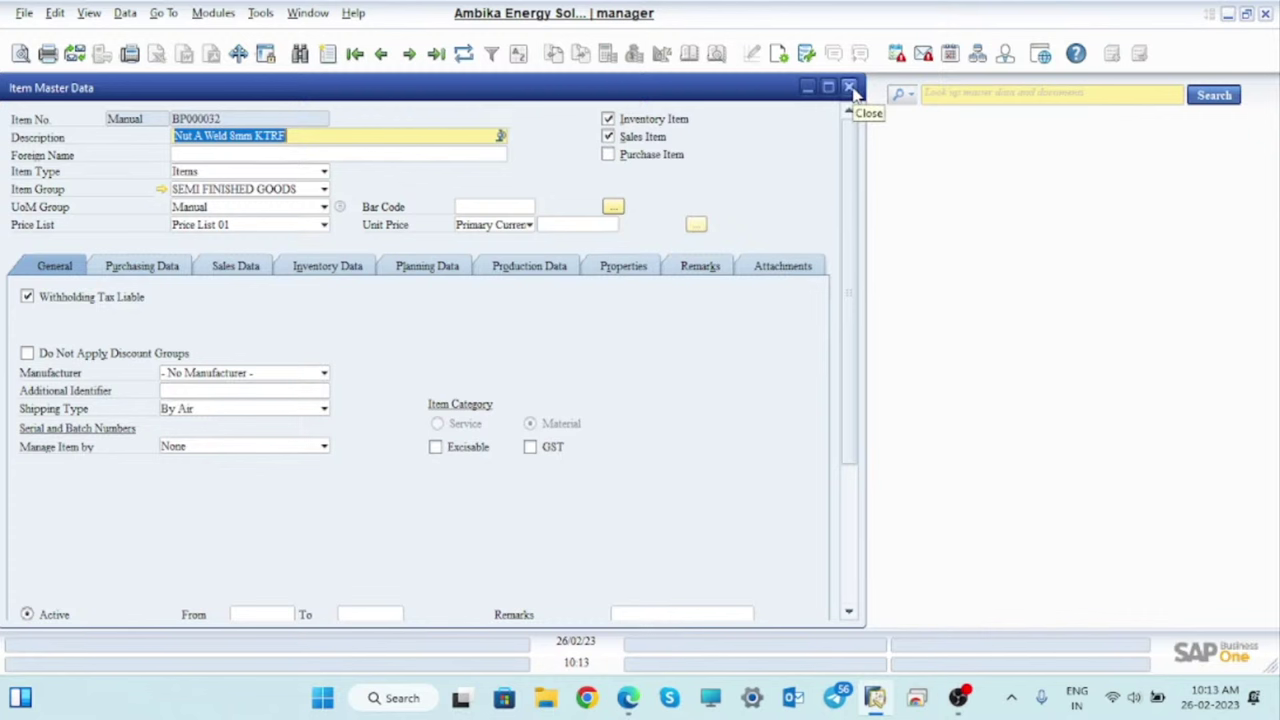
{"action": "left_click", "coordinate": [850, 88]}
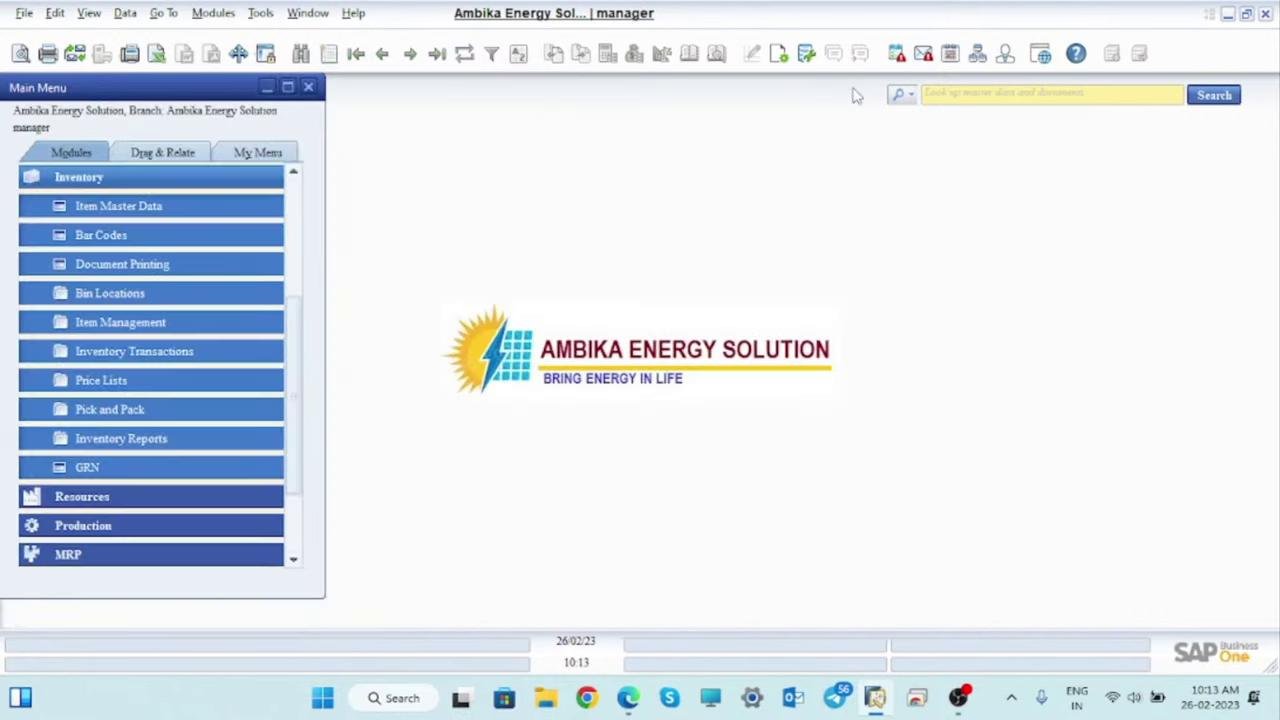
Step: Reopen item B00001 INVERTER BATTERY from the full item list and show its alternative items
{"action": "left_click", "coordinate": [125, 206]}
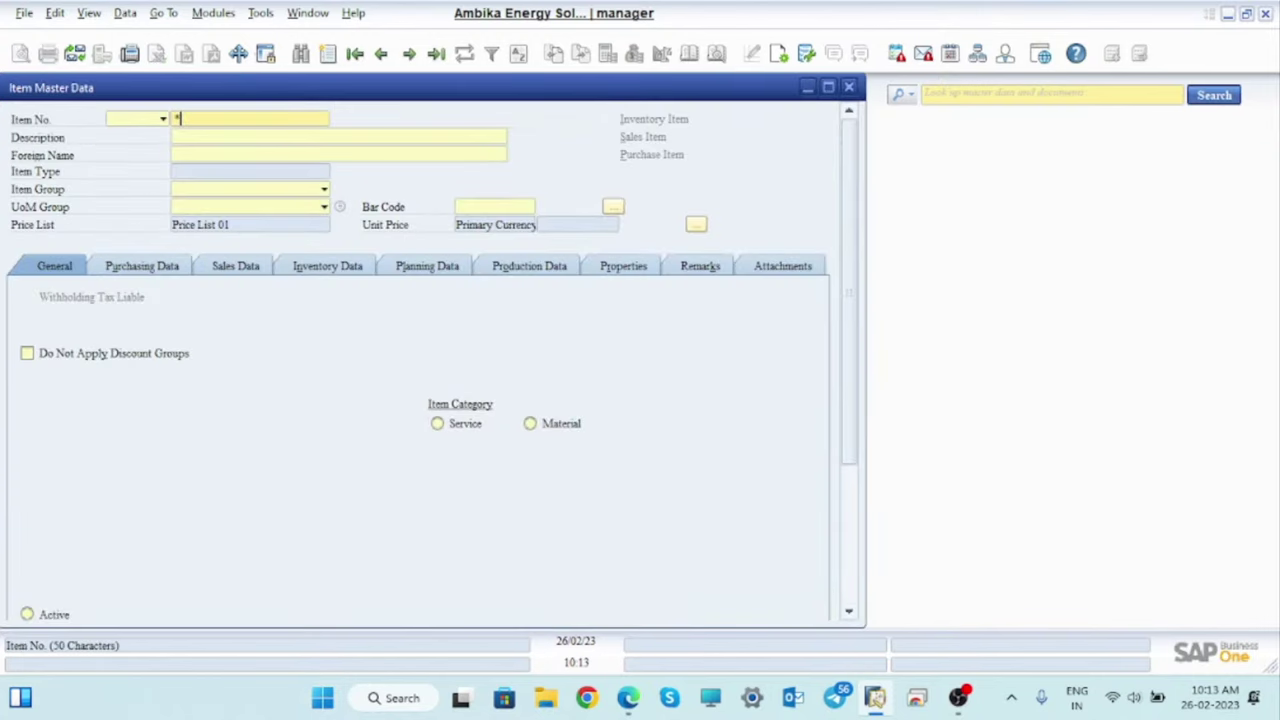
{"action": "type", "text": "*"}
{"action": "key", "text": "Return"}
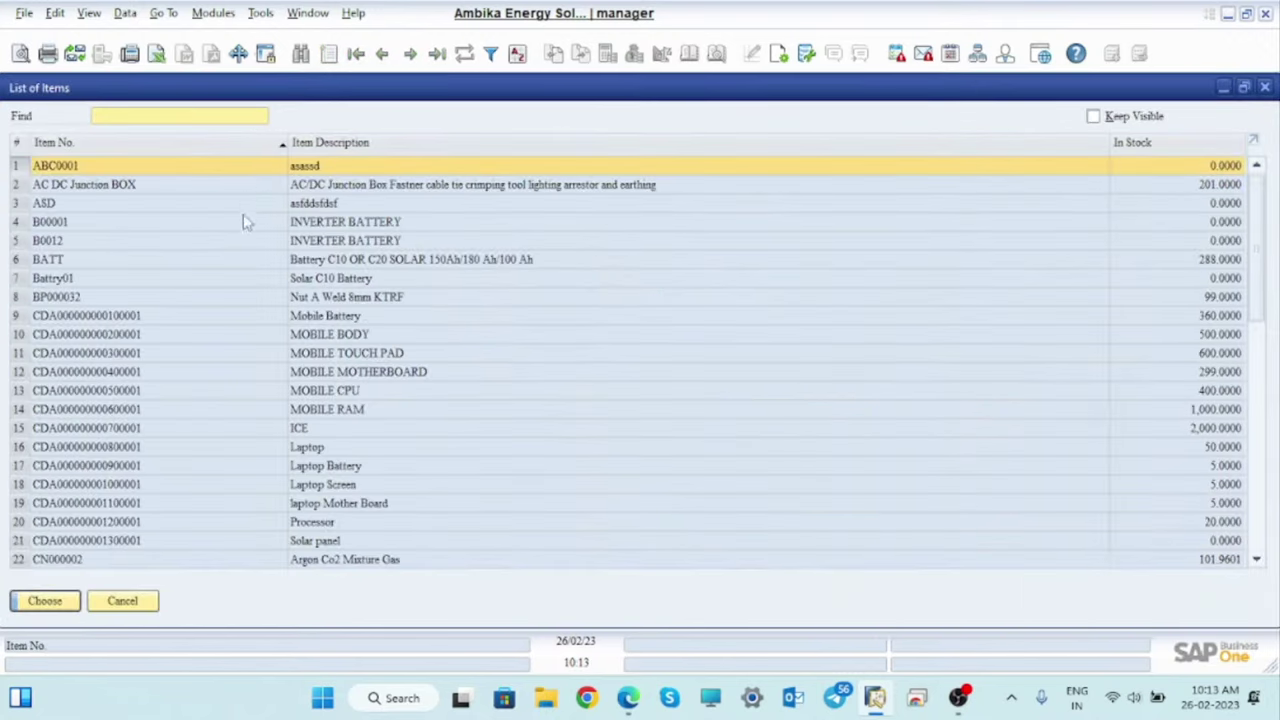
{"action": "left_click", "coordinate": [24, 223]}
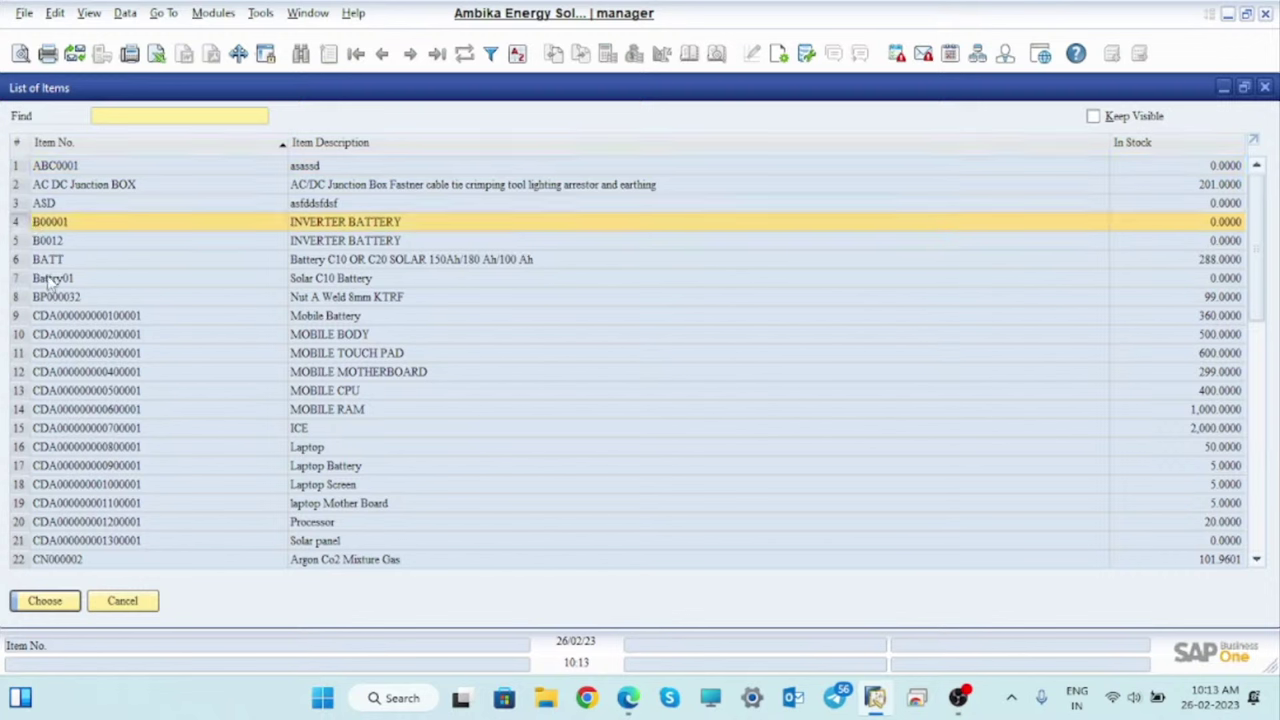
{"action": "left_click", "coordinate": [38, 604]}
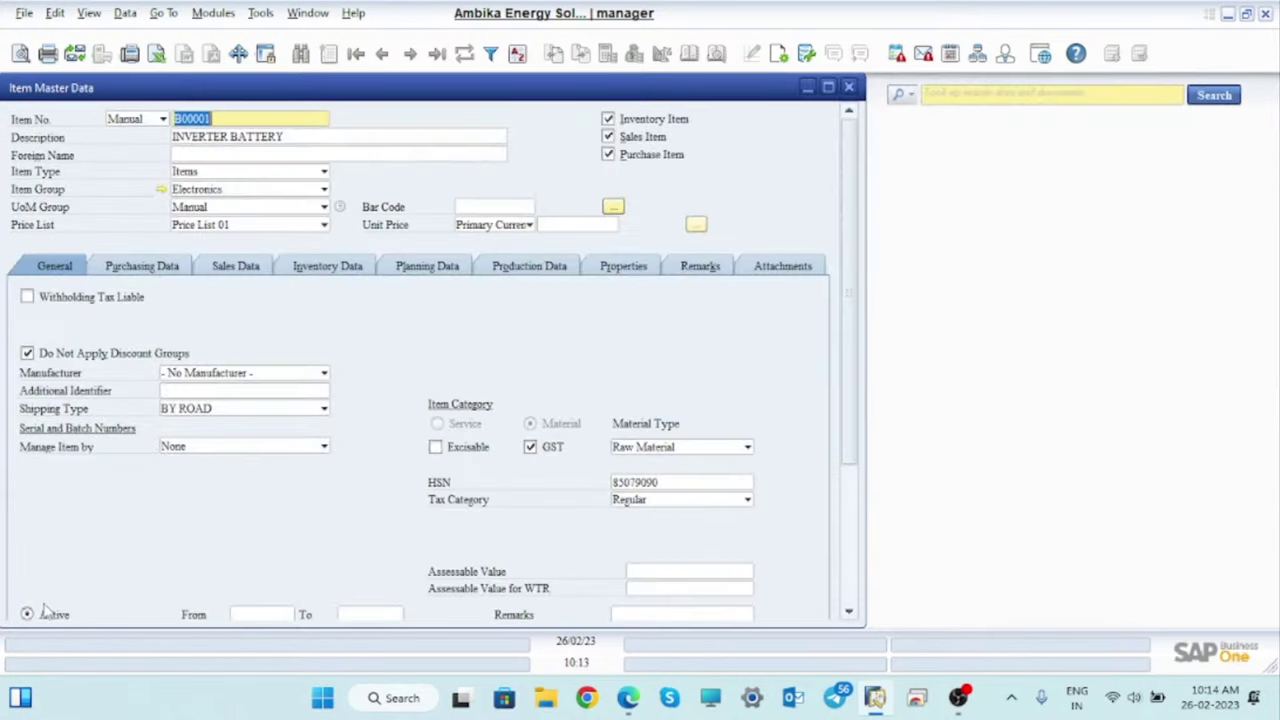
{"action": "right_click", "coordinate": [400, 345]}
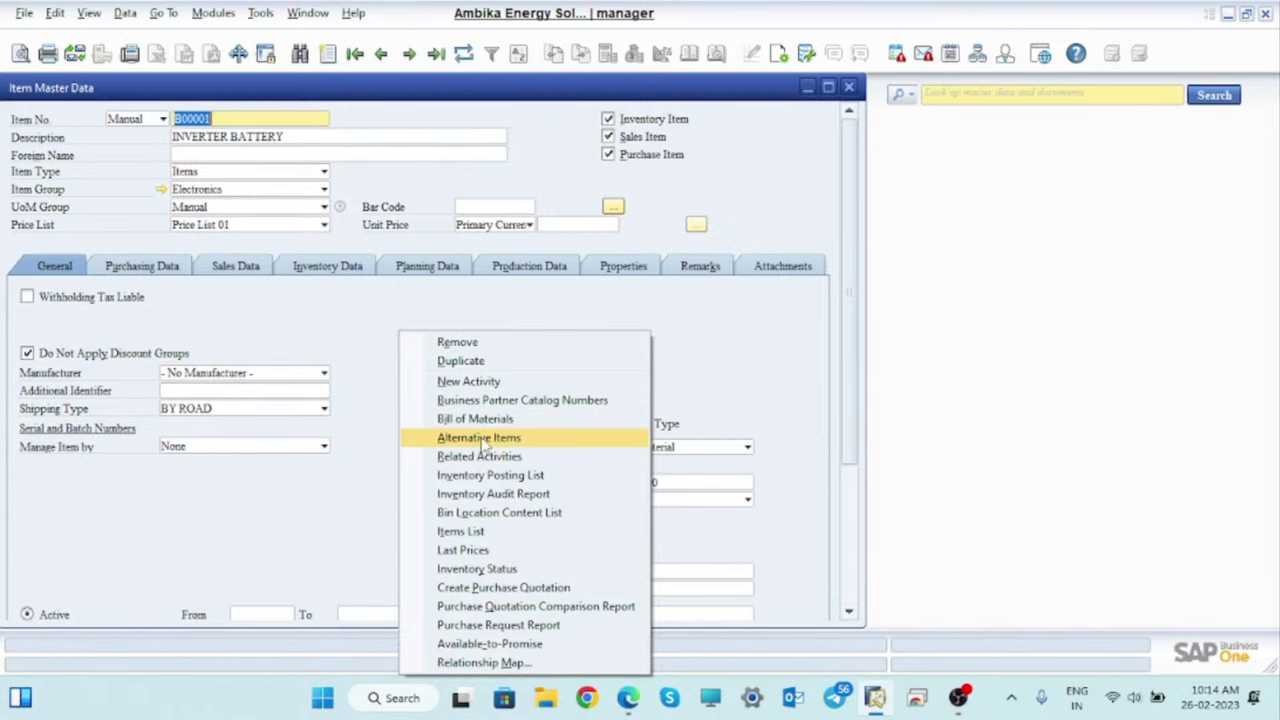
{"action": "left_click", "coordinate": [480, 438]}
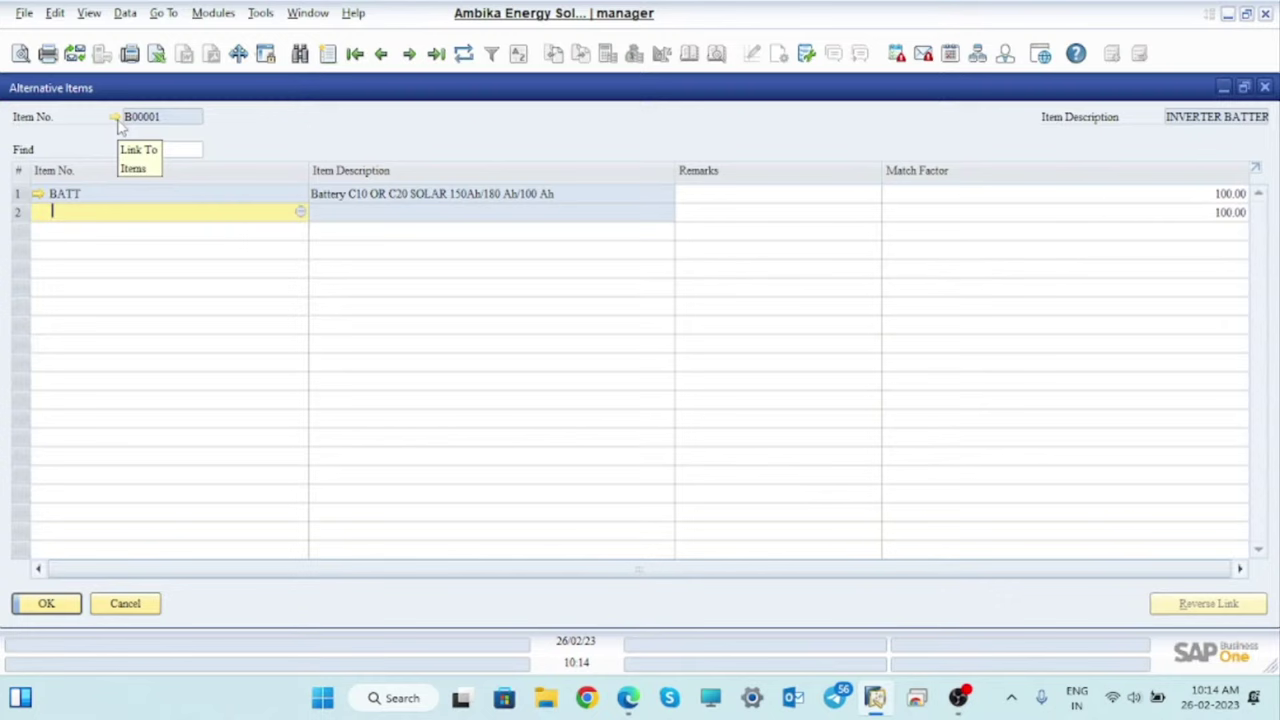
Step: Inspect the INVERTER BATTERY and BATT item records, returning to the alternatives list
{"action": "left_click", "coordinate": [116, 118]}
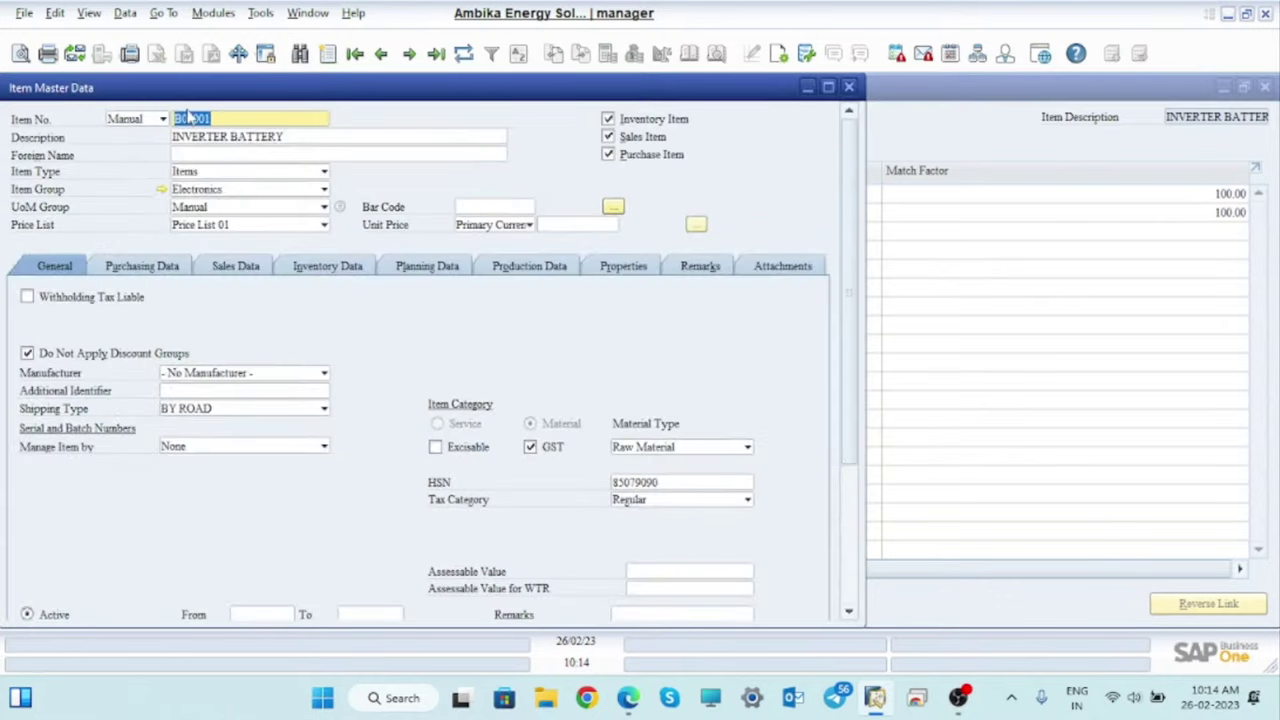
{"action": "left_click", "coordinate": [849, 89]}
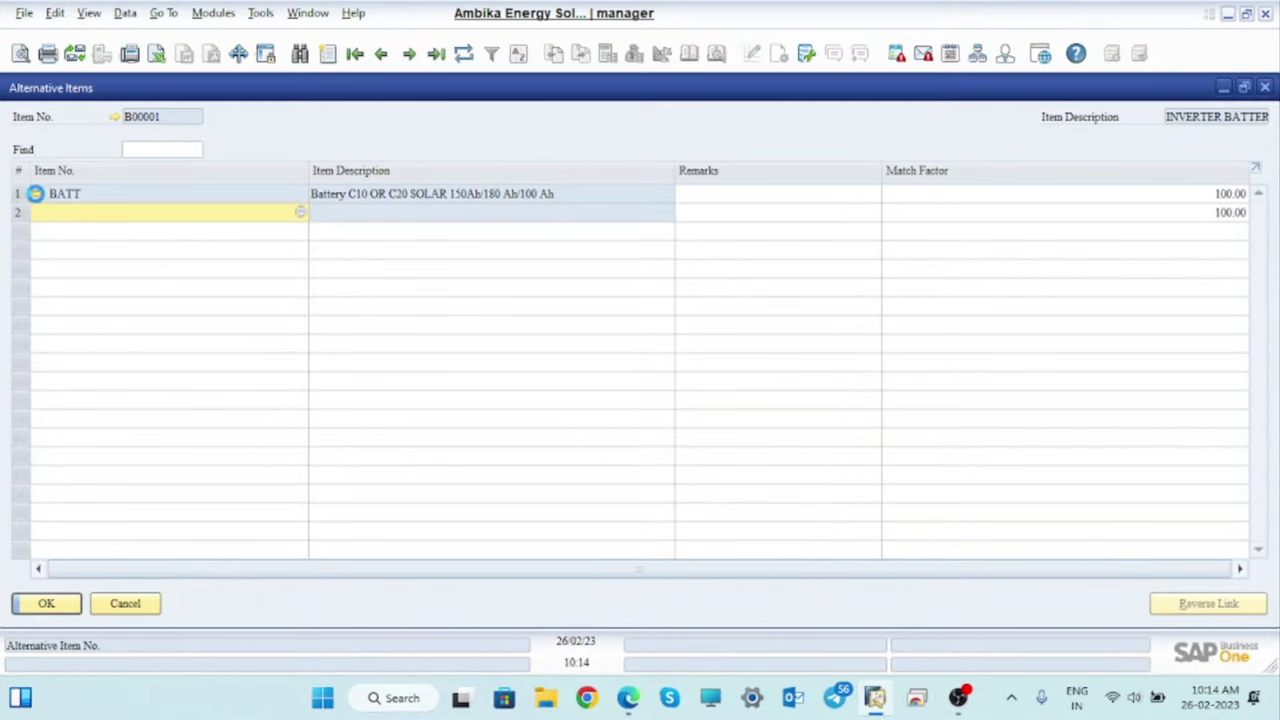
{"action": "left_click", "coordinate": [35, 194]}
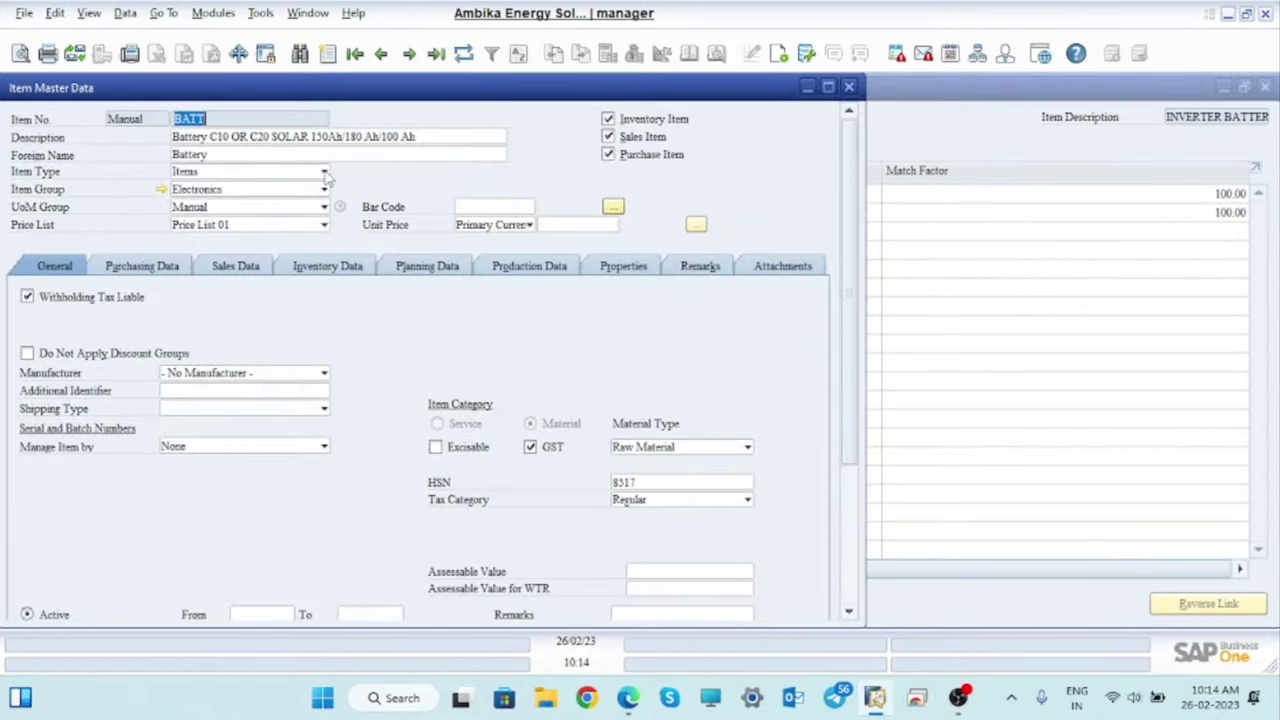
{"action": "left_click", "coordinate": [855, 95]}
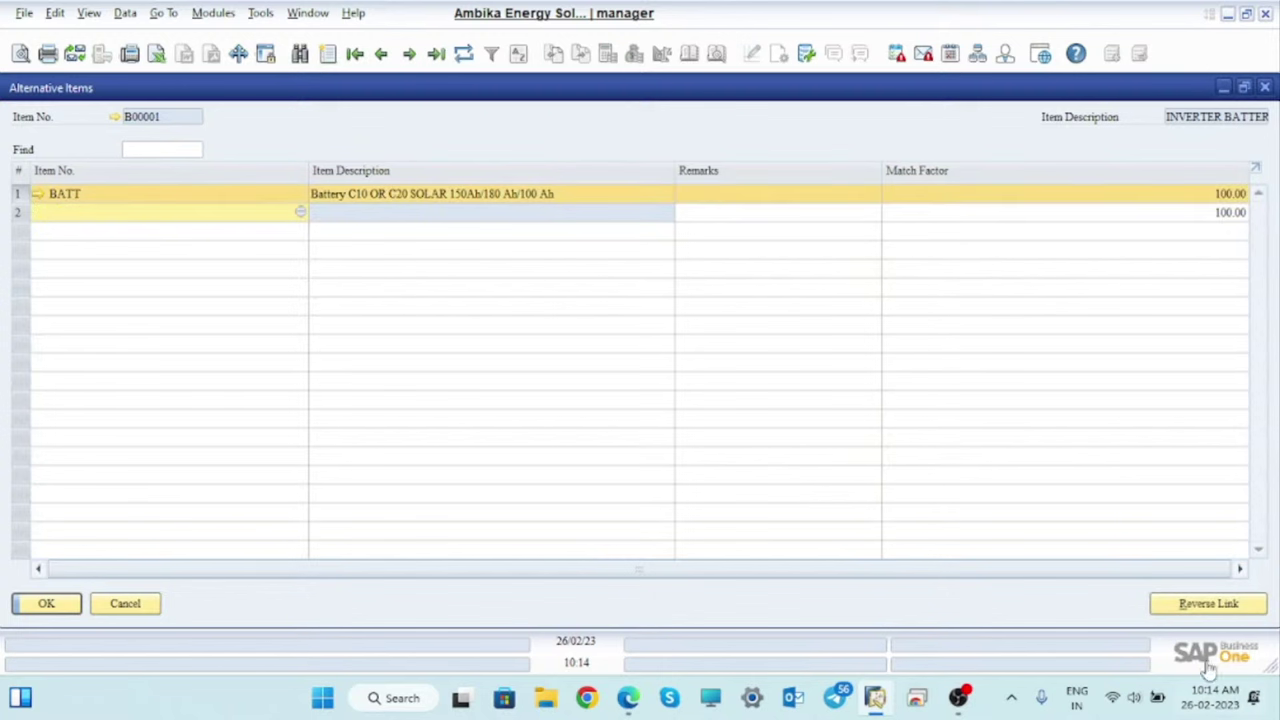
Step: Reverse the BATT alternative link, cancel the alternatives list and close the B00001 record
{"action": "left_click", "coordinate": [1210, 605]}
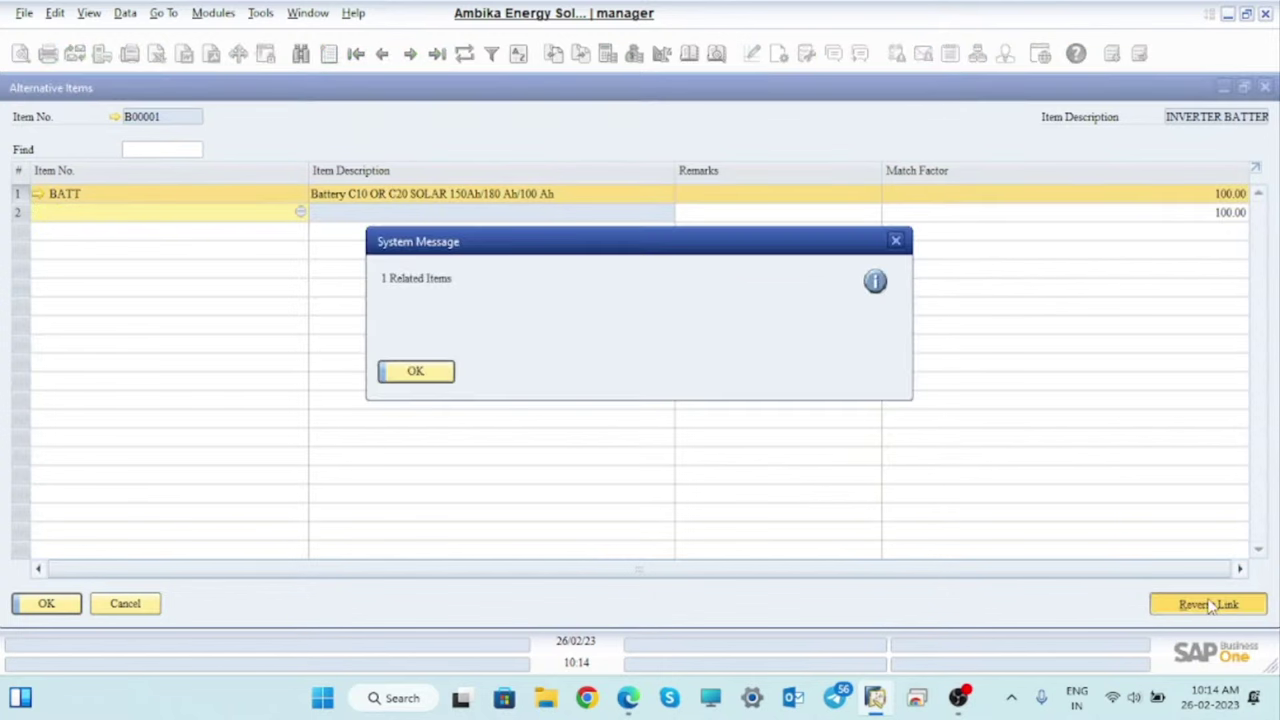
{"action": "left_click", "coordinate": [415, 371]}
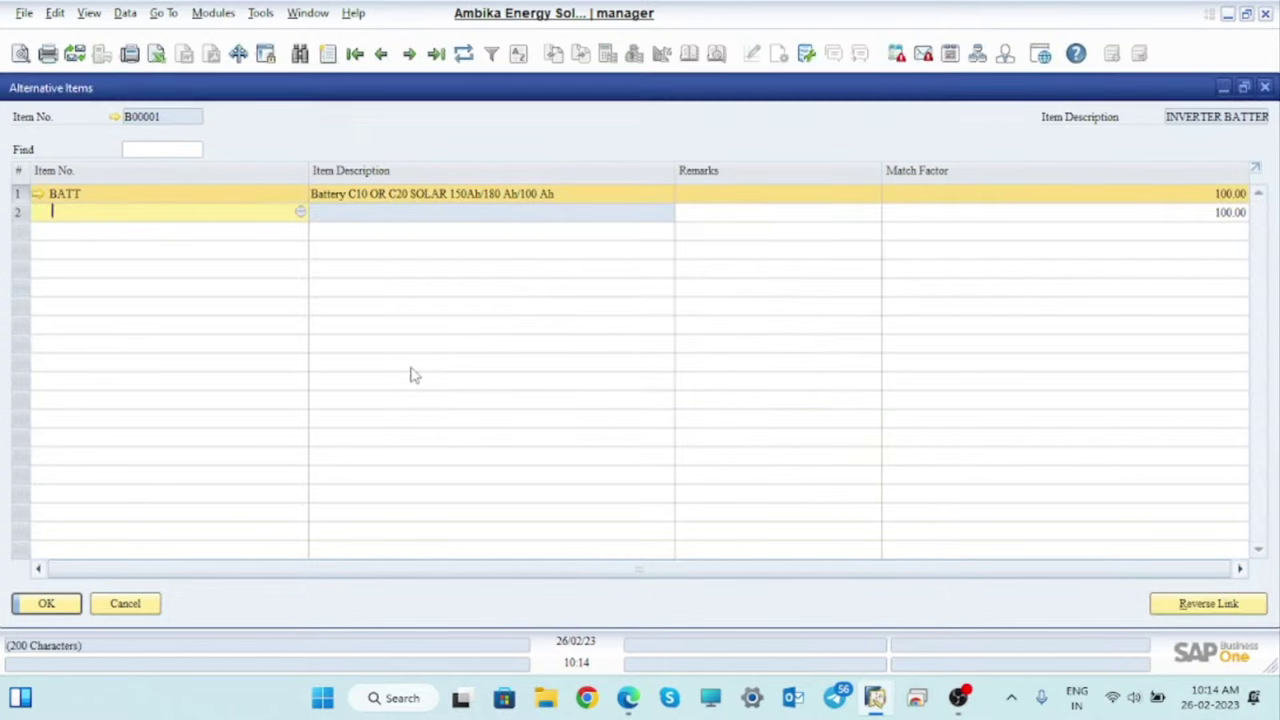
{"action": "left_click", "coordinate": [128, 603]}
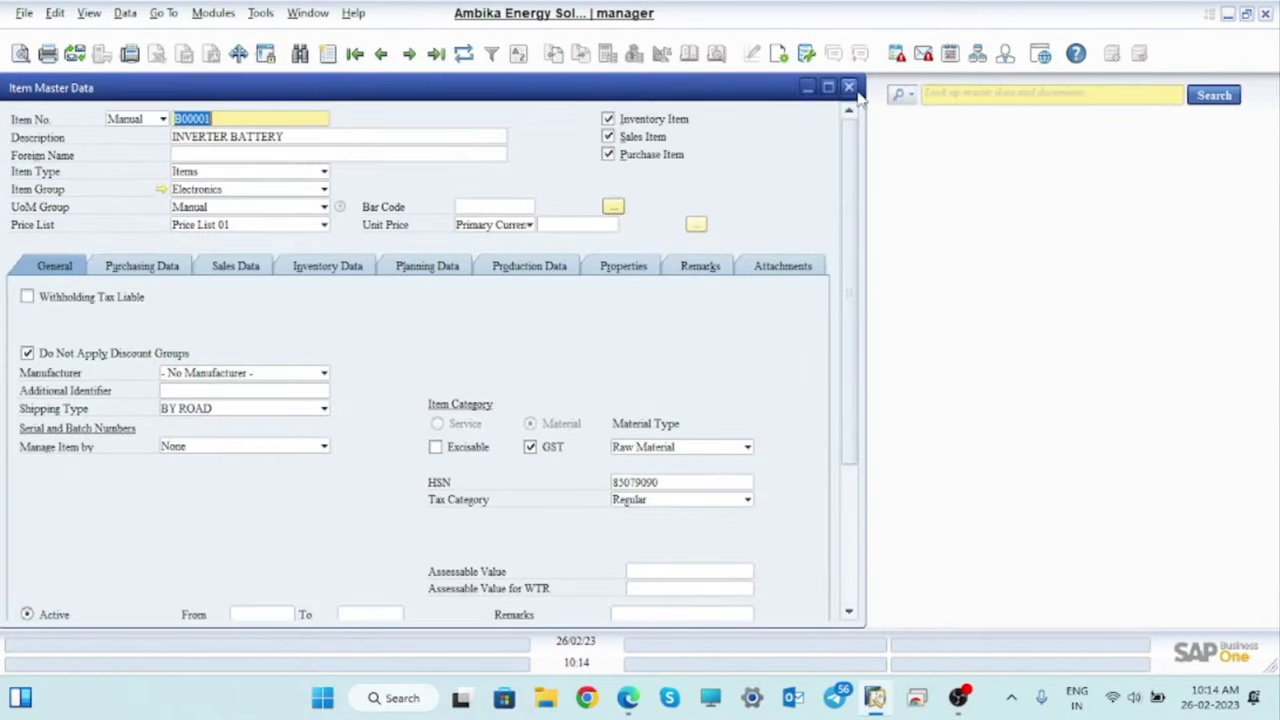
{"action": "left_click", "coordinate": [849, 87]}
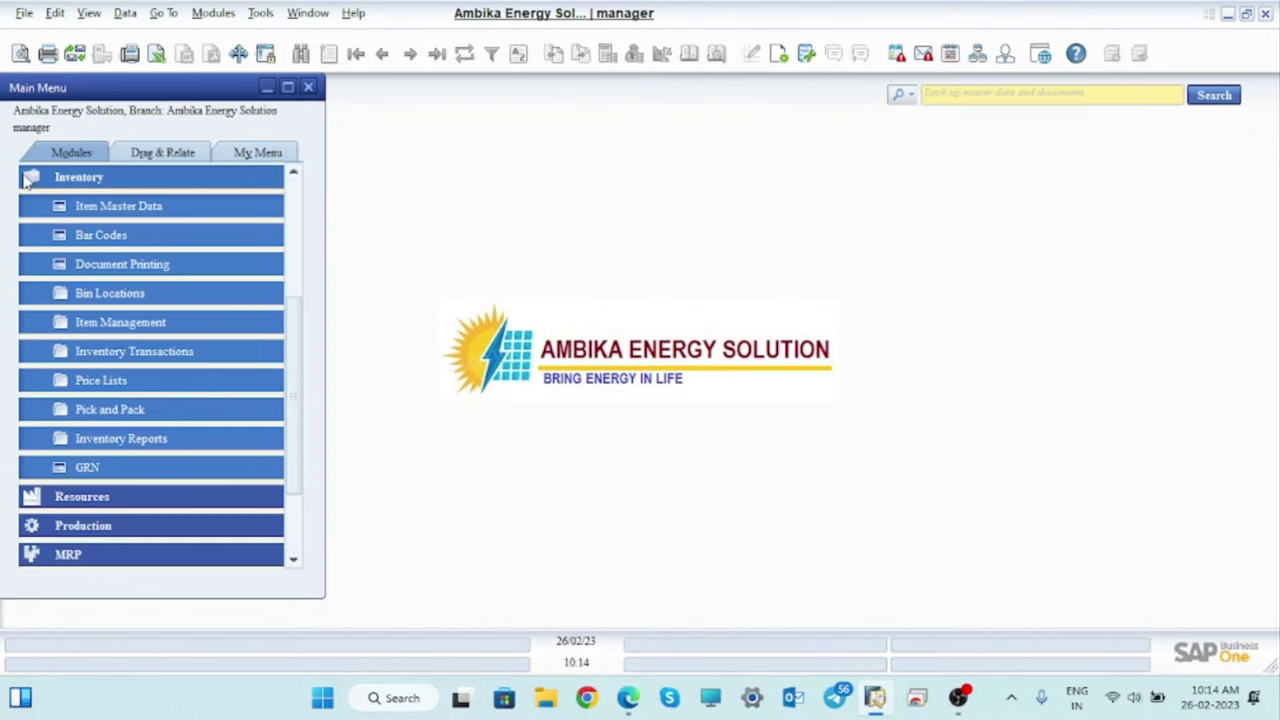
Step: Start a new sales order for the customer in row 7 of the partner list
{"action": "left_click", "coordinate": [30, 178]}
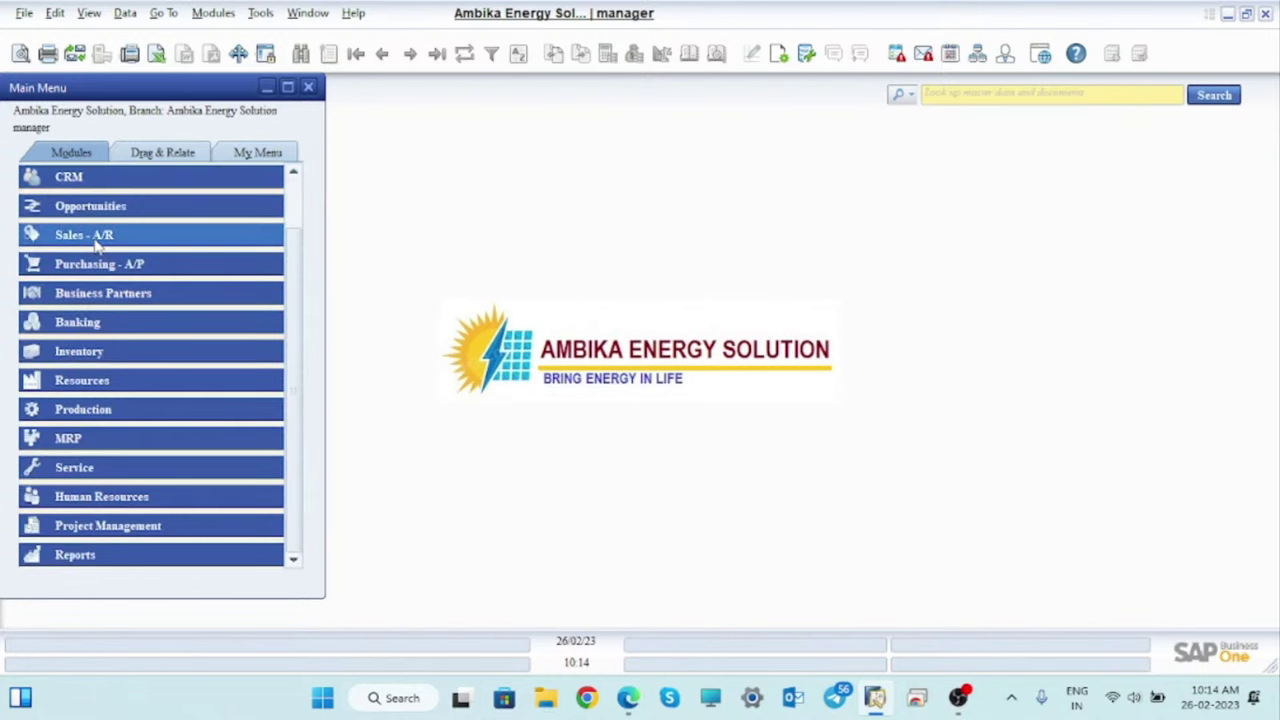
{"action": "left_click", "coordinate": [97, 240]}
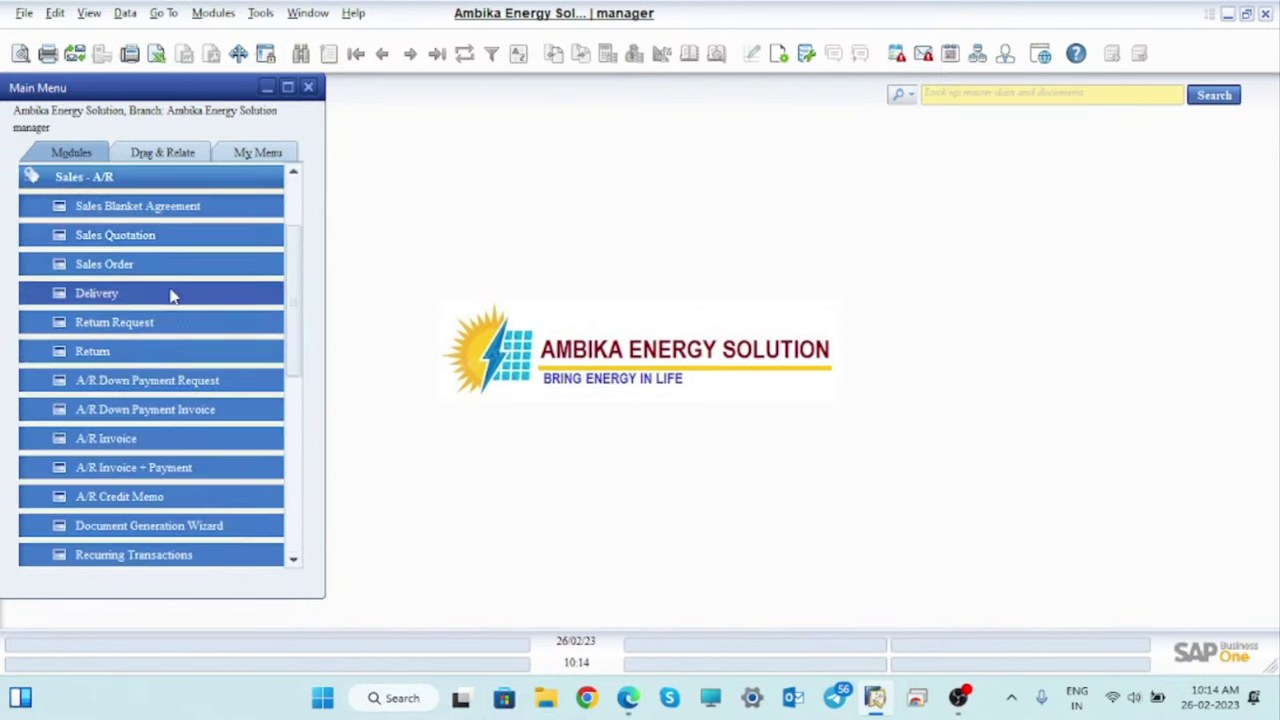
{"action": "left_click", "coordinate": [133, 259]}
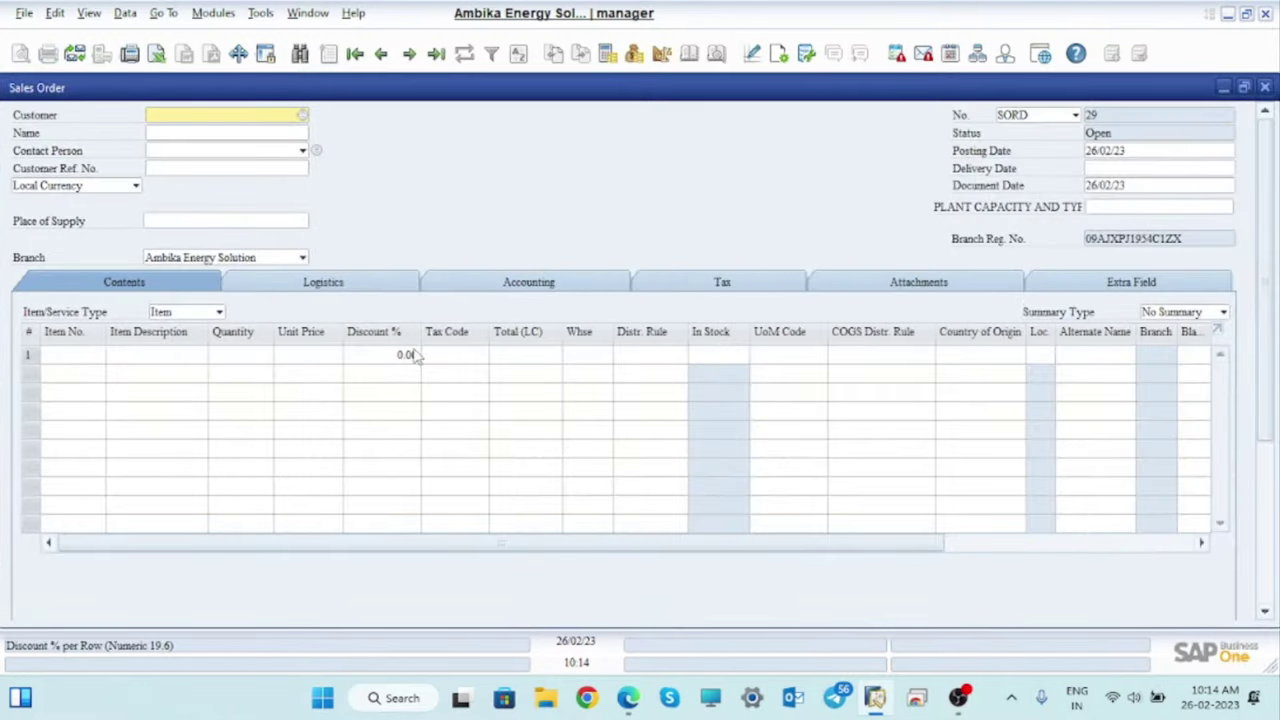
{"action": "key", "text": "Tab"}
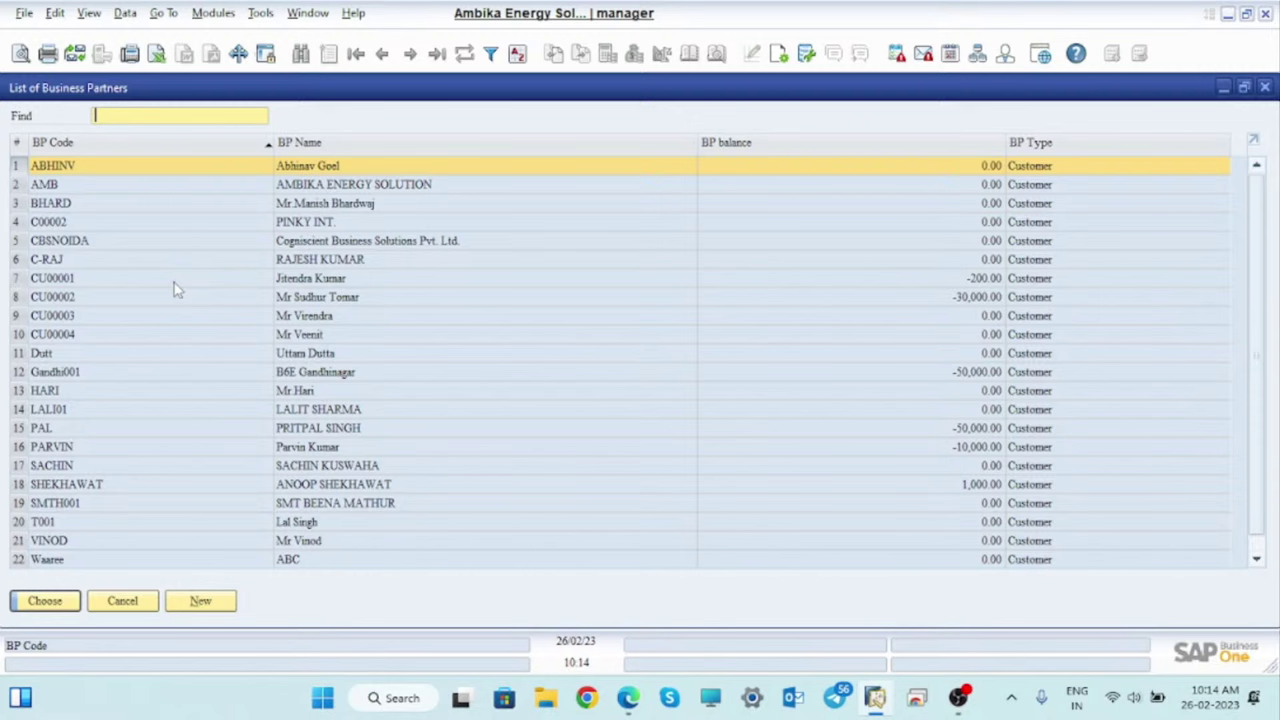
{"action": "left_click", "coordinate": [301, 279]}
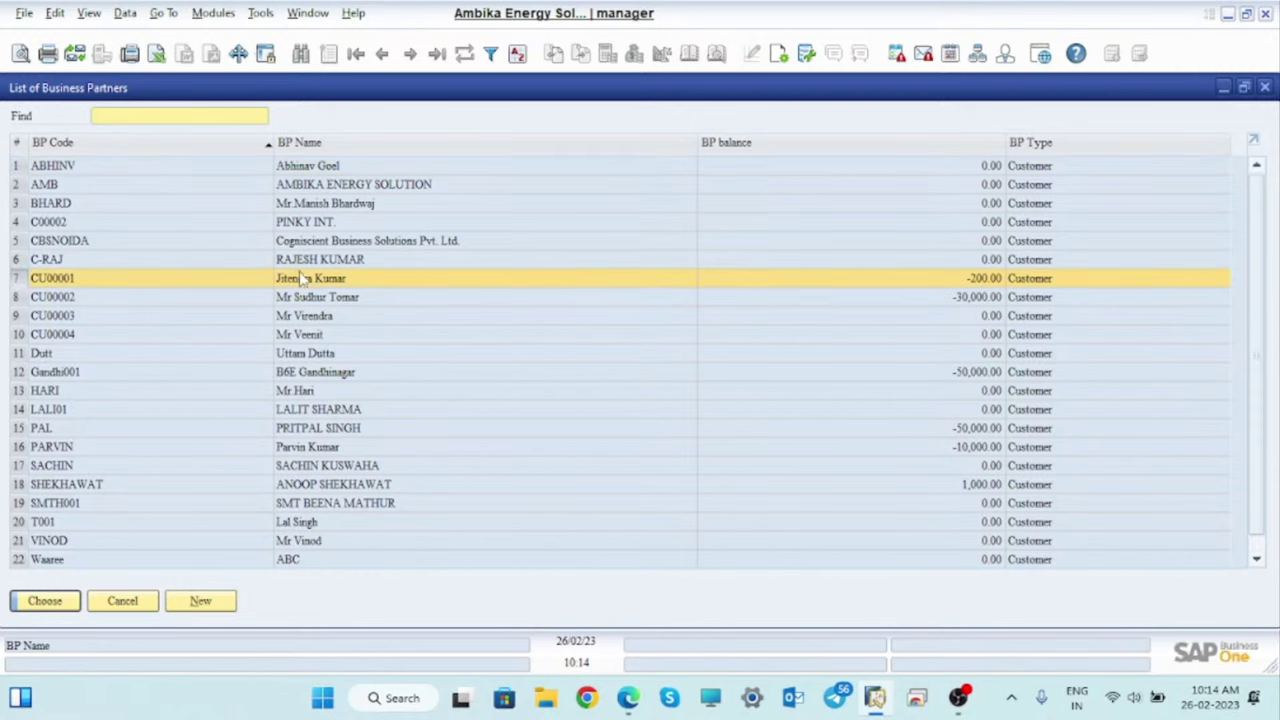
{"action": "left_click", "coordinate": [53, 605]}
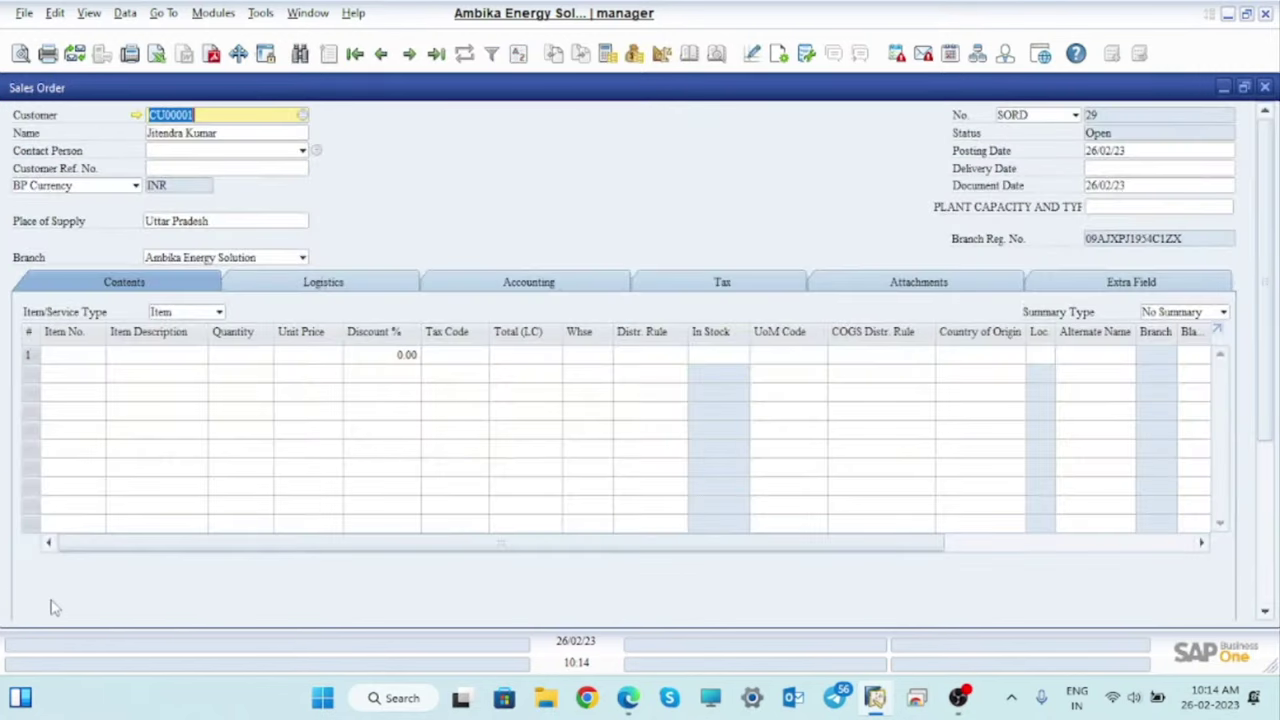
Step: Put item B0012 INVERTER BATTERY on the order's first line
{"action": "left_click", "coordinate": [95, 362]}
{"action": "left_click", "coordinate": [98, 356]}
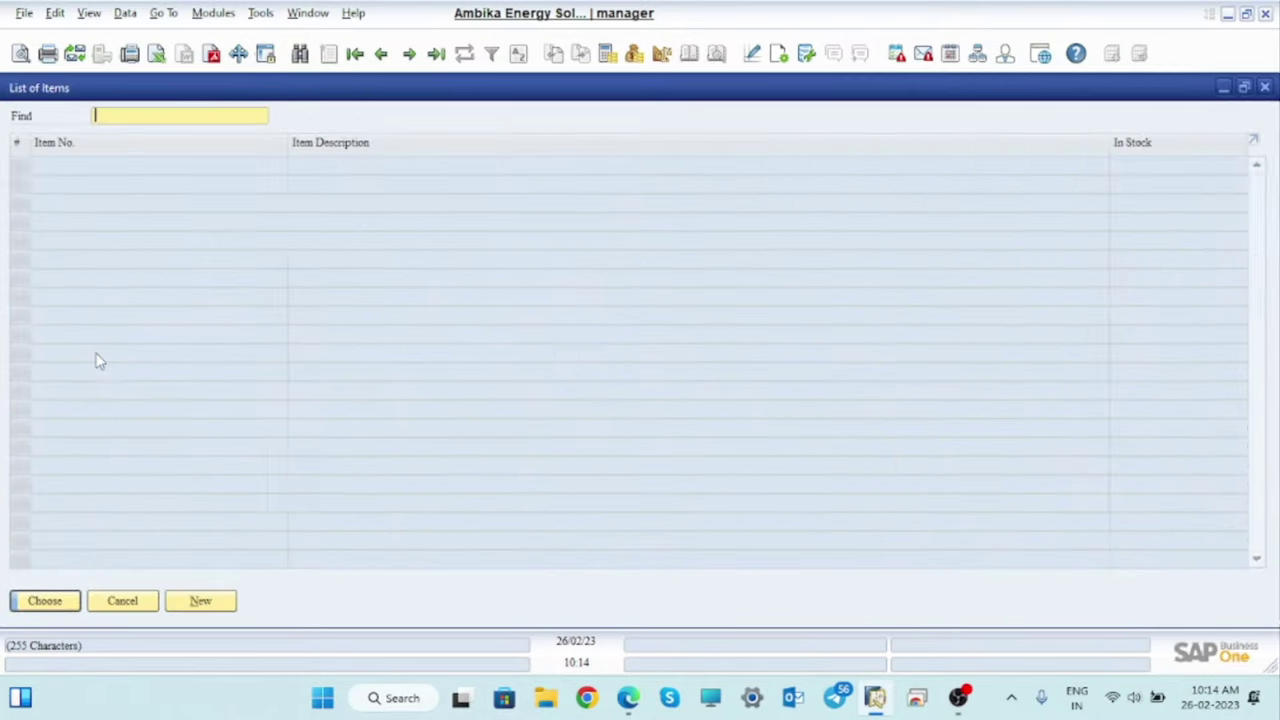
{"action": "left_click", "coordinate": [32, 241]}
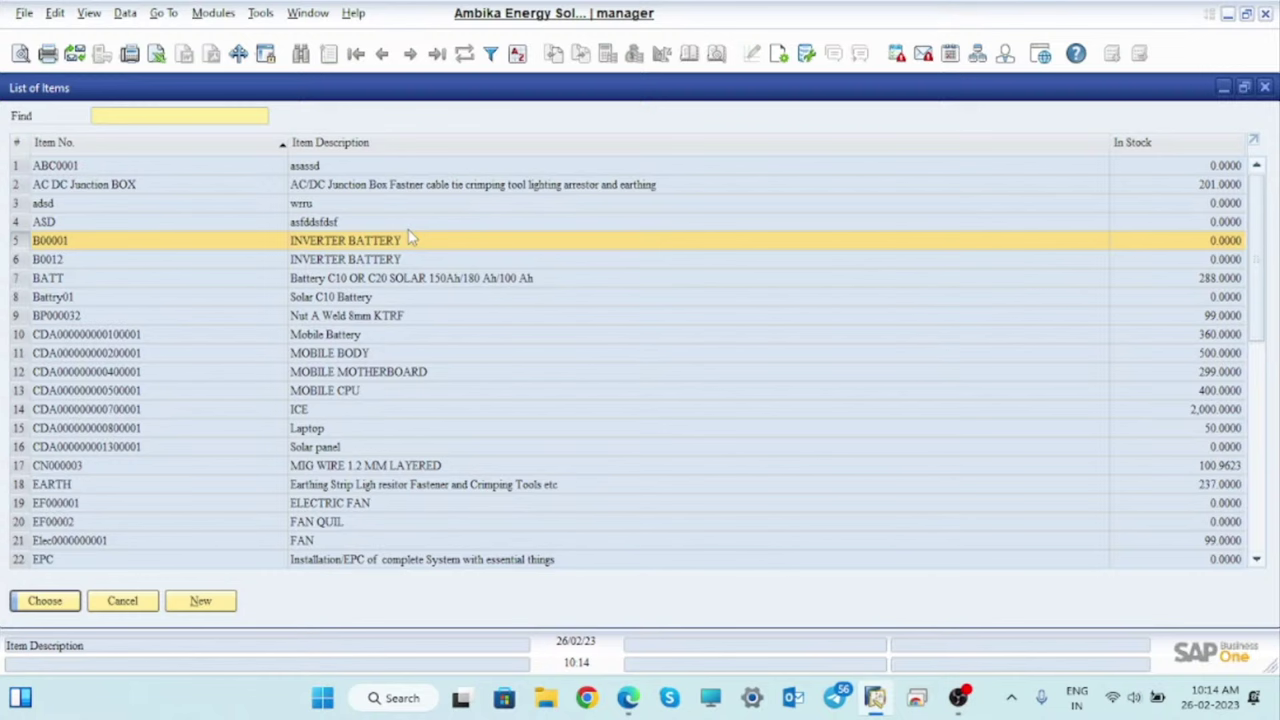
{"action": "left_click", "coordinate": [28, 262]}
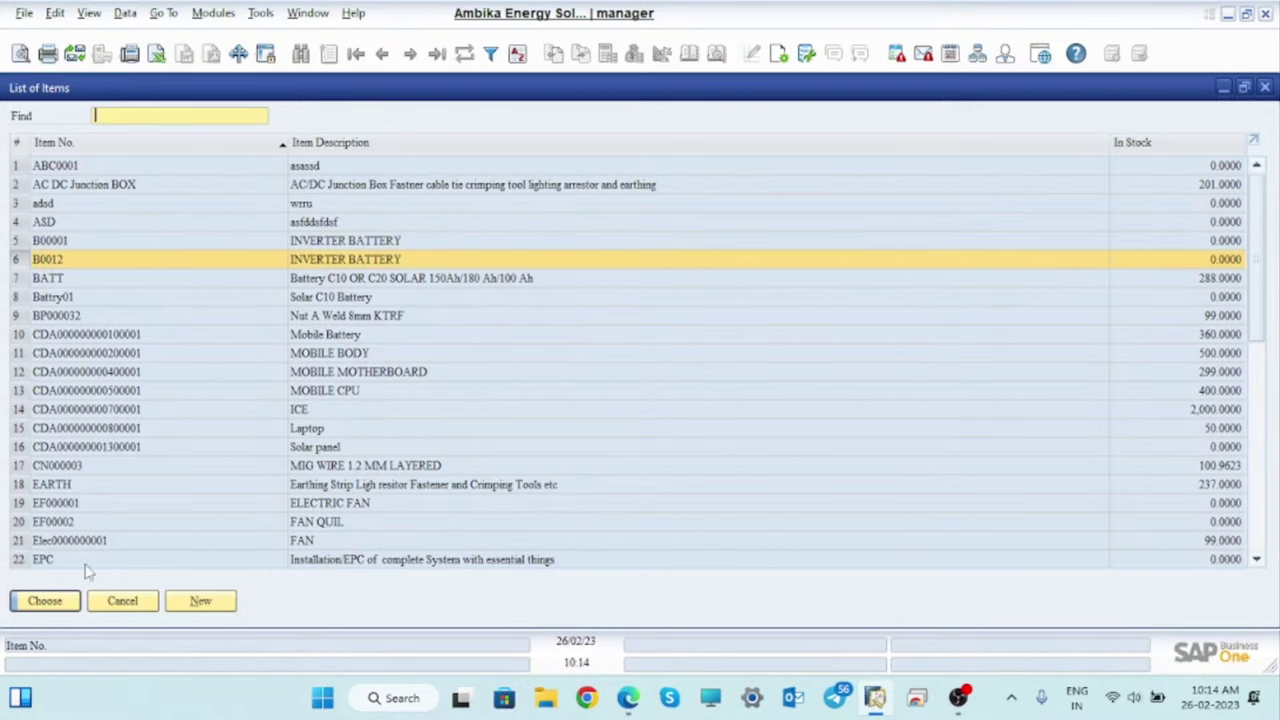
{"action": "left_click", "coordinate": [62, 604]}
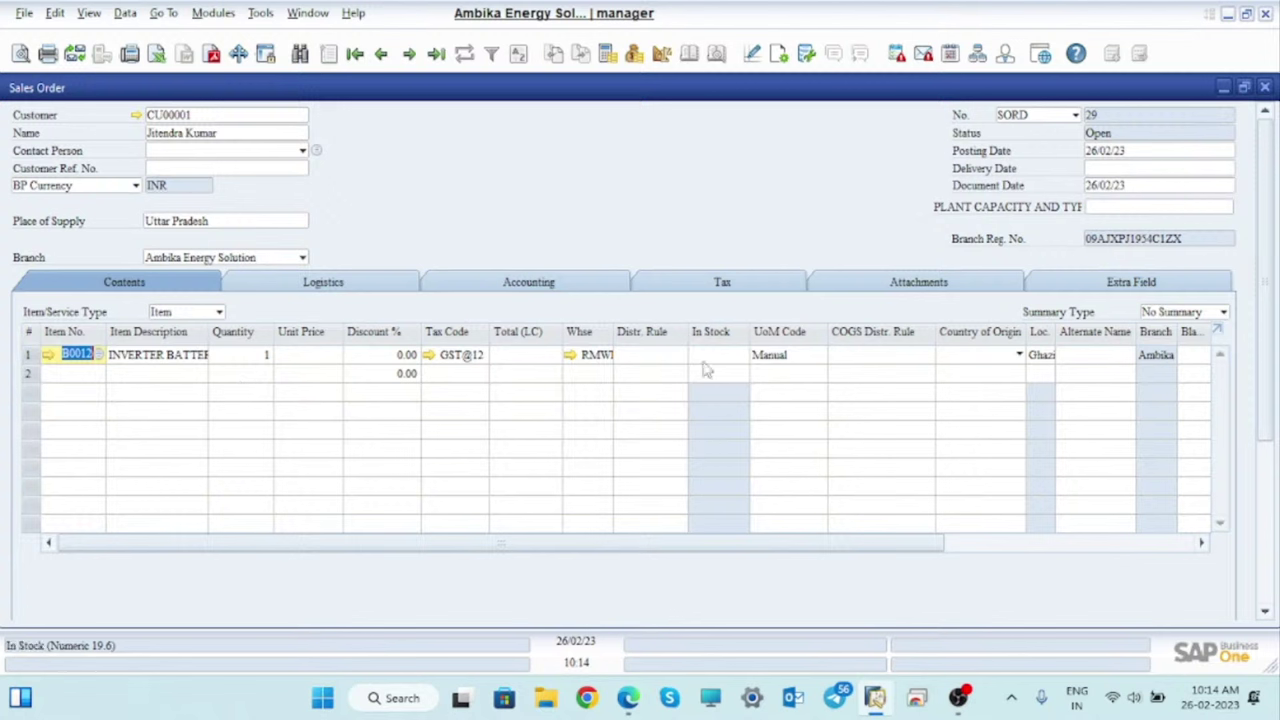
Step: Set the B0012 line quantity to 10
{"action": "left_click", "coordinate": [240, 358]}
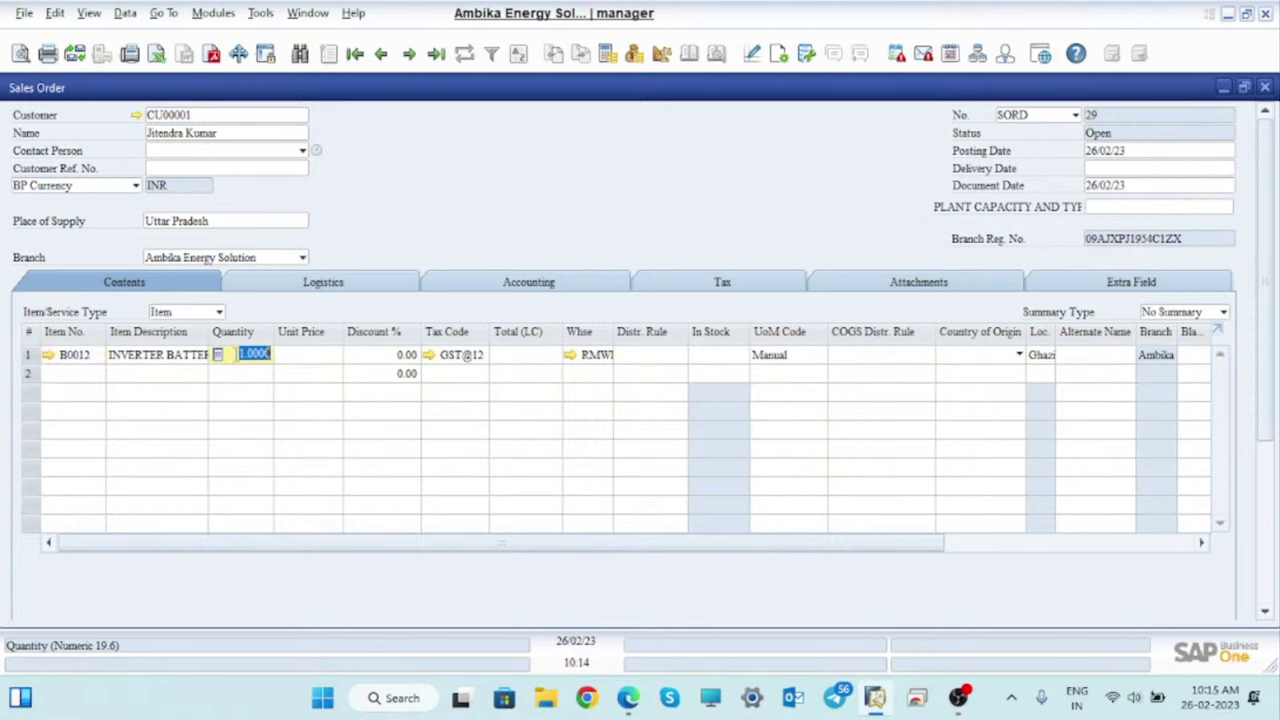
{"action": "type", "text": "10"}
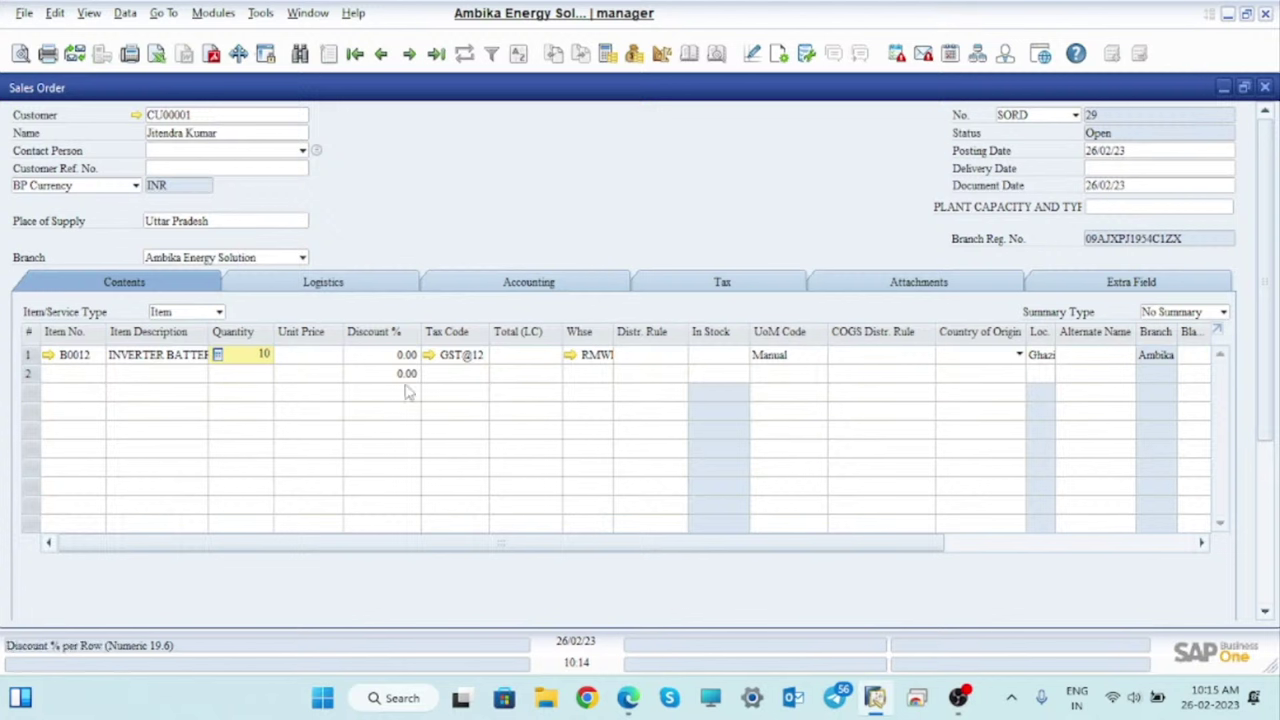
{"action": "key", "text": "Tab"}
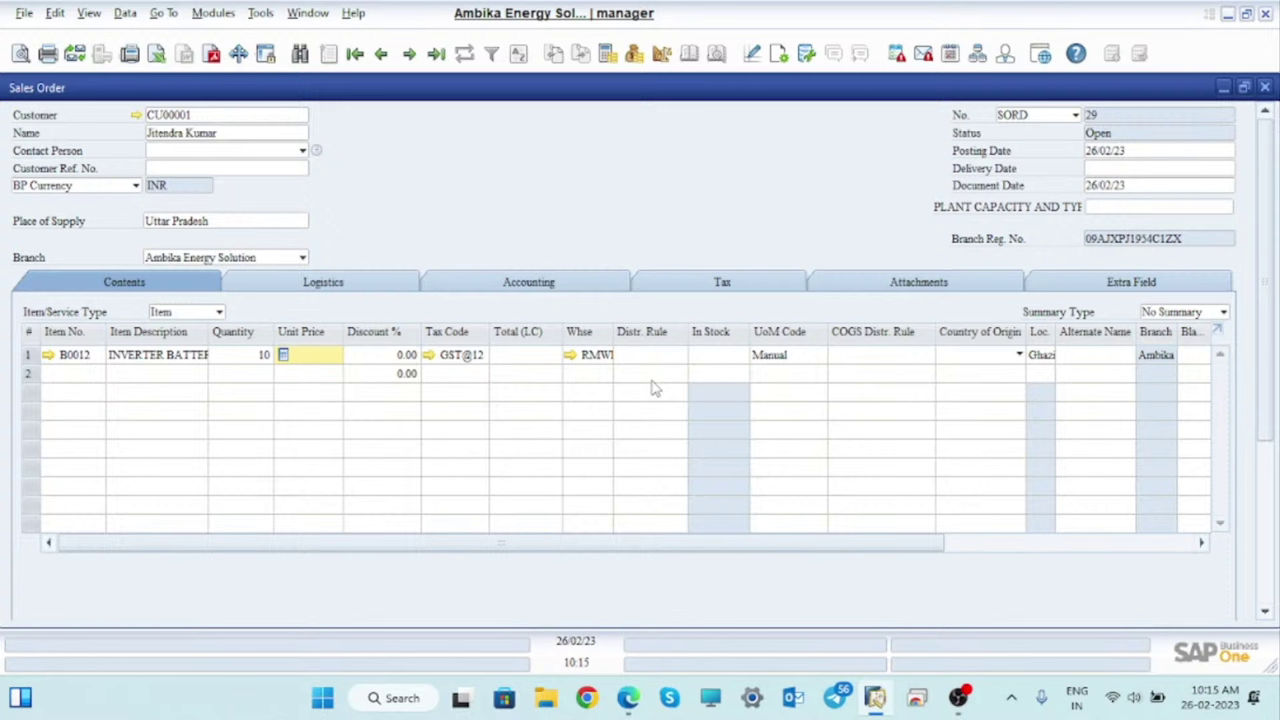
Step: Check B0012 for alternative items, find none, and bring up the item list again
{"action": "left_click", "coordinate": [95, 361]}
{"action": "right_click", "coordinate": [95, 360]}
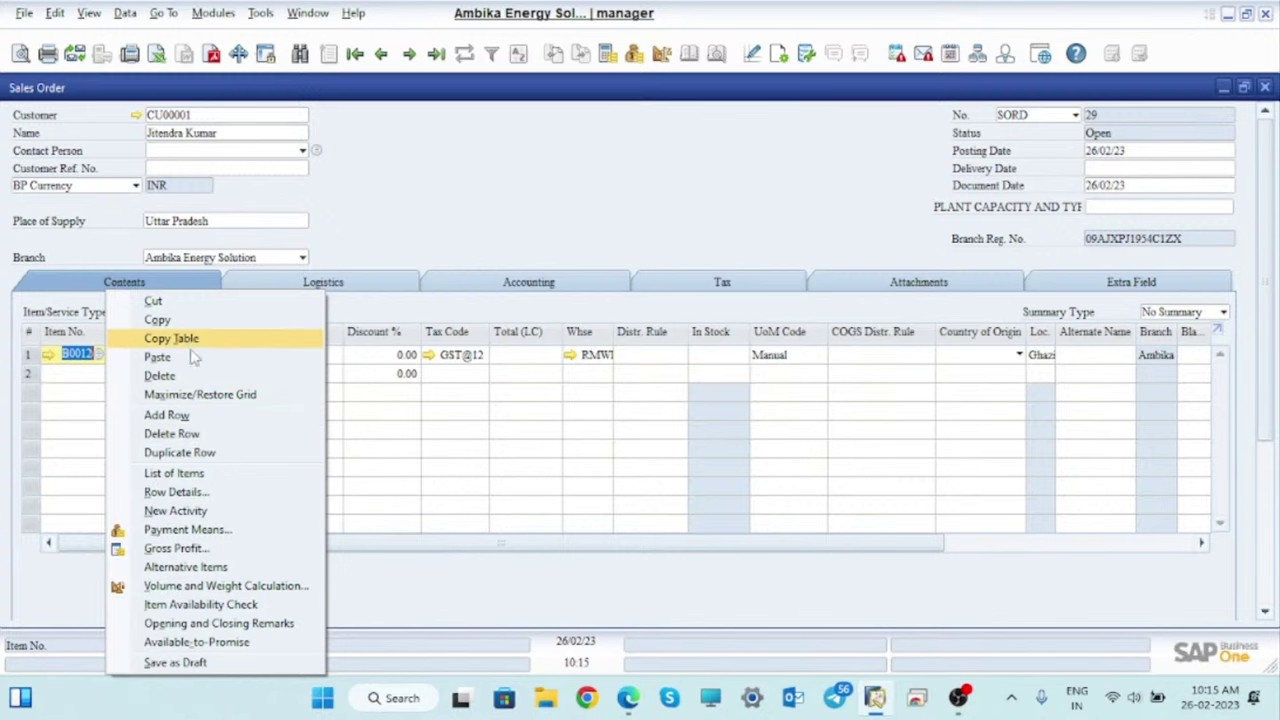
{"action": "left_click", "coordinate": [186, 567]}
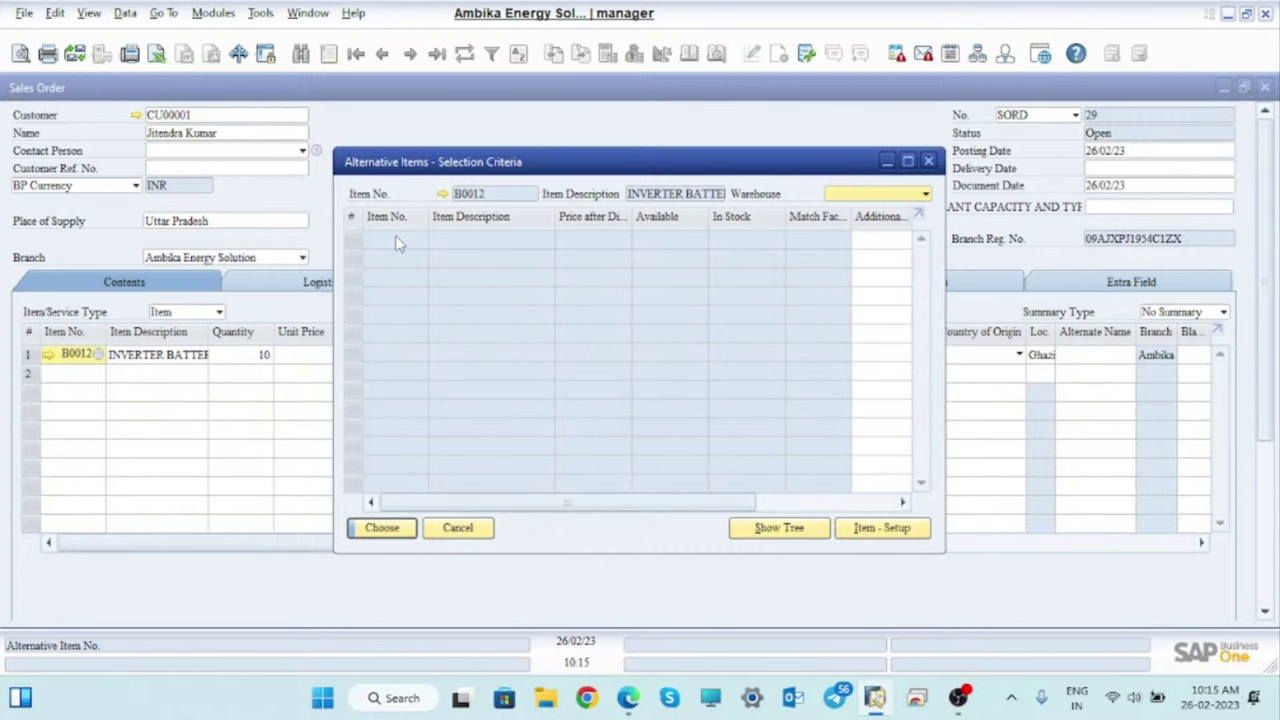
{"action": "left_click", "coordinate": [928, 161]}
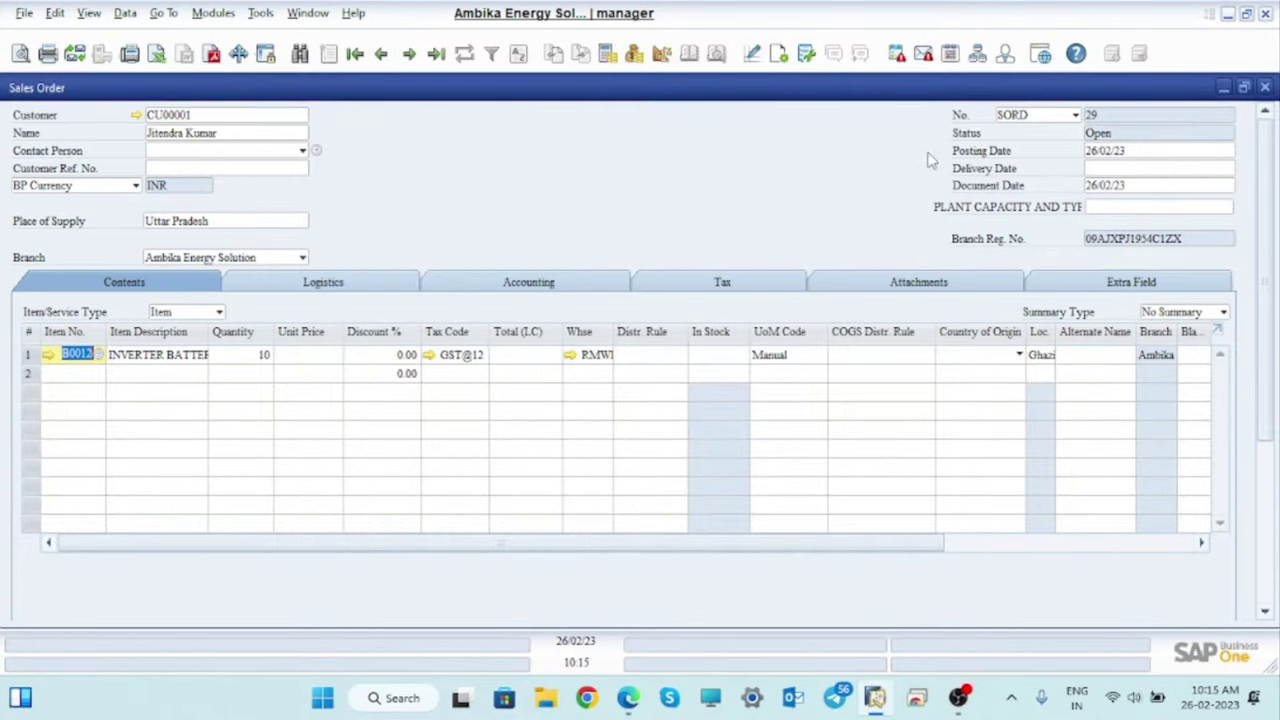
{"action": "left_click", "coordinate": [100, 356]}
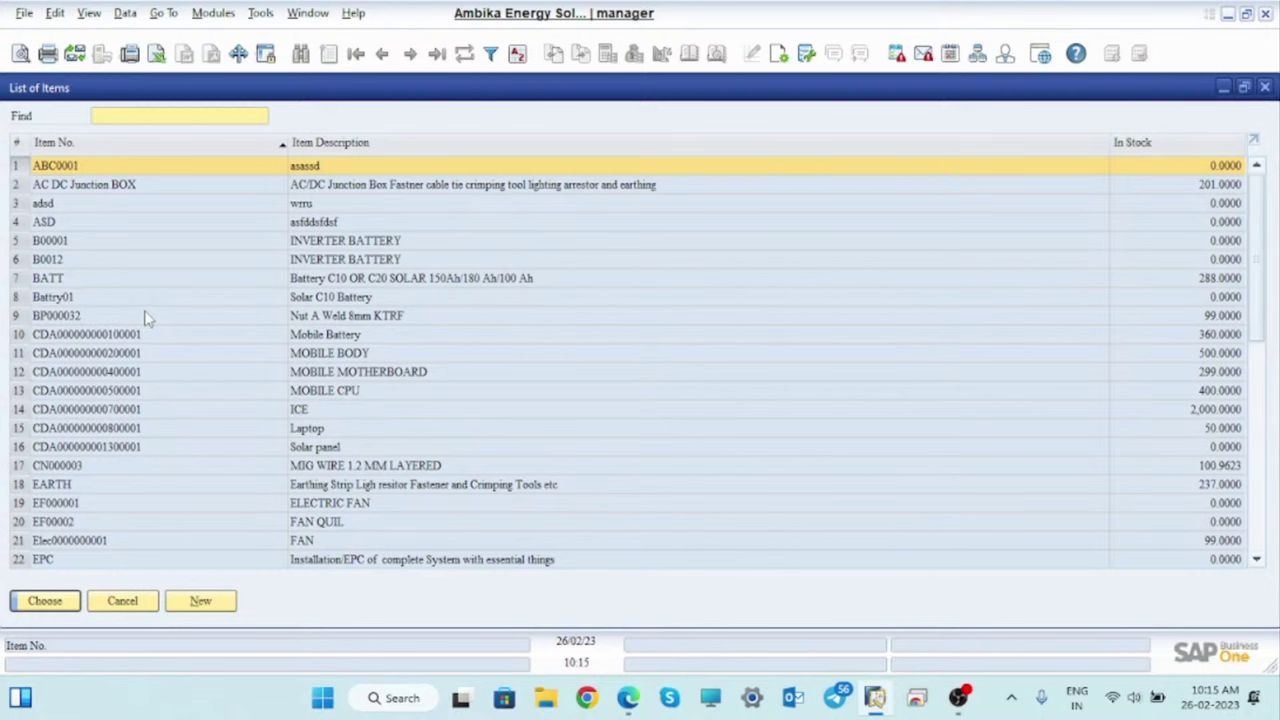
Step: Replace the first line's item with B00001 and view its alternative items
{"action": "left_click", "coordinate": [18, 240]}
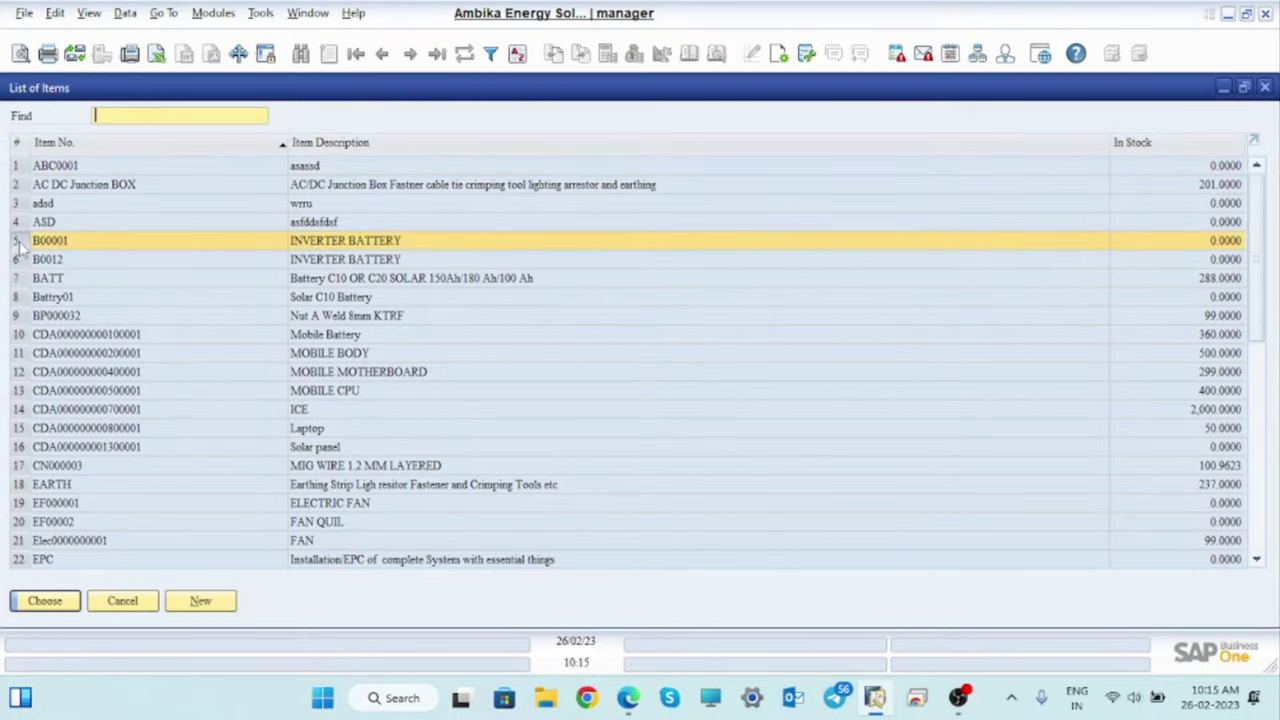
{"action": "left_click", "coordinate": [44, 601]}
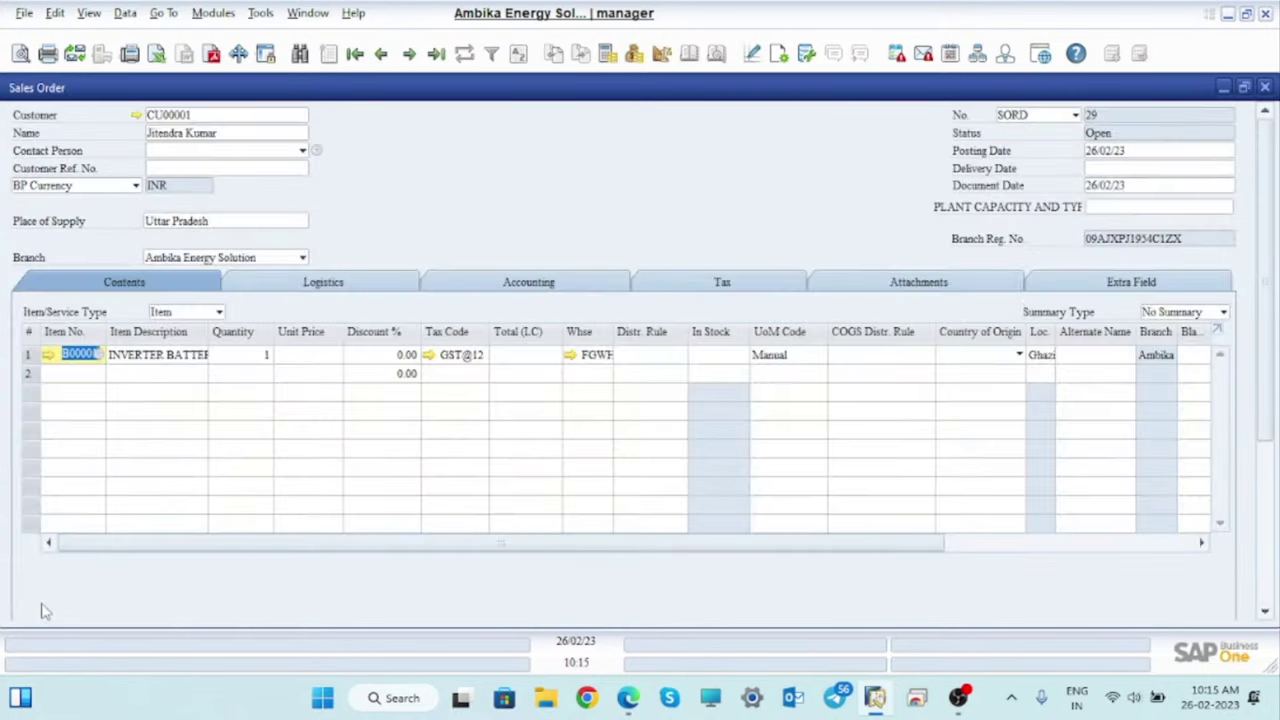
{"action": "left_click", "coordinate": [246, 358]}
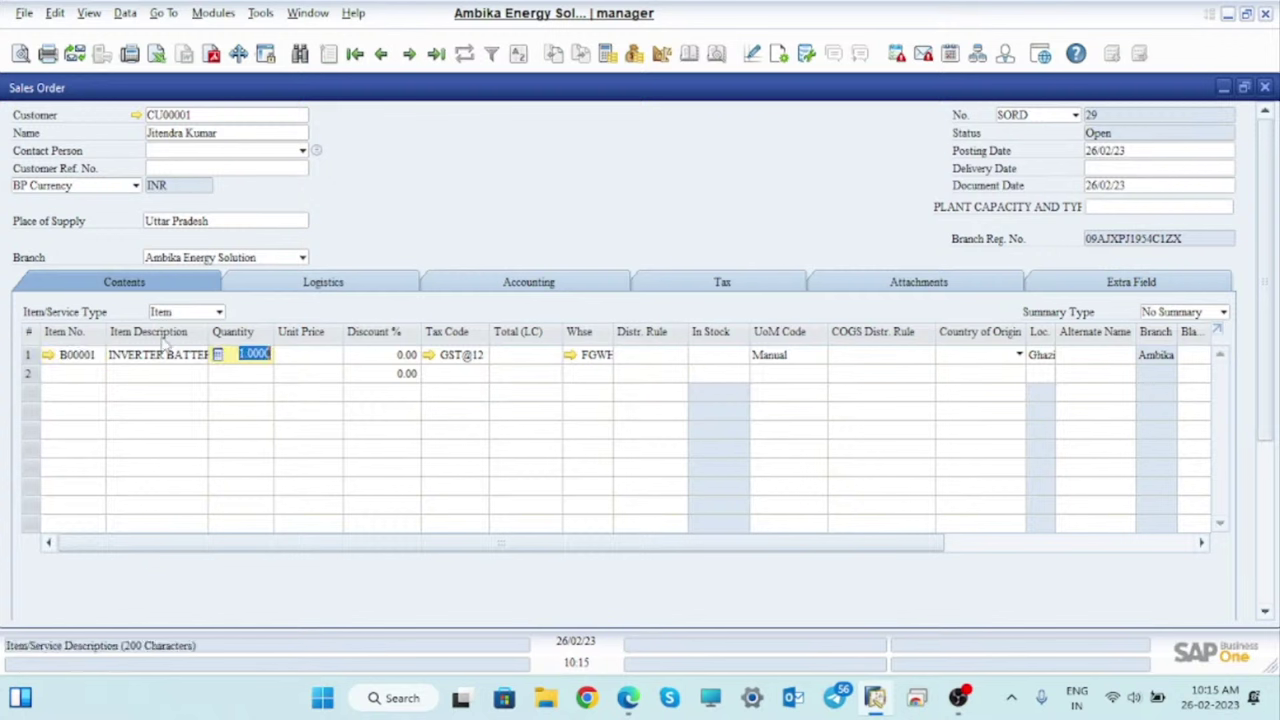
{"action": "left_click", "coordinate": [93, 362]}
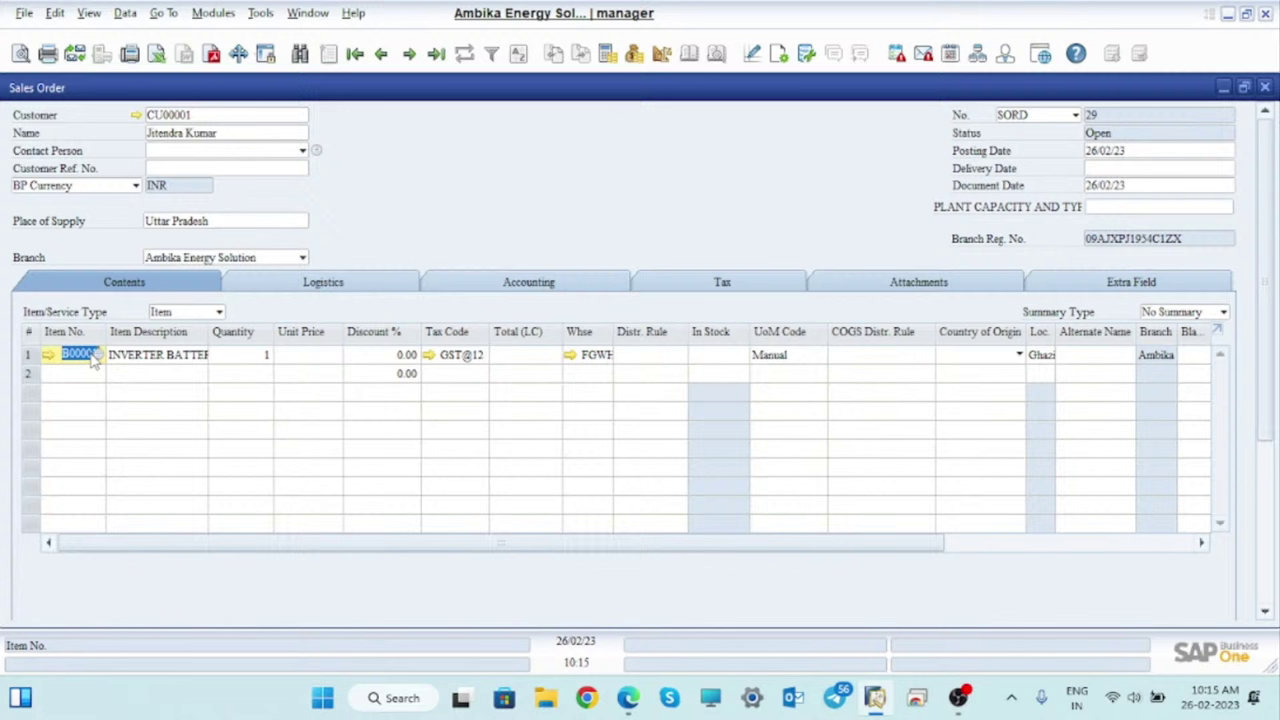
{"action": "right_click", "coordinate": [93, 360]}
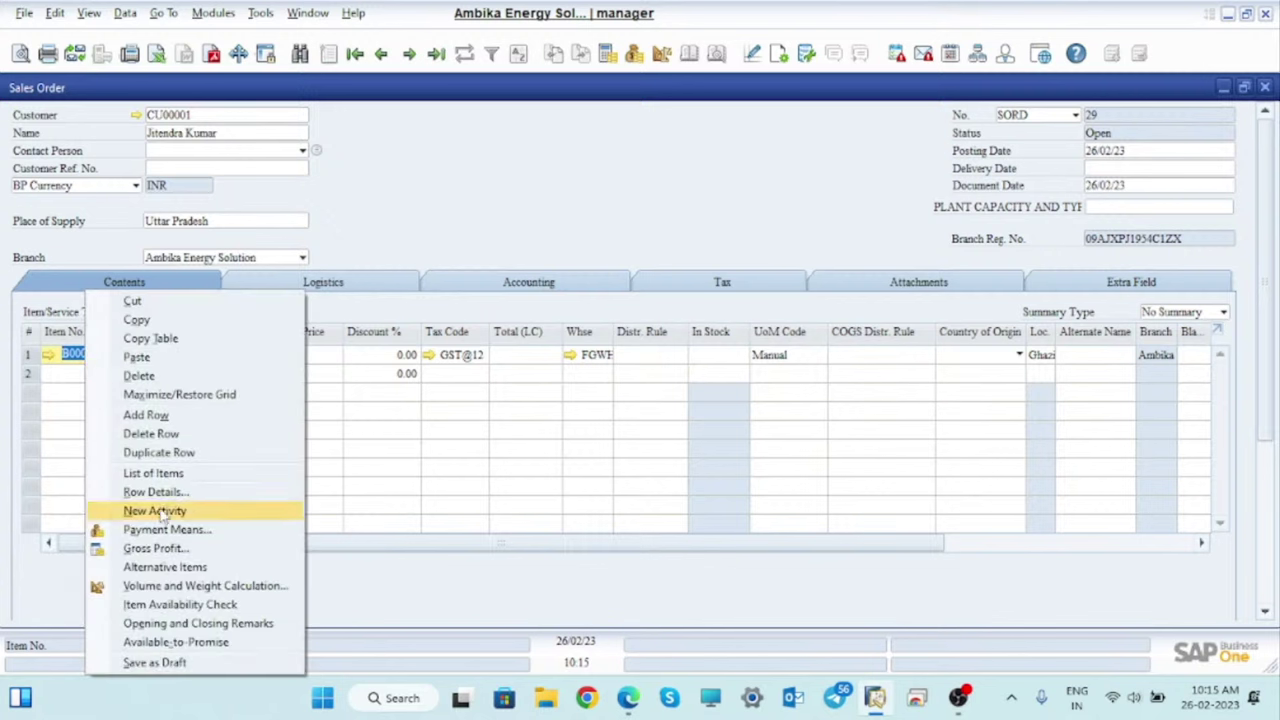
{"action": "left_click", "coordinate": [168, 572]}
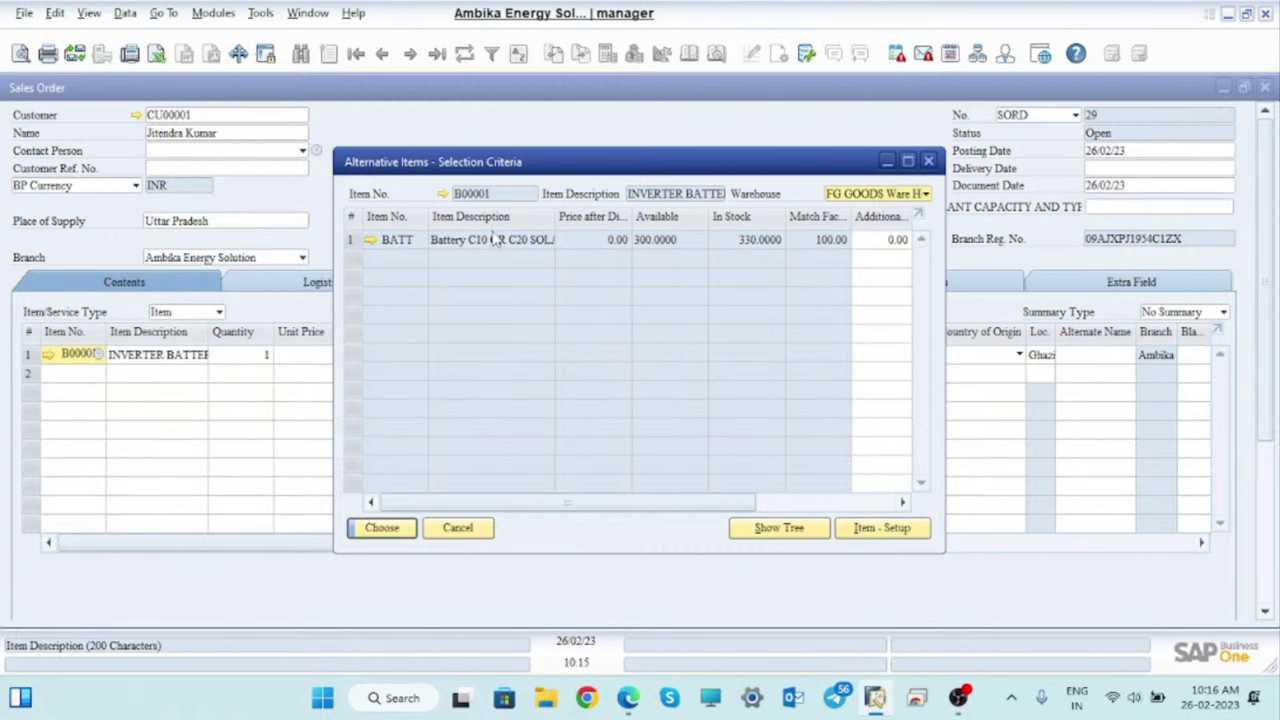
{"action": "left_click", "coordinate": [928, 161]}
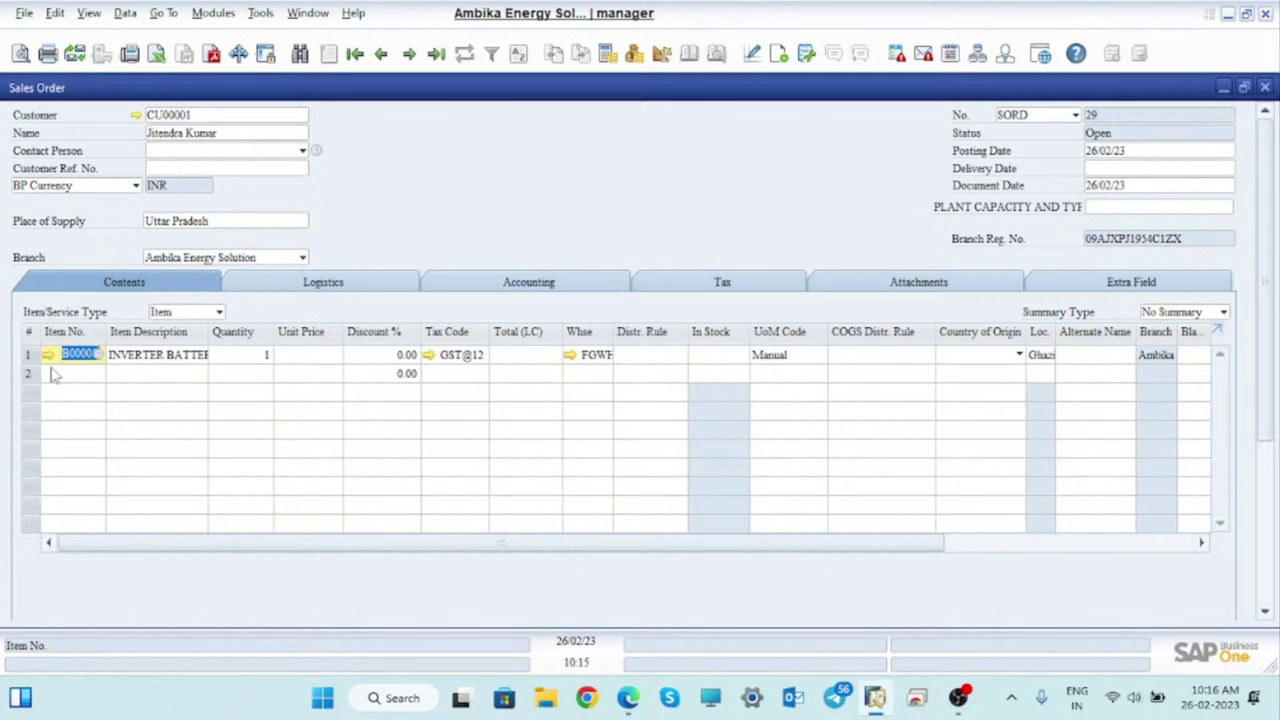
Step: Fit the grid column widths and swap B00001 for alternative BATT Battery C10 OR C20 SOLAR
{"action": "left_click", "coordinate": [92, 14]}
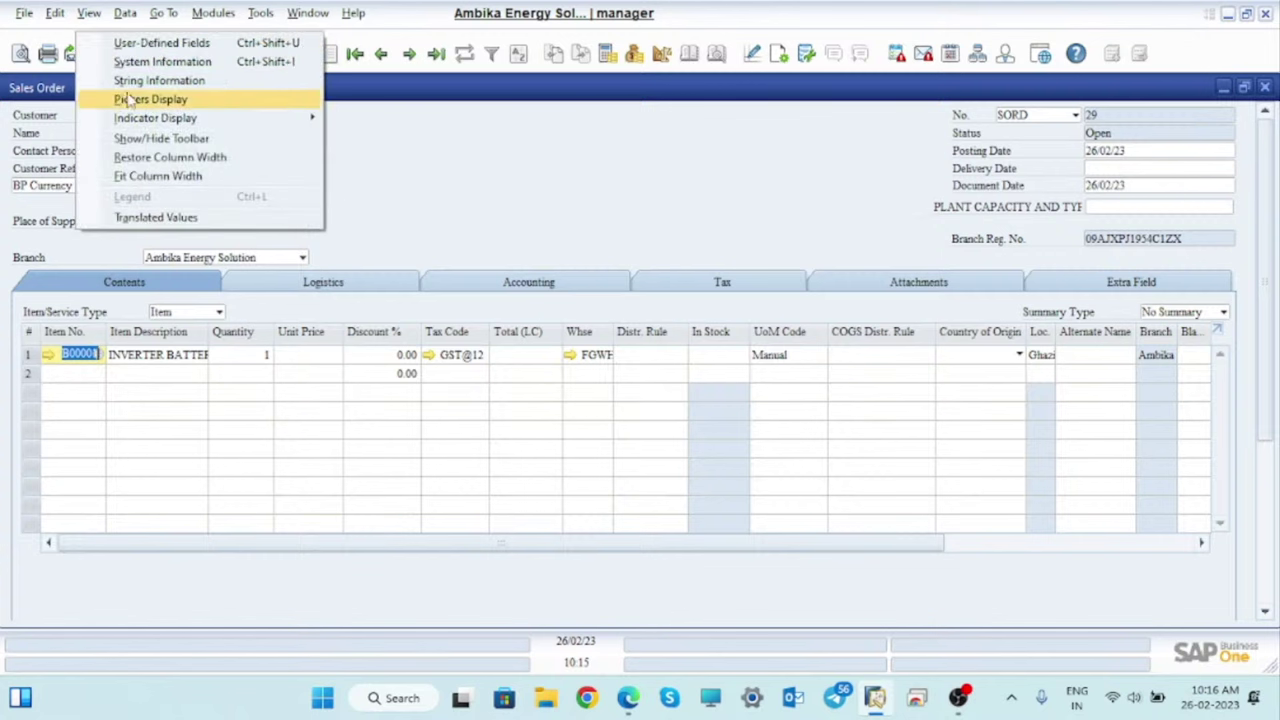
{"action": "left_click", "coordinate": [130, 177]}
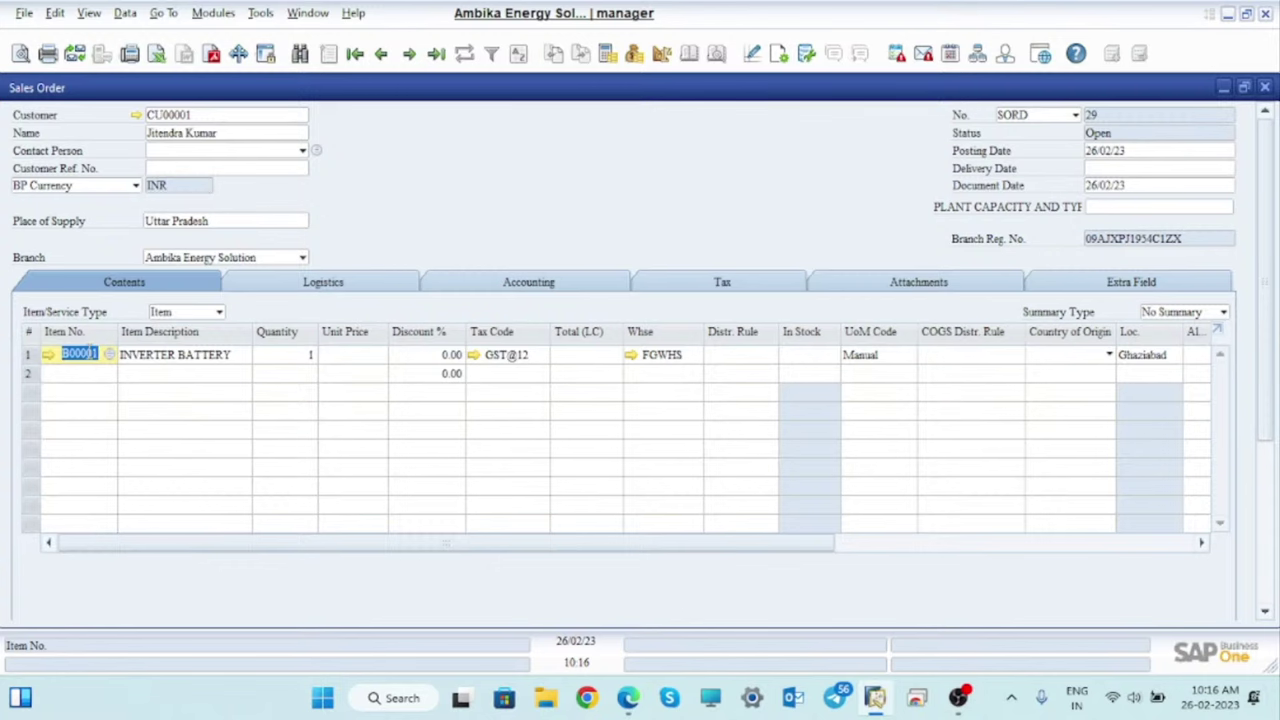
{"action": "right_click", "coordinate": [94, 353]}
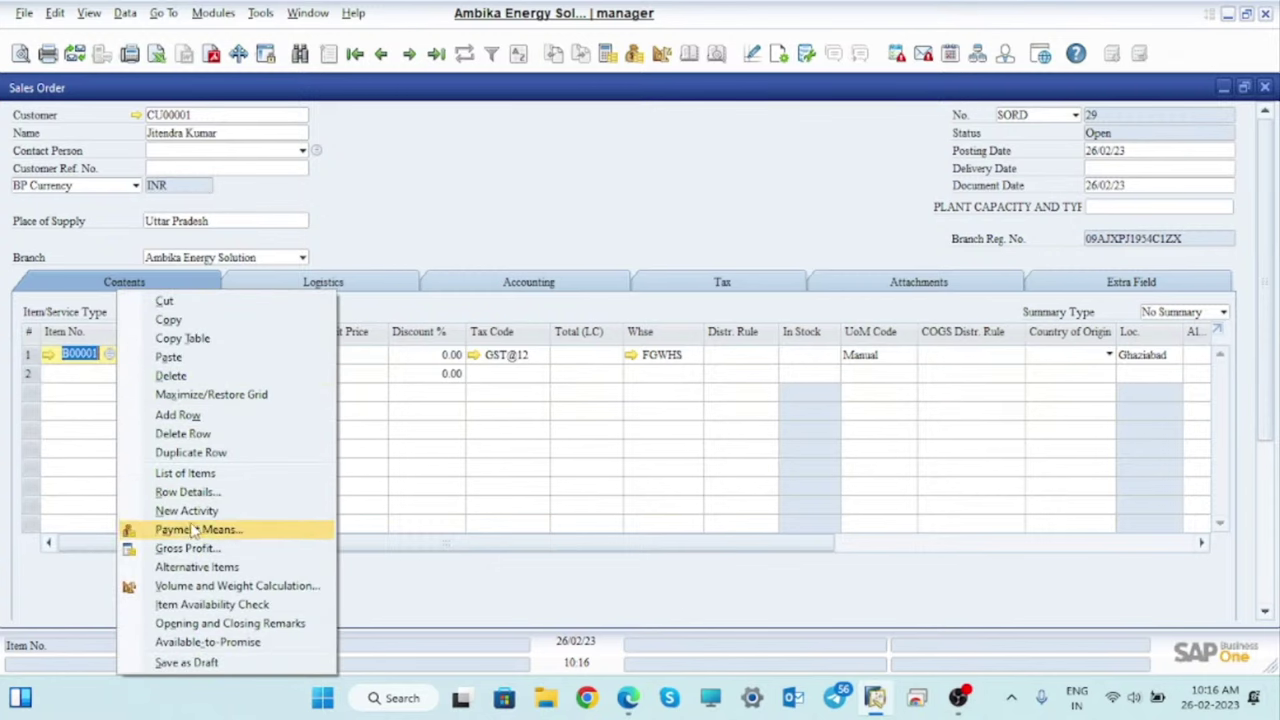
{"action": "left_click", "coordinate": [195, 567]}
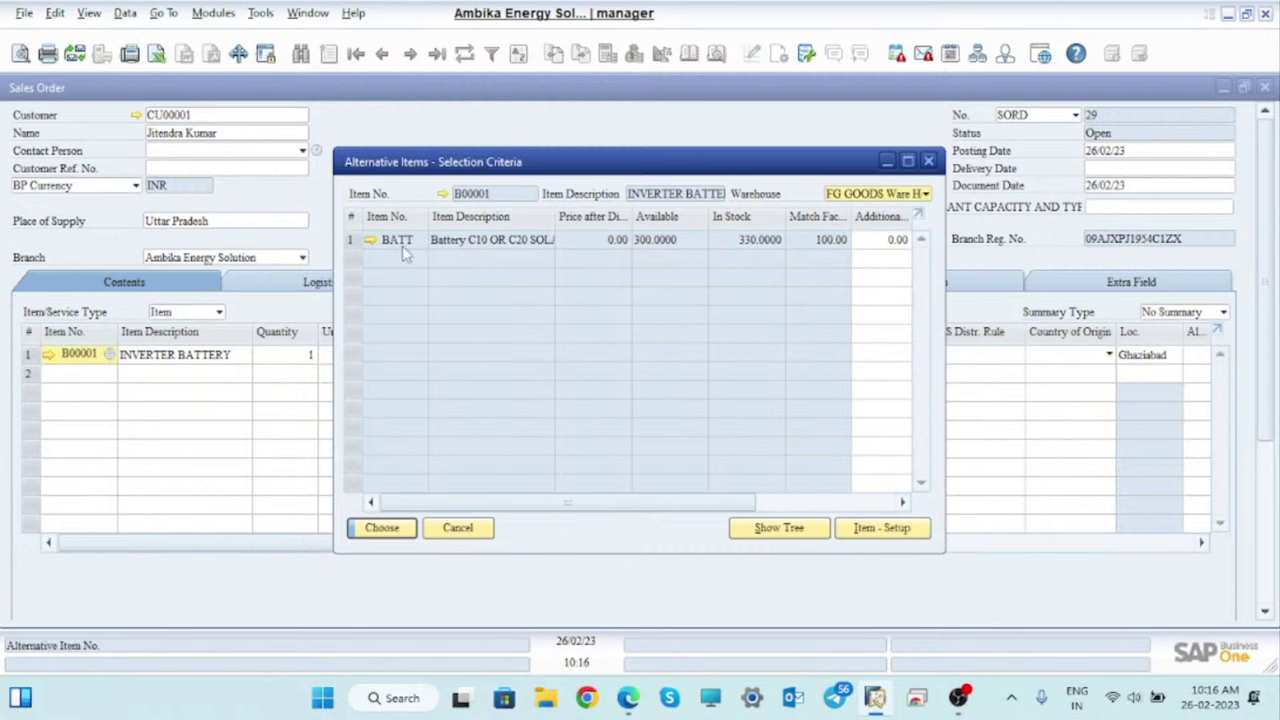
{"action": "left_click", "coordinate": [351, 241]}
{"action": "left_click", "coordinate": [400, 533]}
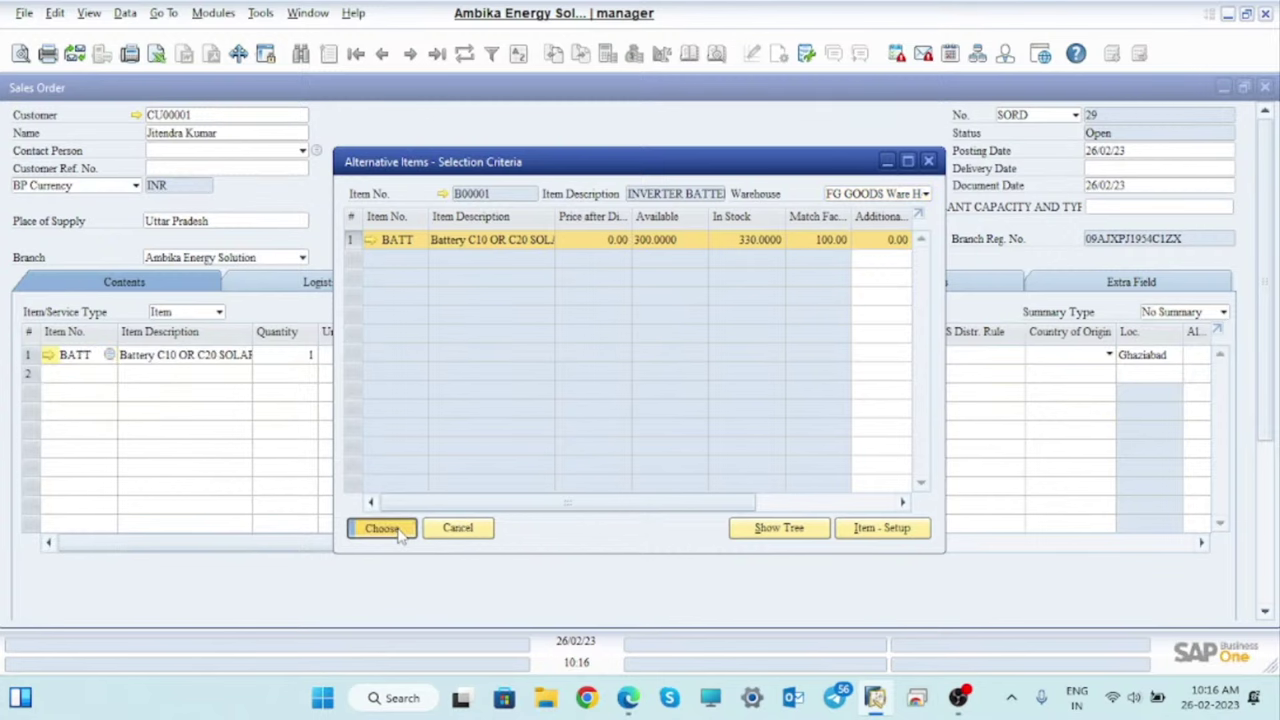
{"action": "left_click", "coordinate": [300, 355]}
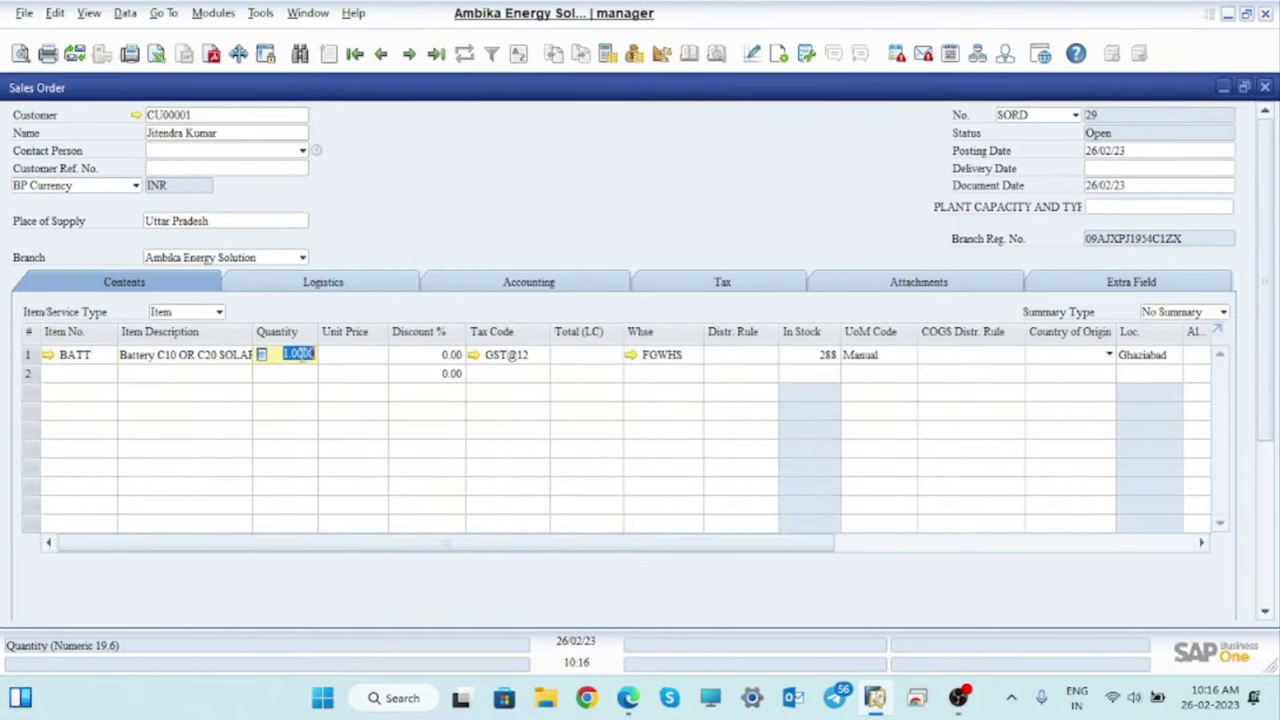
Step: Enter 10 BATT units at INR 1,000, delivery 26/02/23, then add order No. 29 and close
{"action": "type", "text": "10"}
{"action": "key", "text": "Tab"}
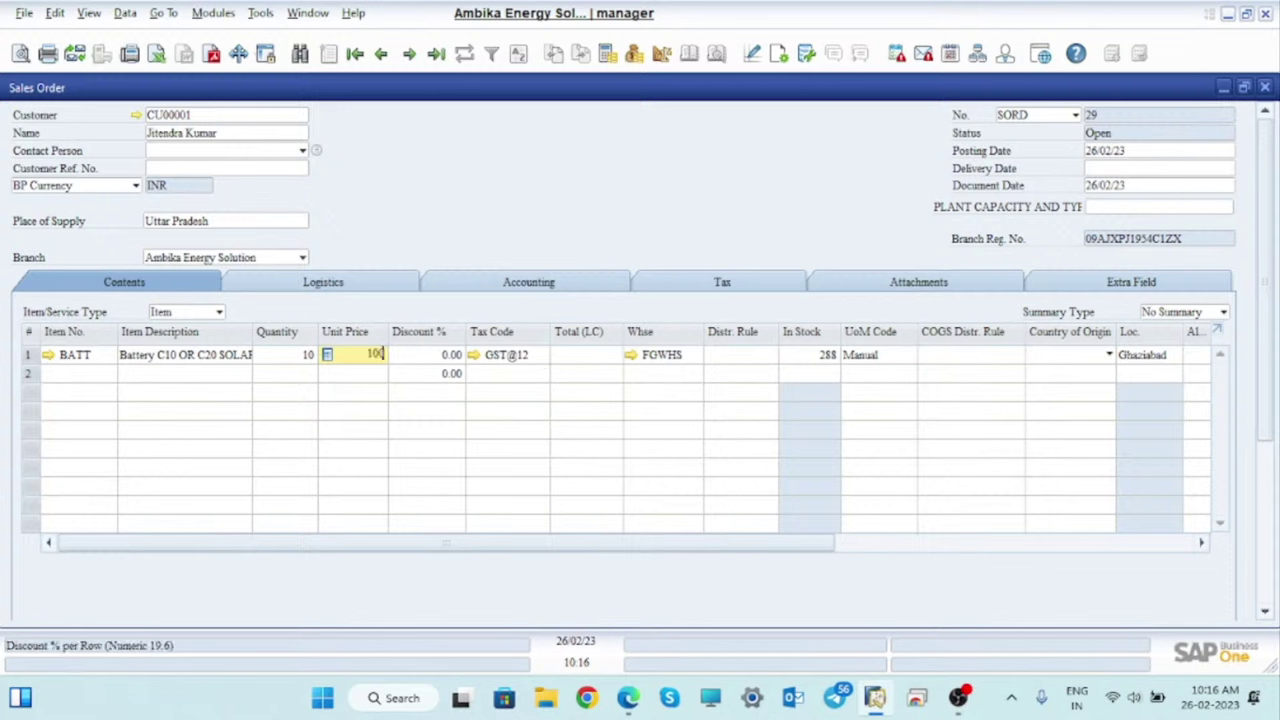
{"action": "key", "text": "Tab"}
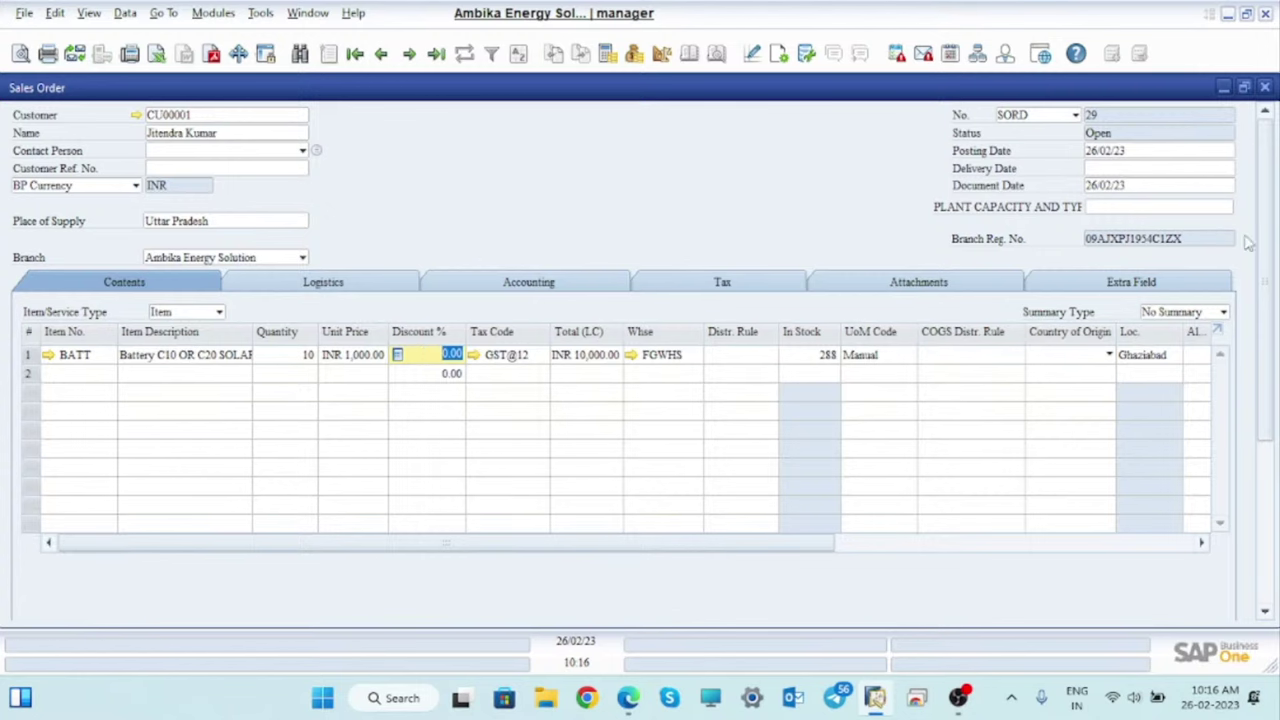
{"action": "scroll", "coordinate": [1270, 270], "scroll_direction": "down", "scroll_amount": 1}
{"action": "scroll", "coordinate": [1270, 283], "scroll_direction": "up", "scroll_amount": 1}
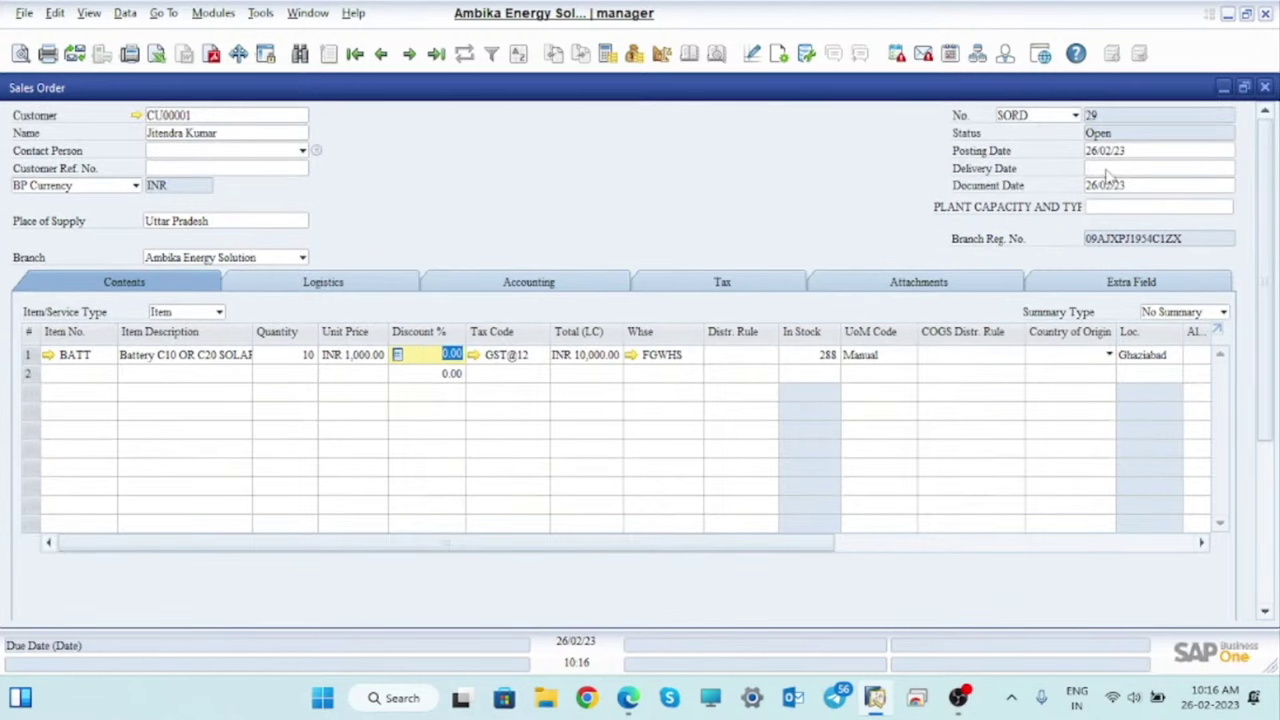
{"action": "left_click", "coordinate": [1107, 168]}
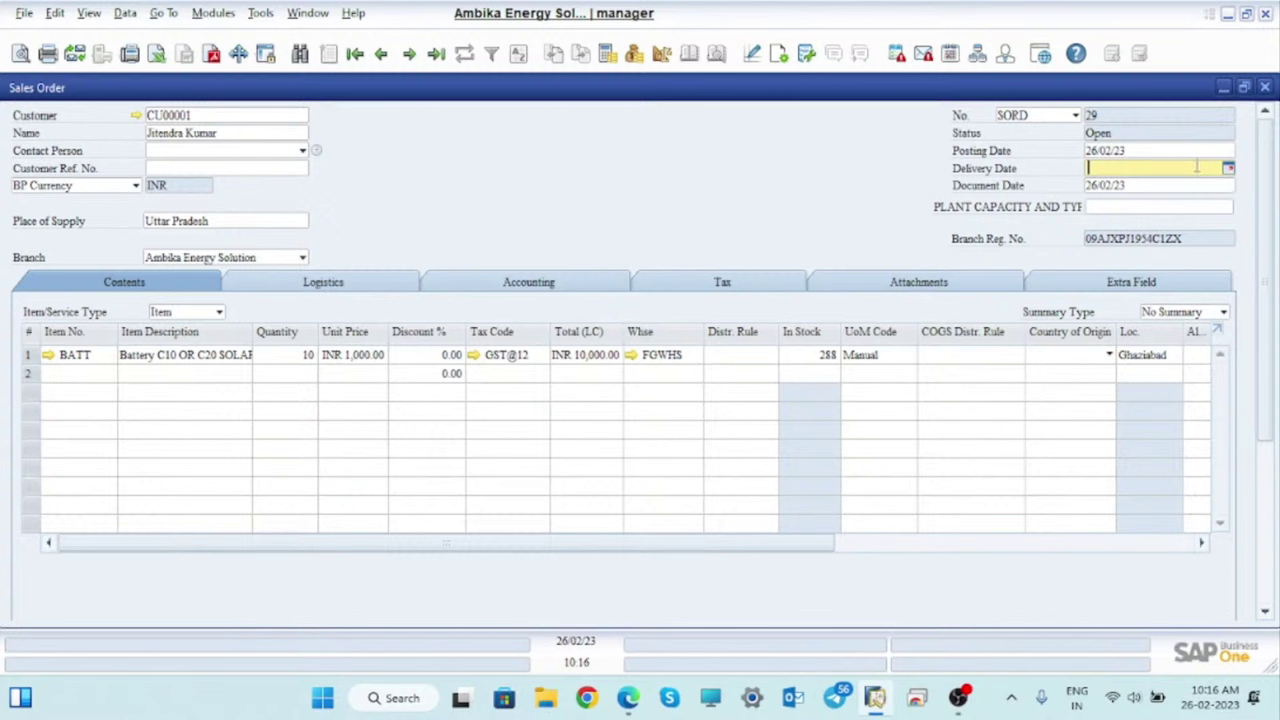
{"action": "key", "text": "Tab"}
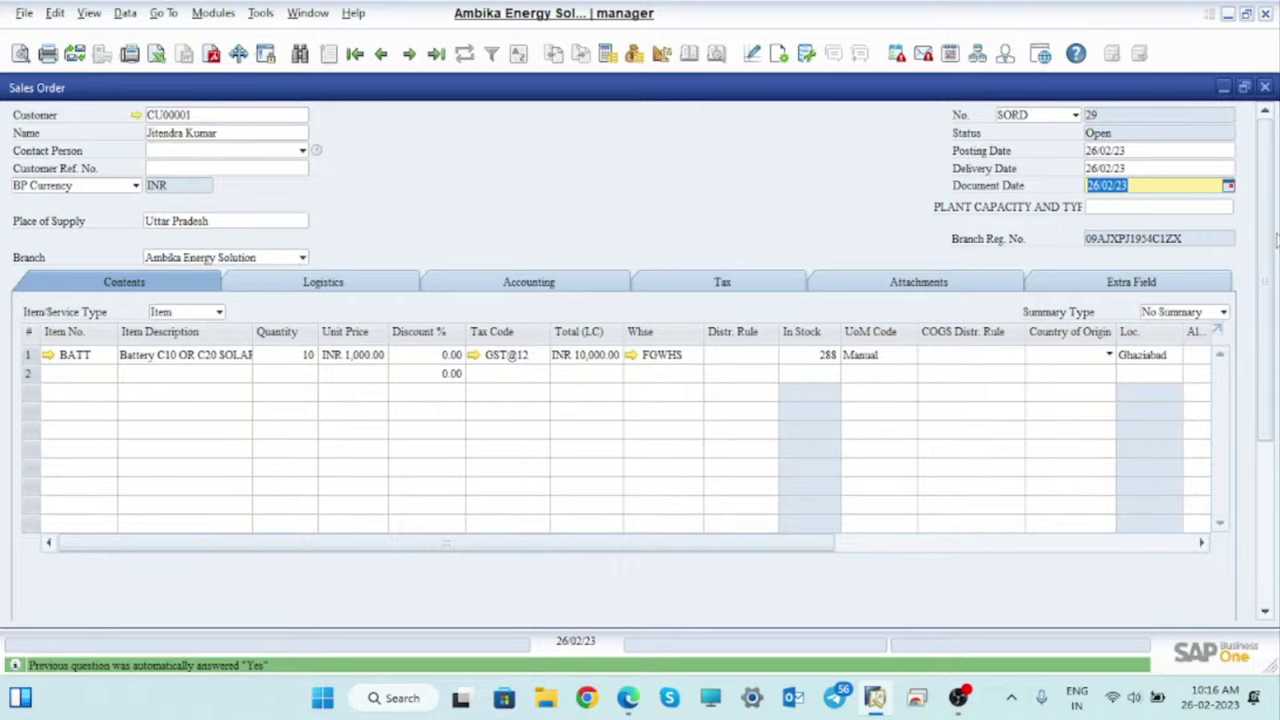
{"action": "left_click_drag", "start_coordinate": [1274, 238], "coordinate": [1274, 535]}
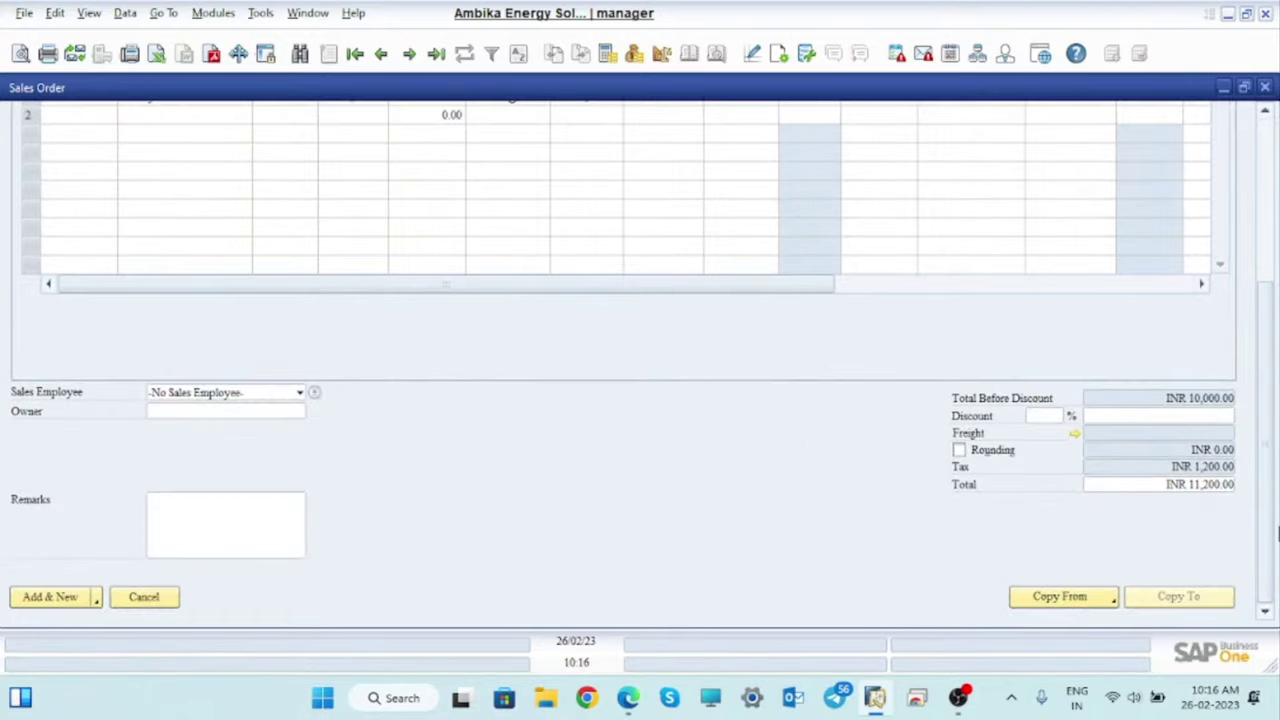
{"action": "left_click", "coordinate": [49, 597]}
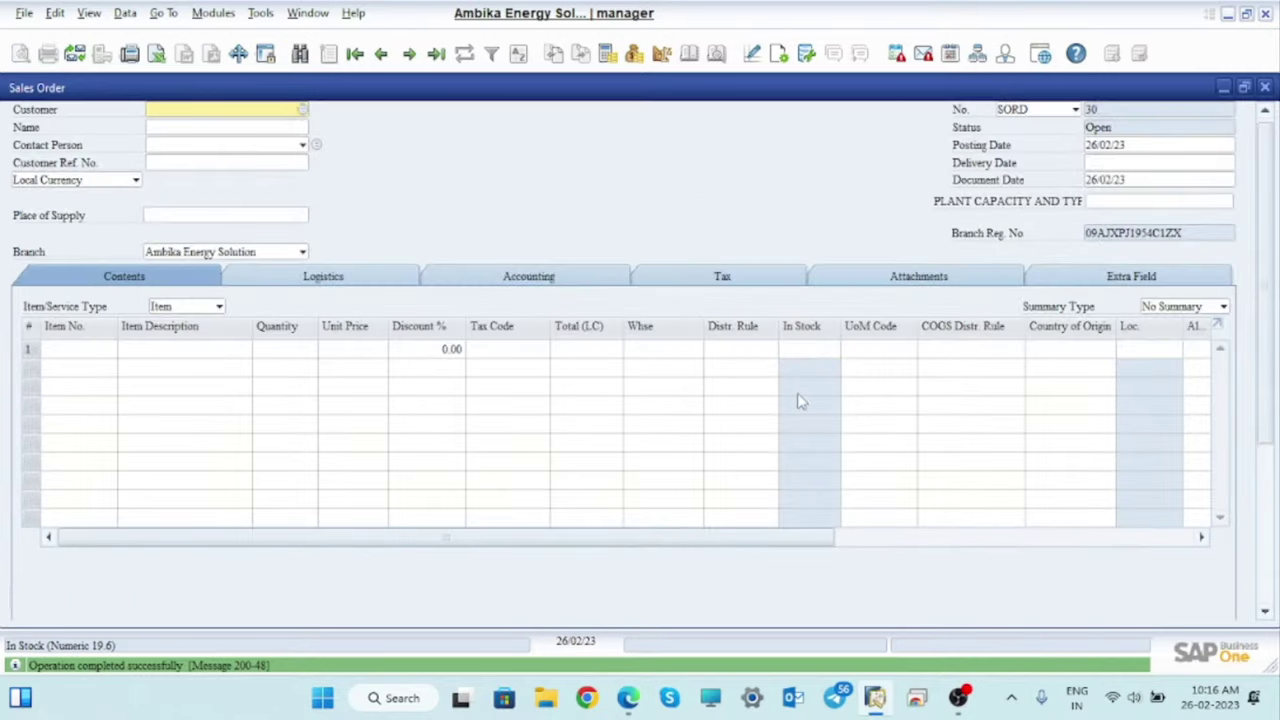
{"action": "left_click", "coordinate": [1266, 88]}
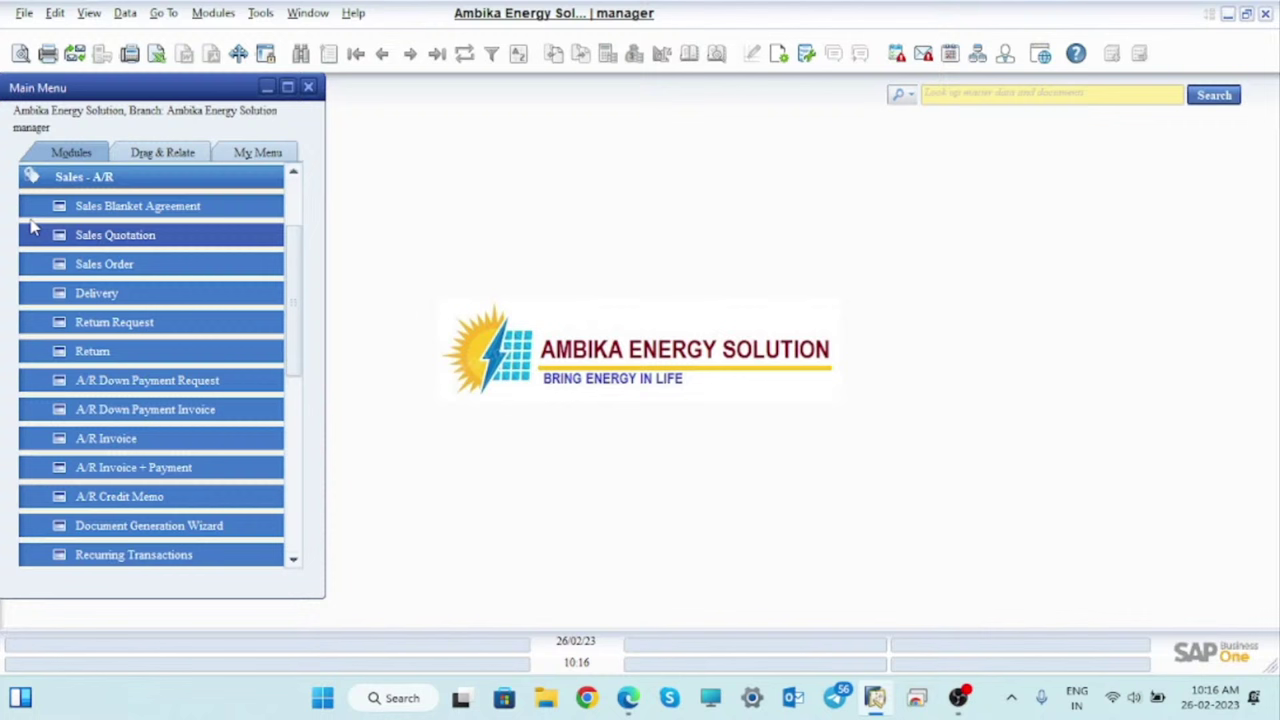
Step: Collapse Sales - A/R, minimise SAP Business One and bring OBS Studio to the front
{"action": "left_click", "coordinate": [32, 180]}
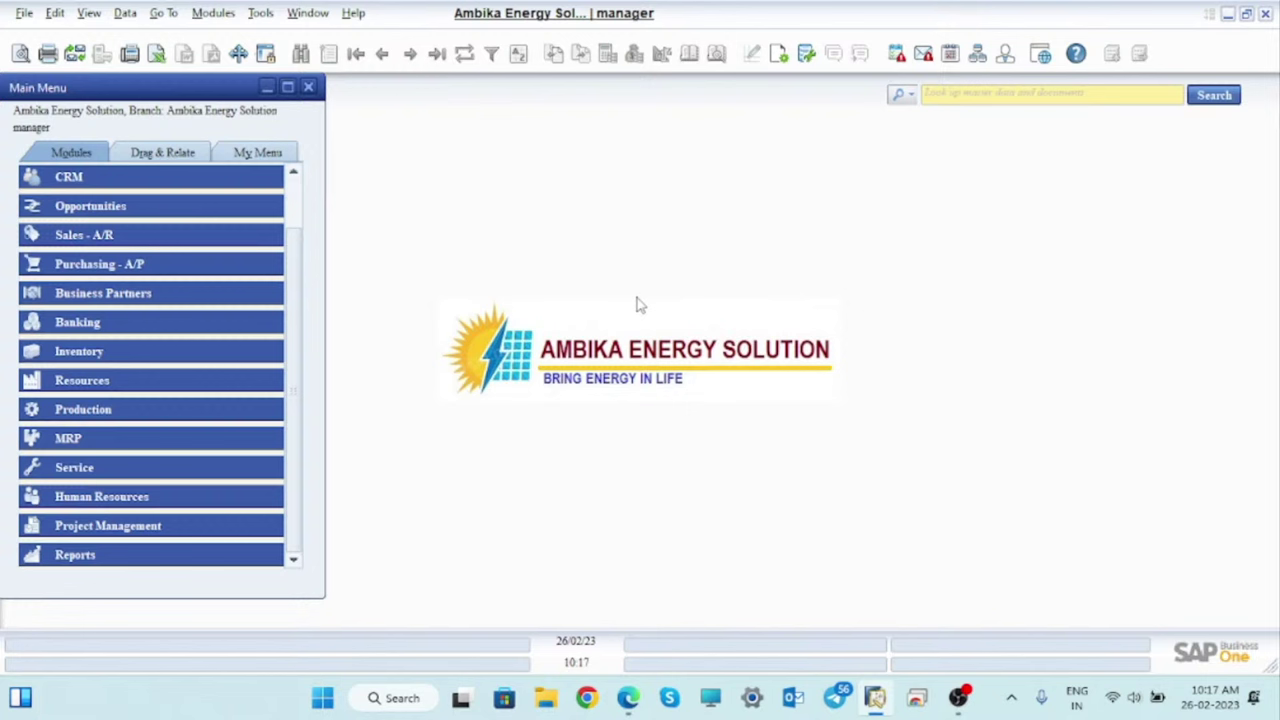
{"action": "left_click", "coordinate": [1228, 14]}
{"action": "left_click", "coordinate": [959, 700]}
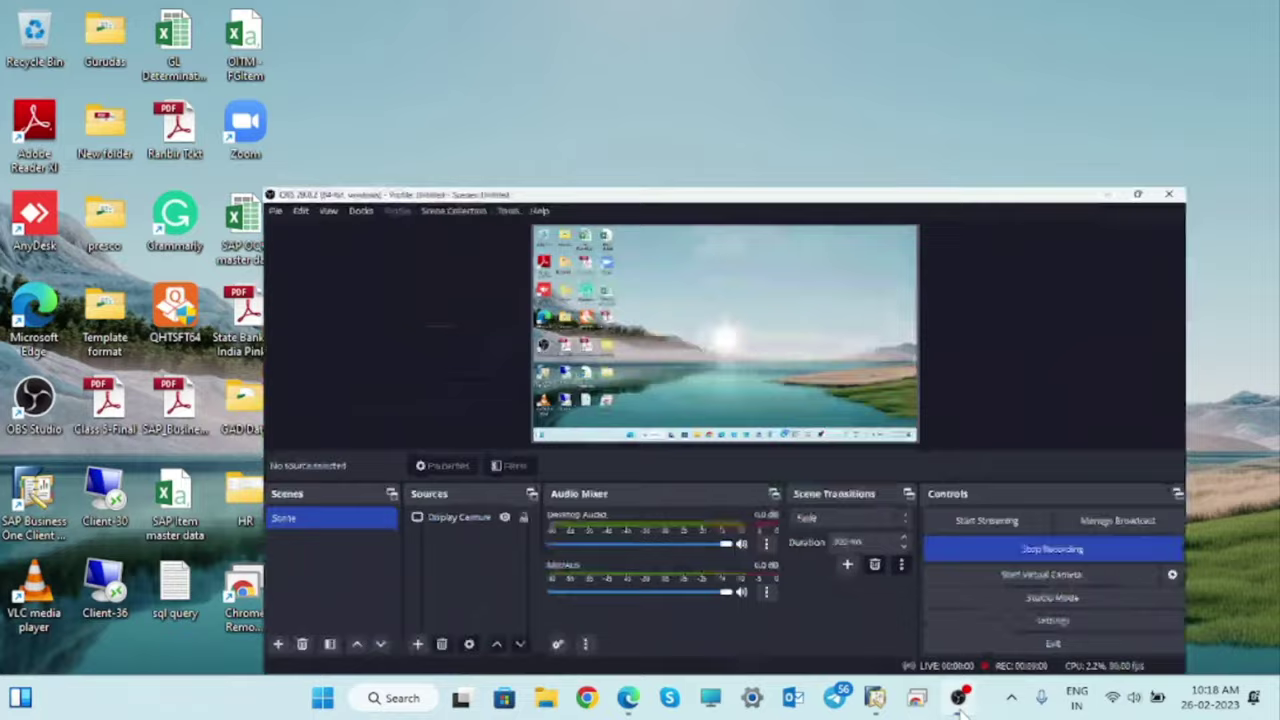
Step: Stop the OBS recording, minimise OBS and return to SAP Business One's main menu
{"action": "left_click", "coordinate": [1100, 500]}
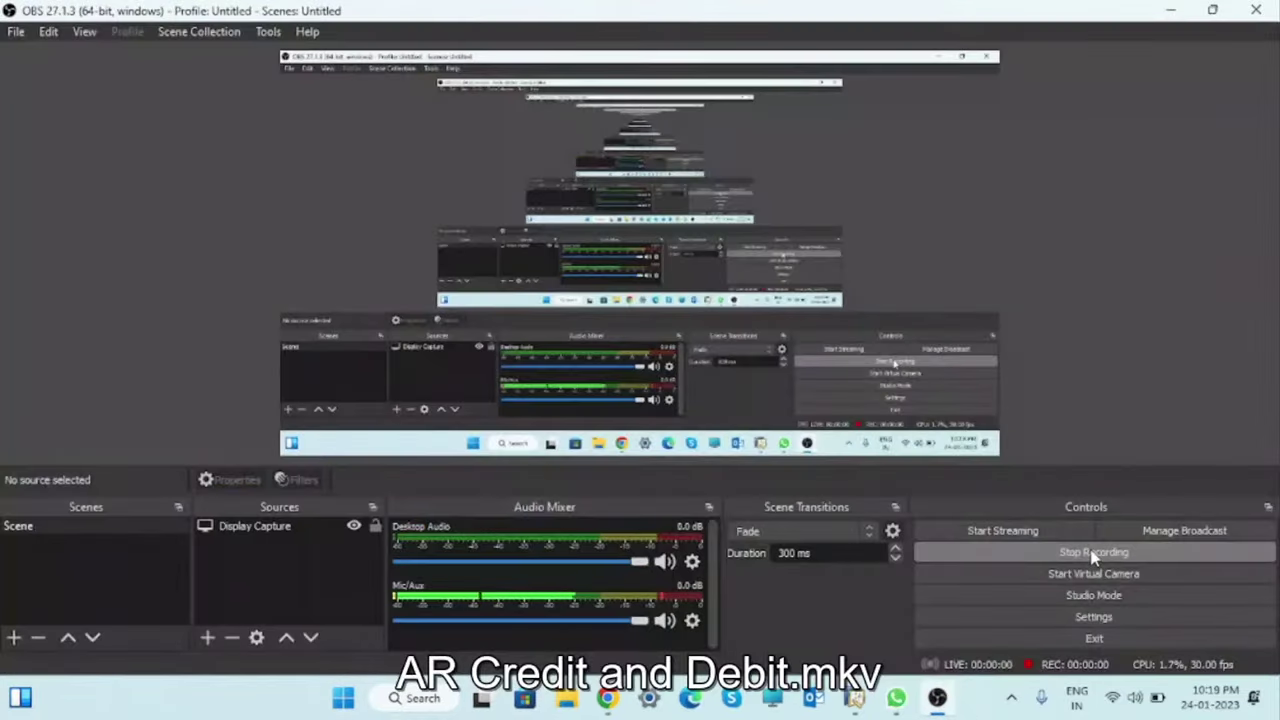
{"action": "left_click", "coordinate": [1172, 12]}
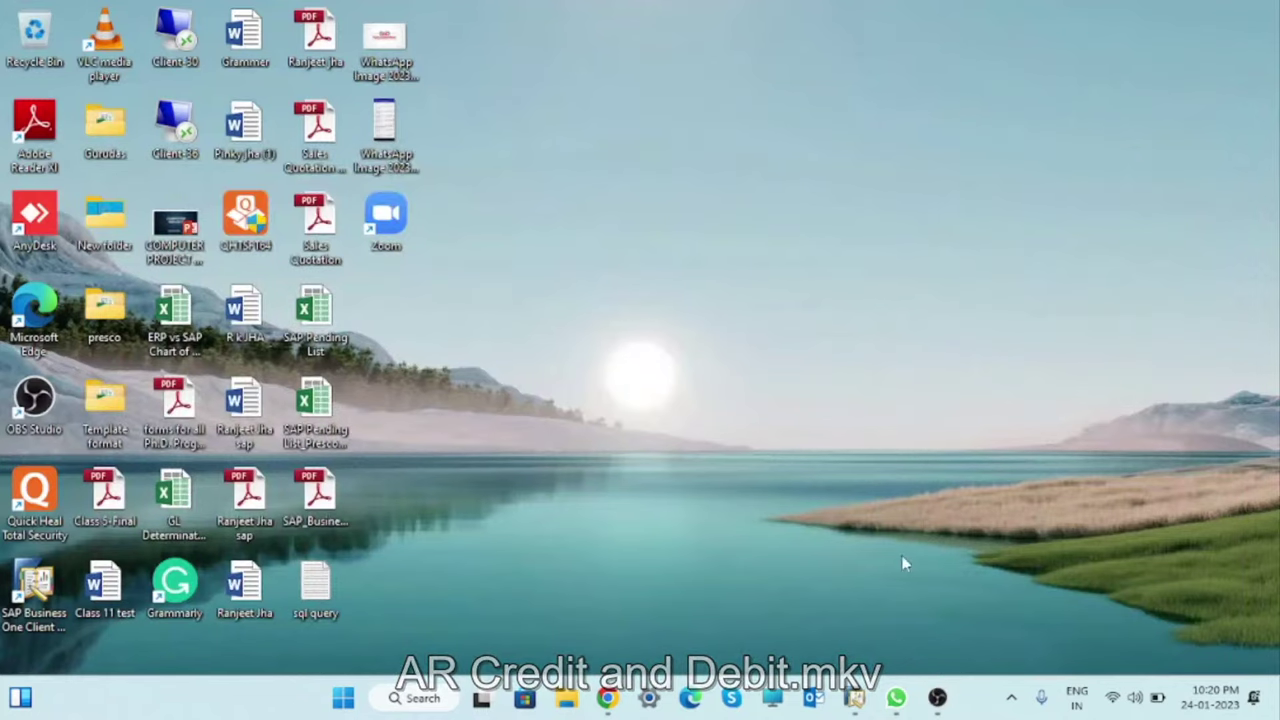
{"action": "mouse_move", "coordinate": [854, 697]}
{"action": "left_click", "coordinate": [850, 595]}
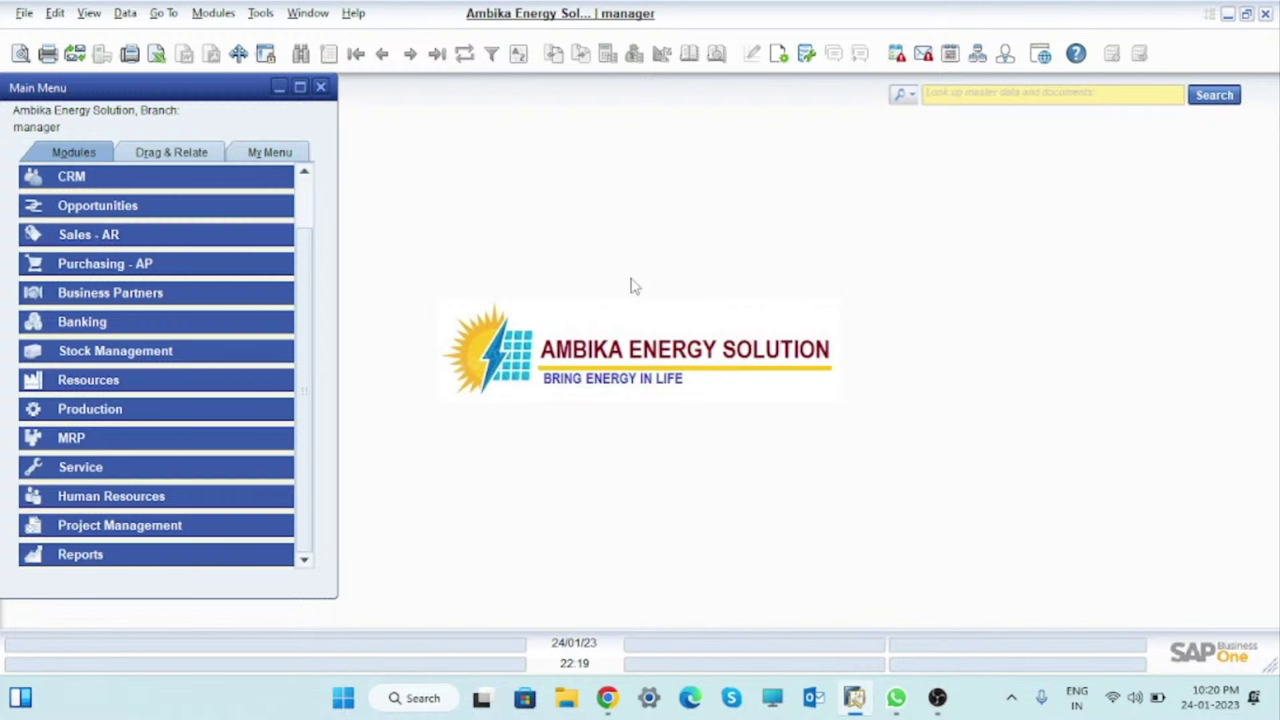
Step: Expand Sales - AR in the Modules tab to list its sales documents
{"action": "left_click", "coordinate": [110, 235]}
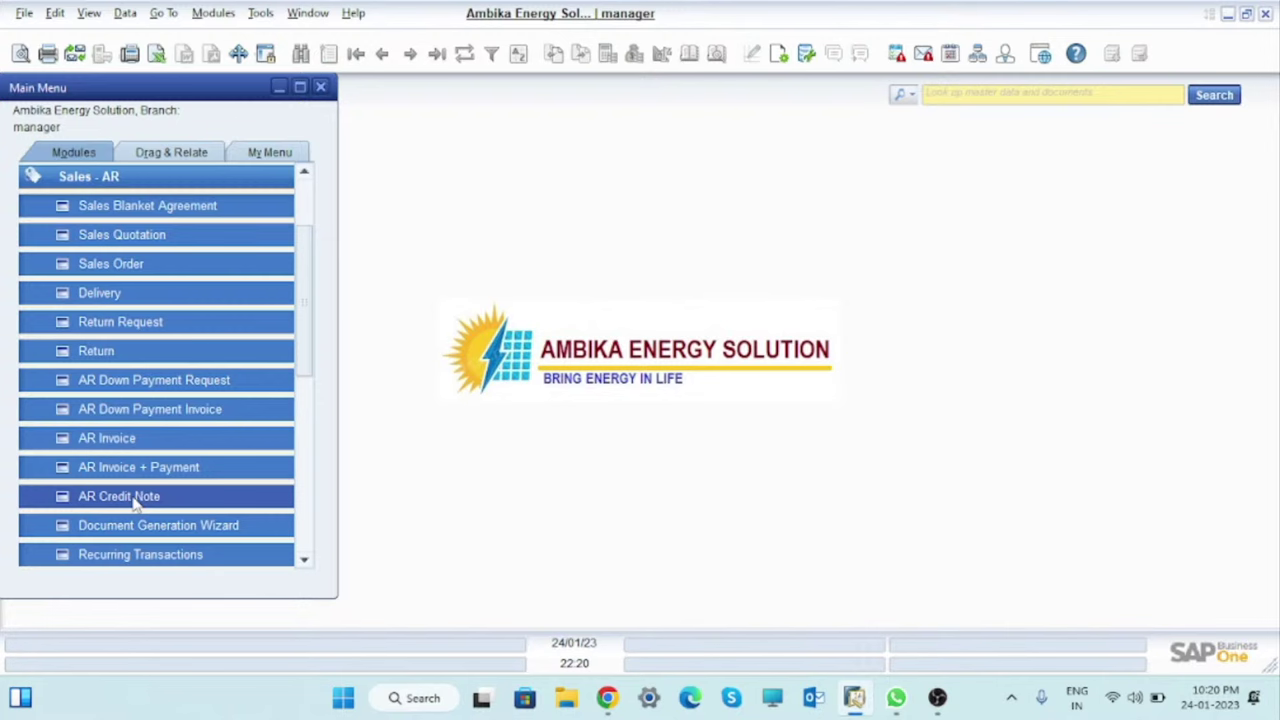
Step: Open a blank AR Credit Note, No. 6, from the Sales - AR list
{"action": "left_click", "coordinate": [130, 497]}
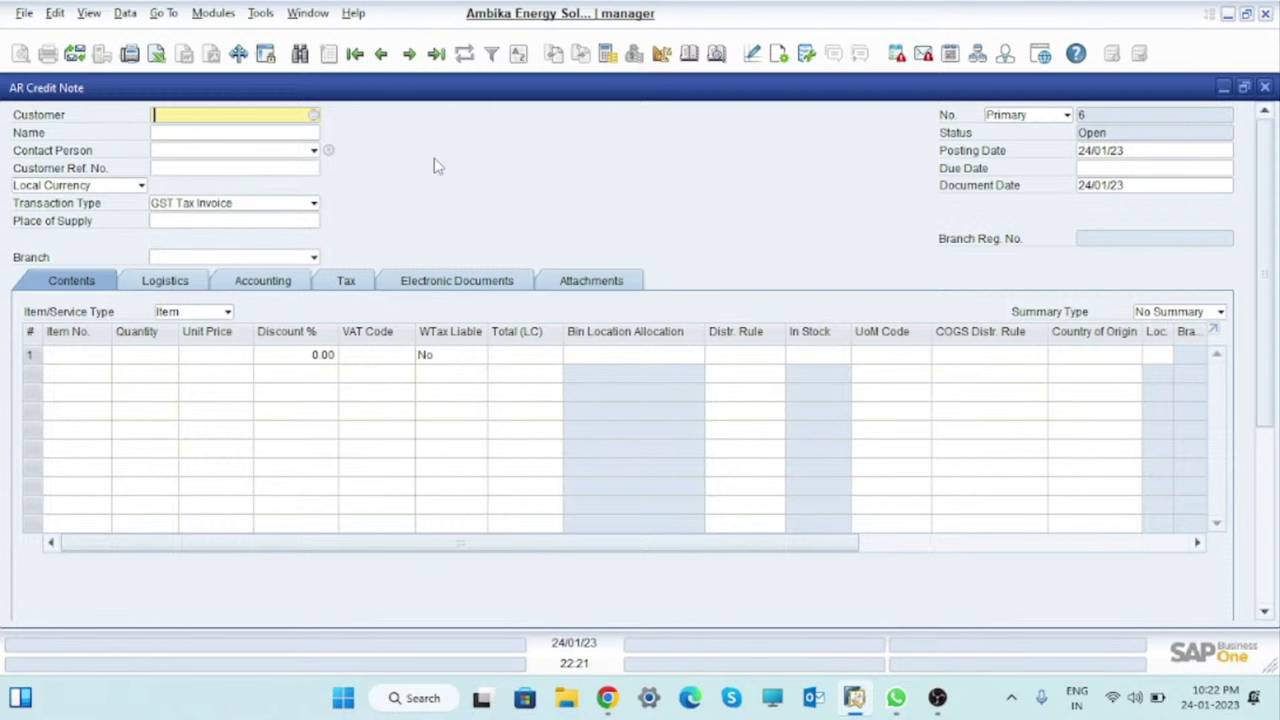
Step: Minimise the credit note, open the latest AR invoice and view its Journal Entry 112
{"action": "left_click", "coordinate": [1224, 89]}
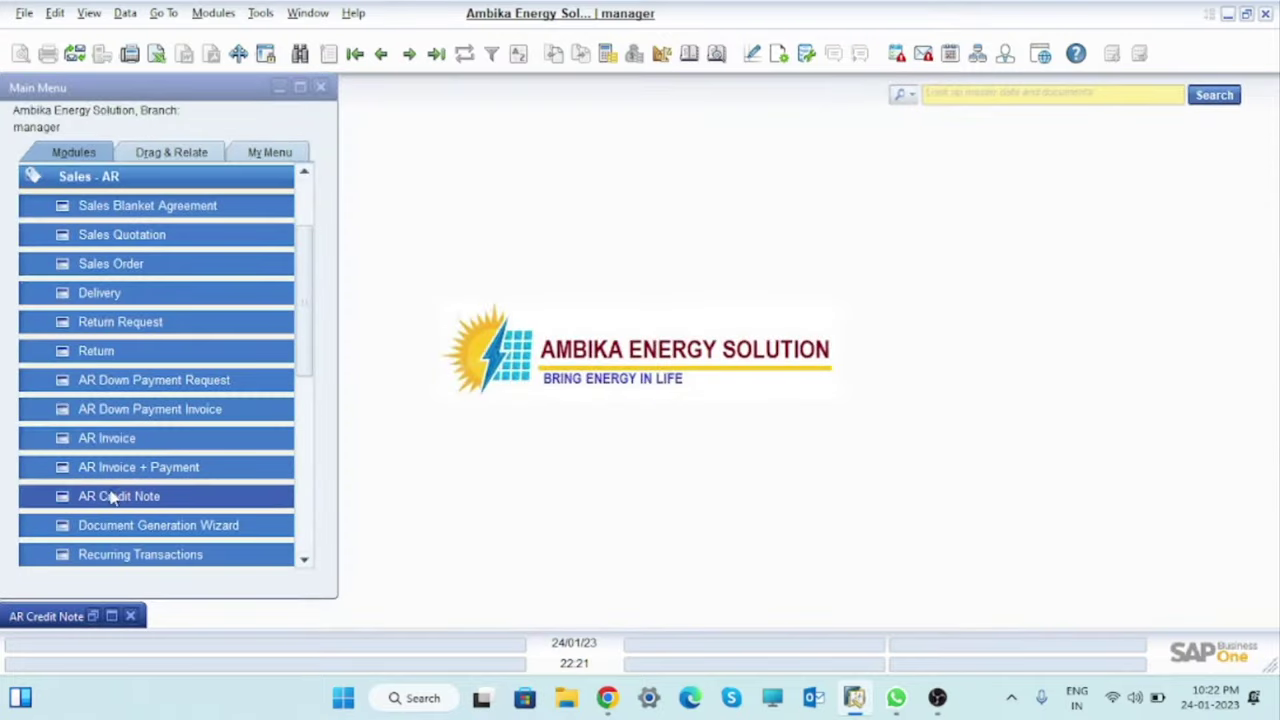
{"action": "left_click", "coordinate": [105, 446]}
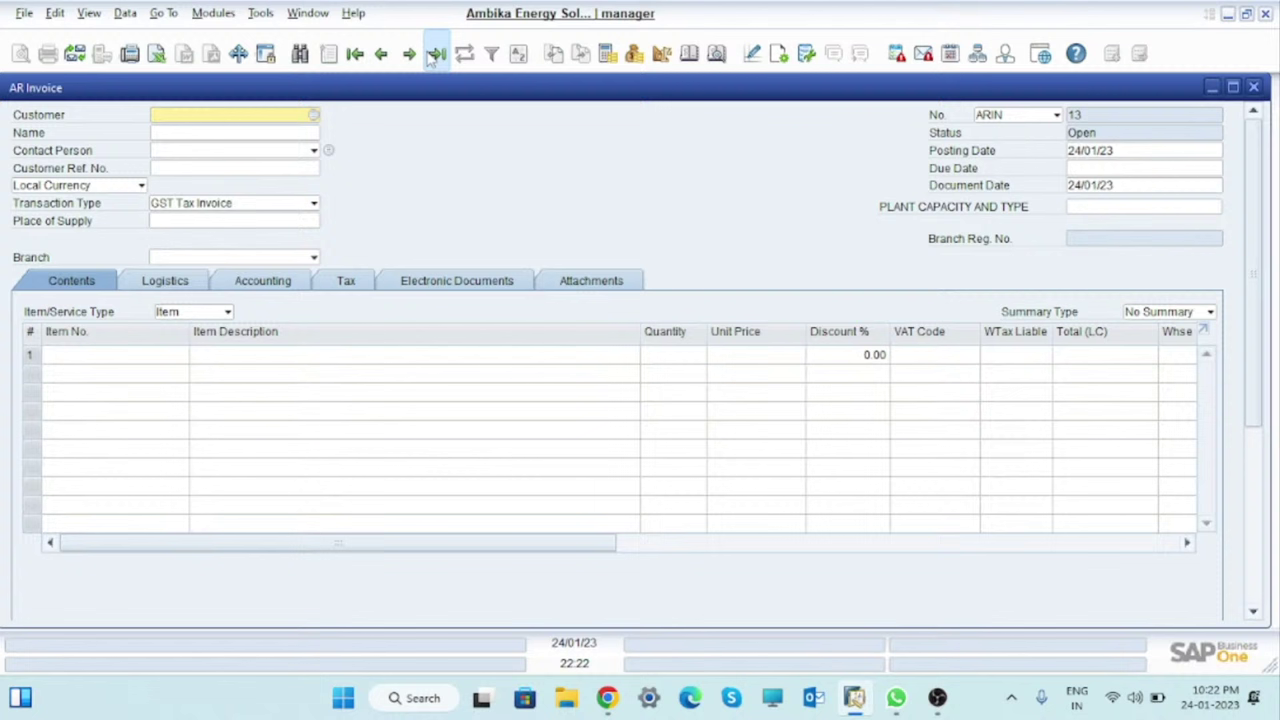
{"action": "left_click", "coordinate": [434, 54]}
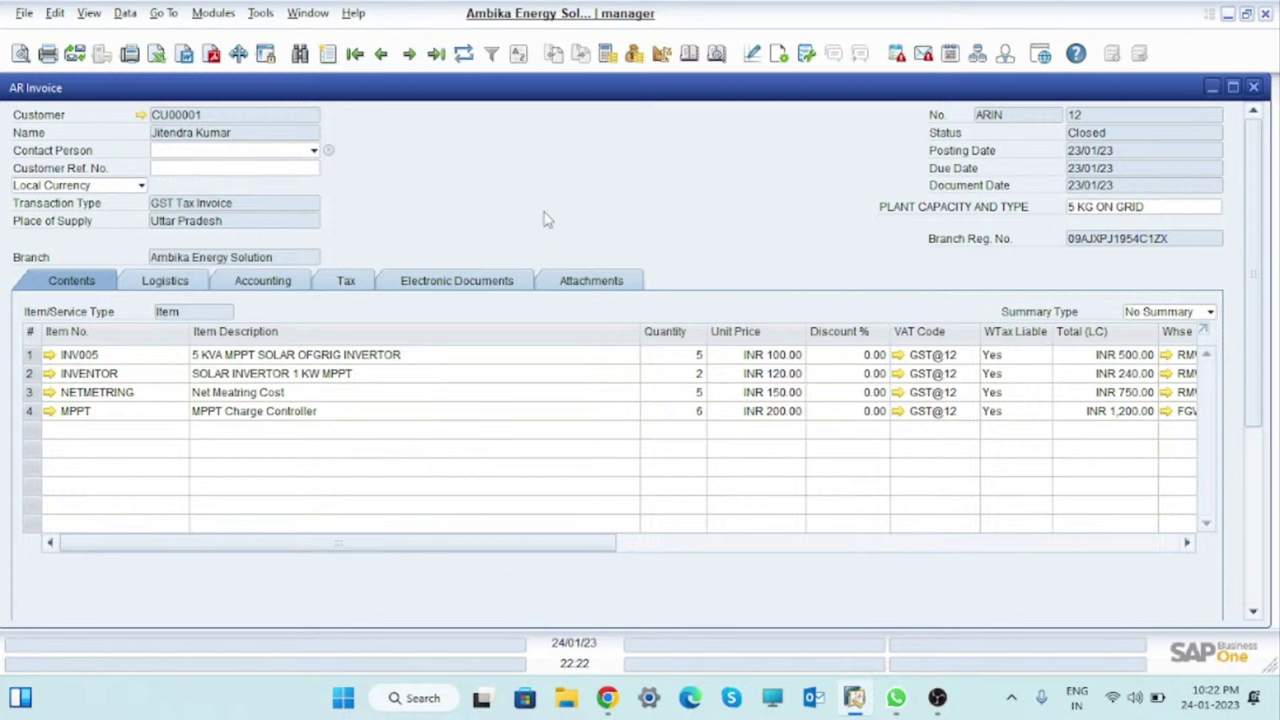
{"action": "left_click", "coordinate": [717, 54]}
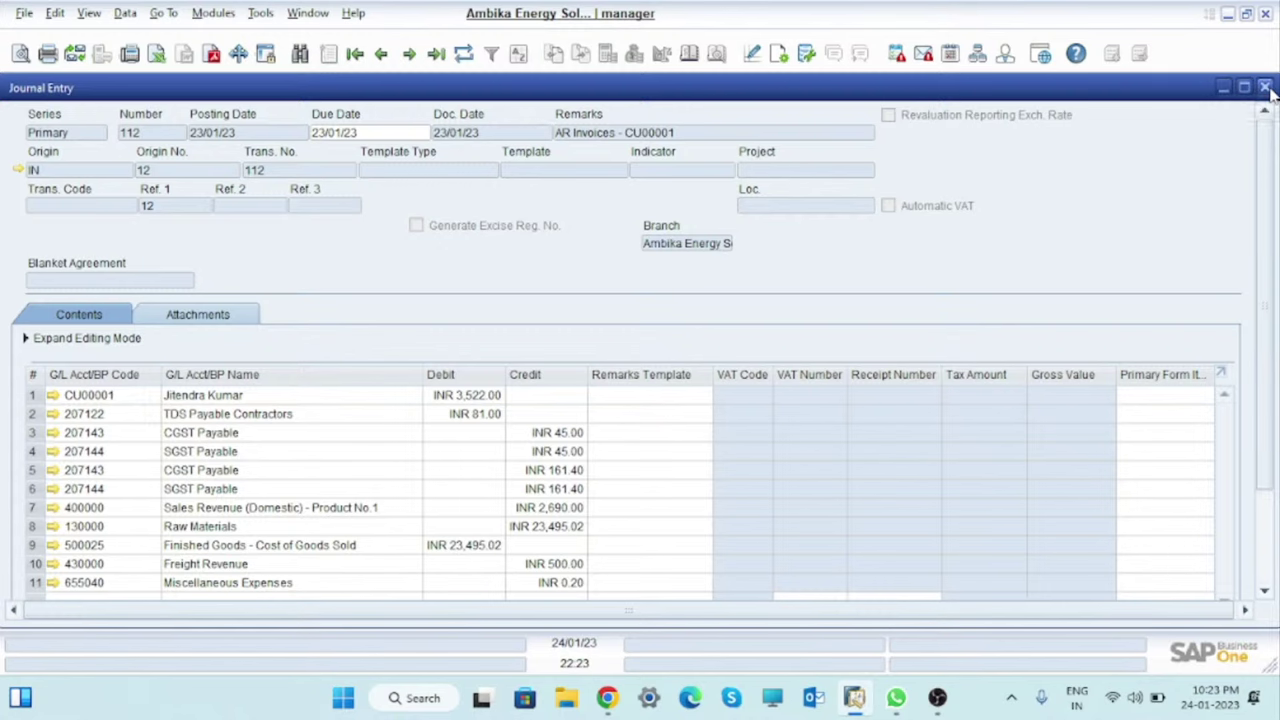
{"action": "left_click", "coordinate": [1226, 88]}
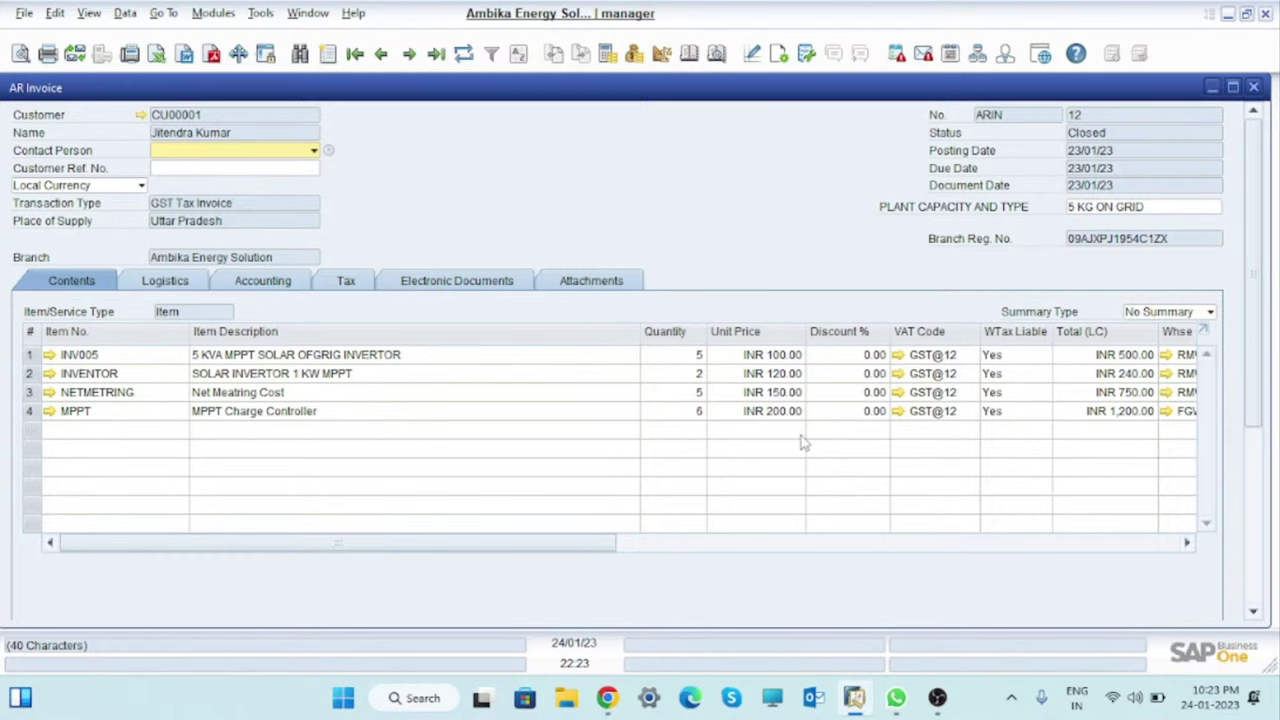
Step: Minimize the AR invoice and bring the blank AR Credit Note No. 6 back to the front
{"action": "left_click", "coordinate": [1211, 89]}
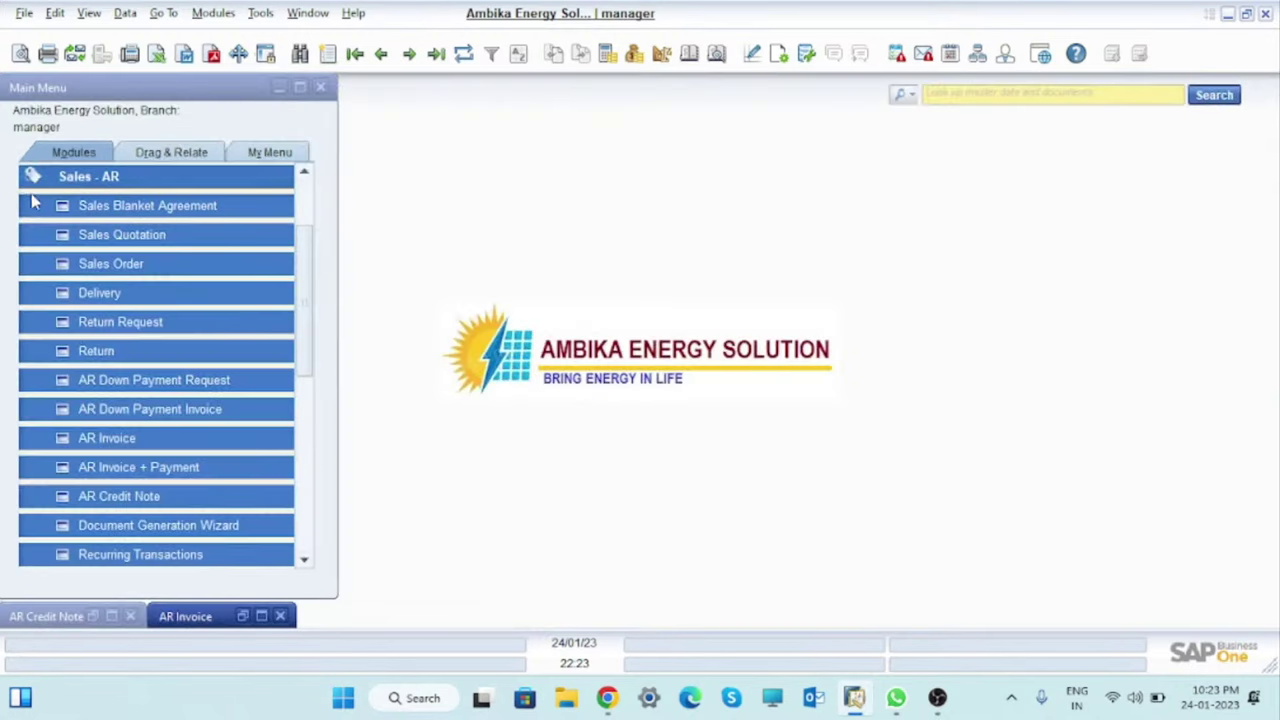
{"action": "left_click", "coordinate": [38, 177]}
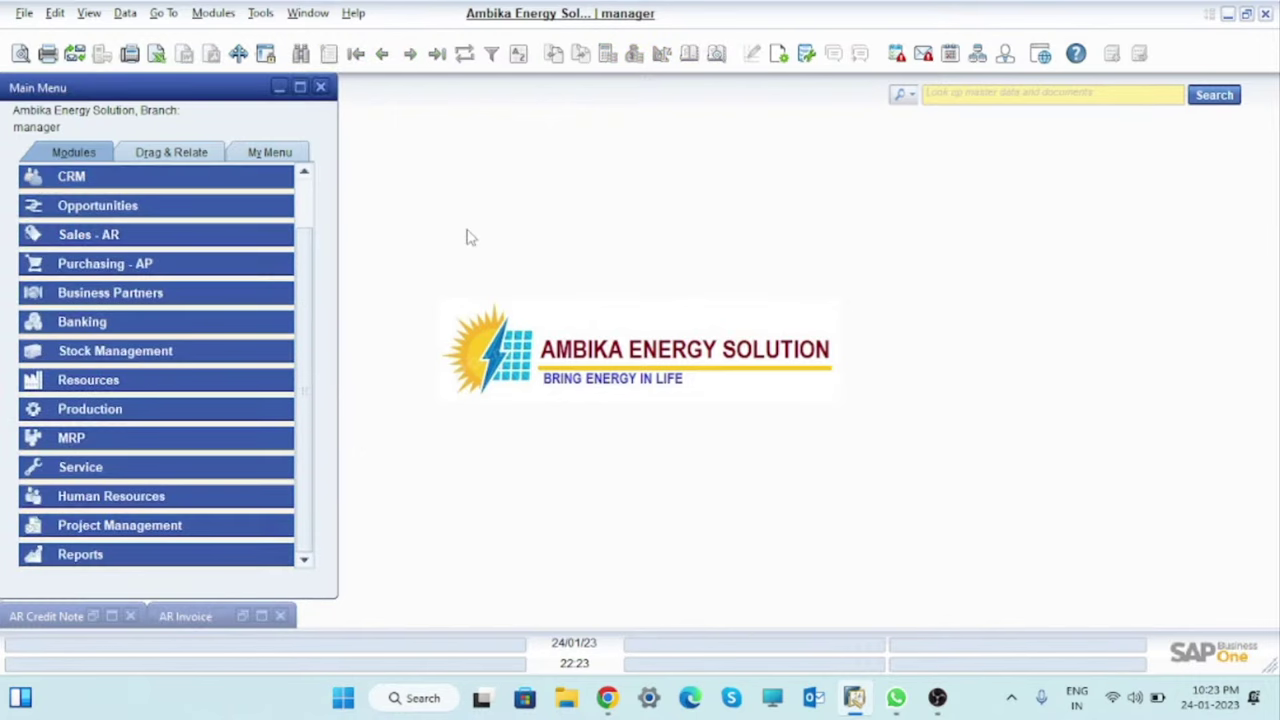
{"action": "left_click", "coordinate": [112, 617]}
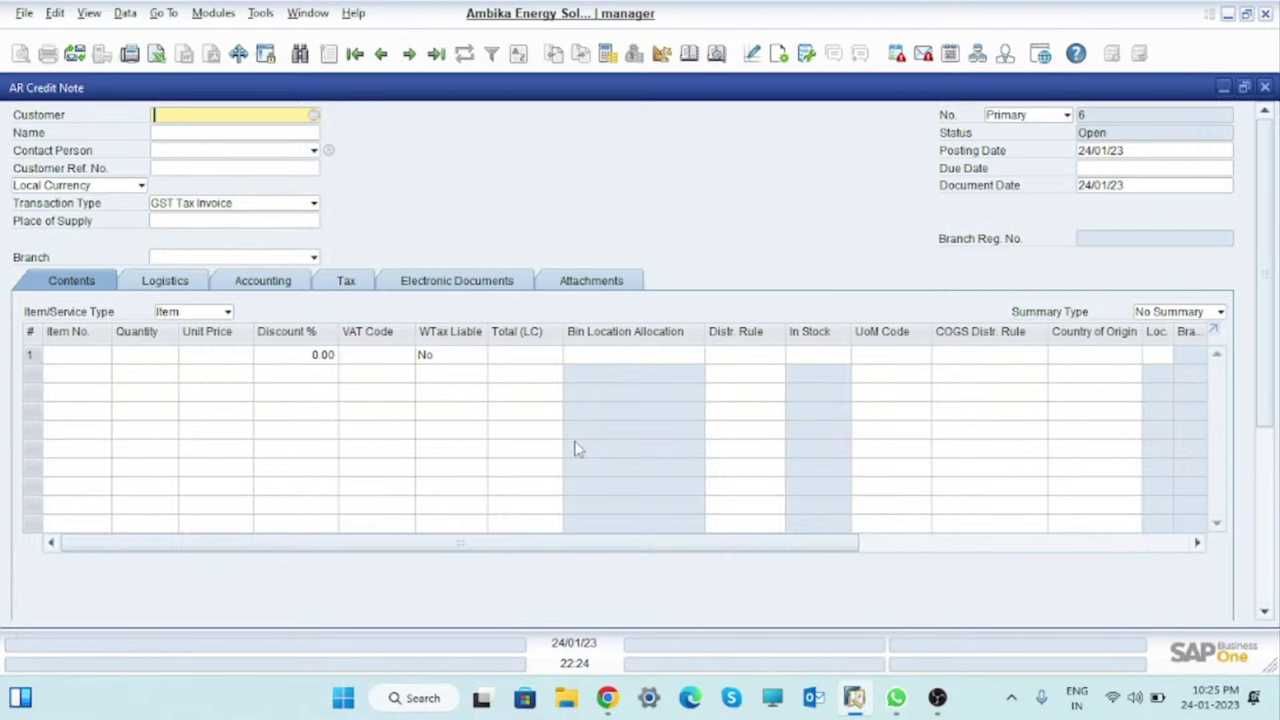
{"action": "key", "text": "Tab"}
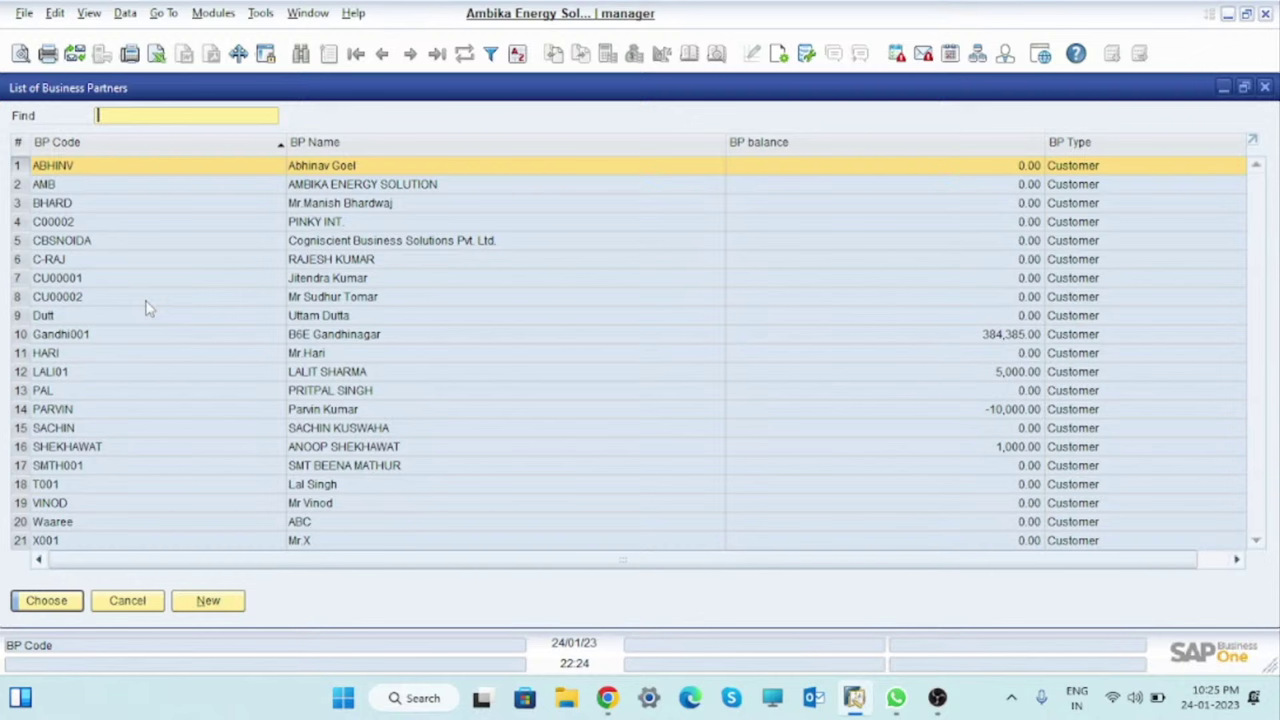
{"action": "left_click", "coordinate": [16, 300]}
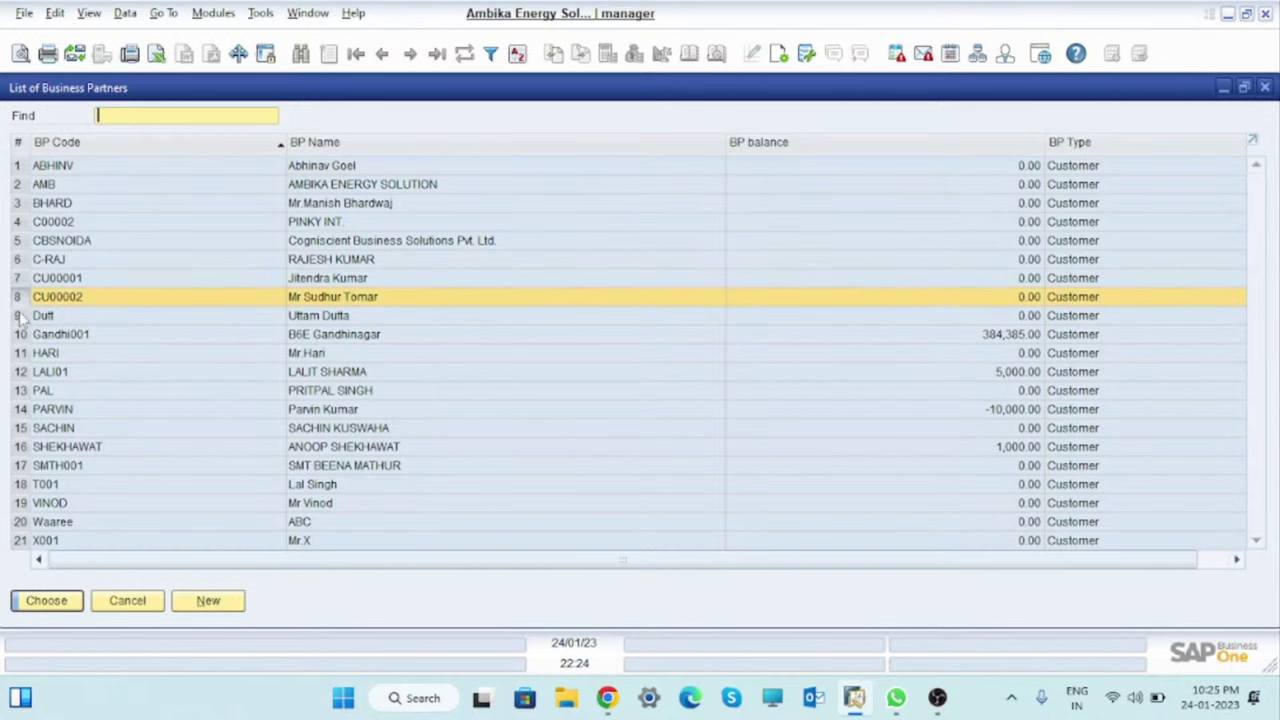
{"action": "left_click", "coordinate": [64, 604]}
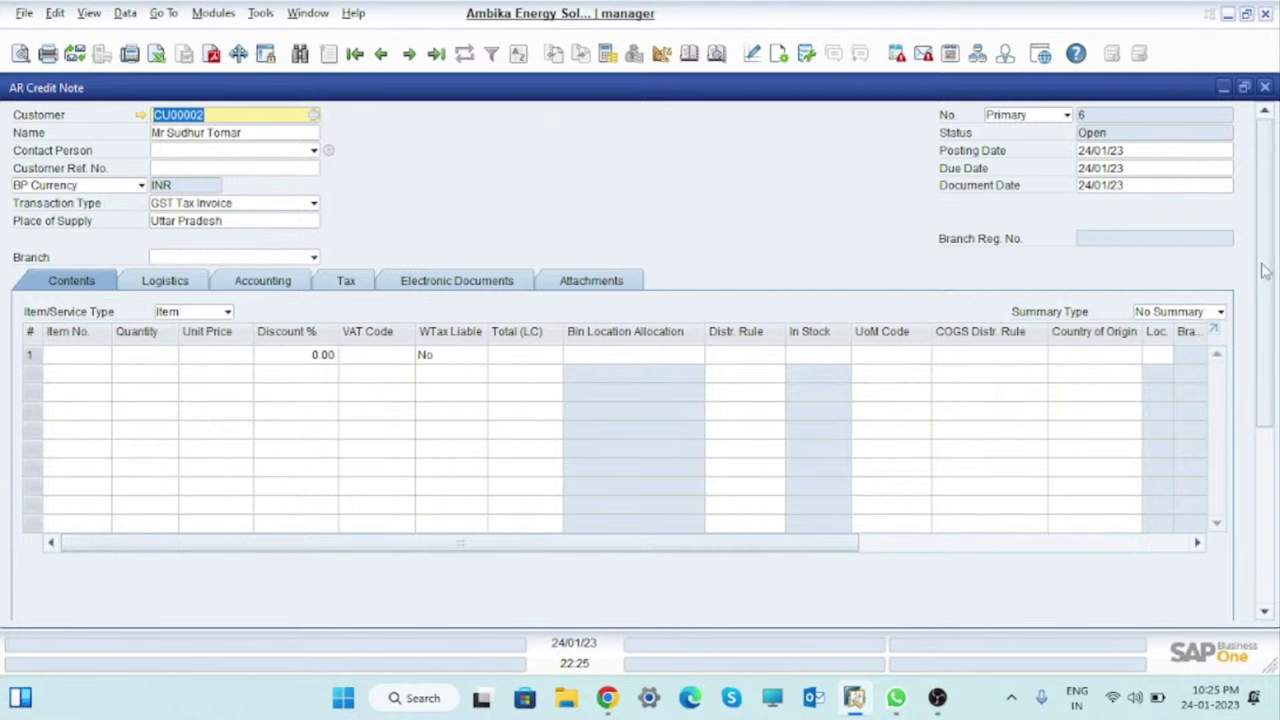
{"action": "left_click_drag", "start_coordinate": [1263, 270], "coordinate": [1274, 524]}
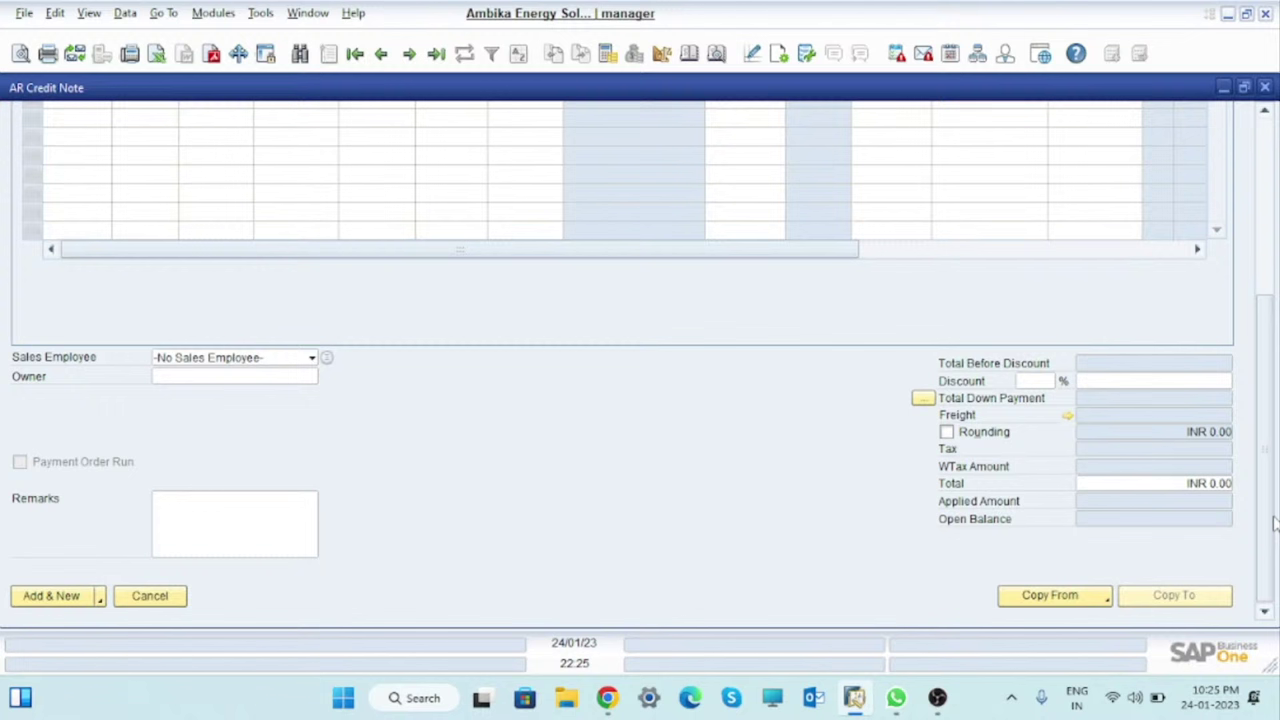
{"action": "left_click", "coordinate": [1076, 597]}
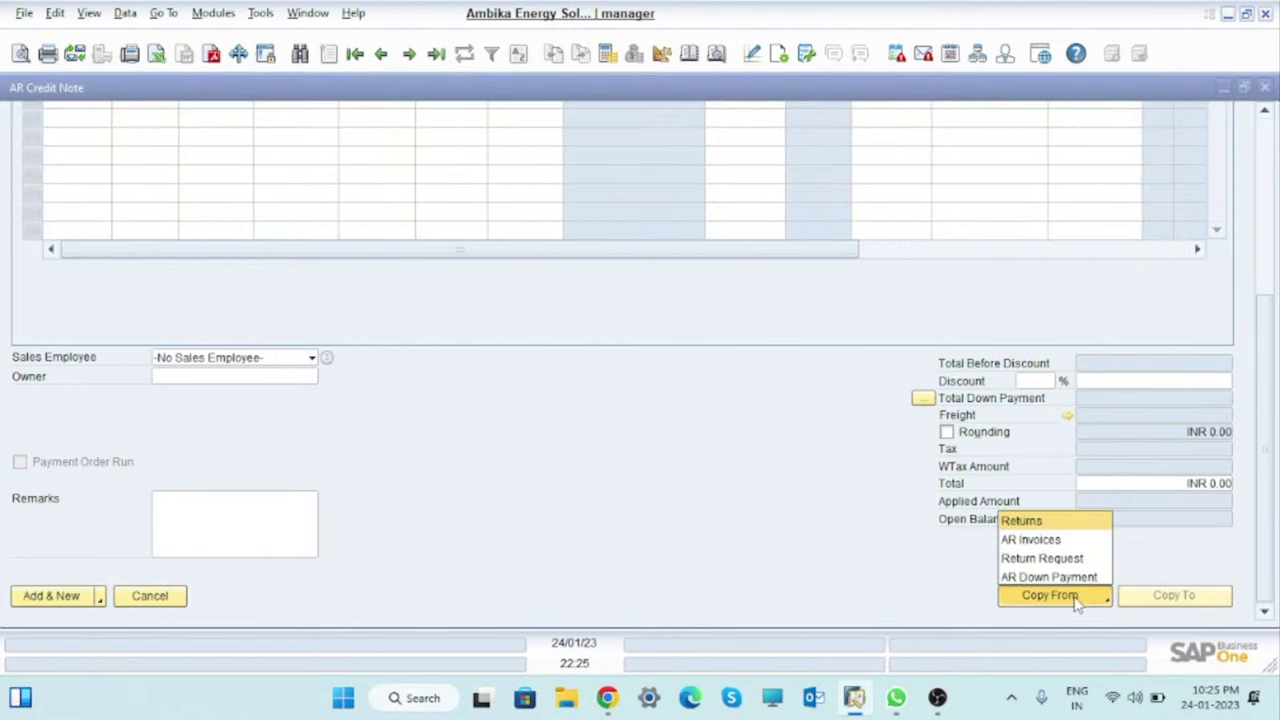
{"action": "left_click", "coordinate": [1035, 543]}
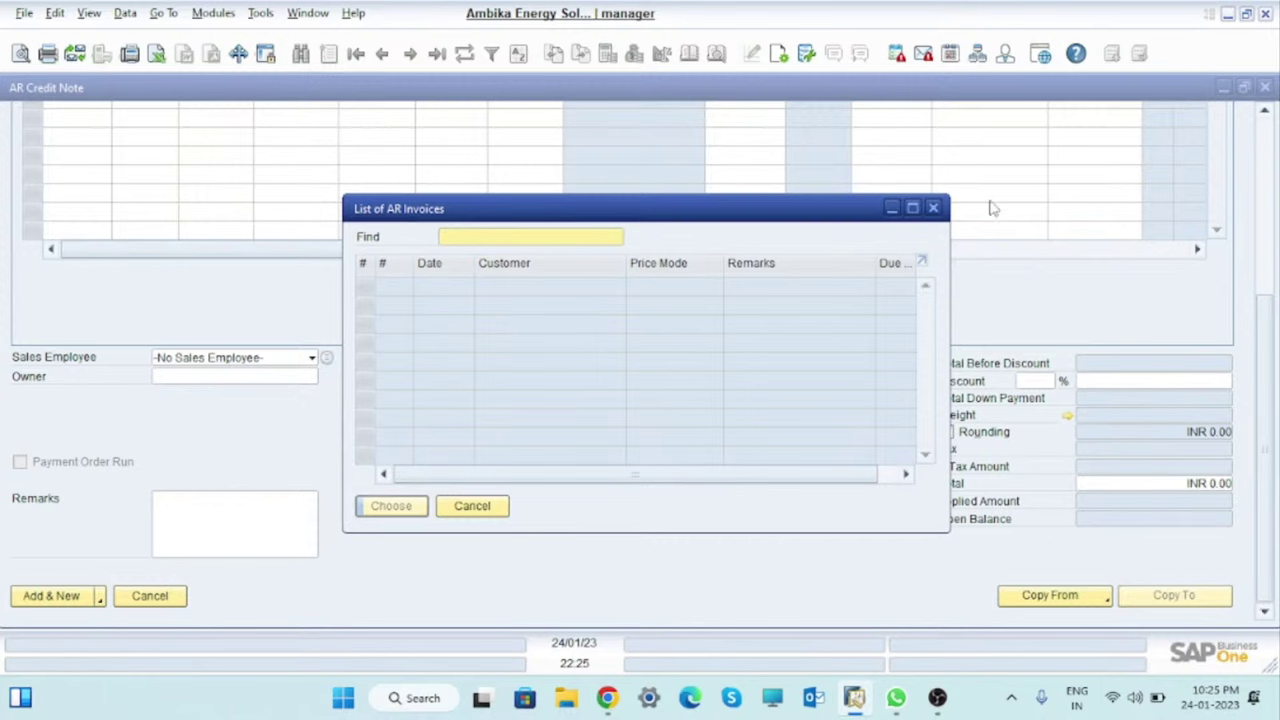
{"action": "left_click", "coordinate": [912, 207]}
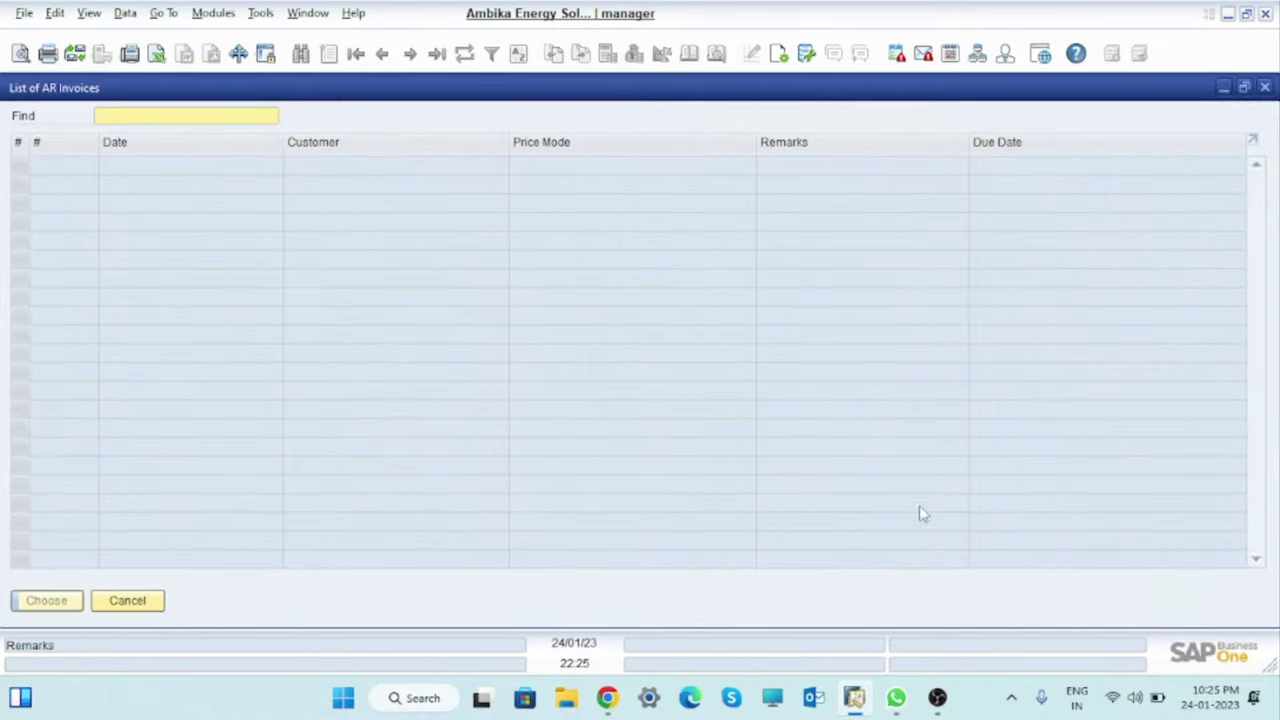
{"action": "left_click", "coordinate": [1263, 88]}
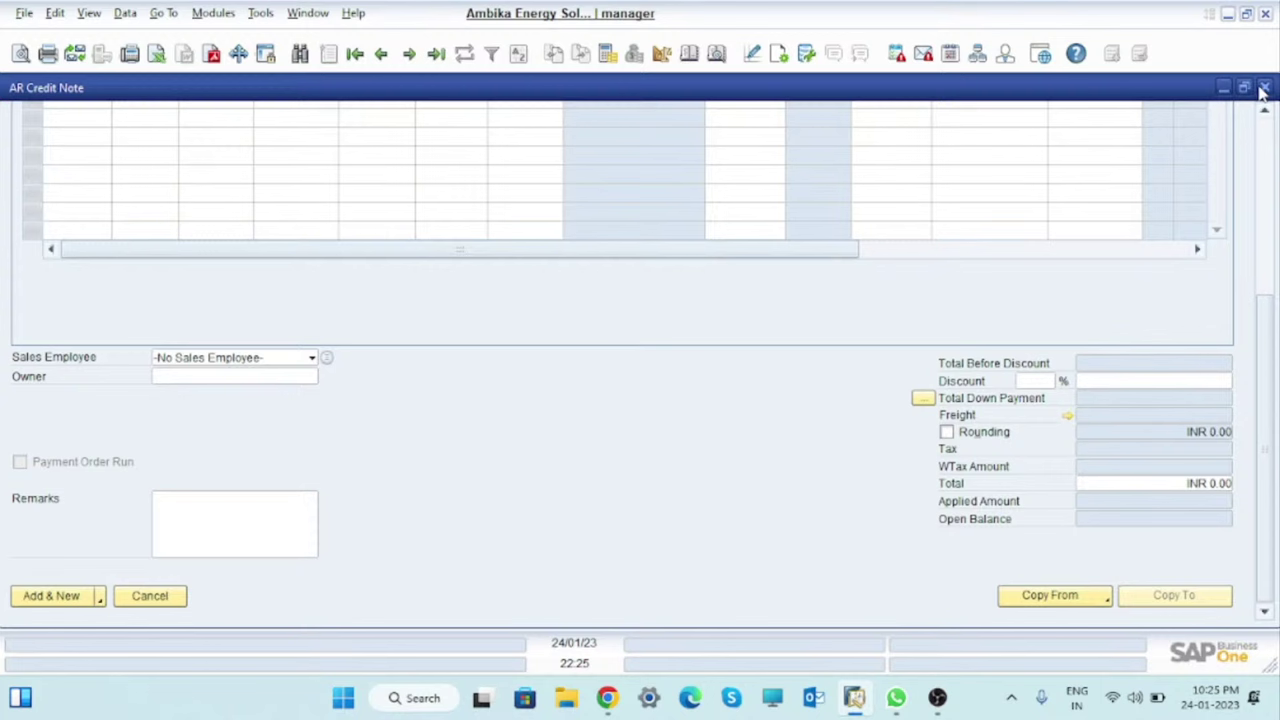
{"action": "left_click_drag", "start_coordinate": [1272, 417], "coordinate": [1275, 235]}
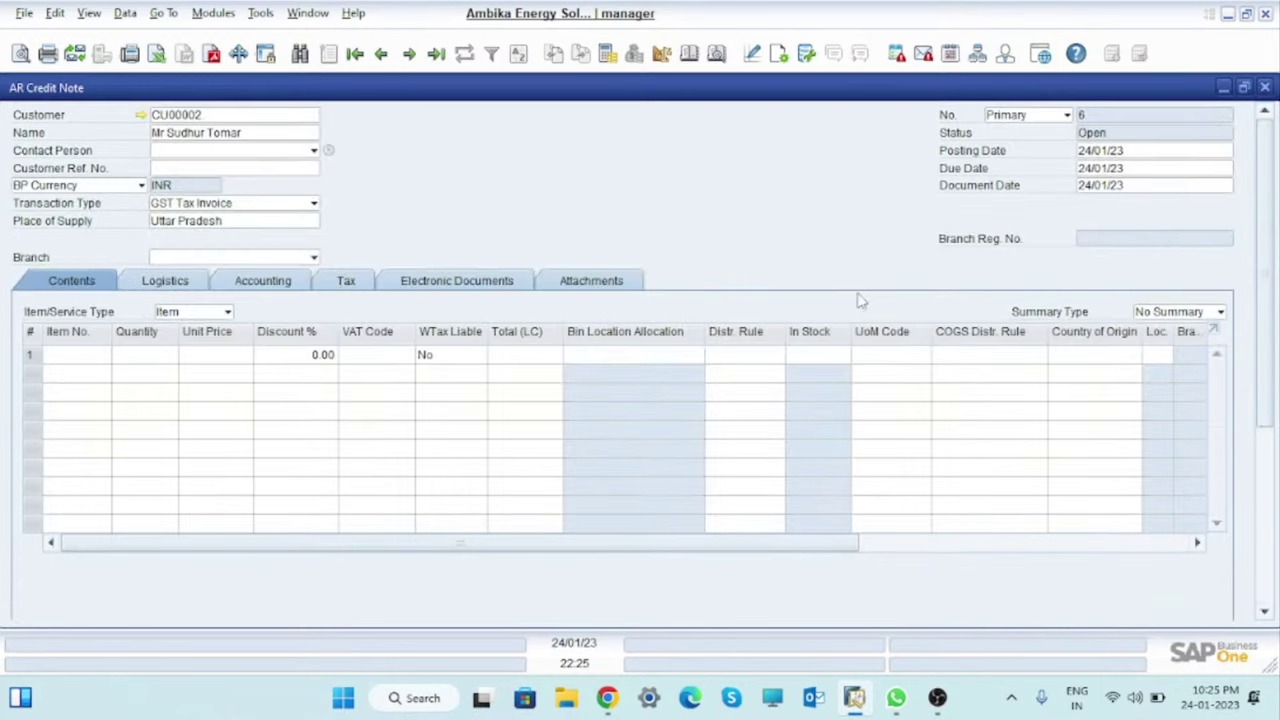
{"action": "left_click", "coordinate": [1222, 88]}
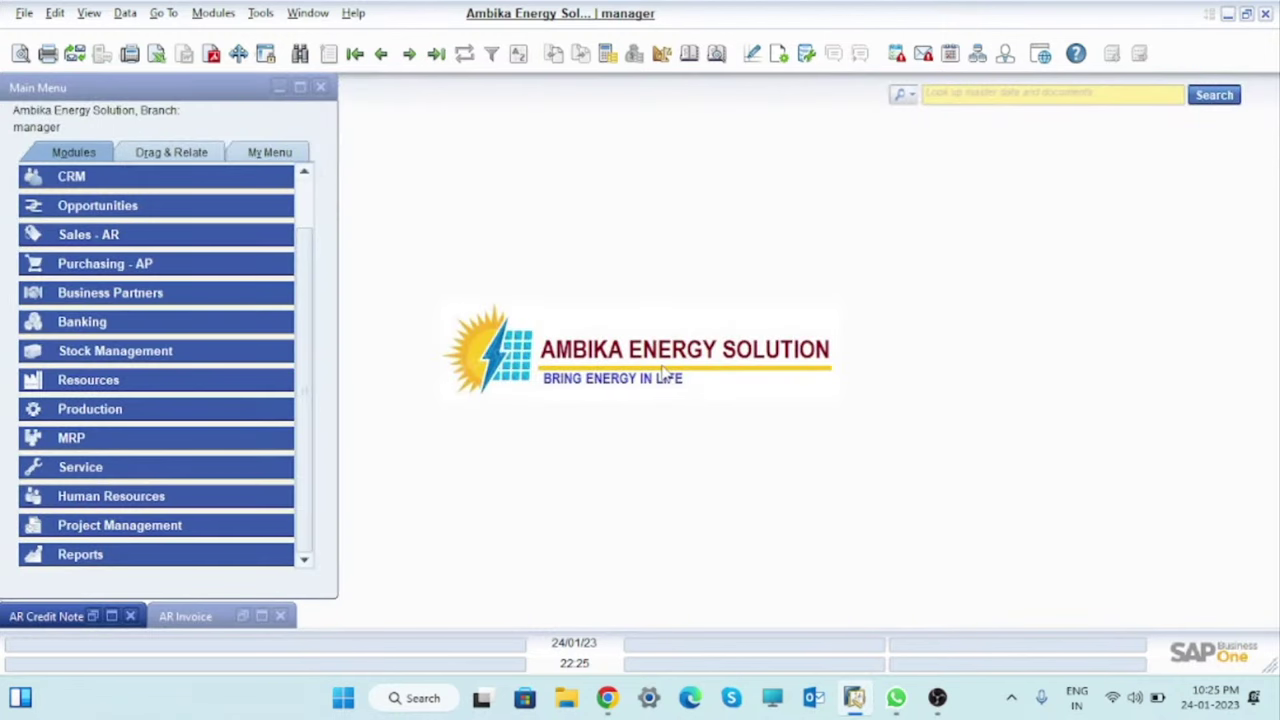
{"action": "left_click", "coordinate": [261, 616]}
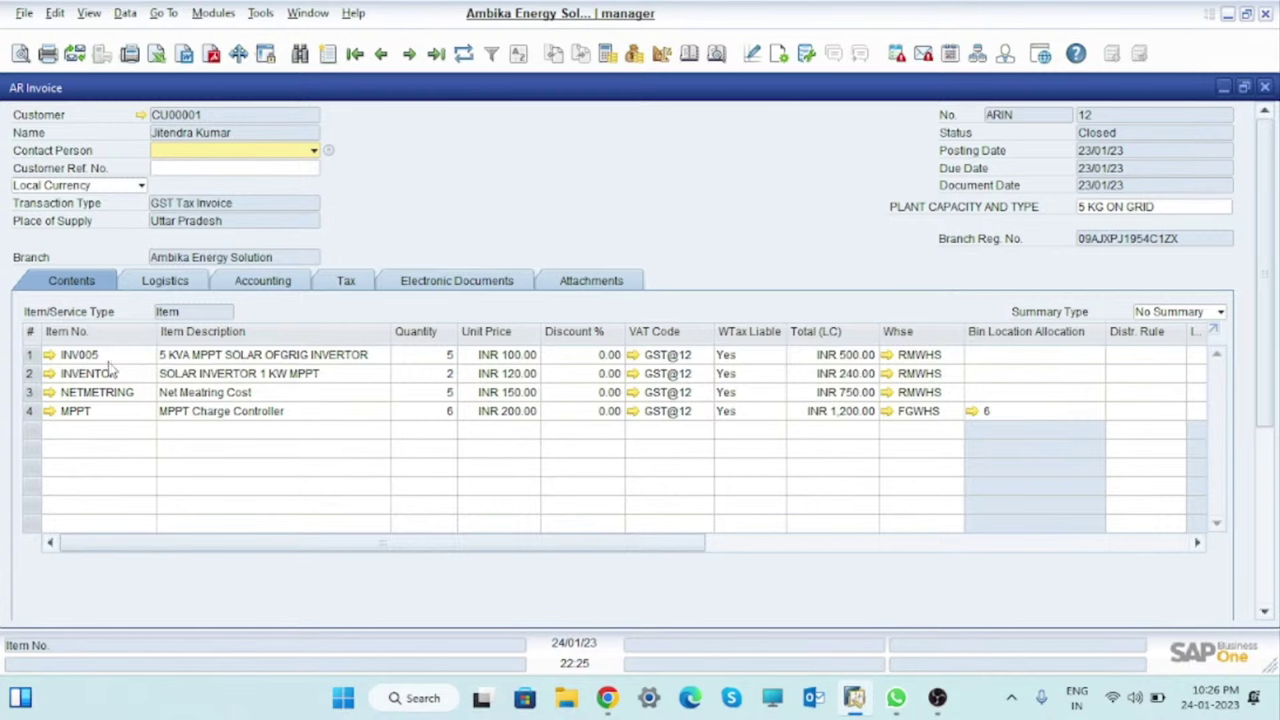
{"action": "left_click", "coordinate": [1224, 89]}
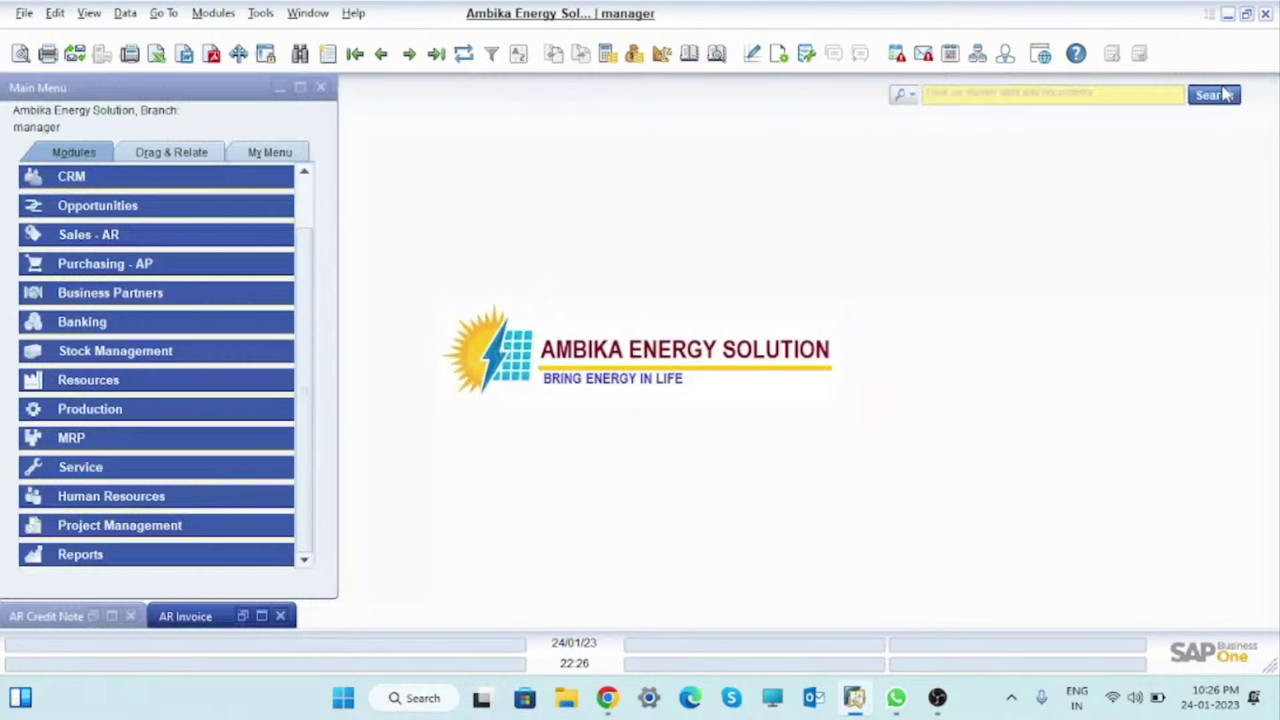
{"action": "left_click", "coordinate": [111, 616]}
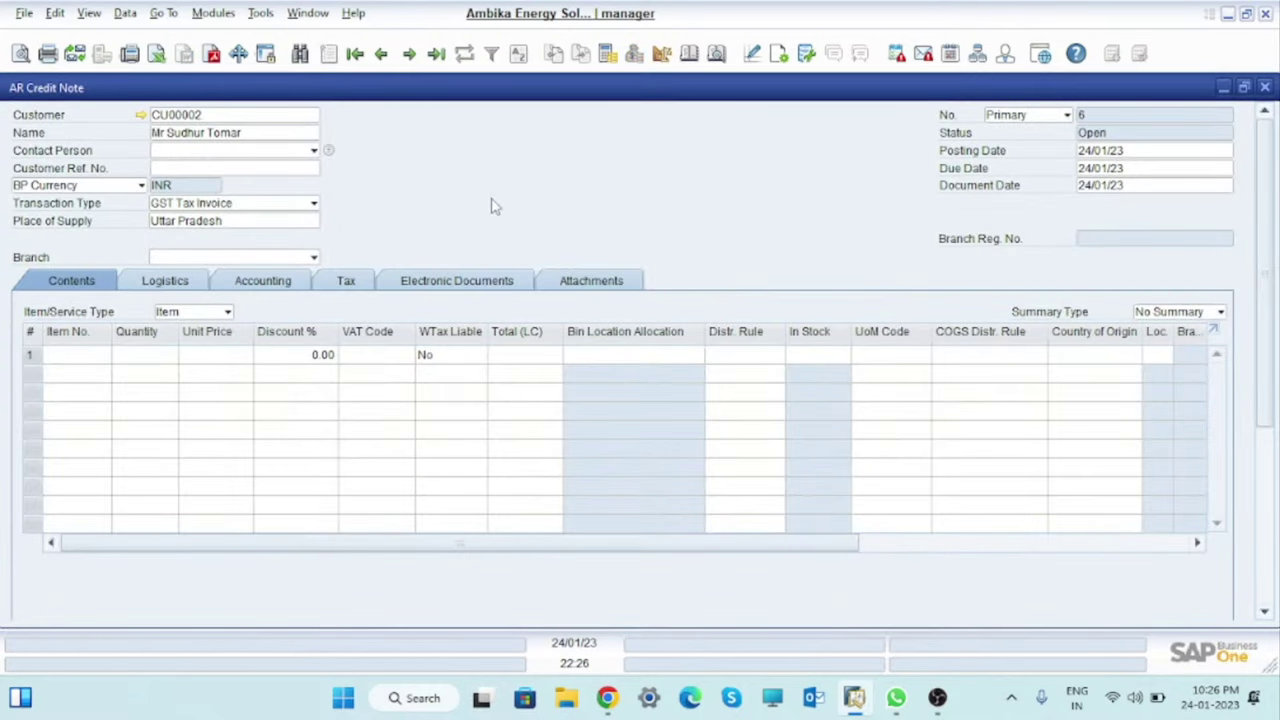
Step: Choose item INV005 for the credit note's first row from the List of Items
{"action": "left_click", "coordinate": [105, 358]}
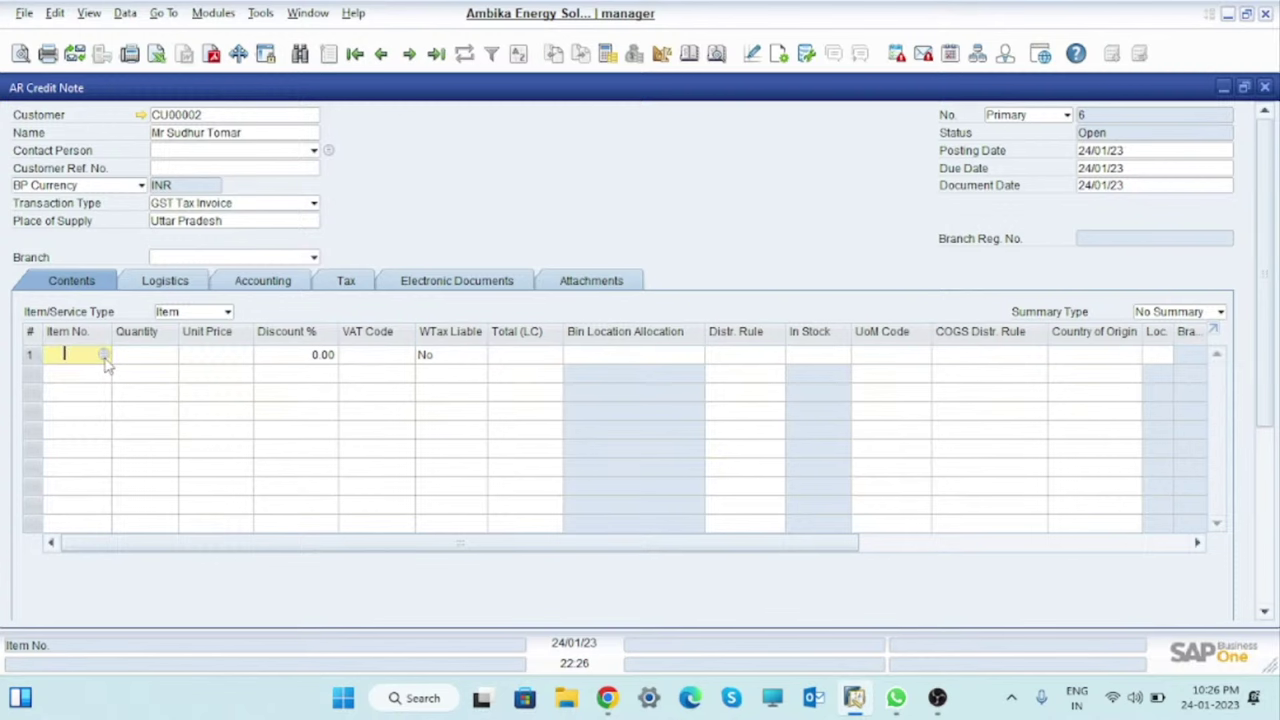
{"action": "left_click", "coordinate": [104, 356]}
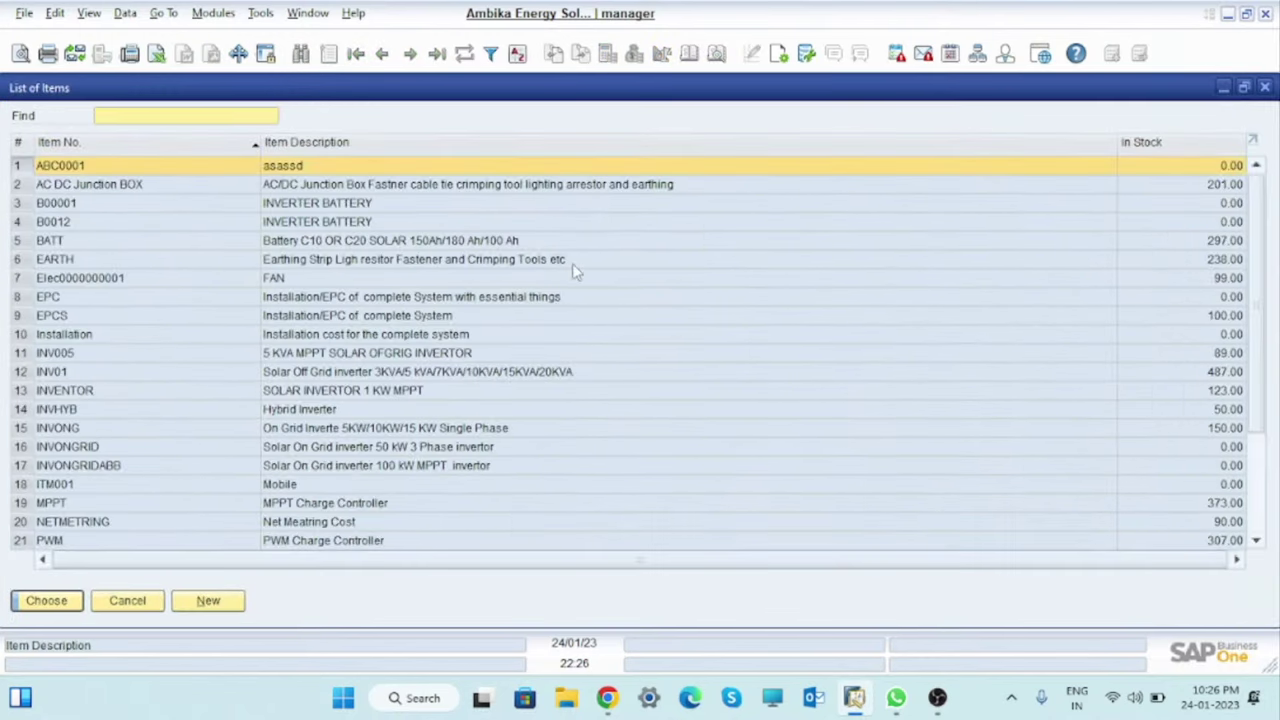
{"action": "left_click", "coordinate": [57, 354]}
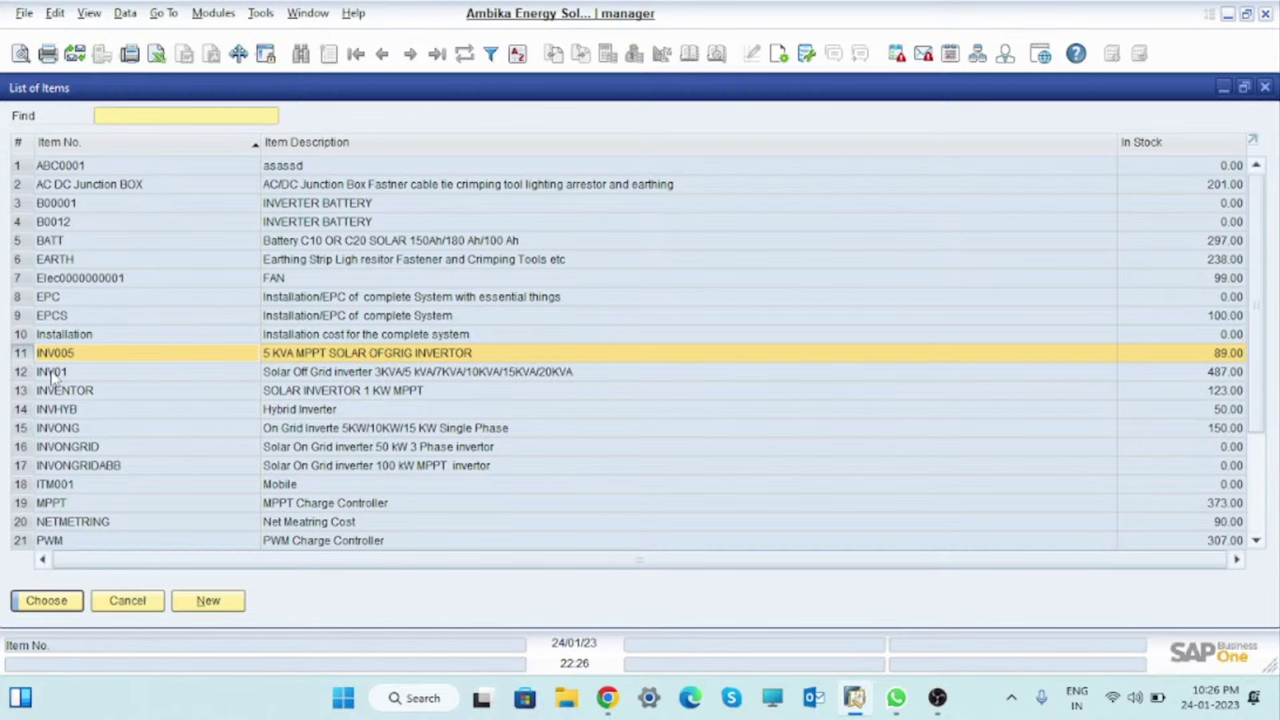
{"action": "left_click", "coordinate": [47, 600]}
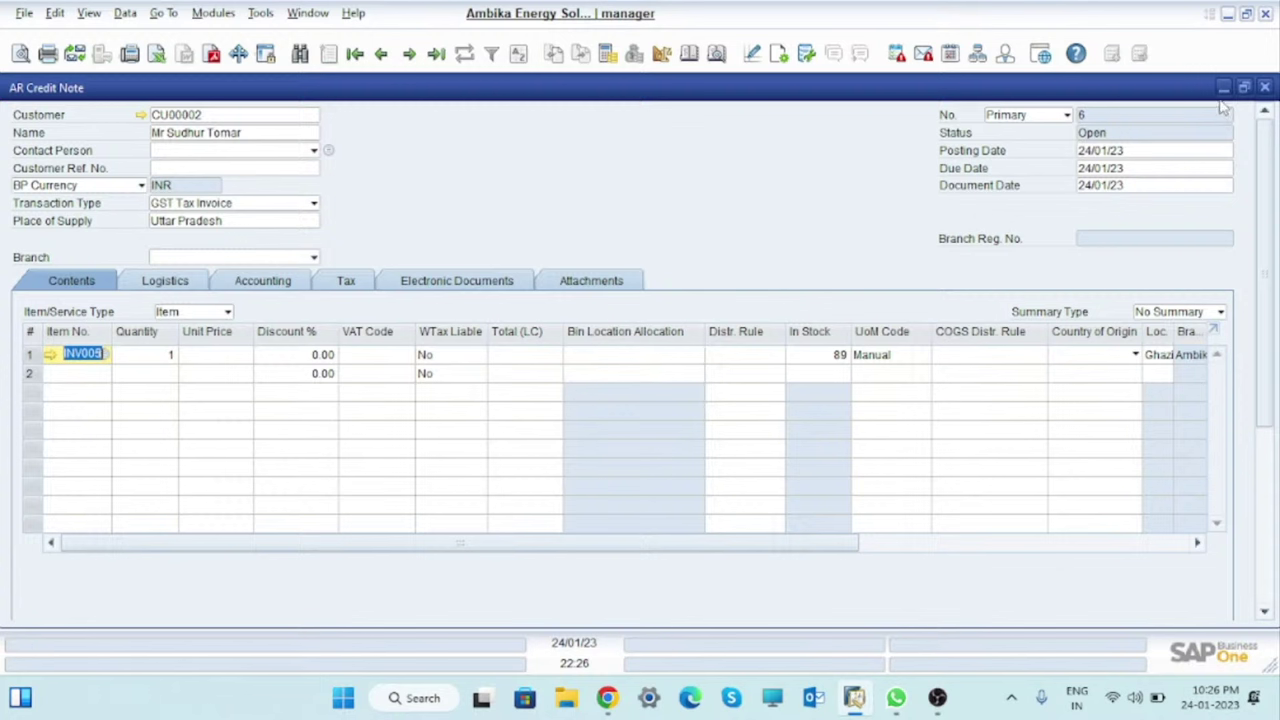
{"action": "left_click", "coordinate": [314, 258]}
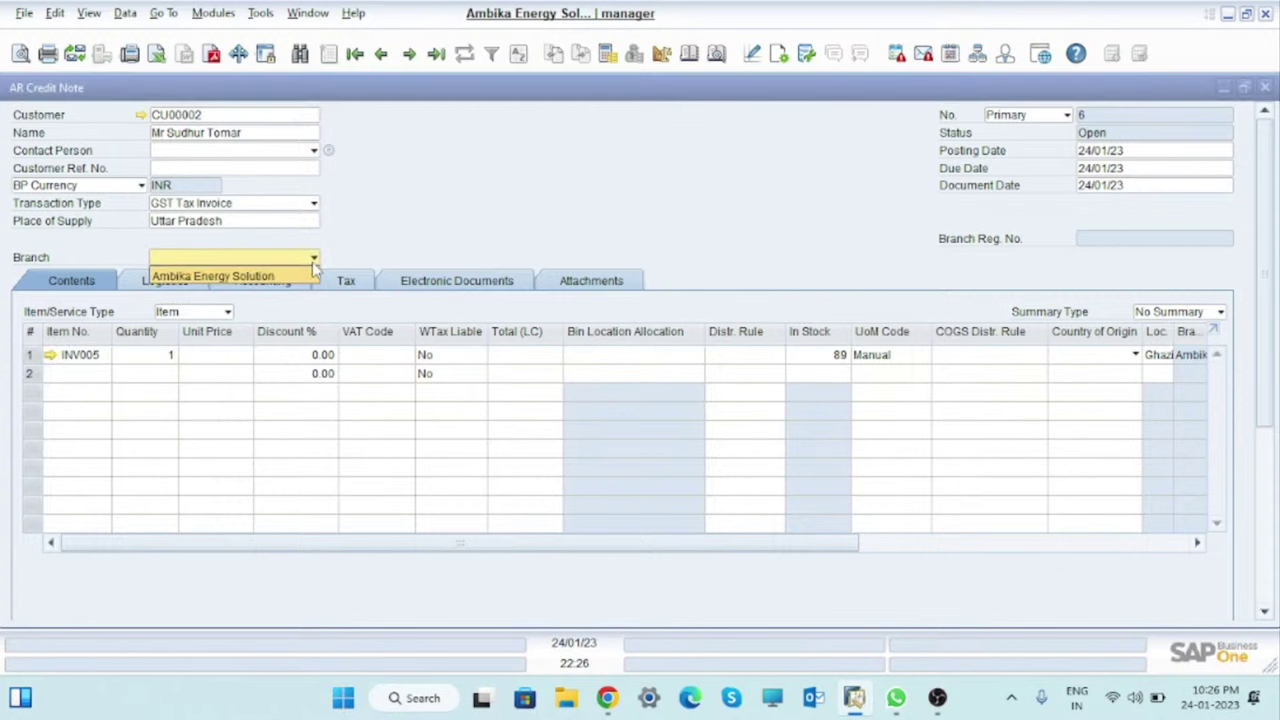
{"action": "left_click", "coordinate": [450, 226]}
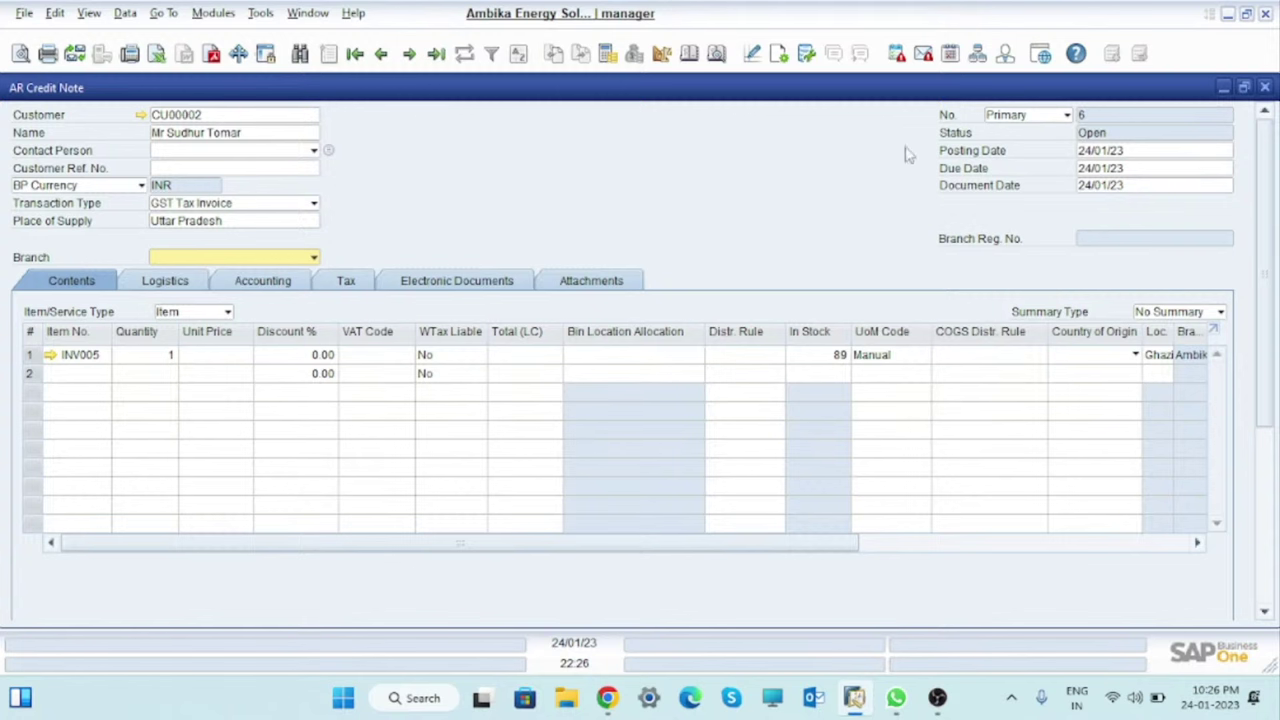
Step: Check the original AR invoice's prices and enter unit price 100 for row 1
{"action": "left_click", "coordinate": [1224, 89]}
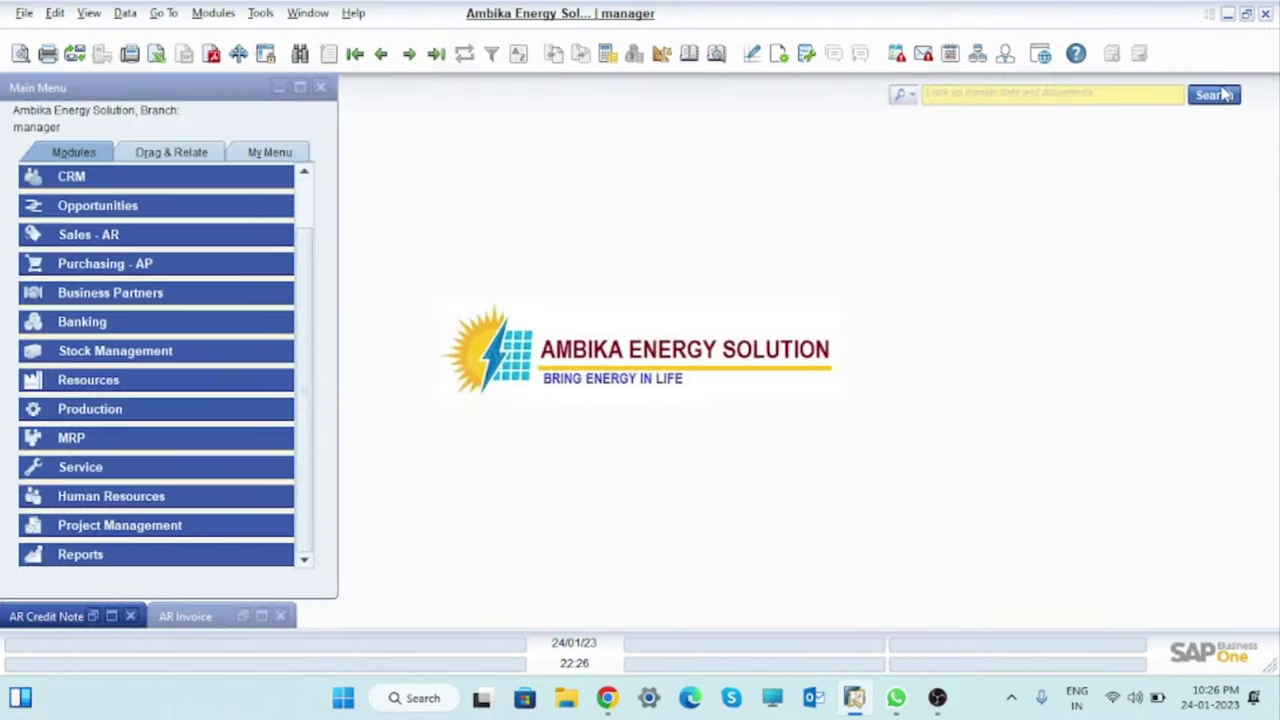
{"action": "left_click", "coordinate": [262, 616]}
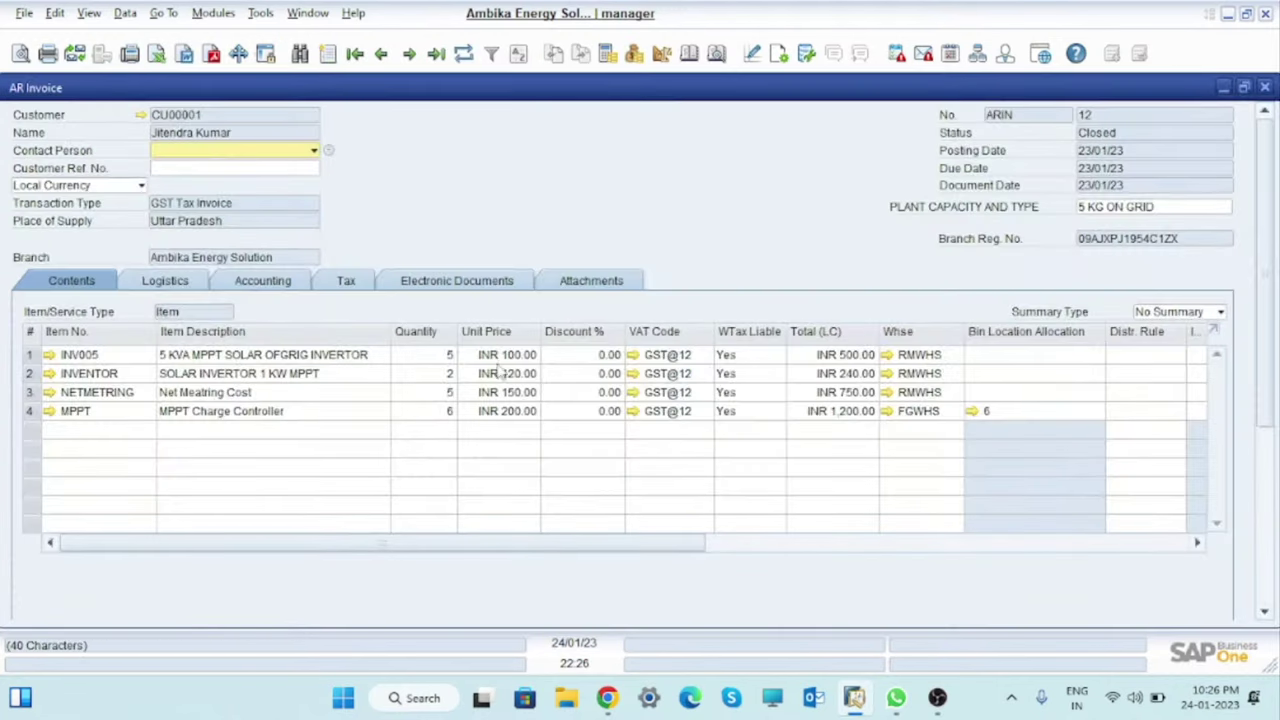
{"action": "left_click", "coordinate": [1231, 88]}
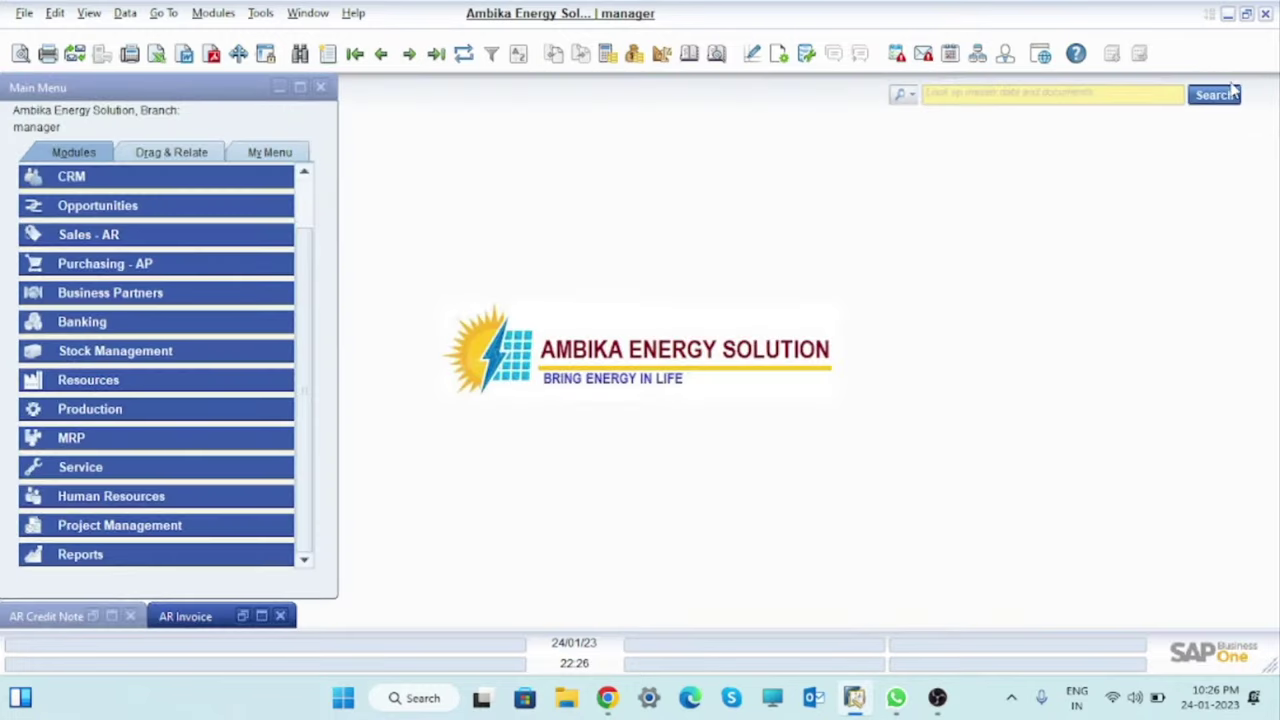
{"action": "left_click", "coordinate": [110, 616]}
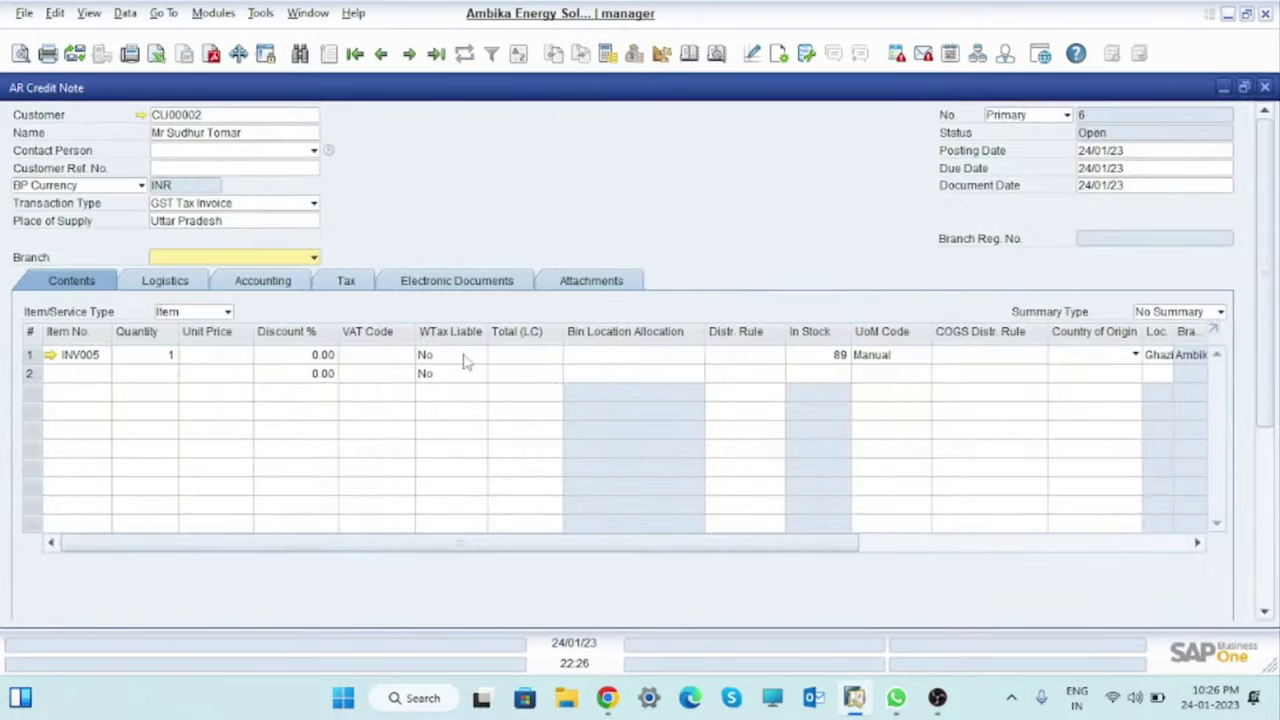
{"action": "left_click", "coordinate": [212, 352]}
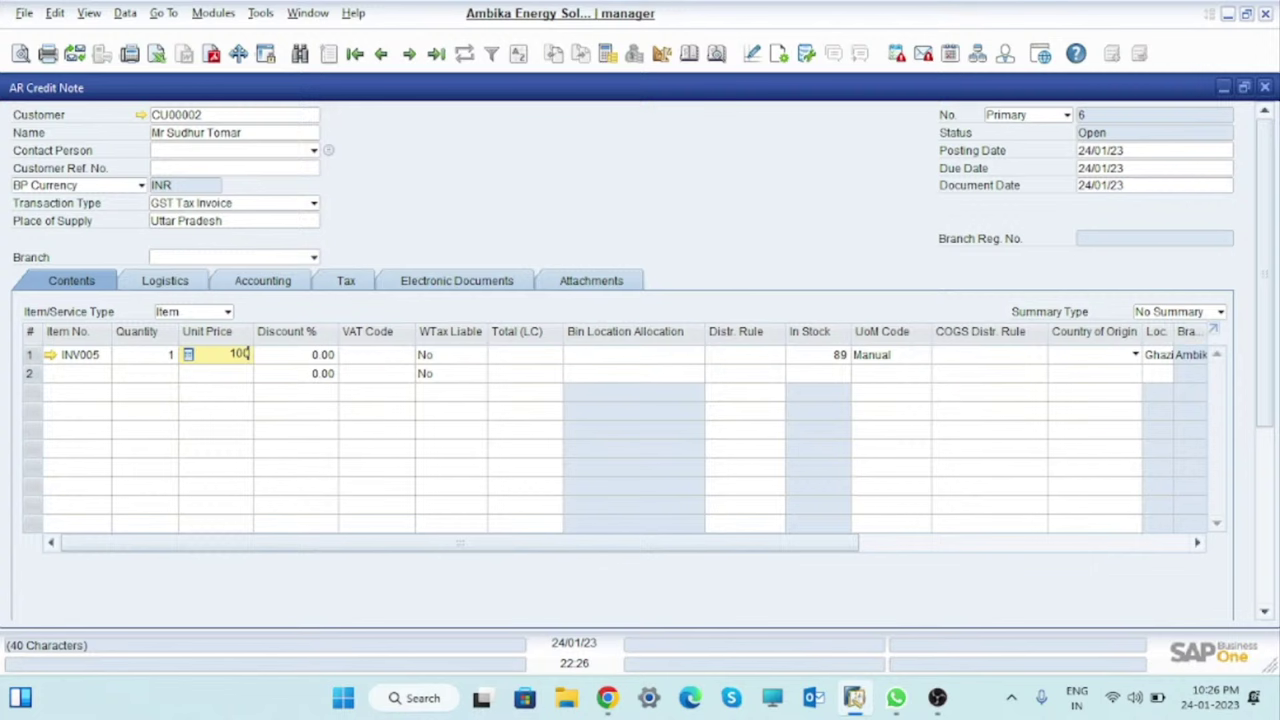
{"action": "left_click", "coordinate": [1225, 88]}
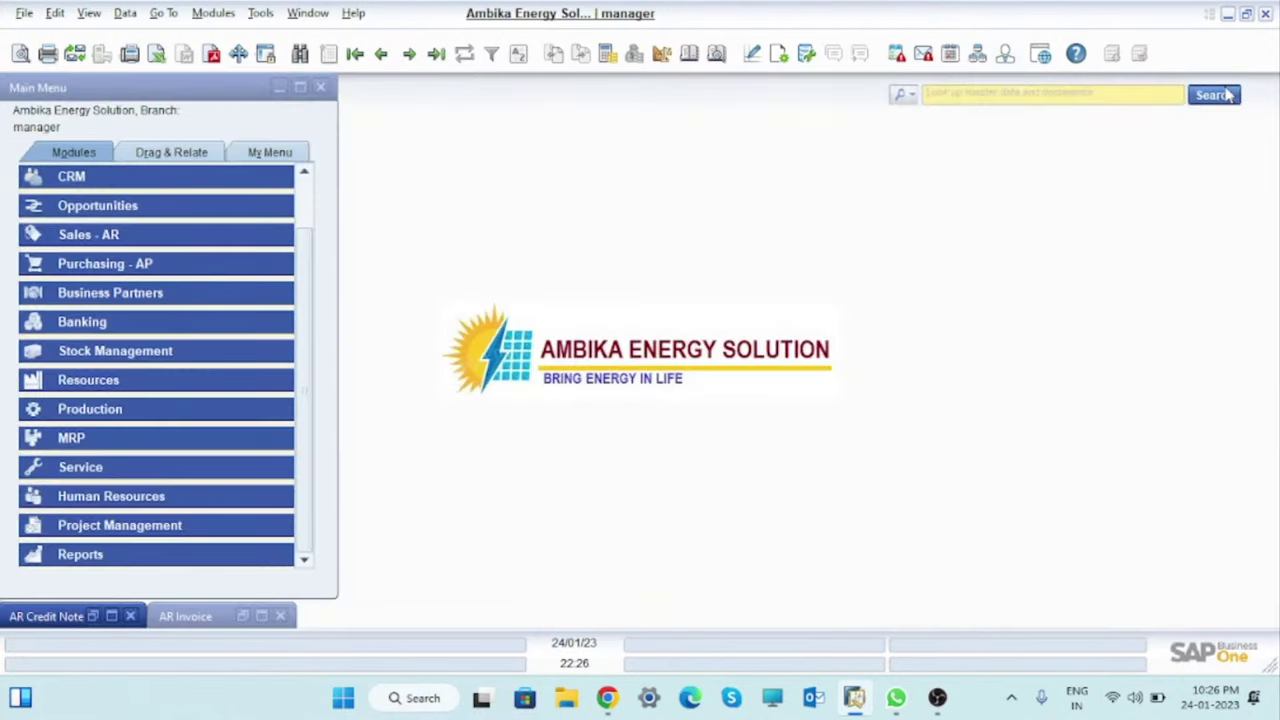
{"action": "left_click", "coordinate": [112, 617]}
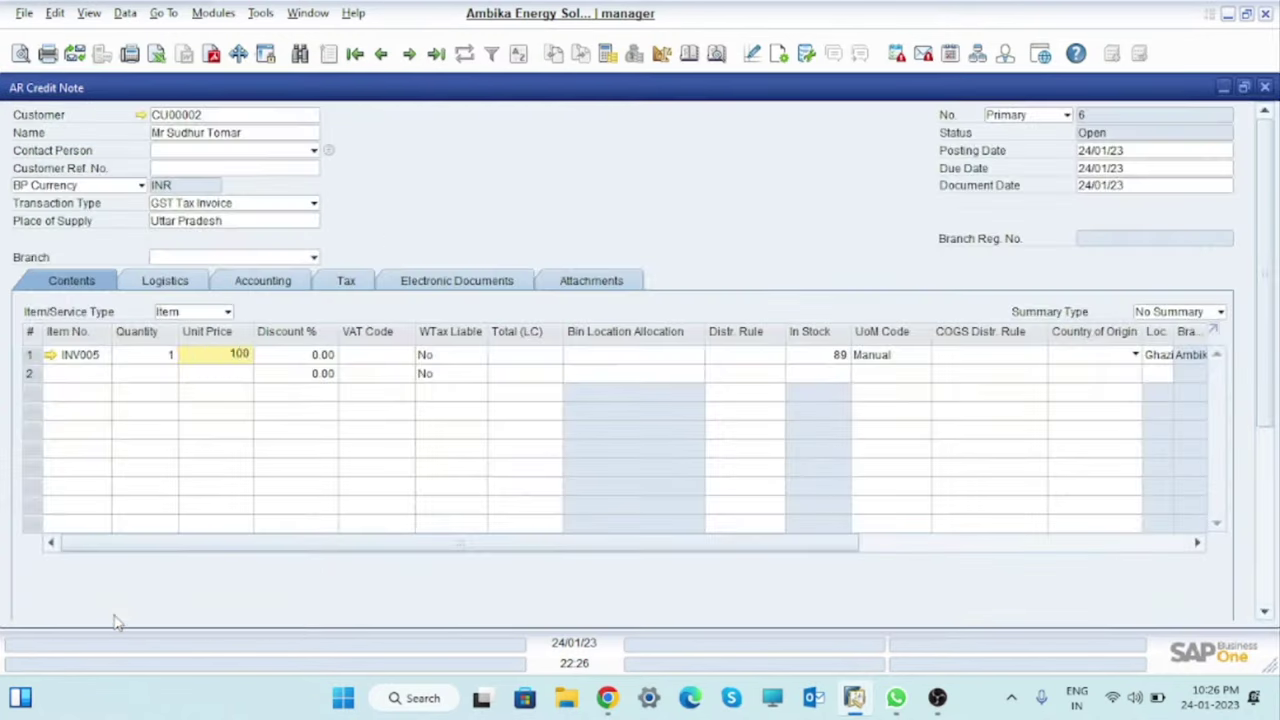
Step: Replace customer CU00002 with CU00001 and update the document rows to match
{"action": "left_click", "coordinate": [247, 116]}
{"action": "key", "text": "BackSpace"}
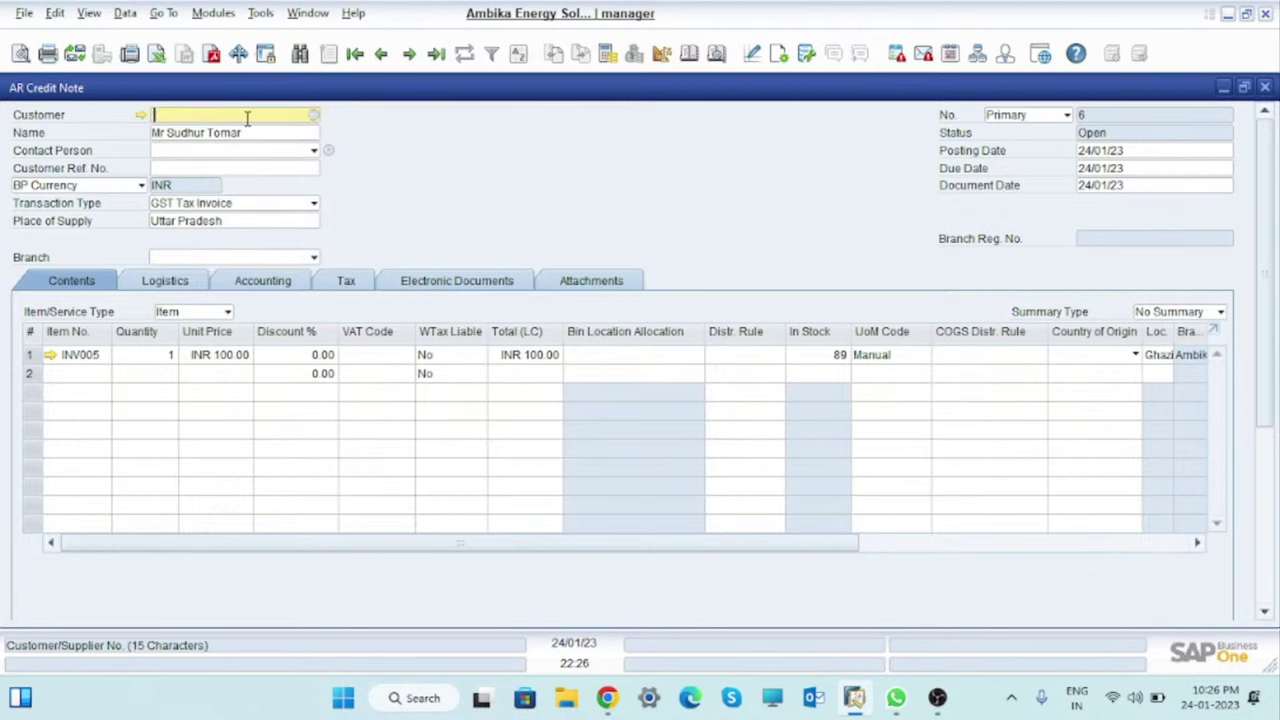
{"action": "key", "text": "Tab"}
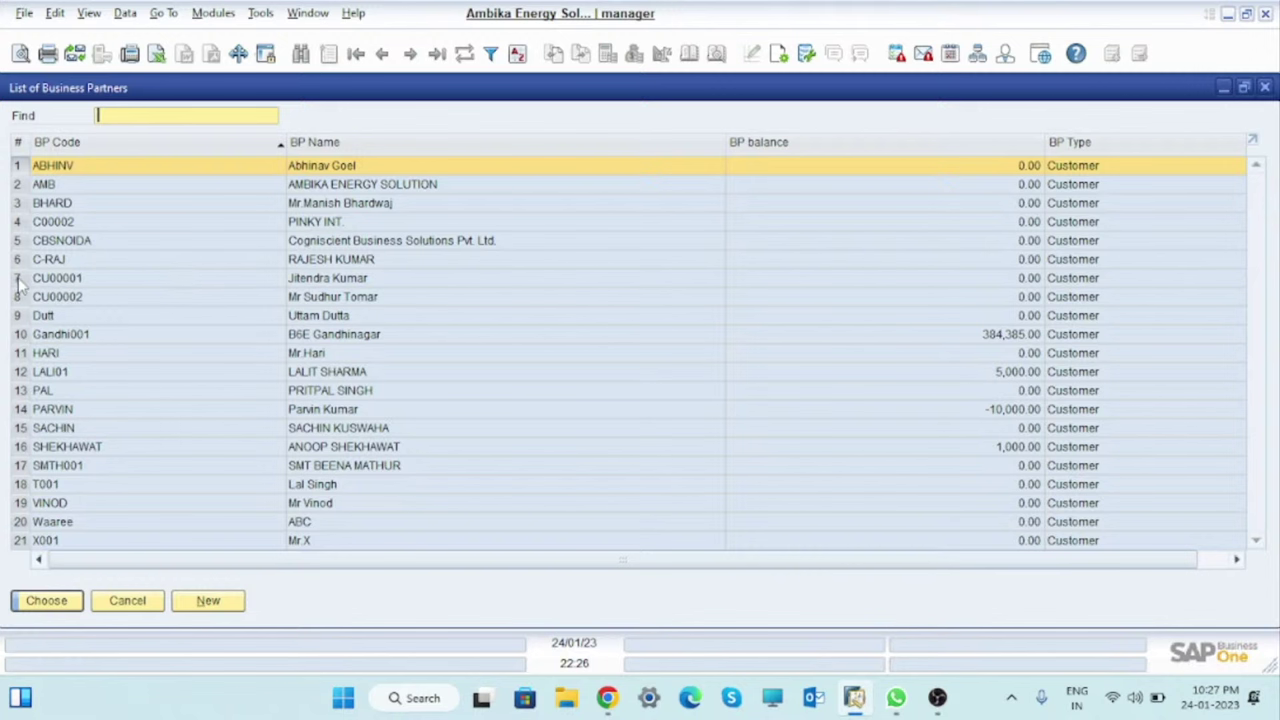
{"action": "left_click", "coordinate": [20, 280]}
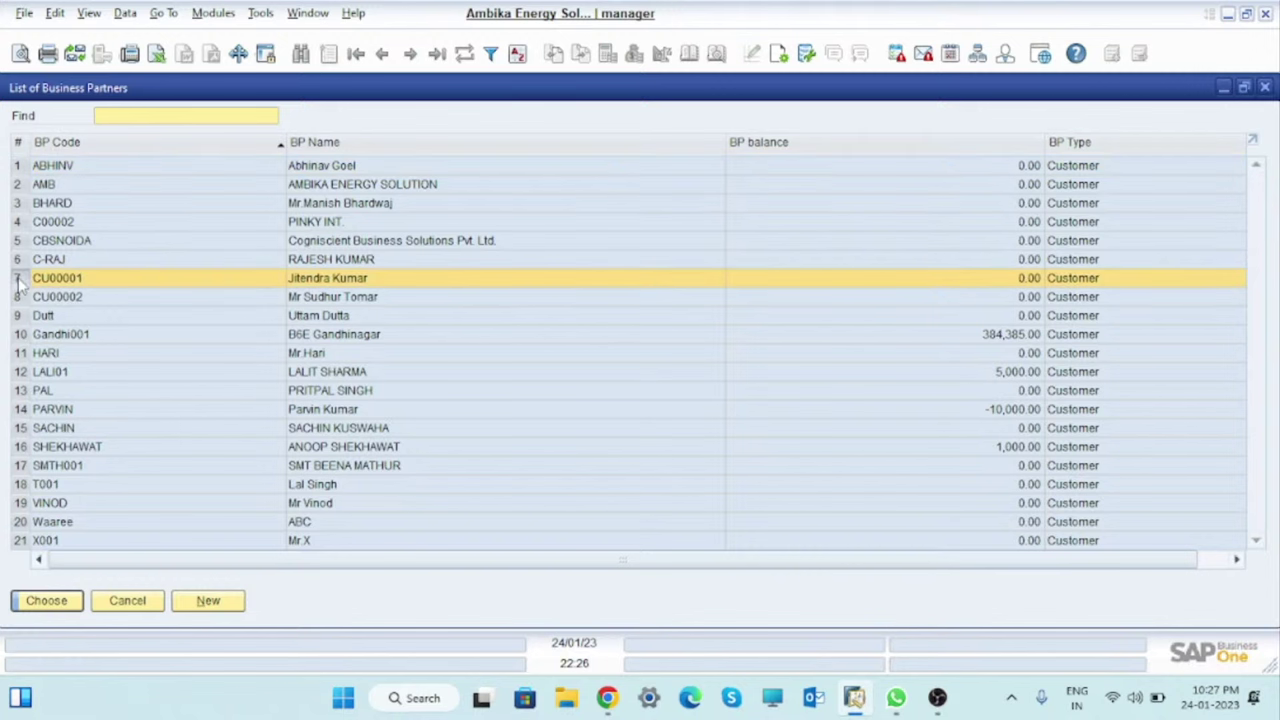
{"action": "left_click", "coordinate": [48, 604]}
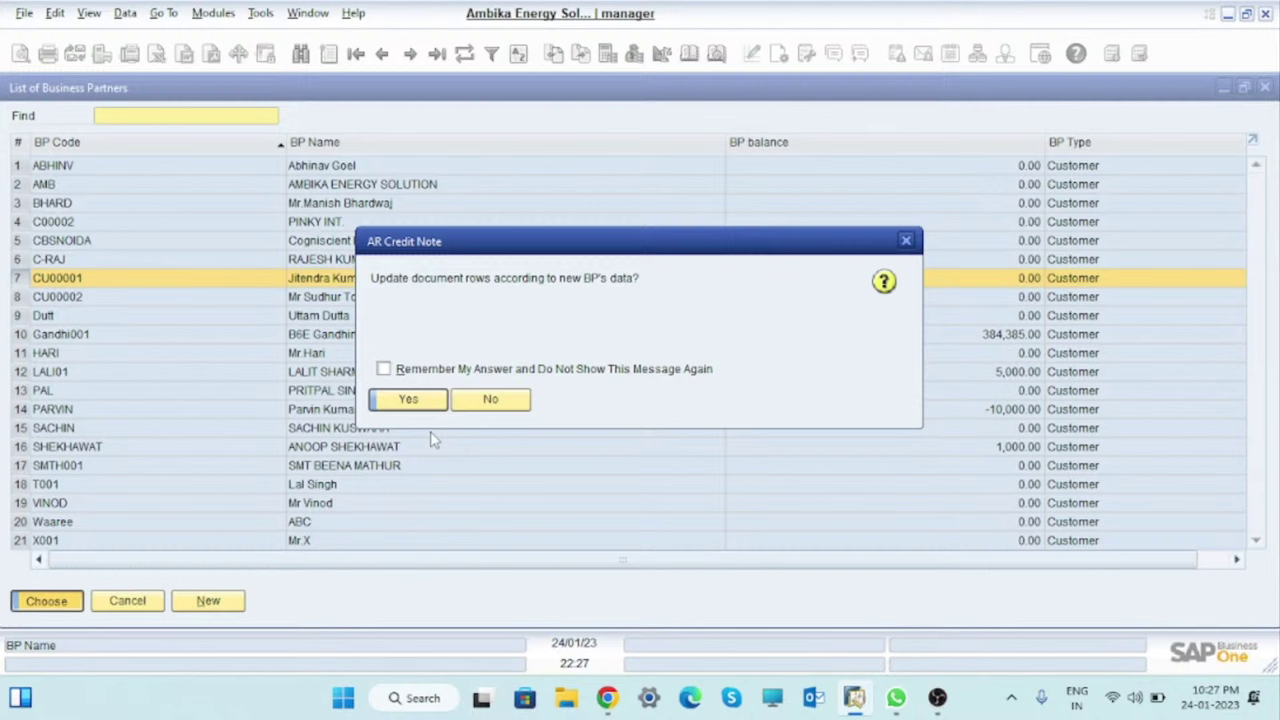
{"action": "left_click", "coordinate": [431, 403]}
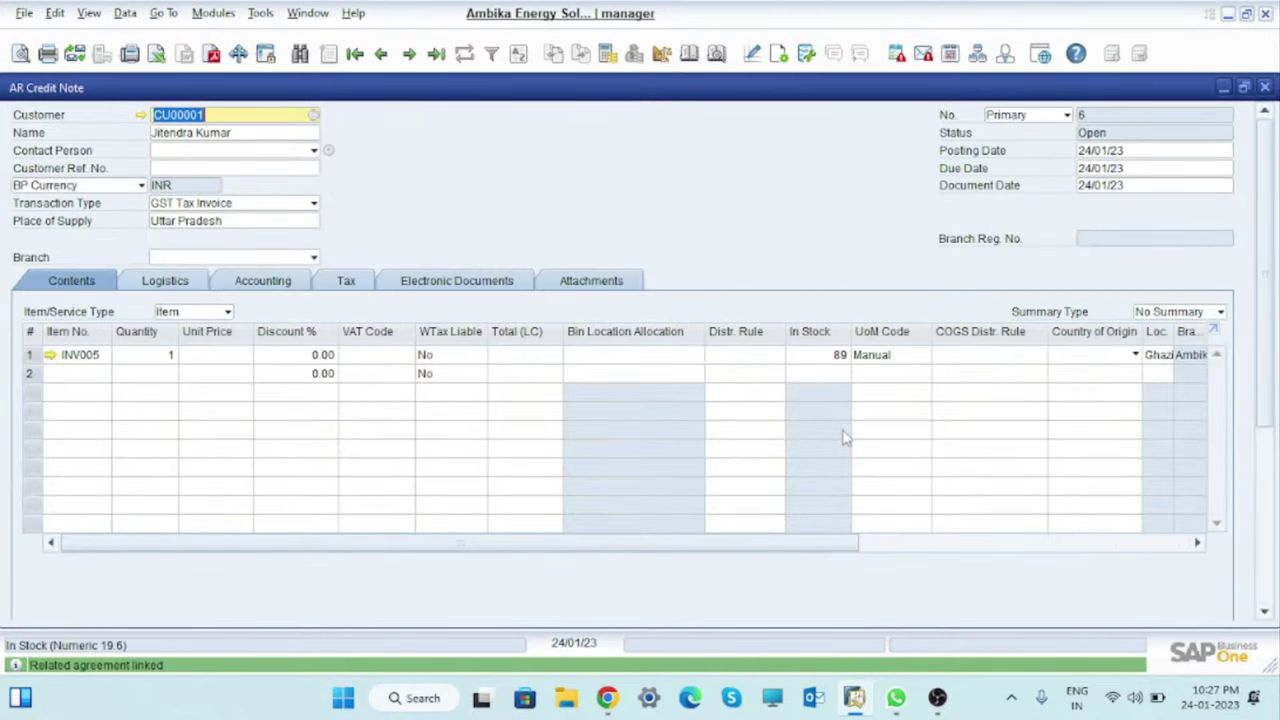
{"action": "right_click", "coordinate": [30, 362]}
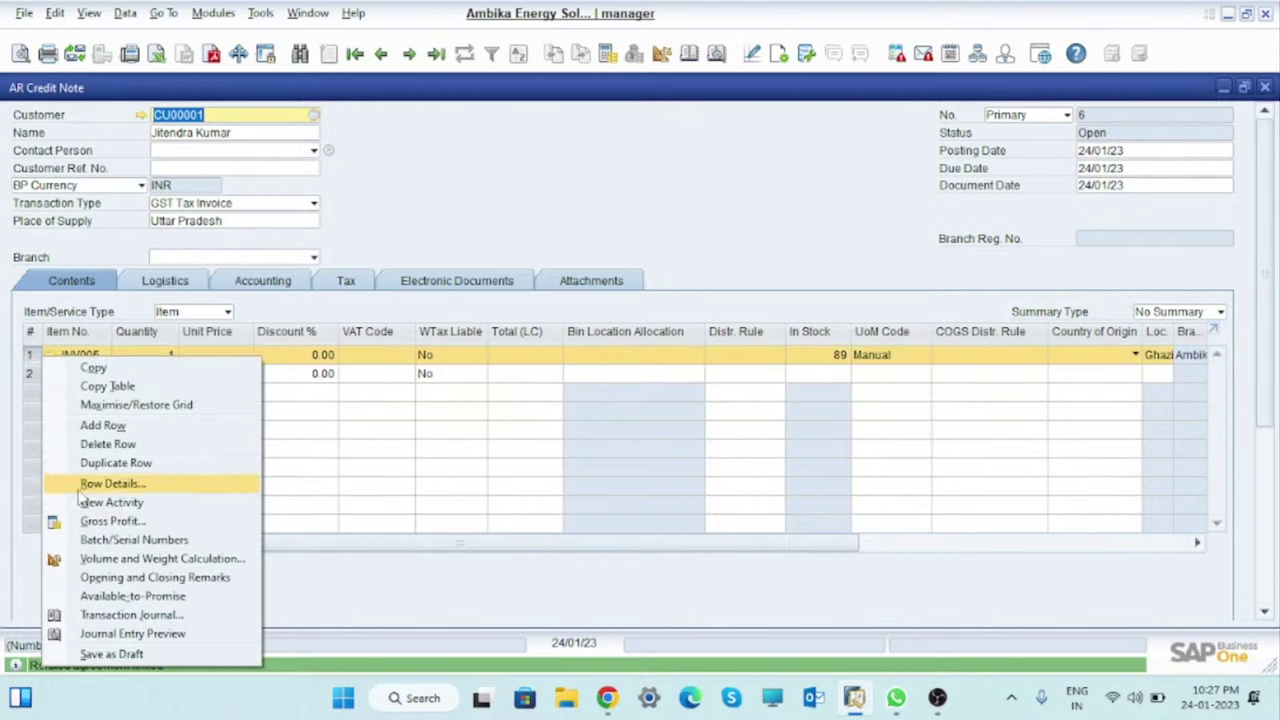
Step: Remove the INV005 row and try Copy From AR Invoices, cancelling the empty list
{"action": "left_click", "coordinate": [113, 446]}
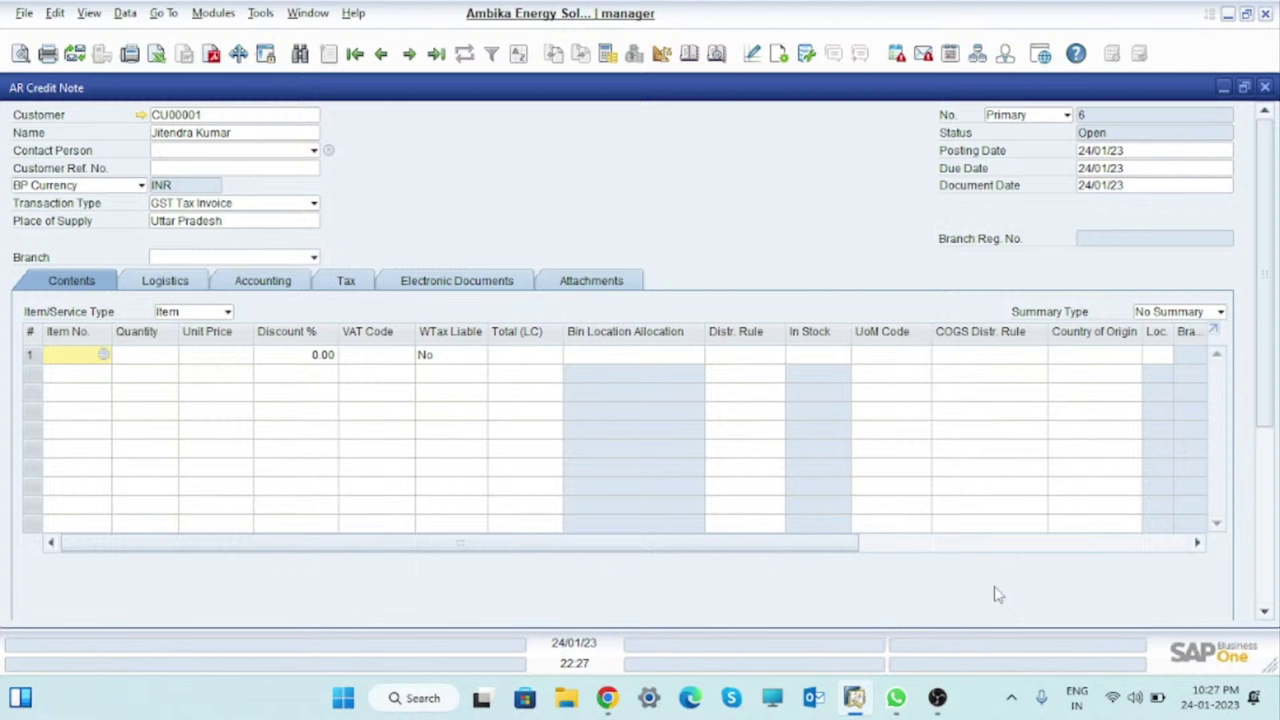
{"action": "left_click_drag", "start_coordinate": [1268, 362], "coordinate": [1268, 536]}
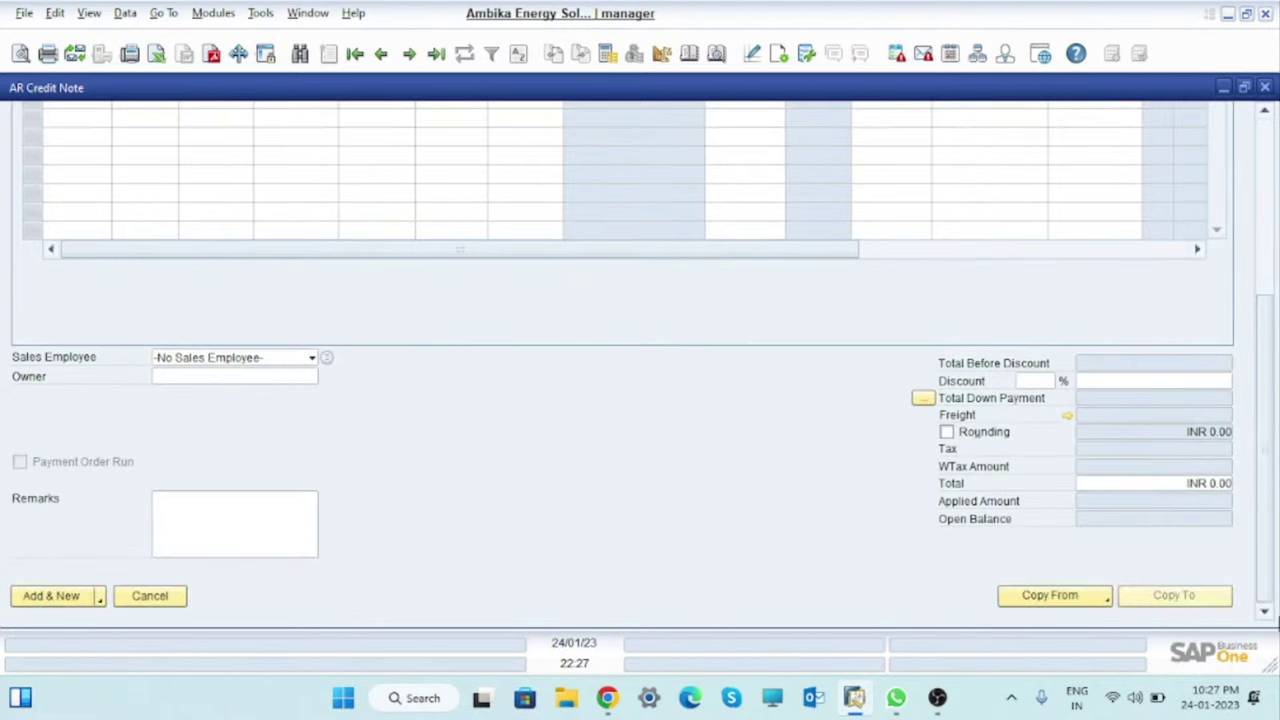
{"action": "left_click", "coordinate": [1057, 594]}
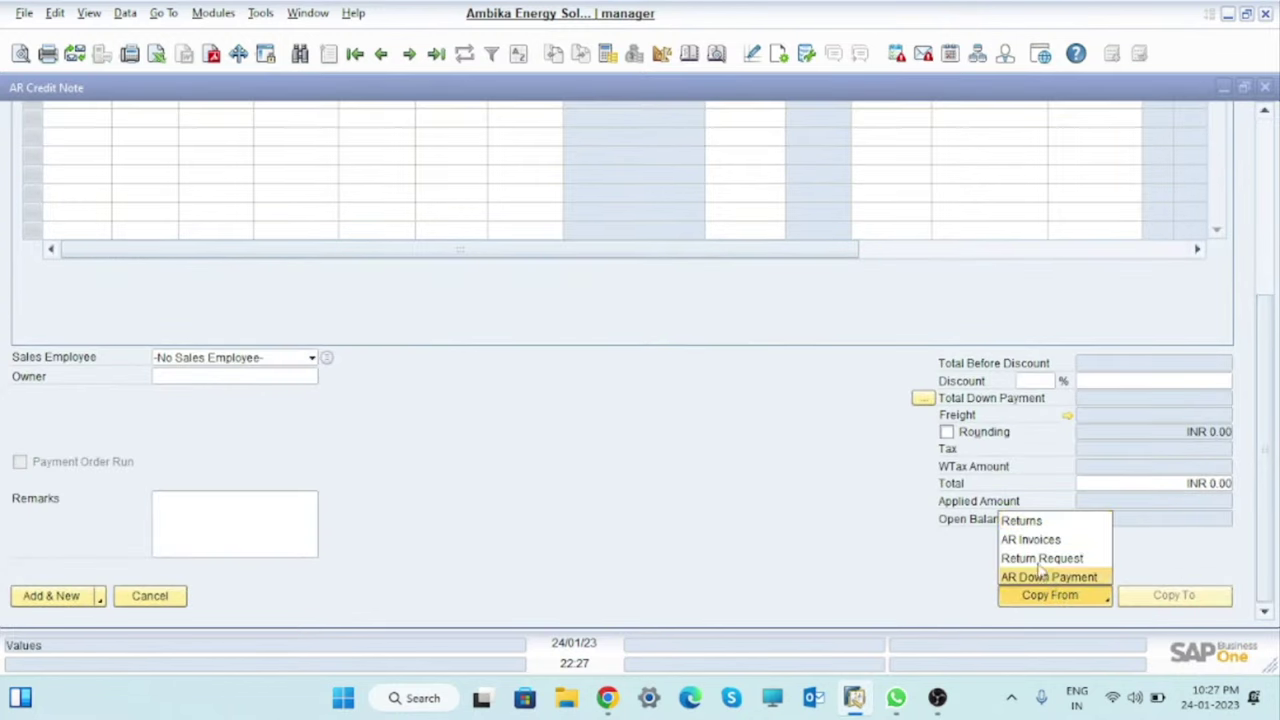
{"action": "left_click", "coordinate": [1030, 539]}
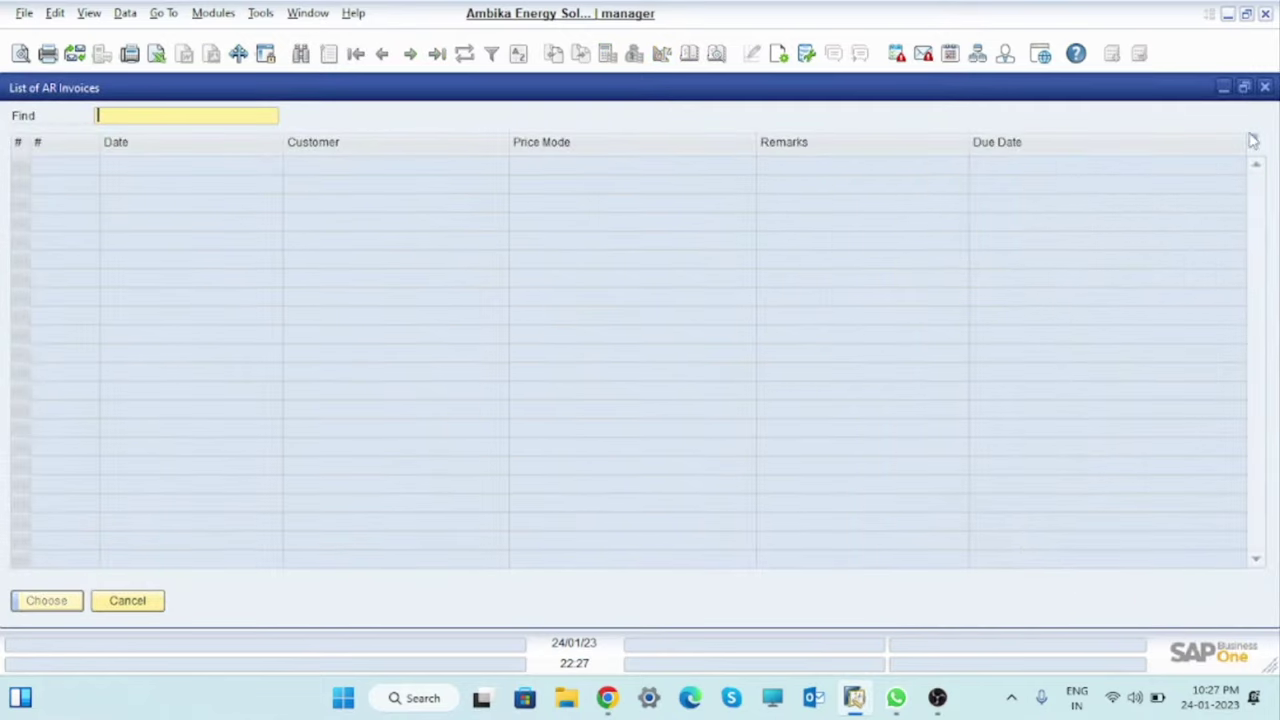
{"action": "left_click", "coordinate": [1265, 89]}
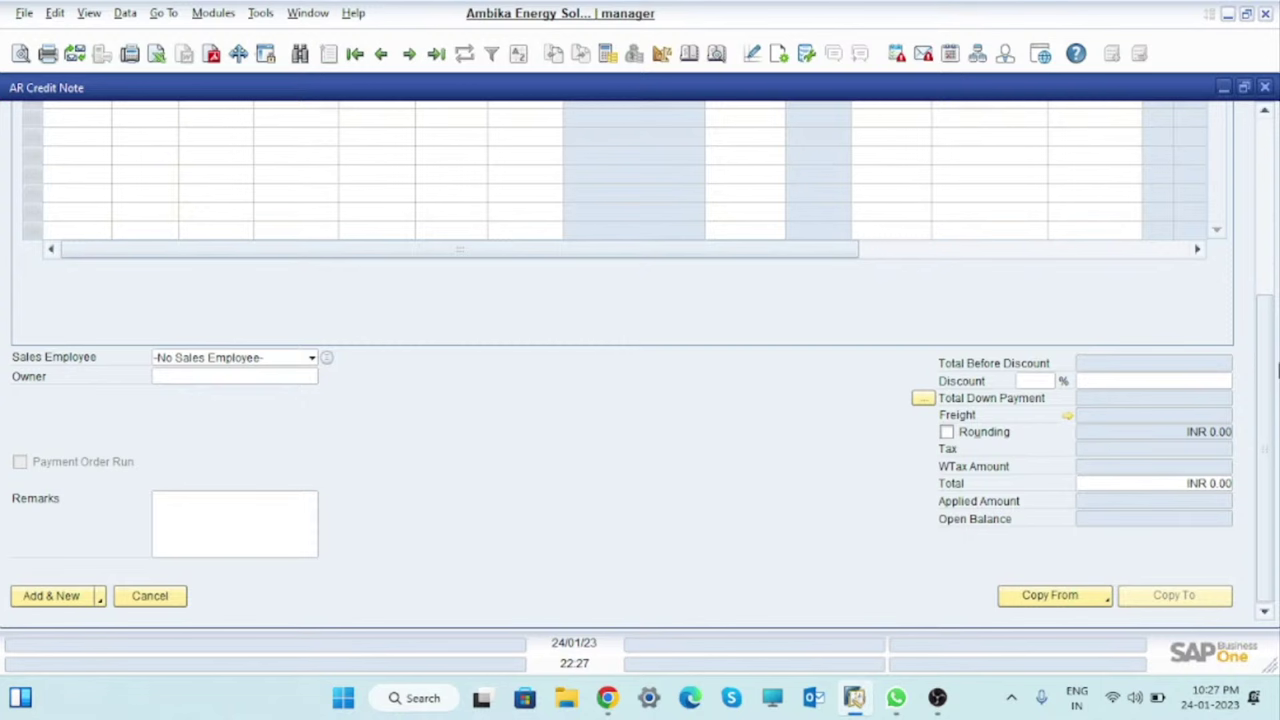
{"action": "left_click_drag", "start_coordinate": [1262, 400], "coordinate": [1262, 140]}
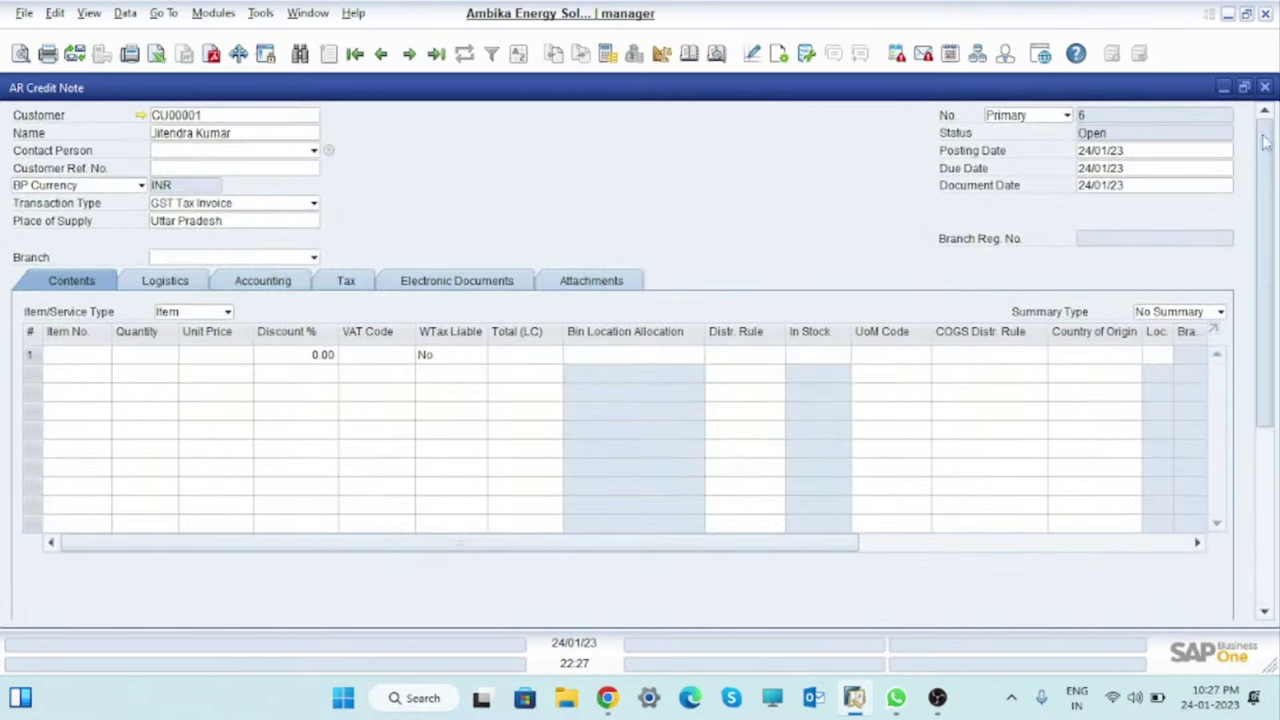
Step: Re-add INV005 on the first line at a unit price of 100
{"action": "left_click", "coordinate": [106, 358]}
{"action": "left_click", "coordinate": [105, 356]}
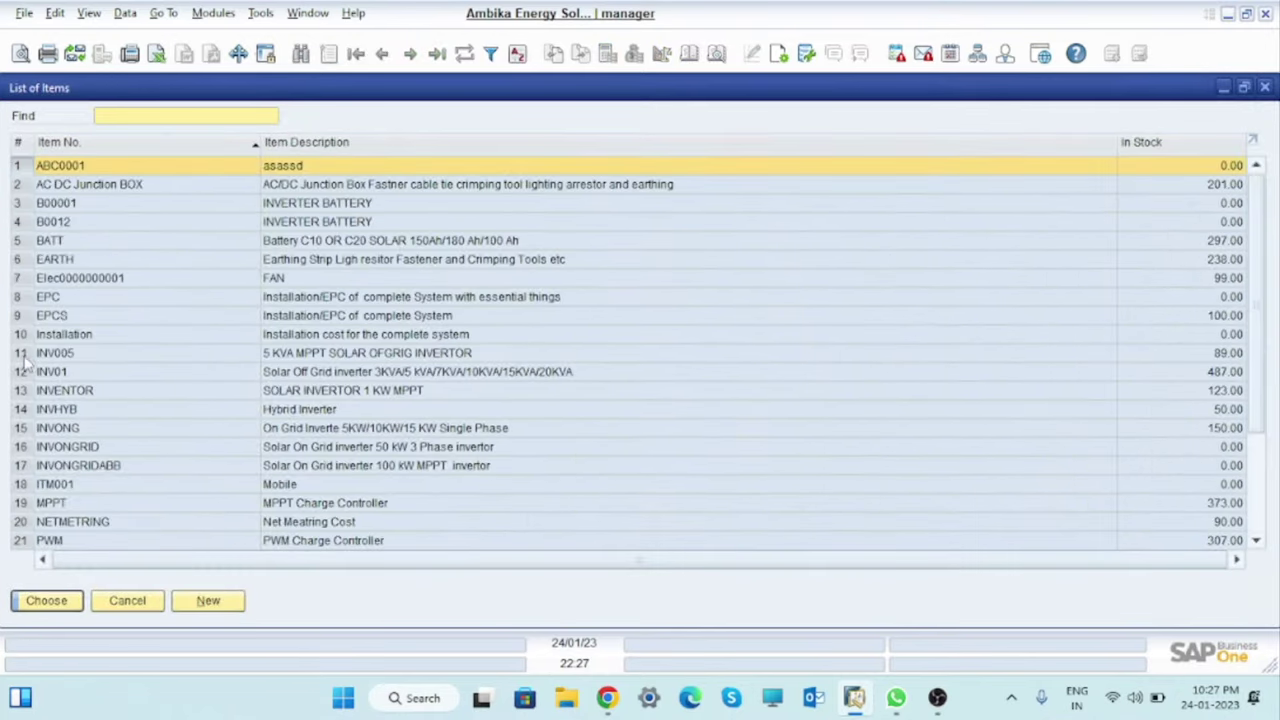
{"action": "left_click", "coordinate": [20, 356]}
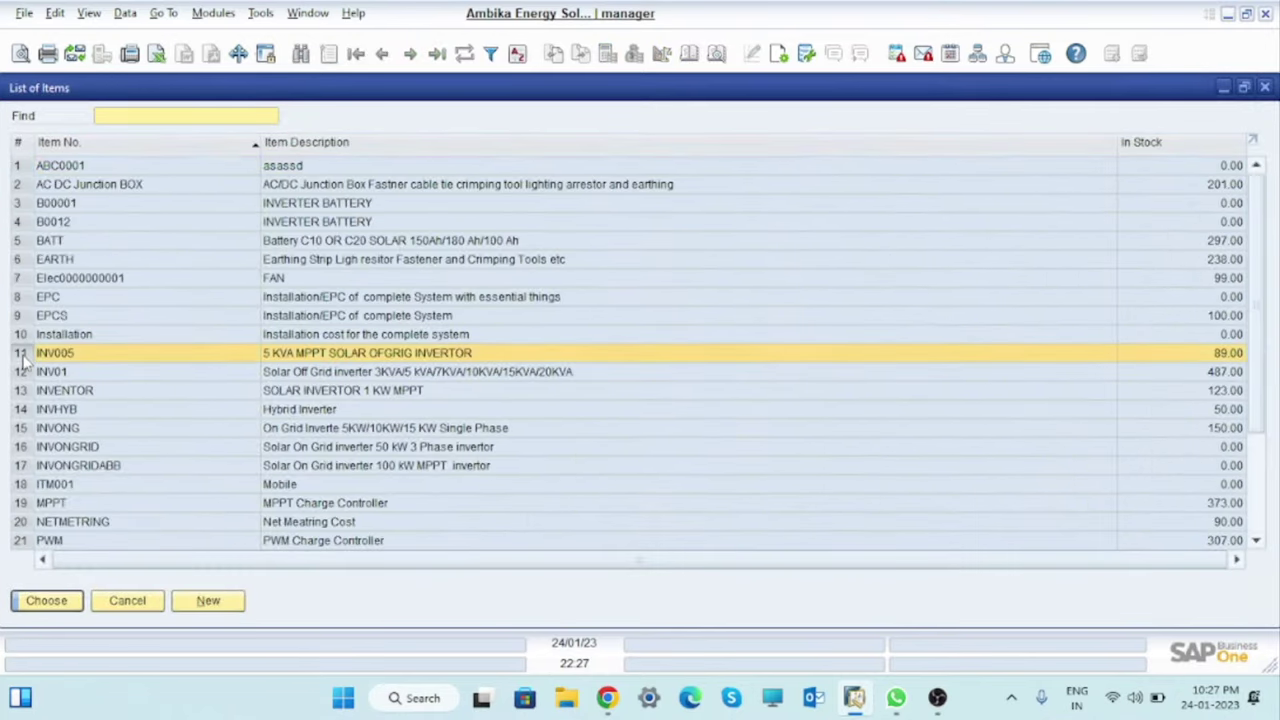
{"action": "left_click", "coordinate": [47, 603]}
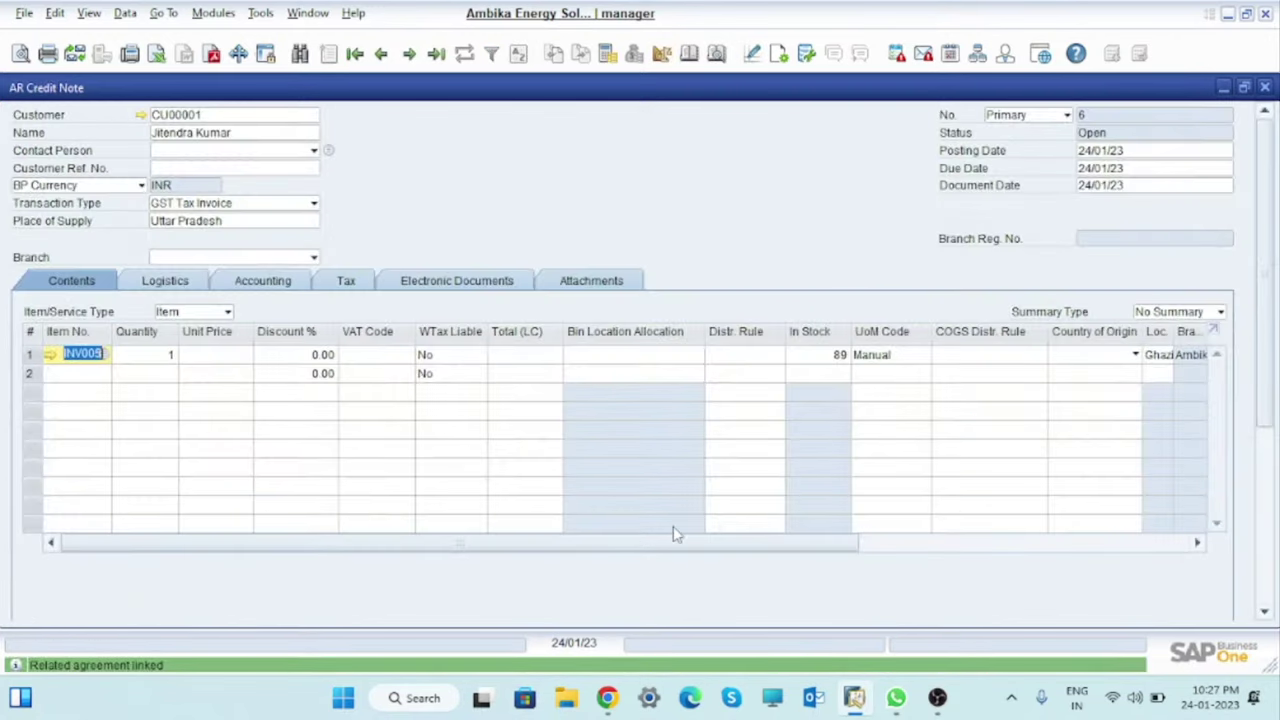
{"action": "left_click", "coordinate": [230, 356]}
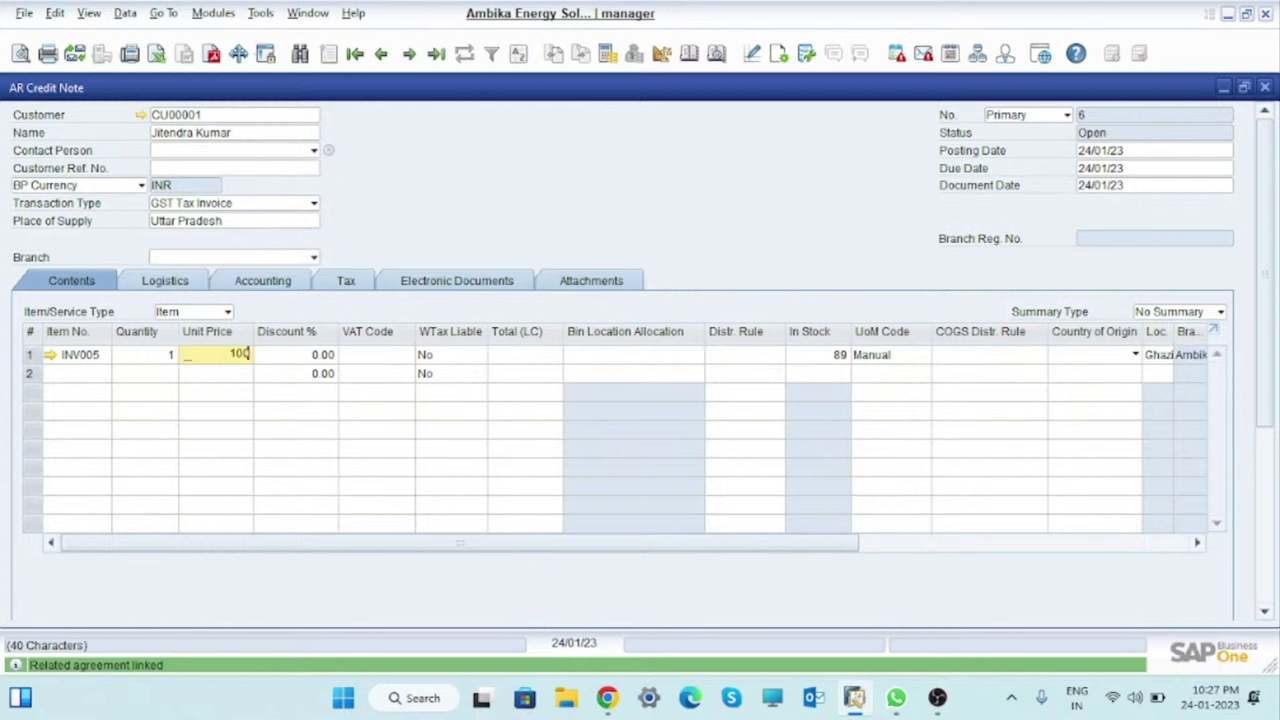
{"action": "key", "text": "Tab"}
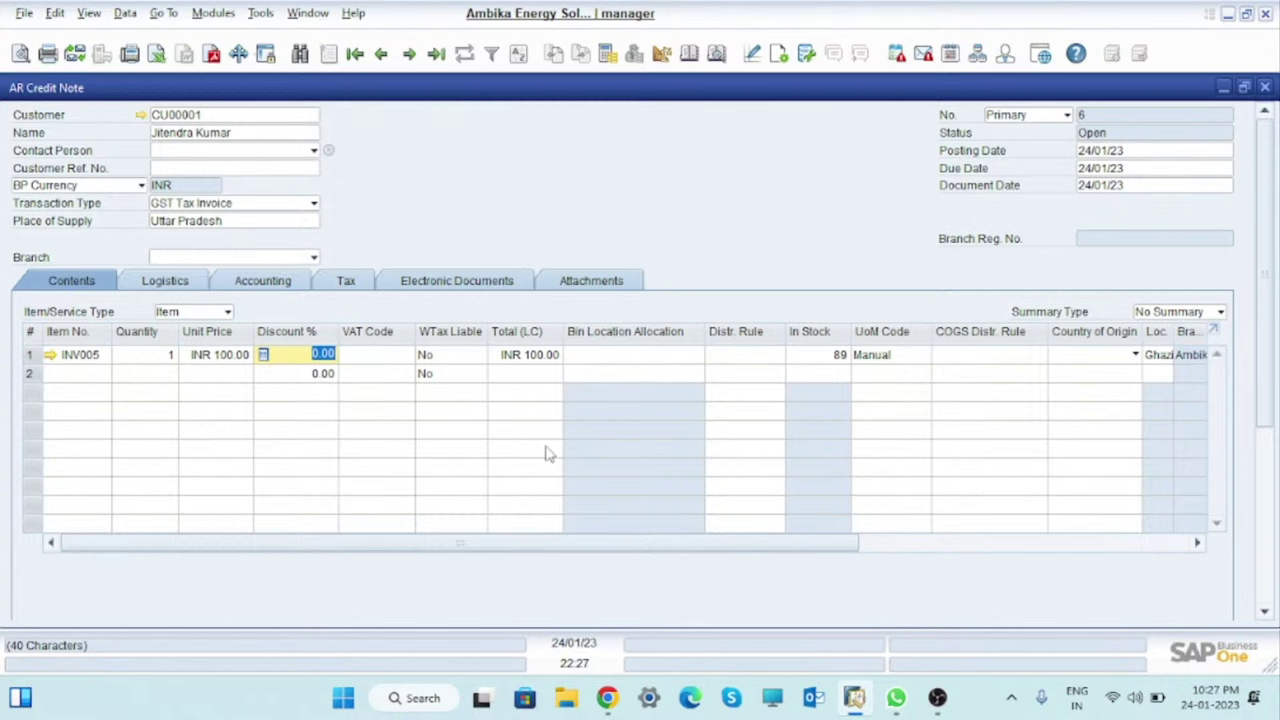
Step: Compare against the original AR invoice, then return to the credit note
{"action": "left_click", "coordinate": [1223, 90]}
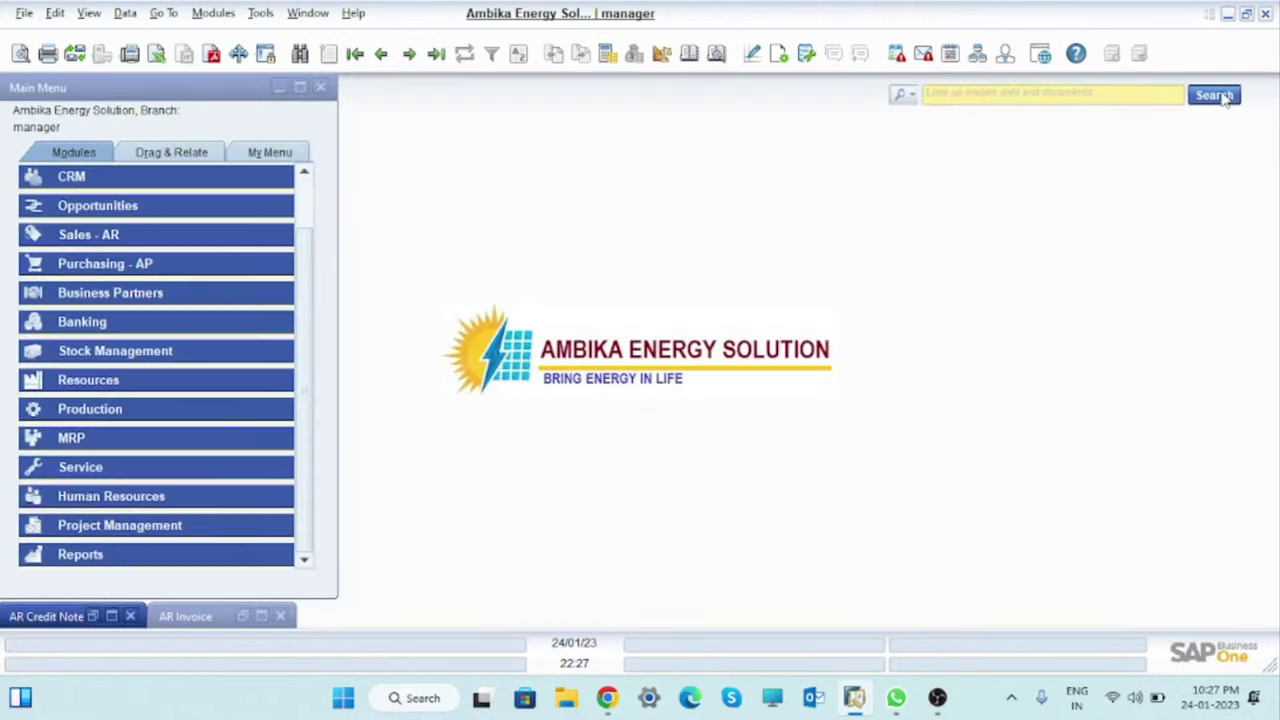
{"action": "left_click", "coordinate": [262, 617]}
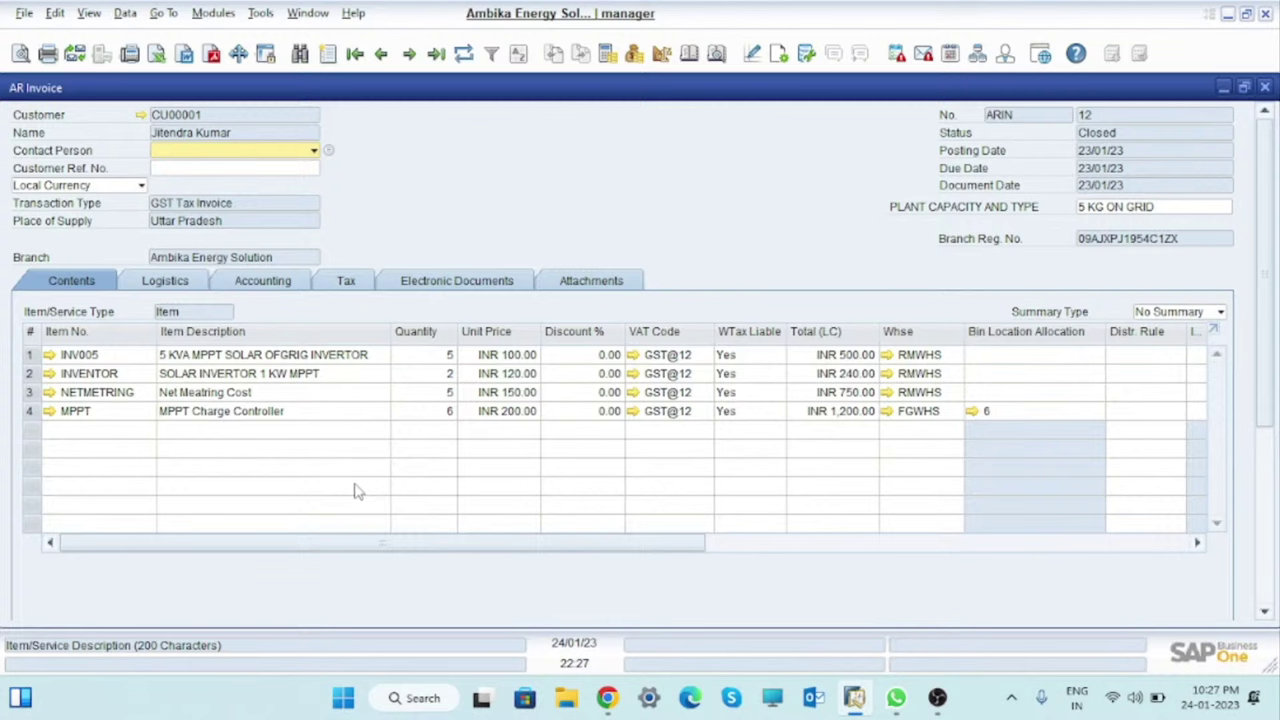
{"action": "left_click", "coordinate": [1224, 88]}
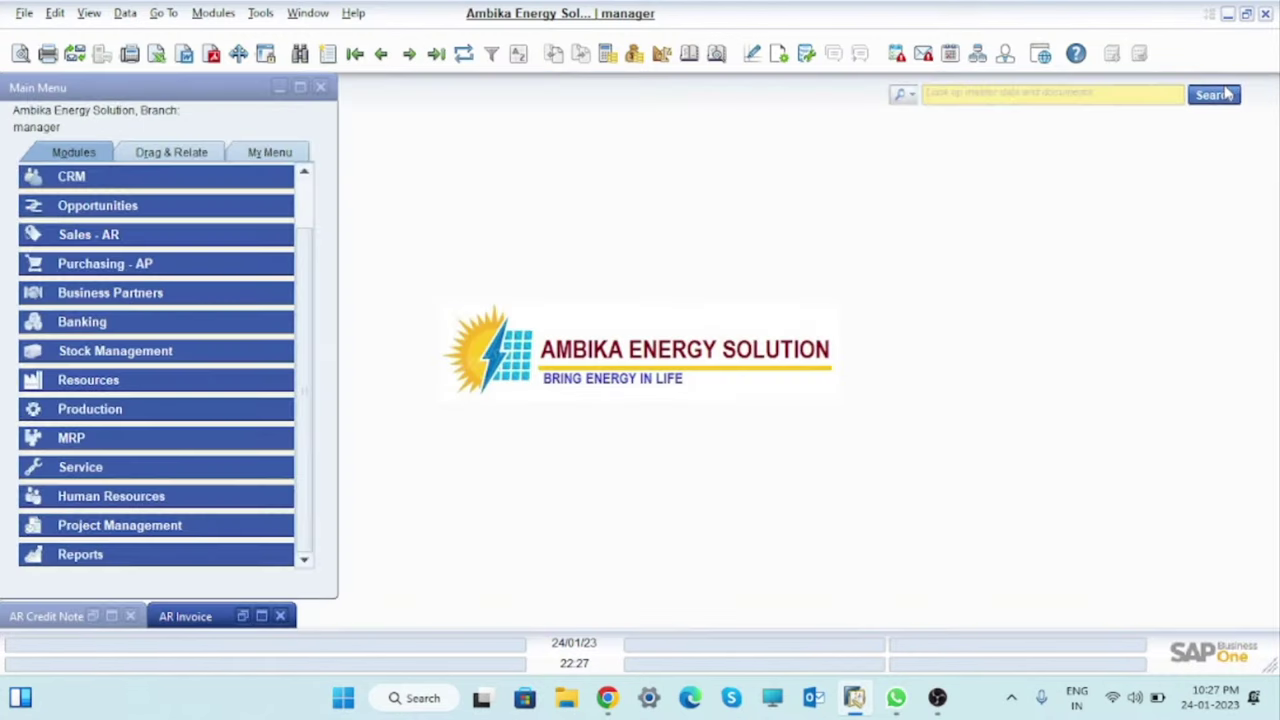
{"action": "left_click", "coordinate": [112, 617]}
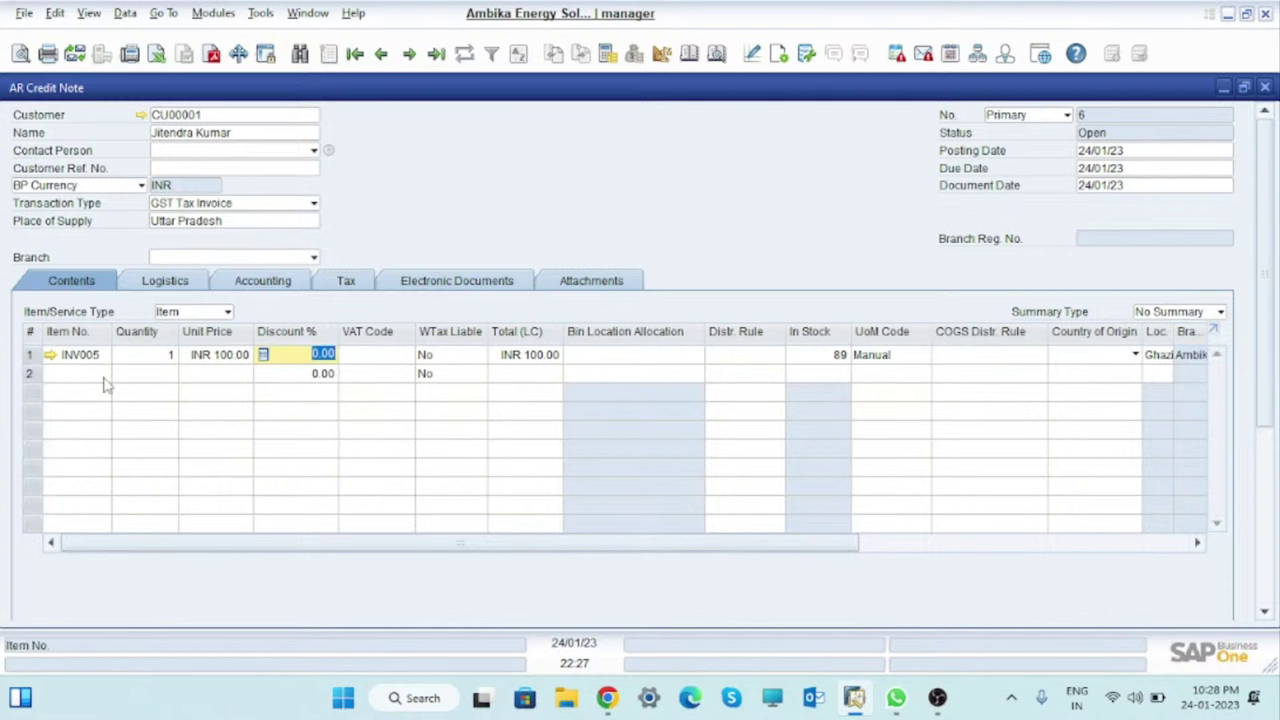
Step: Add MPPT on line 2 with quantity 2 at unit price 200
{"action": "left_click", "coordinate": [104, 379]}
{"action": "left_click", "coordinate": [104, 376]}
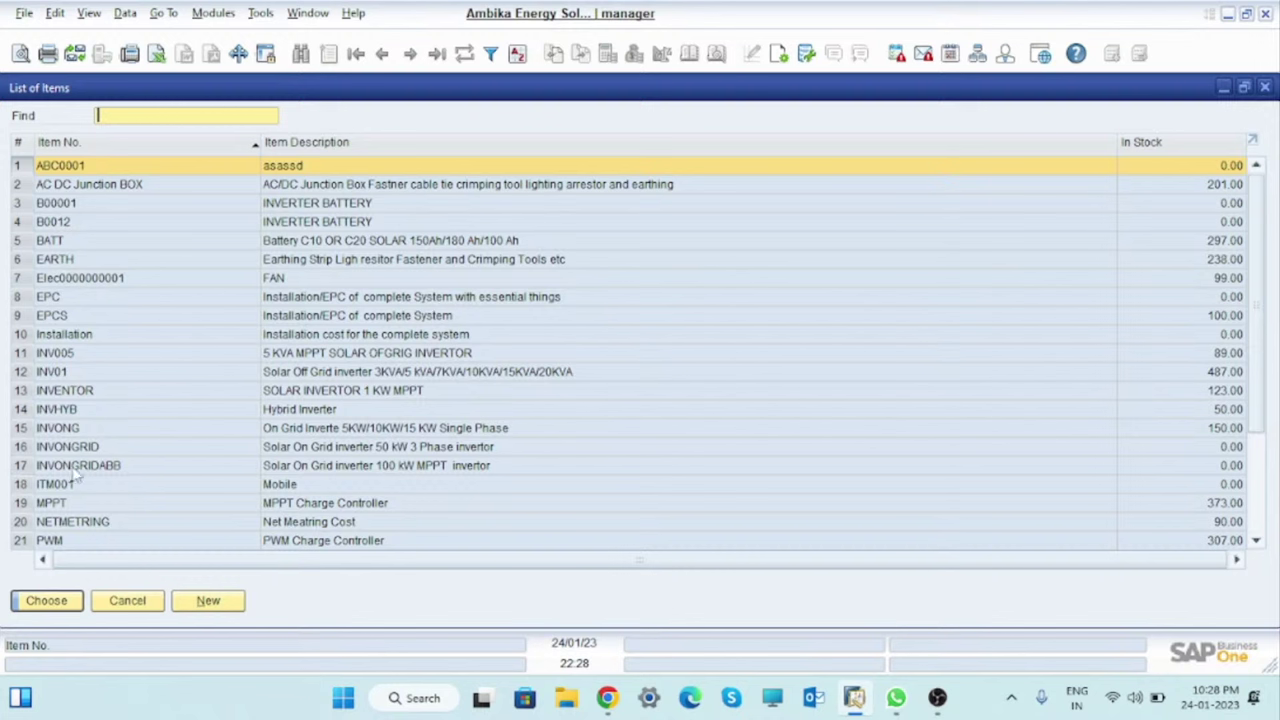
{"action": "left_click", "coordinate": [50, 503]}
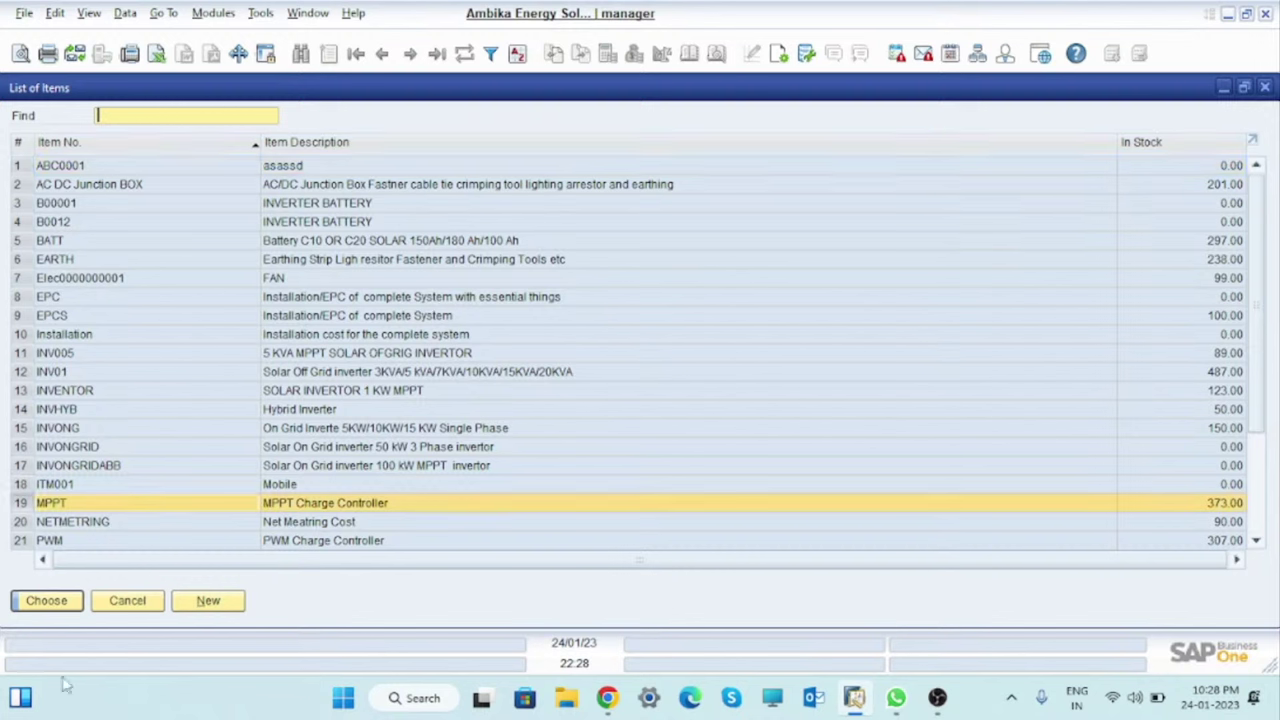
{"action": "left_click", "coordinate": [45, 604]}
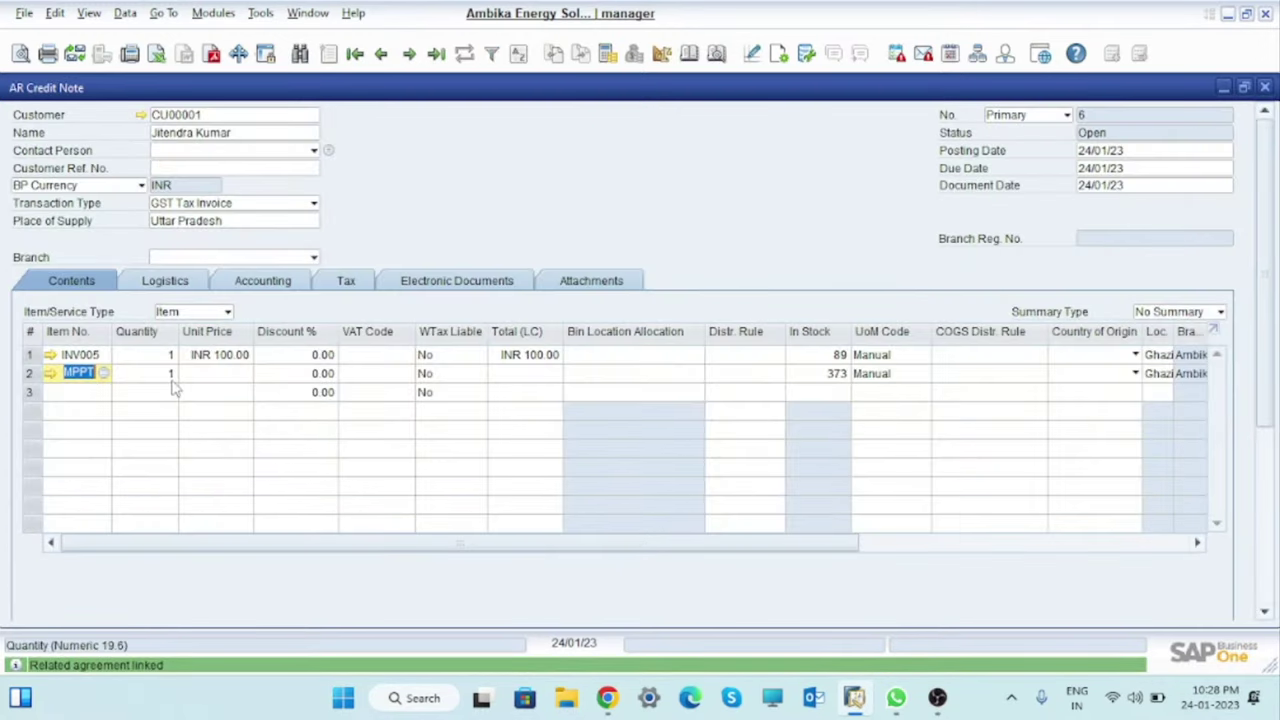
{"action": "left_click", "coordinate": [173, 375]}
{"action": "type", "text": "2"}
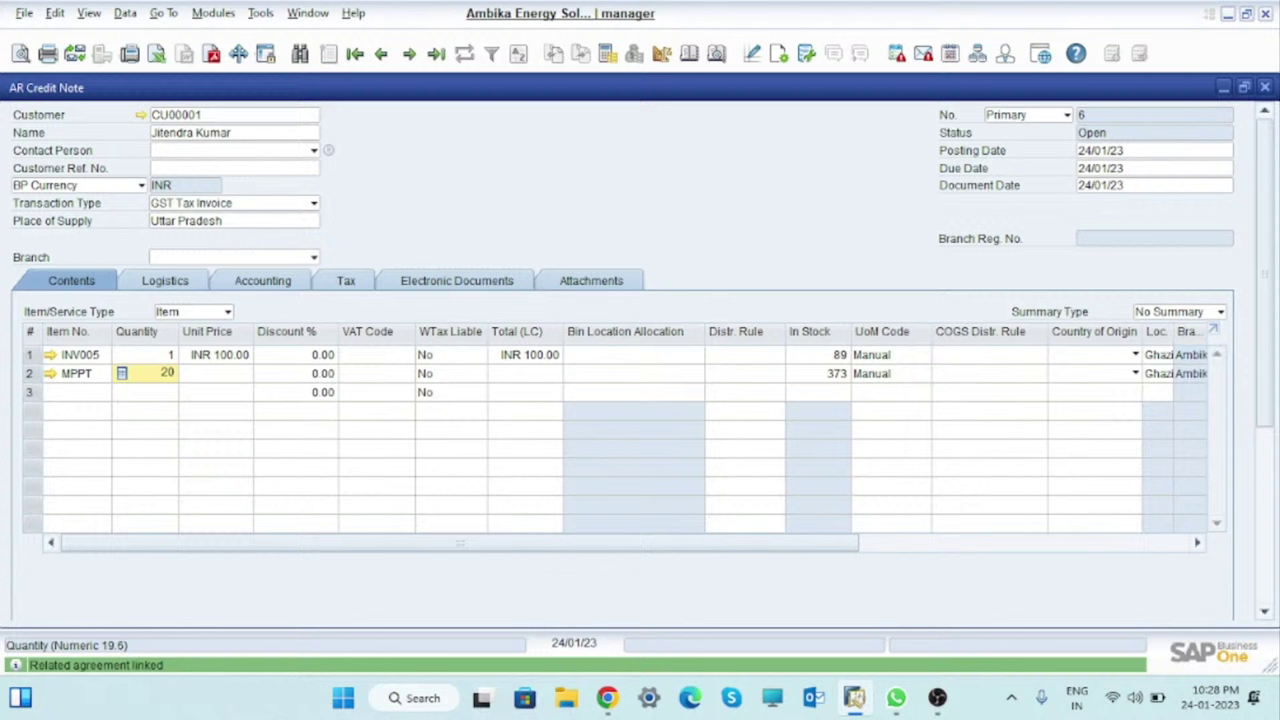
{"action": "left_click", "coordinate": [236, 372]}
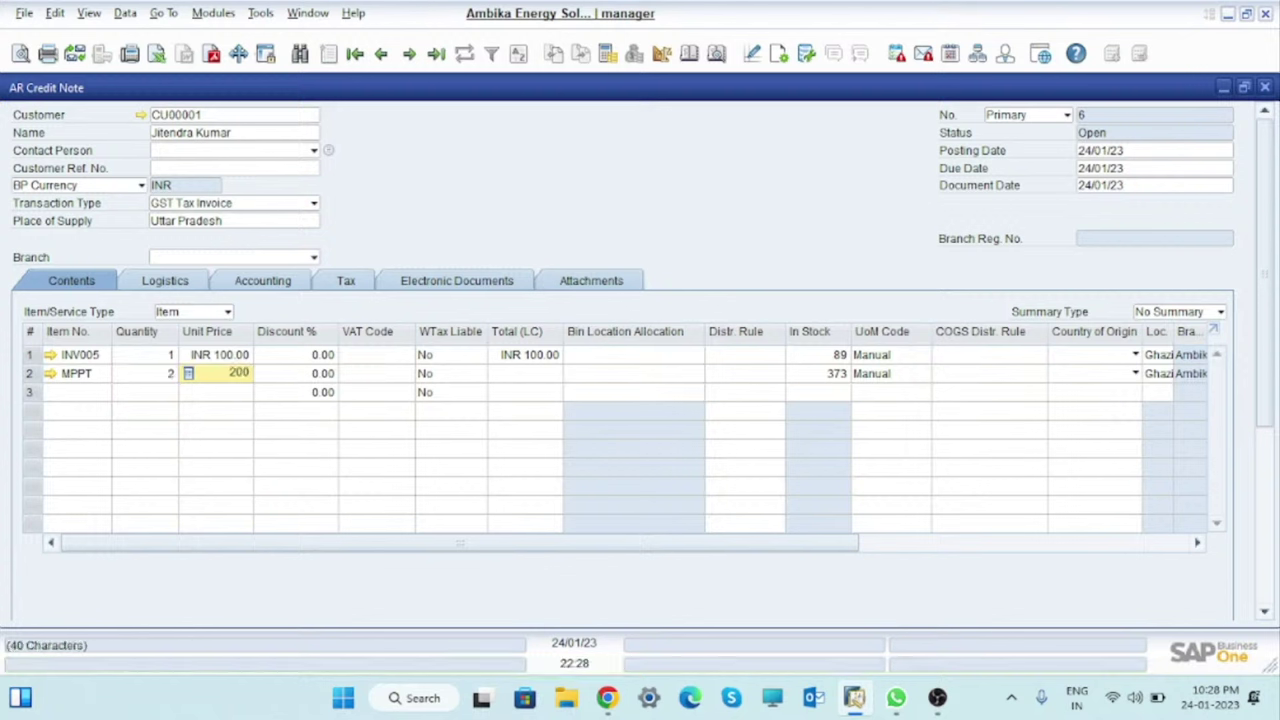
{"action": "key", "text": "Tab"}
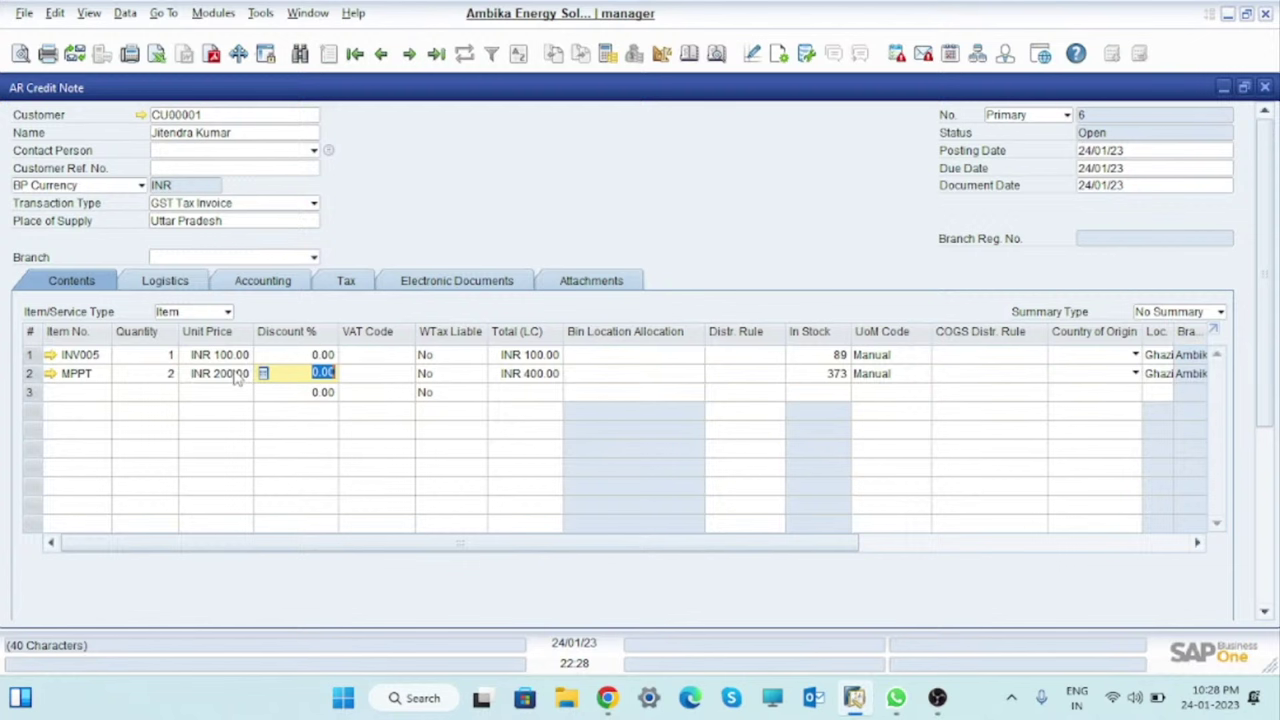
{"action": "left_click", "coordinate": [389, 357]}
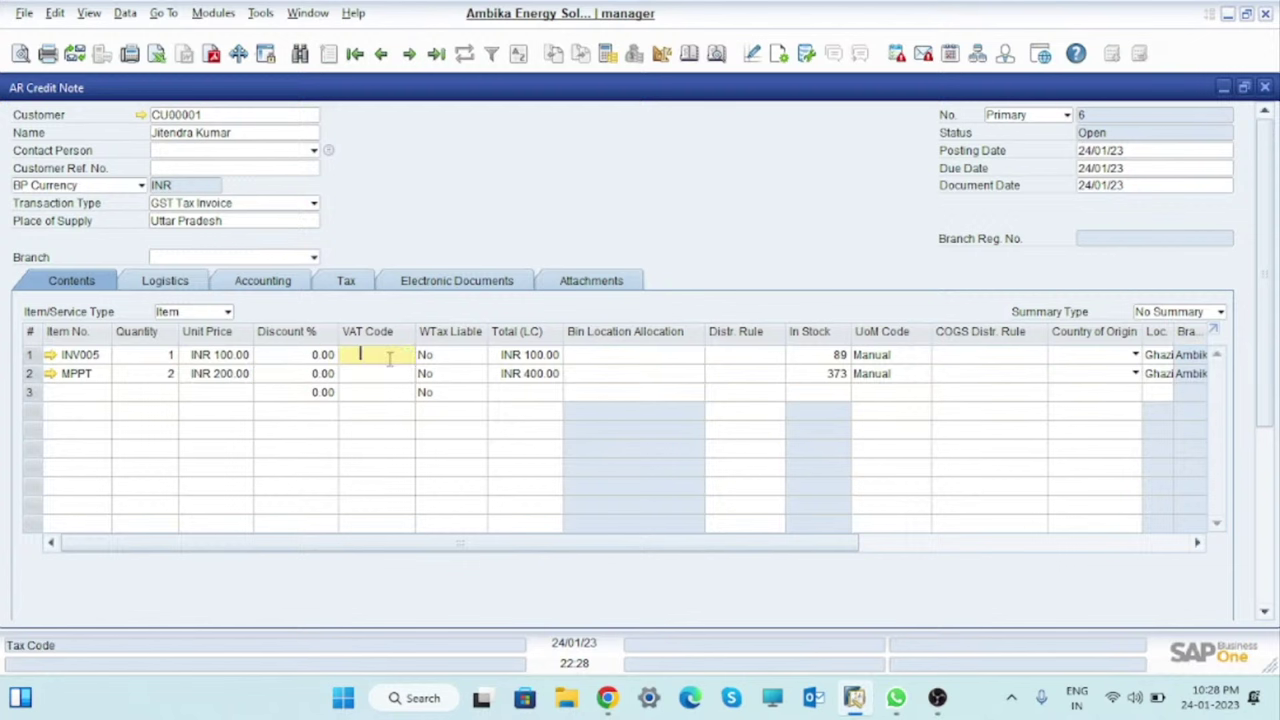
Step: Set tax code GST@12 on line 1 and copy it to line 2
{"action": "key", "text": "Tab"}
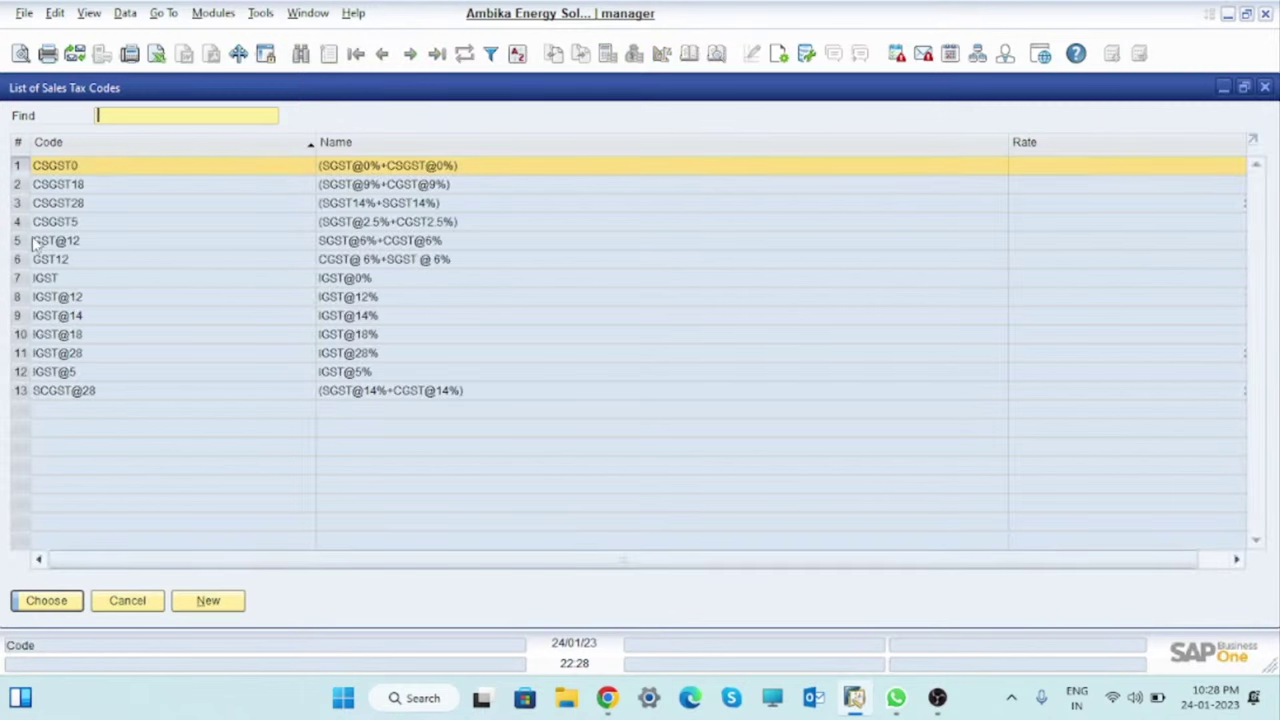
{"action": "left_click", "coordinate": [24, 241]}
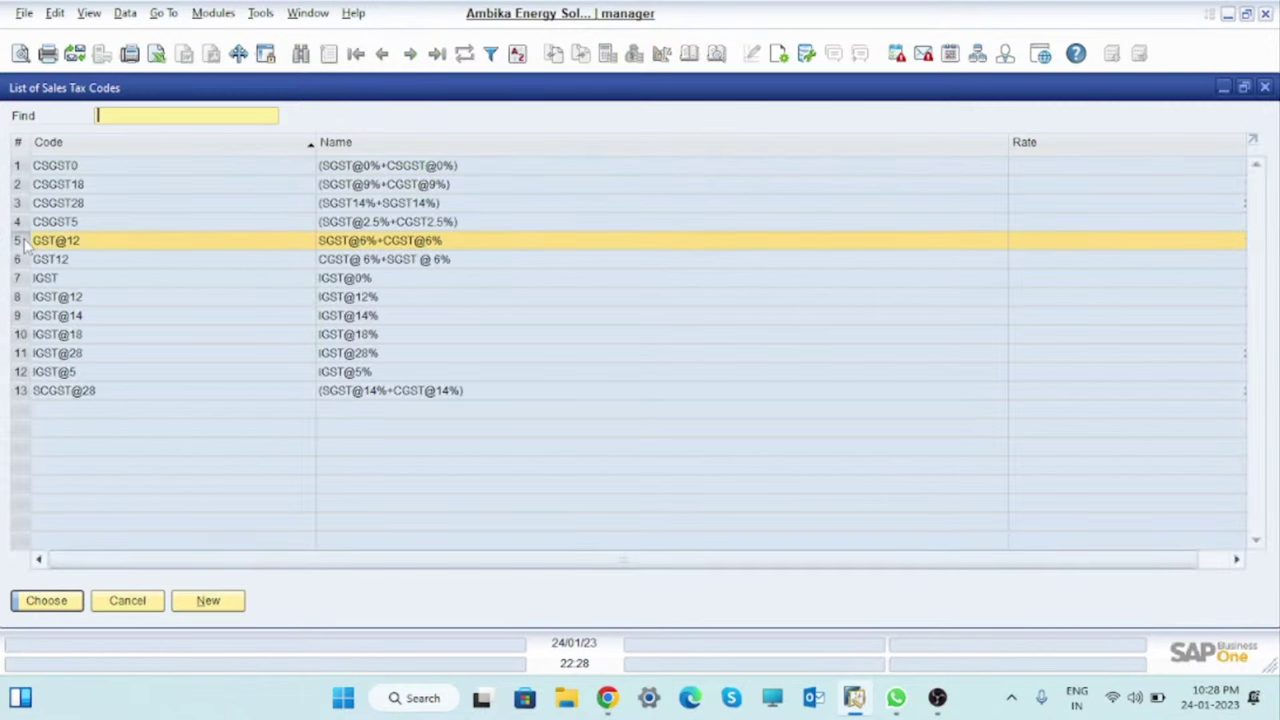
{"action": "left_click", "coordinate": [46, 602]}
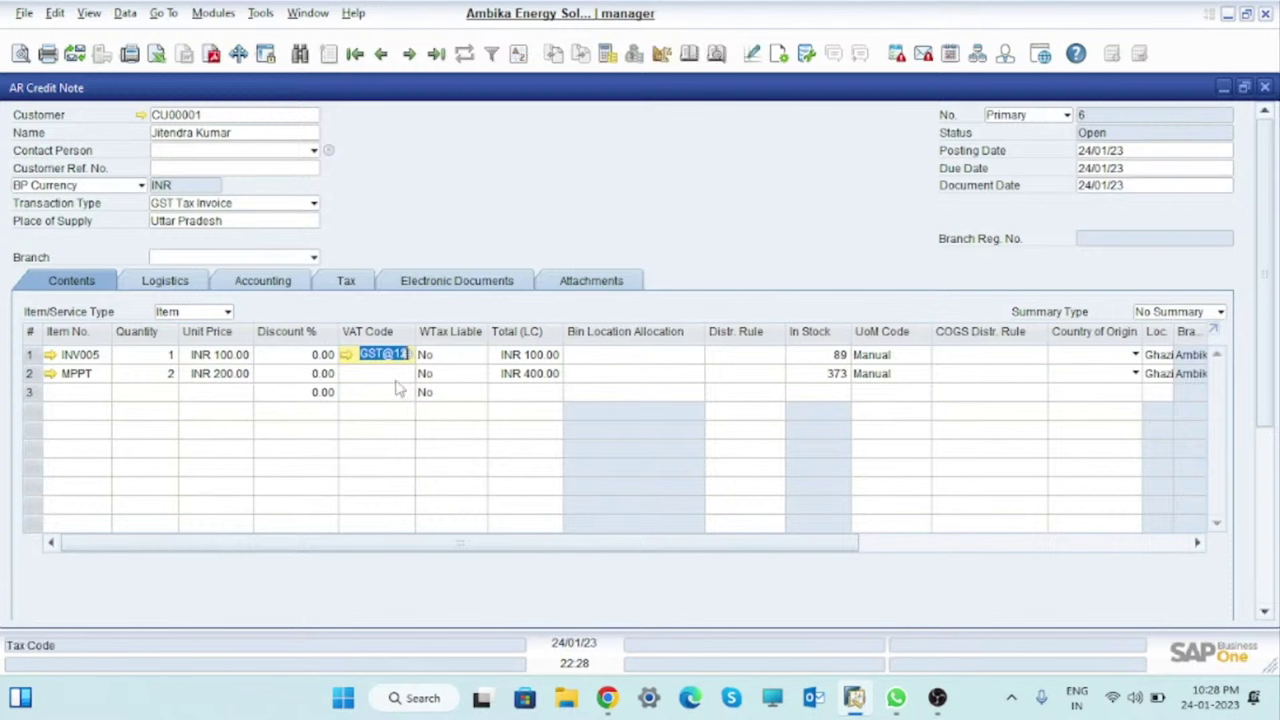
{"action": "right_click", "coordinate": [395, 354]}
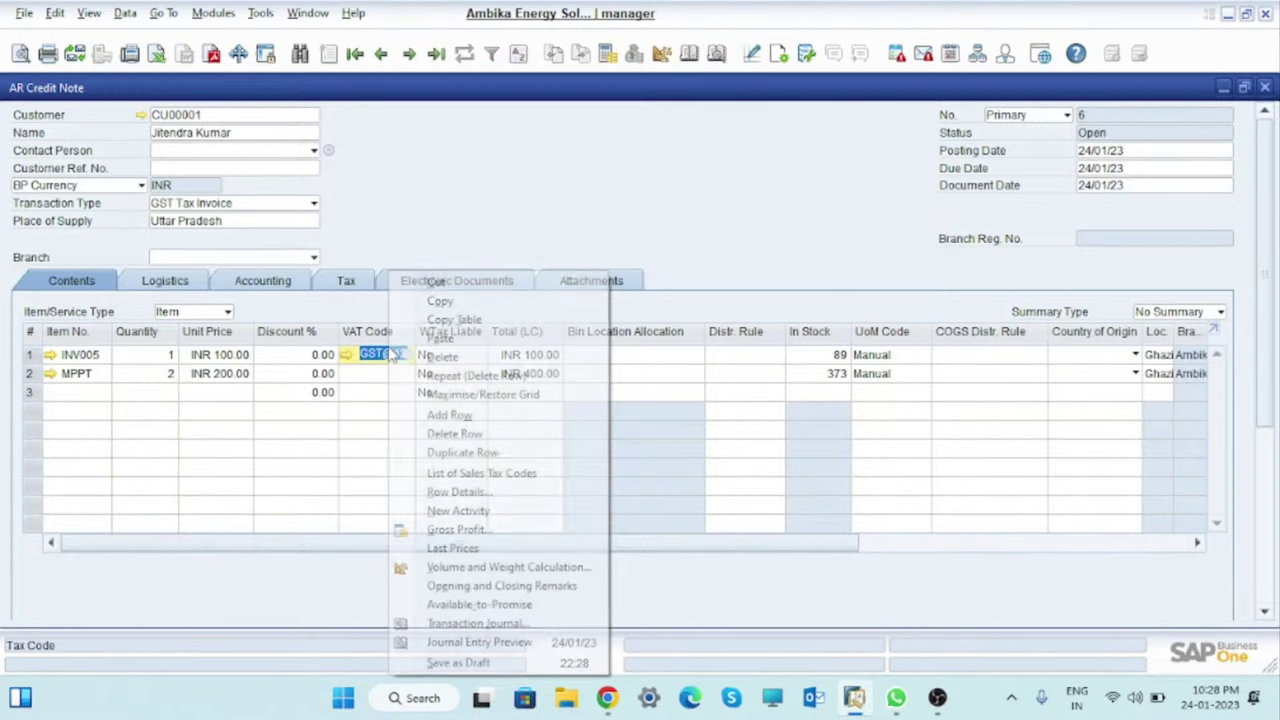
{"action": "left_click", "coordinate": [444, 301]}
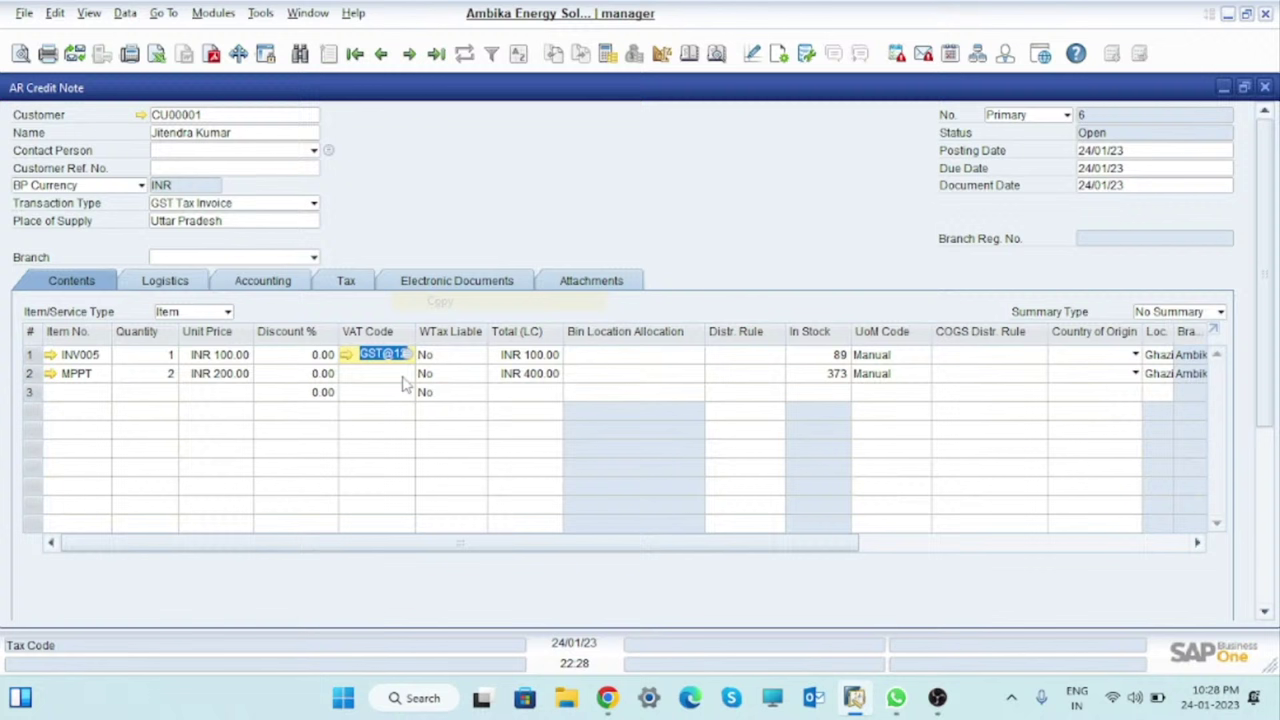
{"action": "left_click", "coordinate": [372, 373]}
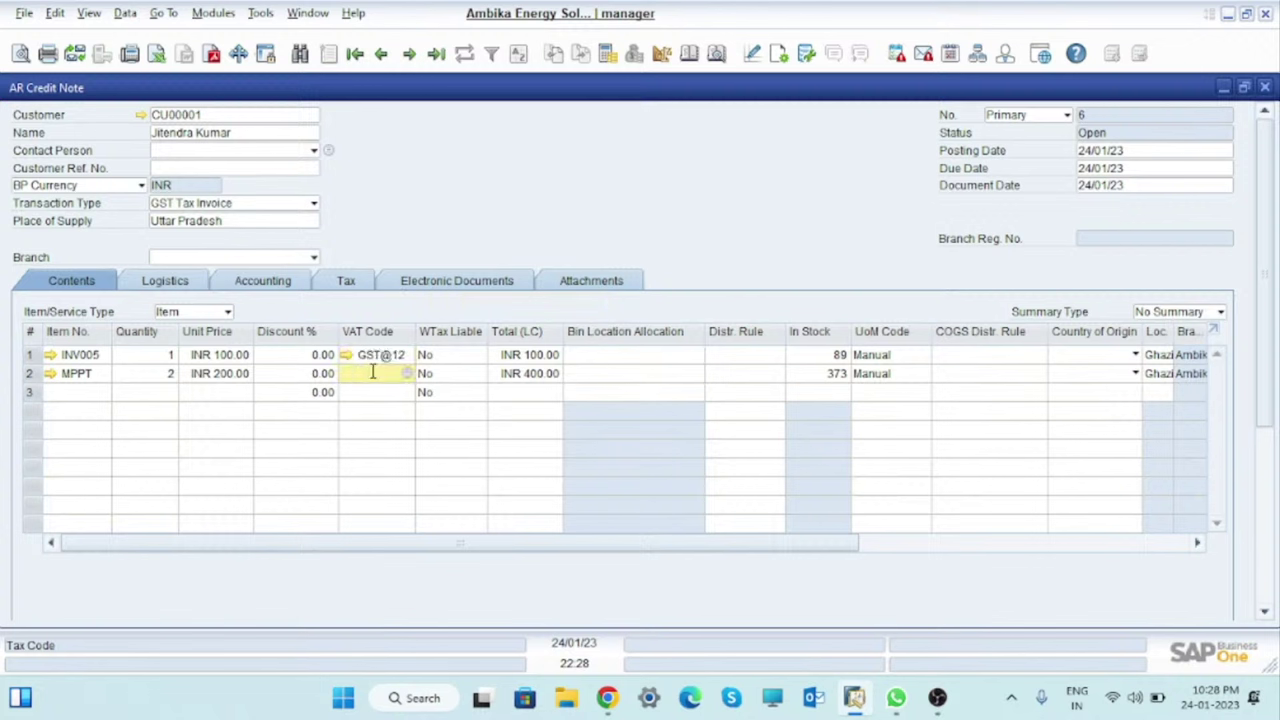
{"action": "key", "text": "ctrl+v"}
{"action": "key", "text": "Tab"}
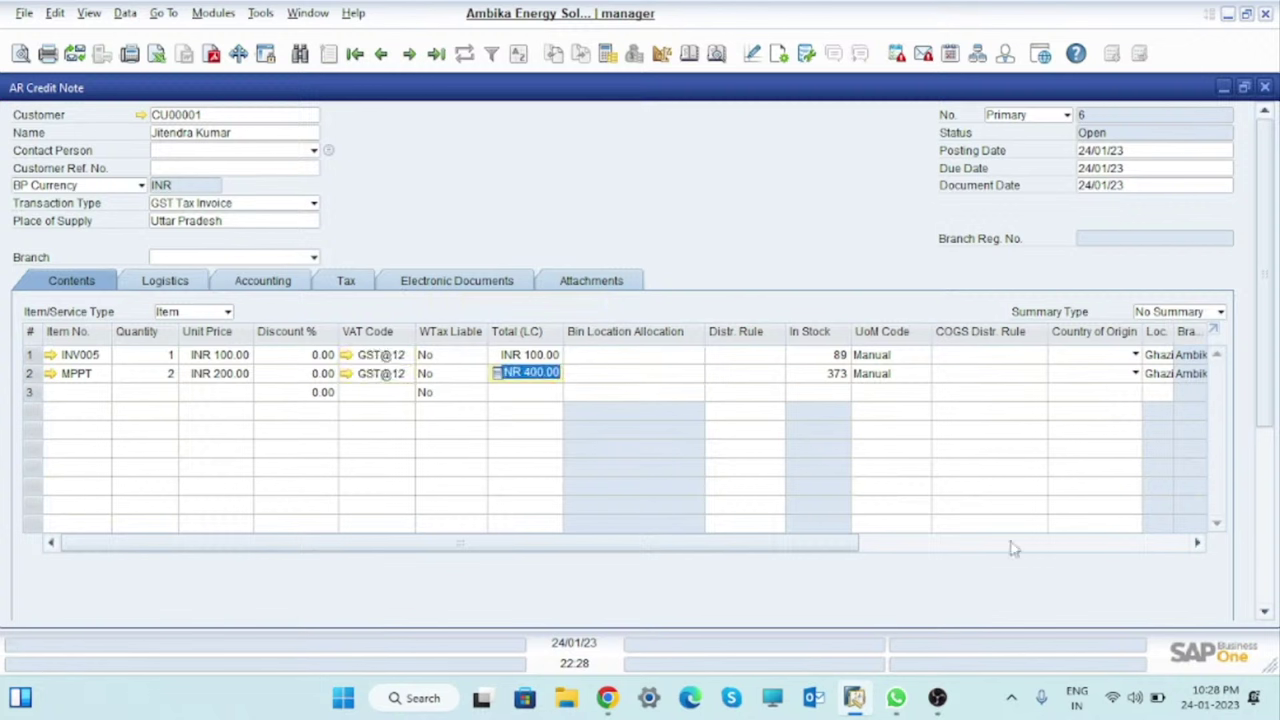
Step: Scroll to check totals: INR 500.00 before discount, INR 60.00 tax, INR 560.00 total
{"action": "left_click_drag", "start_coordinate": [731, 558], "coordinate": [790, 570]}
{"action": "left_click_drag", "start_coordinate": [1268, 373], "coordinate": [1249, 571]}
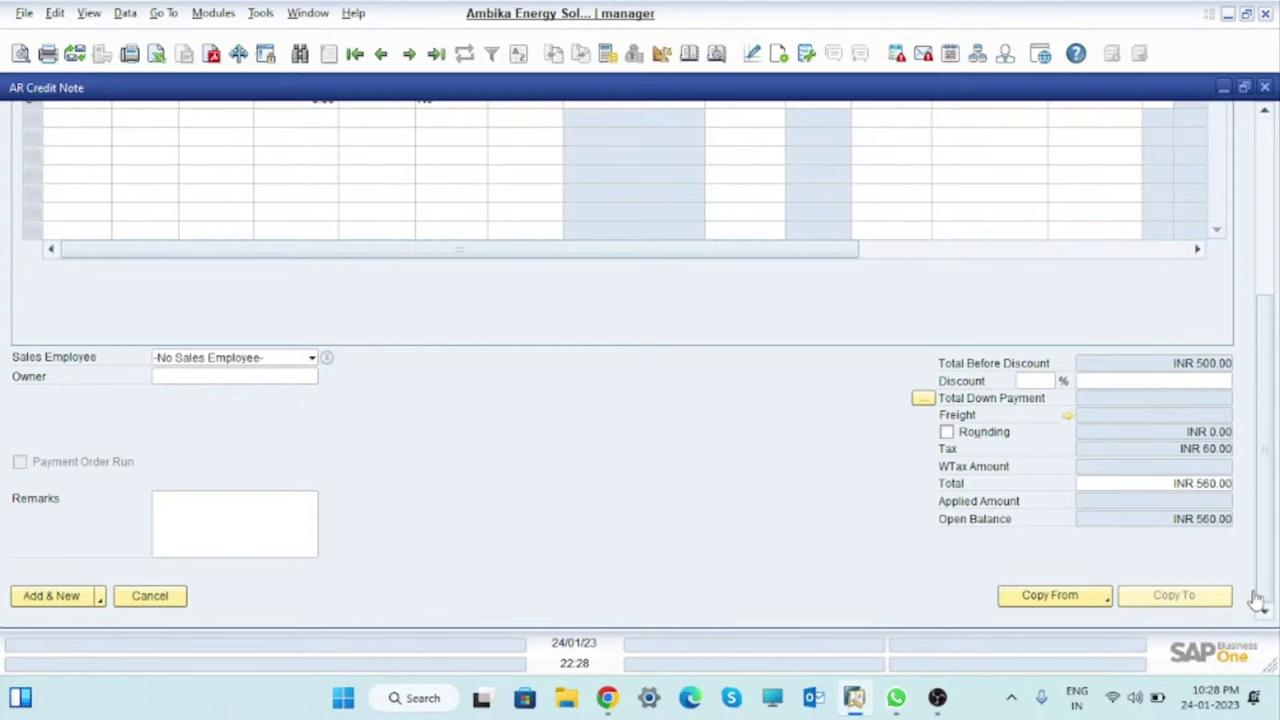
{"action": "scroll", "coordinate": [1266, 412], "scroll_direction": "up", "scroll_amount": 1}
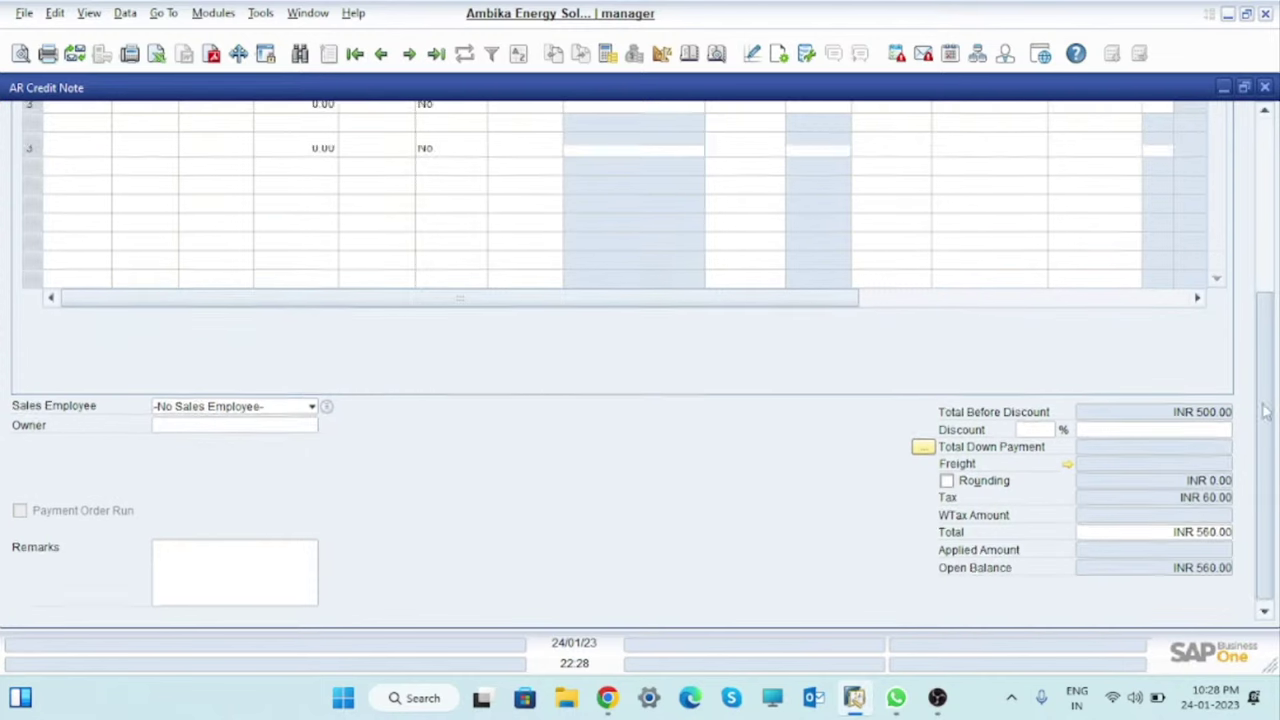
{"action": "scroll", "coordinate": [1266, 412], "scroll_direction": "up", "scroll_amount": 3}
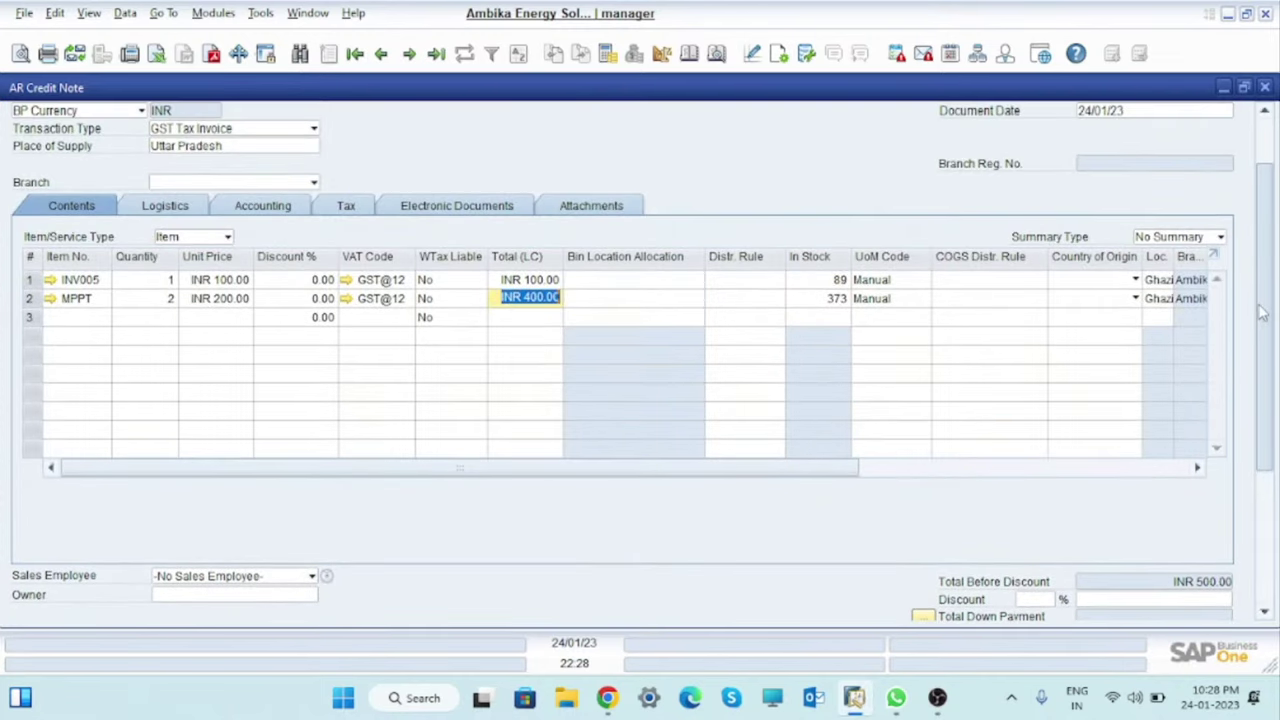
{"action": "scroll", "coordinate": [1262, 313], "scroll_direction": "up", "scroll_amount": 1}
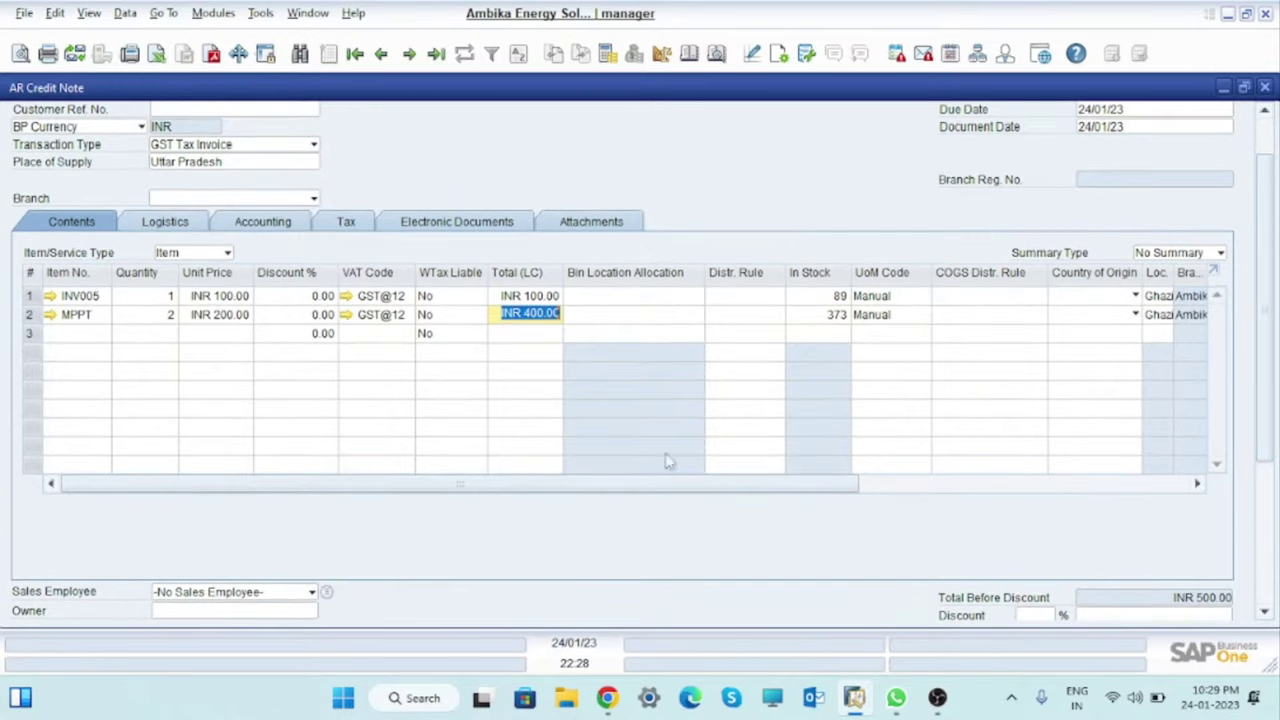
{"action": "scroll", "coordinate": [1266, 322], "scroll_direction": "down", "scroll_amount": 4}
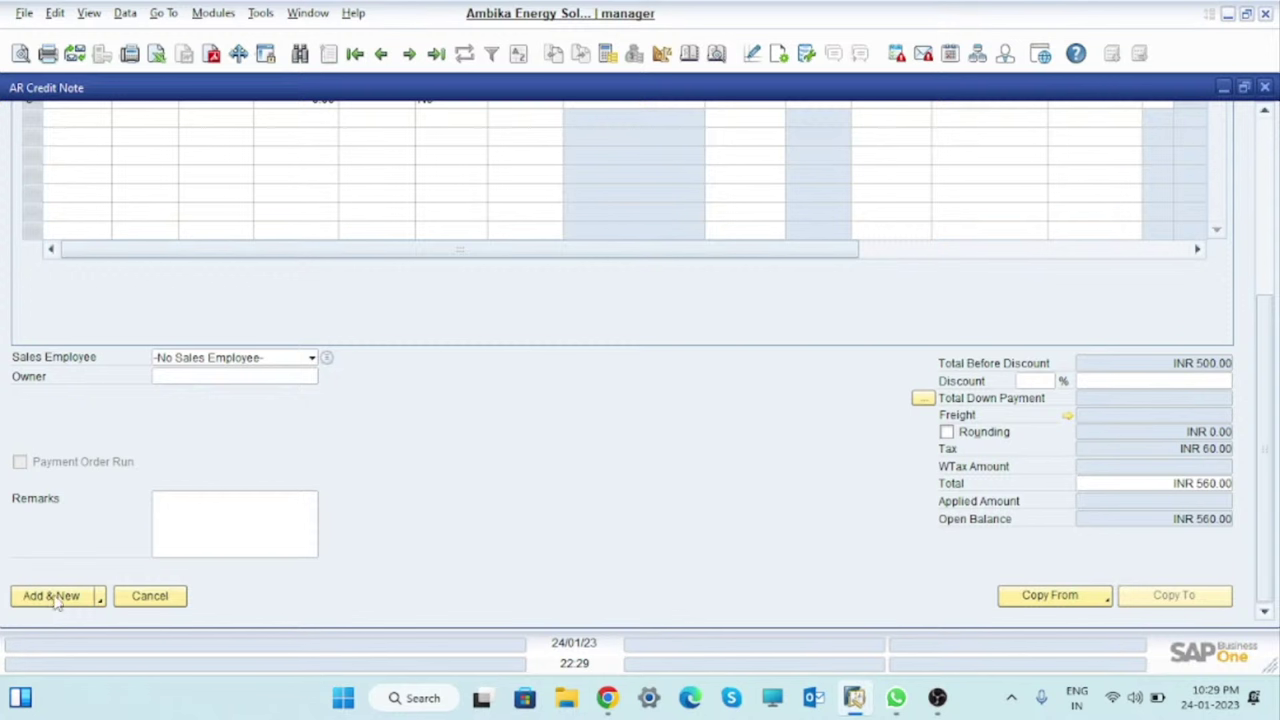
Step: After the failed save, set the branch to Ambika Energy Solution and update the rows
{"action": "left_click", "coordinate": [52, 596]}
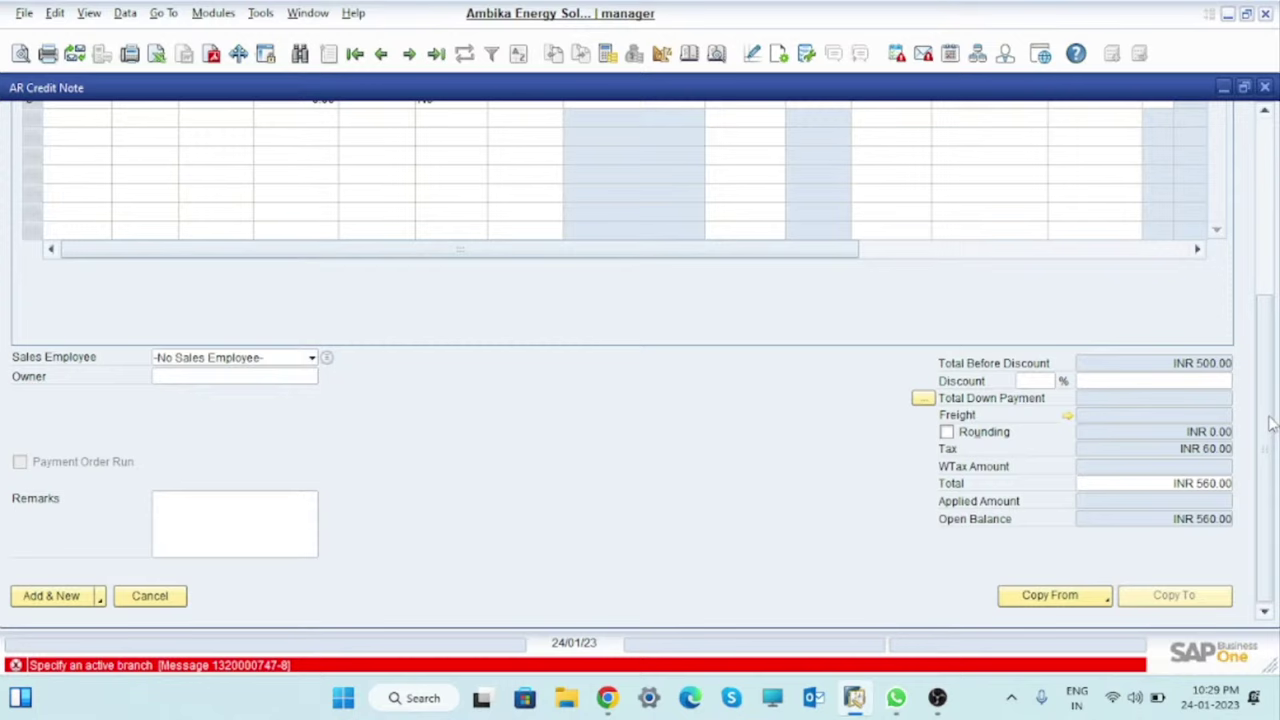
{"action": "left_click_drag", "start_coordinate": [1271, 425], "coordinate": [1275, 250]}
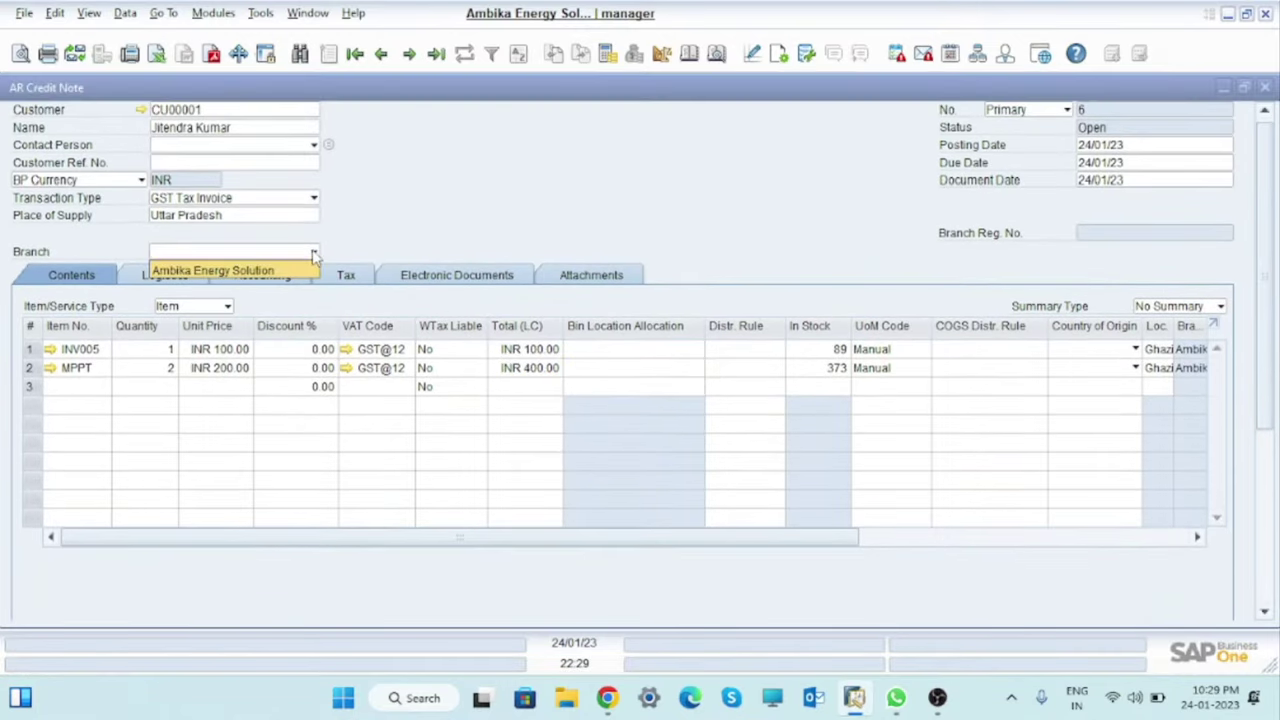
{"action": "left_click", "coordinate": [257, 271]}
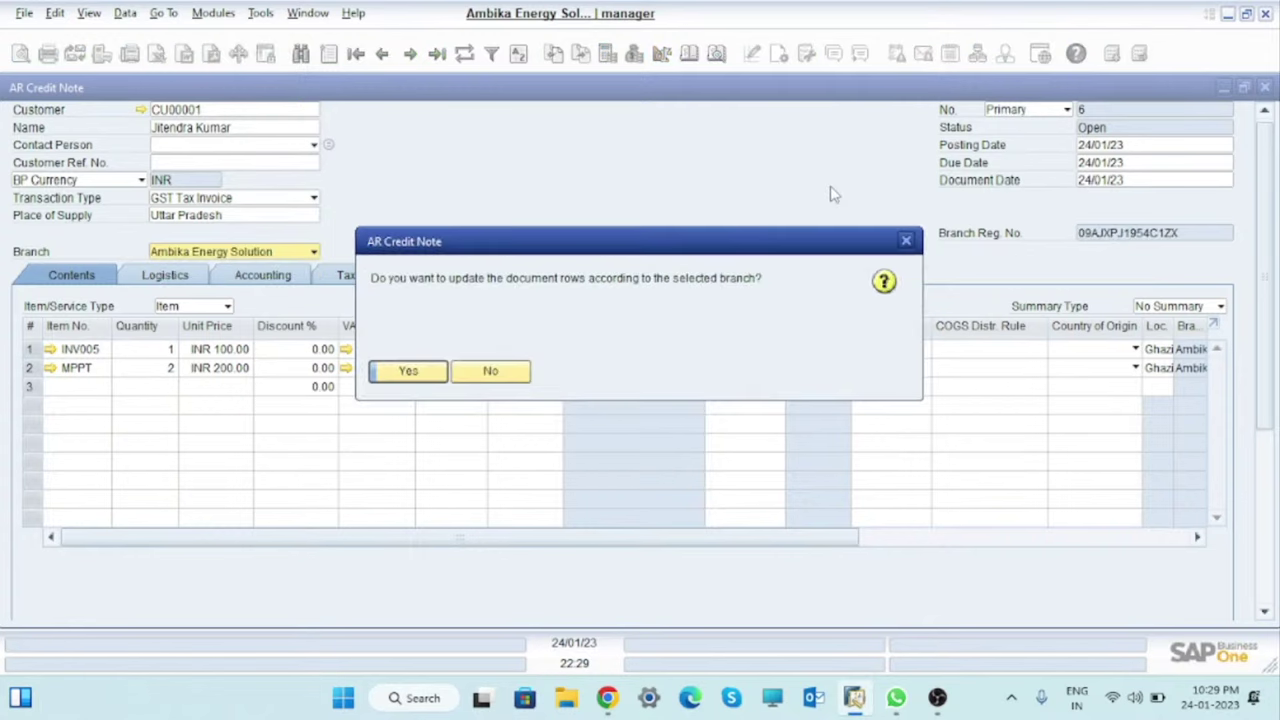
{"action": "left_click", "coordinate": [415, 372]}
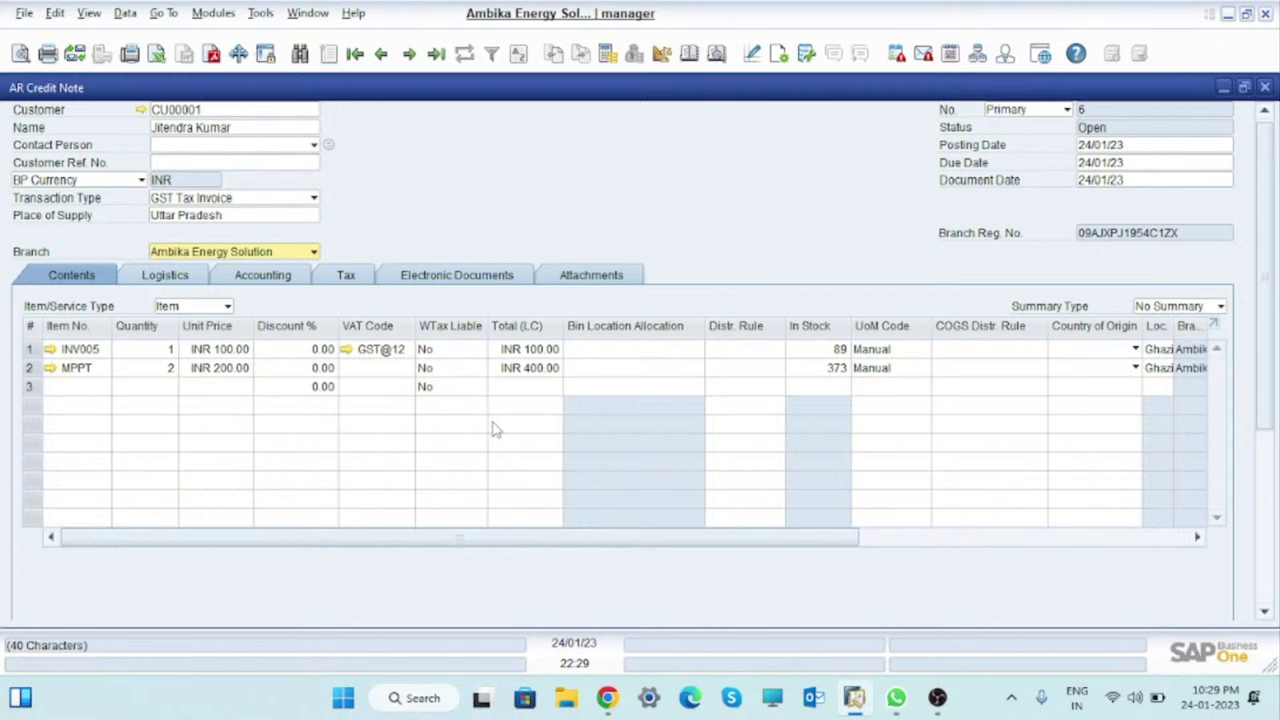
Step: Give the MPPT row the GST@12 tax code again
{"action": "left_click", "coordinate": [401, 372]}
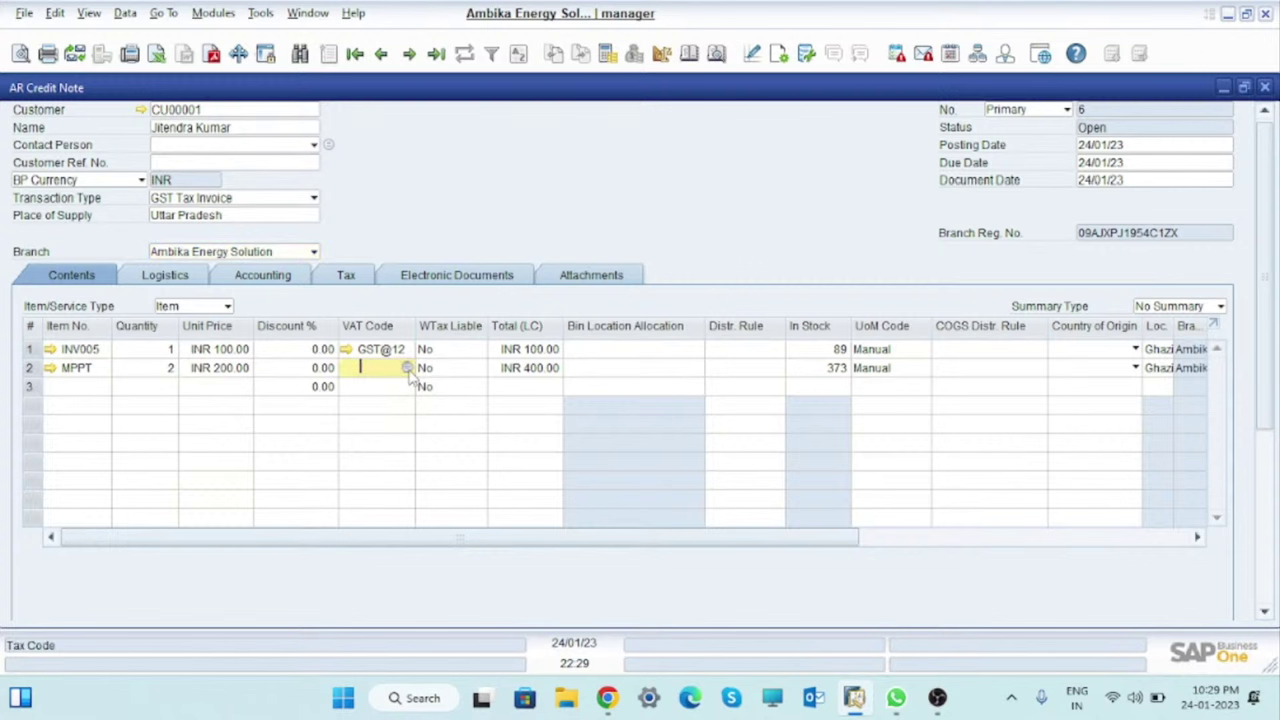
{"action": "left_click", "coordinate": [407, 369]}
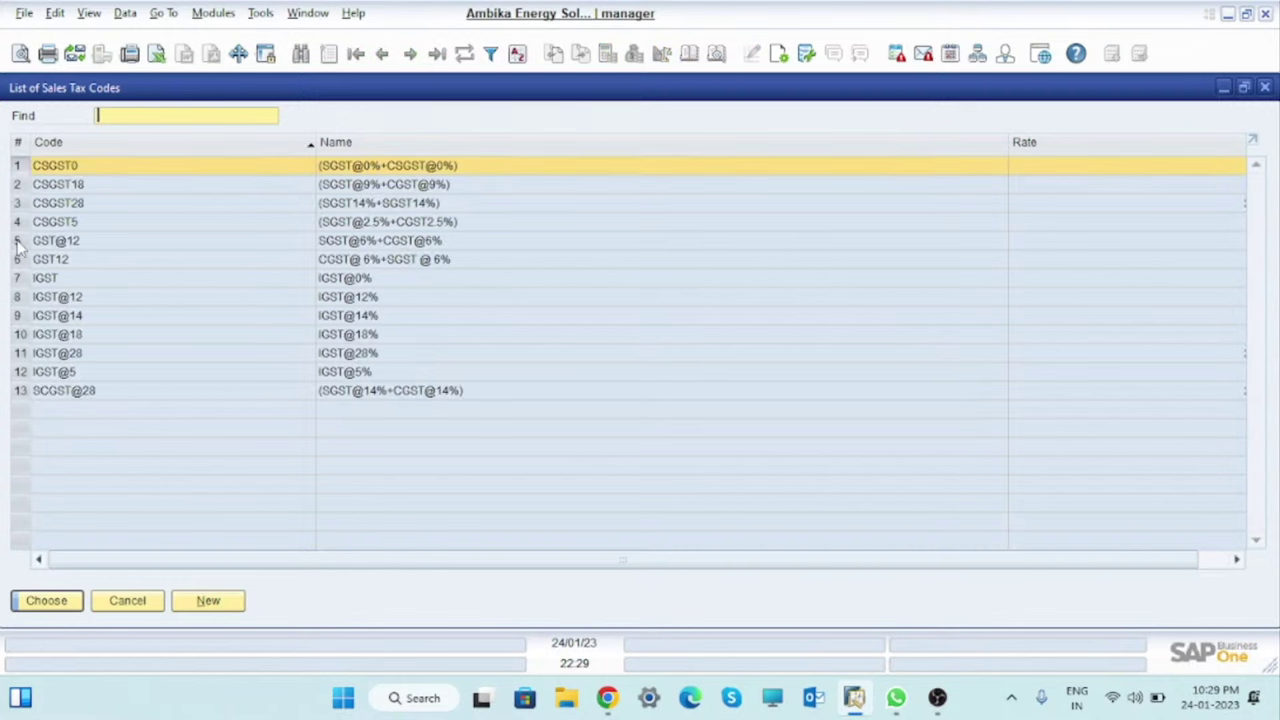
{"action": "left_click", "coordinate": [16, 243]}
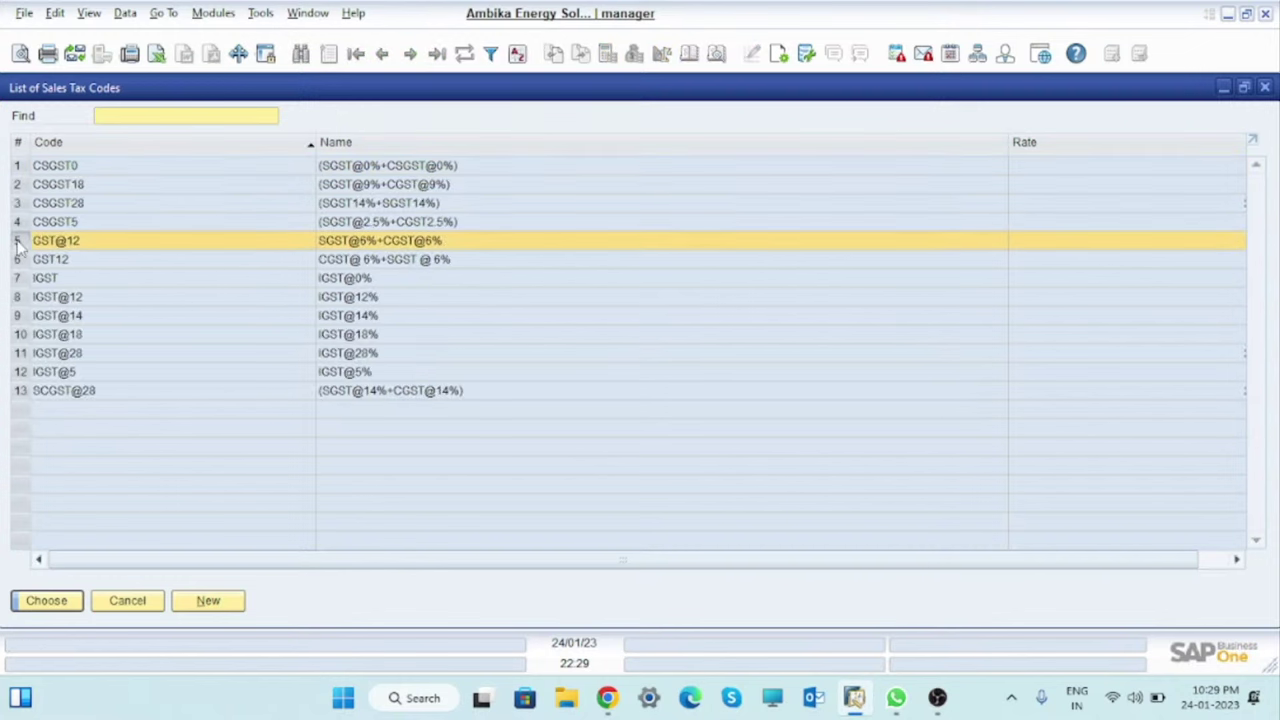
{"action": "left_click", "coordinate": [55, 602]}
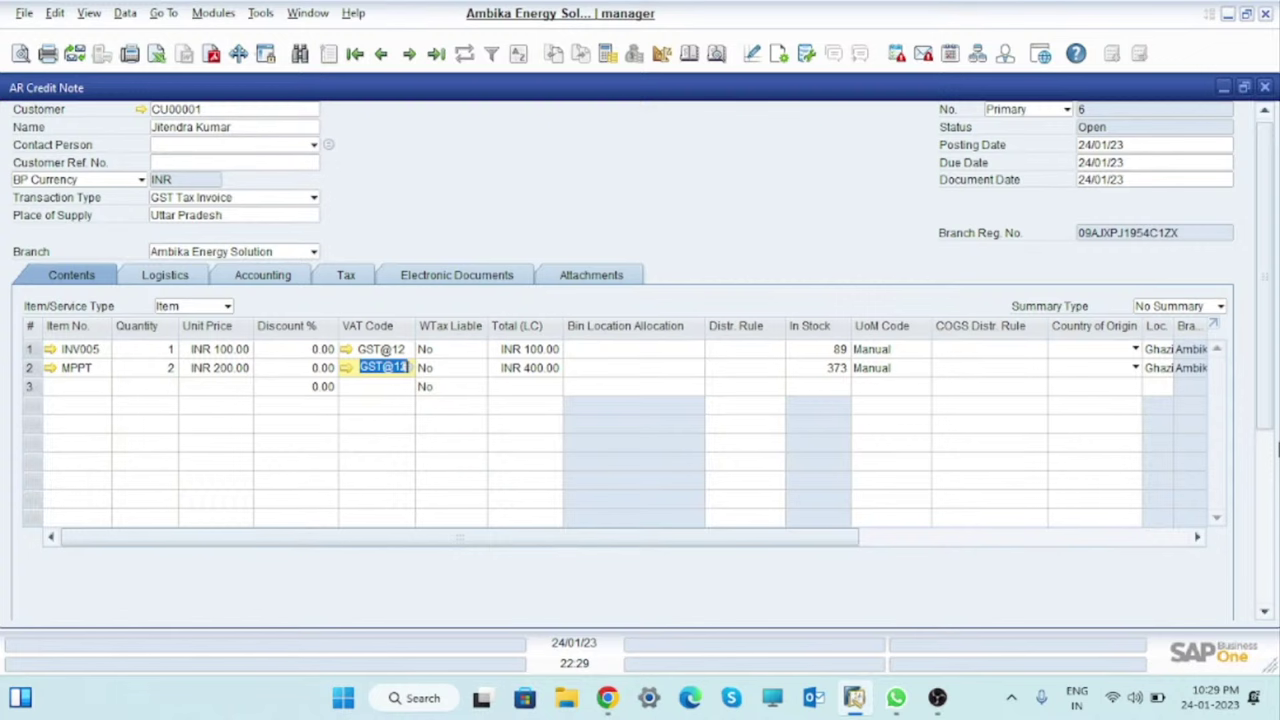
{"action": "left_click_drag", "start_coordinate": [1268, 345], "coordinate": [1265, 565]}
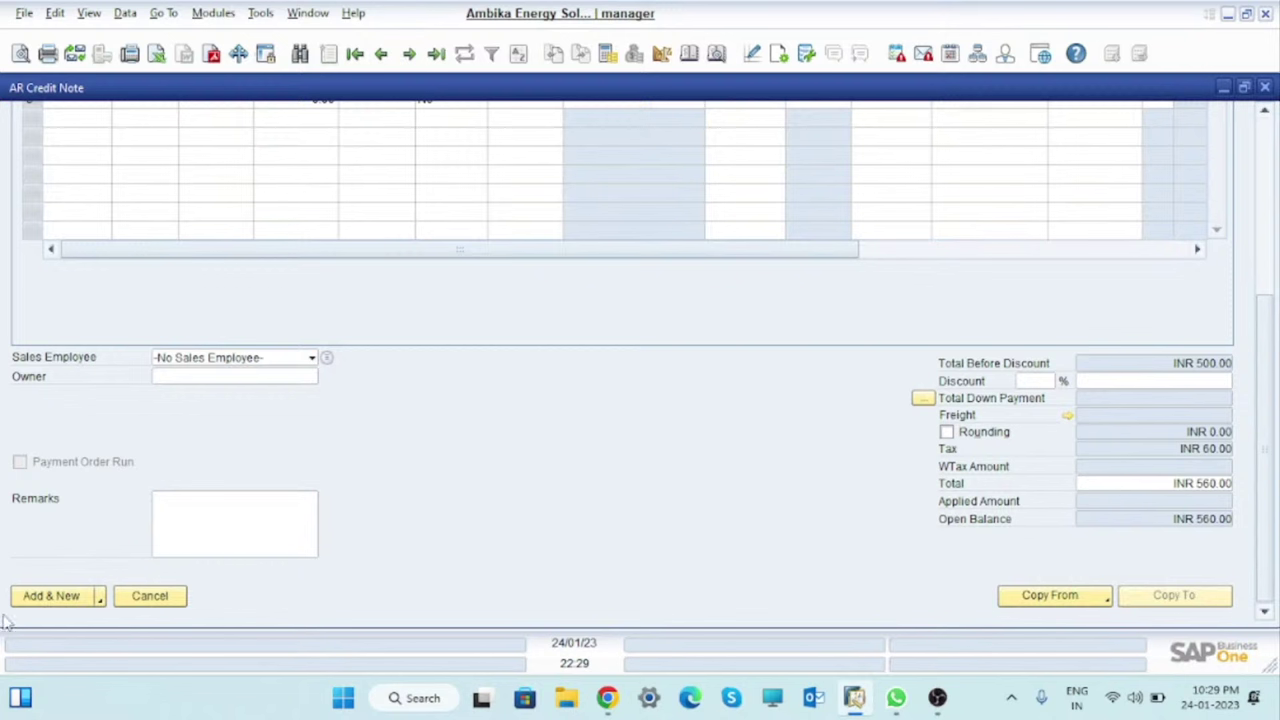
Step: After the missing G/L account error, open INV005's item master and its Items group setup
{"action": "left_click", "coordinate": [50, 598]}
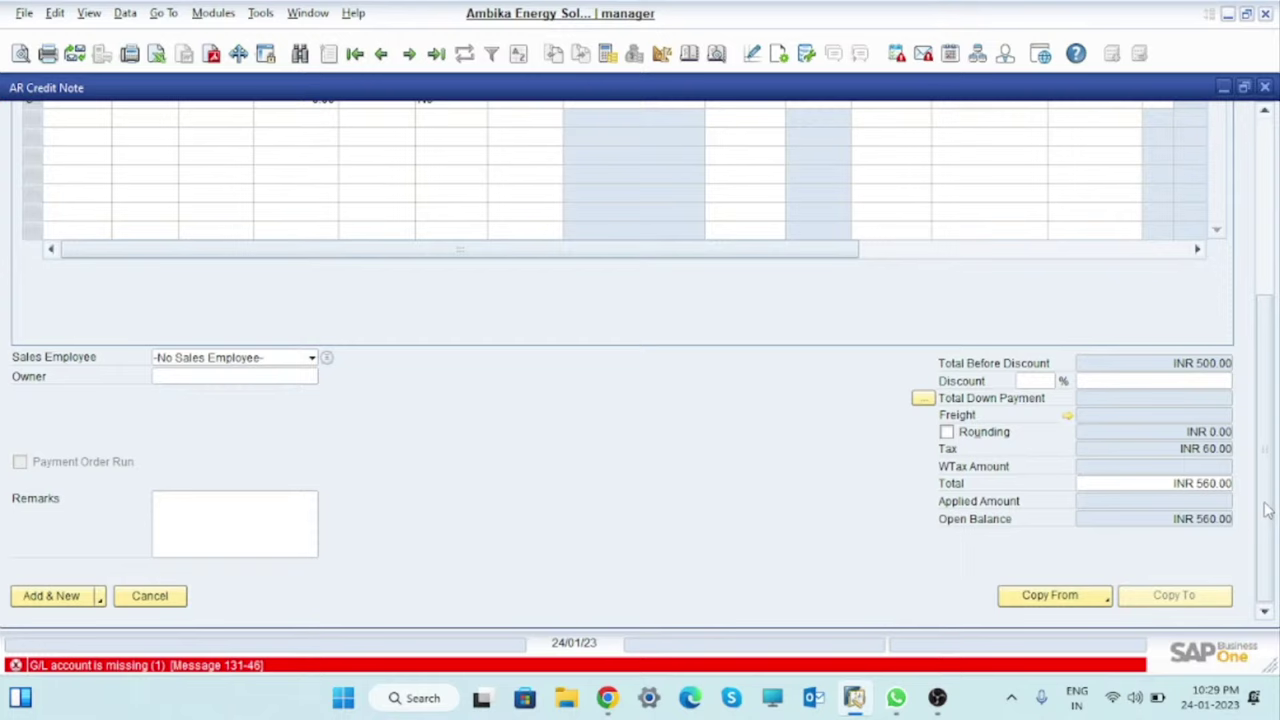
{"action": "left_click_drag", "start_coordinate": [1268, 510], "coordinate": [1277, 322]}
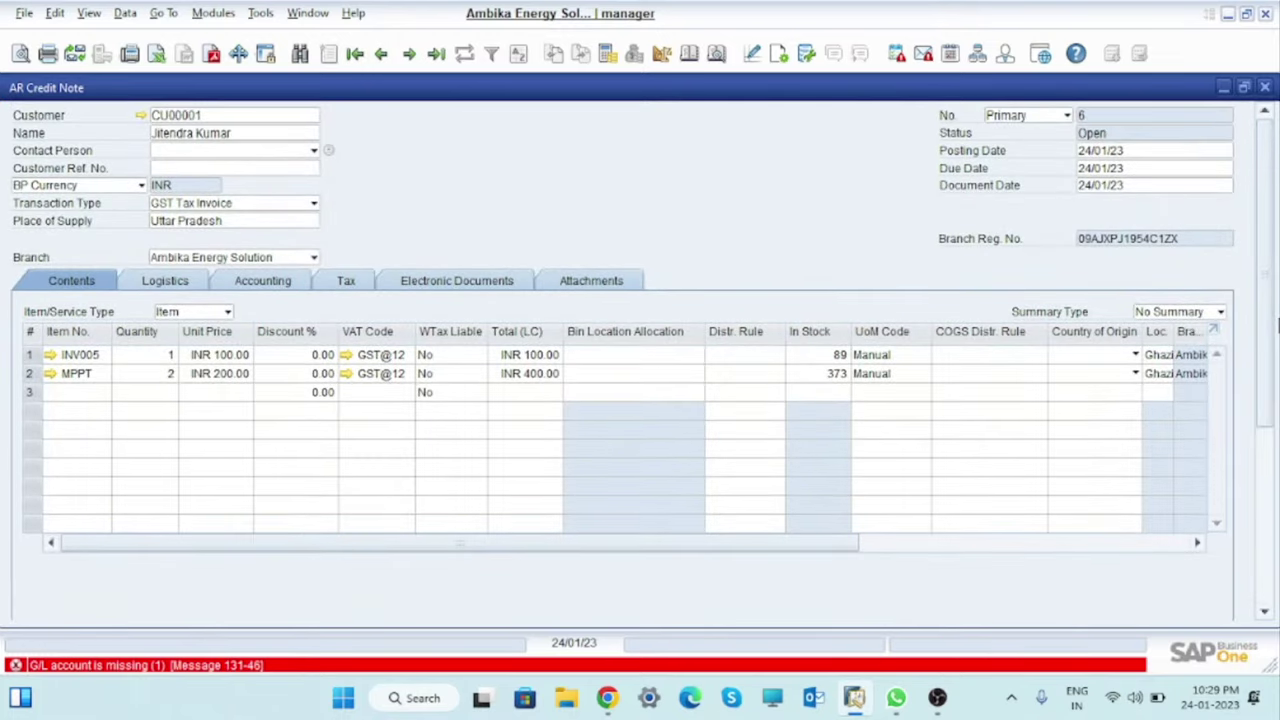
{"action": "left_click", "coordinate": [47, 355]}
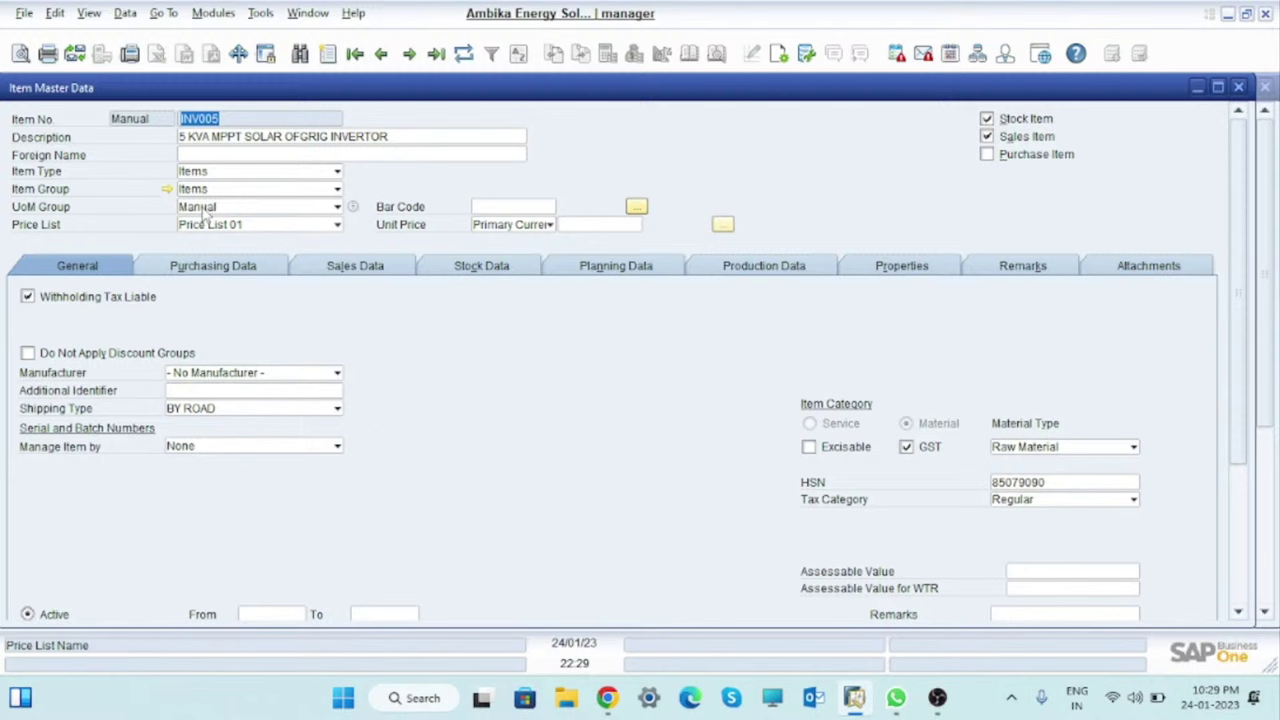
{"action": "left_click", "coordinate": [167, 190]}
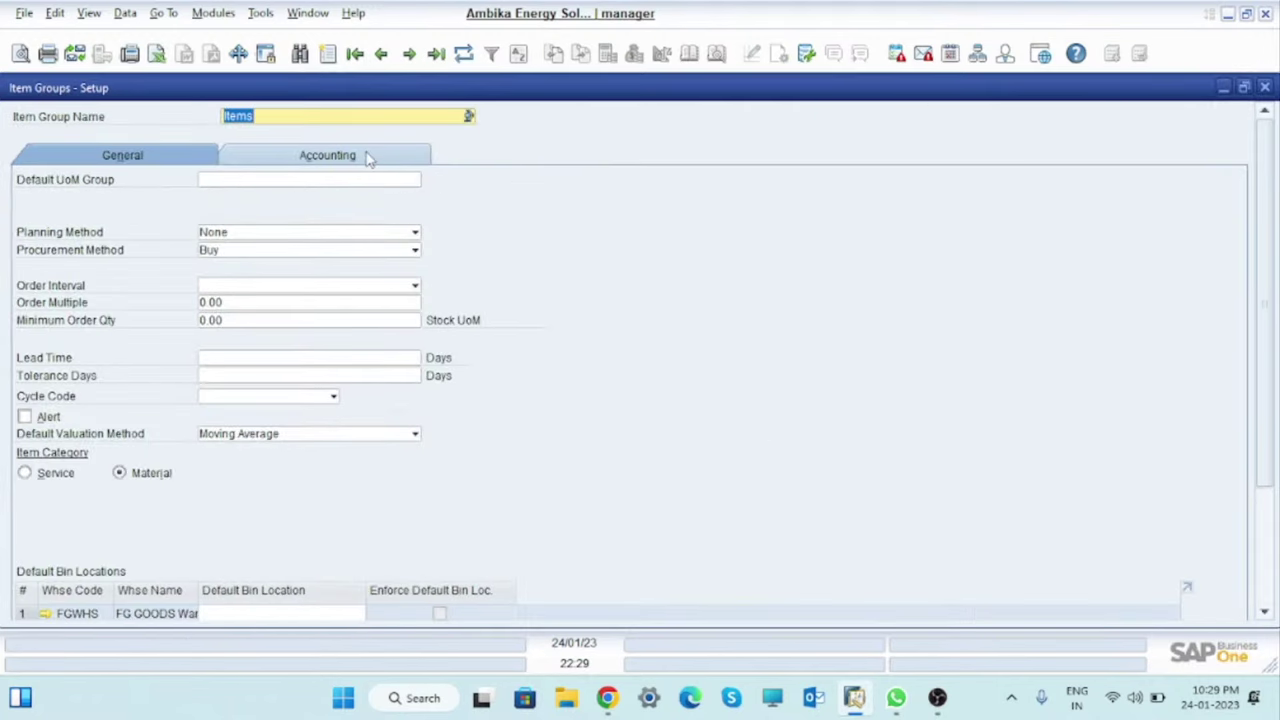
Step: Review the Items group's account codes on the Accounting tab, then minimize that setup
{"action": "left_click", "coordinate": [368, 157]}
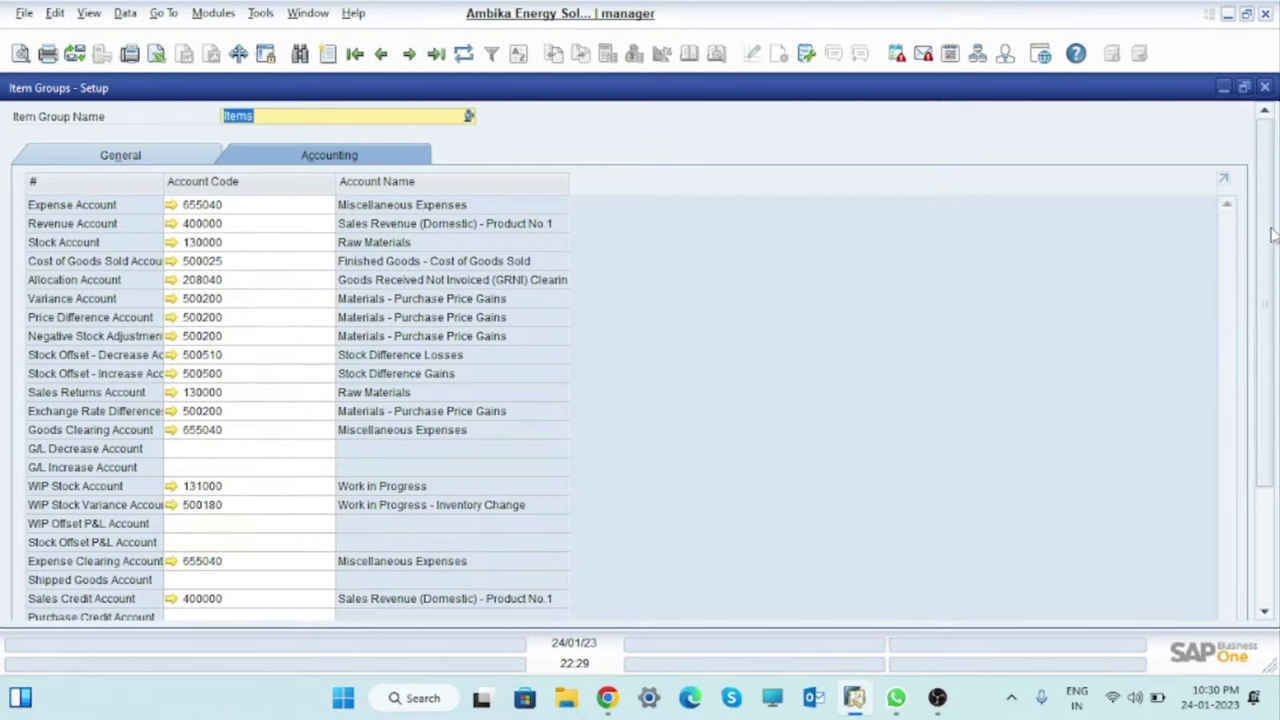
{"action": "left_click_drag", "start_coordinate": [1272, 234], "coordinate": [1276, 362]}
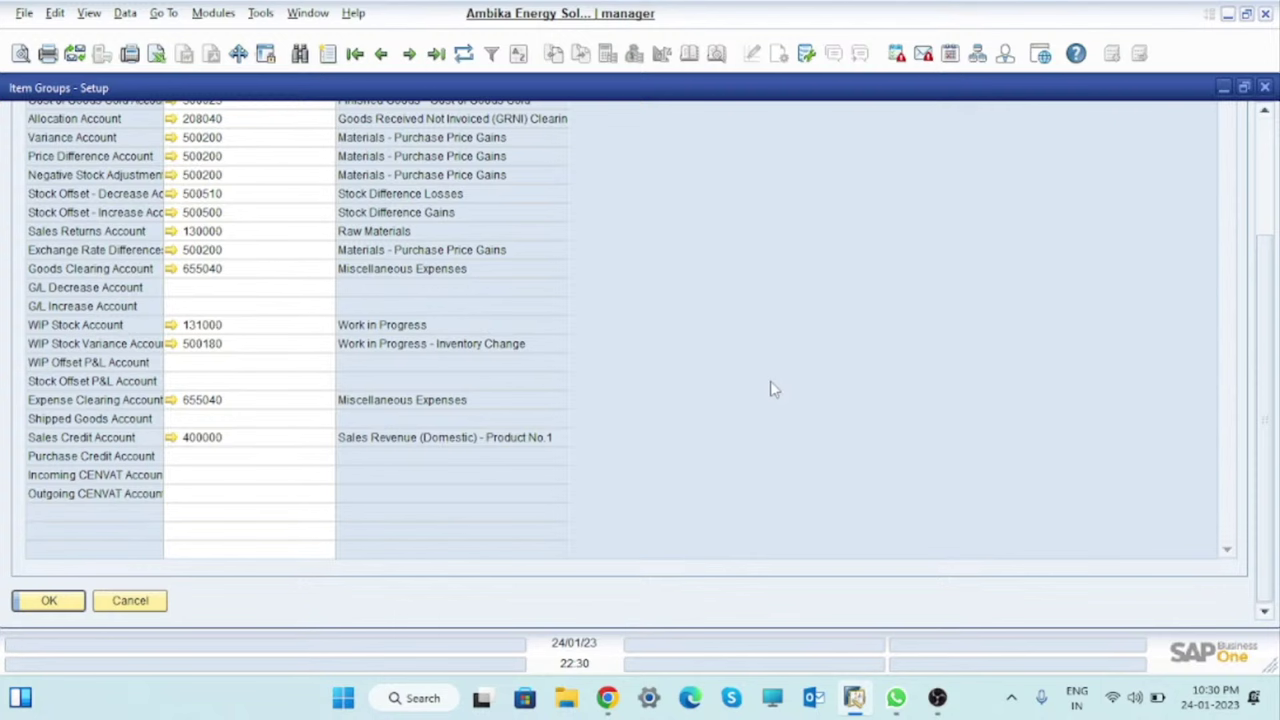
{"action": "scroll", "coordinate": [1266, 354], "scroll_direction": "up", "scroll_amount": 1}
{"action": "left_click_drag", "start_coordinate": [1266, 354], "coordinate": [1260, 272]}
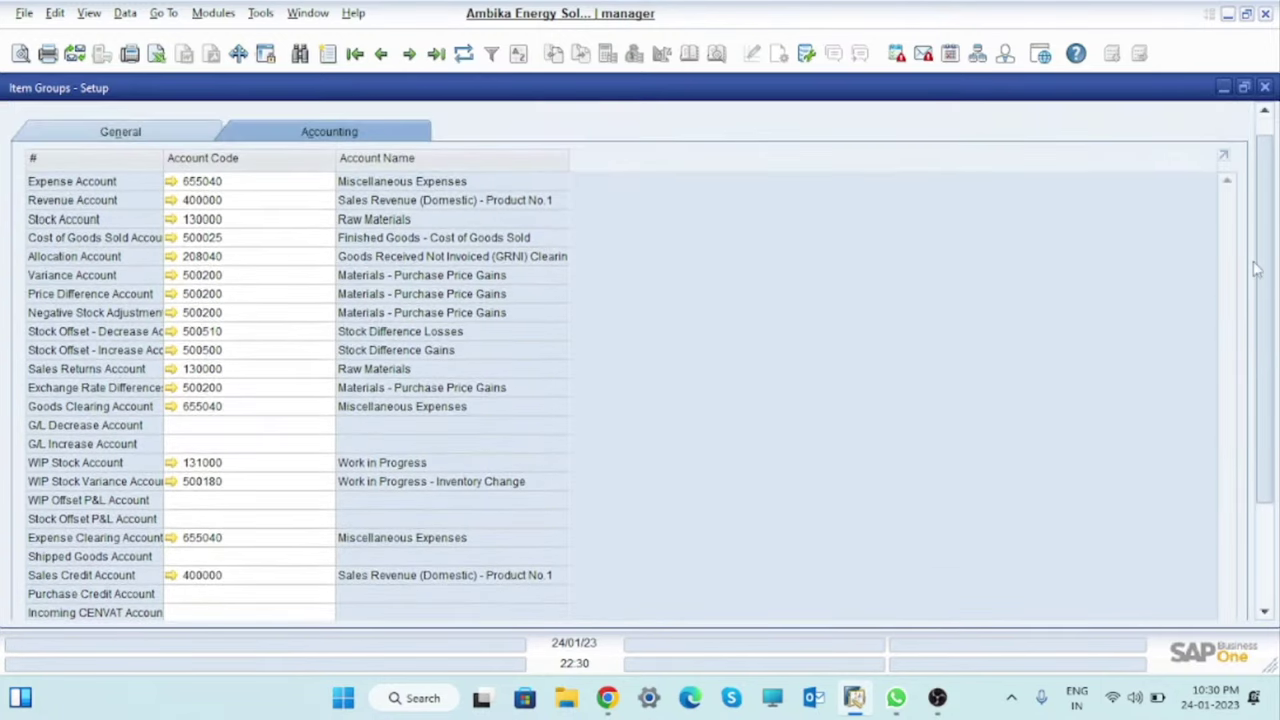
{"action": "left_click", "coordinate": [1223, 87]}
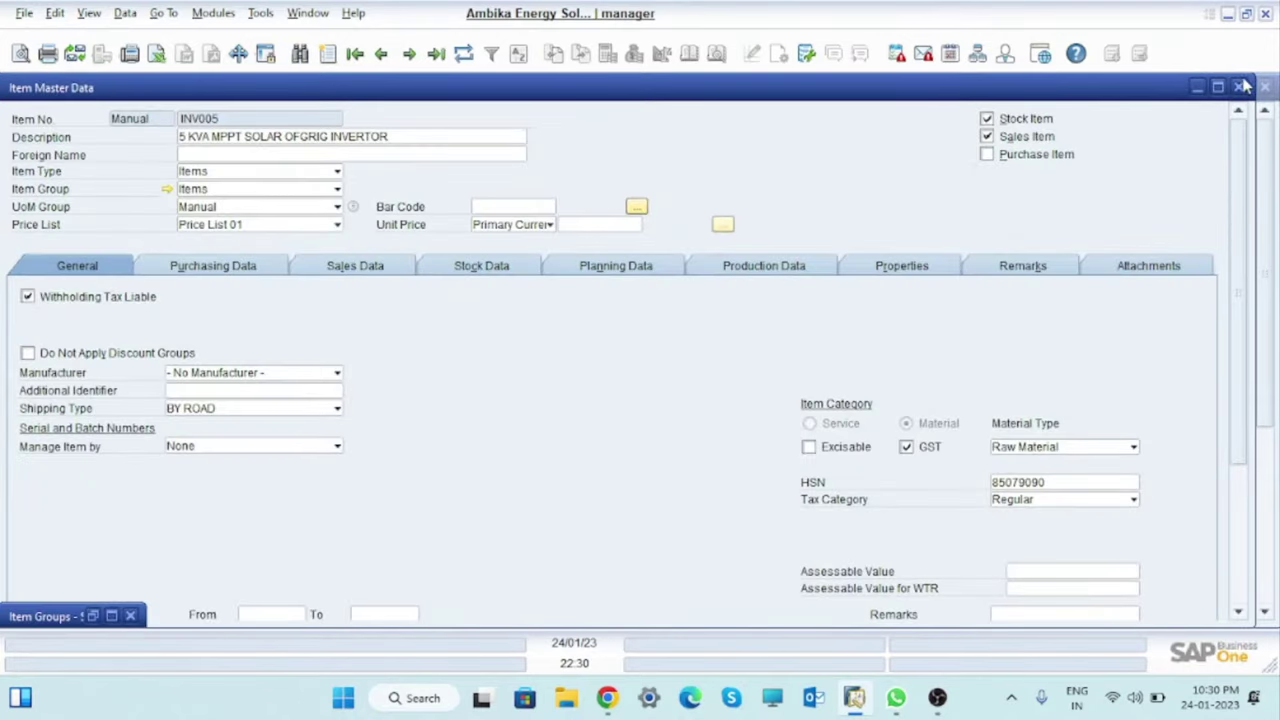
Step: Close INV005's item master and the Item Groups setup window
{"action": "left_click", "coordinate": [1239, 88]}
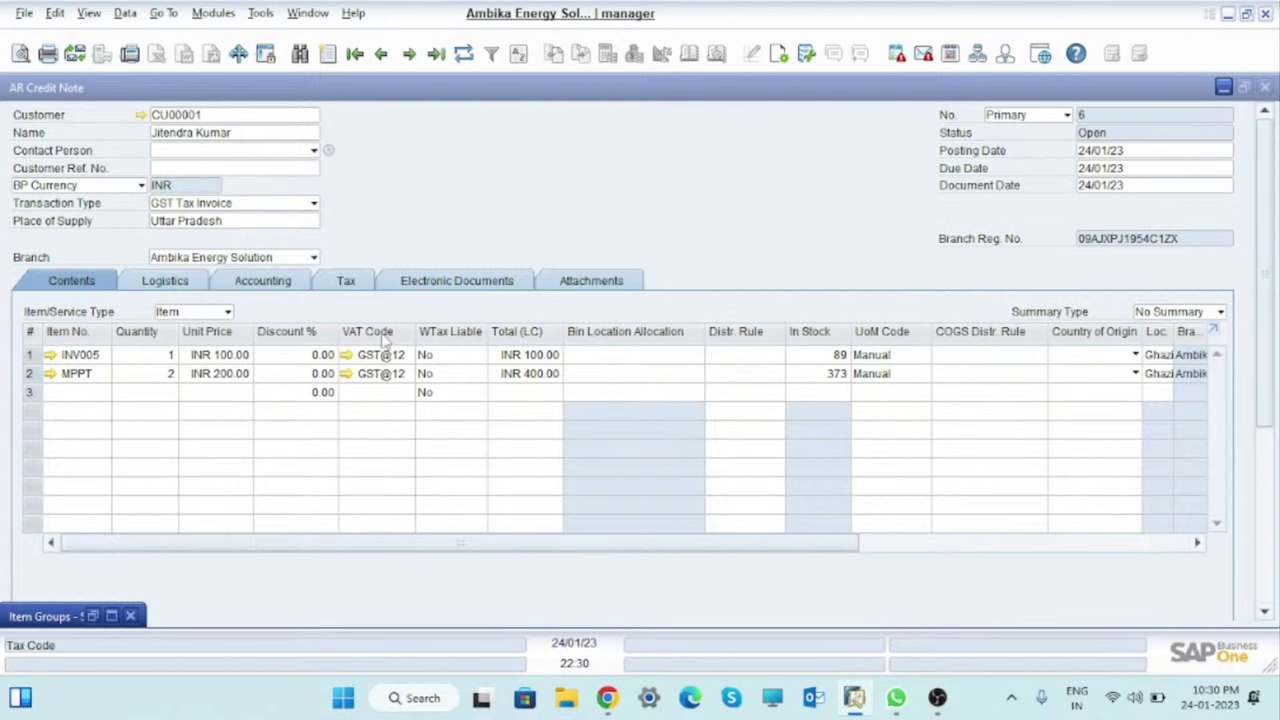
{"action": "left_click", "coordinate": [778, 552]}
{"action": "left_click_drag", "start_coordinate": [778, 552], "coordinate": [958, 544]}
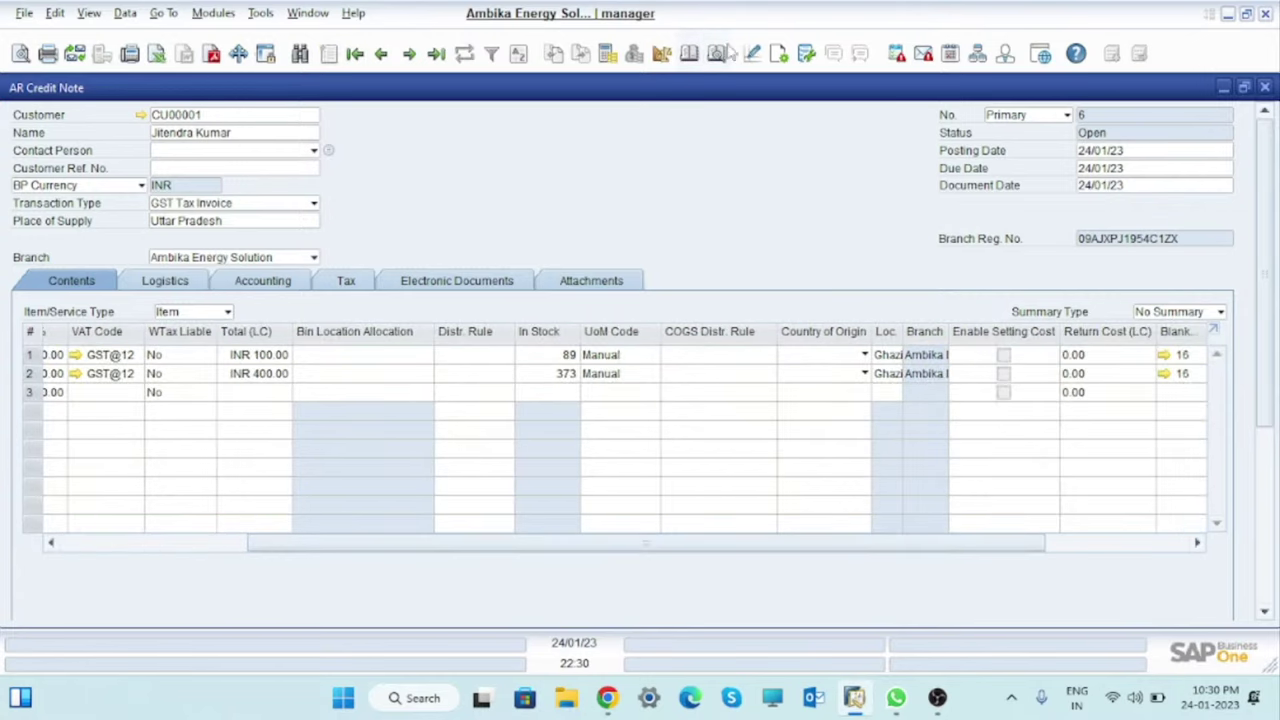
Step: Make the GL Account column visible in the credit note's row table format
{"action": "left_click", "coordinate": [781, 58]}
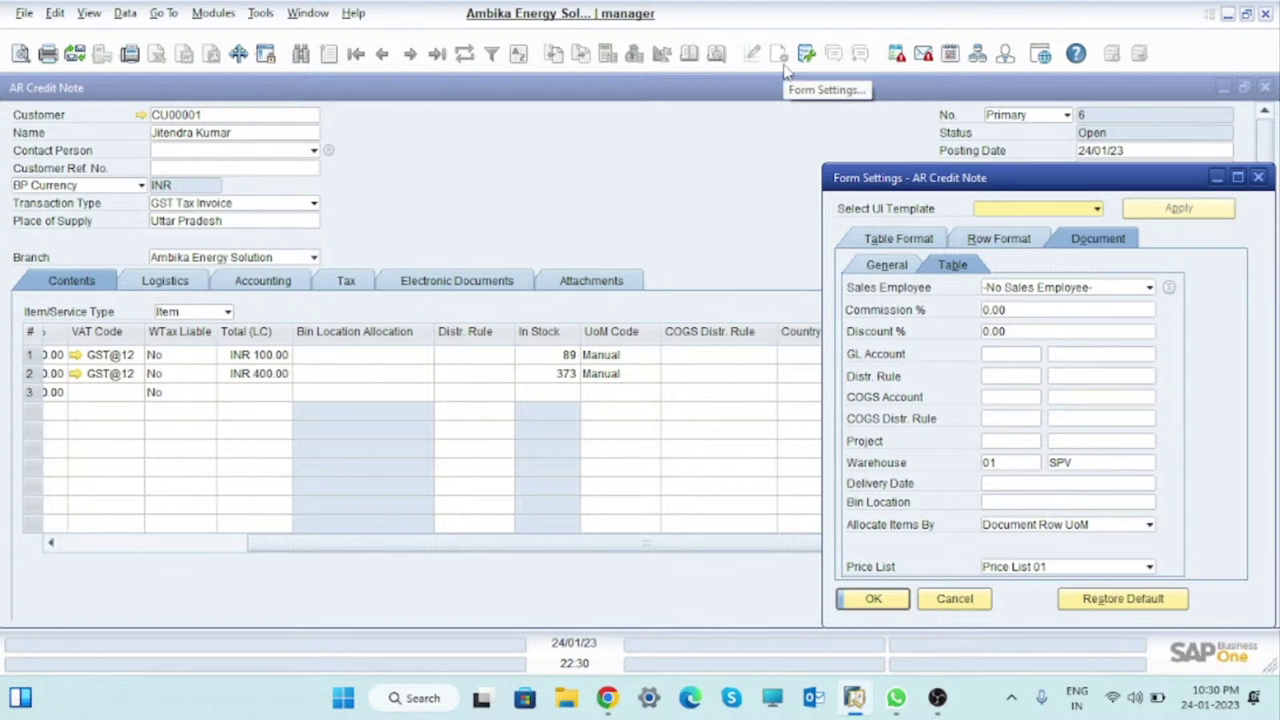
{"action": "left_click", "coordinate": [897, 238]}
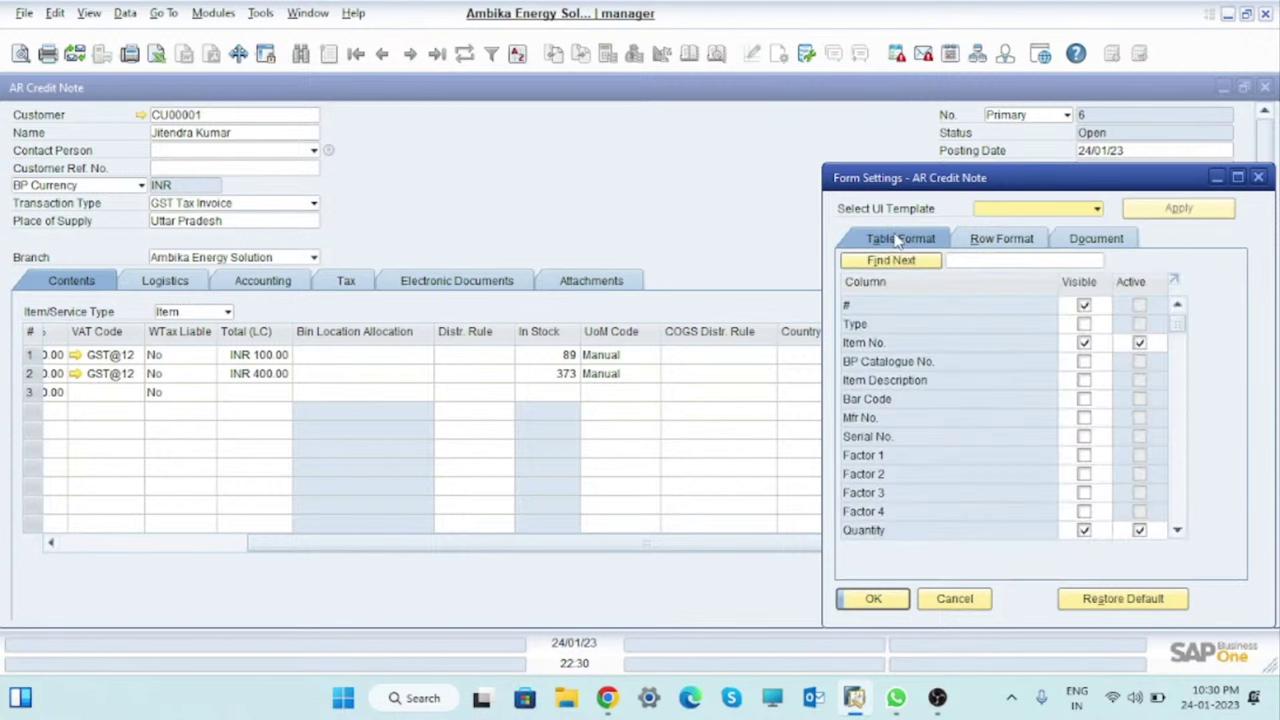
{"action": "left_click", "coordinate": [990, 260]}
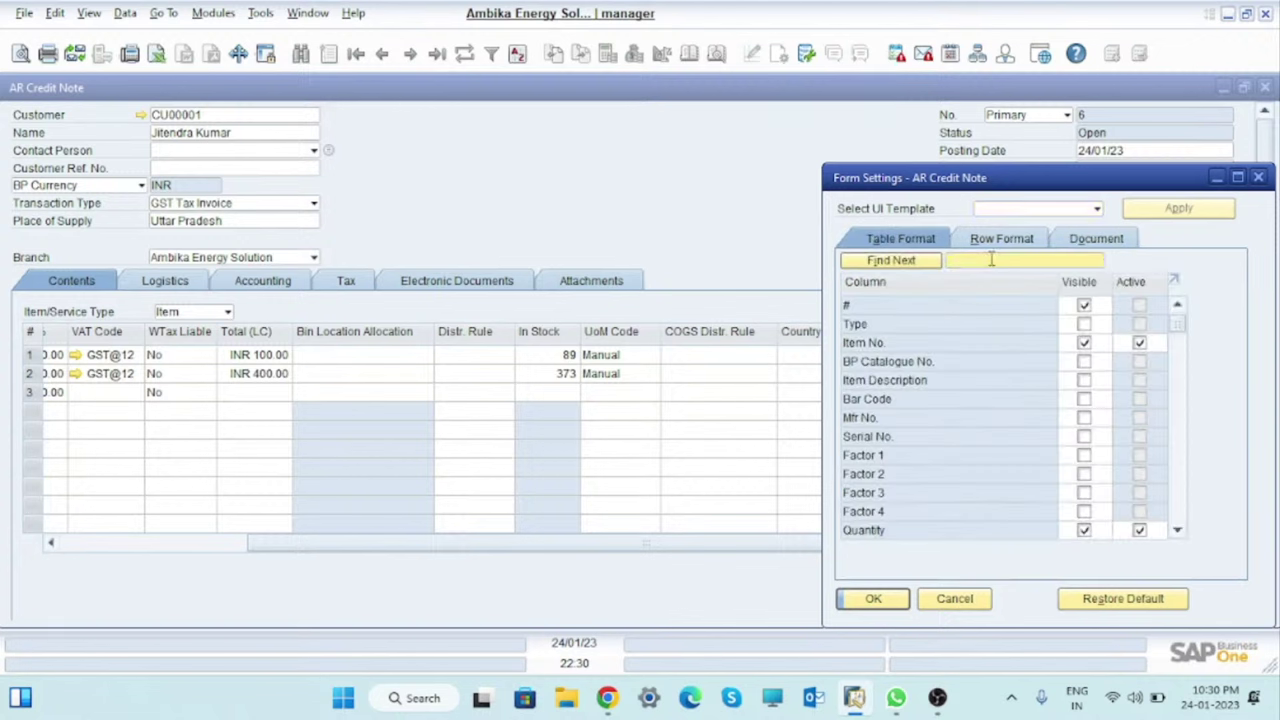
{"action": "type", "text": "b"}
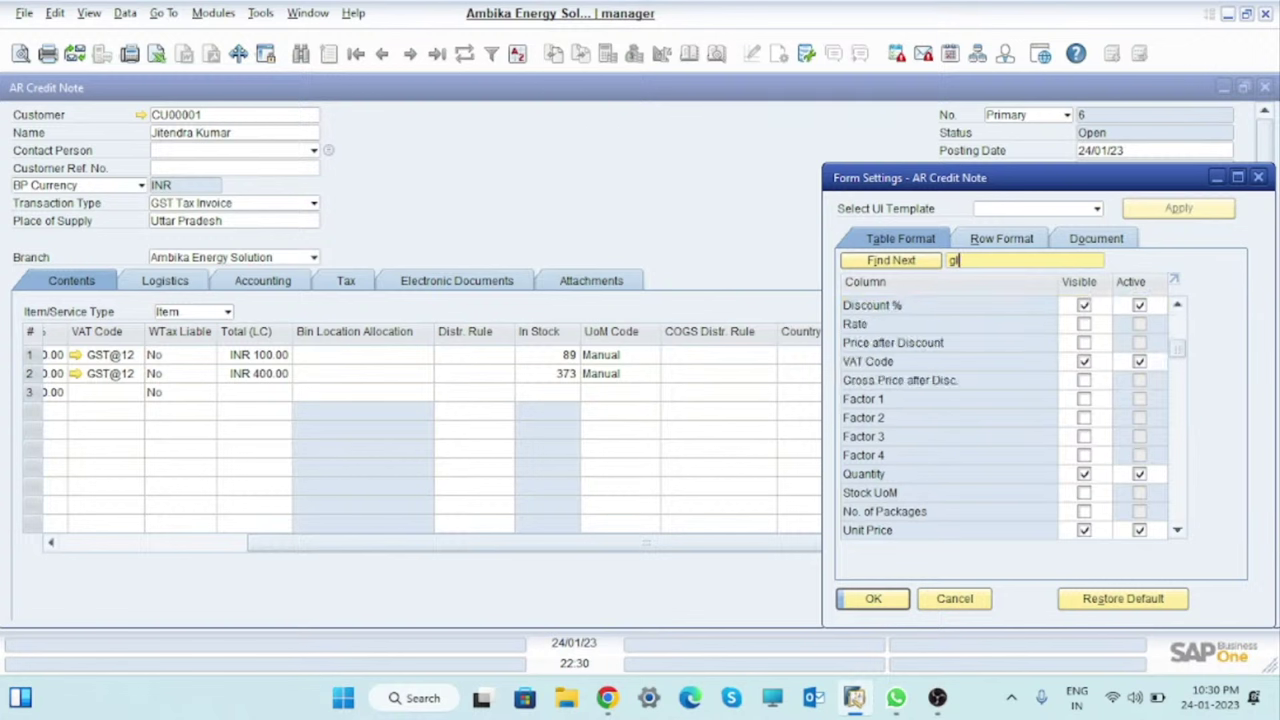
{"action": "type", "text": "l"}
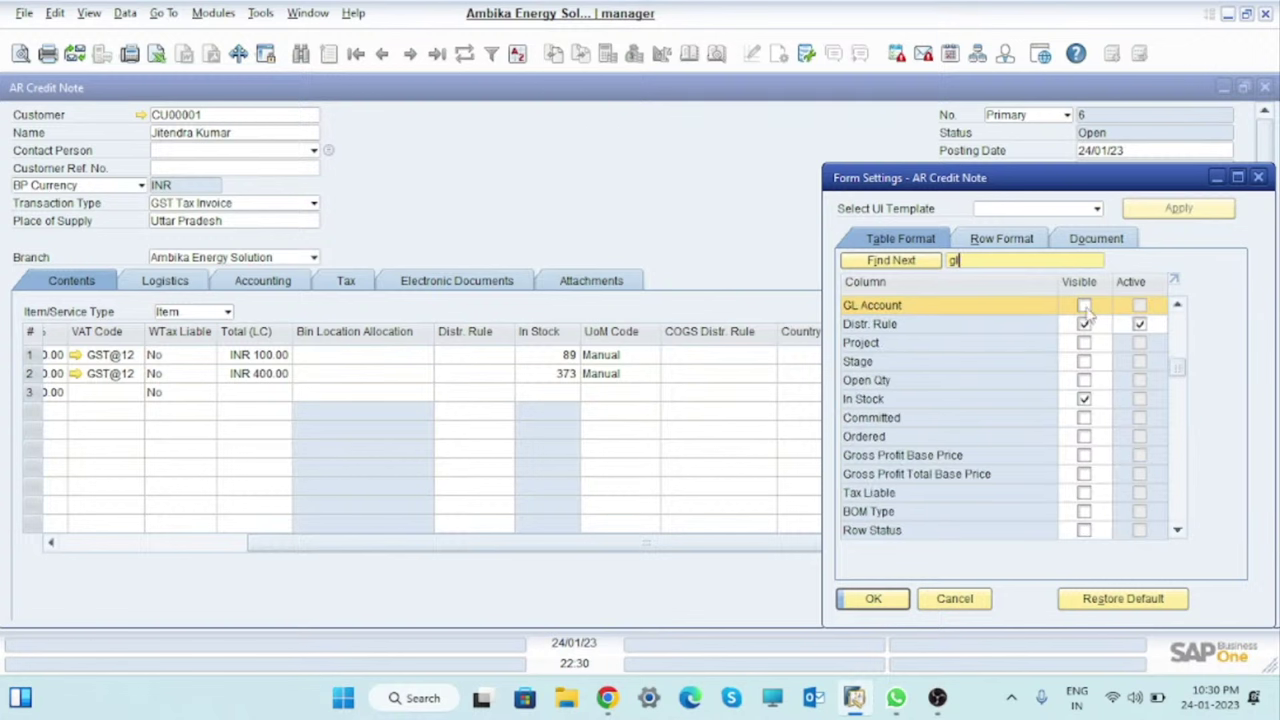
{"action": "left_click", "coordinate": [1085, 305]}
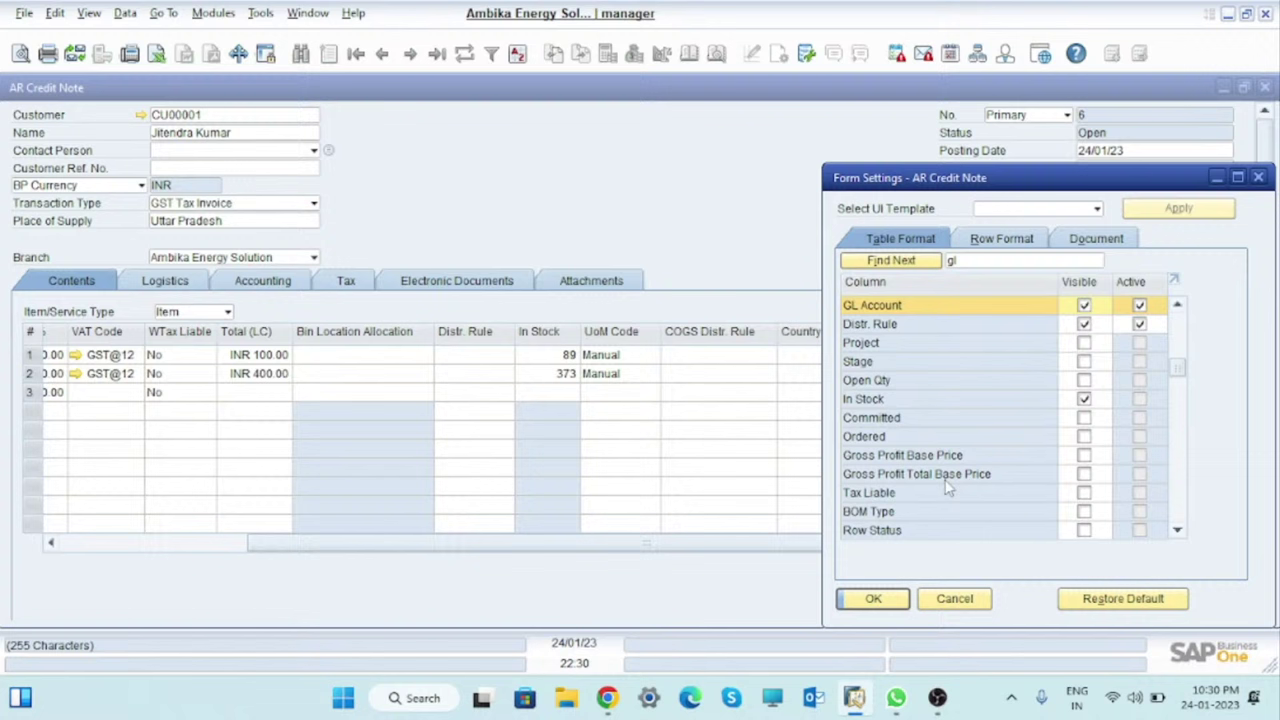
{"action": "left_click", "coordinate": [884, 598]}
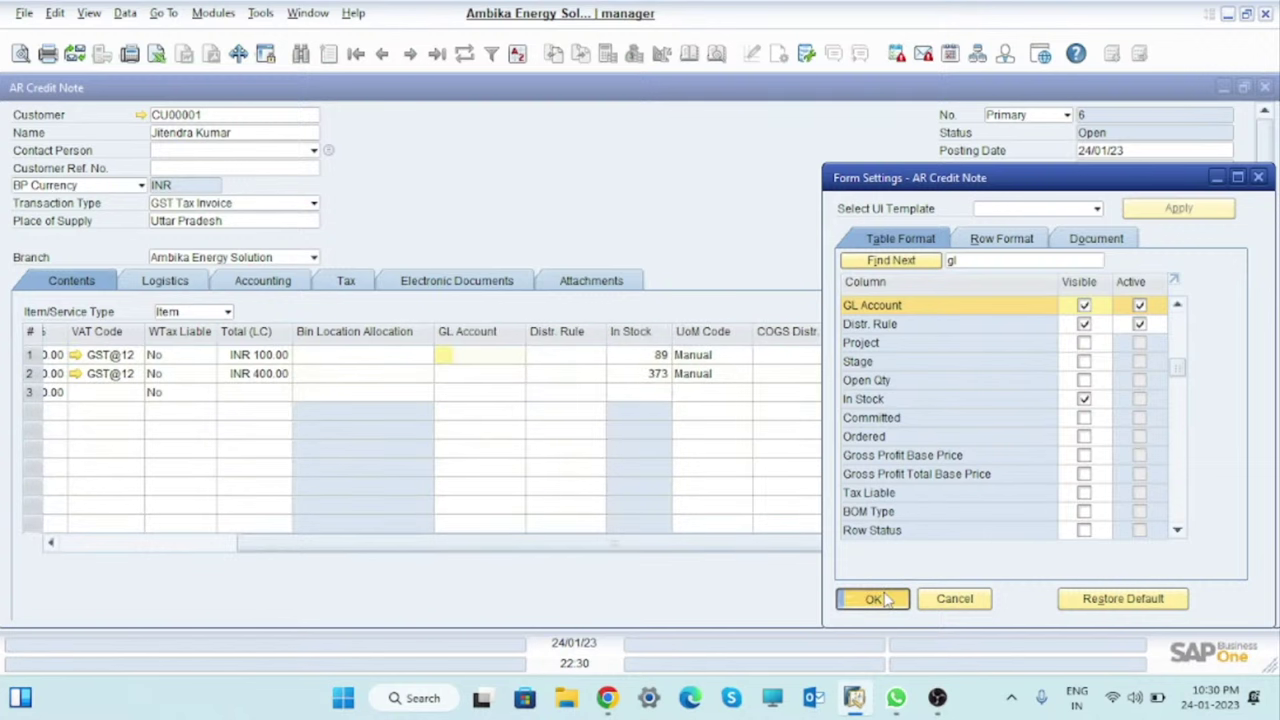
Step: Assign GL account 400000, Sales Revenue (Domestic) - Product No.1, to the first credit note row
{"action": "left_click", "coordinate": [517, 356]}
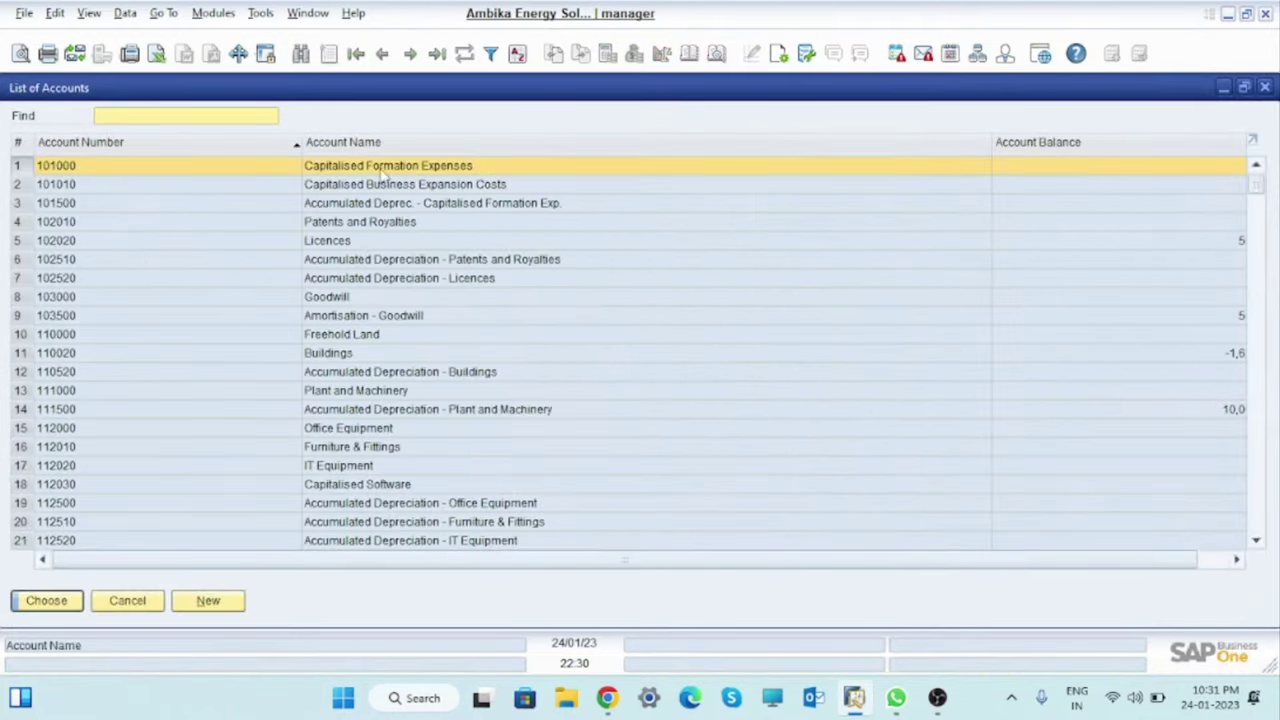
{"action": "double_click", "coordinate": [366, 146]}
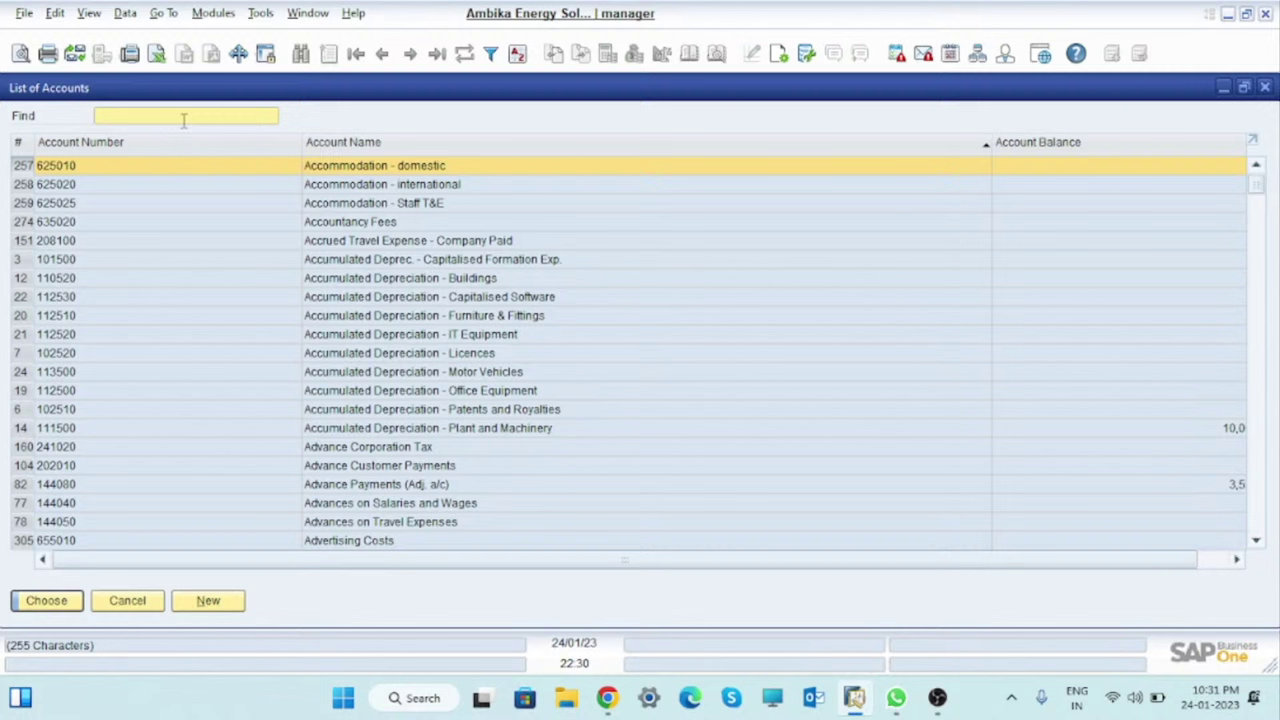
{"action": "type", "text": "s"}
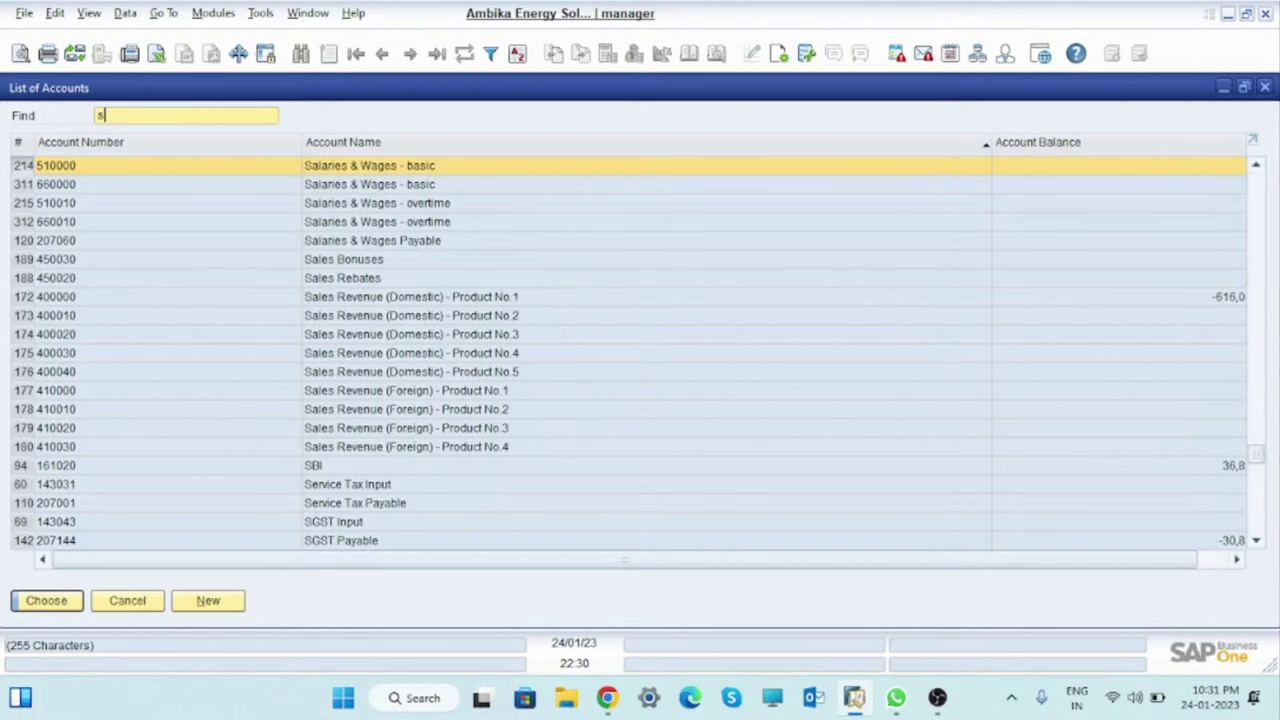
{"action": "type", "text": "ales"}
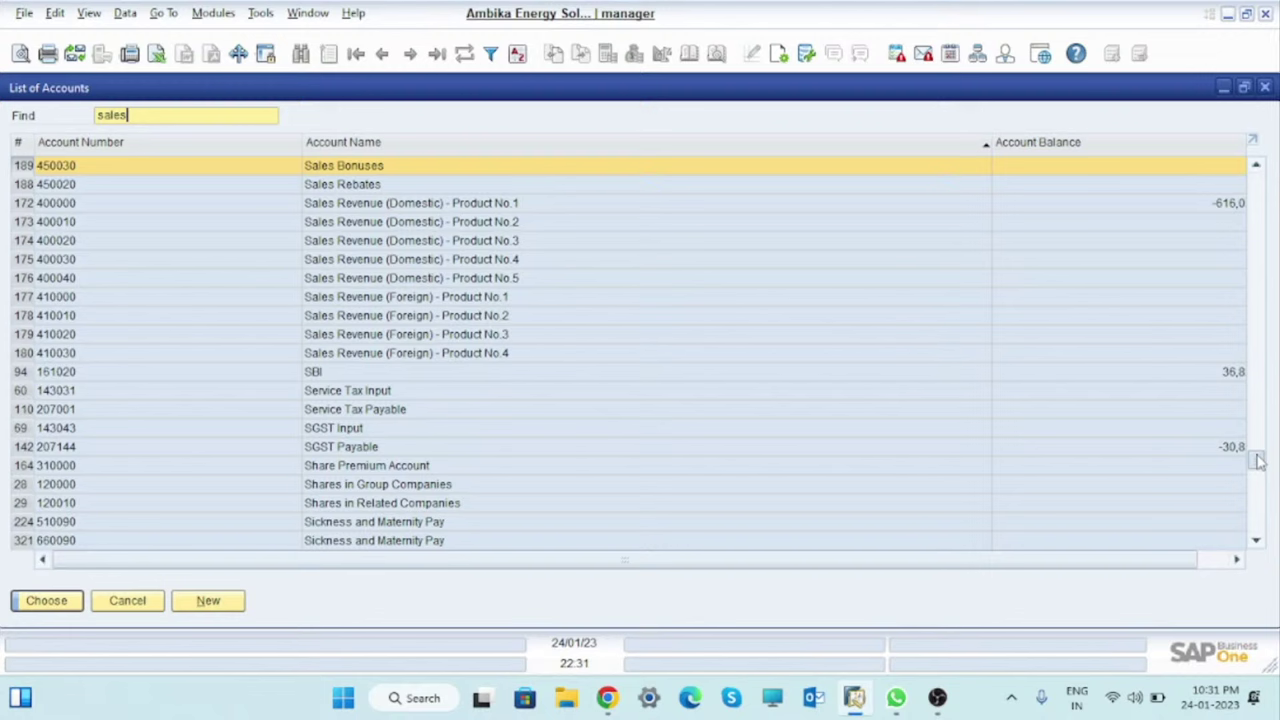
{"action": "scroll", "coordinate": [1258, 460], "scroll_direction": "up", "scroll_amount": 4}
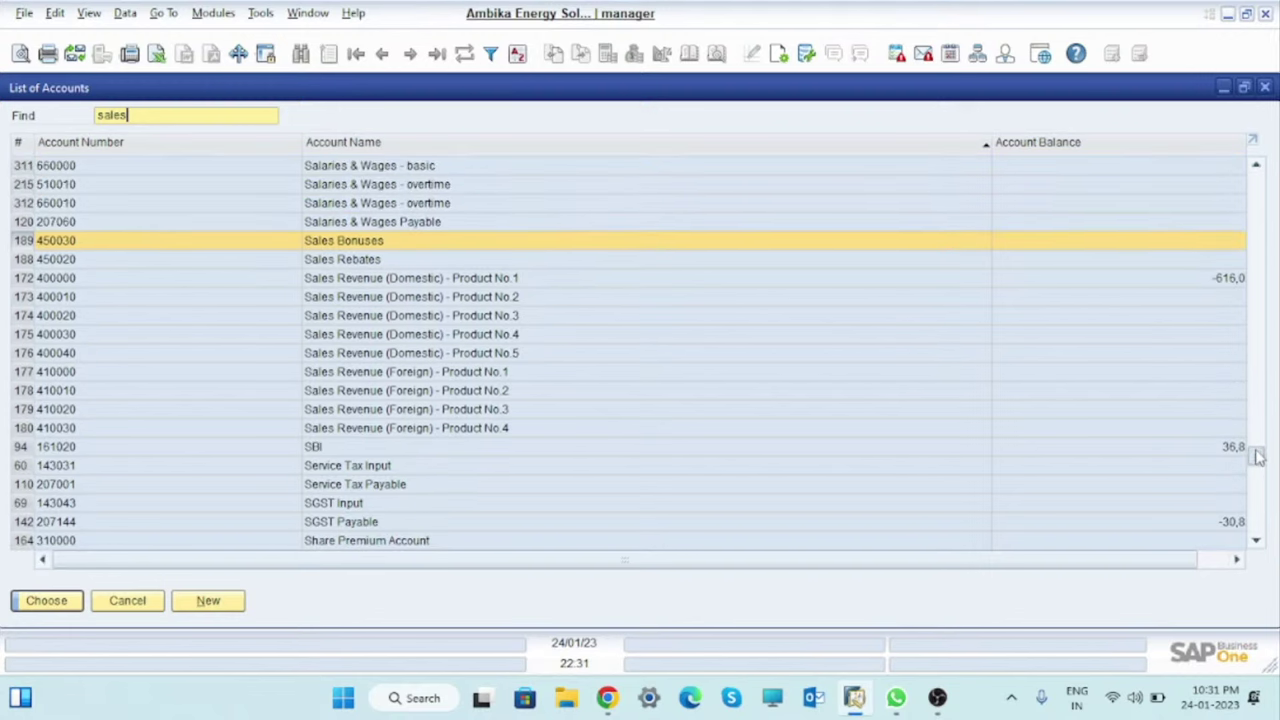
{"action": "mouse_move", "coordinate": [1258, 455]}
{"action": "left_mouse_down"}
{"action": "mouse_move", "coordinate": [1258, 444]}
{"action": "mouse_move", "coordinate": [1256, 468]}
{"action": "left_mouse_up"}
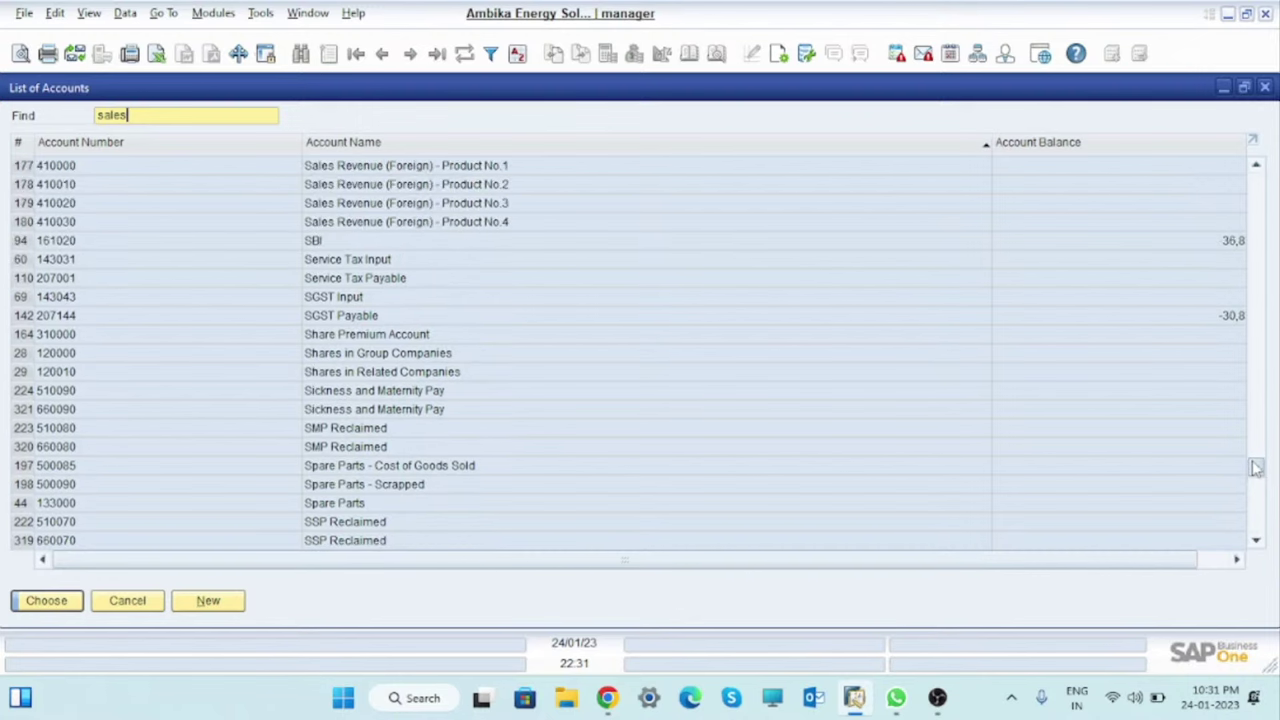
{"action": "left_click", "coordinate": [1257, 166]}
{"action": "left_click", "coordinate": [1257, 166]}
{"action": "left_click", "coordinate": [1257, 166]}
{"action": "left_click", "coordinate": [1257, 166]}
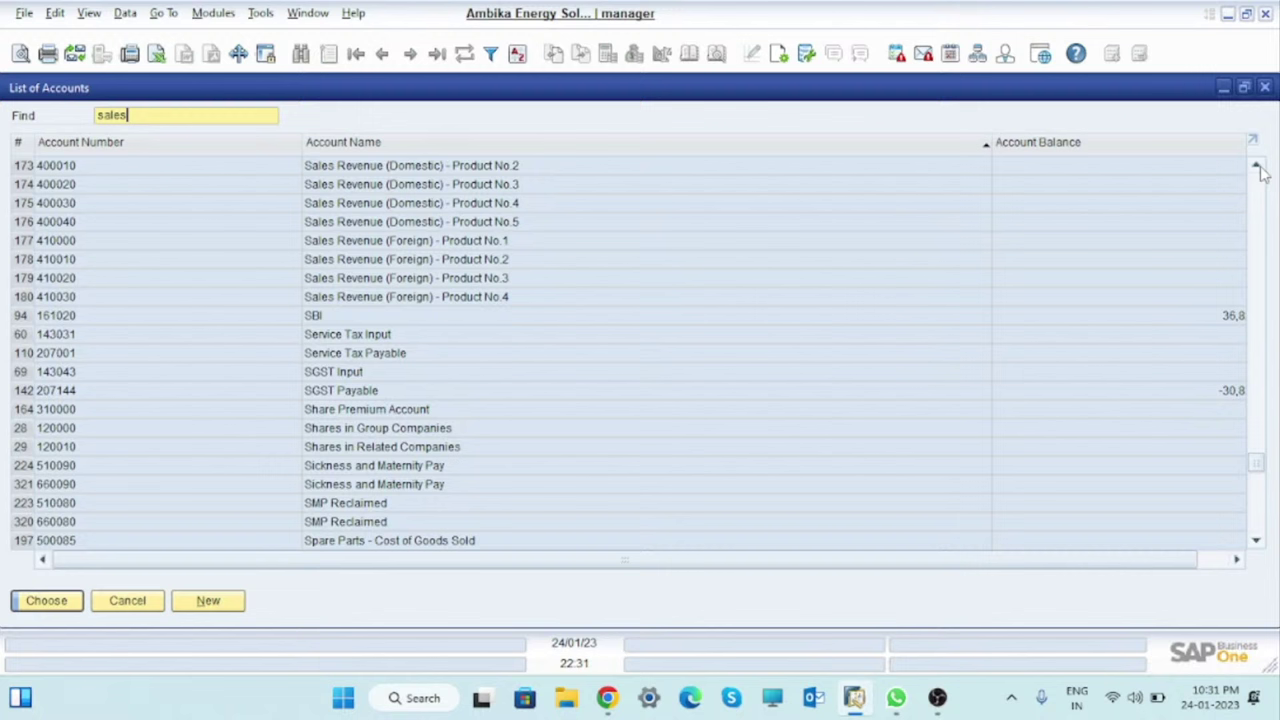
{"action": "left_click", "coordinate": [1257, 166]}
{"action": "left_click", "coordinate": [1257, 166]}
{"action": "left_click", "coordinate": [1257, 166]}
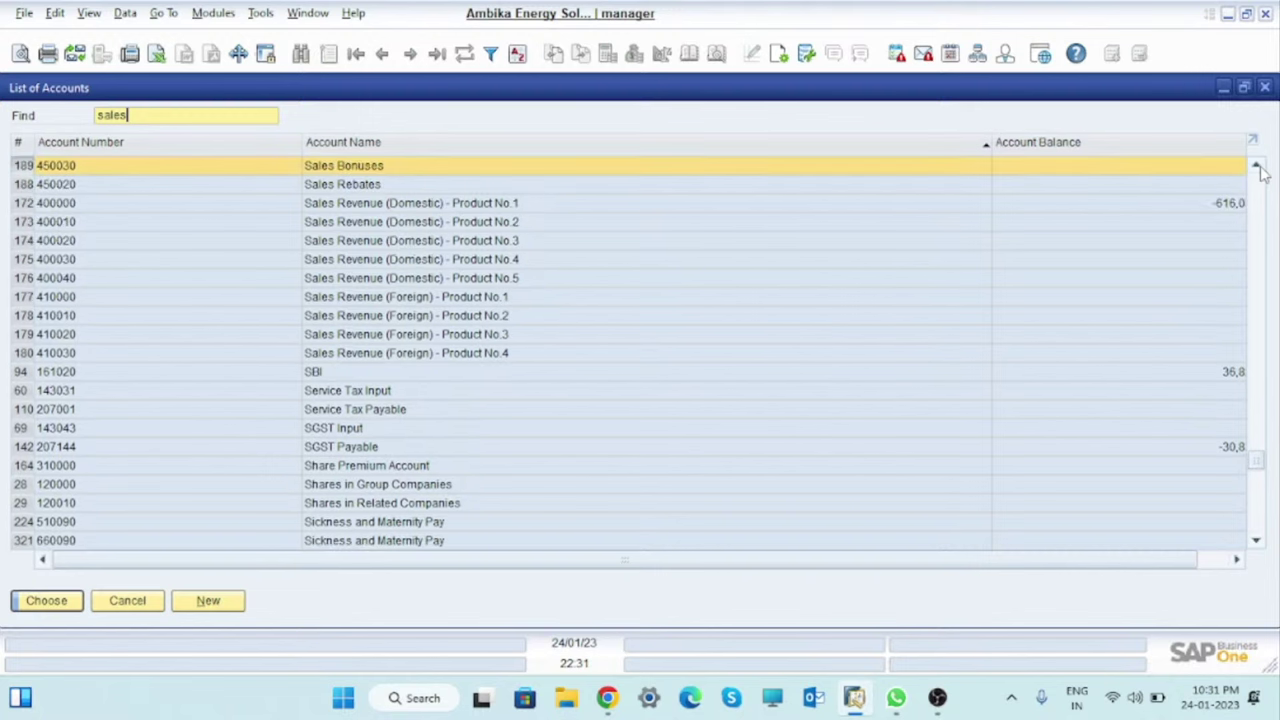
{"action": "left_click", "coordinate": [380, 205]}
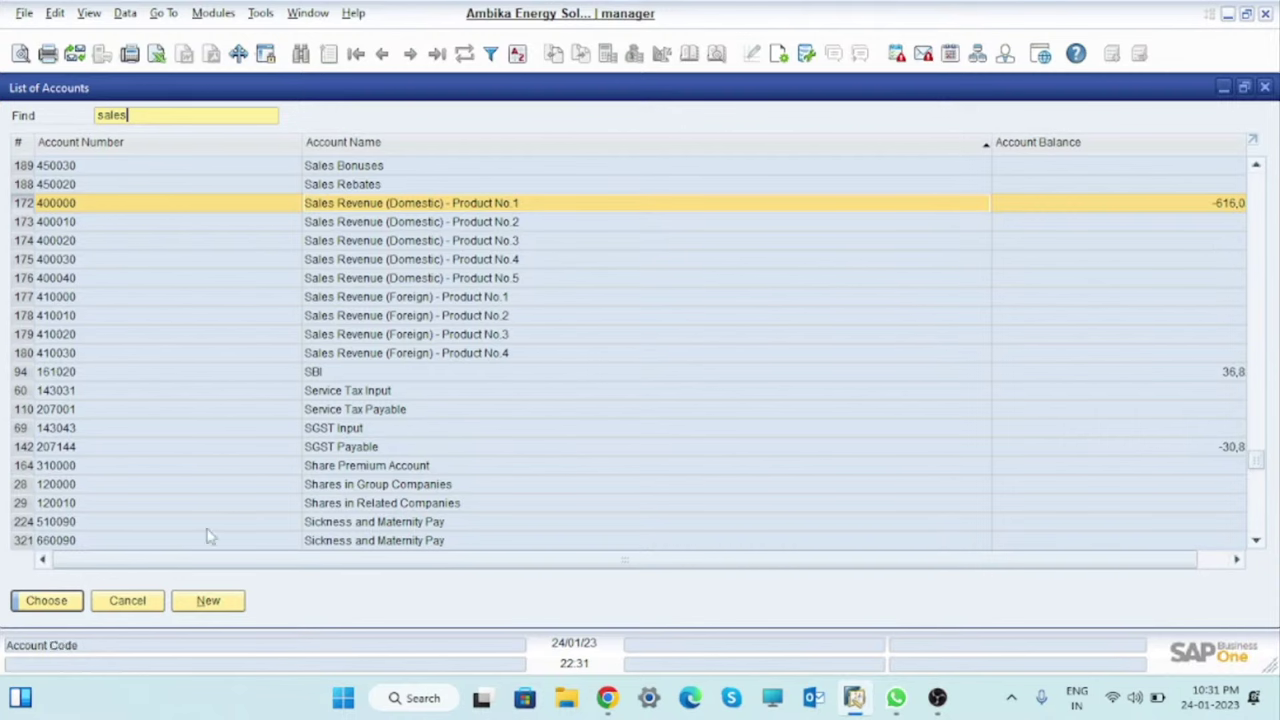
{"action": "left_click", "coordinate": [55, 606]}
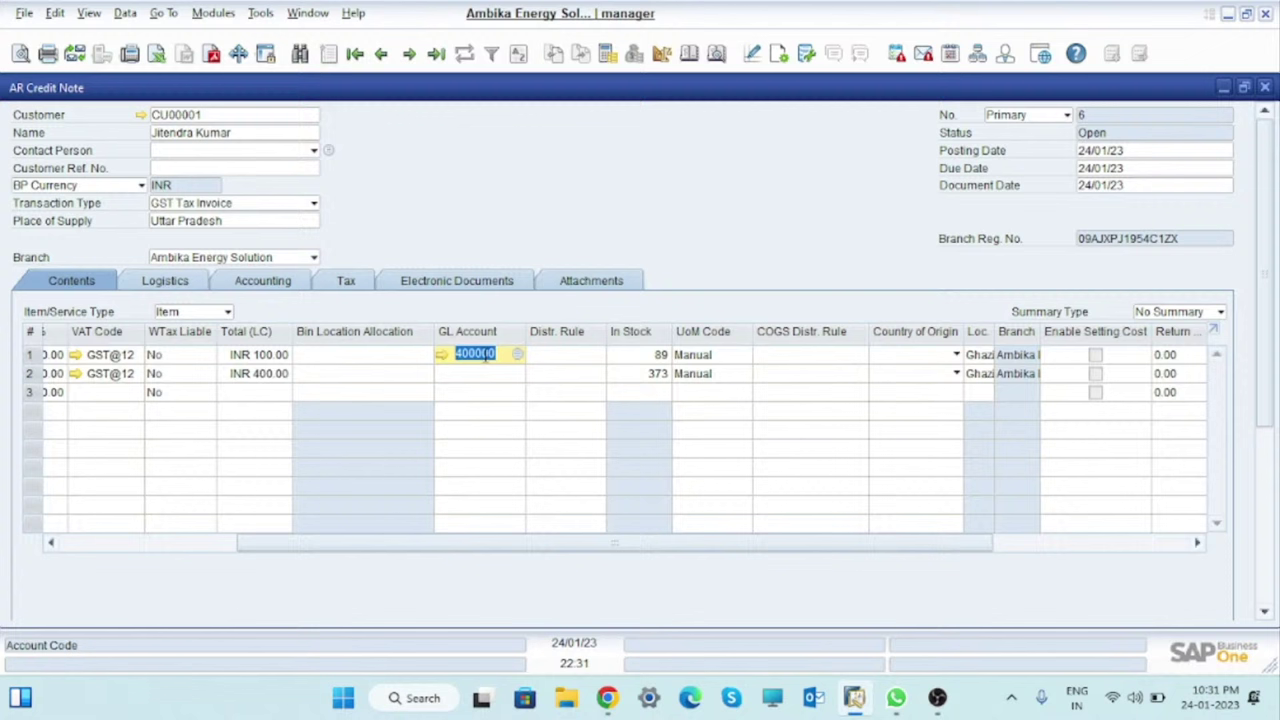
Step: Copy account 400000 from the first row into the second row's GL Account
{"action": "right_click", "coordinate": [524, 355]}
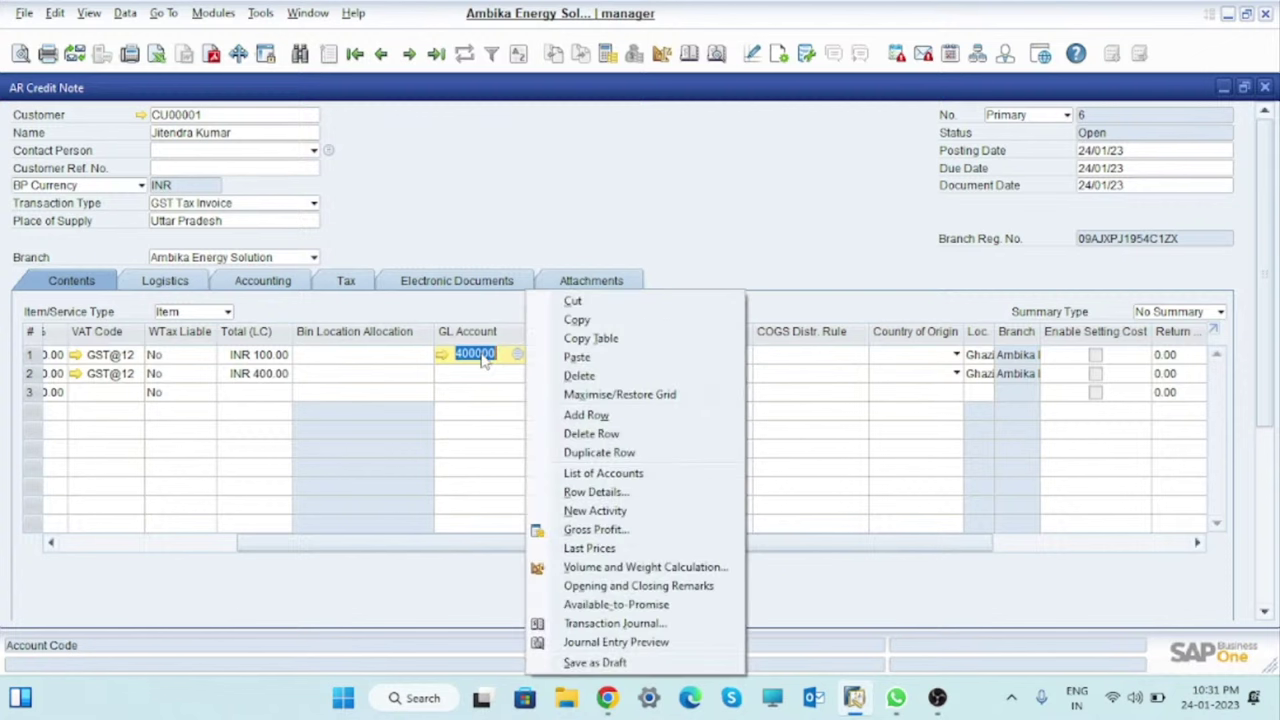
{"action": "left_click", "coordinate": [584, 321]}
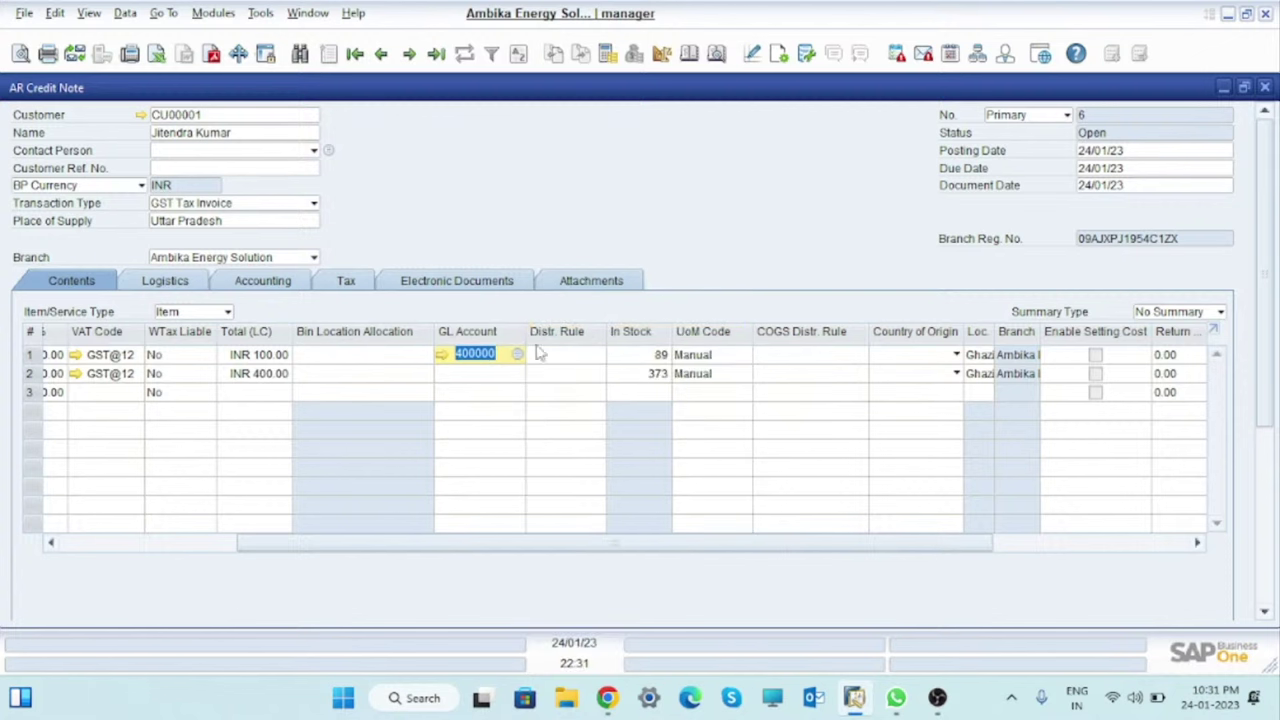
{"action": "left_click", "coordinate": [478, 374]}
{"action": "key", "text": "ctrl+v"}
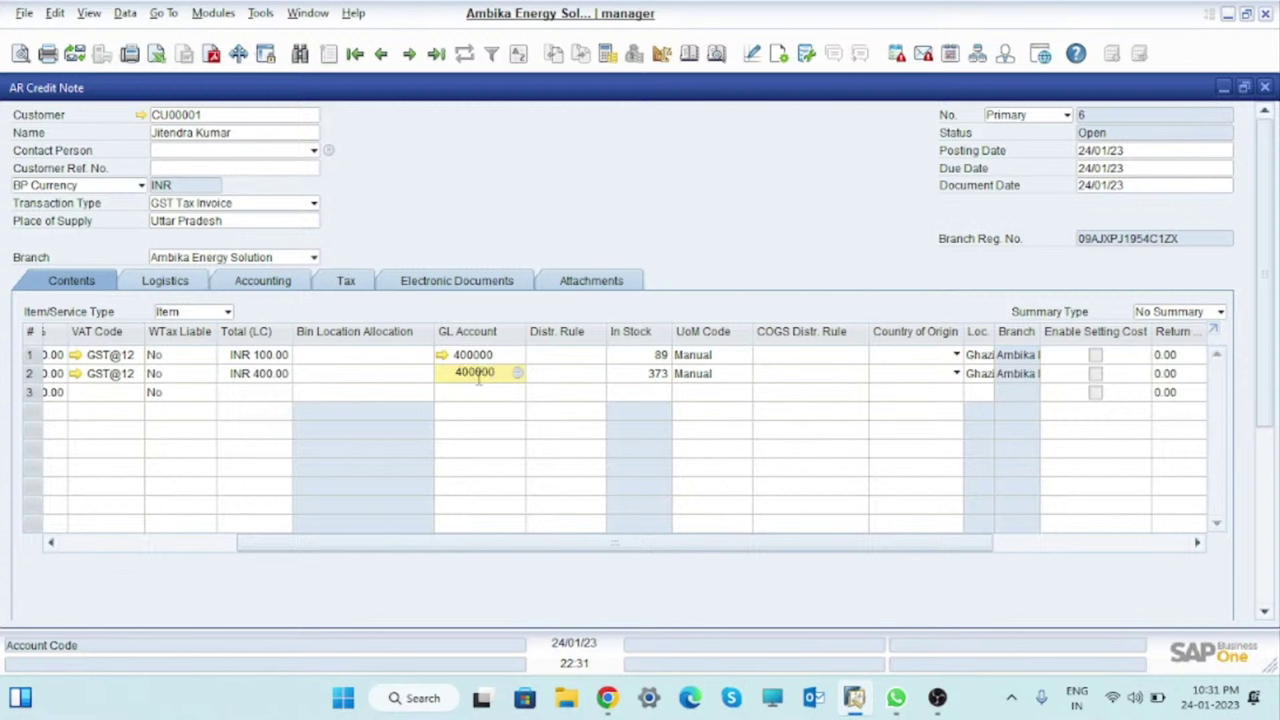
{"action": "key", "text": "Tab"}
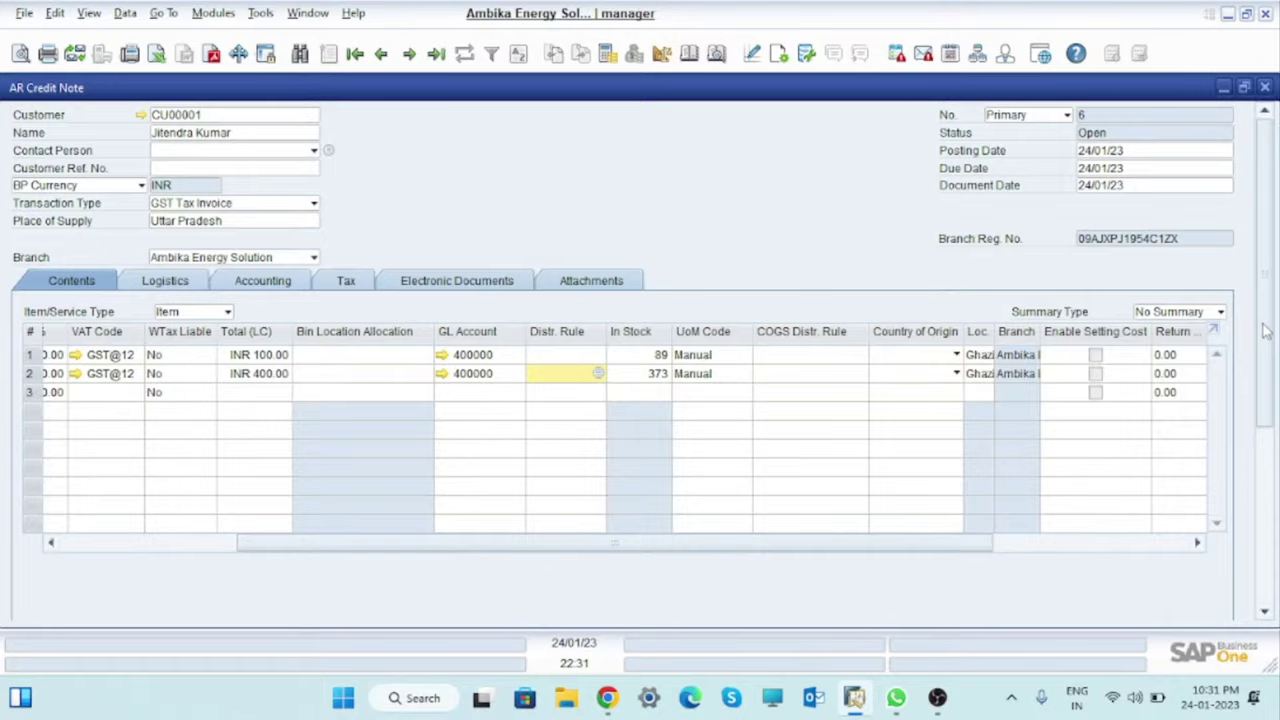
{"action": "left_click_drag", "start_coordinate": [1265, 330], "coordinate": [1275, 555]}
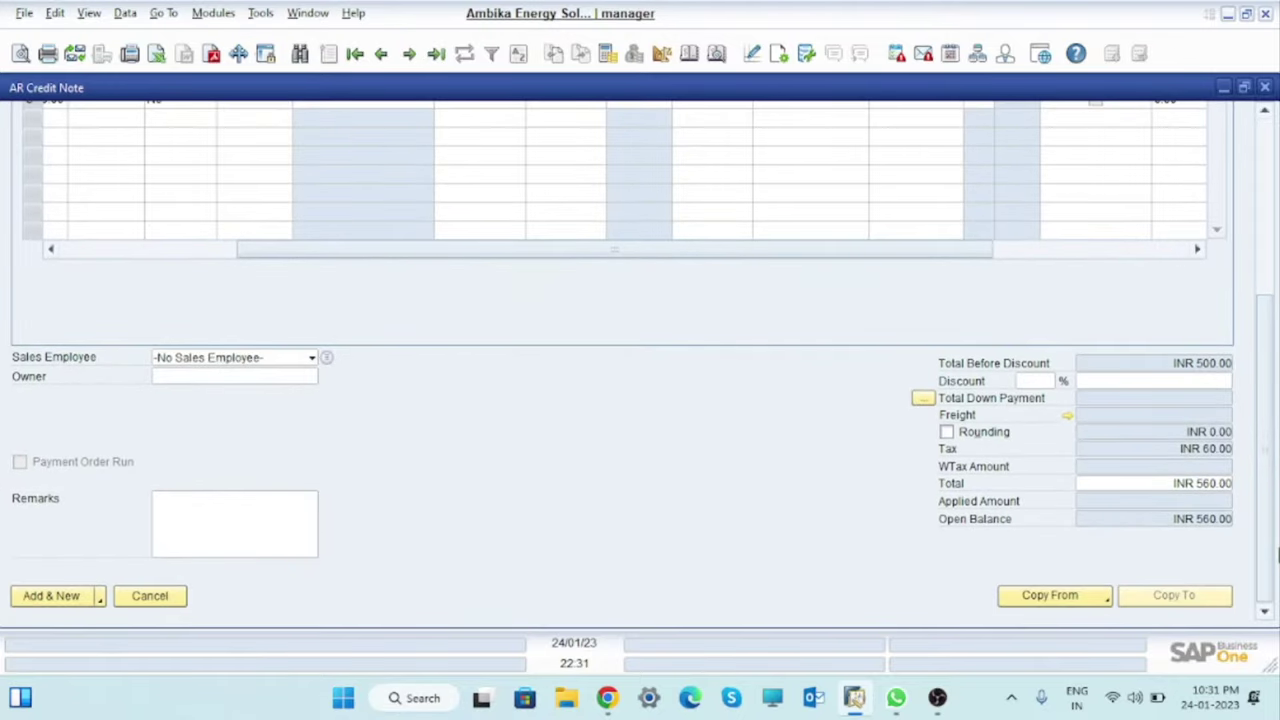
{"action": "left_click", "coordinate": [51, 596]}
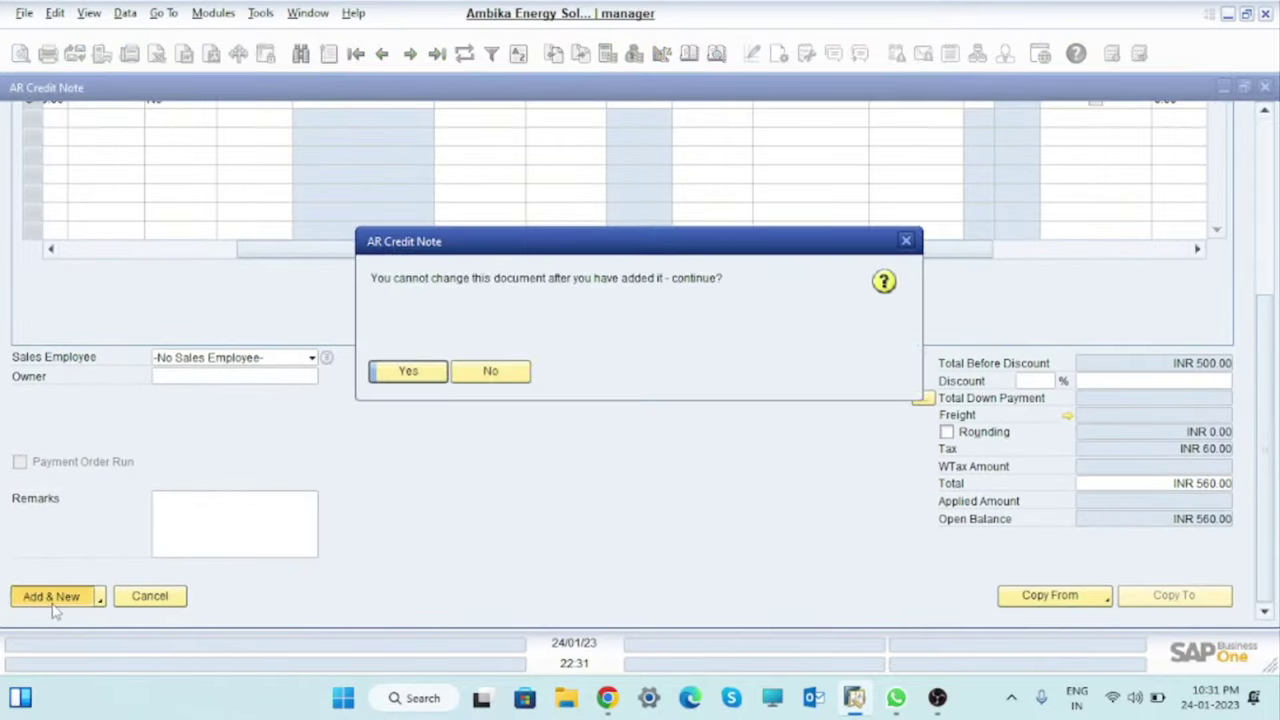
{"action": "left_click", "coordinate": [408, 371]}
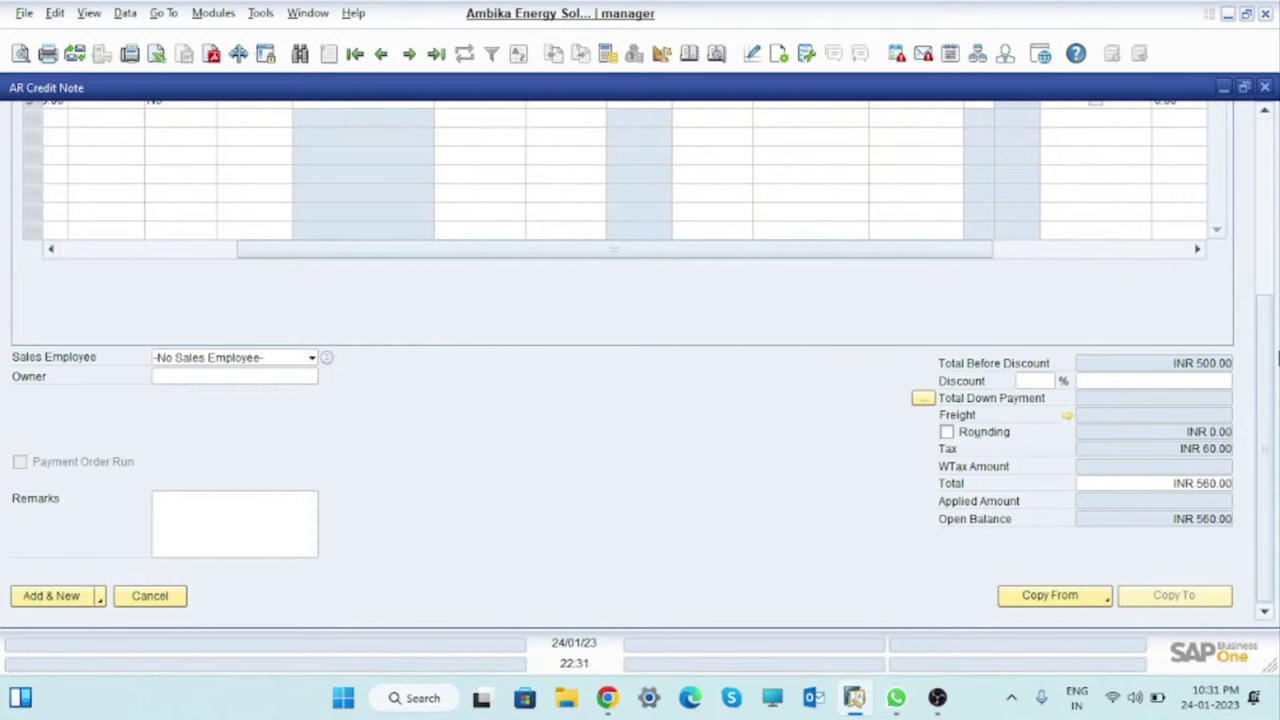
{"action": "left_click_drag", "start_coordinate": [1268, 385], "coordinate": [1267, 160]}
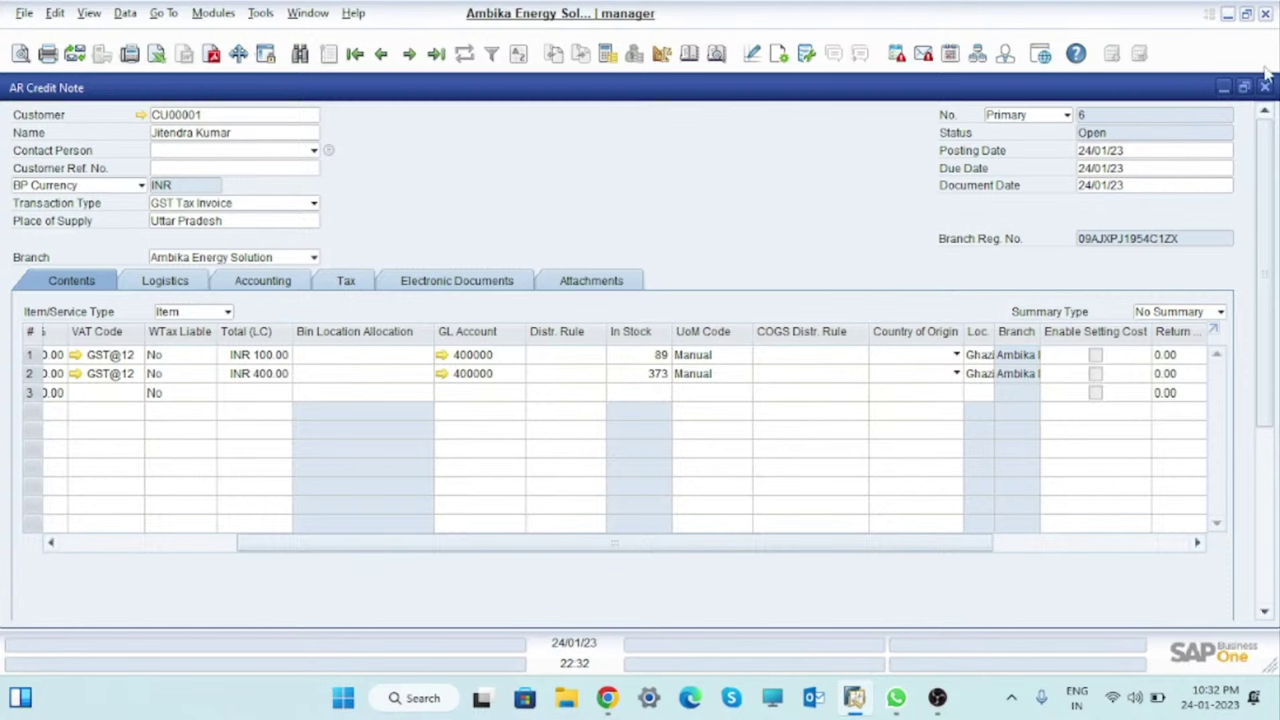
{"action": "left_click", "coordinate": [1227, 90]}
{"action": "left_click", "coordinate": [1227, 90]}
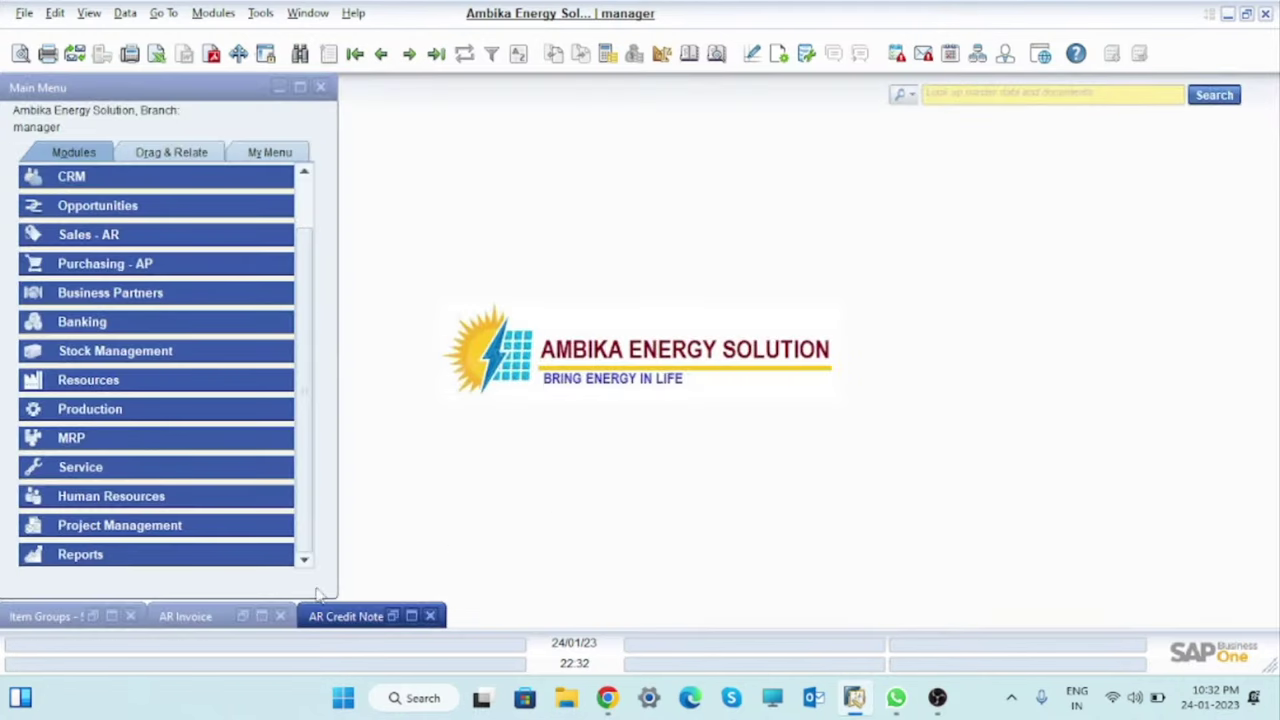
{"action": "left_click", "coordinate": [257, 617]}
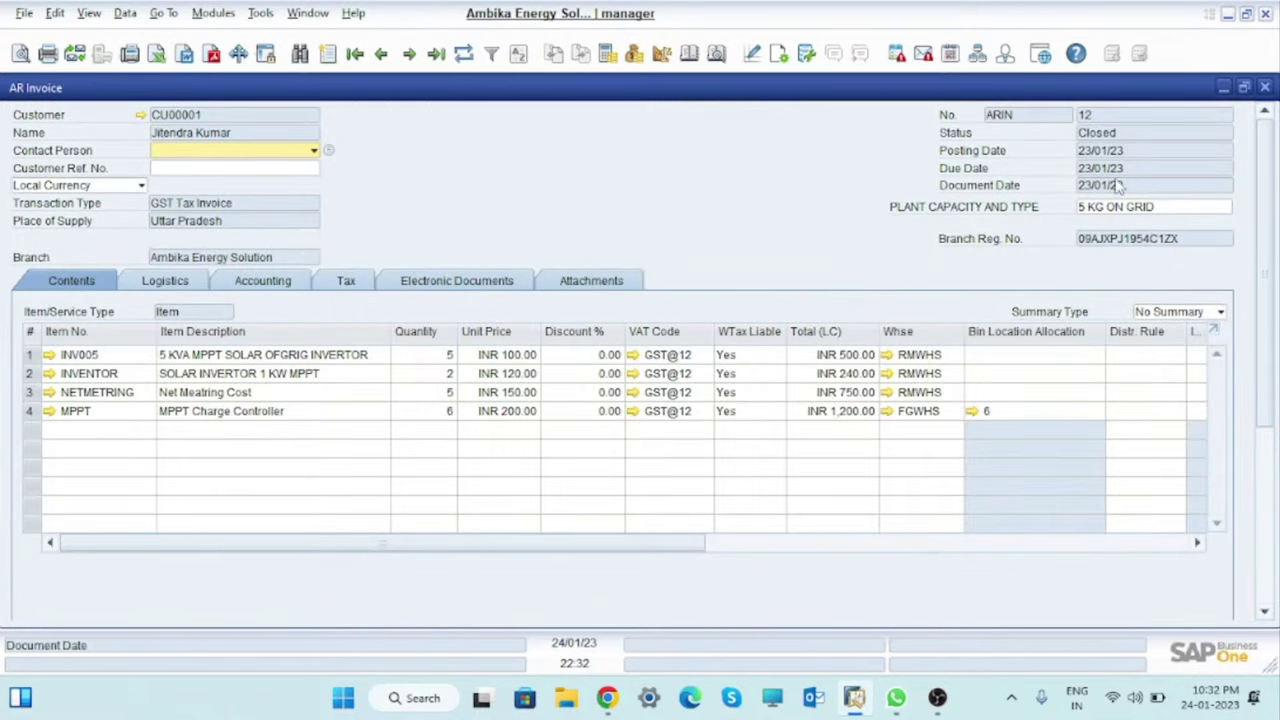
{"action": "left_click", "coordinate": [1228, 89]}
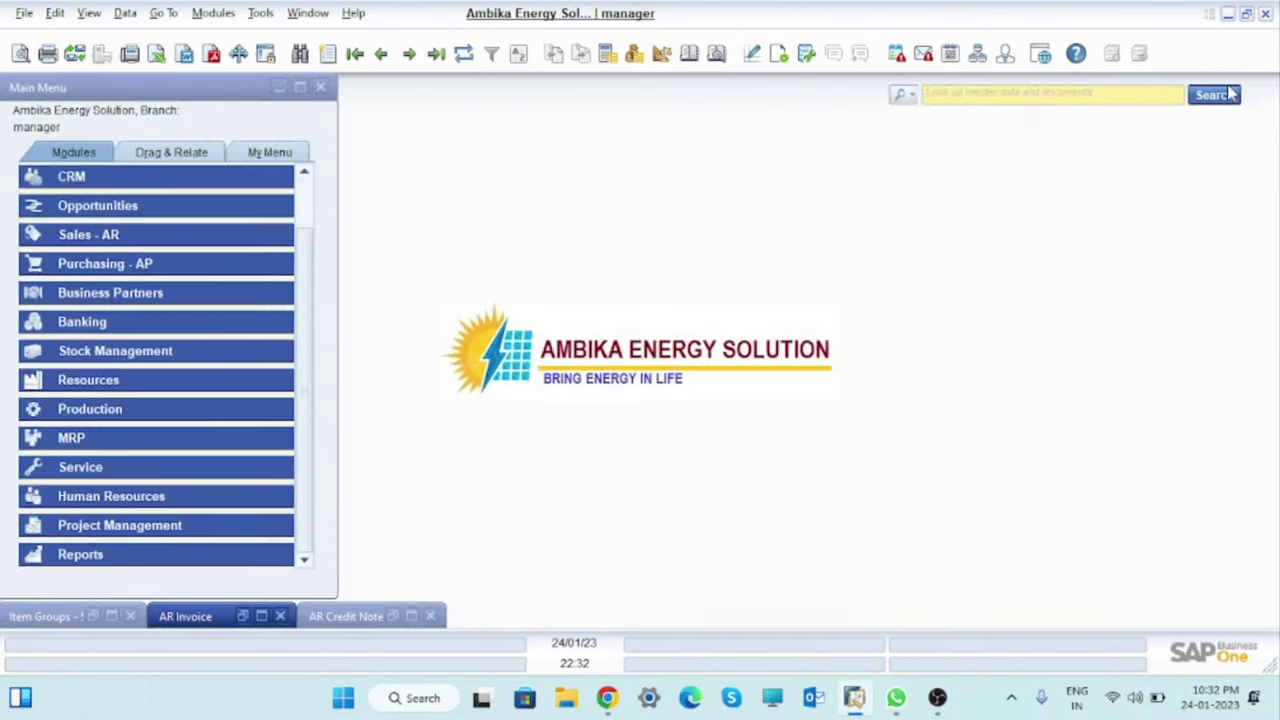
{"action": "left_click", "coordinate": [409, 617]}
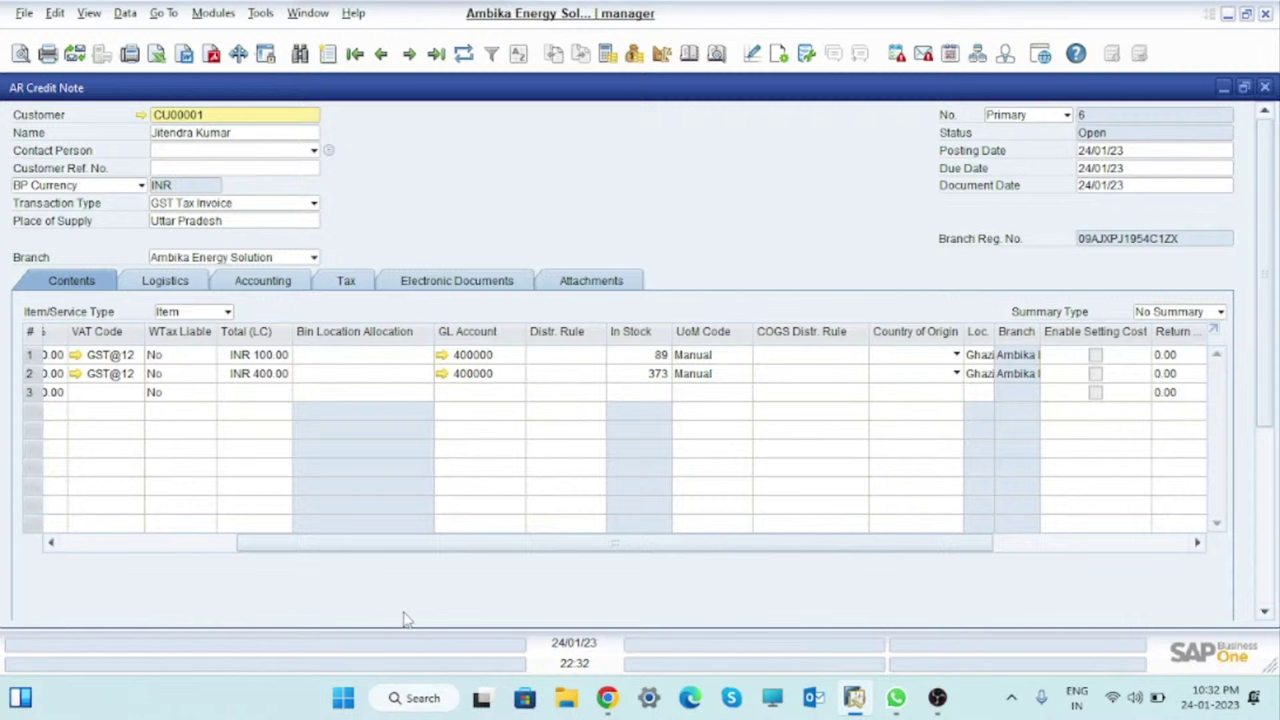
Step: On the Tax tab, enter original reference 12 dated 23/01/23, then preview the journal entry
{"action": "left_click", "coordinate": [348, 283]}
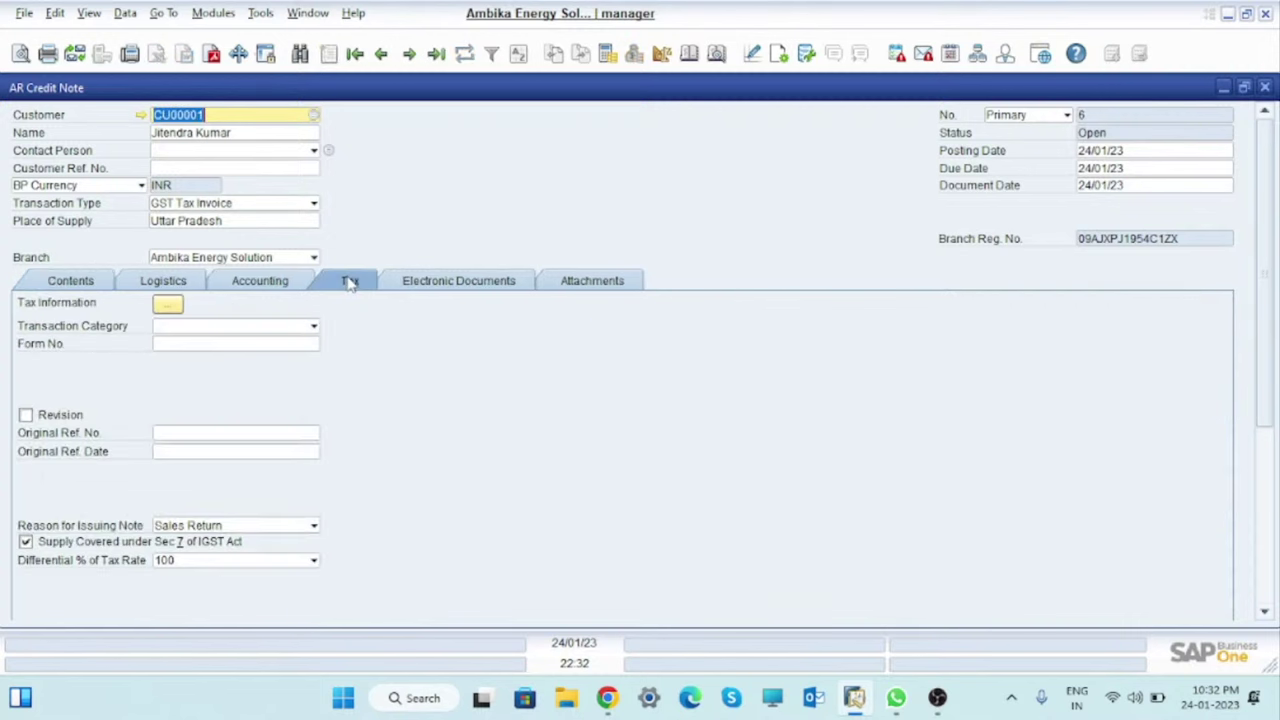
{"action": "left_click", "coordinate": [216, 432]}
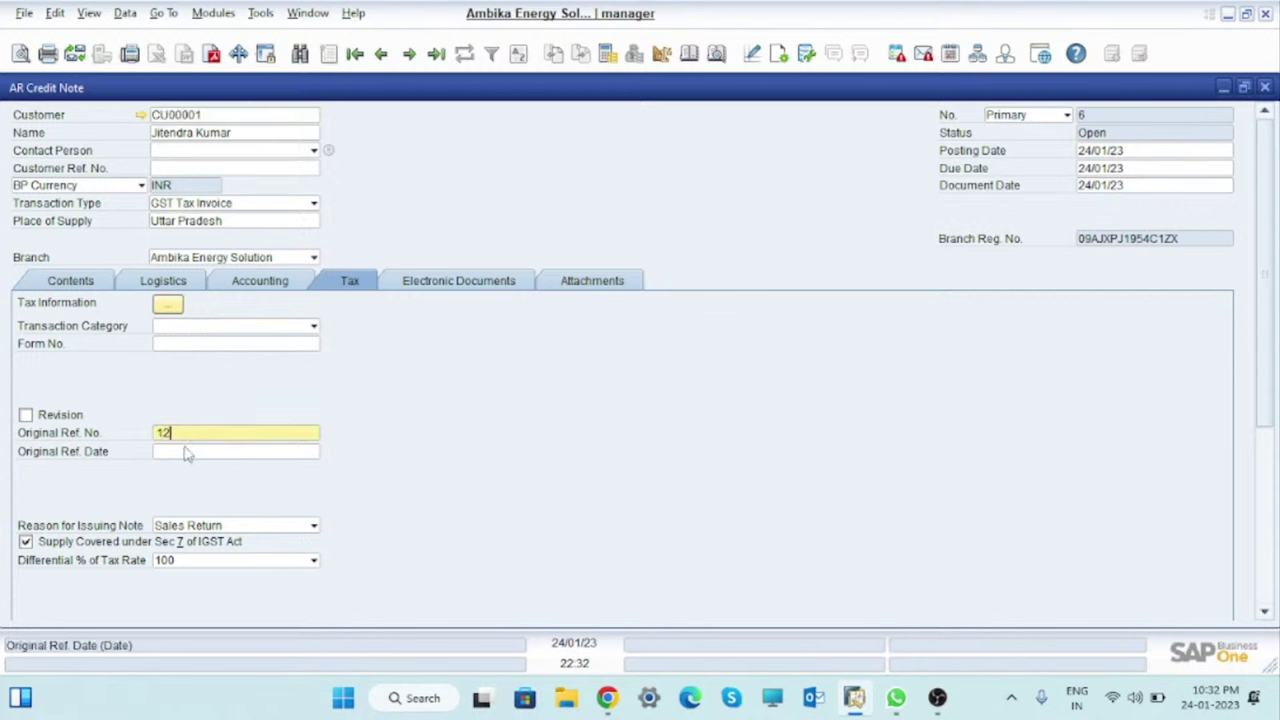
{"action": "left_click", "coordinate": [185, 451]}
{"action": "type", "text": "230"}
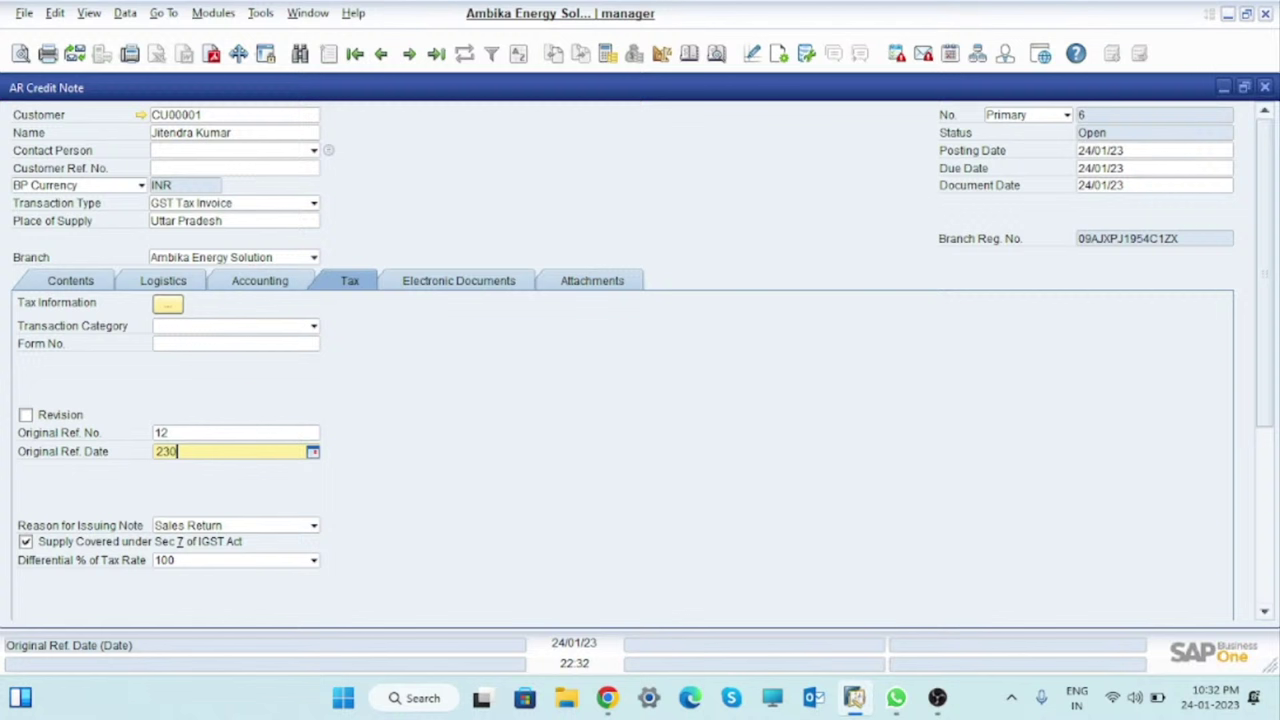
{"action": "type", "text": "123"}
{"action": "key", "text": "Tab"}
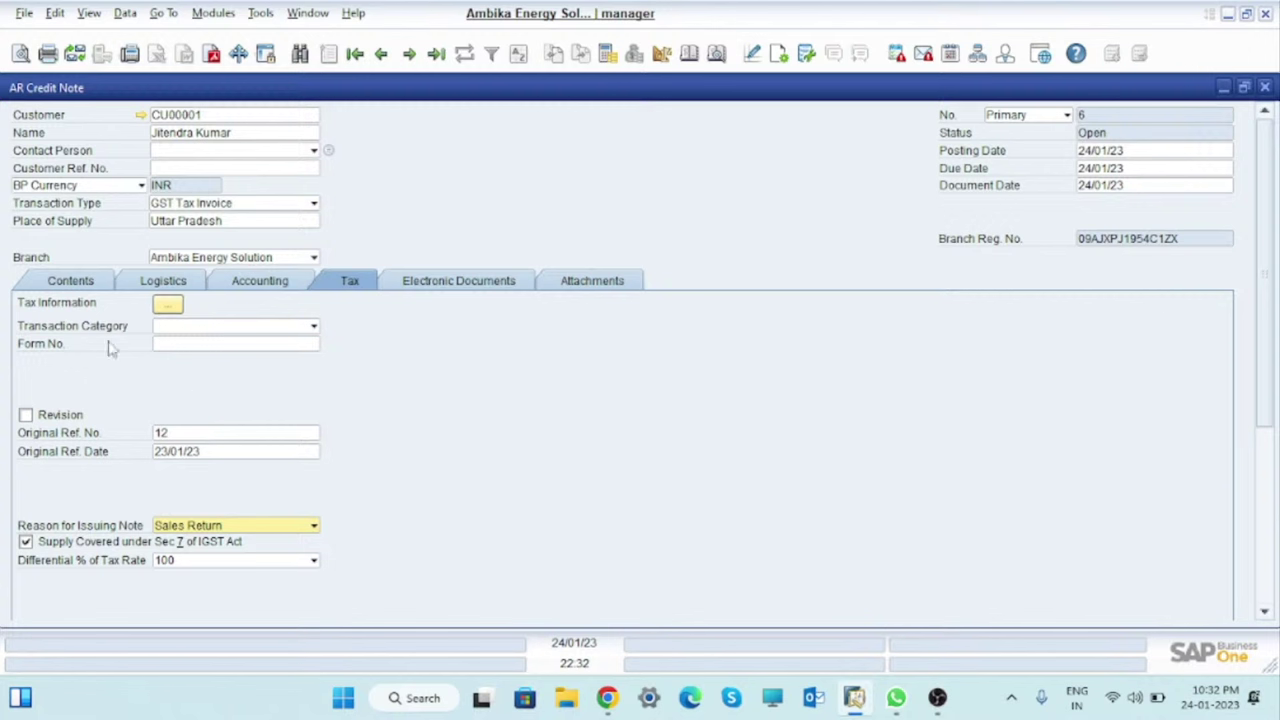
{"action": "left_click", "coordinate": [82, 283]}
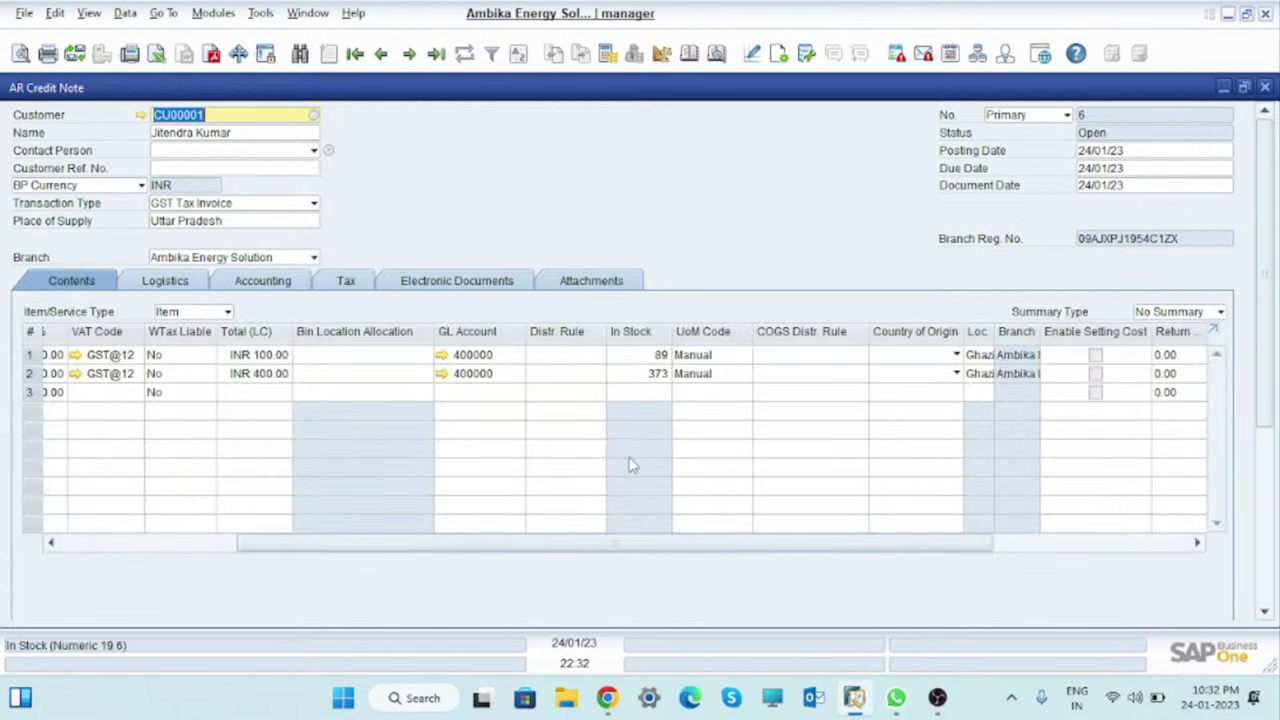
{"action": "left_click", "coordinate": [716, 54]}
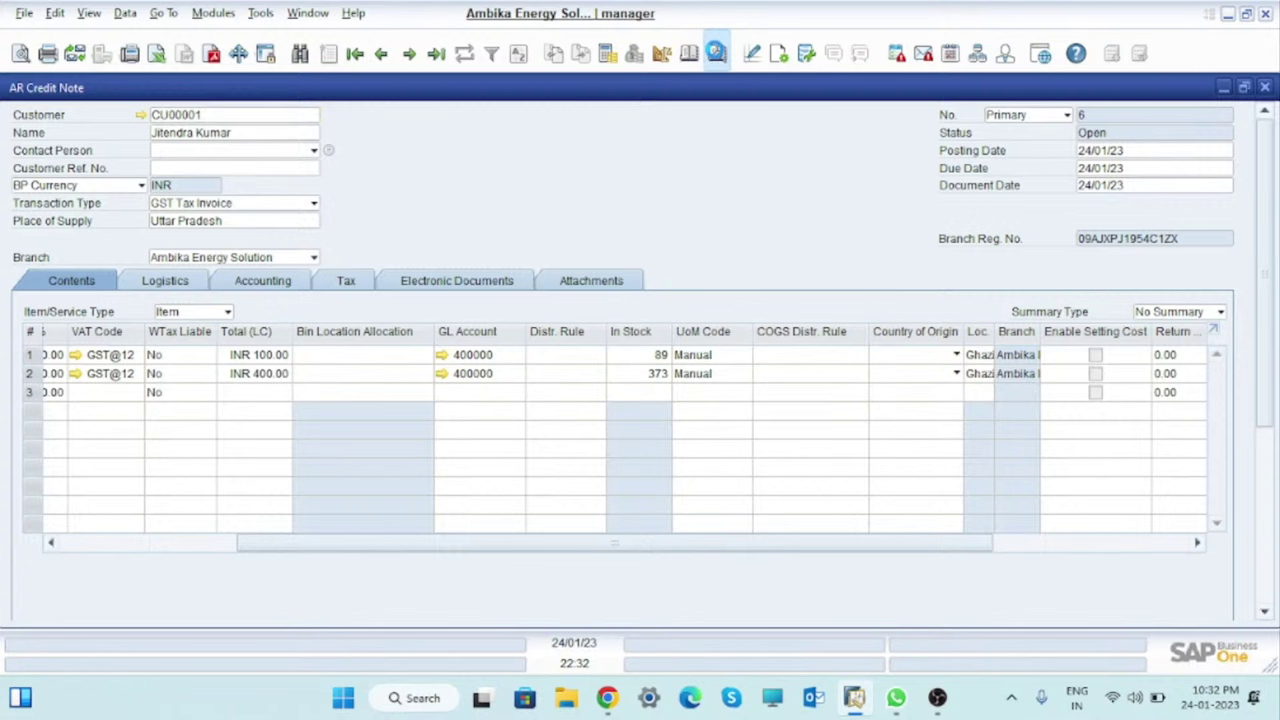
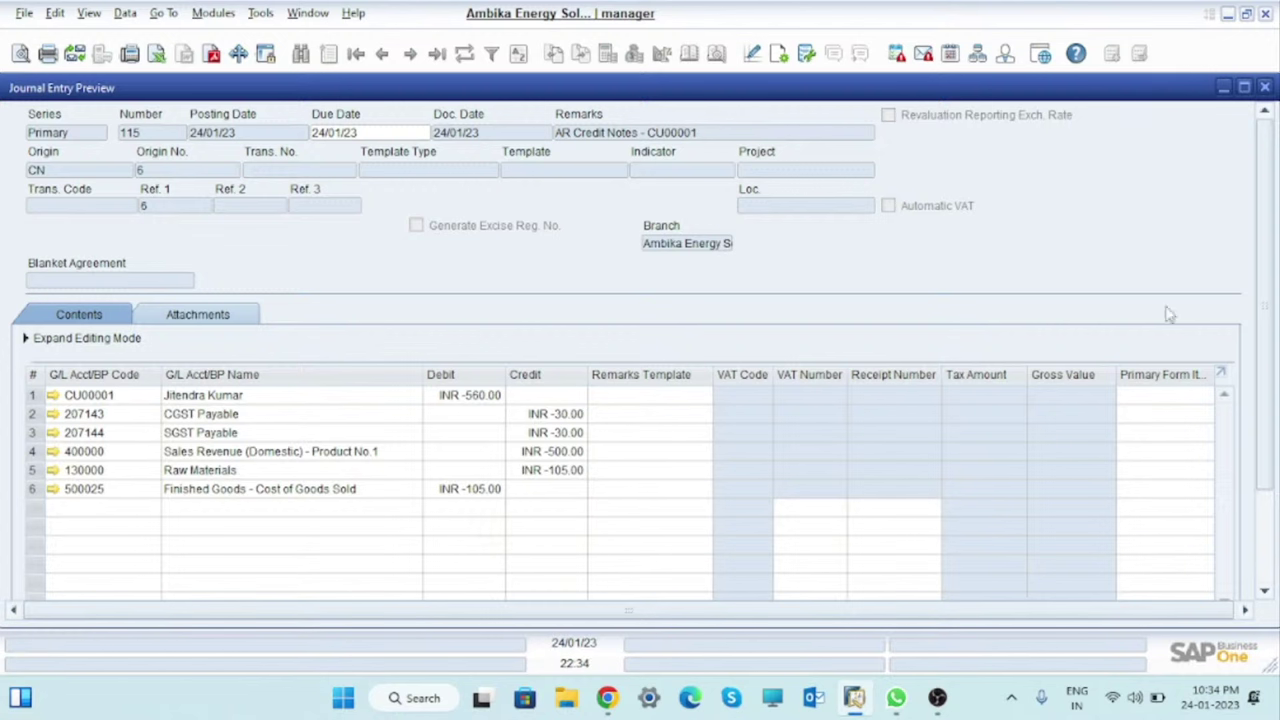
Step: Close the journal entry preview and add the INR 560.00 credit note, opening blank credit note 7
{"action": "left_click", "coordinate": [1223, 87]}
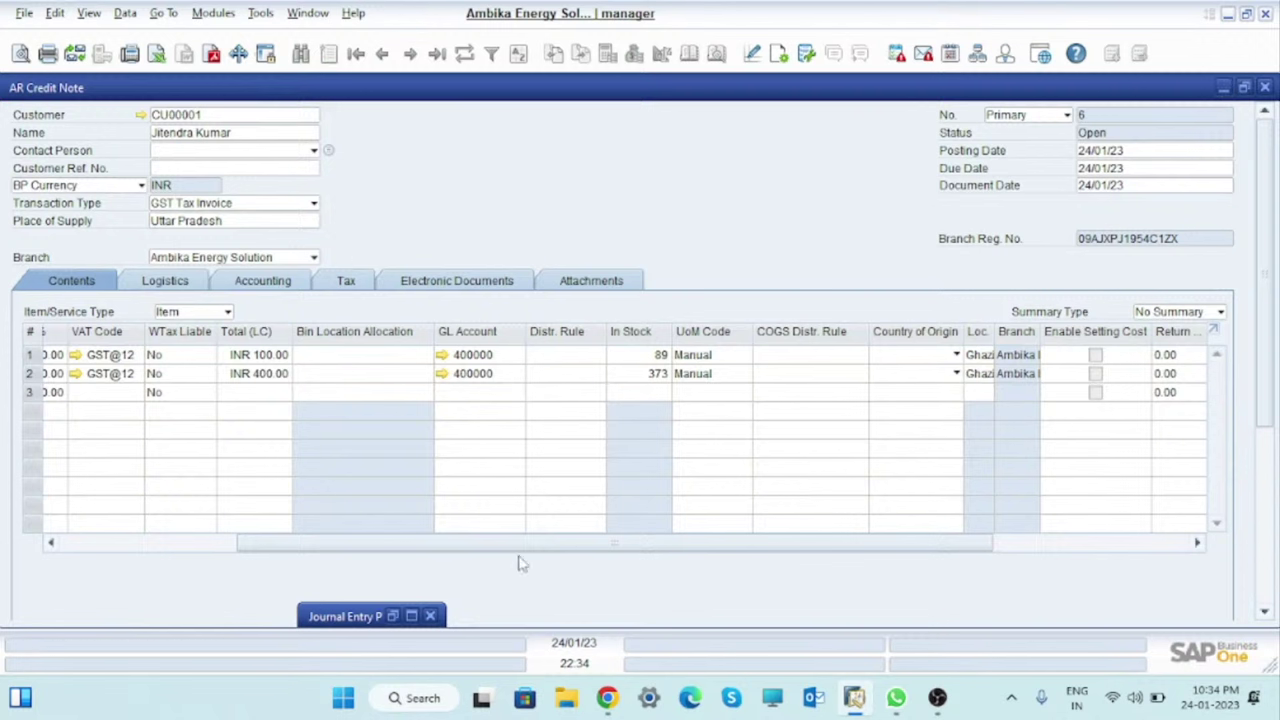
{"action": "left_click", "coordinate": [430, 616]}
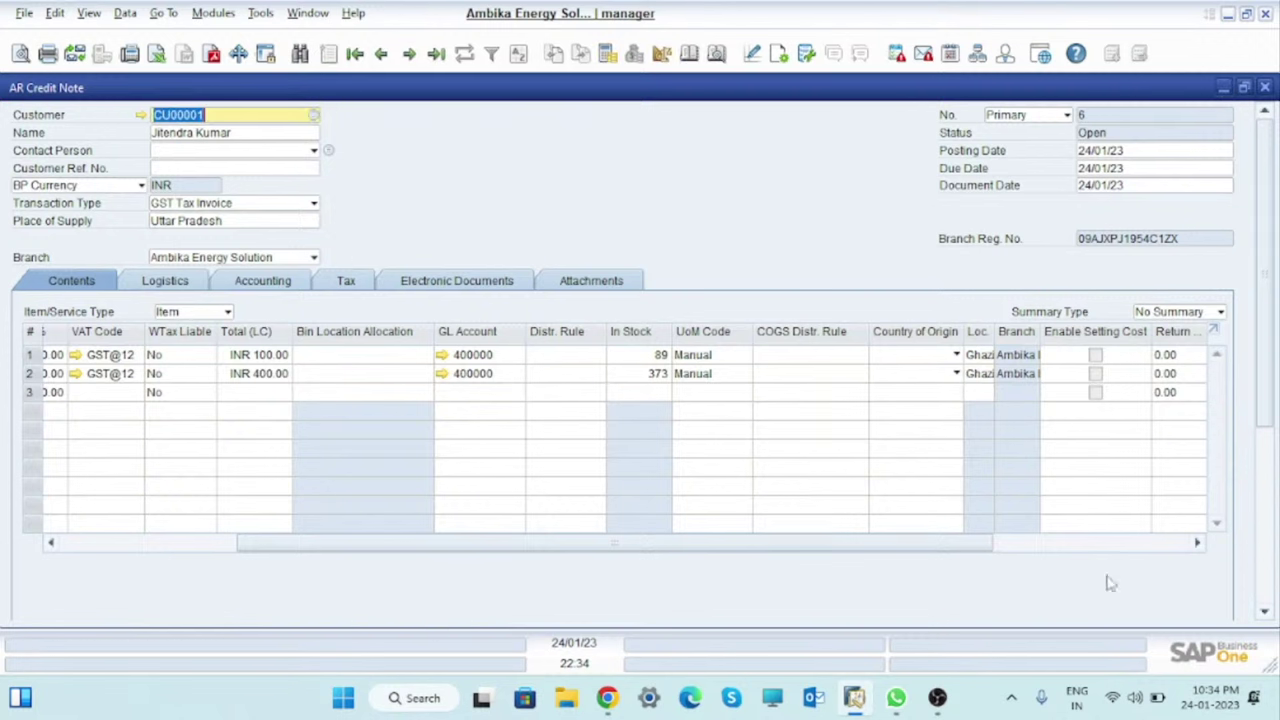
{"action": "scroll", "coordinate": [1266, 318], "scroll_direction": "down", "scroll_amount": 5}
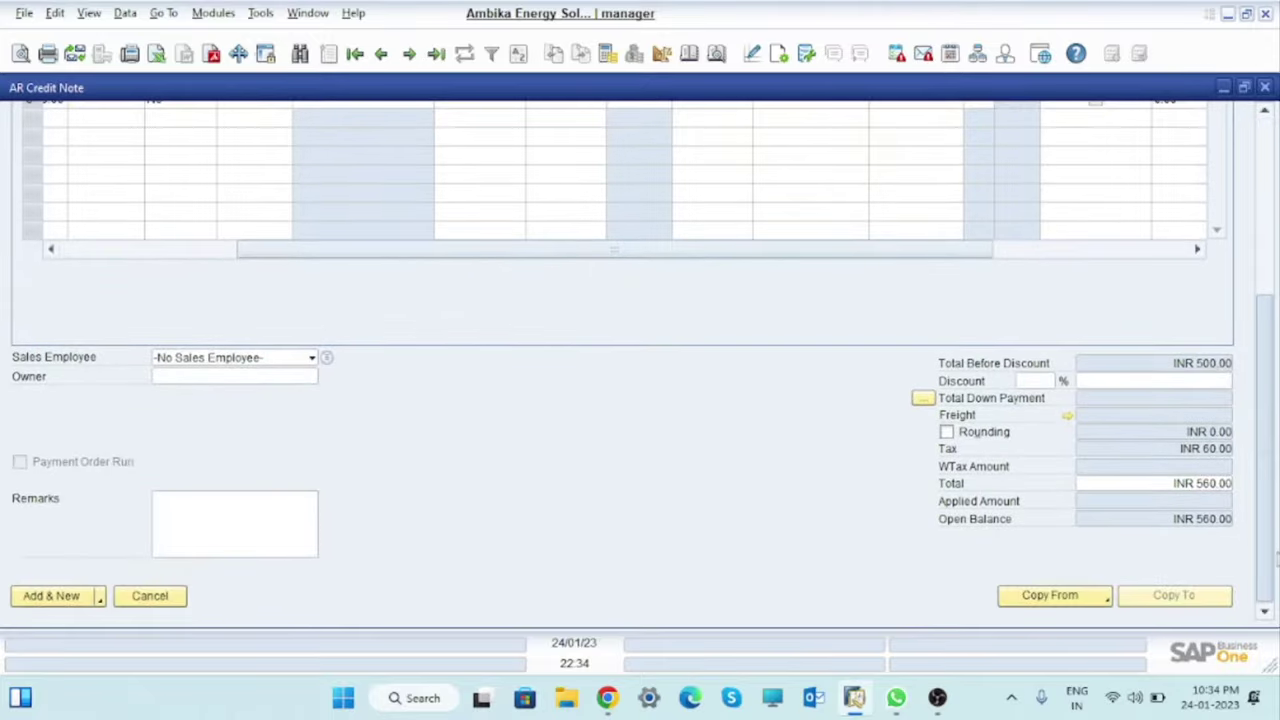
{"action": "left_click", "coordinate": [43, 597]}
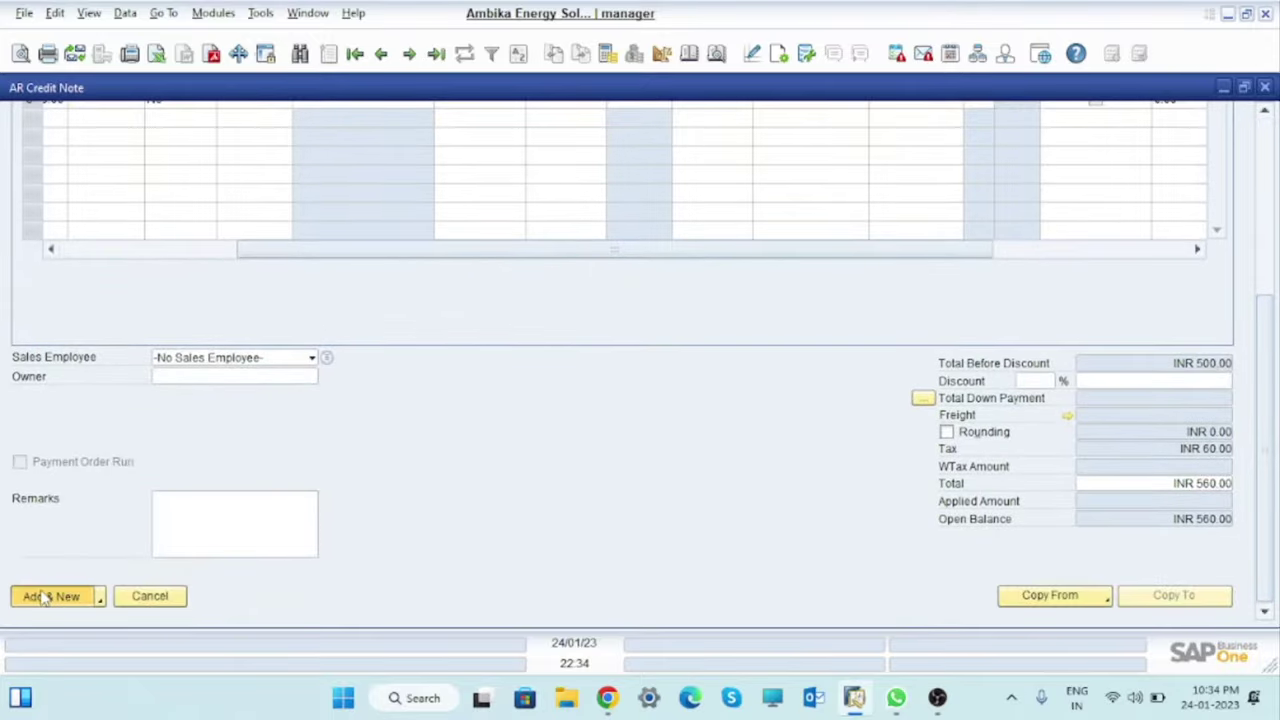
{"action": "left_click", "coordinate": [428, 370]}
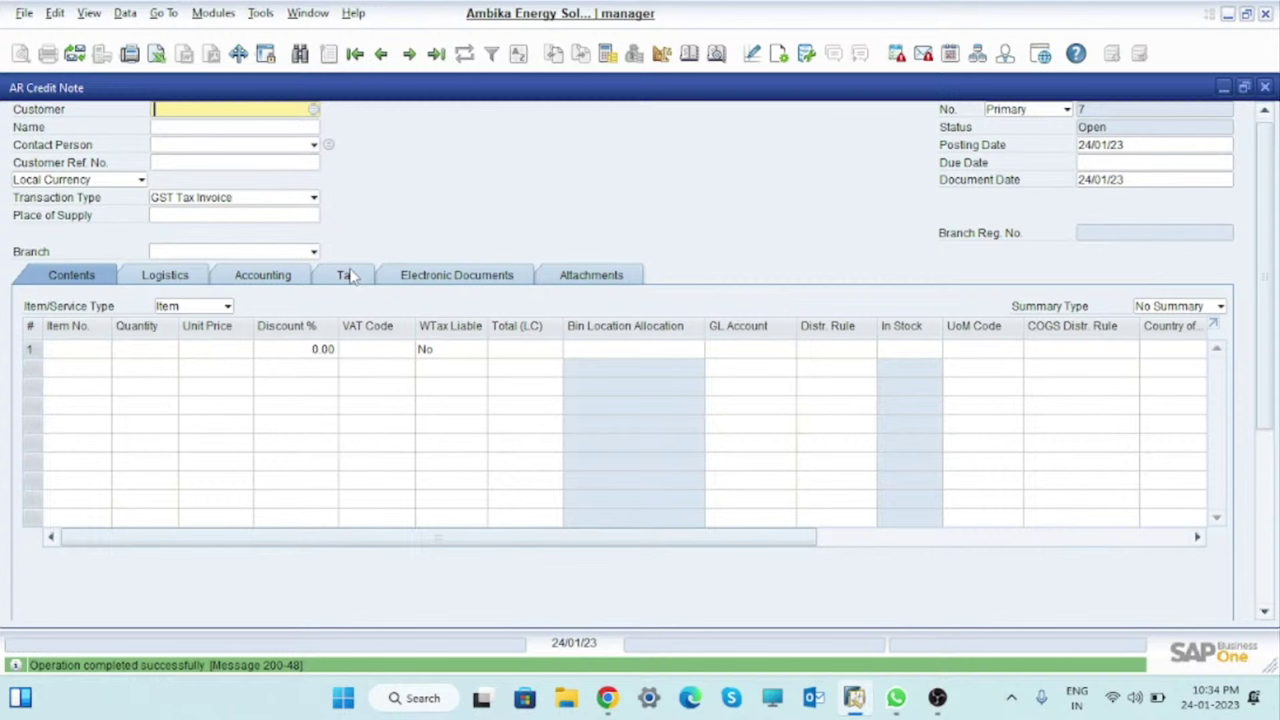
Step: Review the tax details, then assign the third customer from the business partner list
{"action": "left_click", "coordinate": [350, 276]}
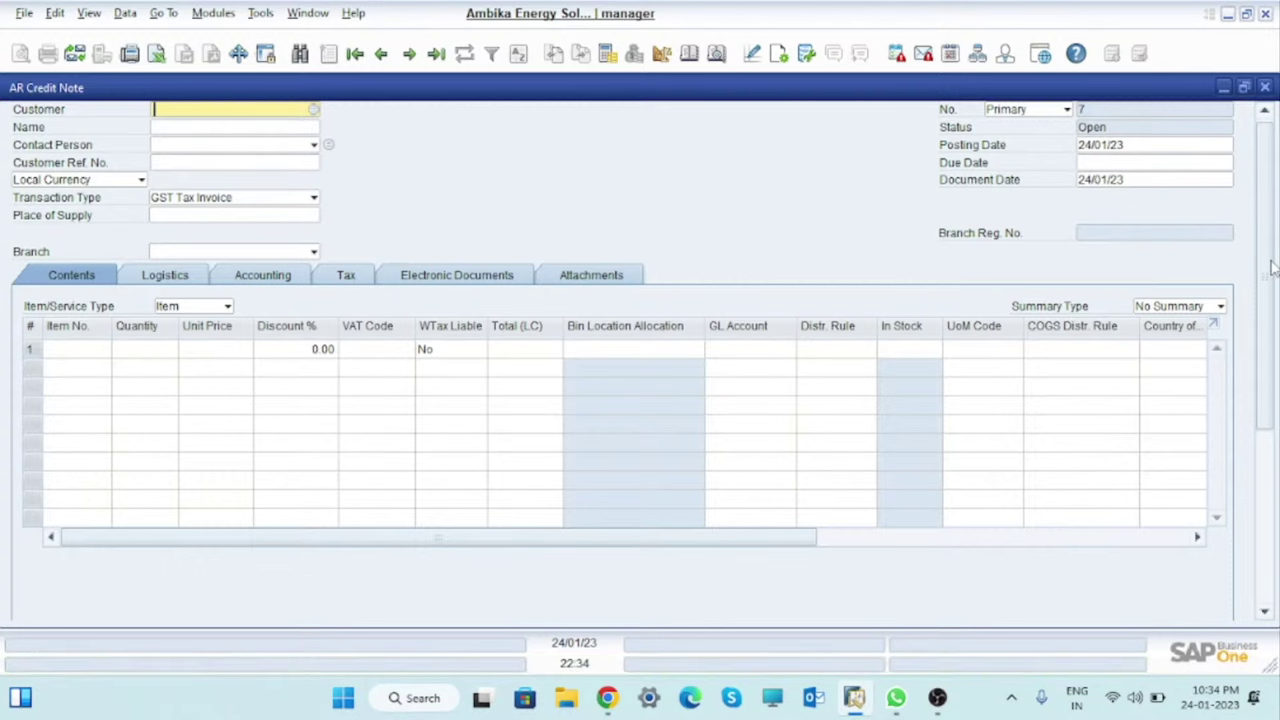
{"action": "left_click_drag", "start_coordinate": [1266, 266], "coordinate": [1275, 545]}
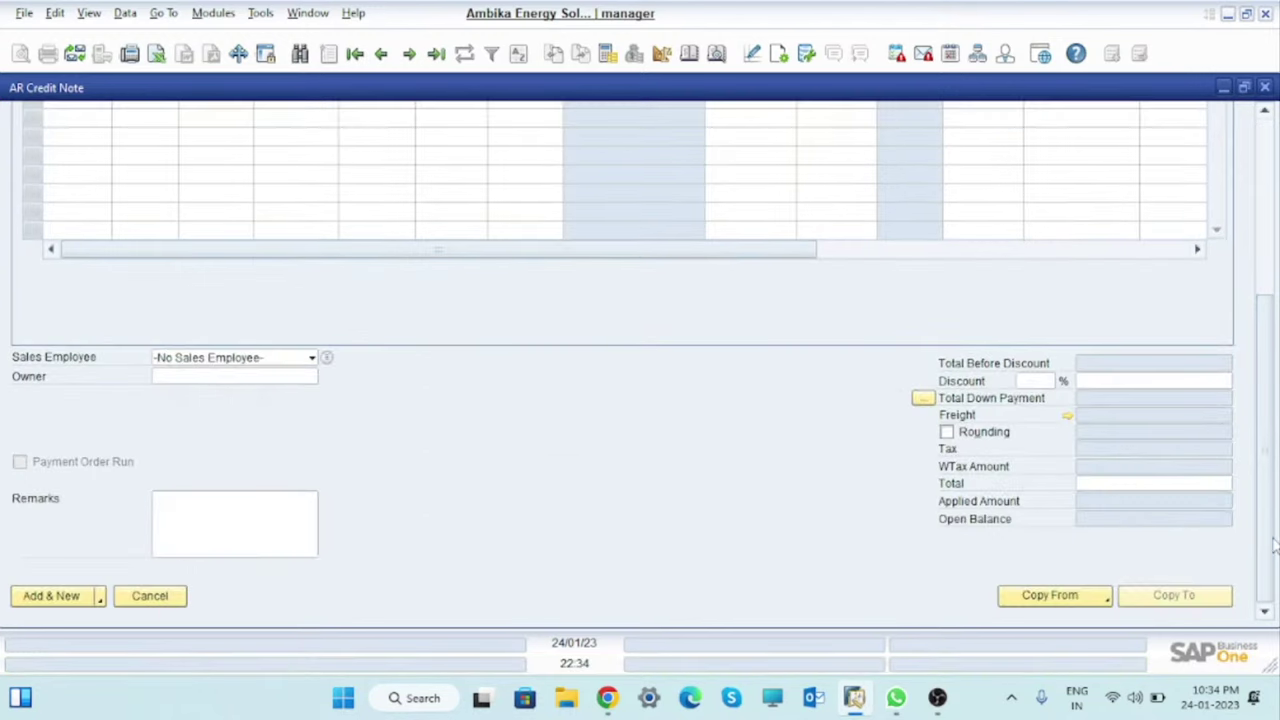
{"action": "left_click", "coordinate": [1066, 597]}
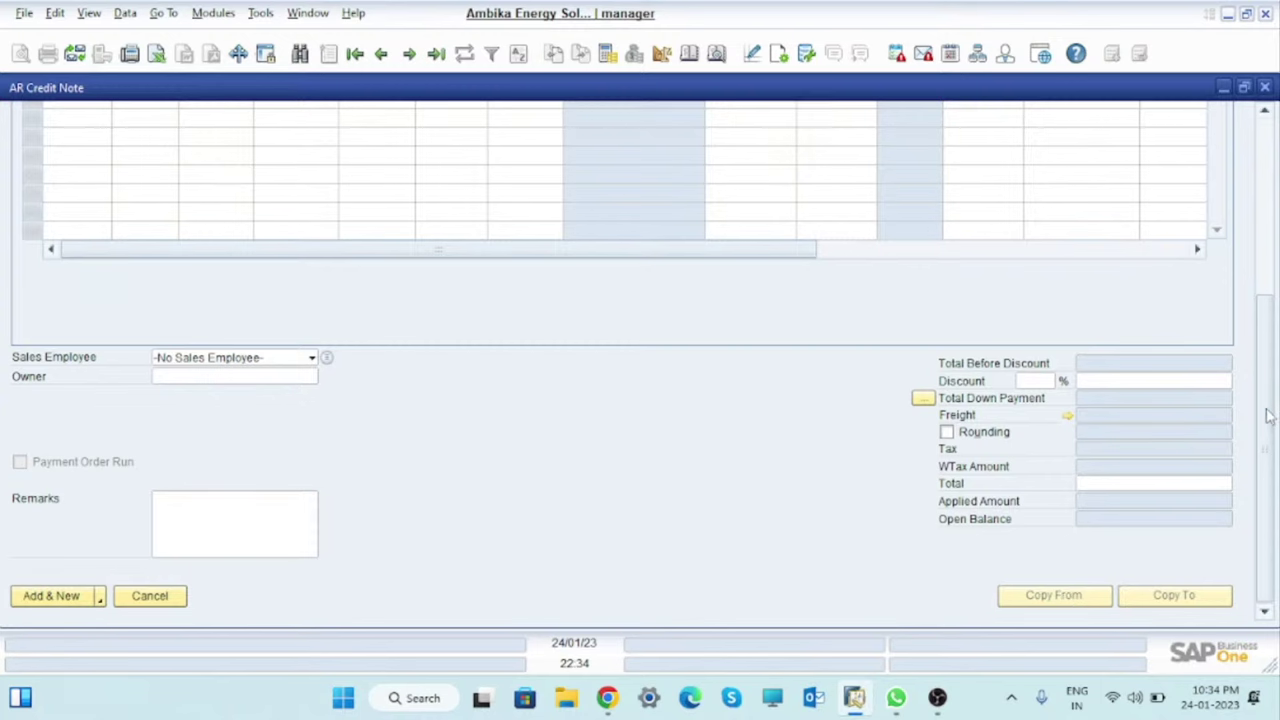
{"action": "left_click_drag", "start_coordinate": [1269, 414], "coordinate": [1268, 125]}
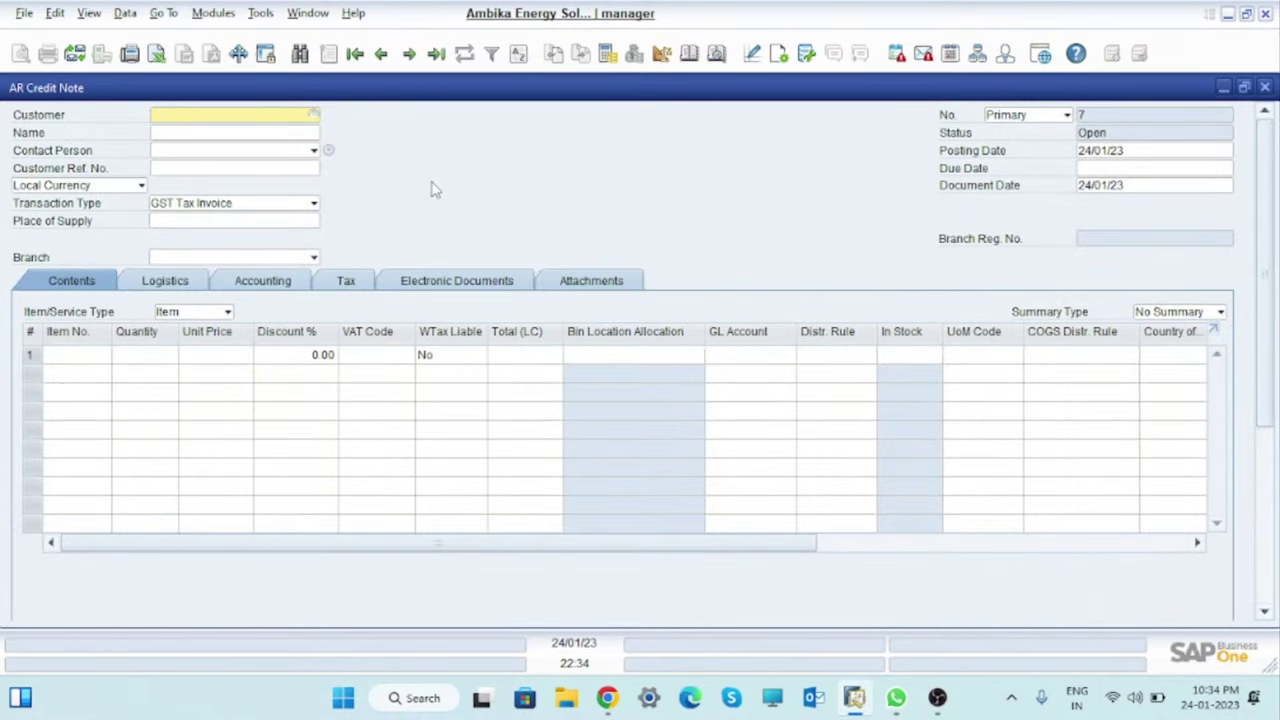
{"action": "key", "text": "Tab"}
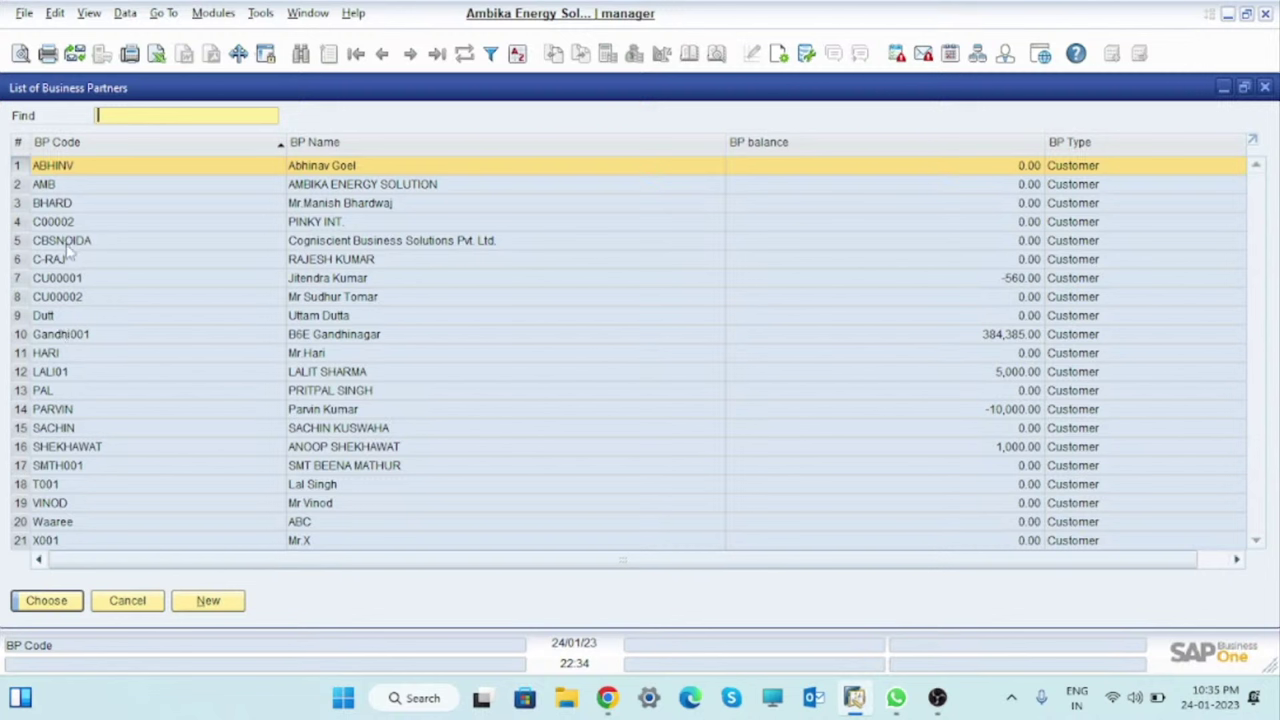
{"action": "left_click", "coordinate": [62, 205]}
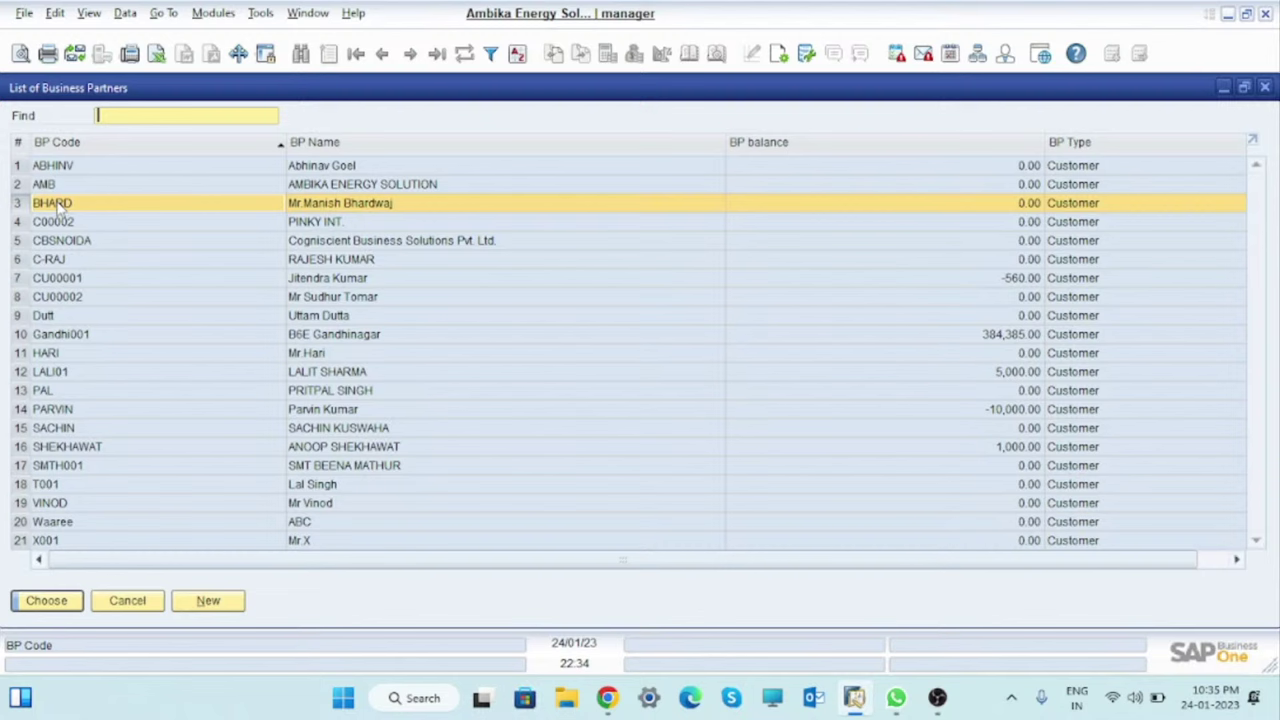
{"action": "left_click", "coordinate": [48, 603]}
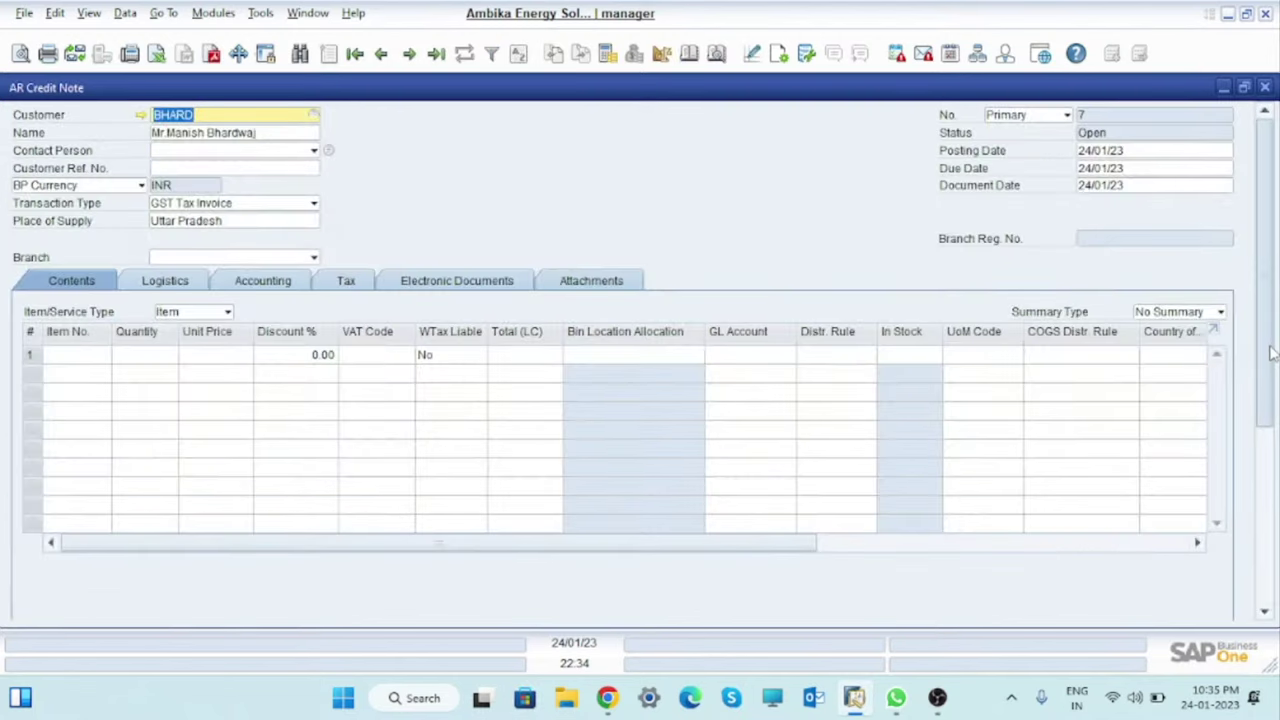
Step: Check Copy From > AR Invoices and find no invoices for this customer
{"action": "scroll", "coordinate": [1275, 372], "scroll_direction": "down", "scroll_amount": 5}
{"action": "left_click", "coordinate": [1047, 598]}
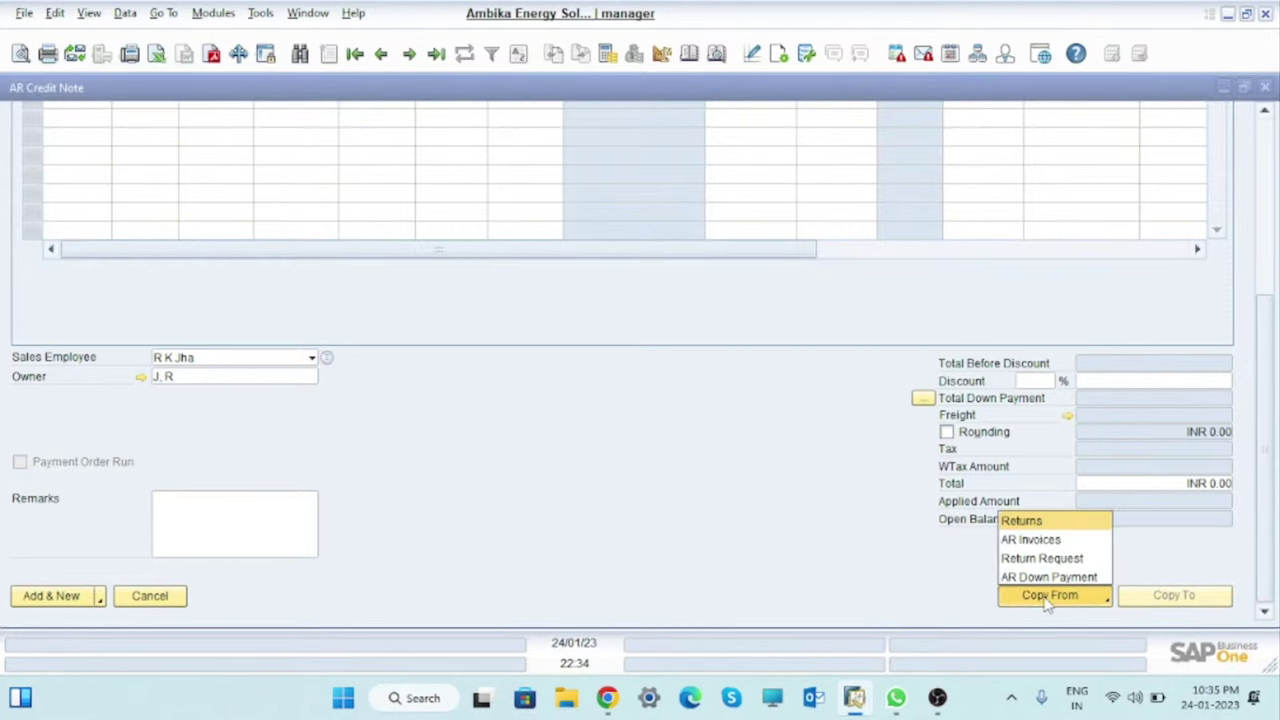
{"action": "left_click", "coordinate": [1039, 544]}
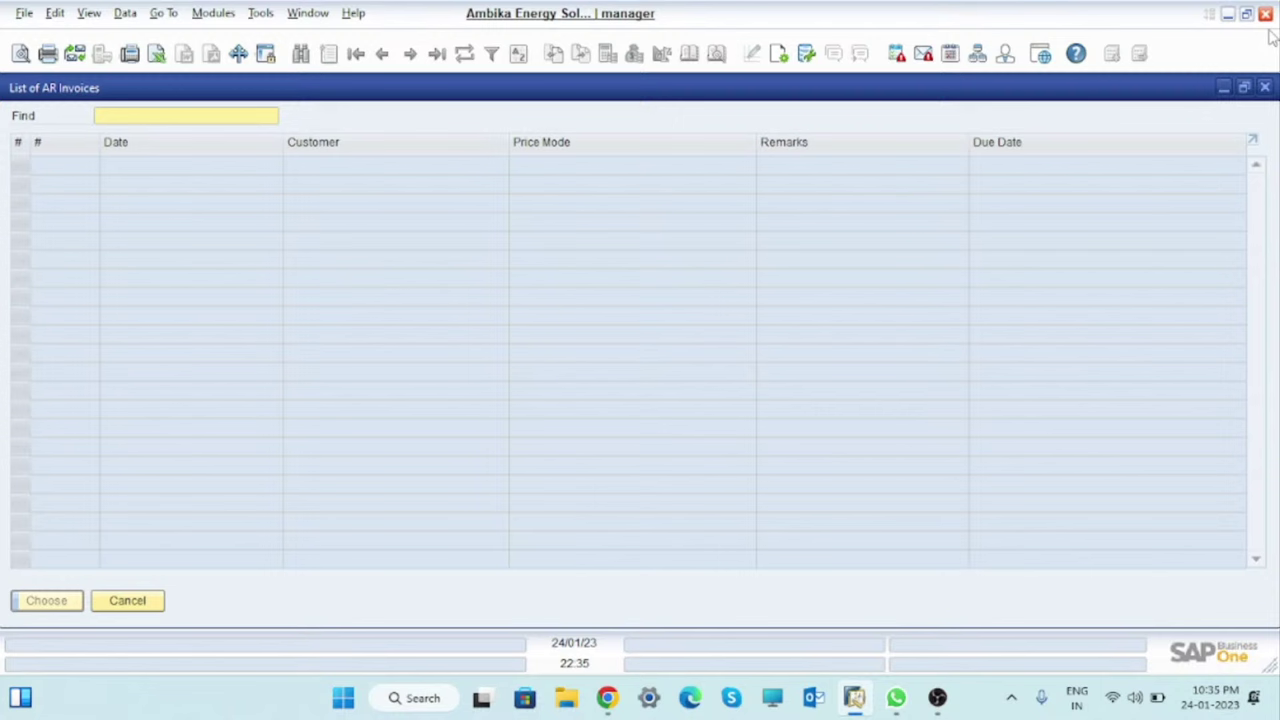
{"action": "left_click", "coordinate": [1265, 90]}
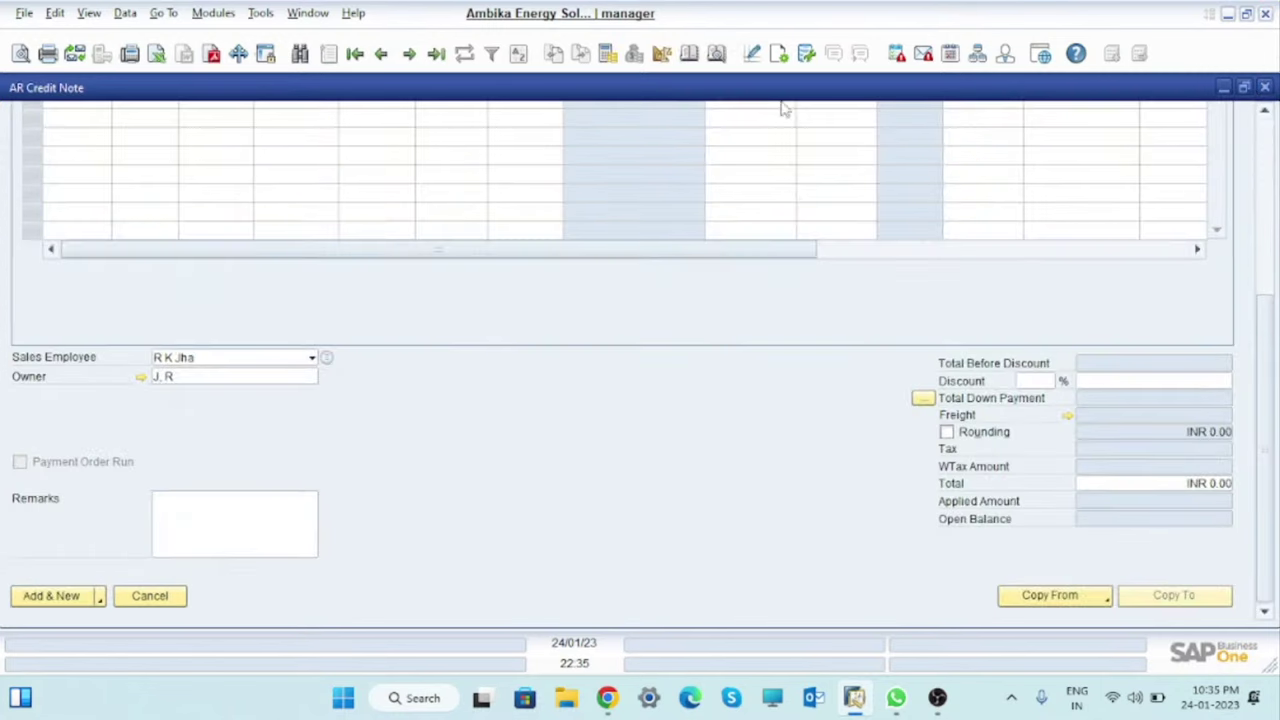
{"action": "left_click_drag", "start_coordinate": [1265, 343], "coordinate": [1265, 170]}
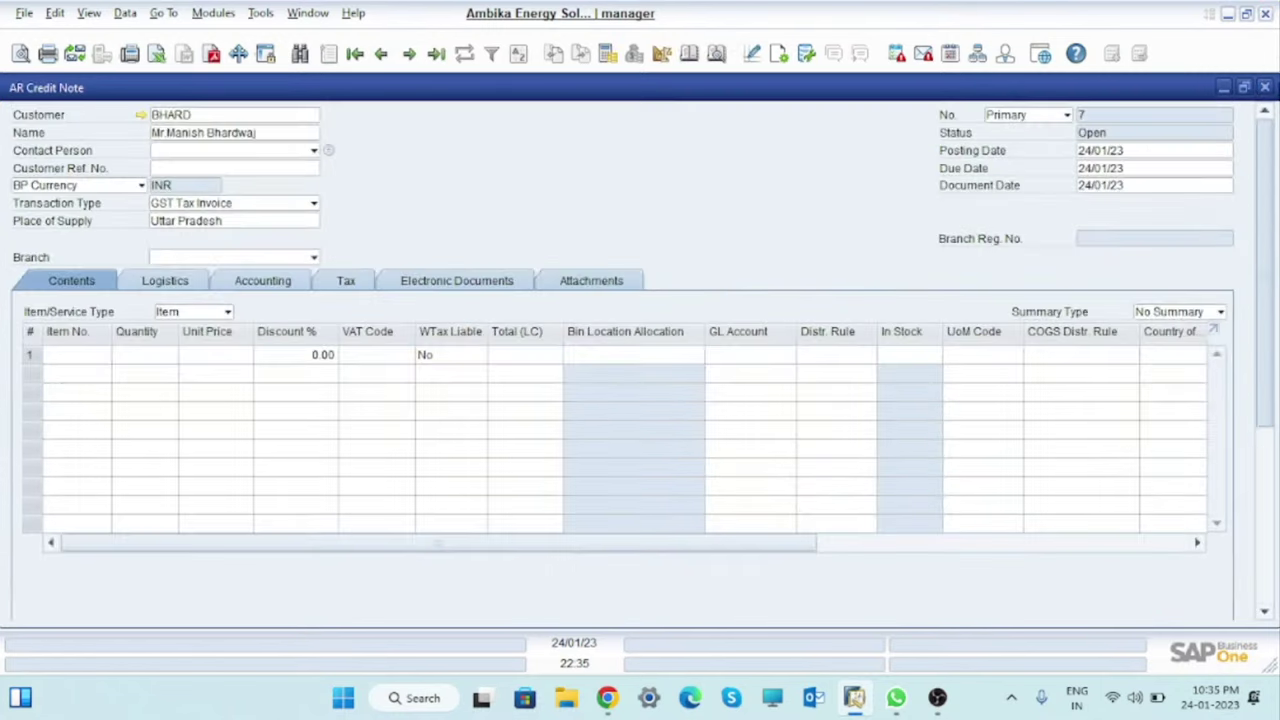
Step: Replace the credit note's customer with B6E Gandhinagar
{"action": "double_click", "coordinate": [239, 115]}
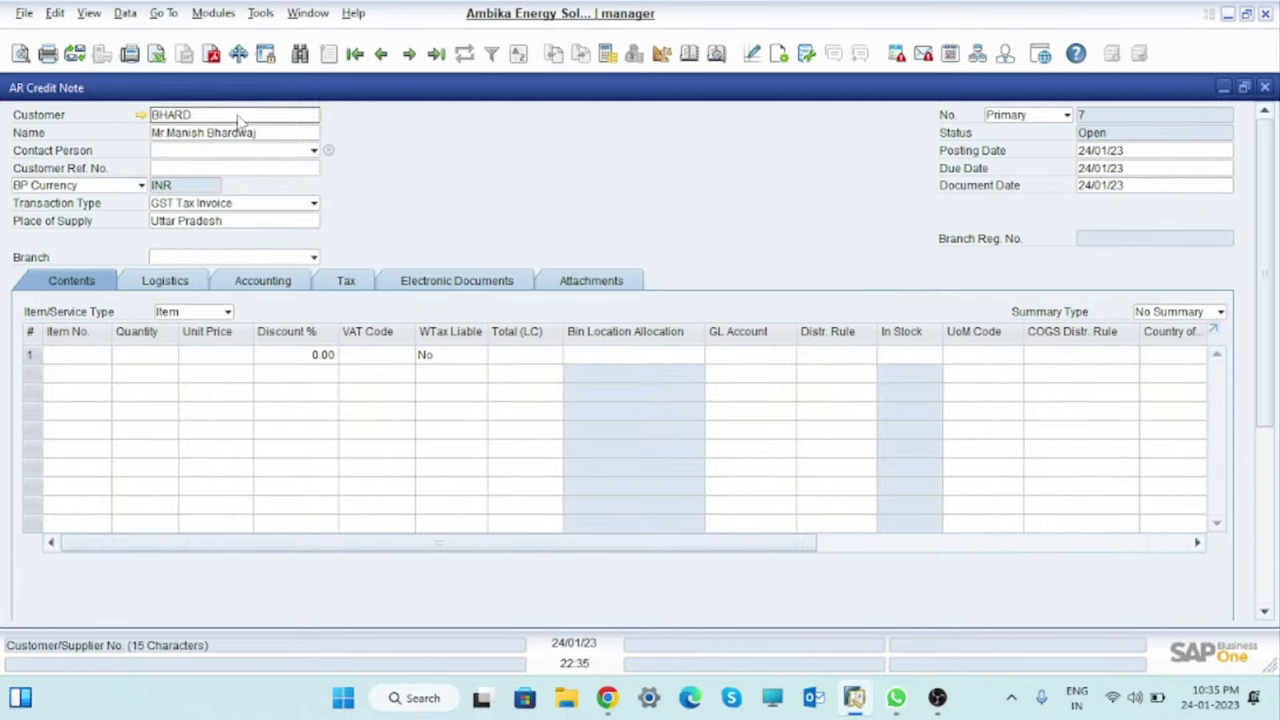
{"action": "key", "text": "BackSpace"}
{"action": "key", "text": "Tab"}
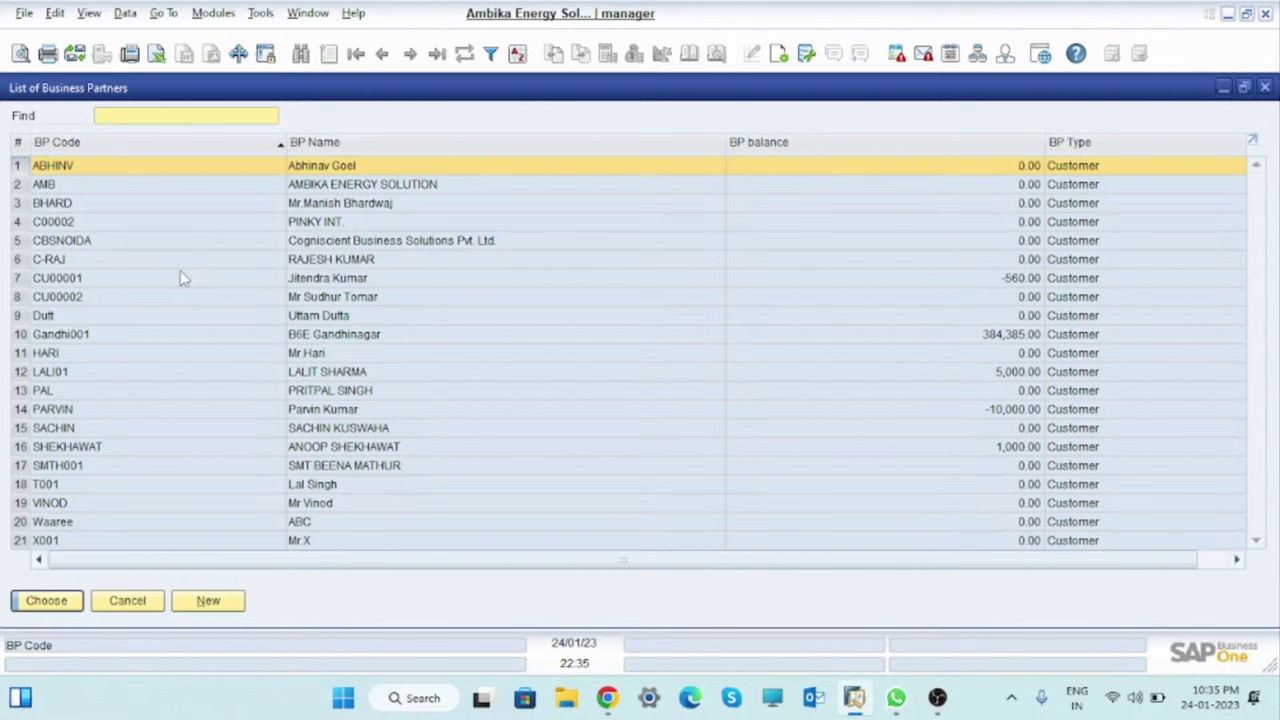
{"action": "left_click", "coordinate": [65, 341]}
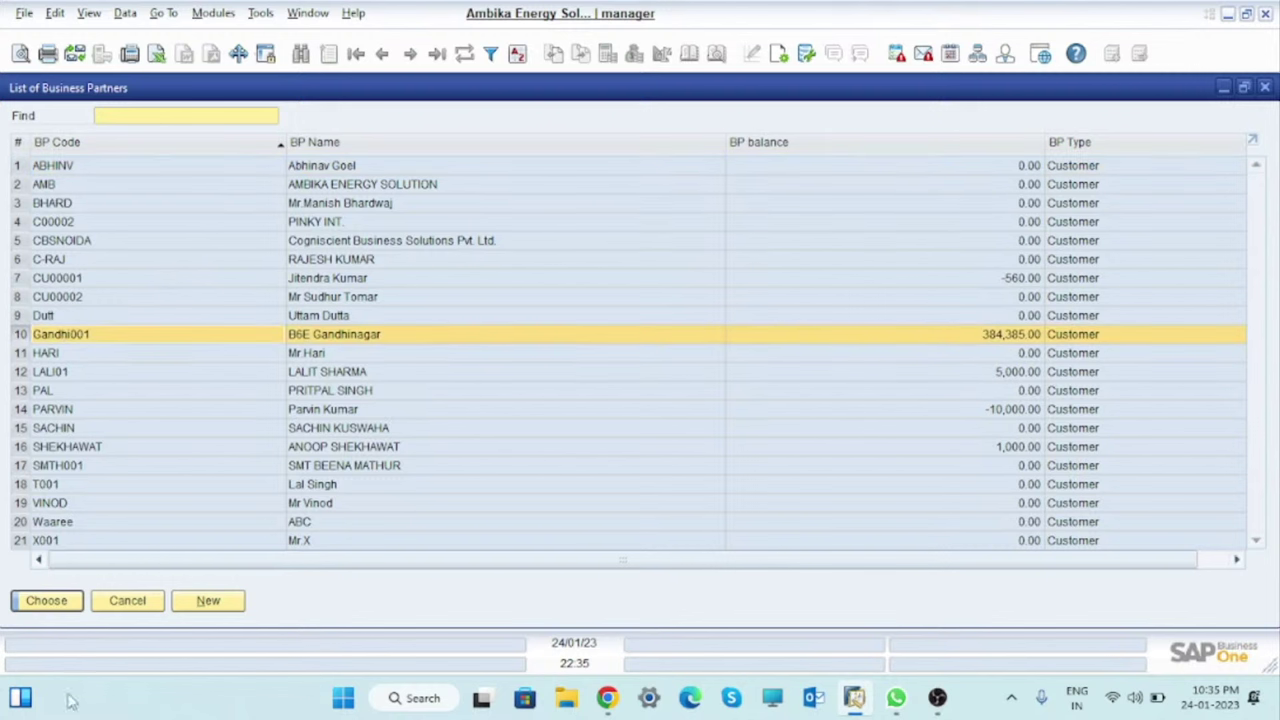
{"action": "left_click", "coordinate": [47, 601]}
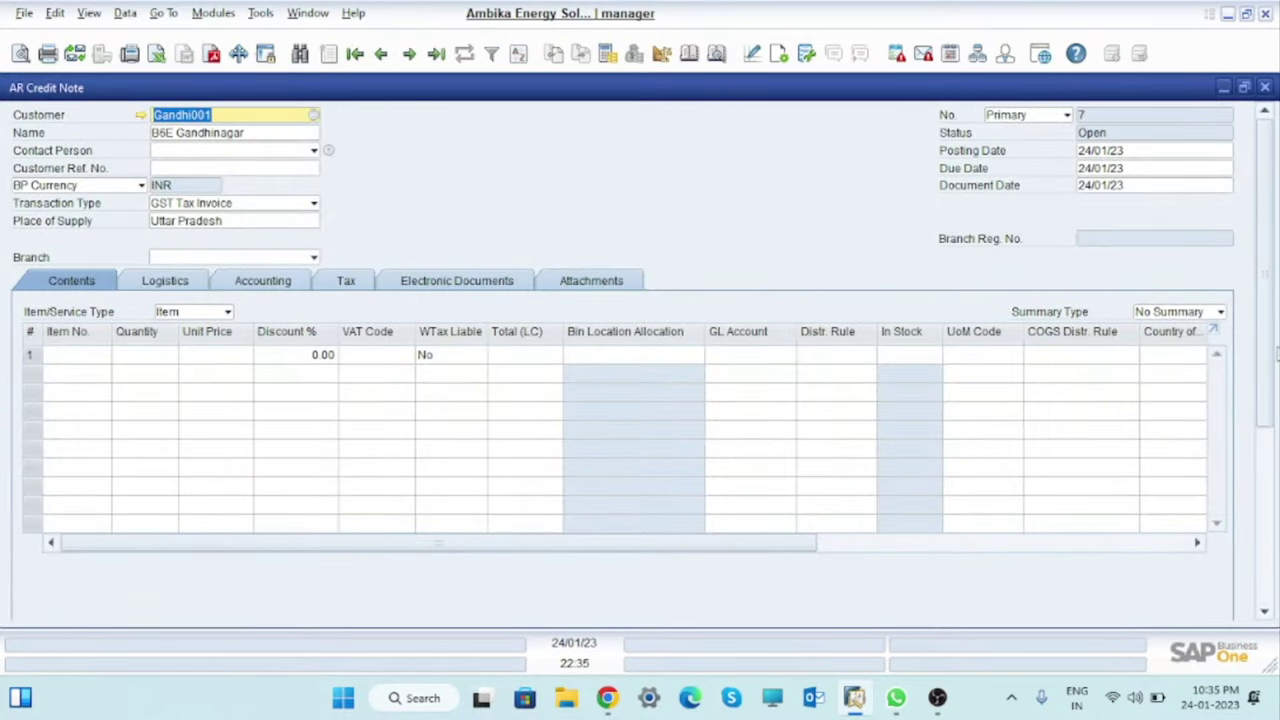
Step: Copy the lines from B6E Gandhinagar's AR invoice dated 08/06/22, keeping current rate settings
{"action": "left_click_drag", "start_coordinate": [1262, 400], "coordinate": [1262, 628]}
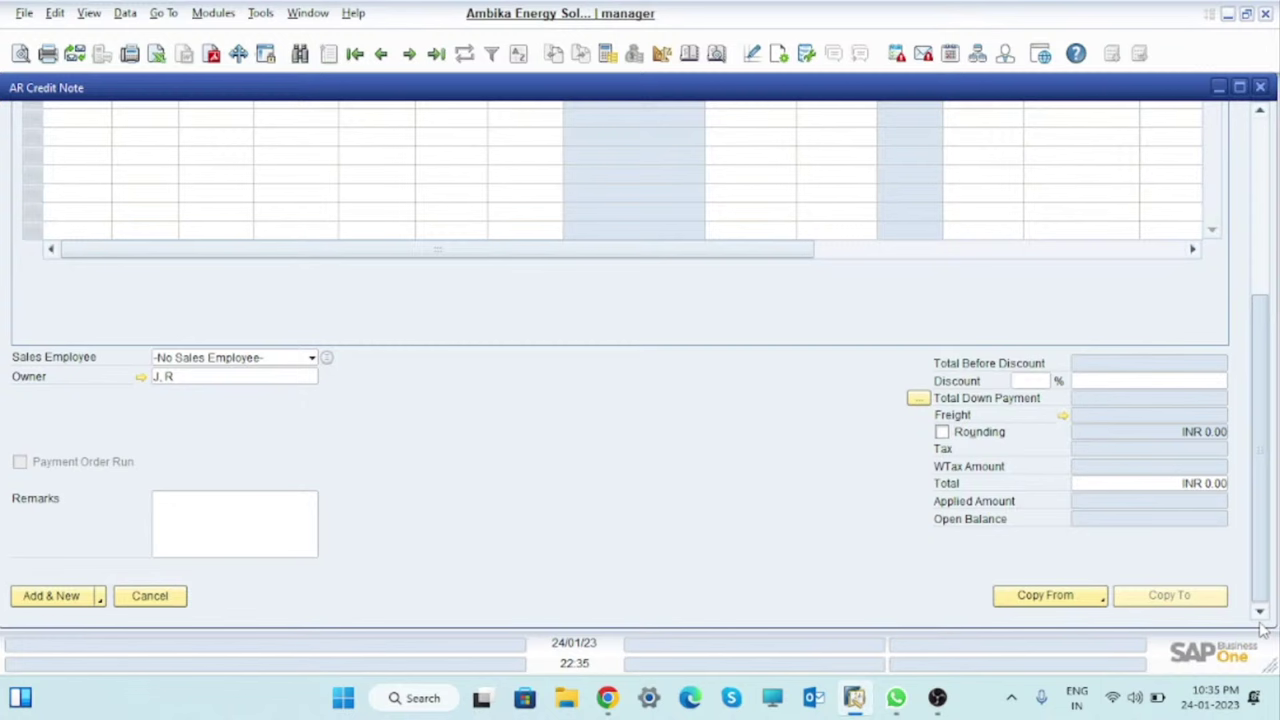
{"action": "left_click", "coordinate": [1062, 596]}
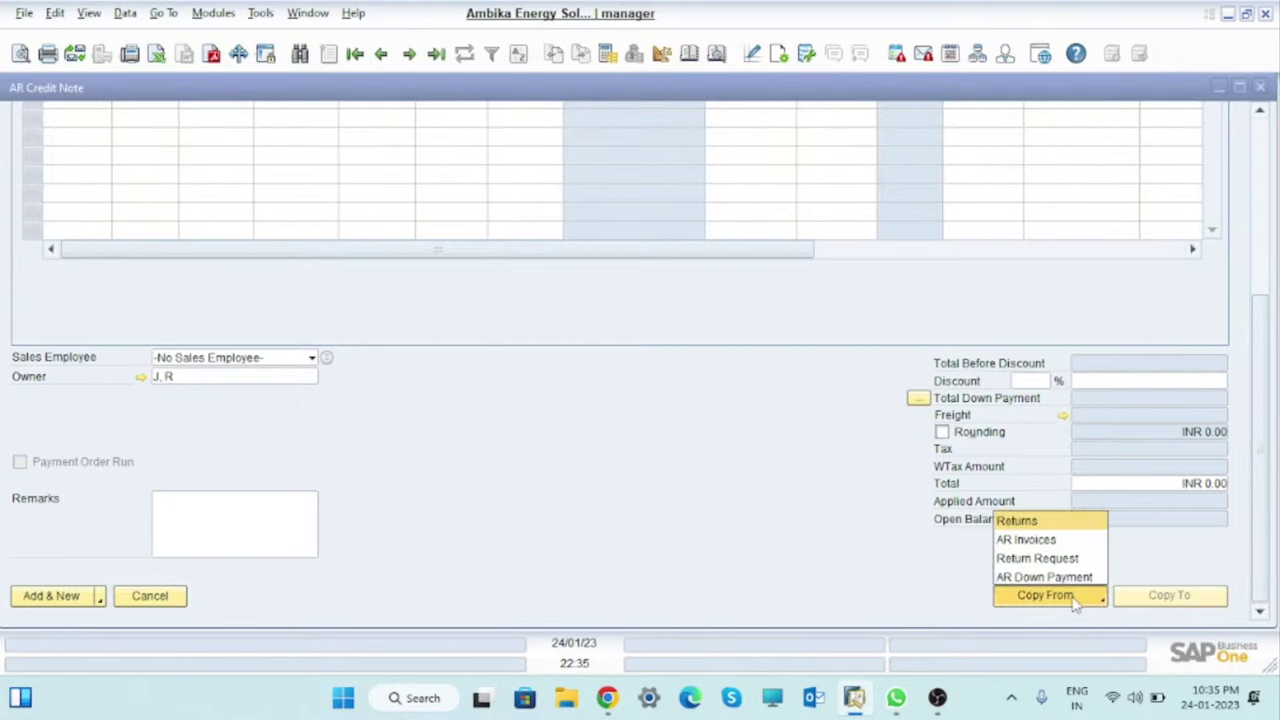
{"action": "left_click", "coordinate": [1026, 540]}
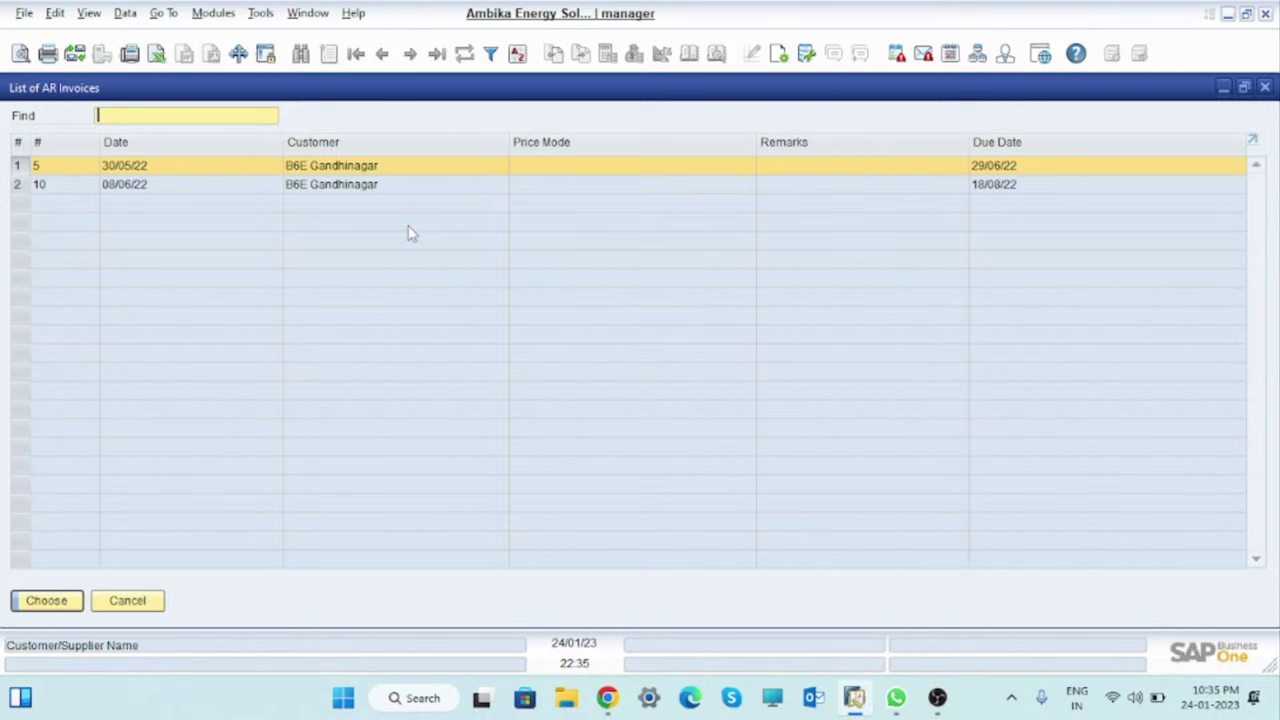
{"action": "left_click", "coordinate": [25, 184]}
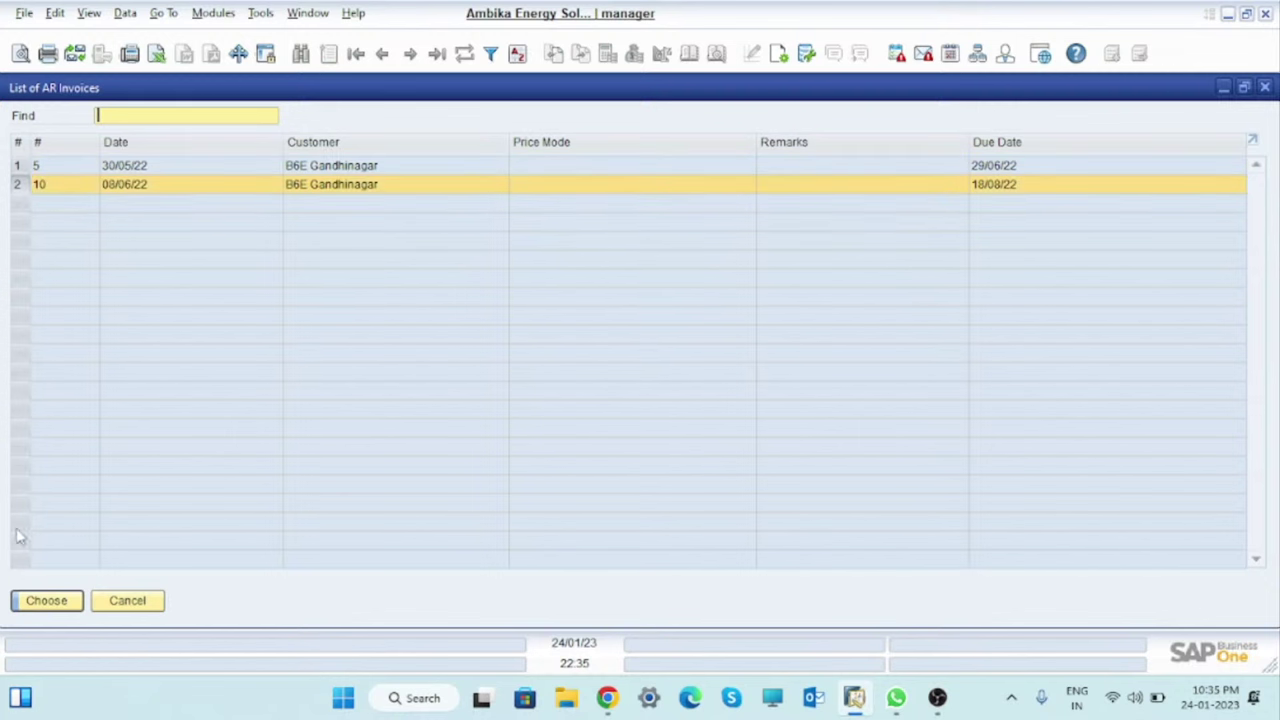
{"action": "left_click", "coordinate": [57, 604]}
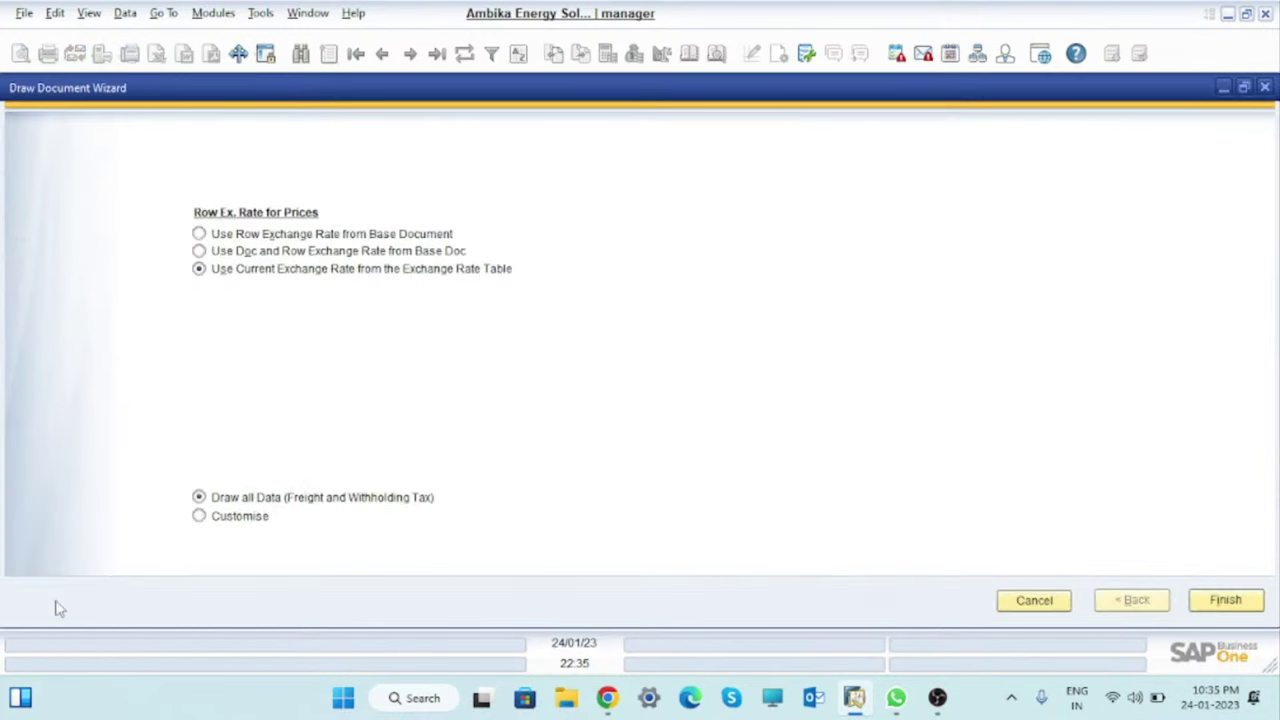
{"action": "left_click", "coordinate": [1226, 600]}
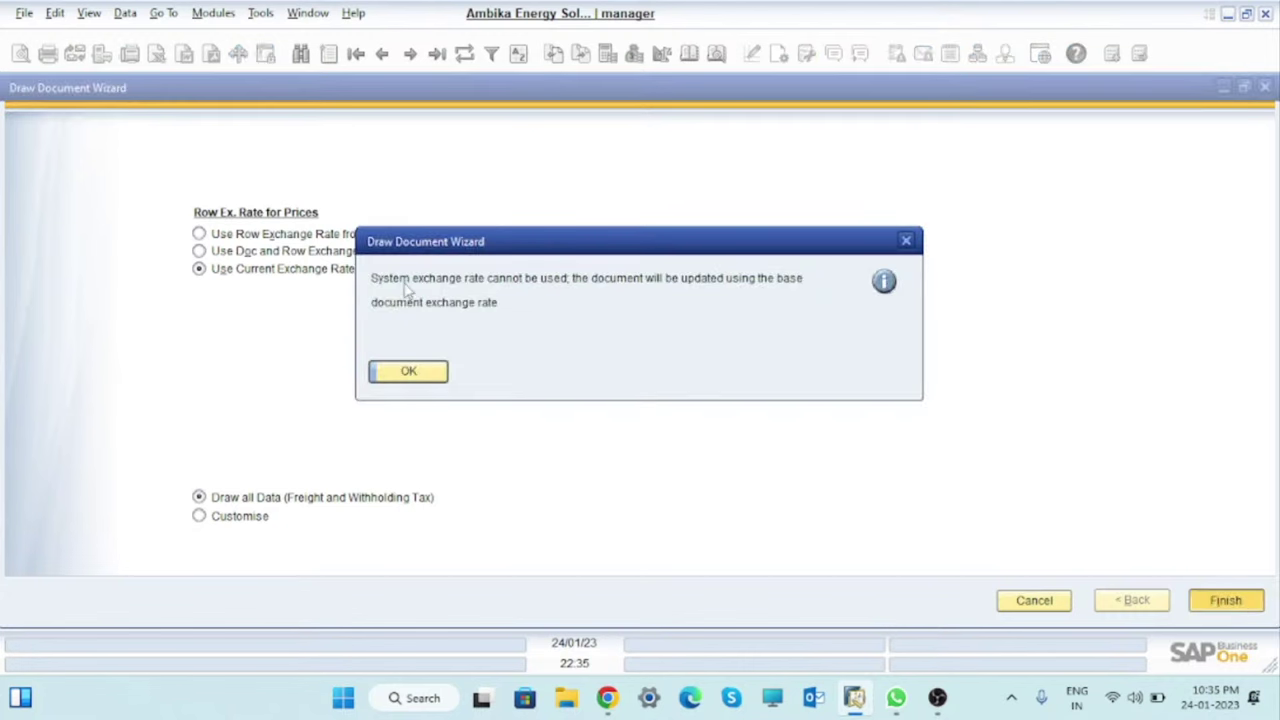
{"action": "left_click", "coordinate": [408, 370]}
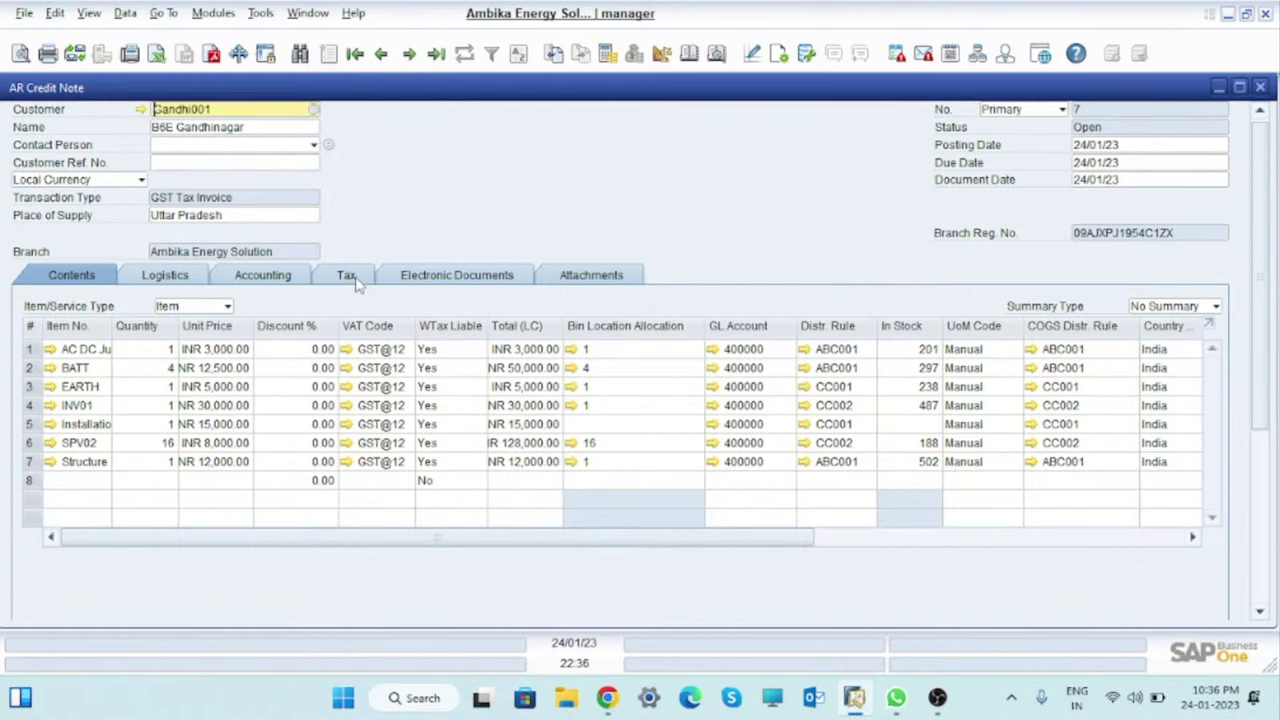
{"action": "left_click", "coordinate": [350, 277]}
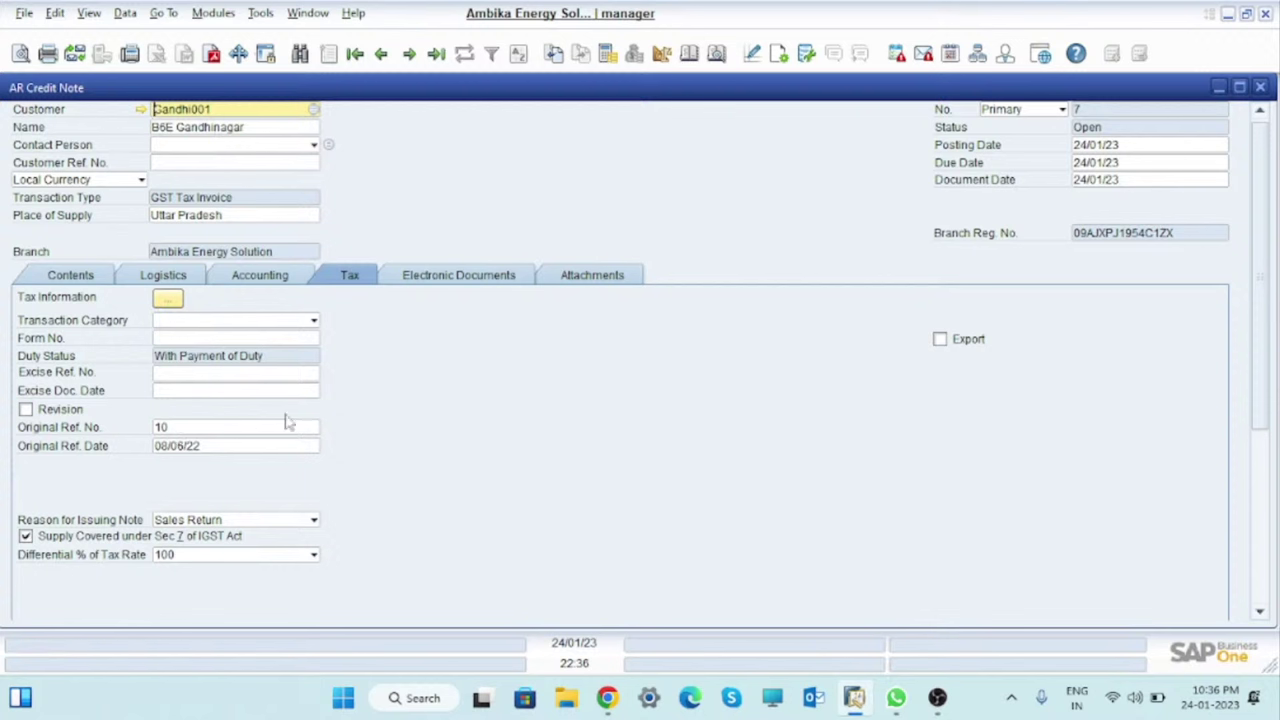
{"action": "left_click", "coordinate": [68, 277]}
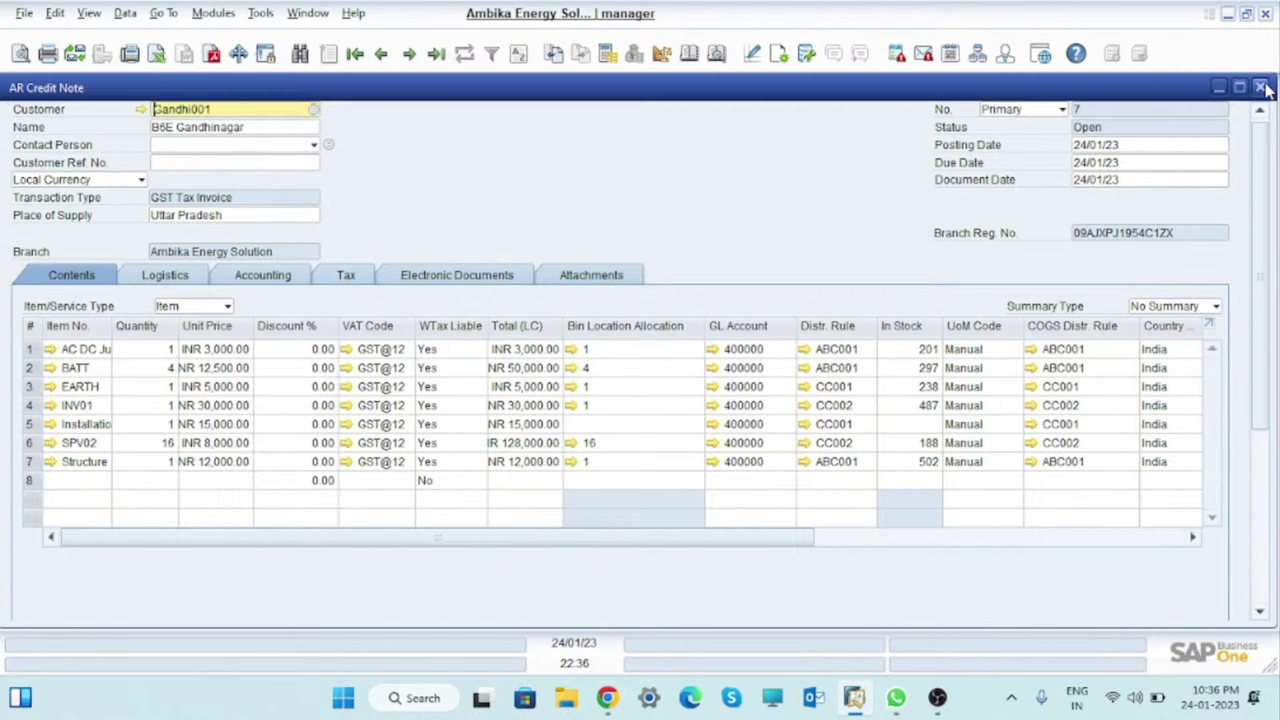
Step: Preview the journal entry, then close credit note 7 without saving changes
{"action": "left_click", "coordinate": [718, 54]}
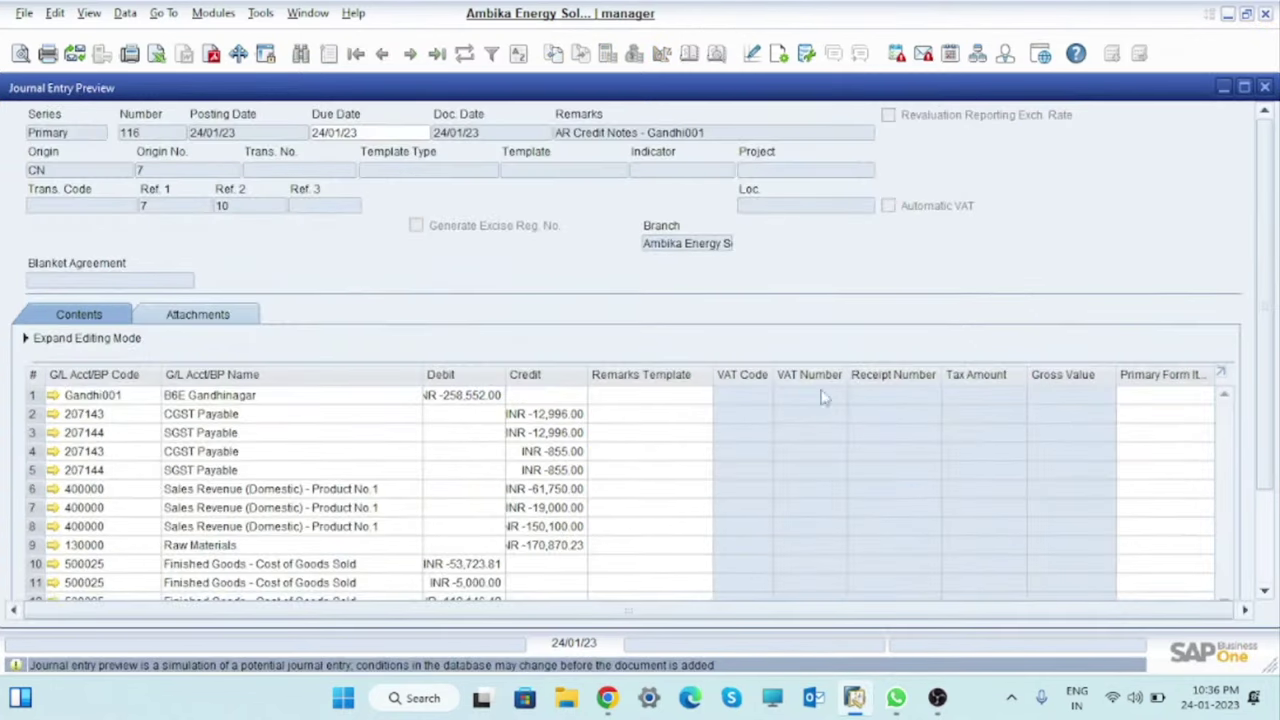
{"action": "left_click", "coordinate": [1265, 88]}
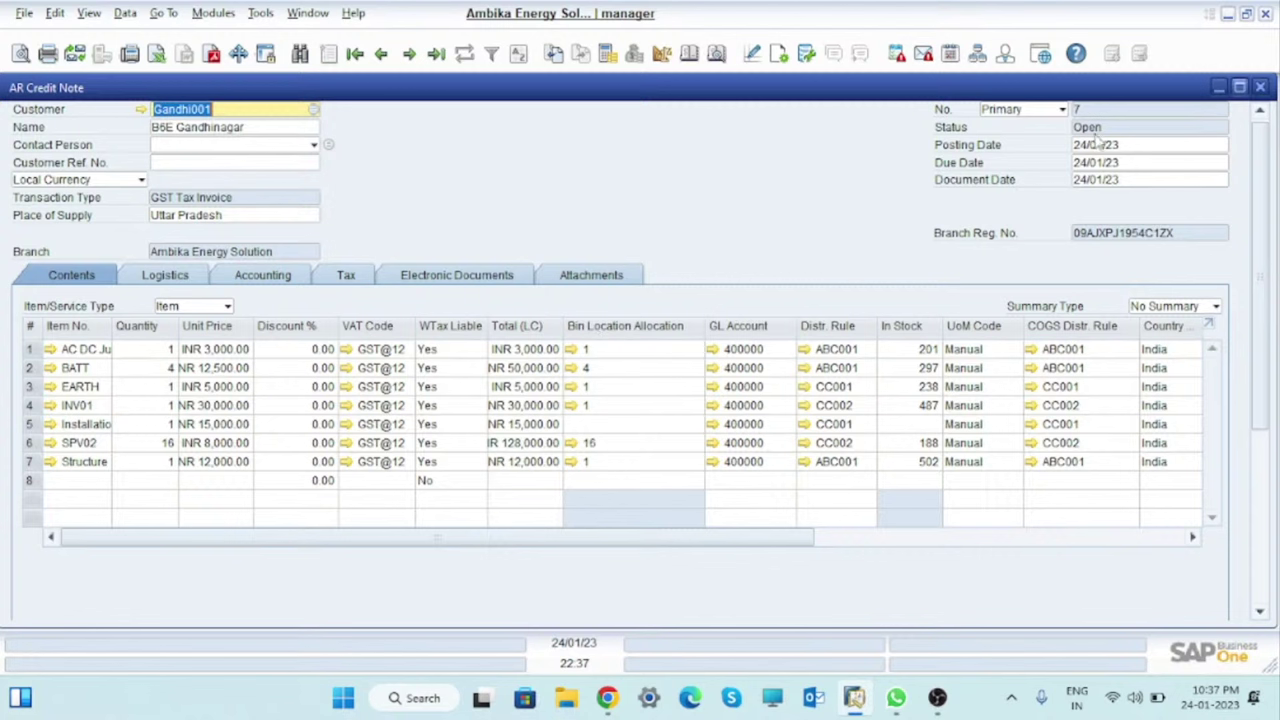
{"action": "left_click", "coordinate": [1262, 88]}
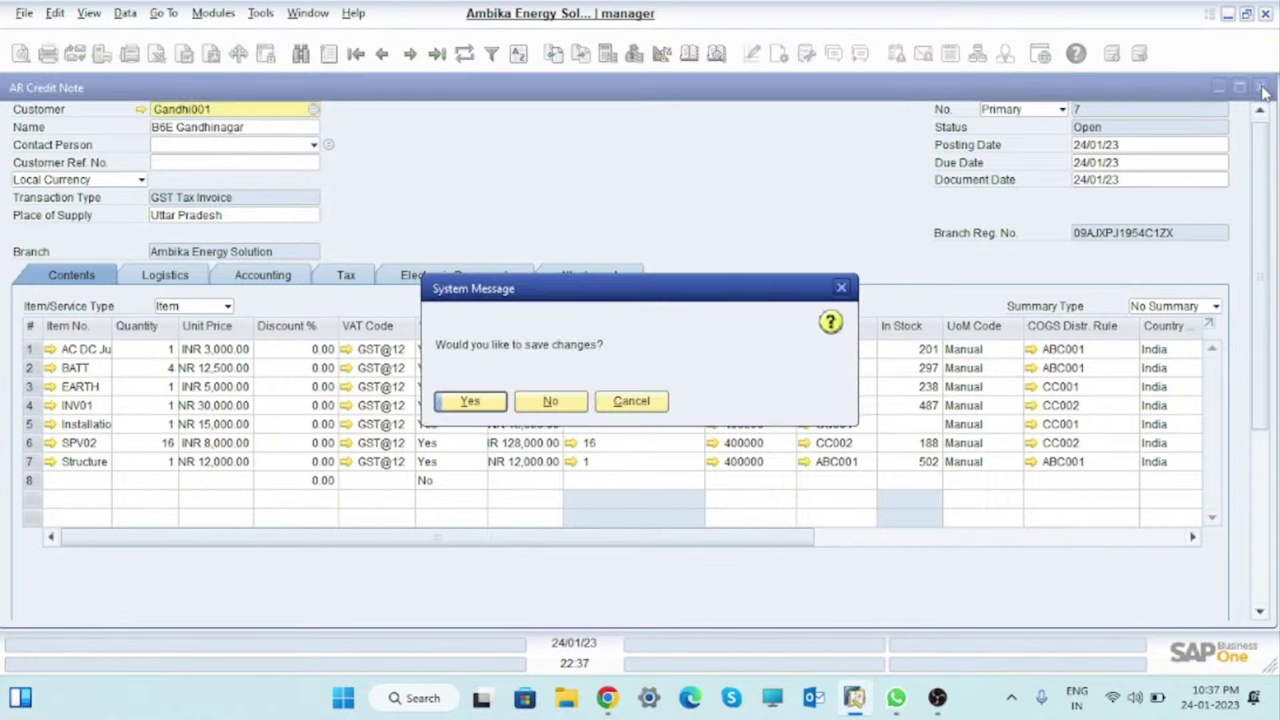
{"action": "left_click", "coordinate": [545, 401]}
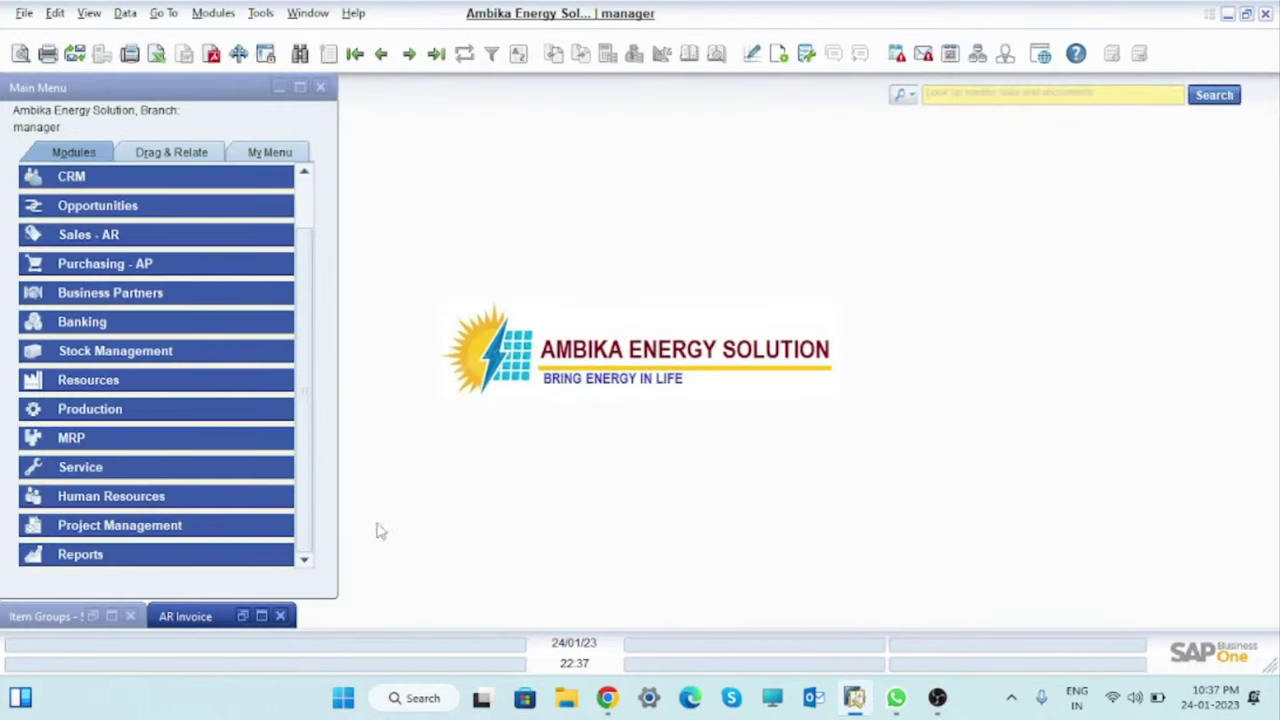
Step: Close the minimized AR Invoice and Item Groups windows and start new AR Invoice 13 from Sales - AR
{"action": "left_click", "coordinate": [282, 616]}
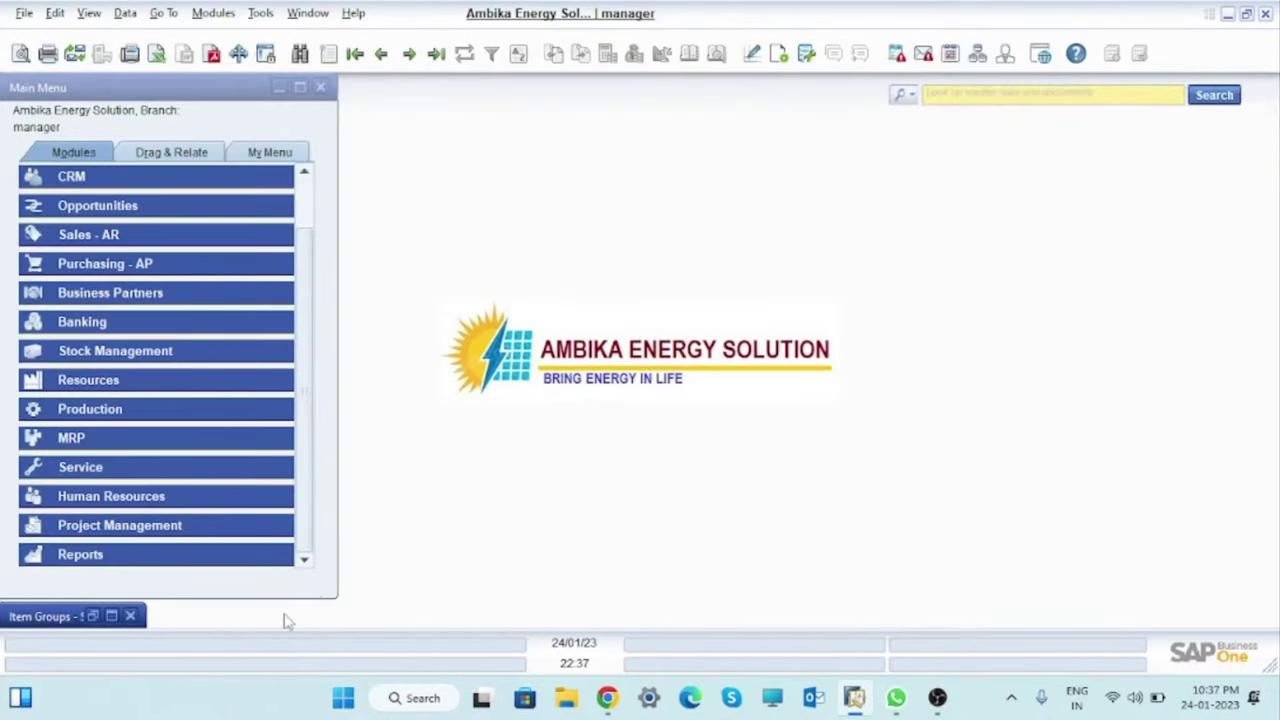
{"action": "left_click", "coordinate": [130, 616]}
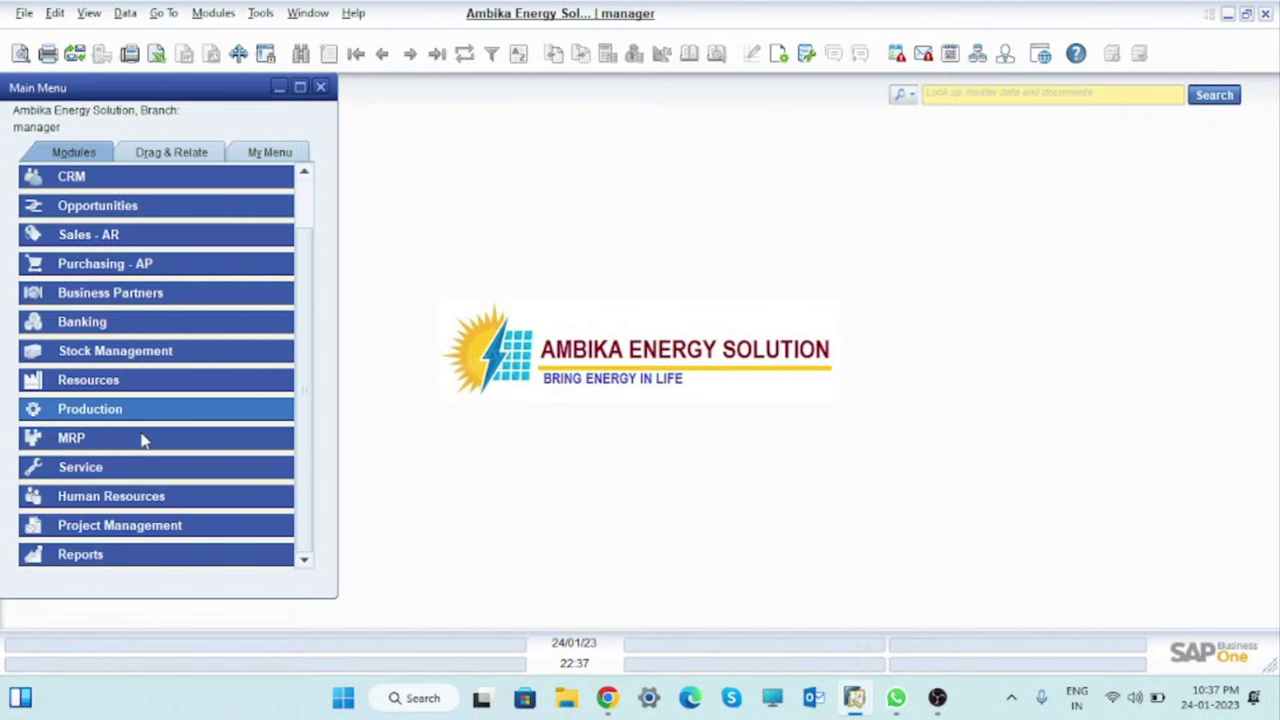
{"action": "left_click", "coordinate": [100, 240]}
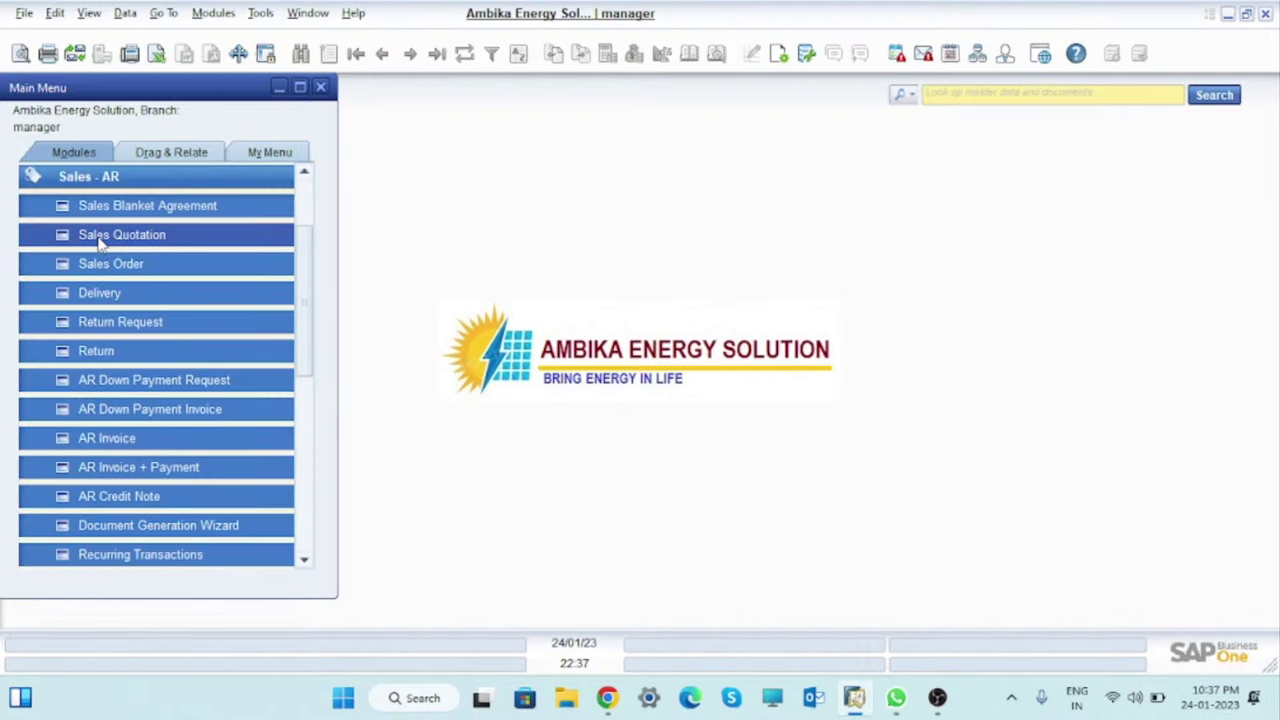
{"action": "left_click", "coordinate": [114, 444]}
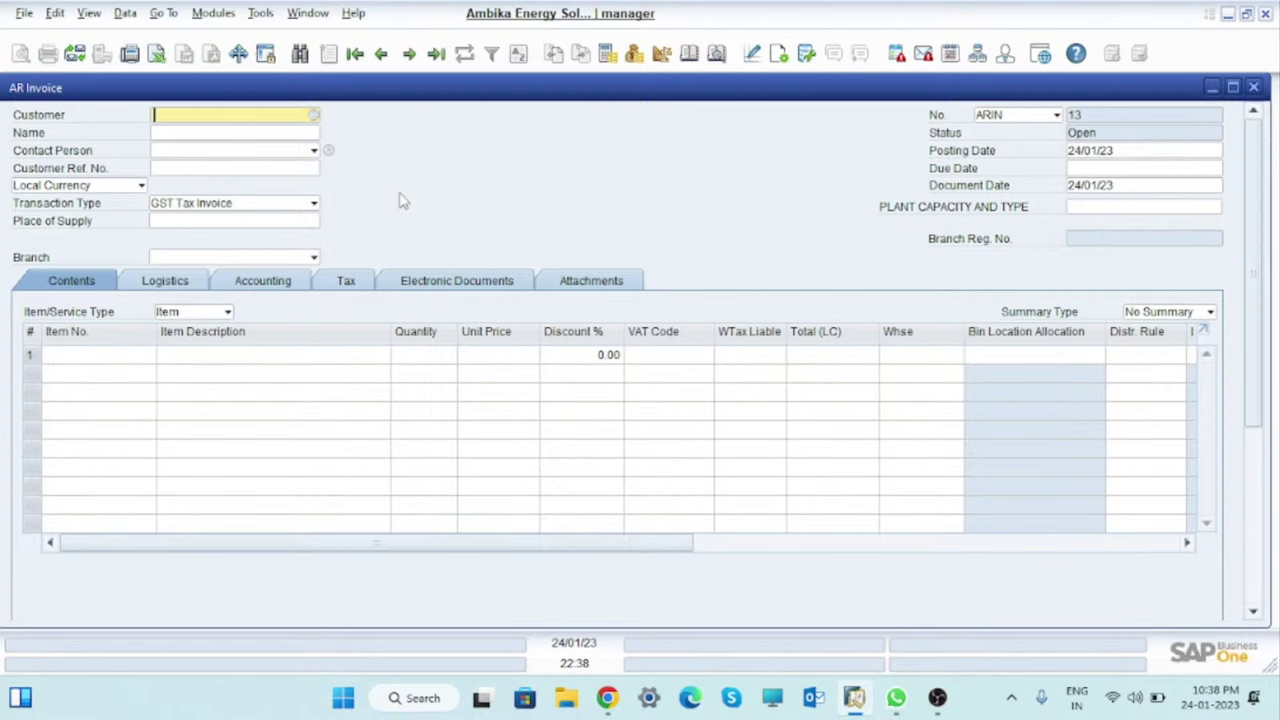
Step: Assign the row 7 customer and set the transaction type to GST Debit Note
{"action": "key", "text": "Tab"}
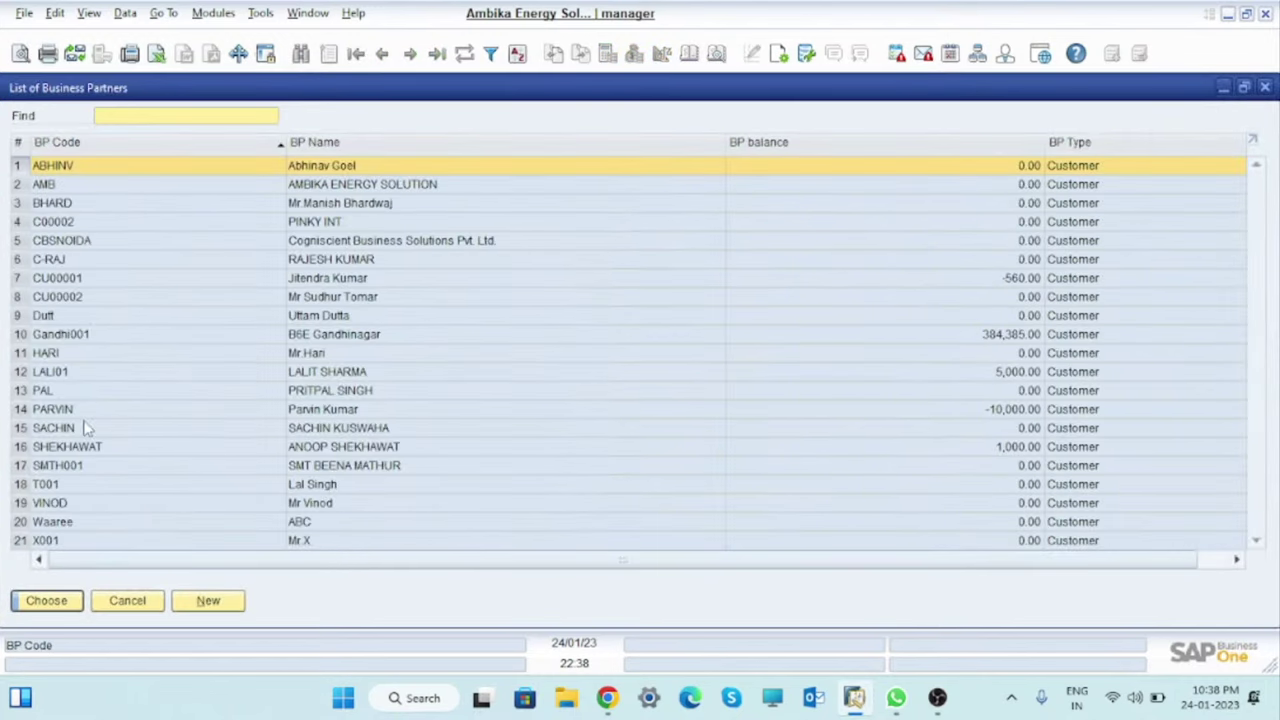
{"action": "left_click", "coordinate": [20, 279]}
{"action": "left_click", "coordinate": [52, 601]}
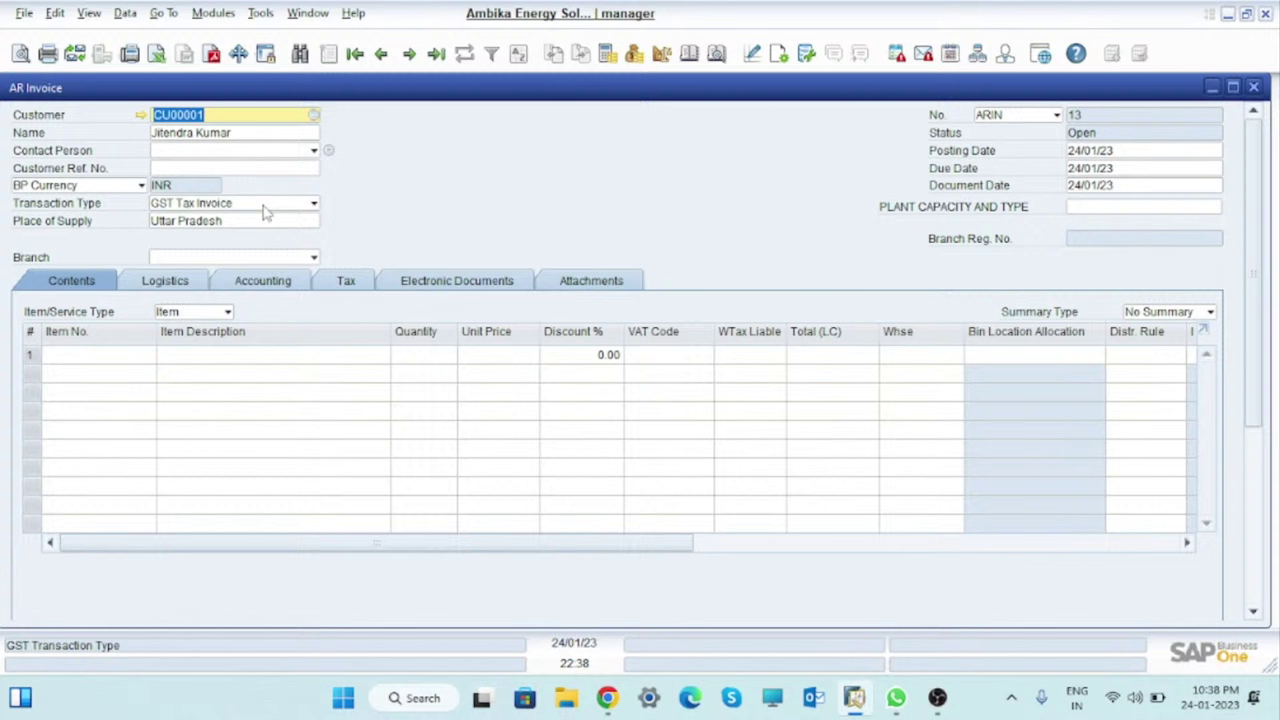
{"action": "left_click", "coordinate": [266, 206]}
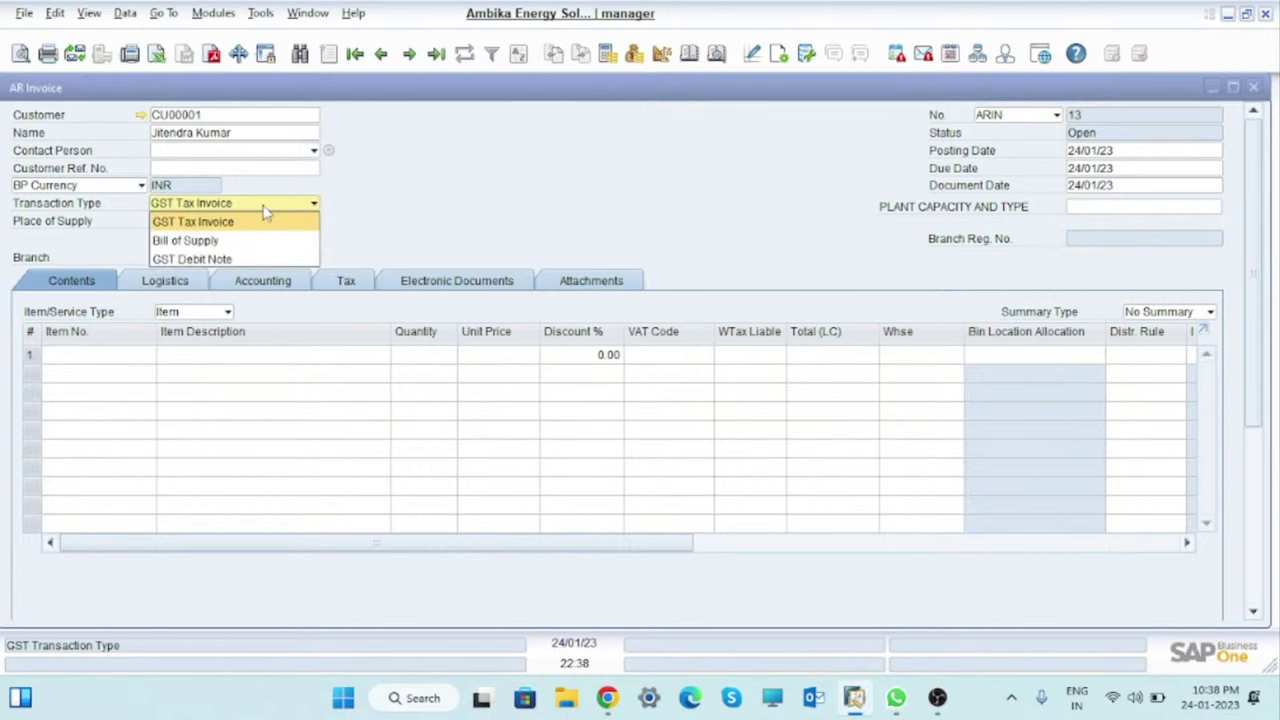
{"action": "left_click", "coordinate": [224, 259]}
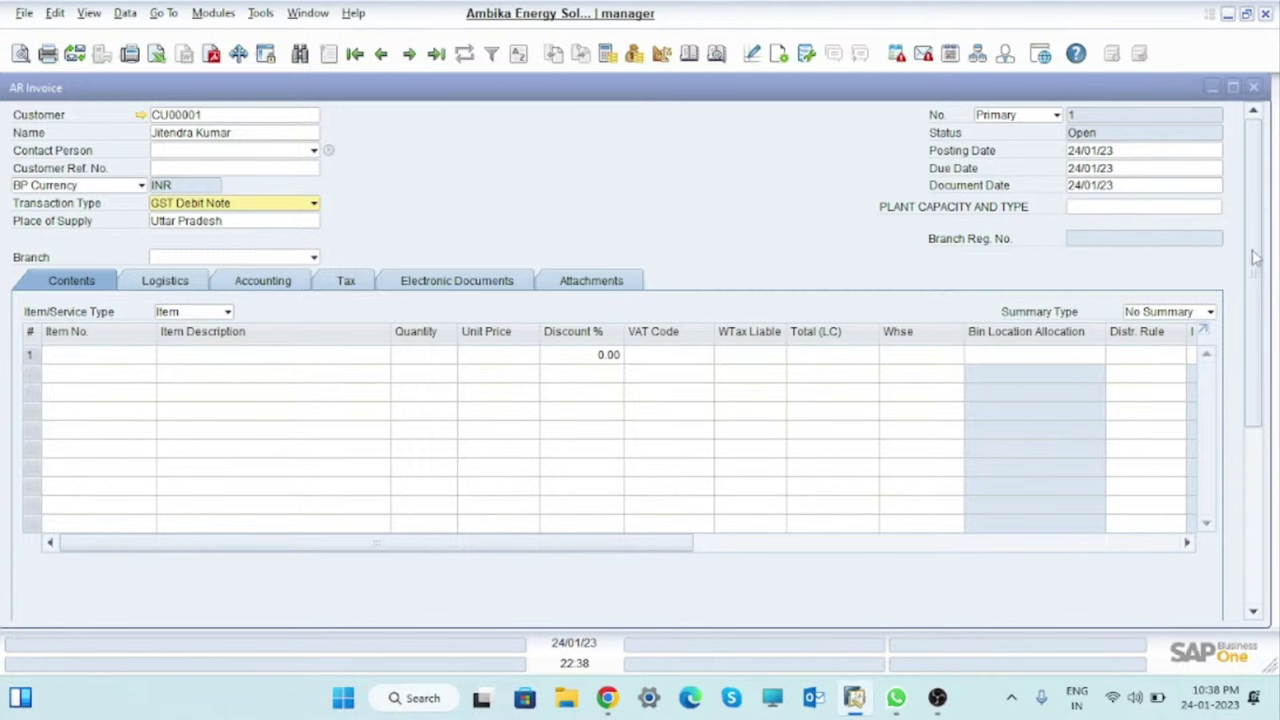
{"action": "mouse_move", "coordinate": [1257, 258]}
{"action": "left_mouse_down"}
{"action": "mouse_move", "coordinate": [1256, 475]}
{"action": "mouse_move", "coordinate": [1257, 270]}
{"action": "left_mouse_up"}
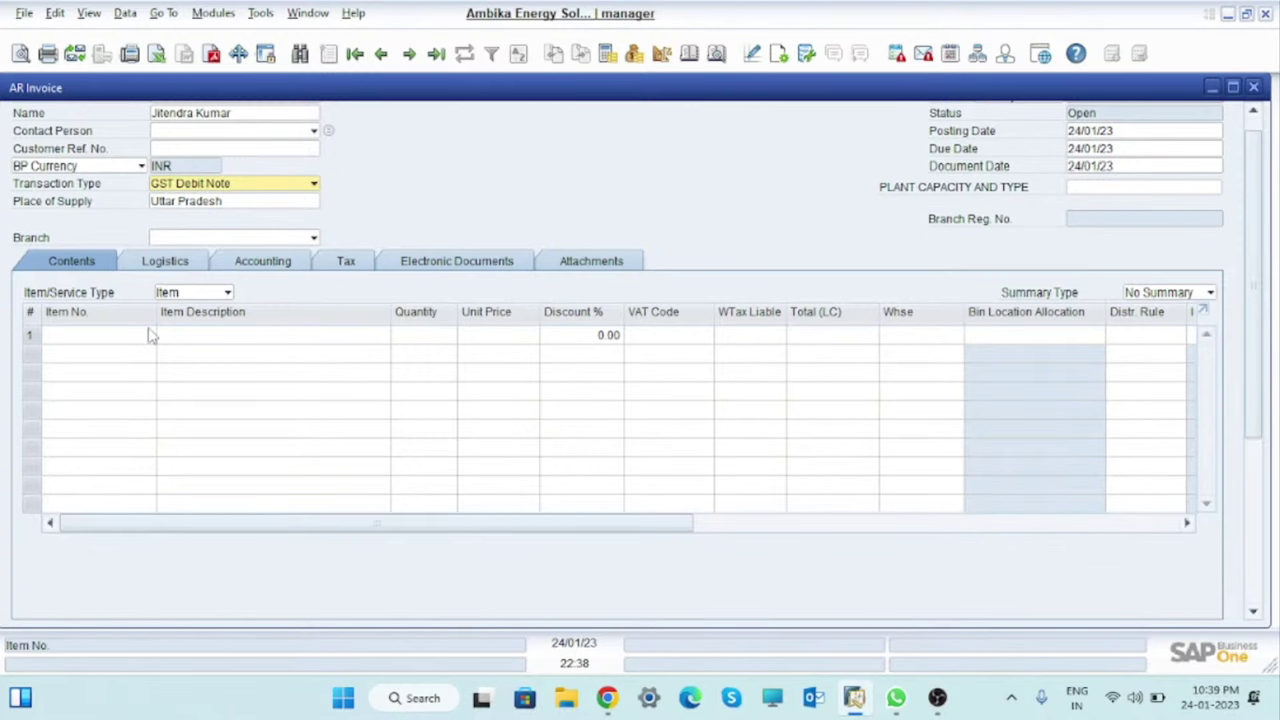
{"action": "left_click", "coordinate": [100, 335]}
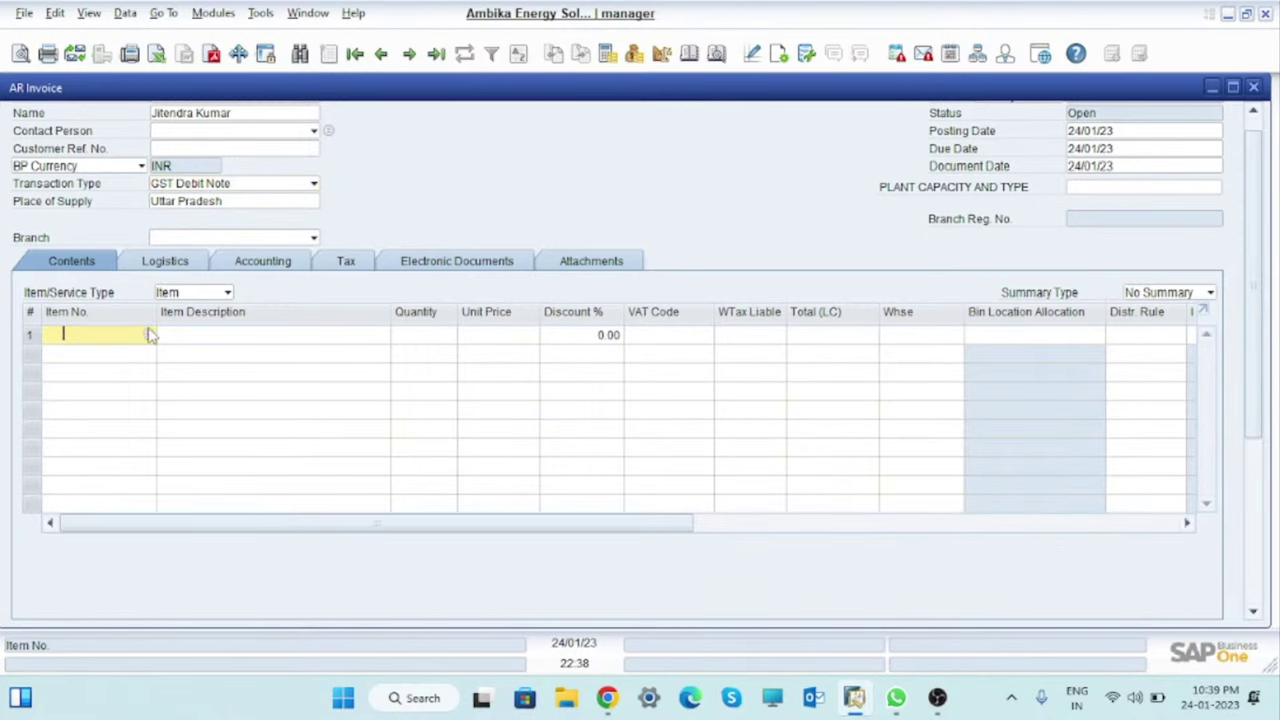
Step: Enter item INV005 in the first row with quantity 5 and unit price 5
{"action": "left_click", "coordinate": [148, 335]}
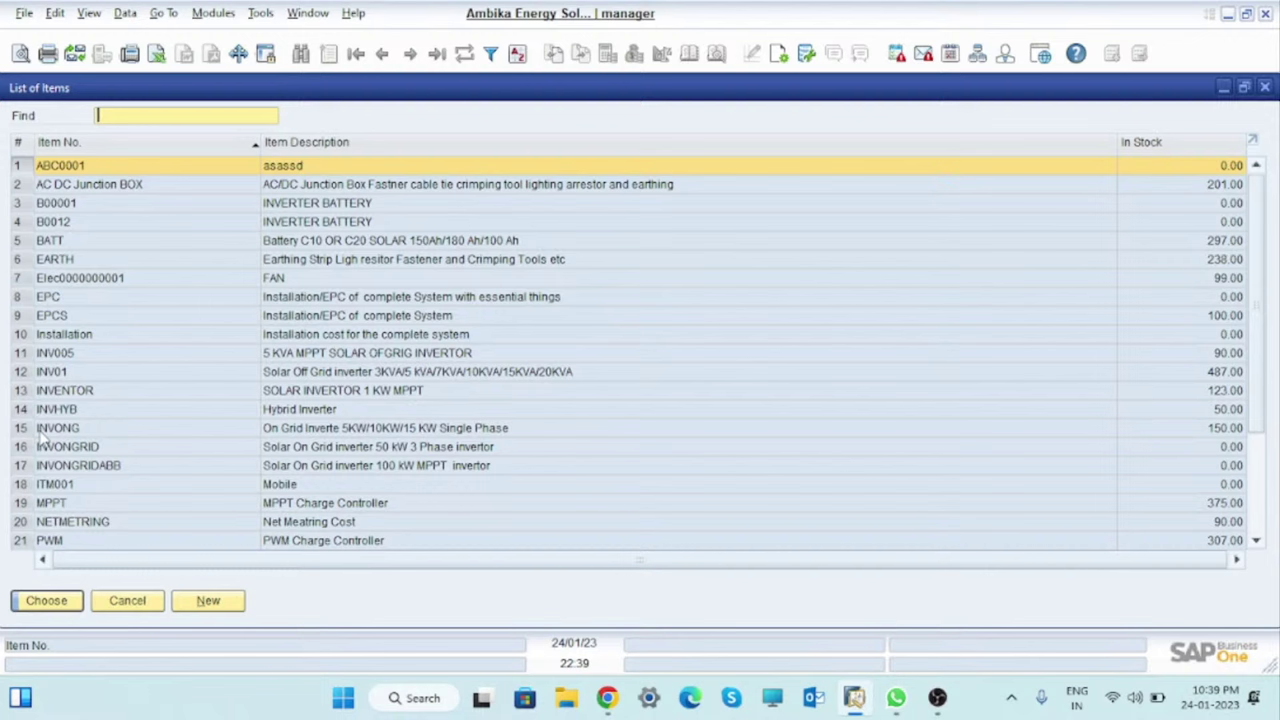
{"action": "left_click", "coordinate": [50, 355]}
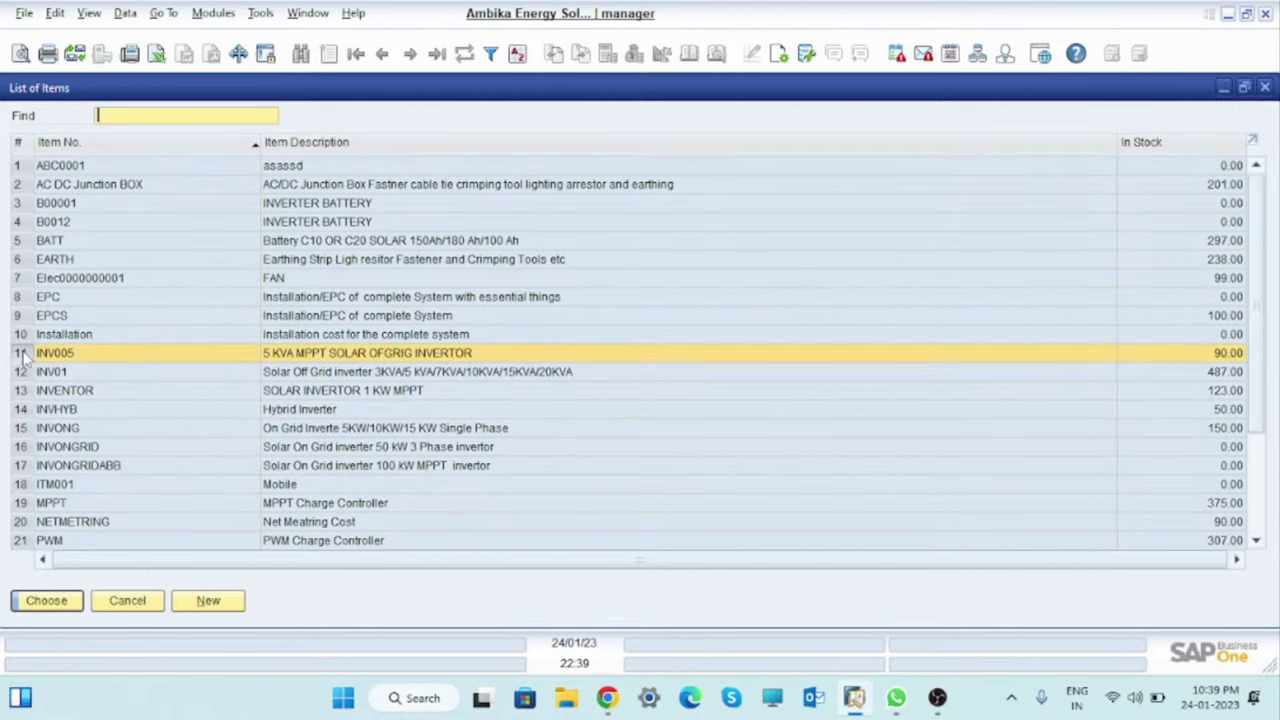
{"action": "left_click", "coordinate": [52, 604]}
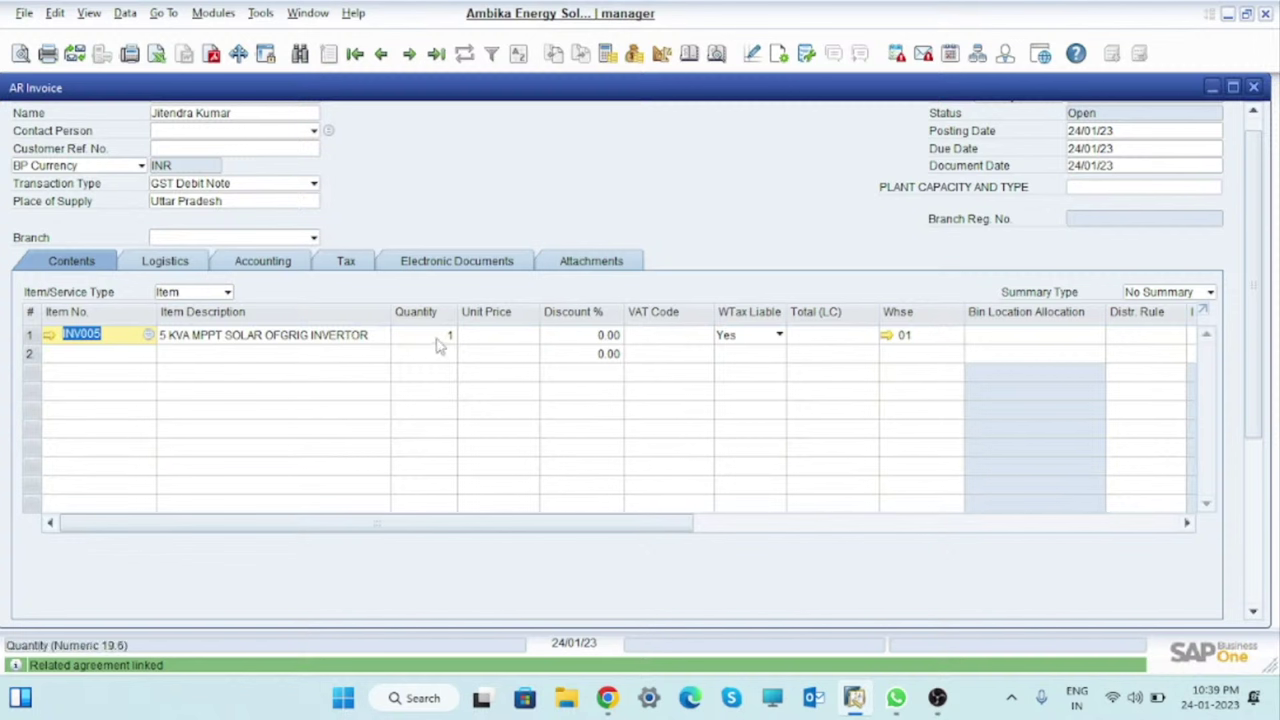
{"action": "left_click", "coordinate": [437, 344]}
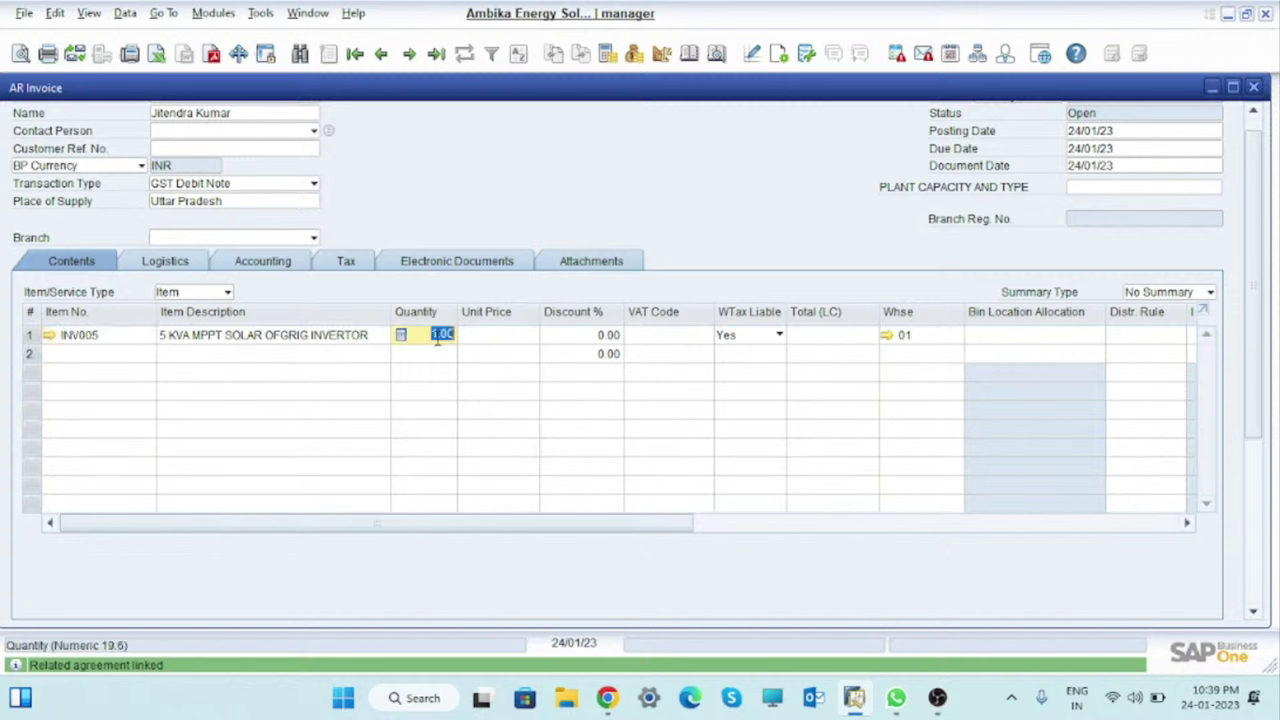
{"action": "type", "text": "5"}
{"action": "left_click", "coordinate": [525, 334]}
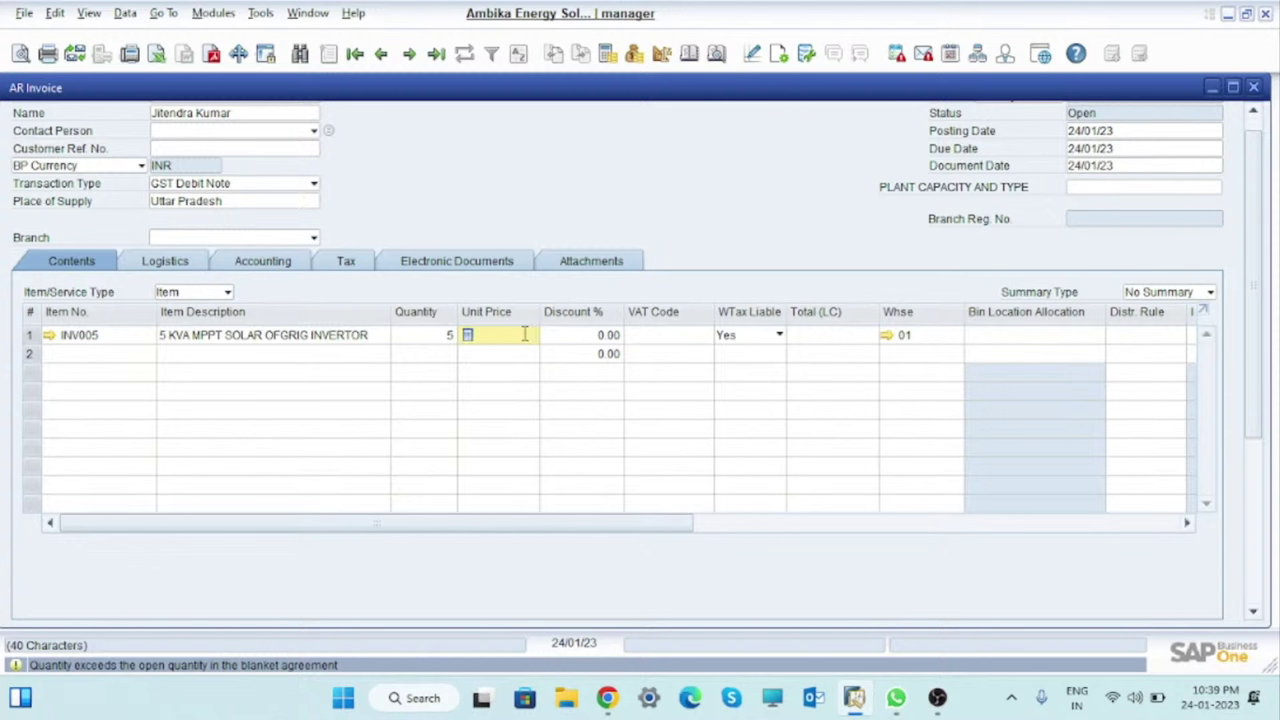
{"action": "type", "text": "5"}
{"action": "key", "text": "Tab"}
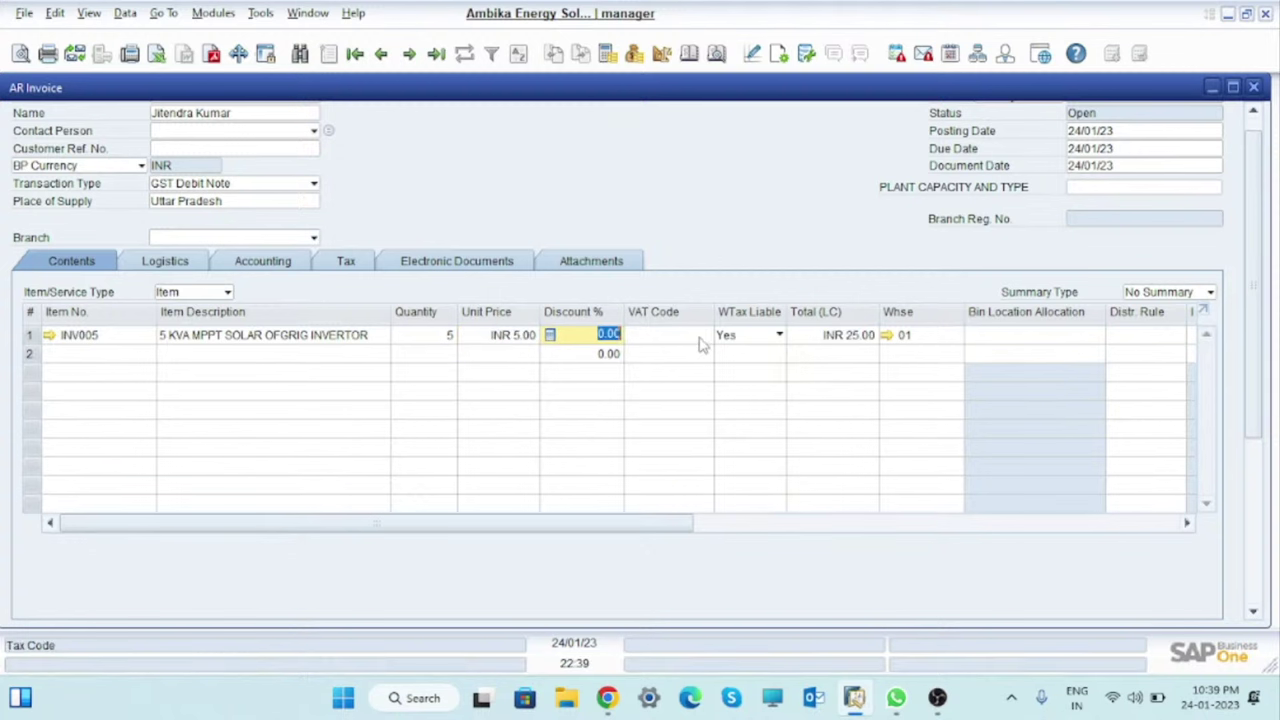
Step: Apply VAT code GST@12 to the INV005 row
{"action": "left_click", "coordinate": [700, 343]}
{"action": "left_click", "coordinate": [700, 343]}
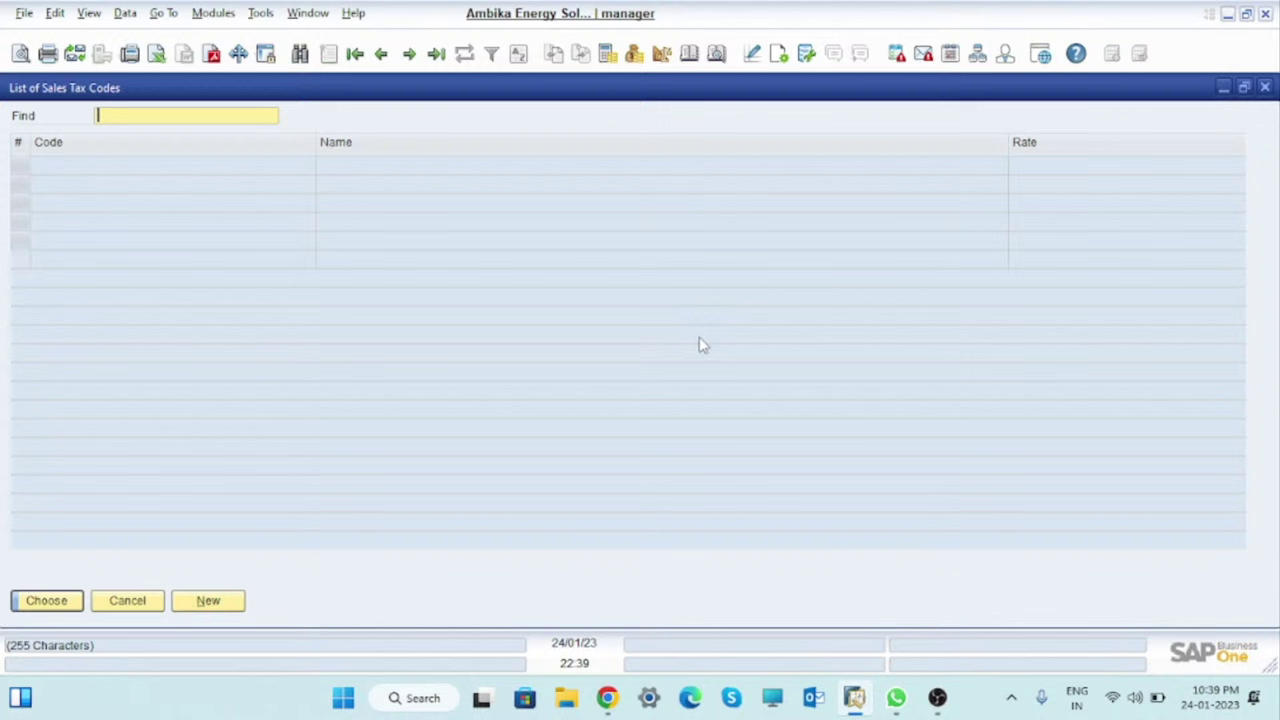
{"action": "left_click", "coordinate": [34, 242]}
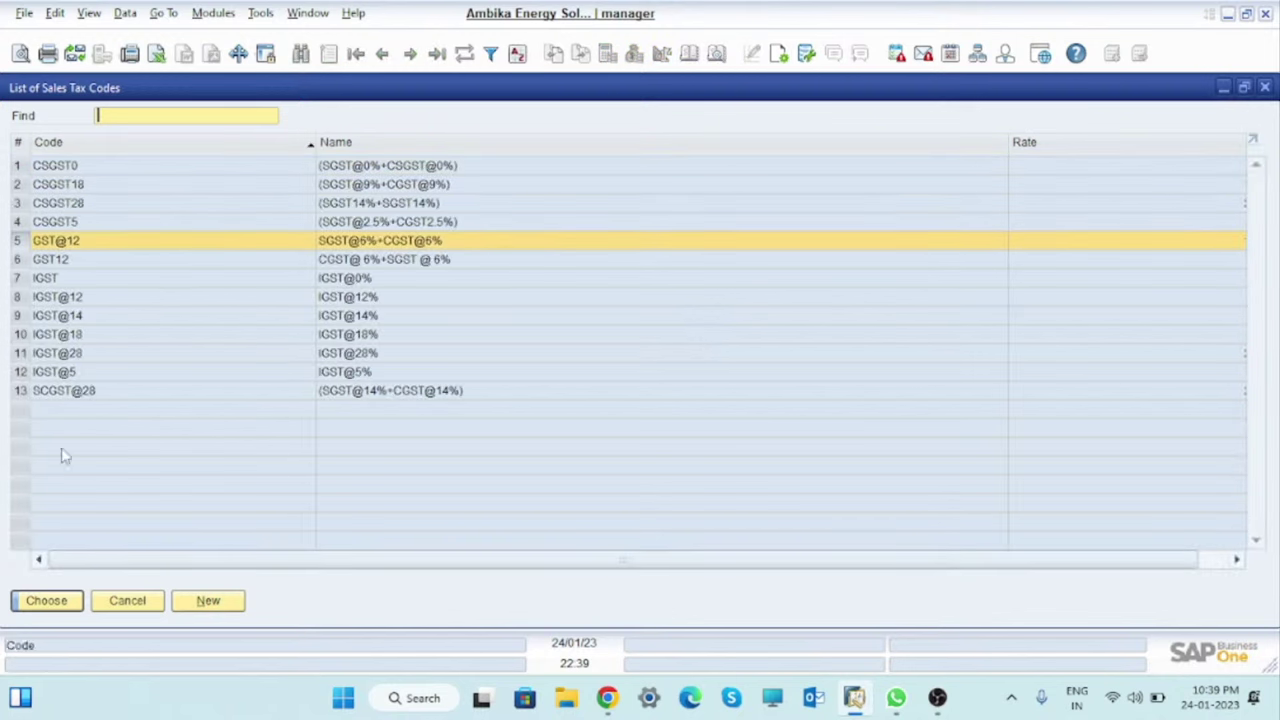
{"action": "left_click", "coordinate": [48, 602]}
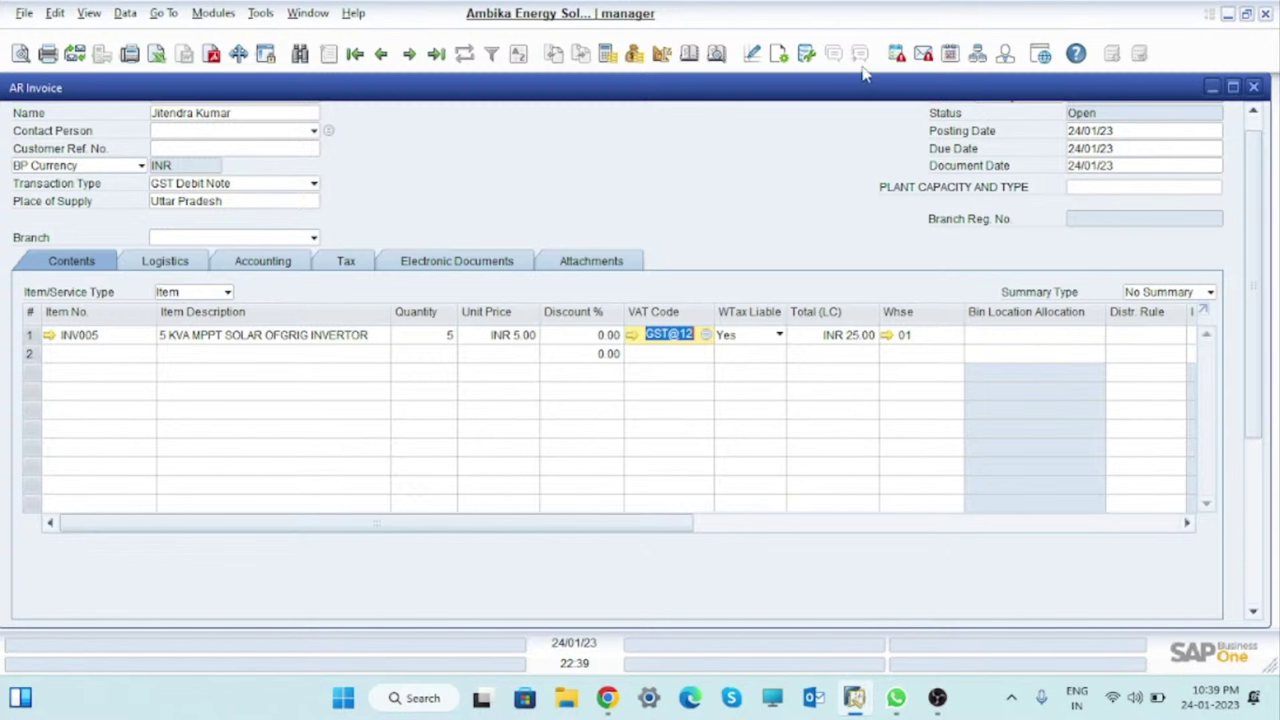
Step: In Form Settings' Table Format, make the Without Qty Posting column visible
{"action": "left_click", "coordinate": [779, 55]}
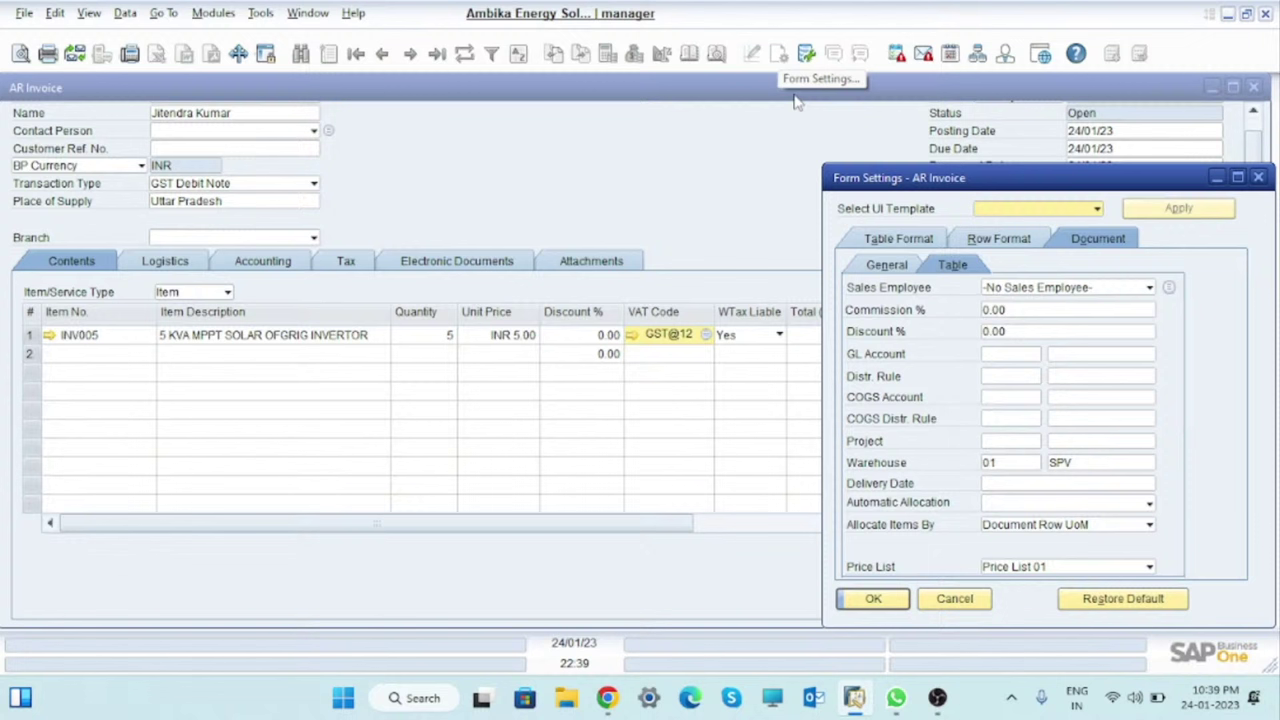
{"action": "left_click", "coordinate": [905, 241]}
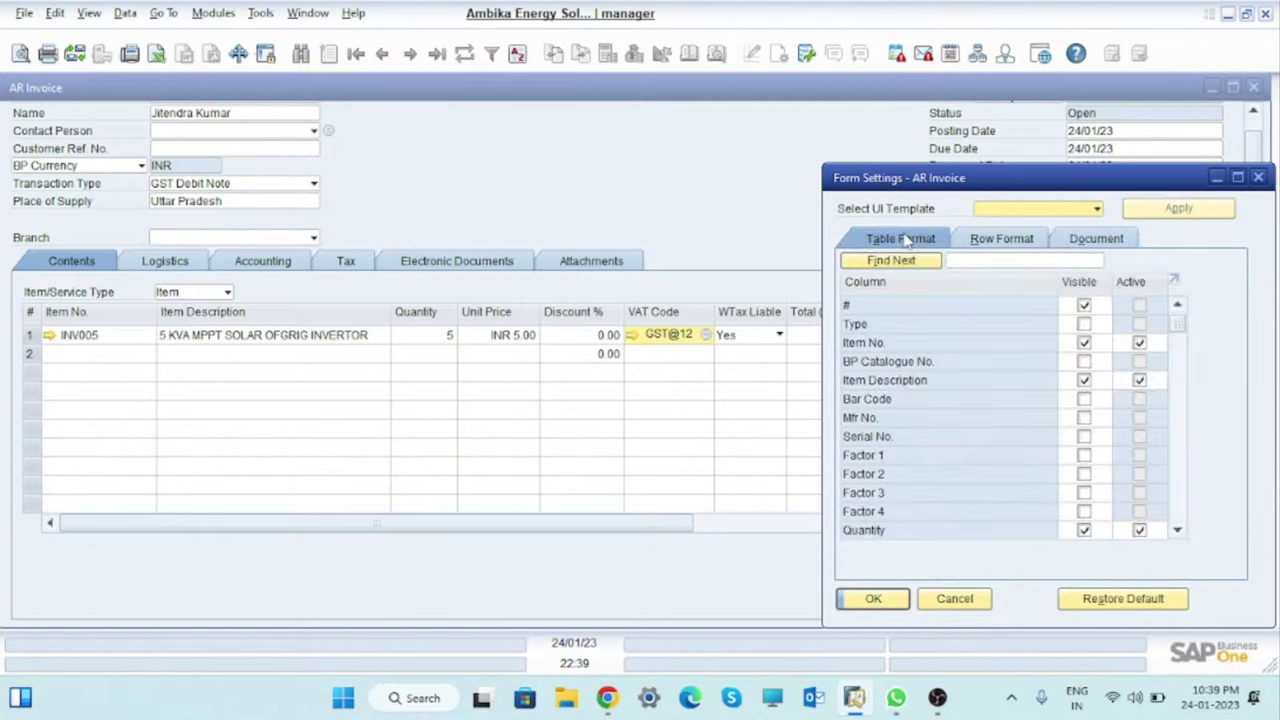
{"action": "left_click", "coordinate": [983, 260]}
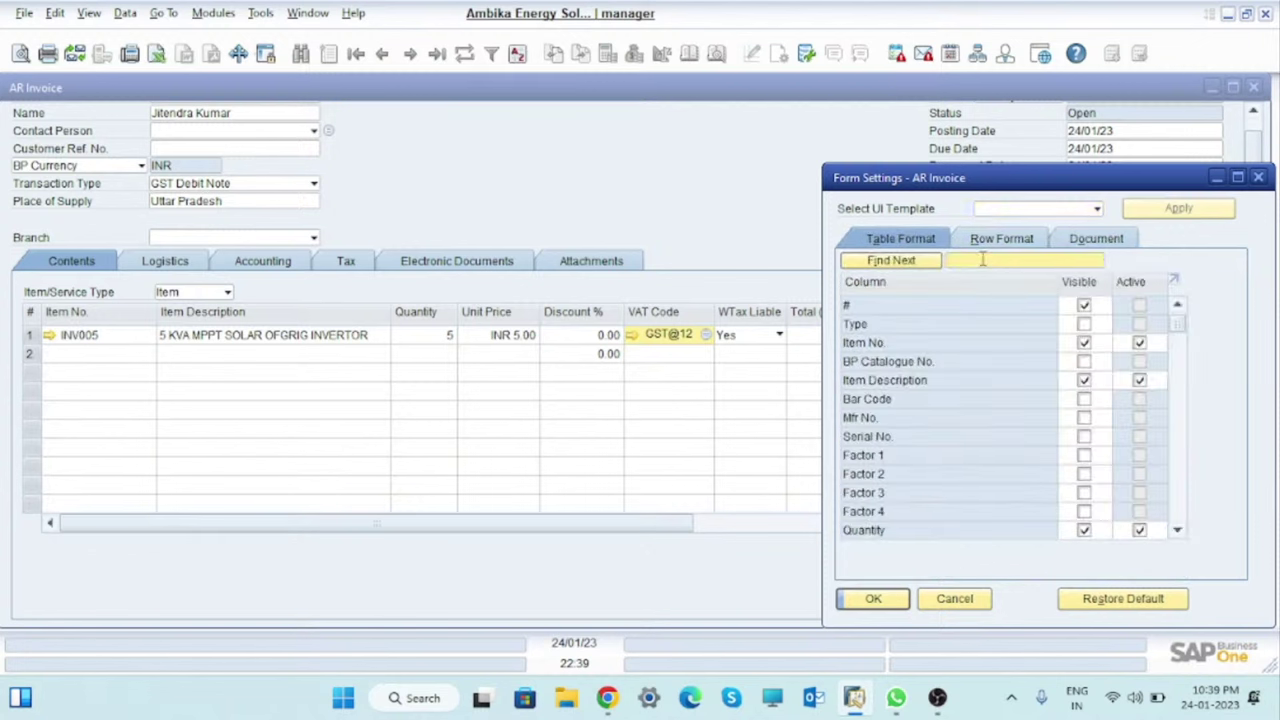
{"action": "type", "text": "wit"}
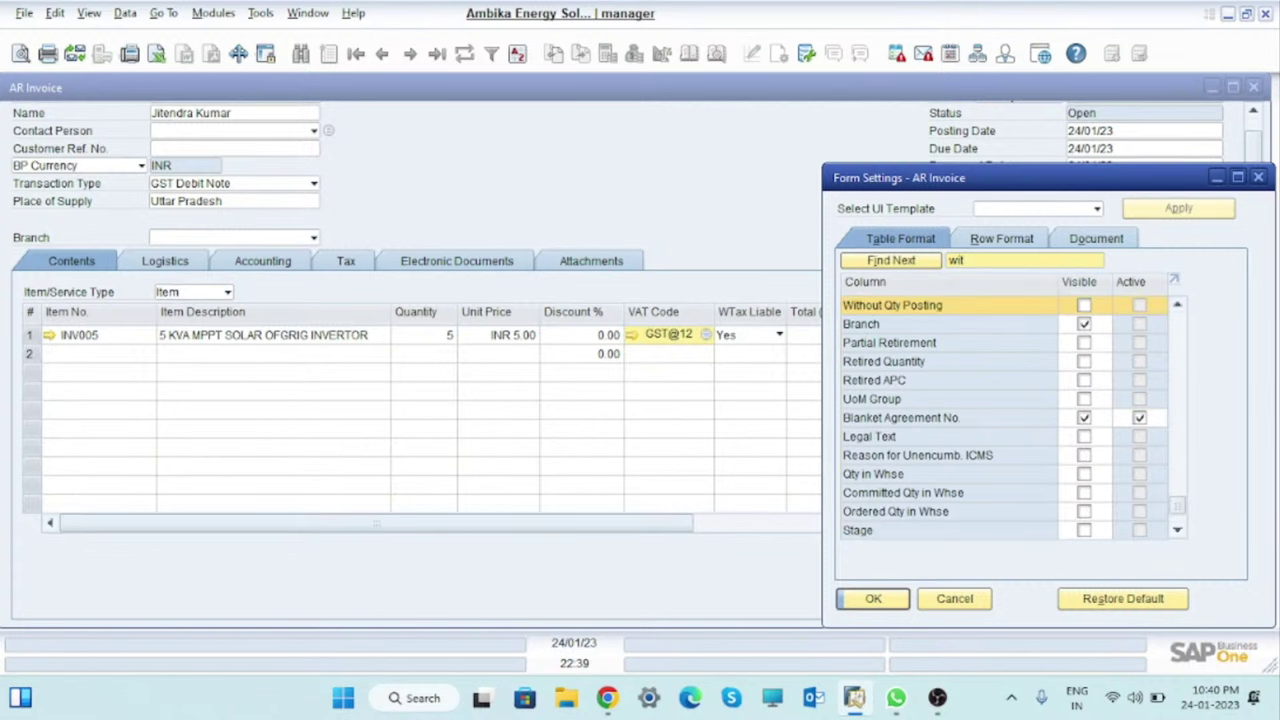
{"action": "left_click", "coordinate": [1084, 305]}
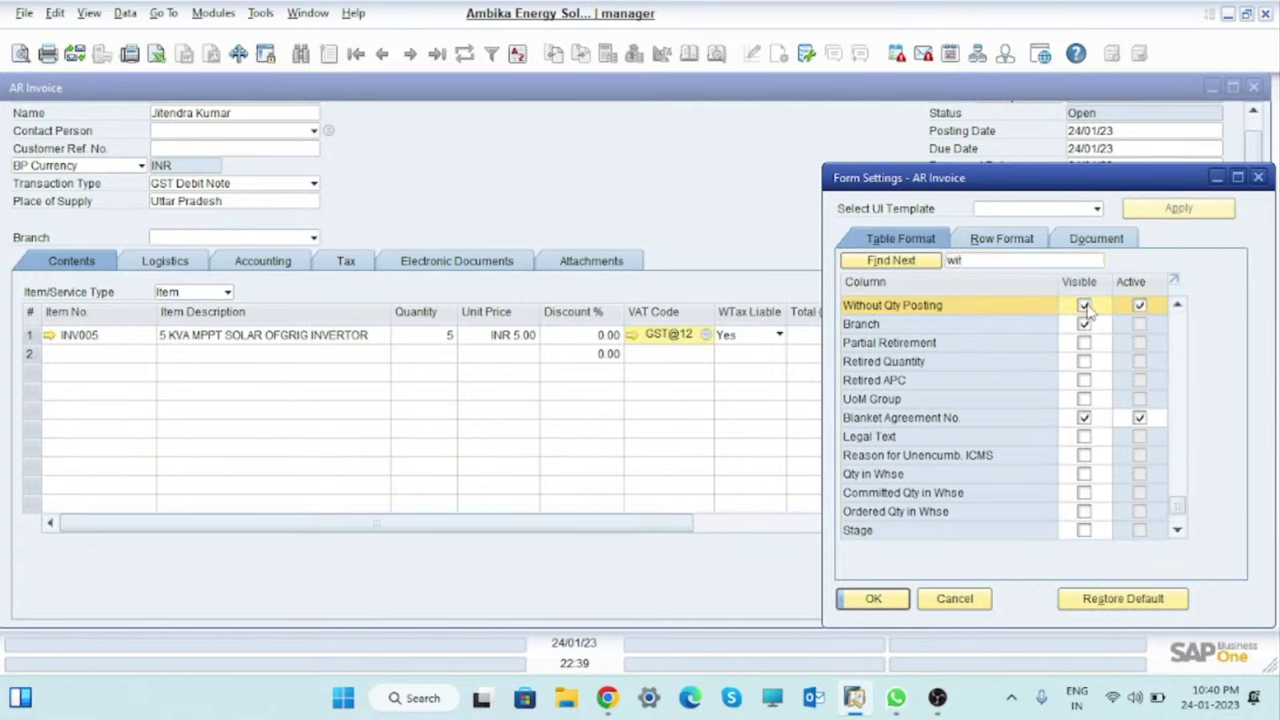
{"action": "left_click", "coordinate": [876, 599]}
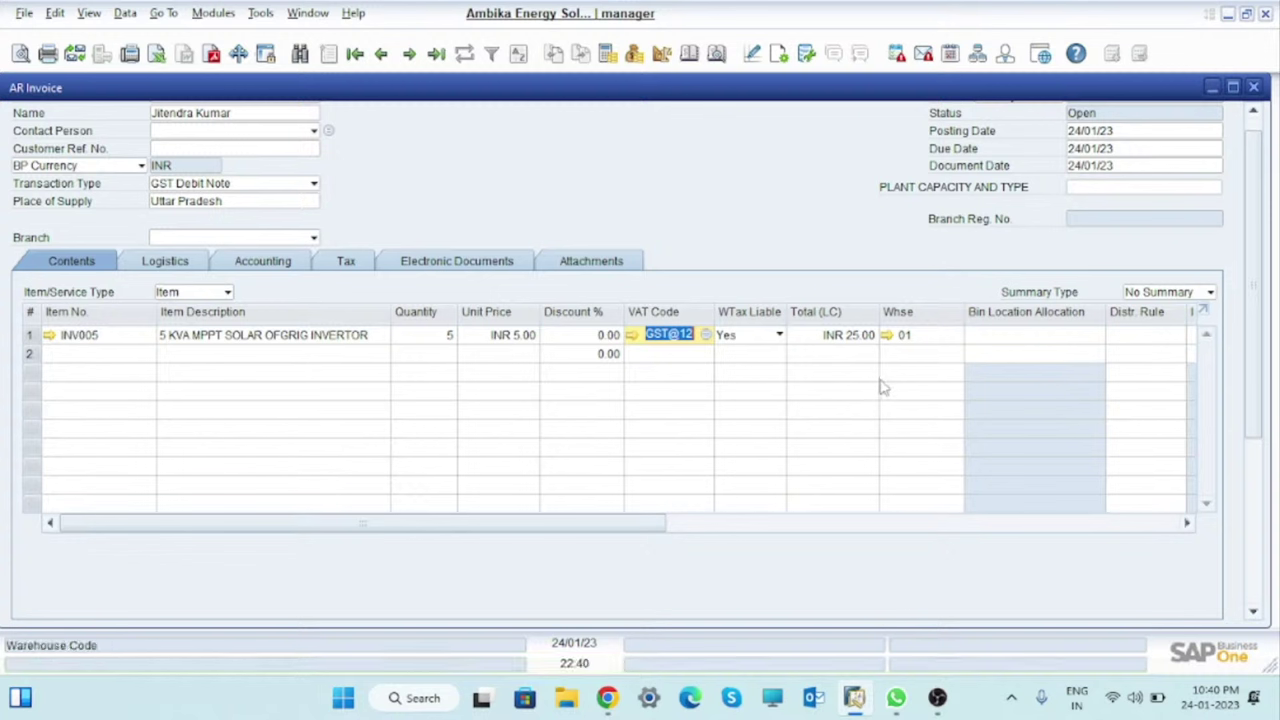
Step: Set the INV005 row's warehouse to RMWHS
{"action": "left_click", "coordinate": [955, 338]}
{"action": "left_click", "coordinate": [956, 336]}
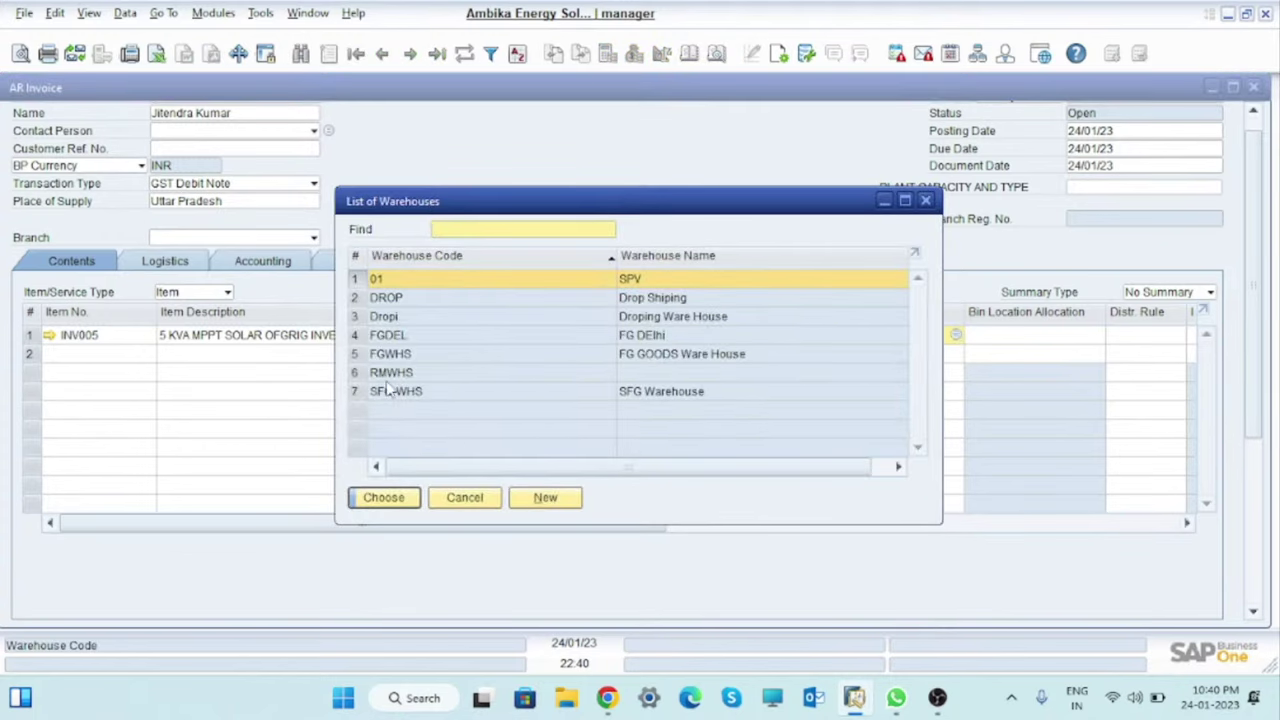
{"action": "left_click", "coordinate": [355, 373]}
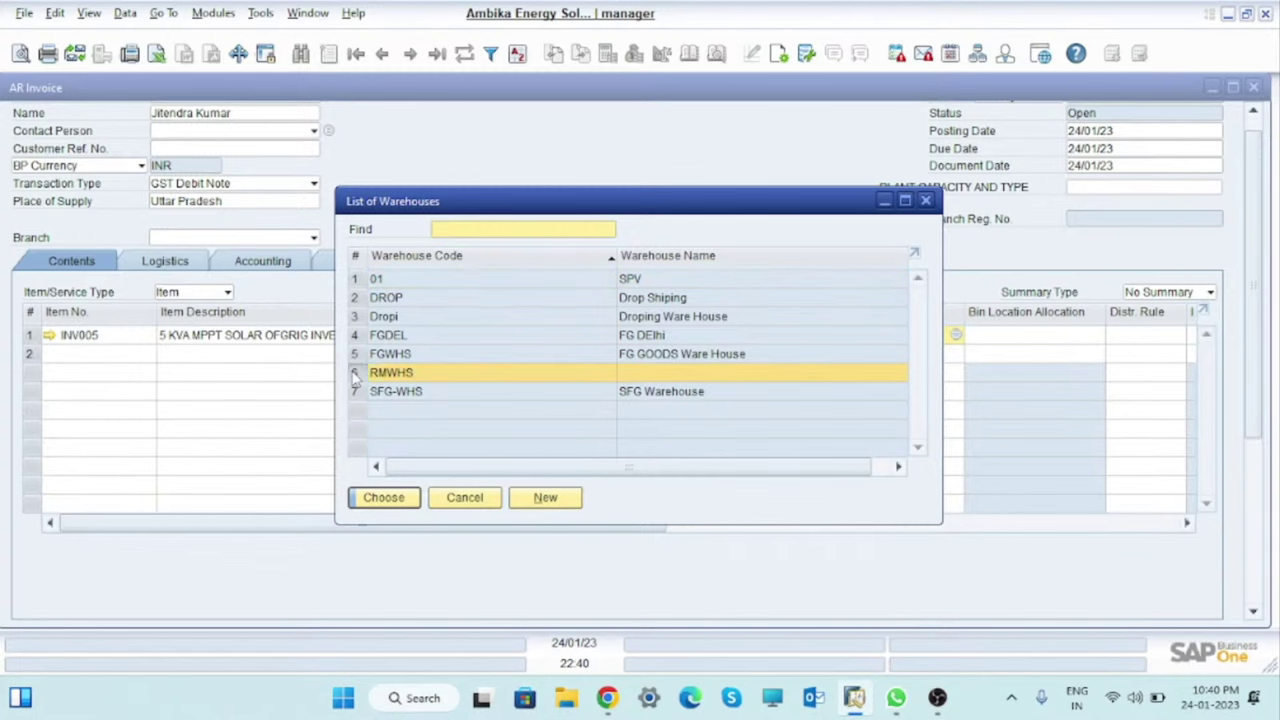
{"action": "left_click", "coordinate": [394, 501]}
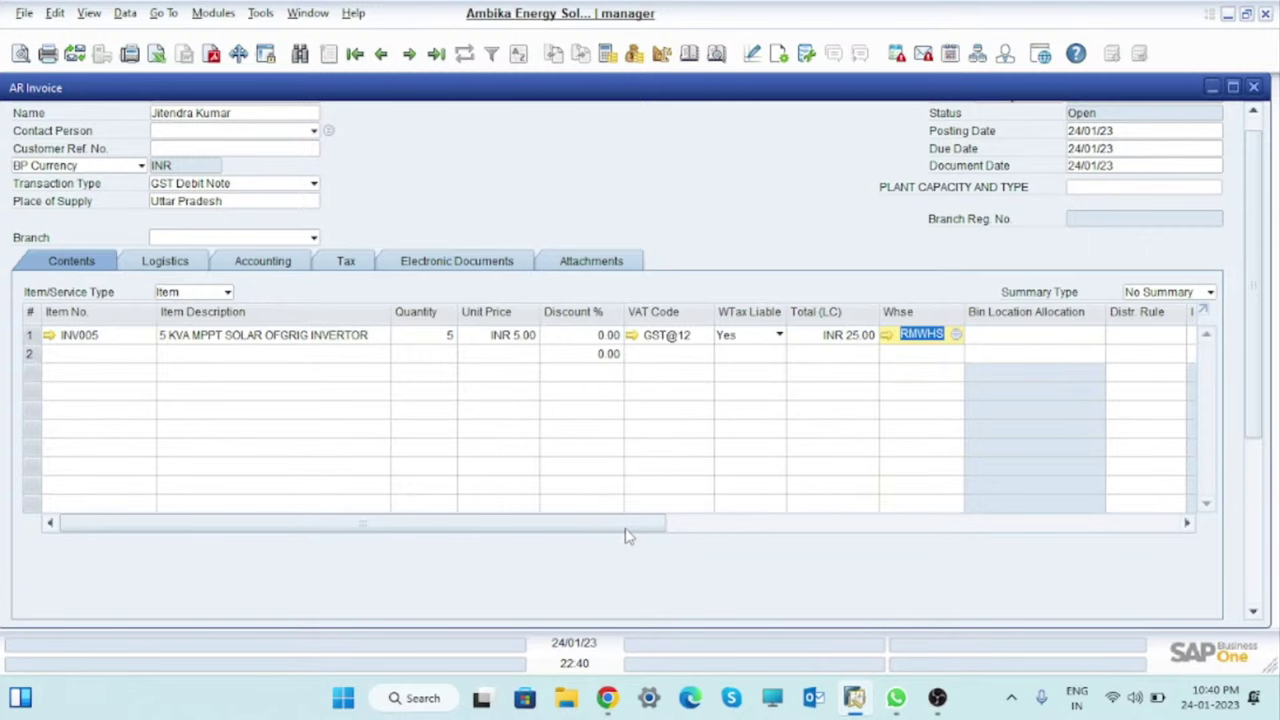
{"action": "left_click_drag", "start_coordinate": [629, 525], "coordinate": [365, 562]}
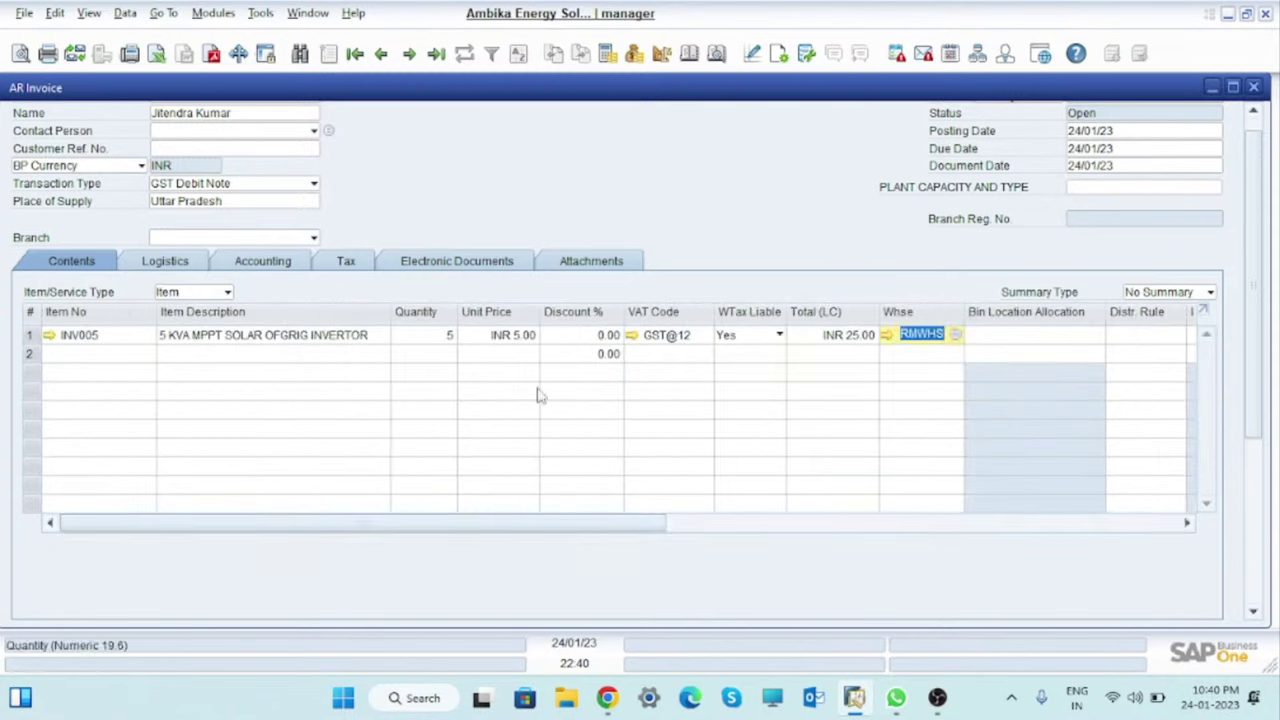
Step: Set the branch to Ambika Energy Solution and accept updating the document
{"action": "left_click", "coordinate": [717, 55]}
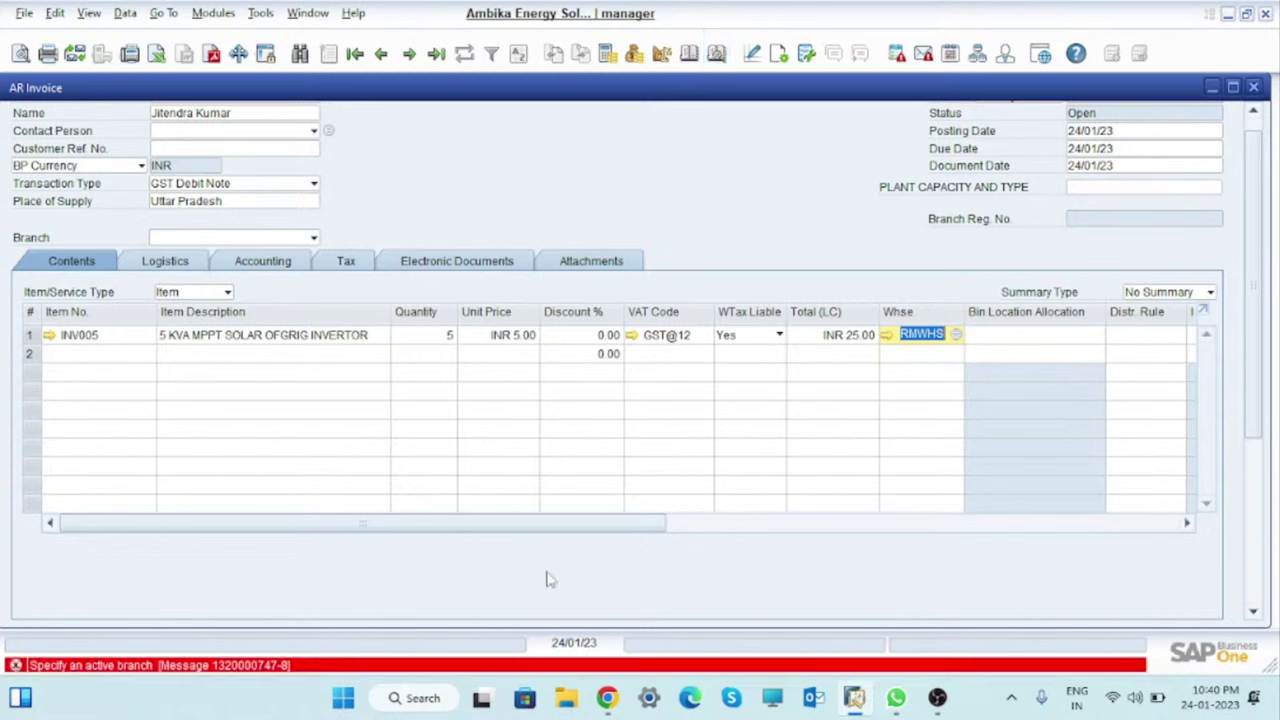
{"action": "left_click", "coordinate": [312, 240]}
{"action": "left_click", "coordinate": [282, 256]}
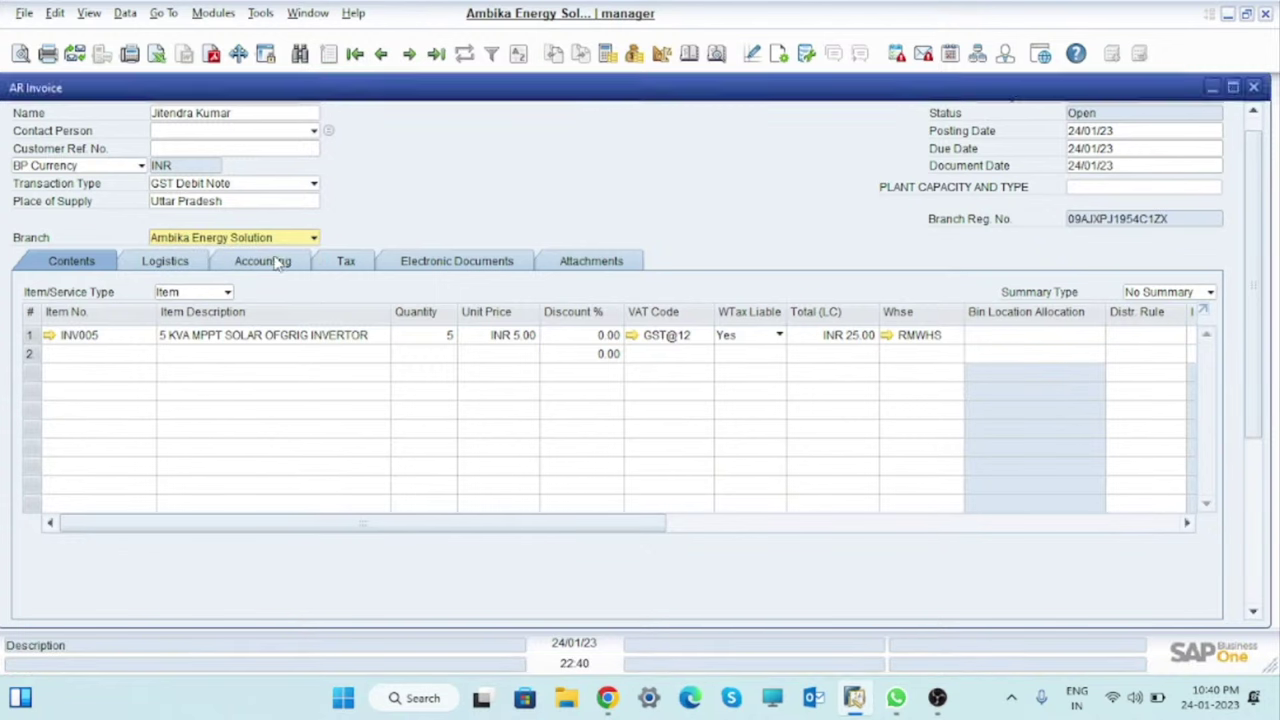
{"action": "left_click", "coordinate": [430, 380]}
Step: Record original reference number 12 dated 23/01/23 in the debit note's tax details
{"action": "left_click", "coordinate": [717, 55]}
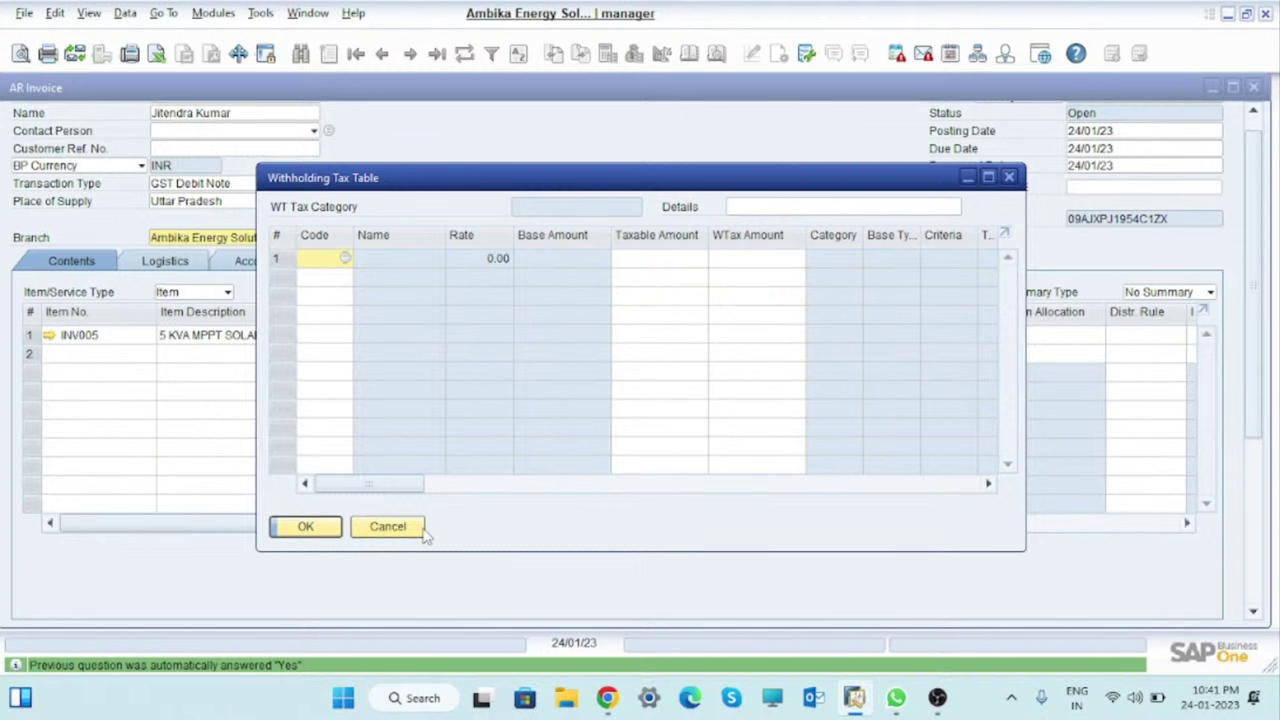
{"action": "left_click", "coordinate": [305, 527]}
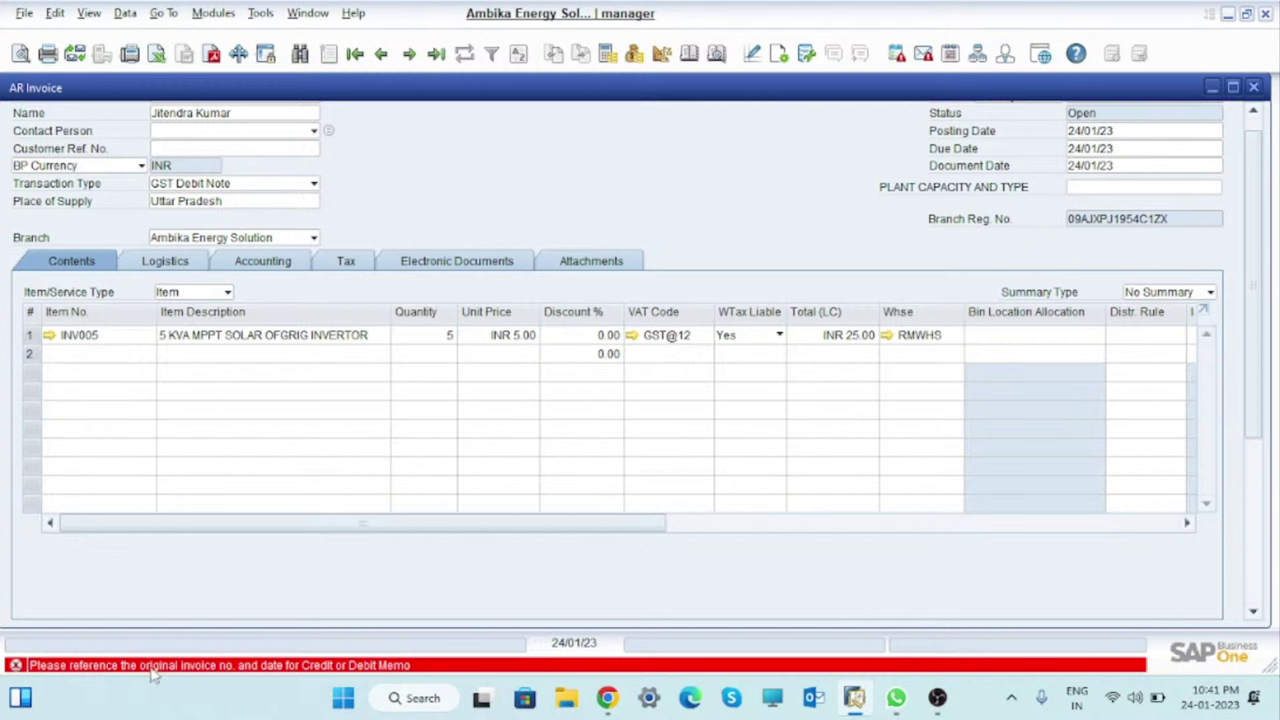
{"action": "left_click", "coordinate": [348, 262]}
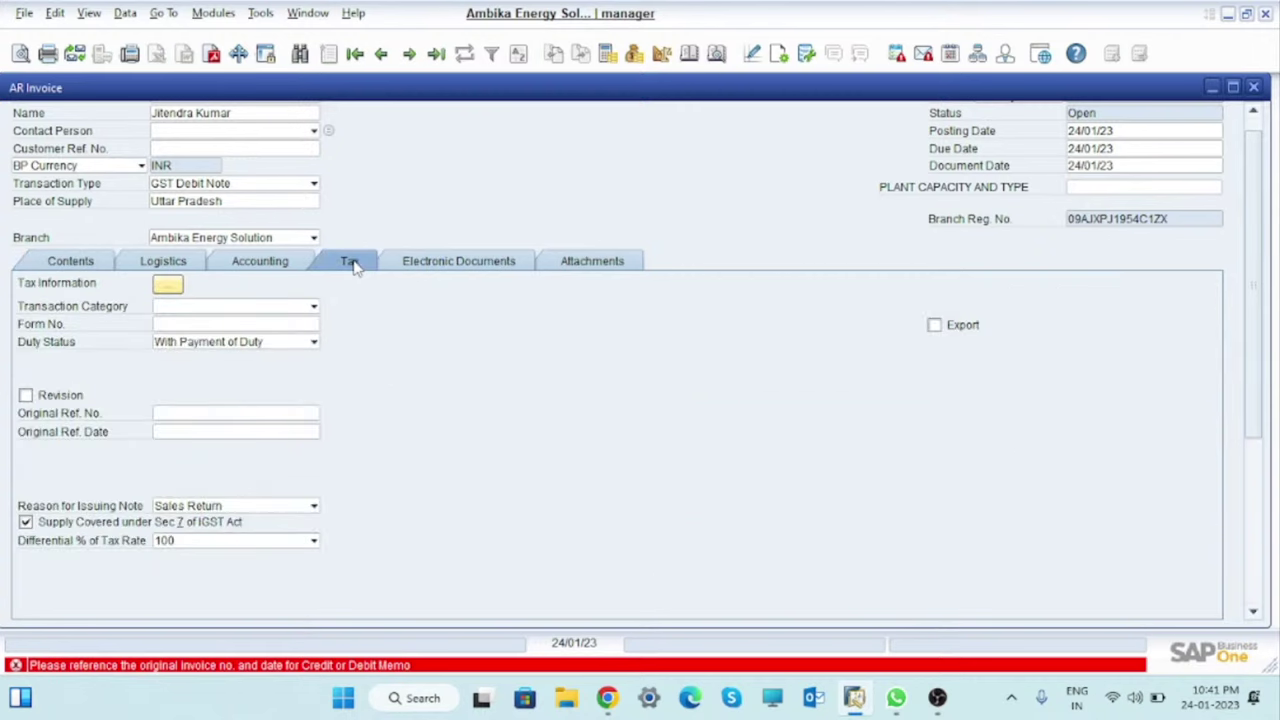
{"action": "left_click", "coordinate": [211, 414]}
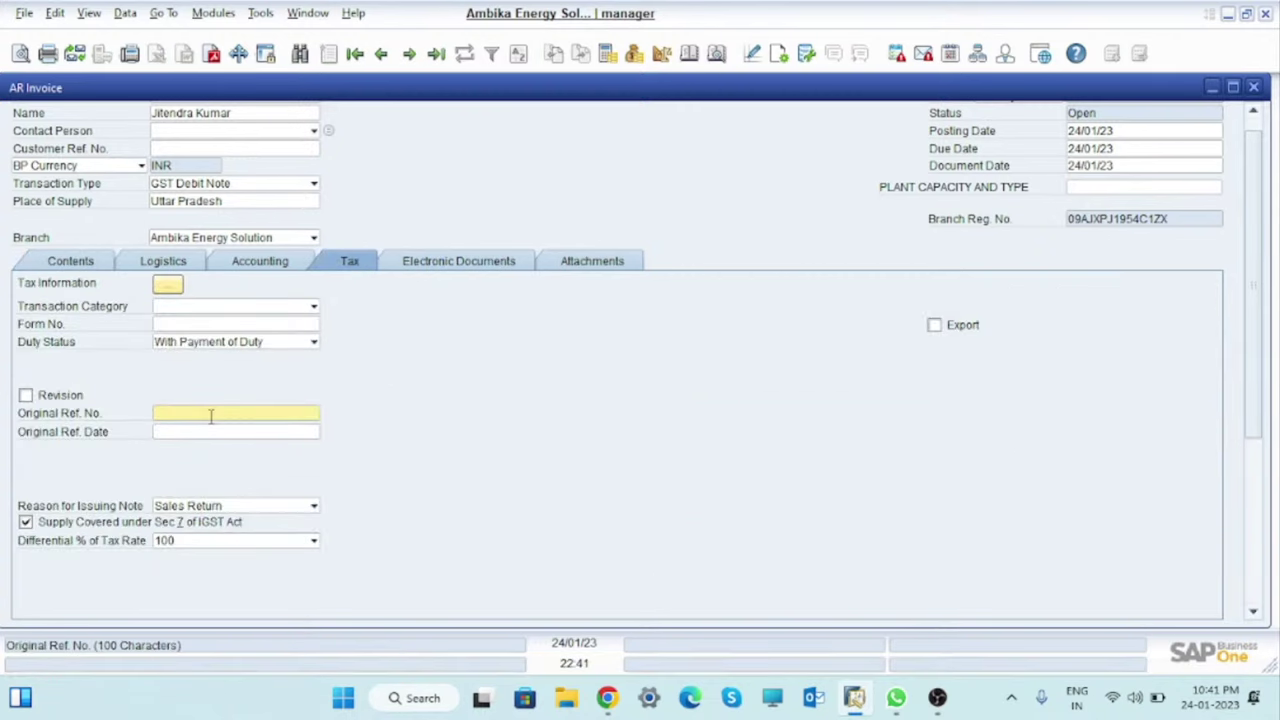
{"action": "type", "text": "12"}
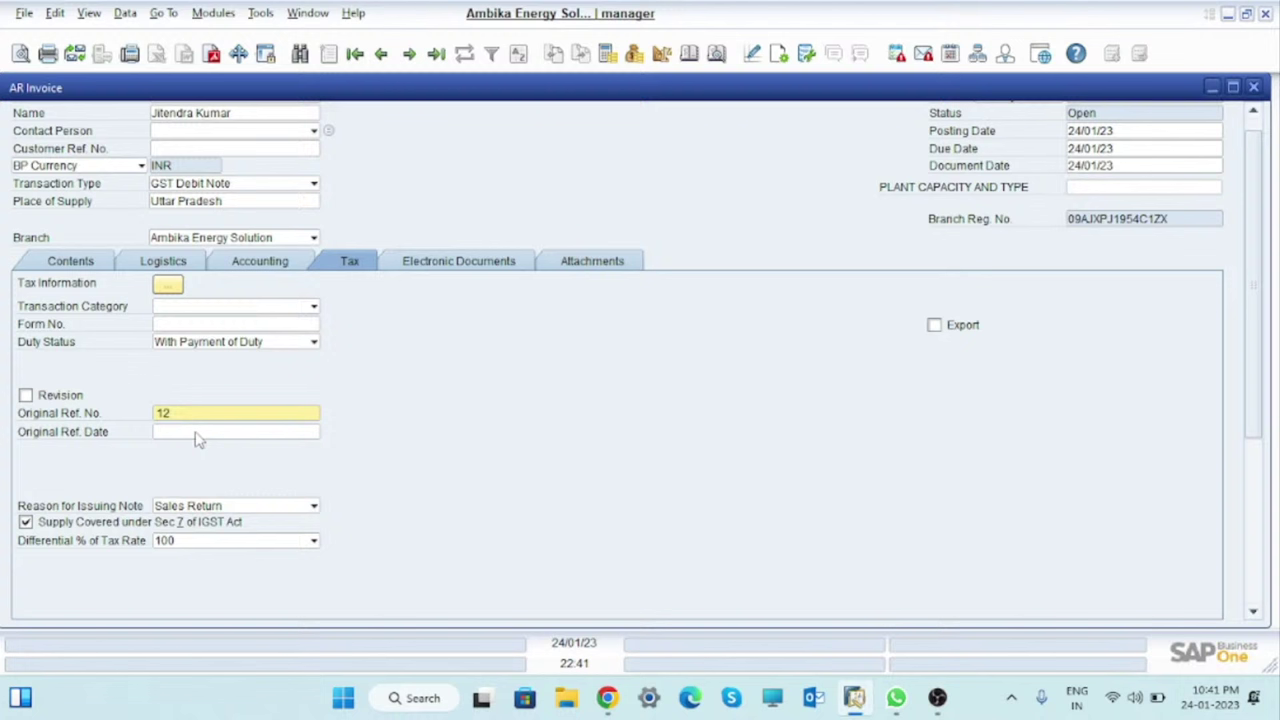
{"action": "left_click", "coordinate": [197, 432]}
{"action": "type", "text": "23"}
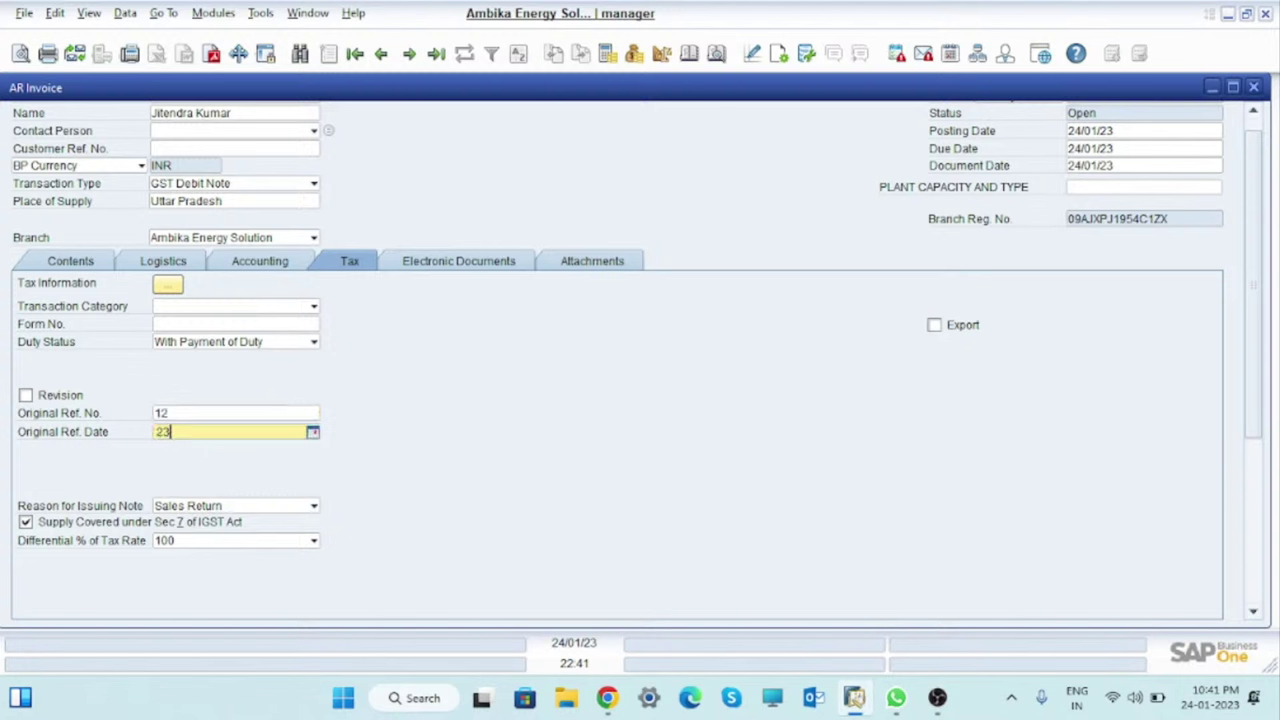
{"action": "type", "text": "0113"}
{"action": "key", "text": "BackSpace"}
{"action": "key", "text": "BackSpace"}
{"action": "type", "text": "23"}
{"action": "key", "text": "Tab"}
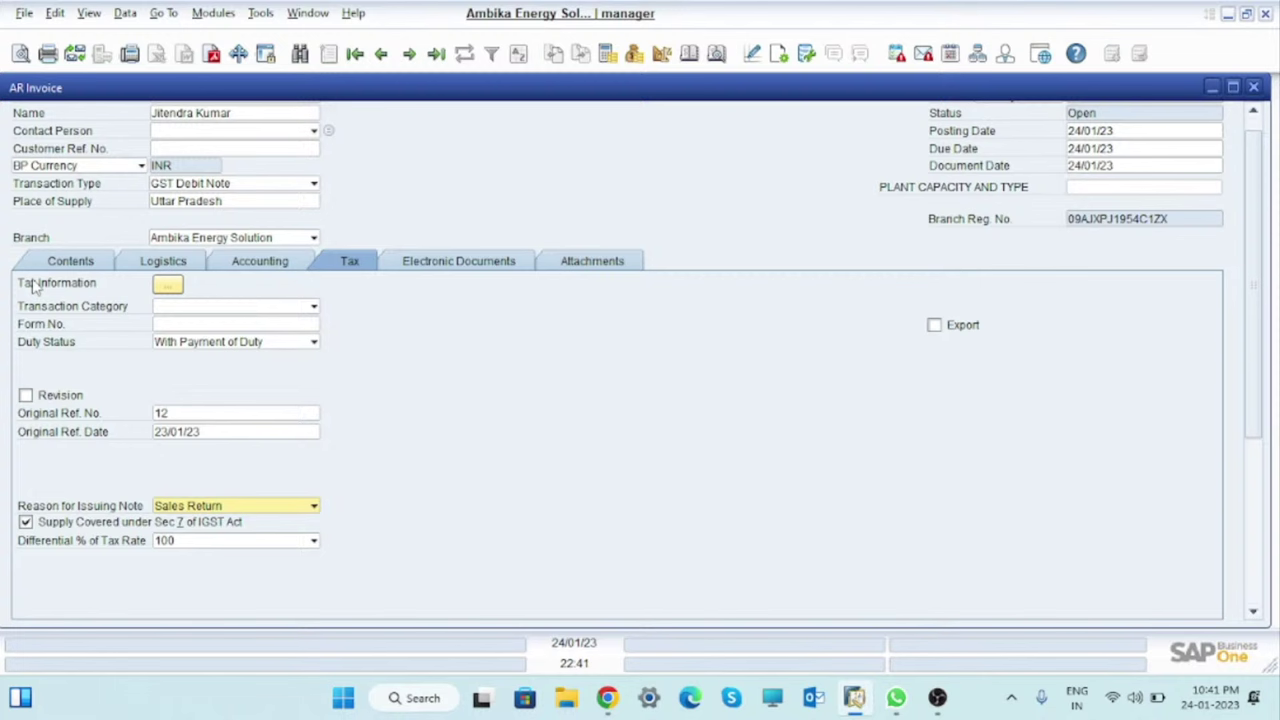
{"action": "left_click", "coordinate": [71, 261]}
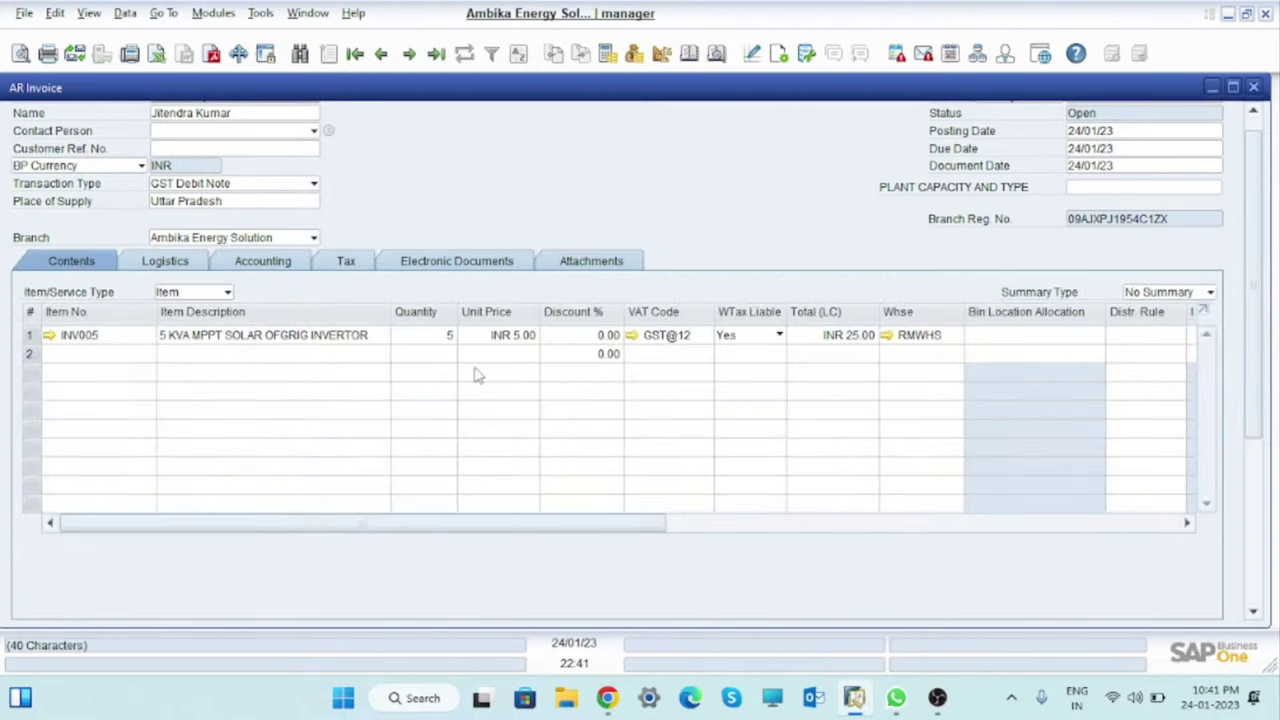
{"action": "left_click", "coordinate": [716, 55]}
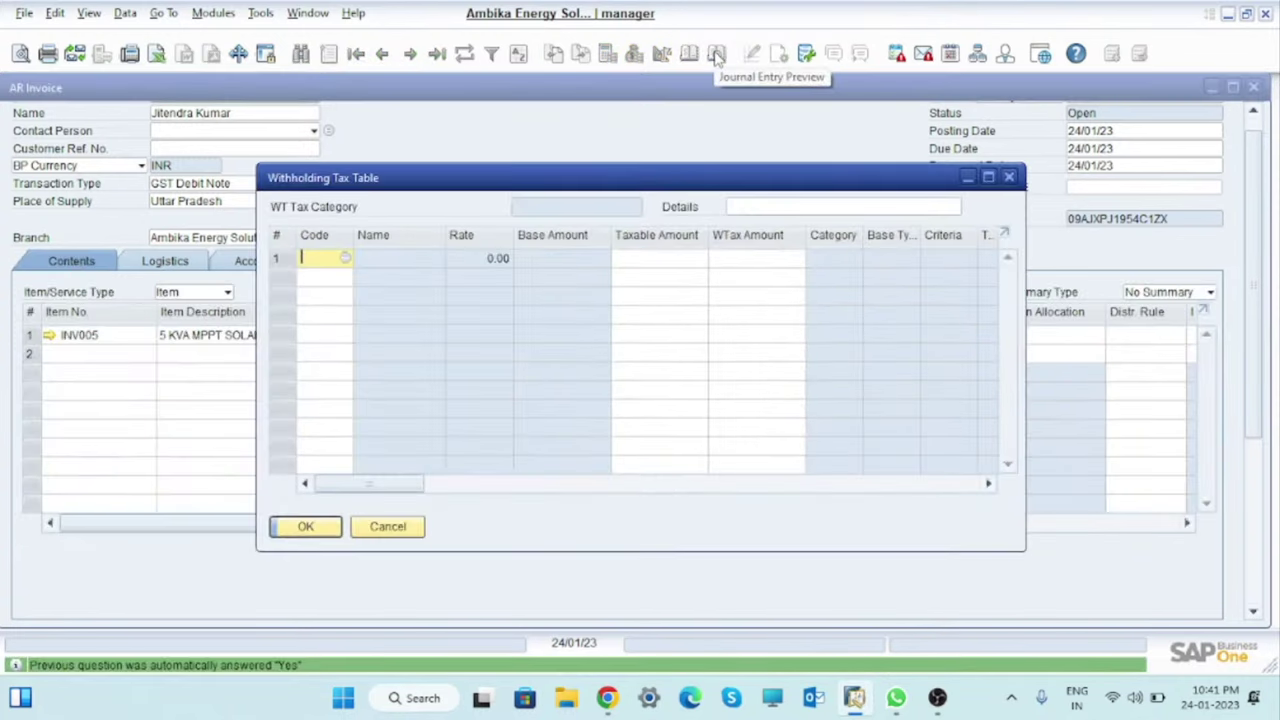
{"action": "left_click", "coordinate": [308, 526]}
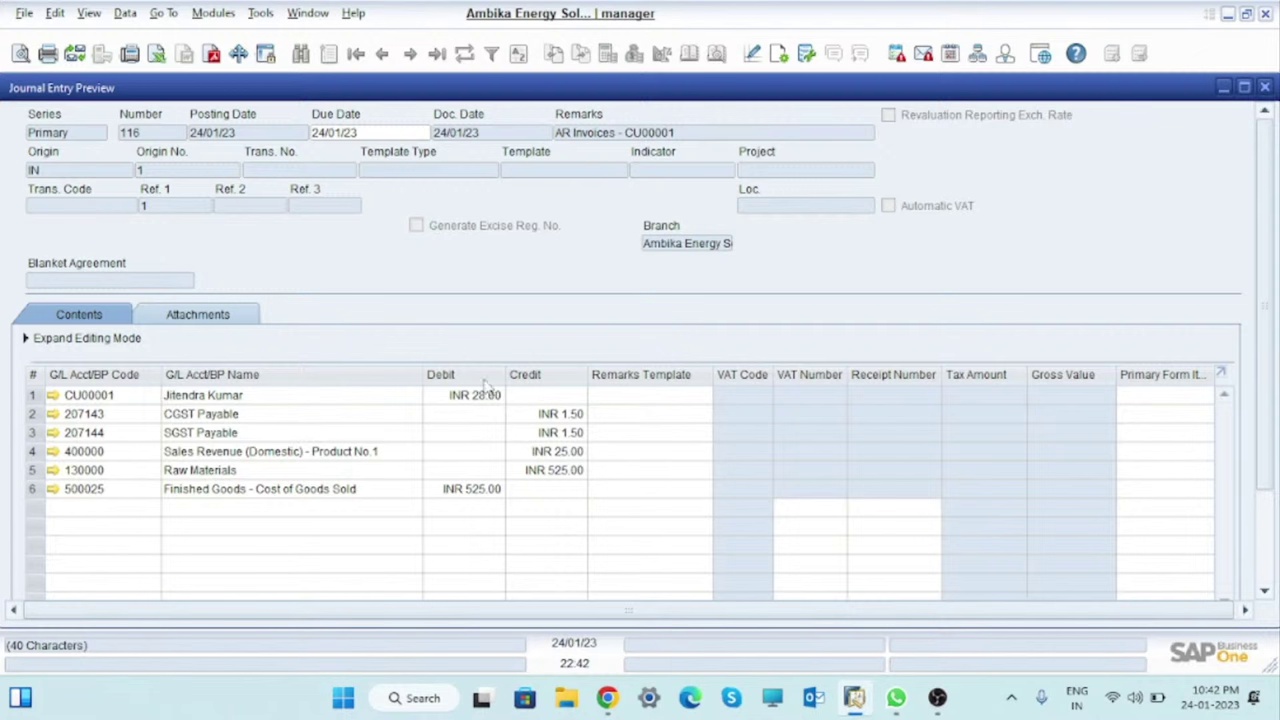
{"action": "left_click", "coordinate": [1264, 87]}
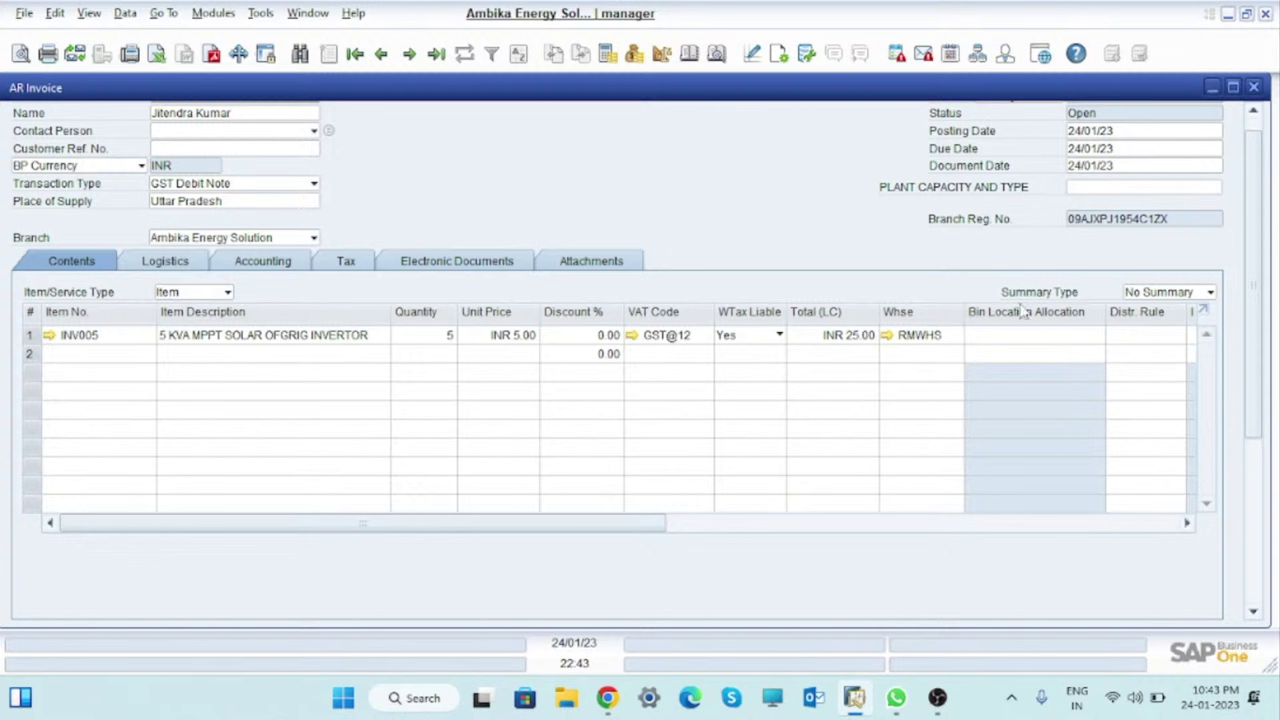
Step: Add the AR invoice, accepting the withholding tax table, then close the blank invoice window
{"action": "left_click", "coordinate": [1253, 612]}
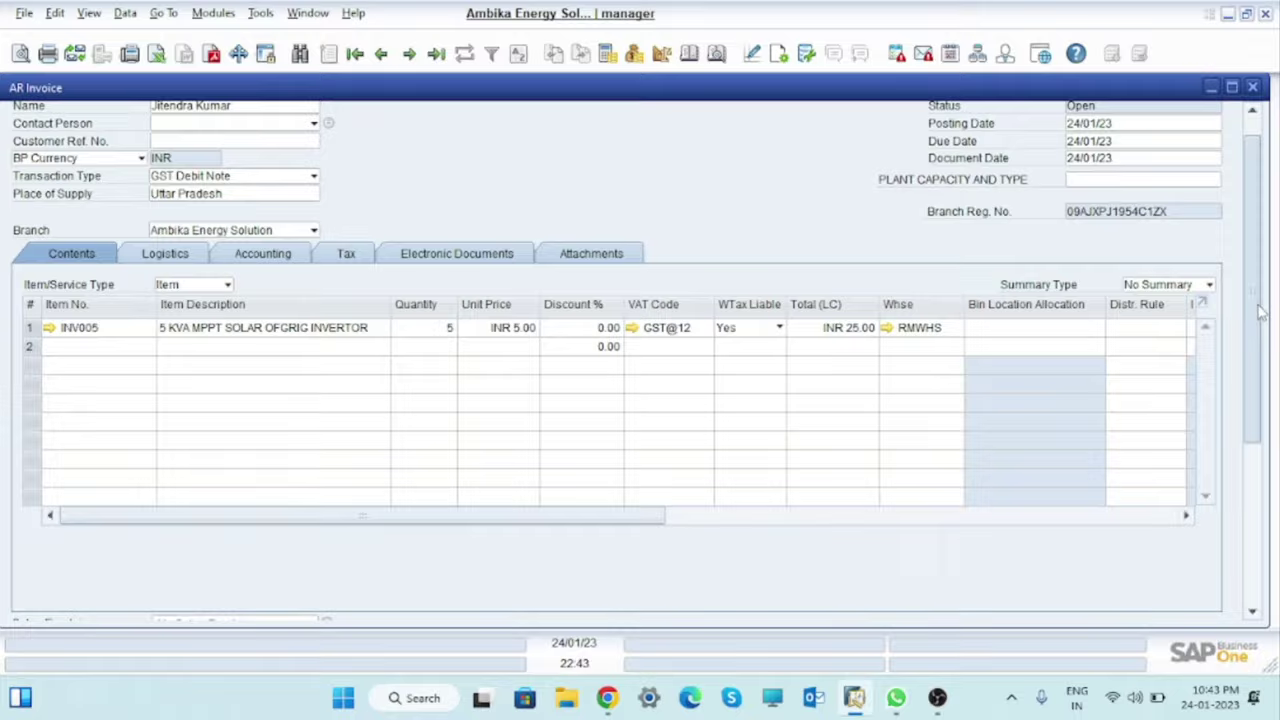
{"action": "left_click_drag", "start_coordinate": [1262, 318], "coordinate": [1262, 545]}
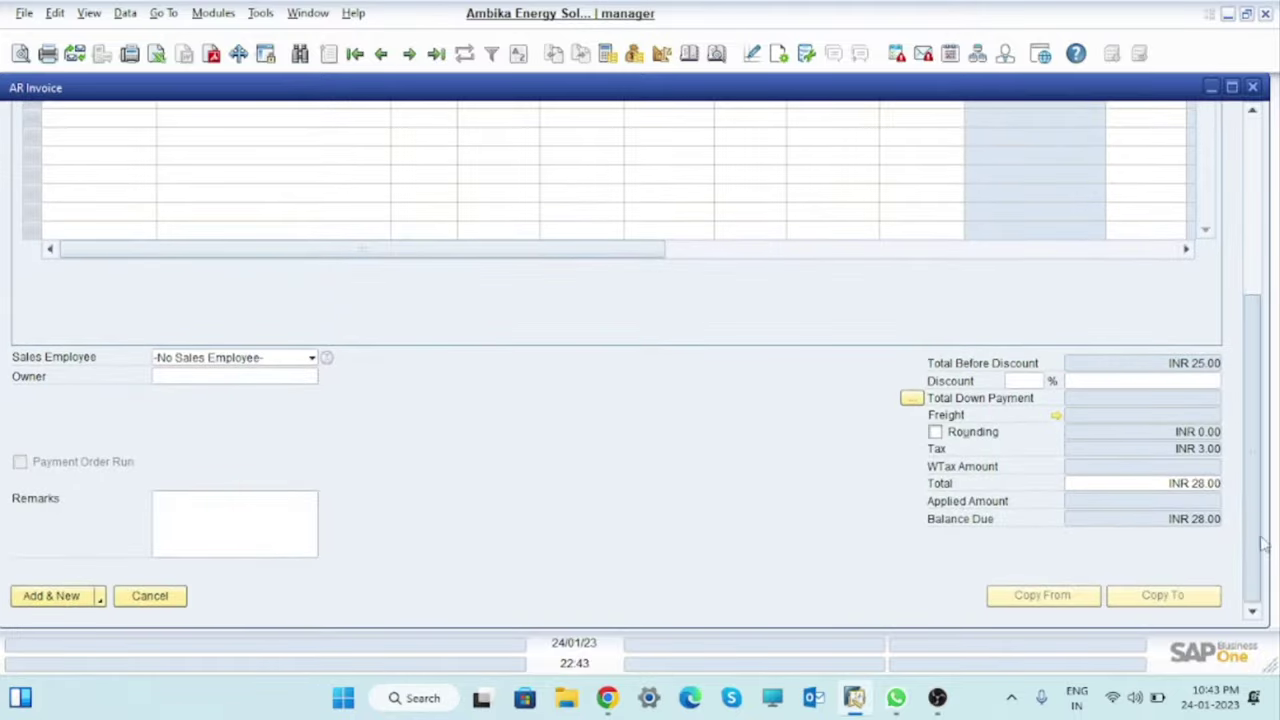
{"action": "left_click", "coordinate": [52, 600]}
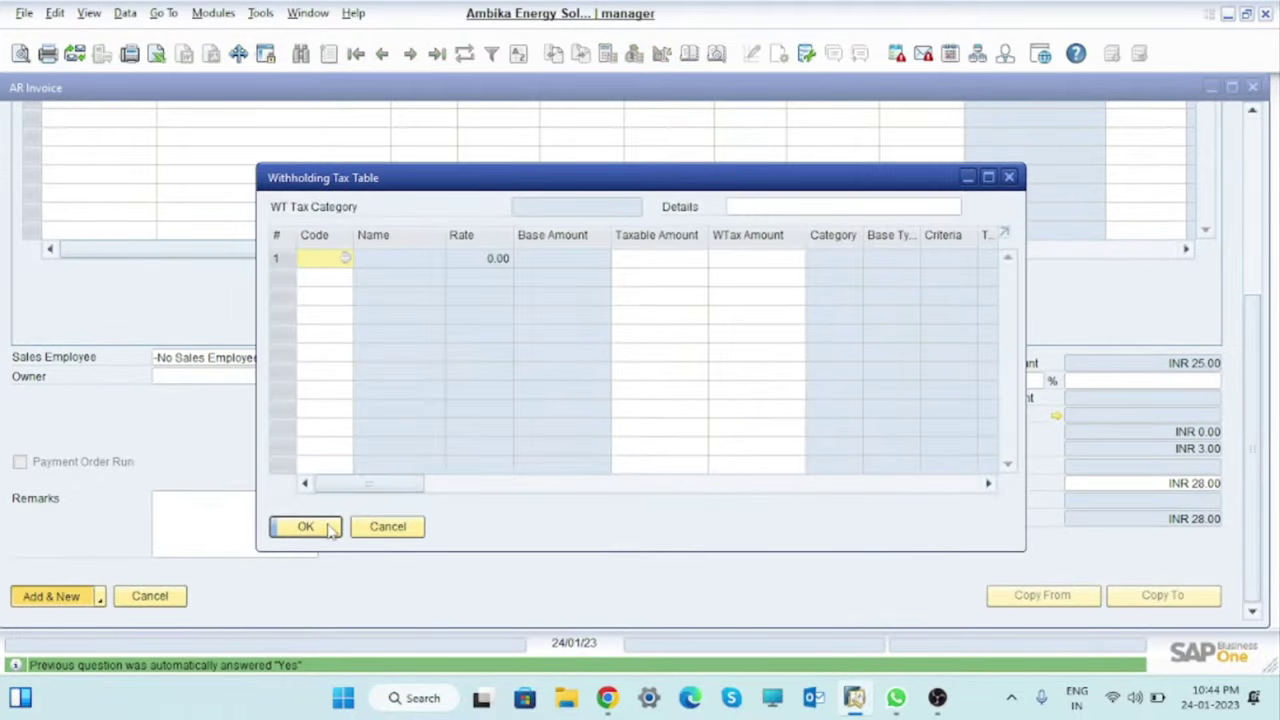
{"action": "left_click", "coordinate": [331, 527]}
{"action": "left_click", "coordinate": [408, 372]}
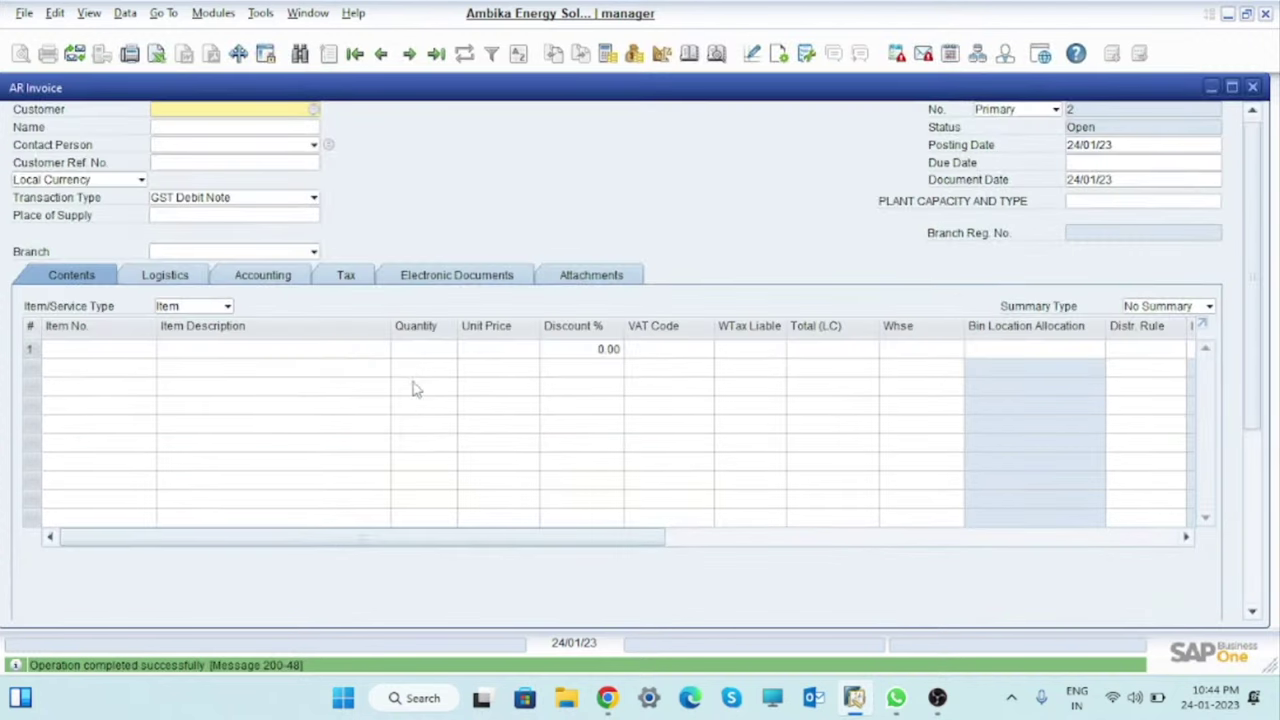
{"action": "left_click", "coordinate": [1252, 87]}
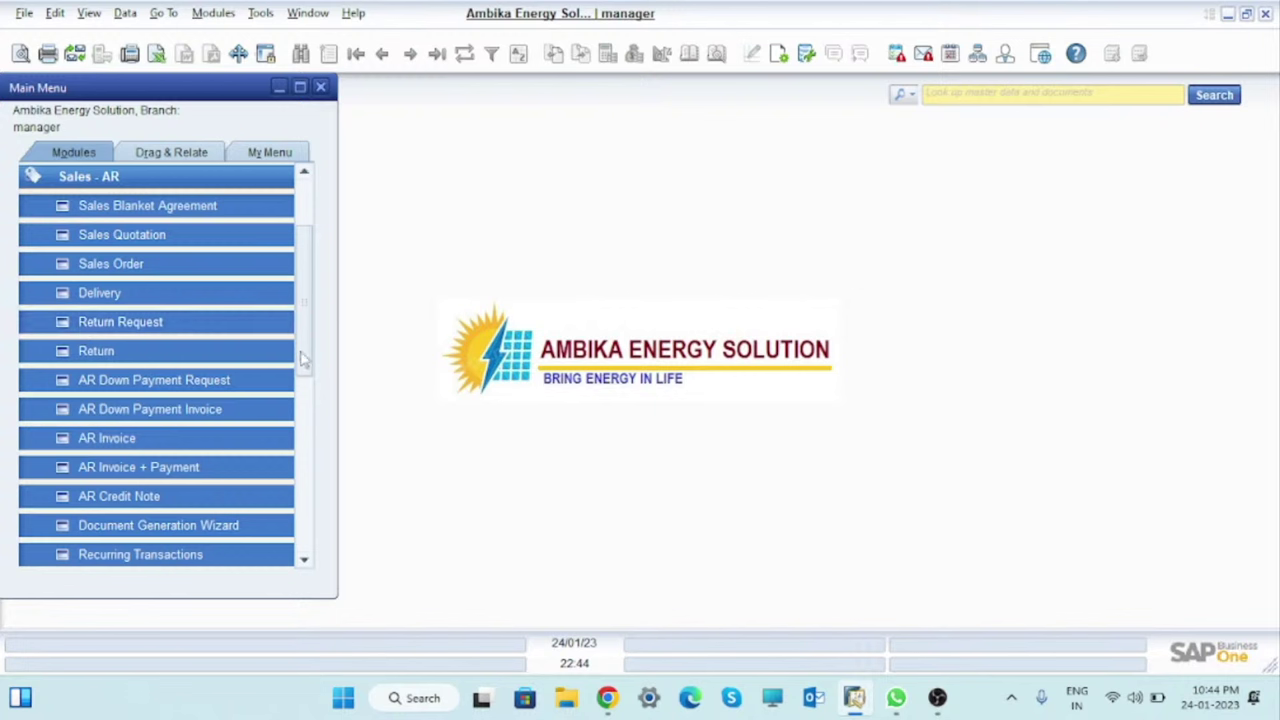
Step: Open the Monthly Customer Status report from the Sales Reports group
{"action": "scroll", "coordinate": [306, 366], "scroll_direction": "down", "scroll_amount": 1}
{"action": "left_click_drag", "start_coordinate": [306, 366], "coordinate": [306, 437]}
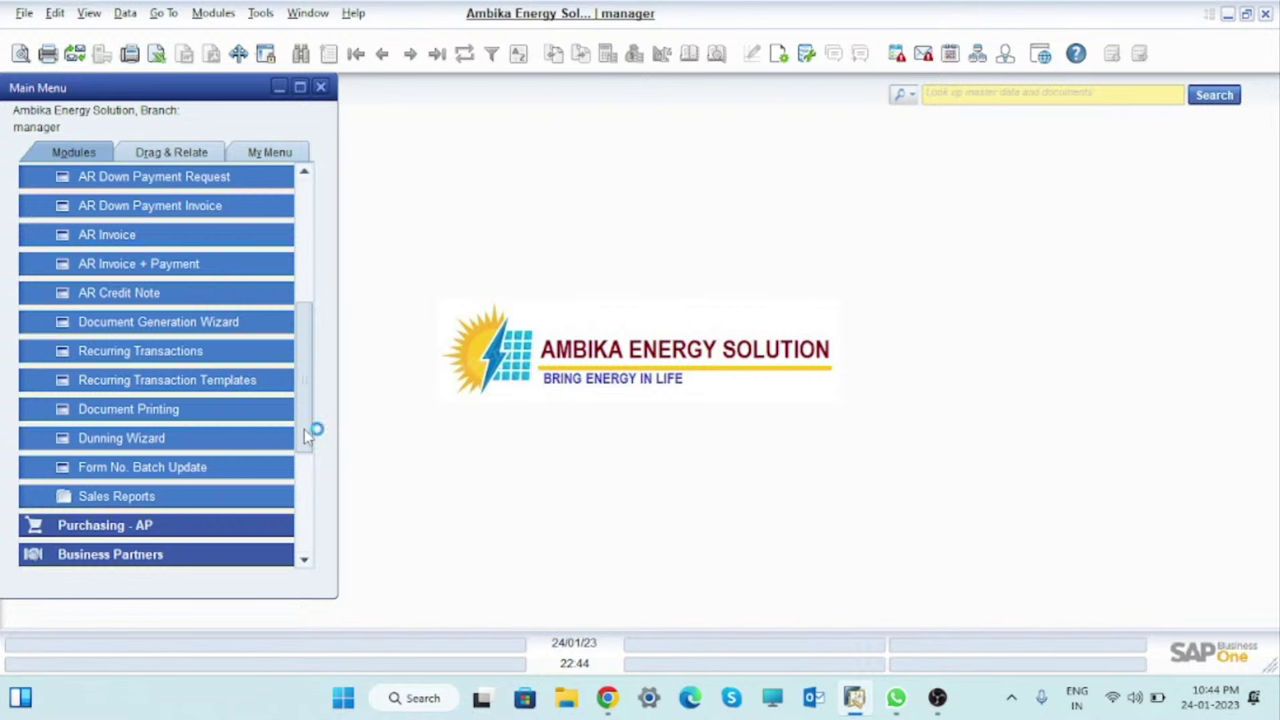
{"action": "left_click", "coordinate": [138, 500]}
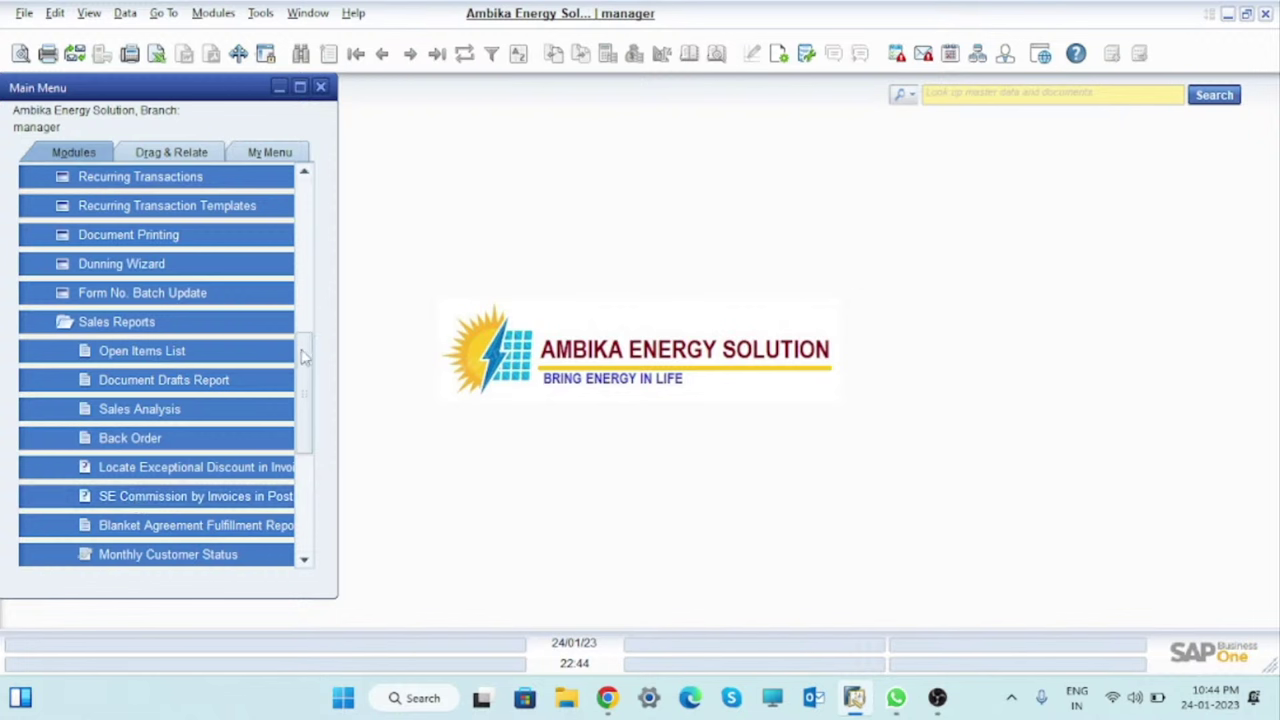
{"action": "left_click_drag", "start_coordinate": [305, 358], "coordinate": [308, 416]}
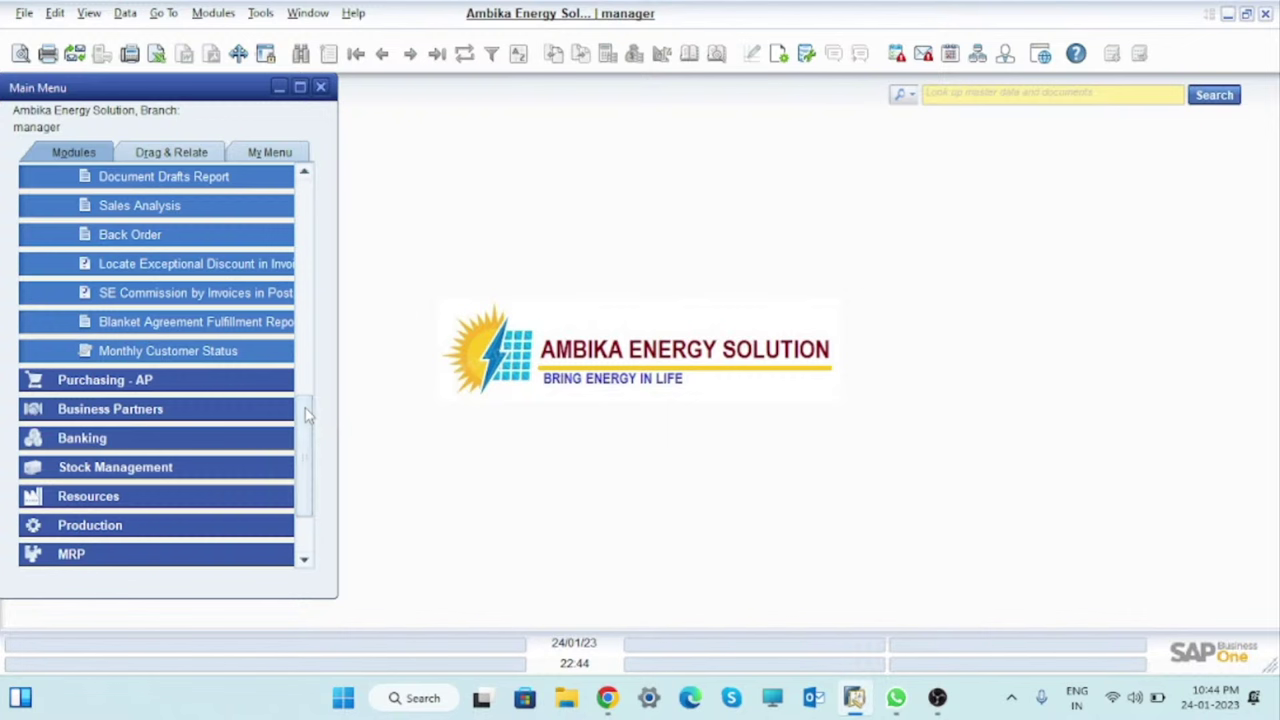
{"action": "left_click", "coordinate": [186, 356]}
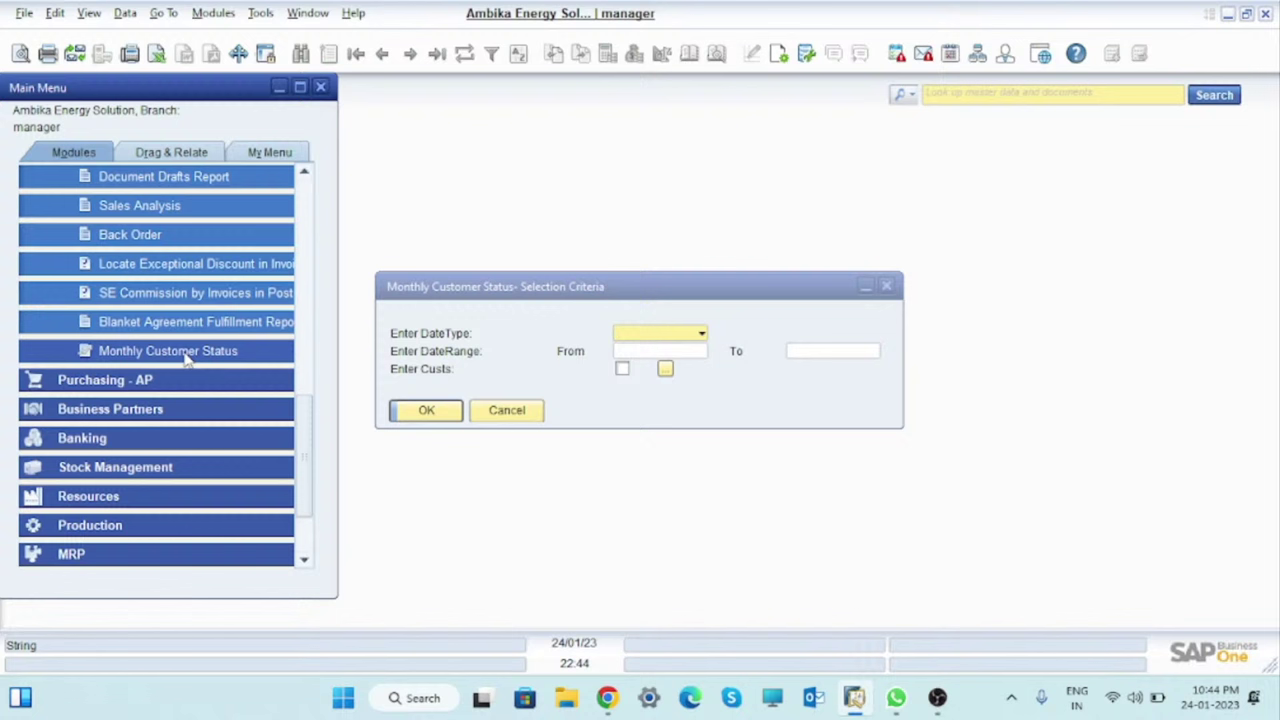
Step: Set the report to Posting Date from 01/01/23 to today (24/01/23) and open customer selection
{"action": "left_click", "coordinate": [701, 335]}
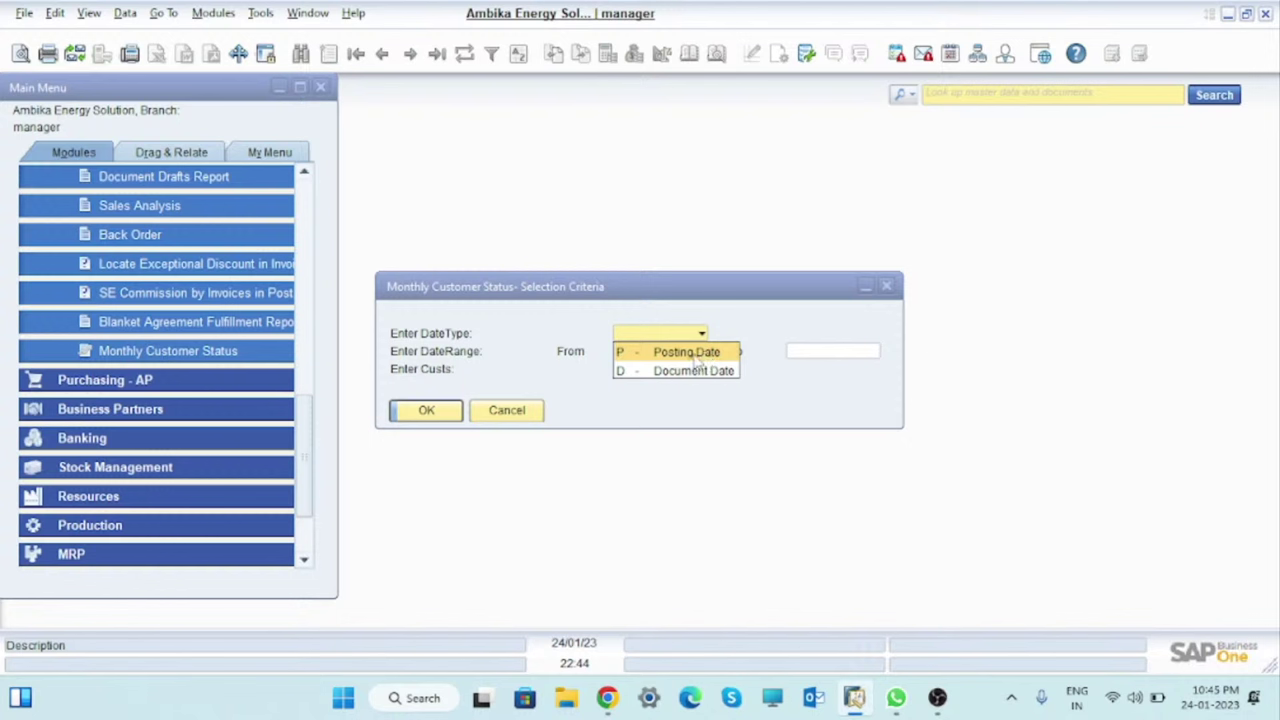
{"action": "left_click", "coordinate": [696, 358]}
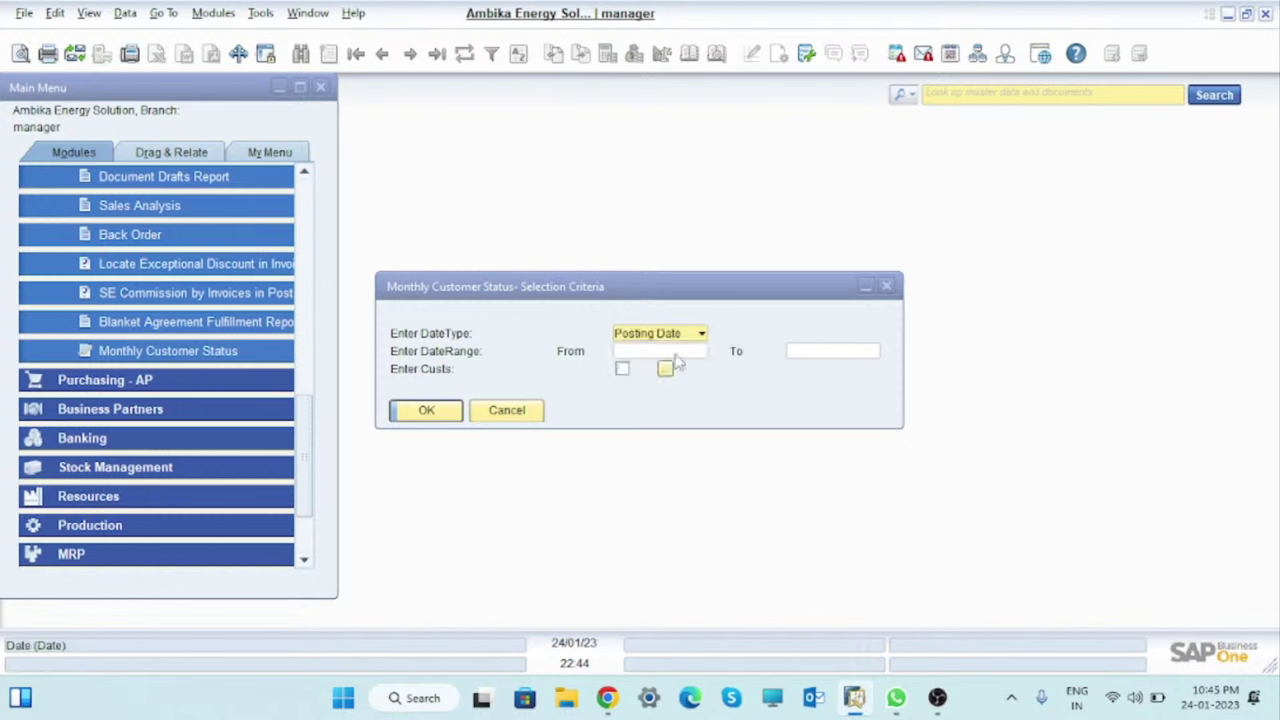
{"action": "left_click", "coordinate": [664, 352]}
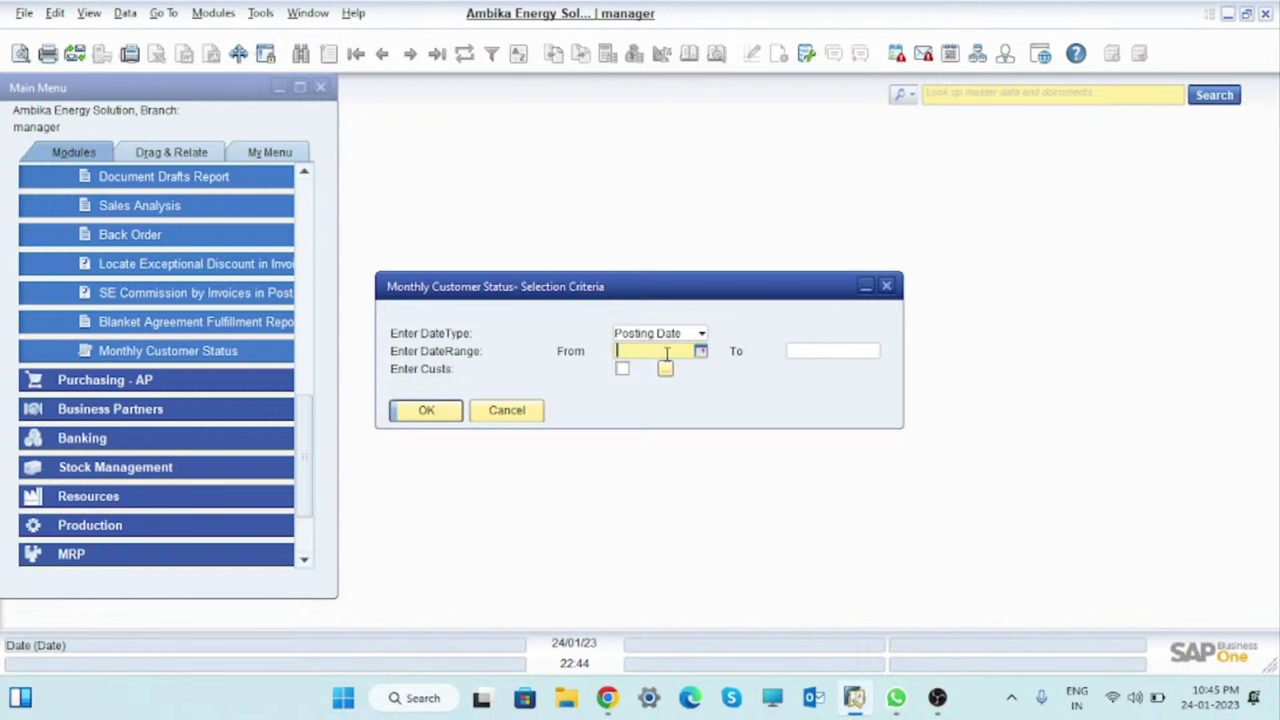
{"action": "type", "text": "010123"}
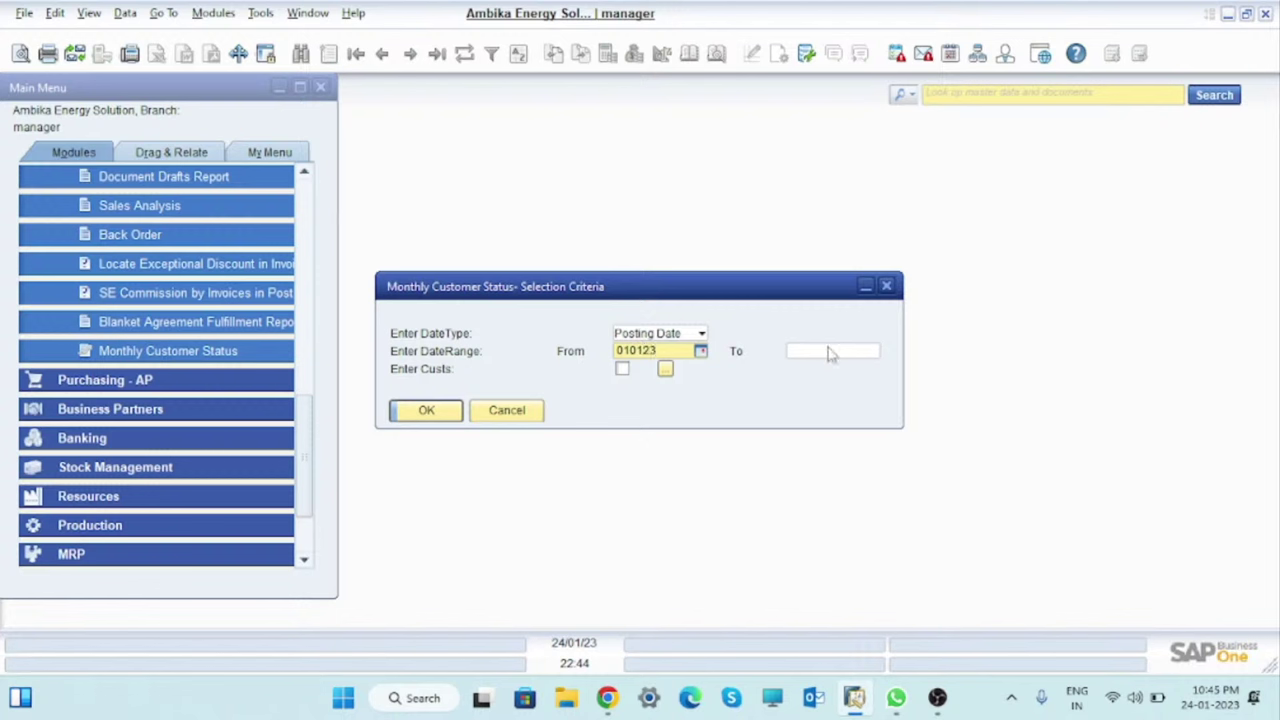
{"action": "left_click", "coordinate": [865, 355]}
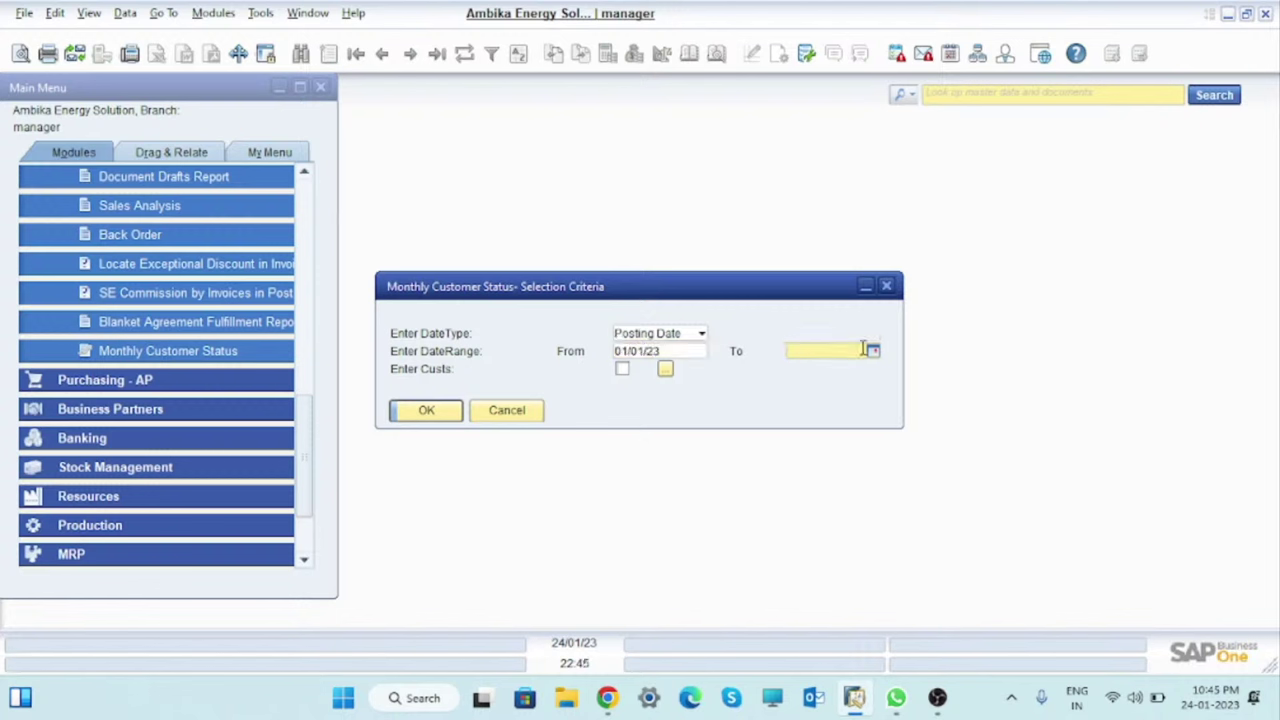
{"action": "type", "text": "s"}
{"action": "key", "text": "Tab"}
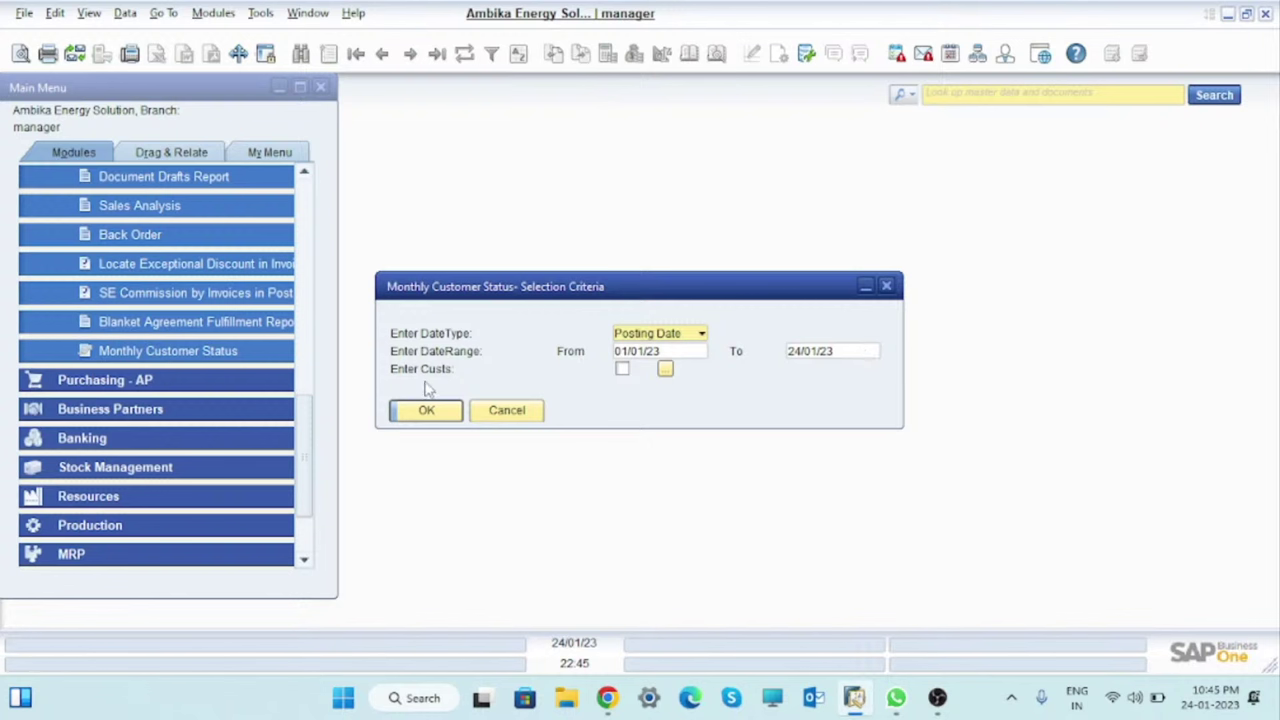
{"action": "left_click", "coordinate": [666, 370]}
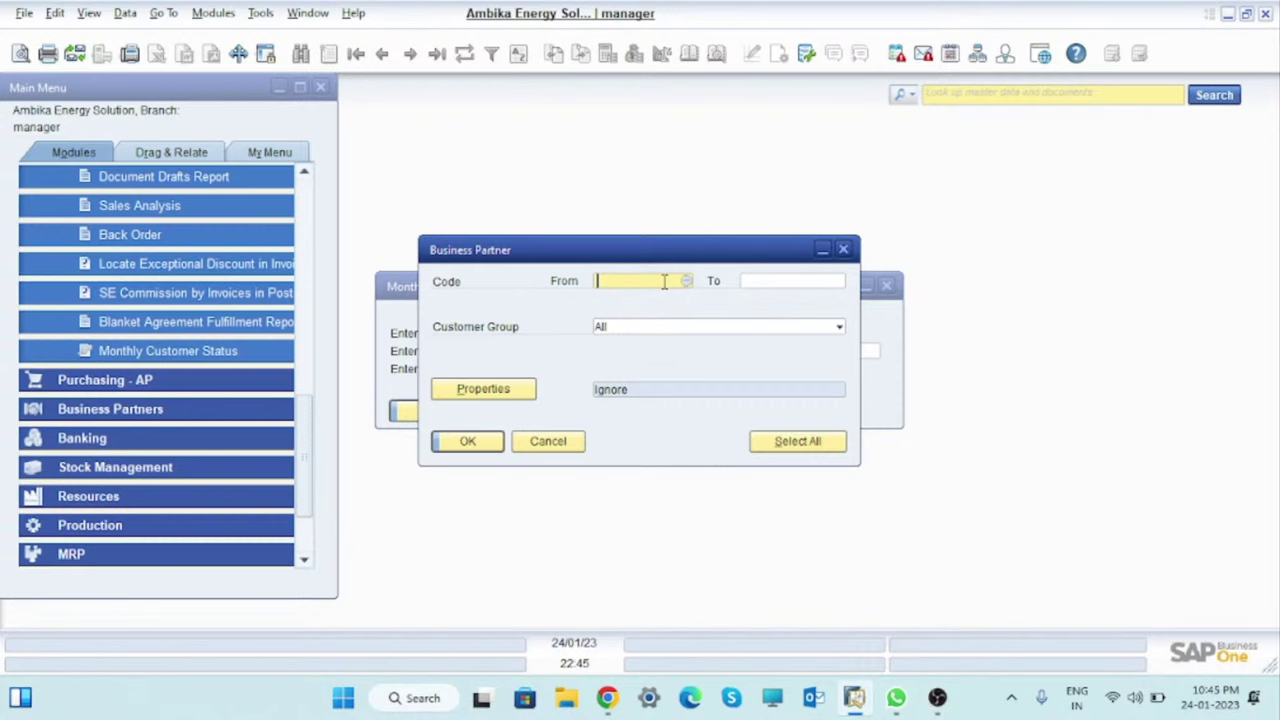
Step: Choose Gandhi001 from the business partner list as the starting customer code
{"action": "left_click", "coordinate": [686, 281]}
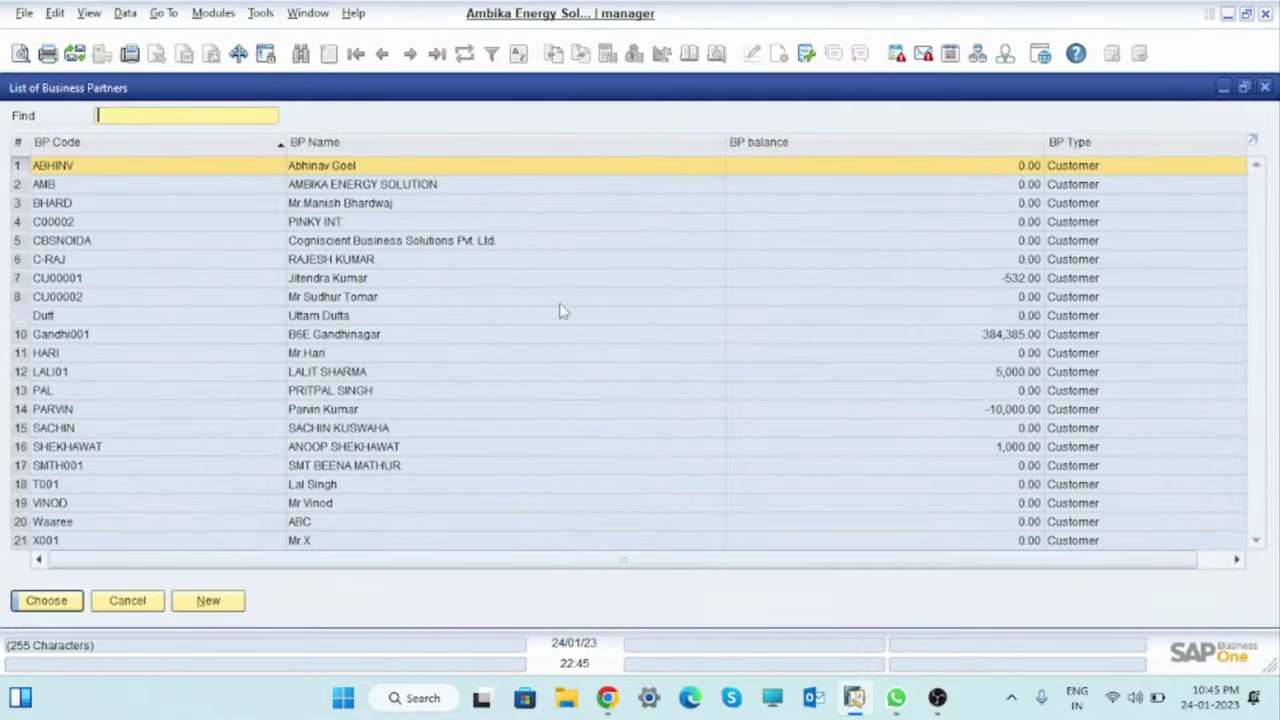
{"action": "left_click", "coordinate": [18, 281]}
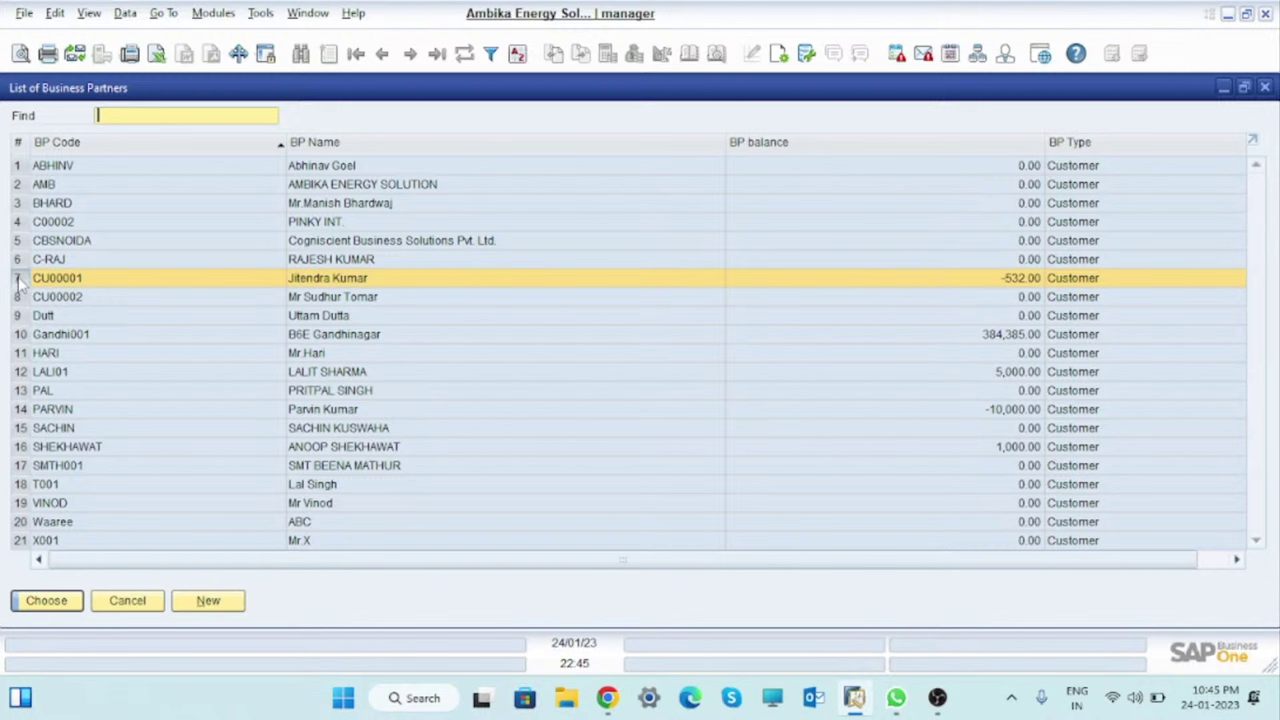
{"action": "left_click", "coordinate": [24, 315]}
{"action": "left_click", "coordinate": [26, 336]}
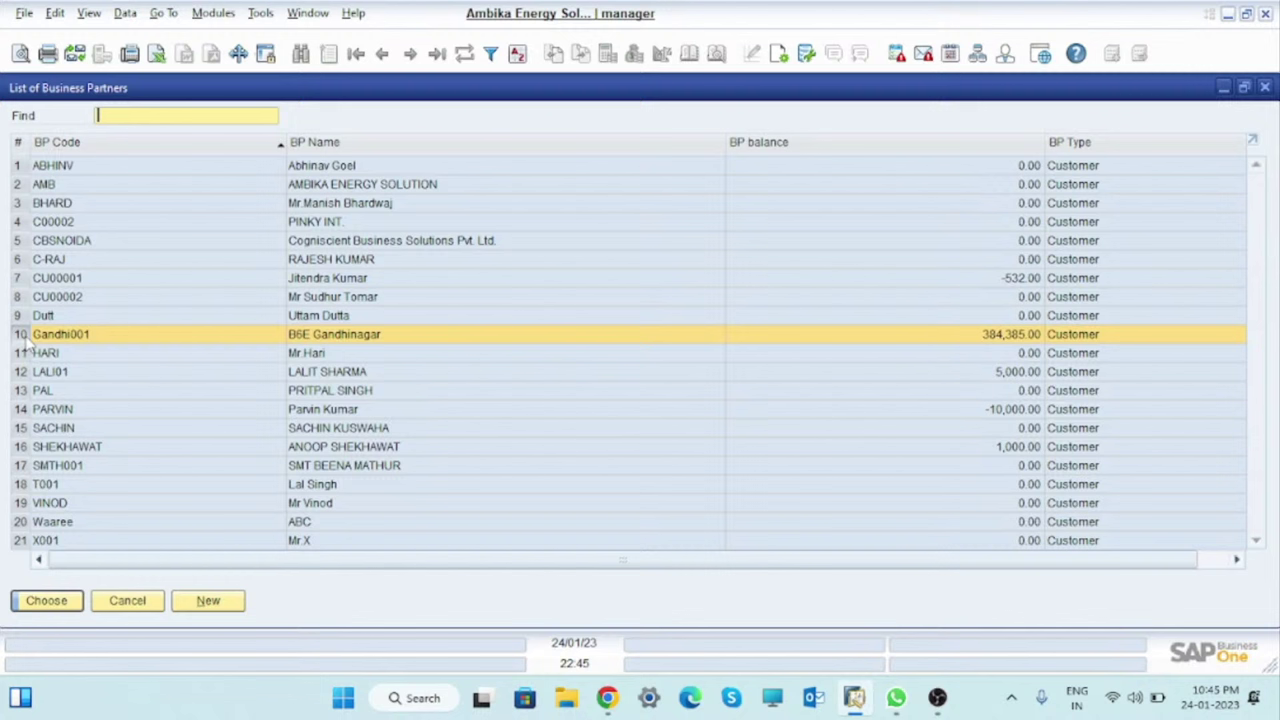
{"action": "left_click", "coordinate": [47, 601]}
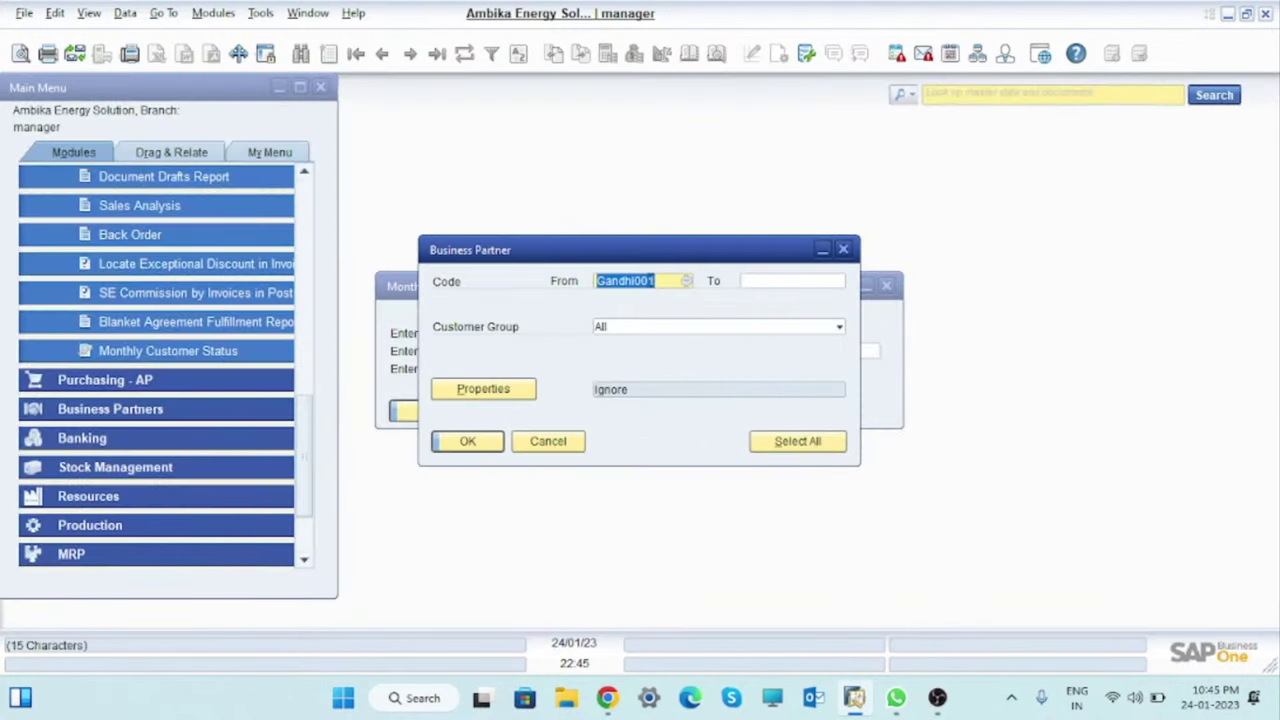
Step: Copy Gandhi001 into the ending customer code and run the report
{"action": "right_click", "coordinate": [651, 282]}
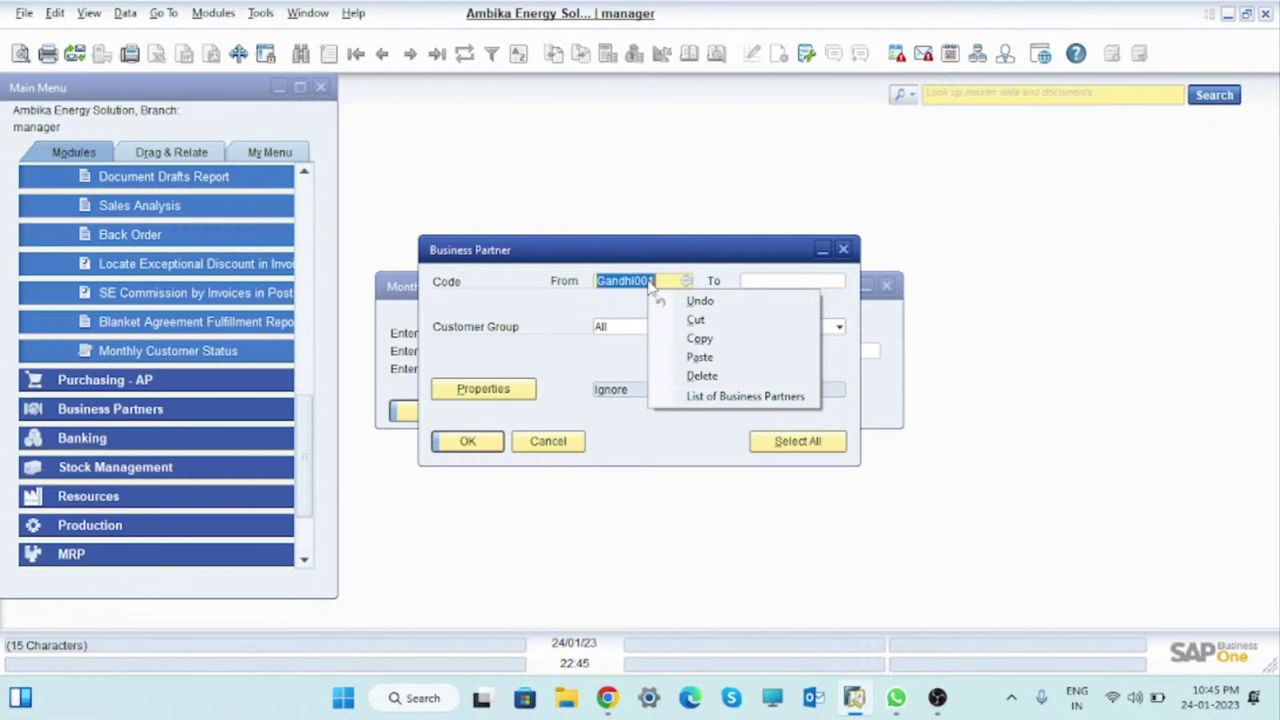
{"action": "left_click", "coordinate": [712, 340]}
{"action": "left_click", "coordinate": [775, 280]}
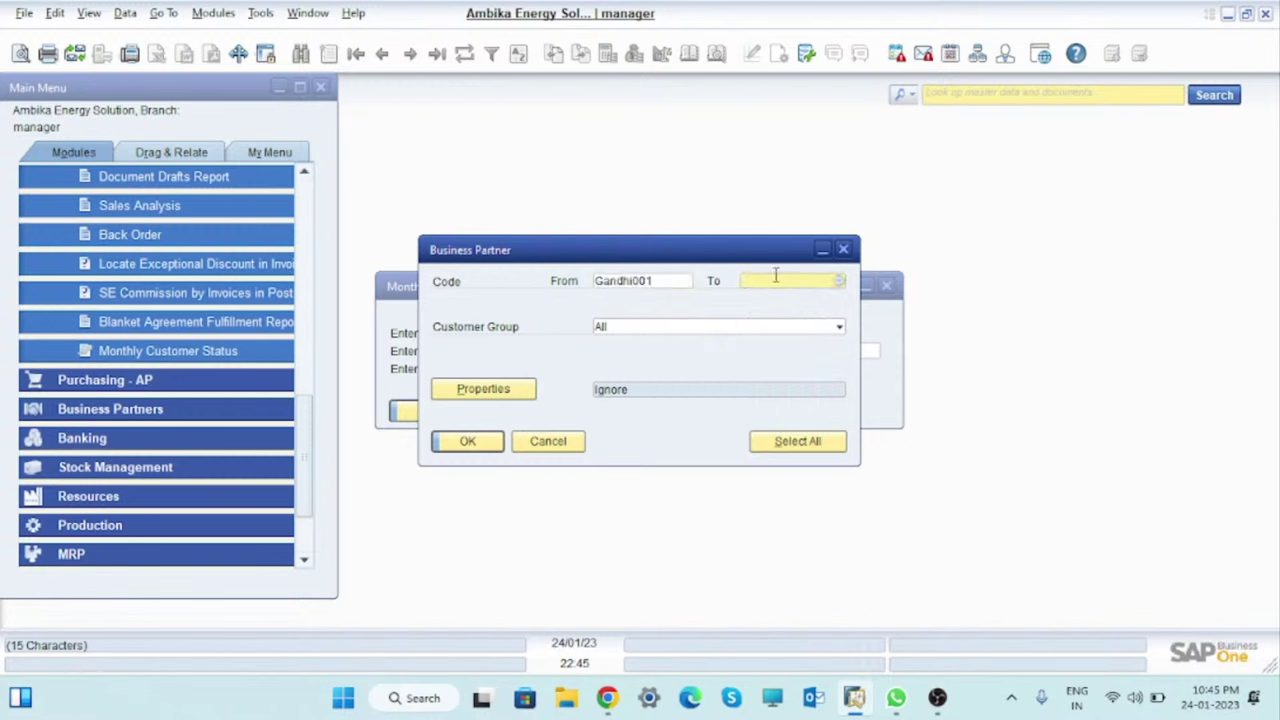
{"action": "key", "text": "ctrl+v"}
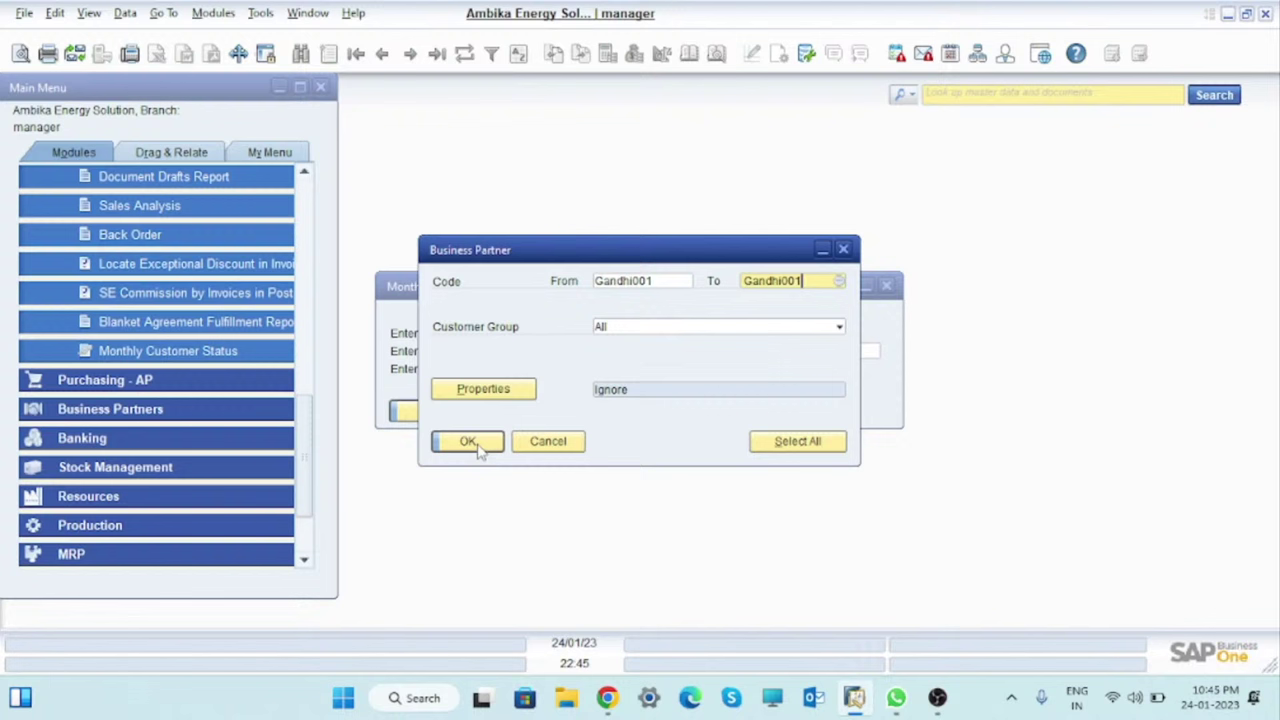
{"action": "left_click", "coordinate": [477, 449]}
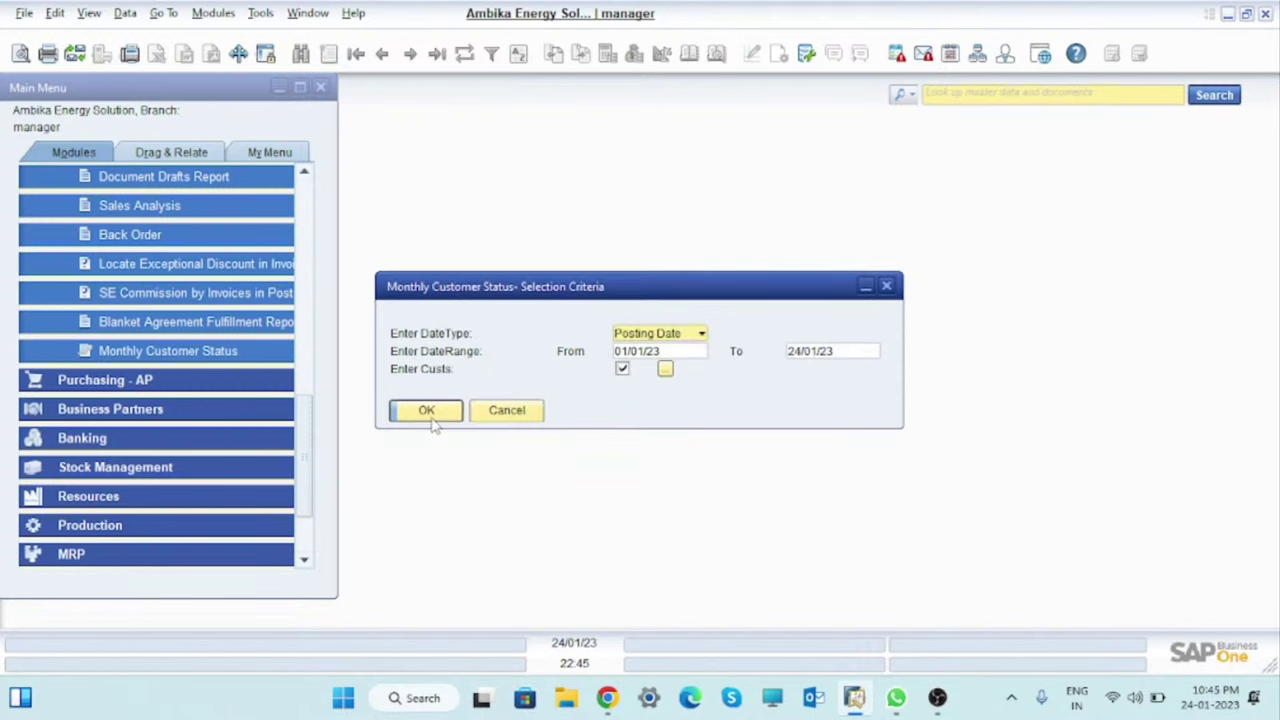
{"action": "left_click", "coordinate": [427, 411]}
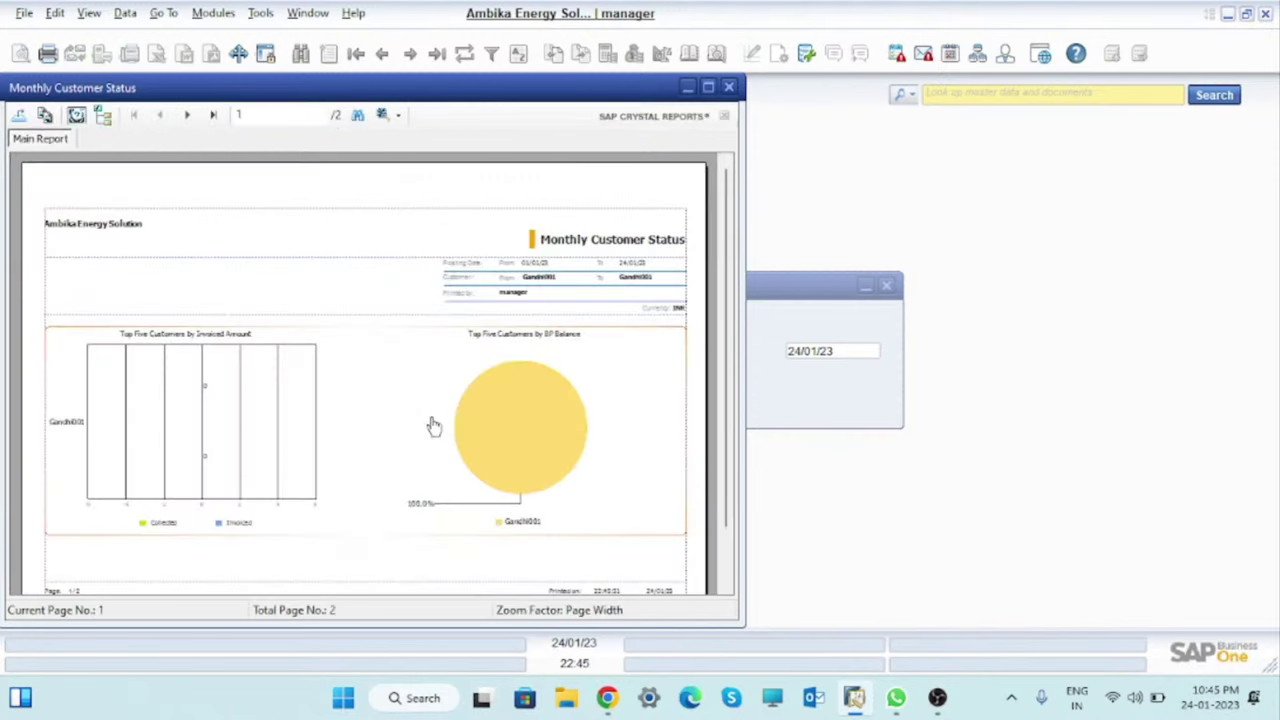
{"action": "left_click", "coordinate": [708, 88]}
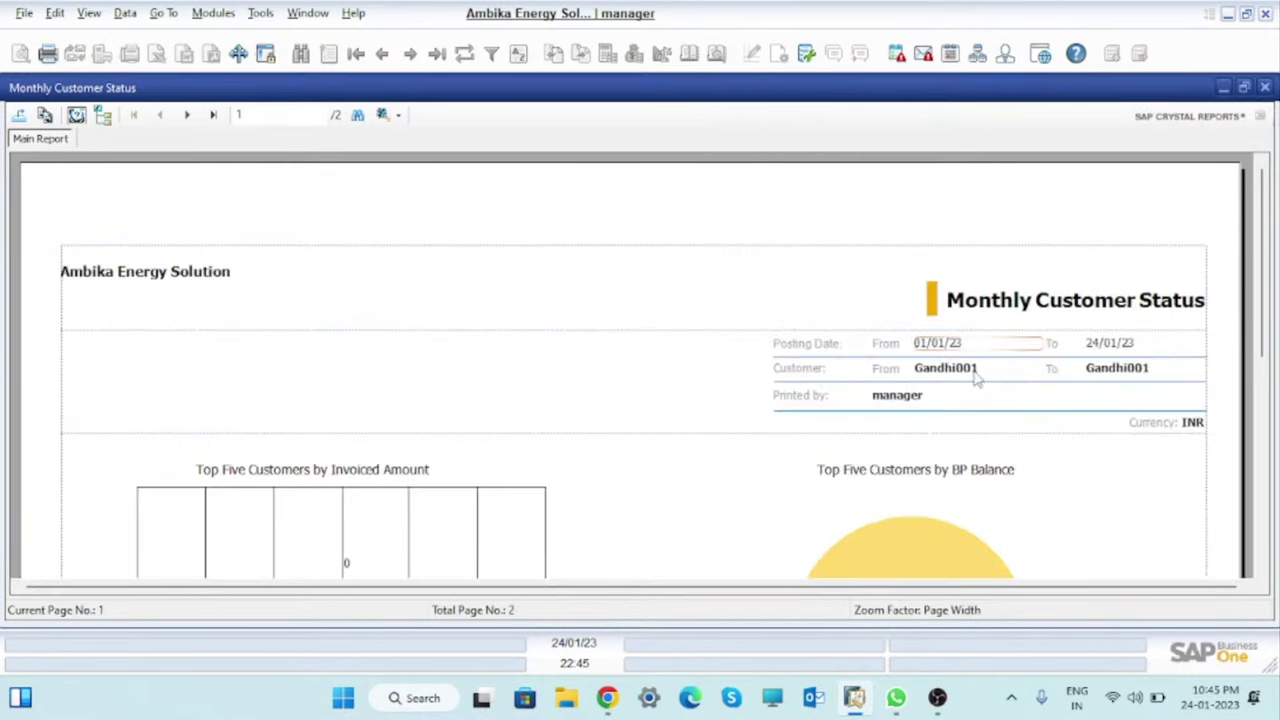
{"action": "left_click_drag", "start_coordinate": [1275, 258], "coordinate": [1265, 344]}
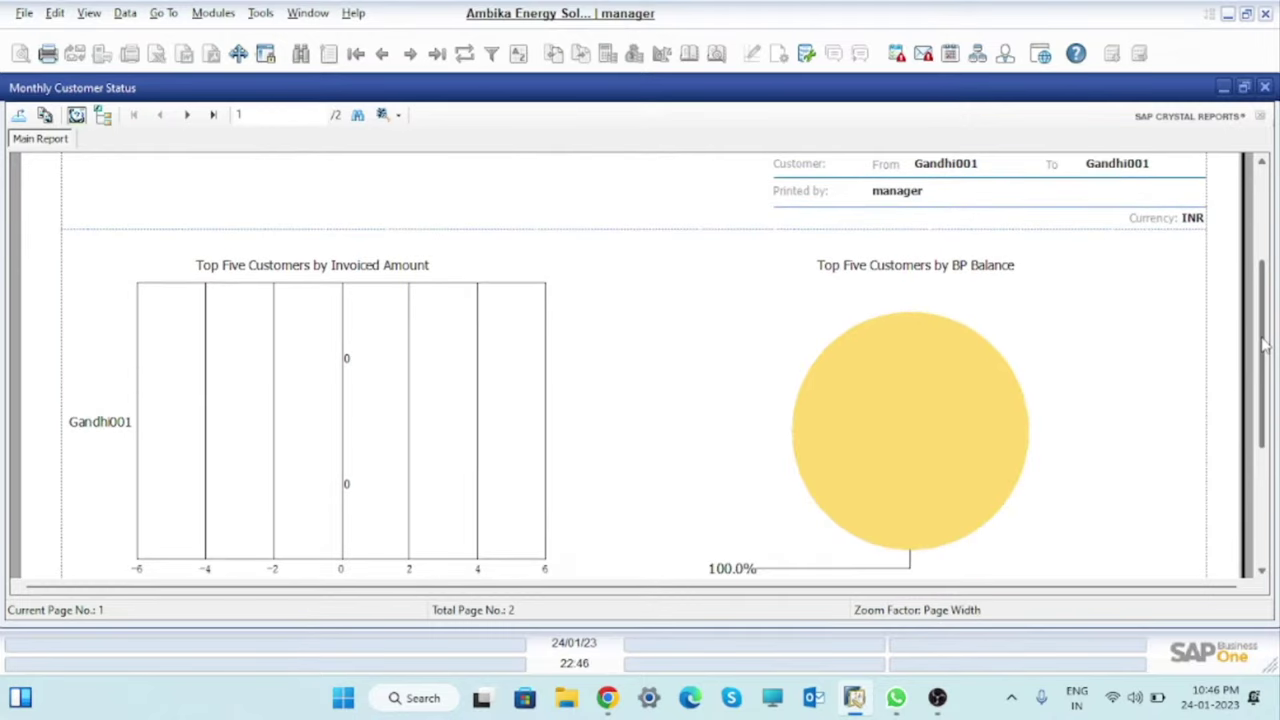
{"action": "left_click_drag", "start_coordinate": [1263, 343], "coordinate": [1250, 199]}
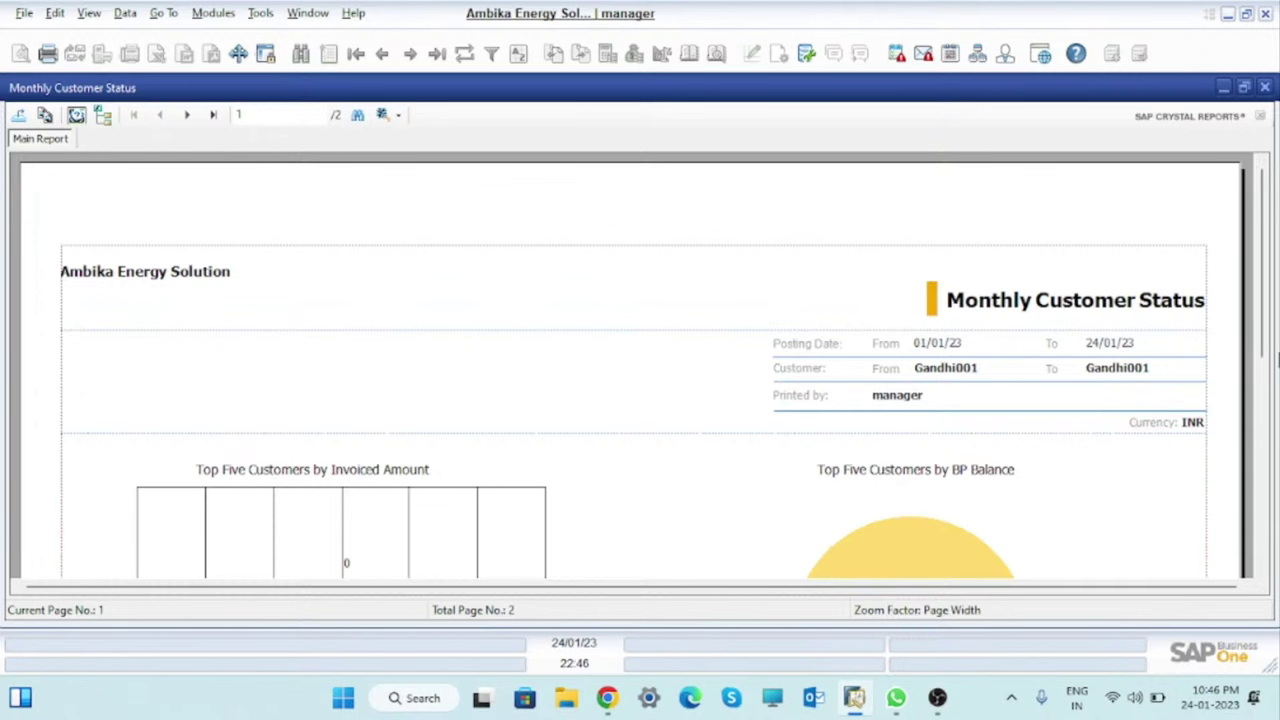
{"action": "left_click_drag", "start_coordinate": [1261, 217], "coordinate": [1262, 453]}
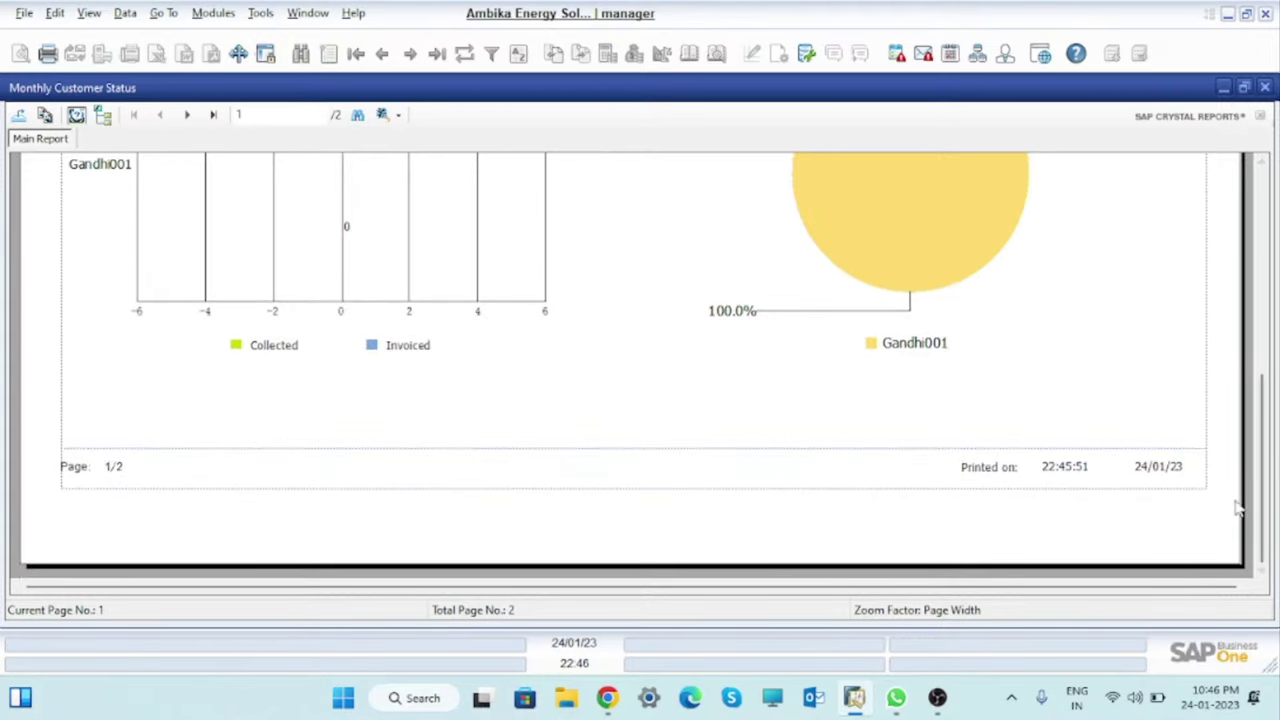
{"action": "left_click", "coordinate": [1264, 87]}
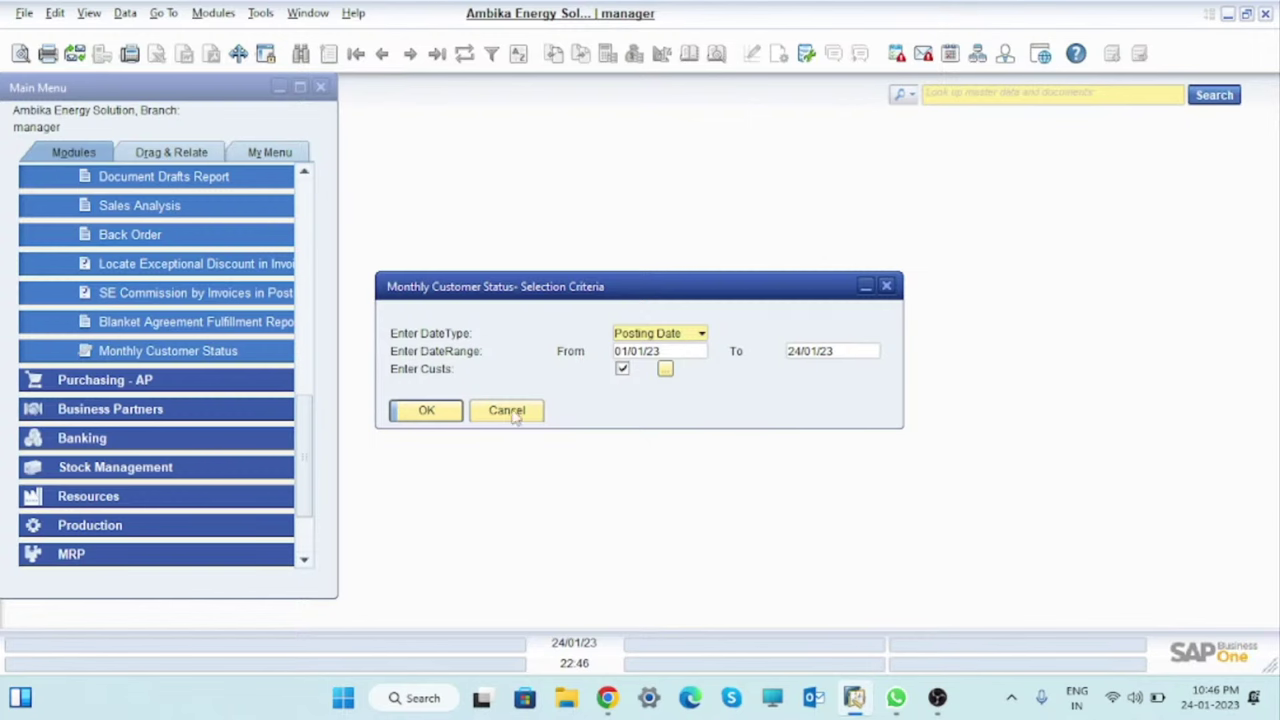
Step: Rerun the report, acknowledge the unhandled-exception crash, and relaunch SAP Business One
{"action": "left_click", "coordinate": [424, 411]}
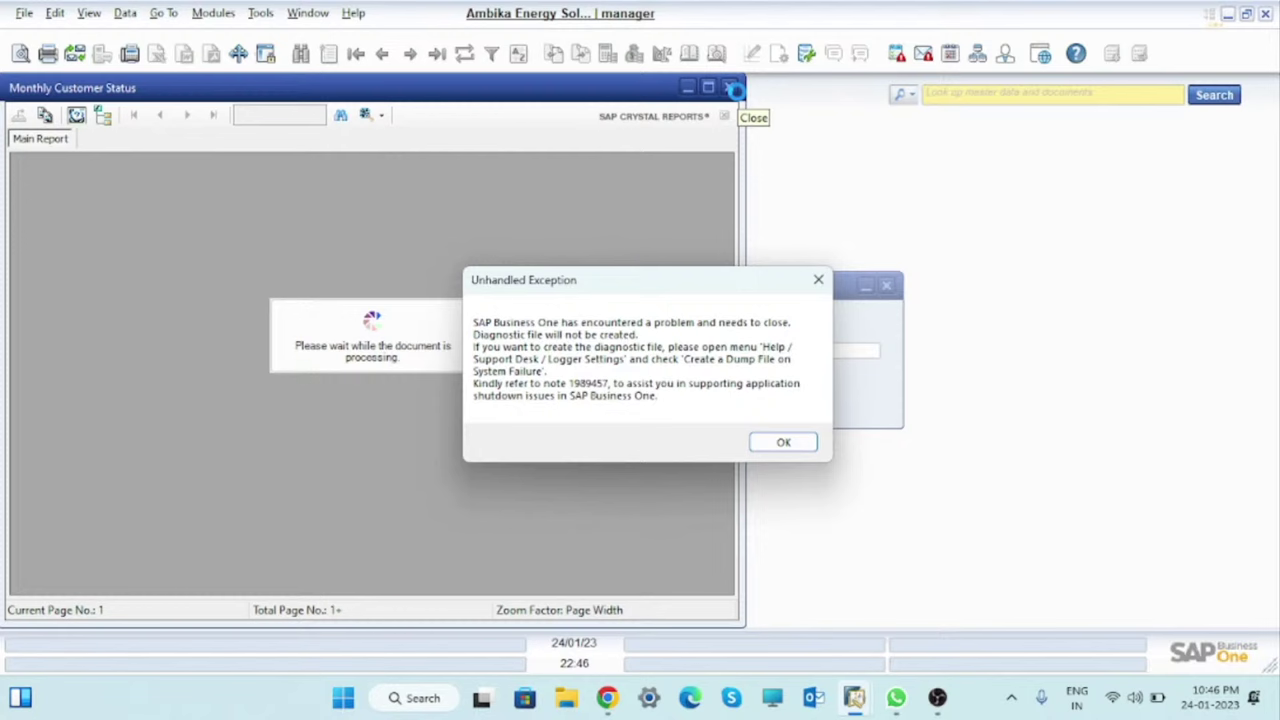
{"action": "left_click", "coordinate": [784, 443]}
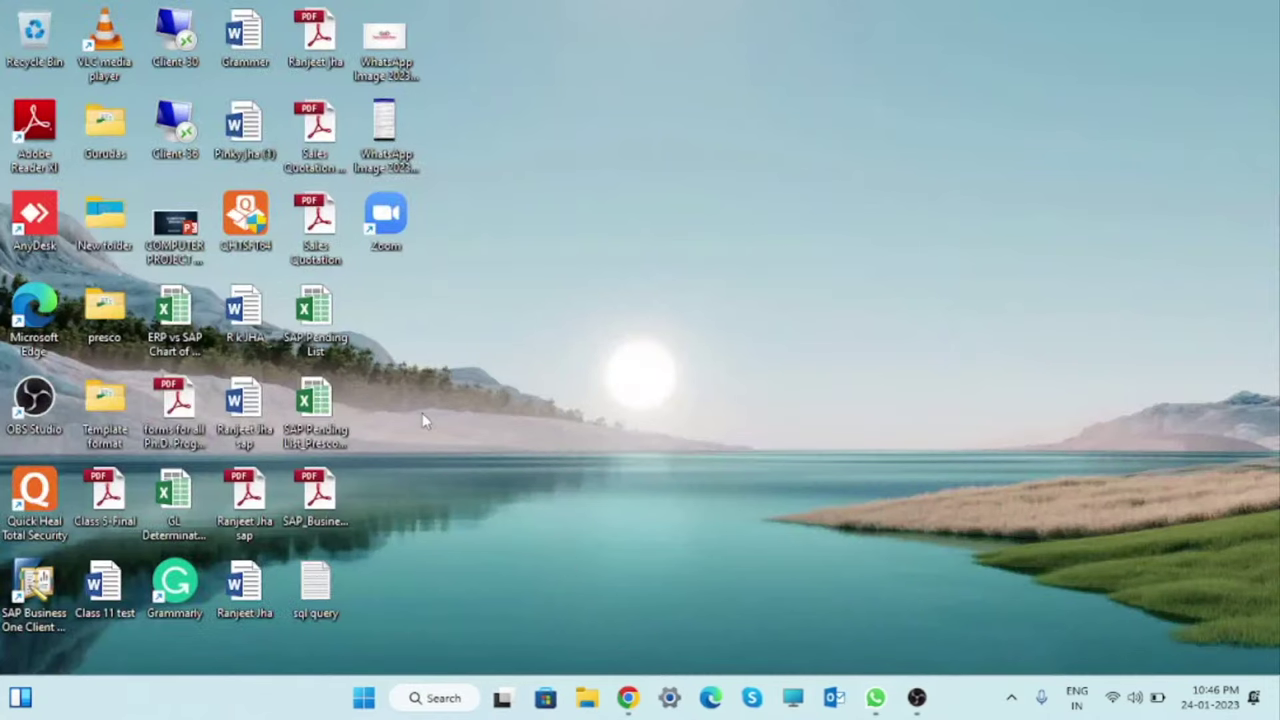
{"action": "double_click", "coordinate": [45, 590]}
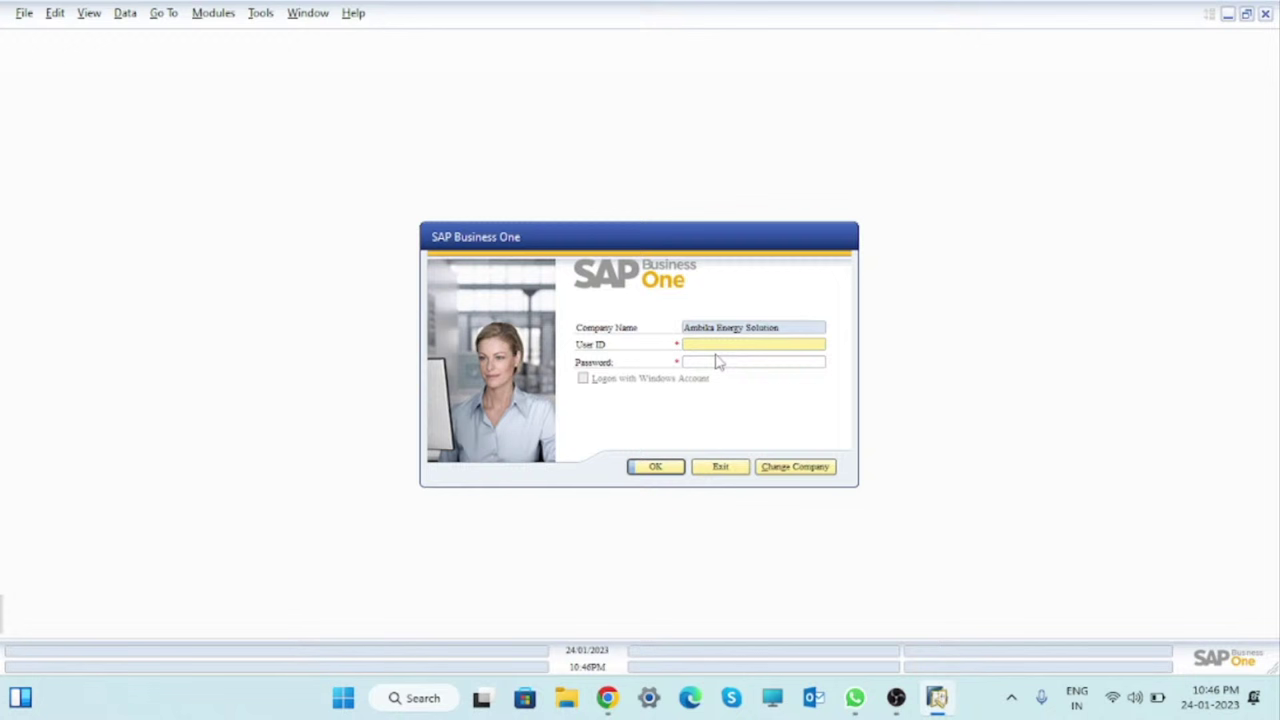
Step: Log into the Ambika Energy Solution company as manager with the account password
{"action": "left_click", "coordinate": [797, 467]}
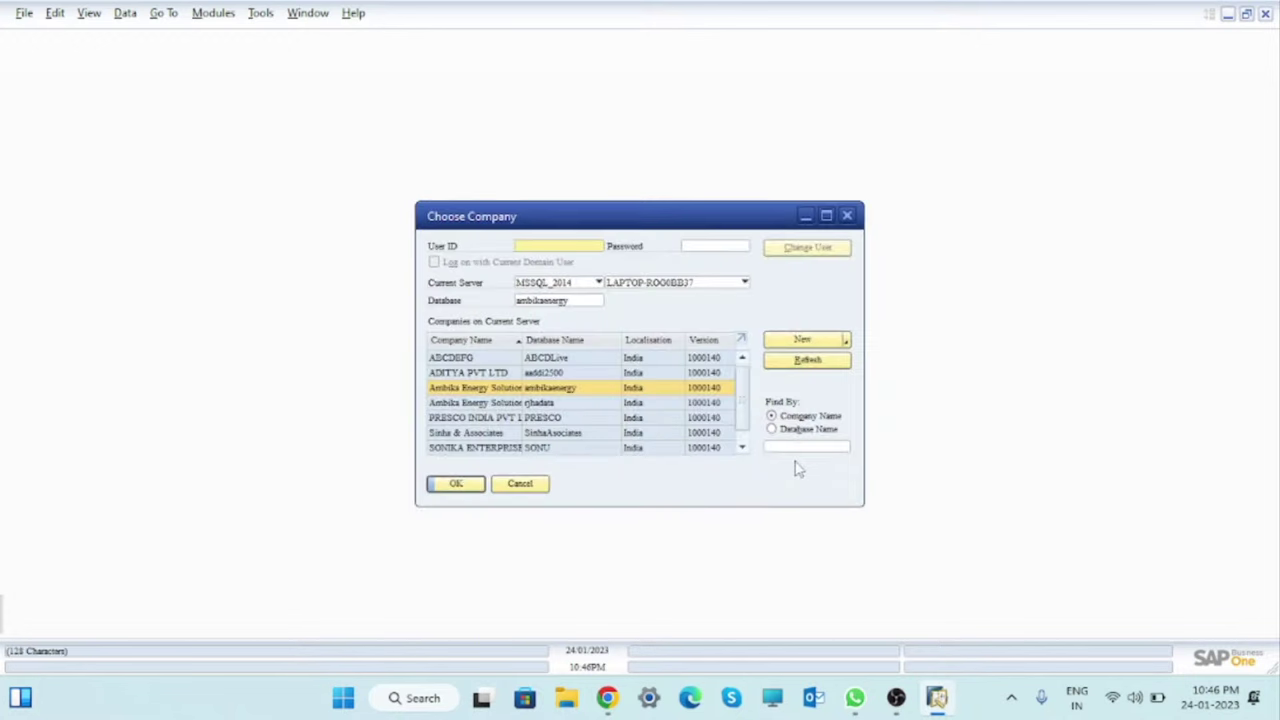
{"action": "left_click", "coordinate": [826, 217]}
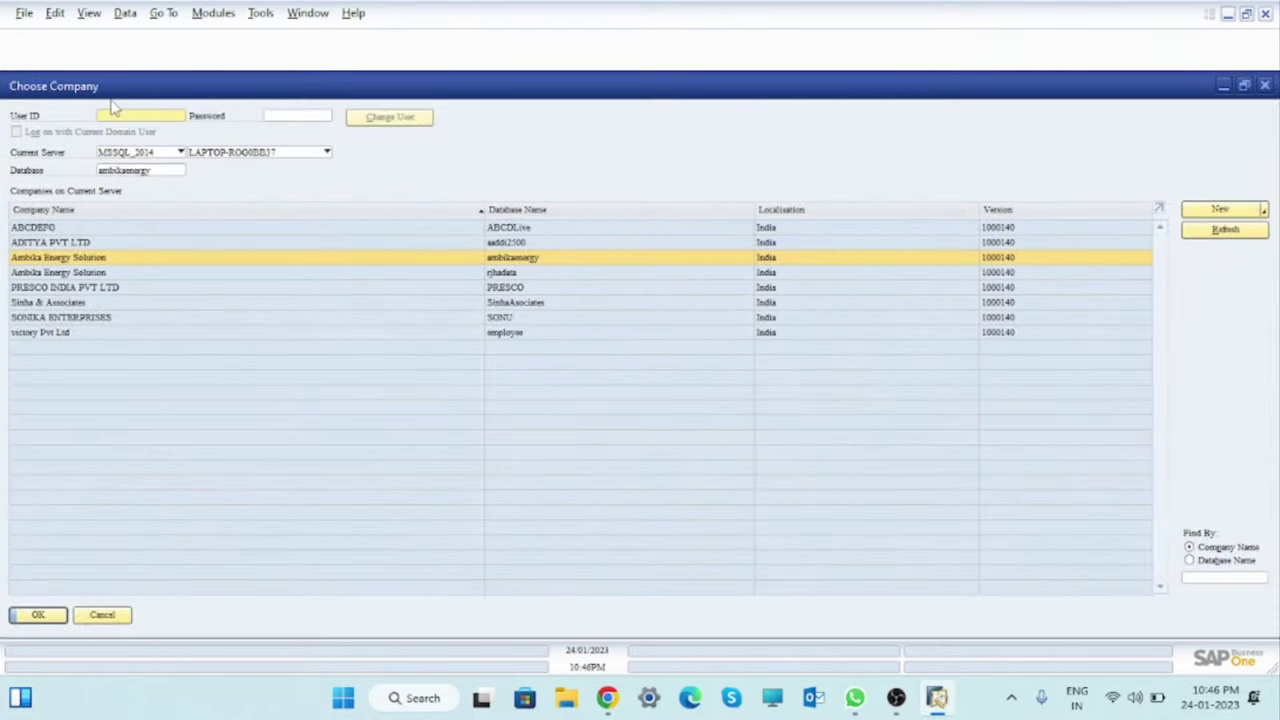
{"action": "type", "text": "manager"}
{"action": "key", "text": "Tab"}
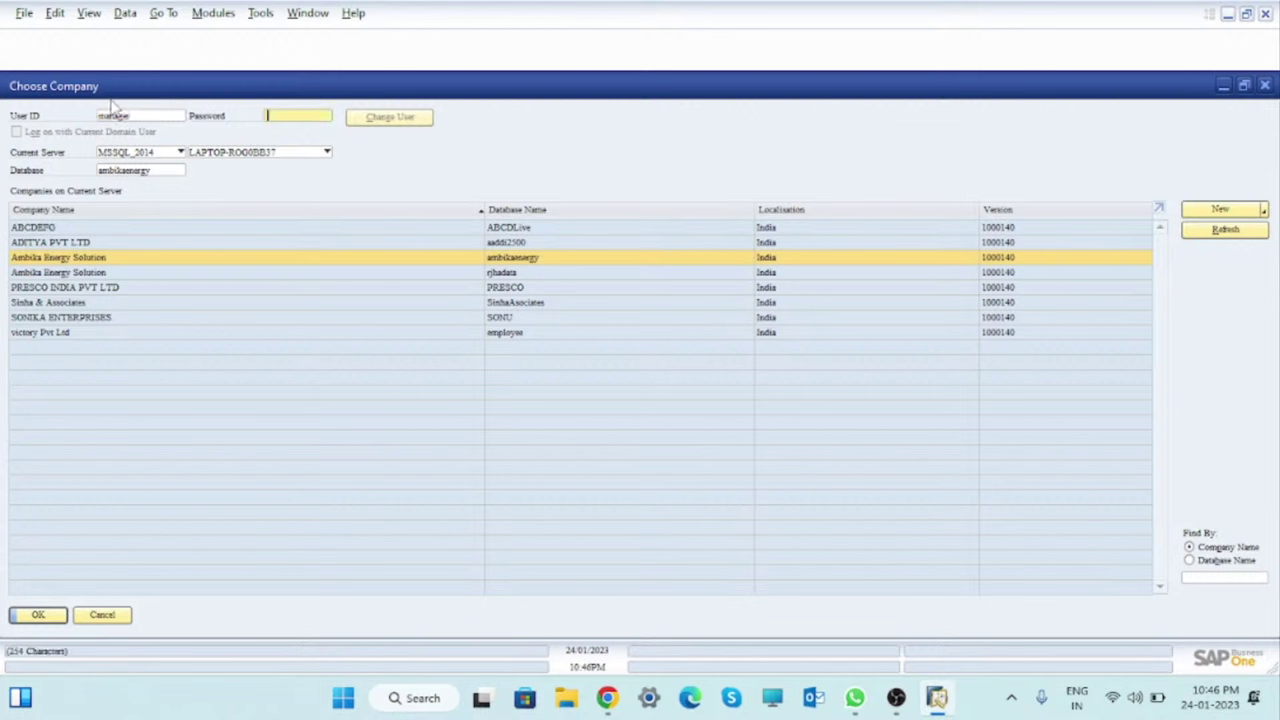
{"action": "type", "text": "****"}
{"action": "left_click", "coordinate": [45, 616]}
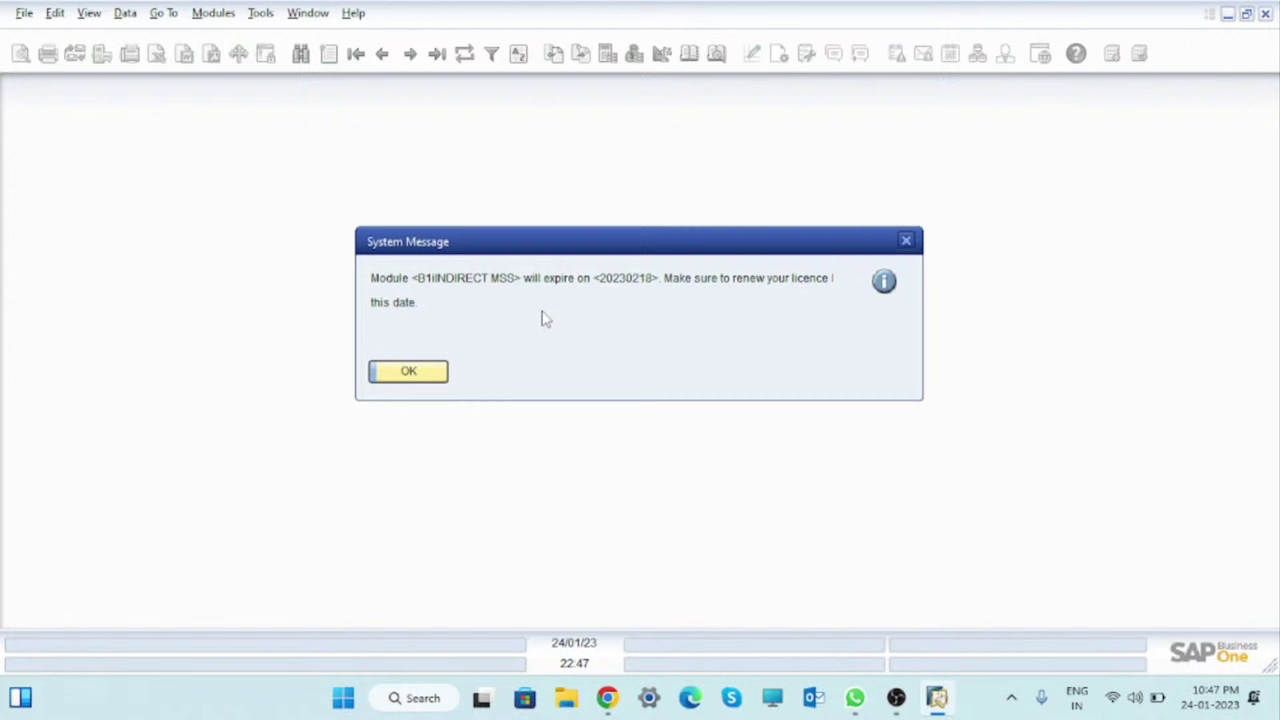
Step: Dismiss all ten licence and SDK expiry notices
{"action": "left_click", "coordinate": [905, 243]}
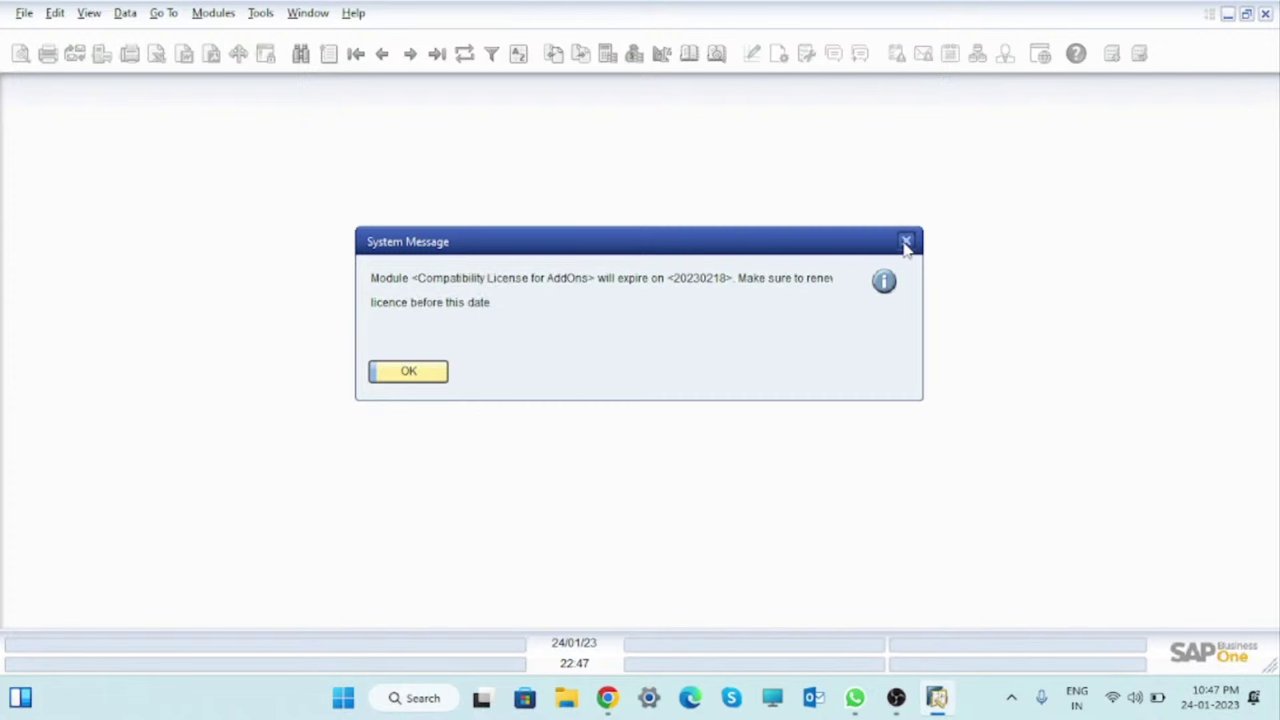
{"action": "left_click", "coordinate": [905, 243]}
{"action": "left_click", "coordinate": [905, 243]}
{"action": "left_click", "coordinate": [905, 243]}
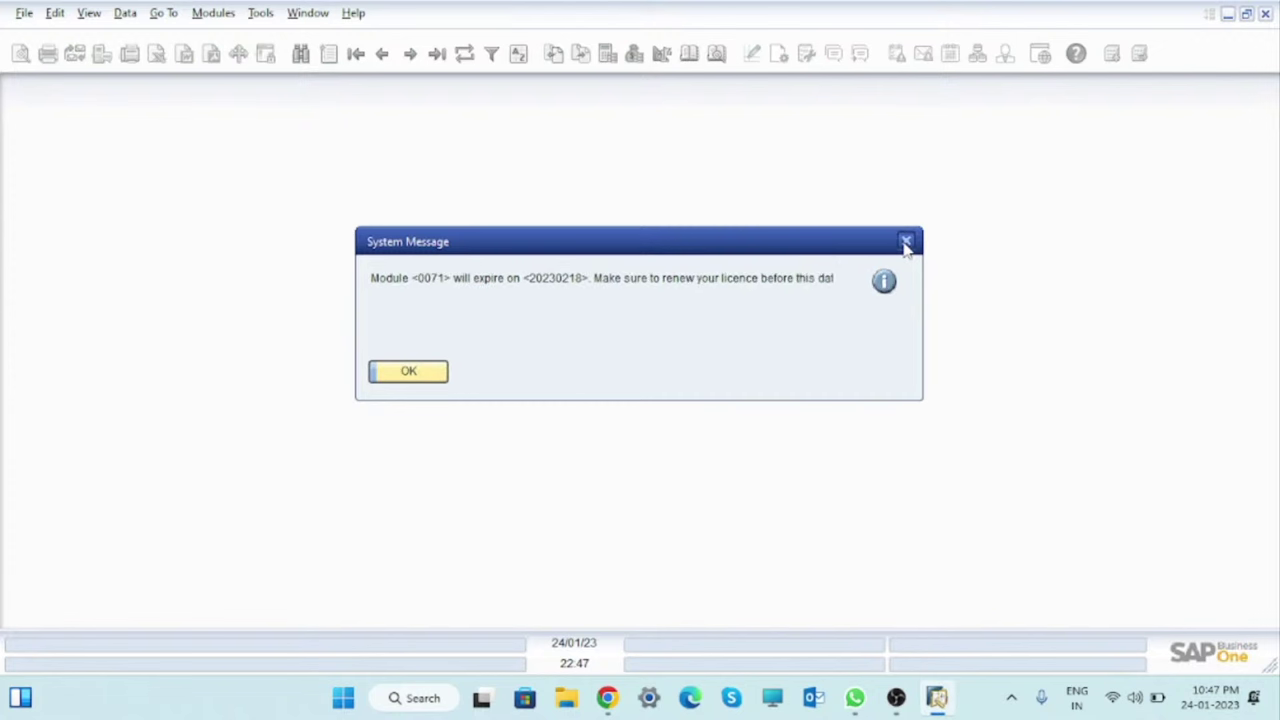
{"action": "left_click", "coordinate": [905, 243]}
{"action": "left_click", "coordinate": [905, 243]}
{"action": "left_click", "coordinate": [905, 243]}
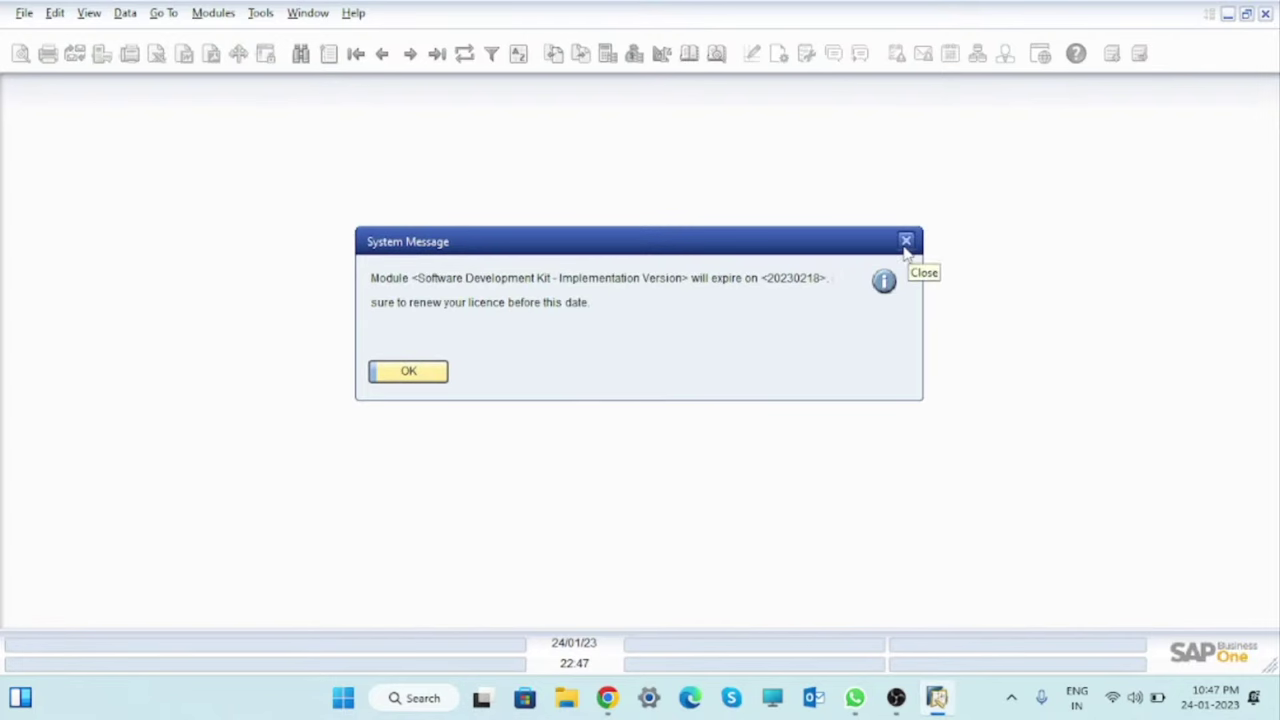
{"action": "left_click", "coordinate": [905, 243]}
{"action": "left_click", "coordinate": [905, 244]}
{"action": "left_click", "coordinate": [905, 244]}
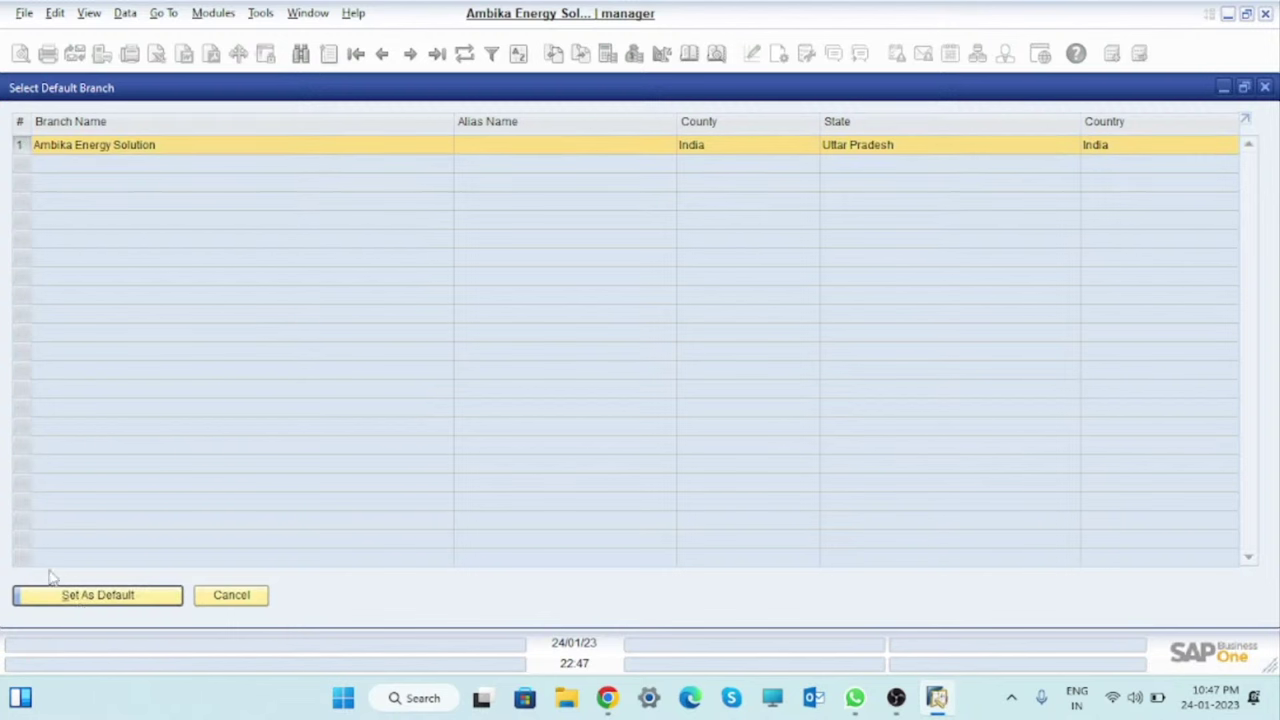
Step: Set Ambika Energy Solution as default branch and expand Sales - AR down to Sales Reports
{"action": "left_click", "coordinate": [93, 594]}
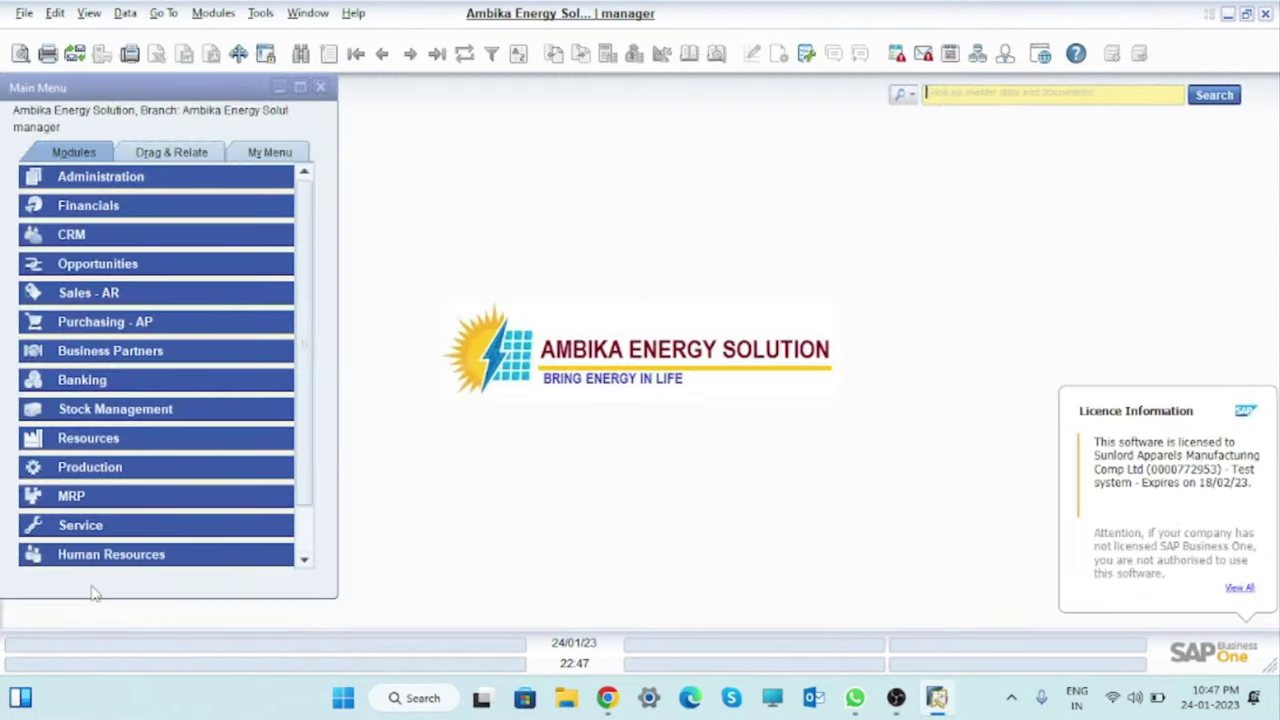
{"action": "left_click", "coordinate": [115, 292]}
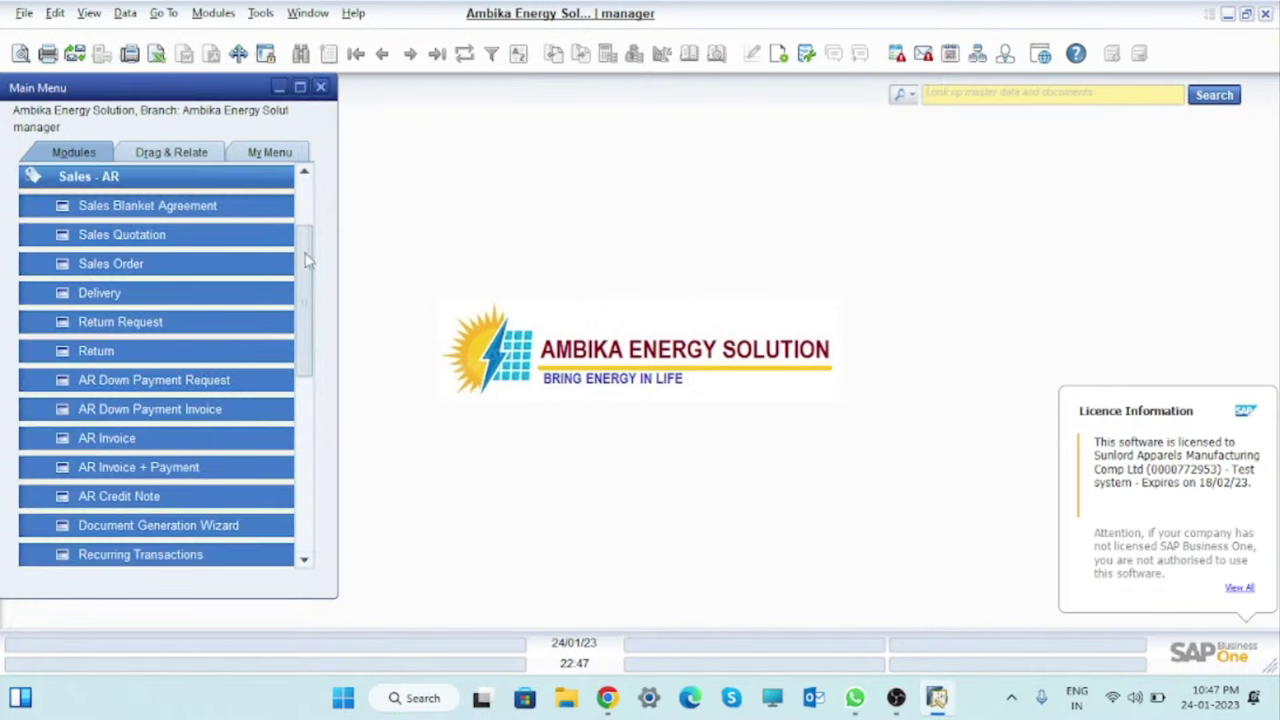
{"action": "scroll", "coordinate": [308, 300], "scroll_direction": "down", "scroll_amount": 1}
{"action": "scroll", "coordinate": [308, 302], "scroll_direction": "down", "scroll_amount": 1}
{"action": "scroll", "coordinate": [310, 310], "scroll_direction": "down", "scroll_amount": 1}
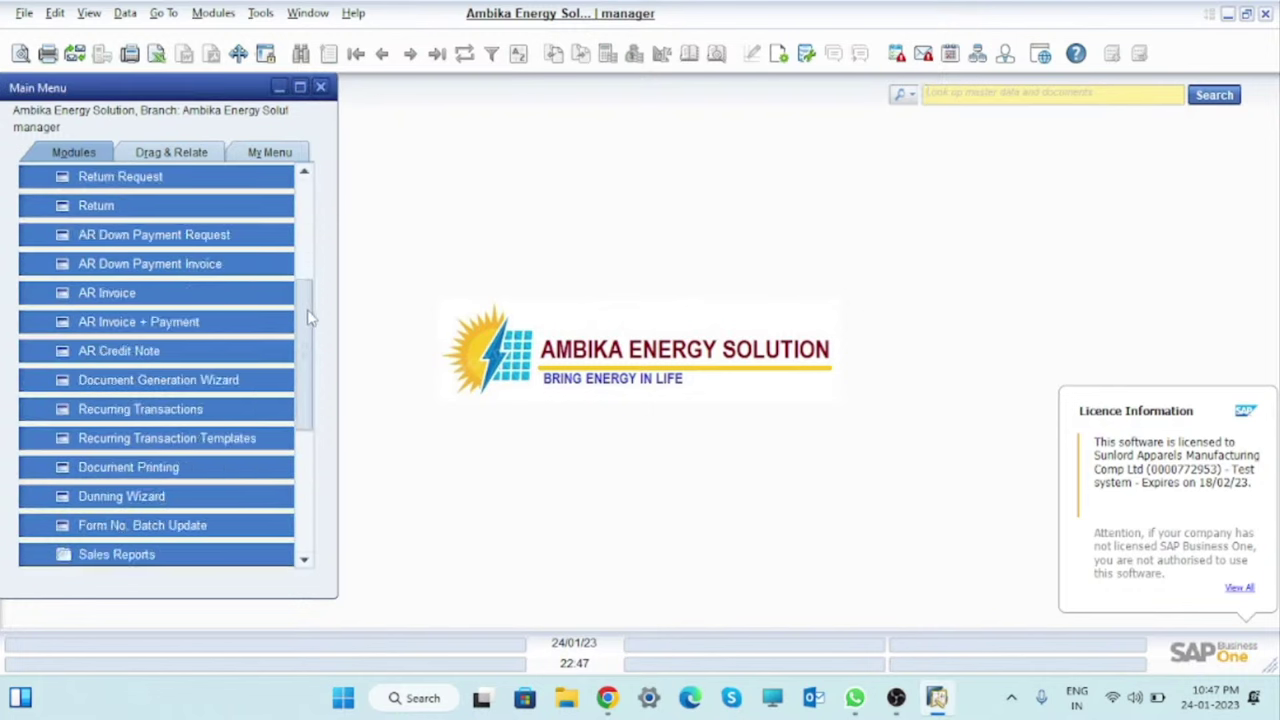
{"action": "scroll", "coordinate": [308, 320], "scroll_direction": "down", "scroll_amount": 1}
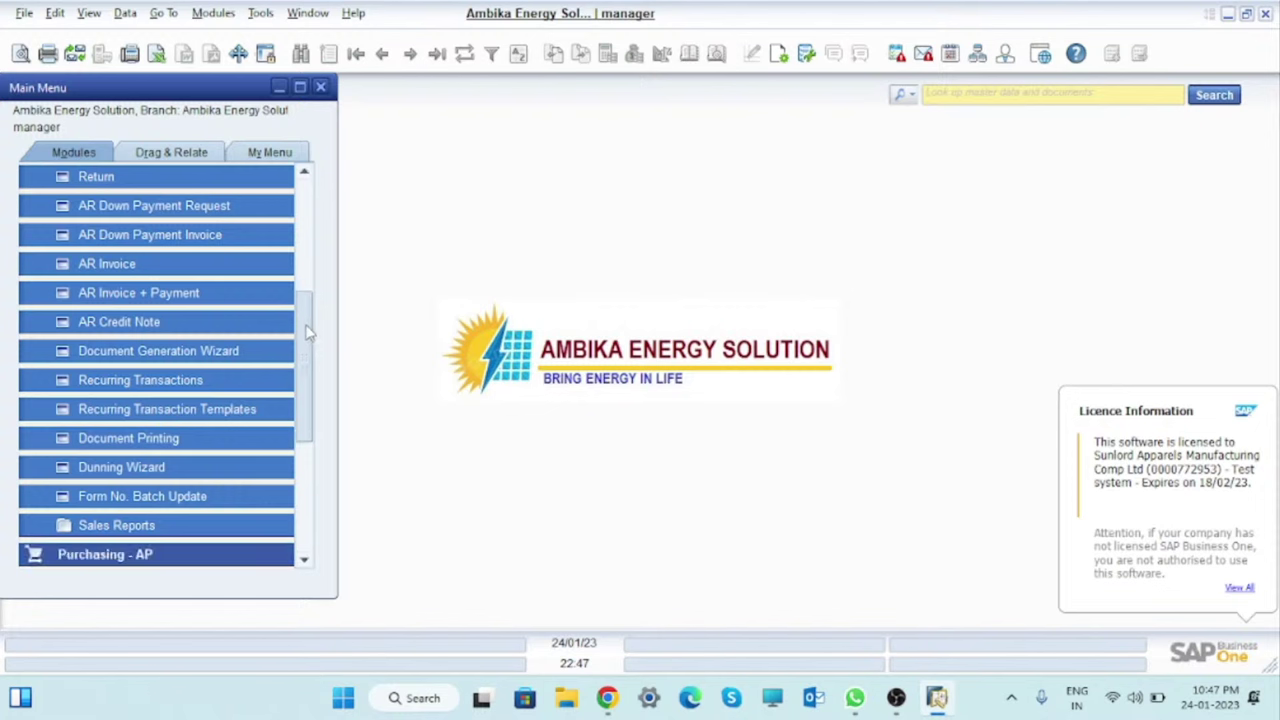
{"action": "left_click", "coordinate": [131, 526]}
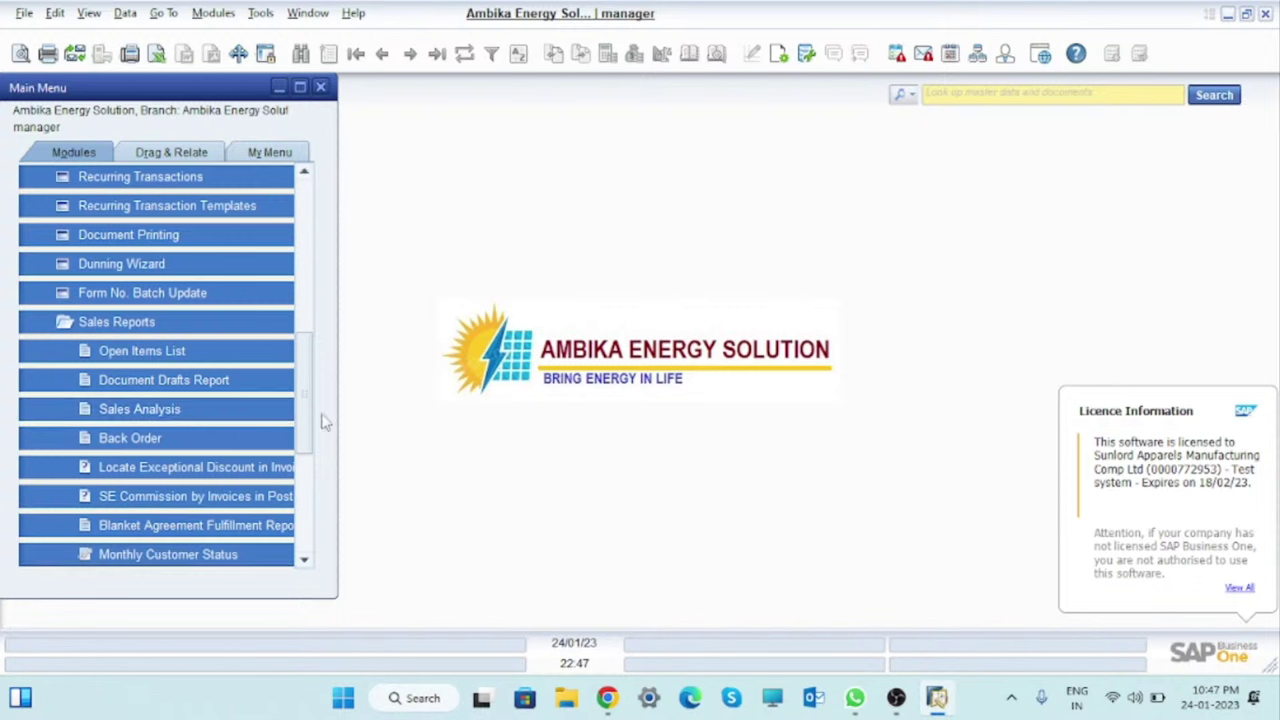
{"action": "left_click_drag", "start_coordinate": [305, 388], "coordinate": [296, 264]}
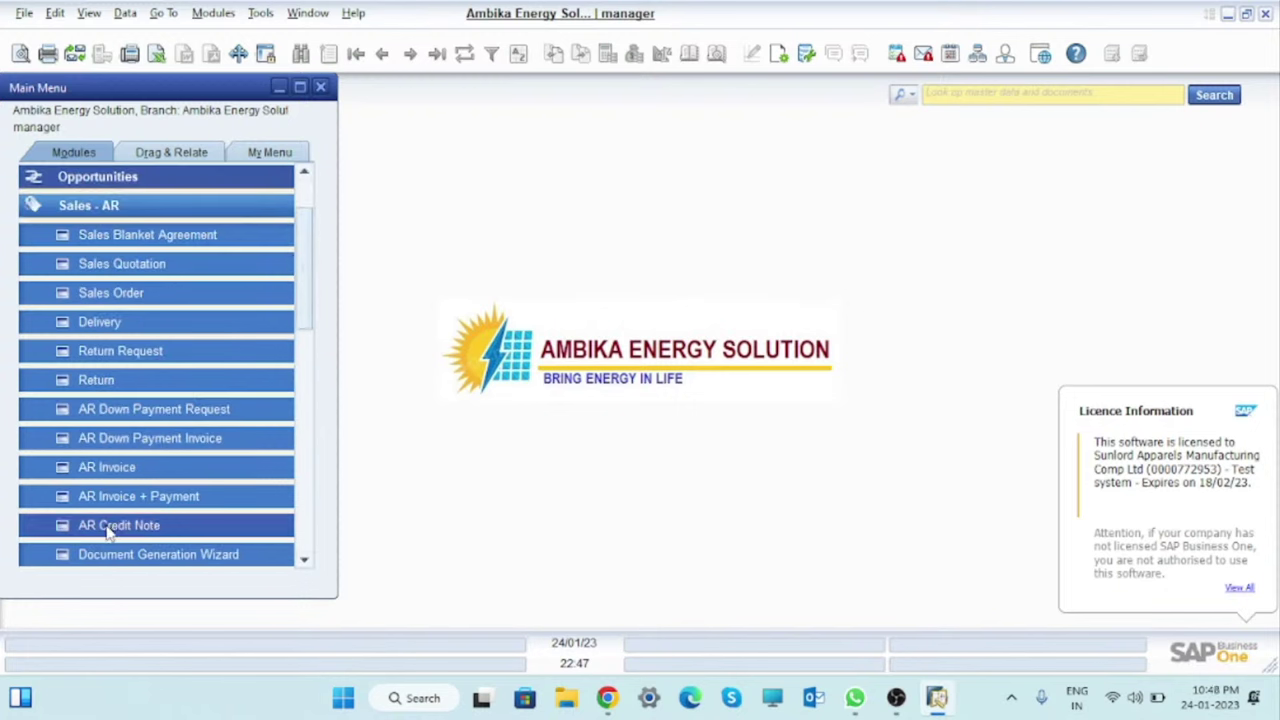
{"action": "left_click", "coordinate": [163, 497]}
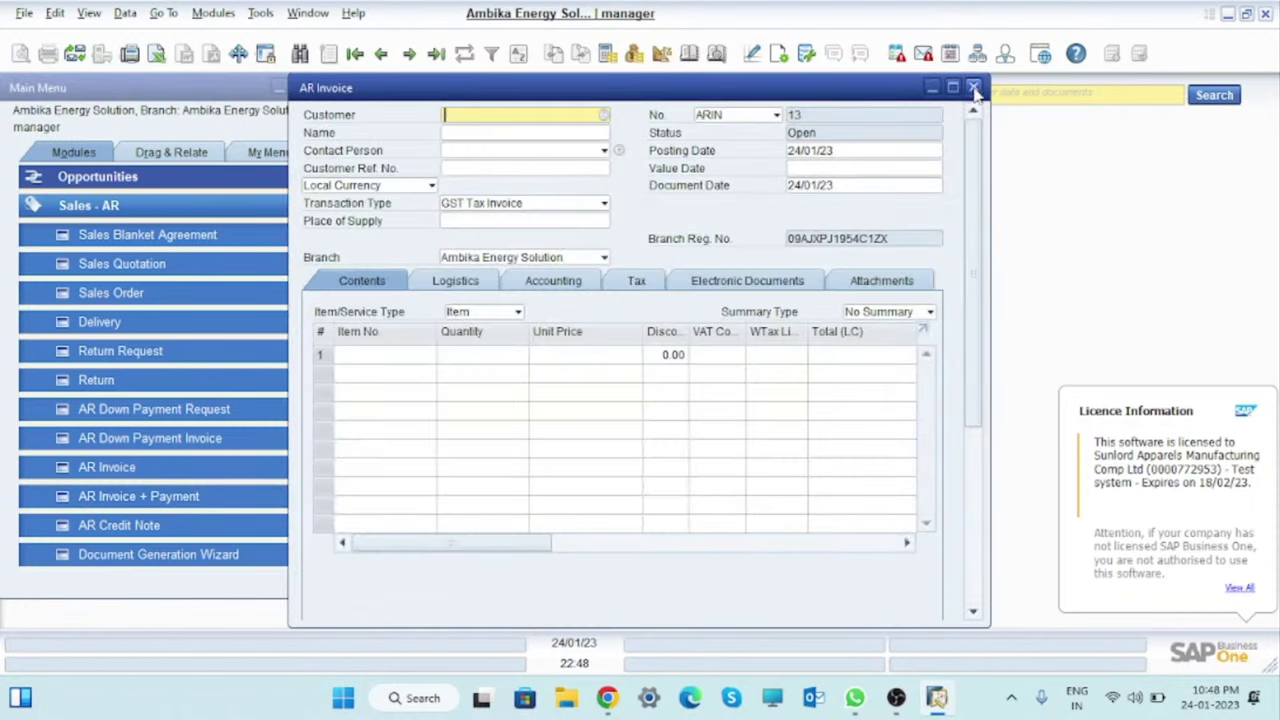
{"action": "left_click", "coordinate": [973, 88]}
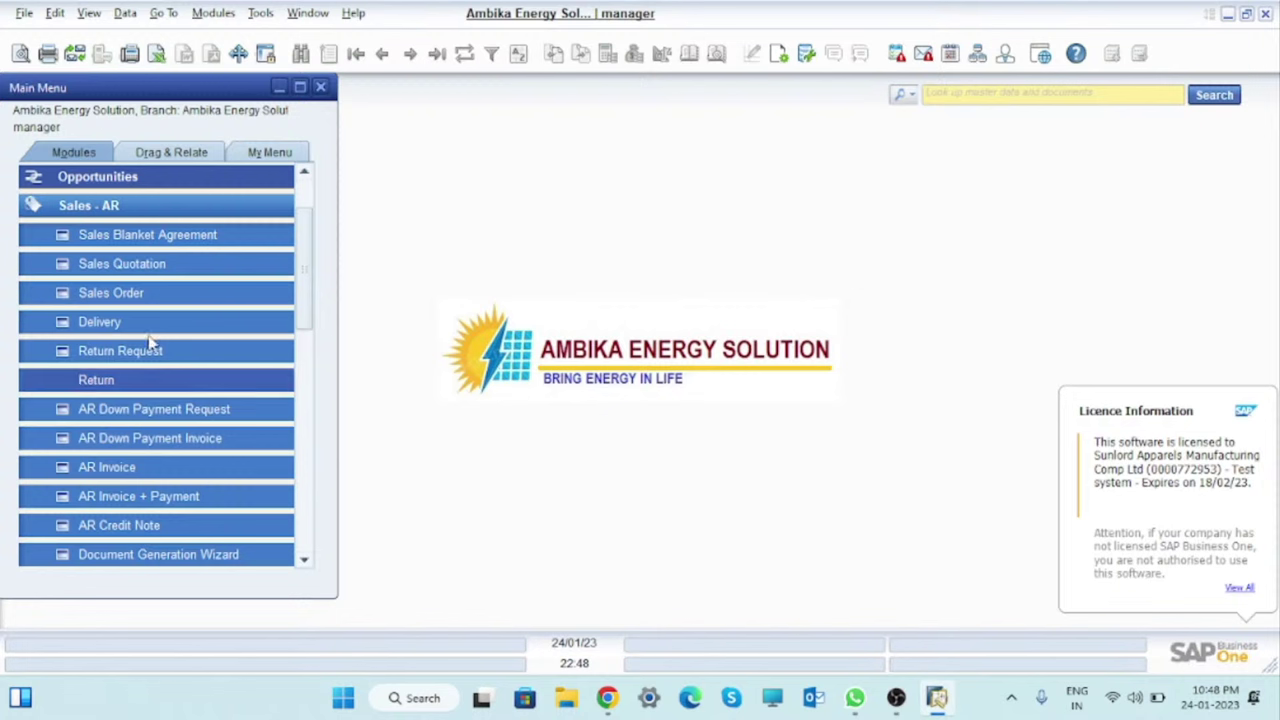
{"action": "left_click", "coordinate": [36, 212]}
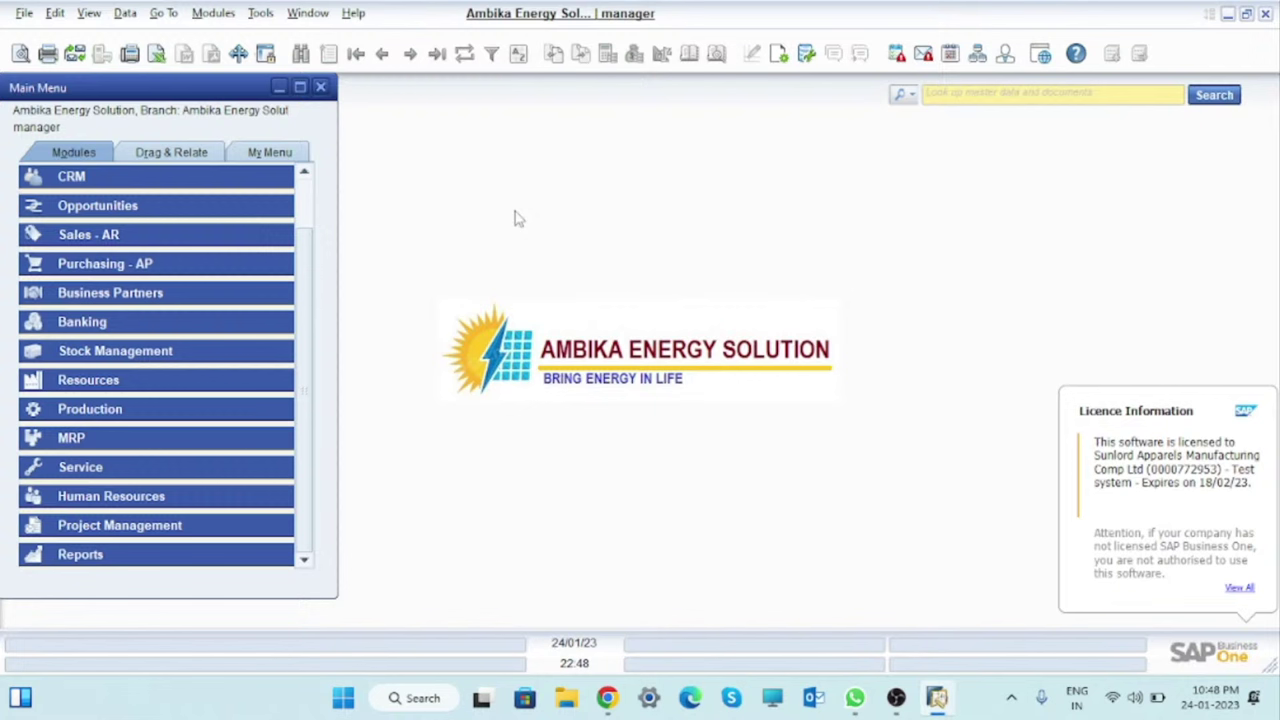
{"action": "left_click", "coordinate": [178, 234]}
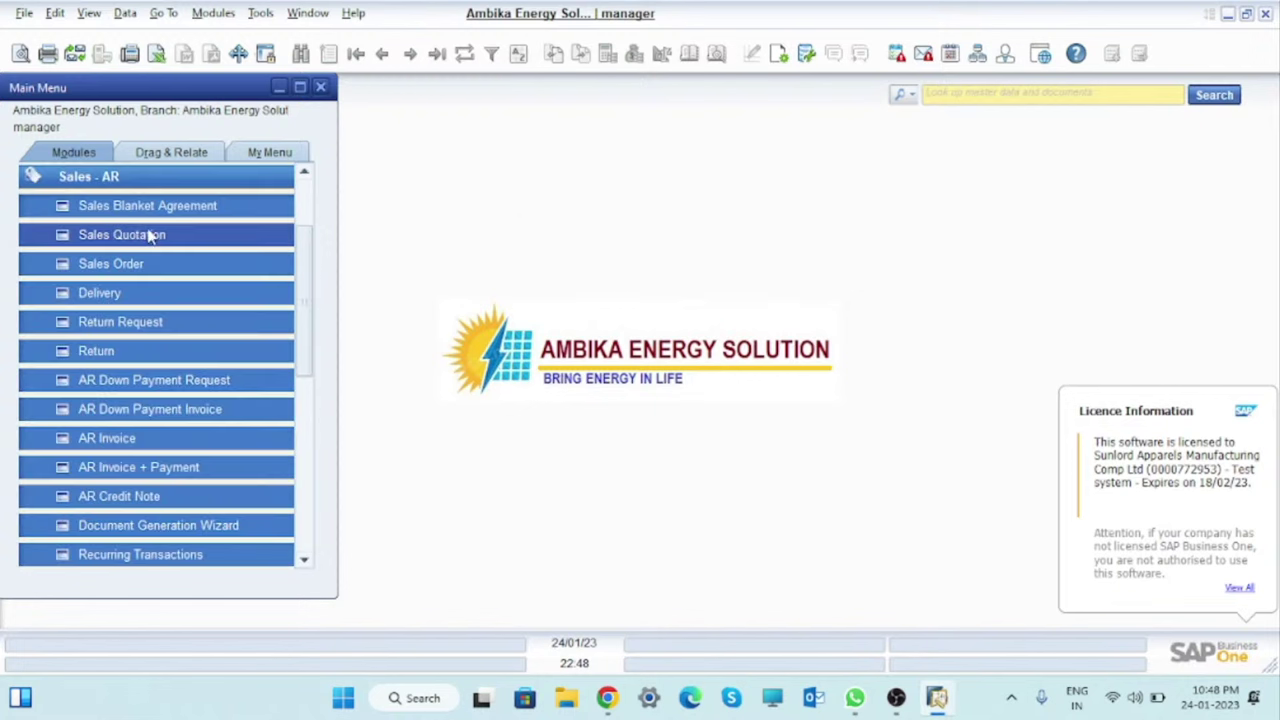
Step: Open the Delivery form and jump to the last delivery, No. 21
{"action": "left_click", "coordinate": [100, 294]}
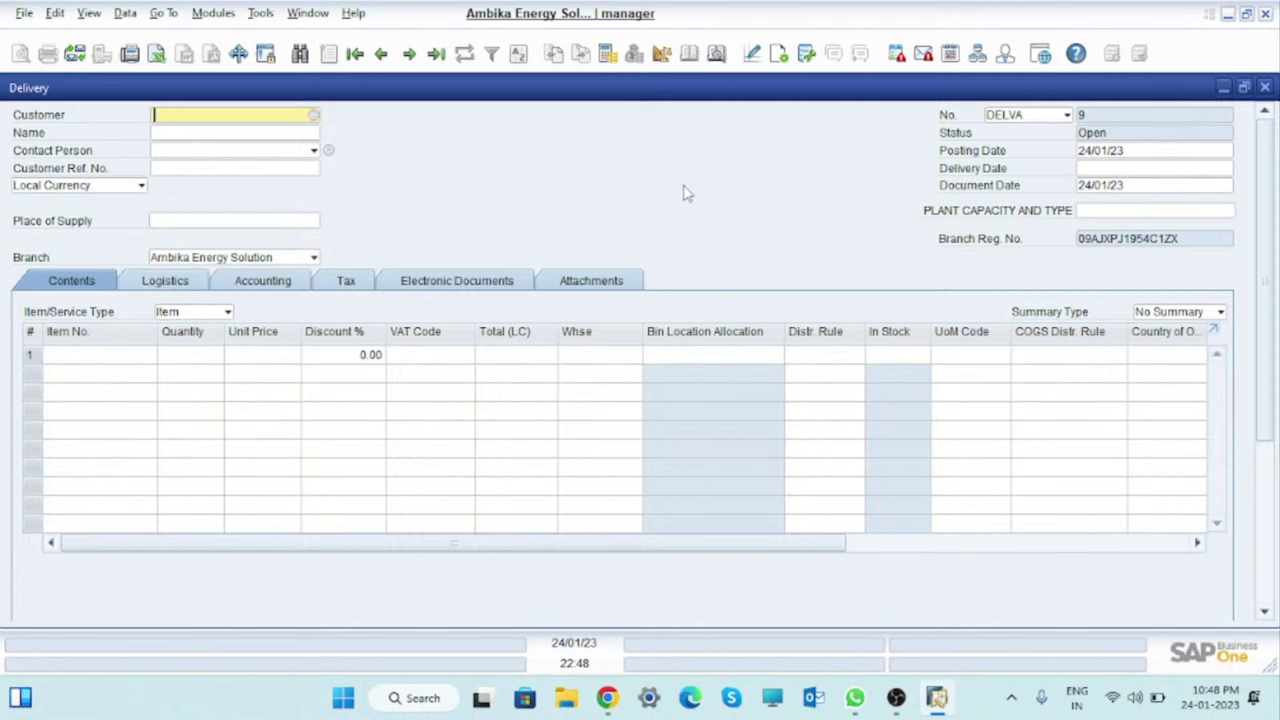
{"action": "left_click", "coordinate": [436, 54]}
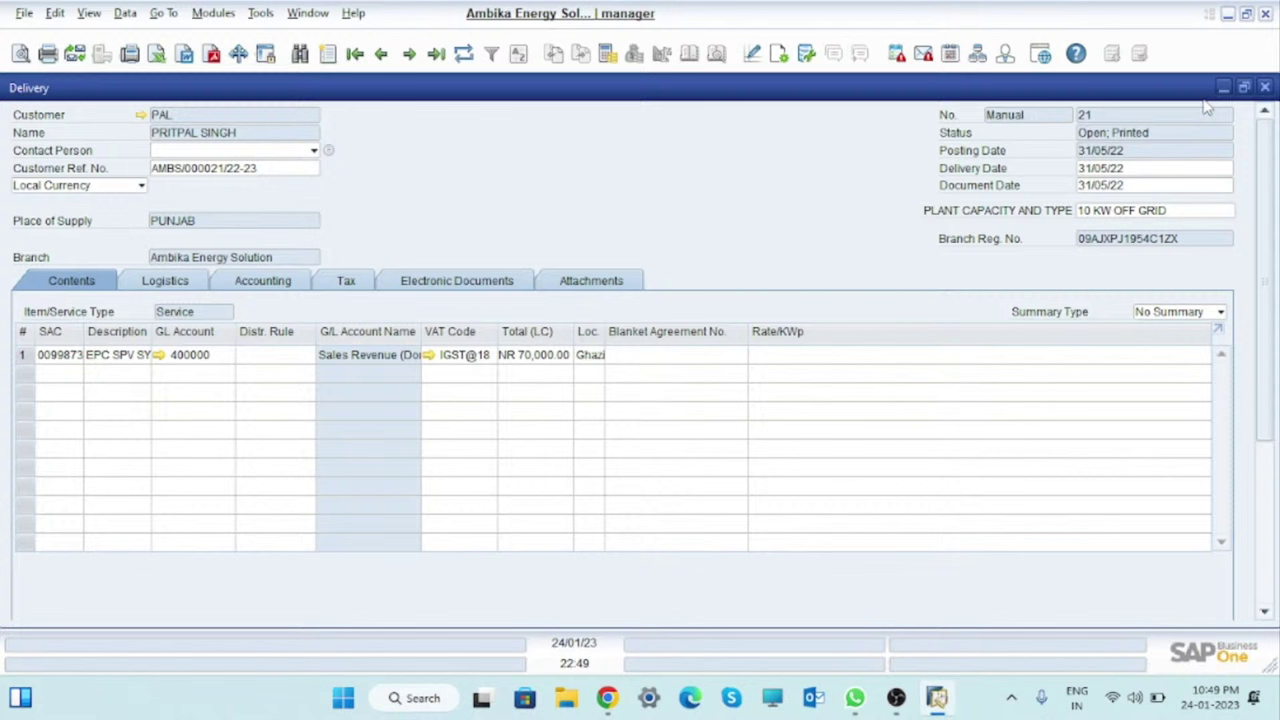
{"action": "left_click", "coordinate": [89, 14]}
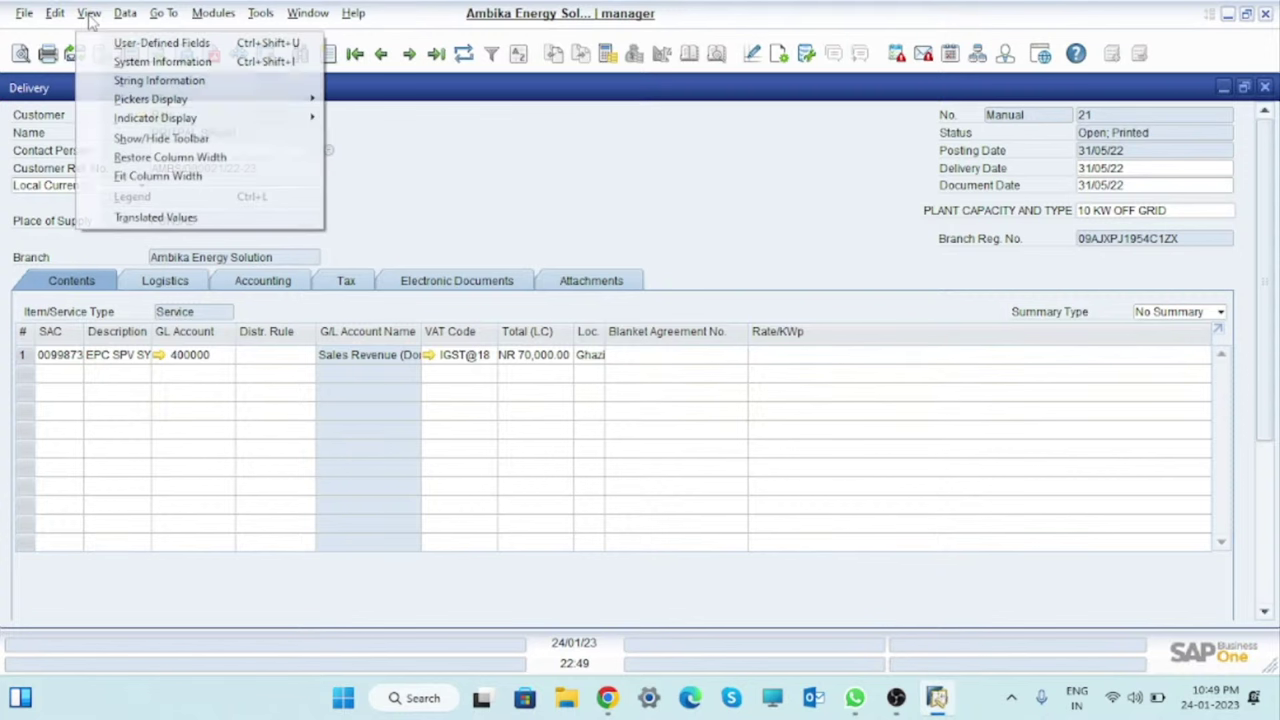
Step: Show Delivery 21's user-defined fields panel and select its Transporter Detail value
{"action": "left_click", "coordinate": [160, 43]}
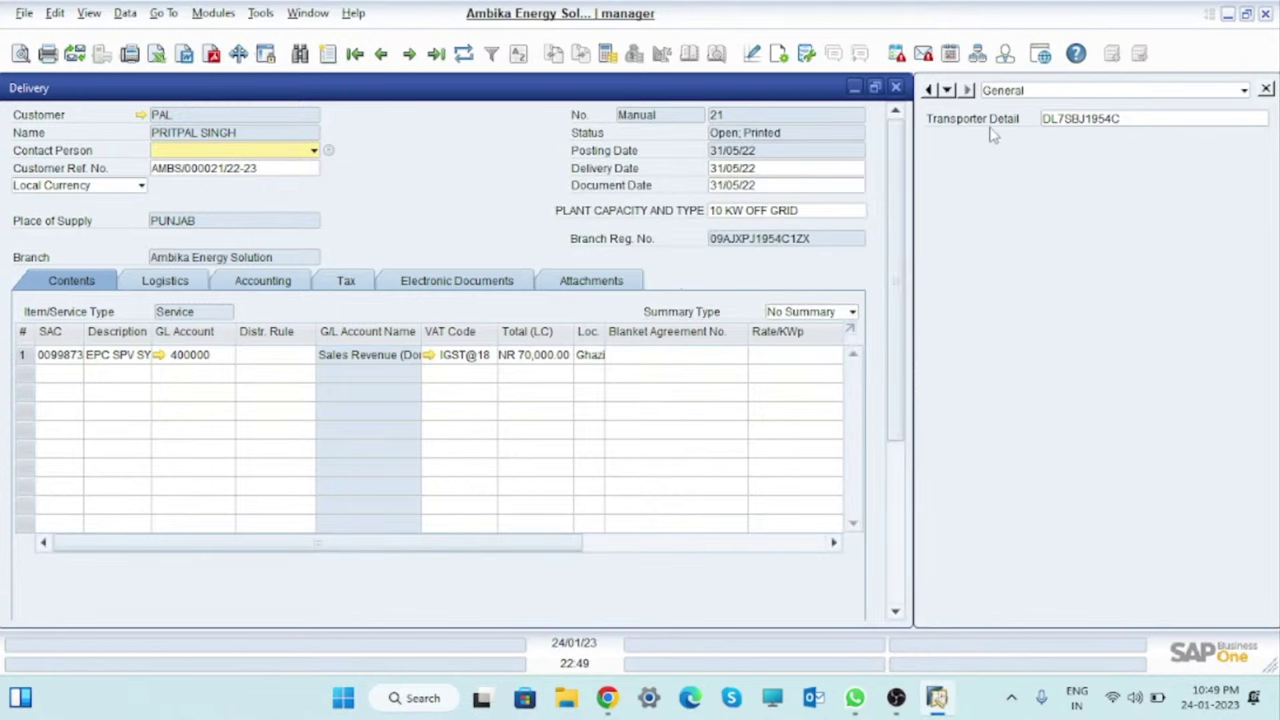
{"action": "left_click", "coordinate": [1082, 120]}
{"action": "double_click", "coordinate": [1127, 119]}
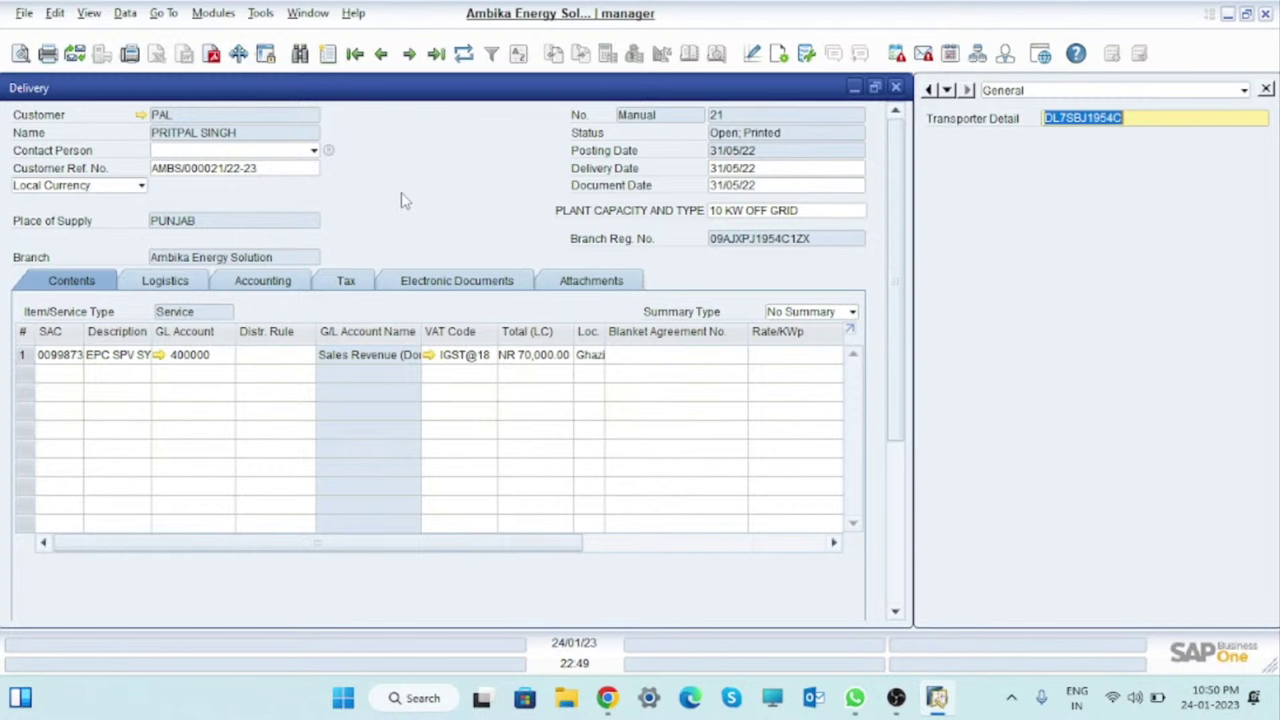
Step: Minimize Delivery and open Tools > Customisation Tools > User-Defined Fields - Management
{"action": "left_click", "coordinate": [853, 88]}
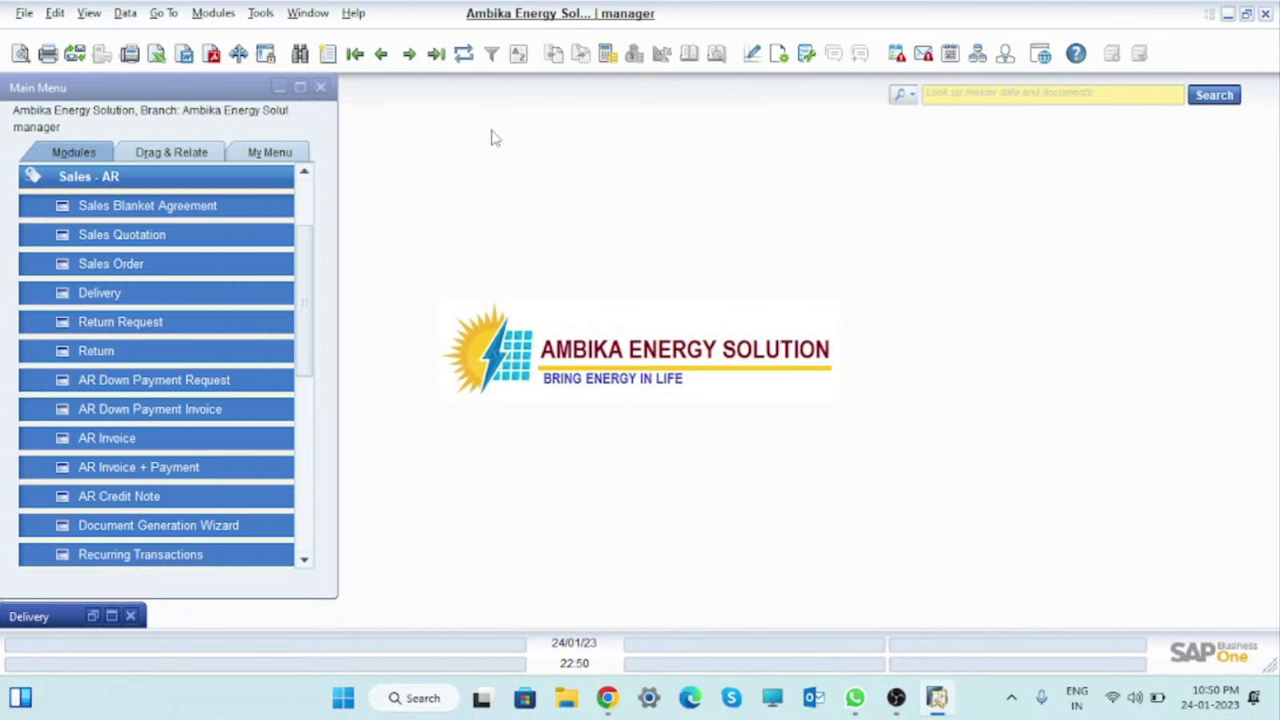
{"action": "left_click", "coordinate": [259, 13]}
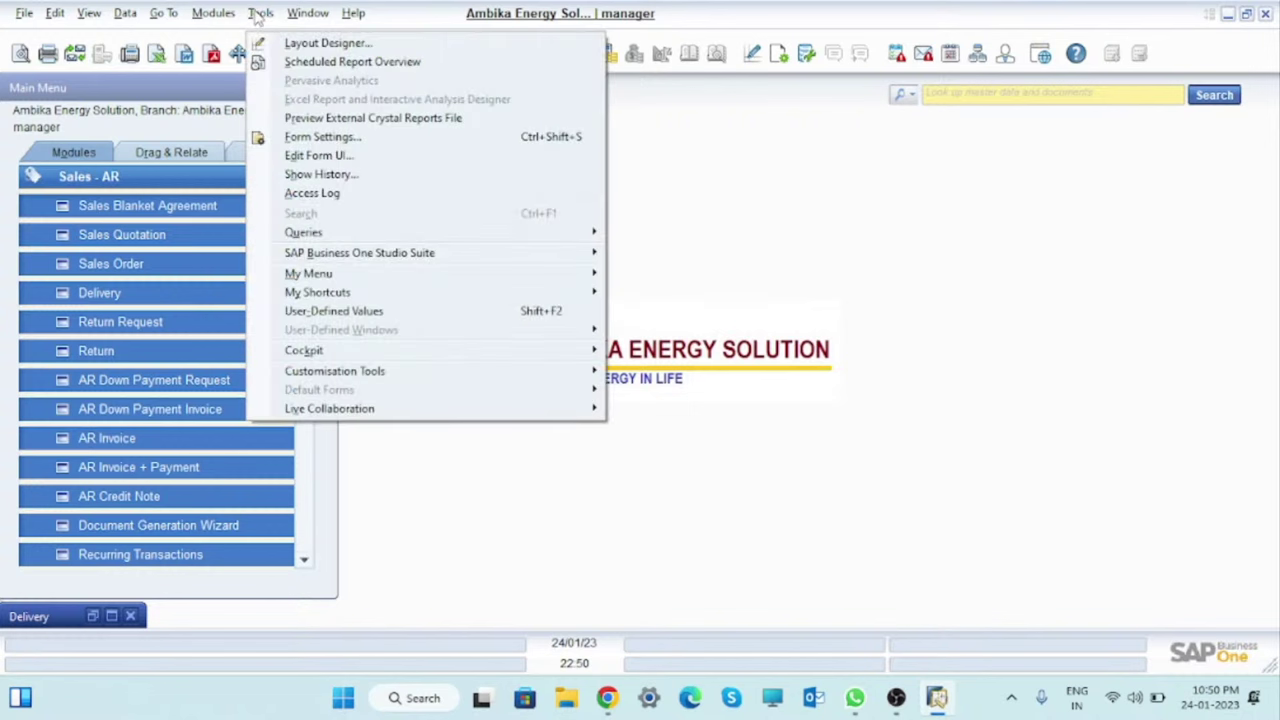
{"action": "mouse_move", "coordinate": [341, 373]}
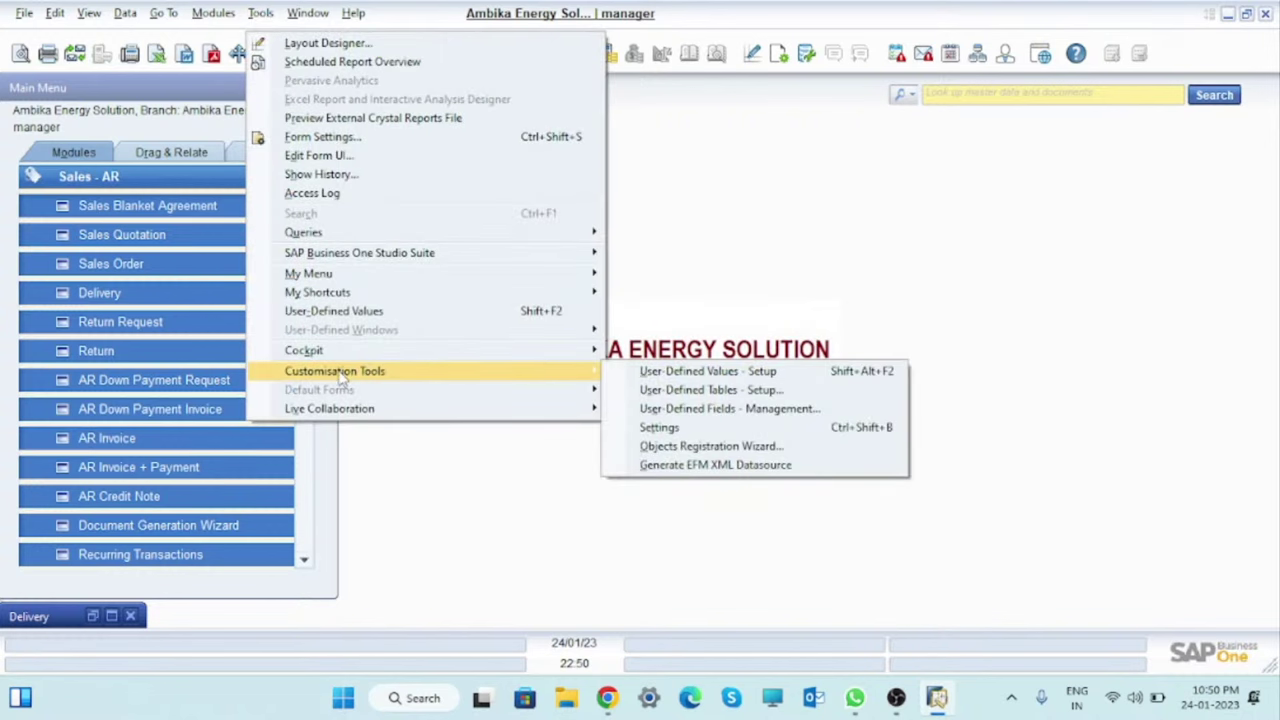
{"action": "left_click", "coordinate": [683, 410]}
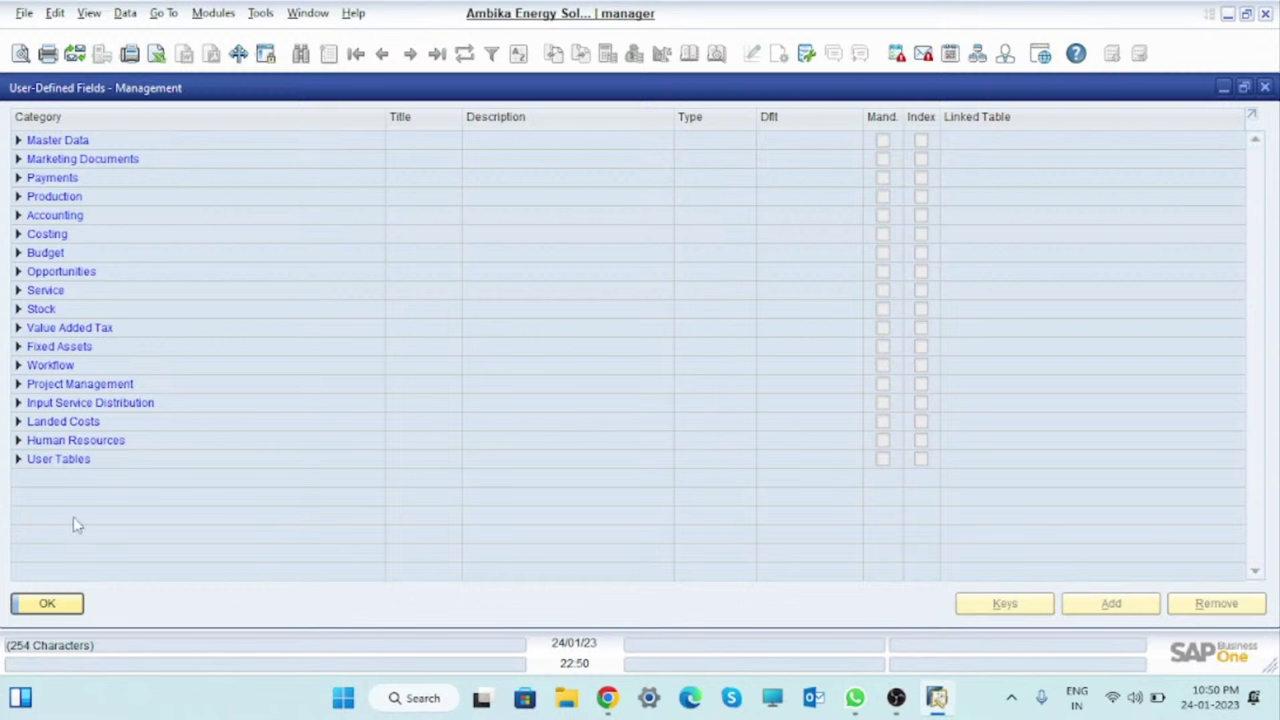
Step: Browse then collapse Master Data, and expand Marketing Documents to show Title and Rows
{"action": "left_click", "coordinate": [17, 141]}
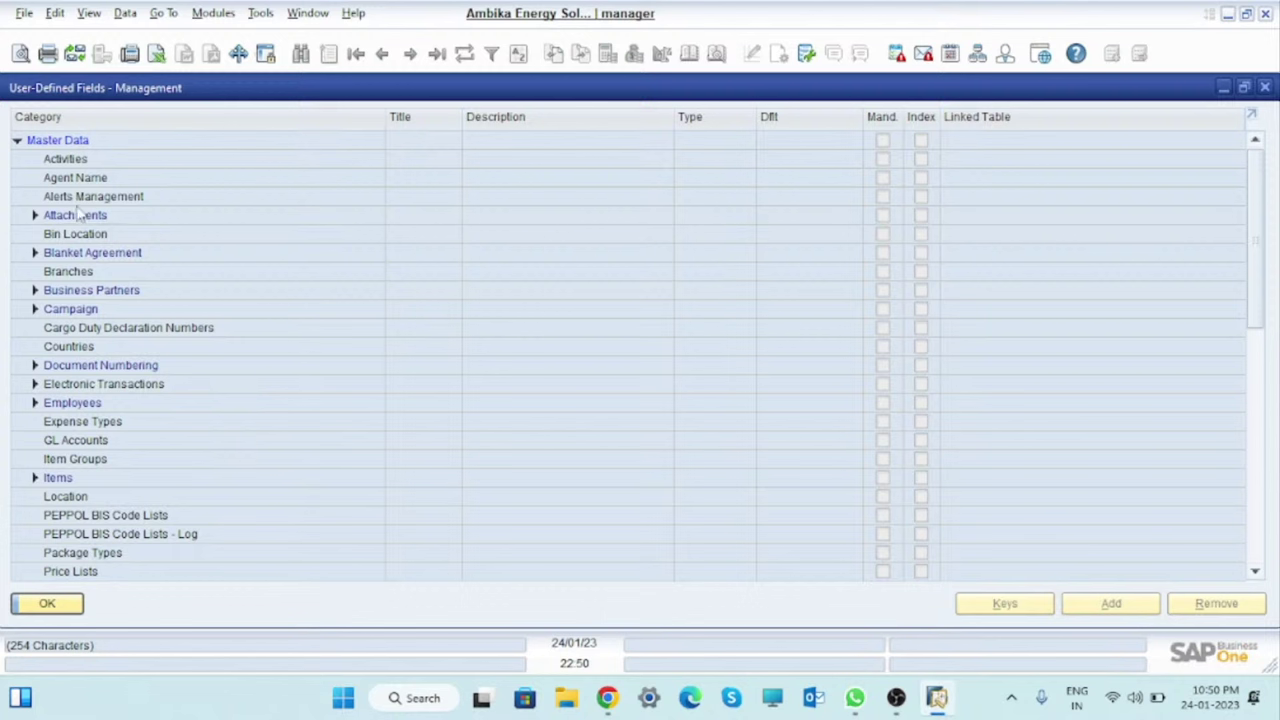
{"action": "scroll", "coordinate": [1262, 160], "scroll_direction": "down", "scroll_amount": 5}
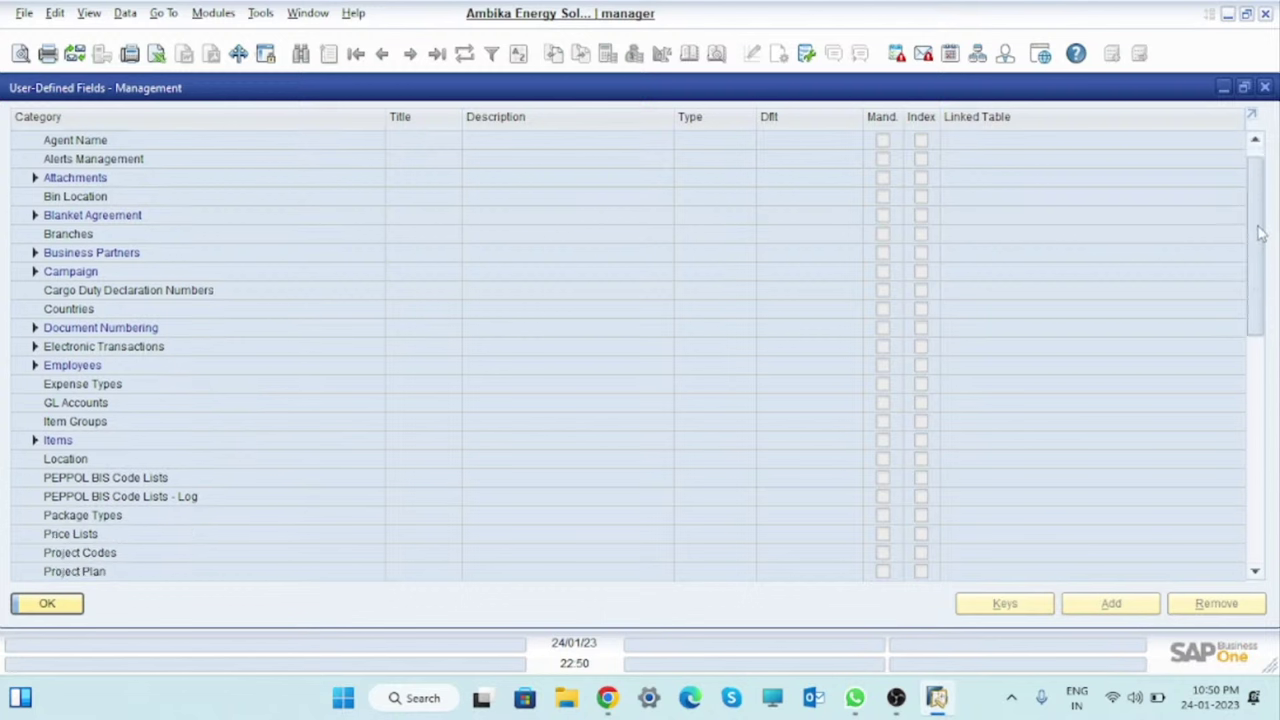
{"action": "left_click_drag", "start_coordinate": [1264, 287], "coordinate": [1268, 135]}
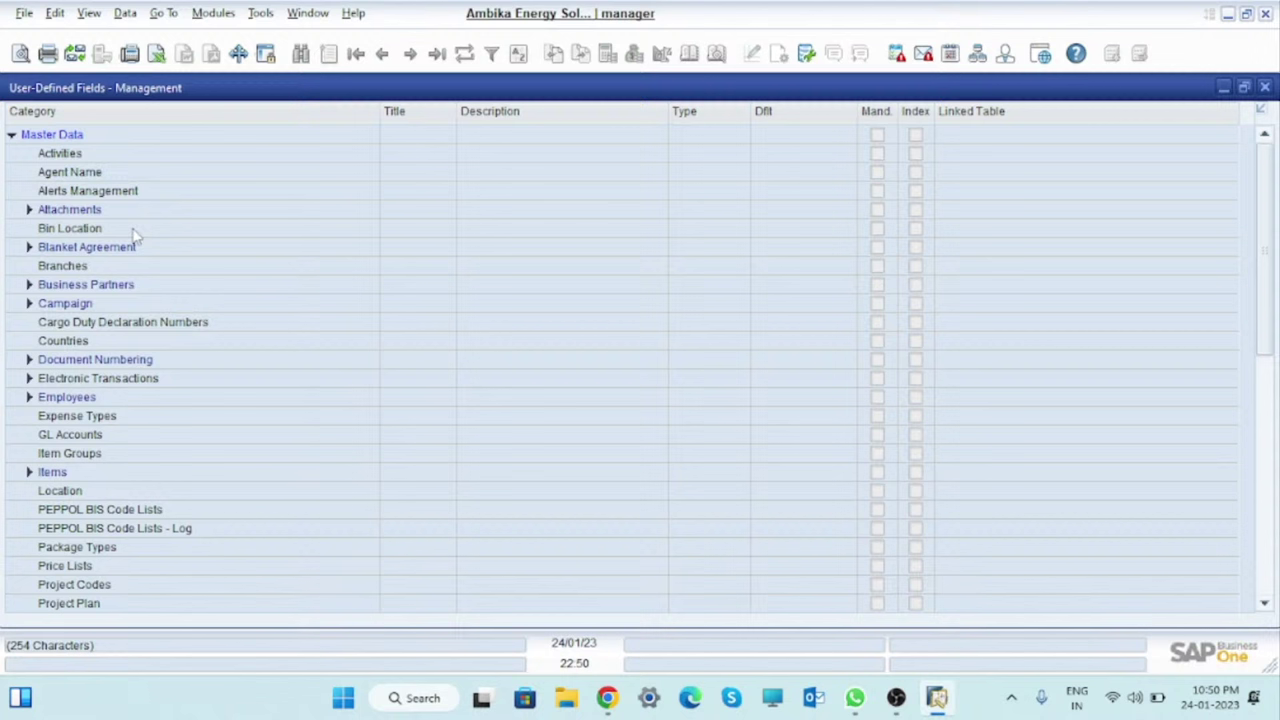
{"action": "left_click", "coordinate": [12, 135]}
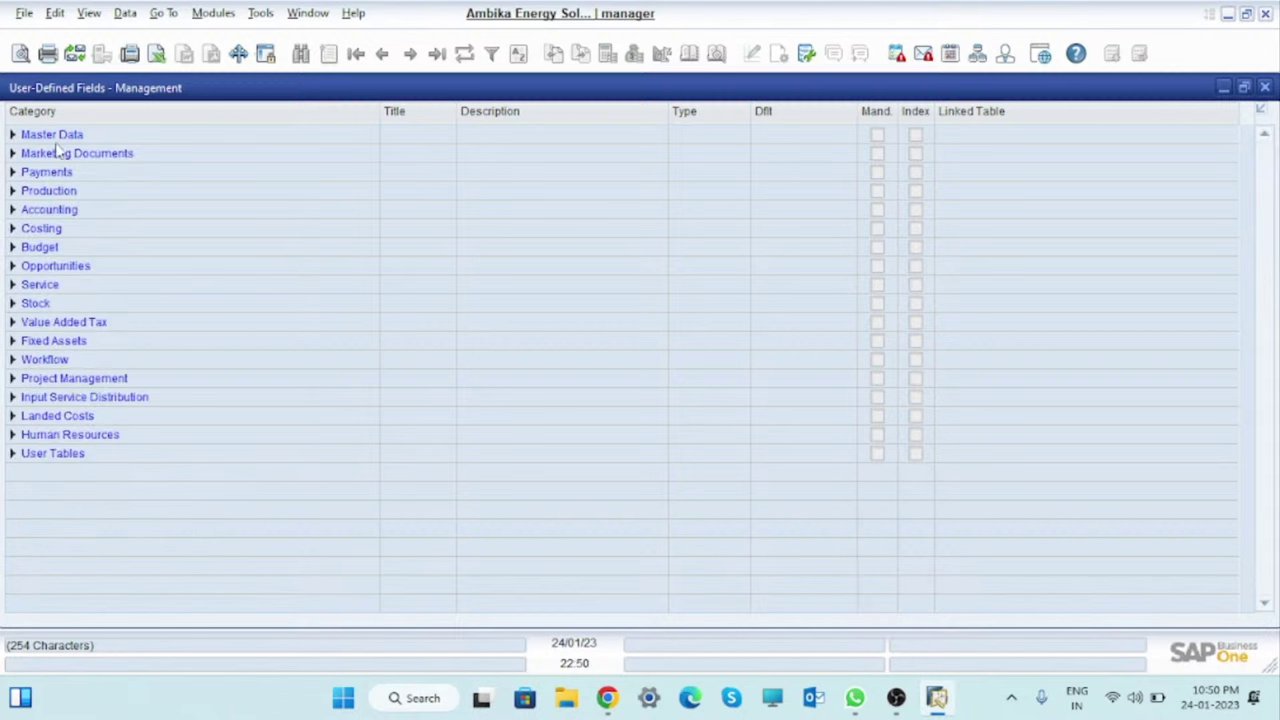
{"action": "left_click", "coordinate": [12, 154]}
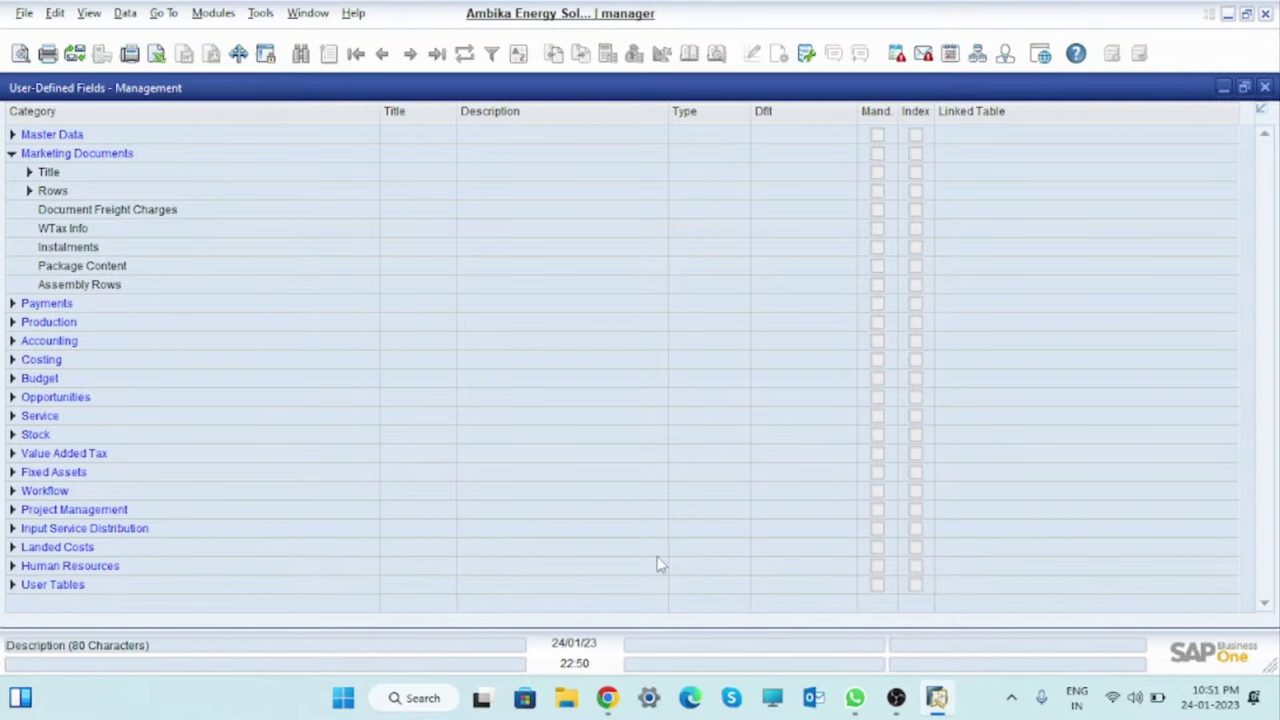
Step: Minimize the User-Defined Fields window and restore the Delivery window
{"action": "left_click", "coordinate": [1224, 88]}
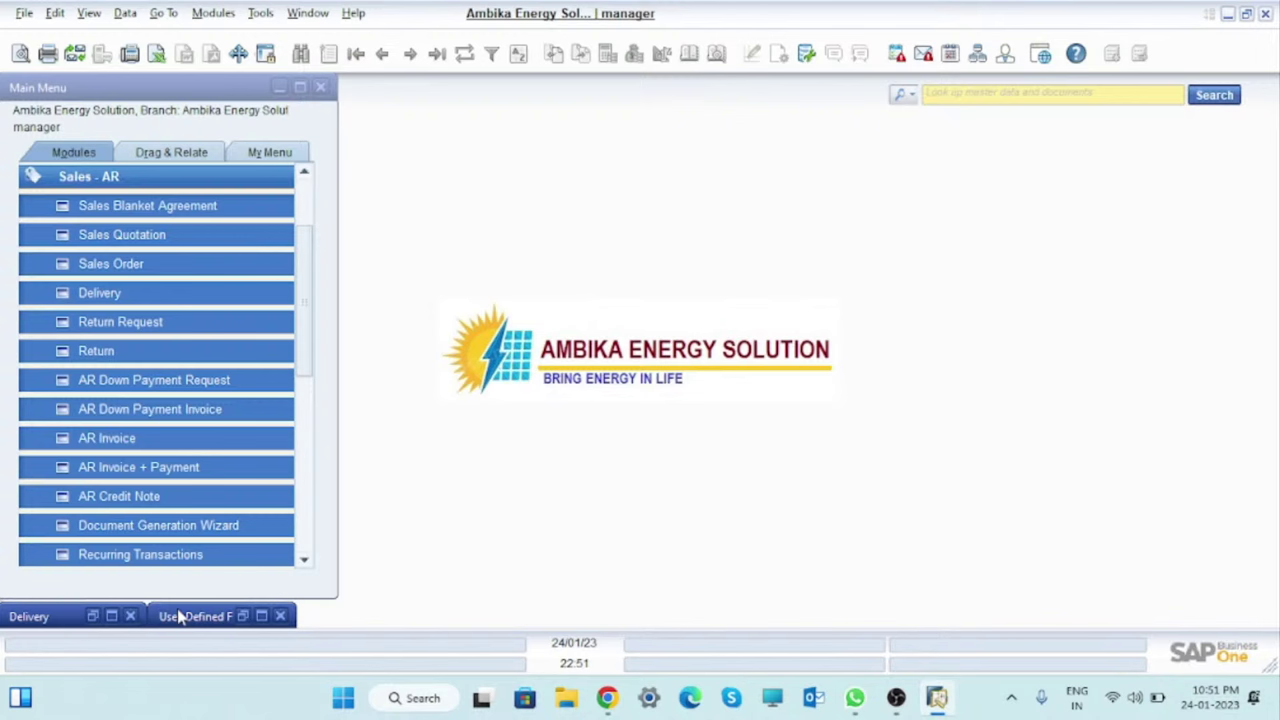
{"action": "left_click", "coordinate": [113, 617]}
{"action": "left_click", "coordinate": [112, 616]}
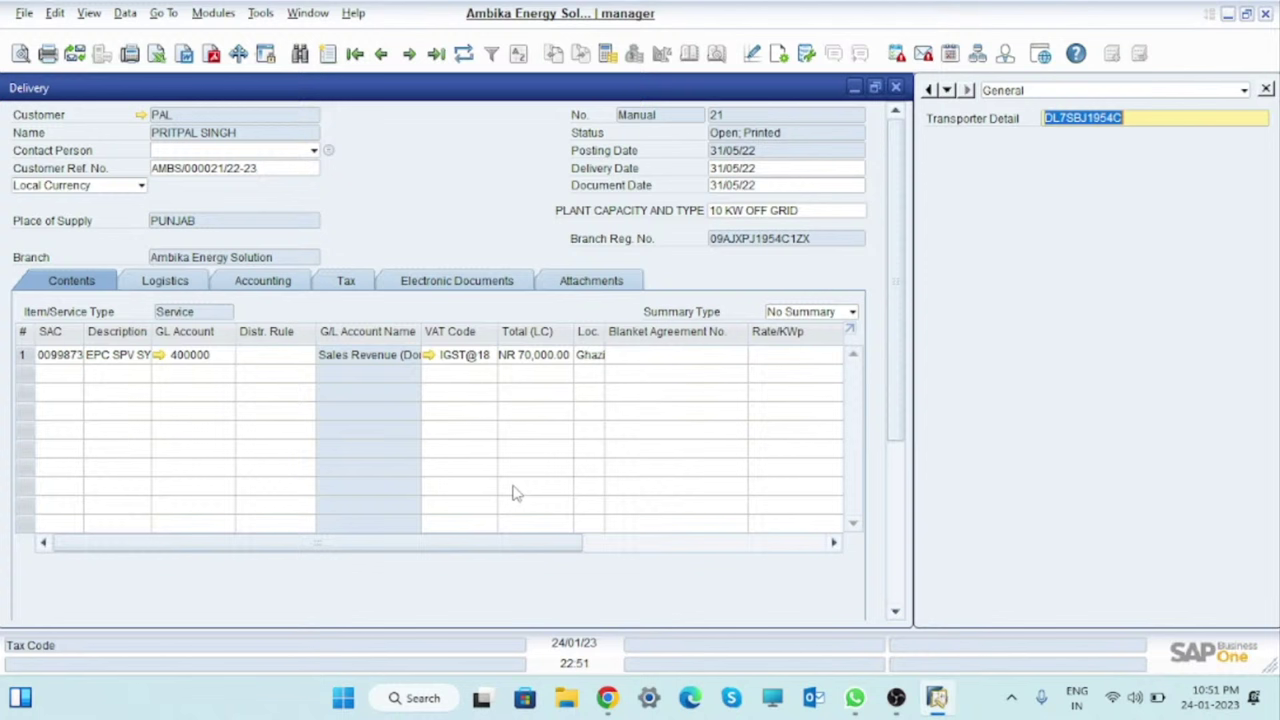
Step: Step through delivery records to DELVA 8, then minimize the Delivery window
{"action": "left_click", "coordinate": [436, 55]}
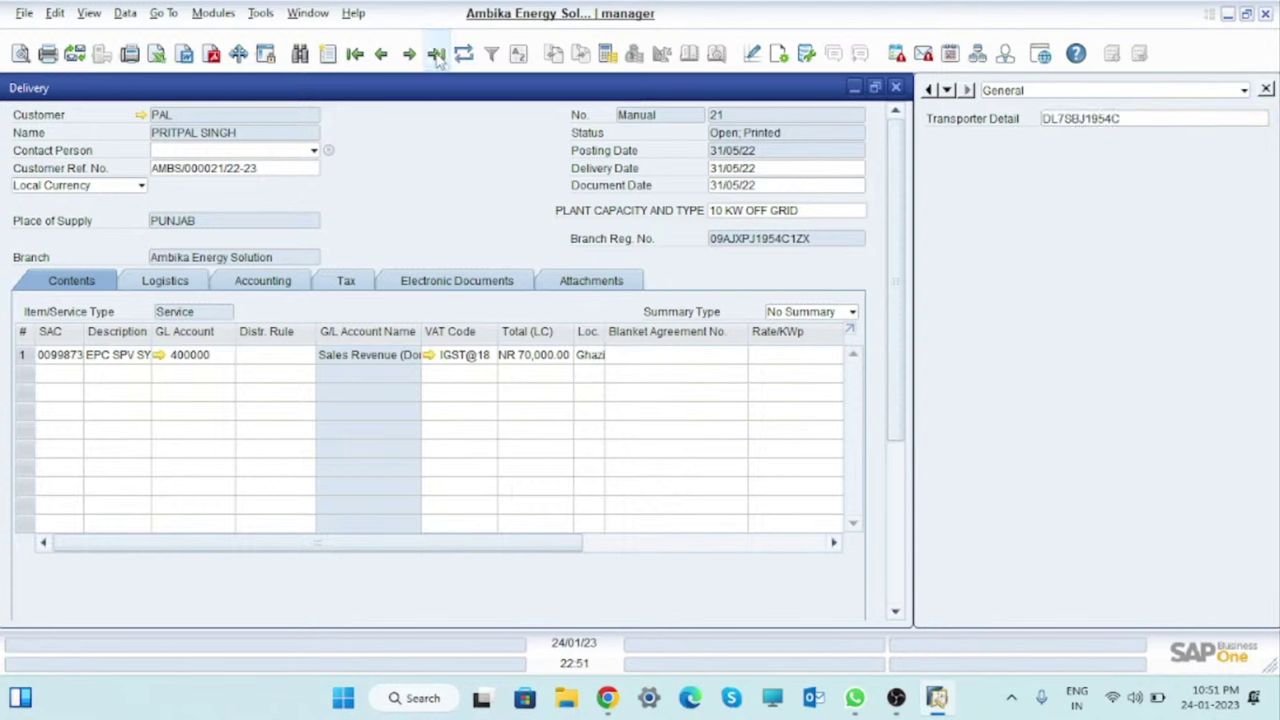
{"action": "left_click", "coordinate": [382, 55]}
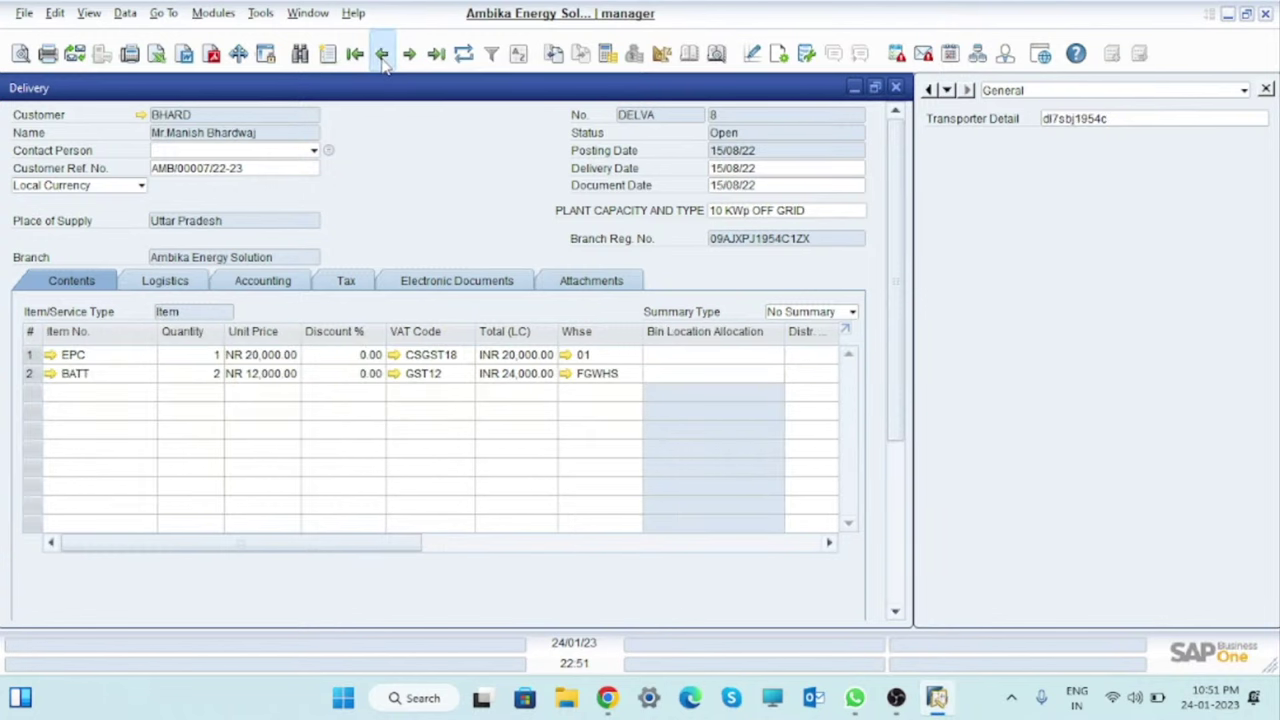
{"action": "left_click", "coordinate": [382, 55]}
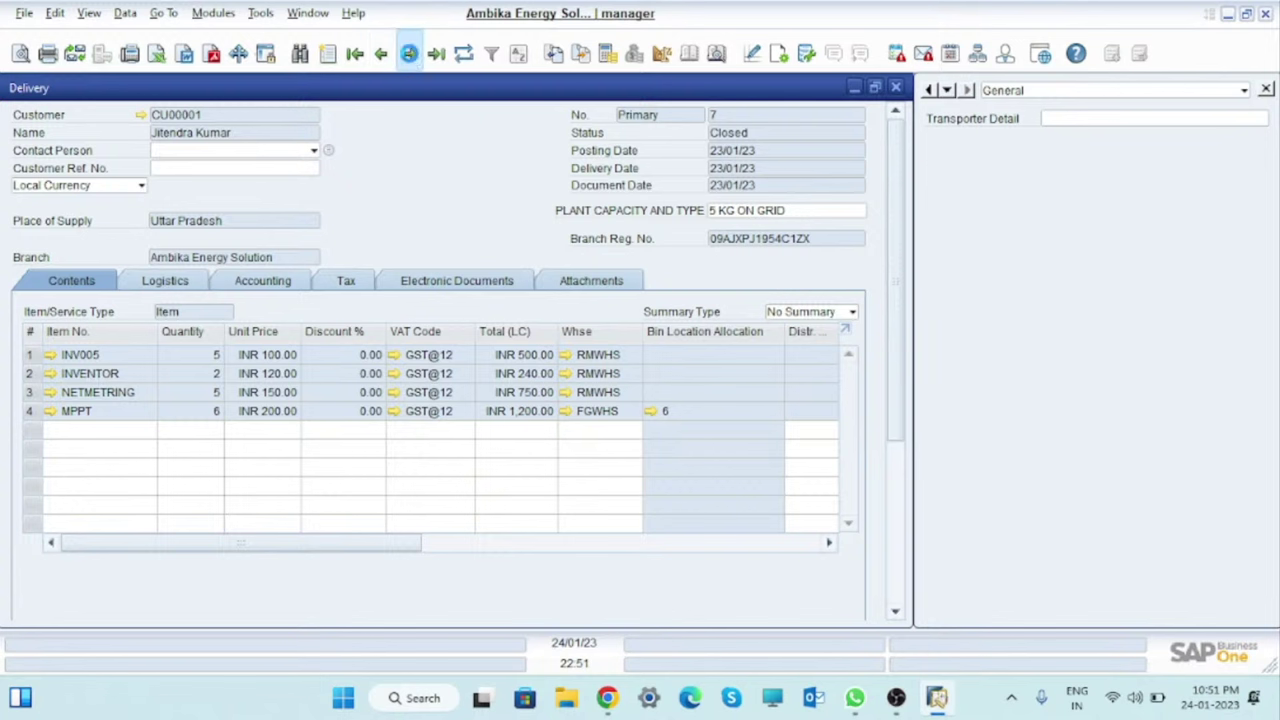
{"action": "left_click", "coordinate": [410, 55]}
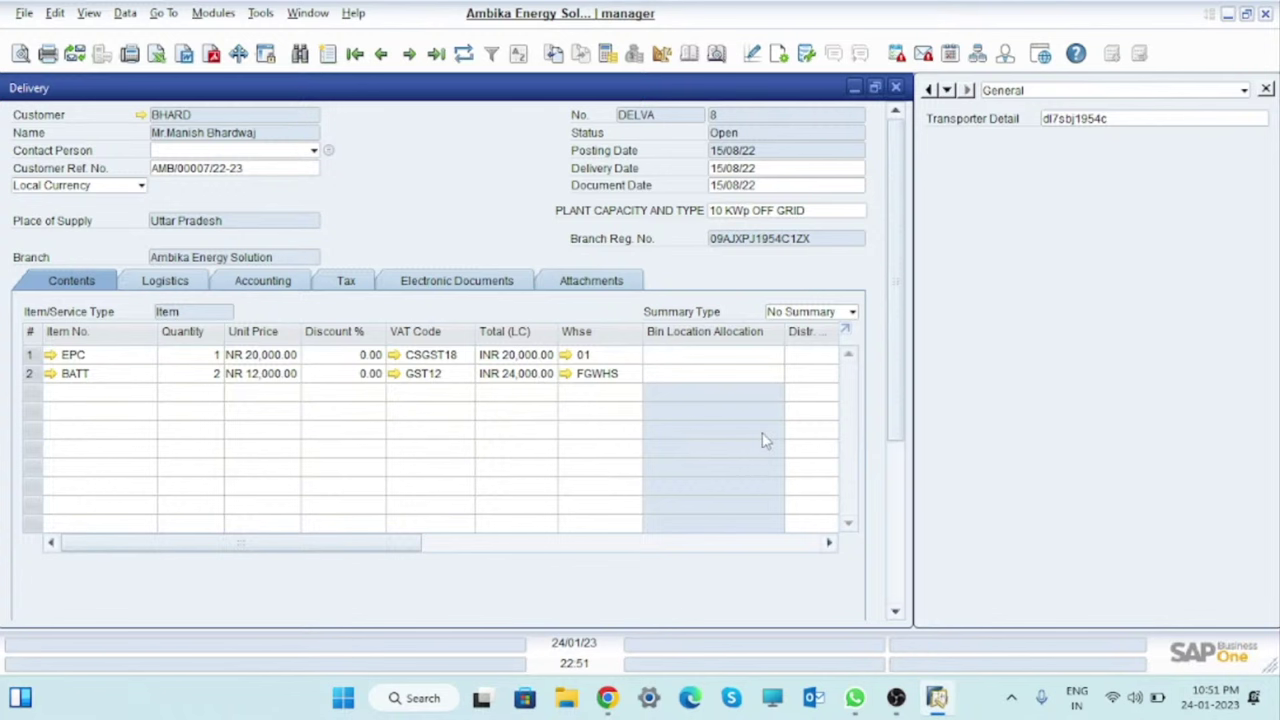
{"action": "left_click_drag", "start_coordinate": [323, 551], "coordinate": [845, 588]}
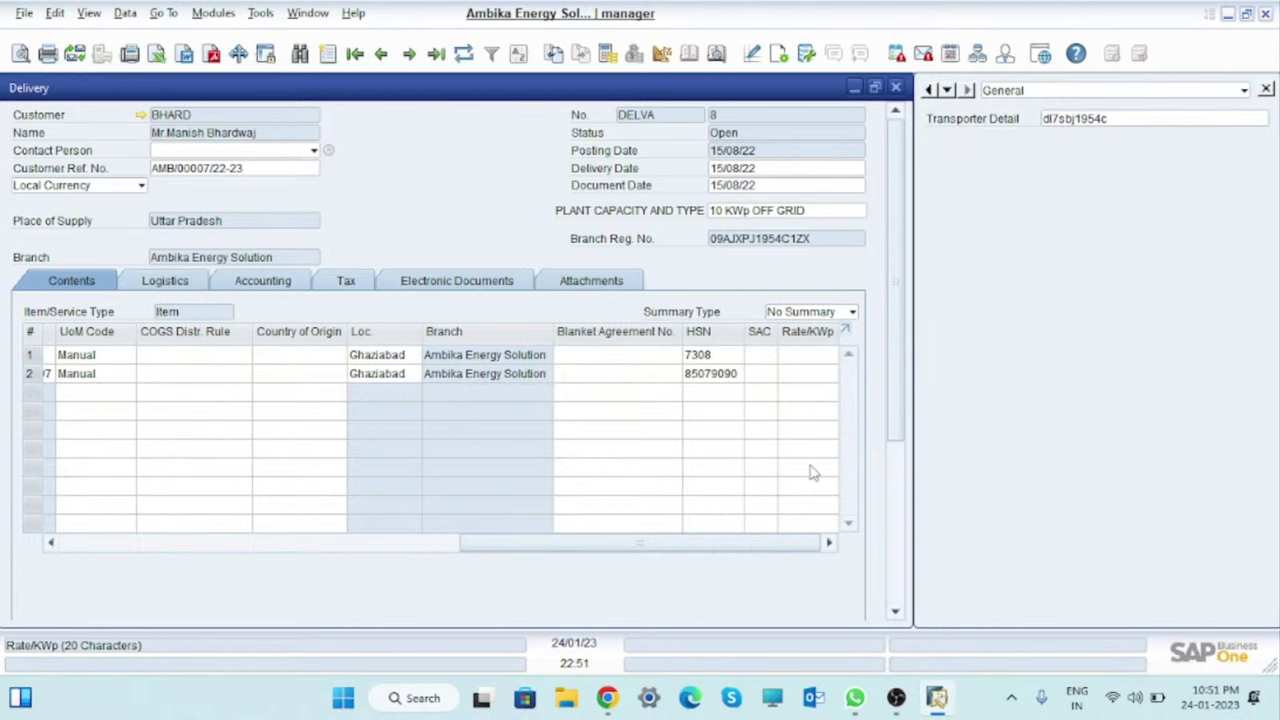
{"action": "left_click", "coordinate": [854, 87]}
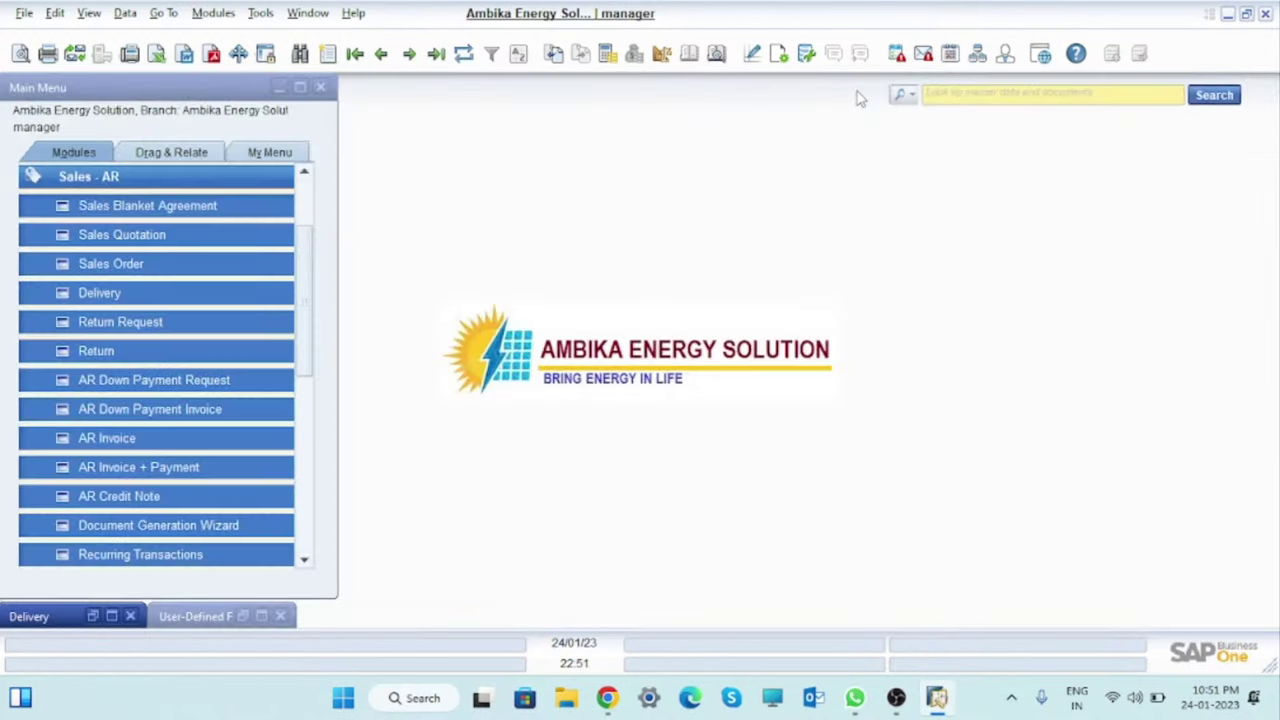
{"action": "left_click", "coordinate": [262, 616]}
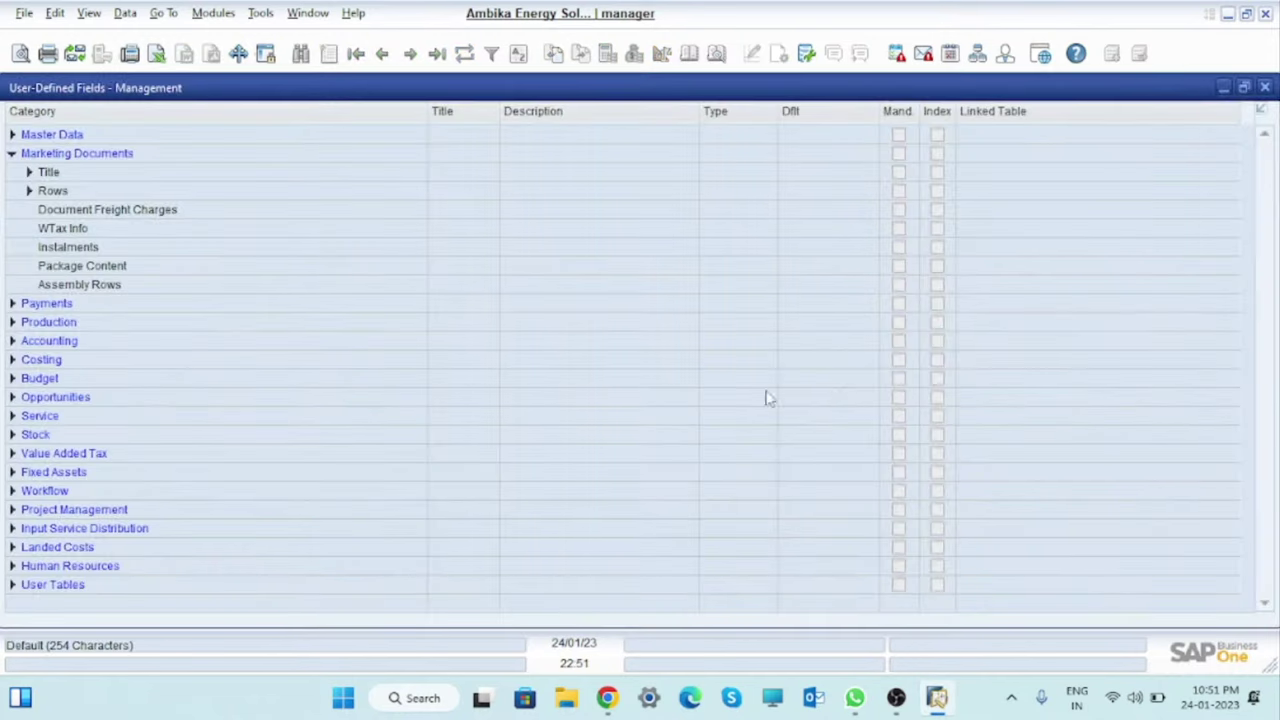
{"action": "left_click", "coordinate": [29, 173]}
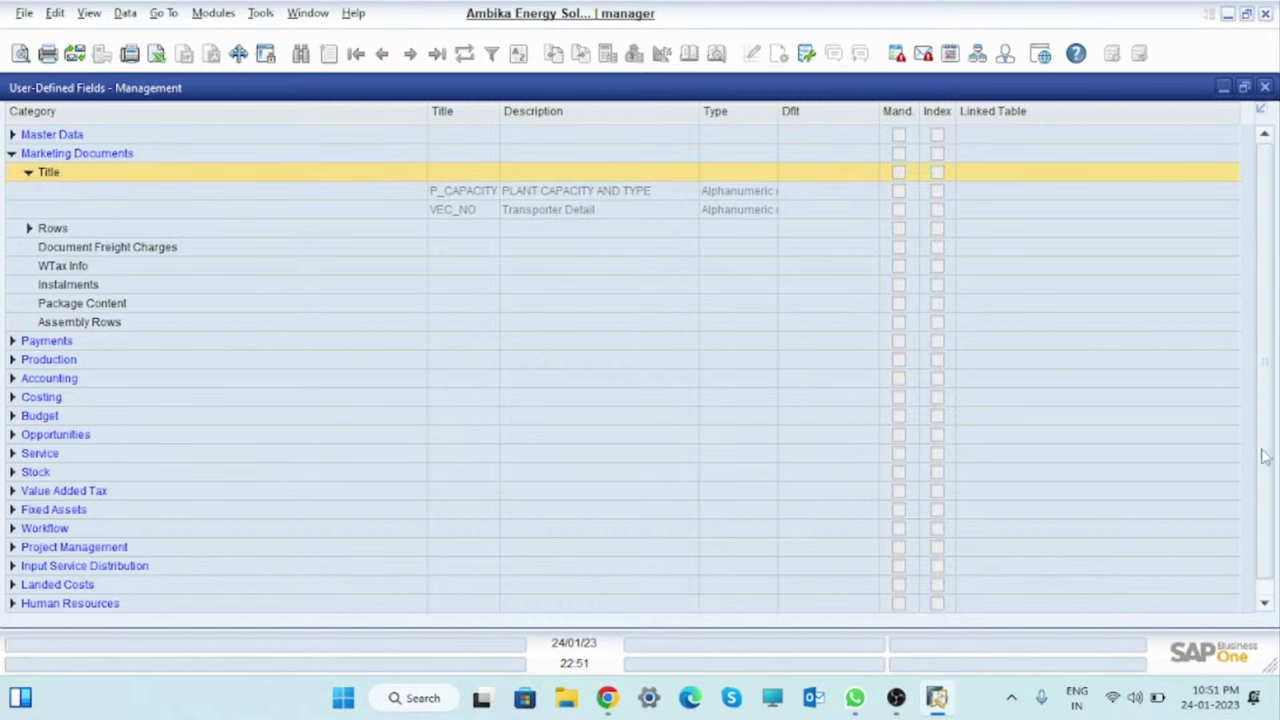
{"action": "left_click_drag", "start_coordinate": [1267, 456], "coordinate": [1273, 513]}
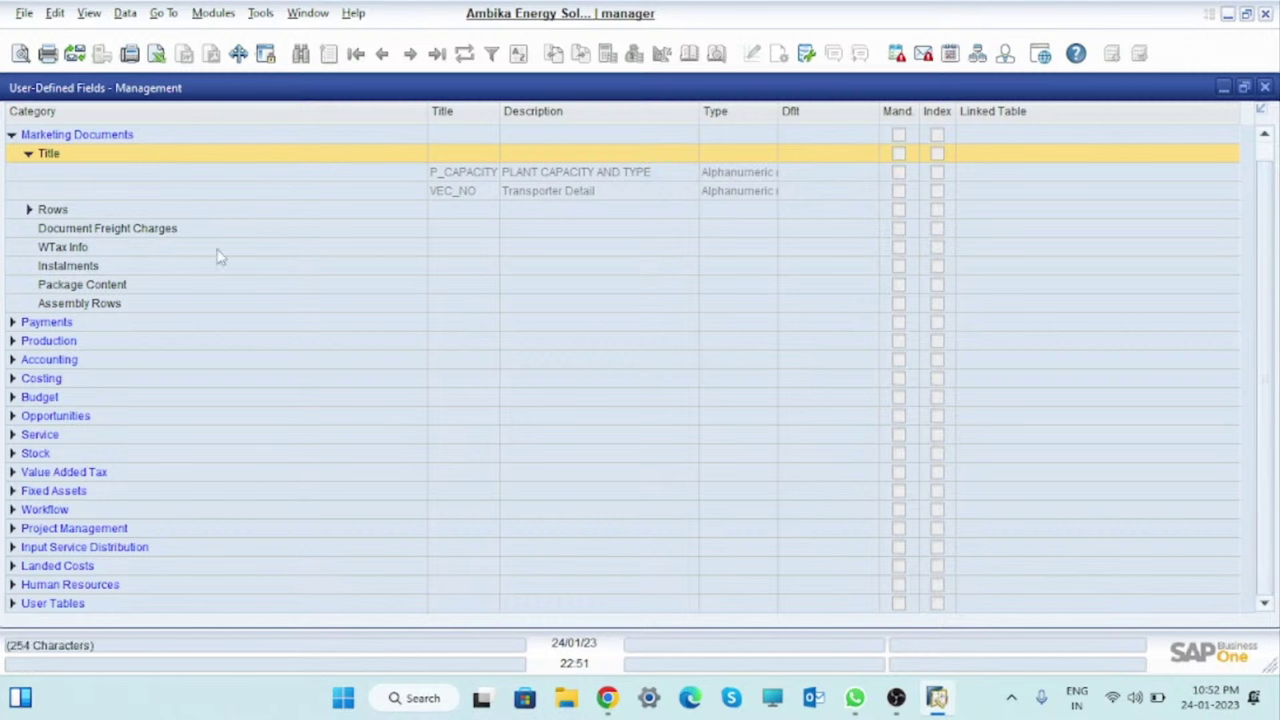
{"action": "left_click", "coordinate": [28, 155]}
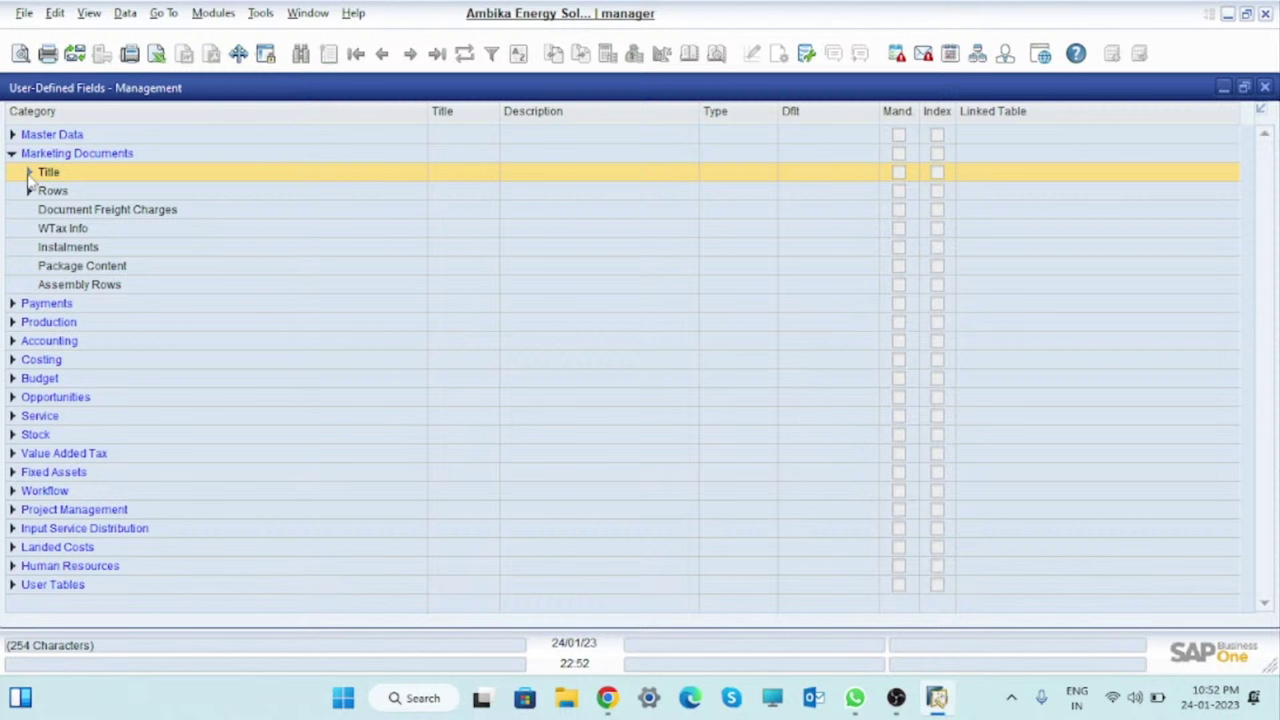
{"action": "left_click", "coordinate": [29, 174]}
{"action": "left_click", "coordinate": [473, 197]}
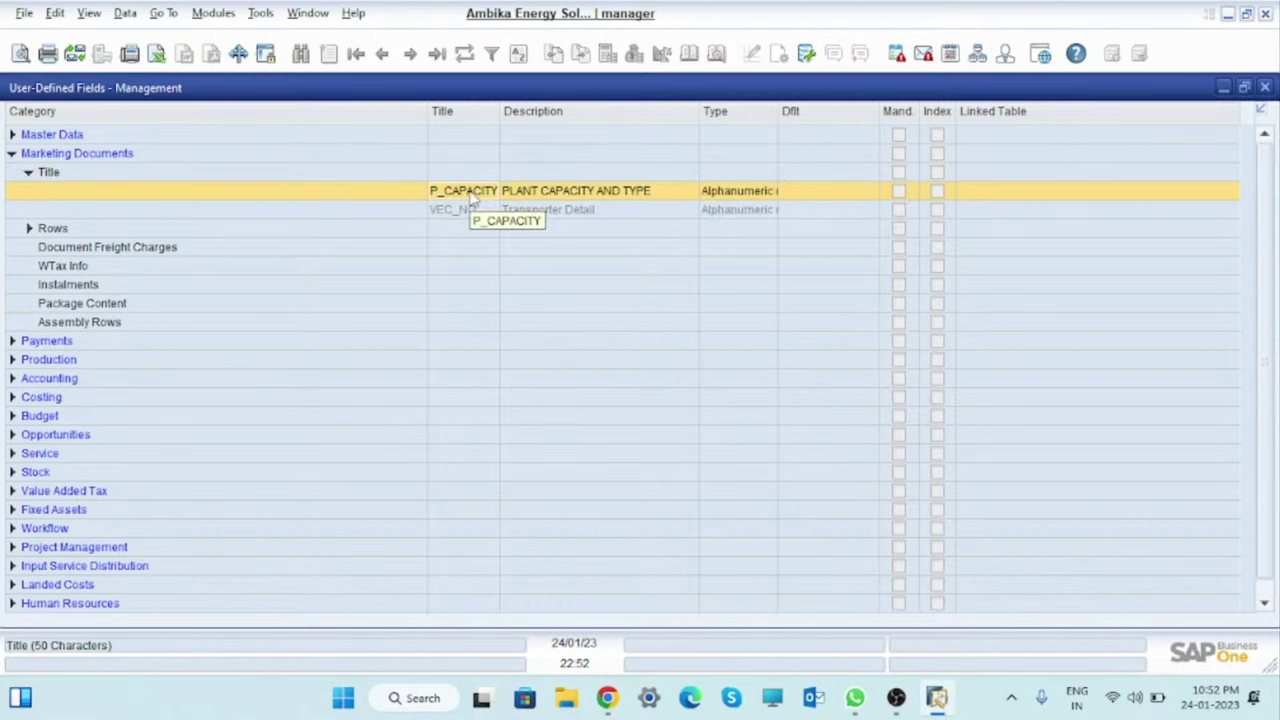
{"action": "left_click_drag", "start_coordinate": [1270, 178], "coordinate": [1272, 410]}
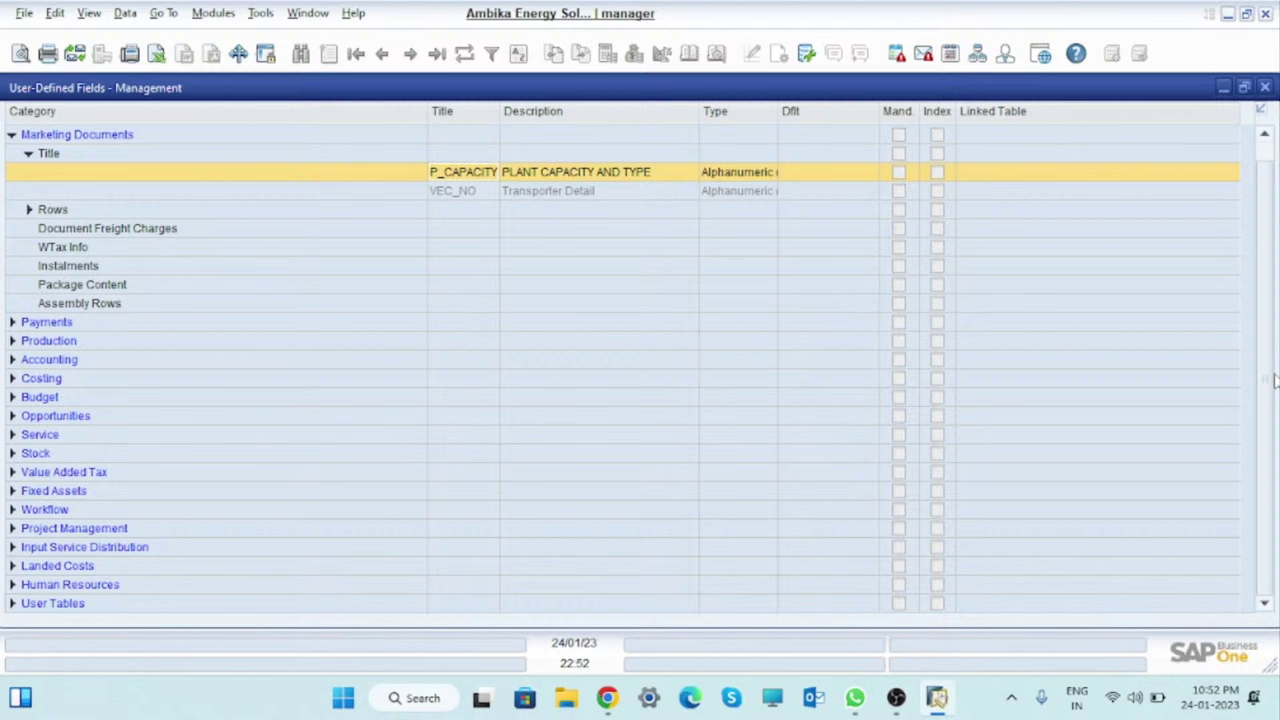
{"action": "left_click_drag", "start_coordinate": [1272, 437], "coordinate": [1276, 330]}
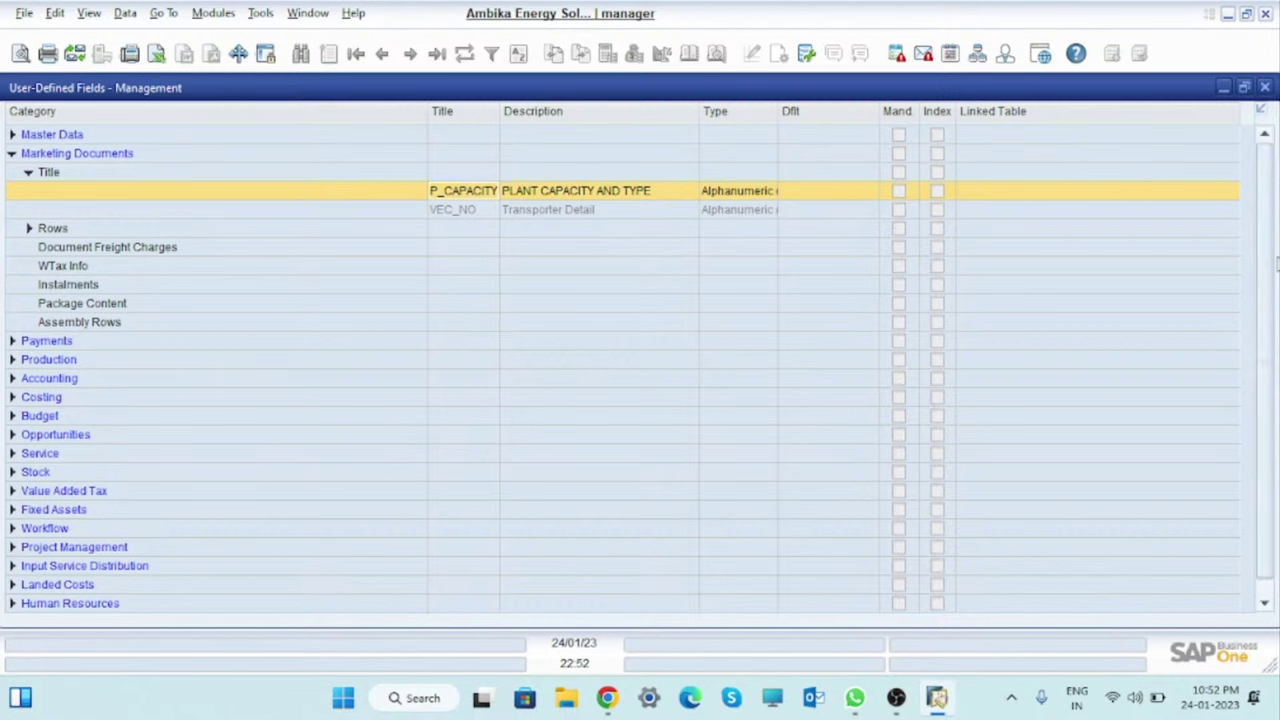
{"action": "left_click_drag", "start_coordinate": [1274, 284], "coordinate": [1256, 601]}
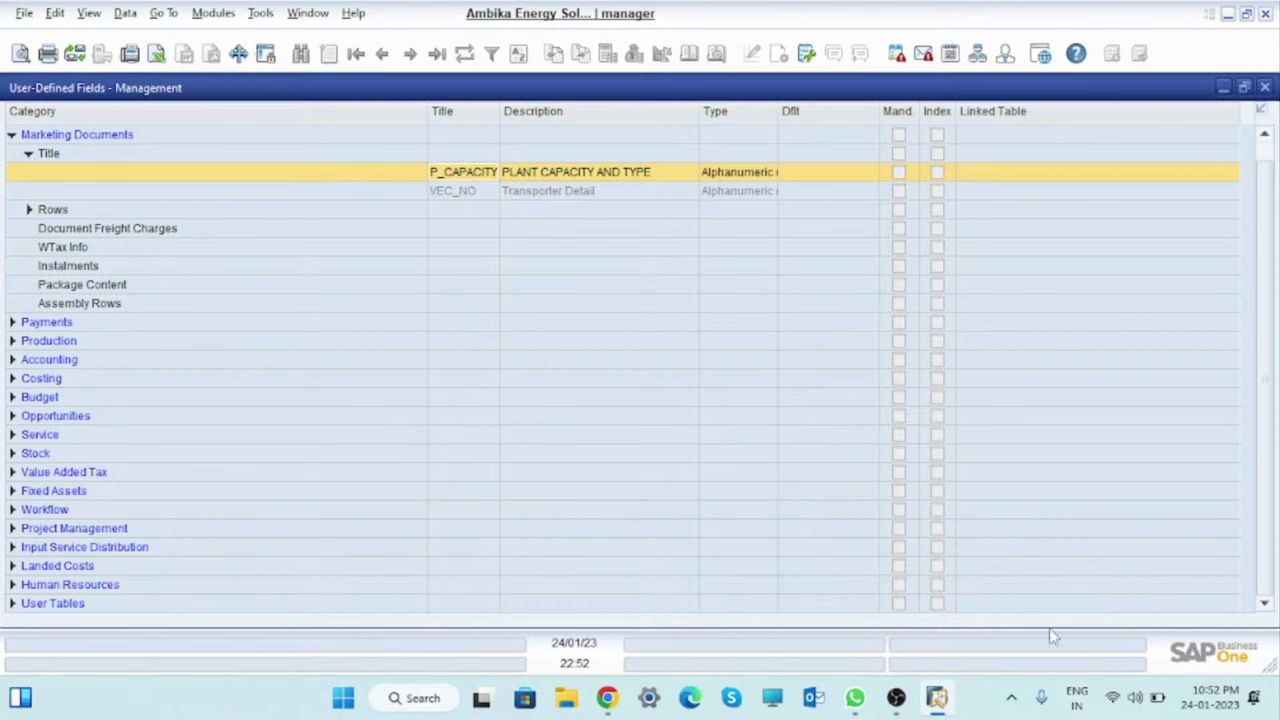
{"action": "scroll", "coordinate": [1270, 274], "scroll_direction": "up", "scroll_amount": 1}
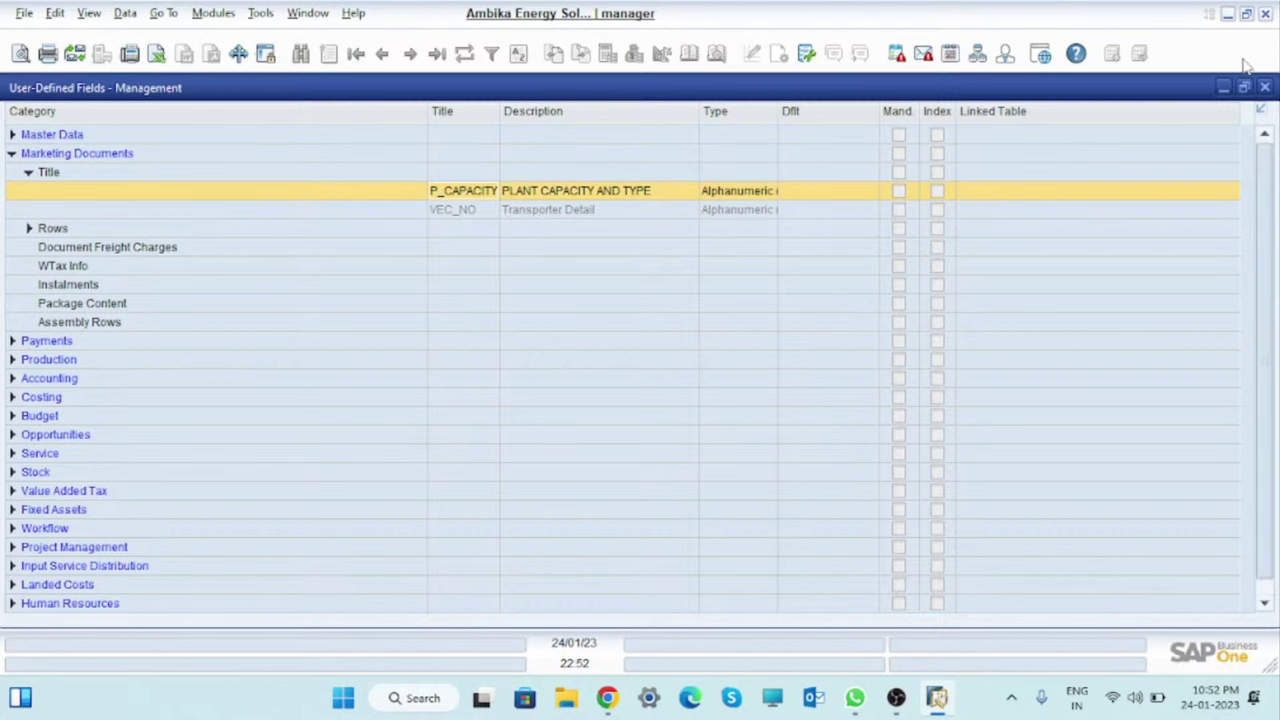
{"action": "left_click", "coordinate": [72, 214]}
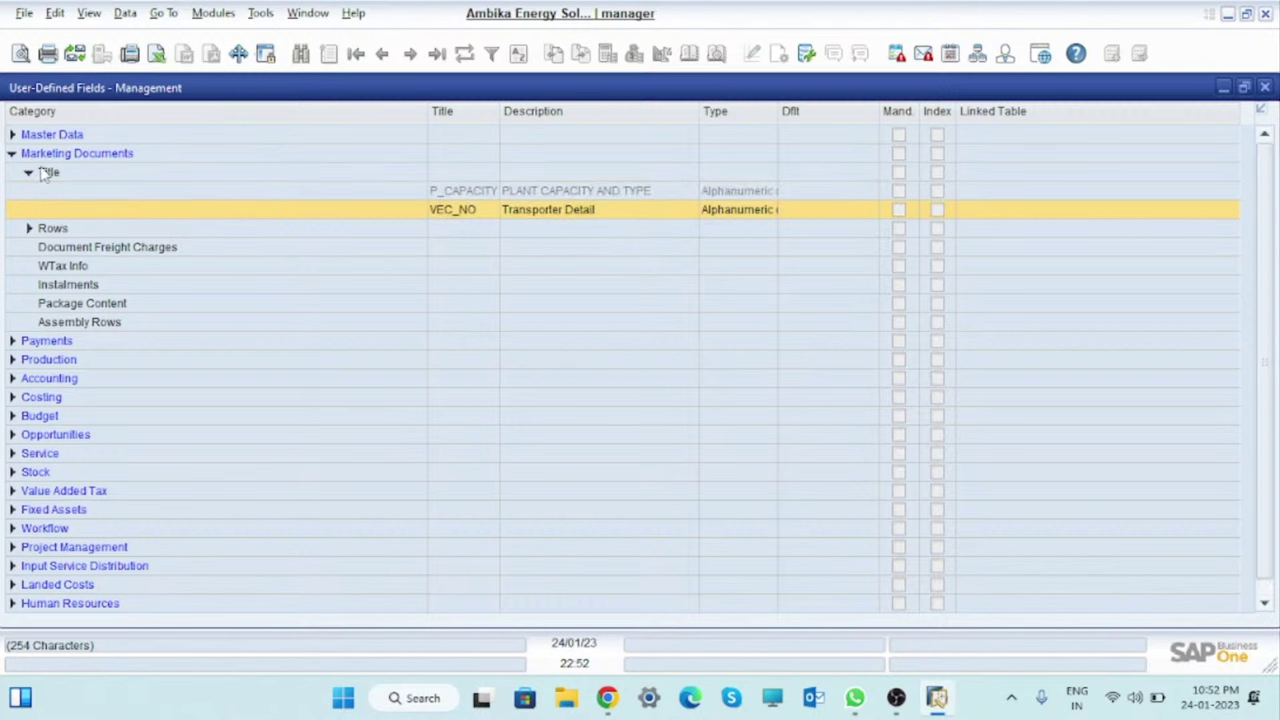
{"action": "left_click", "coordinate": [45, 175]}
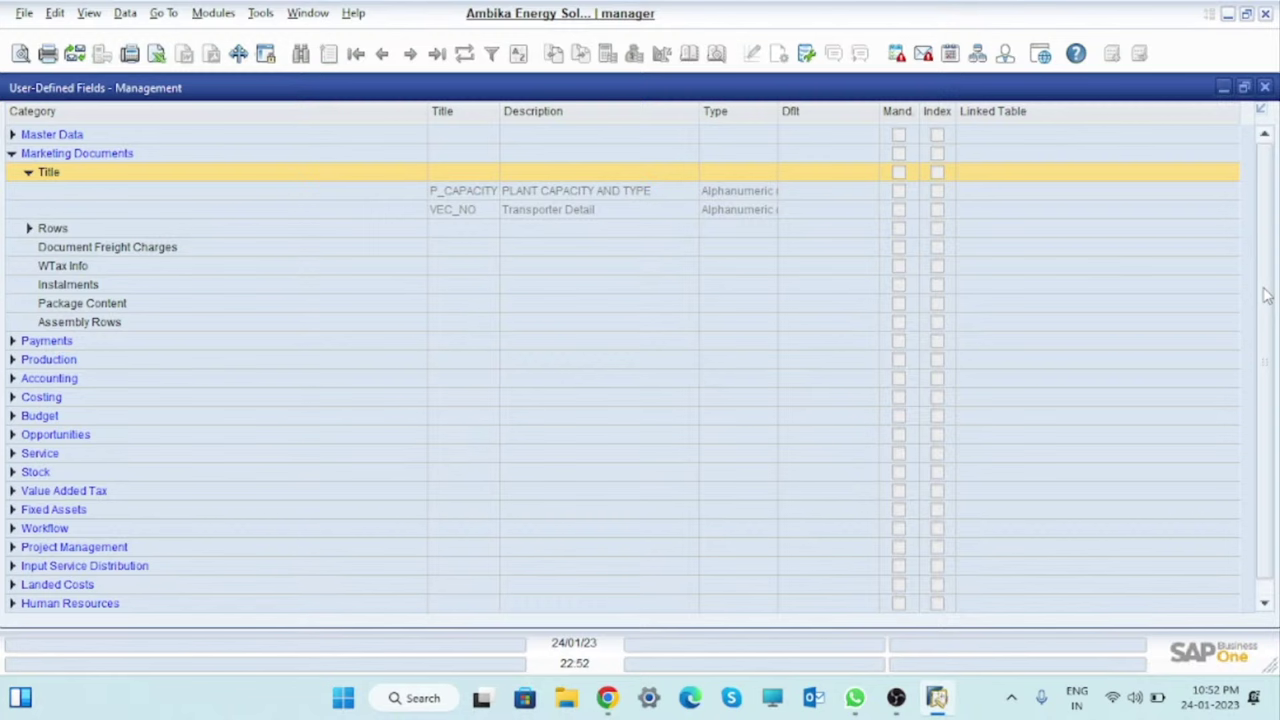
{"action": "scroll", "coordinate": [1266, 400], "scroll_direction": "down", "scroll_amount": 1}
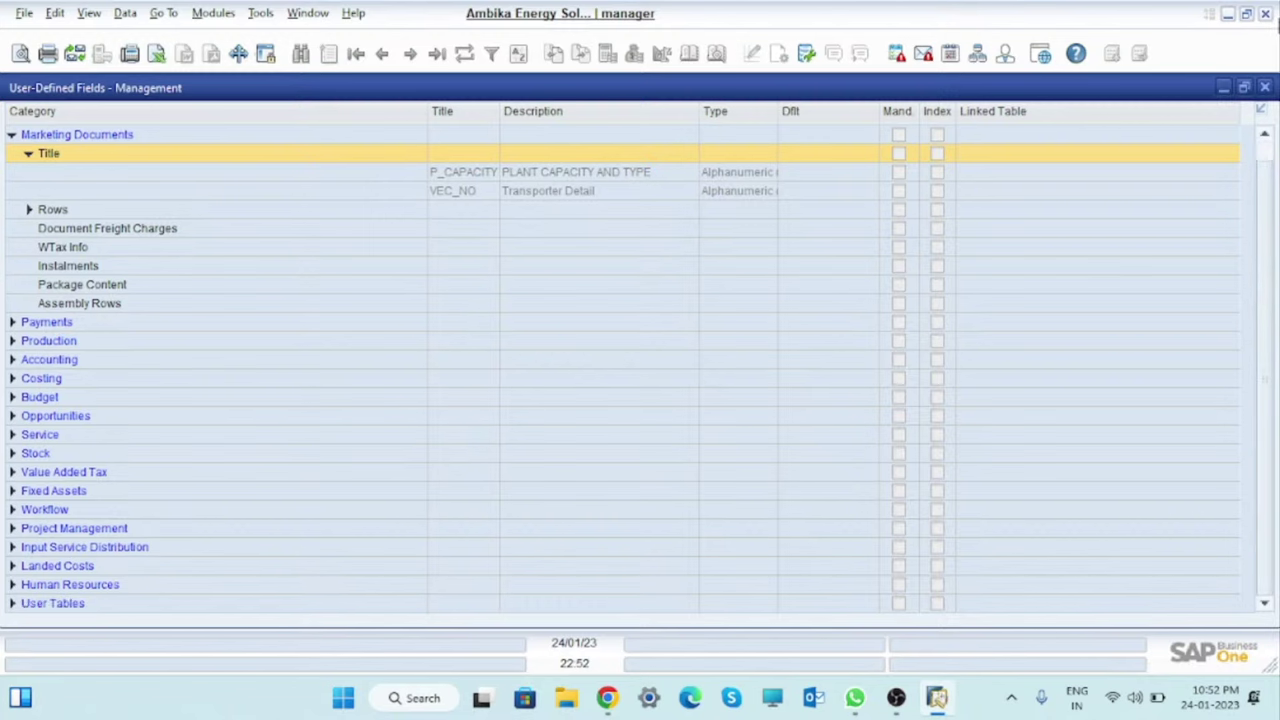
Step: Resize and re-maximize the User-Defined Fields window, collapse Marketing Documents, then close the window
{"action": "left_click", "coordinate": [1243, 88]}
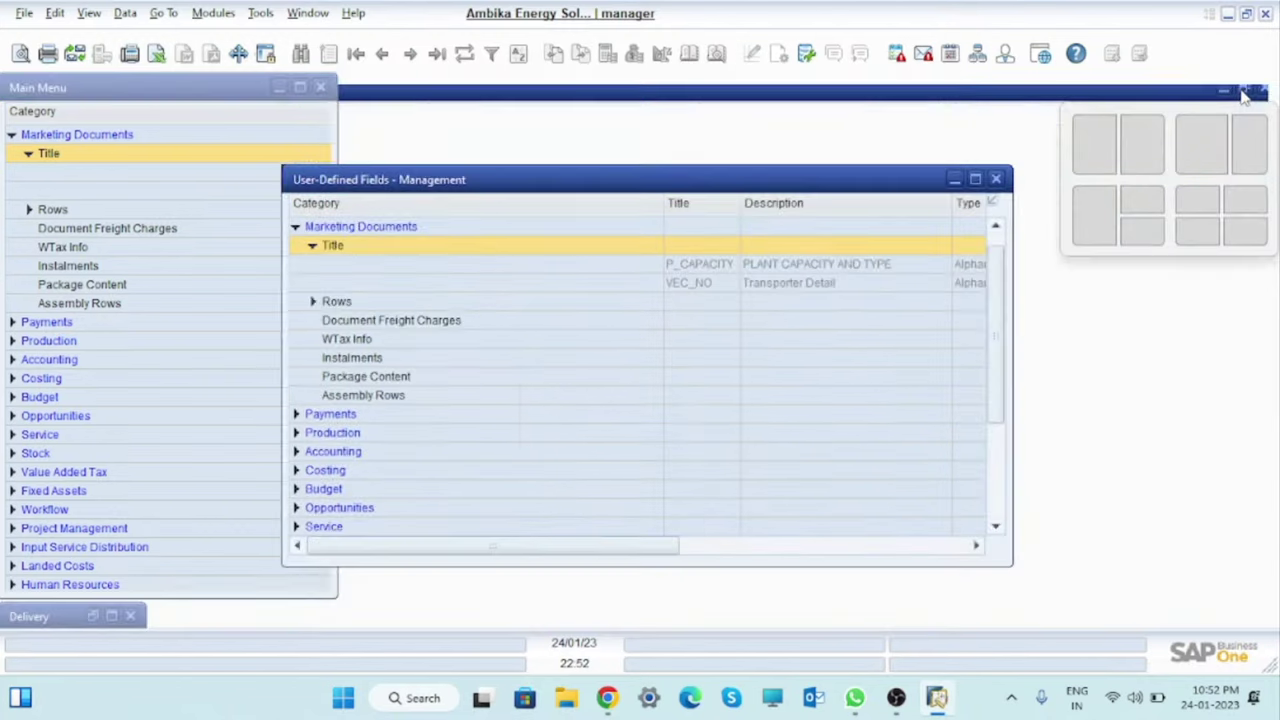
{"action": "left_click_drag", "start_coordinate": [995, 340], "coordinate": [1030, 274]}
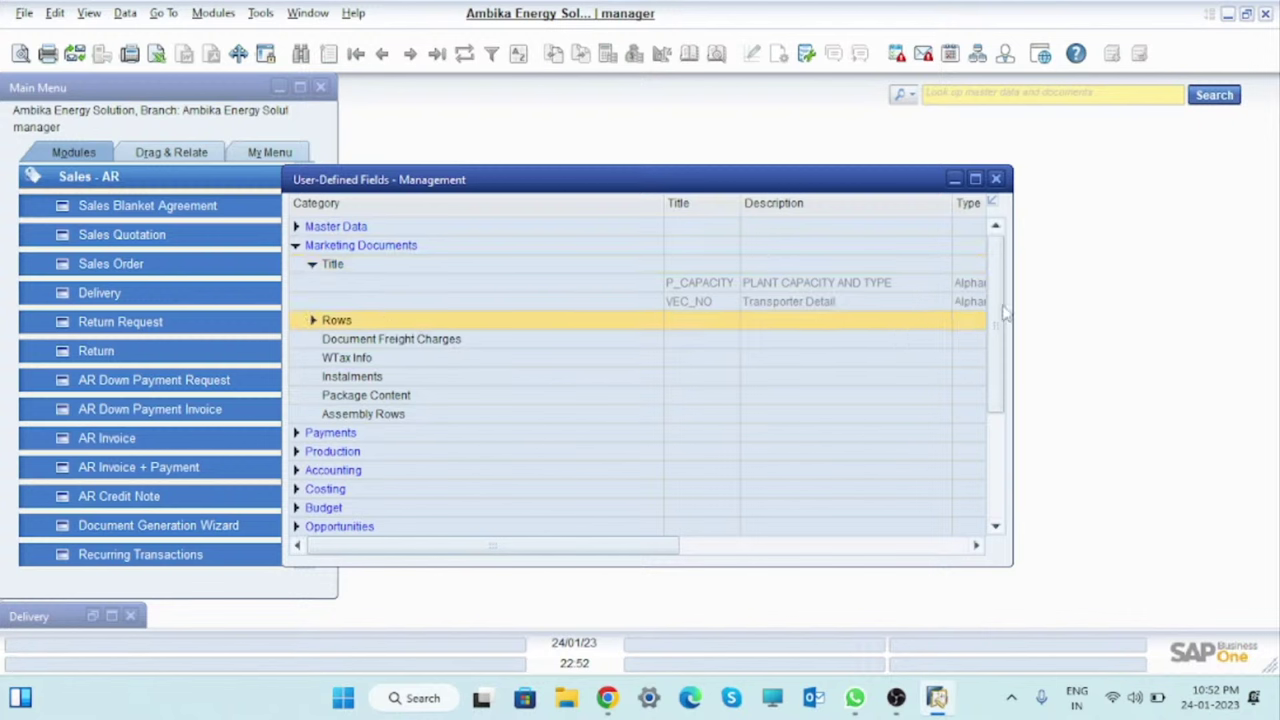
{"action": "left_click_drag", "start_coordinate": [993, 312], "coordinate": [988, 430]}
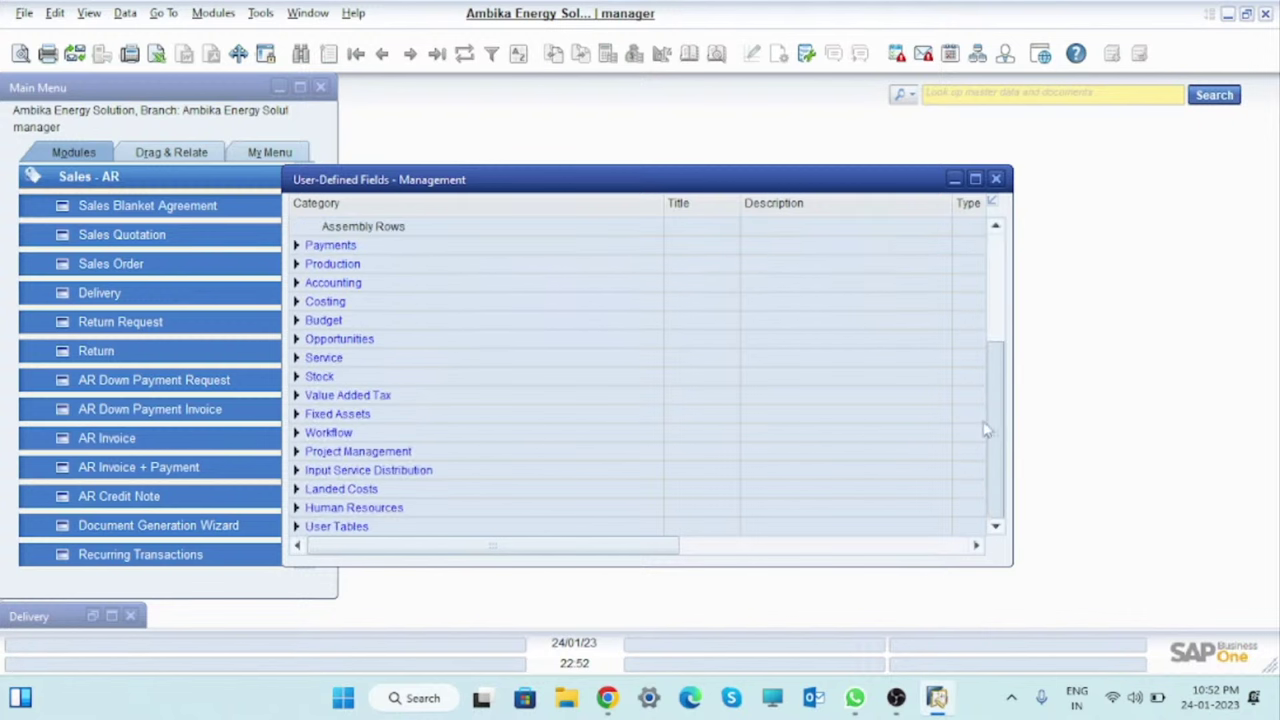
{"action": "left_click", "coordinate": [975, 179]}
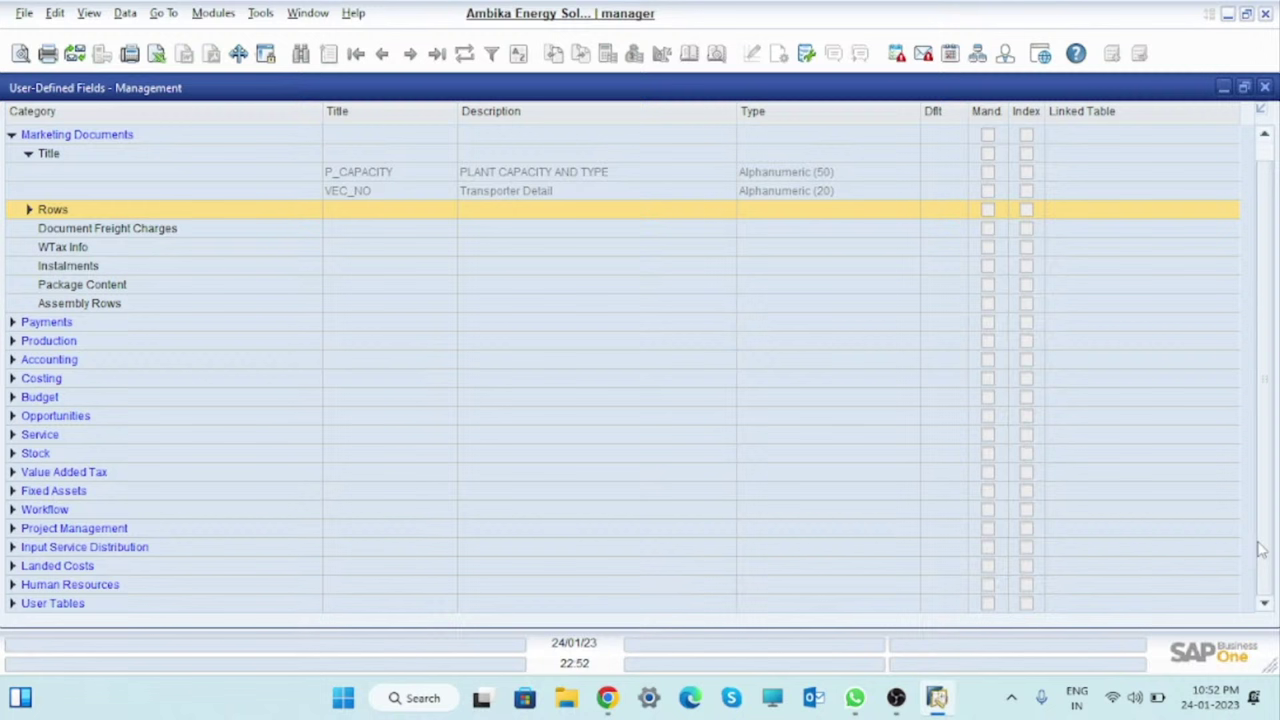
{"action": "left_click", "coordinate": [11, 134]}
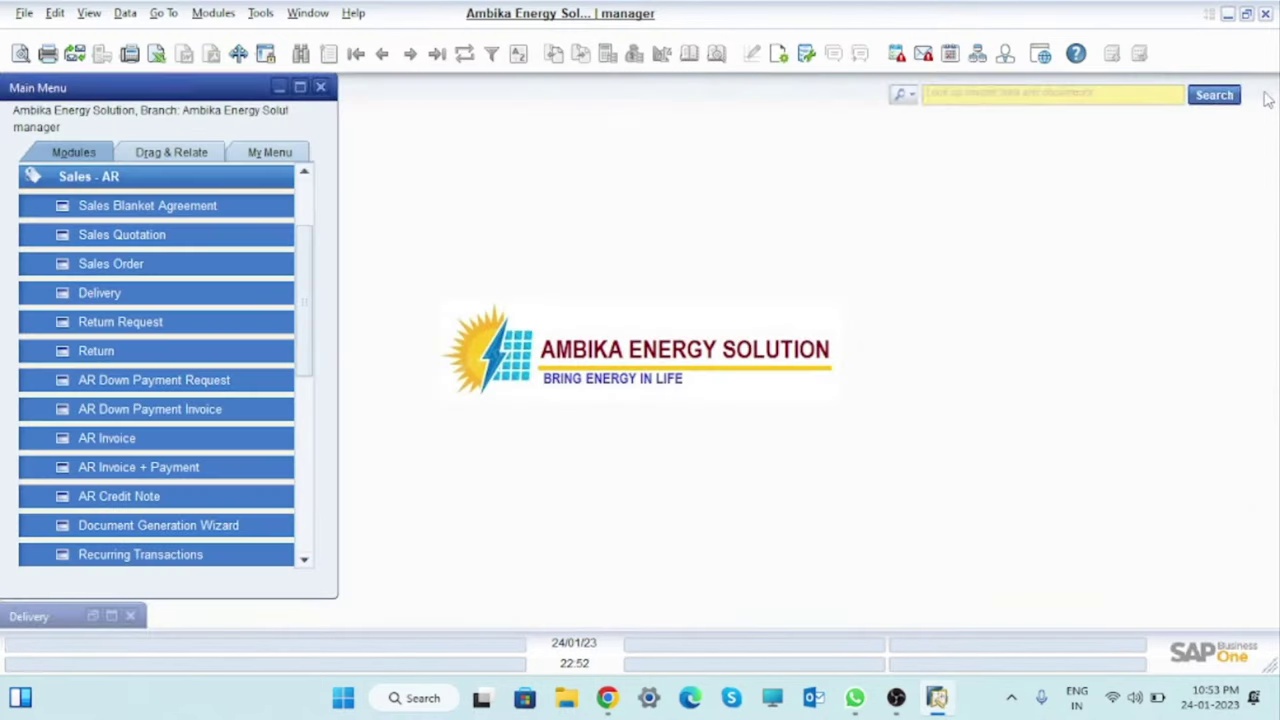
{"action": "left_click", "coordinate": [1264, 88]}
Step: Close the minimized Delivery document and open User-Defined Fields - Management from Customisation Tools
{"action": "left_click", "coordinate": [130, 616]}
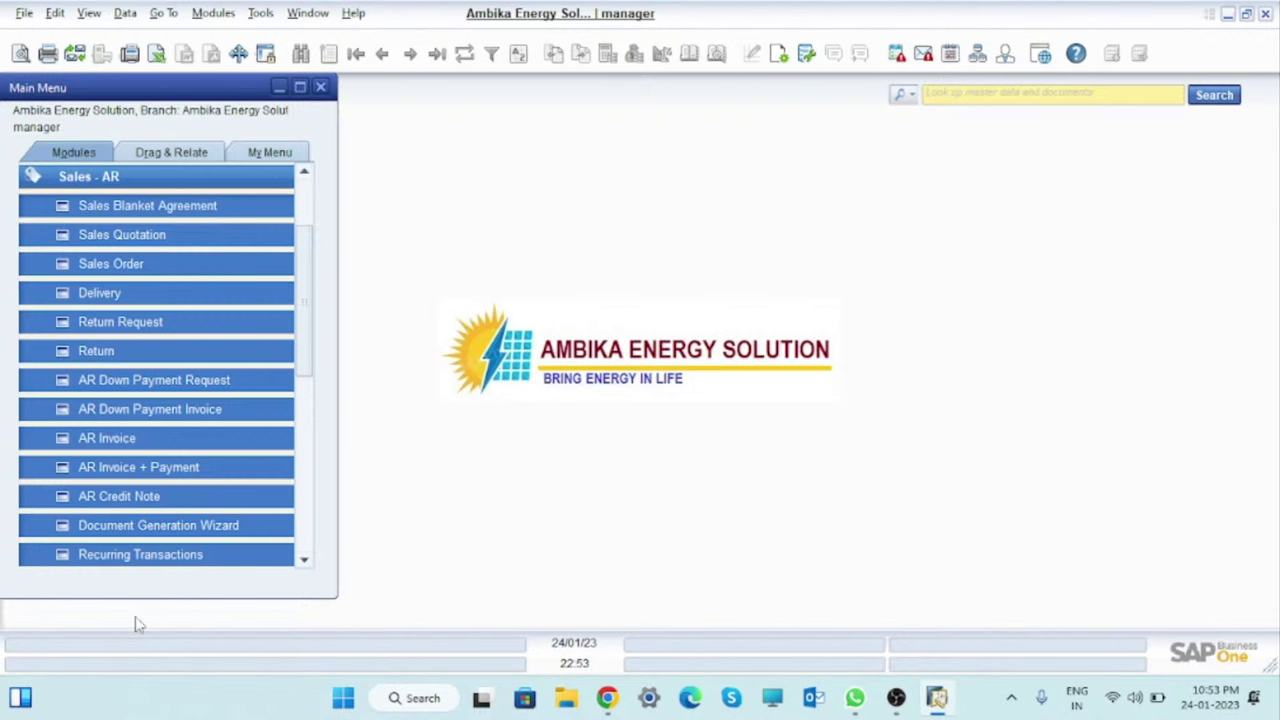
{"action": "left_click", "coordinate": [261, 13]}
{"action": "mouse_move", "coordinate": [372, 370]}
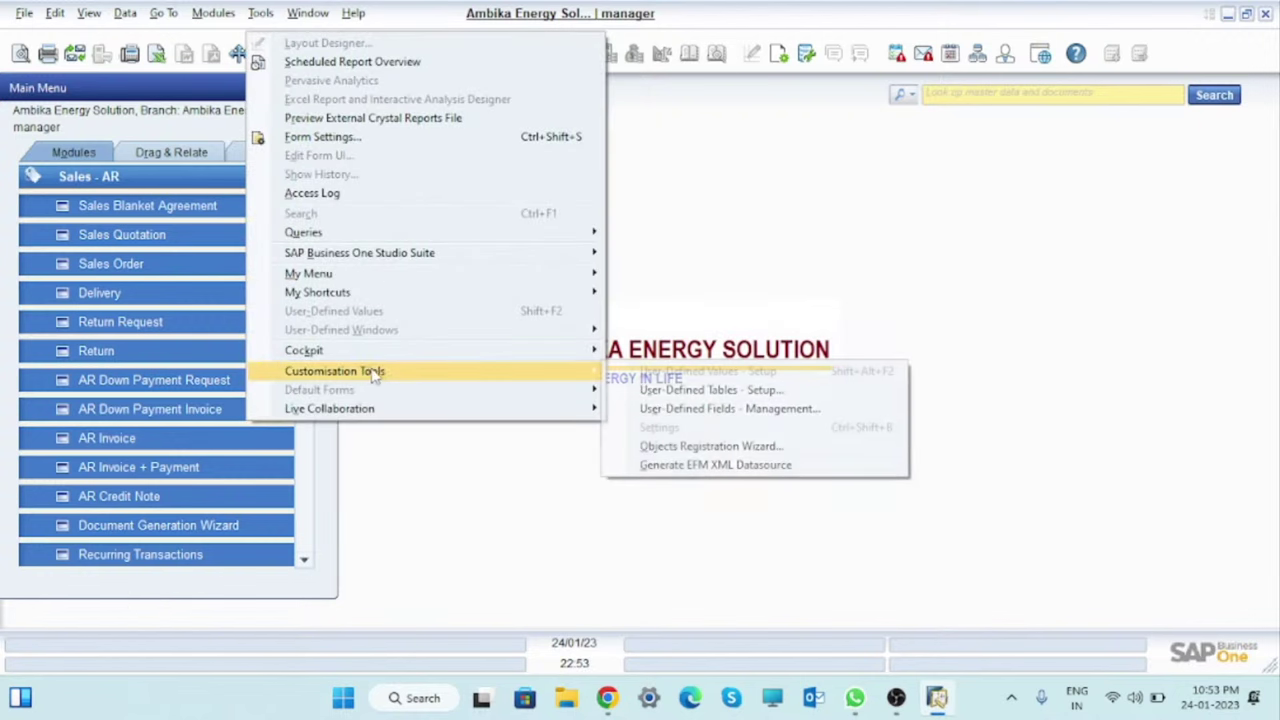
{"action": "left_click", "coordinate": [716, 410]}
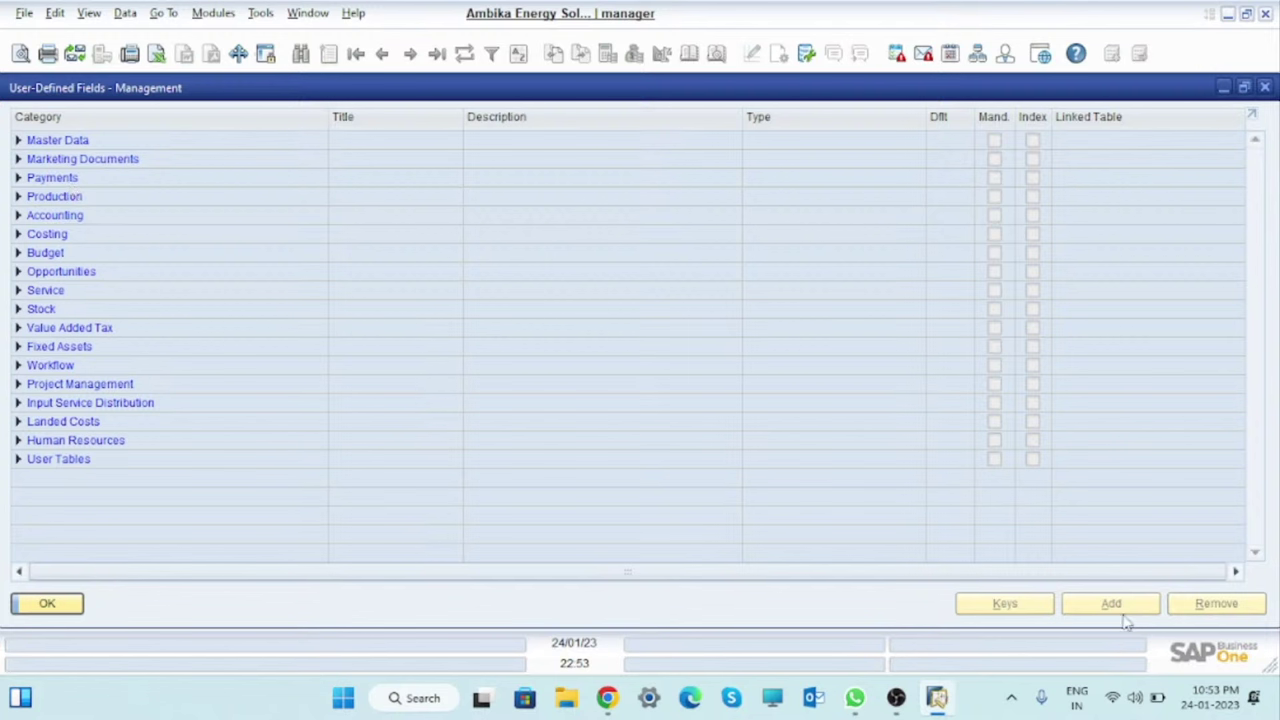
Step: Expand Marketing Documents and select its Title group
{"action": "left_click", "coordinate": [18, 160]}
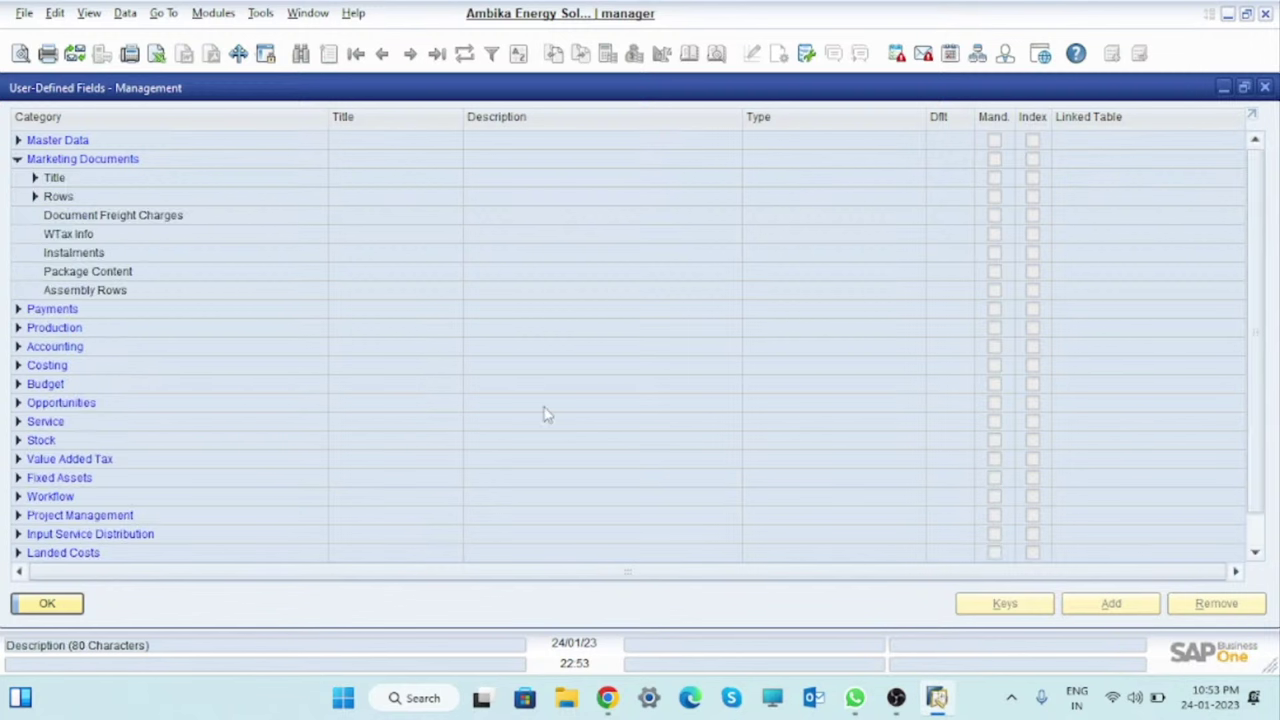
{"action": "left_click", "coordinate": [35, 178]}
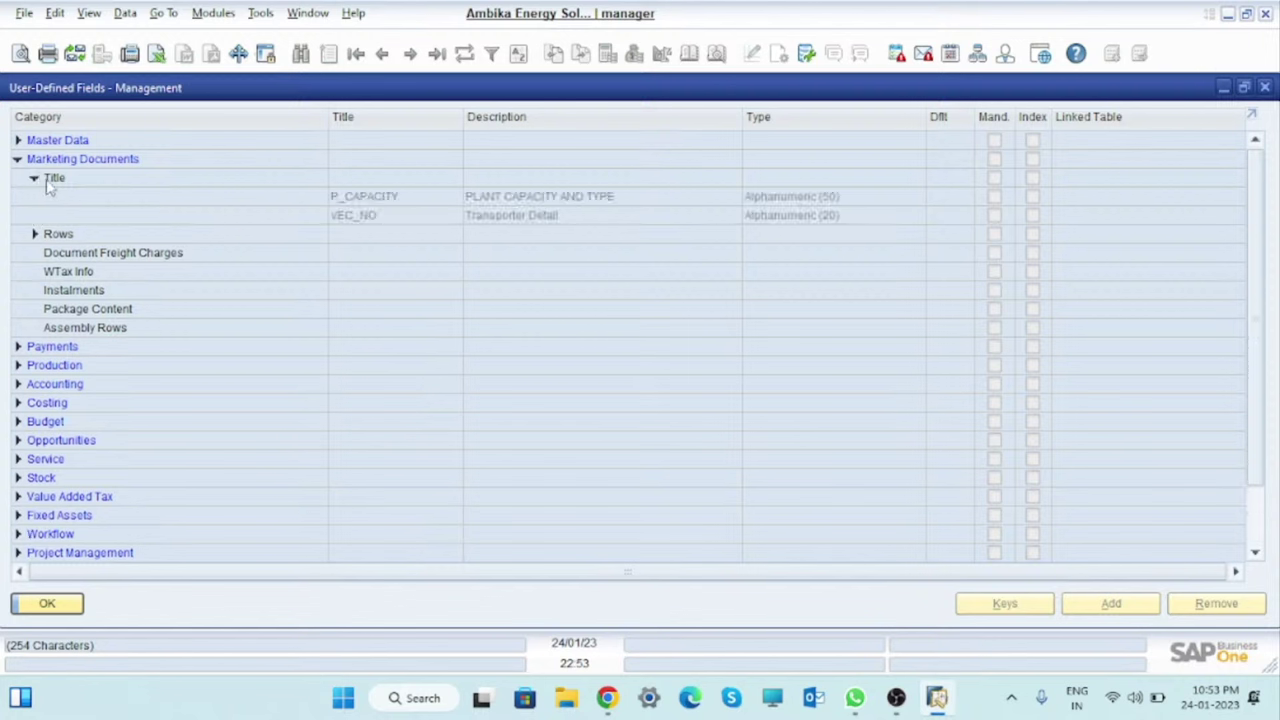
{"action": "left_click", "coordinate": [48, 186]}
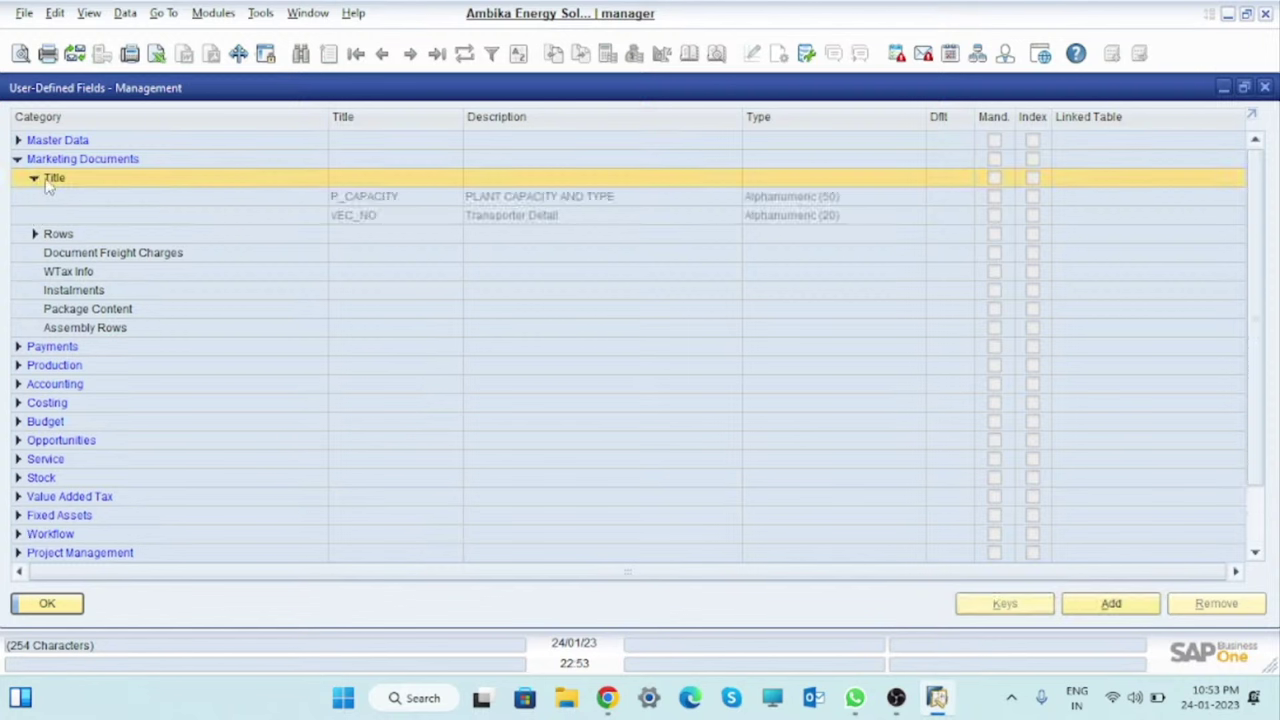
Step: Add a new Title field named T_Name with description 'Transportar Name'
{"action": "left_click", "coordinate": [1120, 604]}
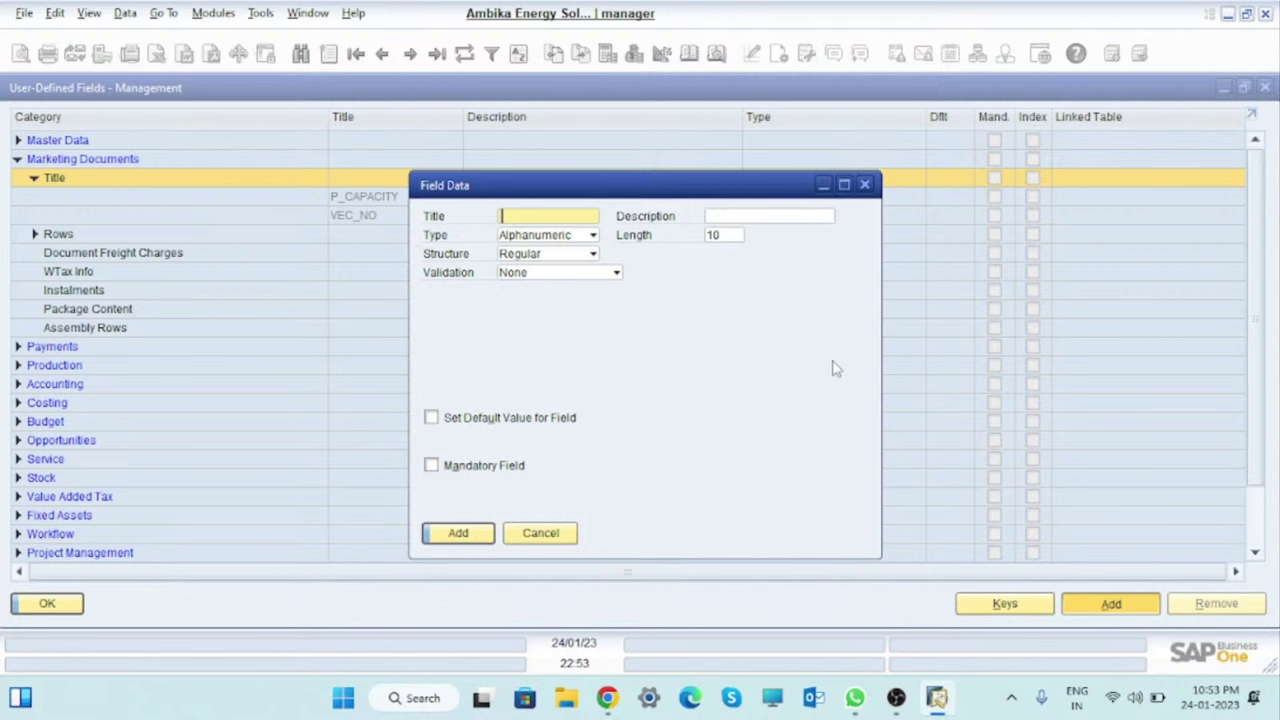
{"action": "type", "text": "T_Name"}
{"action": "left_click", "coordinate": [768, 217]}
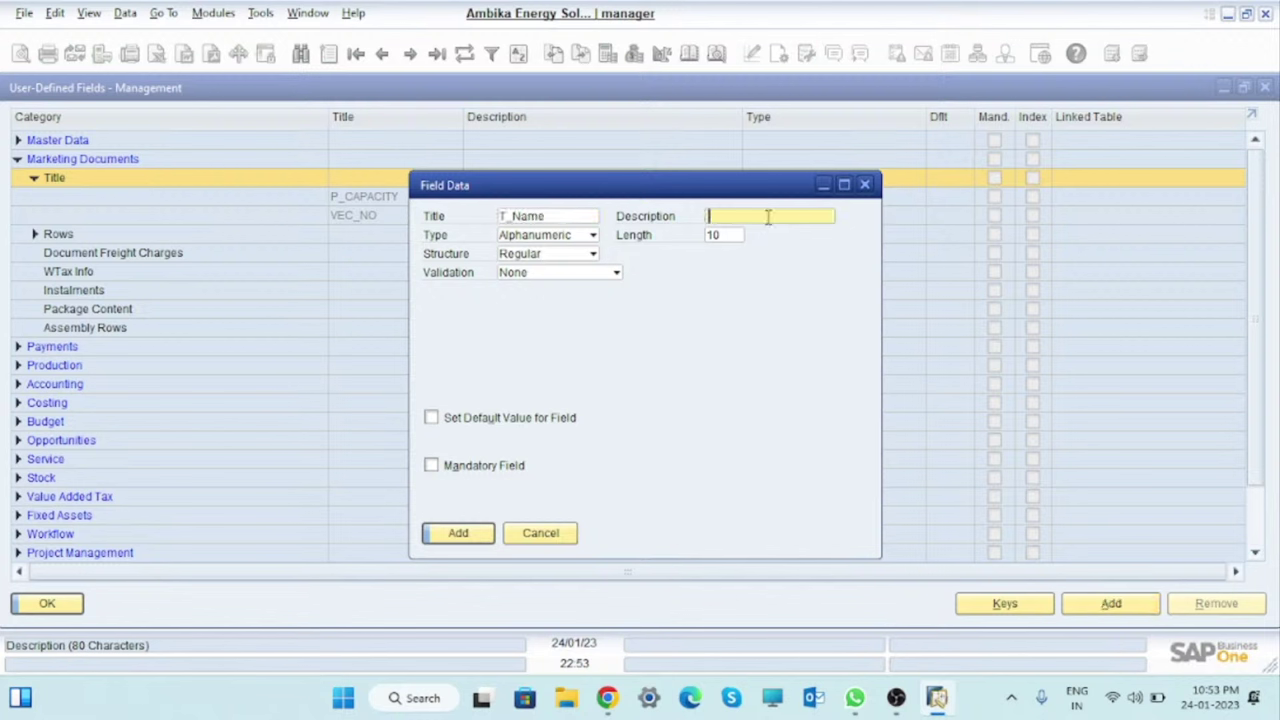
{"action": "type", "text": "Transportar Name"}
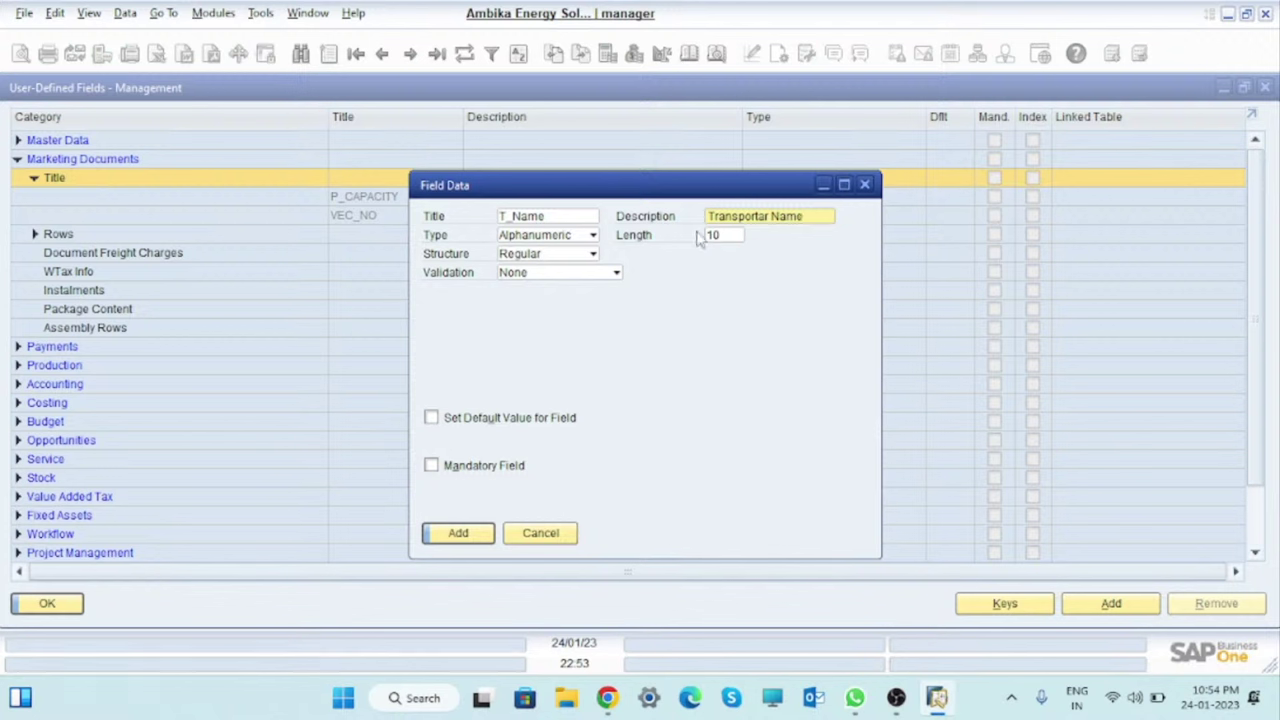
Step: Keep type Alphanumeric, set length 50 and keep structure Regular
{"action": "left_click", "coordinate": [595, 236]}
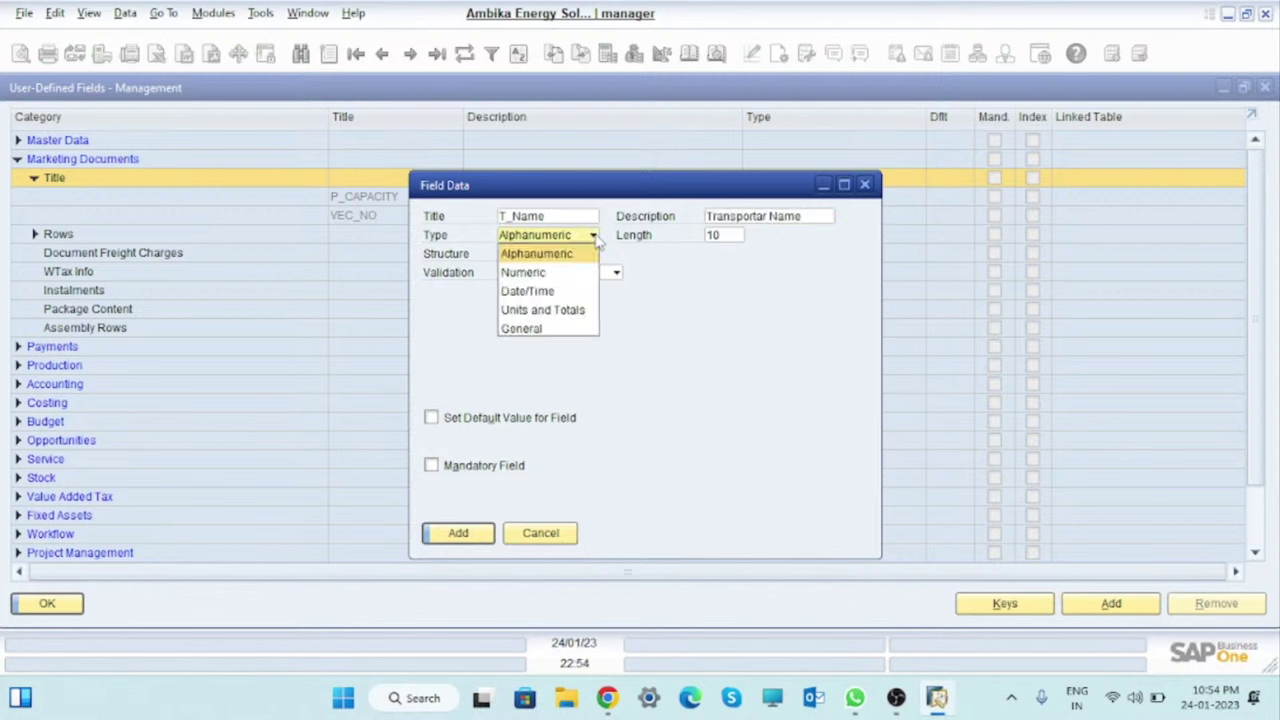
{"action": "left_click", "coordinate": [676, 289]}
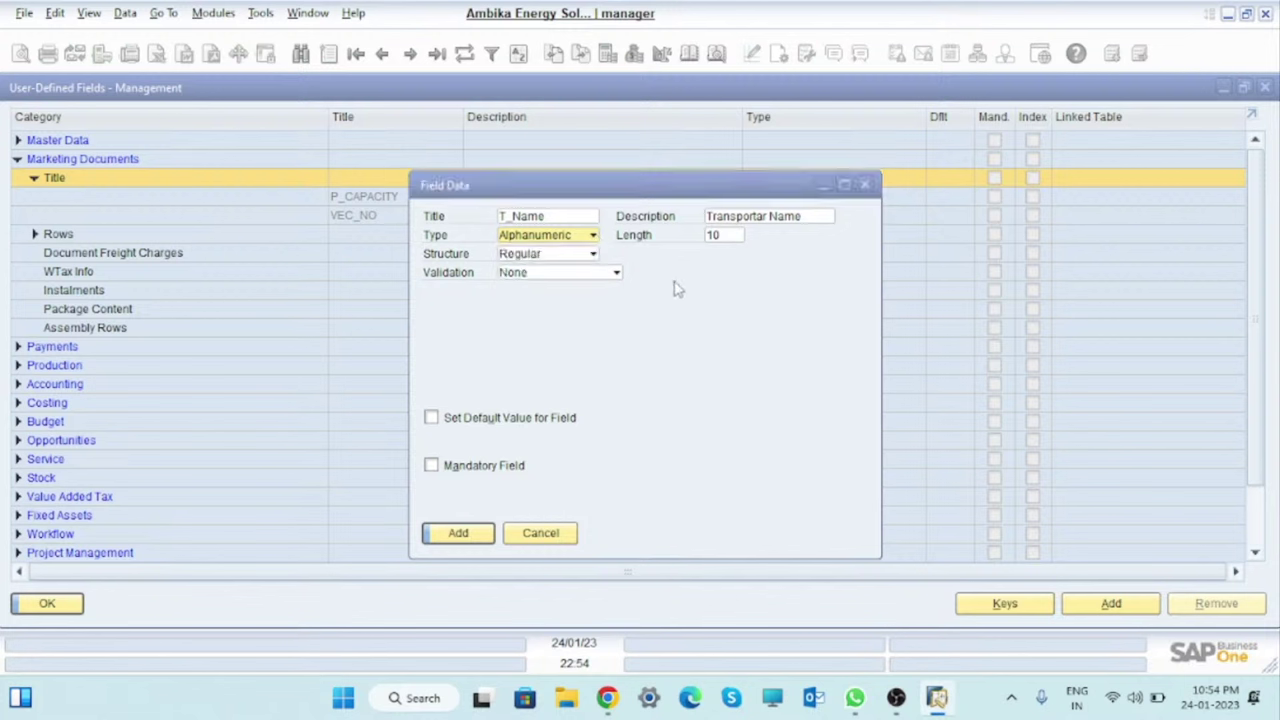
{"action": "left_click", "coordinate": [725, 236]}
{"action": "type", "text": "50"}
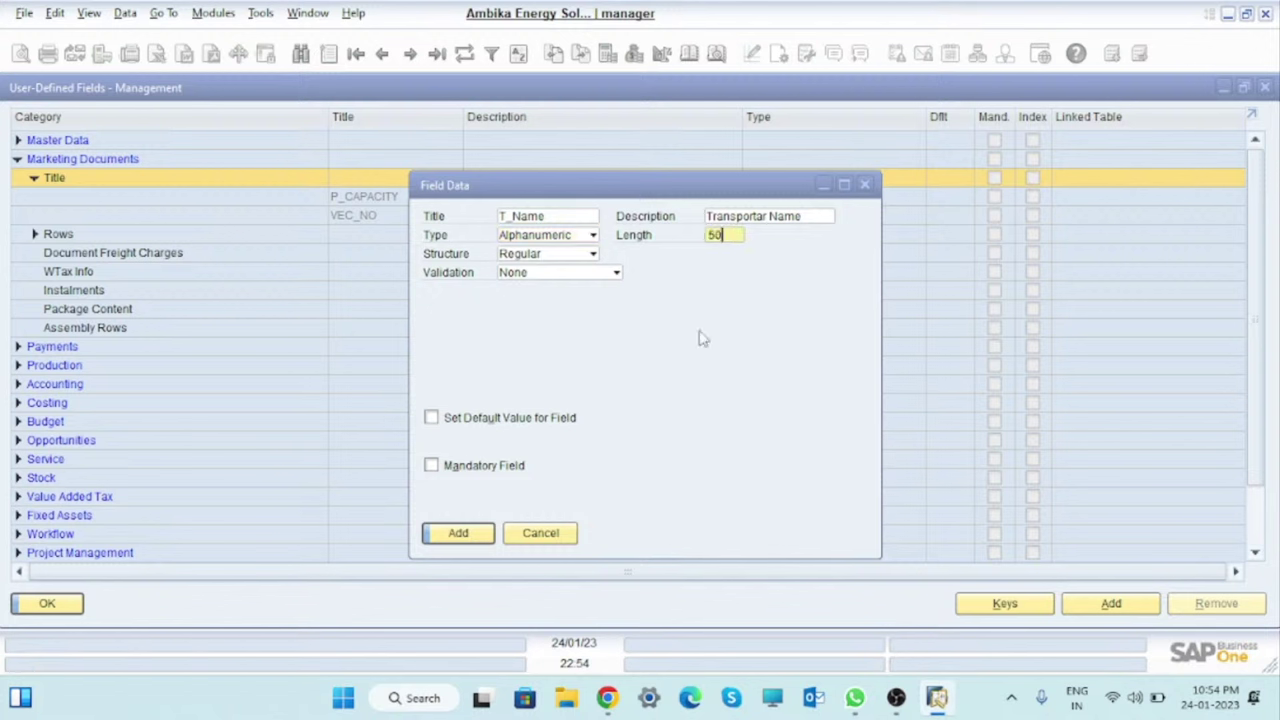
{"action": "left_click", "coordinate": [593, 255]}
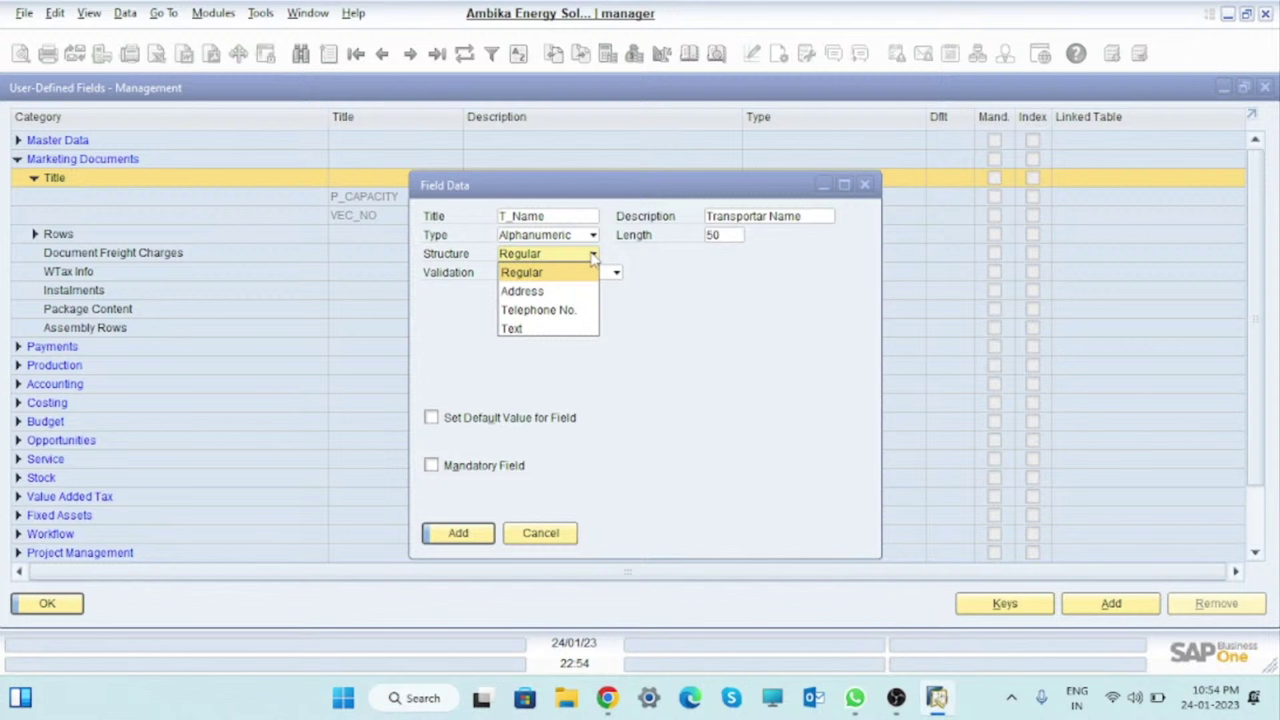
{"action": "left_click", "coordinate": [549, 273]}
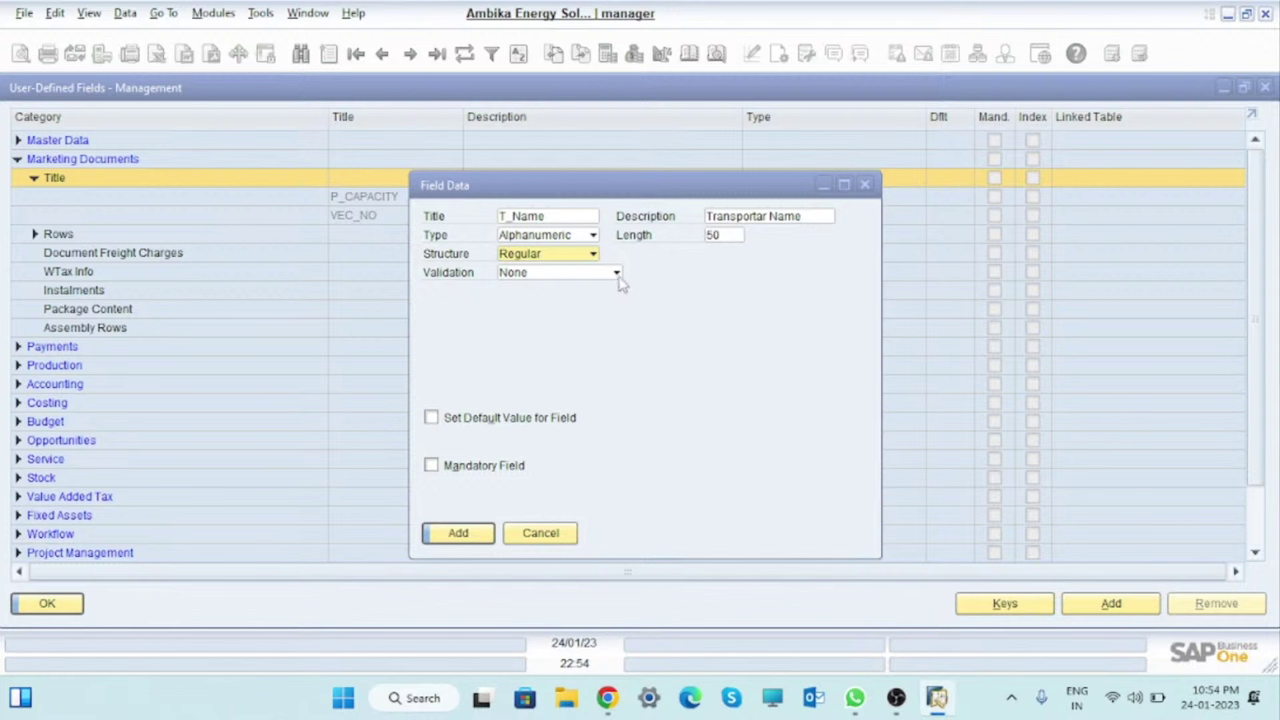
{"action": "left_click", "coordinate": [616, 273]}
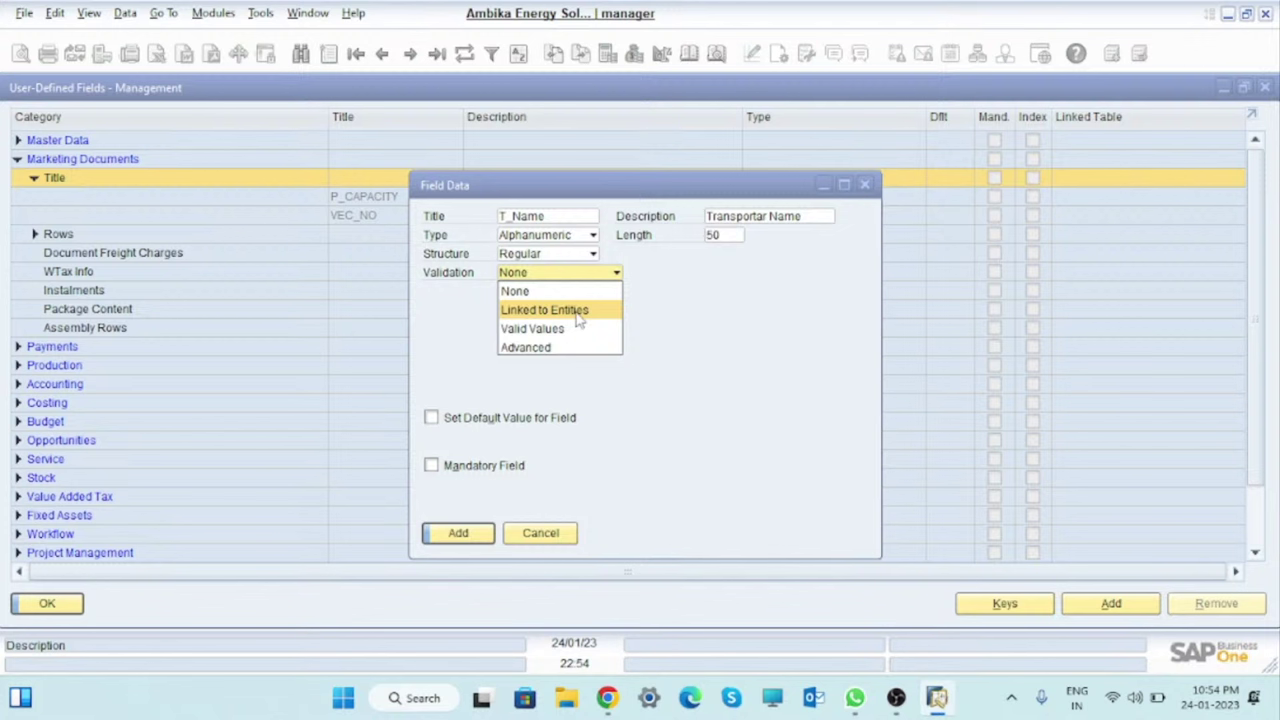
Step: Try linking T_Name to the Accounts system object, then to user table ABCD
{"action": "left_click", "coordinate": [576, 312]}
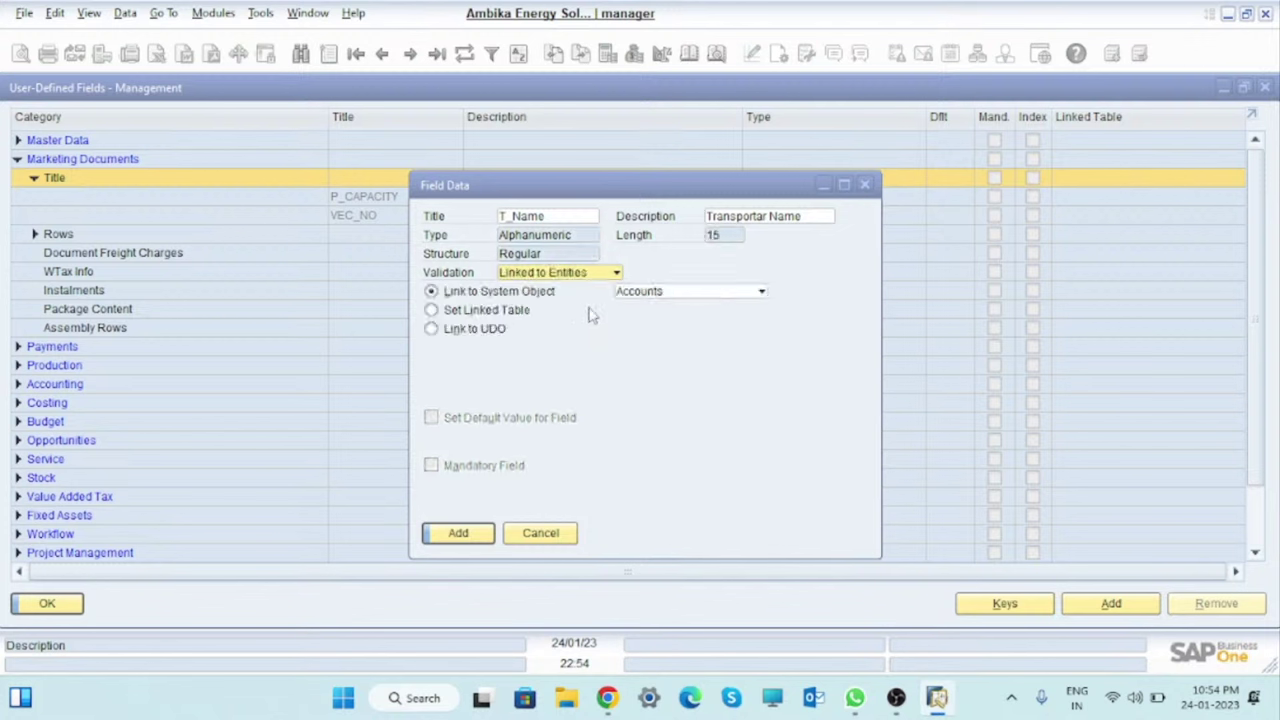
{"action": "left_click", "coordinate": [761, 292]}
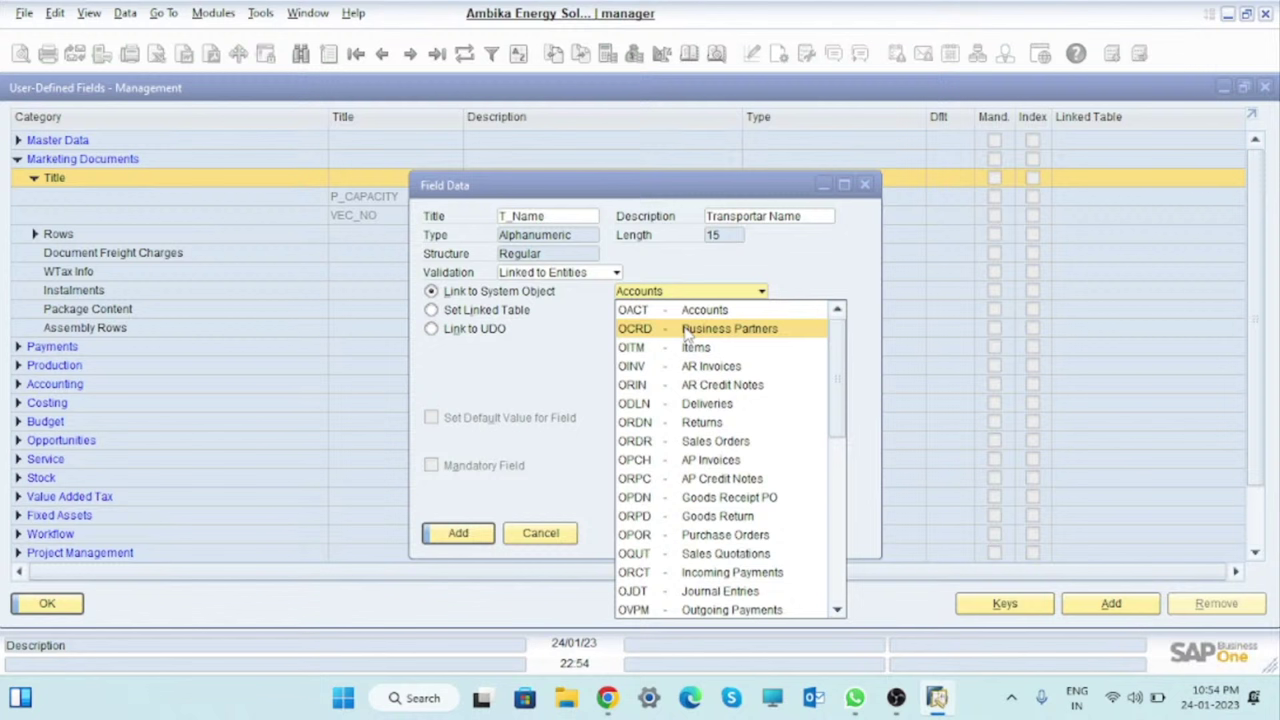
{"action": "left_click", "coordinate": [818, 273]}
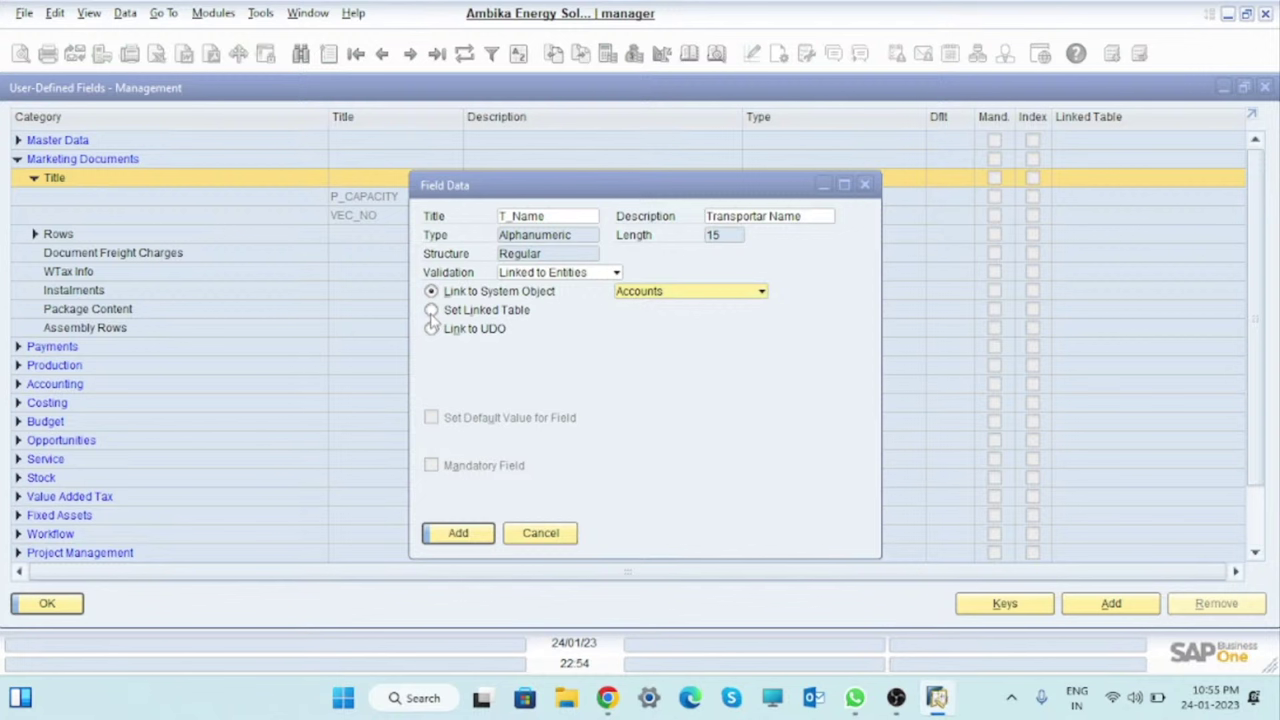
{"action": "left_click", "coordinate": [431, 310]}
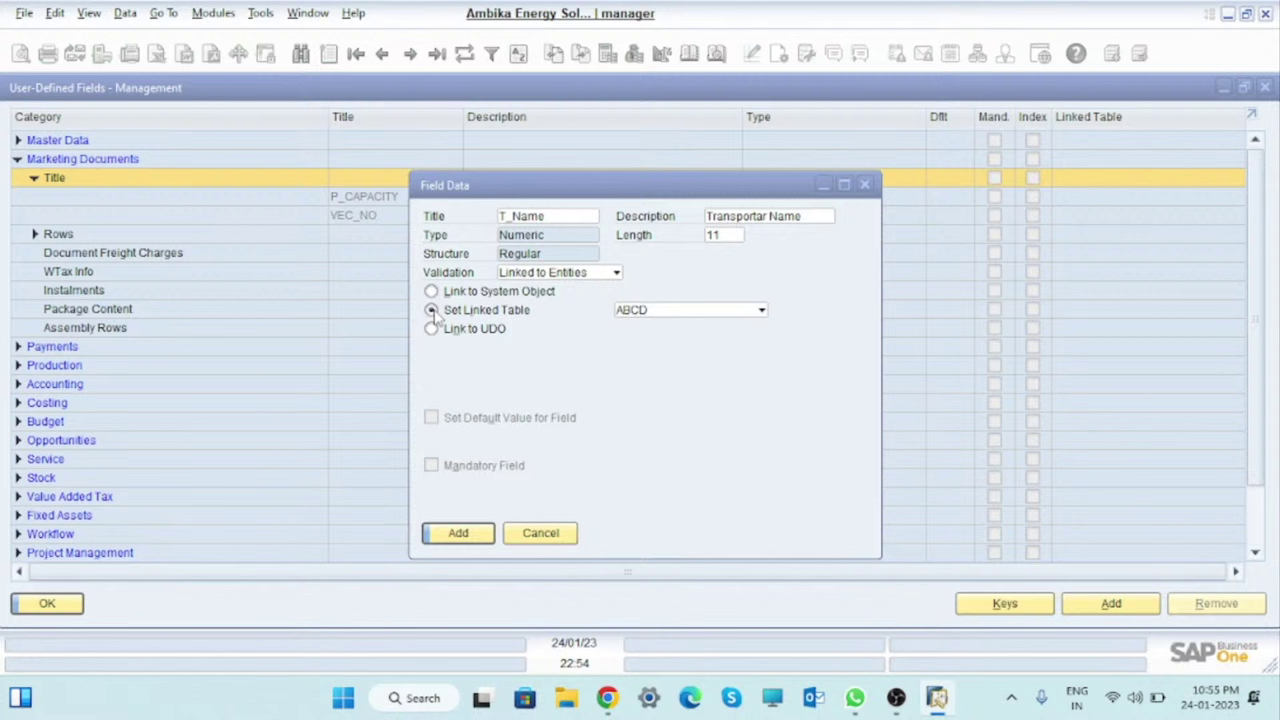
{"action": "left_click", "coordinate": [758, 311]}
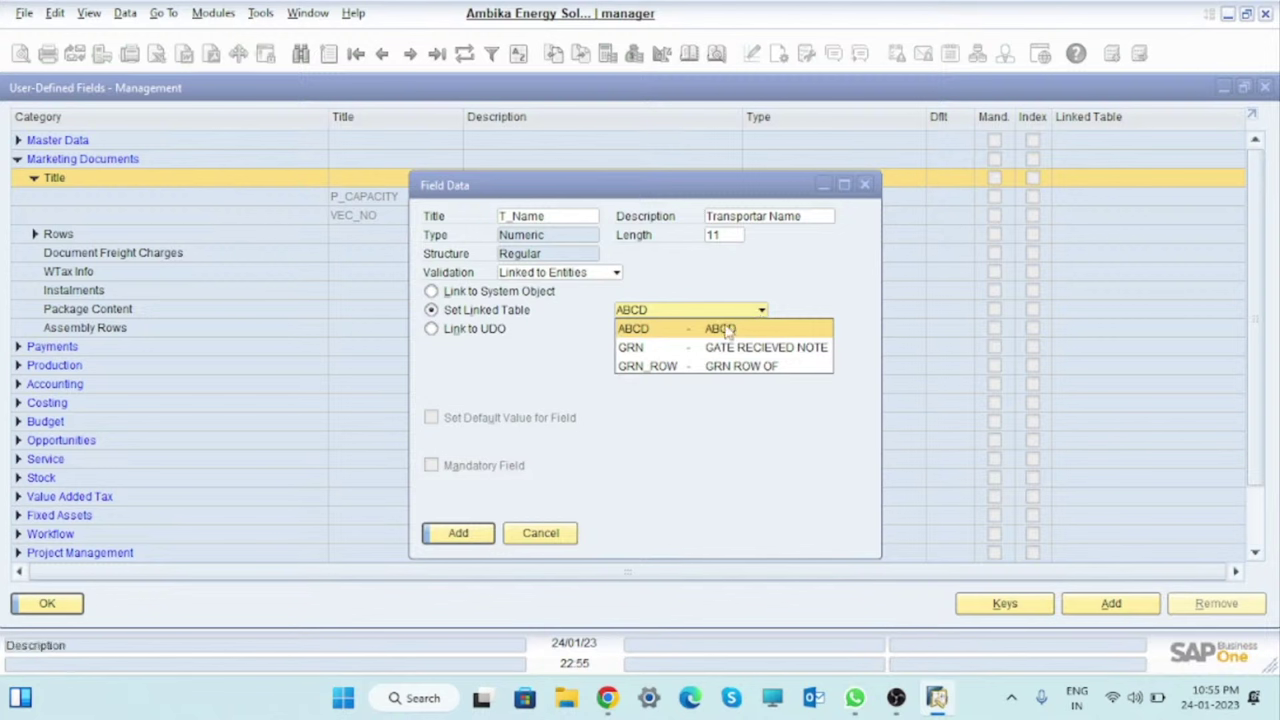
{"action": "left_click", "coordinate": [812, 296]}
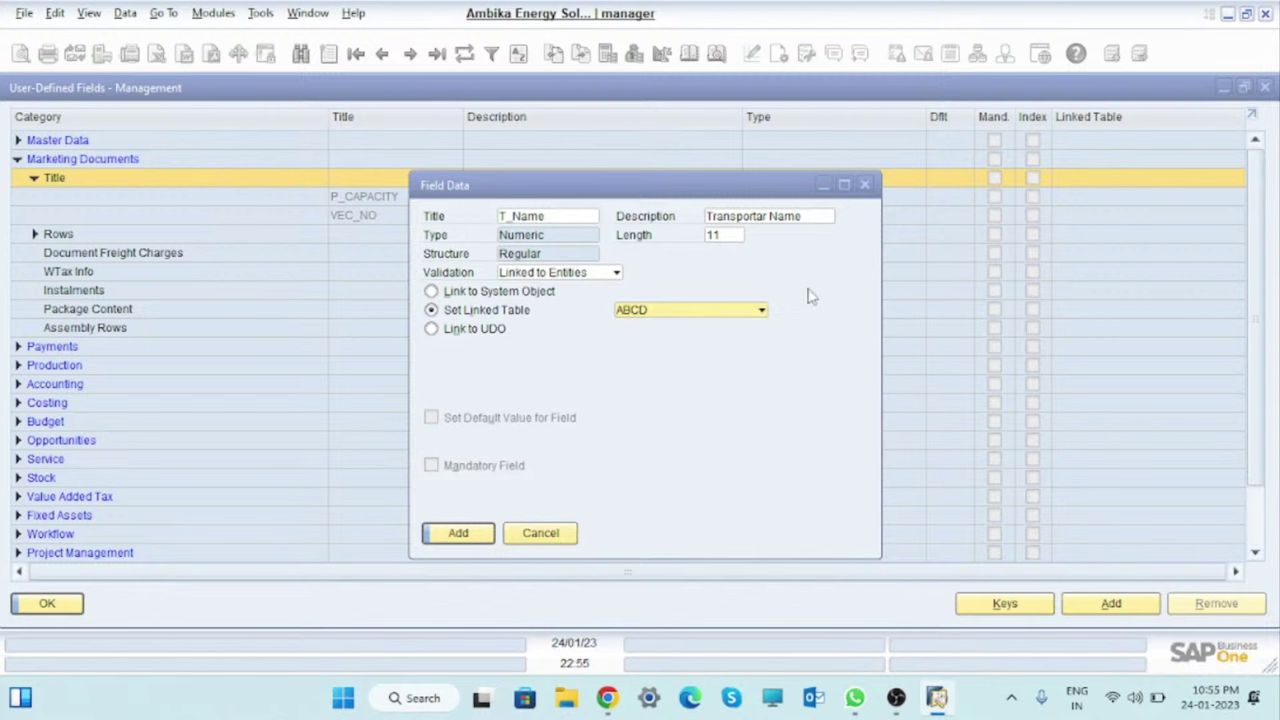
Step: Try linking to user-defined object GRN123, then set validation to None
{"action": "left_click", "coordinate": [431, 329]}
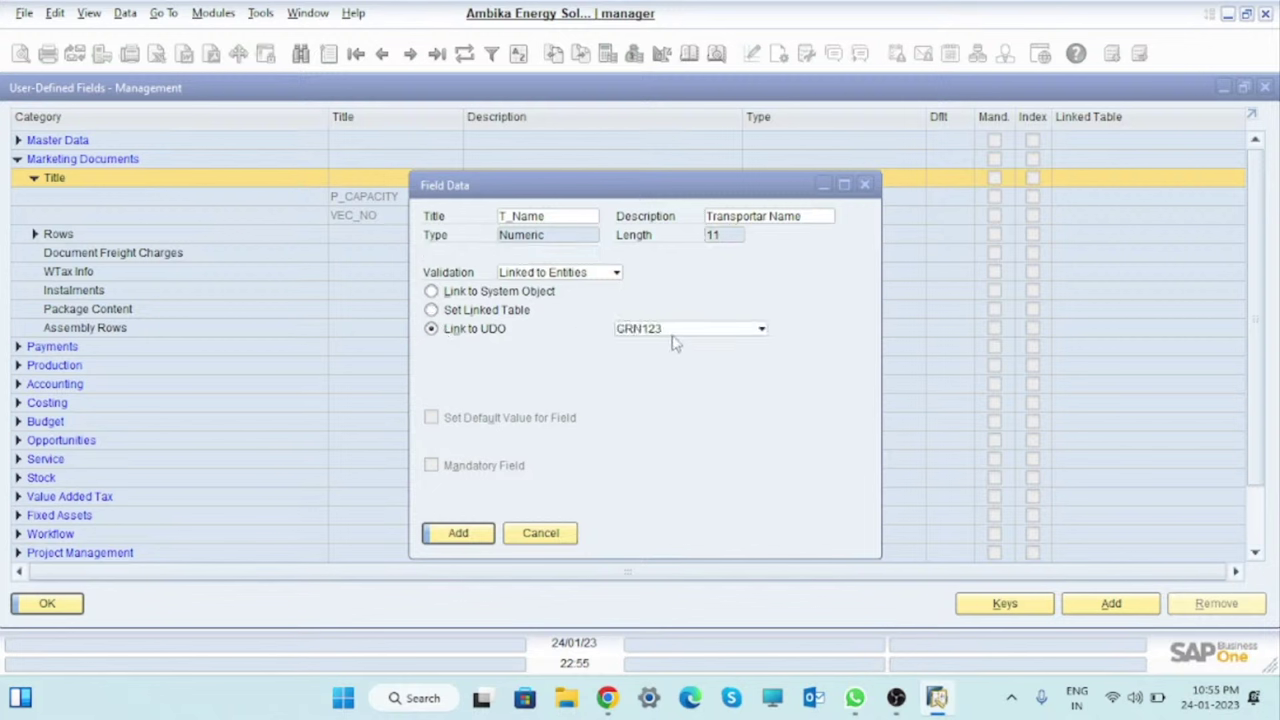
{"action": "left_click", "coordinate": [714, 331]}
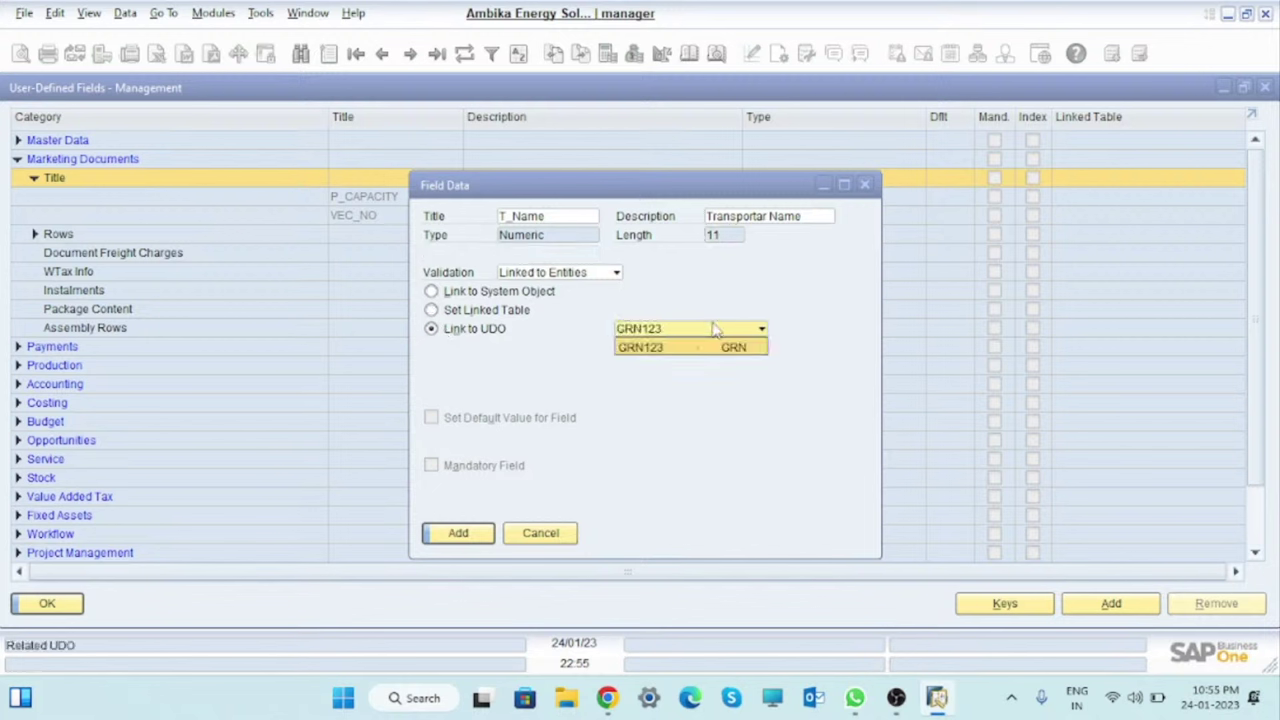
{"action": "left_click", "coordinate": [812, 314]}
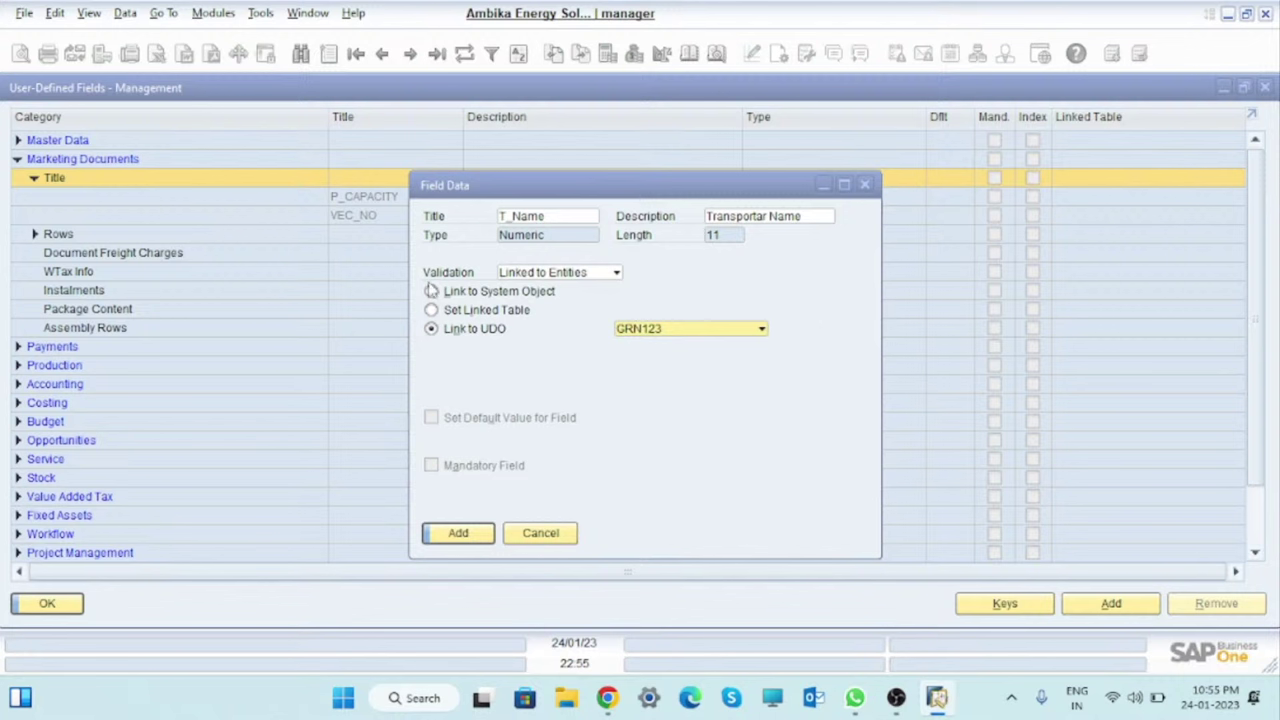
{"action": "left_click", "coordinate": [609, 273]}
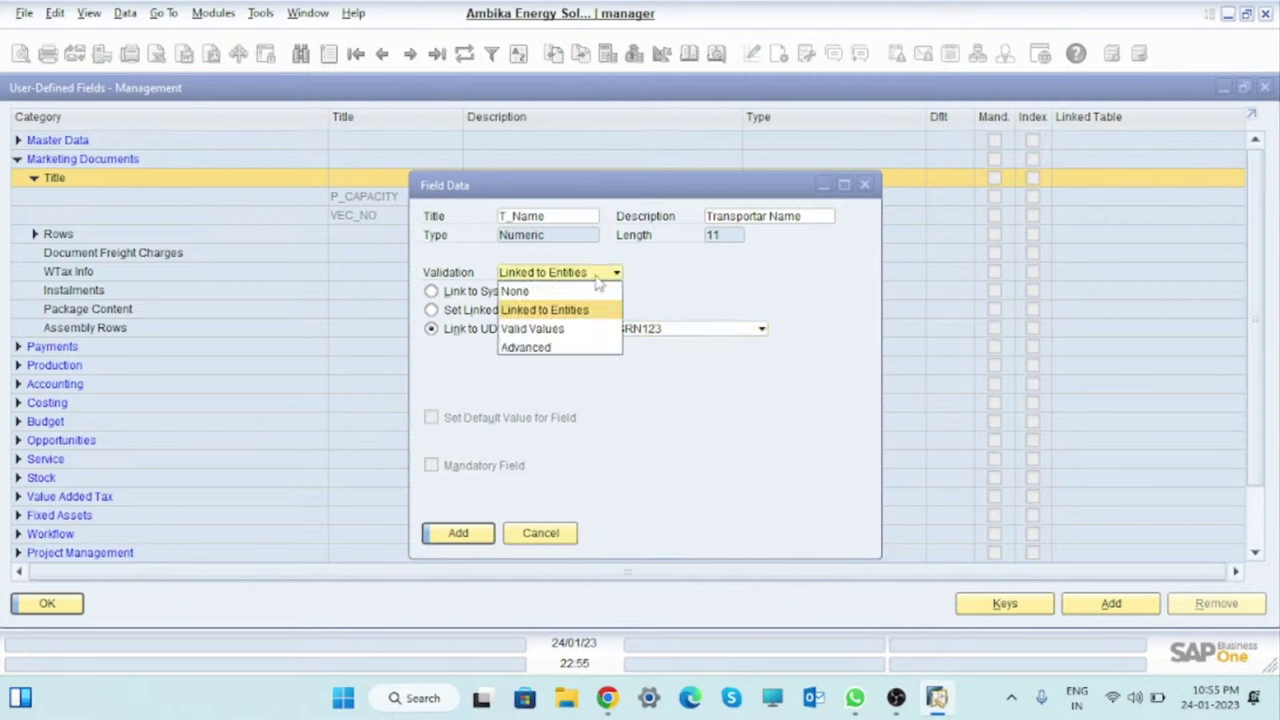
{"action": "left_click", "coordinate": [520, 291]}
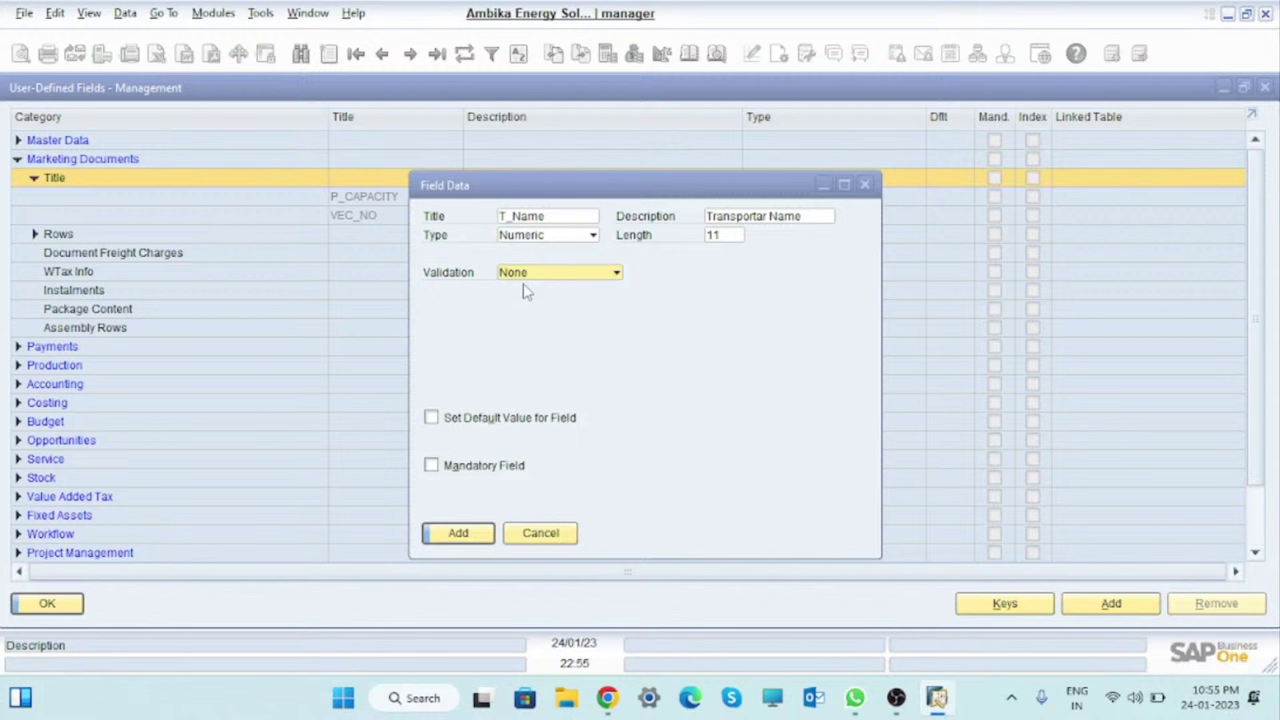
Step: Switch validation to Valid Values and enter the first value 1 with description A
{"action": "left_click", "coordinate": [597, 278]}
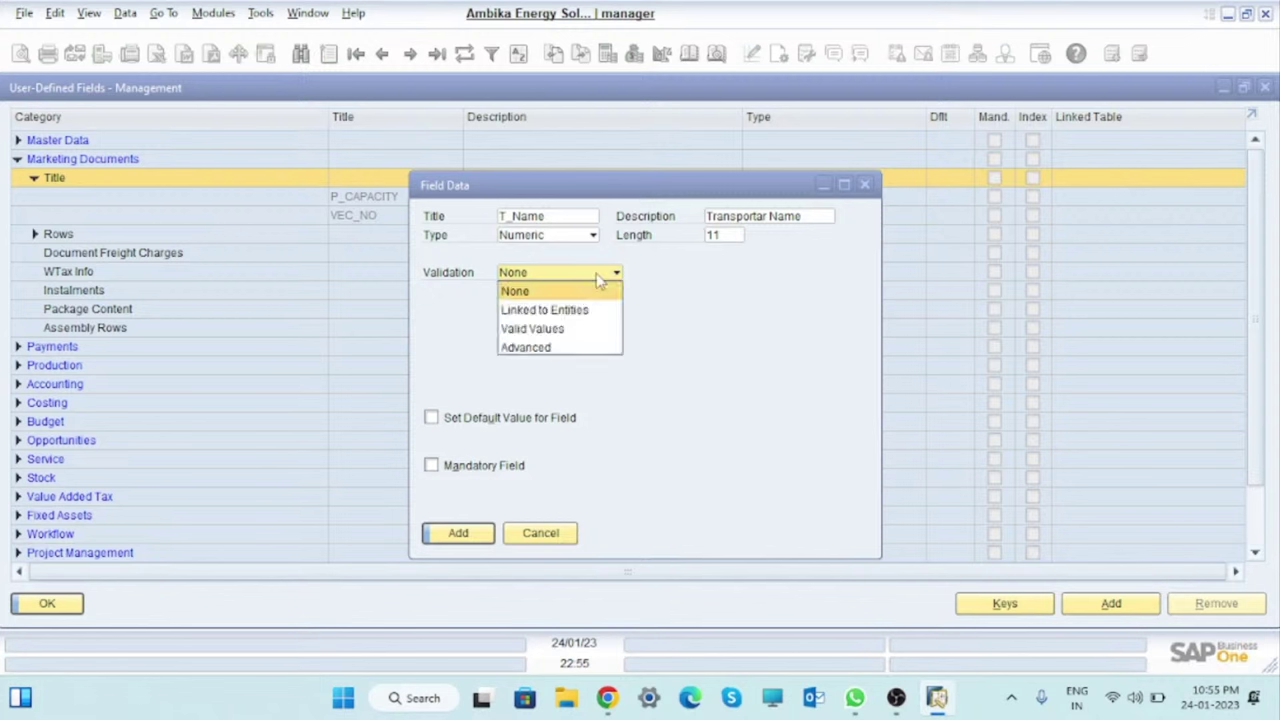
{"action": "left_click", "coordinate": [545, 329]}
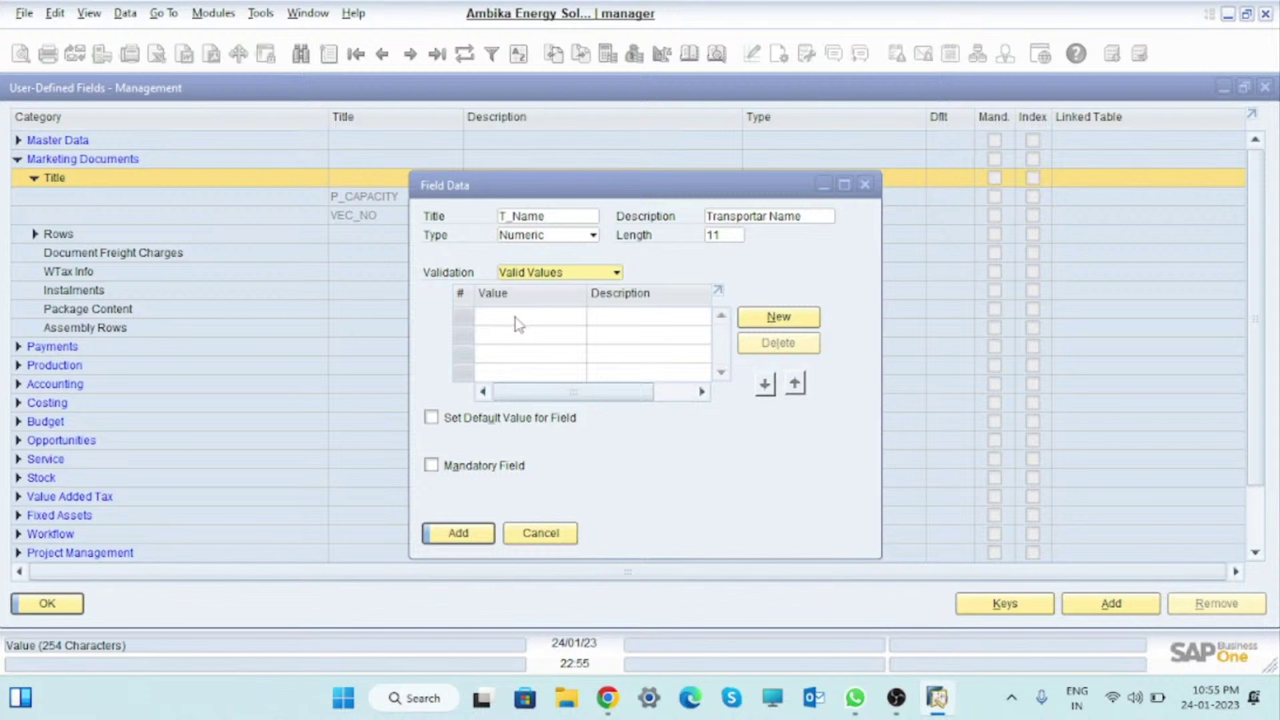
{"action": "left_click", "coordinate": [793, 320]}
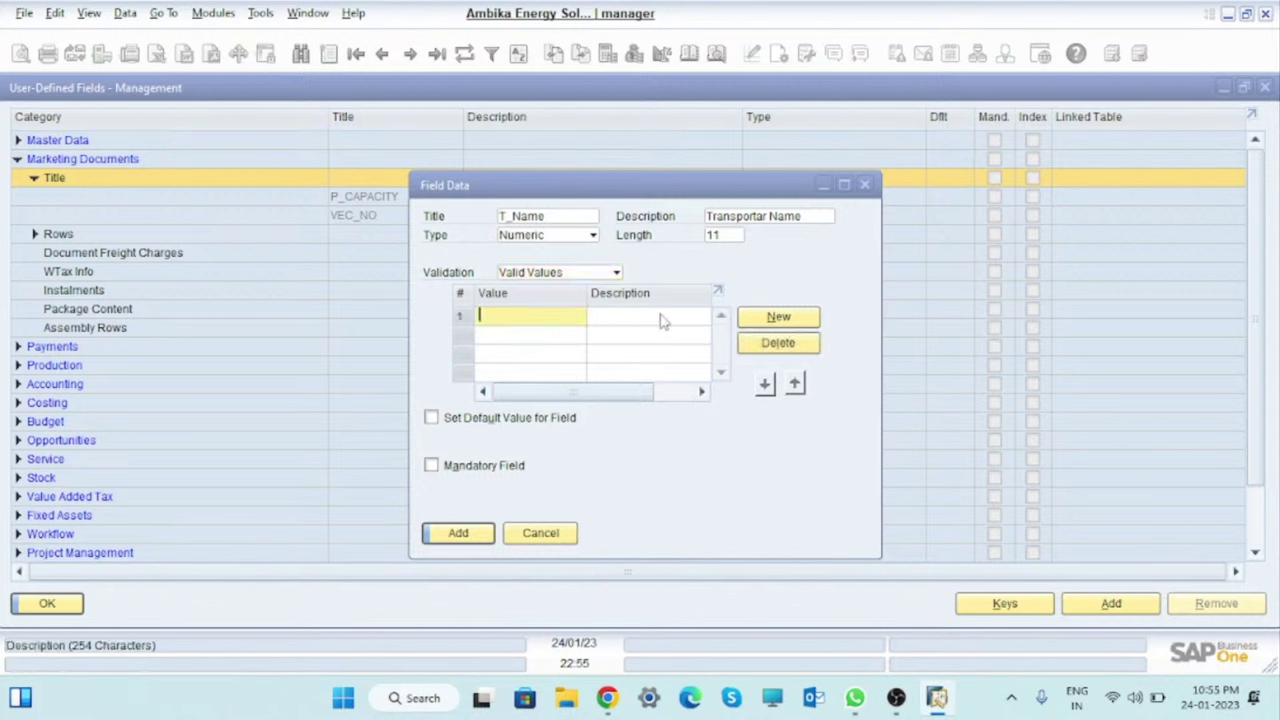
{"action": "type", "text": "A"}
{"action": "left_click", "coordinate": [633, 324]}
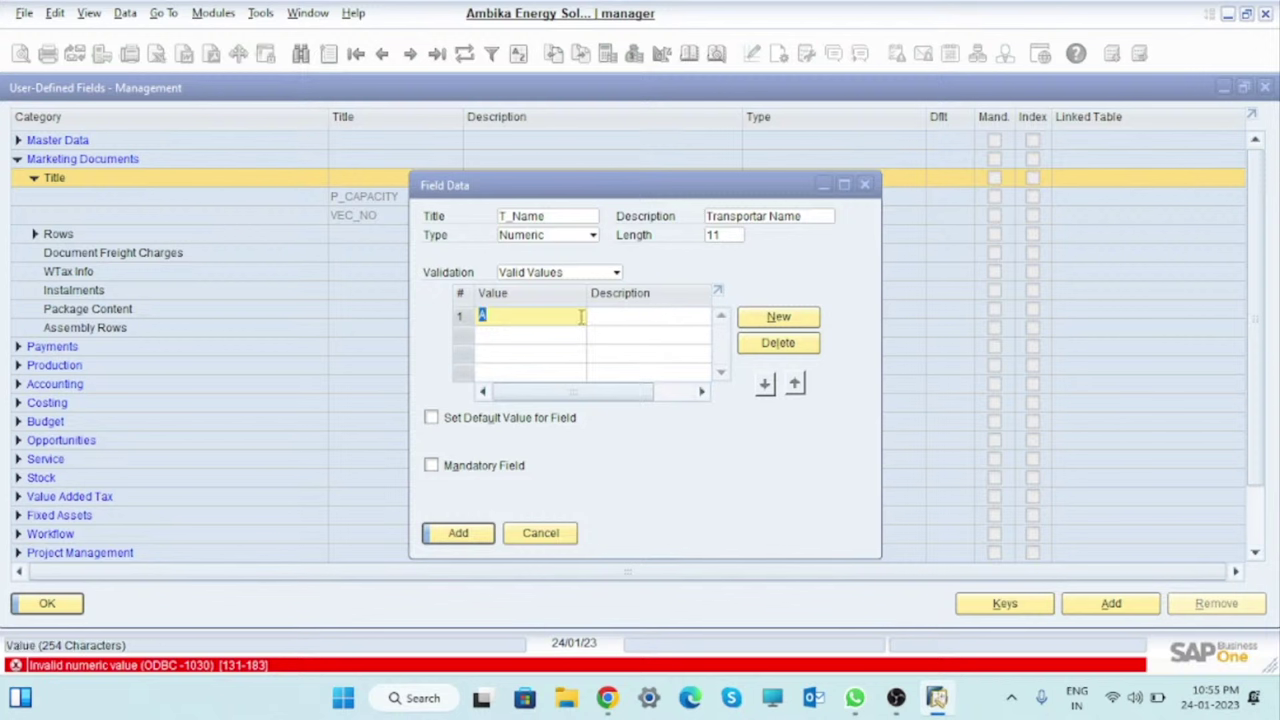
{"action": "key", "text": "BackSpace"}
{"action": "type", "text": "1"}
{"action": "left_click", "coordinate": [573, 317]}
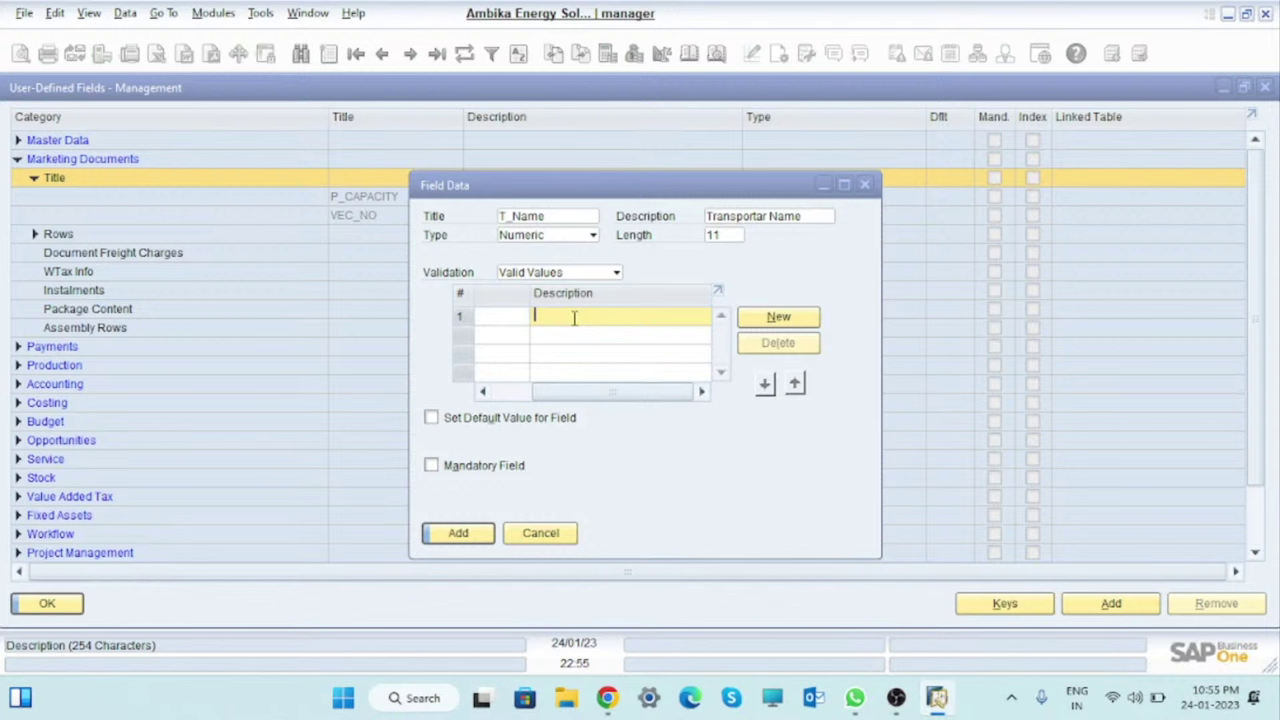
{"action": "type", "text": "A"}
Step: Add values 2–B and 3–C, then create the T_Name field
{"action": "left_click", "coordinate": [780, 318]}
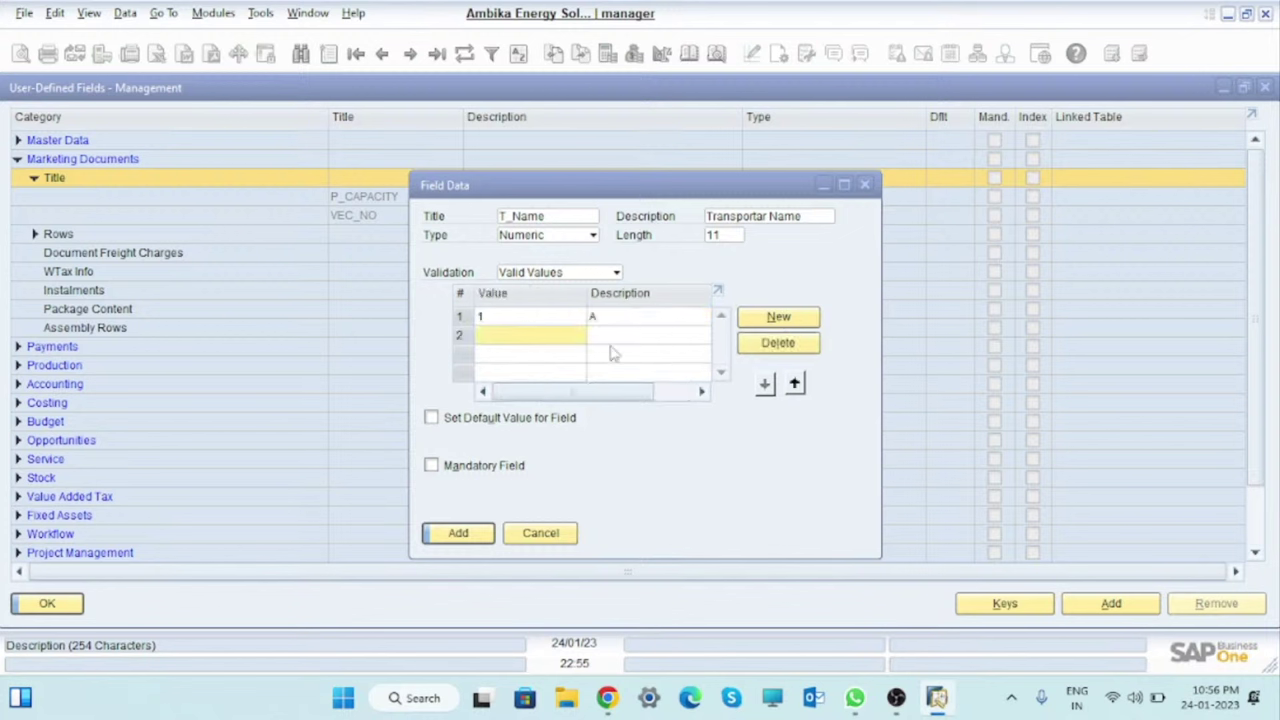
{"action": "type", "text": "2"}
{"action": "left_click", "coordinate": [634, 338]}
{"action": "type", "text": "3"}
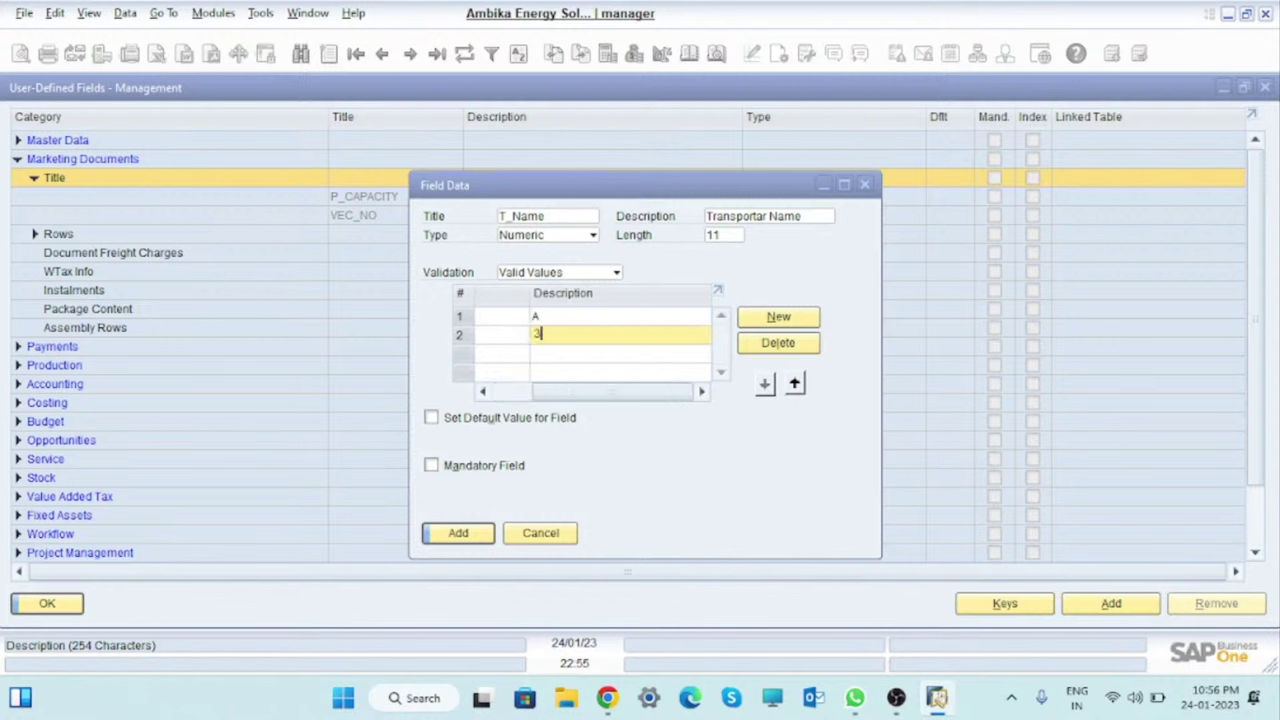
{"action": "key", "text": "BackSpace"}
{"action": "type", "text": "B"}
{"action": "left_click", "coordinate": [779, 317]}
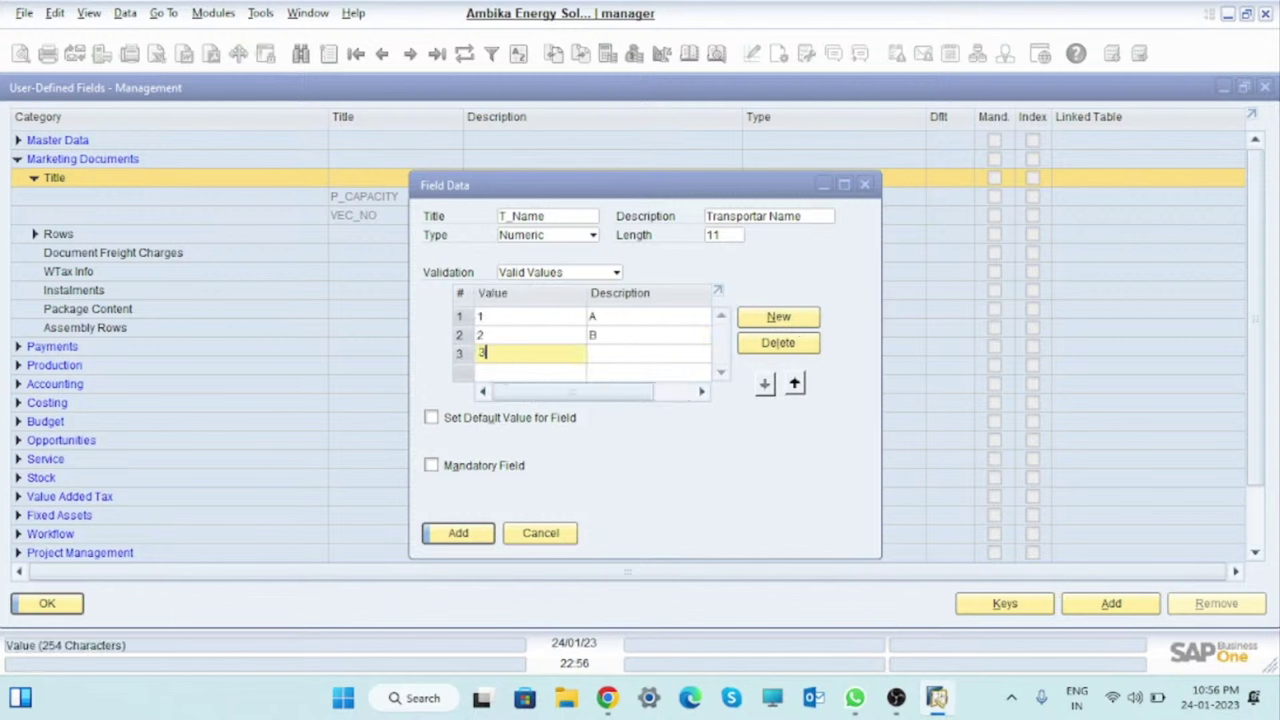
{"action": "left_click", "coordinate": [610, 360]}
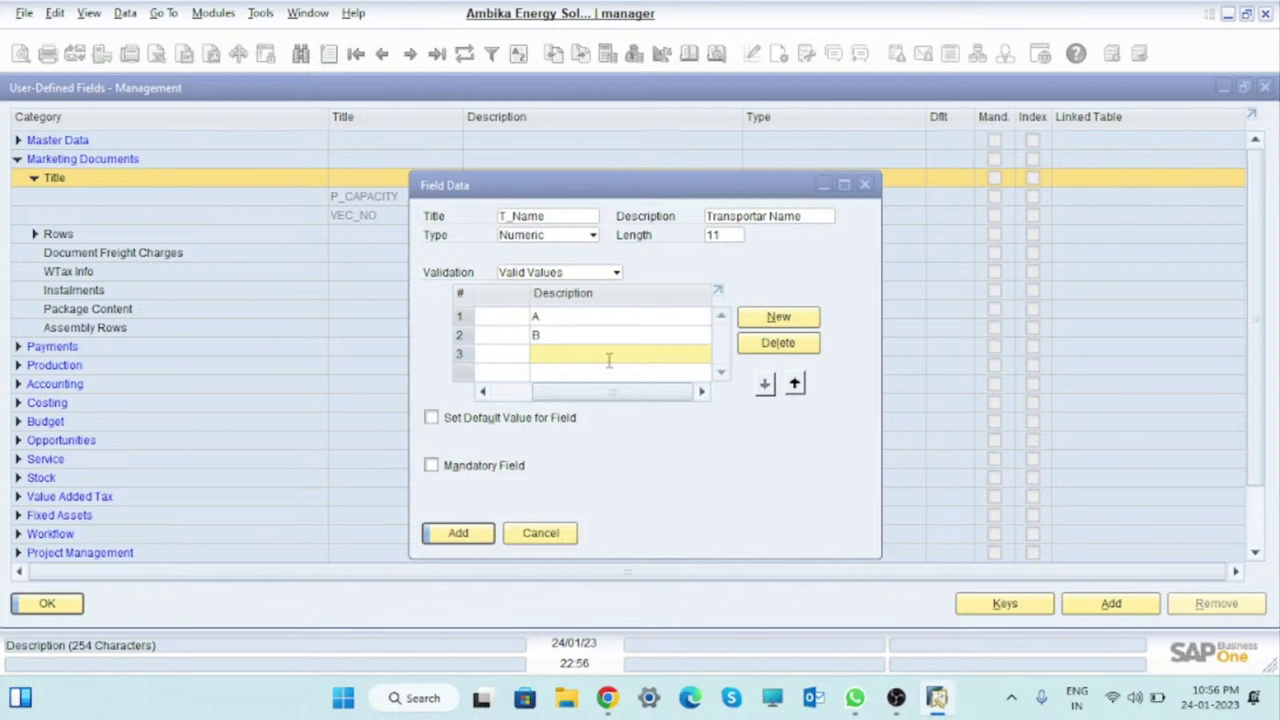
{"action": "type", "text": "C"}
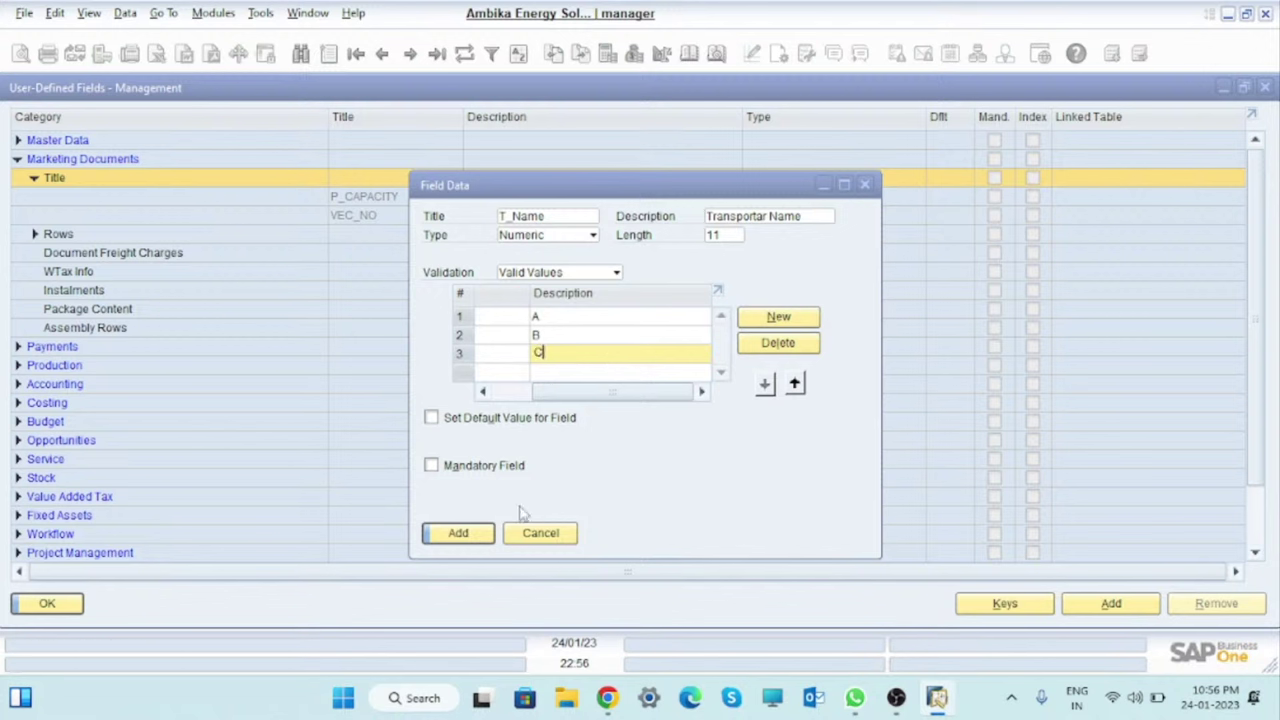
{"action": "left_click", "coordinate": [460, 533]}
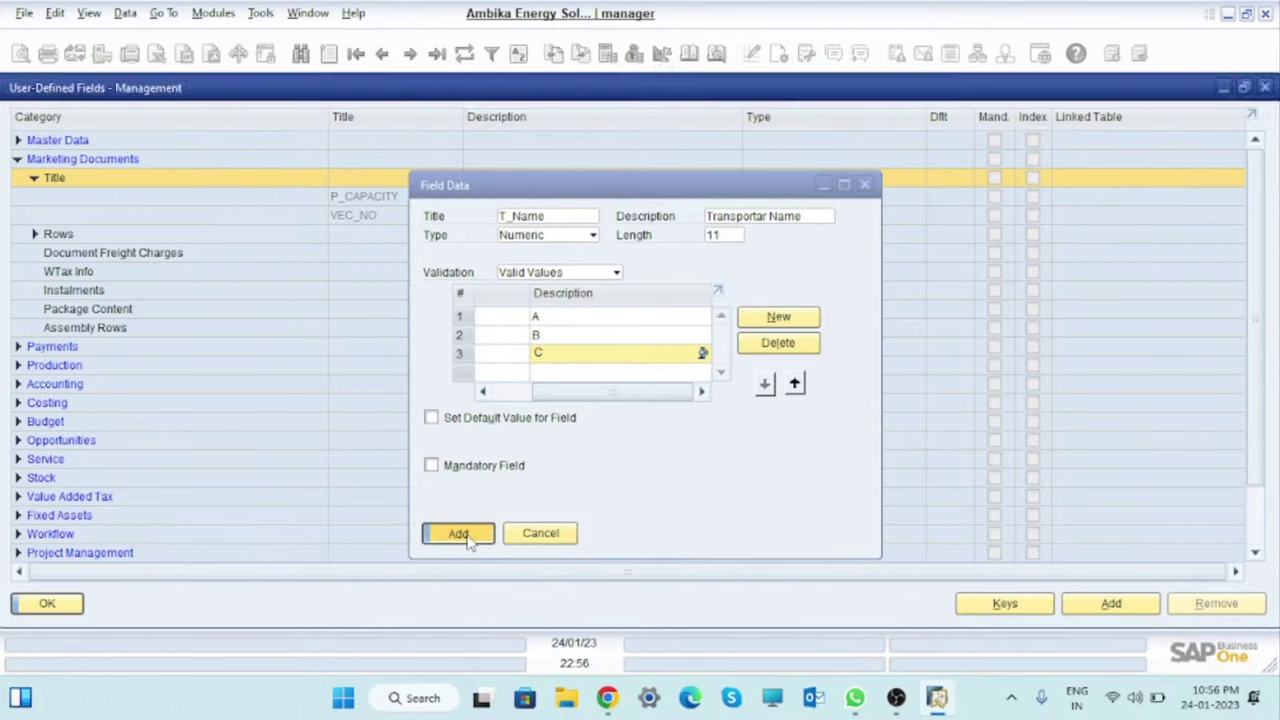
Step: Confirm adding the T_Name field and minimise the User-Defined Fields window
{"action": "left_click", "coordinate": [403, 374]}
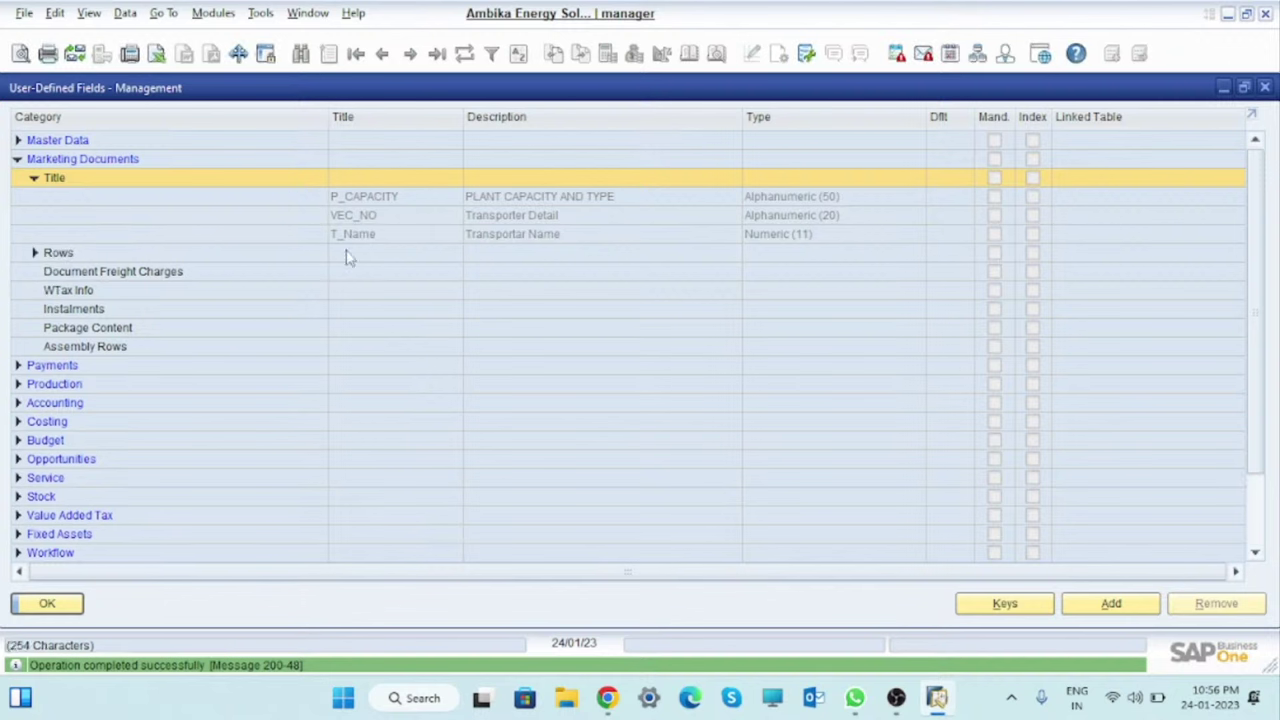
{"action": "left_click", "coordinate": [1224, 89]}
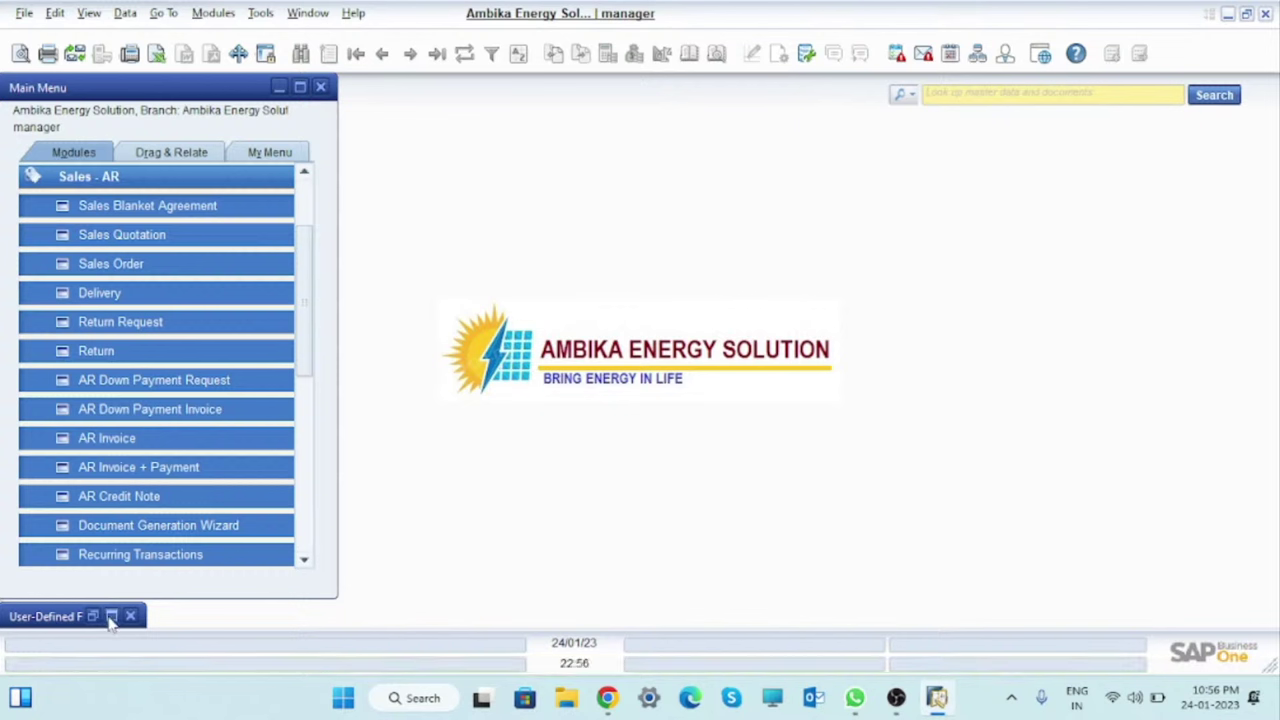
Step: Open a new Sales Order and show its user-defined fields panel
{"action": "left_click", "coordinate": [118, 268]}
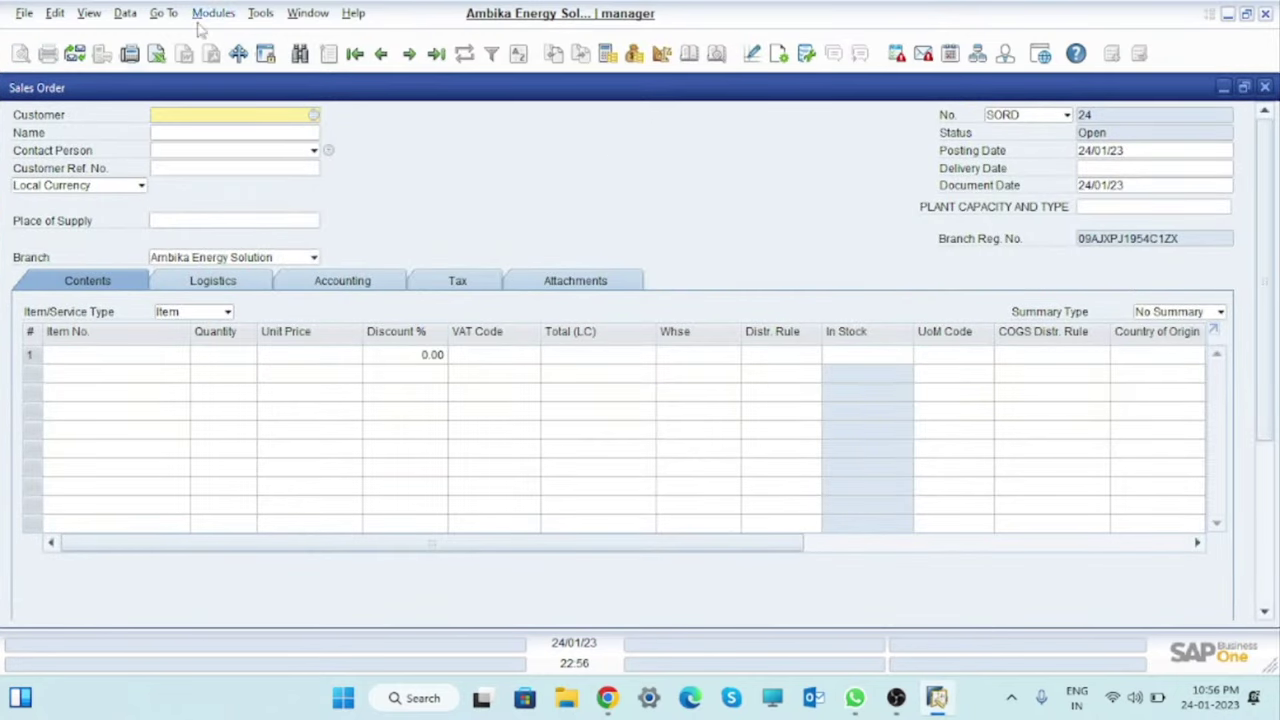
{"action": "left_click", "coordinate": [88, 13]}
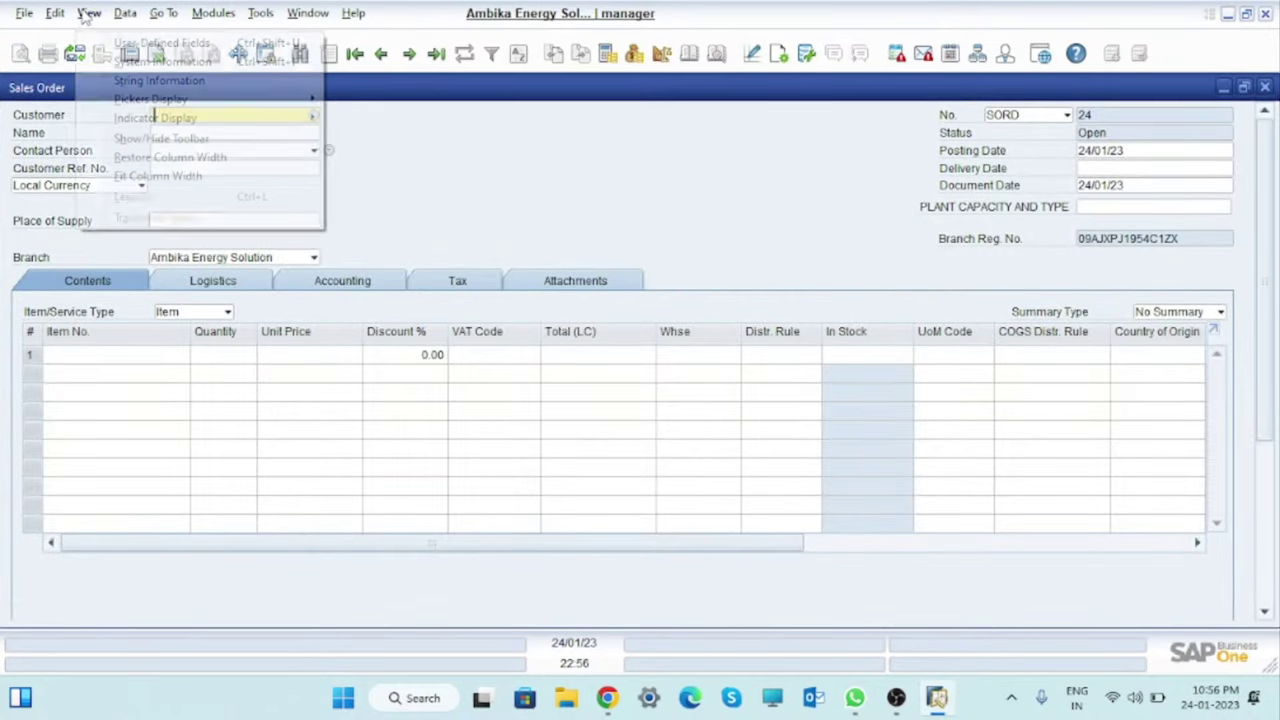
{"action": "left_click", "coordinate": [150, 42]}
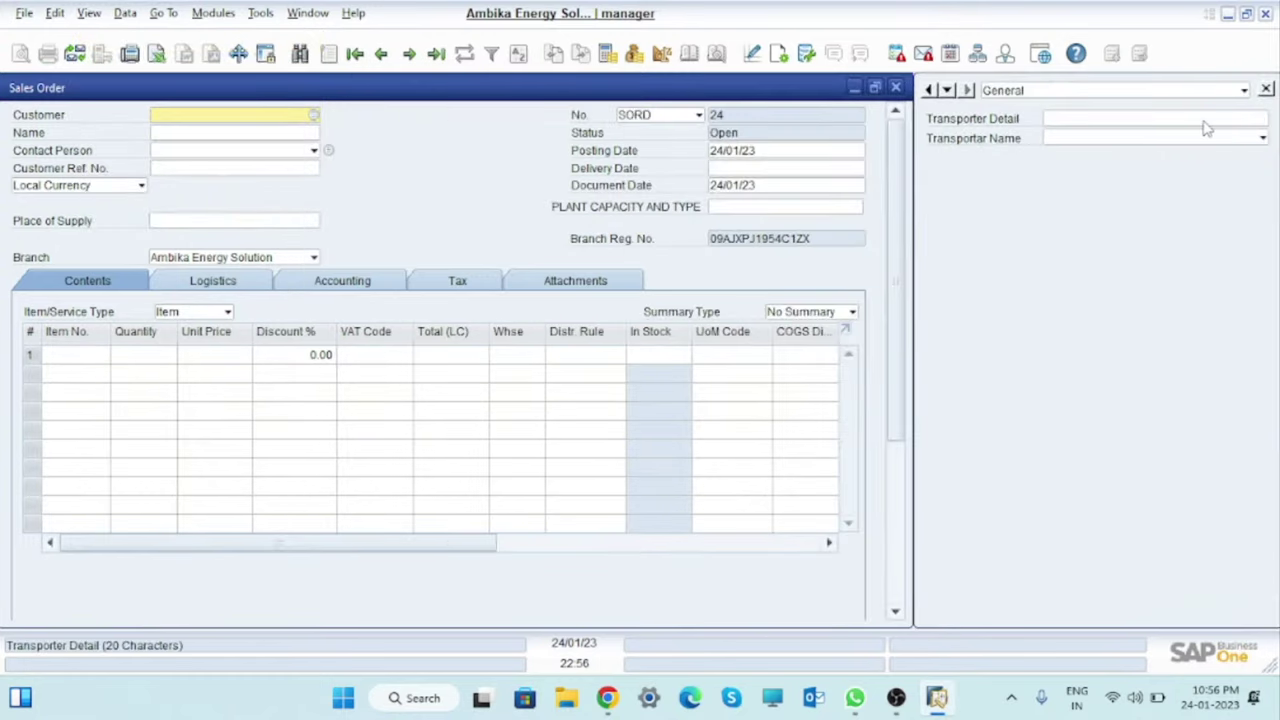
Step: Select Transportar Name A, then B, and finally C
{"action": "left_click", "coordinate": [1152, 140]}
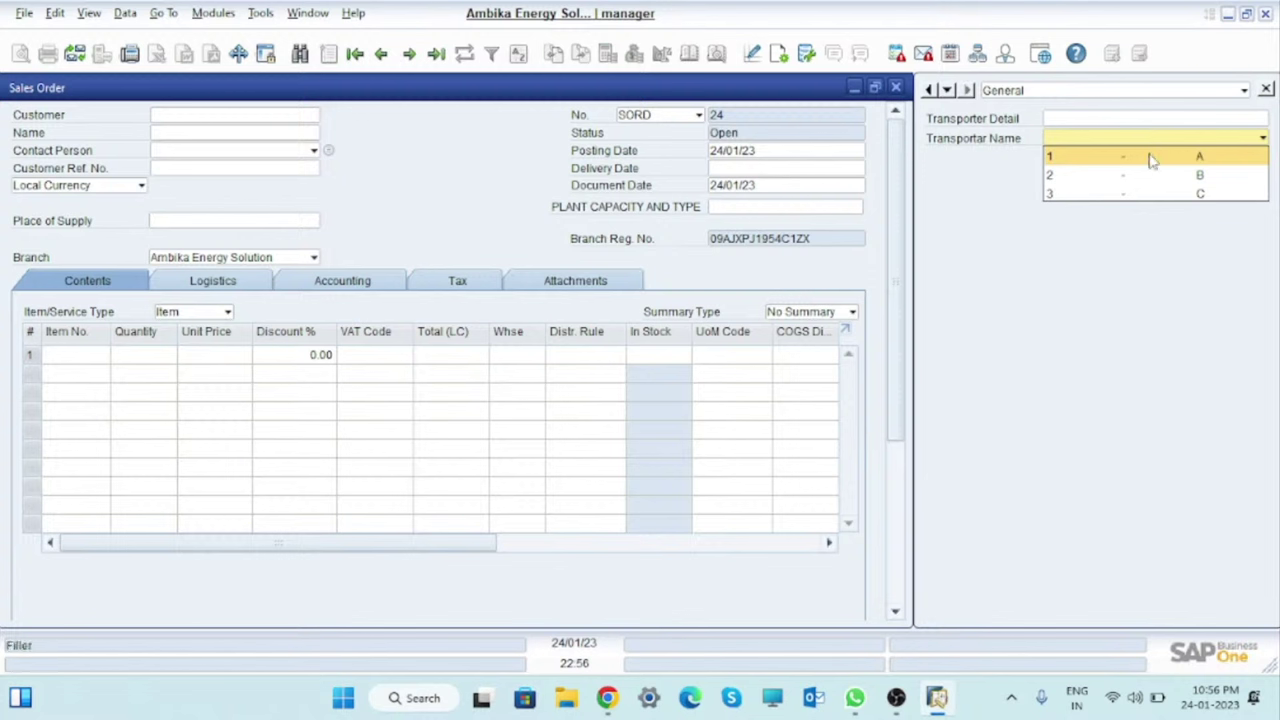
{"action": "left_click", "coordinate": [1101, 156]}
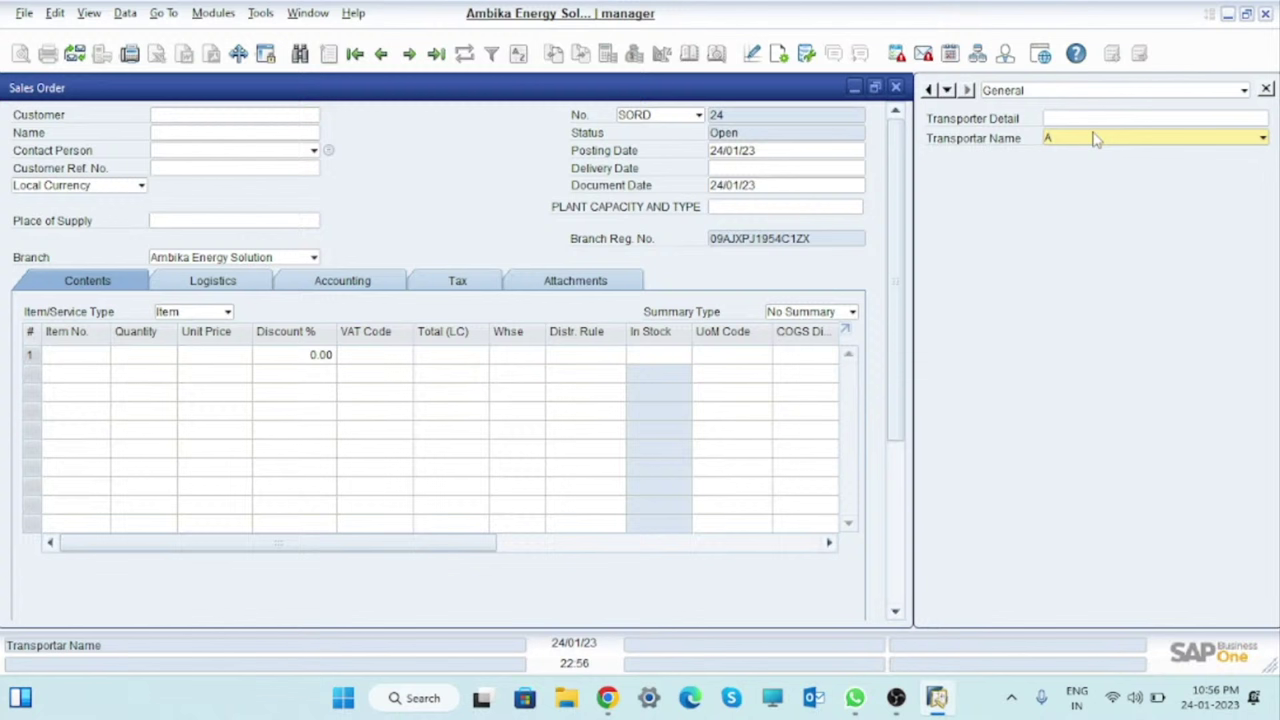
{"action": "left_click", "coordinate": [1095, 138]}
{"action": "left_click", "coordinate": [1095, 179]}
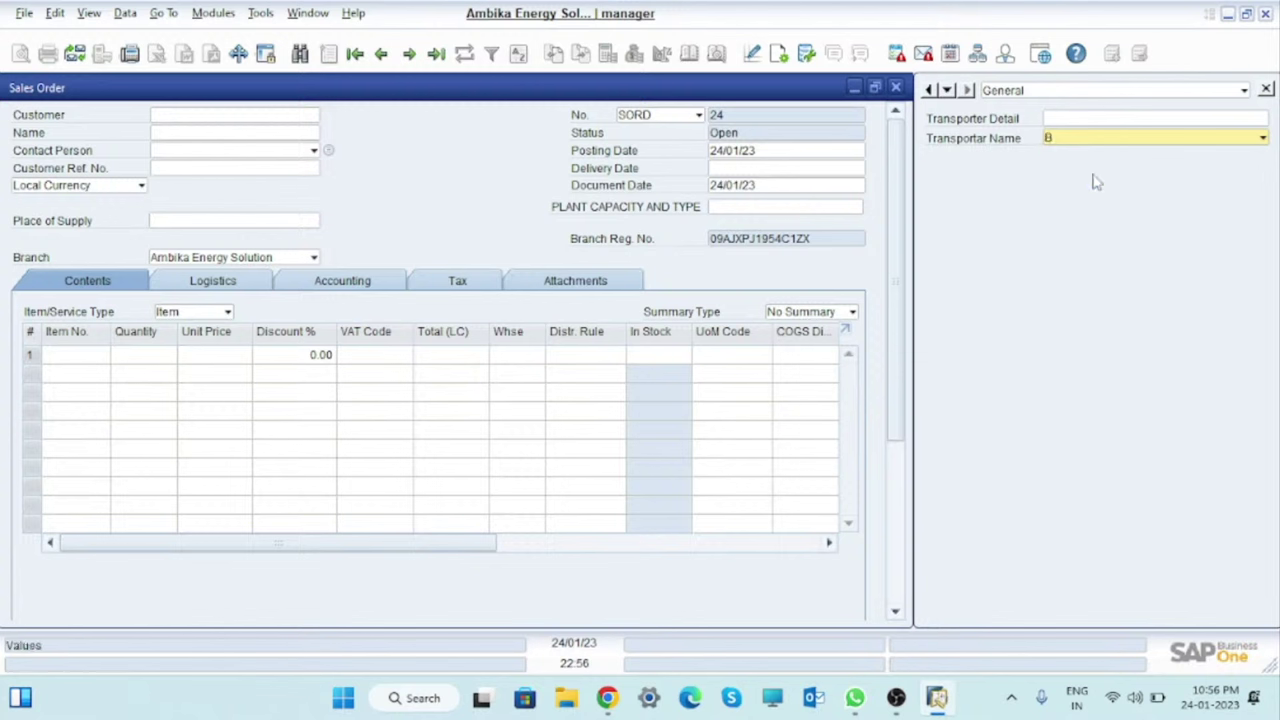
{"action": "left_click", "coordinate": [1103, 140]}
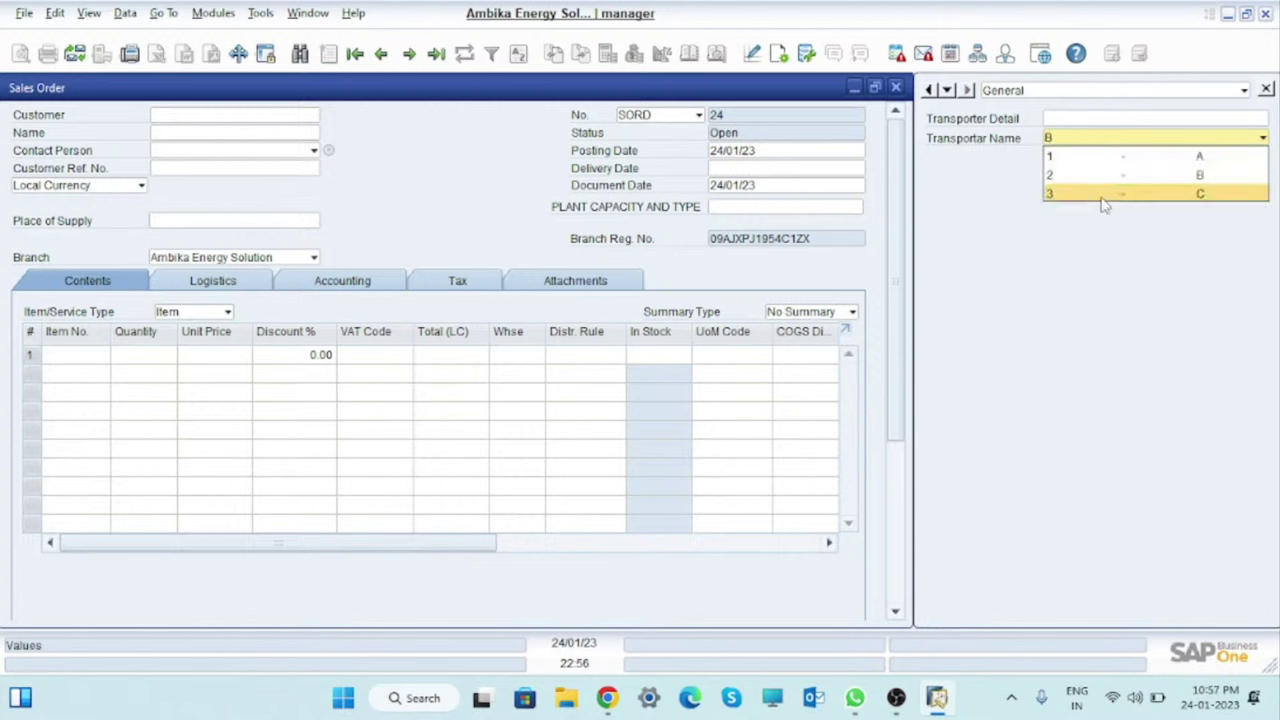
{"action": "left_click", "coordinate": [1104, 194]}
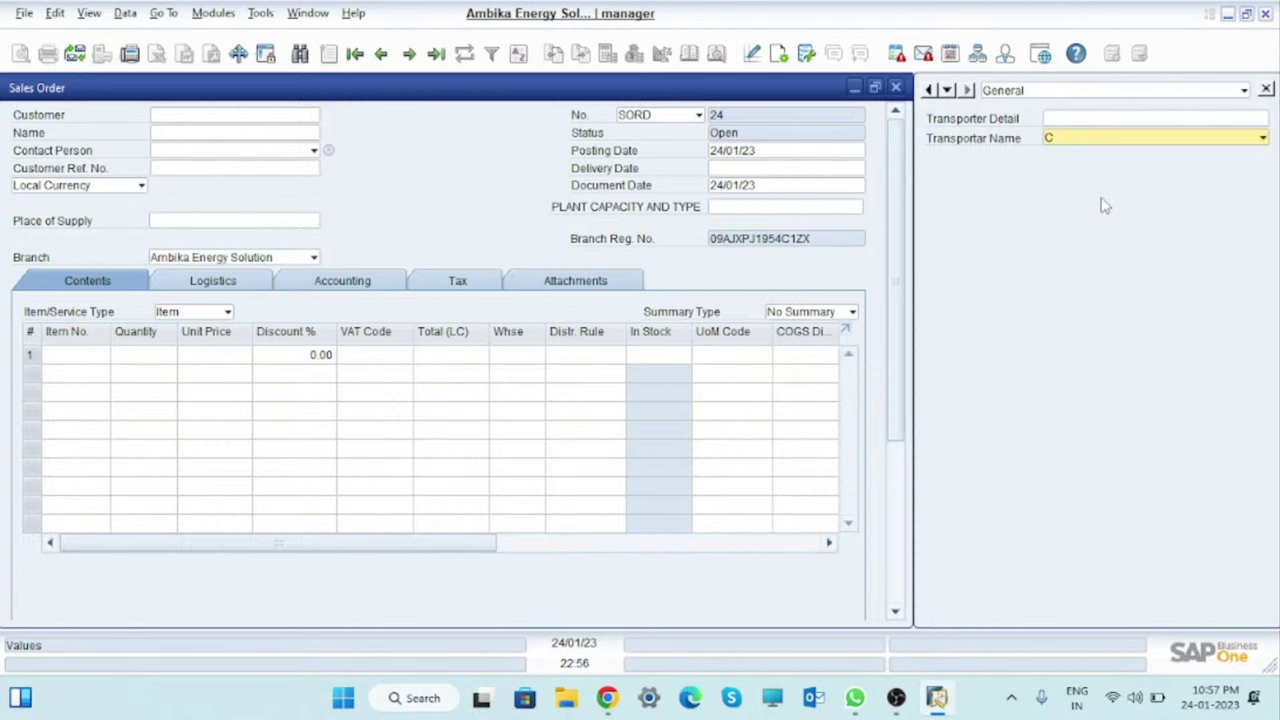
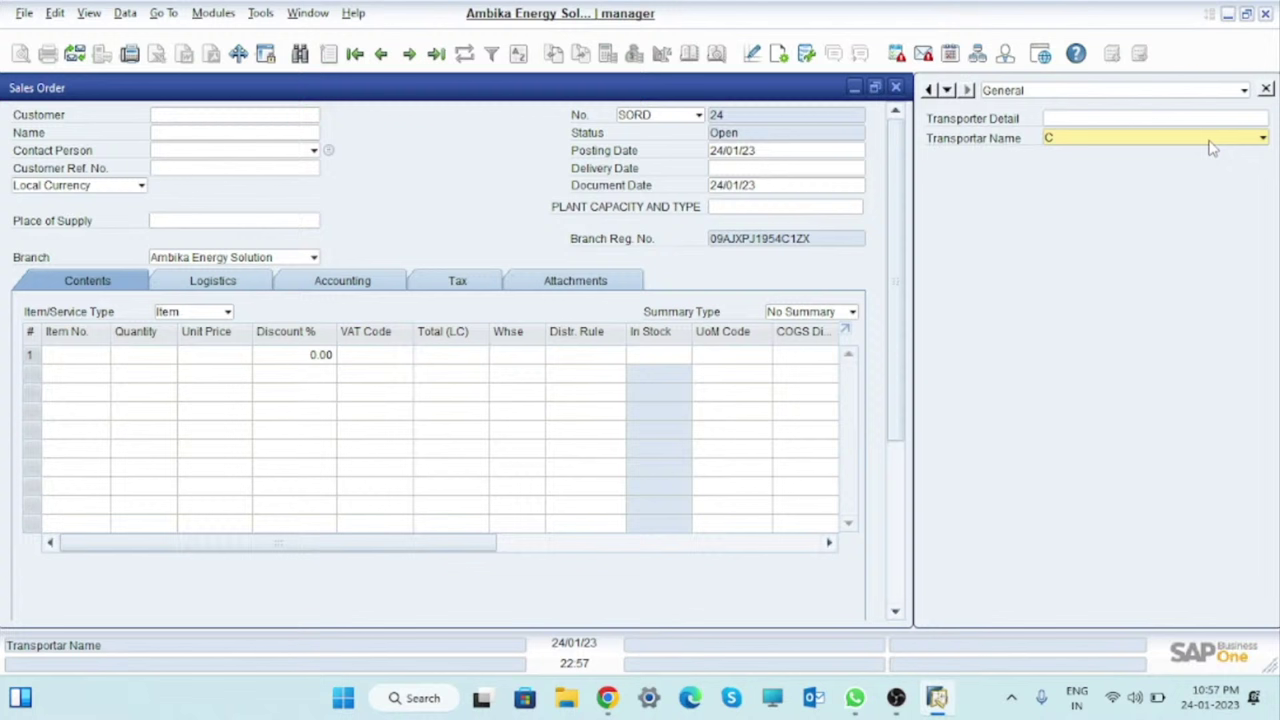
Step: Erase the typed transporter detail and close the sales order, discarding changes
{"action": "left_click", "coordinate": [1115, 116]}
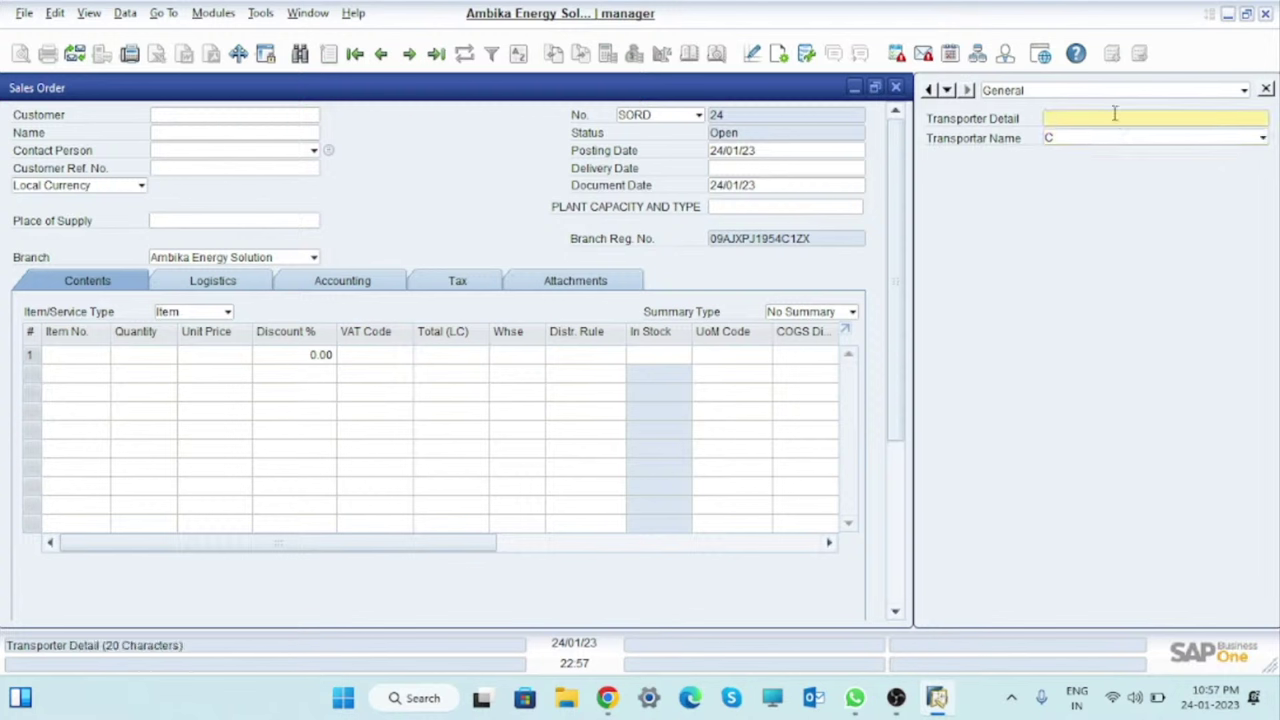
{"action": "type", "text": "YTYUI9UP9IP"}
{"action": "key", "text": "BackSpace"}
{"action": "key", "text": "BackSpace"}
{"action": "key", "text": "BackSpace"}
{"action": "key", "text": "BackSpace"}
{"action": "key", "text": "BackSpace"}
{"action": "key", "text": "BackSpace"}
{"action": "key", "text": "BackSpace"}
{"action": "key", "text": "BackSpace"}
{"action": "key", "text": "BackSpace"}
{"action": "left_click", "coordinate": [1265, 90]}
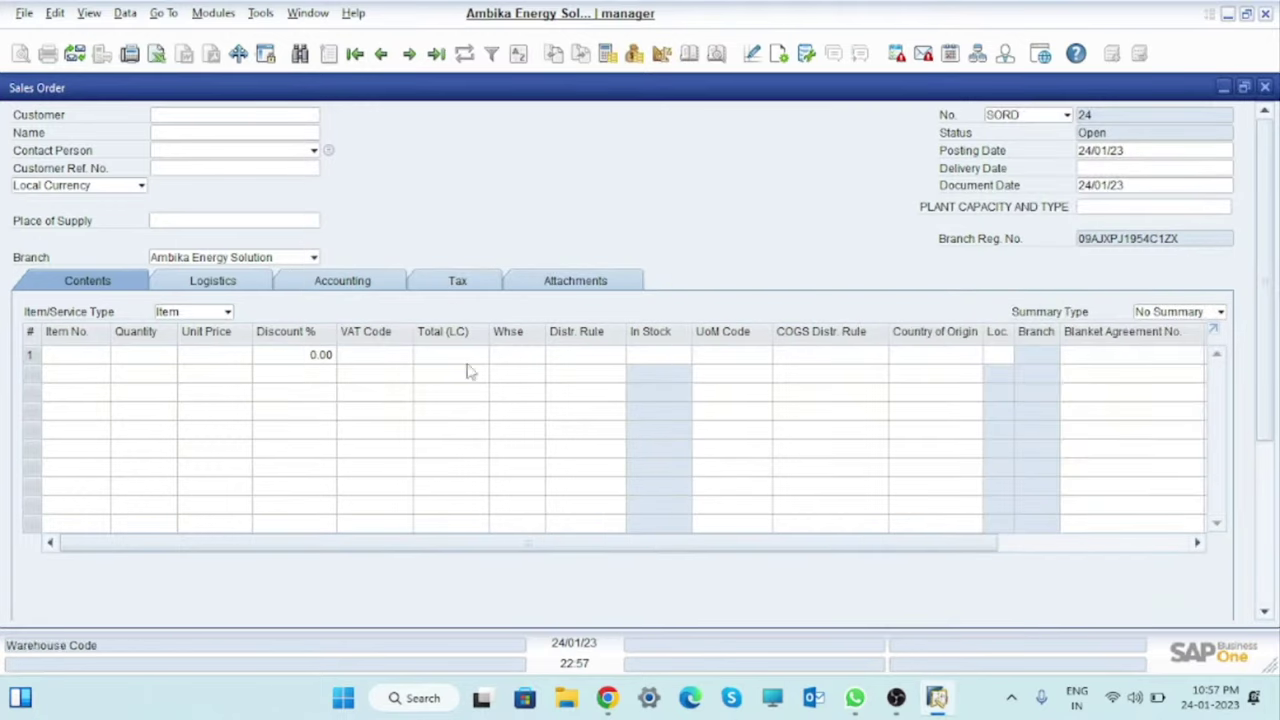
{"action": "left_click", "coordinate": [1265, 88]}
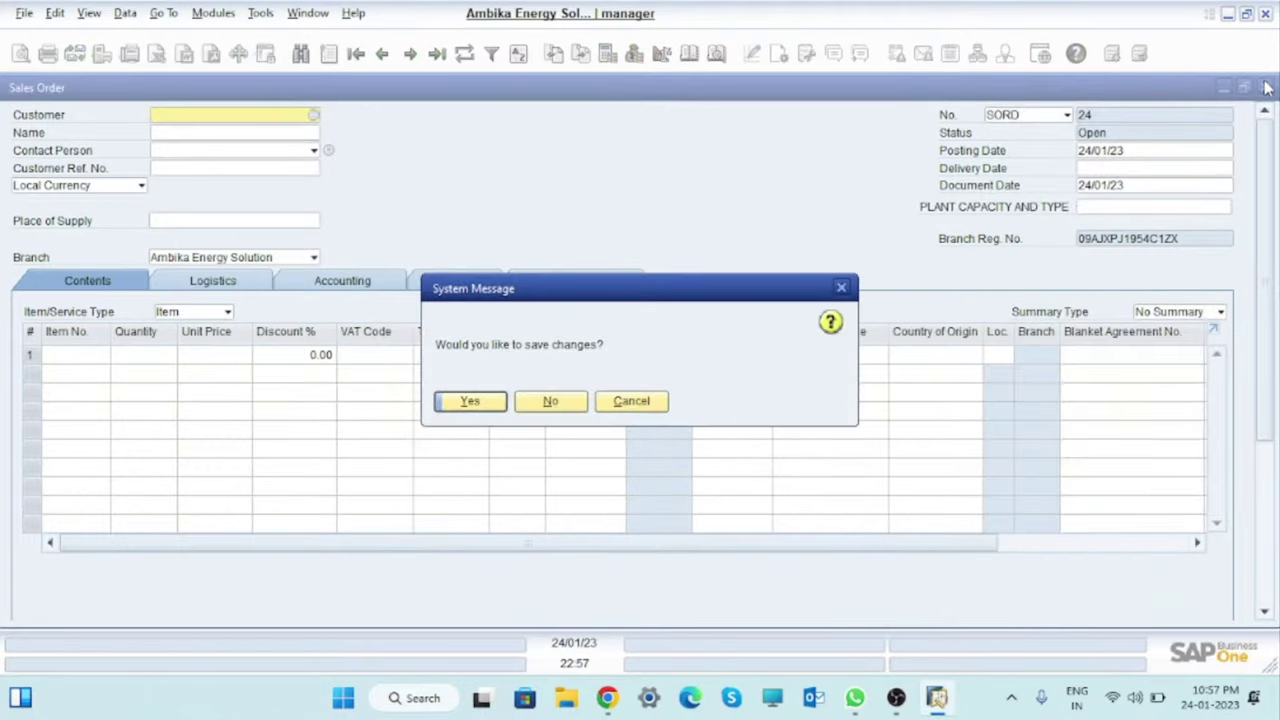
{"action": "left_click", "coordinate": [551, 402]}
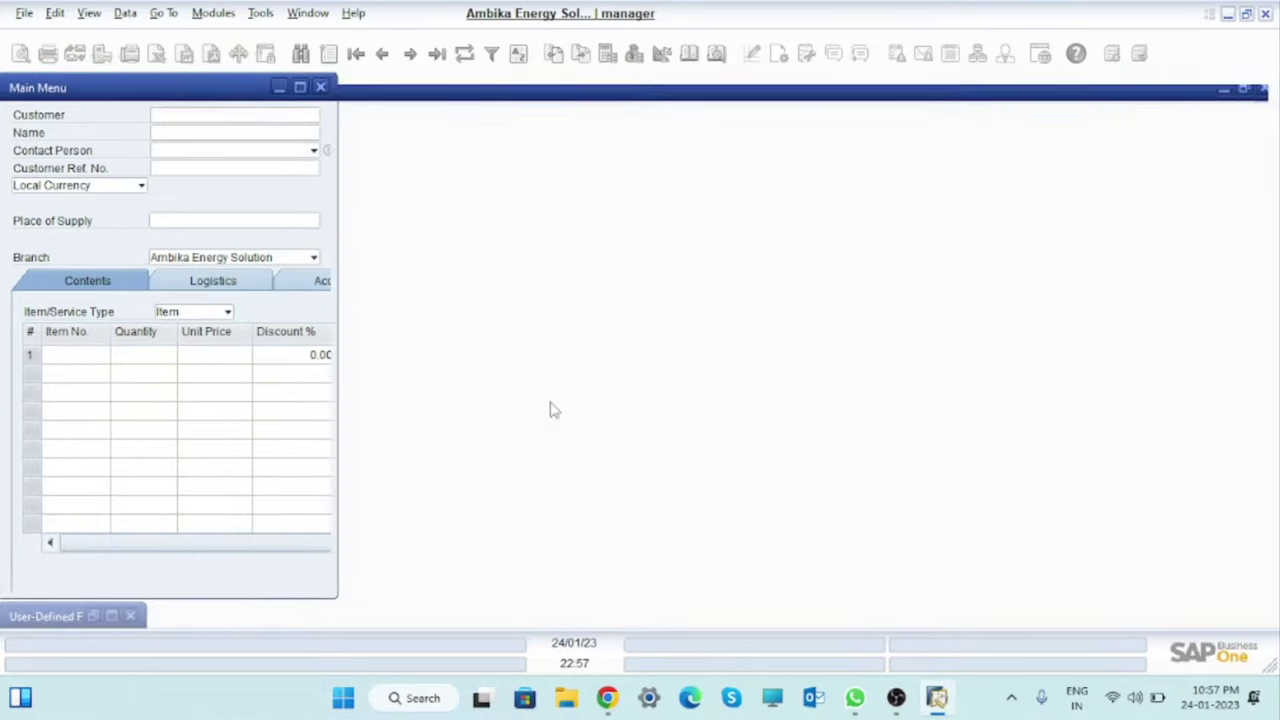
Step: In User-Defined Fields - Management, select Marketing Documents > Rows and start a new field
{"action": "left_click", "coordinate": [111, 617]}
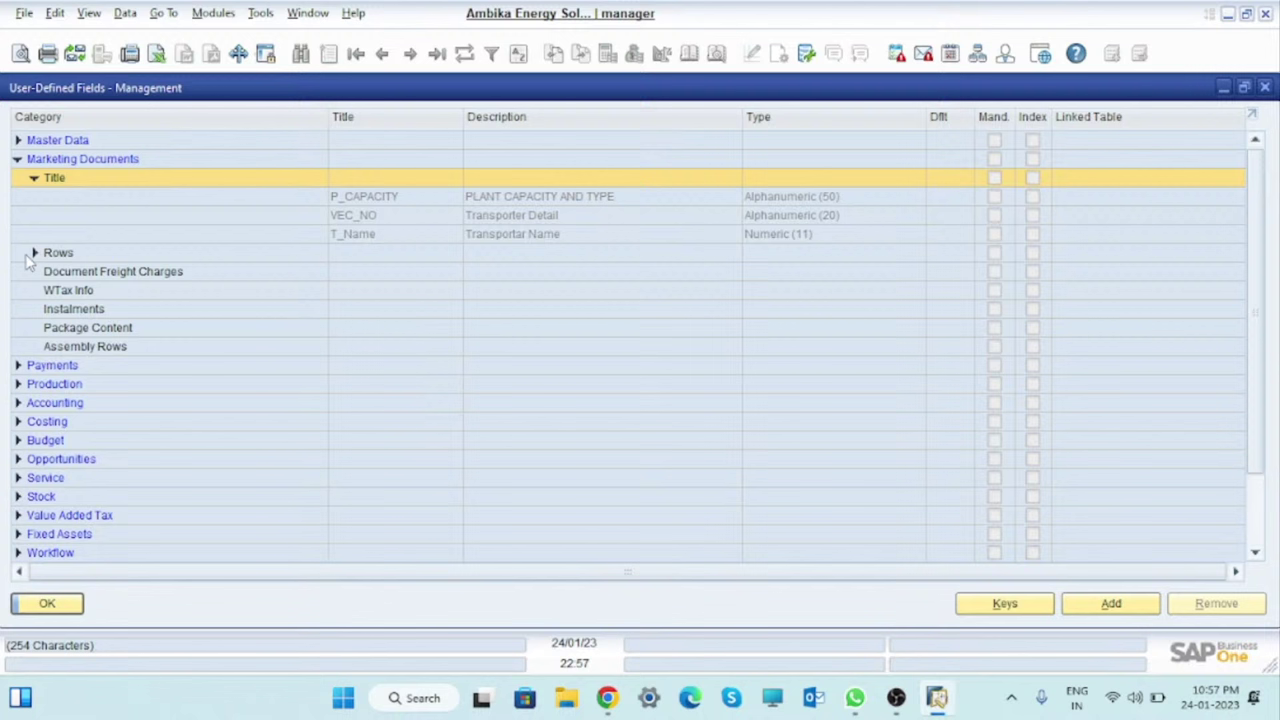
{"action": "left_click", "coordinate": [34, 253]}
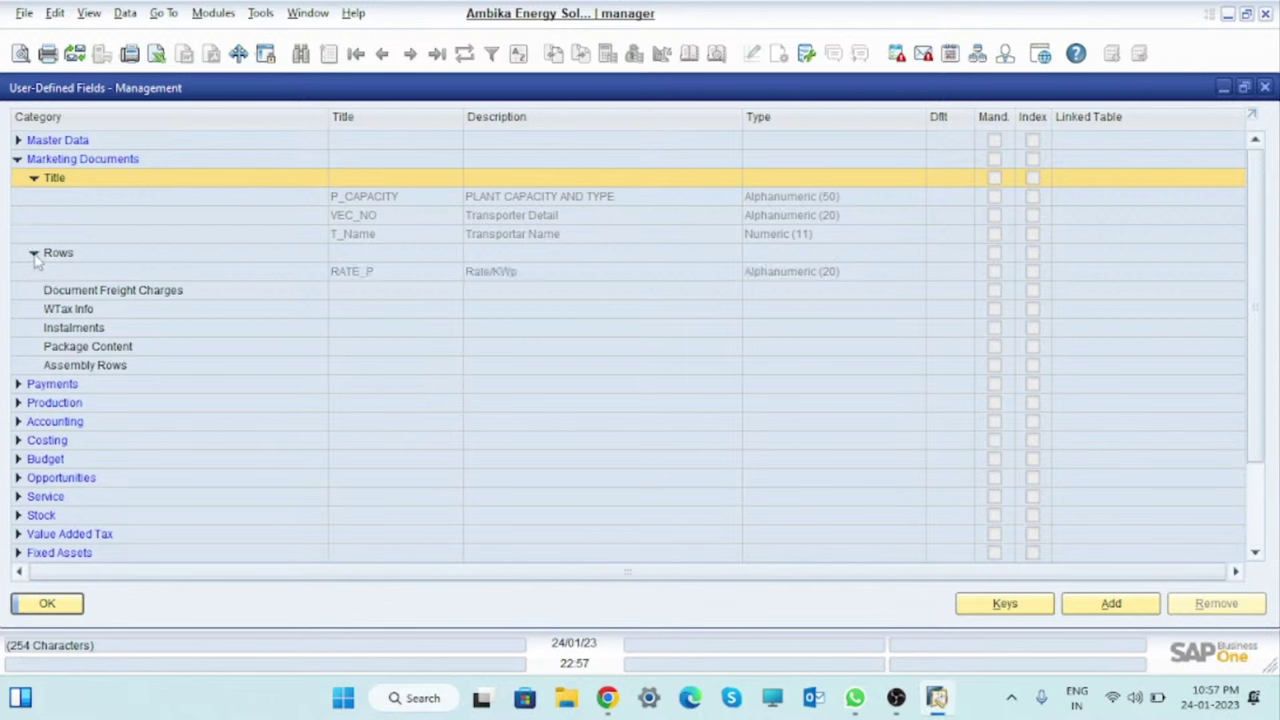
{"action": "left_click", "coordinate": [14, 257]}
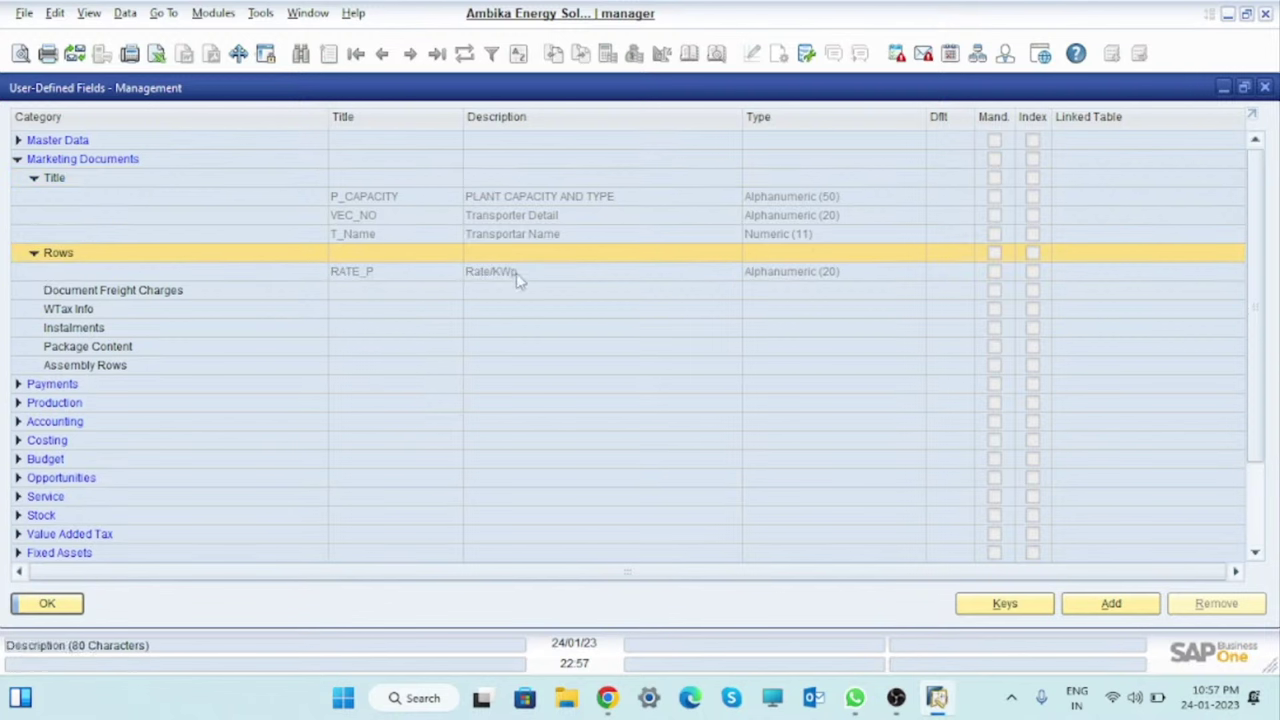
{"action": "left_click", "coordinate": [1133, 612]}
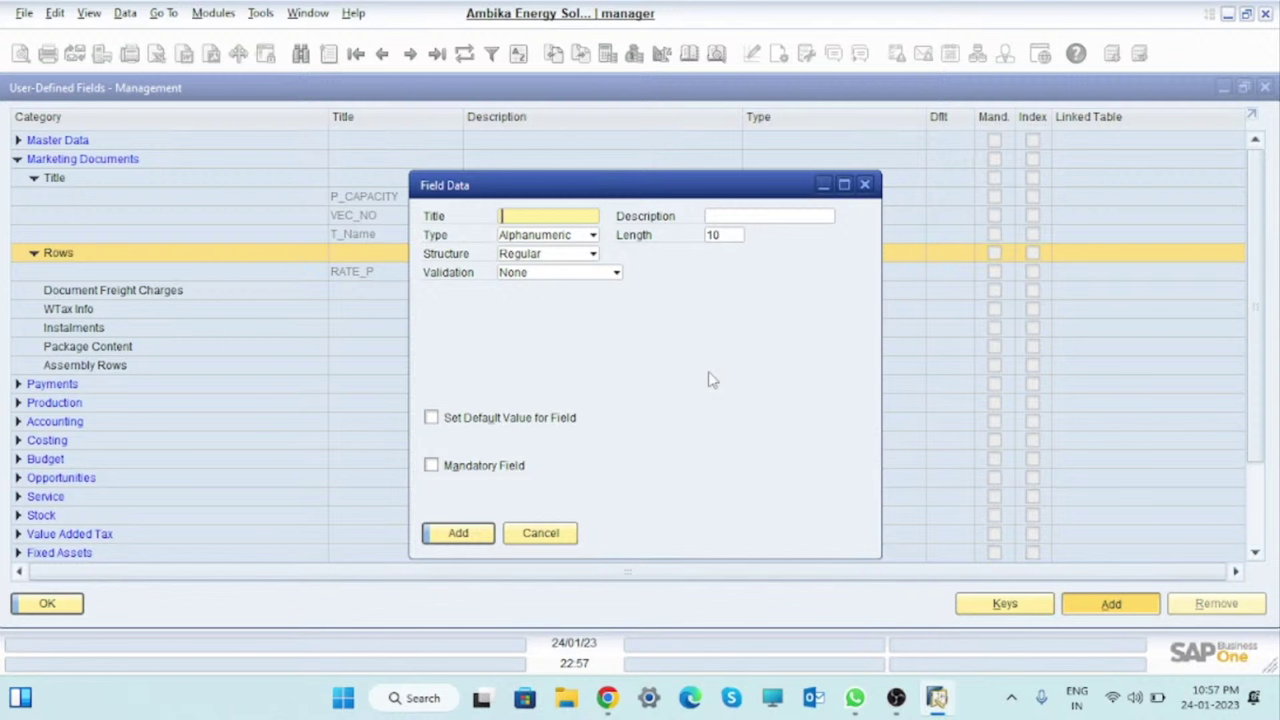
Step: Define field ALT_NAME, description 'Alternate Name', length 20, and confirm adding it
{"action": "type", "text": "a"}
{"action": "type", "text": "ALT"}
{"action": "type", "text": "_"}
{"action": "type", "text": "N"}
{"action": "type", "text": "AME"}
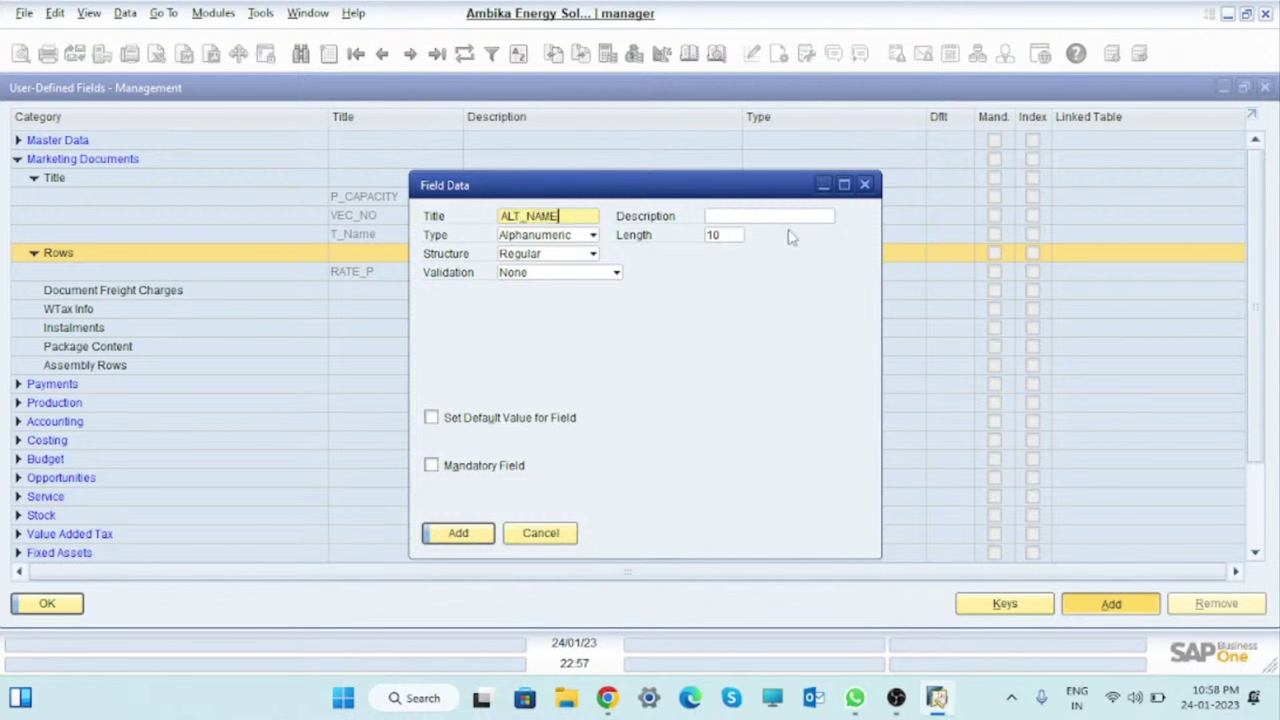
{"action": "left_click", "coordinate": [770, 216]}
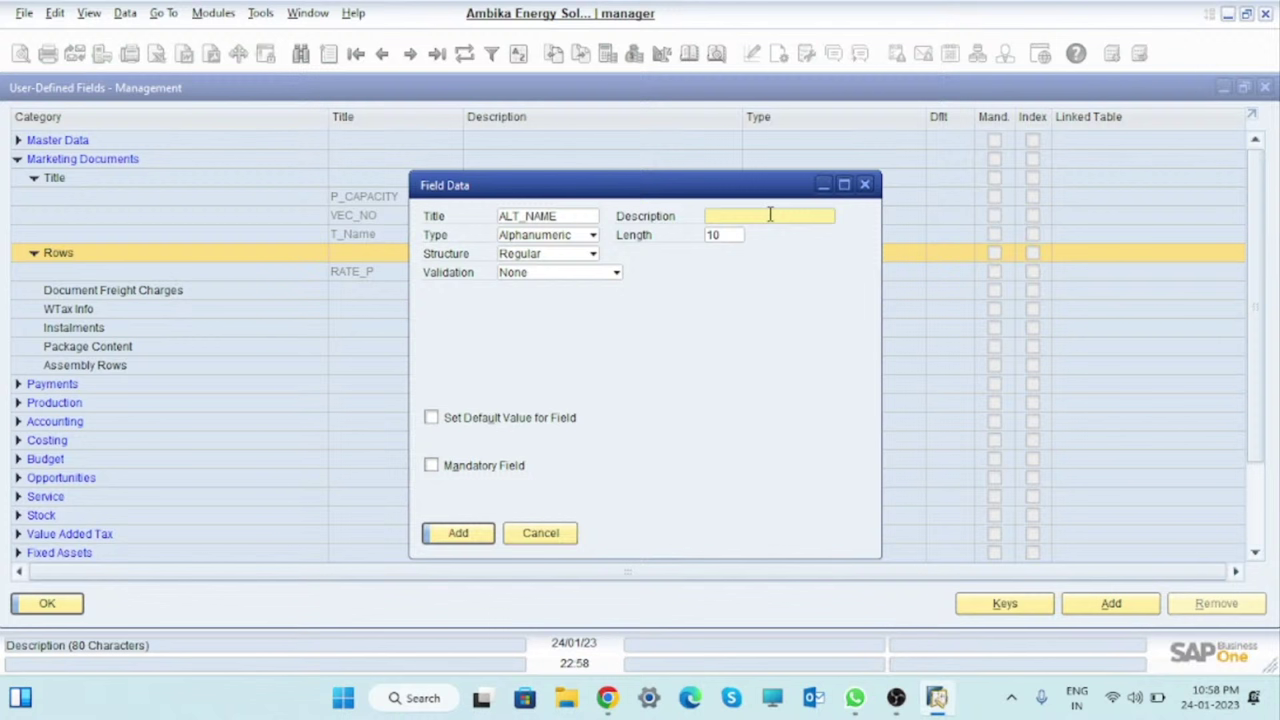
{"action": "type", "text": "Alternate"}
{"action": "type", "text": "Name"}
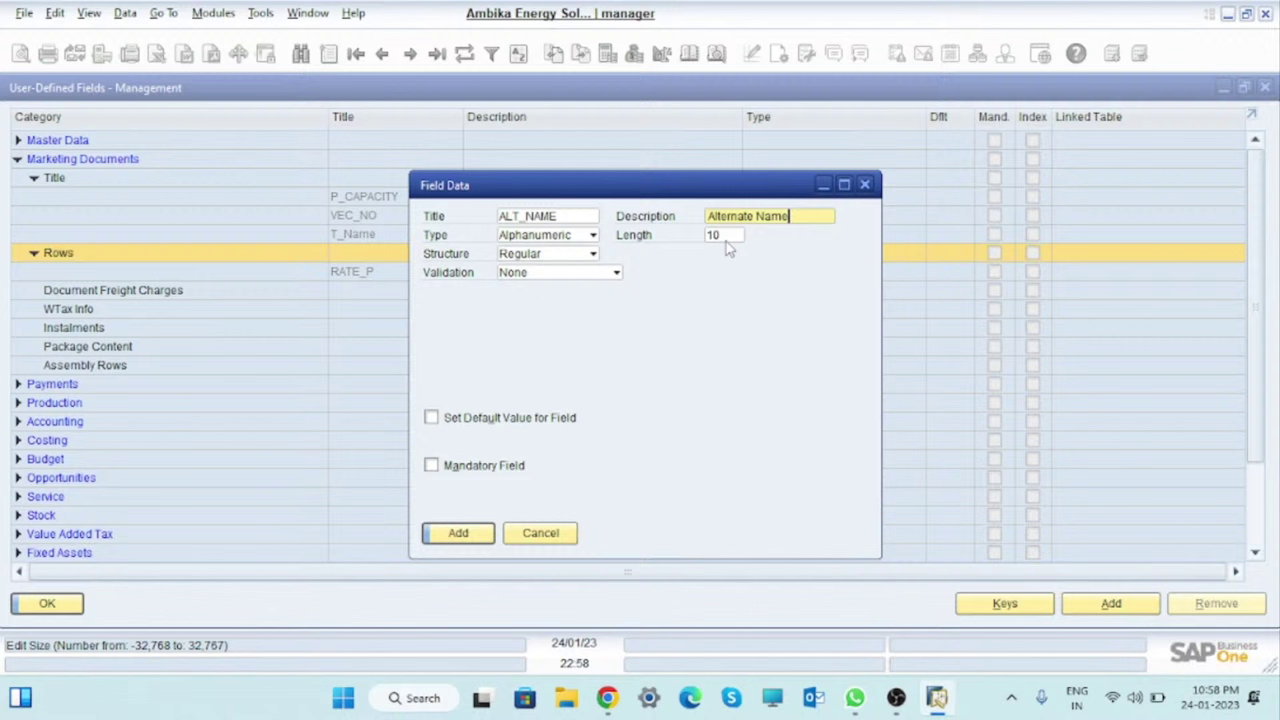
{"action": "double_click", "coordinate": [726, 237]}
{"action": "type", "text": "20"}
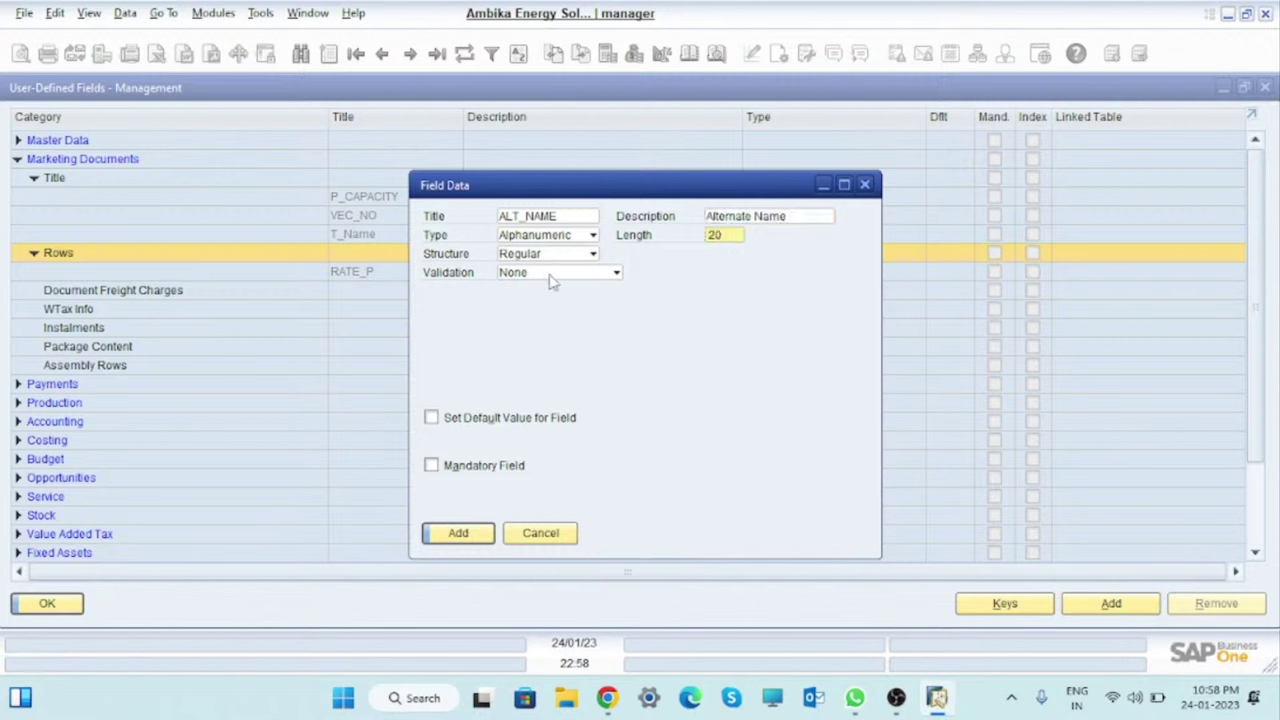
{"action": "left_click", "coordinate": [463, 534]}
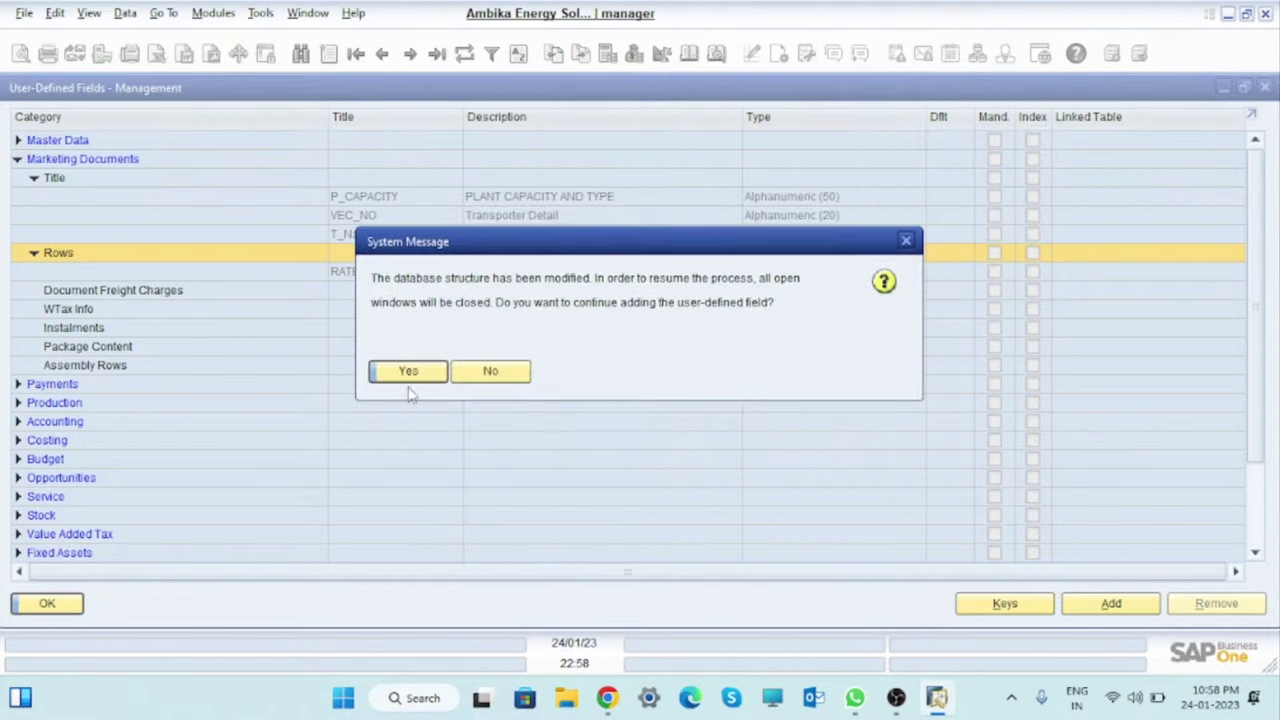
{"action": "left_click", "coordinate": [410, 376]}
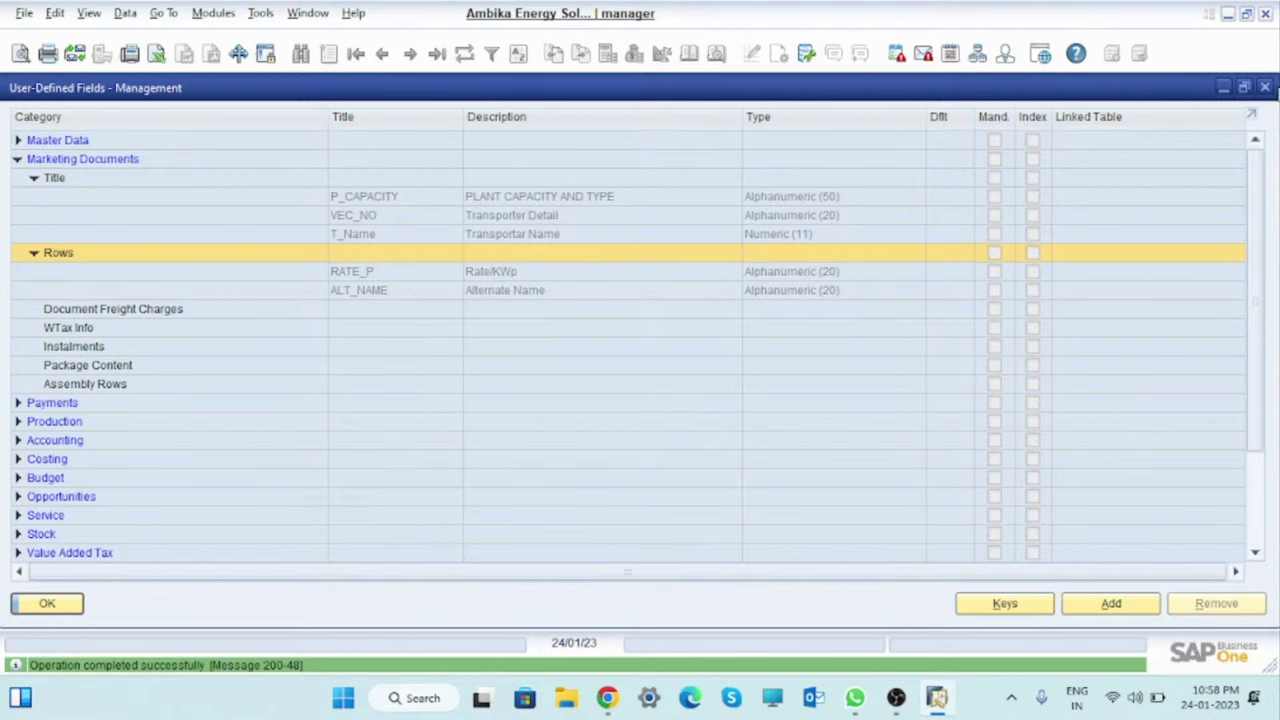
Step: Close the UDF window, start a new sales order, and pick the seventh customer
{"action": "left_click", "coordinate": [1265, 87]}
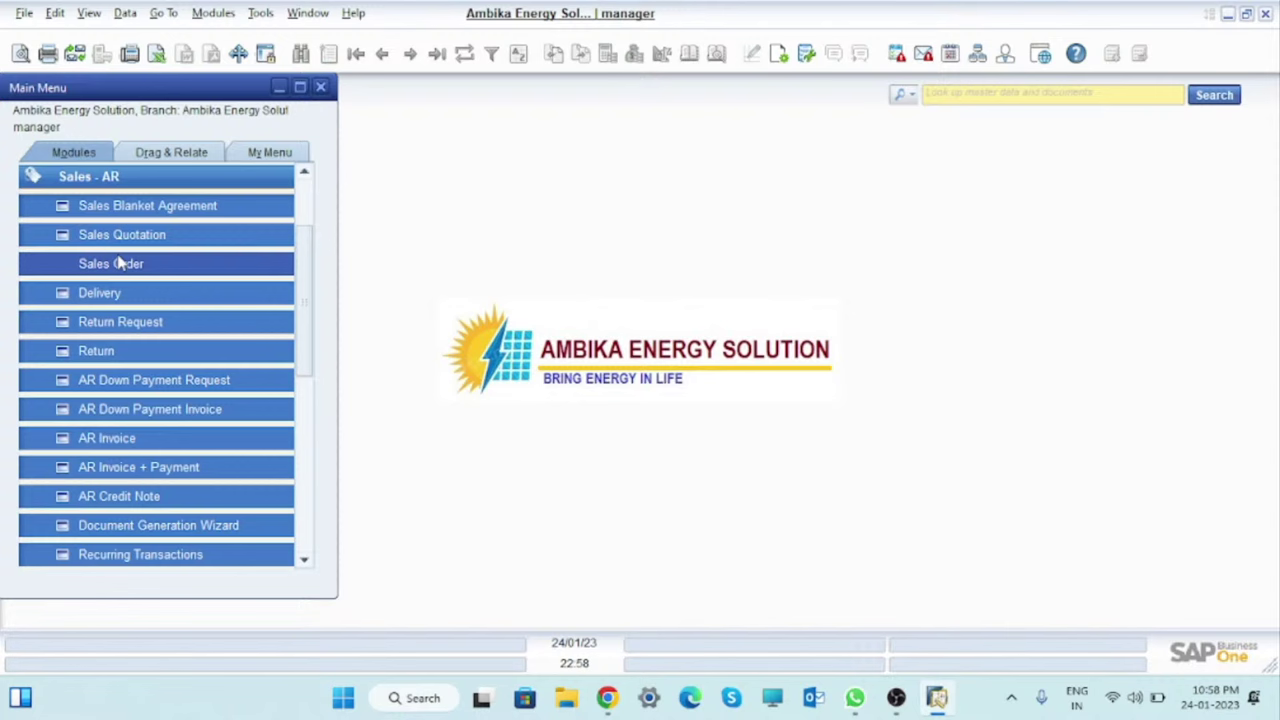
{"action": "left_click", "coordinate": [117, 260]}
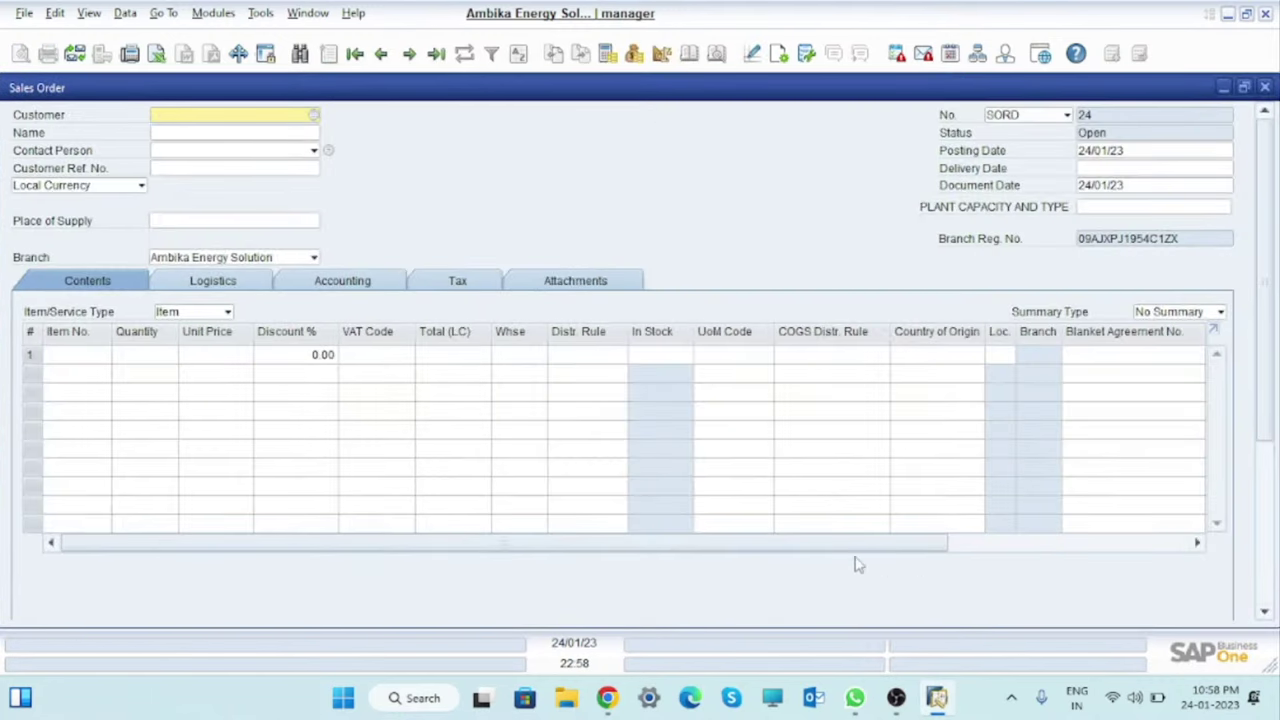
{"action": "left_click_drag", "start_coordinate": [960, 562], "coordinate": [1194, 560]}
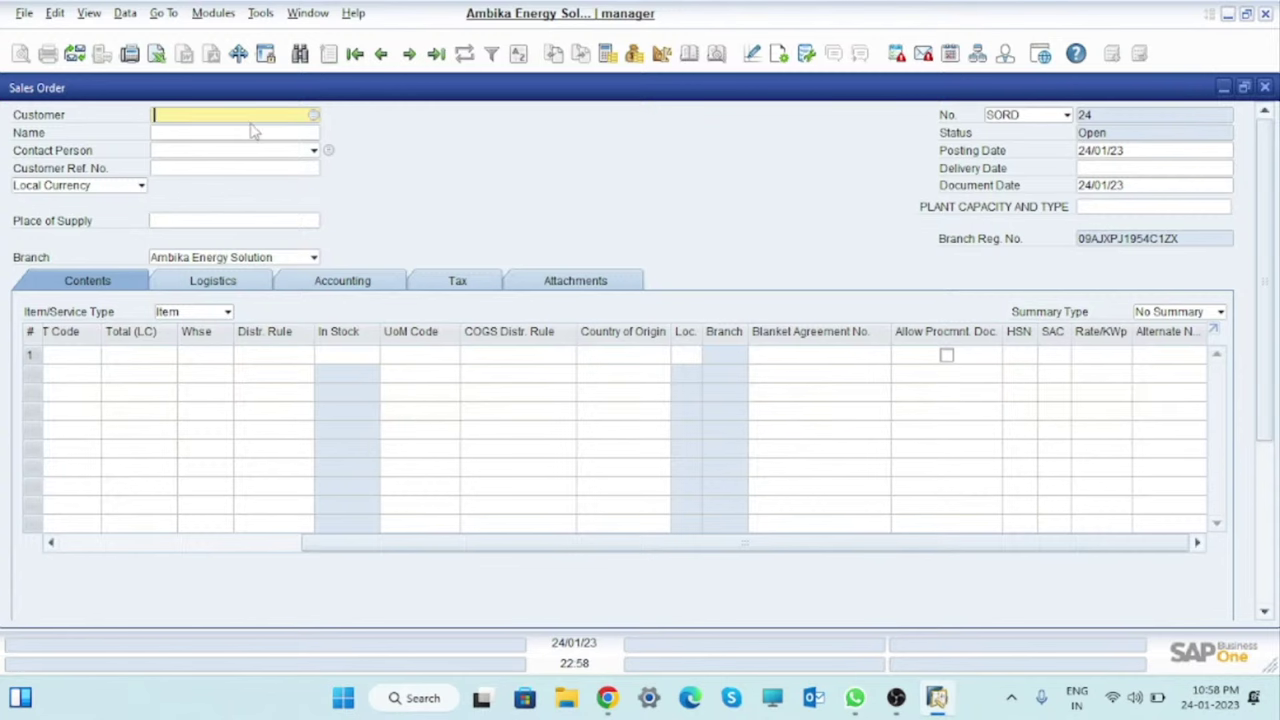
{"action": "key", "text": "Tab"}
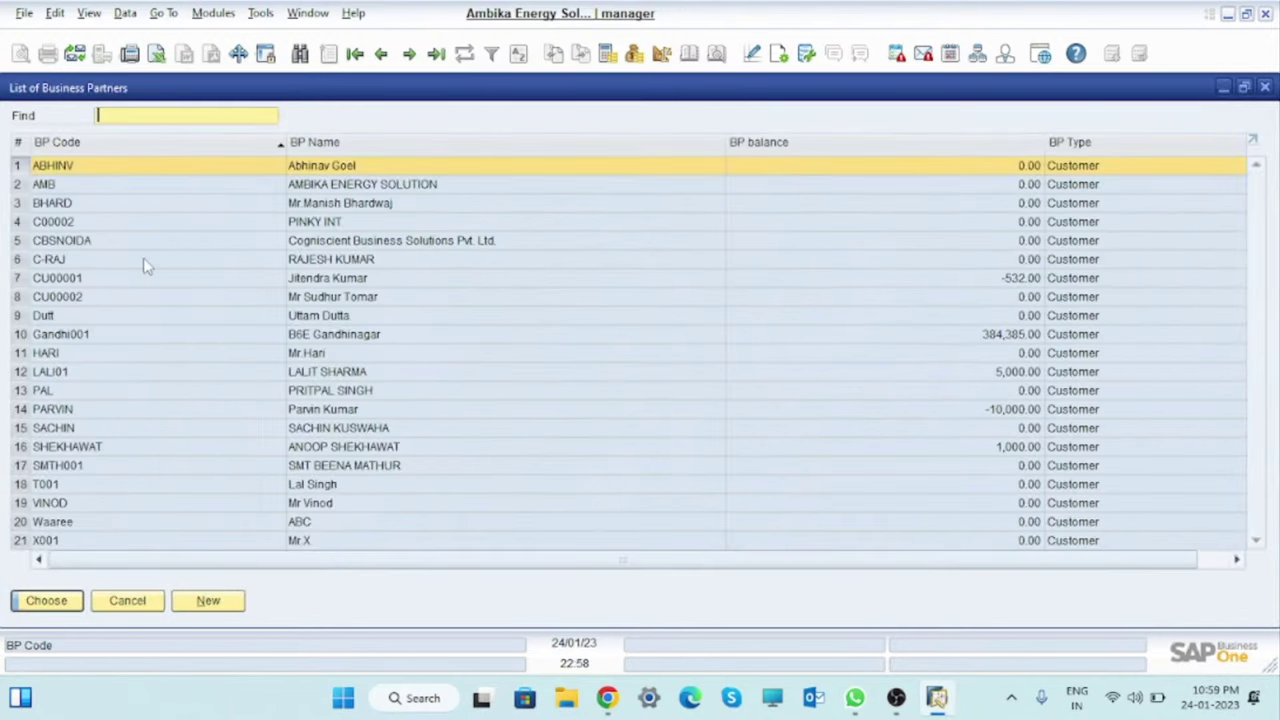
{"action": "left_click", "coordinate": [17, 281]}
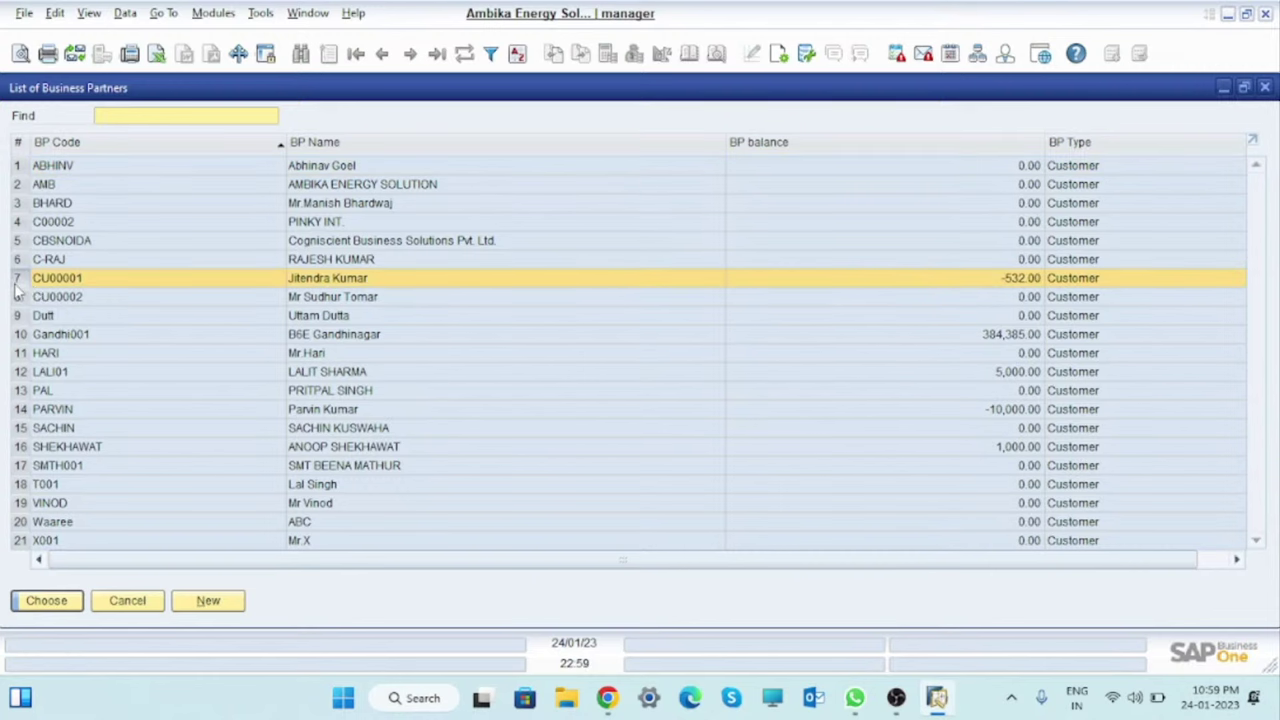
{"action": "left_click", "coordinate": [46, 600]}
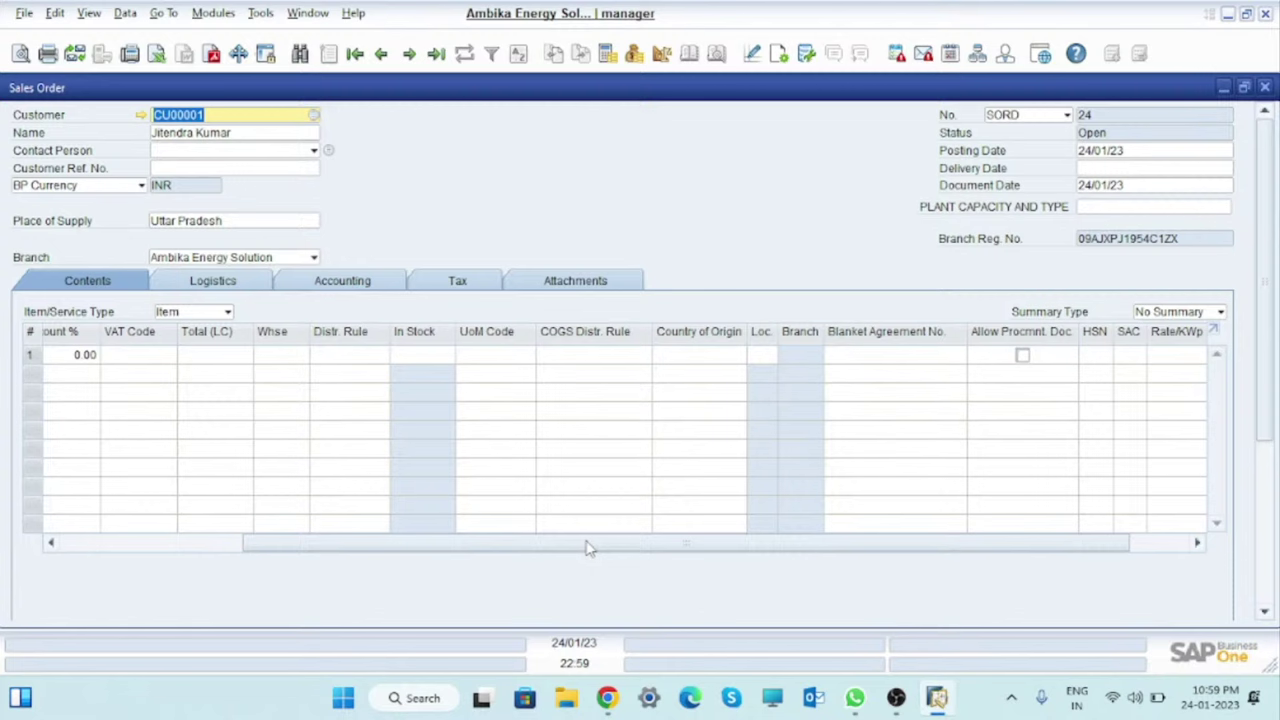
Step: Put item FAN in row 1 and set the delivery date to 24/01/23
{"action": "left_click_drag", "start_coordinate": [588, 548], "coordinate": [291, 548]}
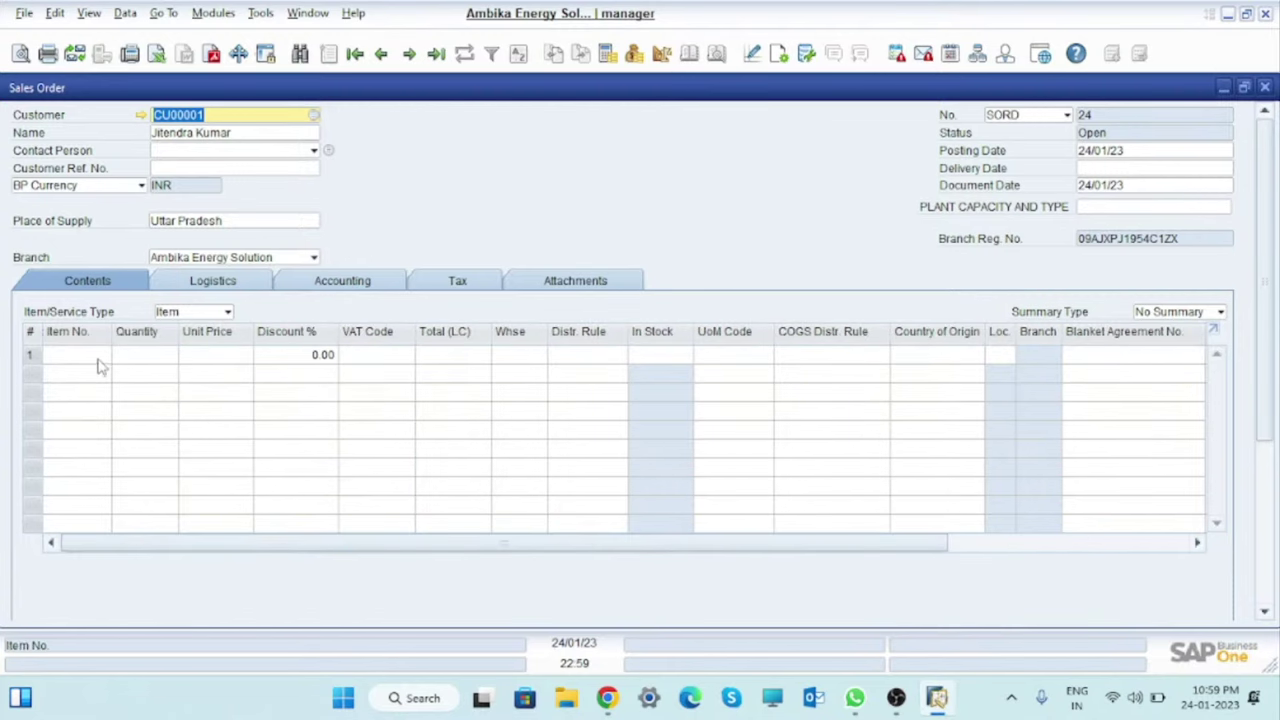
{"action": "left_click", "coordinate": [100, 367]}
{"action": "key", "text": "Tab"}
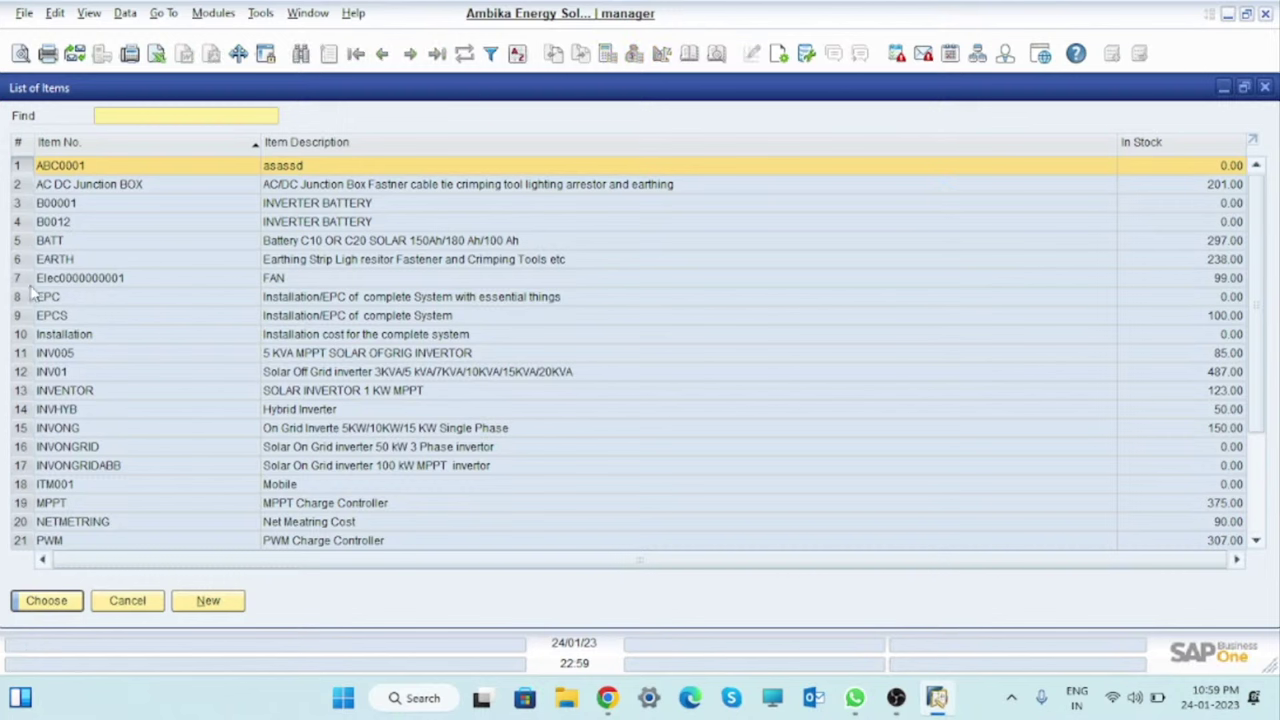
{"action": "left_click", "coordinate": [20, 284]}
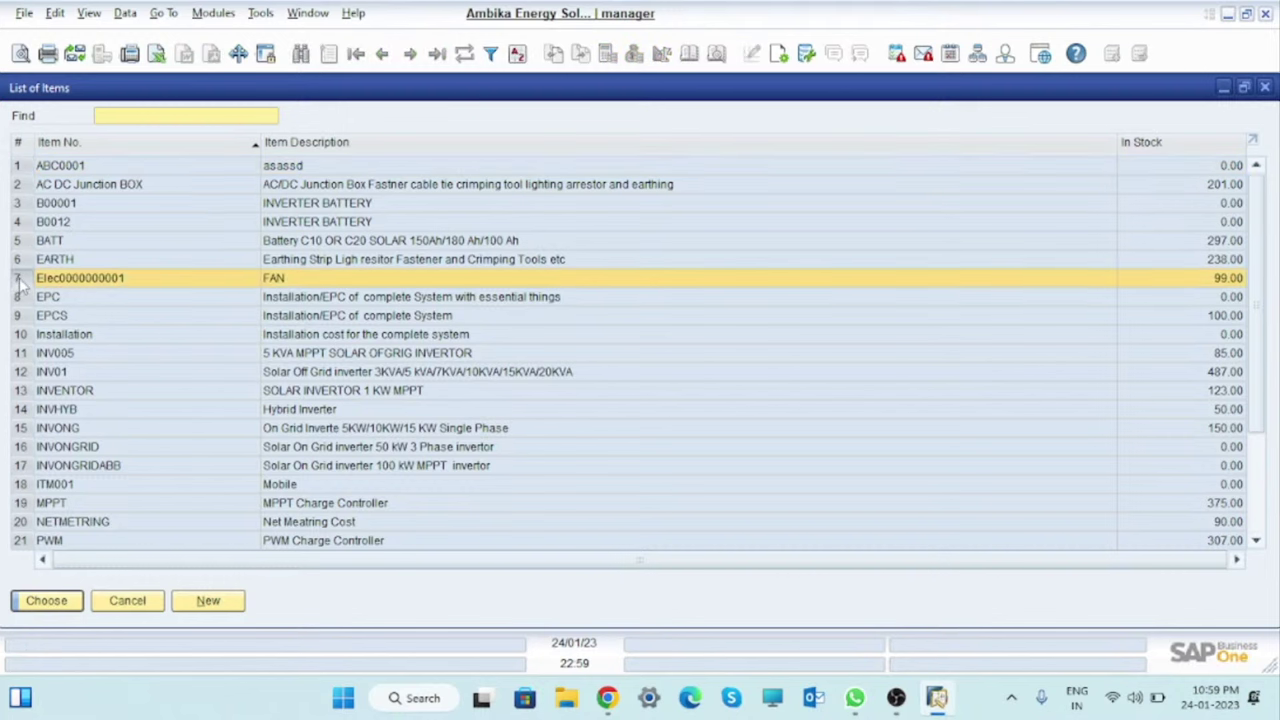
{"action": "left_click", "coordinate": [64, 608]}
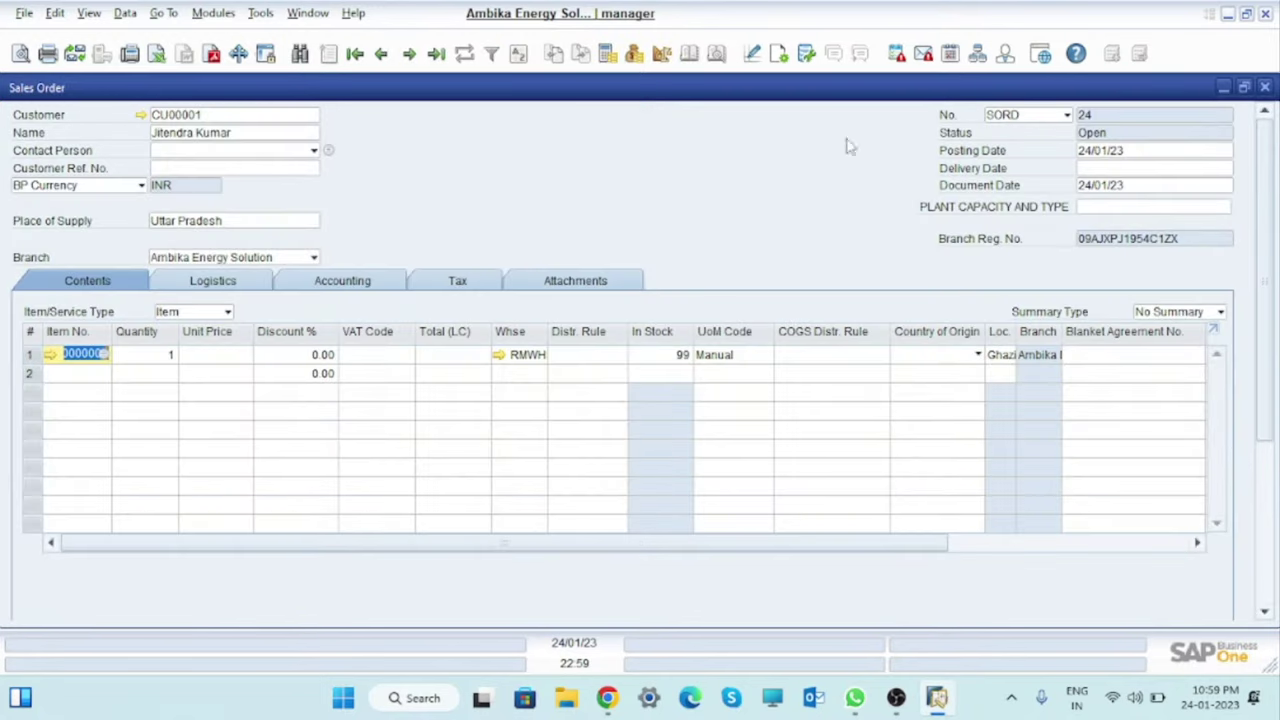
{"action": "left_click", "coordinate": [1100, 166]}
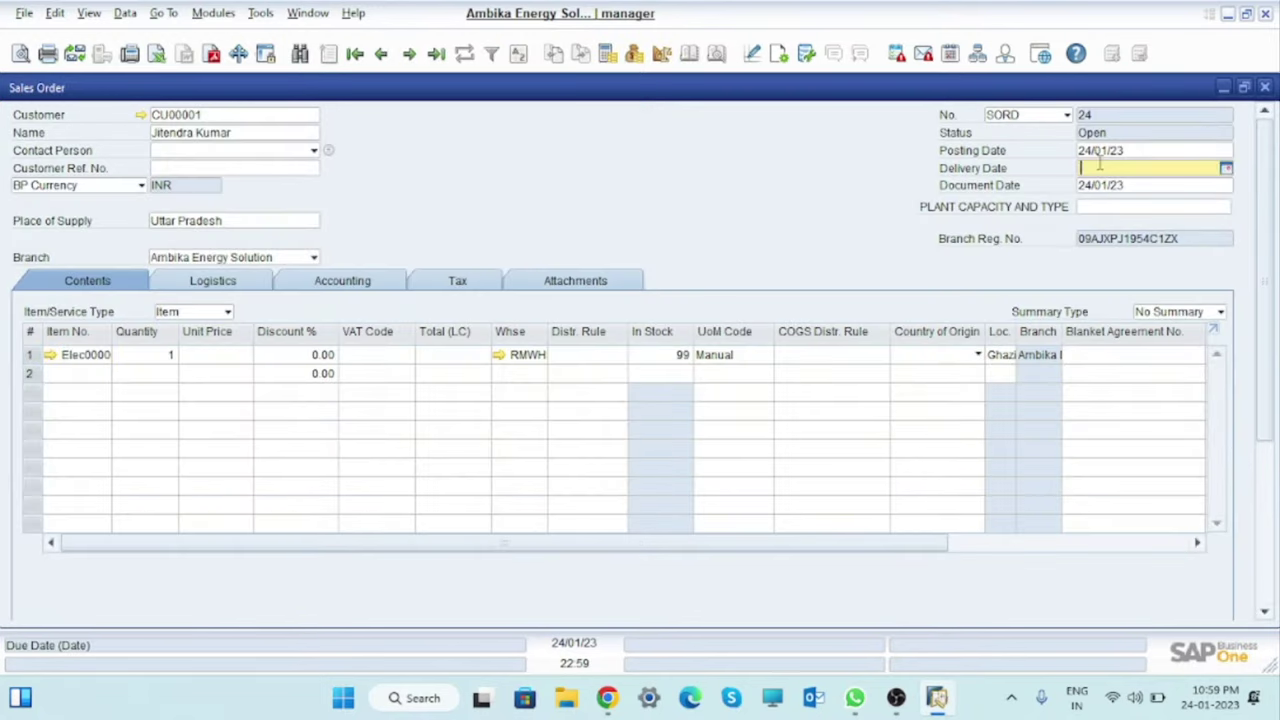
{"action": "type", "text": "1"}
{"action": "key", "text": "Tab"}
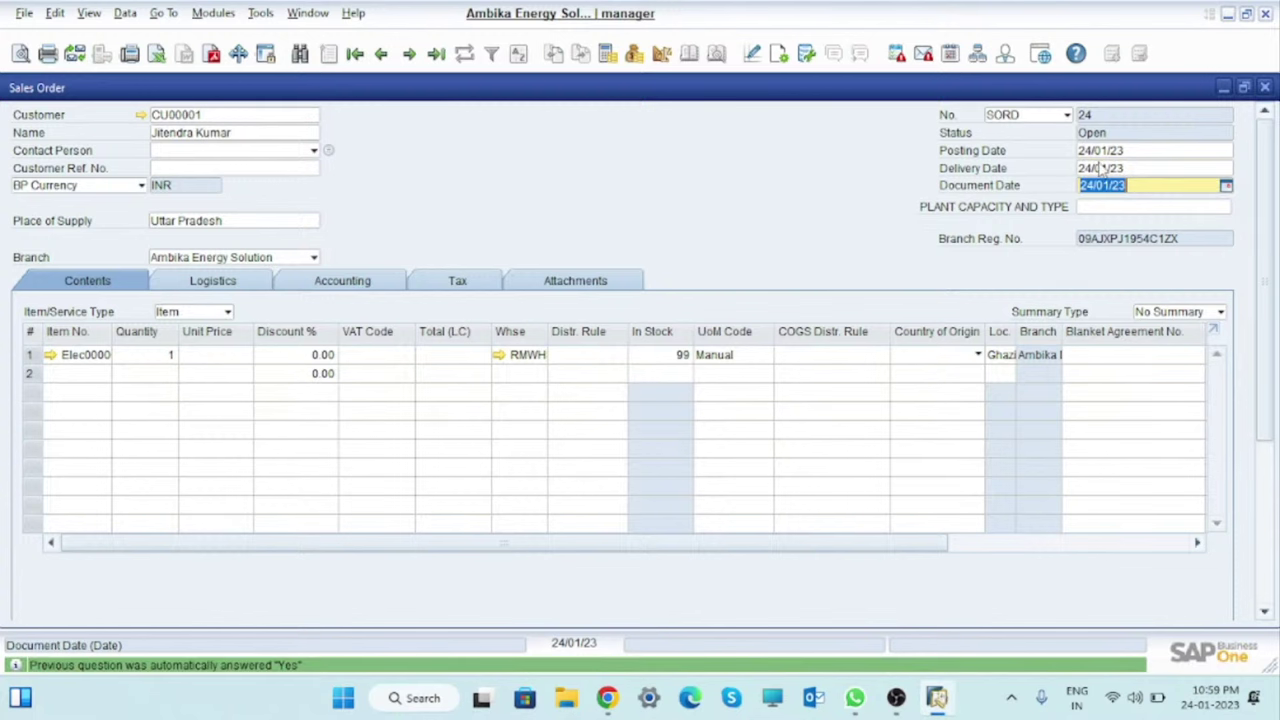
Step: Enter 'asassjdo' as row 1's Alternate Name
{"action": "left_click_drag", "start_coordinate": [826, 552], "coordinate": [1157, 531]}
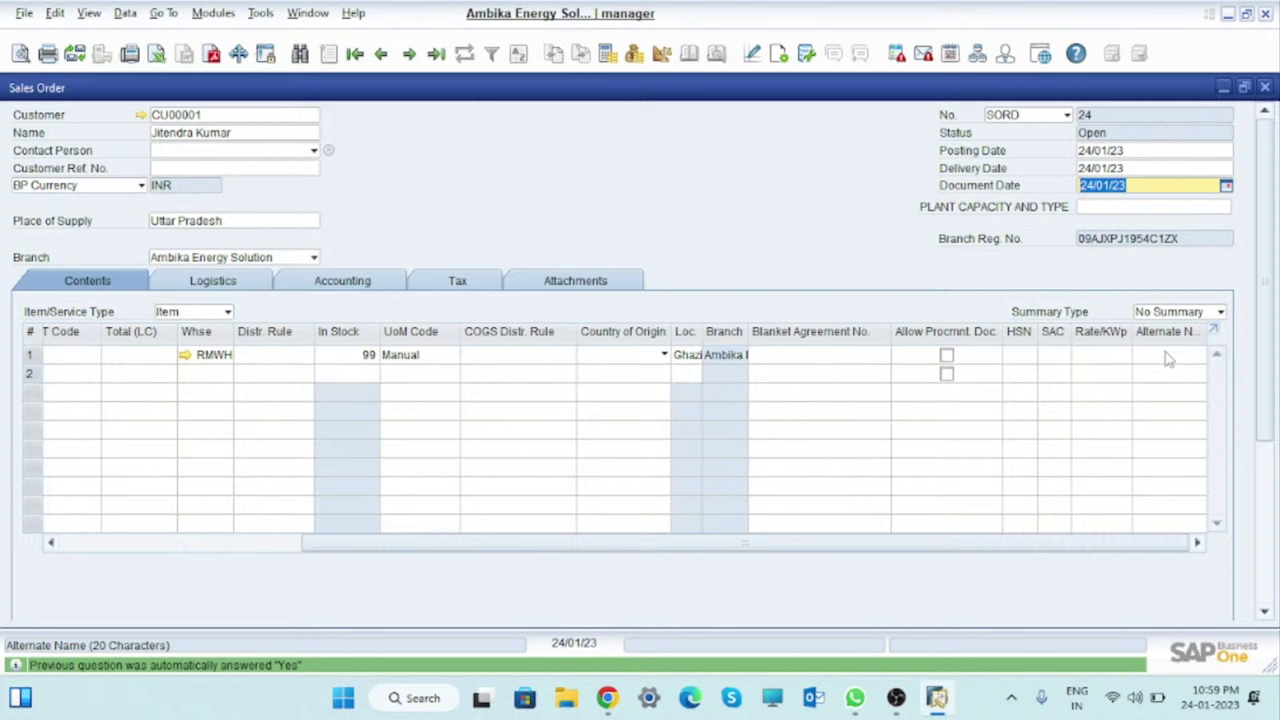
{"action": "left_click", "coordinate": [1165, 352]}
{"action": "type", "text": "asassjdo"}
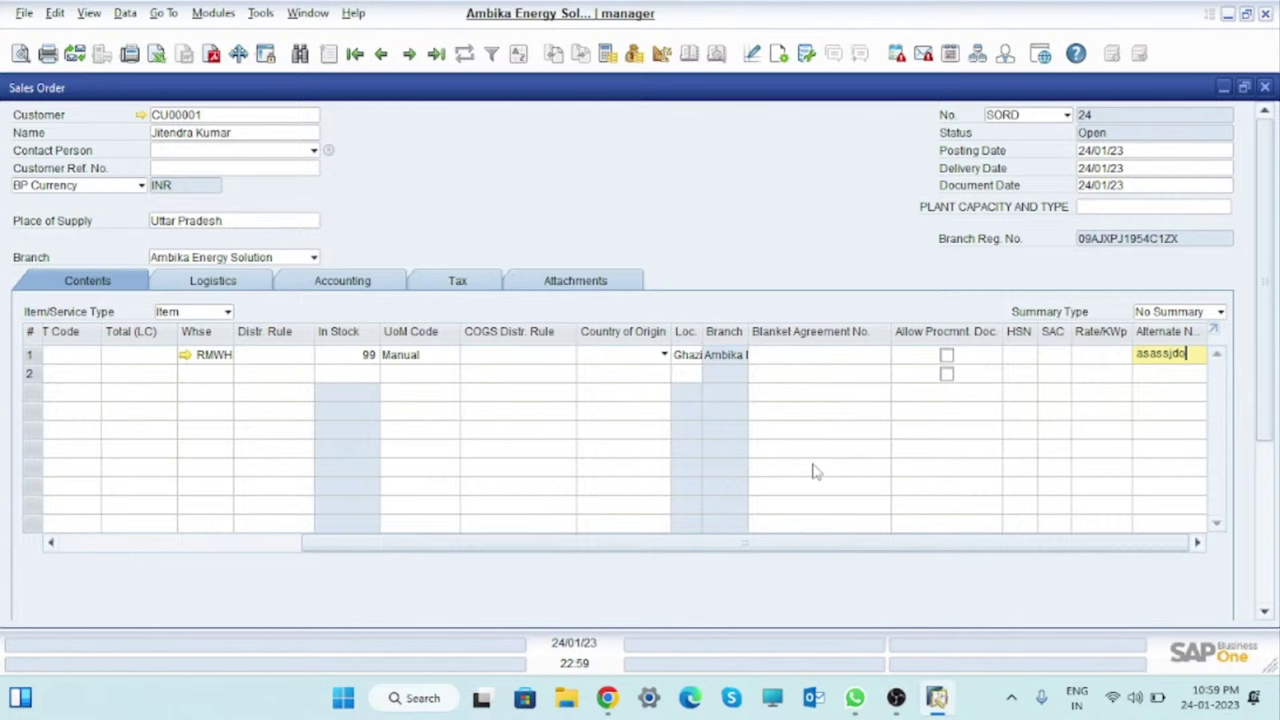
{"action": "left_click_drag", "start_coordinate": [1262, 322], "coordinate": [1262, 229]}
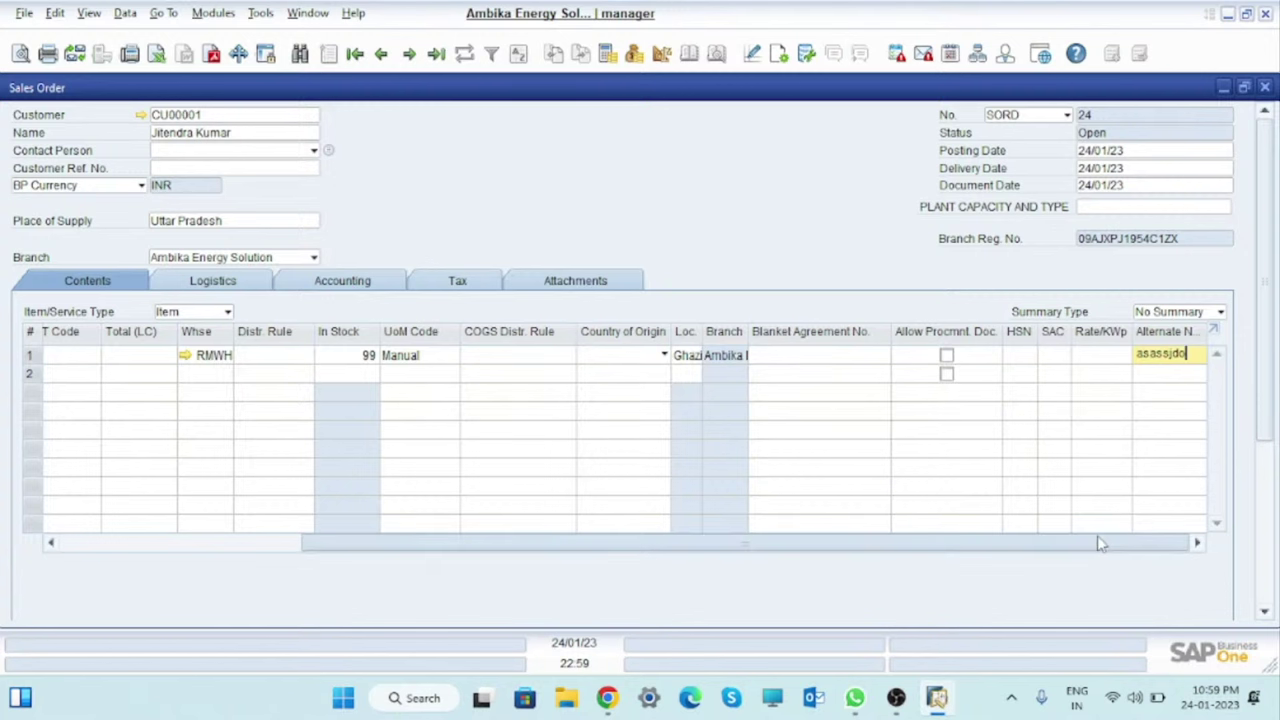
{"action": "left_click_drag", "start_coordinate": [933, 548], "coordinate": [603, 578]}
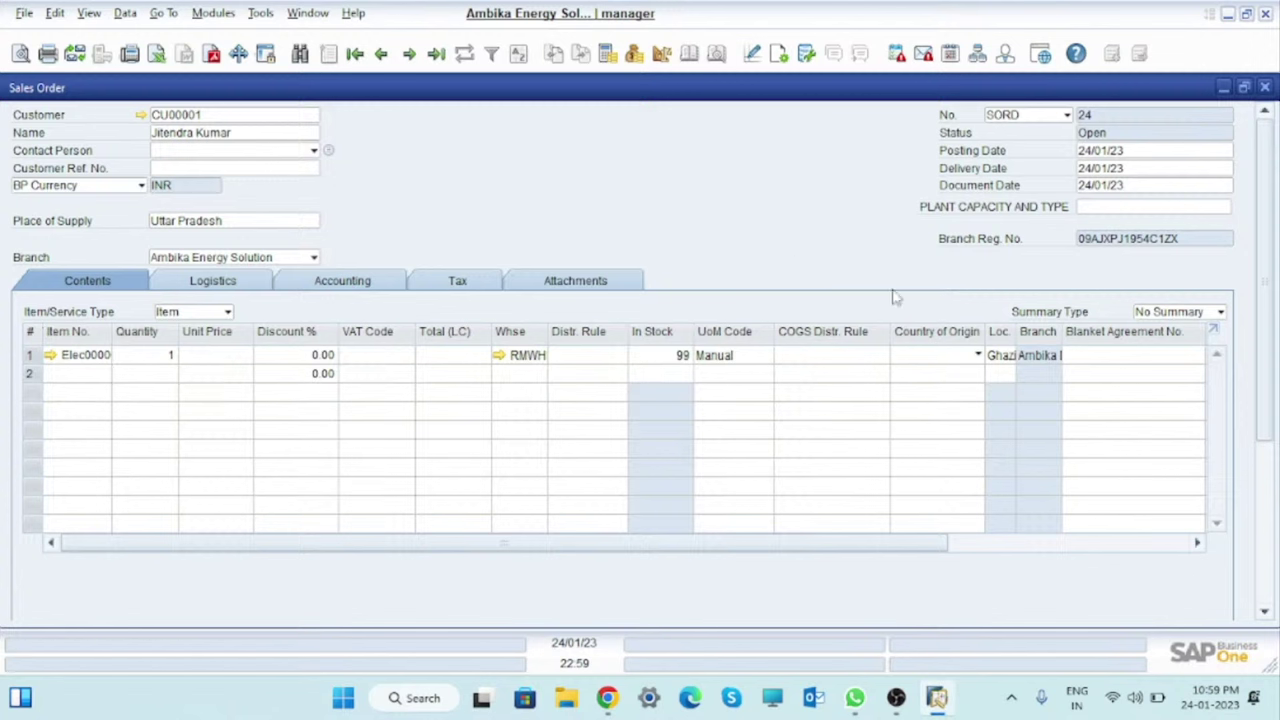
Step: Make the Item Description column visible via Form Settings' Table Format
{"action": "left_click", "coordinate": [779, 55]}
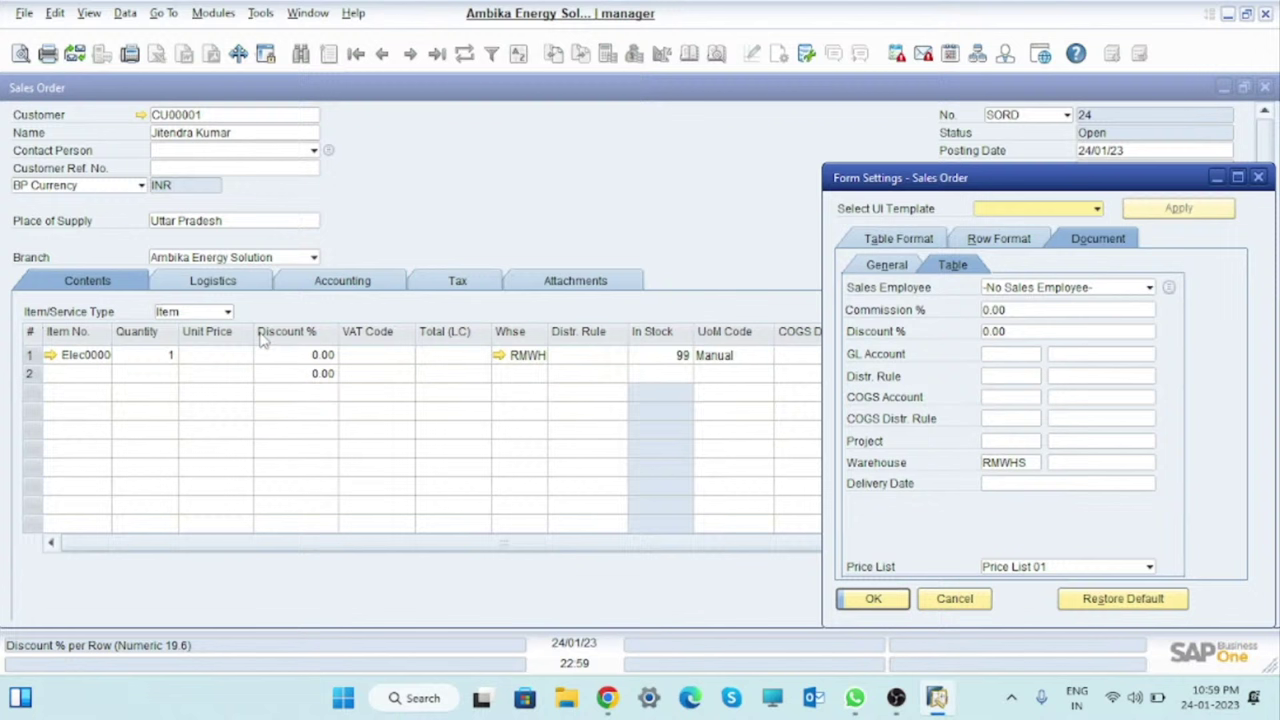
{"action": "left_click", "coordinate": [922, 244]}
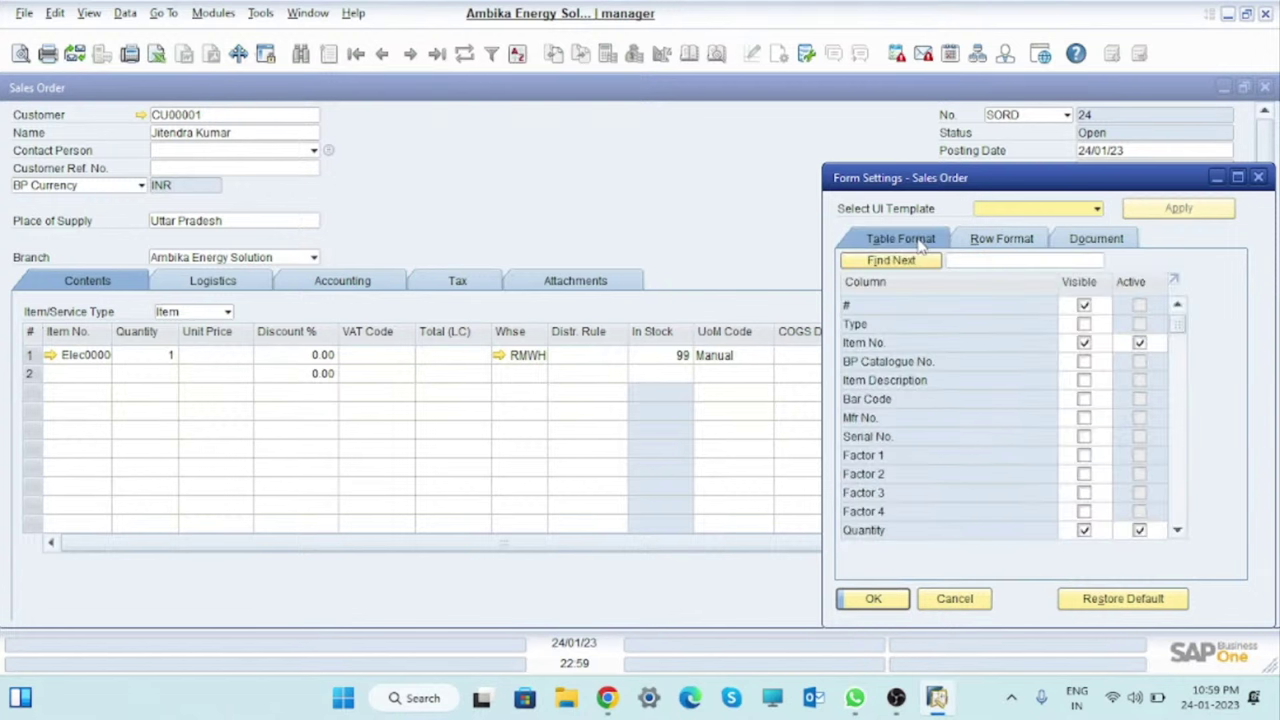
{"action": "left_click", "coordinate": [975, 261]}
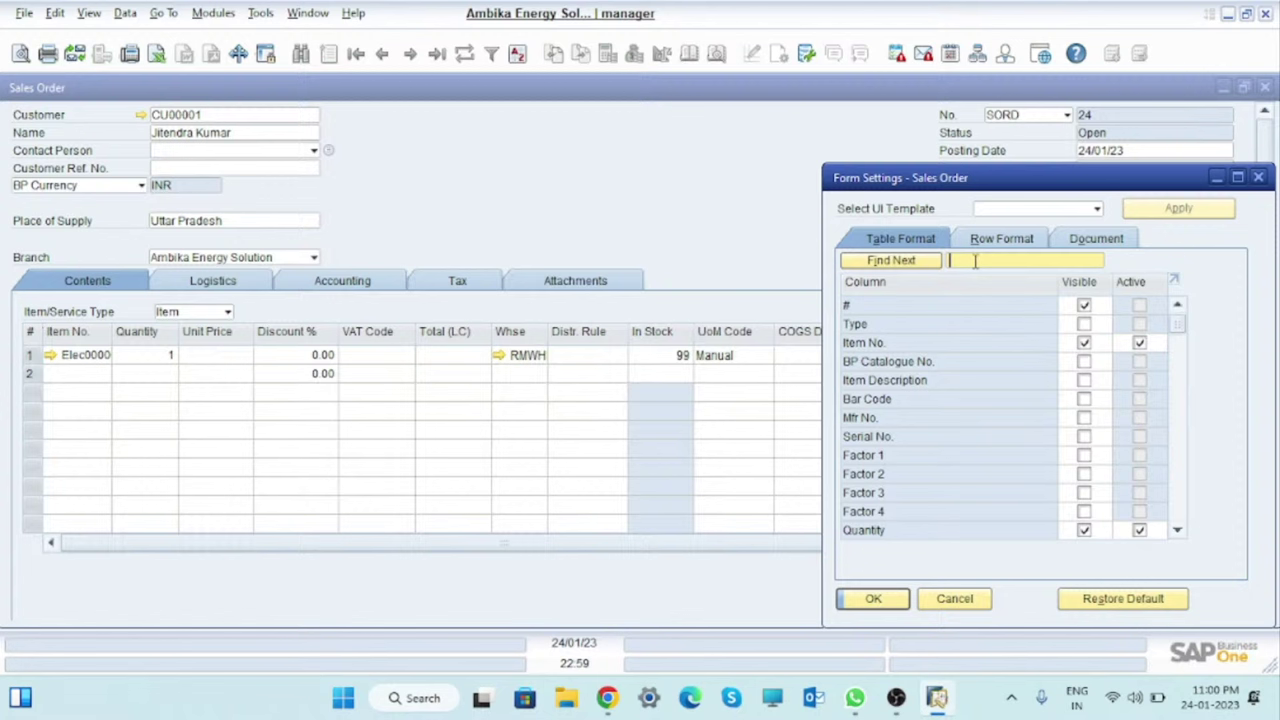
{"action": "type", "text": "item"}
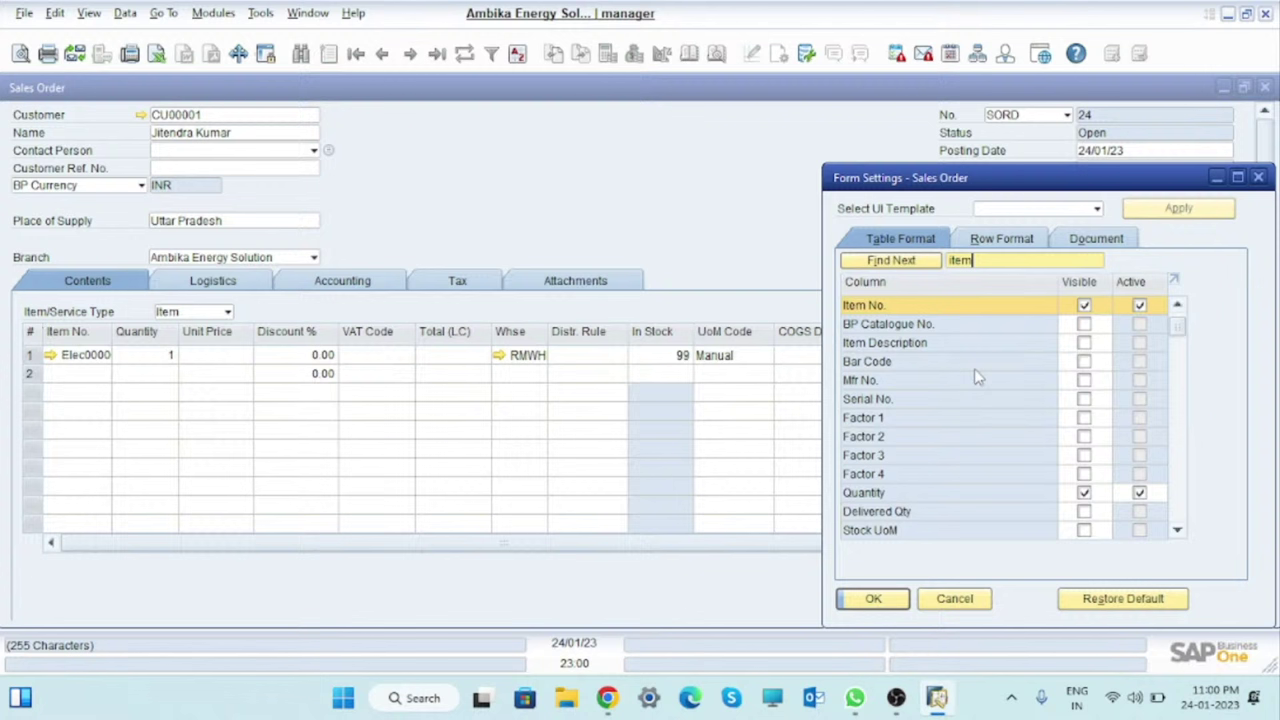
{"action": "left_click", "coordinate": [1084, 343]}
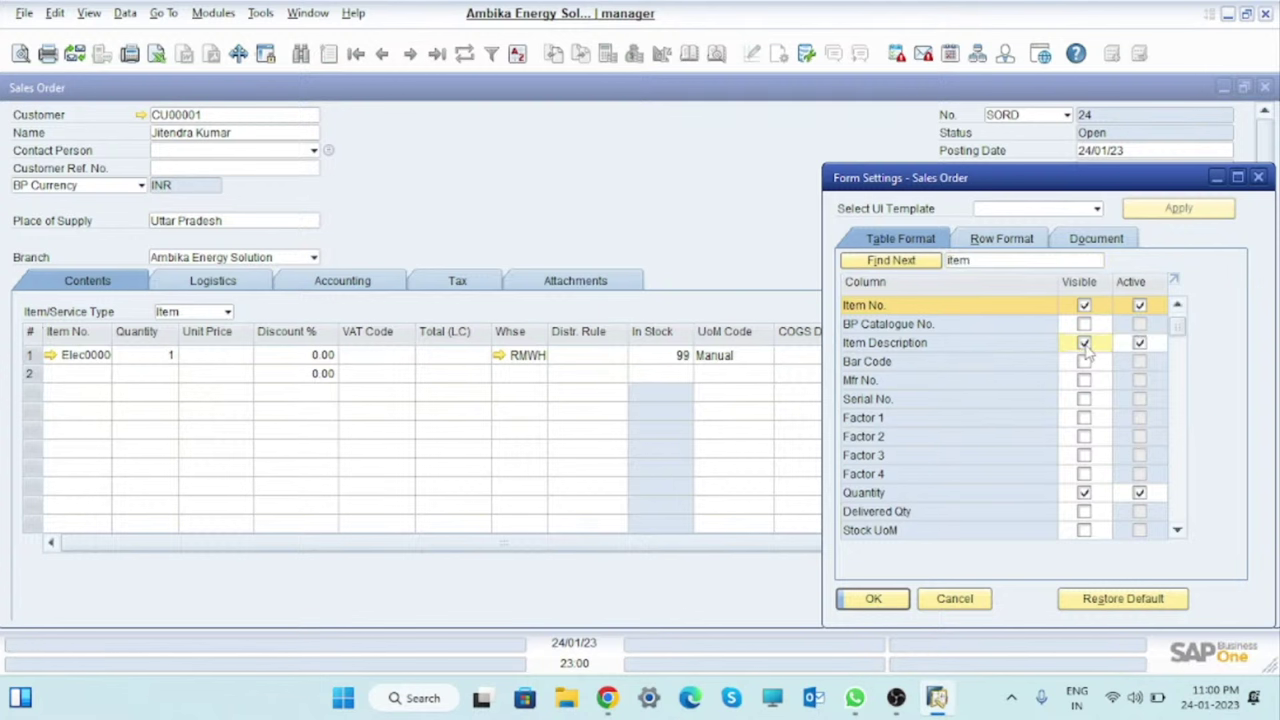
{"action": "left_click", "coordinate": [873, 599]}
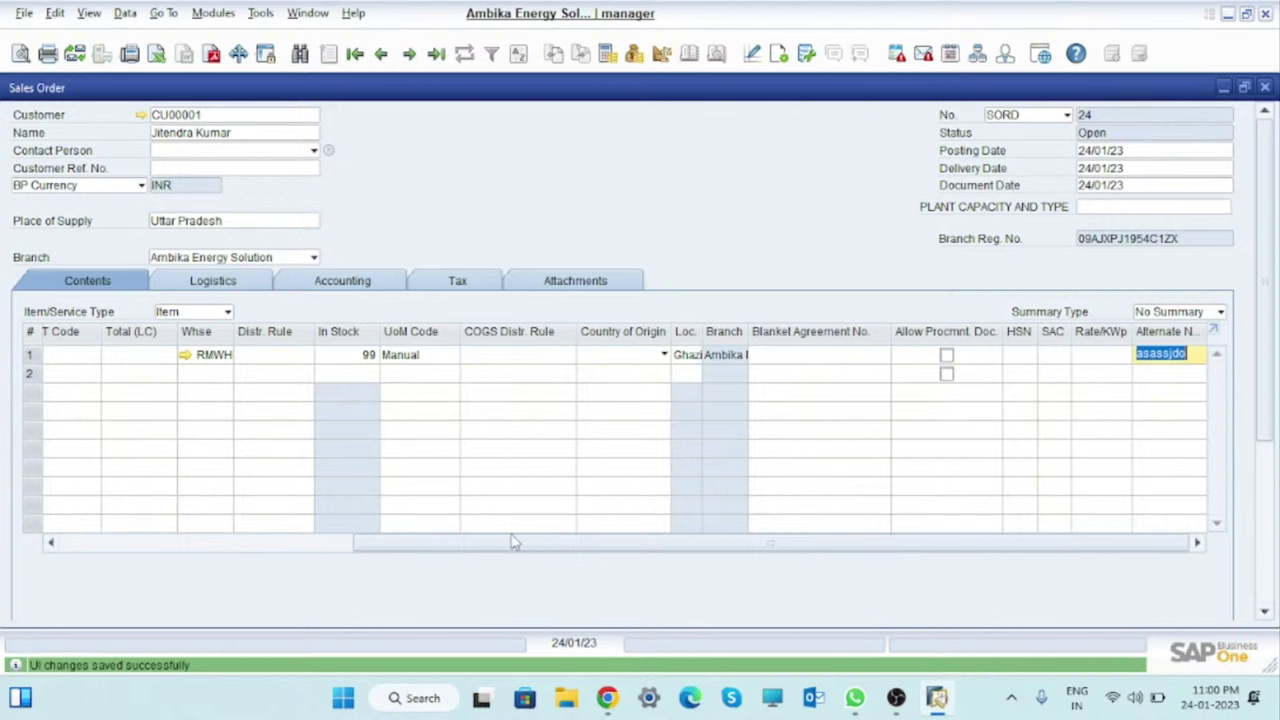
{"action": "left_click", "coordinate": [266, 542]}
{"action": "left_click", "coordinate": [205, 545]}
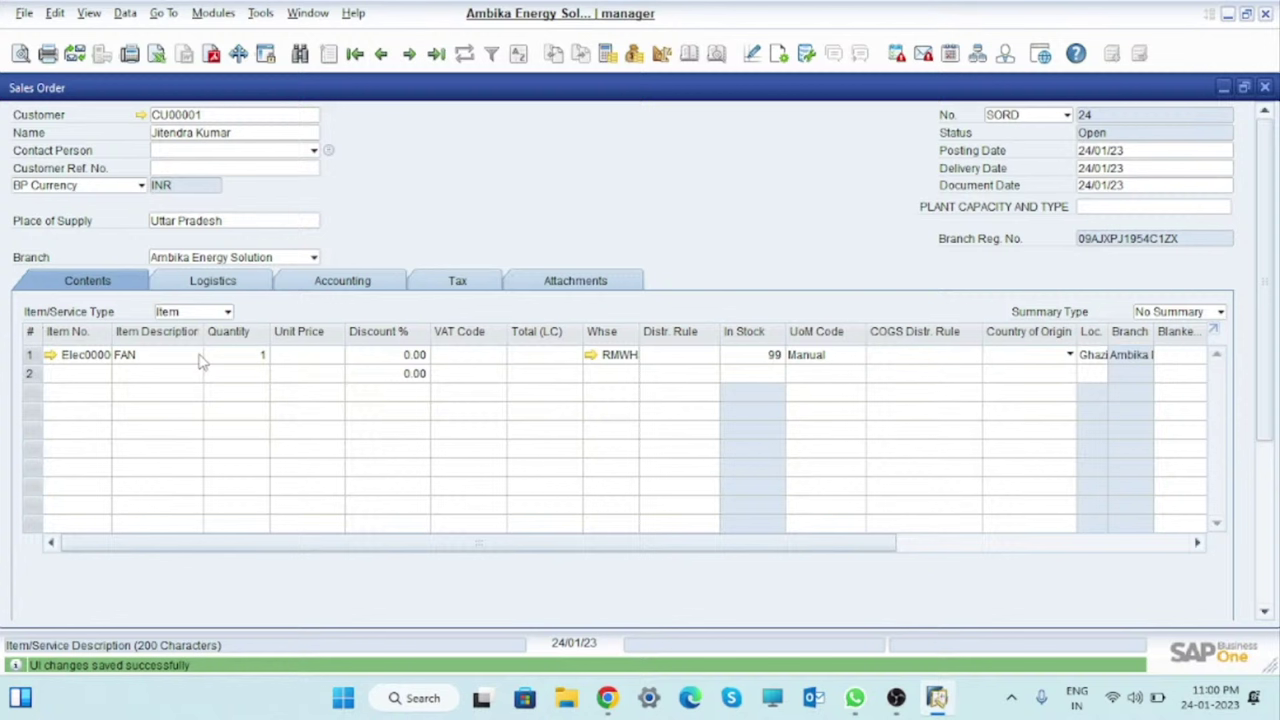
Step: Set row 1's unit price to 100 and its tax code to GST@12
{"action": "left_click", "coordinate": [333, 355]}
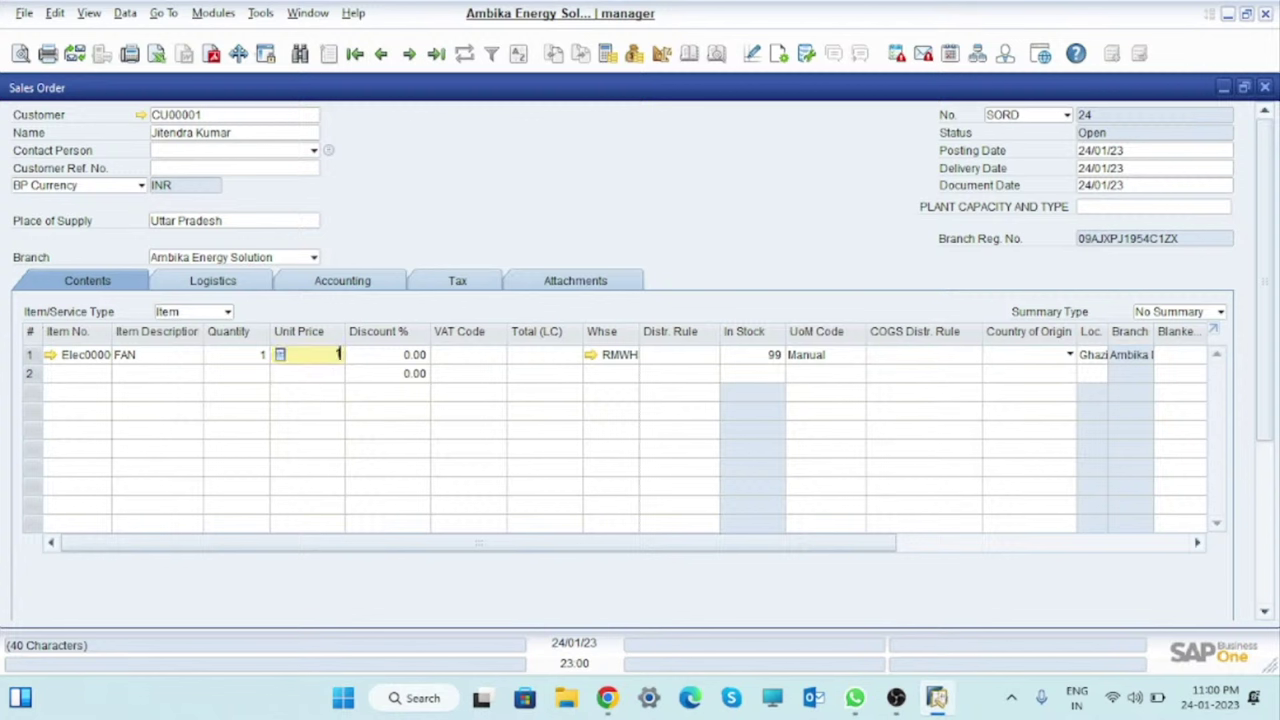
{"action": "type", "text": "100"}
{"action": "key", "text": "Tab"}
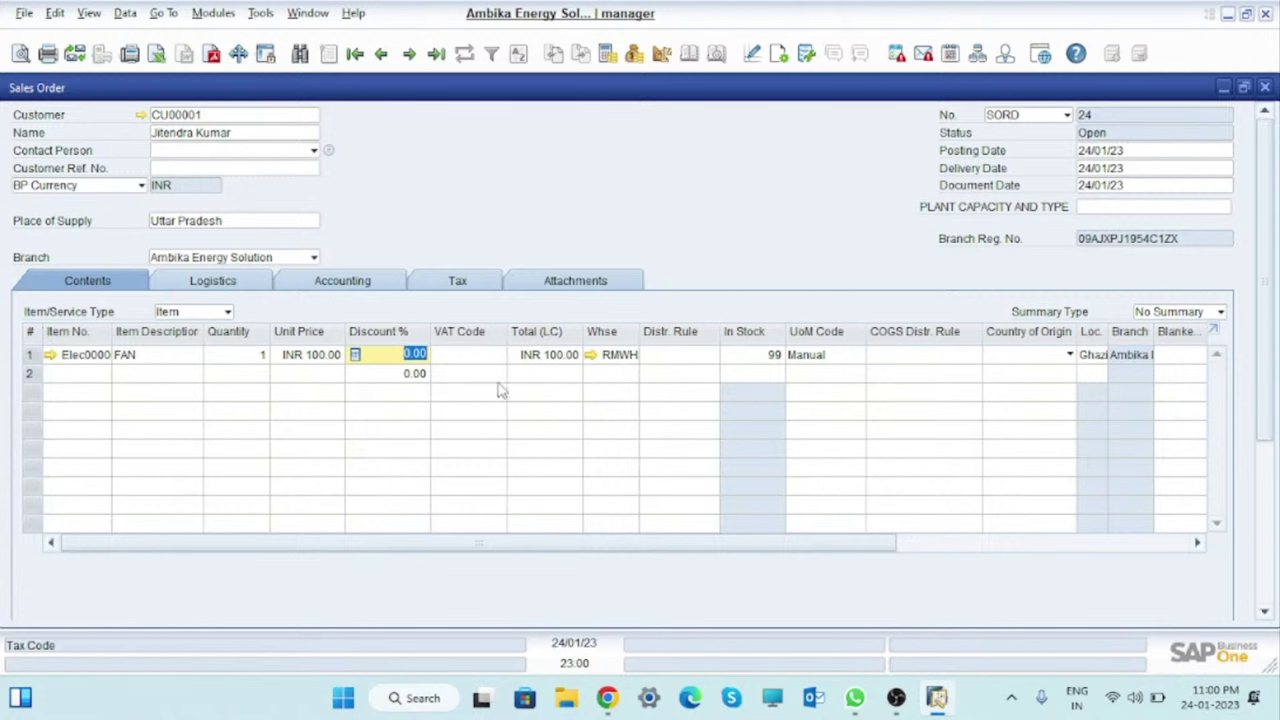
{"action": "left_click", "coordinate": [490, 354]}
{"action": "left_click", "coordinate": [496, 354]}
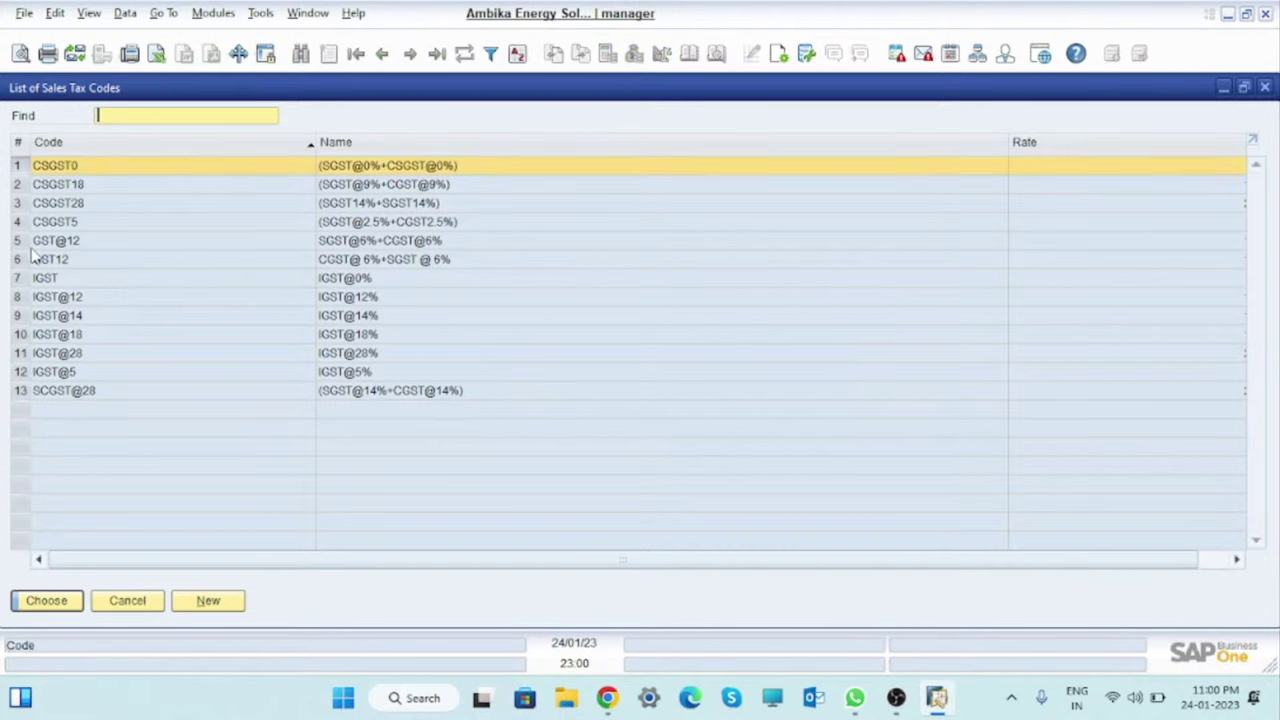
{"action": "left_click", "coordinate": [33, 244]}
{"action": "left_click", "coordinate": [47, 601]}
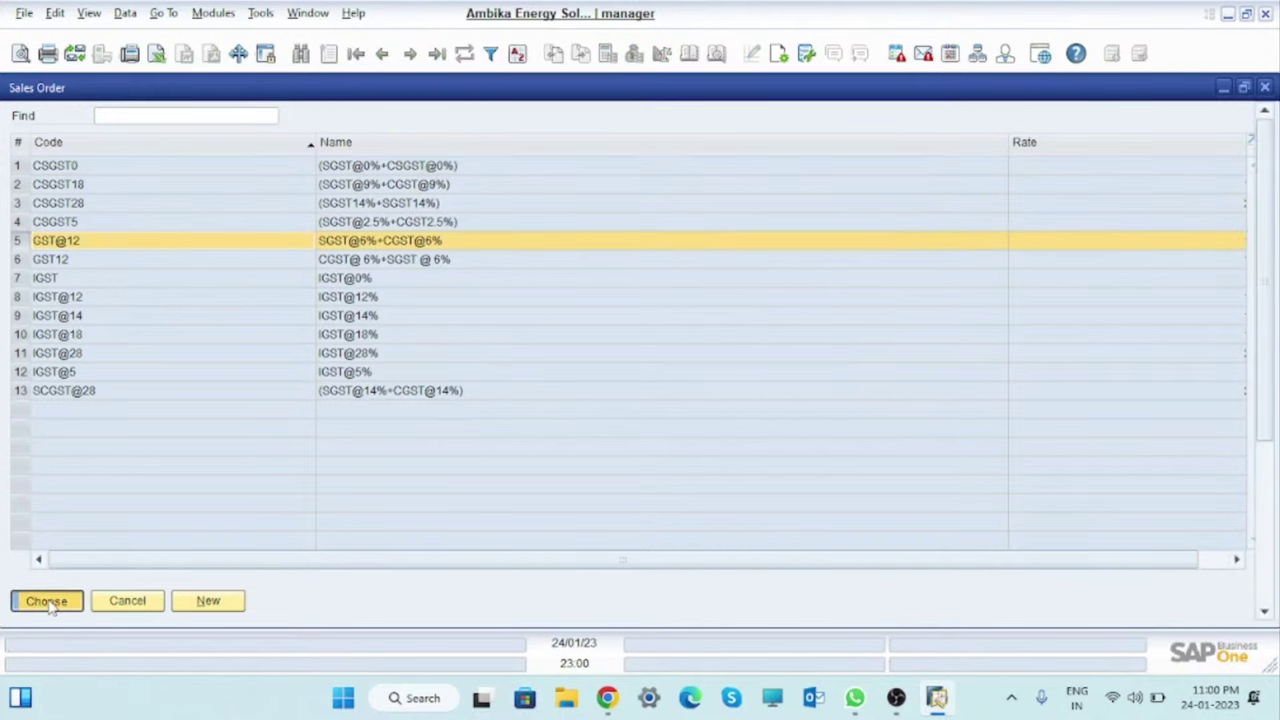
{"action": "left_click_drag", "start_coordinate": [477, 548], "coordinate": [1000, 548]}
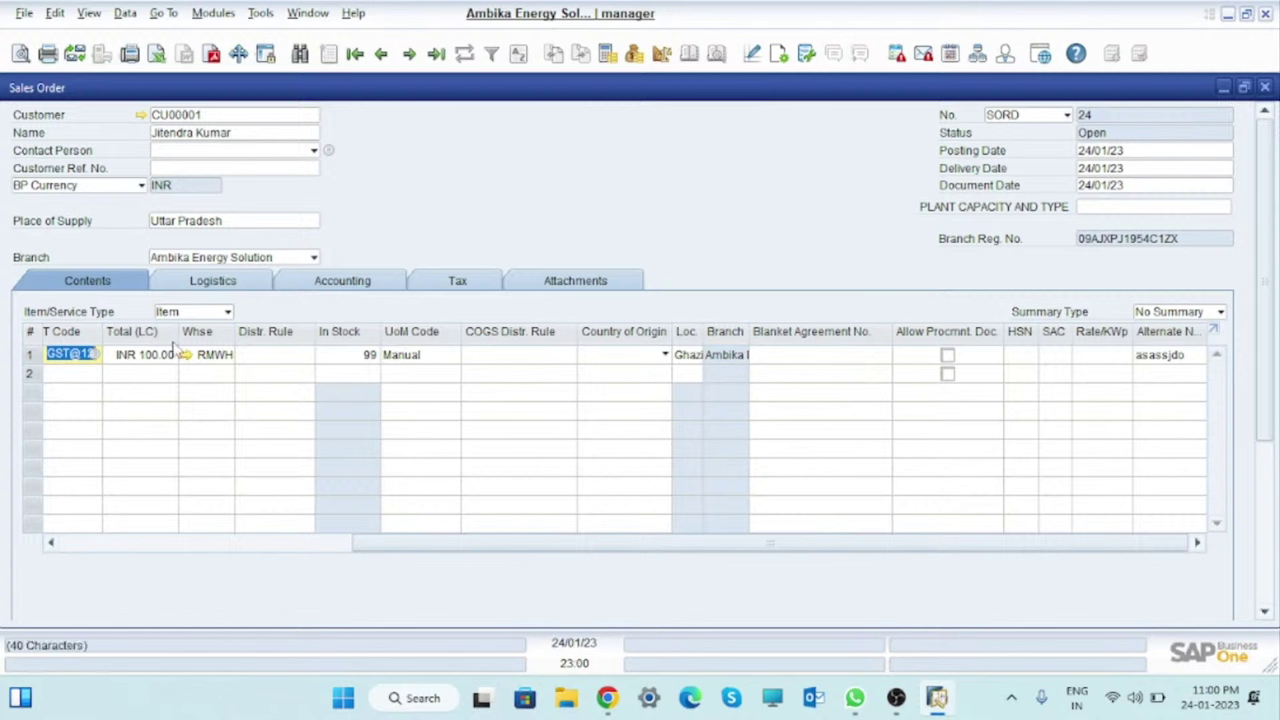
Step: Open and close the query manager, then reopen the sales order's Form Settings
{"action": "left_click", "coordinate": [806, 54]}
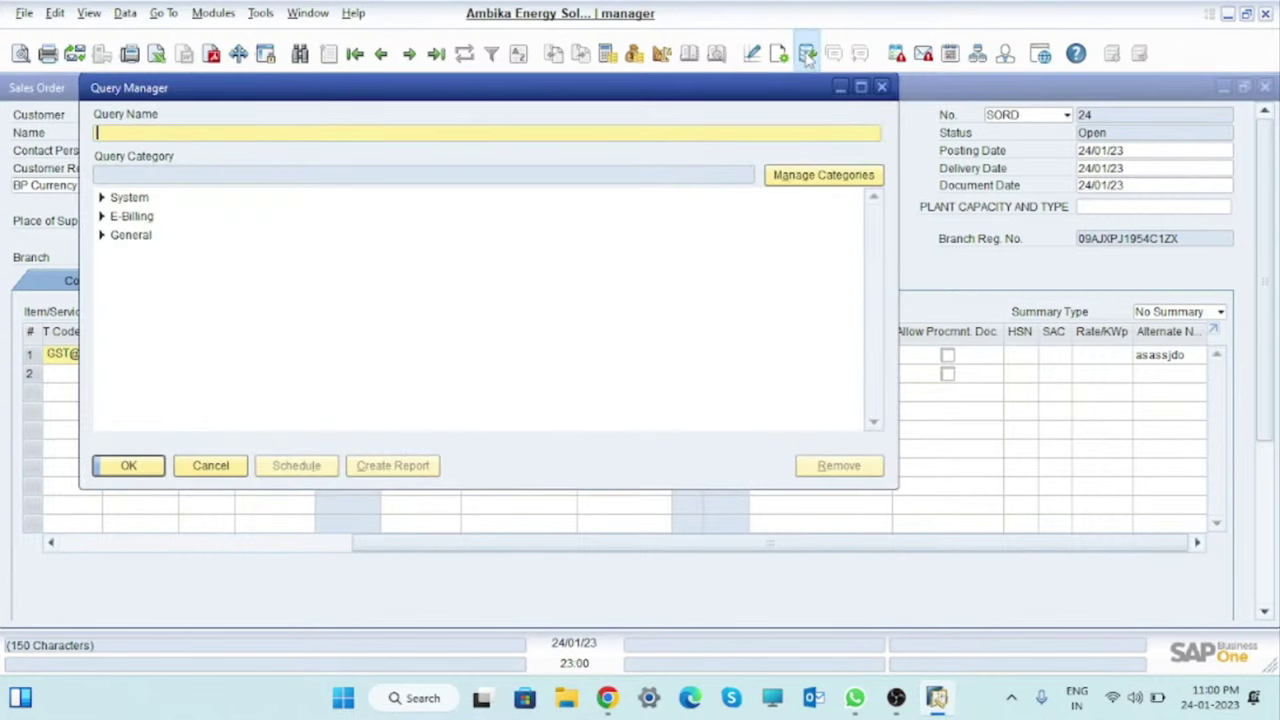
{"action": "left_click", "coordinate": [882, 89]}
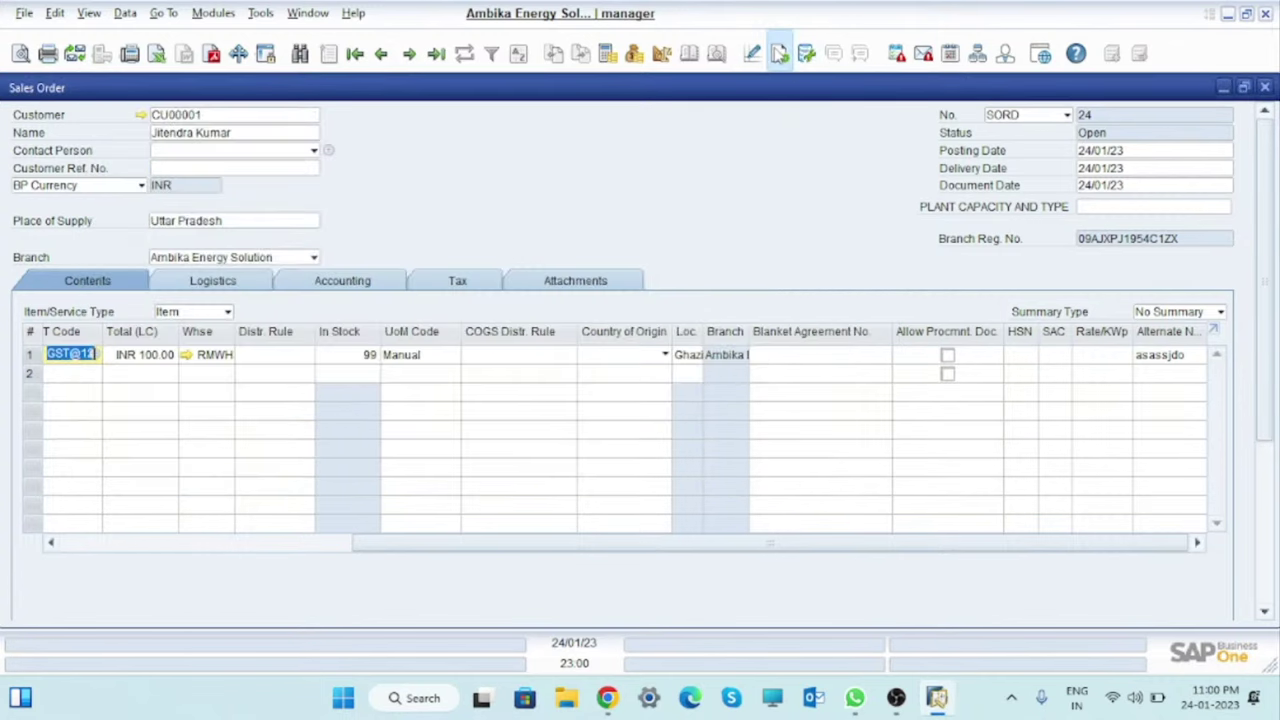
{"action": "left_click", "coordinate": [779, 54]}
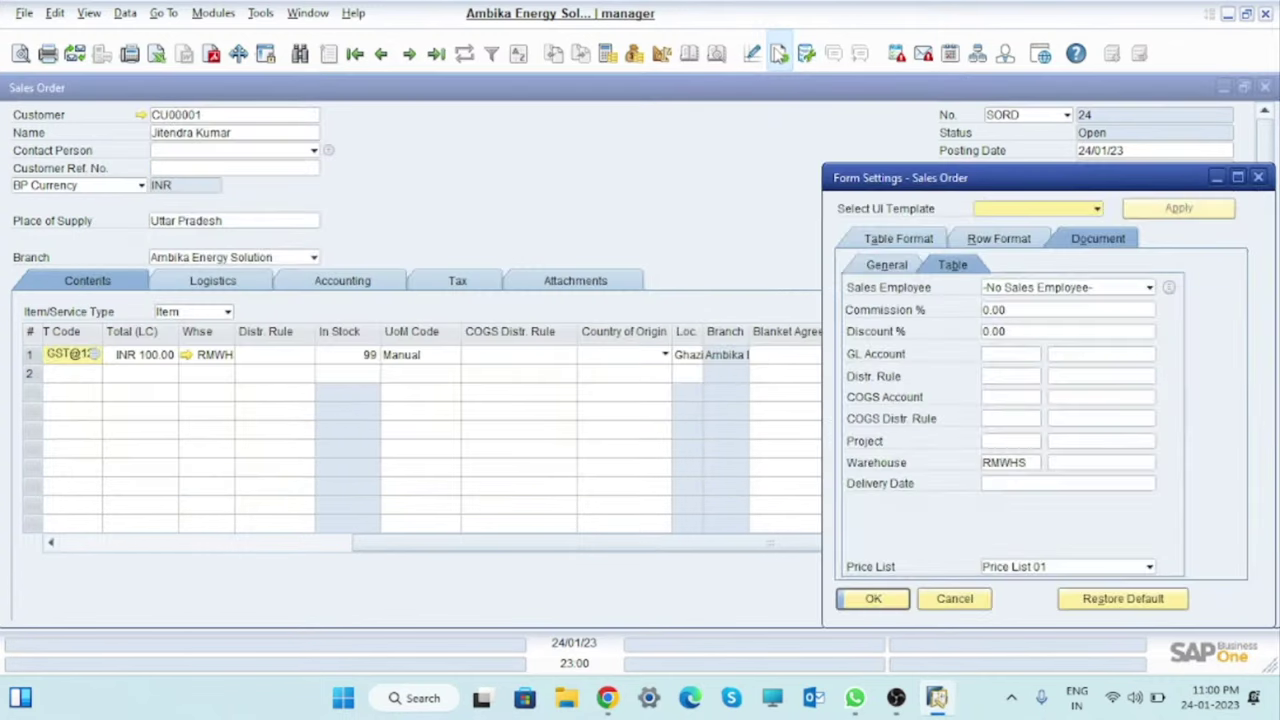
Step: Drag Alternate Name to the top of the Table Format column list, then close Form Settings
{"action": "left_click", "coordinate": [895, 241]}
{"action": "left_click", "coordinate": [1084, 342]}
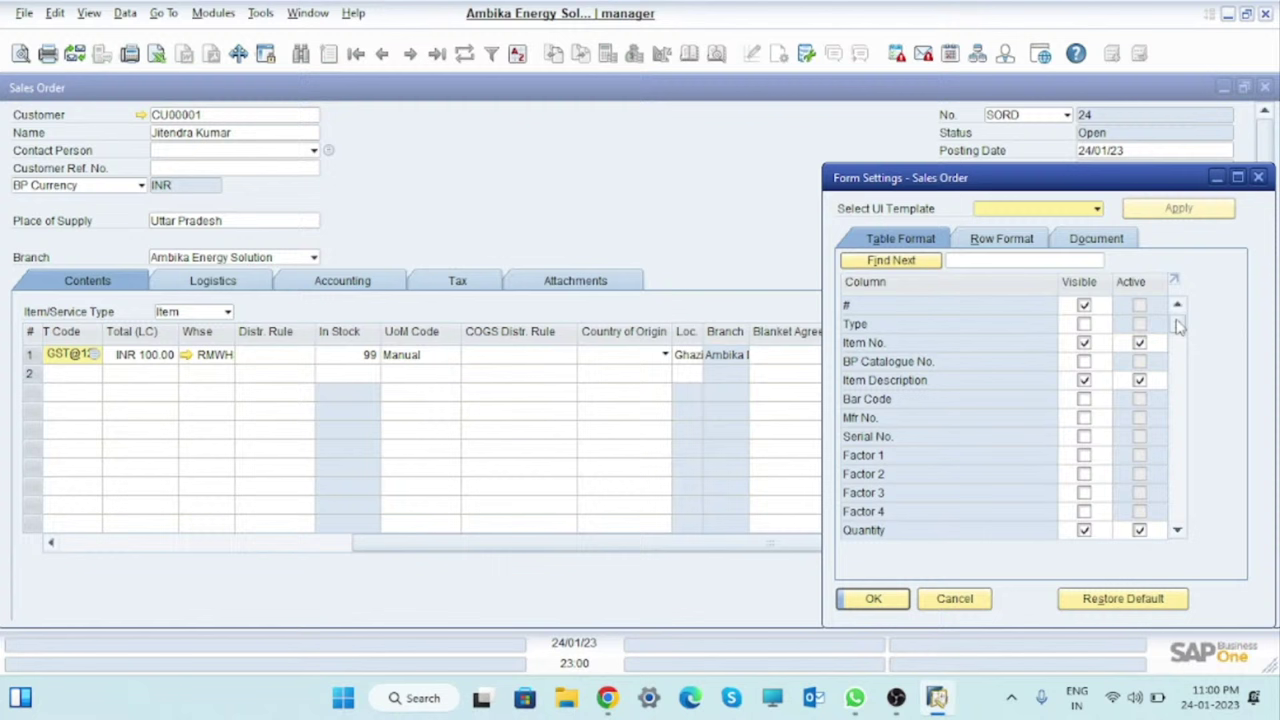
{"action": "left_click_drag", "start_coordinate": [1177, 325], "coordinate": [1183, 537]}
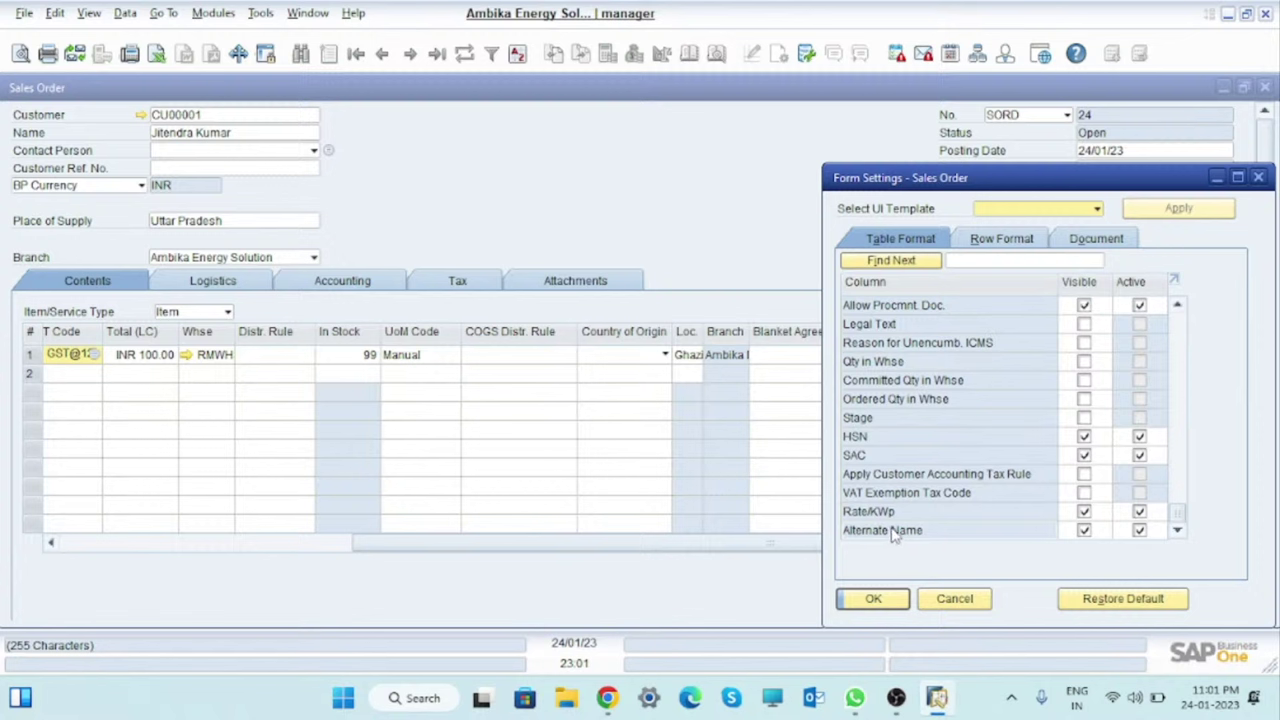
{"action": "left_click_drag", "start_coordinate": [895, 535], "coordinate": [895, 342]}
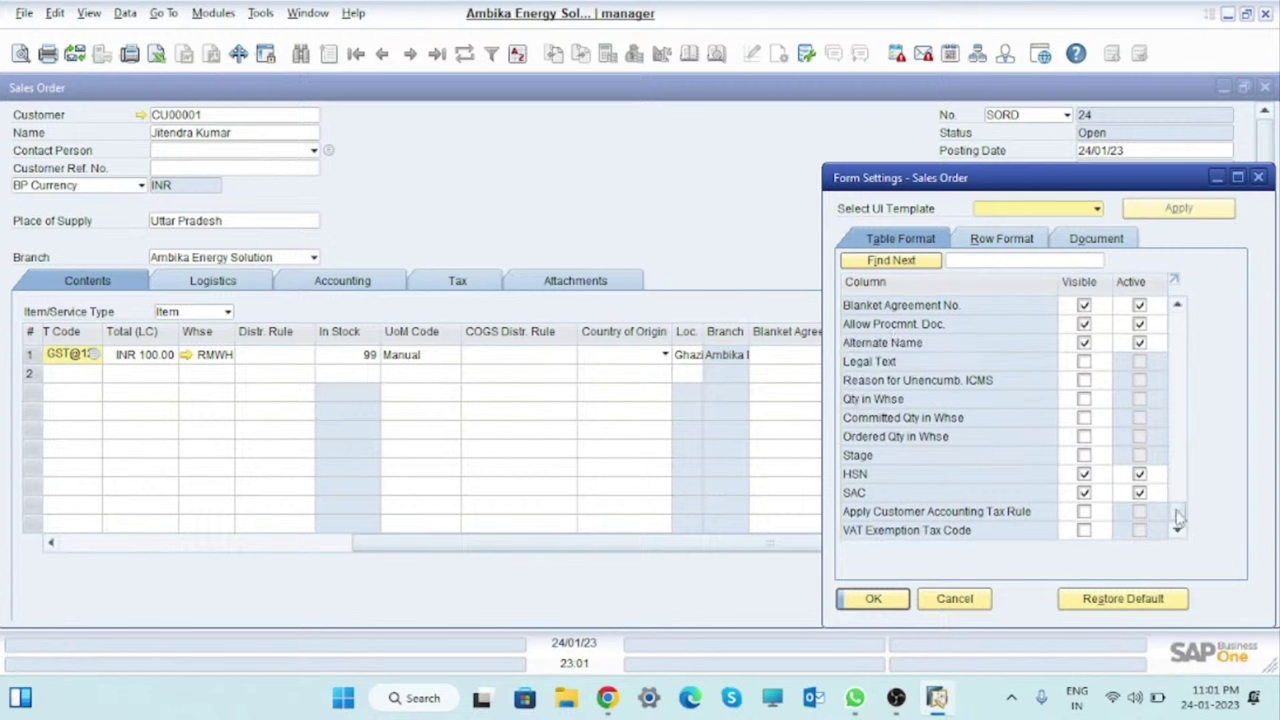
{"action": "scroll", "coordinate": [1178, 502], "scroll_direction": "up", "scroll_amount": 3}
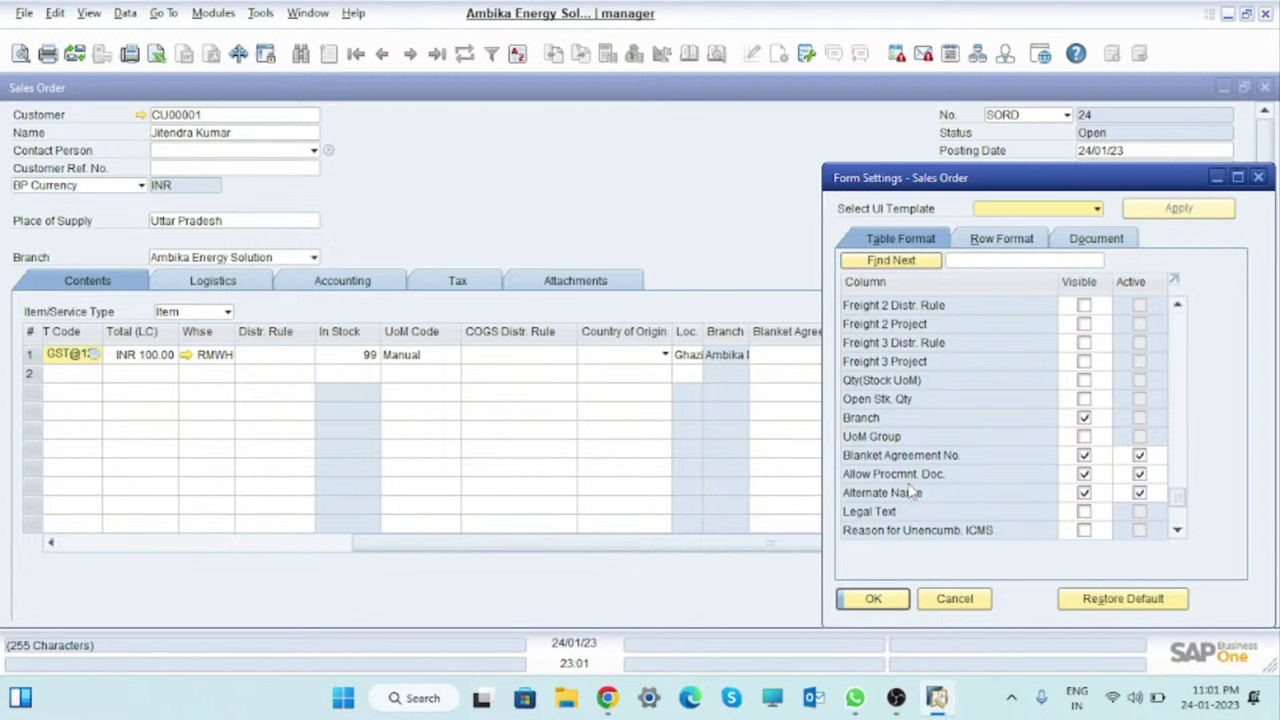
{"action": "left_click_drag", "start_coordinate": [890, 500], "coordinate": [877, 300]}
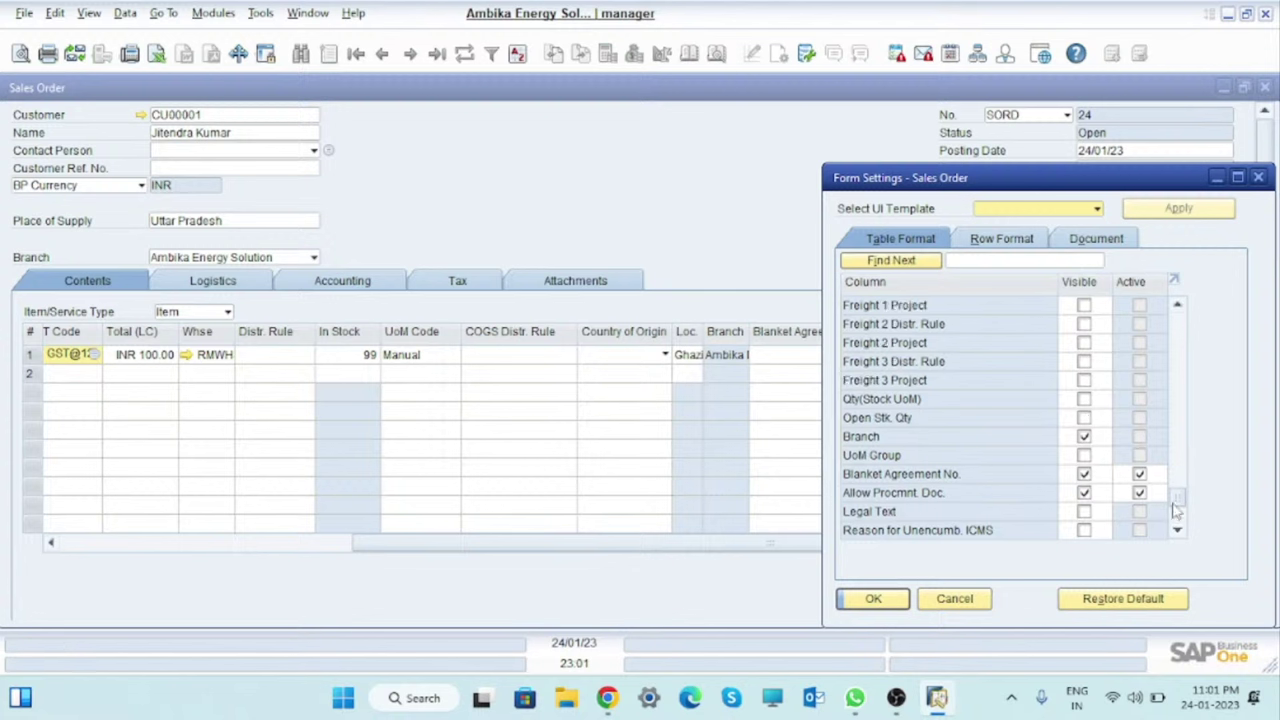
{"action": "left_click_drag", "start_coordinate": [1179, 505], "coordinate": [1180, 292]}
{"action": "left_click", "coordinate": [1177, 284]}
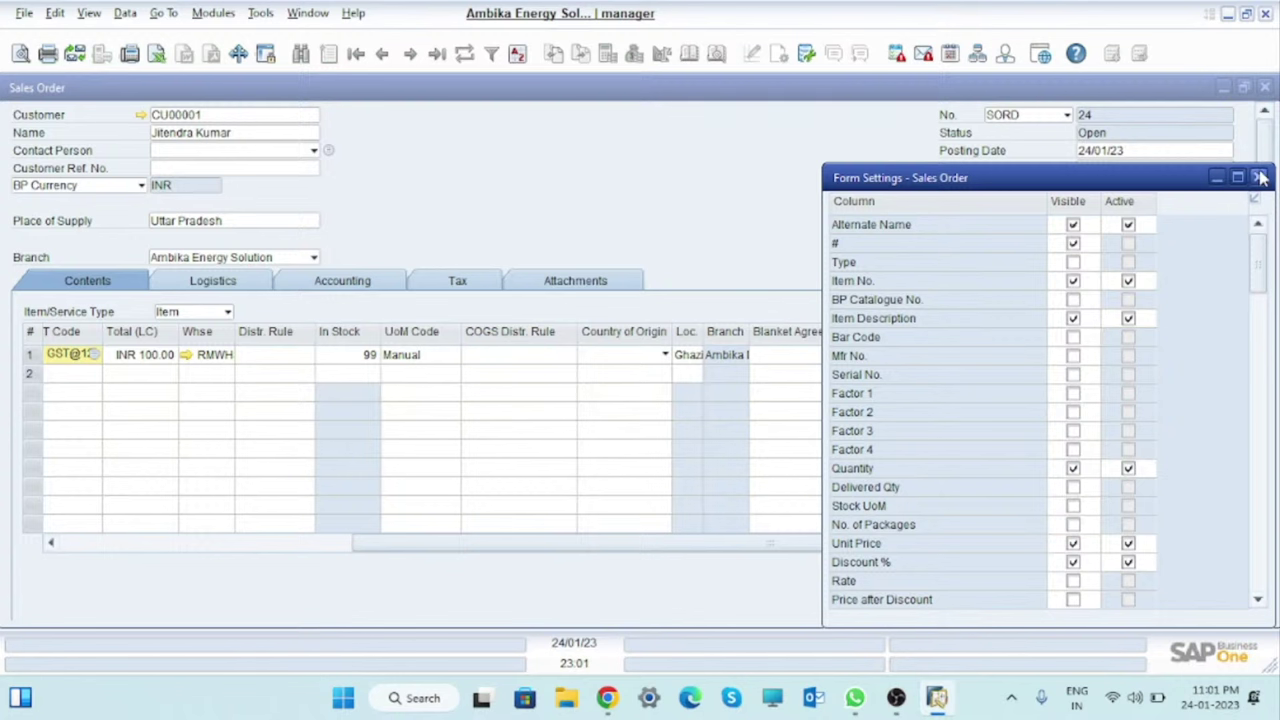
{"action": "left_click", "coordinate": [1260, 177]}
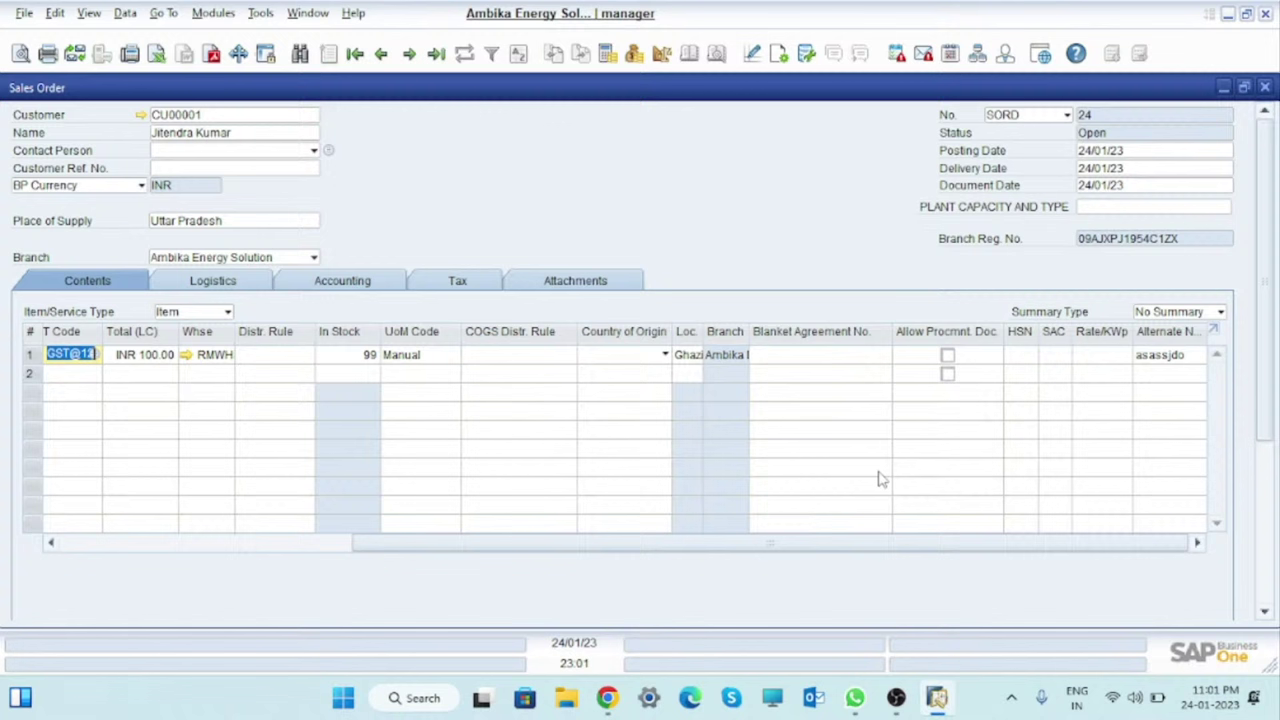
{"action": "left_click_drag", "start_coordinate": [978, 550], "coordinate": [329, 520]}
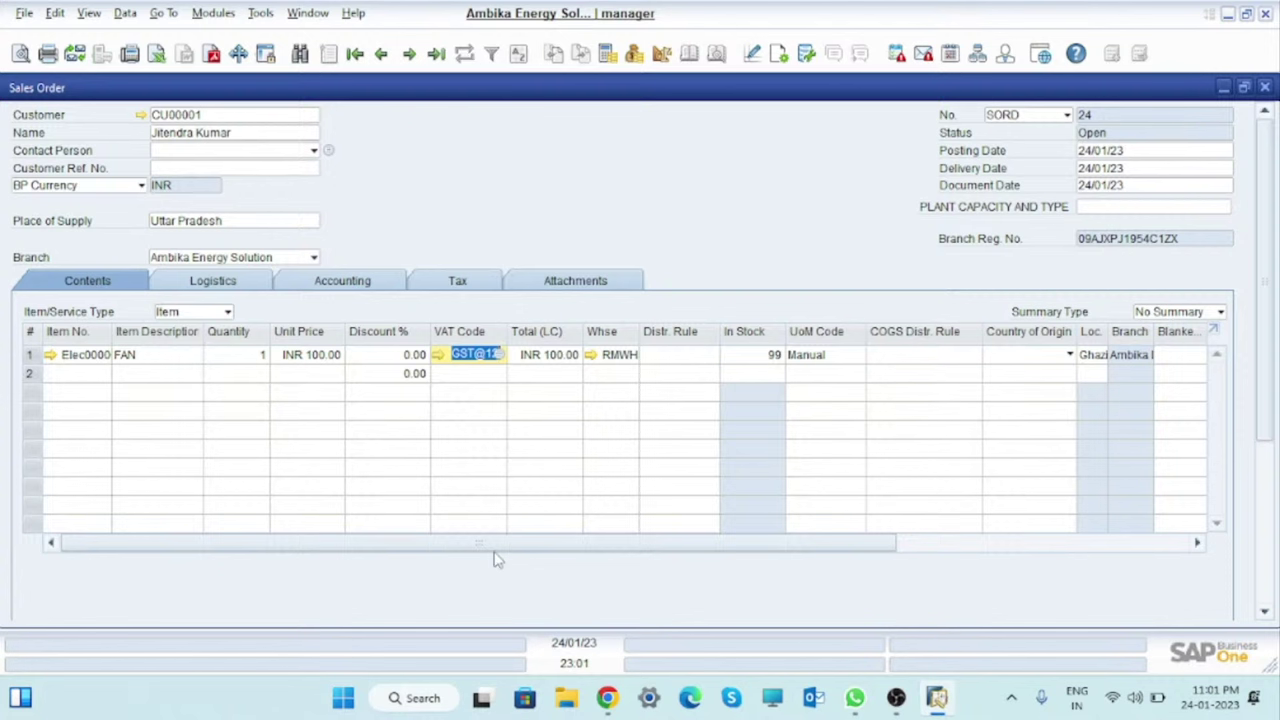
{"action": "left_click_drag", "start_coordinate": [498, 548], "coordinate": [1150, 545]}
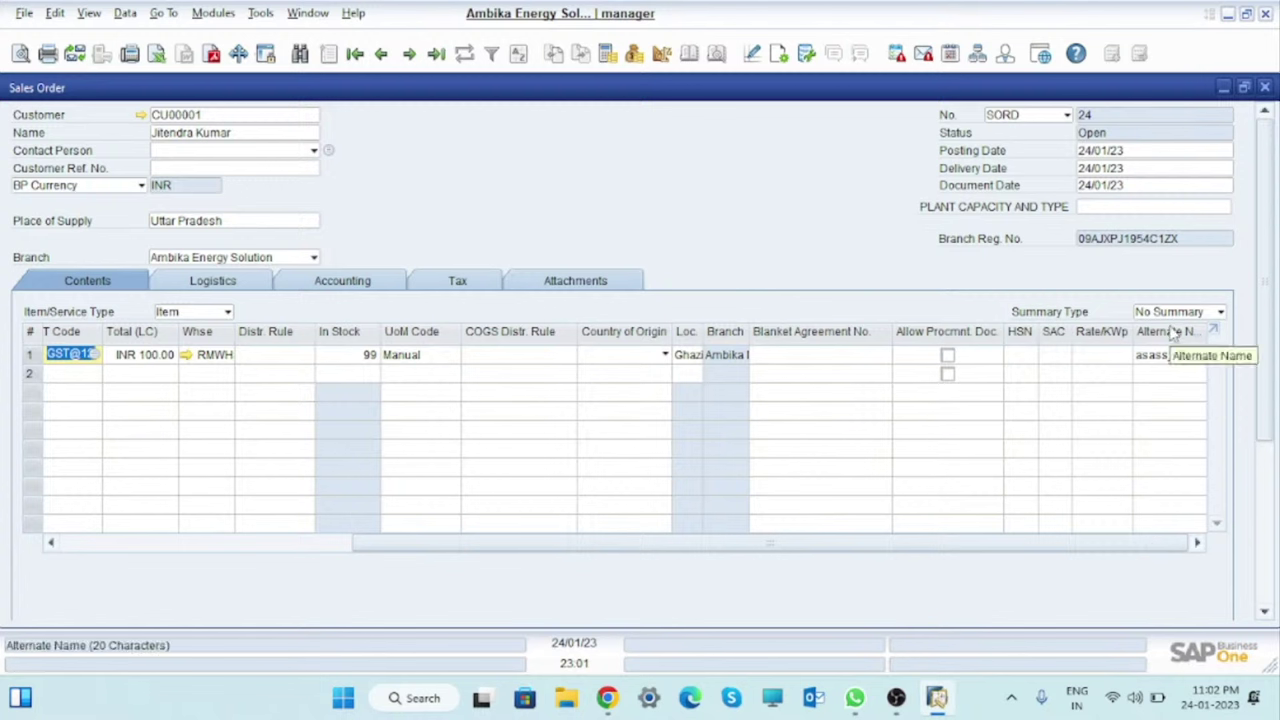
Step: Reopen Form Settings' Table Format and drag Alternate Name up the column list
{"action": "left_click", "coordinate": [779, 53]}
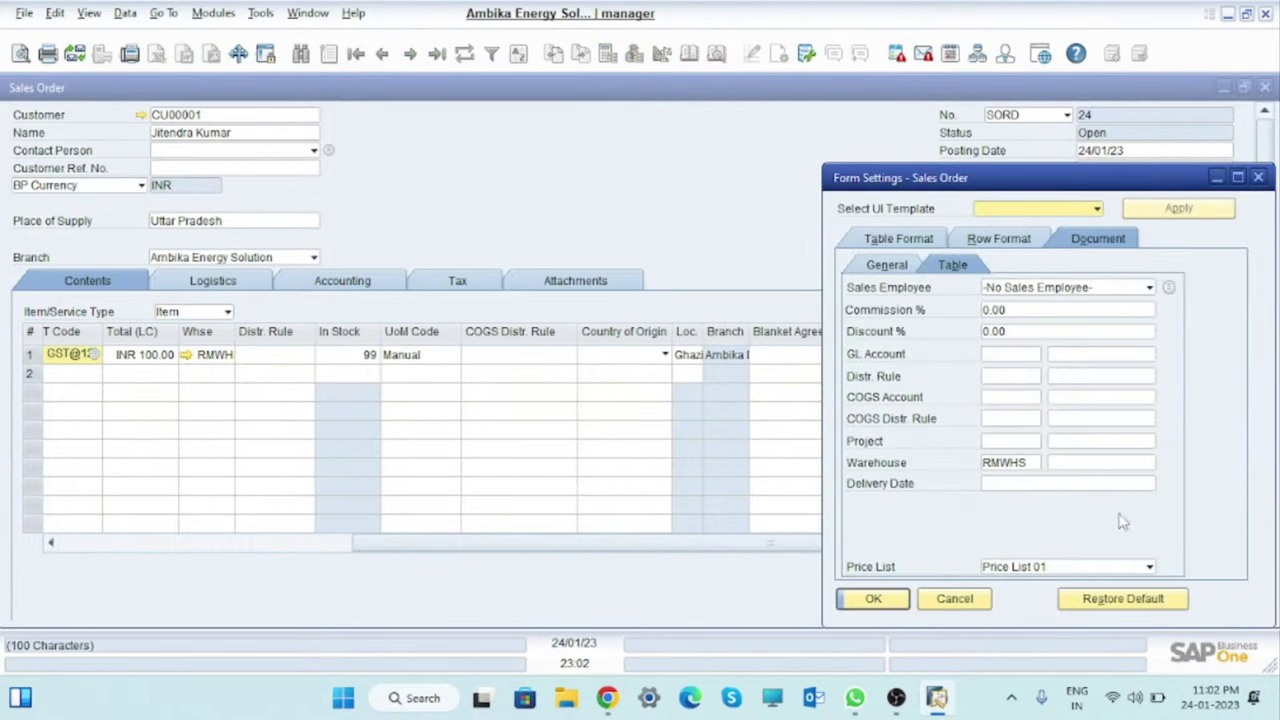
{"action": "left_click", "coordinate": [905, 241]}
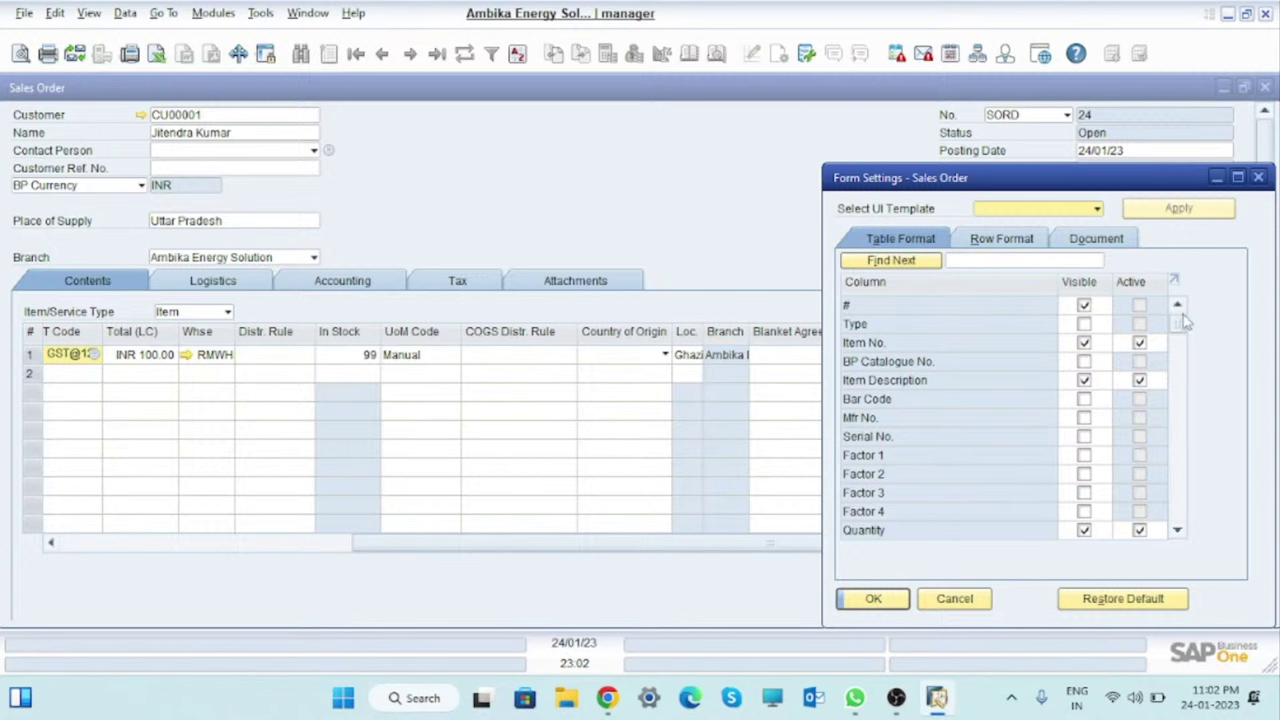
{"action": "left_click_drag", "start_coordinate": [1182, 322], "coordinate": [1178, 526]}
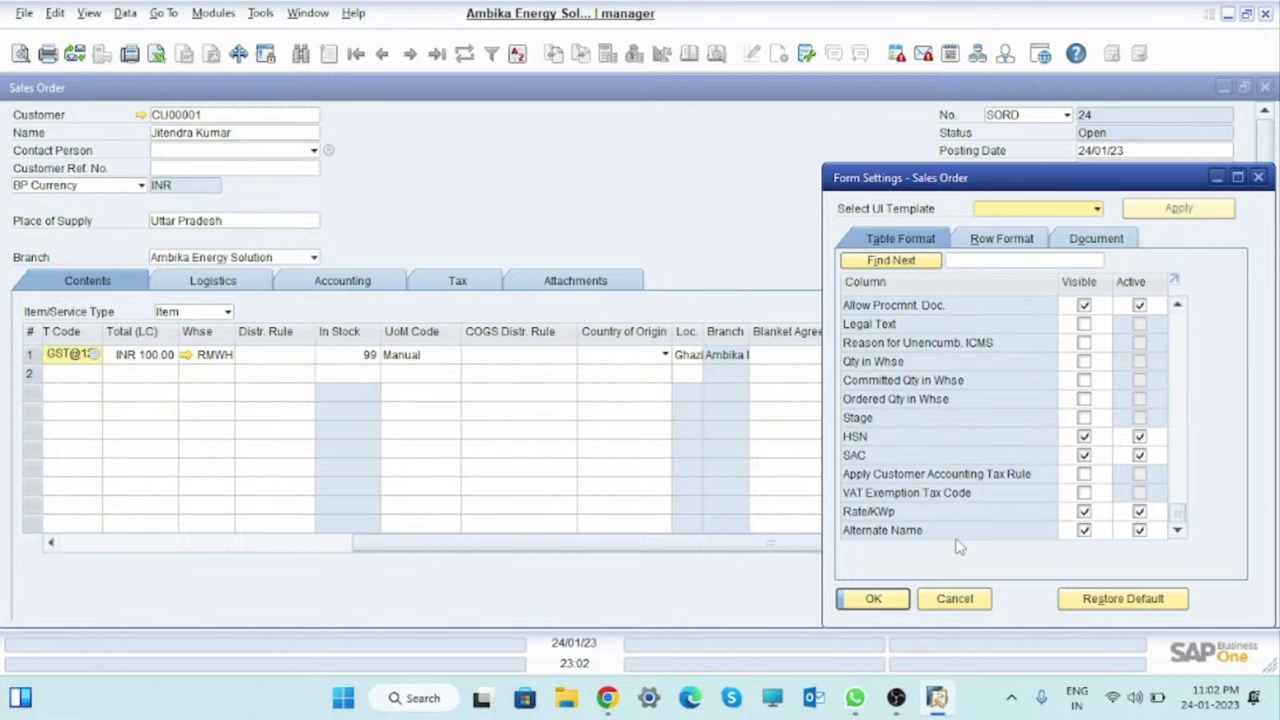
{"action": "left_click_drag", "start_coordinate": [913, 533], "coordinate": [918, 282]}
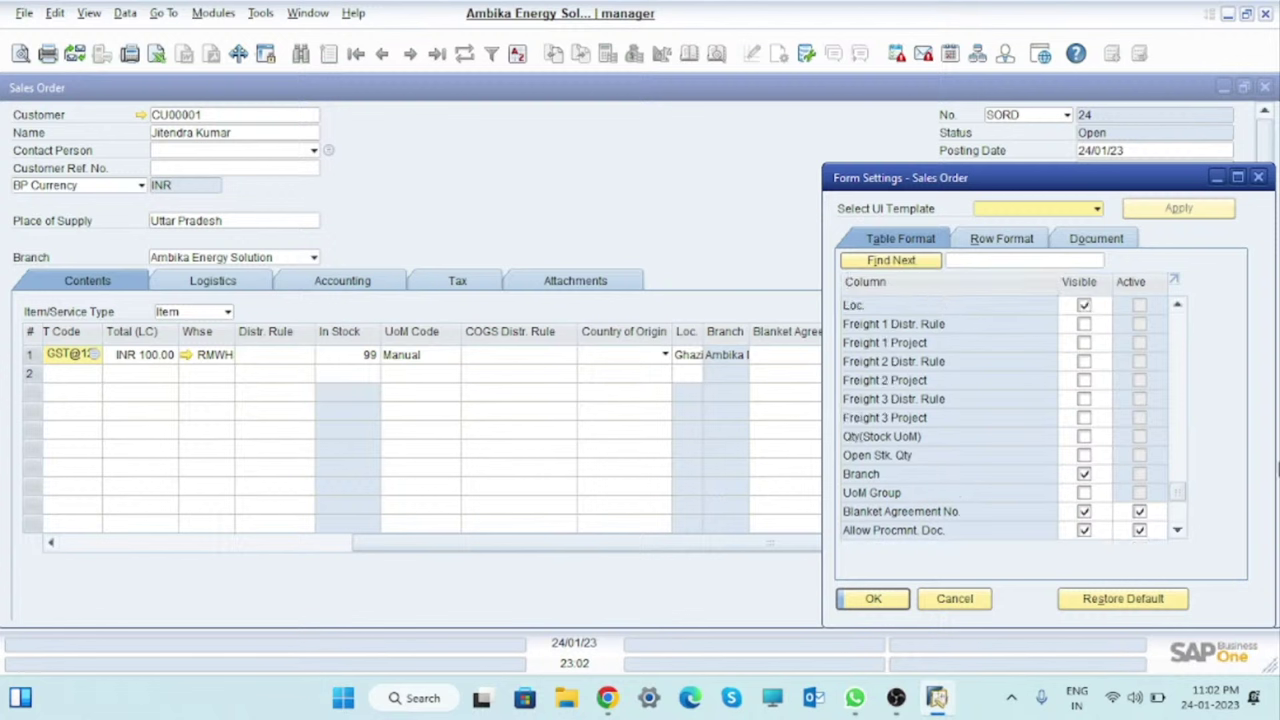
{"action": "left_click_drag", "start_coordinate": [1178, 505], "coordinate": [1124, 350]}
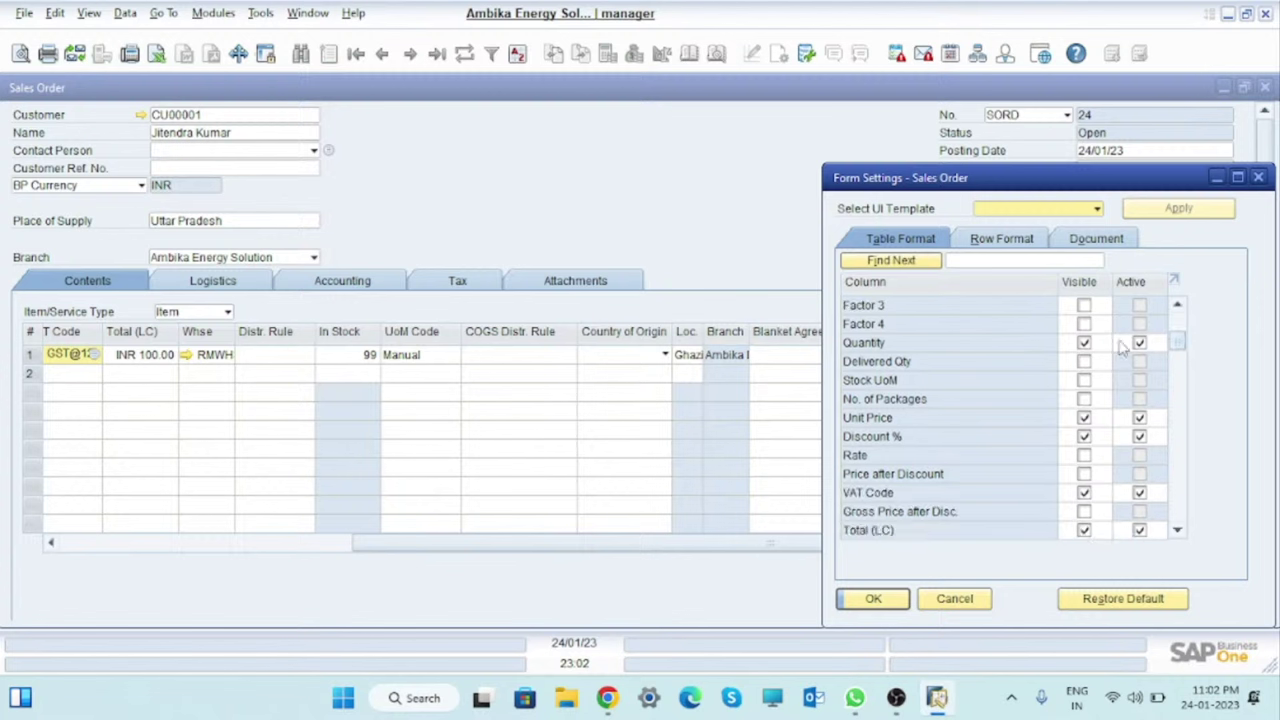
Step: Search columns for 'alt', place Alternate Name right after Loc., and apply with OK
{"action": "left_click", "coordinate": [975, 261]}
{"action": "type", "text": "a"}
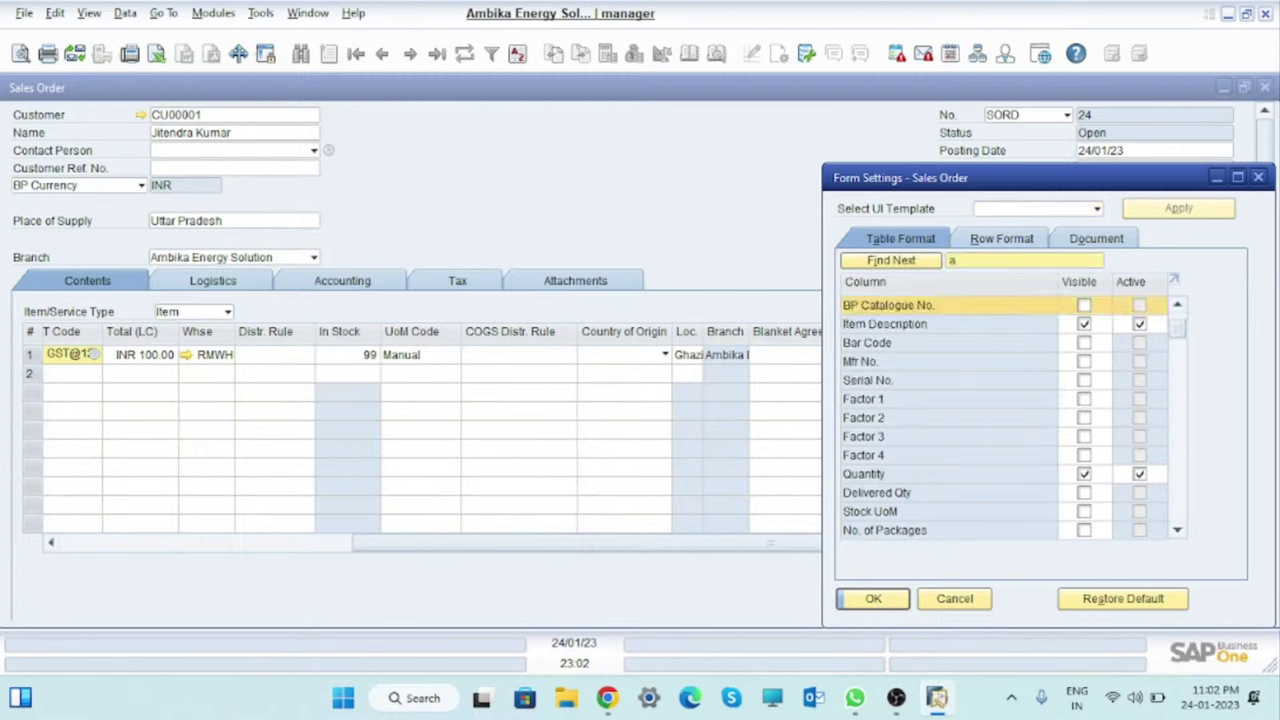
{"action": "type", "text": "lt"}
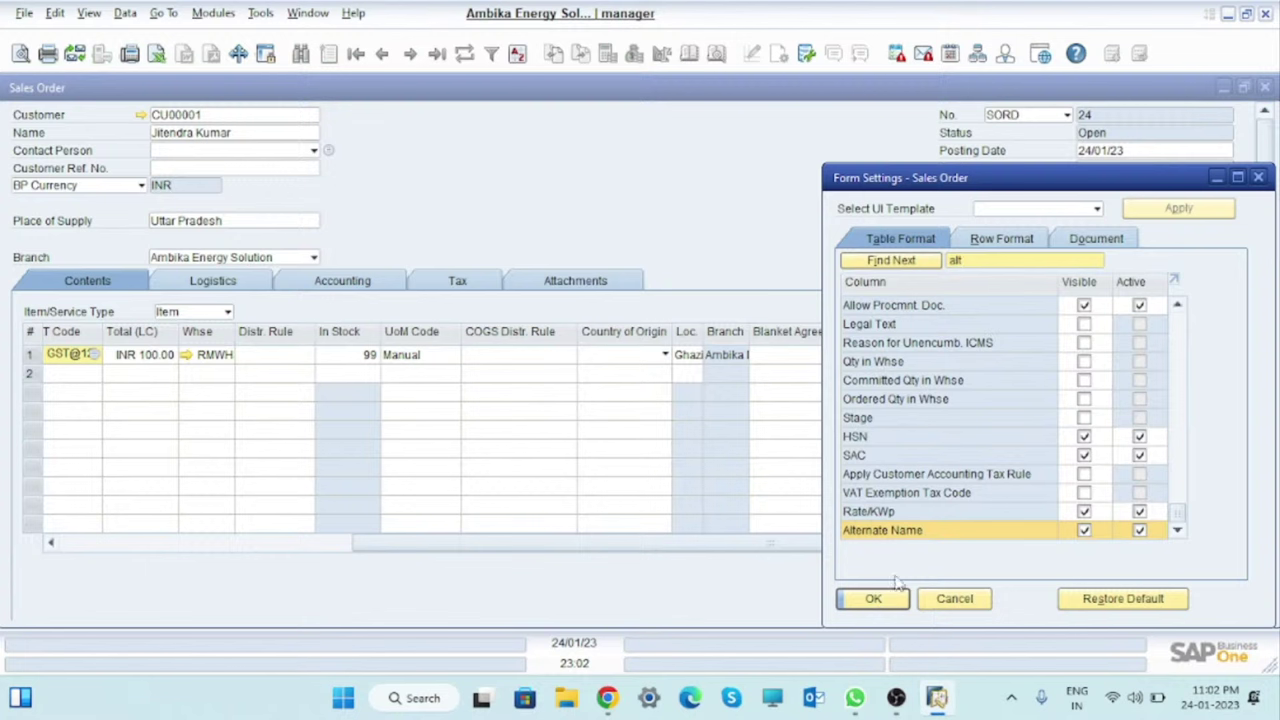
{"action": "left_click_drag", "start_coordinate": [884, 540], "coordinate": [883, 305]}
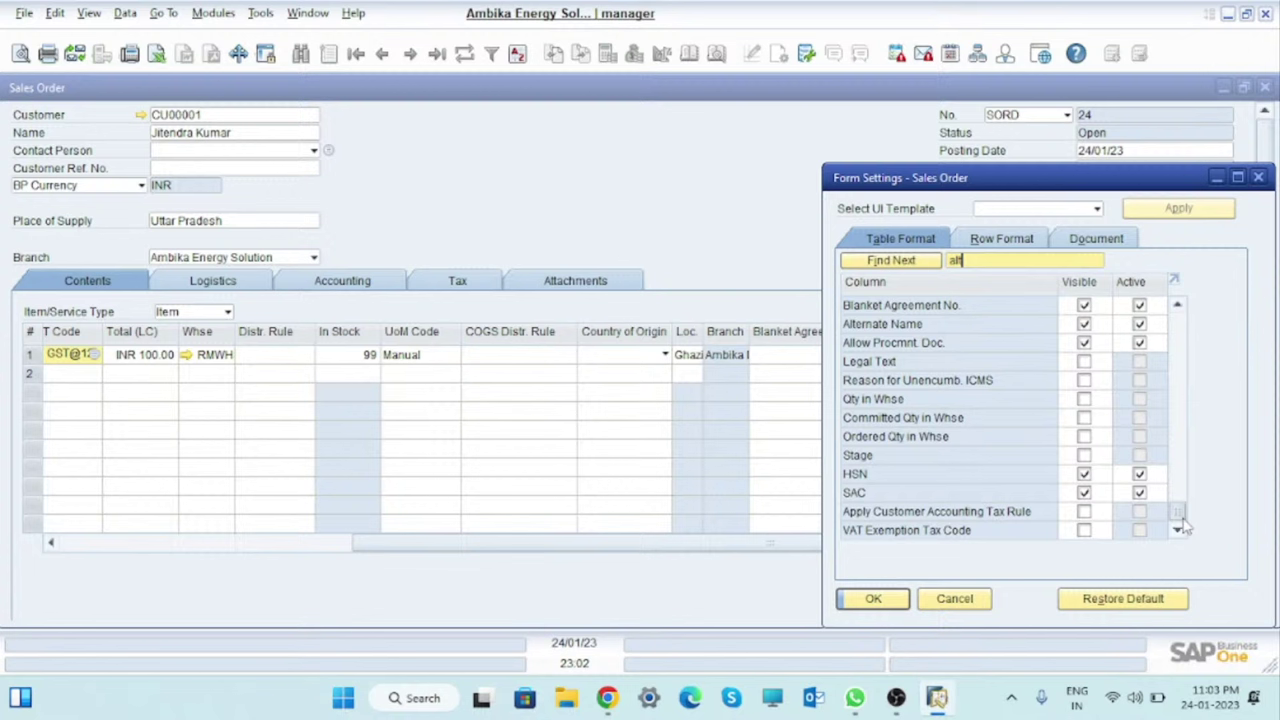
{"action": "left_click_drag", "start_coordinate": [1181, 524], "coordinate": [1183, 506]}
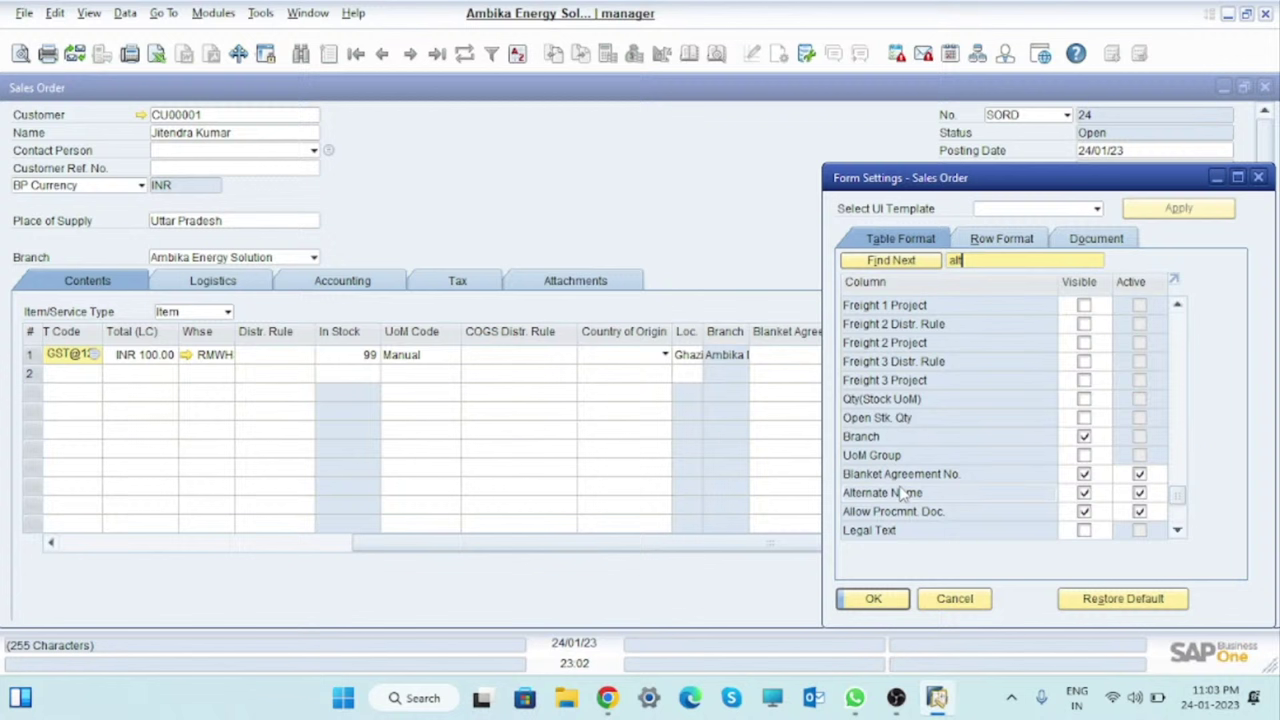
{"action": "left_click_drag", "start_coordinate": [903, 493], "coordinate": [911, 312]}
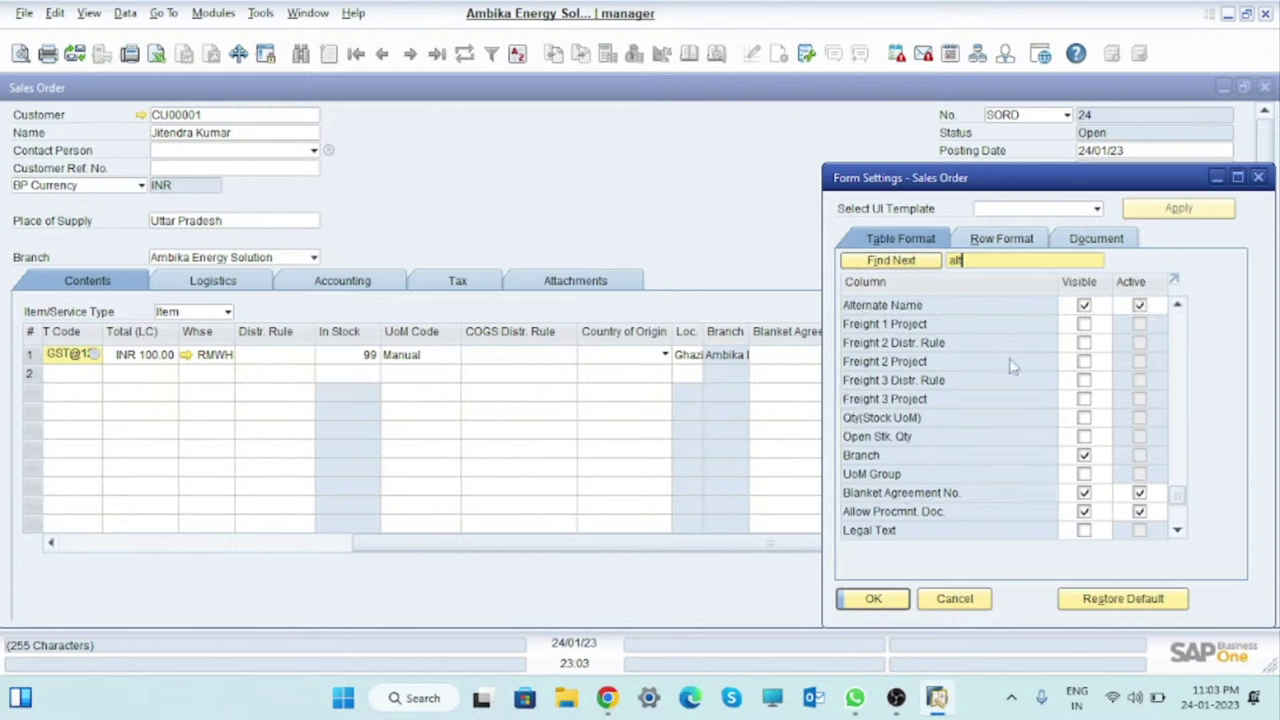
{"action": "left_click_drag", "start_coordinate": [1183, 505], "coordinate": [1183, 476]}
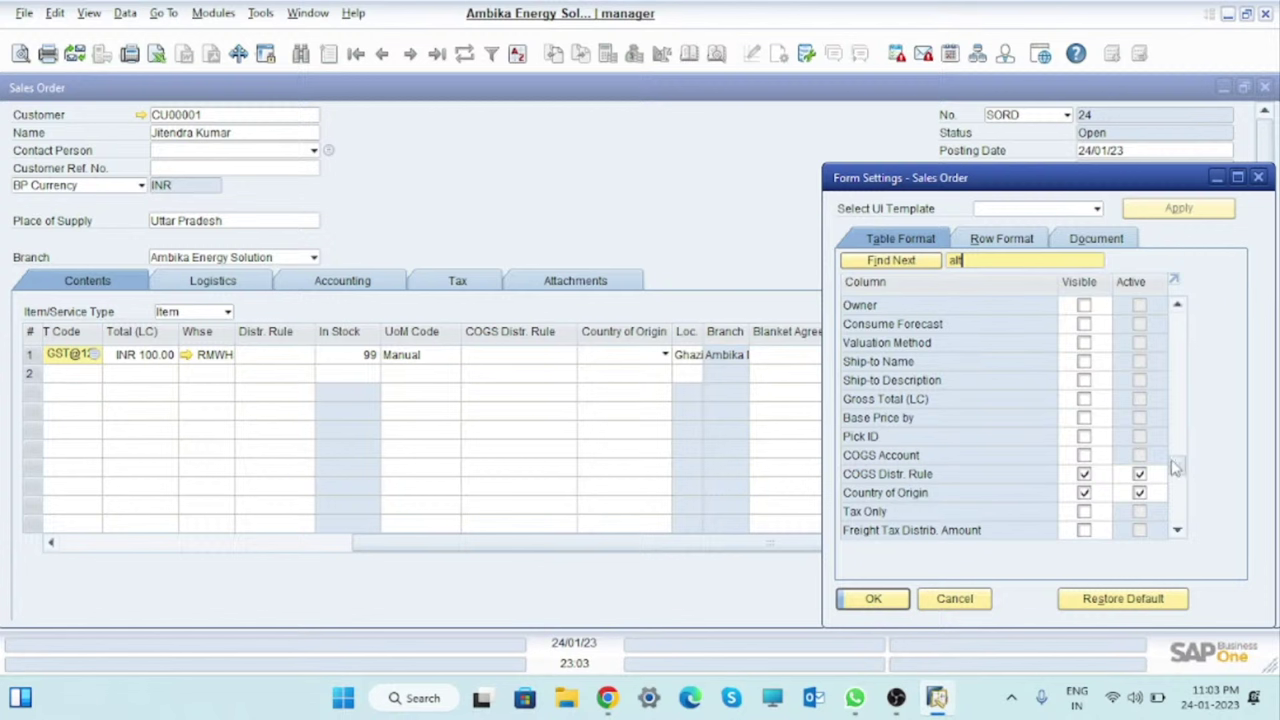
{"action": "left_click_drag", "start_coordinate": [1181, 474], "coordinate": [1182, 479]}
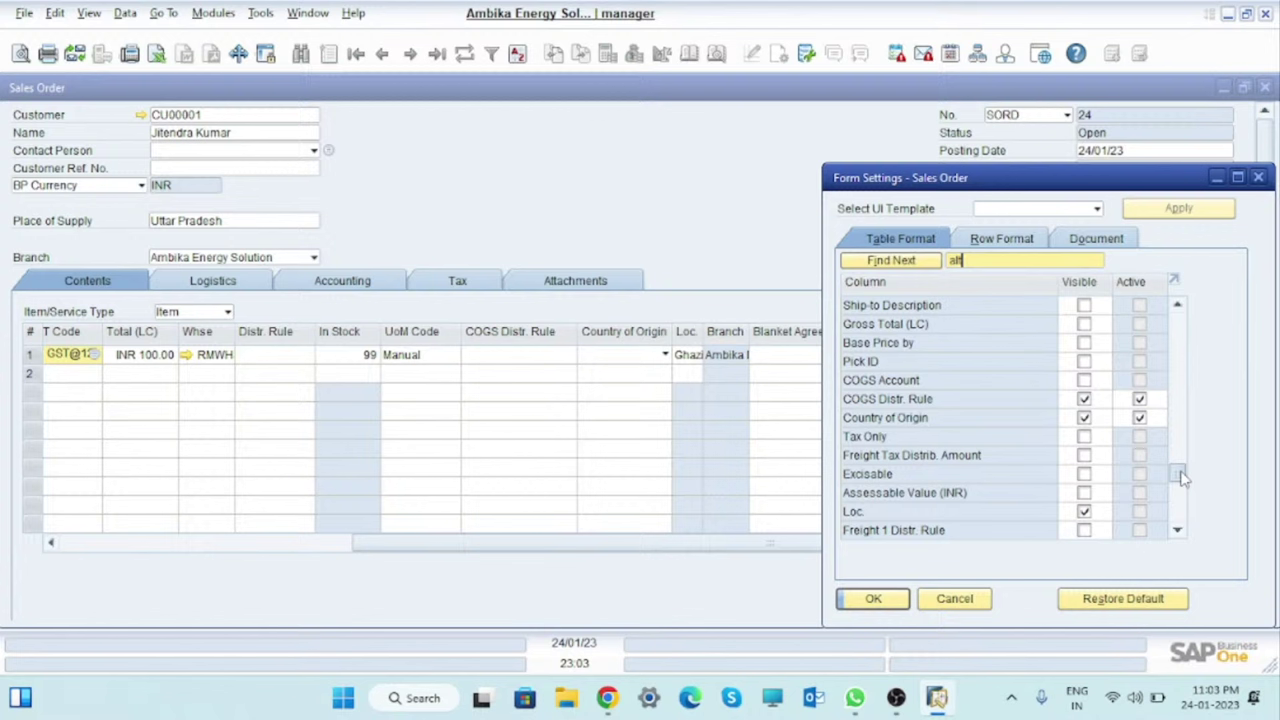
{"action": "scroll", "coordinate": [1181, 479], "scroll_direction": "down", "scroll_amount": 1}
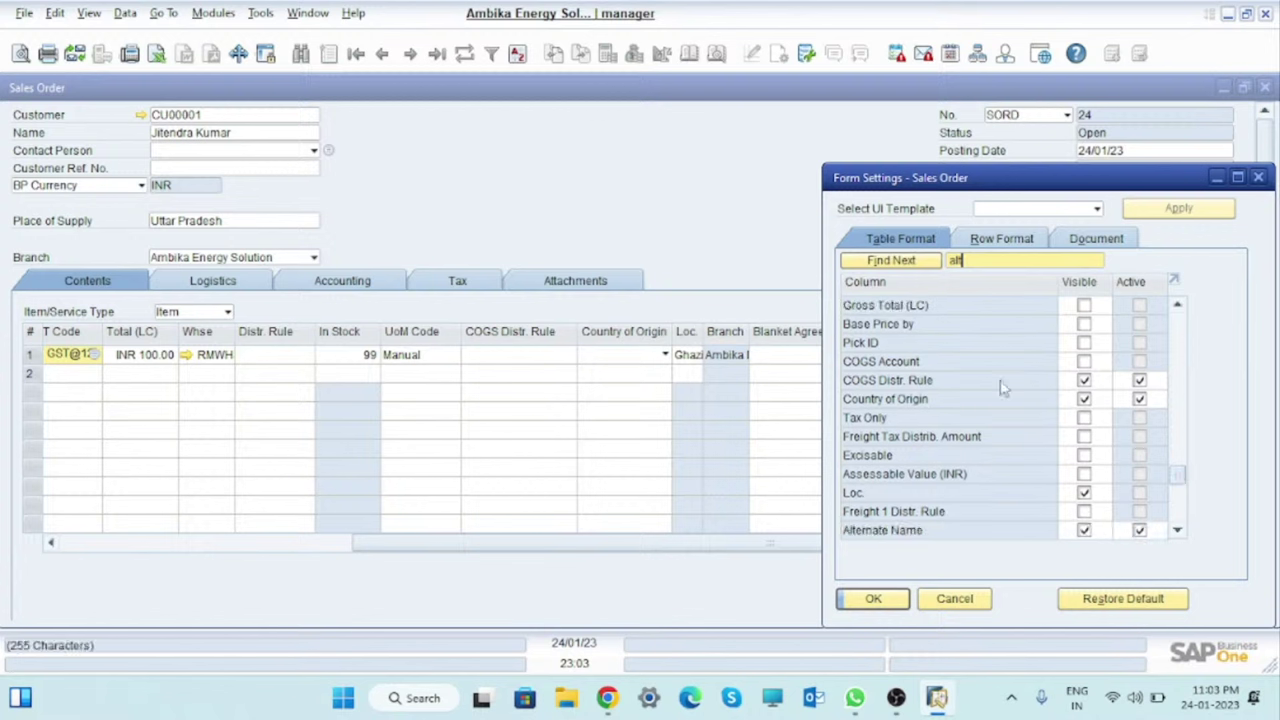
{"action": "left_click", "coordinate": [891, 263]}
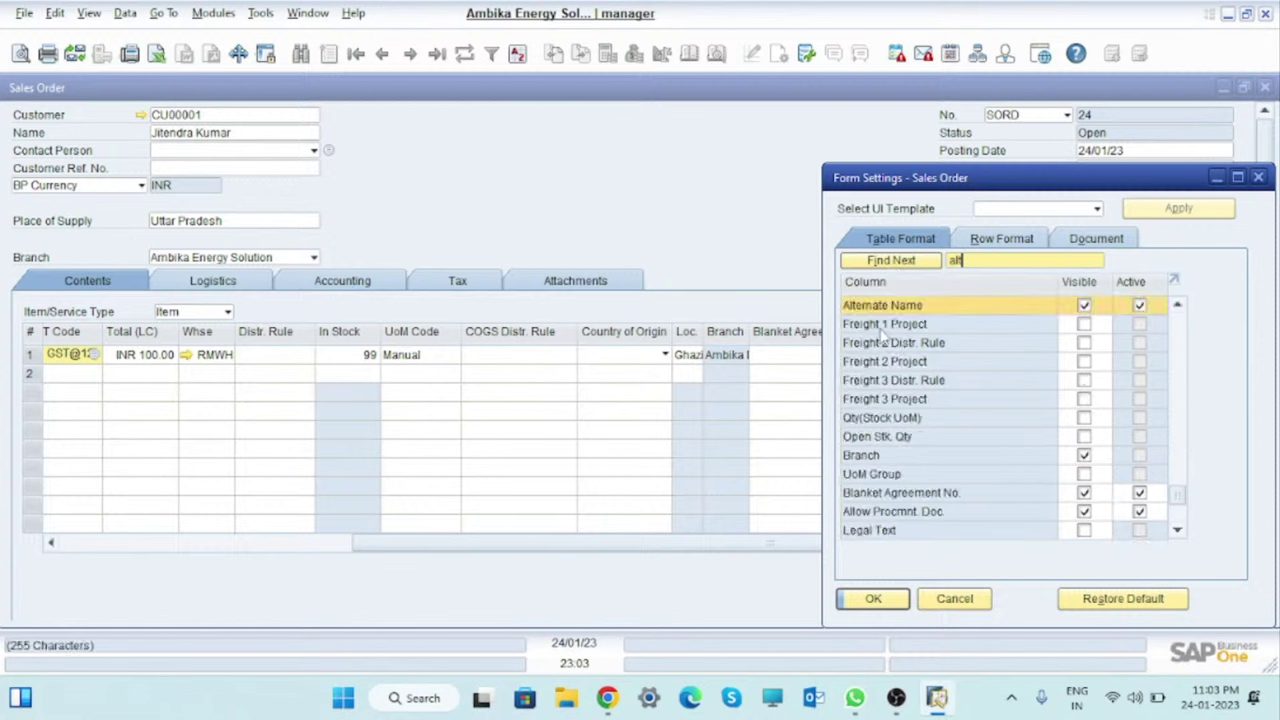
{"action": "left_click", "coordinate": [874, 600]}
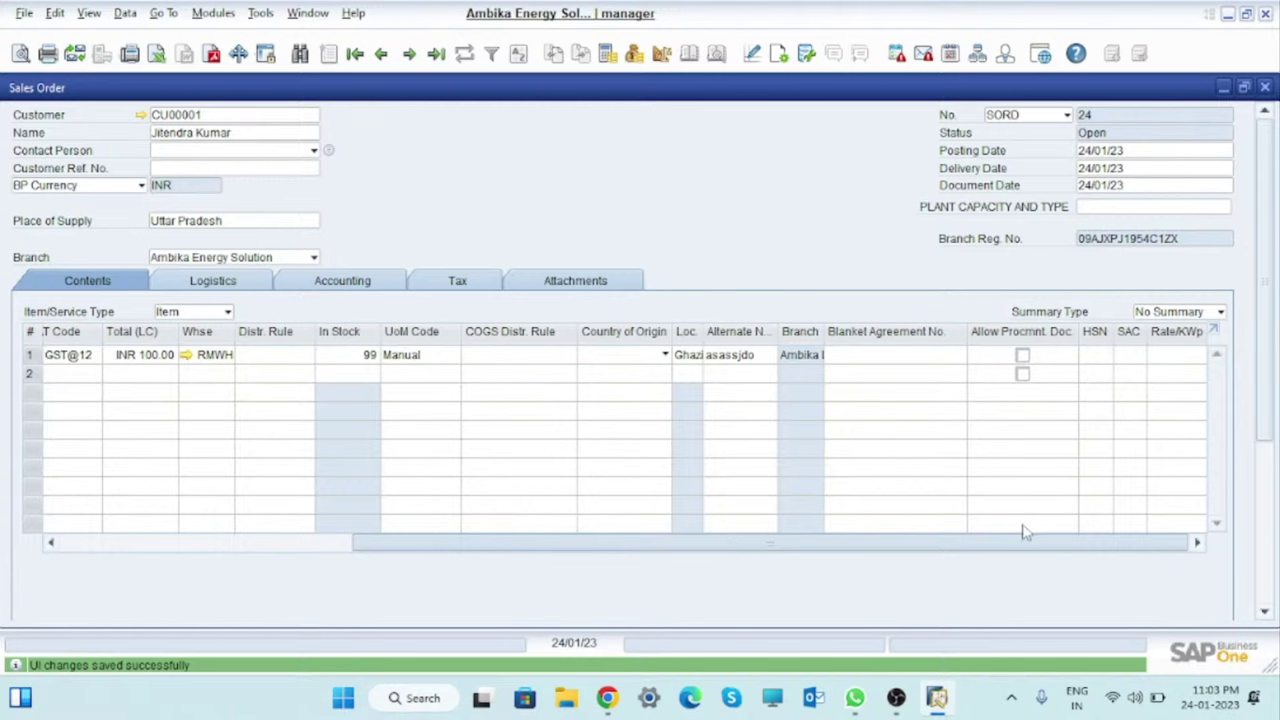
Step: Select row 1's Alternate Name value 'asassjdo', then switch to the Logistics tab
{"action": "left_click_drag", "start_coordinate": [895, 549], "coordinate": [620, 545]}
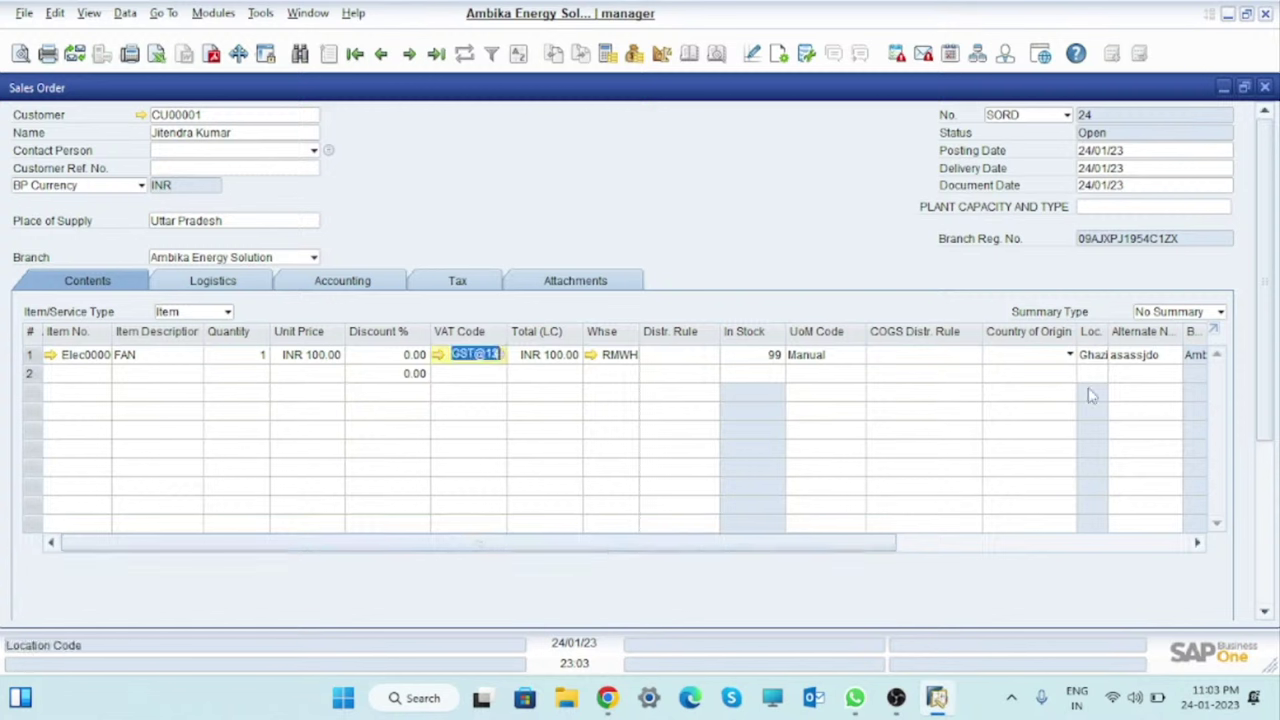
{"action": "left_click", "coordinate": [1143, 357]}
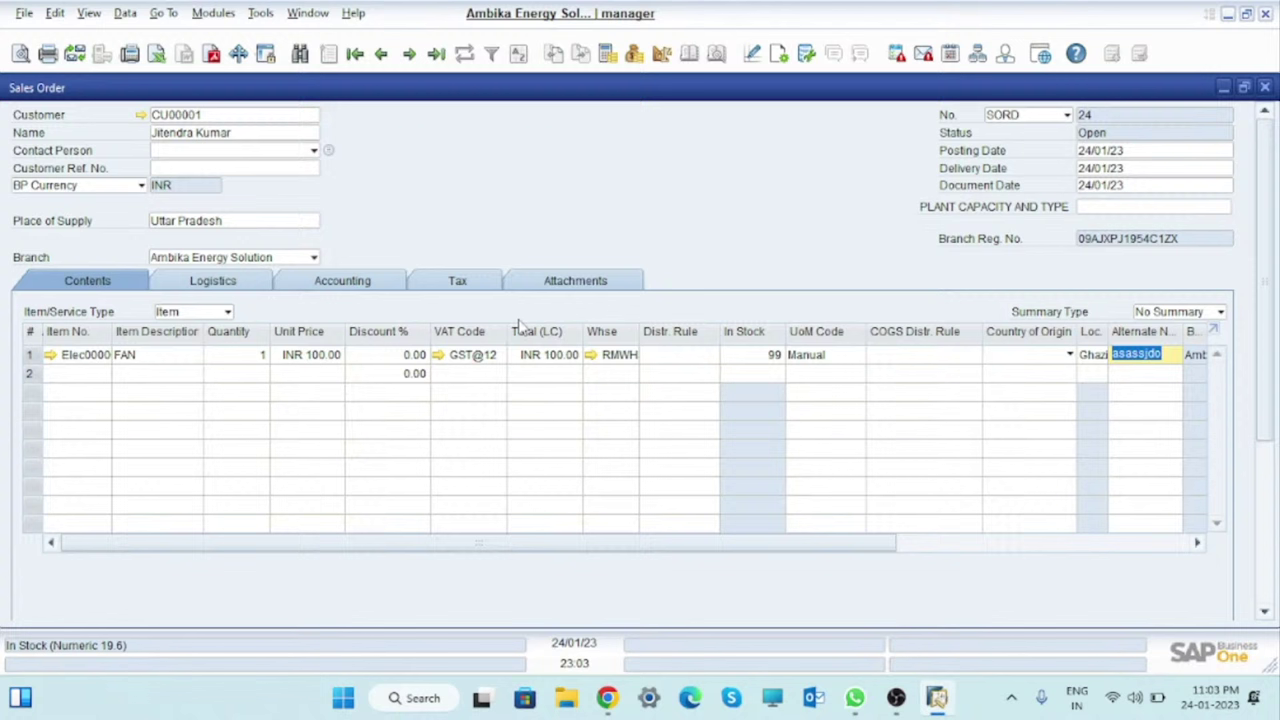
{"action": "left_click", "coordinate": [215, 282]}
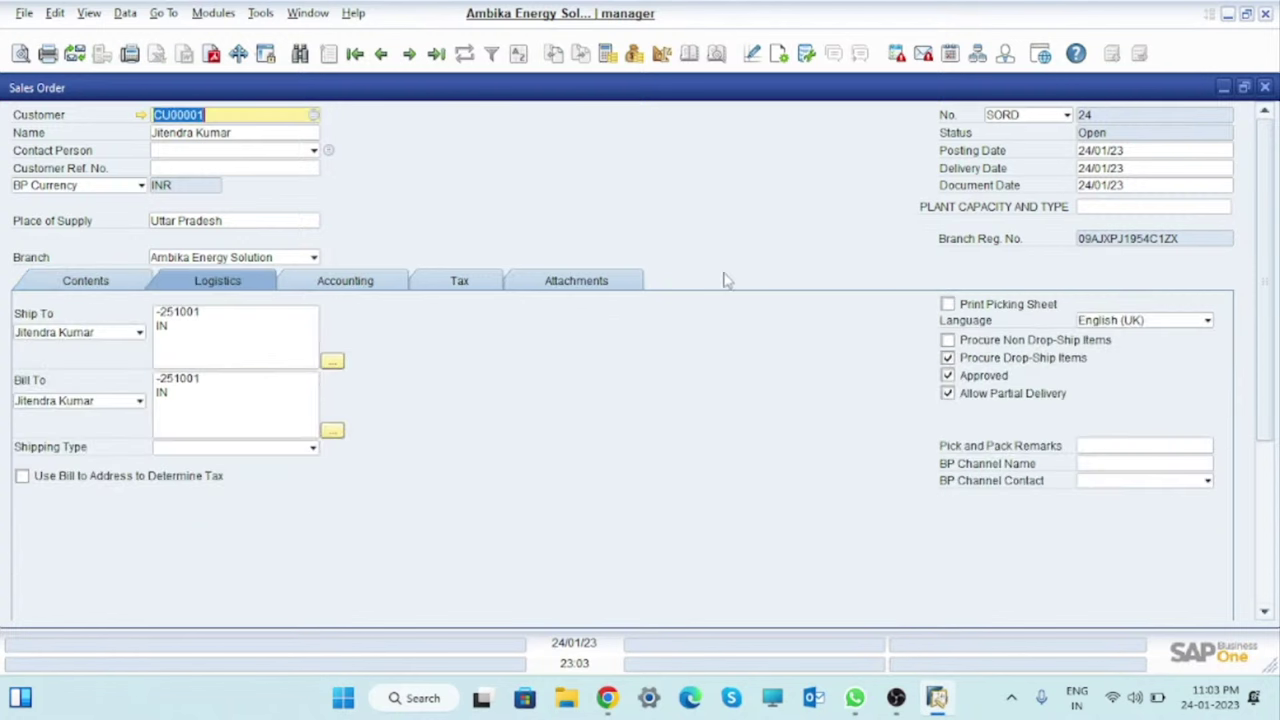
Step: Return to Contents and enable View > User-Defined Fields to show Transporter Detail and Transportar Name
{"action": "left_click", "coordinate": [86, 281]}
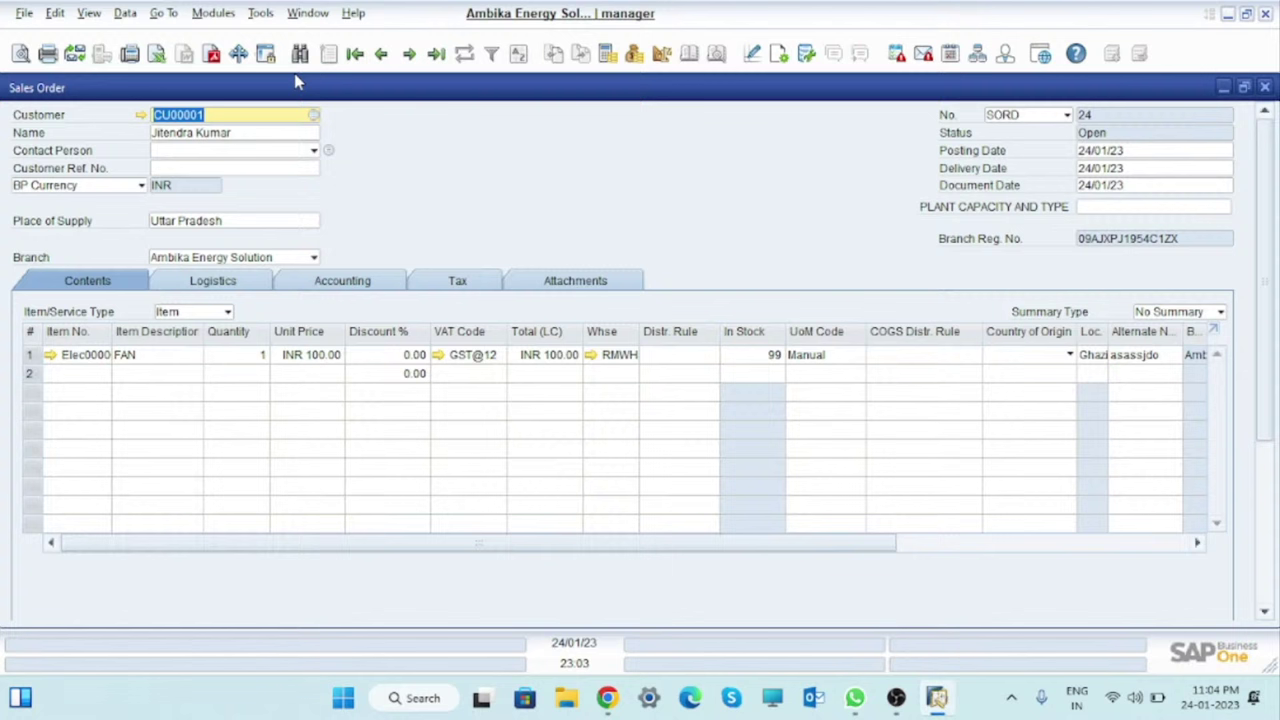
{"action": "left_click", "coordinate": [259, 15]}
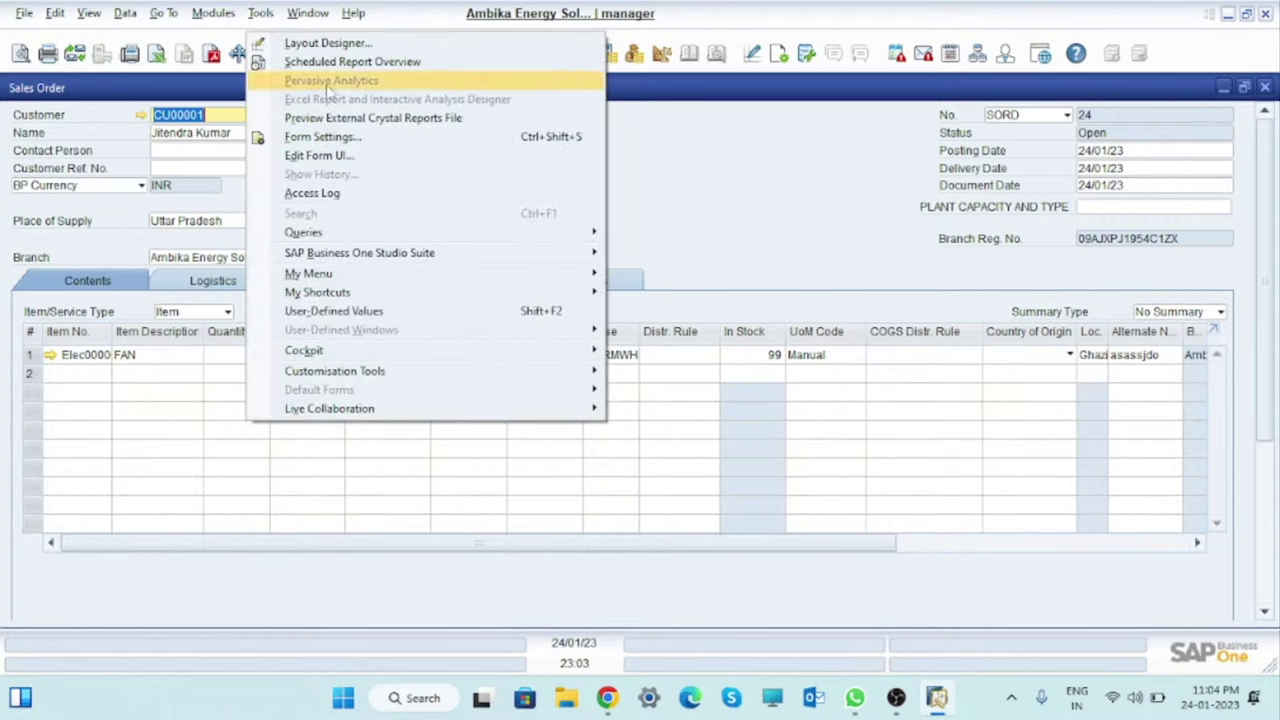
{"action": "left_click", "coordinate": [780, 198]}
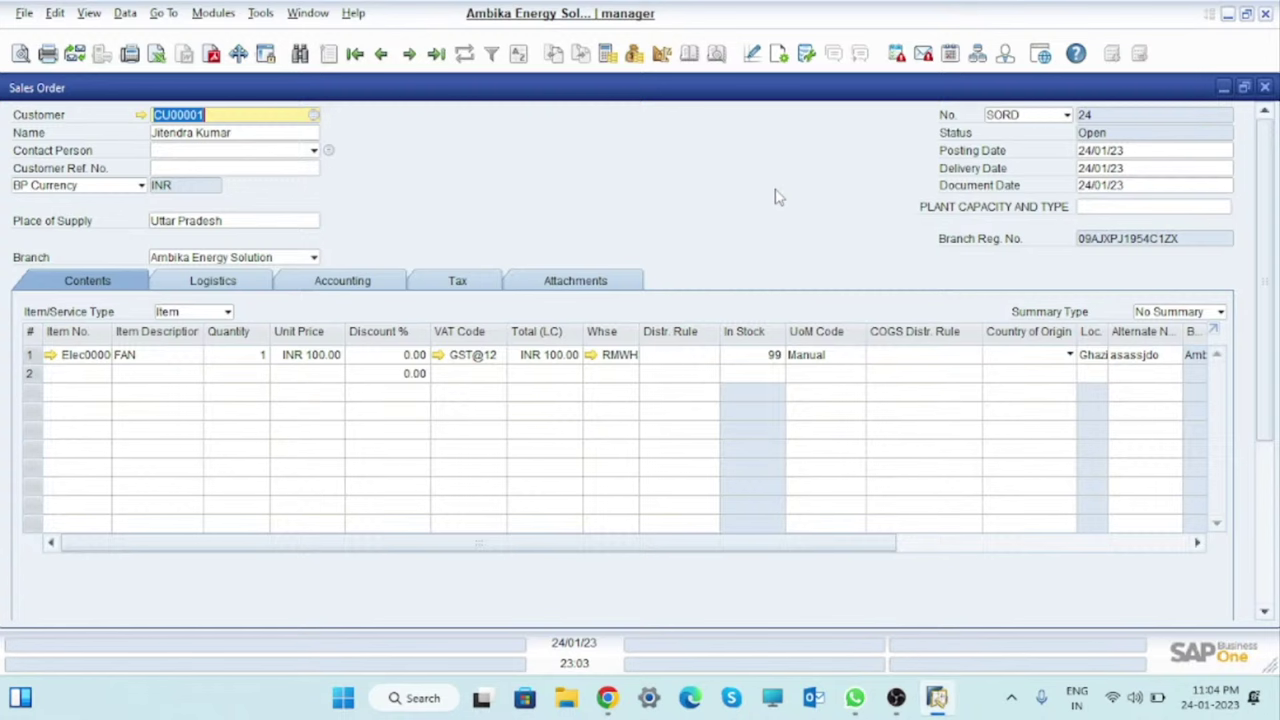
{"action": "left_click", "coordinate": [260, 14]}
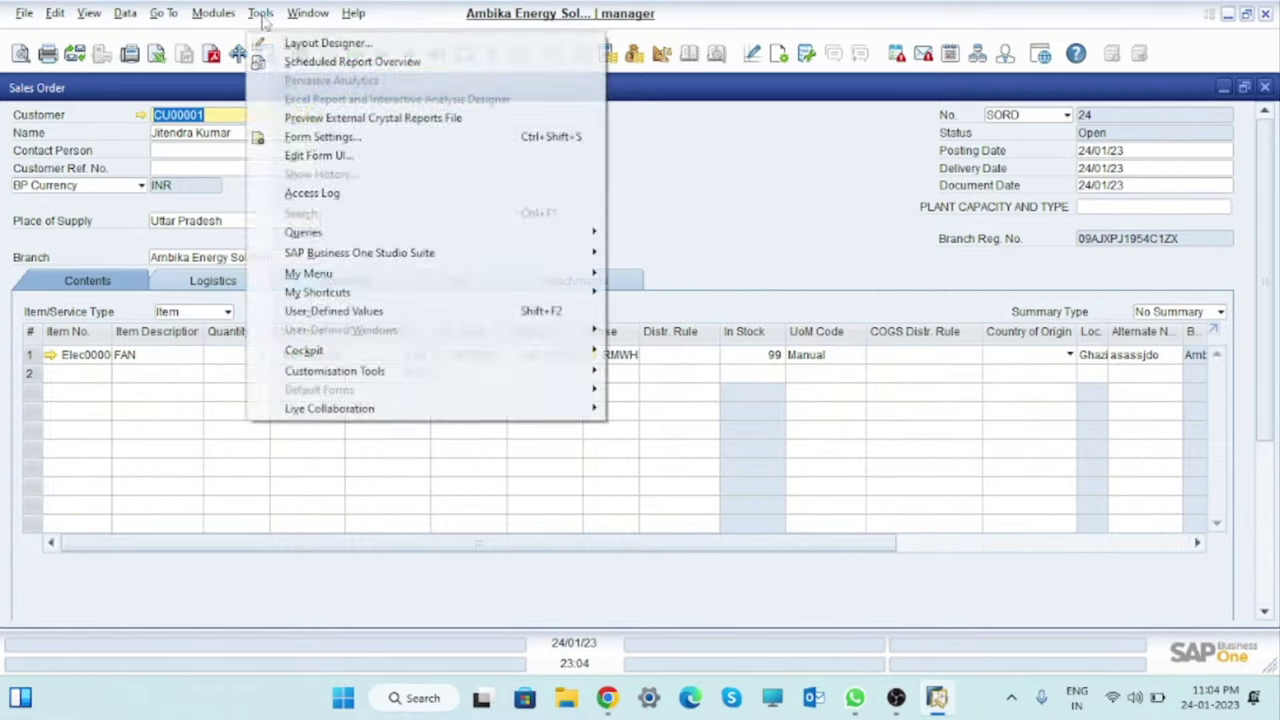
{"action": "left_click", "coordinate": [307, 13]}
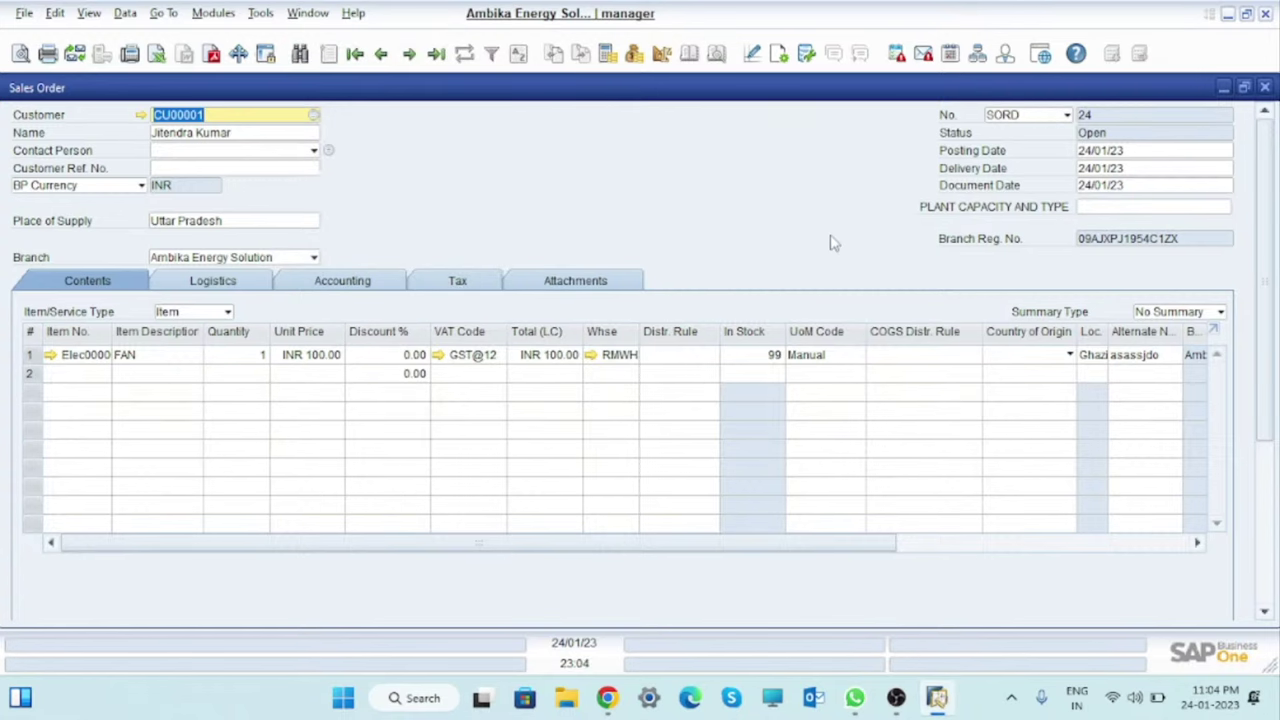
{"action": "left_click", "coordinate": [88, 13]}
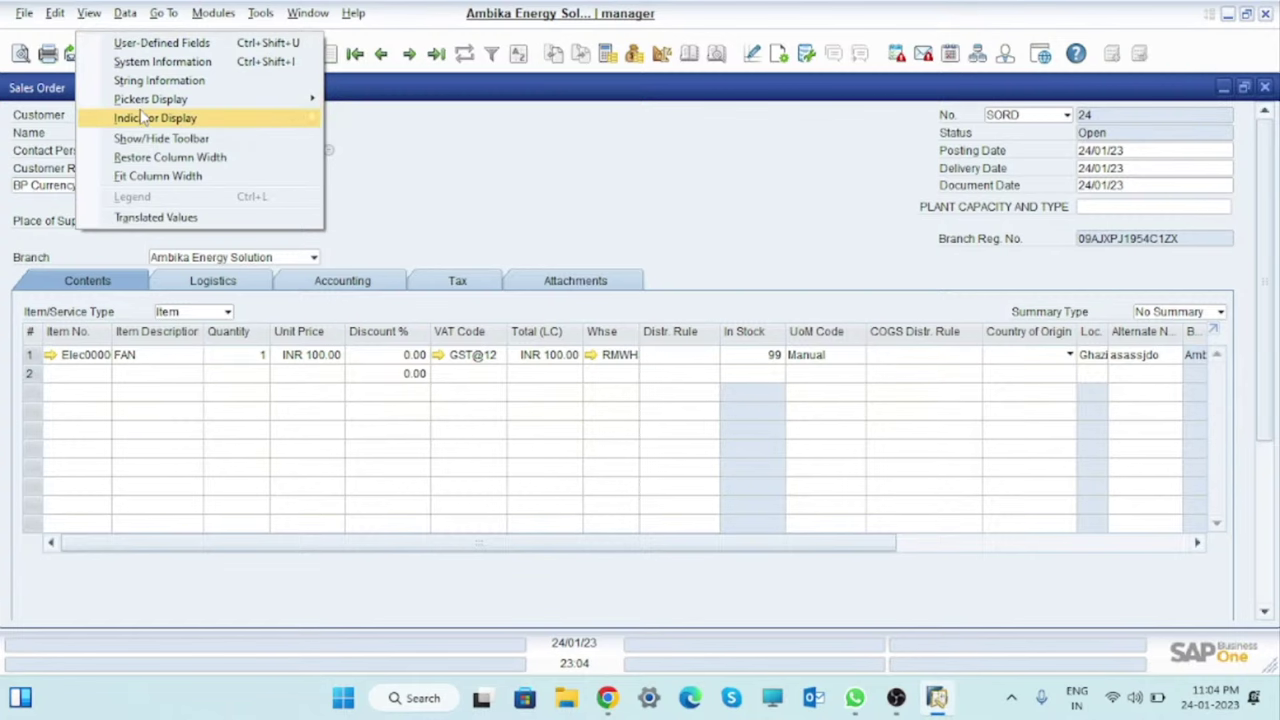
{"action": "left_click", "coordinate": [131, 44]}
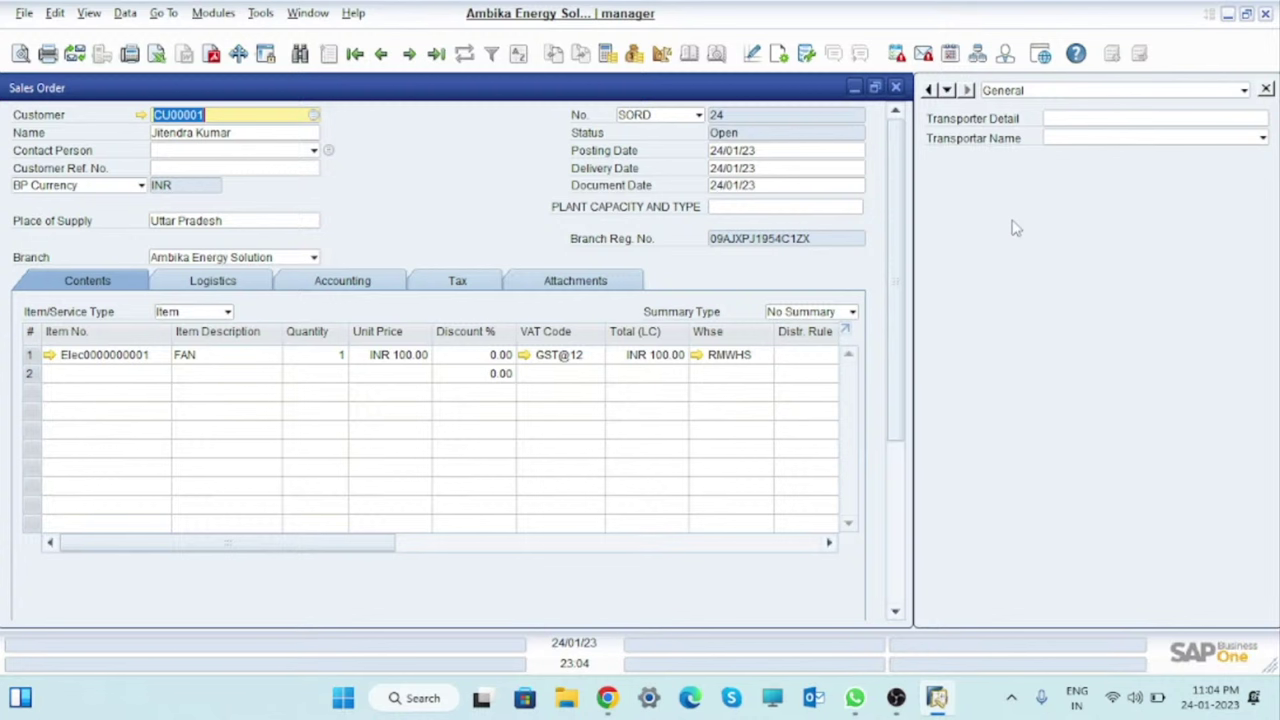
{"action": "left_click", "coordinate": [264, 16]}
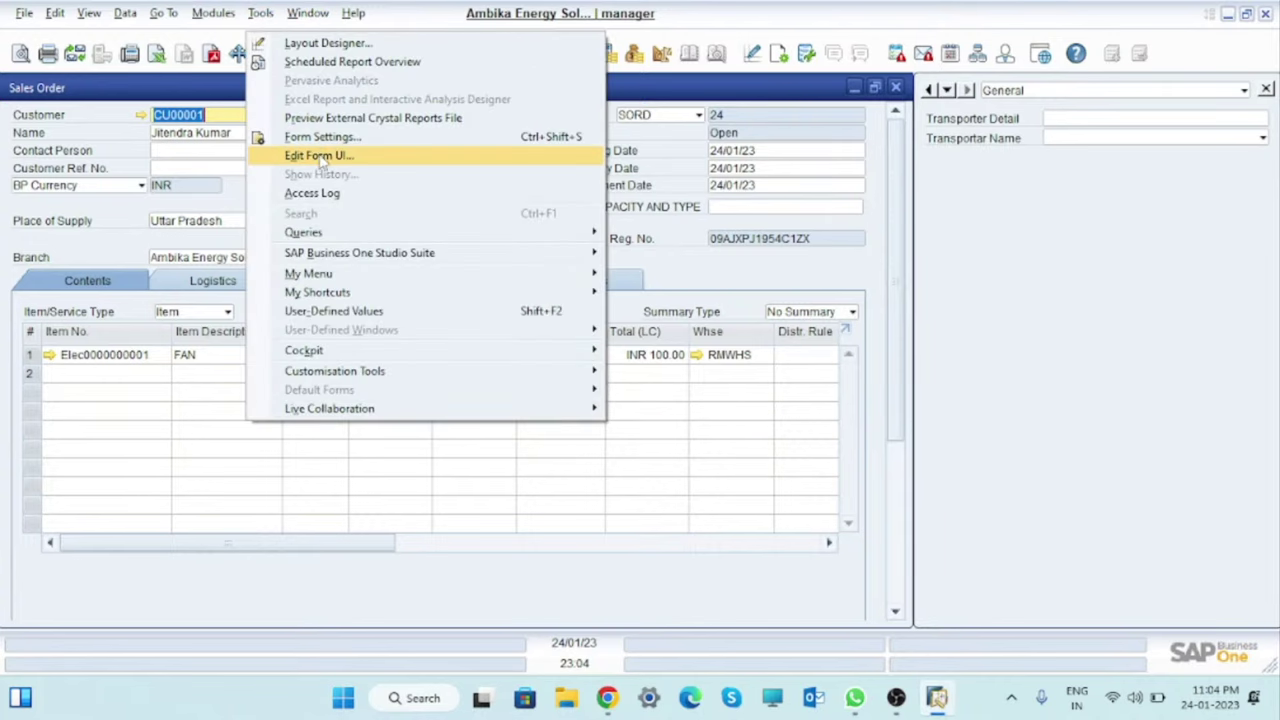
Step: Enter Edit Form UI mode and choose Add Tab from the form's context menu
{"action": "left_click", "coordinate": [320, 158]}
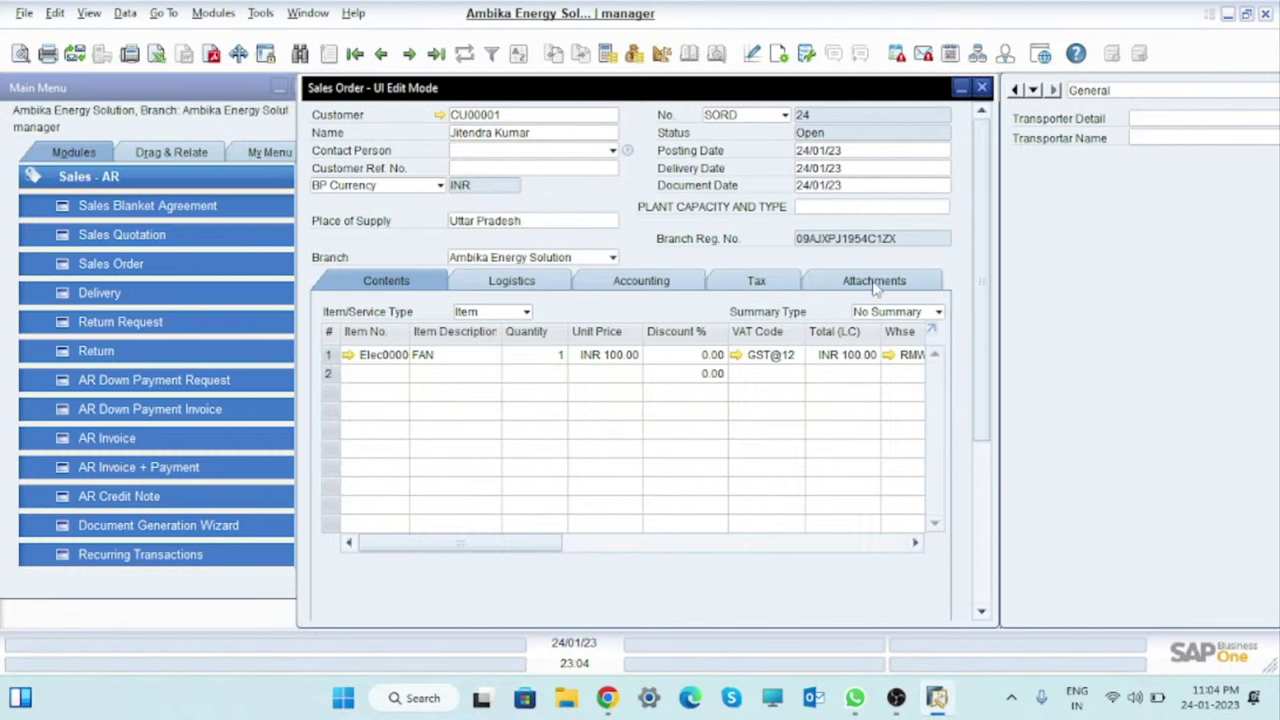
{"action": "right_click", "coordinate": [715, 261]}
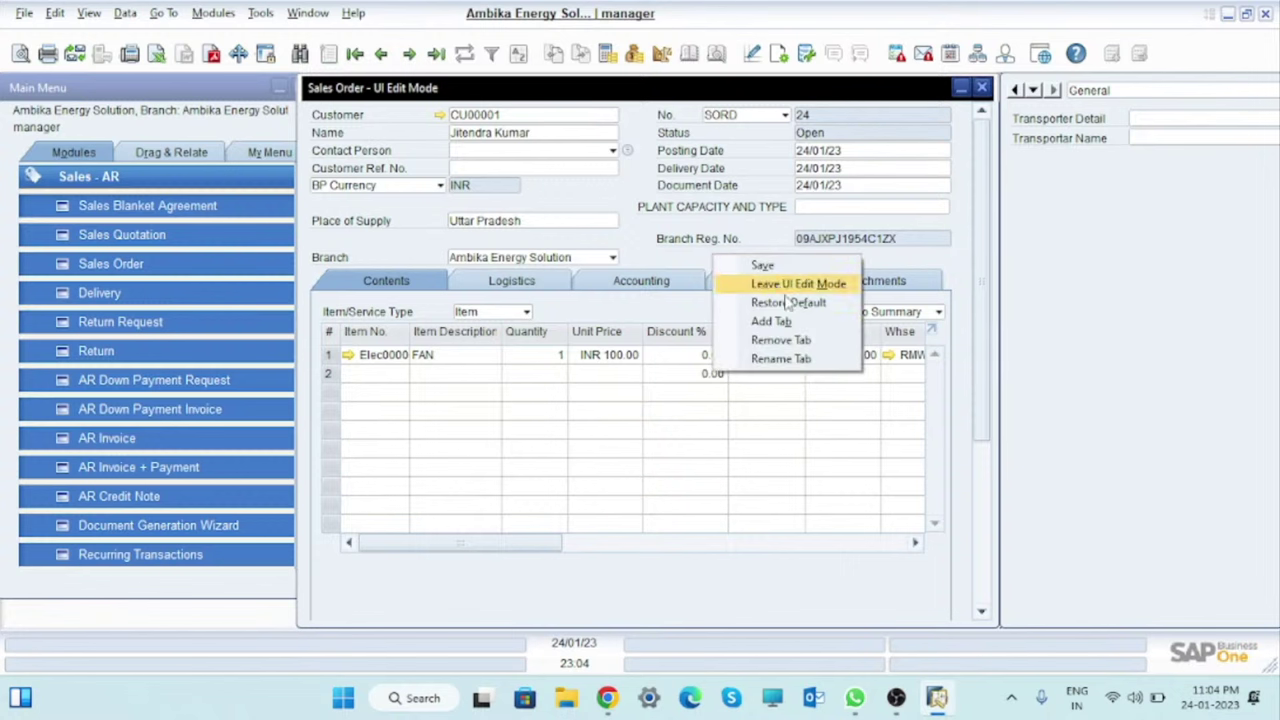
{"action": "left_click", "coordinate": [770, 321]}
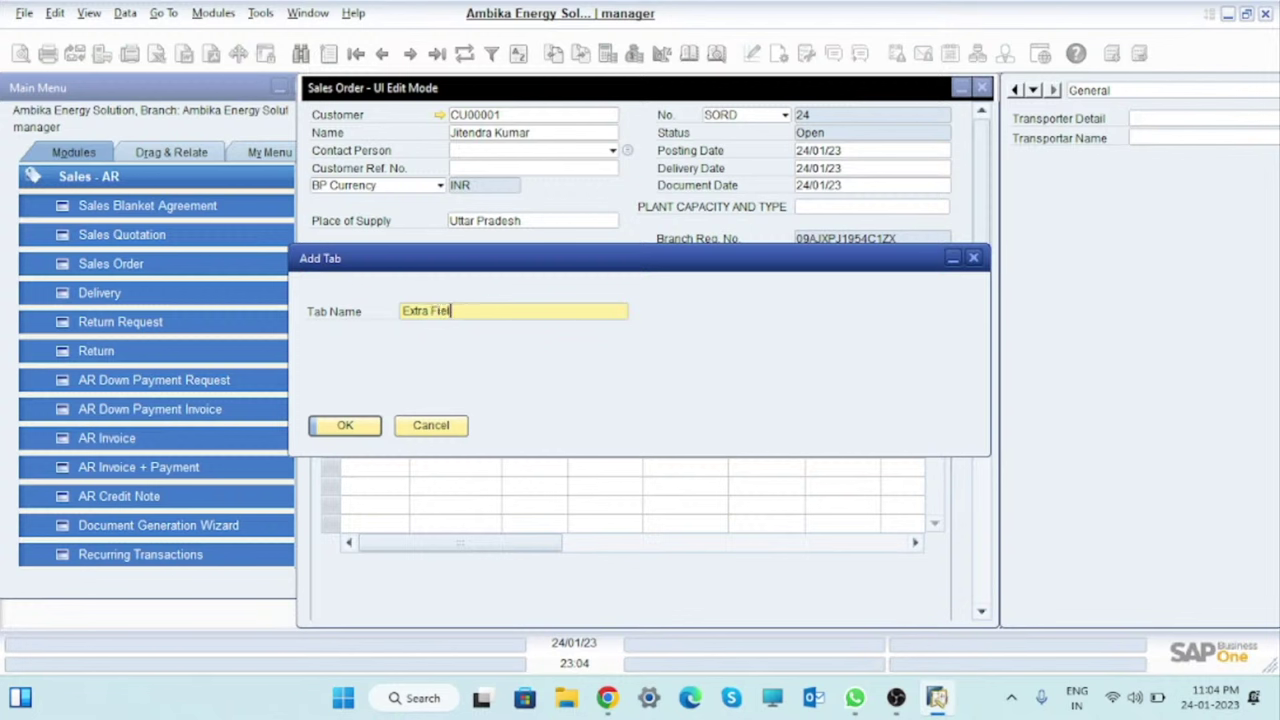
Step: Confirm the 'Extra Field' tab and switch to its empty page
{"action": "left_click", "coordinate": [371, 427]}
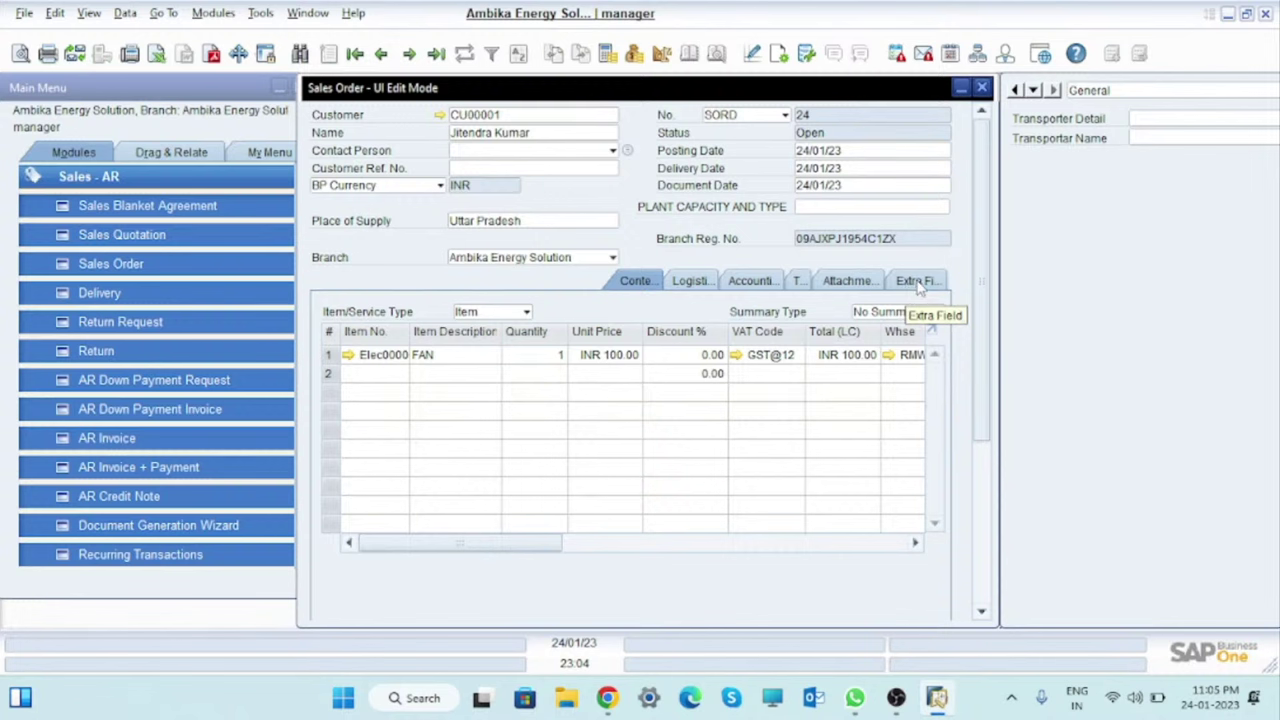
{"action": "left_click", "coordinate": [912, 283]}
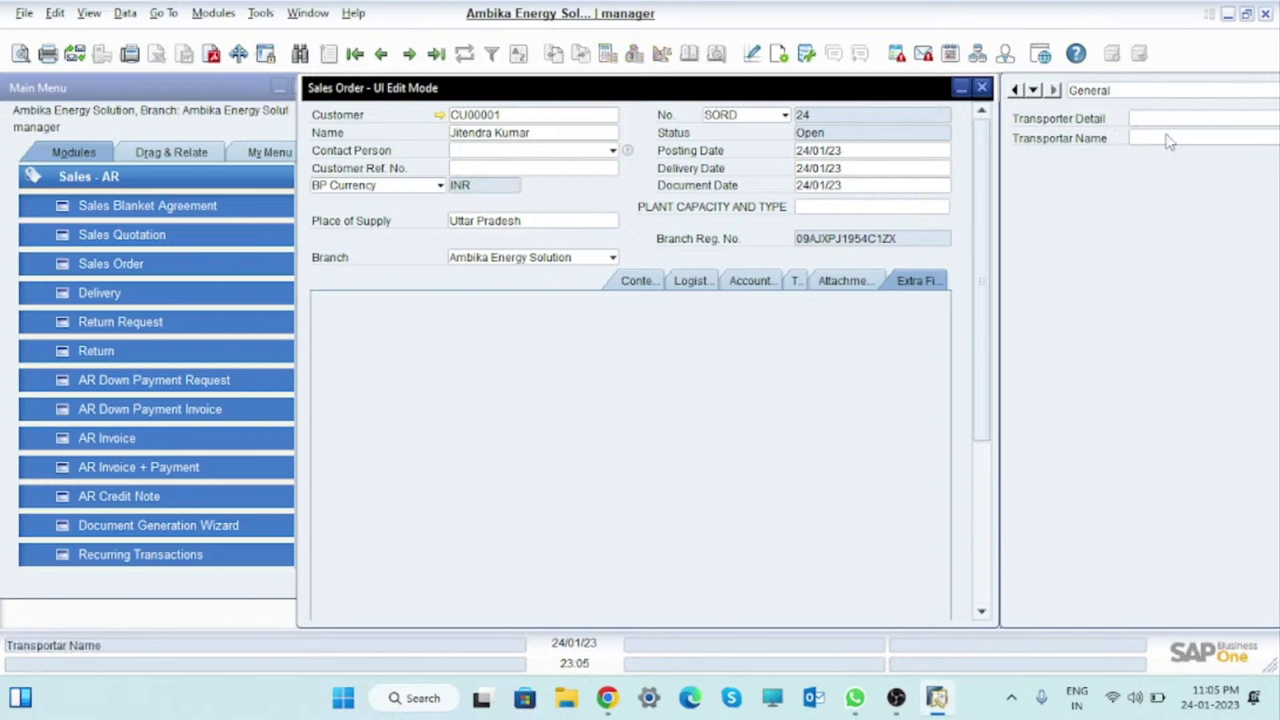
Step: Drag Transportar Name and Transporter Detail onto the Extra Field tab and save the layout
{"action": "left_click_drag", "start_coordinate": [1167, 141], "coordinate": [509, 332]}
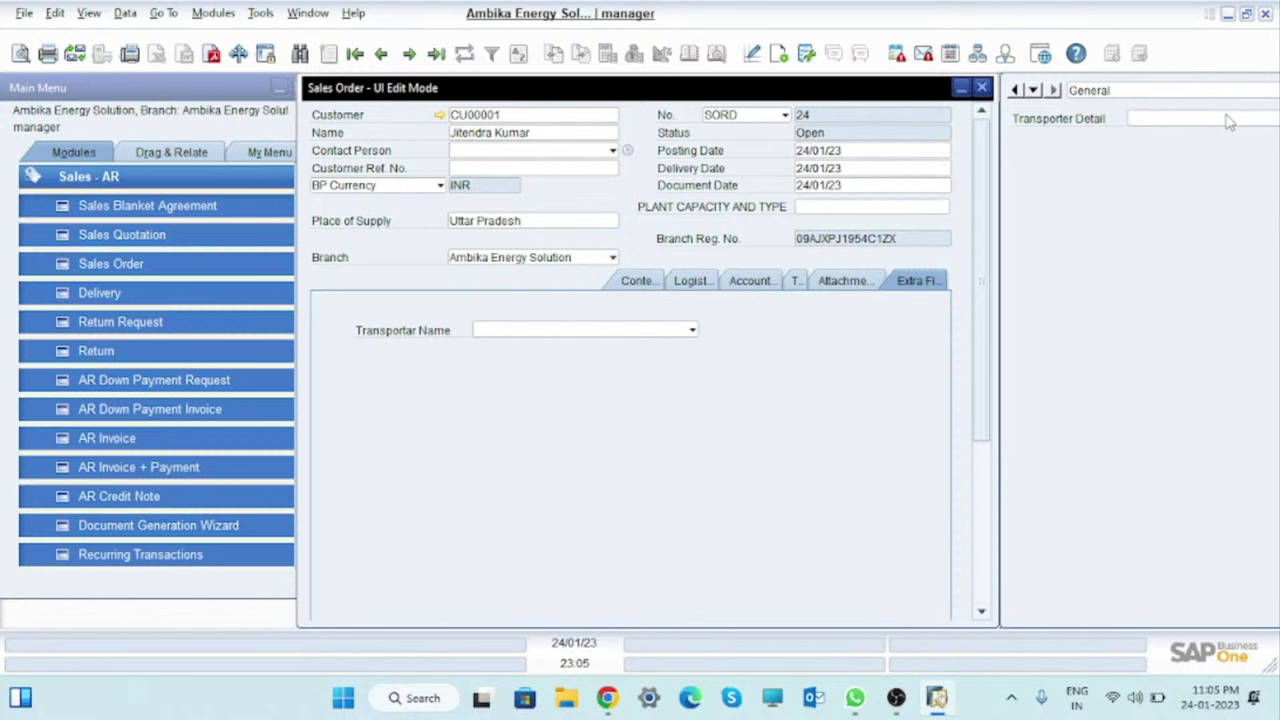
{"action": "left_click_drag", "start_coordinate": [1229, 121], "coordinate": [570, 368]}
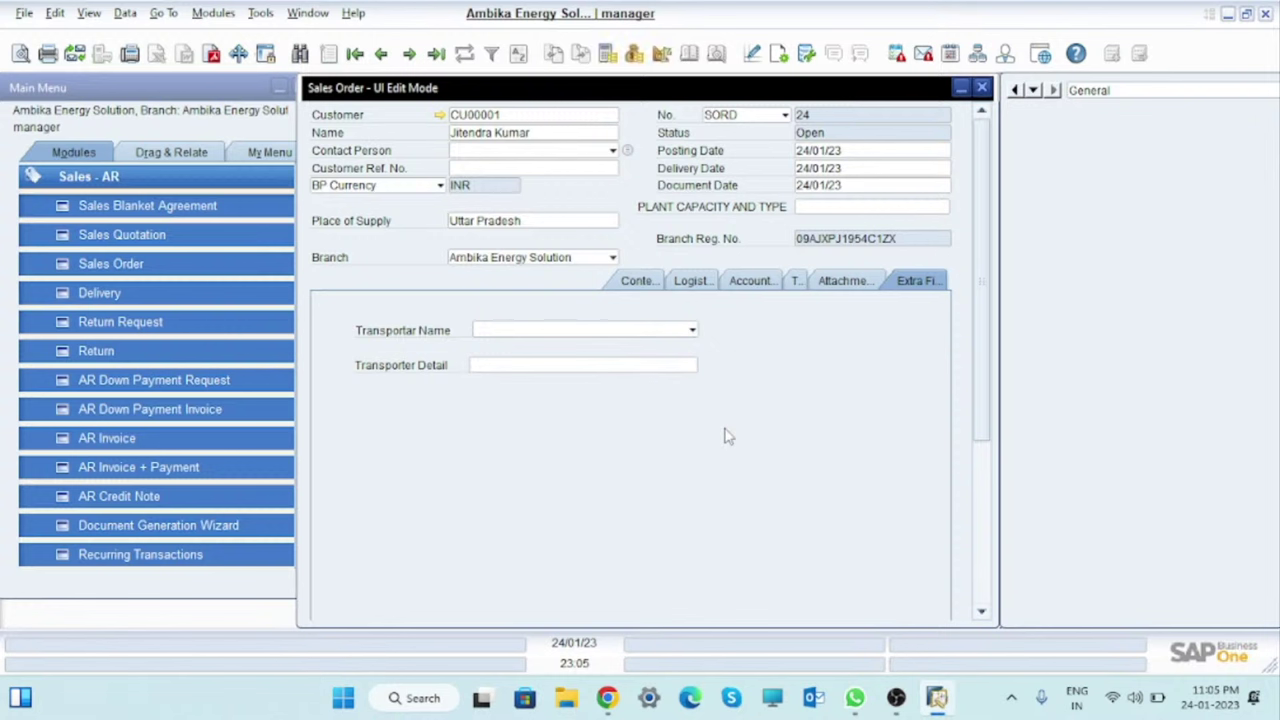
{"action": "right_click", "coordinate": [655, 262]}
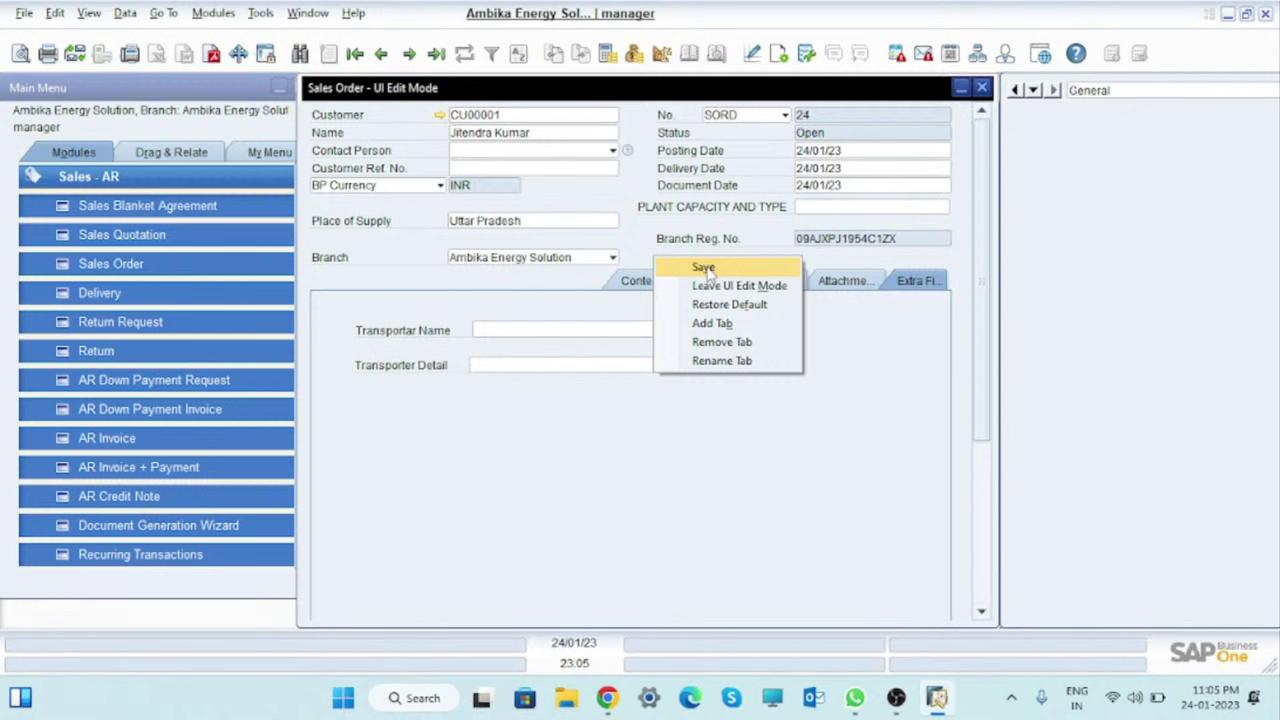
{"action": "left_click", "coordinate": [704, 268]}
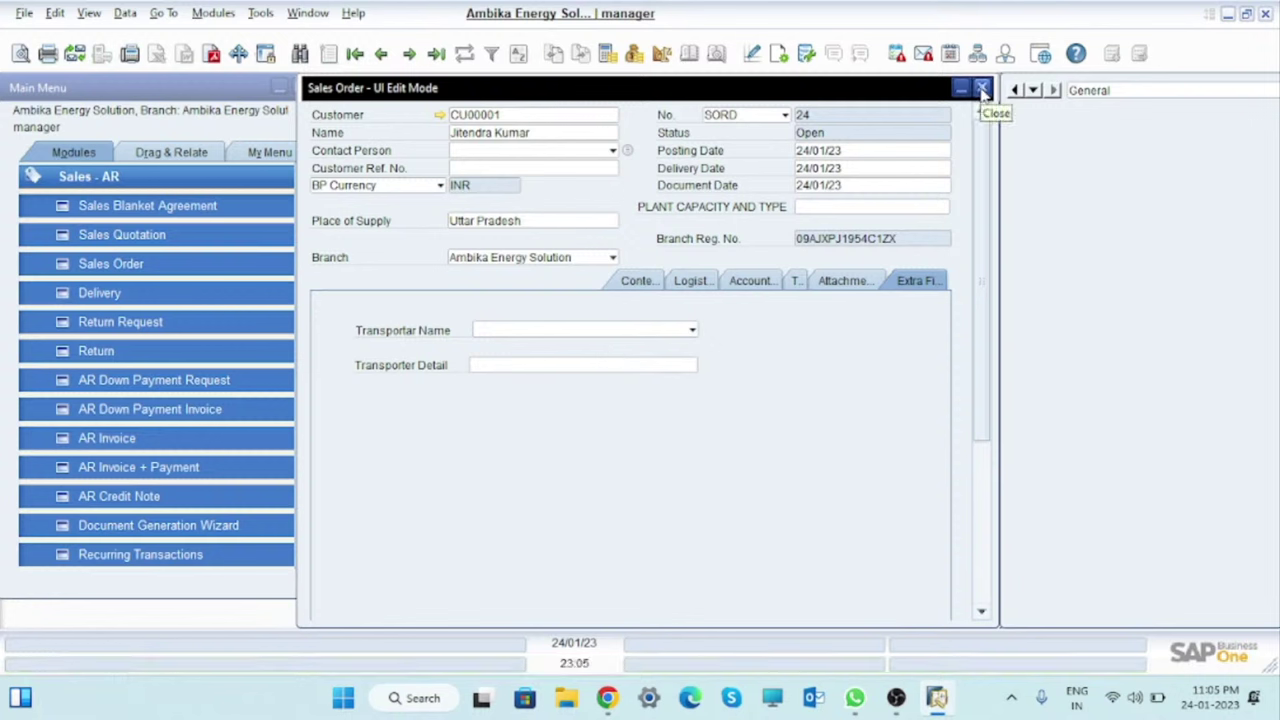
Step: Get past the close prompts, return to the FAN order's Contents lines and cancel it unsaved
{"action": "left_click", "coordinate": [982, 89]}
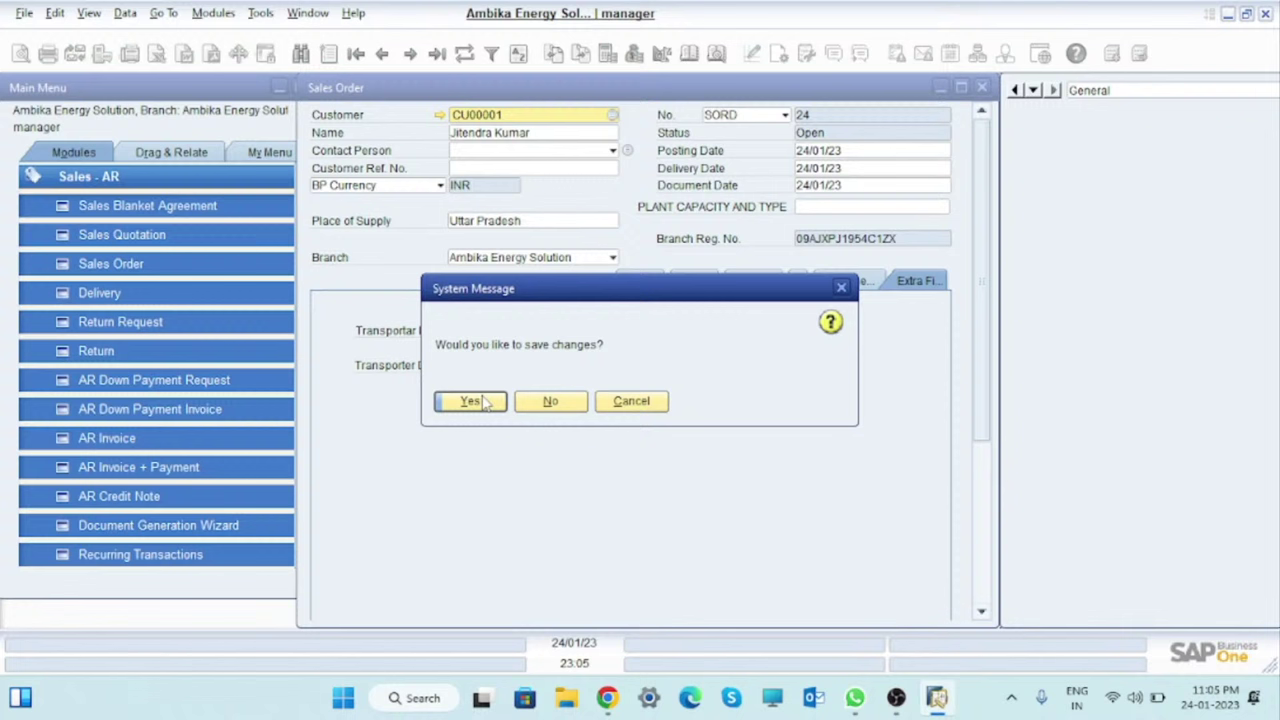
{"action": "left_click", "coordinate": [470, 401]}
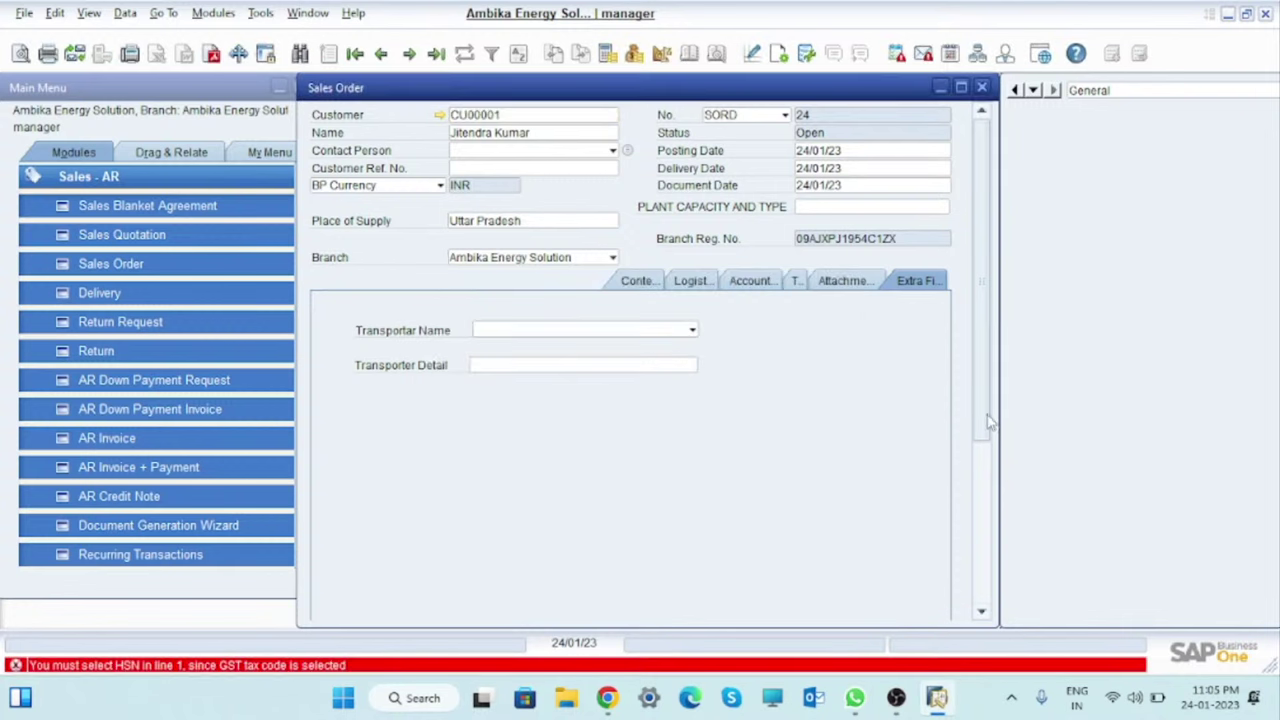
{"action": "left_click", "coordinate": [983, 89]}
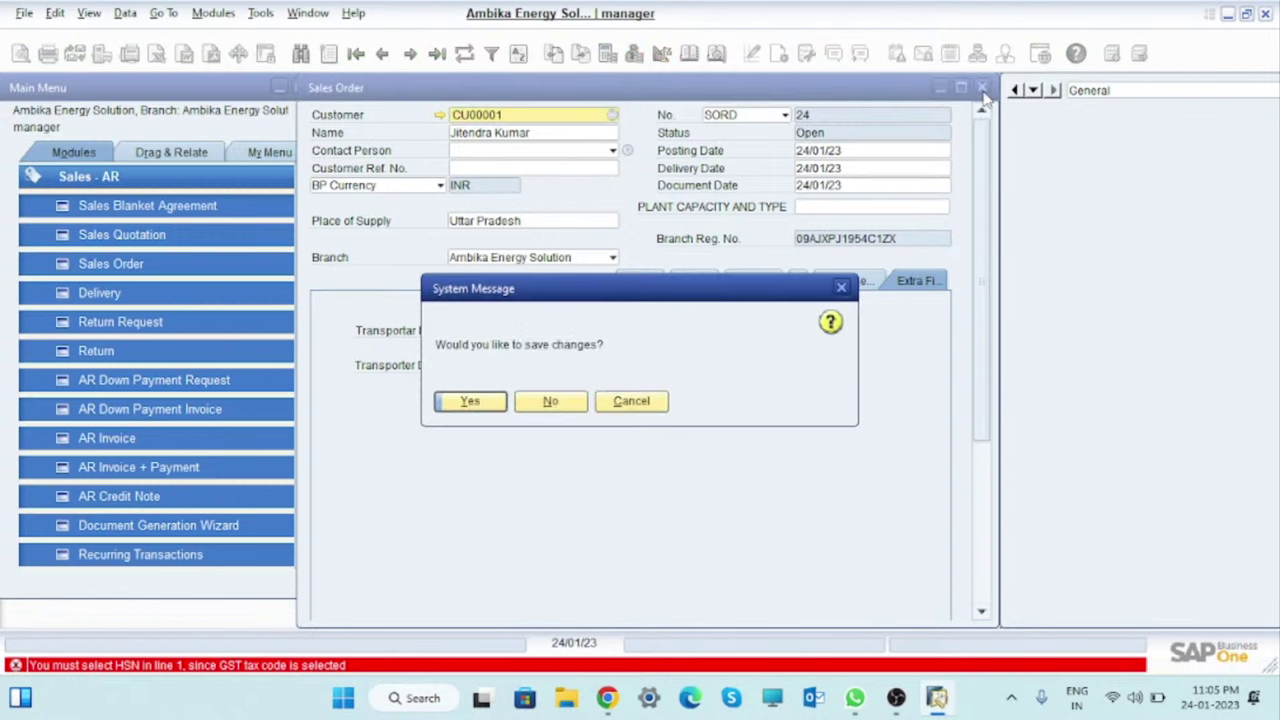
{"action": "left_click", "coordinate": [469, 401]}
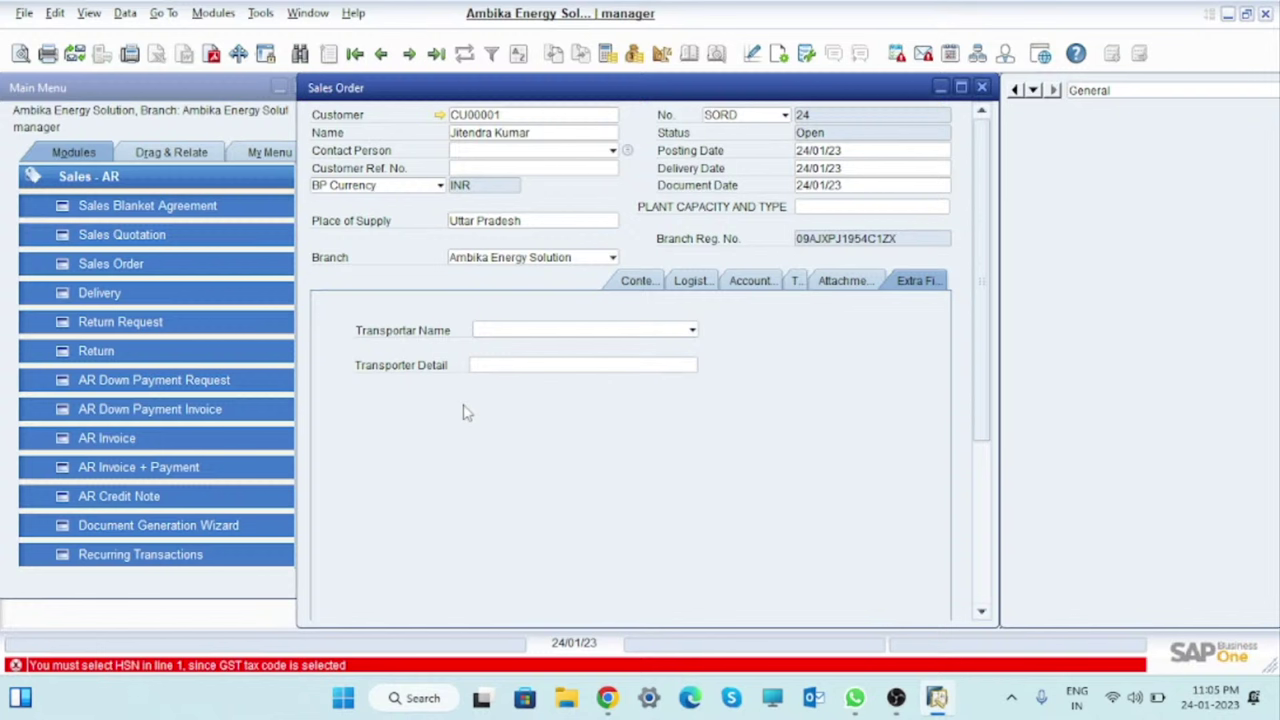
{"action": "left_click", "coordinate": [640, 281]}
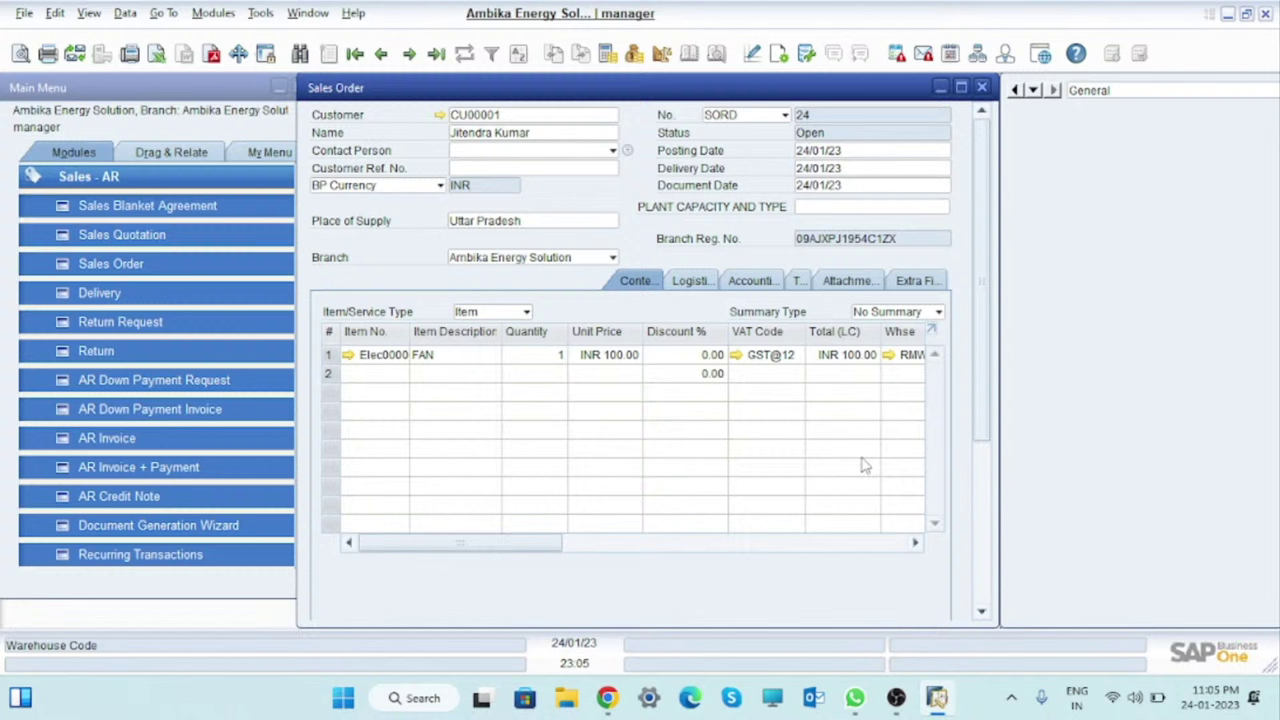
{"action": "scroll", "coordinate": [980, 437], "scroll_direction": "down", "scroll_amount": 5}
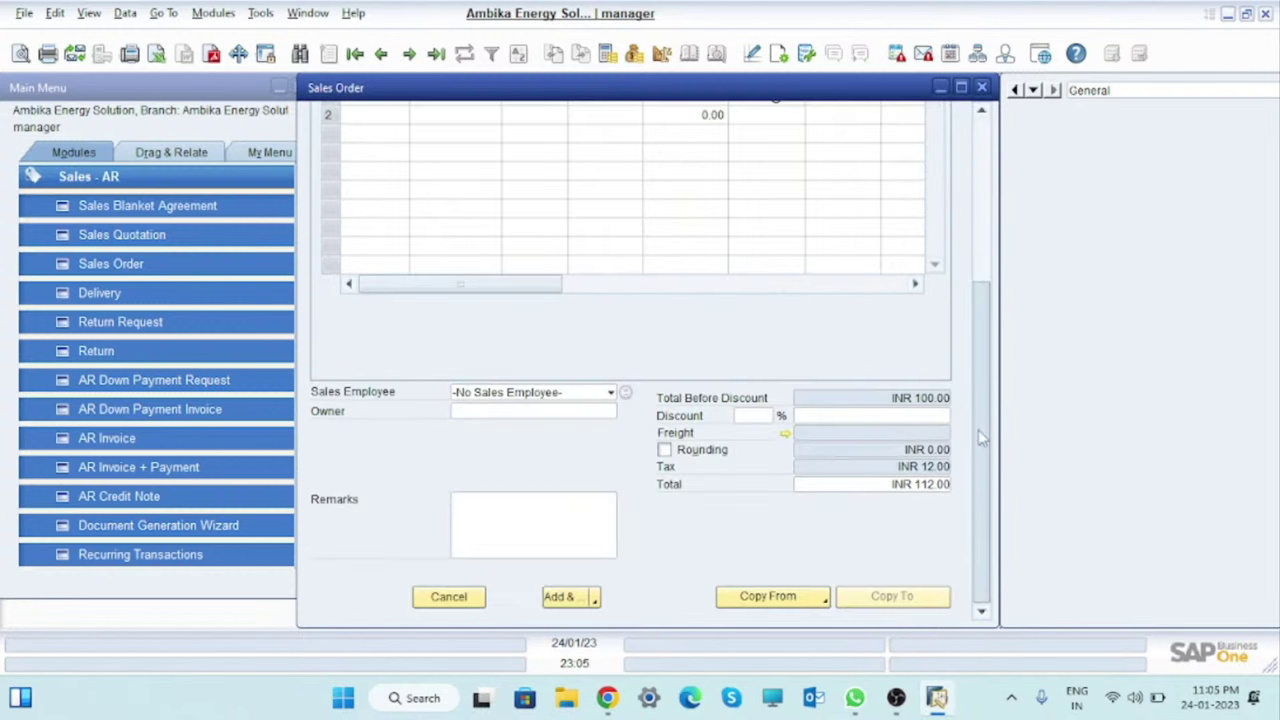
{"action": "left_click", "coordinate": [449, 597]}
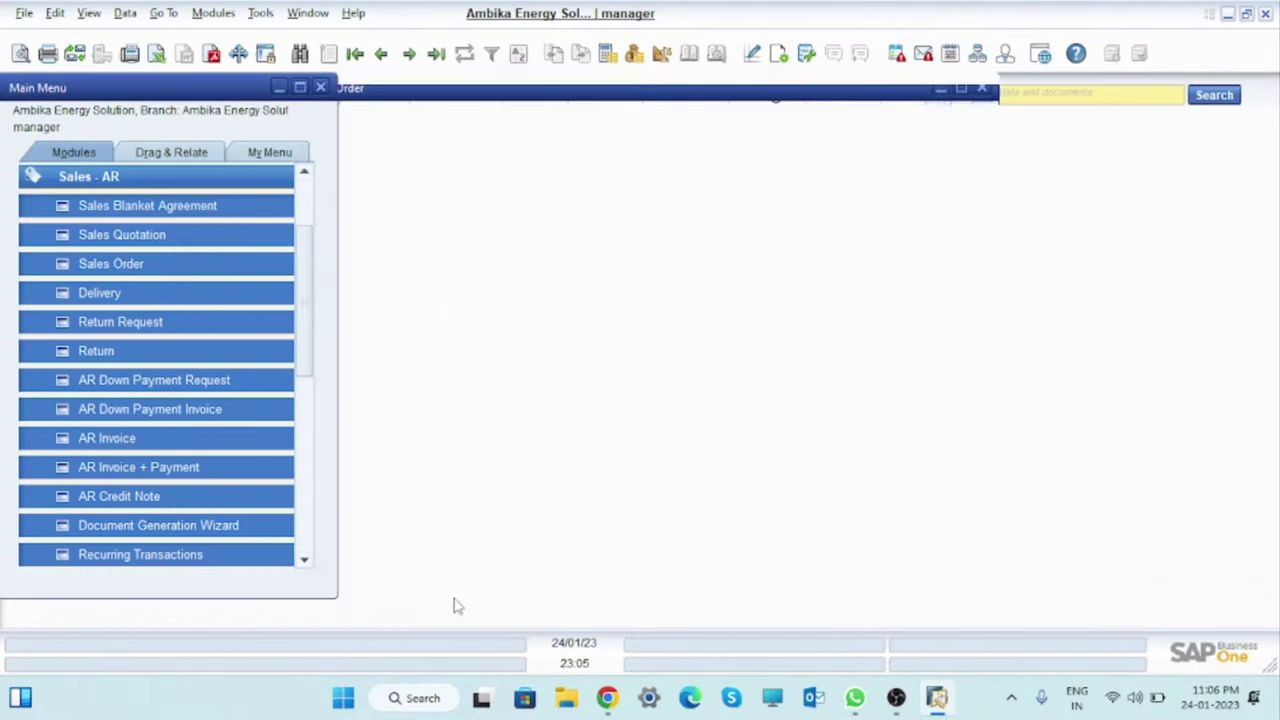
Step: Start sales order No. 24 maximized, checking the Transportar Name, Transporter Detail and Attachments fields
{"action": "left_click", "coordinate": [131, 272]}
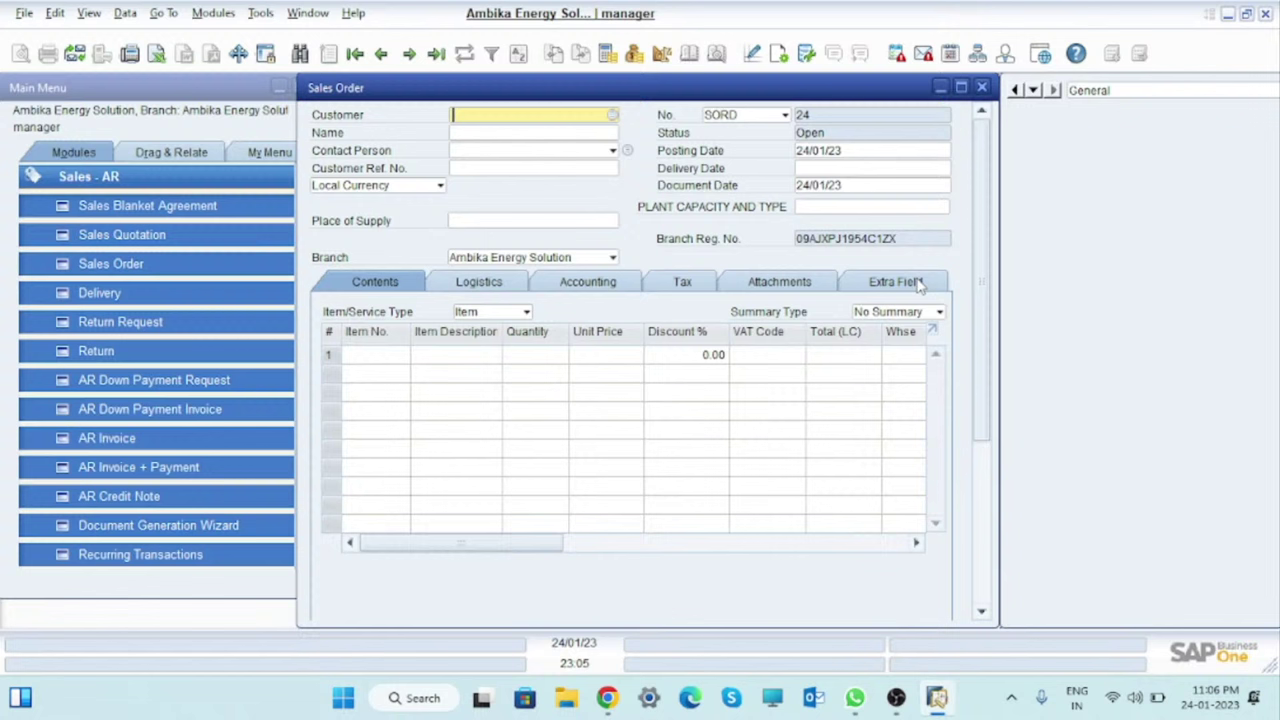
{"action": "left_click", "coordinate": [914, 283]}
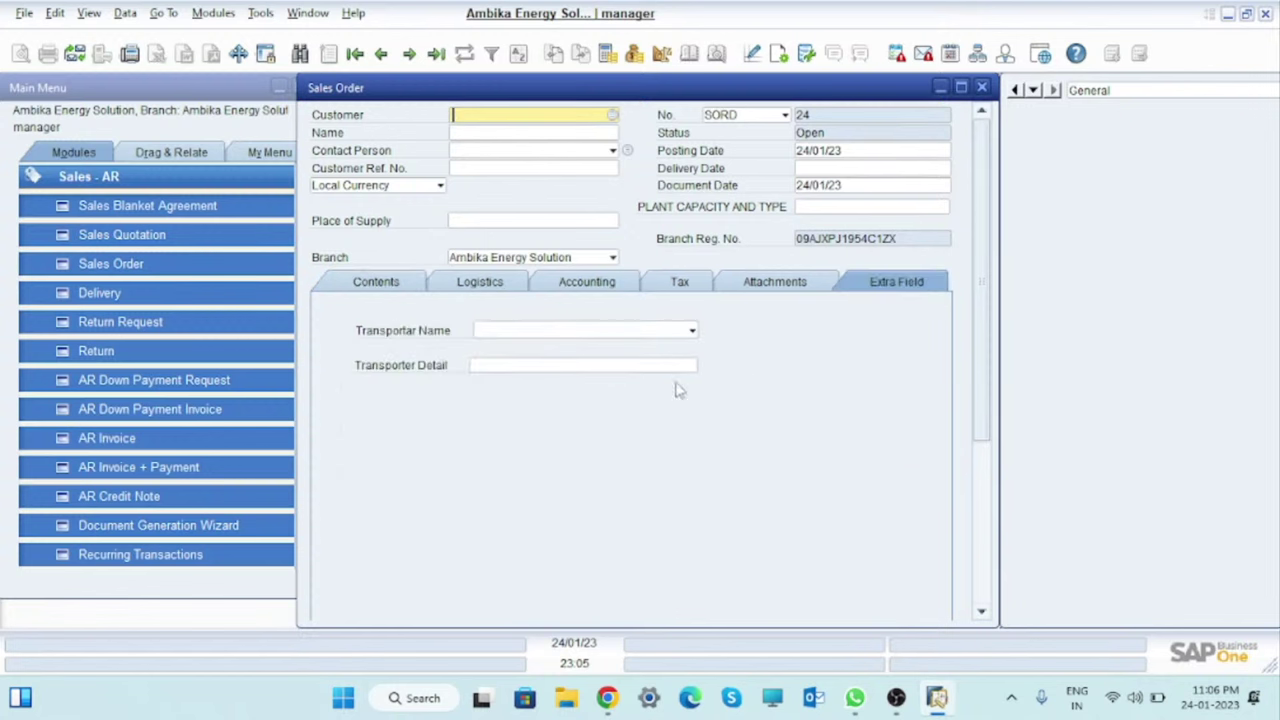
{"action": "left_click", "coordinate": [960, 88]}
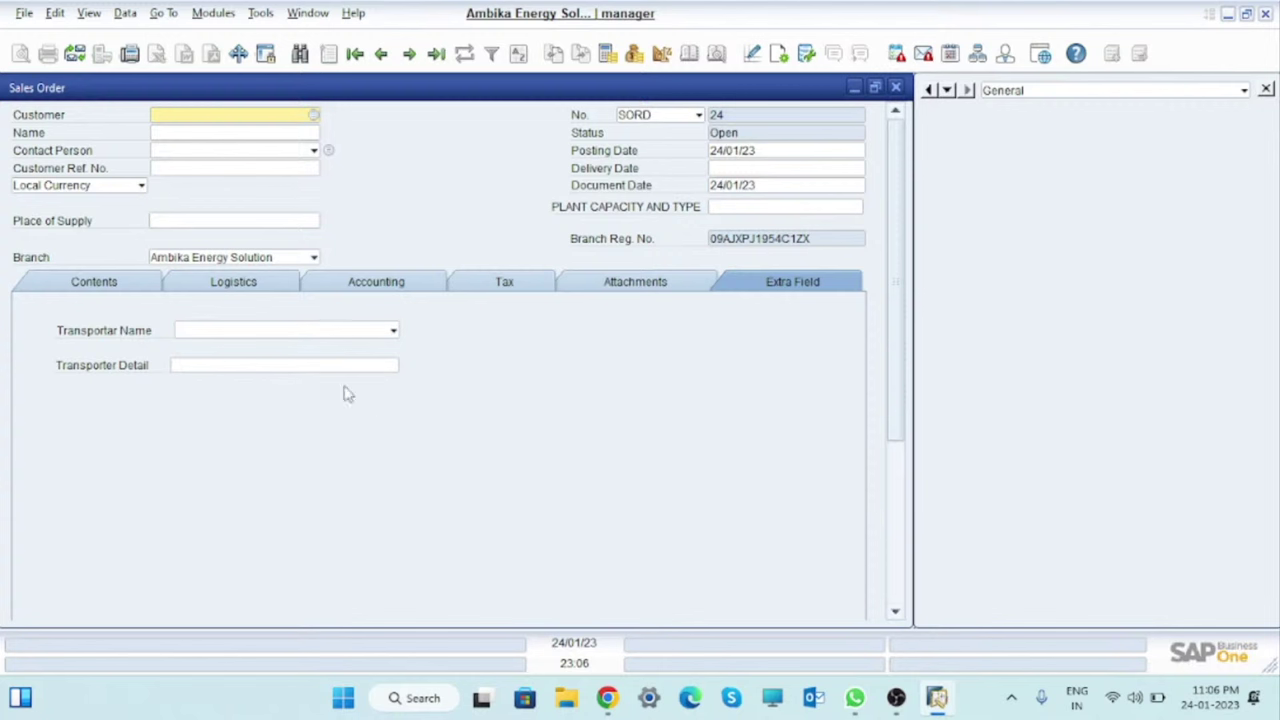
{"action": "left_click", "coordinate": [349, 336]}
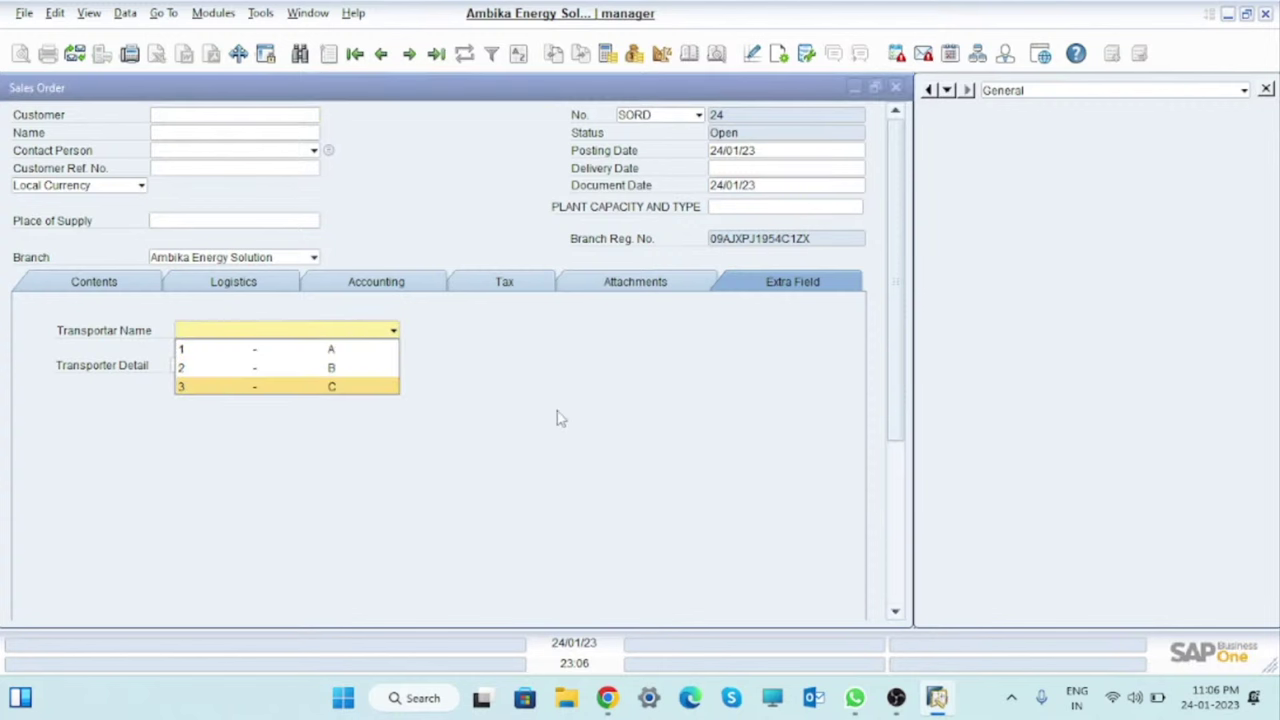
{"action": "left_click", "coordinate": [500, 415]}
{"action": "left_click", "coordinate": [372, 367]}
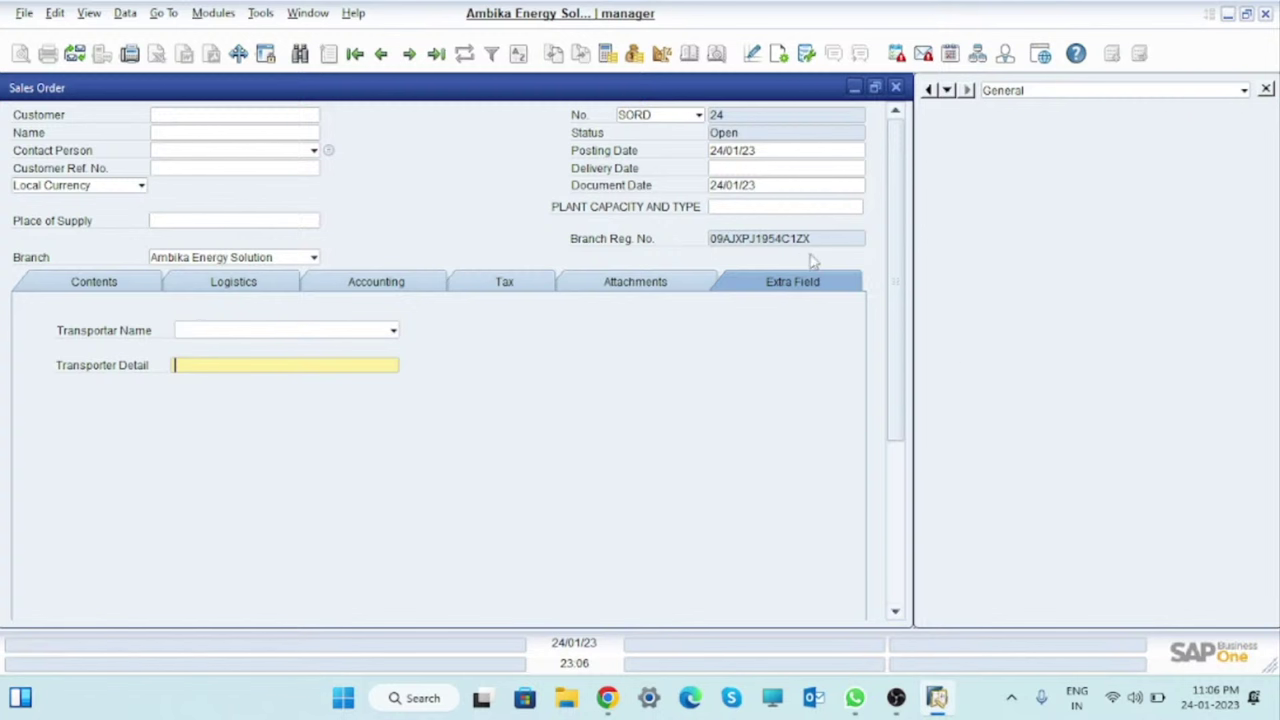
{"action": "left_click", "coordinate": [662, 293]}
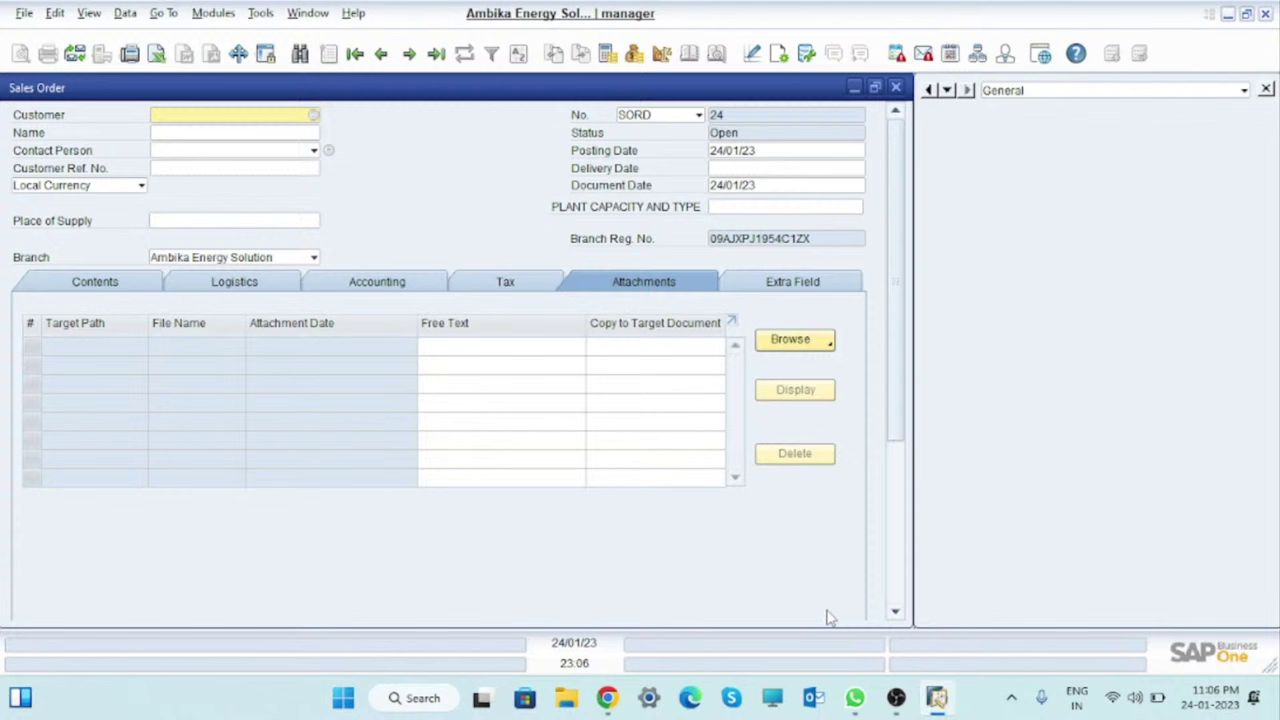
{"action": "left_click", "coordinate": [812, 284]}
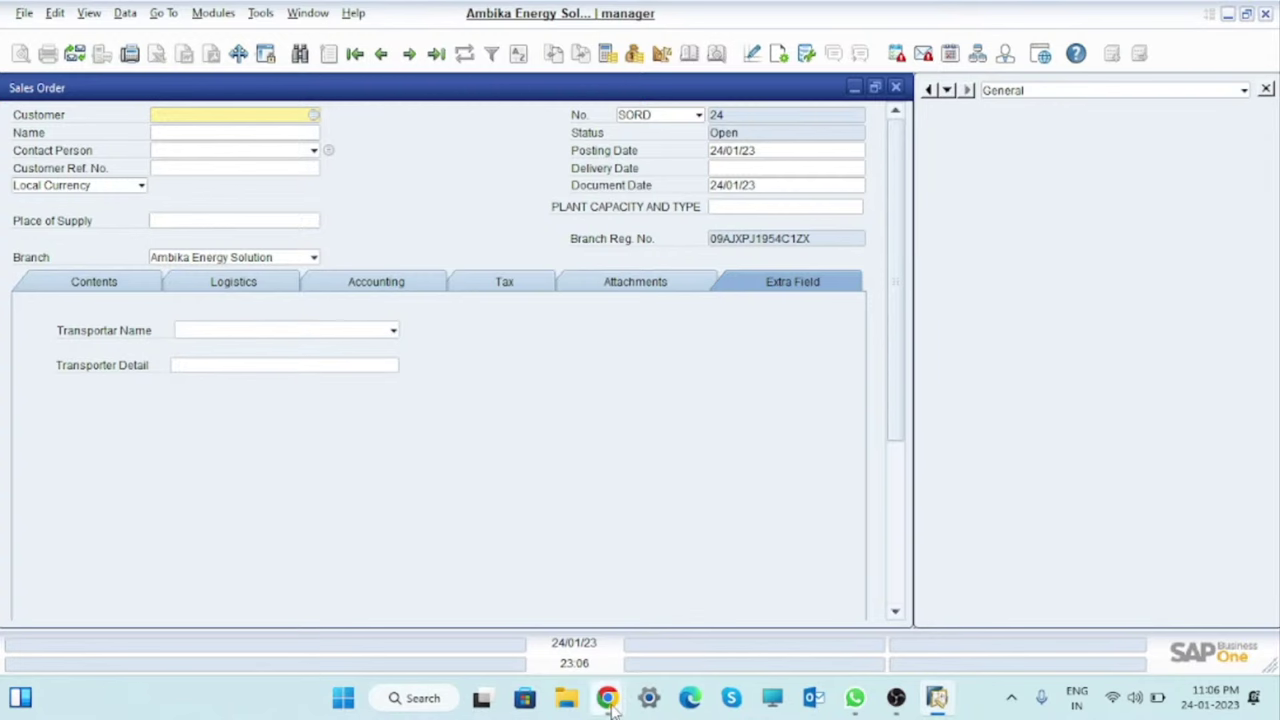
{"action": "mouse_move", "coordinate": [612, 703]}
{"action": "left_click", "coordinate": [503, 603]}
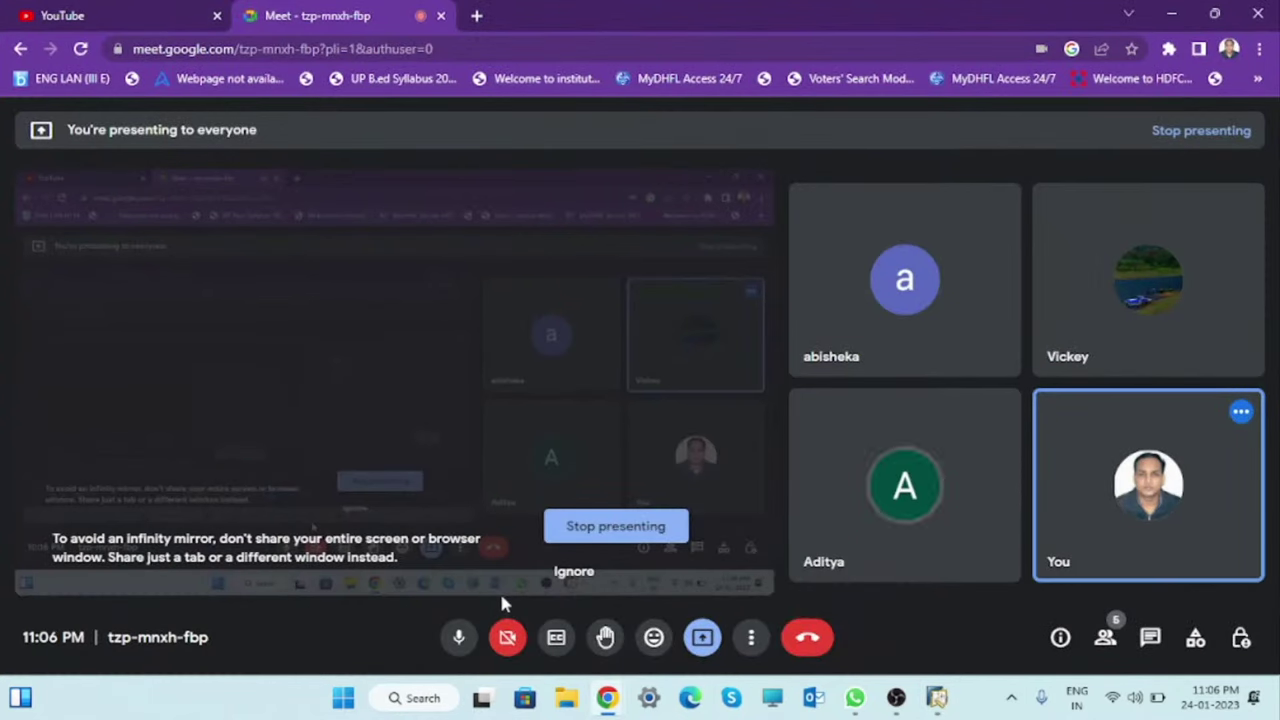
{"action": "mouse_move", "coordinate": [965, 514]}
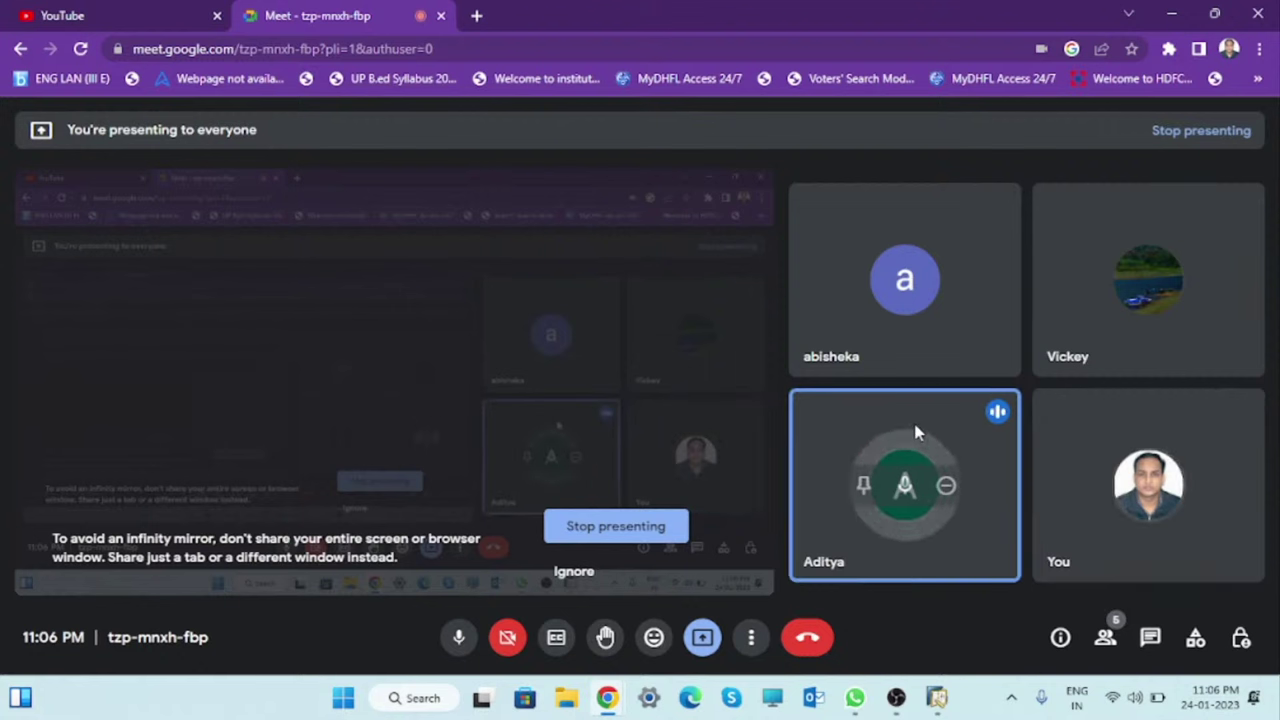
{"action": "mouse_move", "coordinate": [920, 357]}
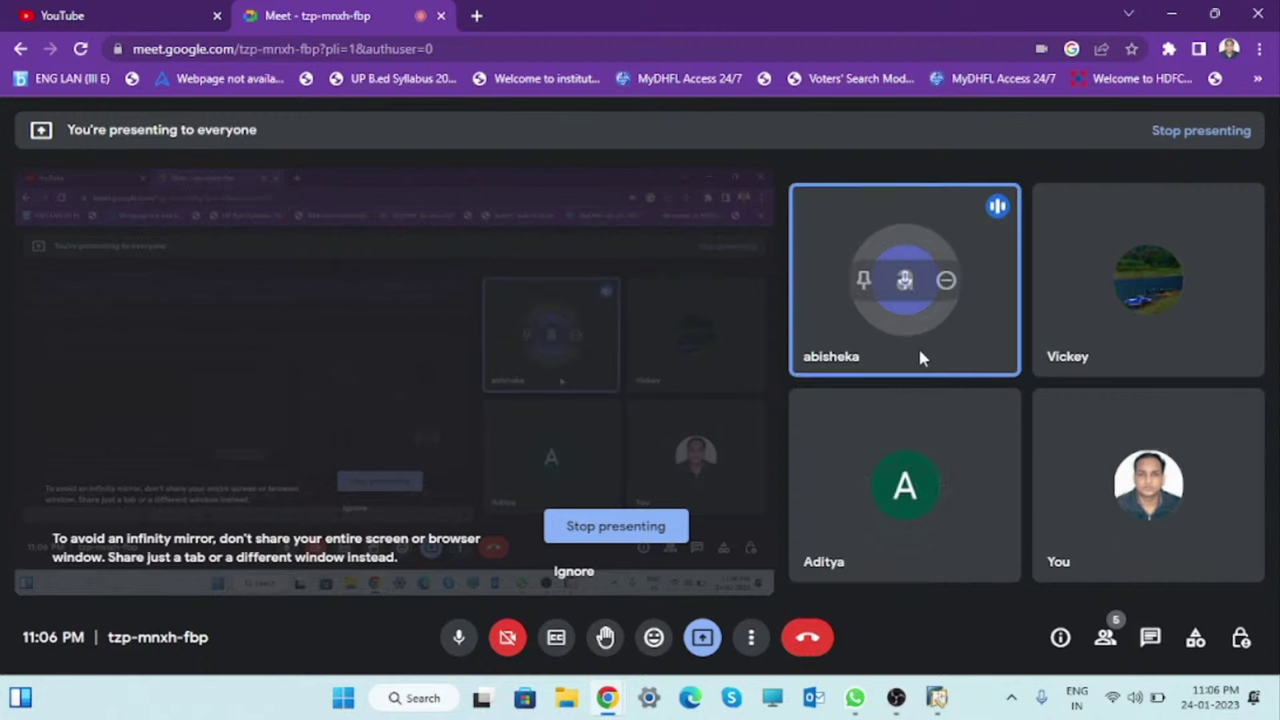
{"action": "mouse_move", "coordinate": [1164, 348]}
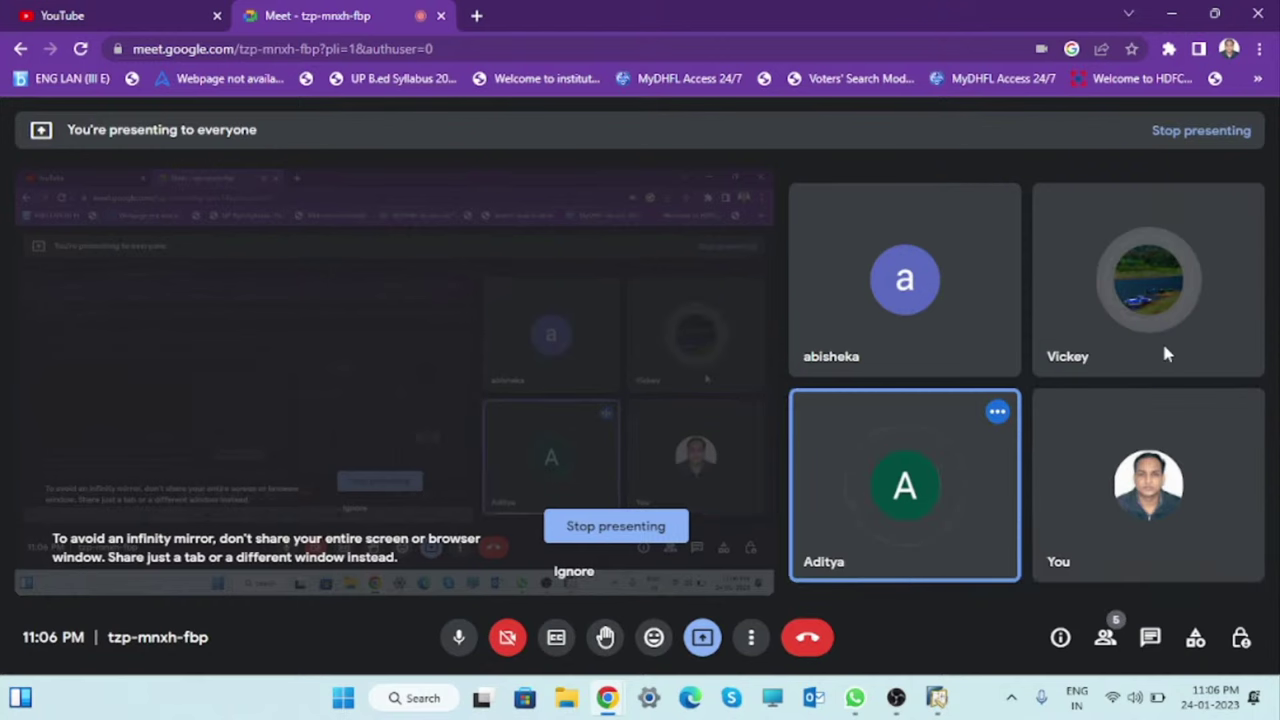
{"action": "left_click", "coordinate": [1174, 14]}
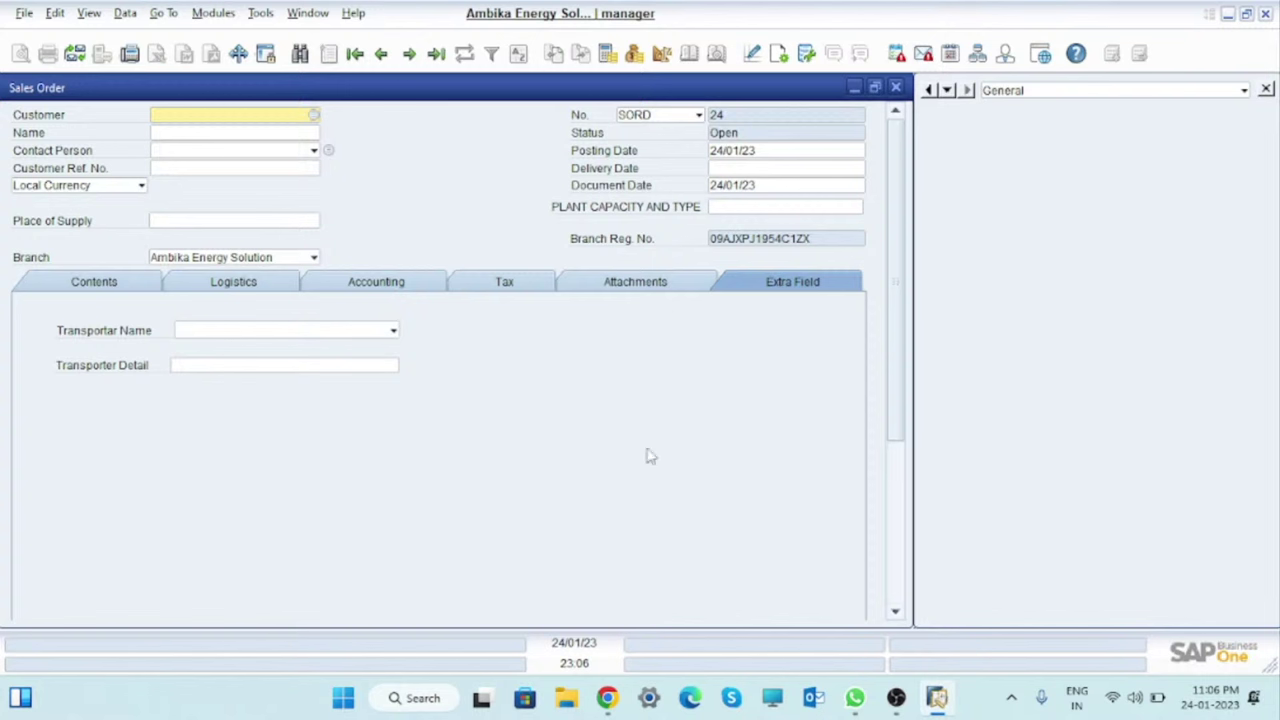
Step: Switch order No. 24 to its Contents grid and close the General side panel
{"action": "left_click", "coordinate": [93, 288]}
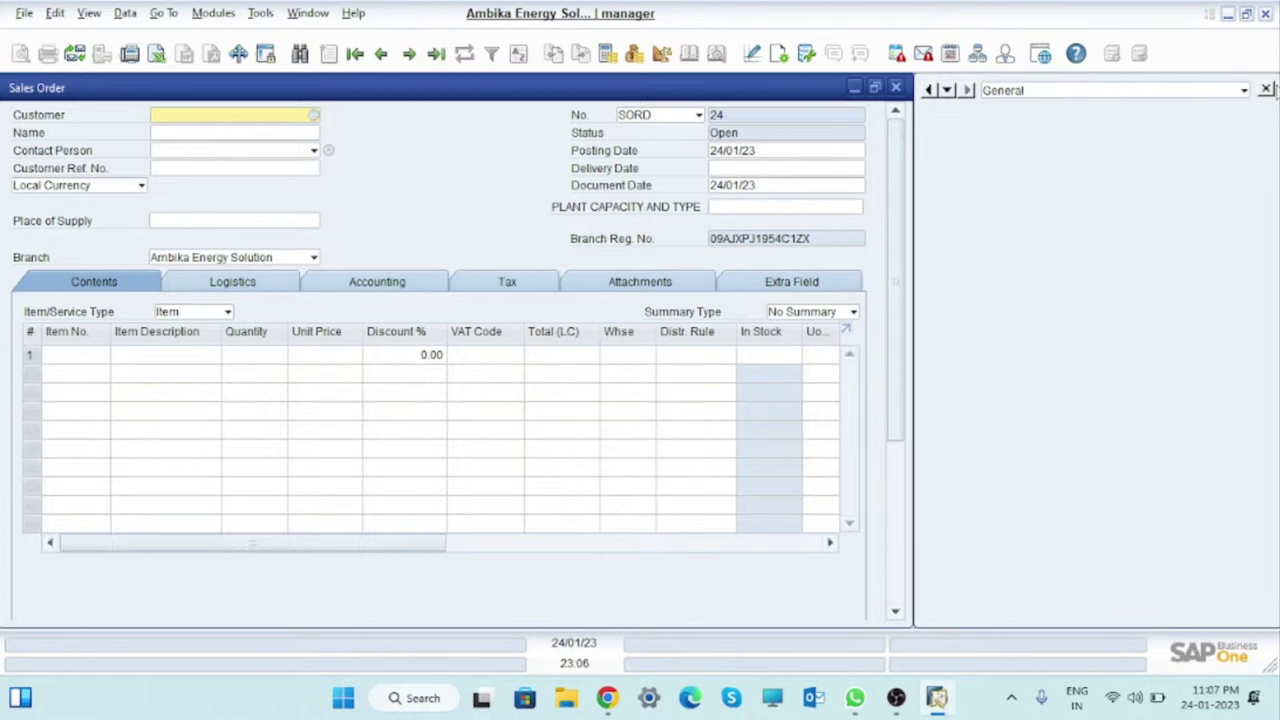
{"action": "left_click", "coordinate": [1267, 90]}
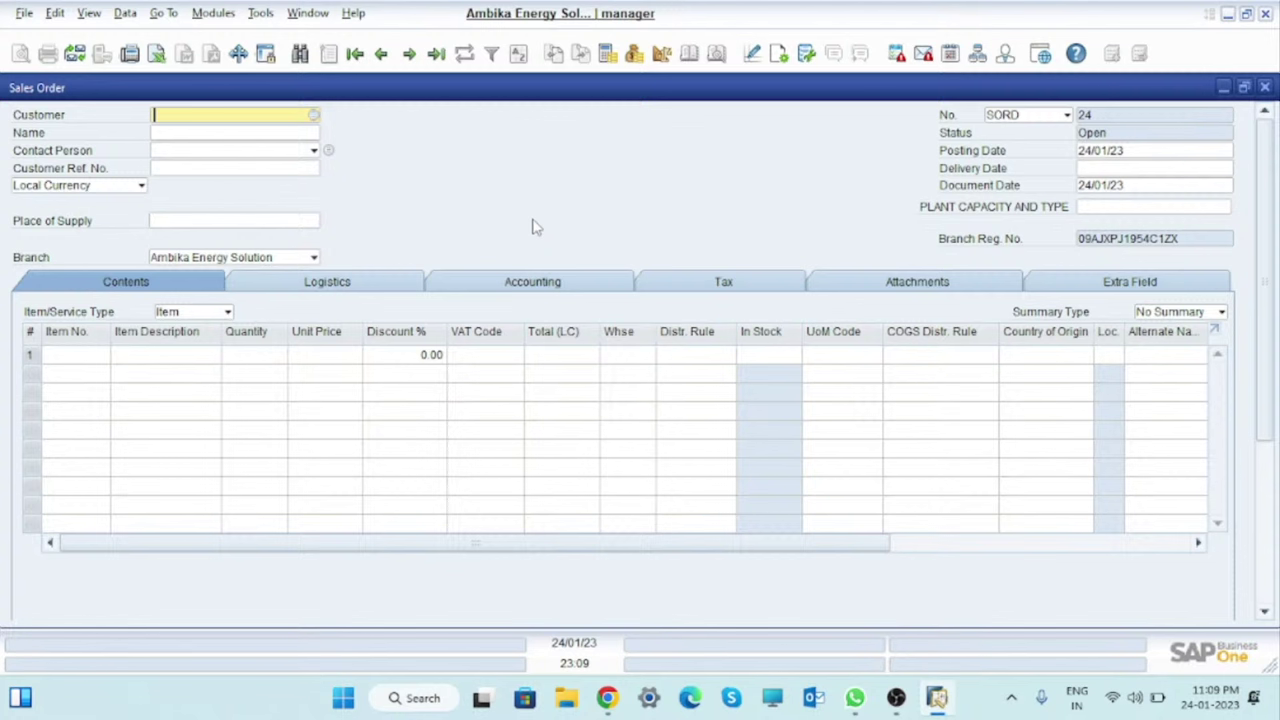
Step: Close the blank sales order No. 24 and collapse the Sales - AR module
{"action": "left_click", "coordinate": [1145, 280]}
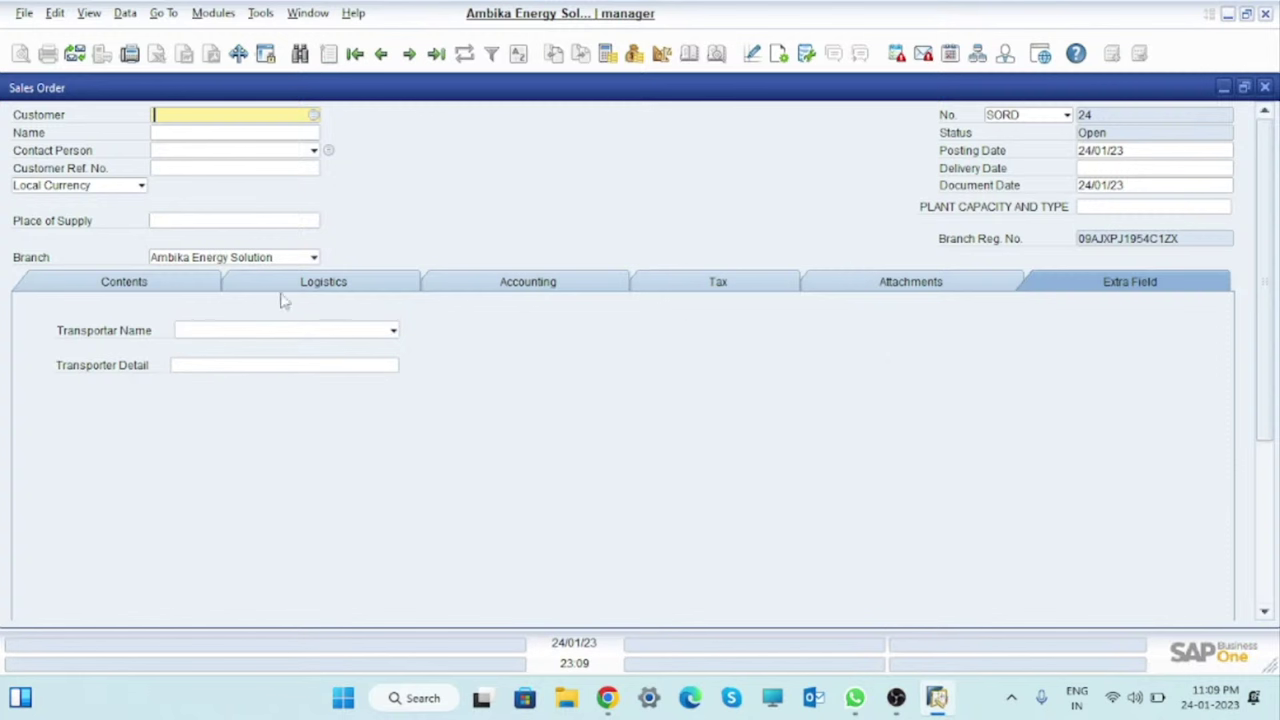
{"action": "left_click", "coordinate": [110, 284]}
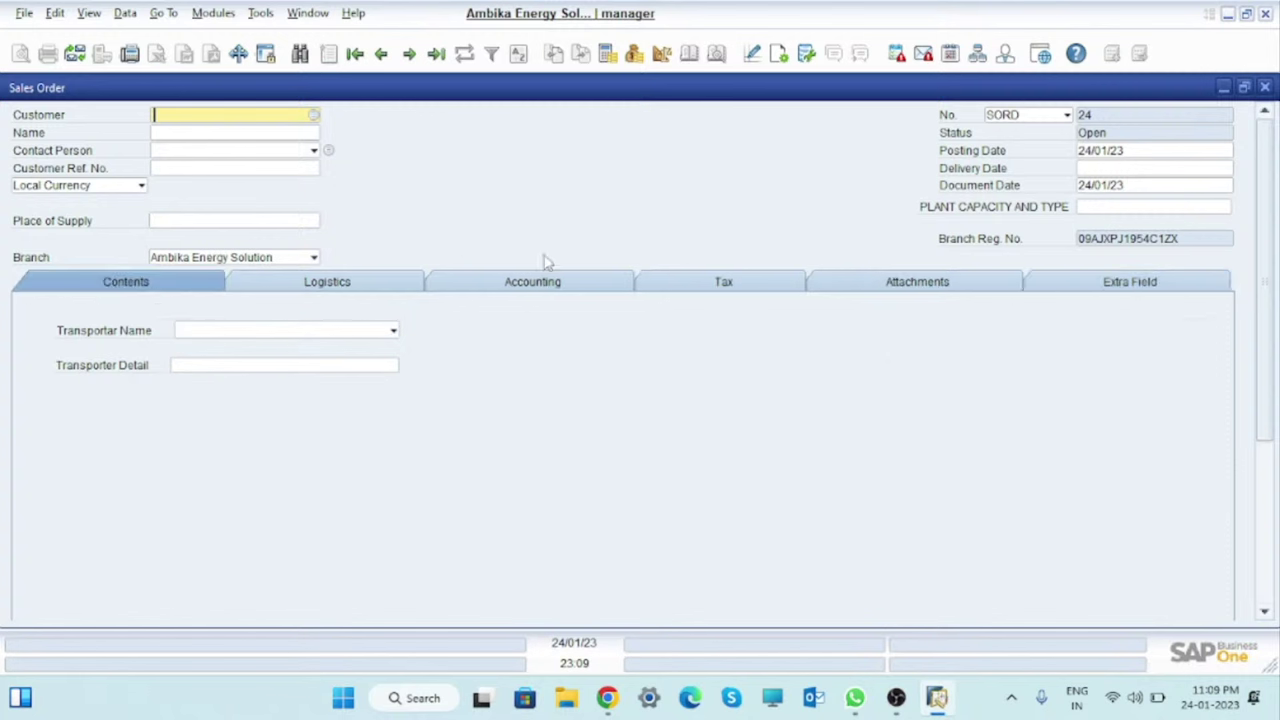
{"action": "left_click", "coordinate": [1266, 88]}
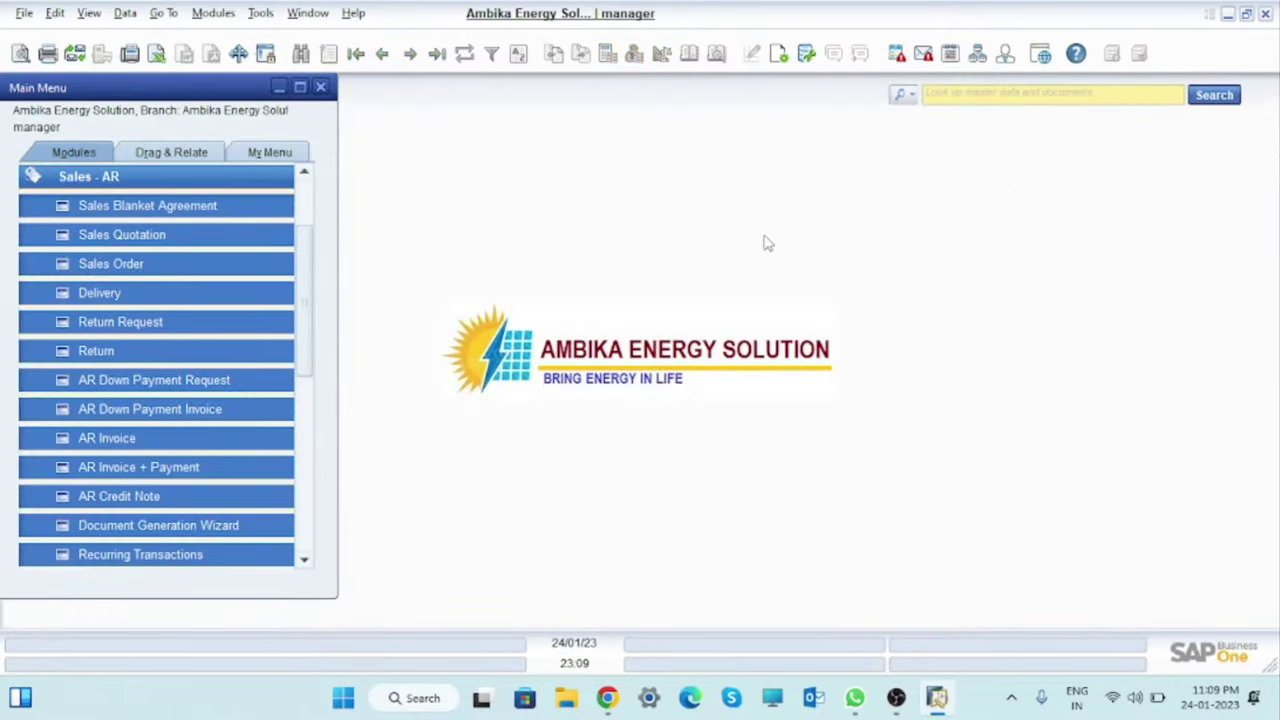
{"action": "left_click", "coordinate": [86, 178]}
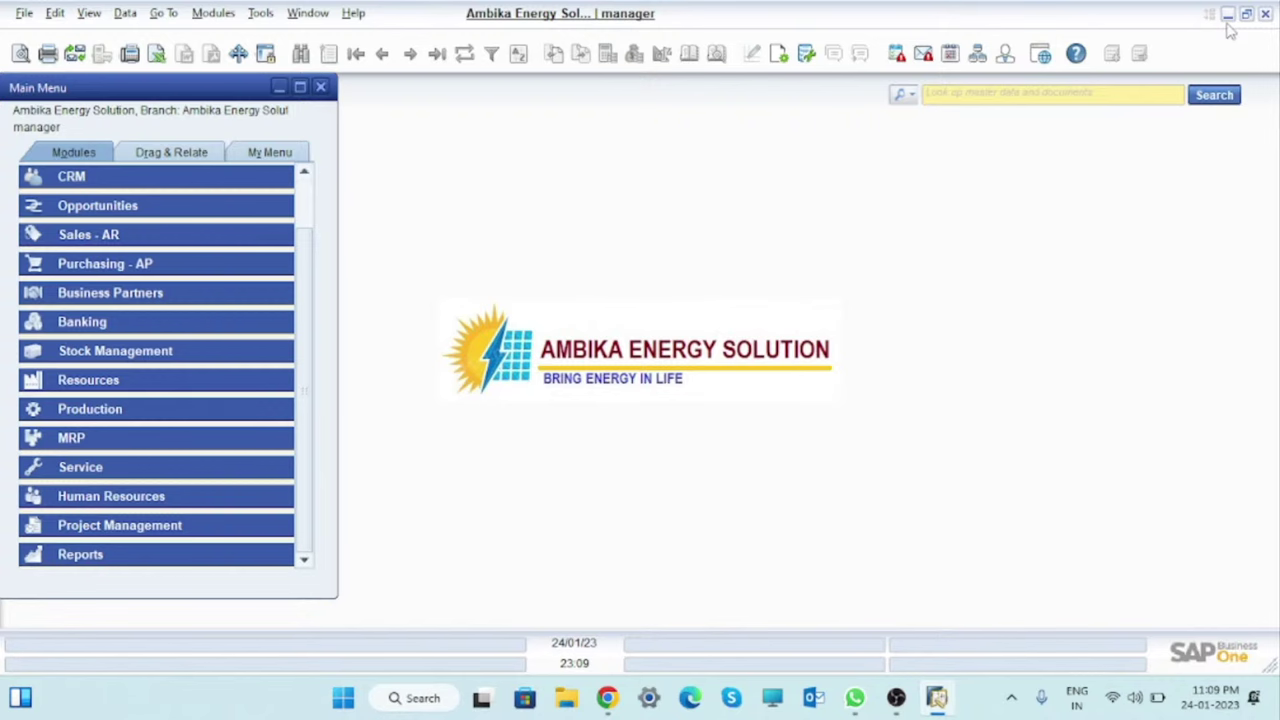
Step: Bring the OBS Studio window to the front from the taskbar
{"action": "left_click", "coordinate": [897, 700]}
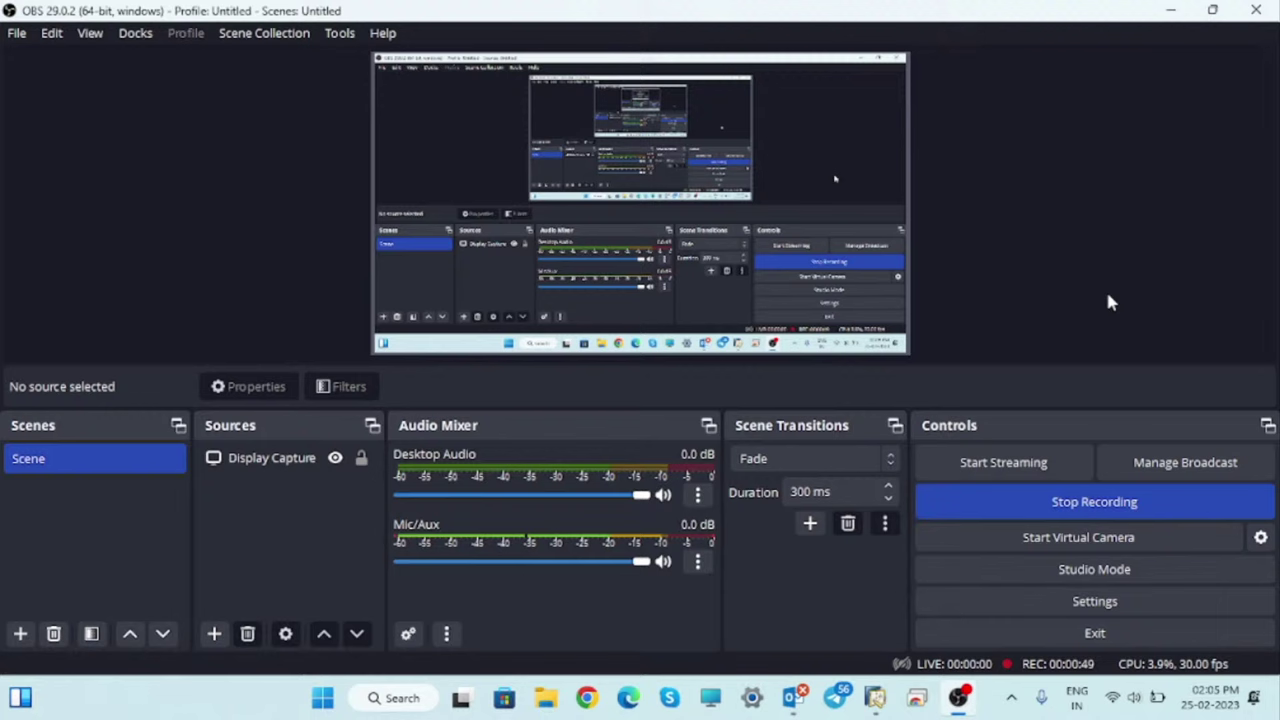
Step: Return to SAP and open a new Incoming Payments form via Banking > Incoming Payments
{"action": "left_click", "coordinate": [1200, 10]}
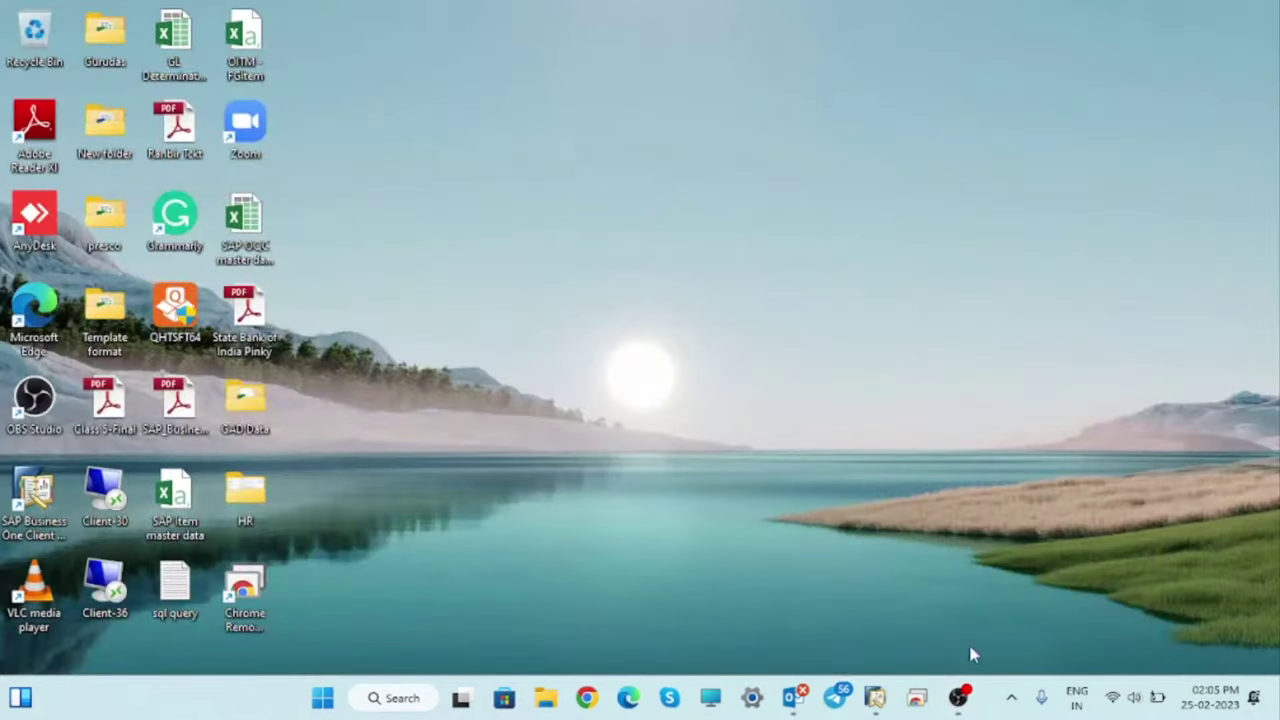
{"action": "left_click", "coordinate": [875, 697]}
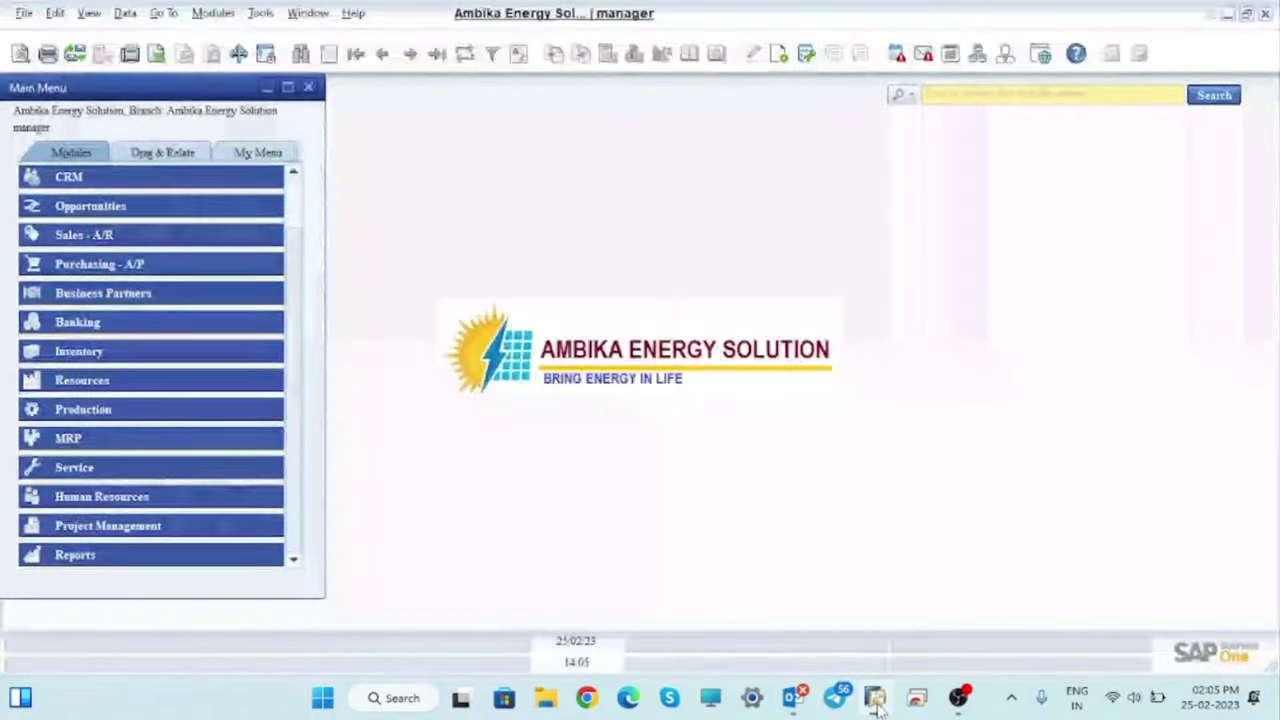
{"action": "left_click", "coordinate": [75, 324]}
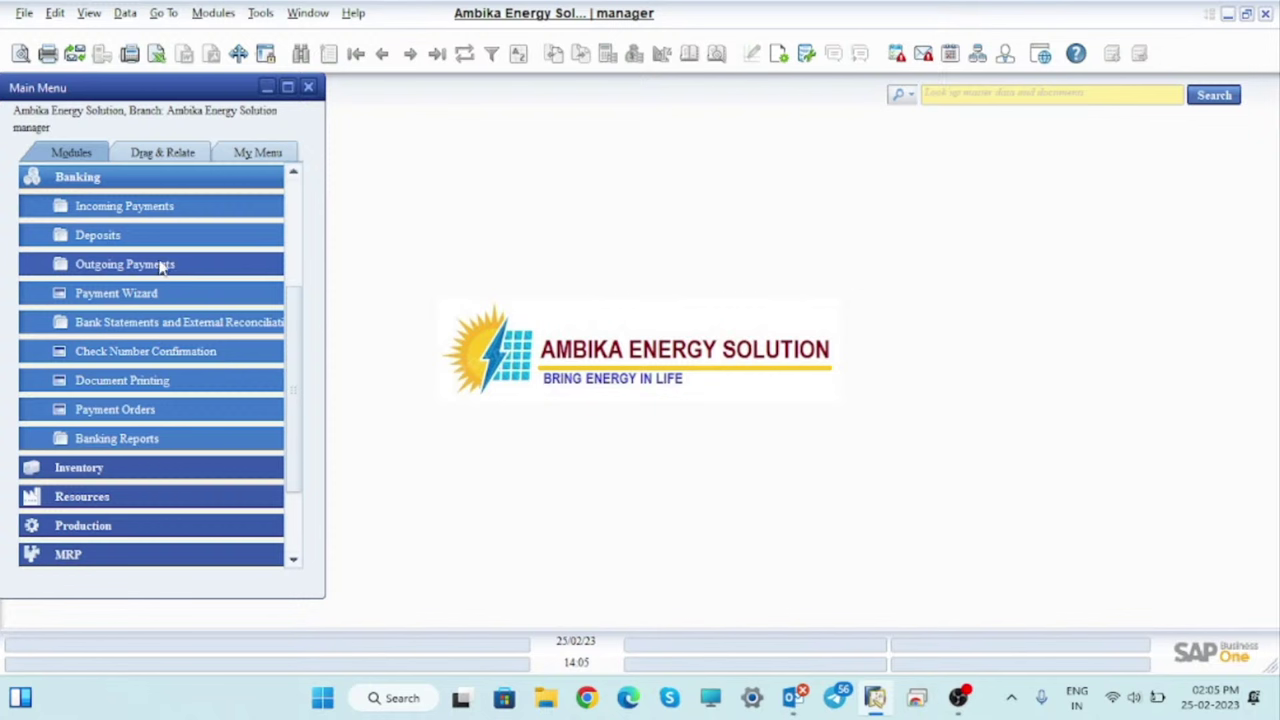
{"action": "left_click", "coordinate": [141, 210]}
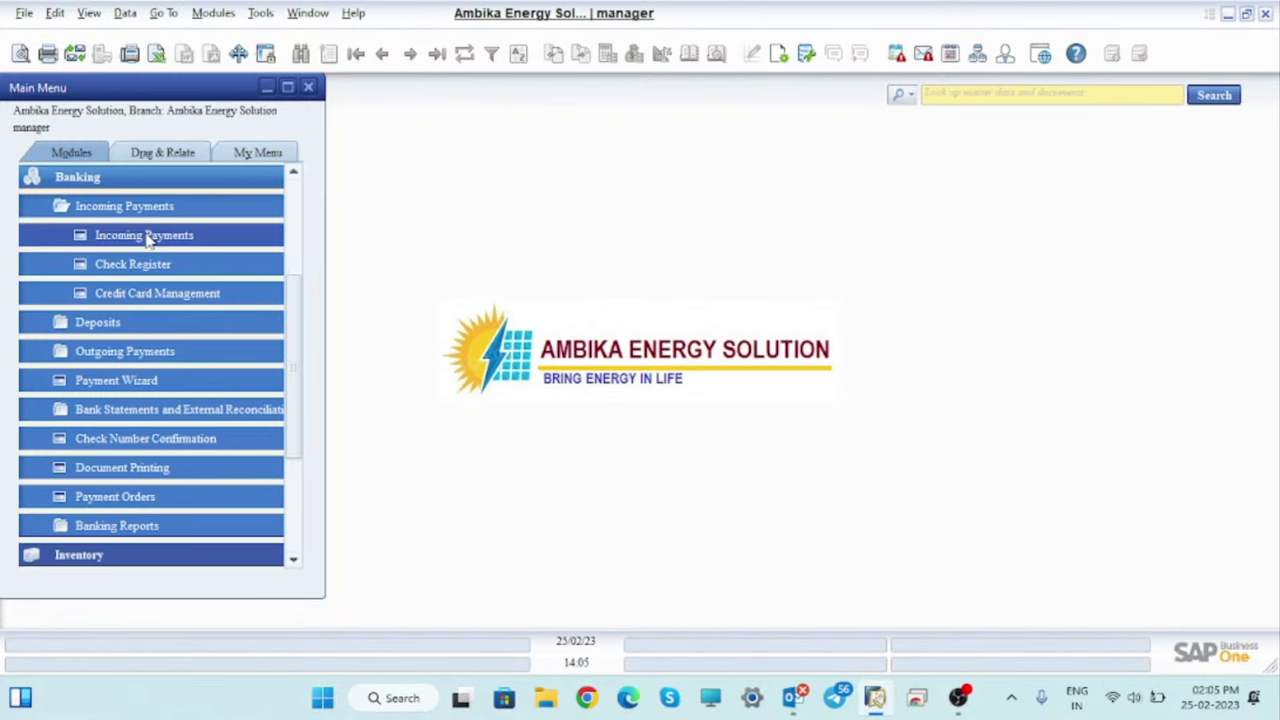
{"action": "left_click", "coordinate": [146, 237]}
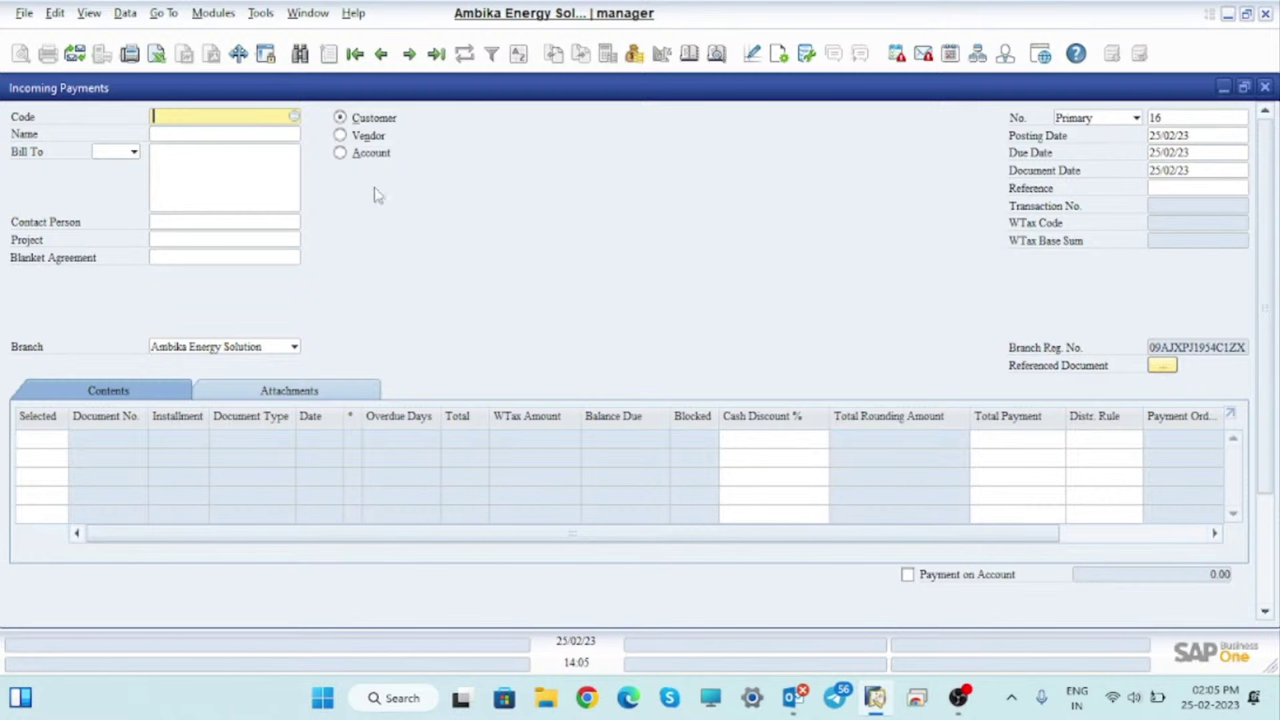
Step: Choose the customer in row 8 of the business partner list for payment No. 16
{"action": "key", "text": "Tab"}
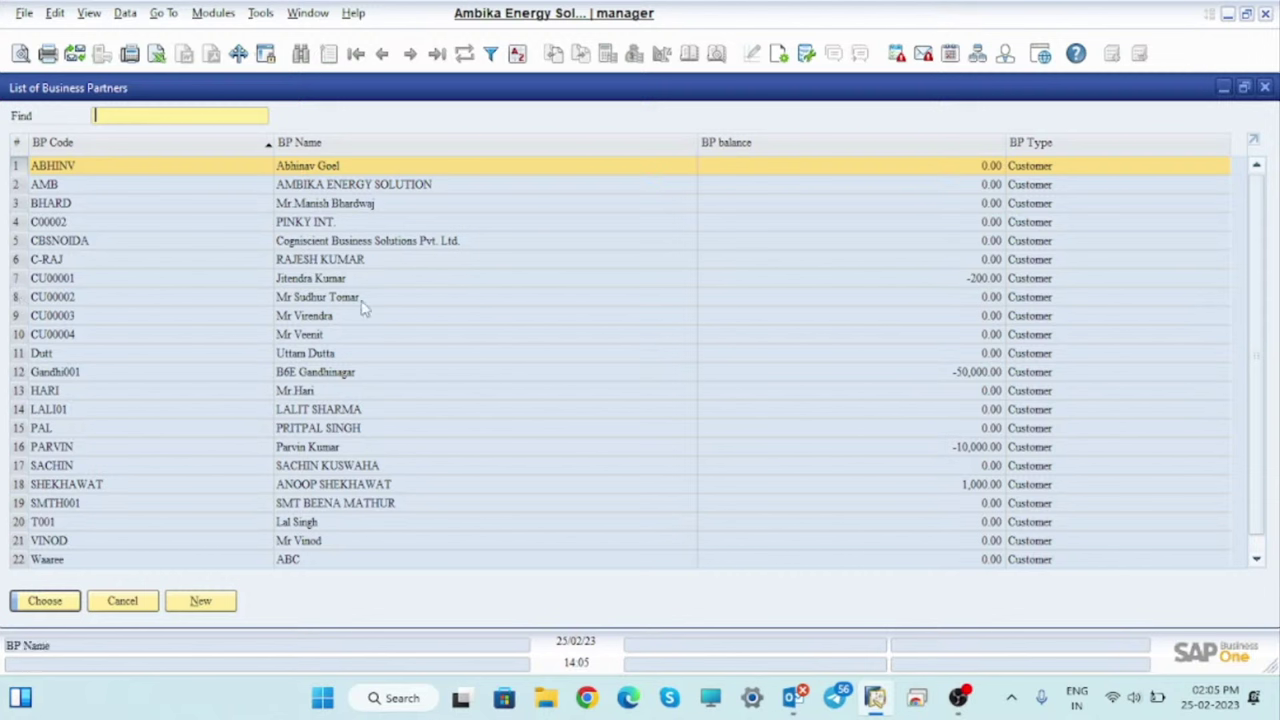
{"action": "left_click", "coordinate": [18, 297]}
{"action": "left_click", "coordinate": [45, 607]}
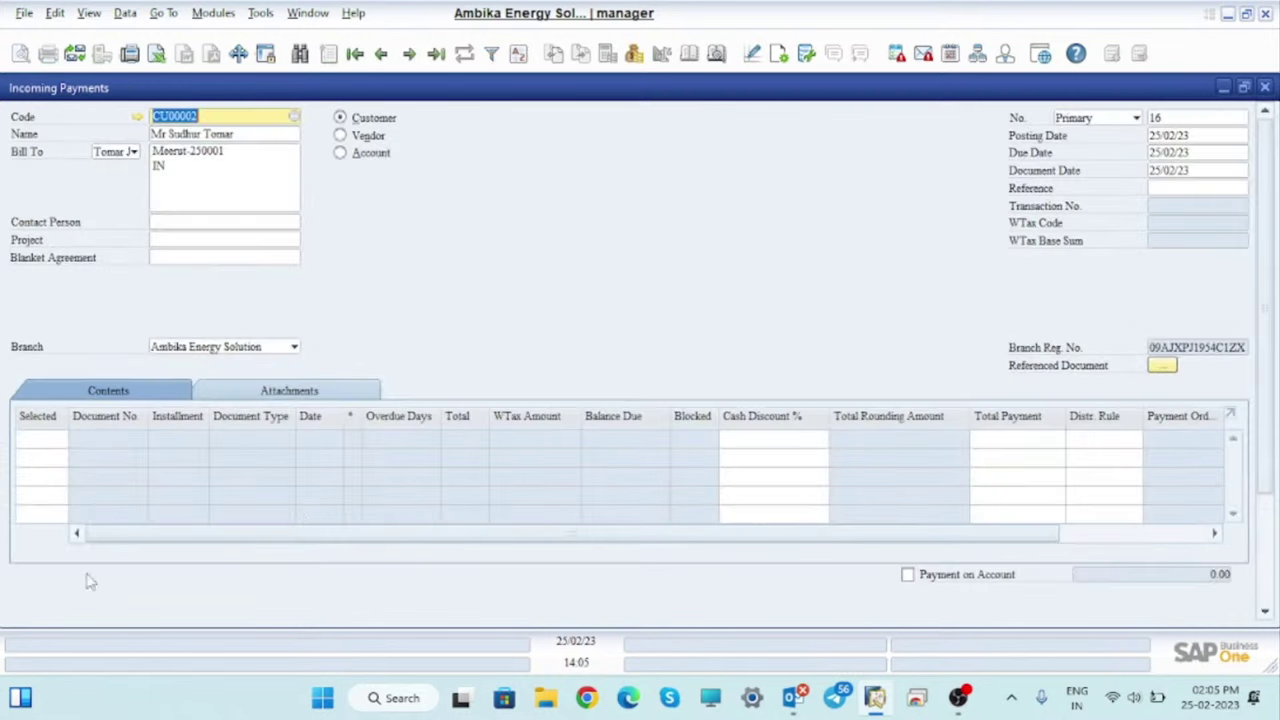